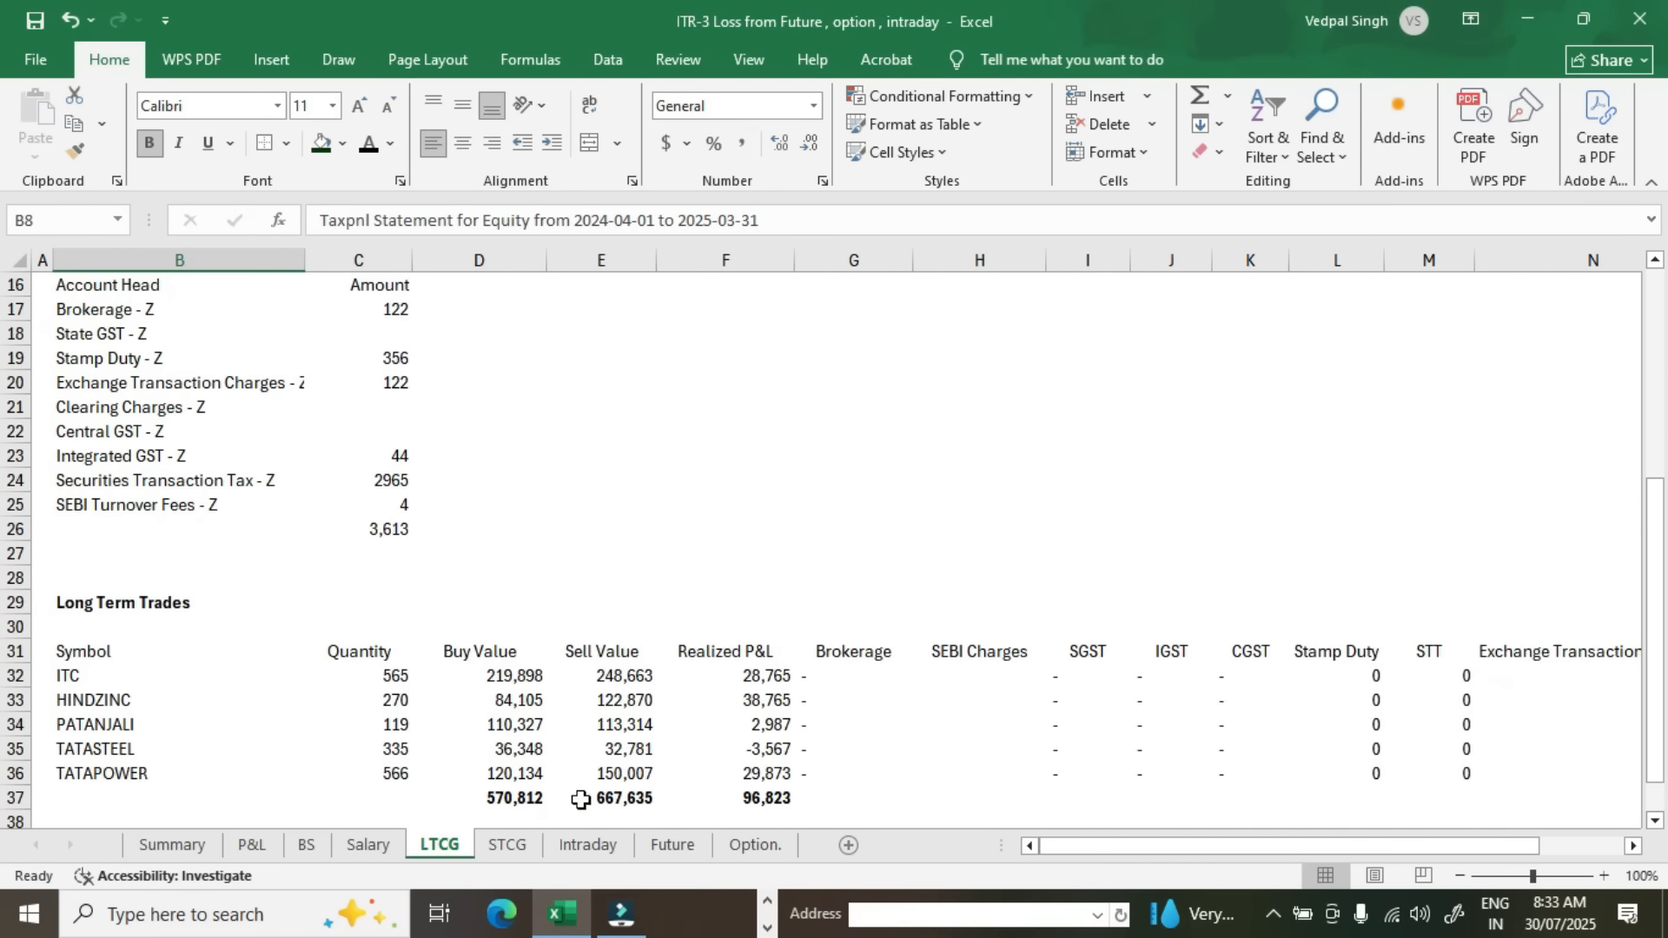
Step: Review the STCG, Intraday, Future and Option trade statement sheets one after another
left_click(508, 845)
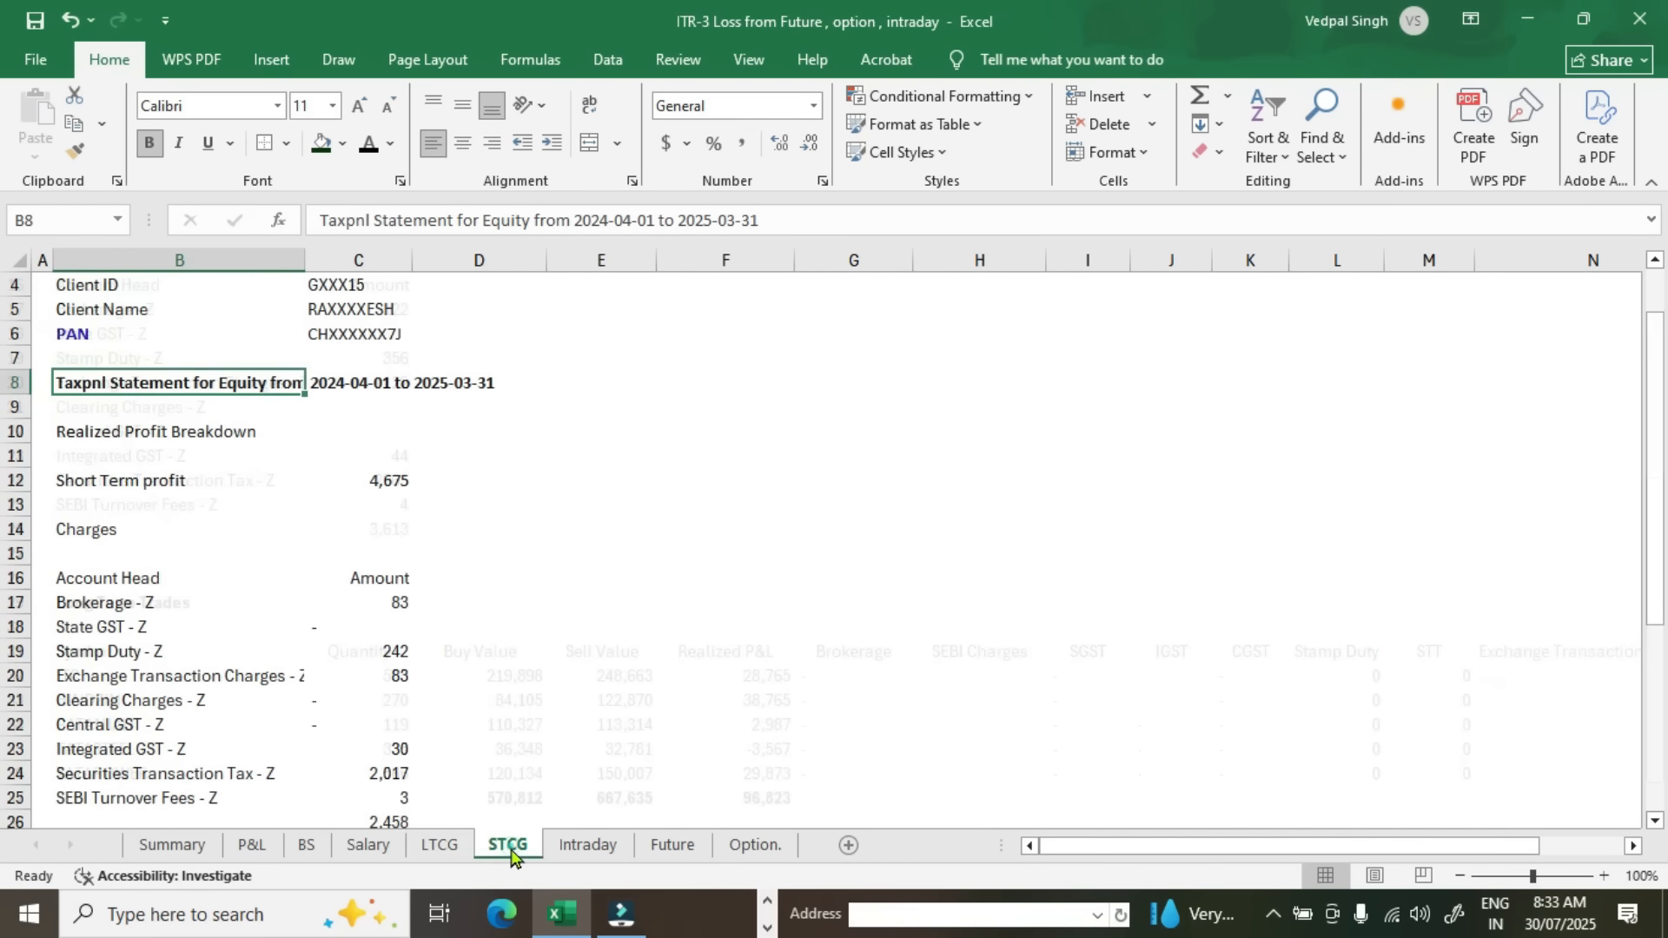
left_click(588, 844)
scroll(656, 651, "down", 1)
scroll(656, 651, "down", 5)
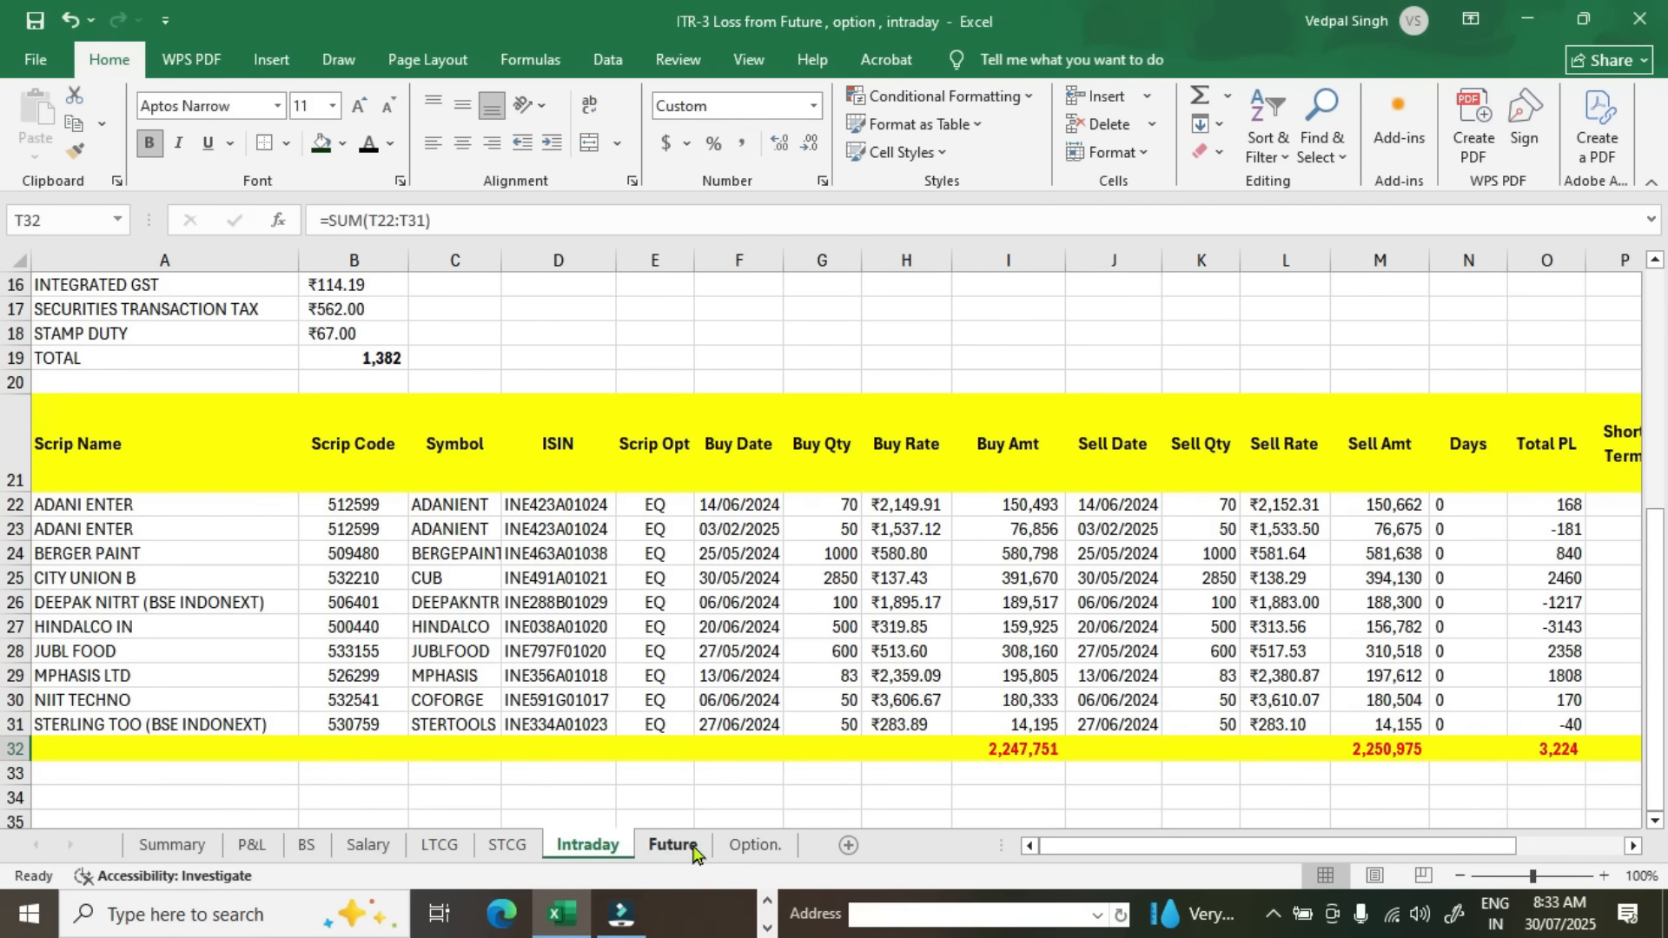
left_click(674, 844)
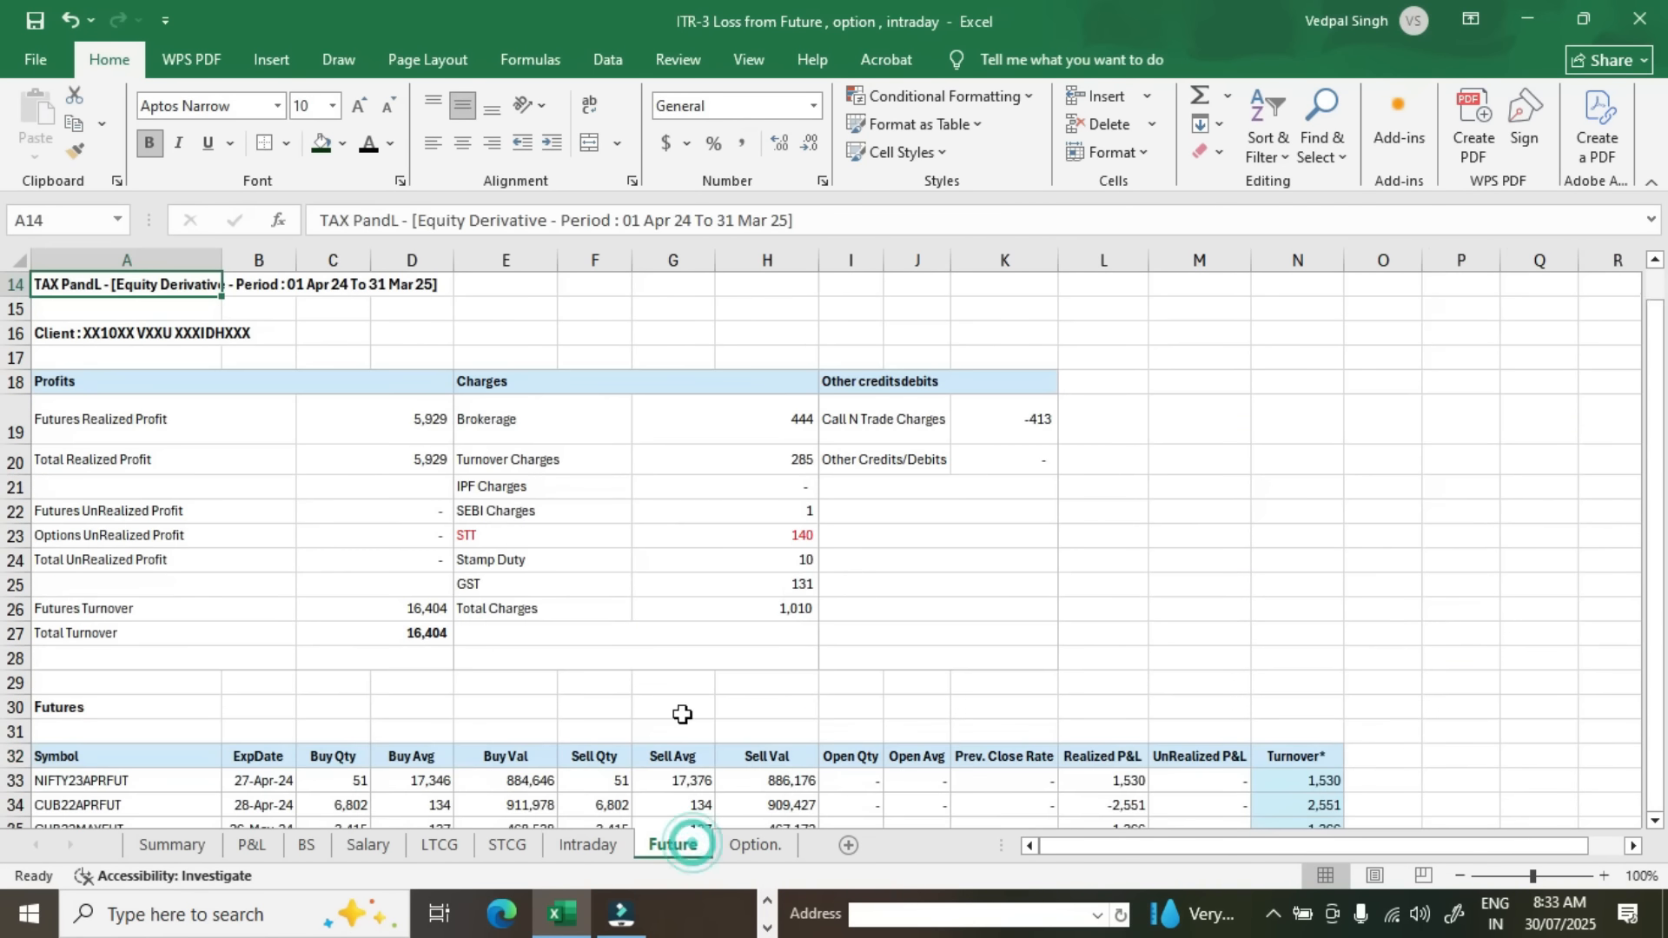
scroll(1072, 689, "down", 2)
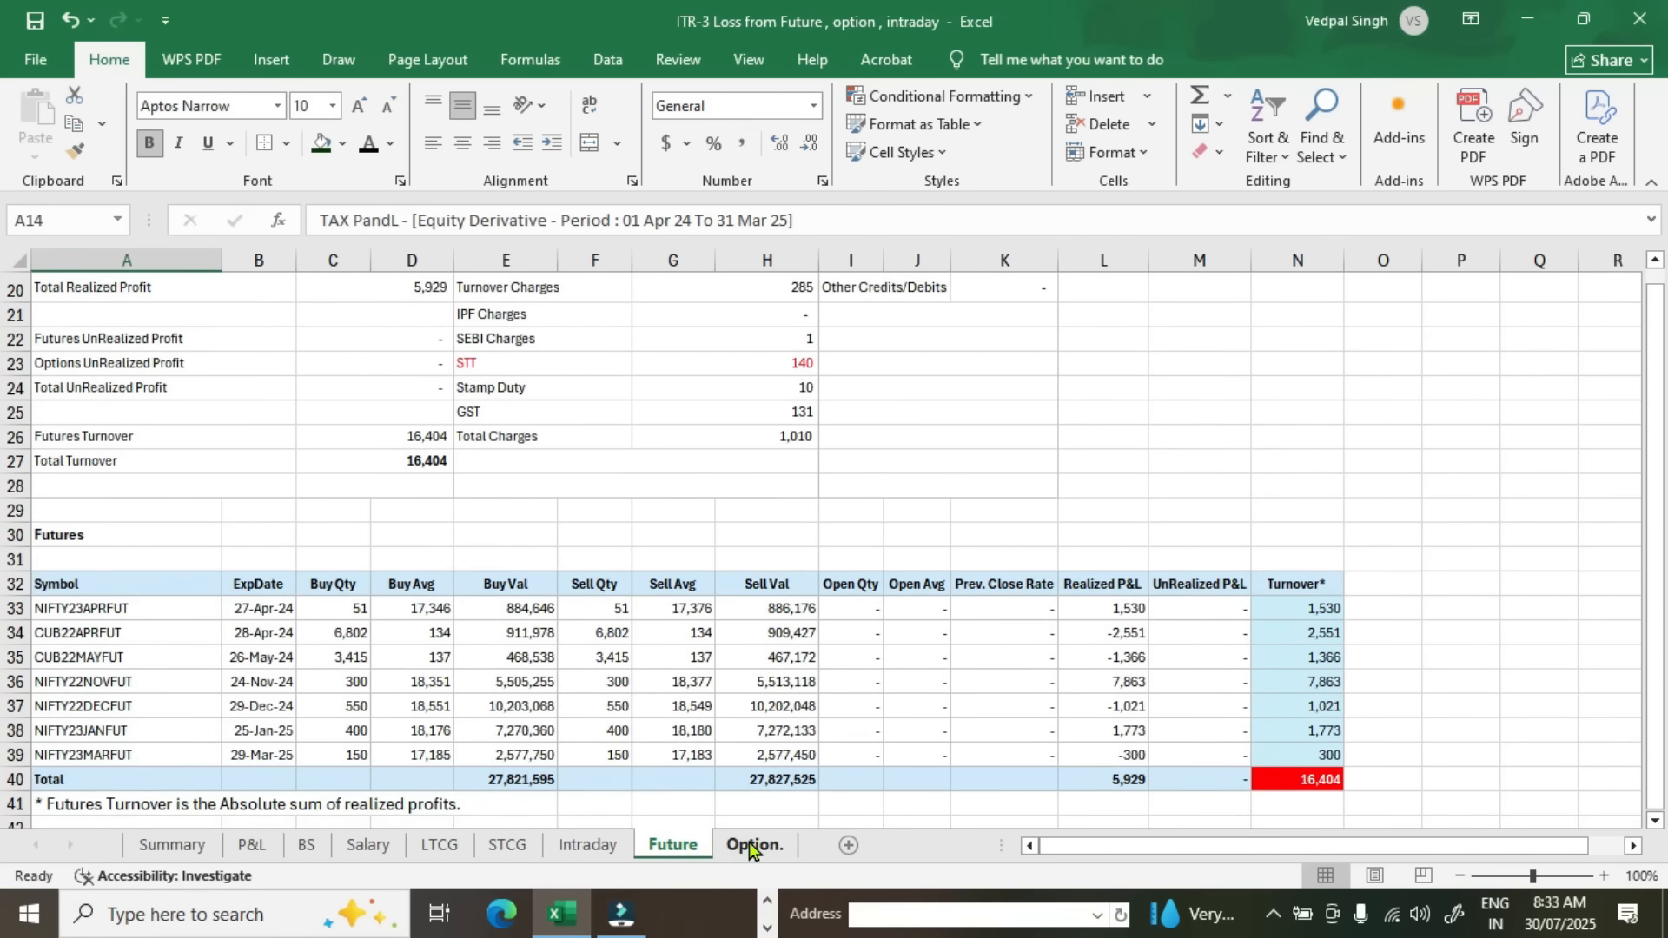
left_click(754, 846)
scroll(634, 584, "down", 6)
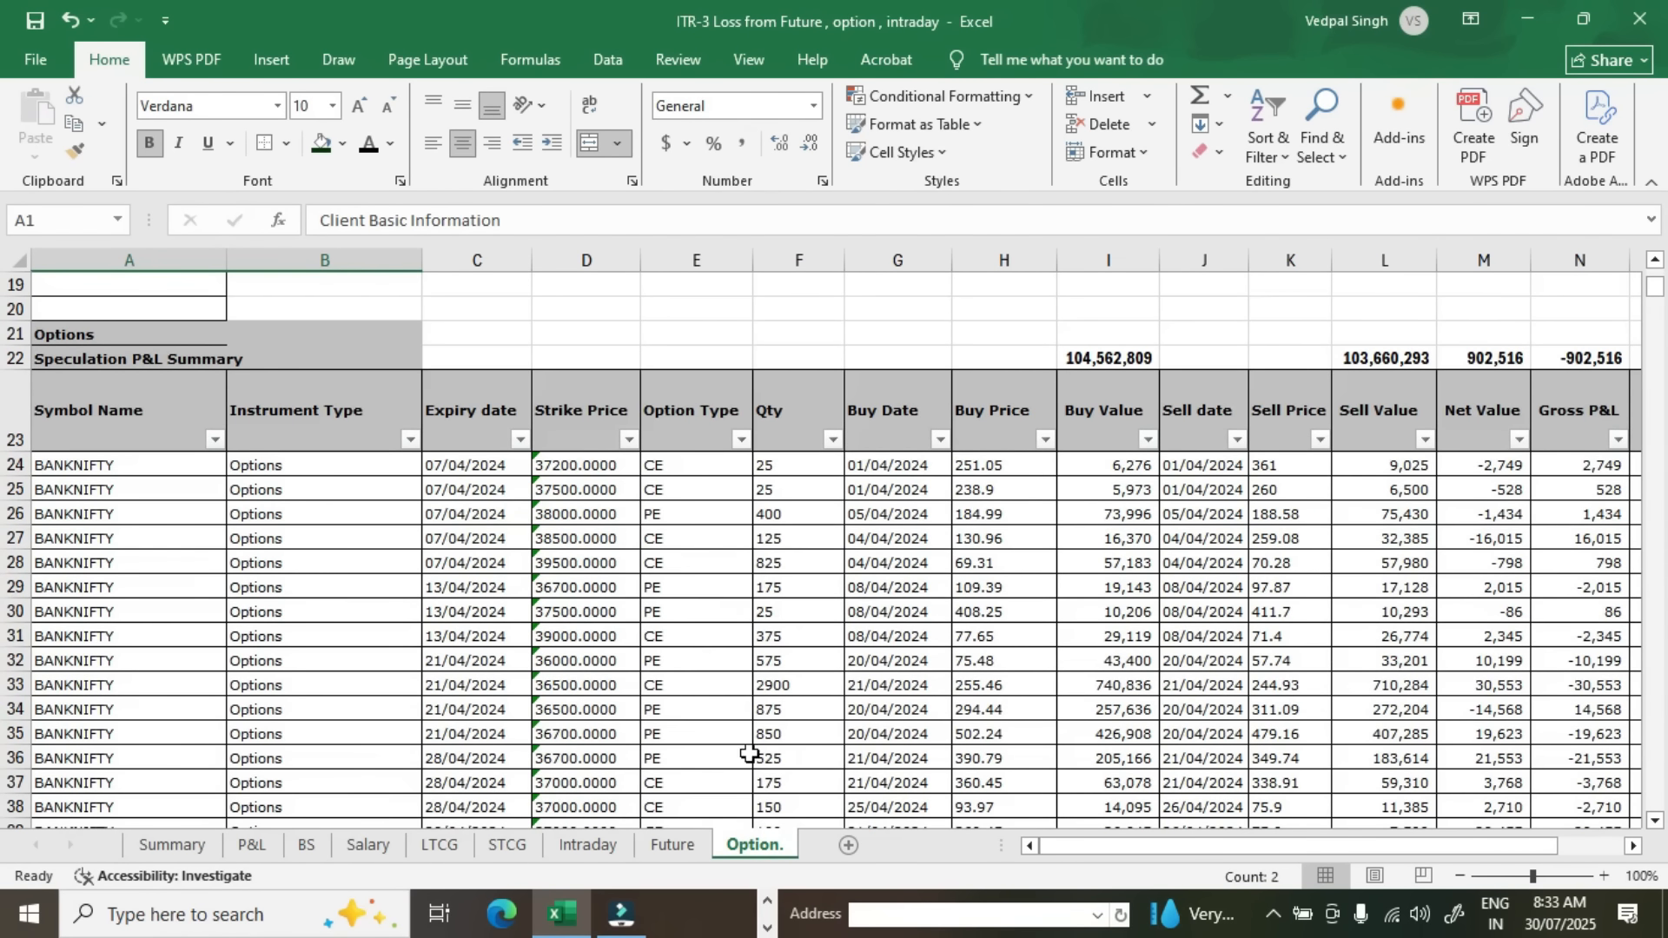
Step: Review the balance sheet and profit and loss sheets, and return to the Summary sheet
left_click(308, 846)
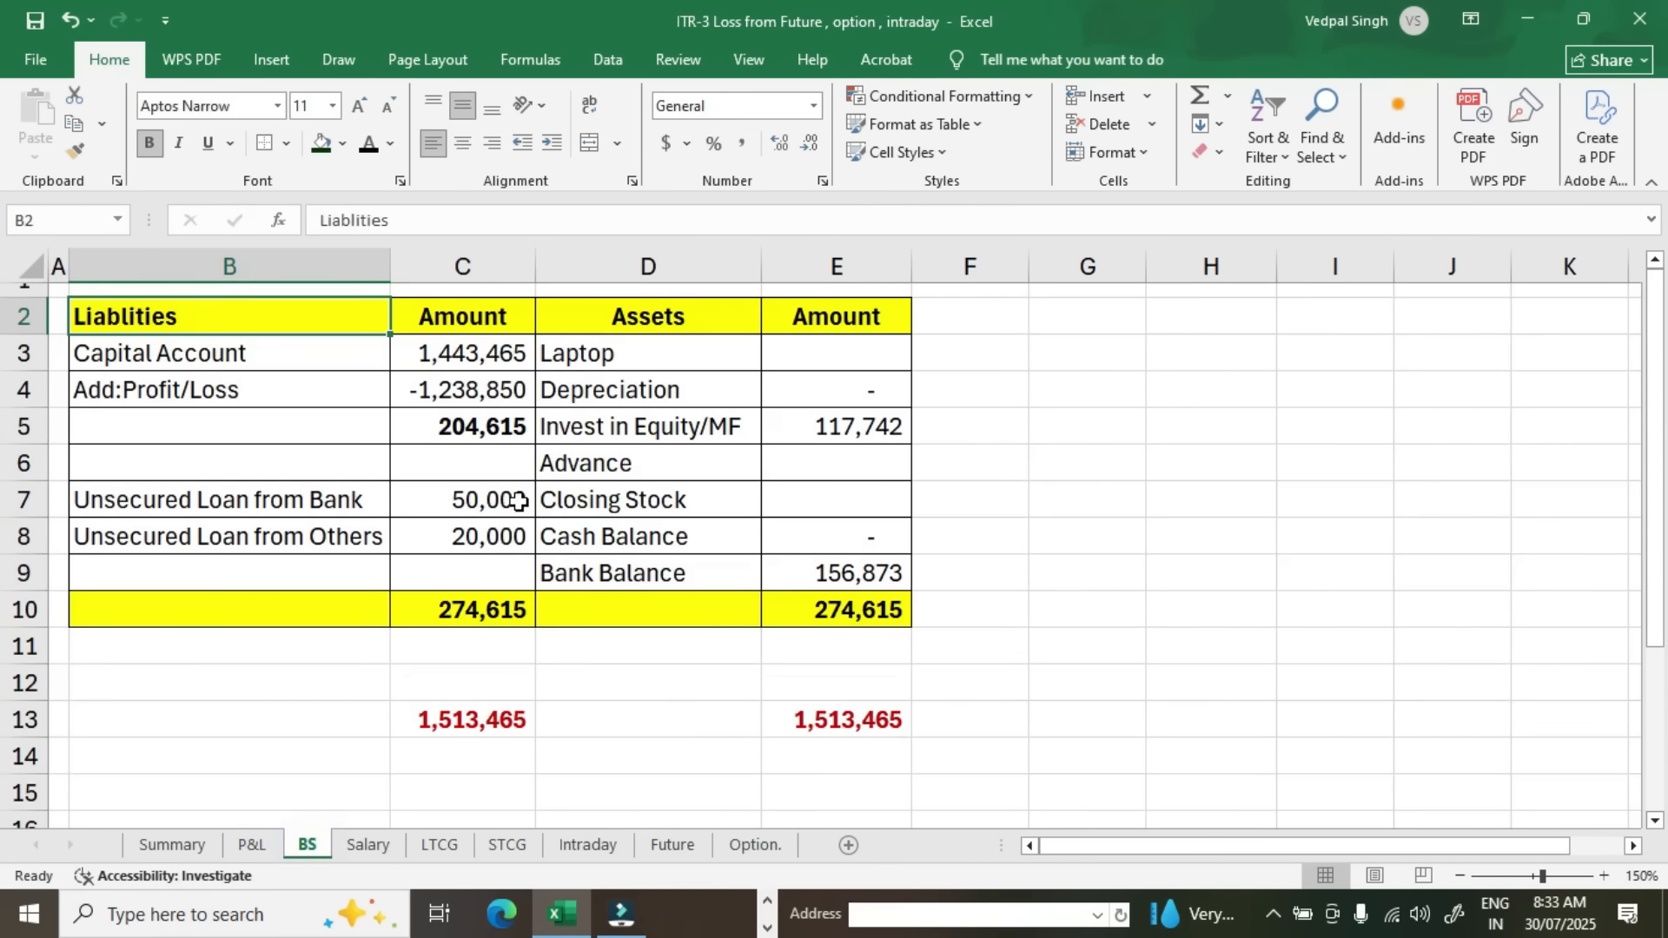
left_click(252, 844)
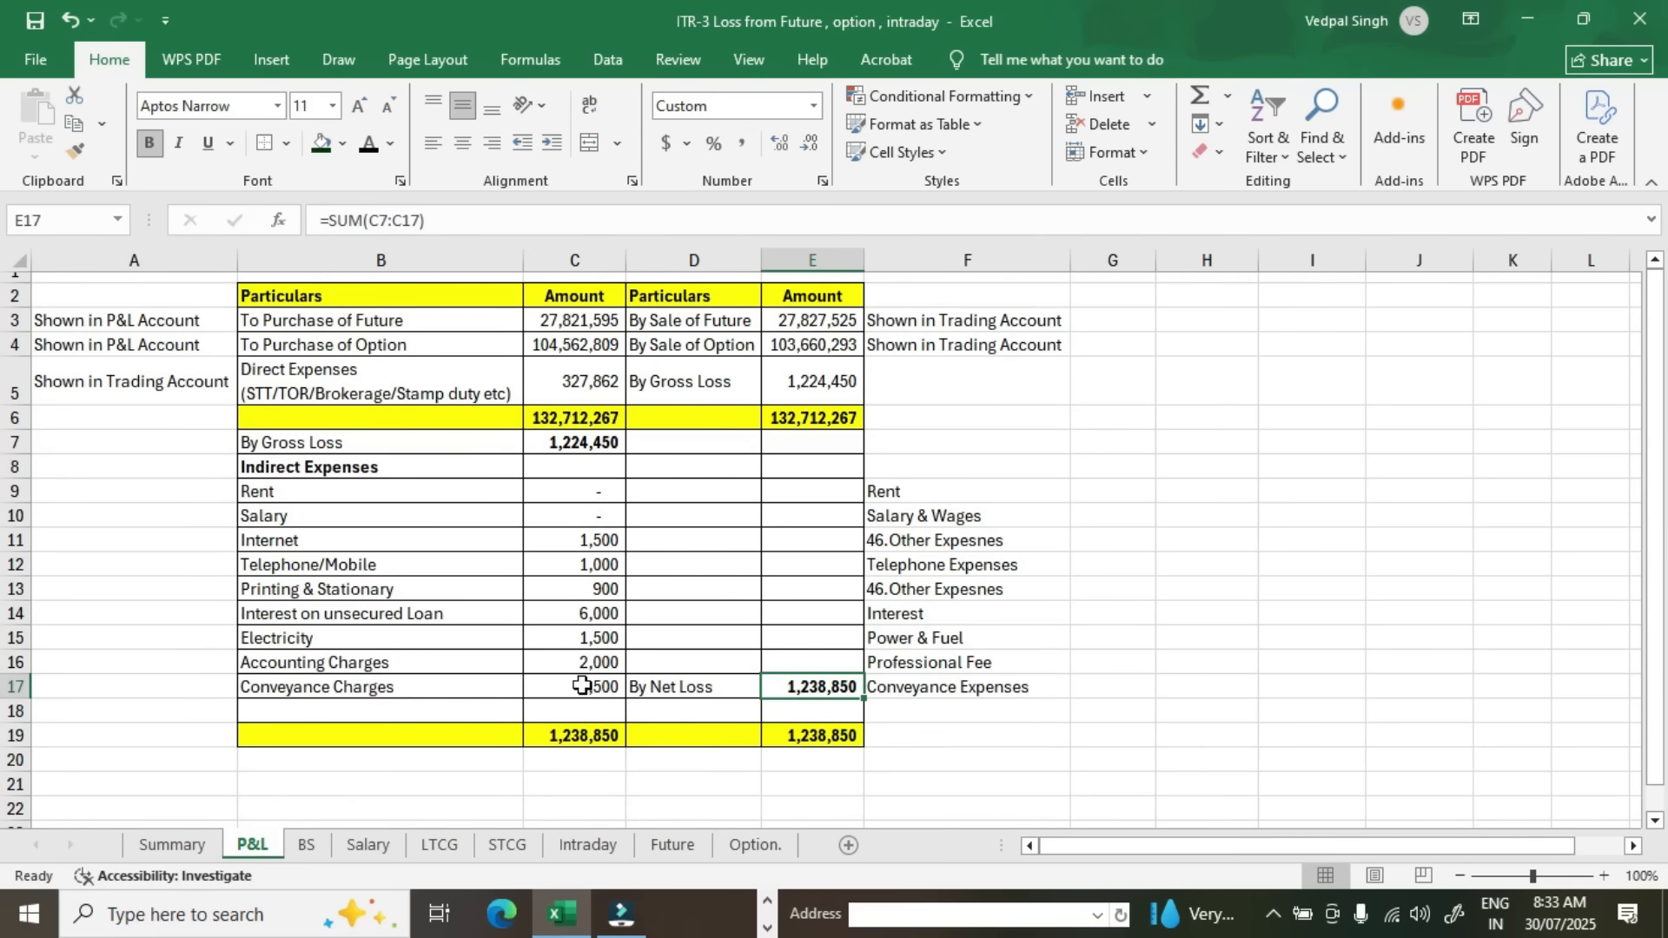
left_click(171, 846)
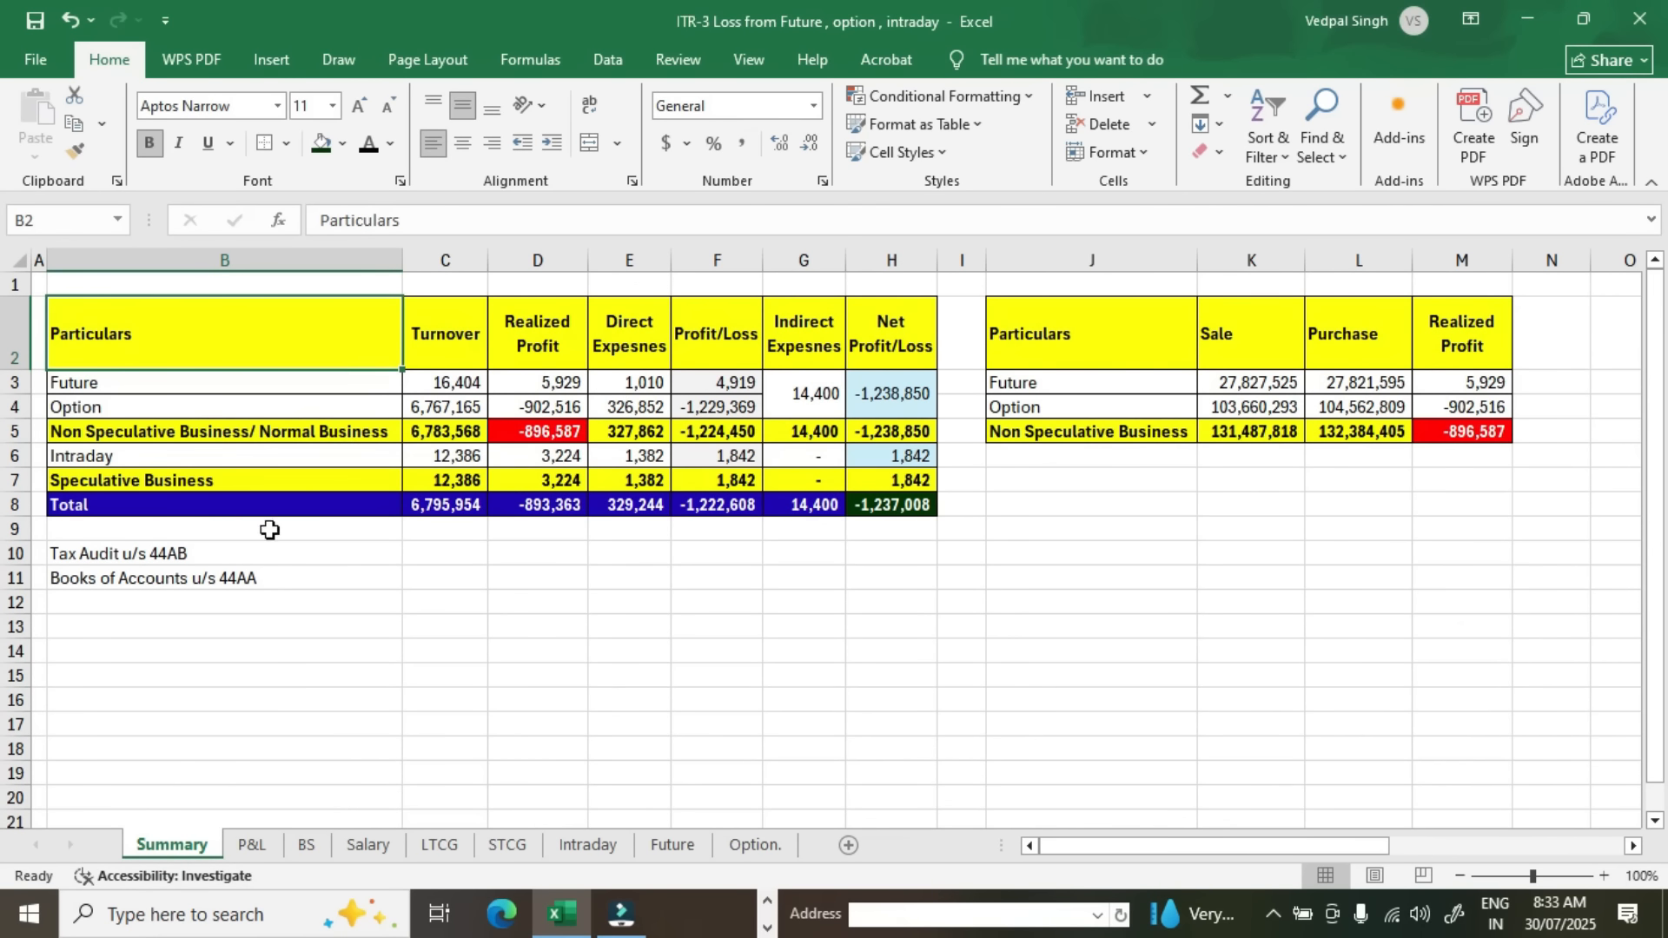
Step: Trace the Future turnover in Summary cell C3 to its source on the Future sheet and return to the summary
left_click(341, 387)
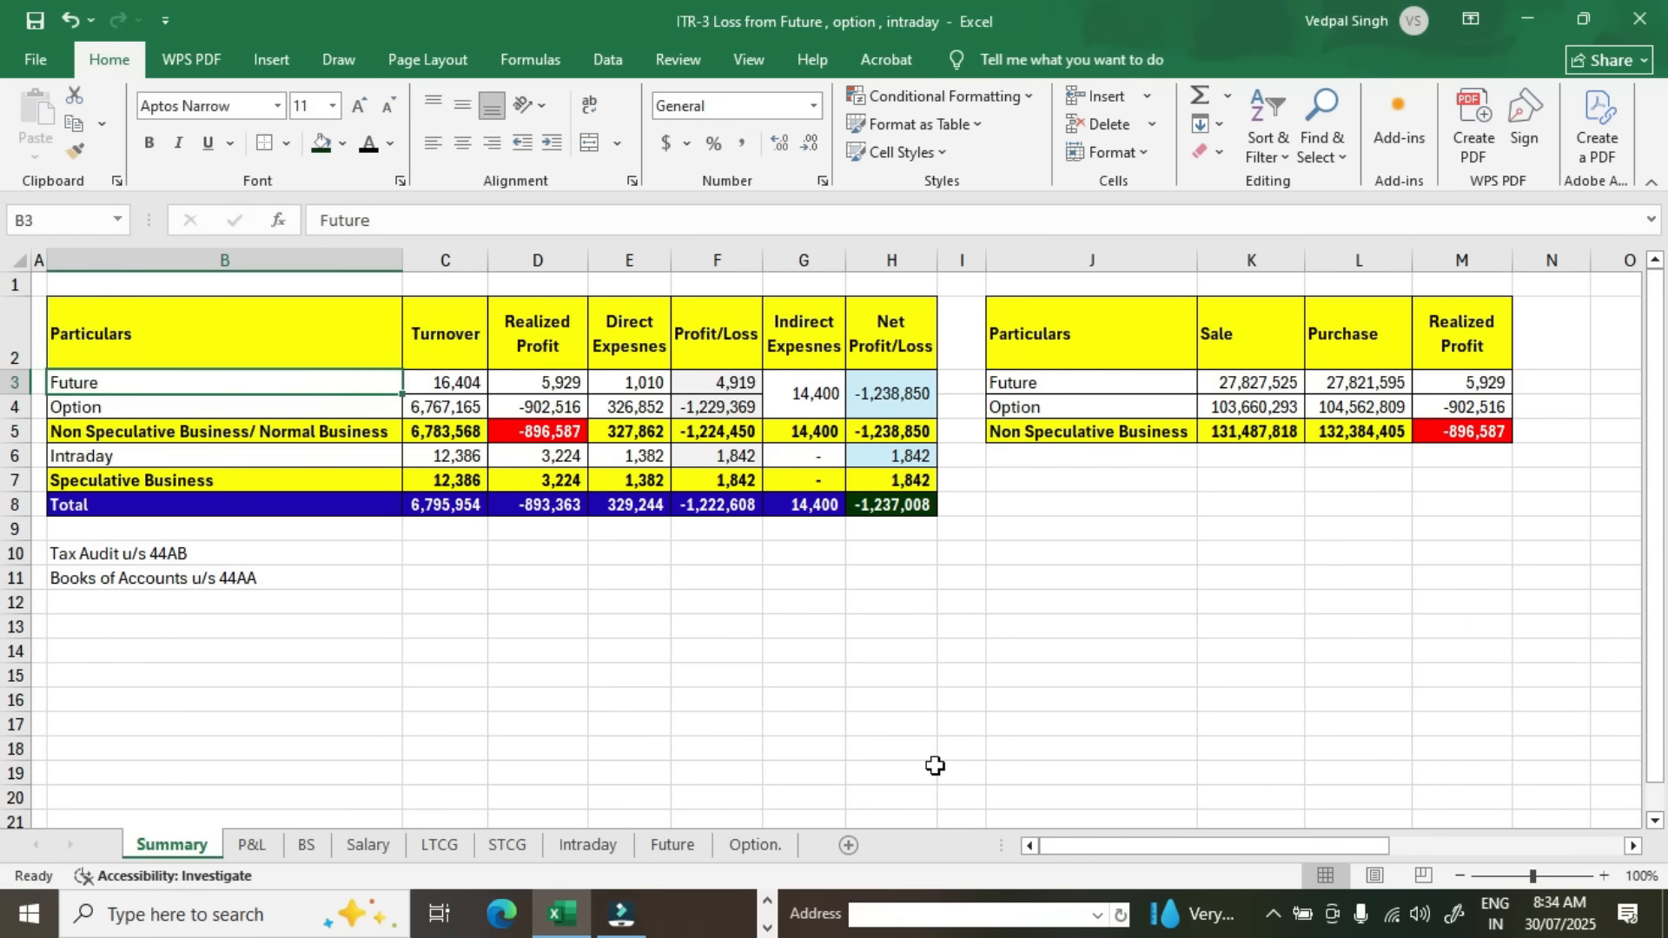
key("Right")
key("ctrl+bracketleft")
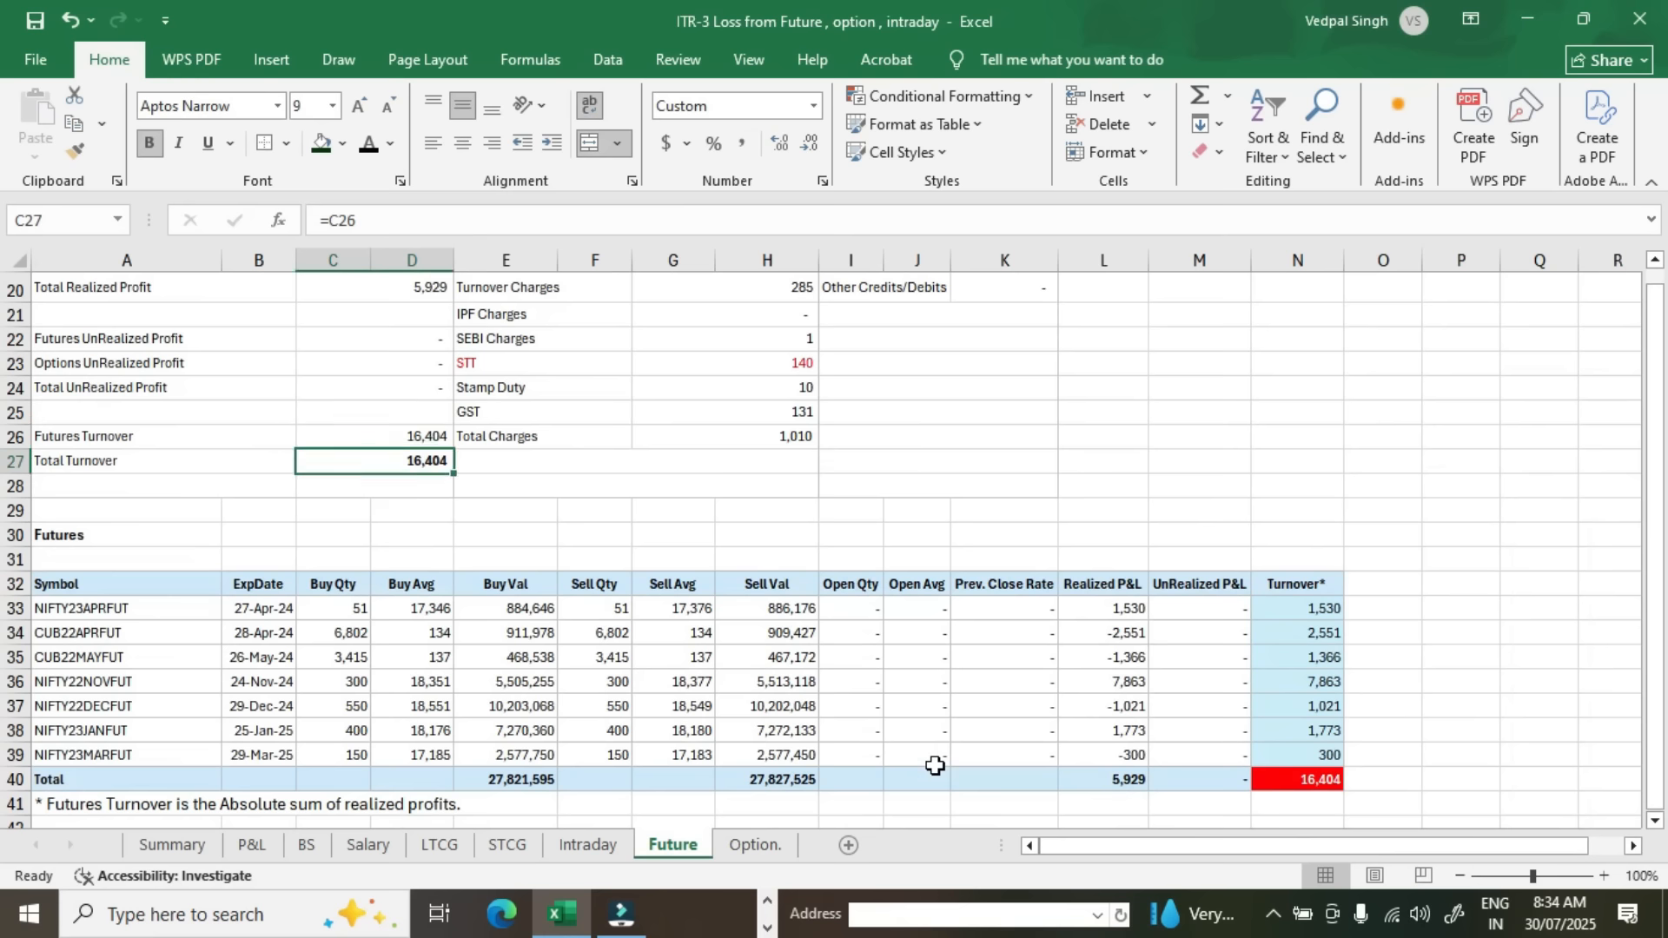
key("F5")
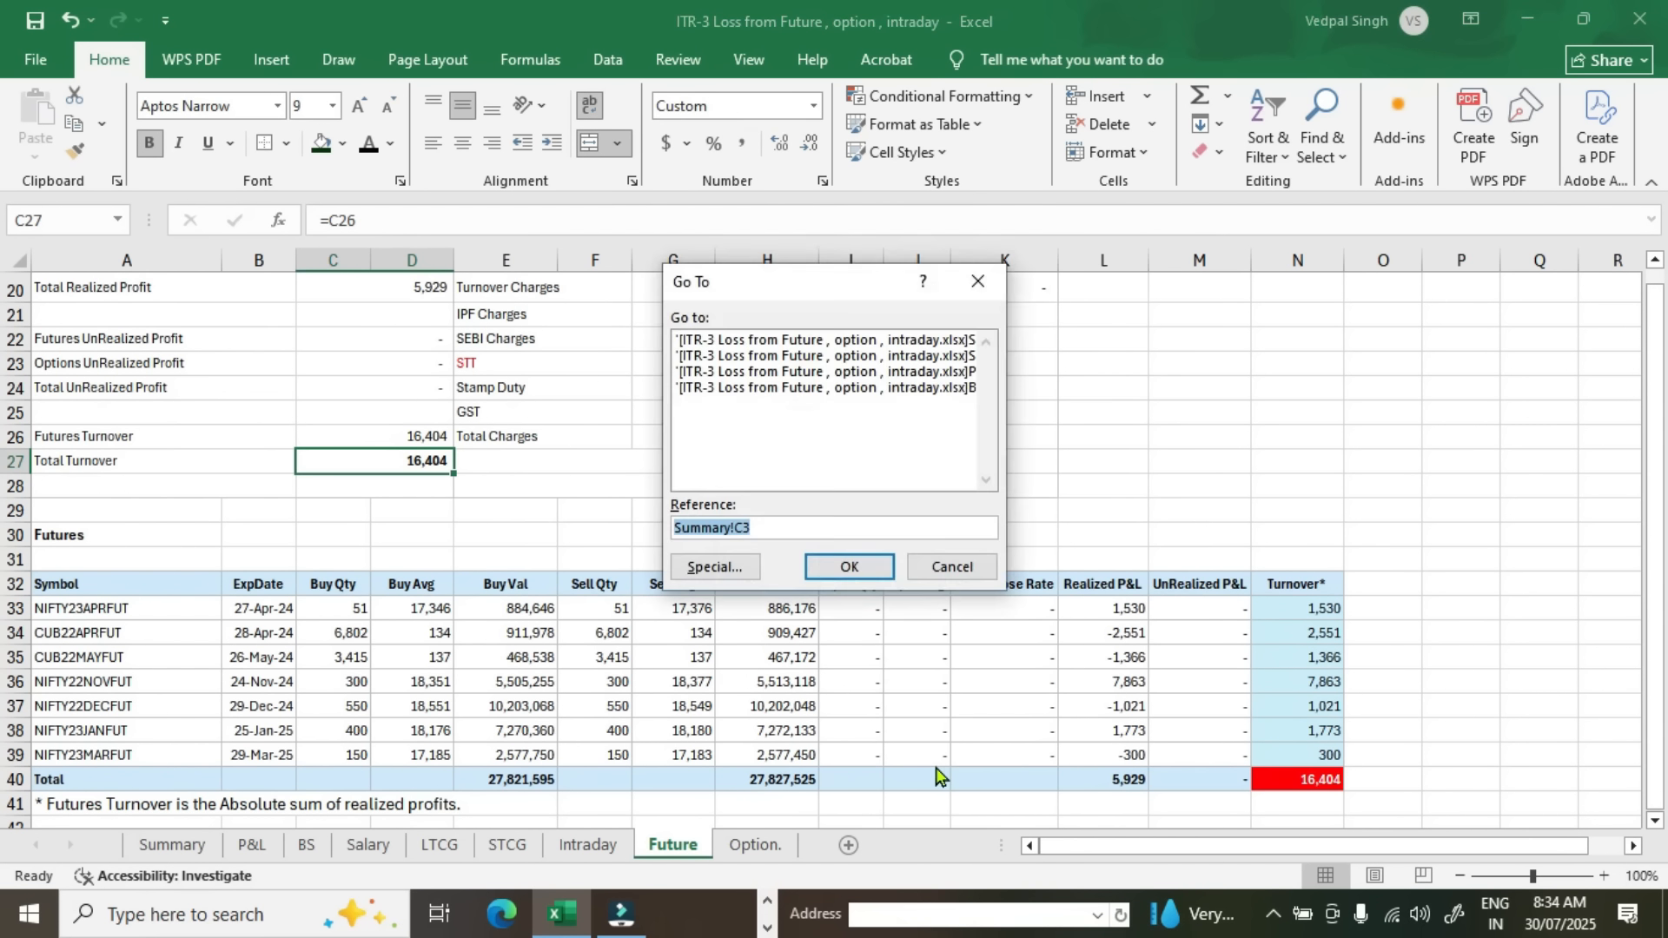
key("Return")
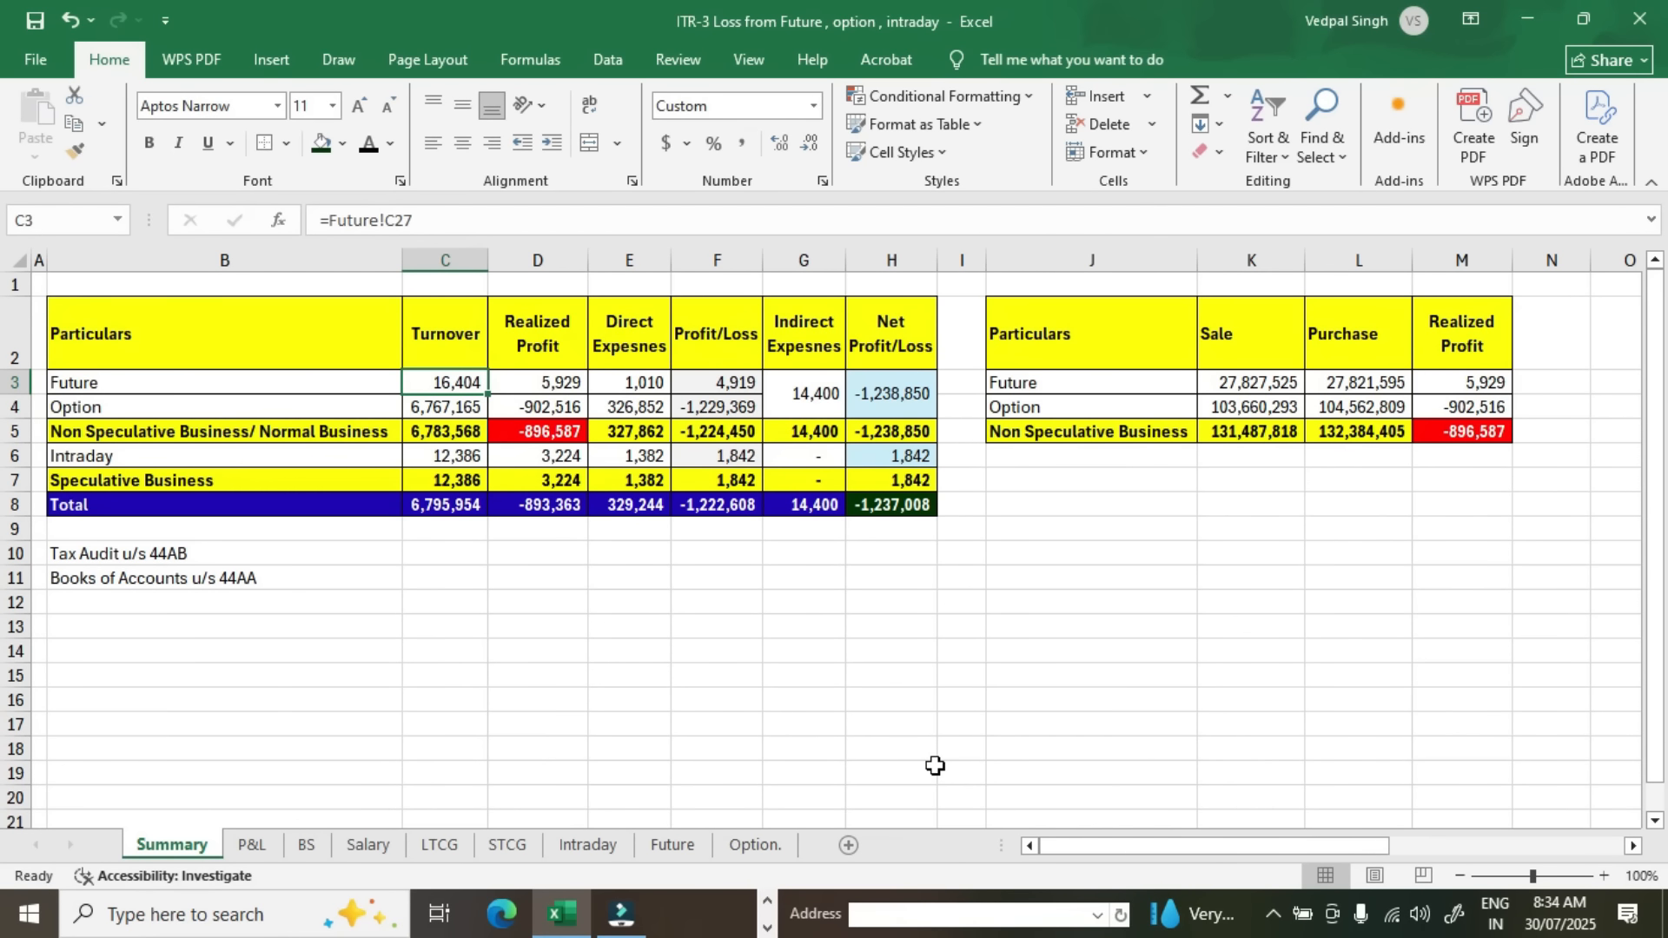
Step: Trace the Option turnover in Summary cell C4 to its source and examine the FnO P&L summary there
key("Down")
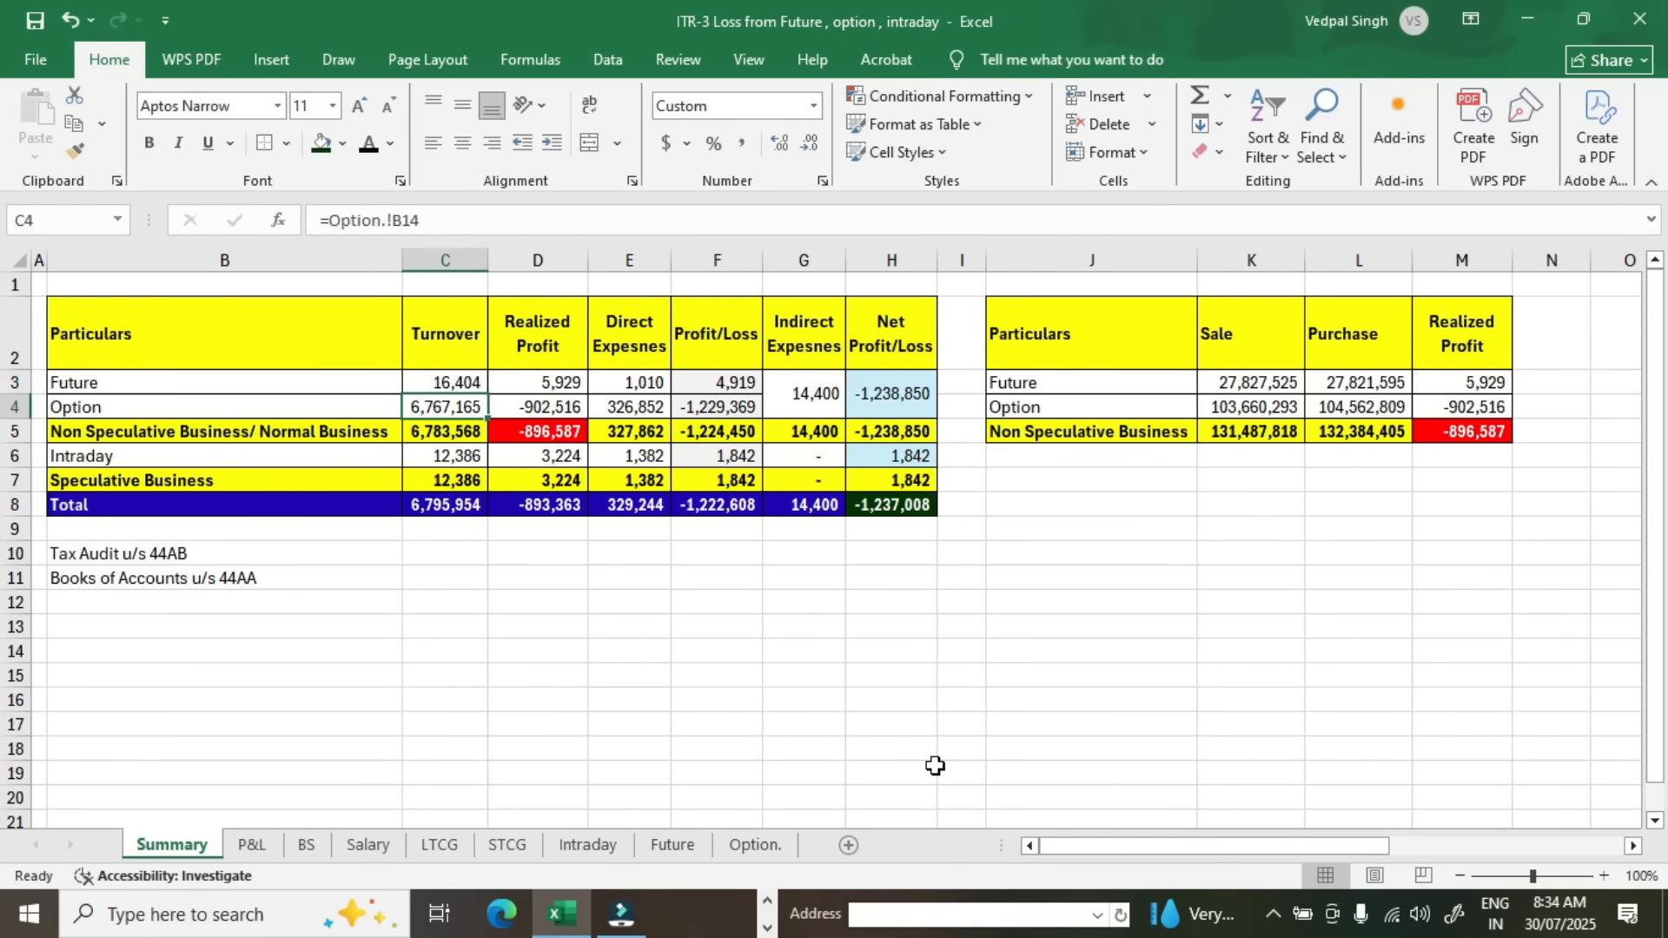
key("ctrl+bracketleft")
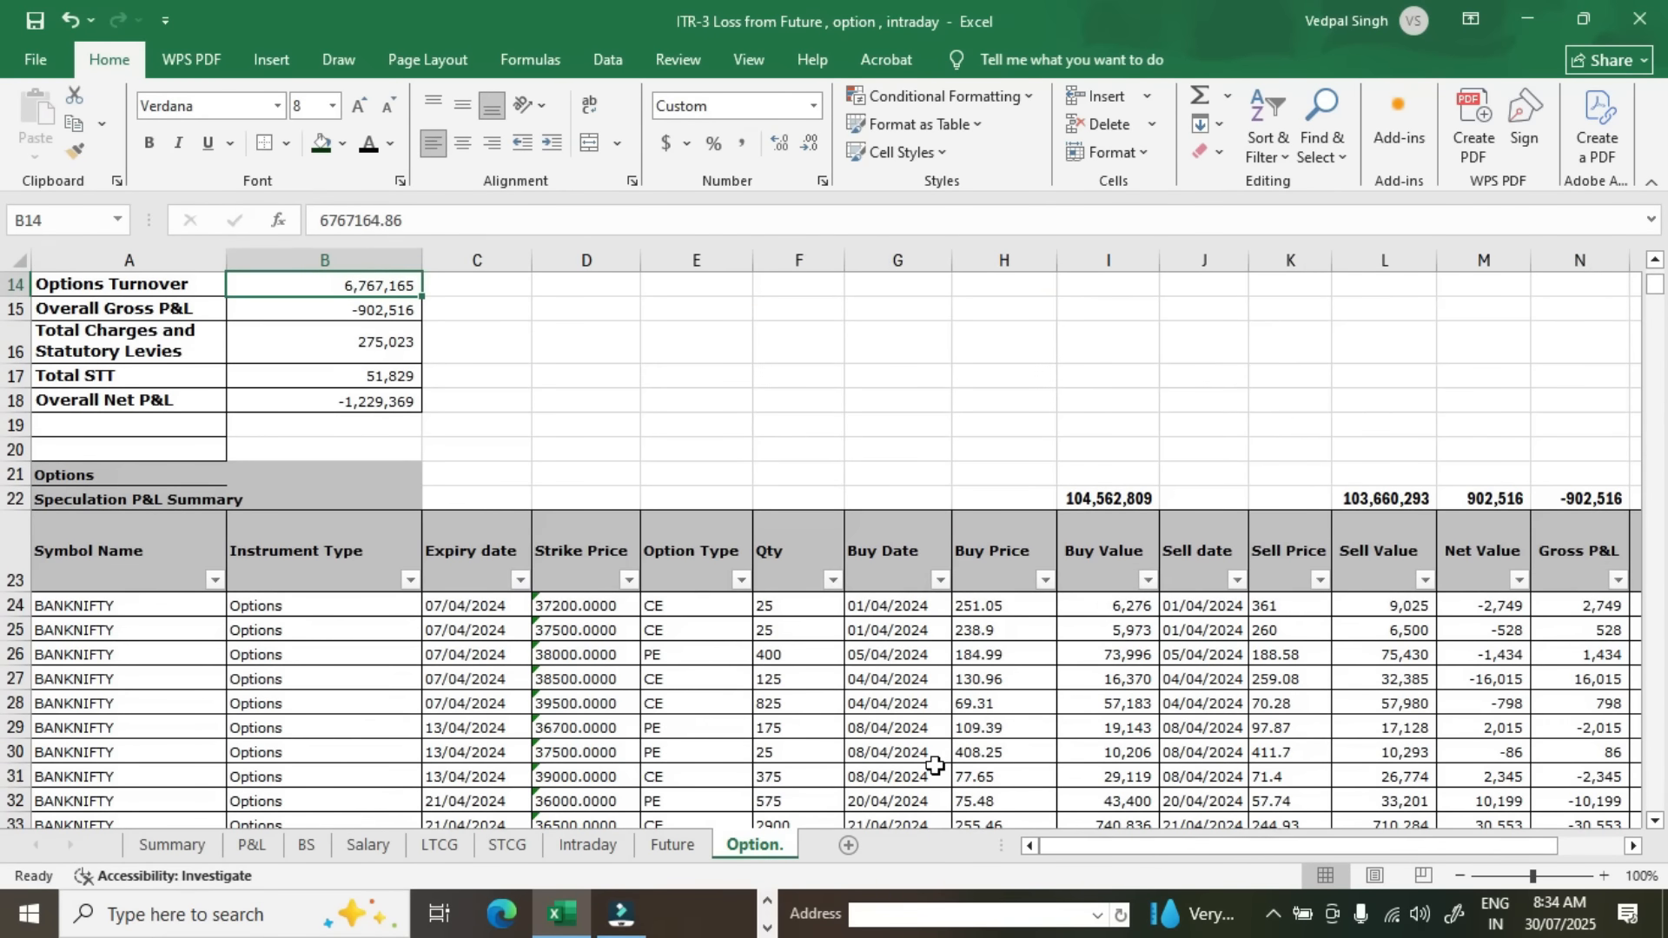
scroll(504, 581, "up", 4)
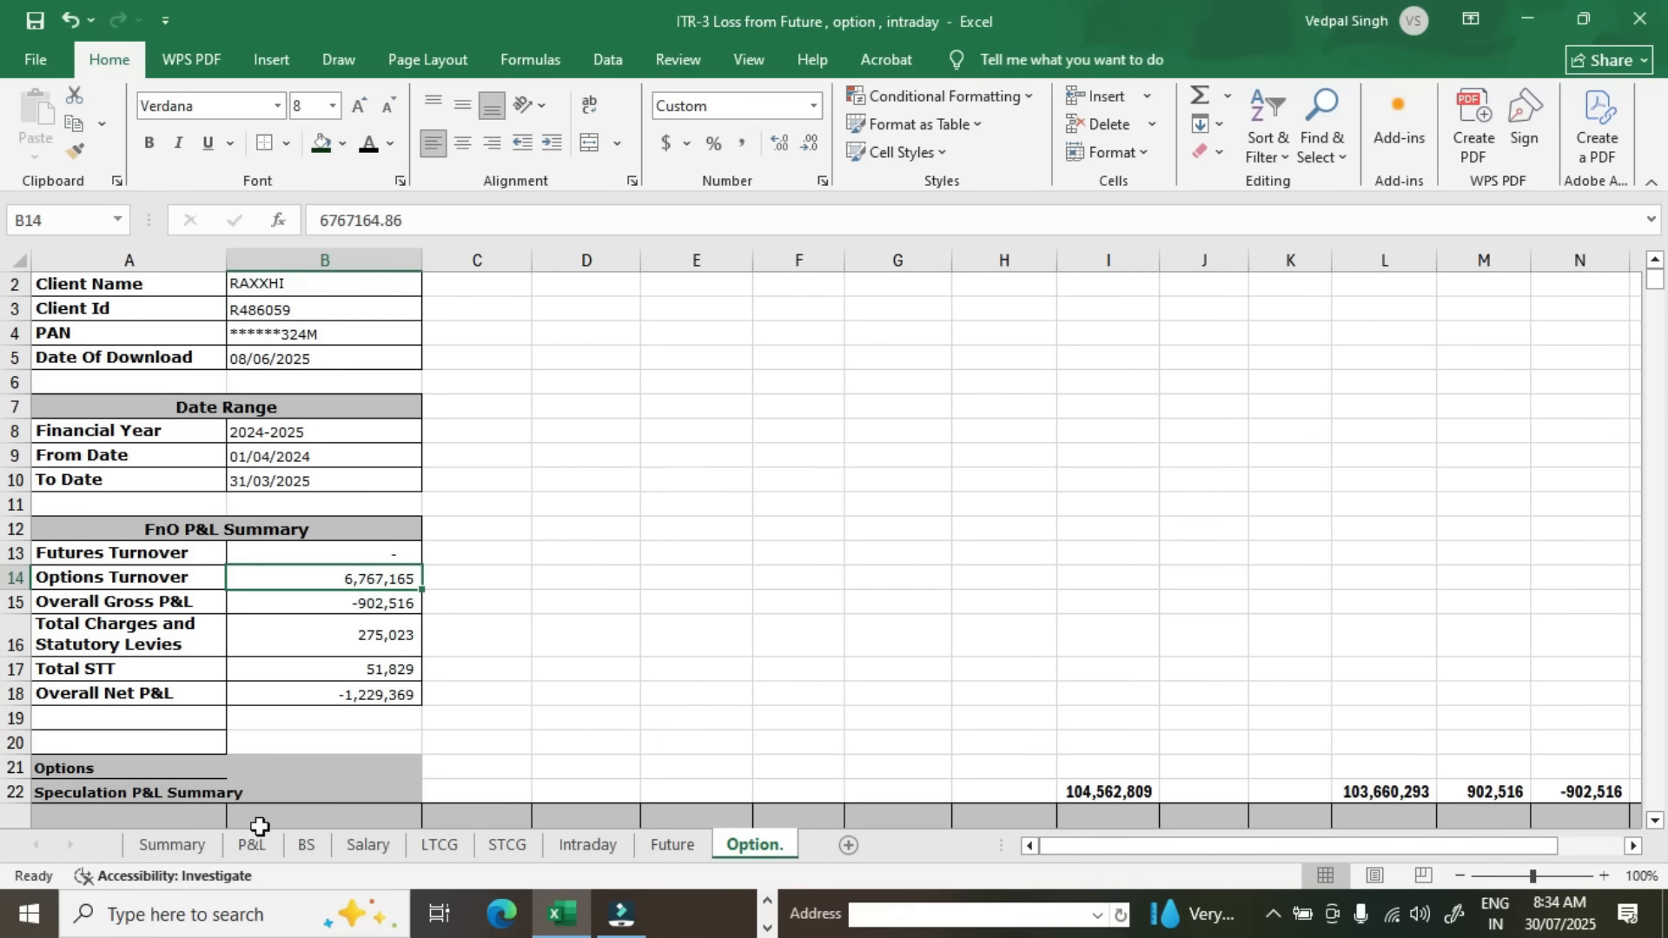
Step: Trace the Intraday turnover in Summary cell C6 to its source on the Intraday sheet and return to the summary
left_click(178, 844)
key("Down")
key("Down")
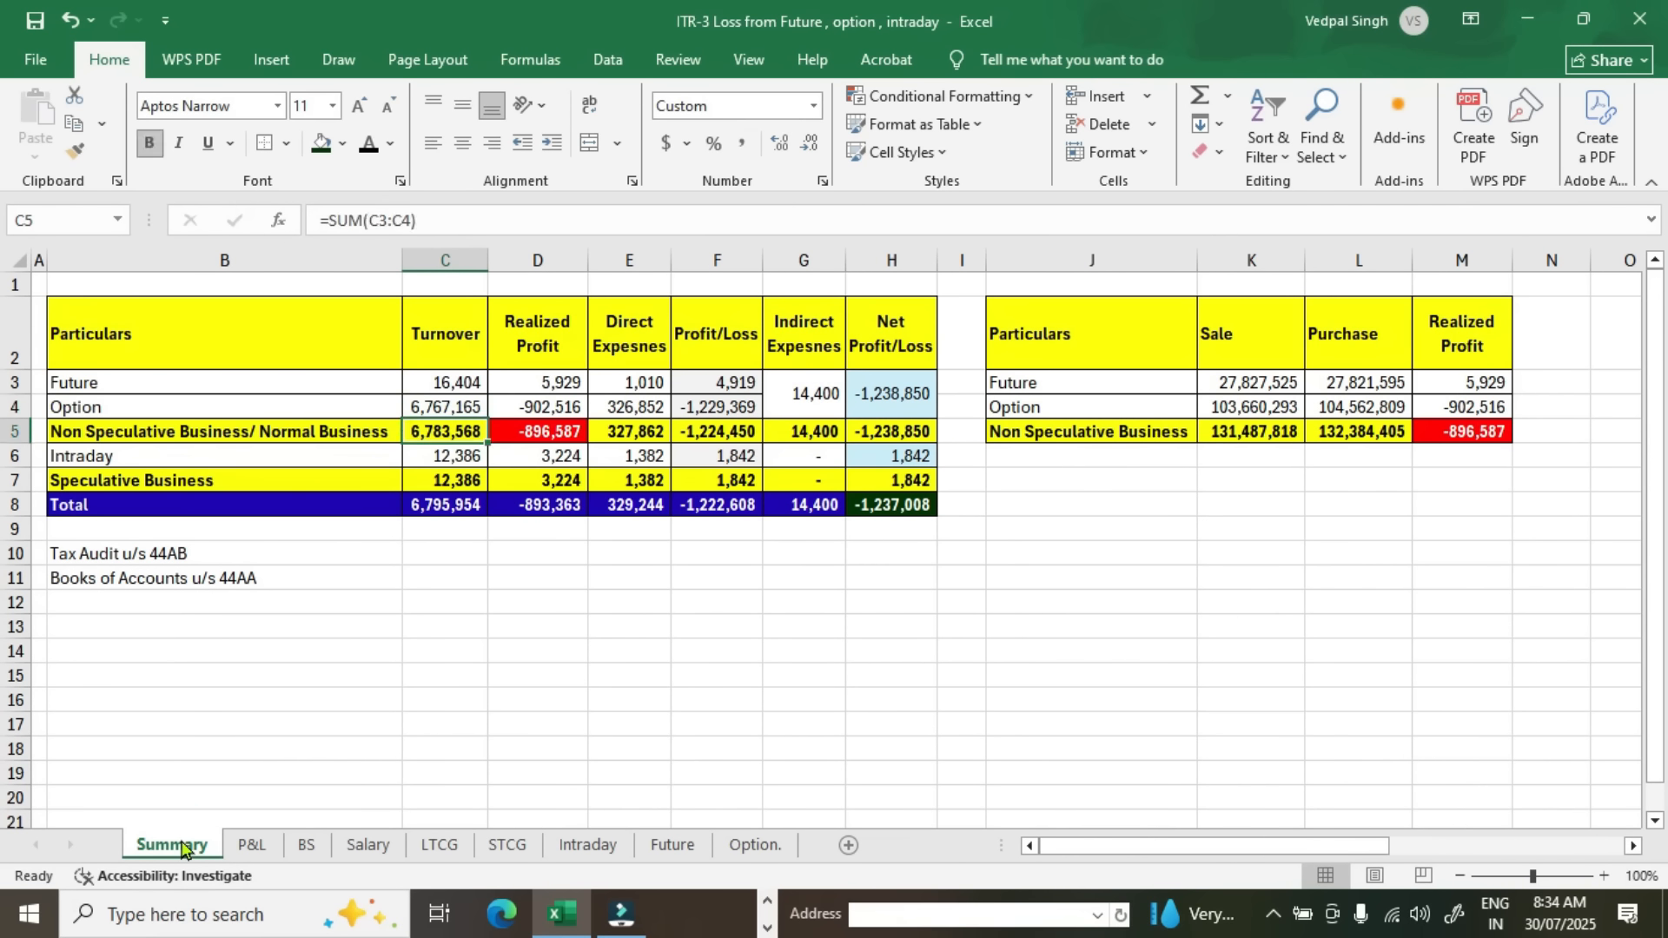
key("ctrl+bracketleft")
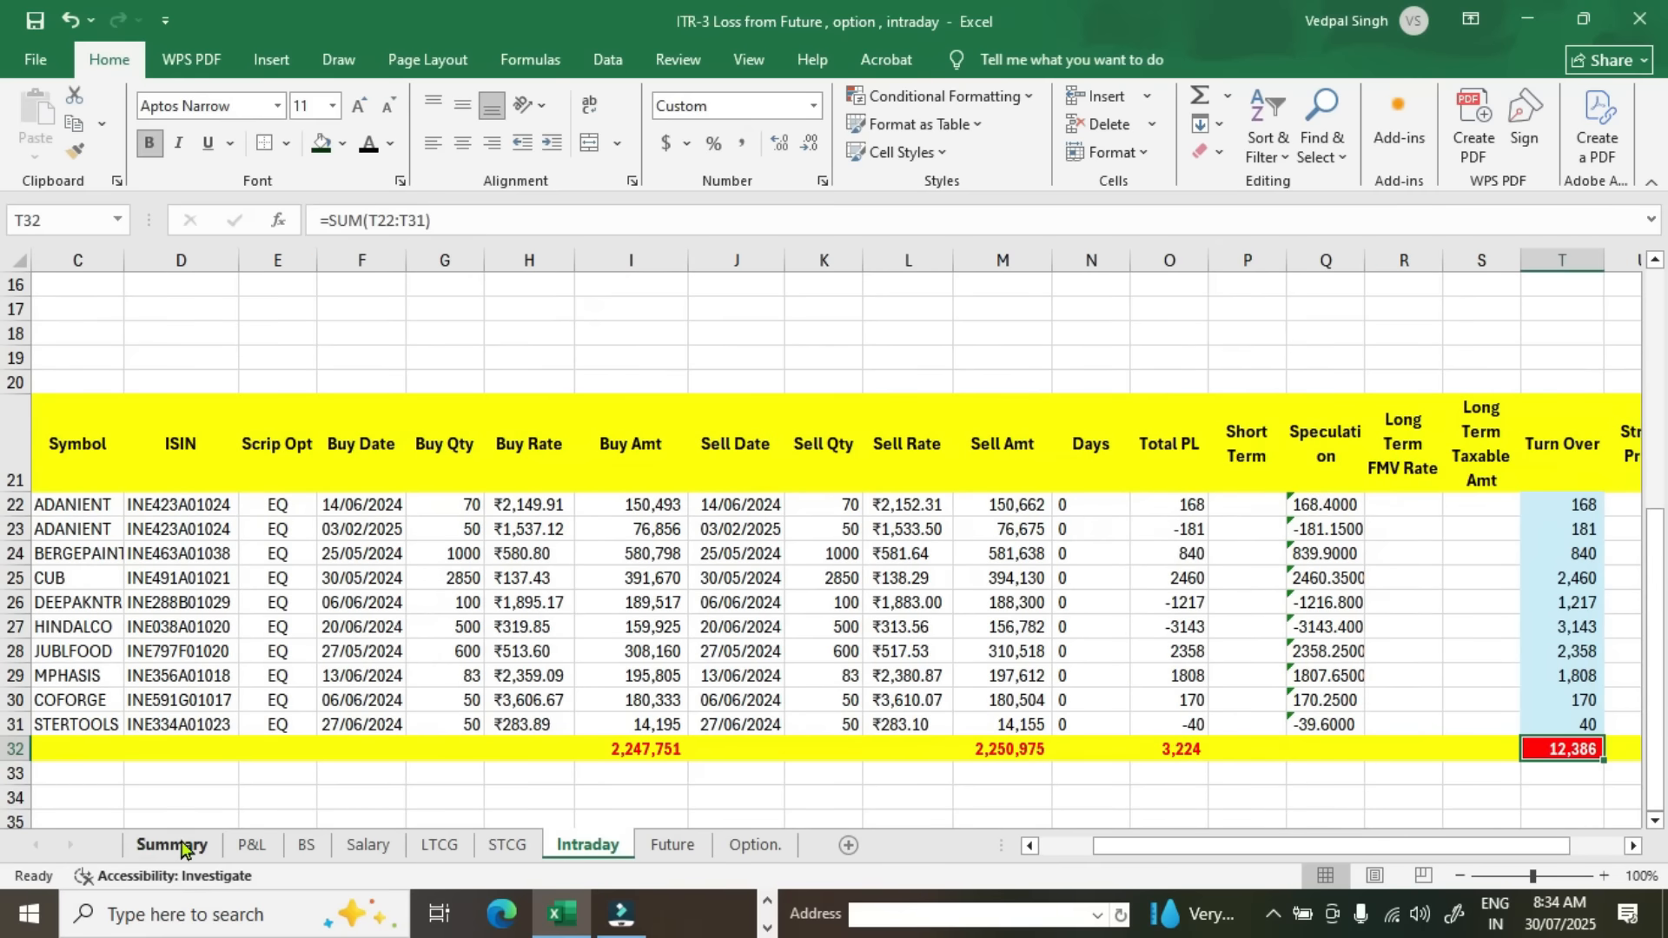
key("F5")
key("Return")
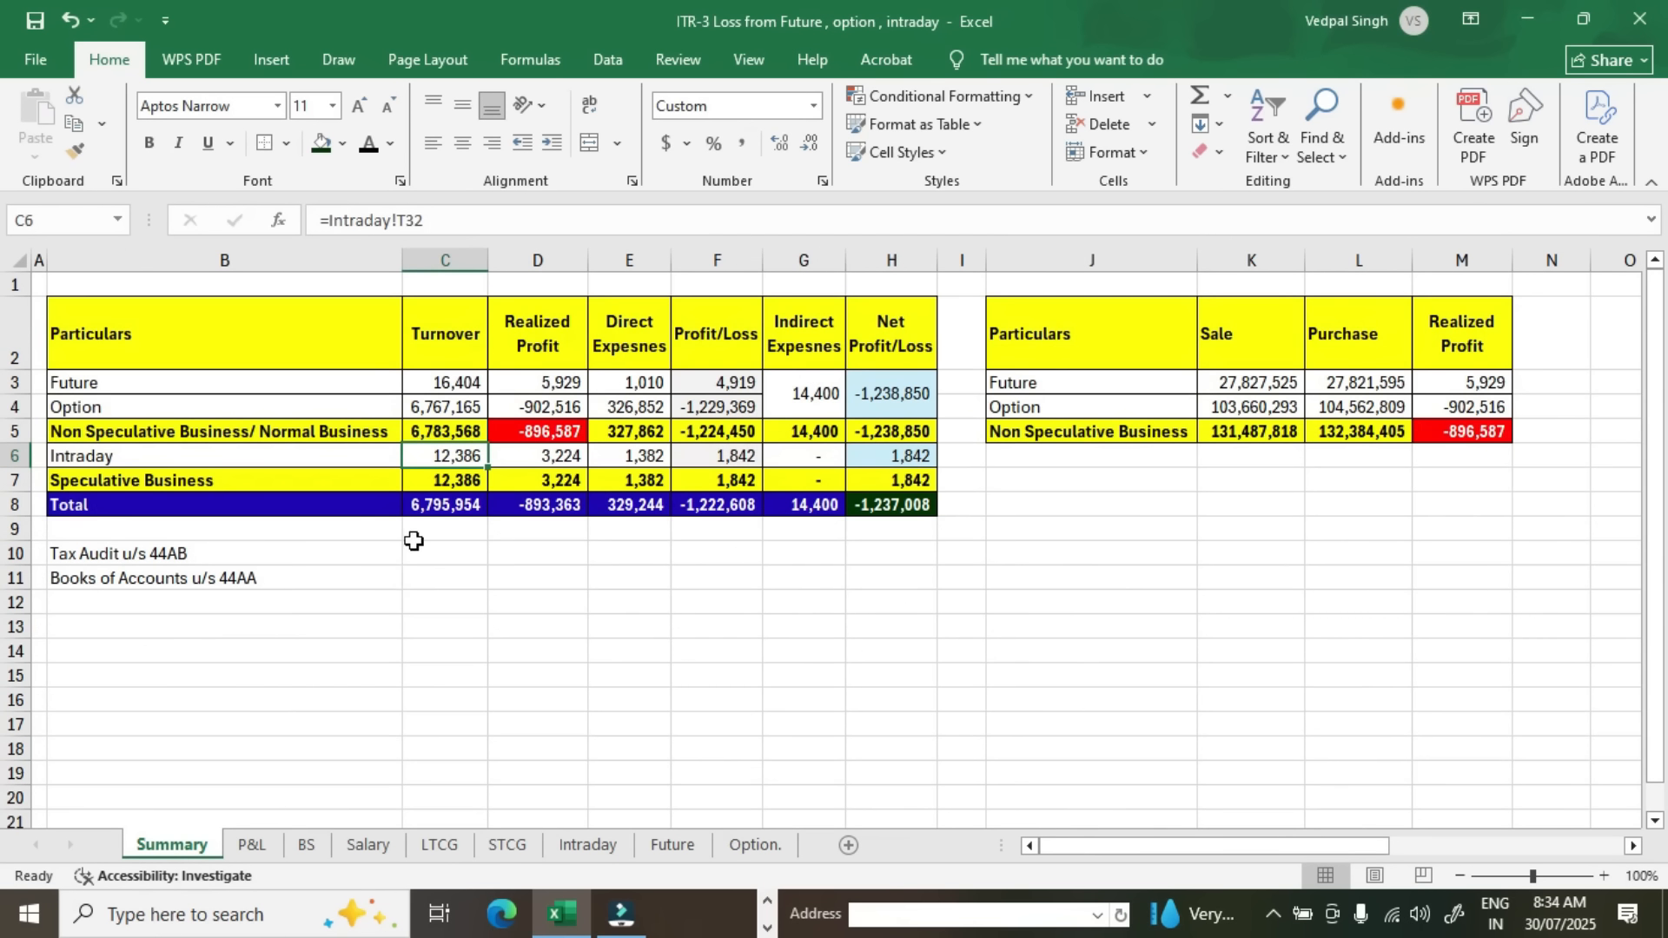
Step: Examine how the Future, Option and Intraday rows are grouped into non-speculative and speculative business
left_click(379, 435)
left_click_drag(373, 384, 374, 407)
left_click(394, 439)
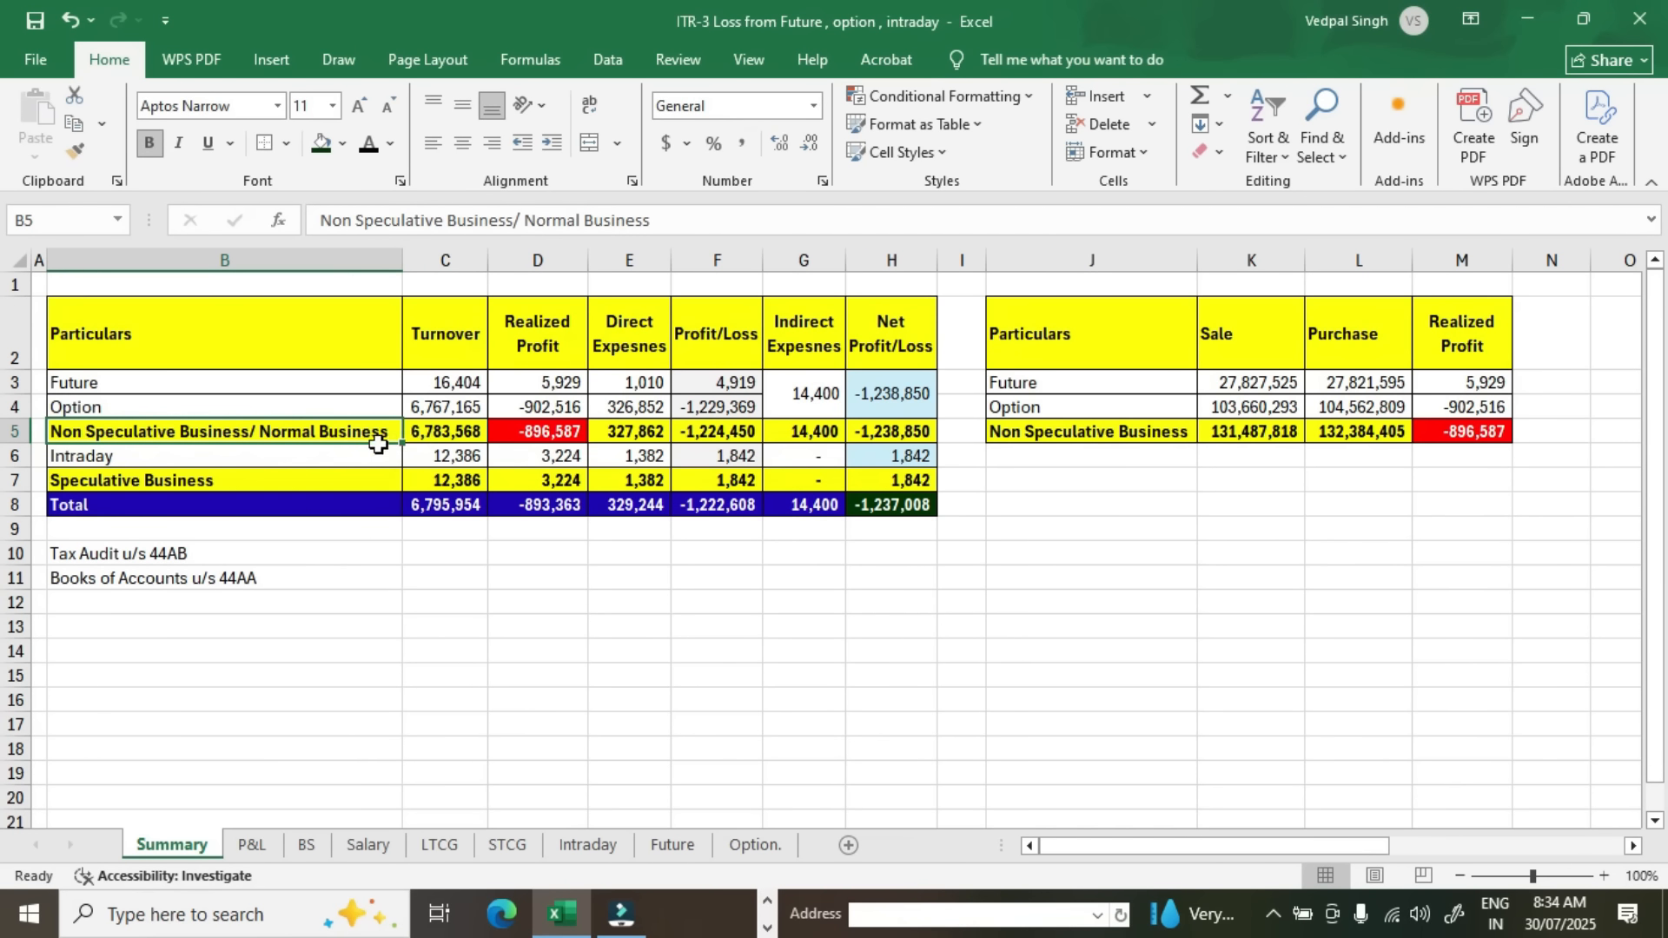
left_click(369, 455)
left_click(356, 476)
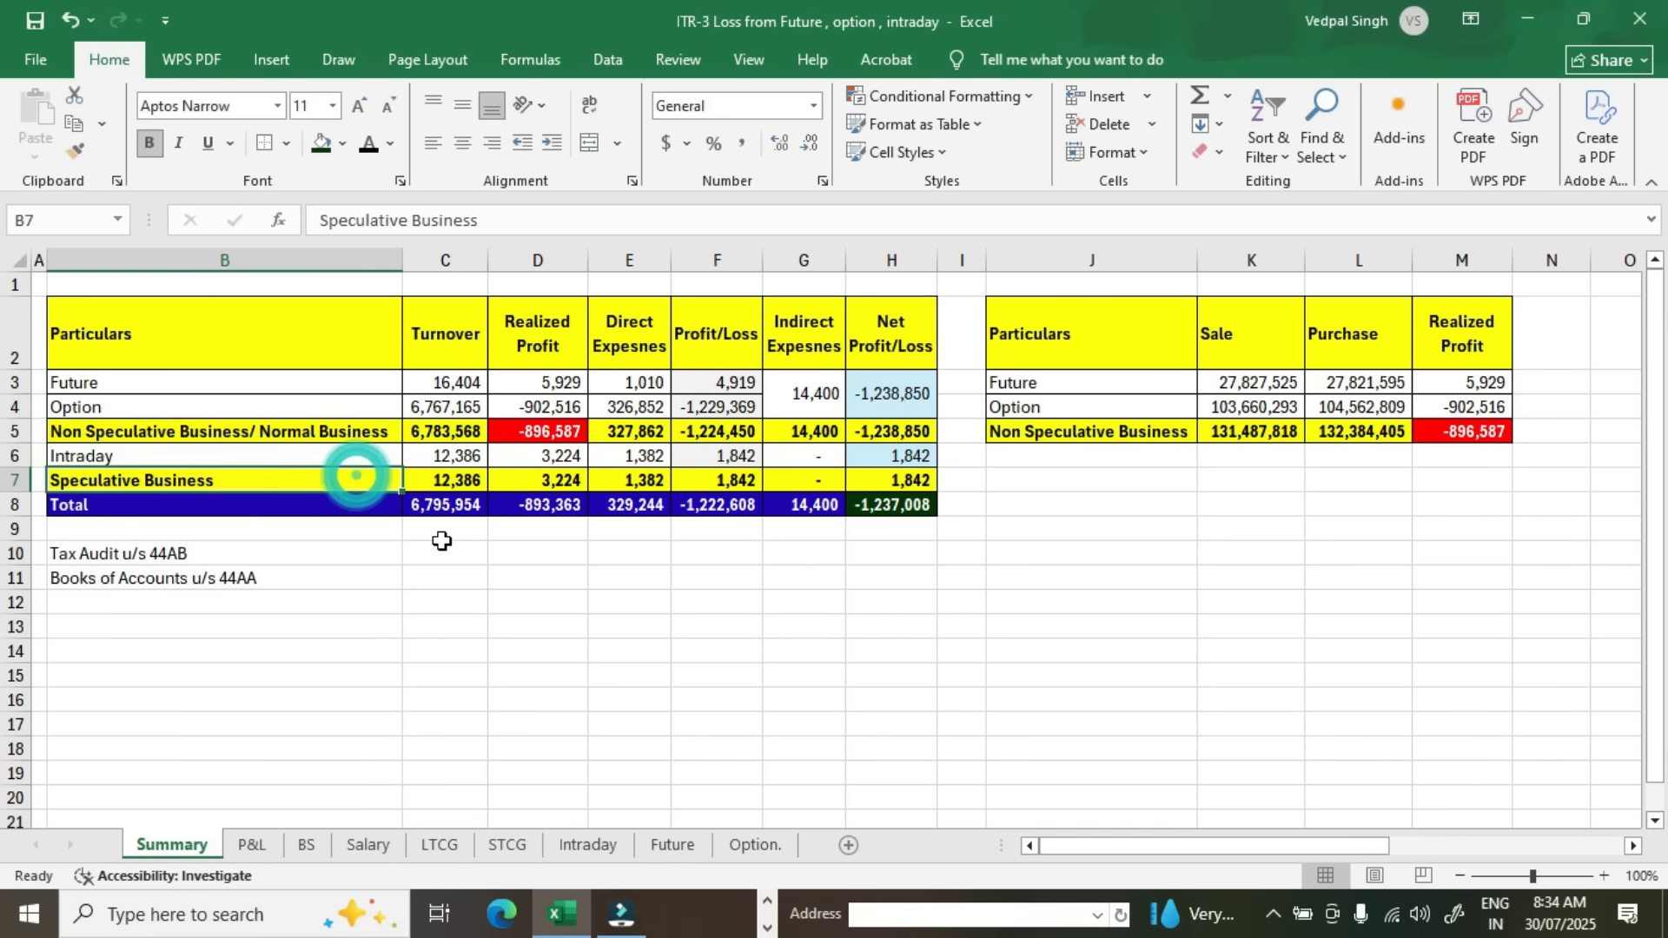
Step: Check the non-speculative, intraday and total turnover cells in the Summary table
left_click(481, 434)
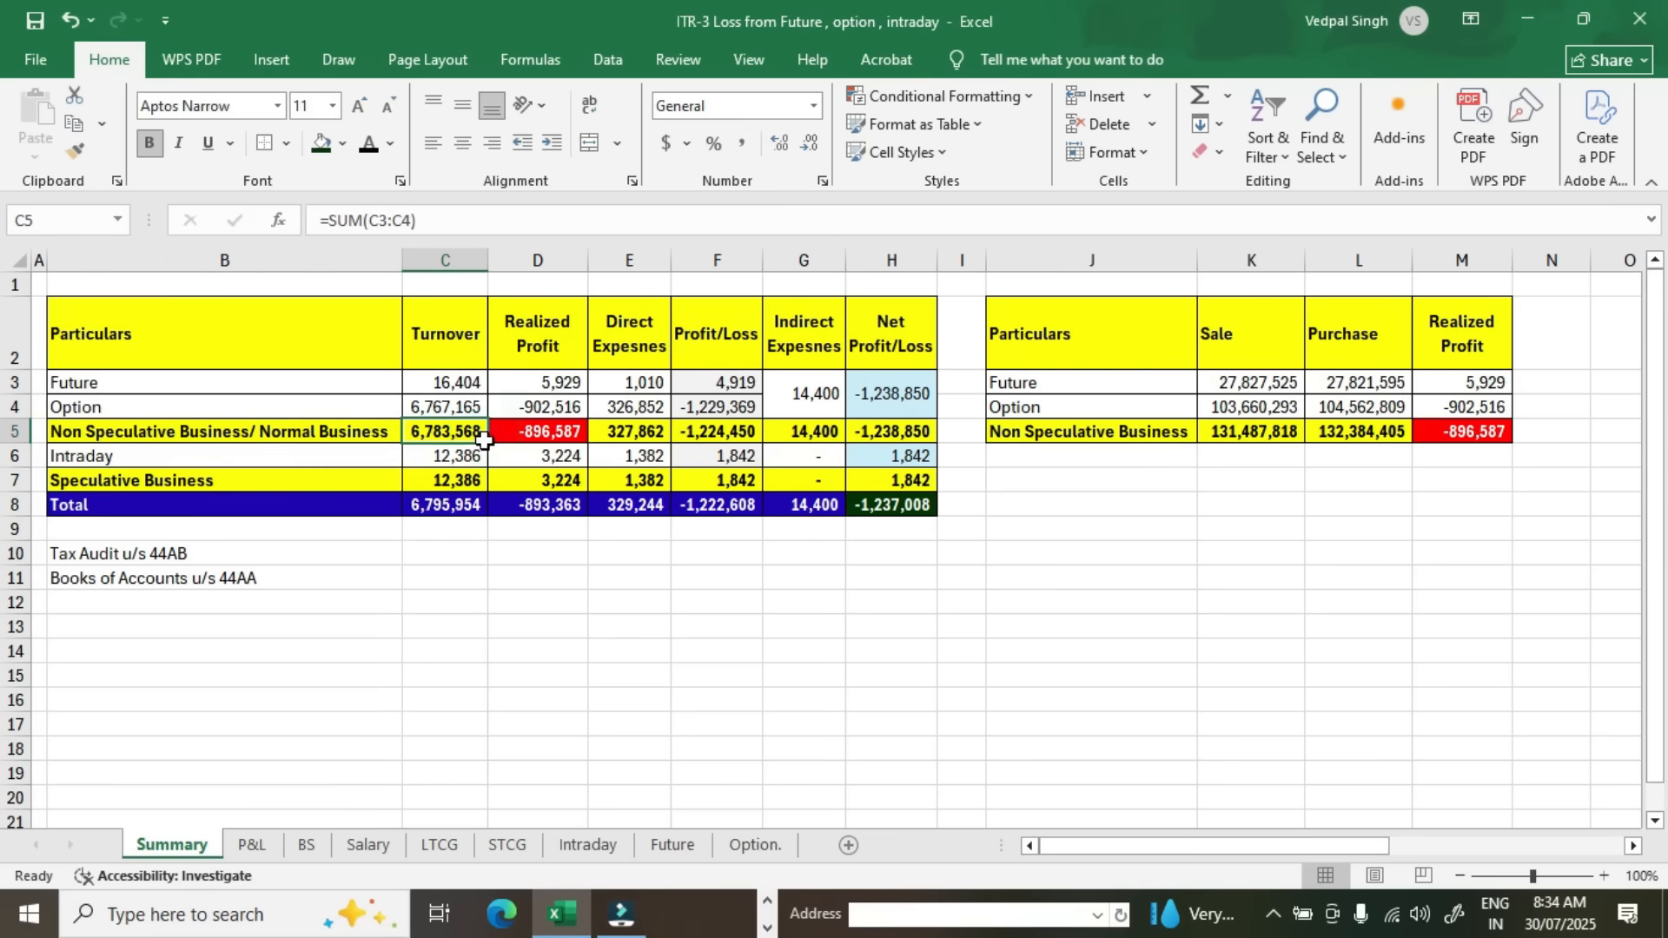
left_click_drag(484, 441, 478, 458)
left_click(476, 504)
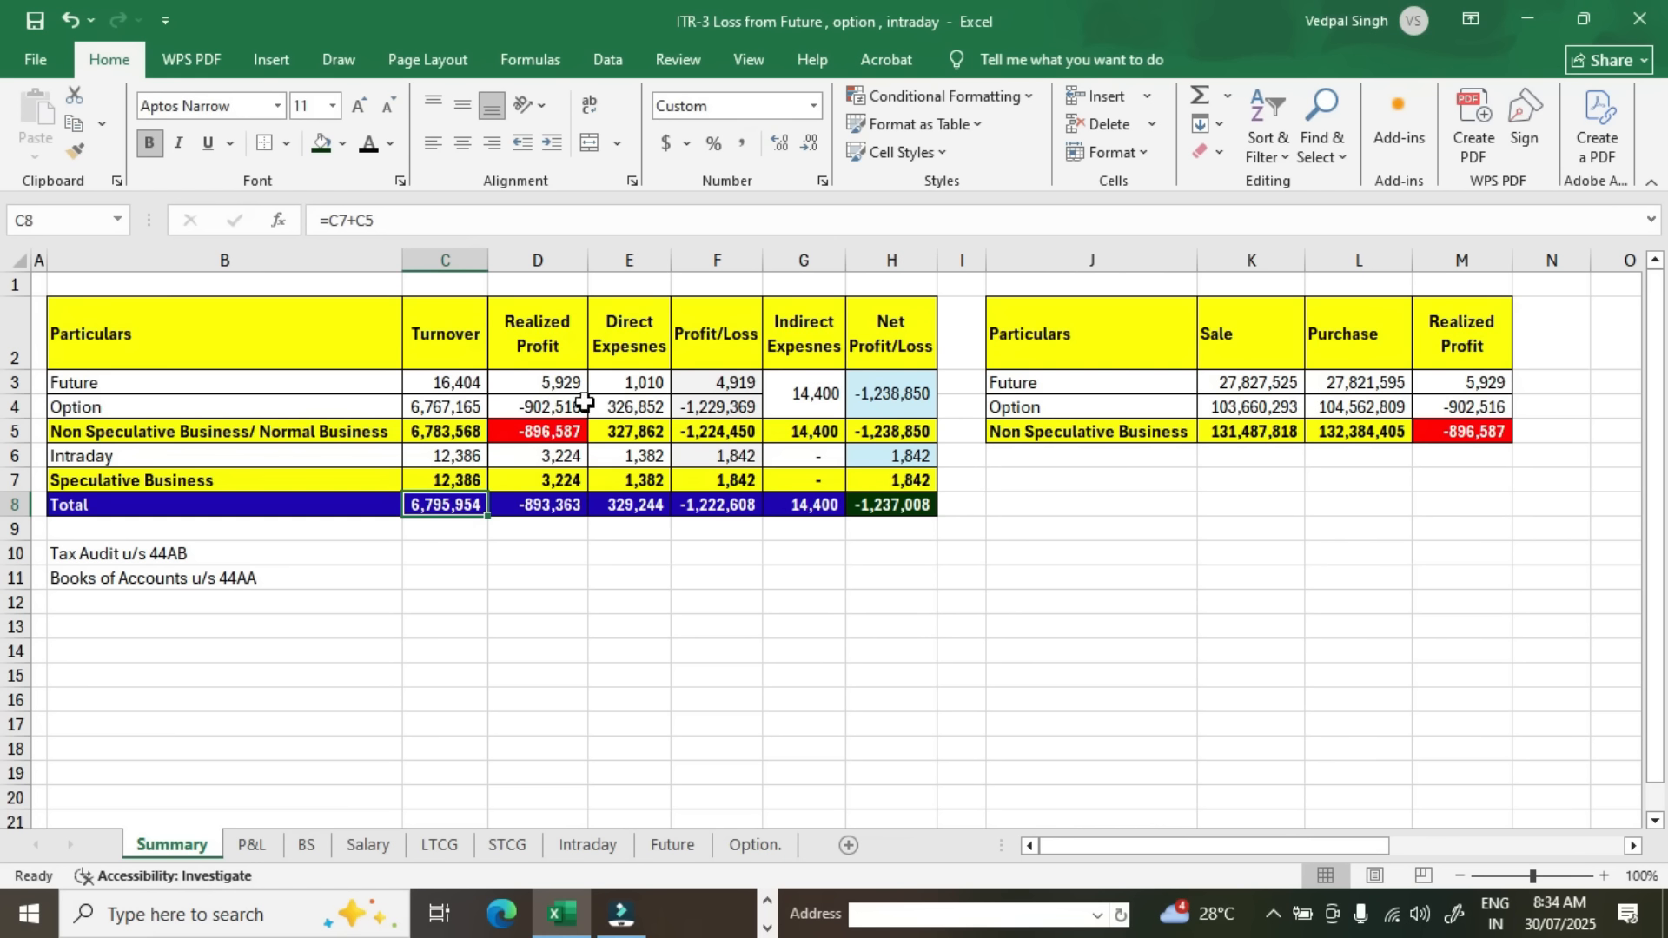
Step: Trace the Future and Option realized profit in Summary cells D3 and D4 to their source sheets, returning to the summary
left_click(560, 383)
key("ctrl+bracketleft")
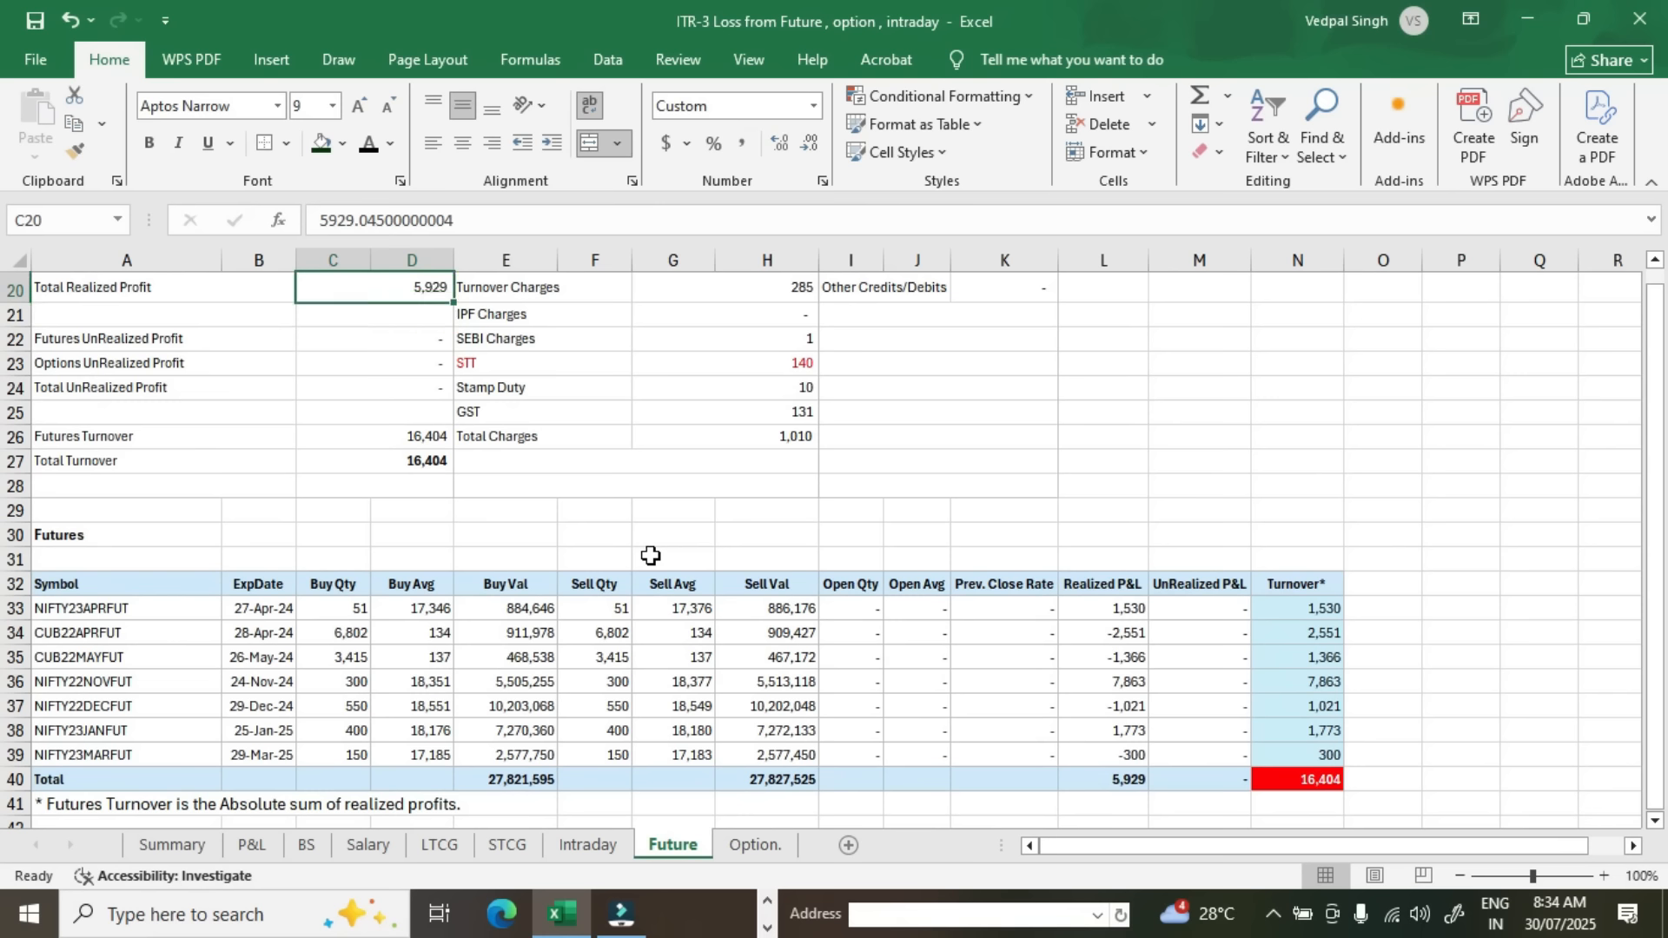
key("F5")
key("Return")
key("Down")
key("ctrl+bracketleft")
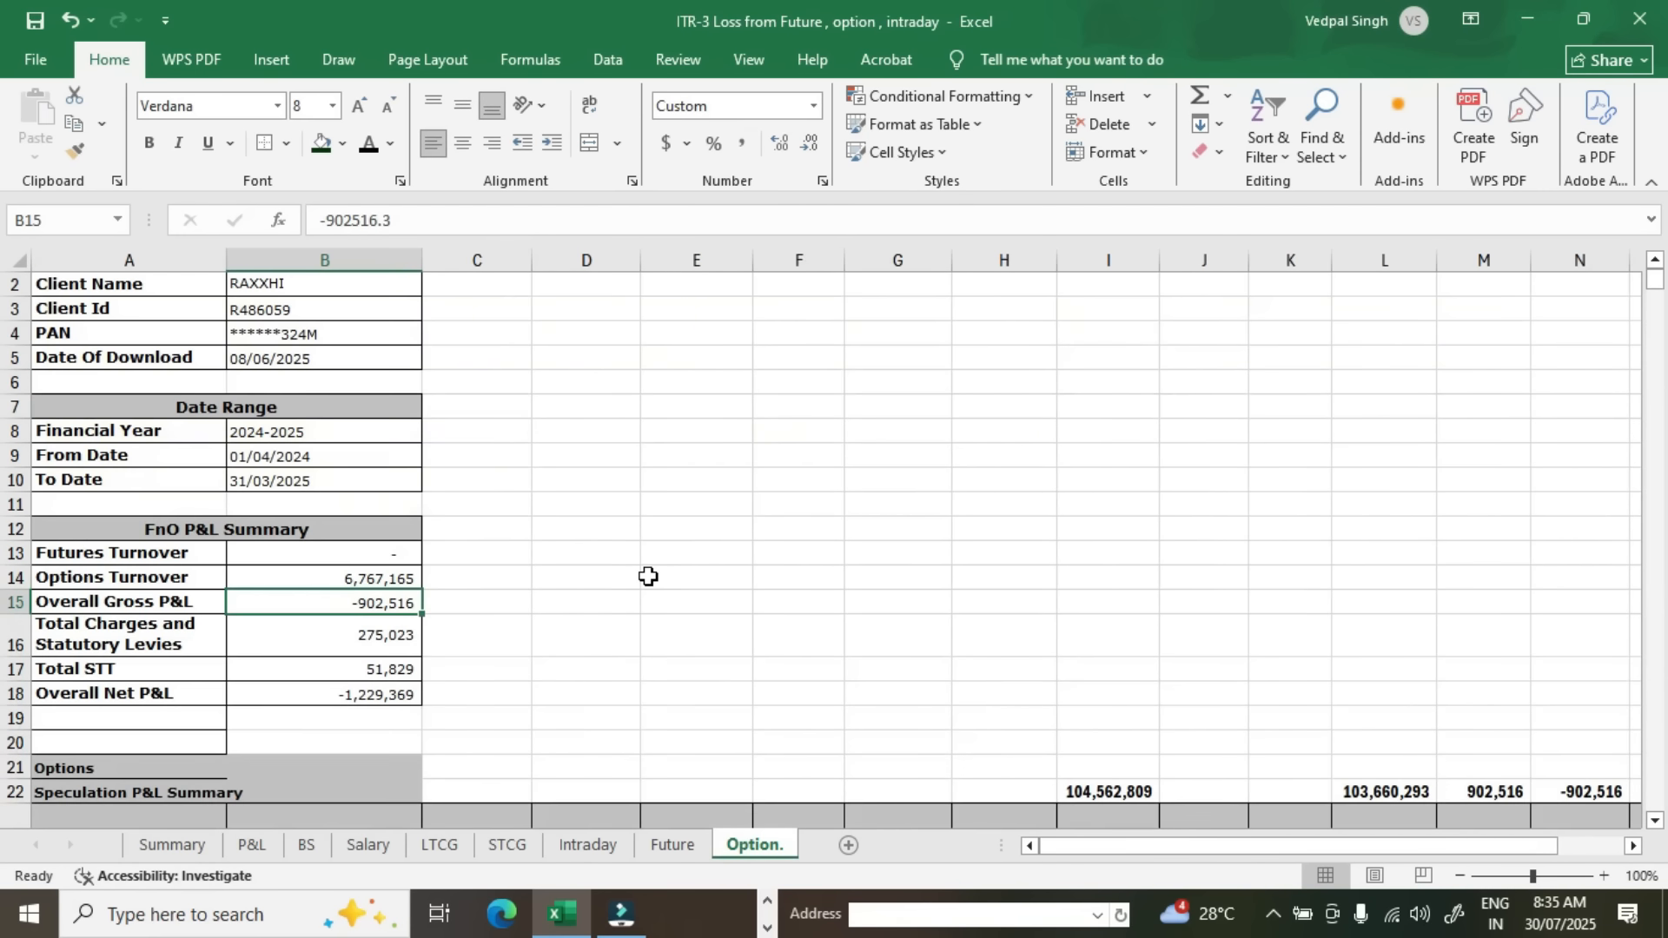
key("F5")
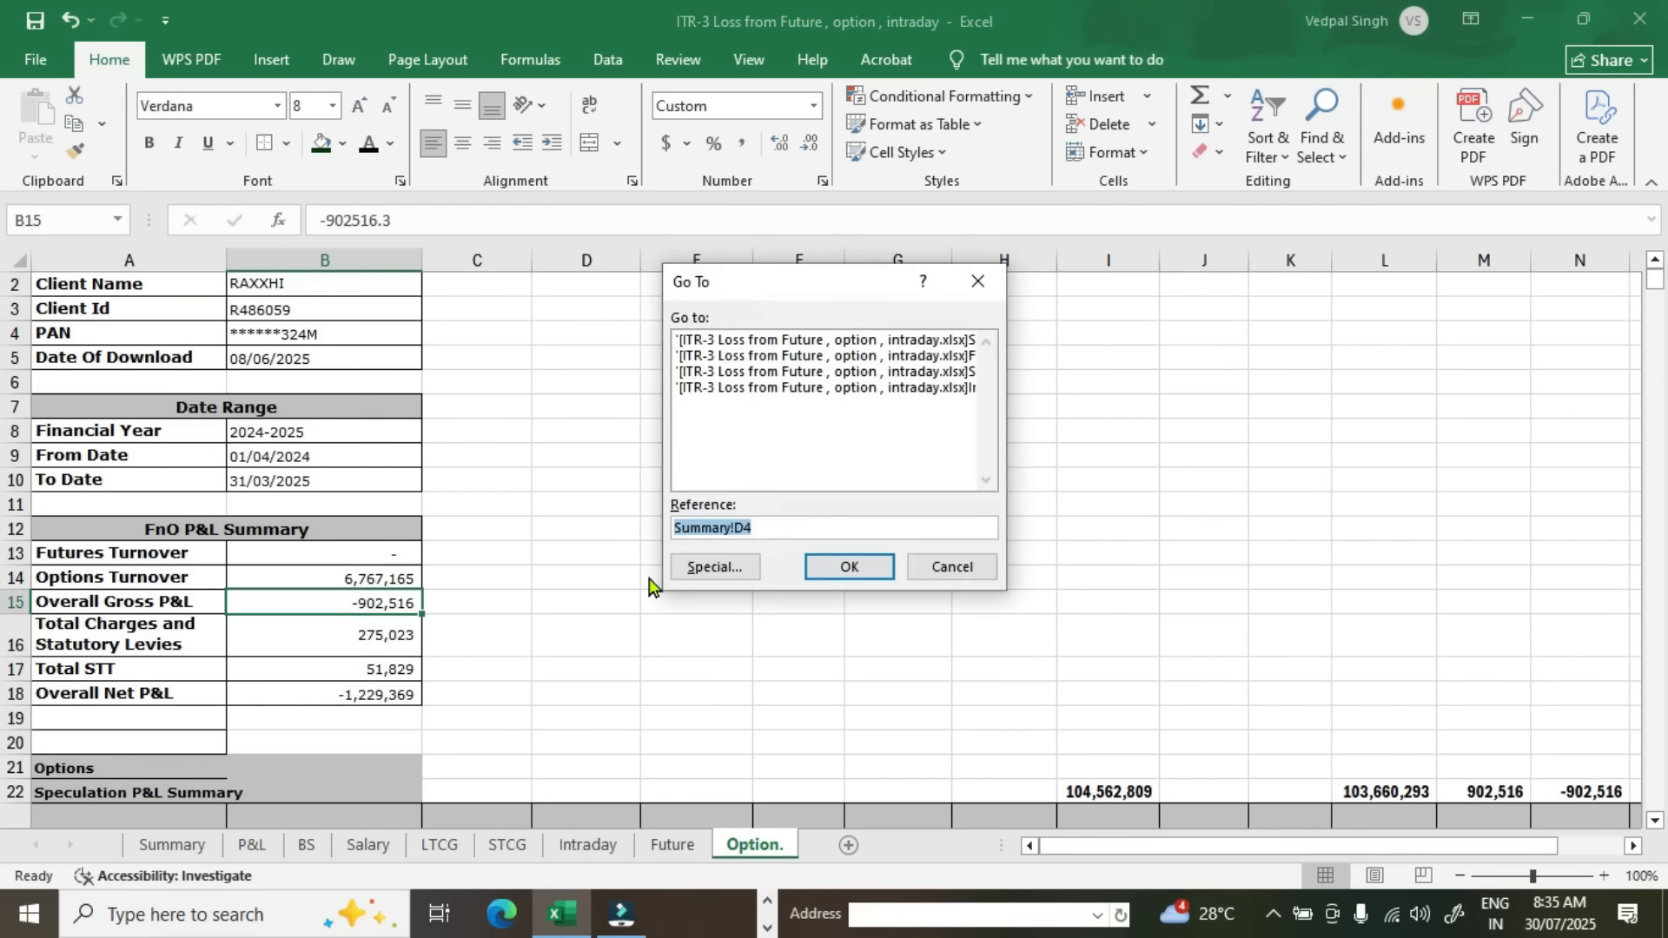
key("Return")
Step: Examine the Realized Profit column for each business category and the overall total in D8
left_click(533, 454)
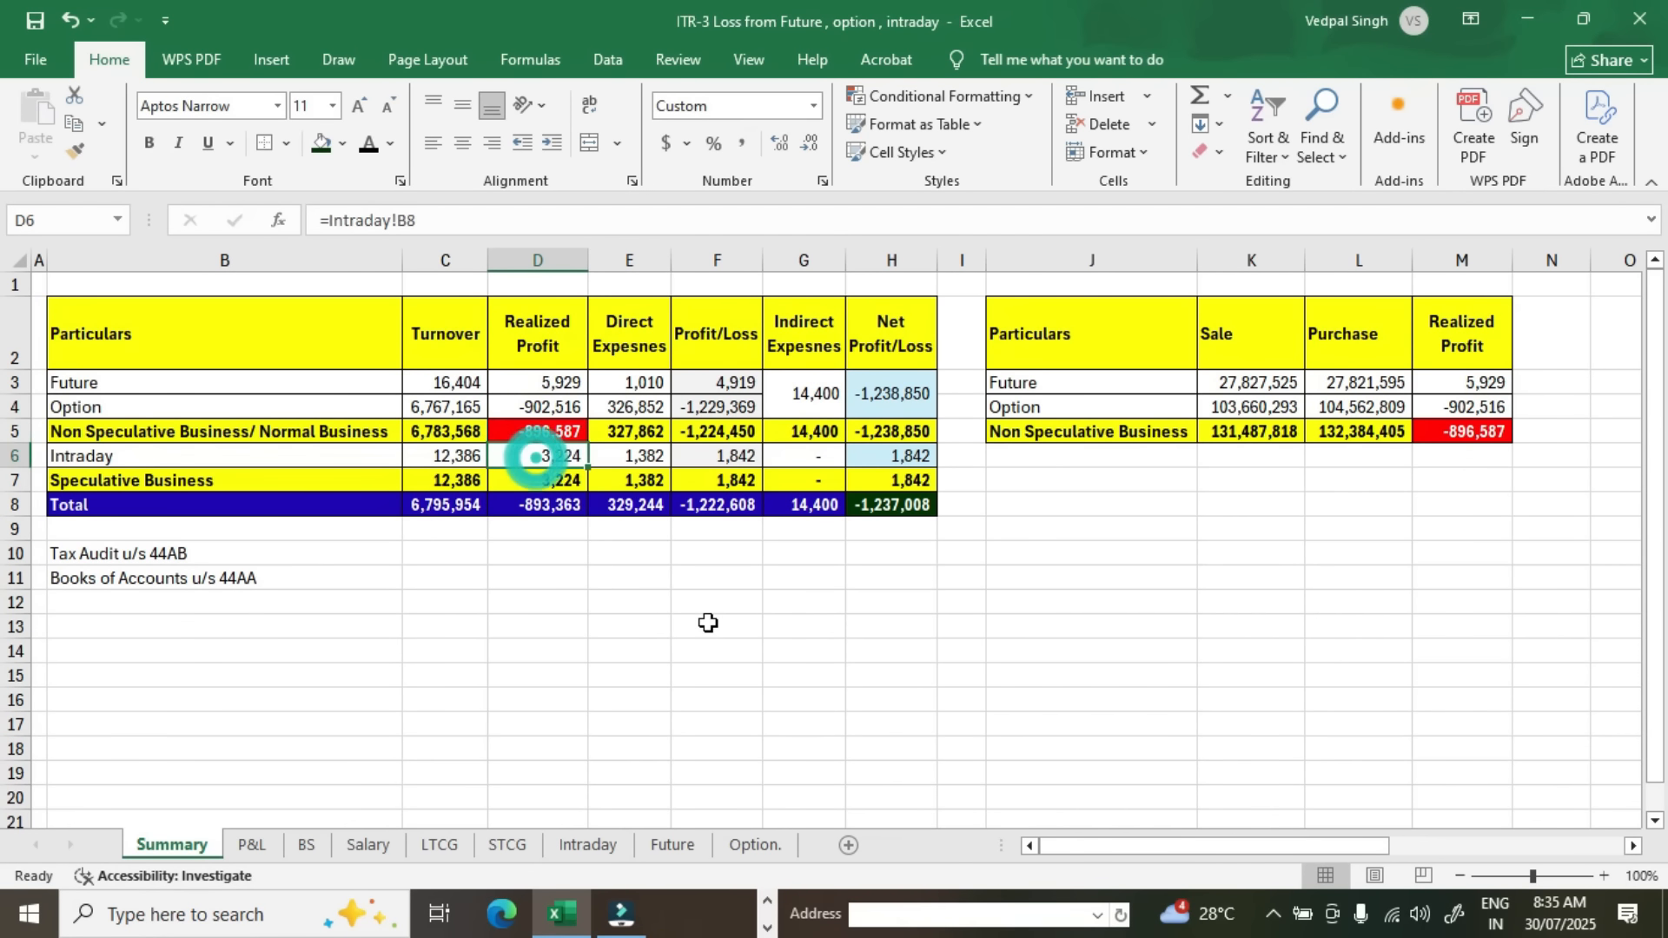
key("Up")
key("Up")
key("Up")
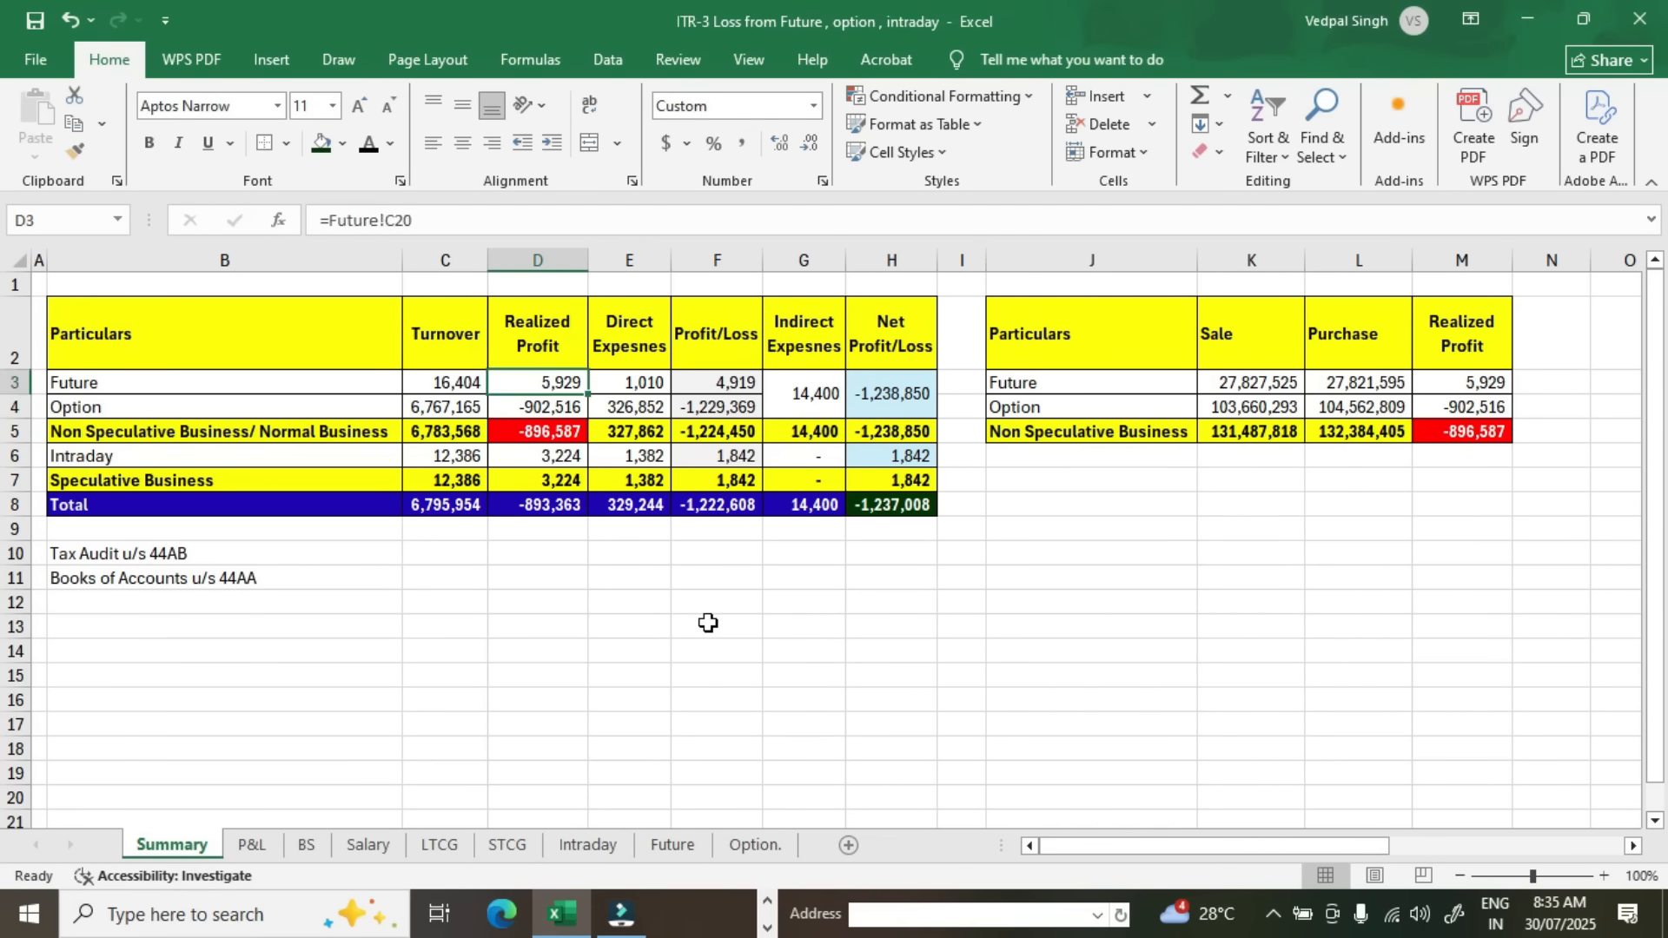
key("Down")
key("Down")
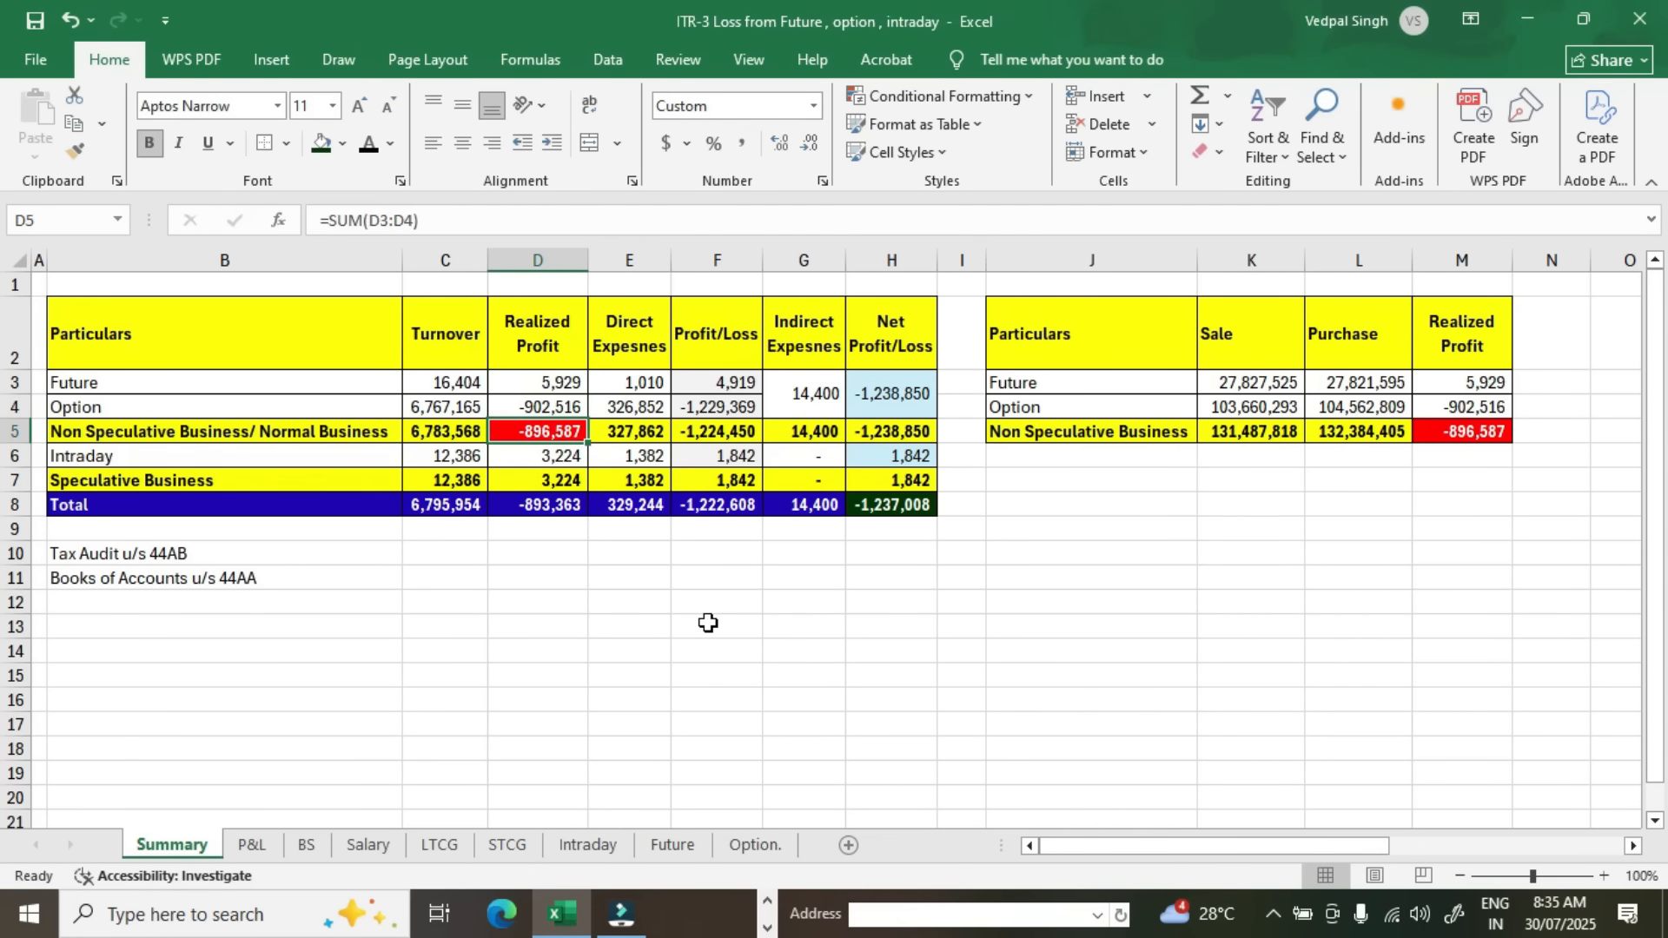
key("Up")
key("Up")
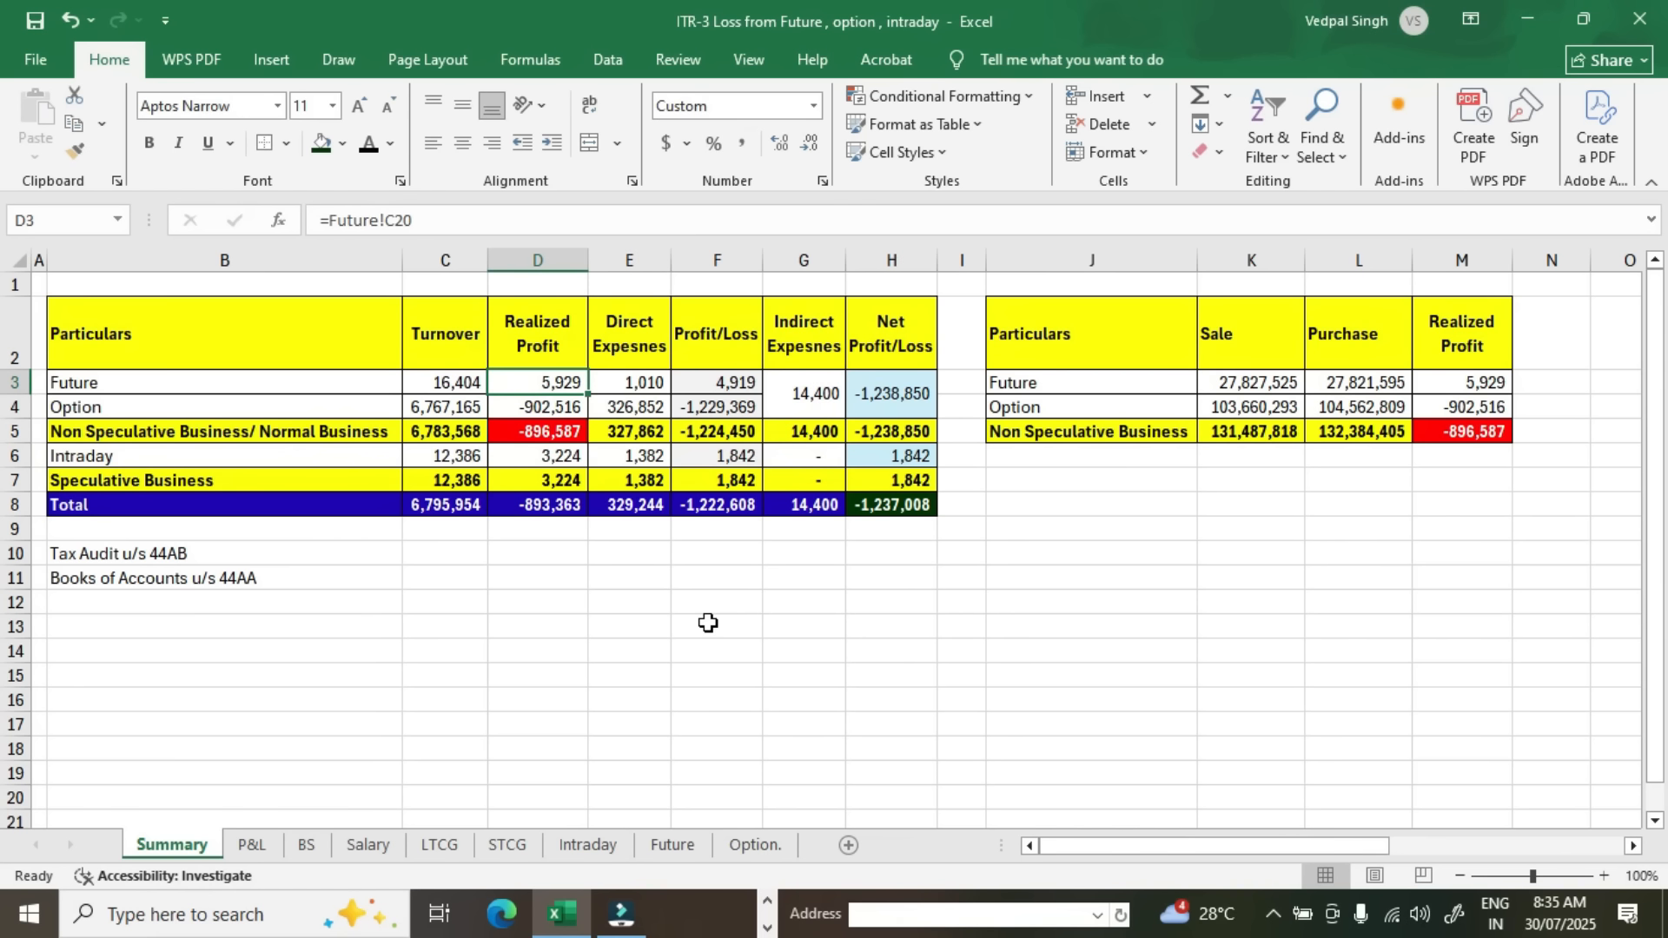
key("Down")
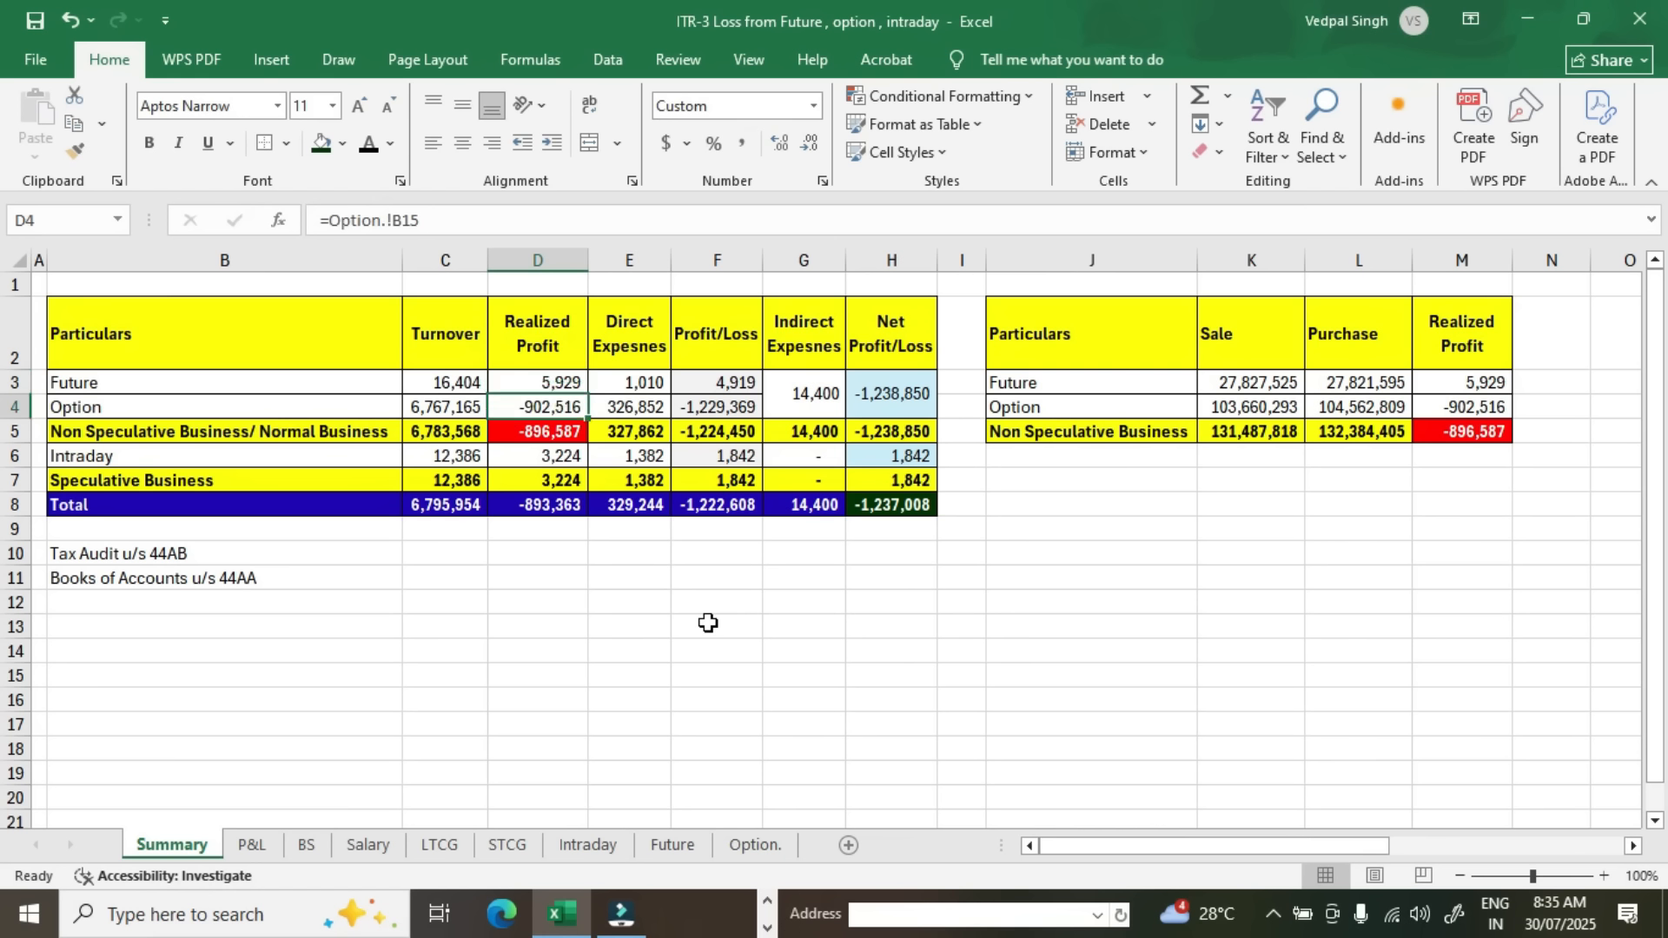
key("Down")
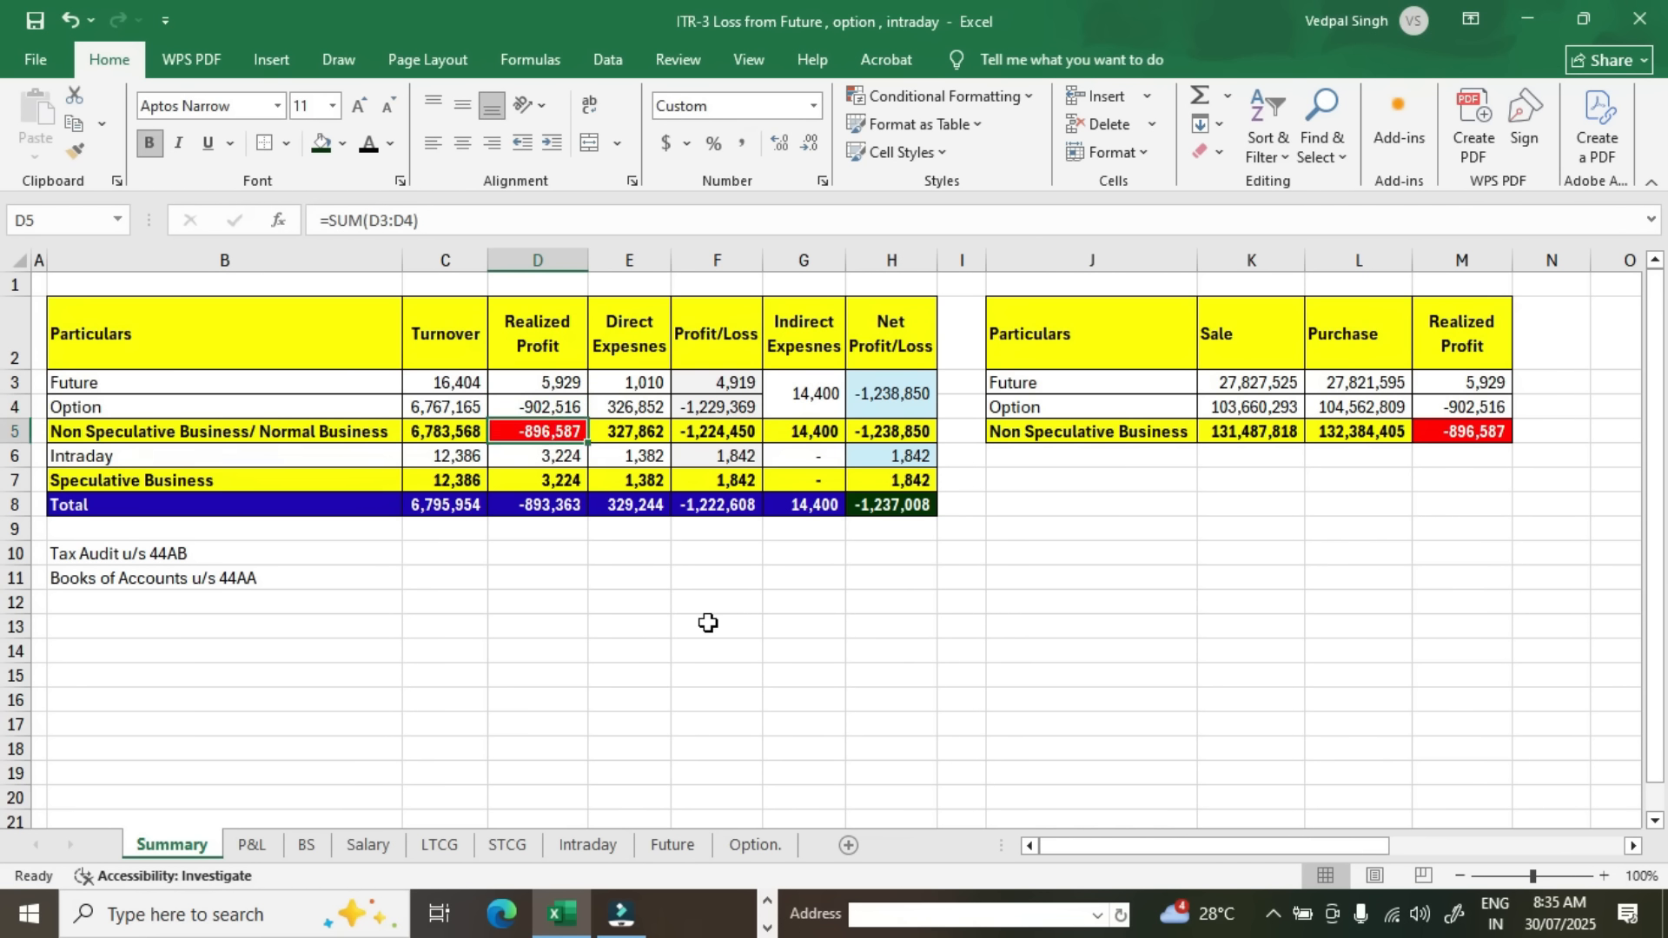
key("Down")
key("Down")
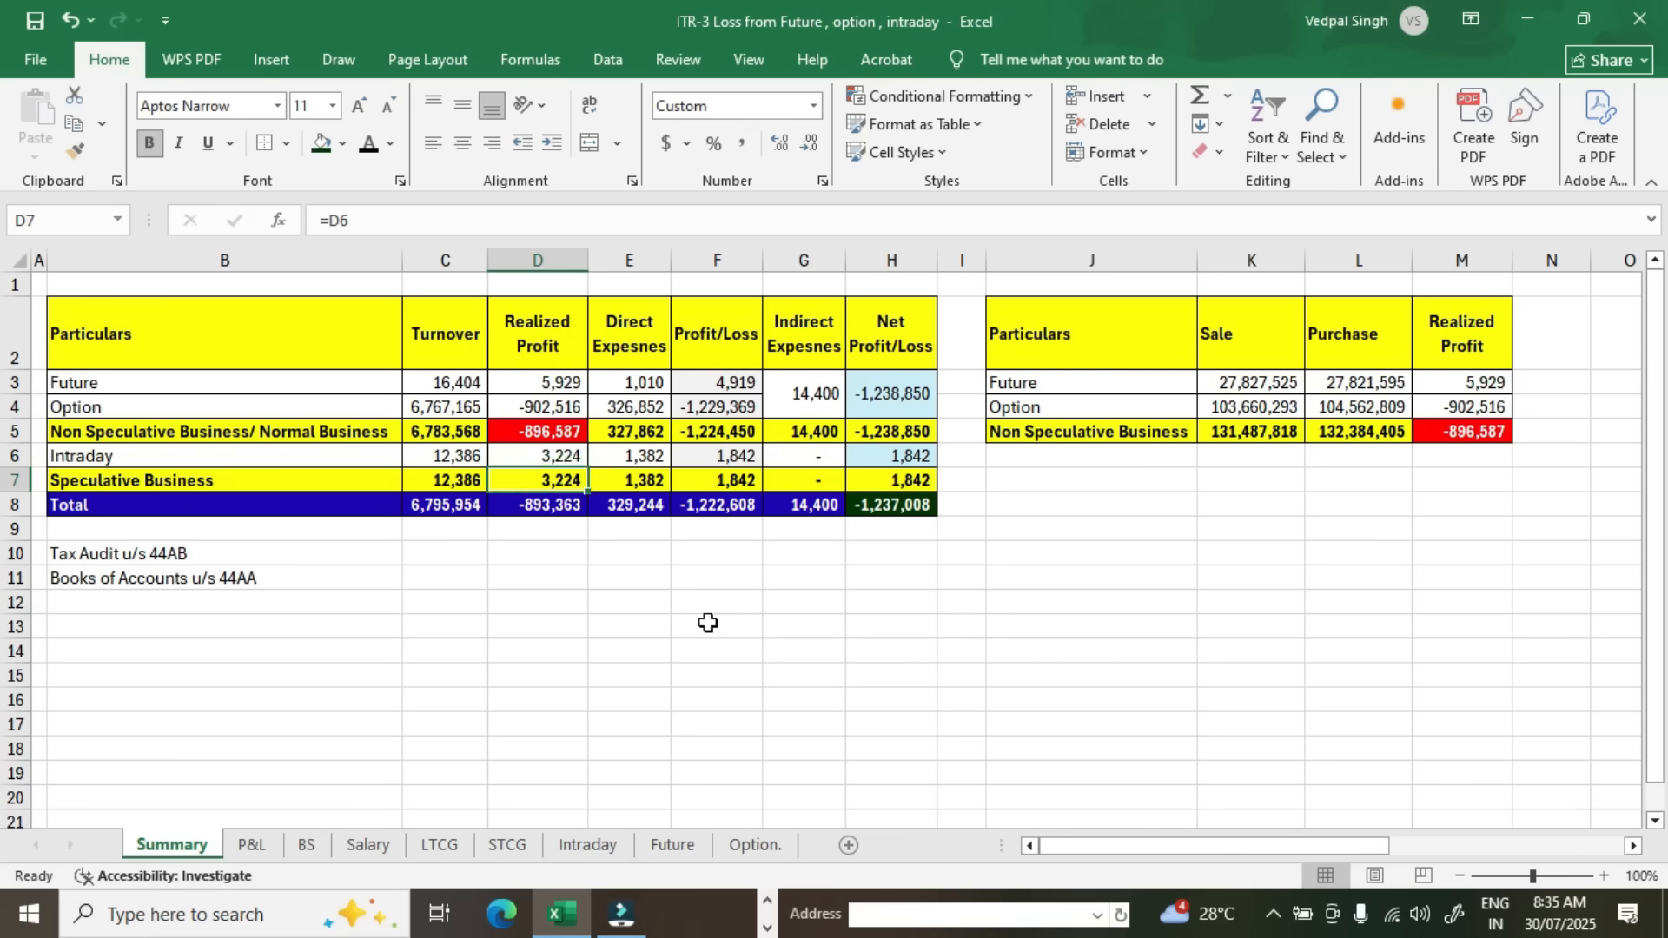
key("Down")
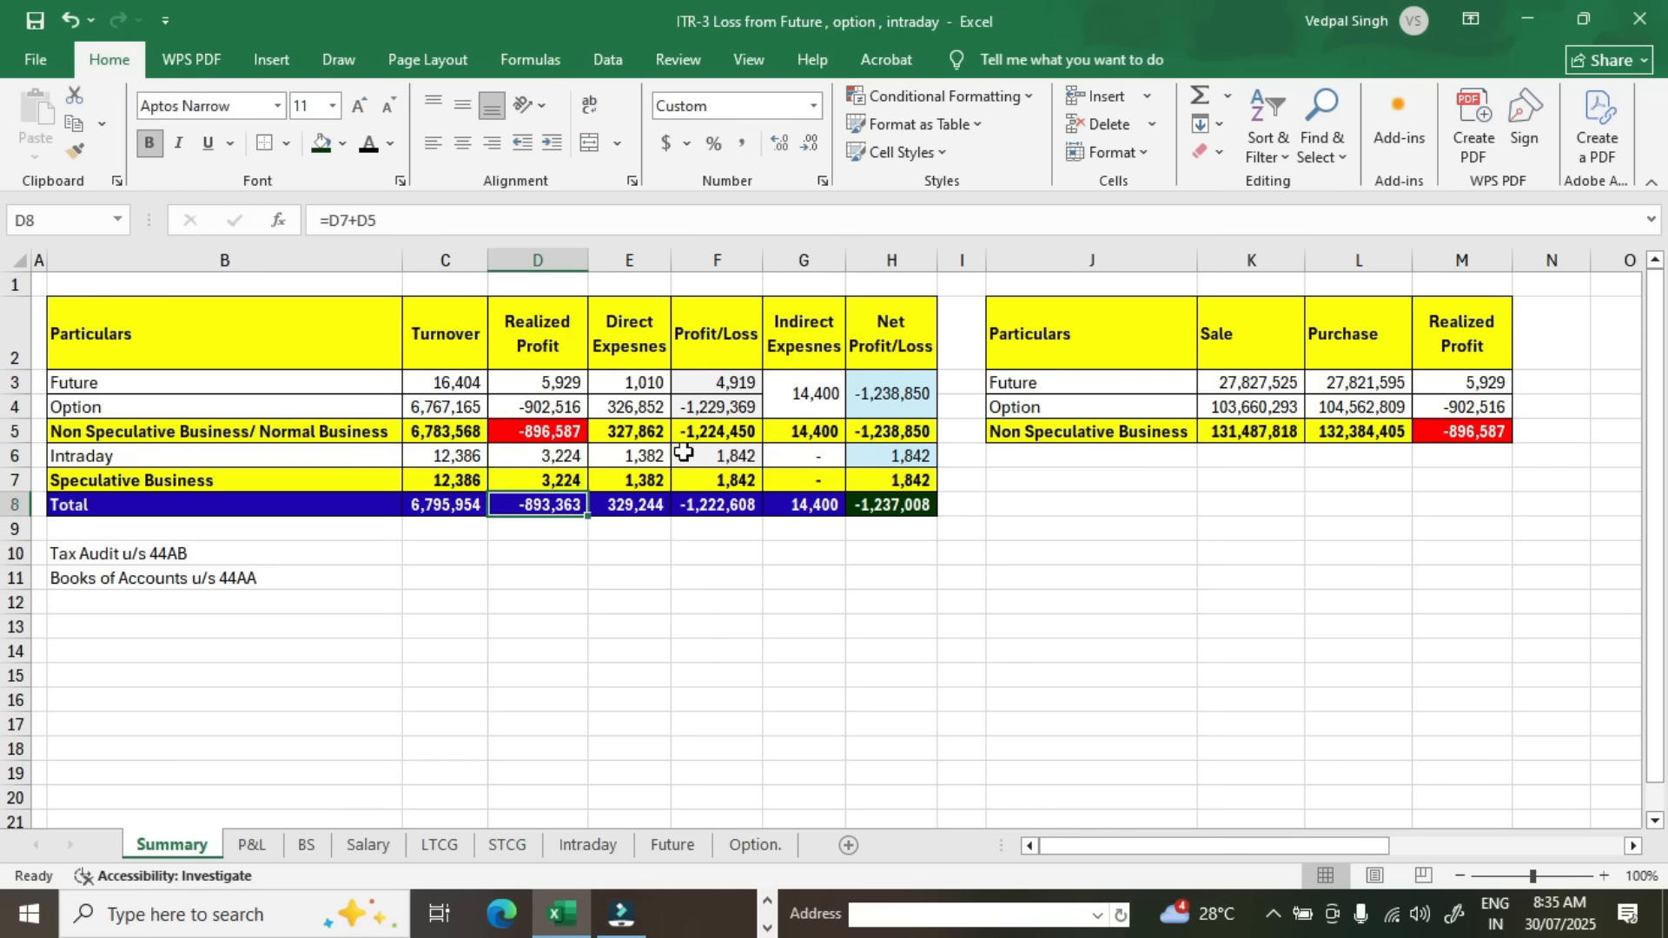
Step: Trace the Future direct expenses in Summary cell E3 to the Future sheet and examine the individual charges making up the total
left_click(662, 379)
key("ctrl+bracketleft")
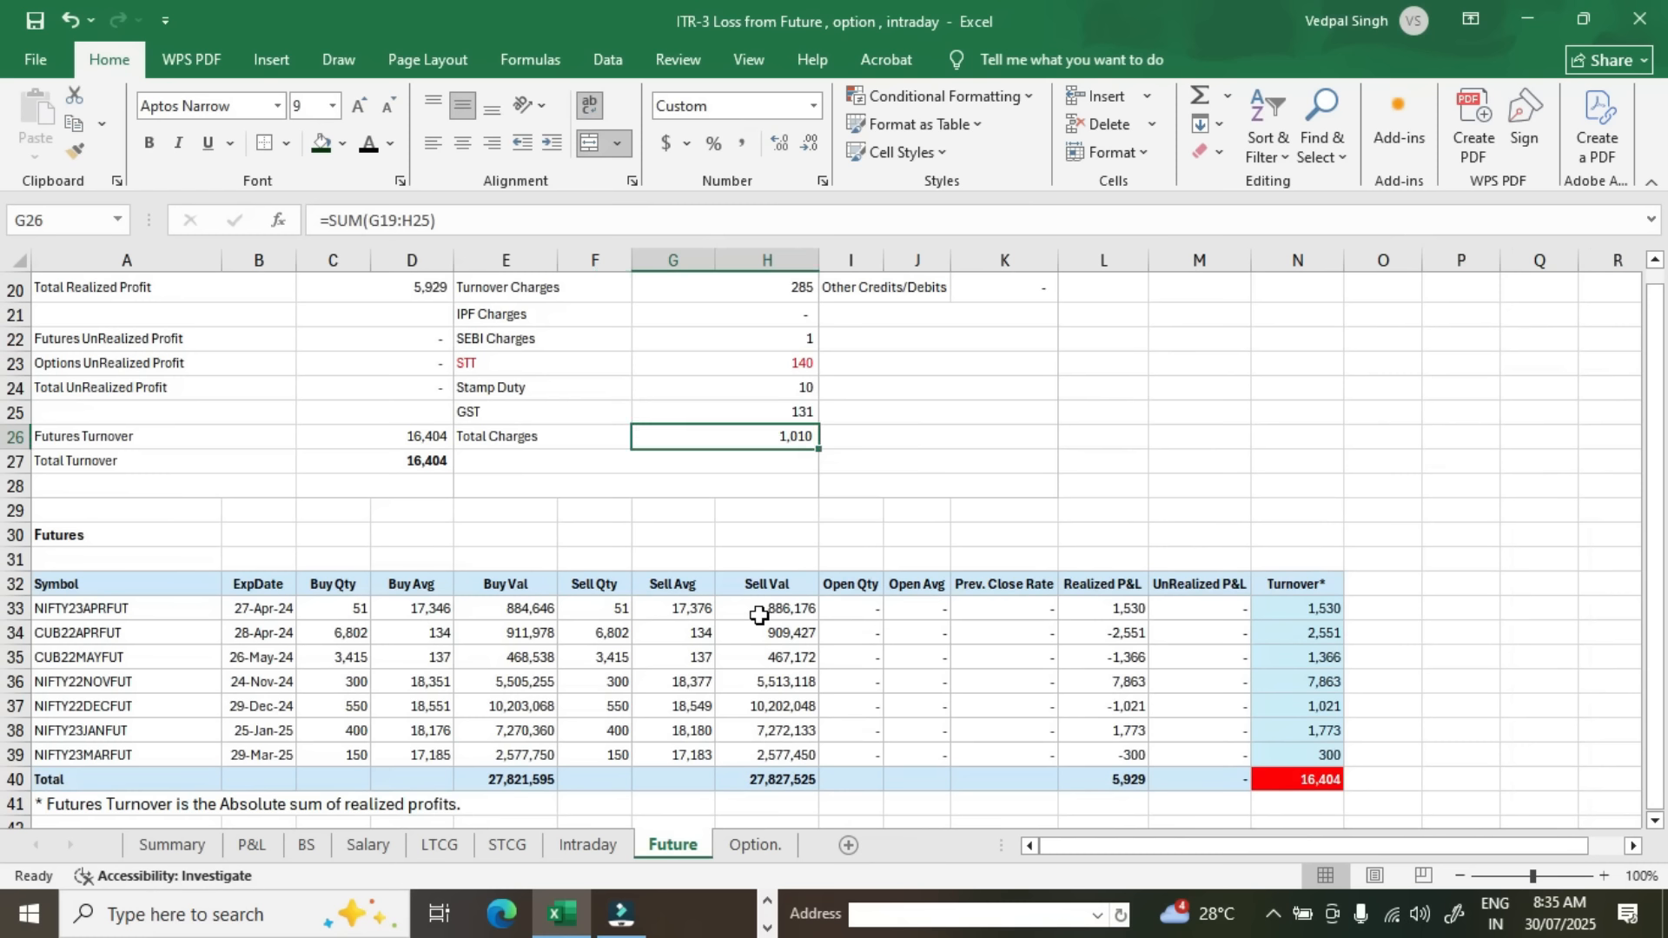
left_click(616, 294)
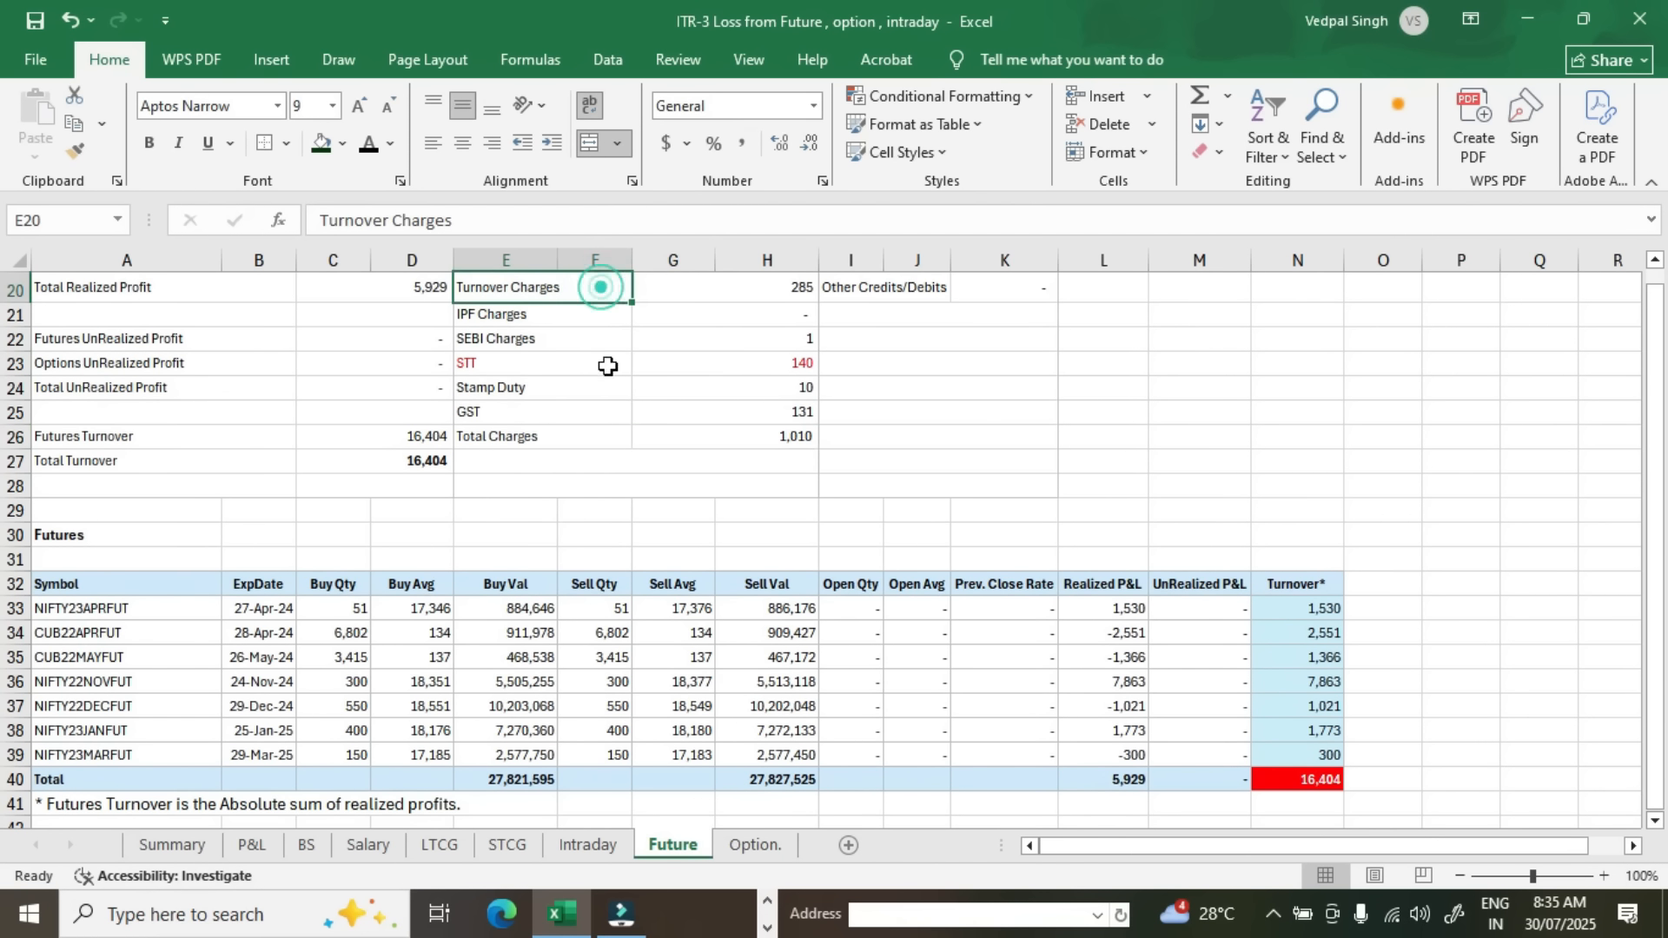
left_click(587, 314)
left_click(583, 340)
left_click(580, 359)
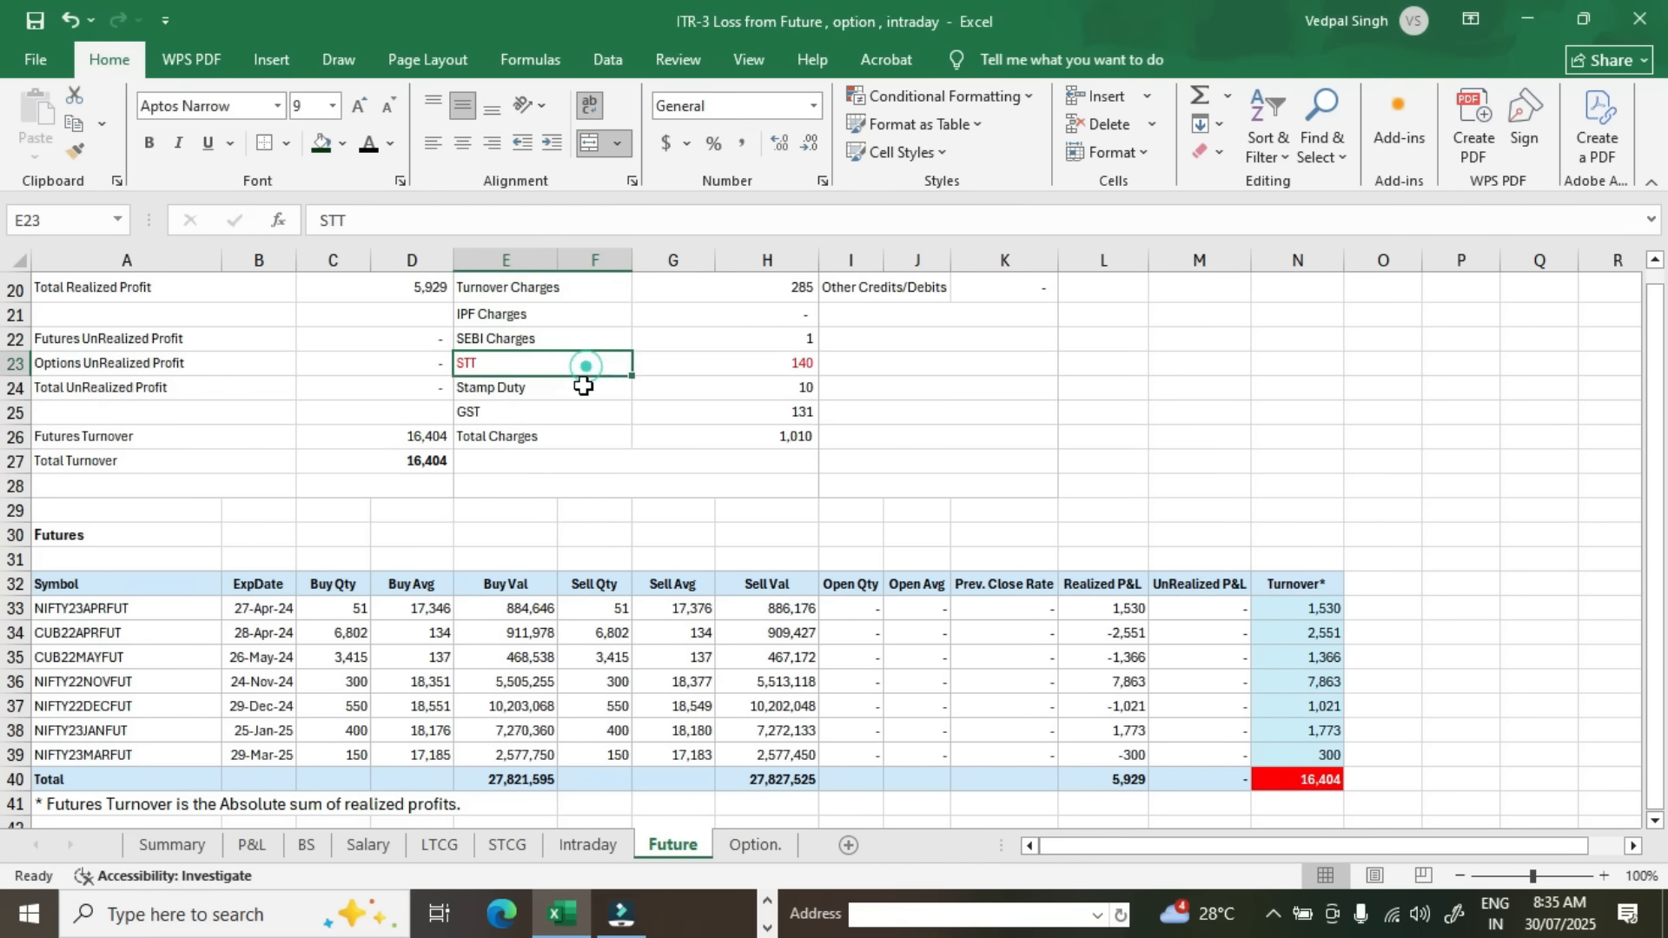
Step: Change the font colour of the STT charge row E23:H23 on the Future sheet to black, and return to the Summary sheet
left_click_drag(579, 359, 707, 361)
left_click(368, 142)
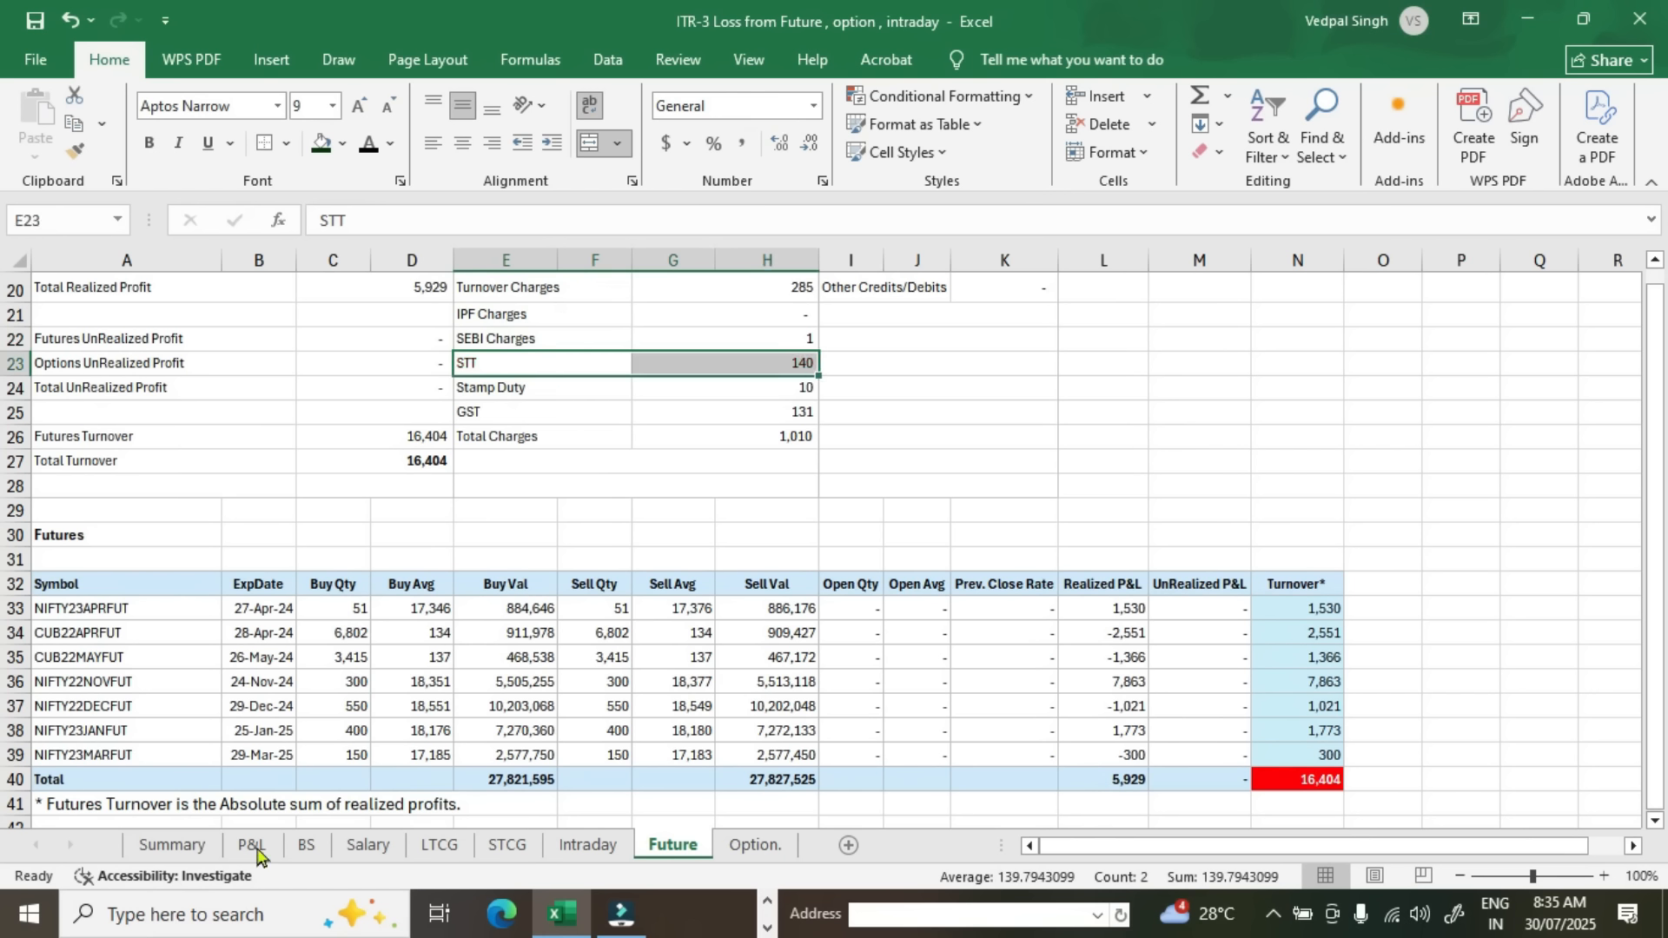
left_click(210, 841)
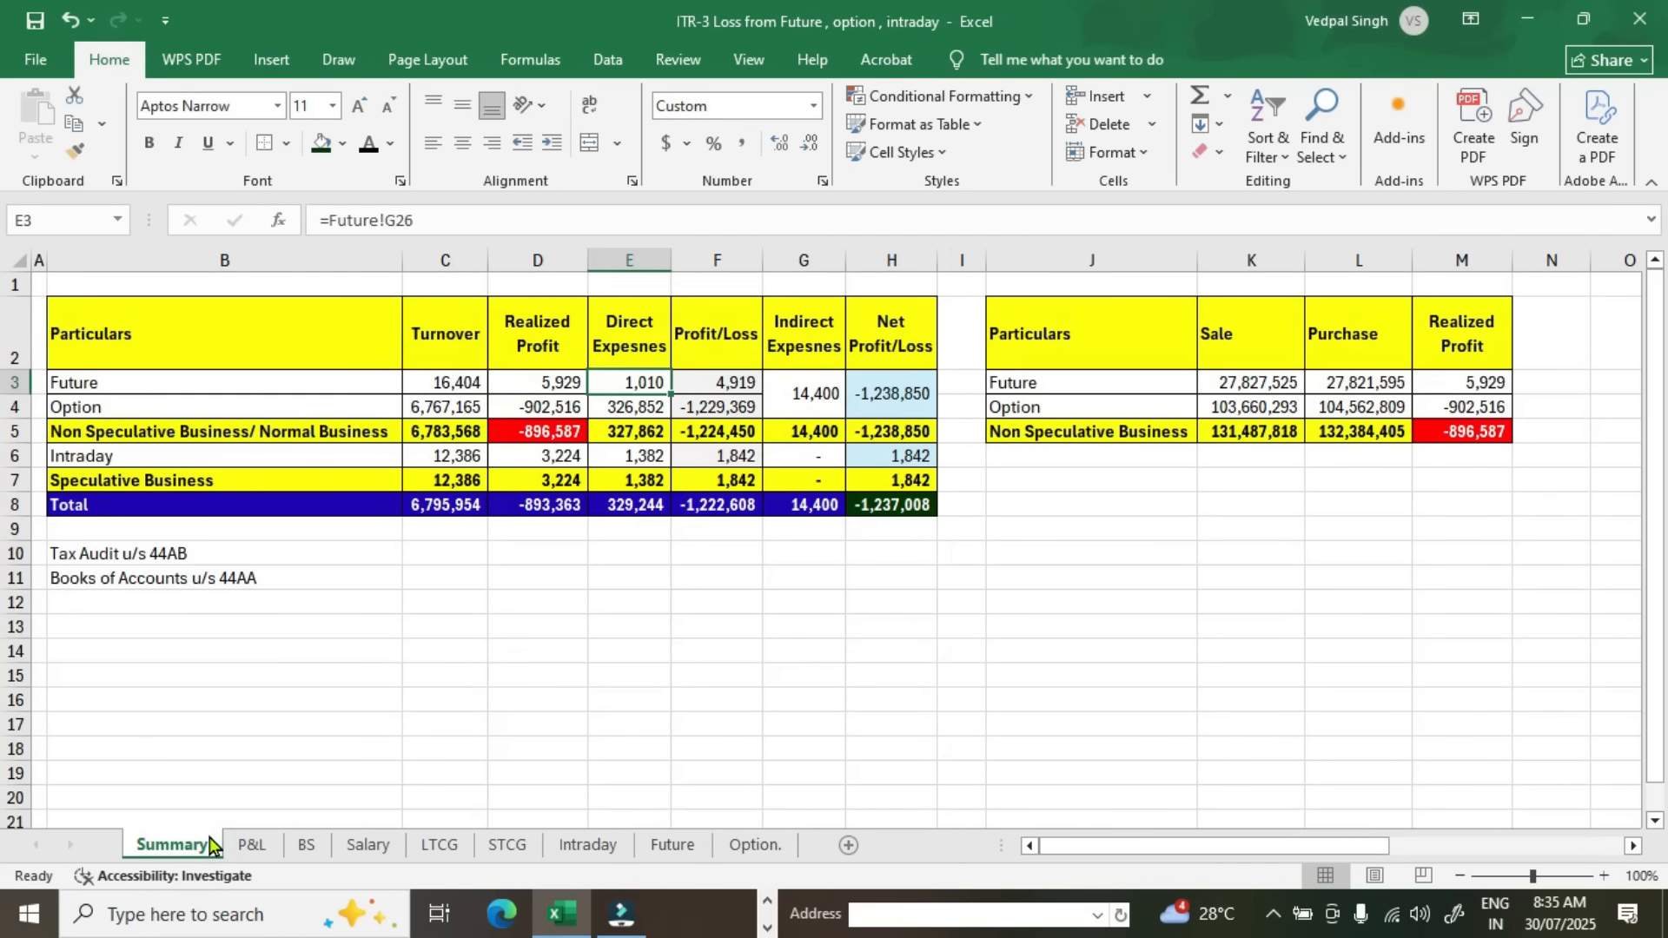
Step: Trace the Option direct expenses in Summary cell E4 to the total charges and STT on the Option sheet, returning to the summary
key("Down")
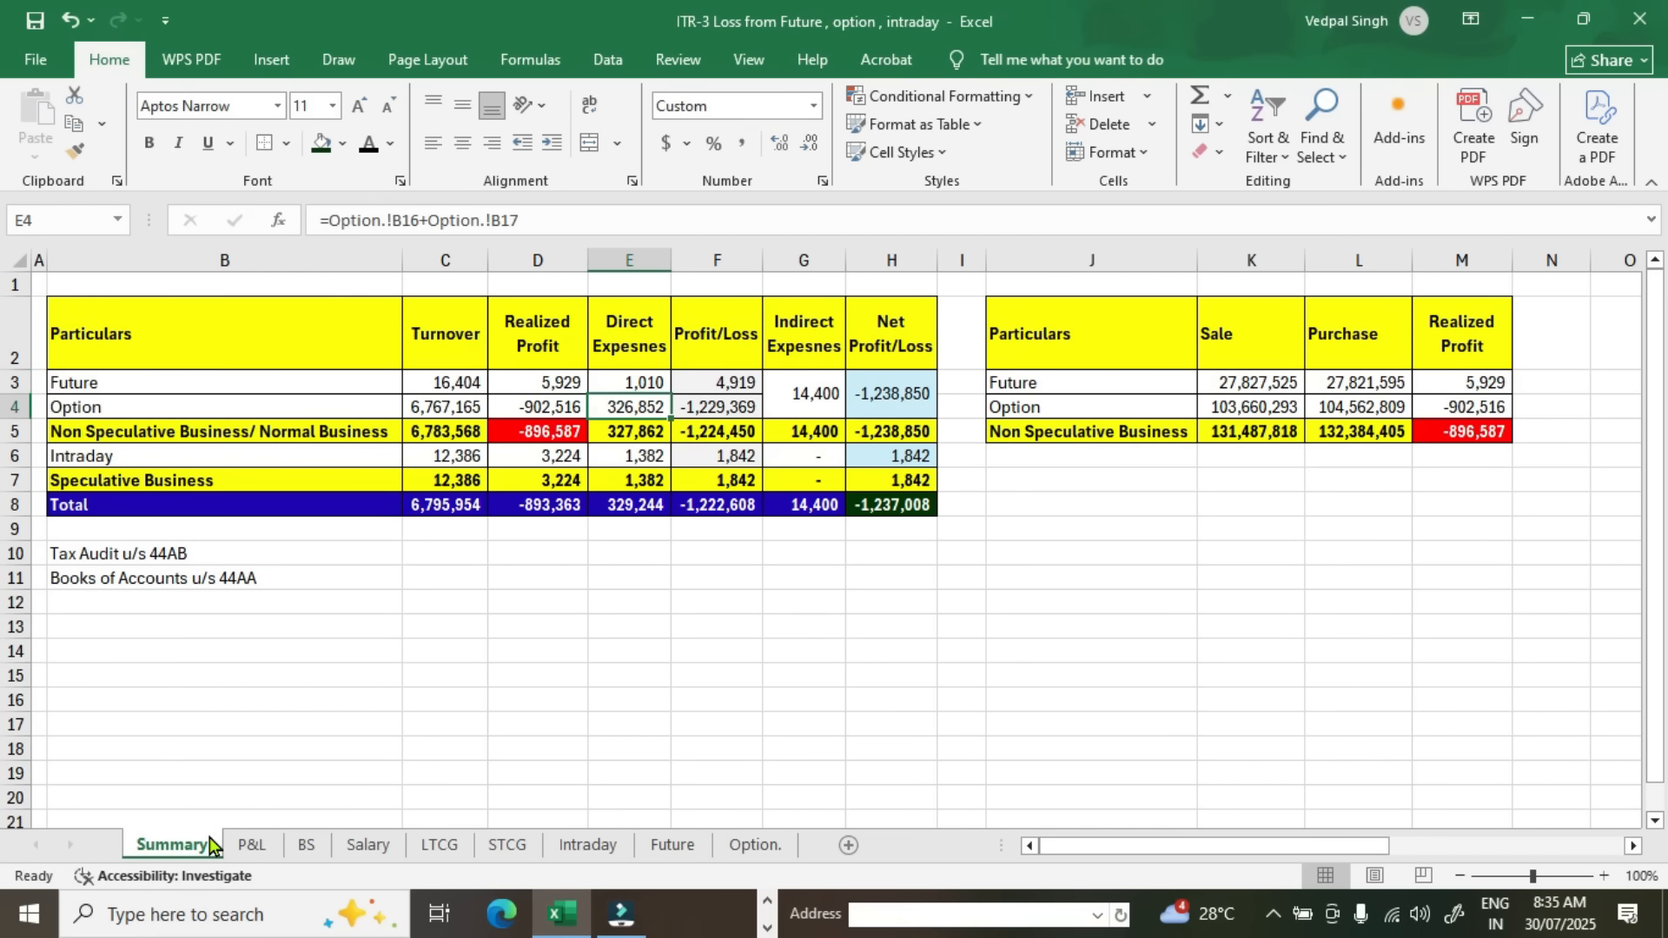
key("ctrl+bracketleft")
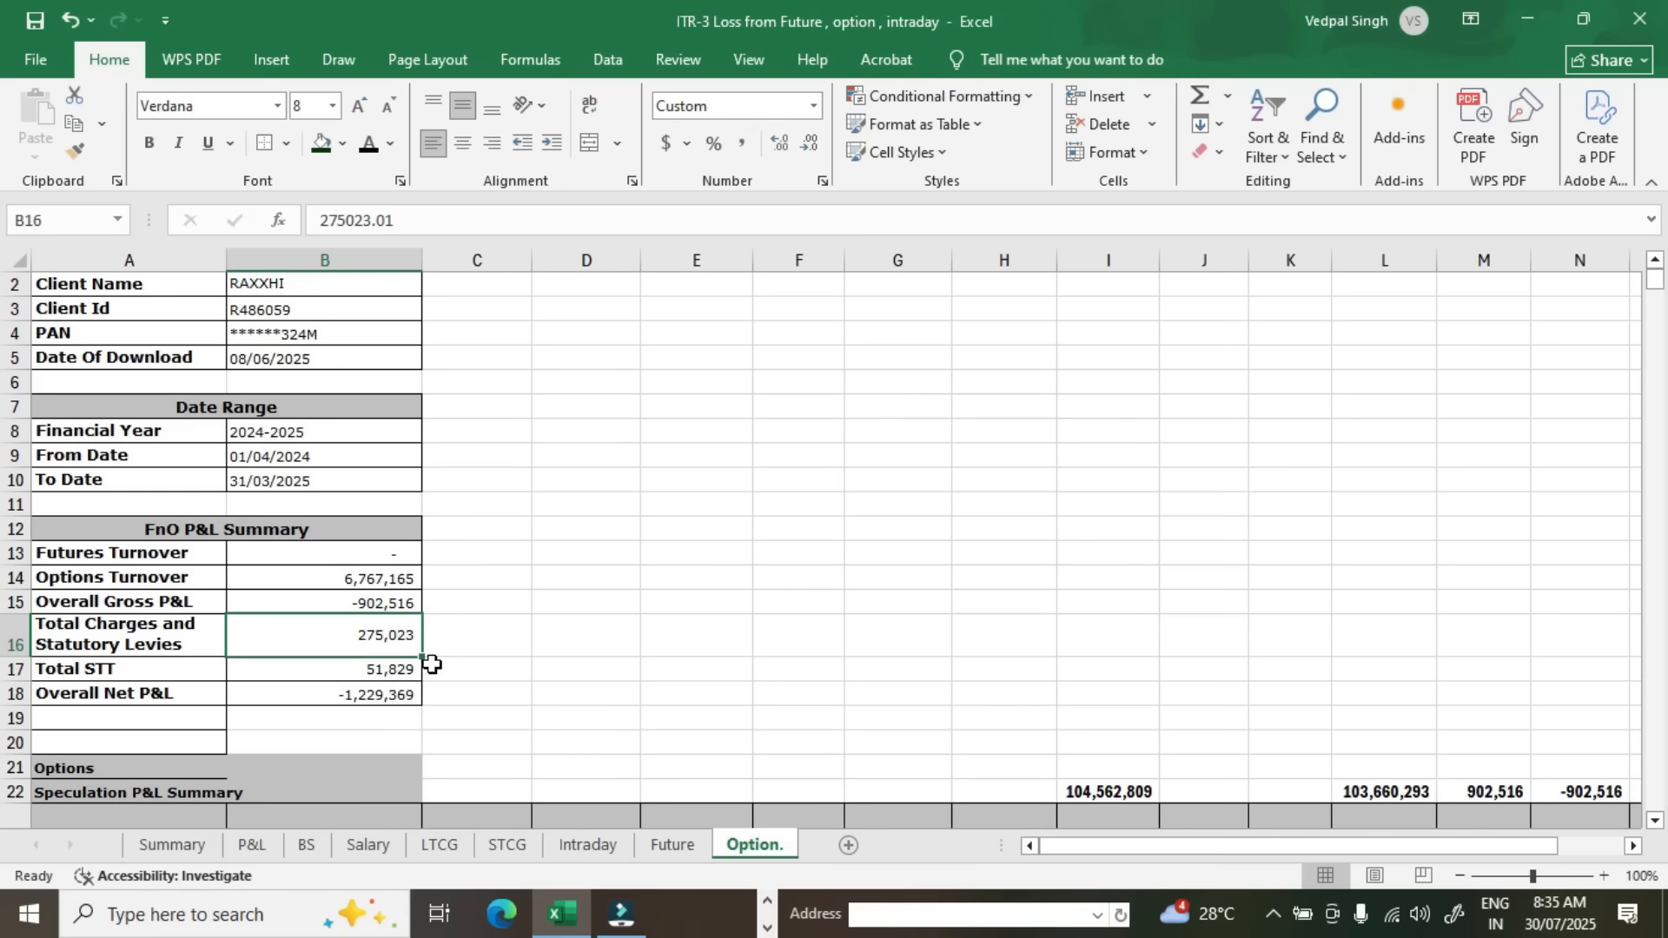
left_click(183, 640)
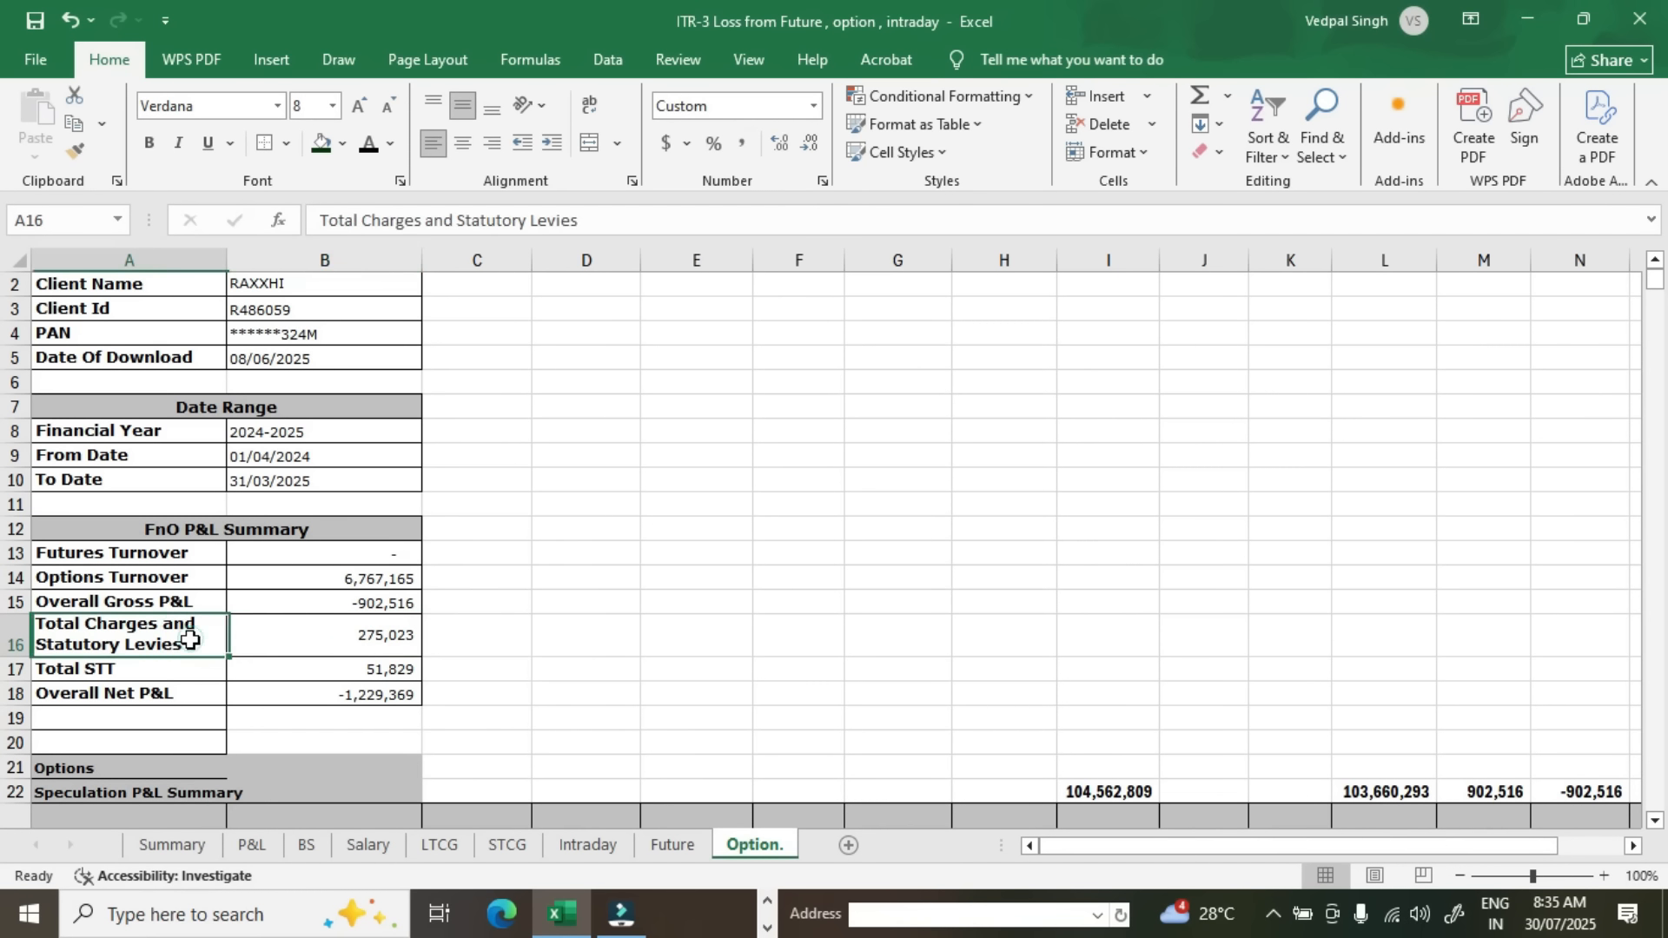
left_click(337, 636)
left_click(336, 669)
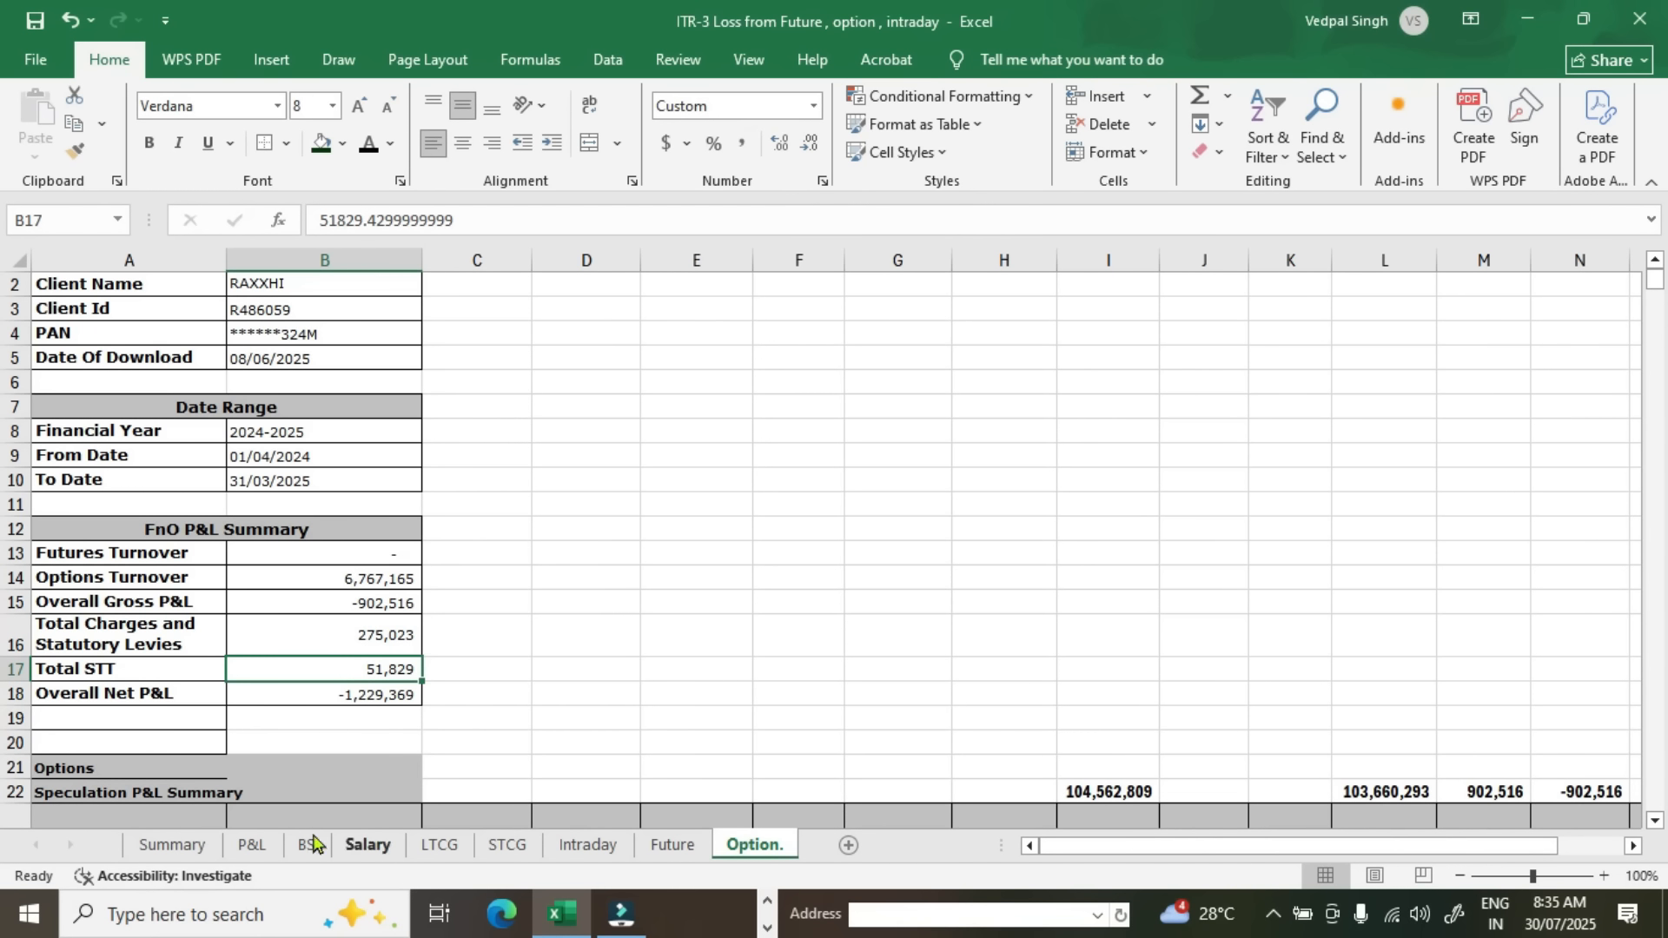
left_click(174, 848)
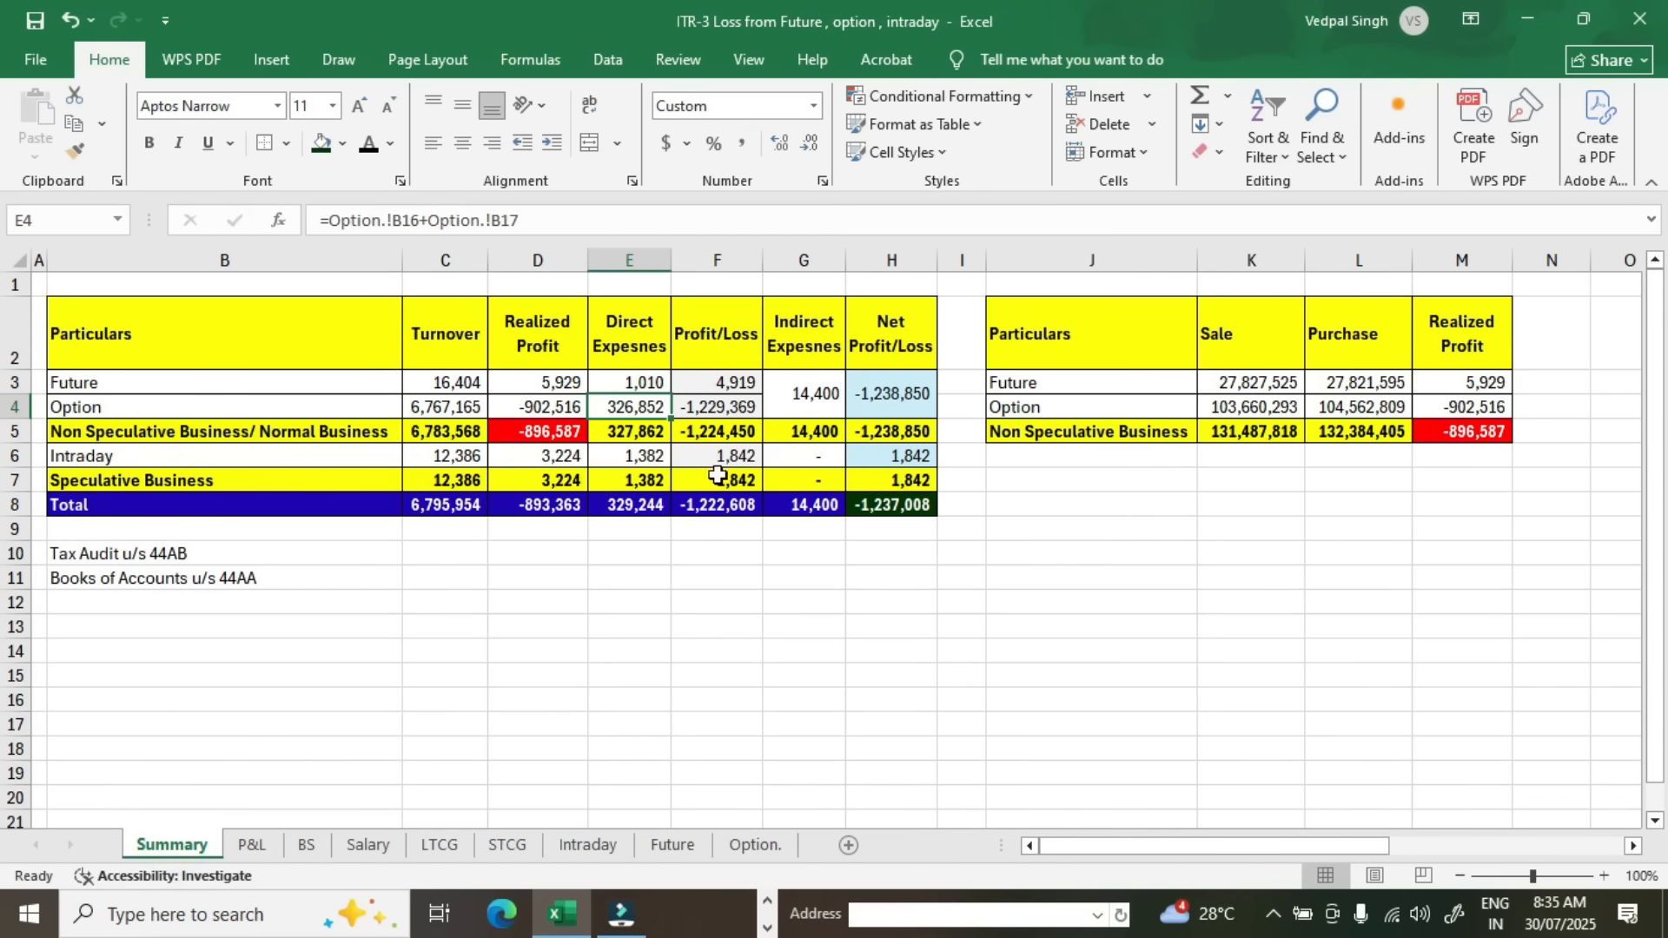
Step: Trace the Future profit/loss formula in Summary cell F3 to its realized profit and direct expense cells
left_click(743, 383)
key("ctrl+bracketleft")
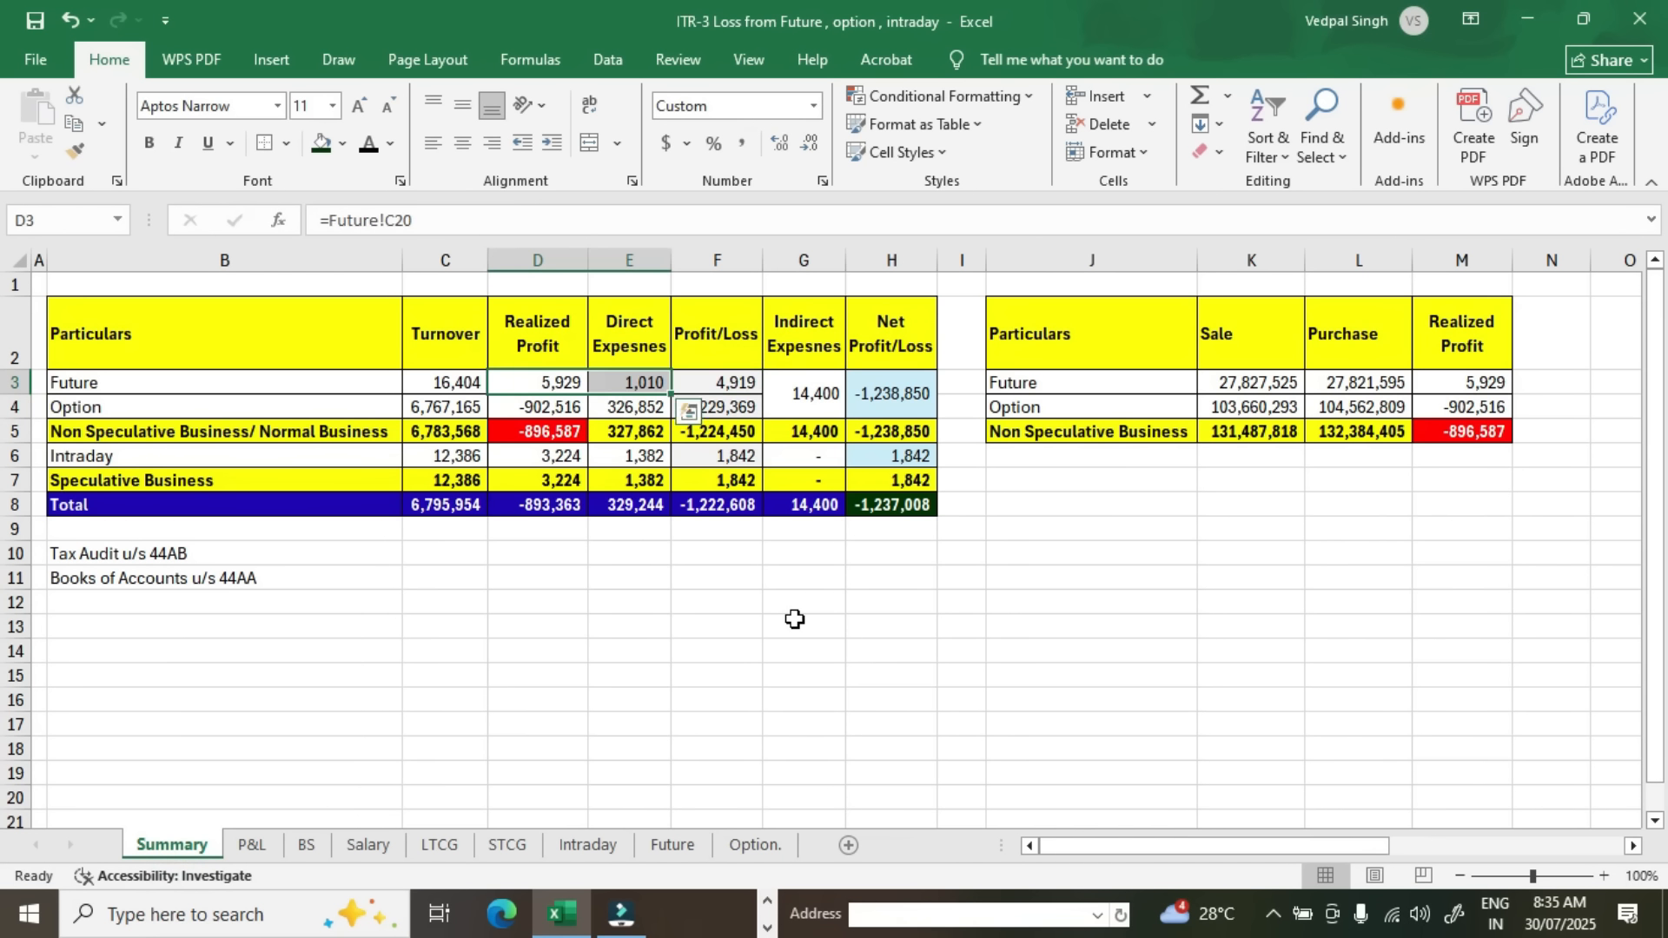
left_click(725, 383)
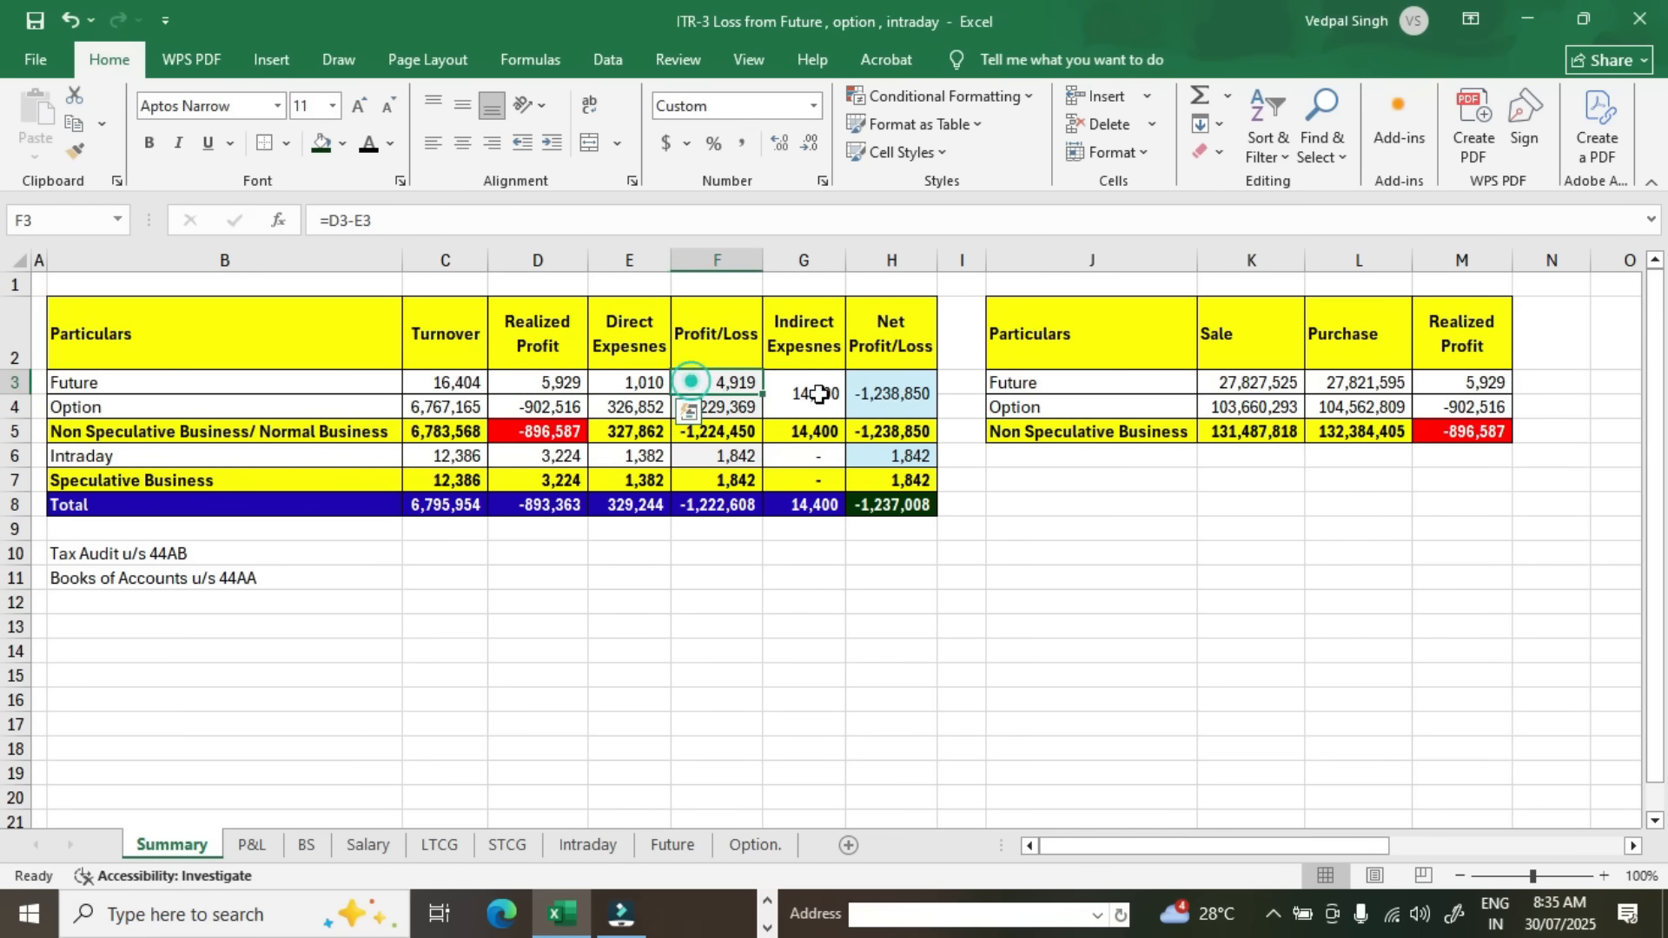
Step: Trace the indirect expenses in Summary cell G3 to the P&L sheet and examine each item from rent through conveyance charges
left_click(808, 393)
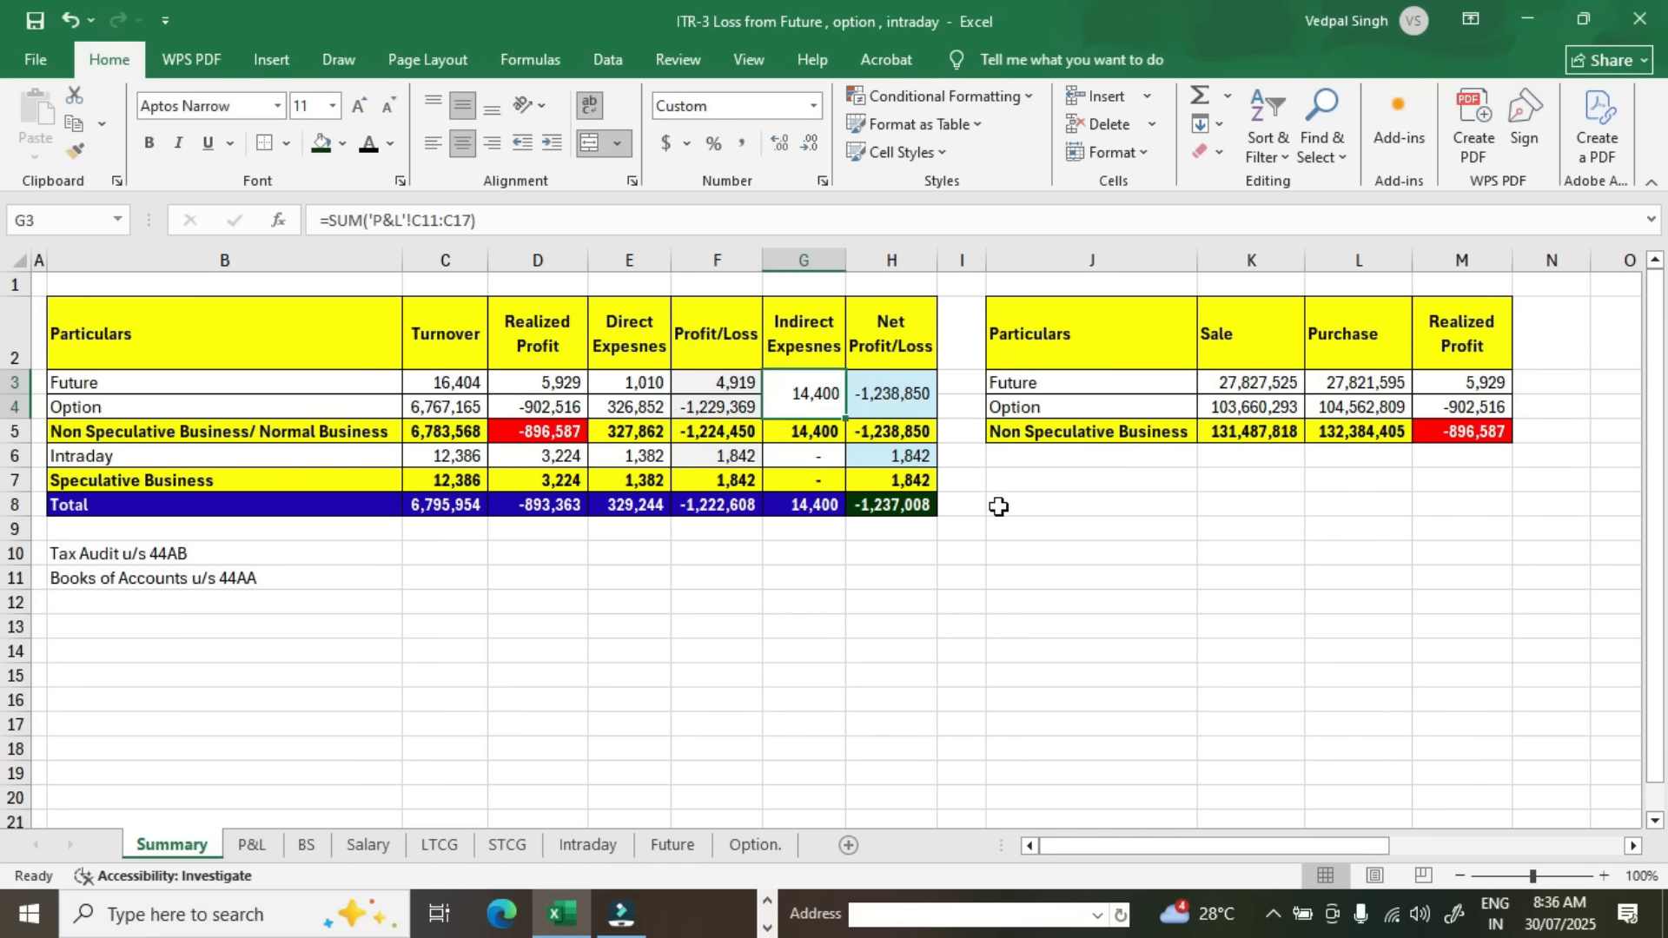
key("ctrl+bracketleft")
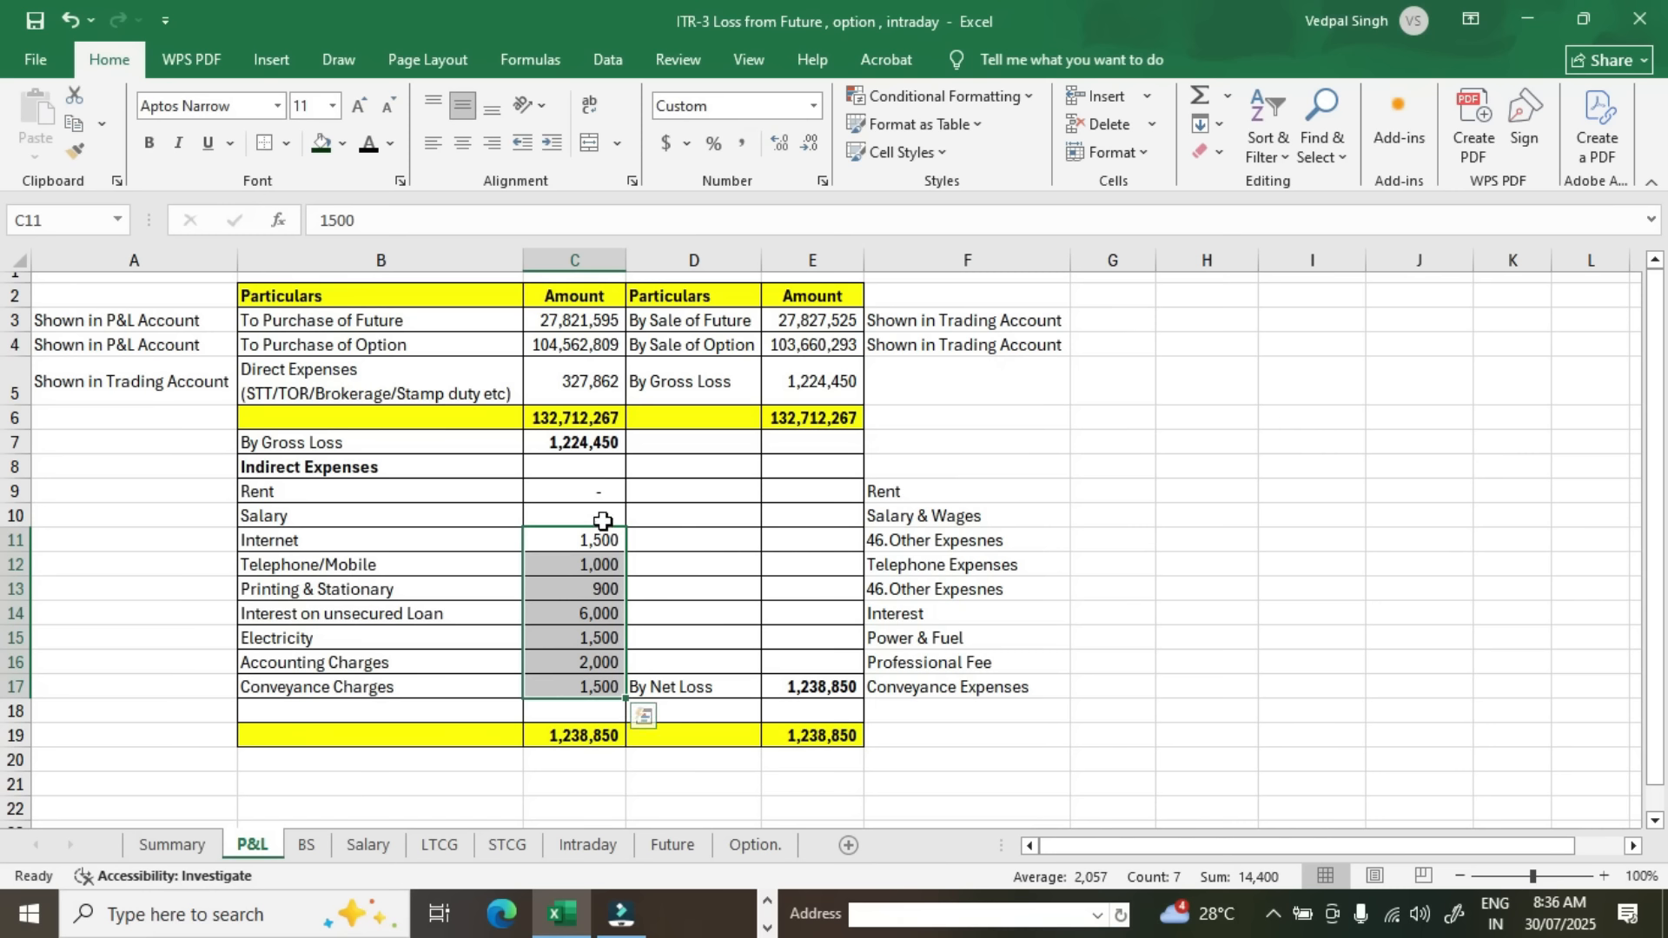
left_click(599, 491)
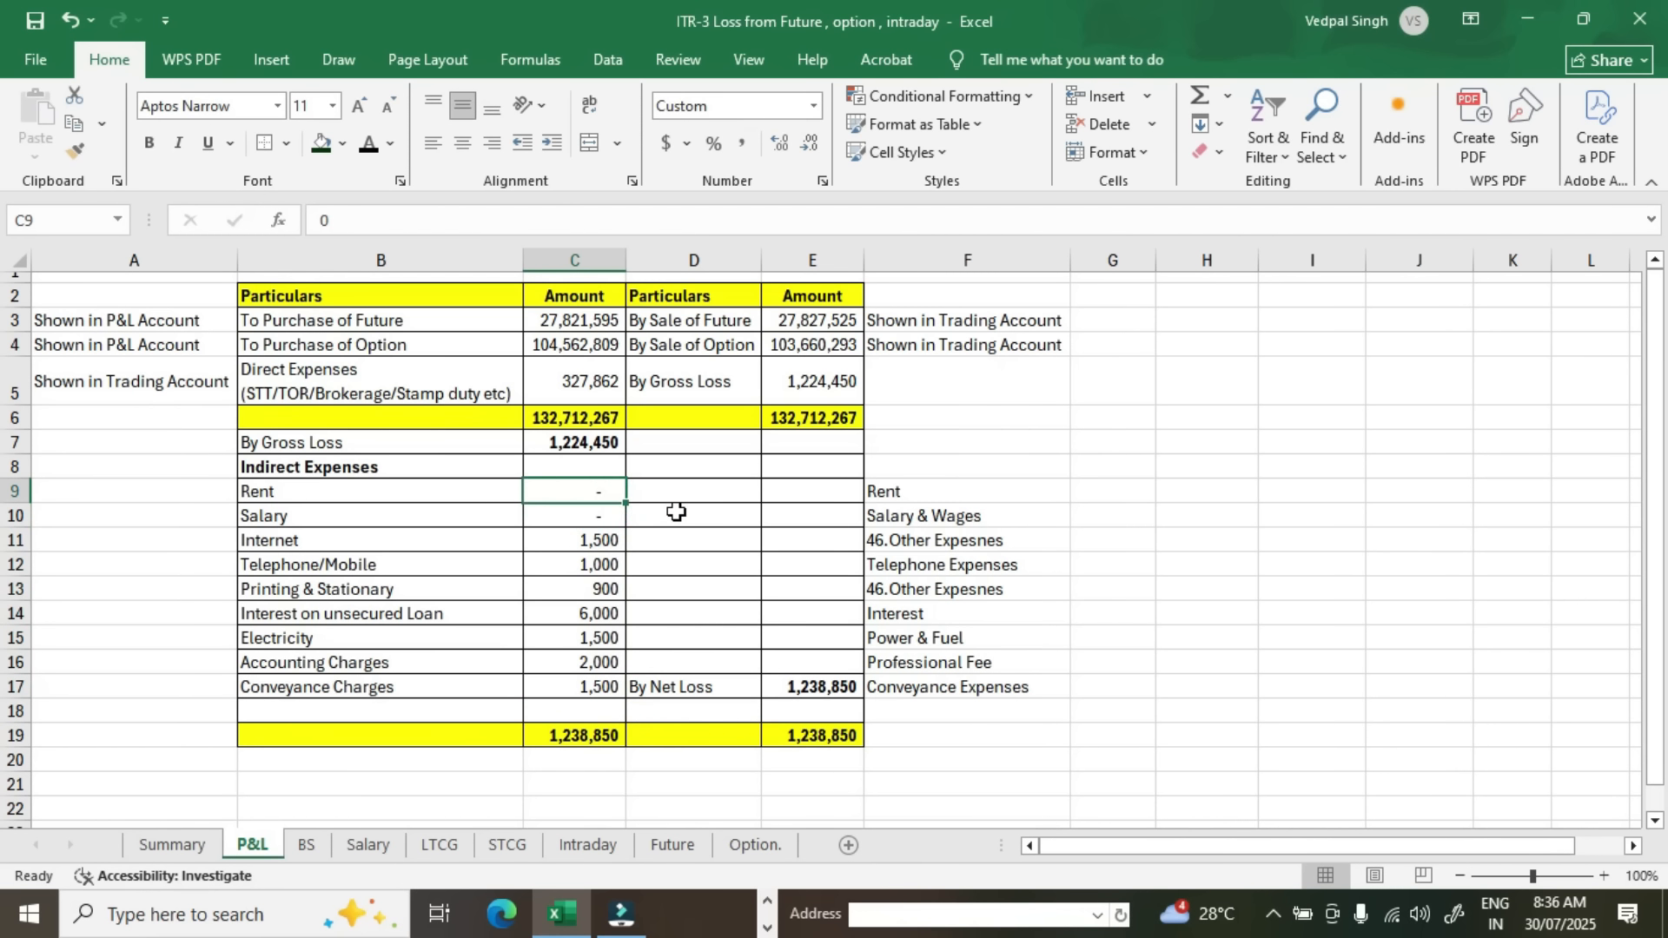
left_click(600, 517)
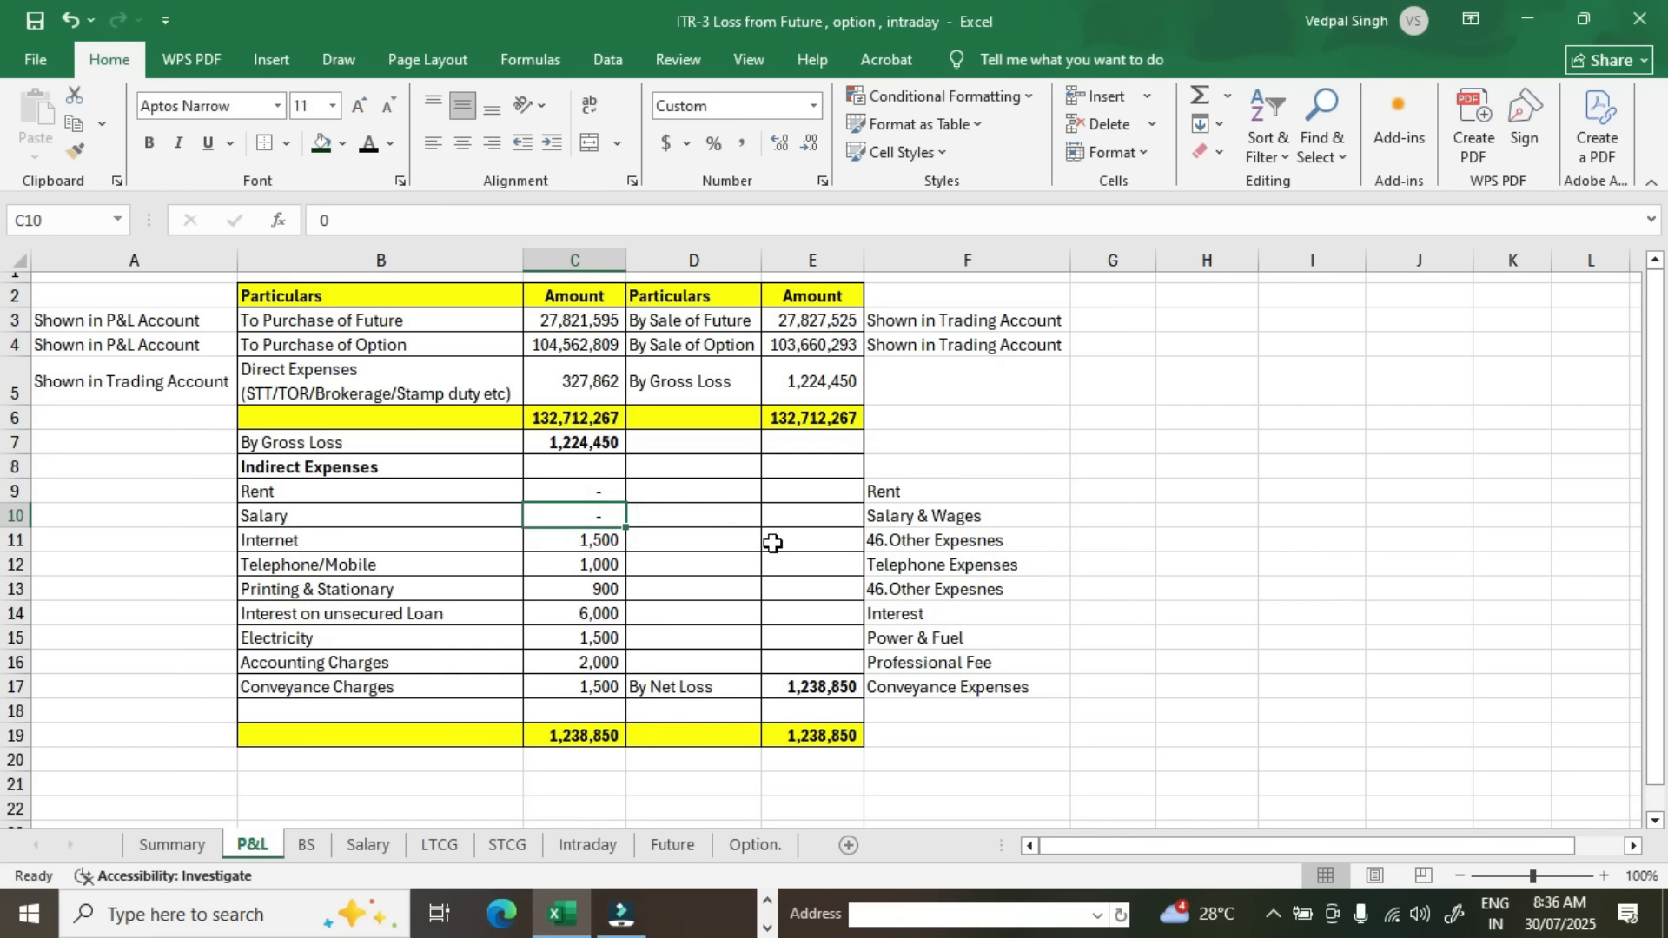
left_click(606, 547)
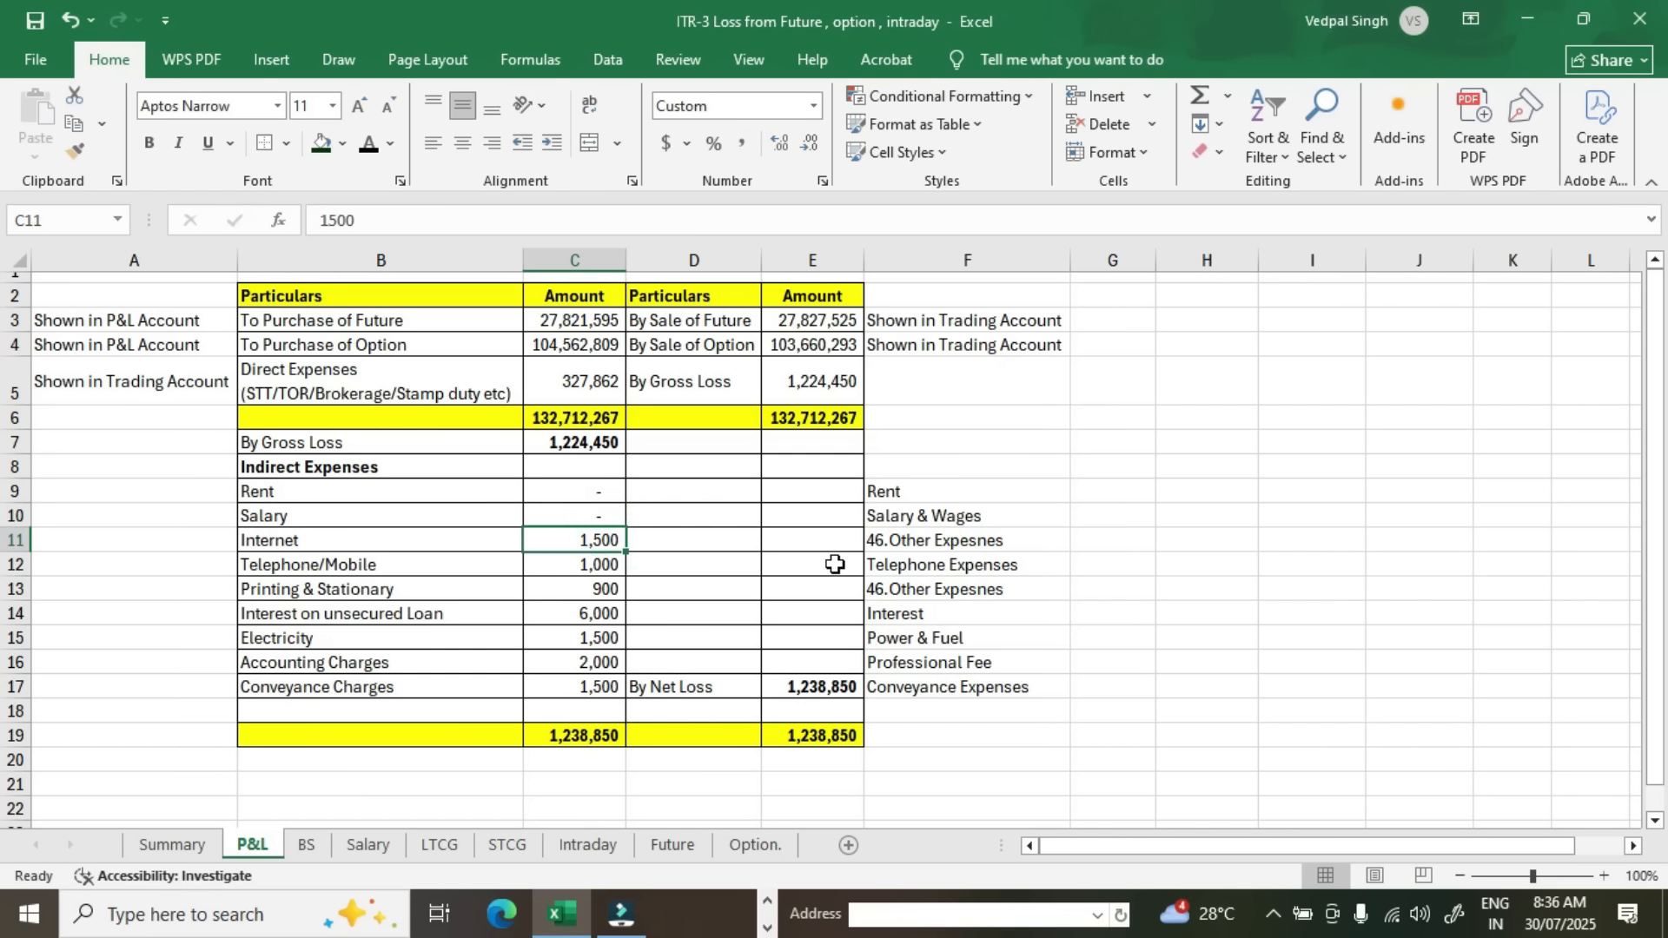
left_click(608, 565)
left_click(584, 587)
left_click(594, 612)
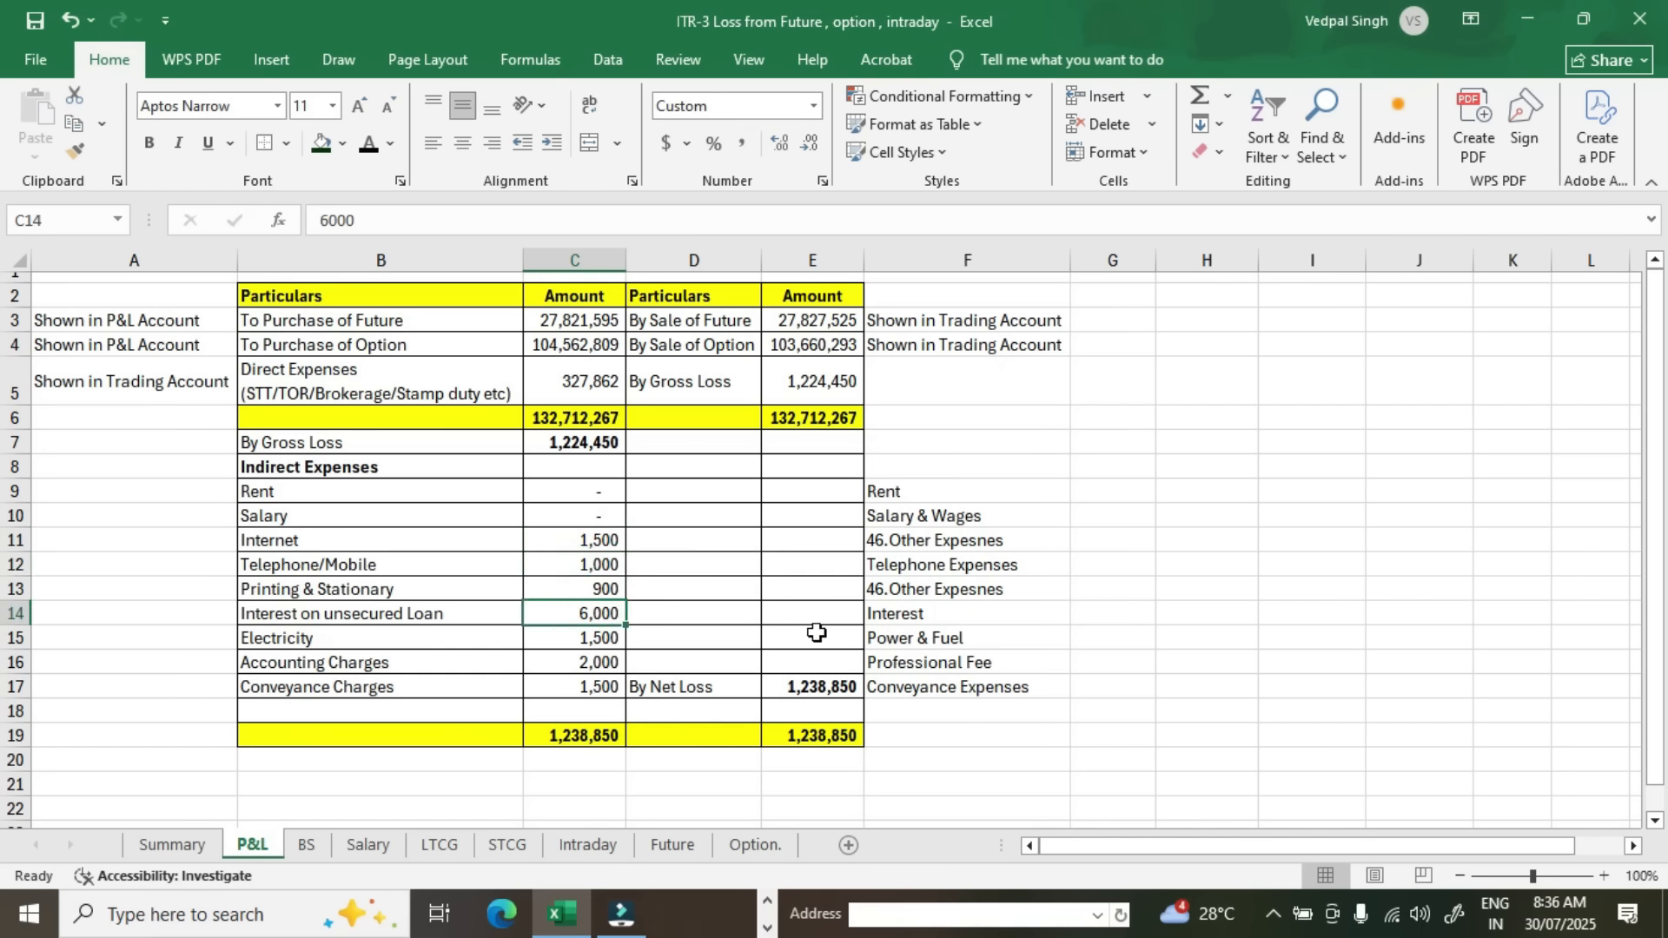
left_click(607, 638)
left_click(600, 663)
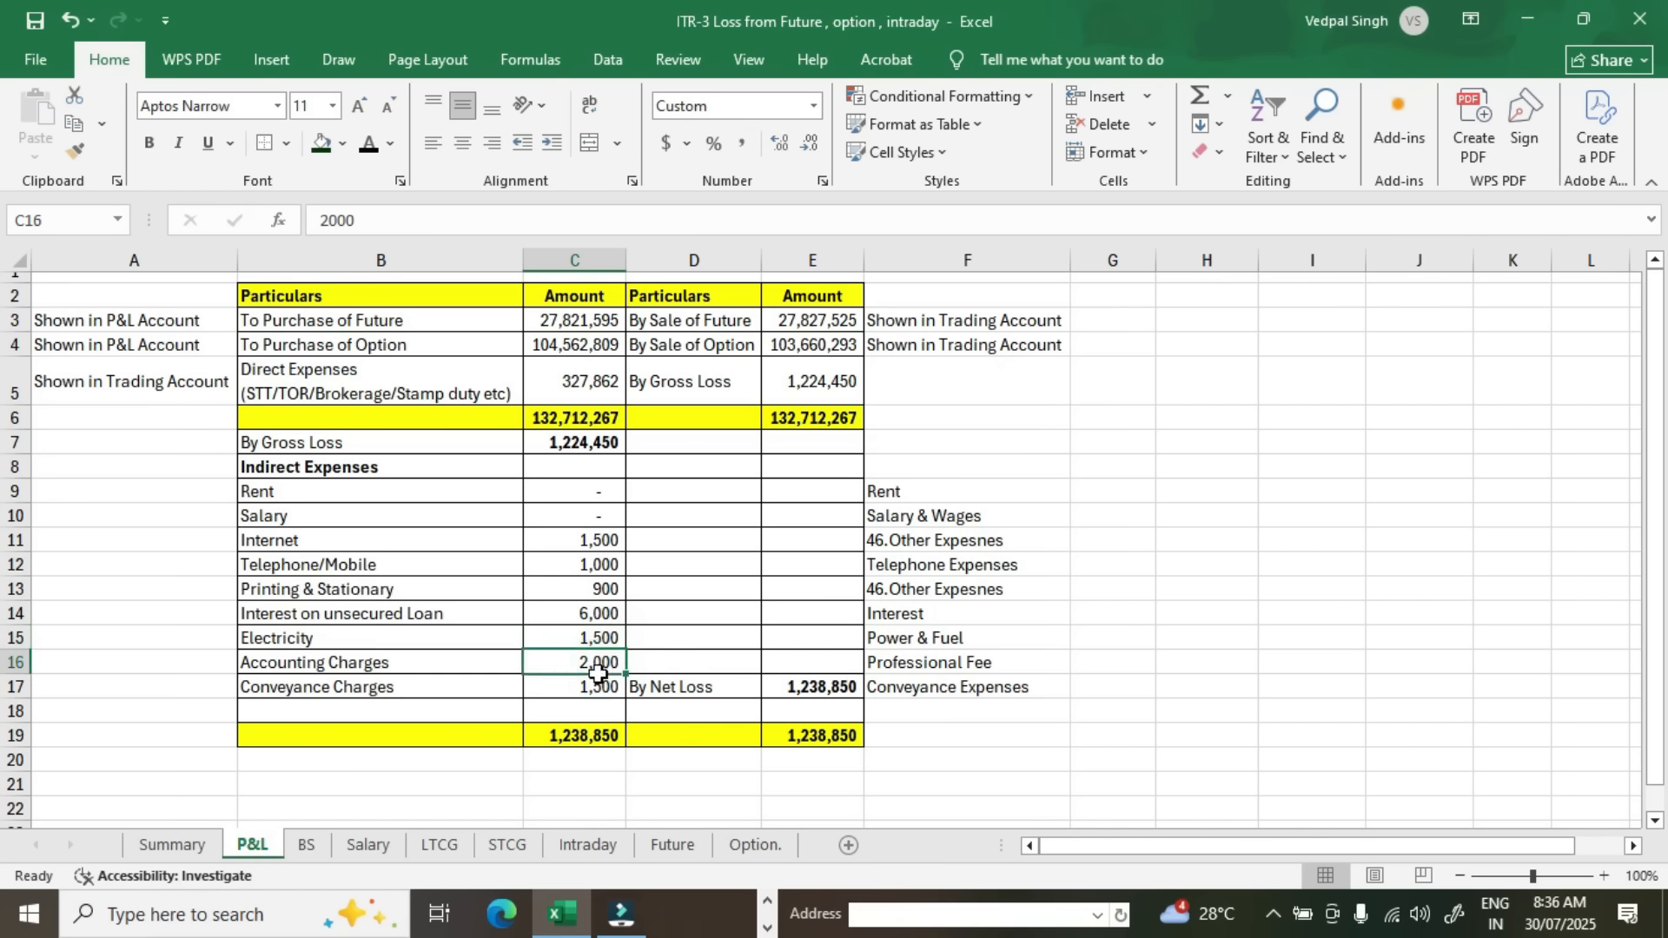
left_click(596, 686)
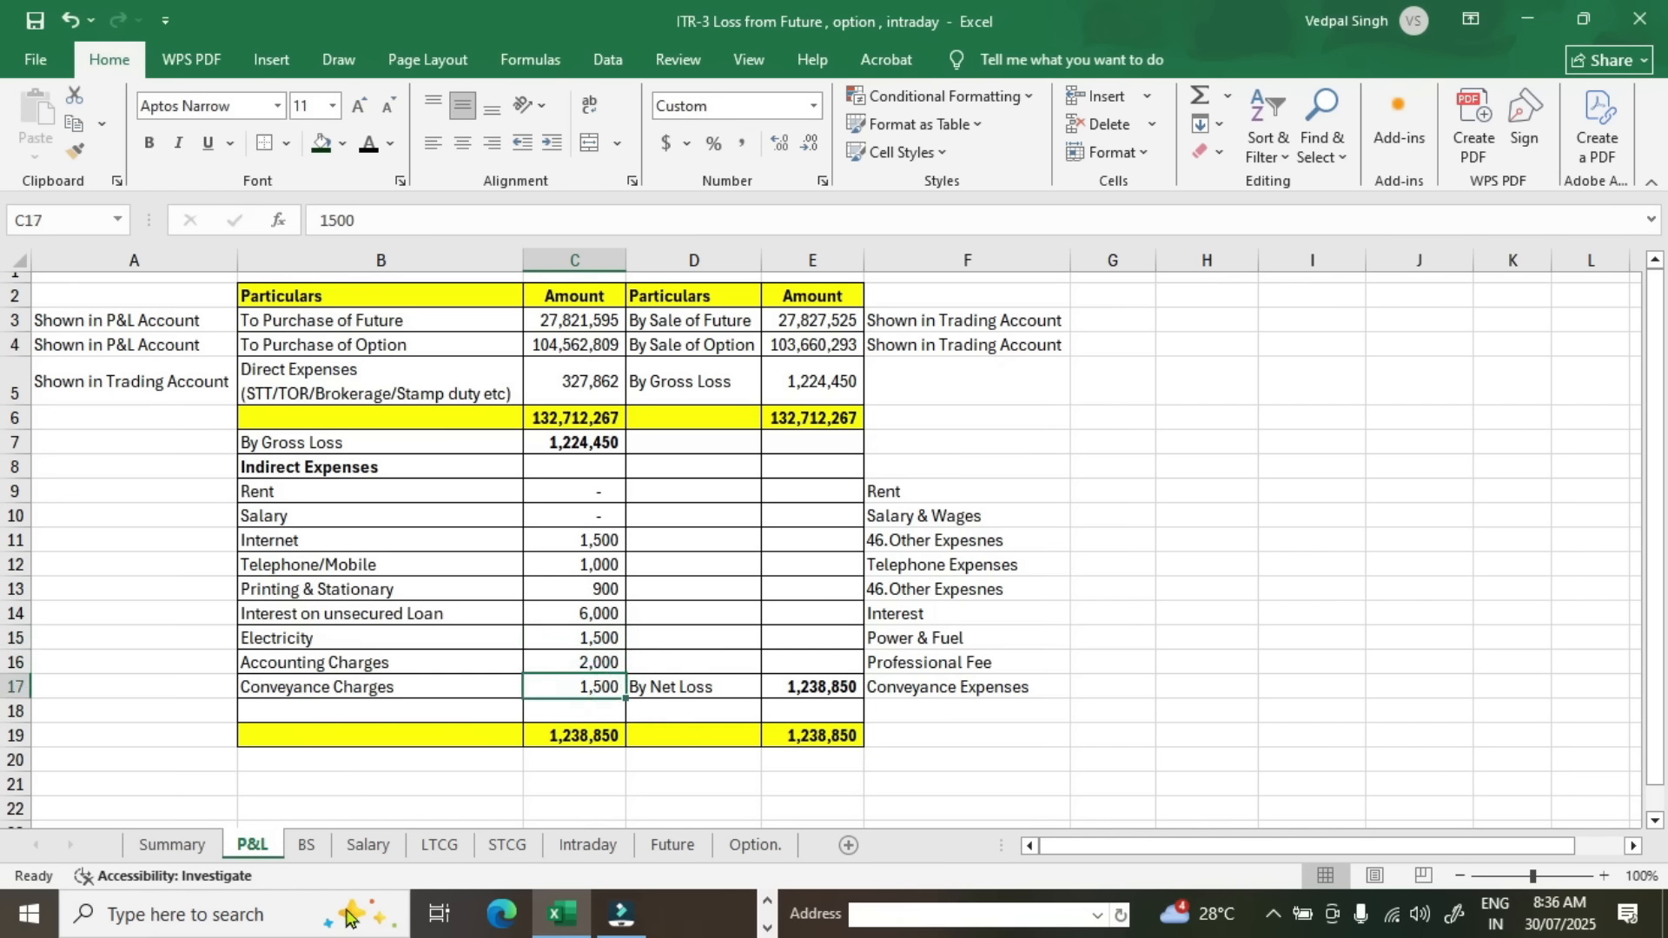
Step: Check the sum of the indirect expense amounts in P&L cells C11:C17 against the summary figure, returning to the Summary sheet
left_click(169, 845)
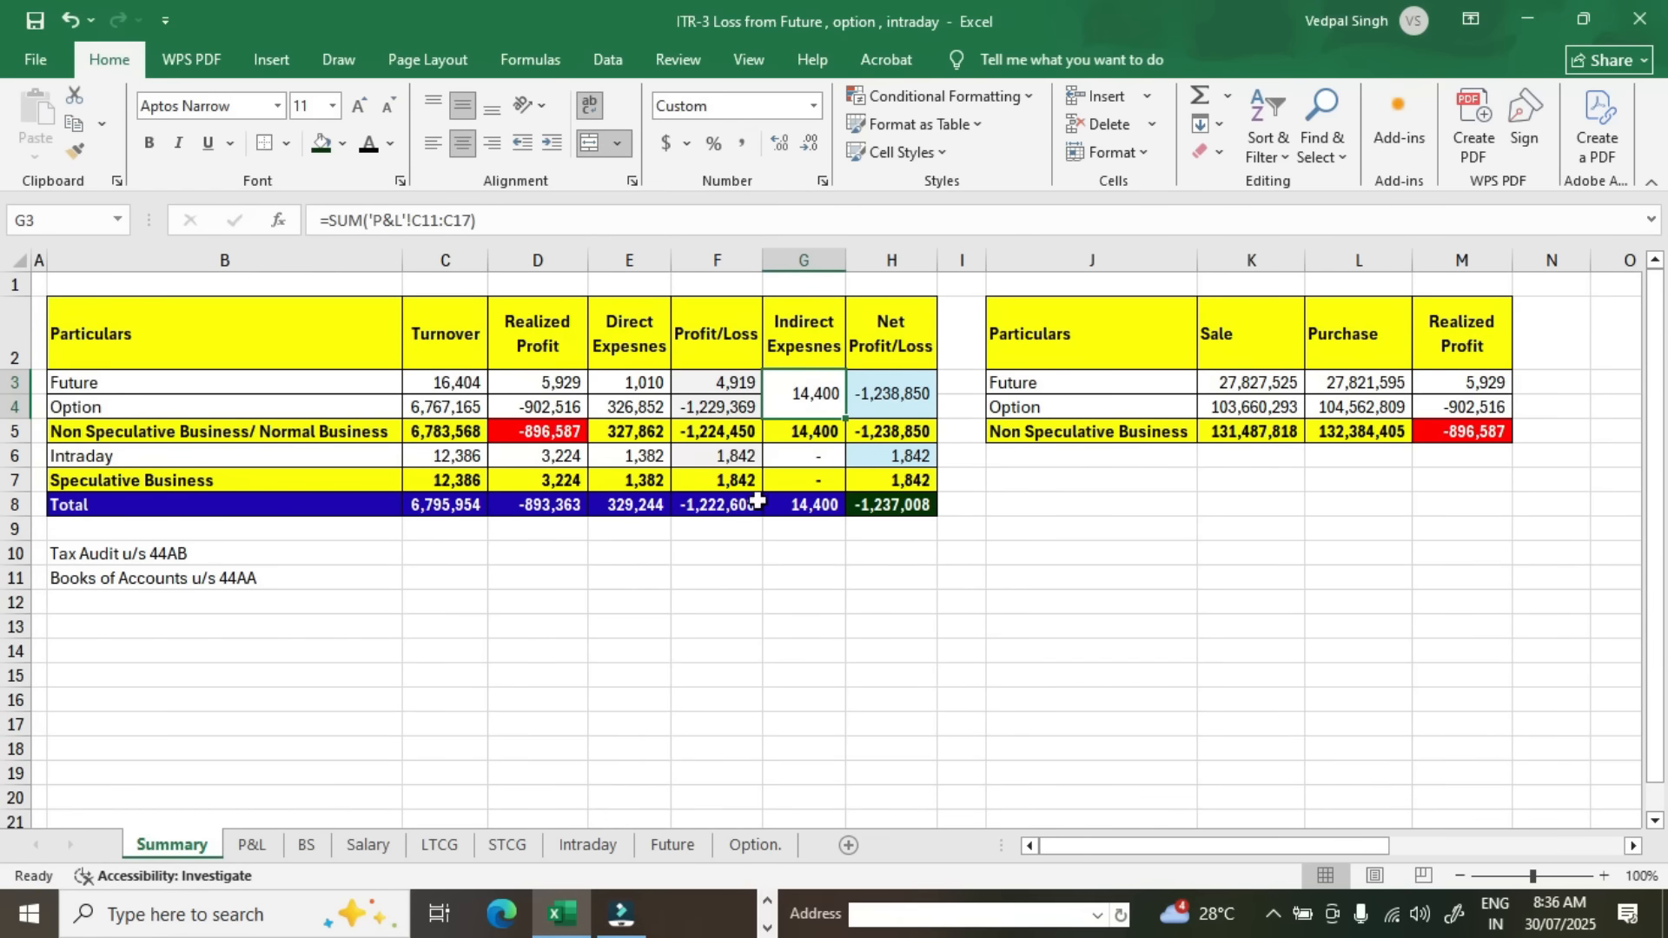
left_click(255, 844)
left_click_drag(600, 686, 599, 542)
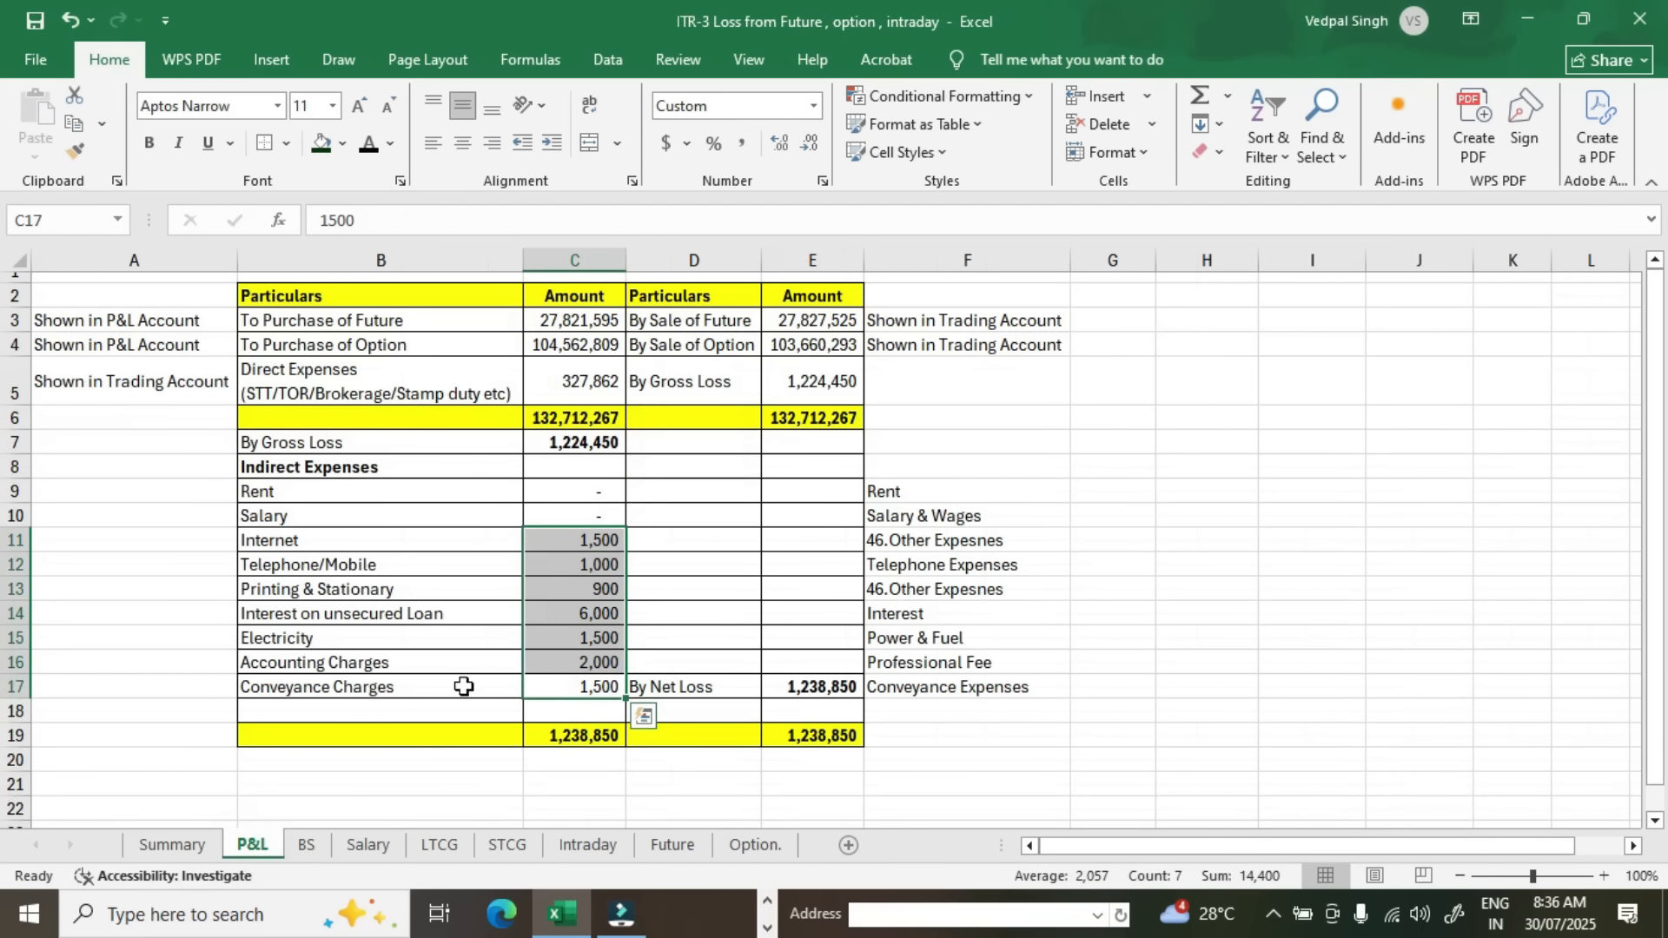
left_click(171, 845)
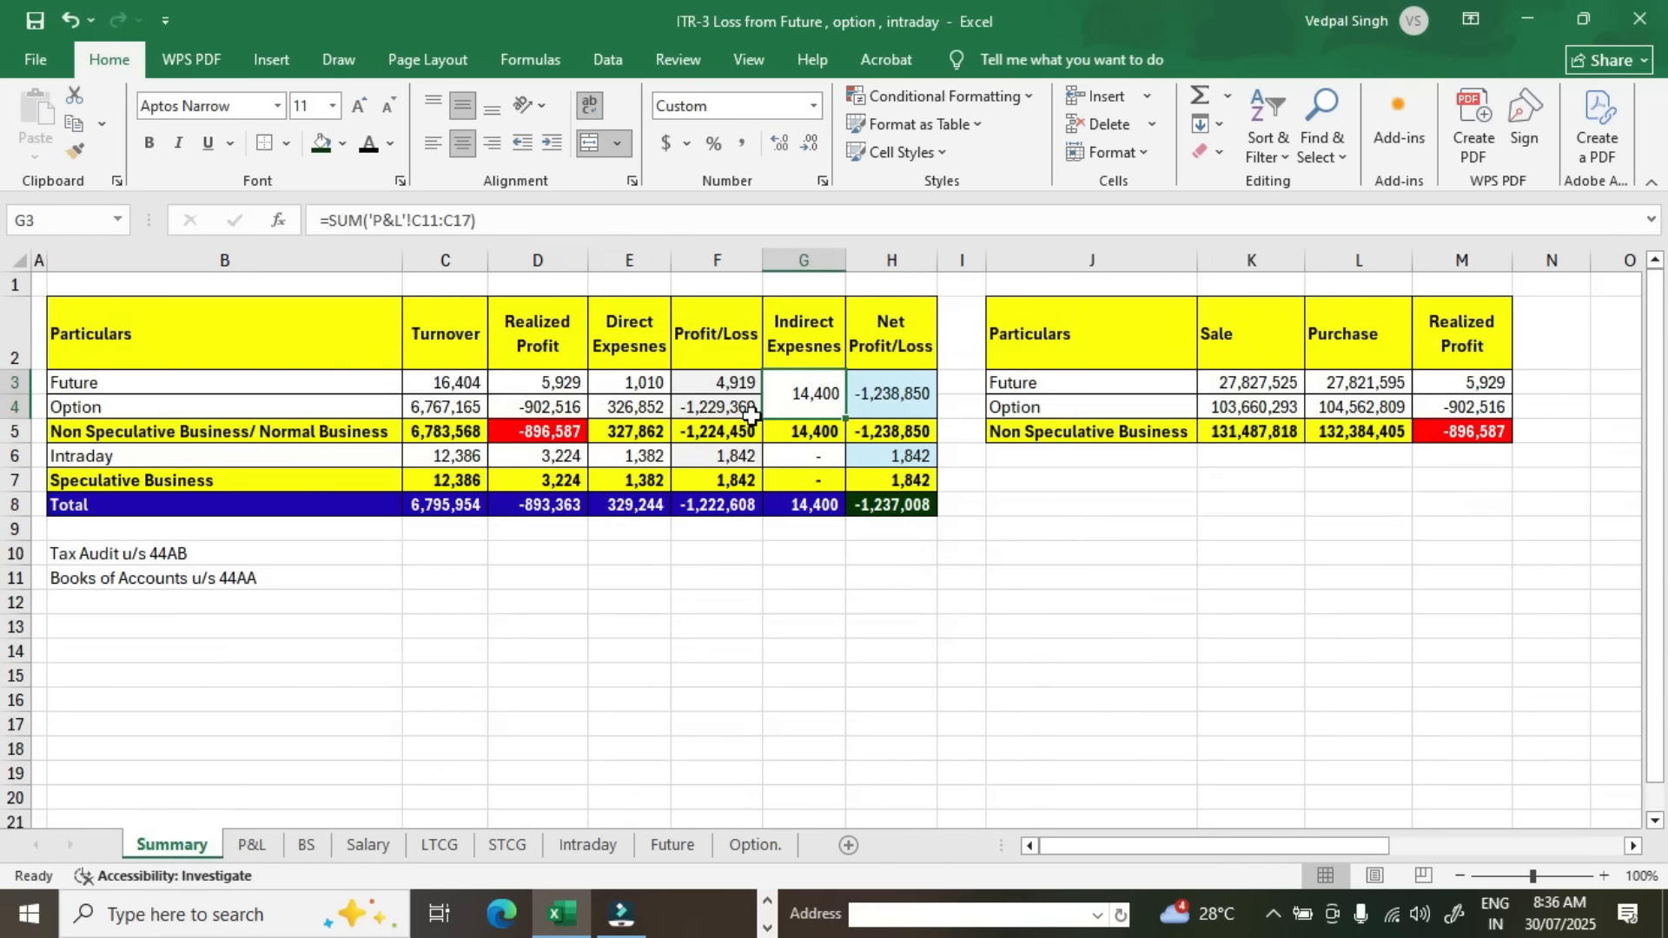
Step: Check how the Option profit/loss in Summary cell F4 is calculated from its realized profit and direct expenses
left_click(751, 414)
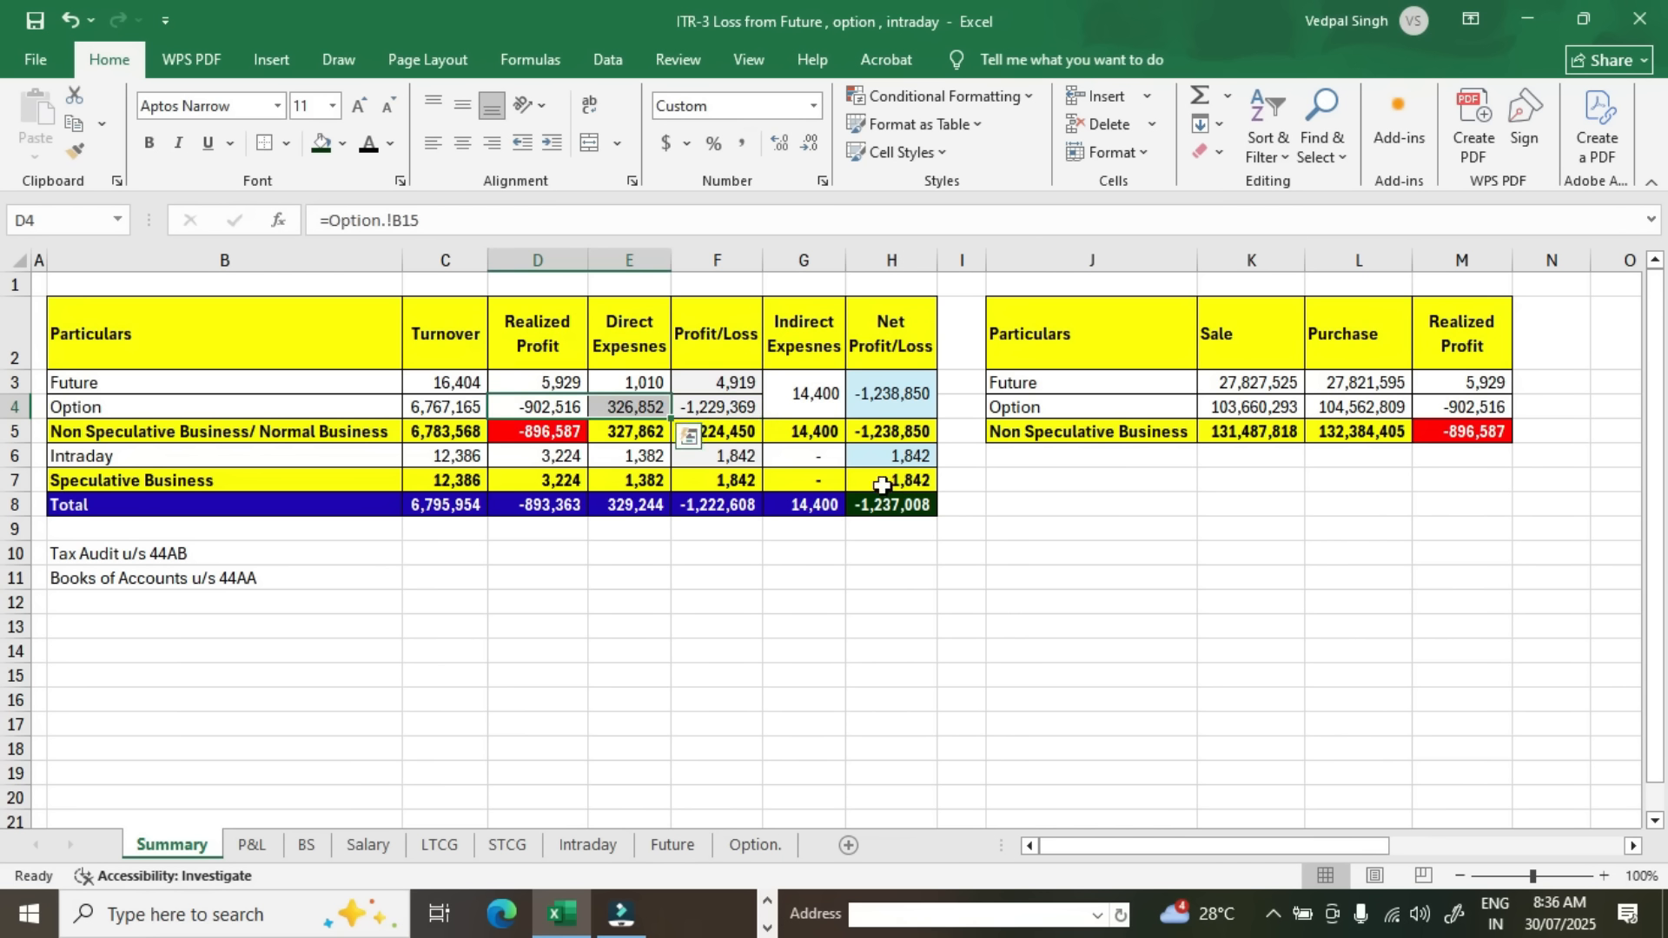
left_click(635, 407)
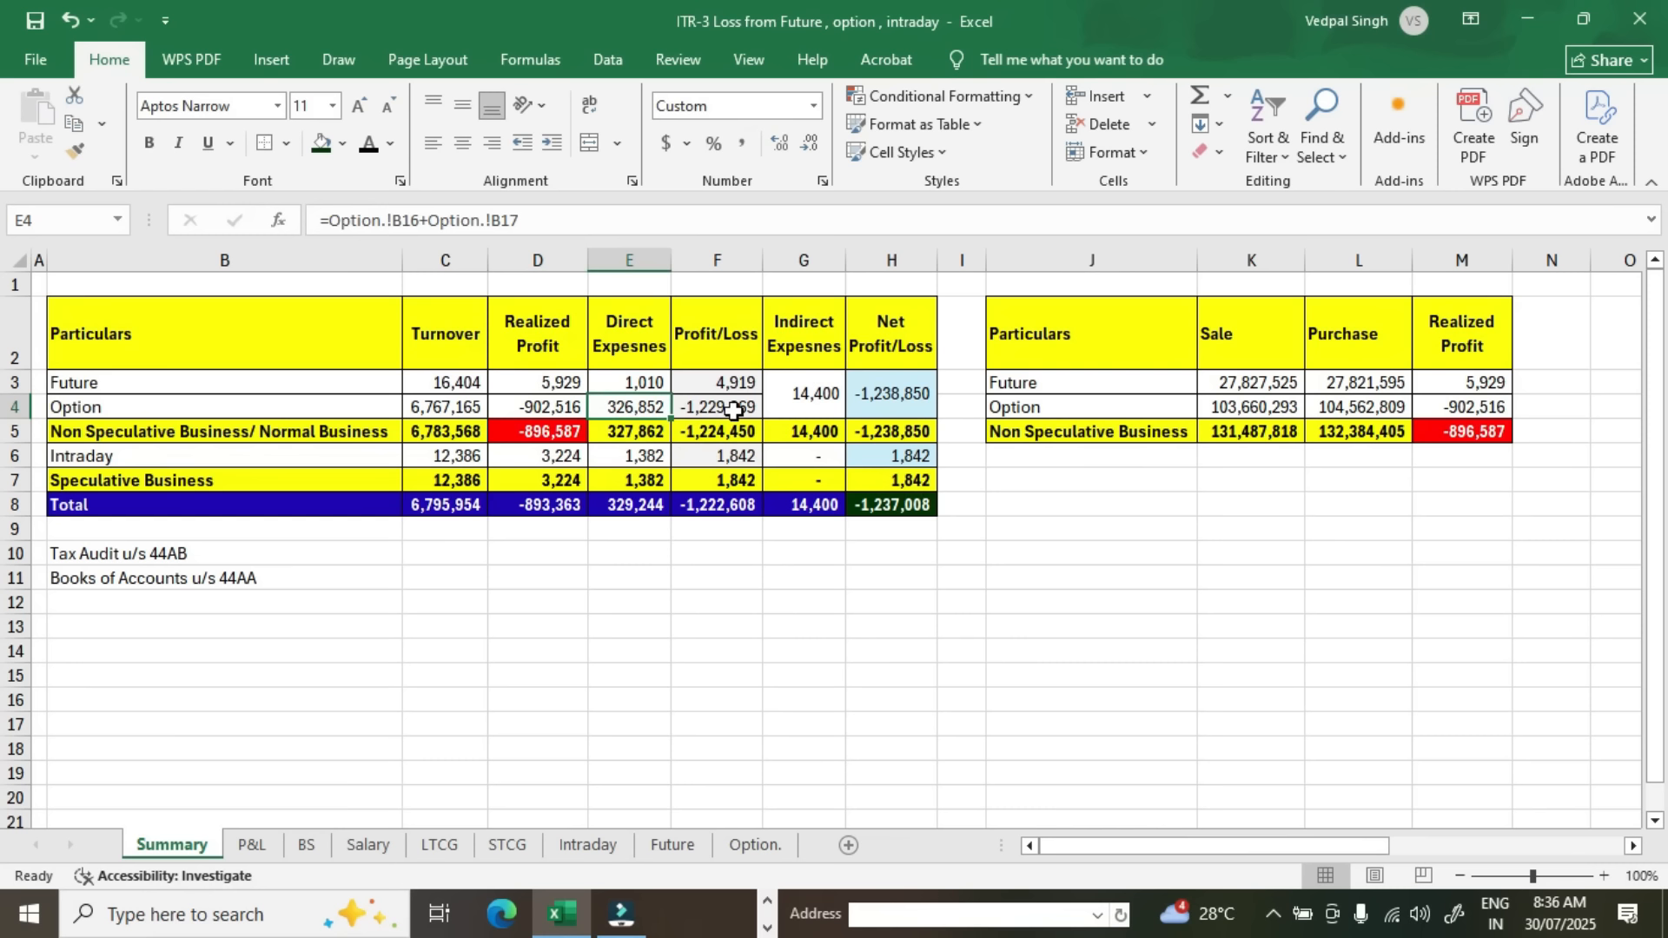
left_click(570, 412)
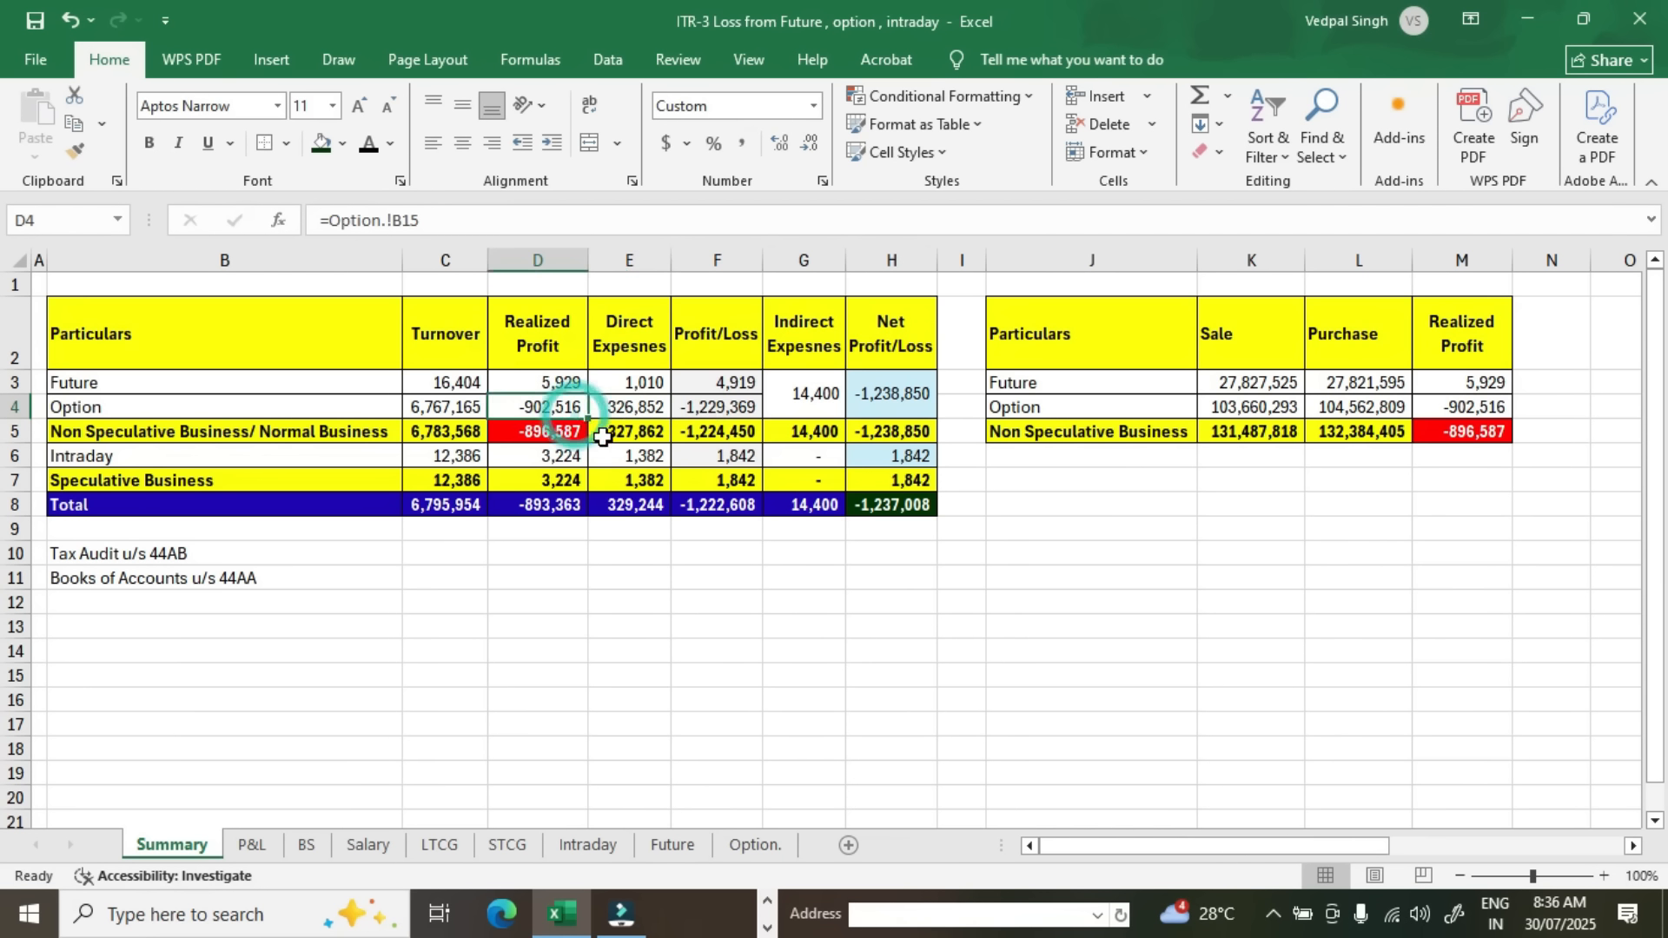
left_click(658, 409, "ctrl")
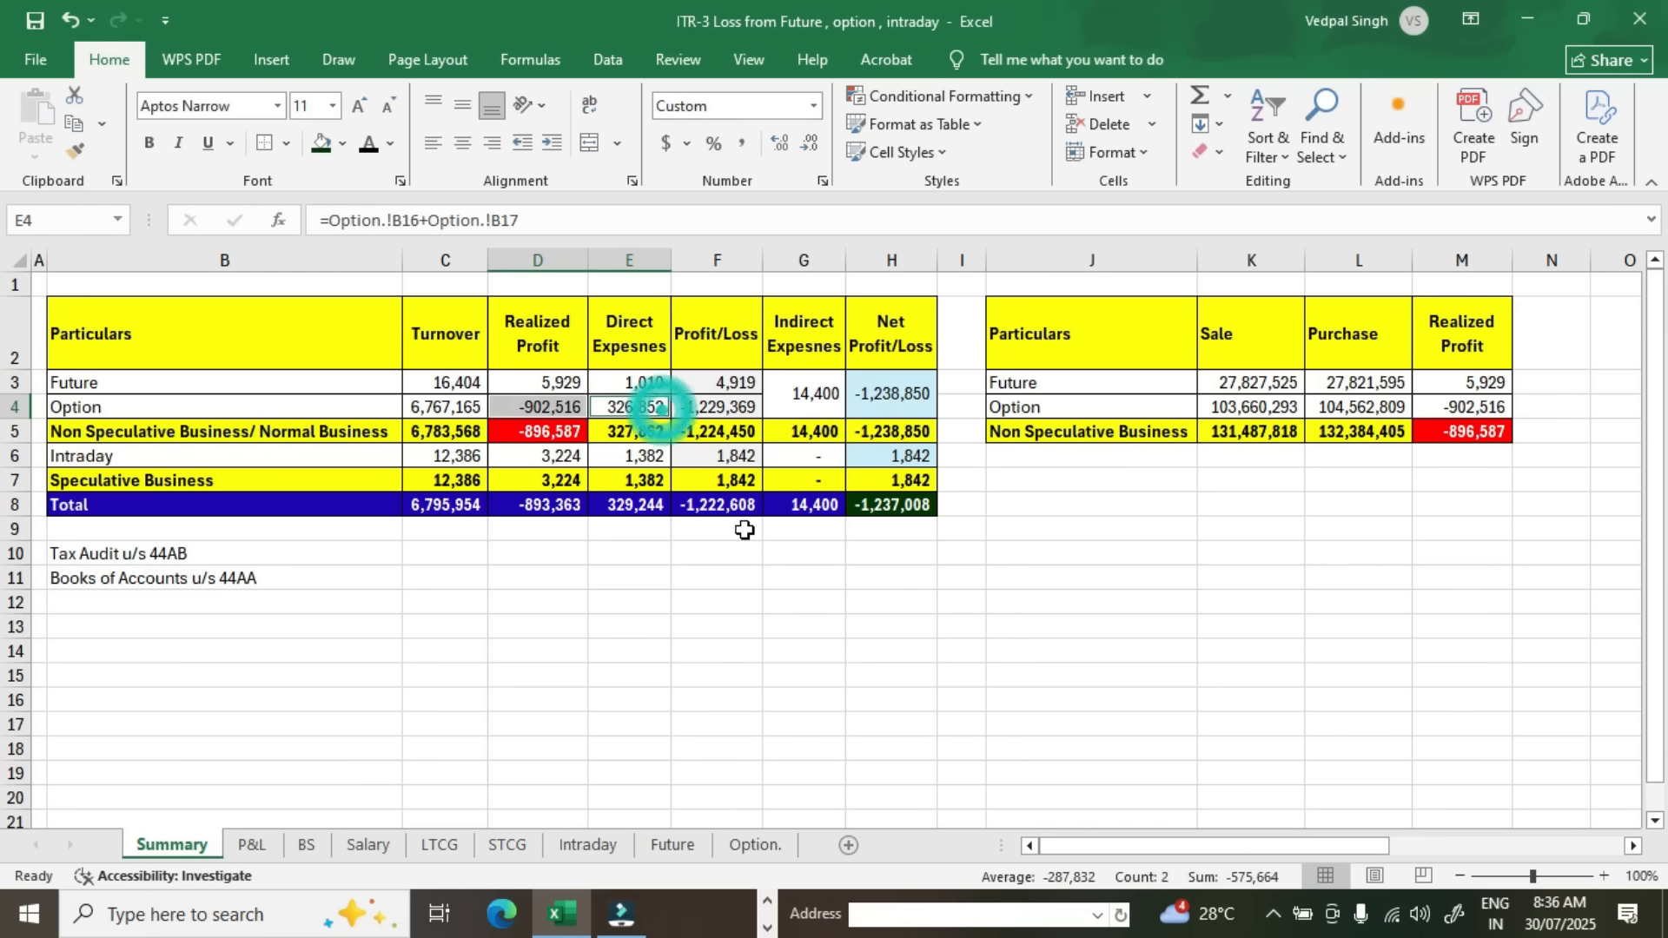
left_click(754, 408)
double_click(749, 411)
key("Return")
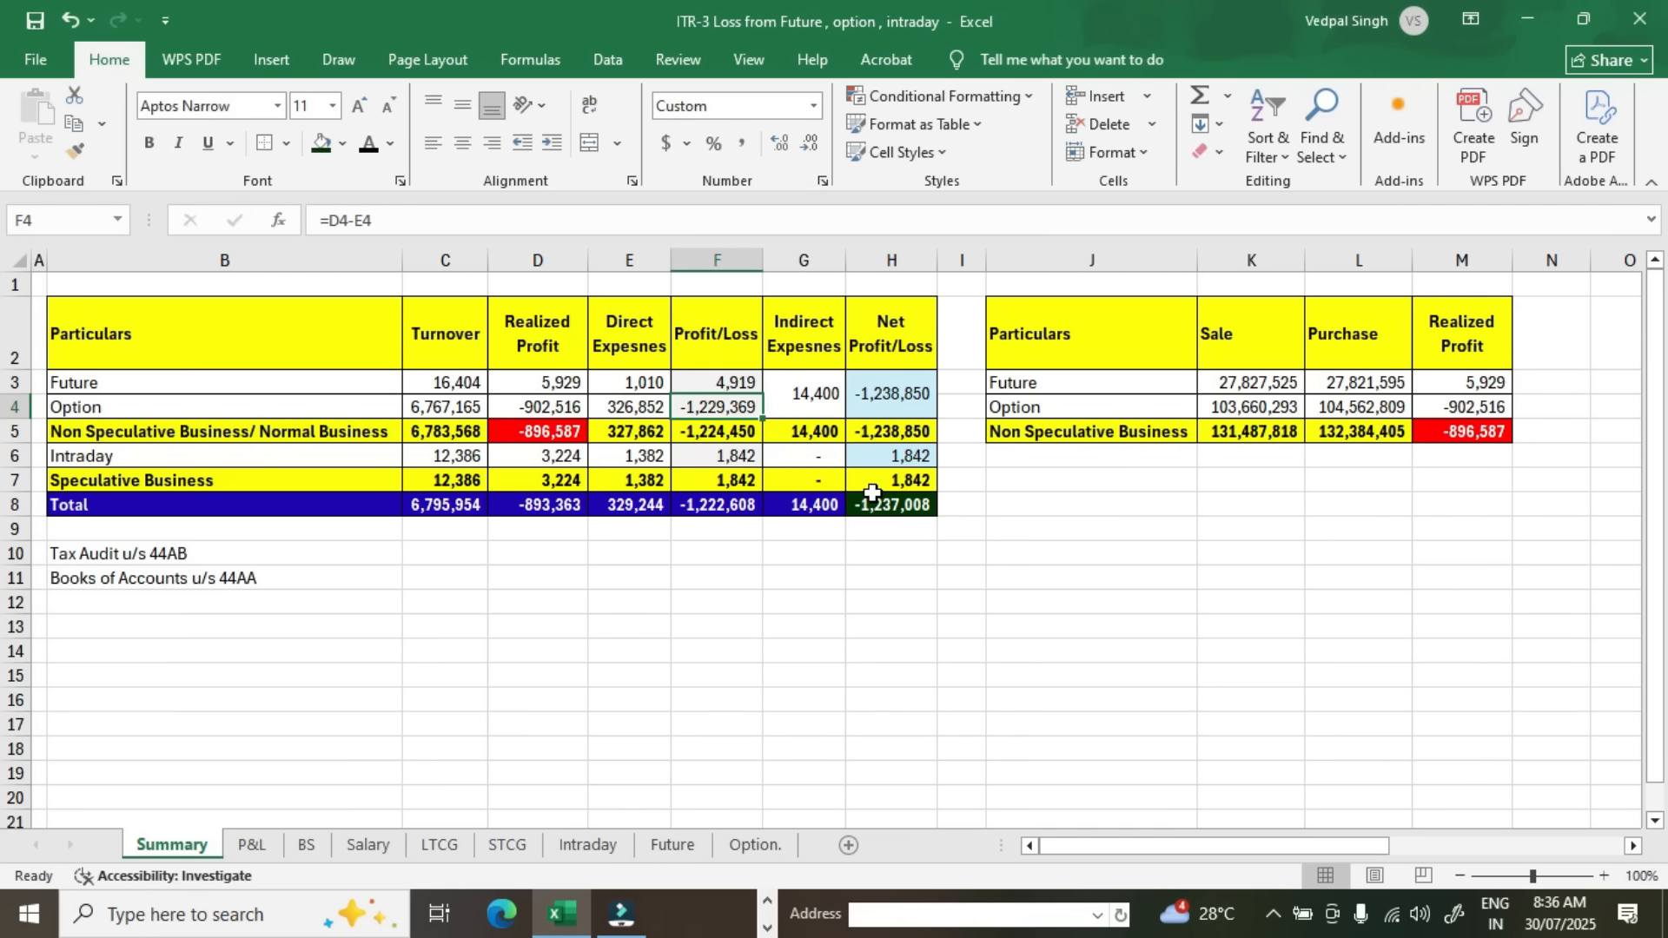
Step: Check the net profit/loss formula in Summary cell H3 against the non-speculative profit/loss and the indirect expenses
left_click(925, 410)
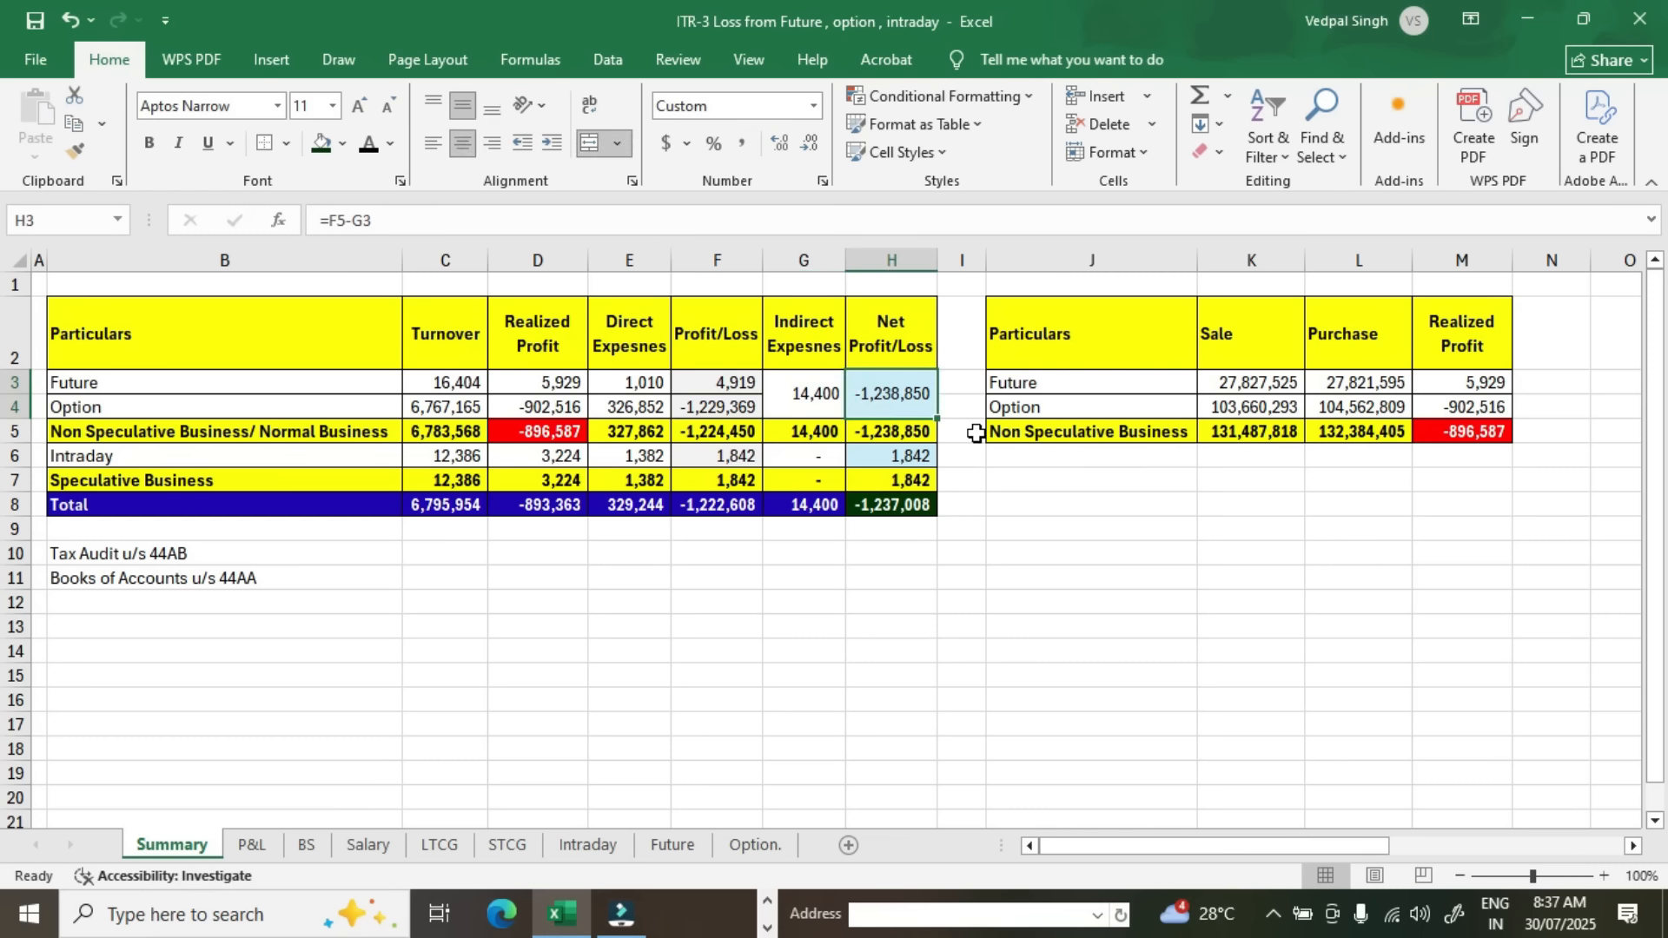
left_click(734, 427)
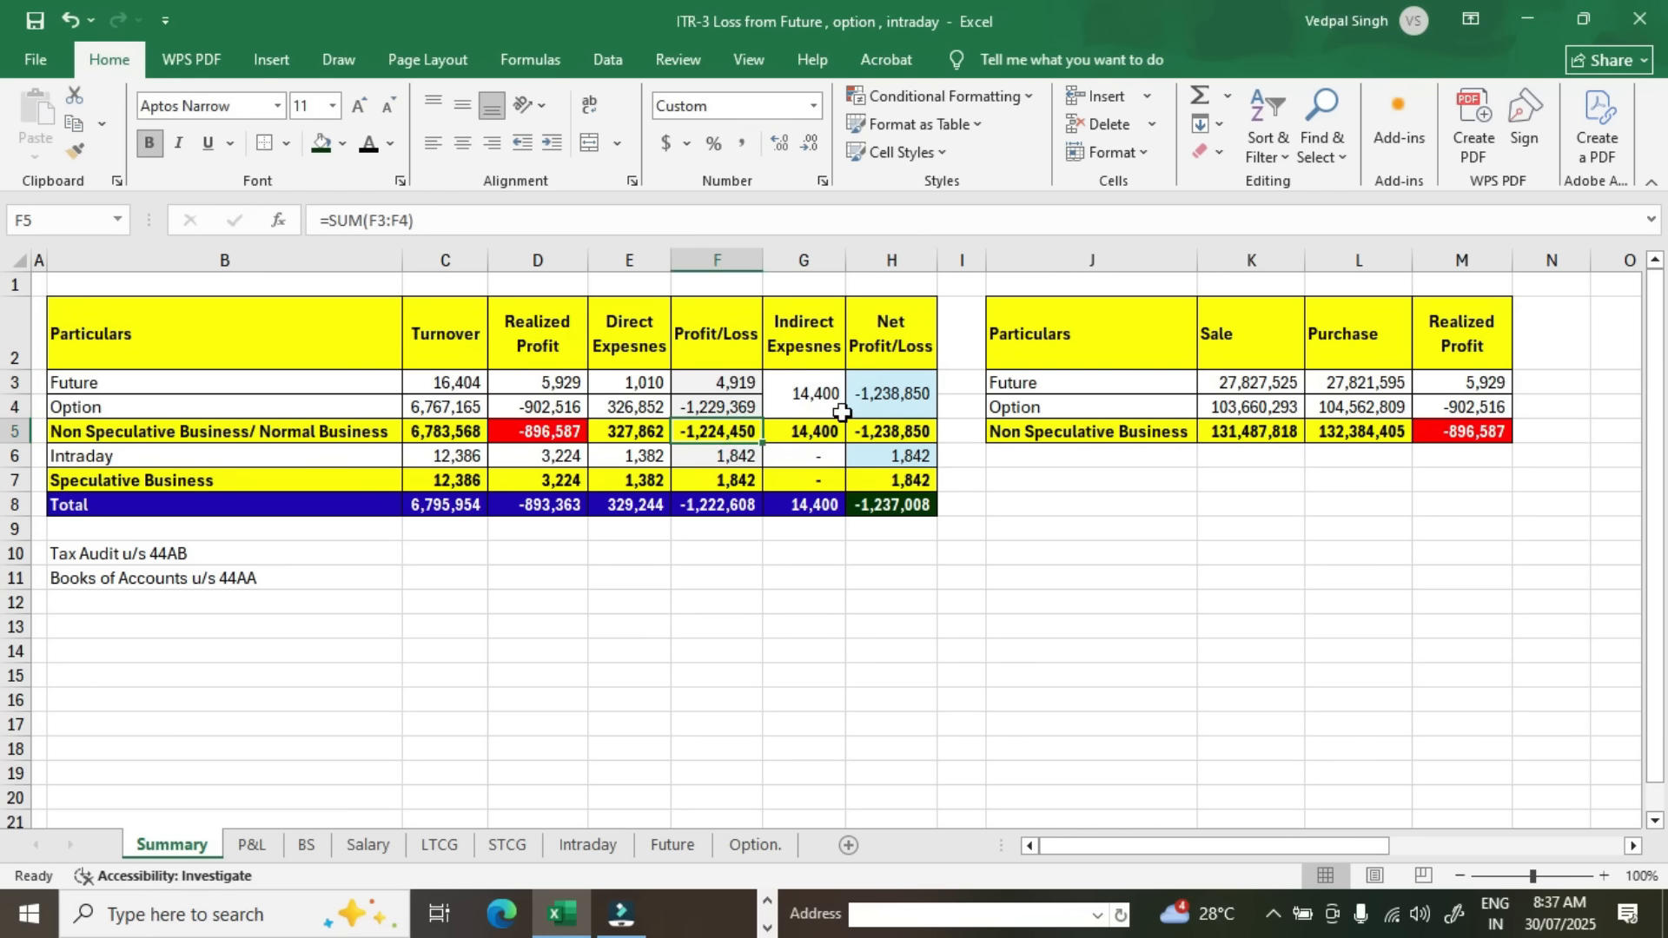
left_click(842, 412)
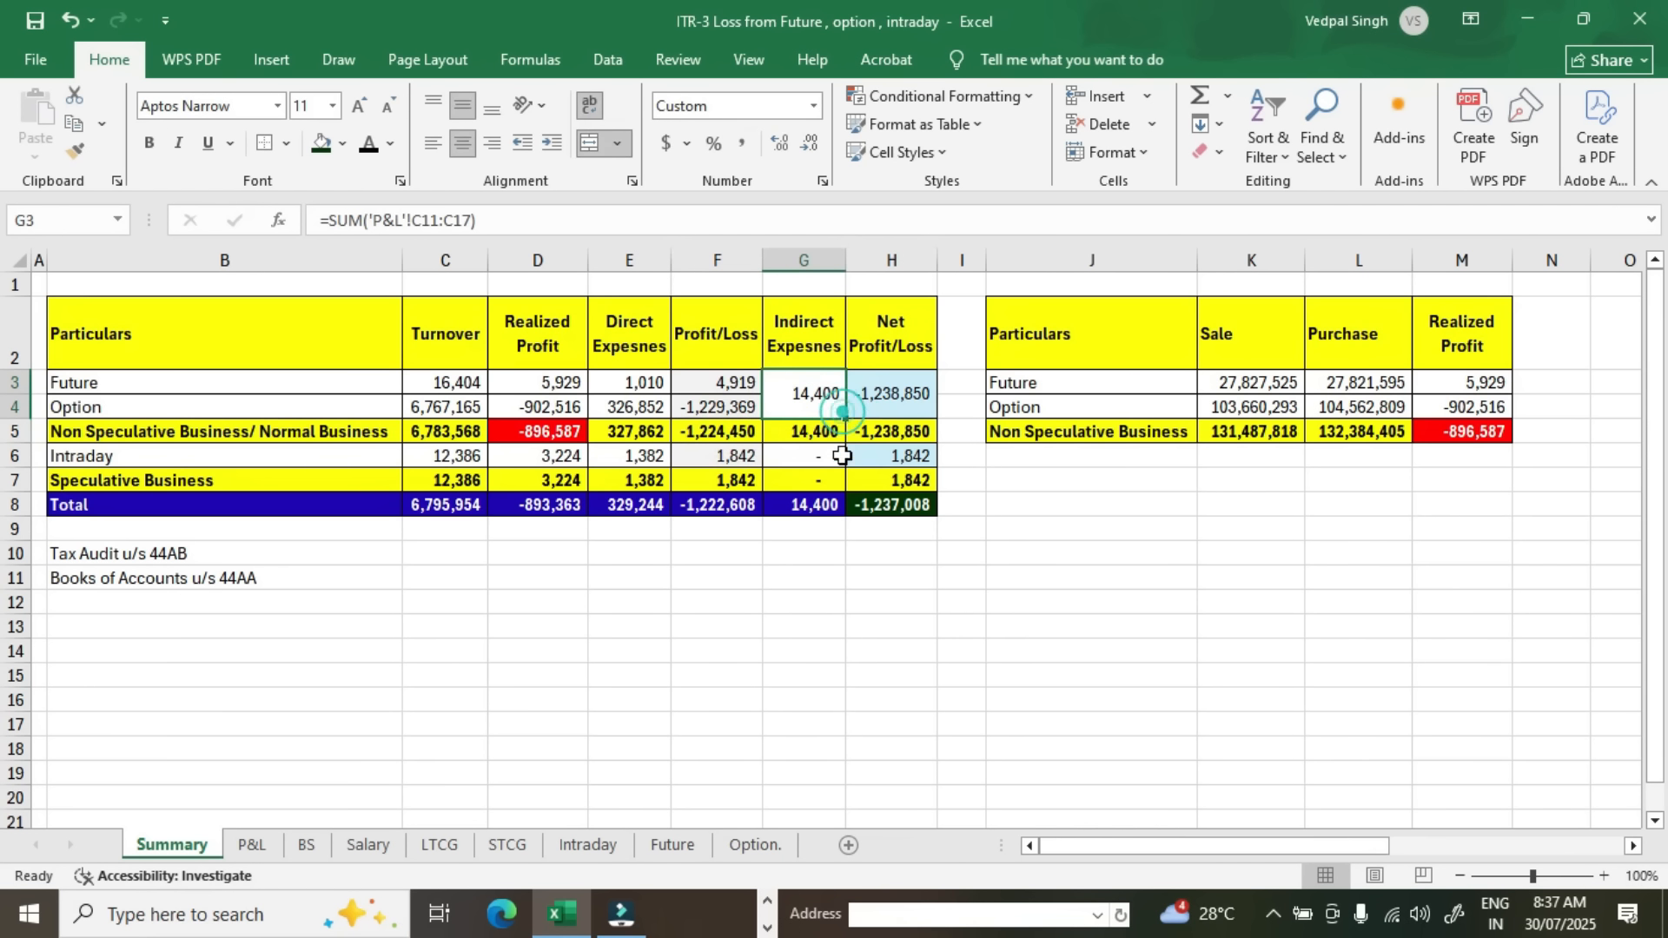
left_click(864, 388)
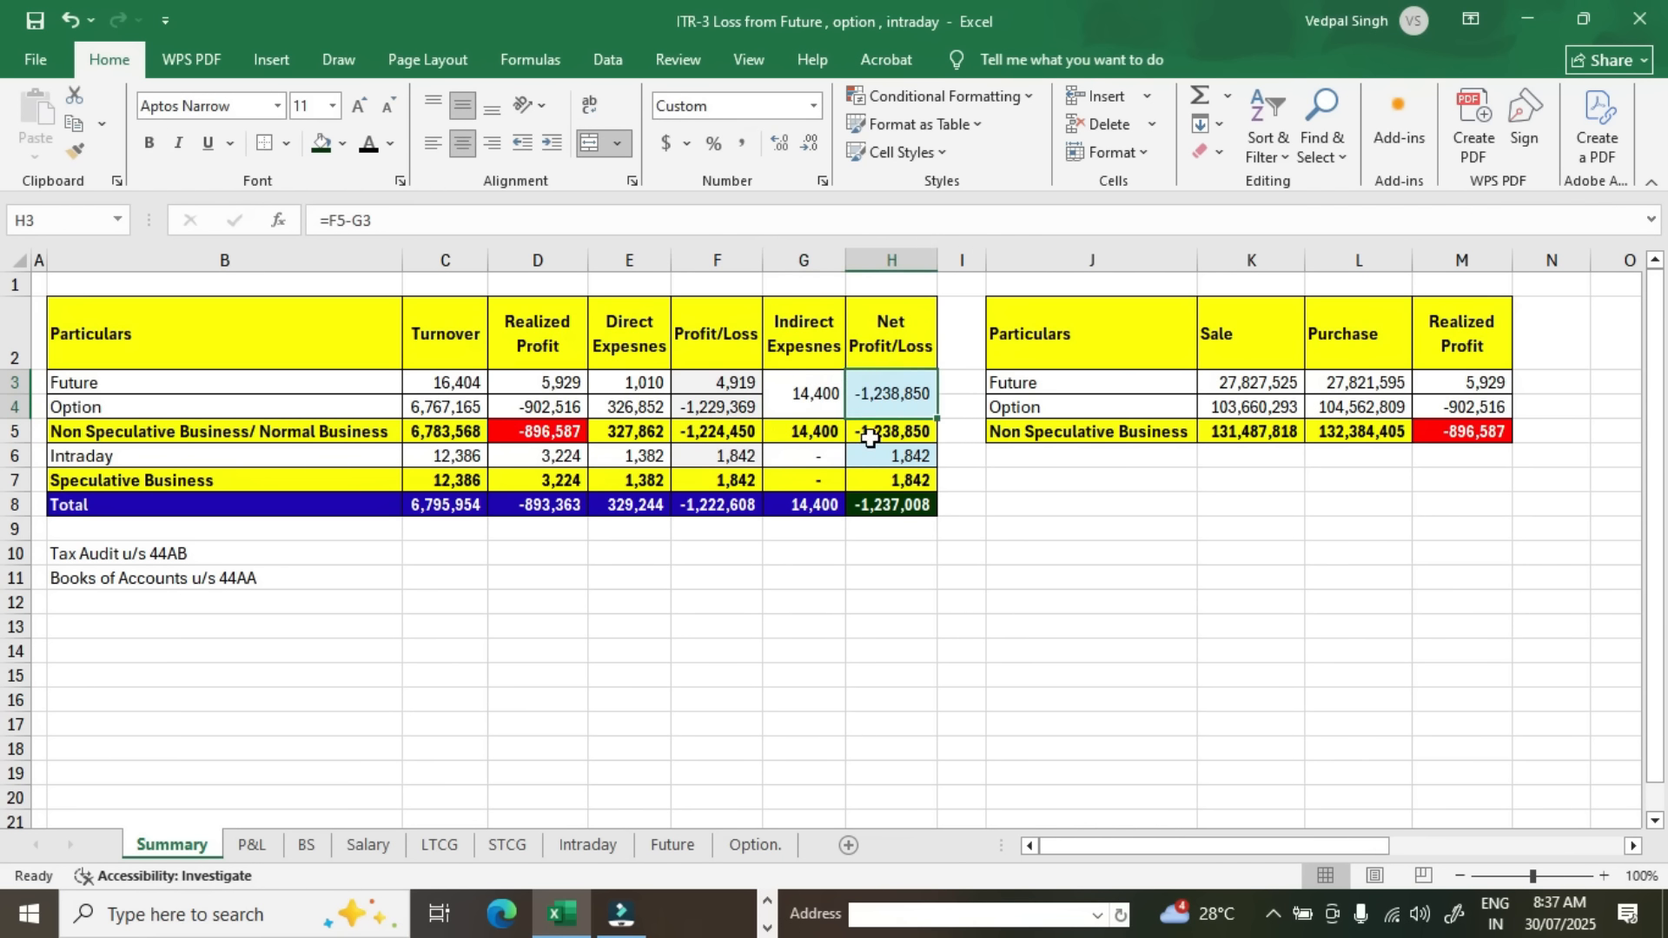
Step: Trace the Future sale value in Summary cell K3 to the Sell Val column on the Future sheet, returning to the summary
left_click_drag(1290, 382, 1297, 382)
left_click(1277, 381)
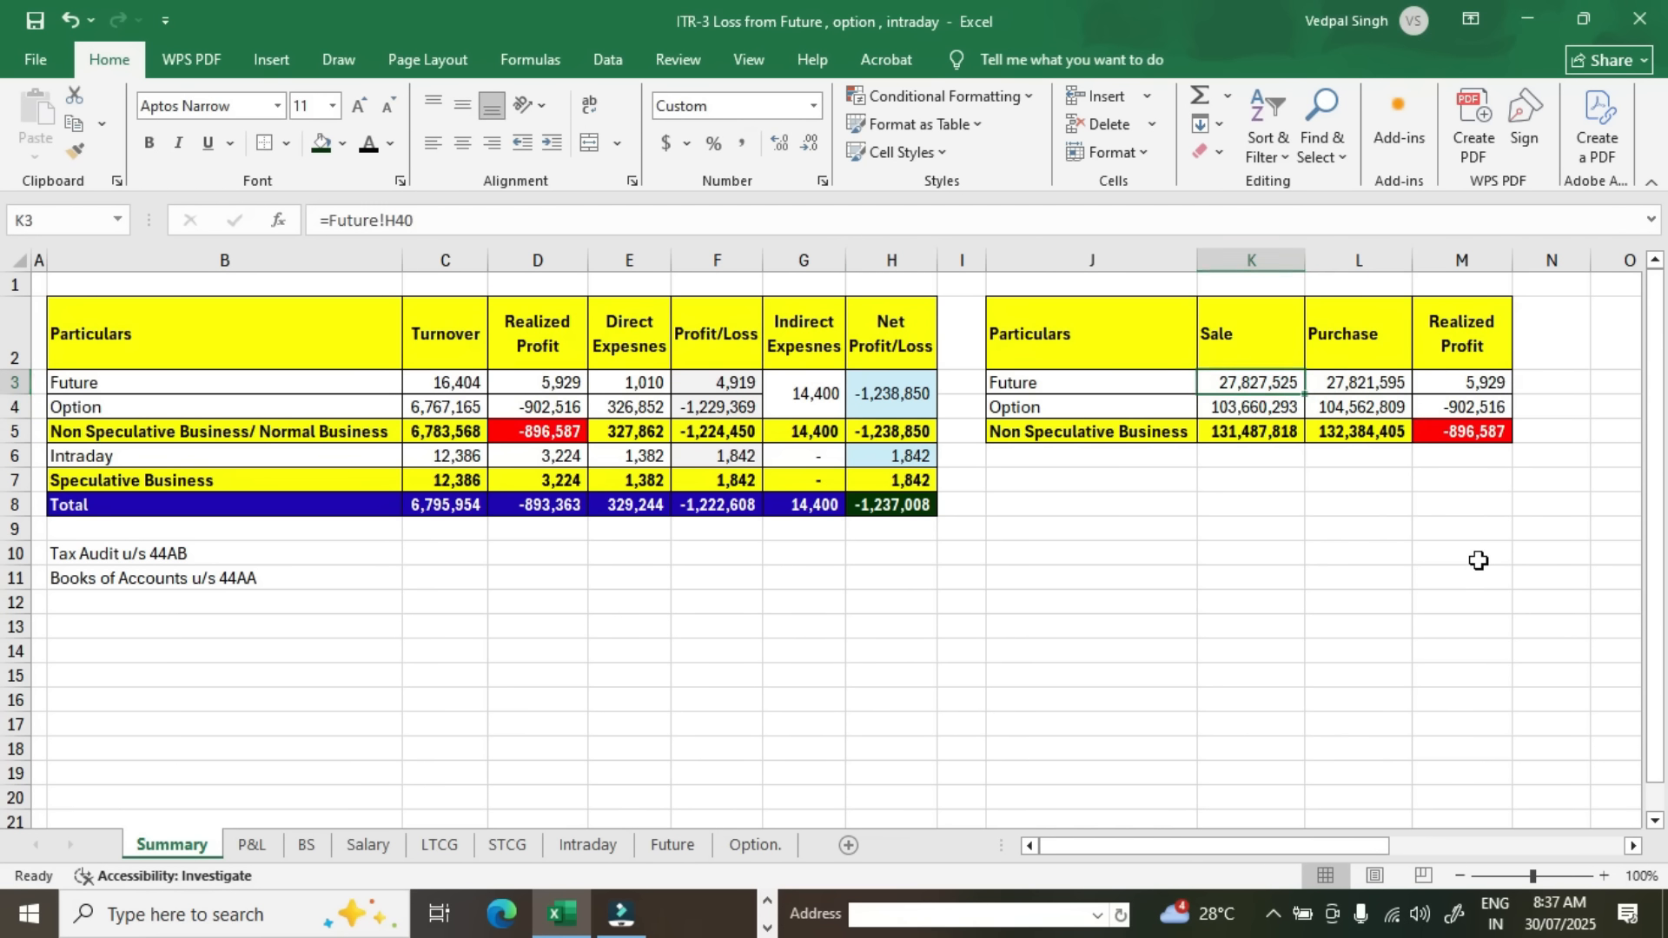
key("ctrl+bracketleft")
left_click_drag(742, 615, 765, 754)
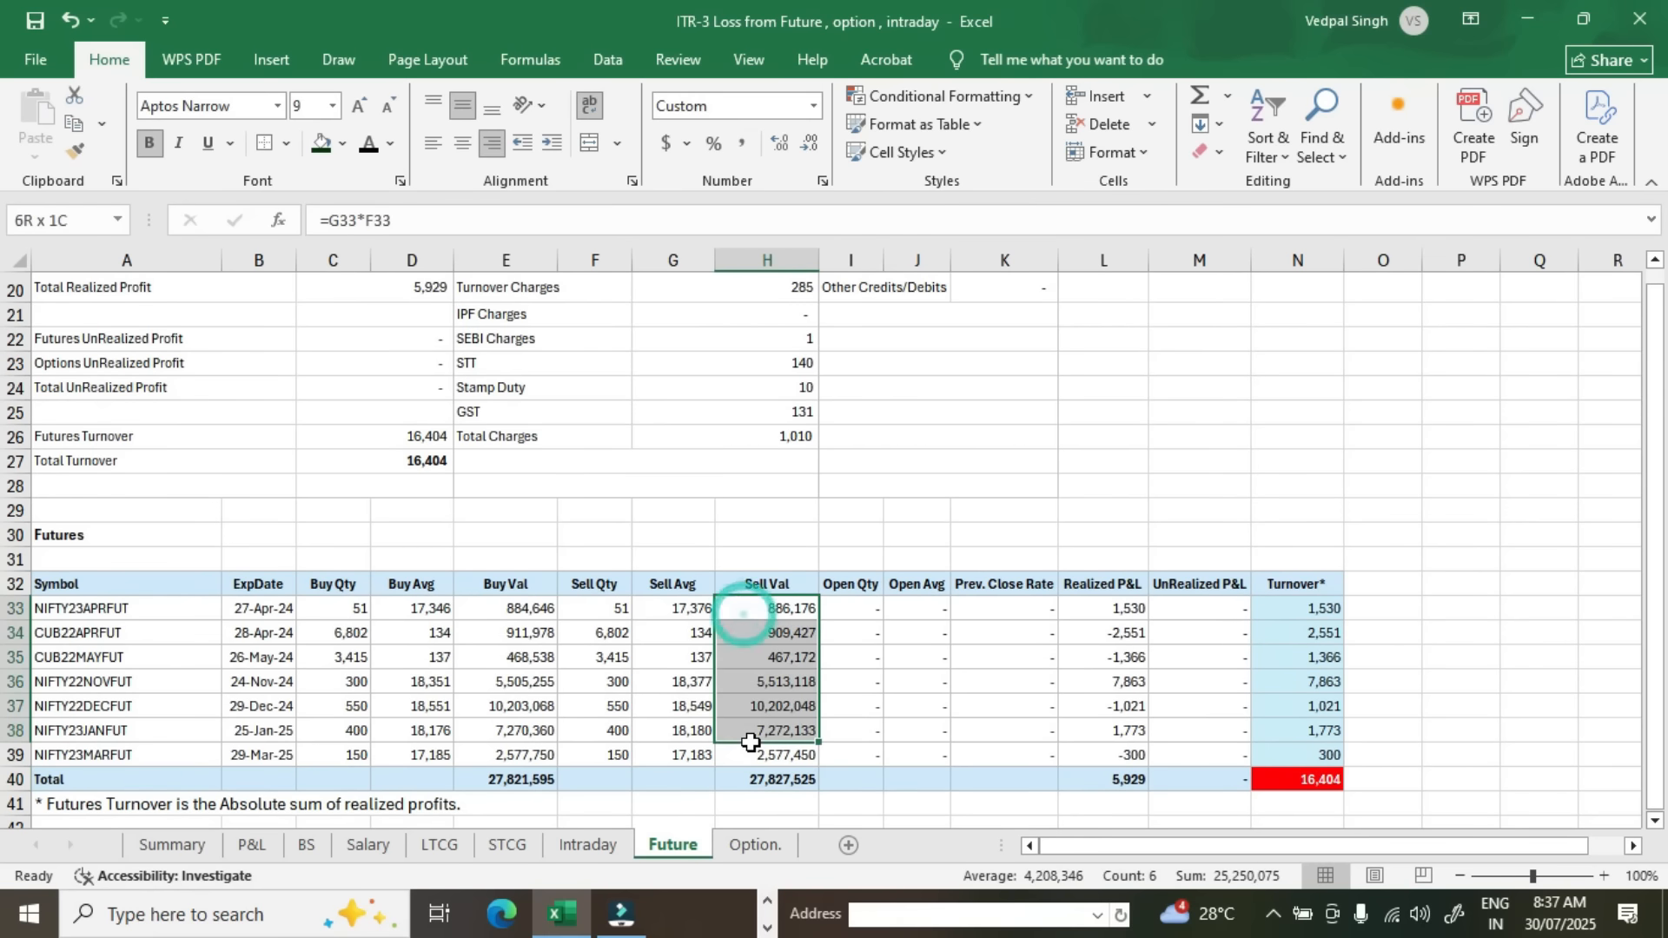
key("F5")
key("Return")
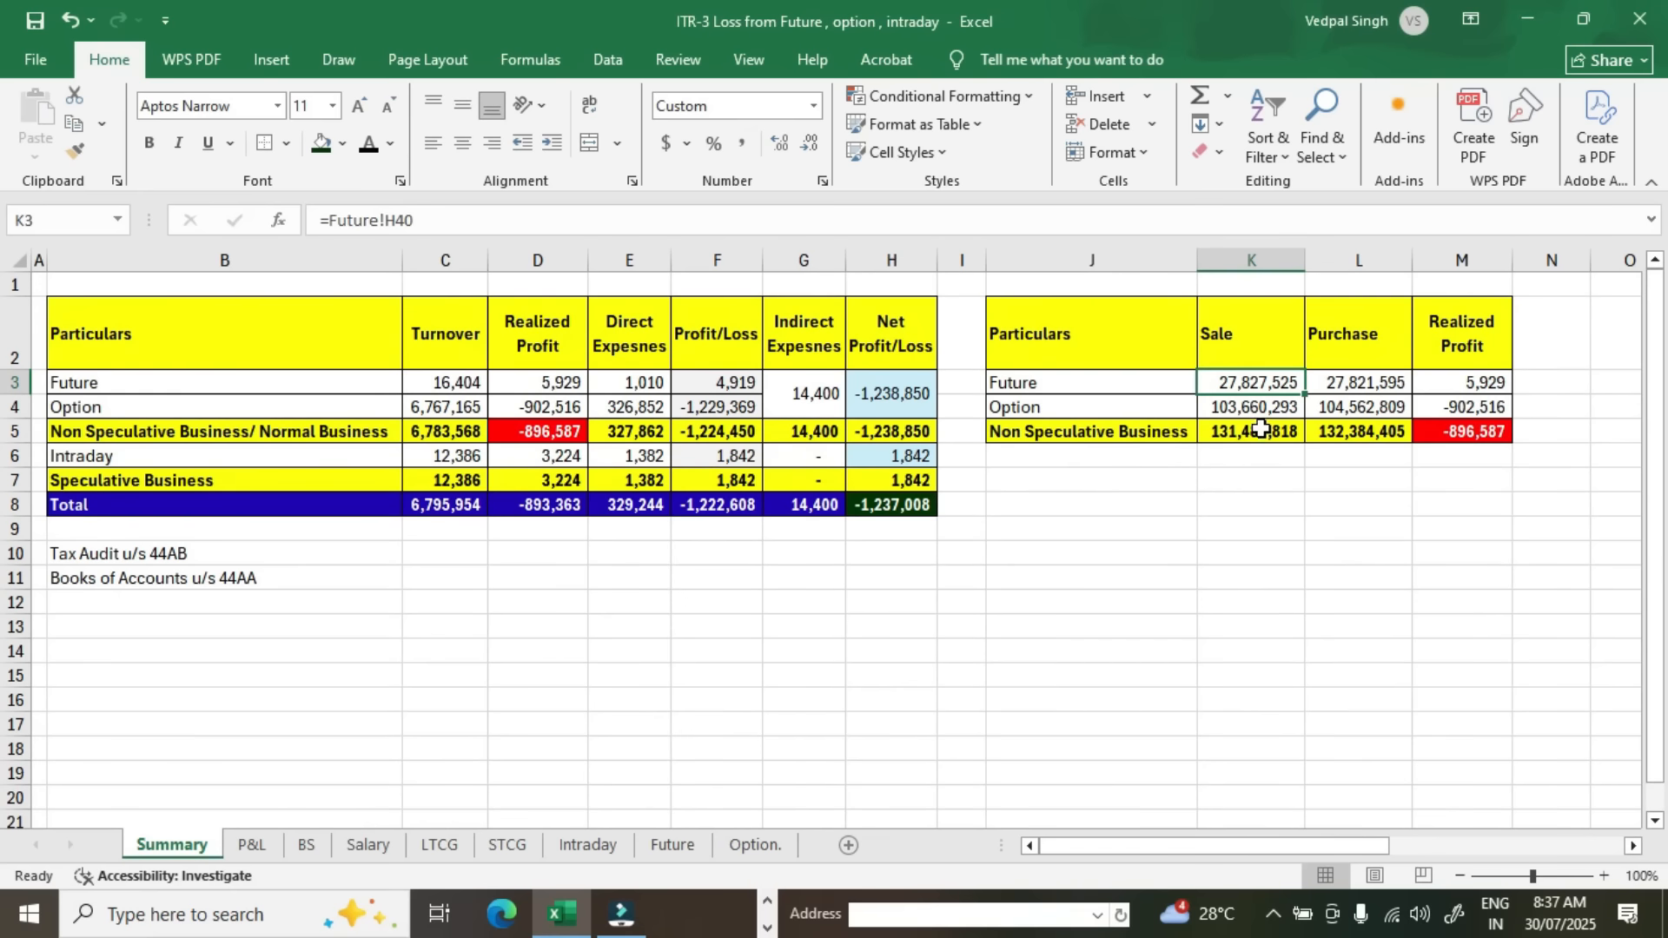
Step: Check the Future purchase value, the total realized profit beside it, and the tax audit and books of accounts labels in B10:B11
left_click(1340, 384)
left_click(1442, 429)
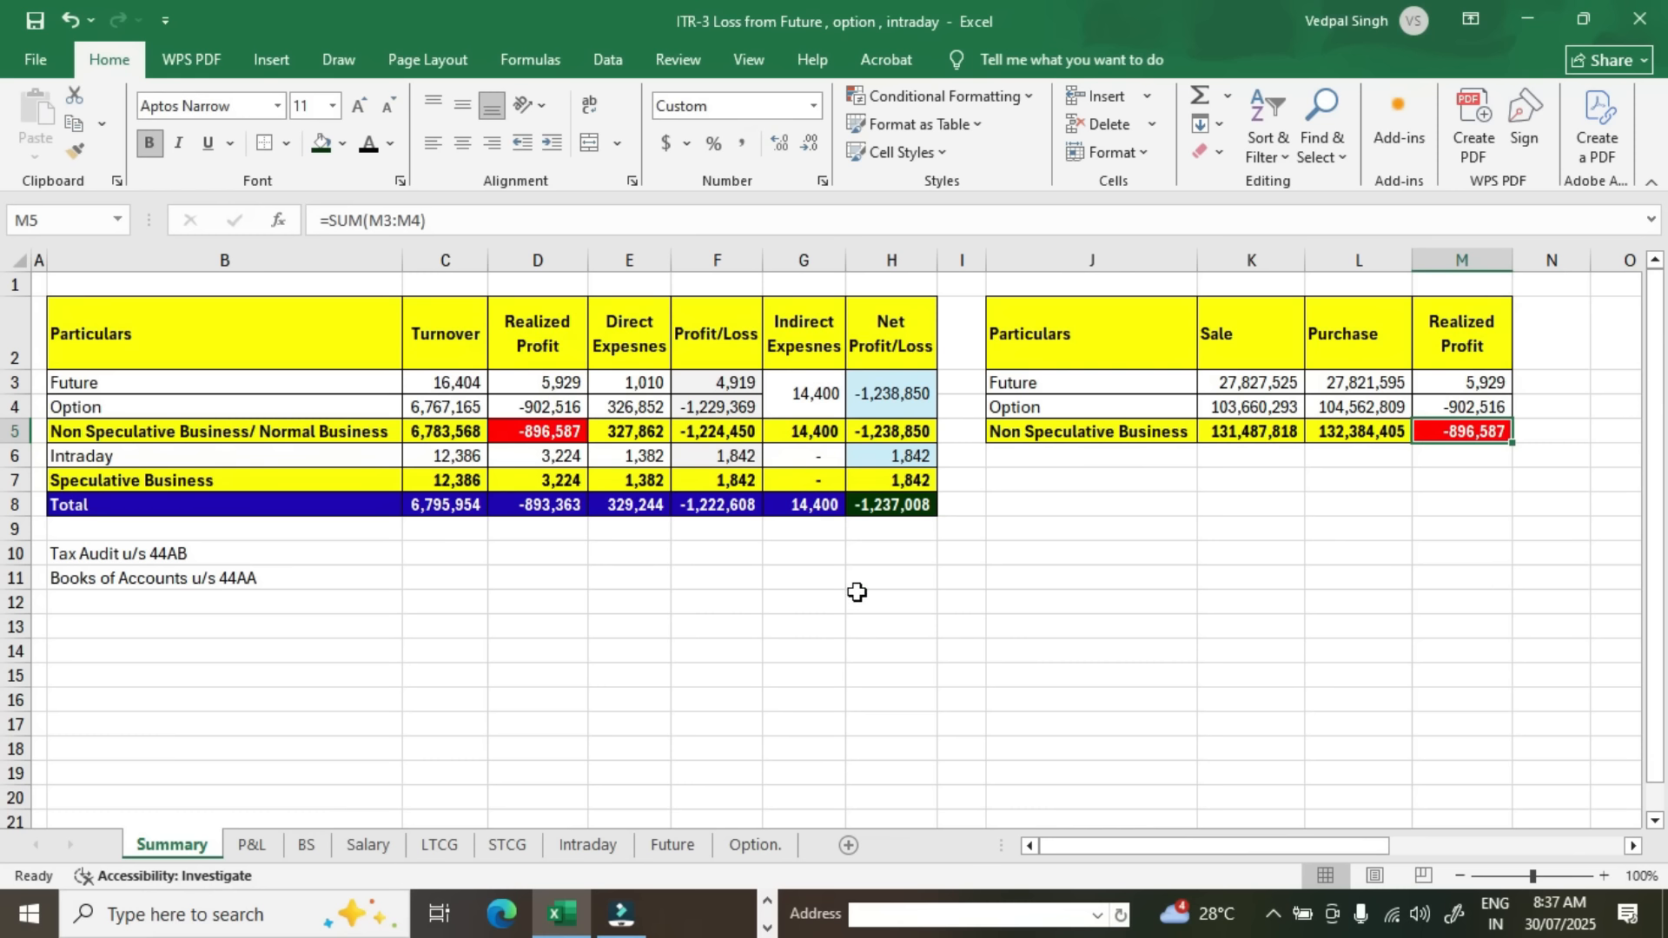
left_click(260, 552)
left_click(256, 574)
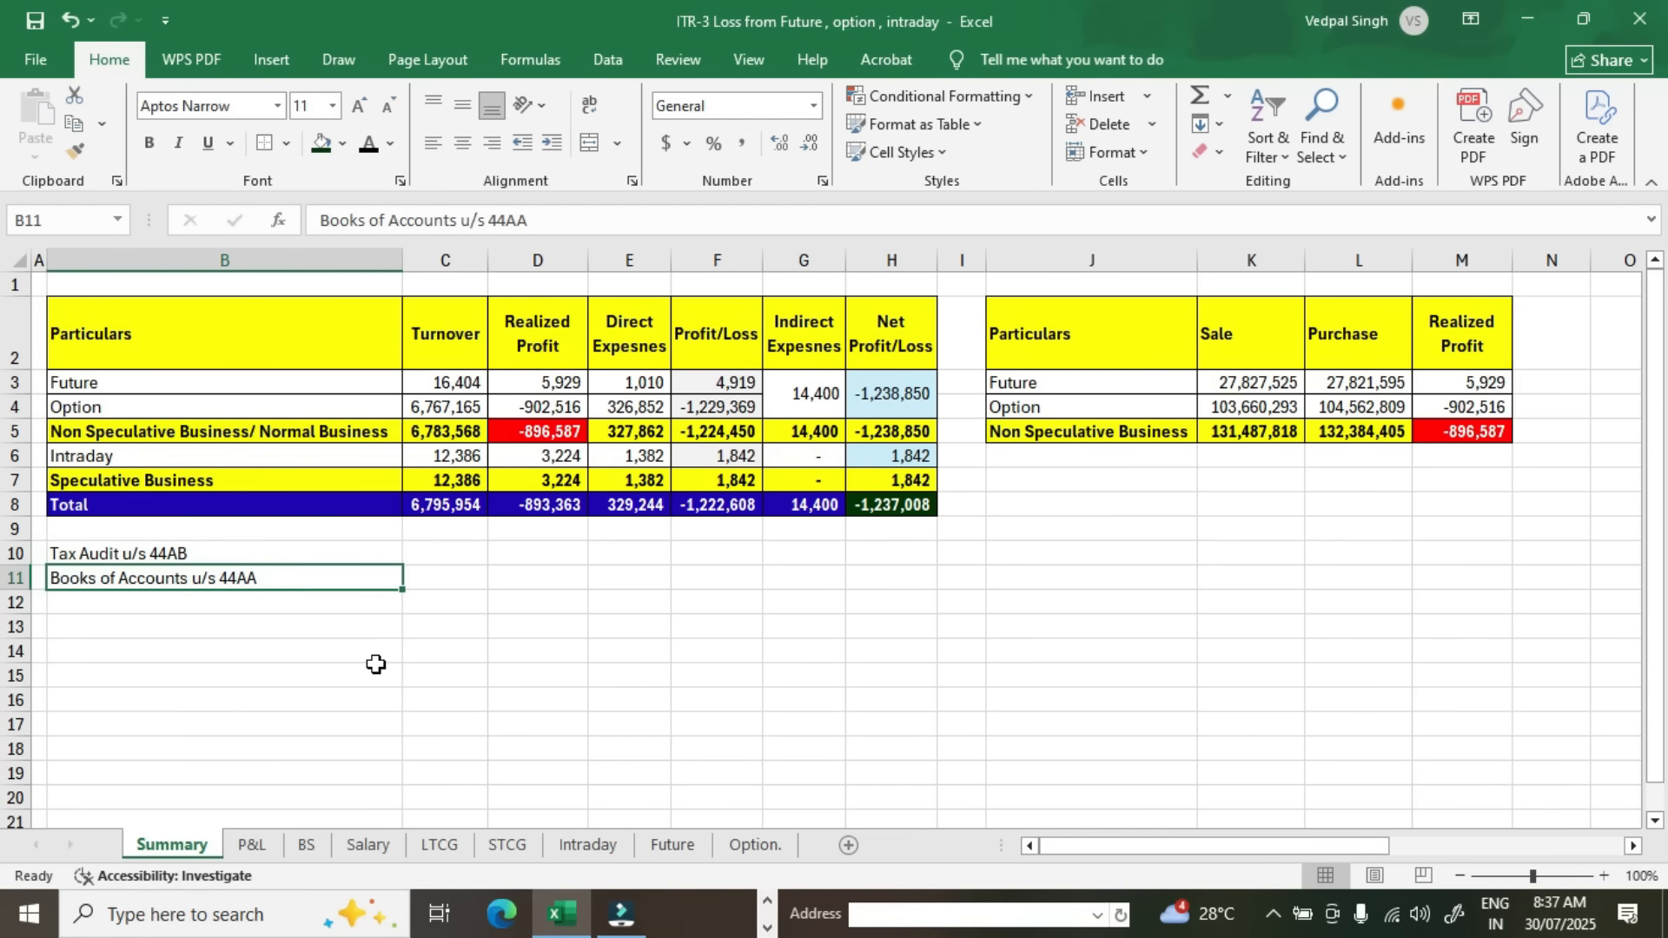
Step: Enter the limit "10 Cr" in C10 beside Tax Audit u/s 44AB
left_click(277, 553)
left_click(441, 557)
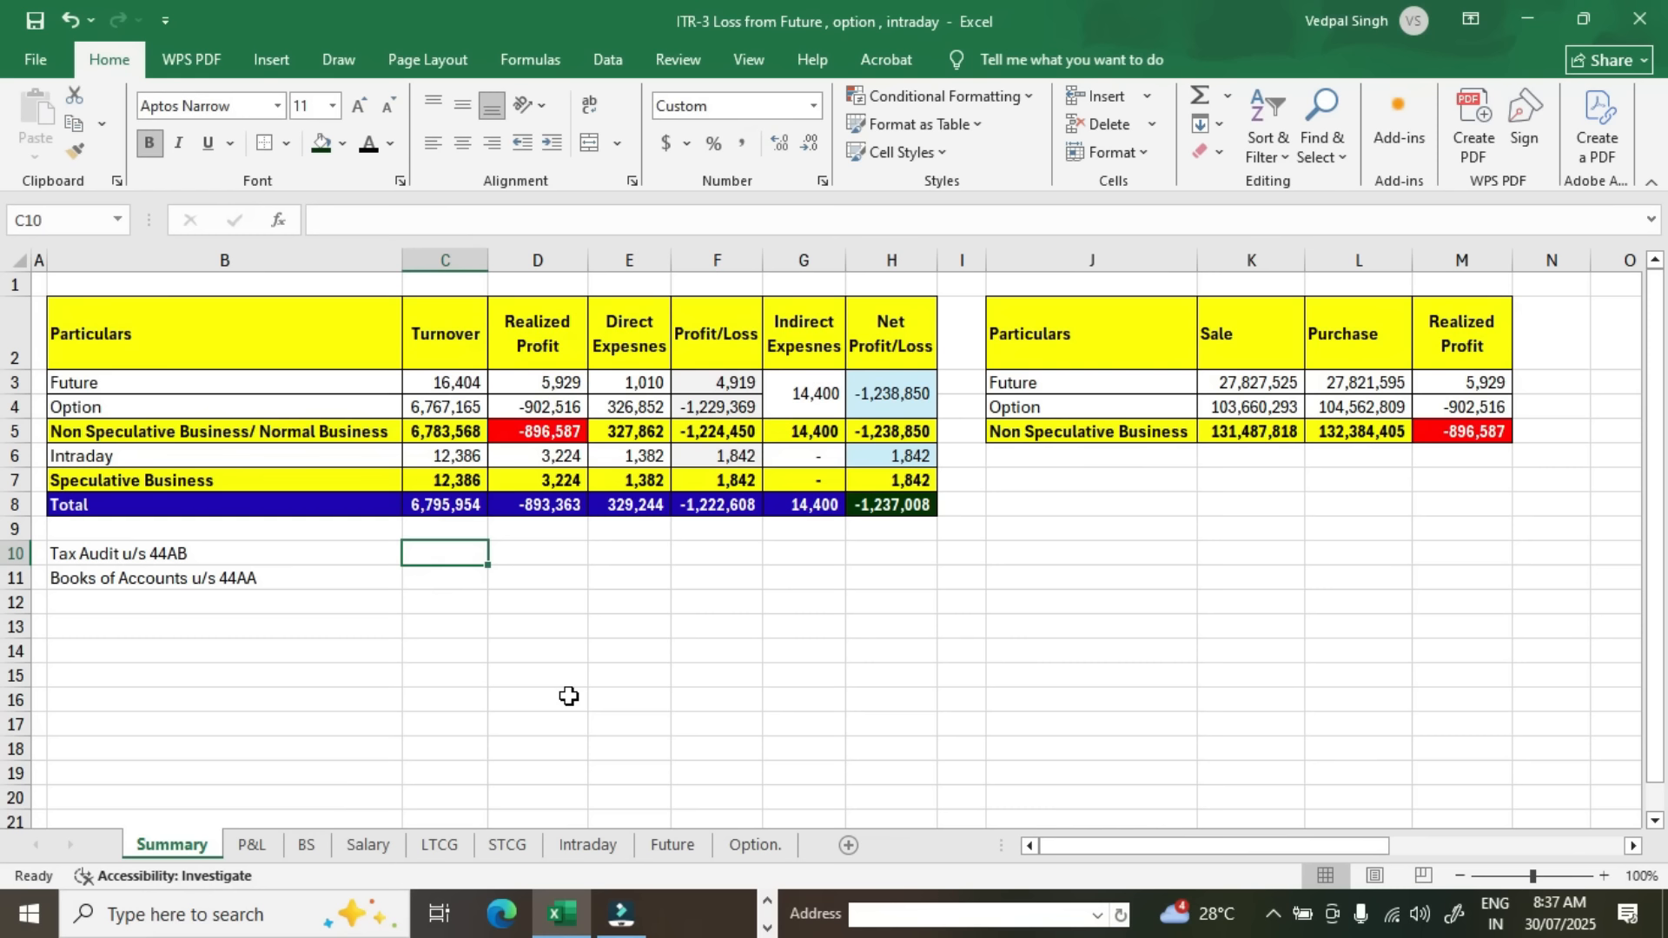
type("10 Cr")
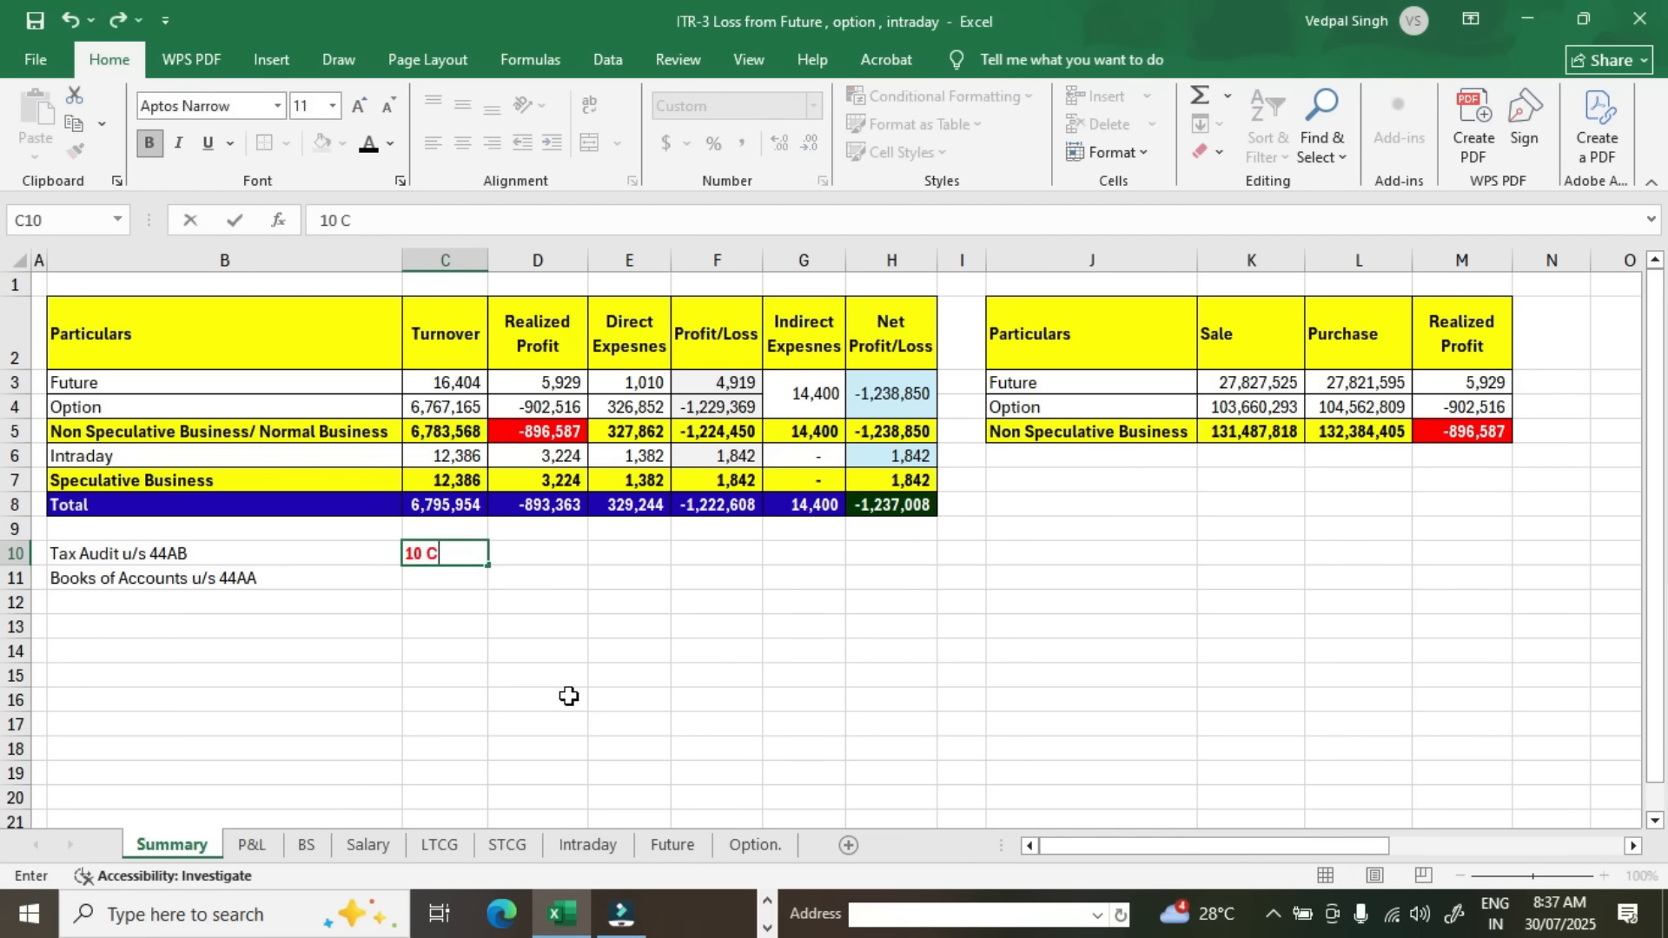
key("Return")
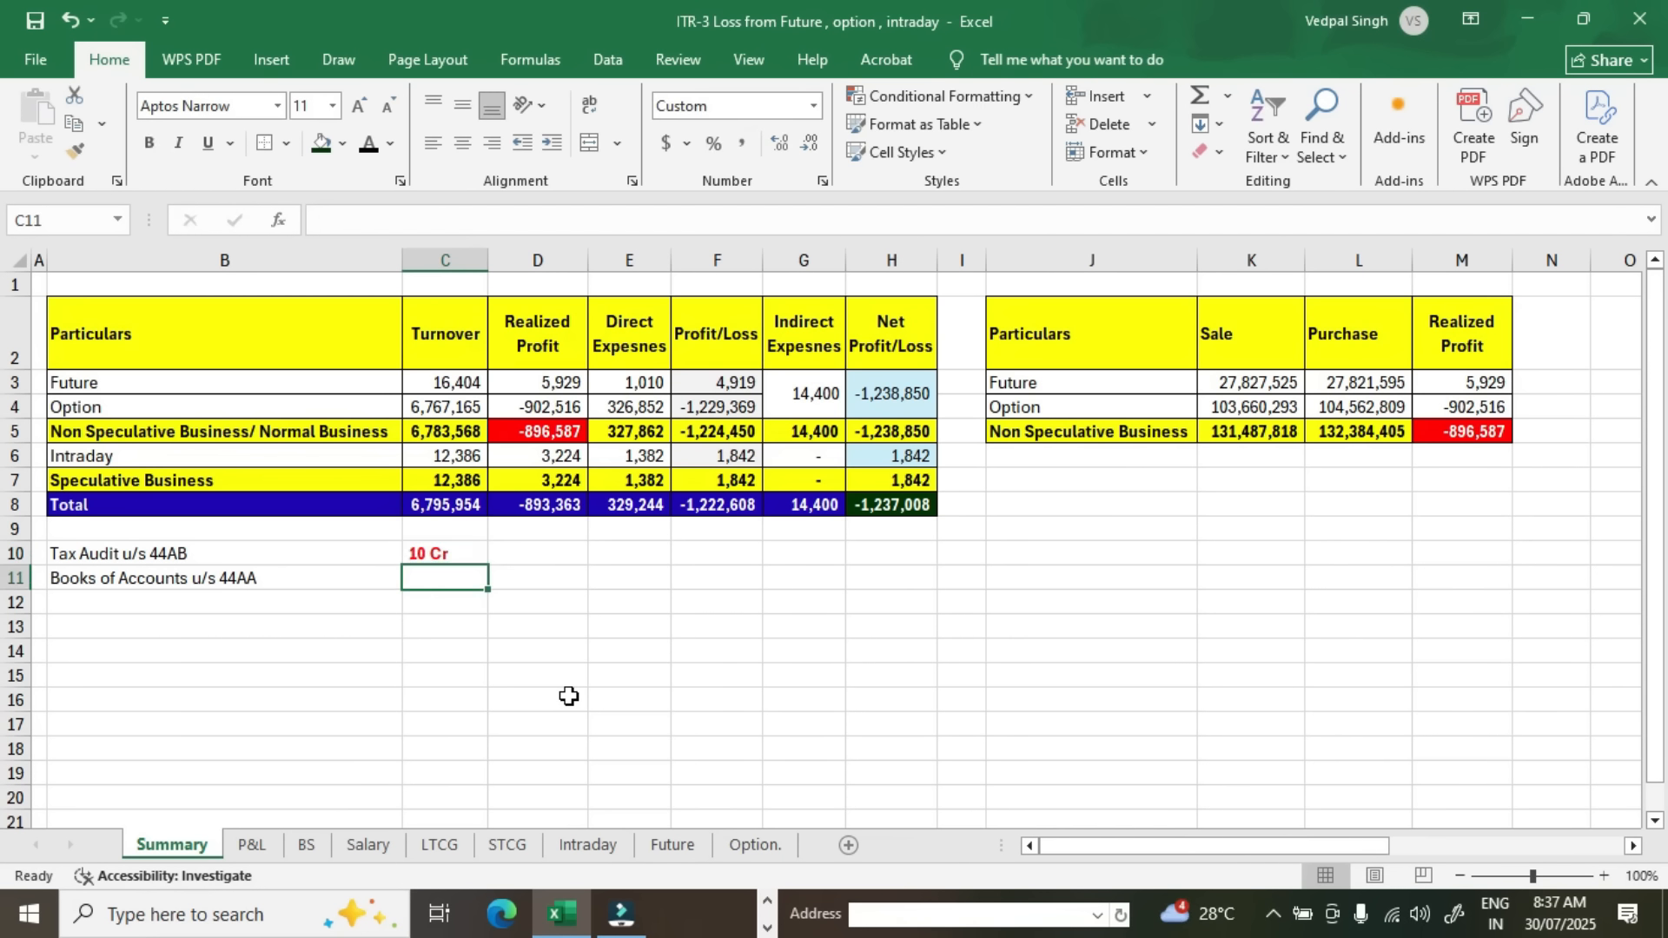
Step: Compare the total turnover in C8 with the tax audit limit and enter "No" in D10
left_click(475, 560)
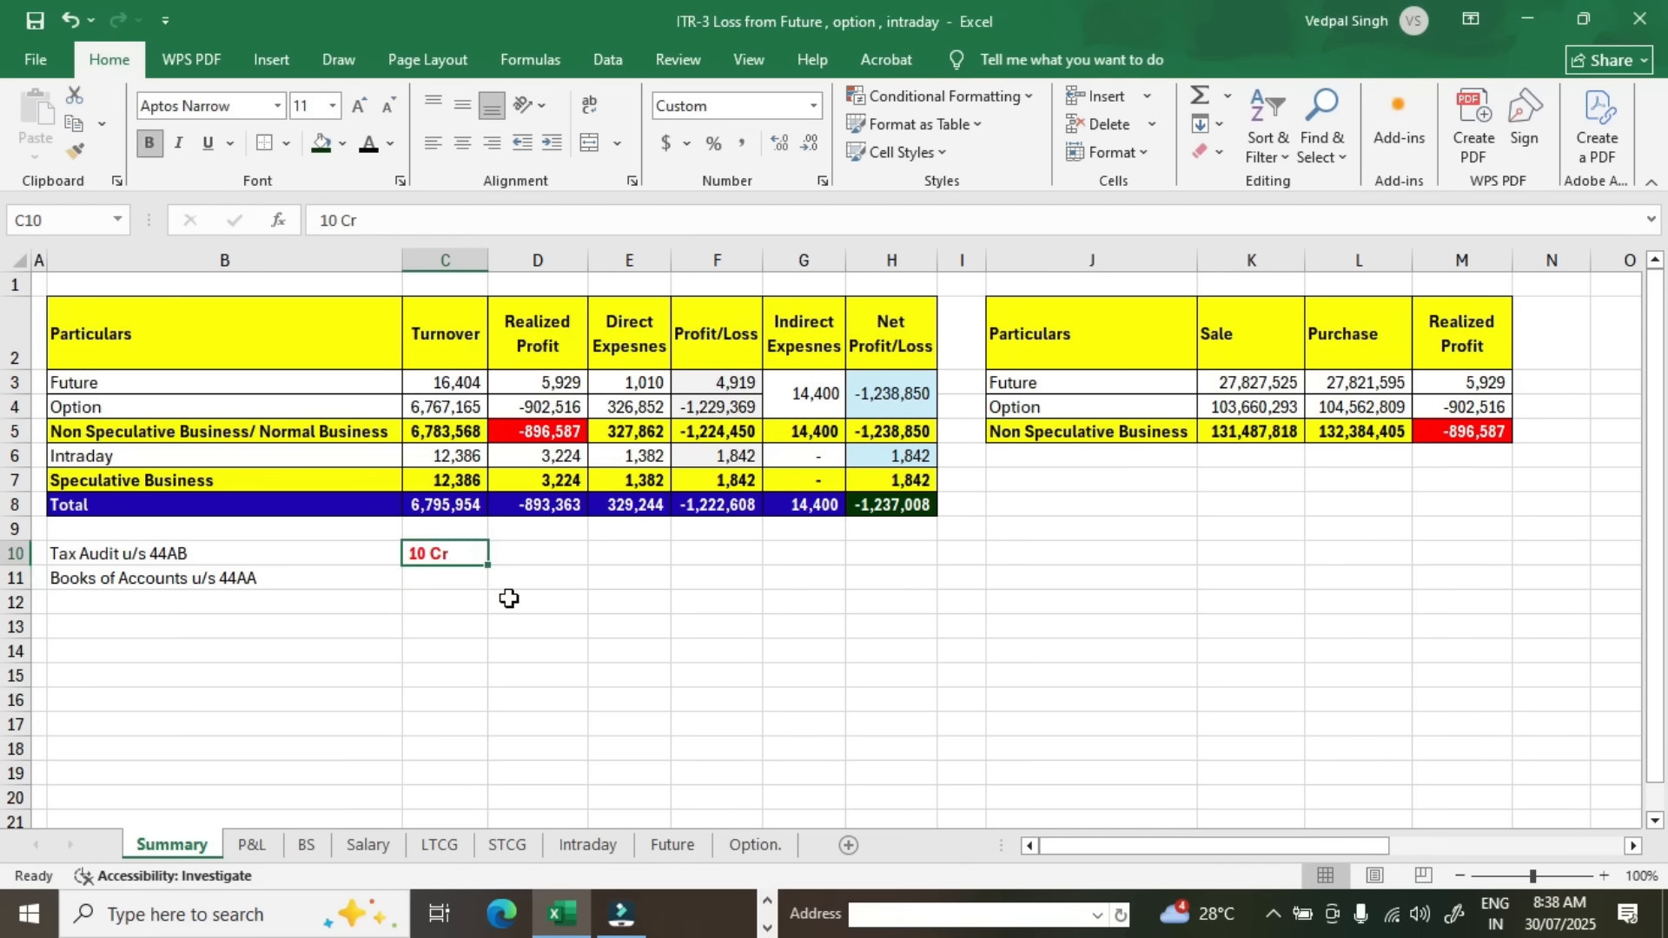
left_click(465, 511)
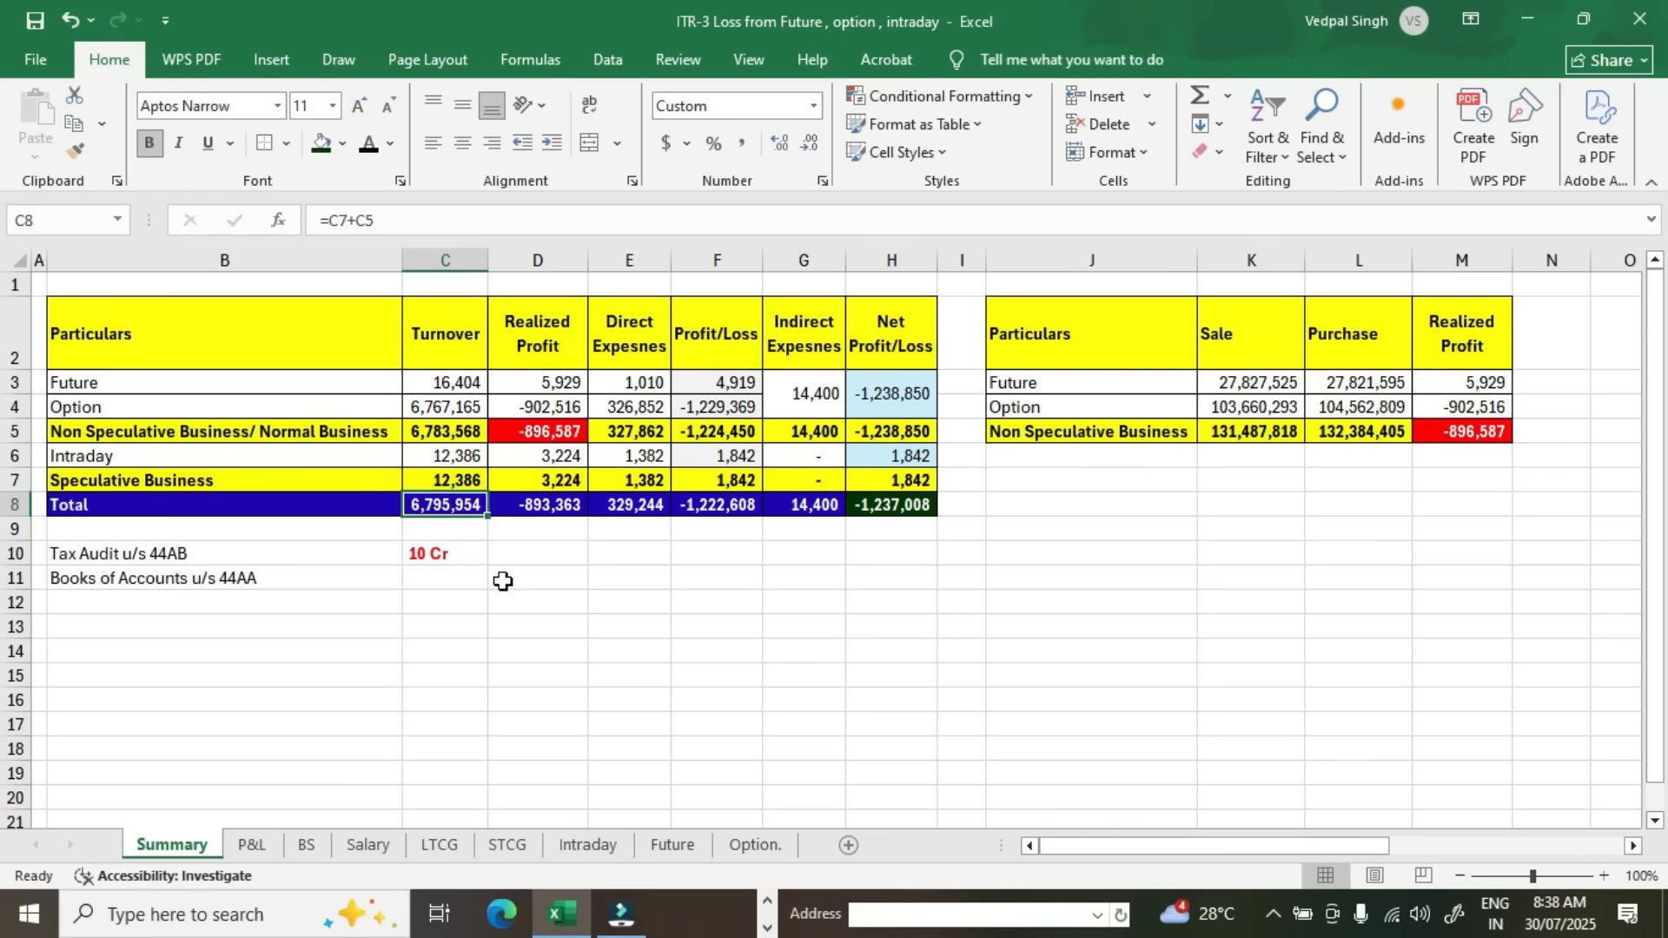
left_click(477, 559)
left_click(543, 551)
type("No")
key("Return")
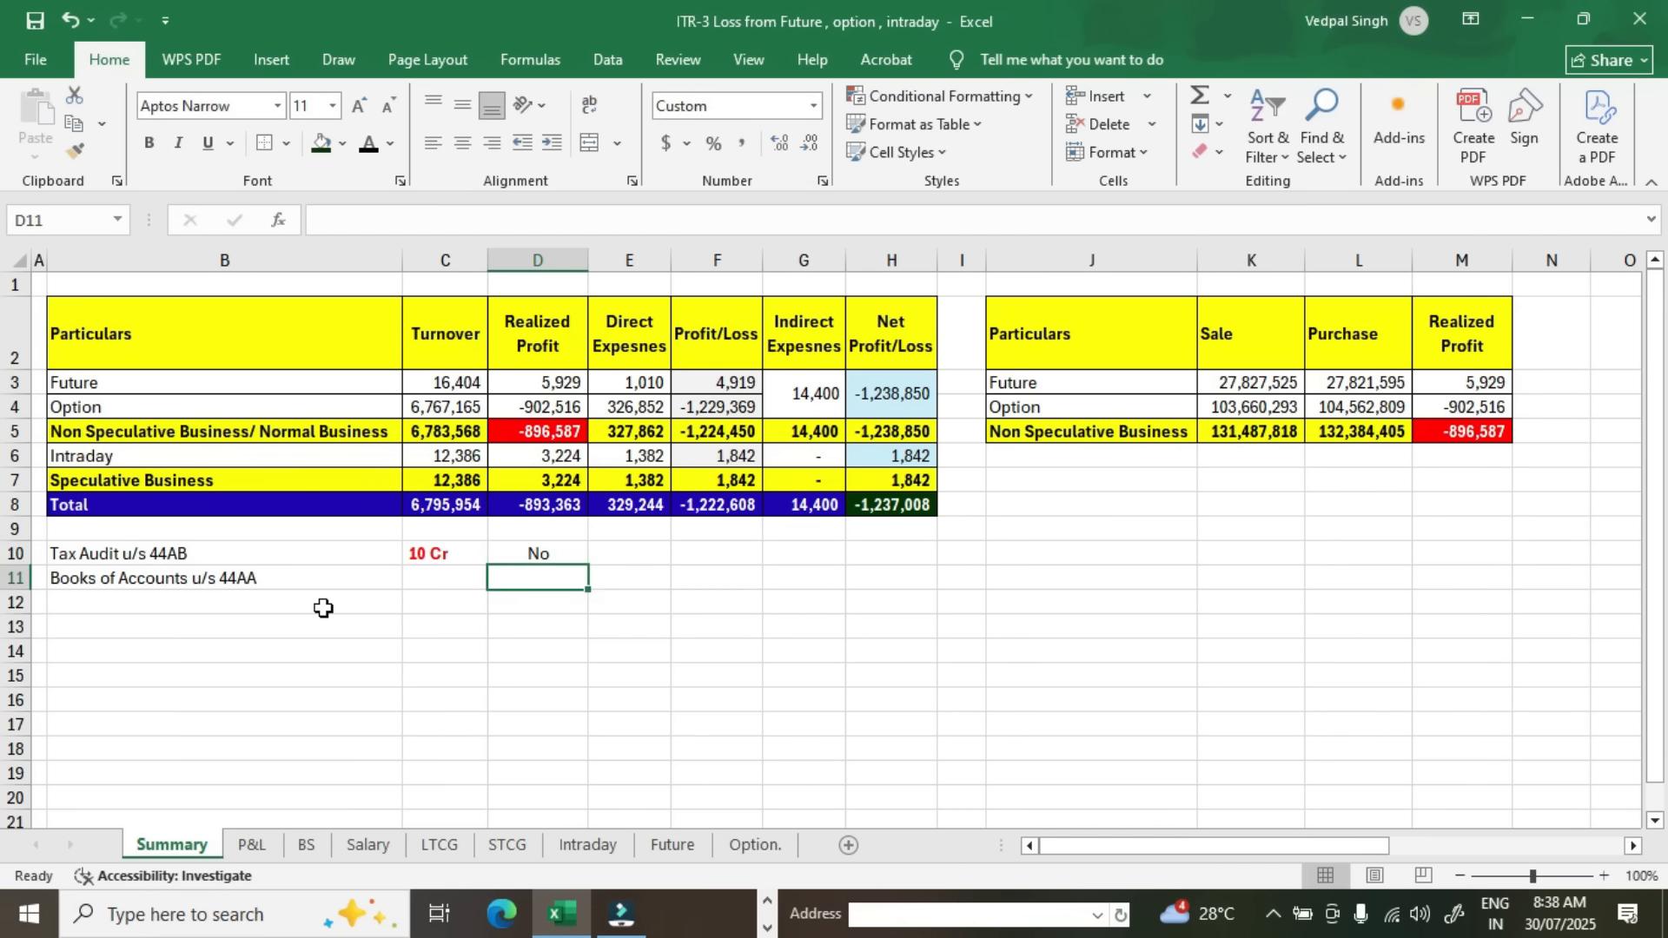
Step: Enter "Rs 2.5 Lkah" in C11 beside Books of Accounts u/s 44AA
left_click(325, 580)
left_click(439, 556)
left_click(443, 578)
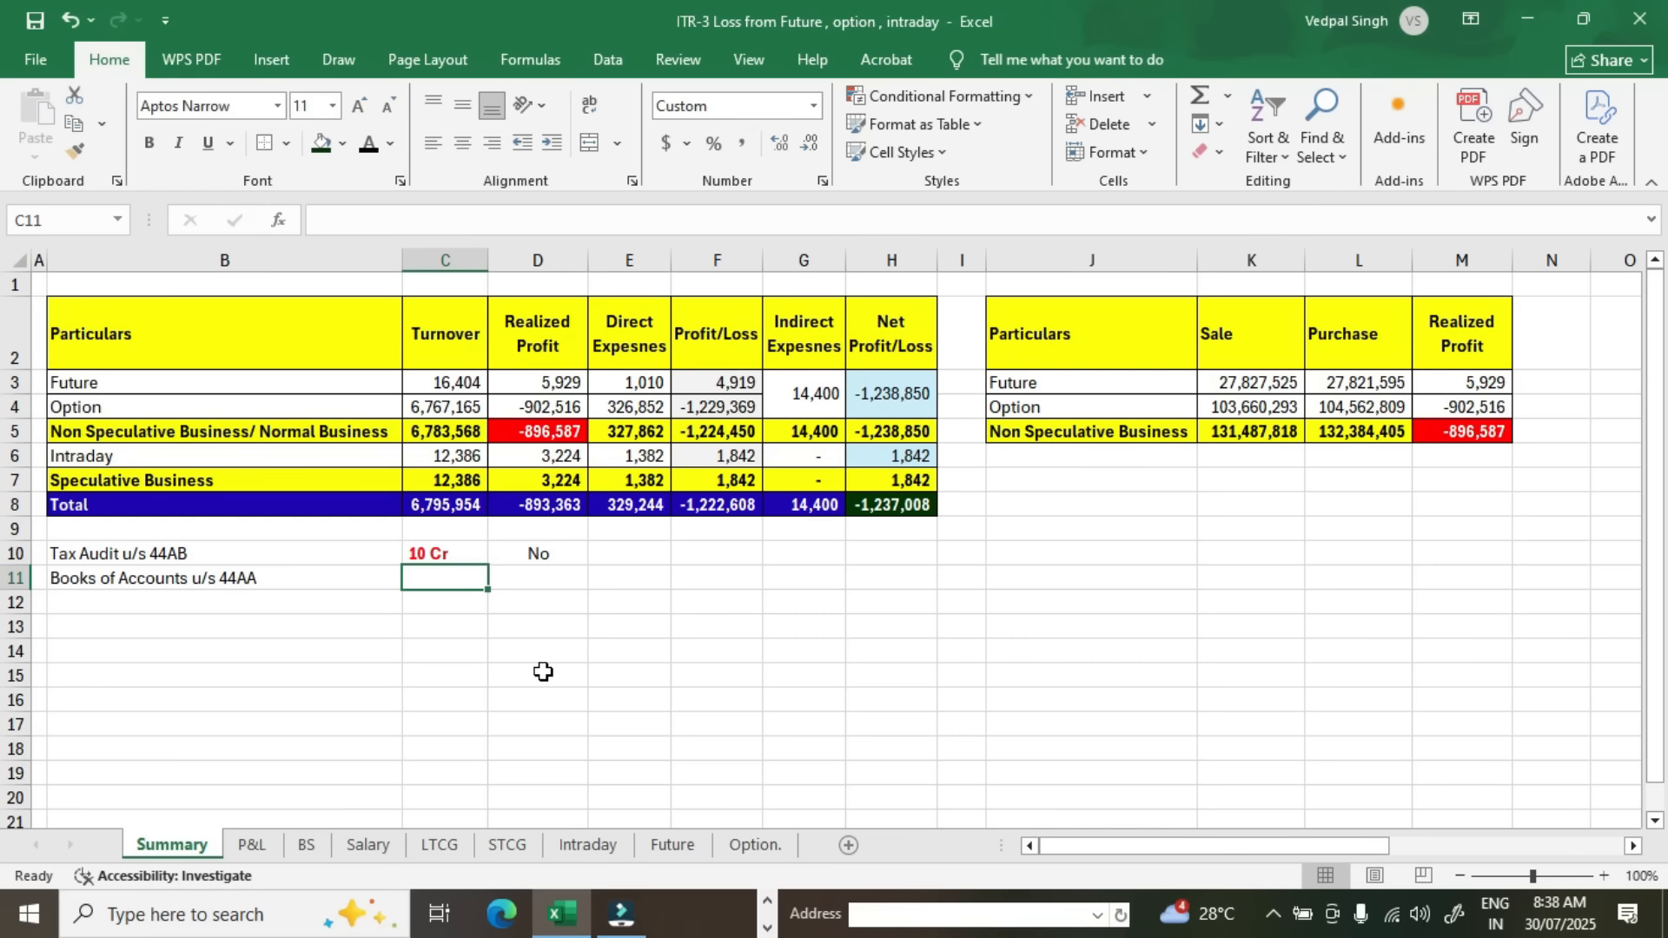
type("Rs 2.5 Cr")
key("BackSpace")
key("BackSpace")
type("Lkah")
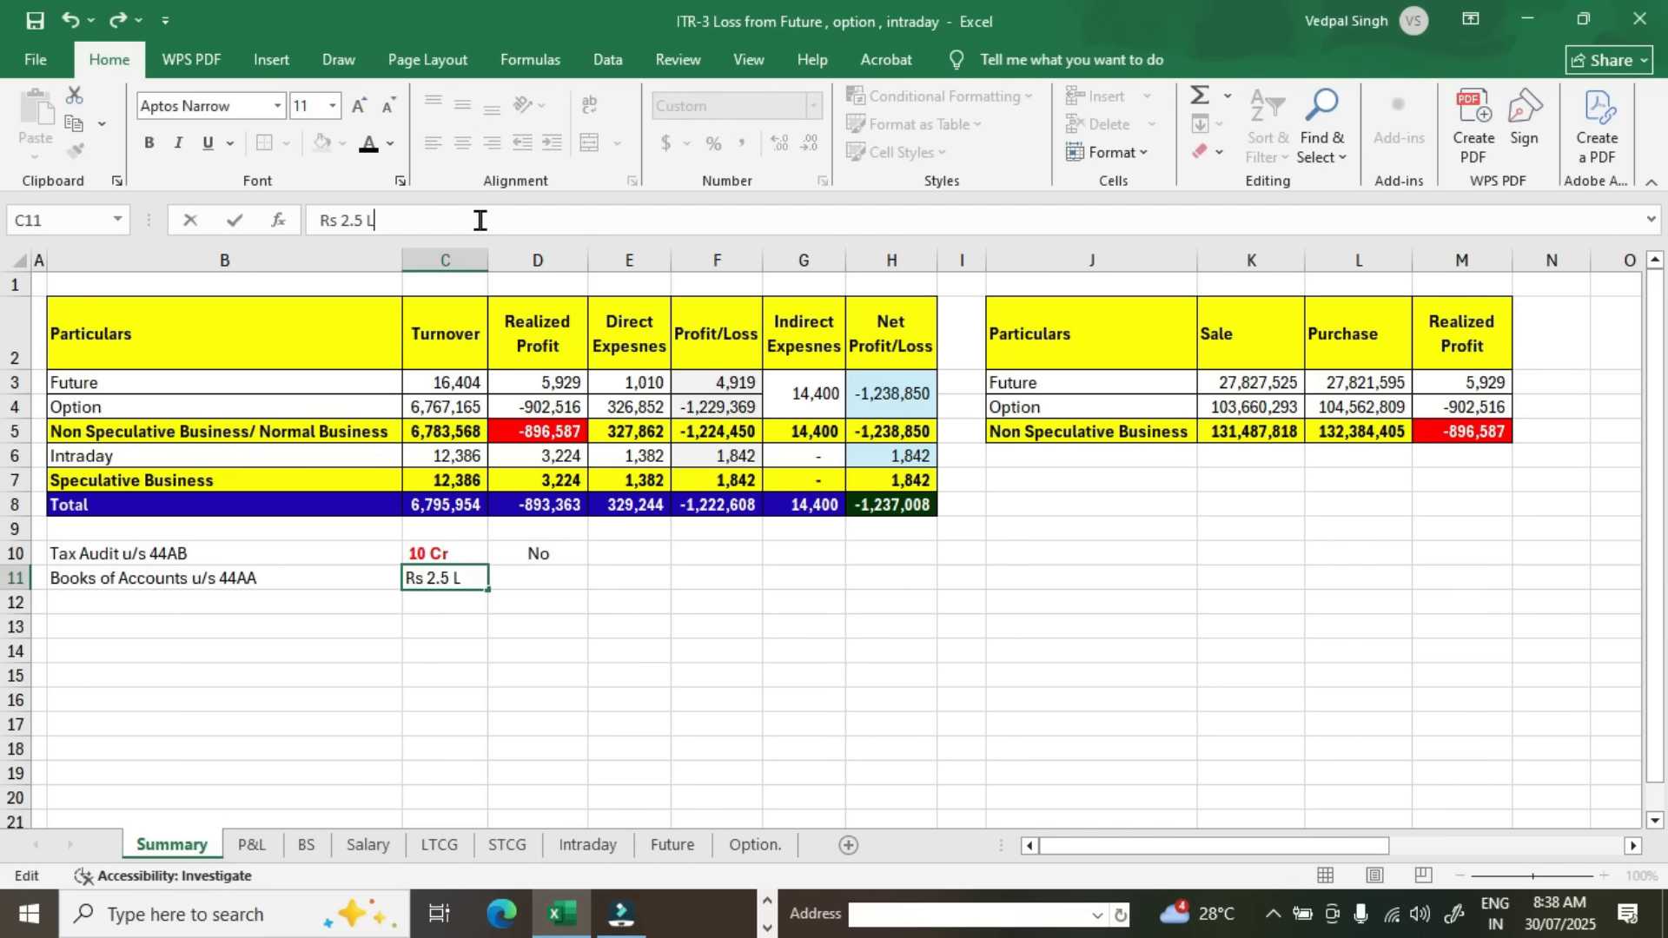
key("Return")
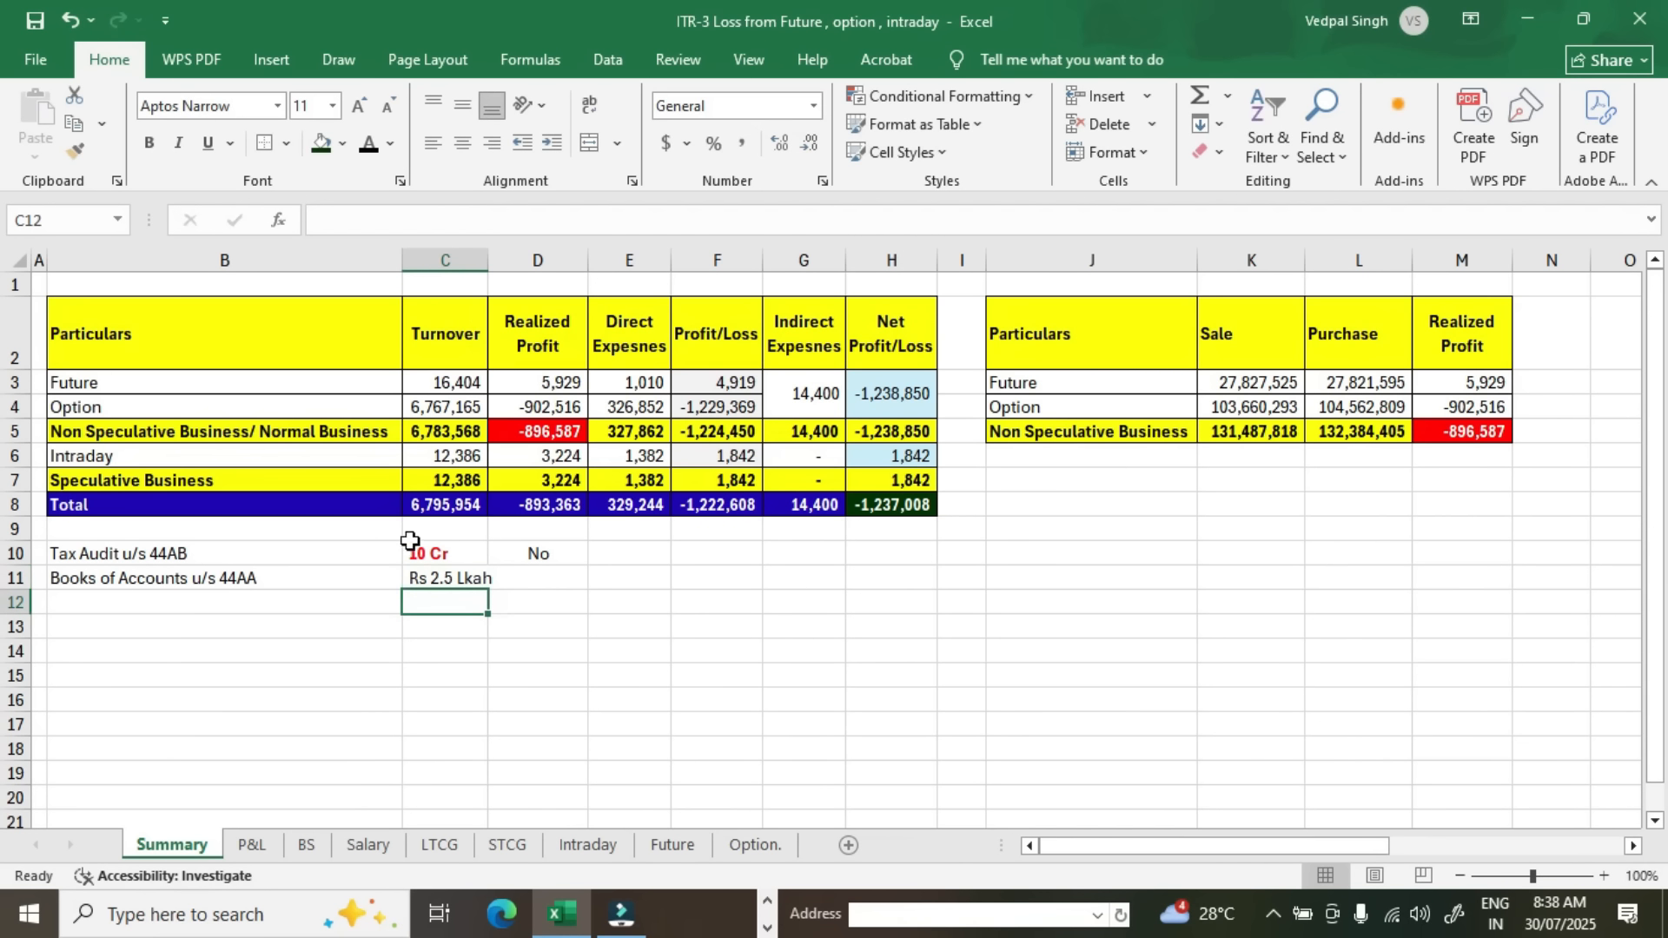
Step: Correct the spelling of the limit in C11 so that it reads "Rs 2.5 Lakh"
left_click(432, 581)
left_click(408, 219)
key("BackSpace")
key("BackSpace")
key("BackSpace")
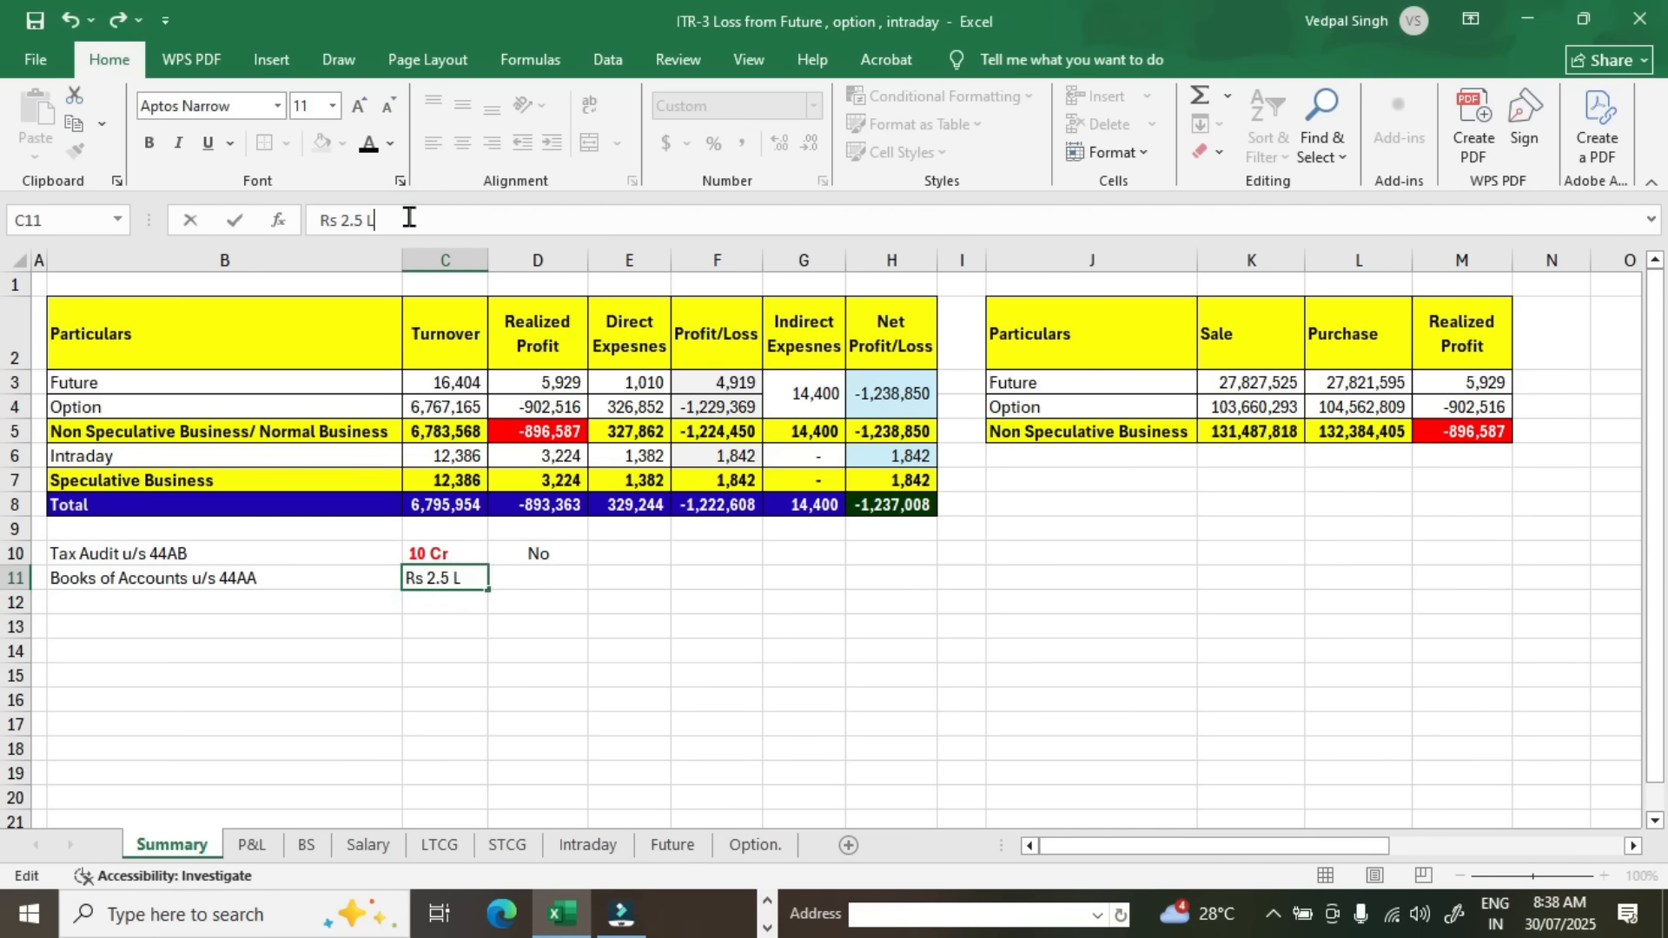
type("akh")
key("Return")
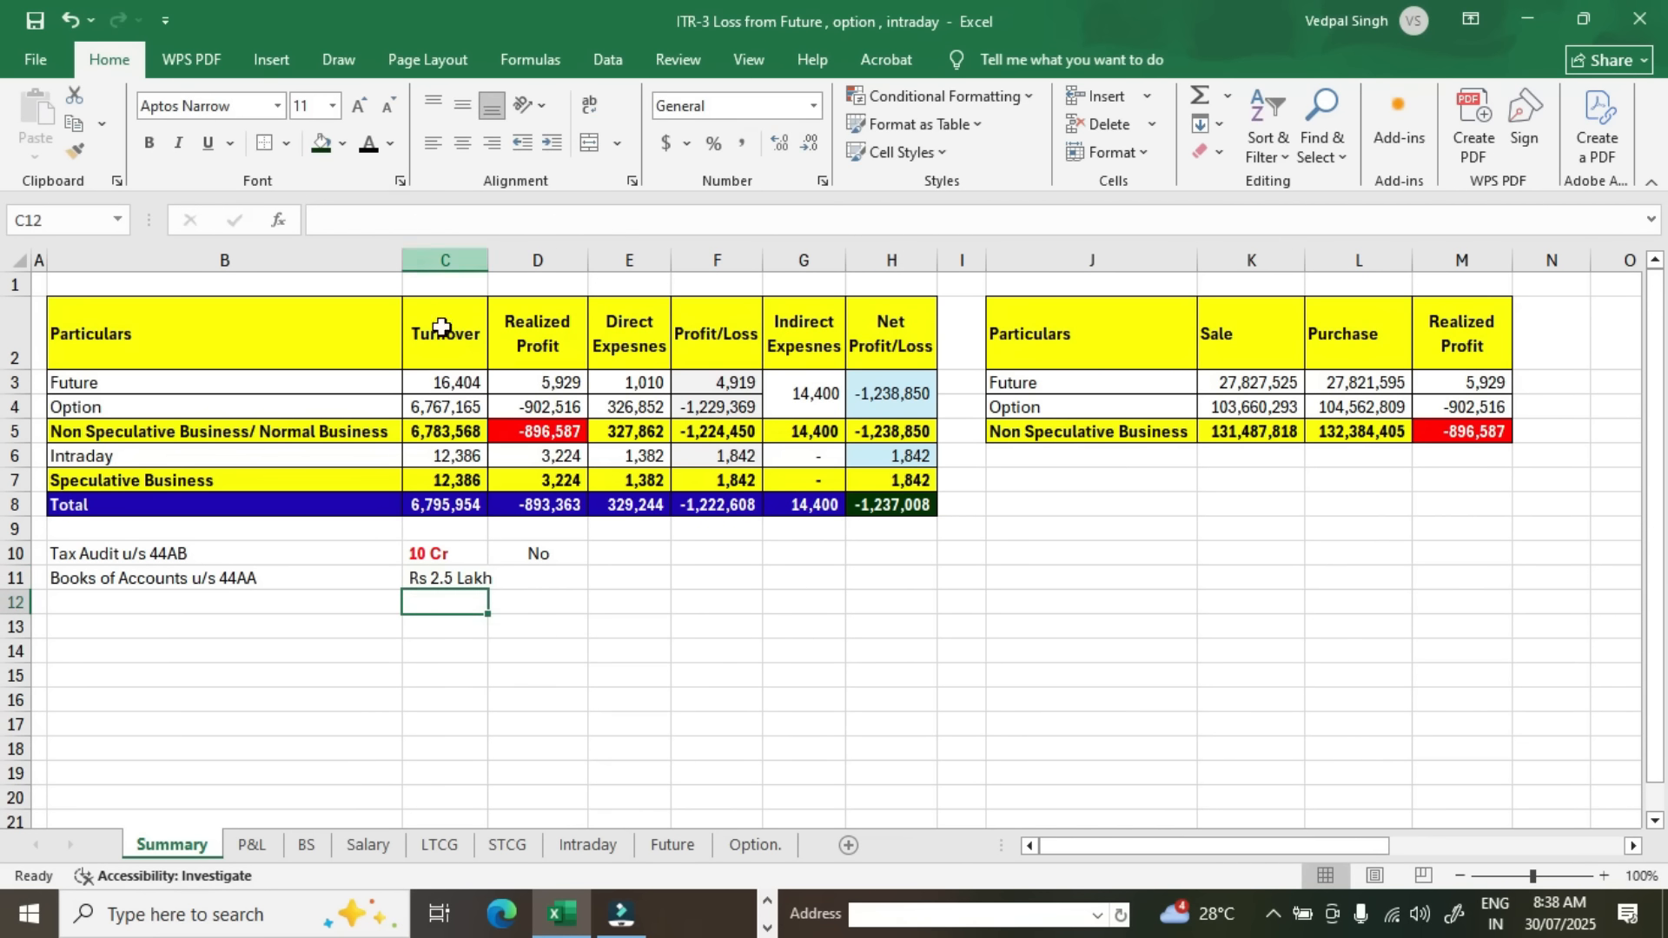
Step: Extend the books of accounts limit in C11 to "Rs 2.5 Lakh or Rs 25 Lakh"
left_click(433, 585)
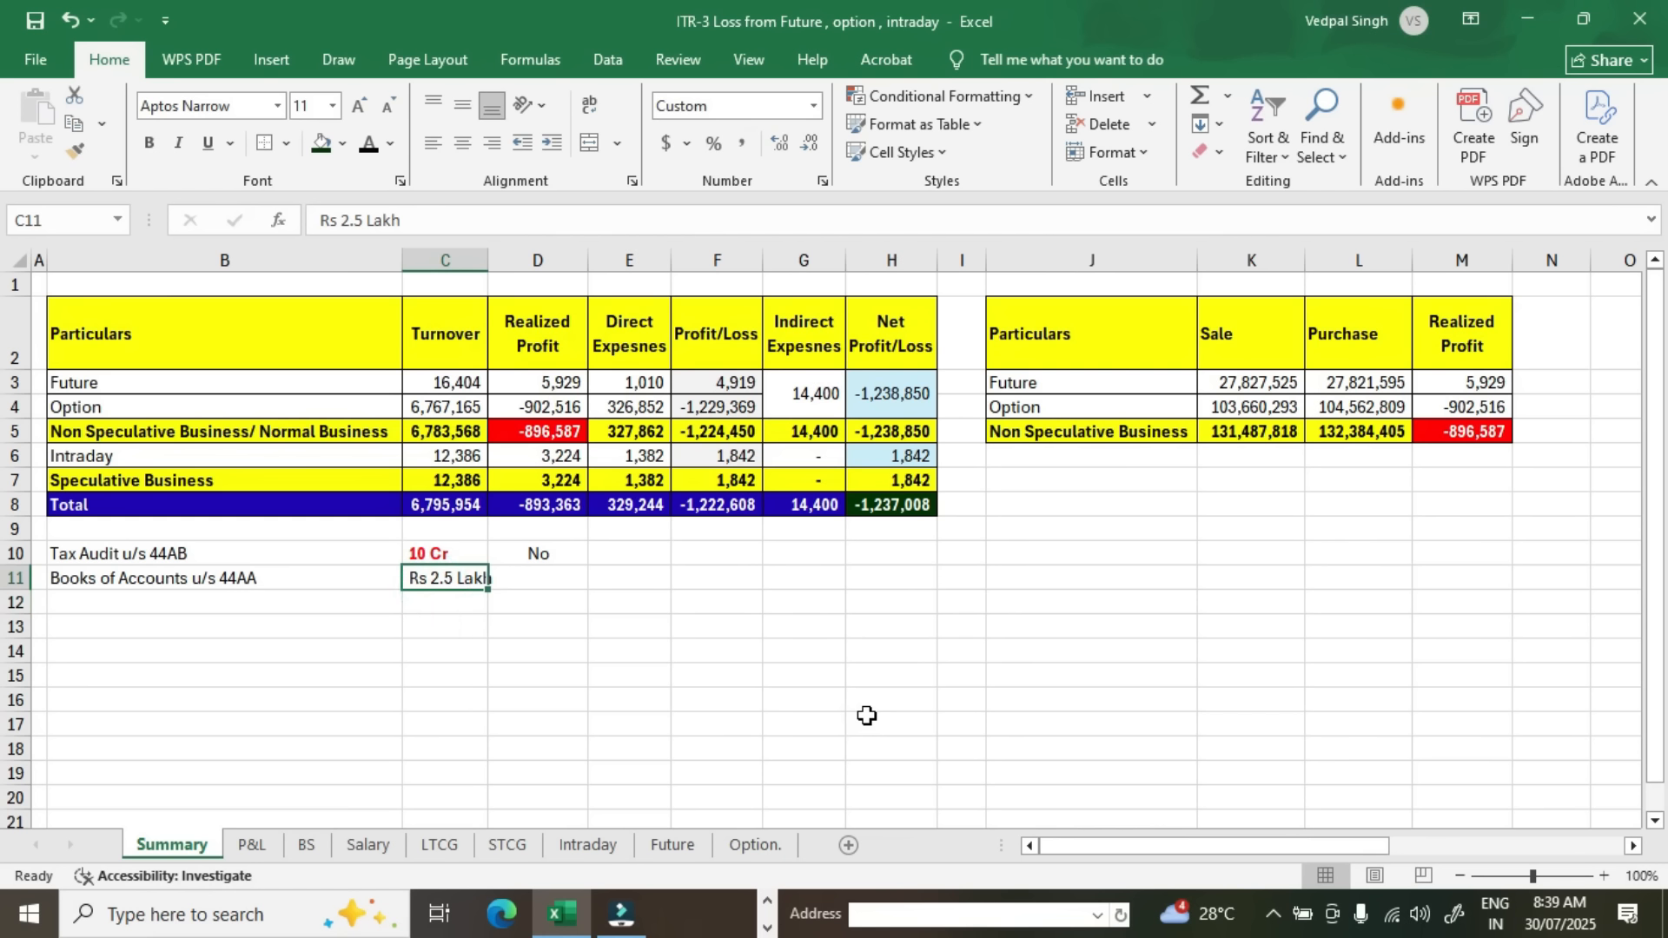
left_click(617, 223)
type("or ")
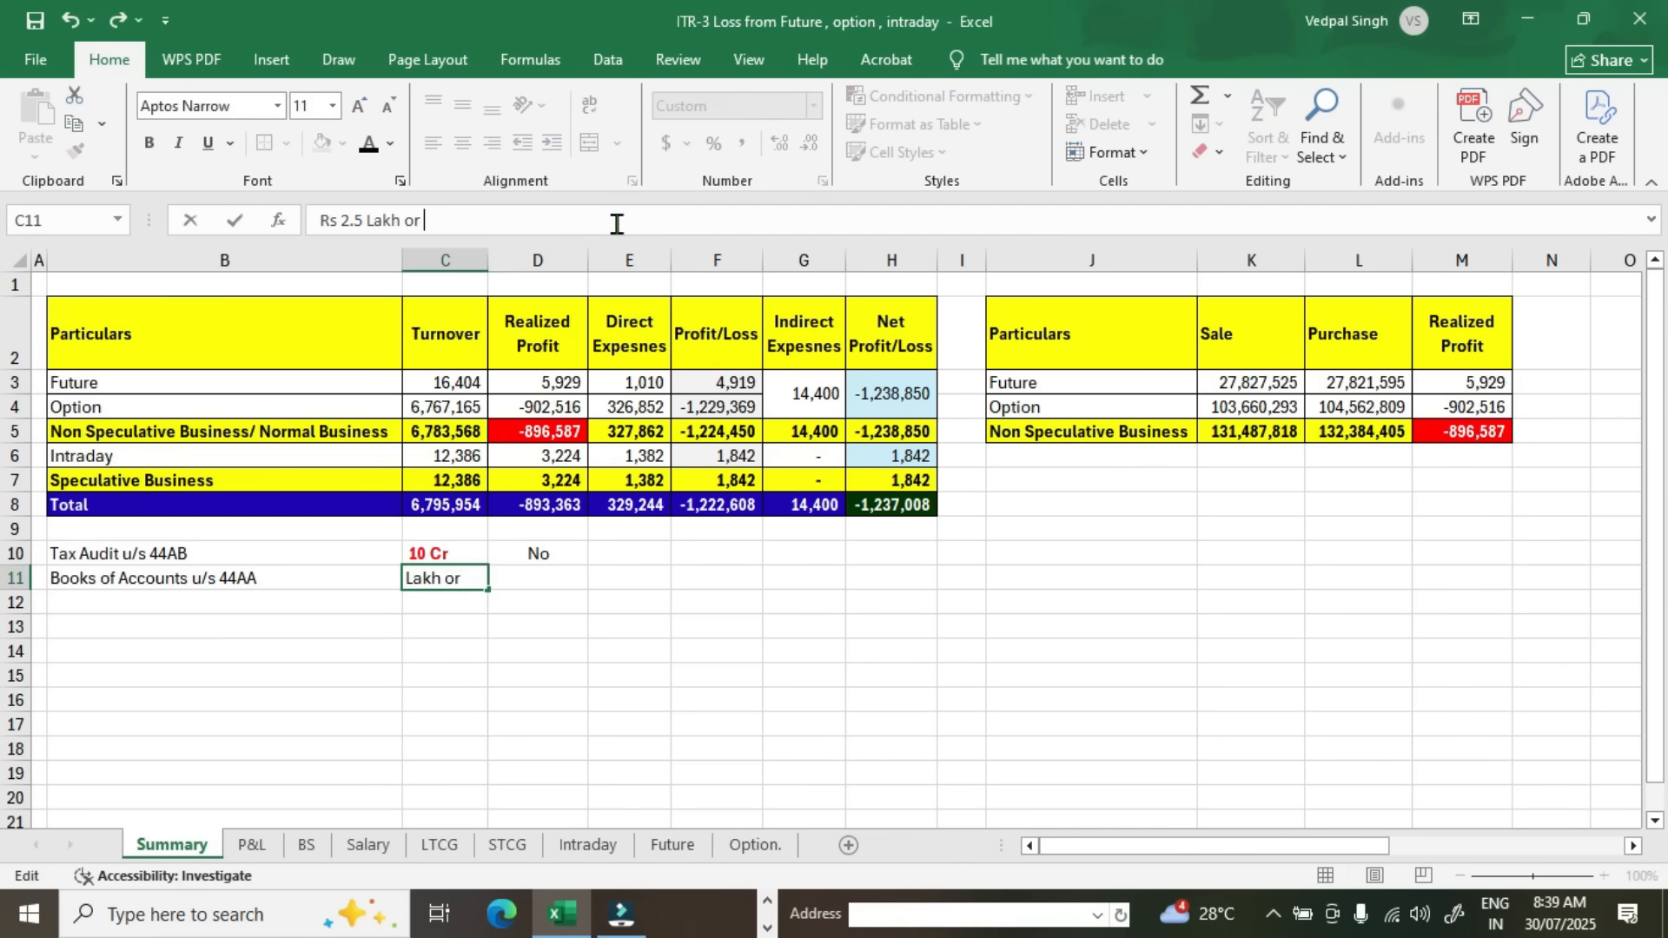
type("Rs 25 Lakh")
key("Return")
Step: Set the font colour of the books of accounts limit in C11 to red
left_click(461, 582)
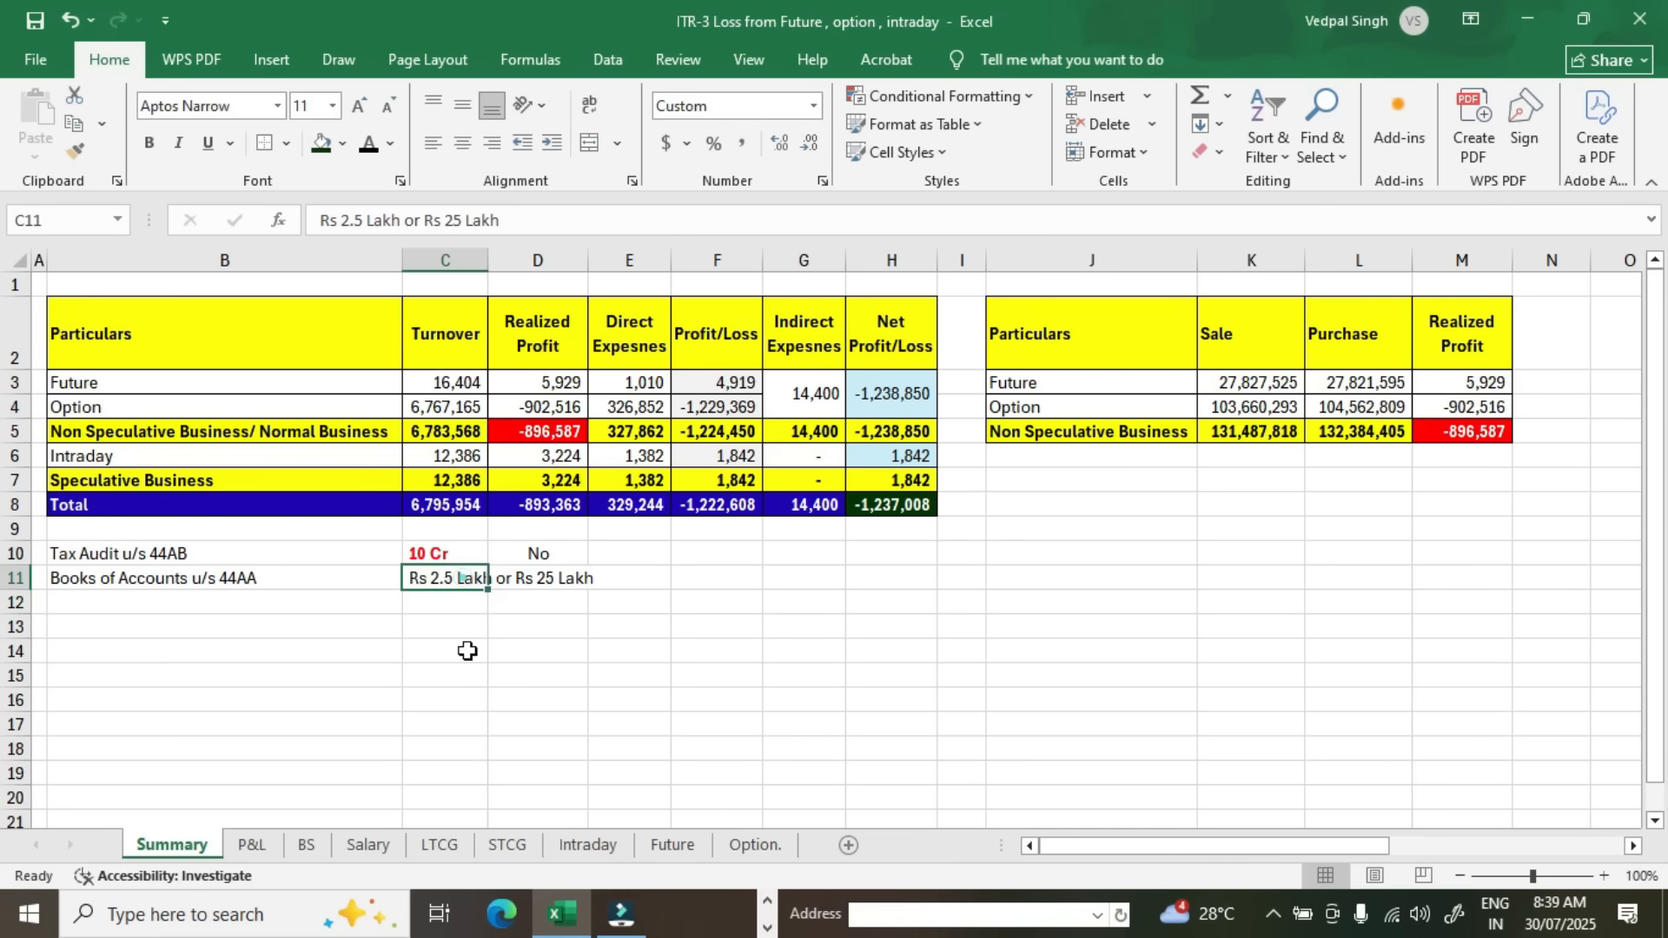
left_click(390, 149)
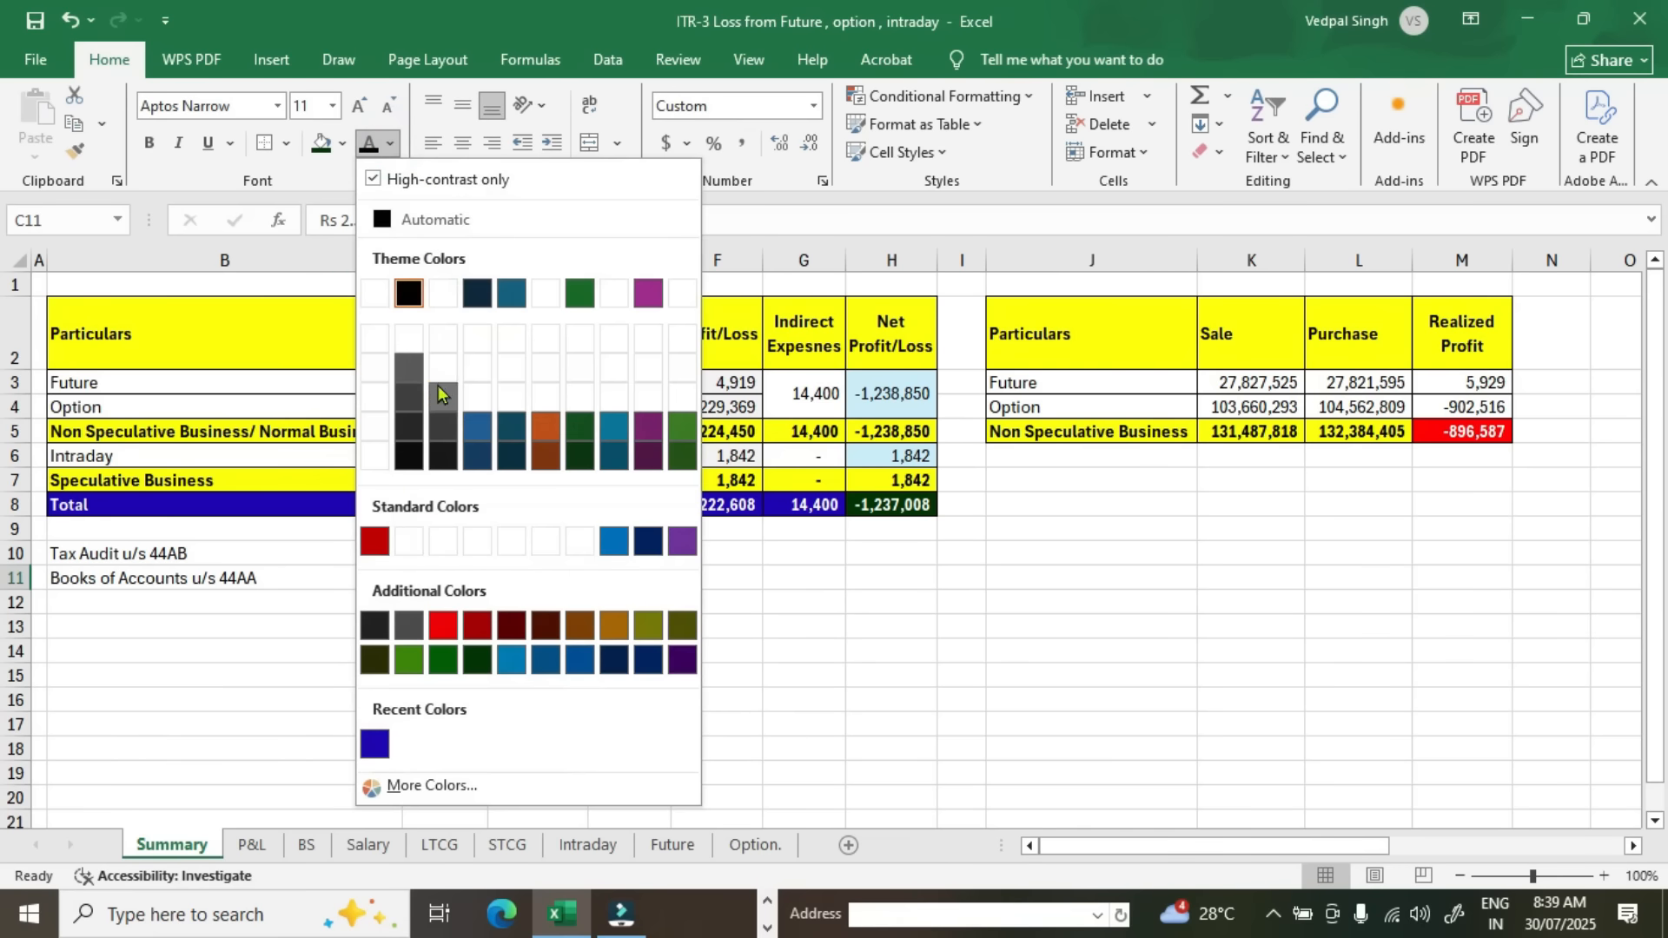
left_click(376, 543)
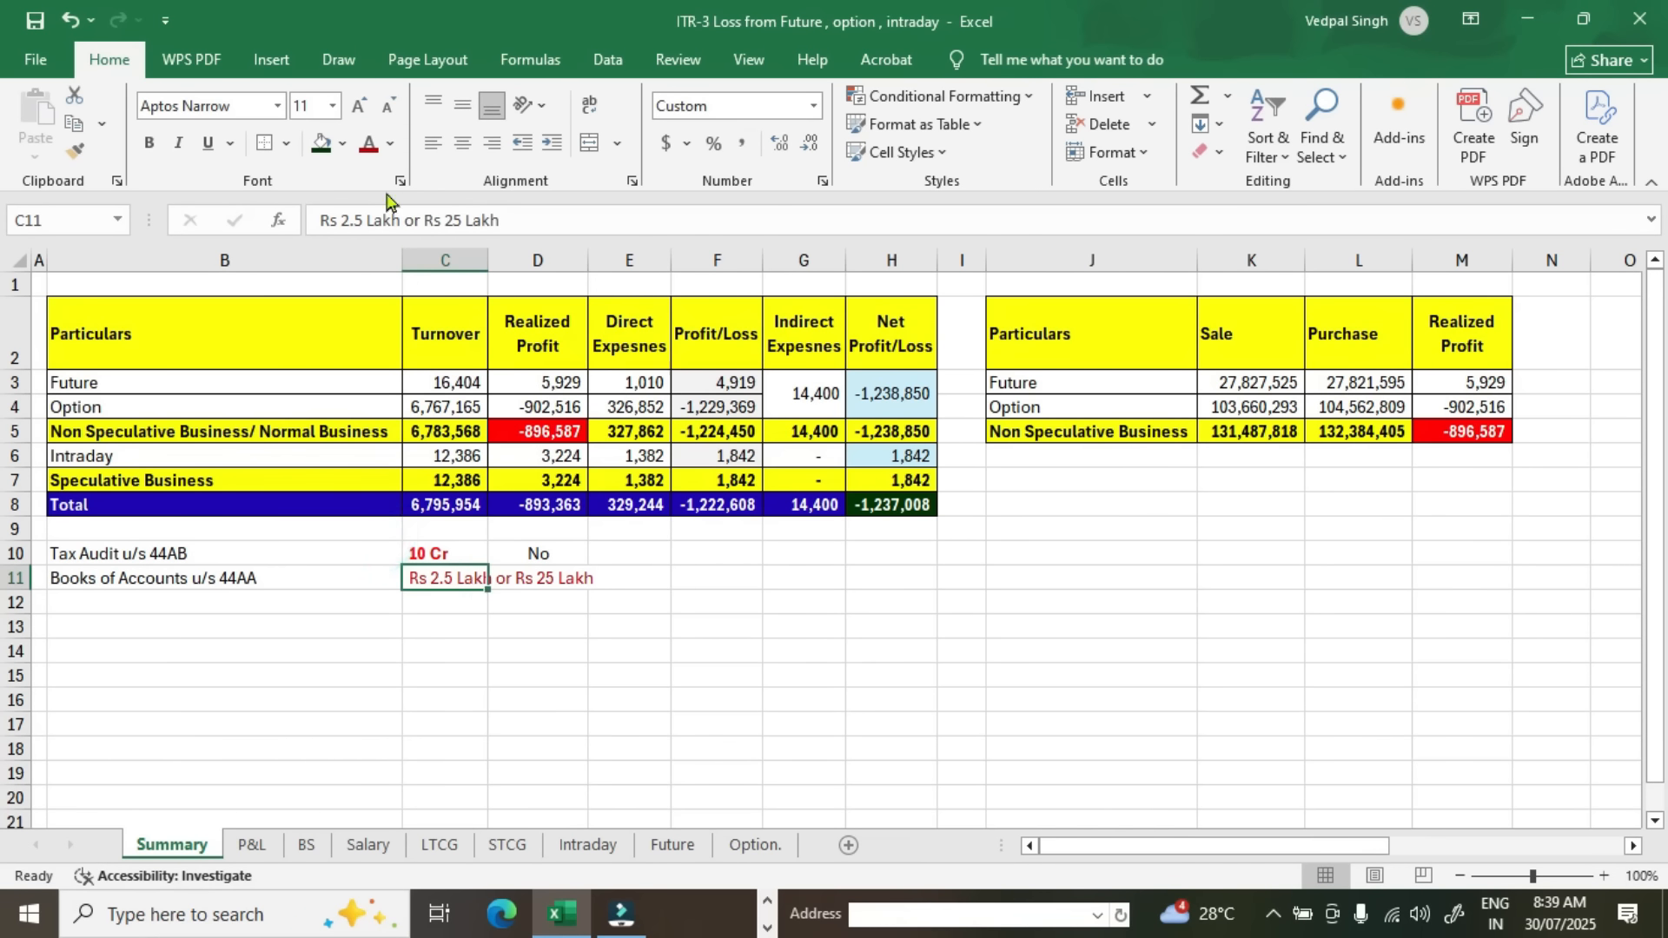
left_click(390, 144)
left_click(445, 618)
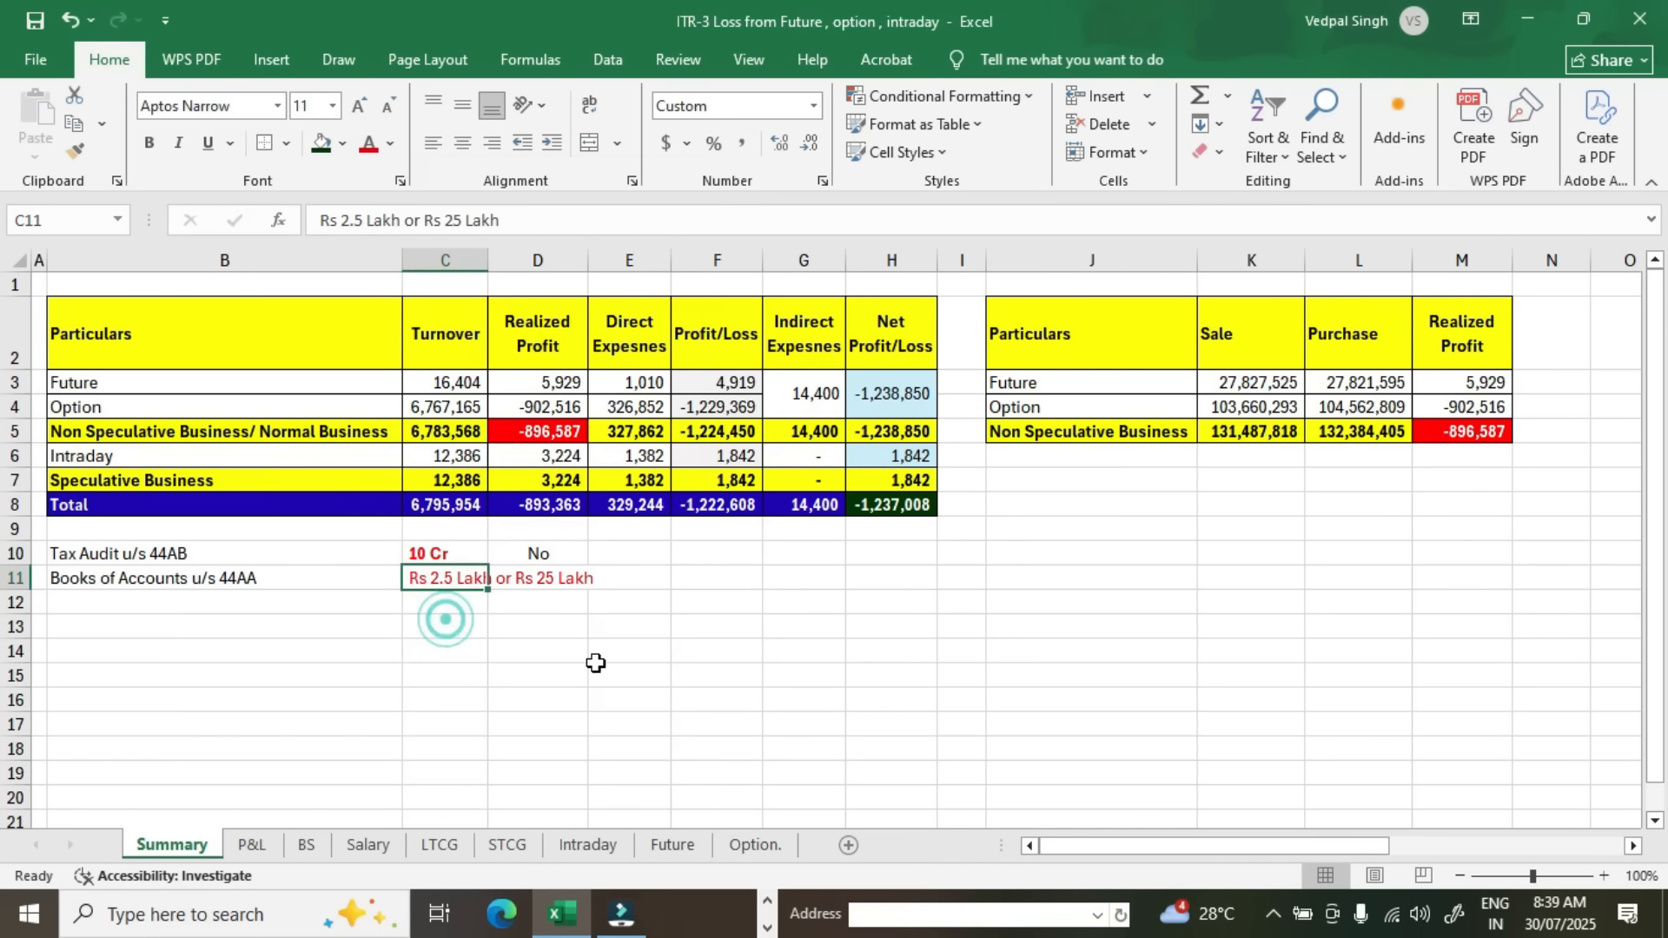
Step: Compare the books of accounts limits in C11 with the total net profit/loss in H8 and the total turnover in C8
left_click(579, 585)
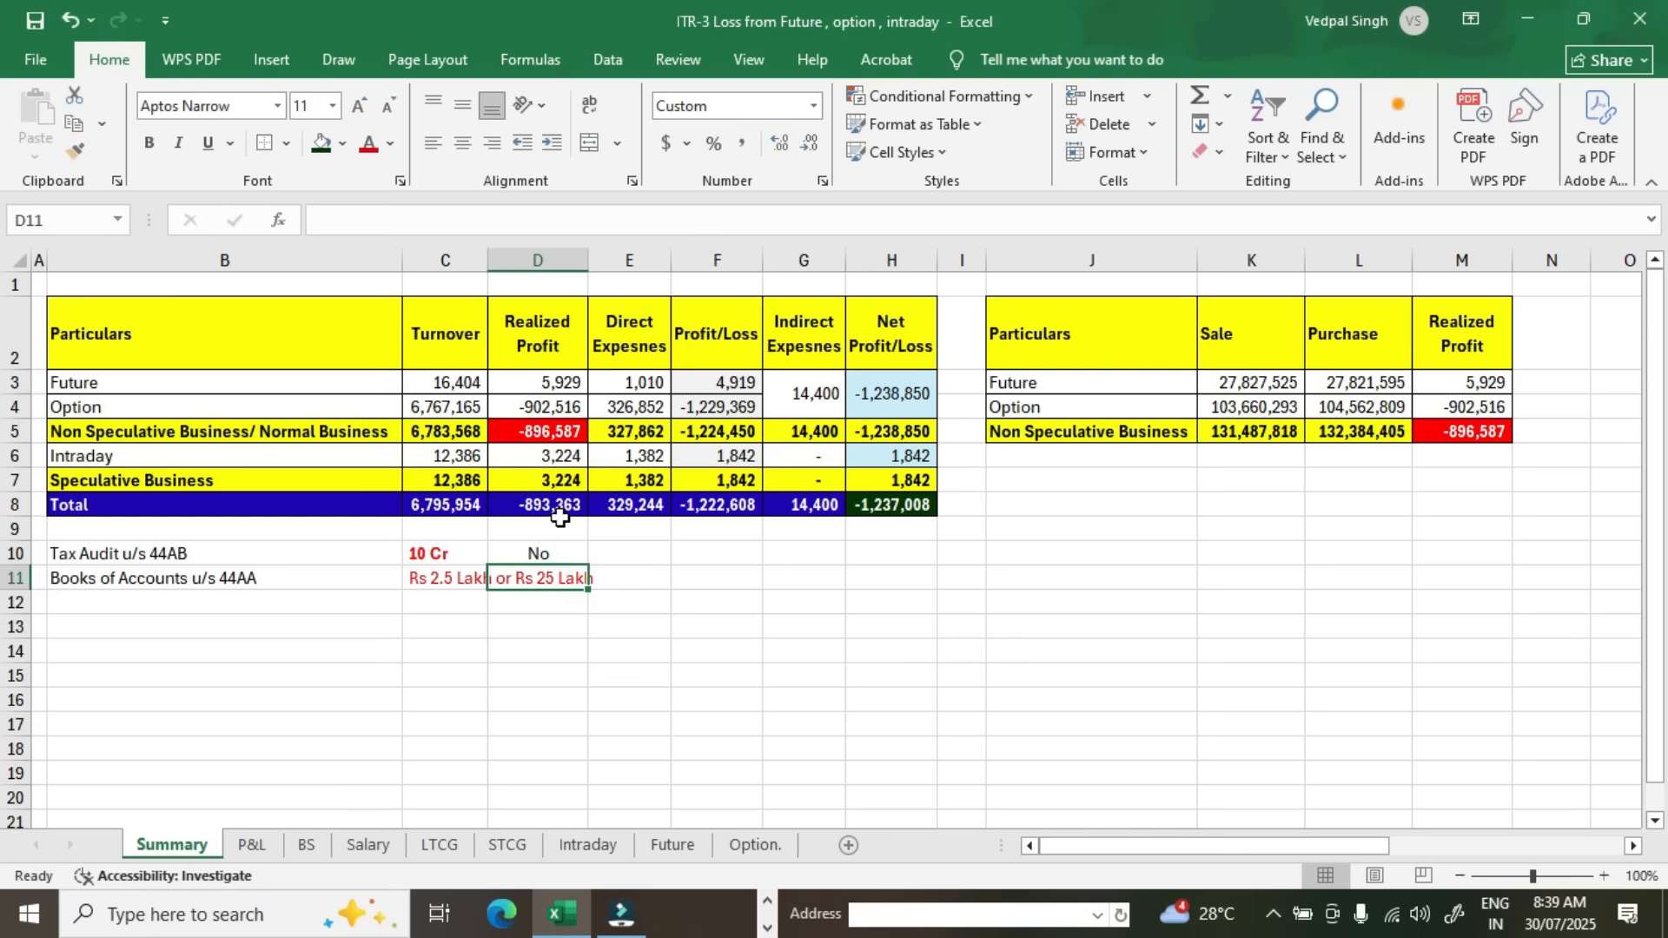
left_click_drag(424, 581, 522, 582)
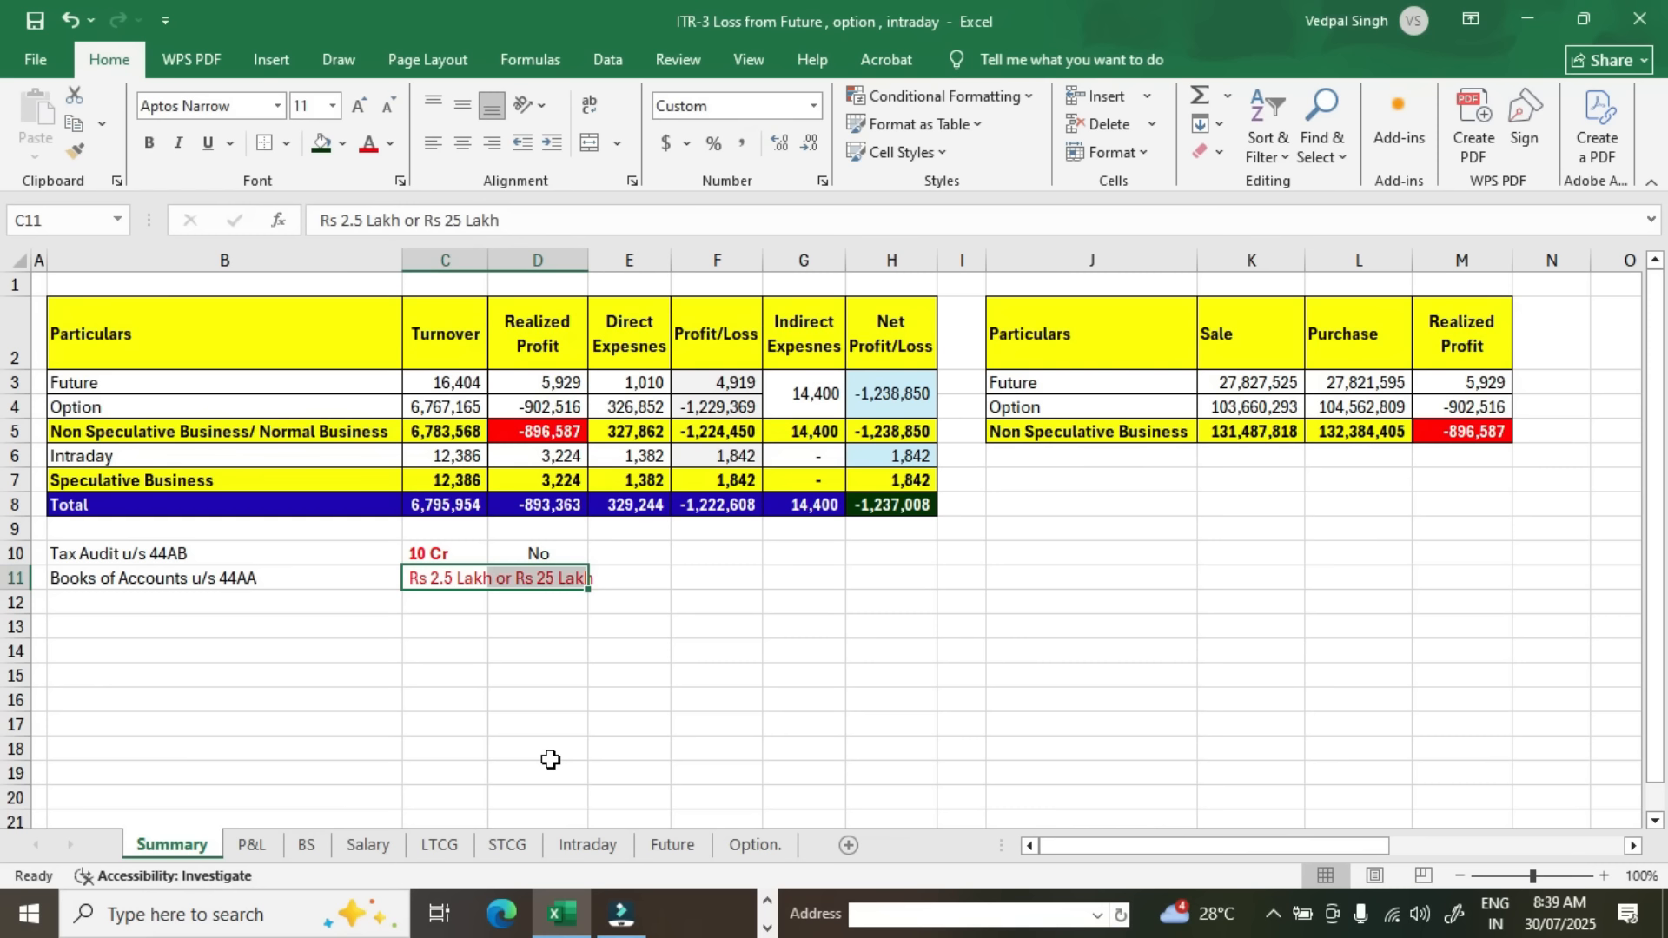
left_click(920, 502)
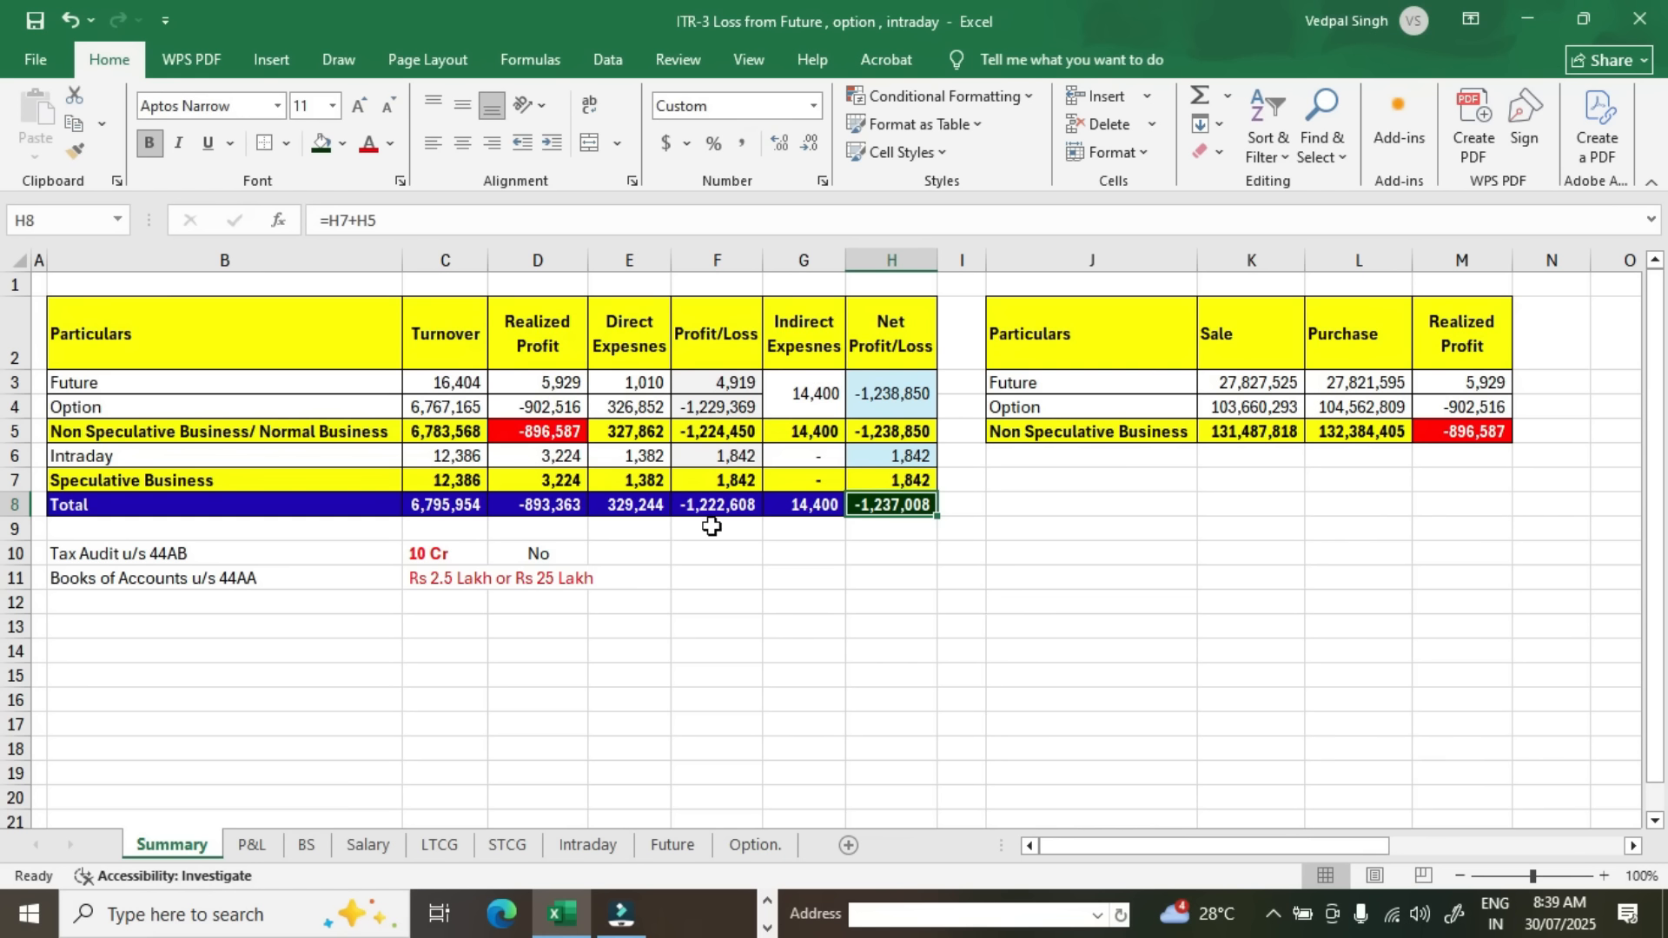
left_click(476, 510)
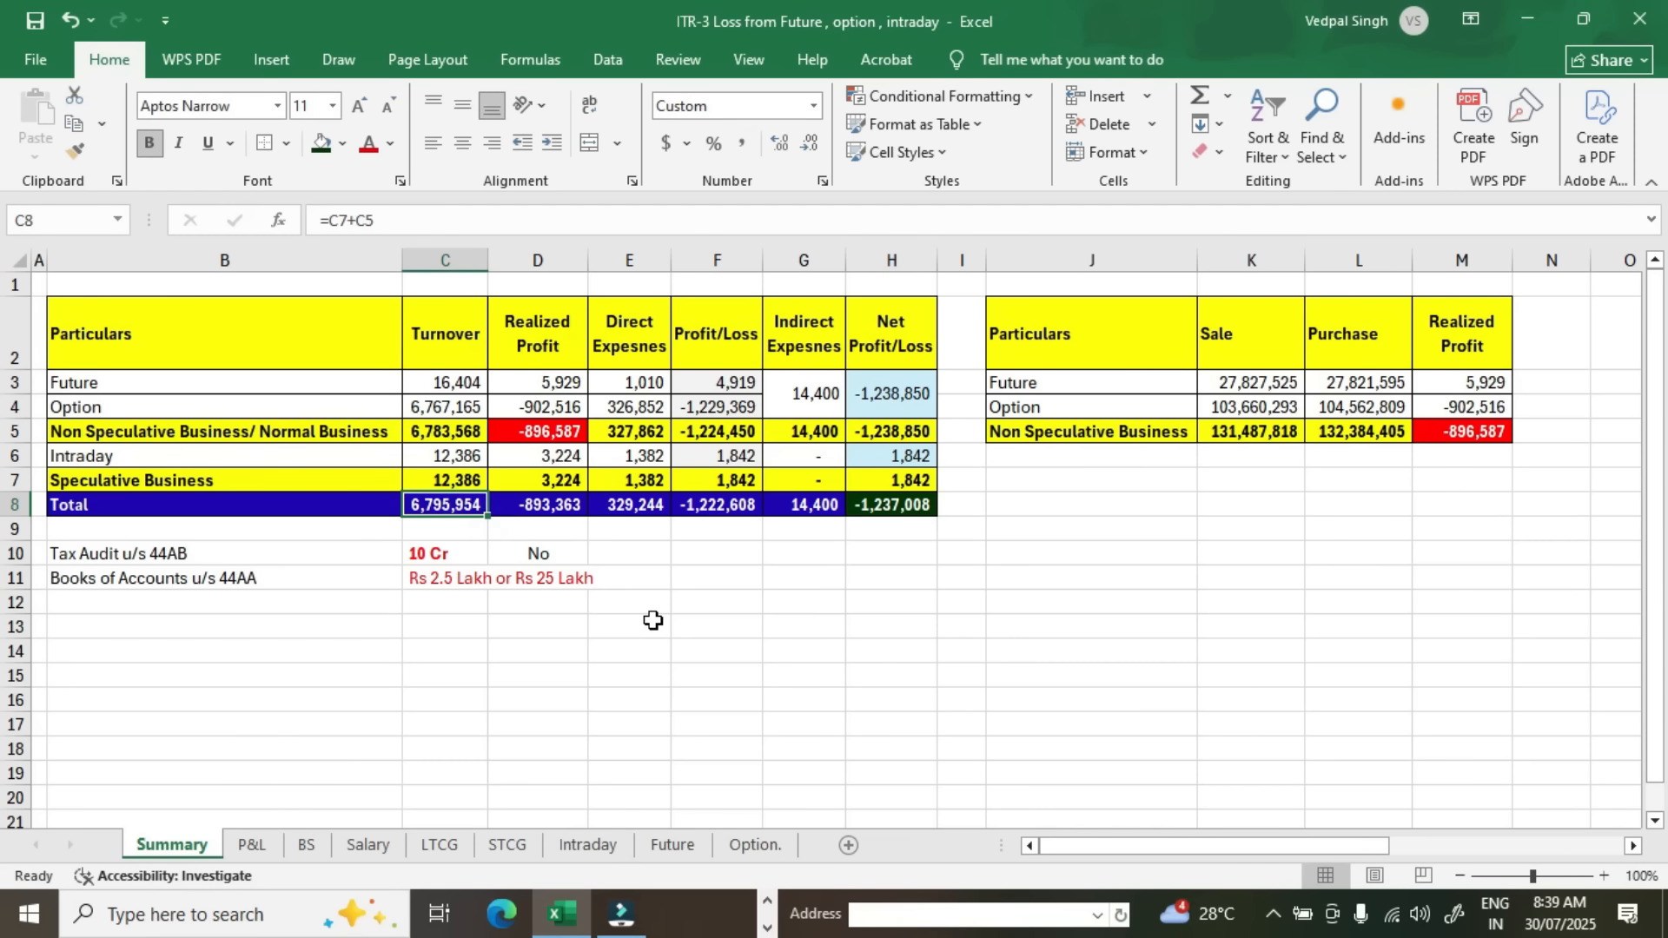
left_click(877, 509)
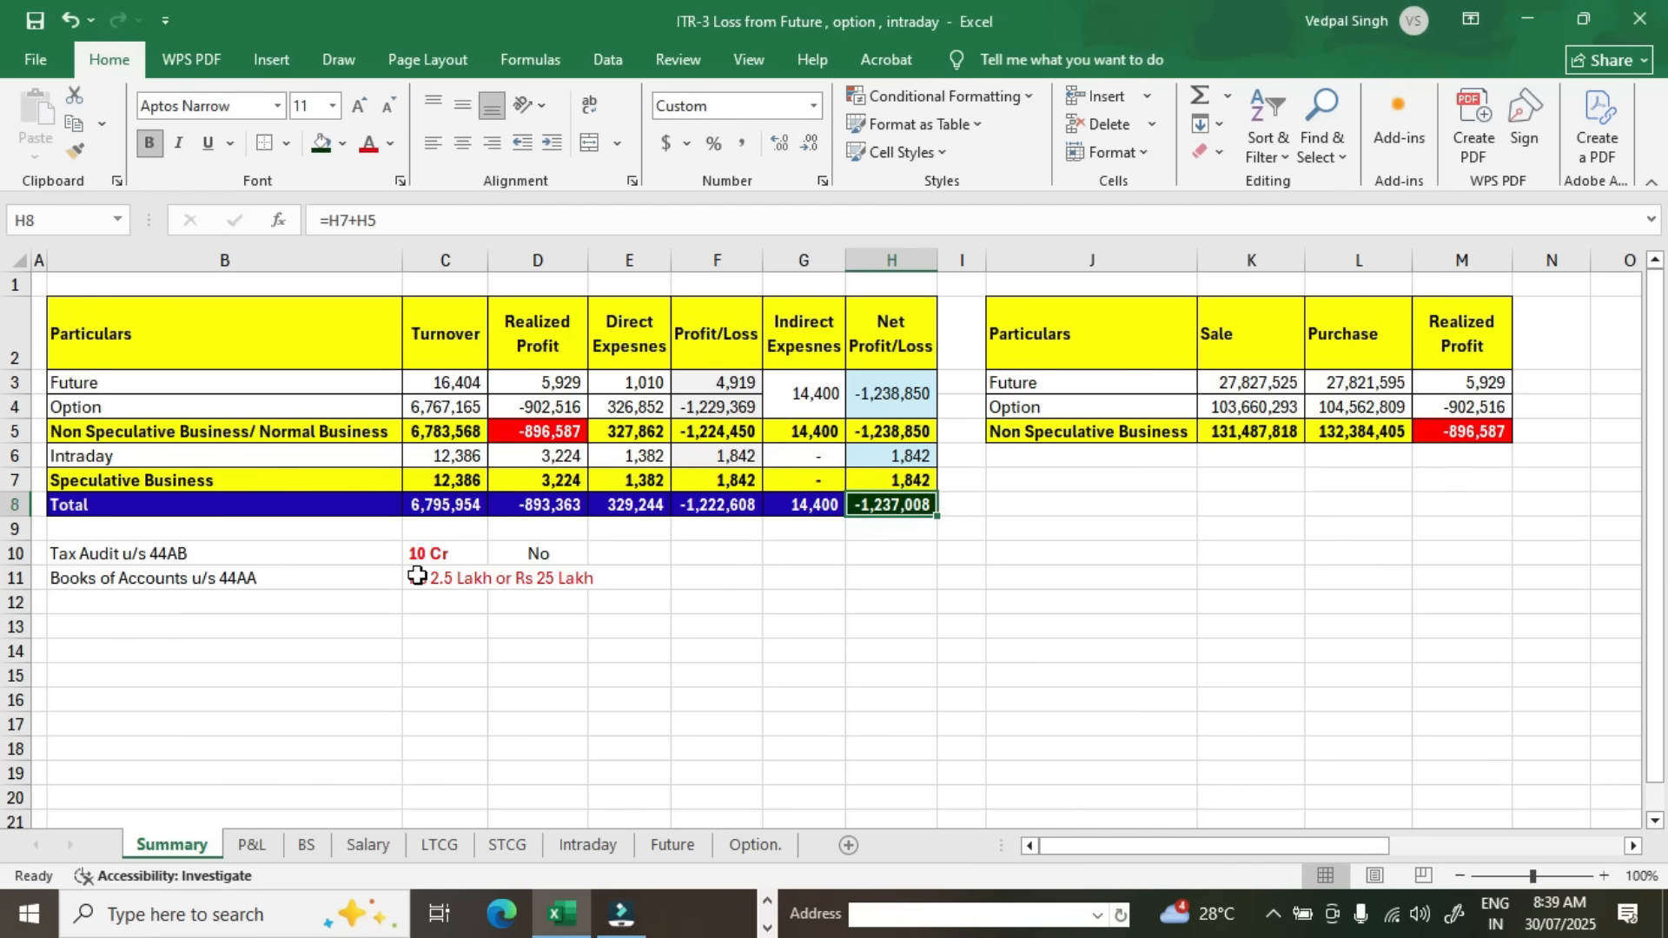
left_click(417, 576)
left_click(911, 506)
left_click(458, 507)
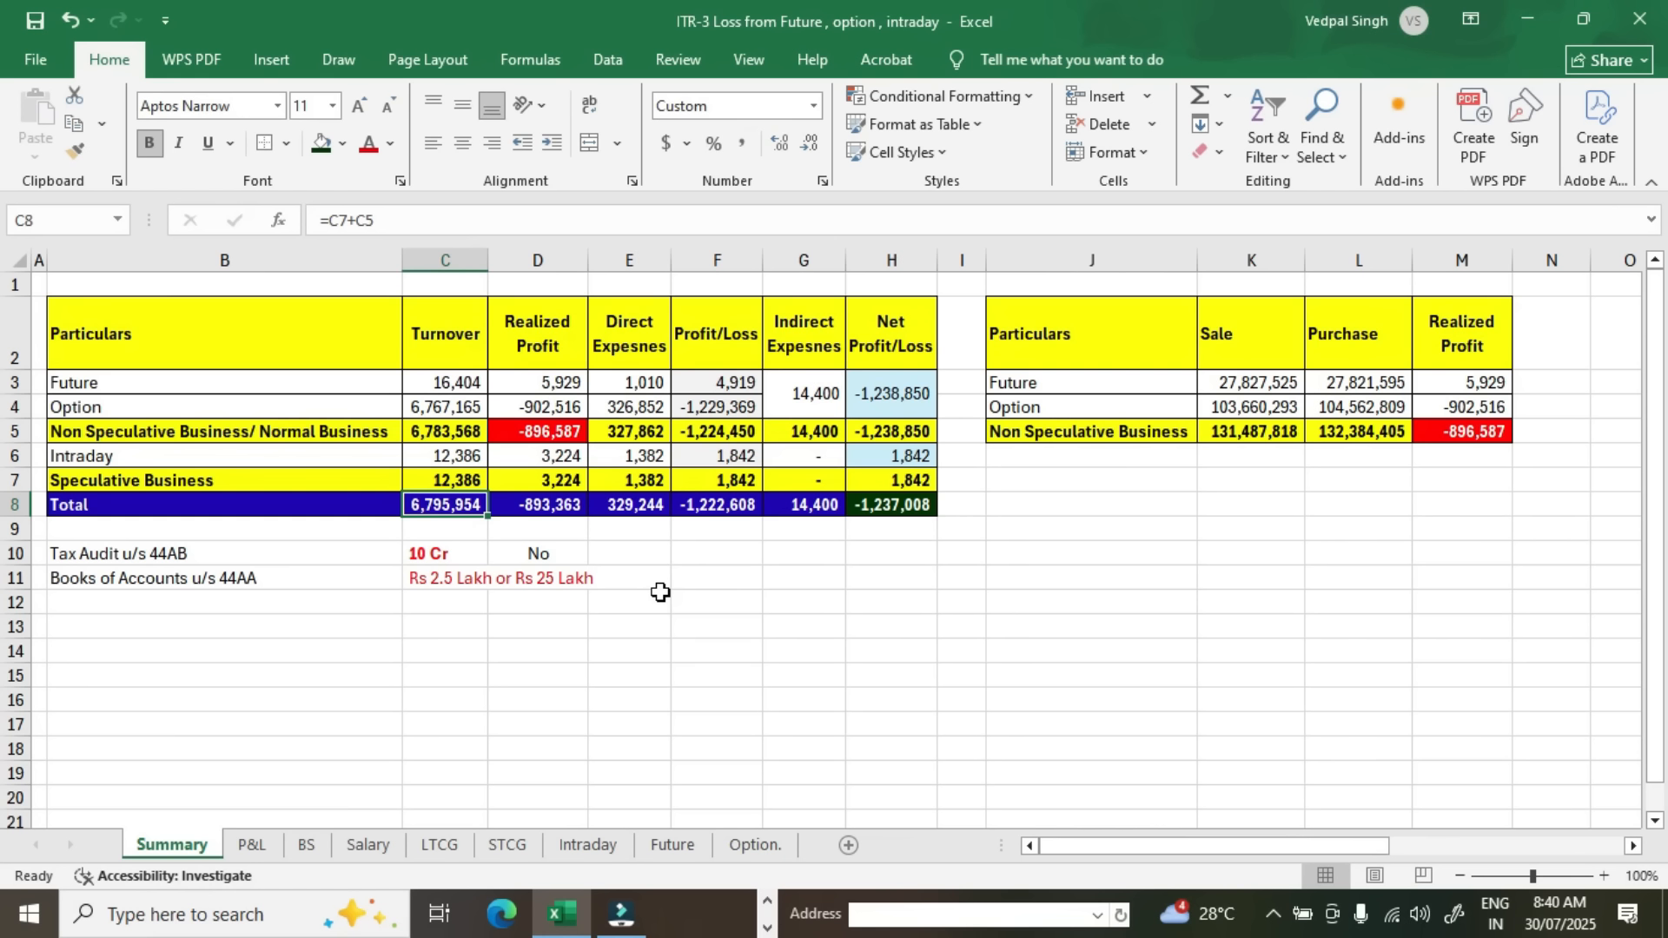
Step: Add the note "In case of Loss Book of accounts are must" in B12 and review it against the limits in C11
left_click(295, 602)
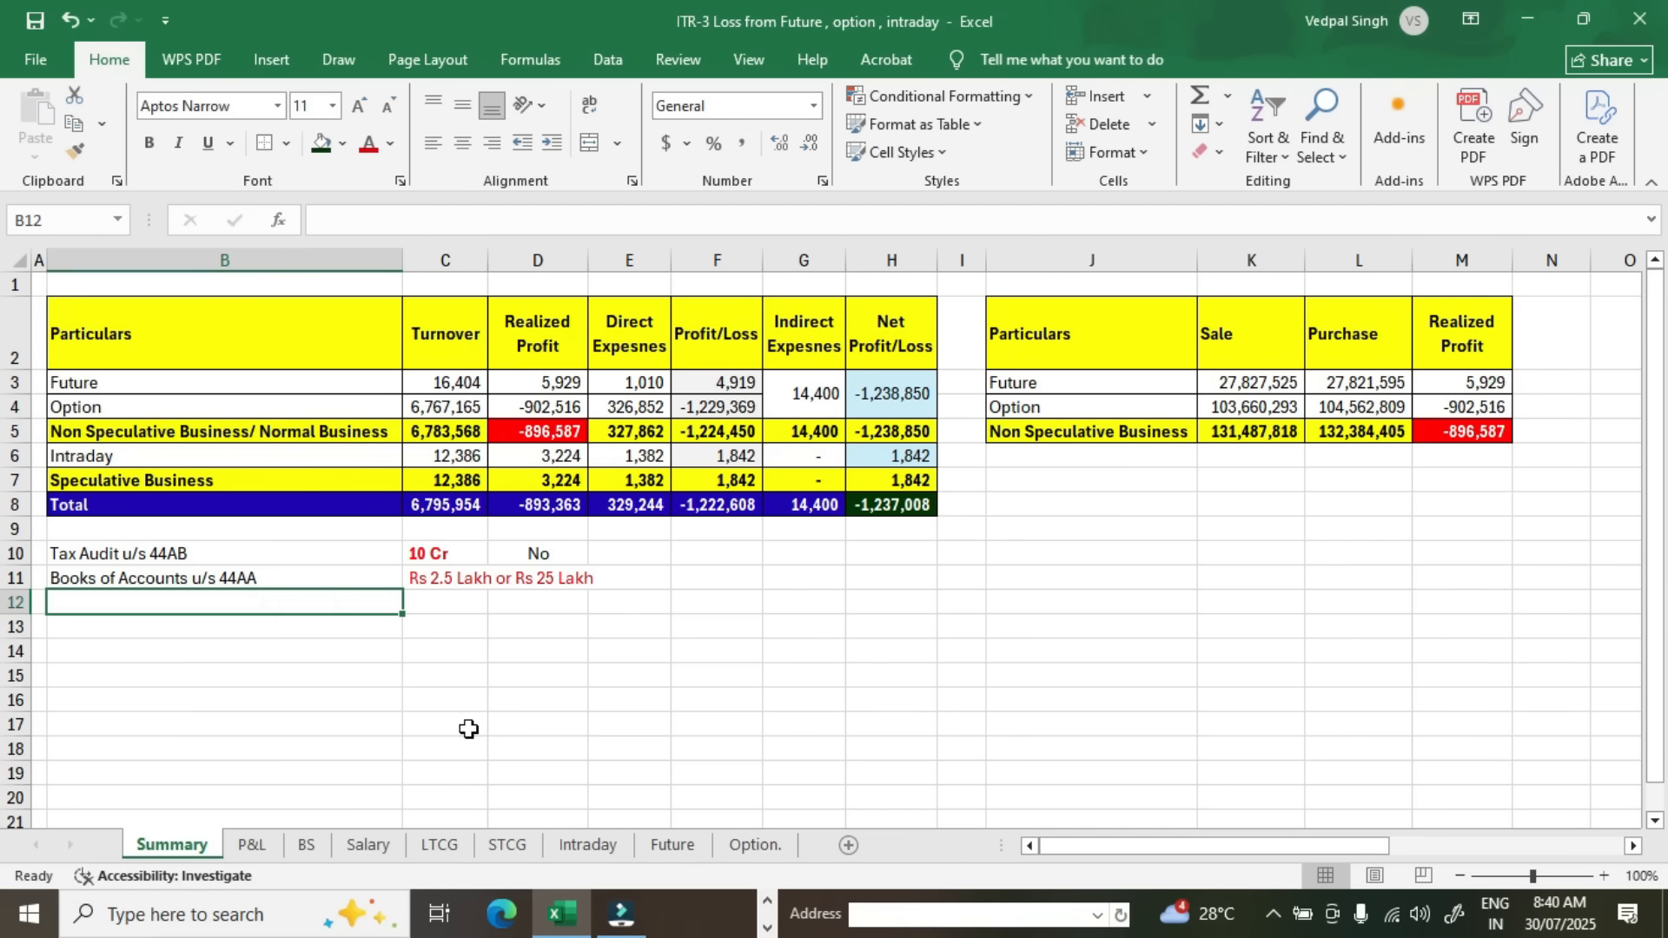
type("In case of Loss Book of accounts are mus")
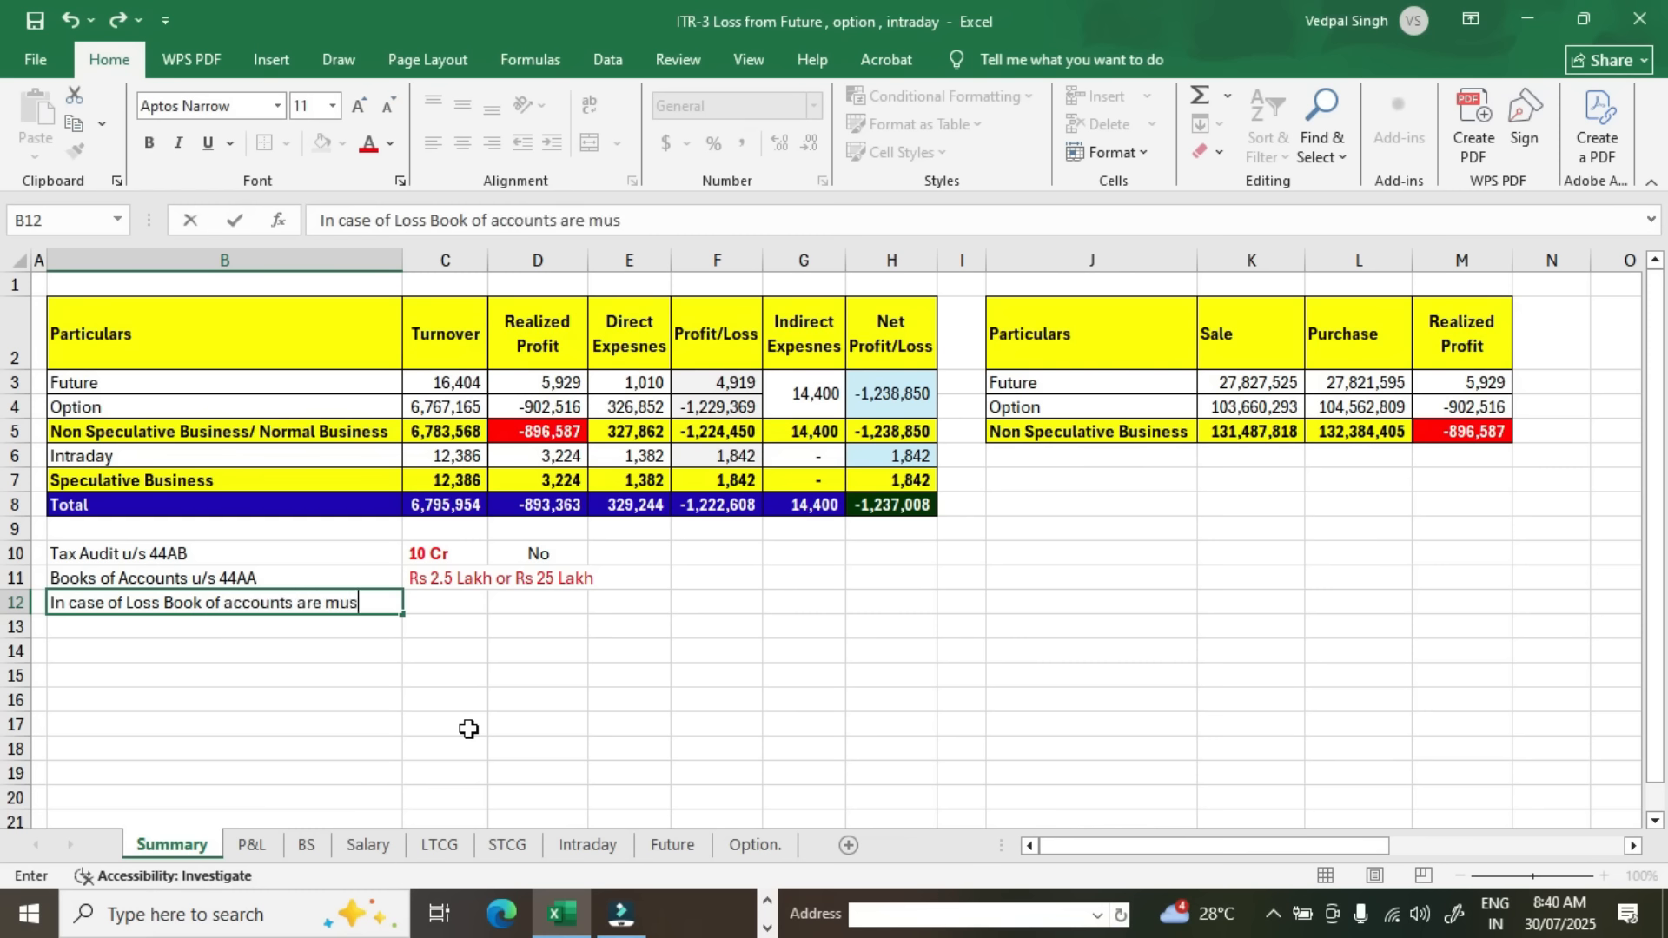
type("t")
key("Return")
left_click(278, 599)
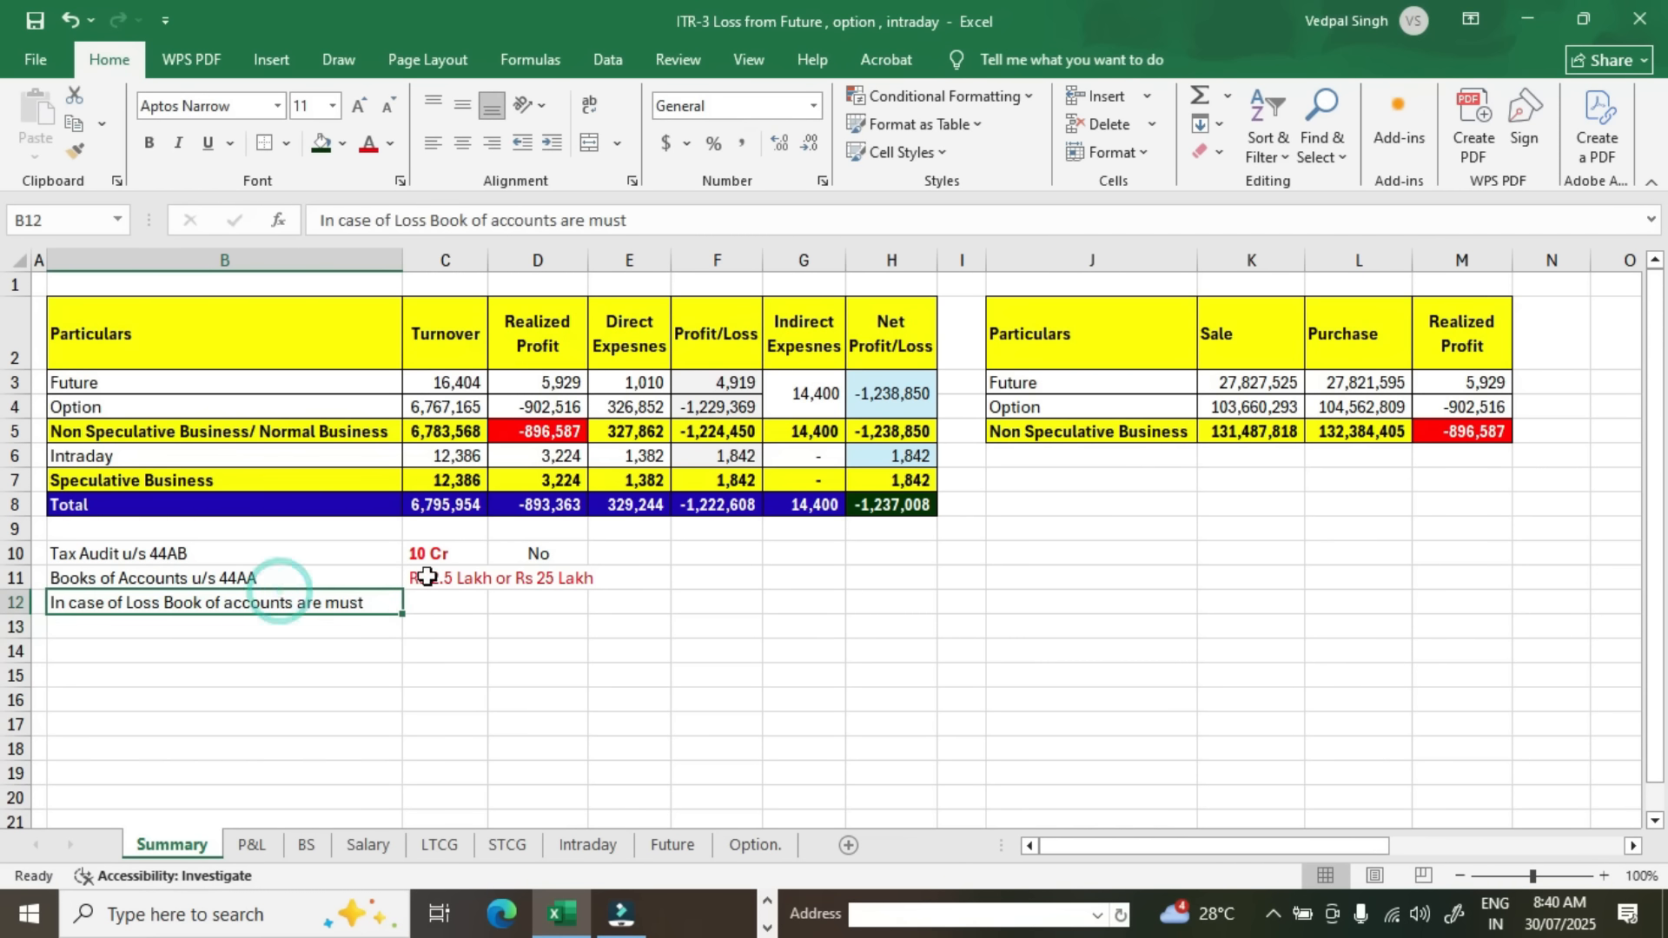
left_click(426, 577)
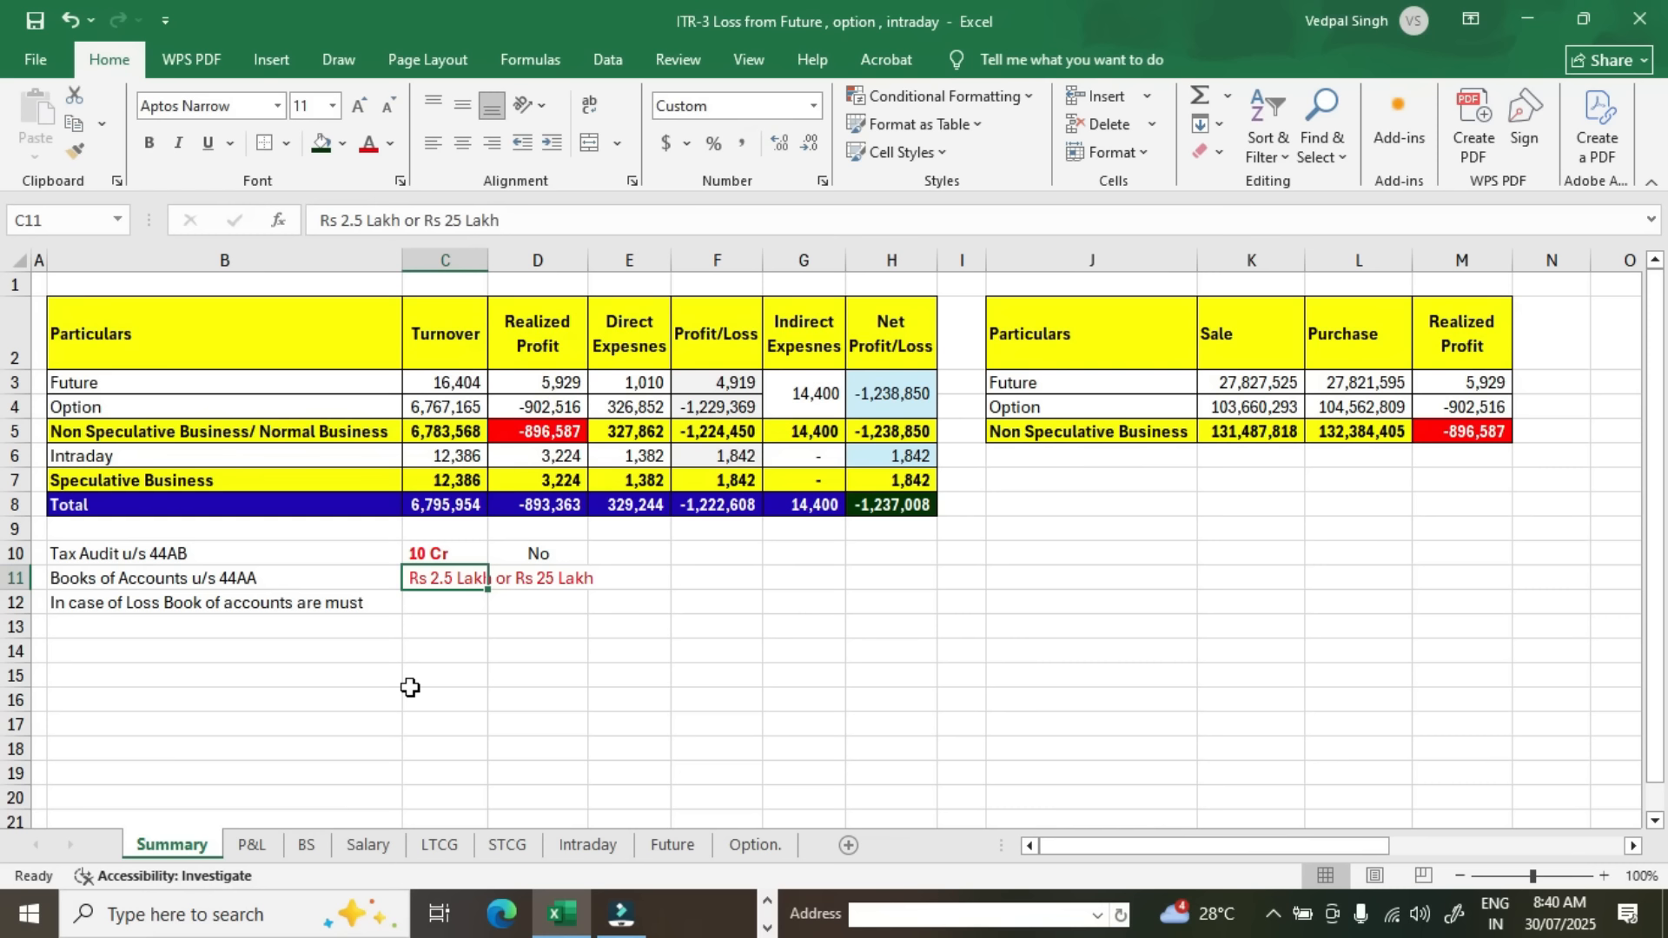
left_click(351, 608)
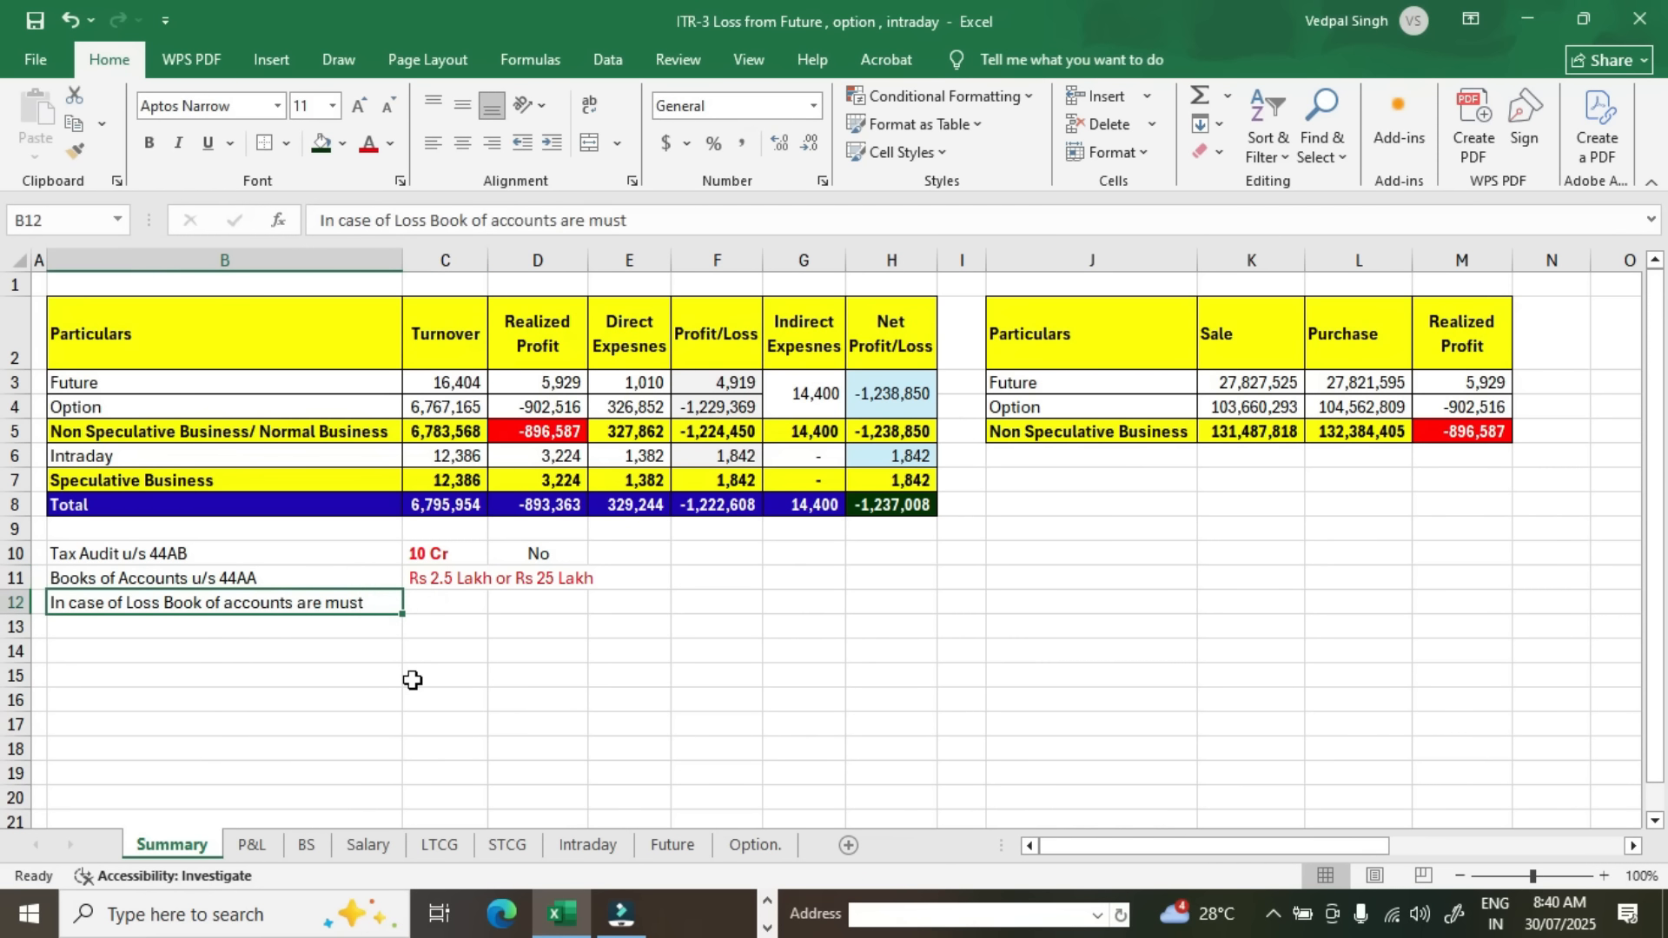
Step: Add the label "Set off losses" in B14 of the Summary sheet
left_click(373, 655)
type("Se")
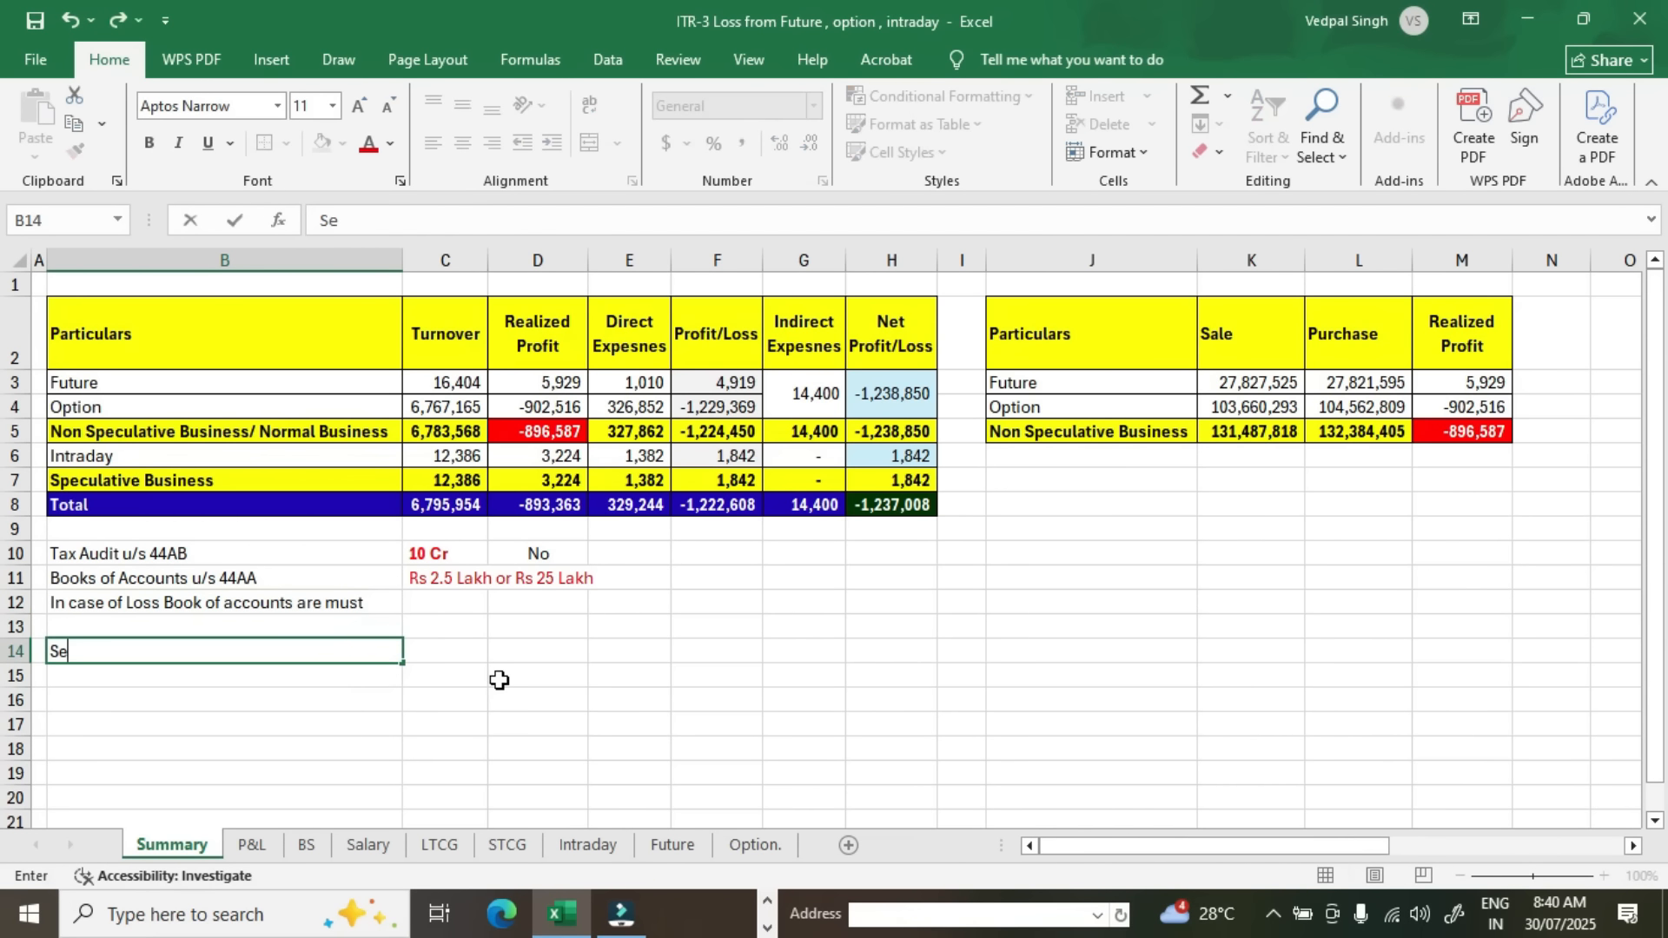
type("t off losses")
key("Return")
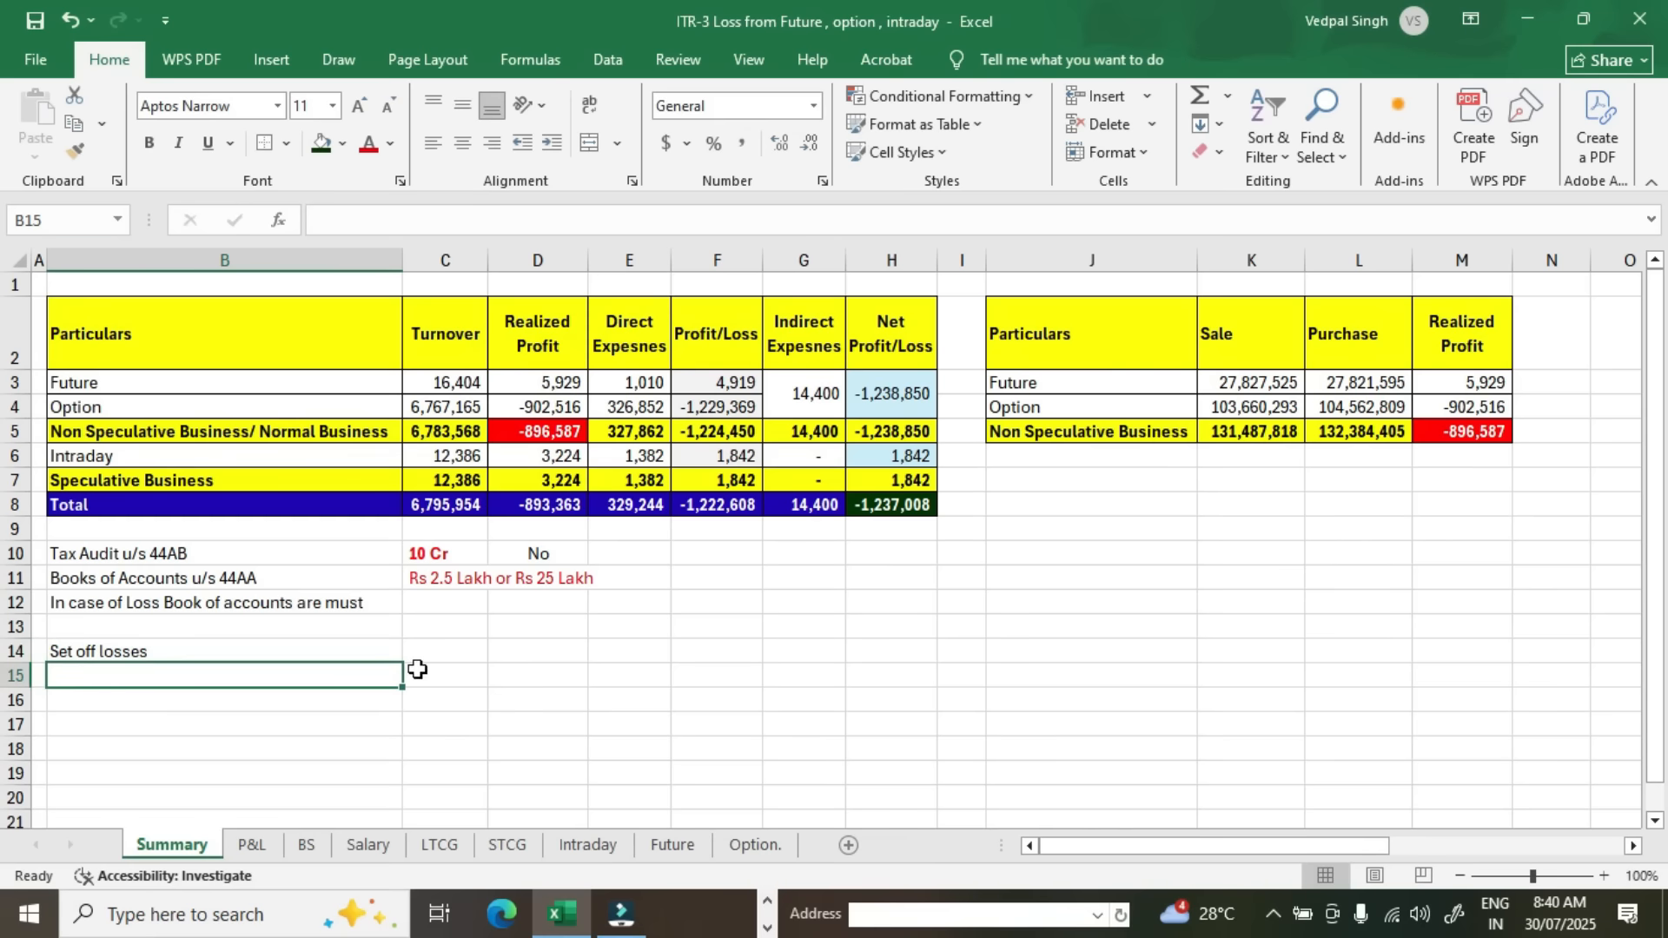
left_click(376, 661)
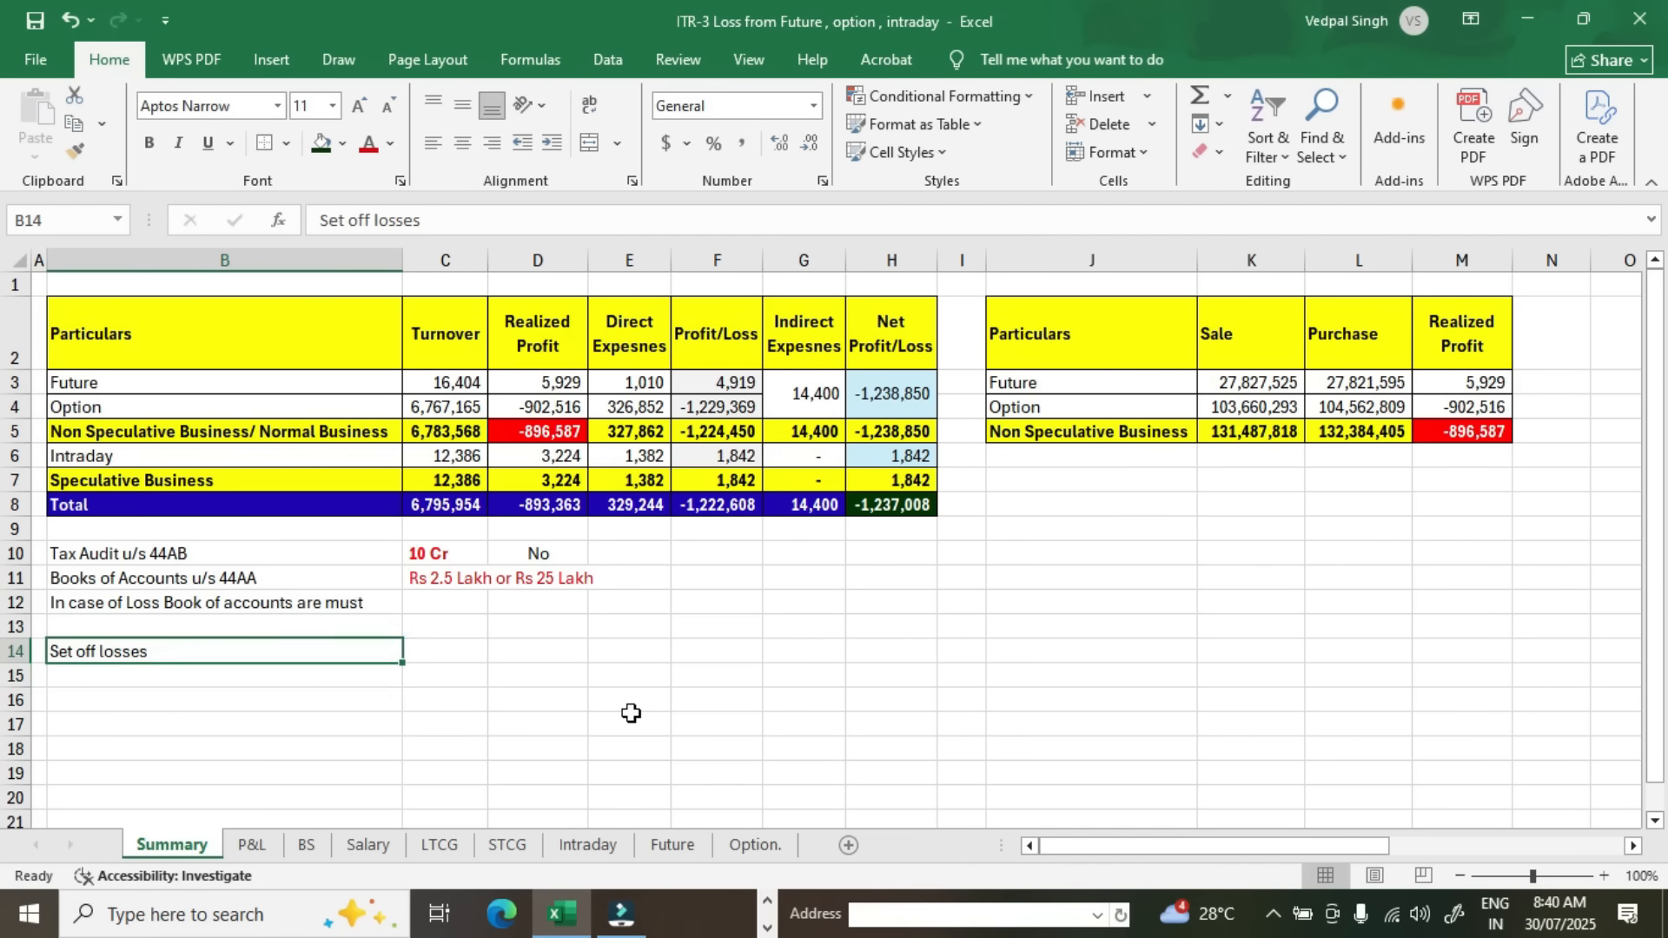
Step: Add the note "except salary" in C14 beside the Set off losses label
left_click(441, 652)
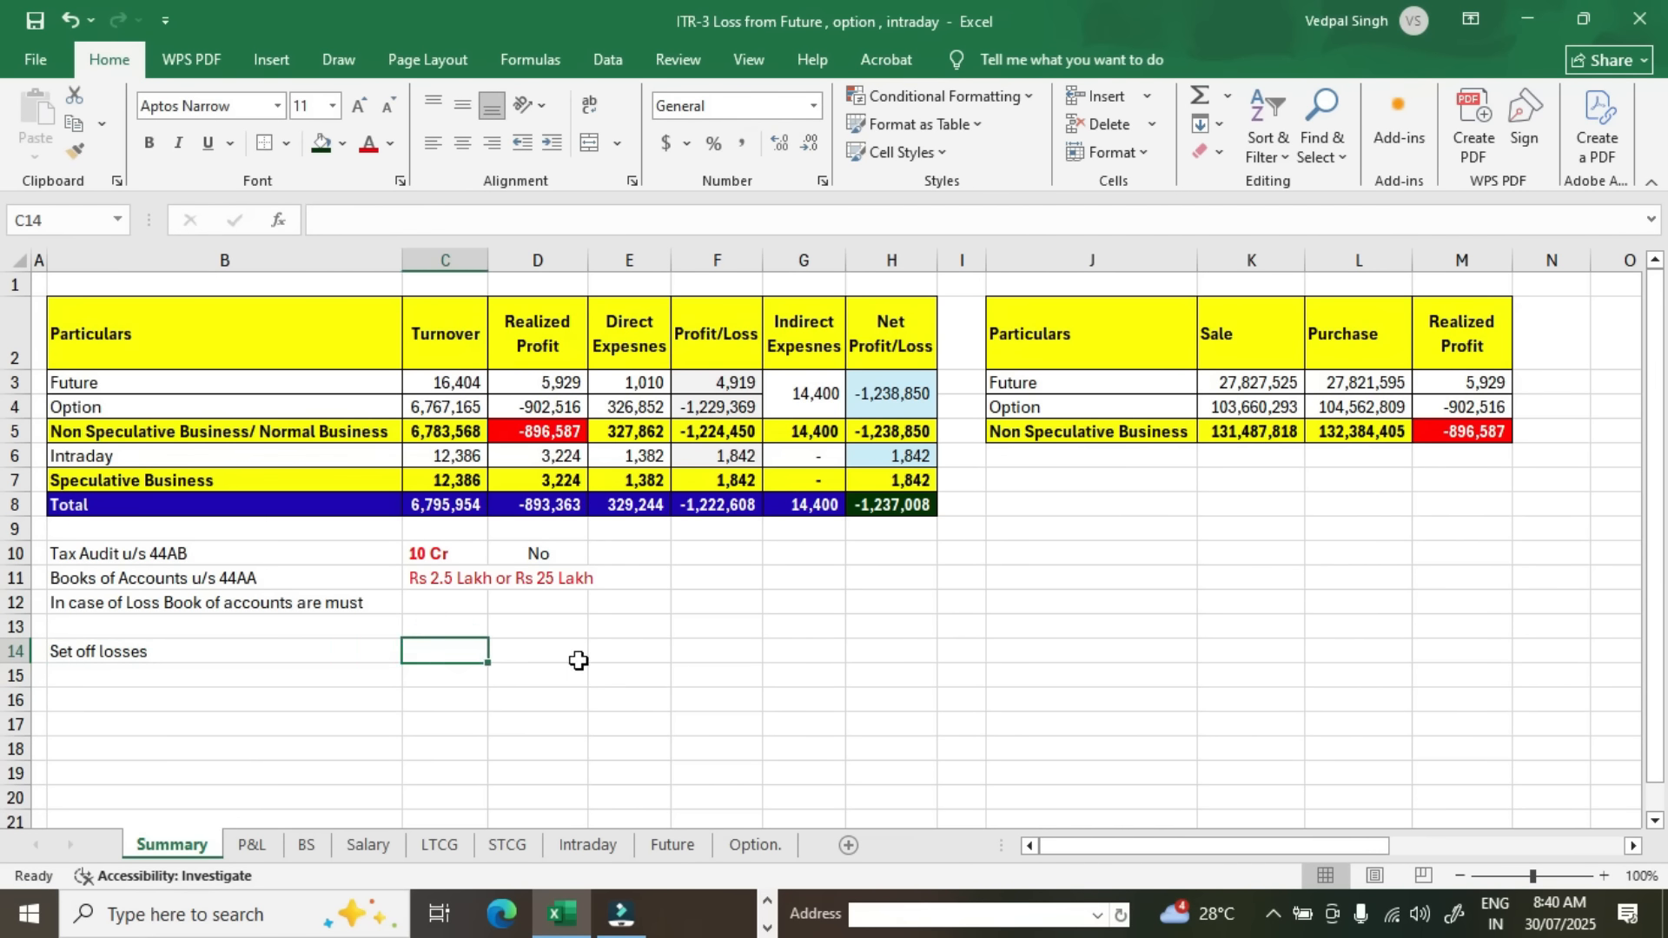
type("exce")
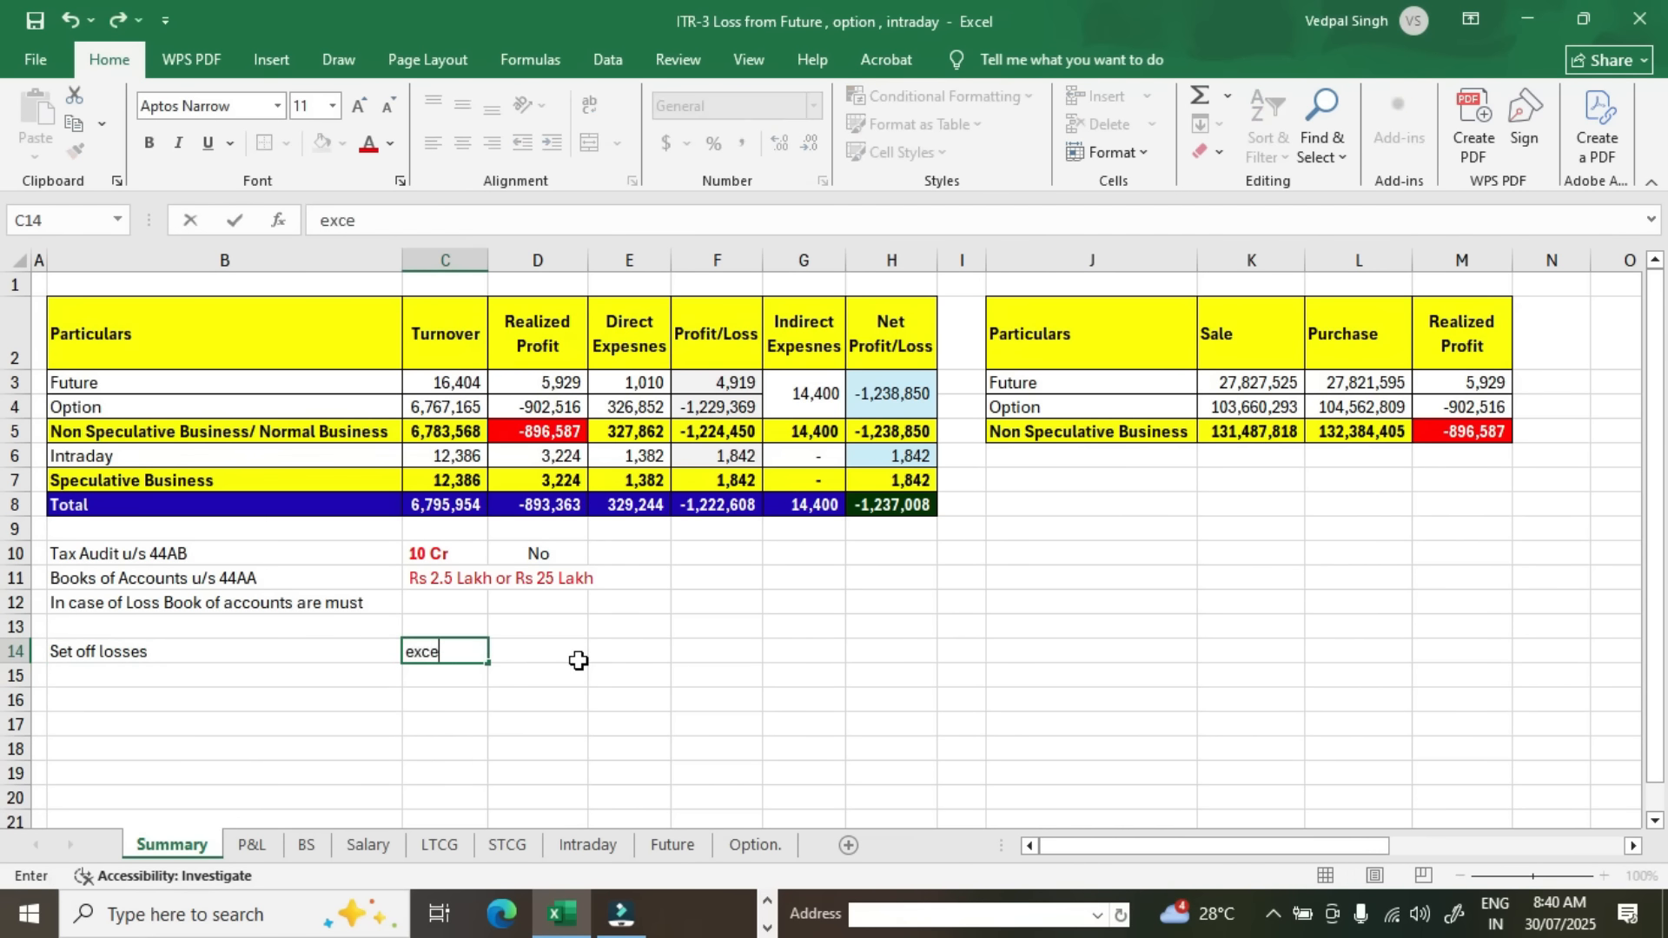
type("pt salary")
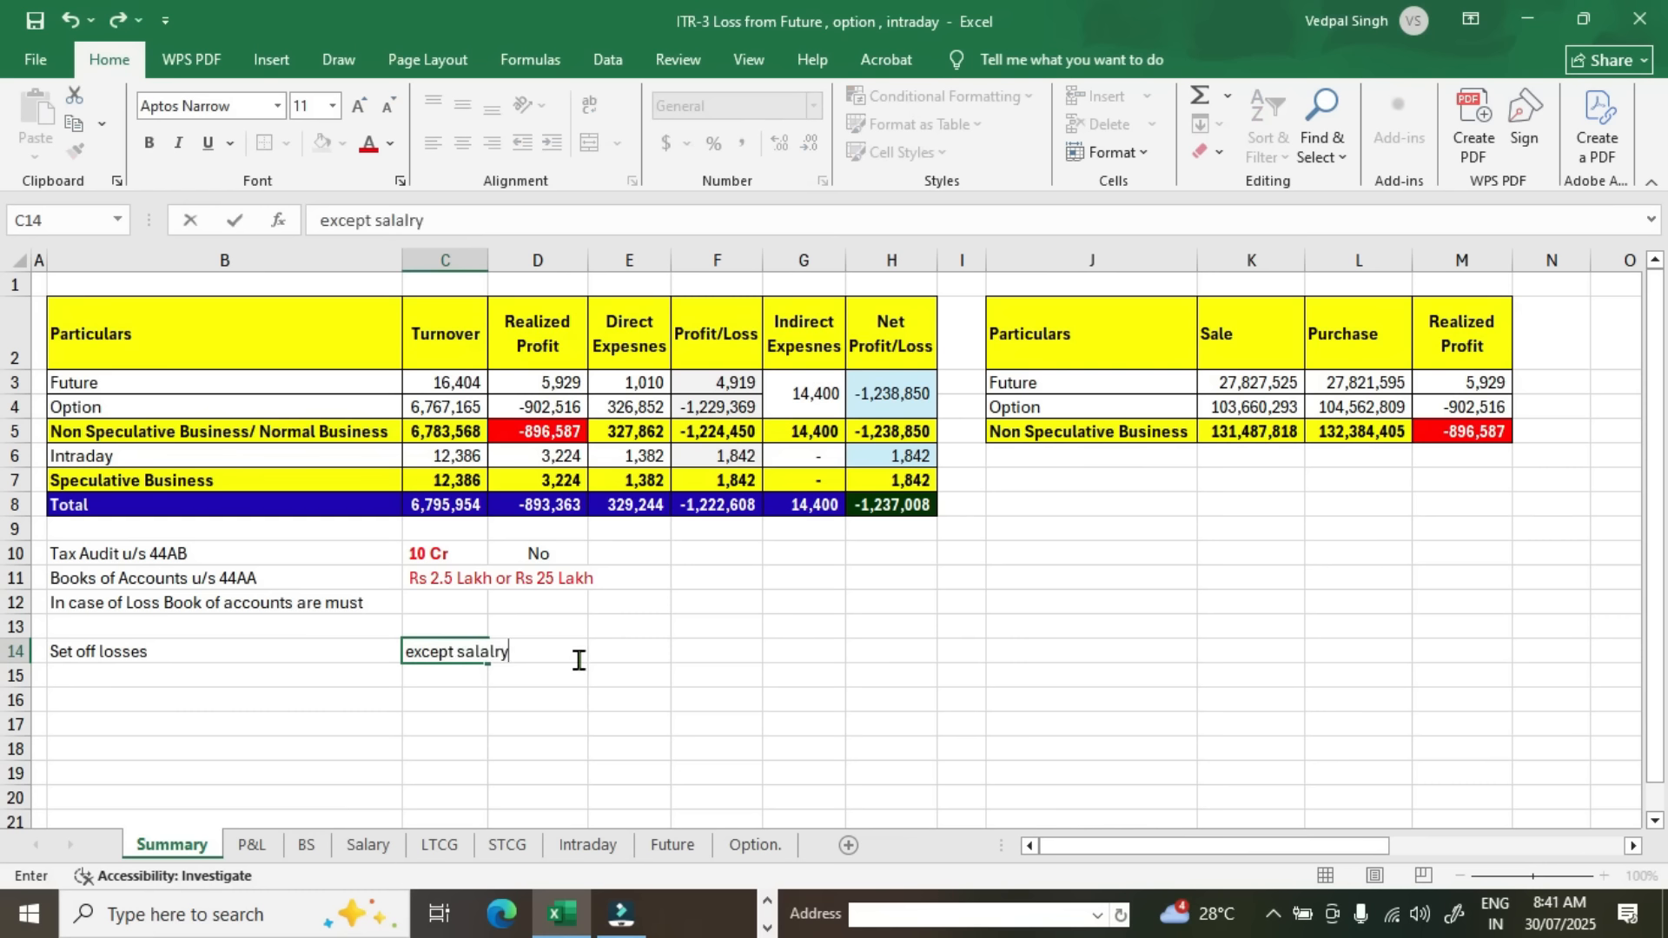
key("Return")
double_click(486, 651)
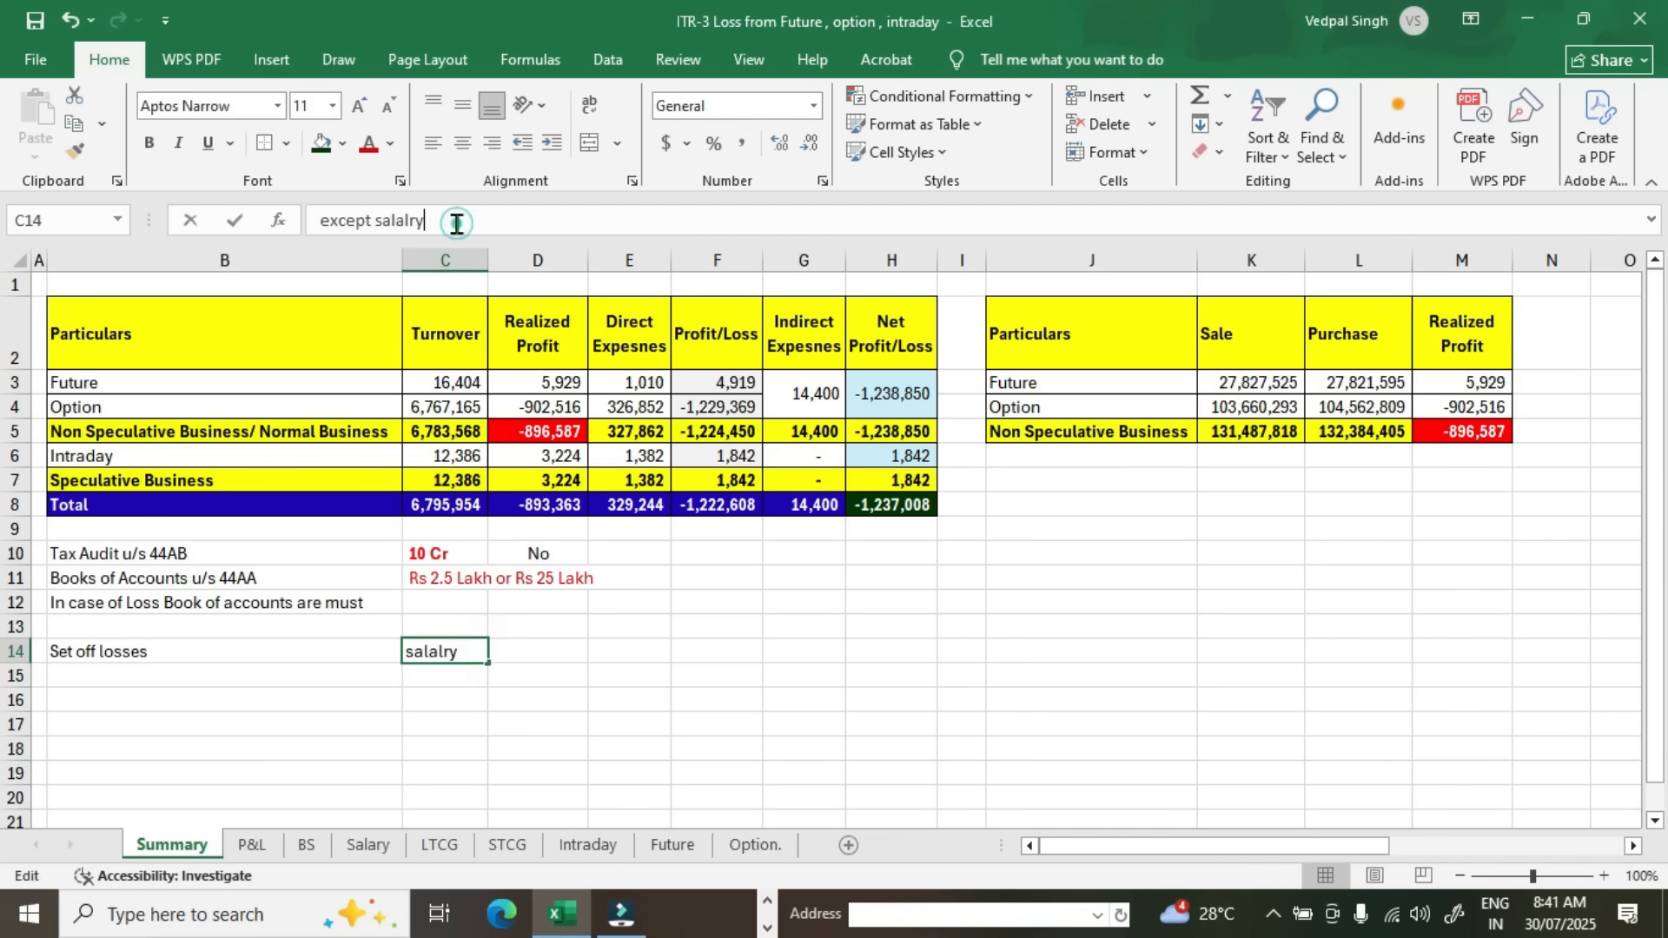
key("BackSpace")
key("BackSpace")
type("ry")
key("Return")
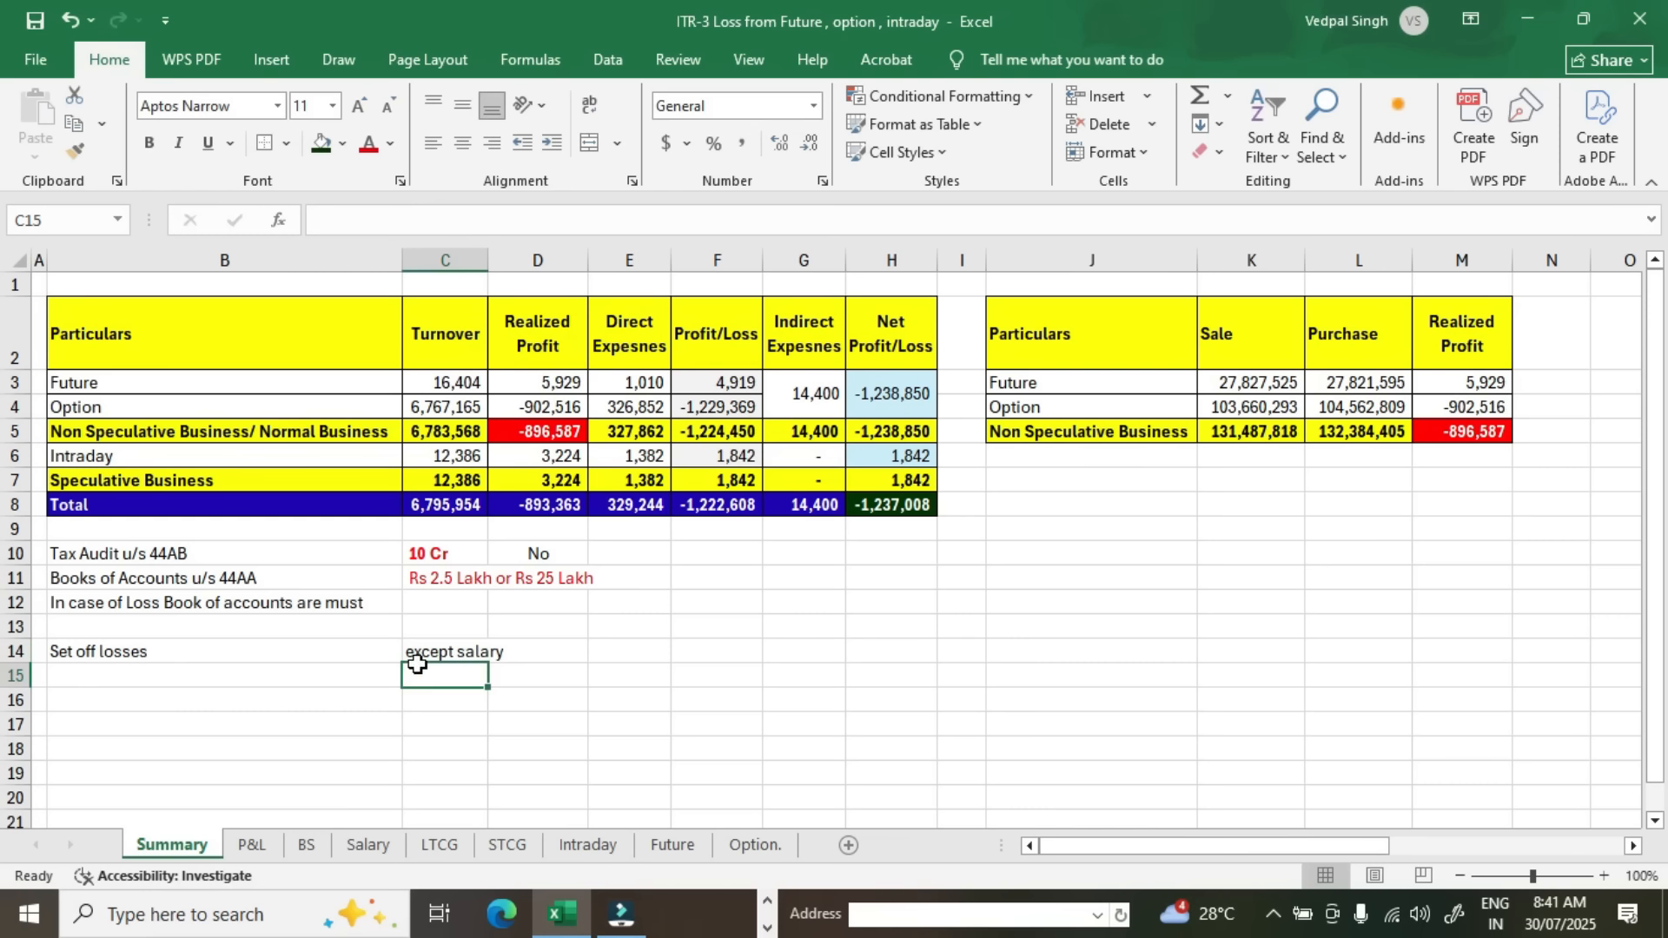
Step: Set the font colour of the set-off losses note in B14:C14 to red
left_click_drag(459, 673, 461, 653)
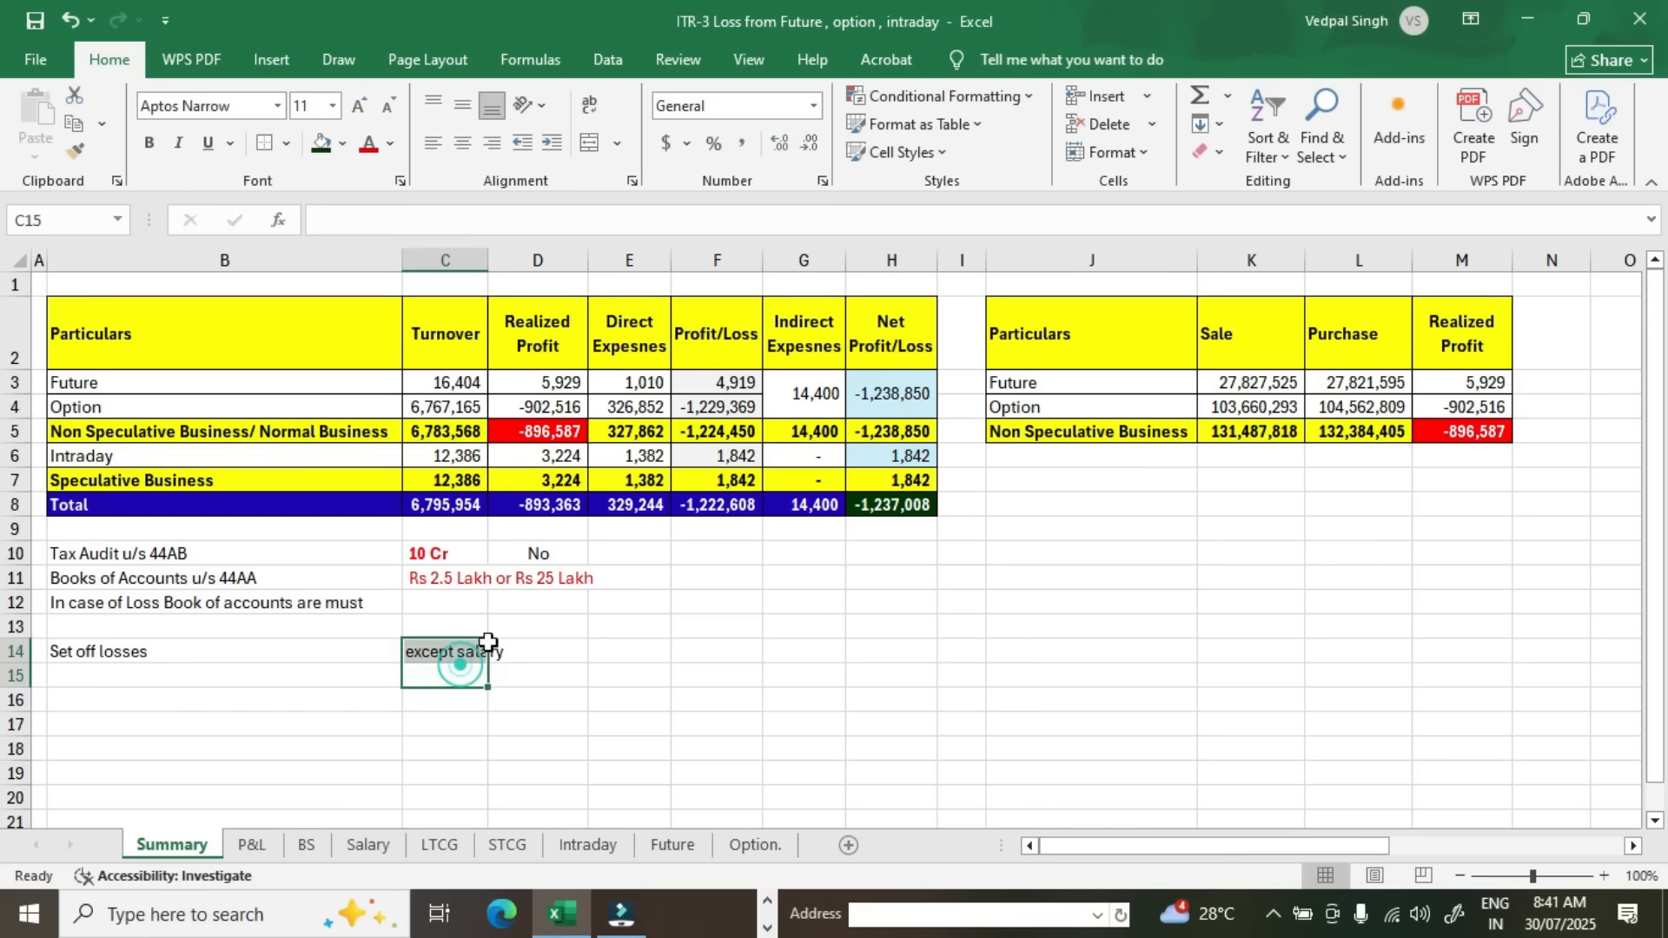
left_click(463, 658)
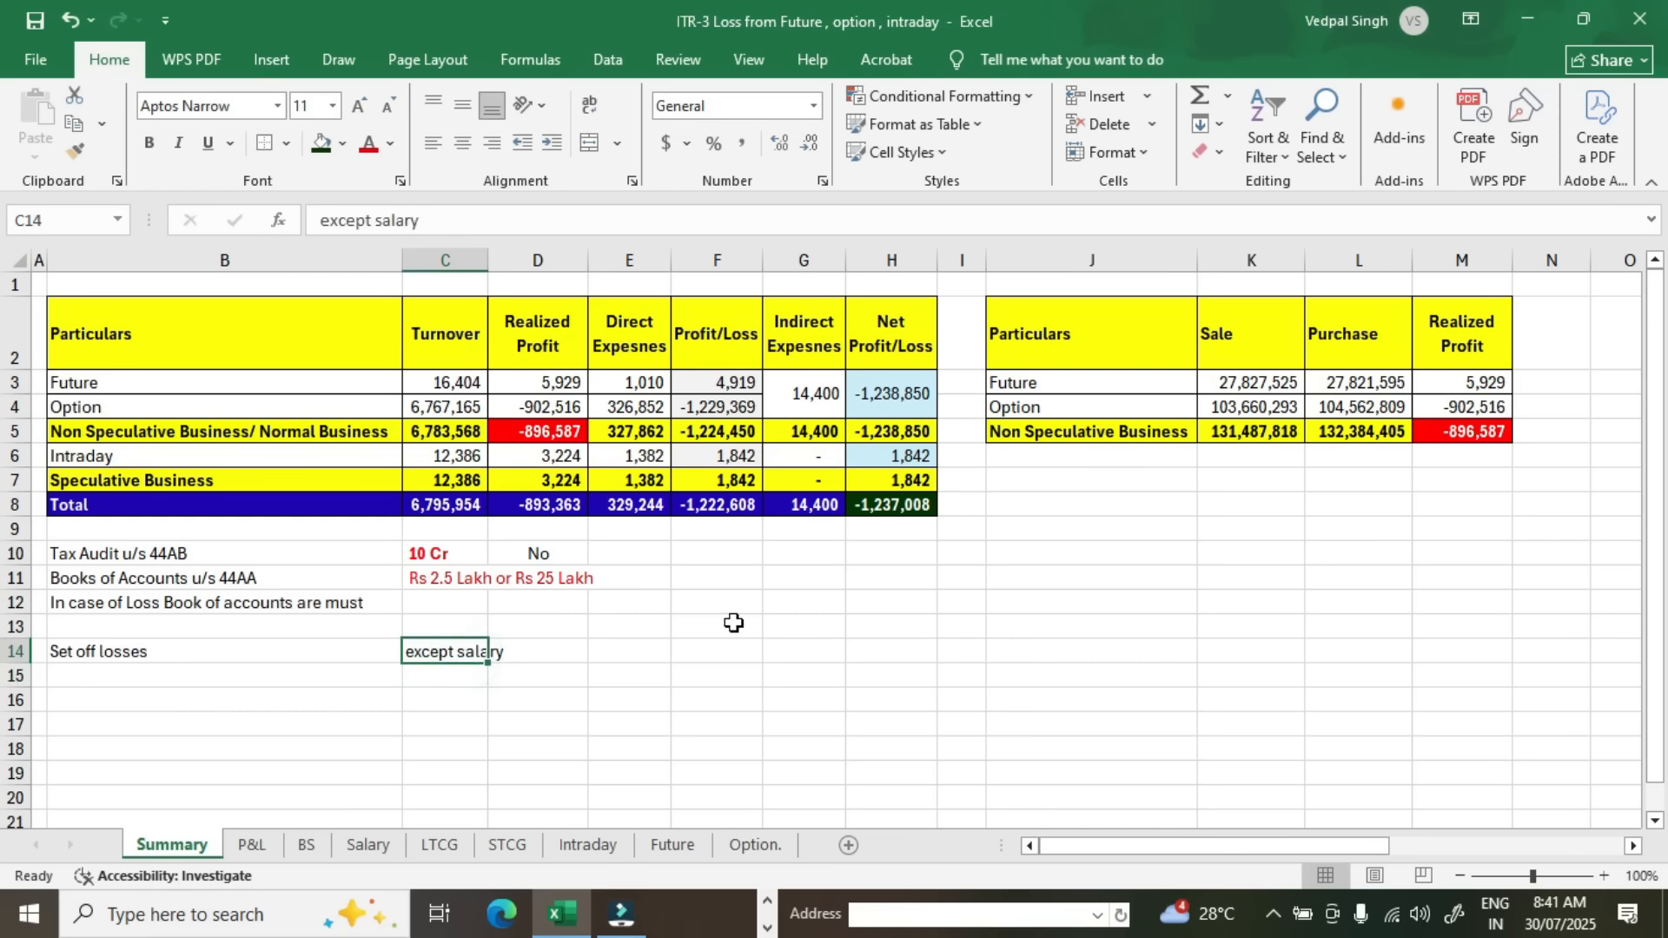
left_click_drag(275, 648, 454, 631)
left_click_drag(342, 649, 444, 651)
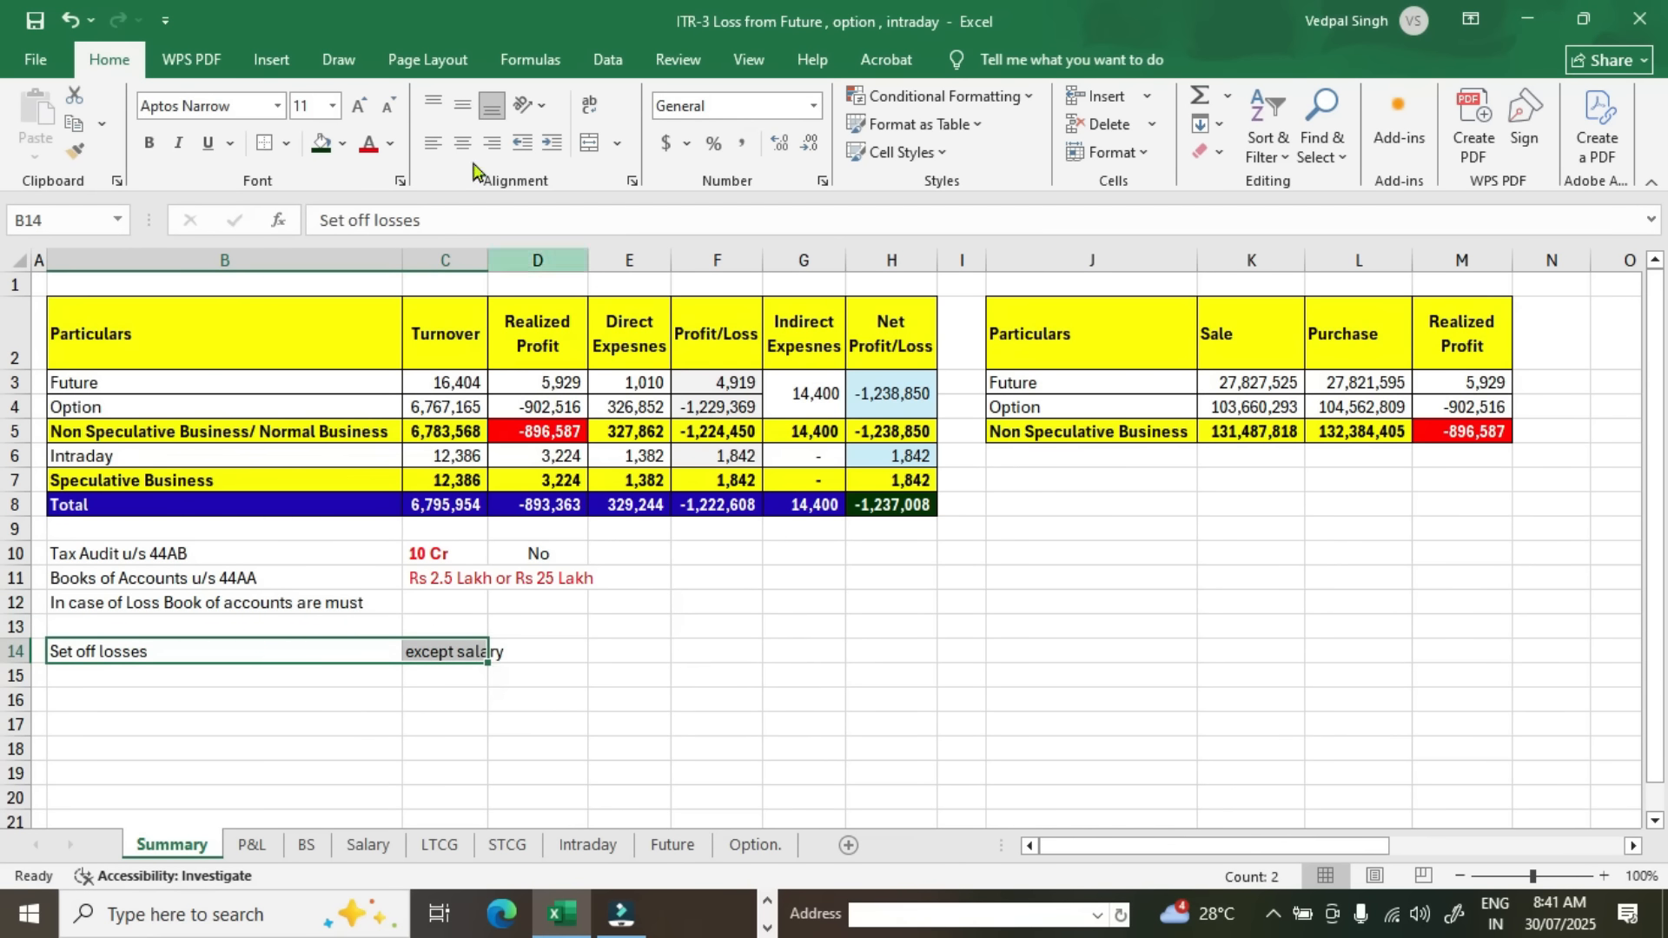
left_click(370, 144)
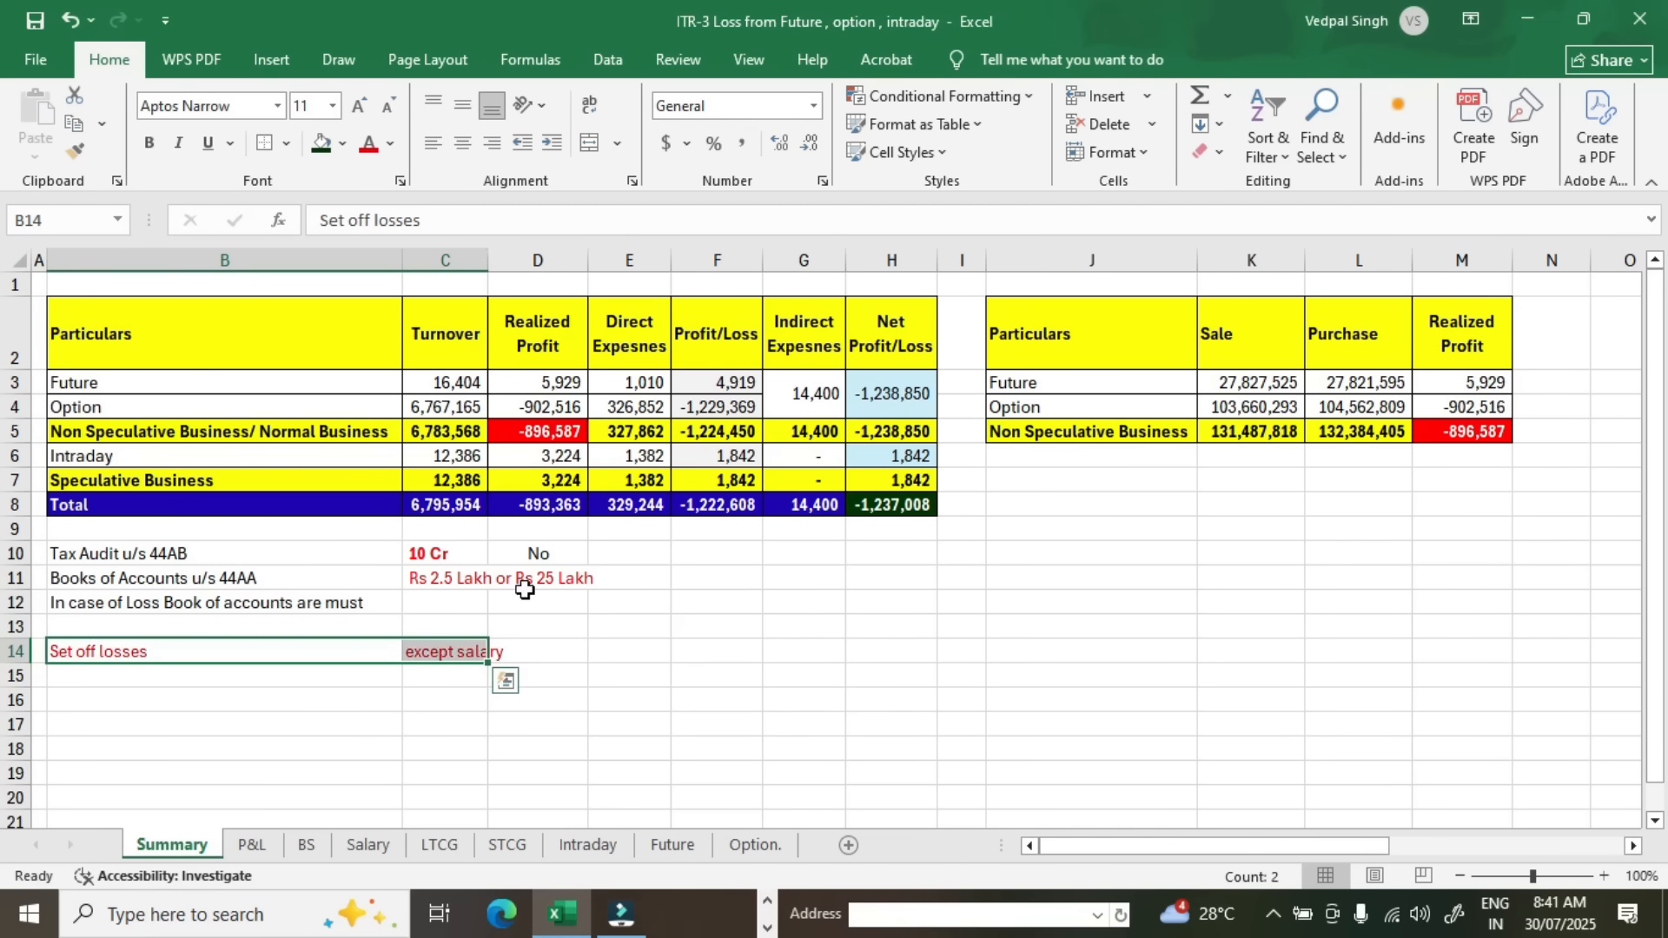
Step: Add the note "Carry forward 8 years" in B15 below the Set off losses label
left_click_drag(356, 455, 430, 455)
left_click(387, 653)
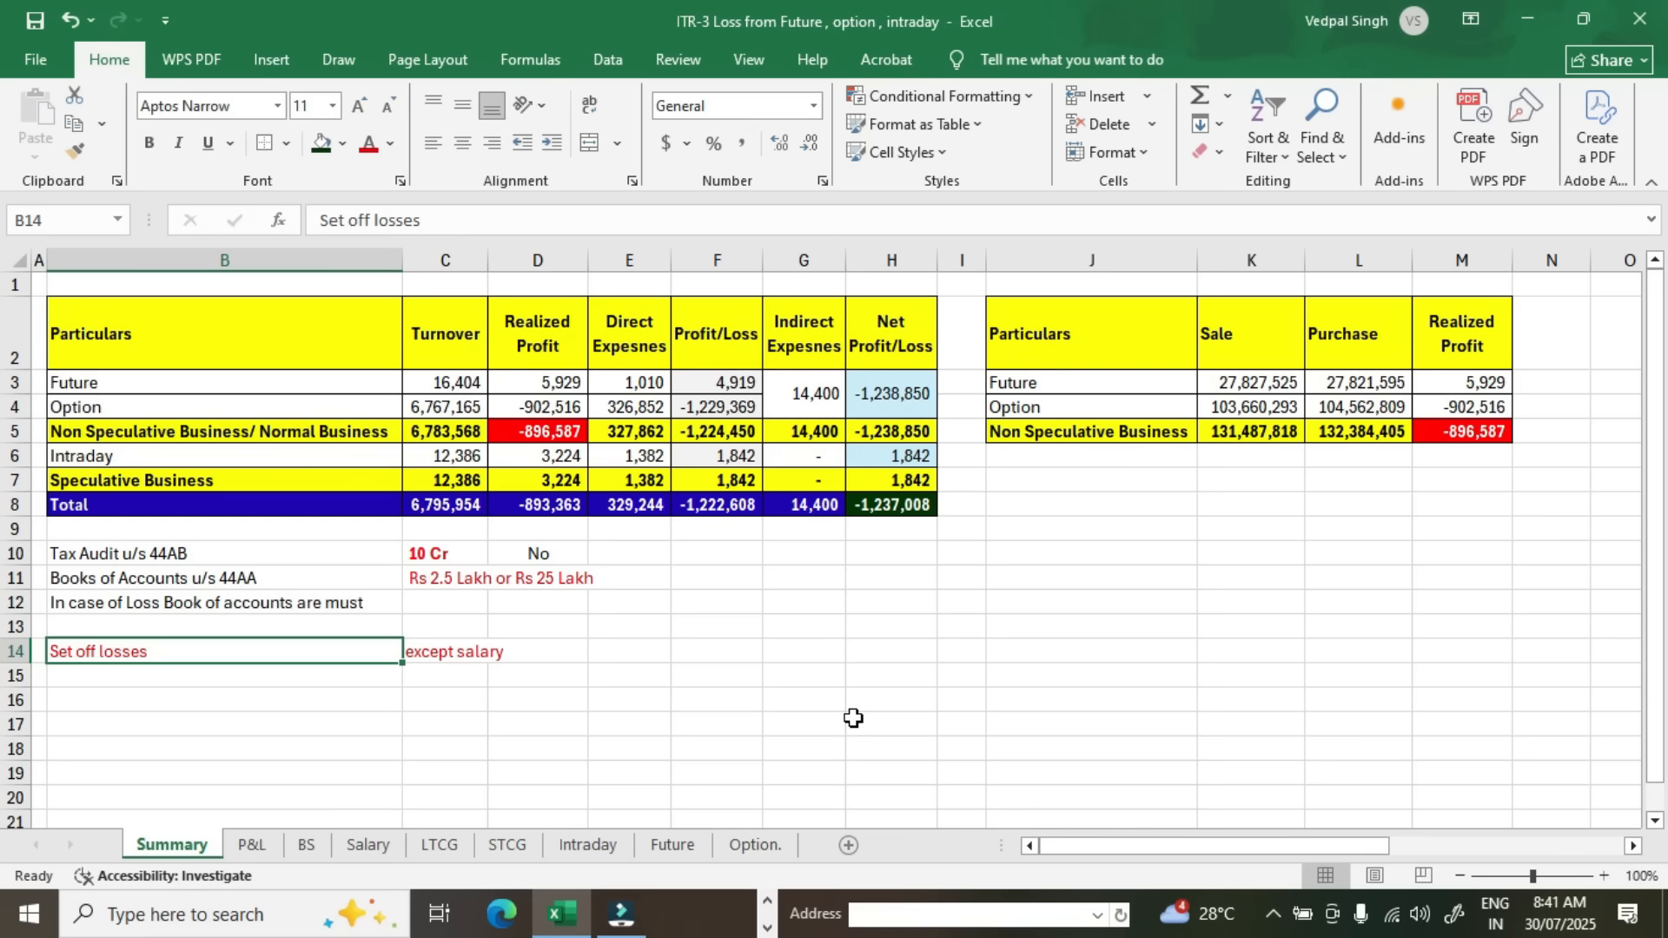
key("Down")
type("Carry forward 8 years")
key("Return")
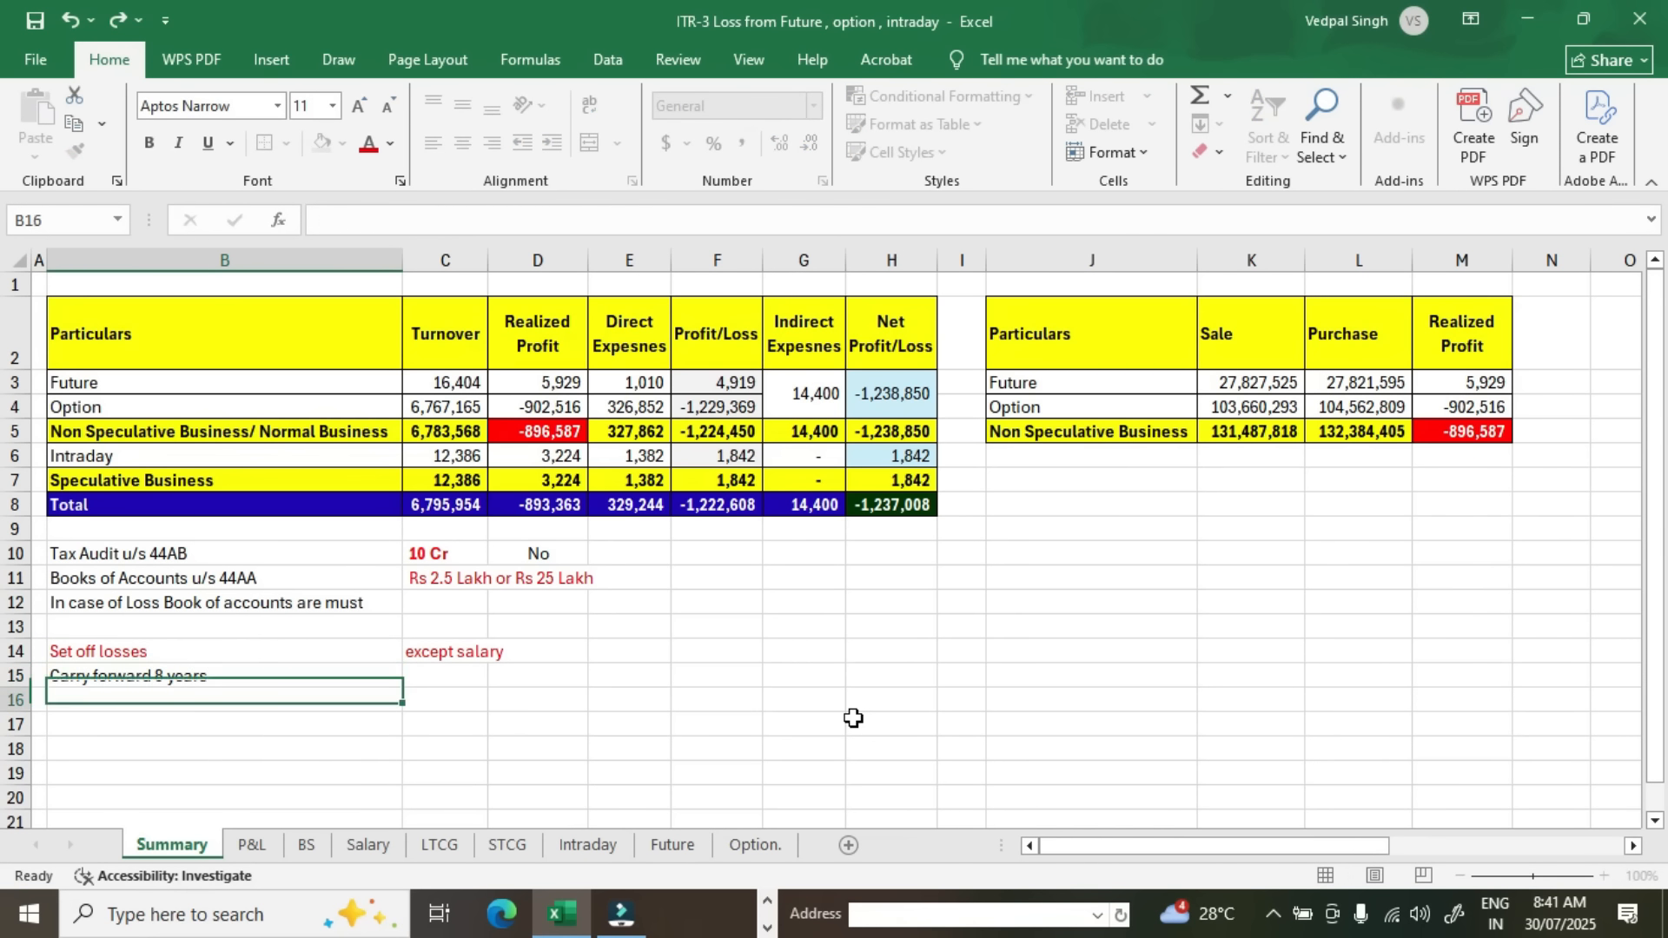
left_click(327, 680)
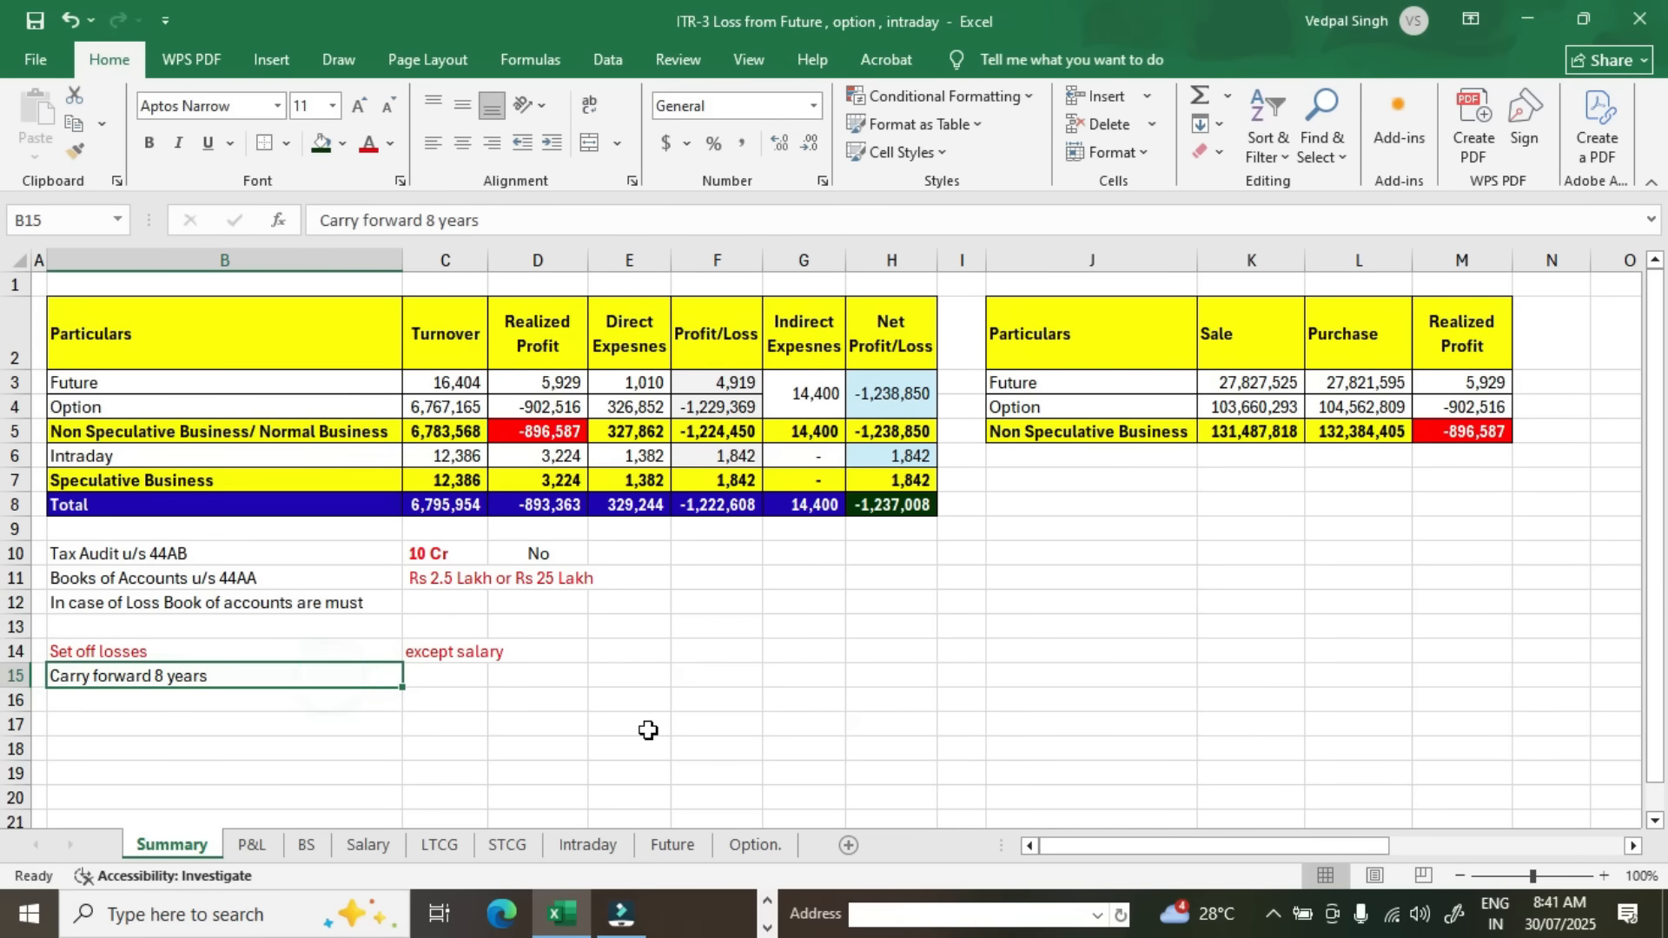
Step: Review the tax audit, books of accounts, set-off and carry forward notes in B10:B15 with their limits in C10:D11
left_click(309, 552)
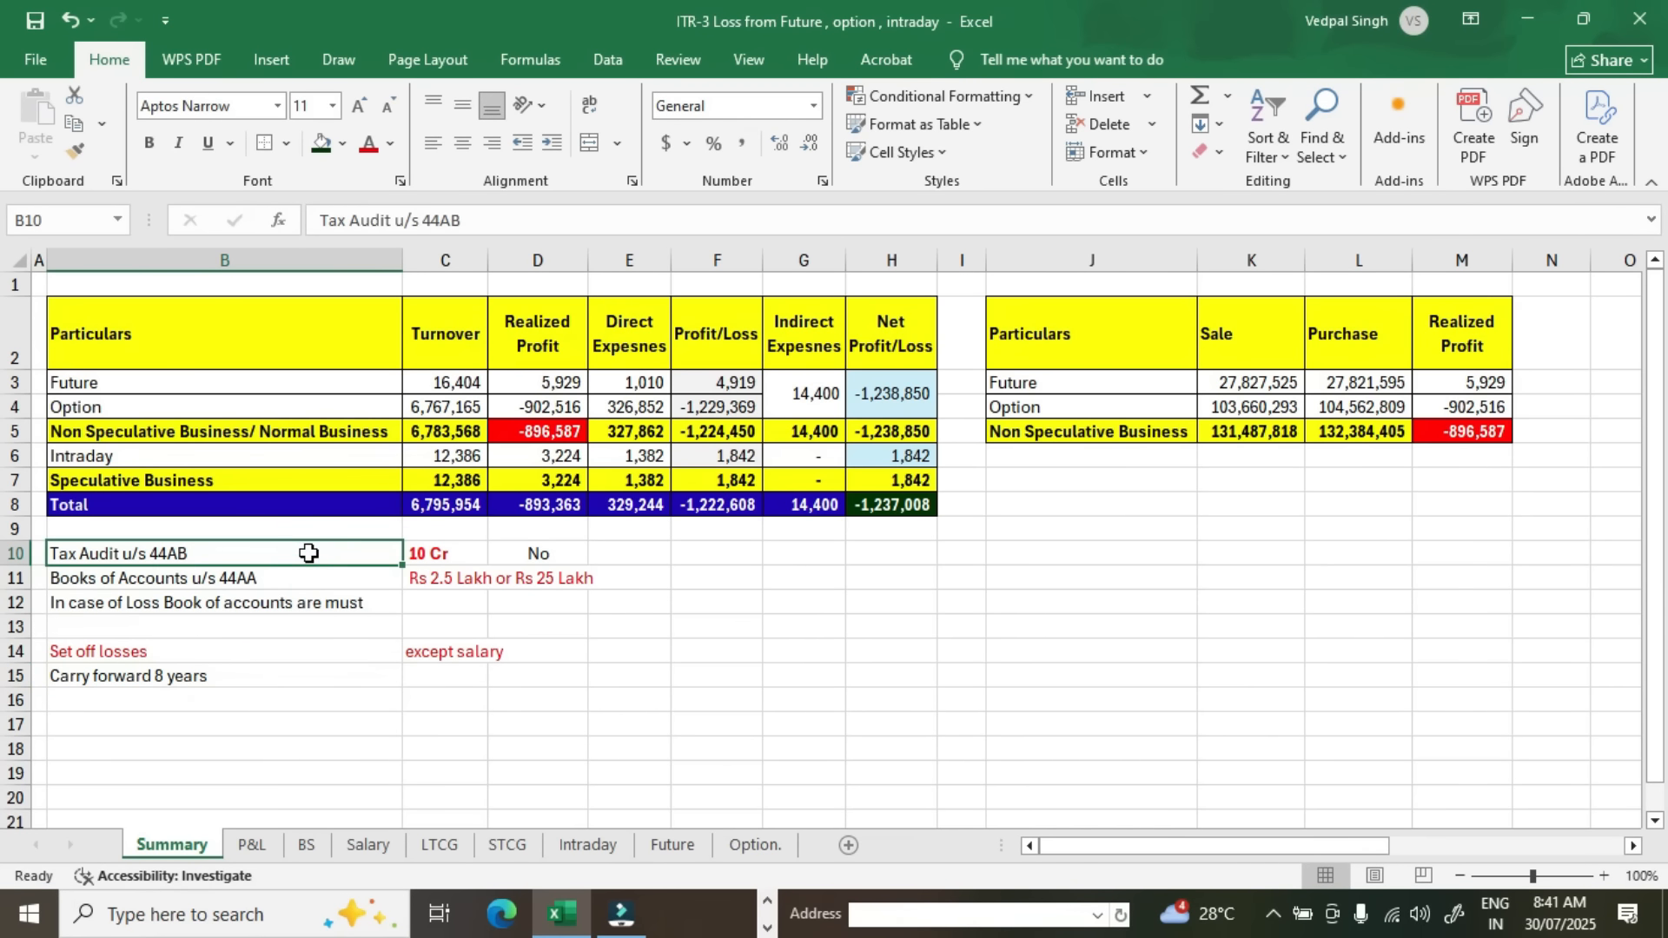
left_click(316, 578)
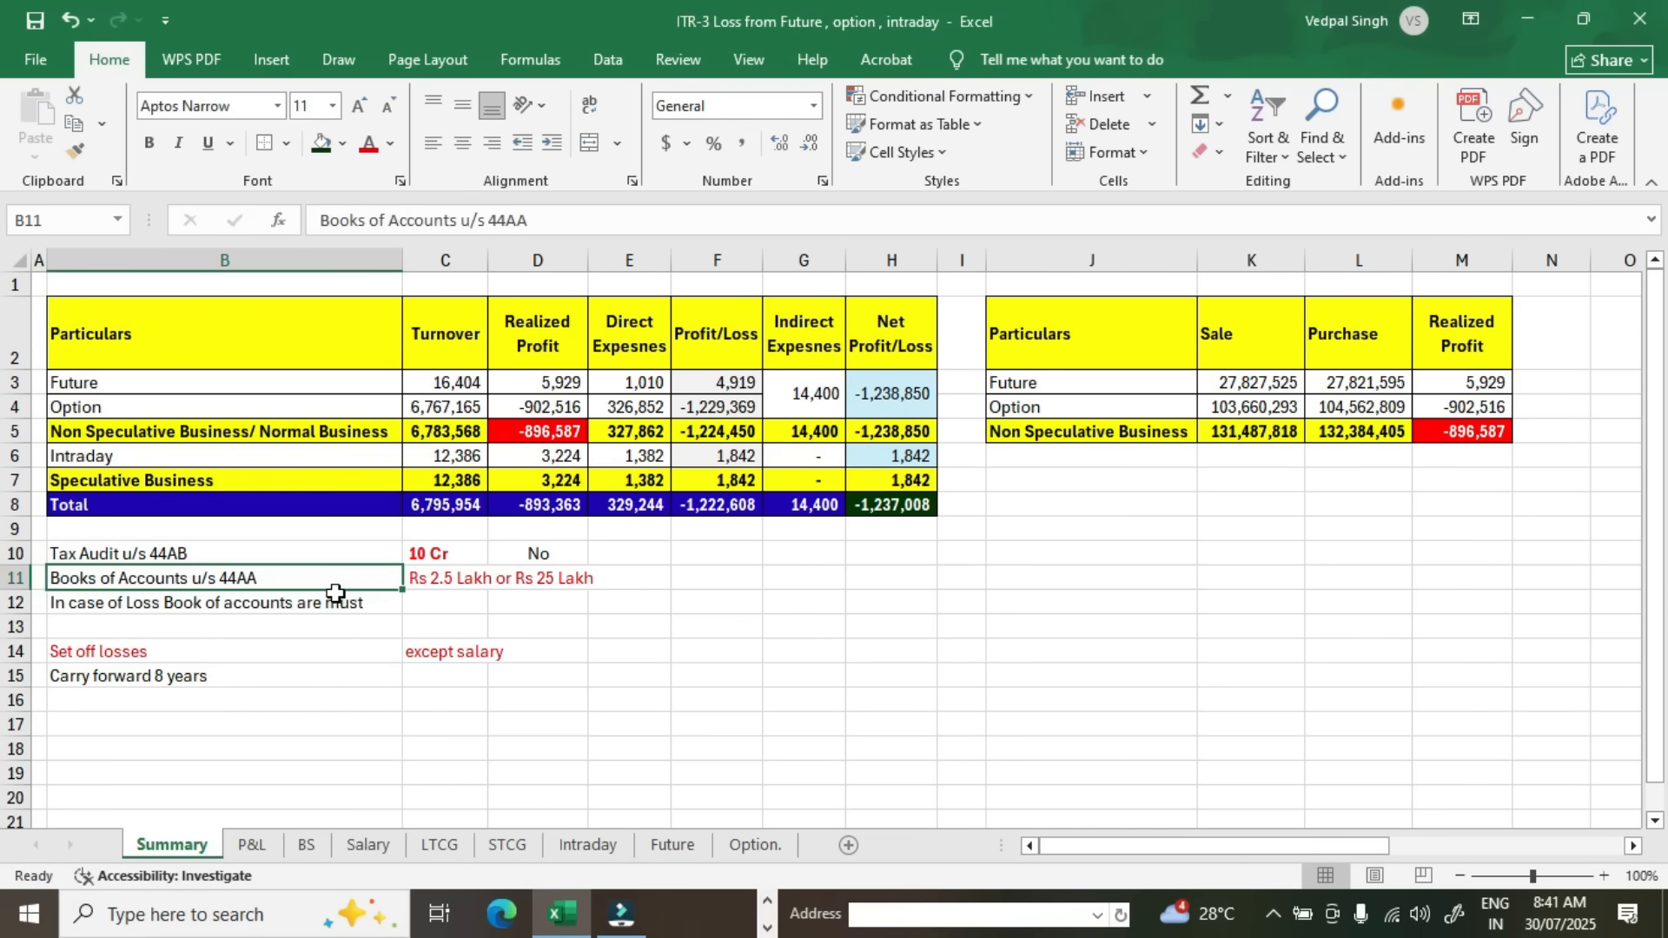
left_click_drag(323, 553, 333, 575)
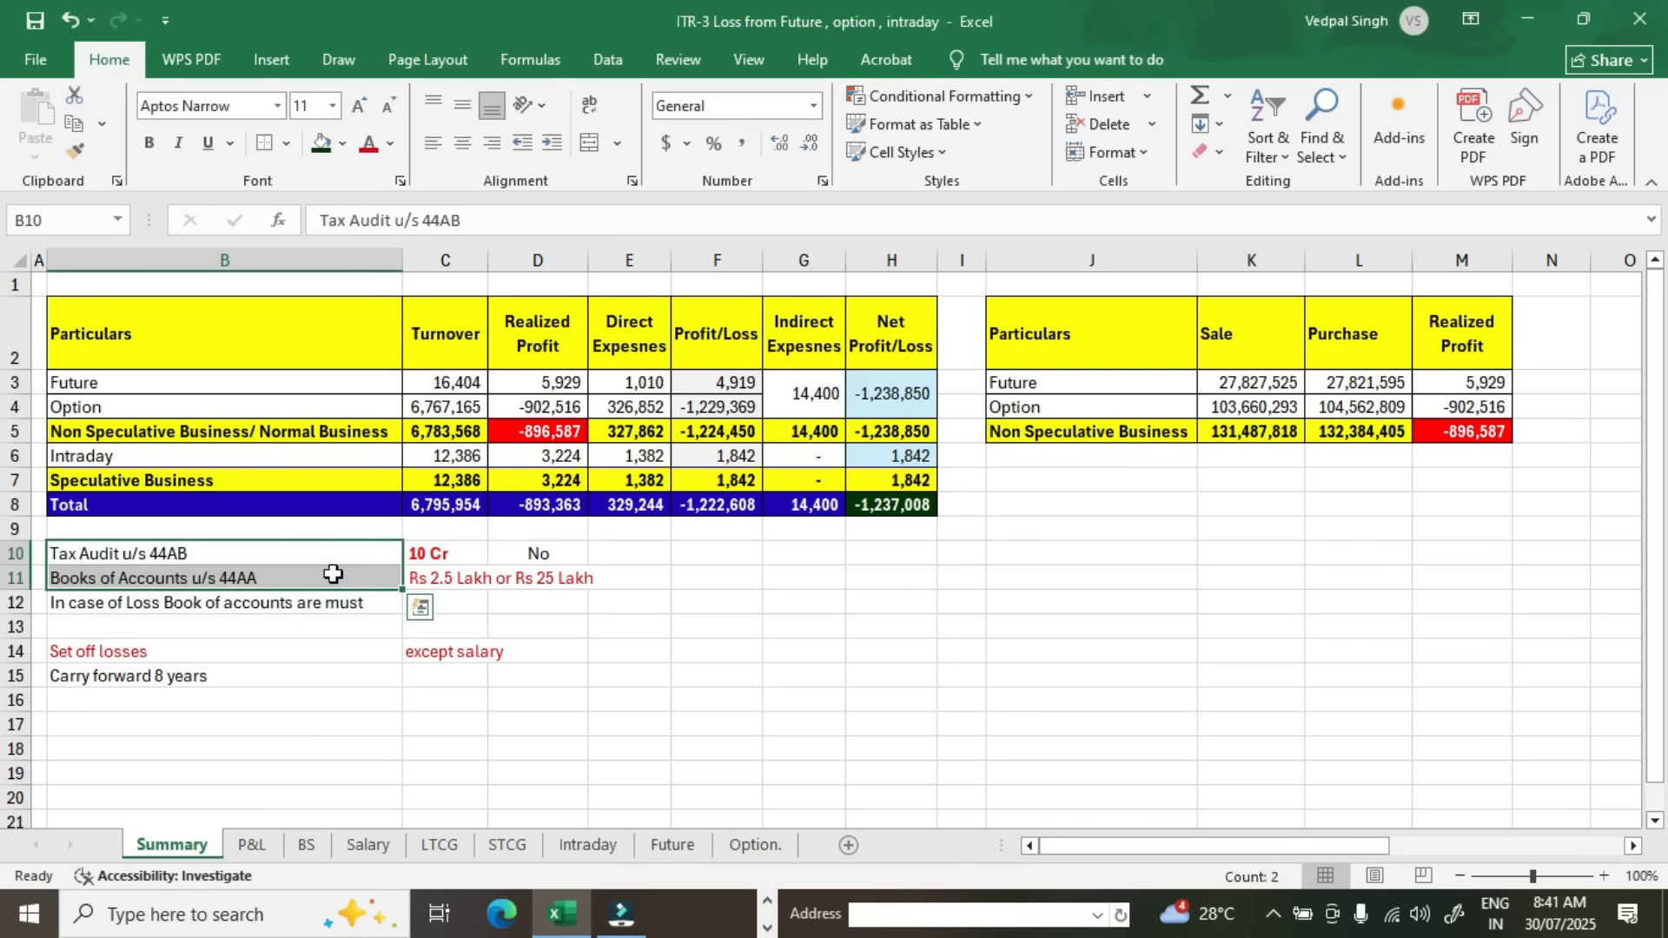
left_click_drag(452, 556, 556, 580)
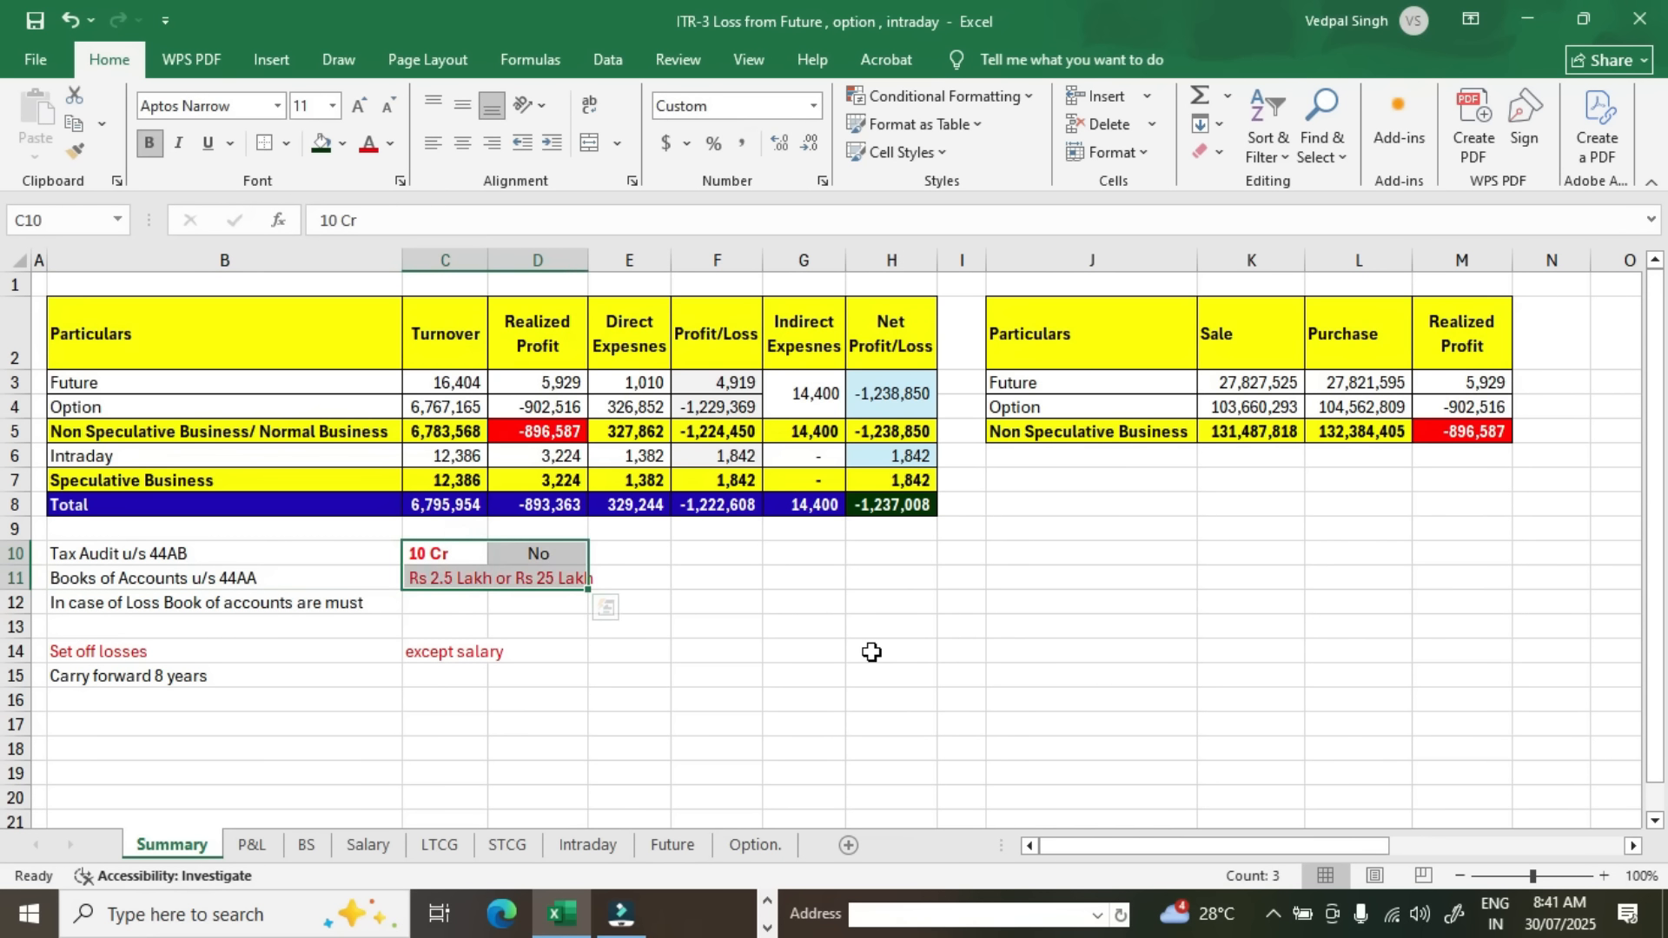
left_click(251, 556)
left_click_drag(236, 652, 237, 676)
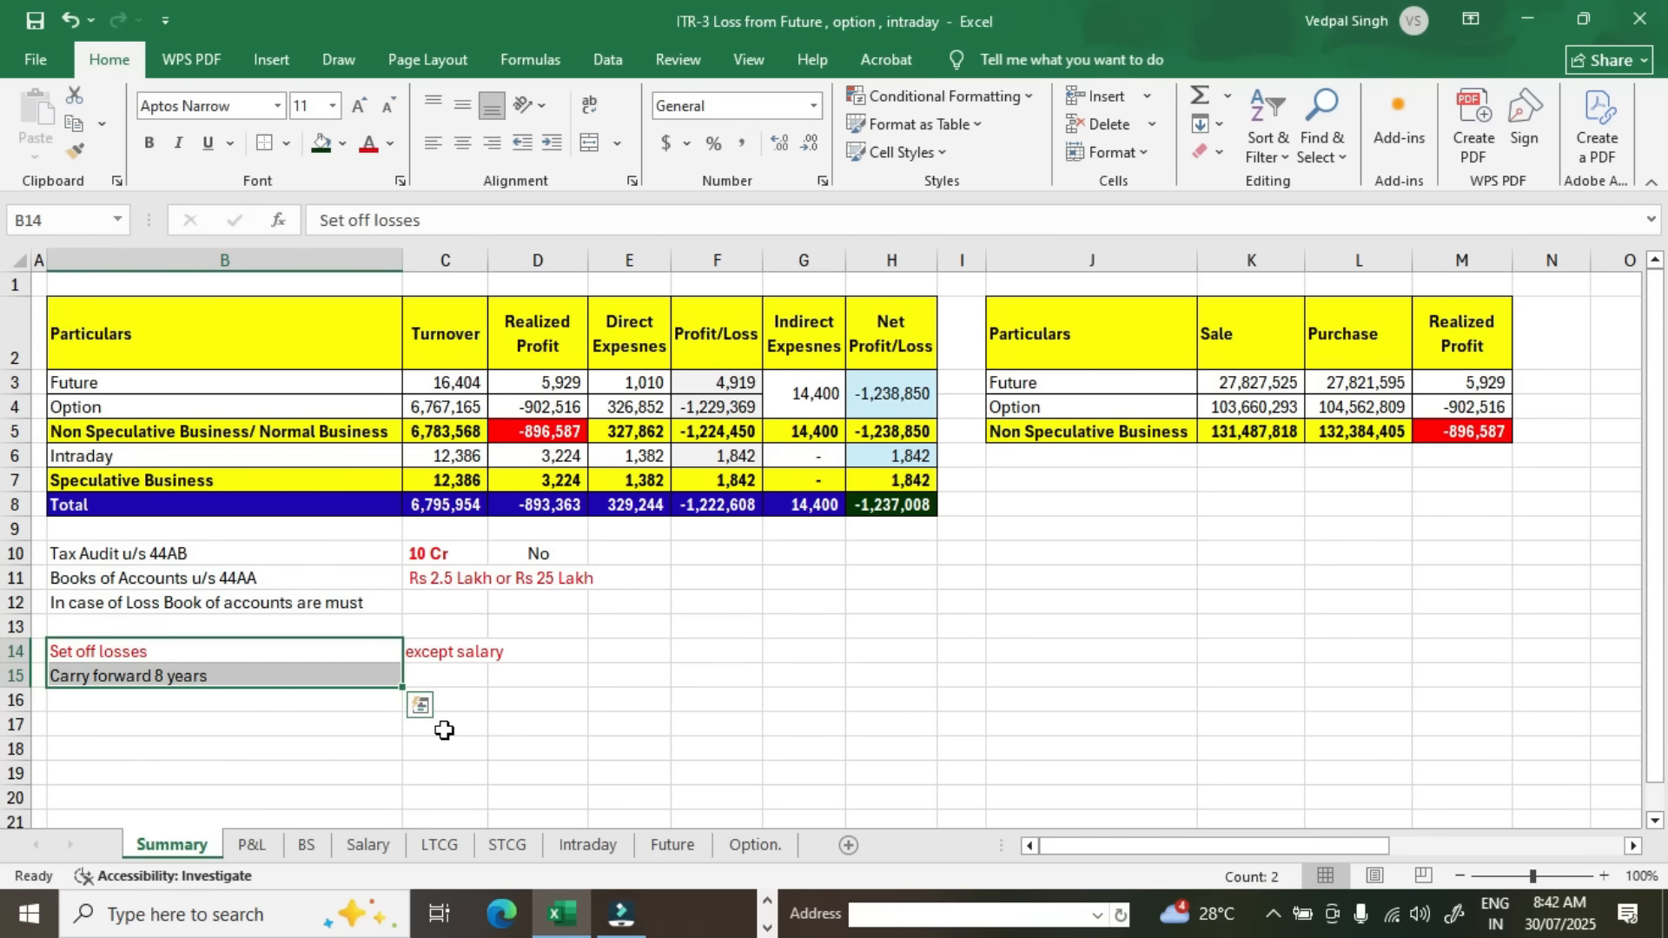
left_click(296, 553)
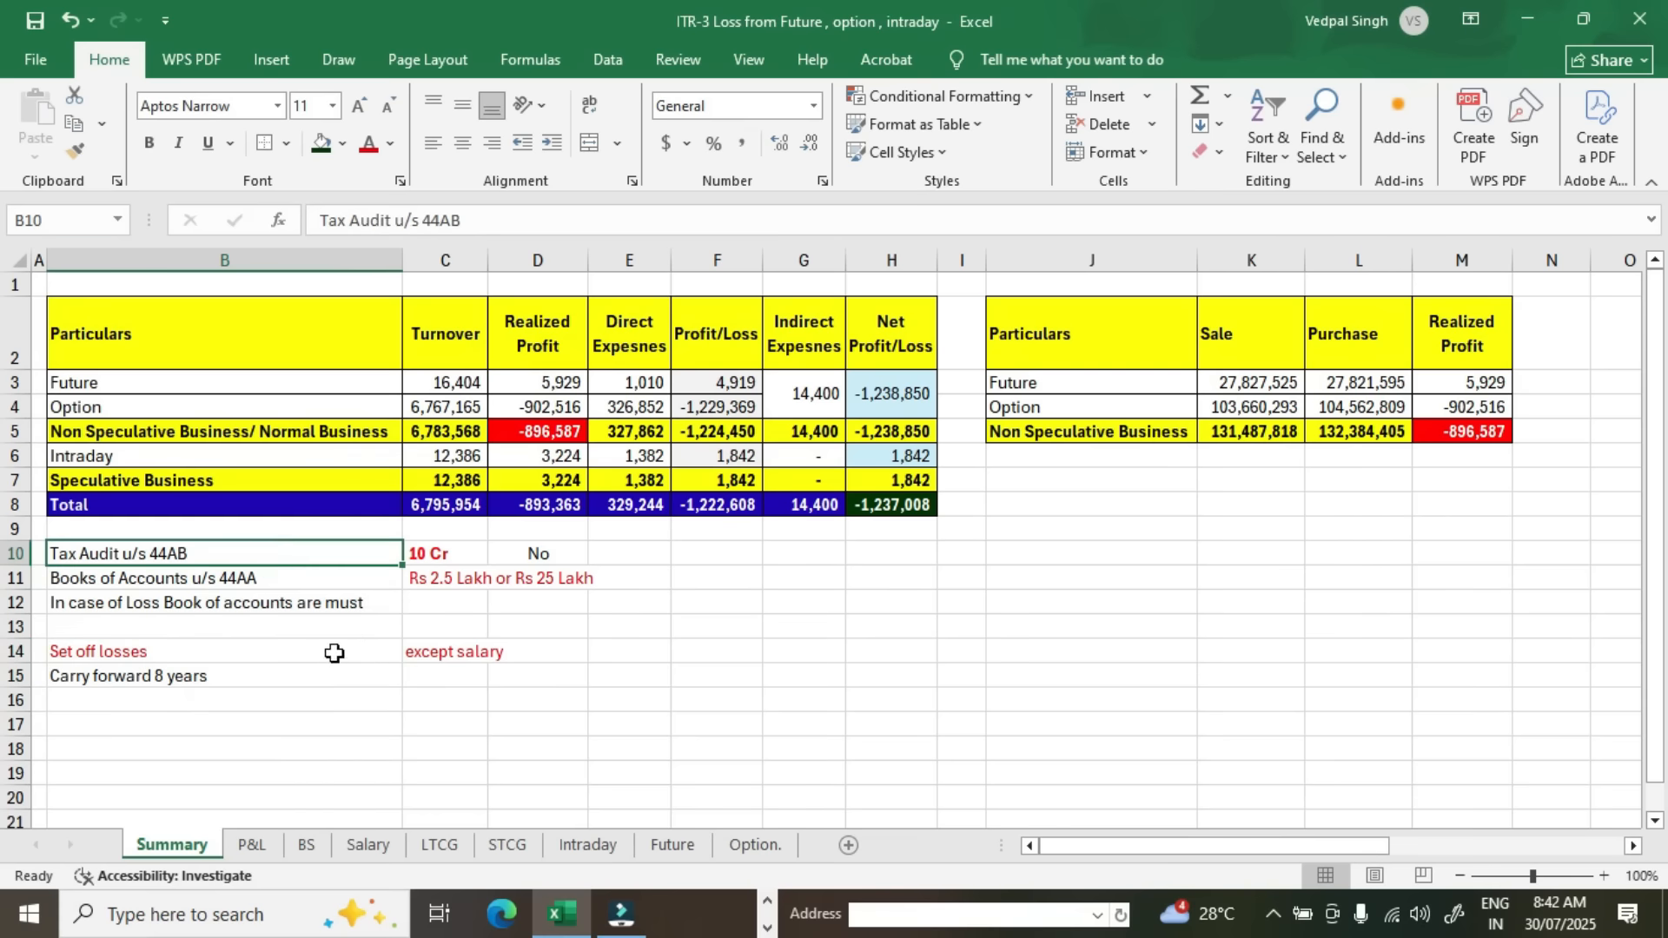
left_click(339, 654)
left_click_drag(266, 556, 294, 674)
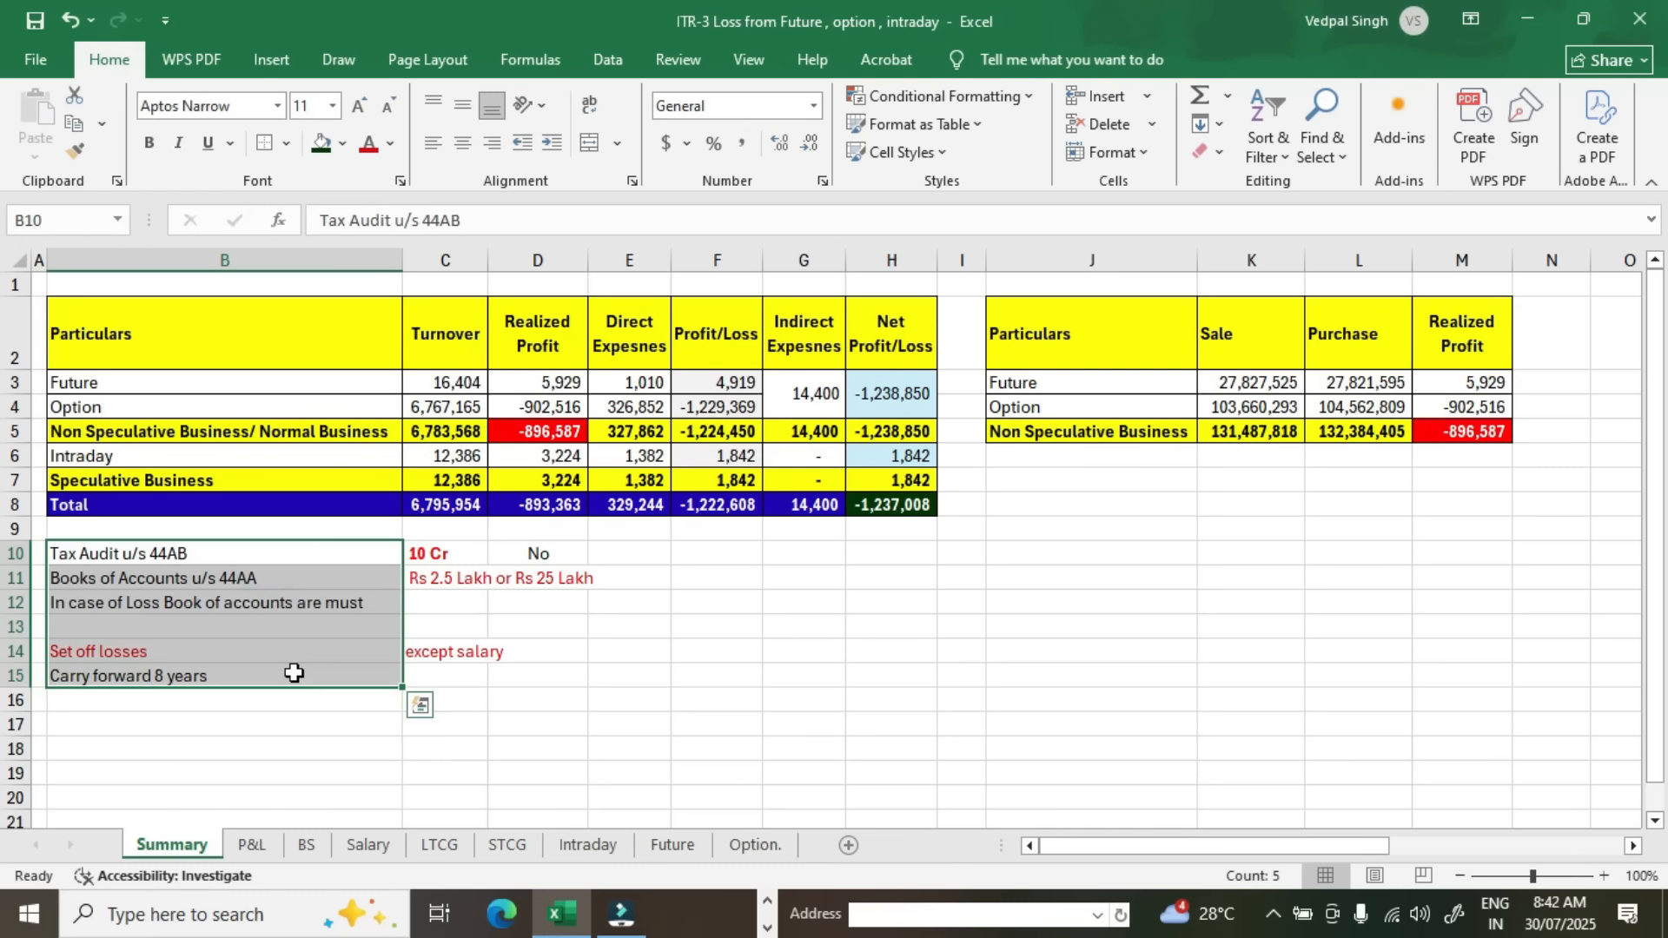
left_click(225, 331)
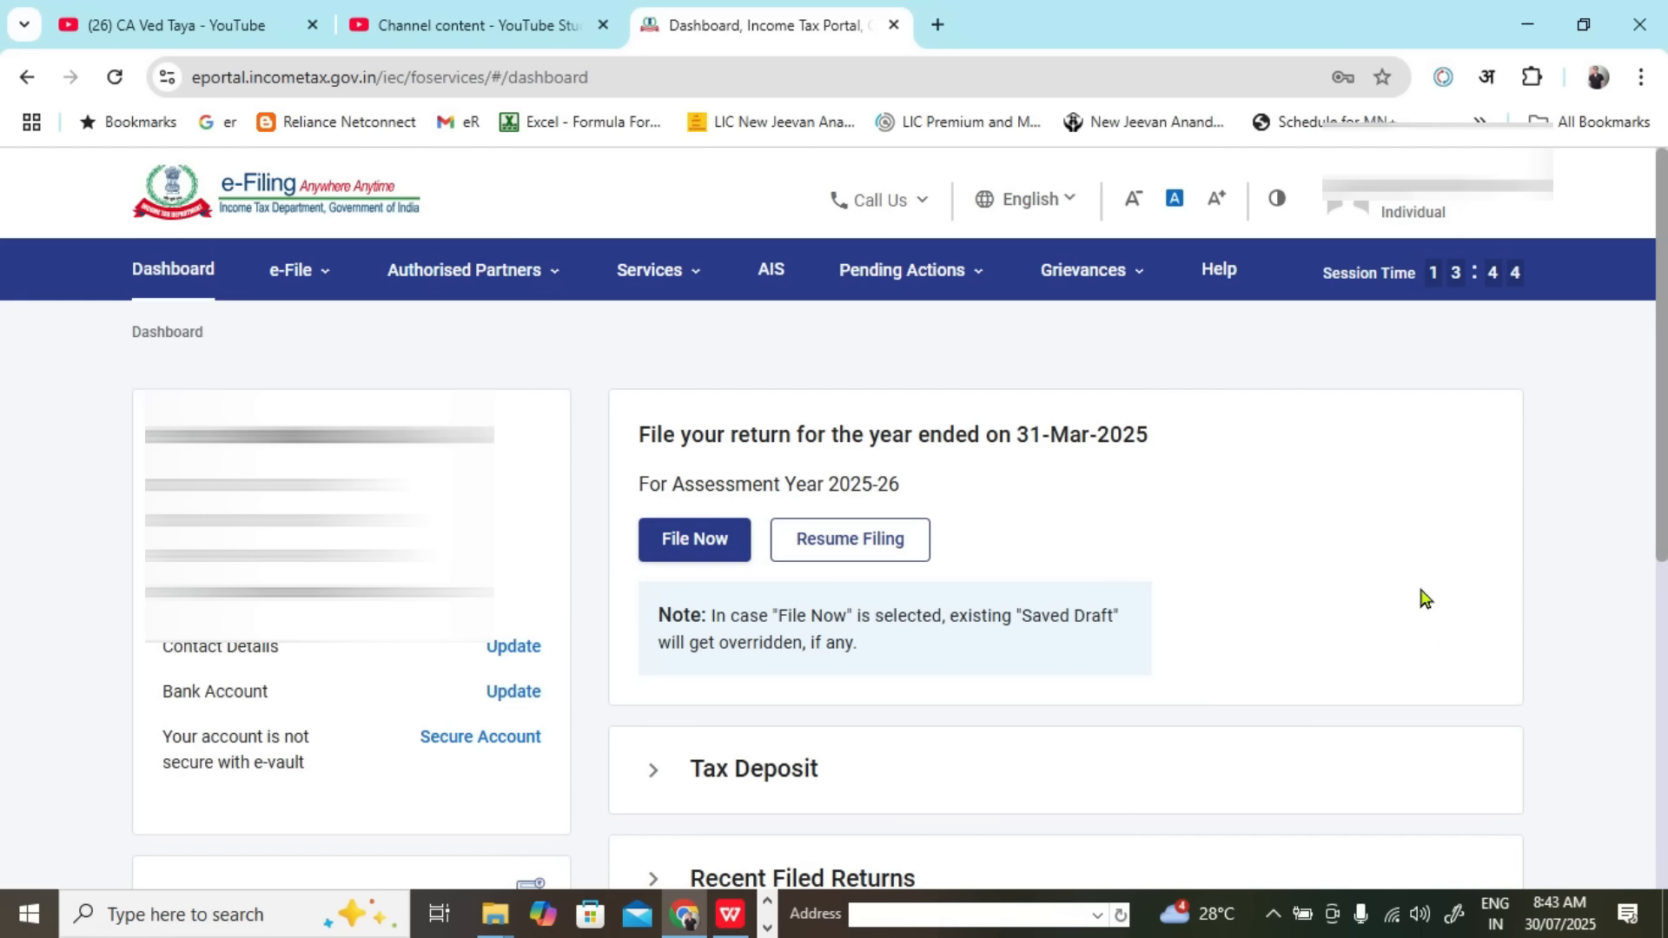
Step: Switch back to the Excel workbook and add the note "Turnover Calaculate" in B16 of the Summary sheet
key("alt+Tab")
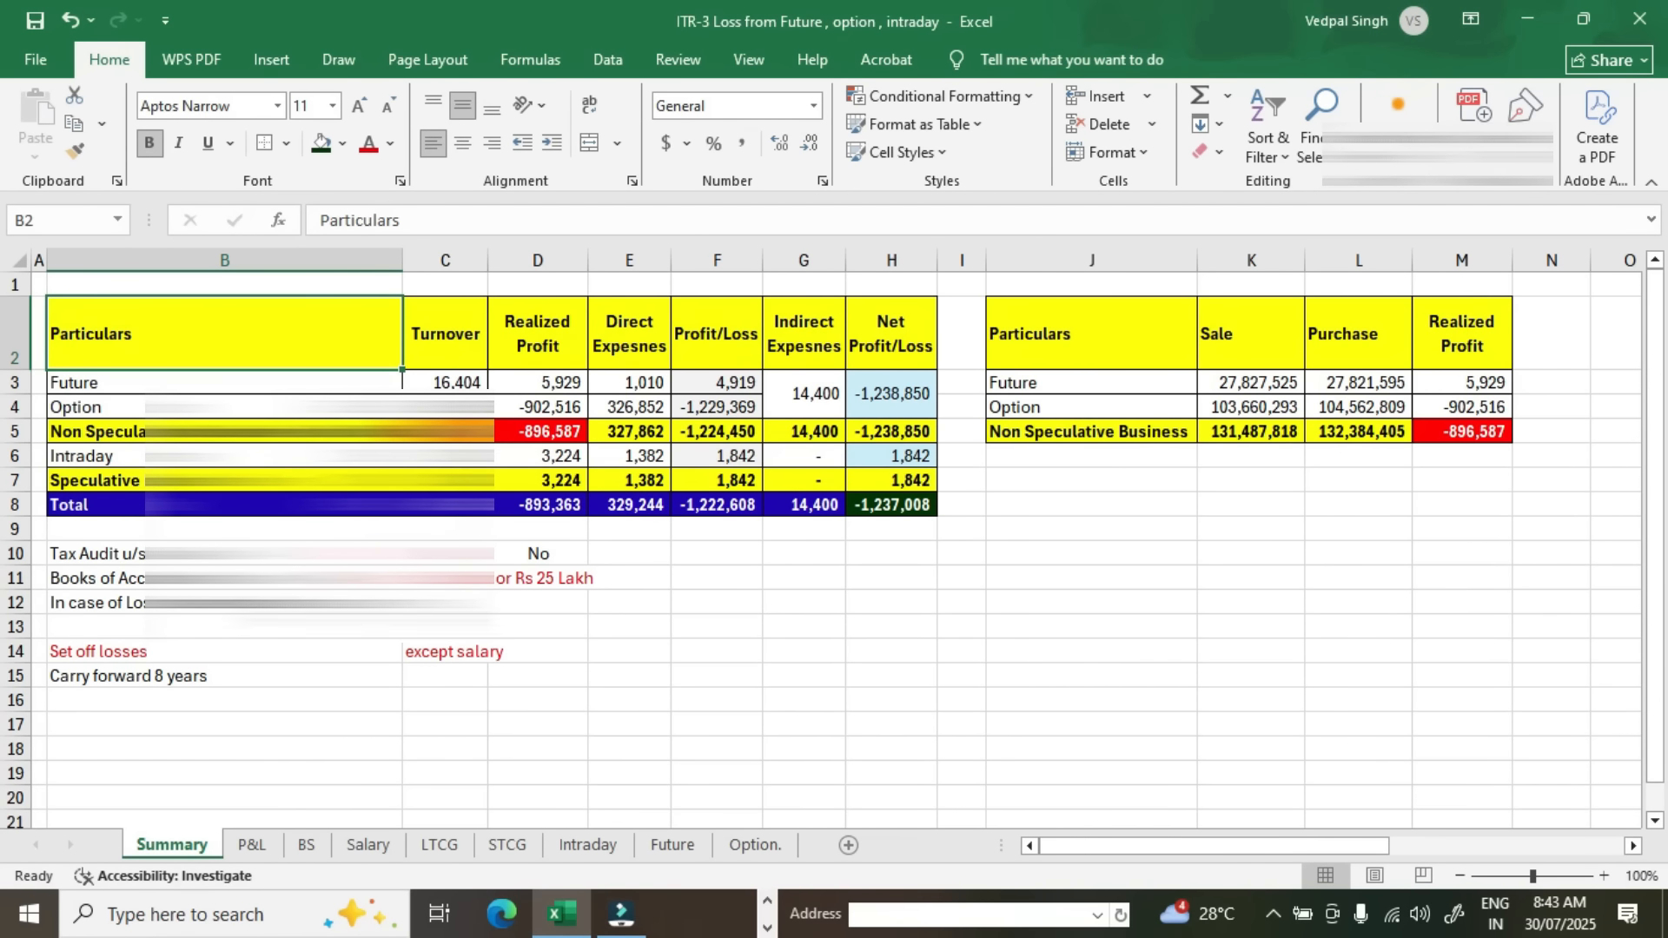
left_click(246, 703)
type("Turnover Calaculate b")
key("BackSpace")
key("Return")
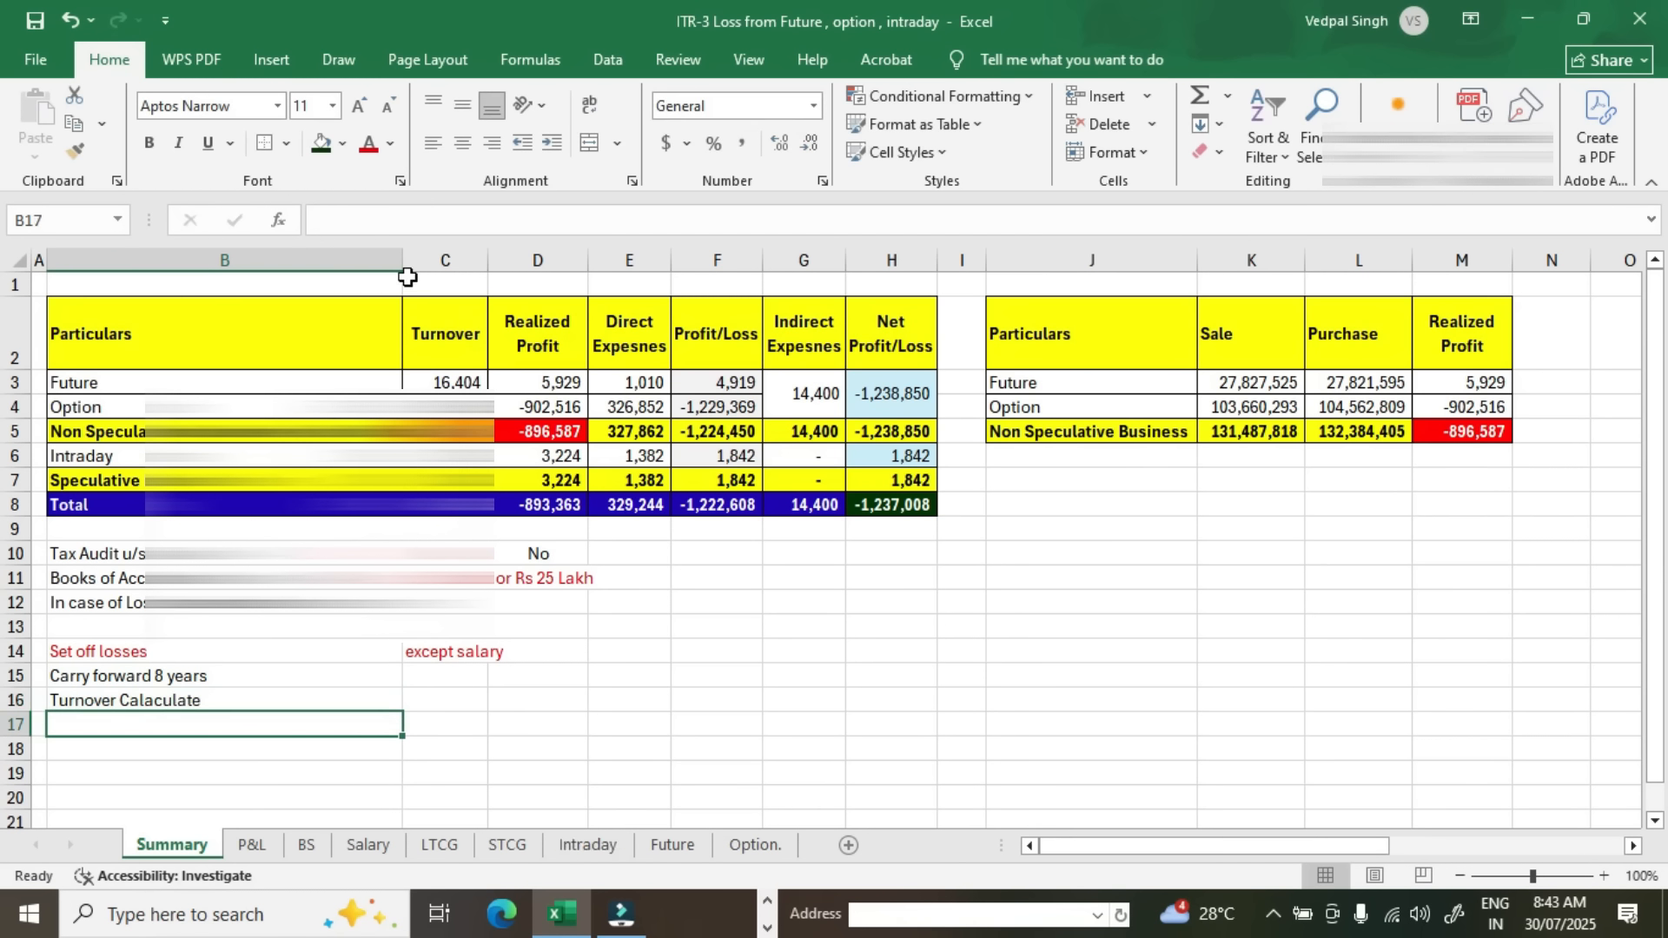
left_click(348, 337)
left_click(301, 714)
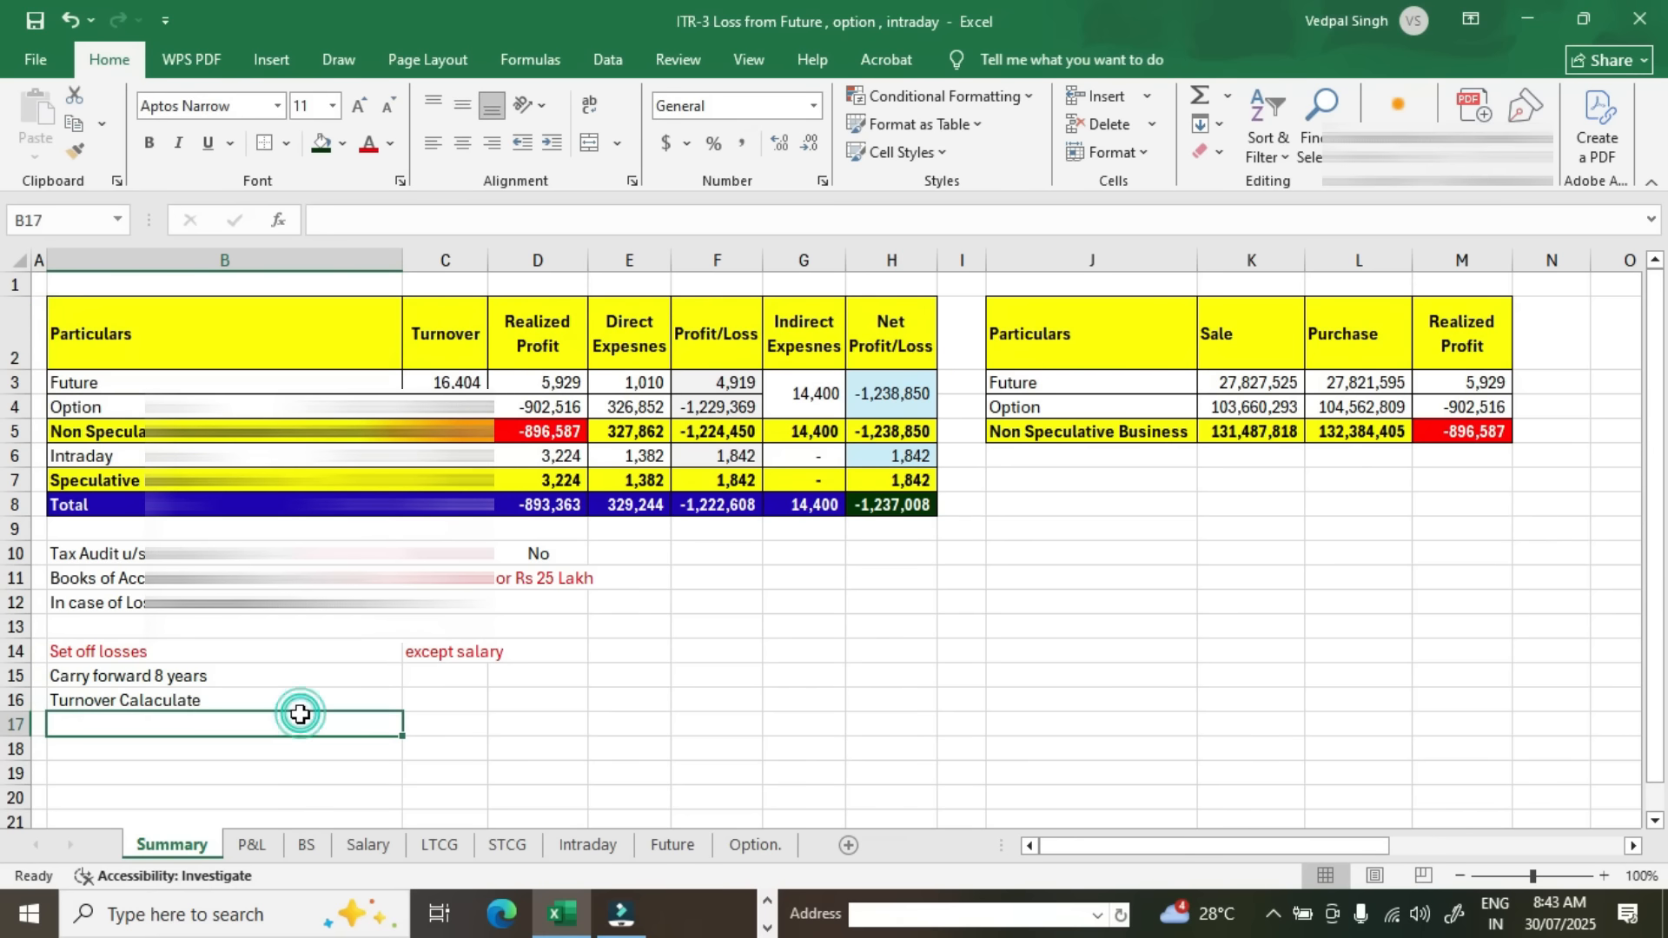
left_click(305, 698)
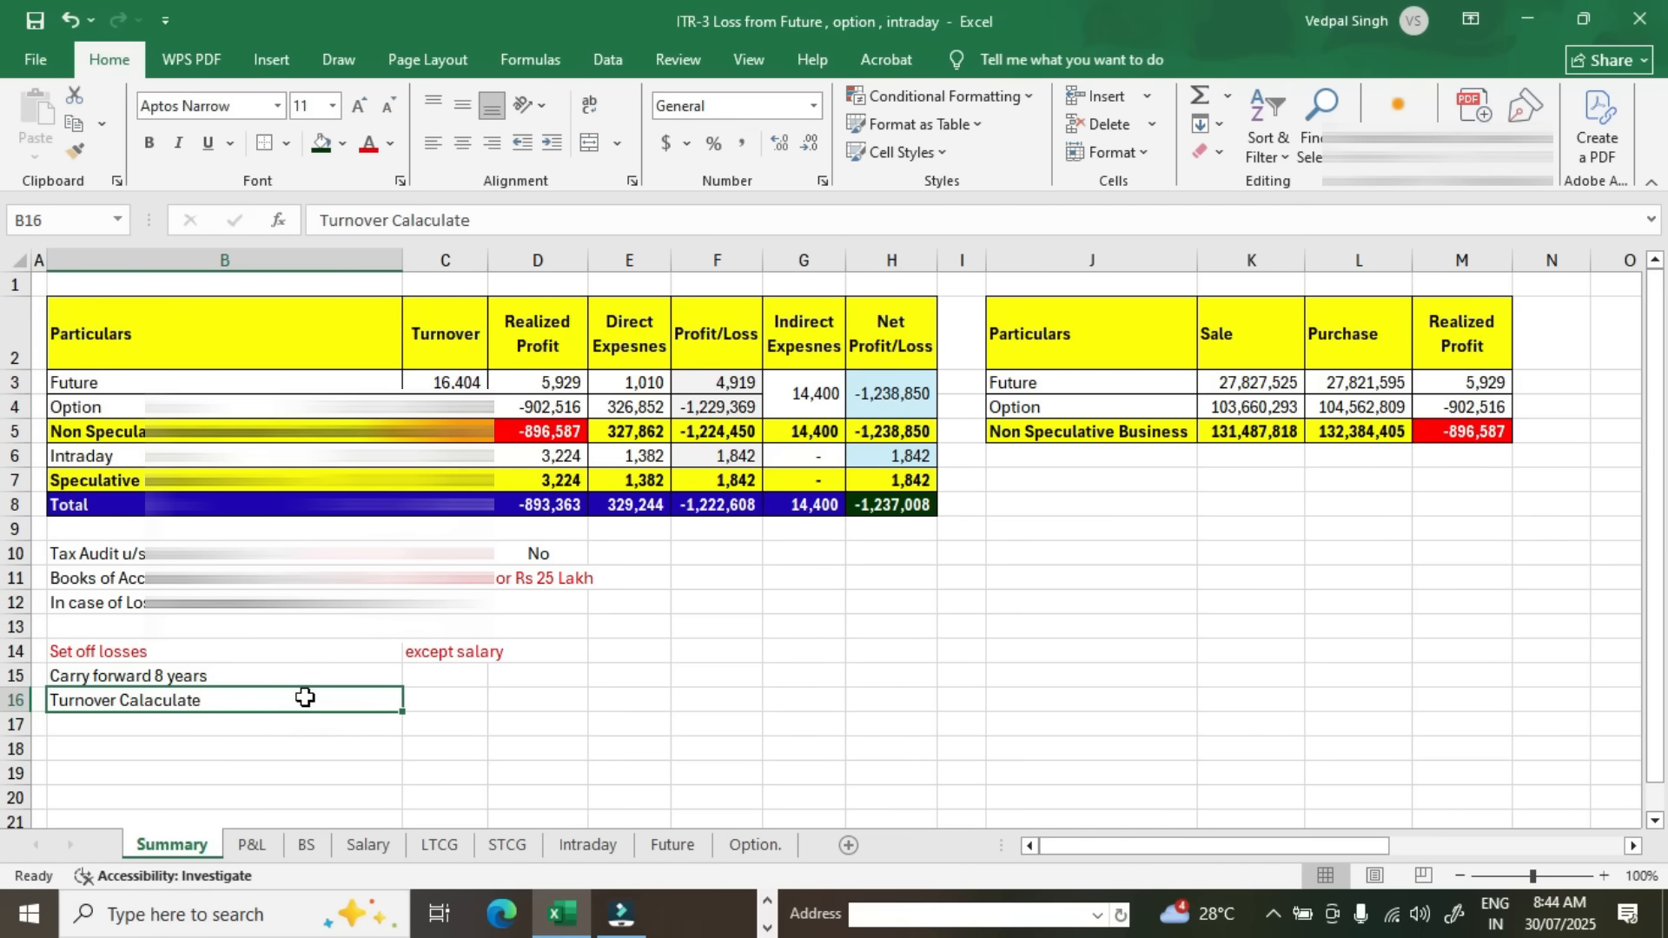
left_click(331, 342)
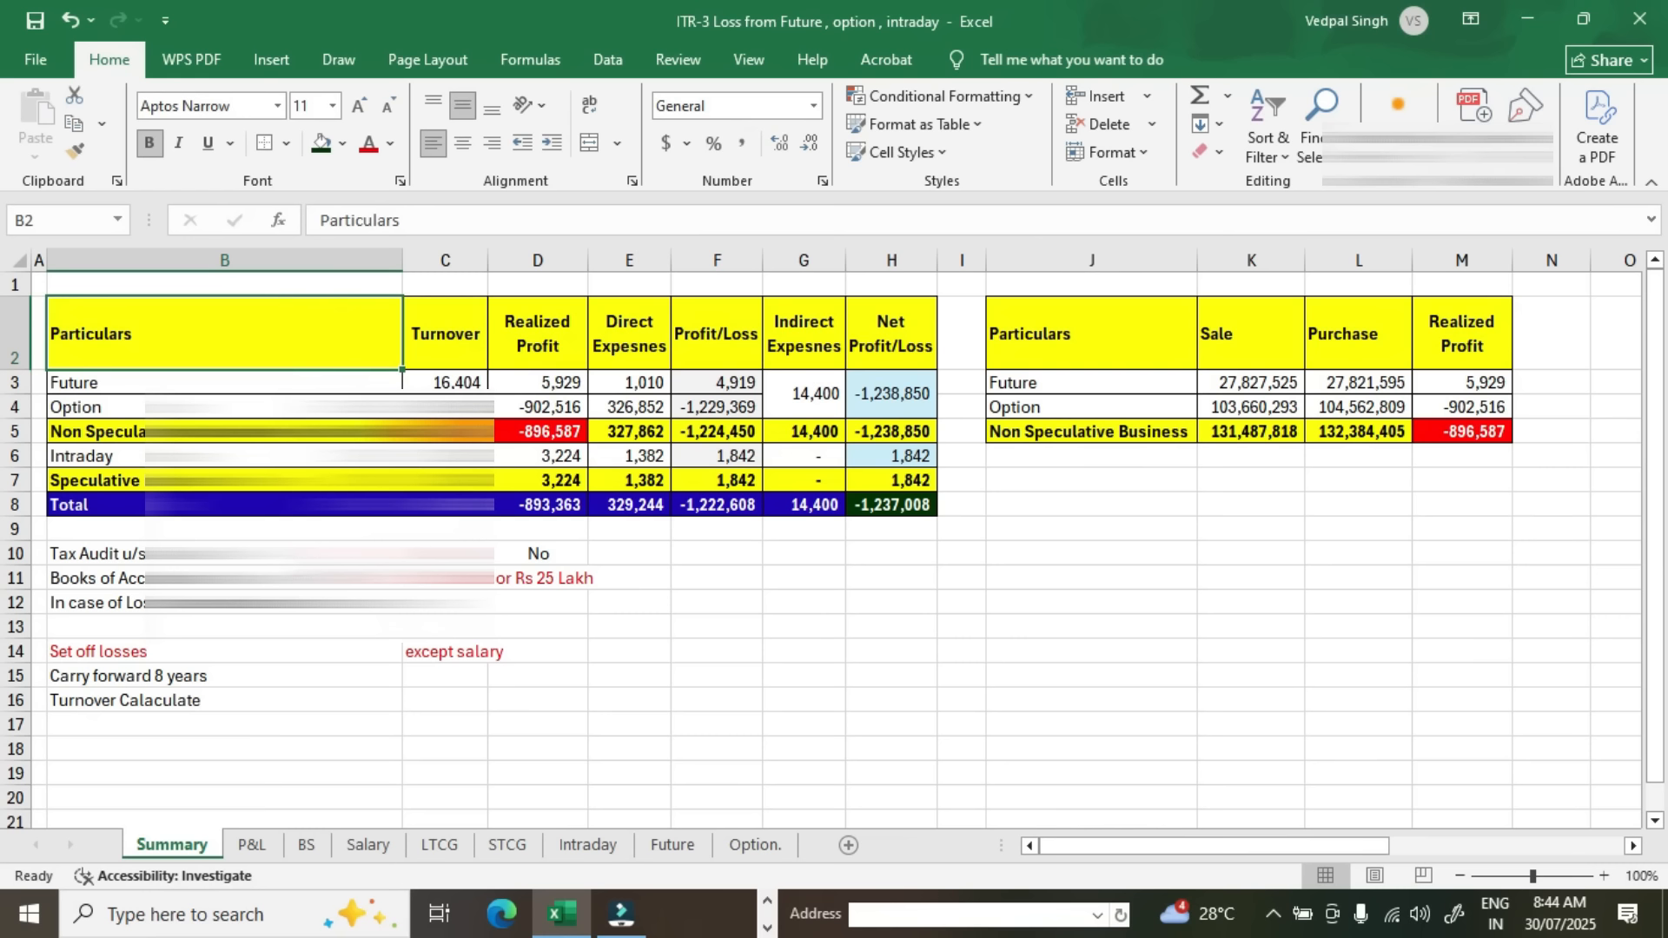
left_click(257, 692)
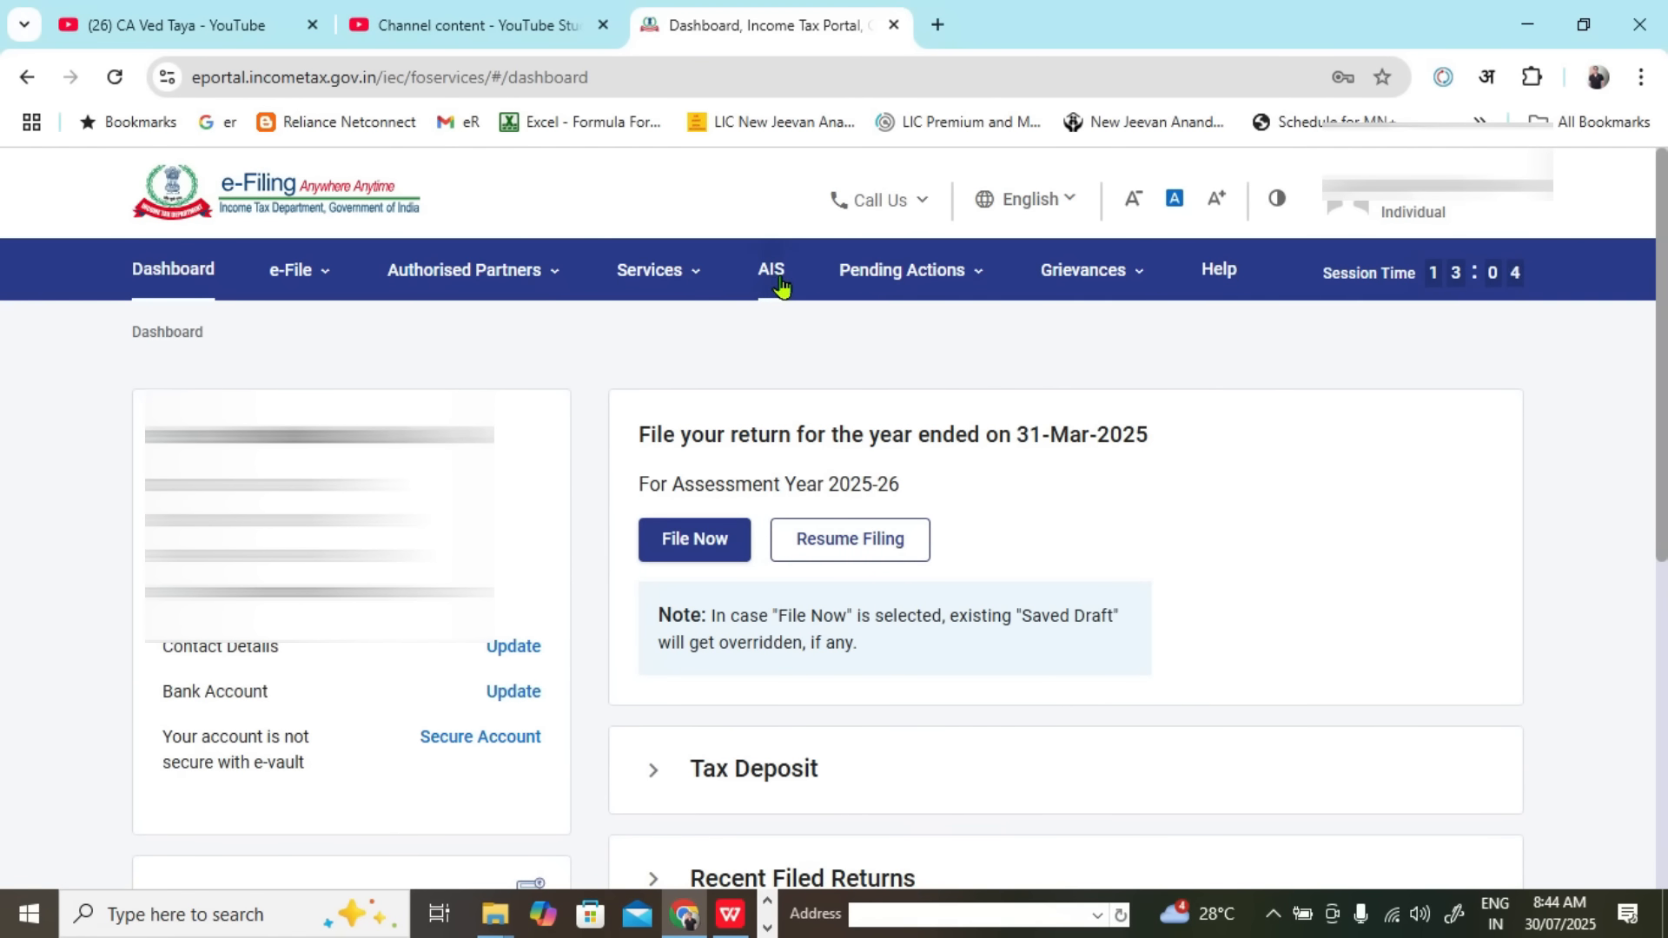
Step: Look over the income tax return options on the e-filing portal, including Form 26AS and the Annual Information Statement
mouse_move(313, 296)
mouse_move(451, 337)
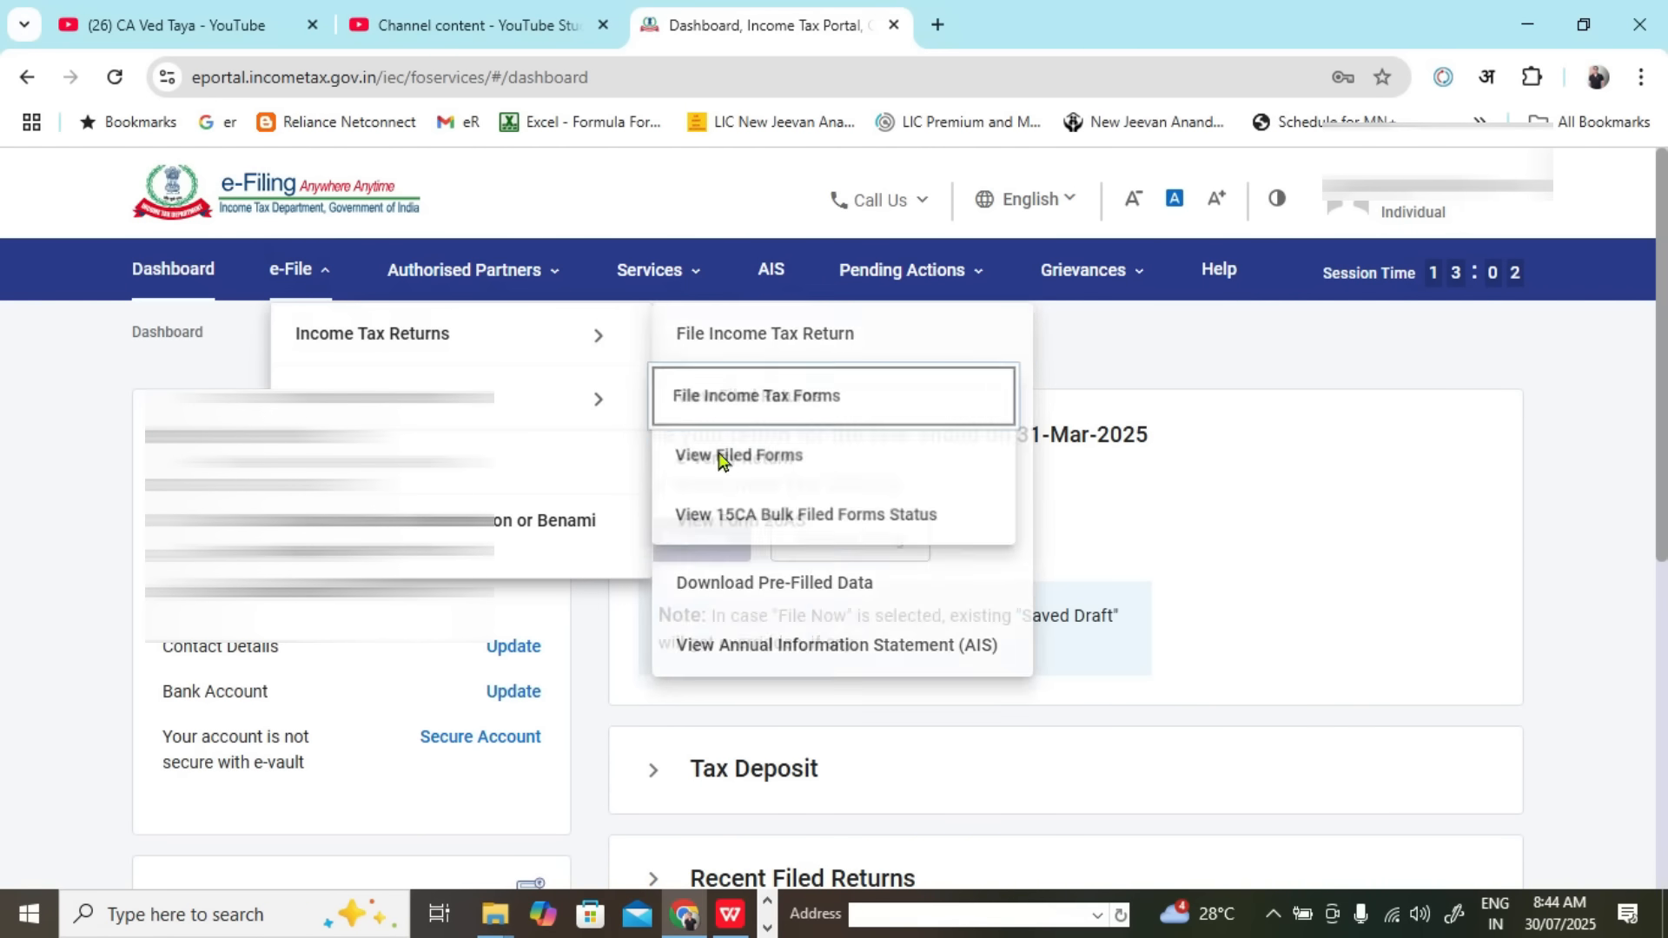
mouse_move(589, 350)
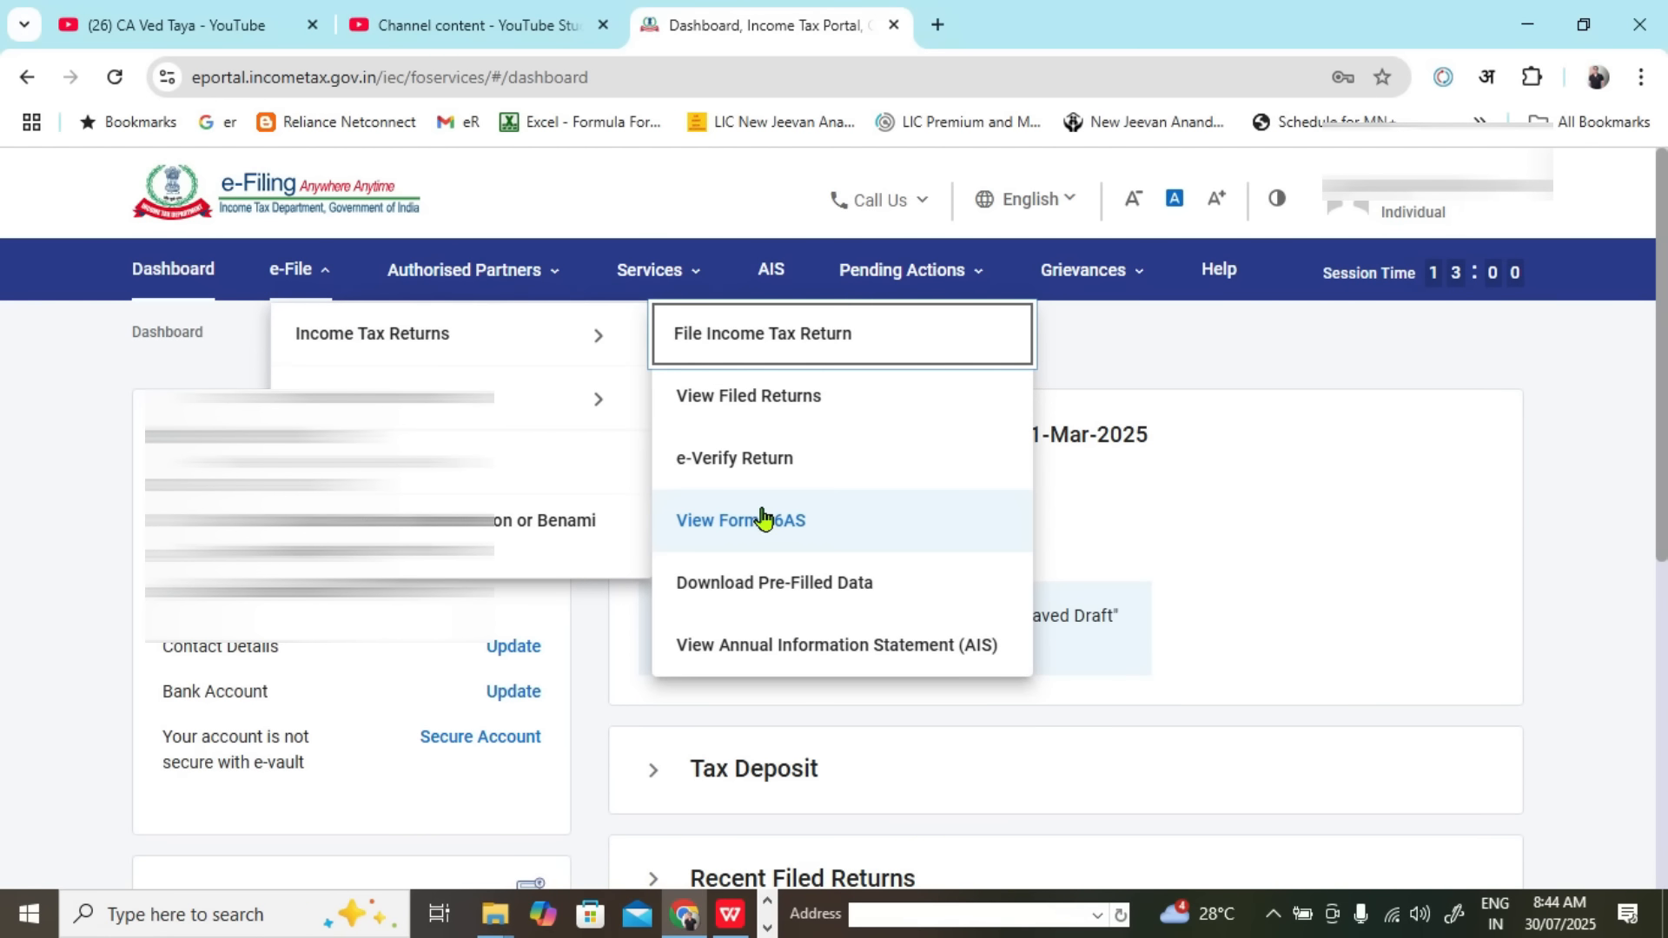
left_click(1603, 508)
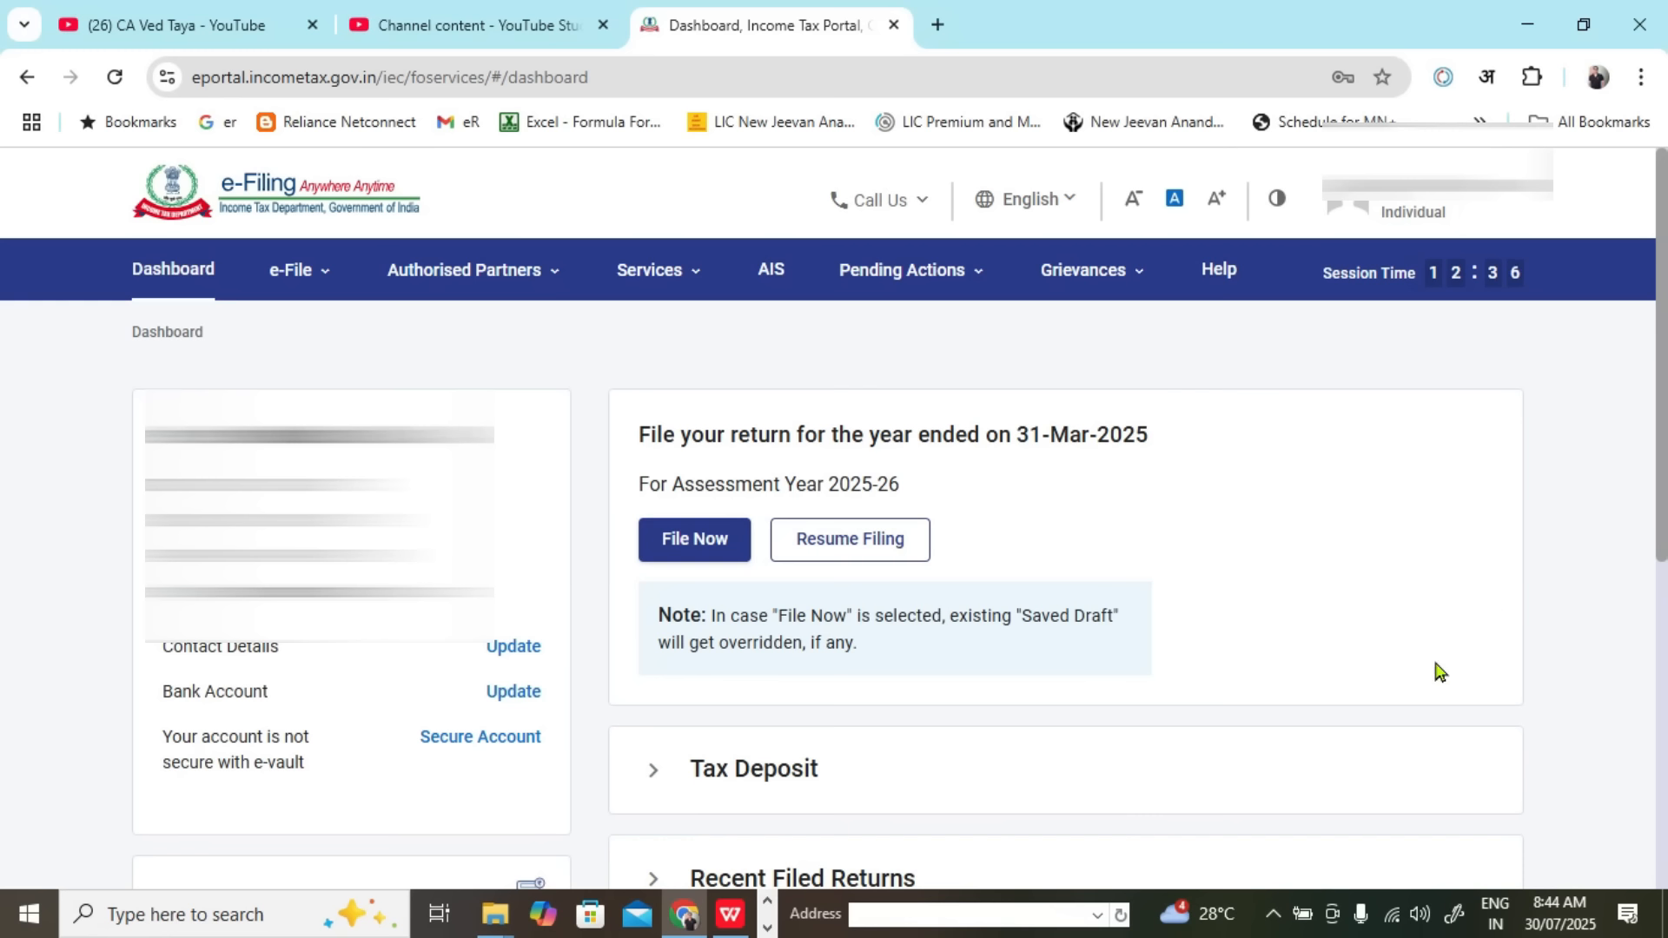
Step: Start a fresh income tax return for Assessment Year 2025-26 in online mode instead of resuming the saved ITR-2 draft
left_click(689, 540)
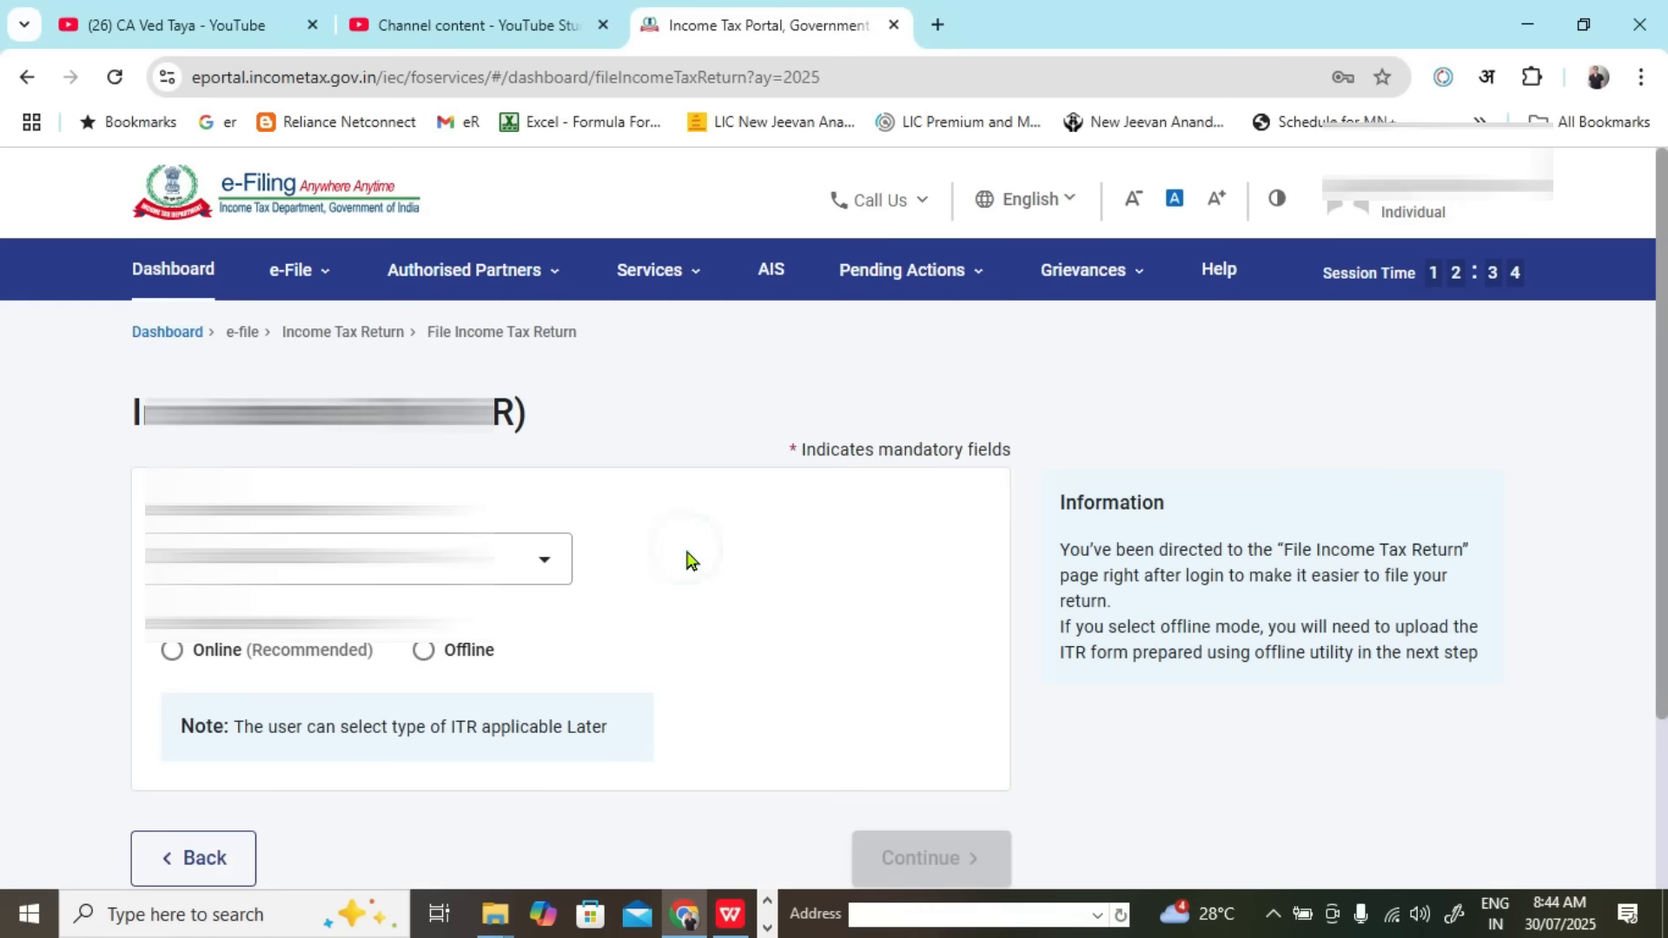
left_click(171, 660)
left_click(923, 858)
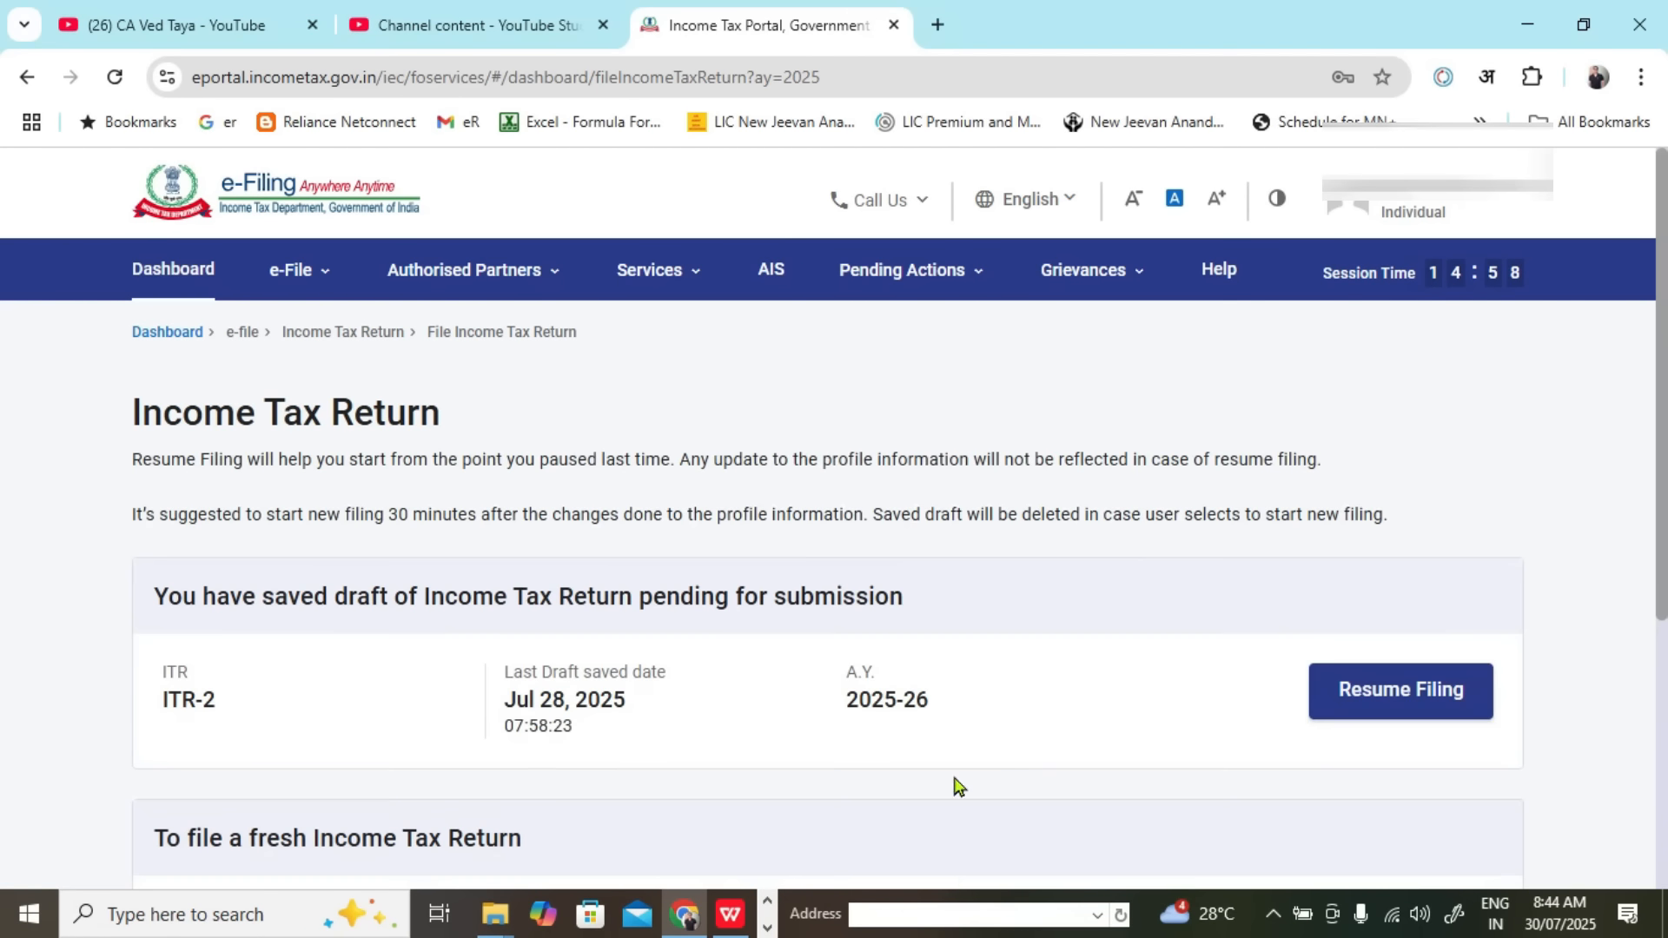
scroll(956, 786, "down", 5)
left_click(1389, 513)
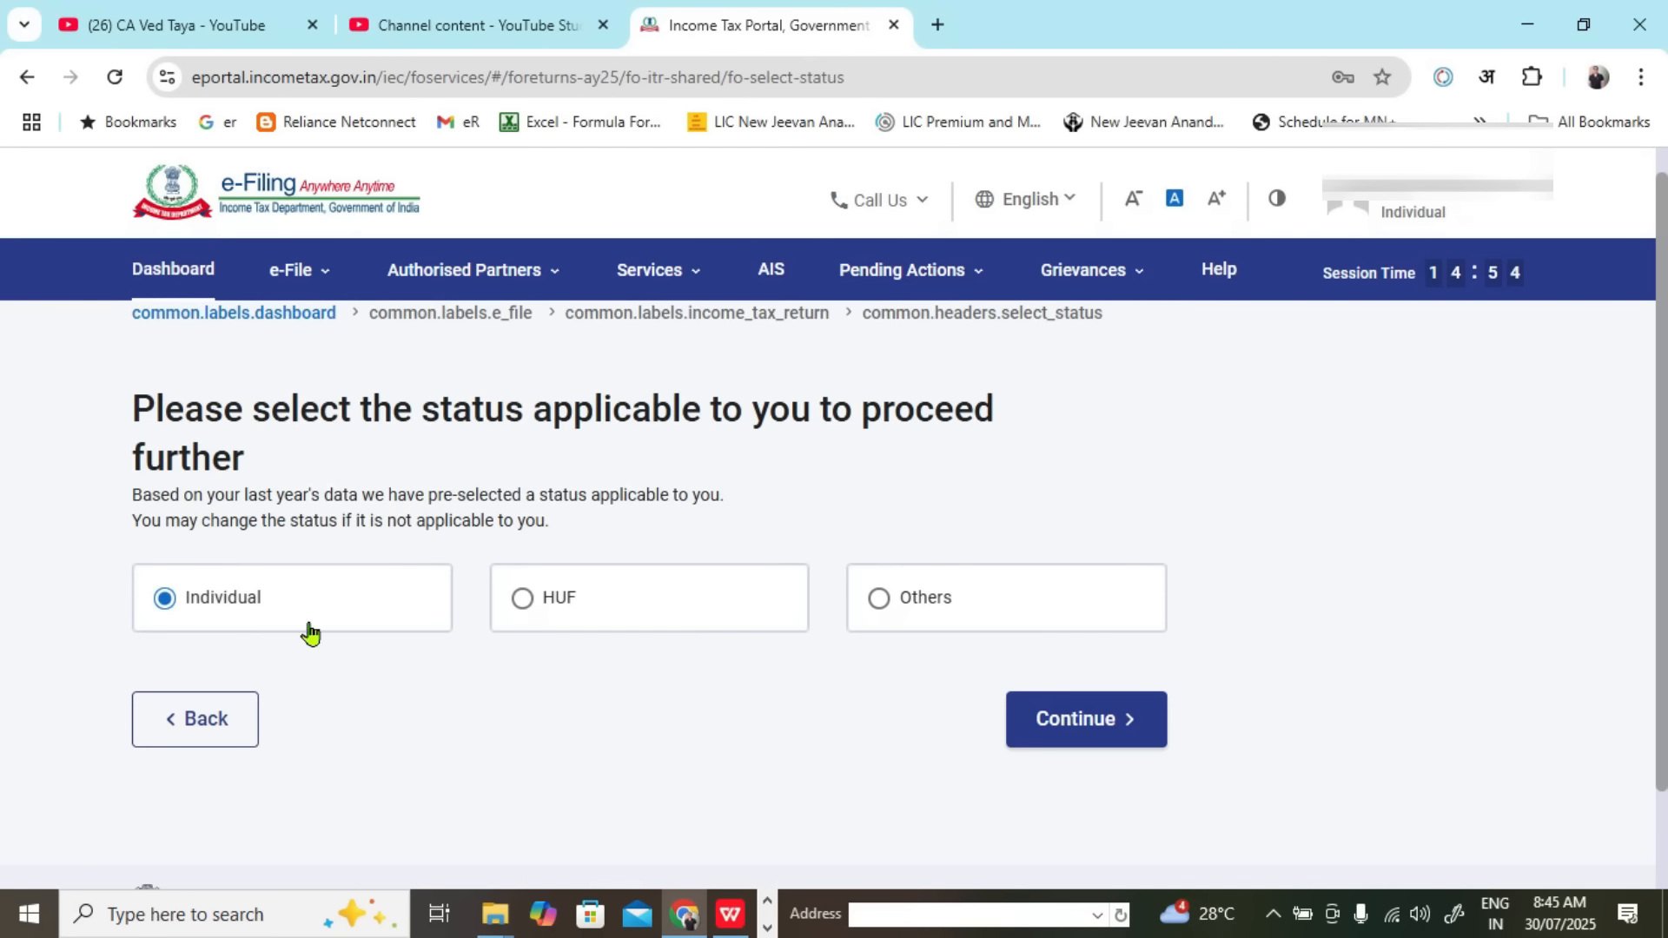
Step: Continue with the Individual status and proceed with the ITR-3 form to its introduction page
left_click(1061, 738)
left_click(356, 617)
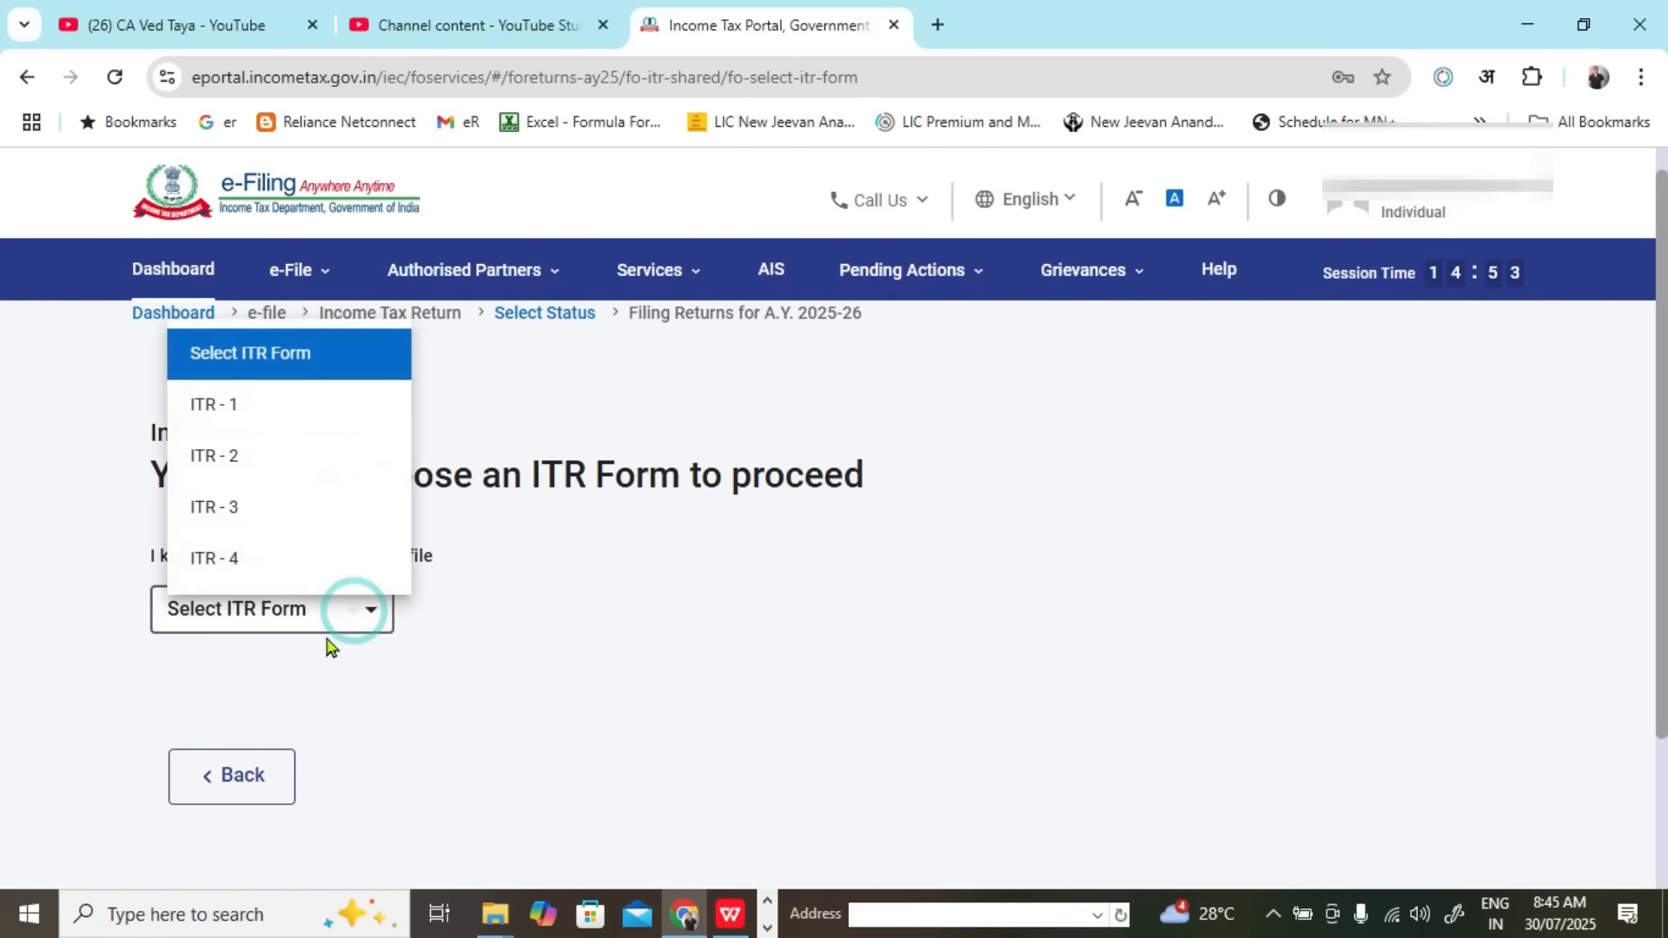
left_click(236, 511)
left_click(372, 749)
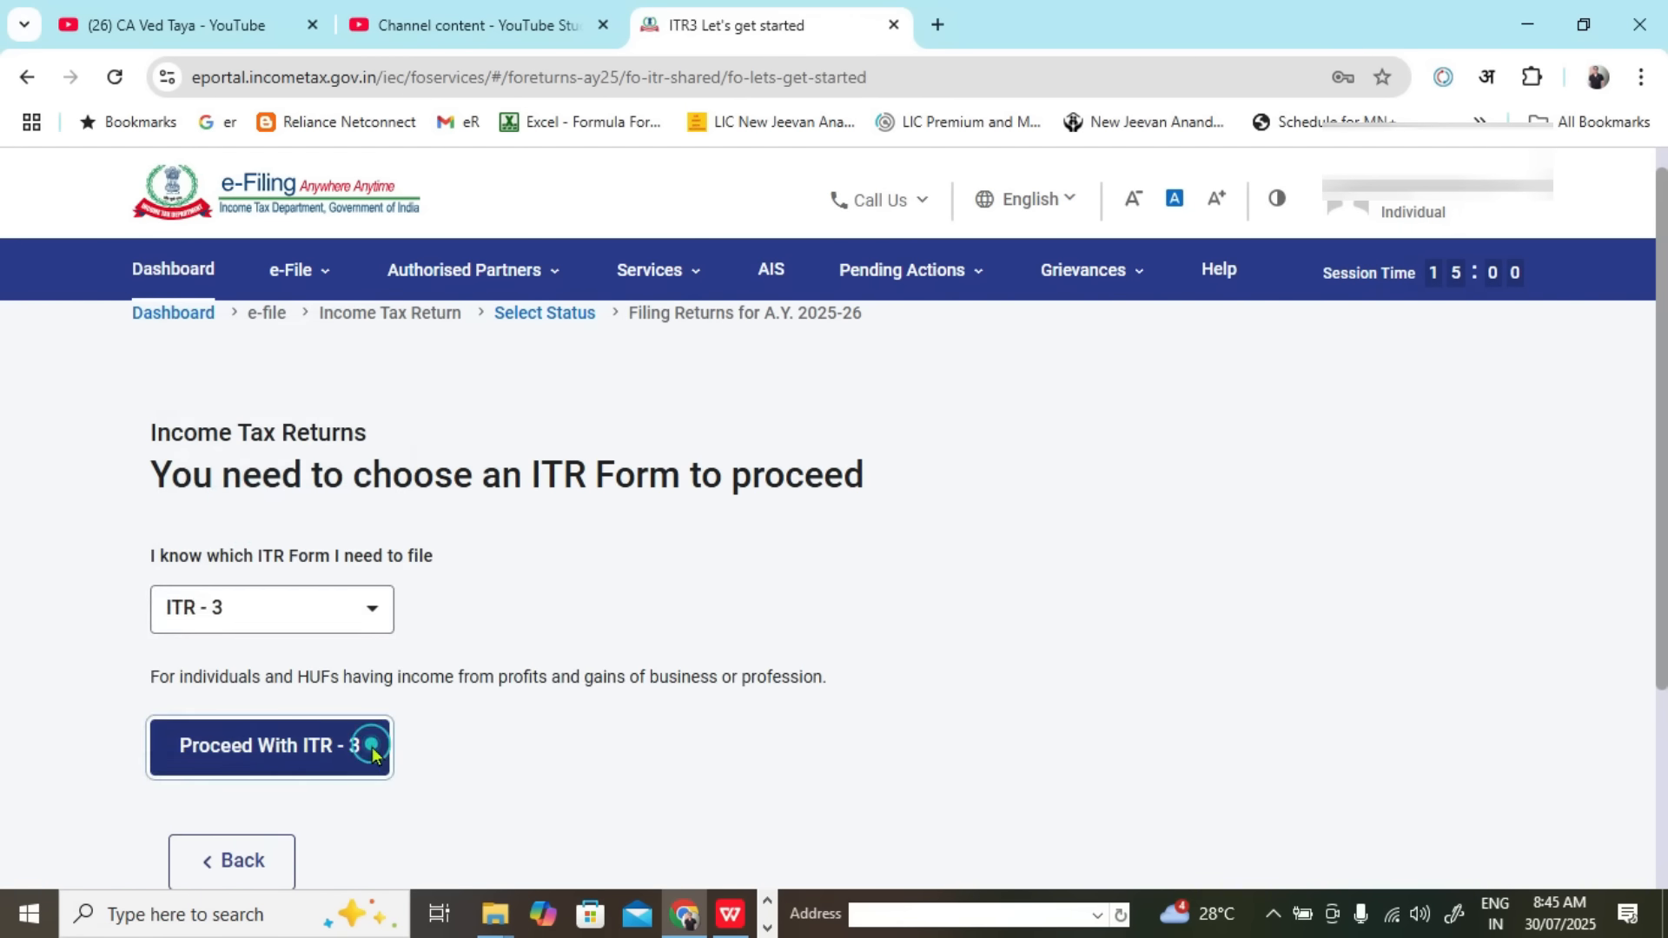
left_click(821, 690)
scroll(837, 560, "down", 2)
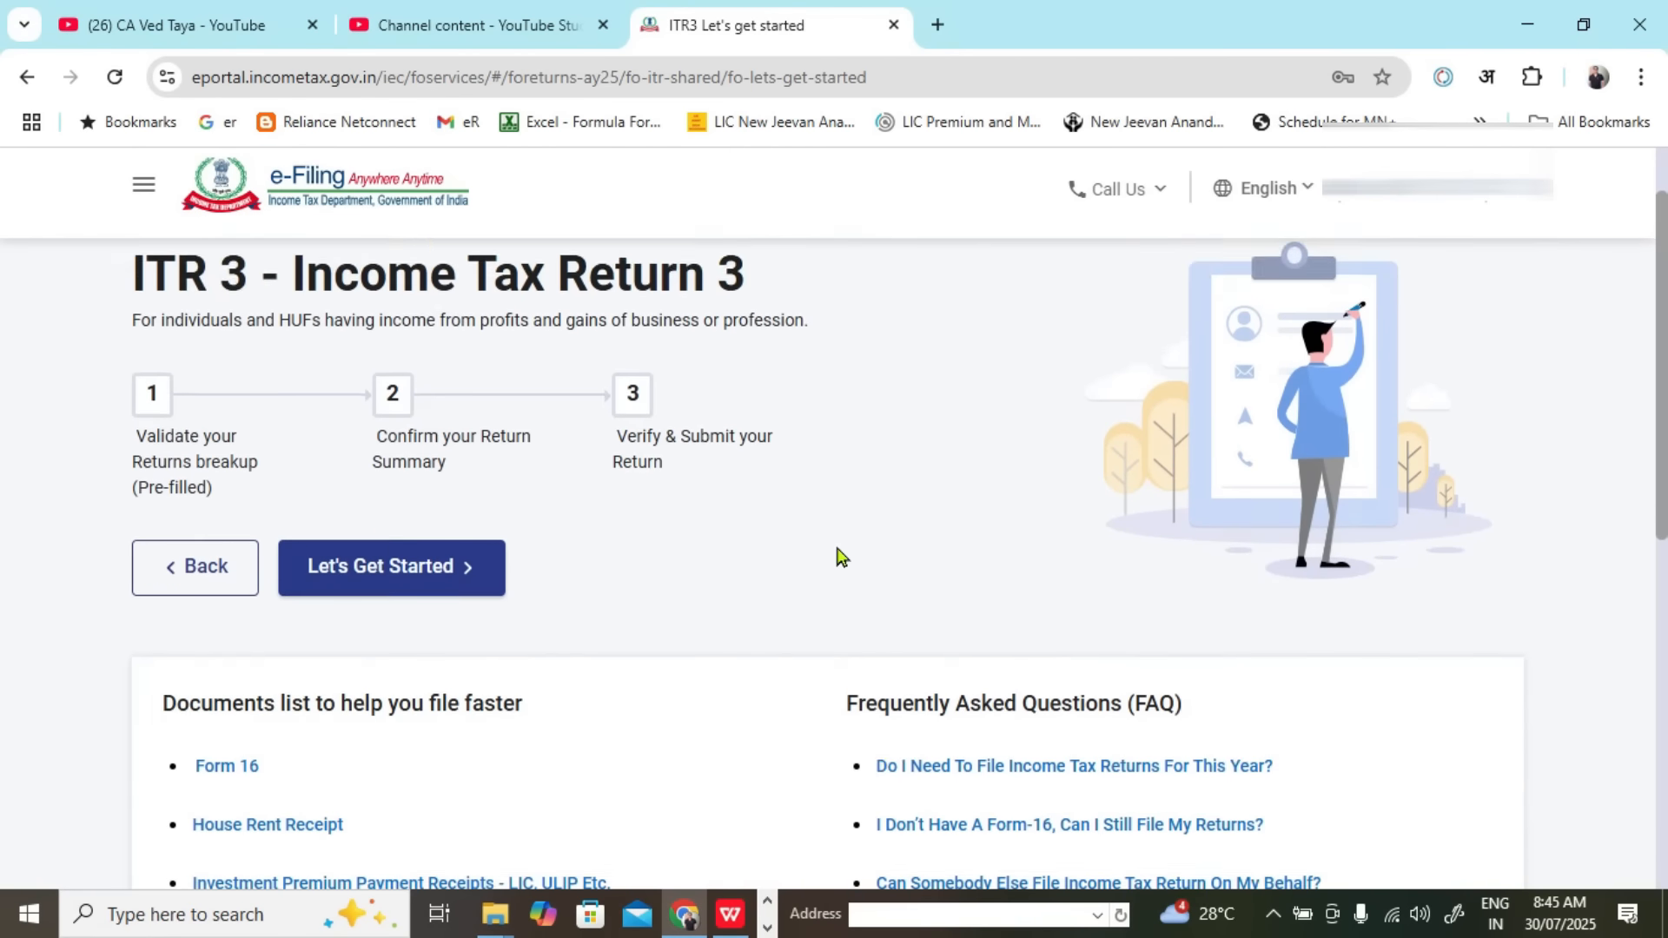
Step: Start the ITR-3 return, choose taxable income above the basic exemption limit as the filing reason, and continue to schedule selection
scroll(838, 557, "down", 1)
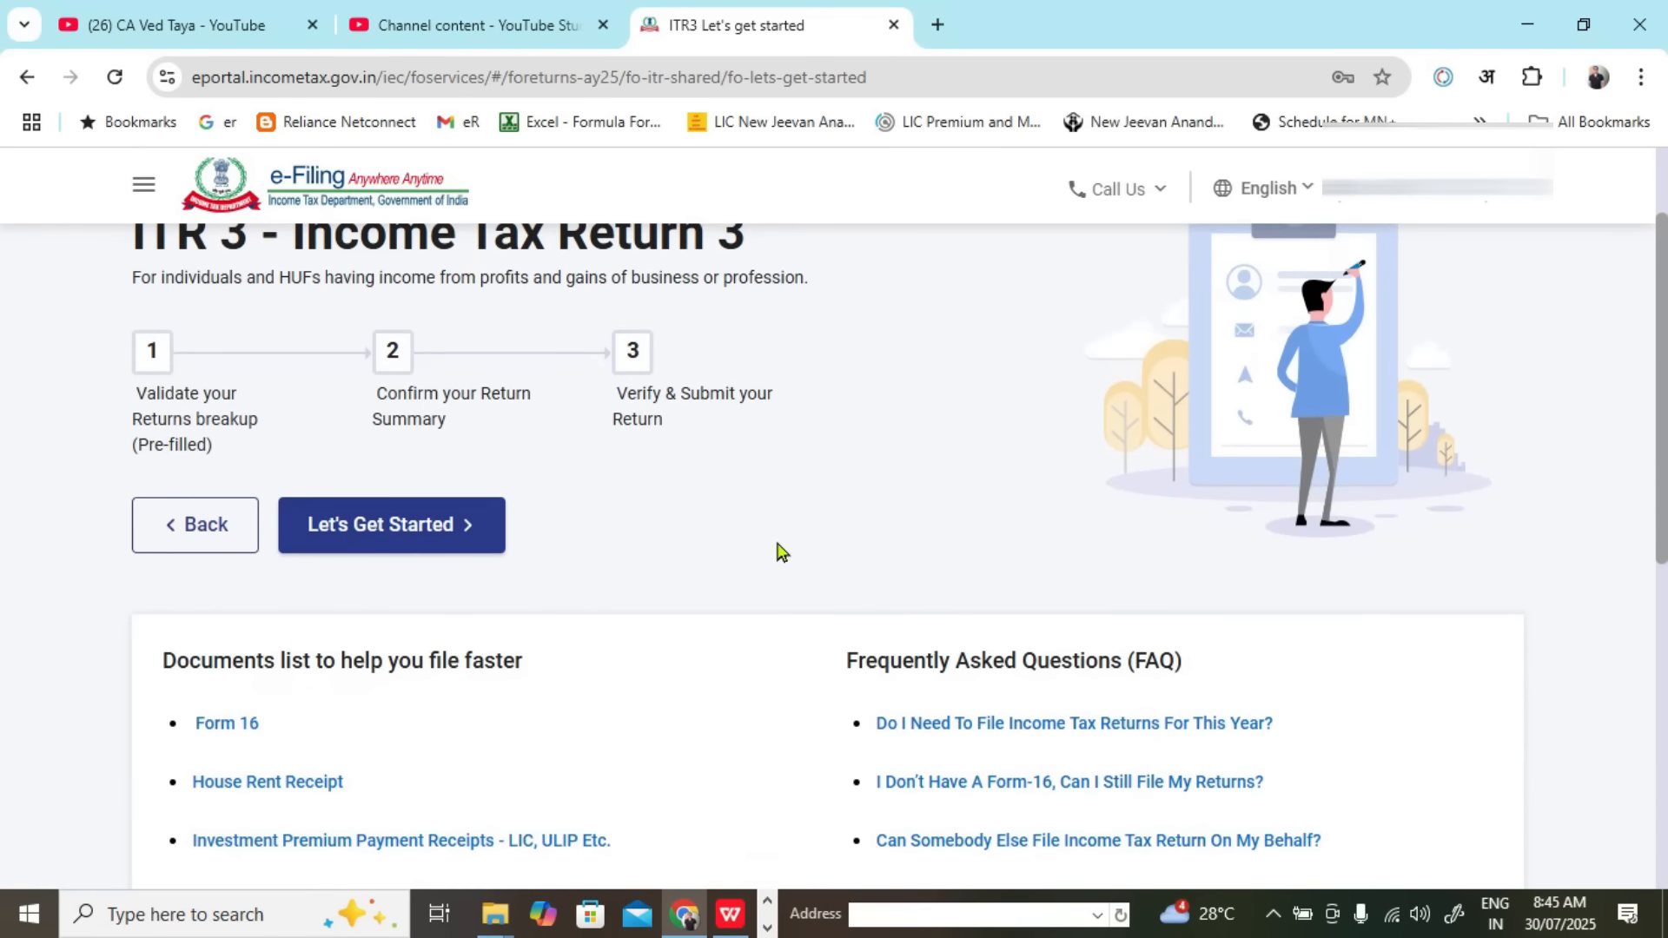
left_click(458, 539)
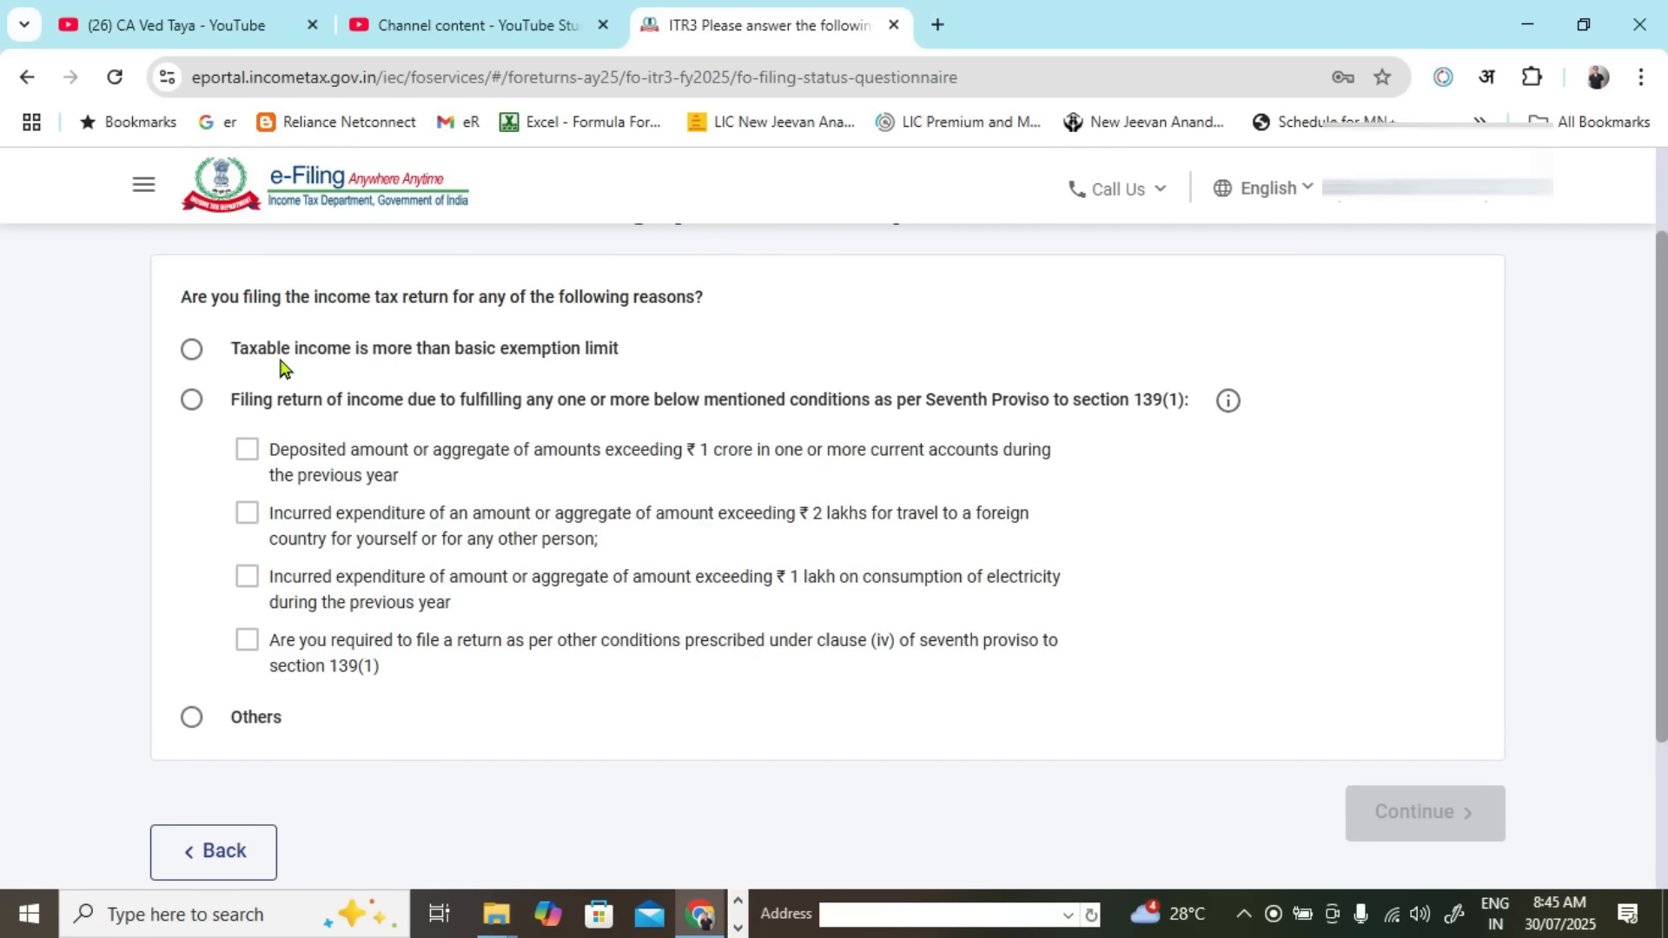
left_click(192, 349)
left_click_drag(292, 351, 571, 365)
left_click(569, 366)
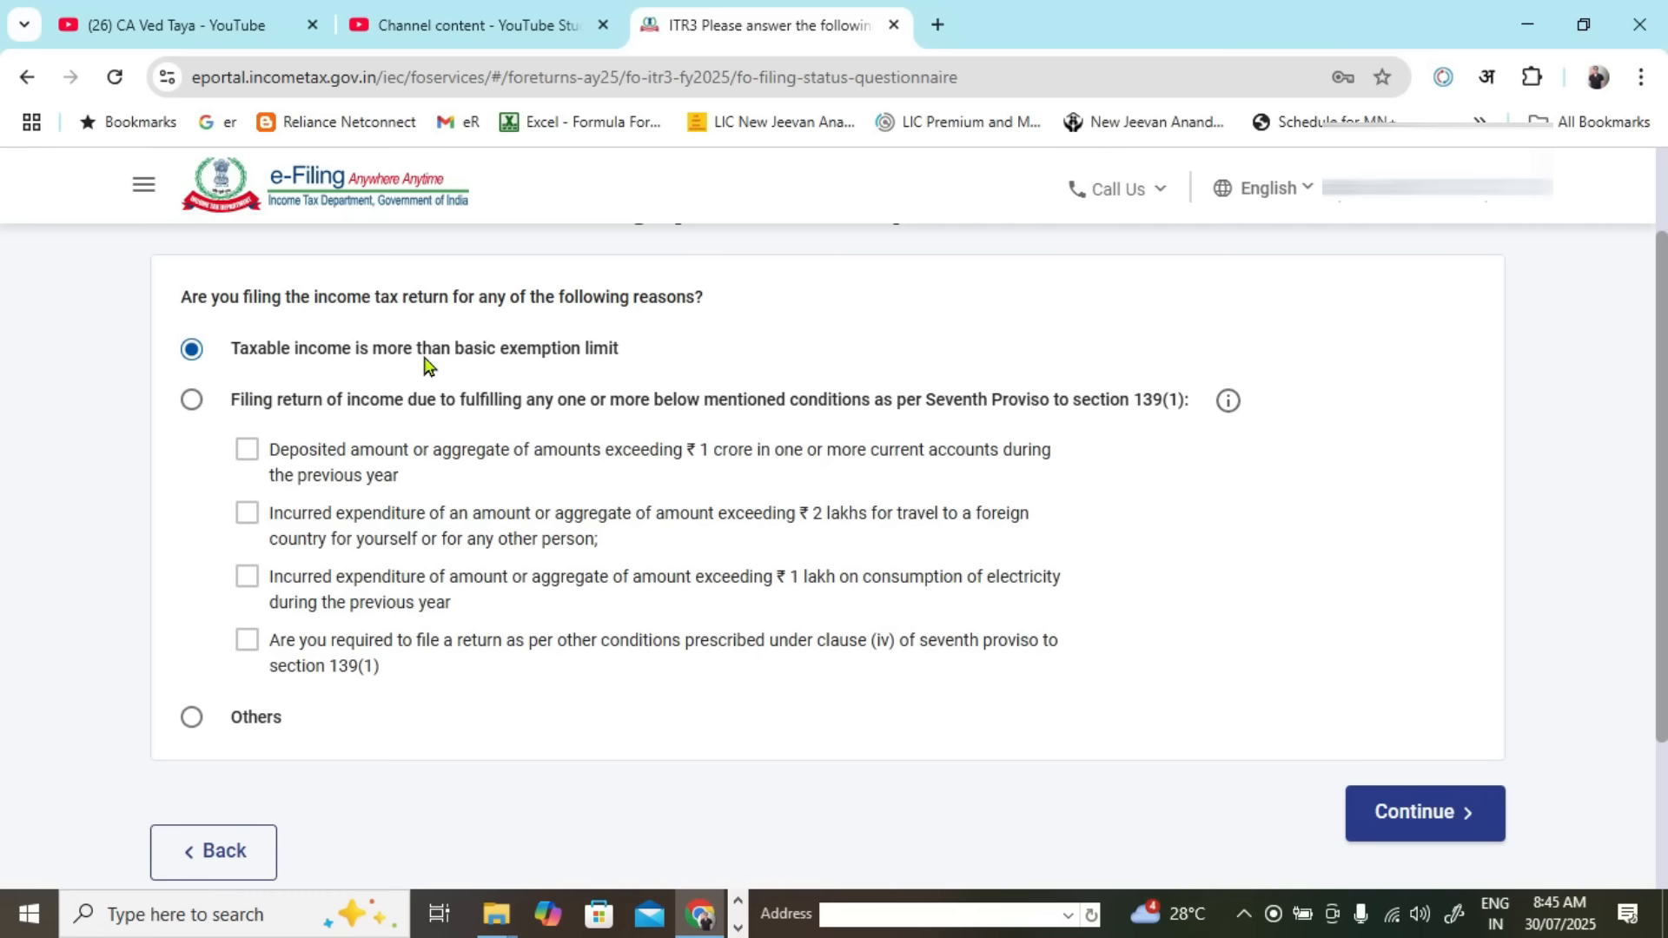
left_click_drag(315, 427, 789, 618)
left_click(420, 760)
left_click(1443, 836)
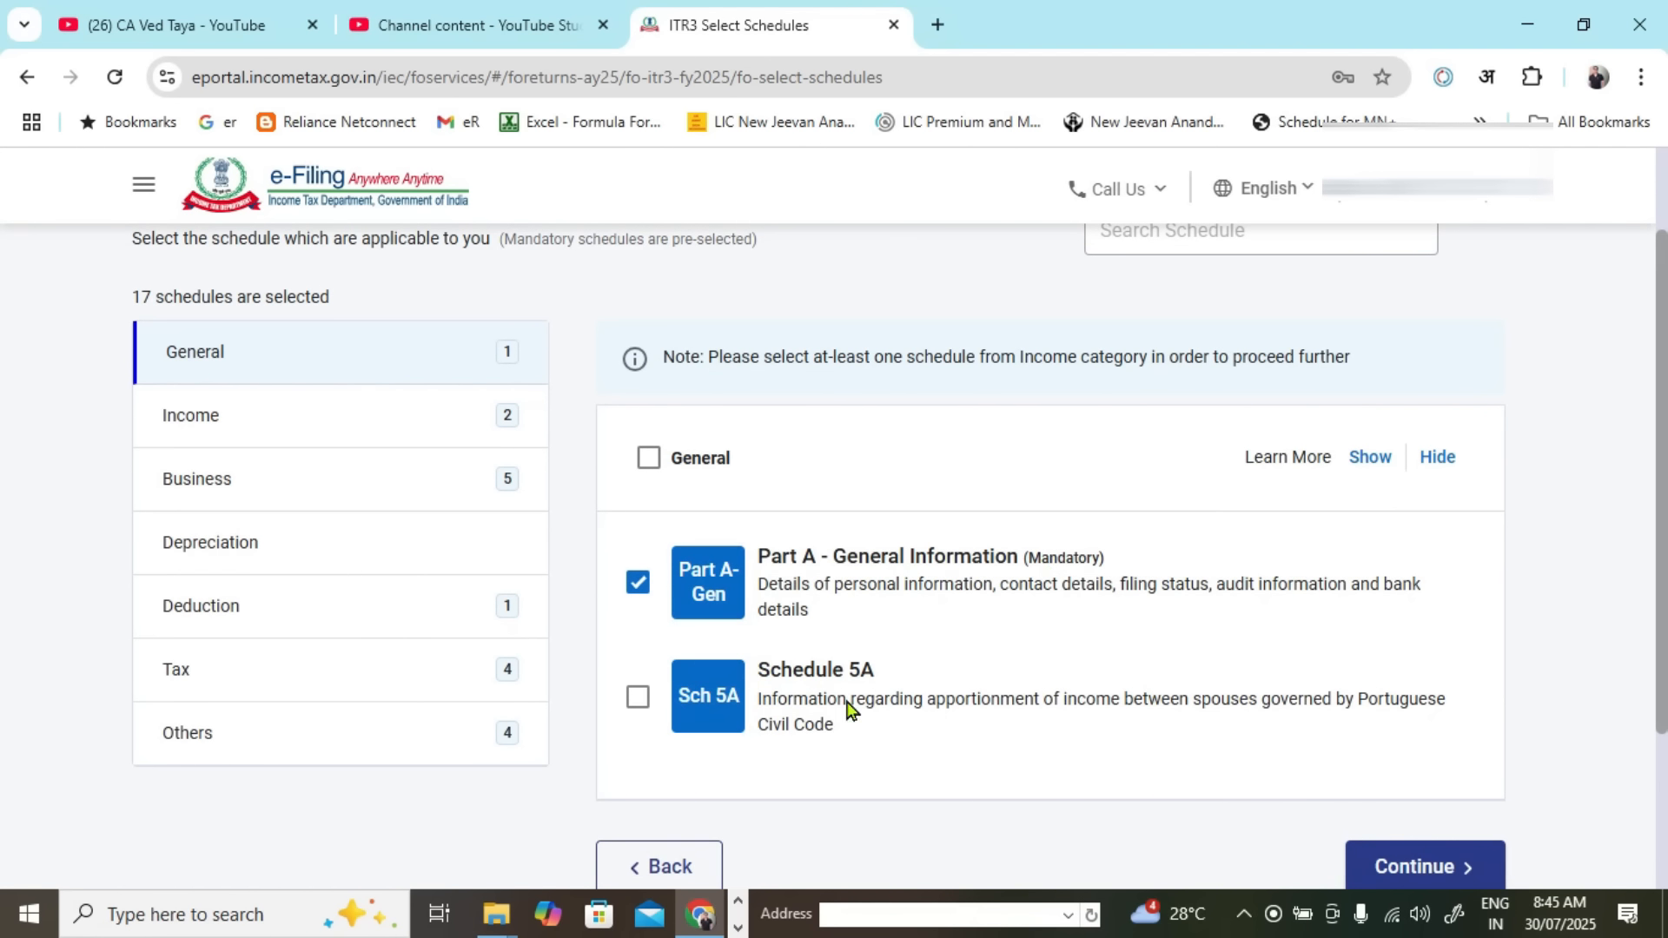
Step: Select Schedule Salary, Schedule CG and Schedule 112A among the income schedules
left_click(430, 424)
scroll(1005, 484, "down", 1)
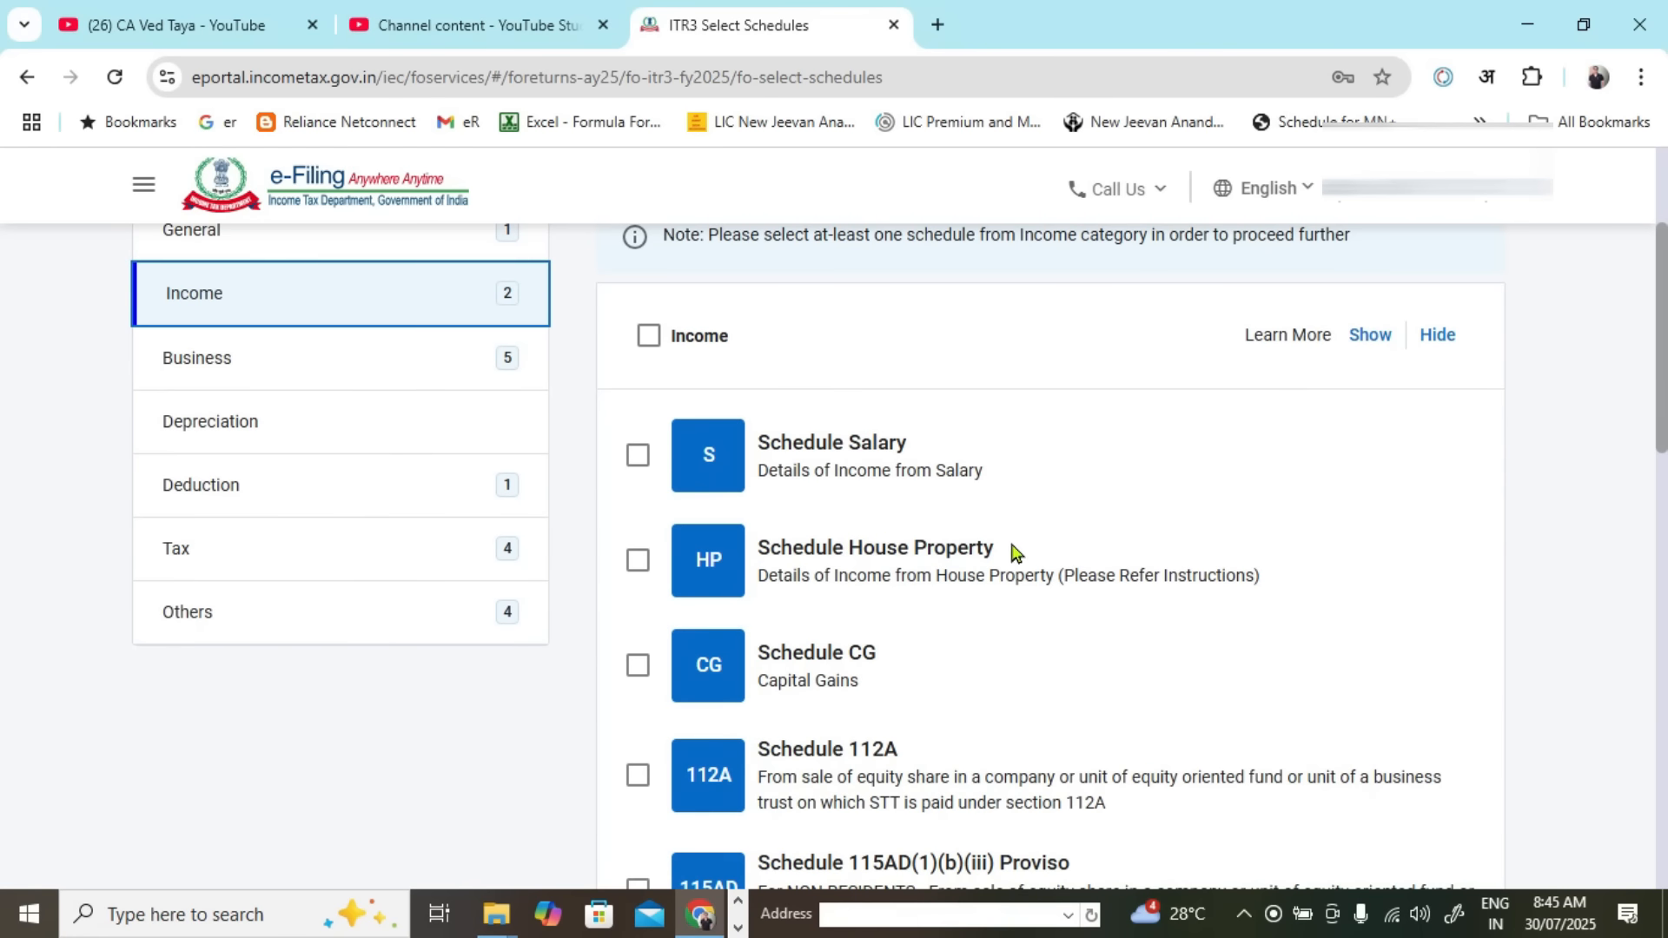
left_click(638, 454)
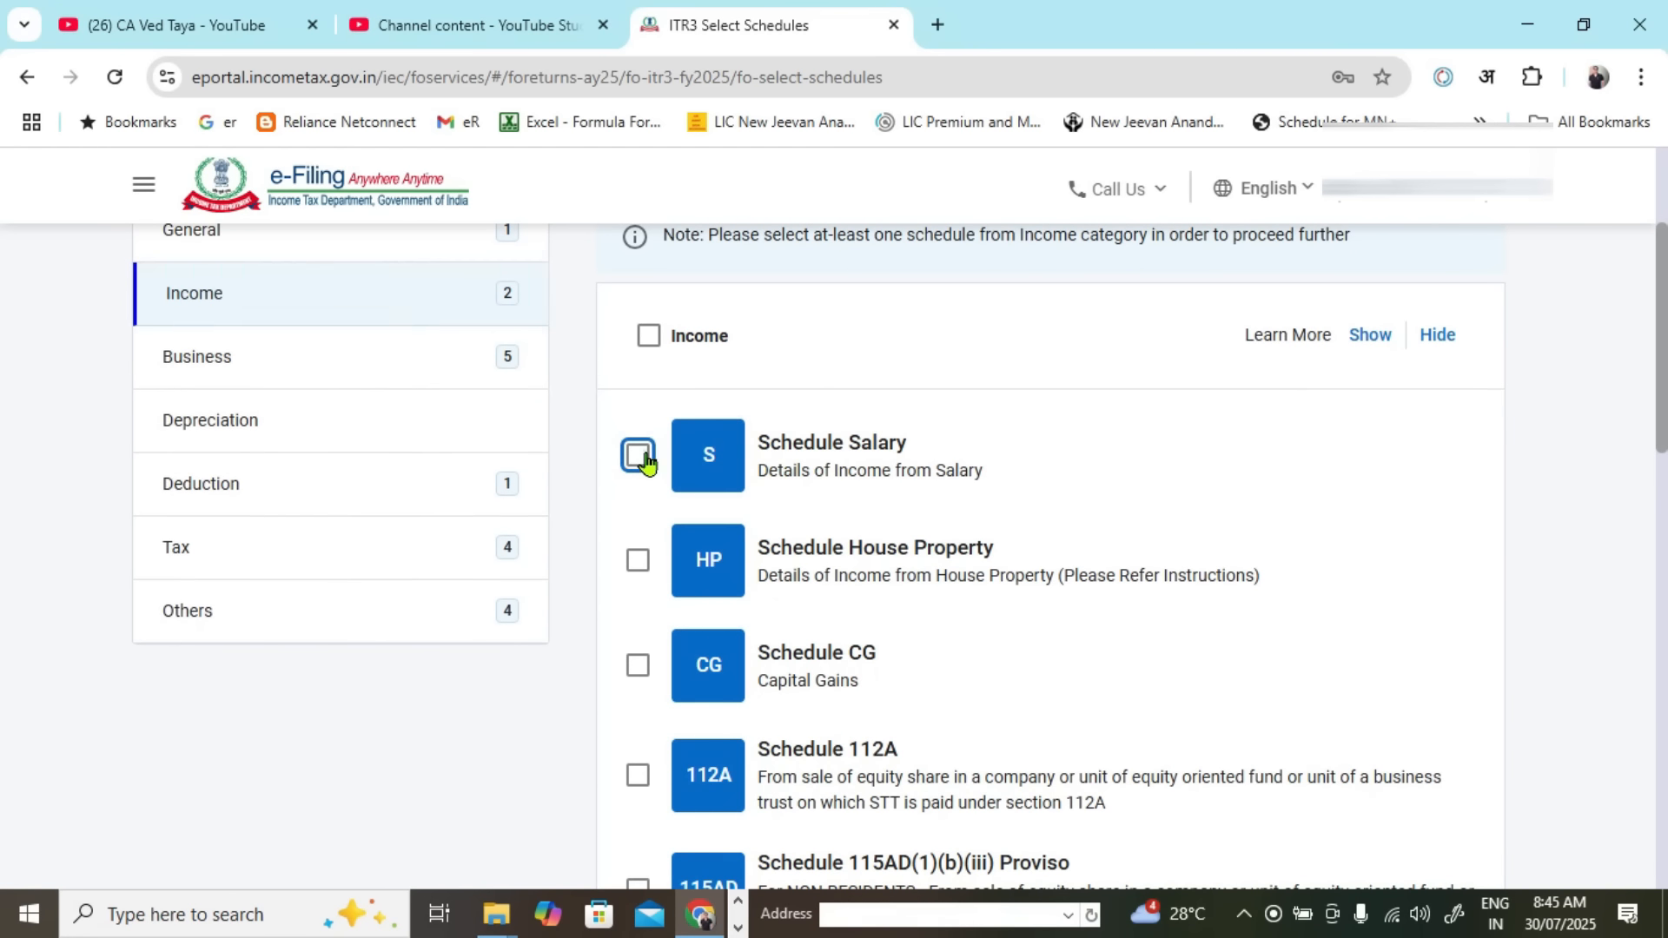
scroll(643, 569, "down", 1)
left_click(638, 546)
left_click(637, 656)
scroll(643, 651, "down", 2)
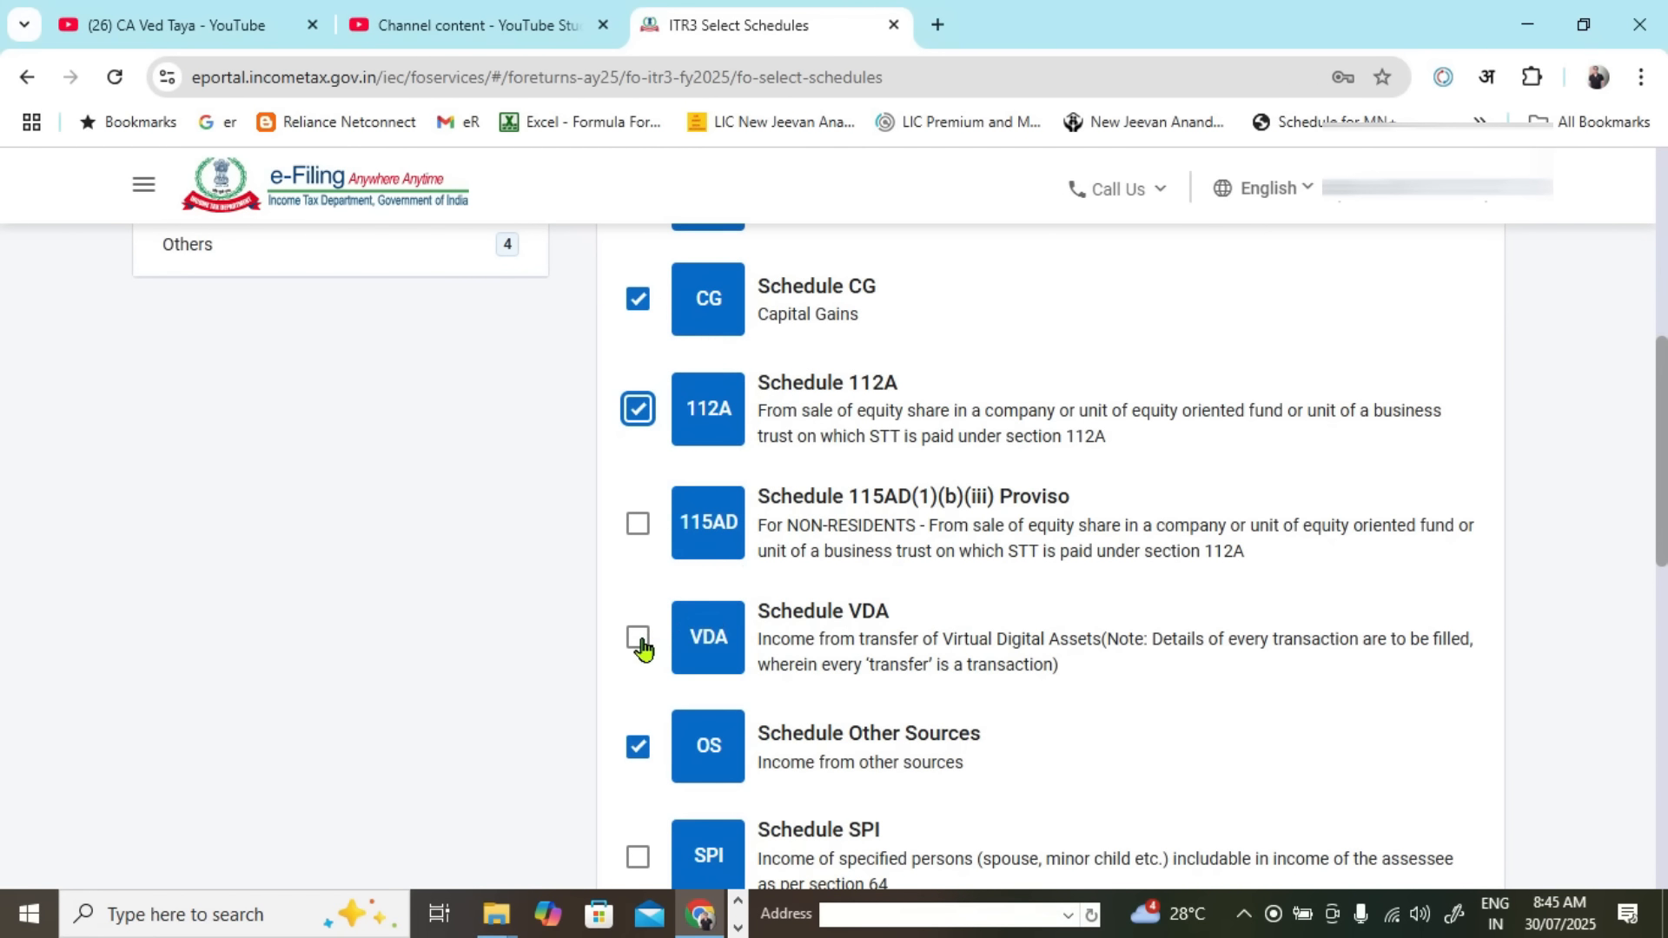
Step: Add Schedule SI for special-rate income and deselect Schedule IF for partnership firms in the income schedules
scroll(712, 713, "down", 1)
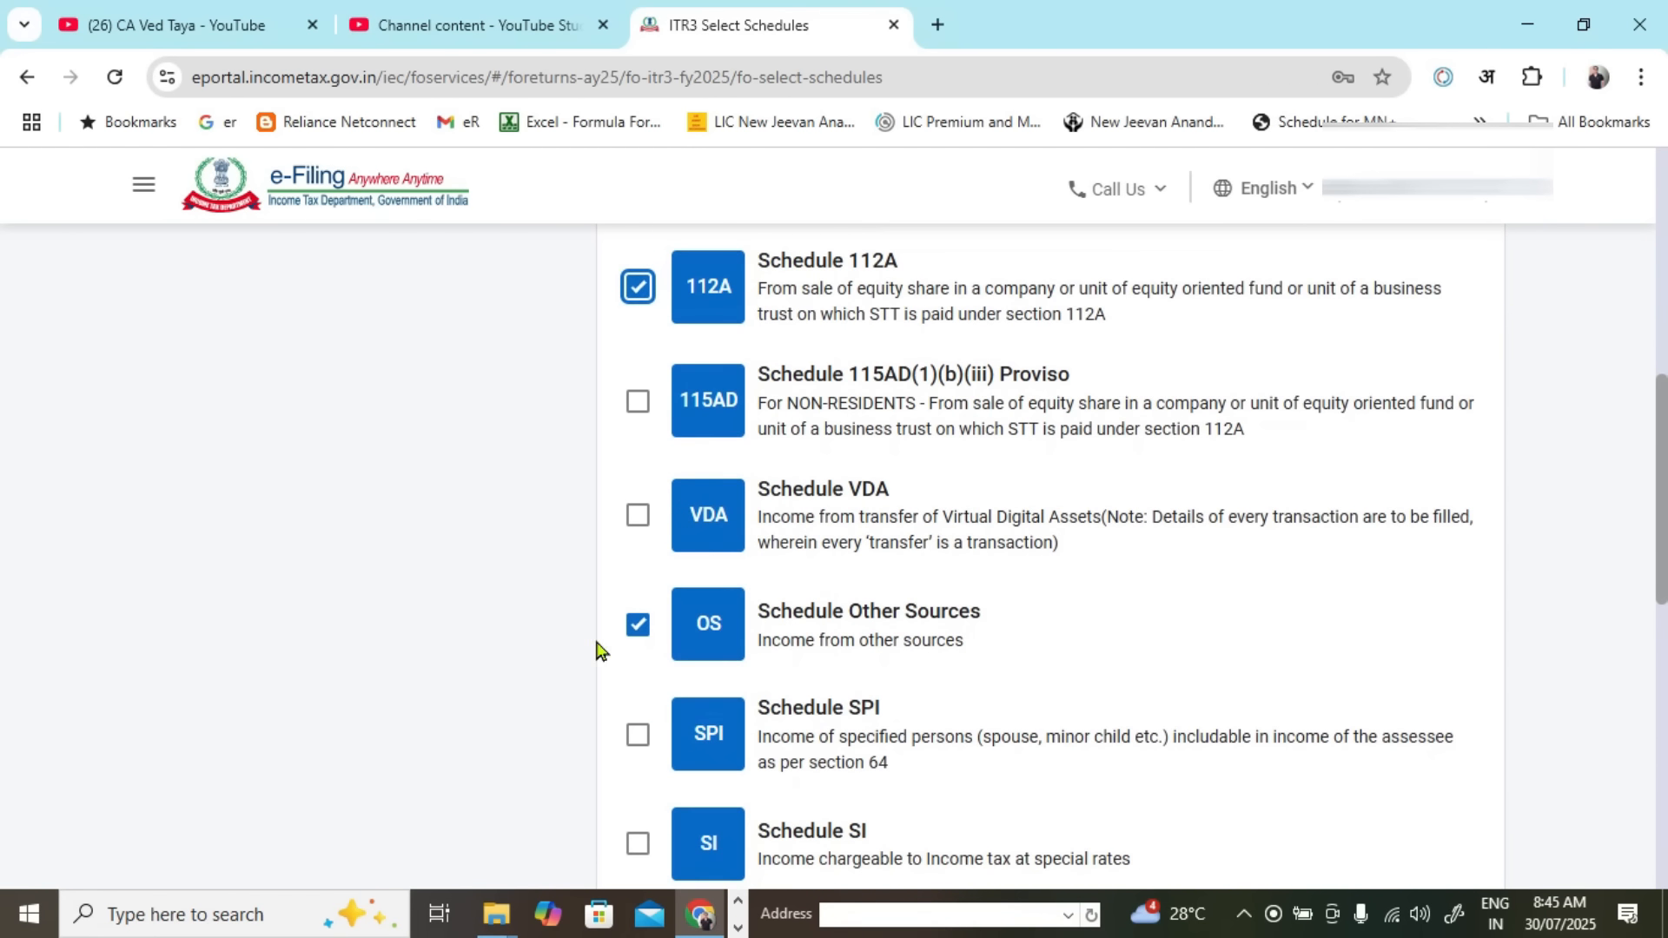
scroll(878, 640, "down", 2)
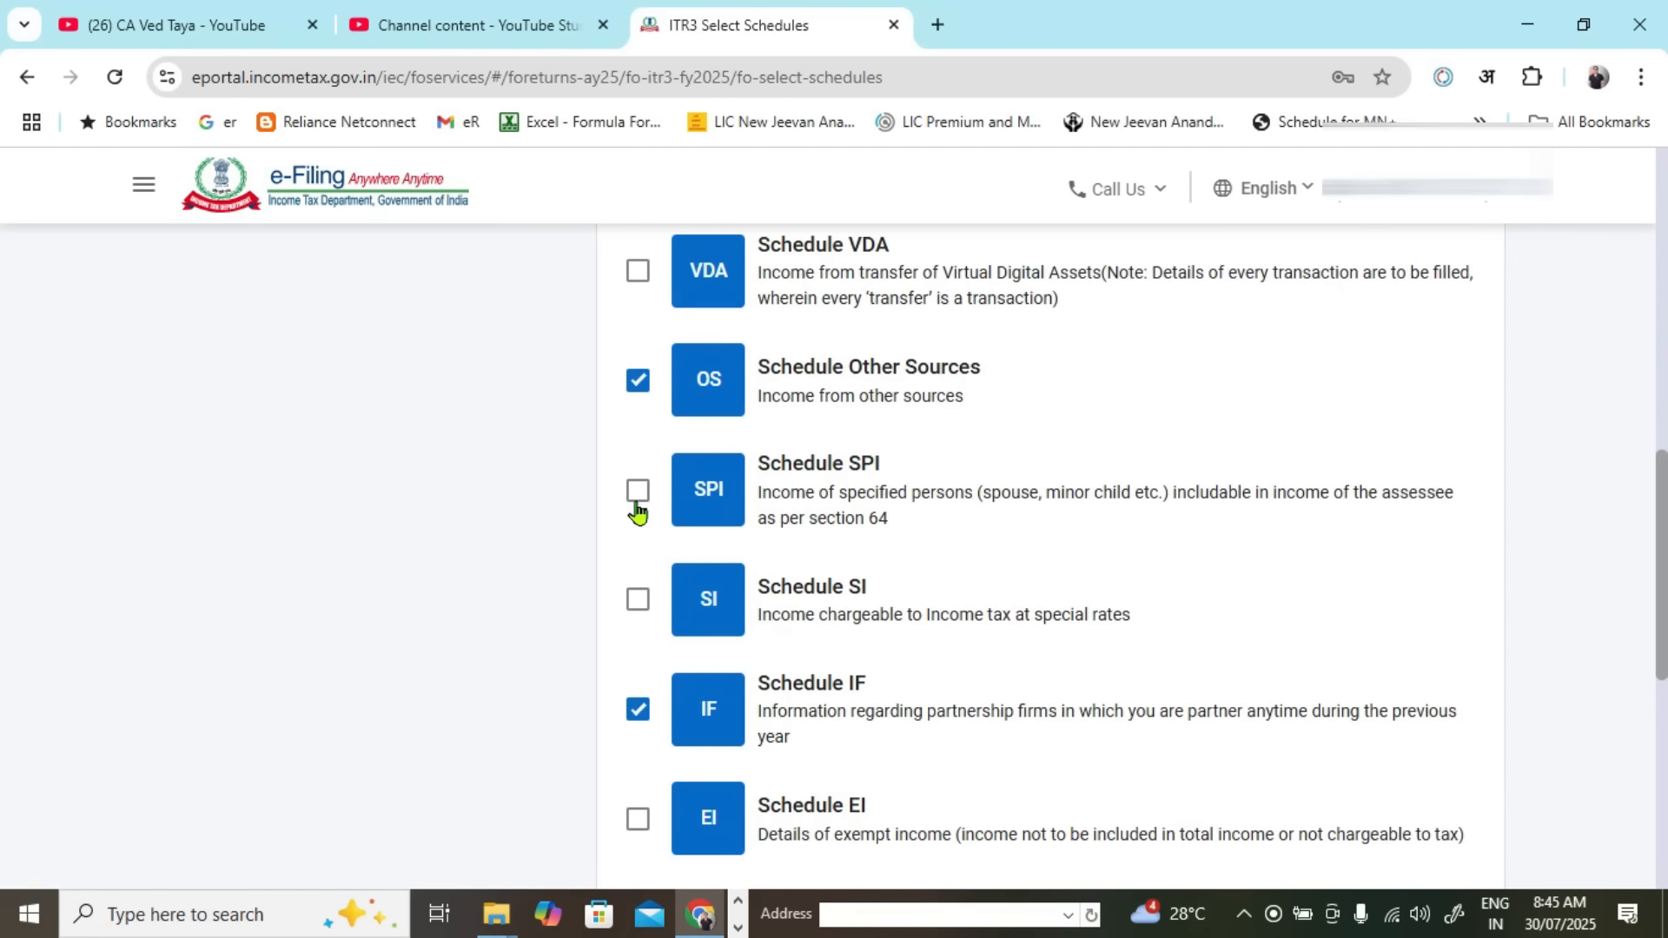
left_click(638, 597)
scroll(1099, 538, "down", 1)
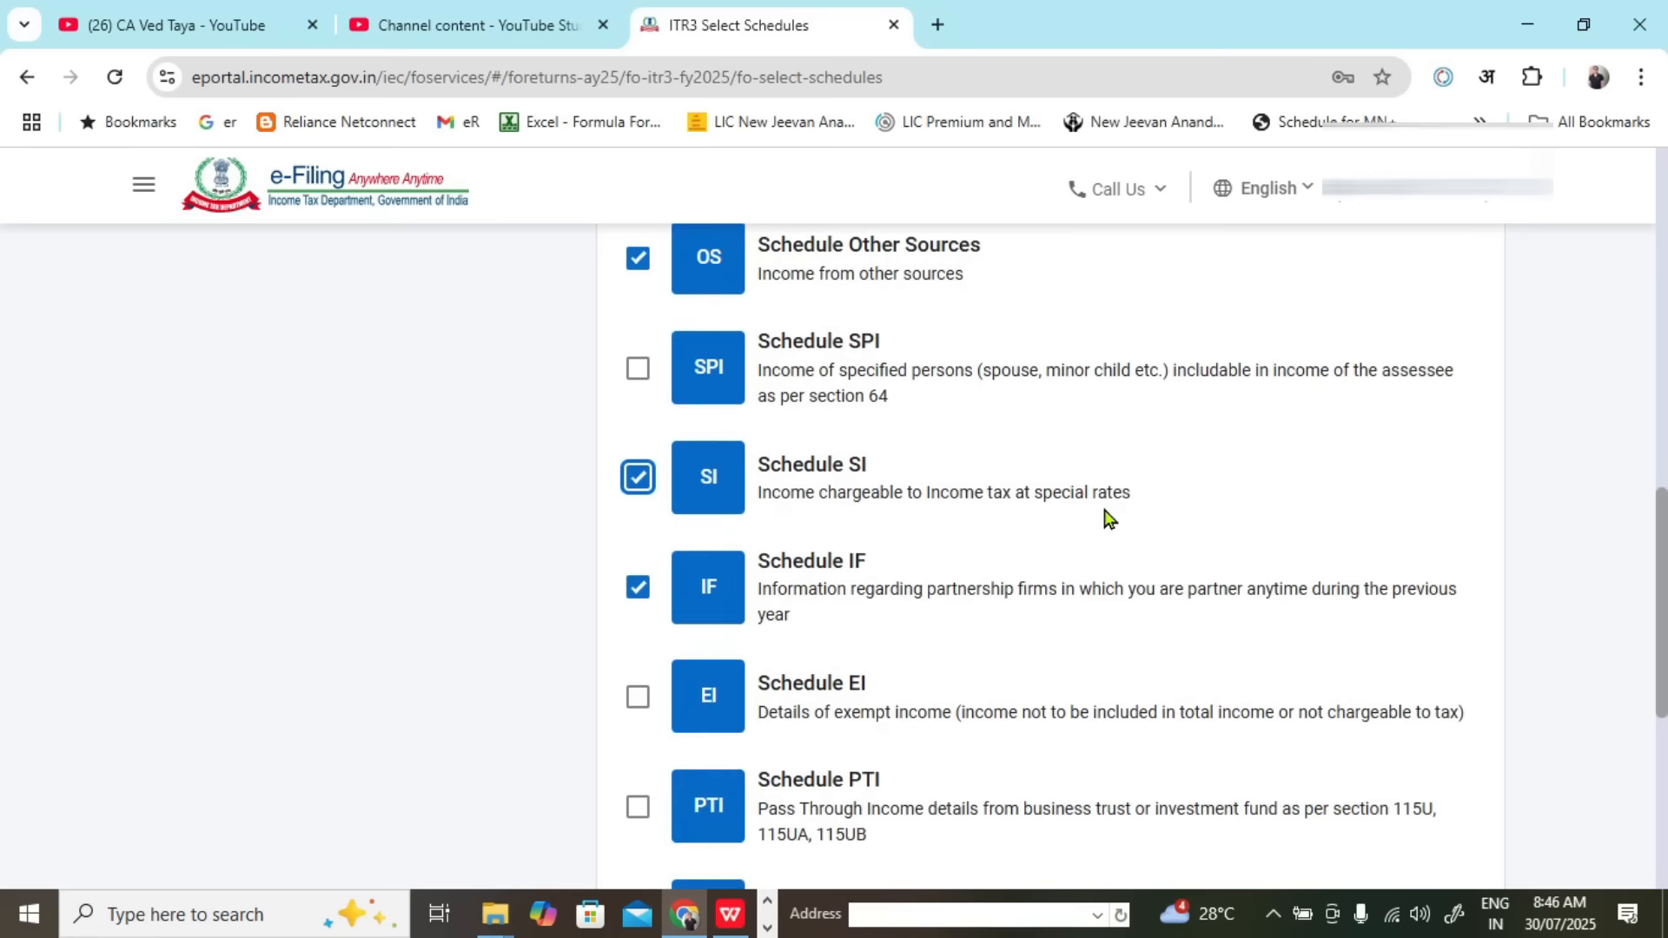
scroll(1107, 519, "down", 1)
left_click(638, 469)
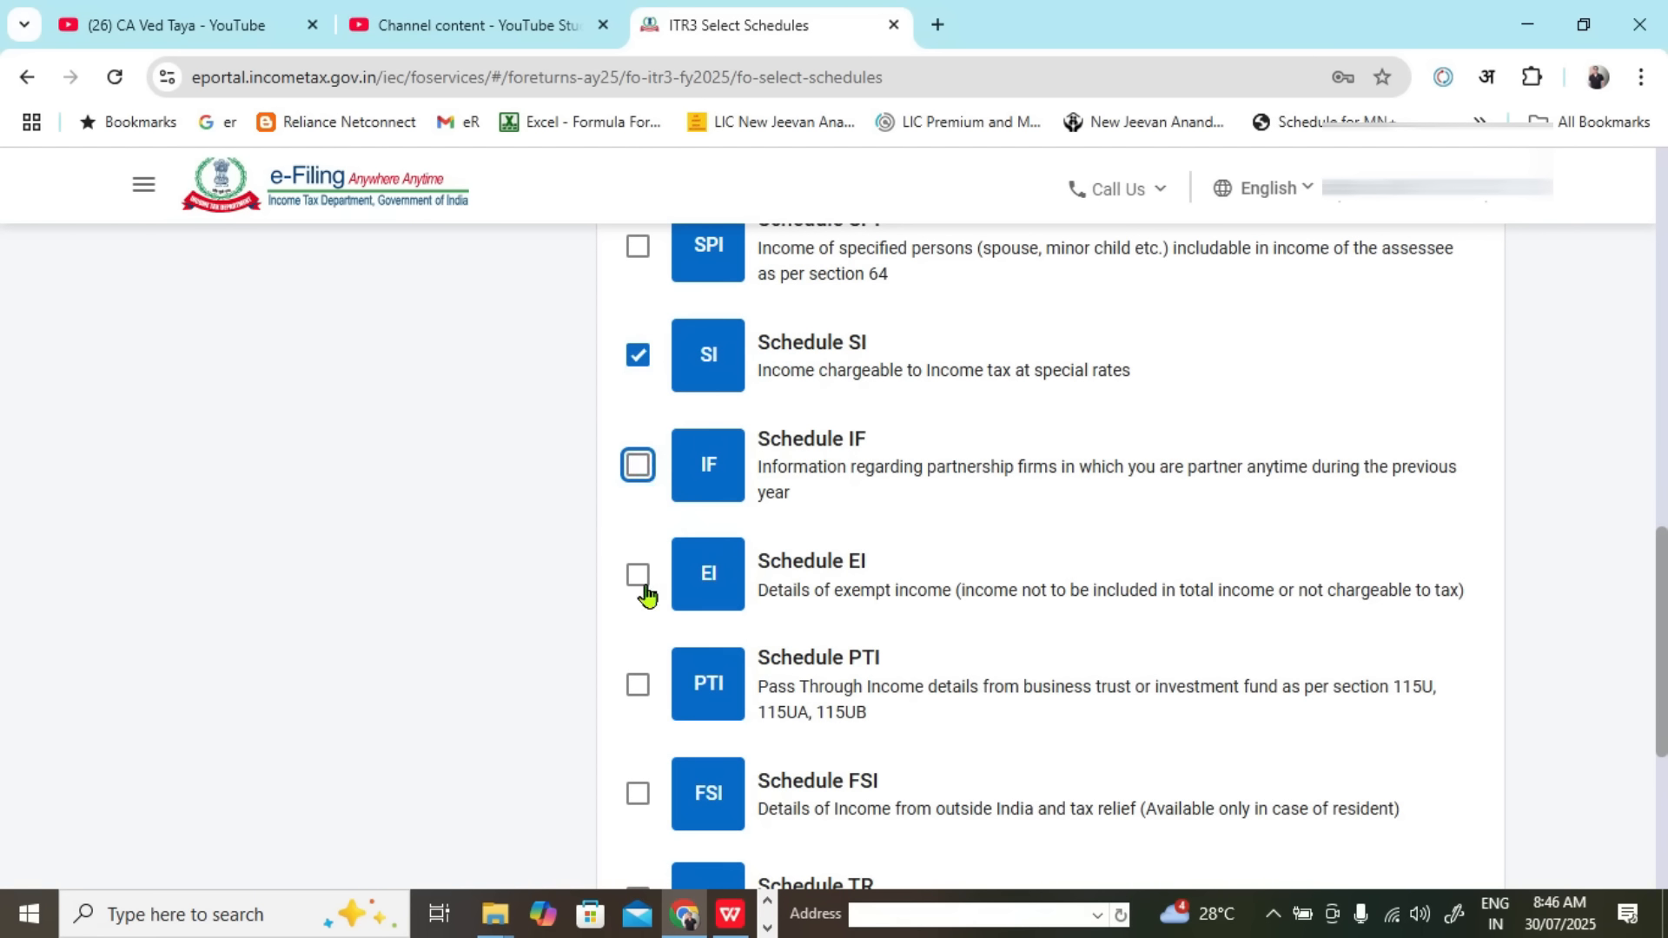
scroll(700, 581, "down", 2)
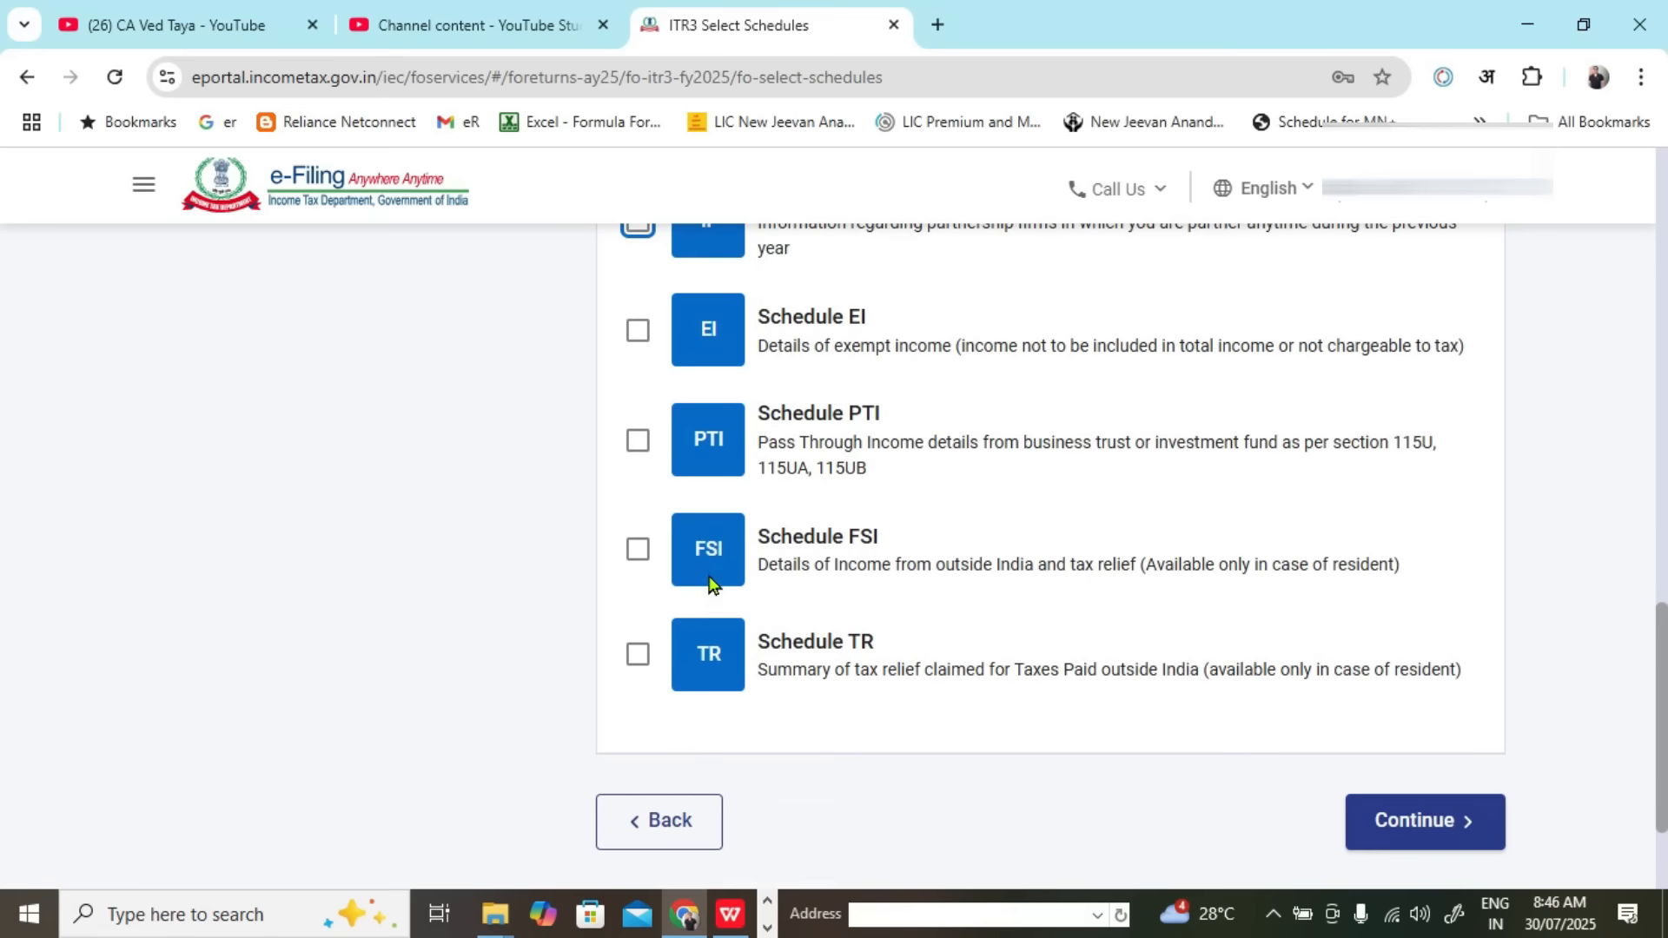
Step: Review the business schedules, from the balance sheet and trading account through Part A - OI, Schedule BP and Schedule GST
scroll(834, 640, "up", 7)
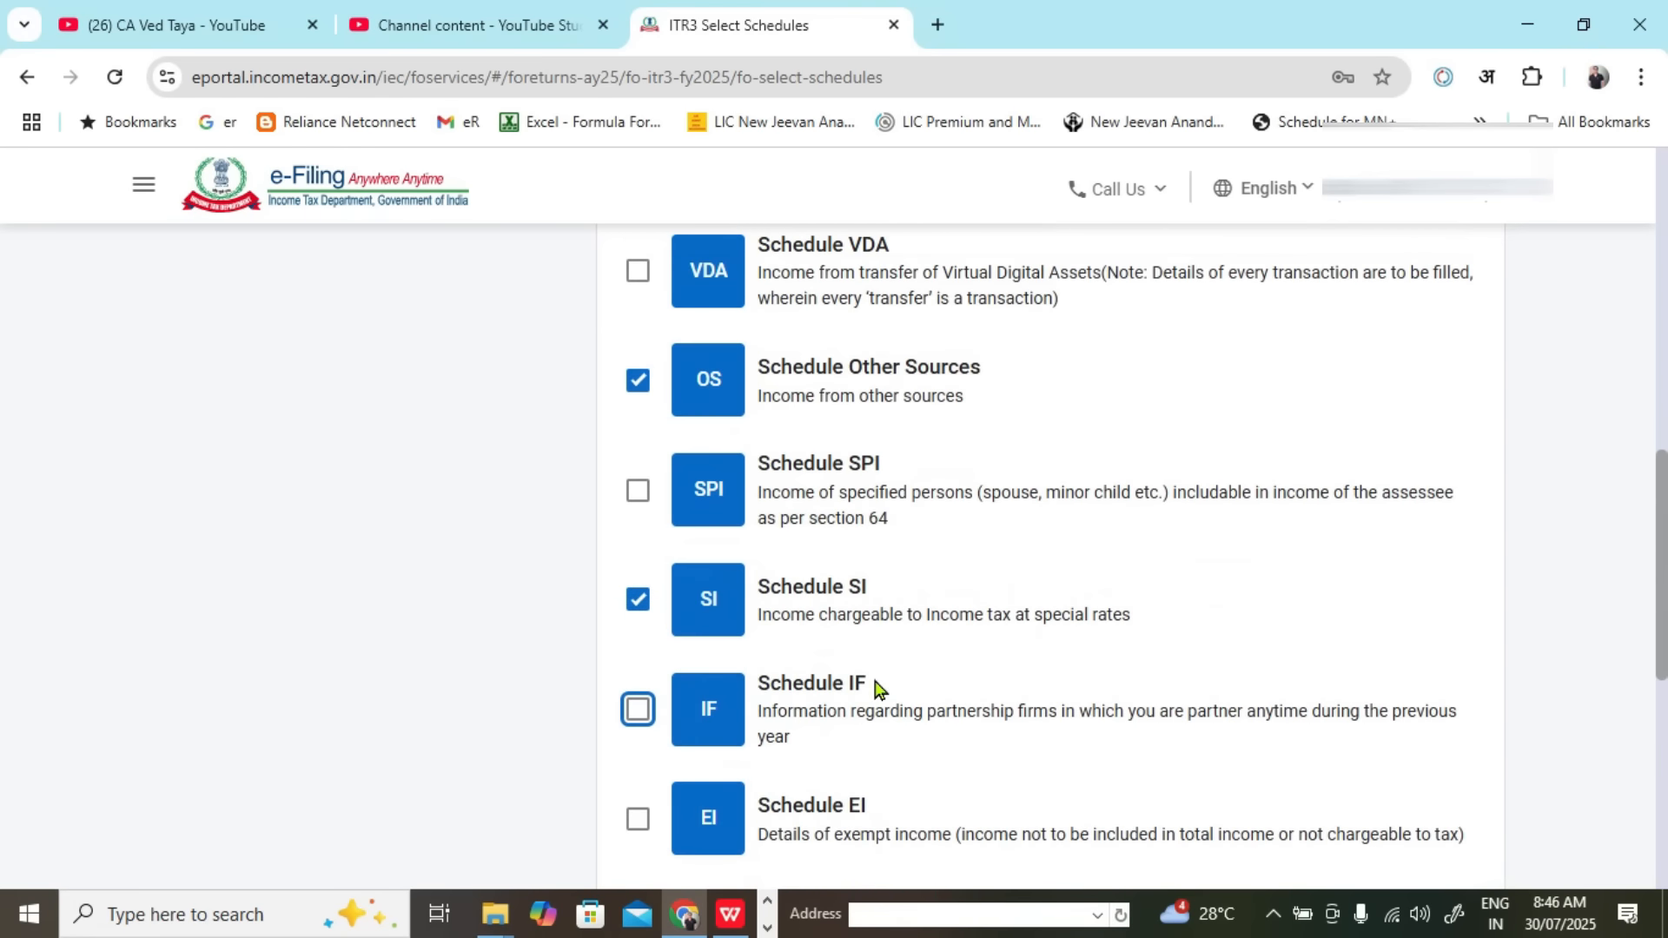
scroll(894, 692, "up", 4)
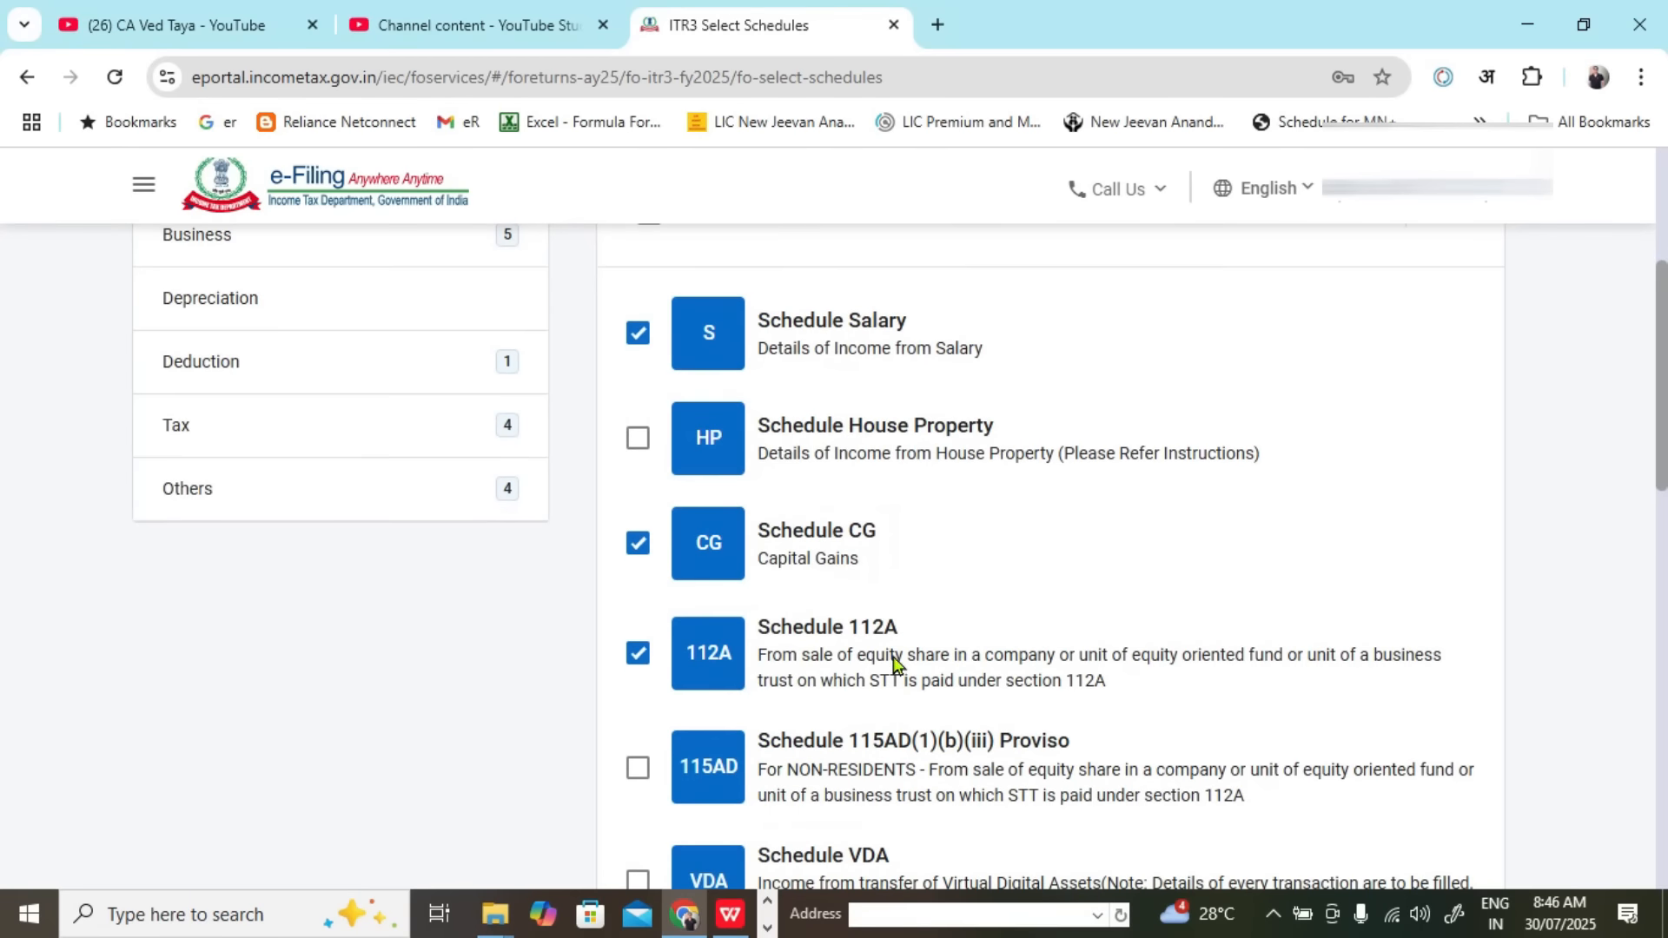
scroll(717, 500, "up", 5)
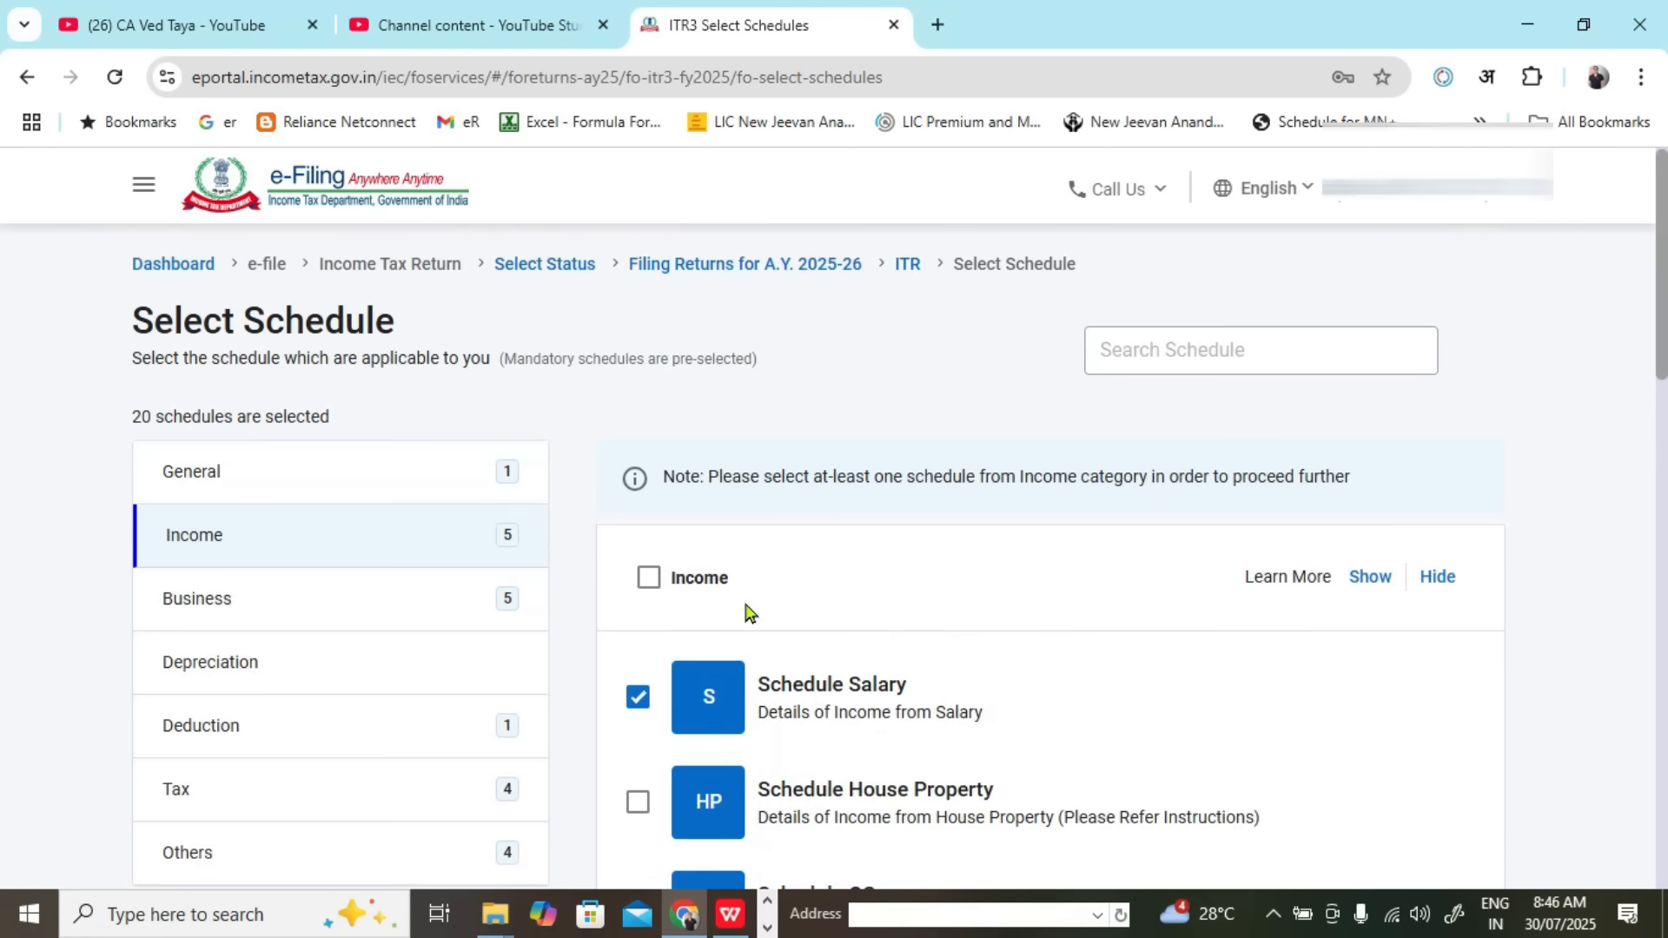
left_click(378, 673)
scroll(623, 581, "down", 5)
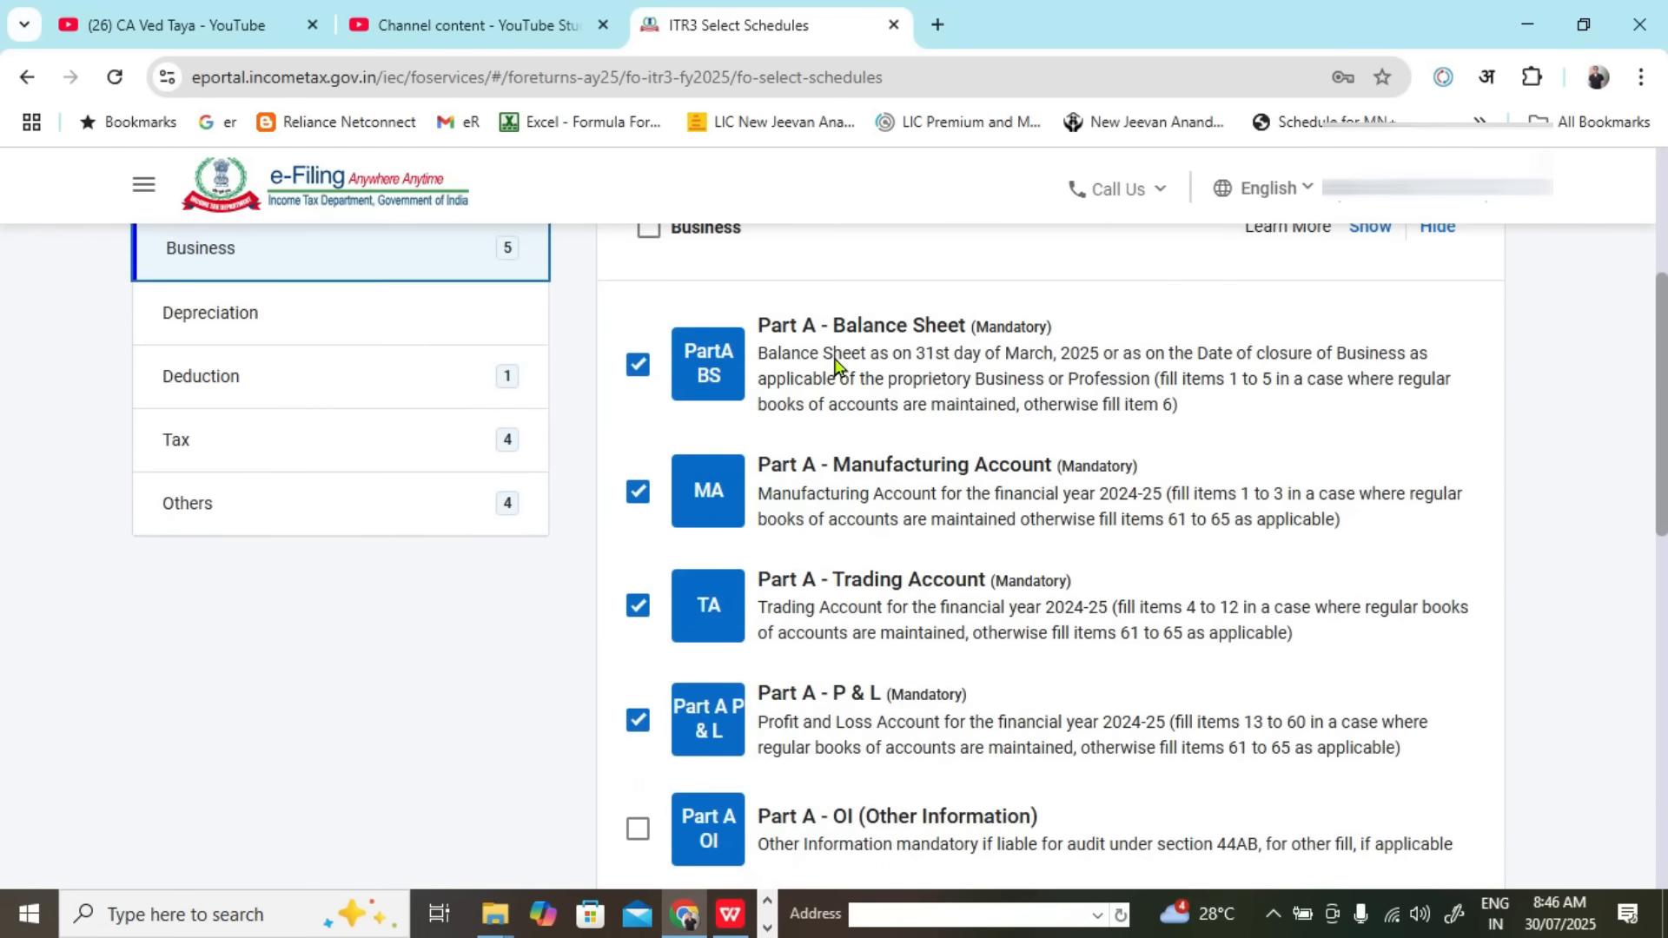
scroll(1021, 536, "down", 3)
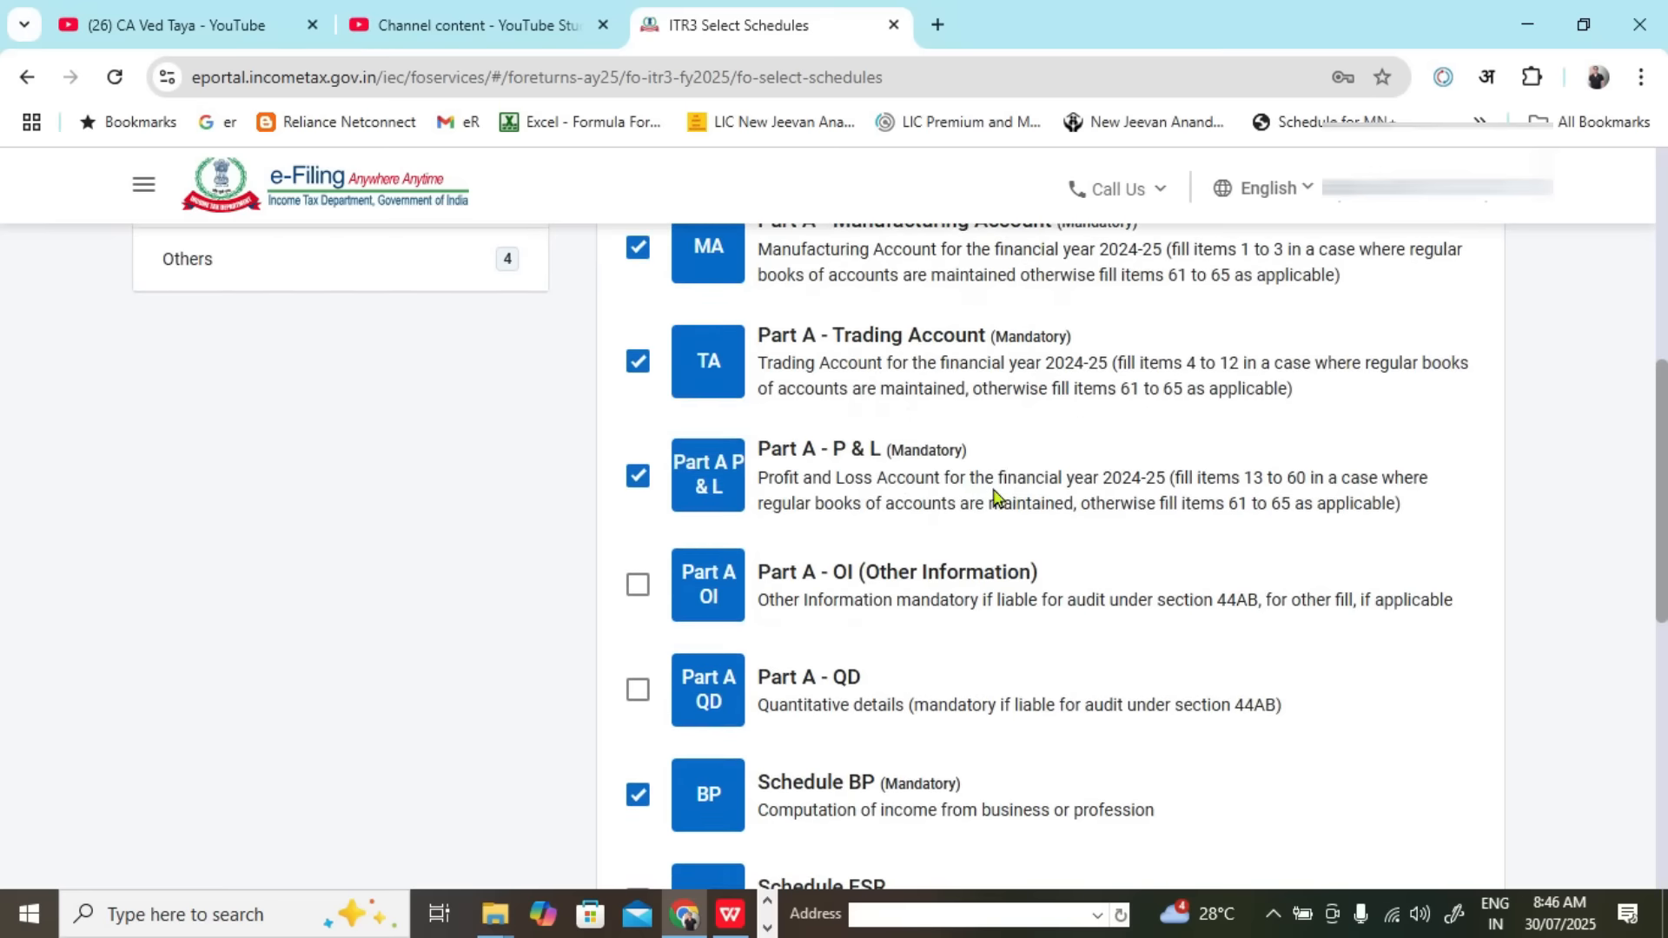
scroll(995, 495, "down", 1)
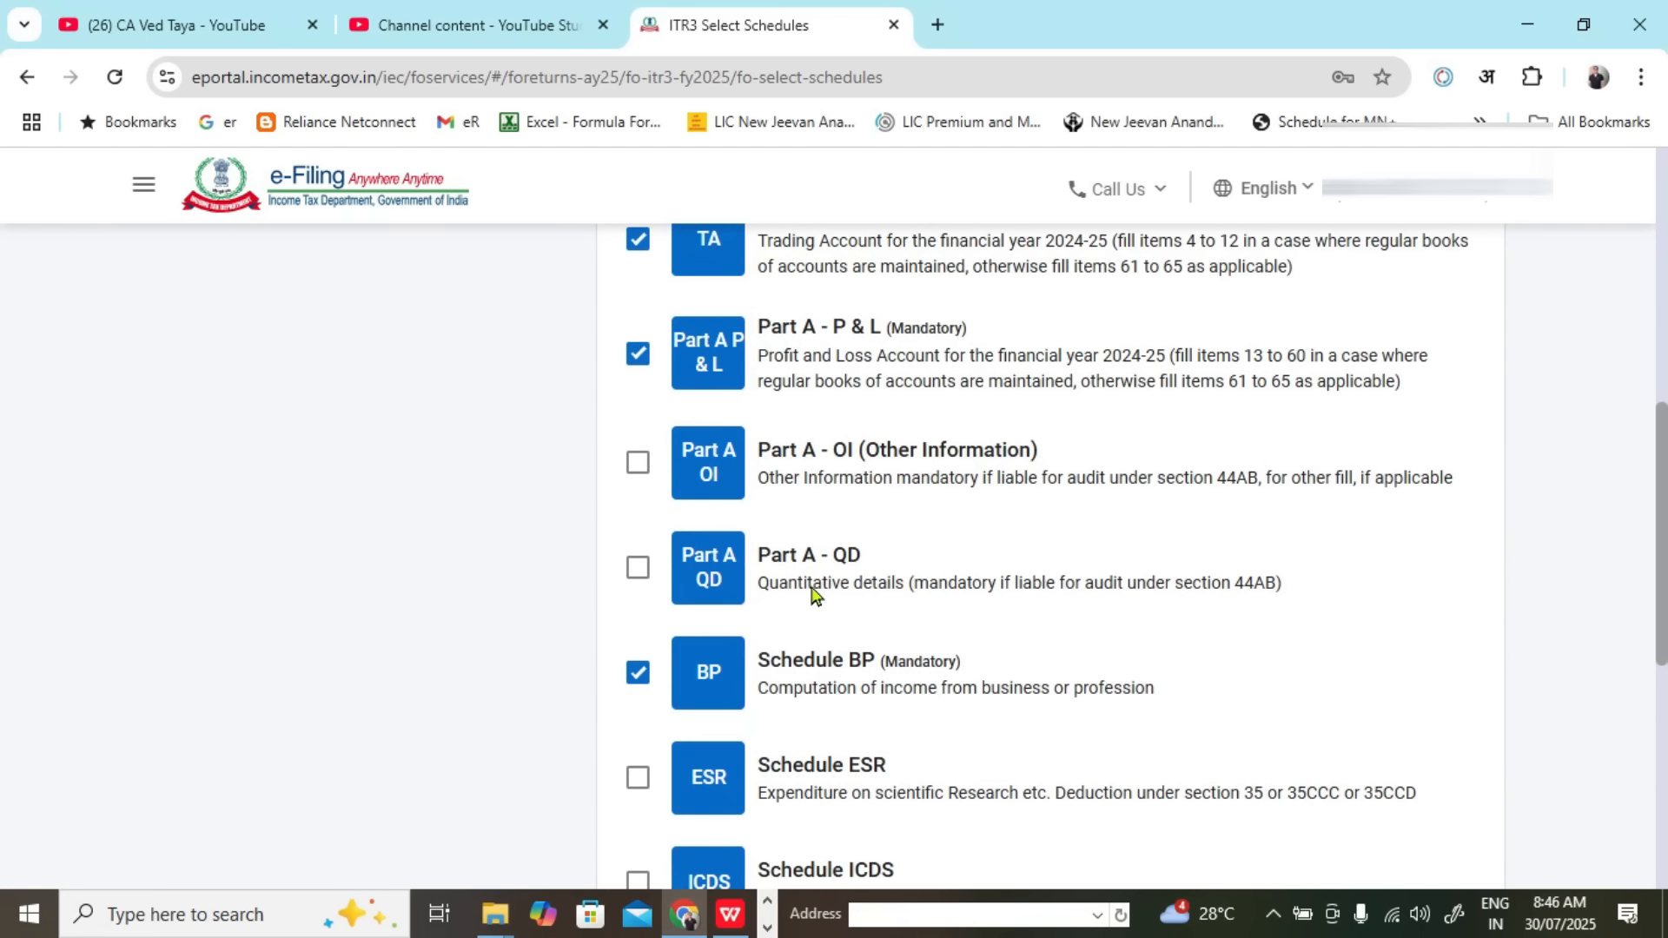
scroll(899, 543, "down", 1)
scroll(868, 561, "down", 1)
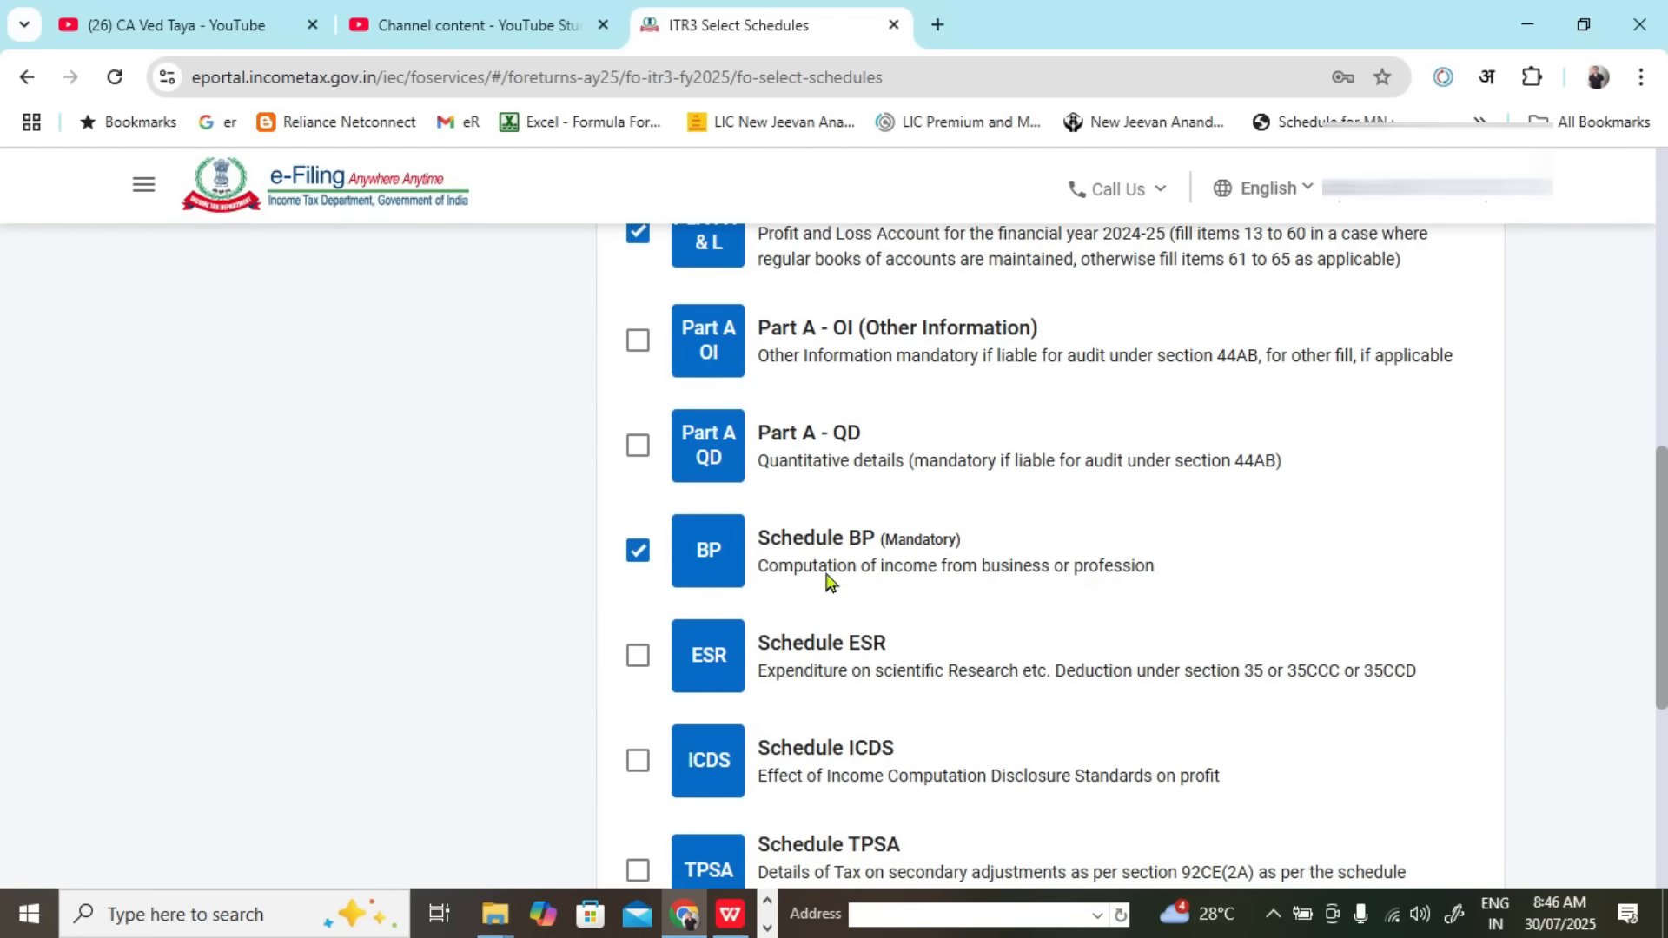
scroll(1112, 569, "down", 1)
scroll(1199, 569, "down", 2)
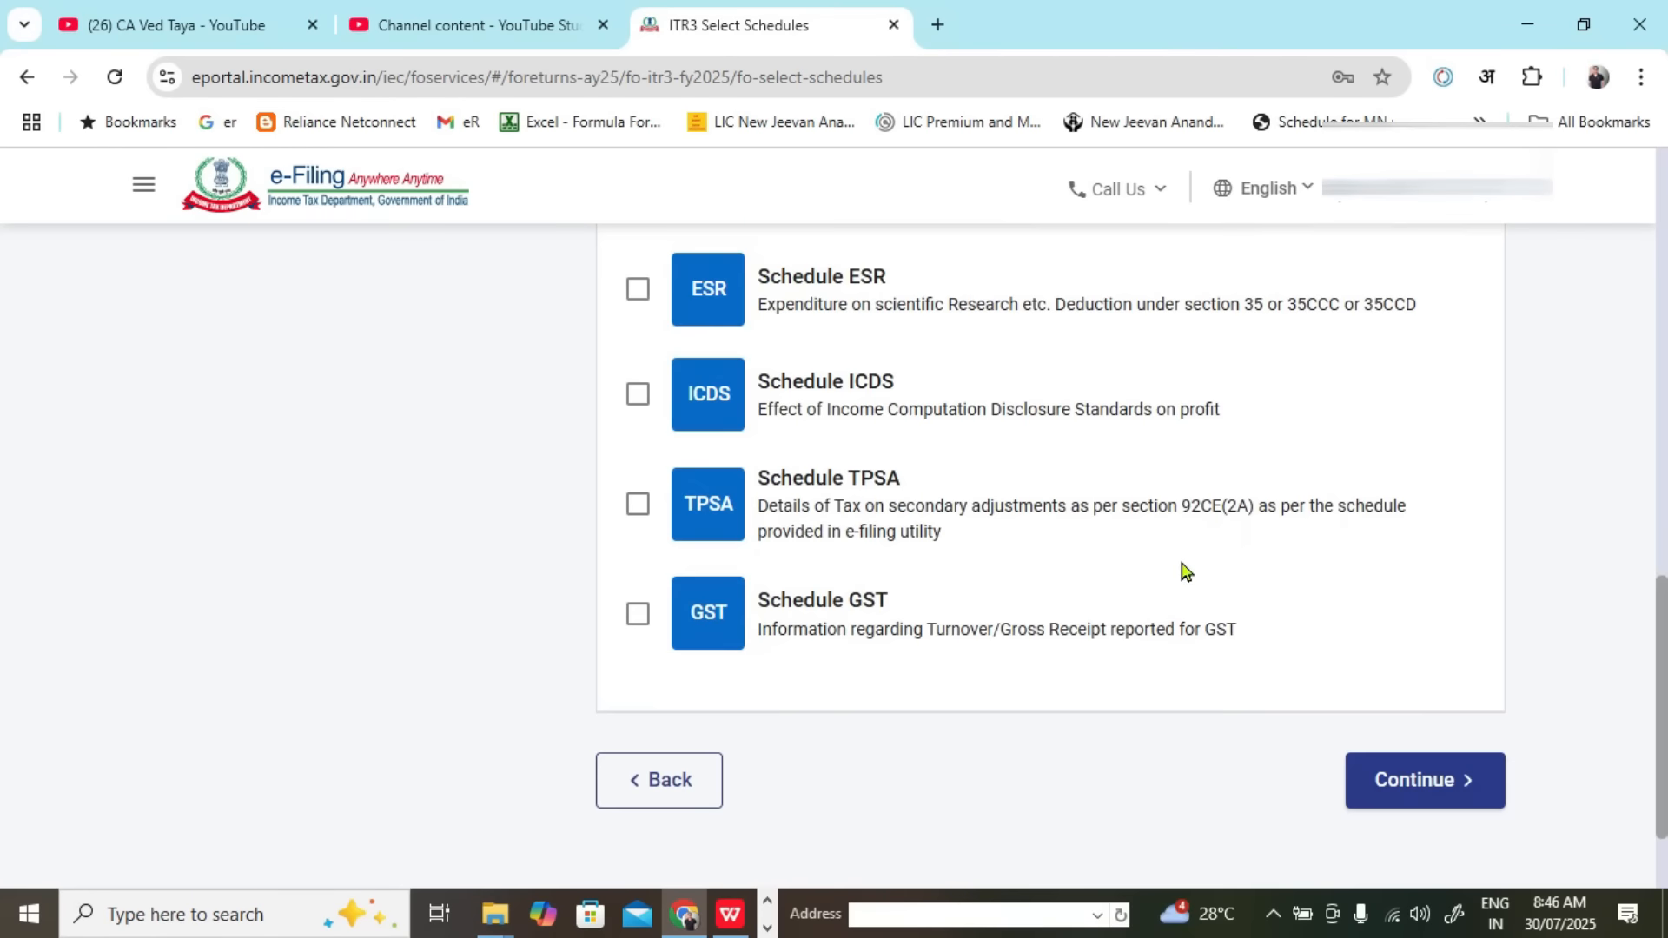
Step: Look through the deduction schedules, including 80G, 80D, 80C, 80E and 80U
scroll(1028, 651, "up", 4)
scroll(1005, 642, "up", 5)
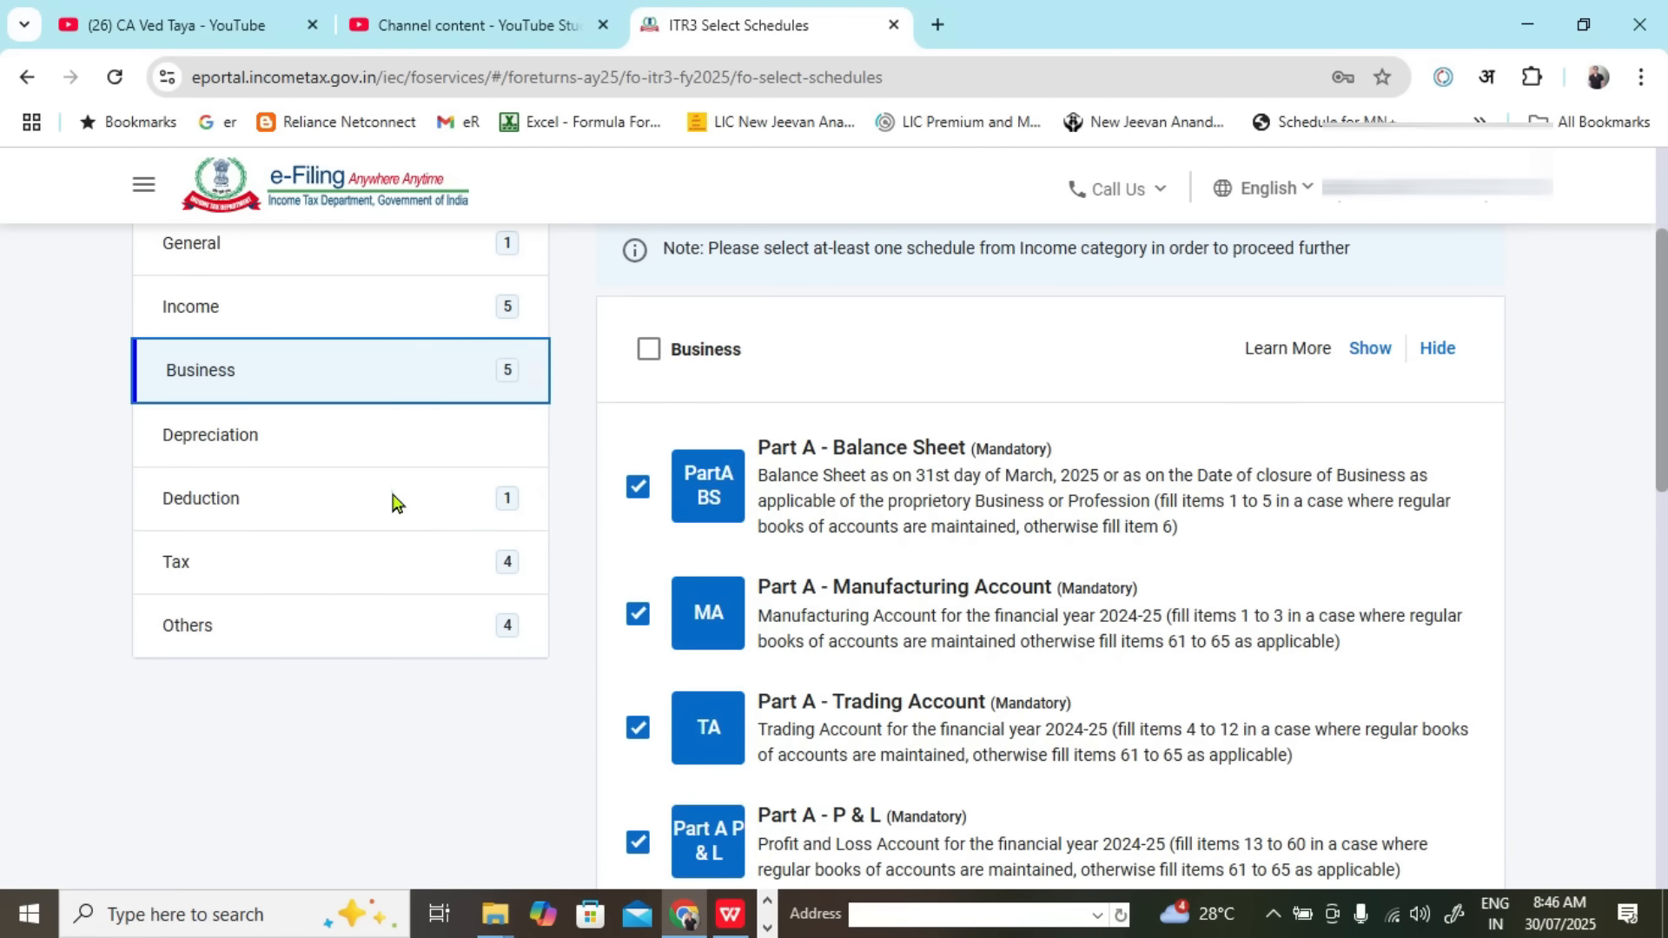
left_click(392, 503)
scroll(770, 477, "down", 9)
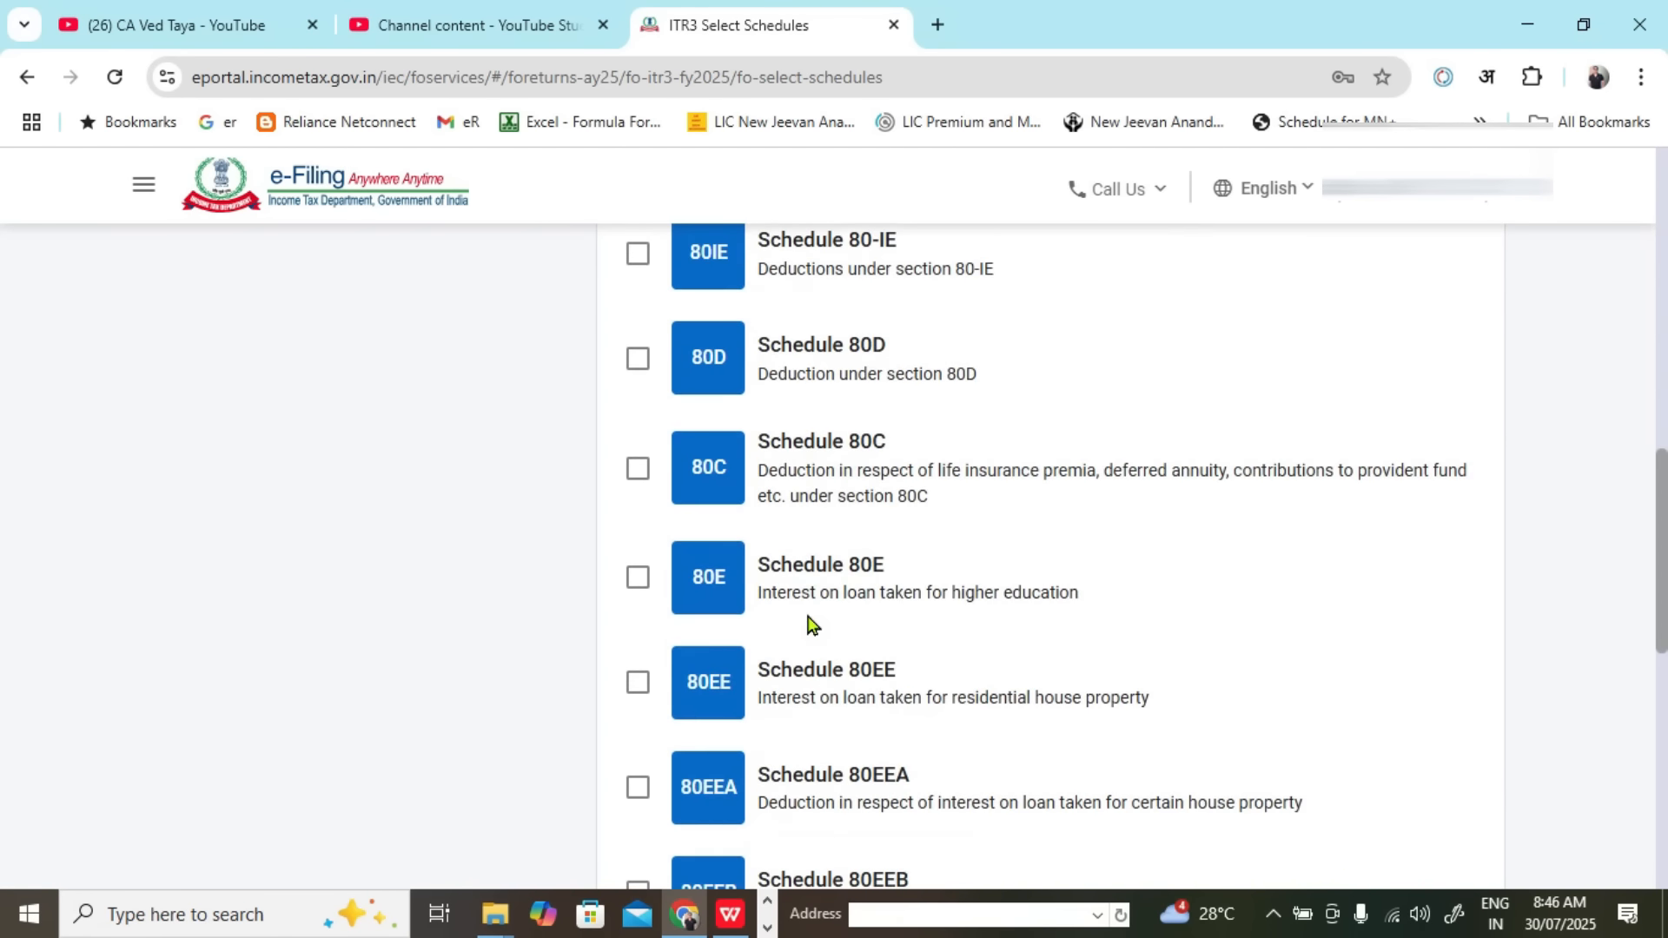
scroll(808, 622, "up", 12)
scroll(643, 578, "down", 4)
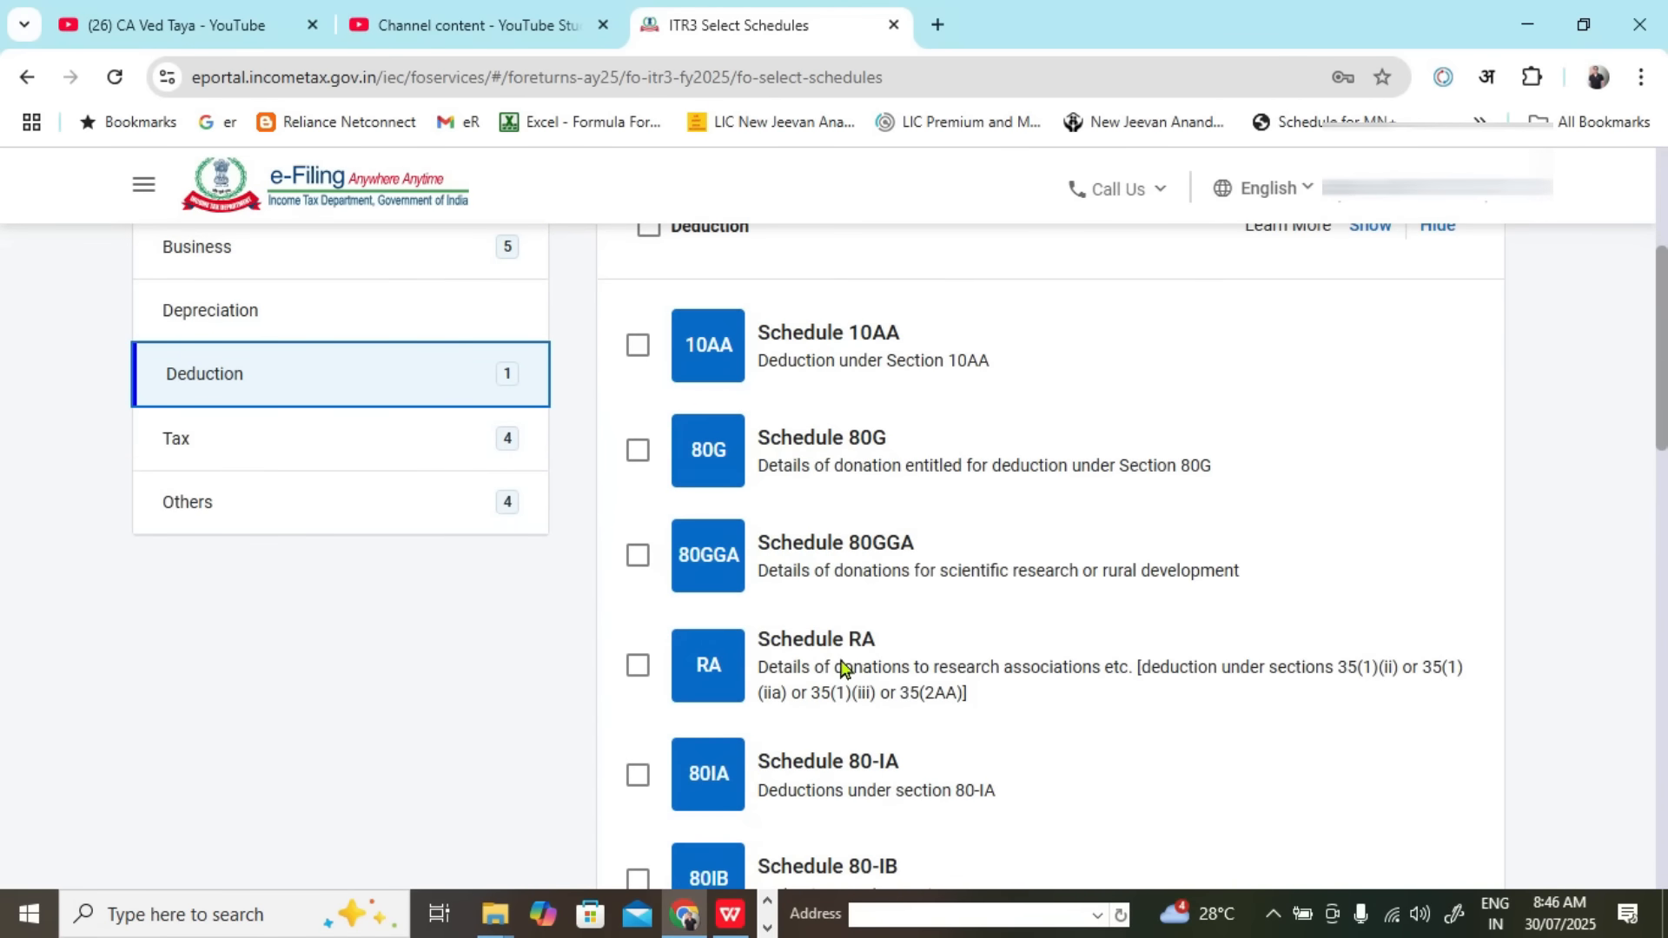
scroll(840, 667, "up", 5)
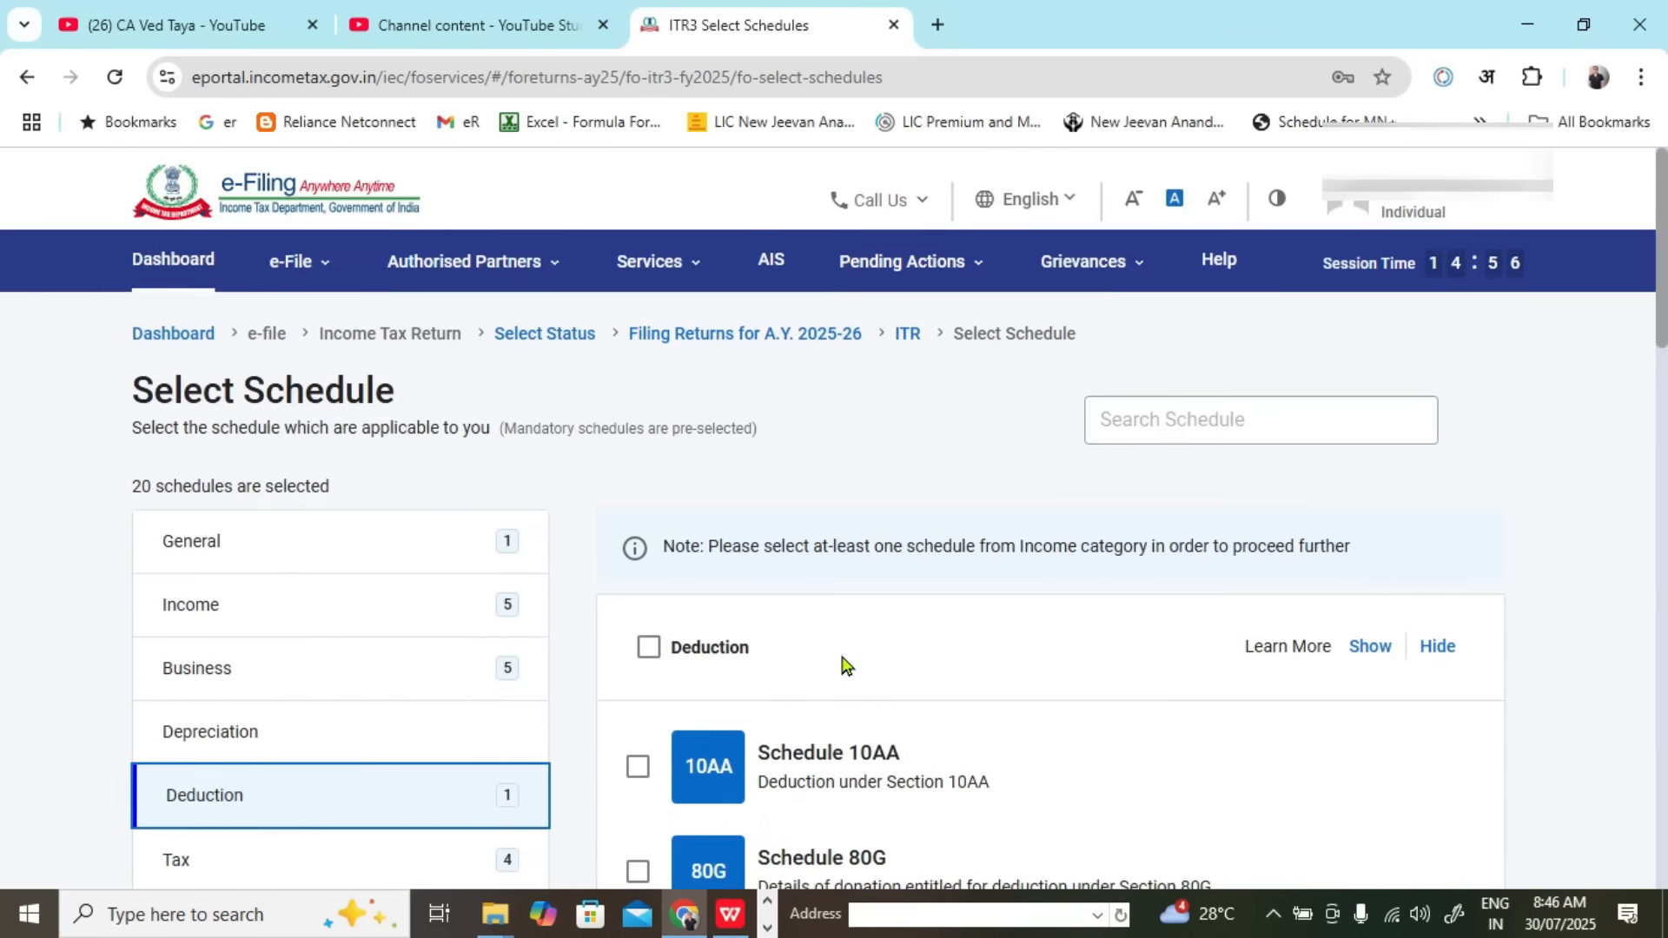
scroll(841, 643, "down", 6)
scroll(782, 656, "down", 5)
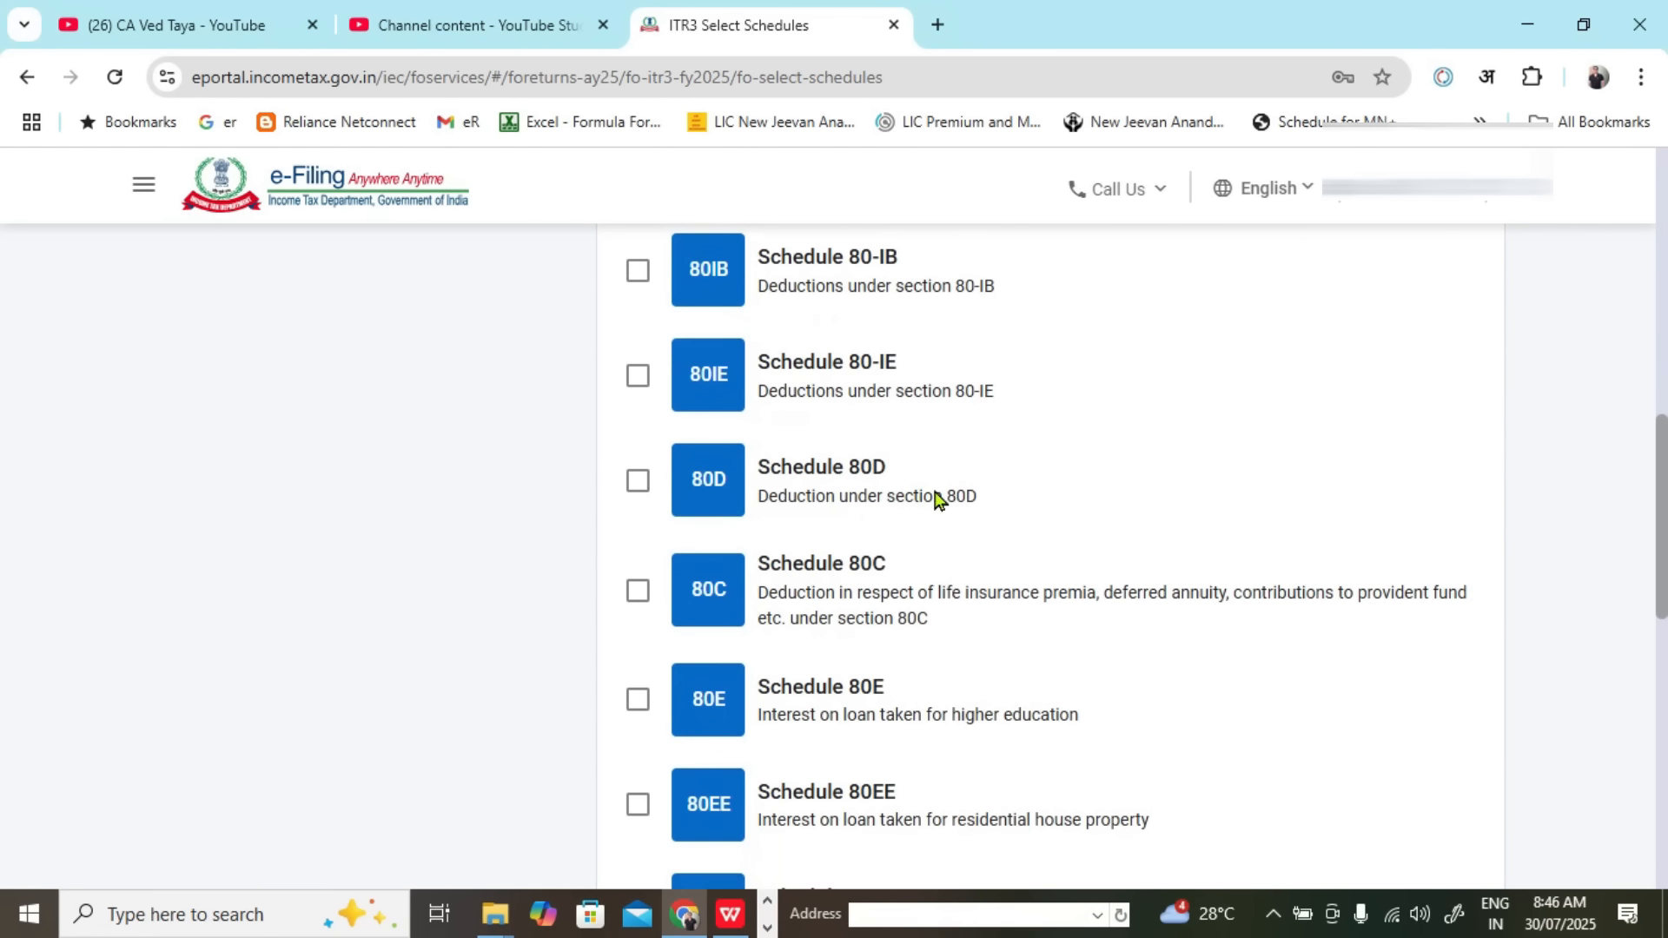
scroll(913, 581, "down", 2)
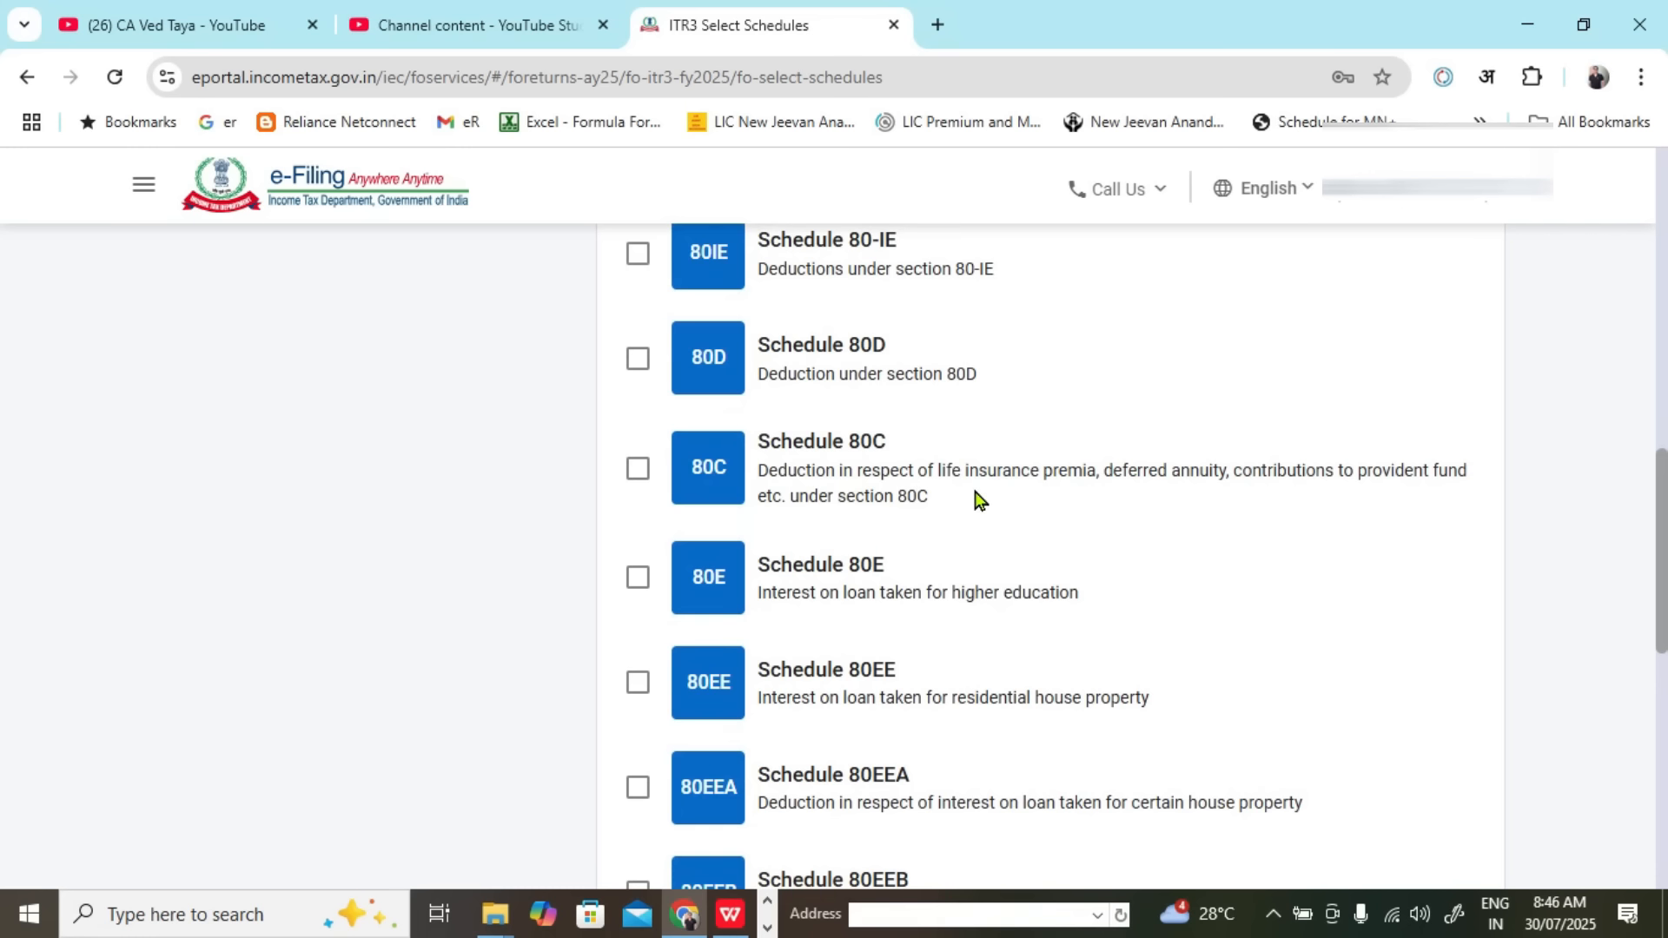
scroll(975, 497, "down", 5)
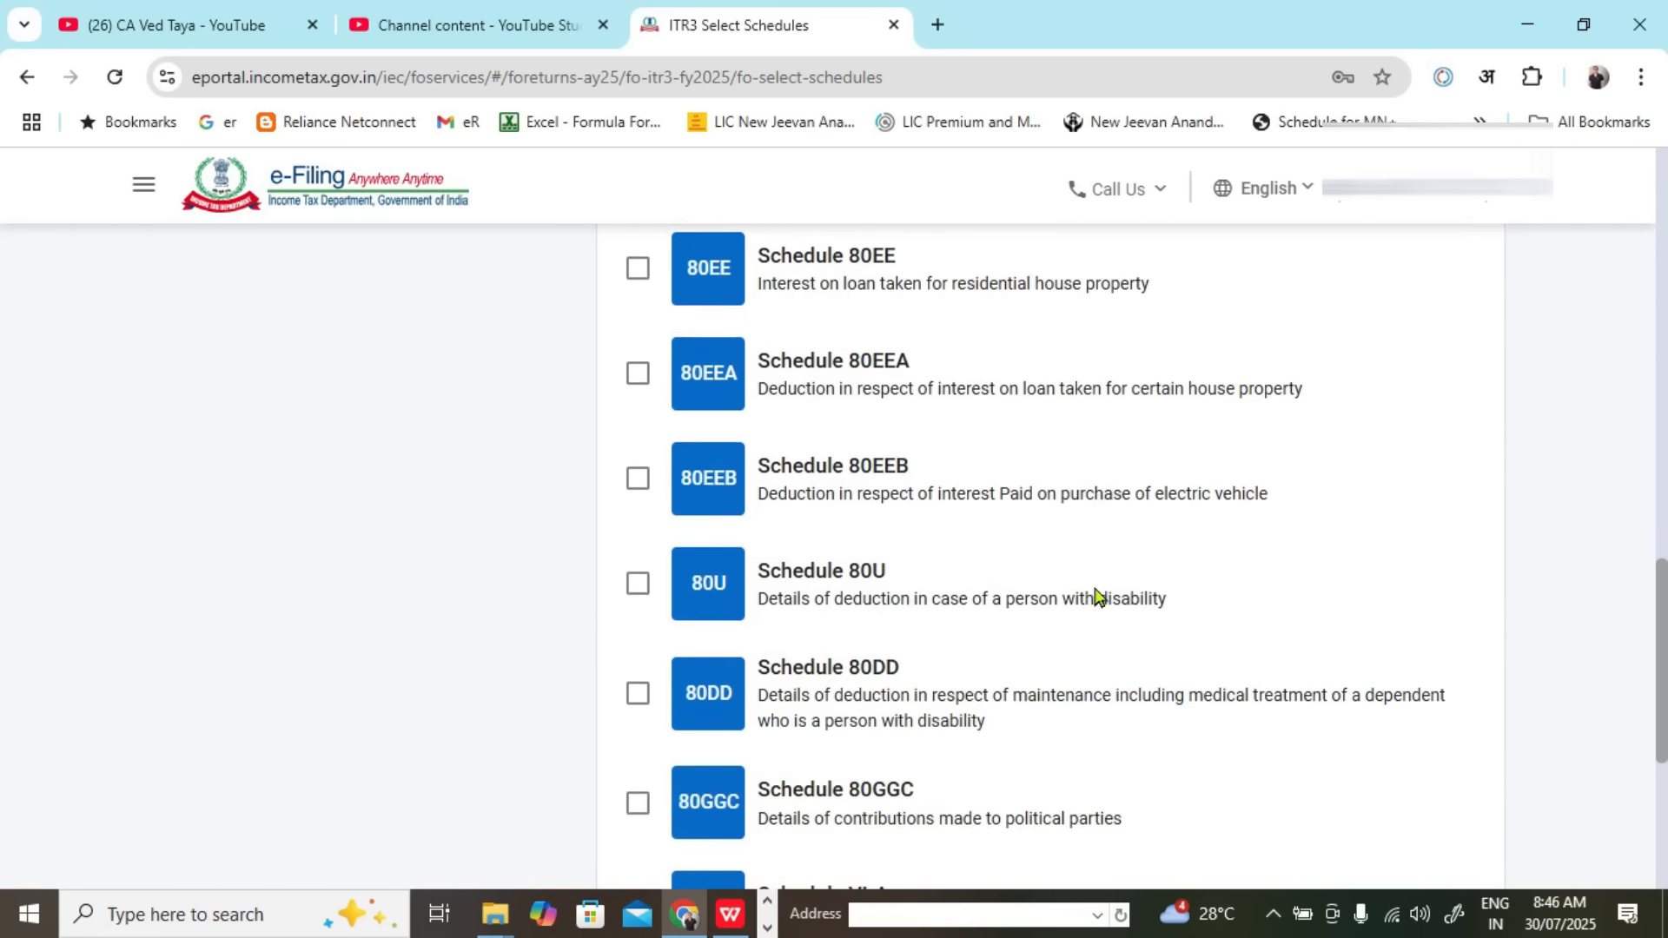
Step: Deselect the Tax deferred on ESOP schedule in the tax category
scroll(1096, 595, "up", 10)
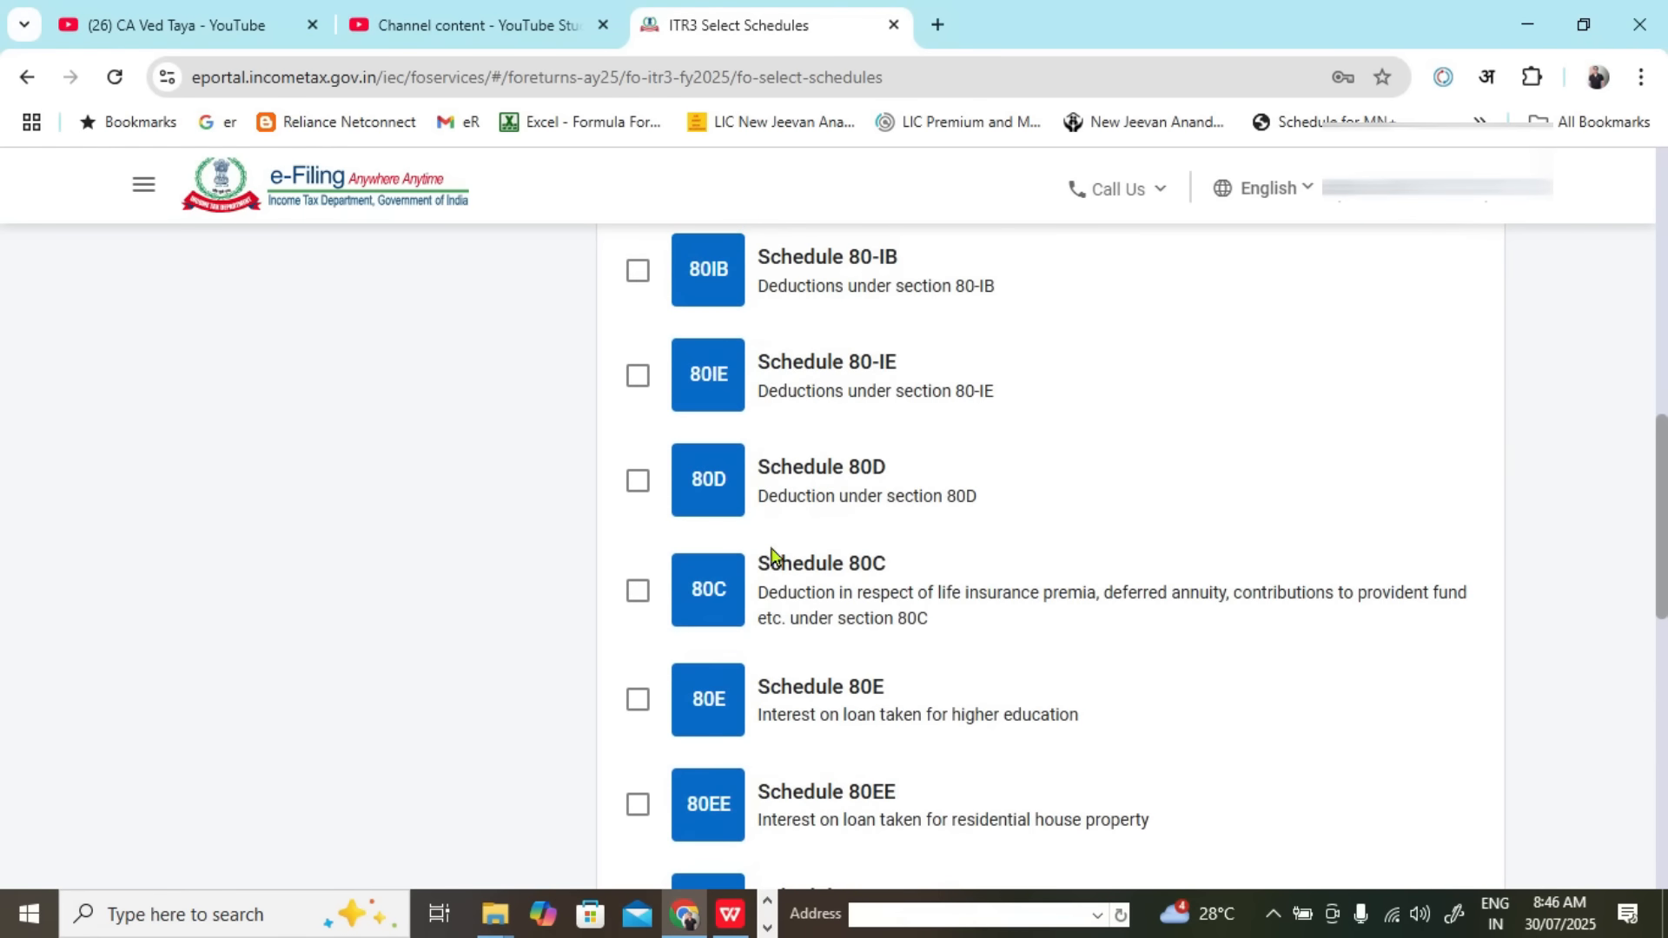
scroll(291, 577, "up", 3)
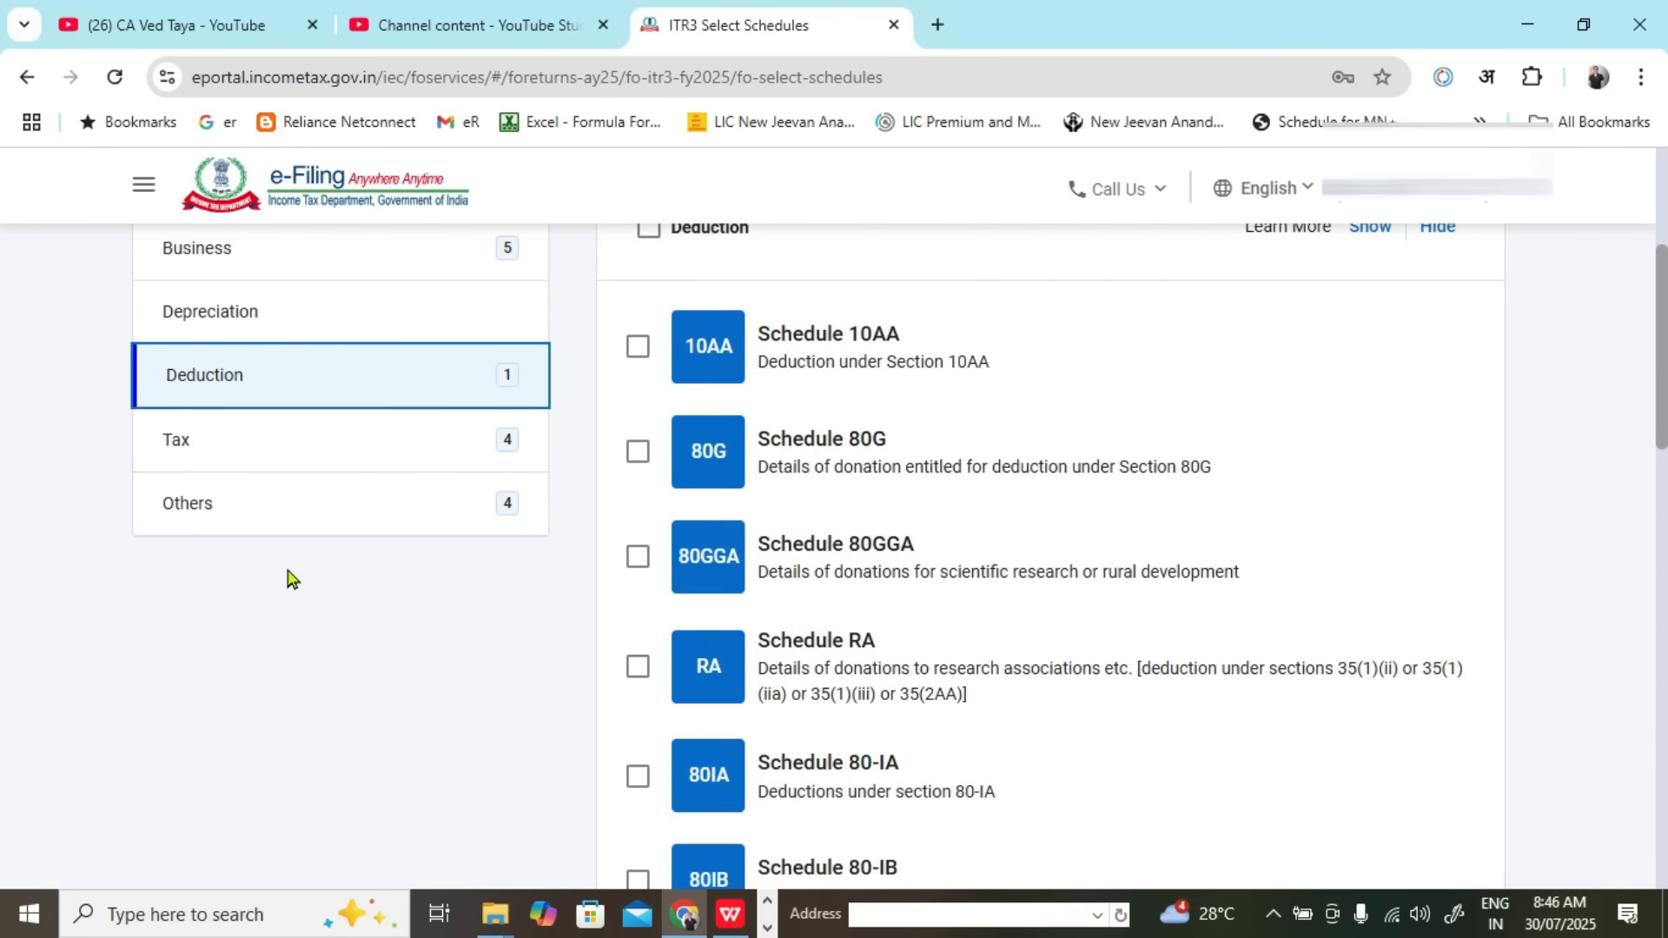
left_click(378, 454)
left_click(642, 686)
left_click_drag(827, 659, 1069, 663)
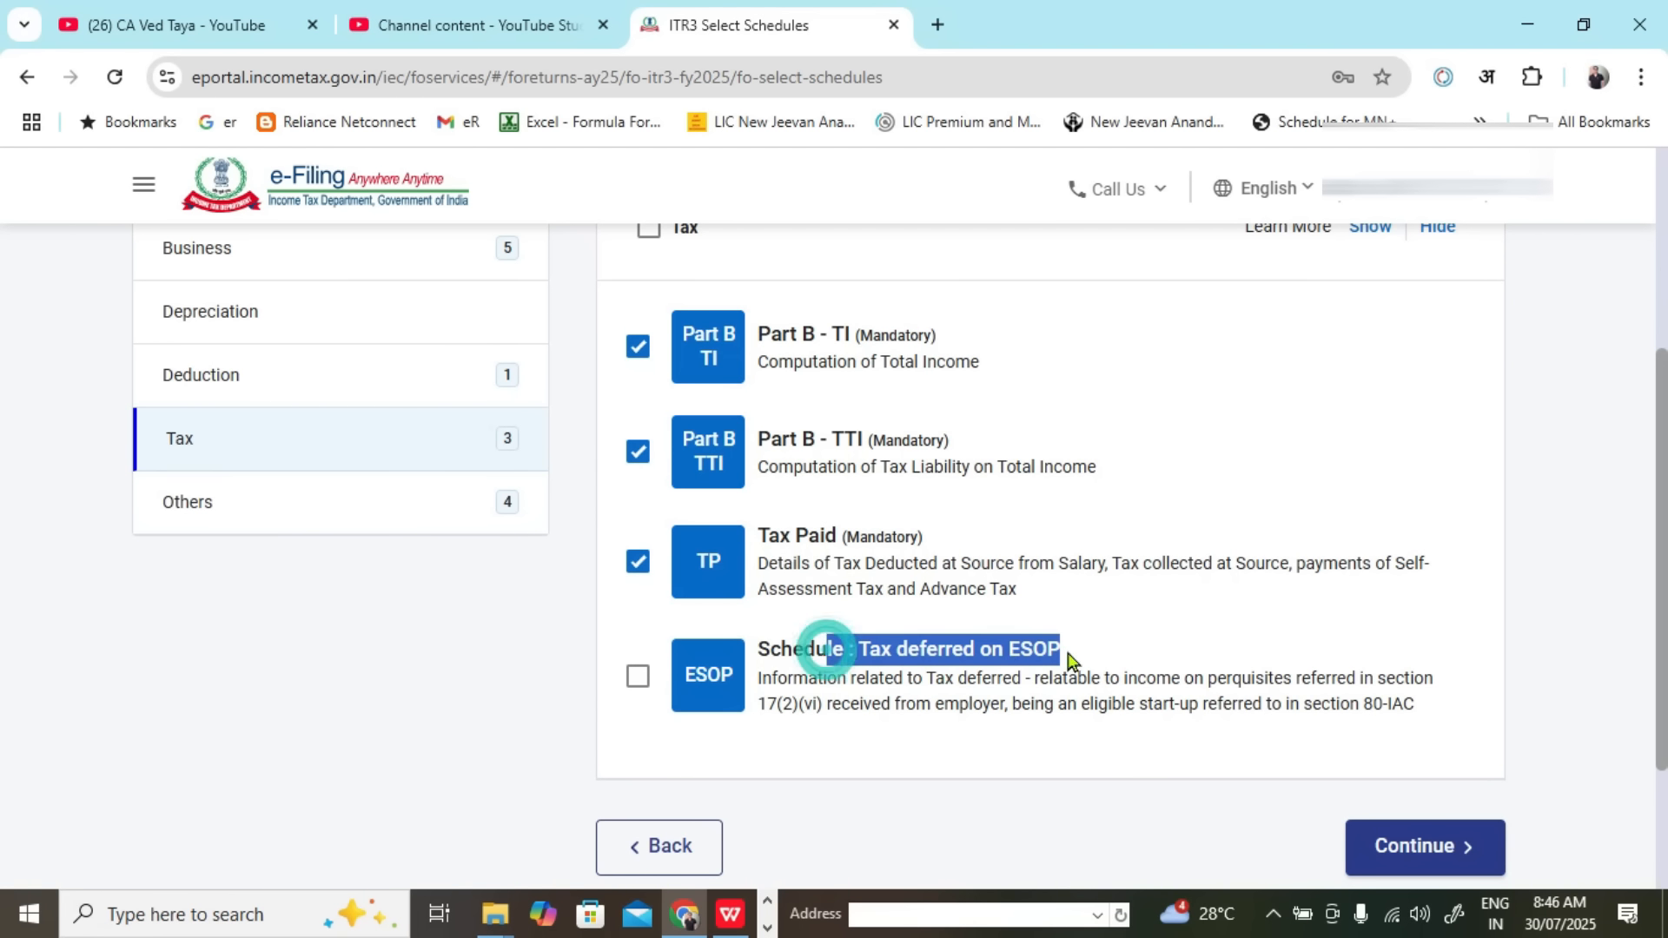
left_click(414, 678)
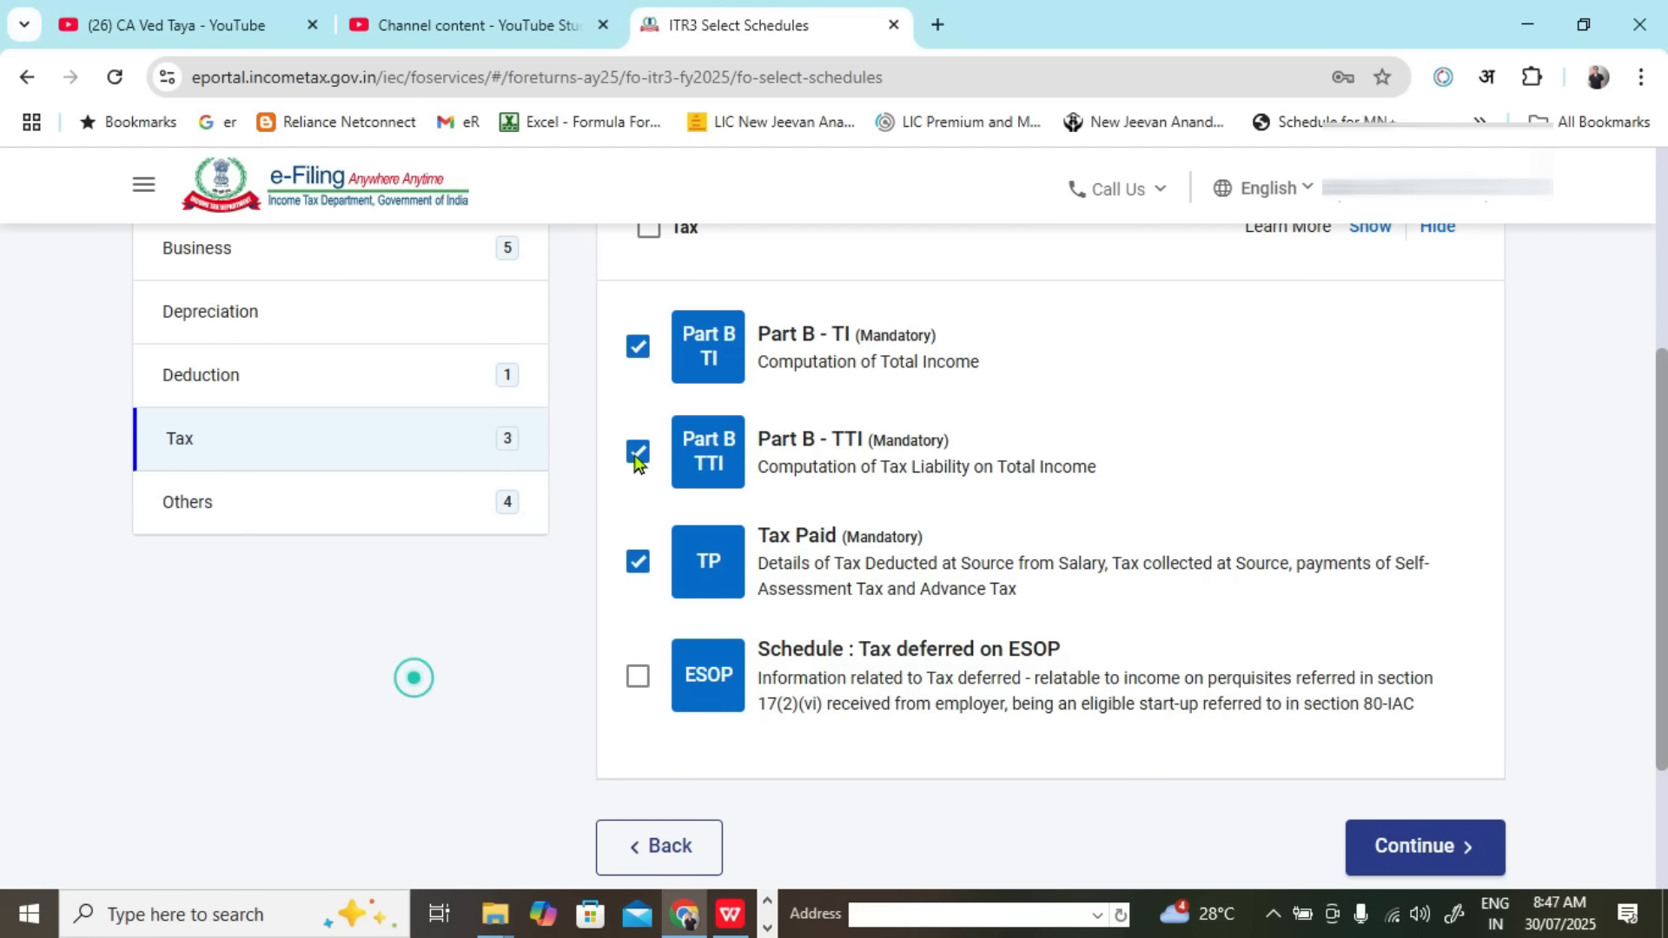
Step: Examine the Others category schedules for loss set-off and carry-forward, and the income condition for Schedule AL
left_click(328, 509)
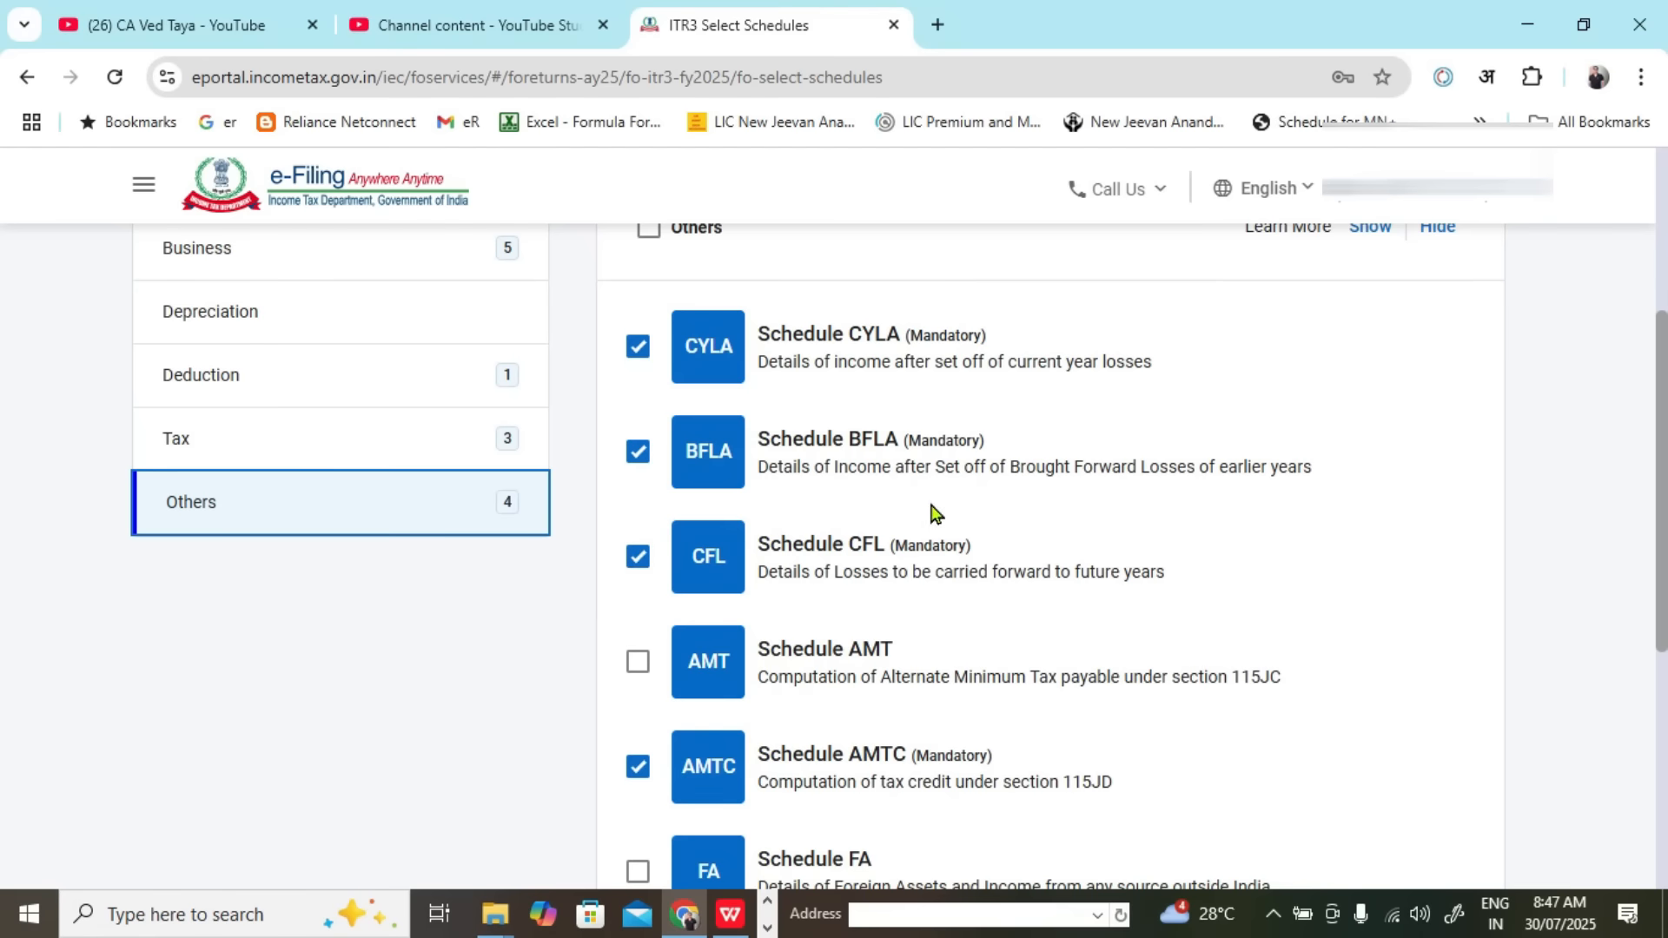
scroll(947, 521, "down", 5)
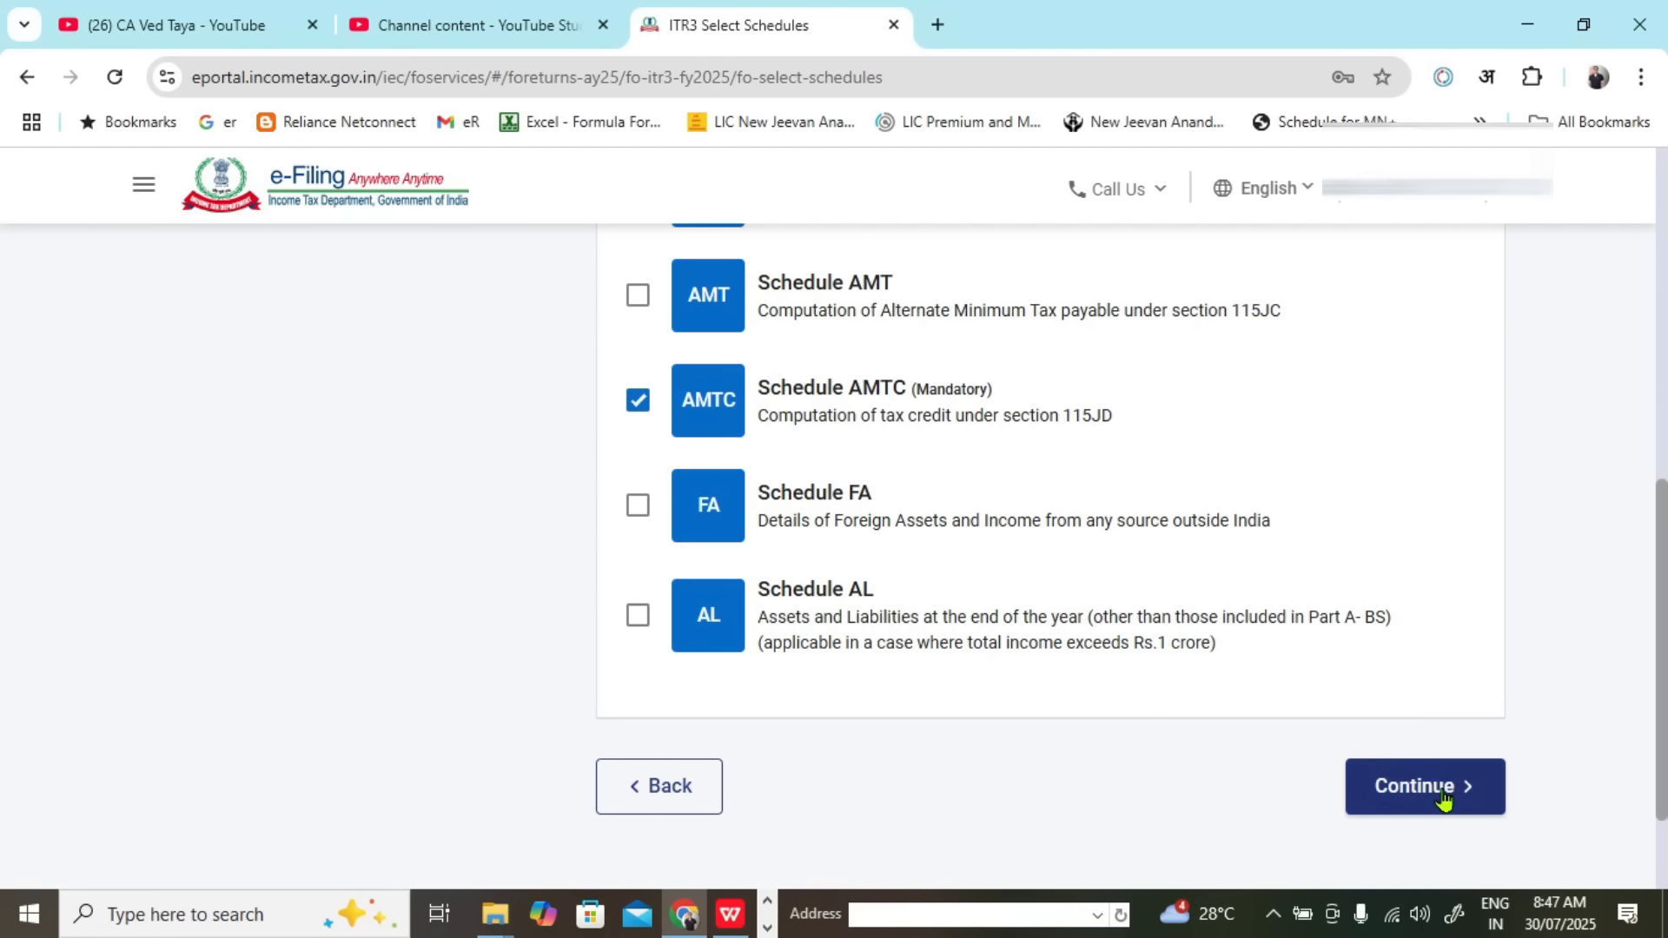
scroll(1009, 633, "up", 4)
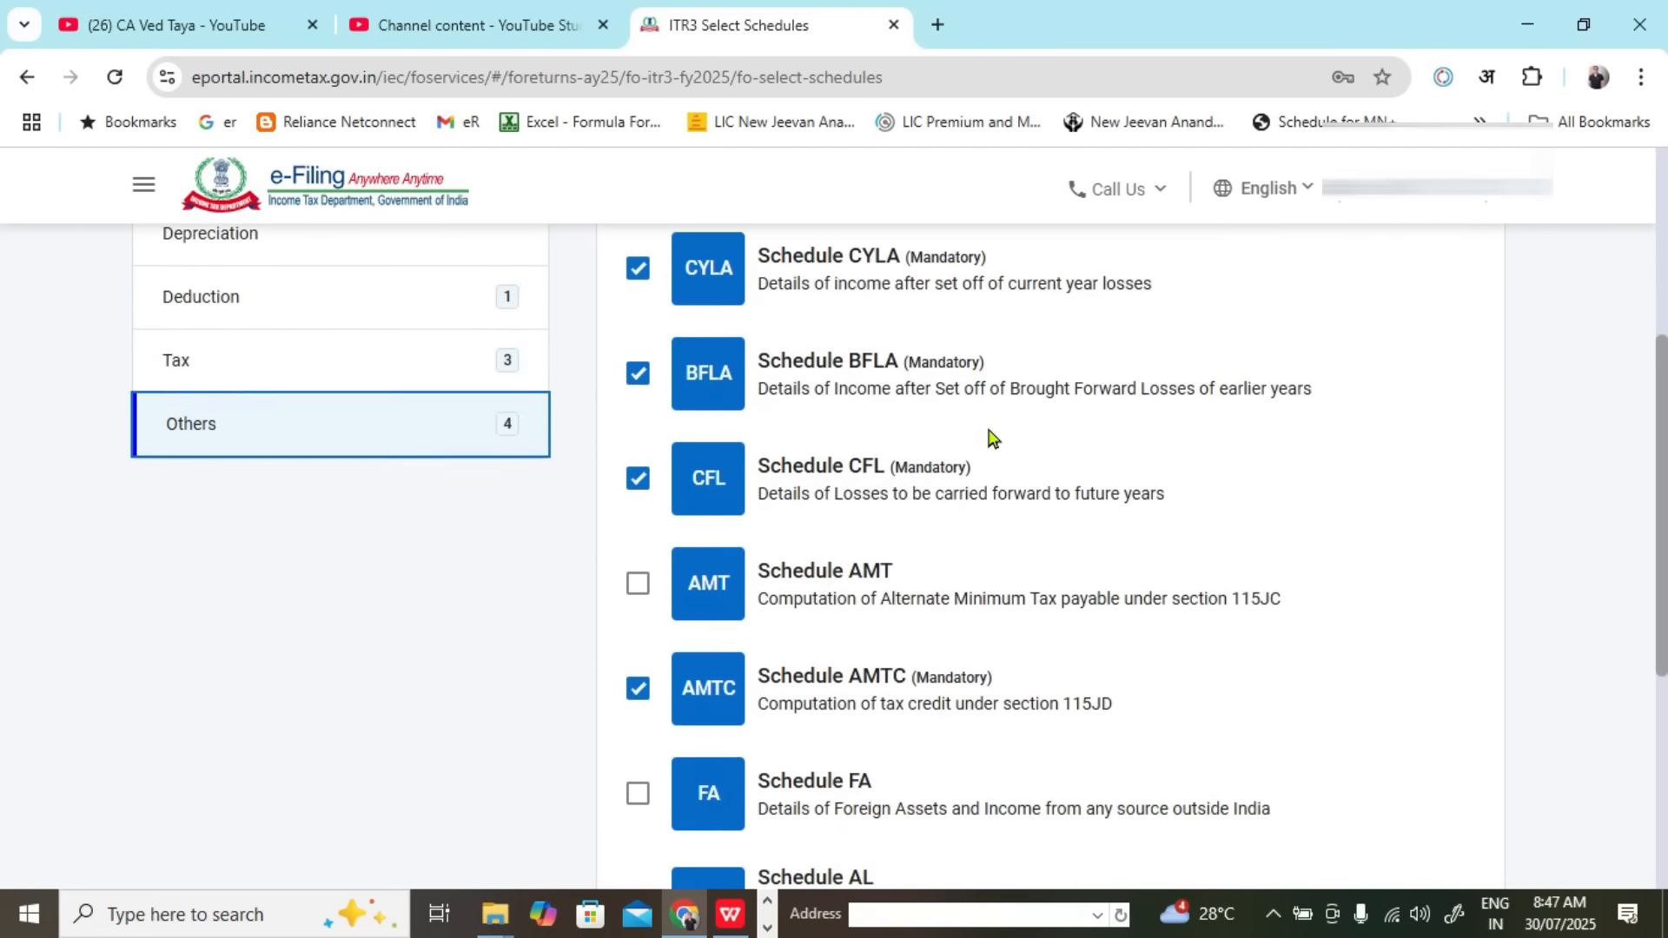
scroll(992, 437, "down", 4)
left_click_drag(806, 627, 1199, 664)
left_click(1582, 635)
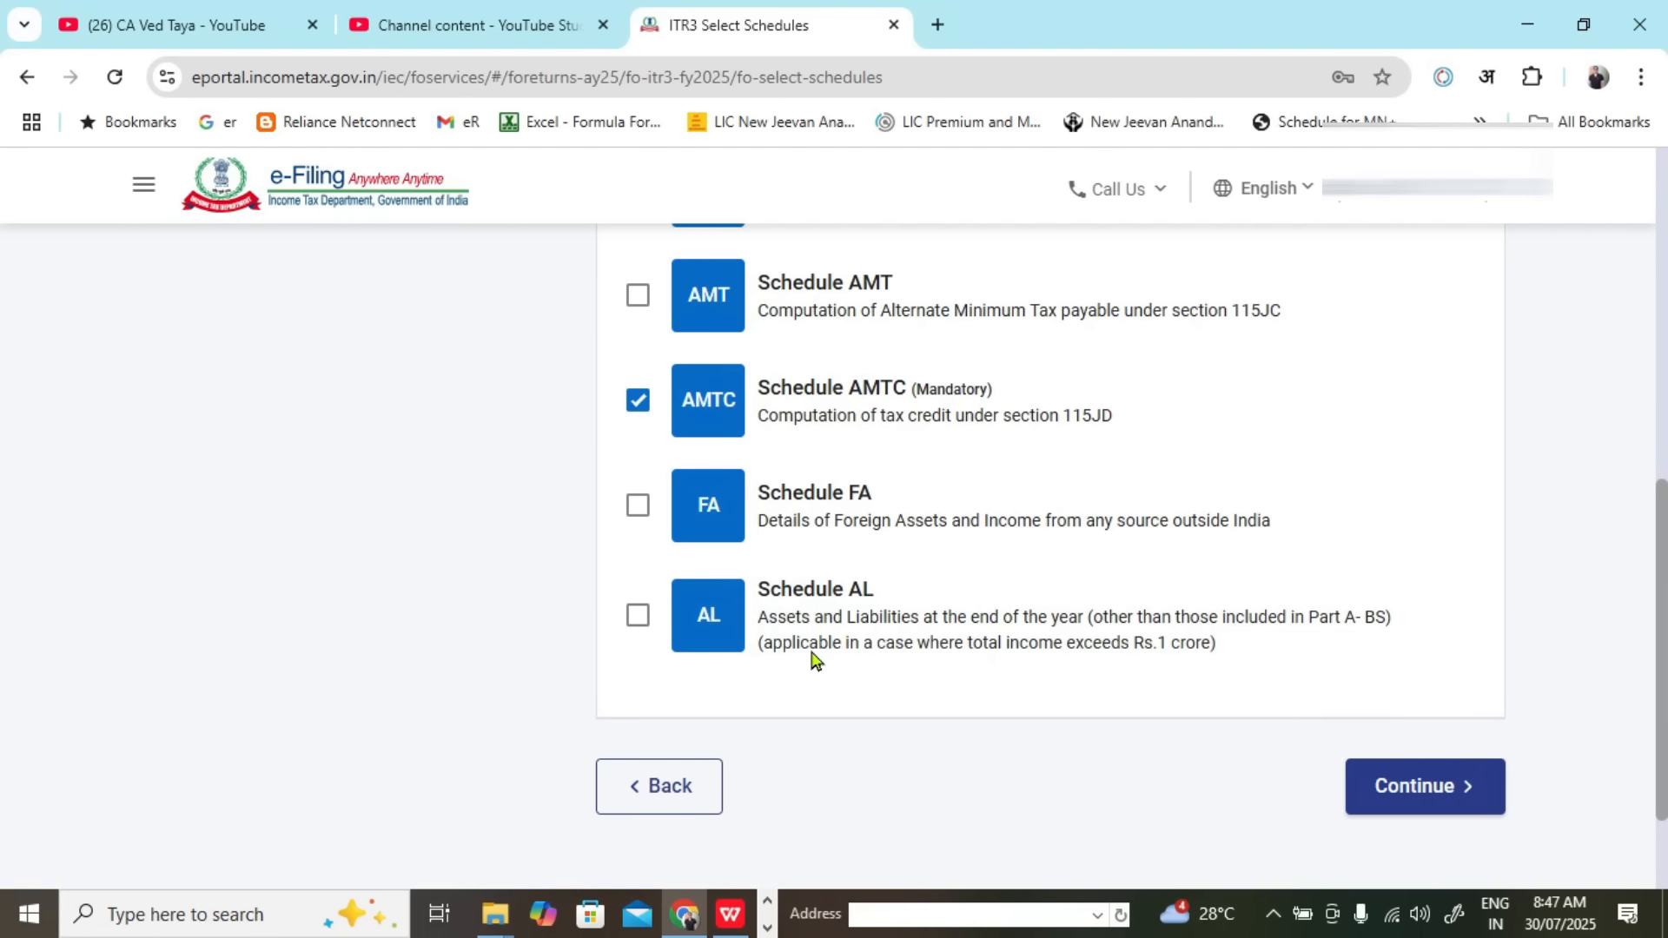
Step: Try selecting Schedule AL for assets and liabilities at the end of the year
left_click_drag(771, 653, 1201, 662)
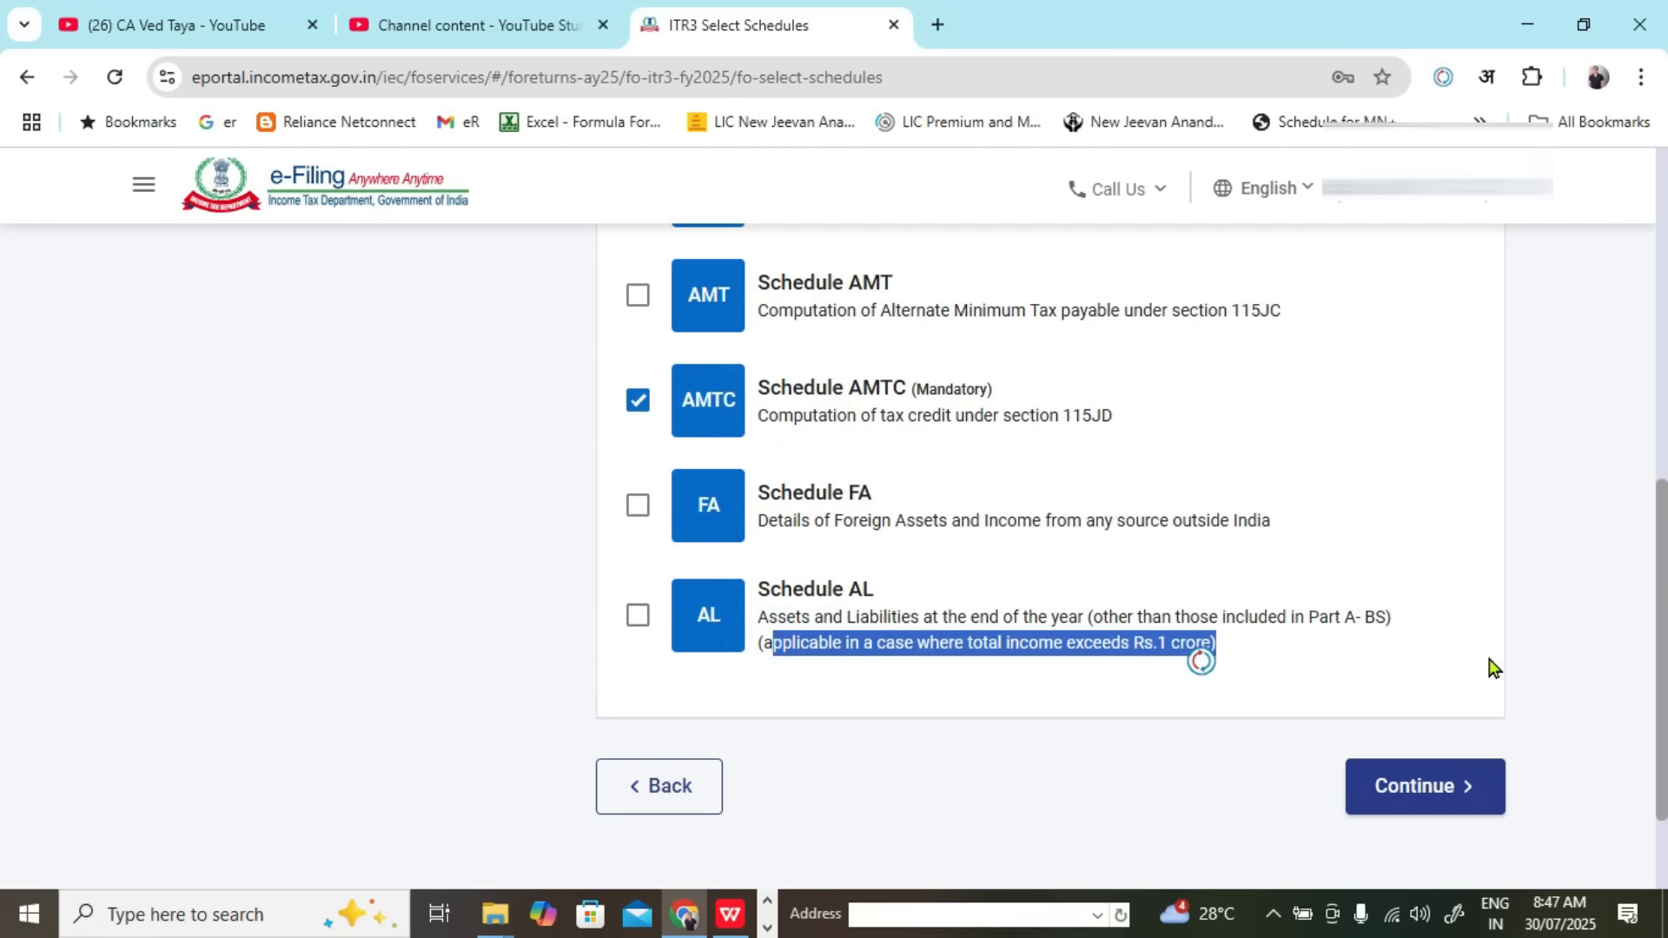
left_click(637, 617)
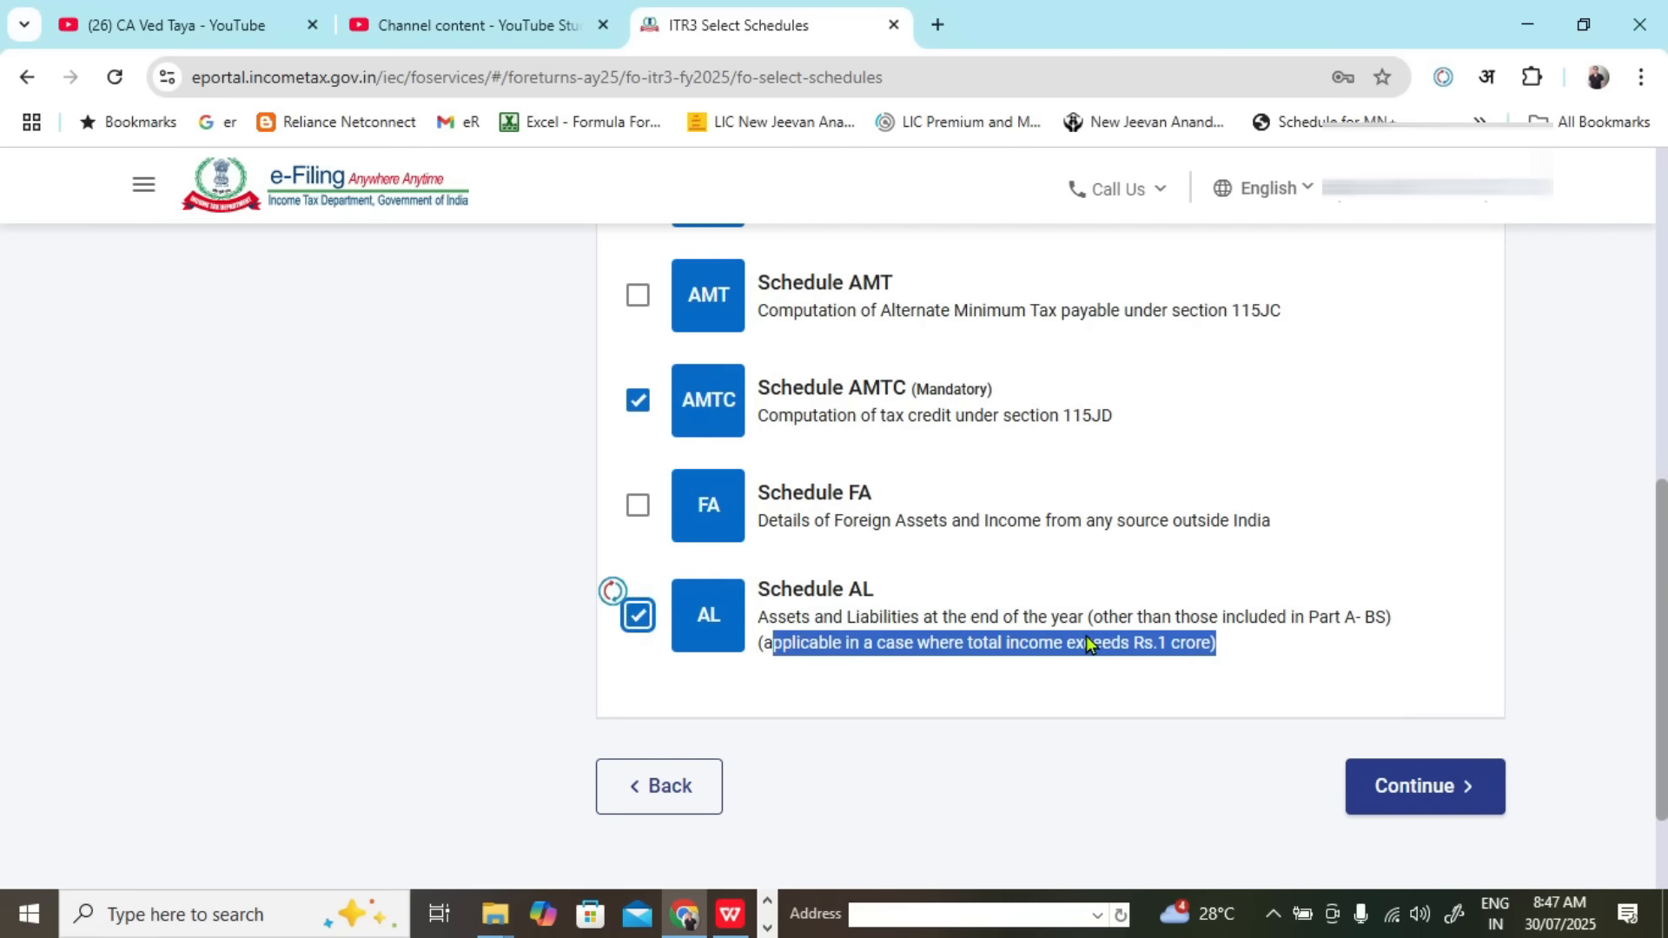
left_click(635, 617)
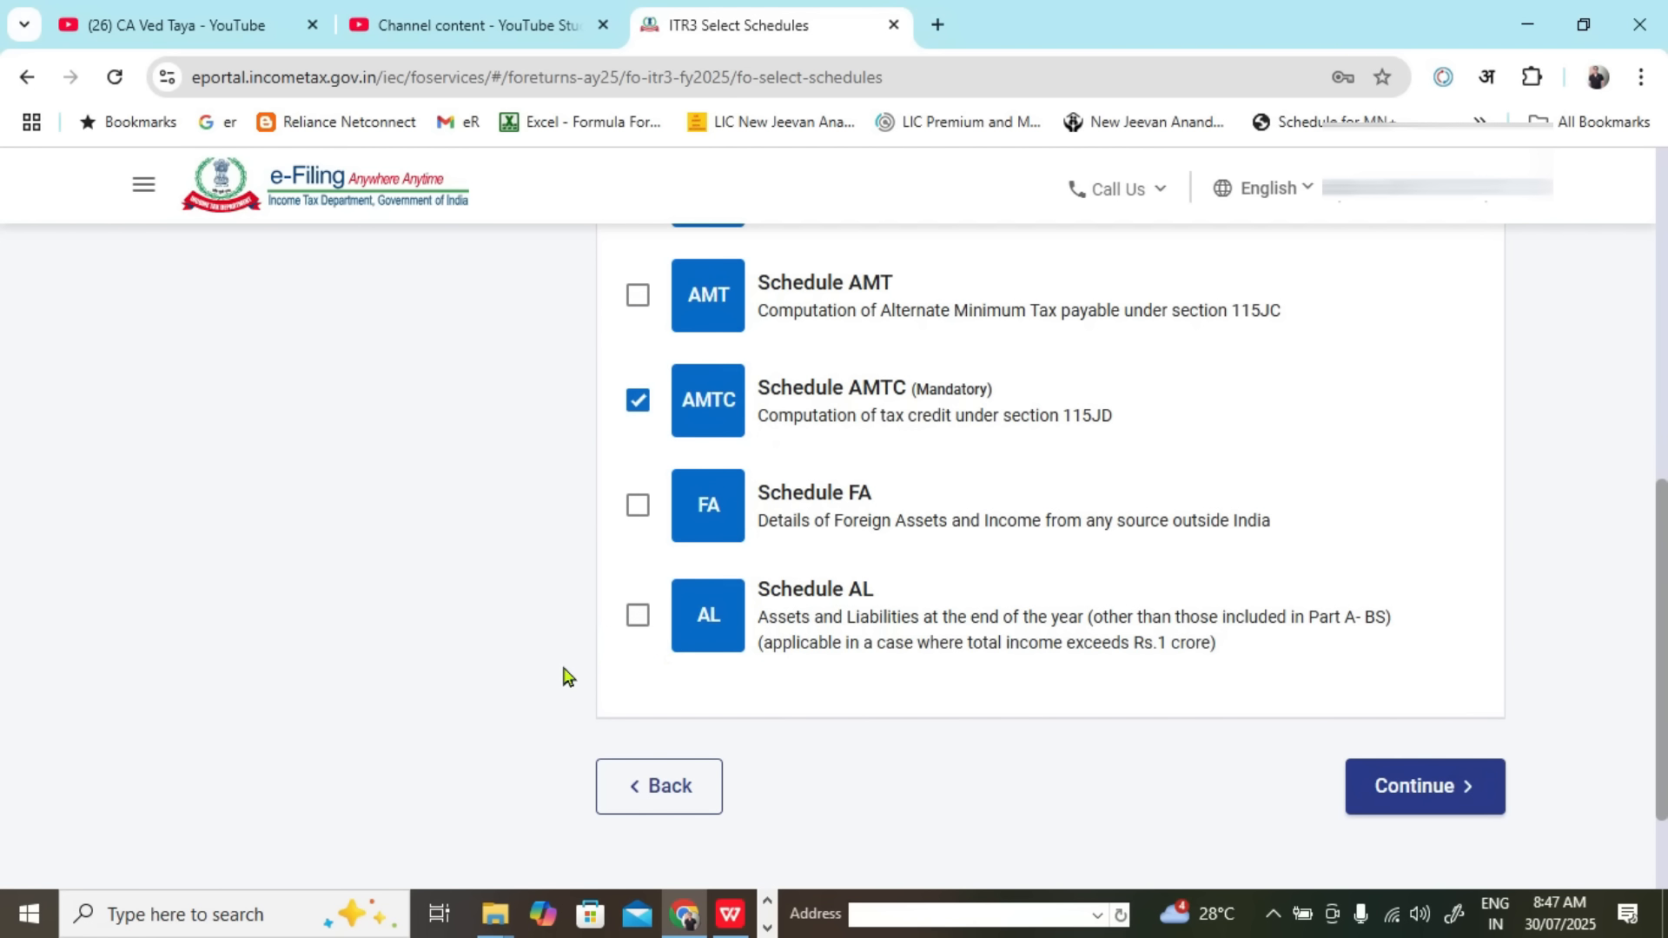
Step: Continue to the return summary with the selected schedules and acknowledge the notice about pre-filled data
scroll(1107, 660, "up", 3)
scroll(1260, 664, "down", 5)
left_click(1430, 686)
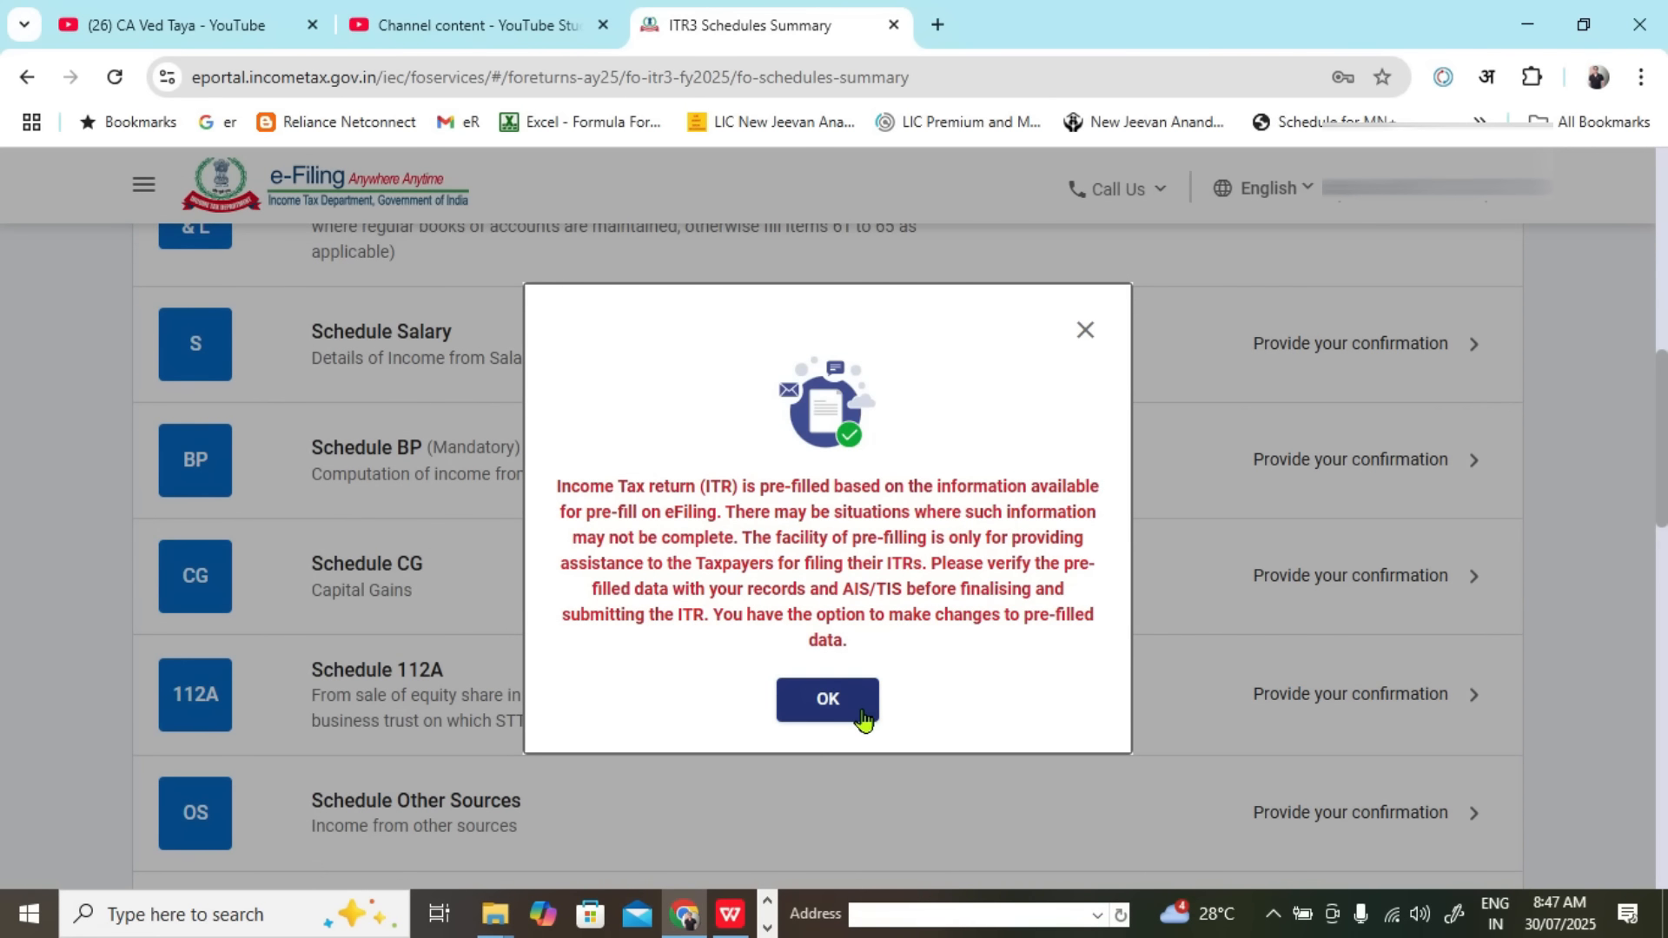
left_click(861, 714)
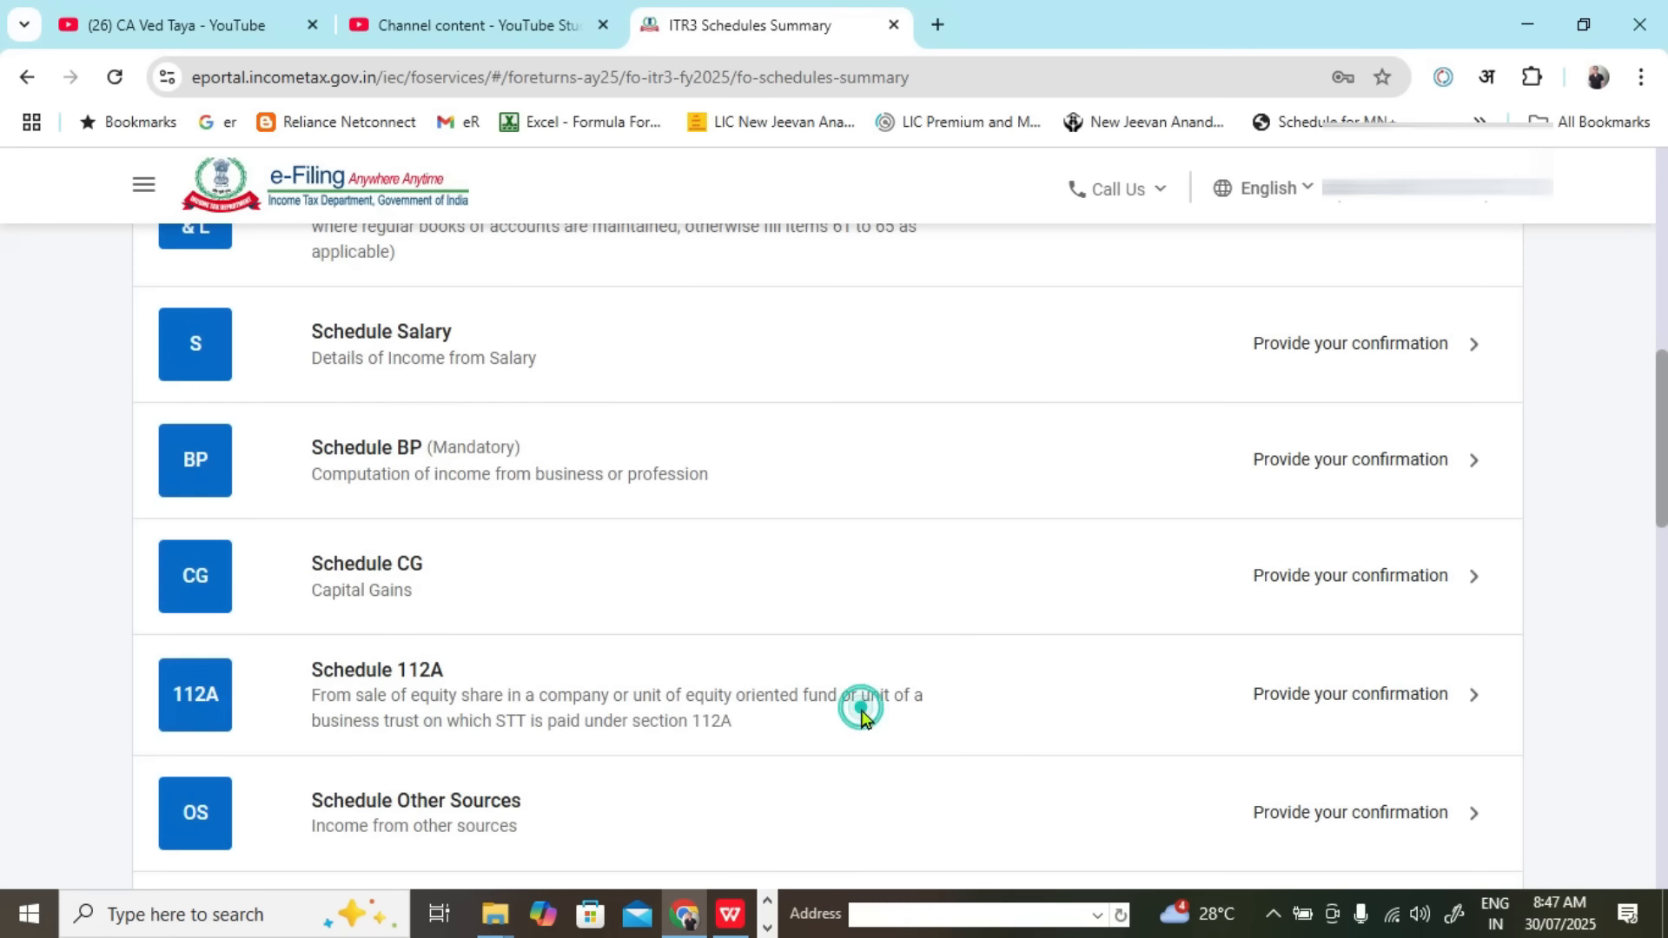
Step: Look through the return summary's schedules, from Part A - General Information down to Part B - TTI
scroll(2, 452, "up", 10)
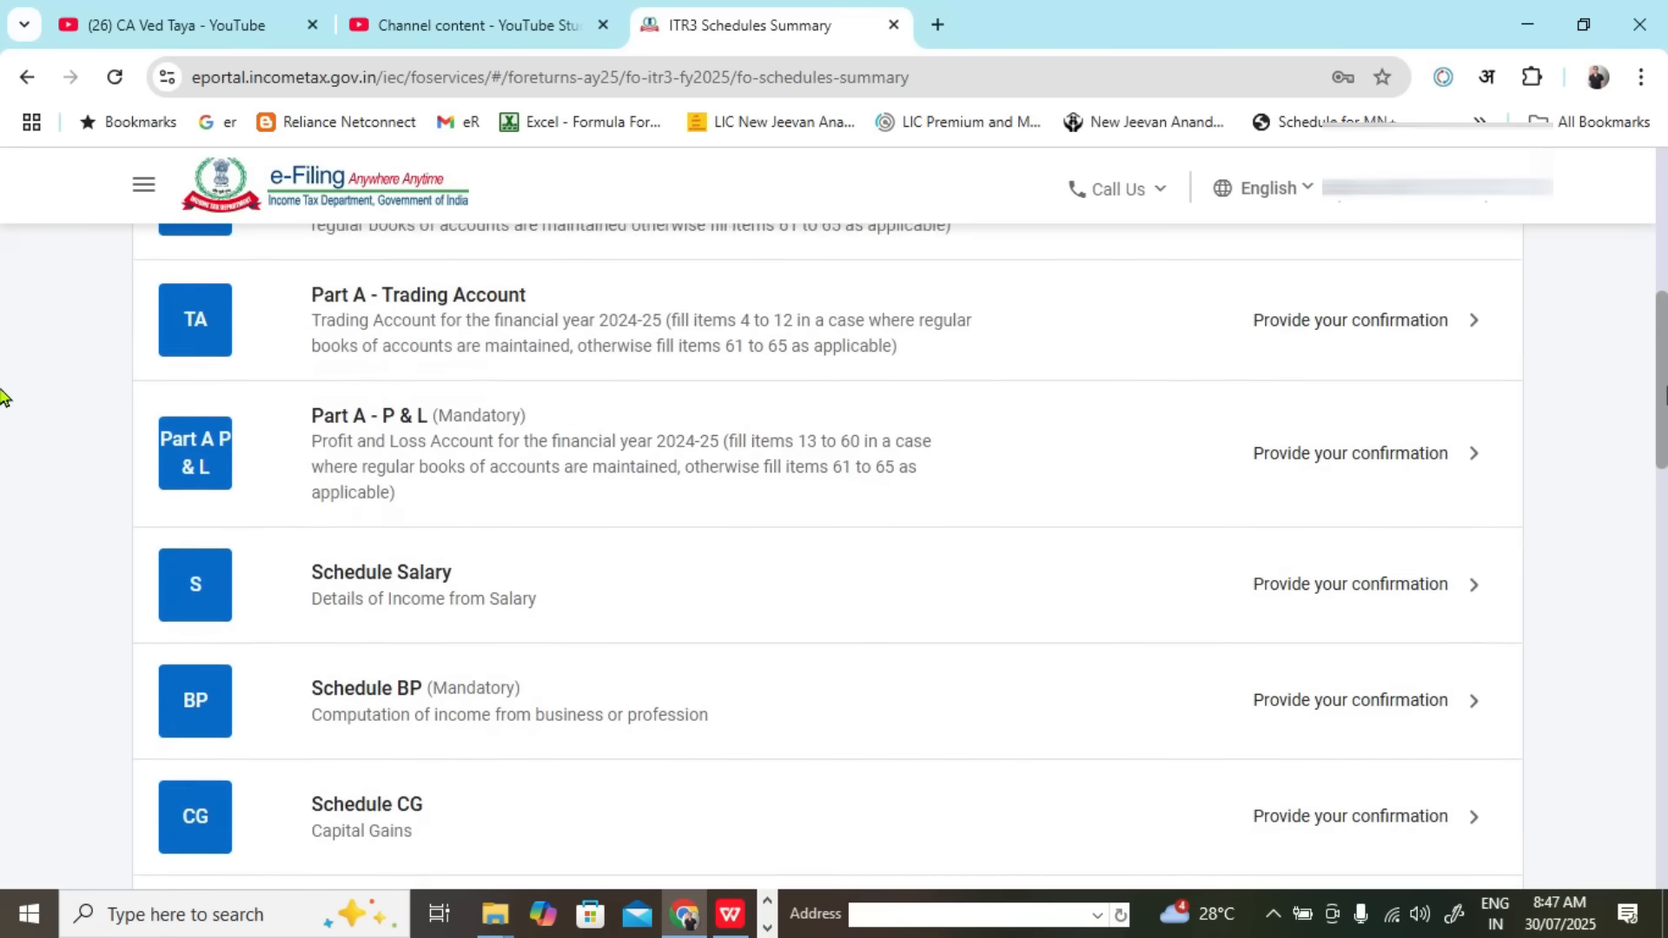
scroll(1, 261, "down", 3)
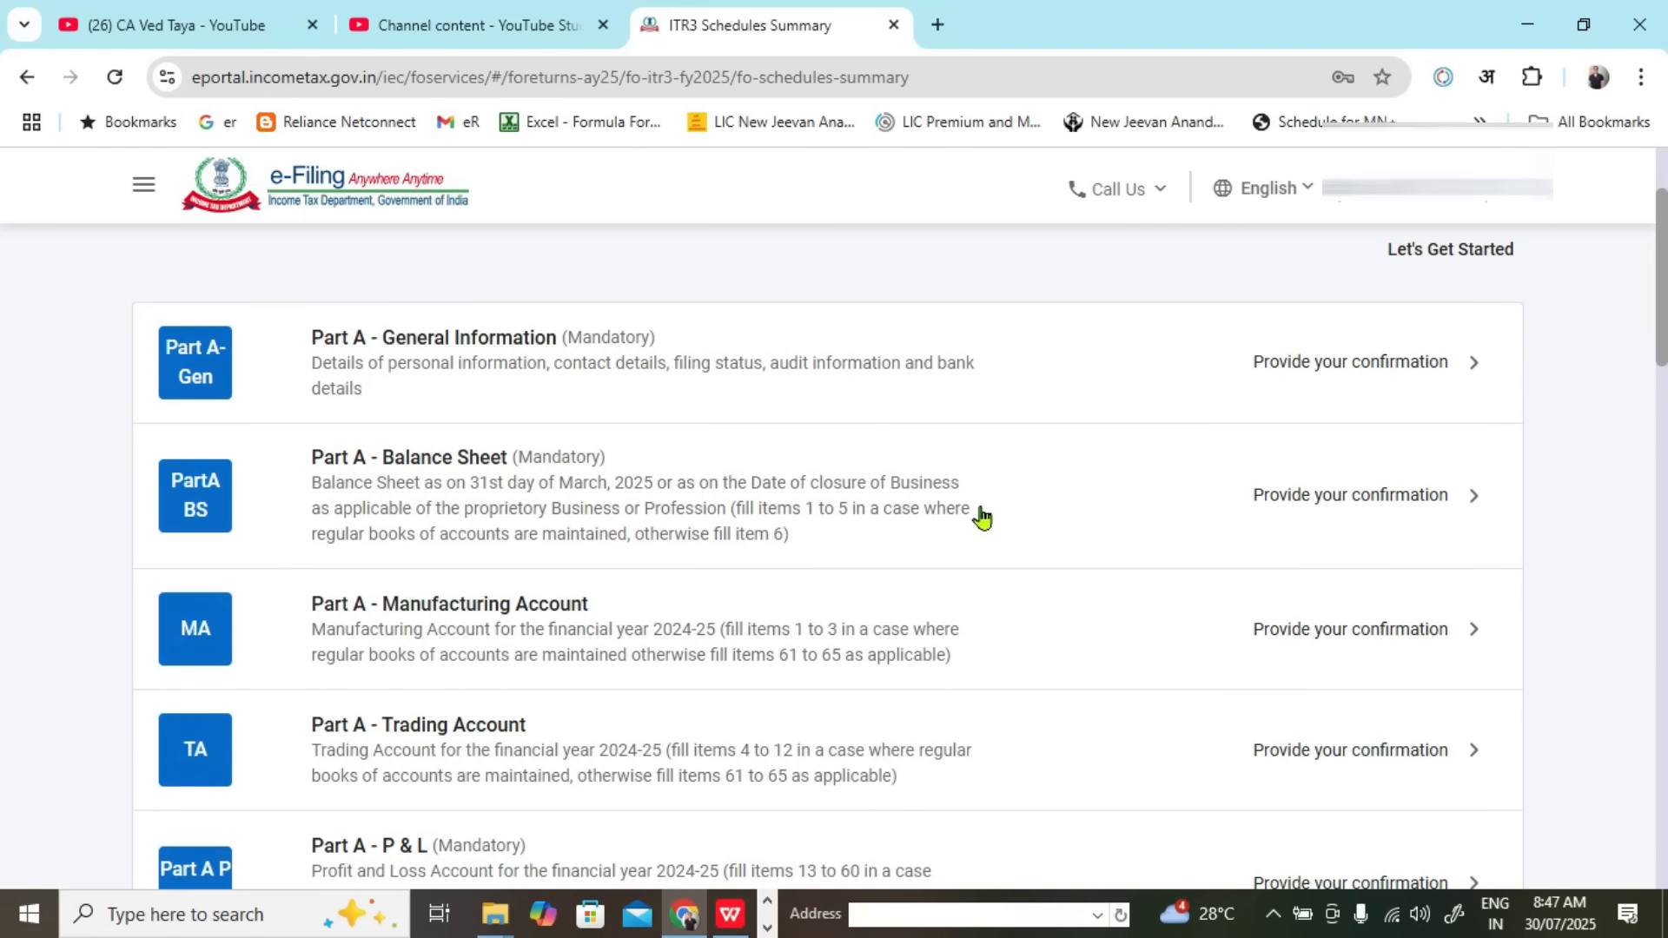
scroll(2, 339, "down", 6)
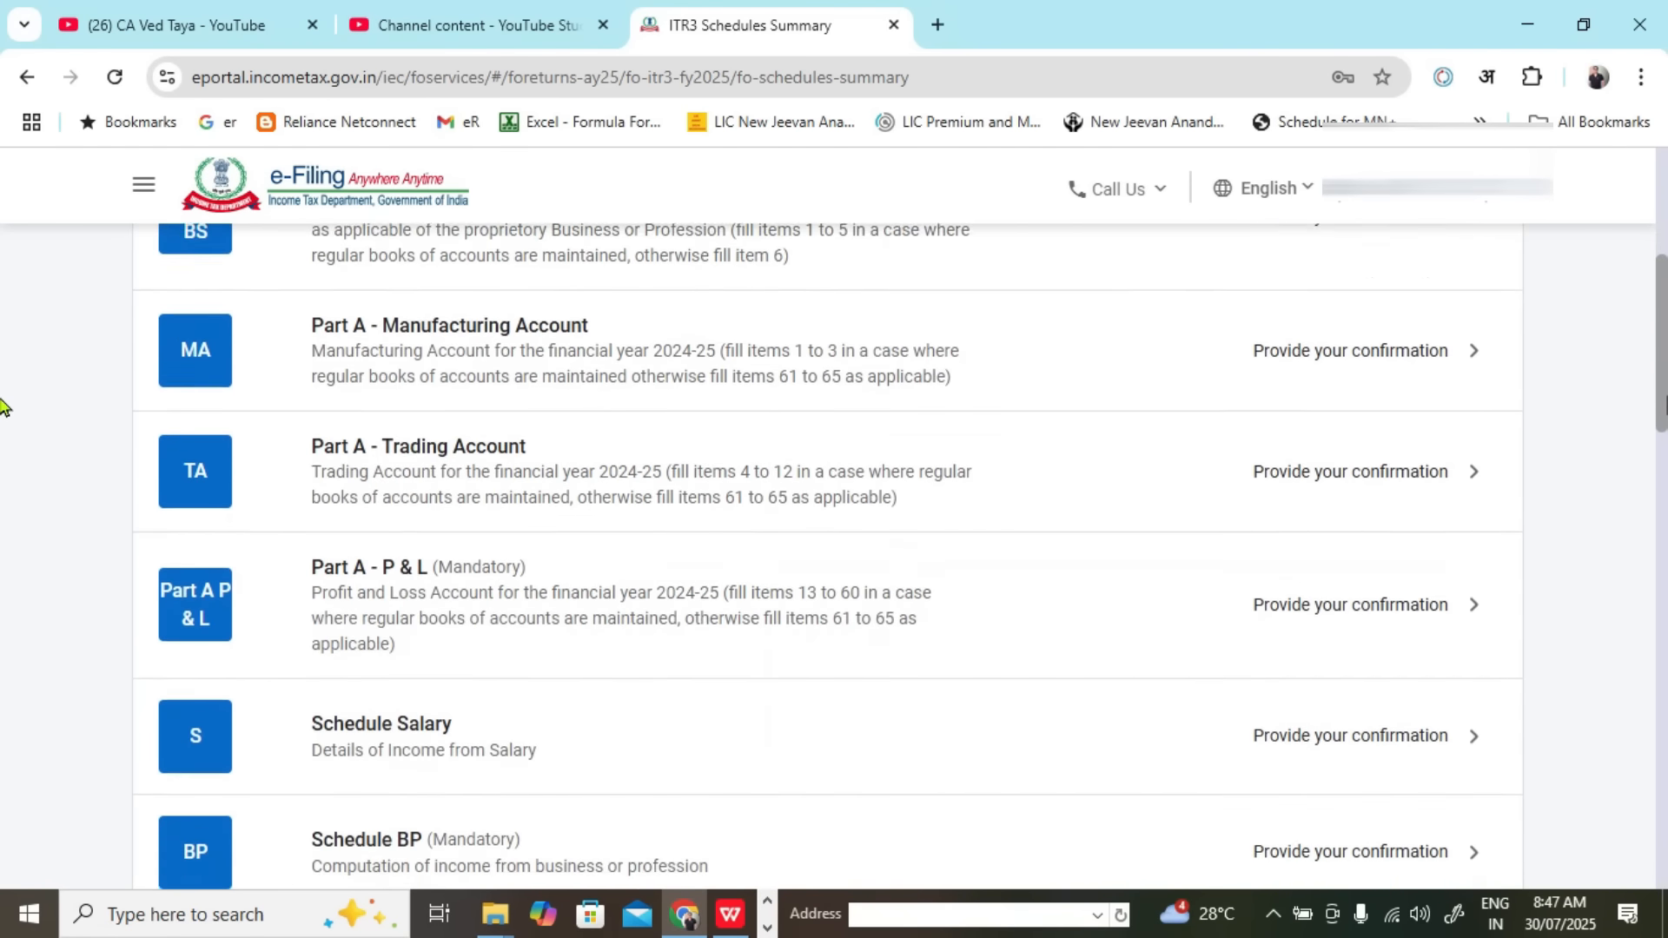
scroll(3, 487, "down", 5)
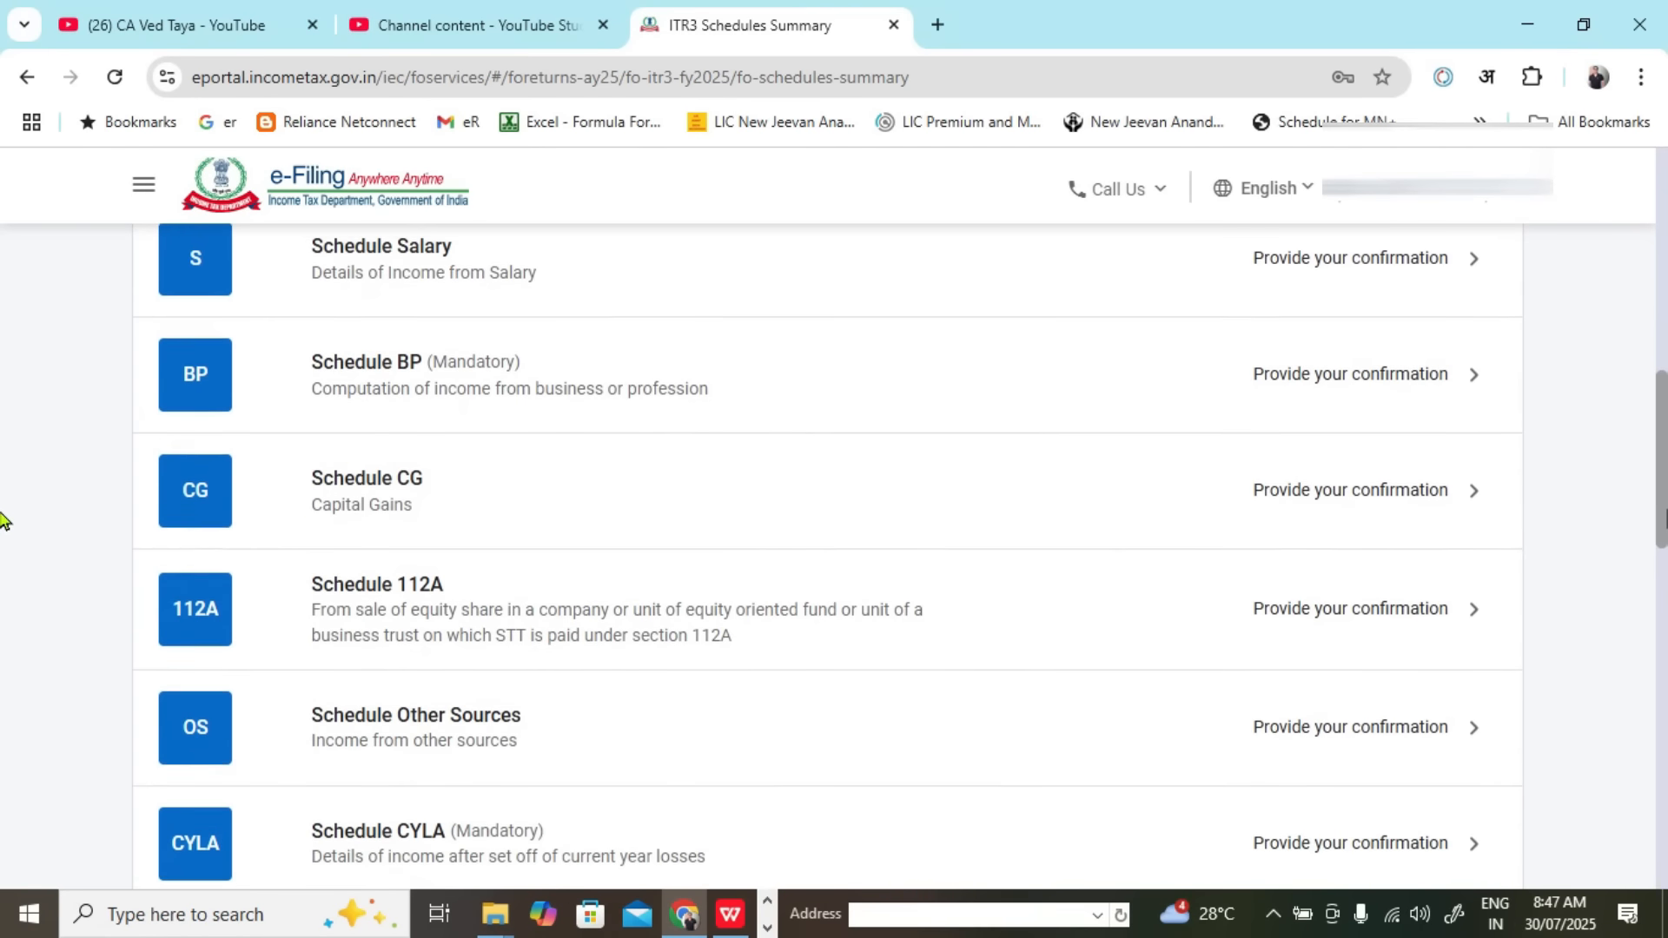
scroll(1, 569, "down", 4)
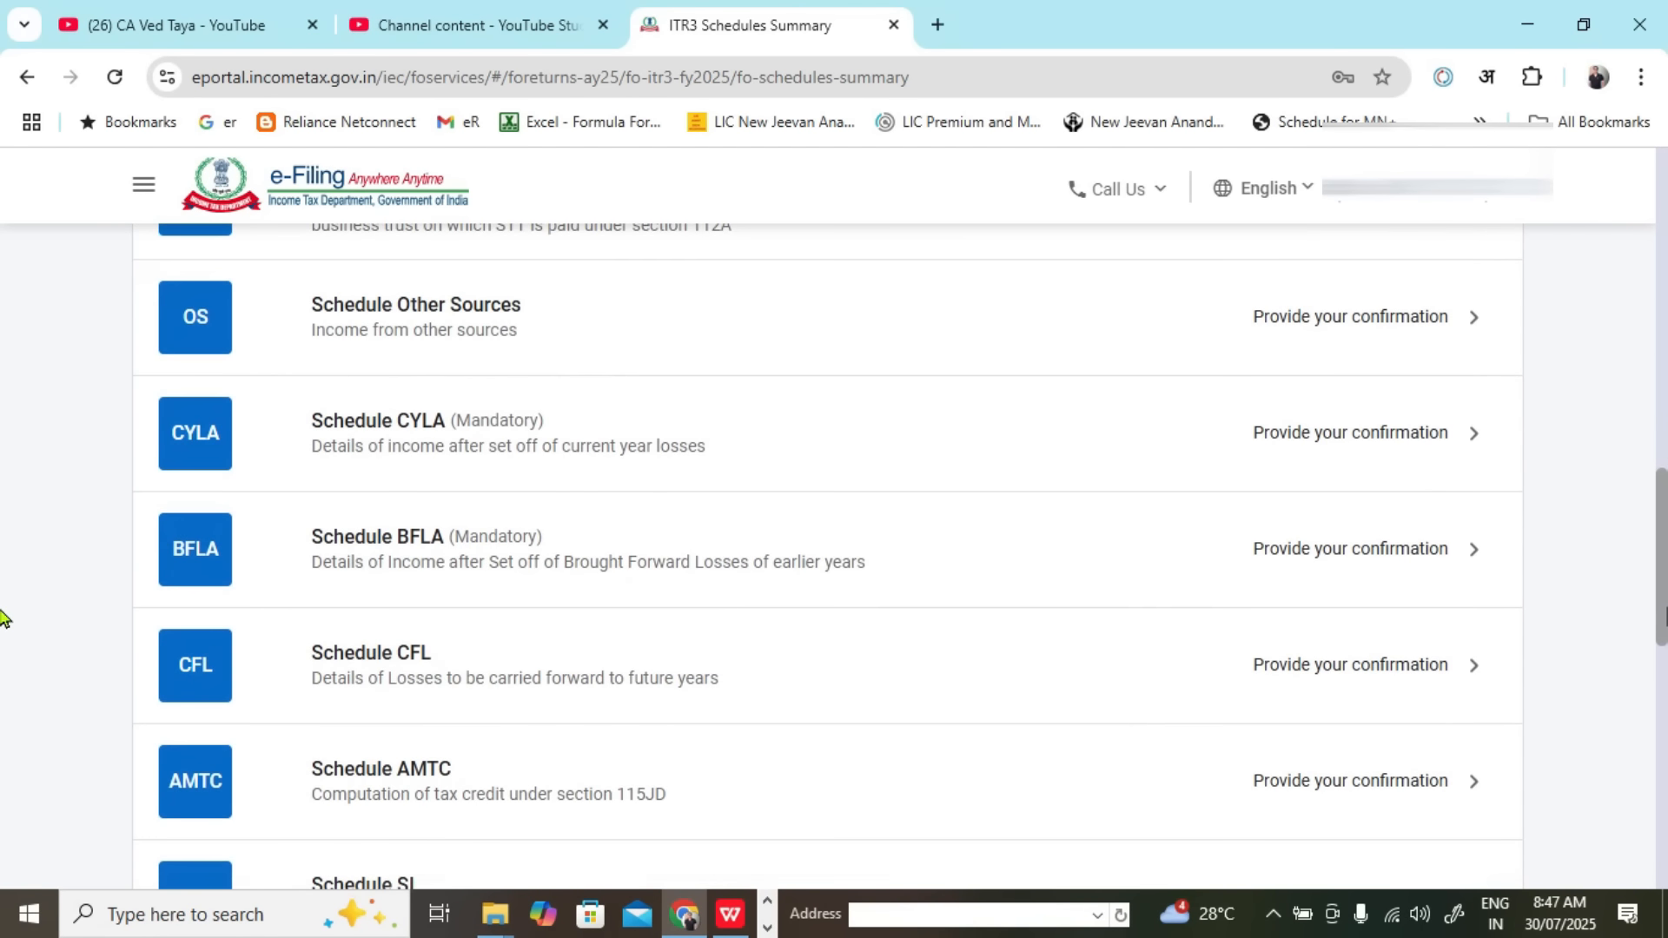
scroll(2, 649, "down", 4)
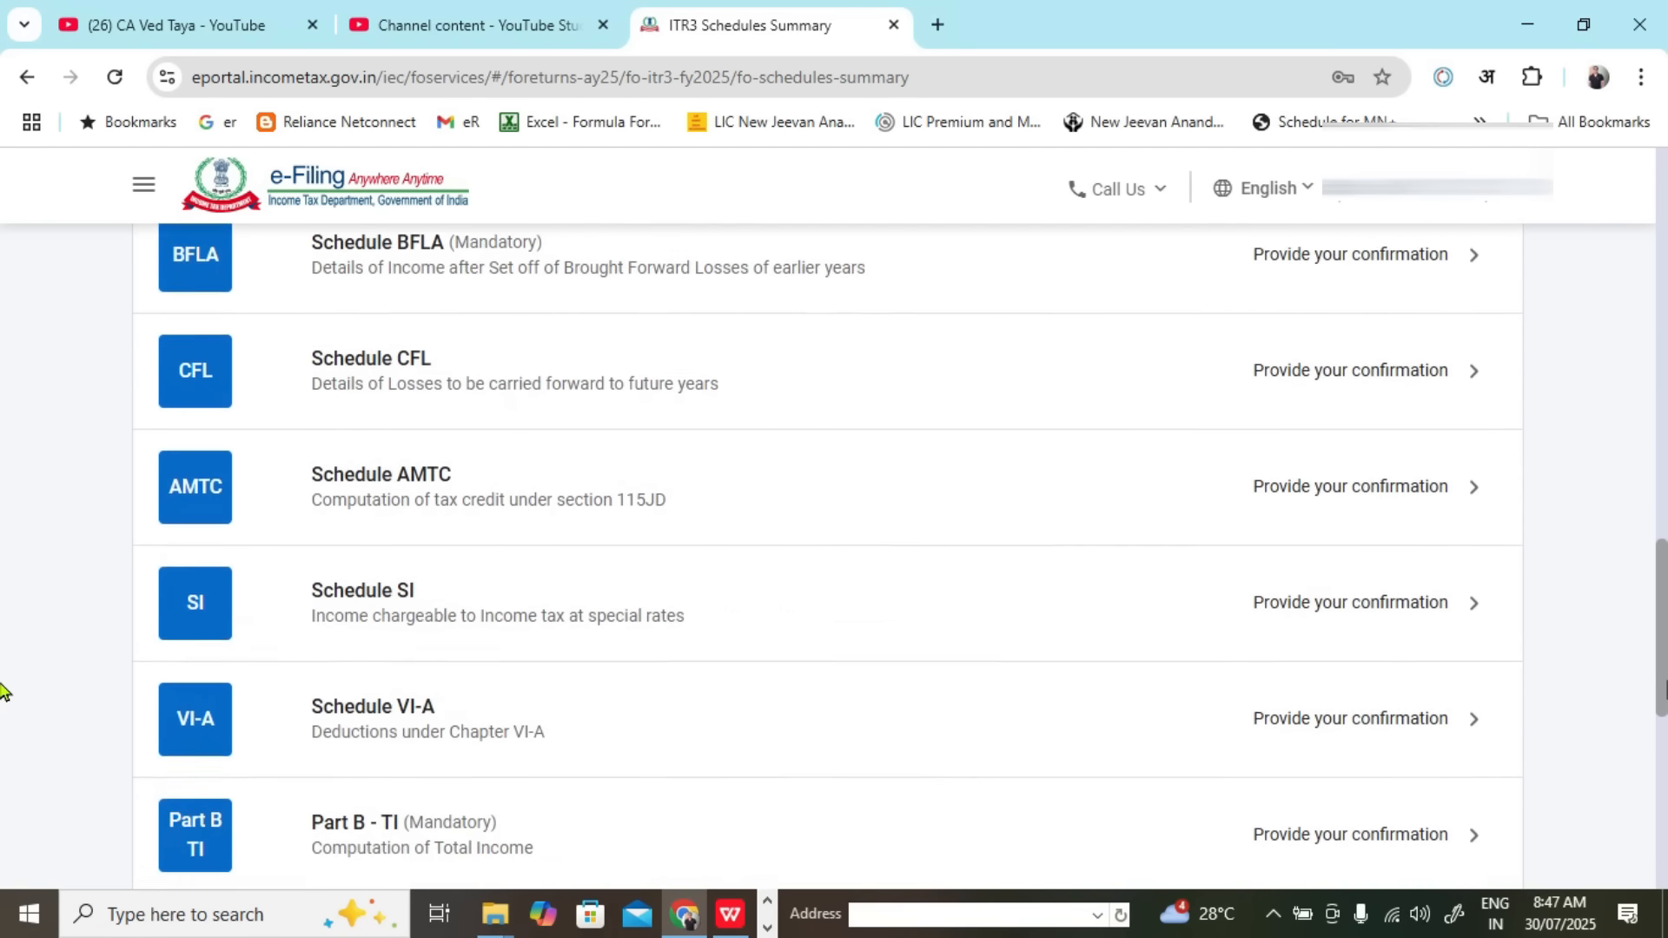
scroll(2, 734, "down", 2)
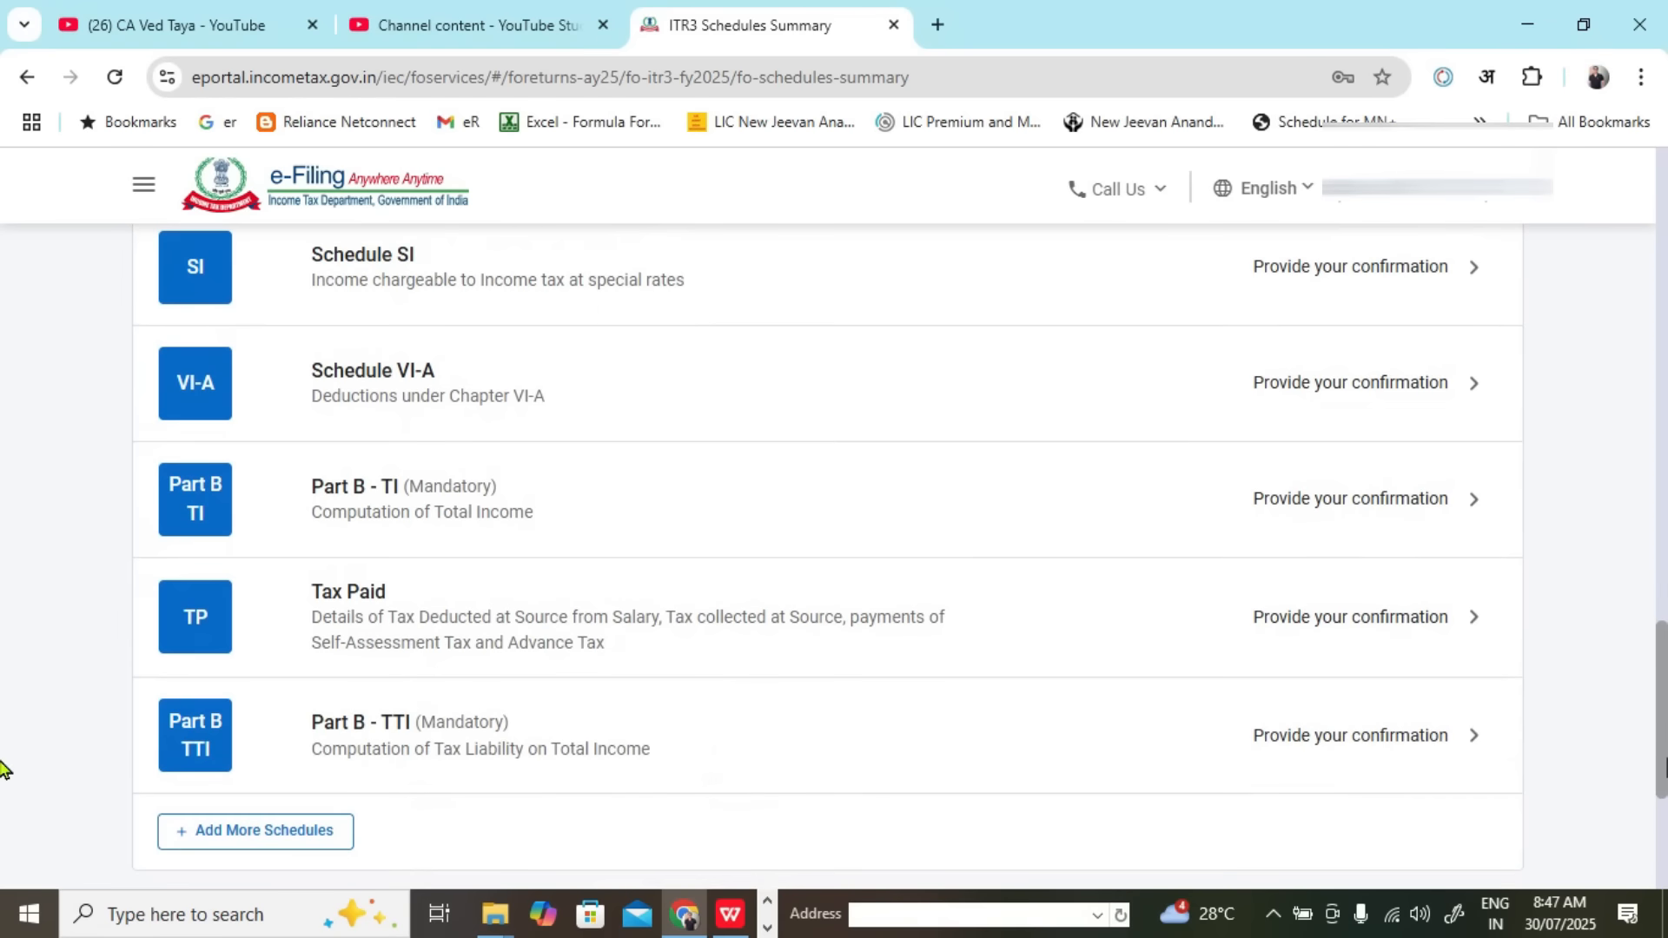
scroll(2, 778, "down", 2)
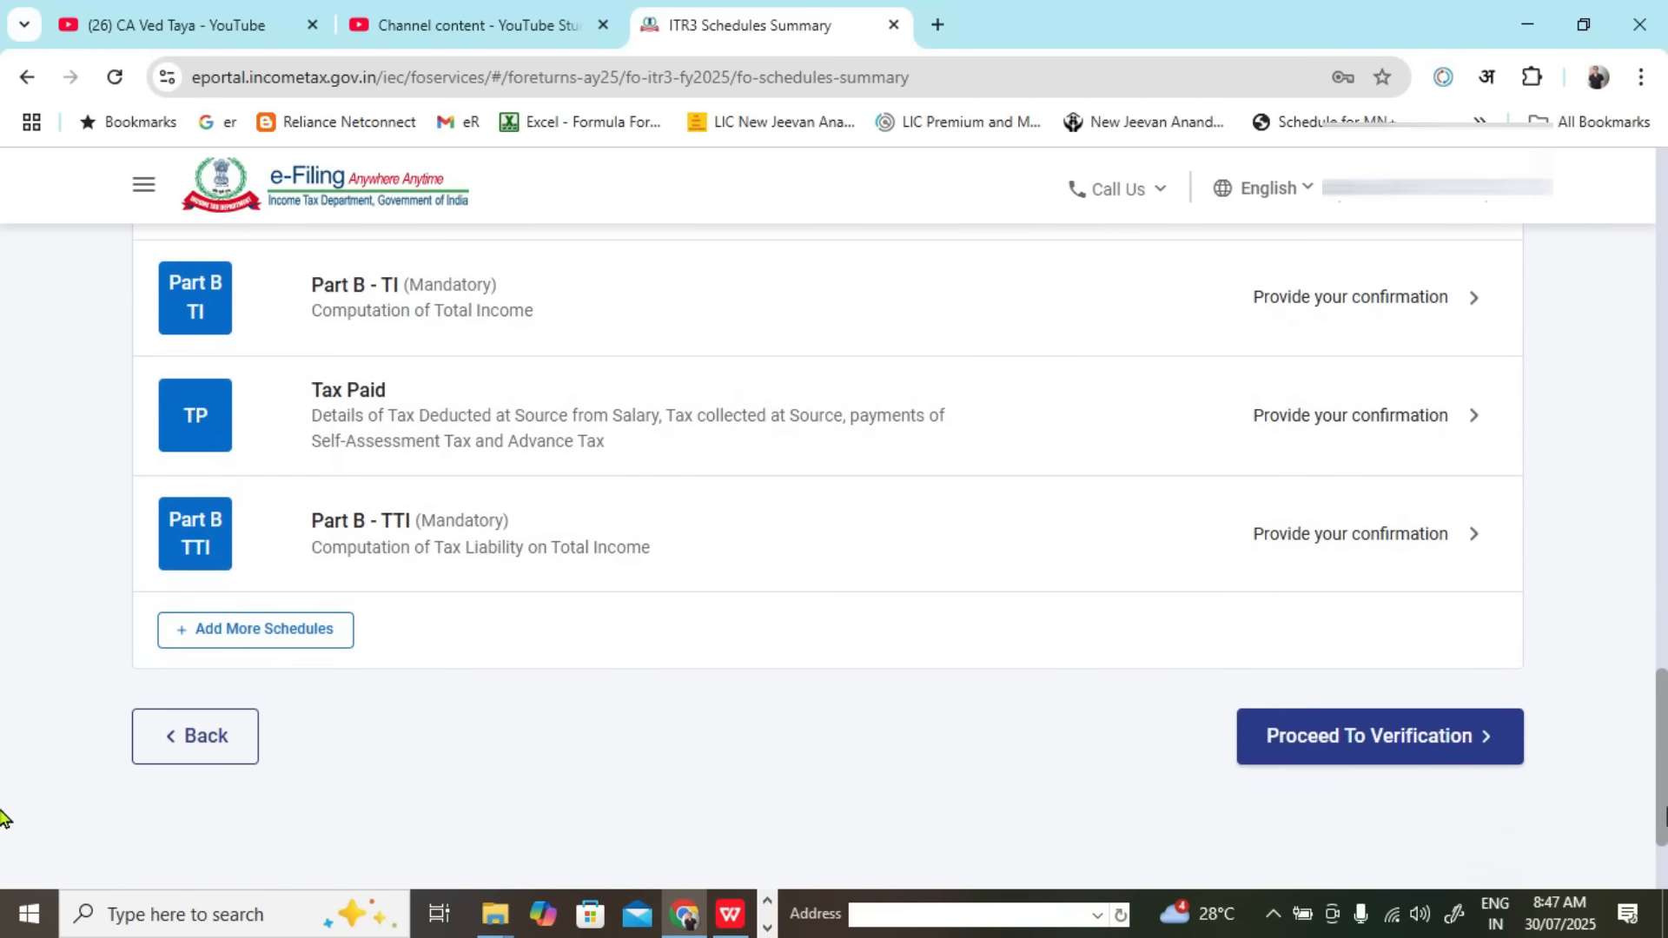
scroll(2, 782, "up", 16)
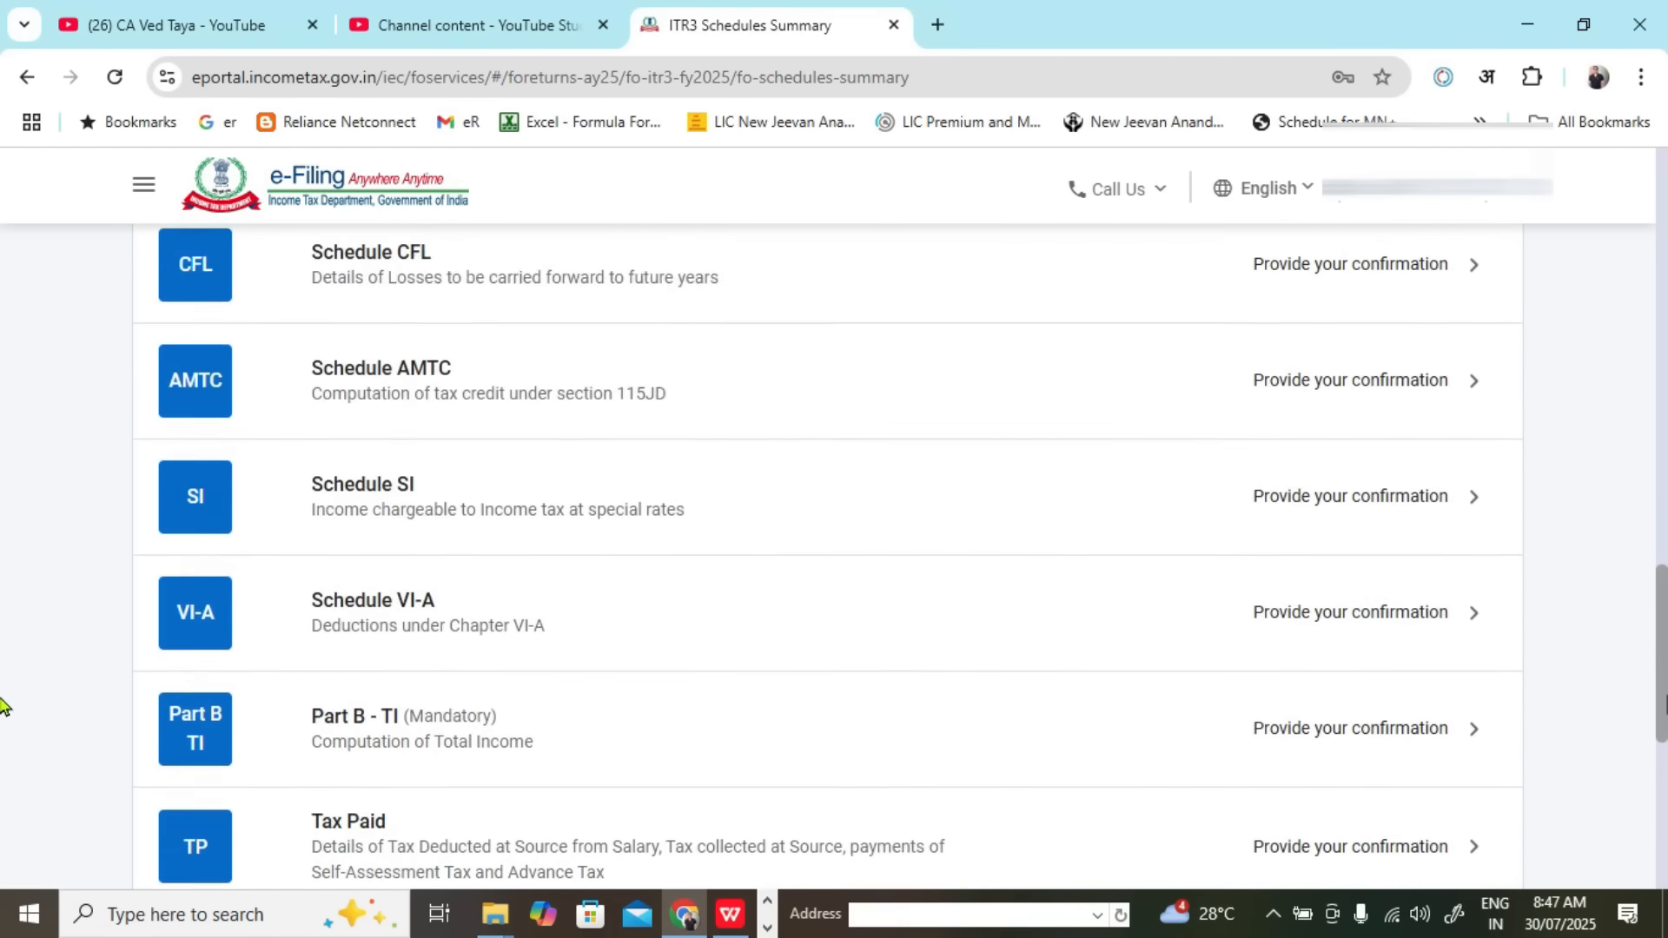
left_click_drag(1653, 472, 1642, 347)
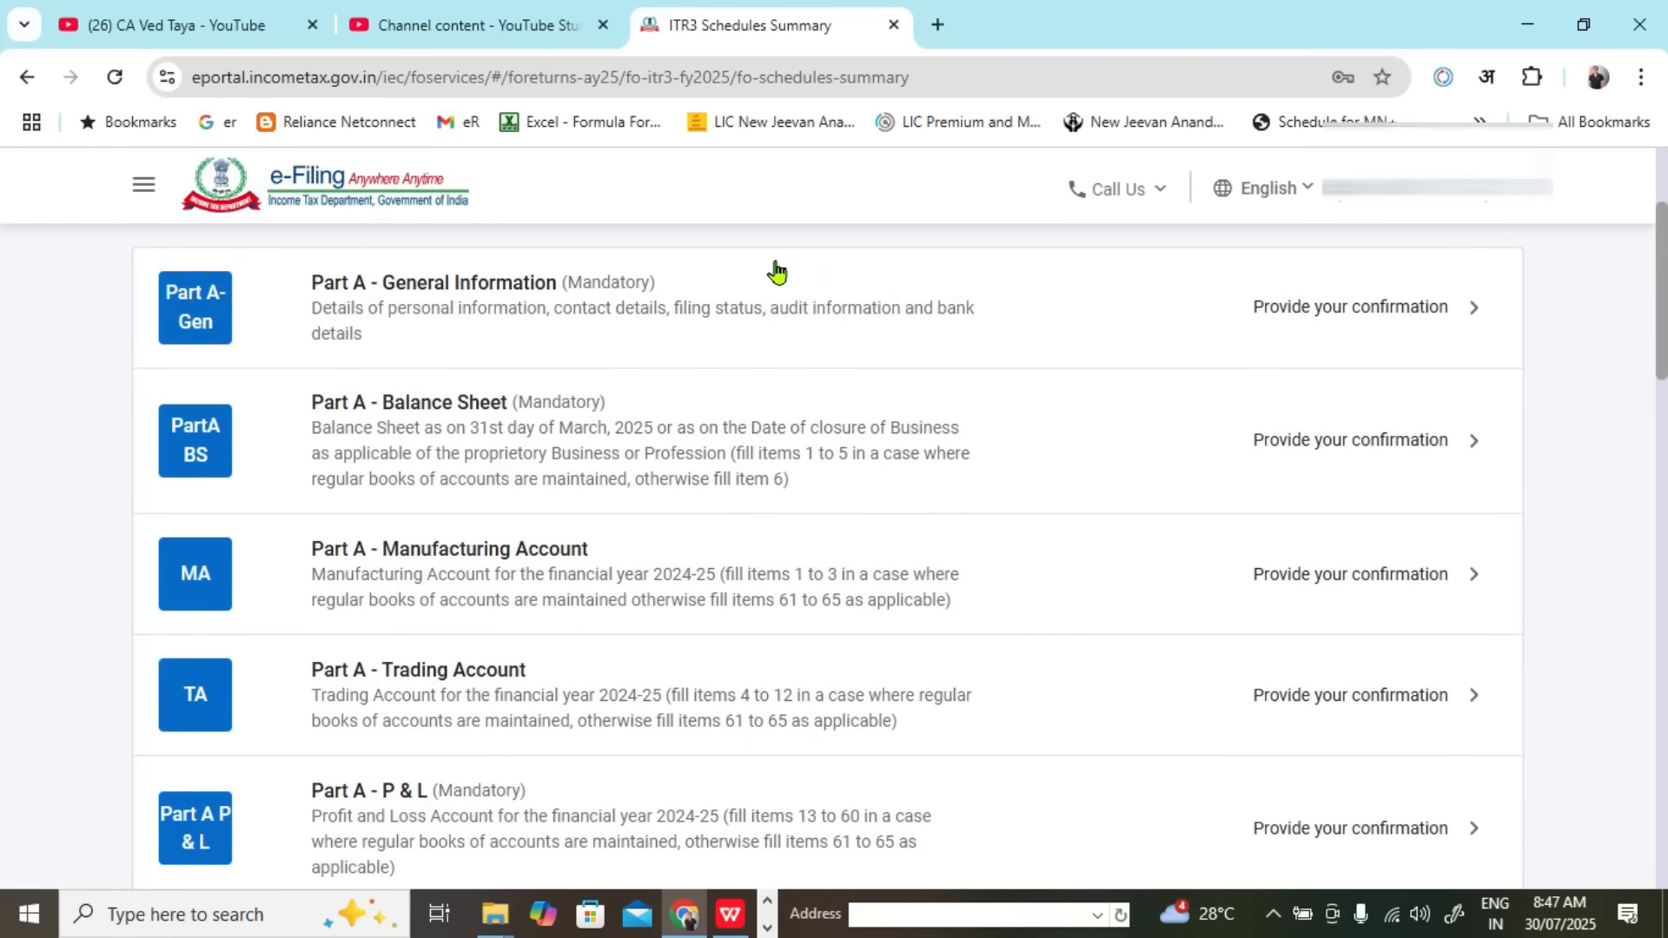
Step: Open Part A - General Information and, under Filing Status, set the due date for filing the return to 31st July or extended
left_click(1370, 315)
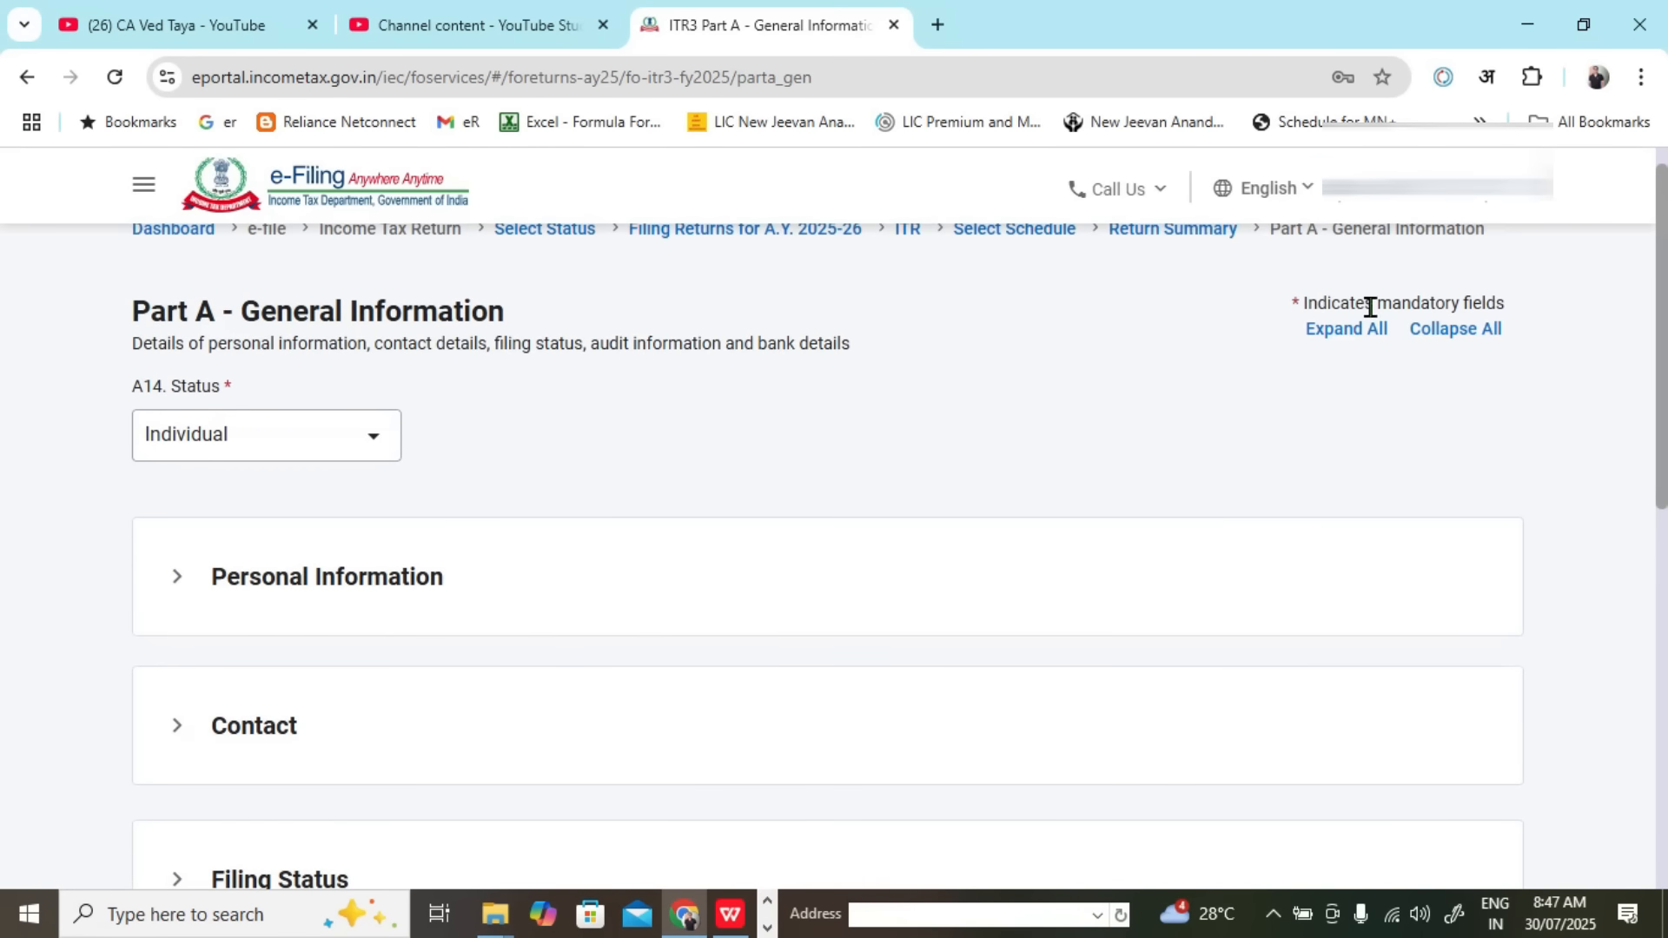
scroll(1256, 499, "down", 3)
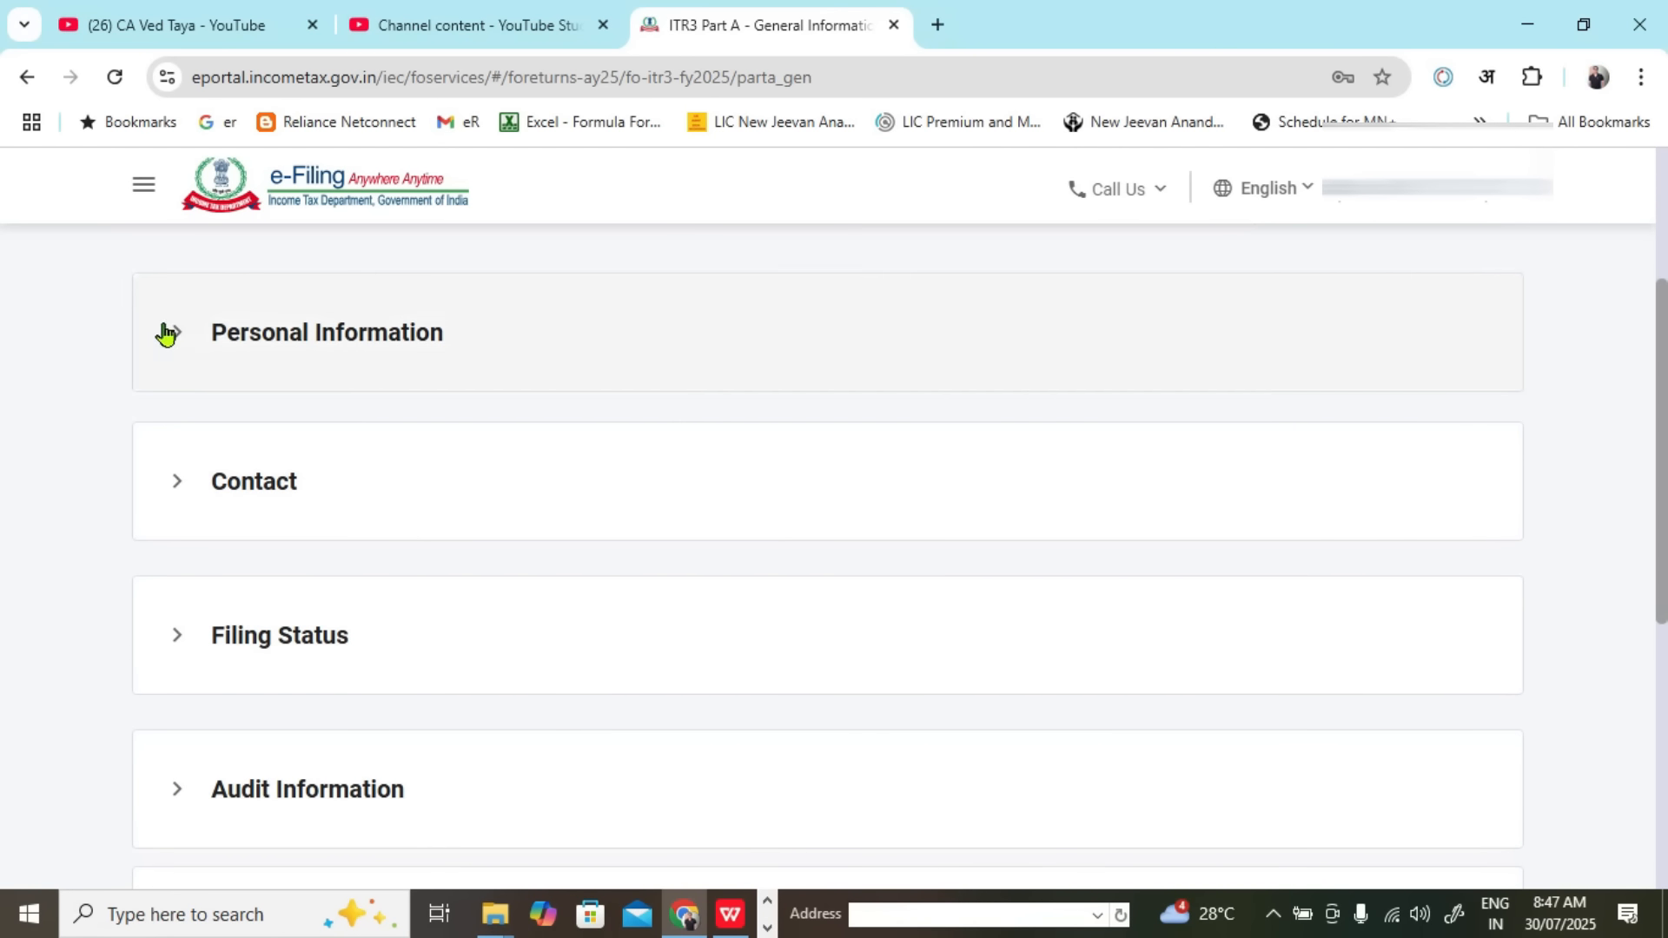
scroll(165, 484, "down", 4)
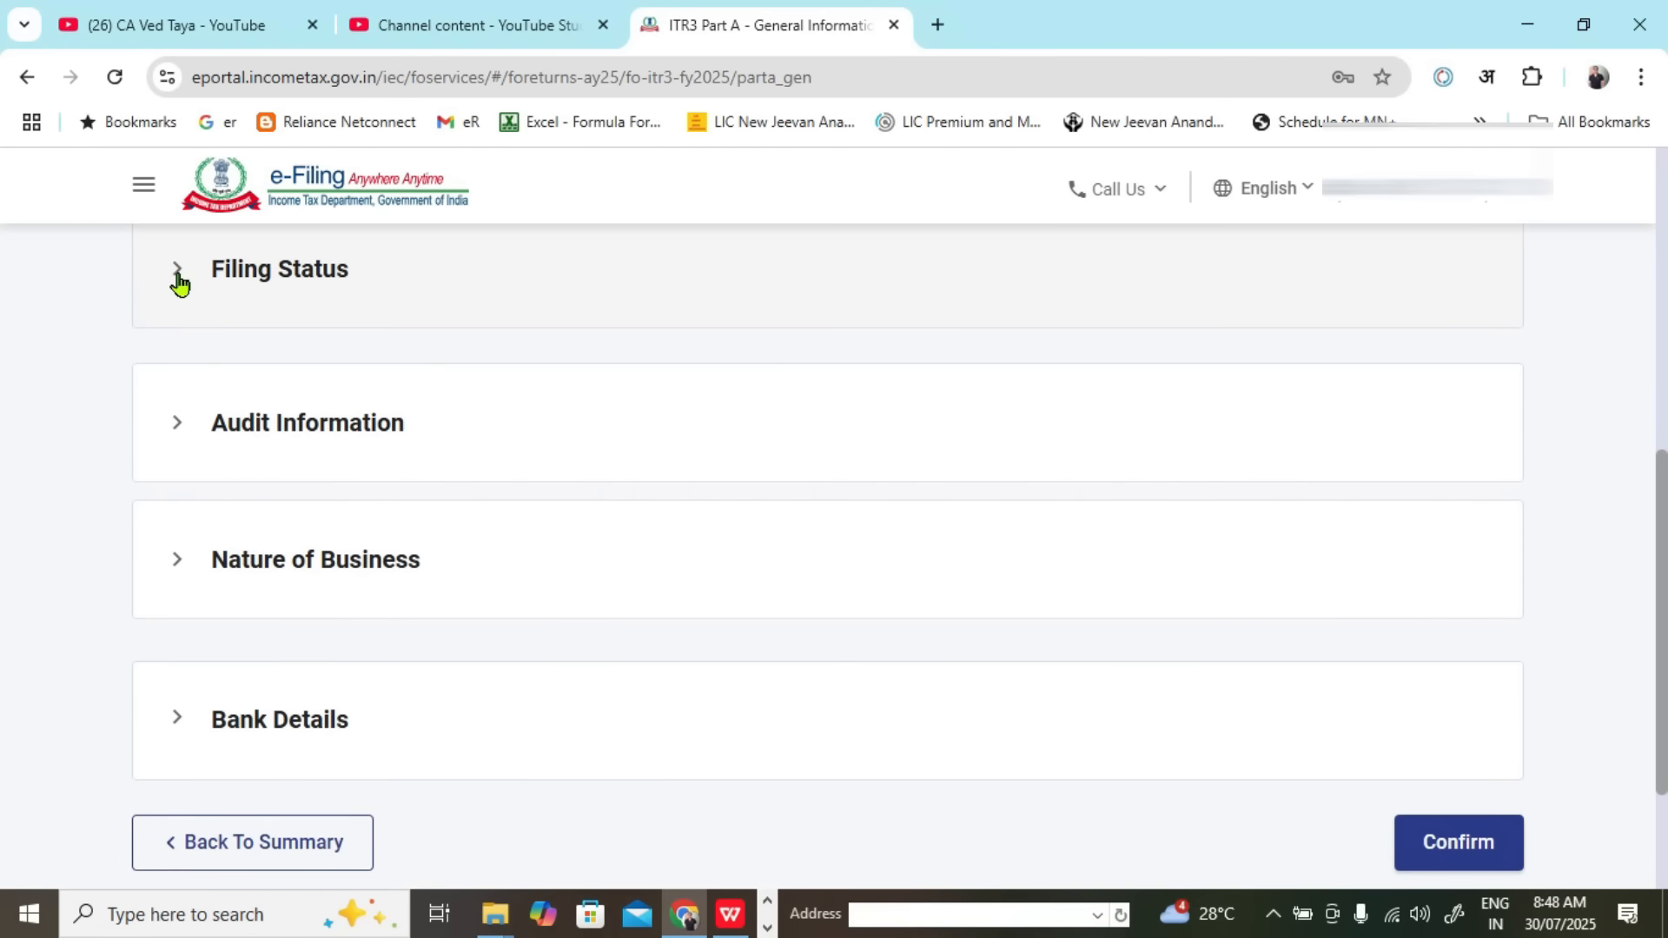
left_click(178, 280)
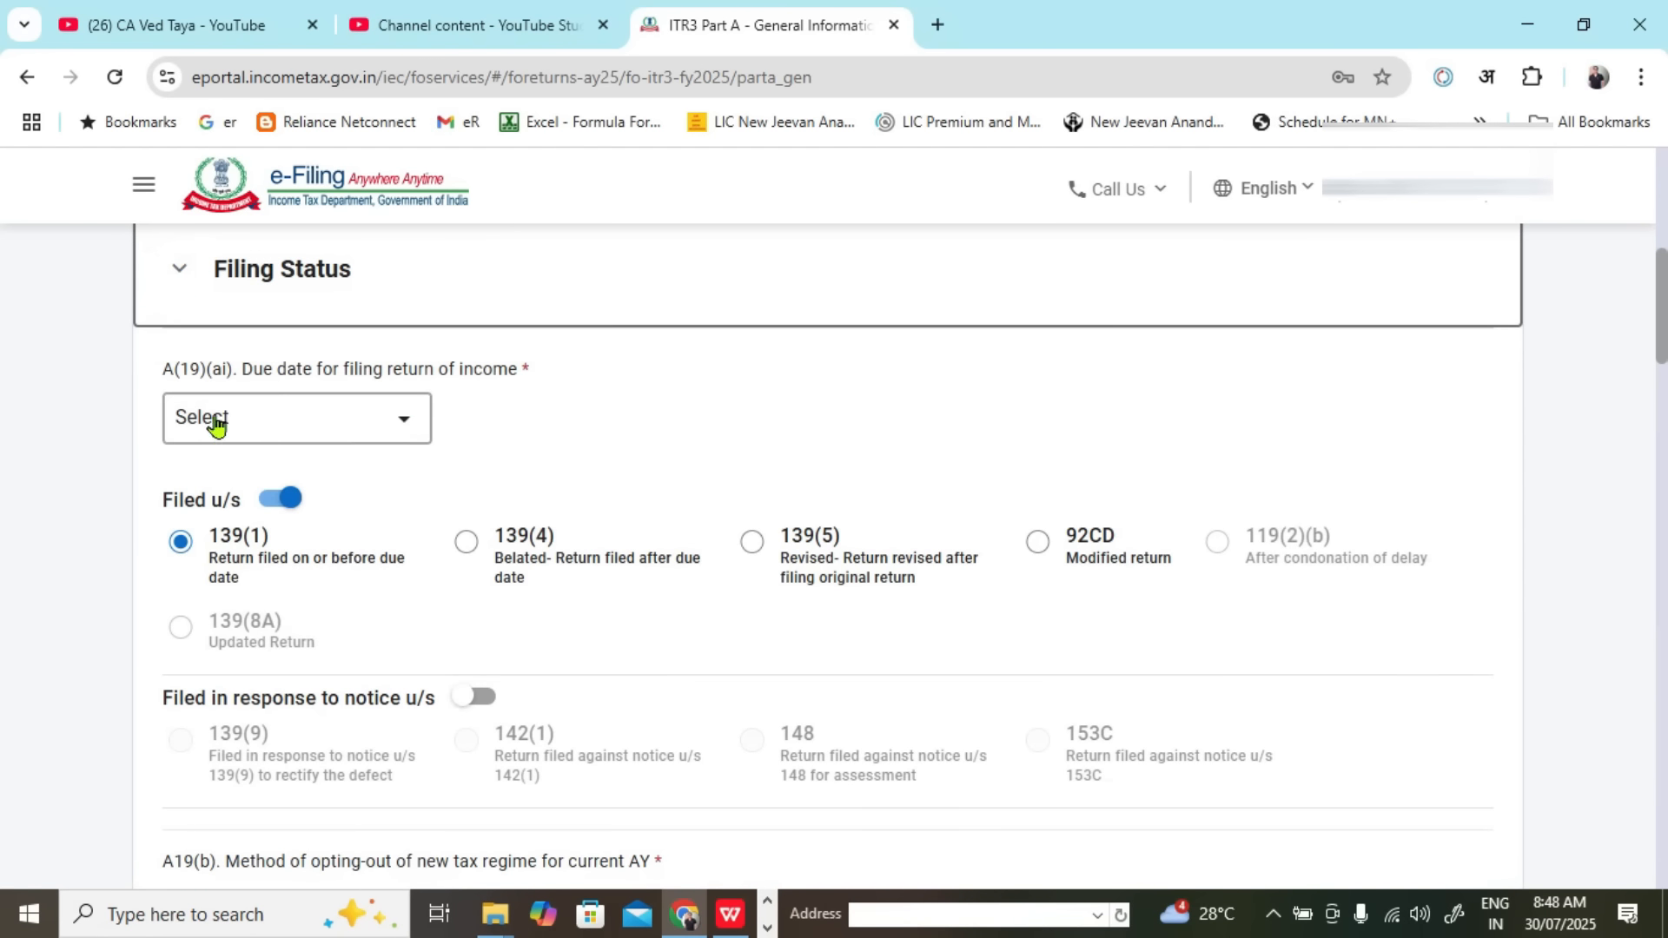
left_click_drag(162, 370, 465, 421)
left_click(416, 419)
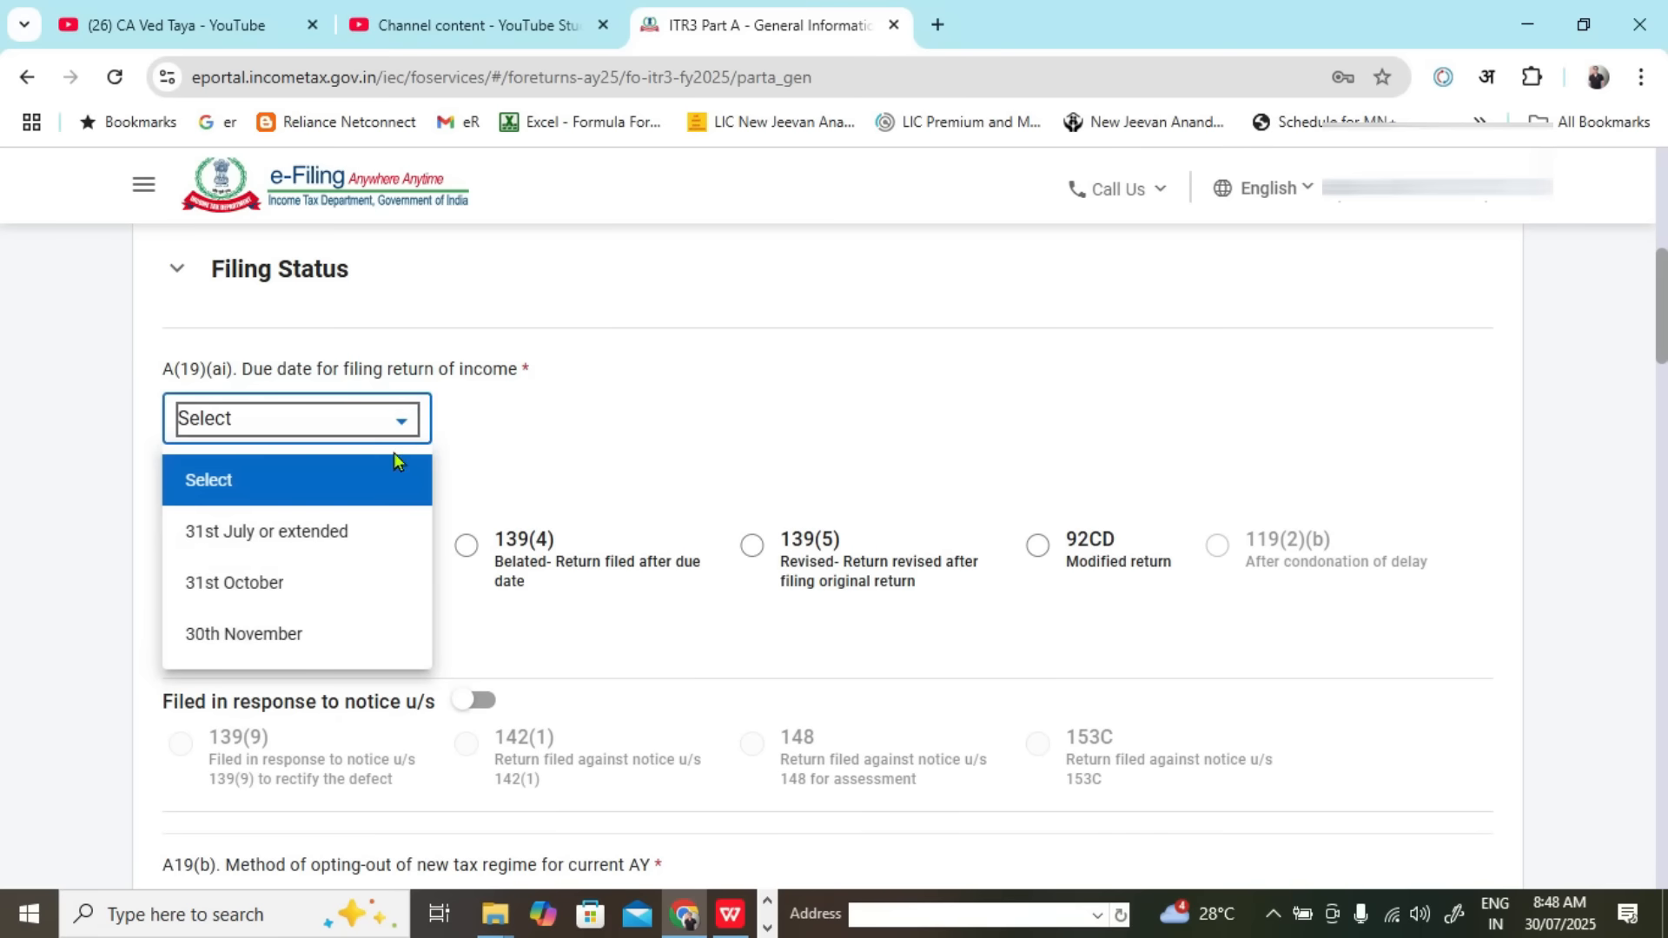
left_click(309, 533)
left_click(48, 457)
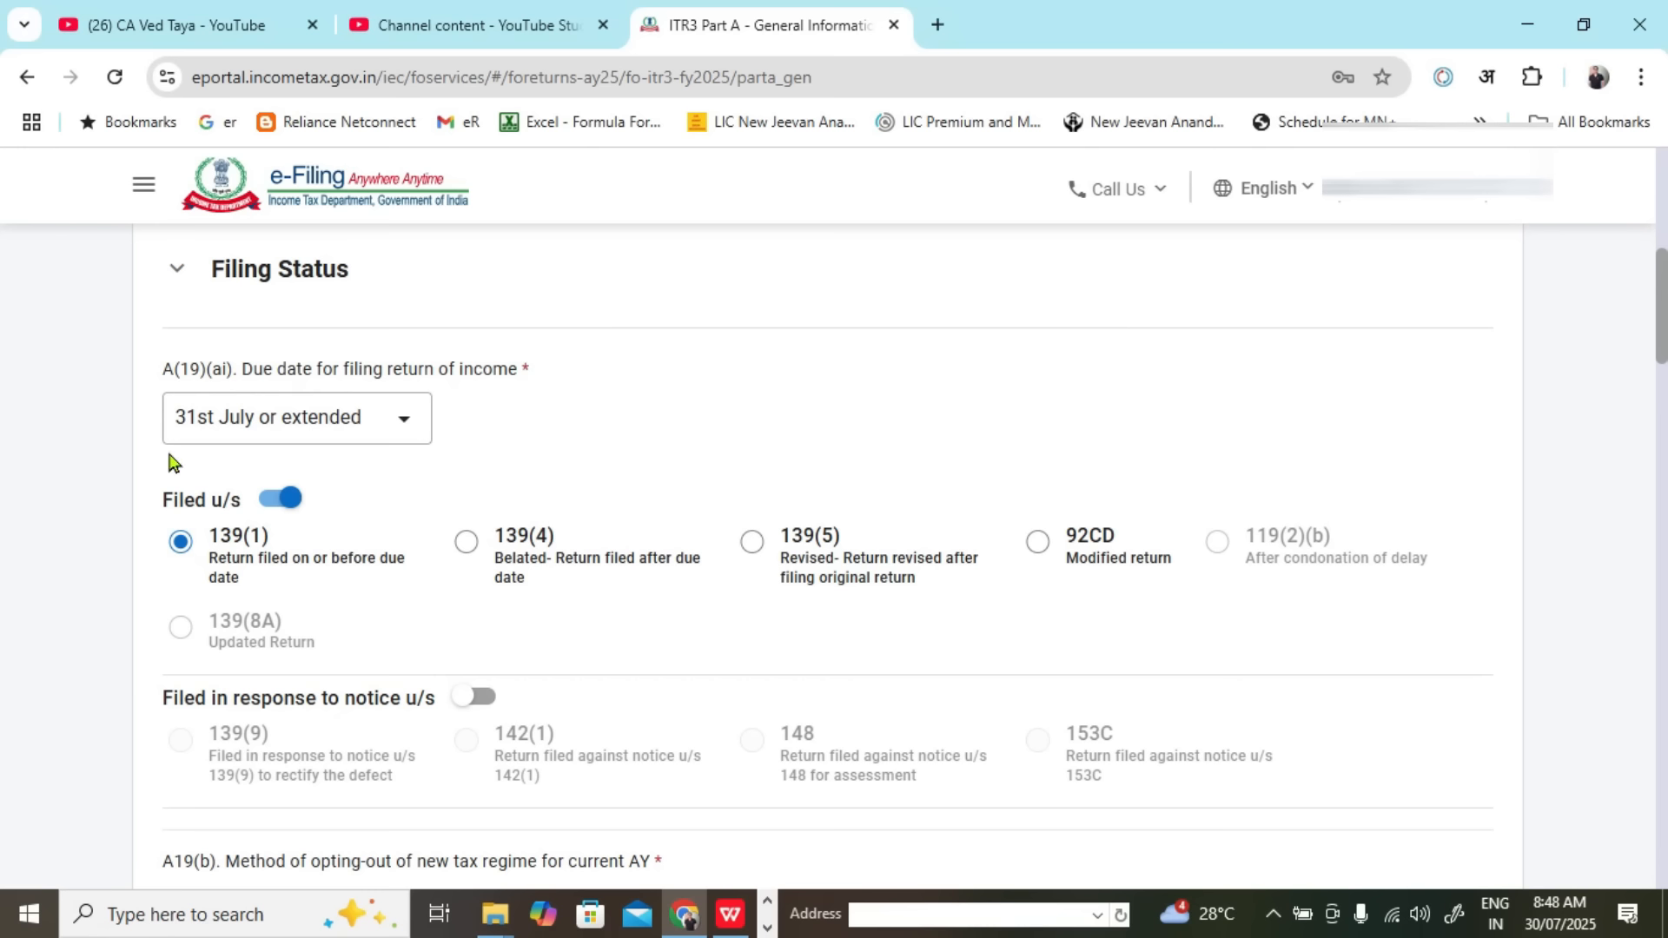
Step: Examine the A19(b) methods of opting out of the new tax regime and the related Set A and Set B questions
scroll(492, 532, "down", 1)
scroll(492, 531, "down", 3)
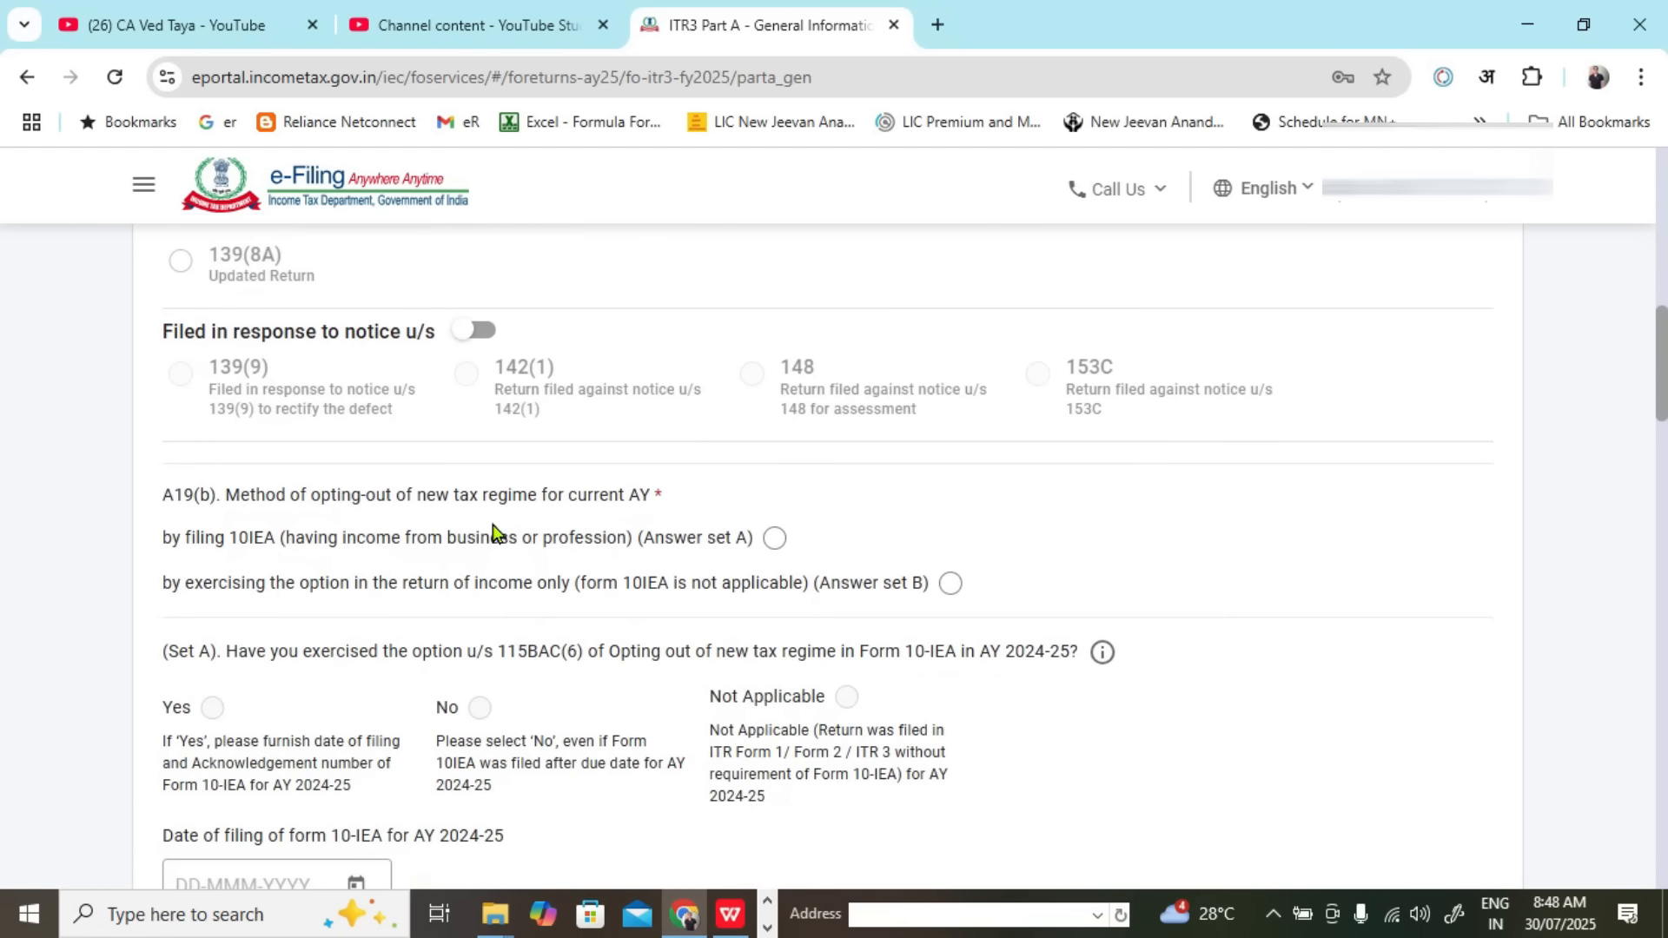
left_click_drag(162, 387, 652, 381)
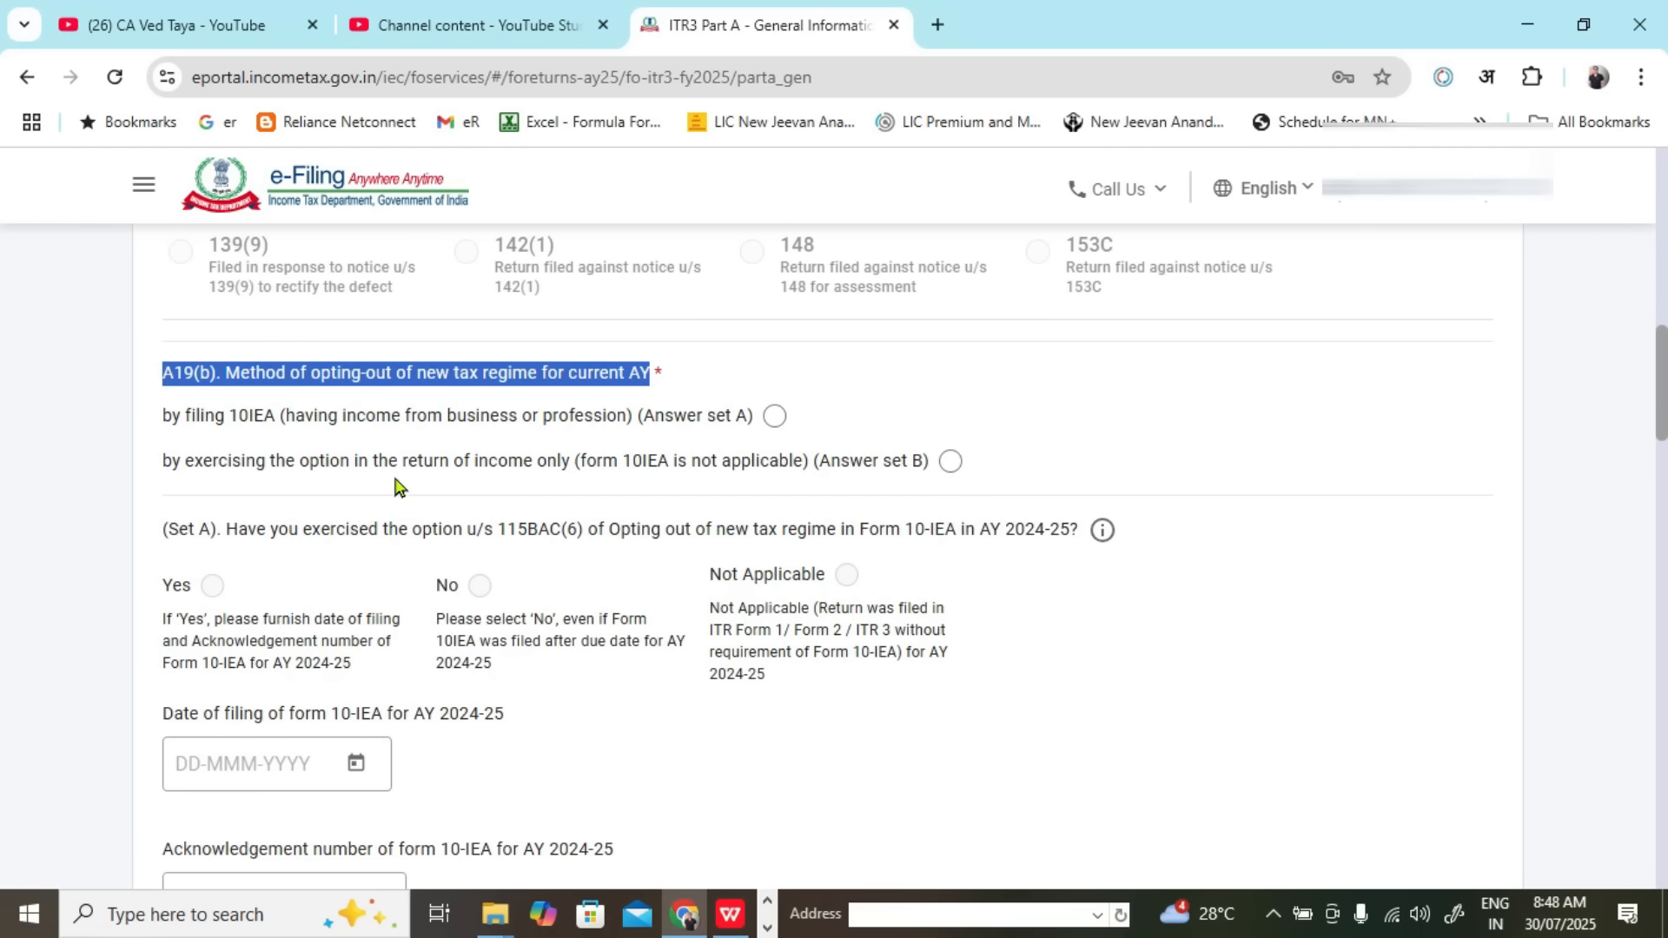
left_click_drag(160, 445, 728, 424)
left_click_drag(162, 538, 1169, 543)
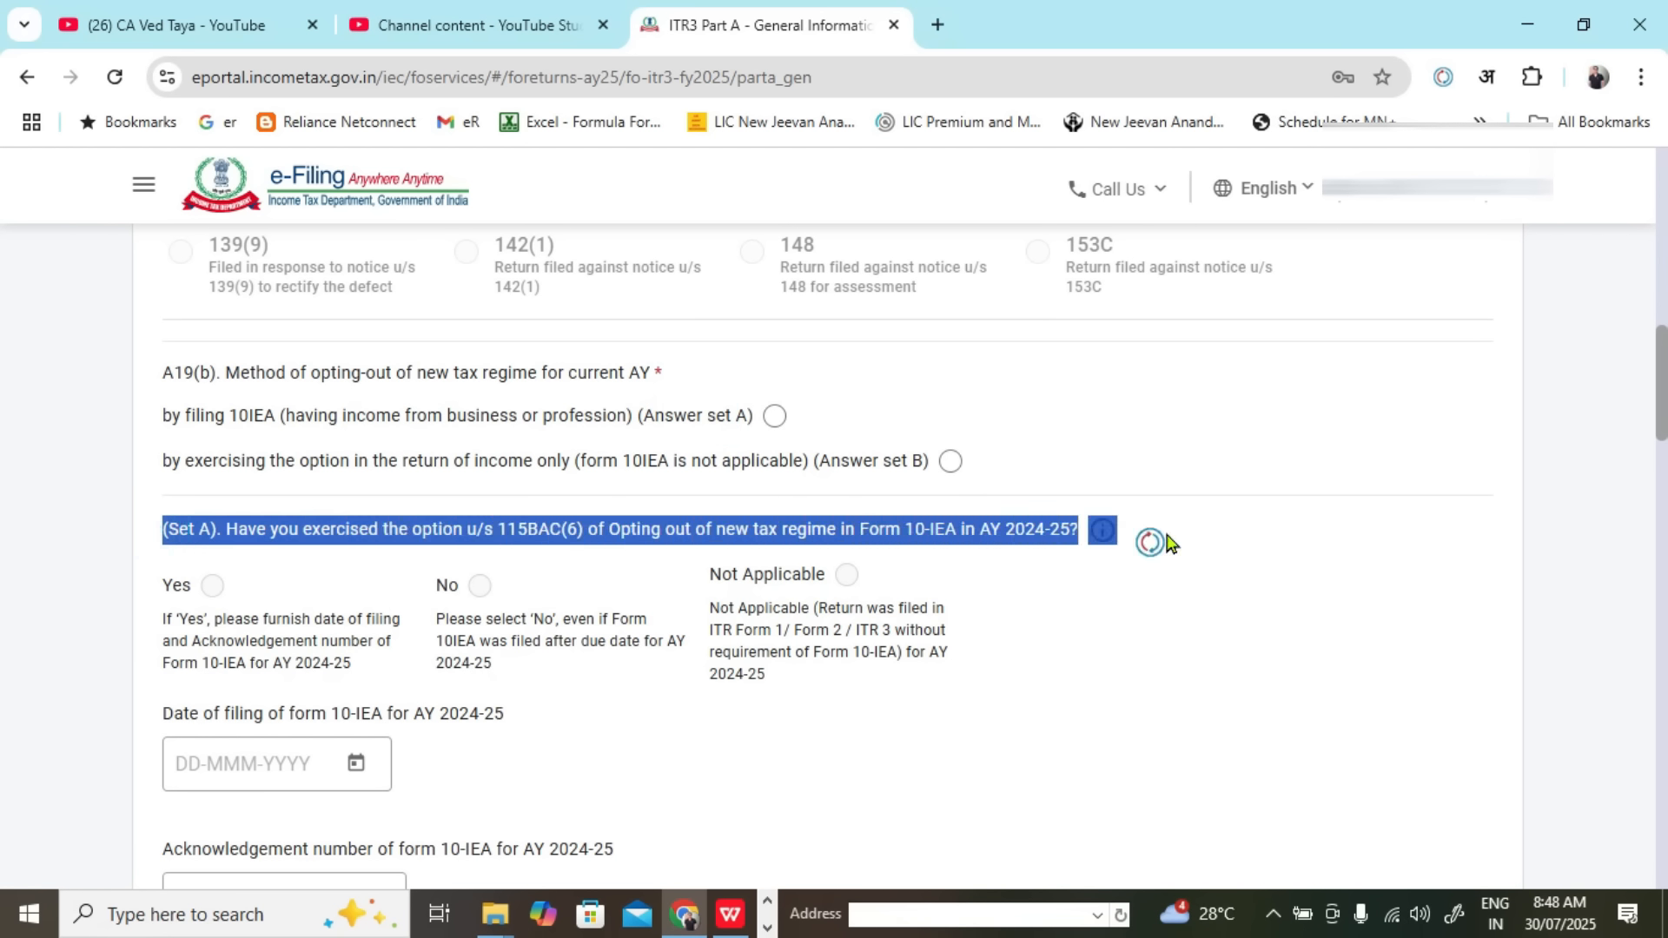
left_click_drag(184, 470, 806, 473)
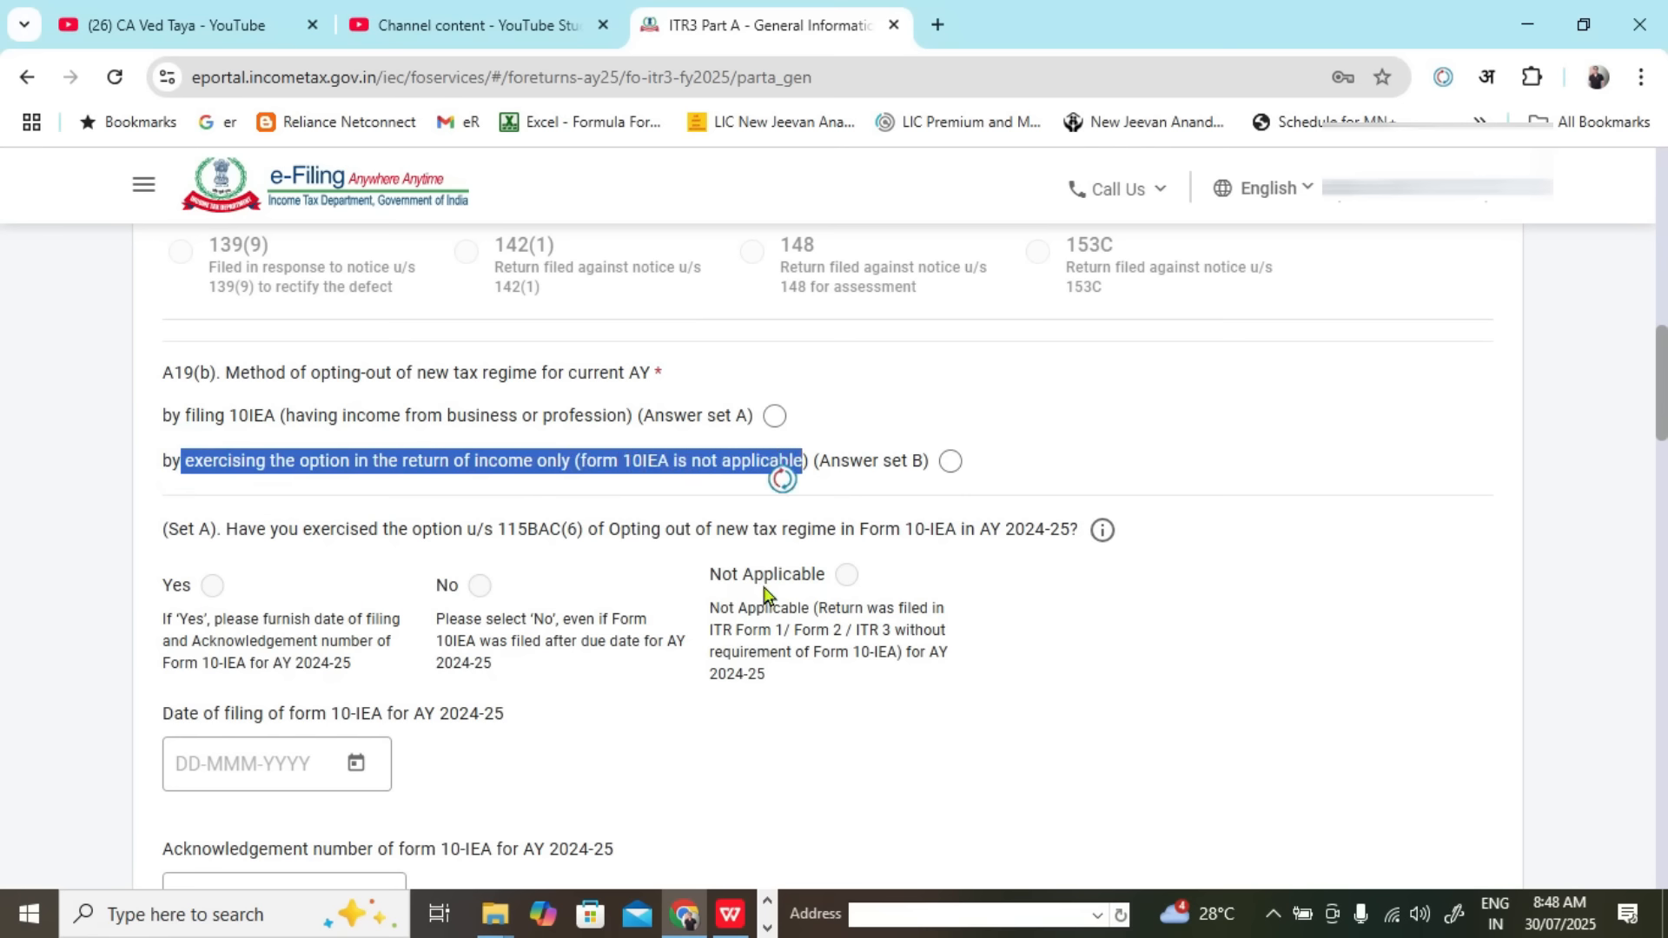
scroll(756, 585, "down", 4)
scroll(730, 539, "down", 1)
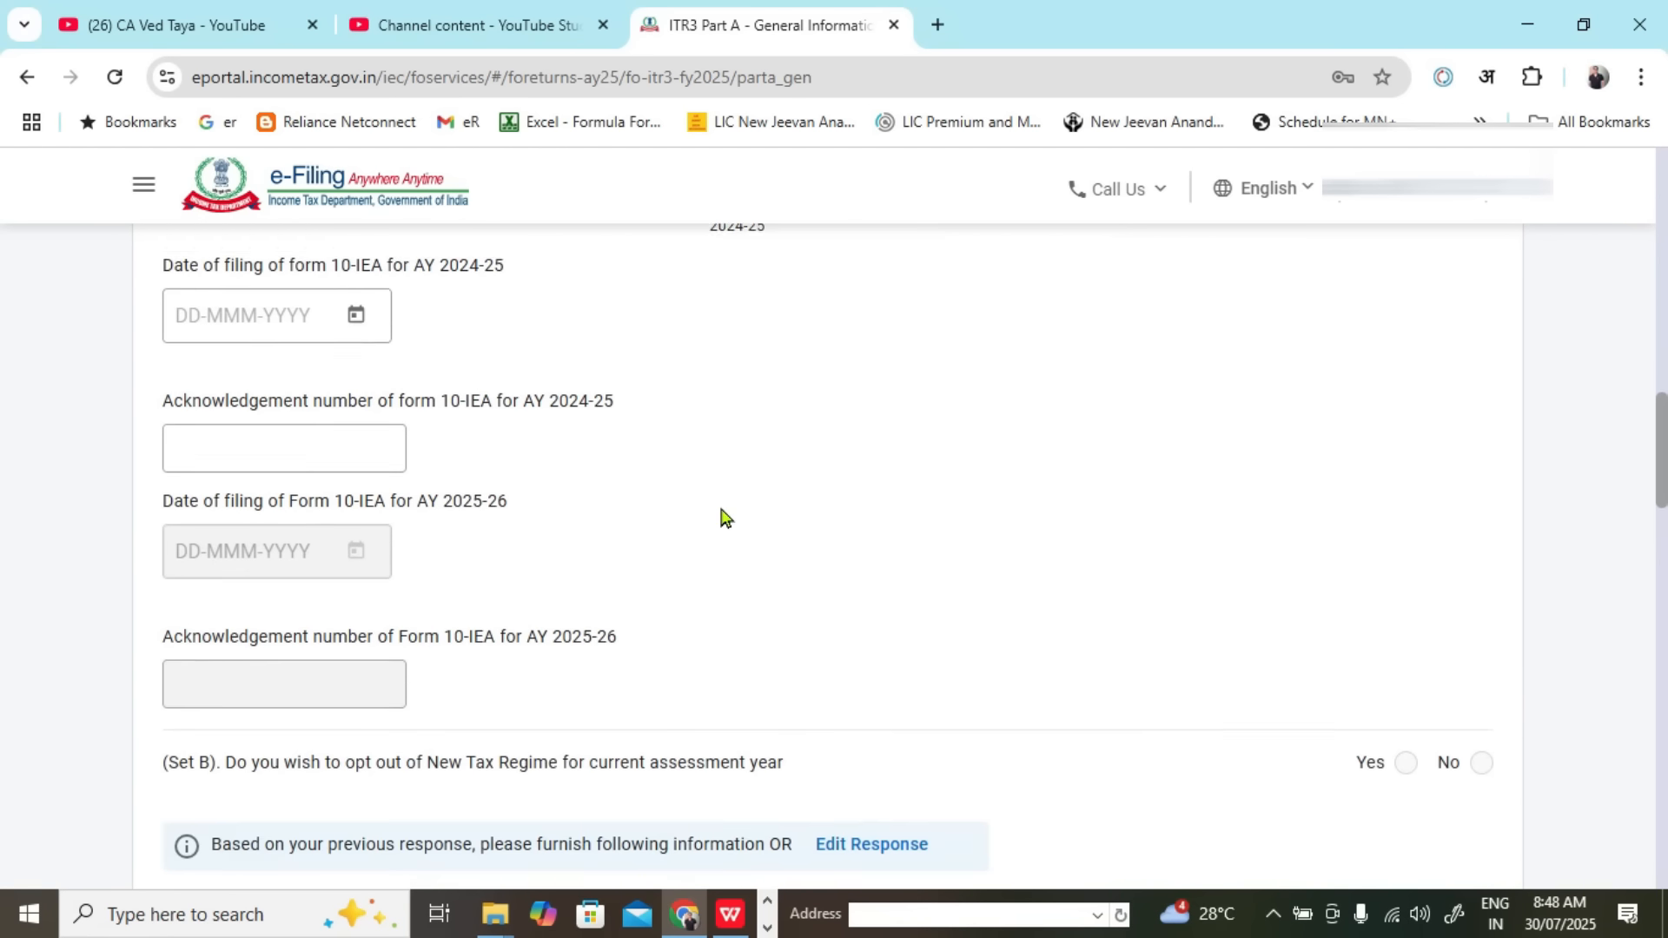
left_click_drag(165, 722, 811, 719)
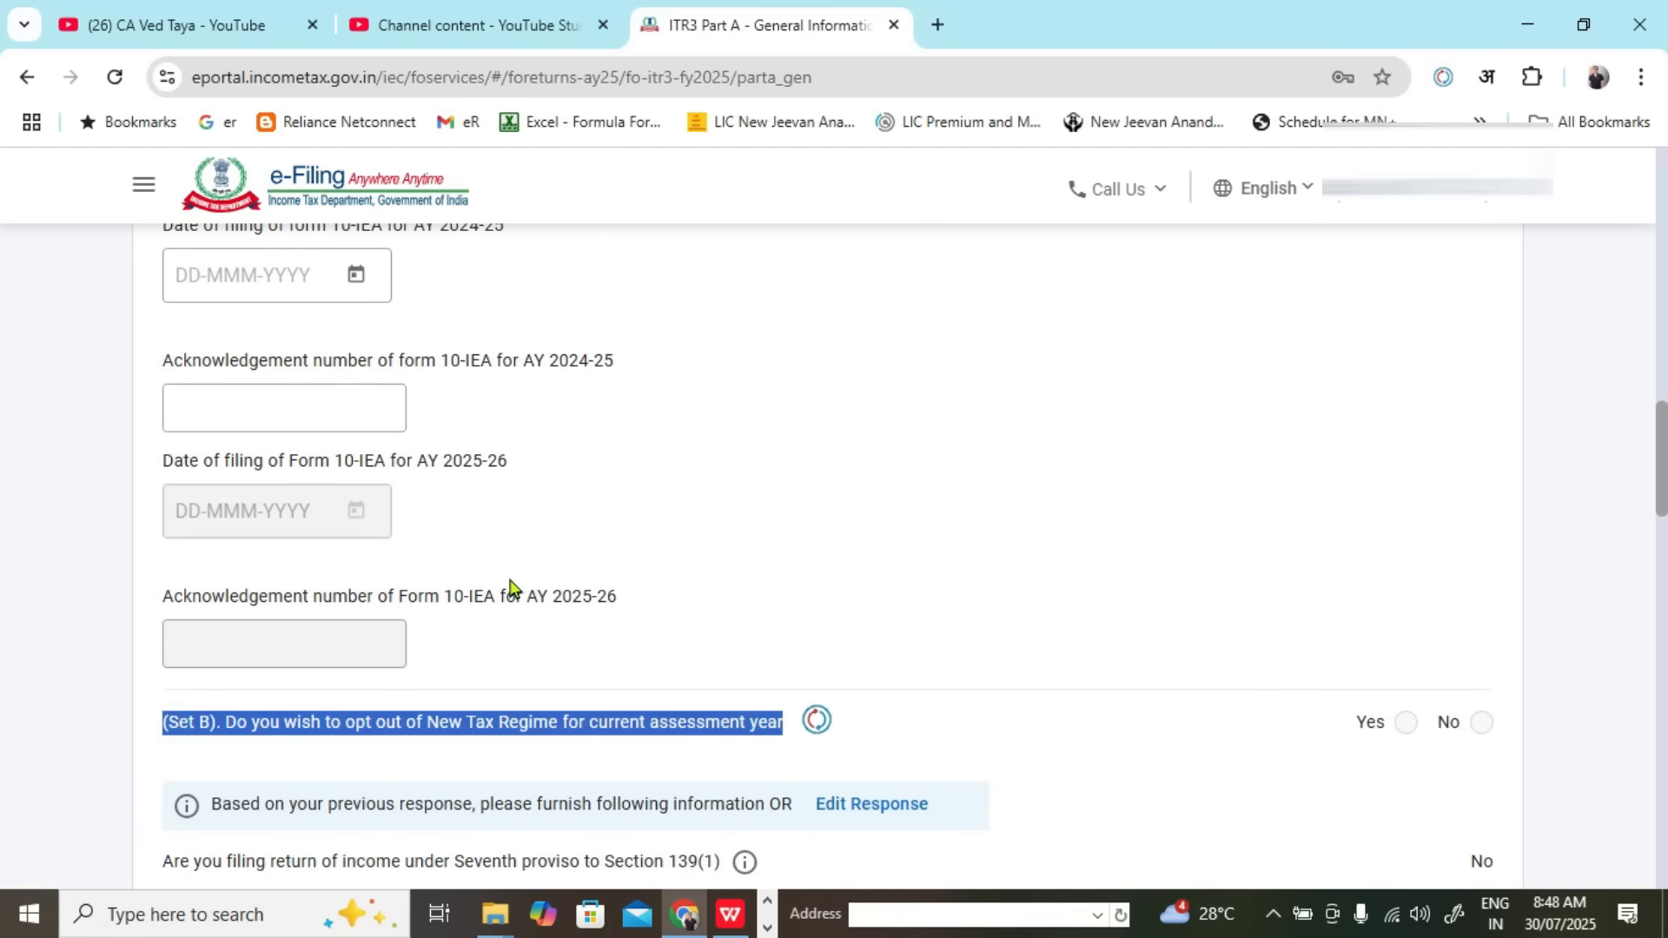
scroll(510, 588, "up", 4)
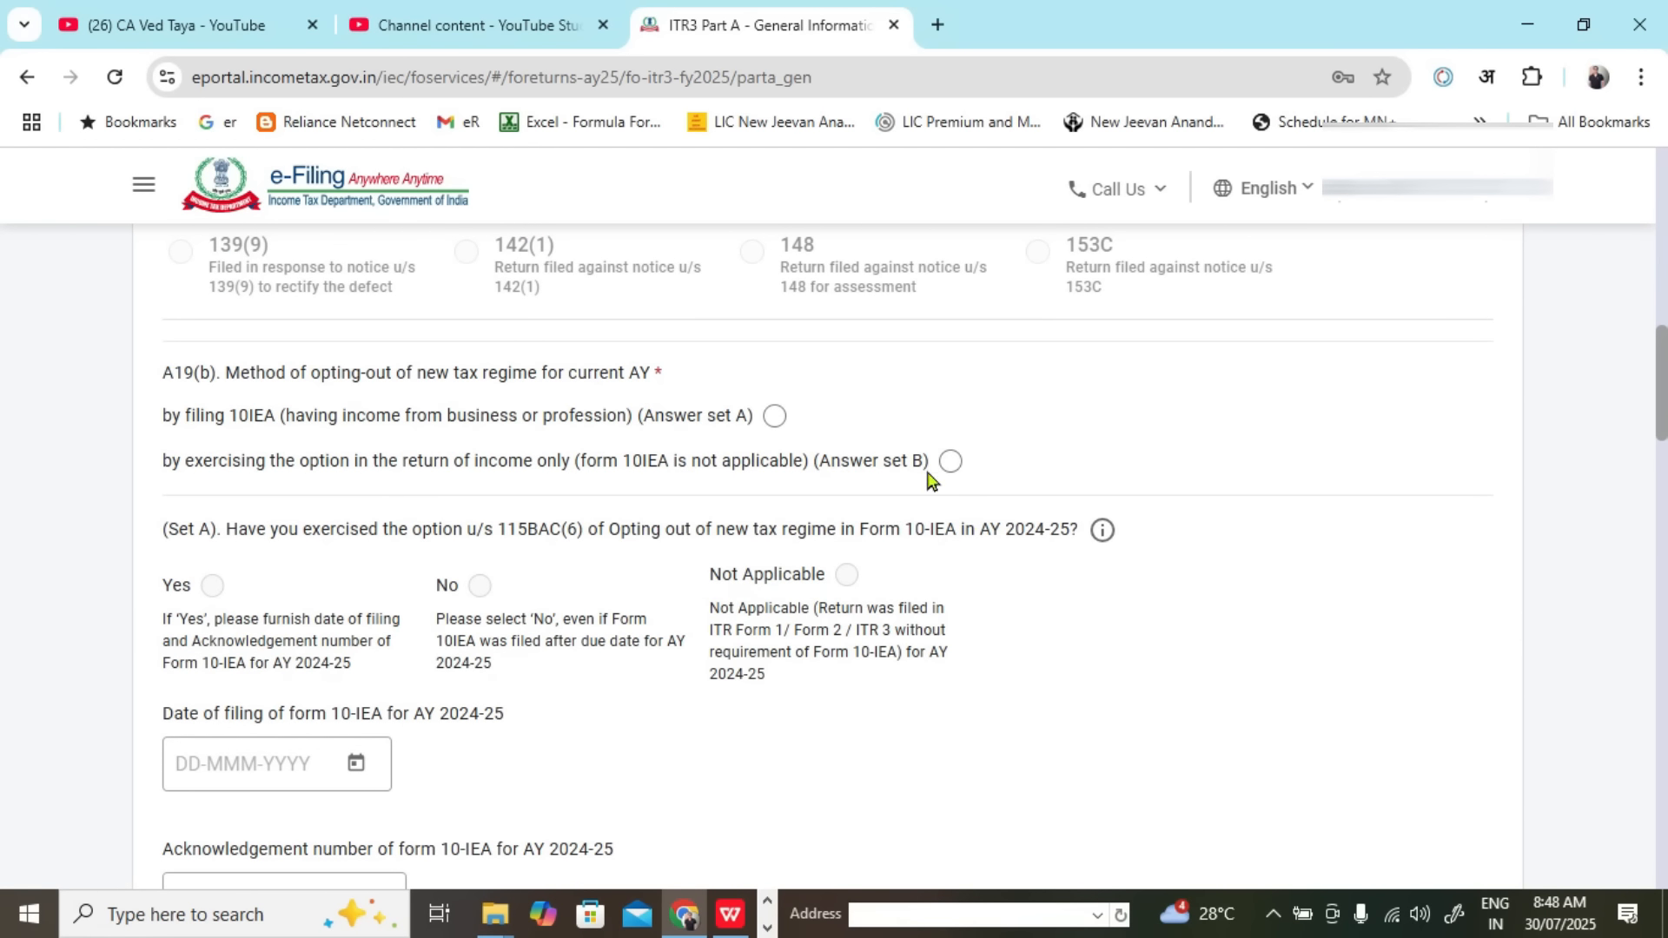
Step: Choose opting out by filing 10IEA (Answer set A), answer Yes for AY 2024-25, and go to the form's filing date and acknowledgement number fields
left_click(777, 418)
left_click_drag(195, 531, 1138, 545)
left_click(1614, 580)
left_click(213, 587)
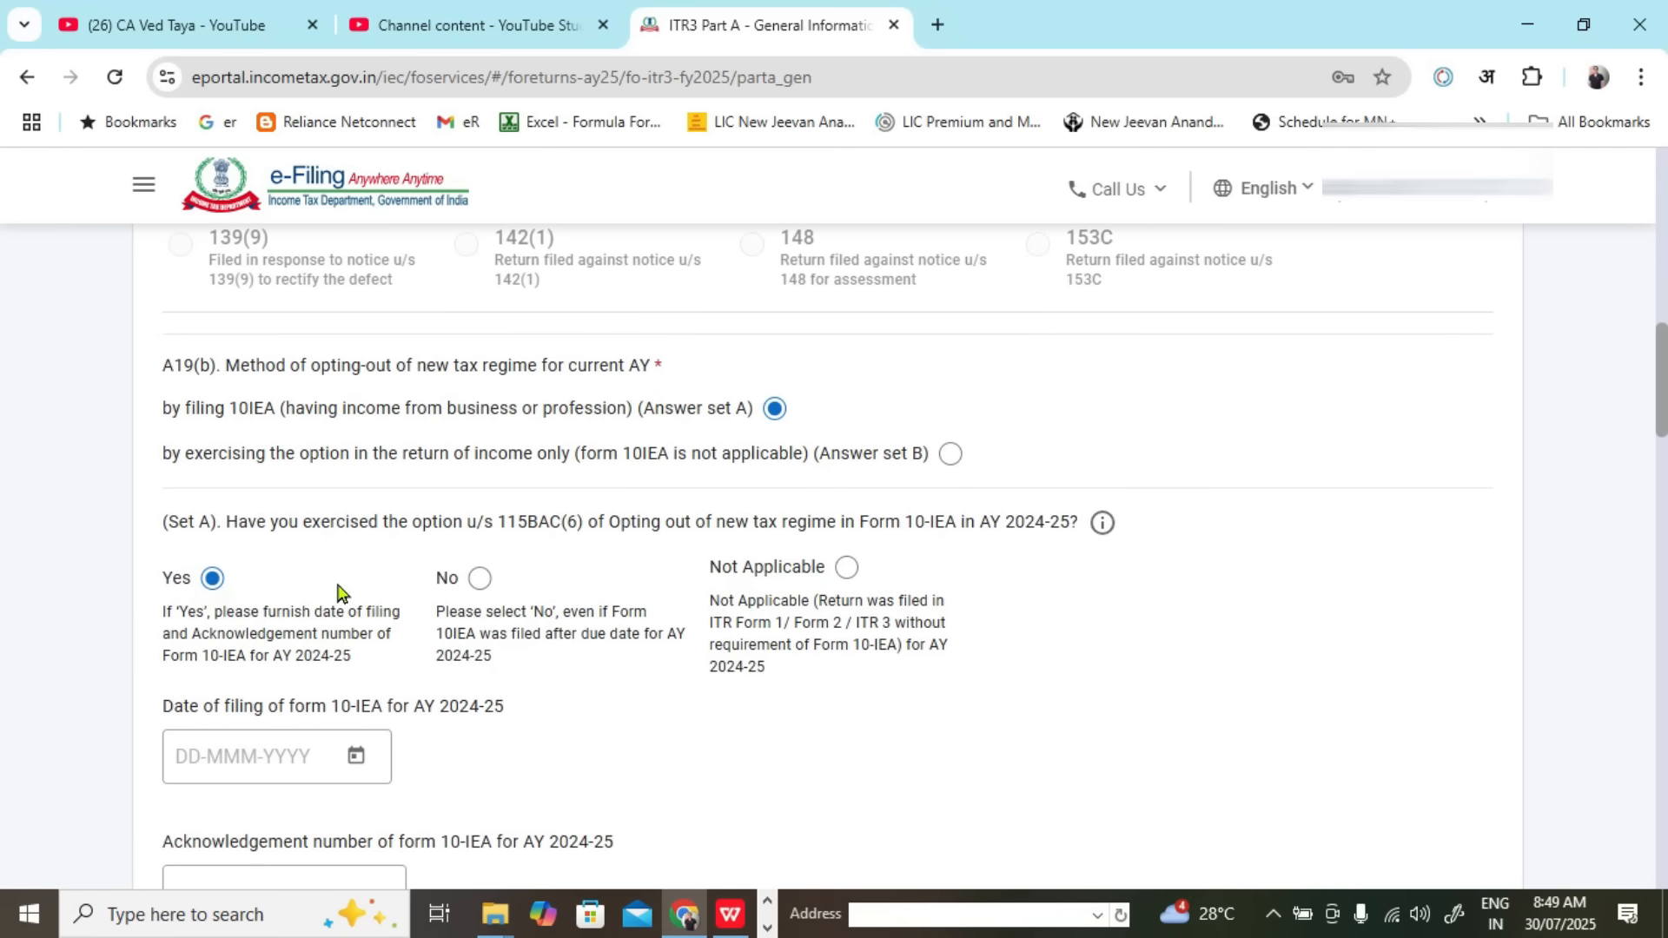
scroll(306, 532, "down", 3)
left_click(306, 532)
left_click_drag(152, 484, 504, 491)
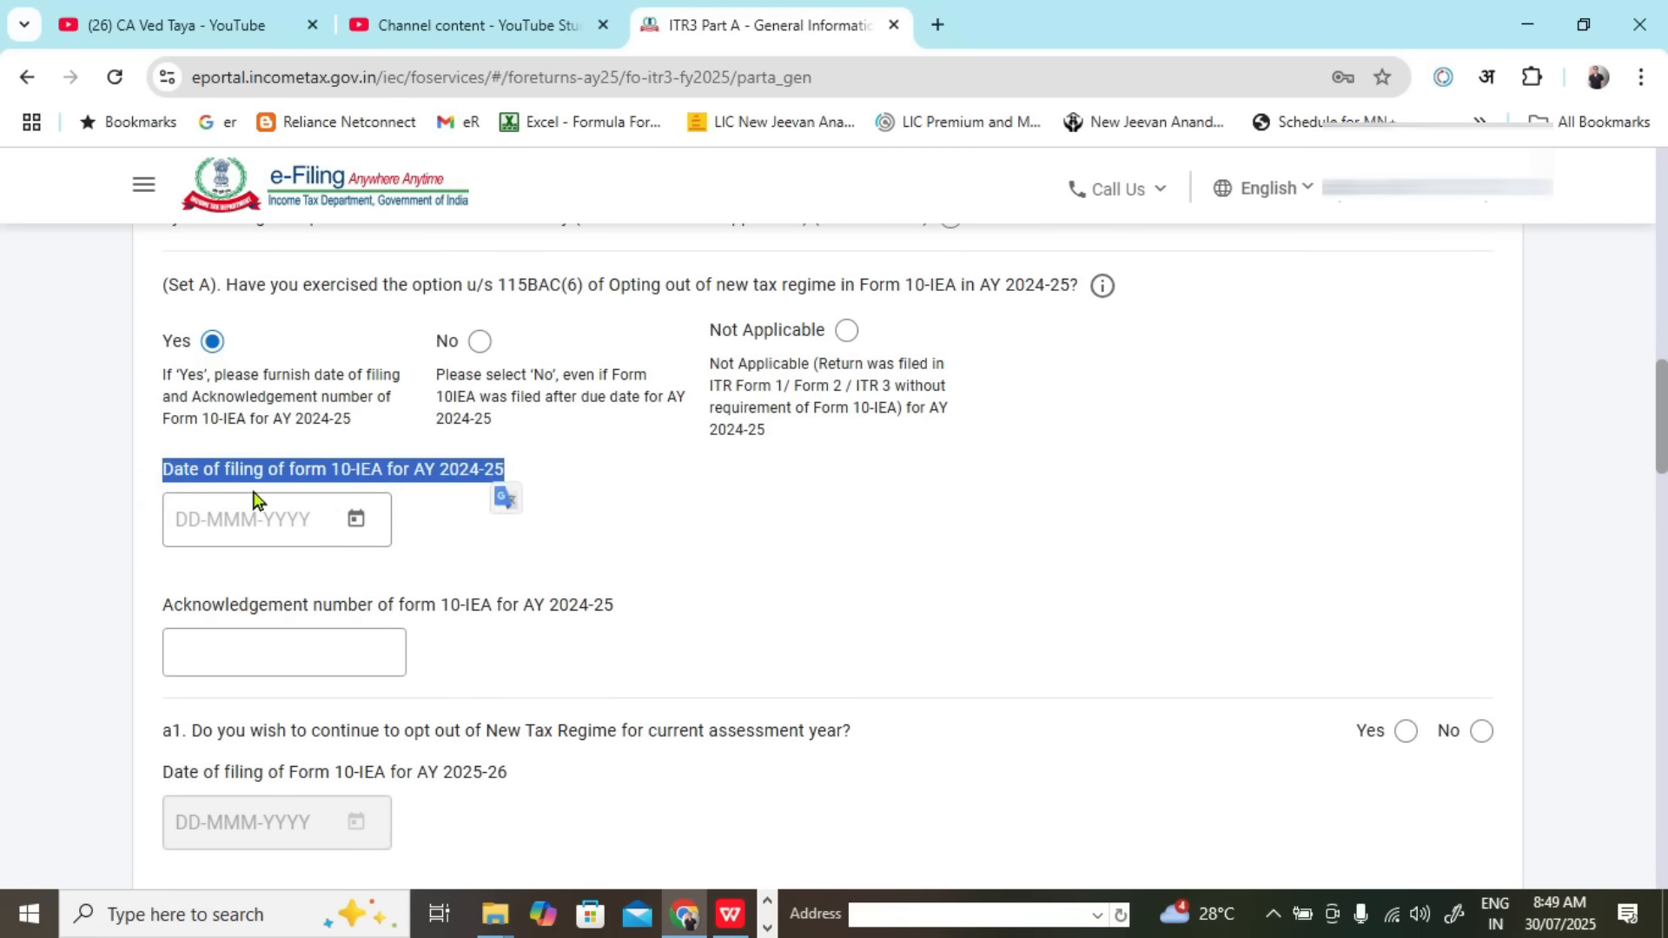
left_click(273, 648)
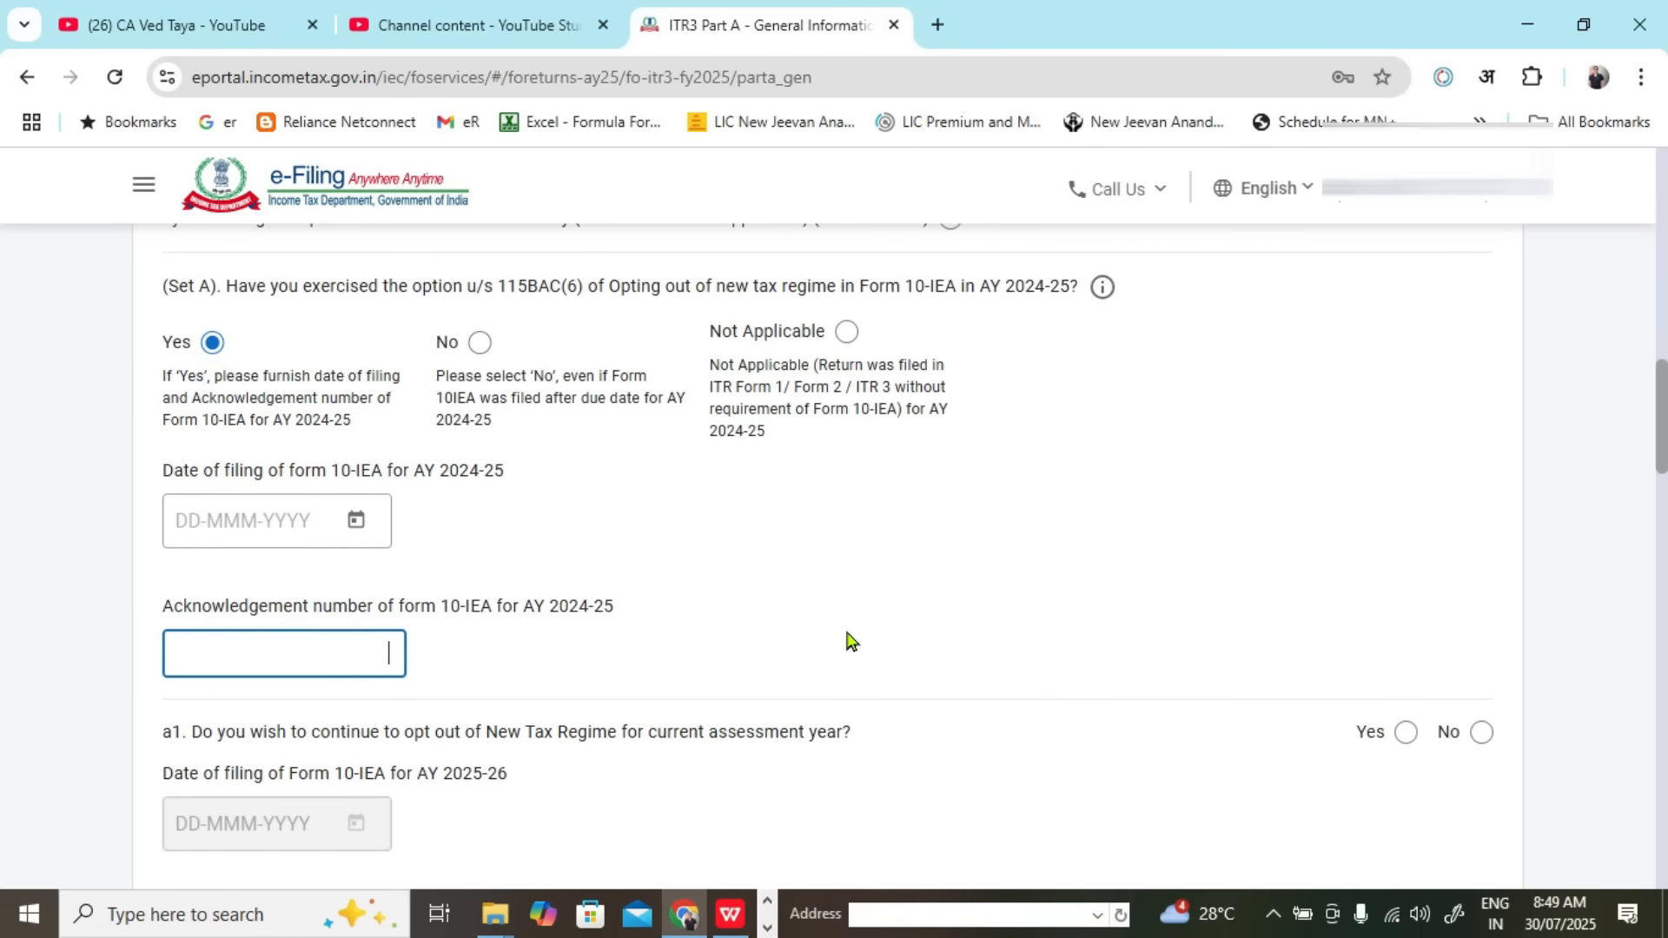
Step: Check where the portal offers View Filed Forms for income tax forms, and return to the A19(b) tax regime questions
scroll(847, 640, "up", 10)
scroll(843, 641, "up", 5)
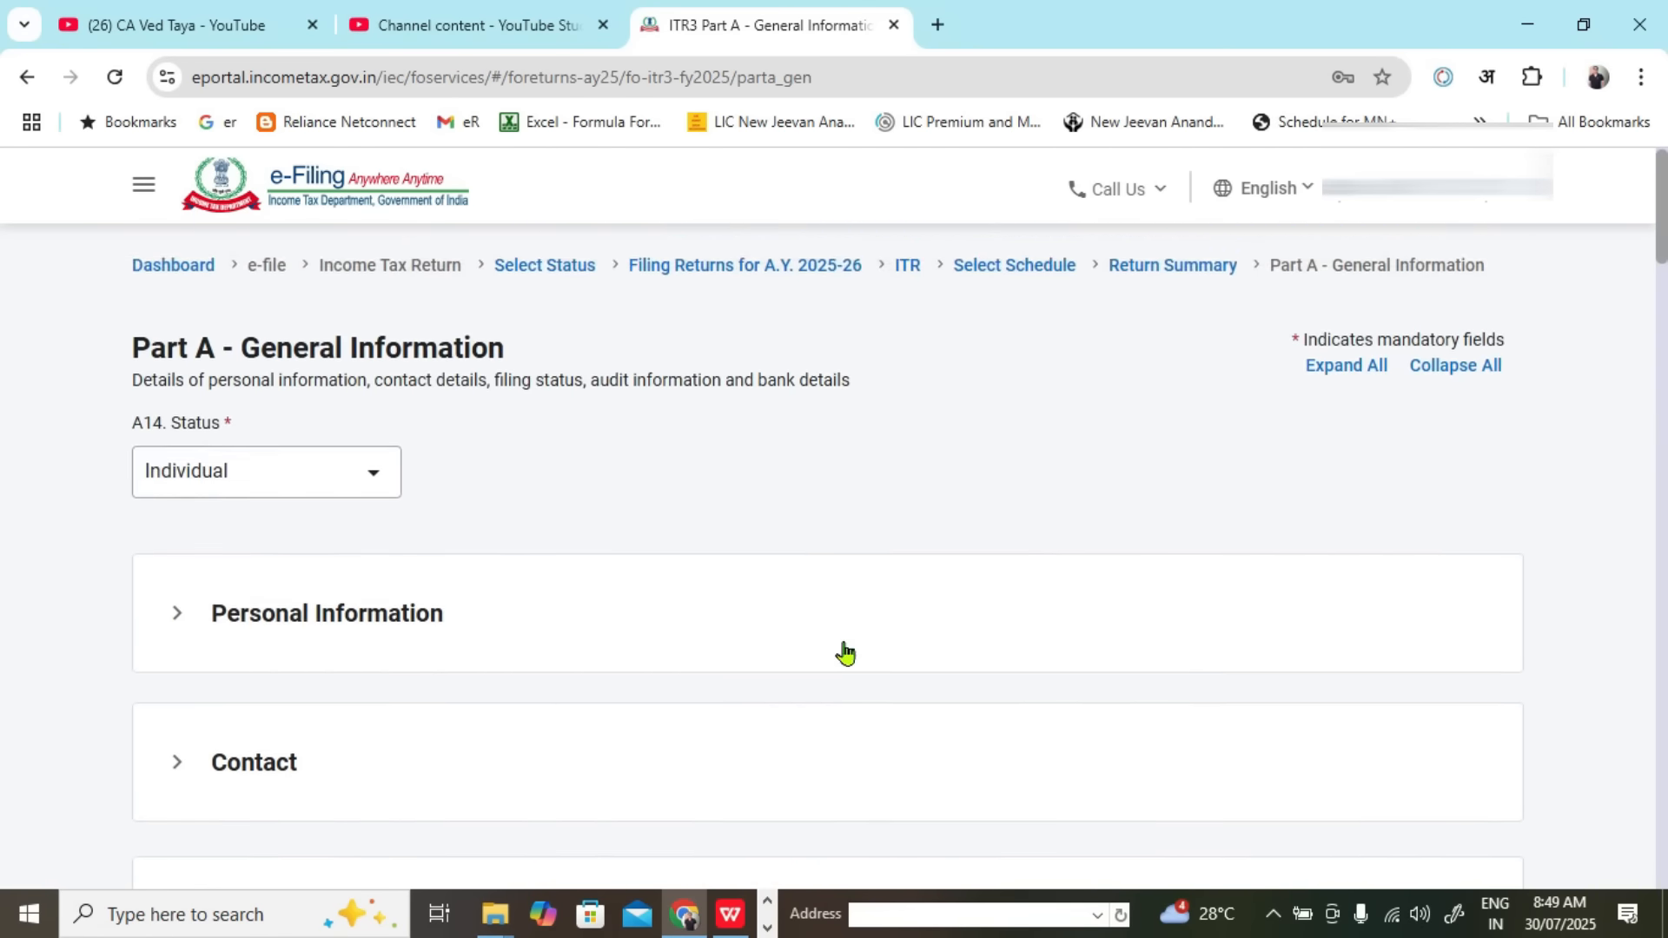
left_click(311, 291)
mouse_move(474, 341)
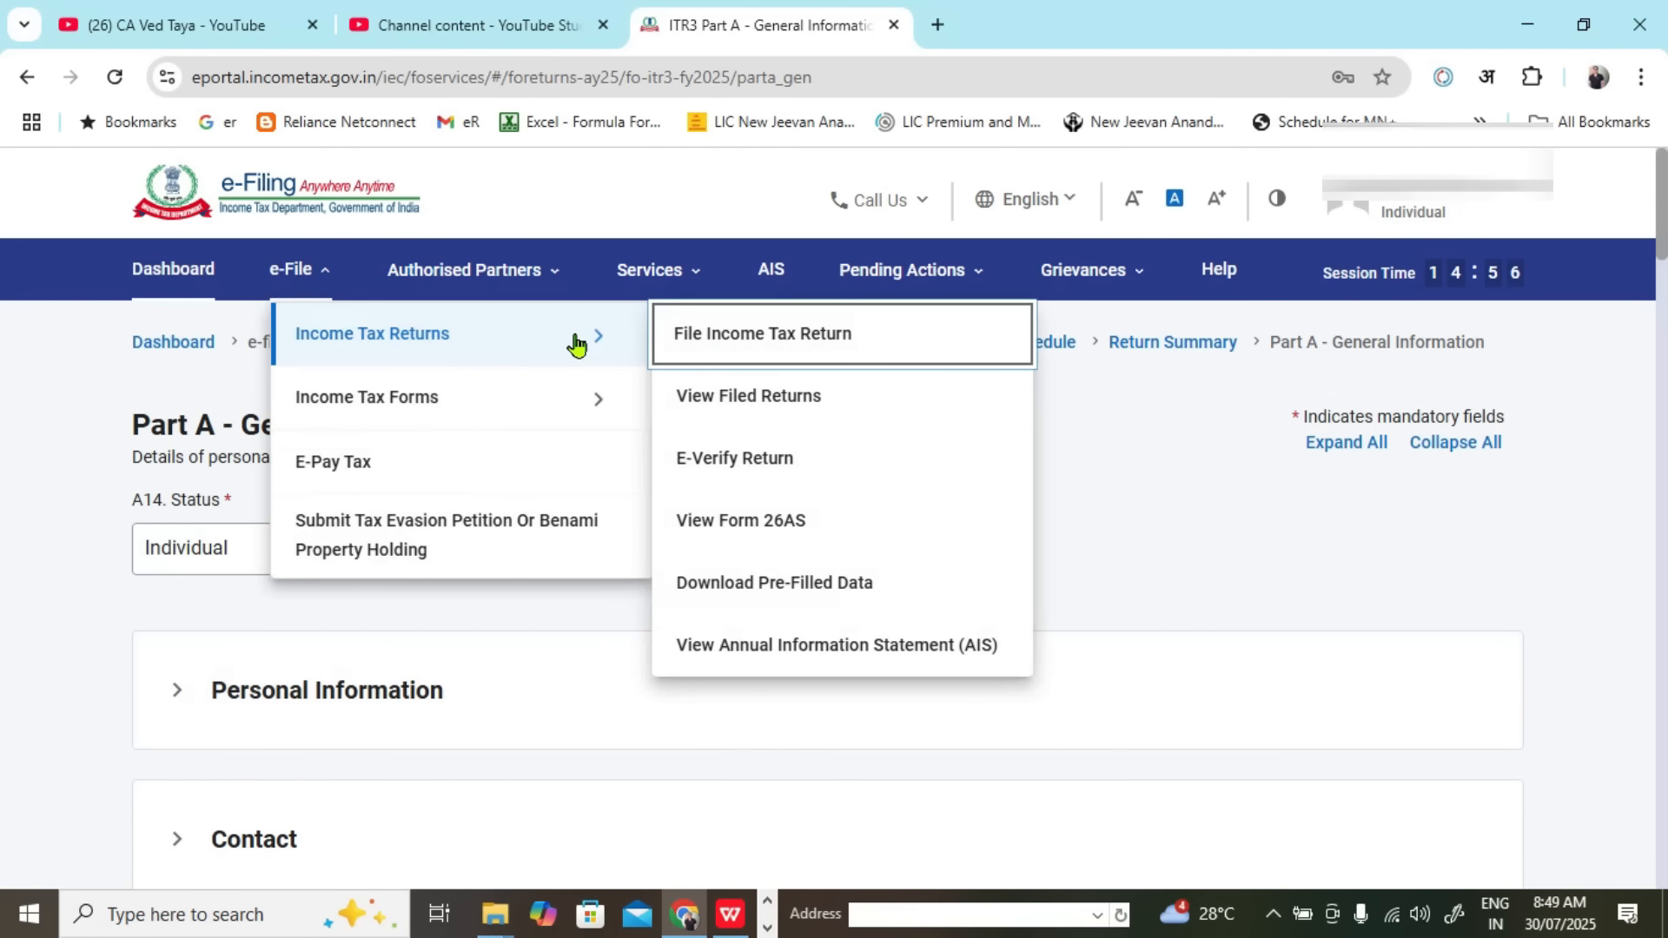
mouse_move(577, 391)
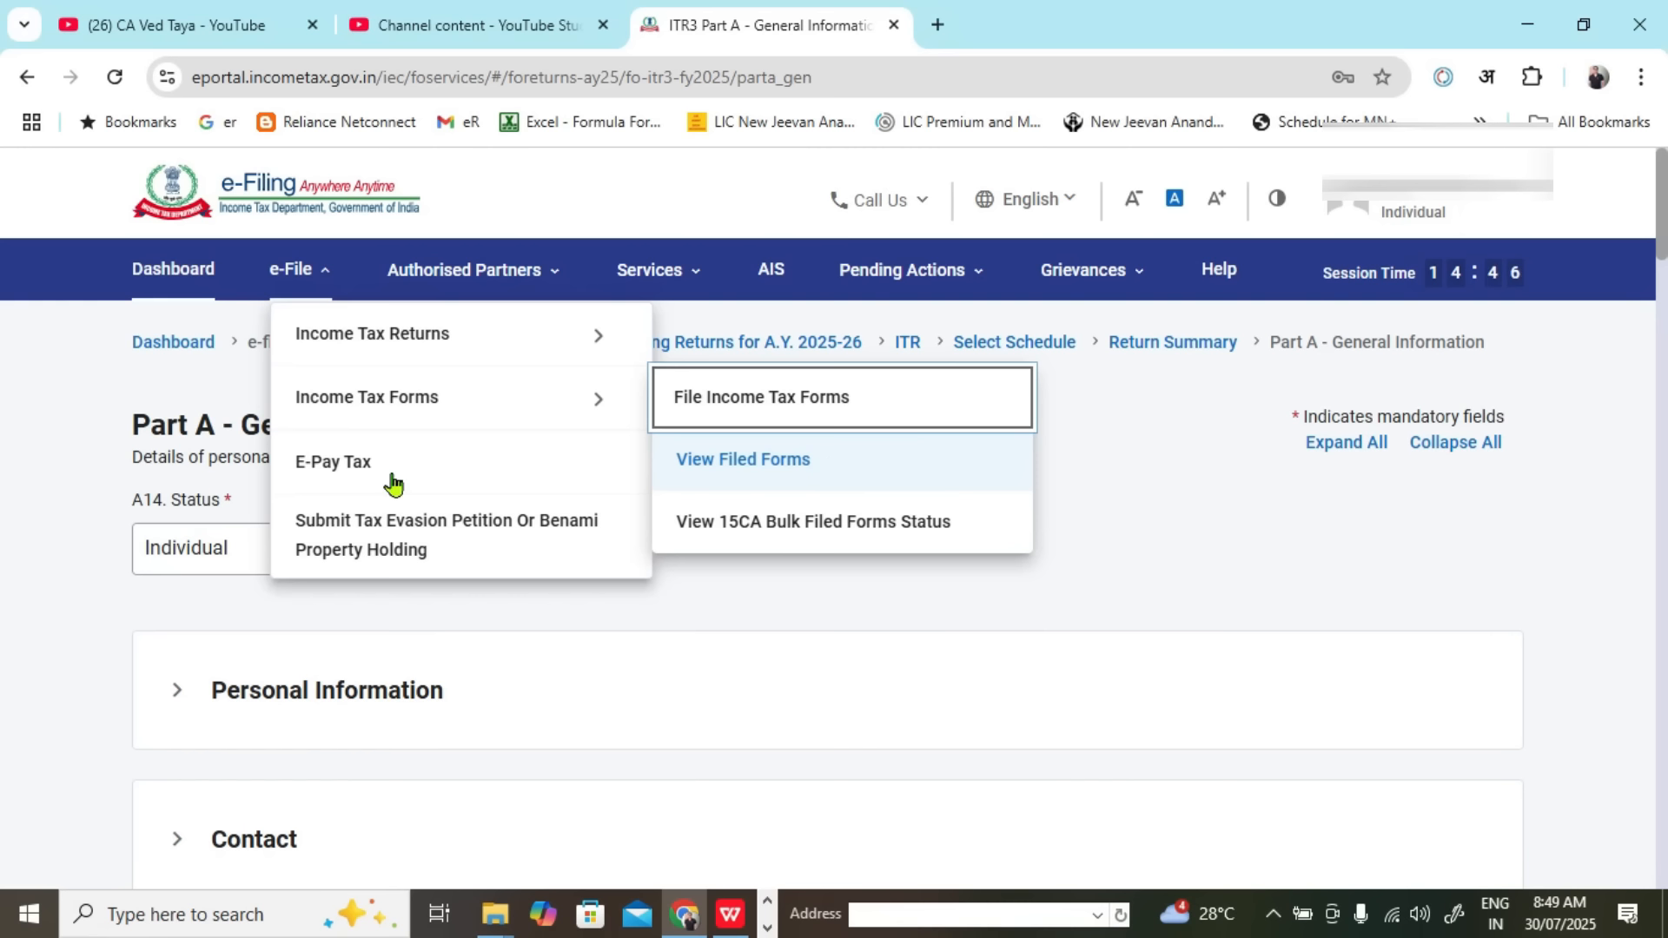
scroll(141, 554, "down", 10)
scroll(140, 553, "down", 5)
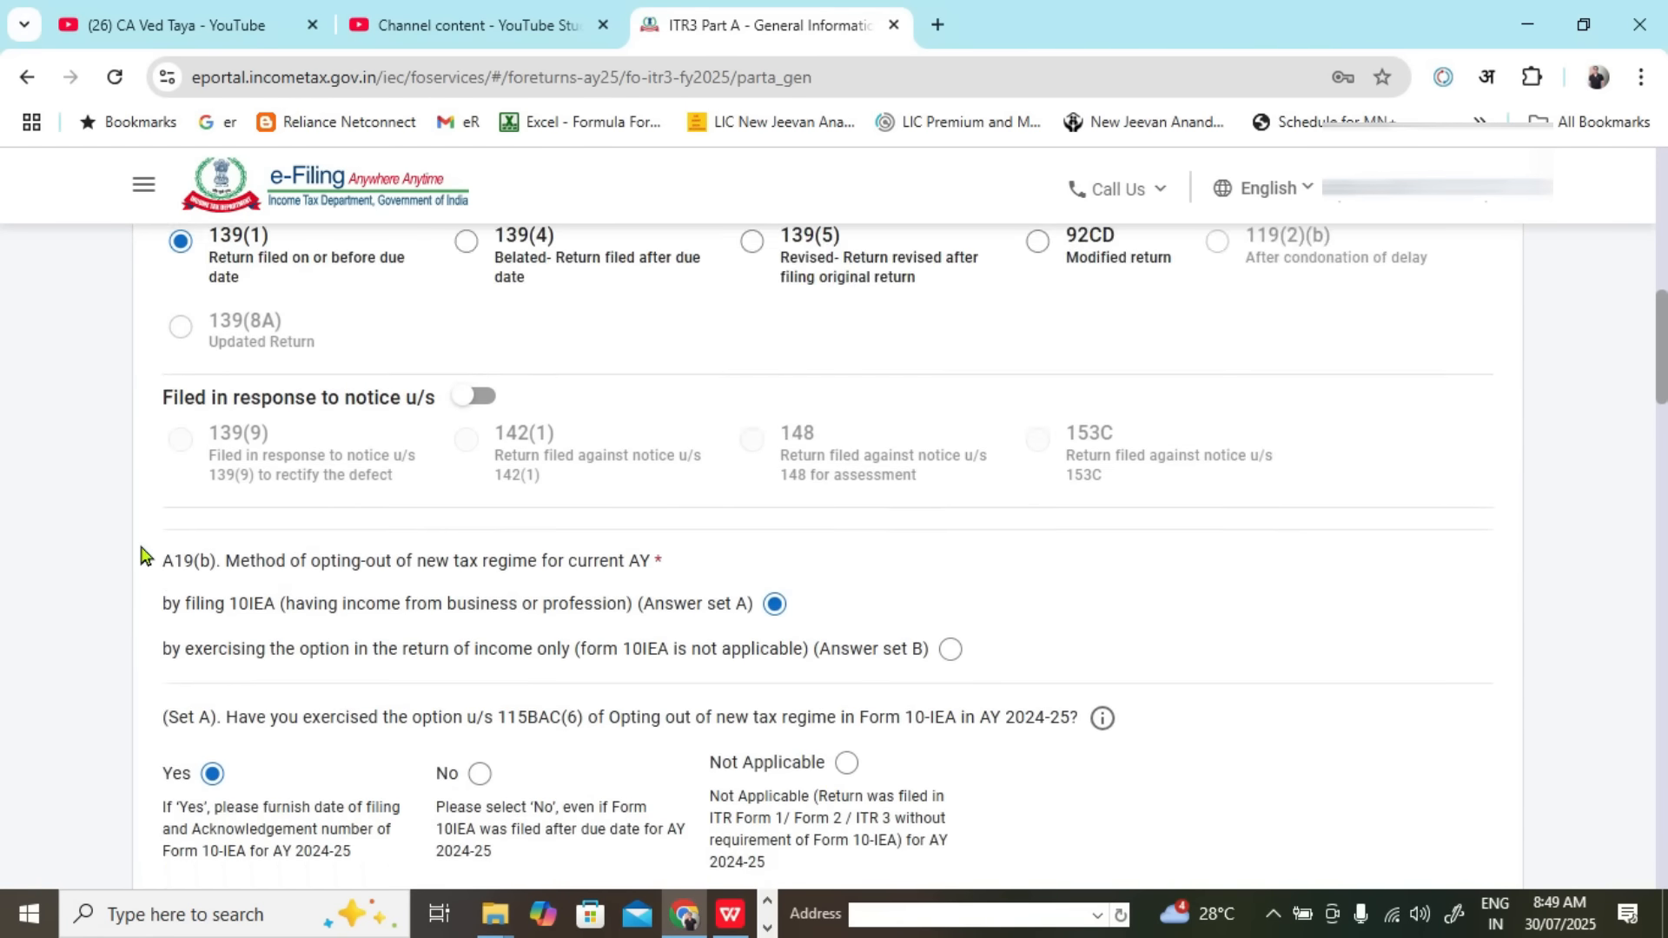
Step: Review the Form 10-IEA filing date and acknowledgement number fields that go with answering Yes to the Set A question for AY 2024-25
left_click(213, 516)
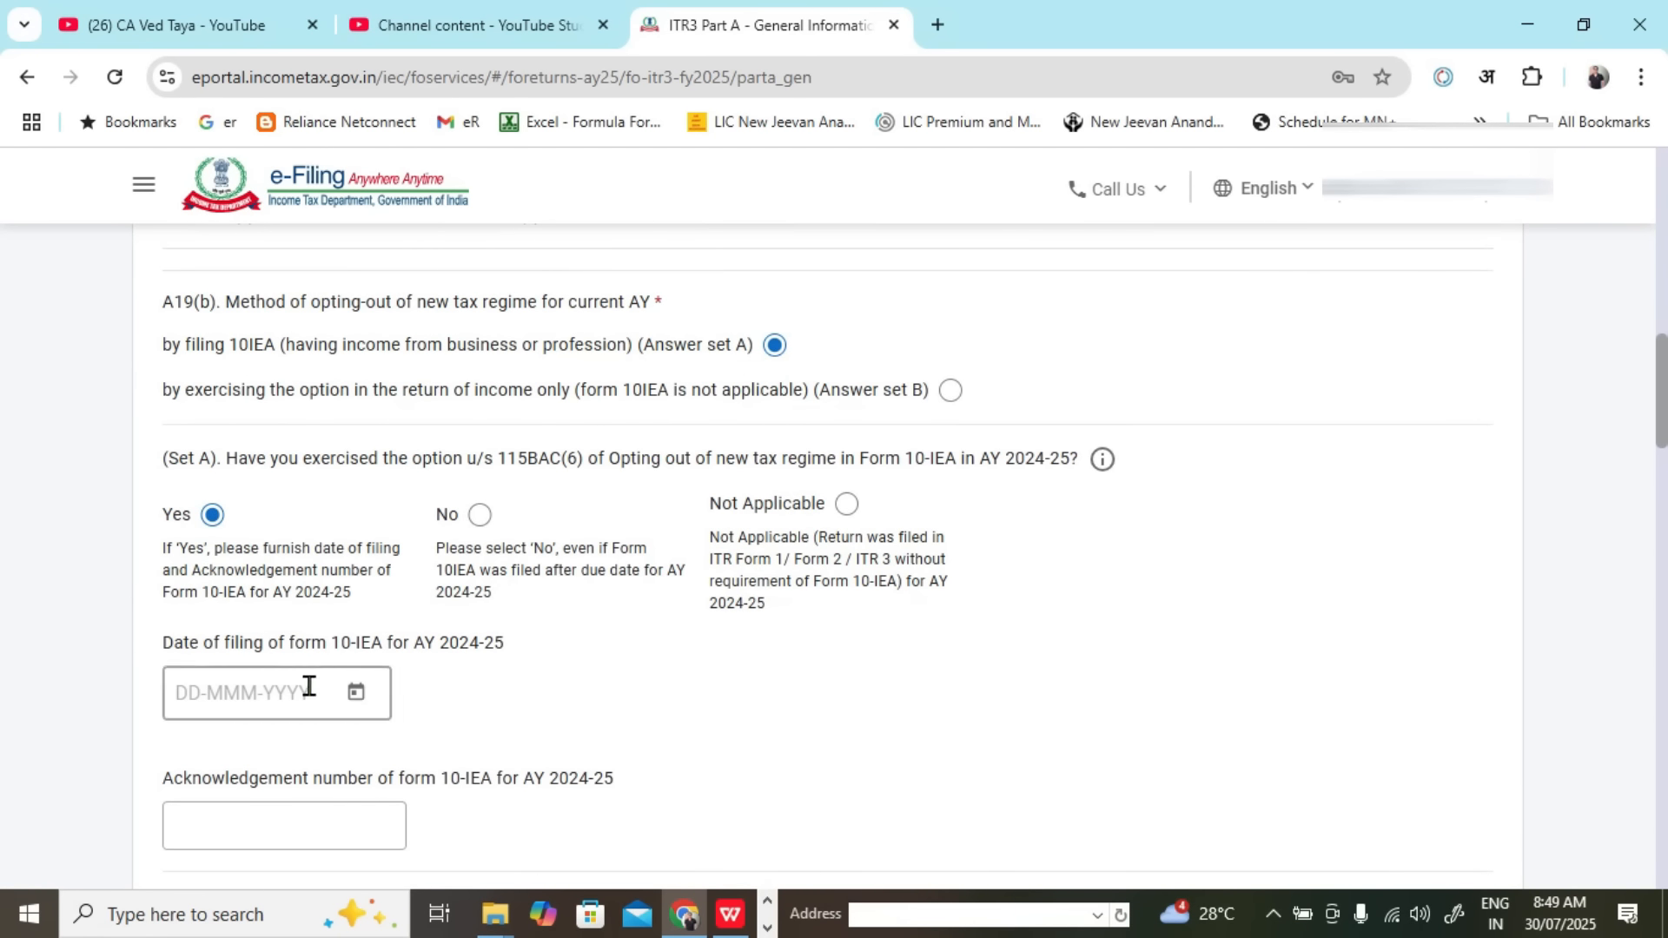
scroll(290, 570, "down", 1)
left_click(272, 688)
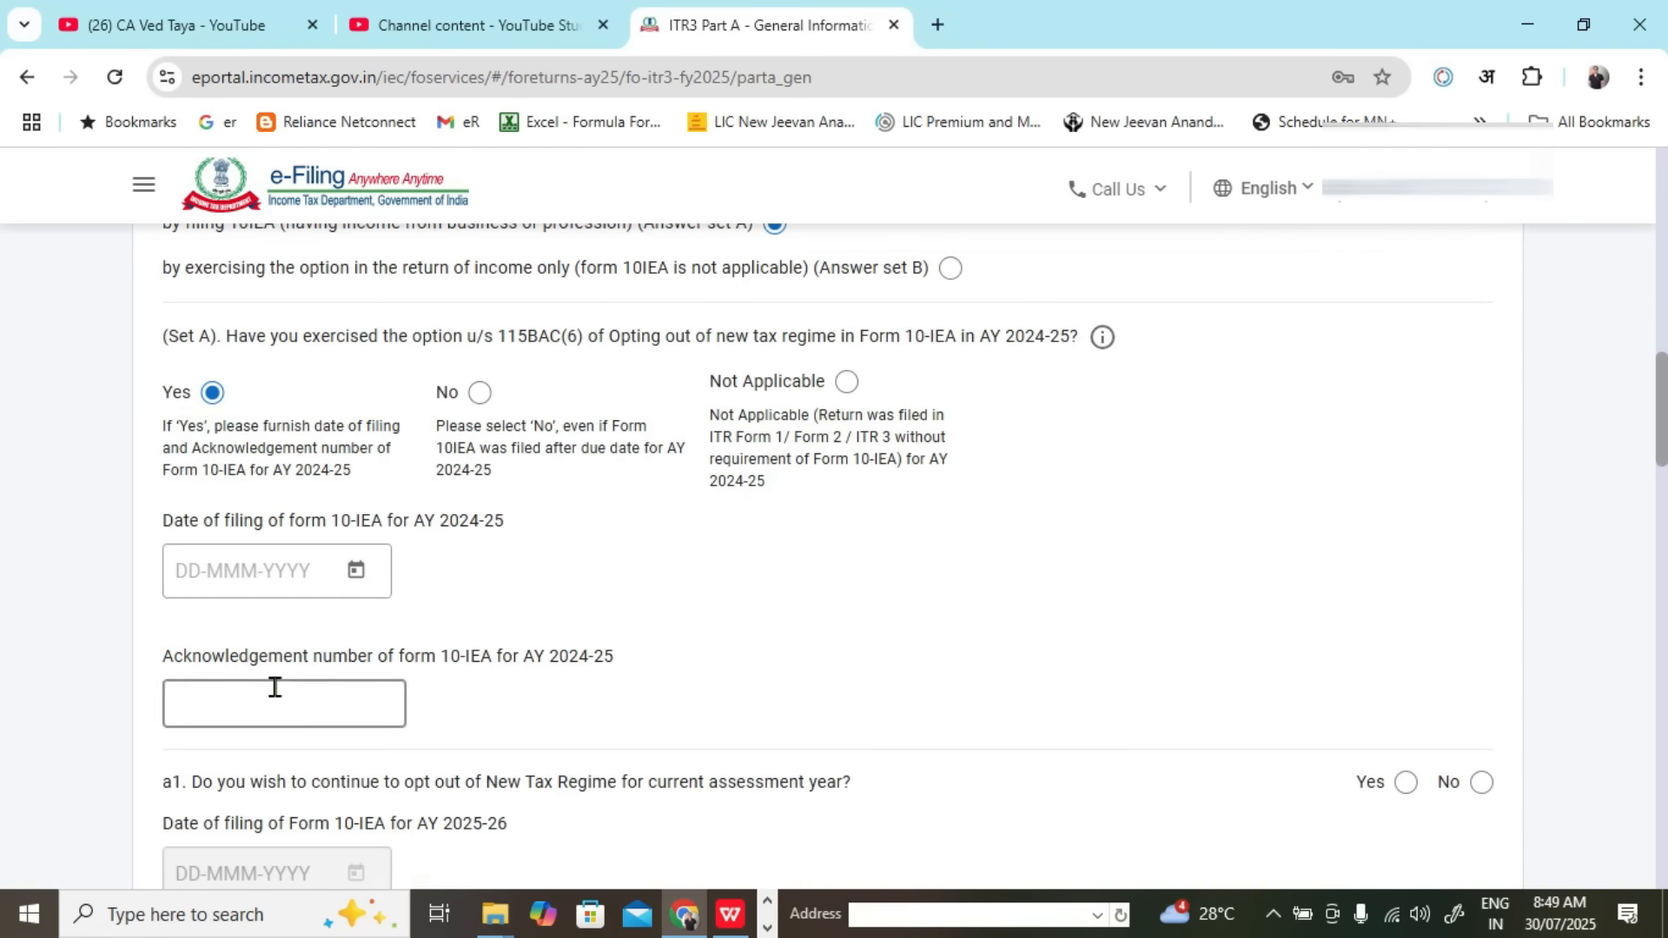
left_click_drag(298, 337, 993, 339)
scroll(1043, 530, "up", 1)
left_click(1456, 491)
Step: Answer No to the Set A question on having opted out of the new tax regime in Form 10-IEA in AY 2024-25
left_click(479, 515)
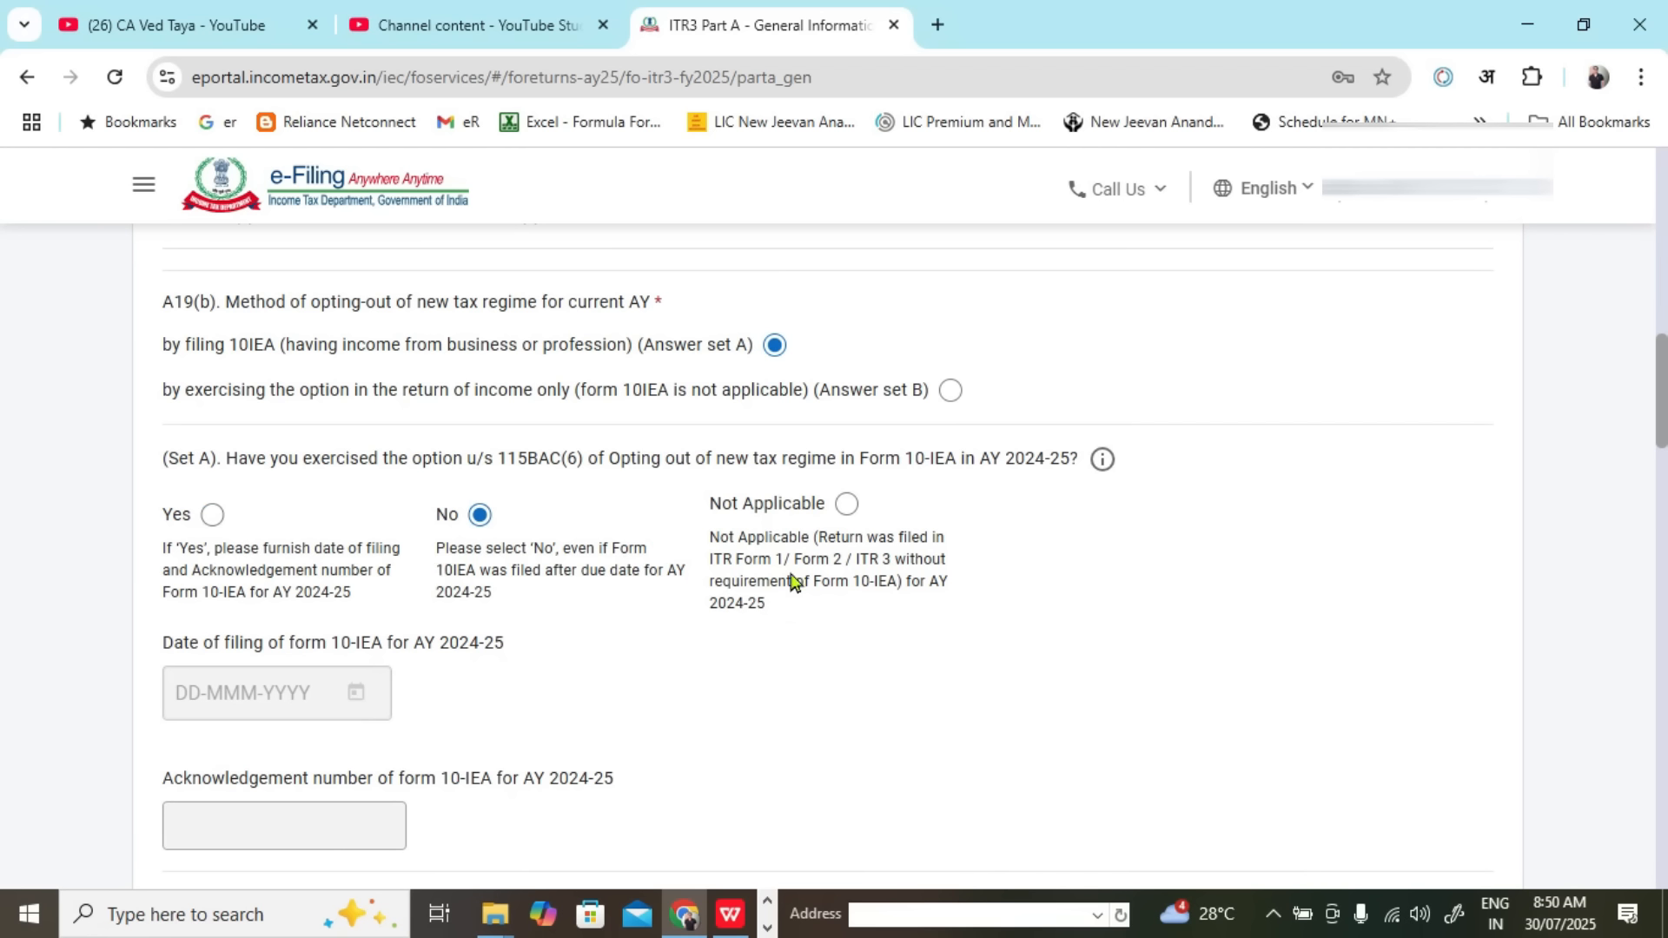
left_click(846, 504)
left_click(477, 515)
left_click_drag(300, 469, 941, 477)
left_click(505, 553)
left_click_drag(442, 547, 556, 601)
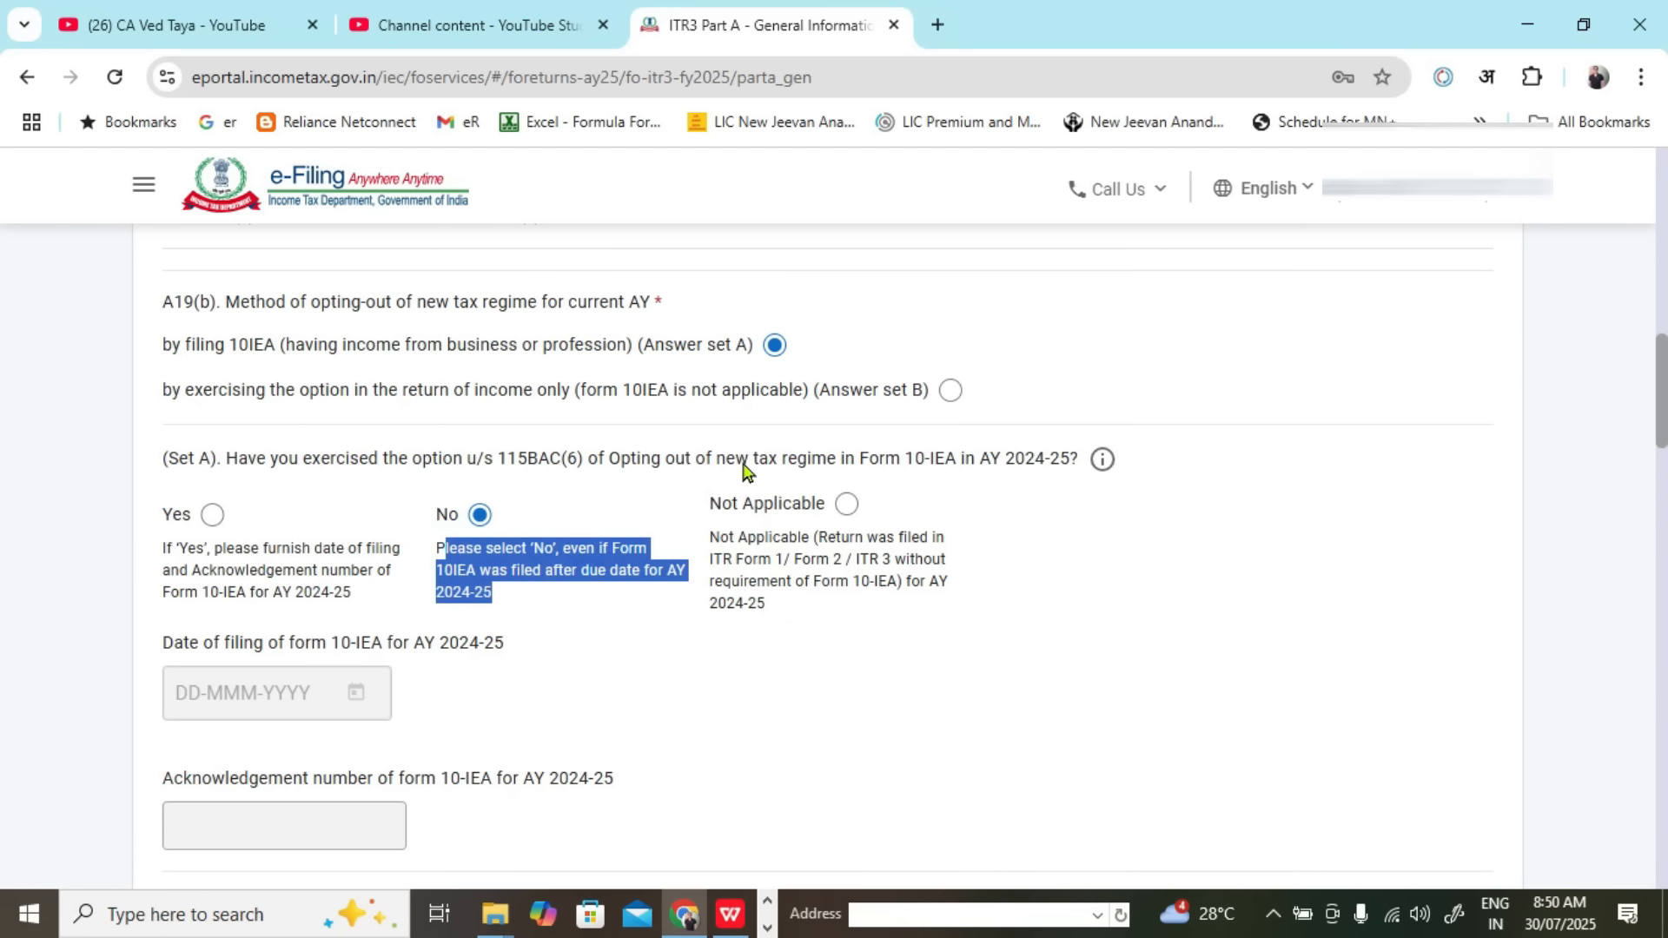
left_click_drag(744, 466, 843, 474)
left_click(1070, 463)
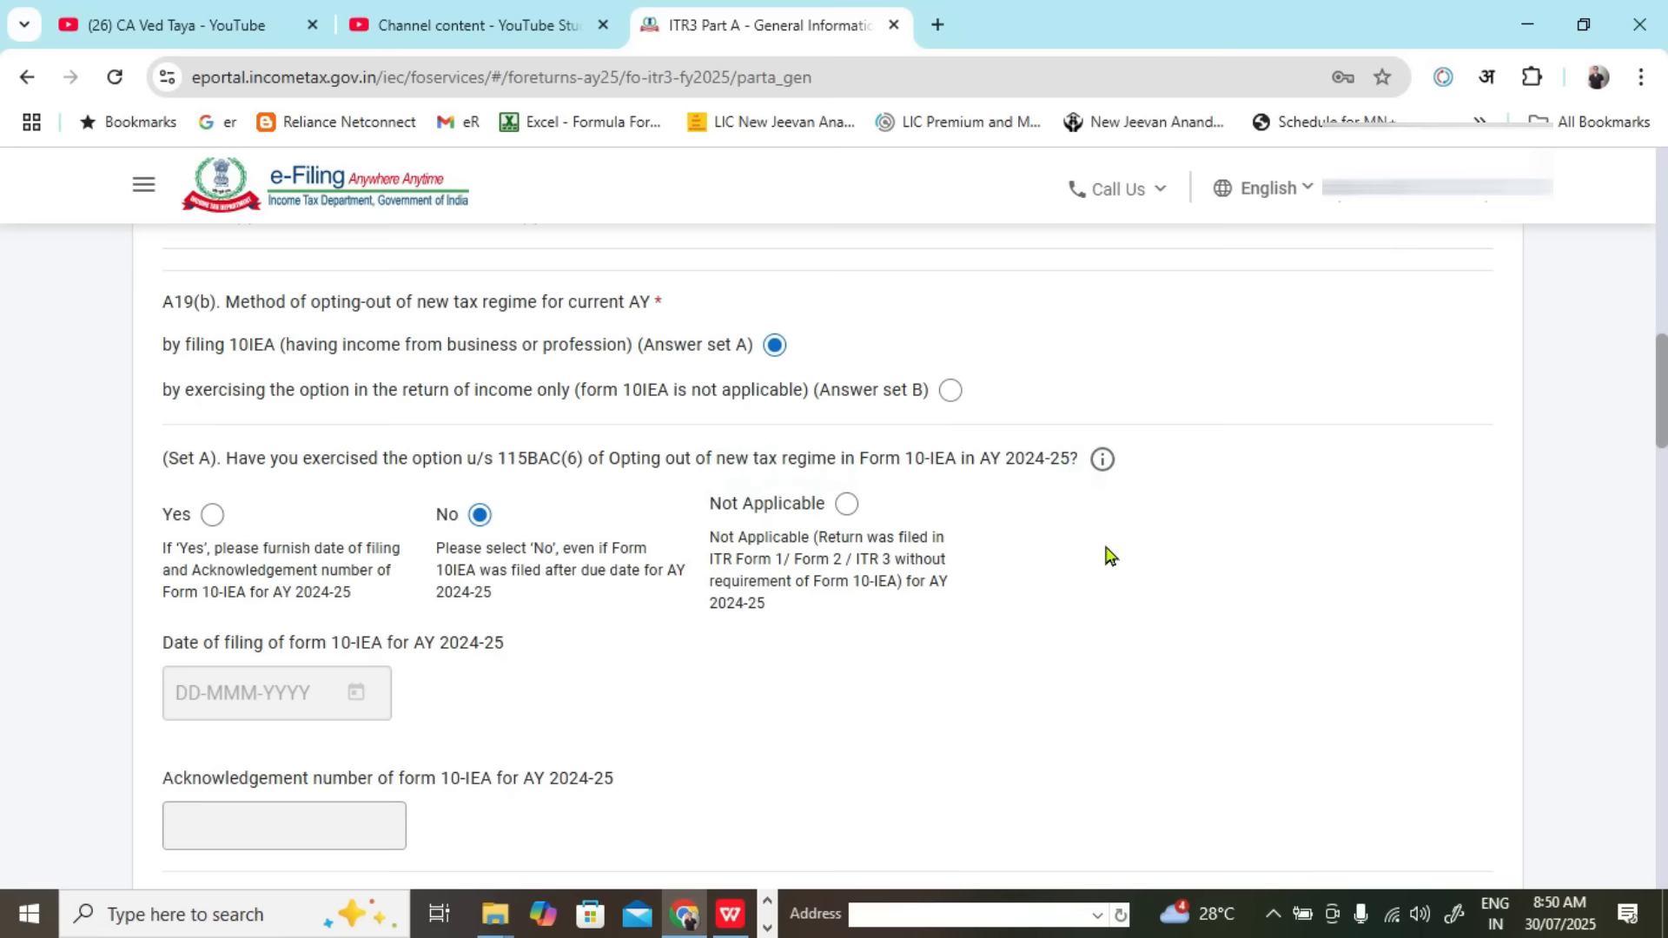
Step: Check whether the AY 2024-25 Form 10-IEA filing date and acknowledgement number fields accept entries with the No answer
scroll(585, 539, "down", 1)
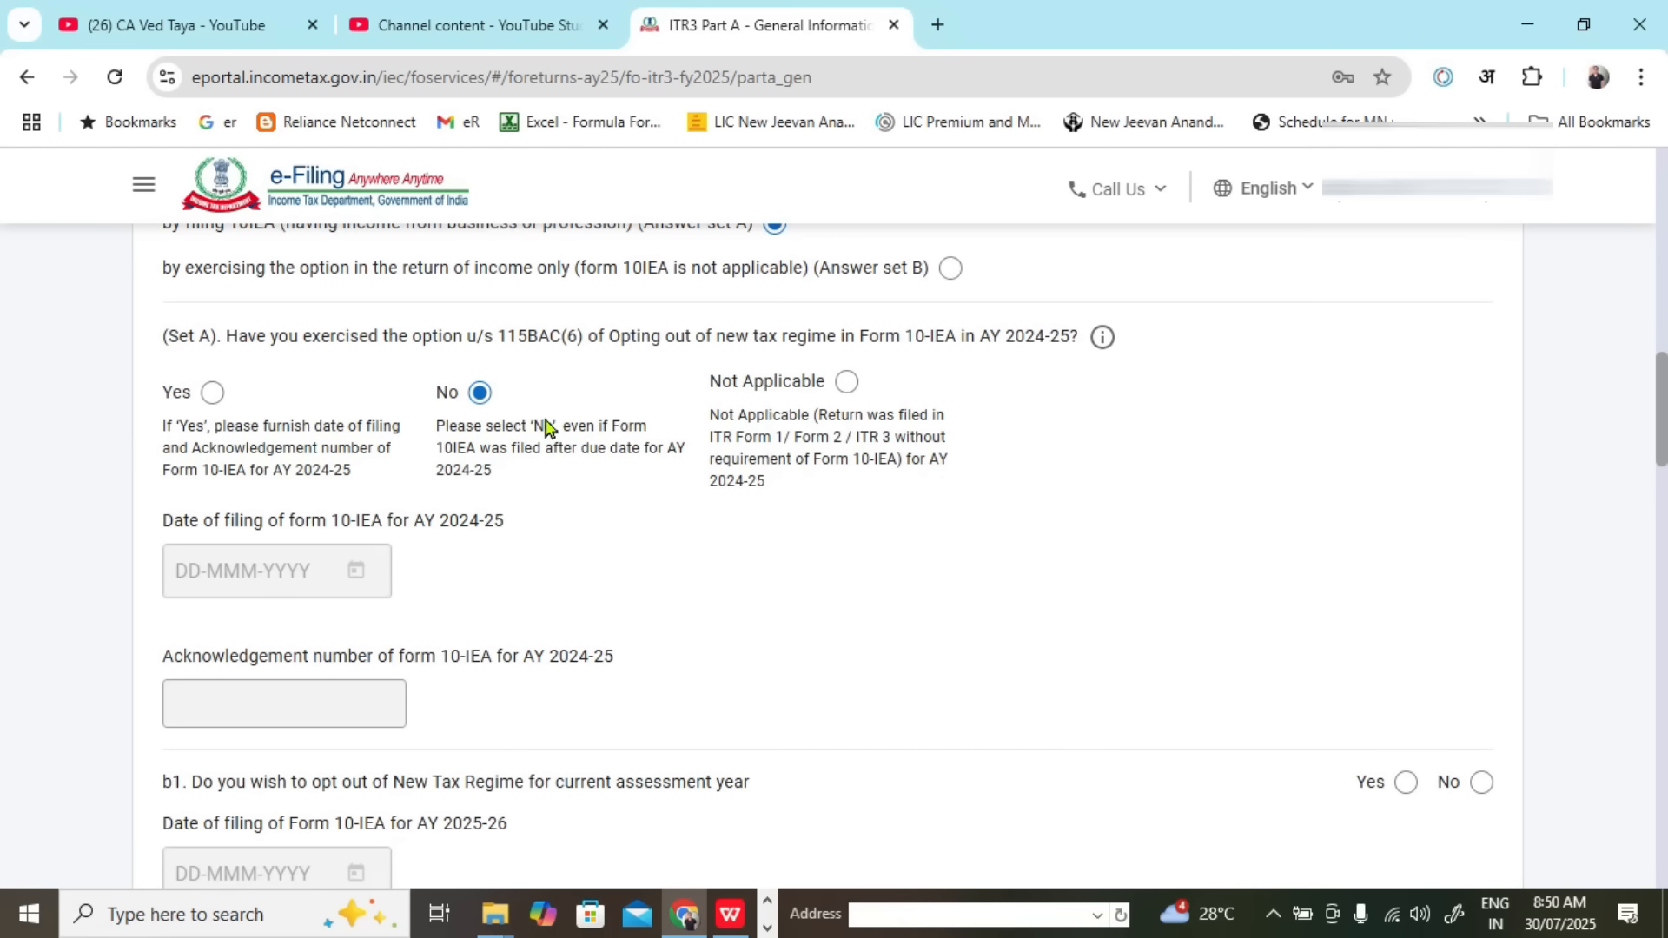
left_click(321, 573)
left_click(320, 711)
left_click(307, 576)
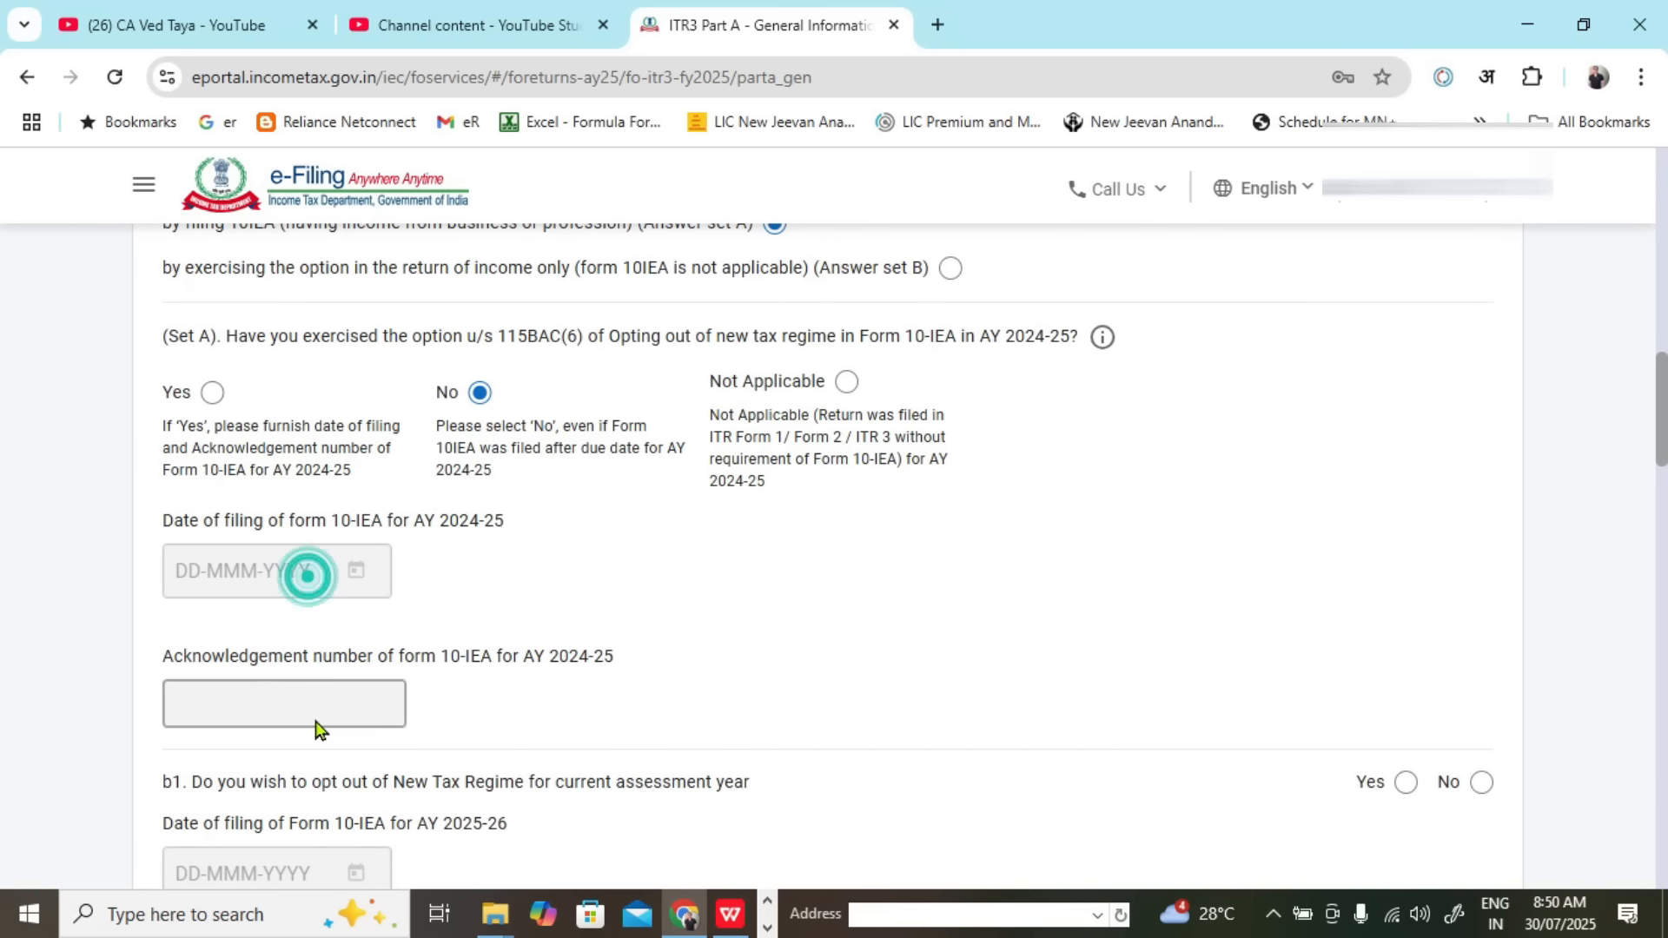
left_click(314, 575)
left_click(330, 707)
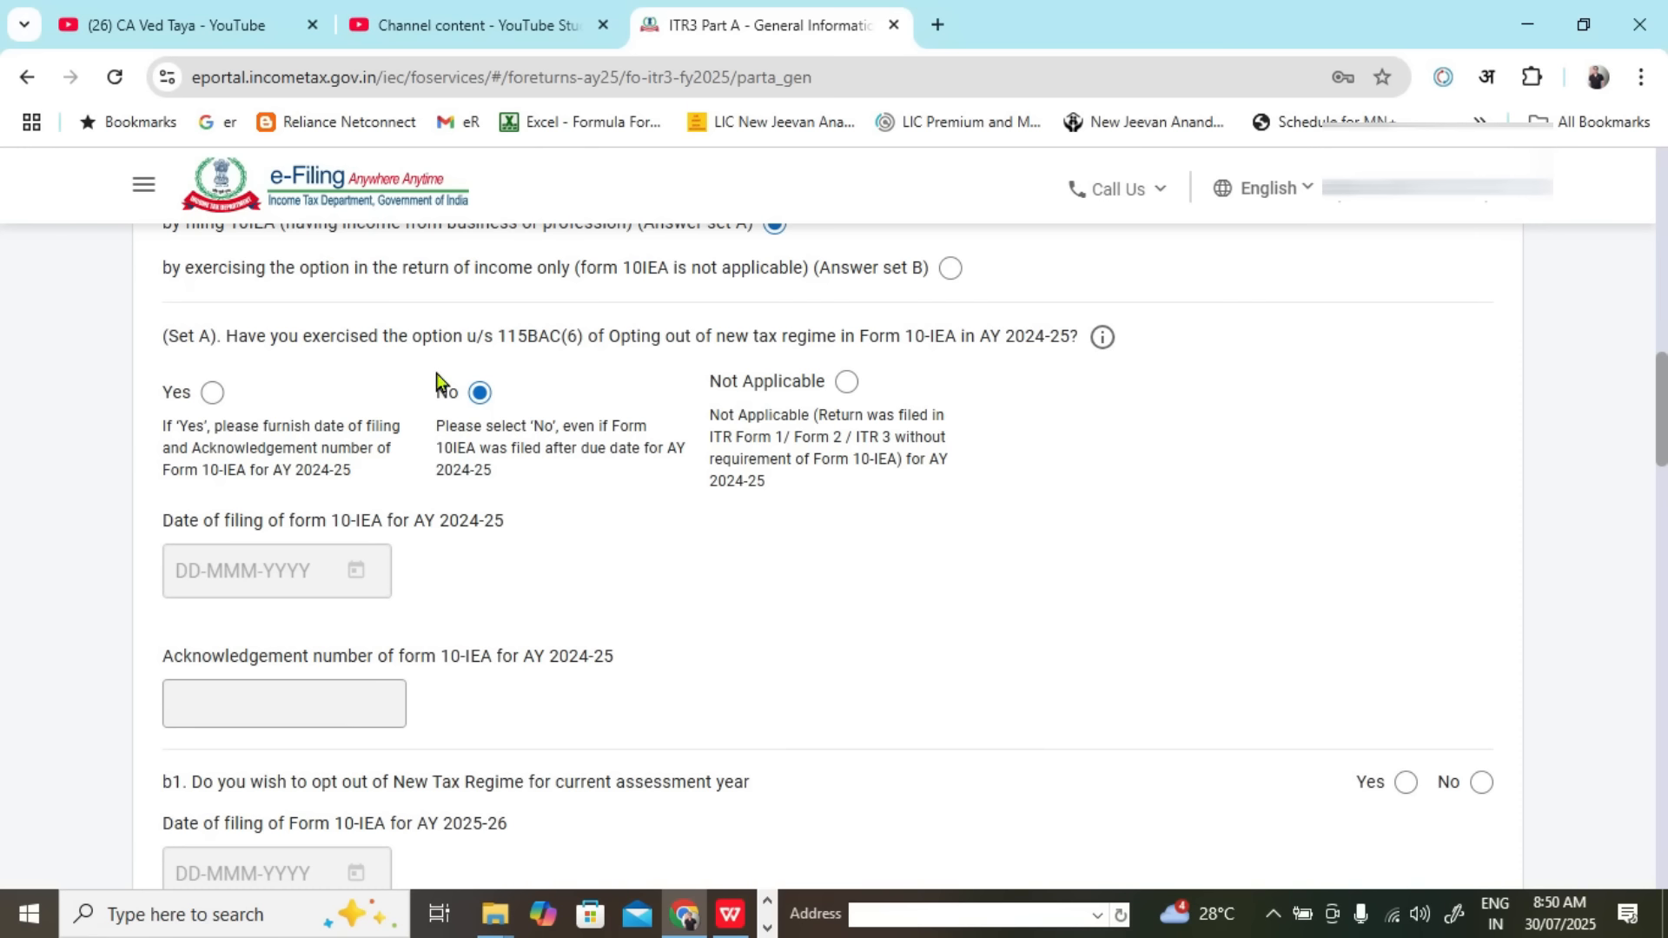
Step: Try answering Yes to b1 on opting out of the New Tax Regime, and go to the AY 2025-26 Form 10-IEA date and acknowledgement fields
scroll(532, 407, "down", 1)
scroll(532, 409, "down", 3)
left_click_drag(196, 419, 749, 430)
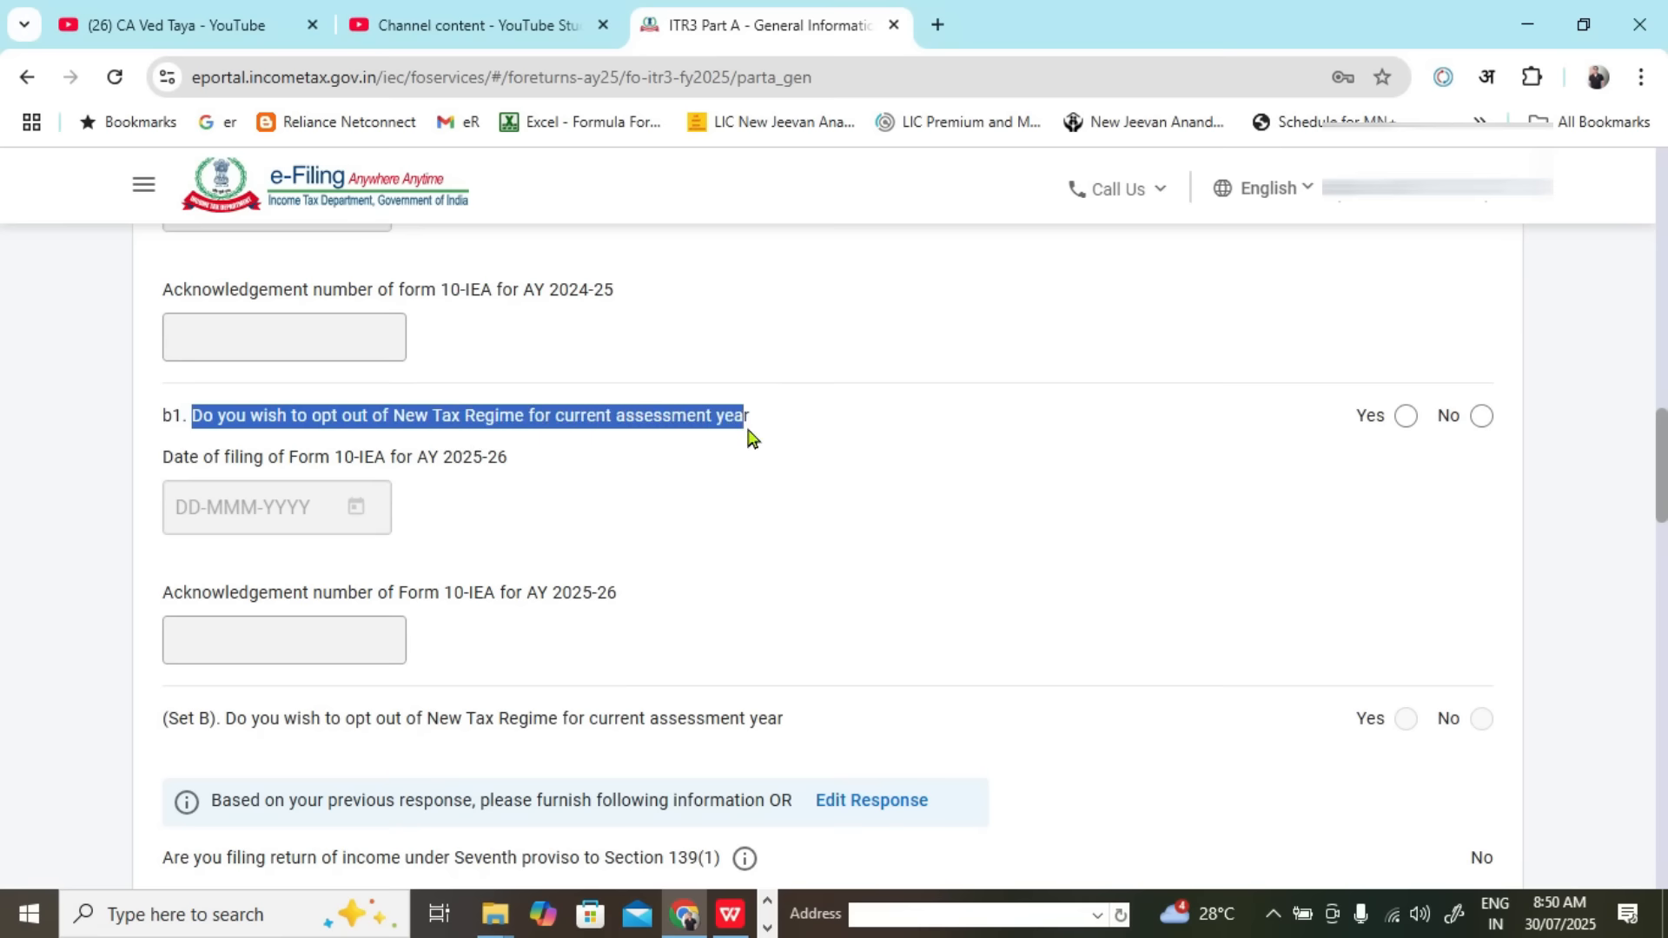
left_click(810, 483)
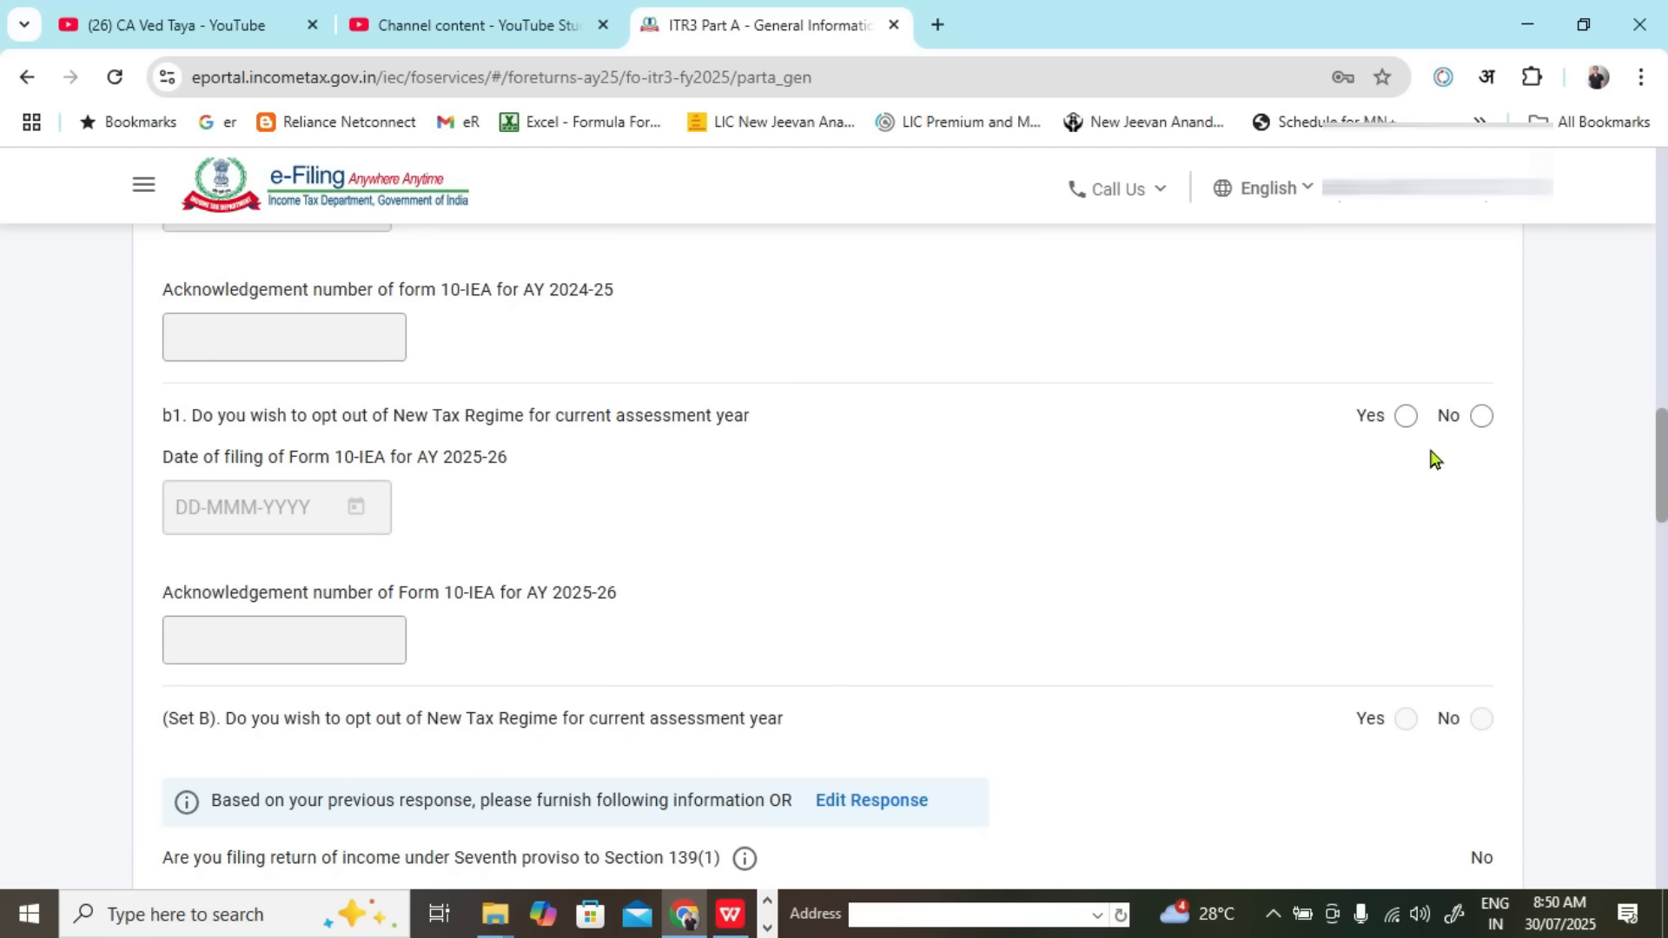
left_click(1406, 416)
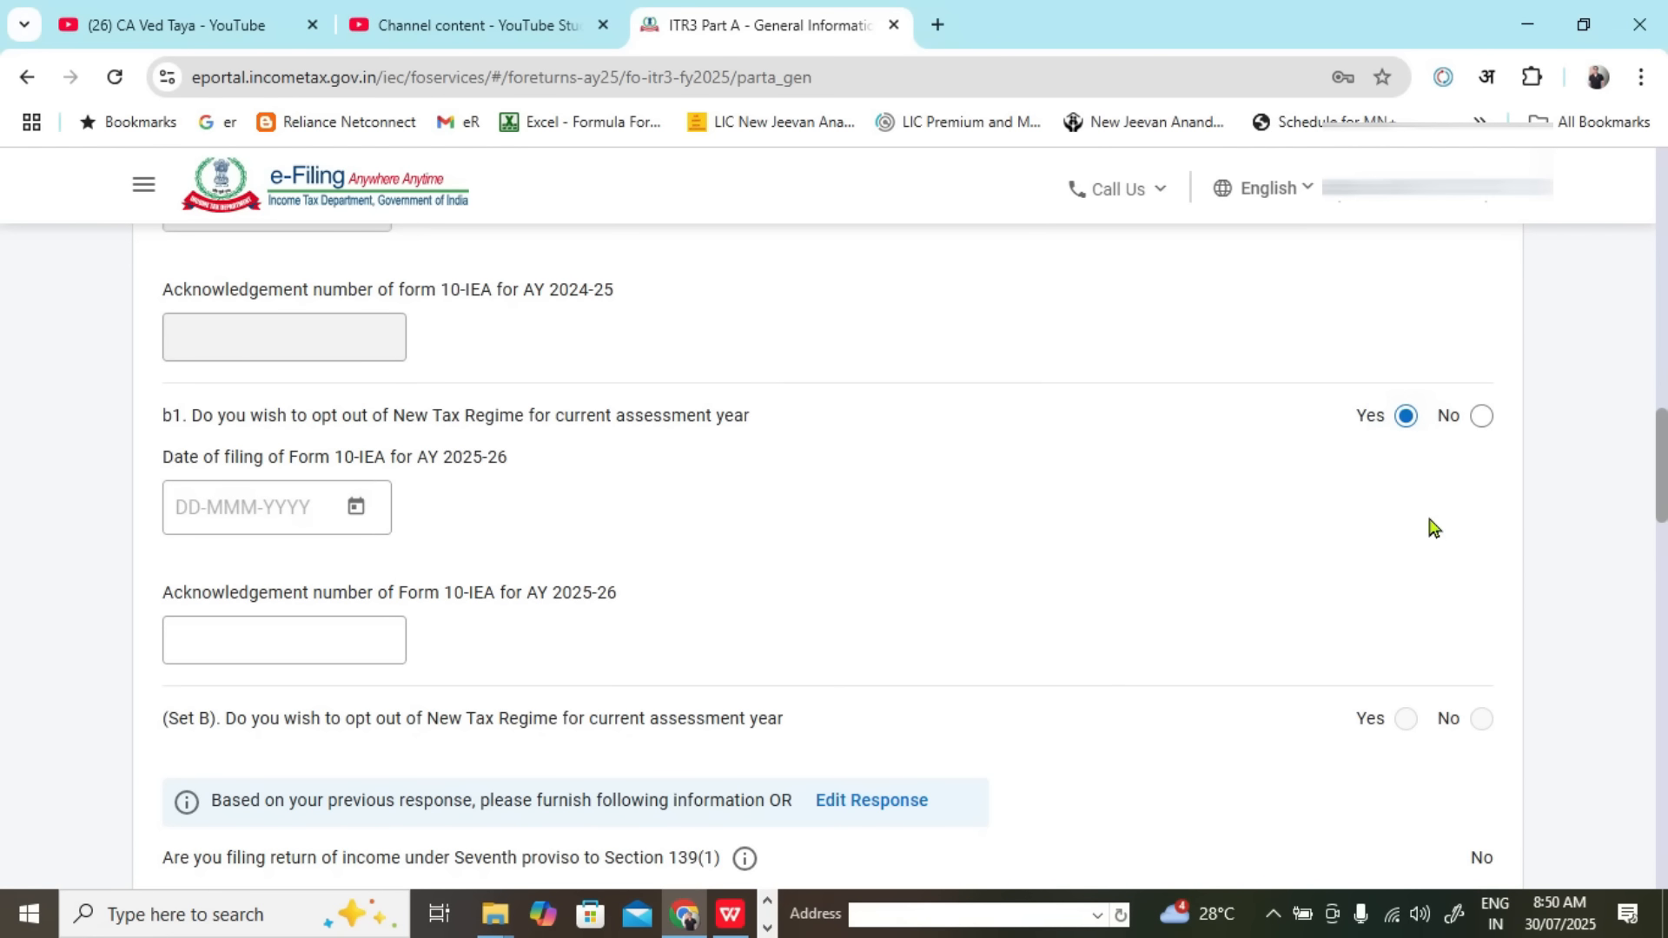
left_click_drag(265, 470, 470, 470)
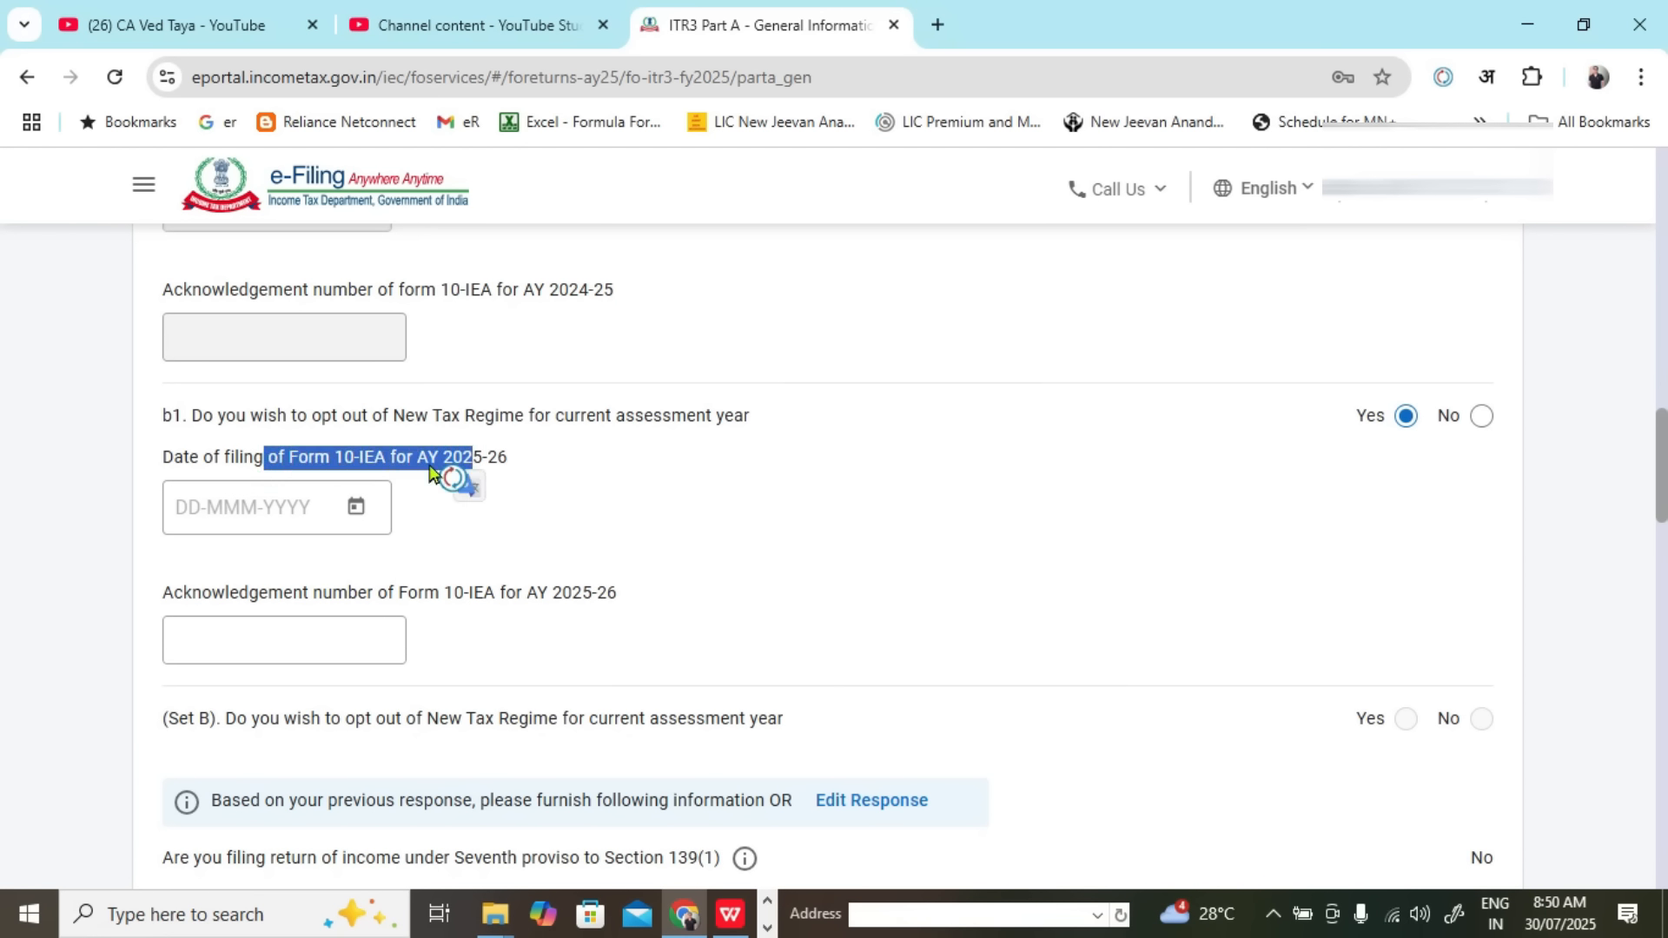
left_click(272, 503)
left_click(279, 637)
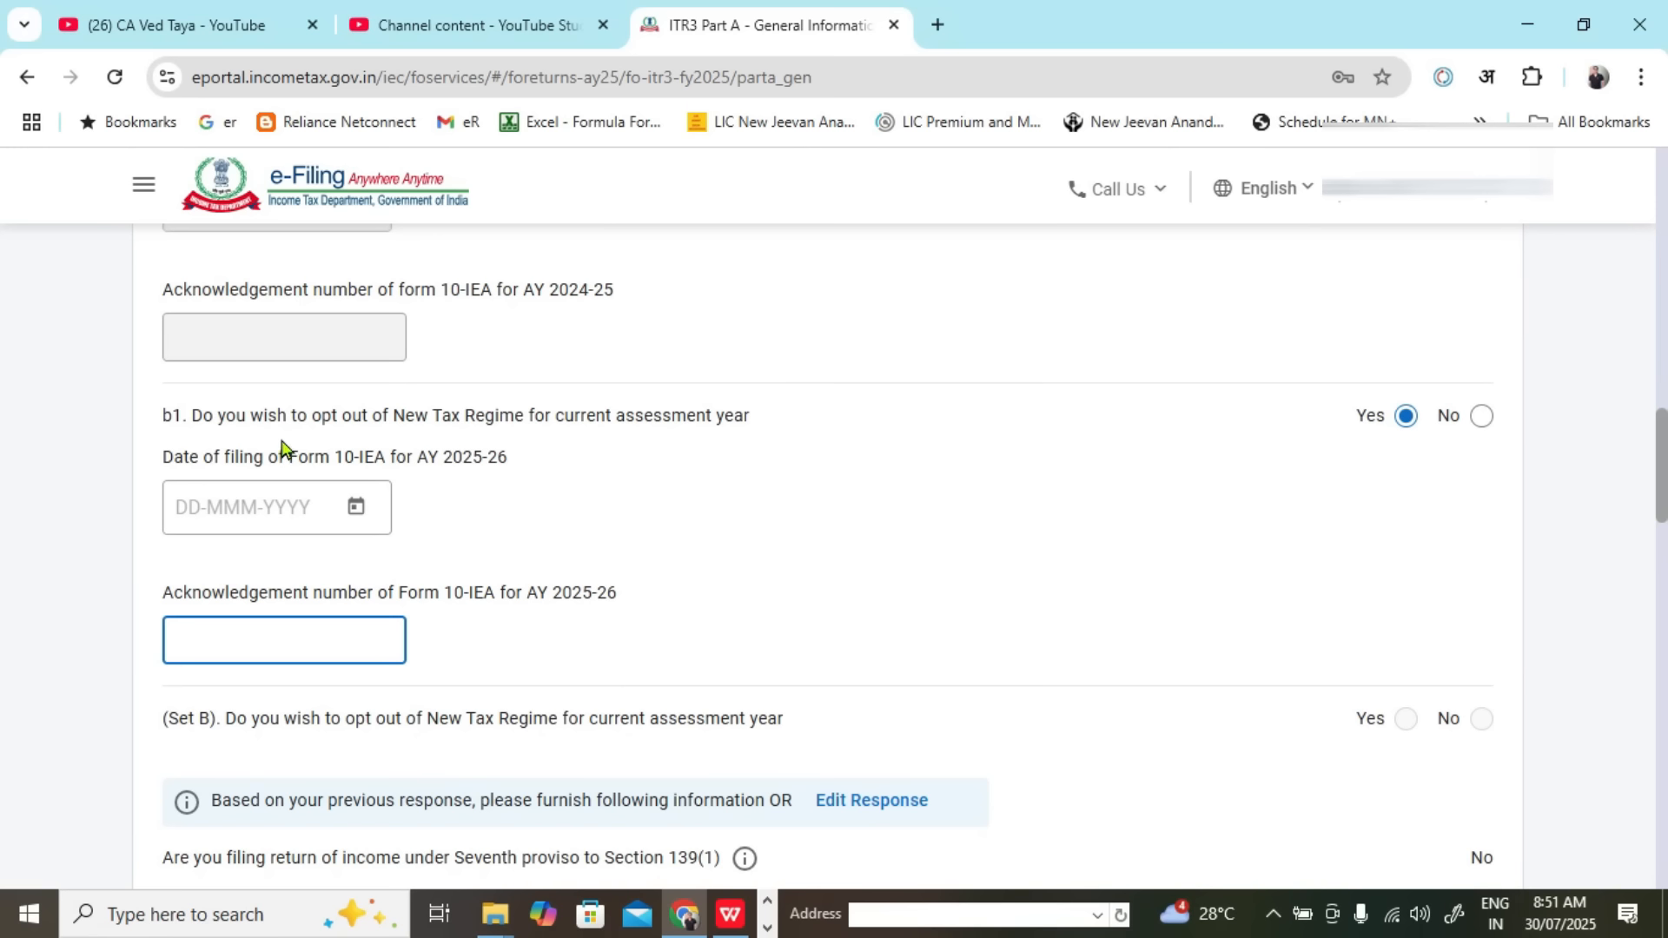
Step: Answer No to question b1 on opting out of the New Tax Regime for the current assessment year
left_click(1483, 421)
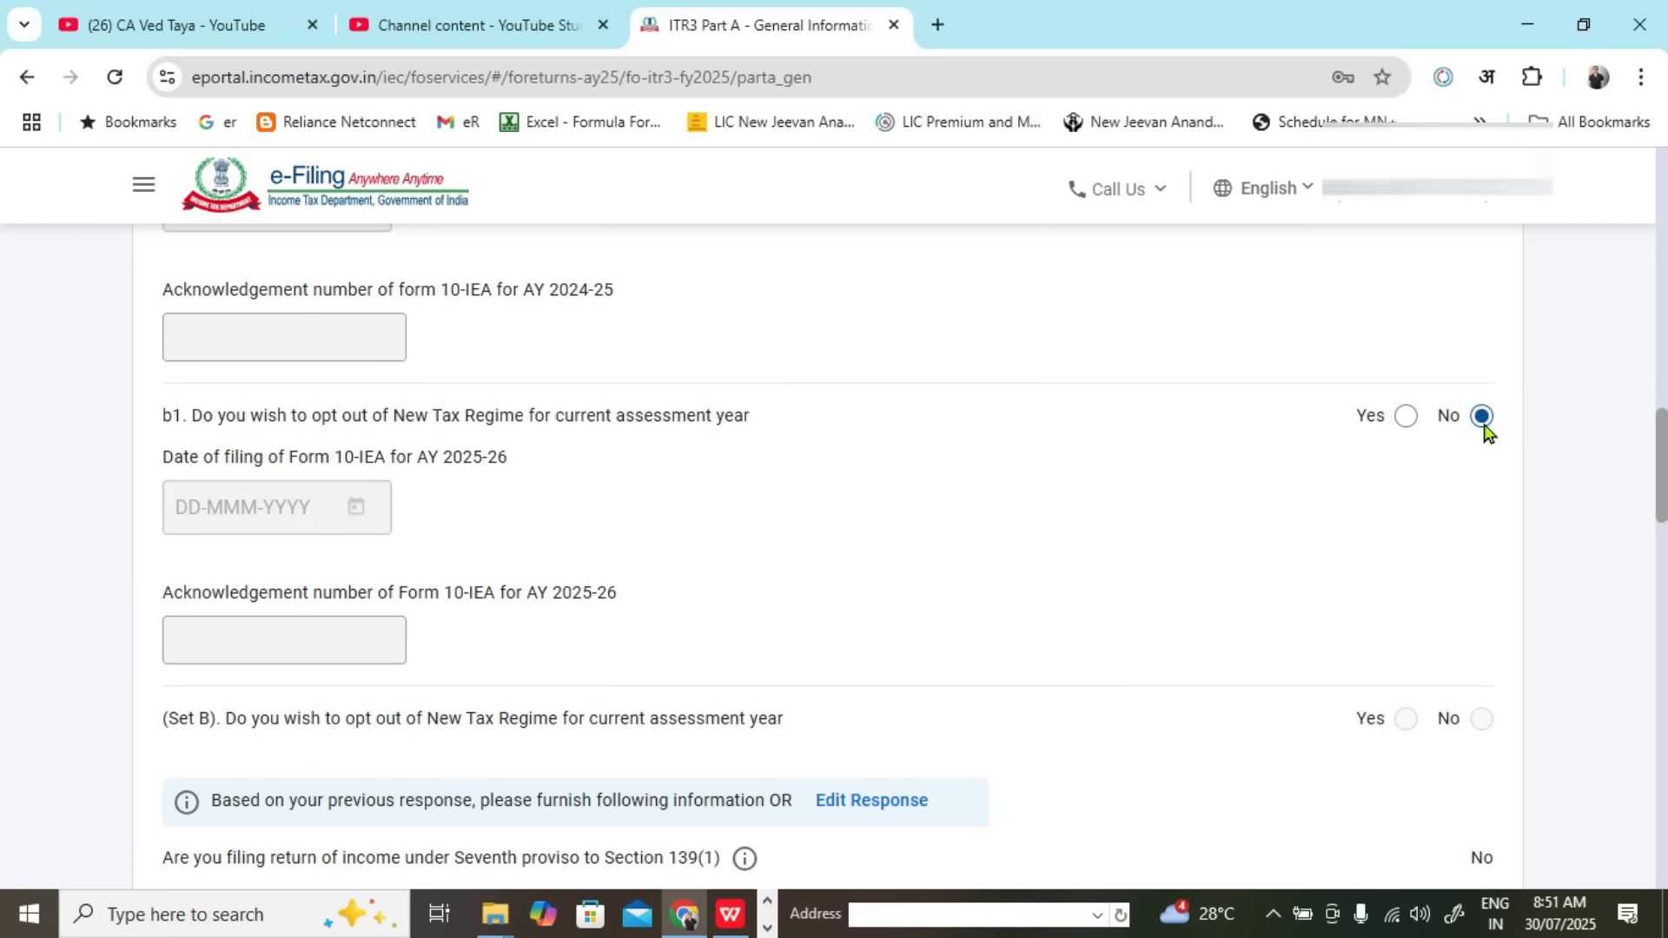
left_click_drag(218, 428, 506, 426)
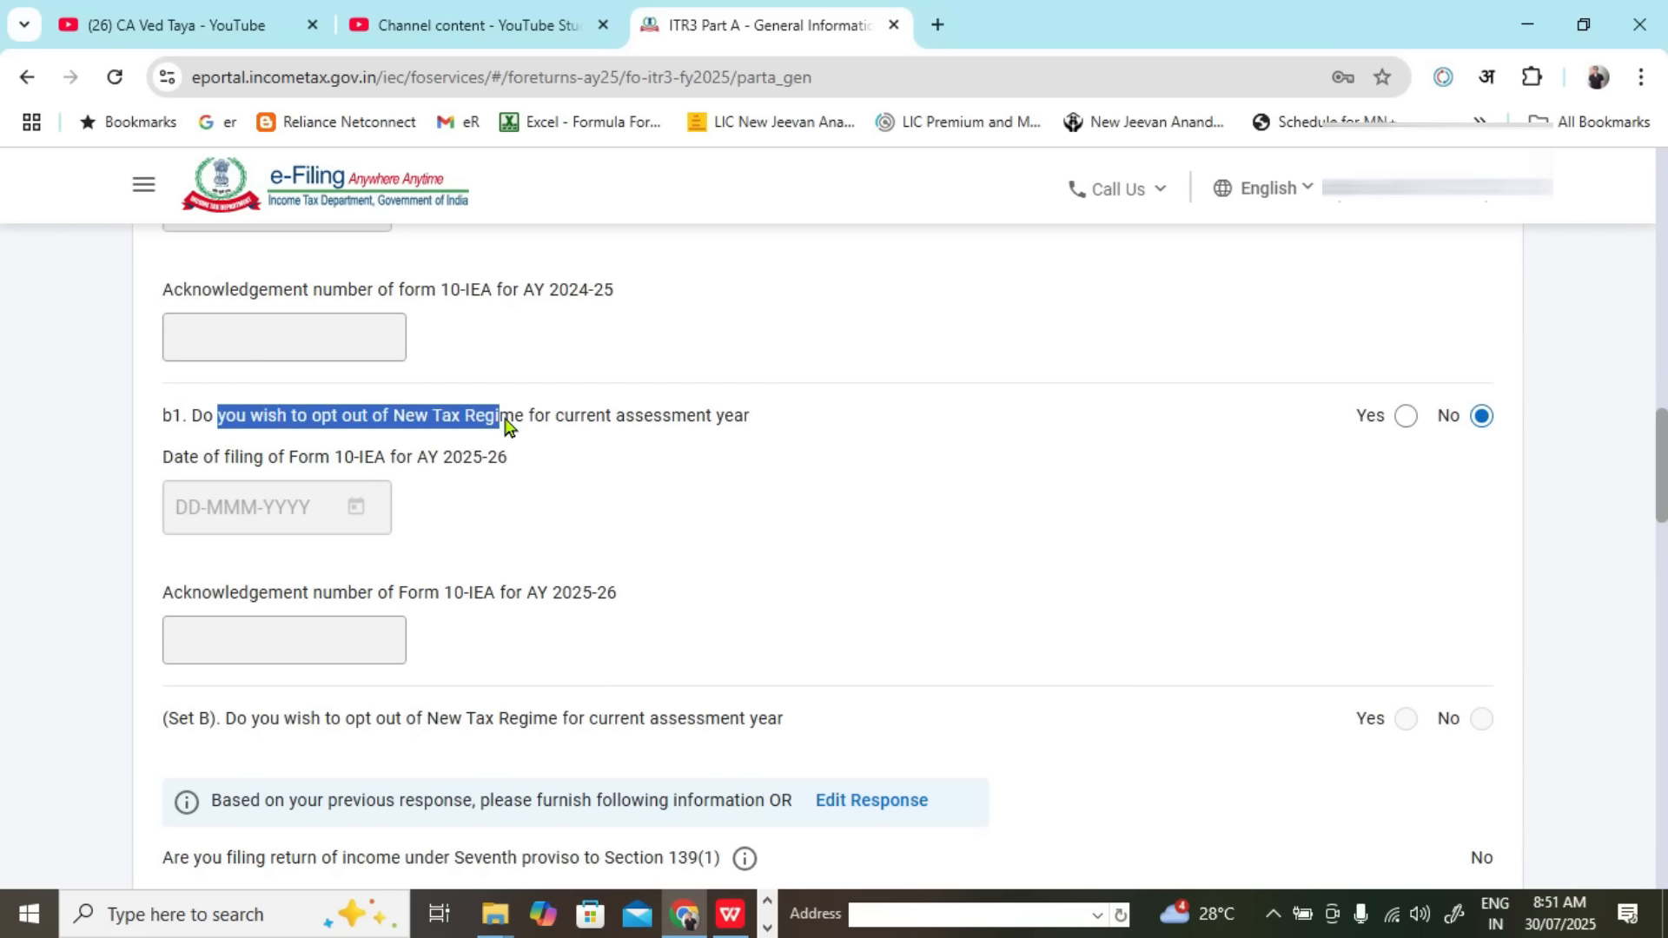
left_click(793, 452)
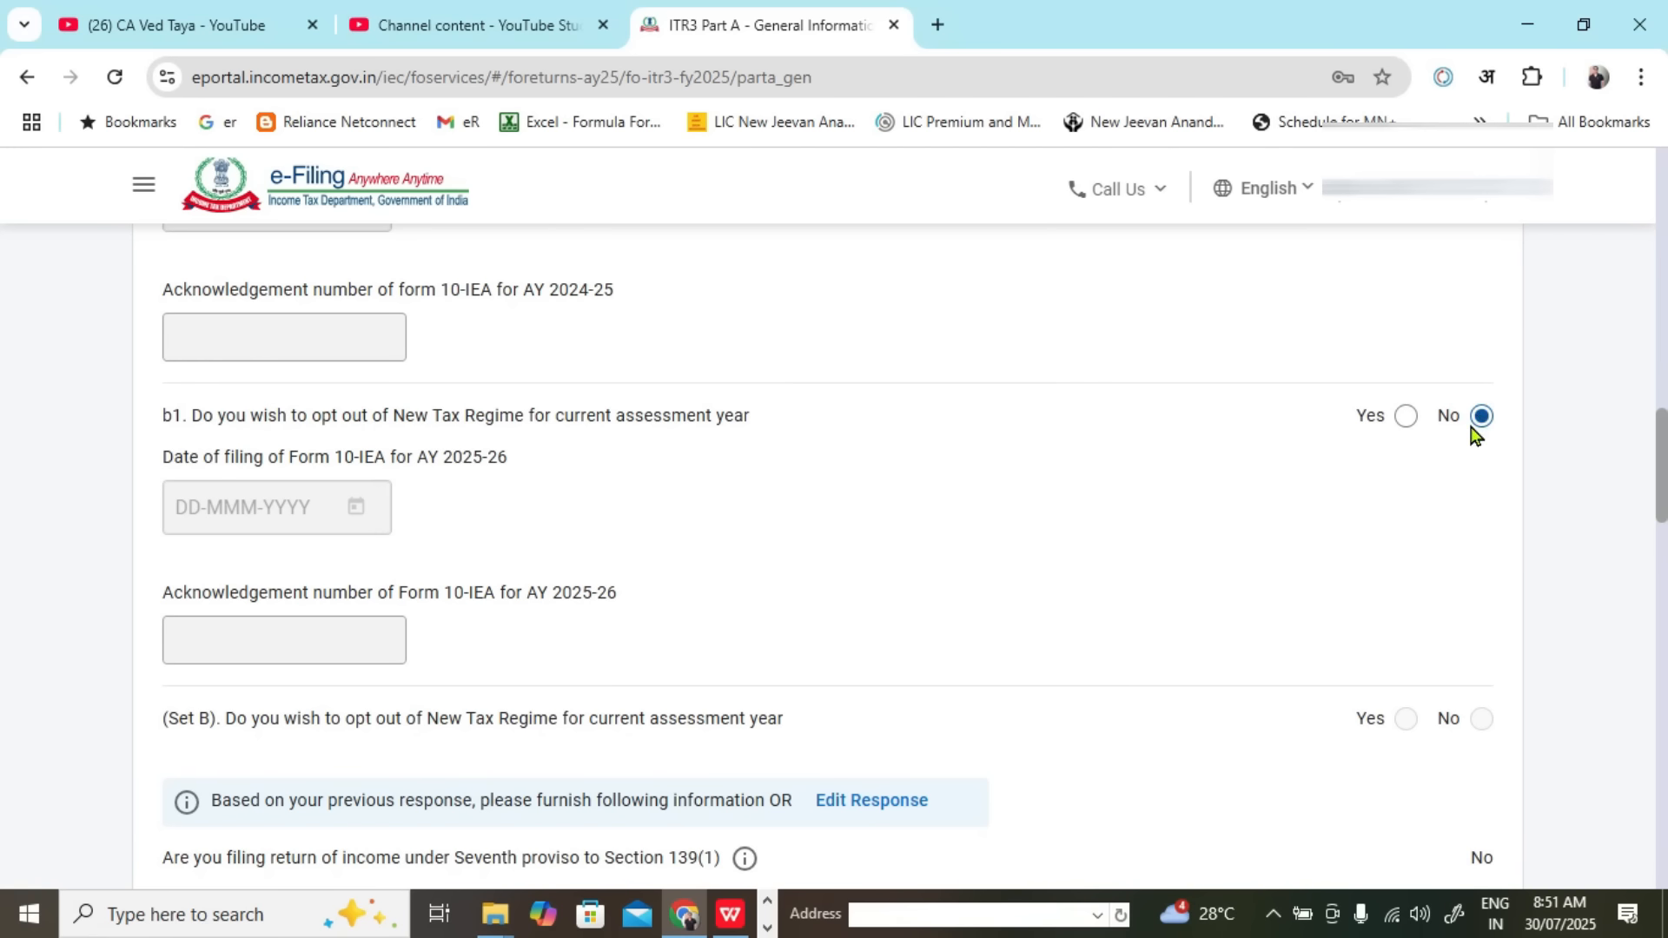
Step: Check whether the Set B opt-out question can be answered, and review the A19(b) and Set A selections
scroll(1277, 460, "down", 3)
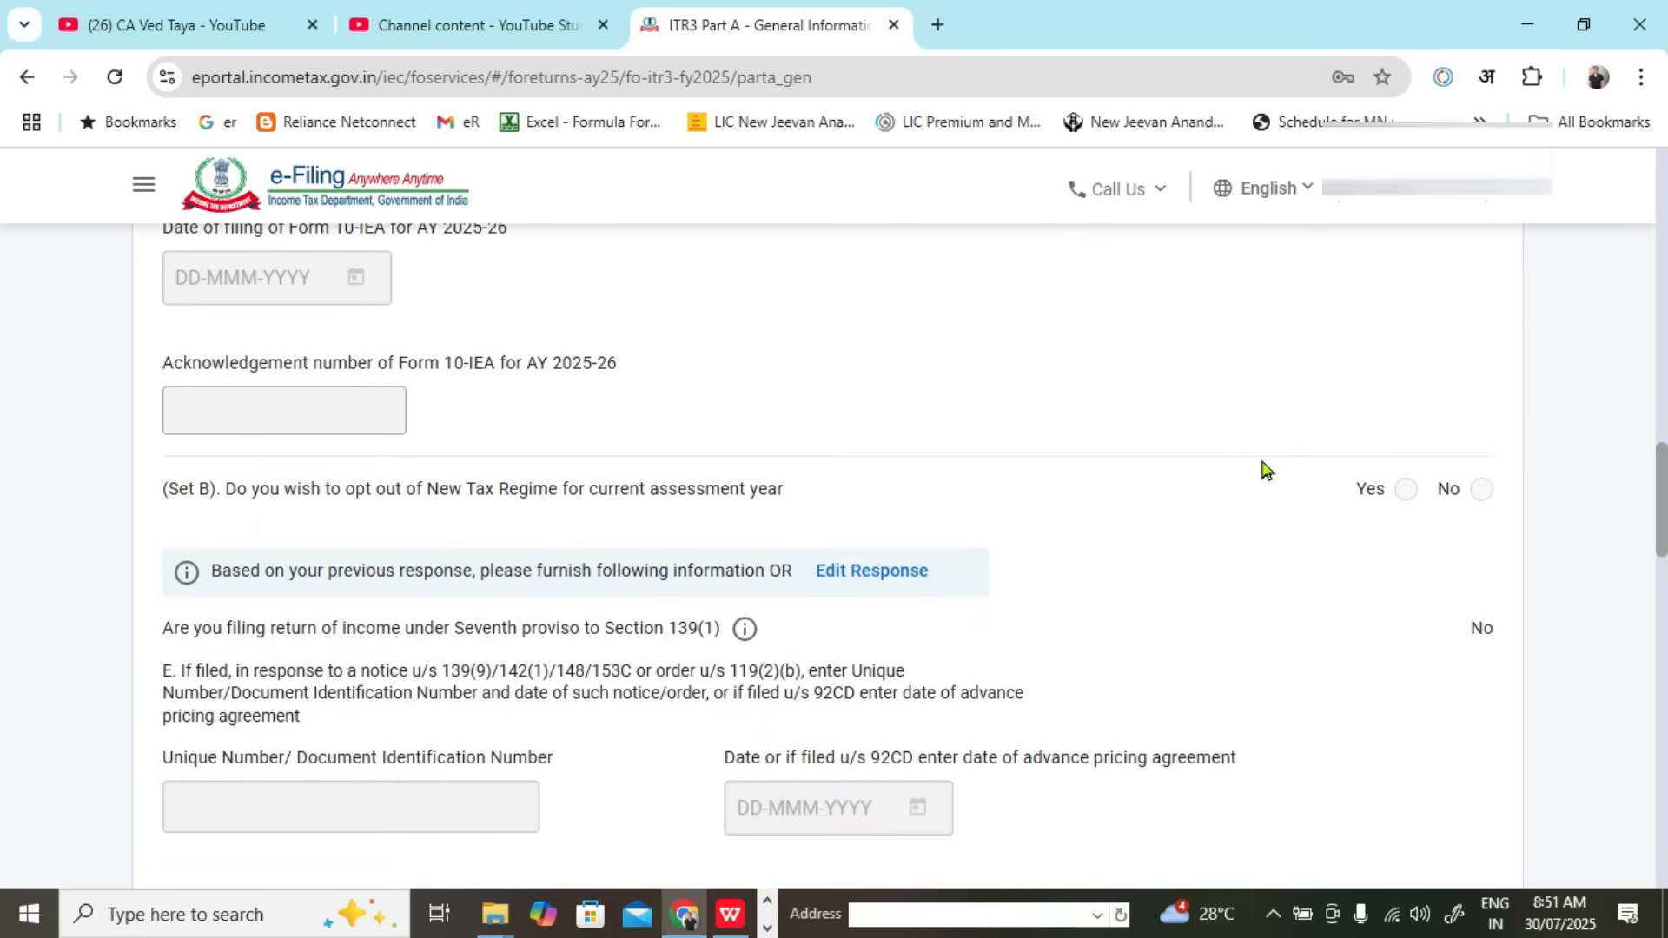
left_click_drag(217, 492, 1117, 510)
left_click(1397, 482)
left_click(1470, 470)
scroll(942, 432, "down", 5)
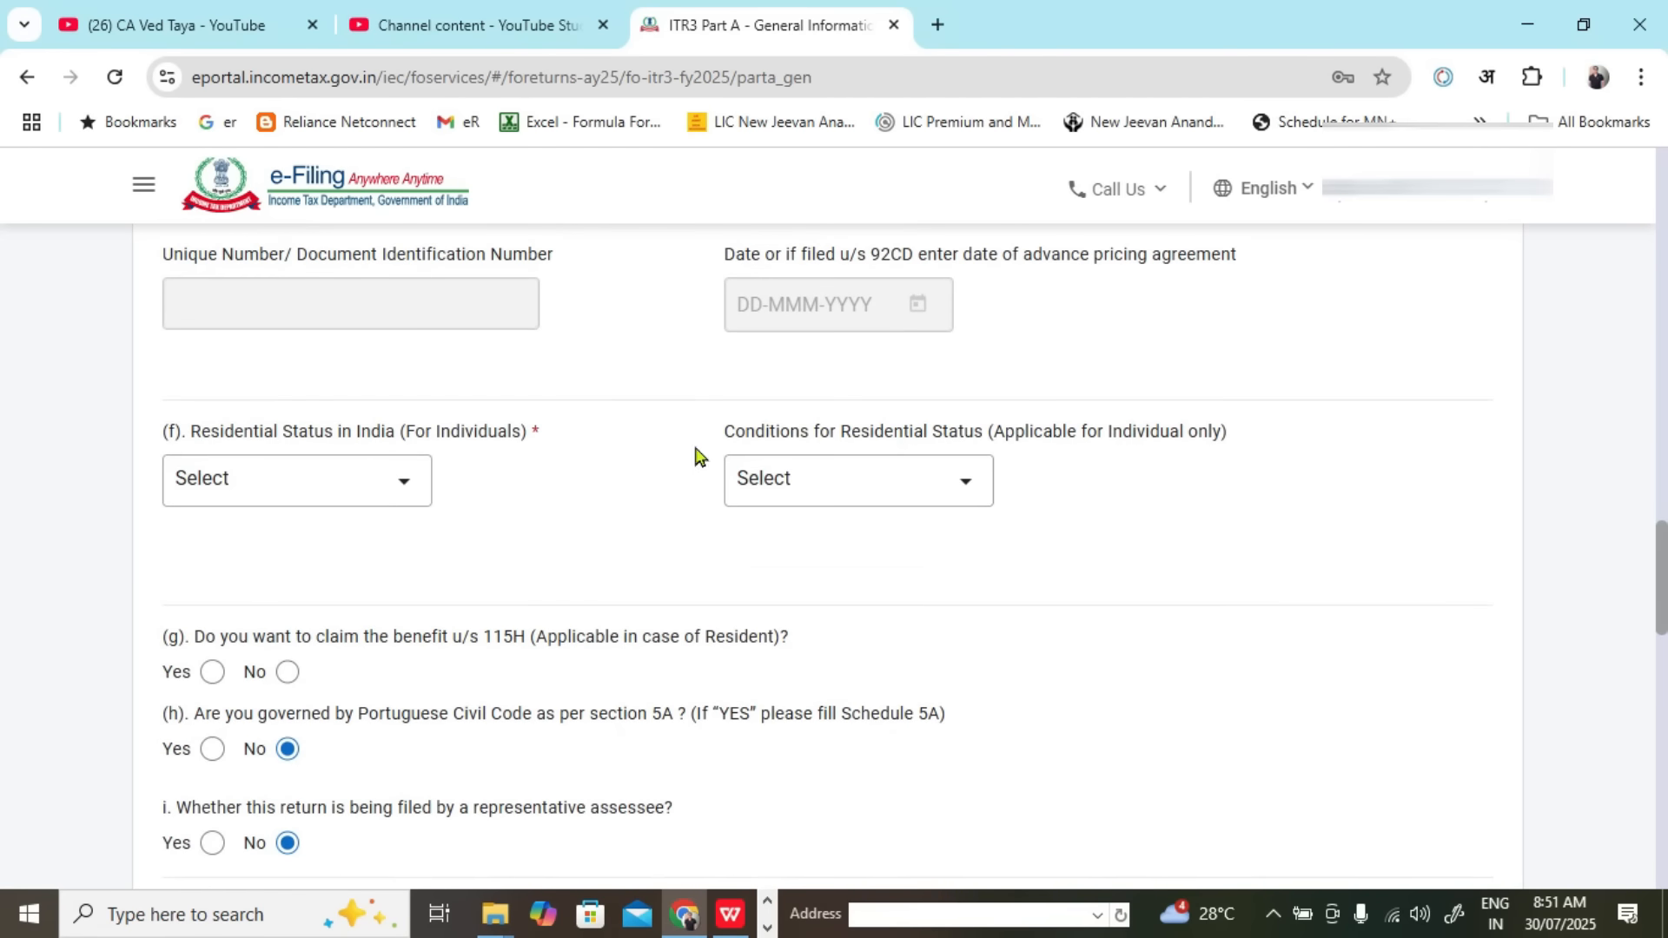
scroll(417, 510, "up", 10)
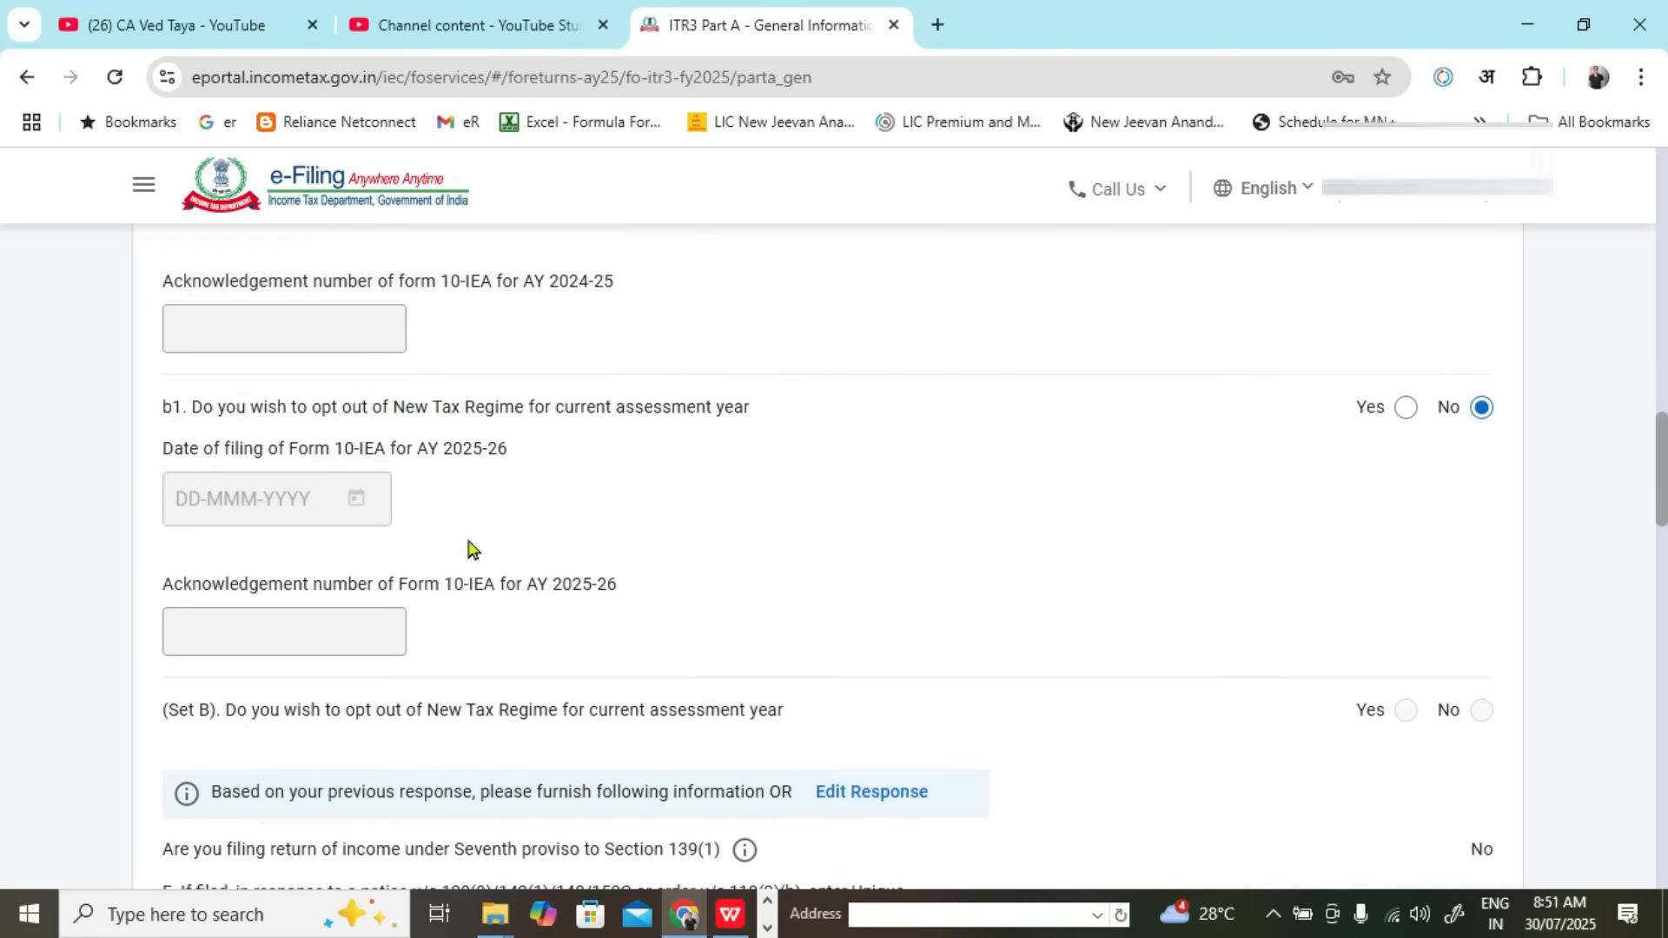
scroll(482, 549, "up", 5)
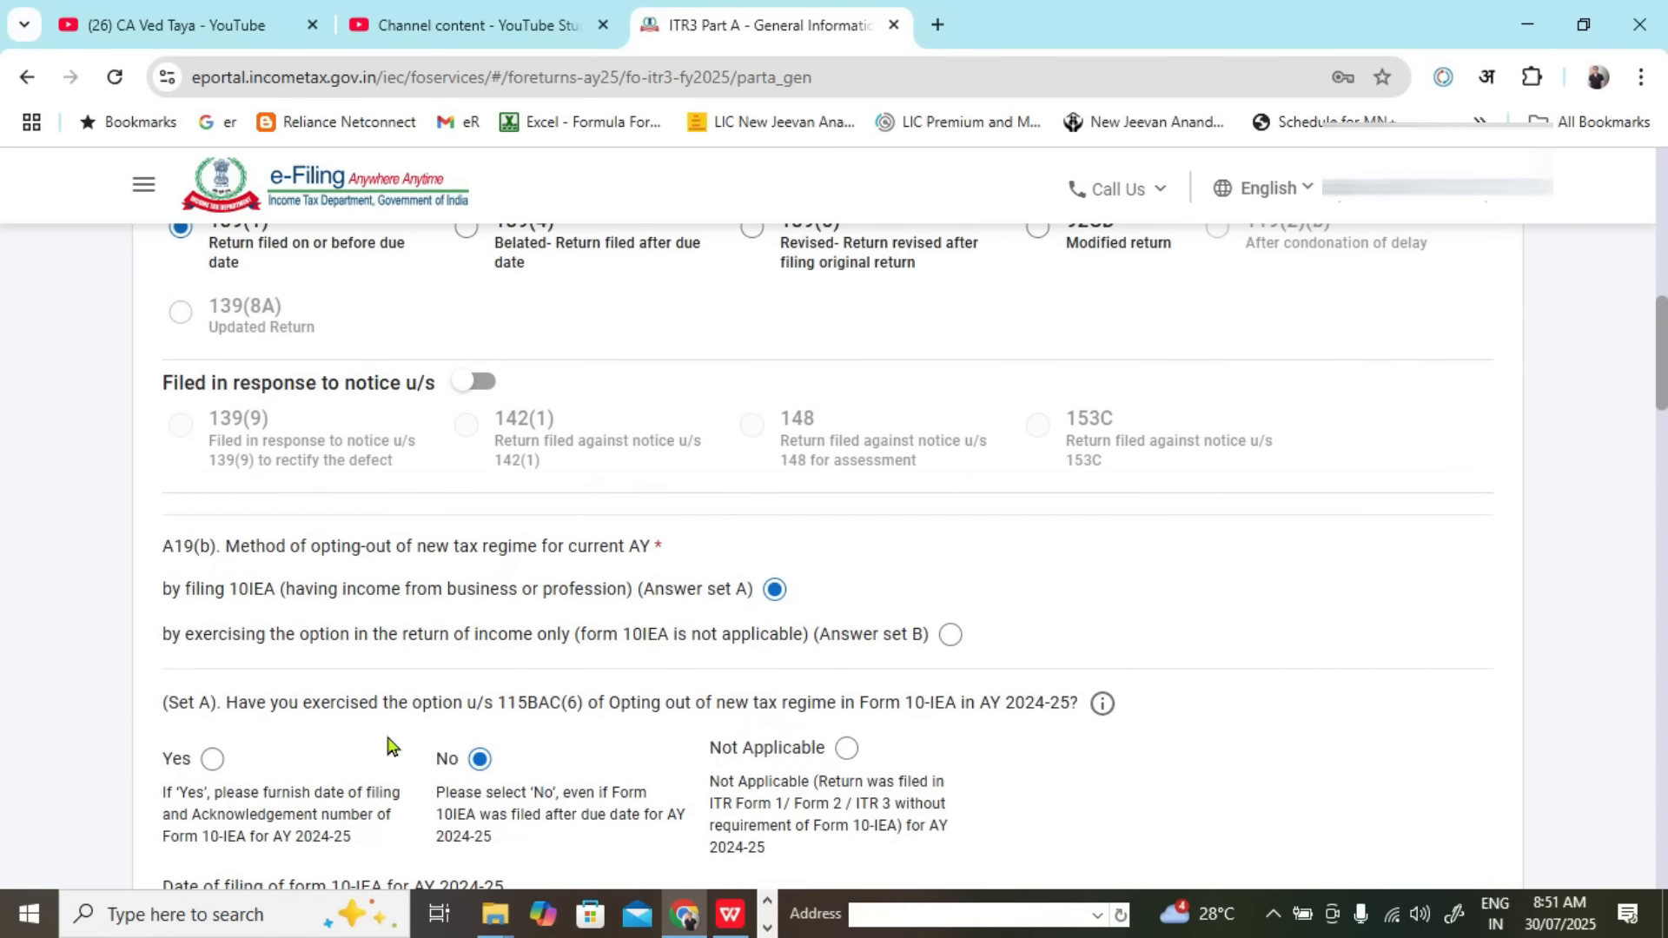
scroll(939, 539, "down", 1)
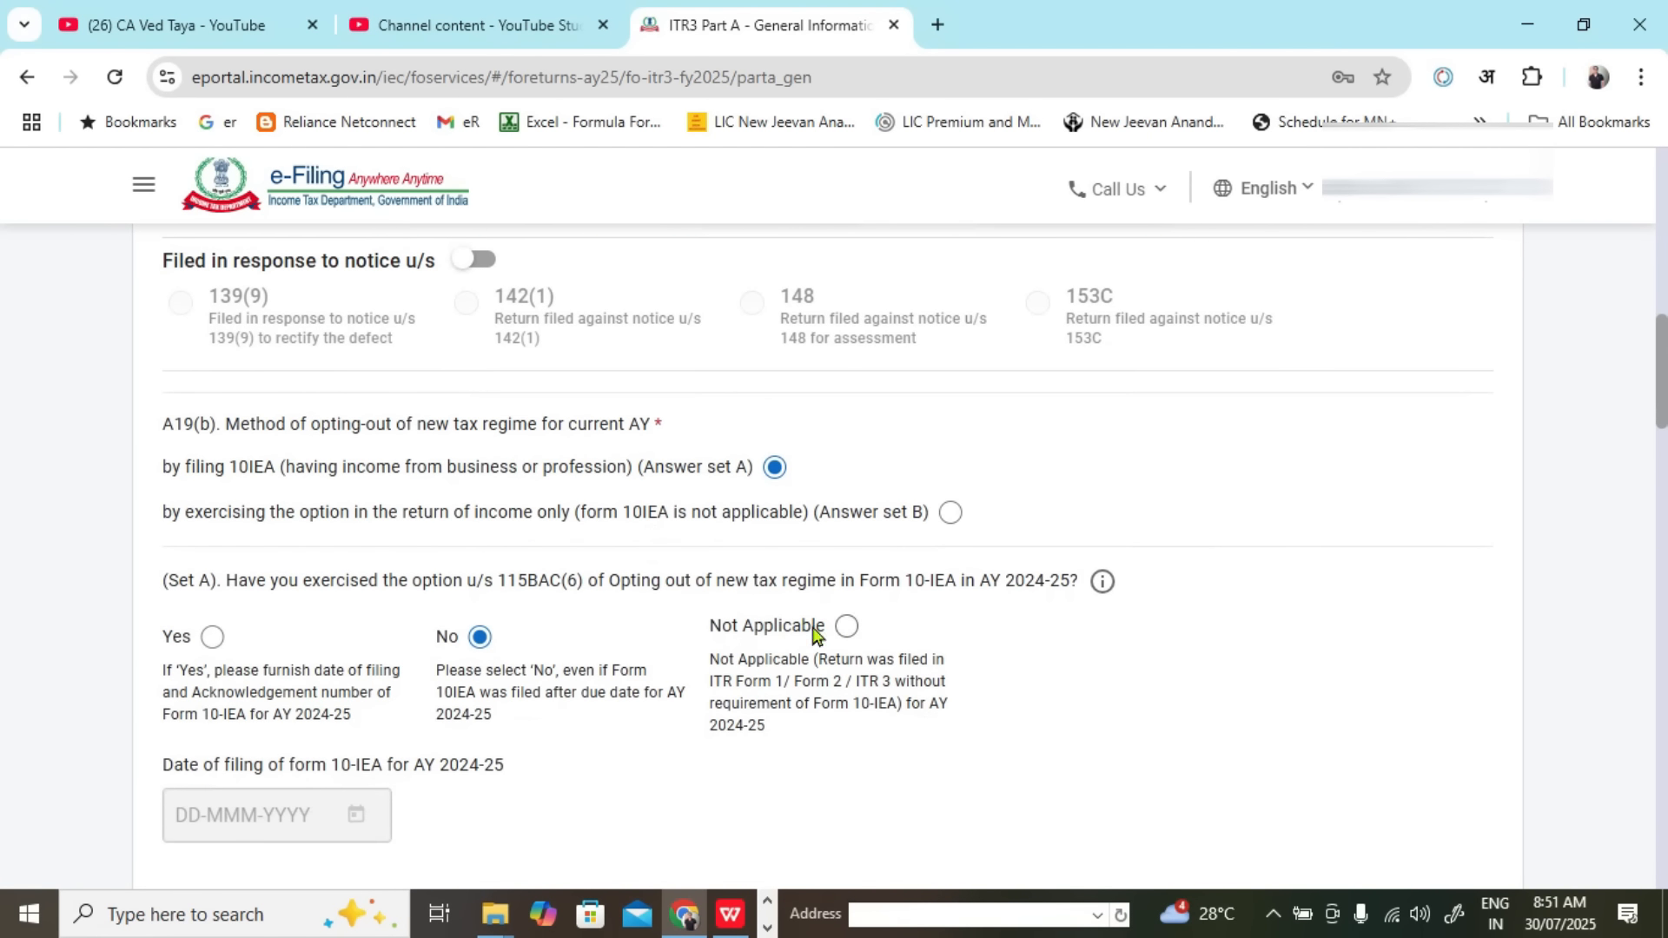
scroll(791, 590, "down", 1)
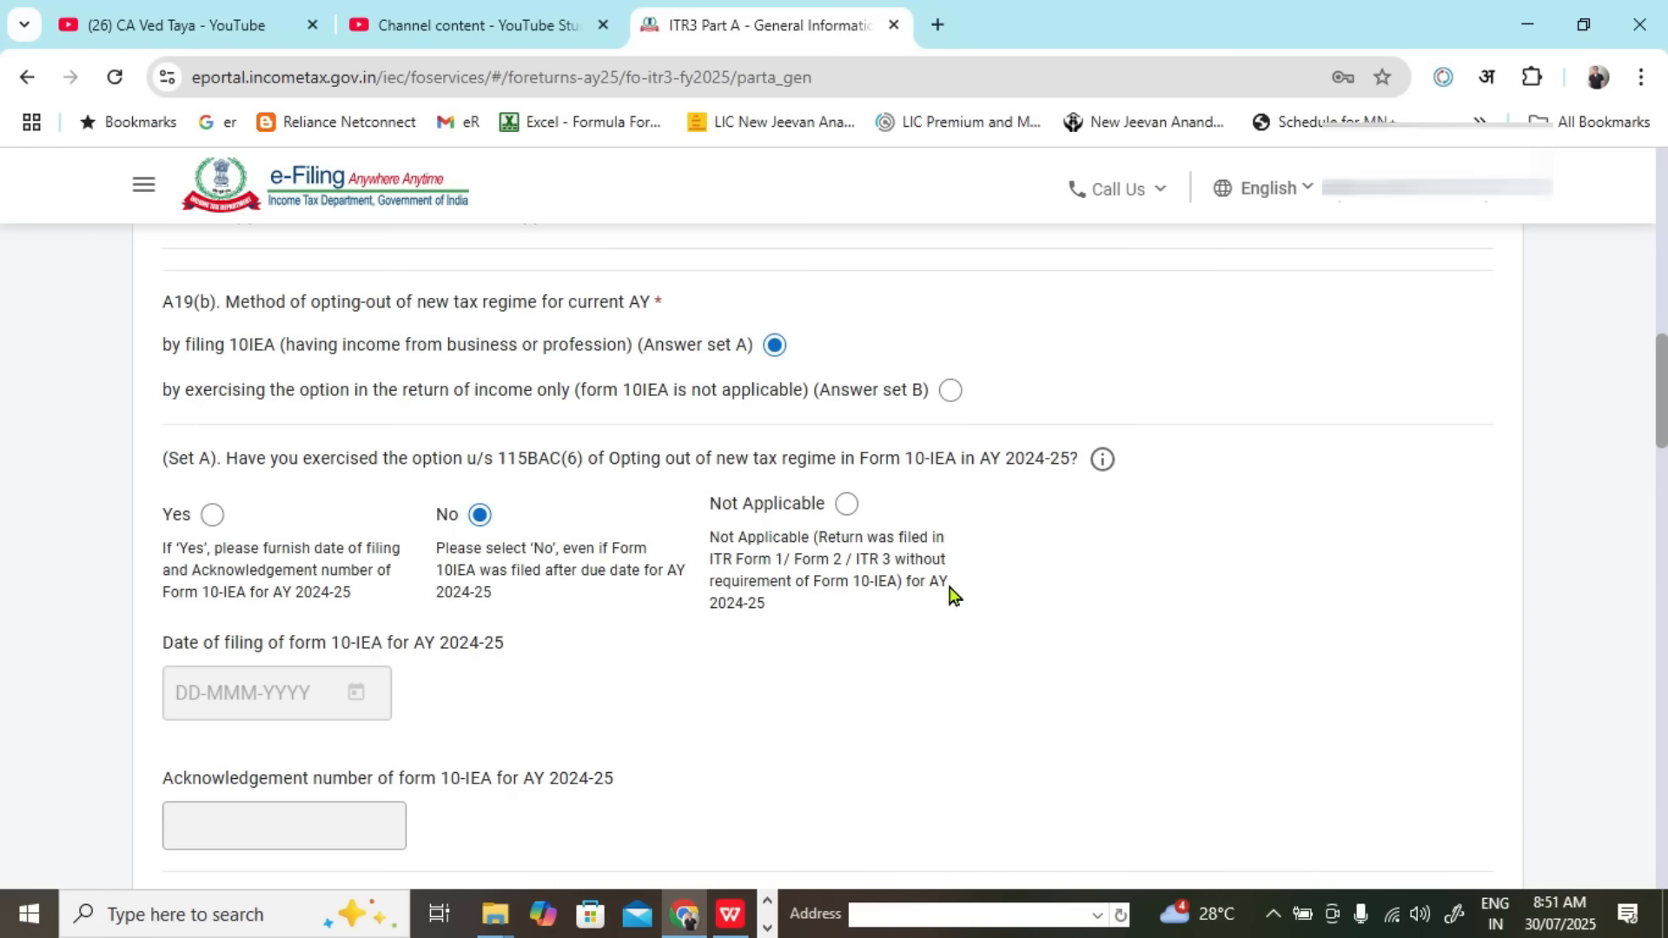
Step: Set the residential status to Resident with the condition of being in India for 182 days or more during the previous year [section 6(1)(a)]
scroll(855, 489, "down", 10)
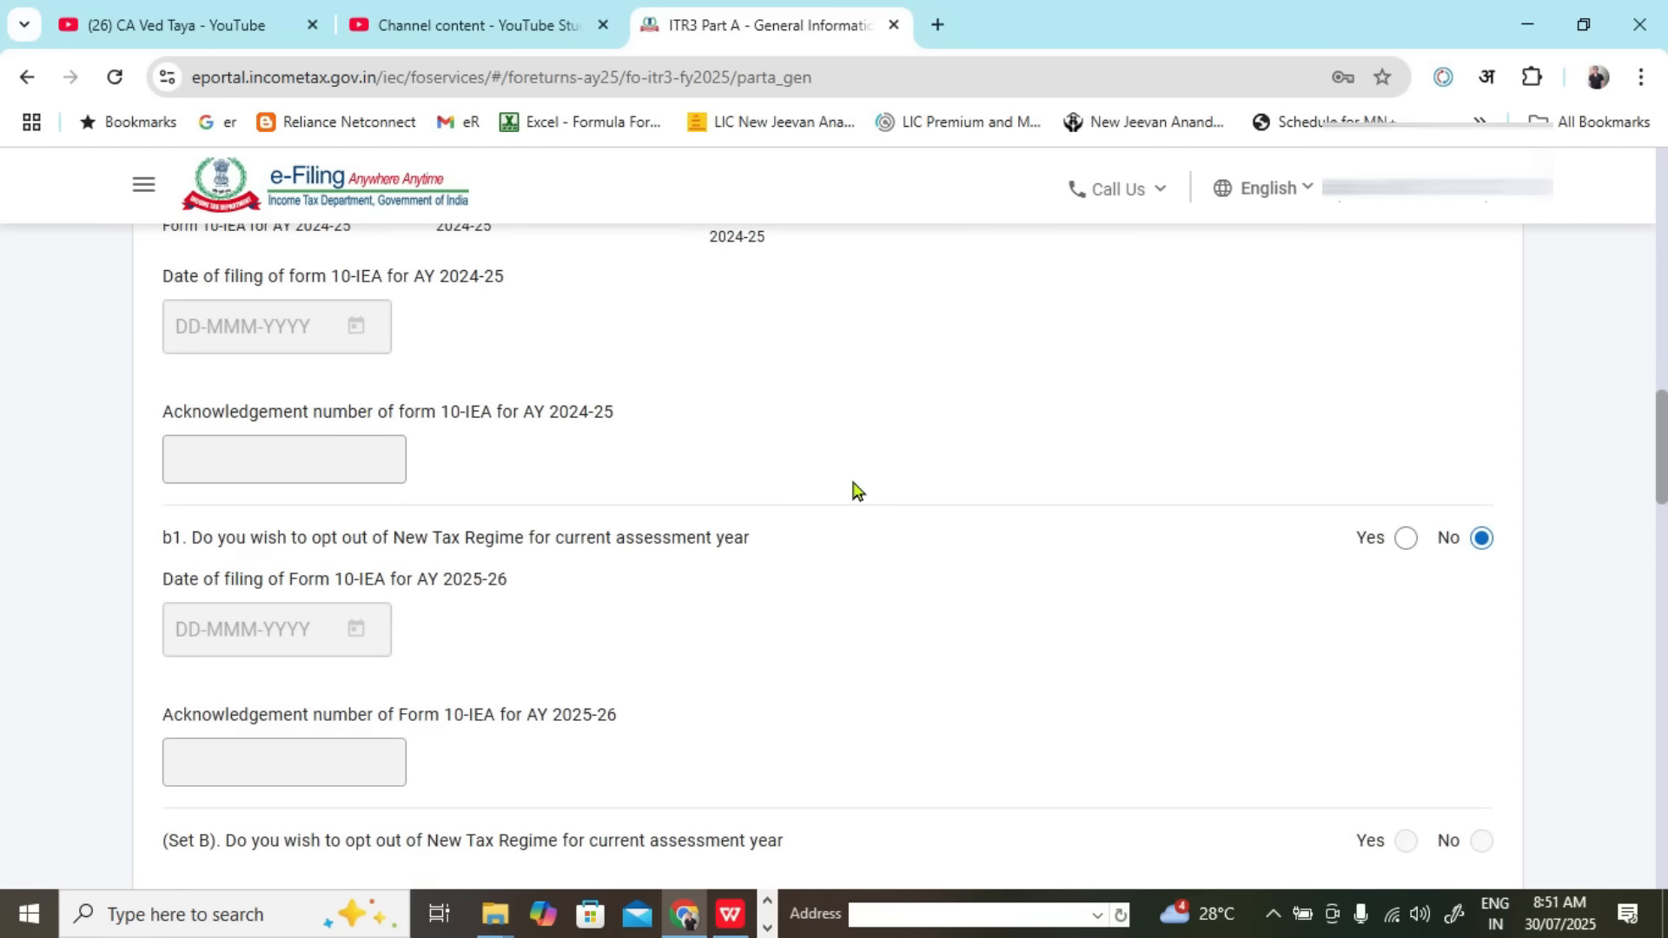
scroll(852, 491, "down", 1)
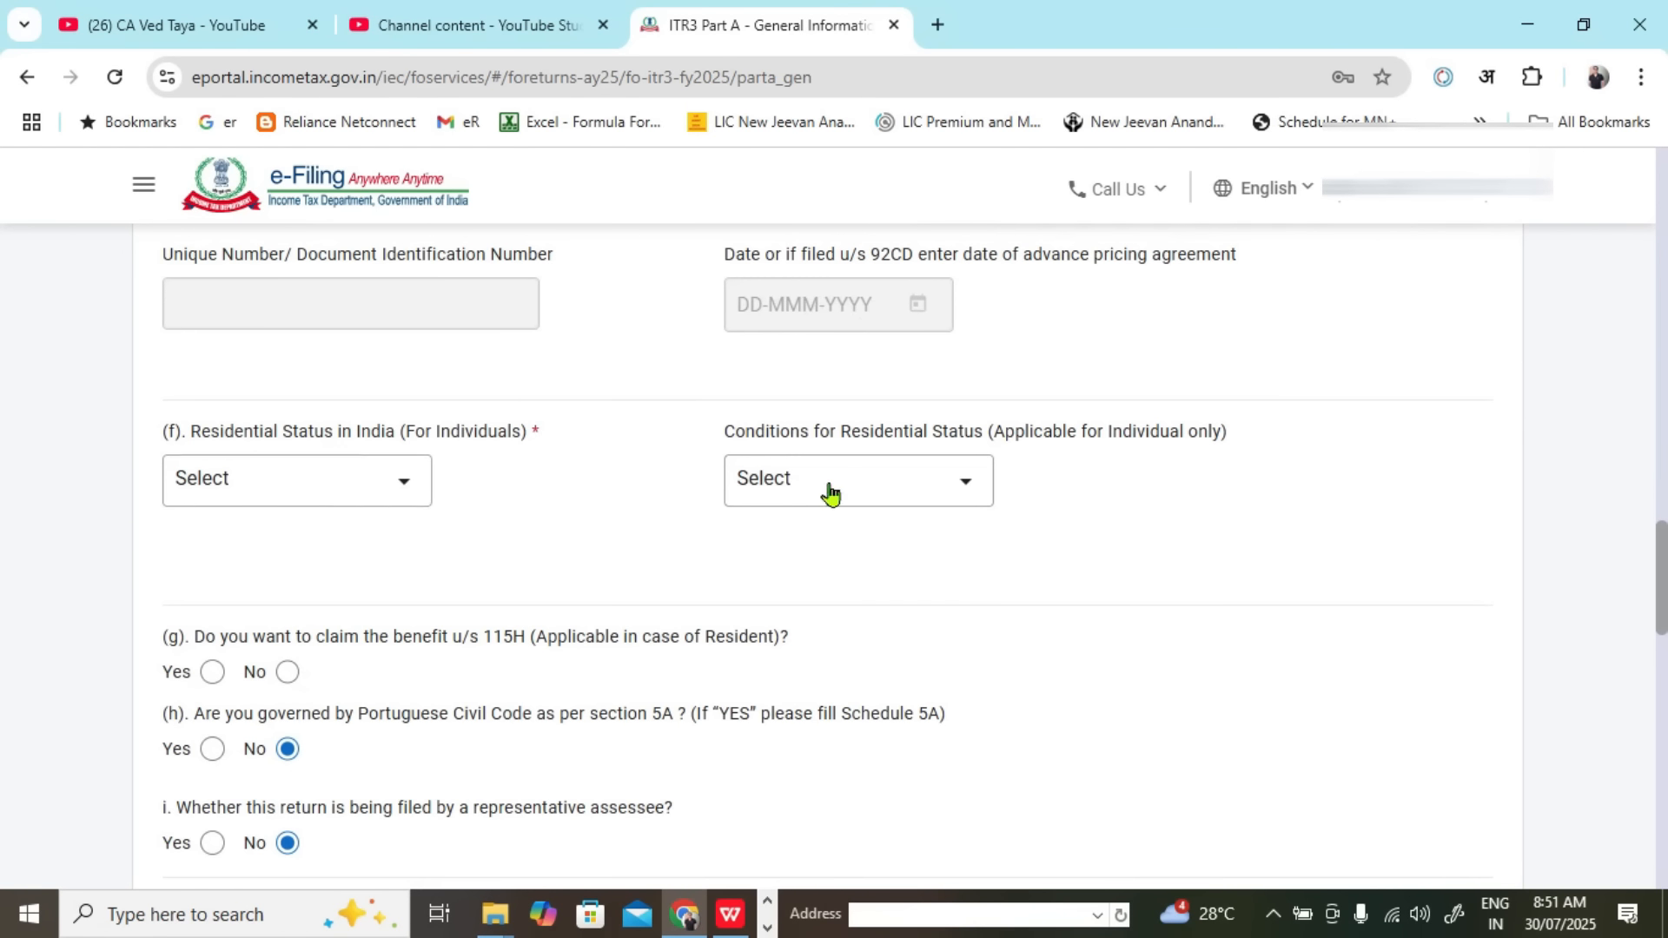
left_click(335, 483)
left_click(326, 579)
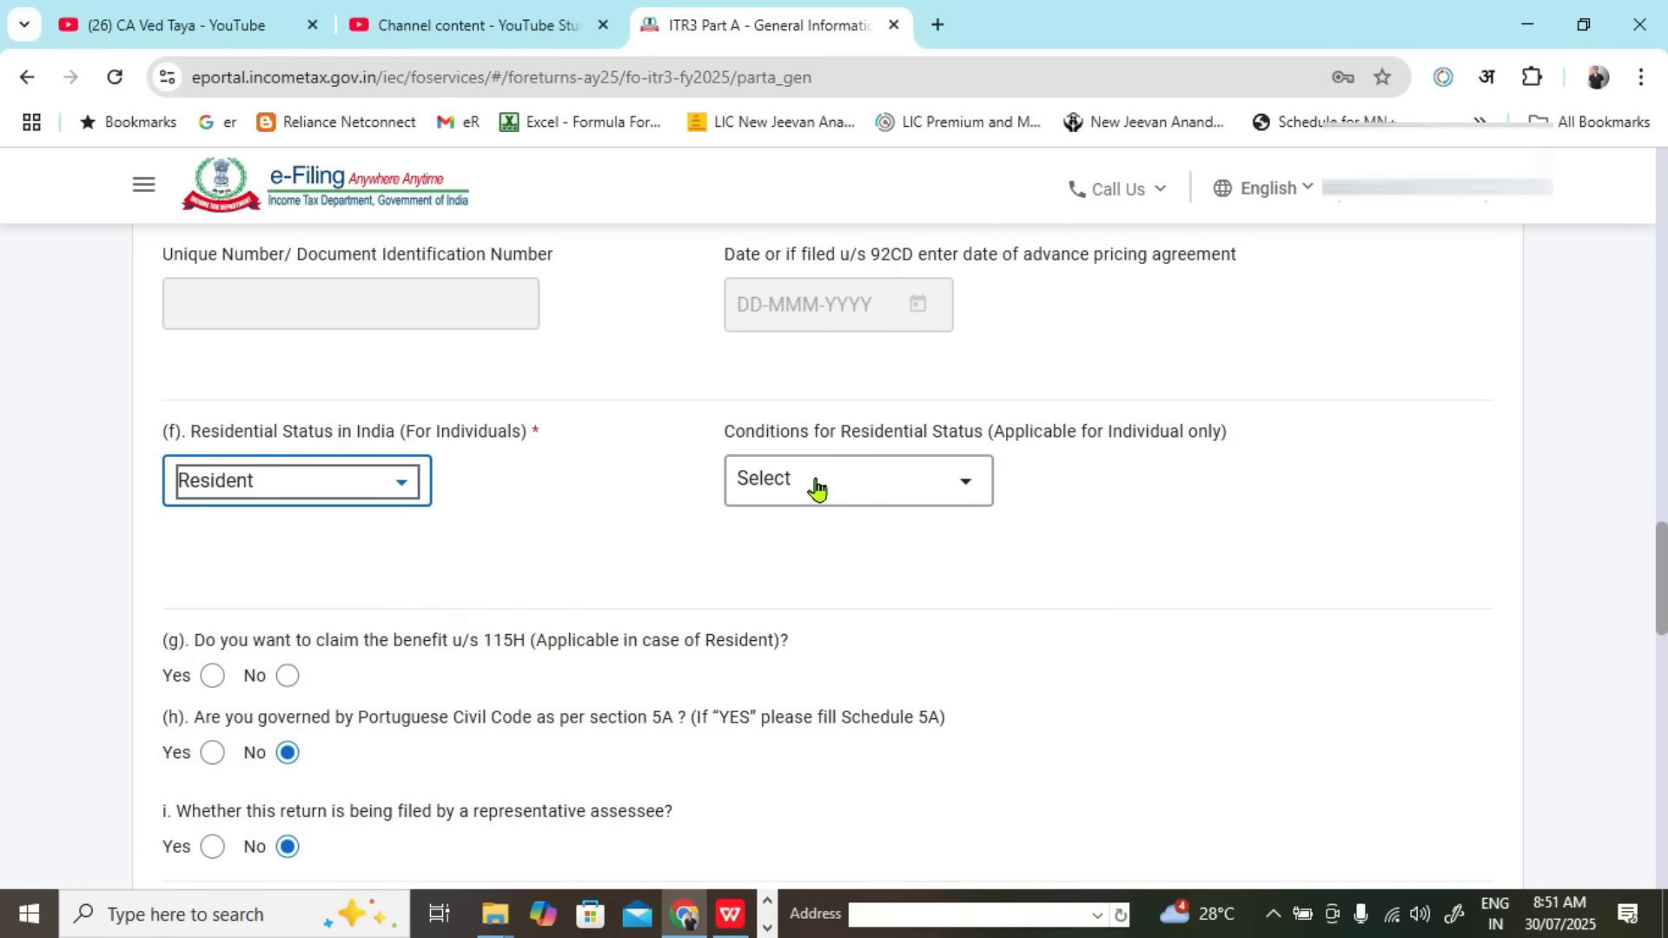
left_click(812, 476)
left_click(811, 588)
left_click(1352, 536)
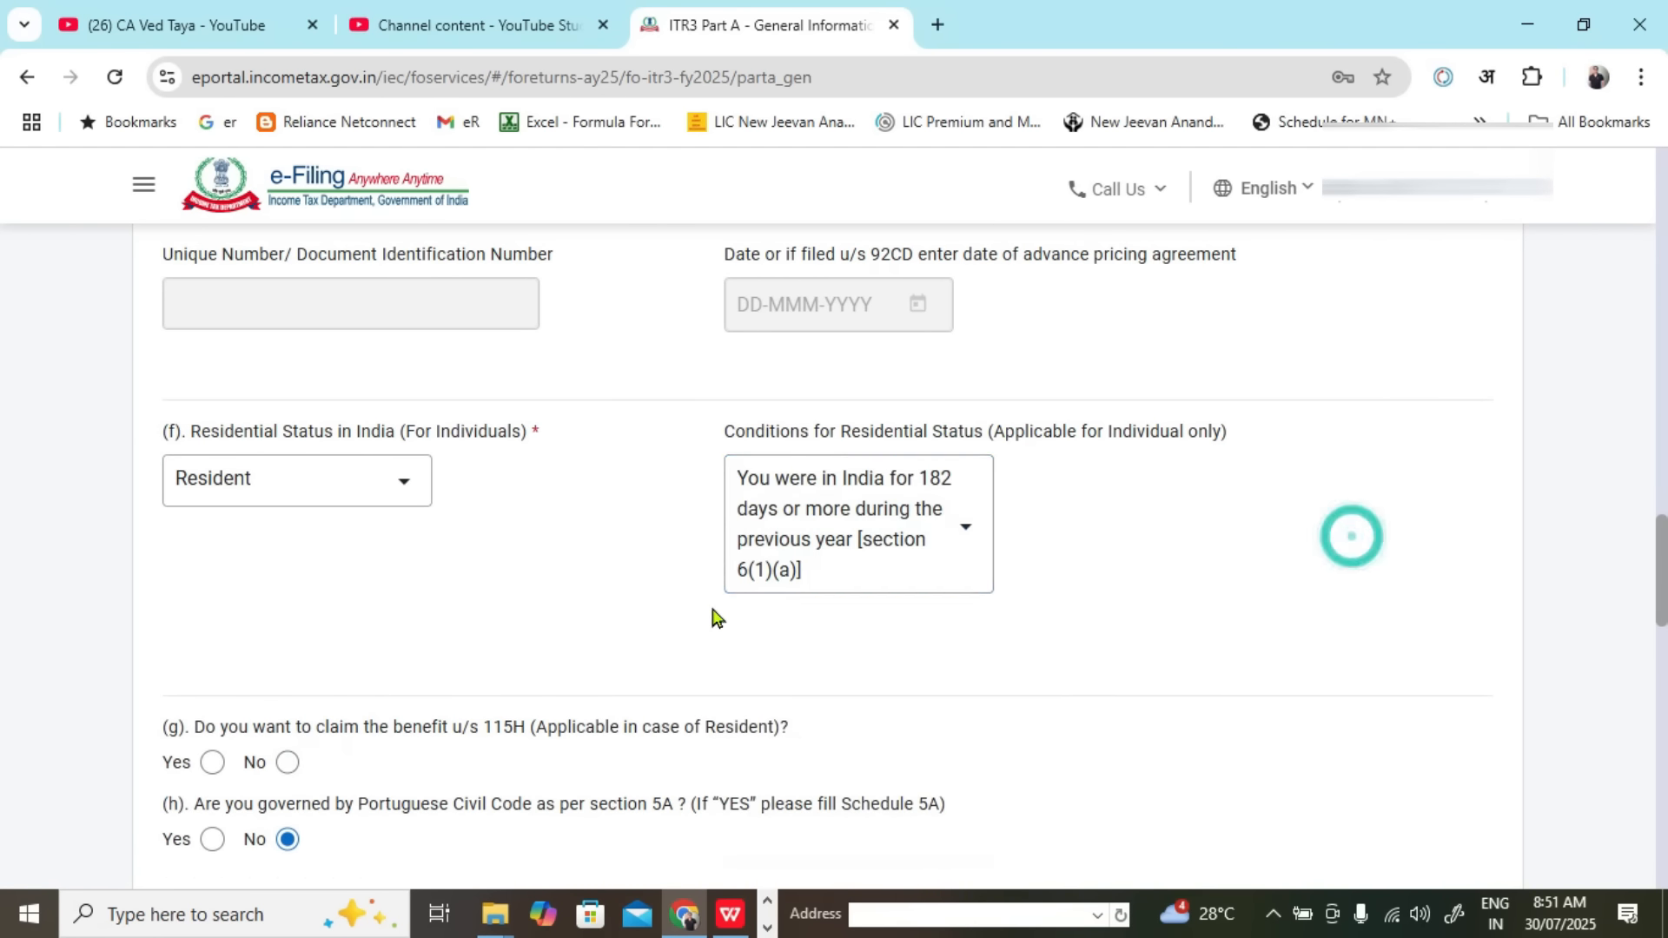
Step: Answer No to claiming the 115H benefit, filing by a representative assessee, and having been a Director in a company
scroll(1348, 533, "down", 4)
left_click(287, 395)
left_click(289, 569)
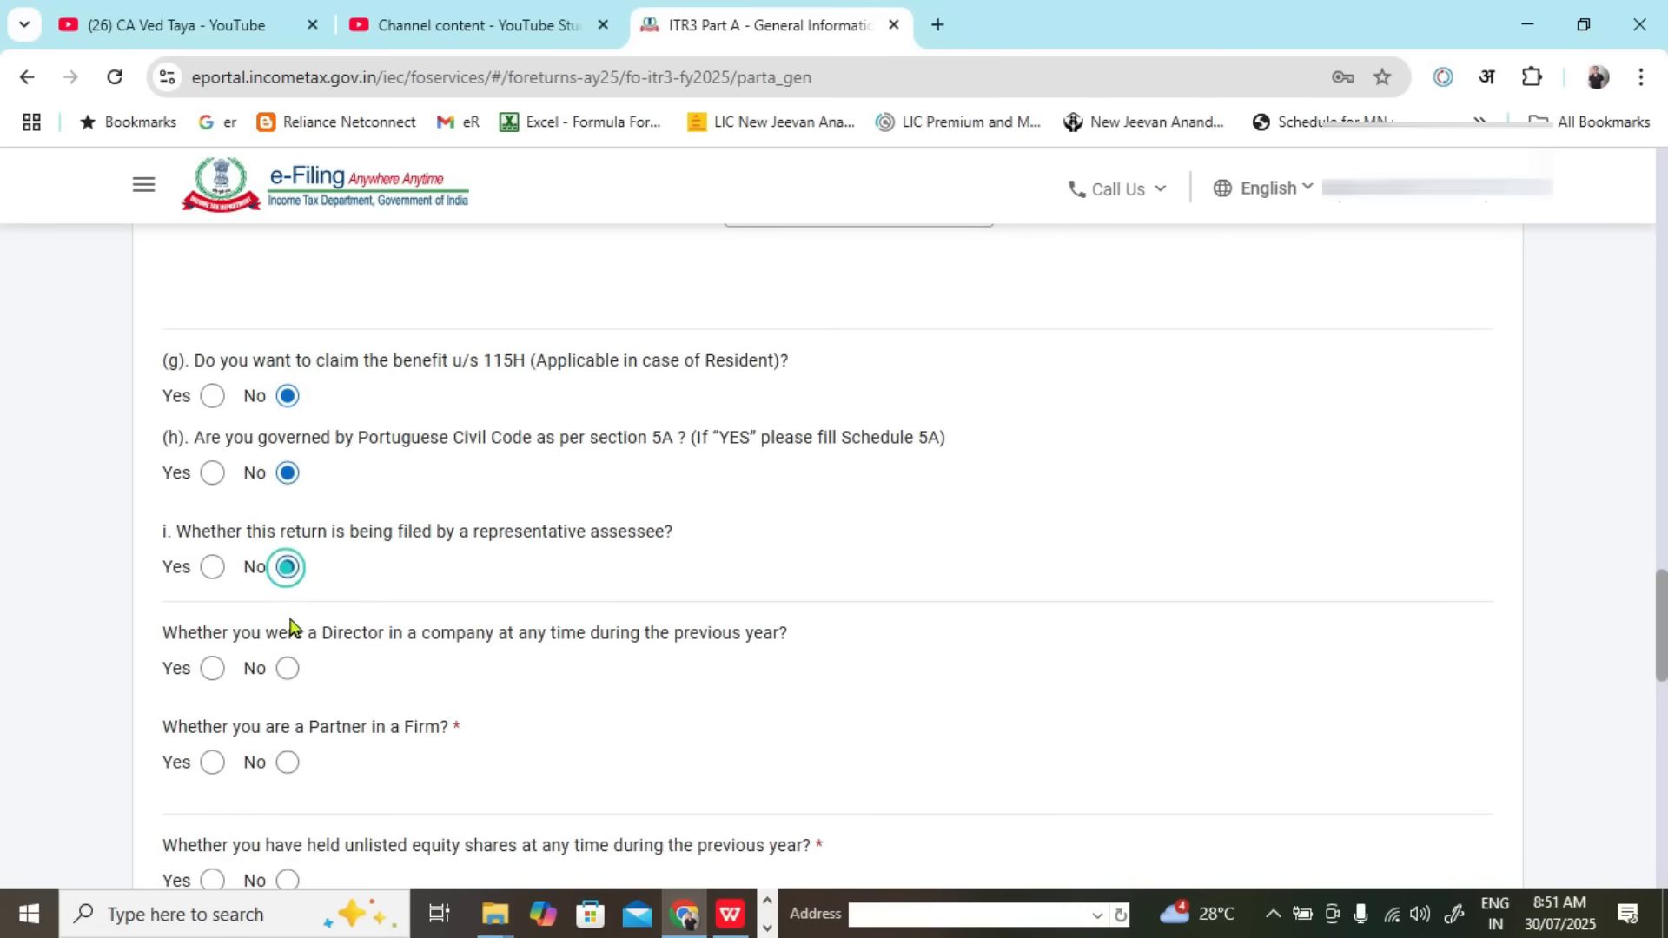
left_click(288, 668)
Step: Try answering Yes to the company Director question, expand the further information it requires, and set the answer back to No
scroll(286, 439, "down", 3)
left_click_drag(262, 396, 770, 413)
left_click(213, 424)
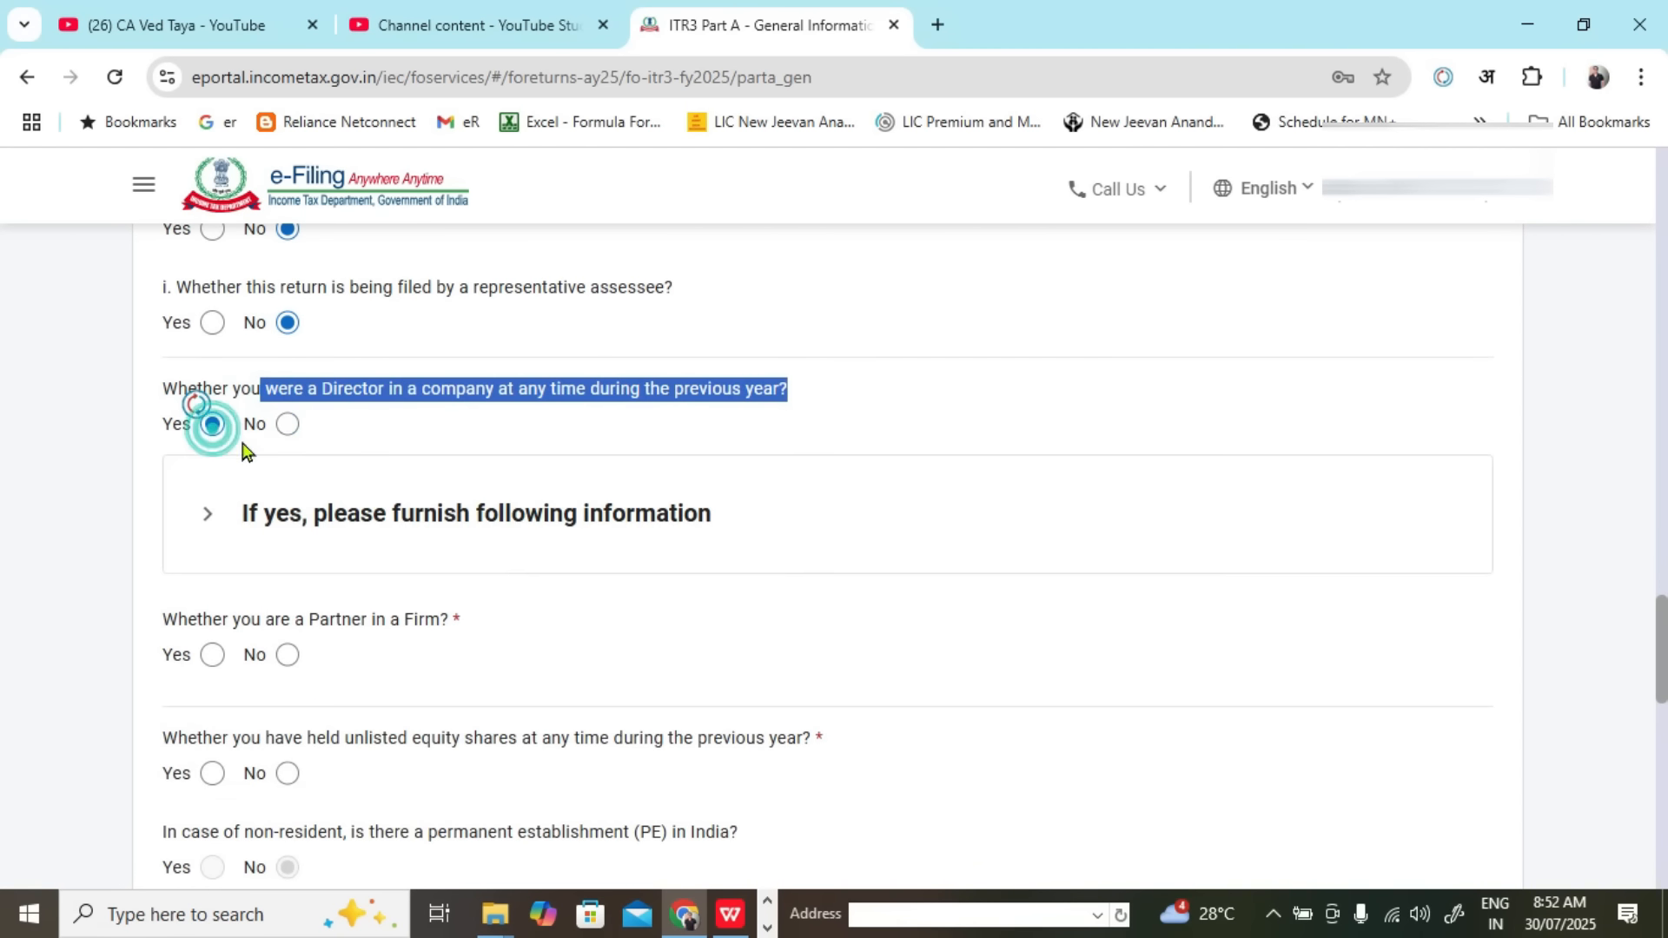
left_click(214, 527)
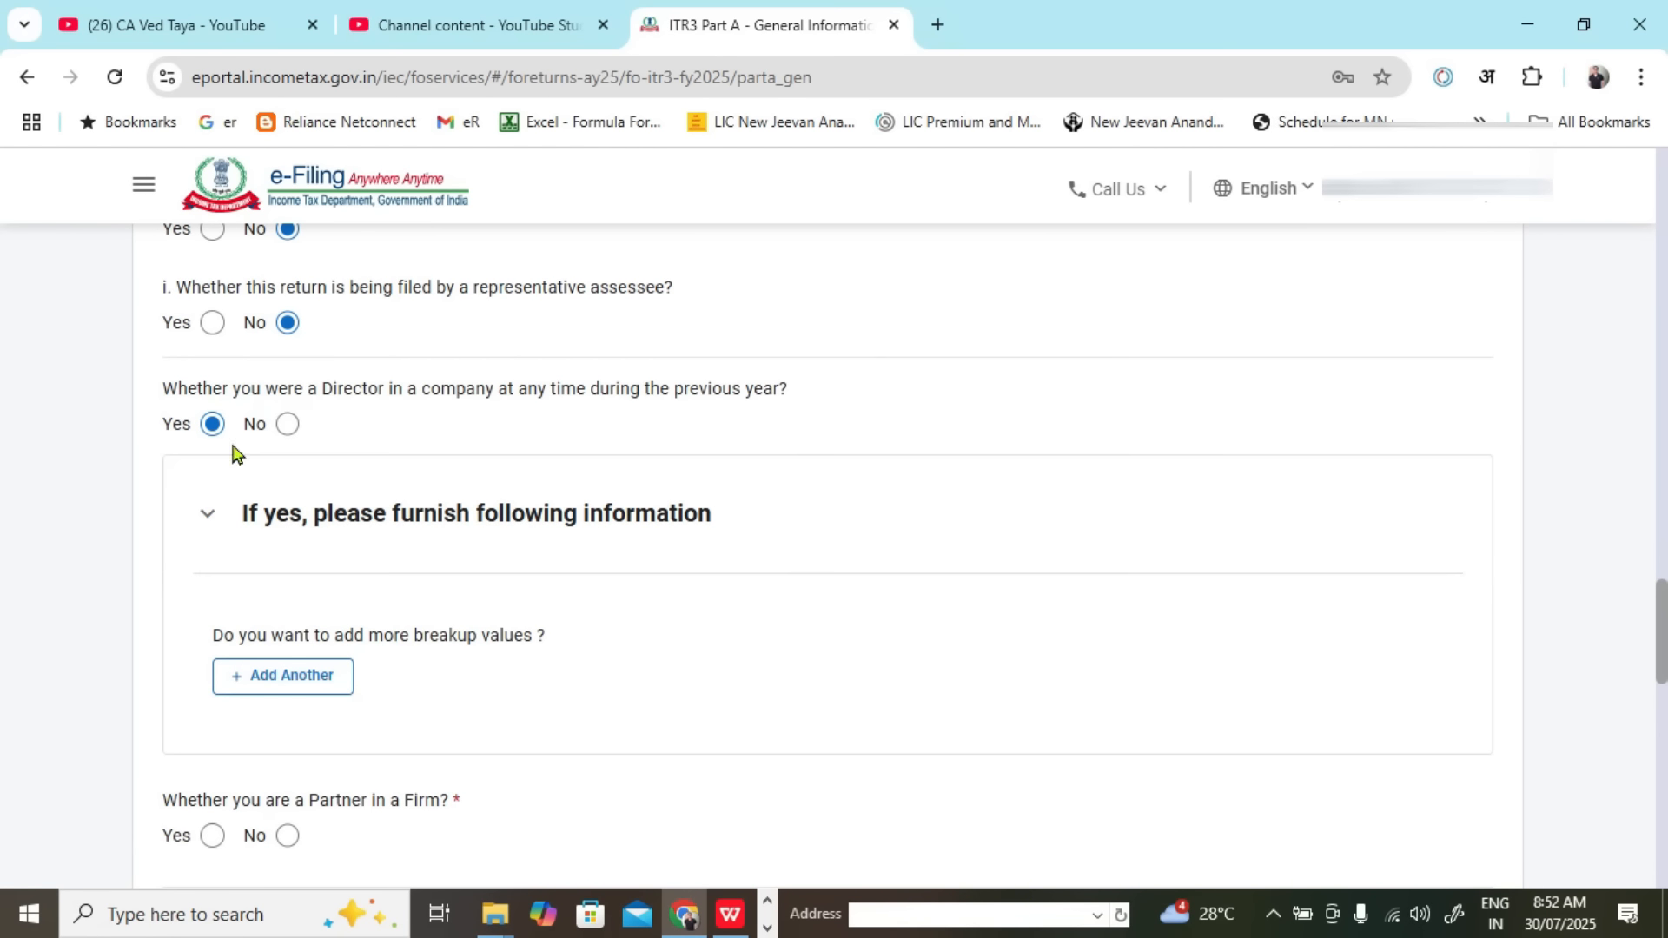
left_click(287, 424)
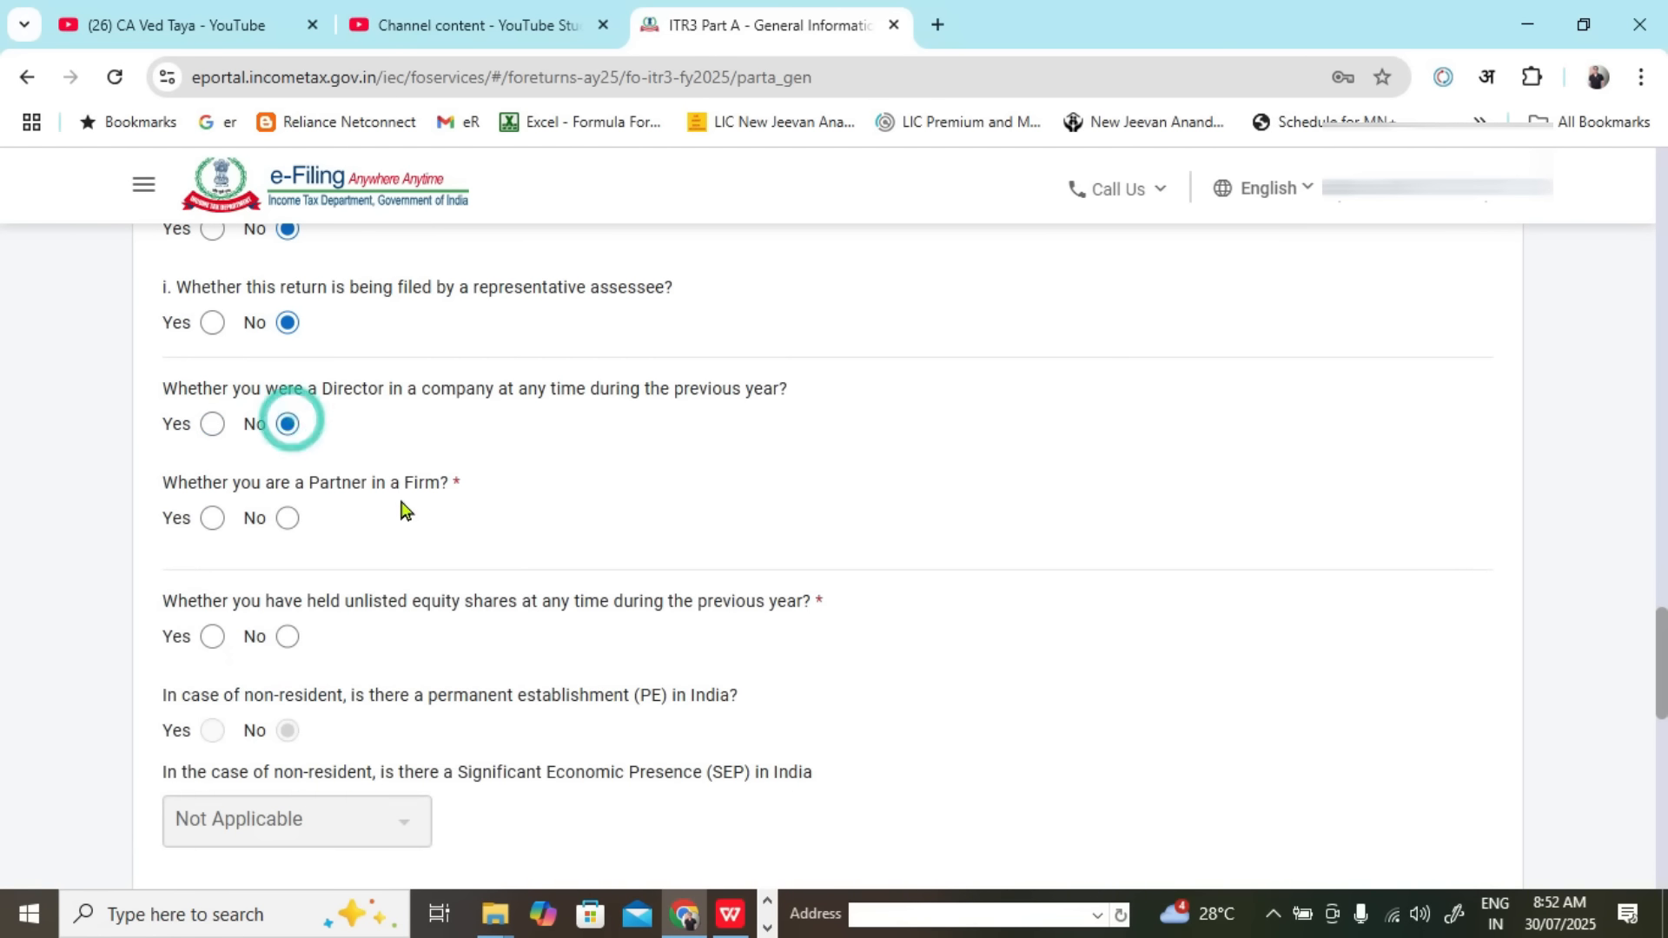
Step: Answer No to being a Partner in a Firm, having held unlisted equity shares, and being an FPI
left_click(287, 519)
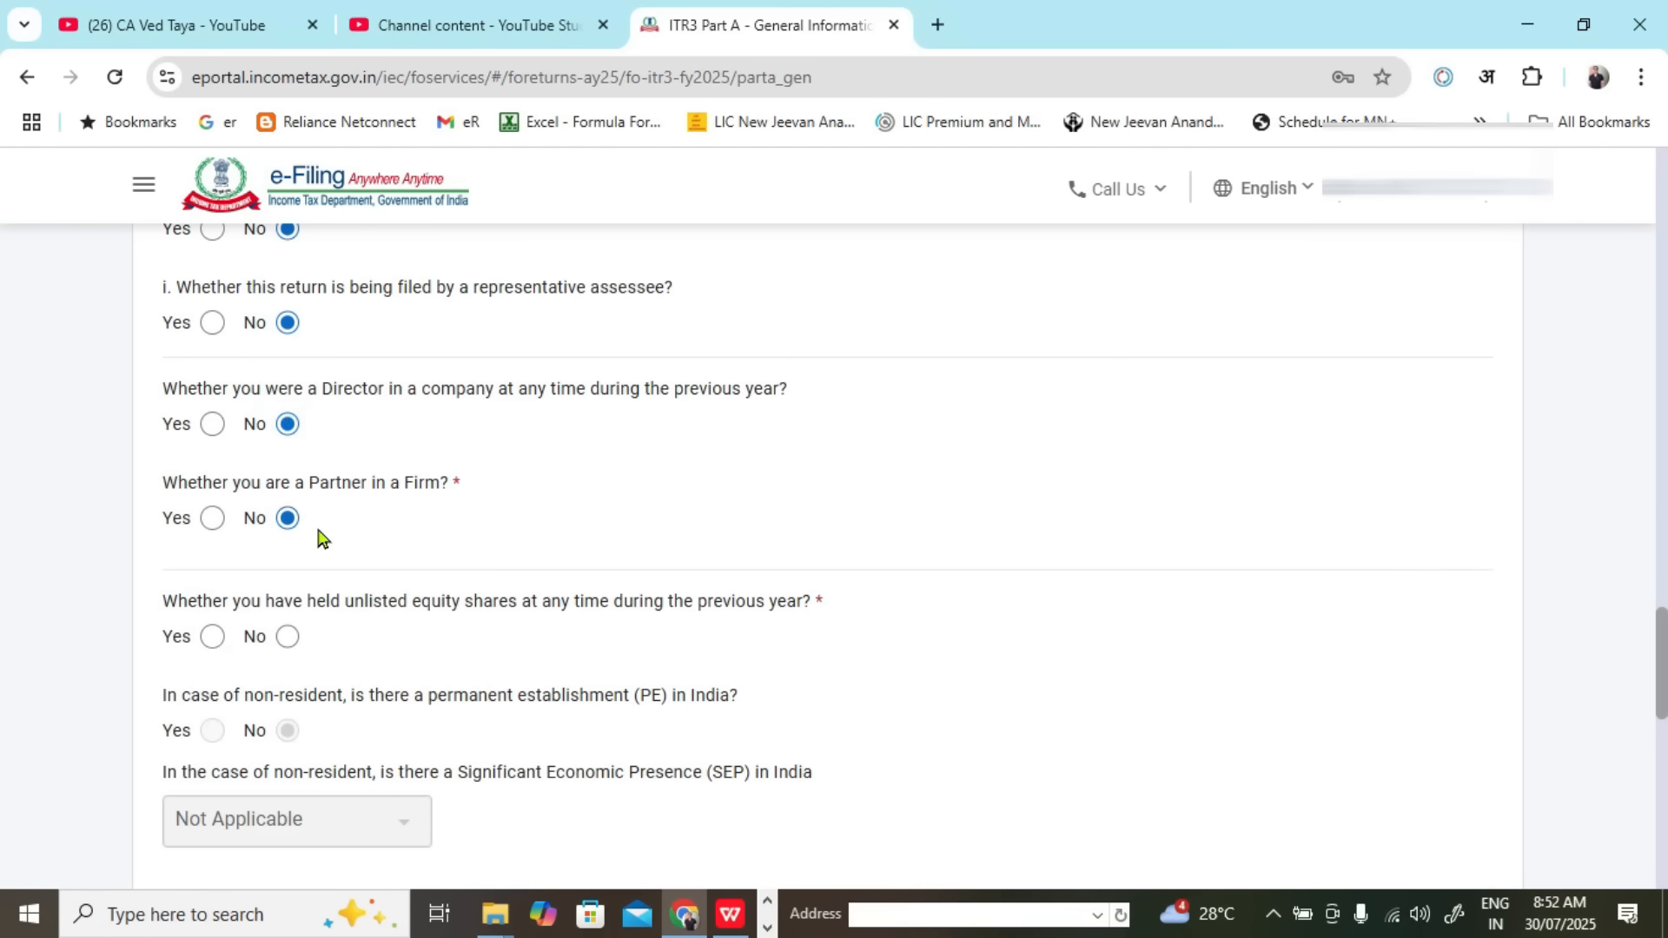
scroll(319, 537, "down", 1)
left_click(288, 514)
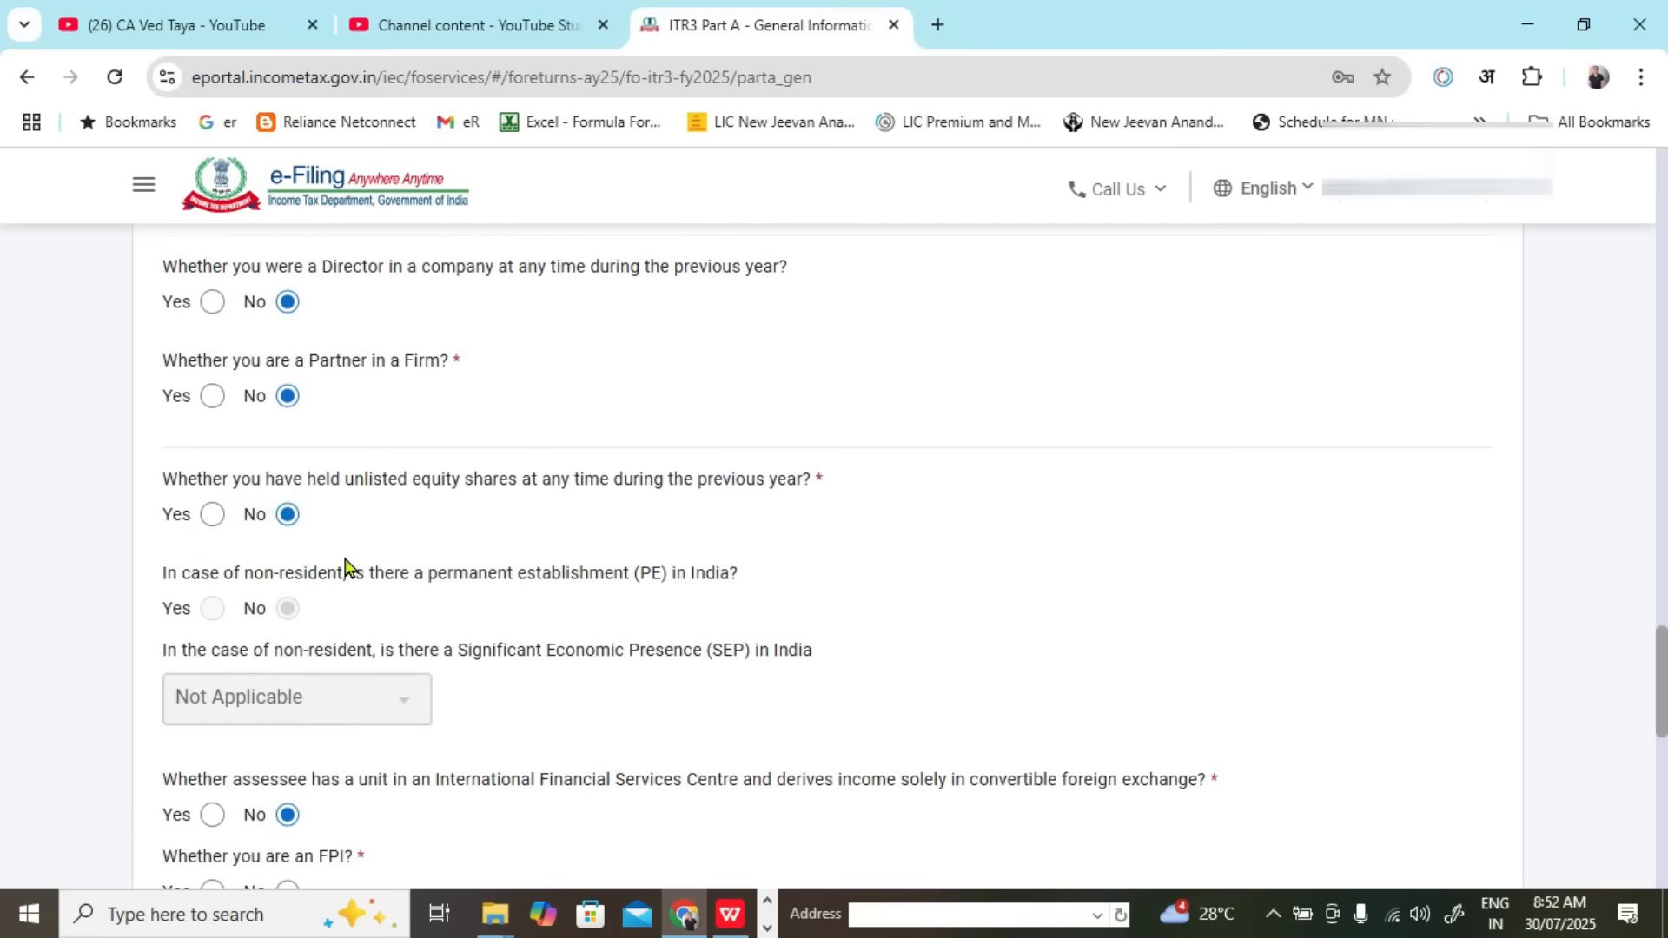
scroll(356, 646, "down", 1)
scroll(356, 646, "down", 2)
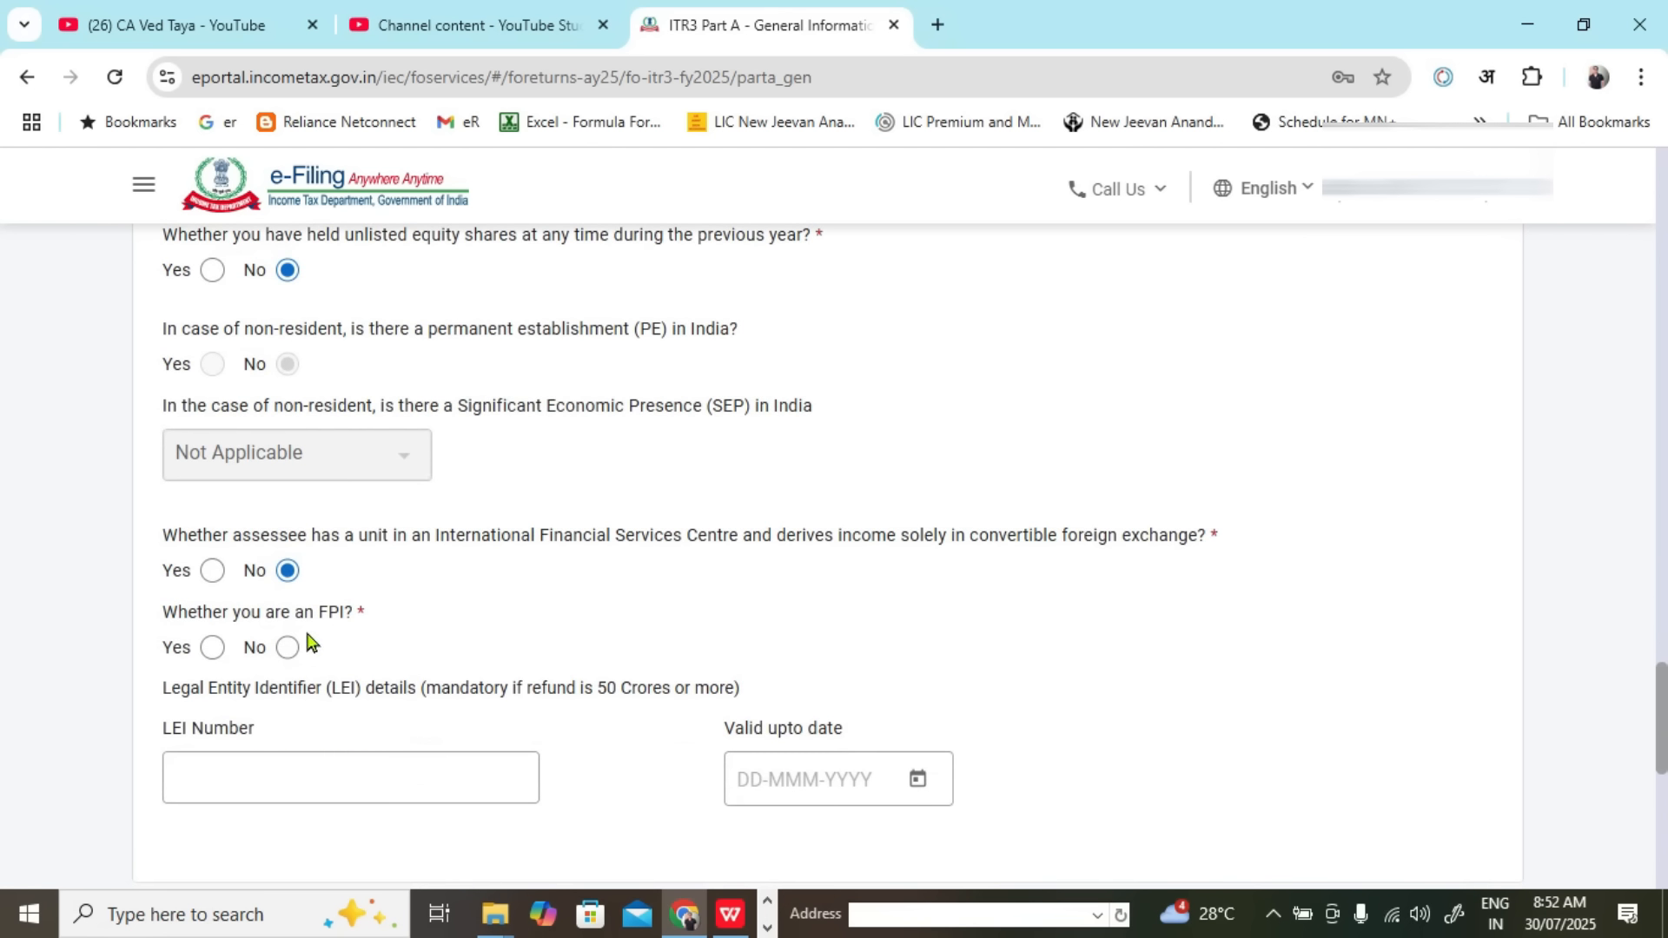
left_click(289, 644)
Step: Expand Audit Information, check the tax audit and books of accounts notes in the Excel Summary sheet, and answer Yes to maintaining accounts under section 44AA
scroll(550, 625, "down", 2)
scroll(551, 615, "down", 2)
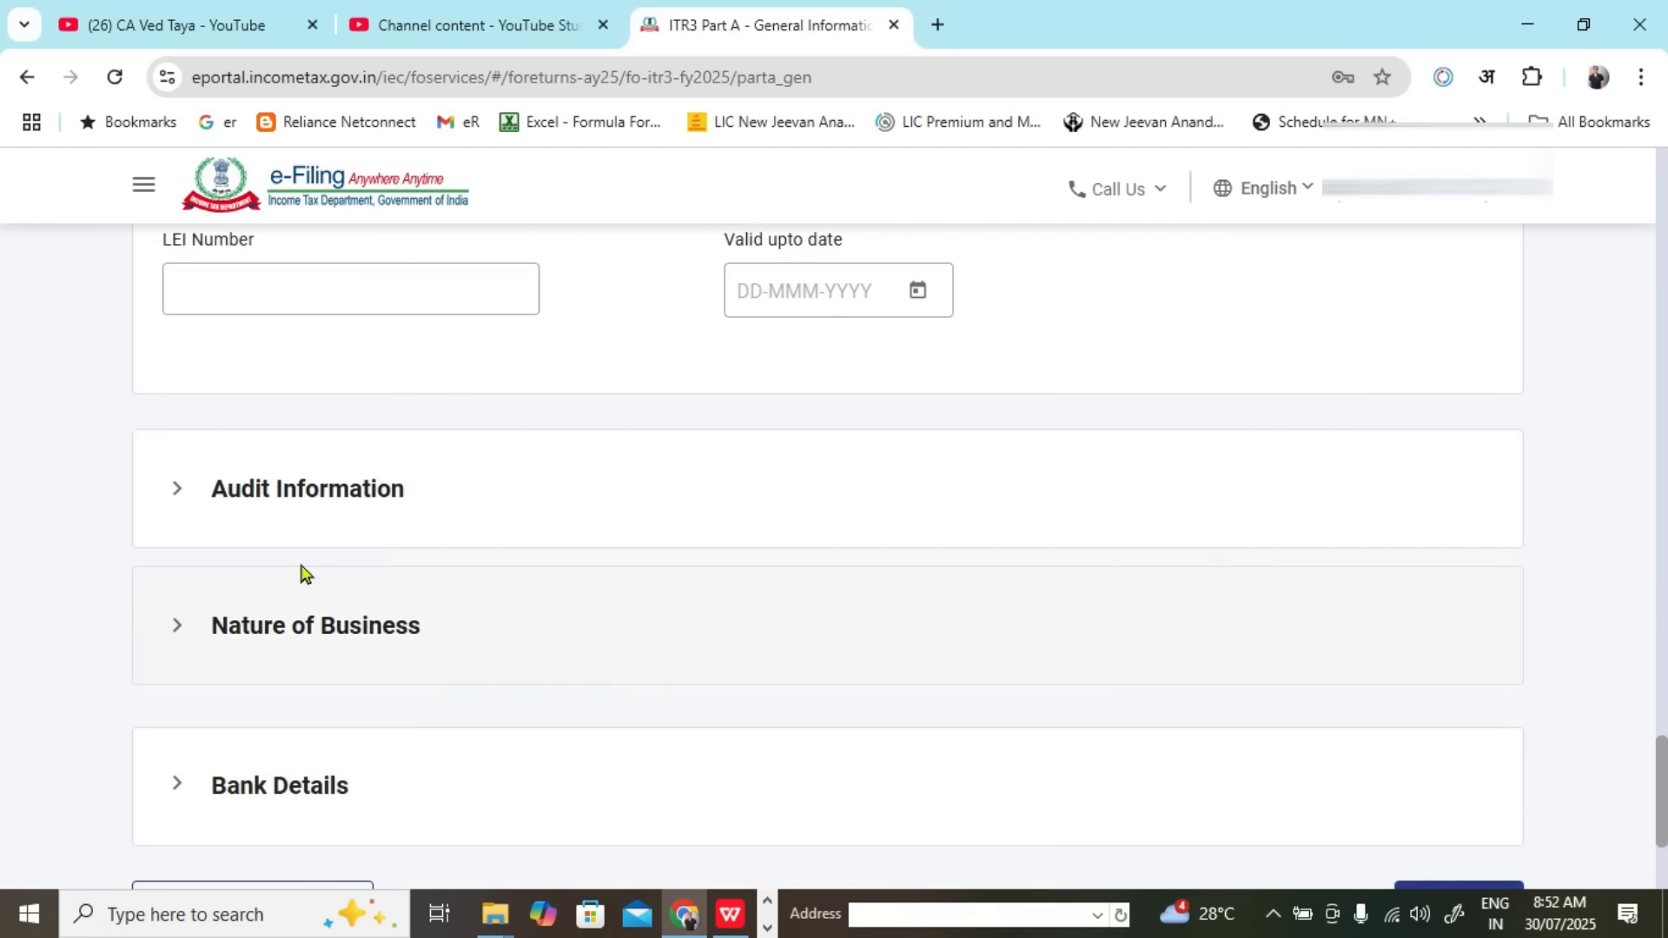
left_click(180, 499)
scroll(607, 547, "down", 3)
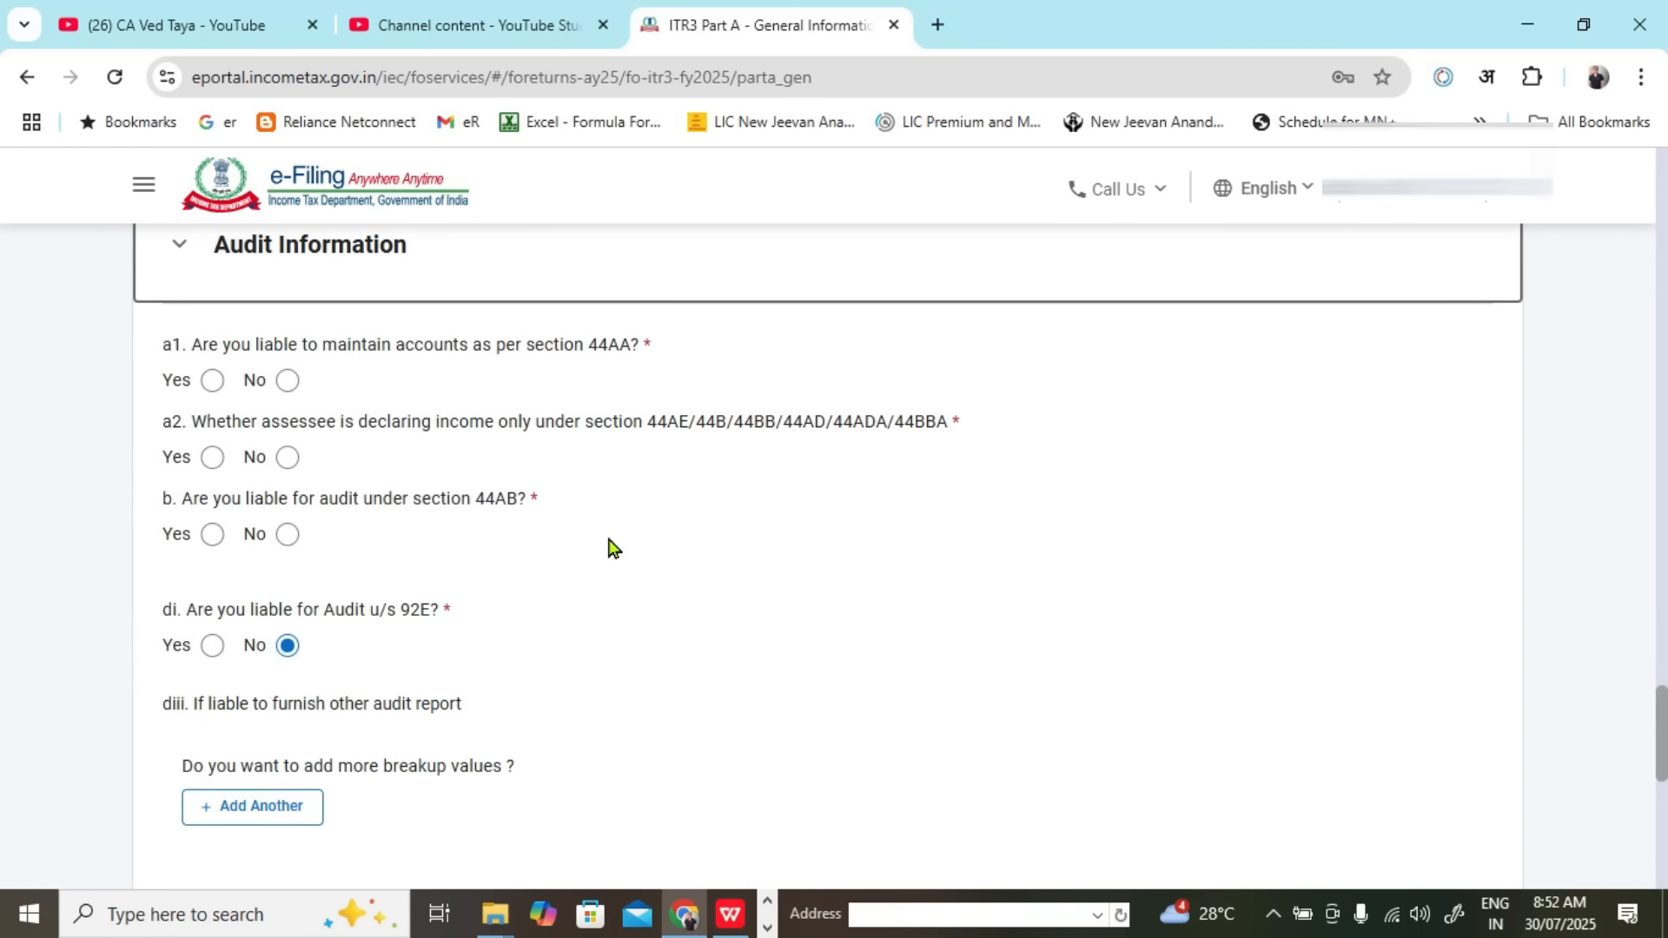
key("alt+Tab")
left_click(276, 557)
left_click_drag(277, 557, 279, 577)
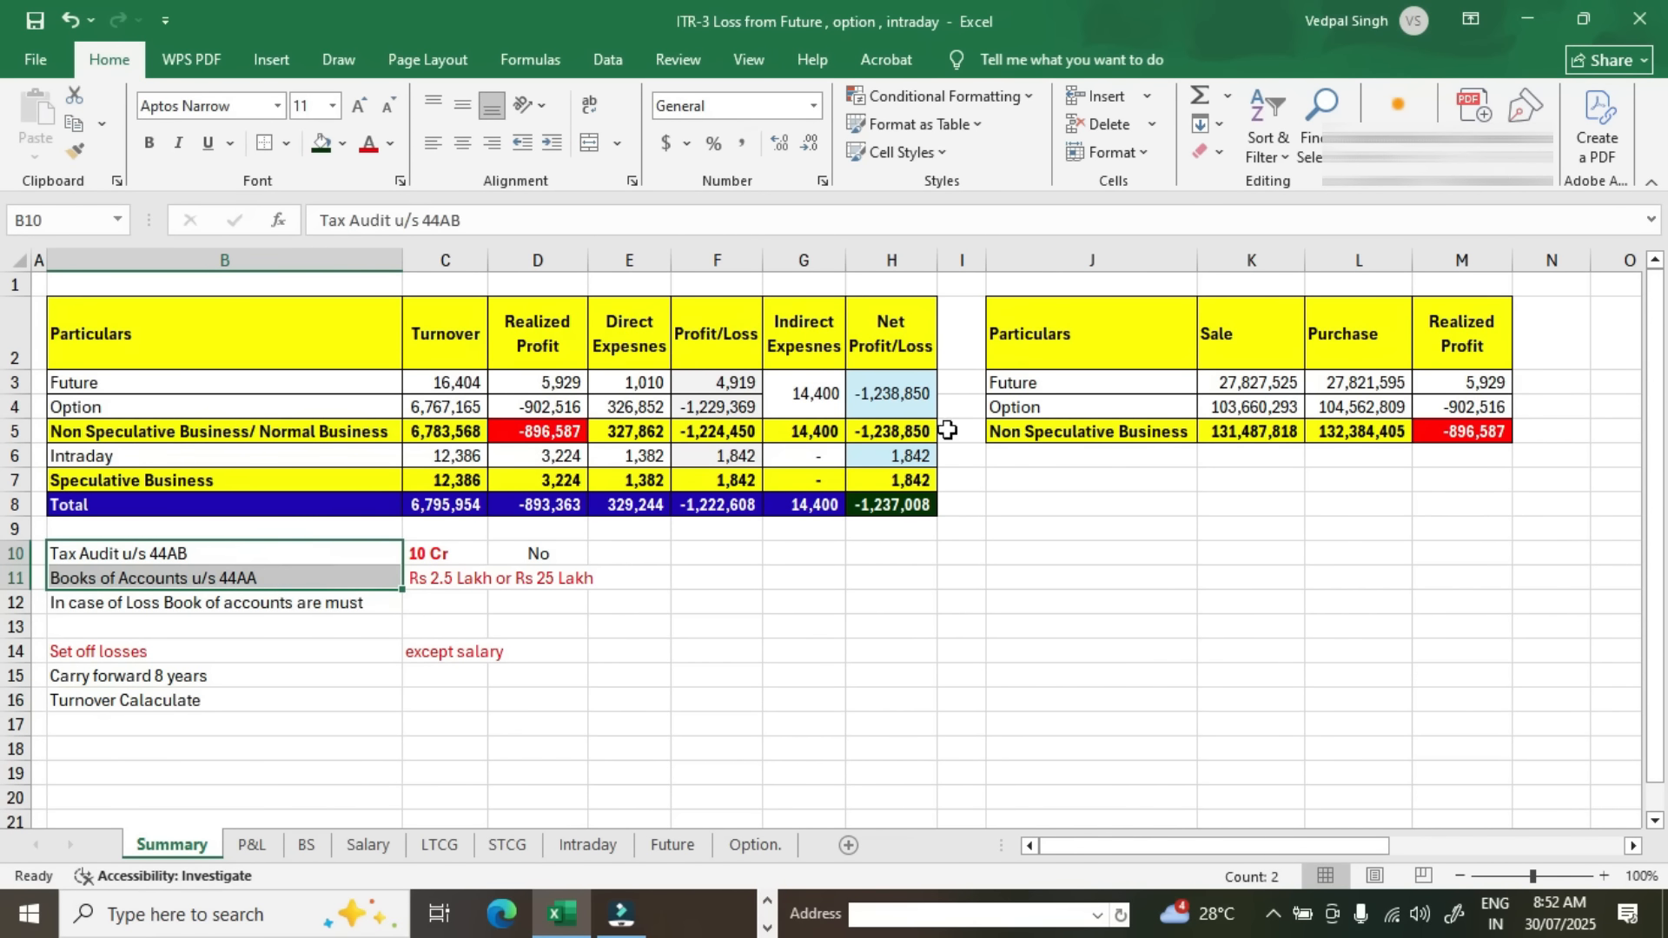
key("alt+Tab")
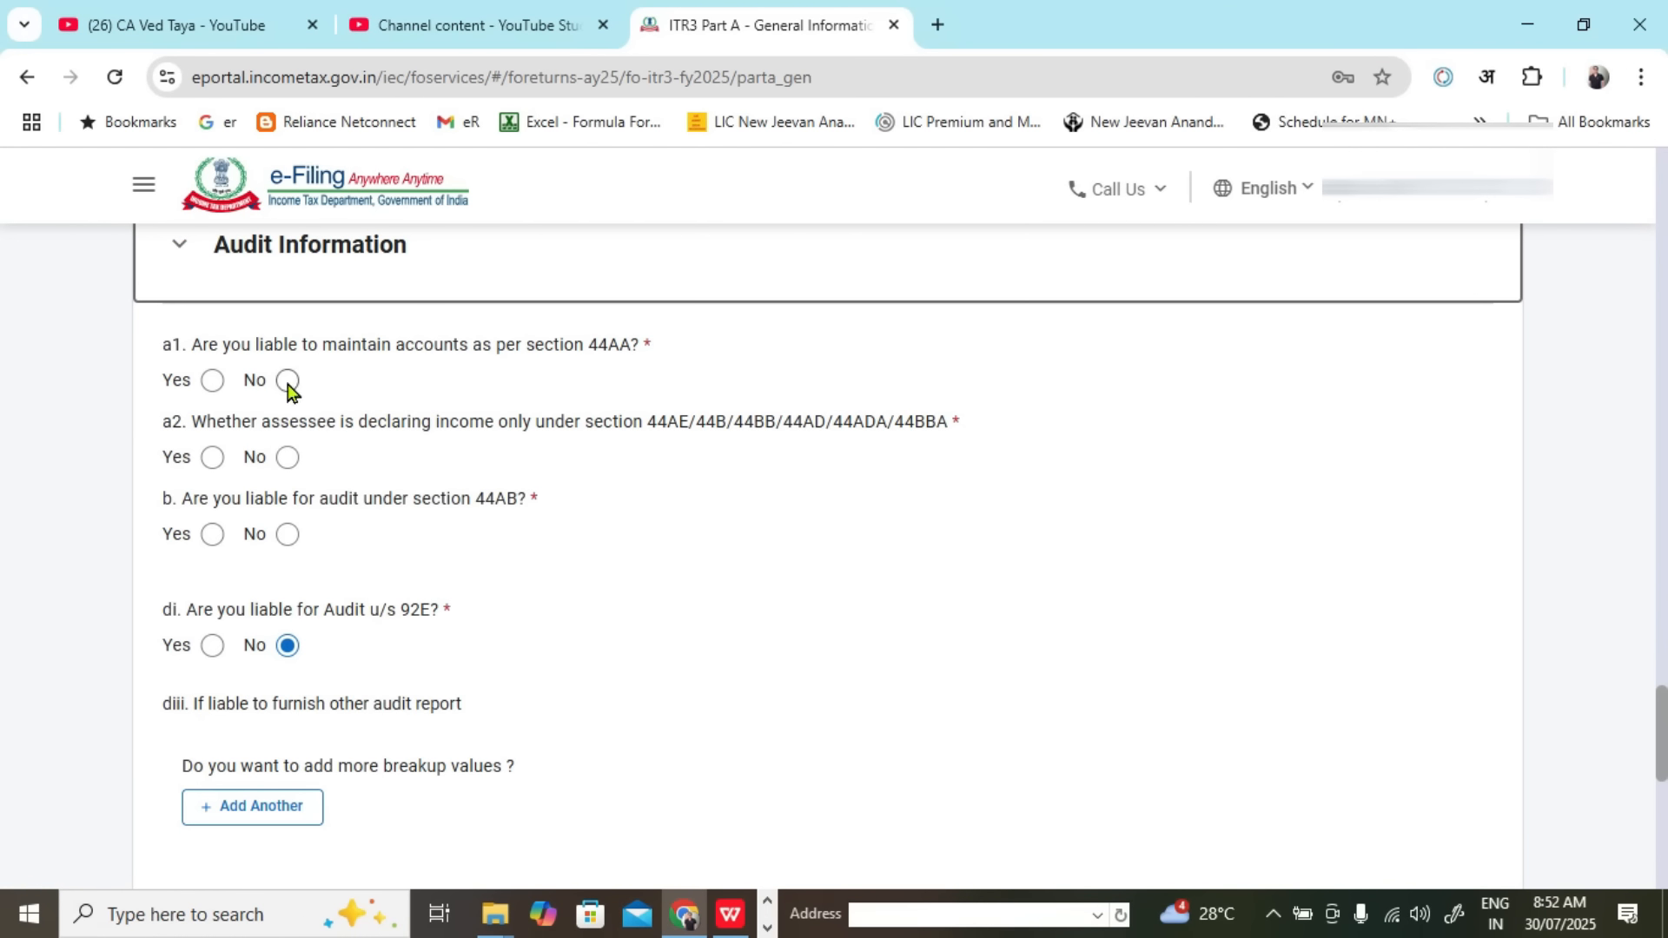
left_click(215, 383)
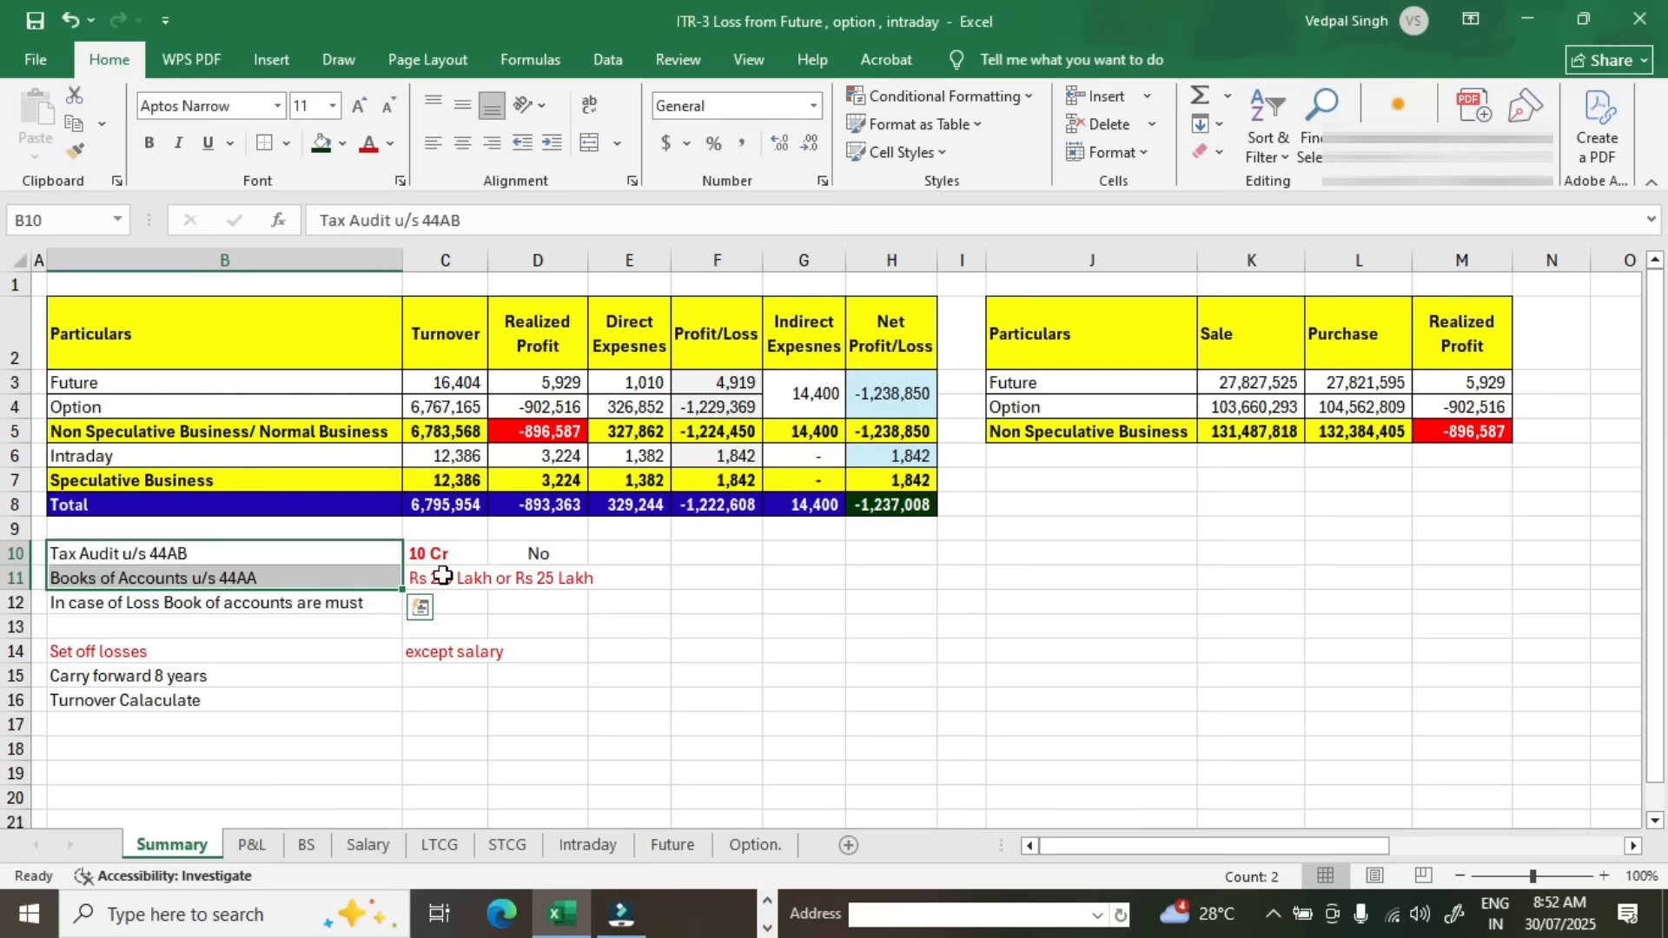
Step: Check the workbook's books of accounts limit and answer No to declaring income only under sections 44AE/44B/44BB/44AD/44ADA/44BBA
left_click(443, 577)
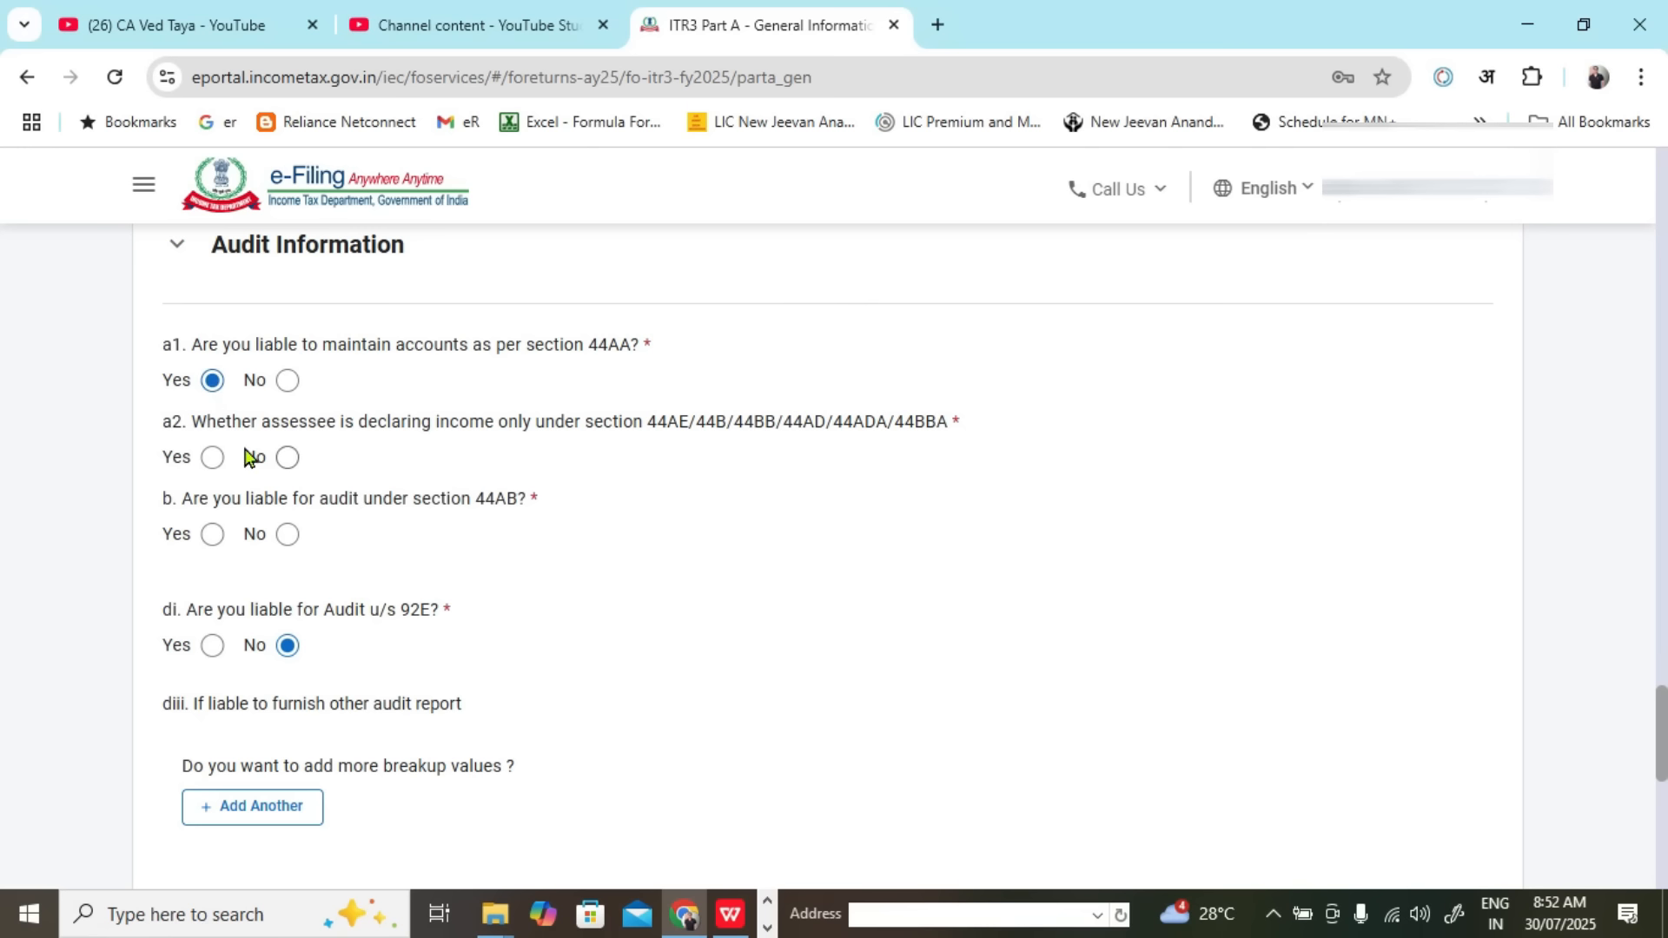
left_click_drag(406, 426, 875, 451)
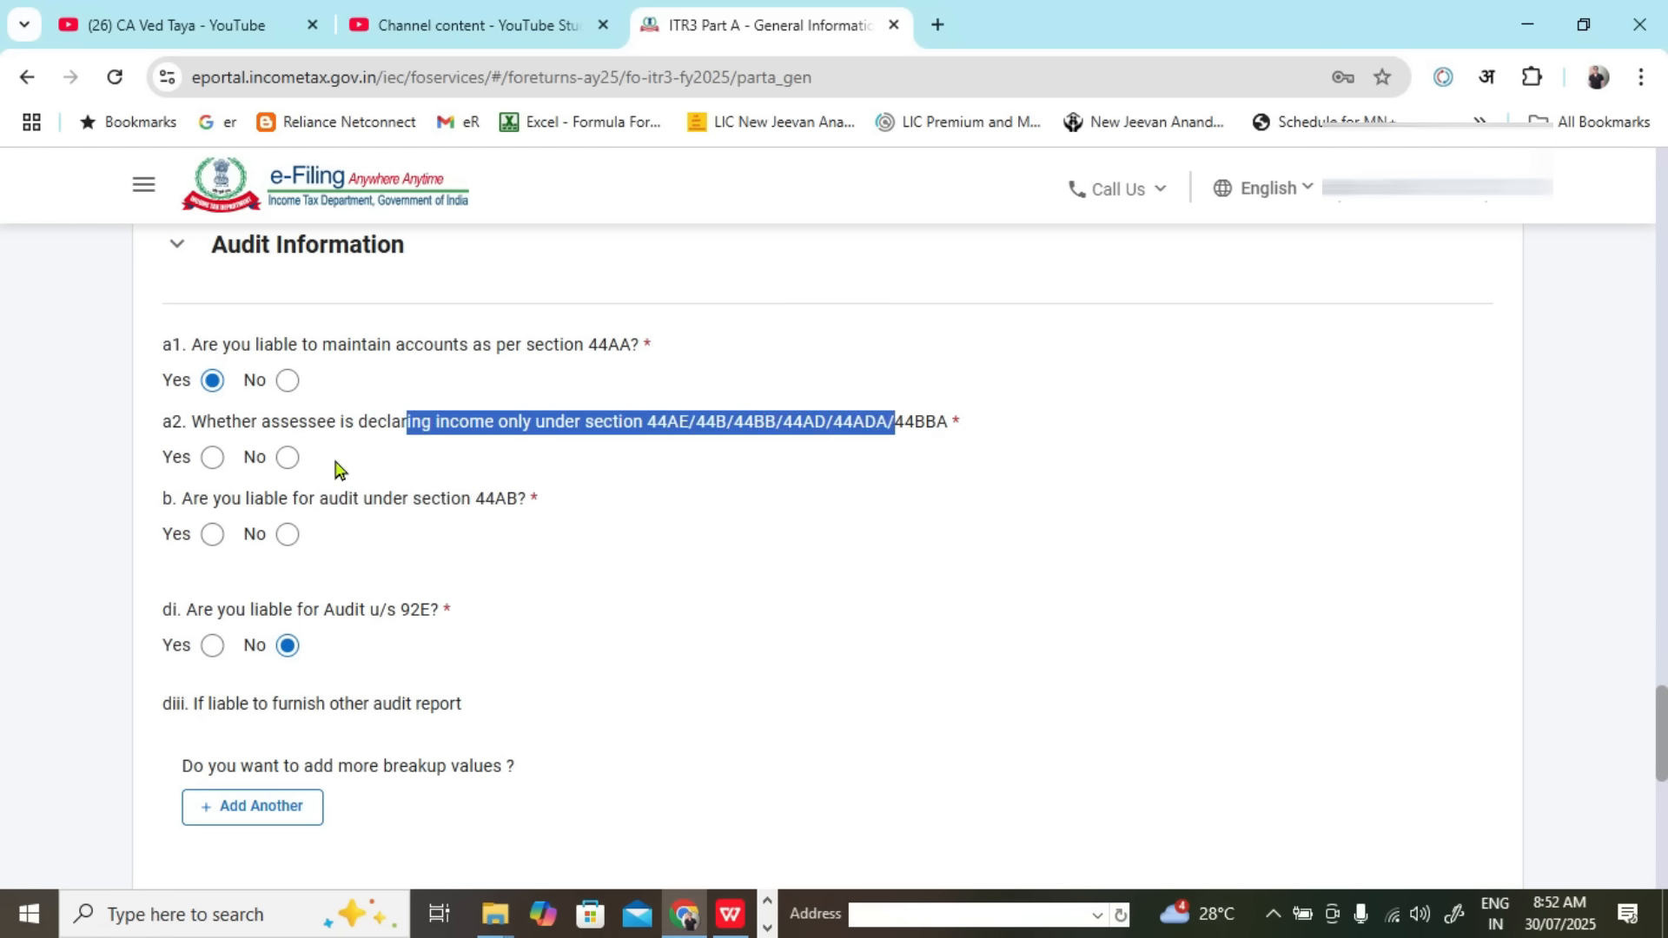
left_click(287, 457)
left_click(1286, 647)
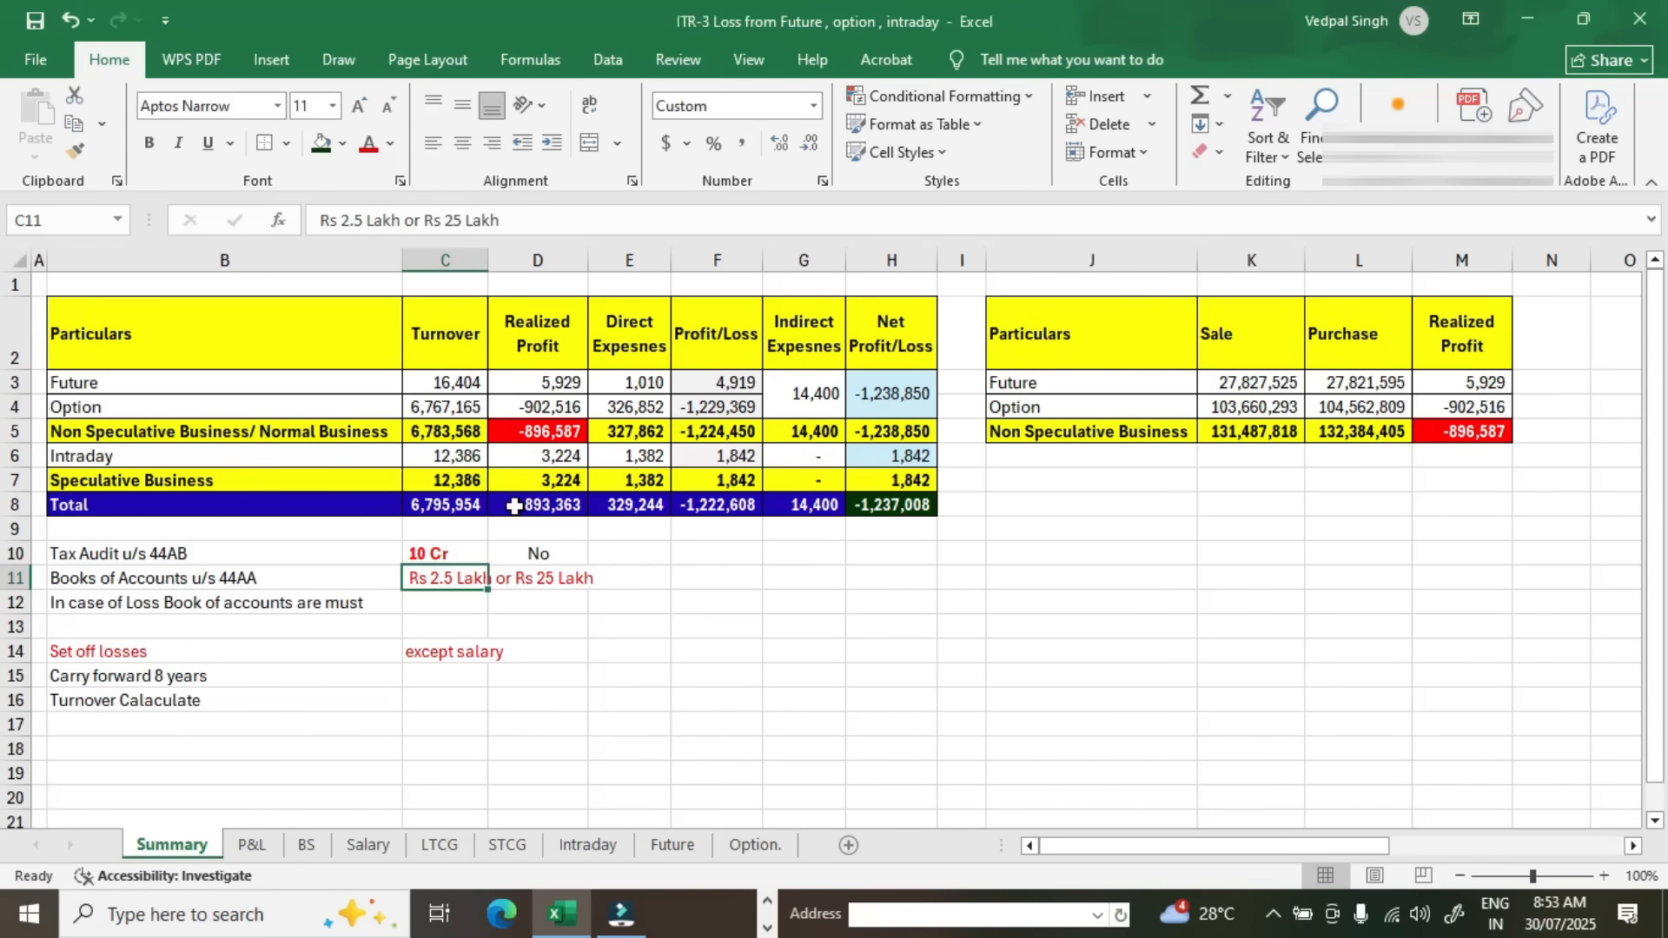
Step: Review the total turnover in the Excel Summary sheet and answer question a2i on the ITR form with turnover not exceeding 1 crore
left_click(469, 504)
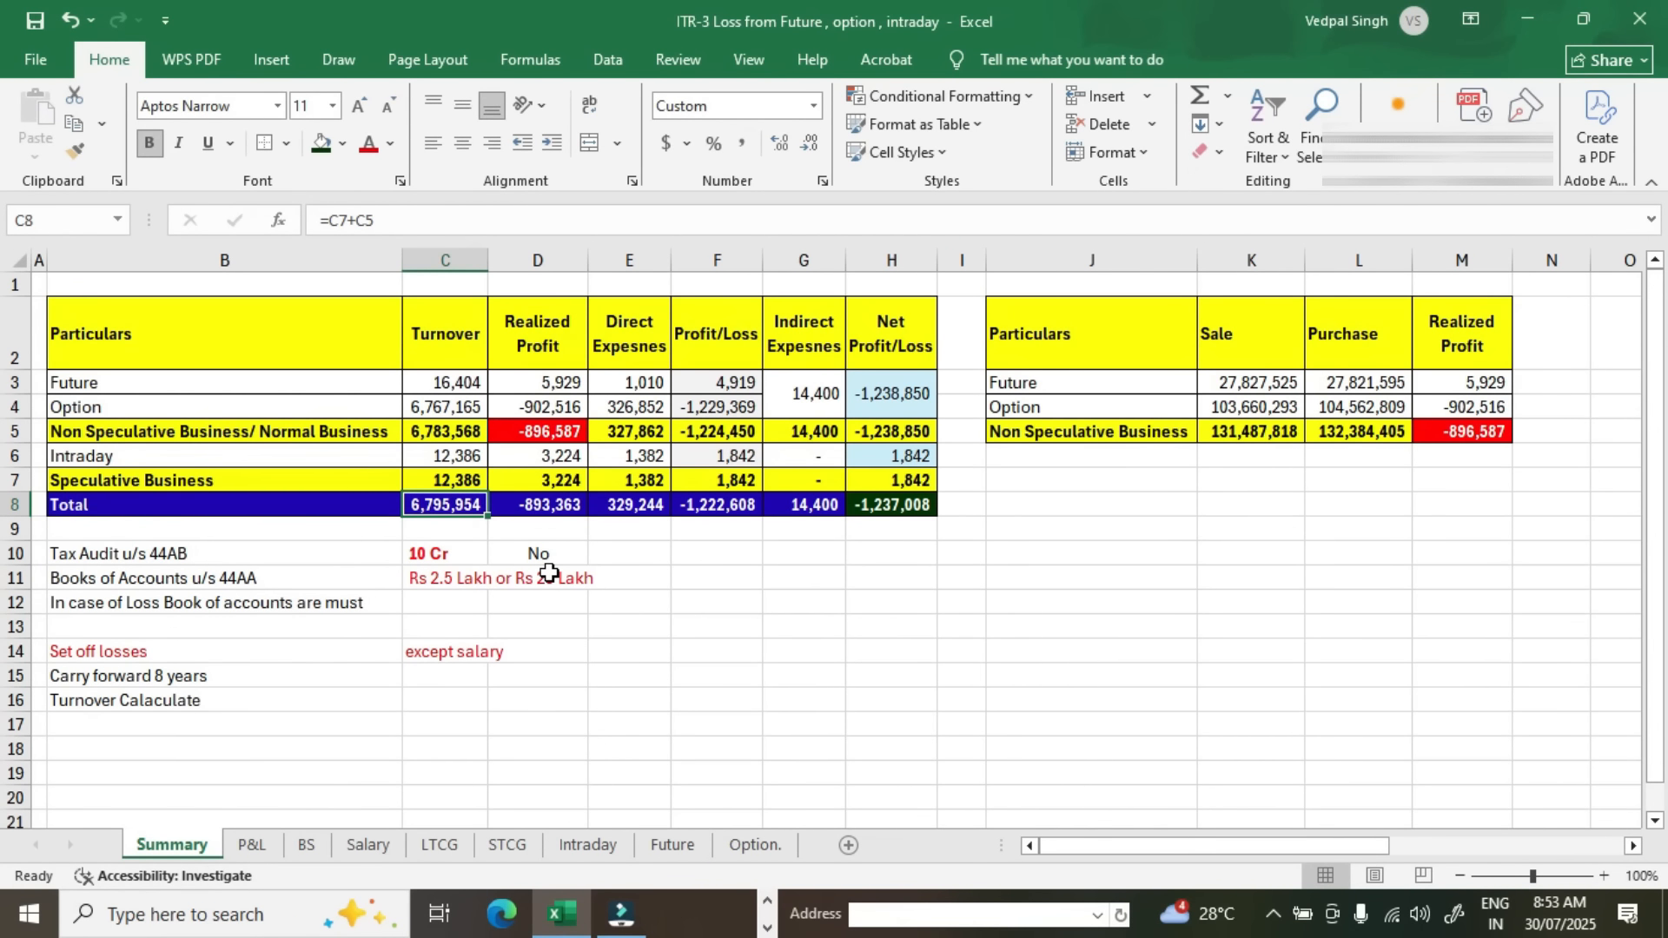
left_click(243, 504)
left_click(472, 359)
left_click_drag(472, 359, 470, 508)
left_click(470, 509)
key("alt+Tab")
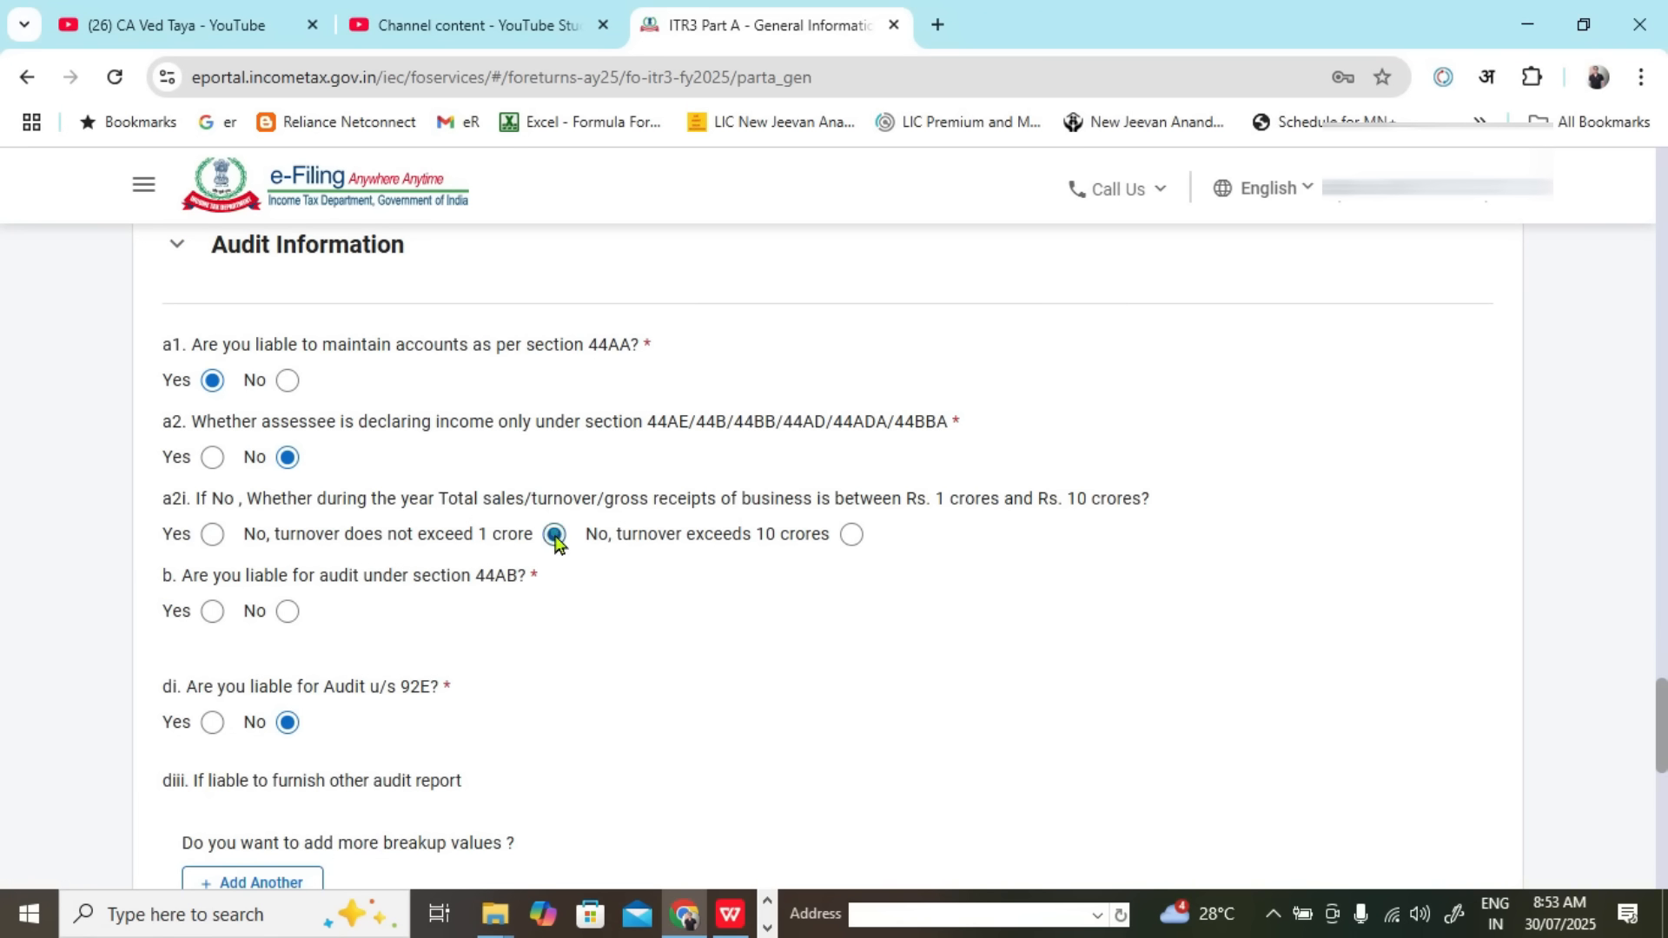
left_click_drag(249, 540, 533, 548)
left_click(1493, 623)
Step: Try answering Yes to turnover between Rs. 1 crore and Rs. 10 crores, and Yes to both five per cent cash receipt and payment questions
left_click(208, 538)
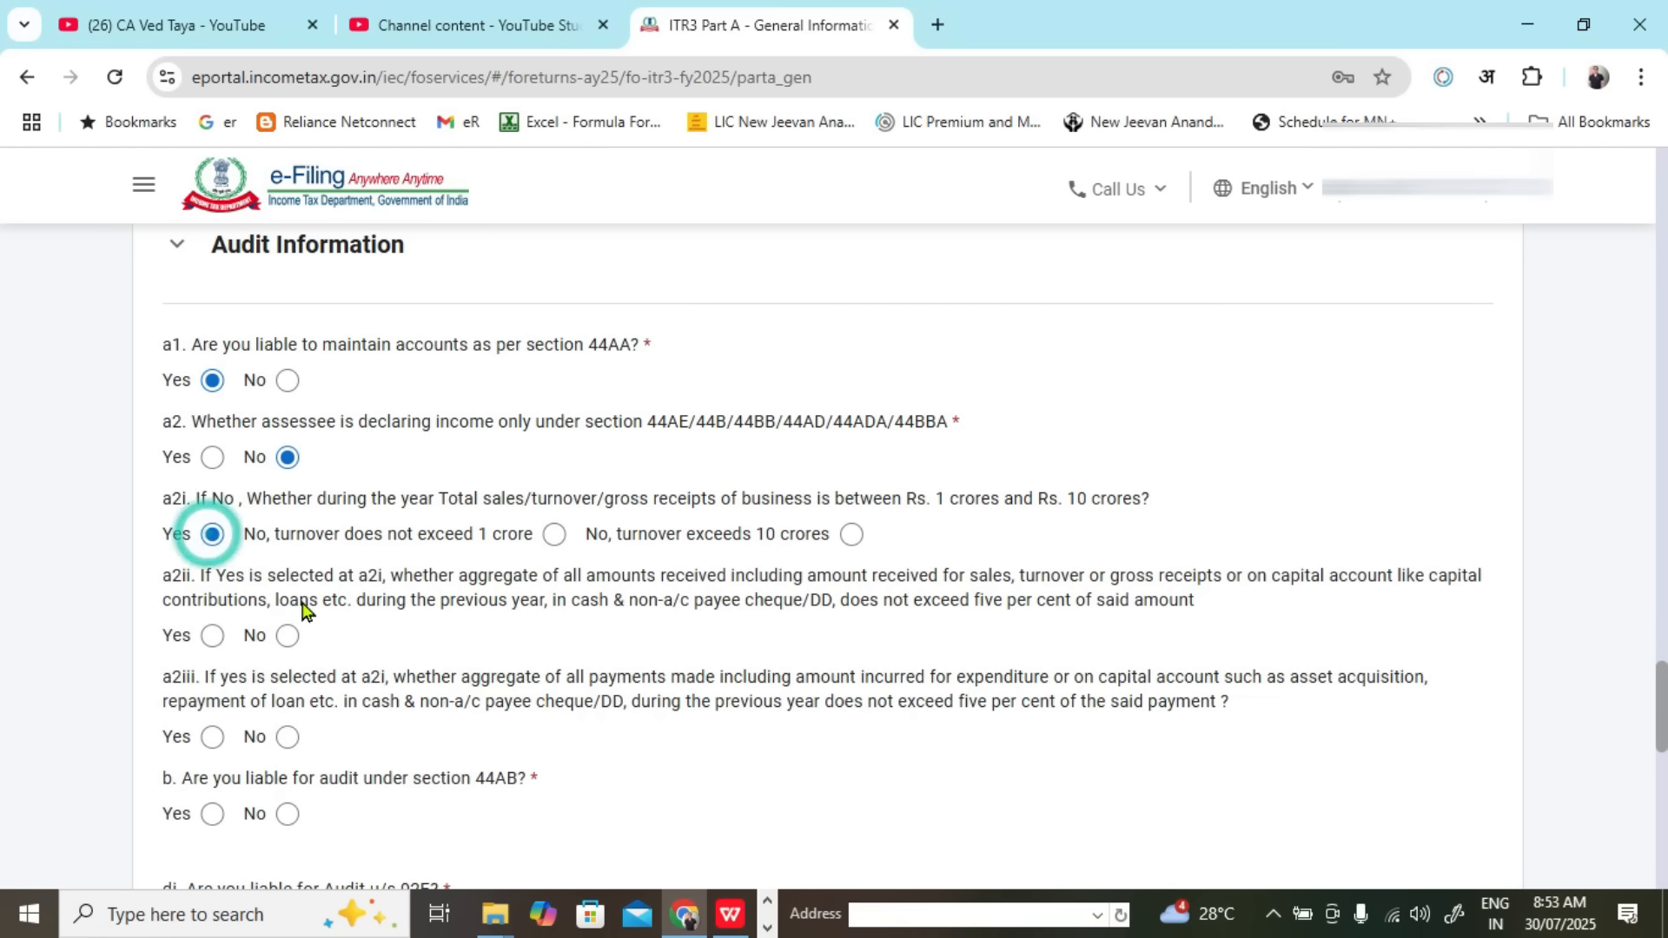
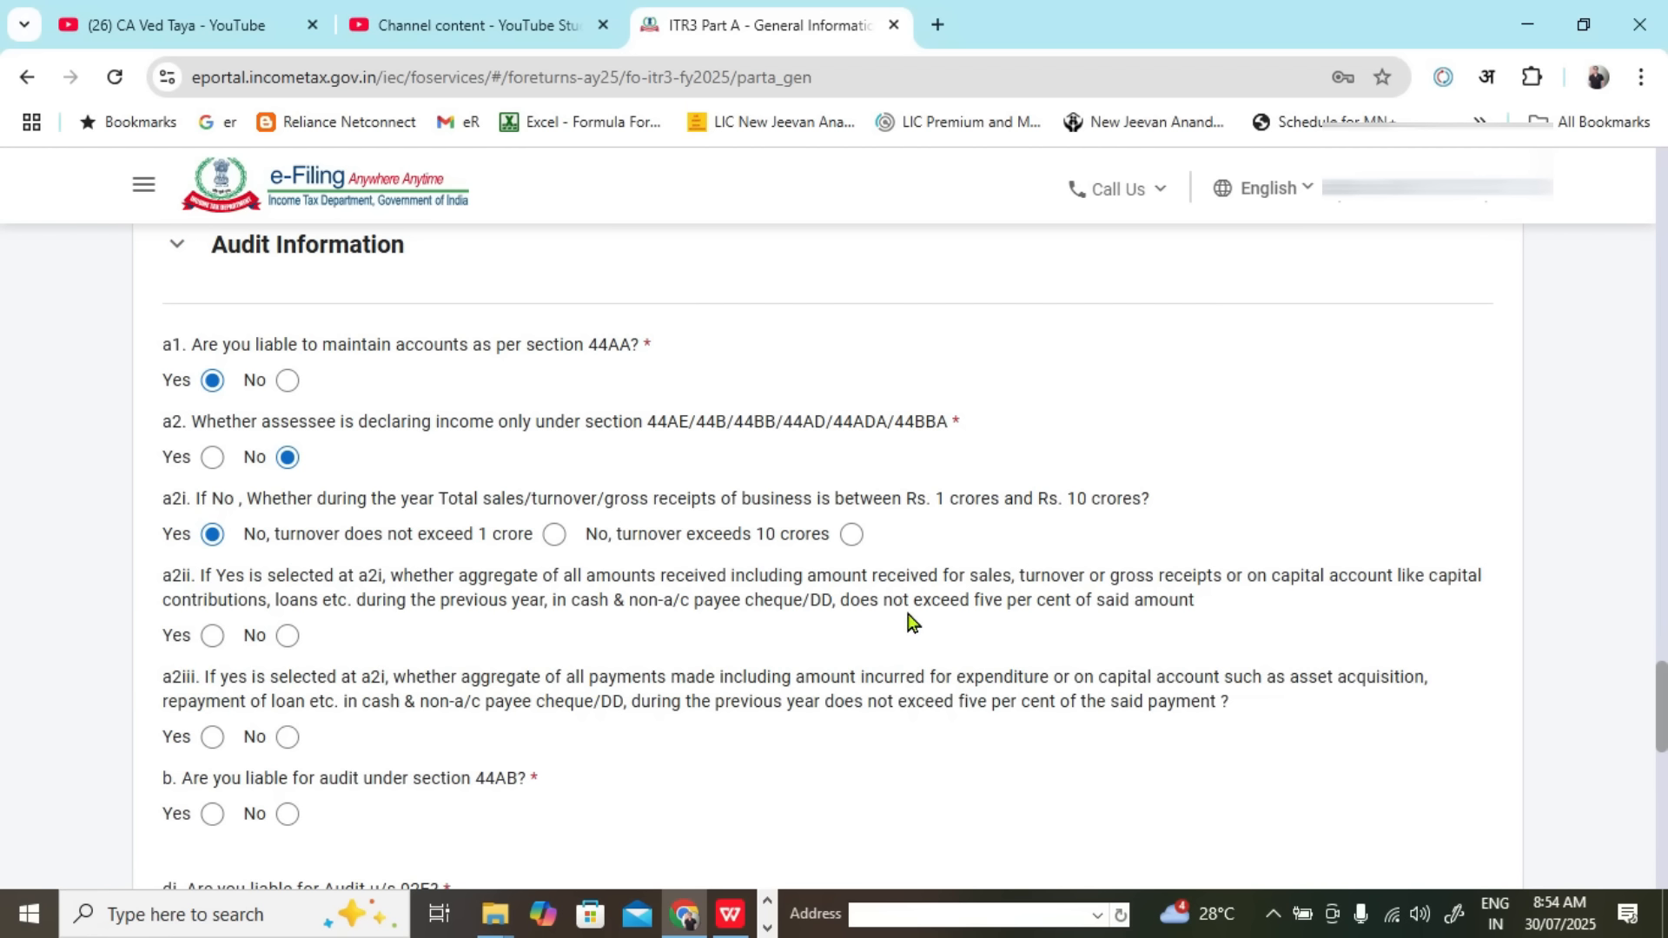
left_click_drag(907, 621, 1139, 614)
left_click(823, 604)
left_click_drag(831, 609, 1234, 610)
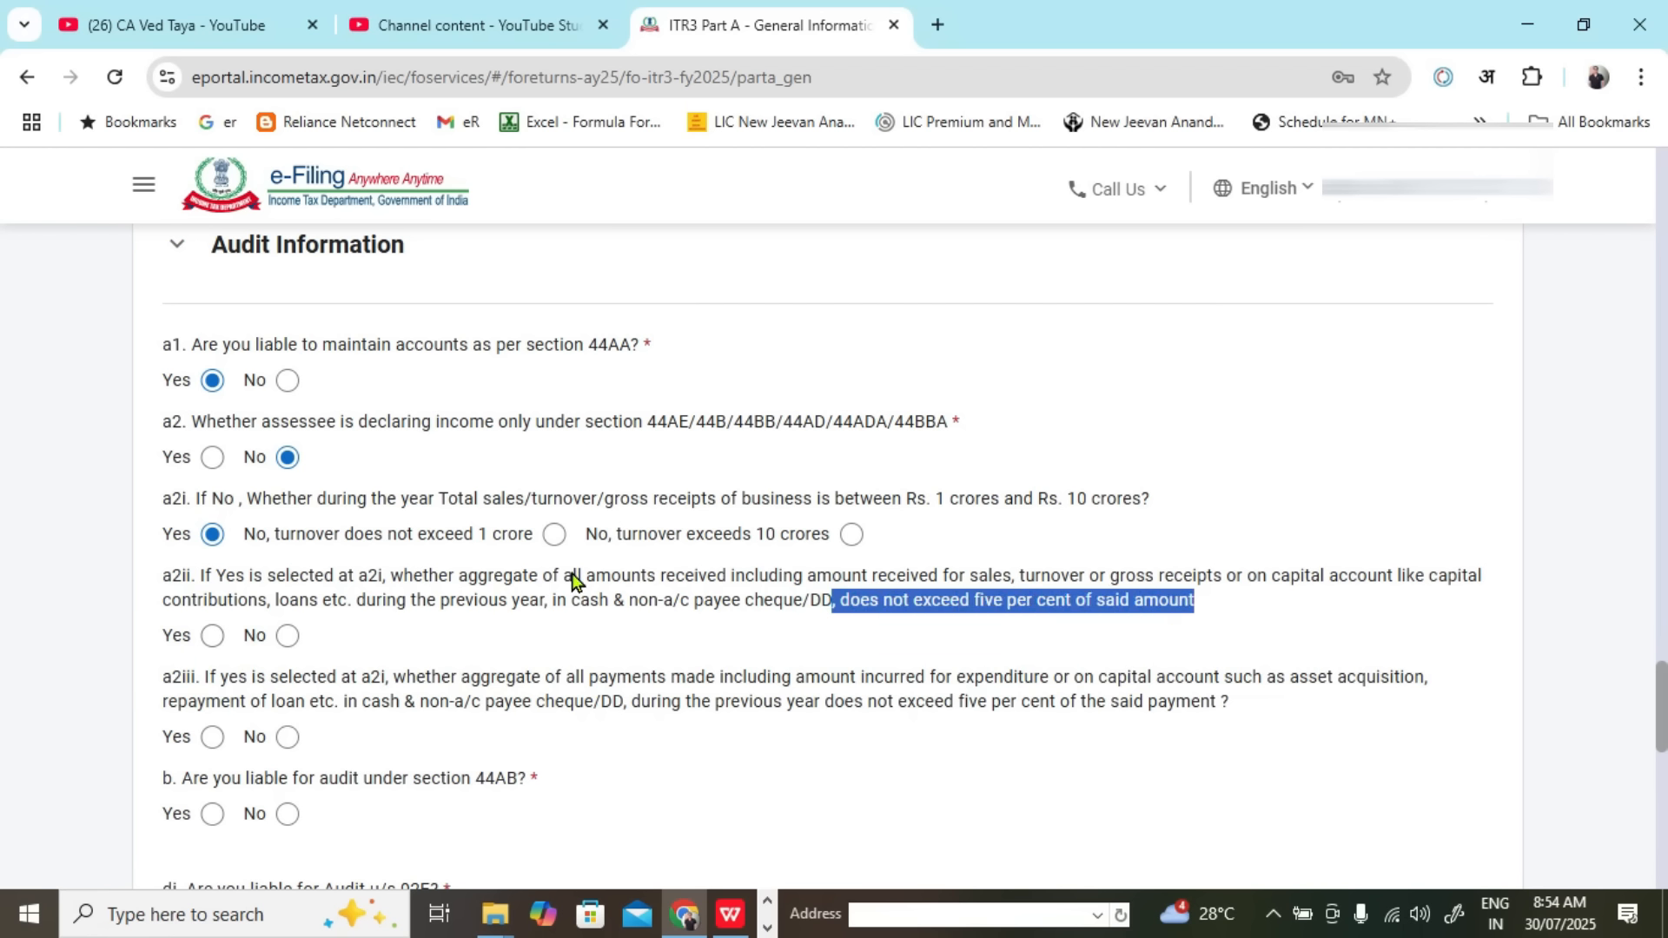
left_click(213, 641)
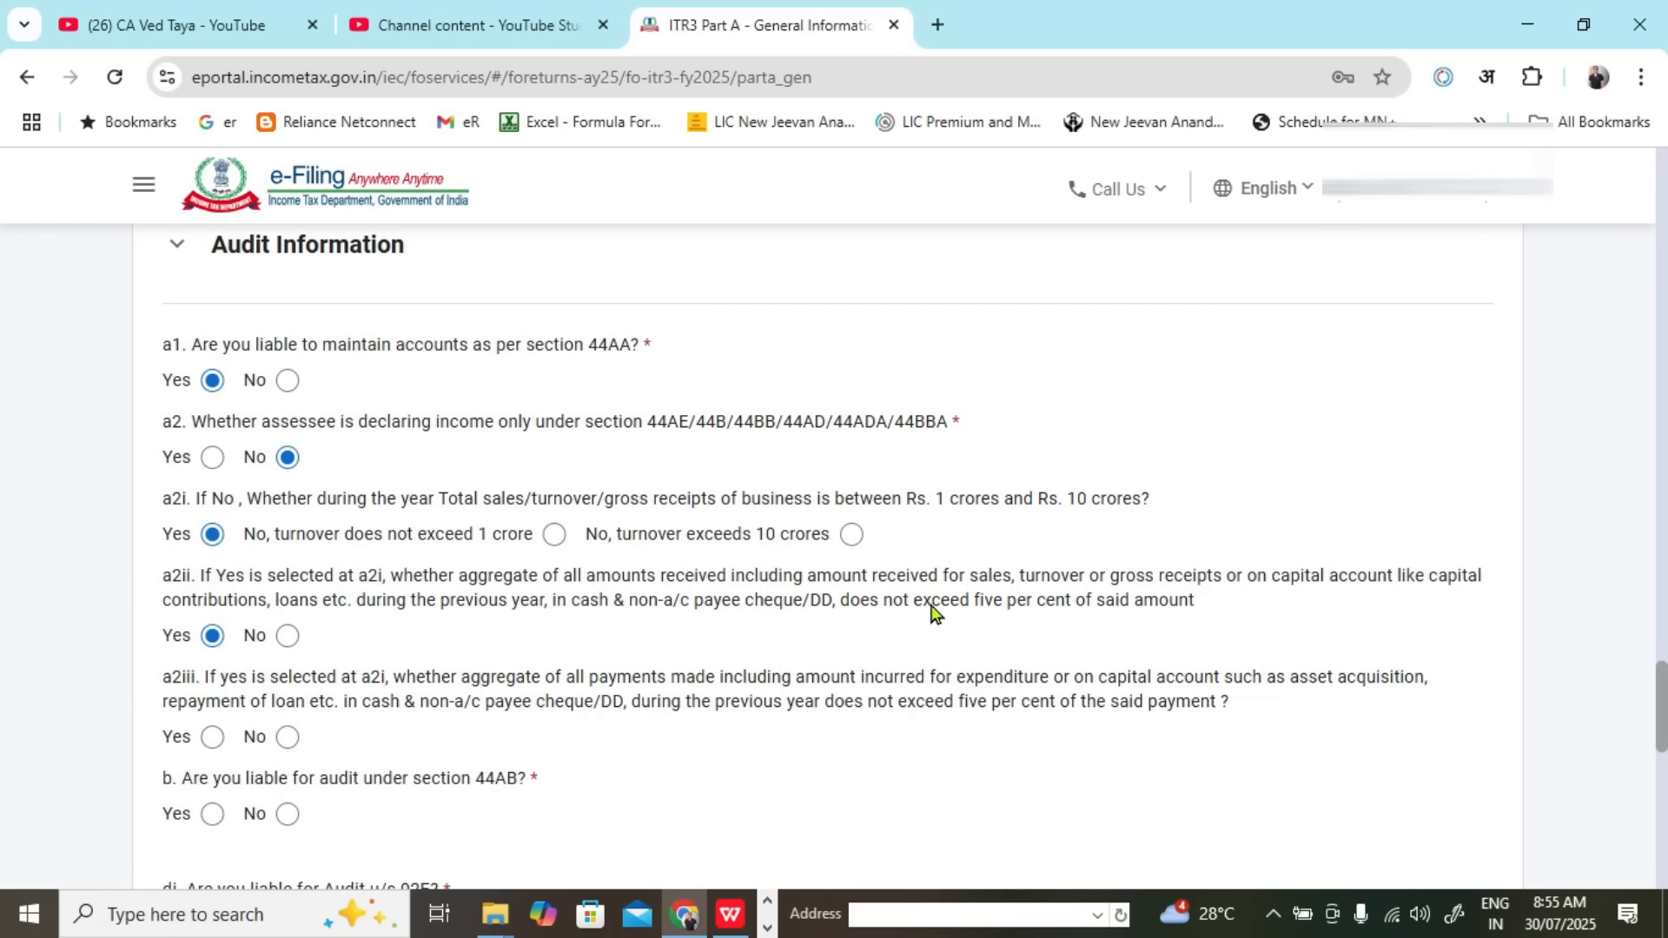
left_click_drag(933, 607, 1075, 608)
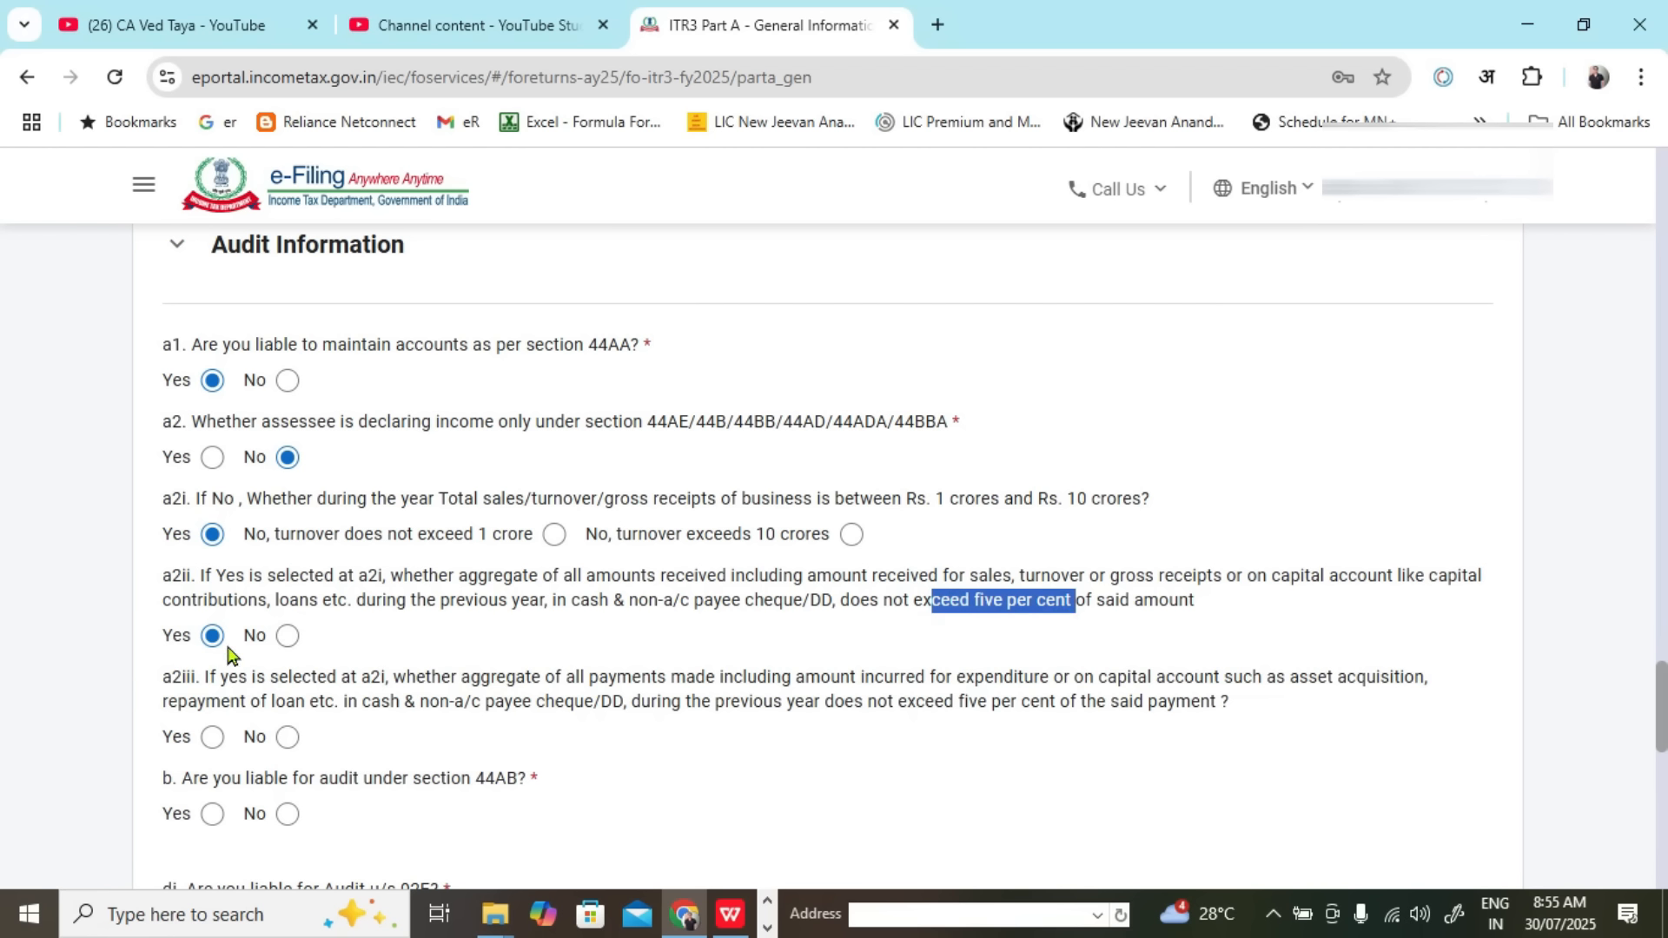
left_click(63, 670)
scroll(261, 661, "down", 1)
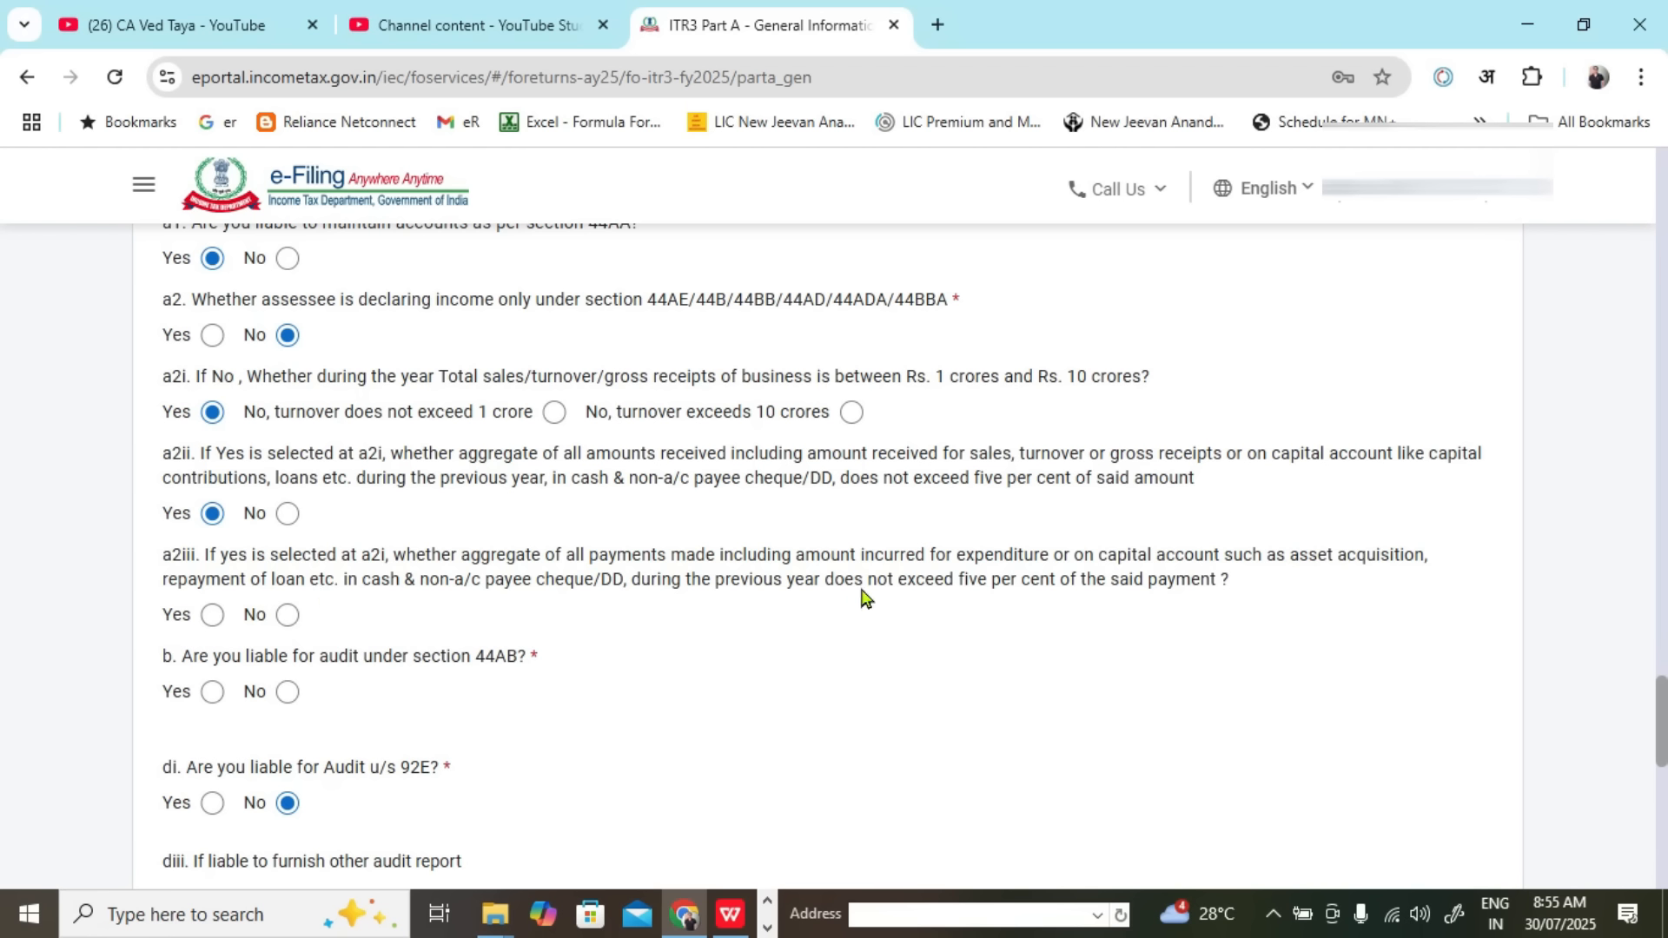
left_click(212, 614)
Step: Try the remaining turnover answers of question a2i, ending on turnover exceeding 10 crores
left_click(554, 412)
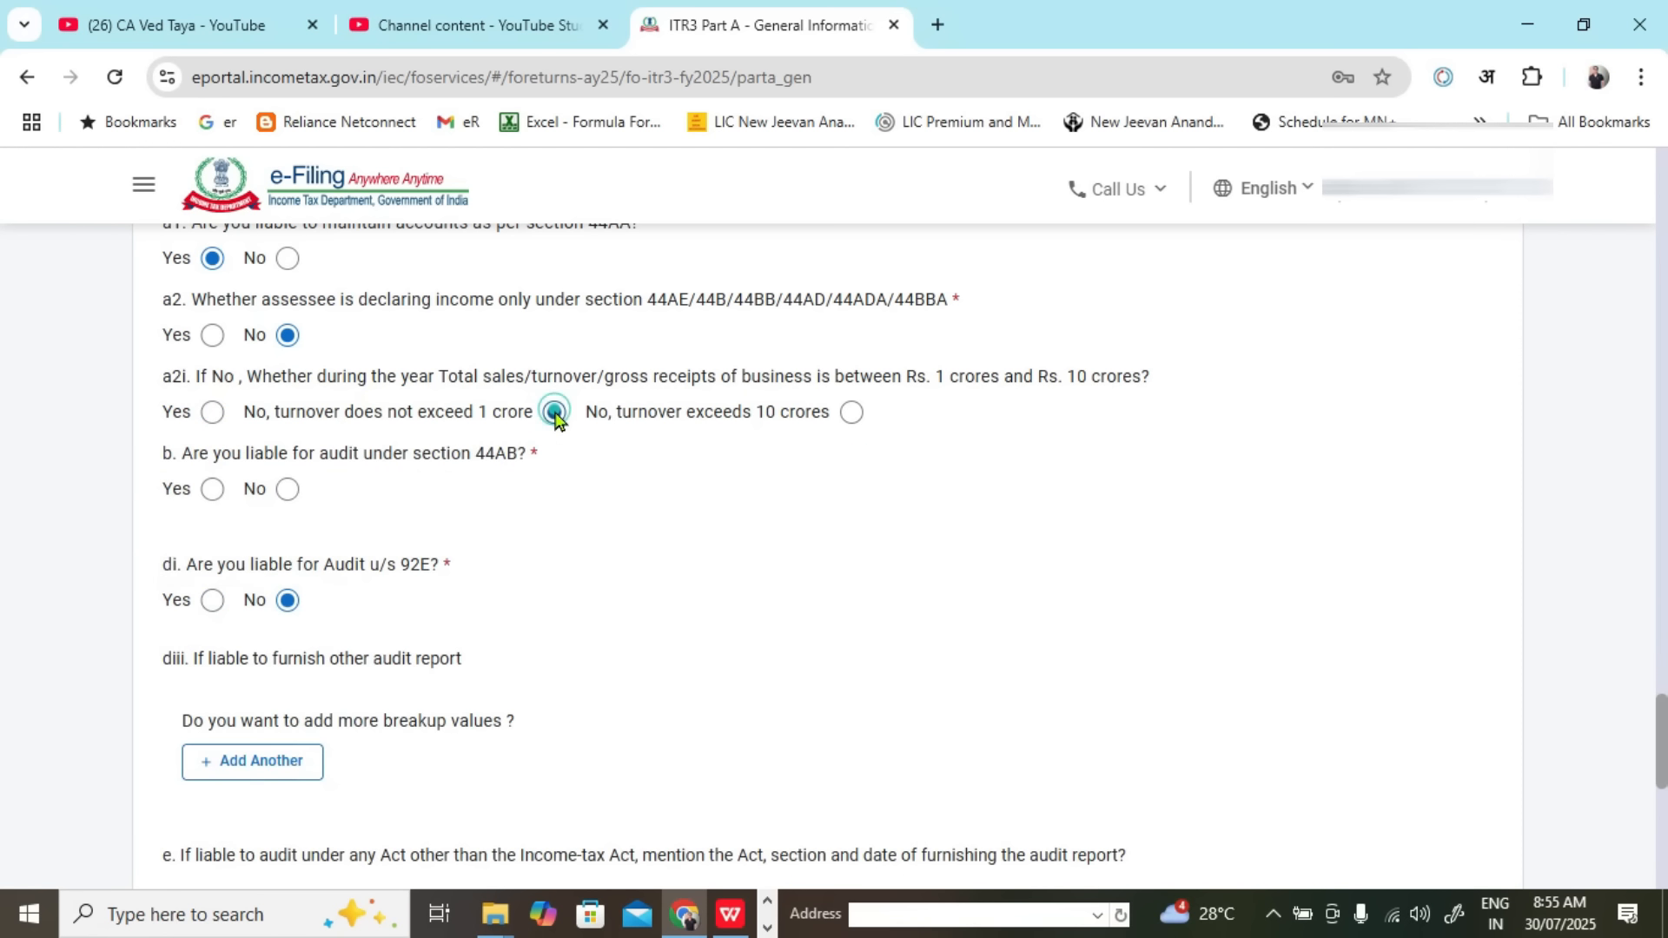
left_click(852, 414)
left_click_drag(644, 425, 857, 415)
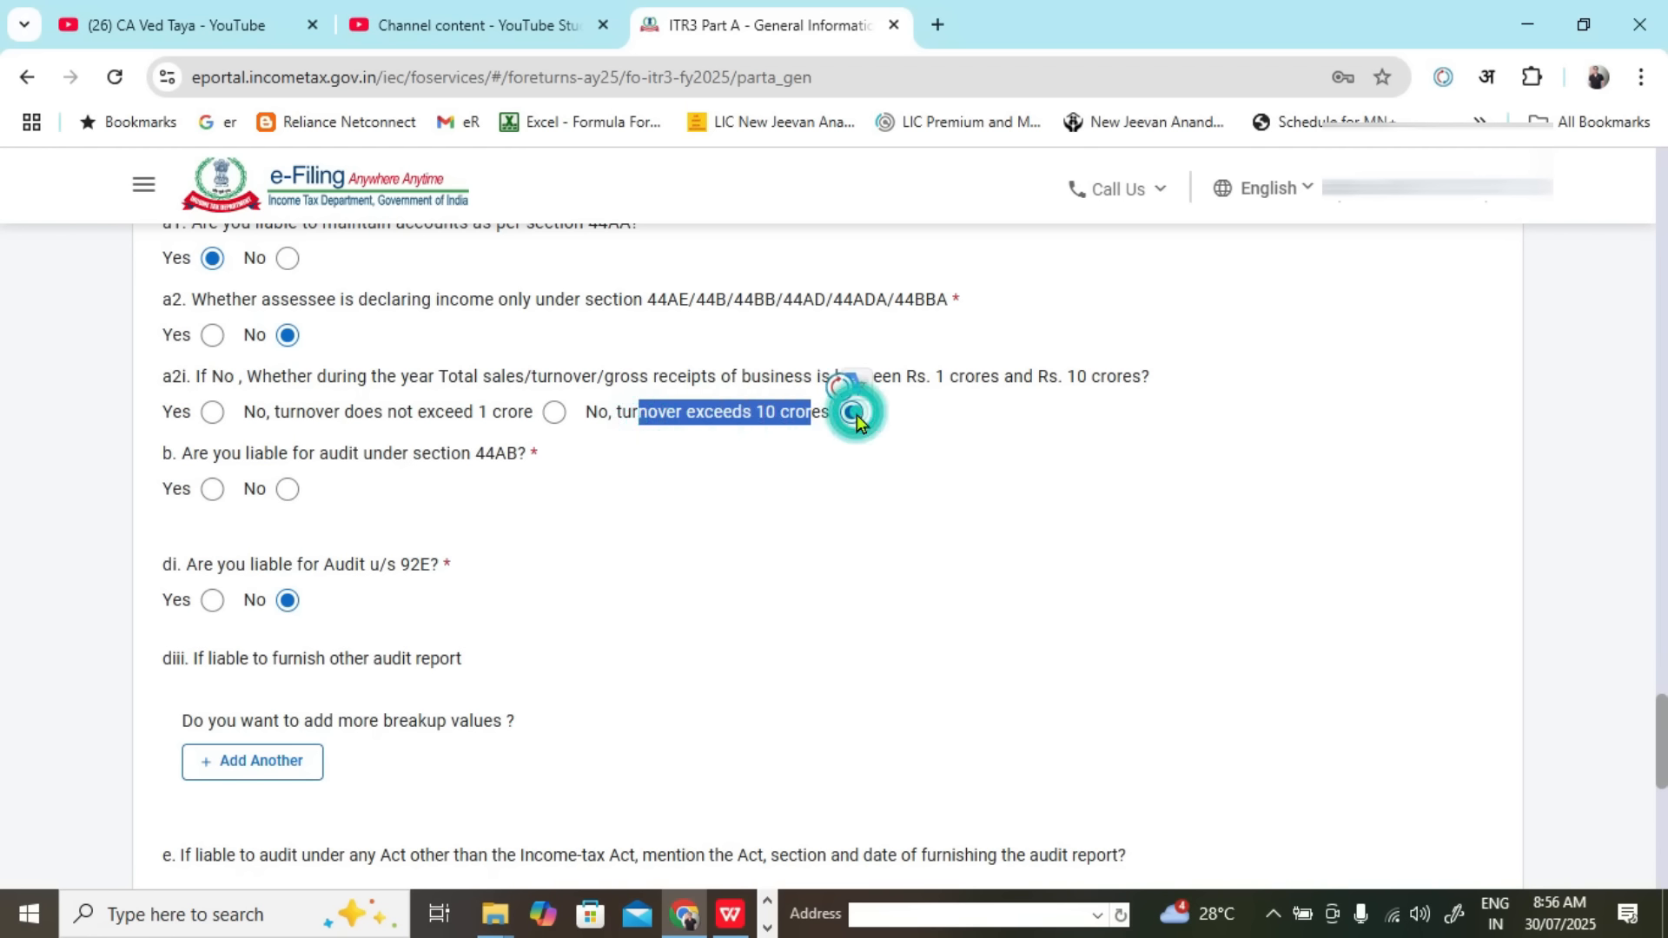
left_click(994, 435)
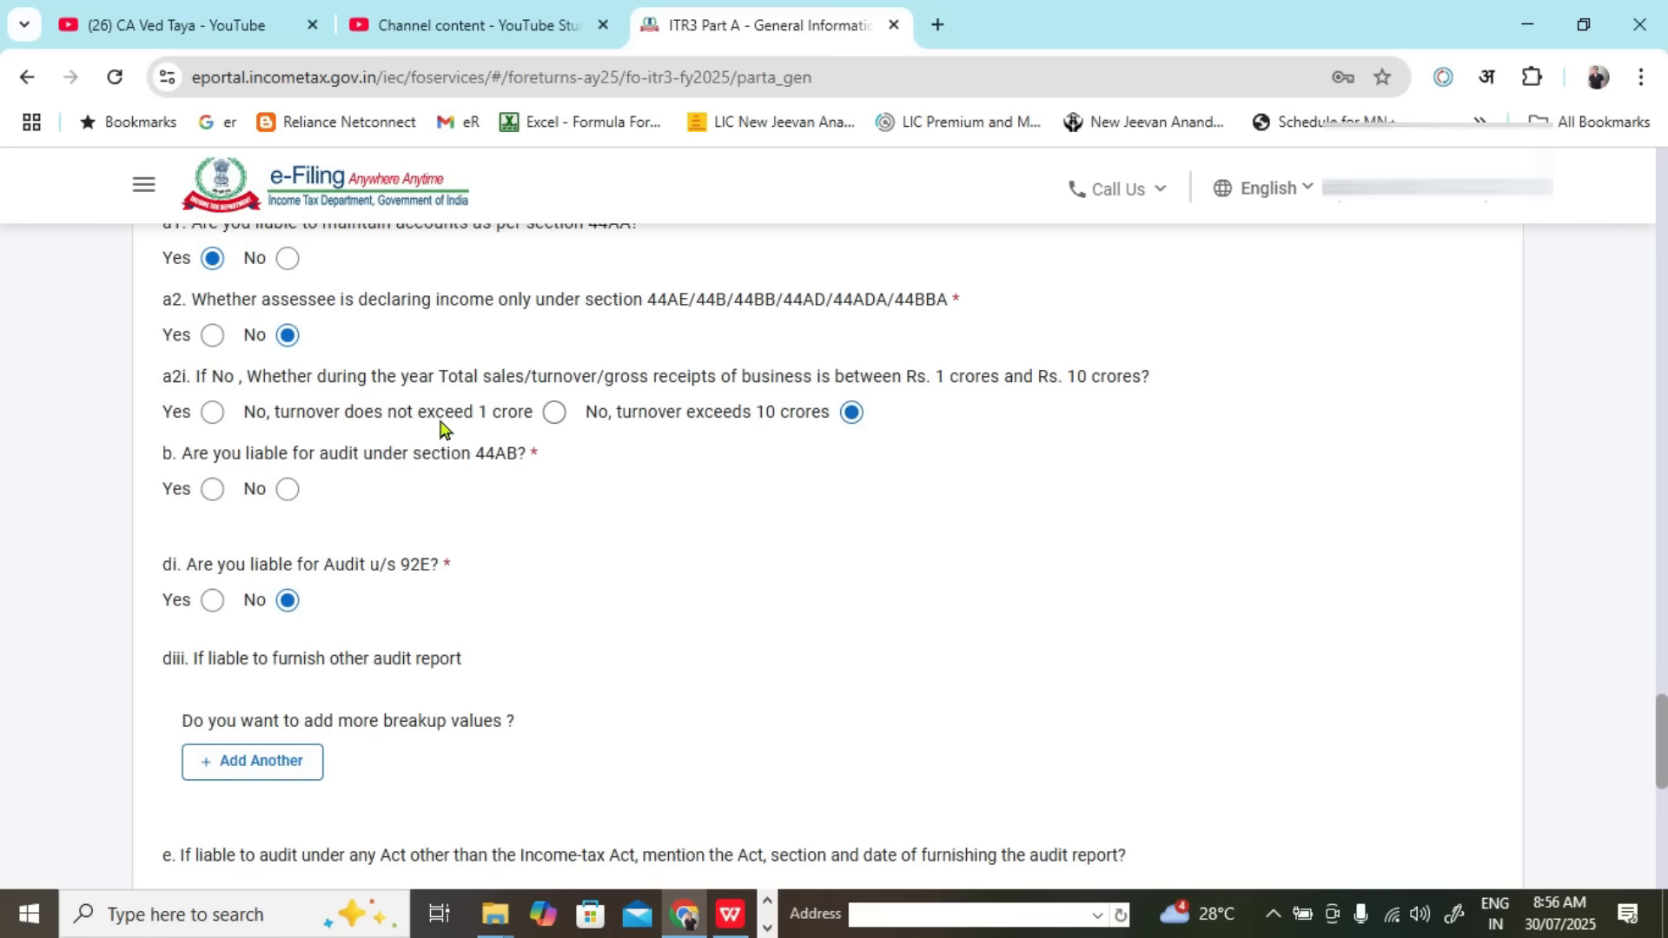
Step: Set the turnover answer to not exceeding 1 crore and answer No to being liable for audit under section 44AB
left_click(554, 414)
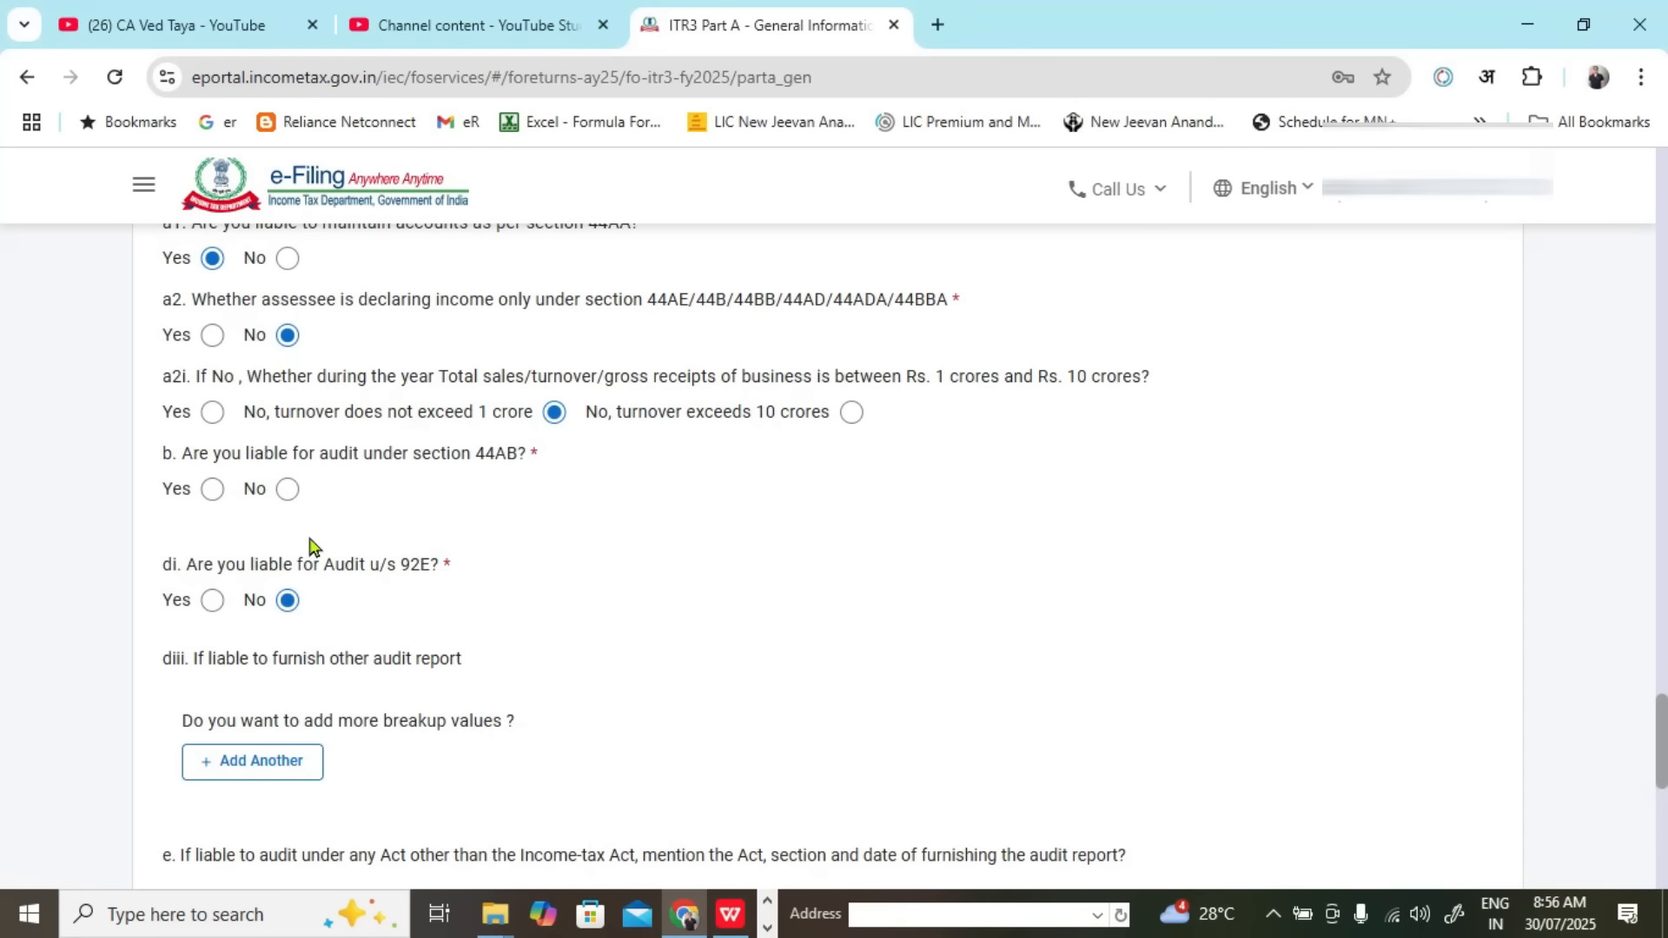
left_click_drag(265, 452, 530, 474)
left_click(287, 489)
Step: Expand Nature of Business and start a new entry for business other than income declared under sections 44AD, 44ADA and 44AE
scroll(418, 578, "down", 4)
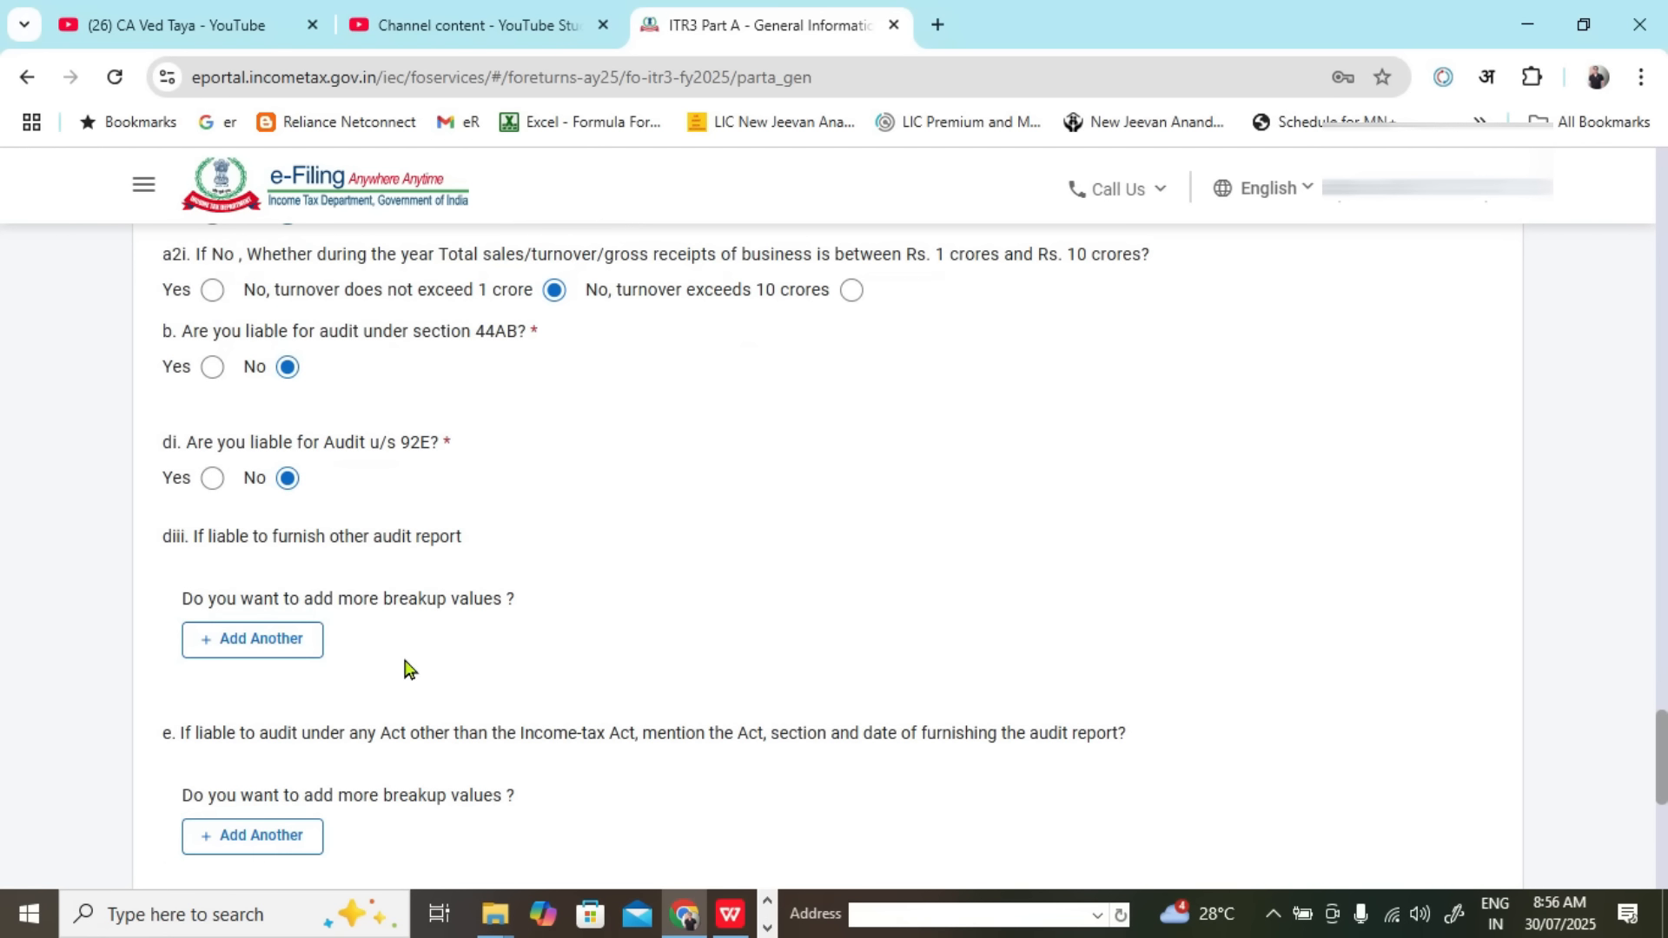
scroll(418, 598, "down", 1)
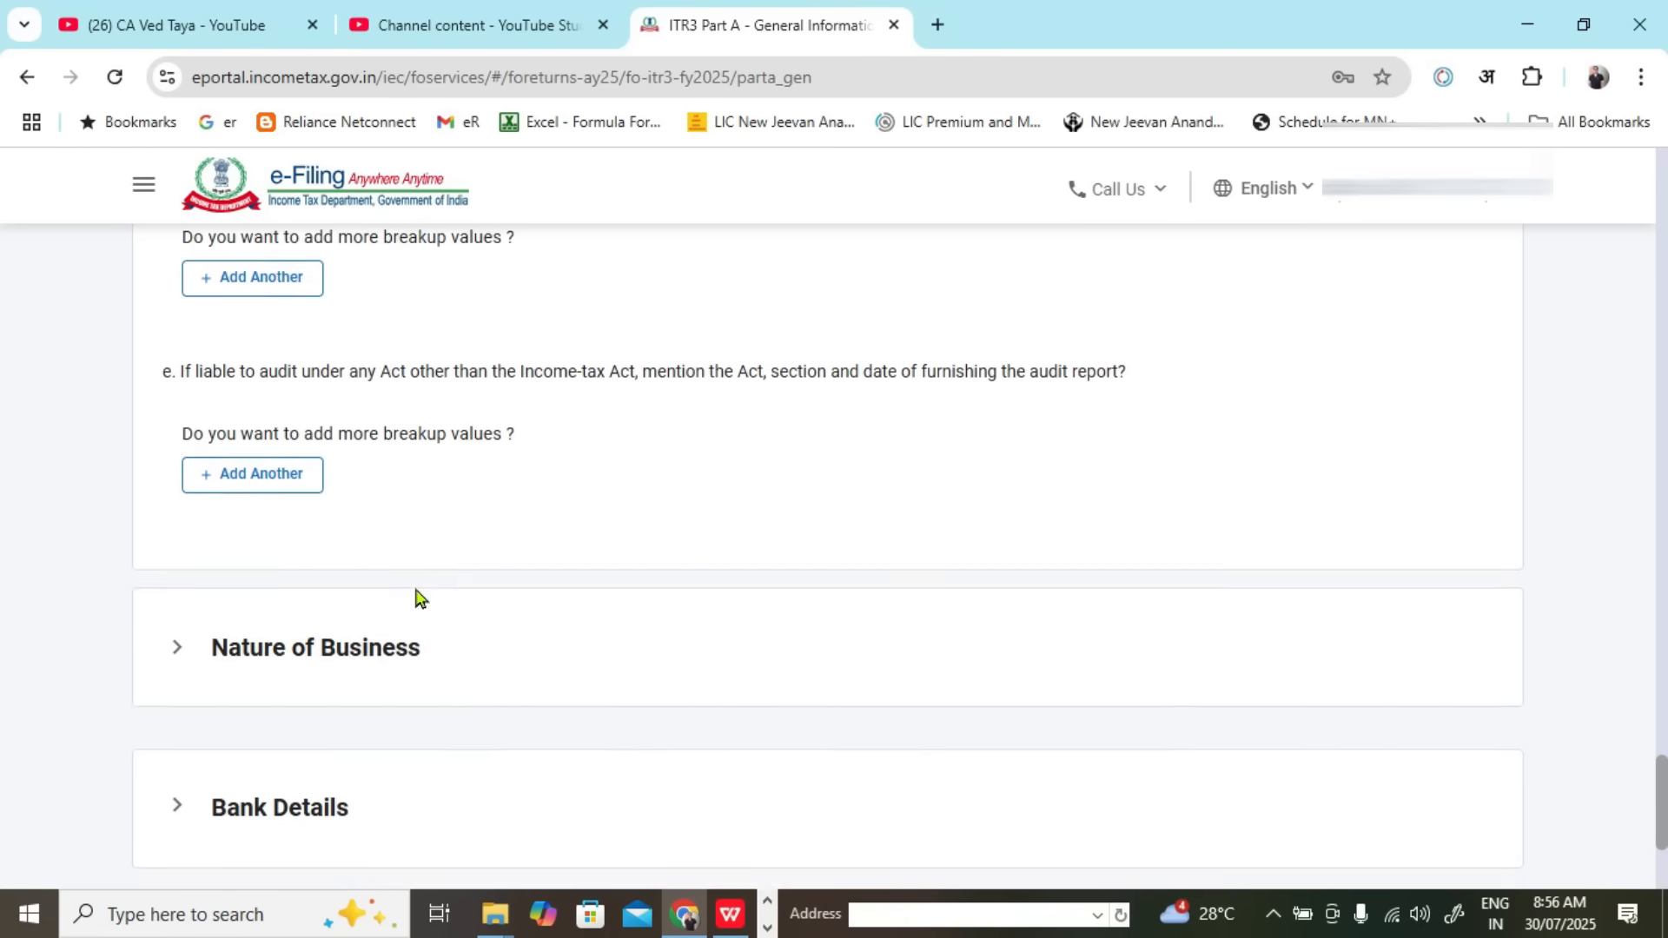
left_click(176, 643)
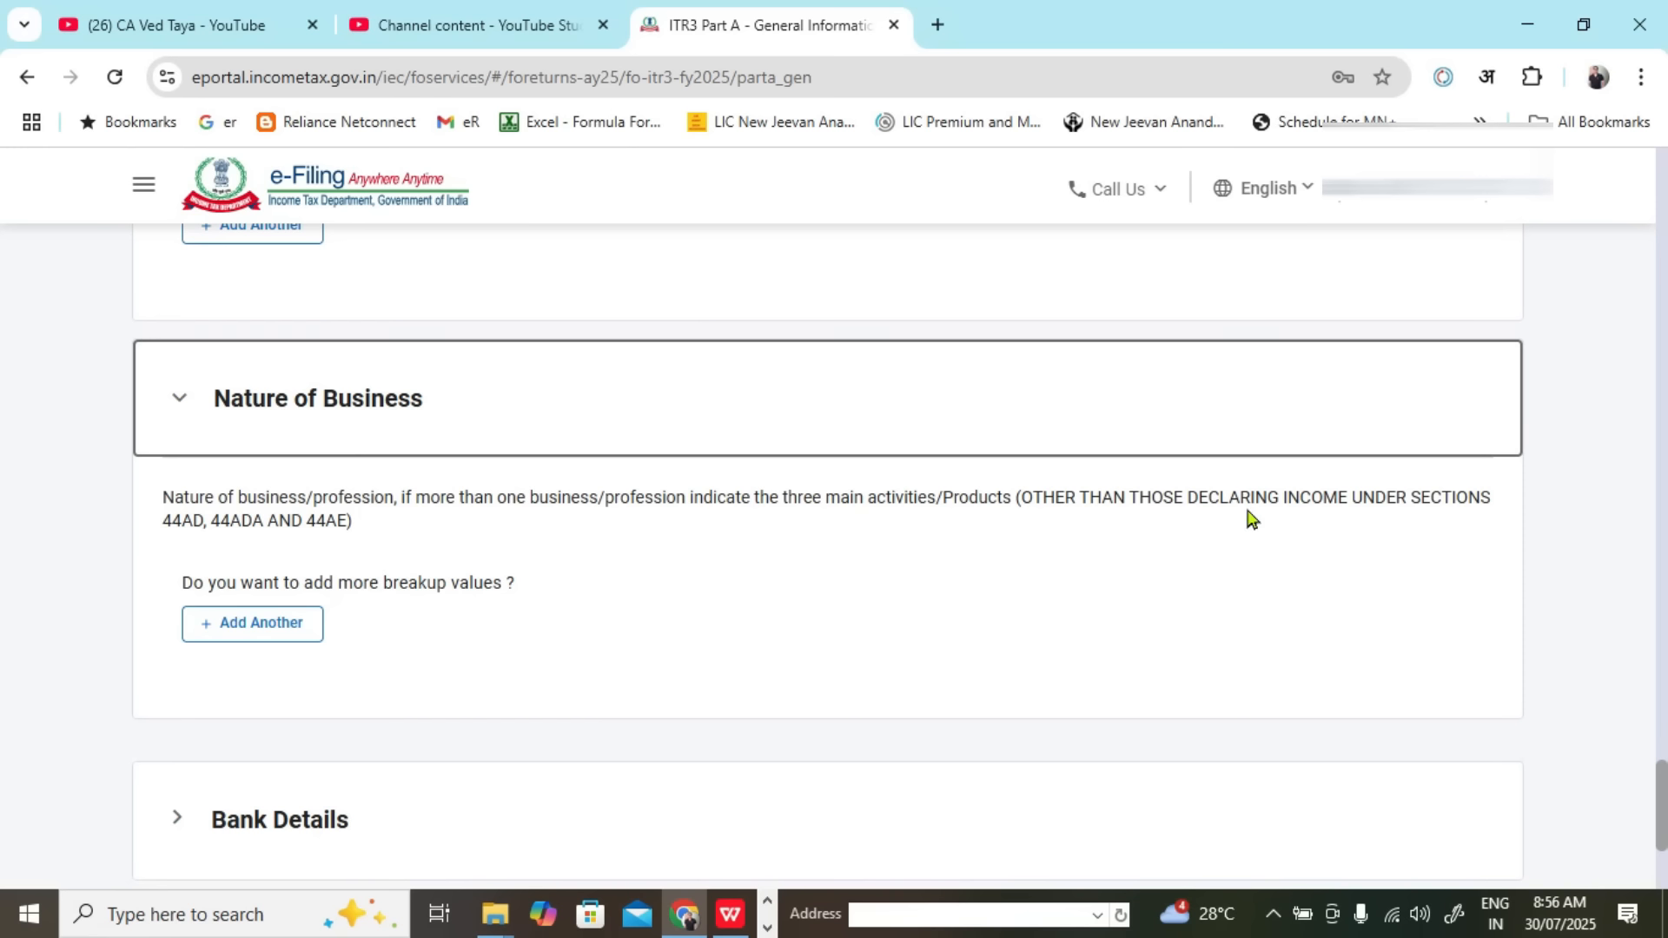
left_click_drag(183, 522, 332, 532)
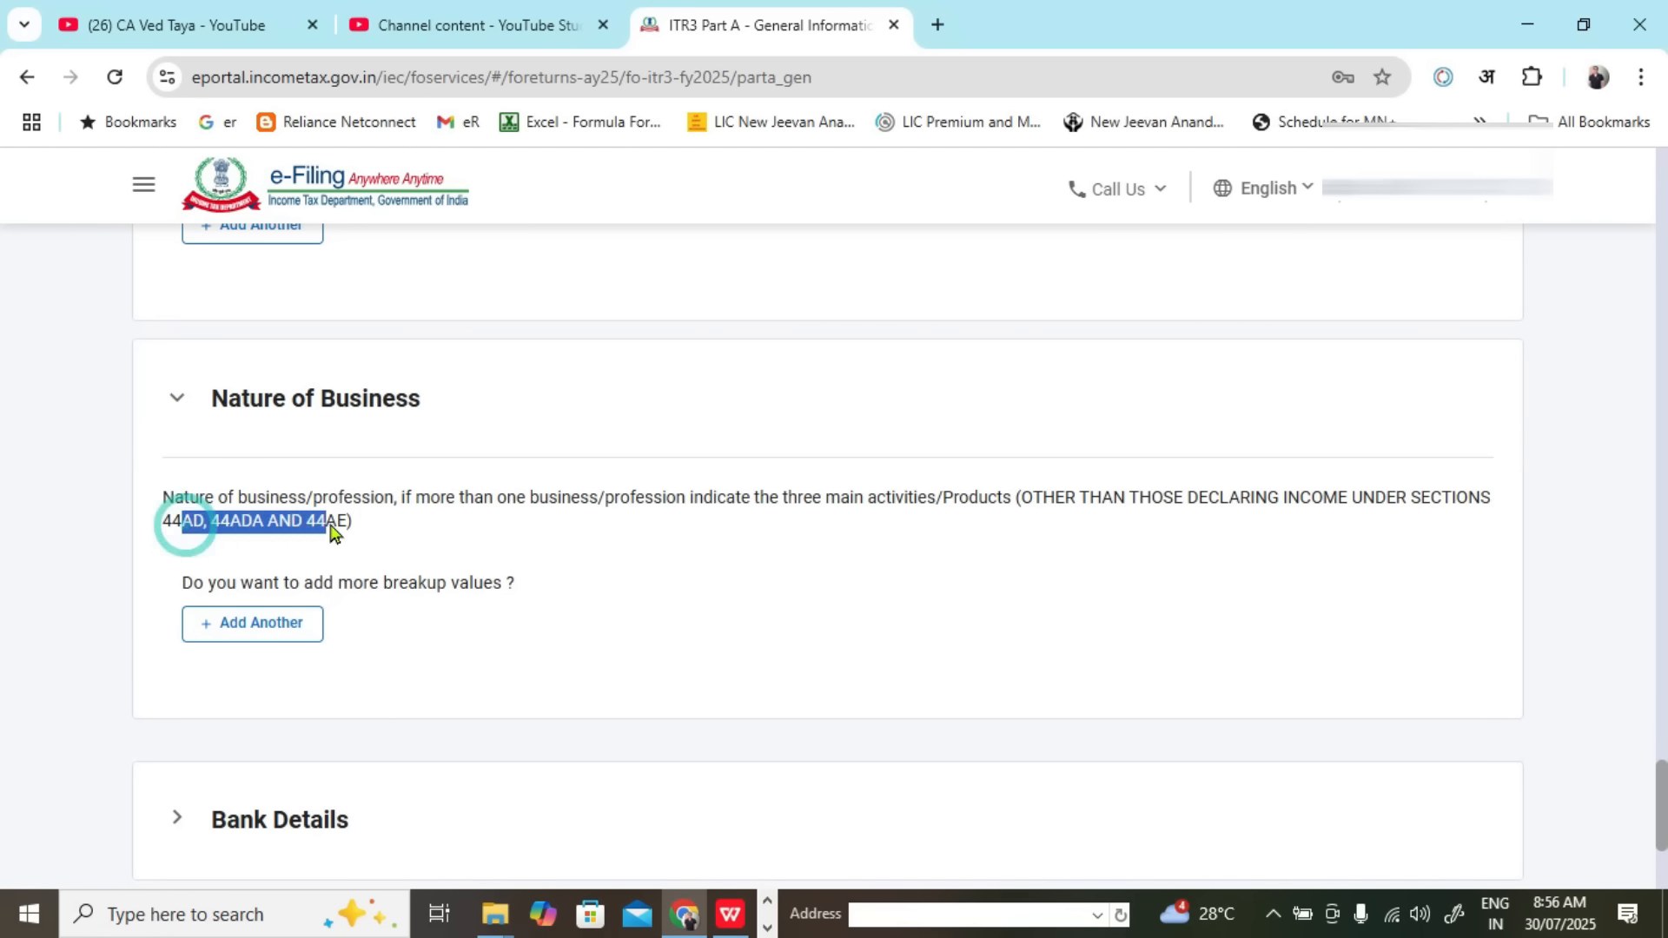
left_click(527, 534)
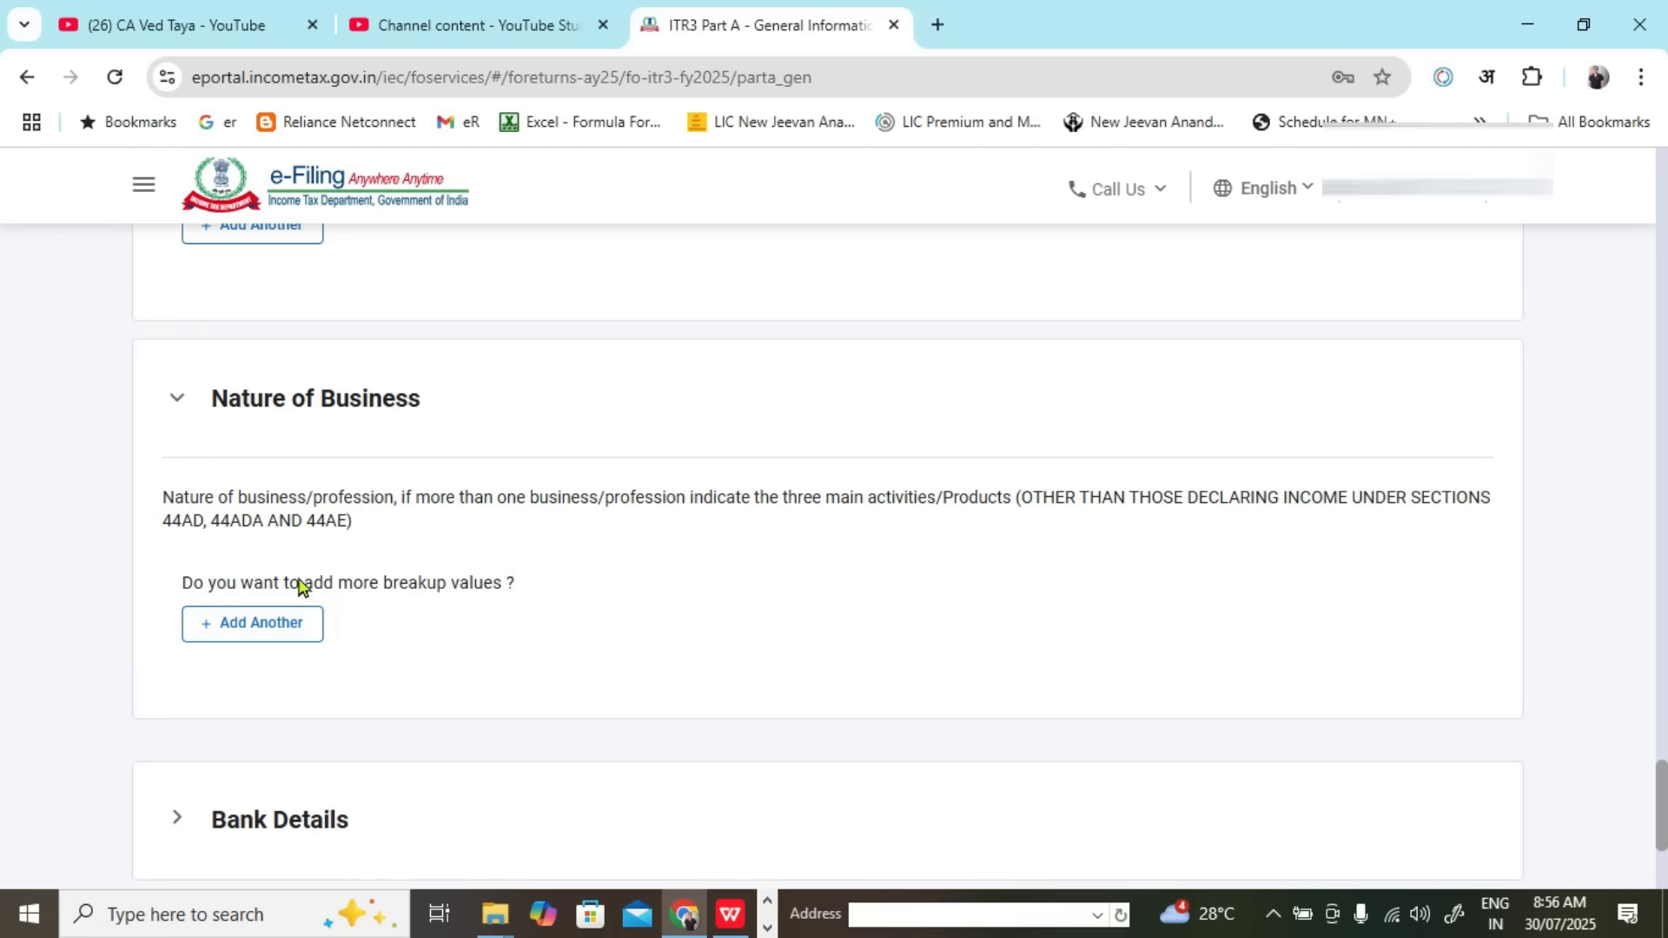
left_click(313, 646)
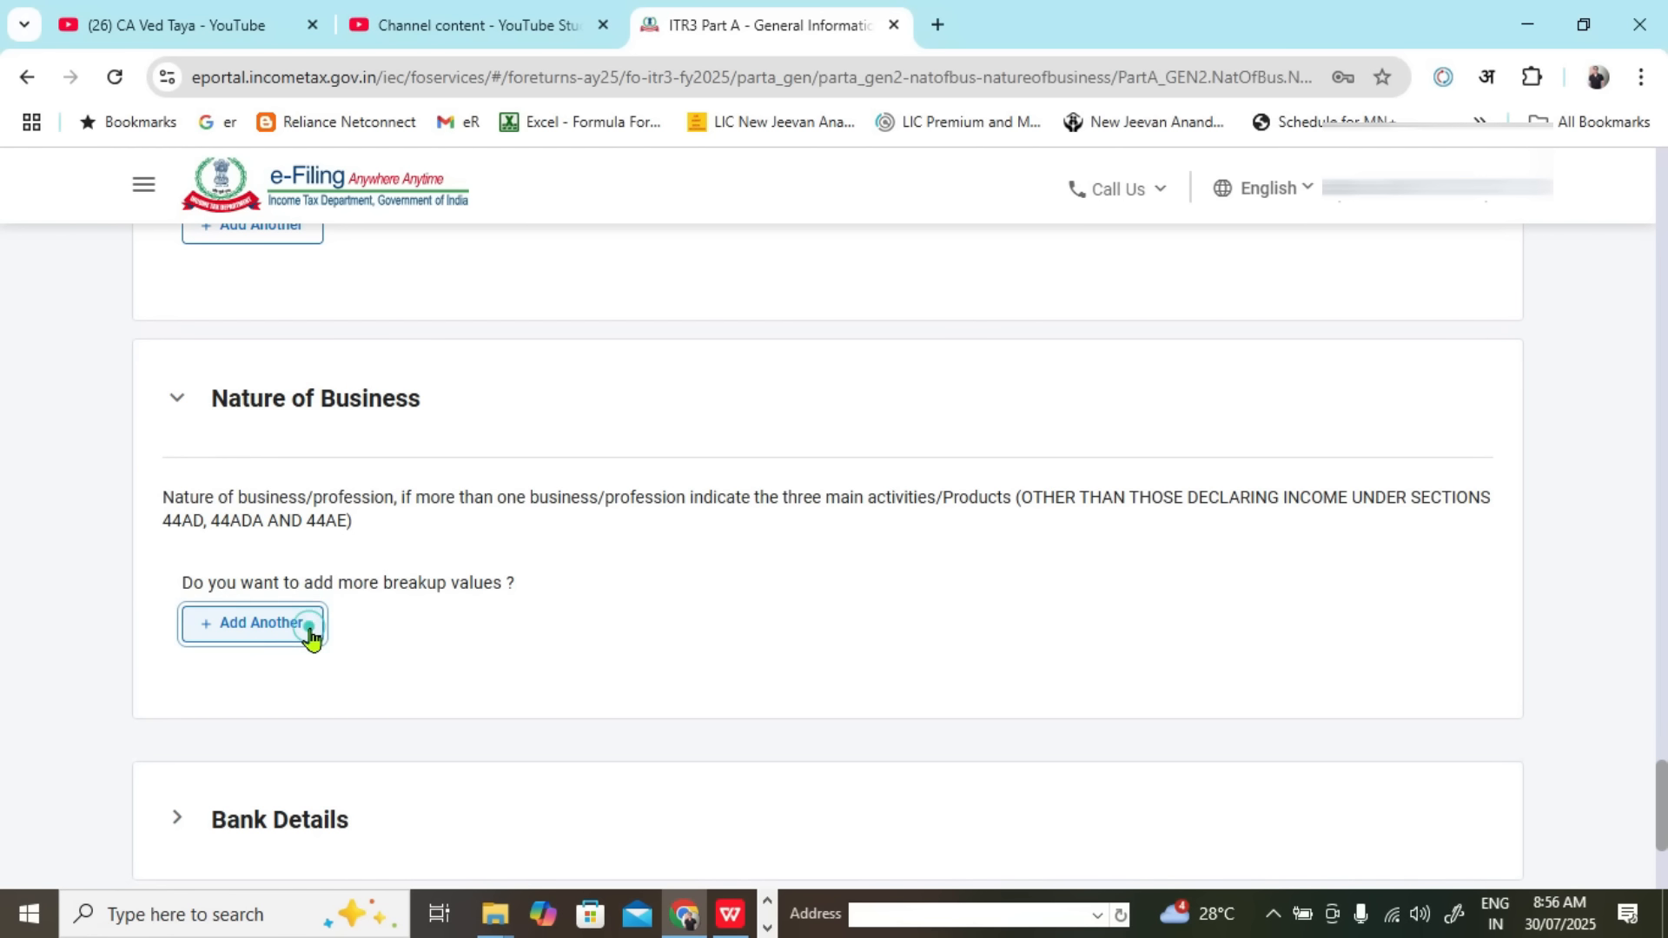
Step: Set the business code to 13010-Investment activities
scroll(490, 524, "down", 2)
left_click(380, 524)
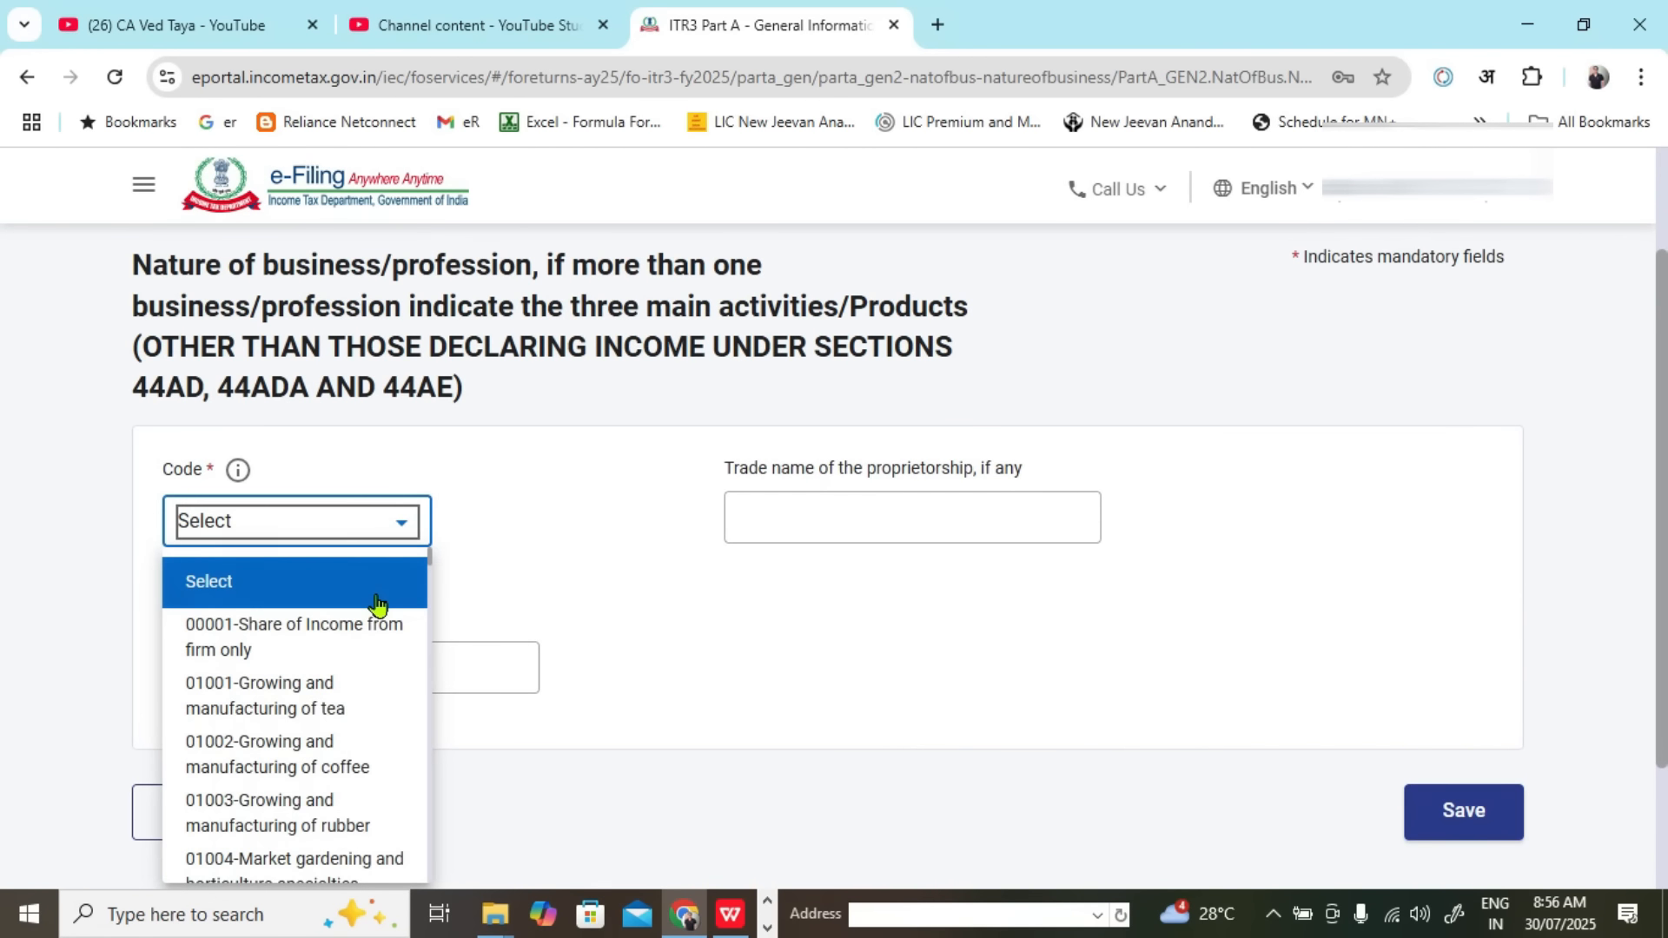
scroll(372, 664, "down", 10)
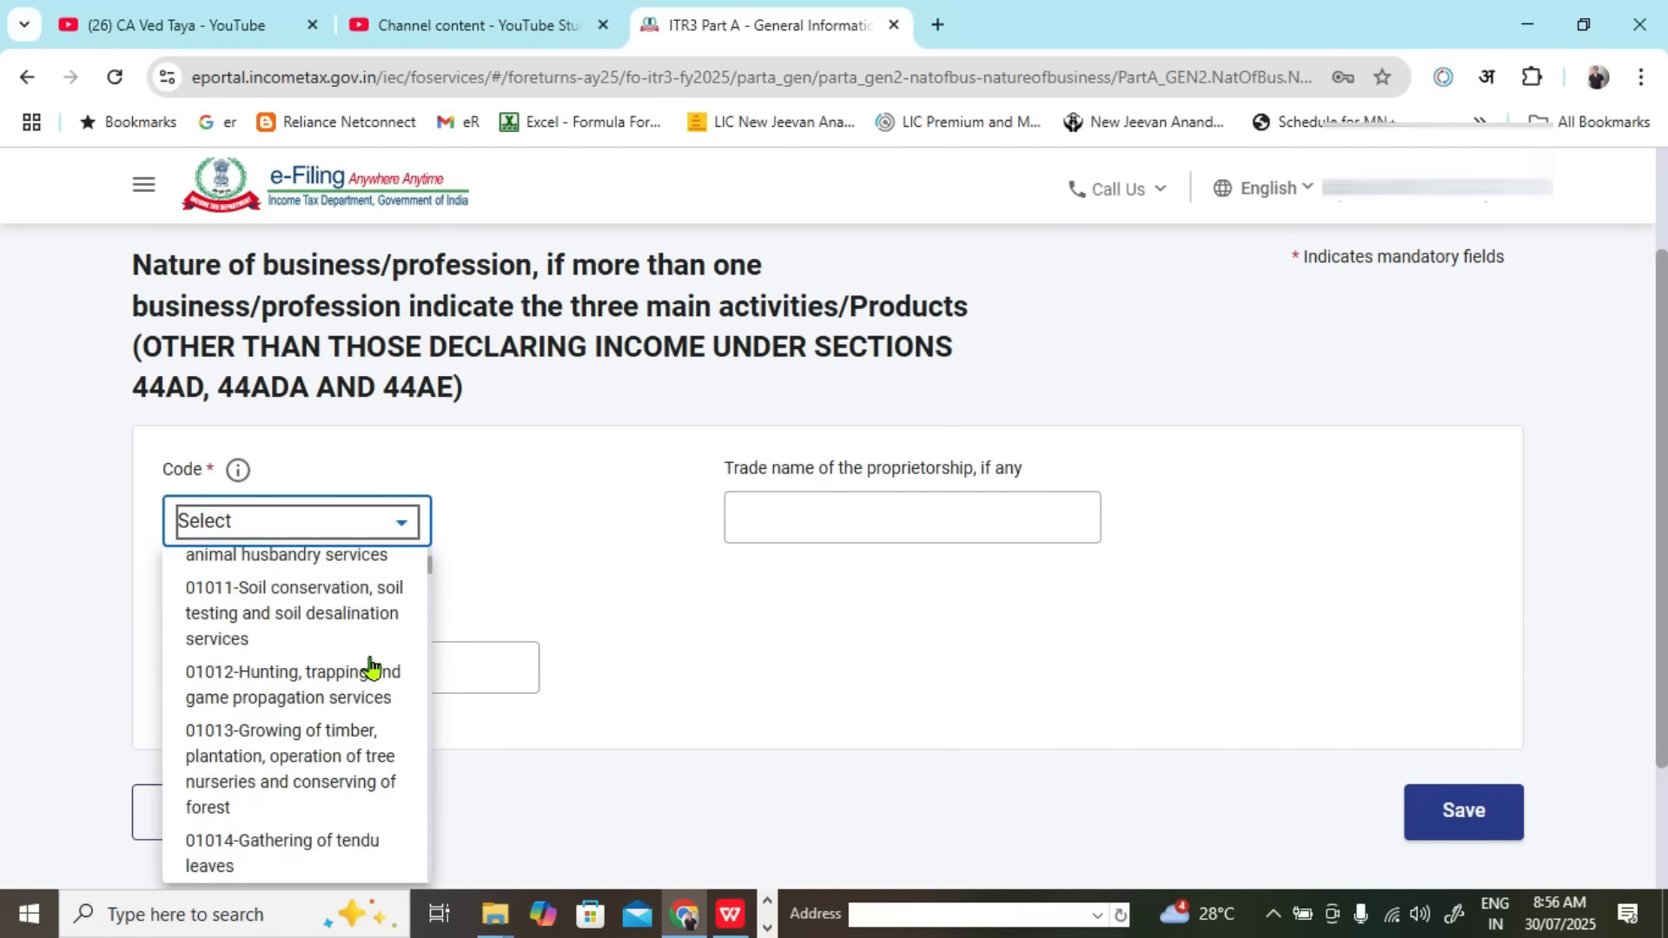
scroll(372, 665, "down", 15)
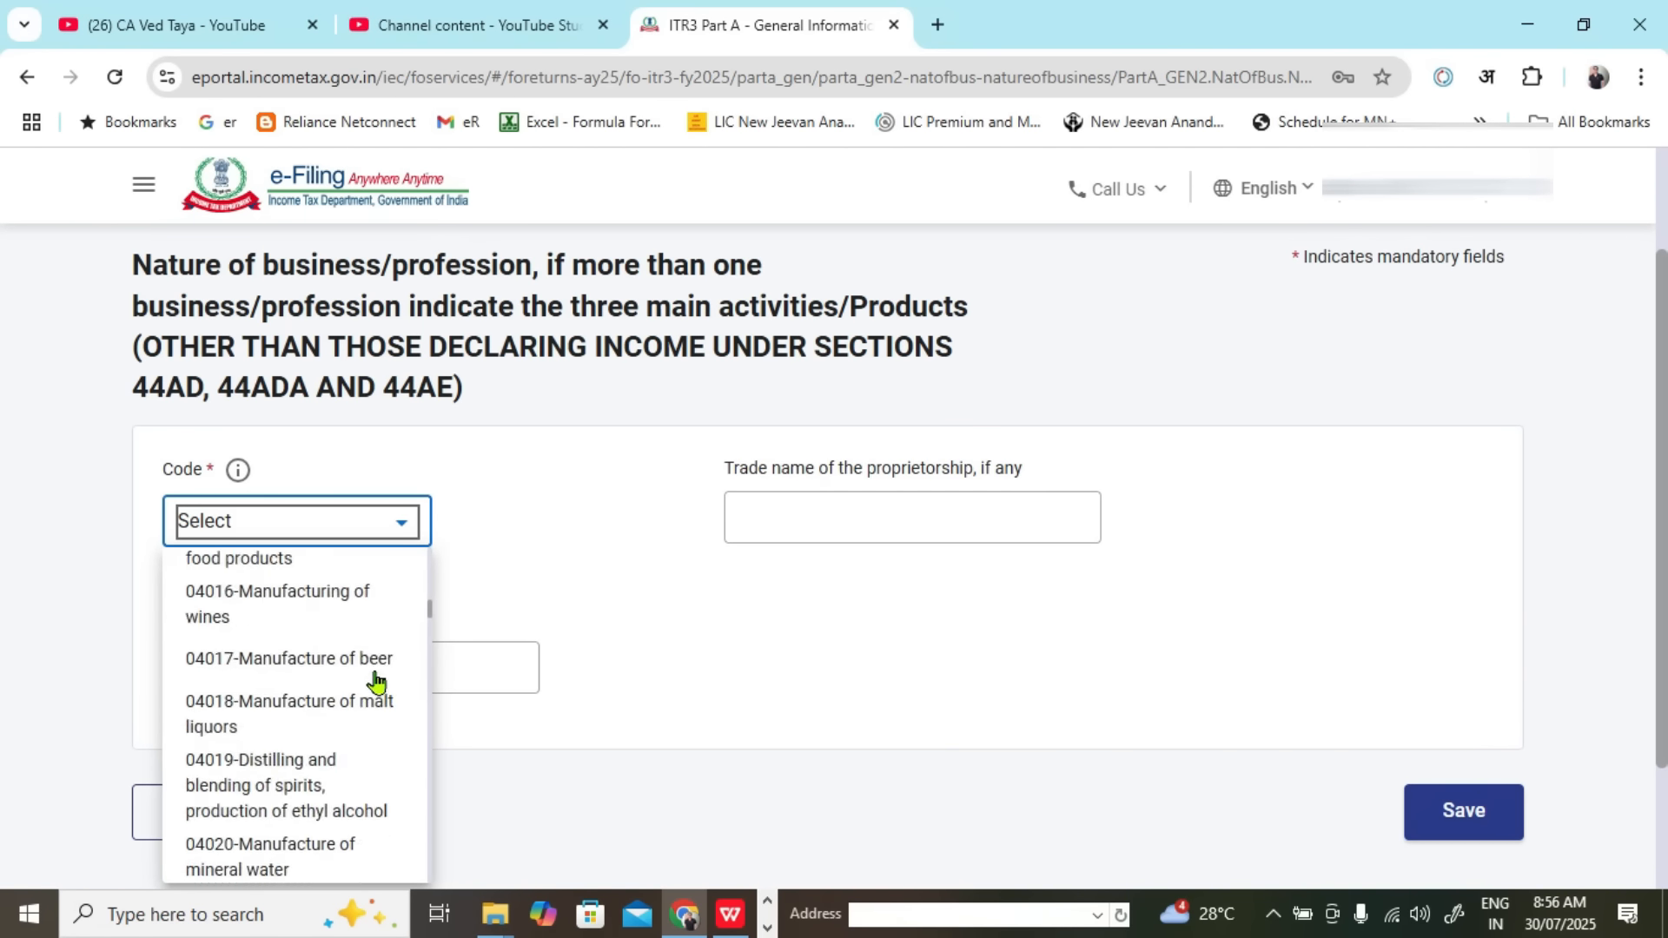
scroll(374, 691, "down", 15)
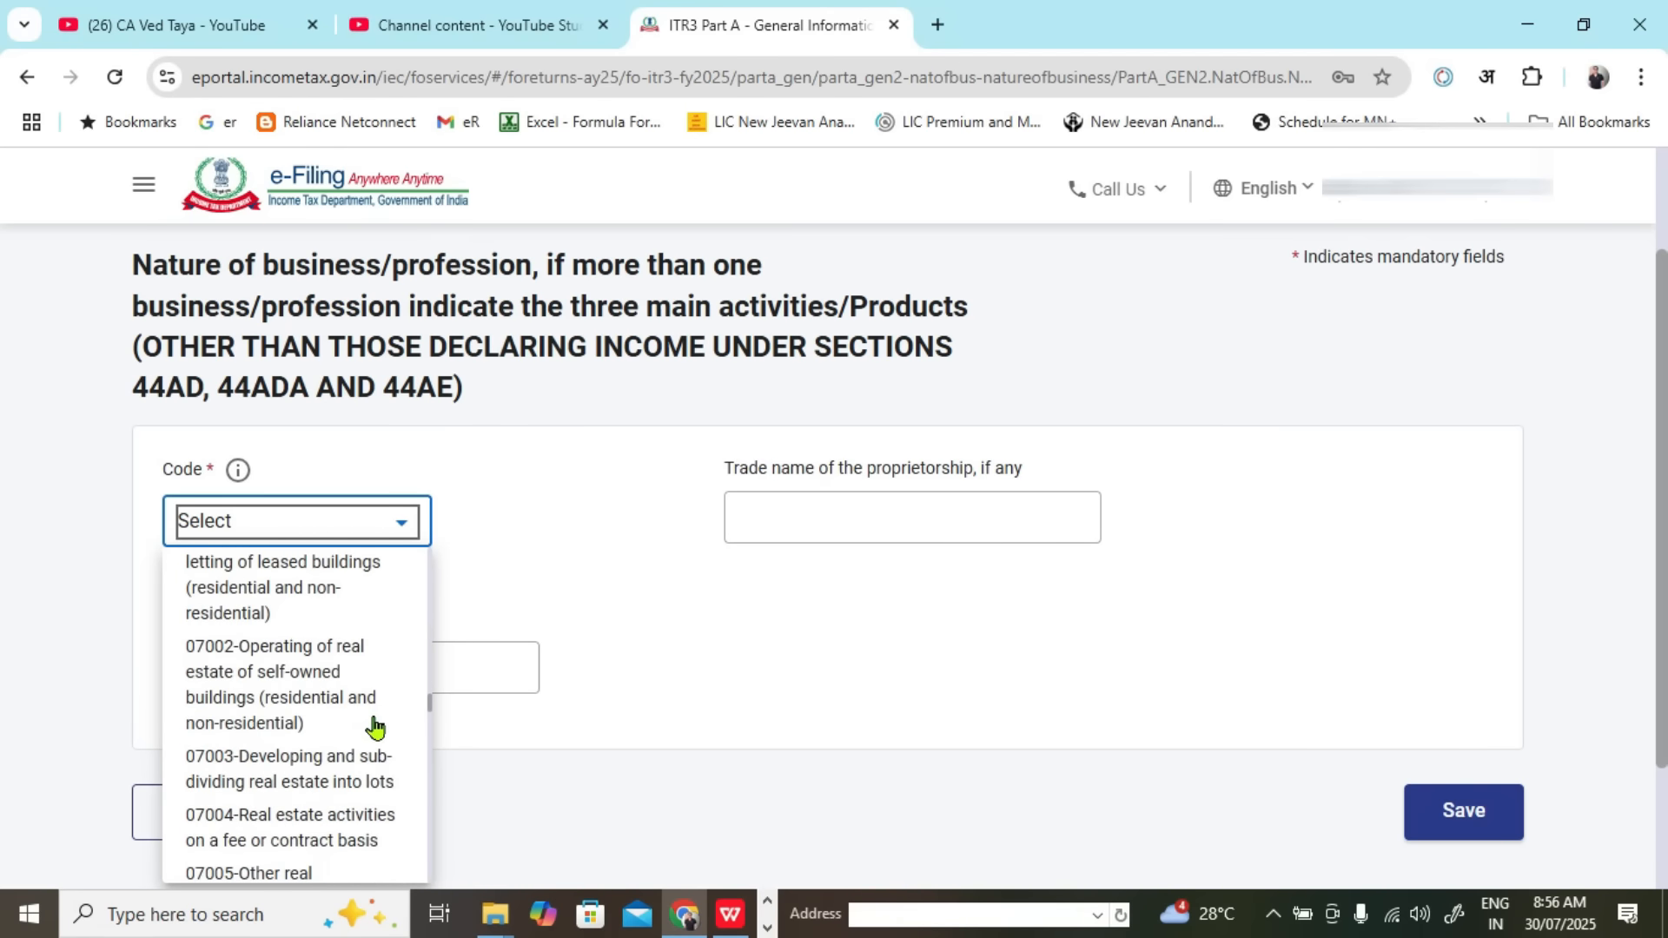
scroll(375, 736, "down", 5)
scroll(693, 439, "down", 2)
scroll(337, 539, "down", 4)
scroll(337, 539, "down", 10)
scroll(327, 585, "up", 3)
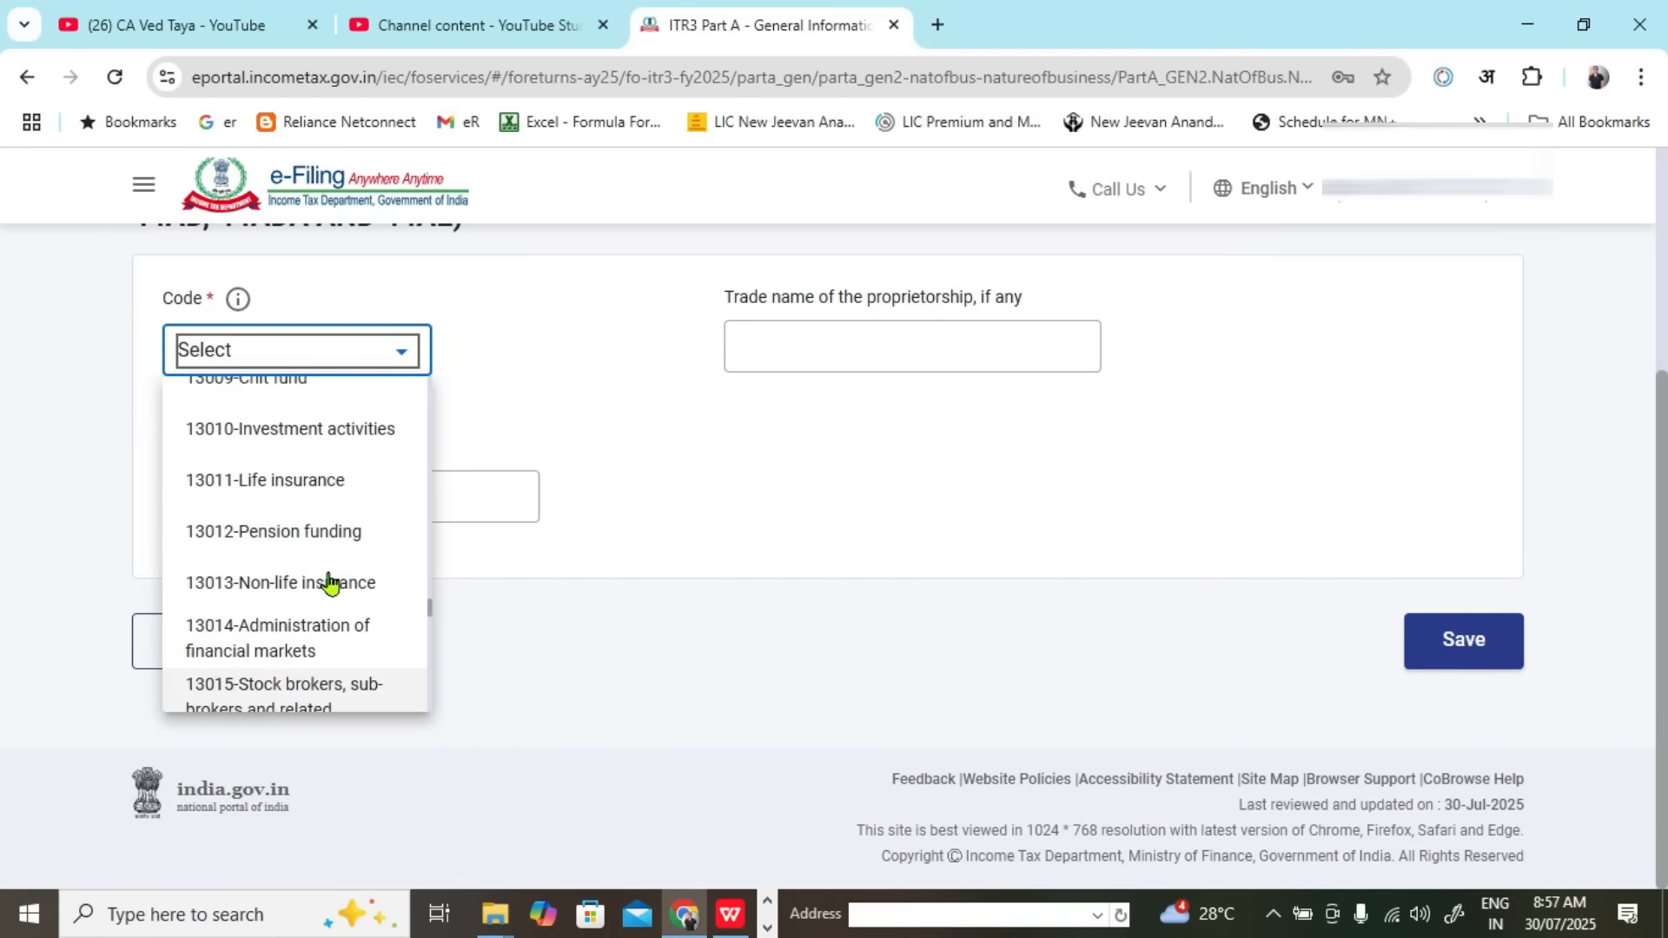
left_click(289, 443)
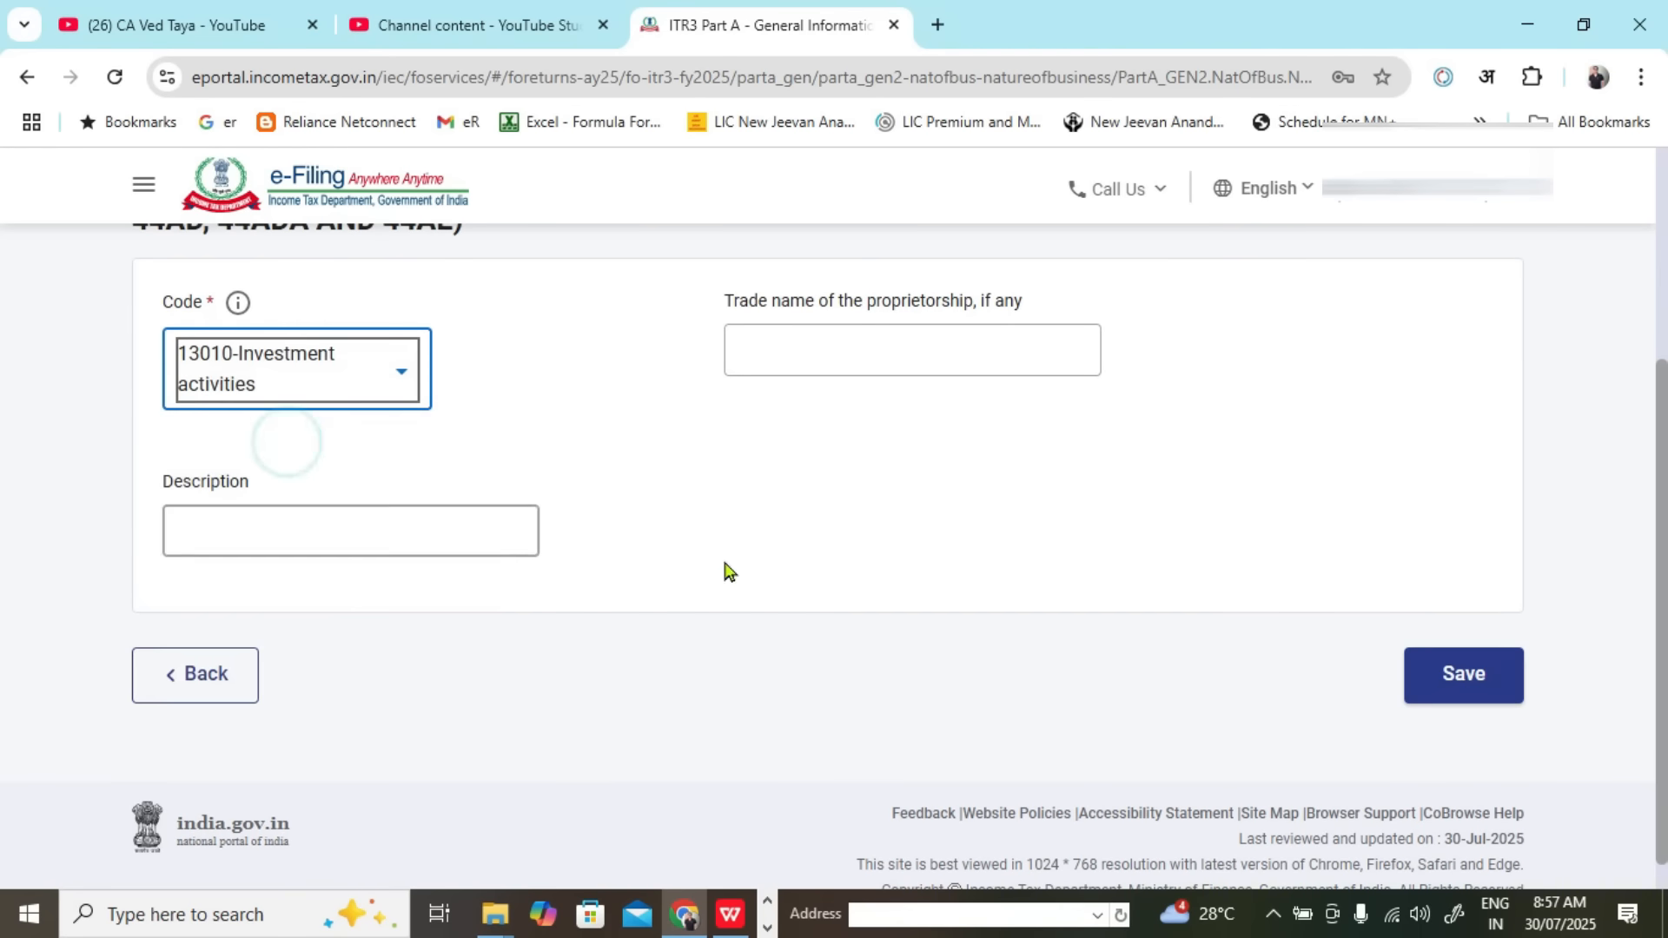
Step: Enter "Business of Intraday and Future and Option" as the description of the business
left_click(278, 526)
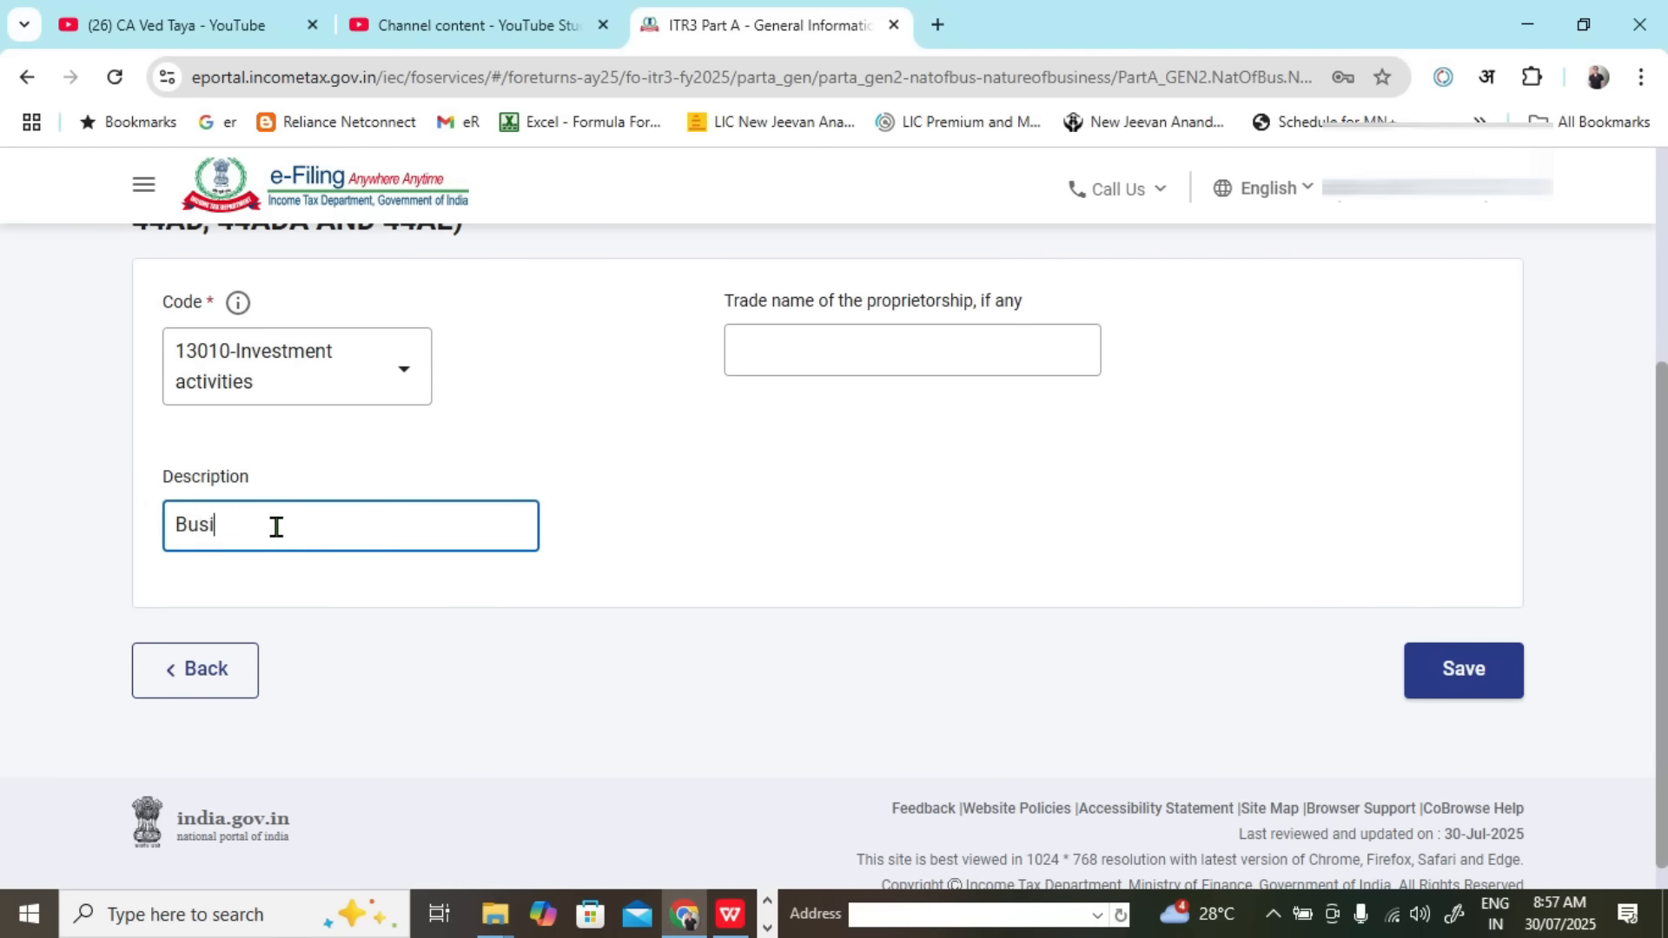
type("Busins")
key("BackSpace")
type("aday and F")
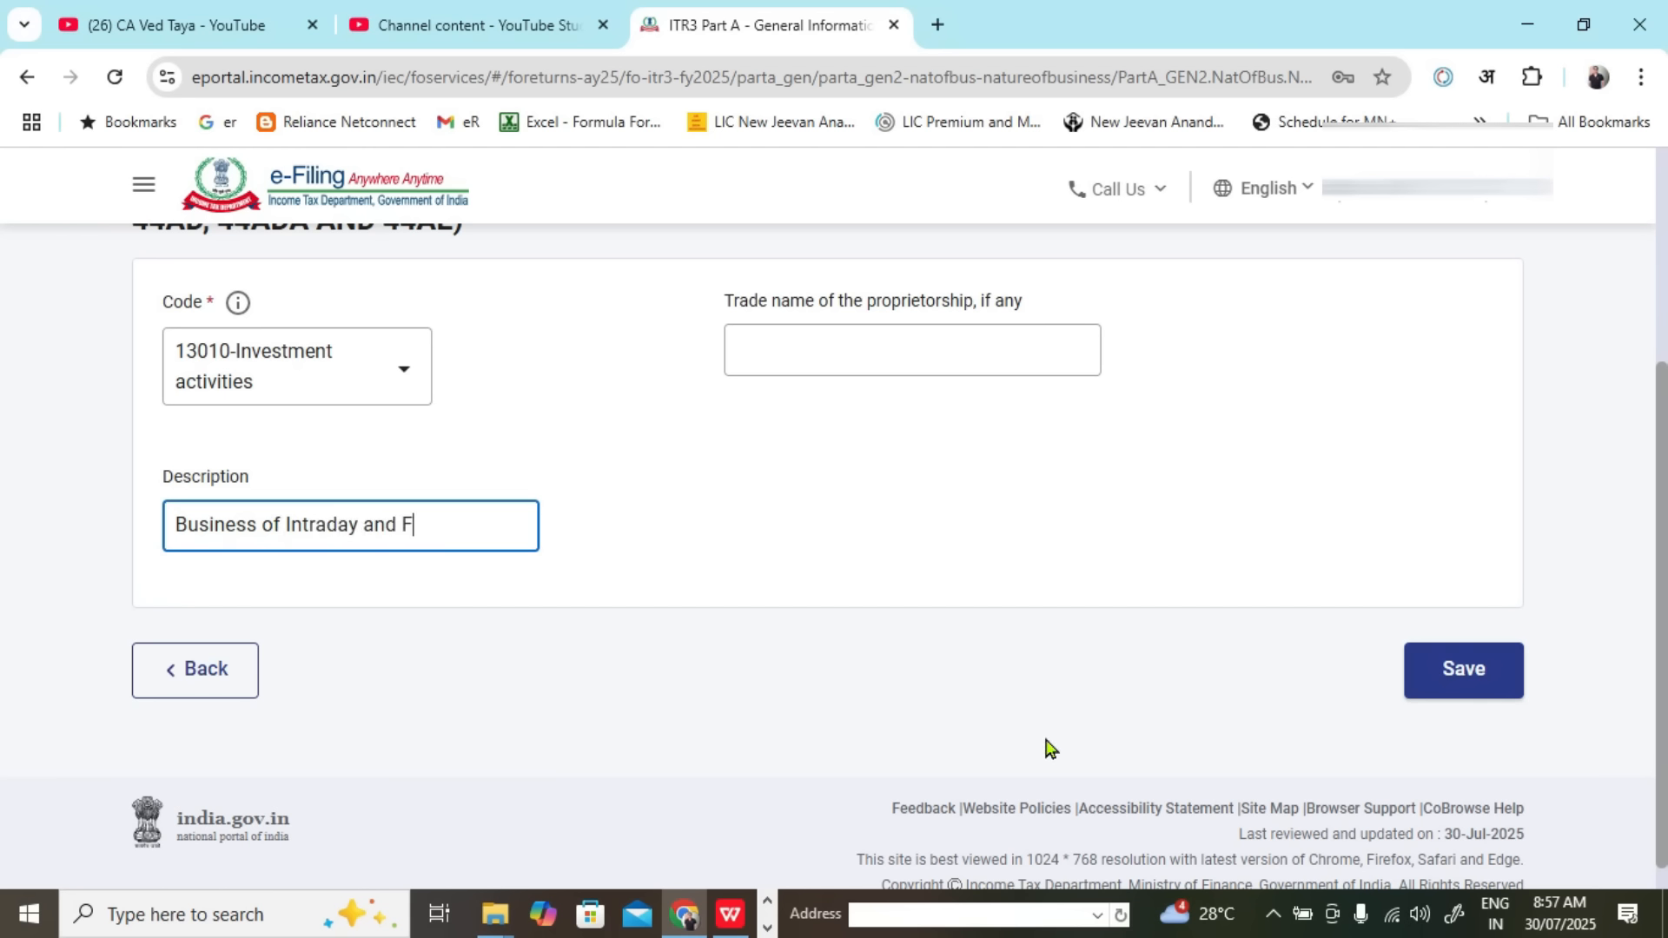
type("Option")
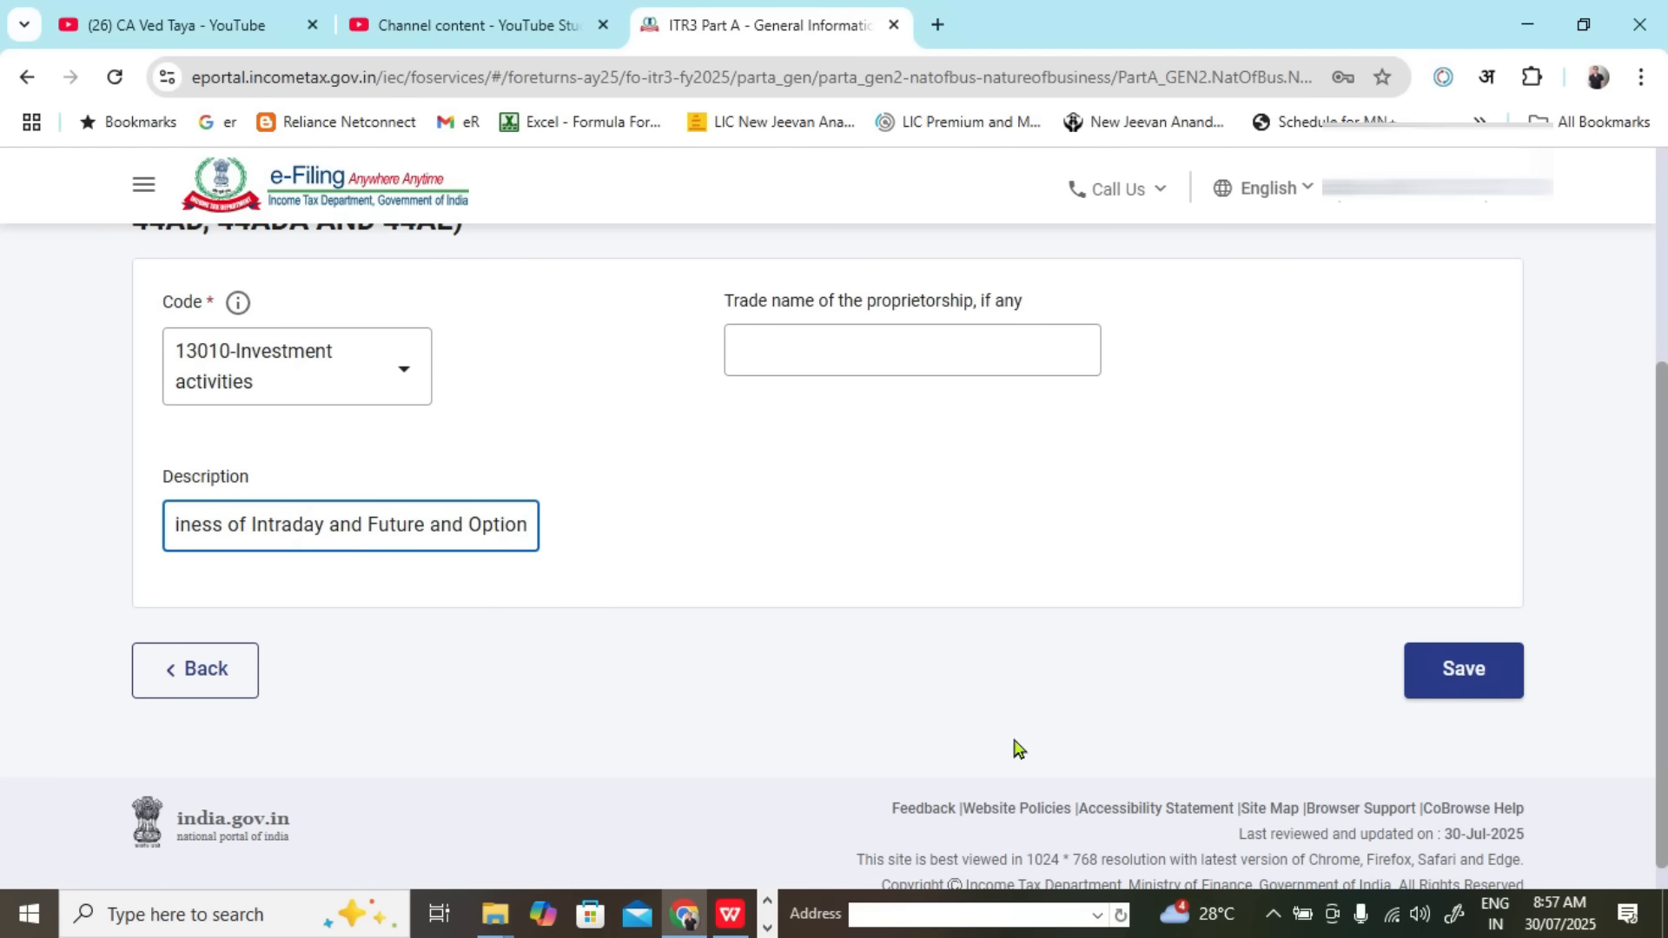
Step: Enter the trade name of the proprietorship and save the nature of business entry
left_click(822, 348)
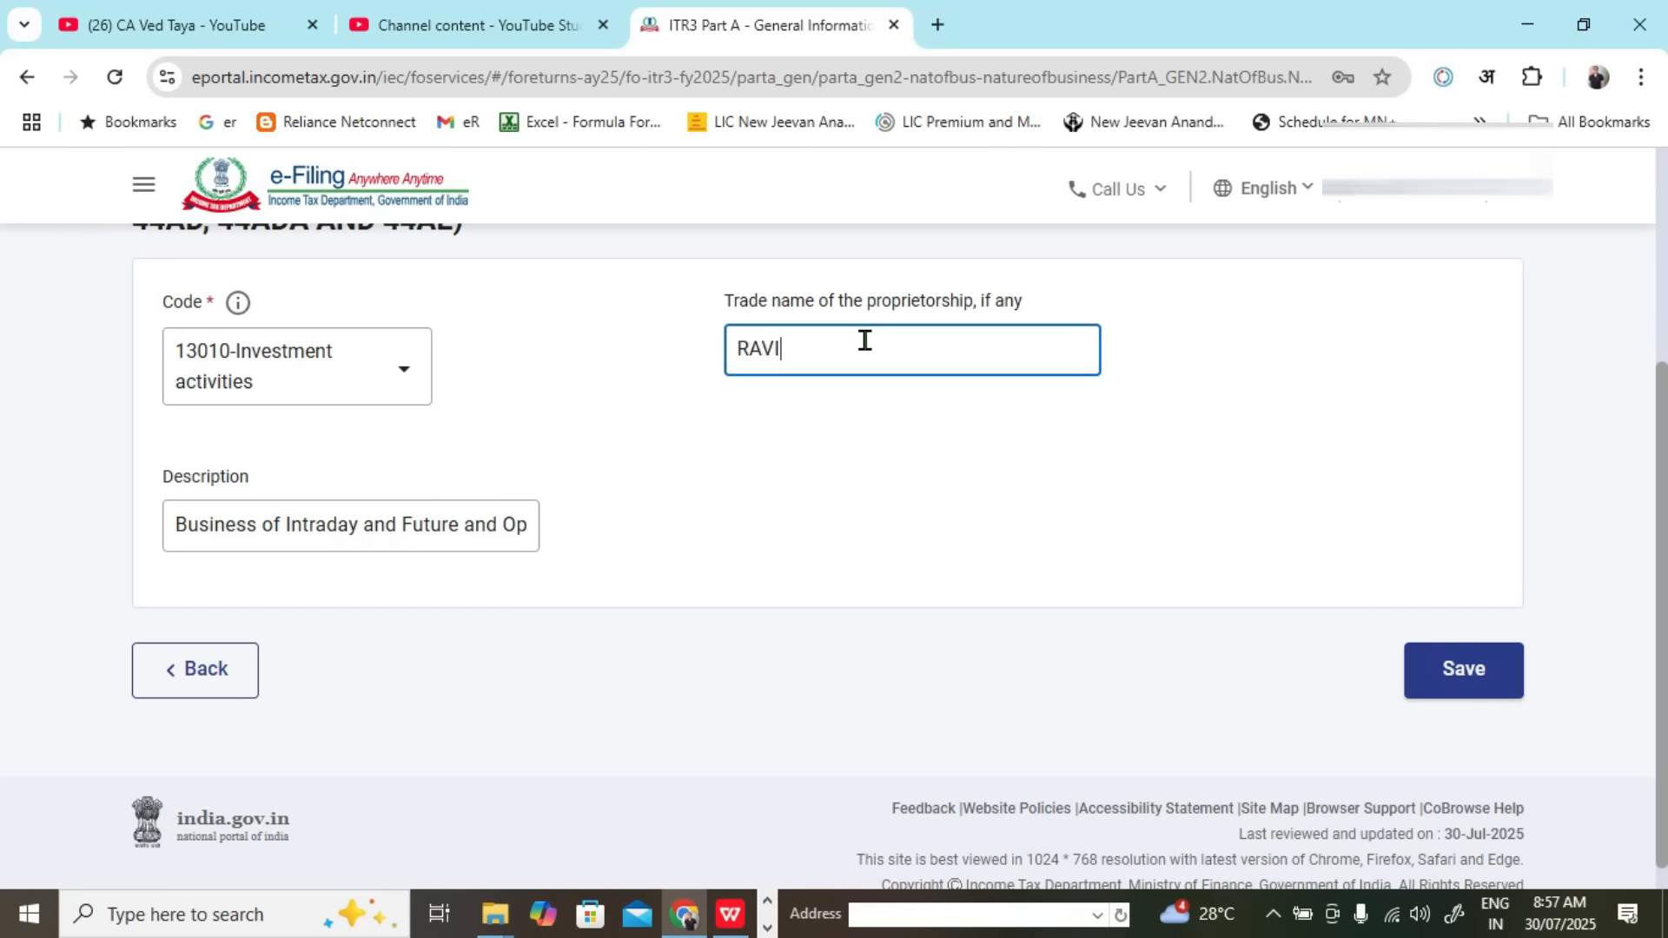
left_click(877, 697)
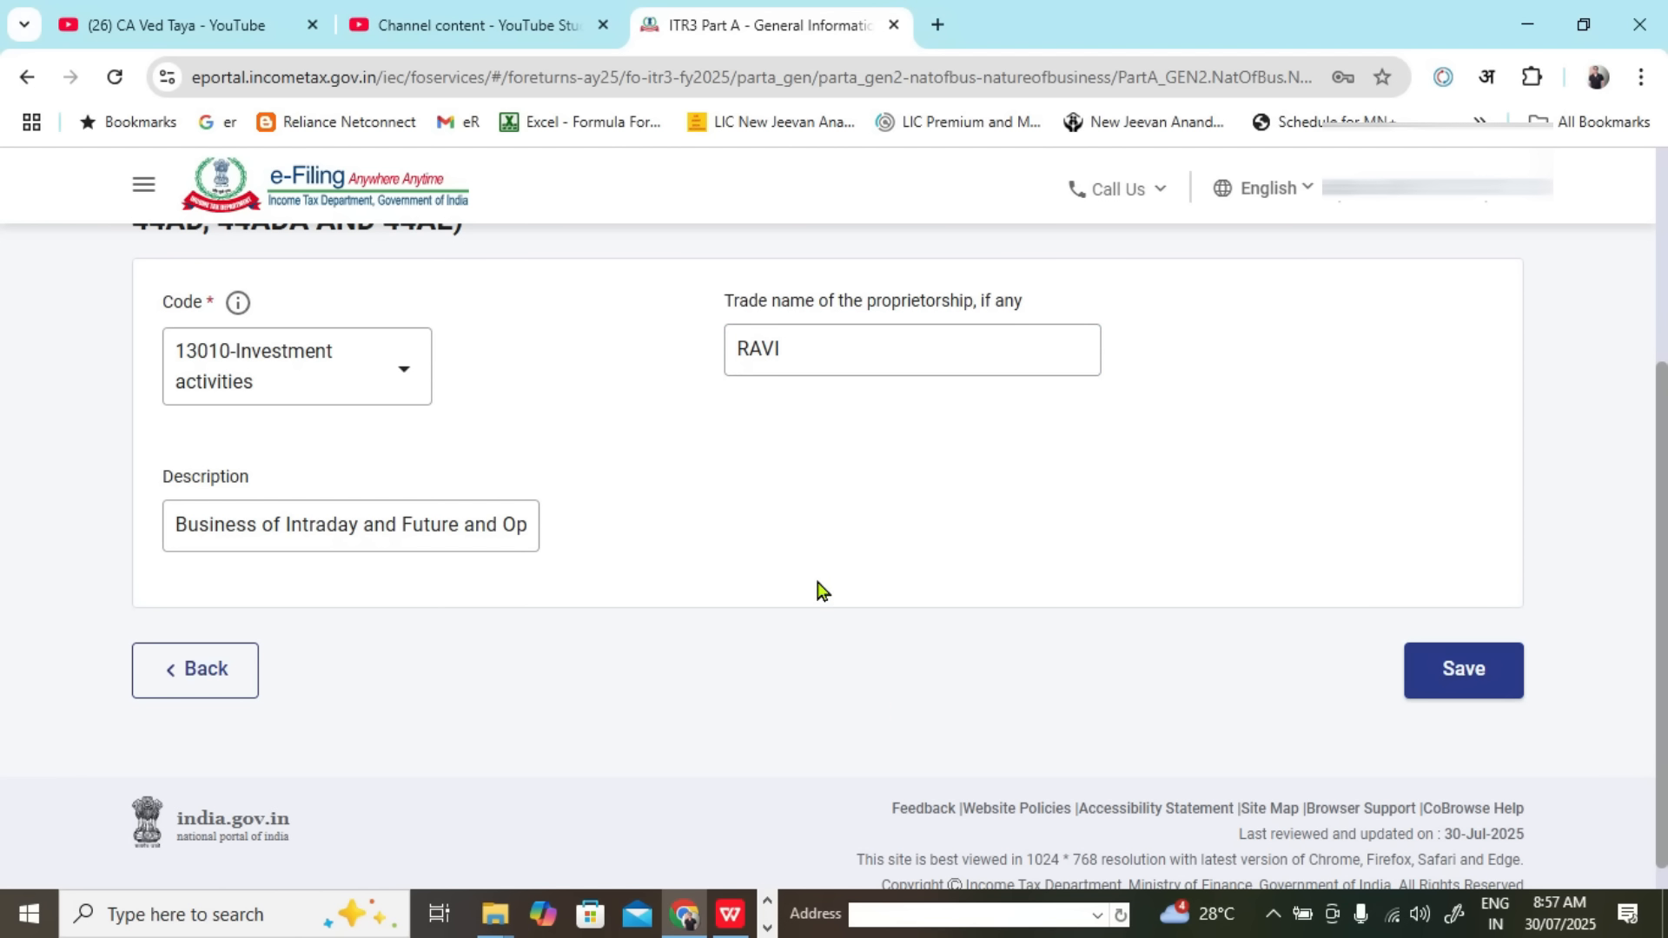
left_click(1517, 681)
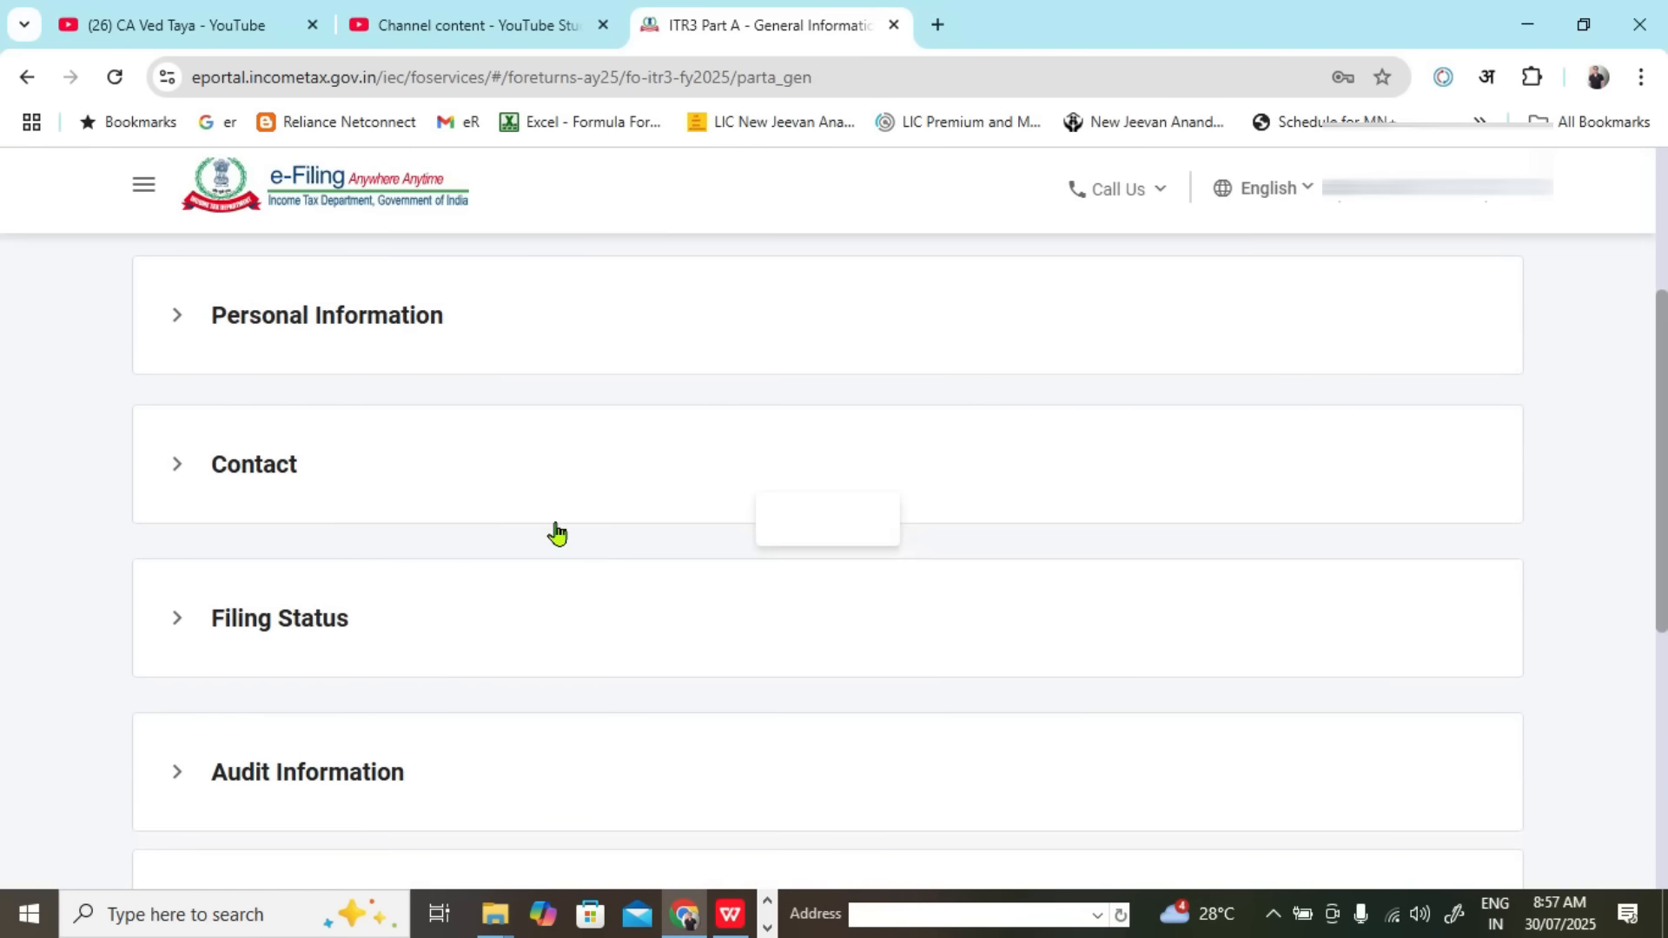
Step: Review the answers under Filing Status and Audit Information in Part A - General Information
scroll(630, 563, "down", 3)
scroll(631, 563, "down", 3)
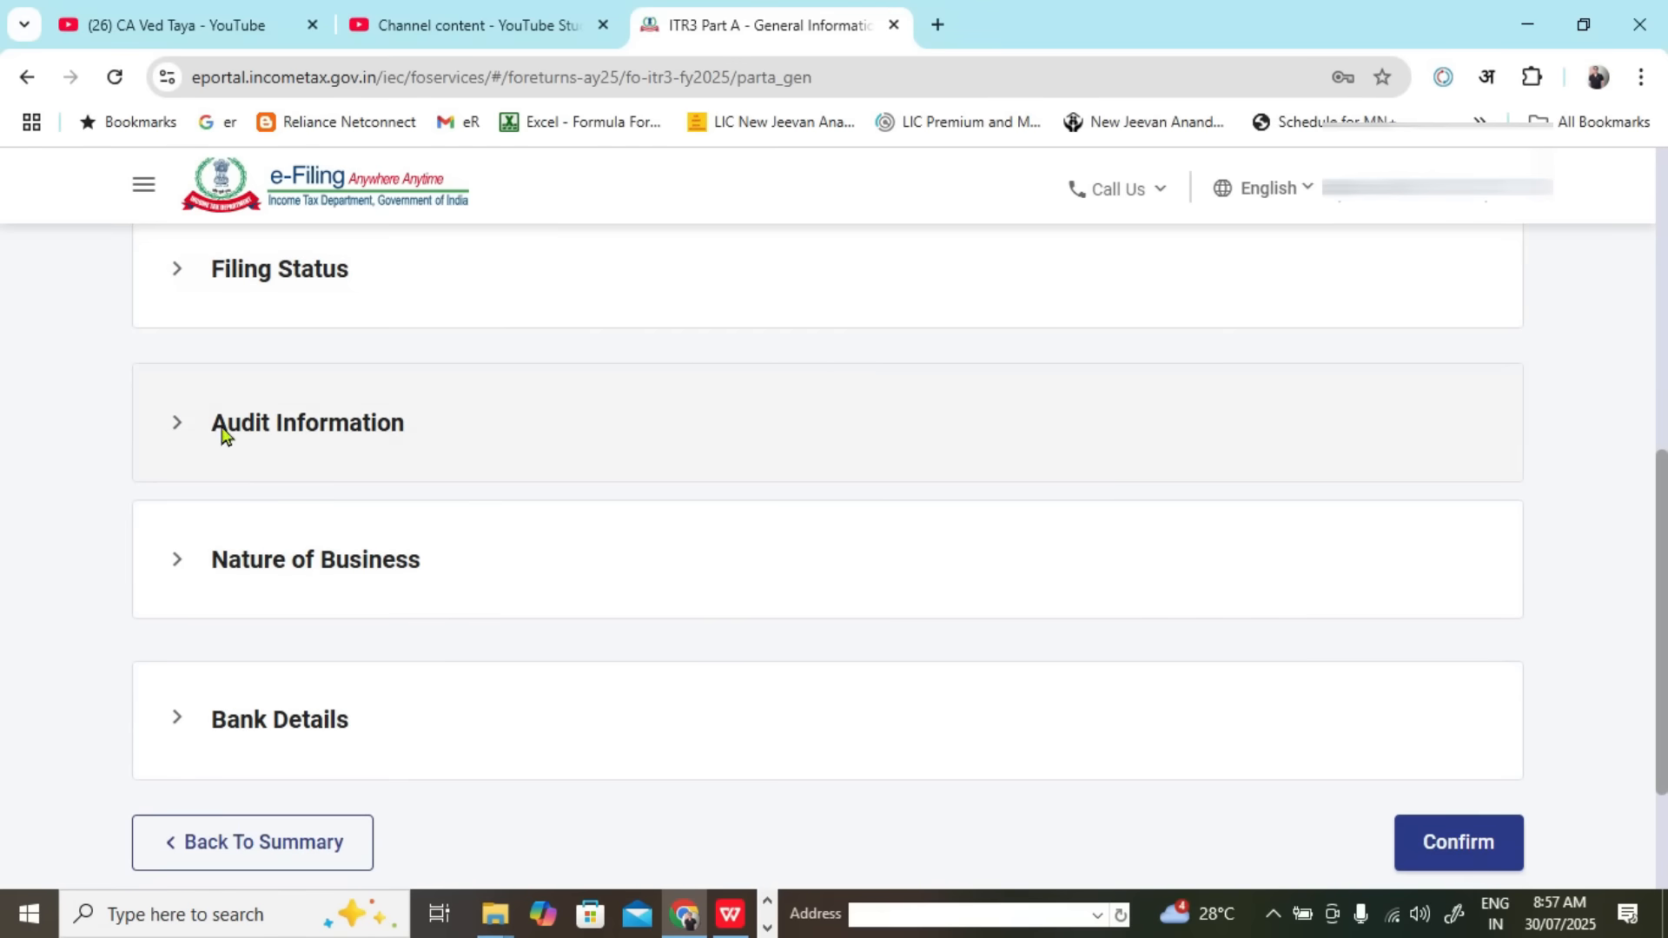
left_click(176, 271)
scroll(638, 519, "down", 7)
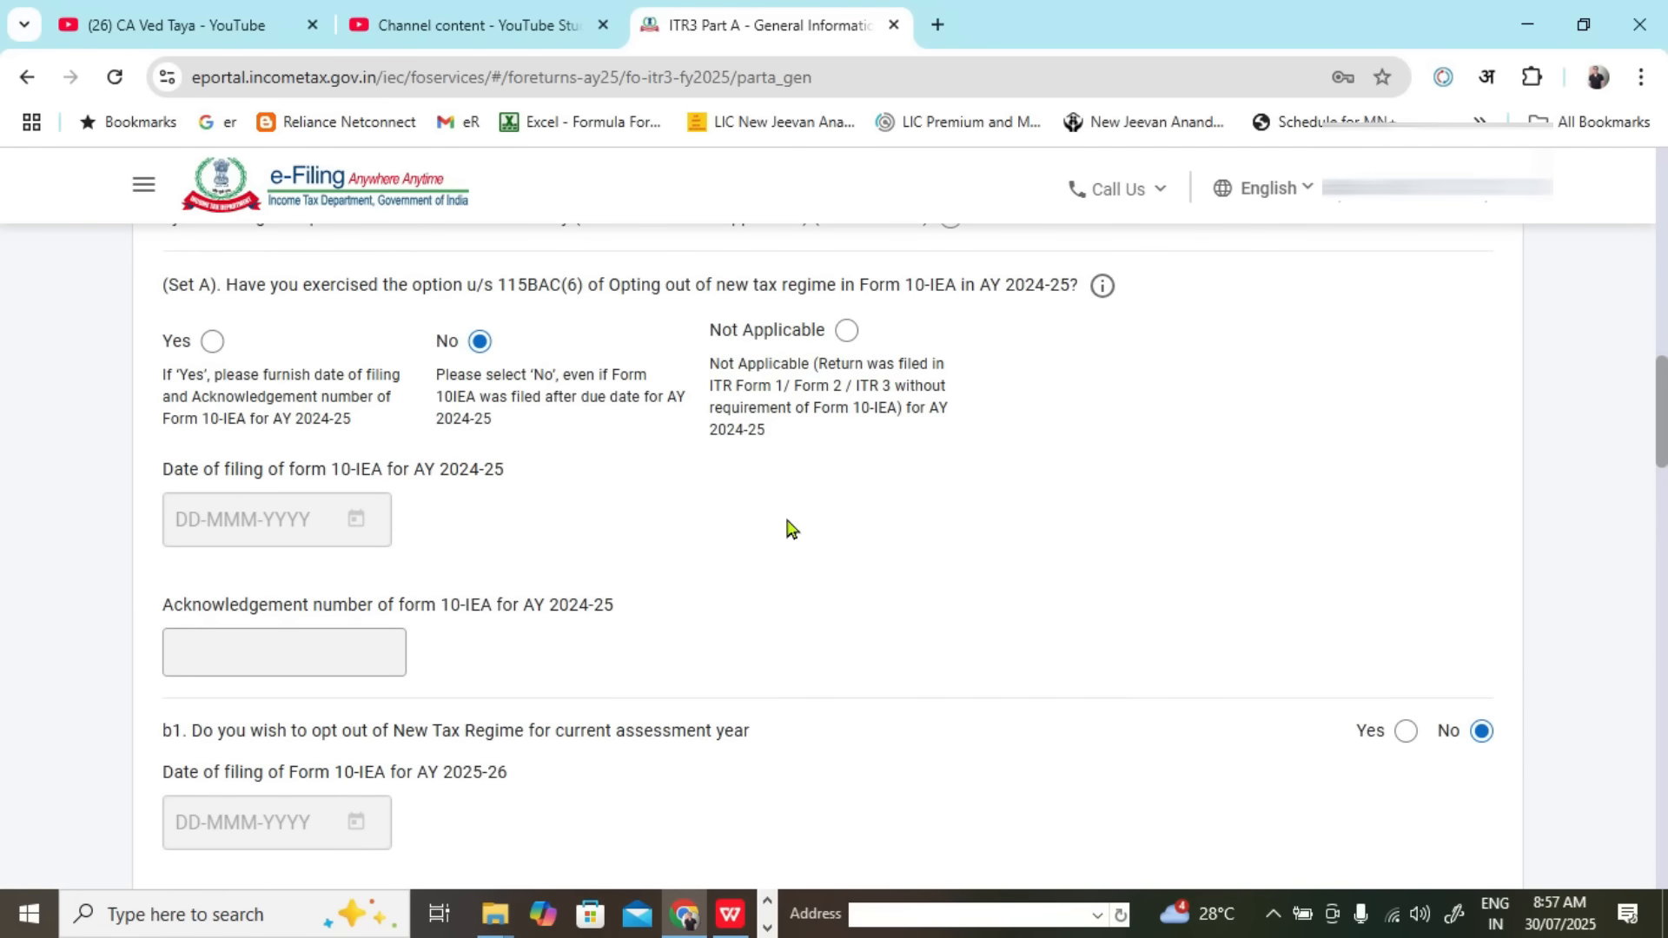
scroll(662, 478, "down", 12)
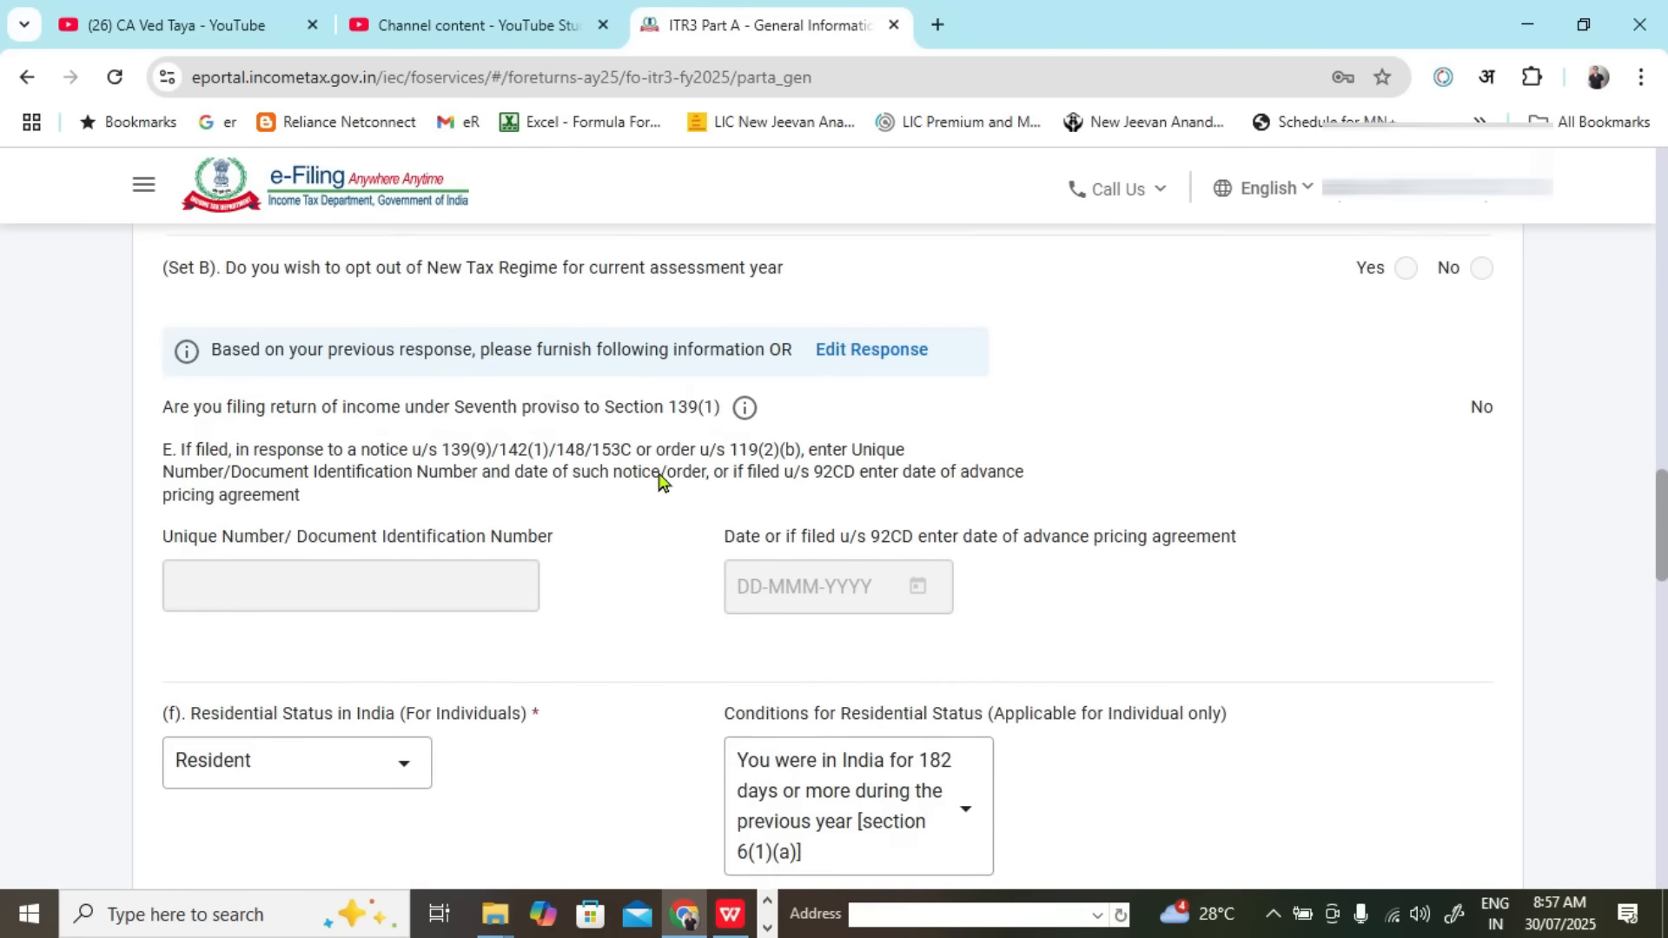
scroll(663, 484, "down", 15)
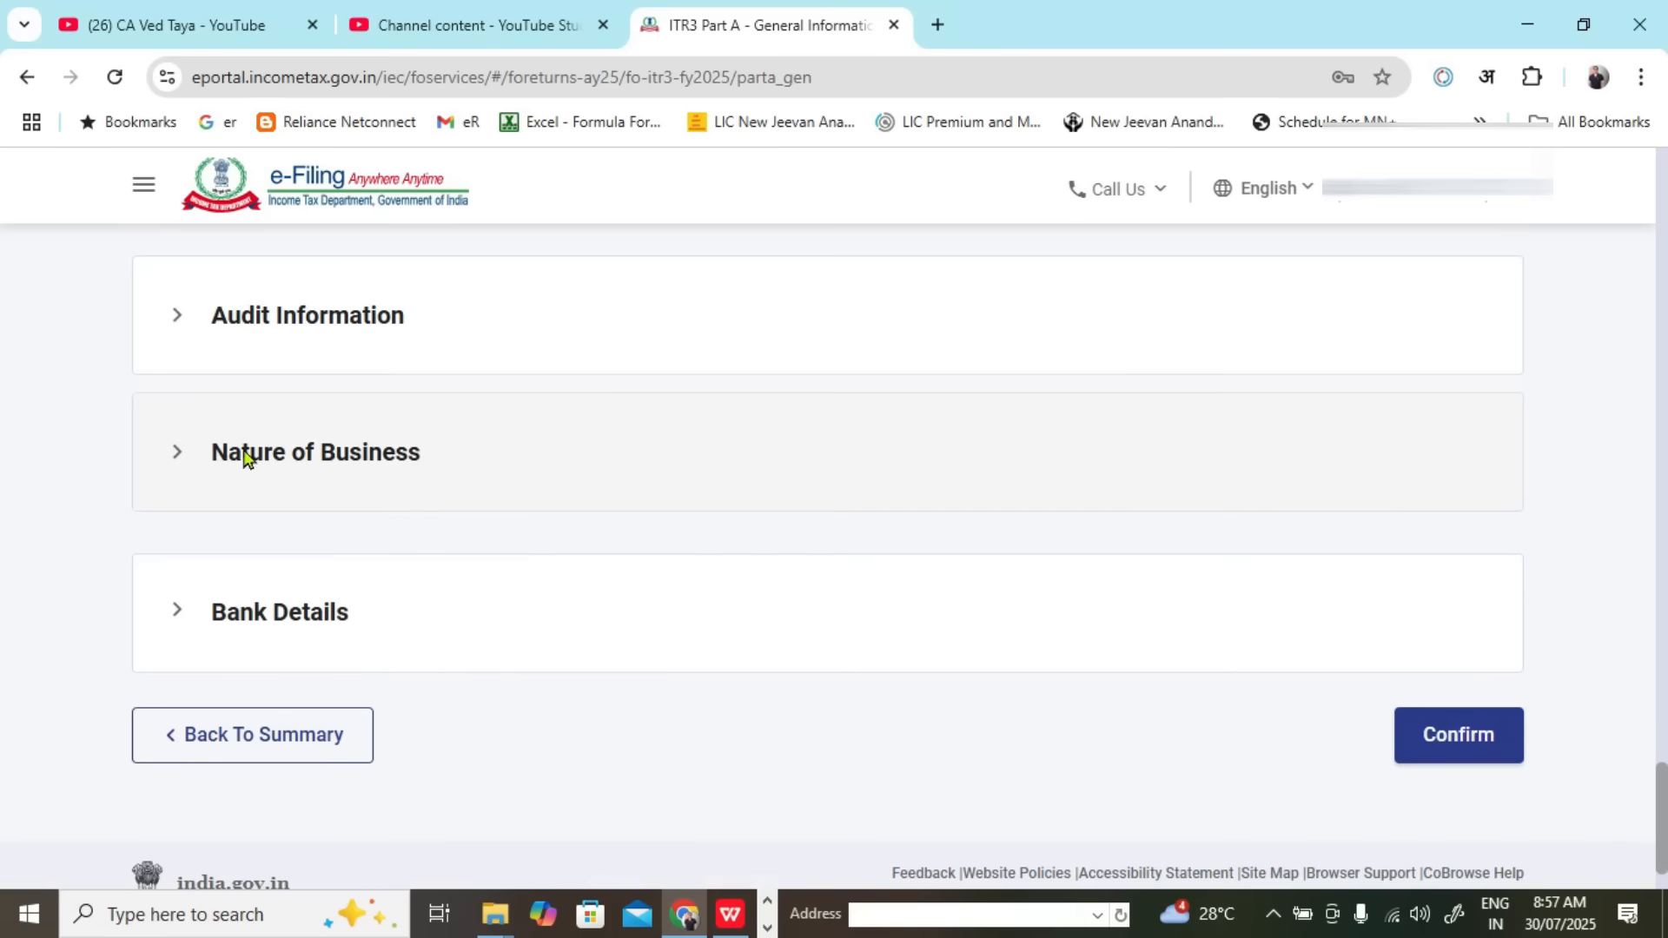
left_click(184, 325)
scroll(687, 567, "down", 2)
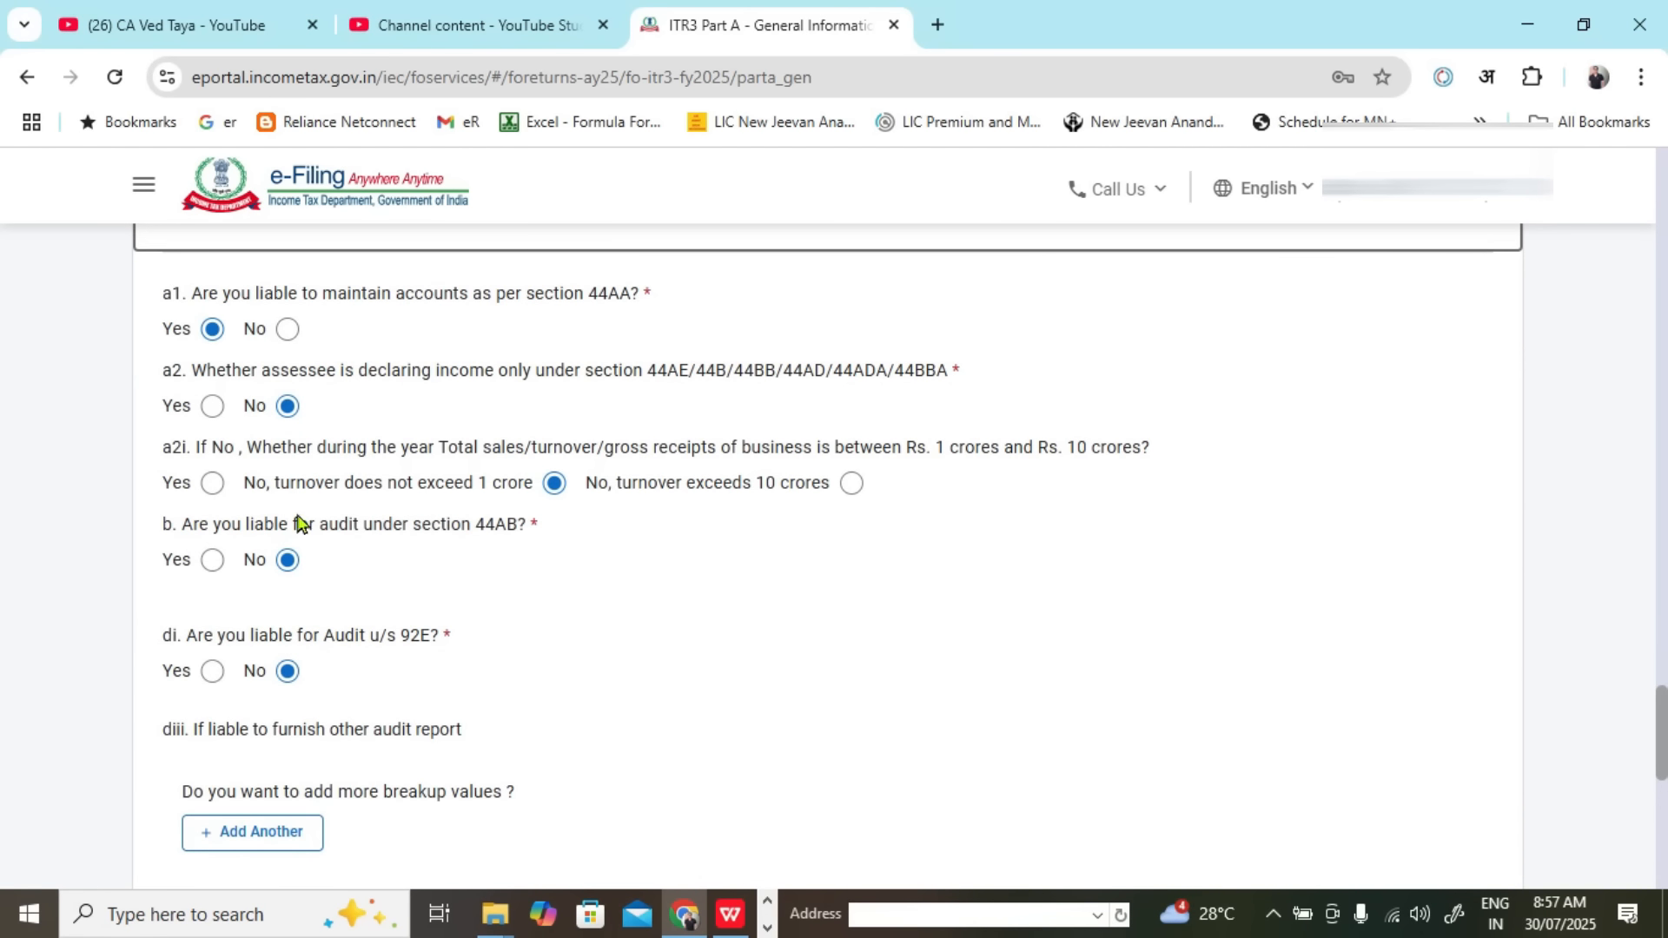
scroll(503, 566, "down", 6)
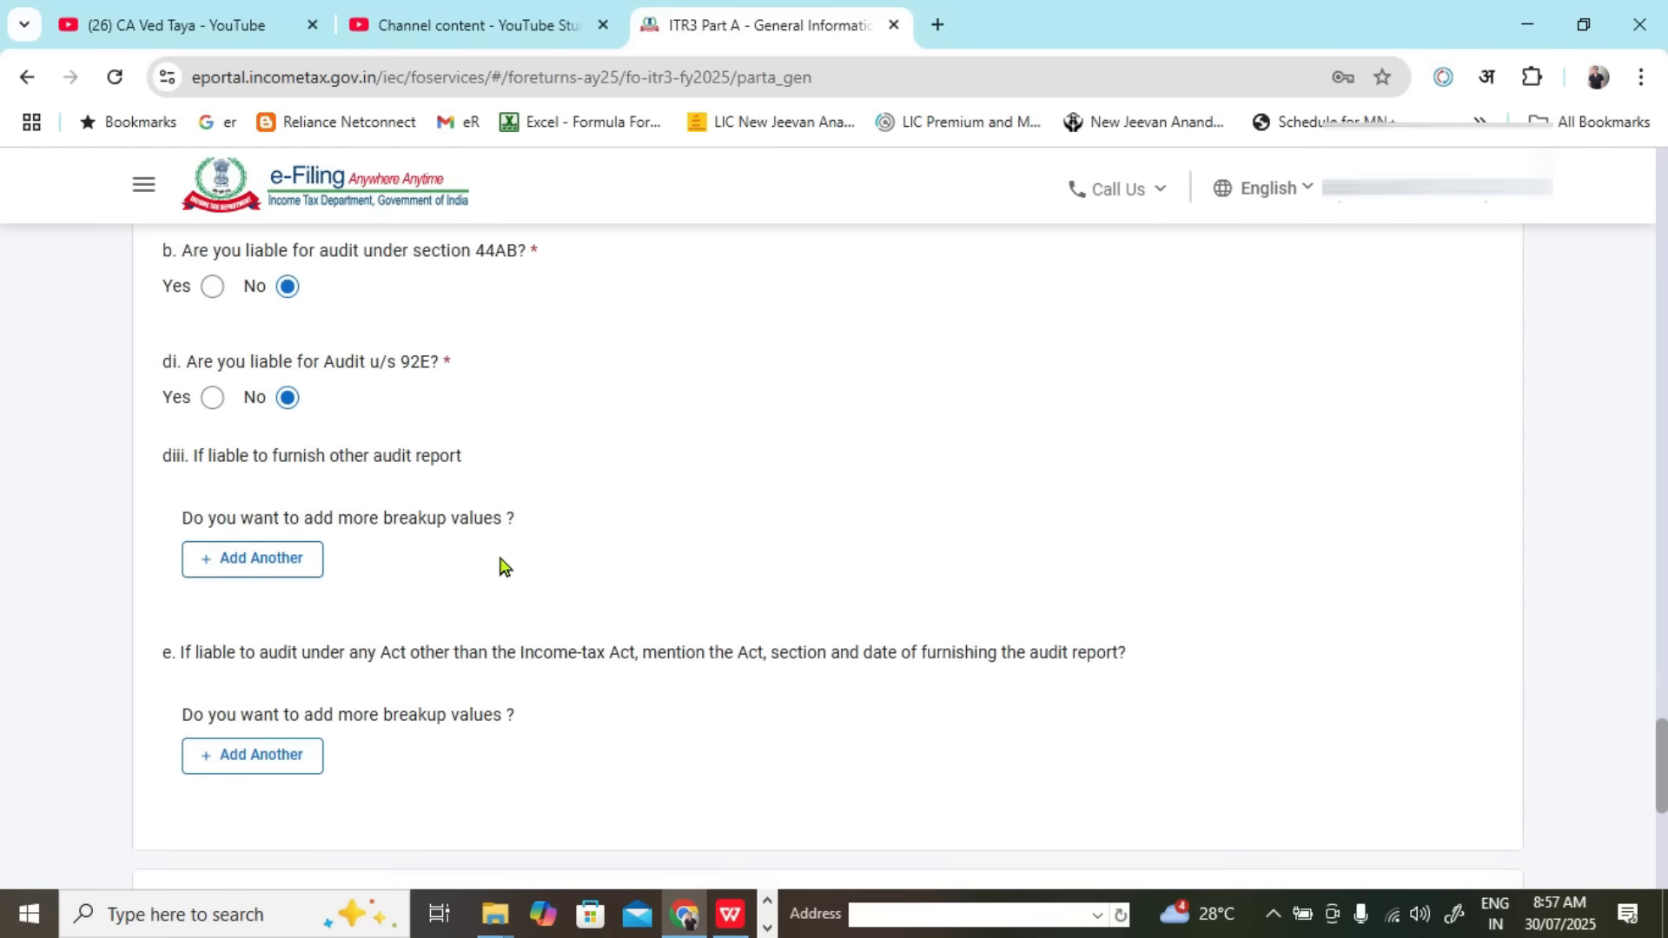
Step: Check the Nature of Business entry and the Bank Details, and confirm Part A - General Information
left_click(182, 365)
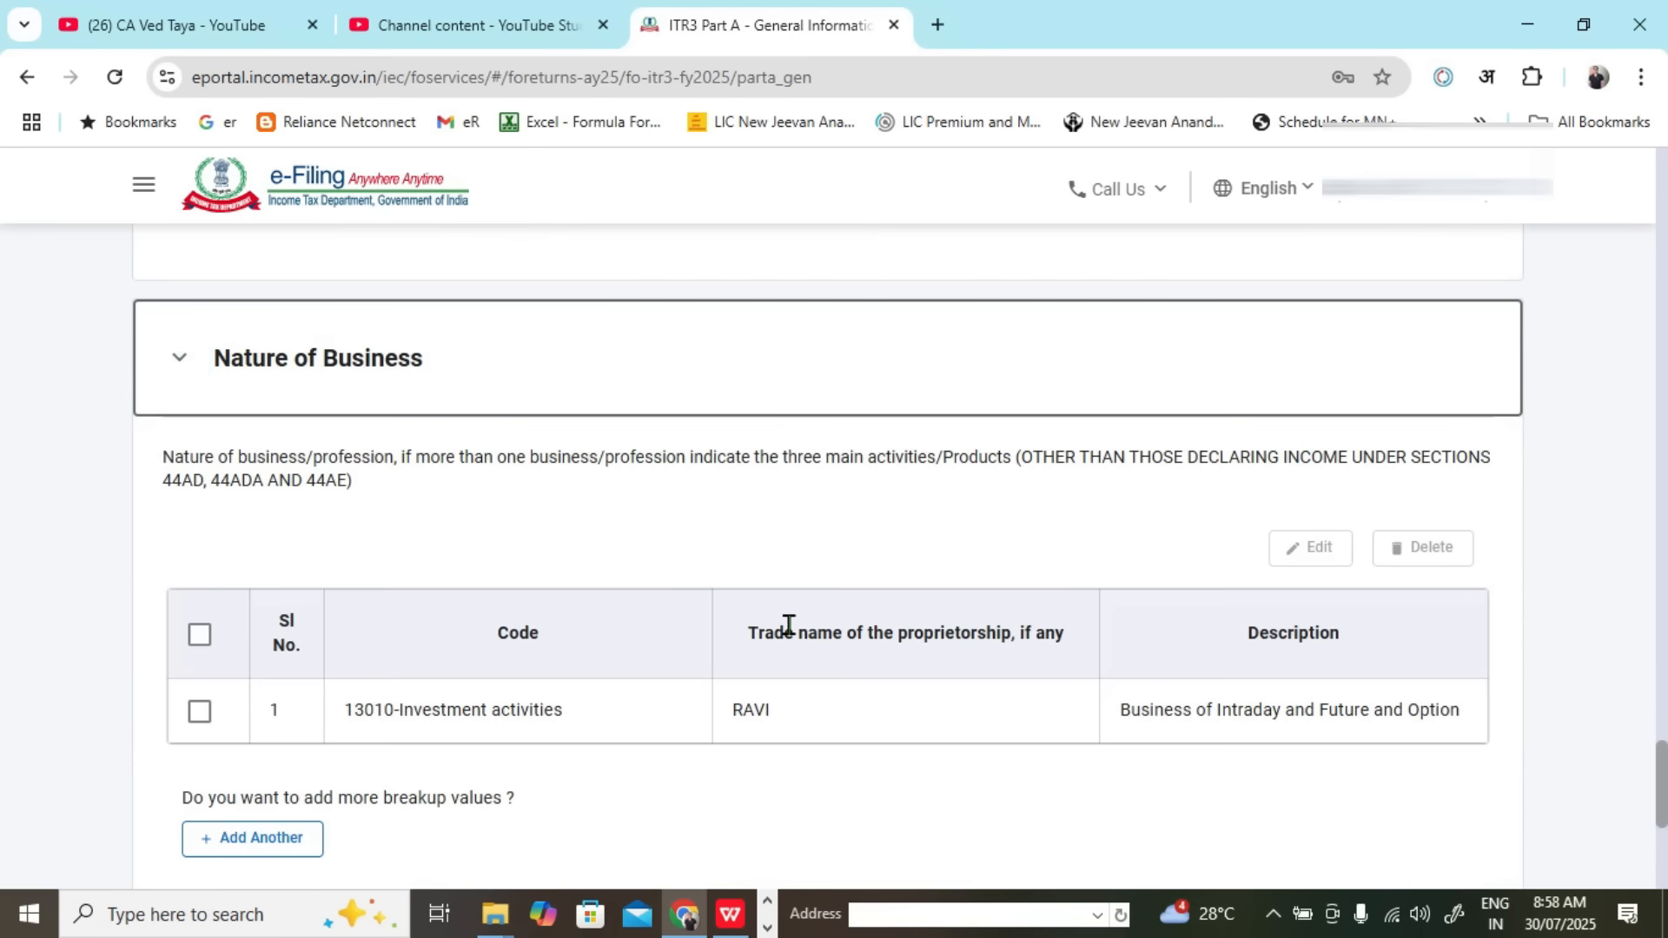
scroll(1256, 724, "down", 5)
left_click(175, 566)
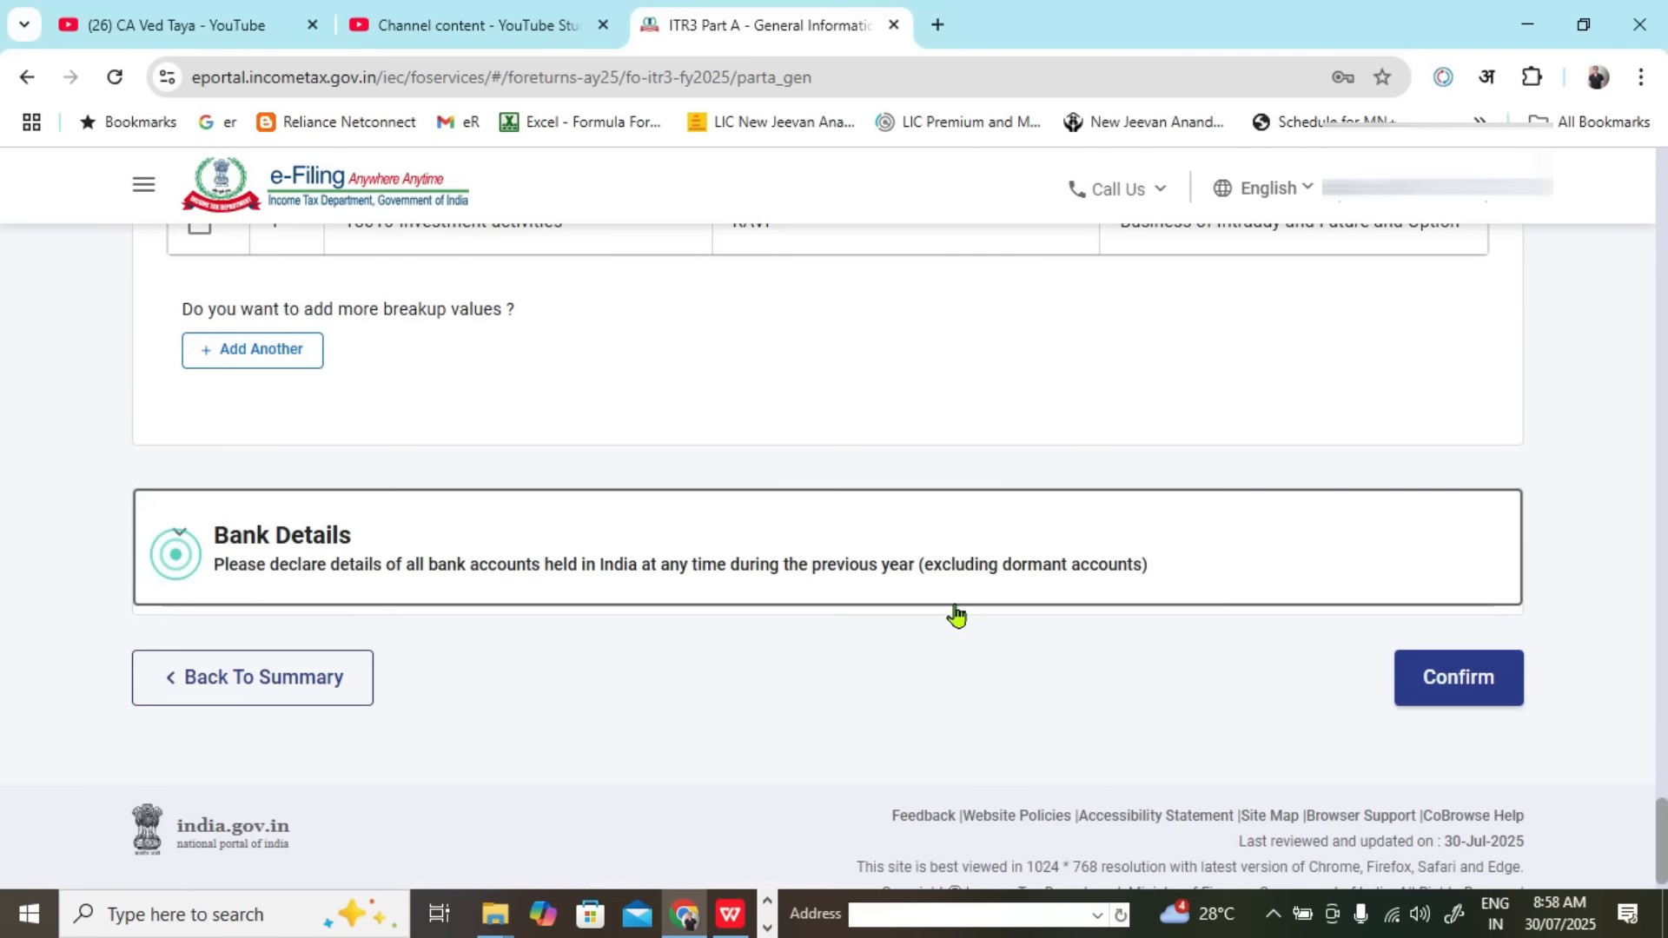
scroll(842, 606, "down", 4)
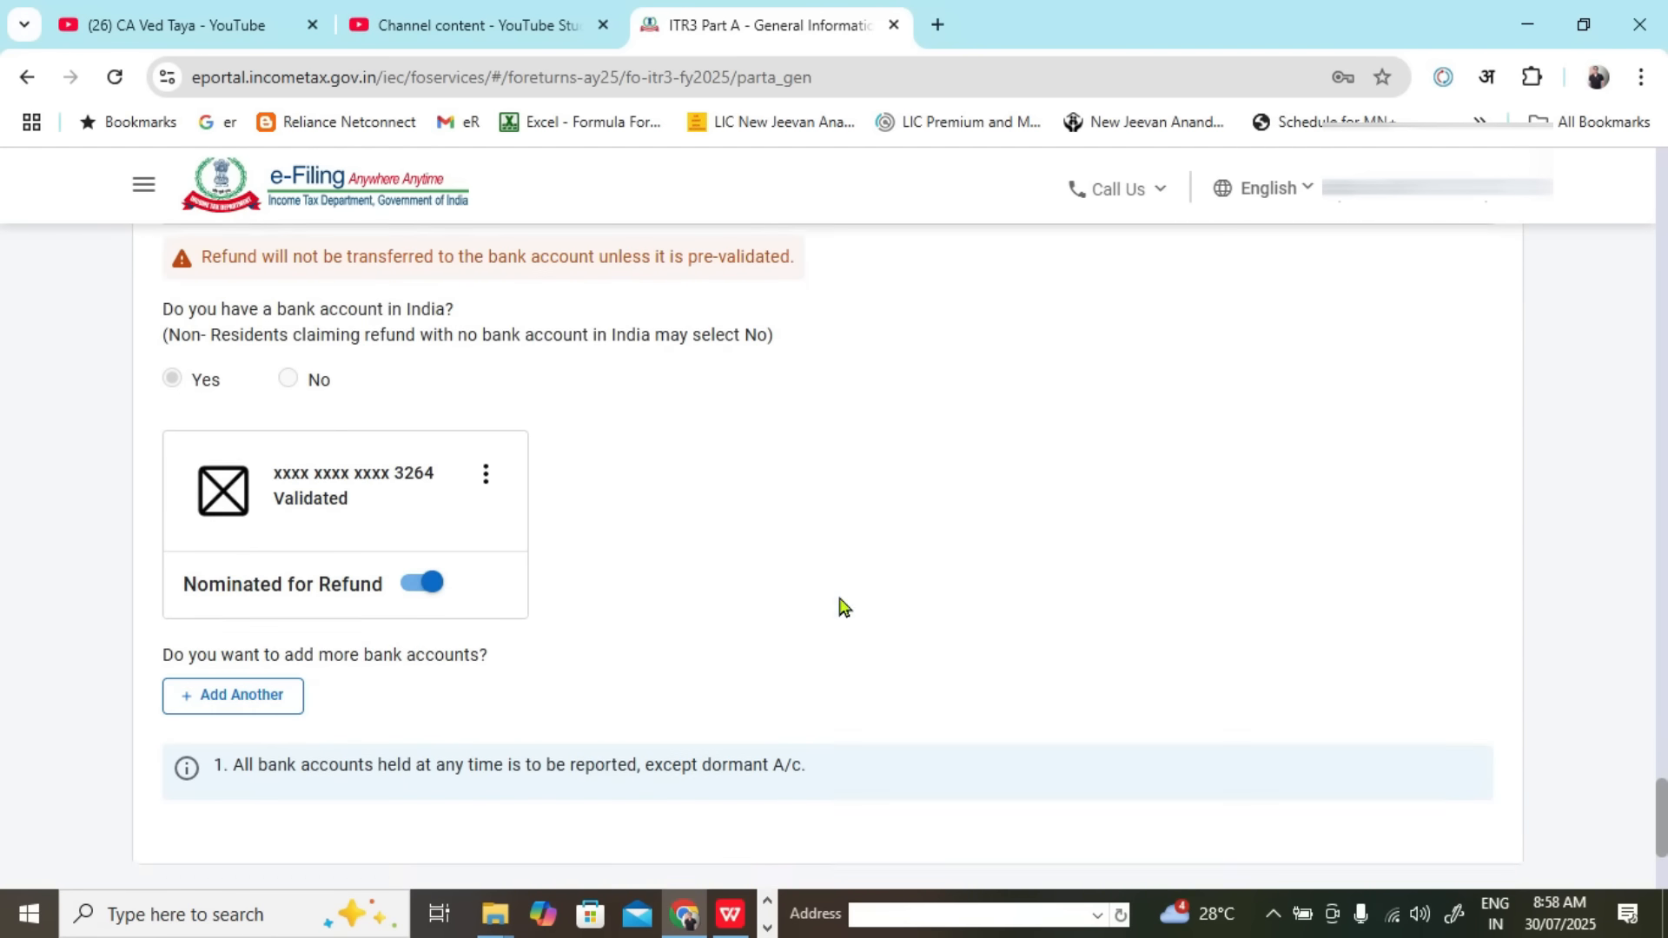
left_click(1458, 658)
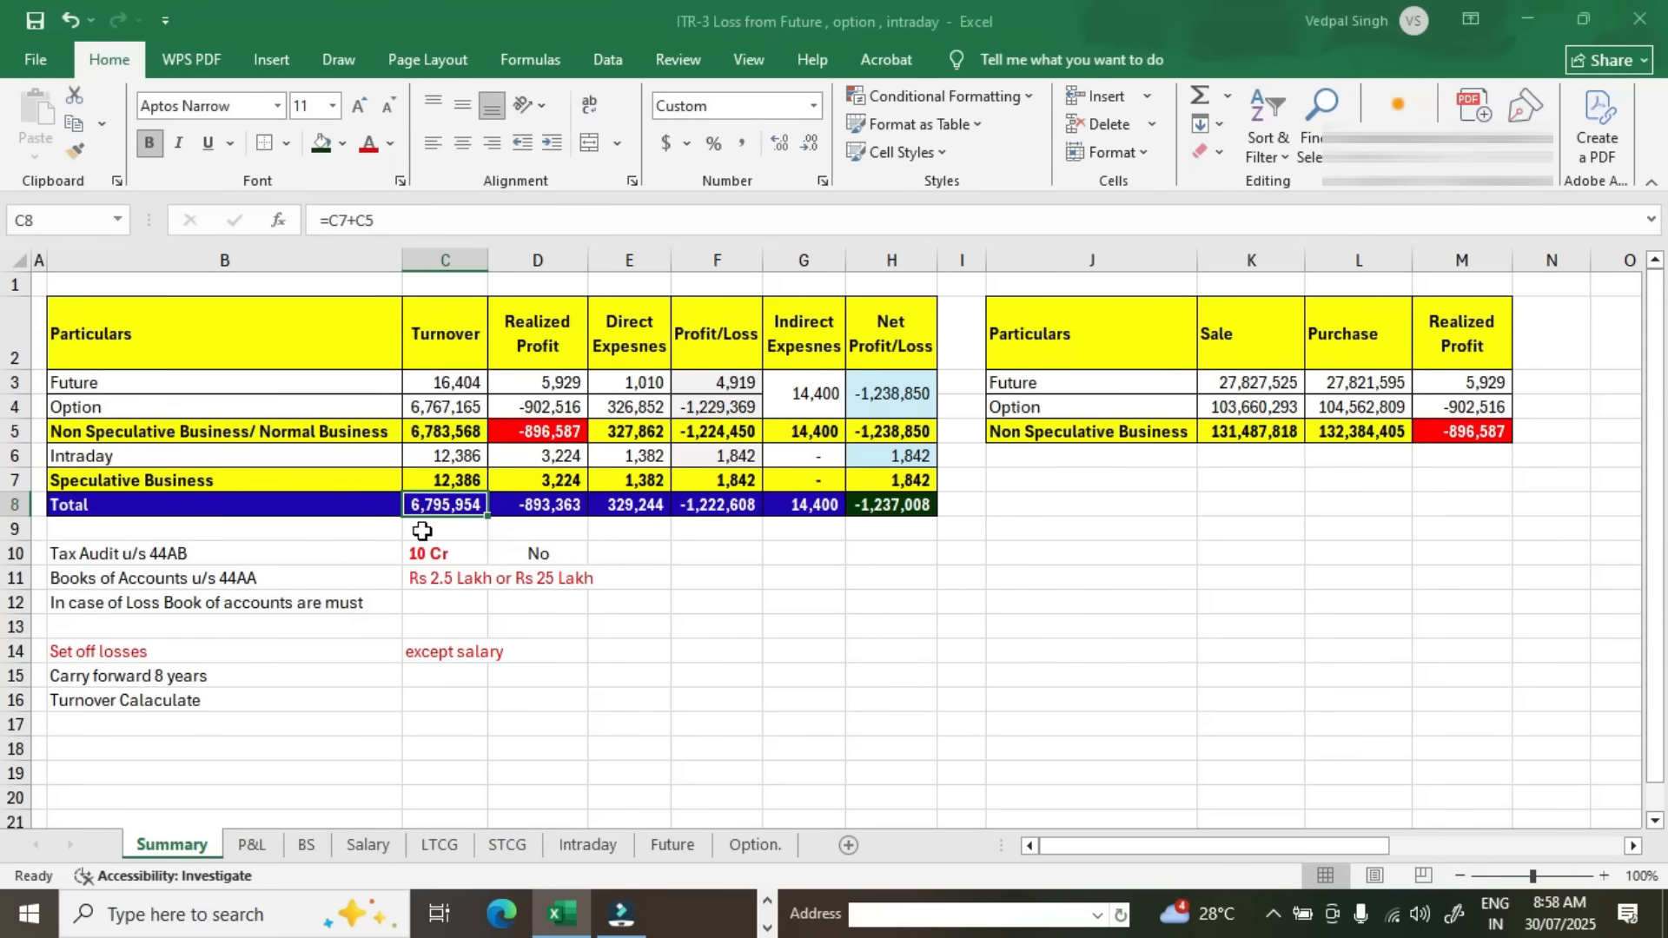
Step: Open Part A - Manufacturing Account from the schedules summary and confirm it without entering any amounts
left_click_drag(235, 576, 245, 551)
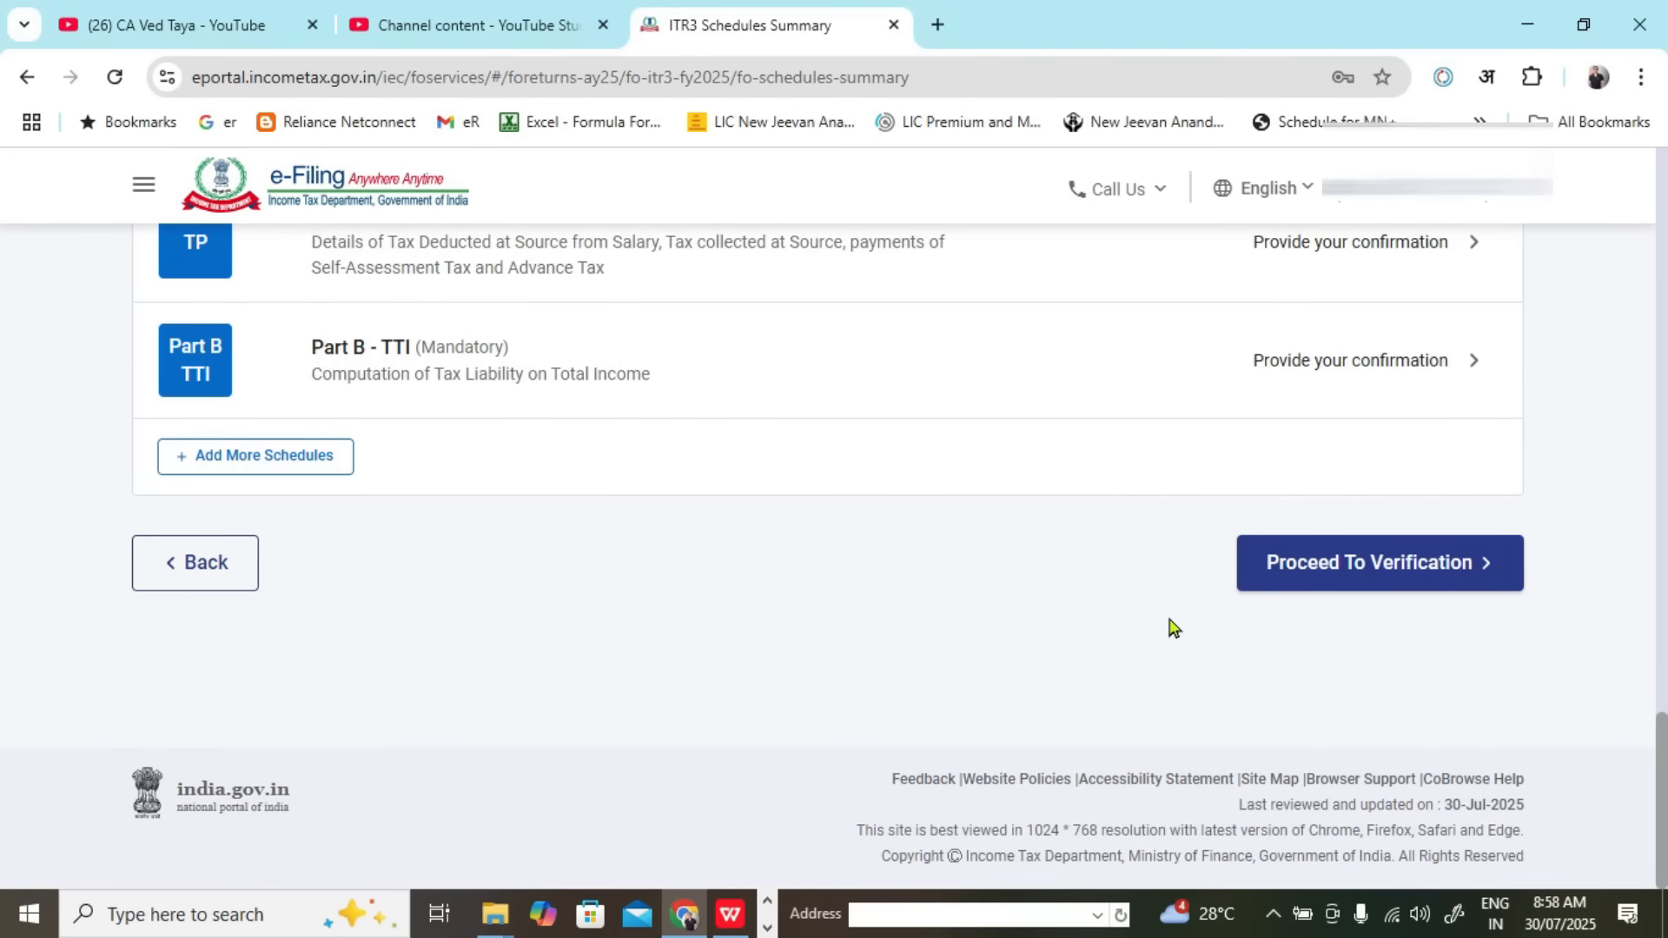
scroll(1164, 621, "up", 8)
scroll(1007, 570, "up", 15)
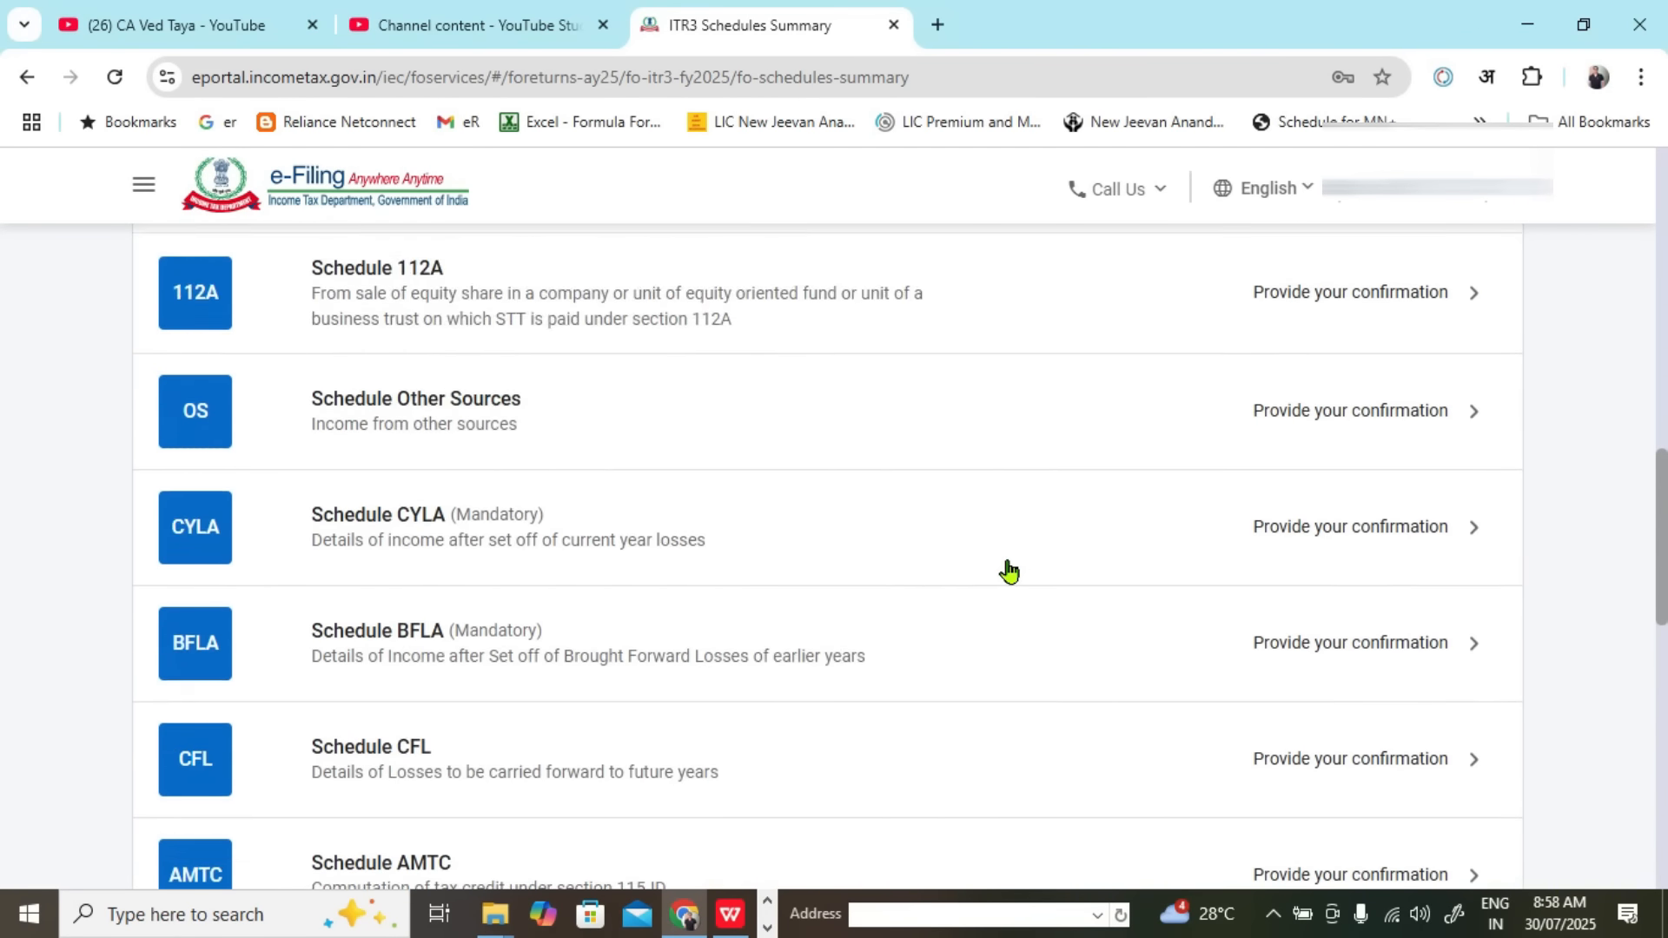
scroll(1007, 570, "up", 3)
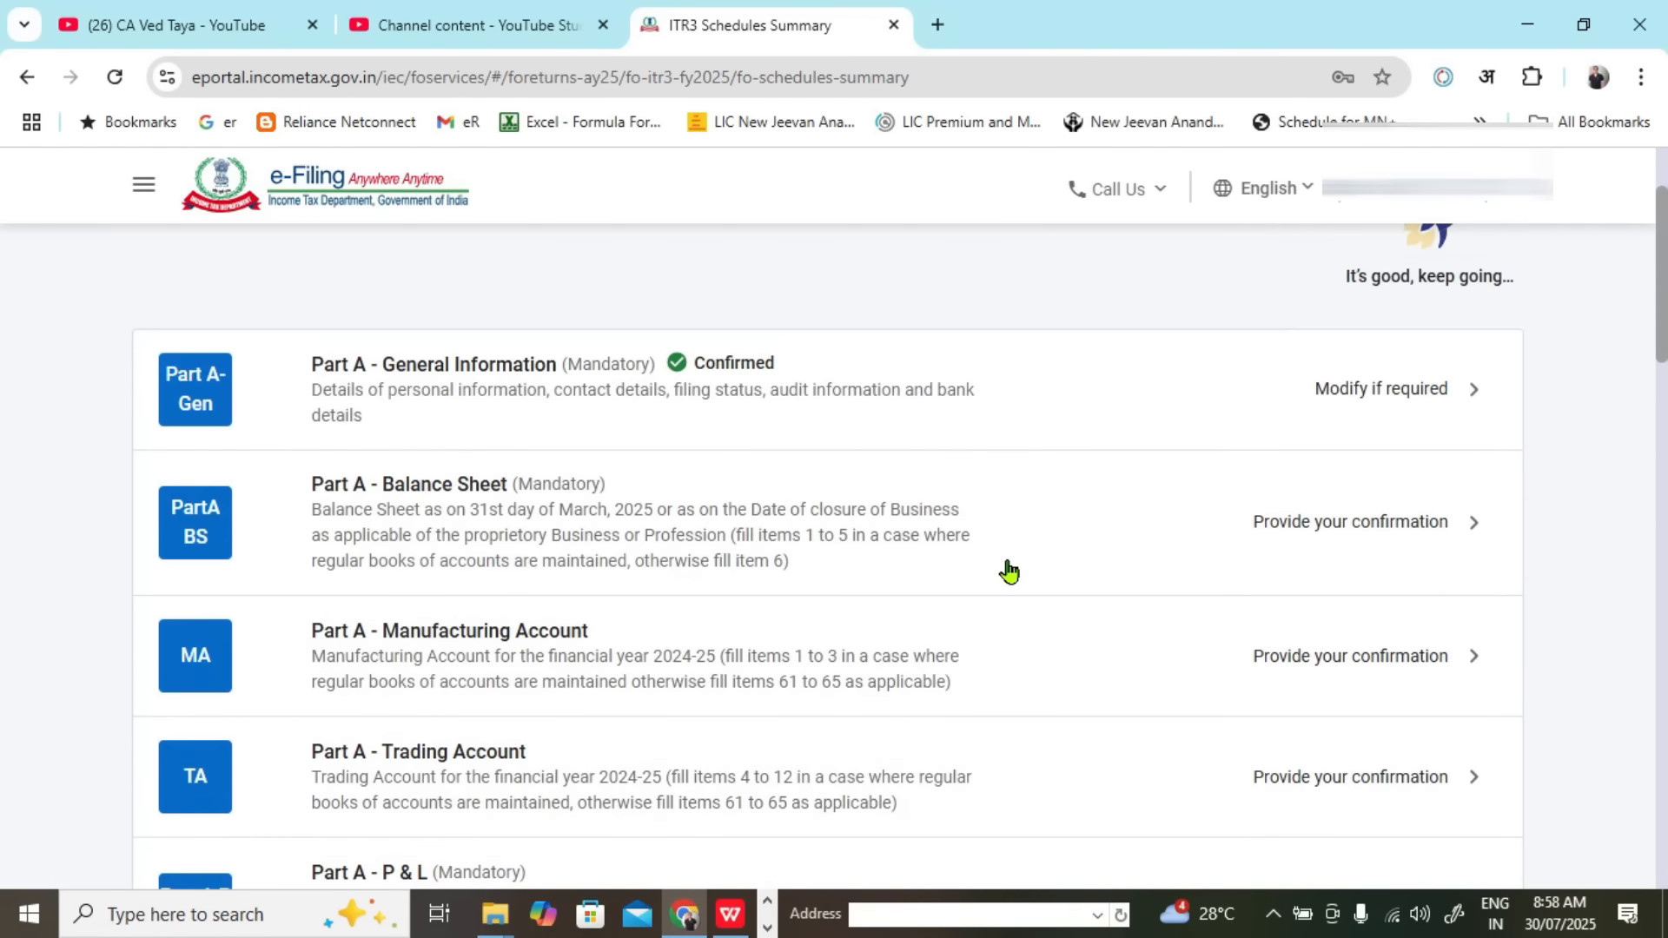
scroll(1008, 570, "down", 1)
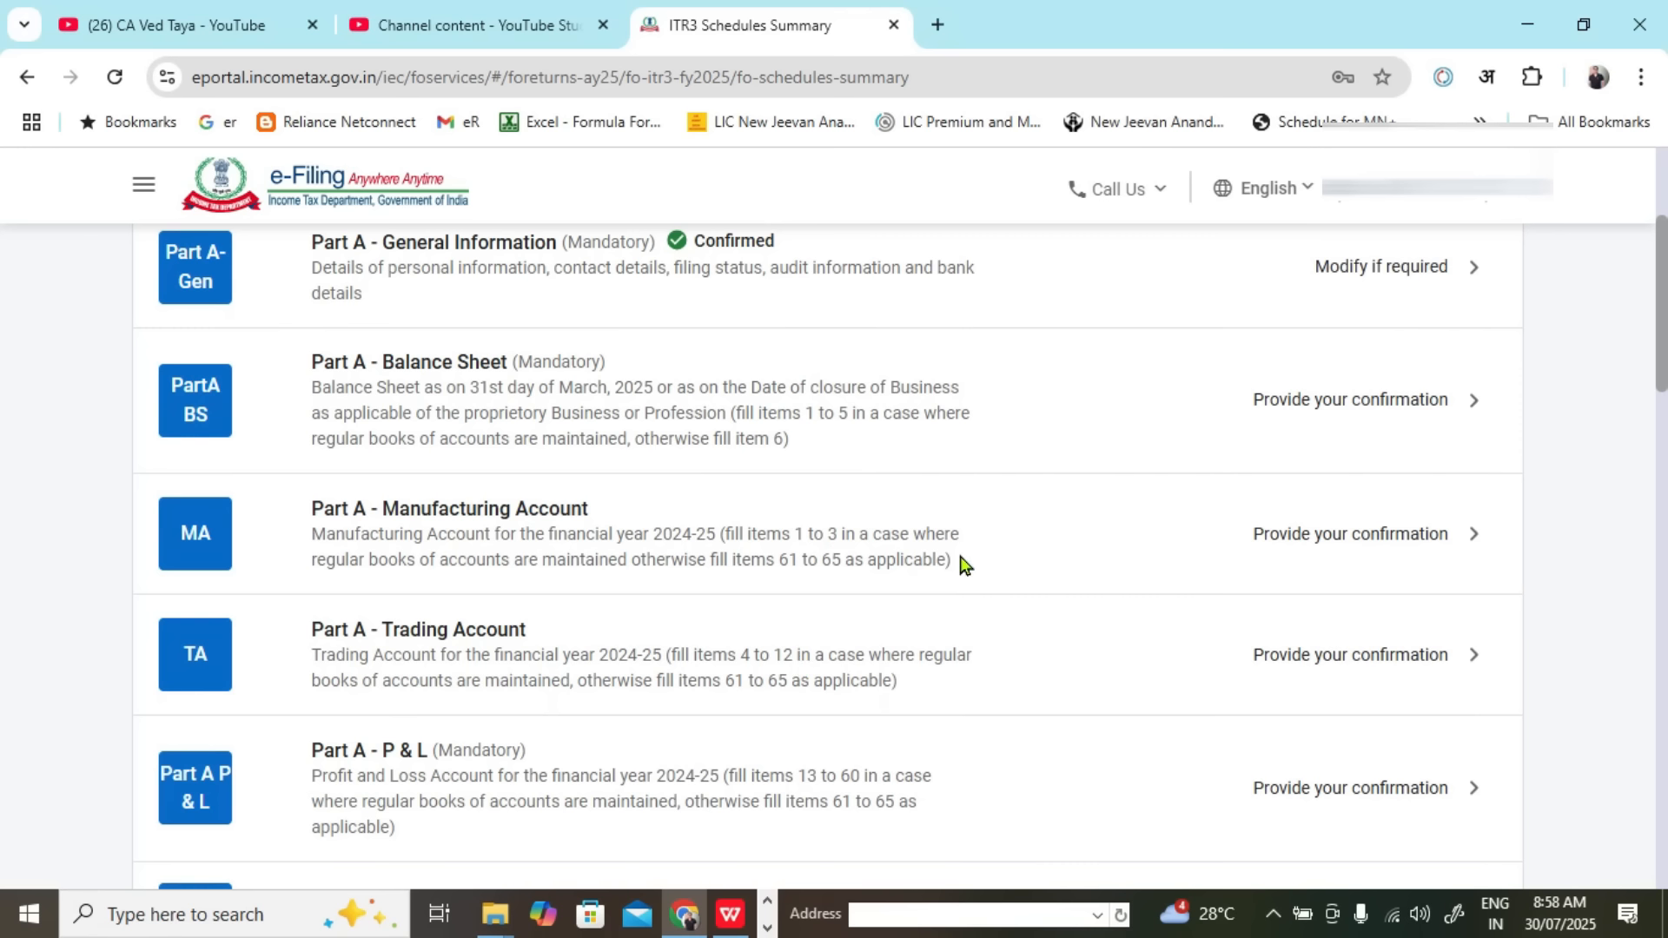
scroll(767, 558, "up", 2)
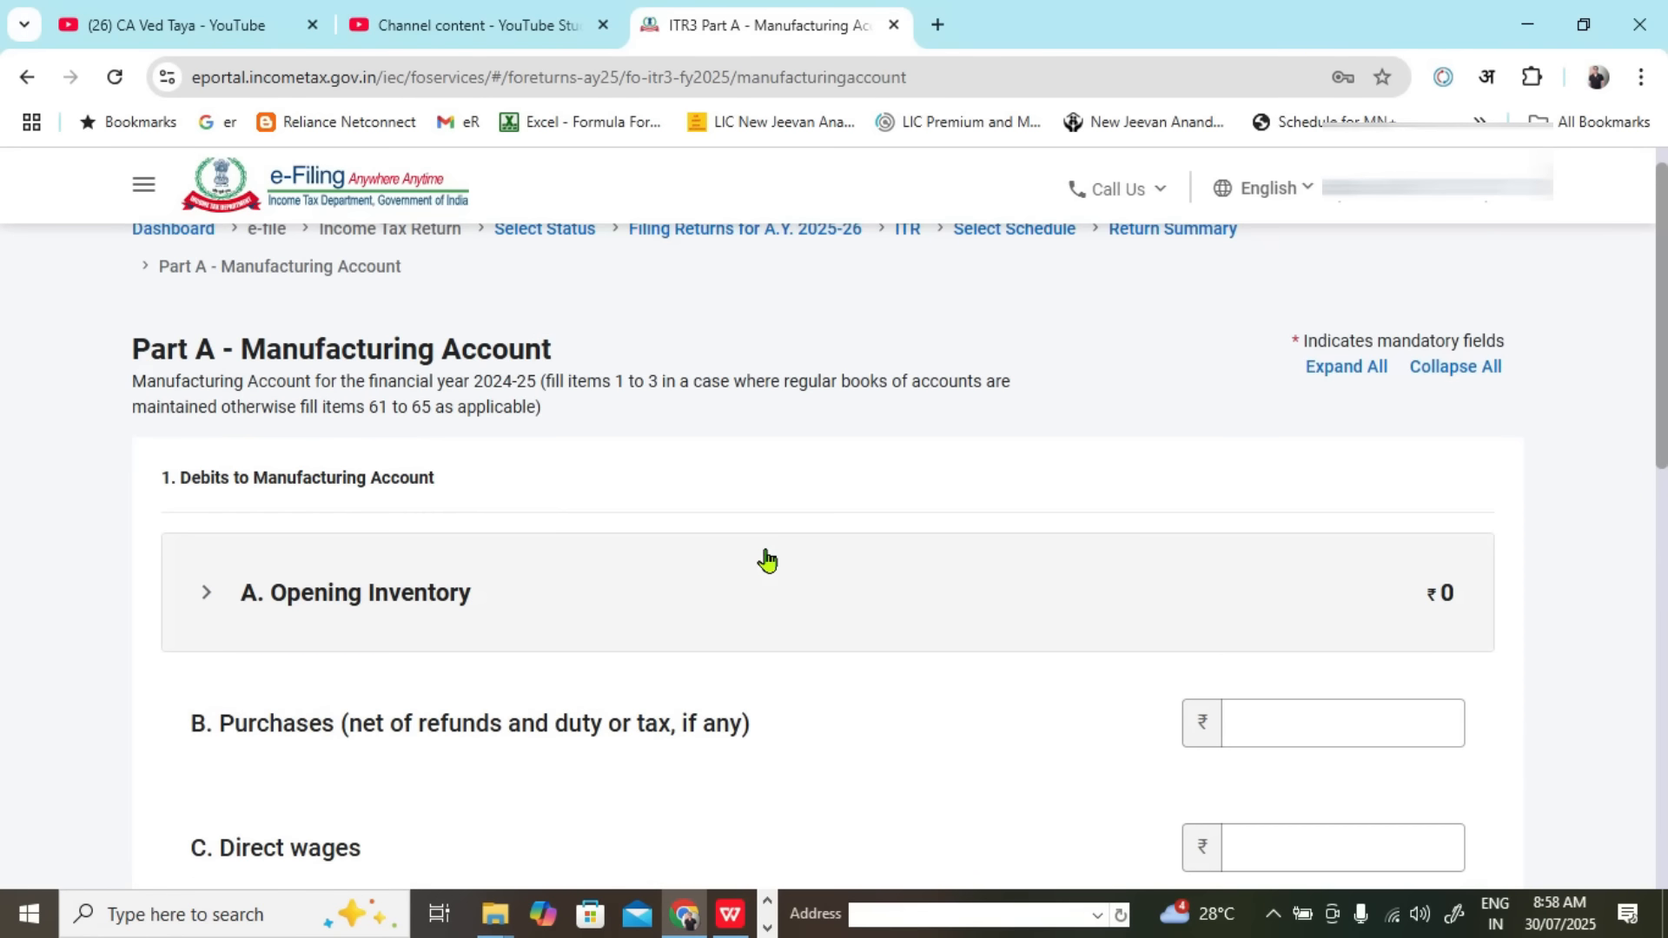
scroll(1025, 534, "down", 10)
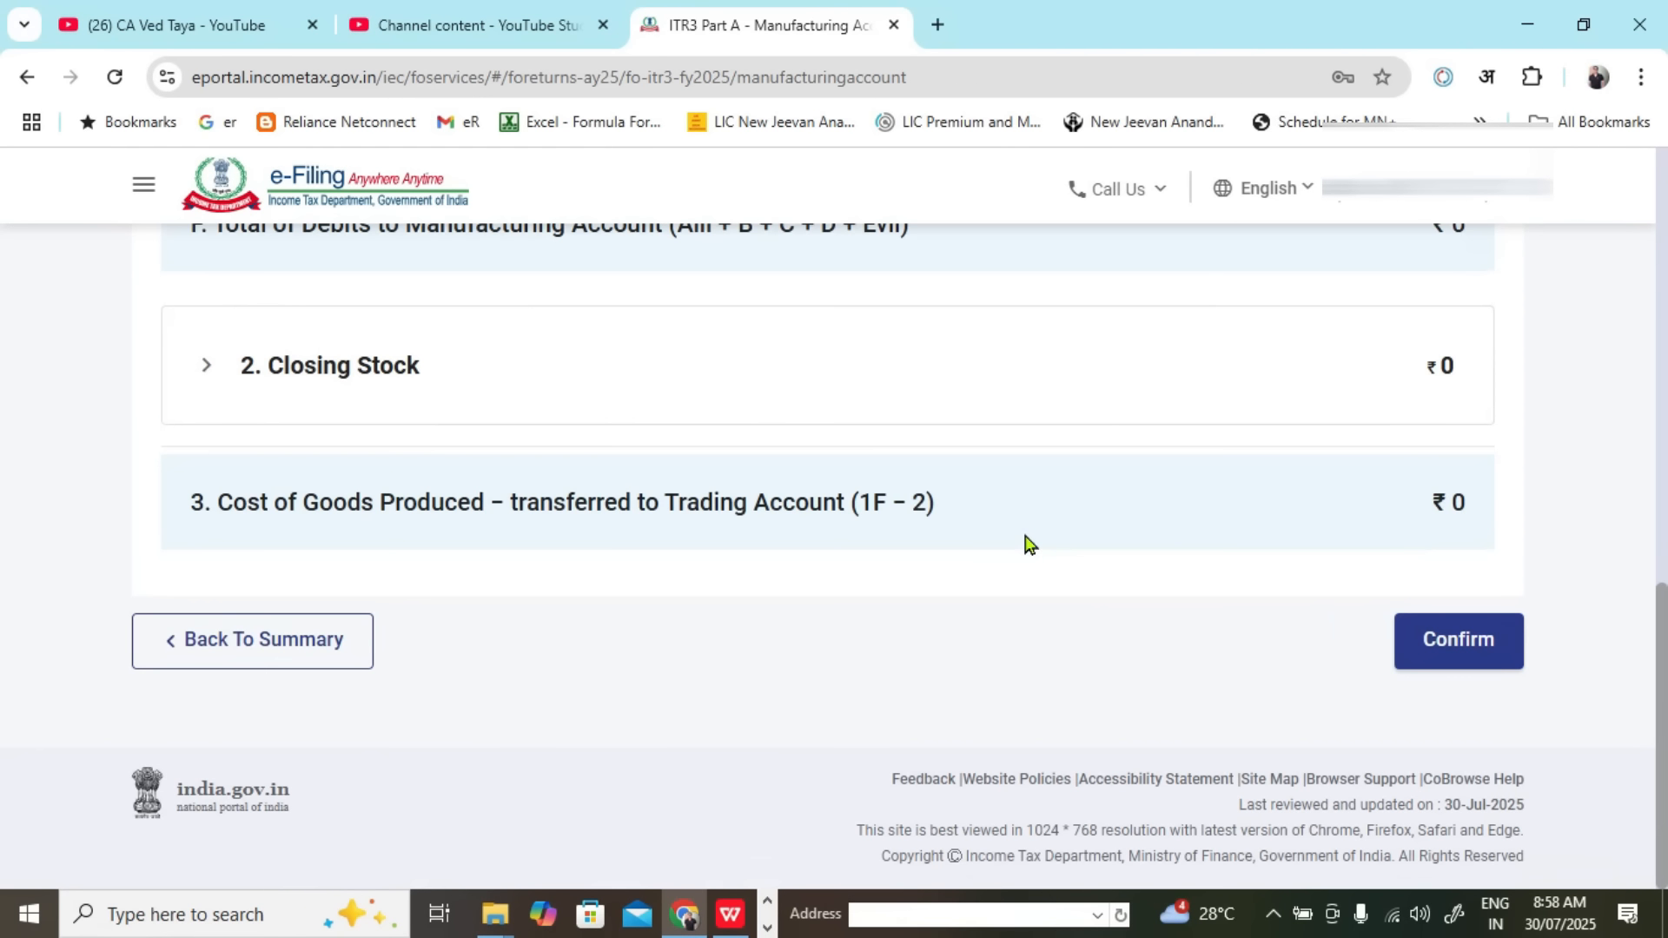
left_click(1453, 662)
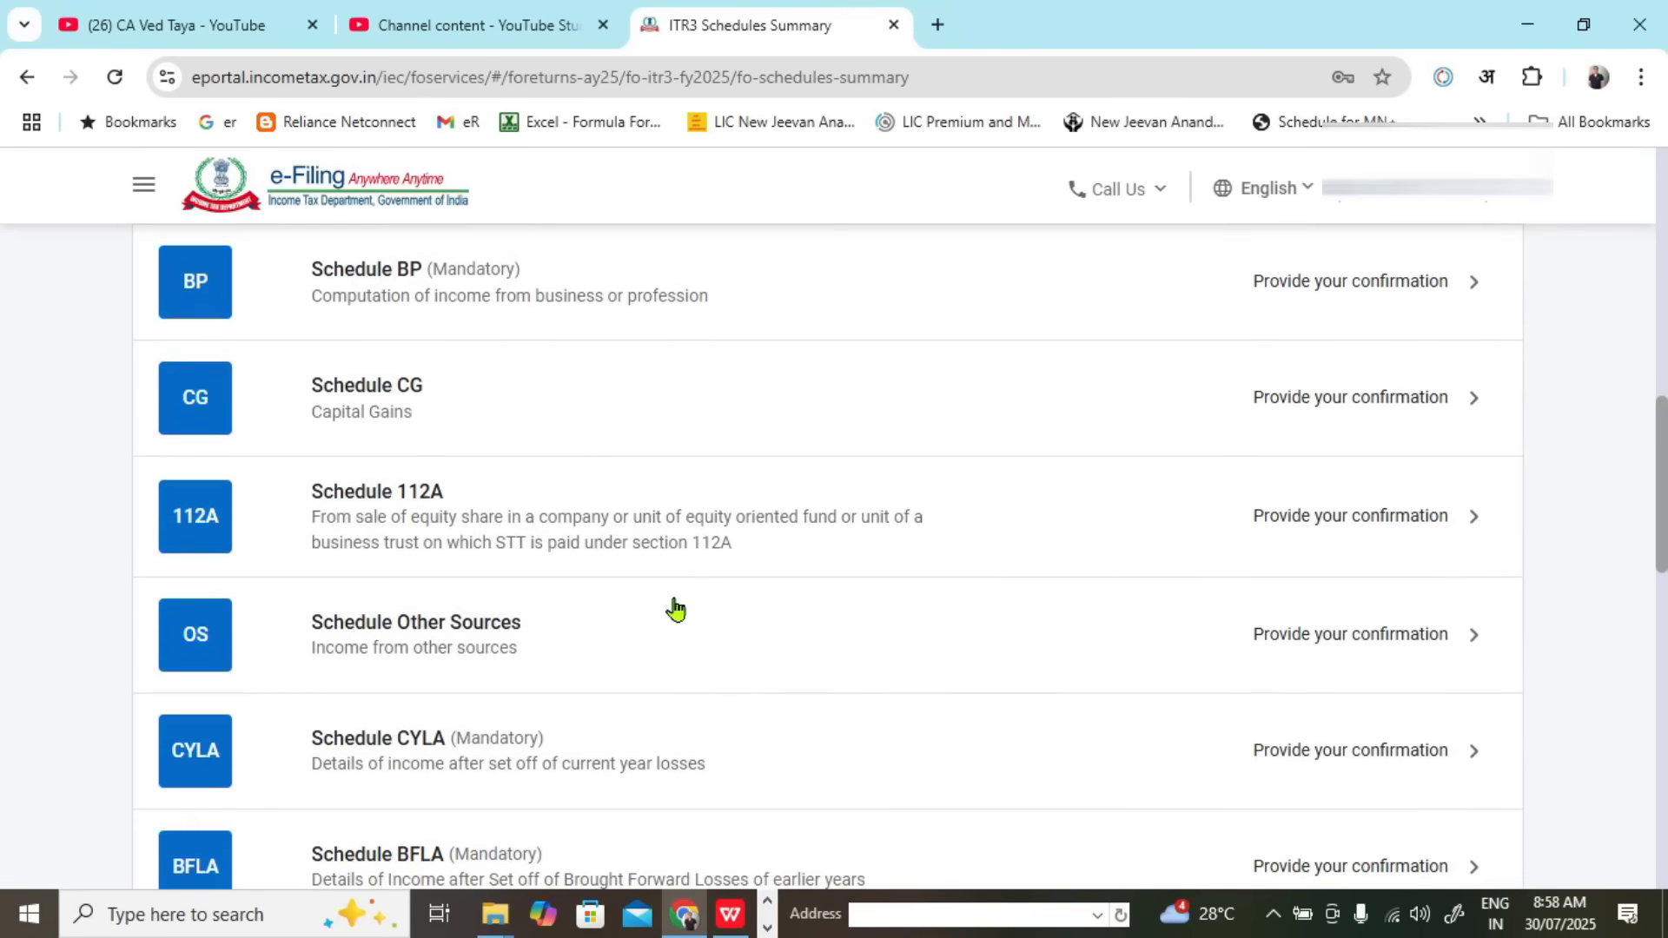
Step: Open Part A - Trading Account from the schedules summary
scroll(747, 600, "up", 9)
scroll(961, 585, "down", 4)
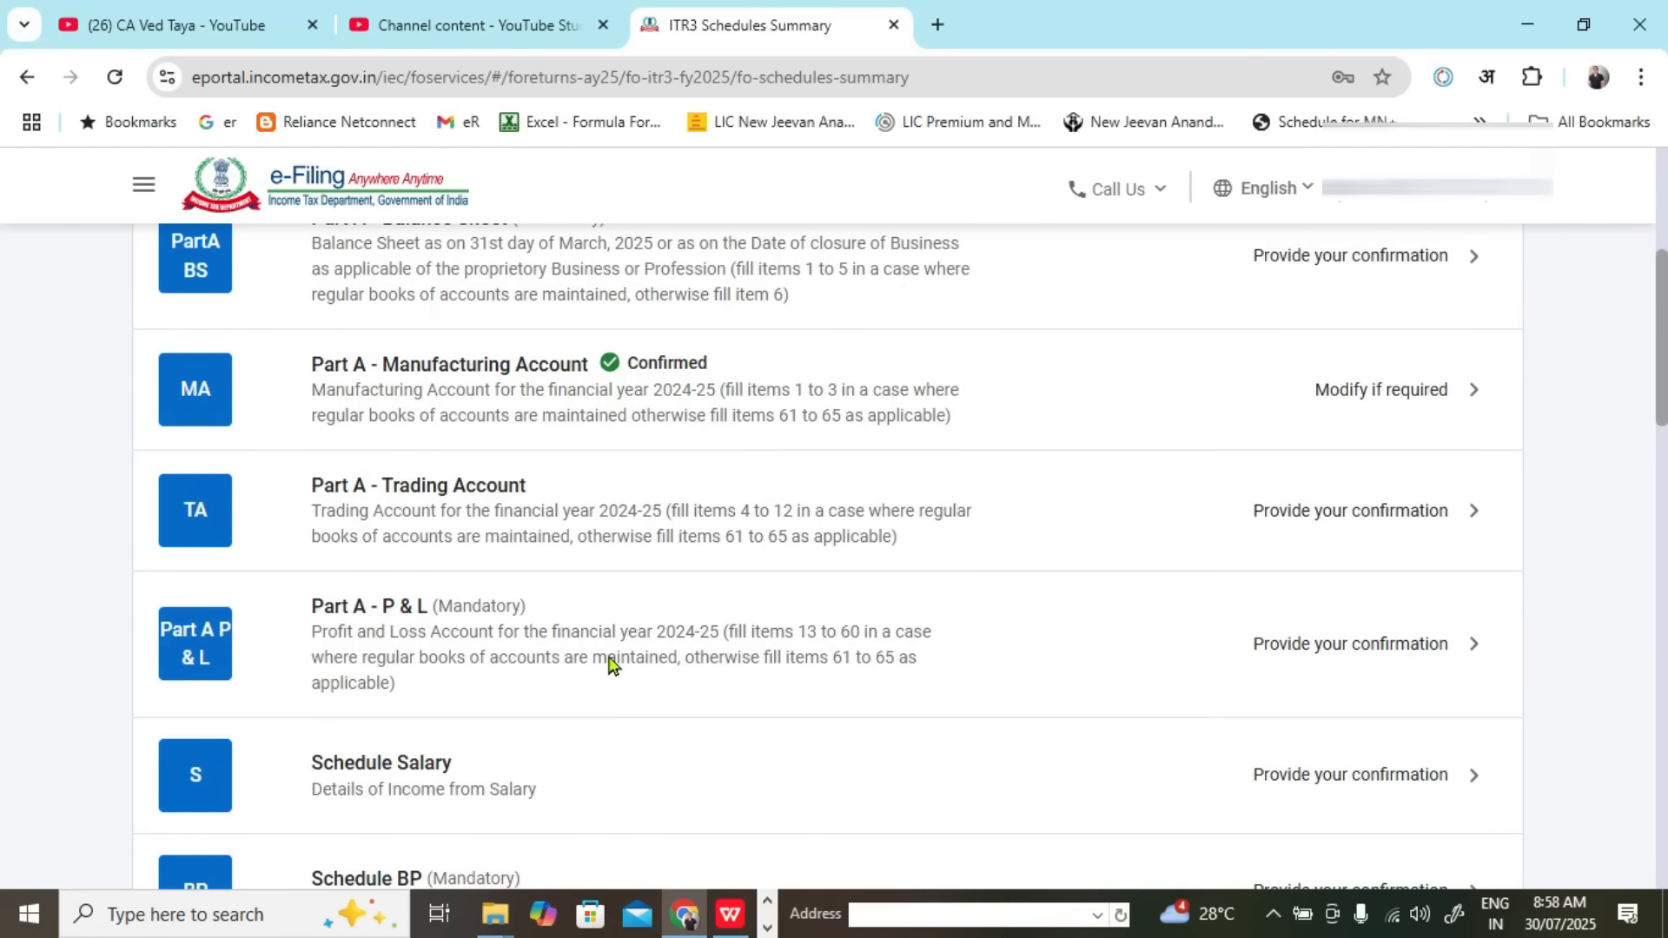
left_click(873, 530)
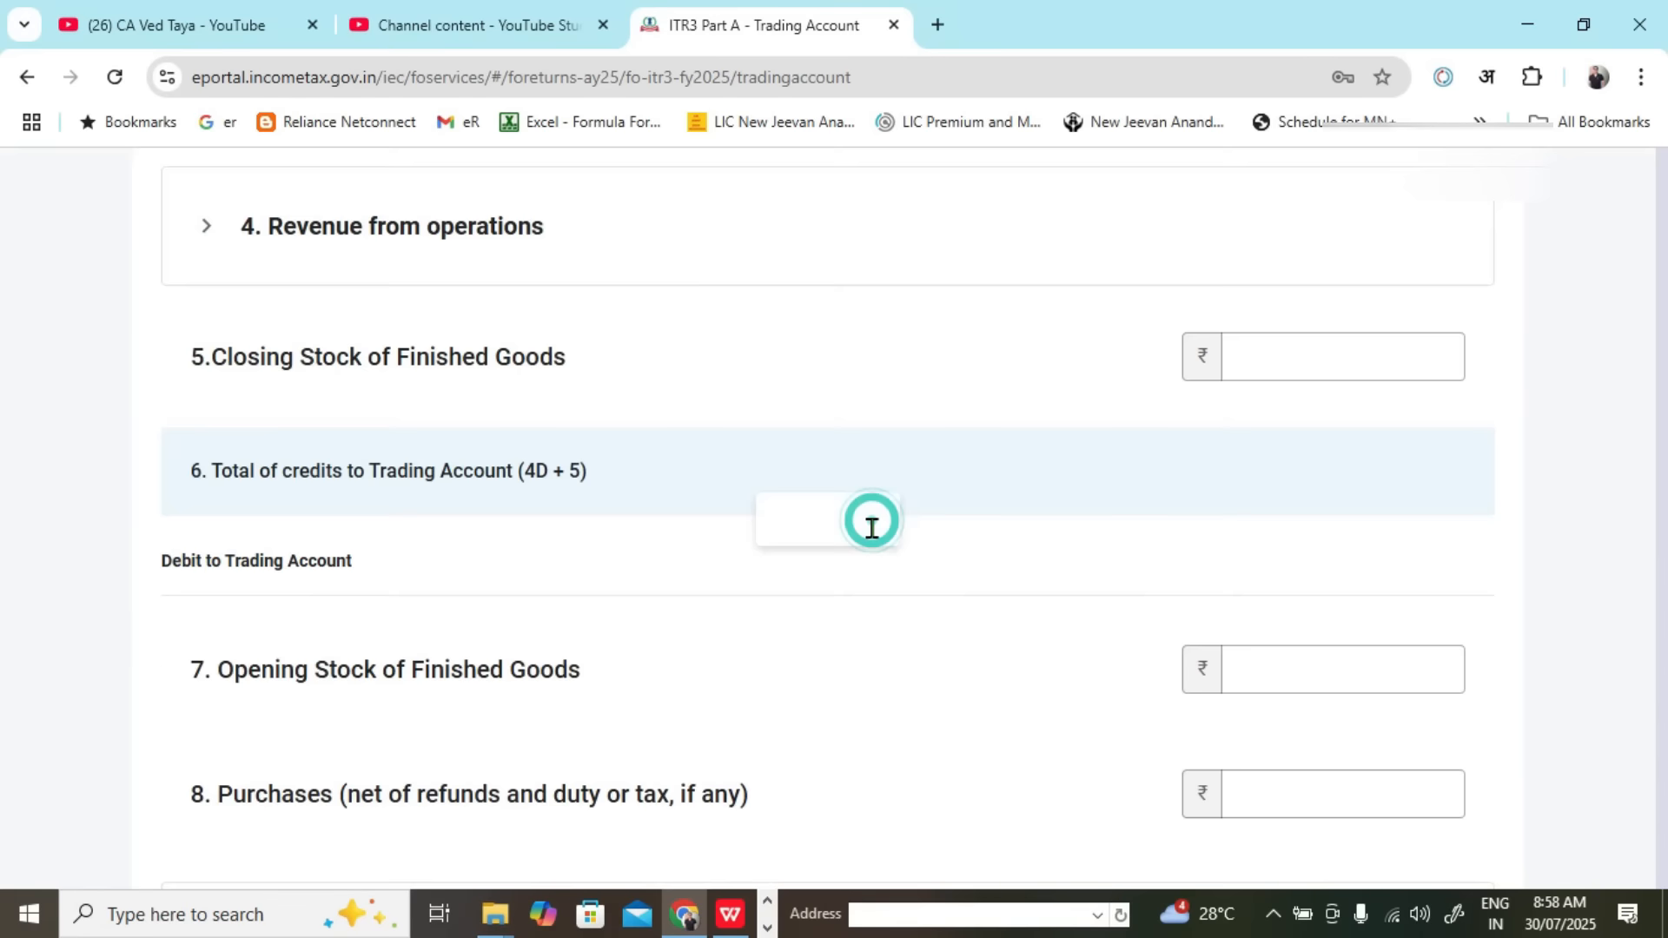
Step: Enter 12386 for 12a, Turnover from Intraday Trading, taking the speculative business turnover from the Excel Summary sheet
scroll(730, 488, "down", 10)
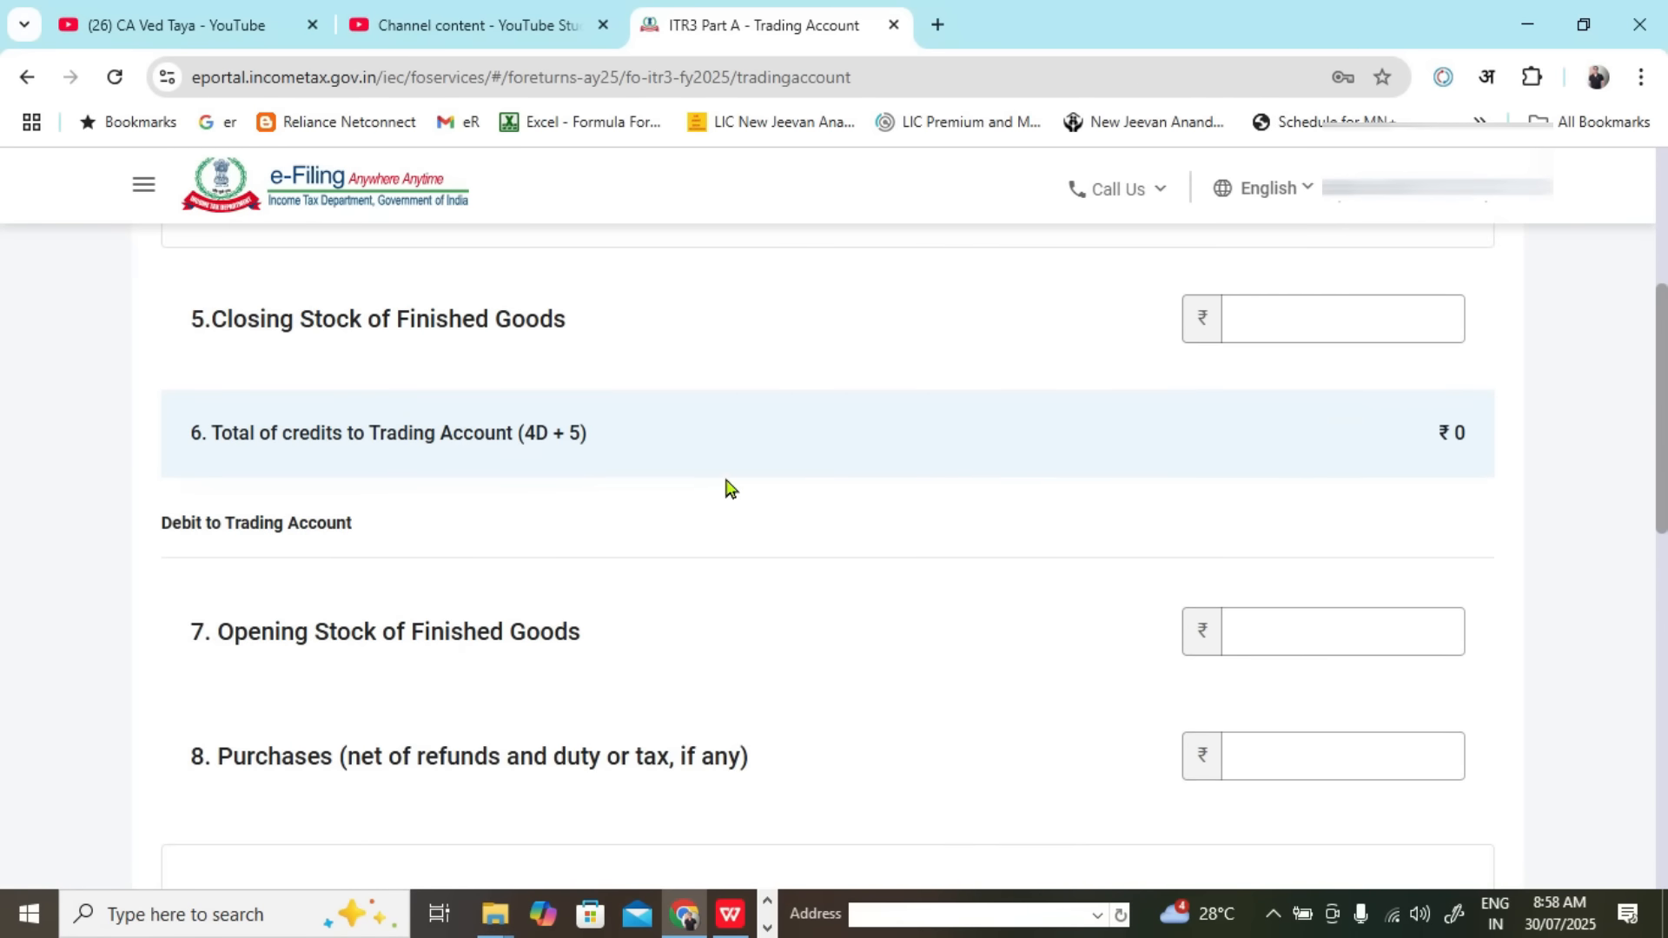
scroll(740, 431, "down", 4)
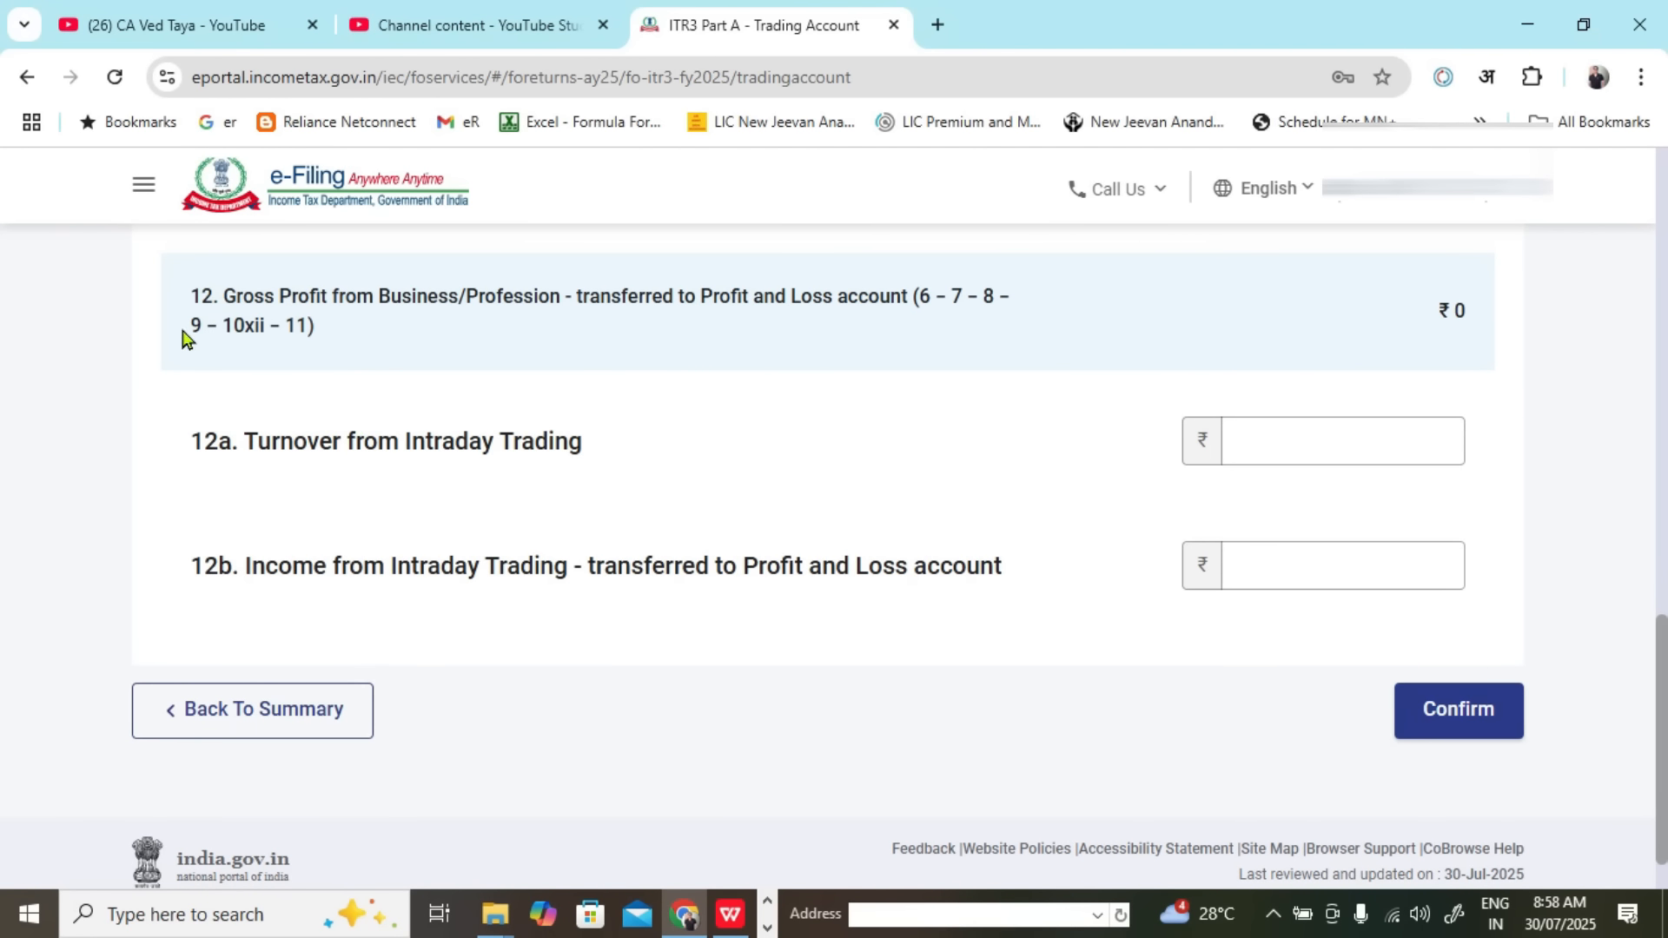
triple_click(347, 326)
left_click_drag(402, 326, 1030, 316)
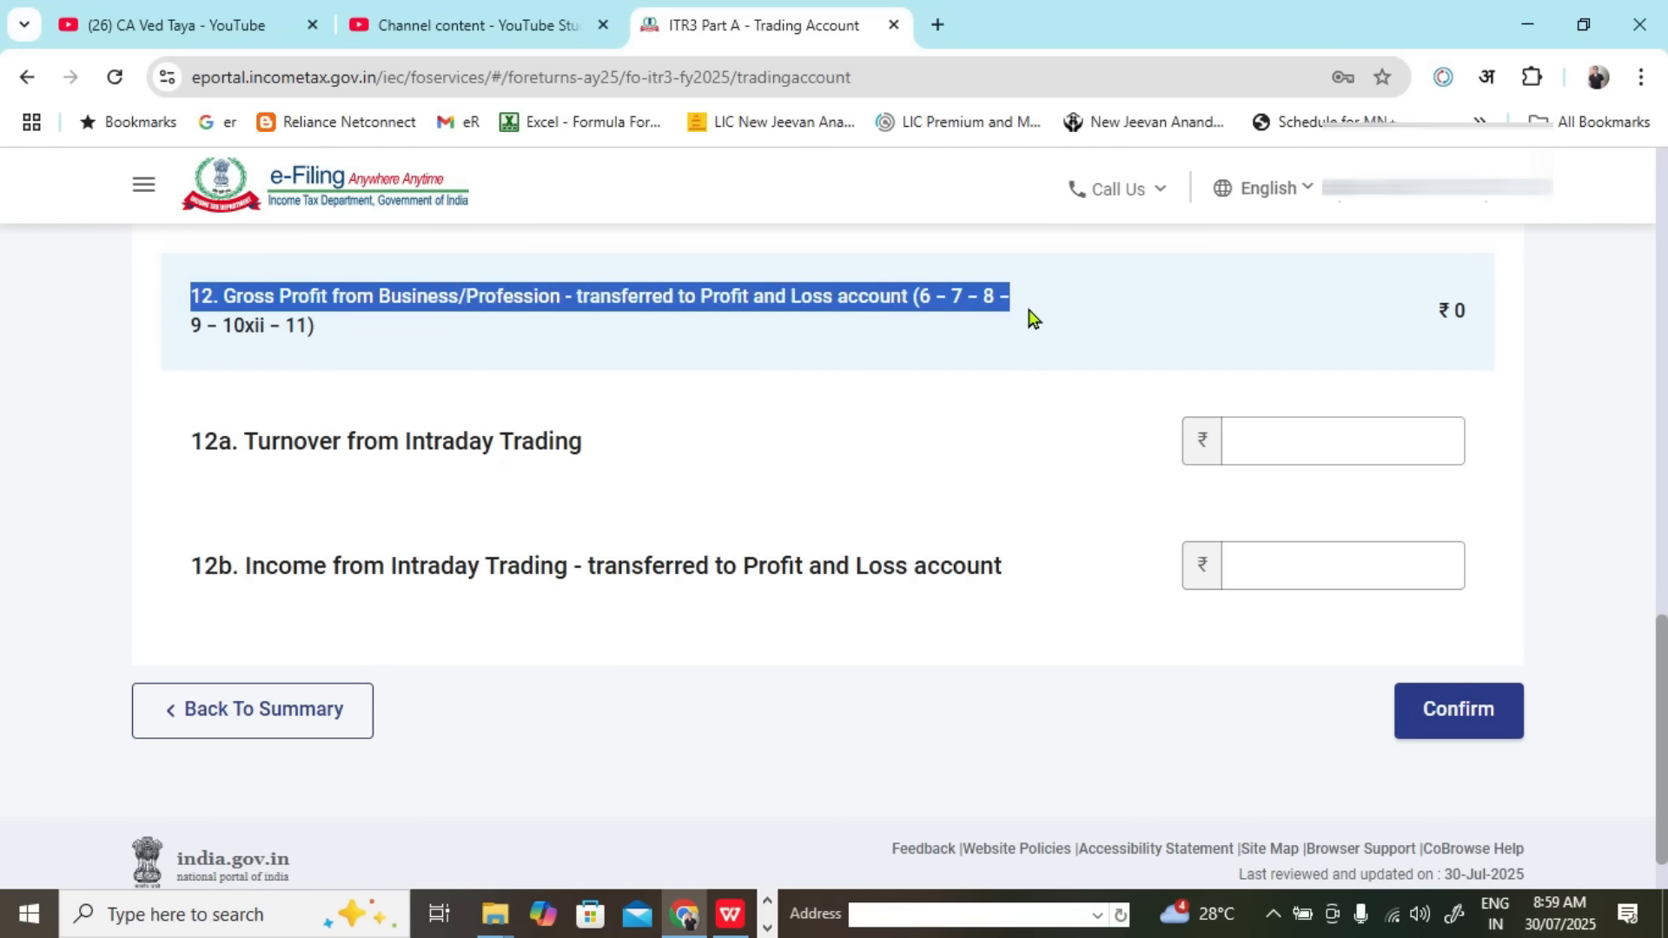
left_click_drag(186, 445, 612, 445)
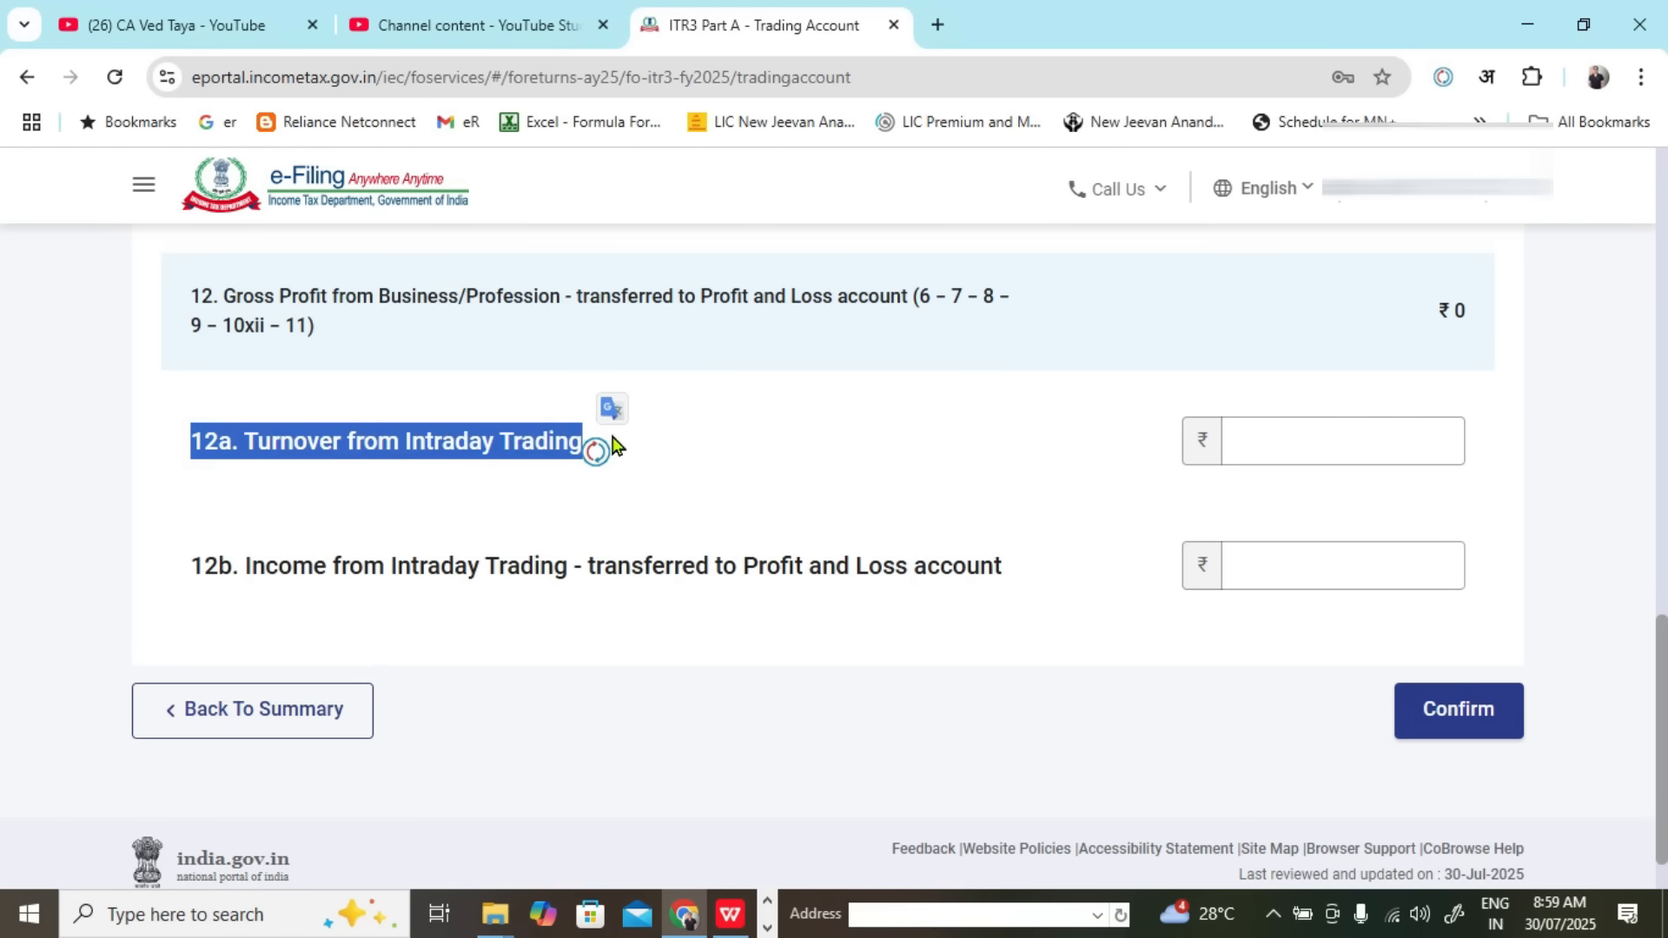
left_click(1234, 426)
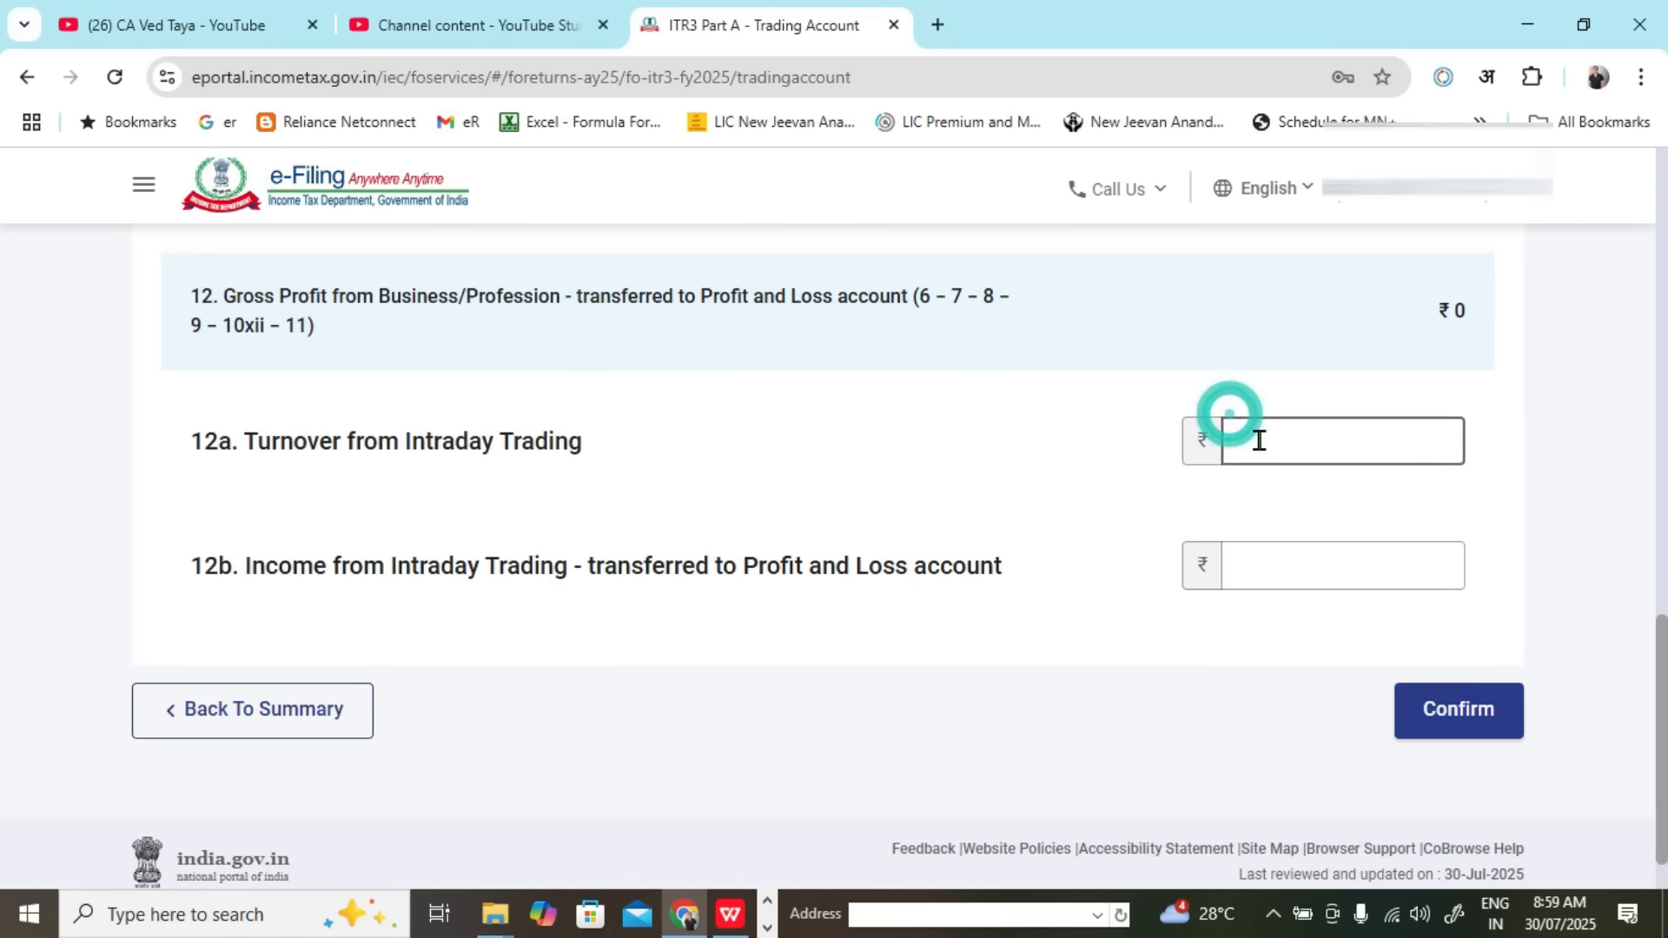
key("alt+Tab")
key("alt+Tab")
key("alt+Tab")
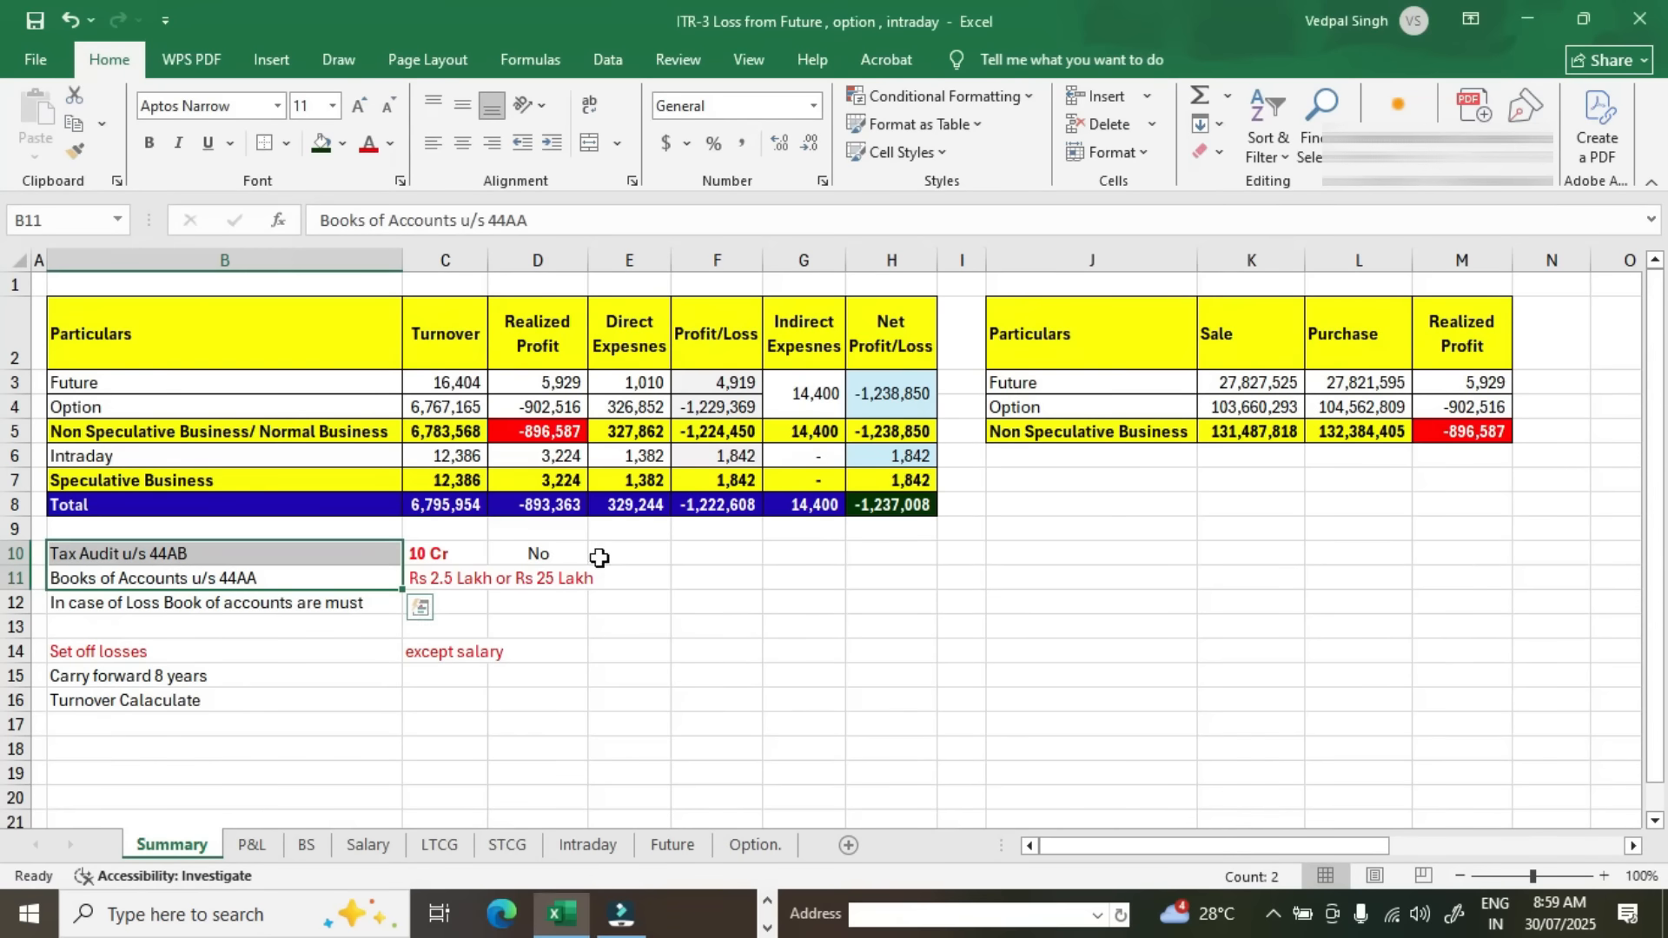
left_click(478, 480)
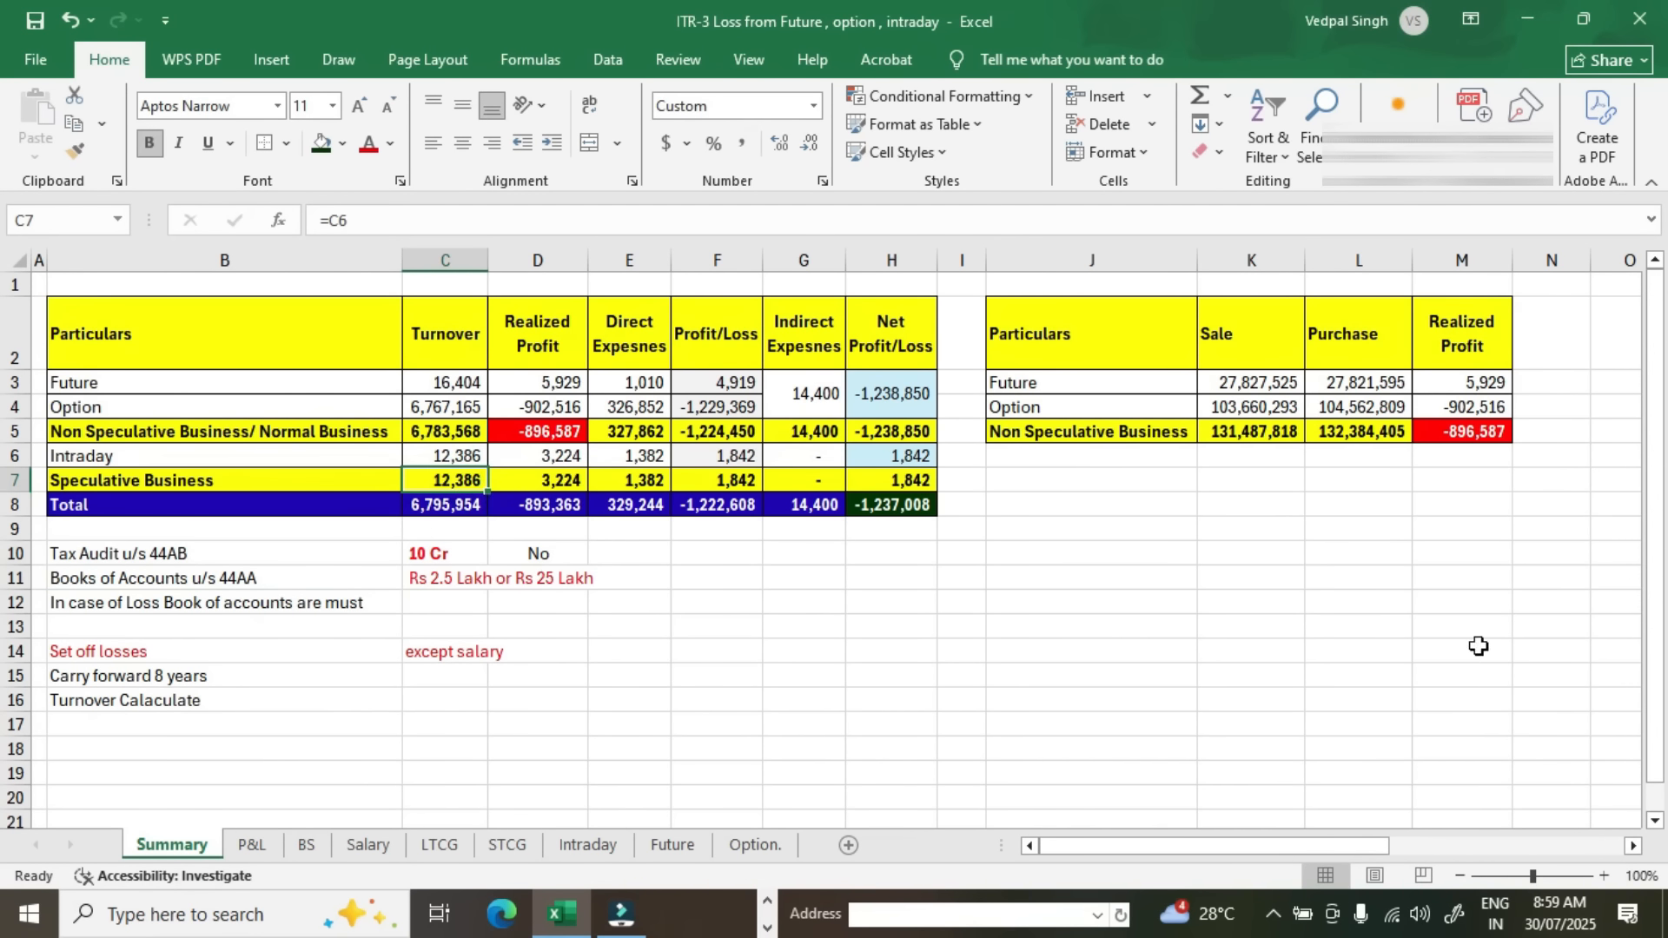
key("alt+Tab")
type("1")
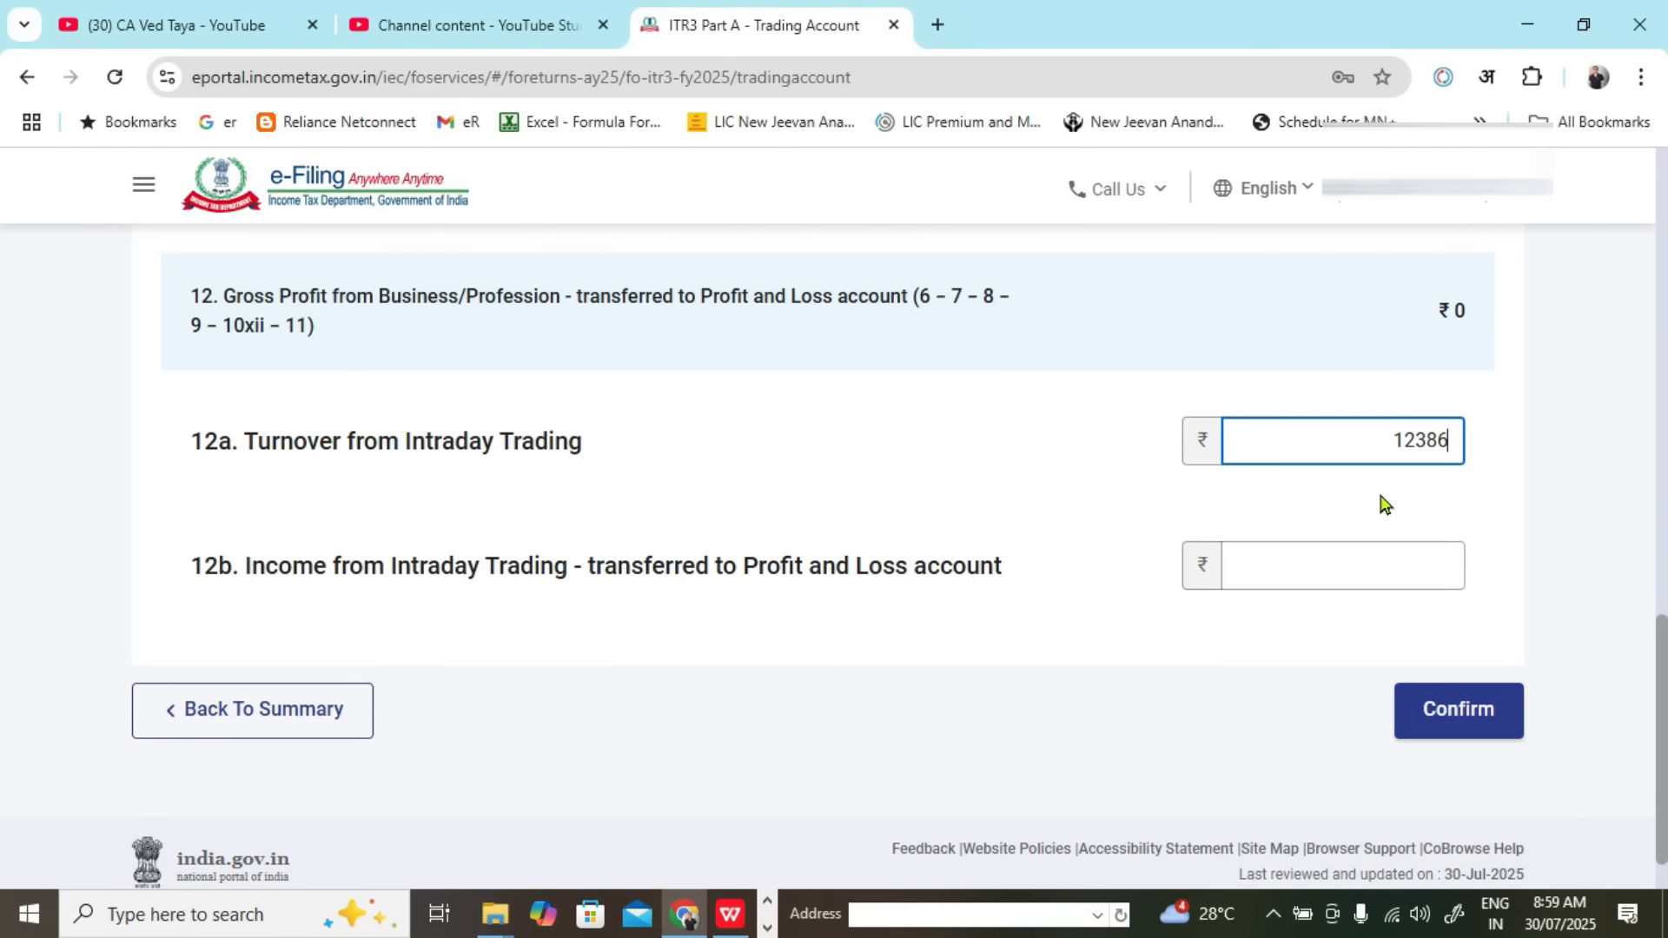
Step: Enter 1842 for 12b, Income from Intraday Trading, after checking the speculative business profit and expenses on the Excel Summary sheet
left_click(1151, 608)
left_click_drag(375, 563, 959, 572)
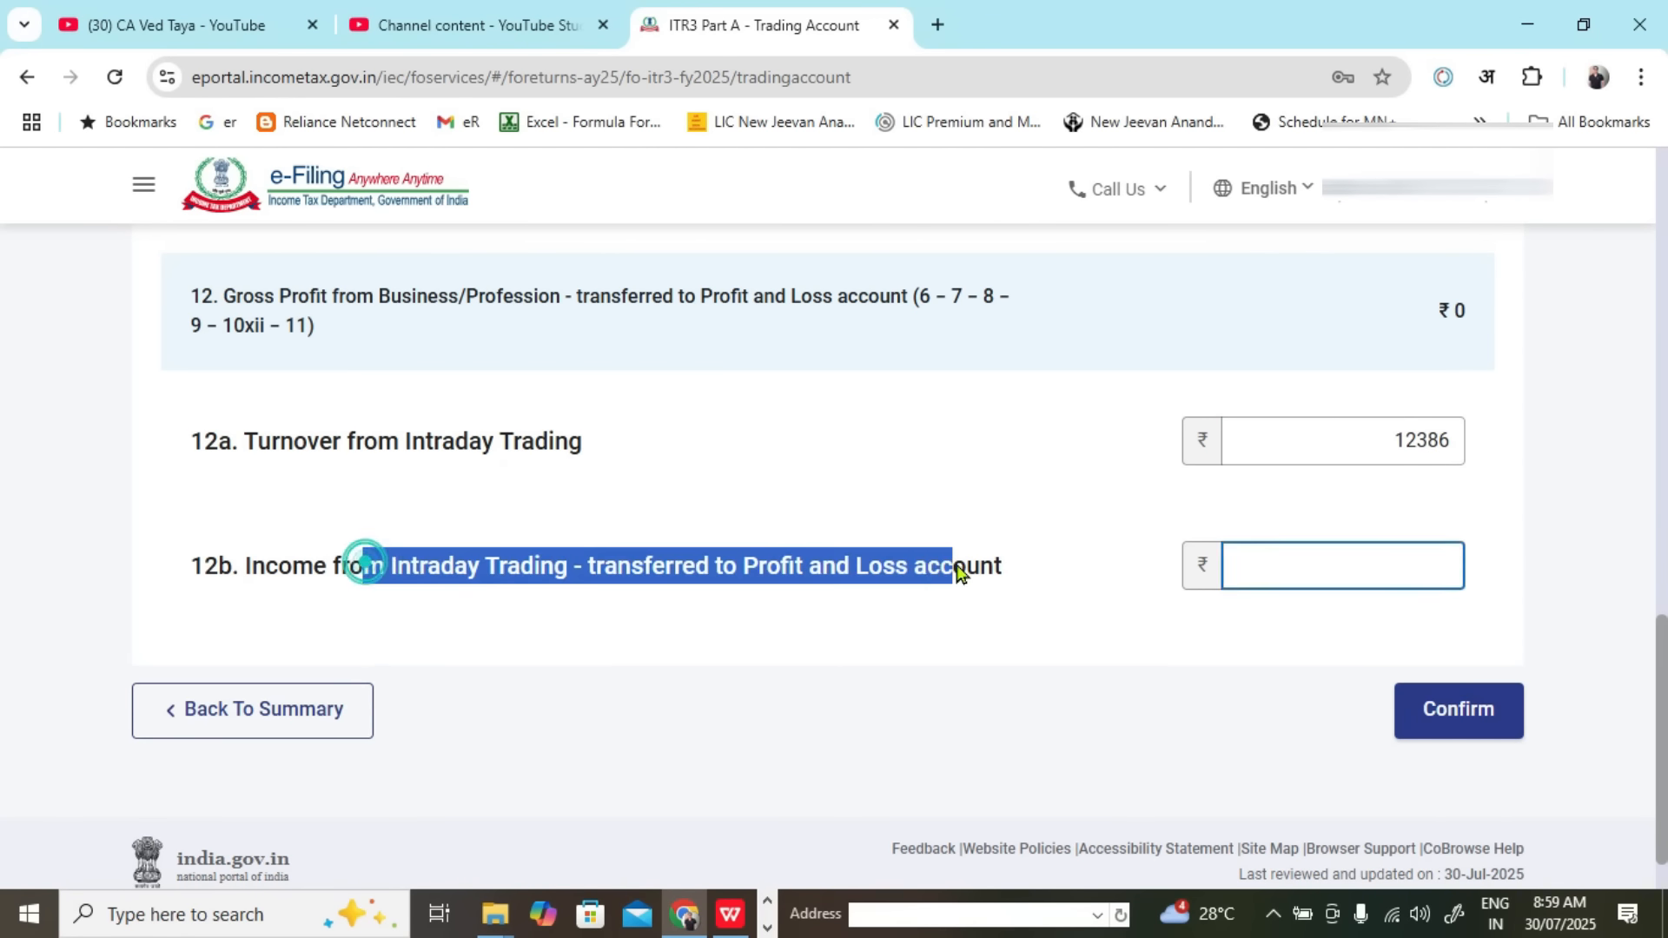
key("alt+Tab")
left_click(556, 457)
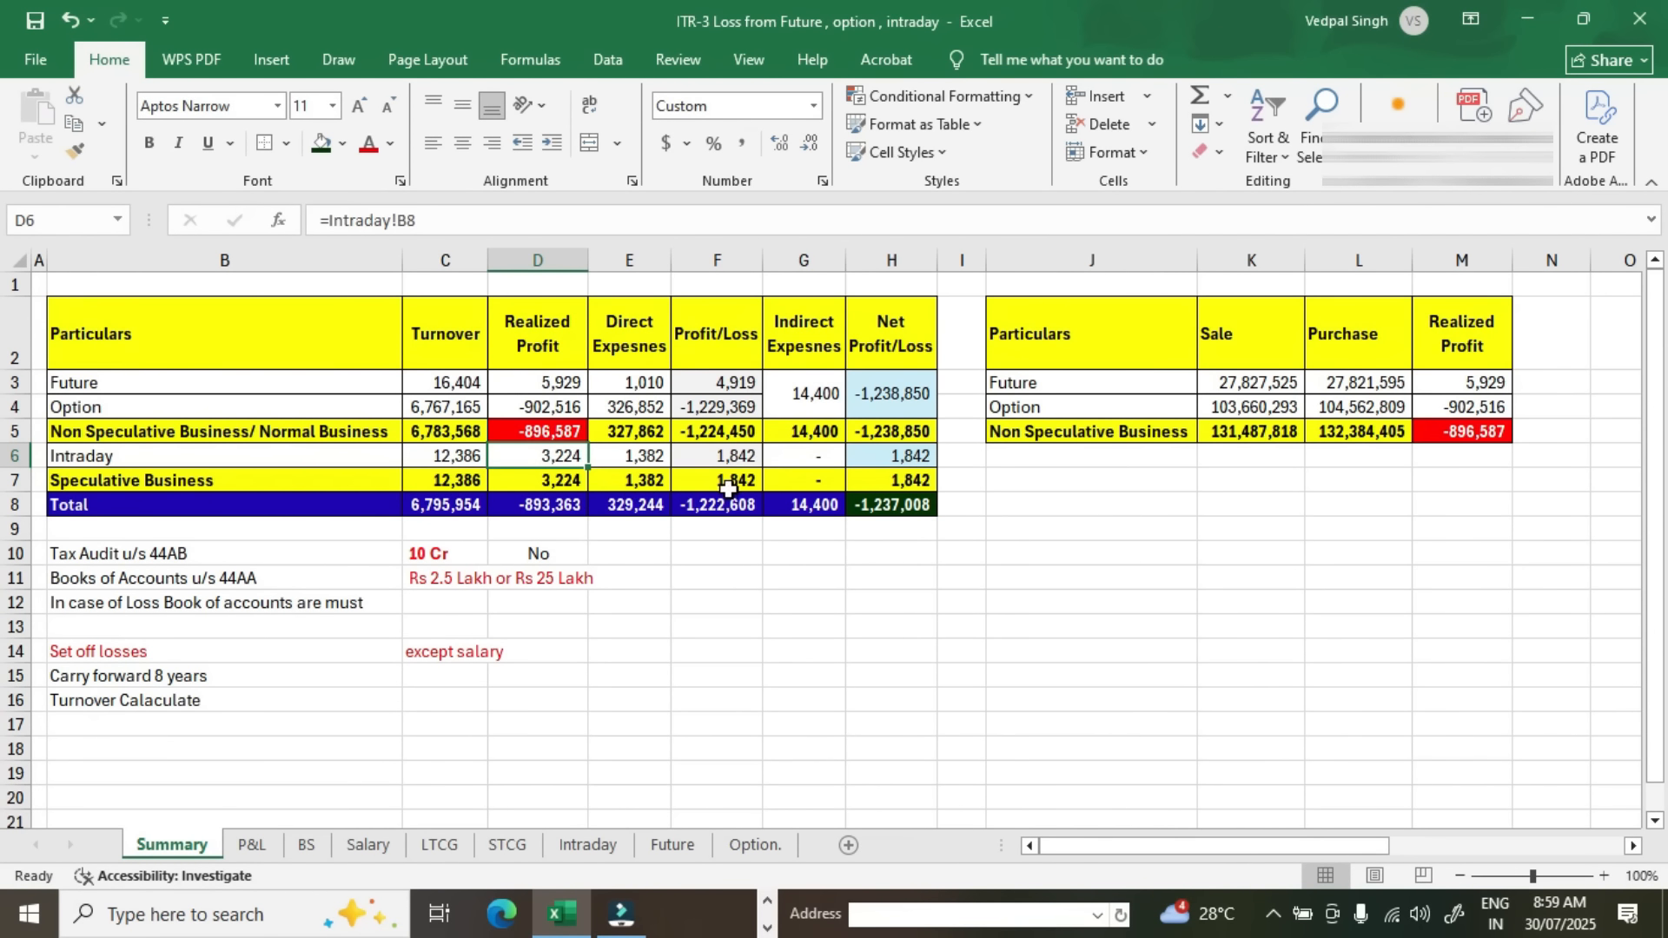
left_click(560, 480)
left_click(648, 482)
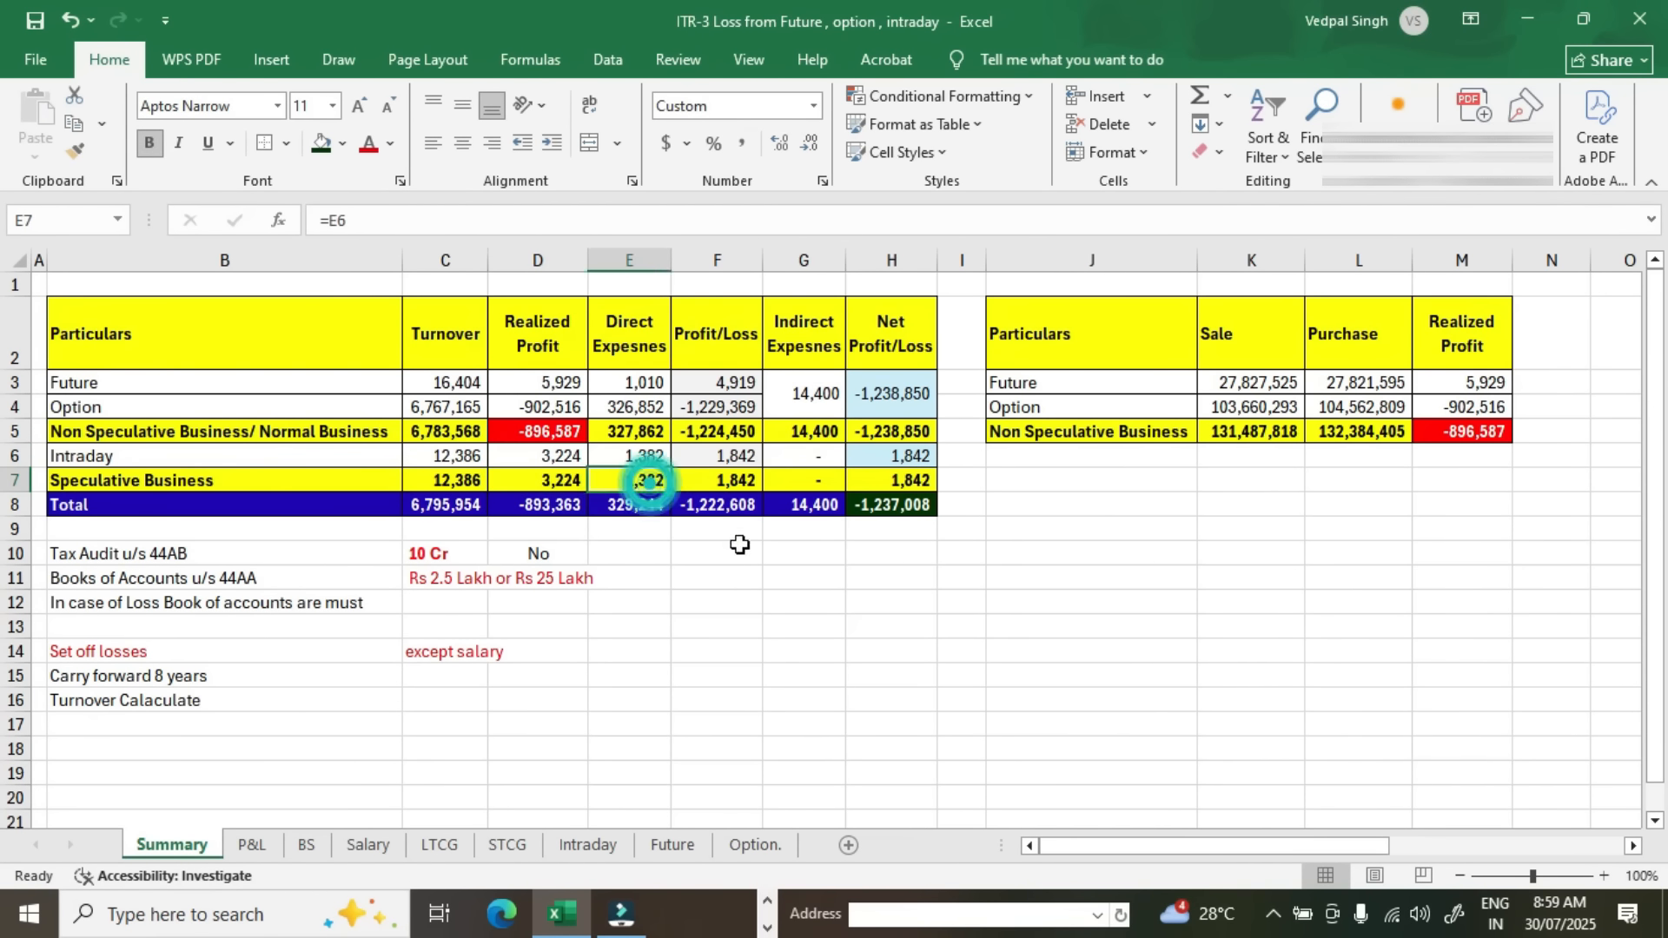
left_click(734, 482)
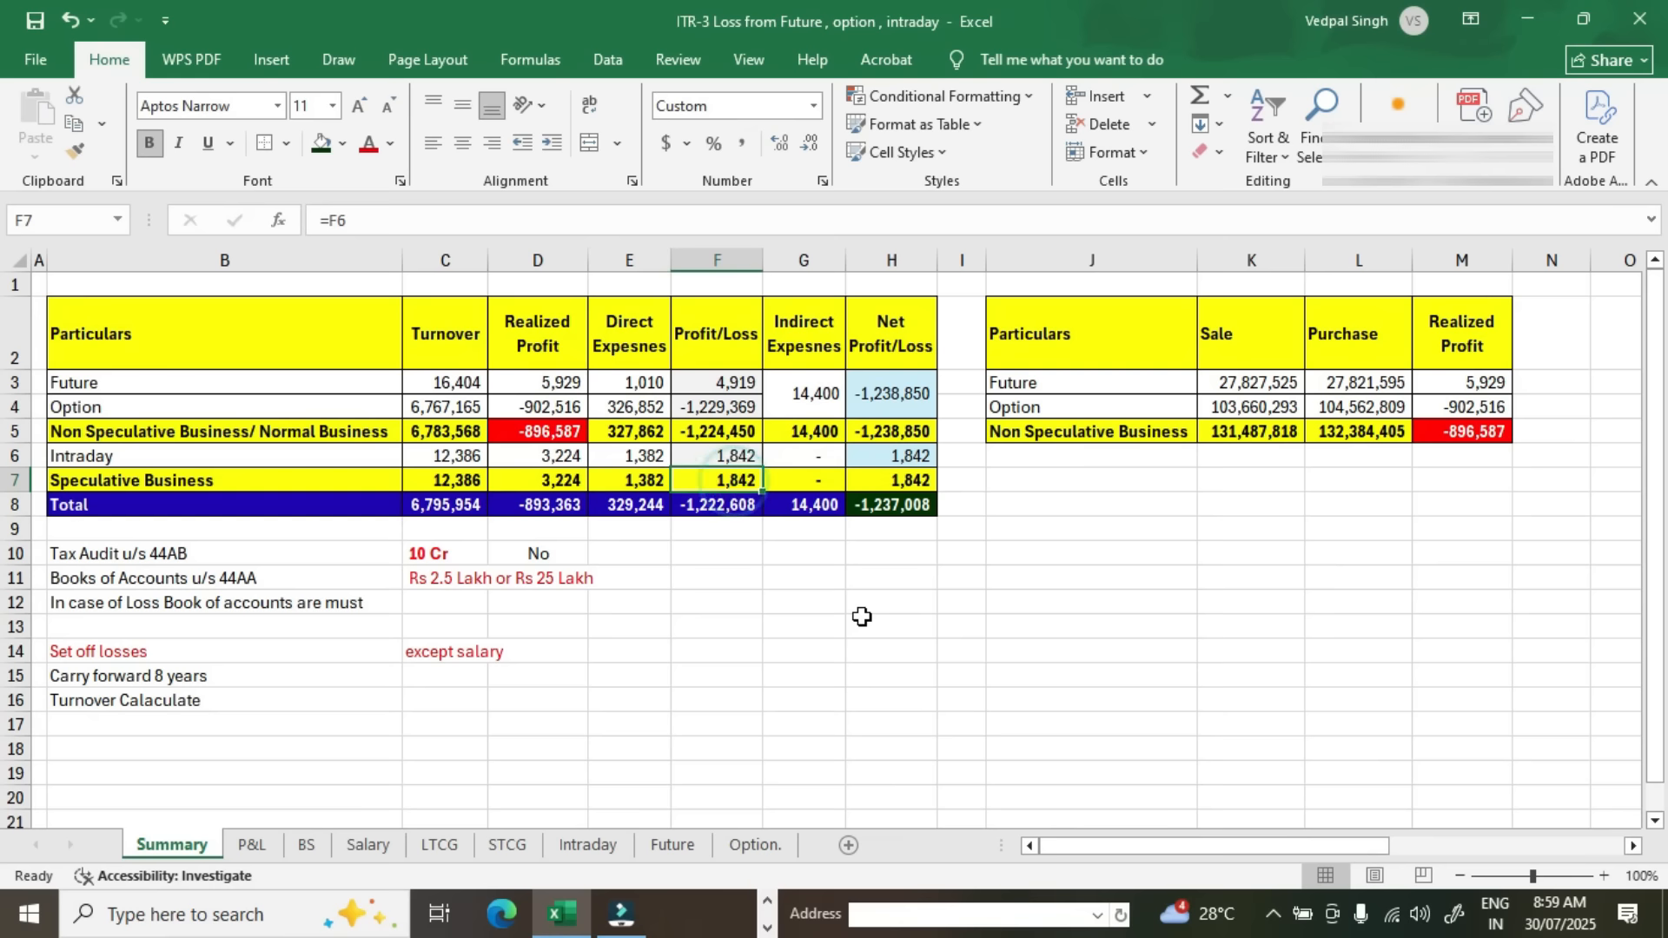
left_click(919, 461)
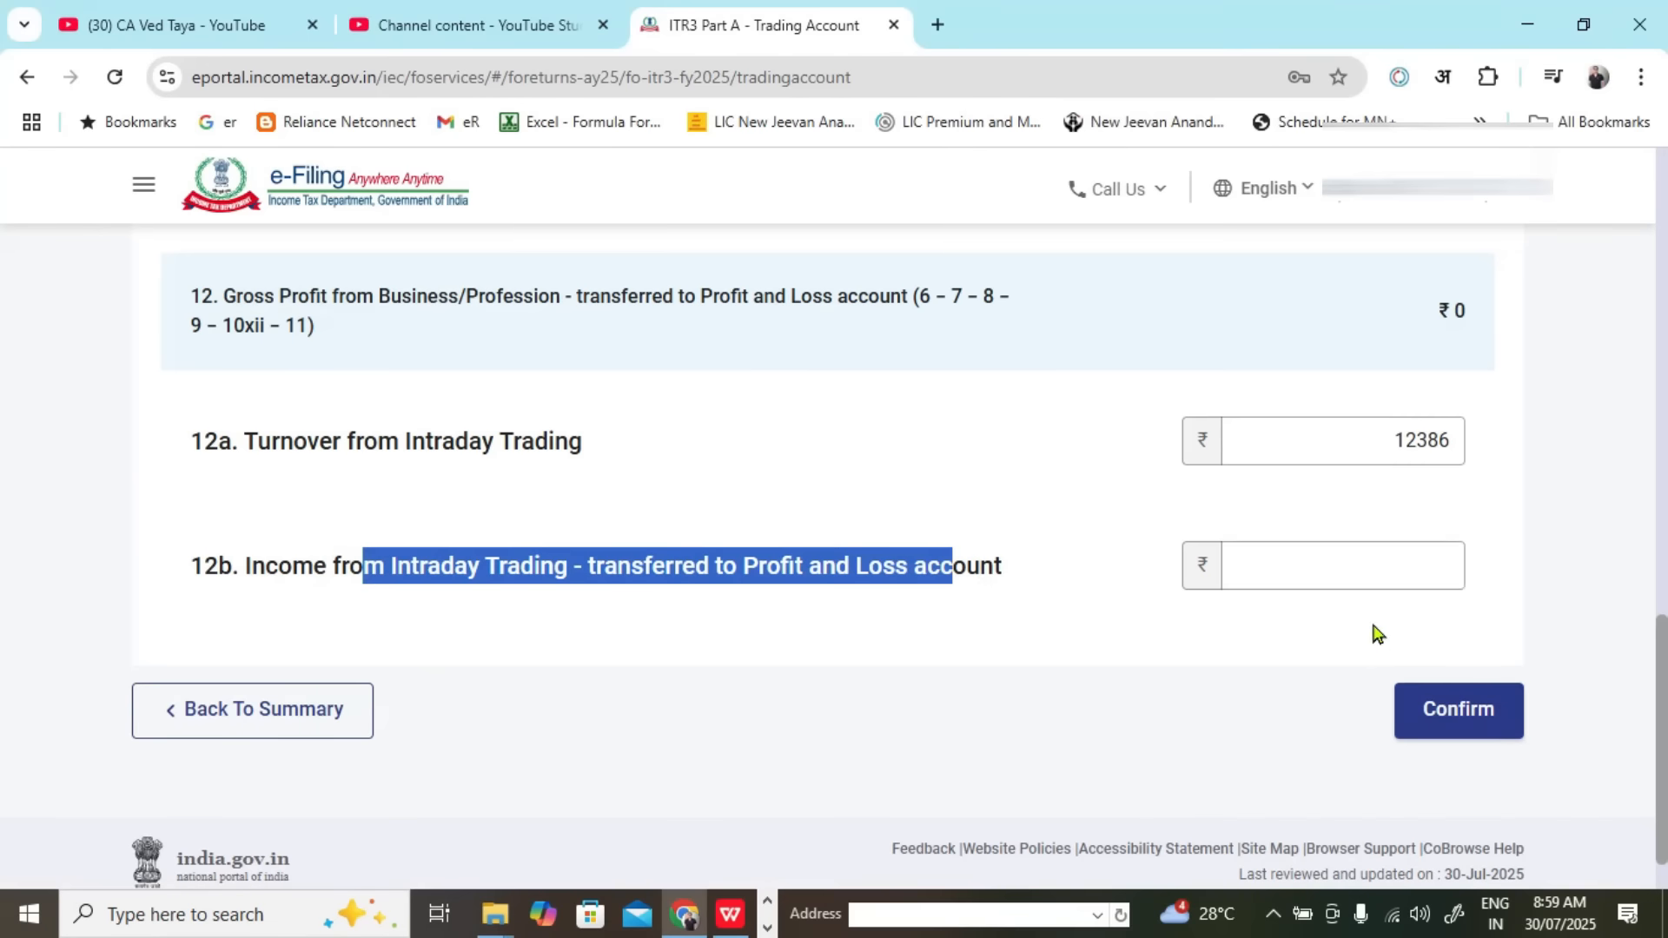
left_click(1390, 566)
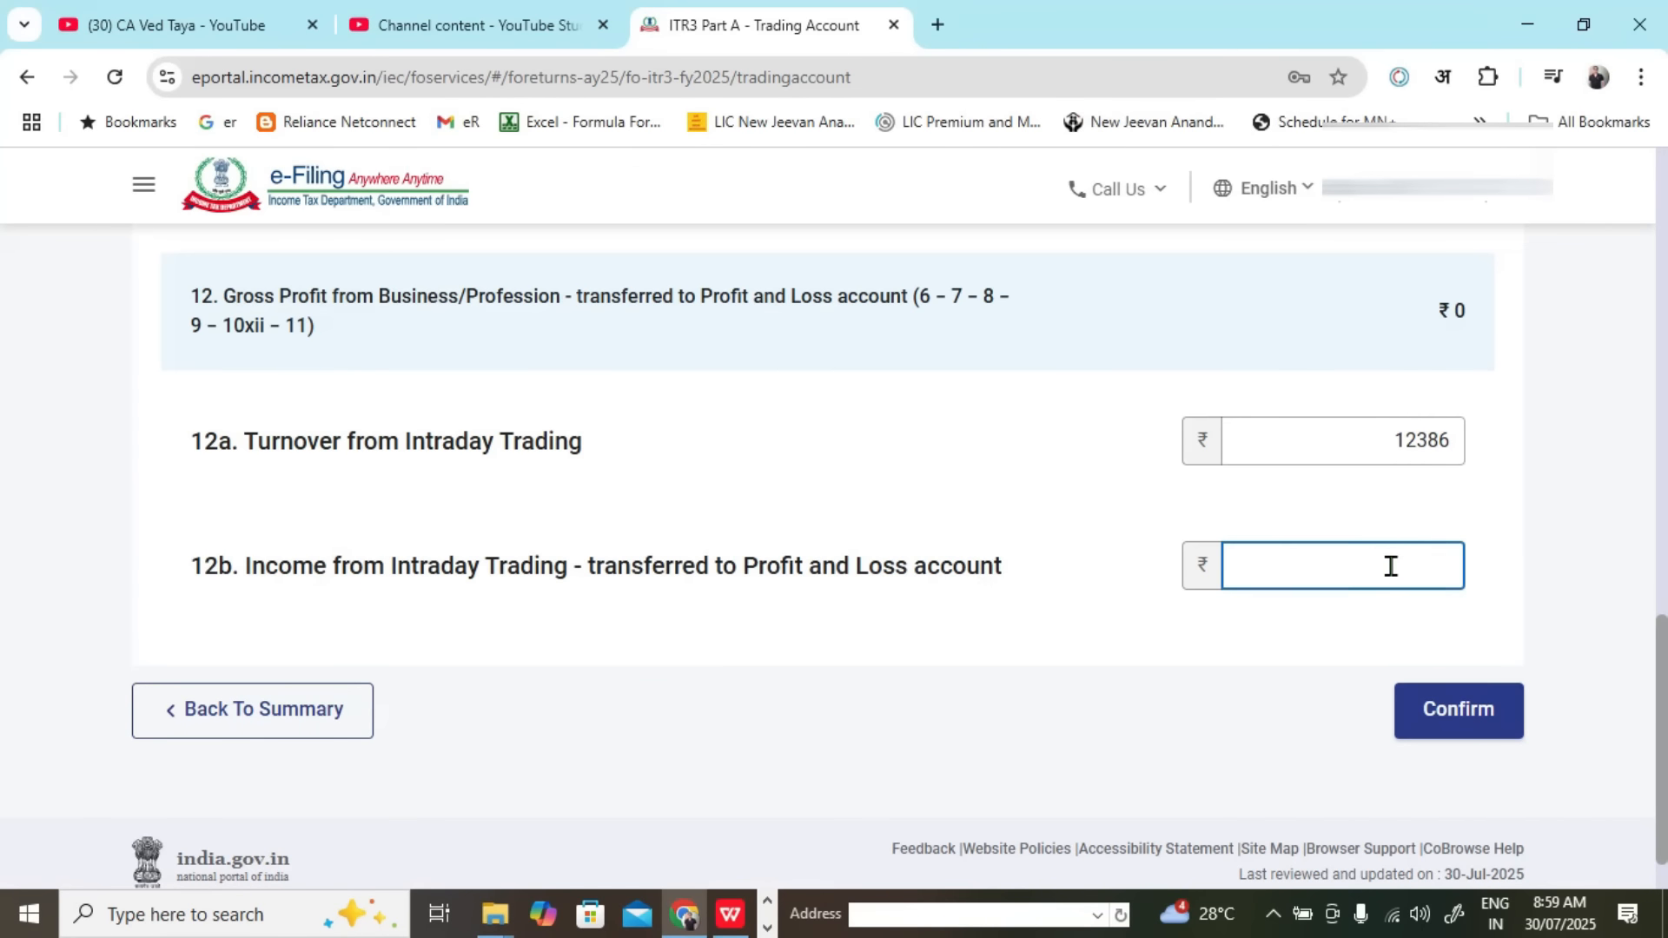
left_click(1178, 691)
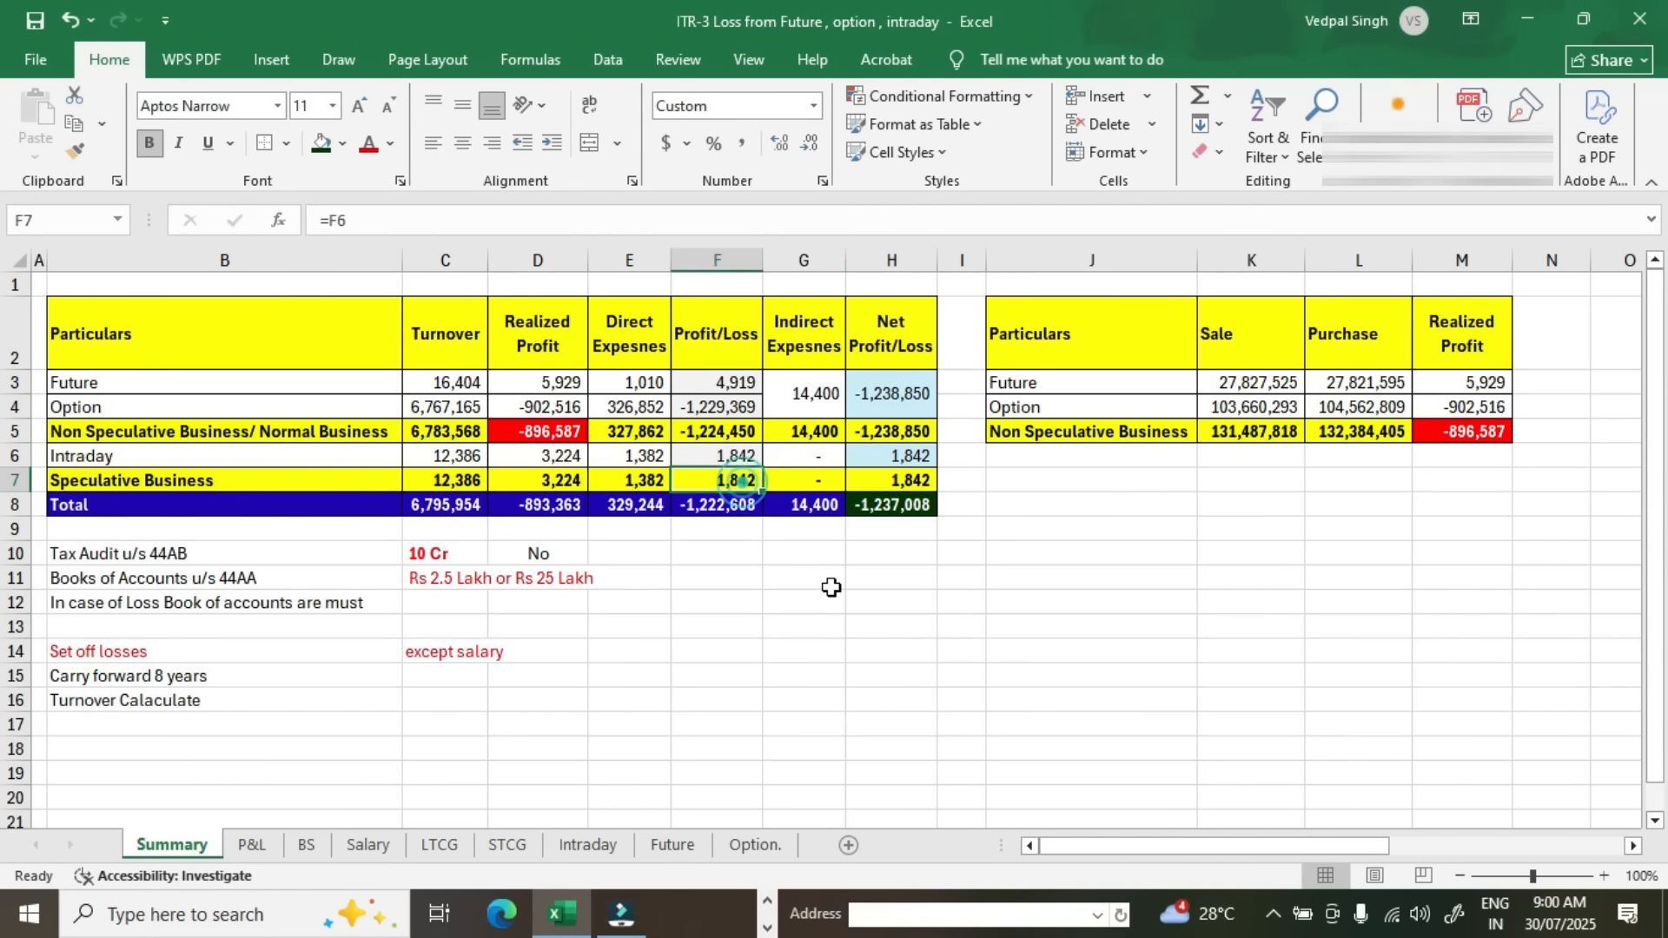
key("alt+Tab")
double_click(1385, 559)
type("1842")
Step: Replace the 12b income from intraday trading with the negative amount -1842
key("BackSpace")
key("BackSpace")
key("BackSpace")
key("BackSpace")
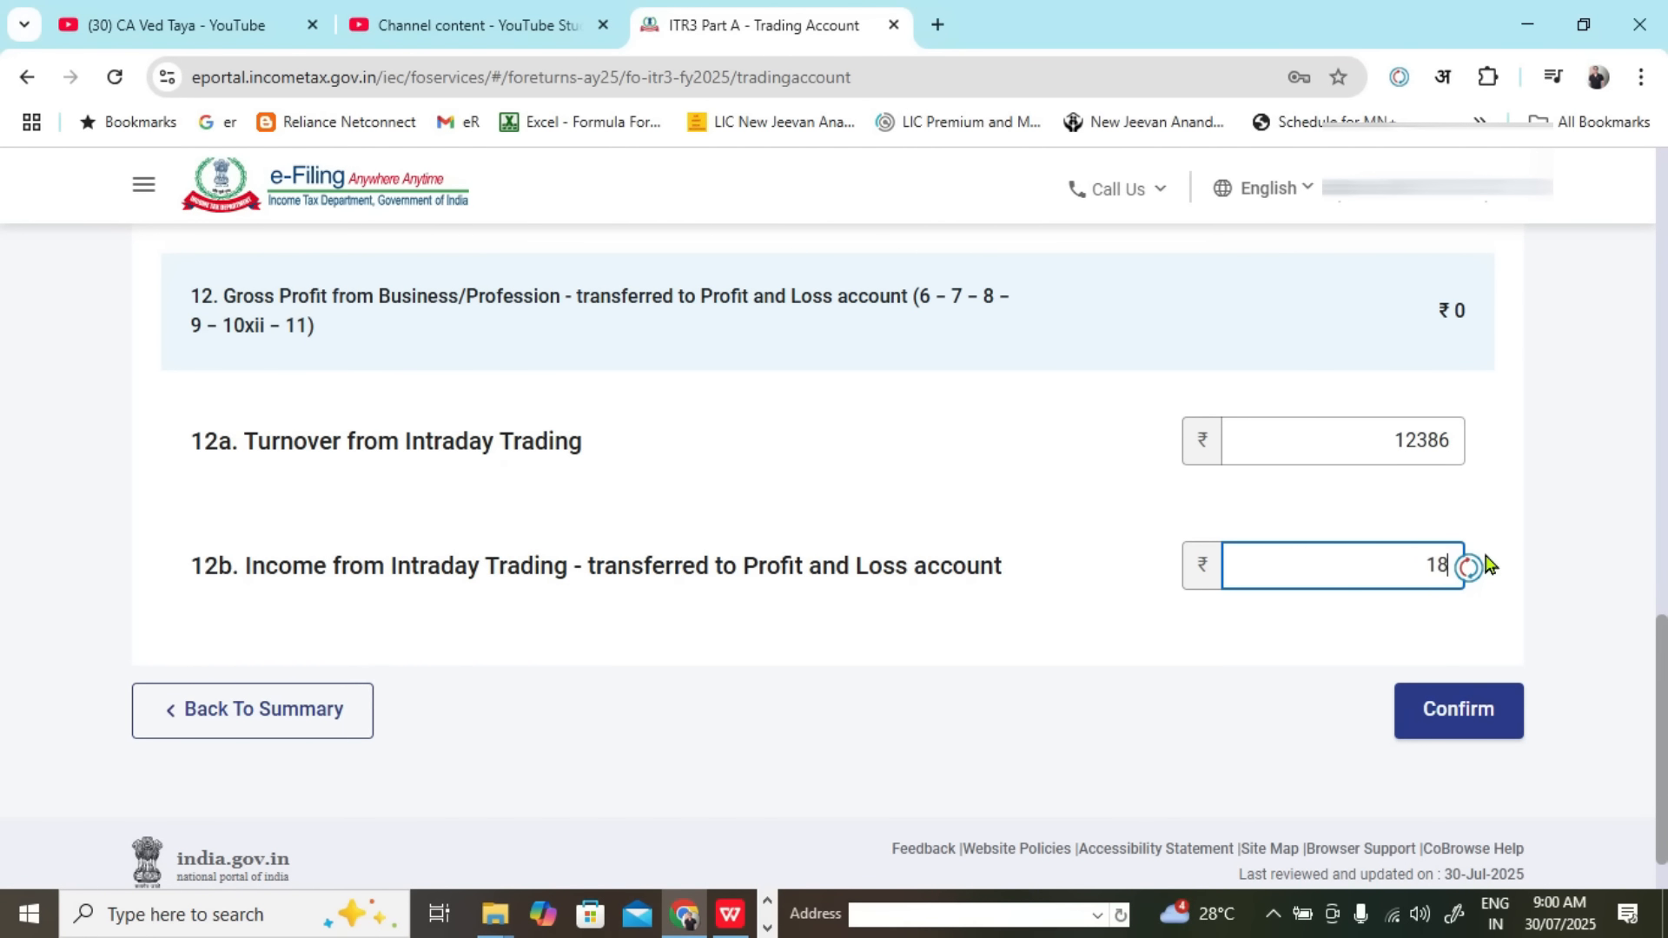
type("-1842")
left_click(1247, 698)
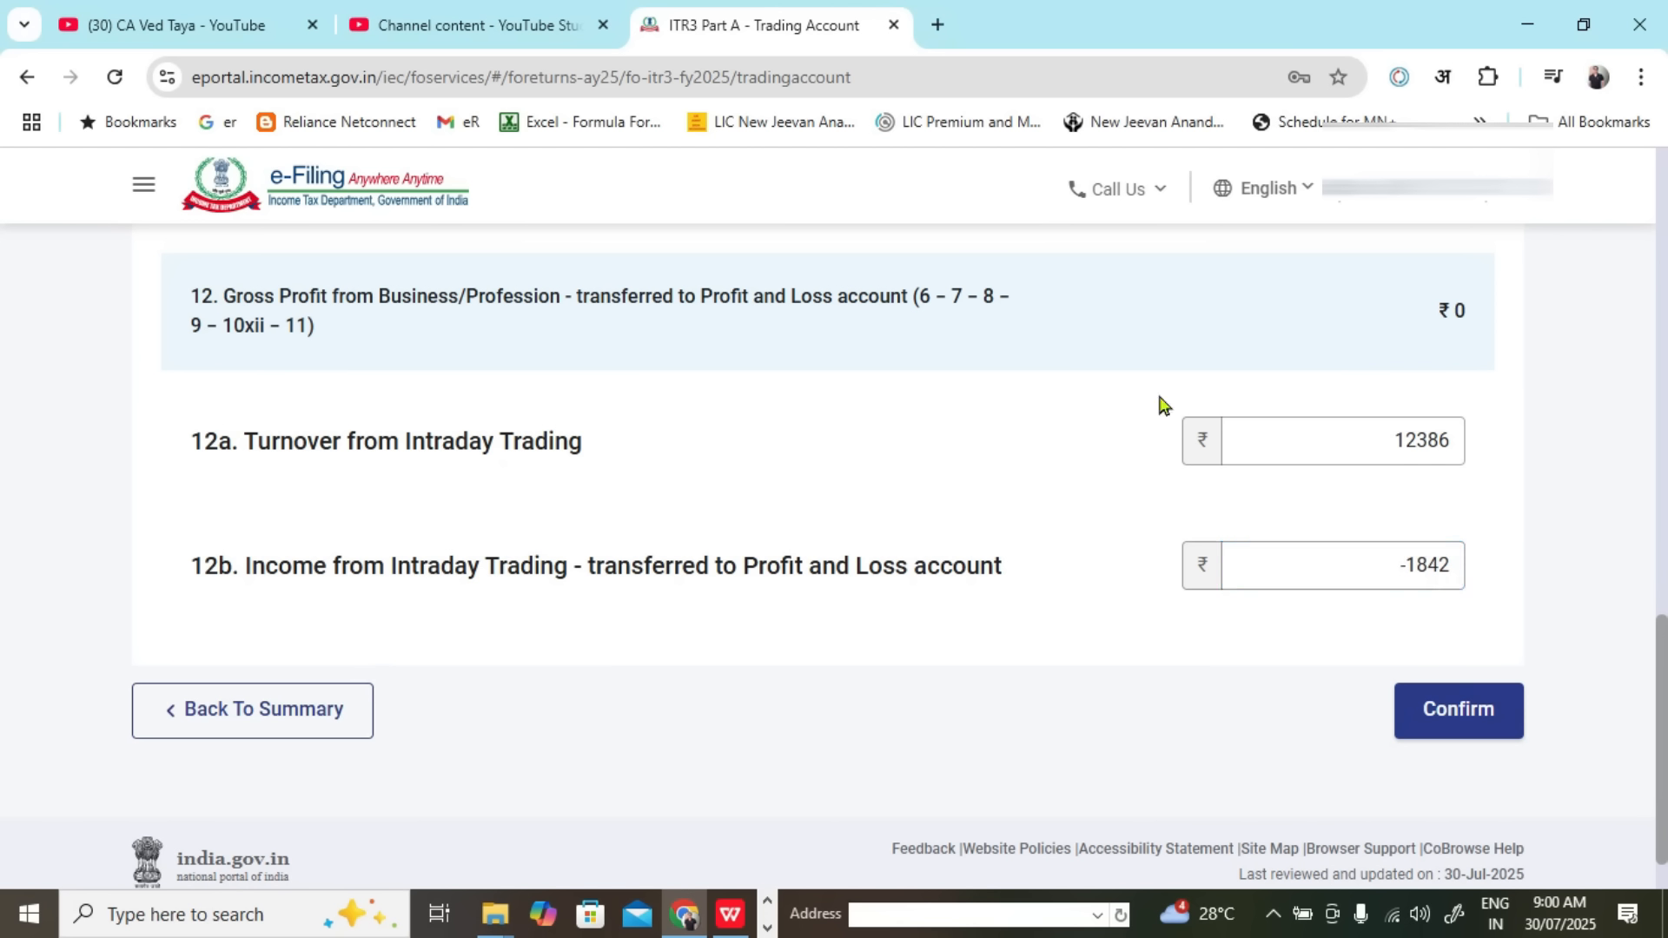
left_click_drag(1393, 581, 1459, 570)
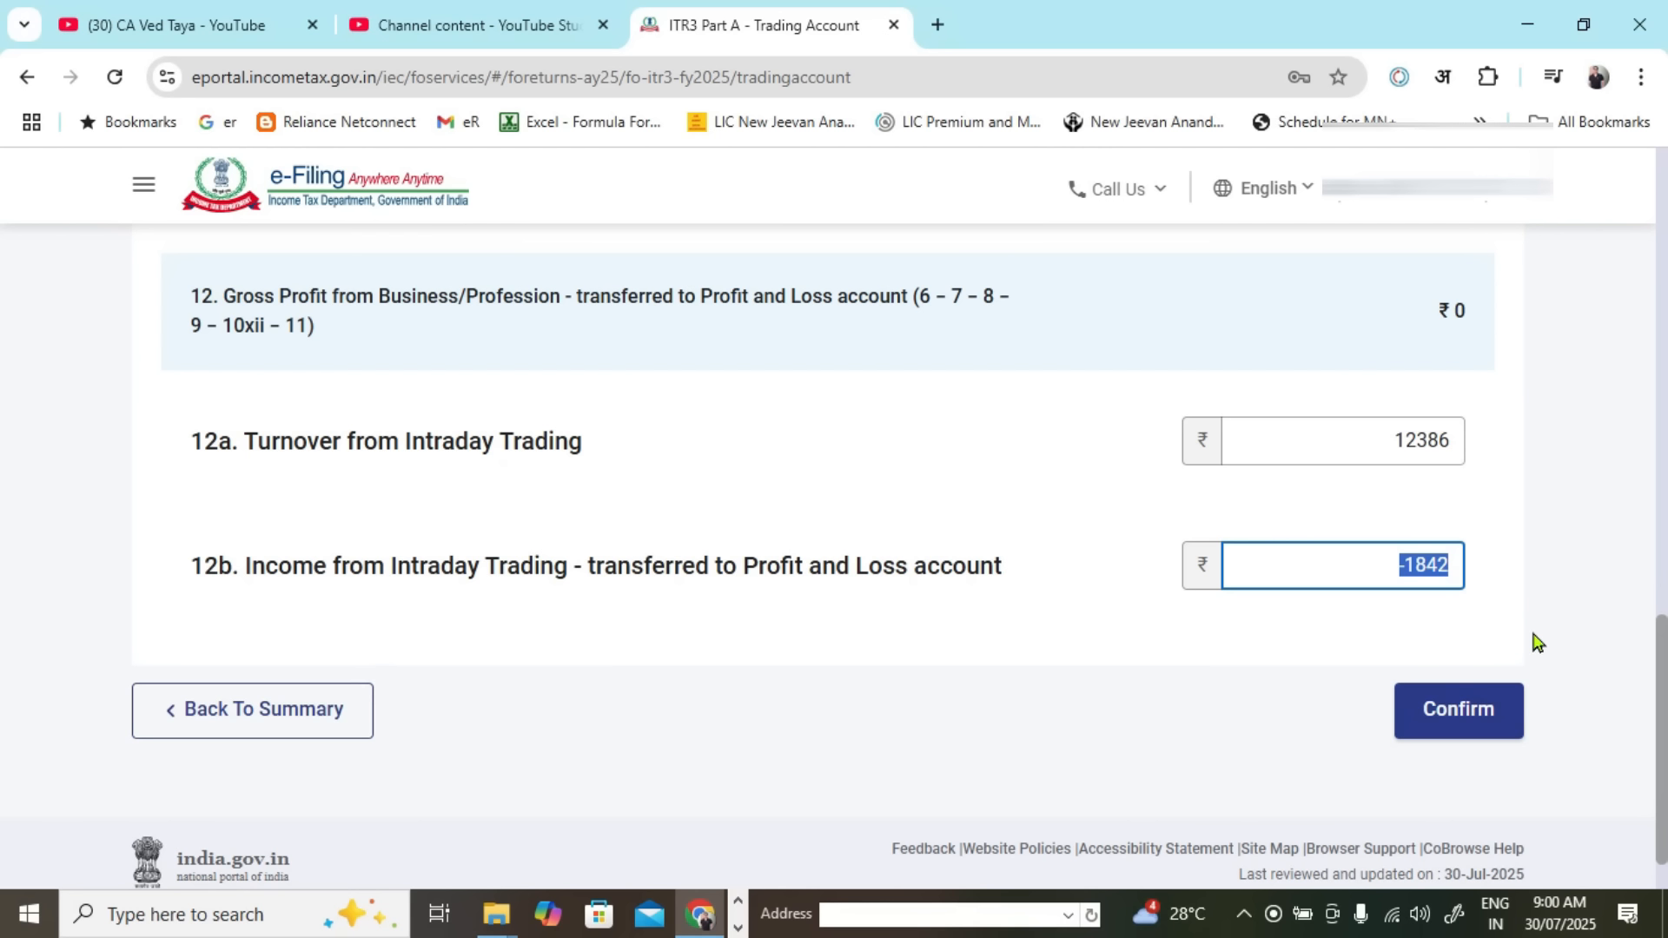
Step: Set 12b, Income from Intraday Trading, to 1842 and confirm the Trading Account schedule
left_click(1383, 567)
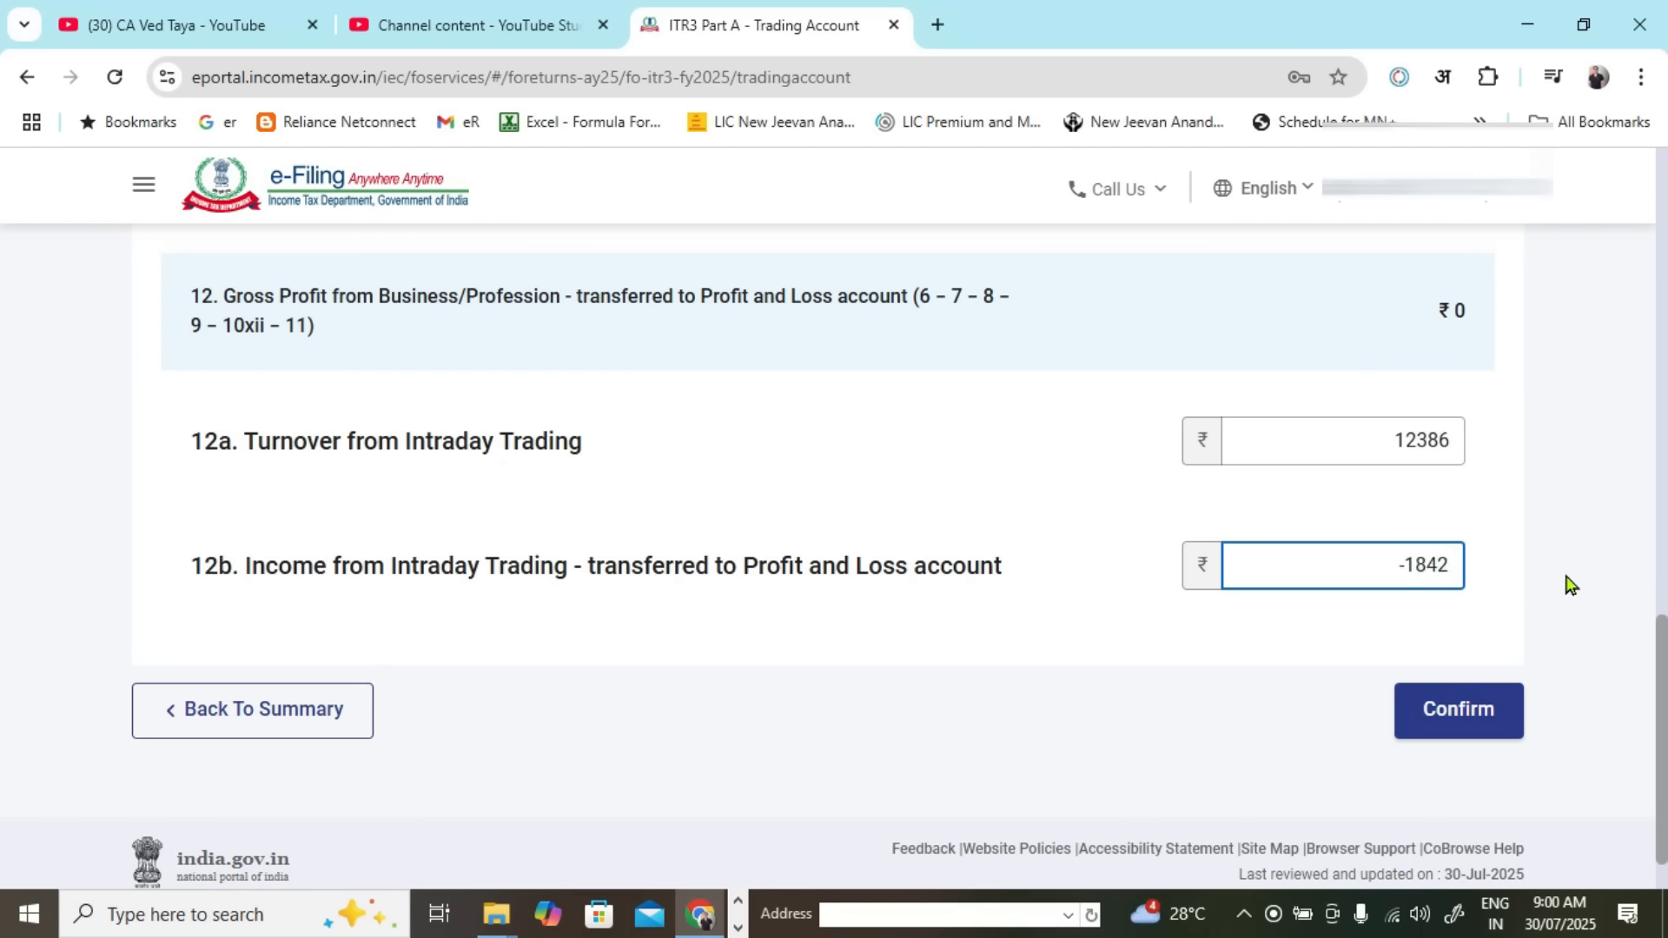
double_click(1367, 570)
left_click(1382, 567)
double_click(1386, 565)
left_click(1362, 572)
left_click(1399, 565)
left_click(1366, 677)
left_click(1452, 730)
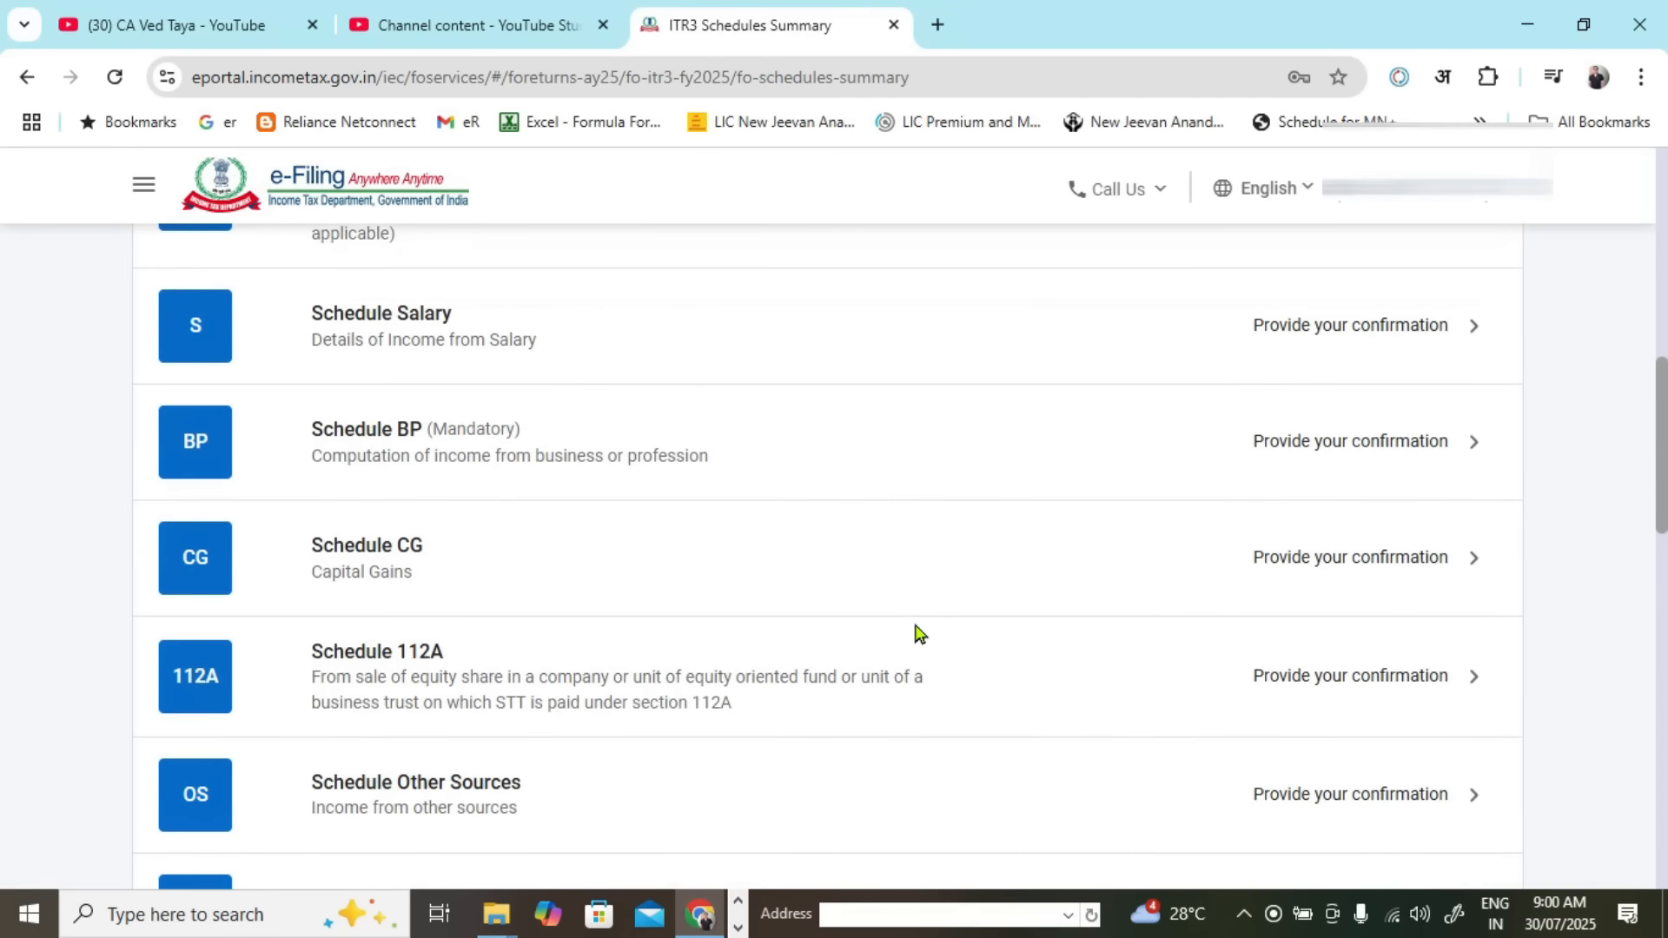
Step: Reopen Part A - Trading Account from the schedules summary and check the saved intraday turnover and income
scroll(916, 635, "up", 4)
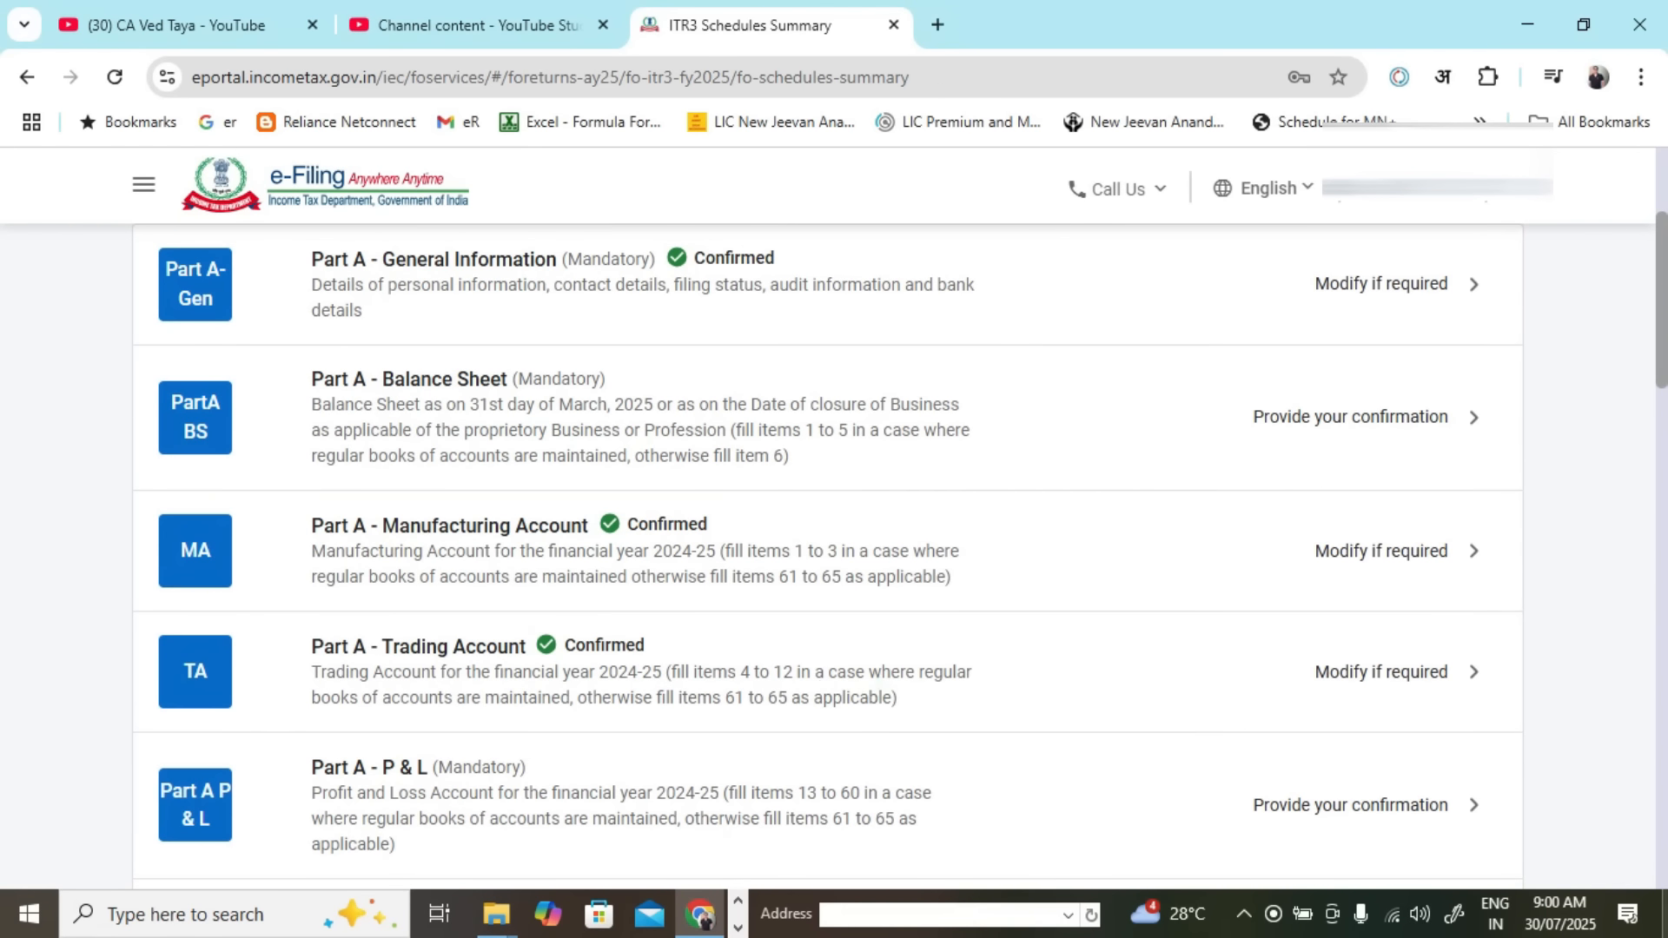
scroll(782, 695, "down", 2)
left_click(752, 571)
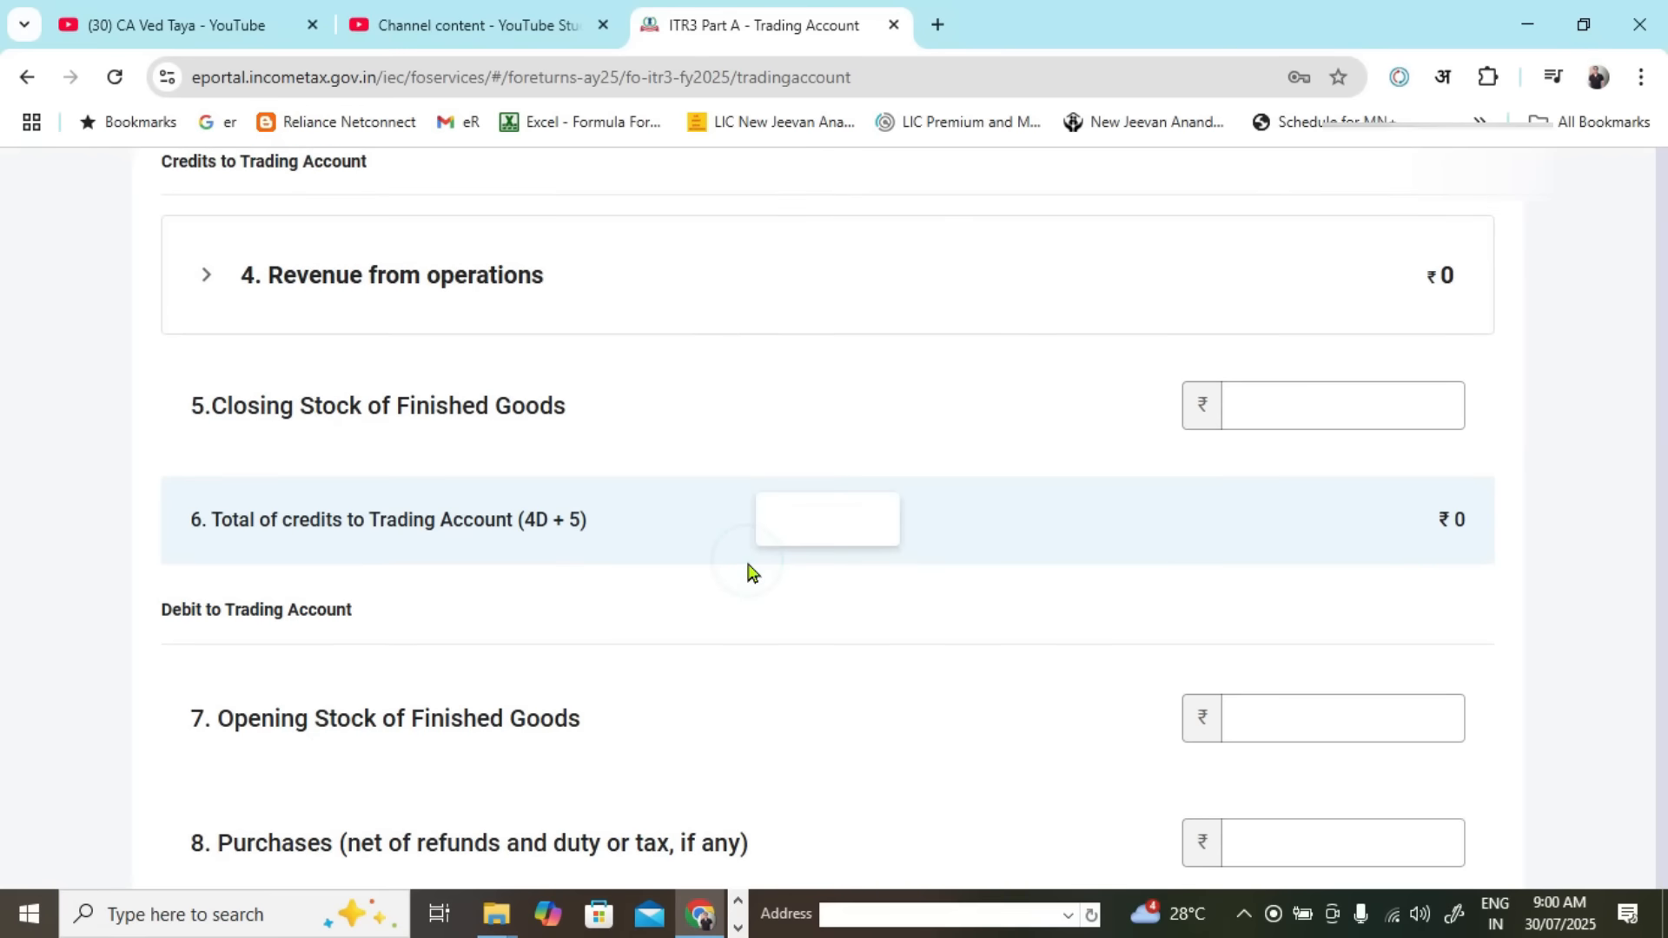
scroll(747, 565, "down", 15)
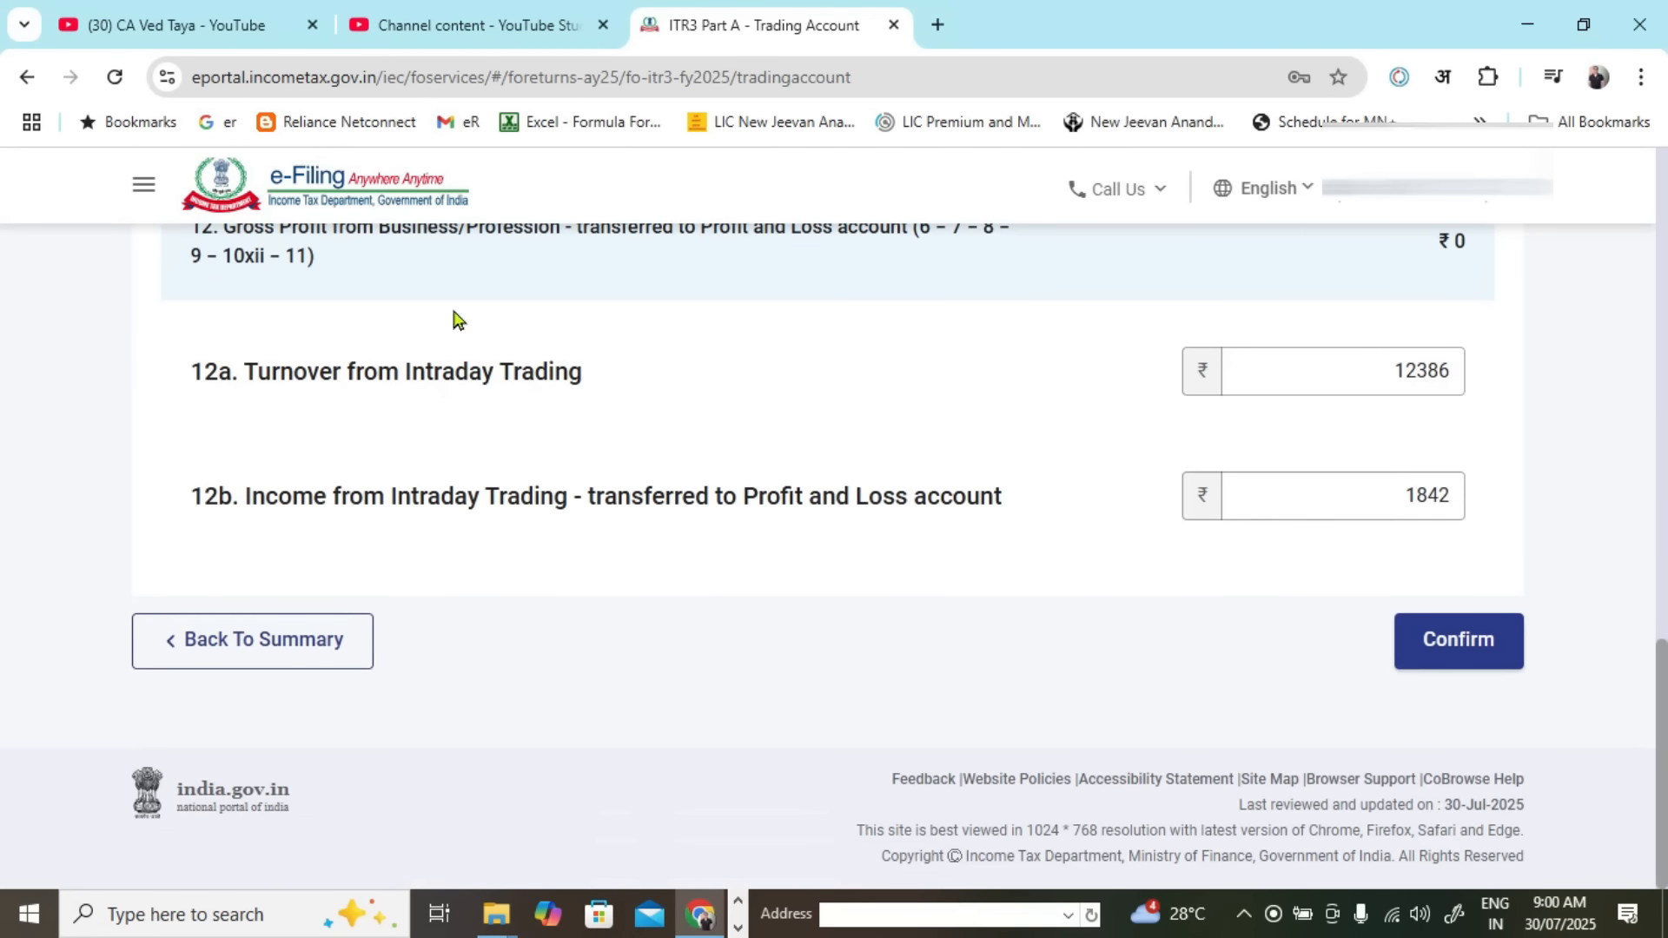
scroll(816, 591, "up", 15)
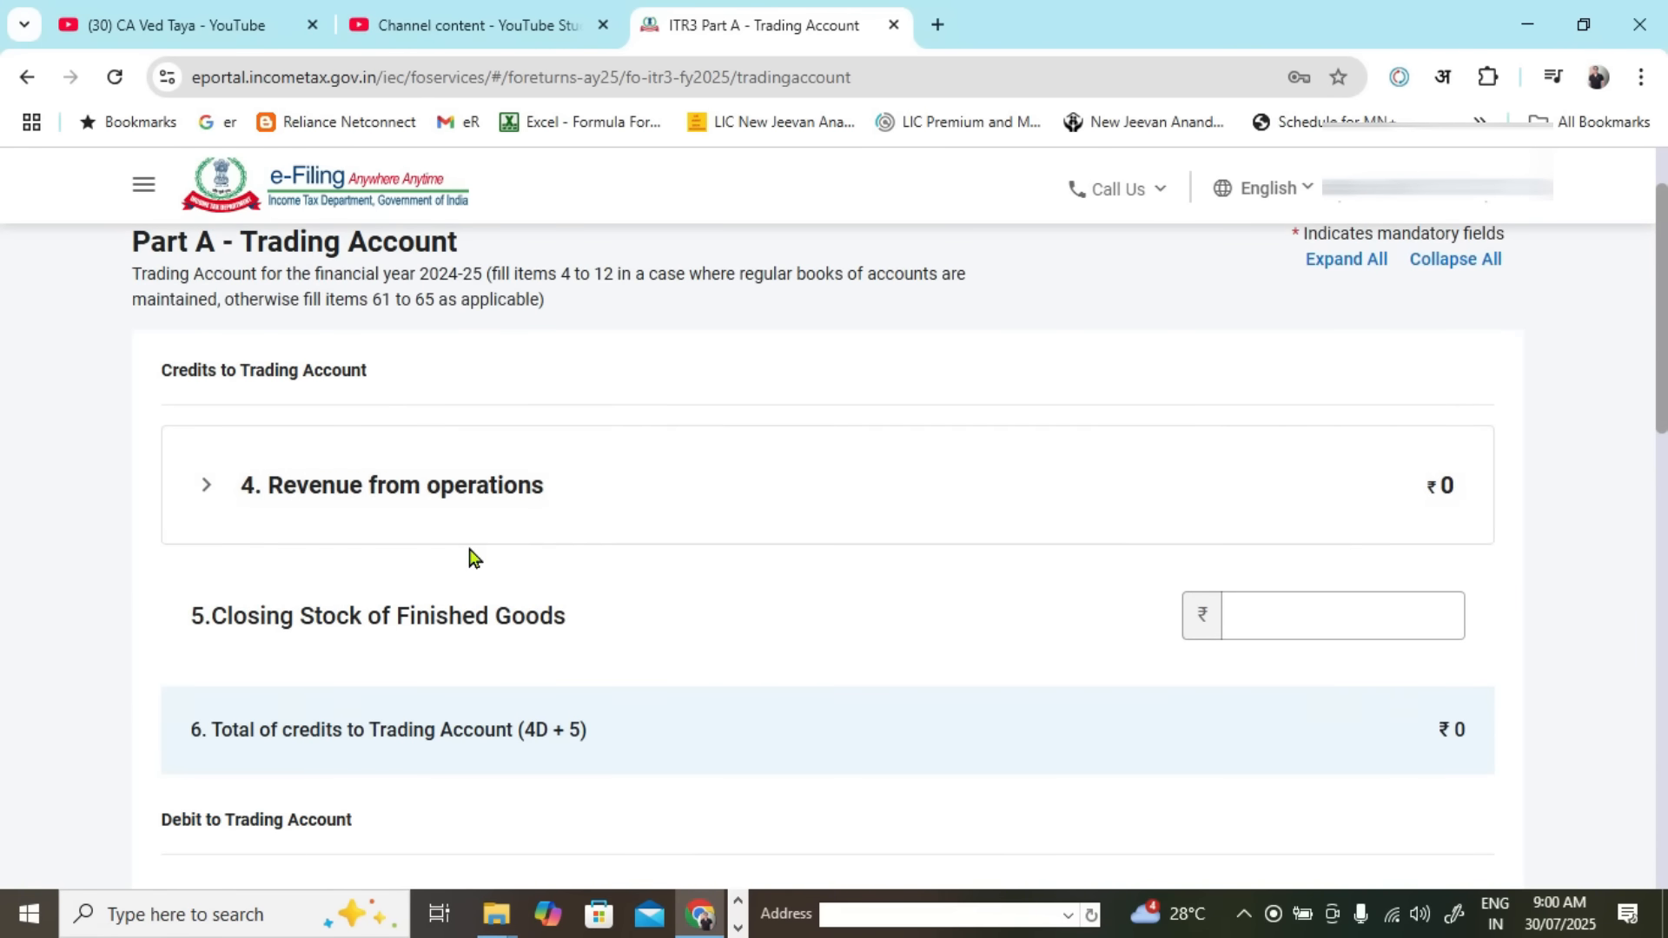
Step: Expand item 4, Revenue from operations, review its breakdown and open it for editing
scroll(179, 674, "up", 2)
left_click(208, 668)
scroll(828, 566, "down", 2)
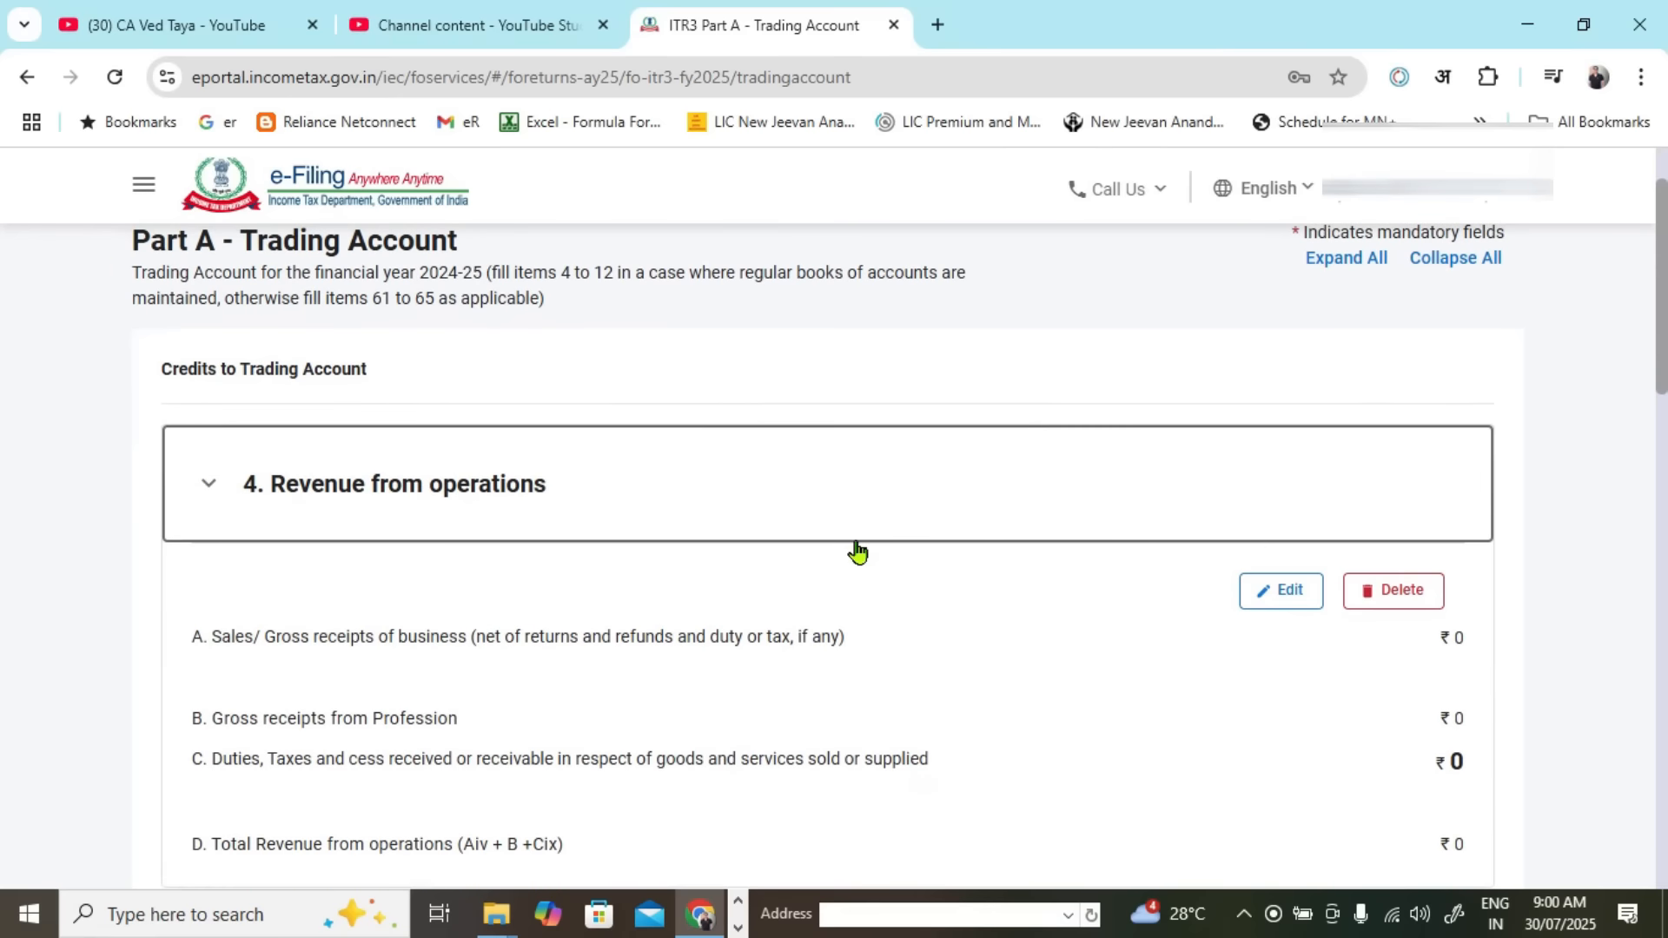
scroll(1661, 391, "down", 2)
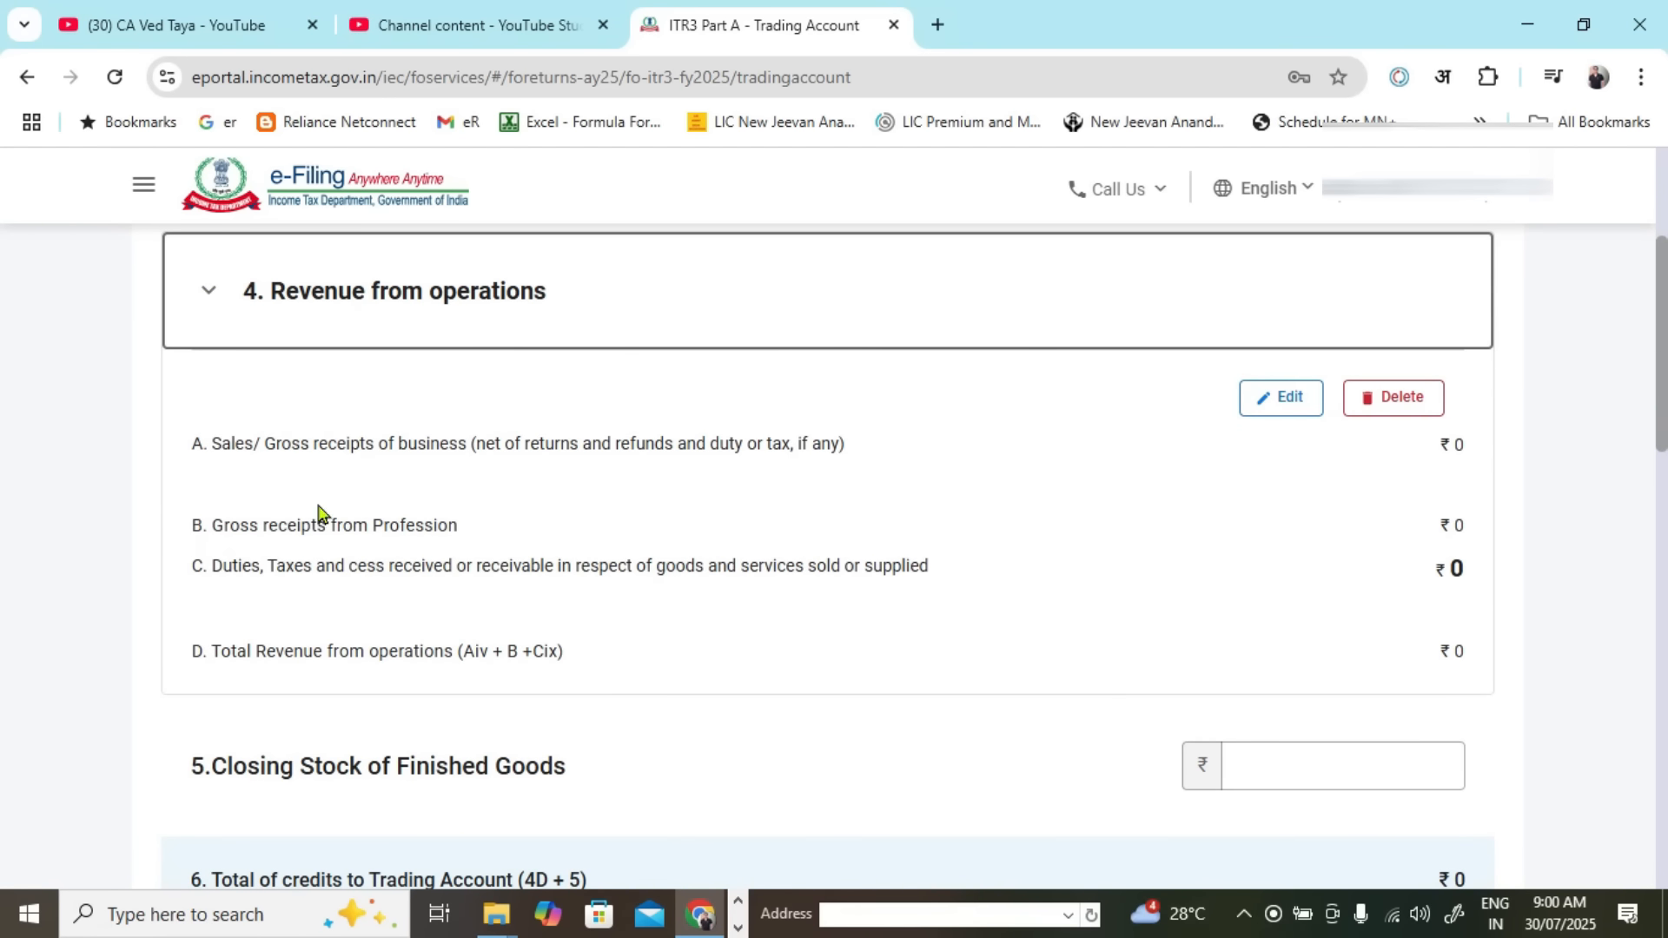
left_click_drag(244, 452, 426, 457)
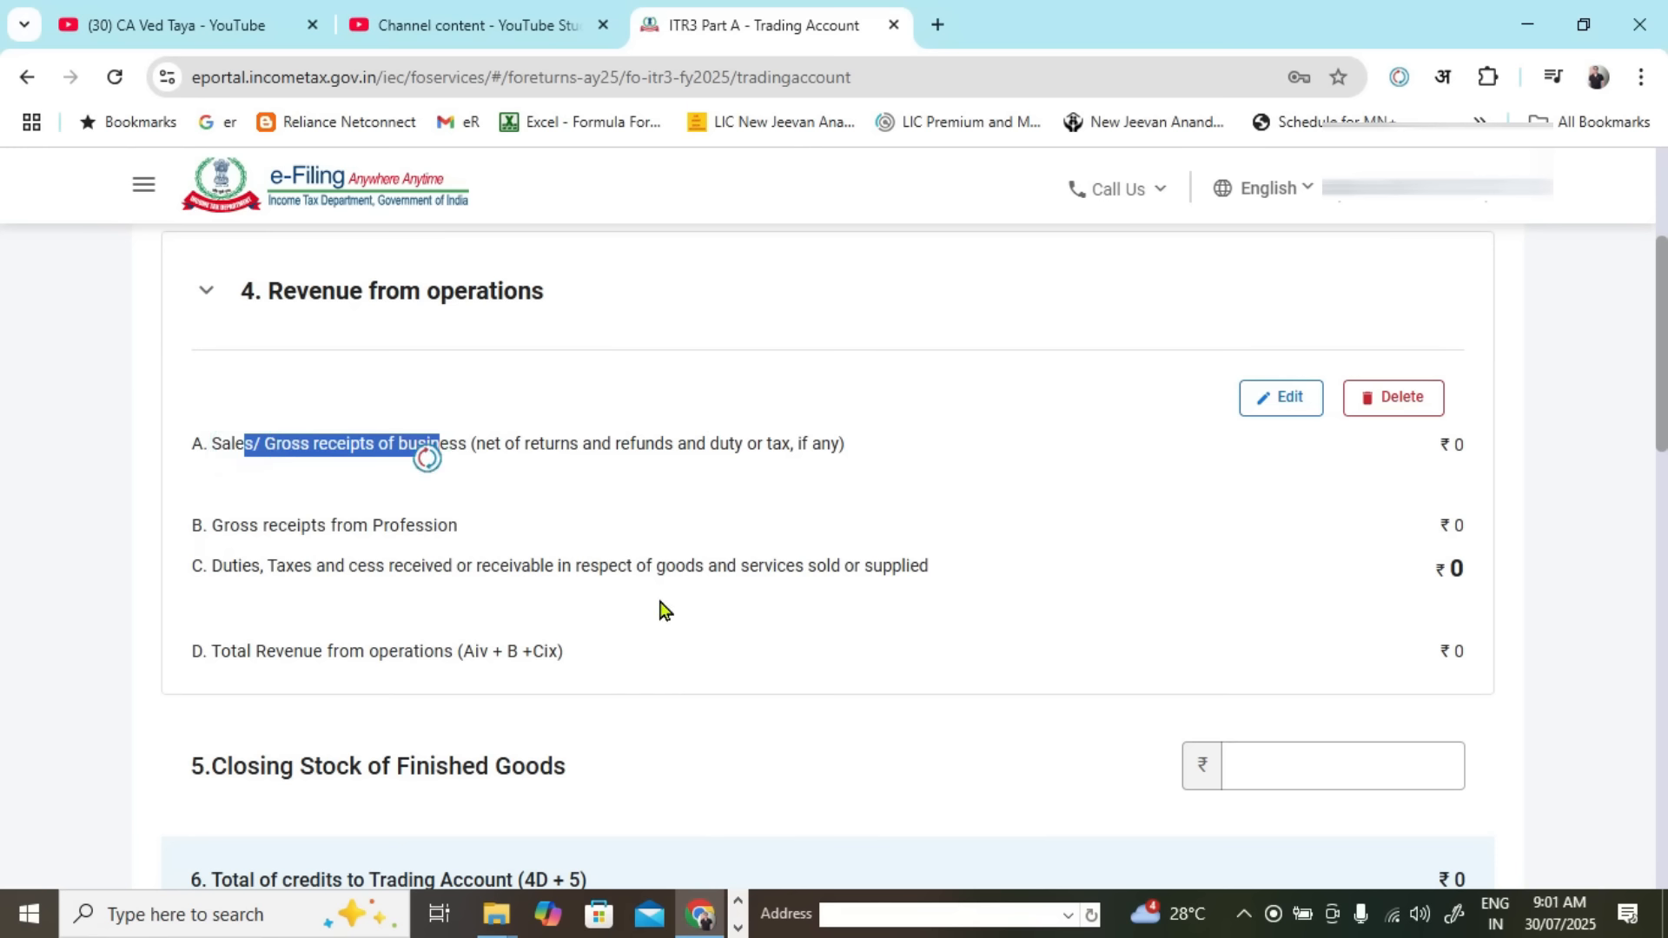
left_click(1285, 406)
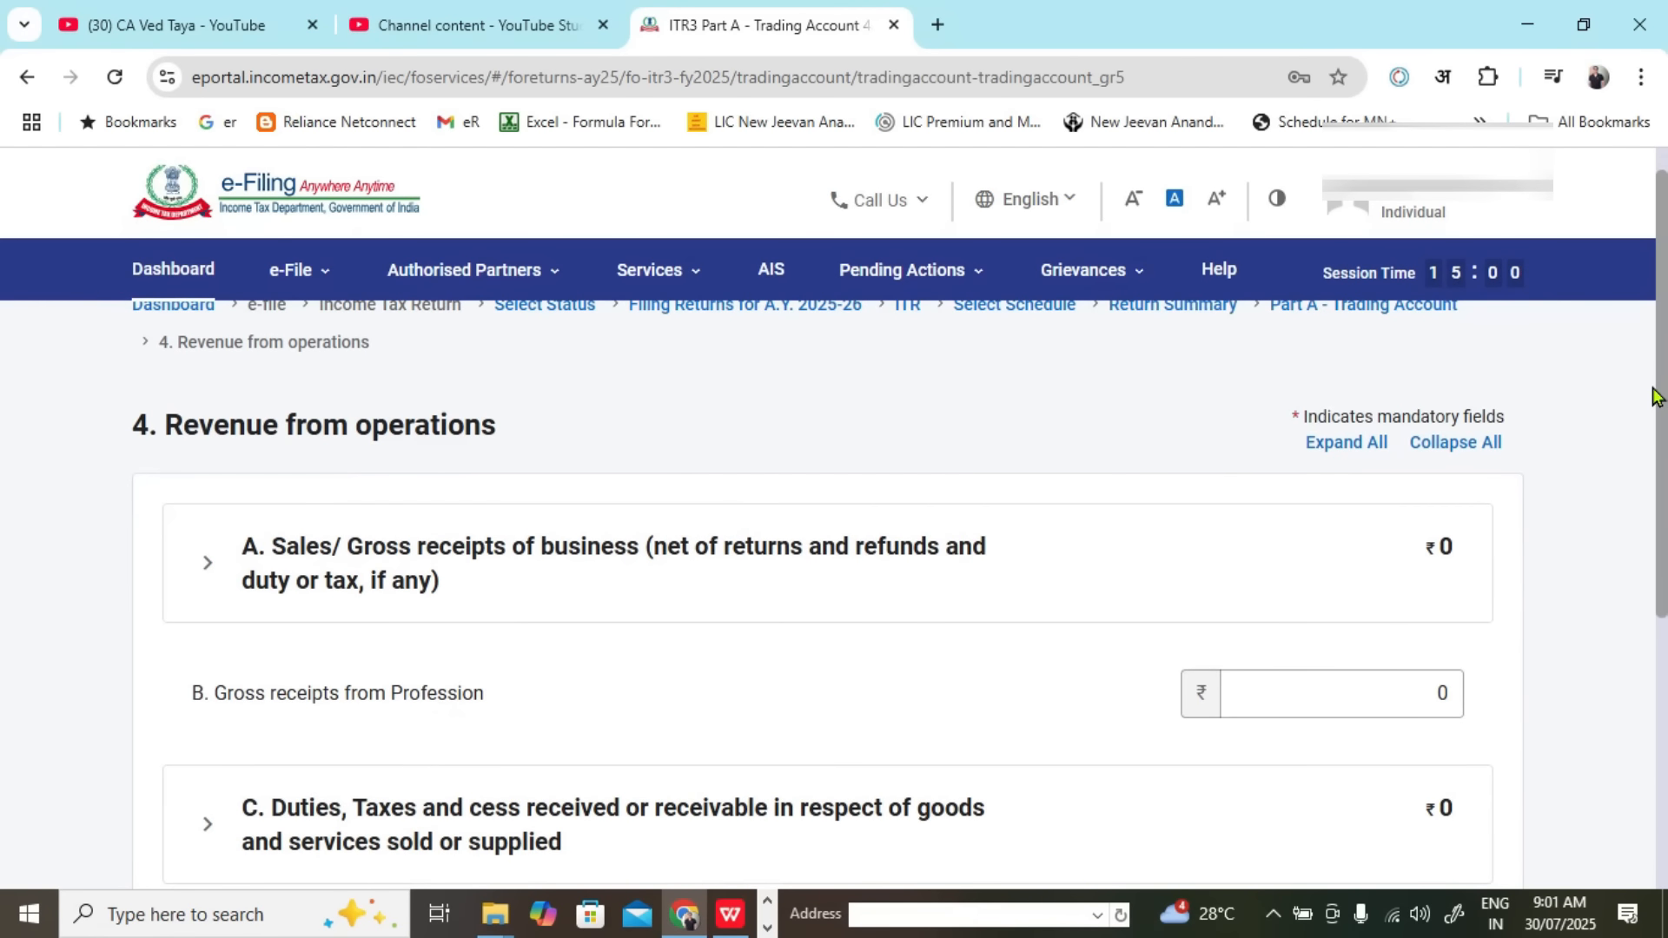
Step: Expand A. Sales/ Gross receipts of business and review the Sale of goods and Sale of services entries
left_click_drag(1665, 404, 1665, 472)
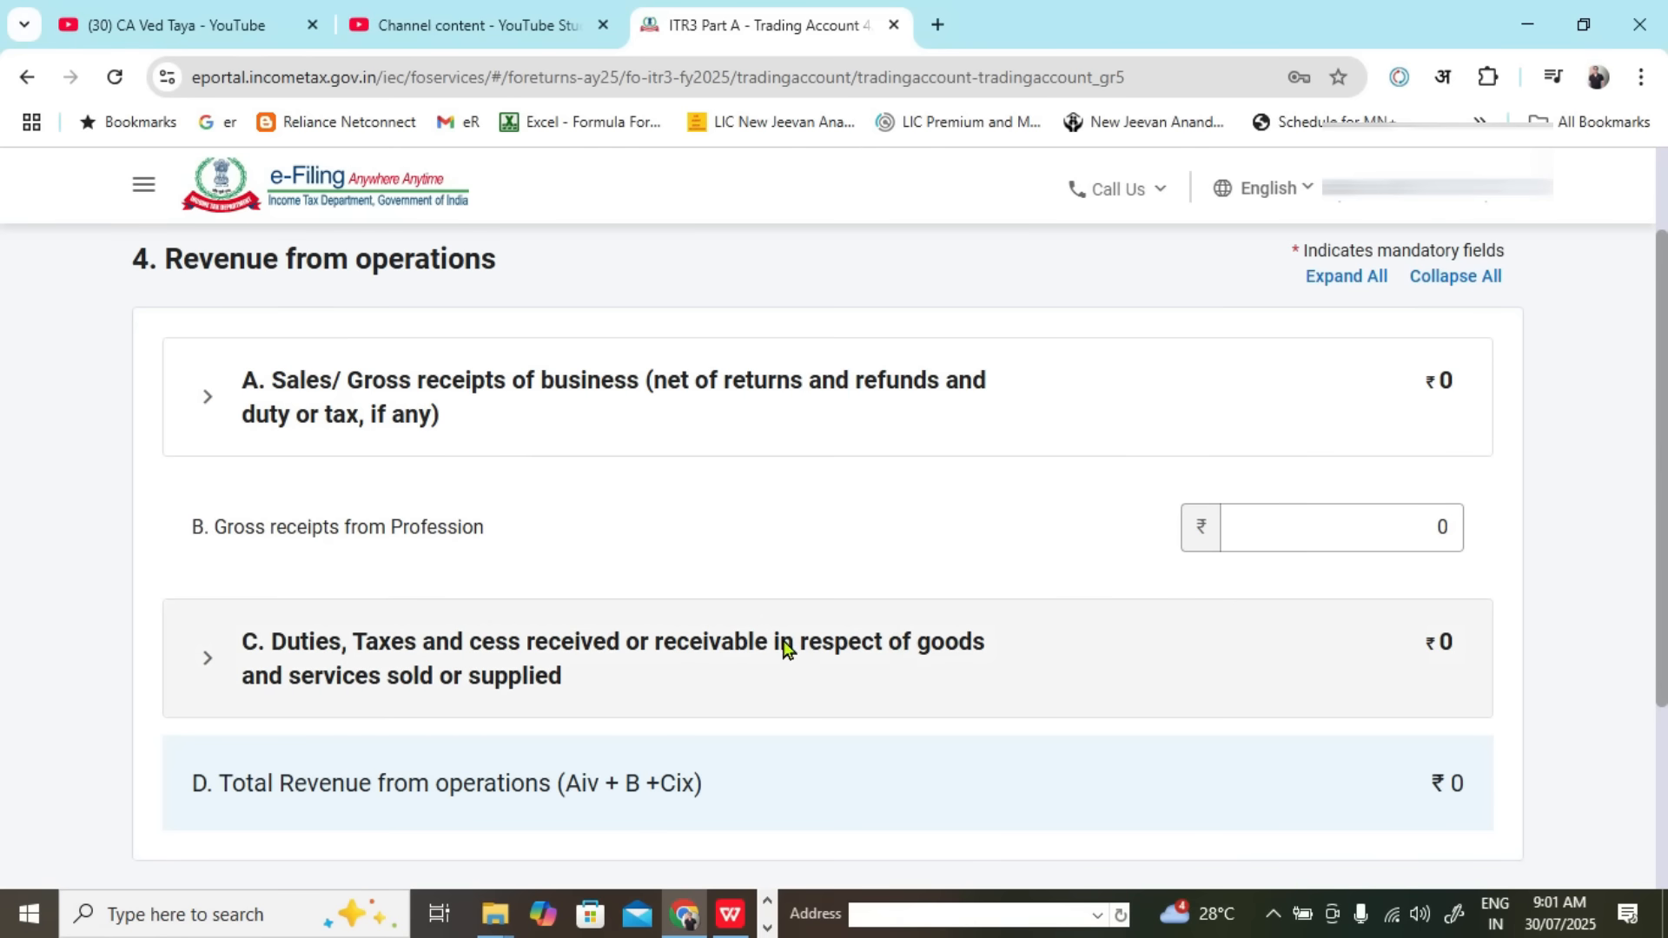
left_click(205, 417)
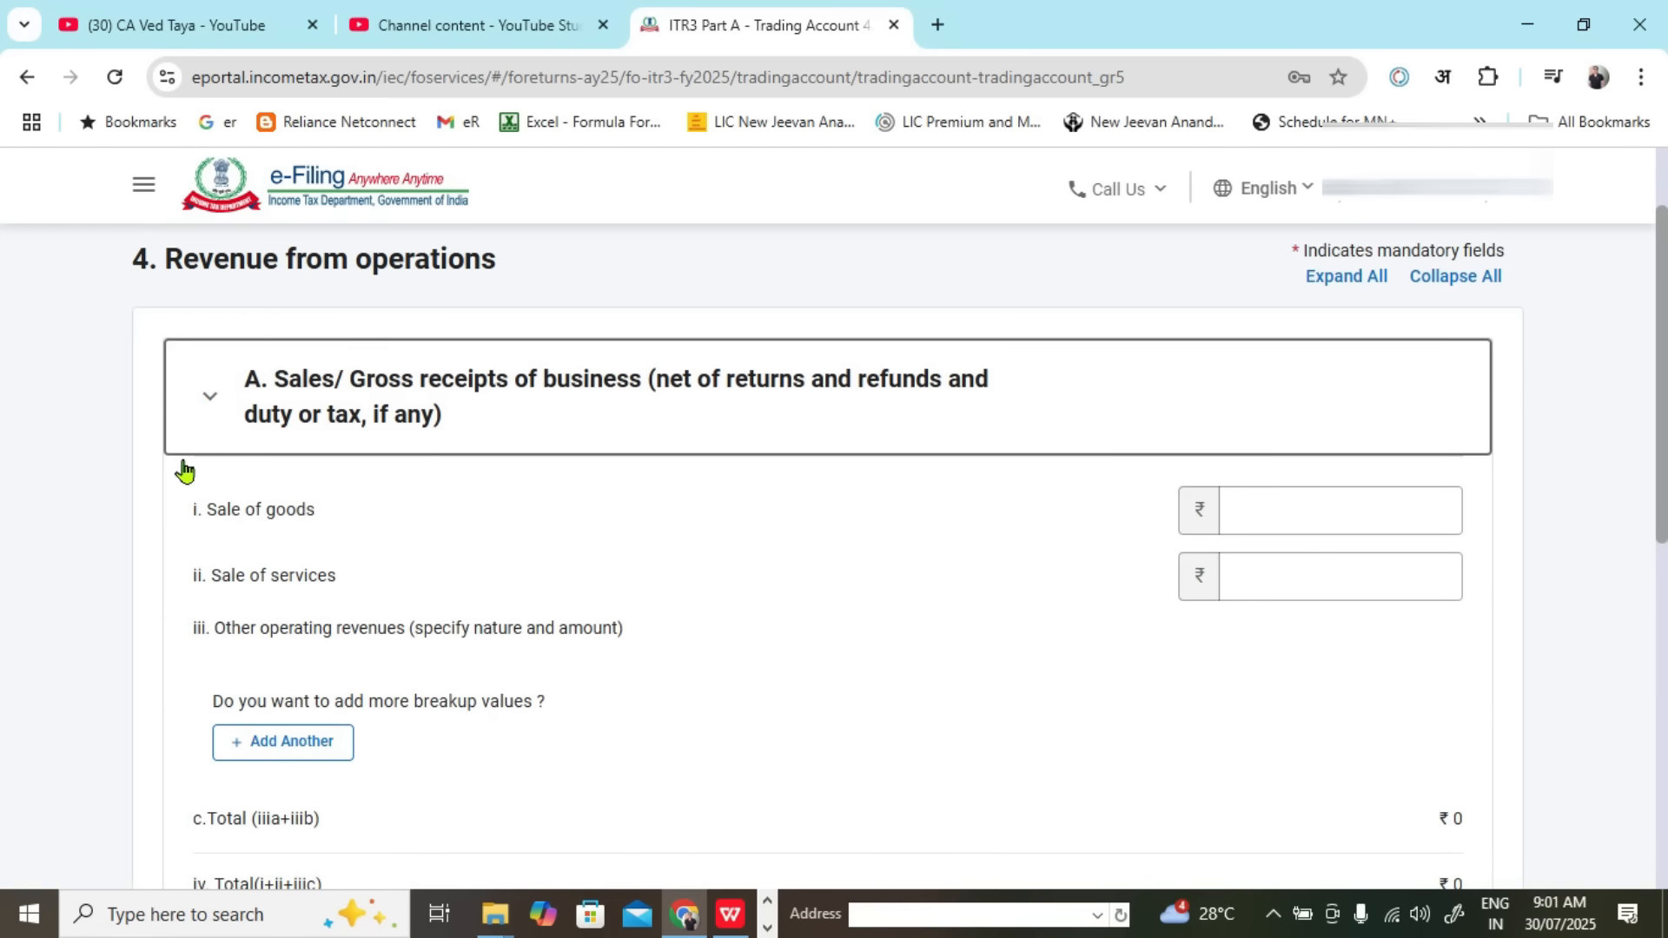
left_click_drag(246, 512, 347, 521)
left_click_drag(764, 514, 748, 522)
left_click_drag(271, 574, 330, 578)
left_click(431, 469)
left_click_drag(269, 501, 304, 509)
left_click_drag(298, 576, 339, 580)
left_click(748, 693)
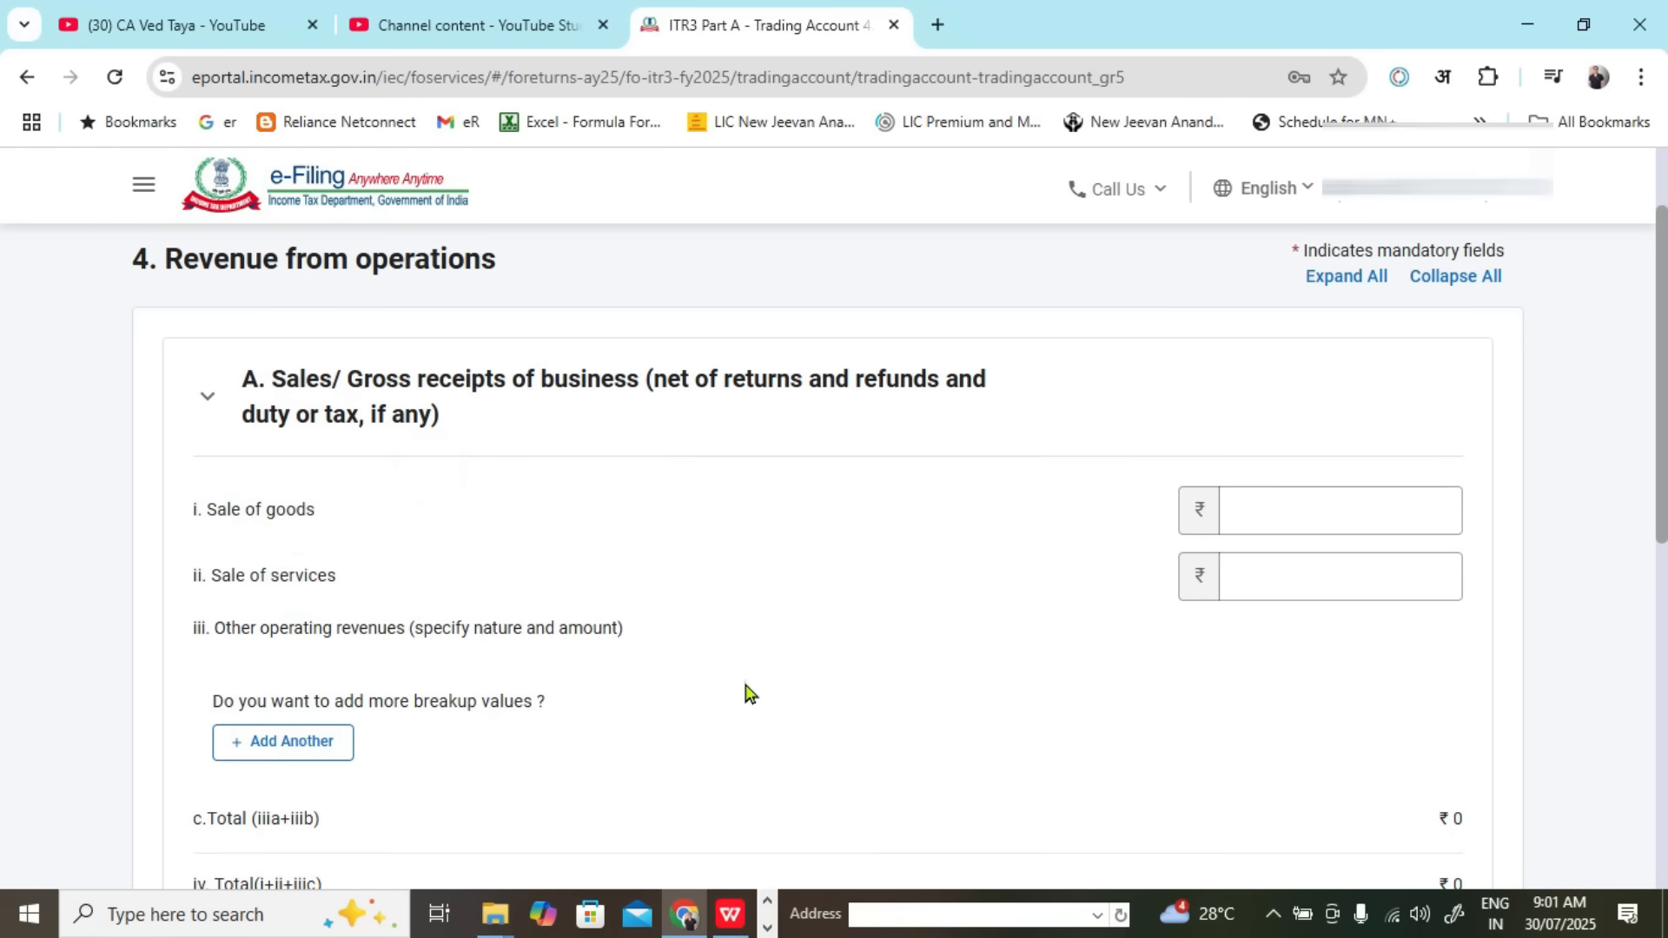
Step: Add a blank breakup entry under Other operating revenues
left_click_drag(217, 628, 599, 630)
left_click(625, 692)
scroll(708, 647, "down", 1)
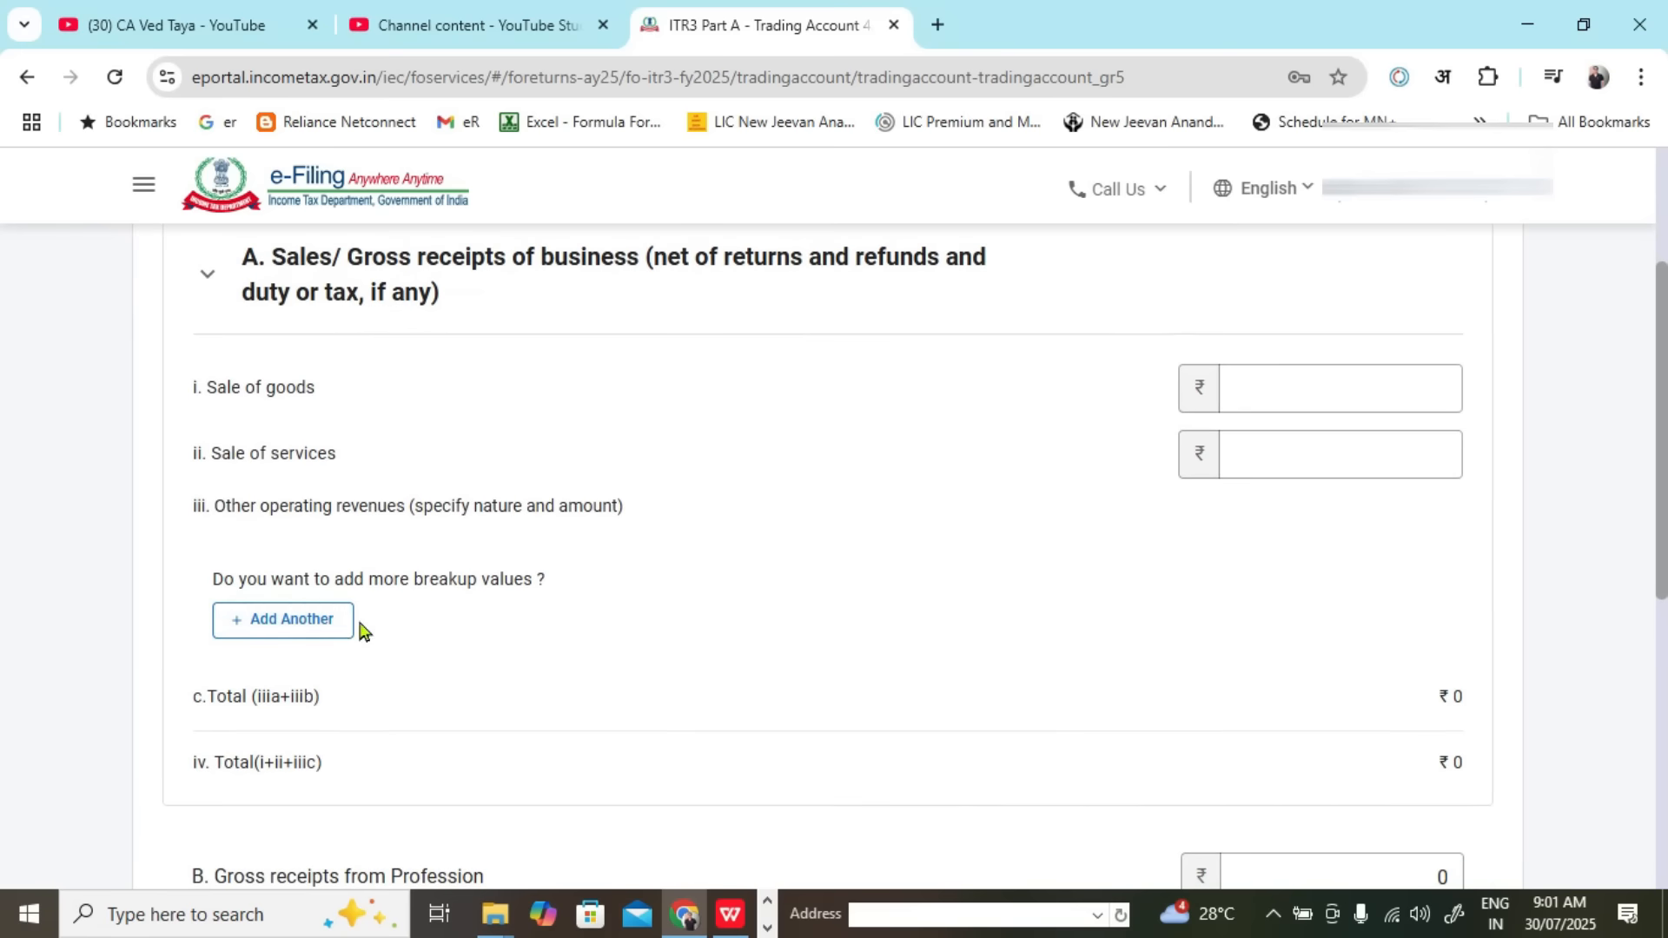
left_click(317, 625)
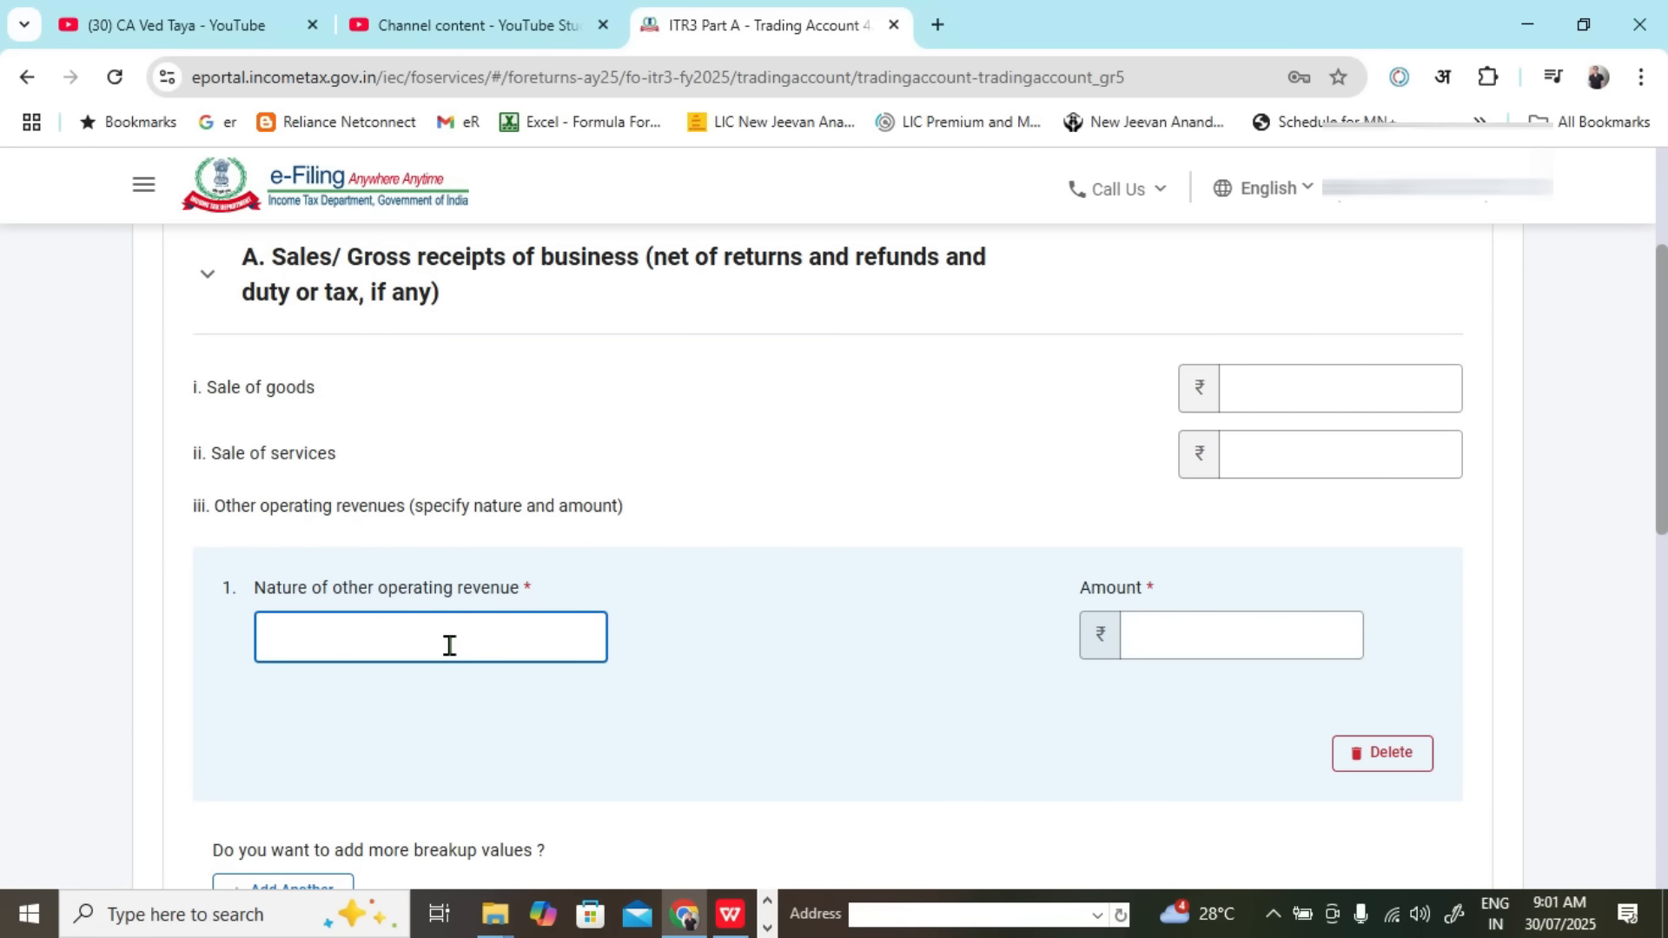
Step: Switch to the Excel workbook and centre the Sale and Purchase headings of the non-speculative table on the Summary sheet
key("alt+Tab")
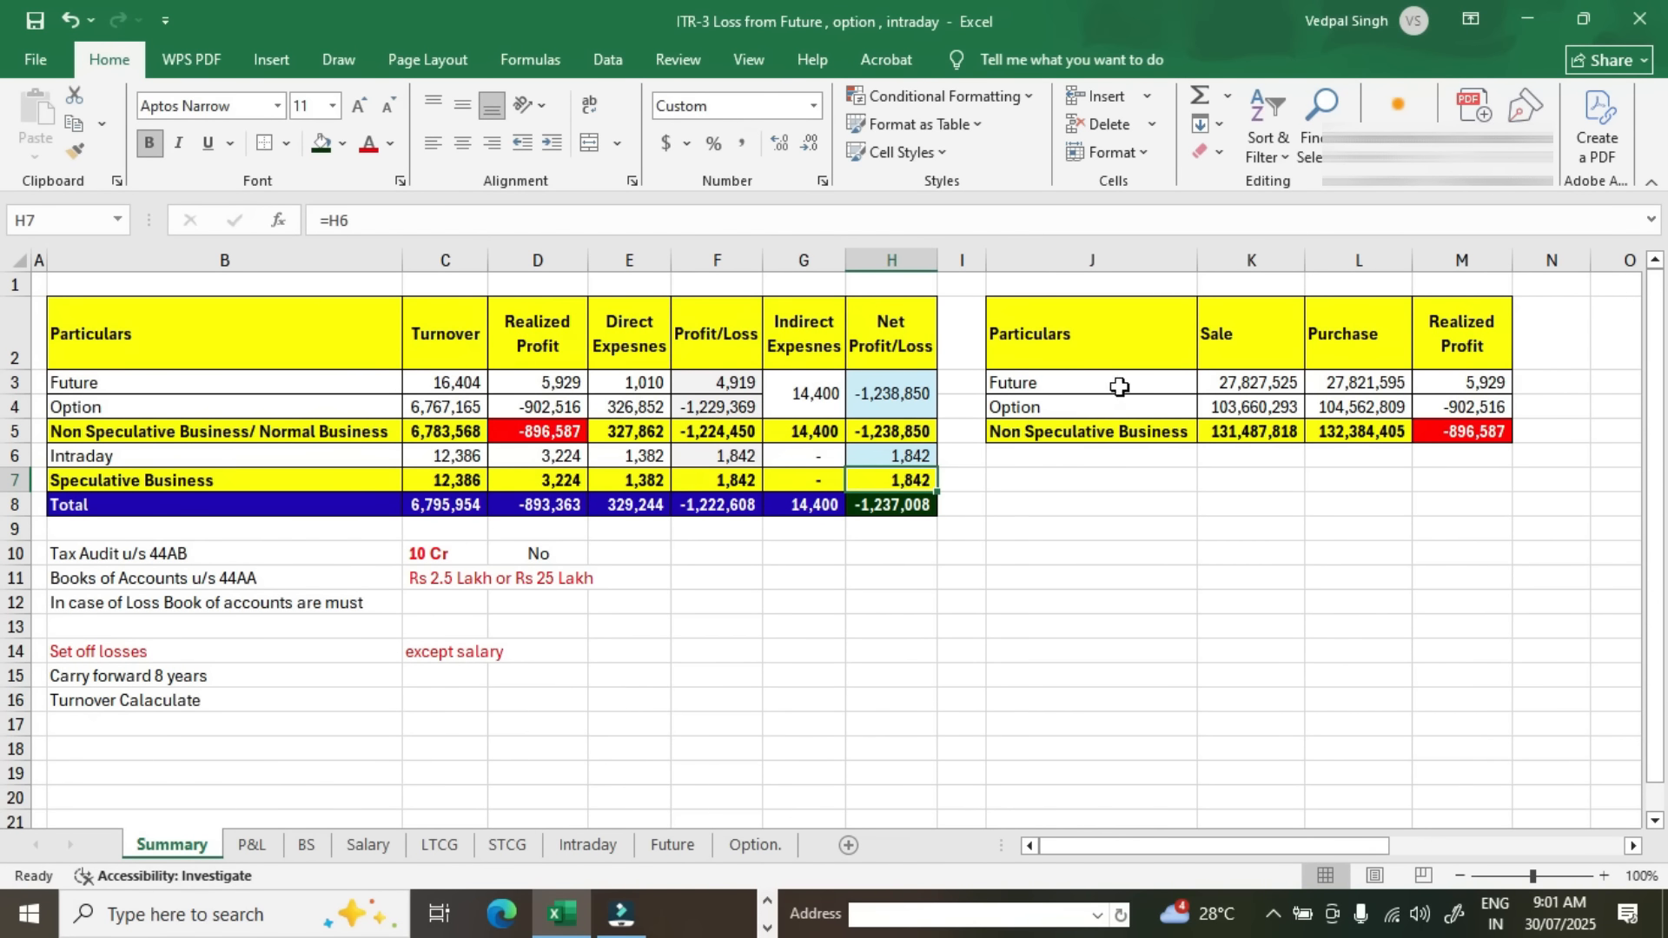
left_click_drag(1266, 335, 1315, 335)
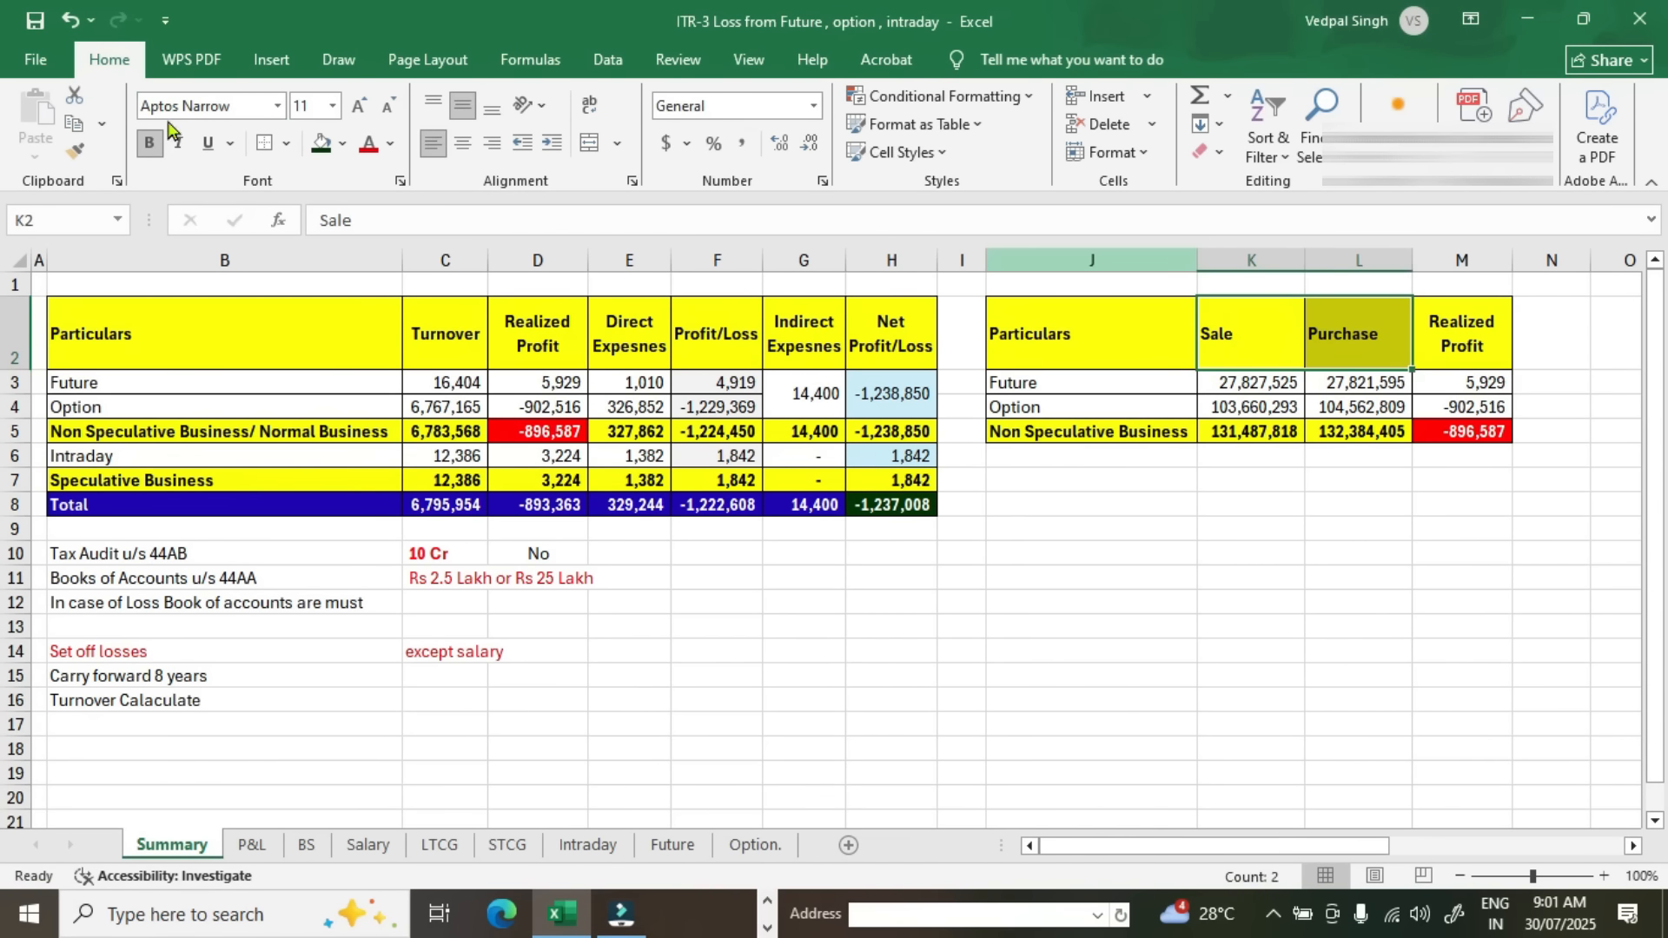
left_click(463, 143)
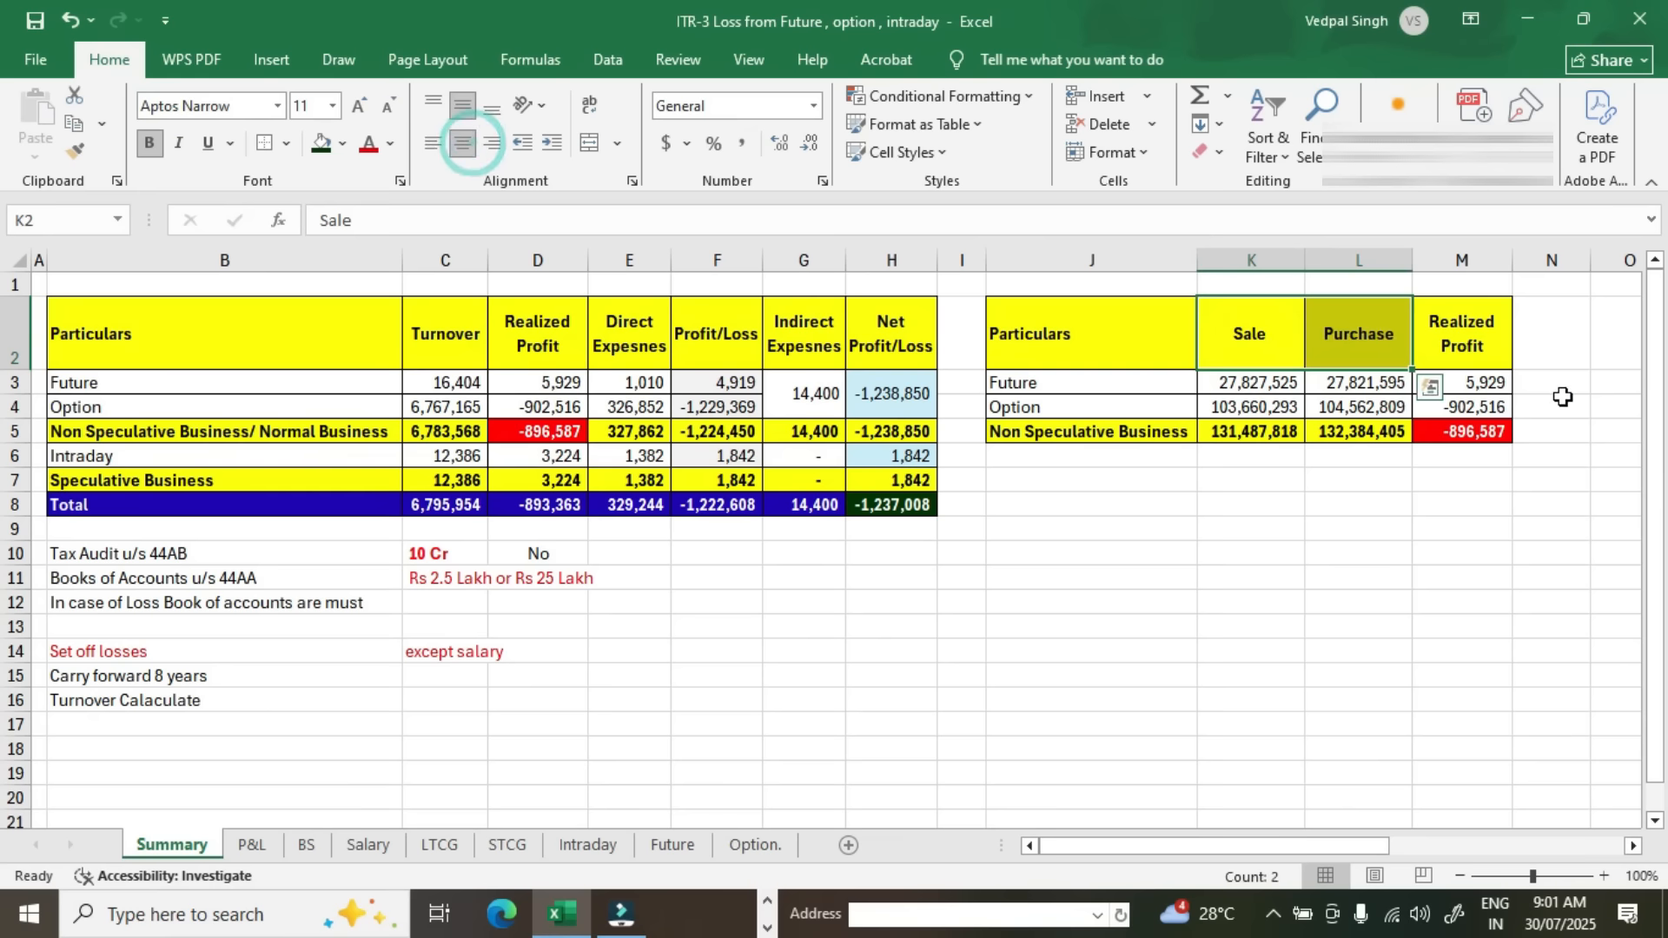
left_click(1546, 352)
Step: Trace the Future and Option sale figures on the Summary sheet to their source totals on the Future and Option. sheets
left_click(1271, 382)
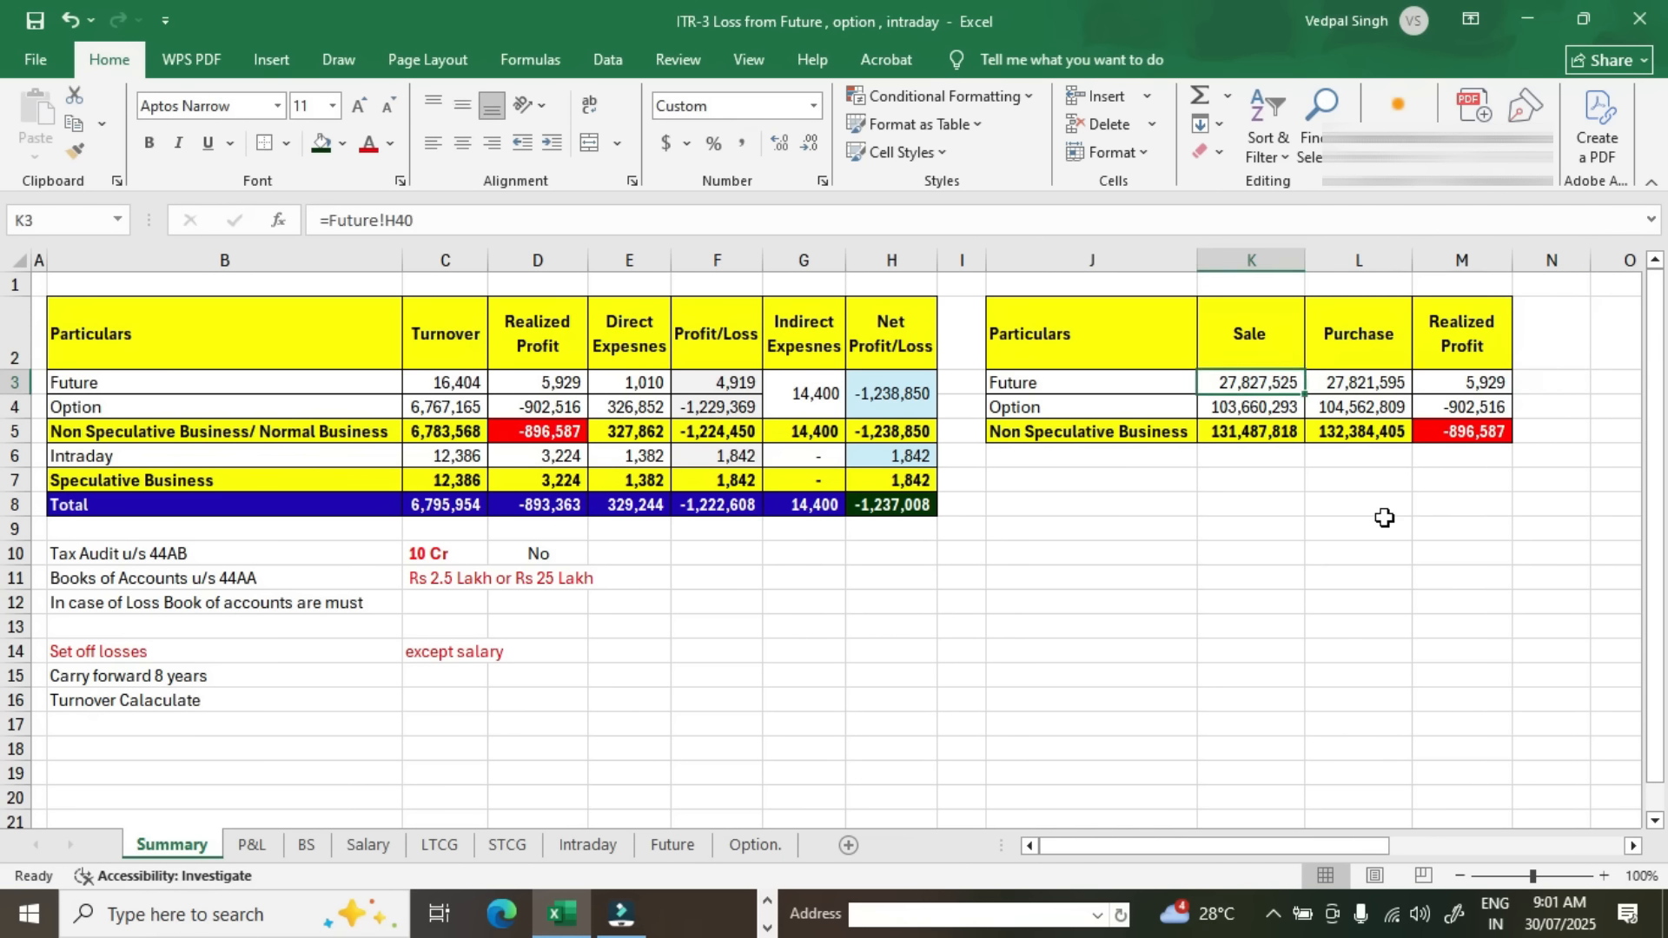
key("ctrl+bracketleft")
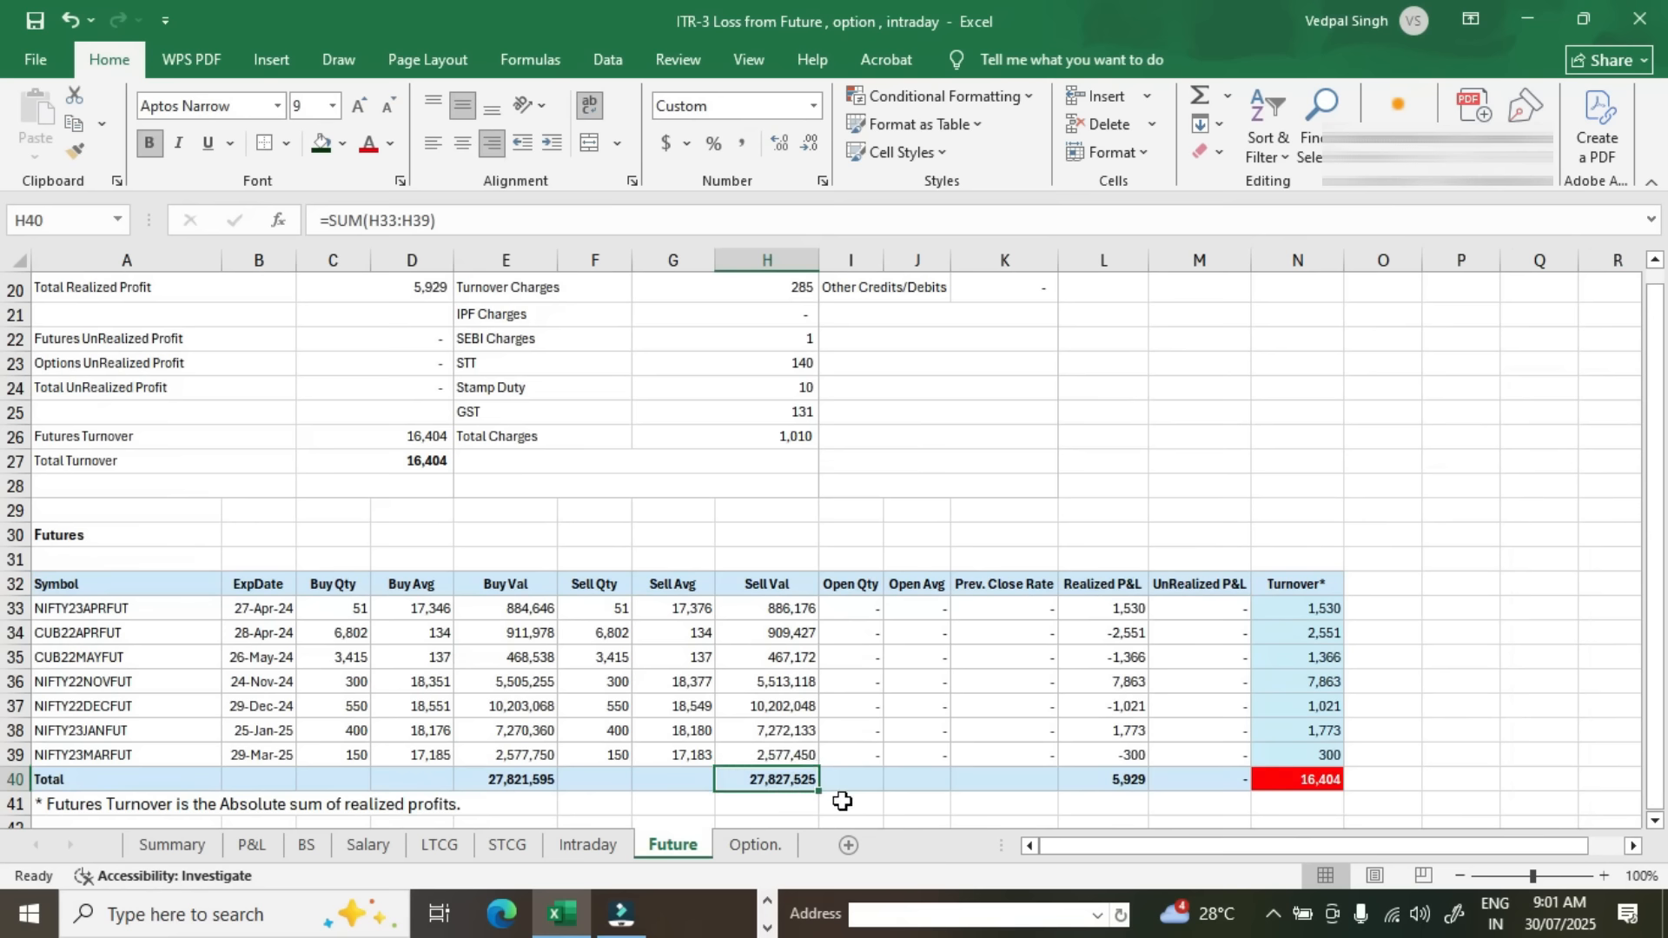
key("F5")
key("Return")
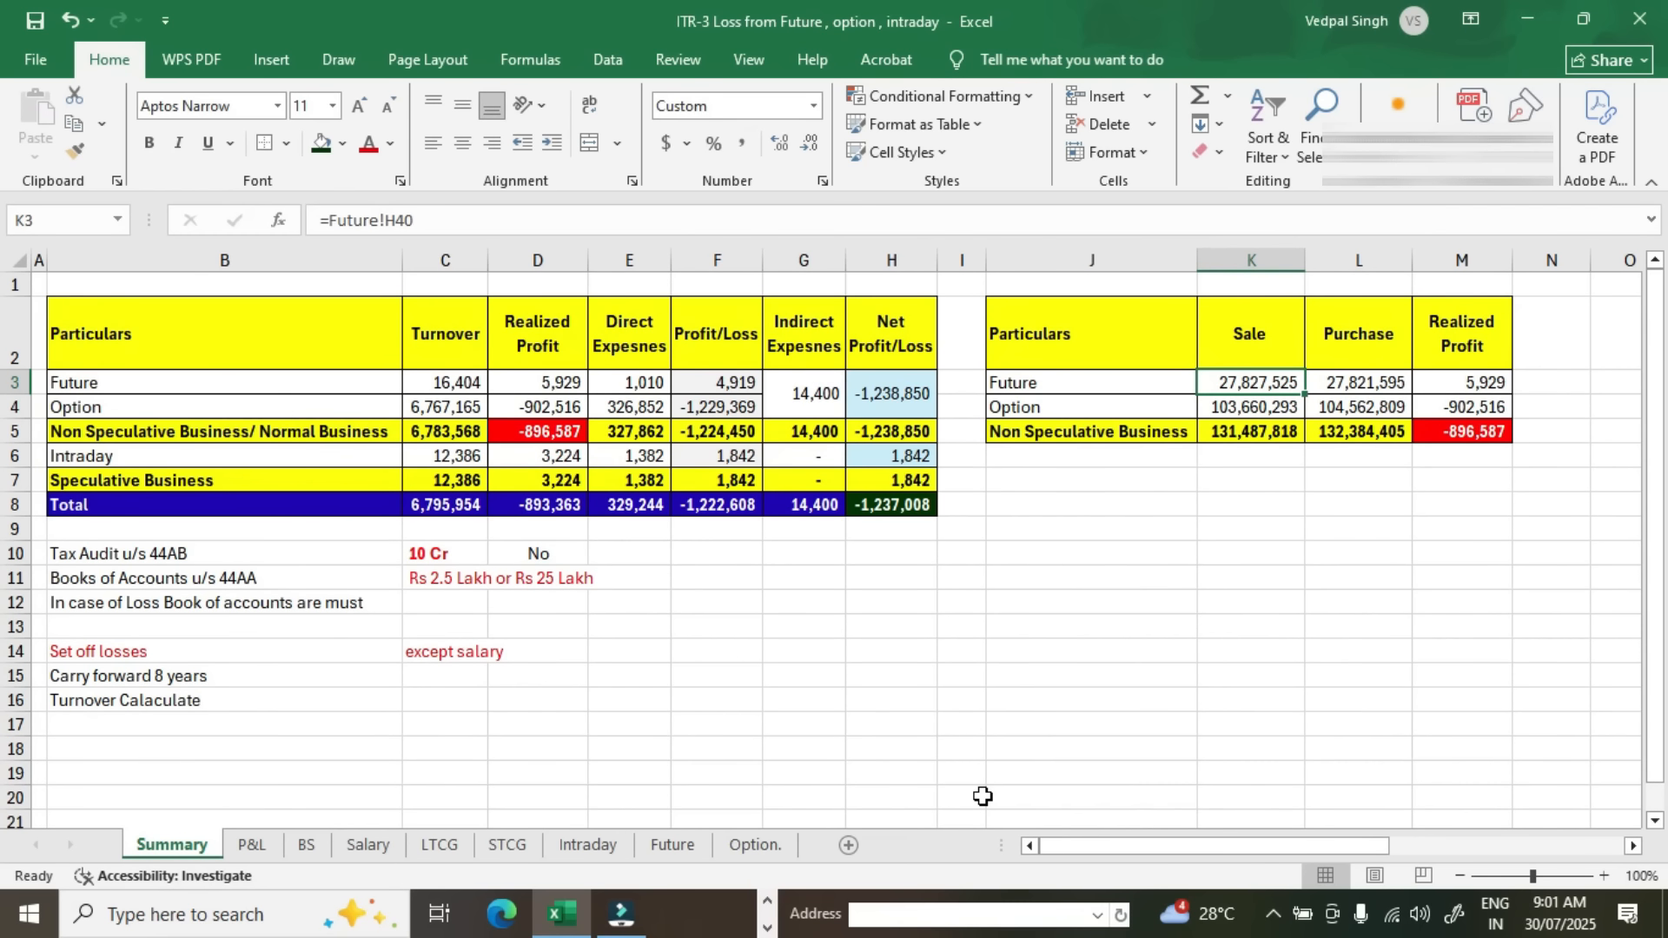
left_click(1289, 407)
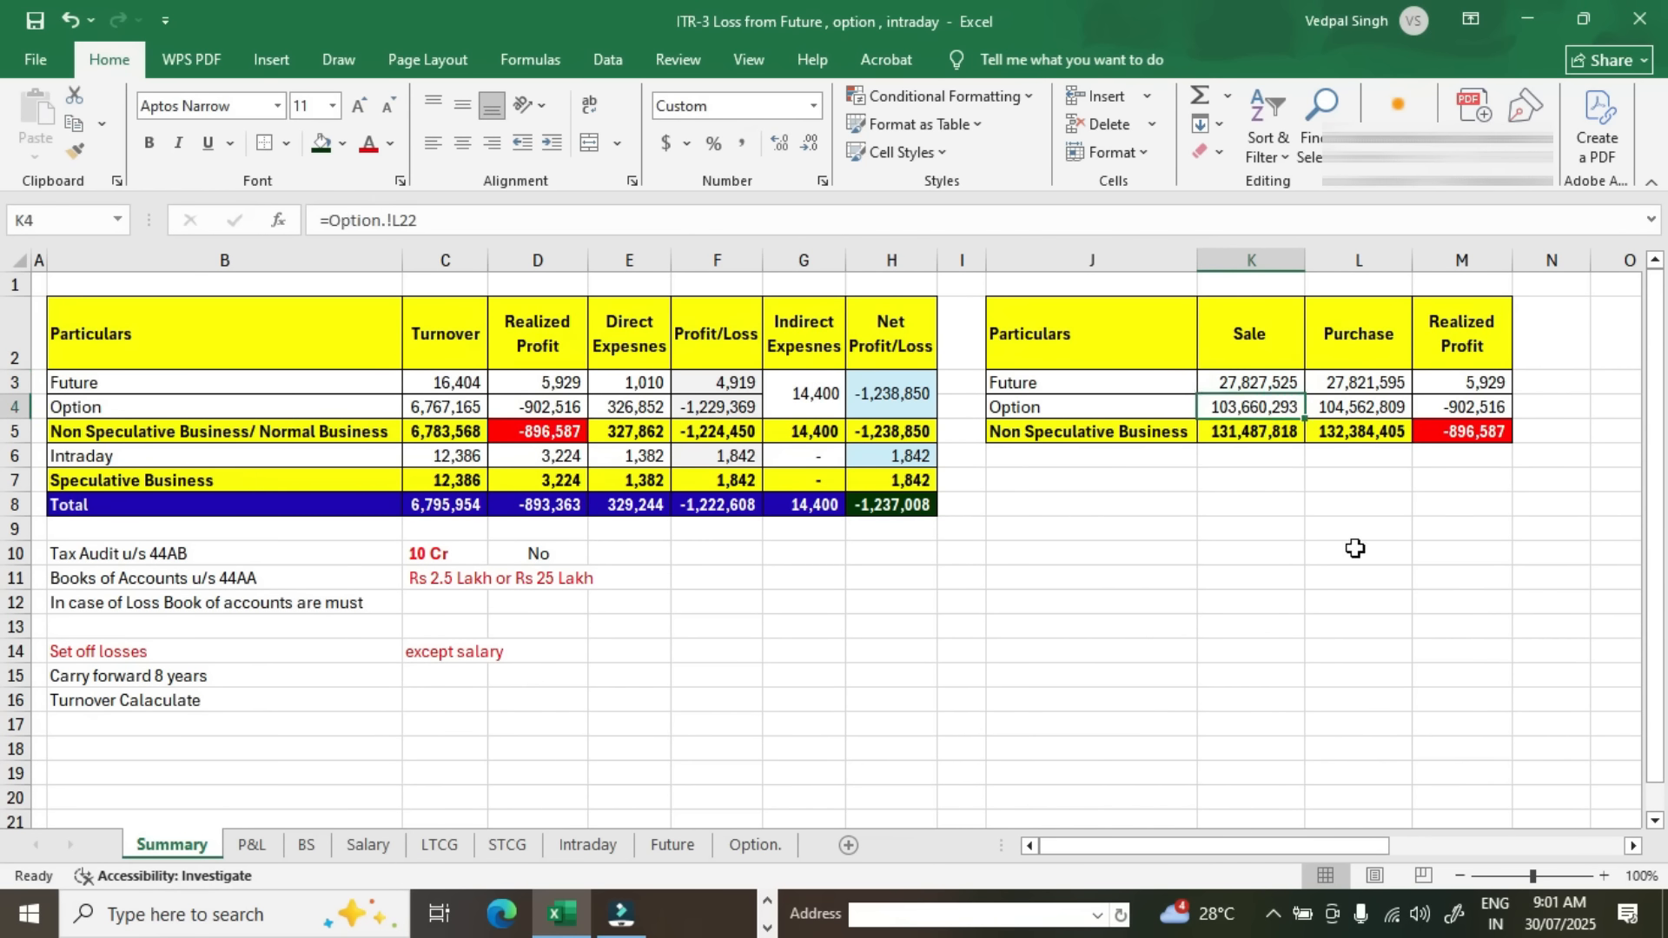
key("ctrl+[")
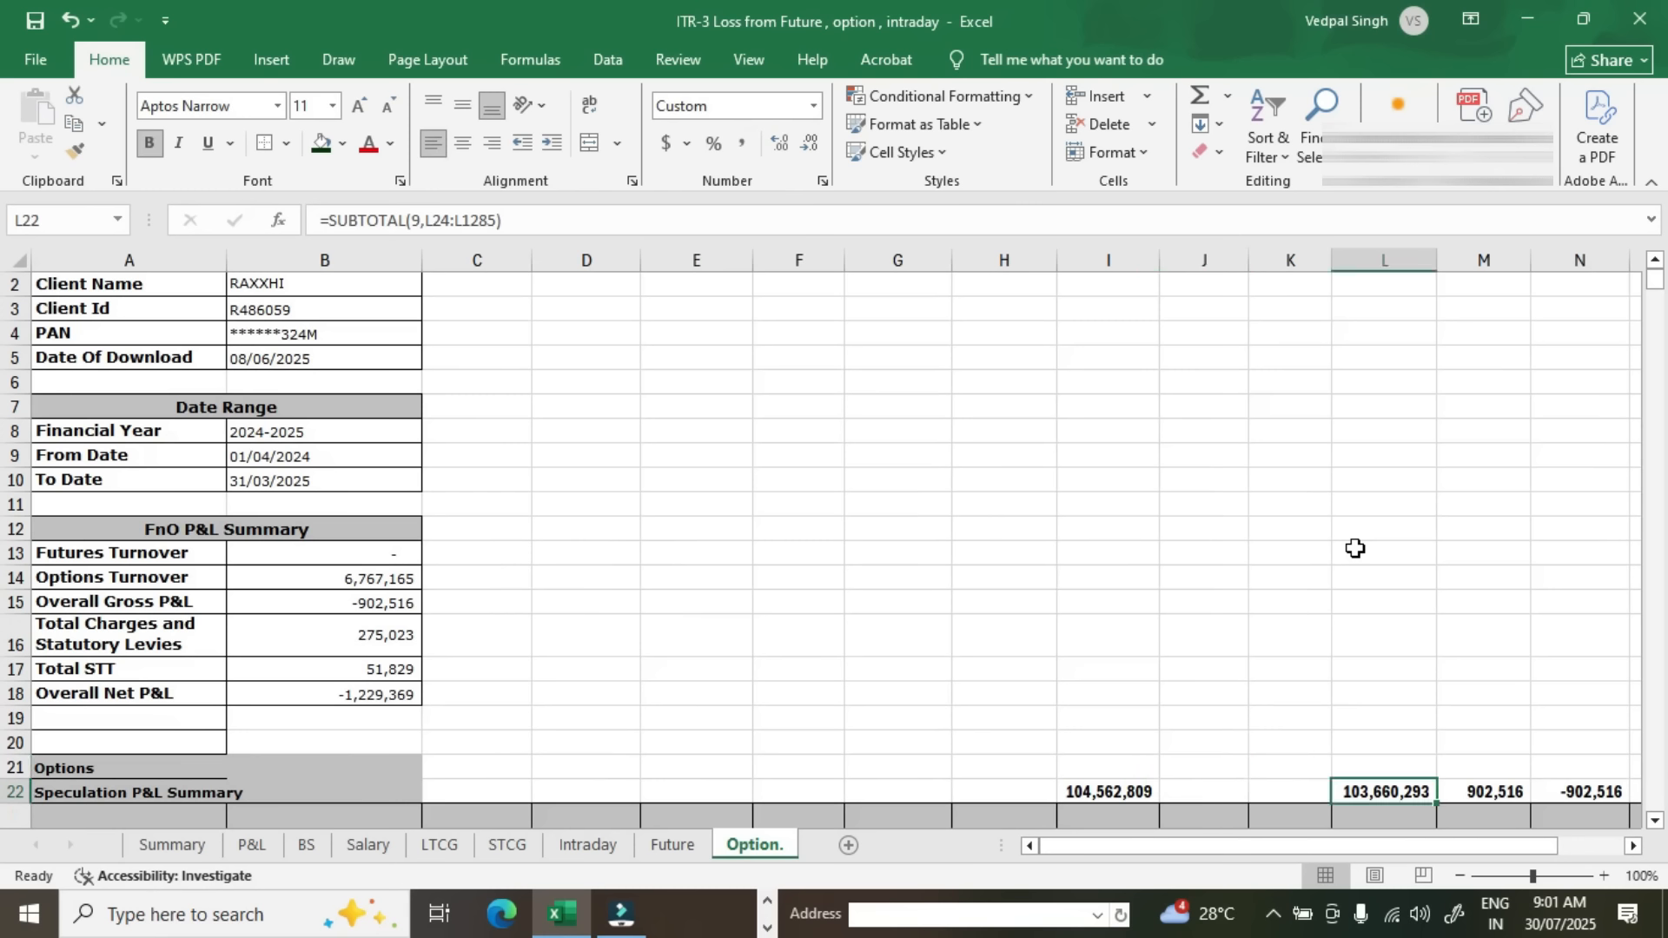
Step: Convert the options sale total in L22 to crores with a temporary formula in L20, and clear that cell
left_click(1353, 751)
type("=")
key("Down")
key("Down")
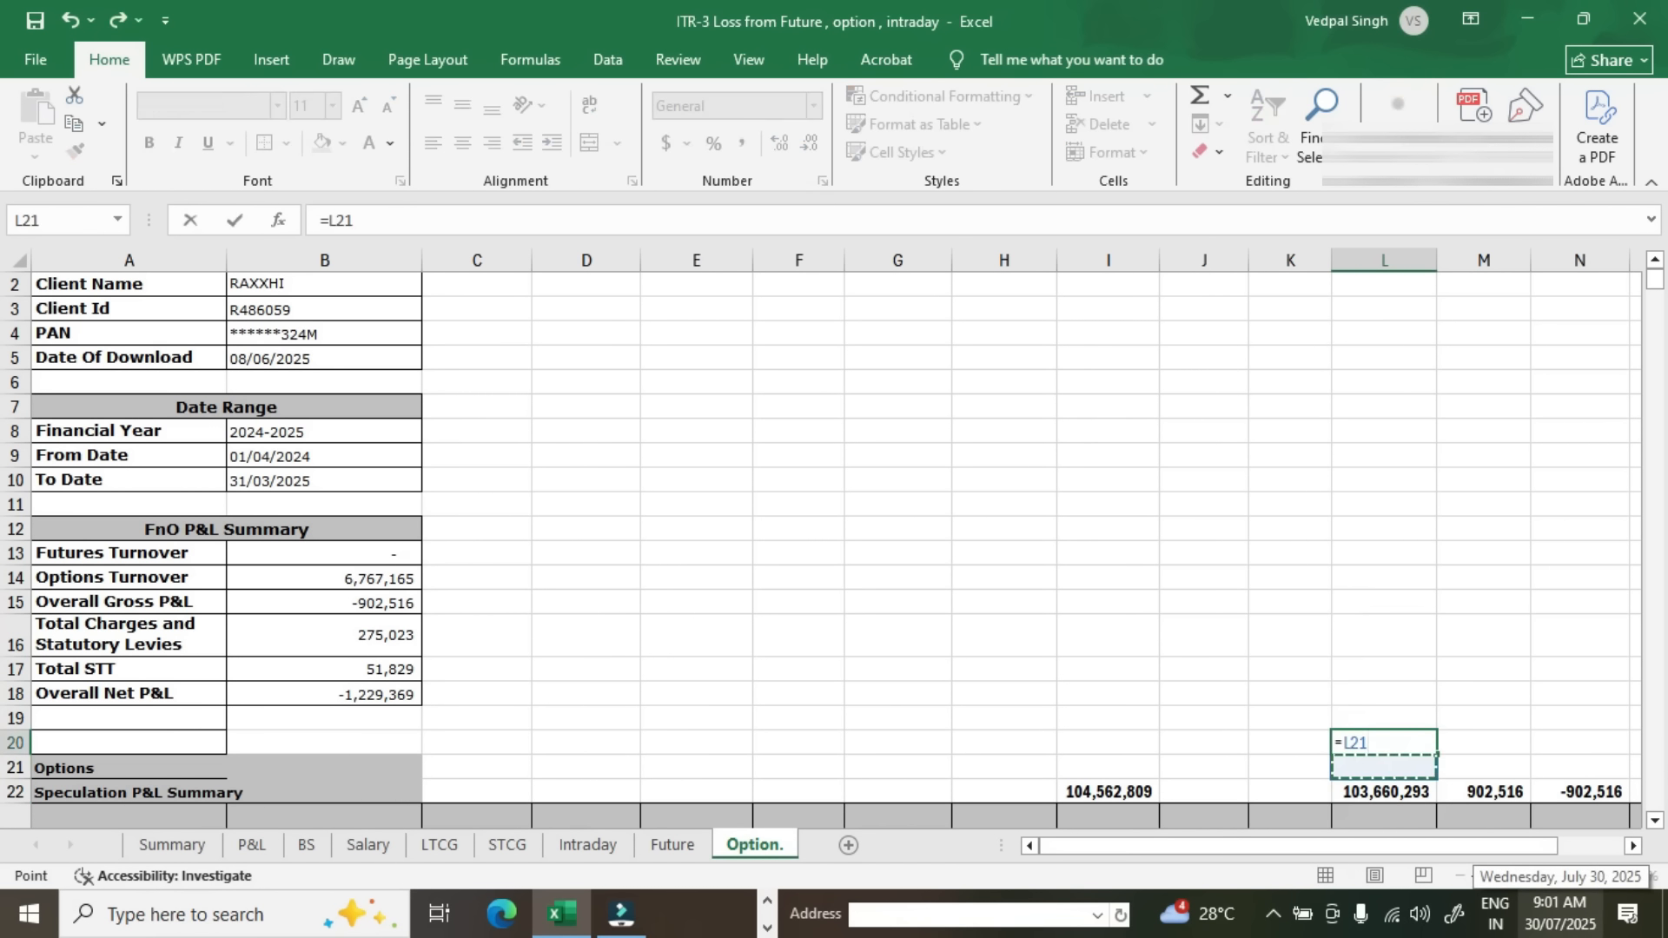
type("/10^")
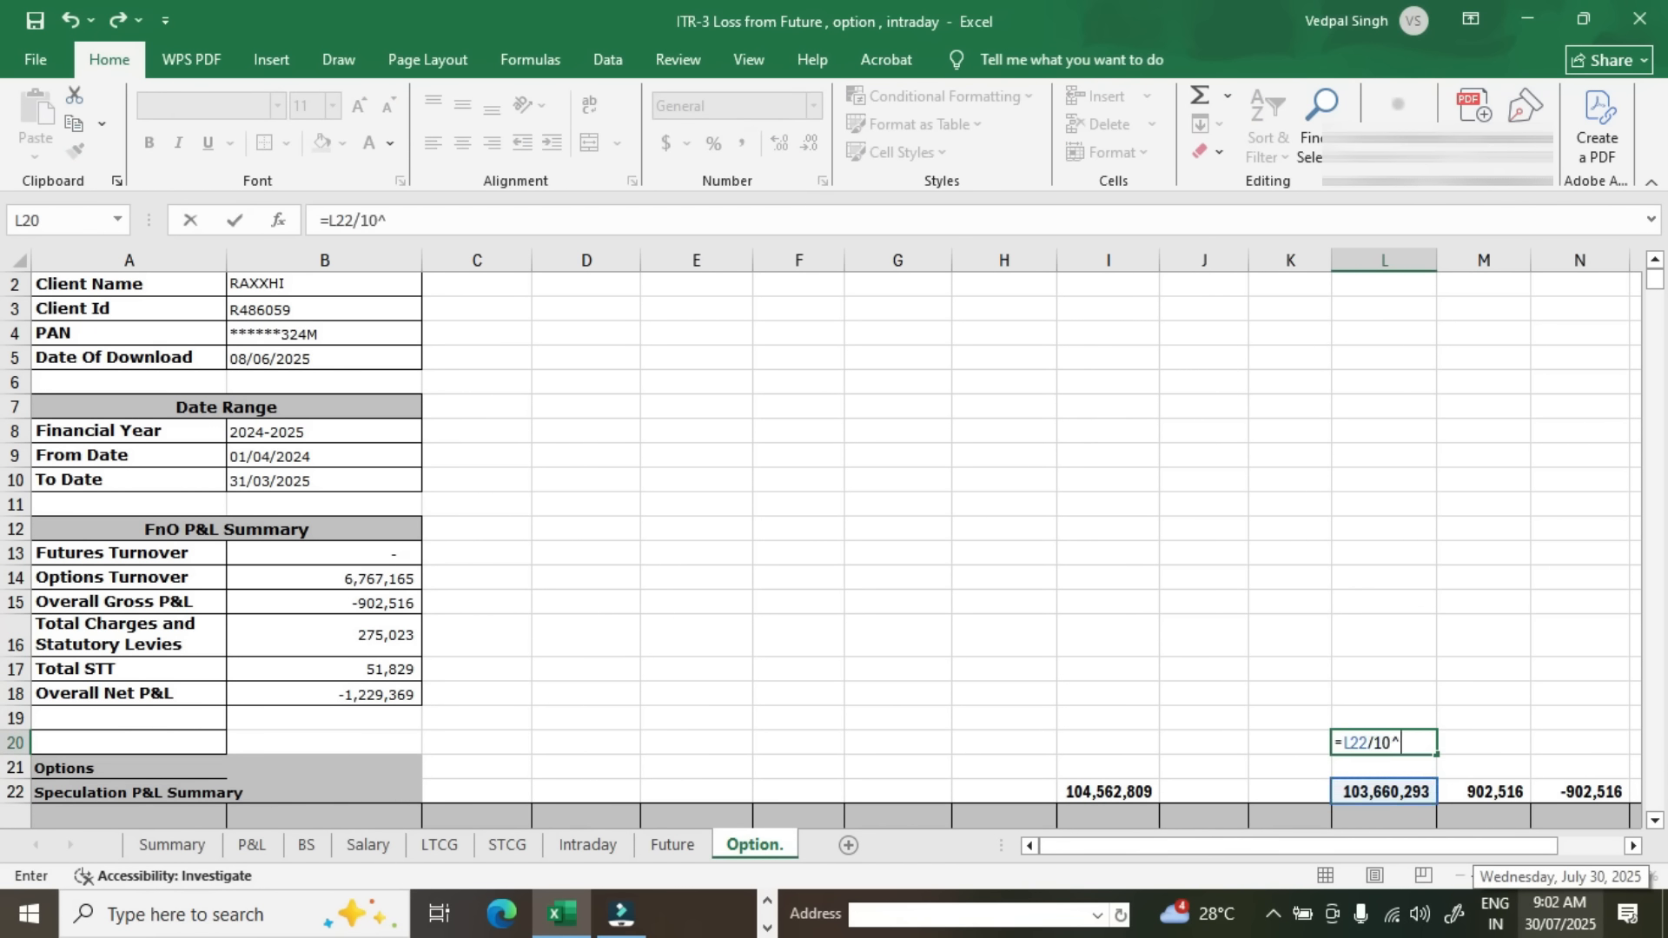
key("Return")
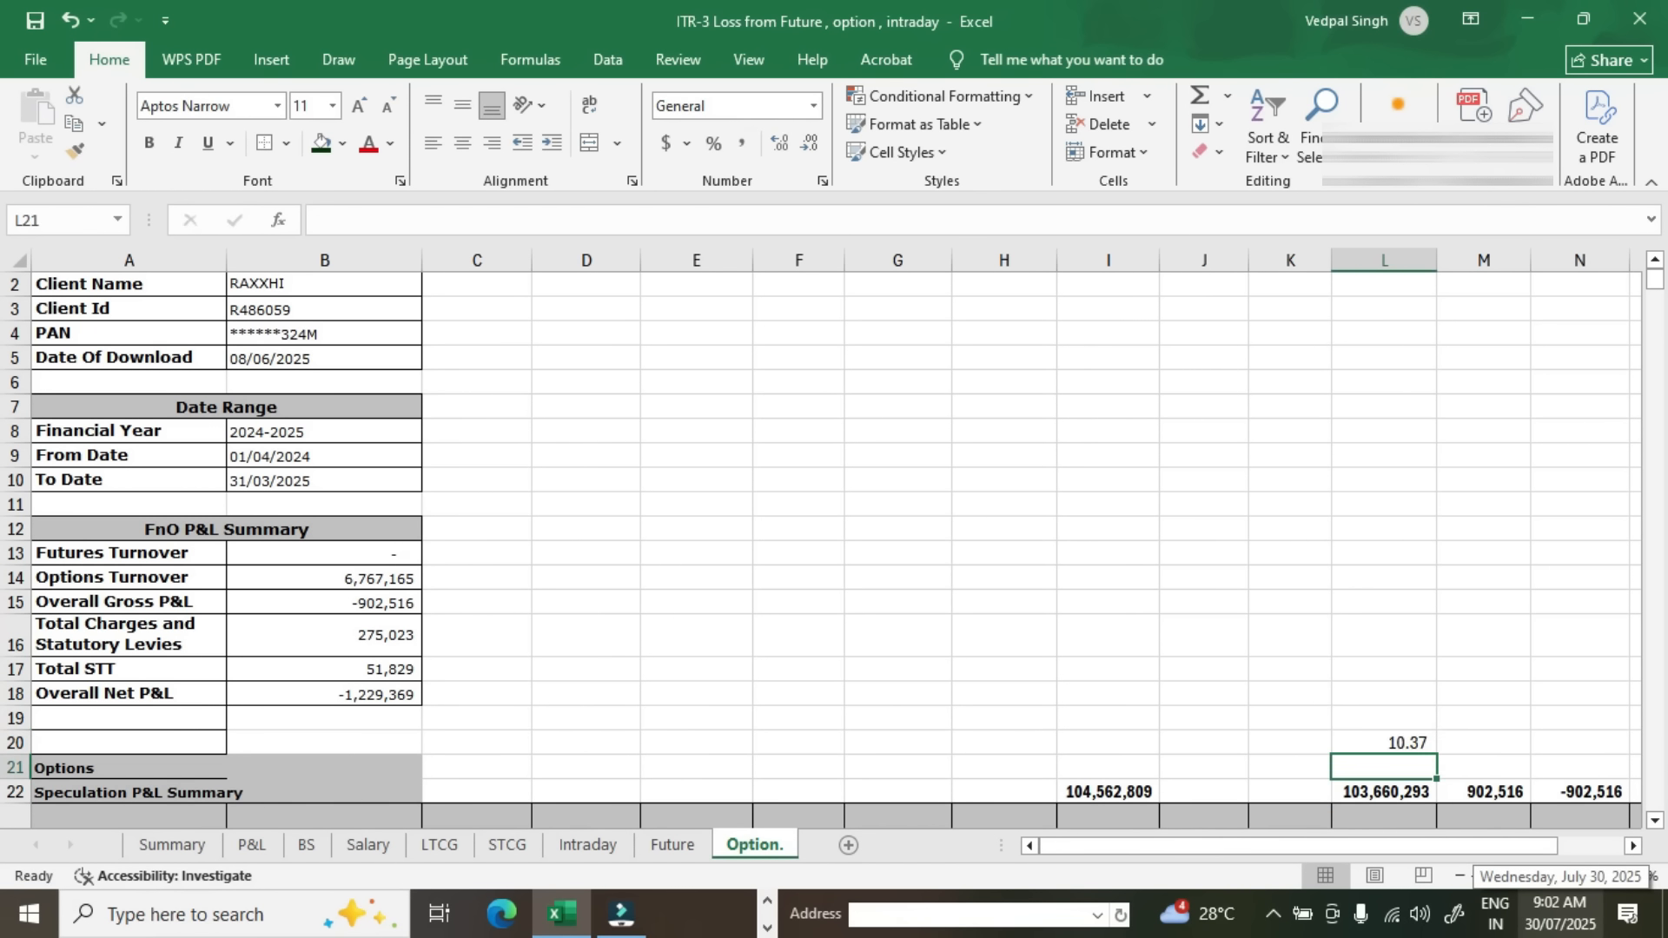
left_click(1427, 734)
key("Delete")
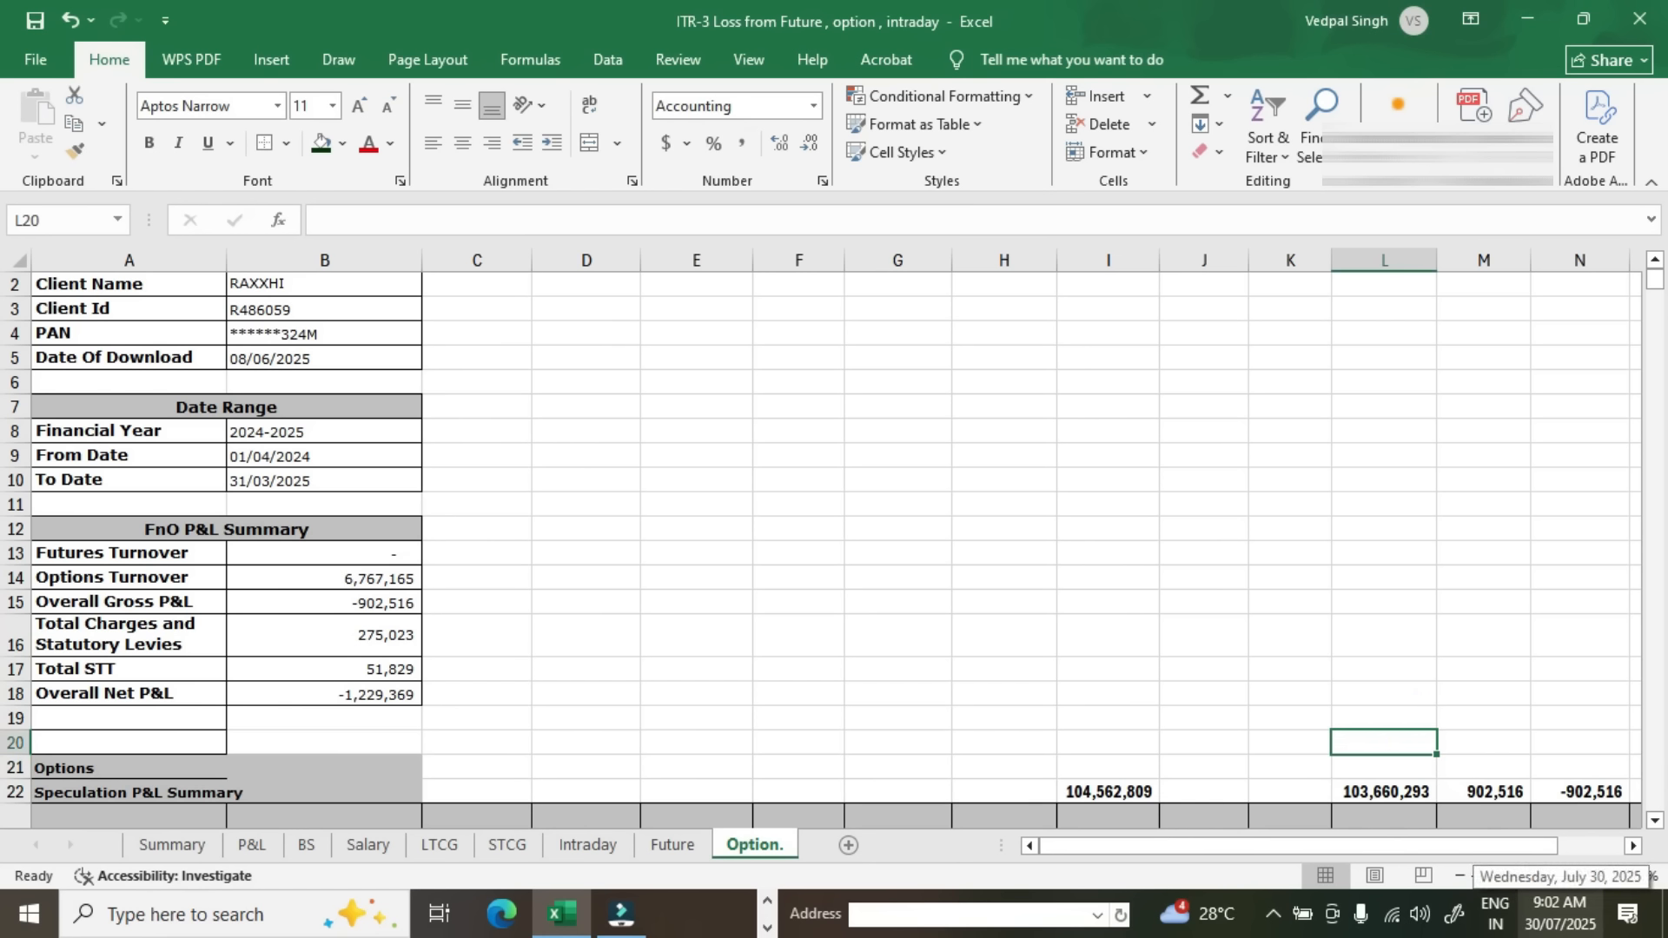
Step: Return to the Summary sheet and trace the Option purchase figure to its source
left_click(146, 845)
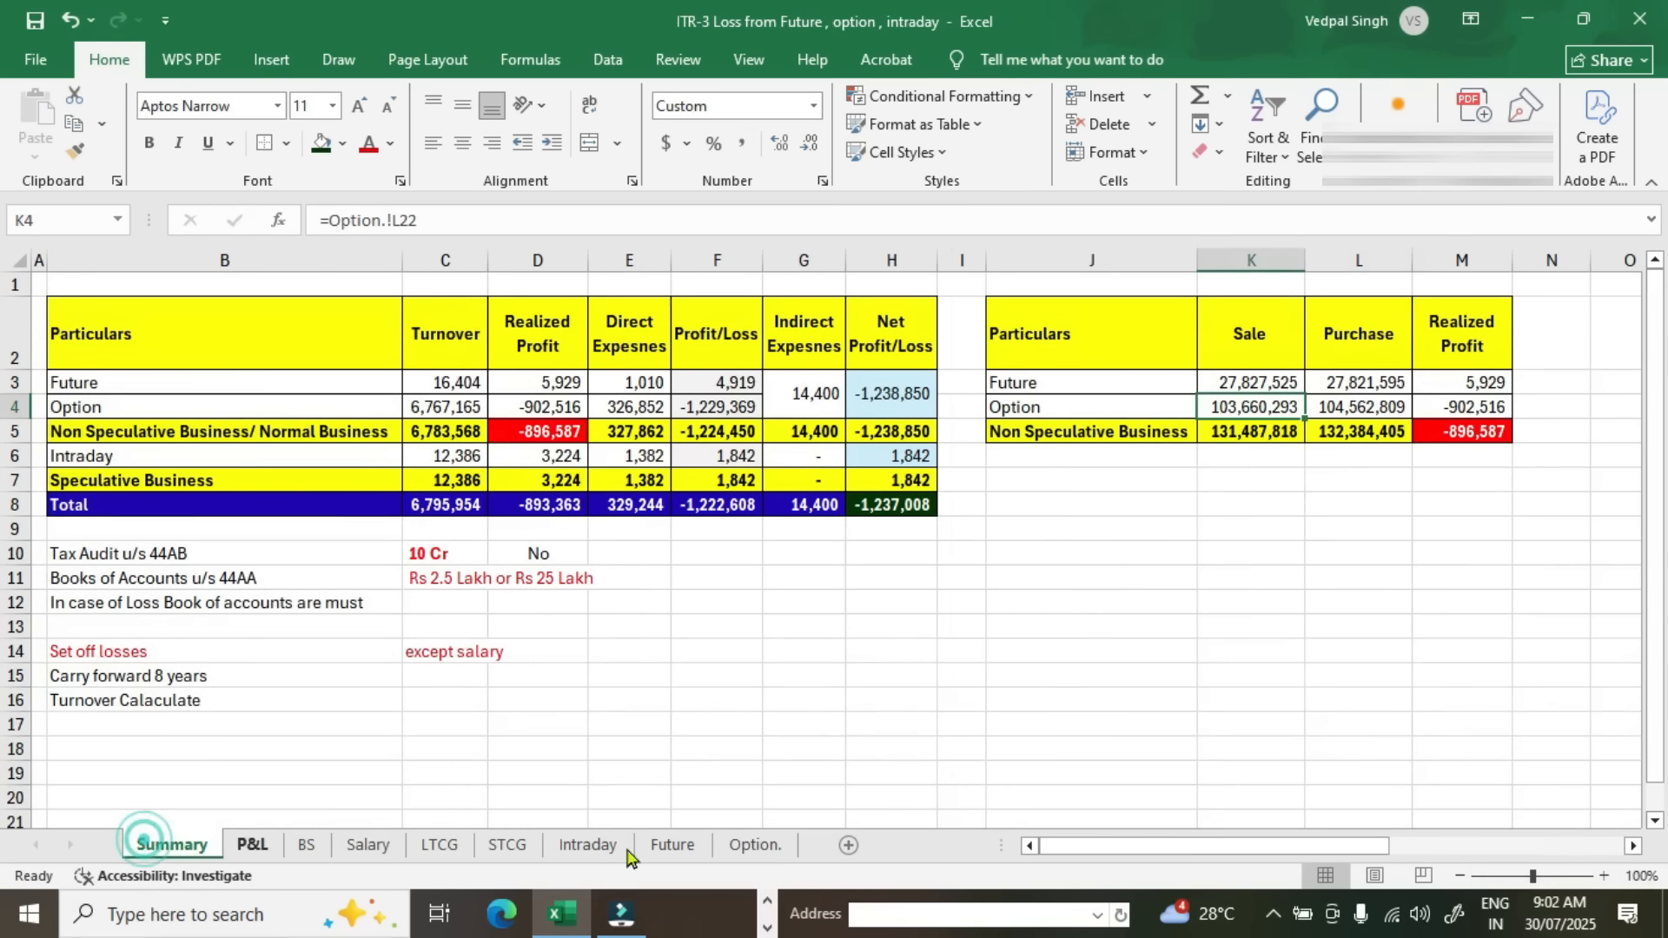
left_click(1349, 410)
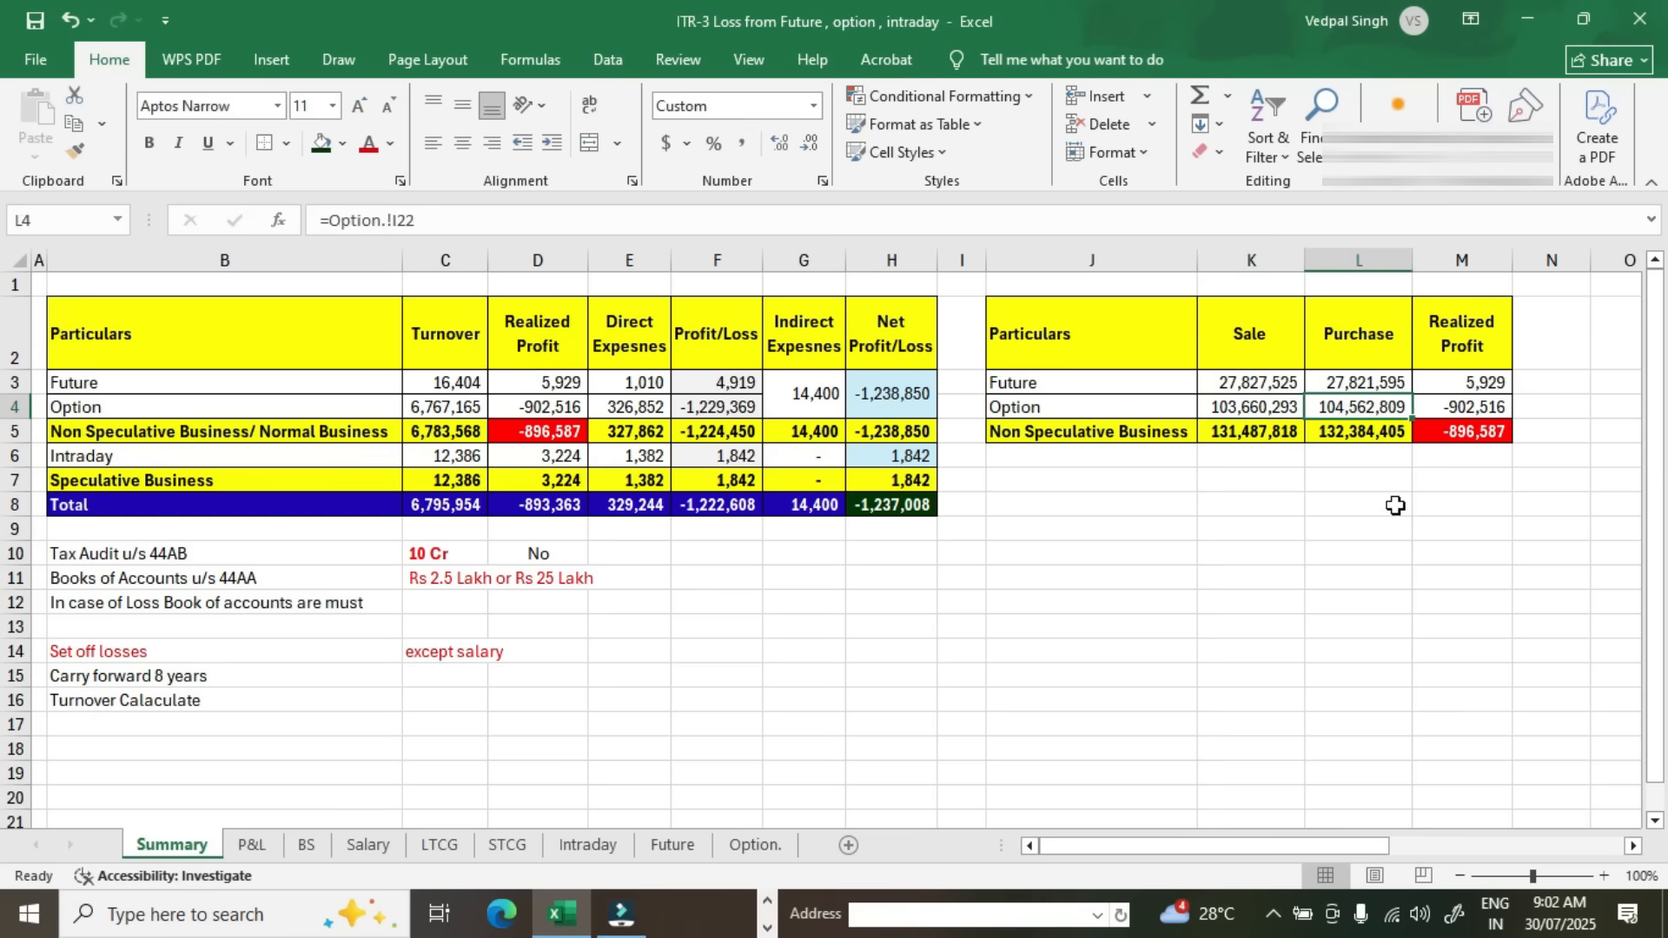
key("ctrl+bracketleft")
Step: Compare the non-speculative realized profit in the sale and purchase table with the same figure in the main summary table
left_click(1468, 407)
left_click(1477, 430)
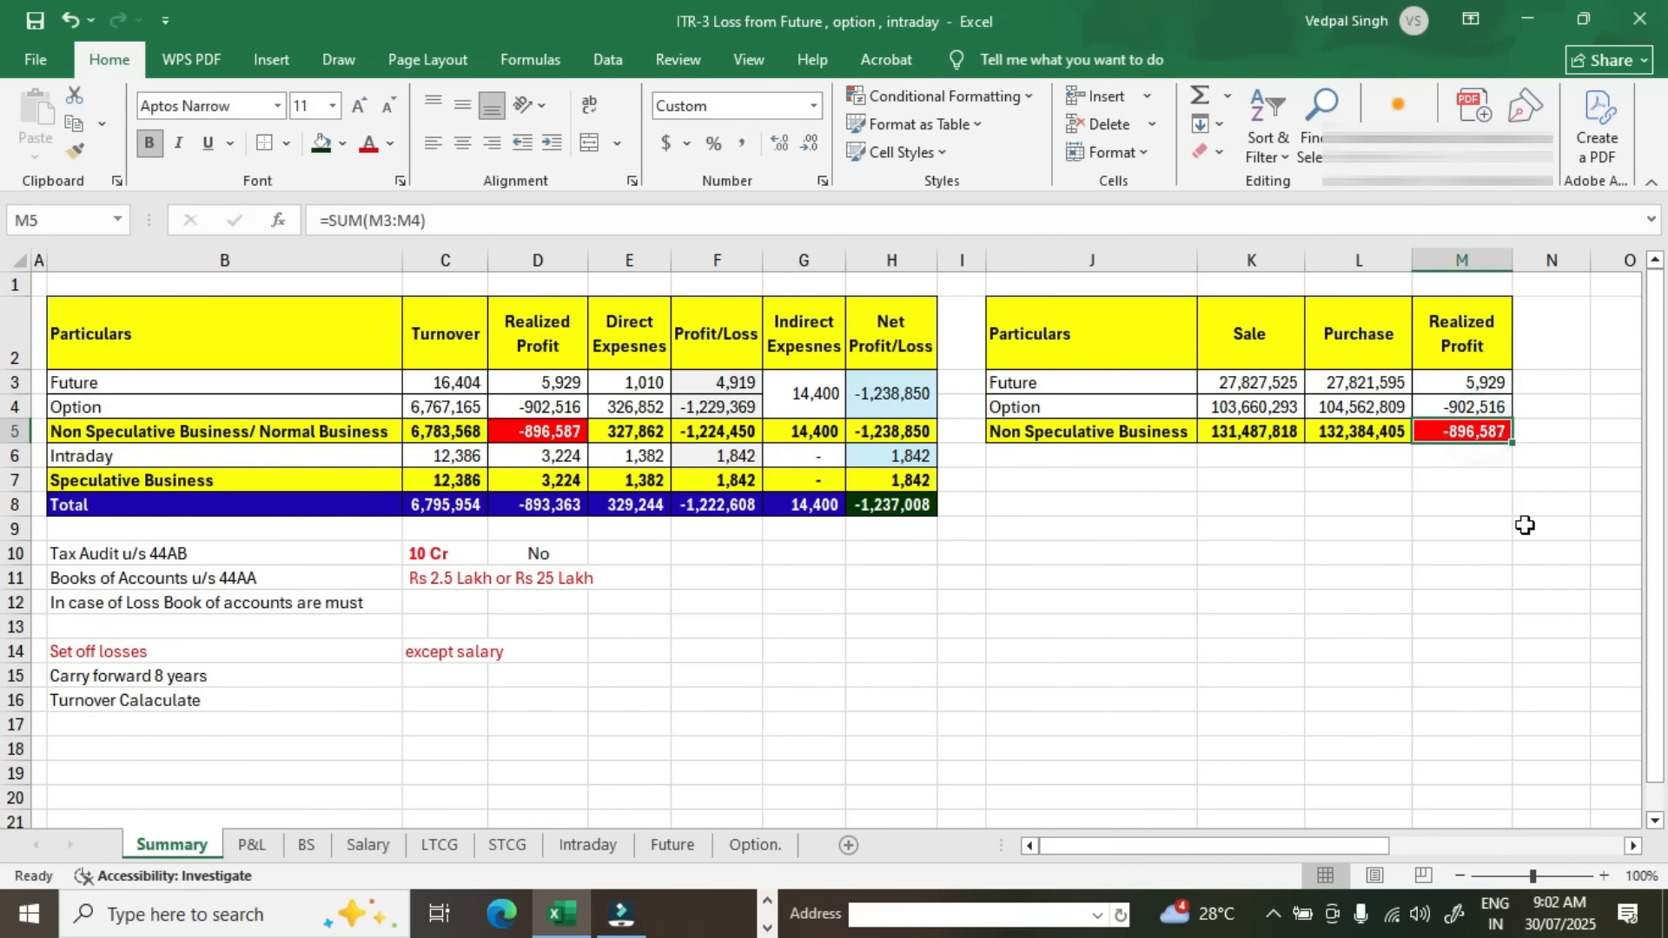
left_click_drag(1254, 382, 1382, 383)
left_click(1468, 456)
left_click(1477, 431)
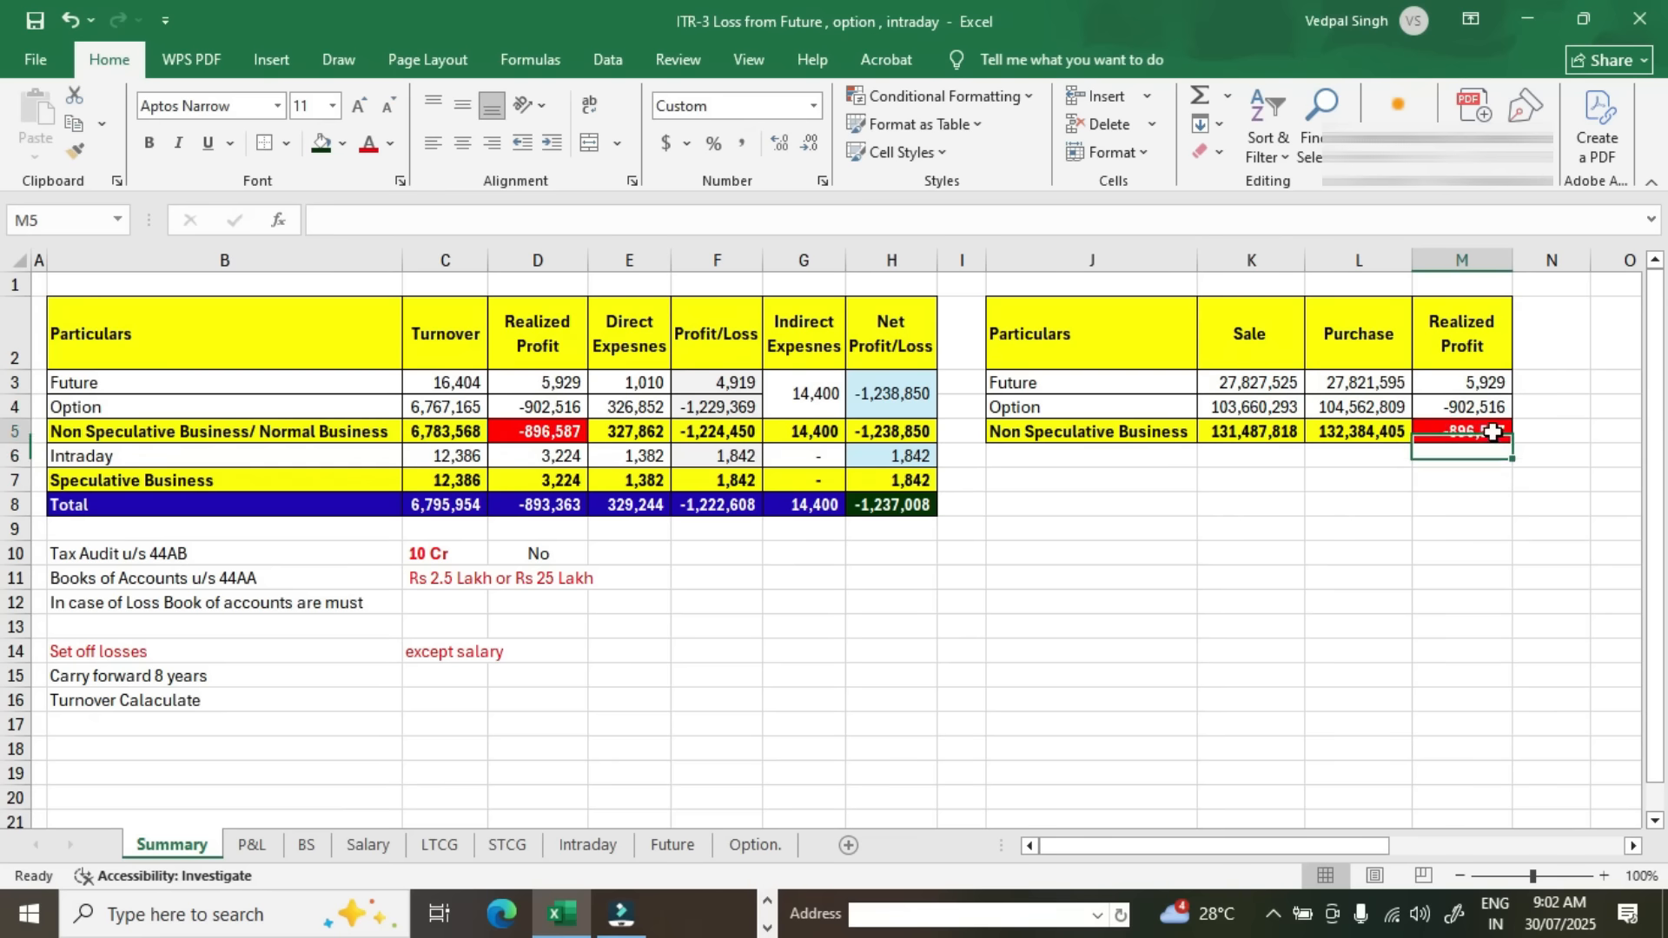
left_click_drag(563, 382, 567, 408)
left_click(567, 426)
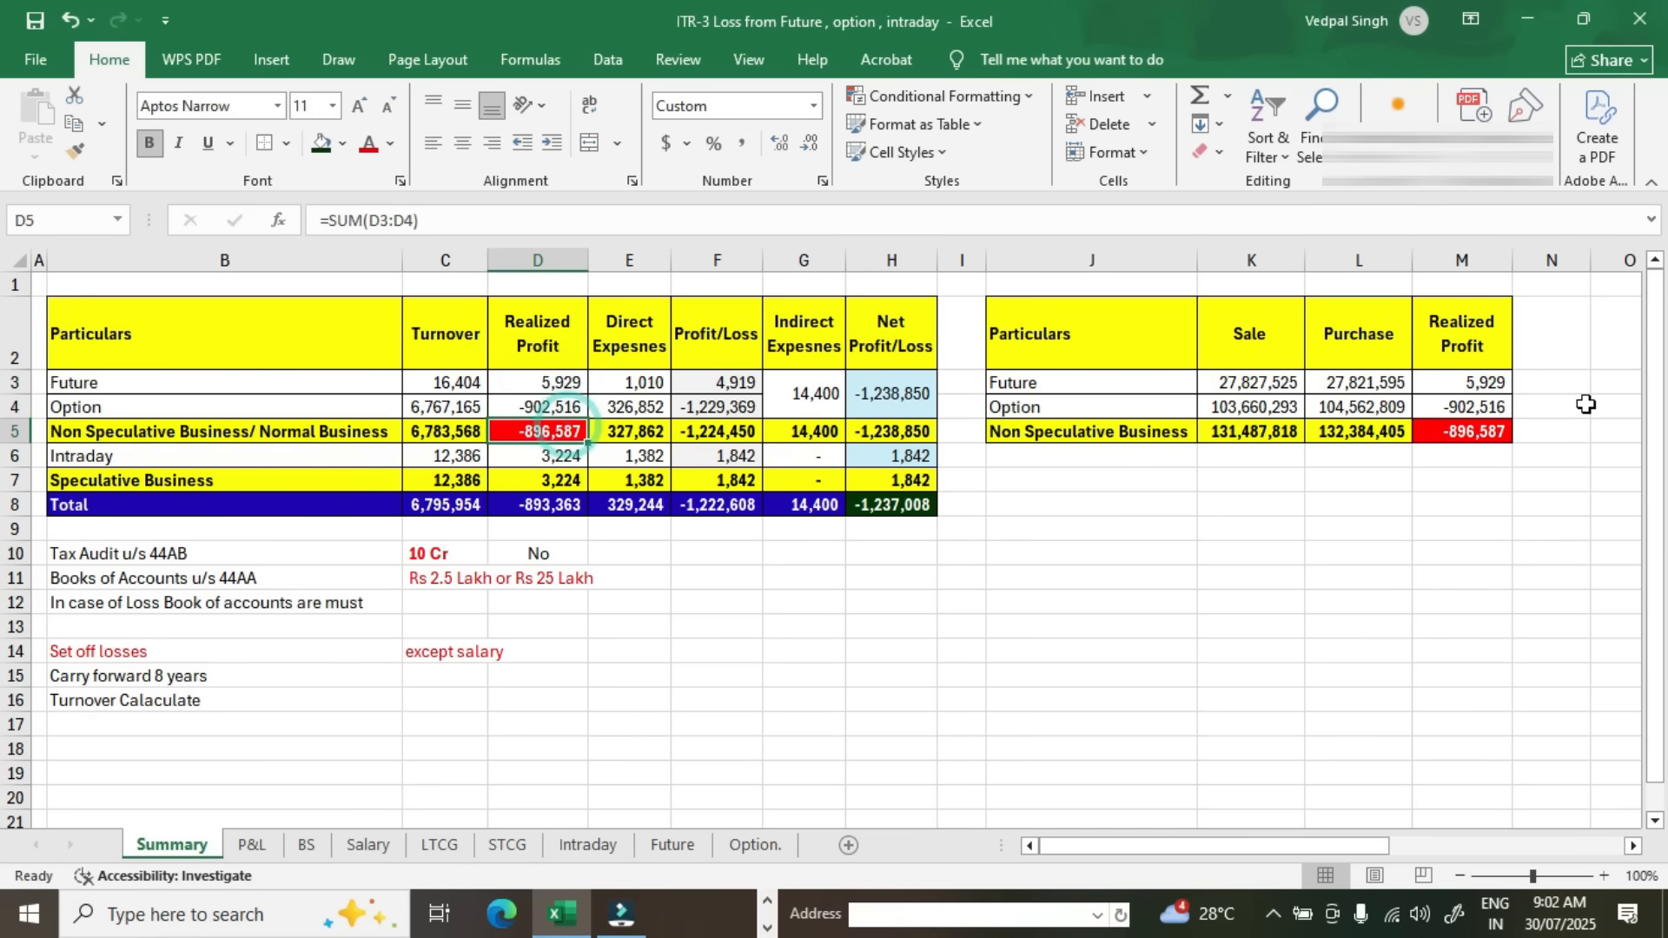
left_click(1488, 430)
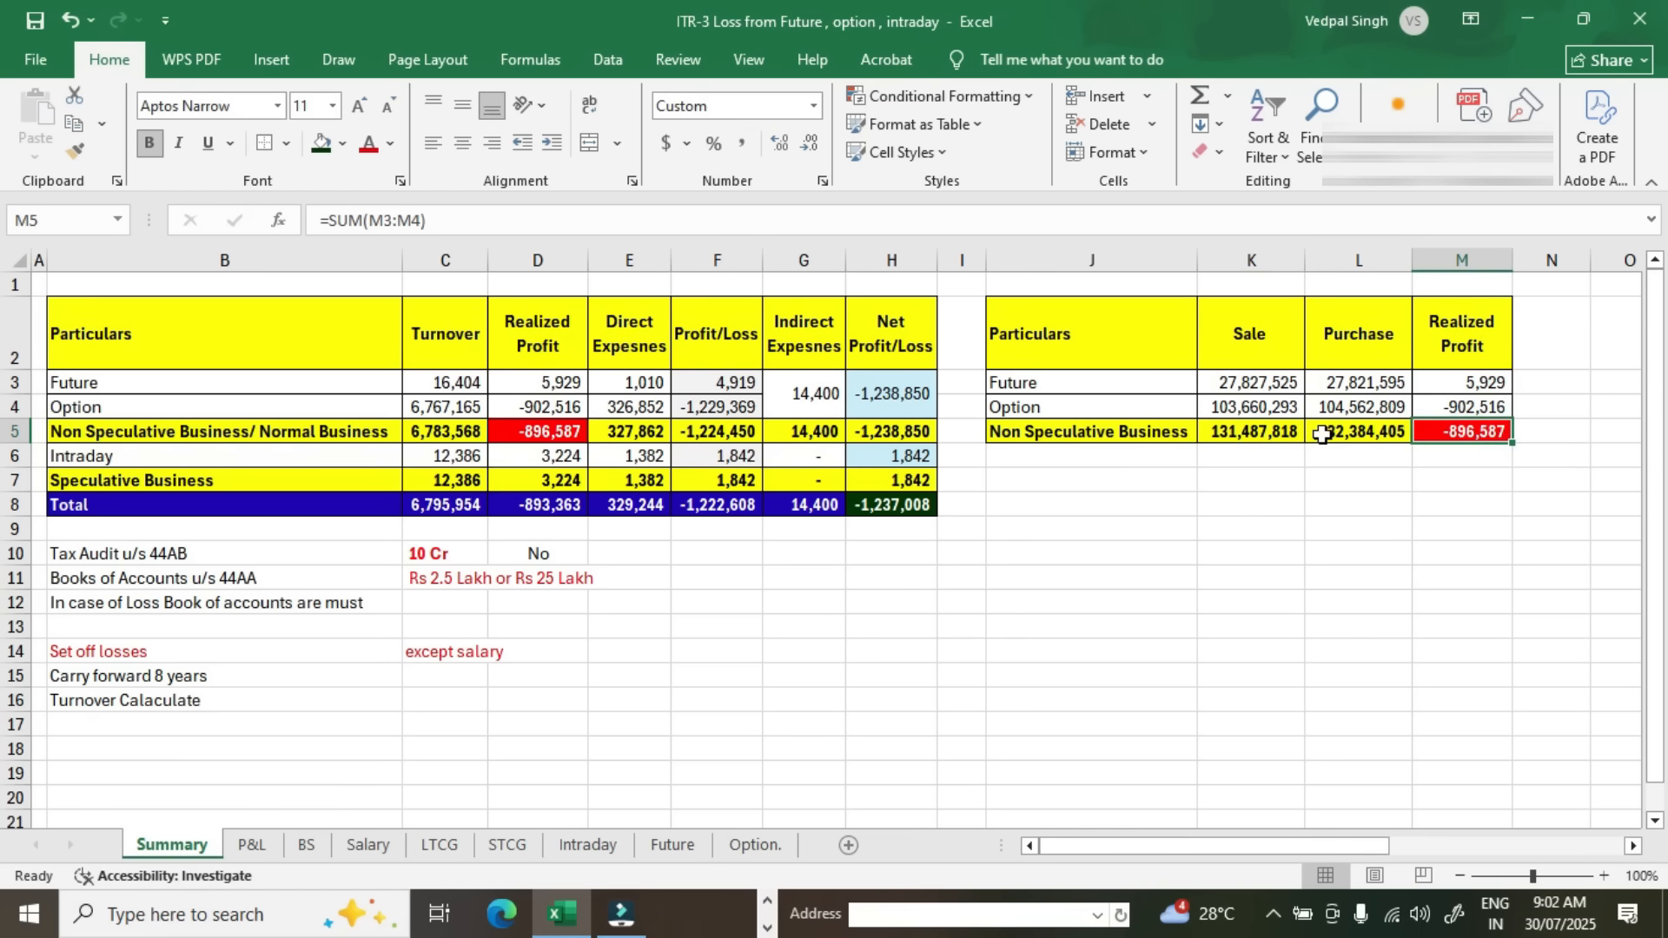
Step: Switch to the ITR-3 form in Chrome and add a second breakup entry under Other operating revenues
key("alt+Tab")
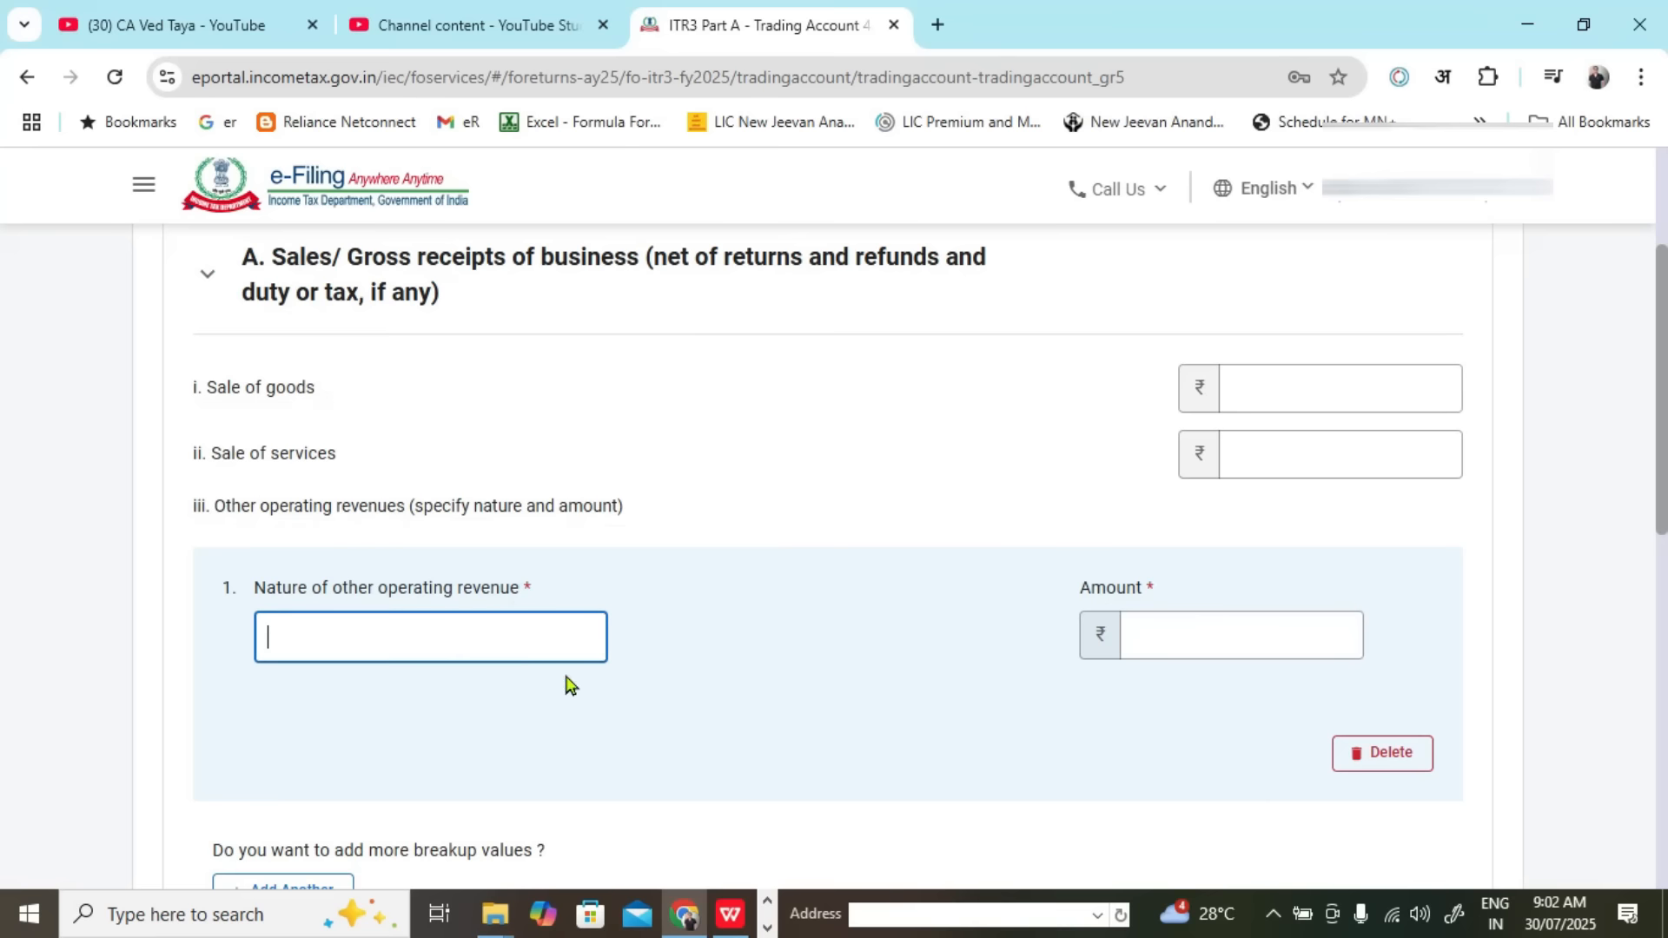
scroll(548, 665, "down", 1)
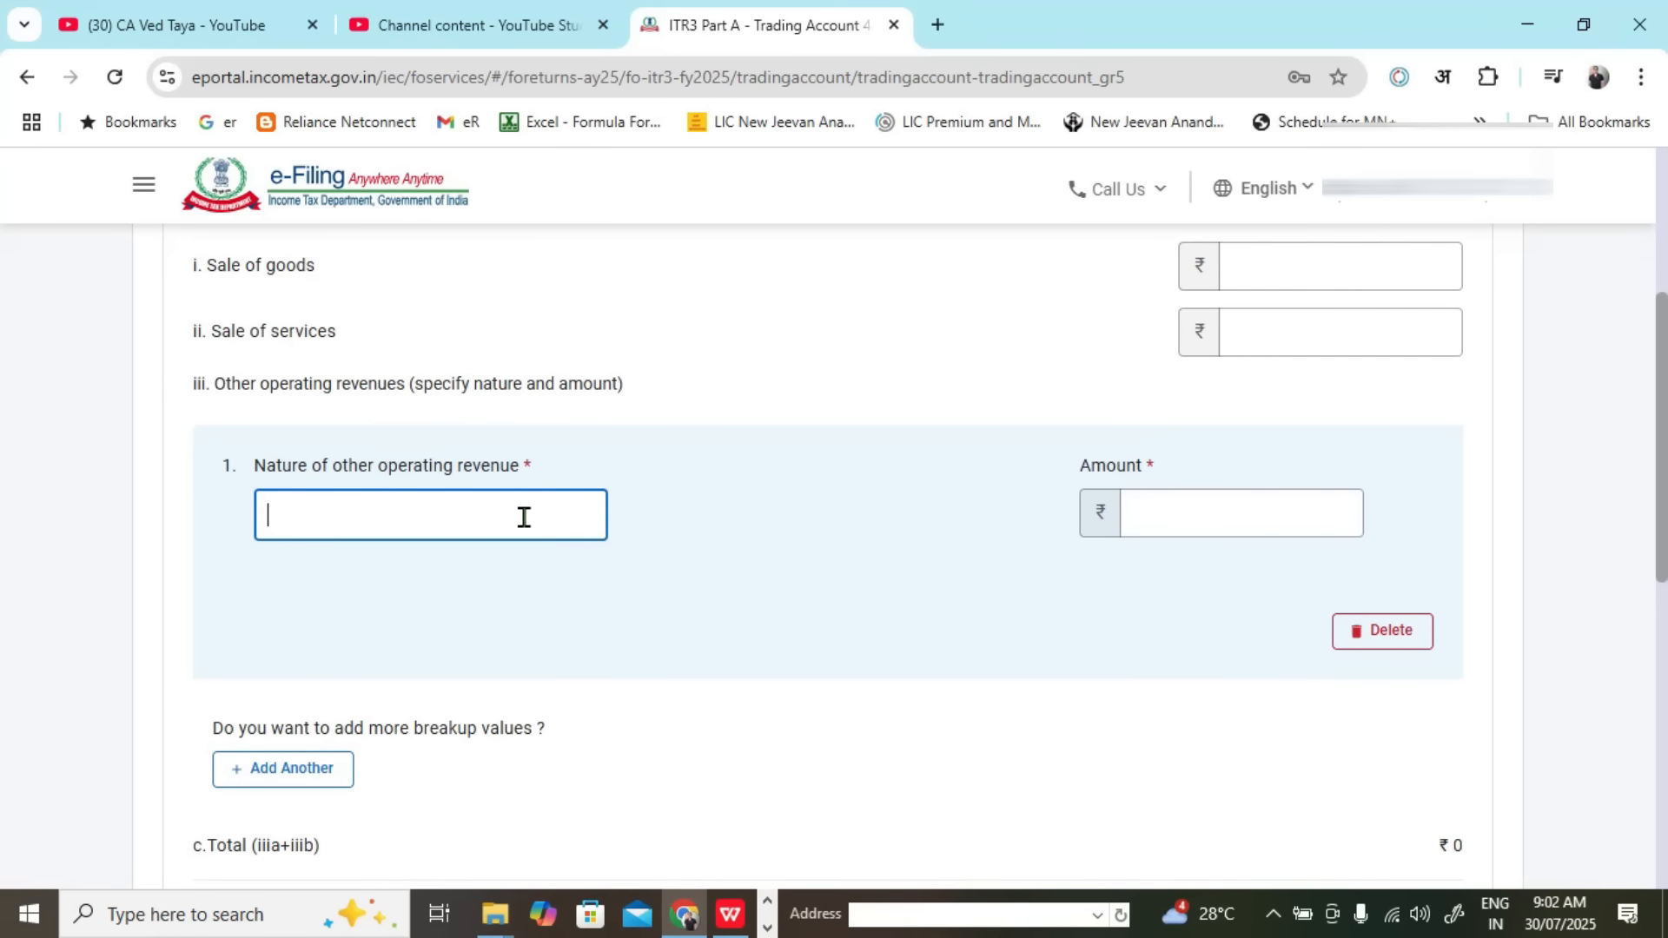
left_click(327, 780)
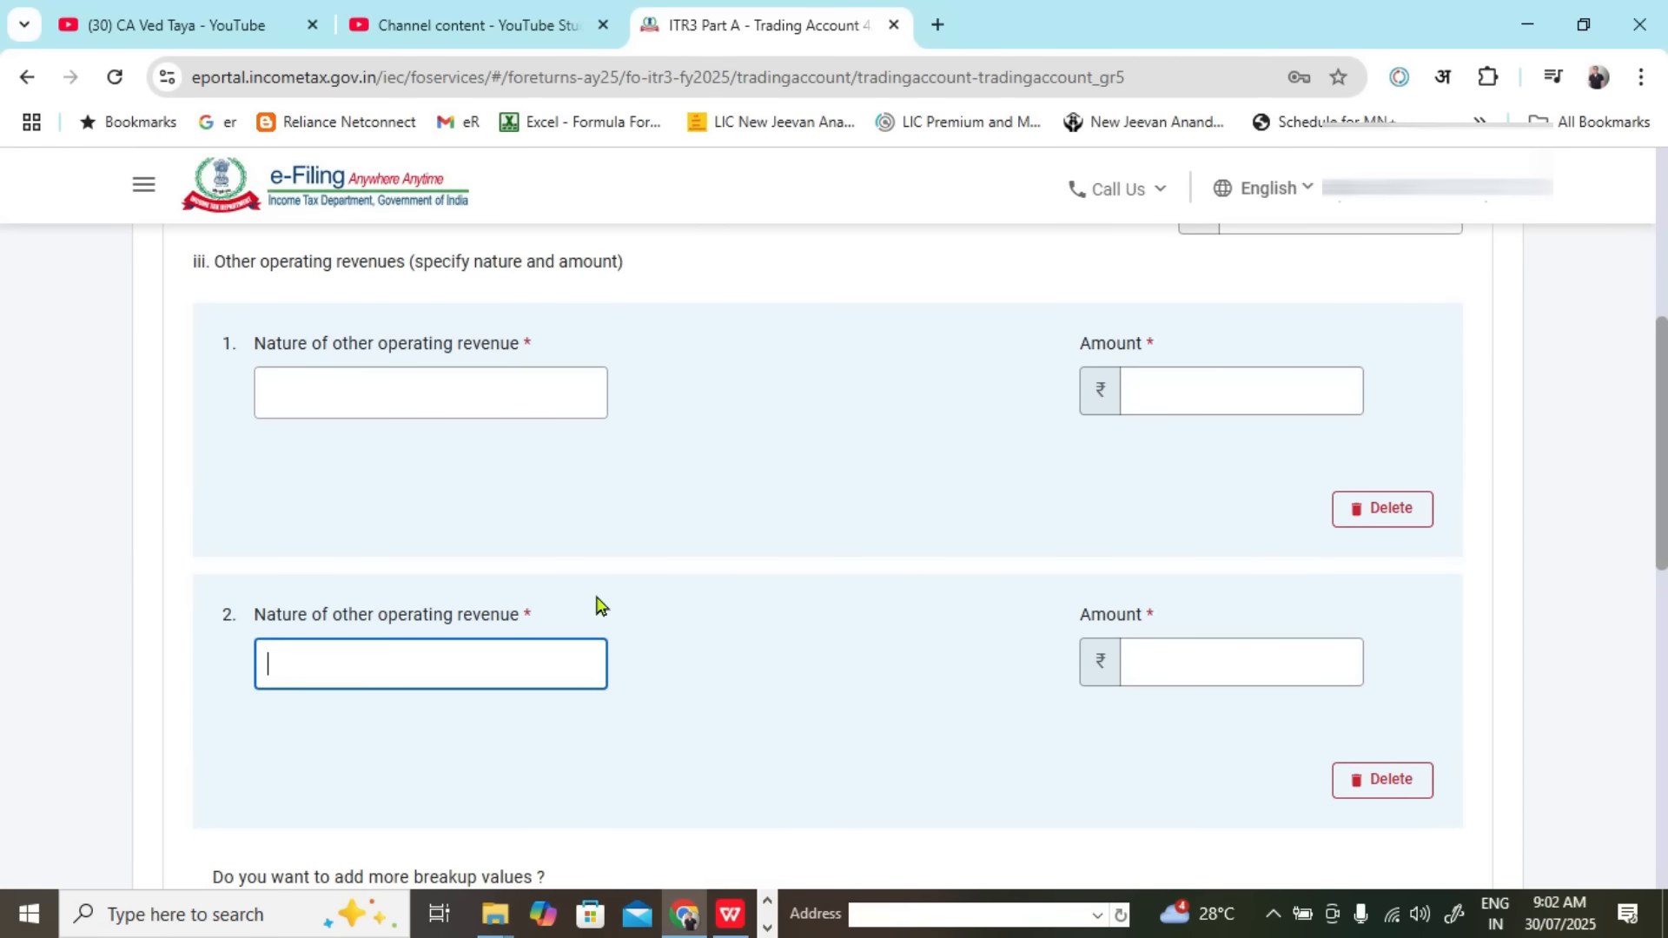
Step: Enter "Sale of Options" as the nature of the first other operating revenue and "Sale of Future" as the second
left_click(512, 380)
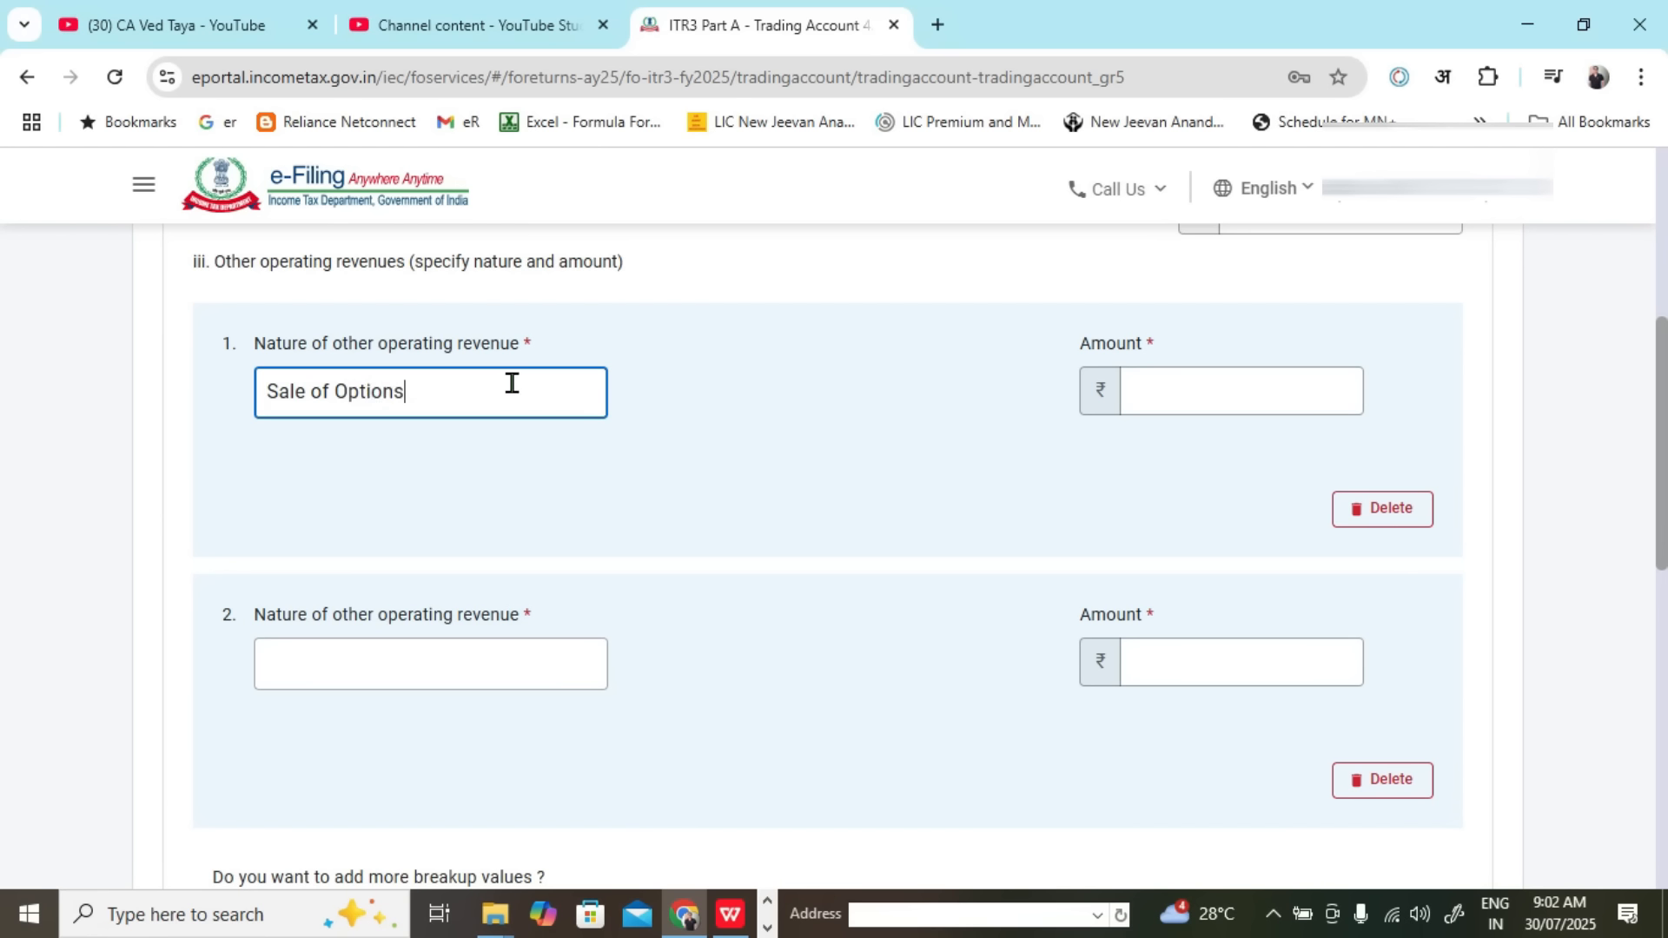
triple_click(491, 384)
key("ctrl+c")
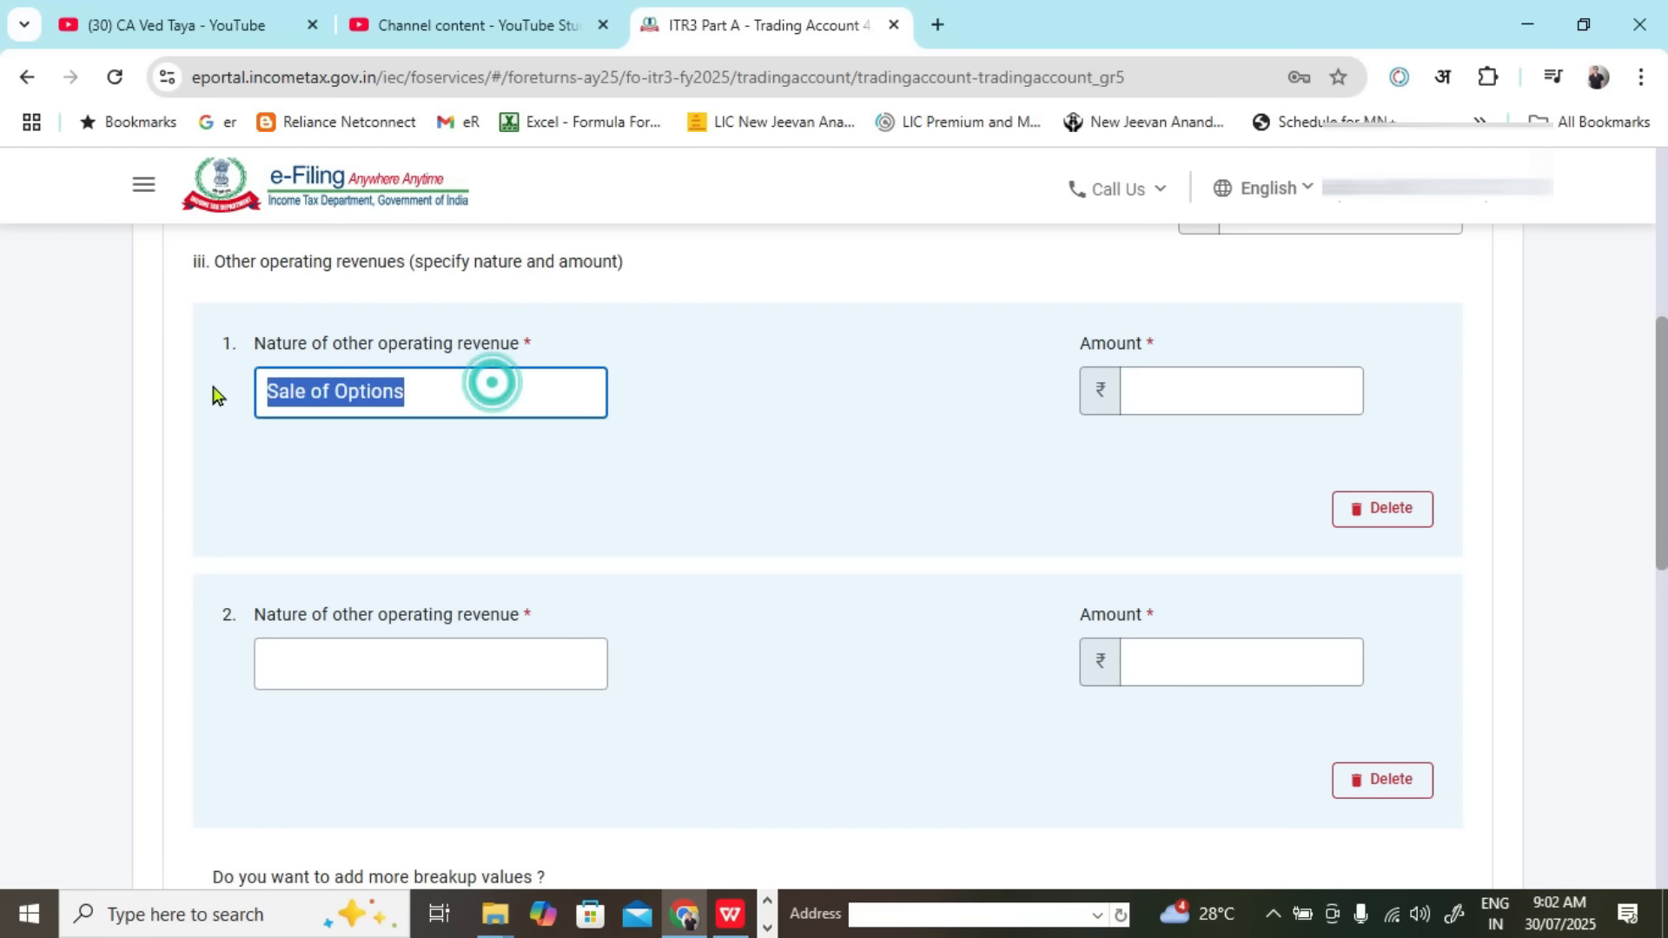
left_click(358, 665)
key("ctrl+v")
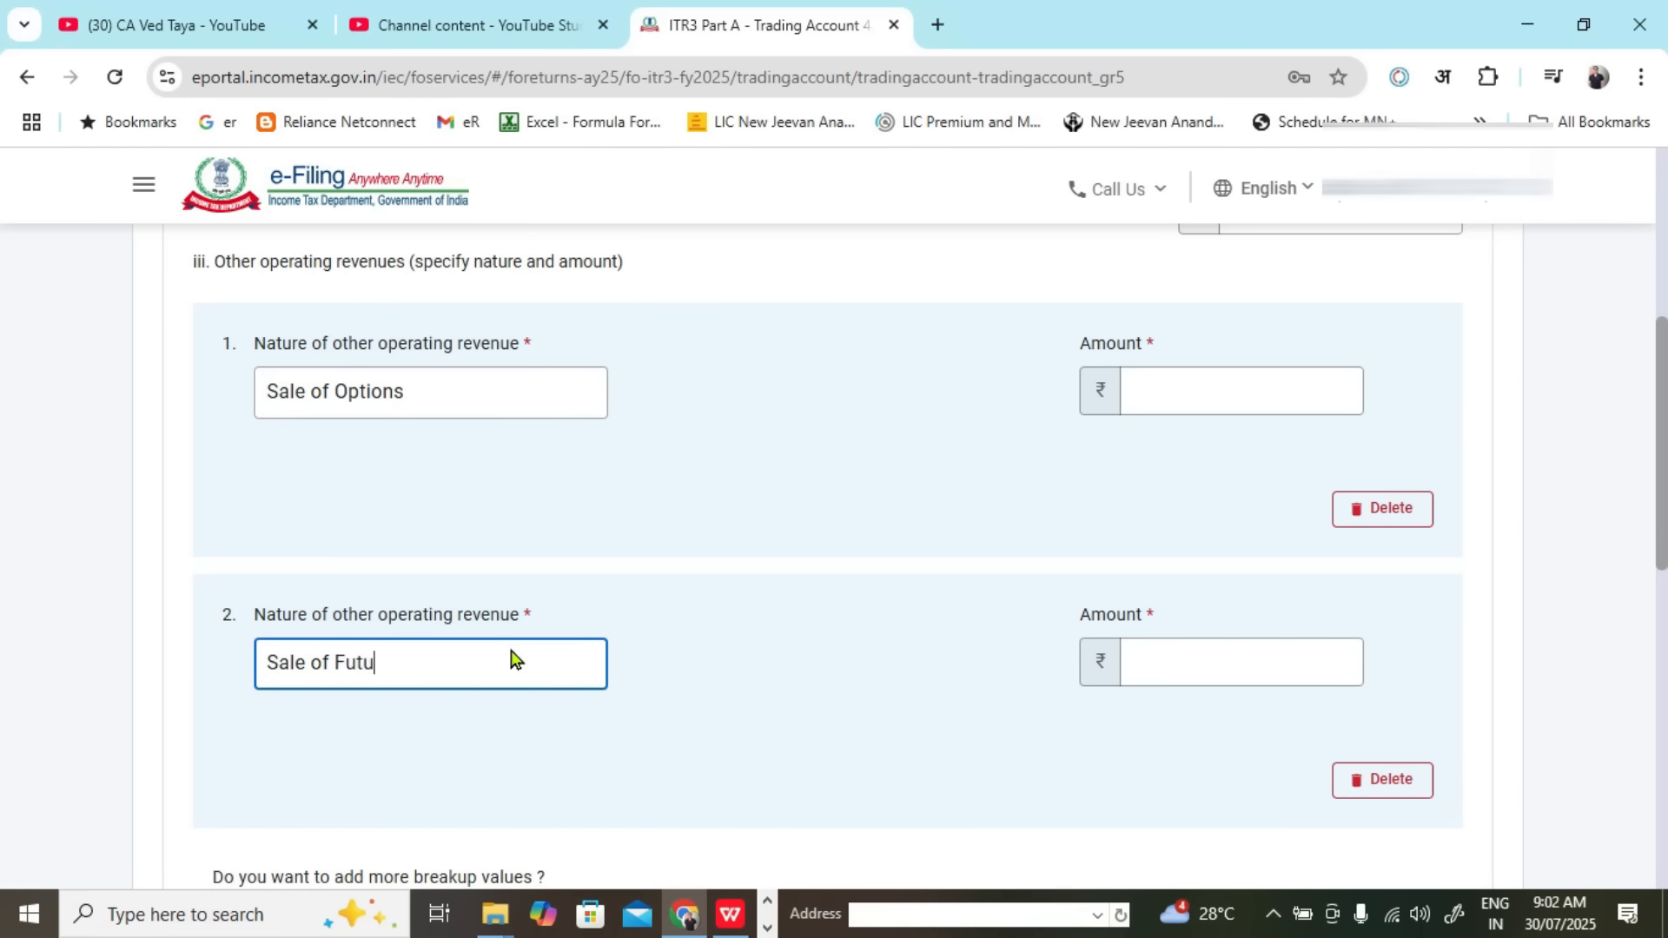
Step: Look up the Option sale figure in the Excel summary and enter 103660293 as the Sale of Options amount
left_click(1195, 409)
key("alt+Tab")
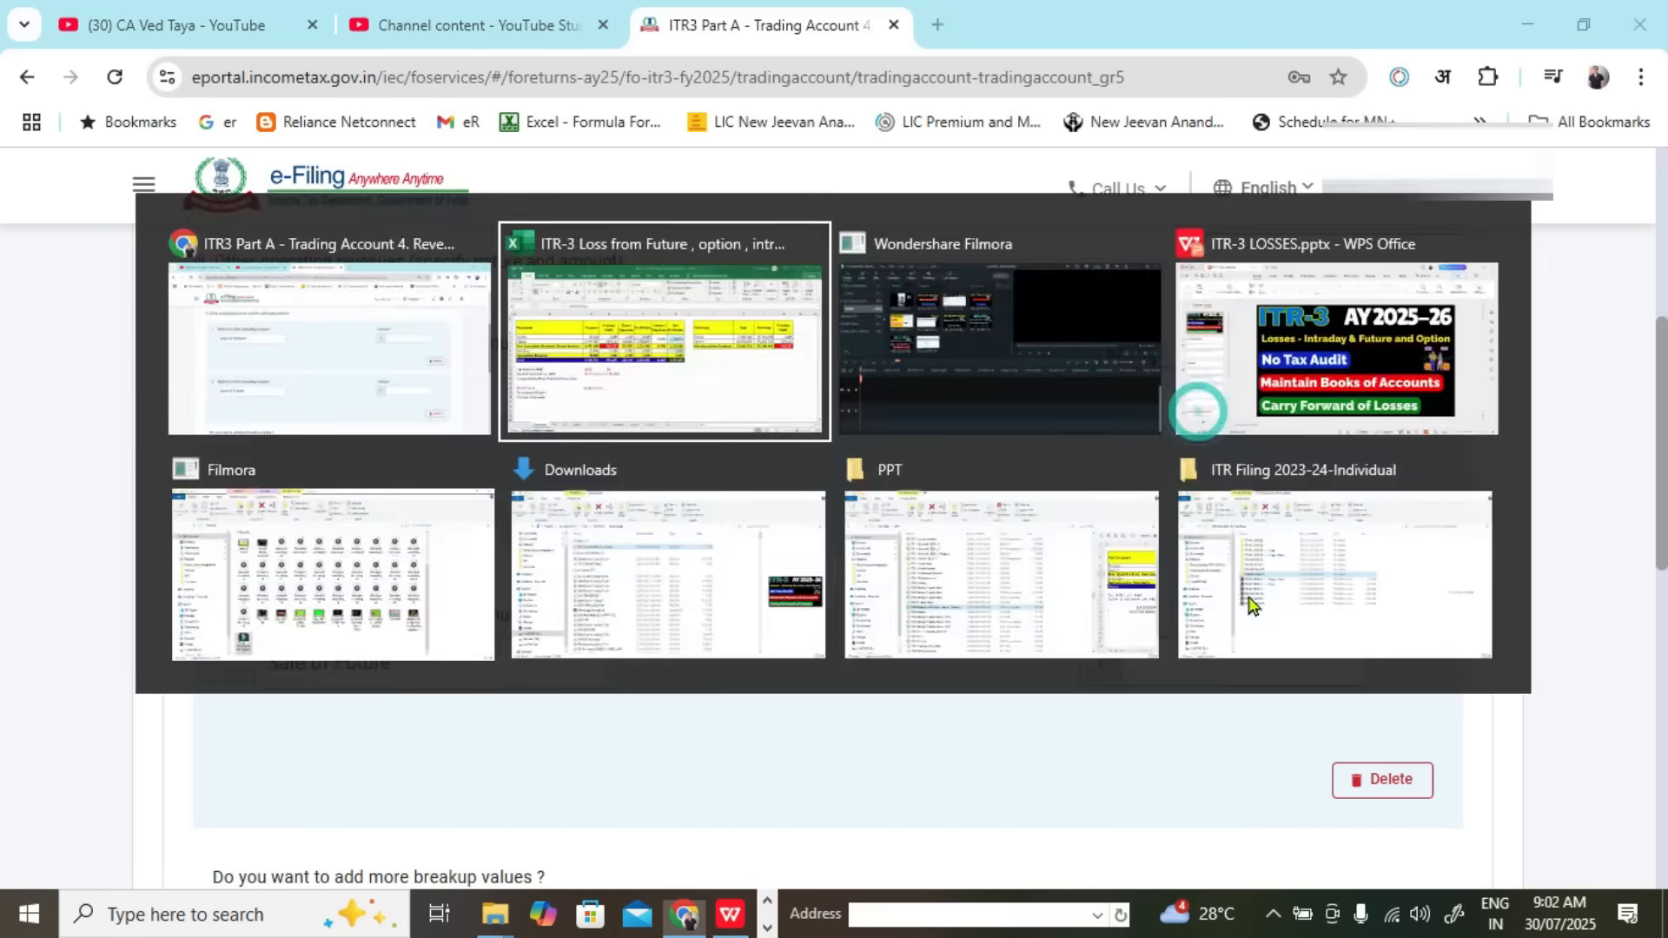
left_click(1289, 411)
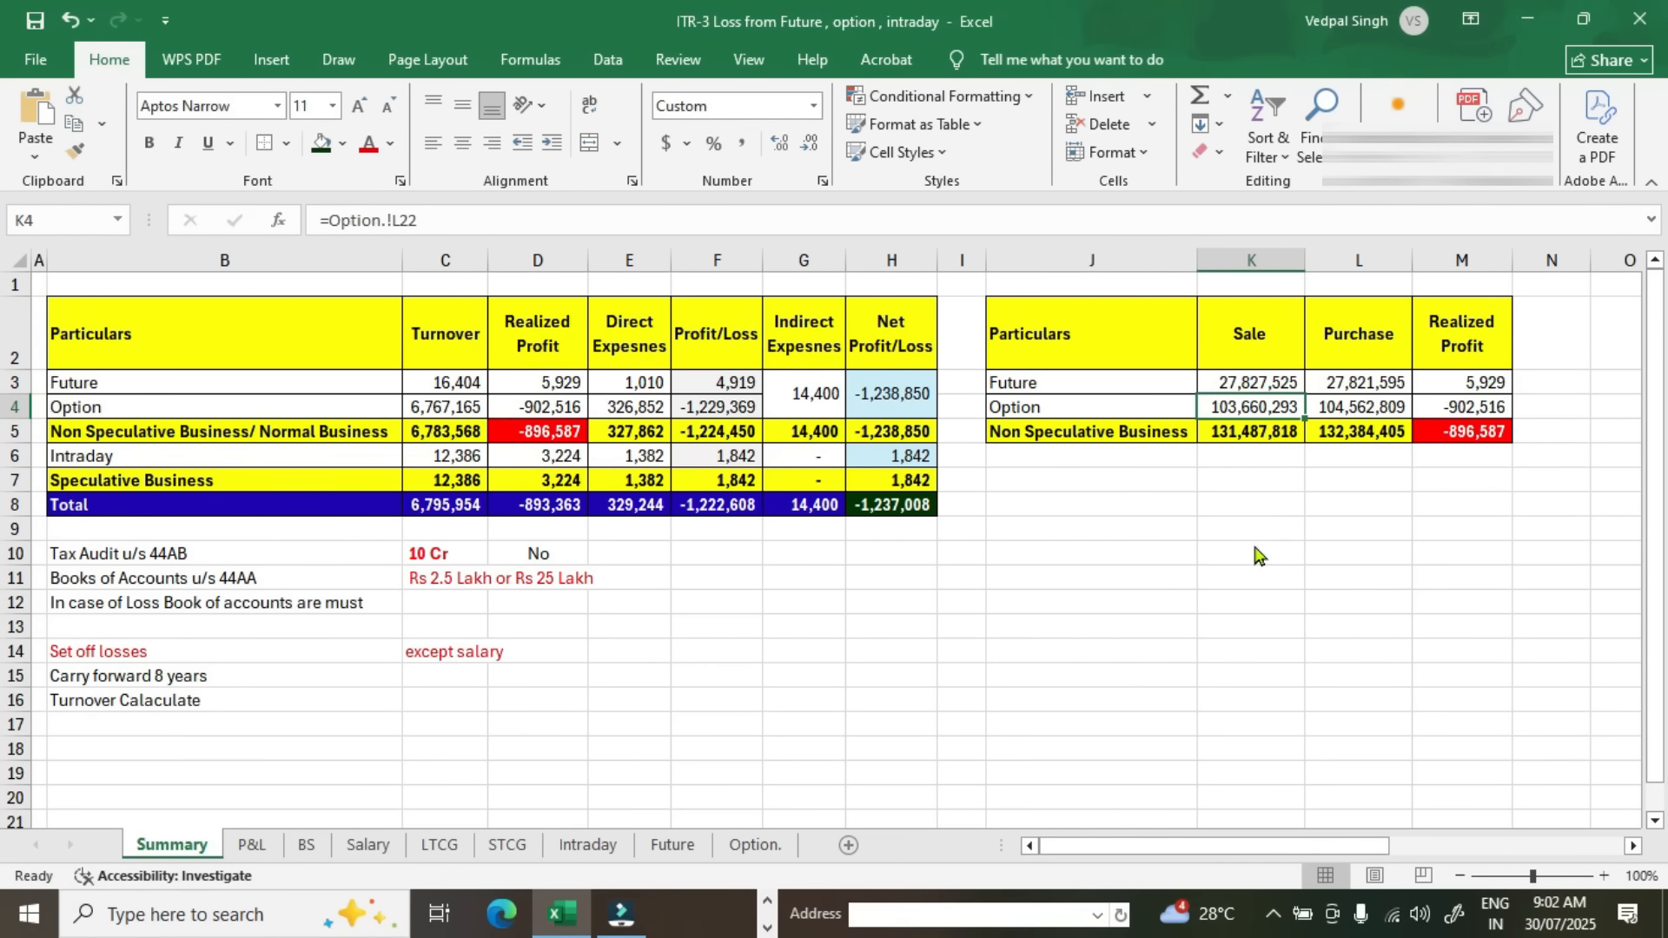
key("alt+Tab")
type("103,660")
key("alt+Tab")
key("alt+Tab")
type("293")
left_click(895, 521)
Step: Look up the Future sale figure in the Excel summary and enter 27827525 as the Sale of Future amount
key("alt+Tab")
left_click(1260, 383)
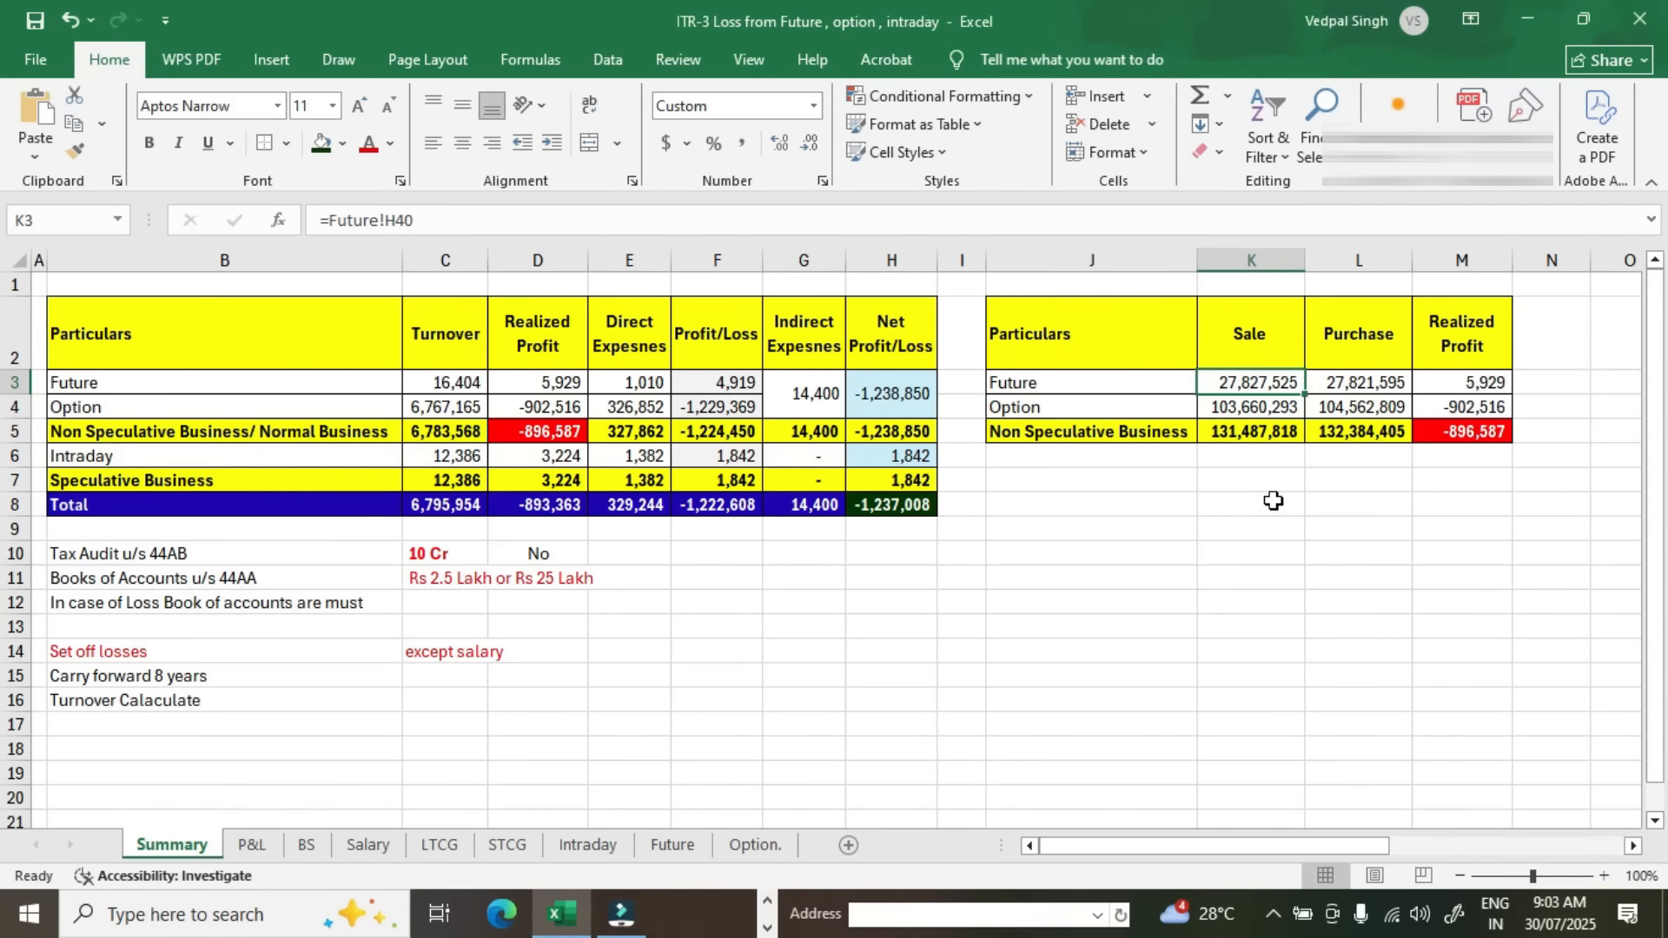
key("alt+Tab")
left_click(1243, 675)
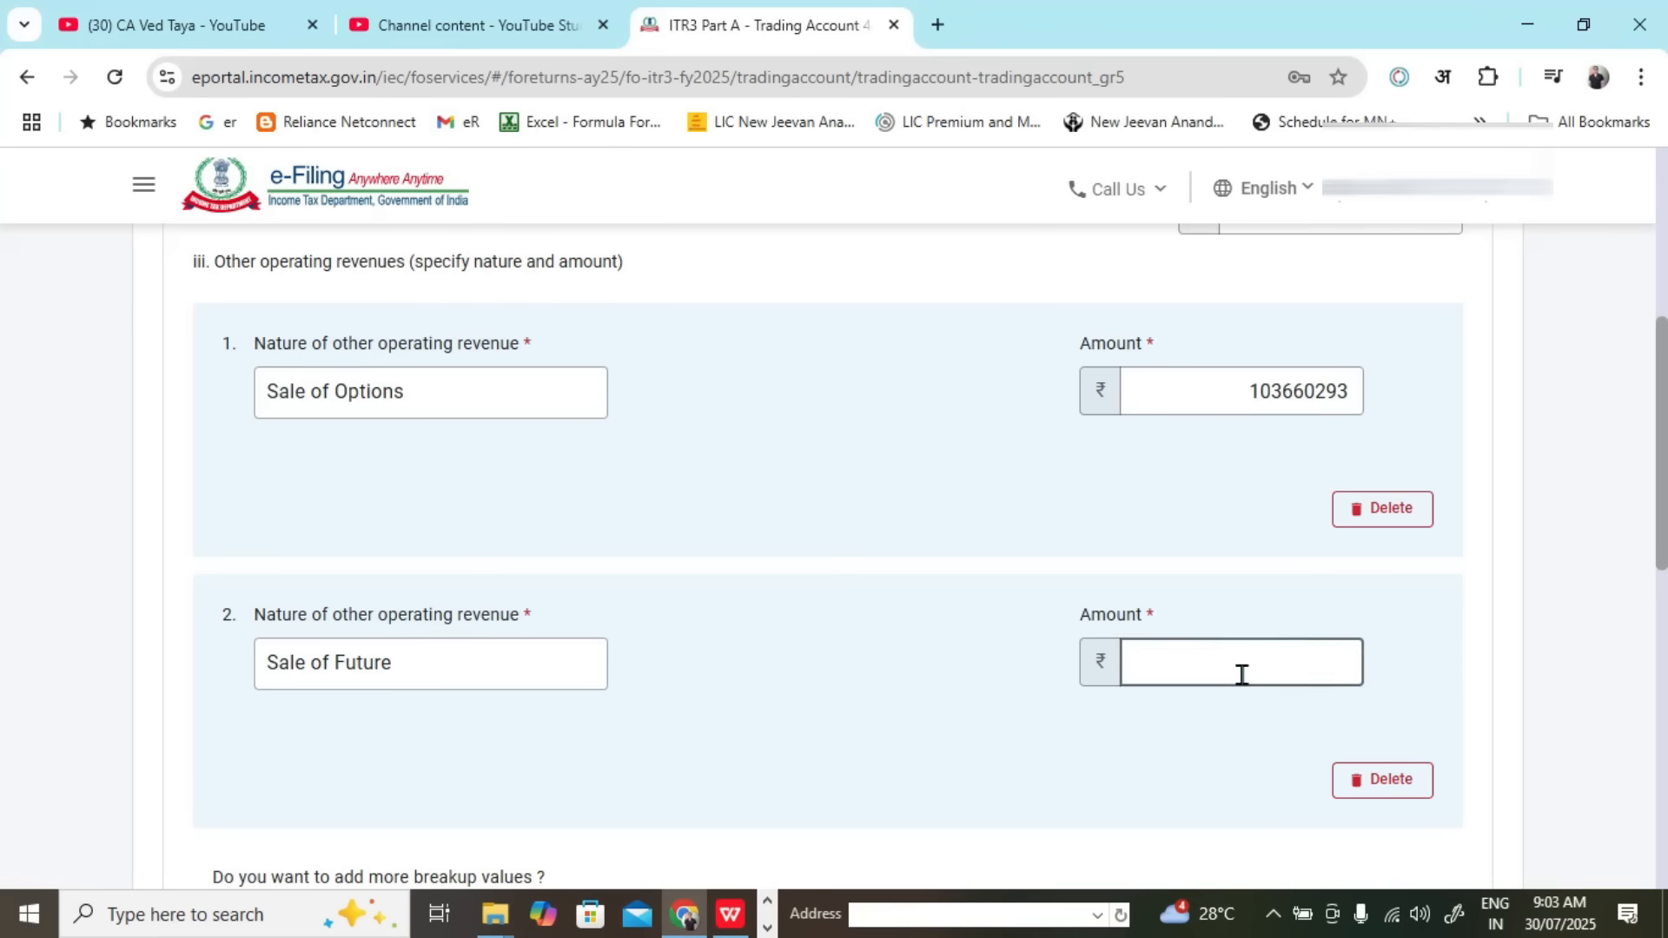
type("27,827")
key("alt+Tab")
key("alt+Tab")
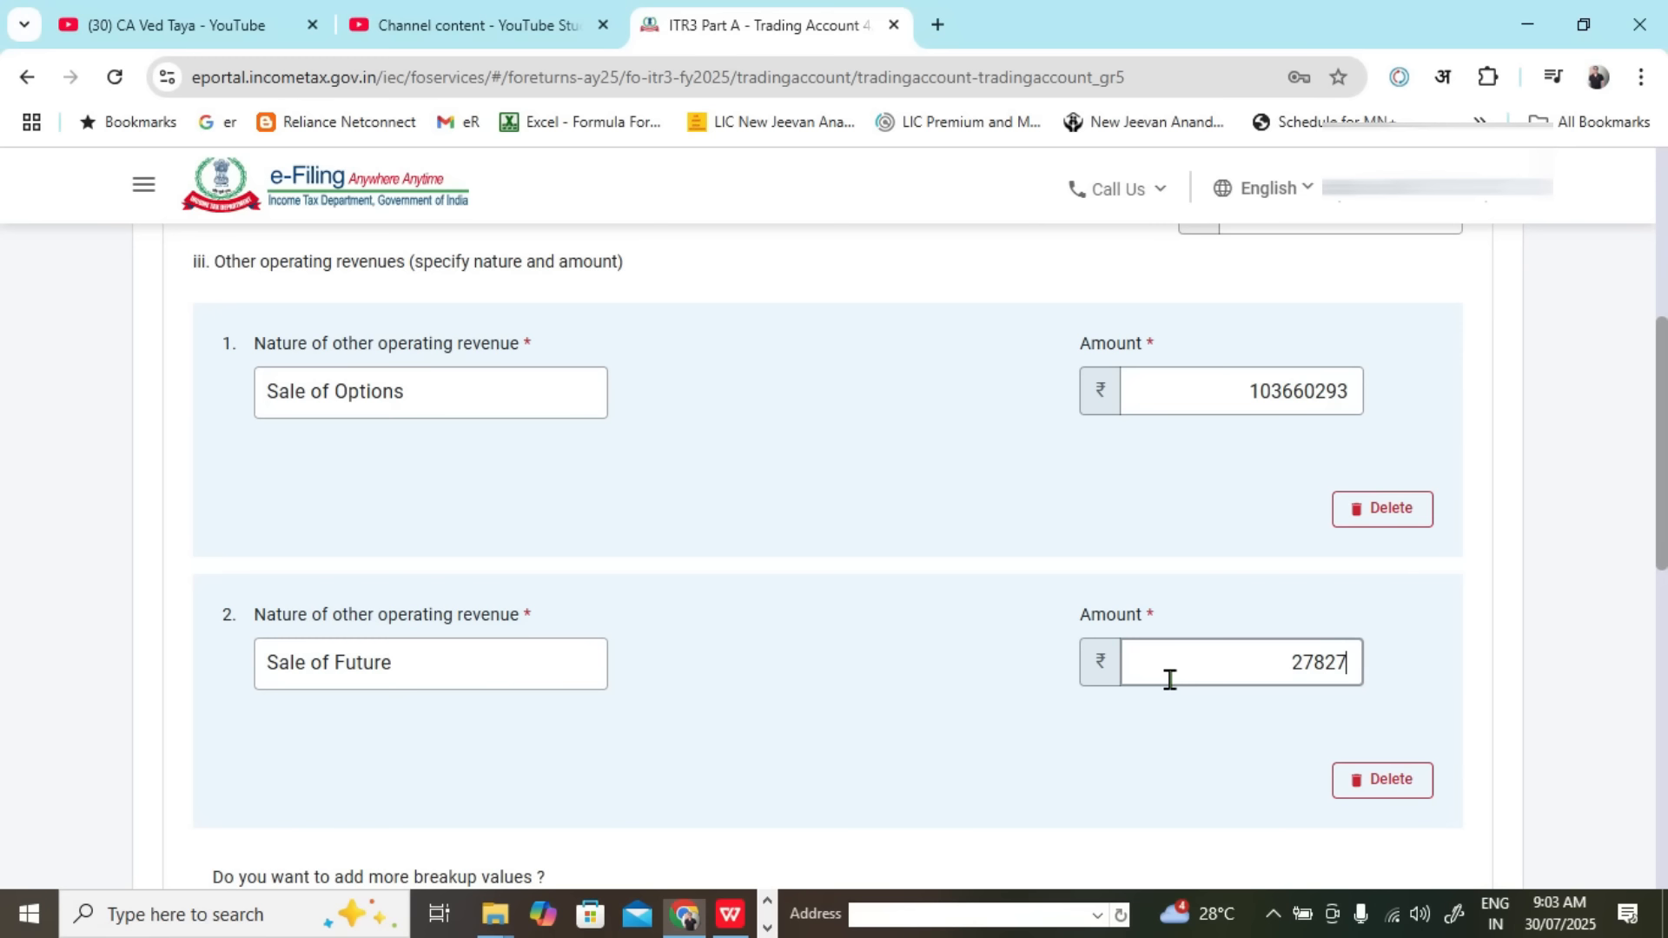
type("525")
left_click(1060, 671)
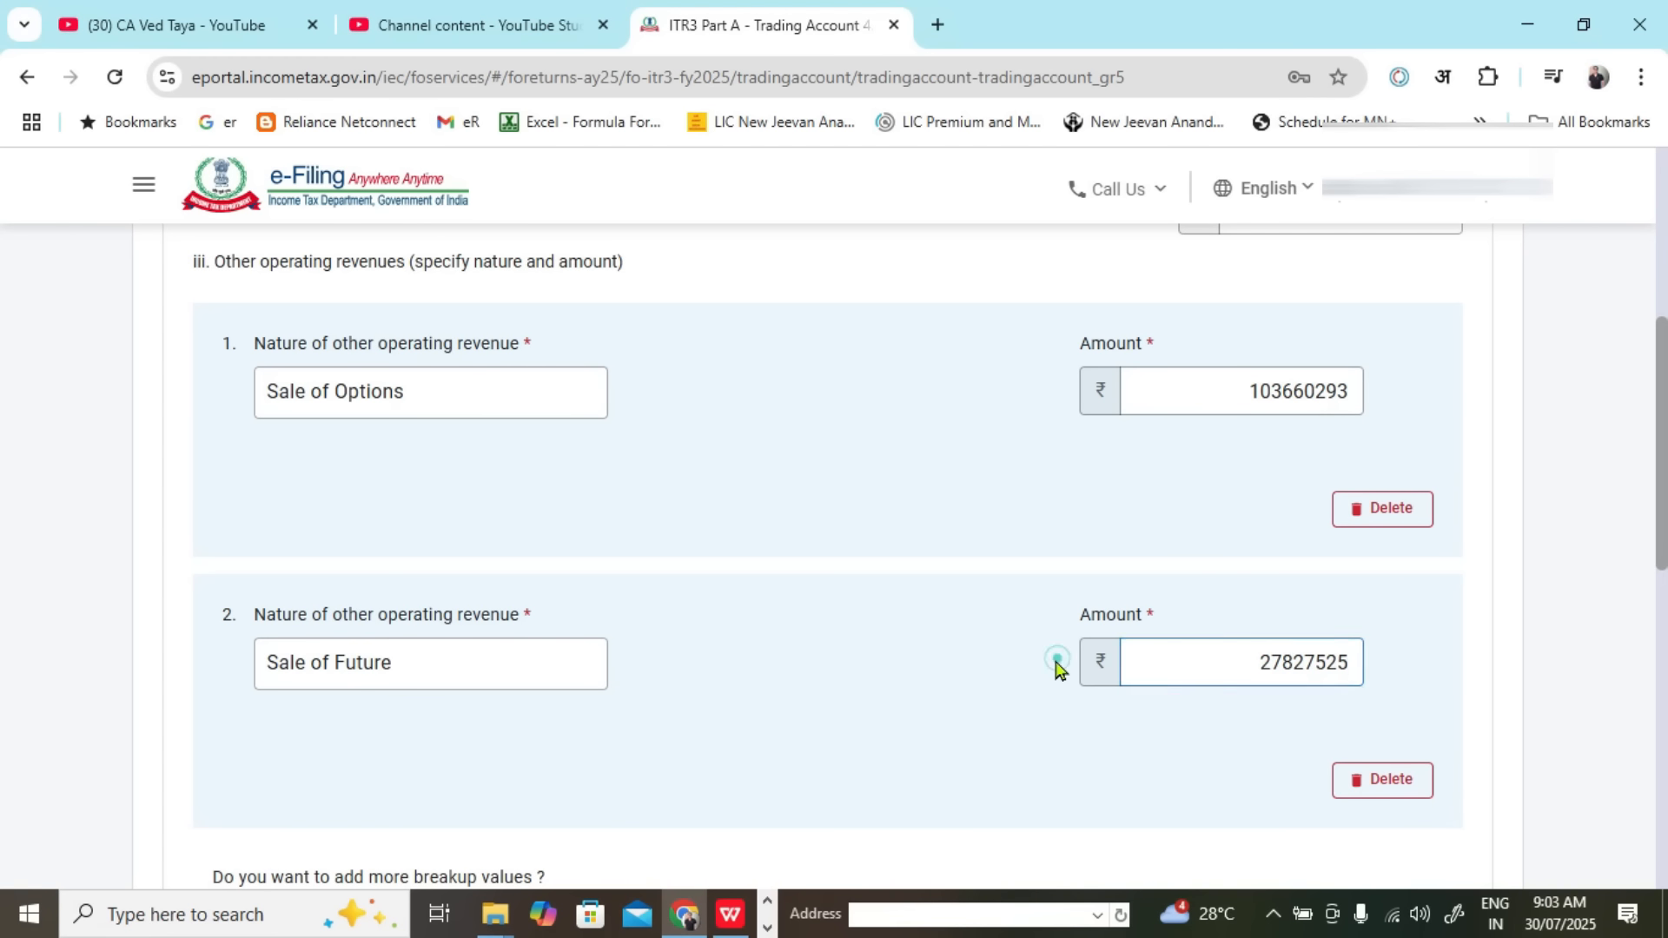
Step: Check the form's other operating revenues total against the non-speculative sale total in the Excel summary
scroll(1192, 588, "down", 4)
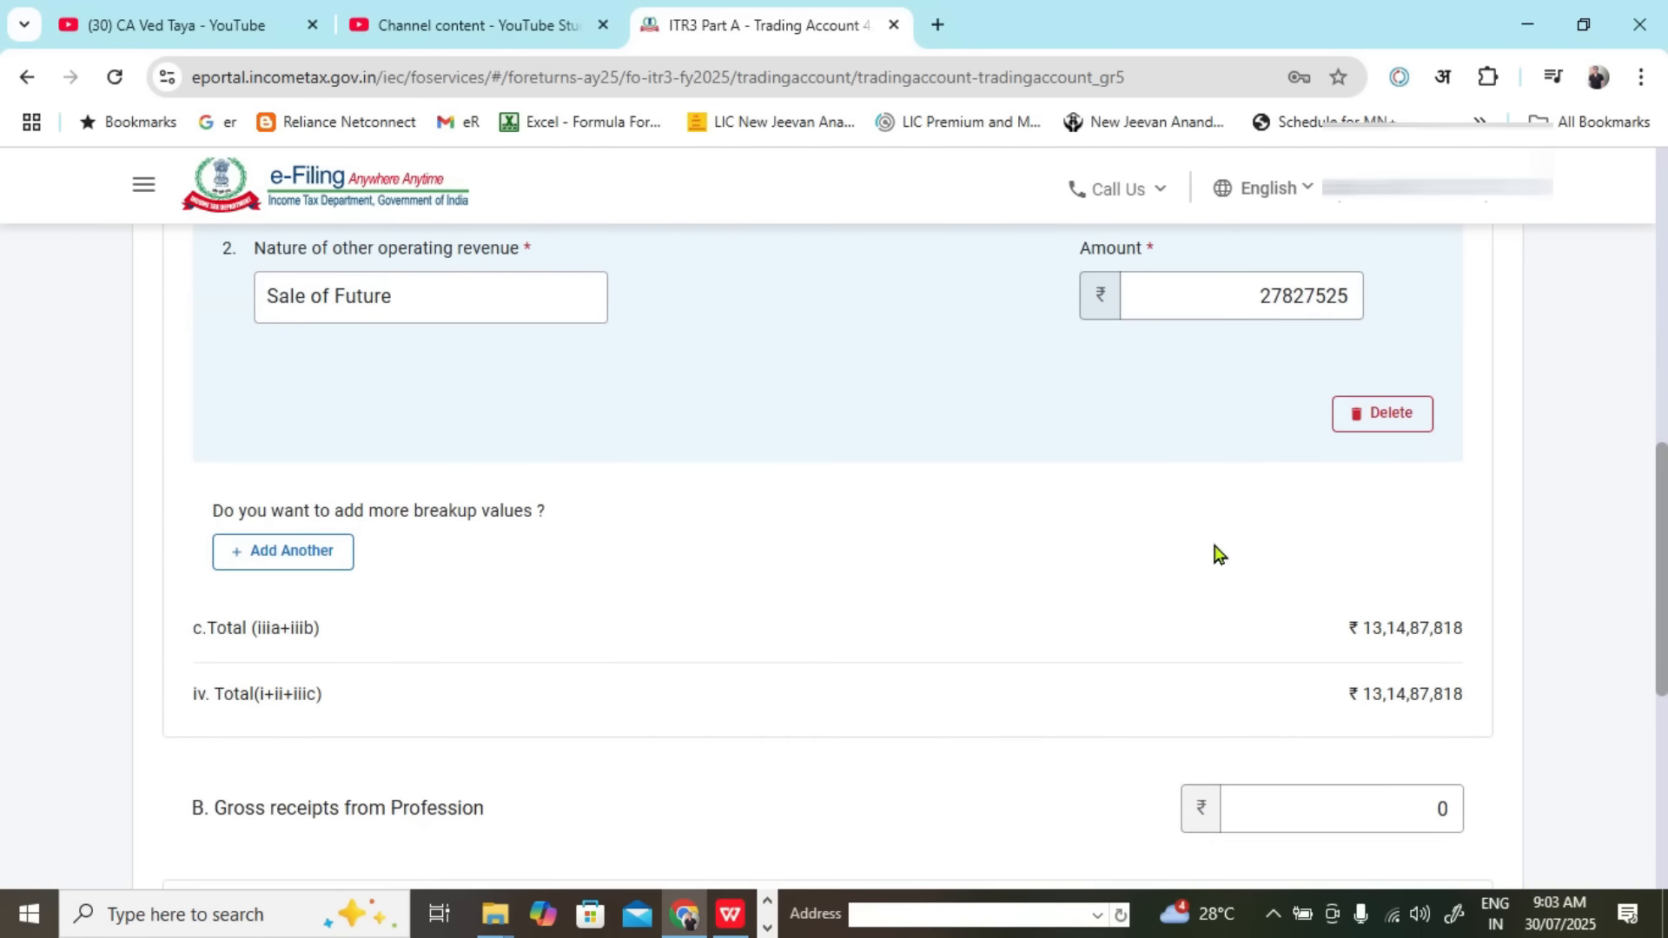
key("alt+Tab")
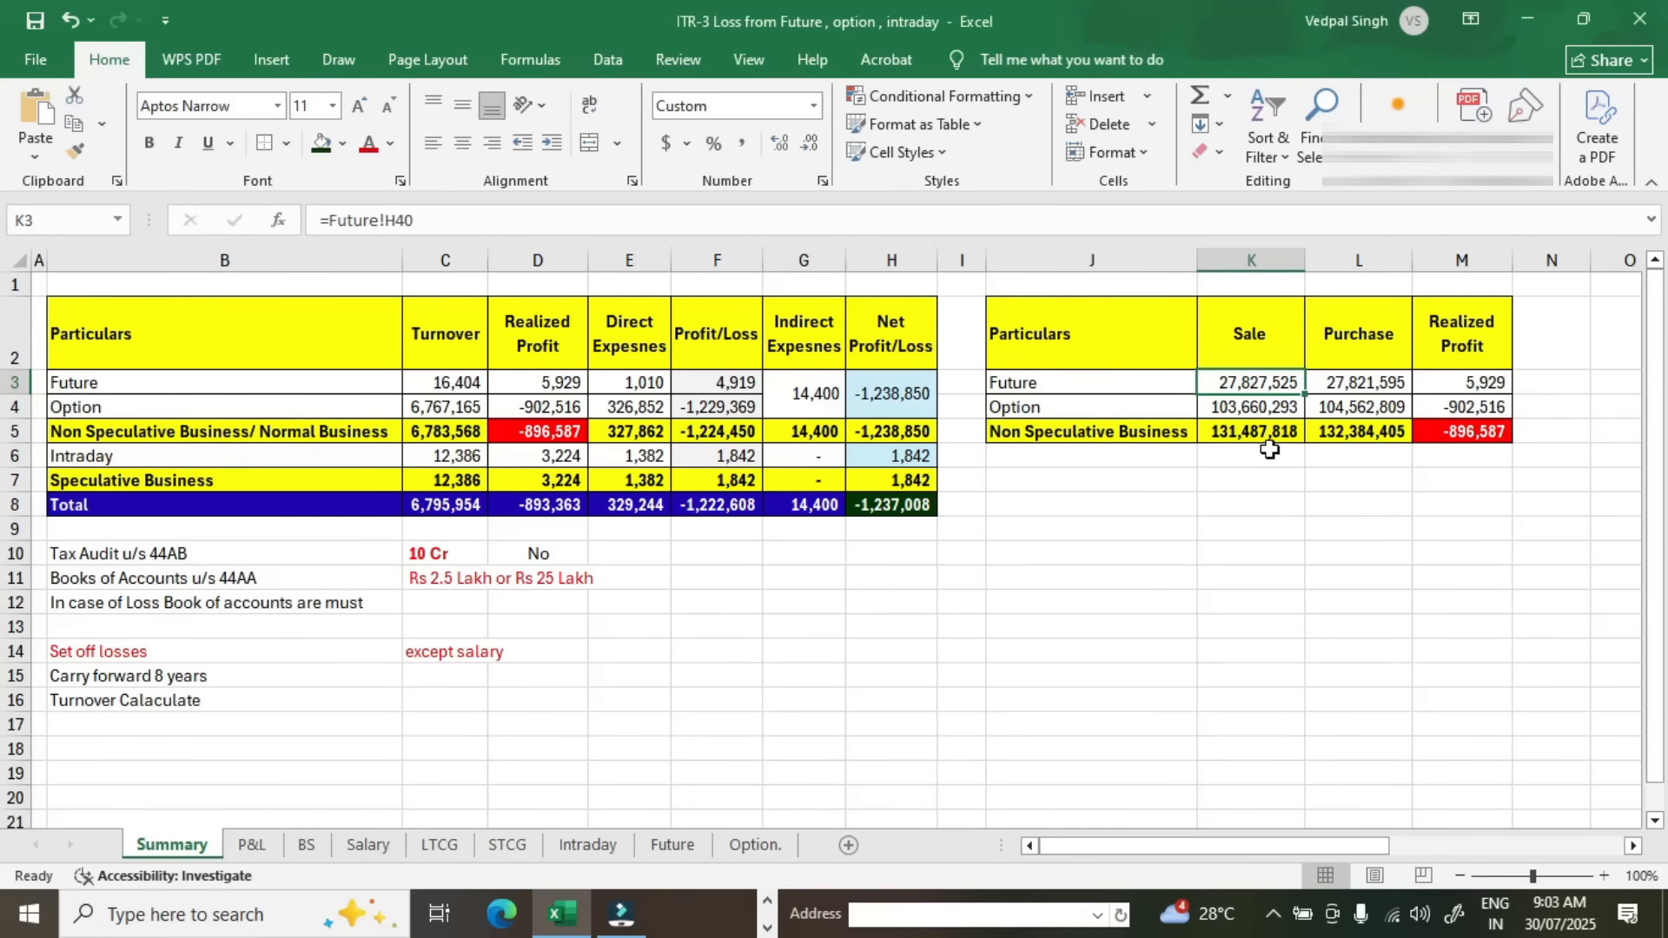
left_click(1268, 434)
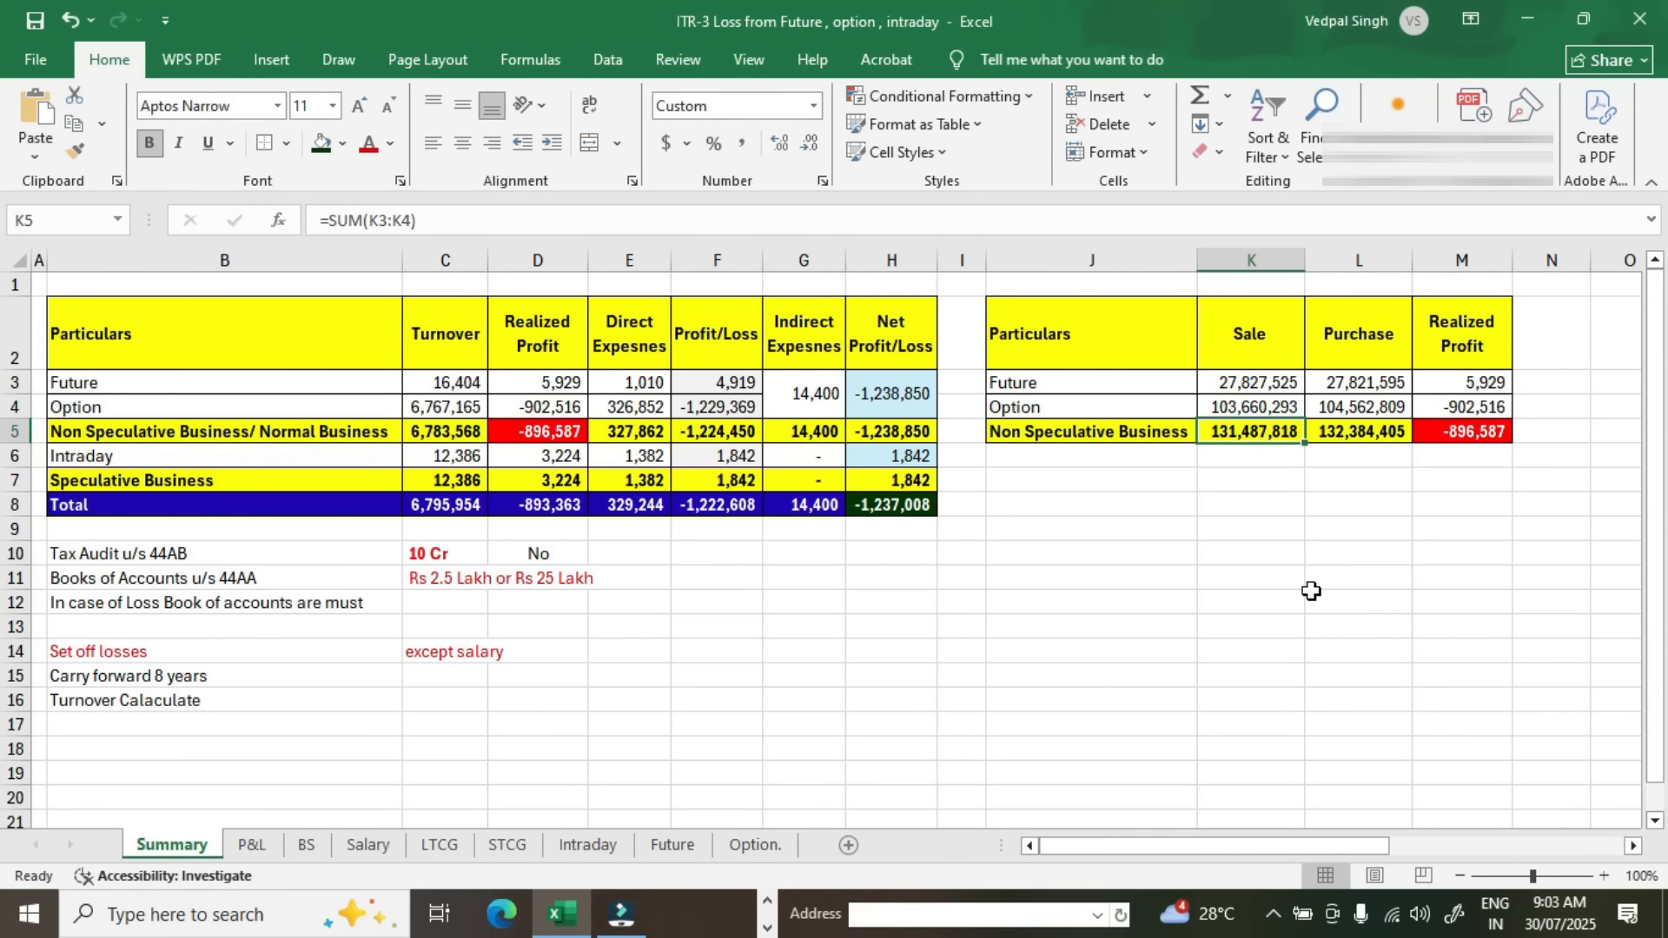
key("alt+Tab")
left_click_drag(1362, 630, 1468, 643)
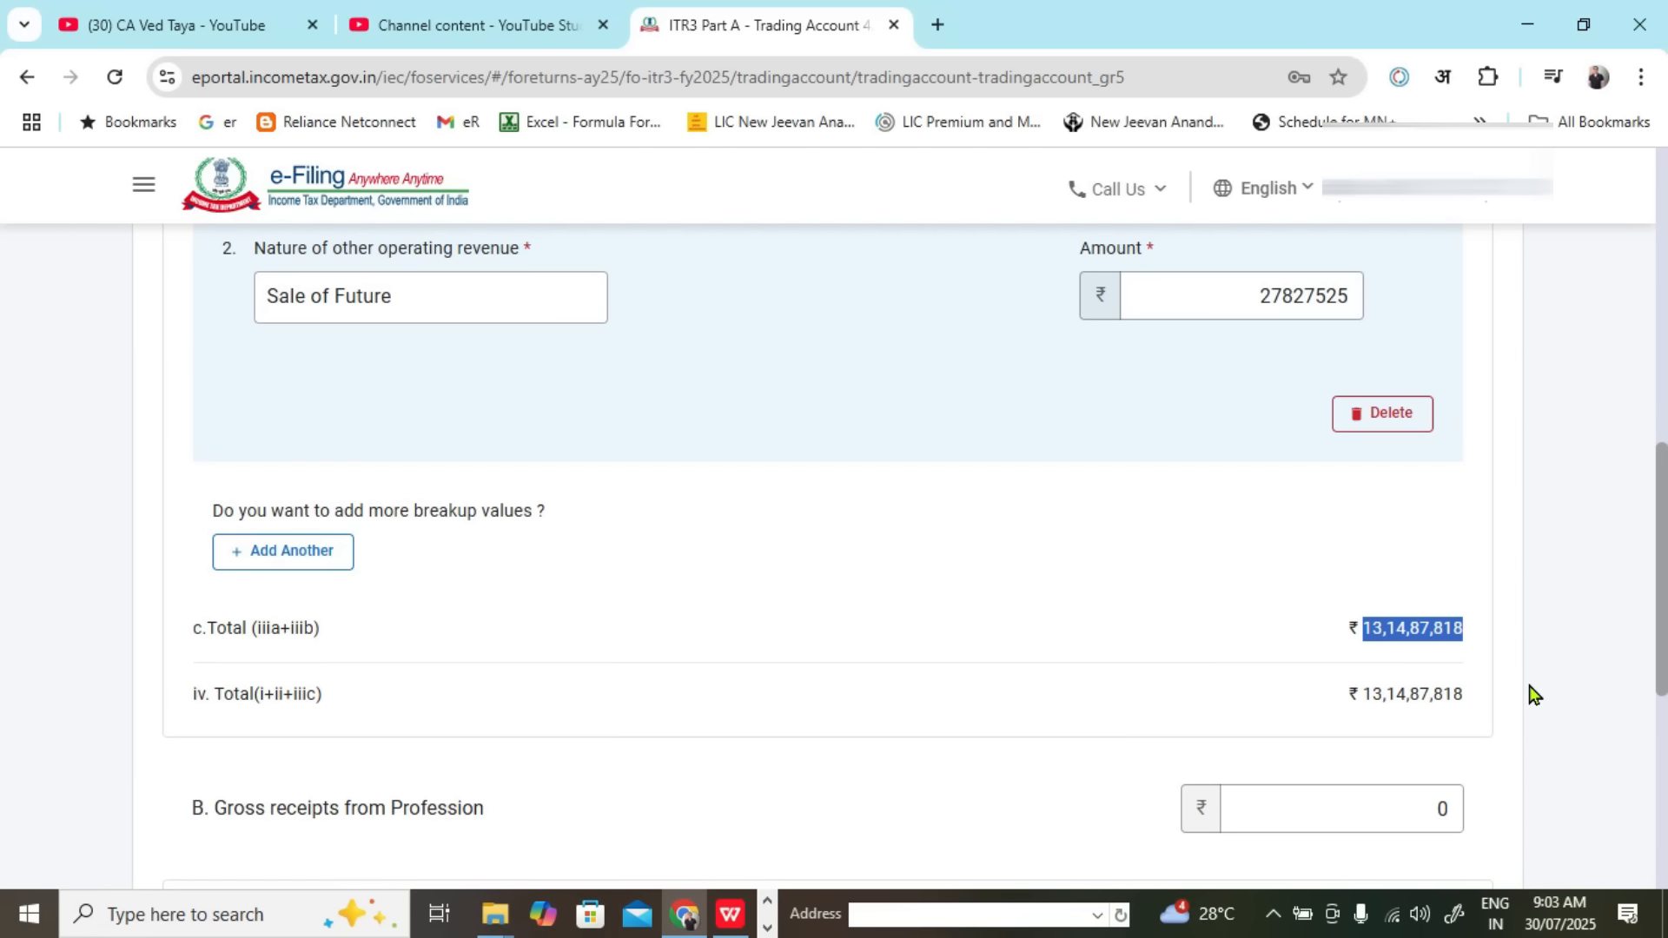
key("alt+Tab")
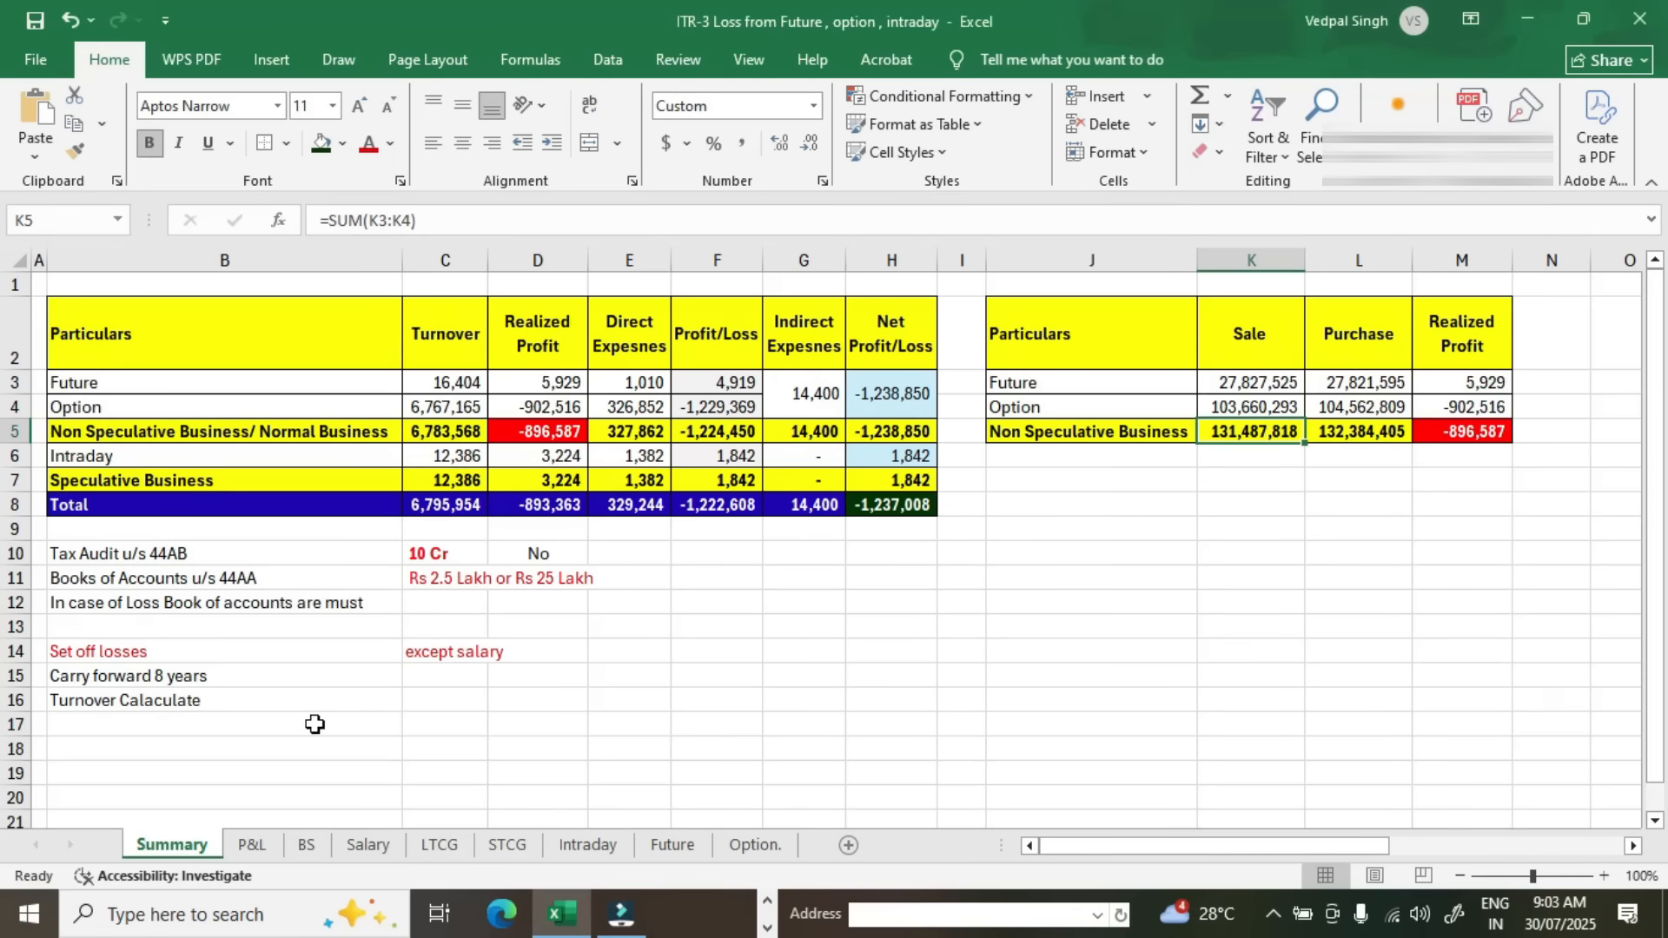
Step: Recheck the form's other operating revenues total against the non-speculative sale total in the Excel summary and save the revenue from operations details
left_click(272, 708)
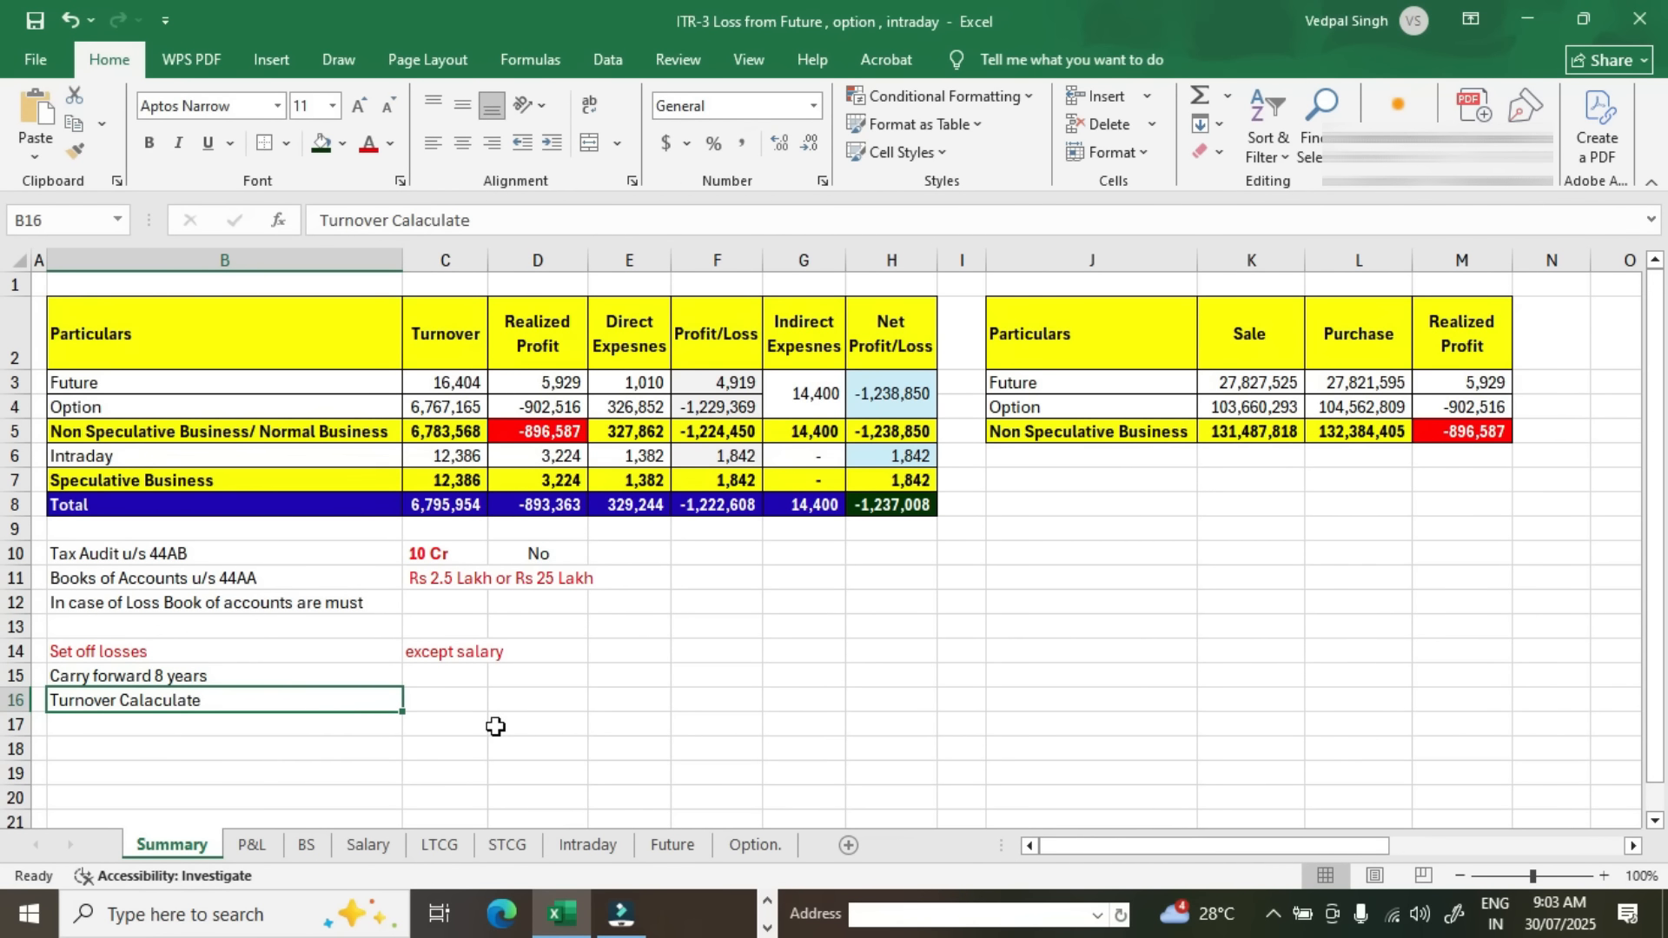
key("alt+Tab")
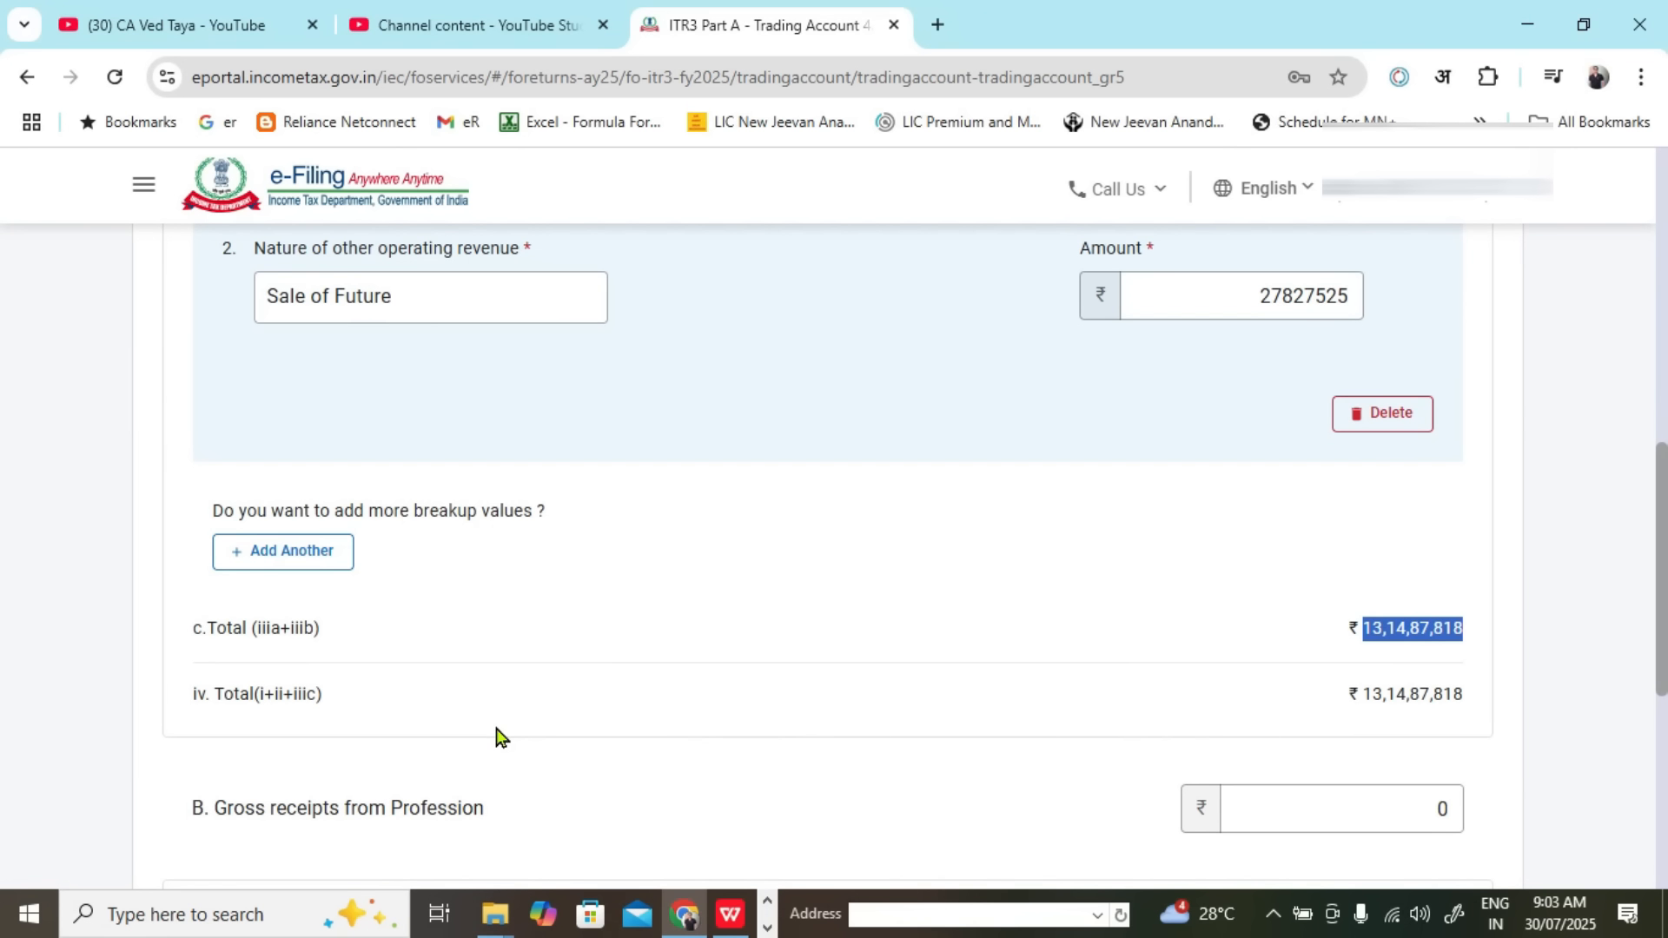
left_click_drag(1348, 629, 1467, 629)
scroll(1546, 664, "down", 4)
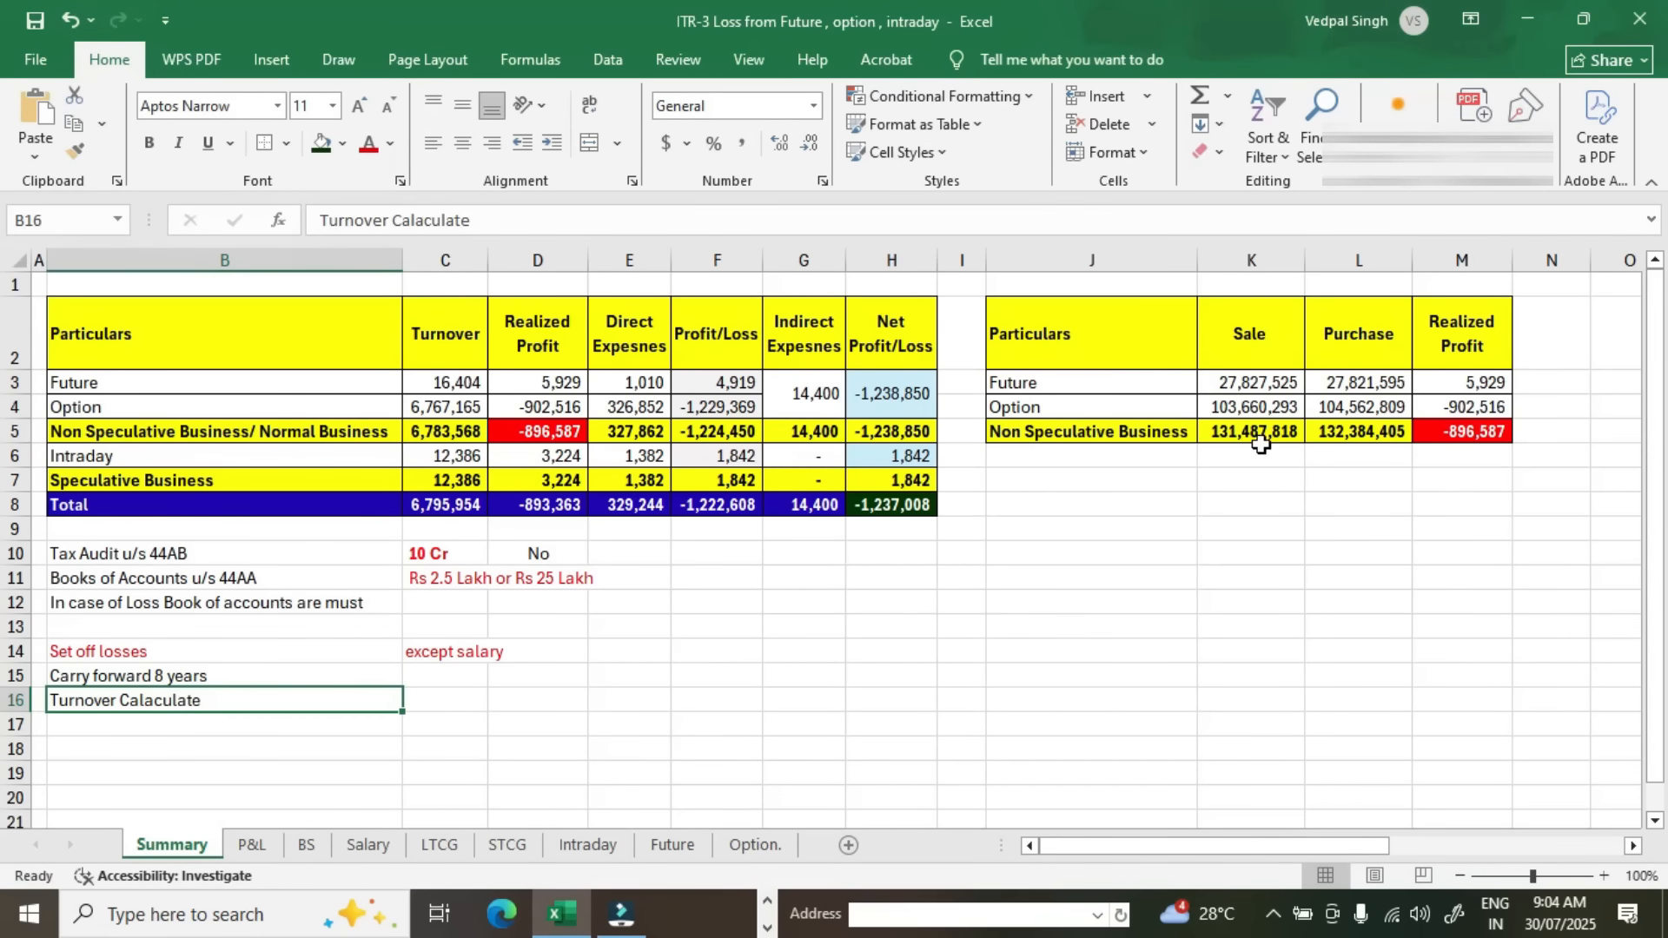
left_click(1258, 437)
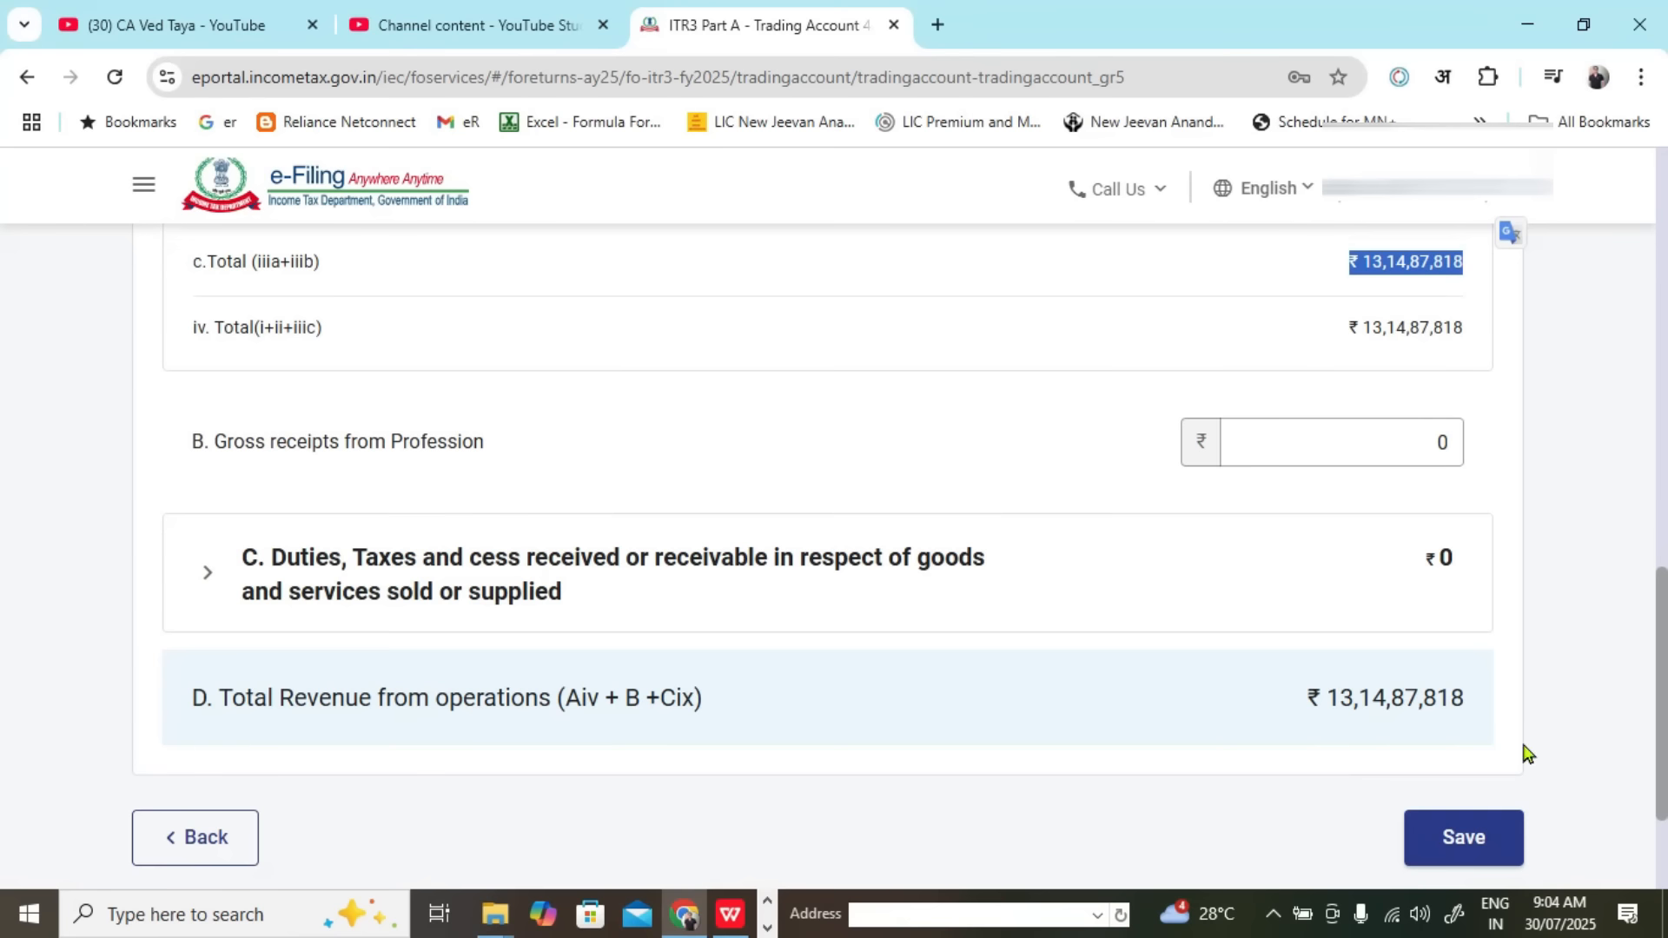
scroll(1523, 748, "down", 2)
left_click(1449, 723)
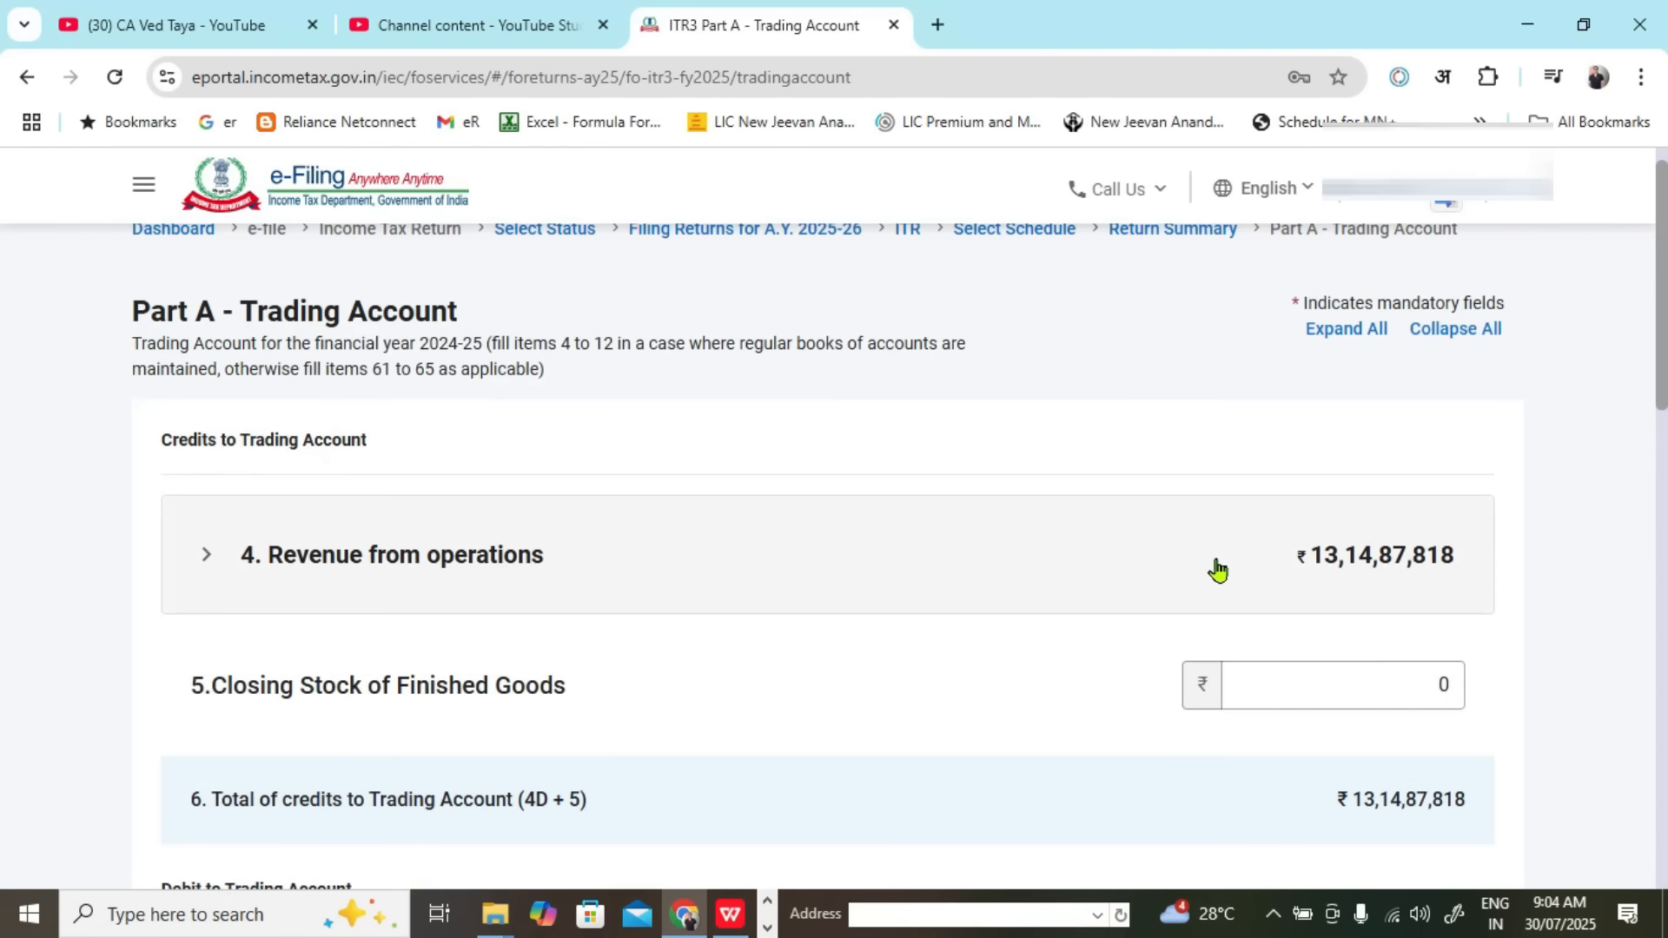
Step: Compare the trading account's revenue and intraday figures with the Excel summary and confirm Part A - Trading Account
scroll(1004, 531, "down", 2)
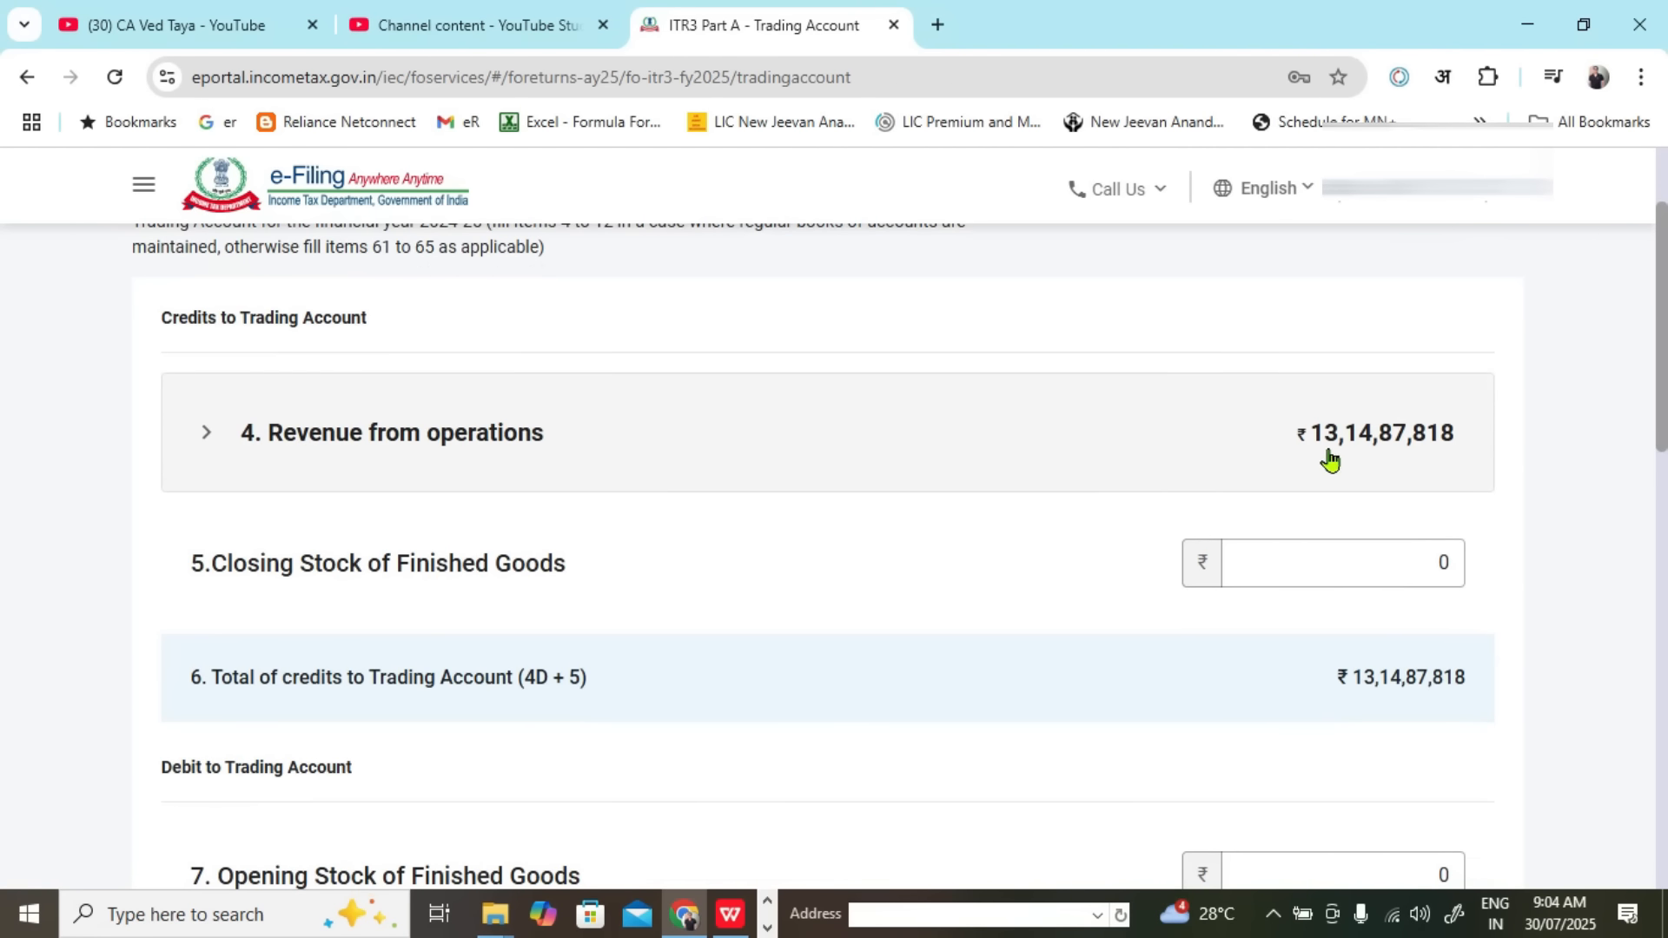
key("alt+Tab")
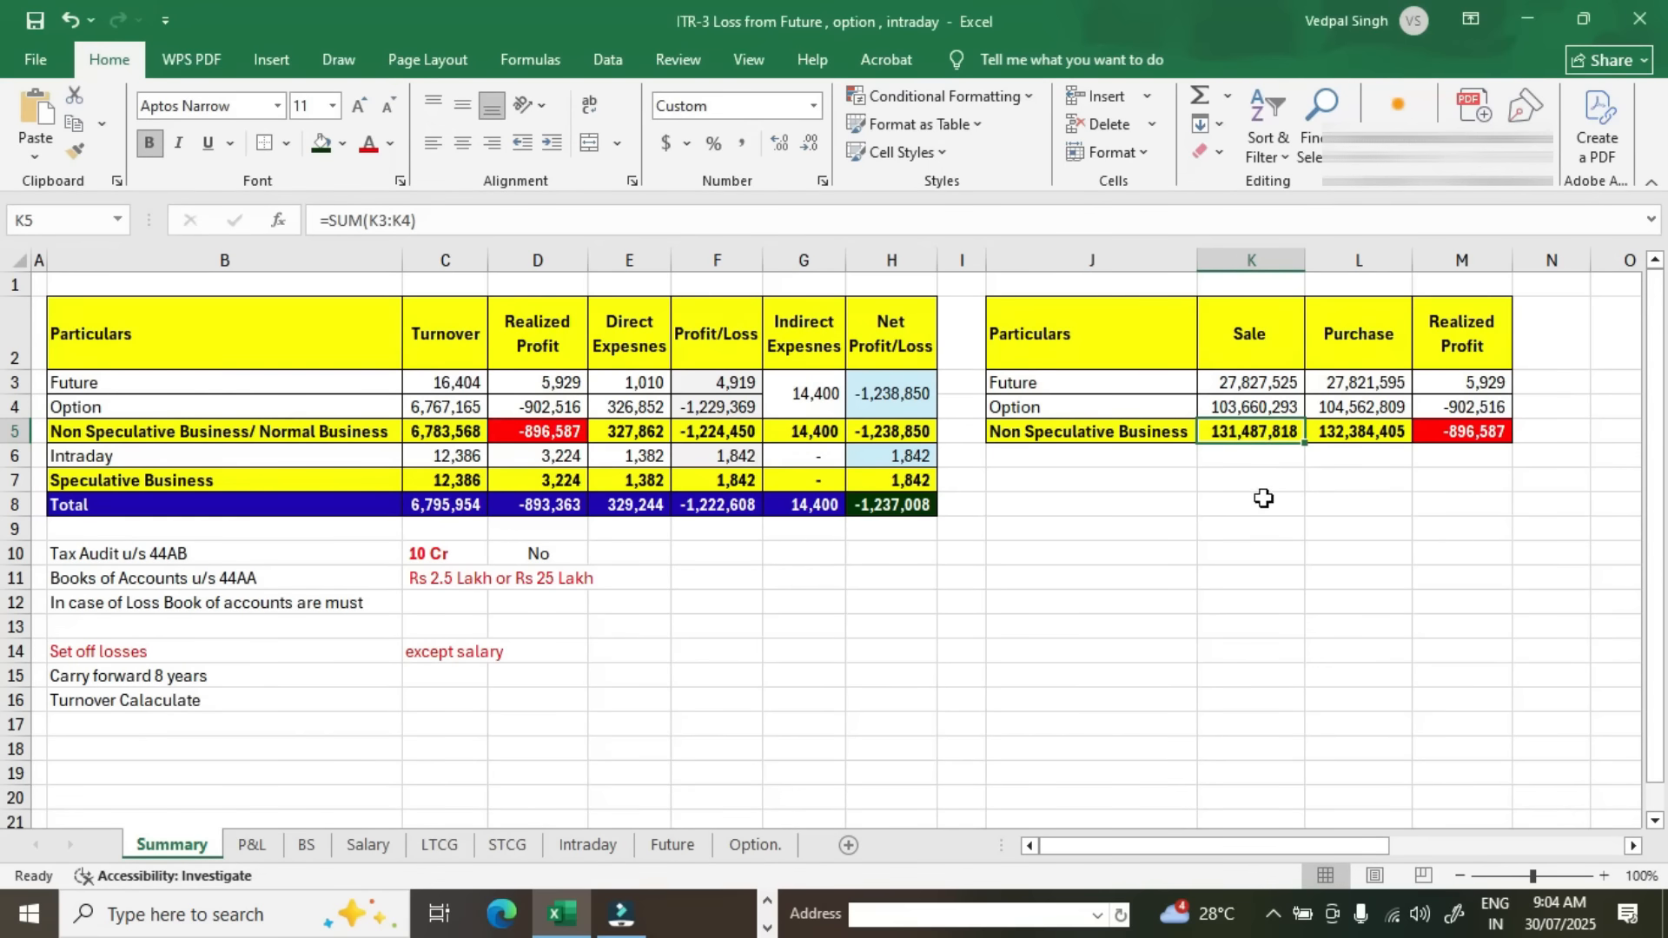
key("alt+Tab")
scroll(1290, 574, "down", 10)
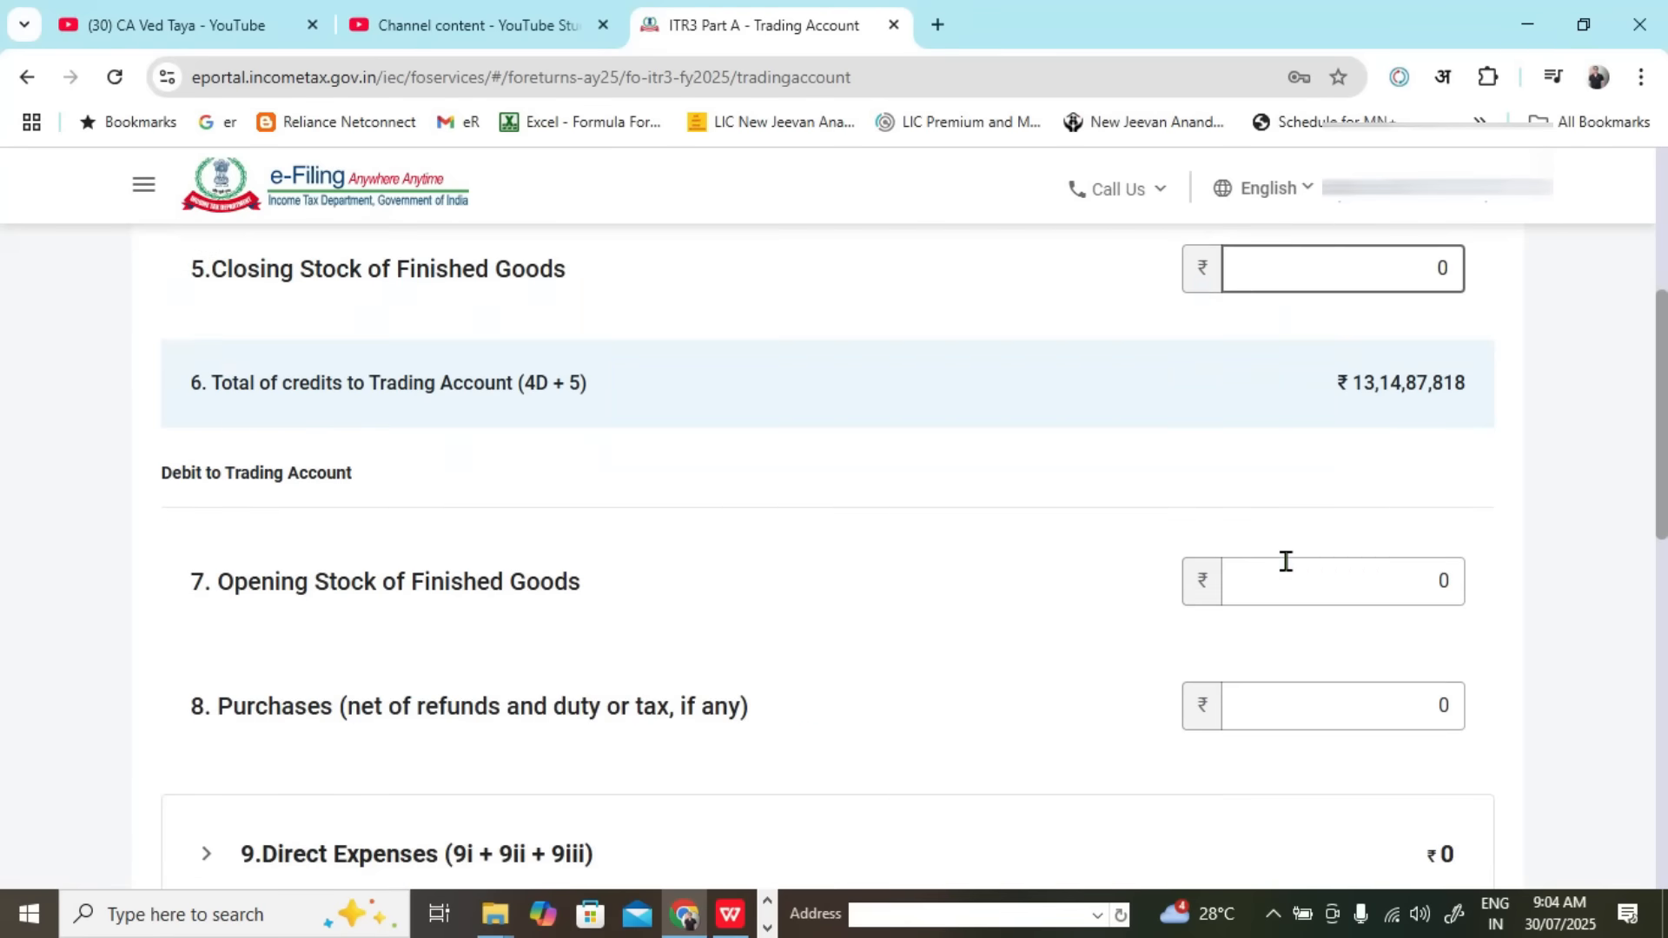
scroll(1285, 562, "down", 3)
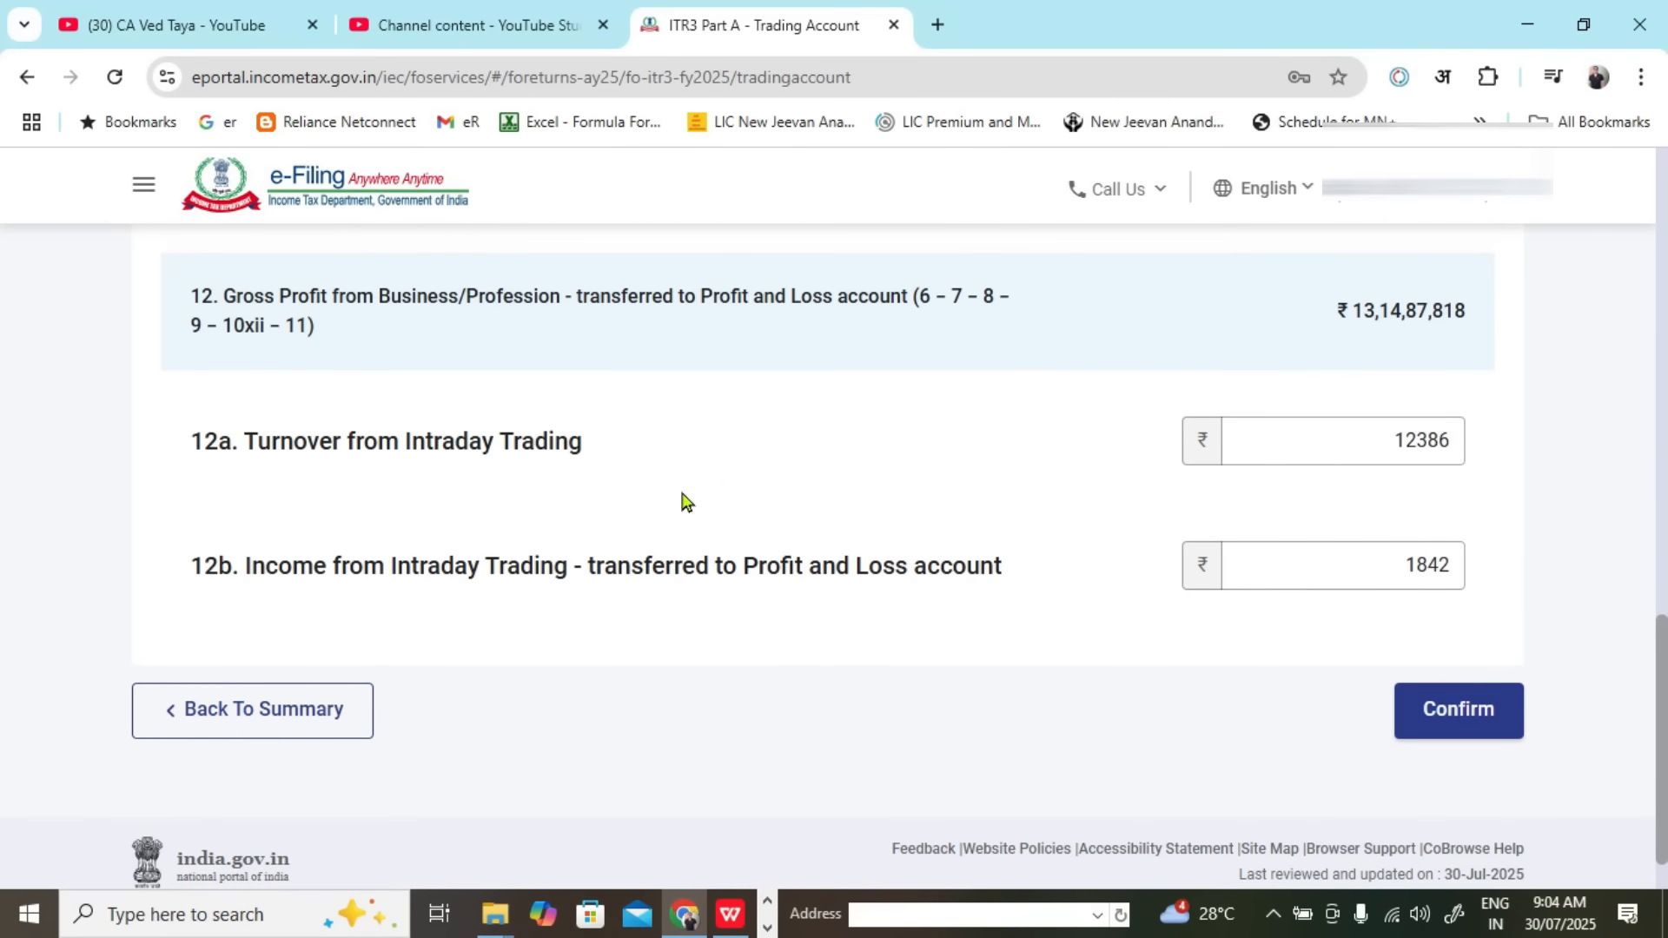
key("alt+Tab")
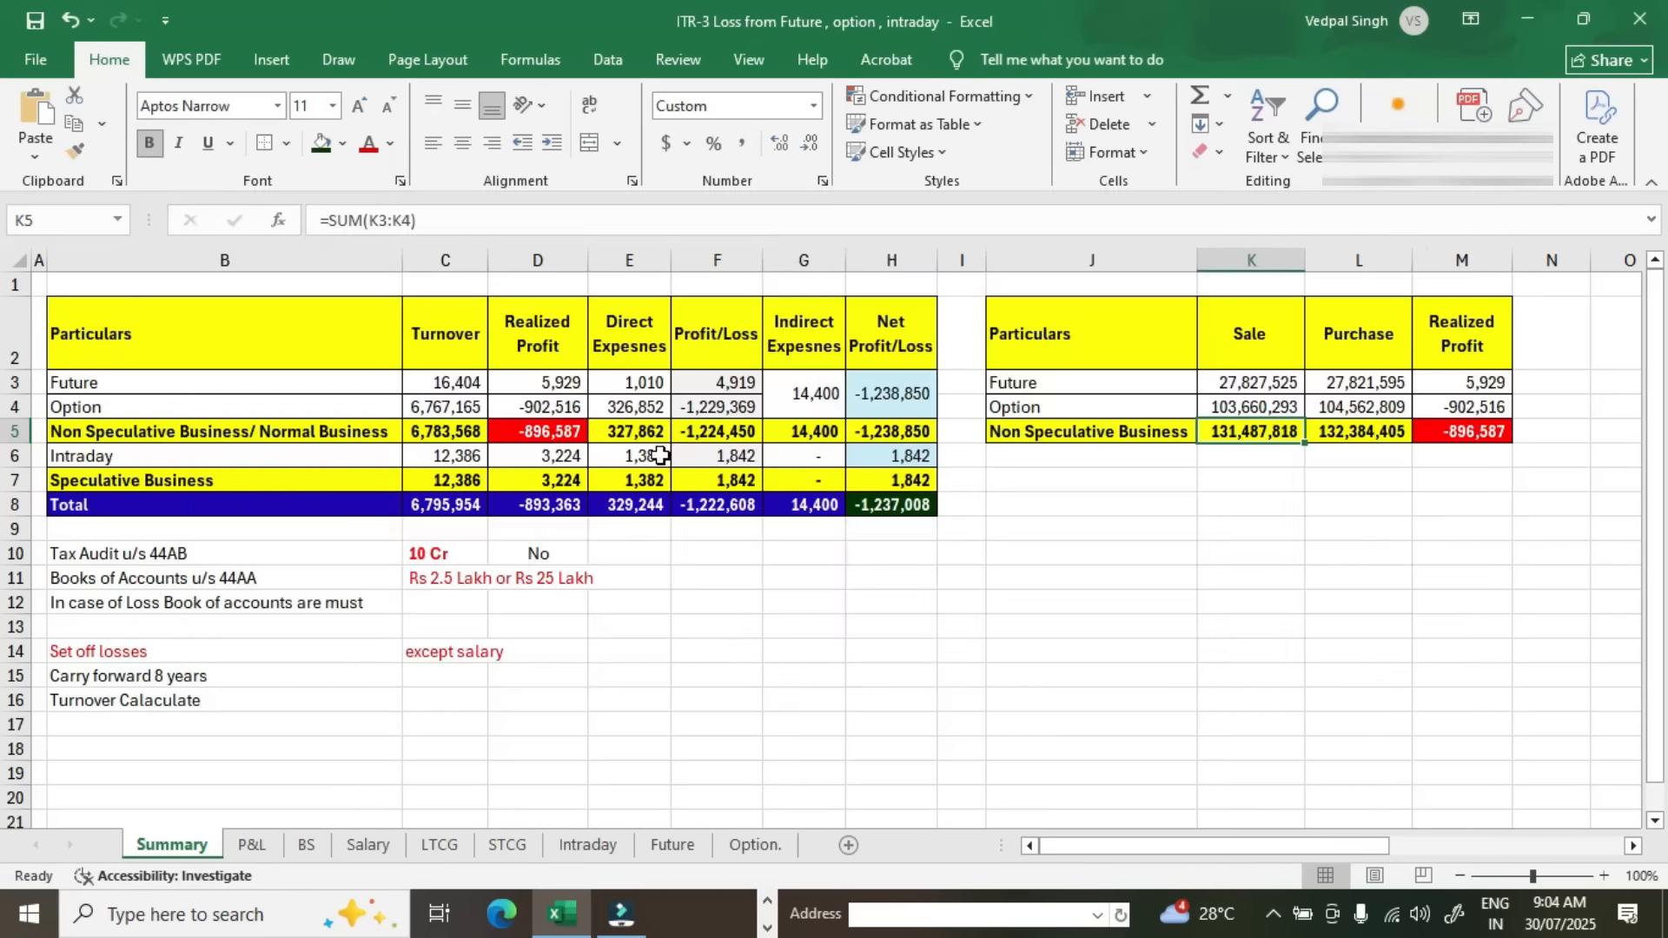
left_click(456, 479)
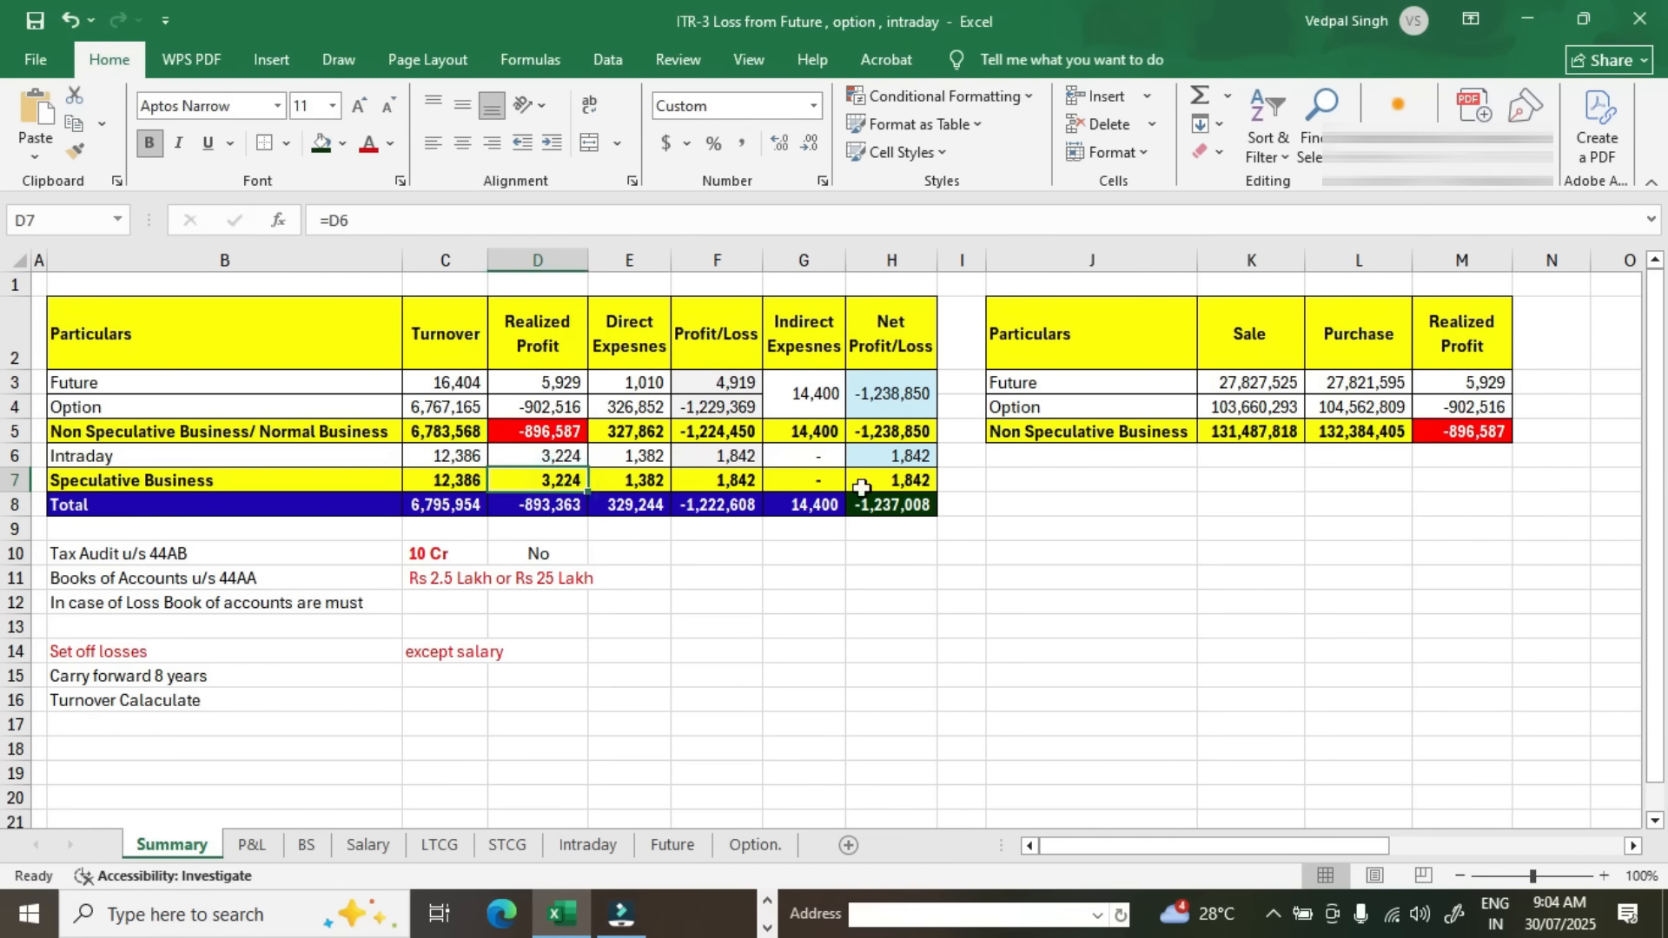
left_click(889, 481)
key("alt+Tab")
left_click(1451, 731)
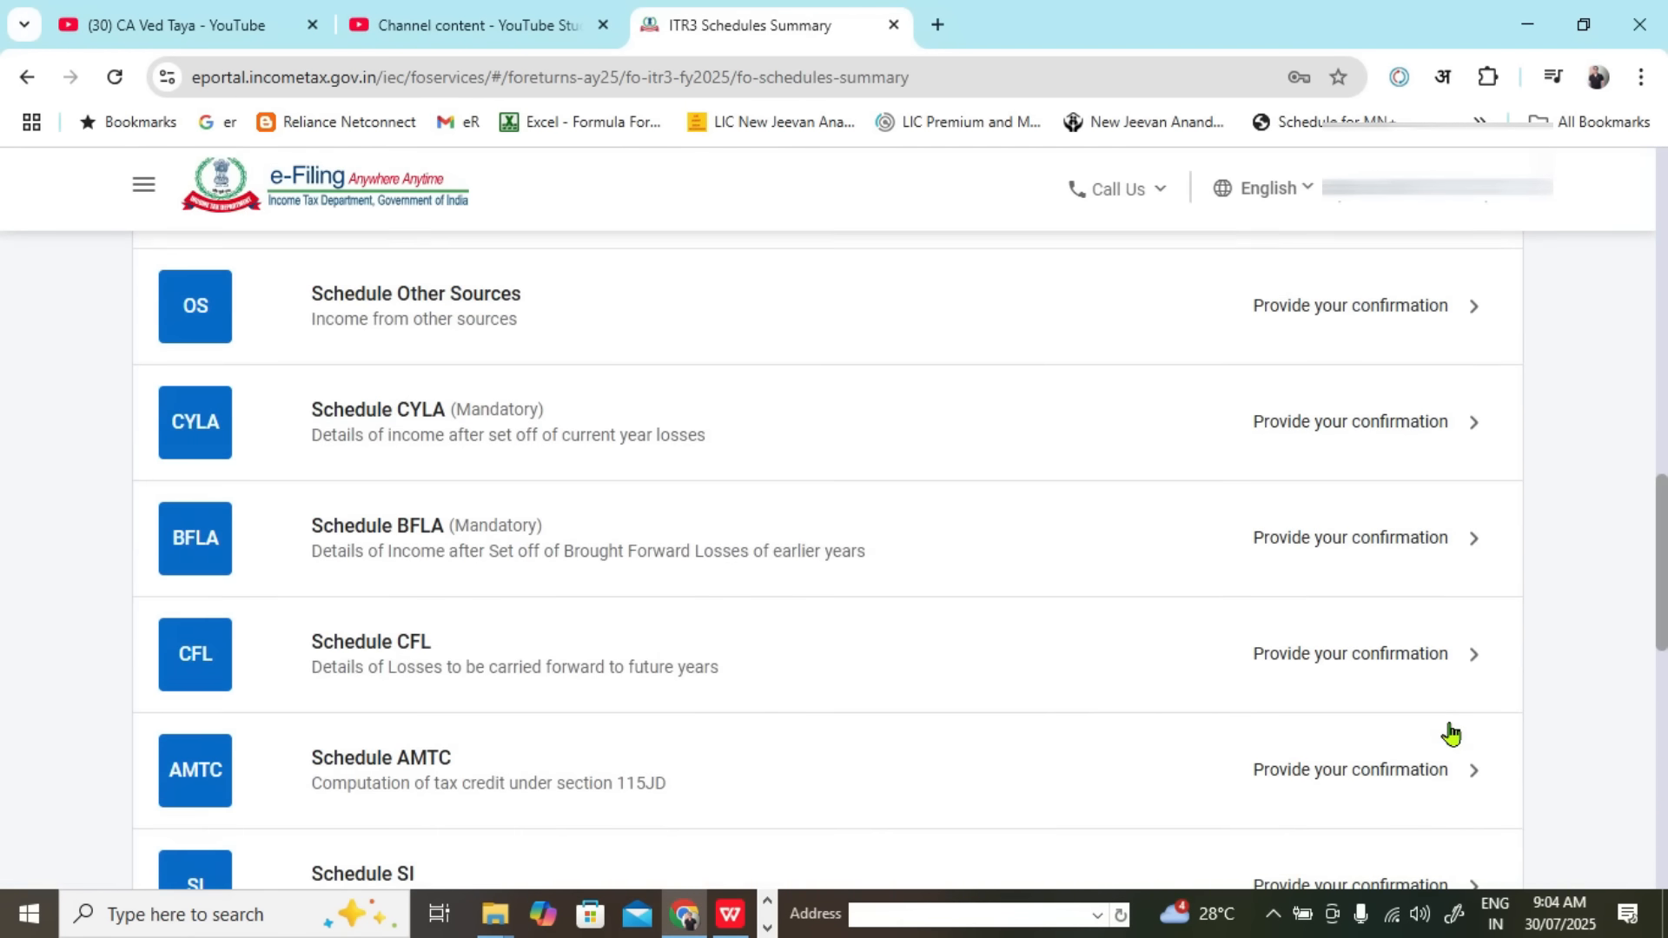
Step: Open the Part A - P & L schedule and review the gross profit transferred from the Trading account in the credit section
scroll(1058, 582, "up", 6)
scroll(974, 573, "up", 4)
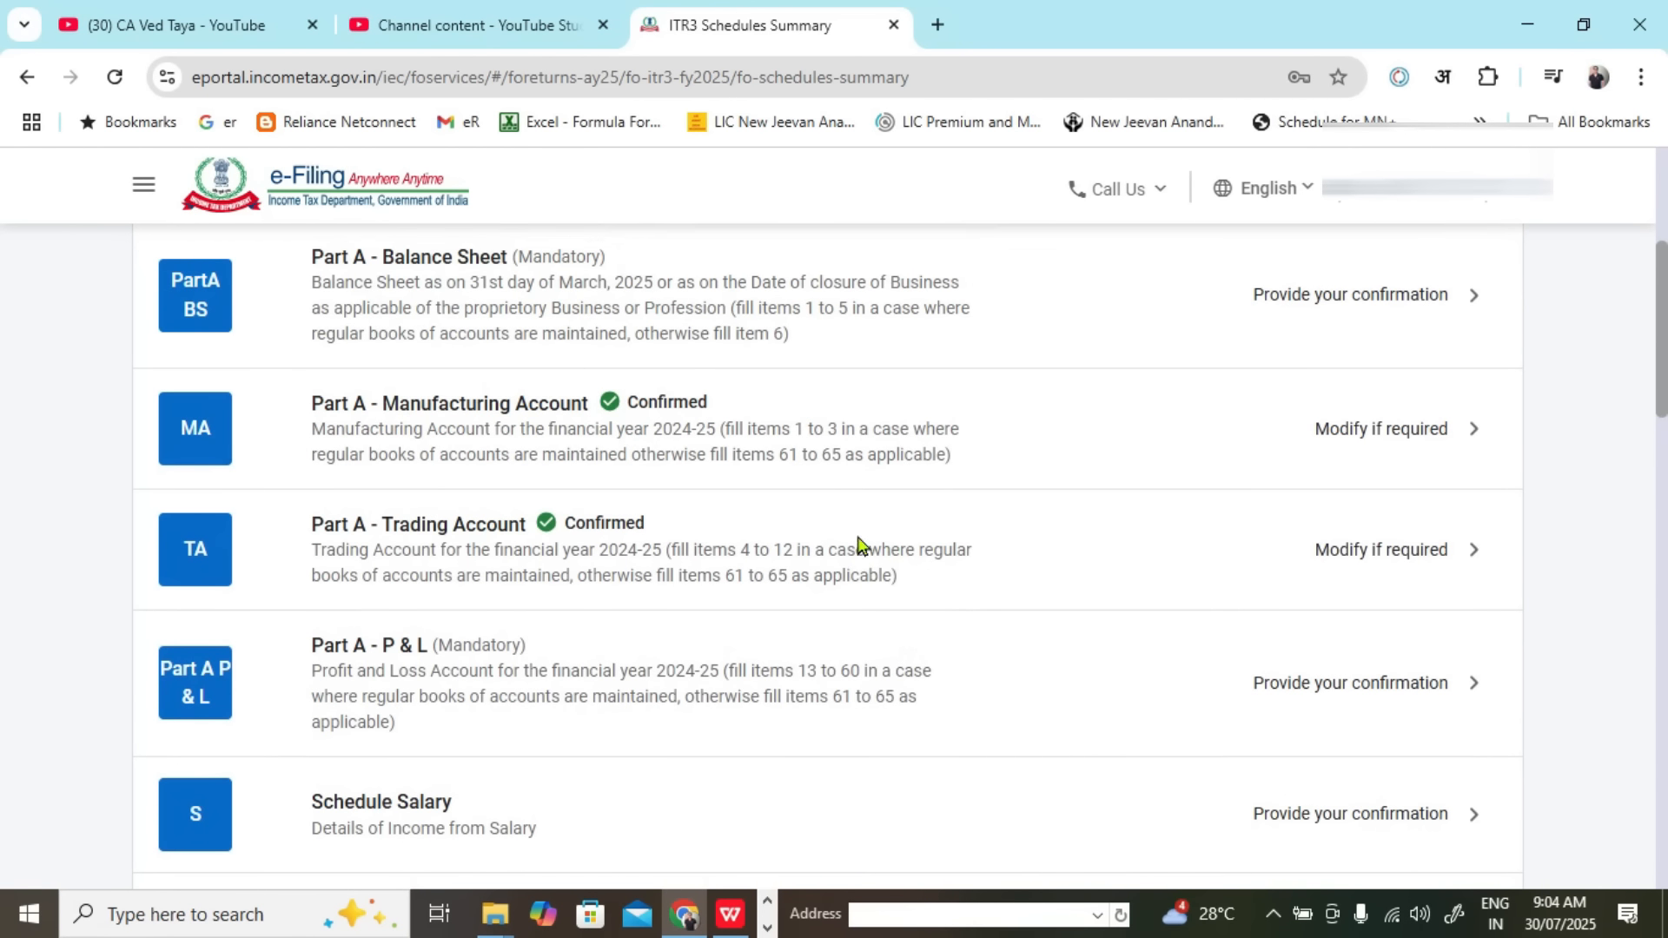
scroll(860, 545, "down", 1)
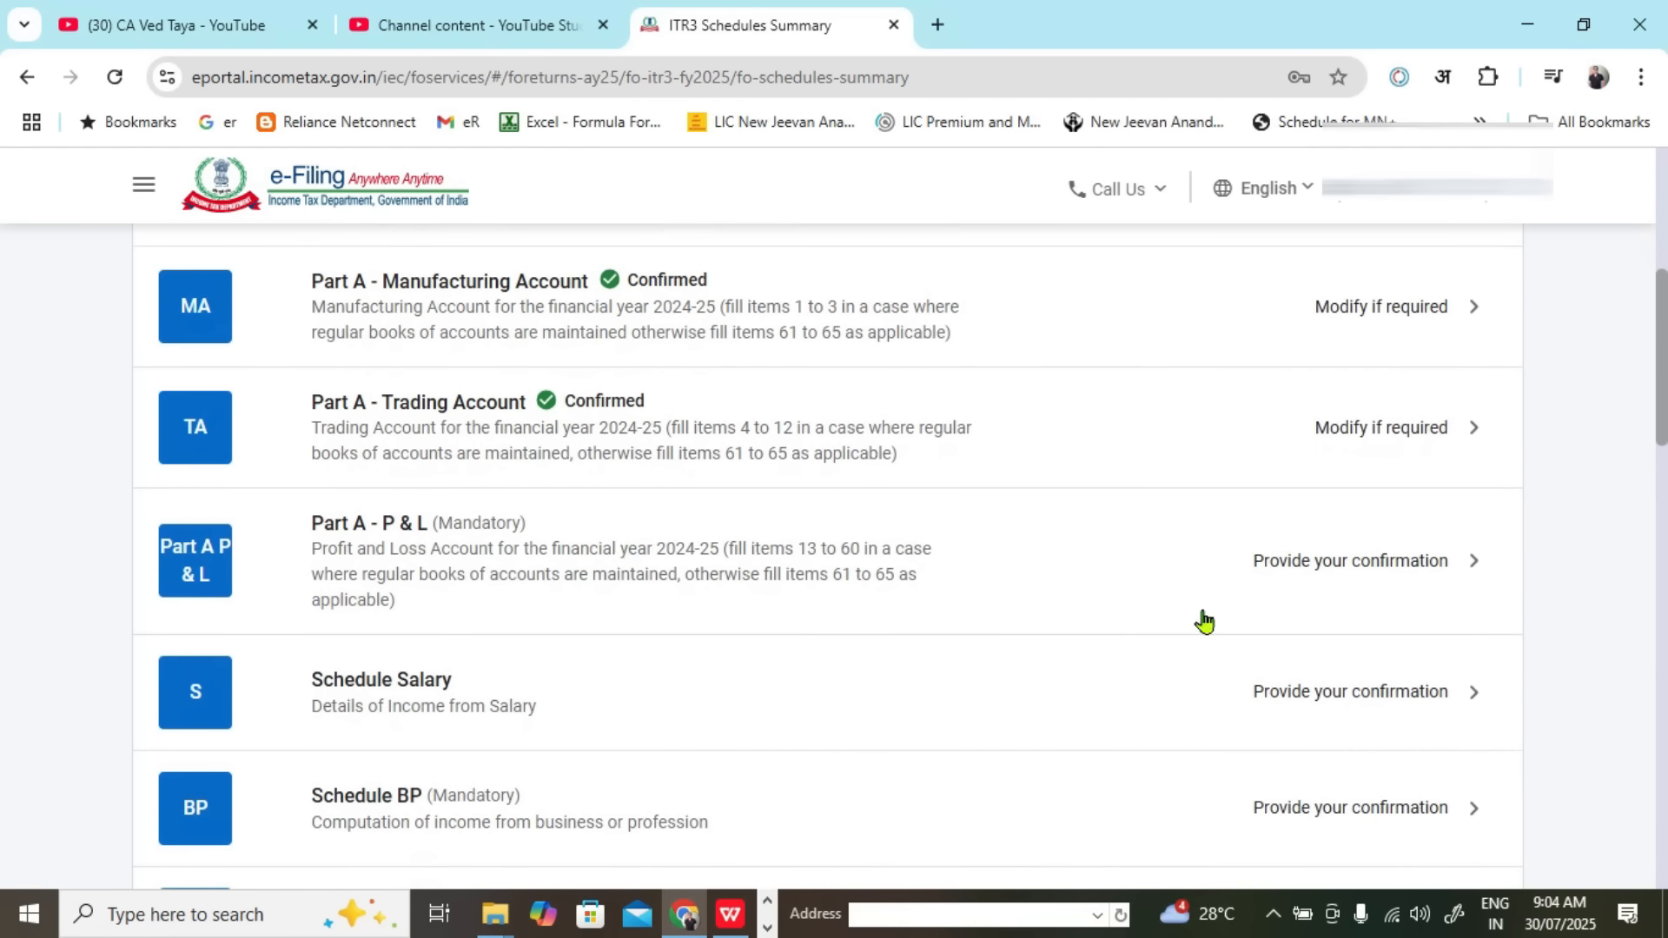
left_click(825, 567)
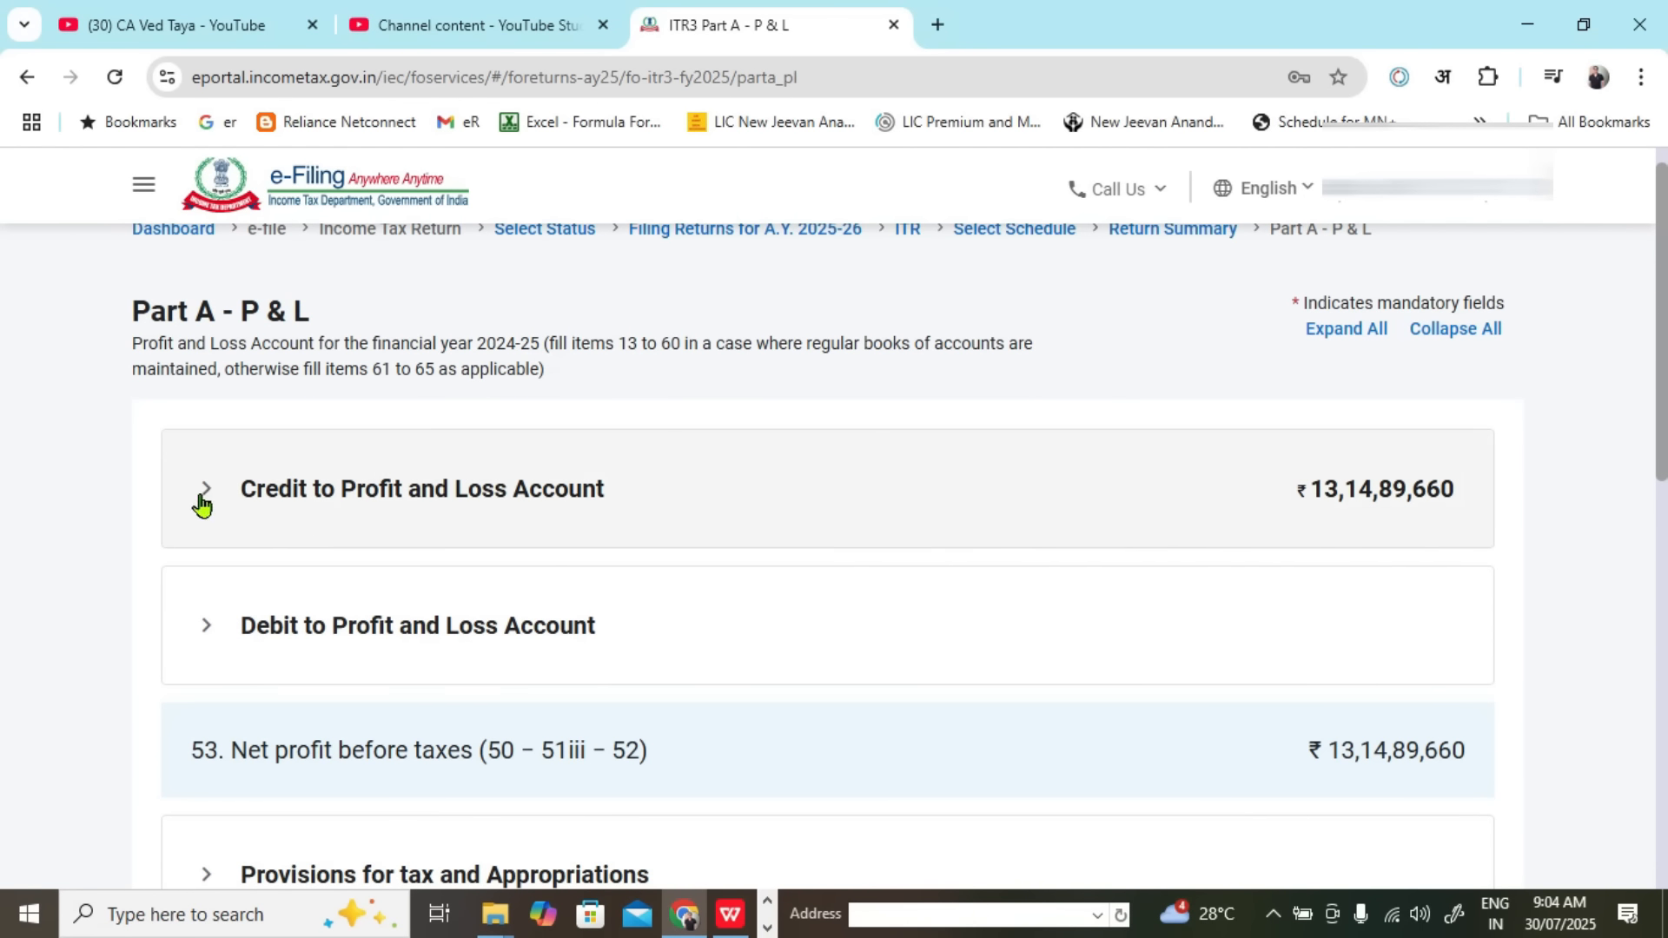
left_click(202, 500)
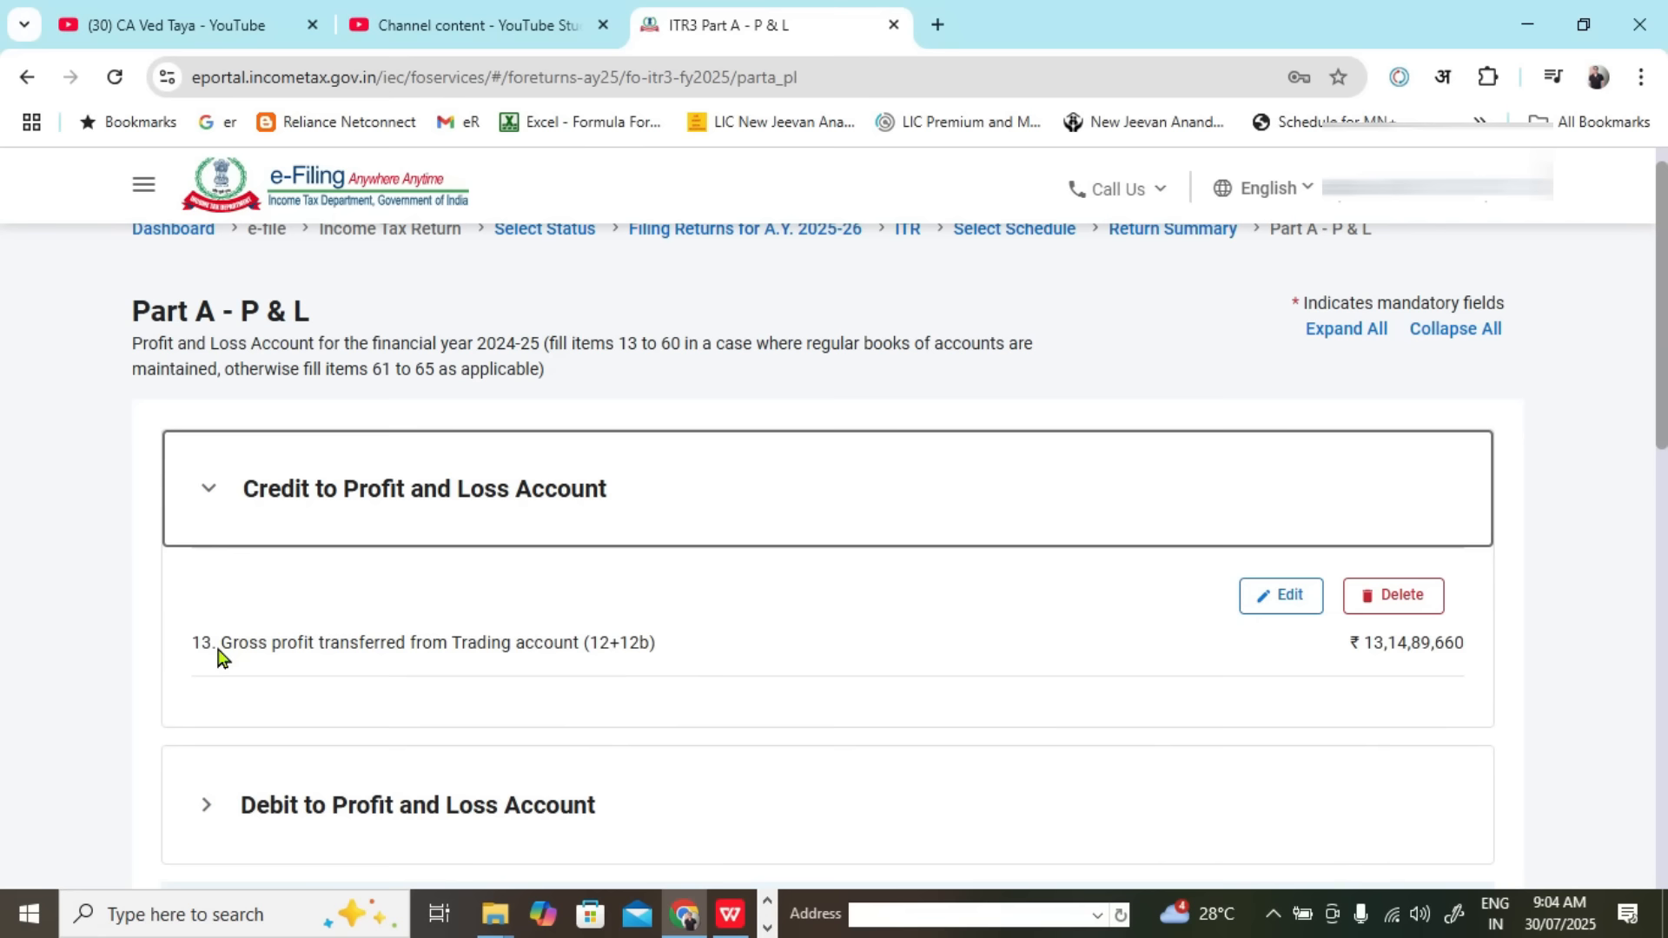
left_click_drag(218, 655, 632, 660)
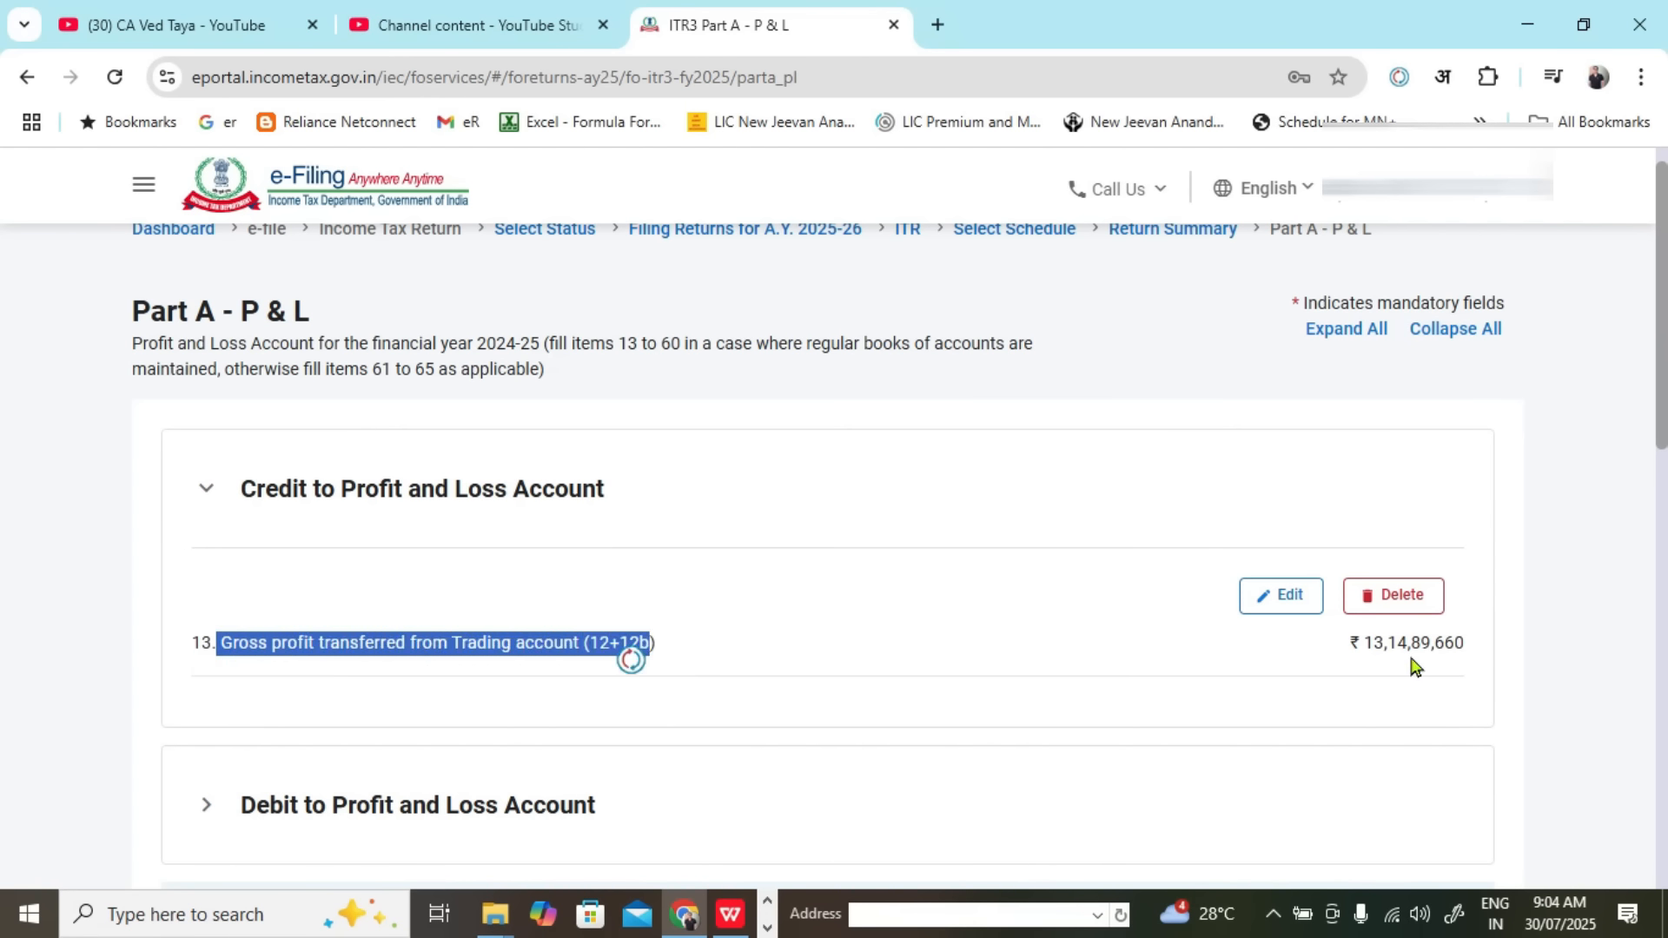
left_click_drag(1371, 647, 1445, 655)
left_click(1631, 643)
scroll(1130, 473, "down", 3)
scroll(1075, 457, "down", 1)
scroll(1075, 457, "up", 2)
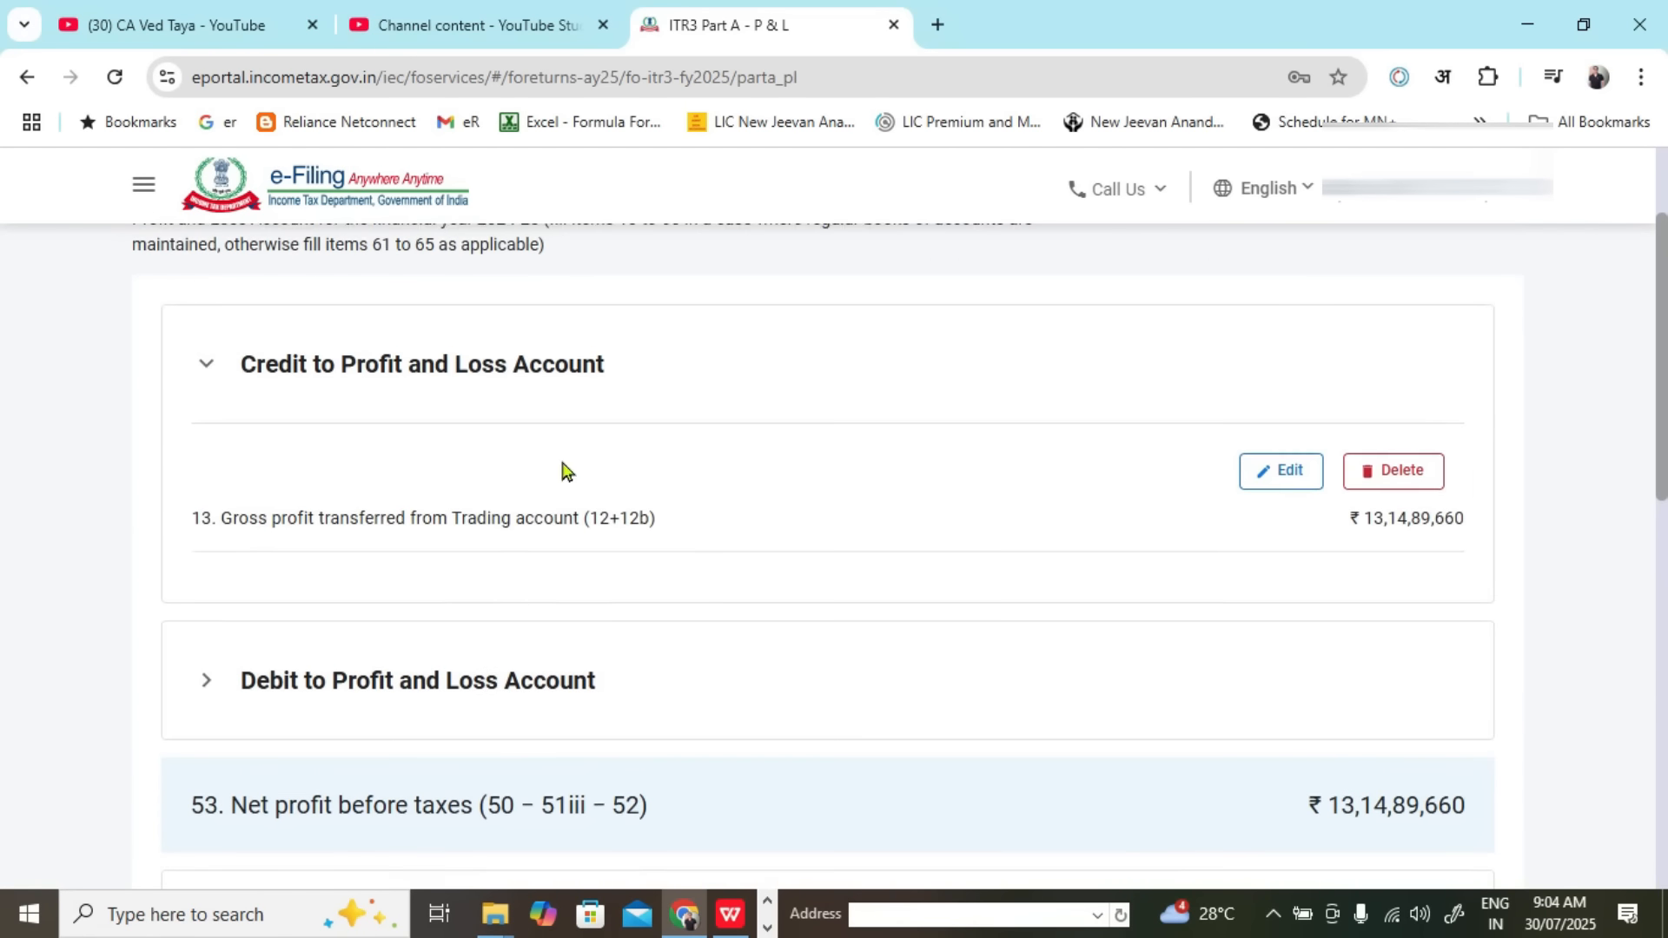
Step: Collapse the Credit to Profit and Loss Account section and open Debit to Profit and Loss Account for editing
left_click(206, 367)
left_click_drag(165, 509, 619, 522)
left_click(39, 543)
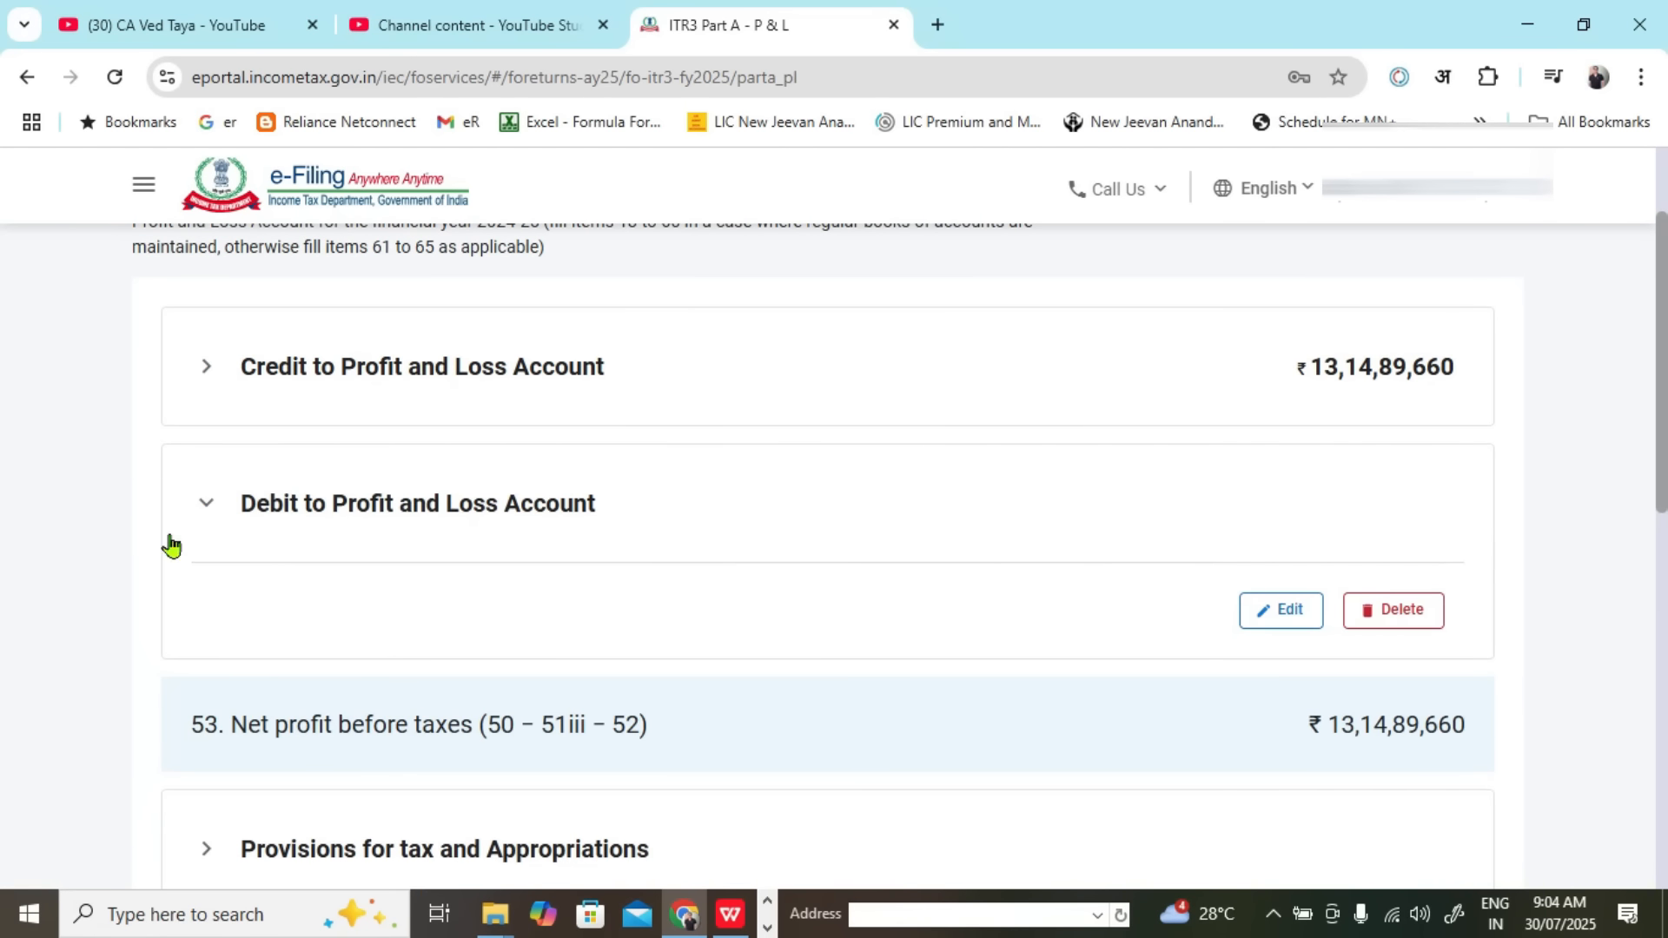
left_click(206, 507)
left_click(206, 508)
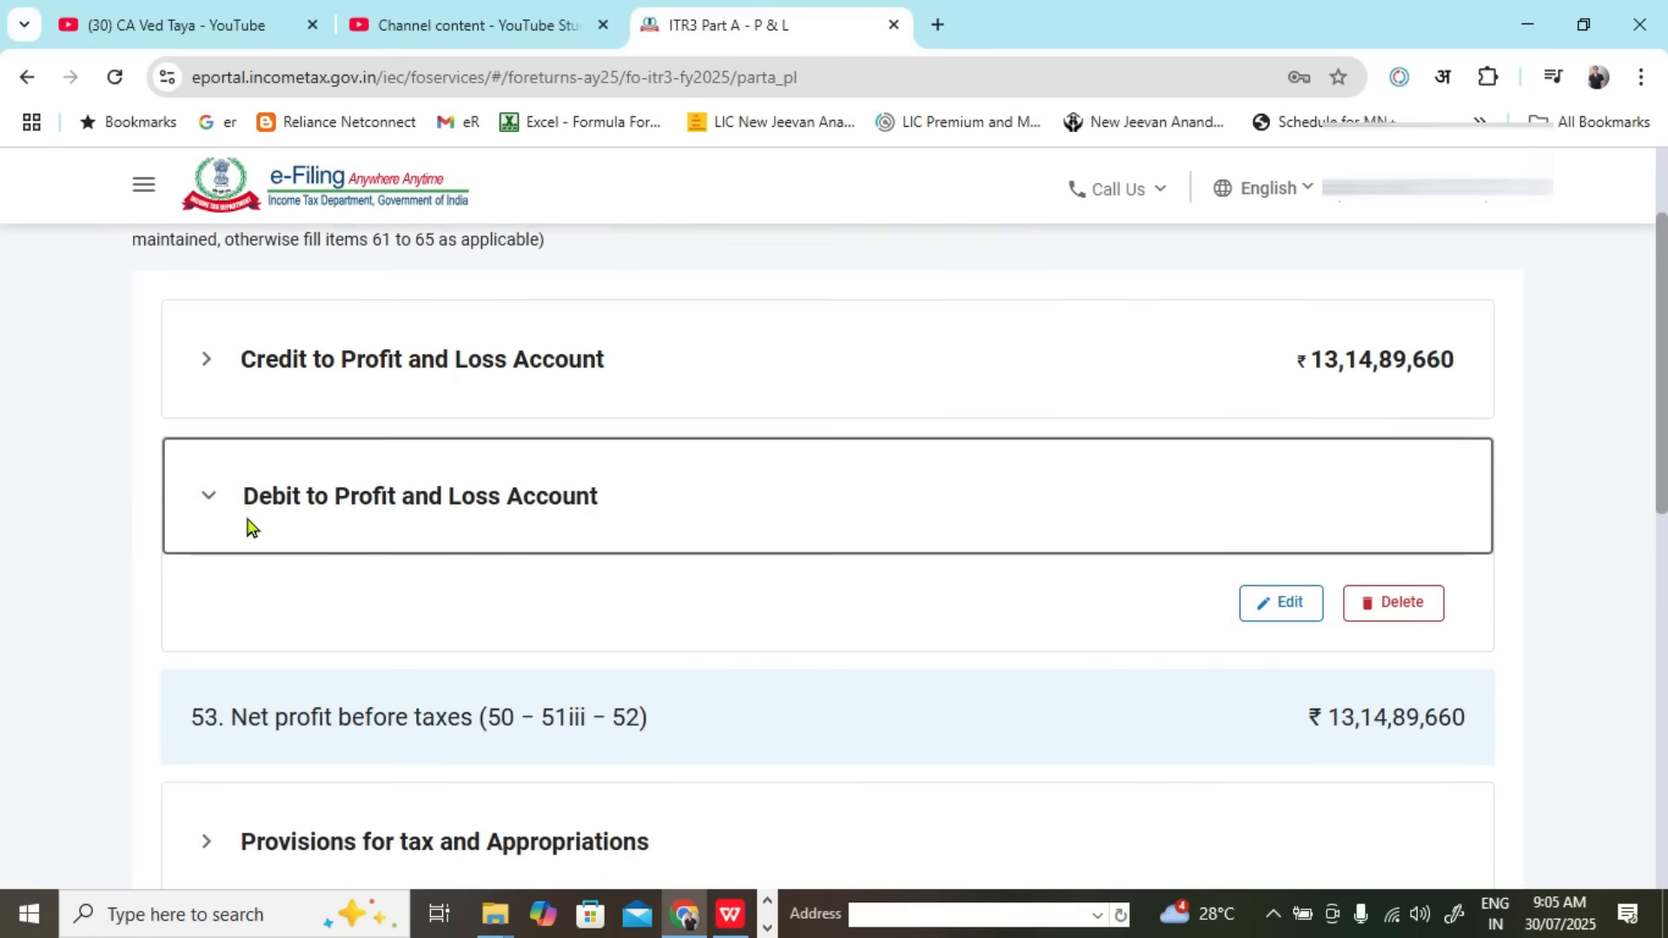
scroll(246, 526, "down", 1)
scroll(771, 497, "down", 1)
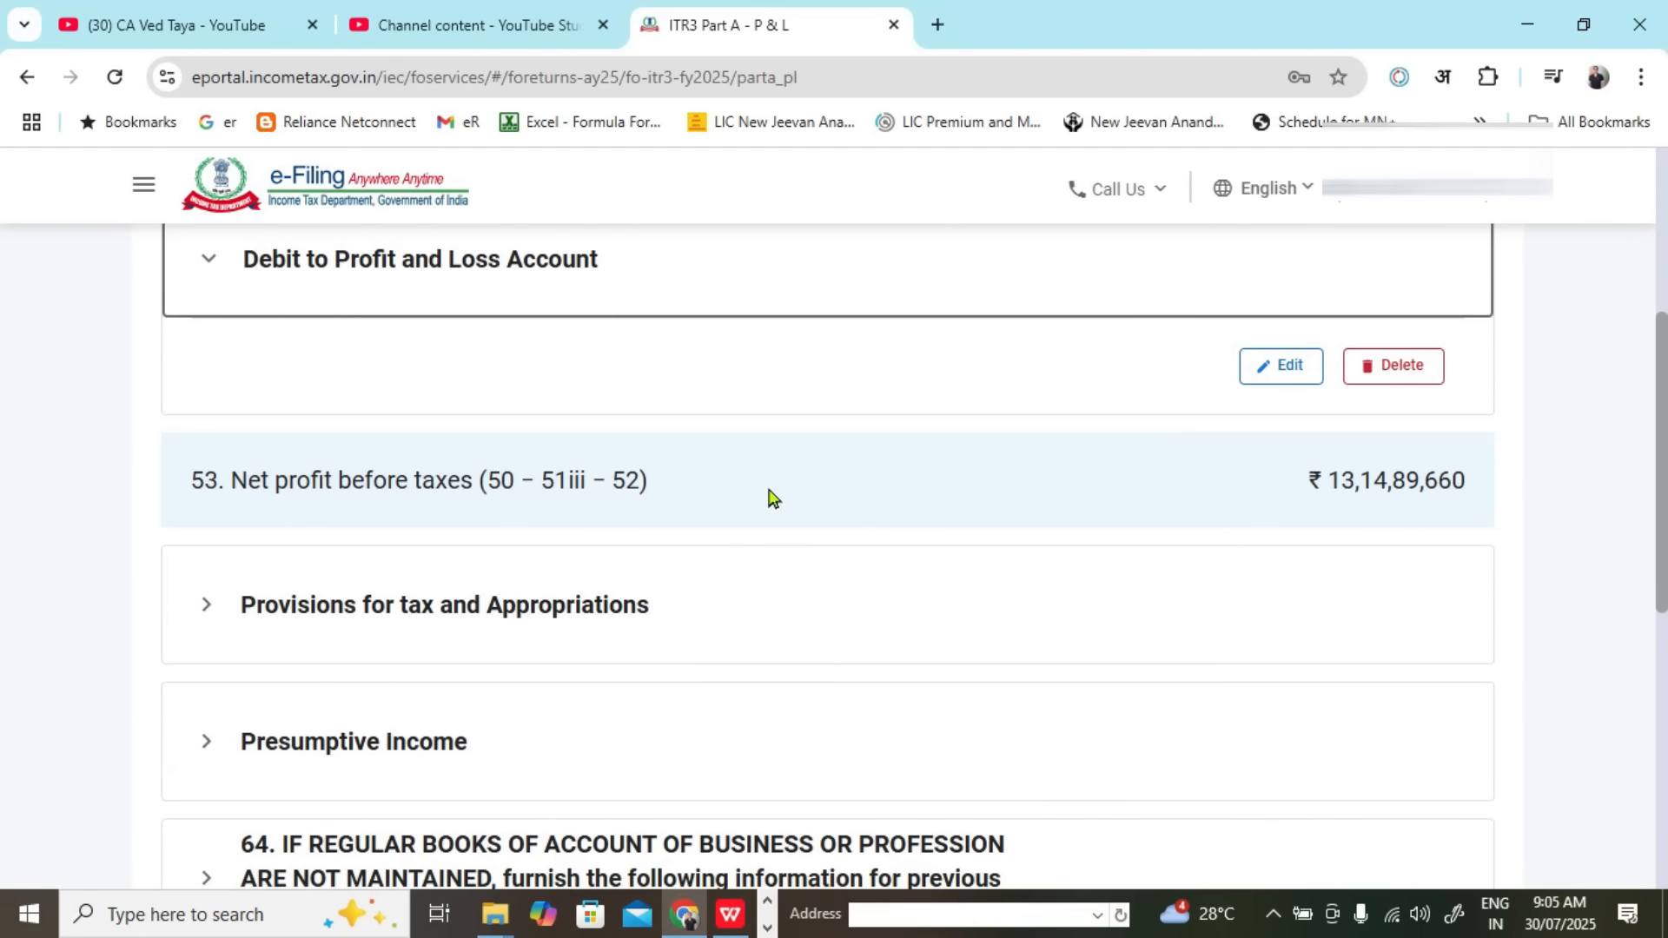
left_click(1289, 381)
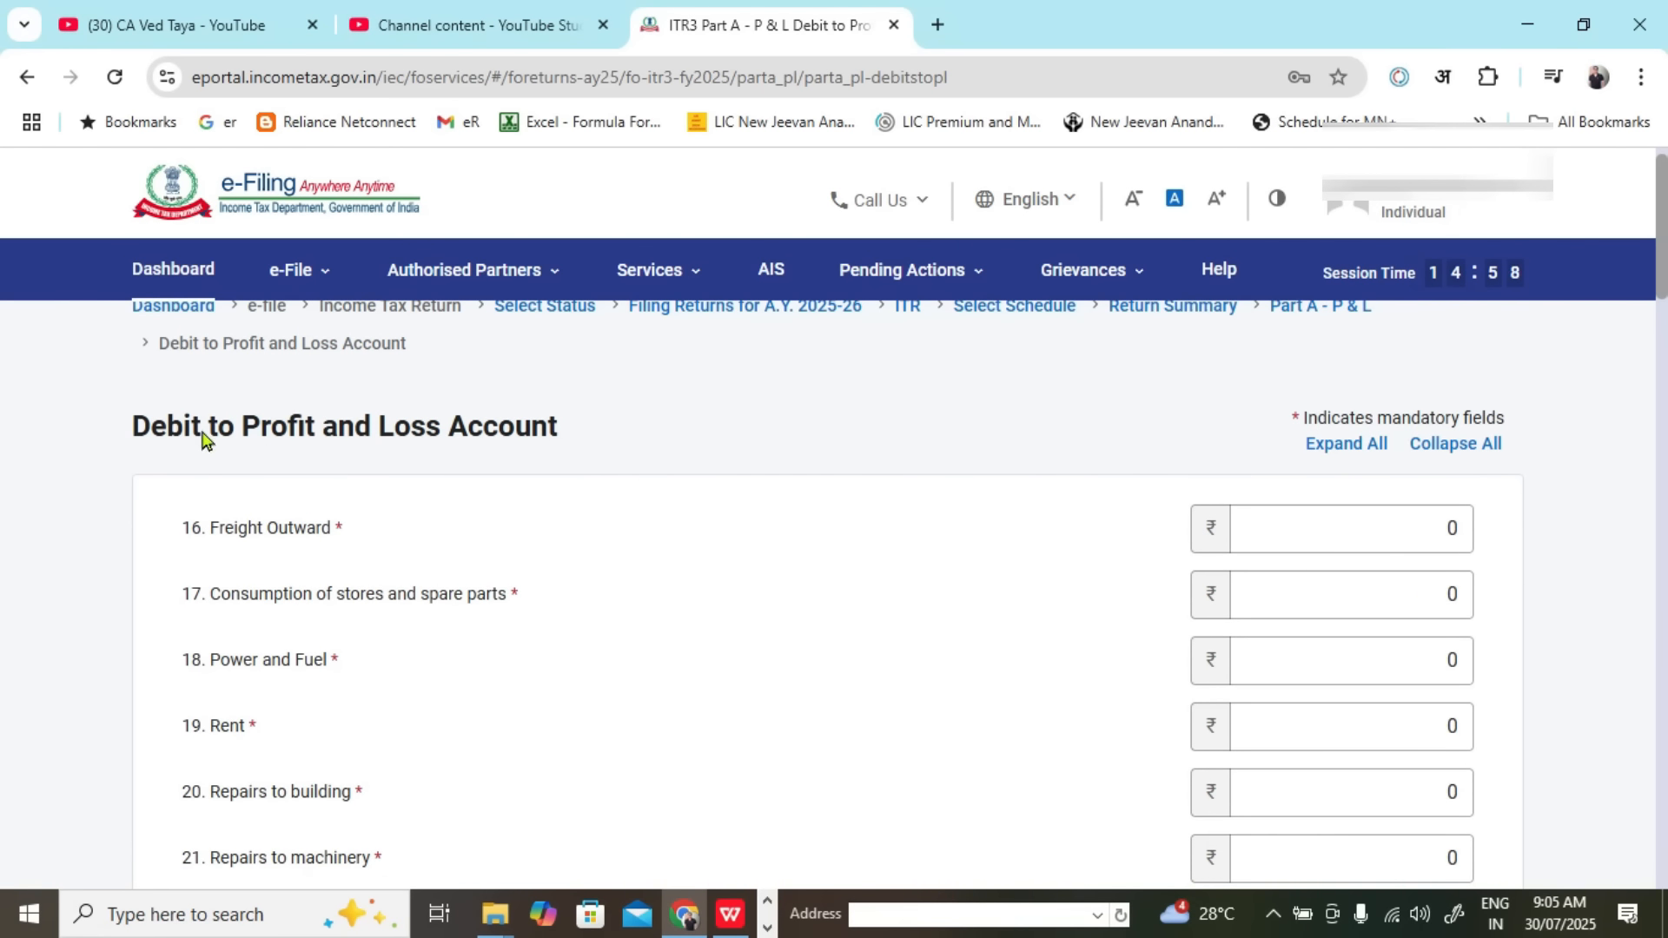
Step: Locate item 46, Other expenses, among the debit items, expand it and add two breakup entries
left_click_drag(135, 434, 559, 439)
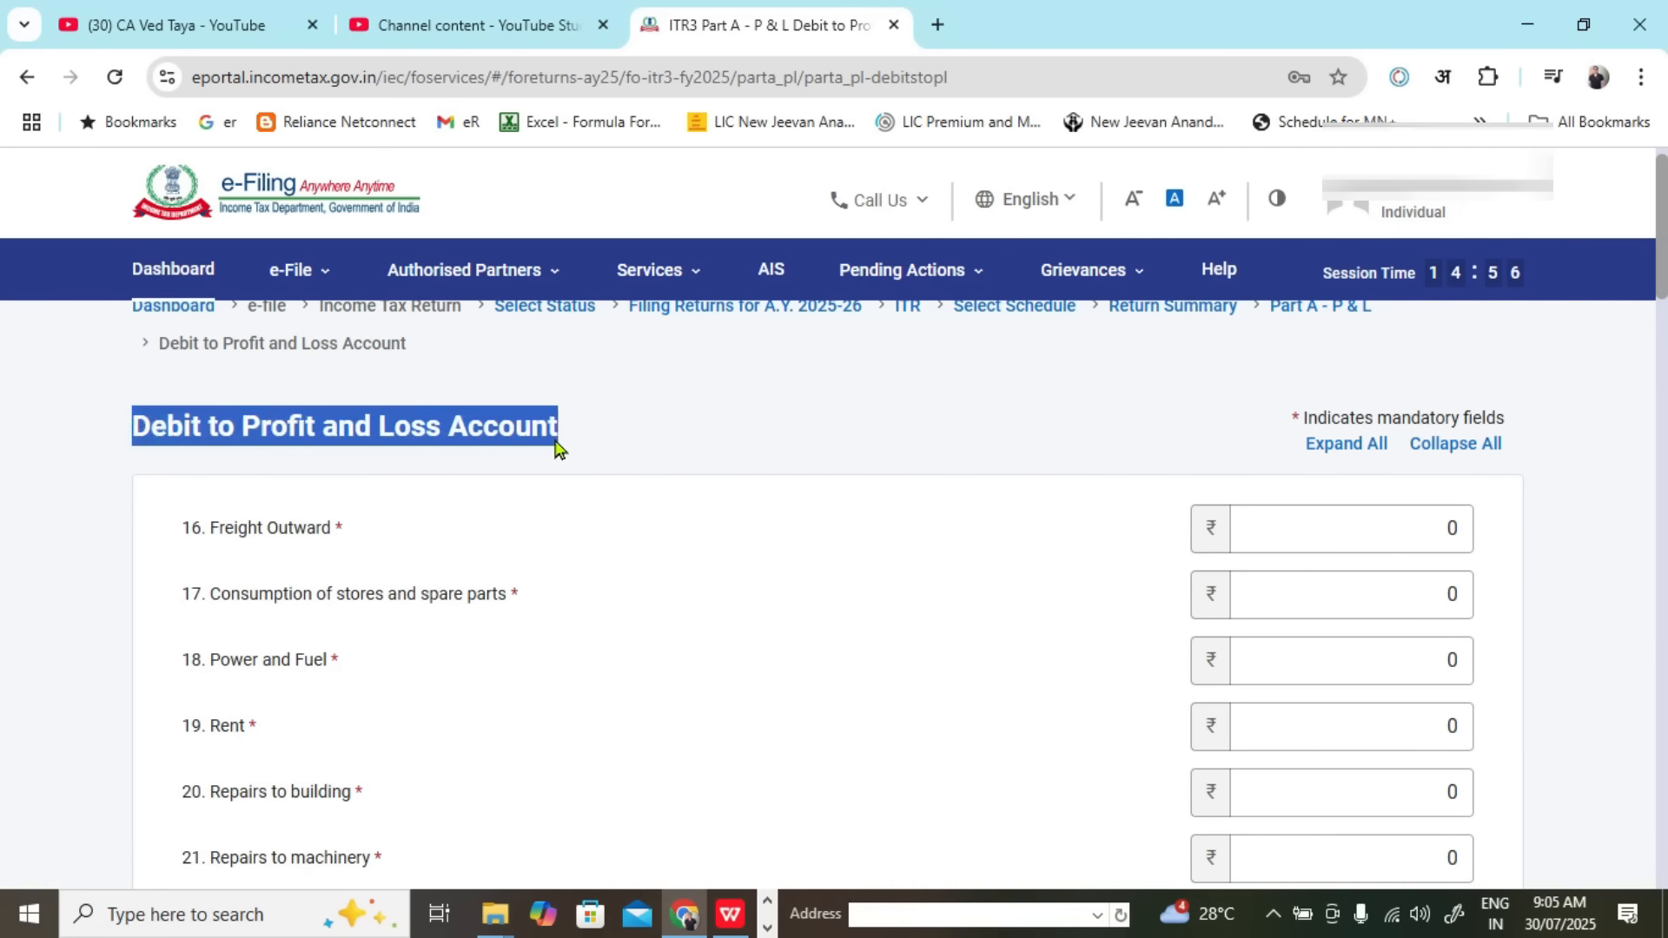
scroll(610, 487, "down", 2)
scroll(556, 450, "down", 3)
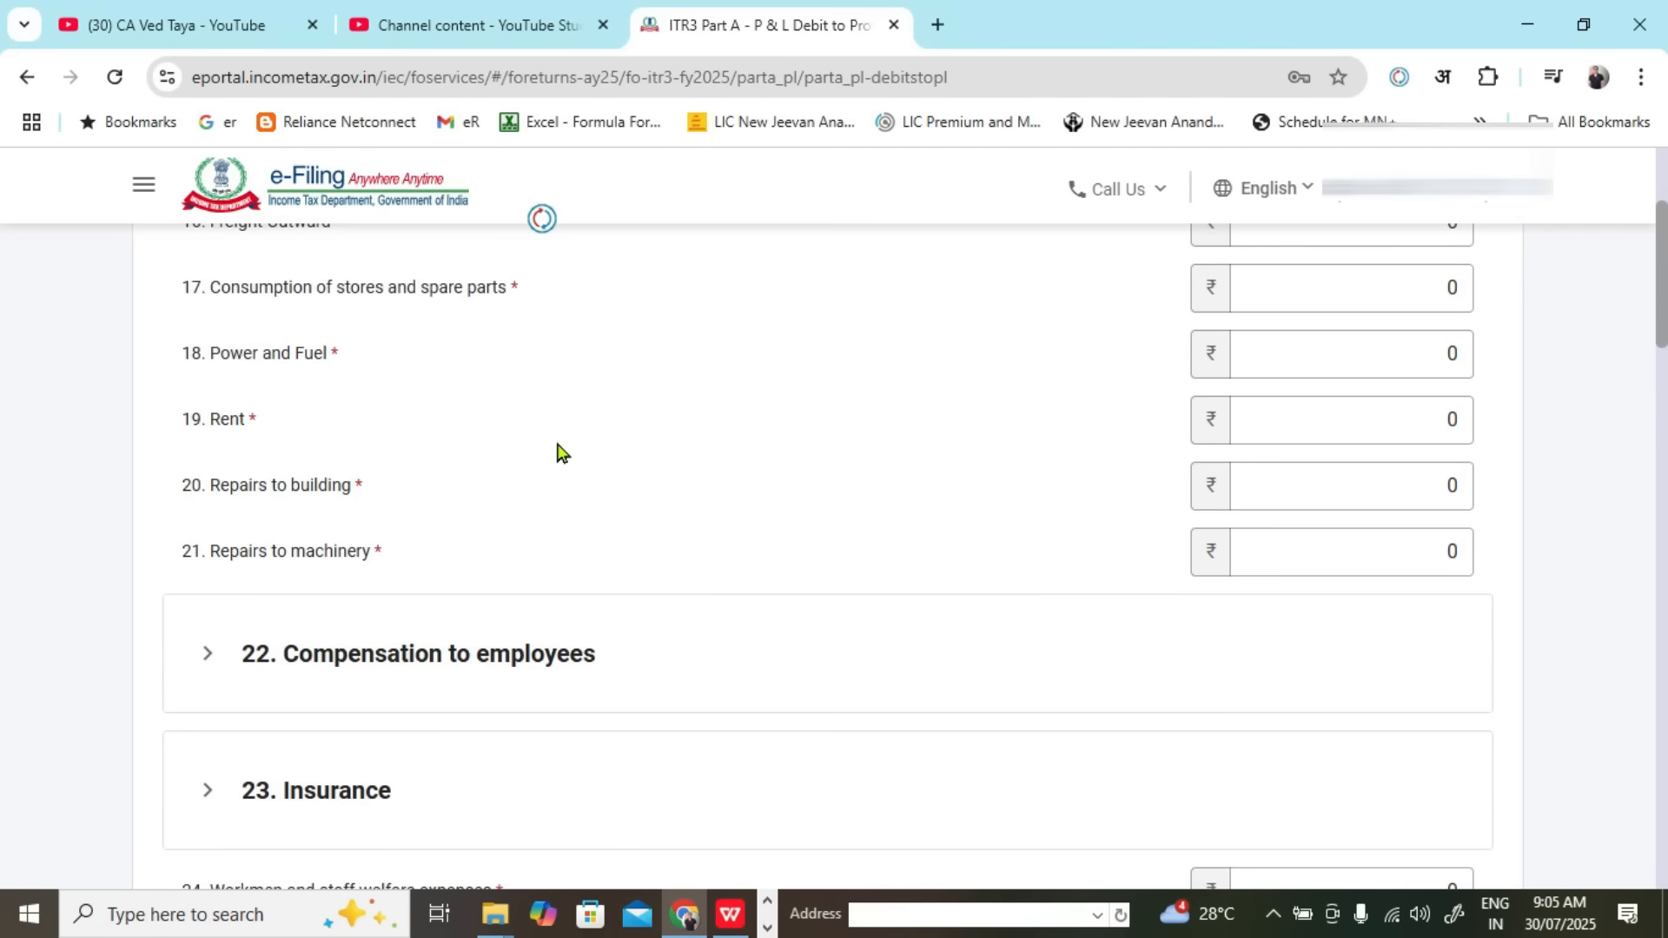
scroll(557, 451, "down", 4)
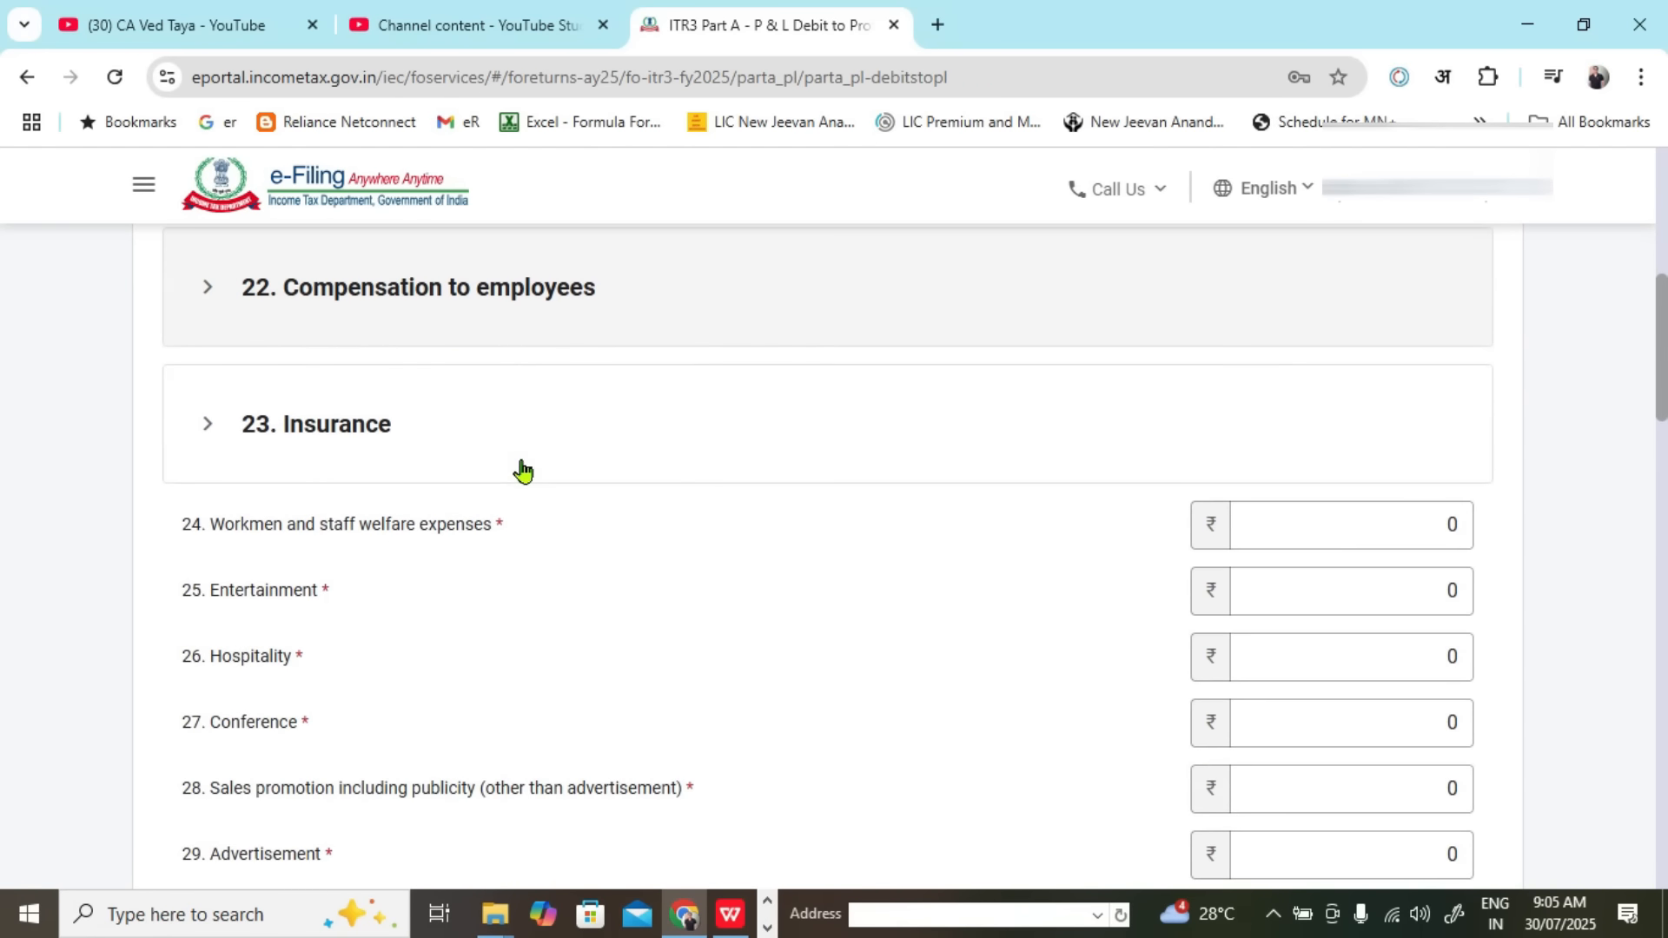
scroll(521, 470, "down", 6)
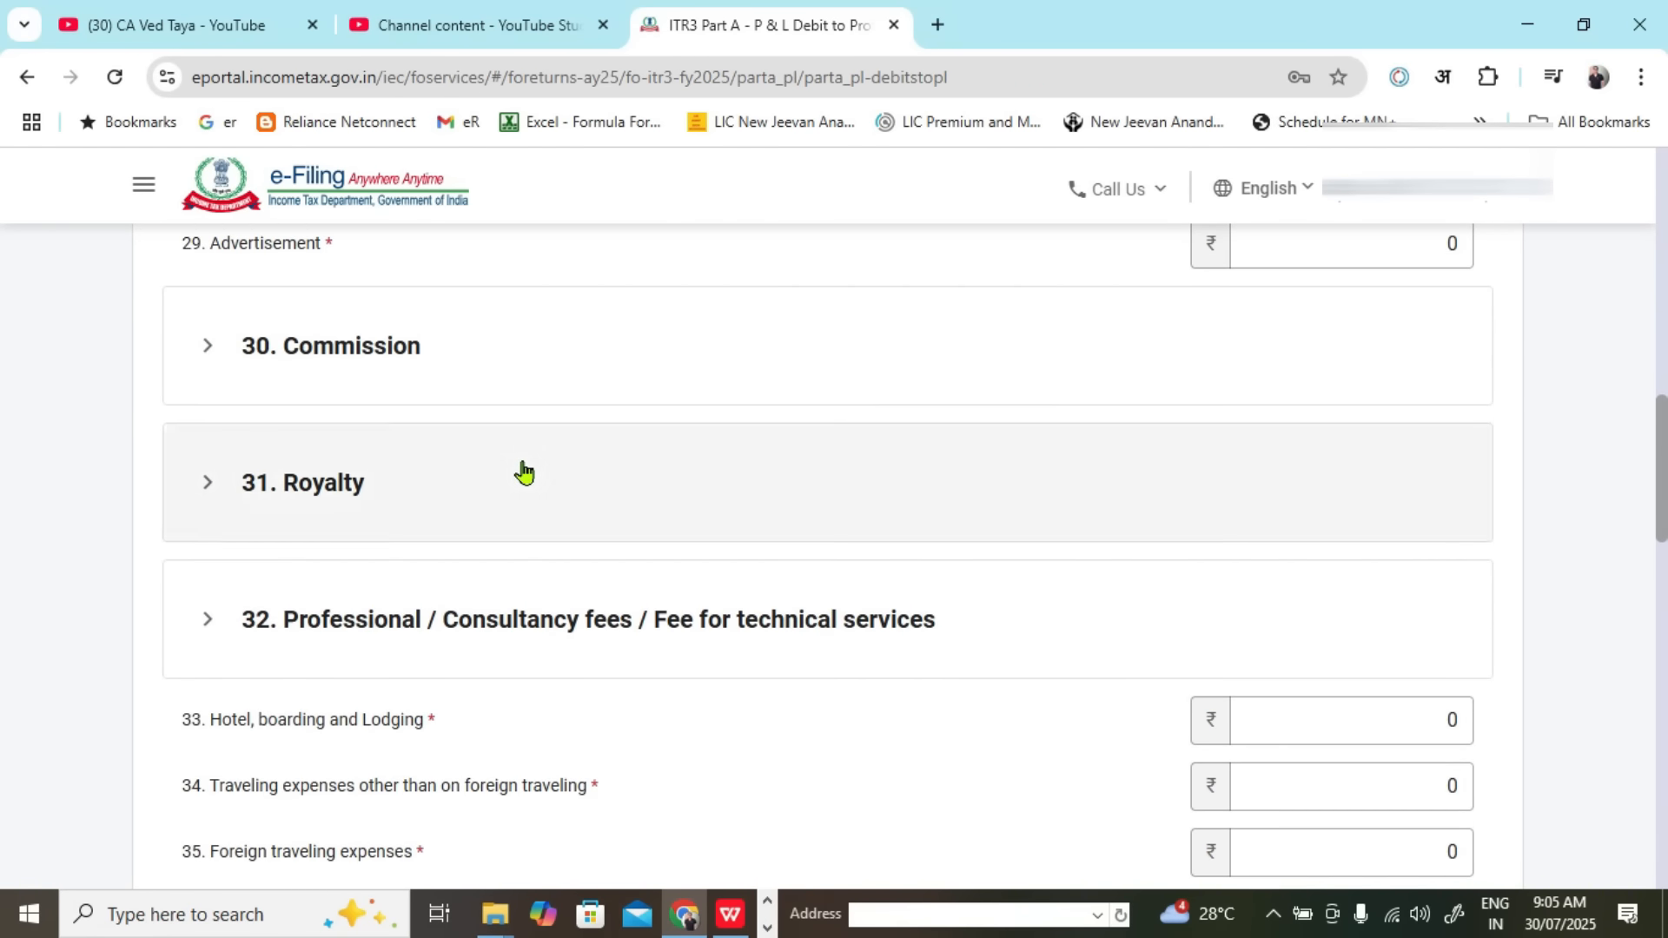
scroll(492, 525, "down", 6)
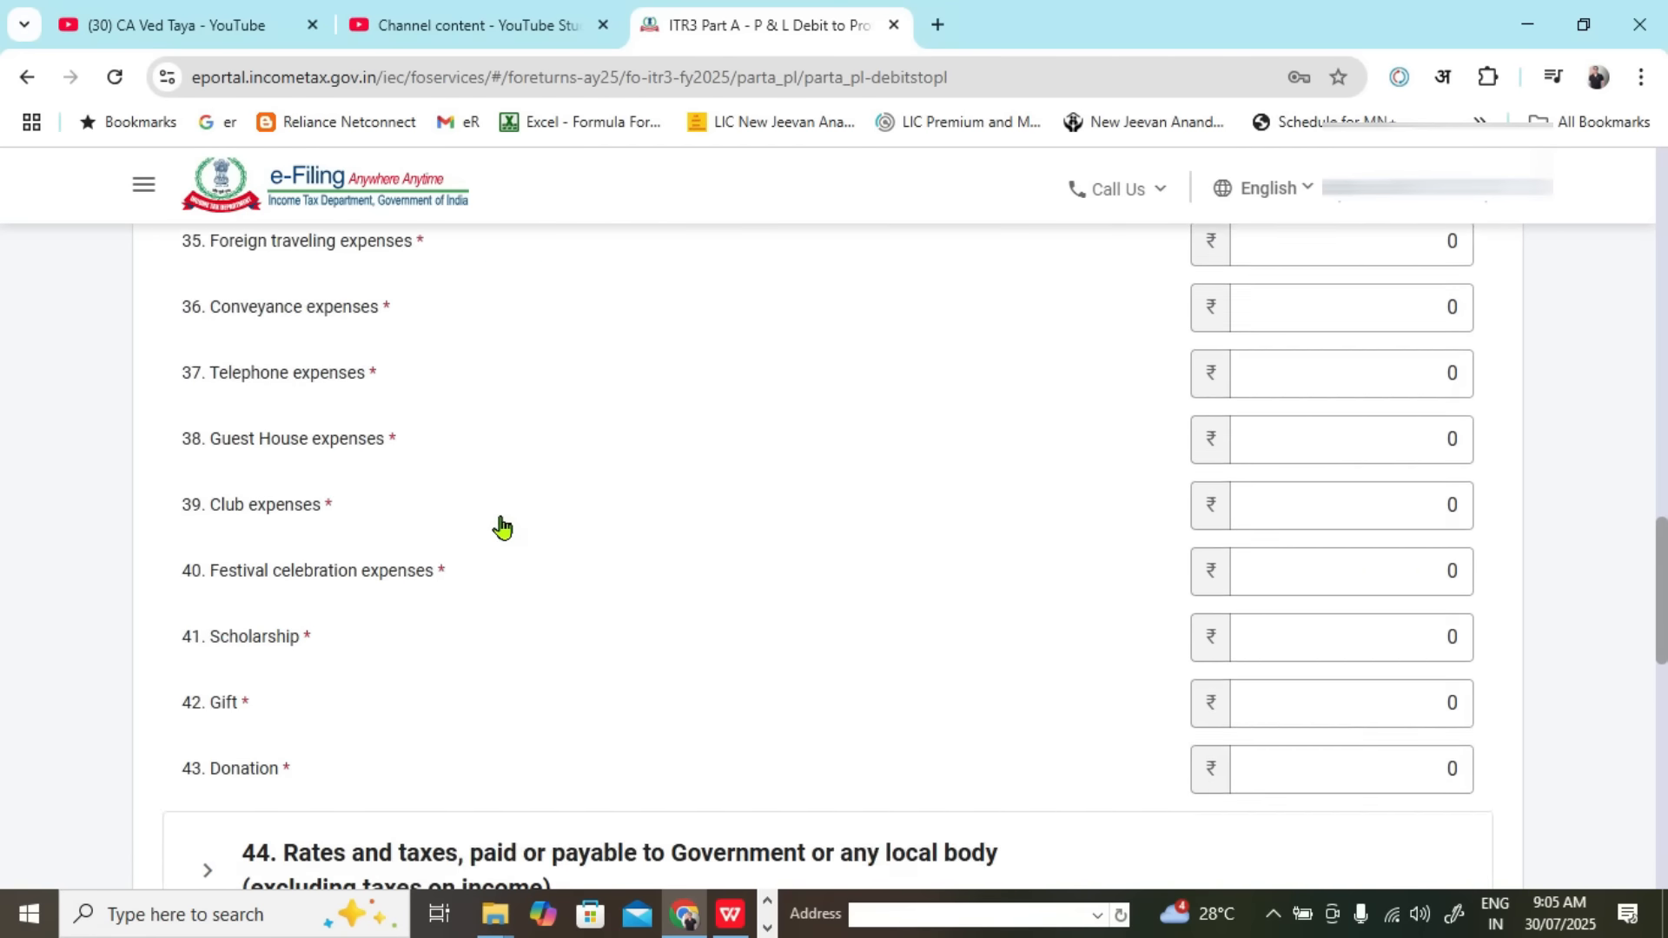
scroll(501, 528, "down", 5)
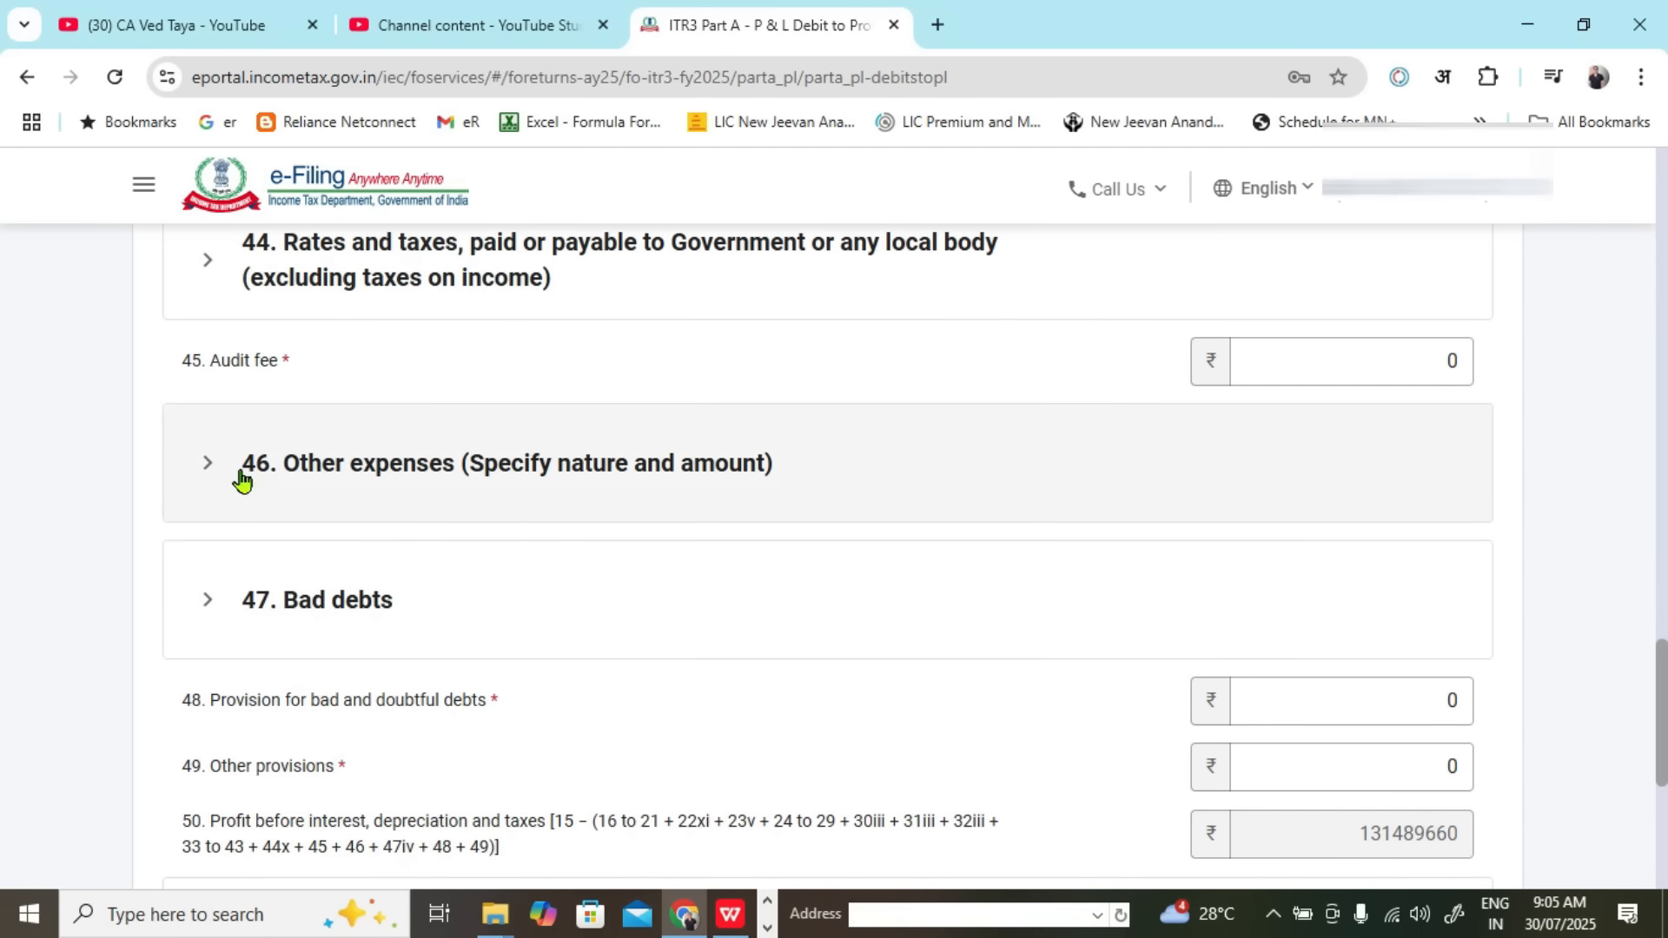
left_click_drag(241, 480, 776, 476)
left_click(204, 469)
left_click(203, 469)
left_click(52, 603)
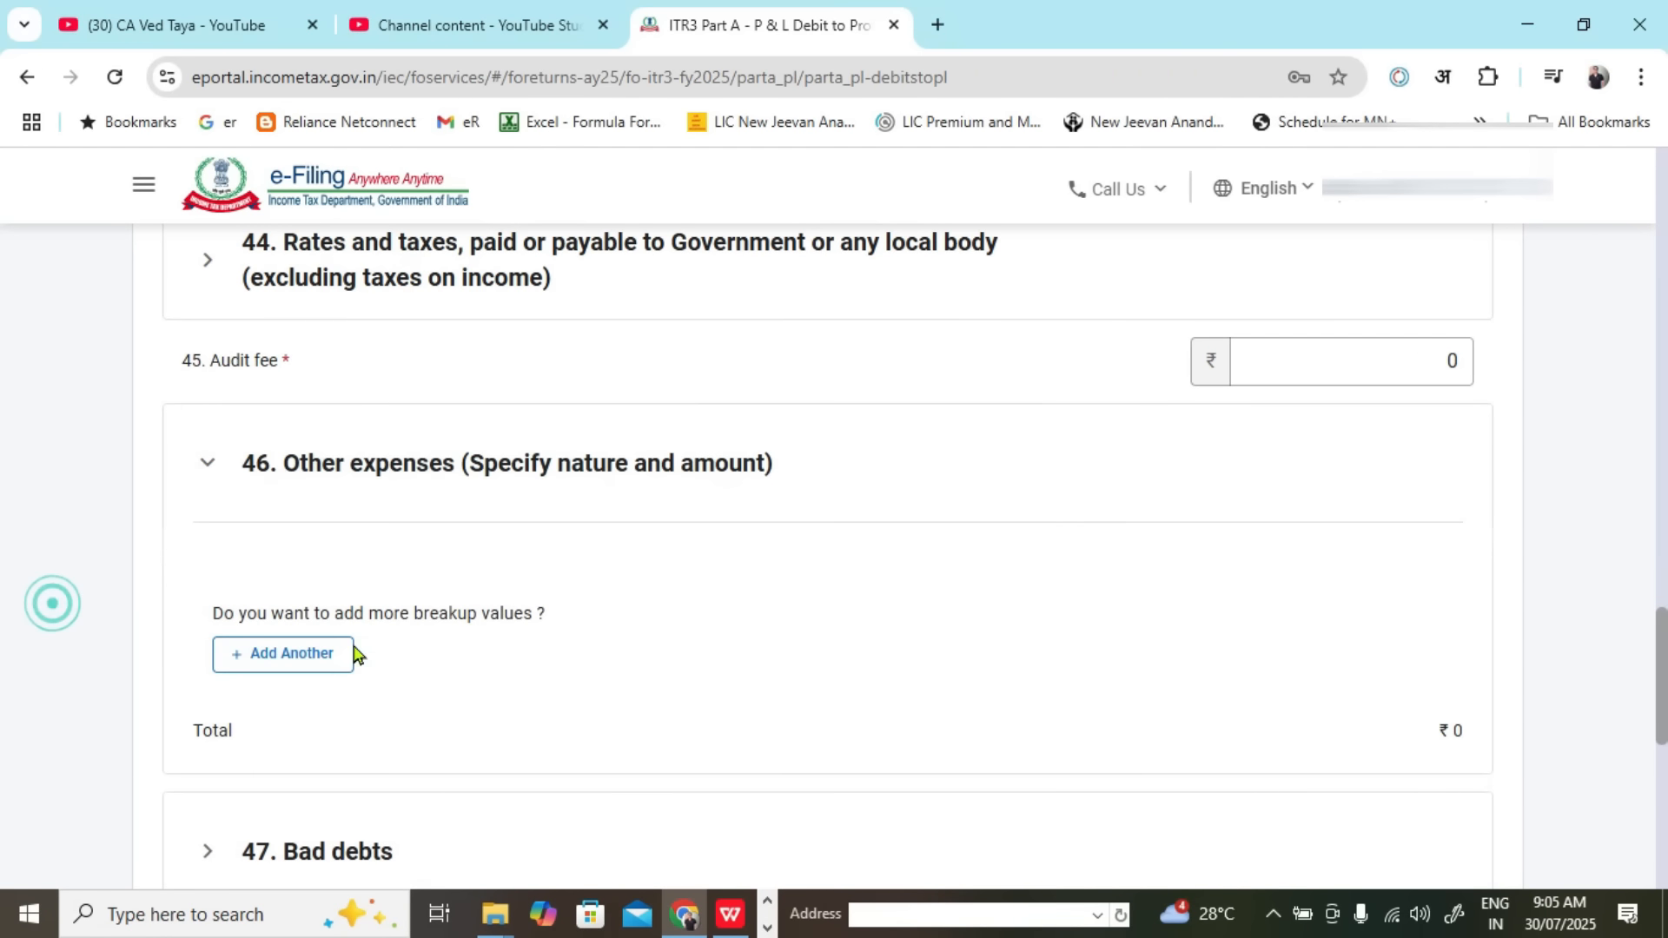
left_click(306, 671)
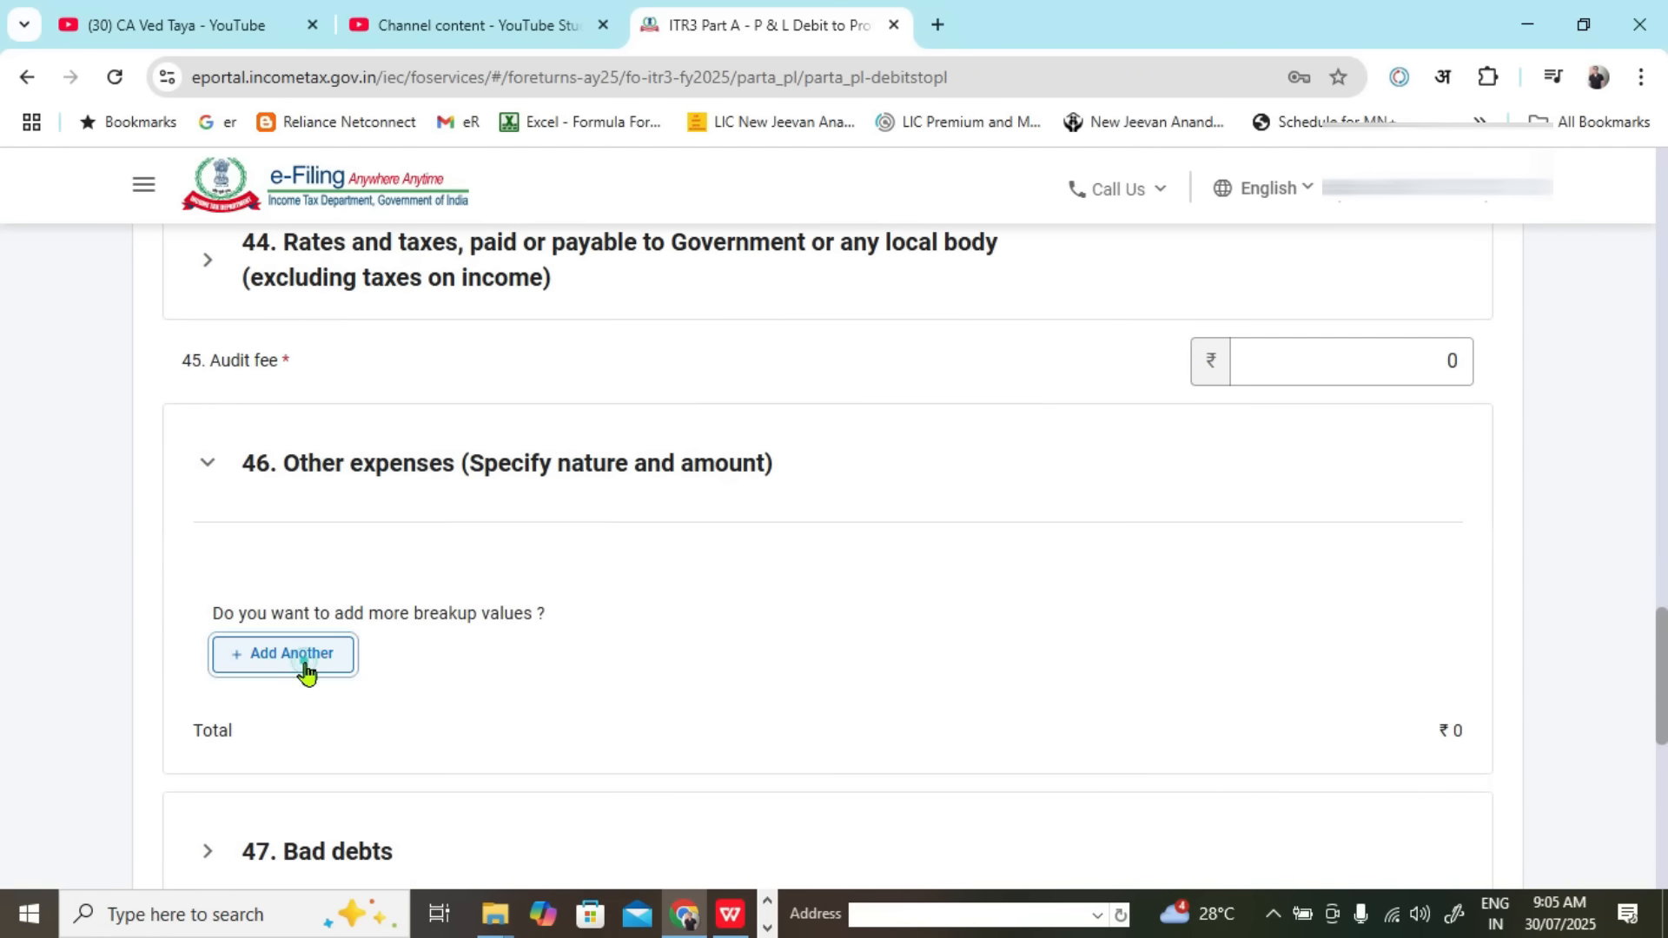
scroll(722, 545, "down", 3)
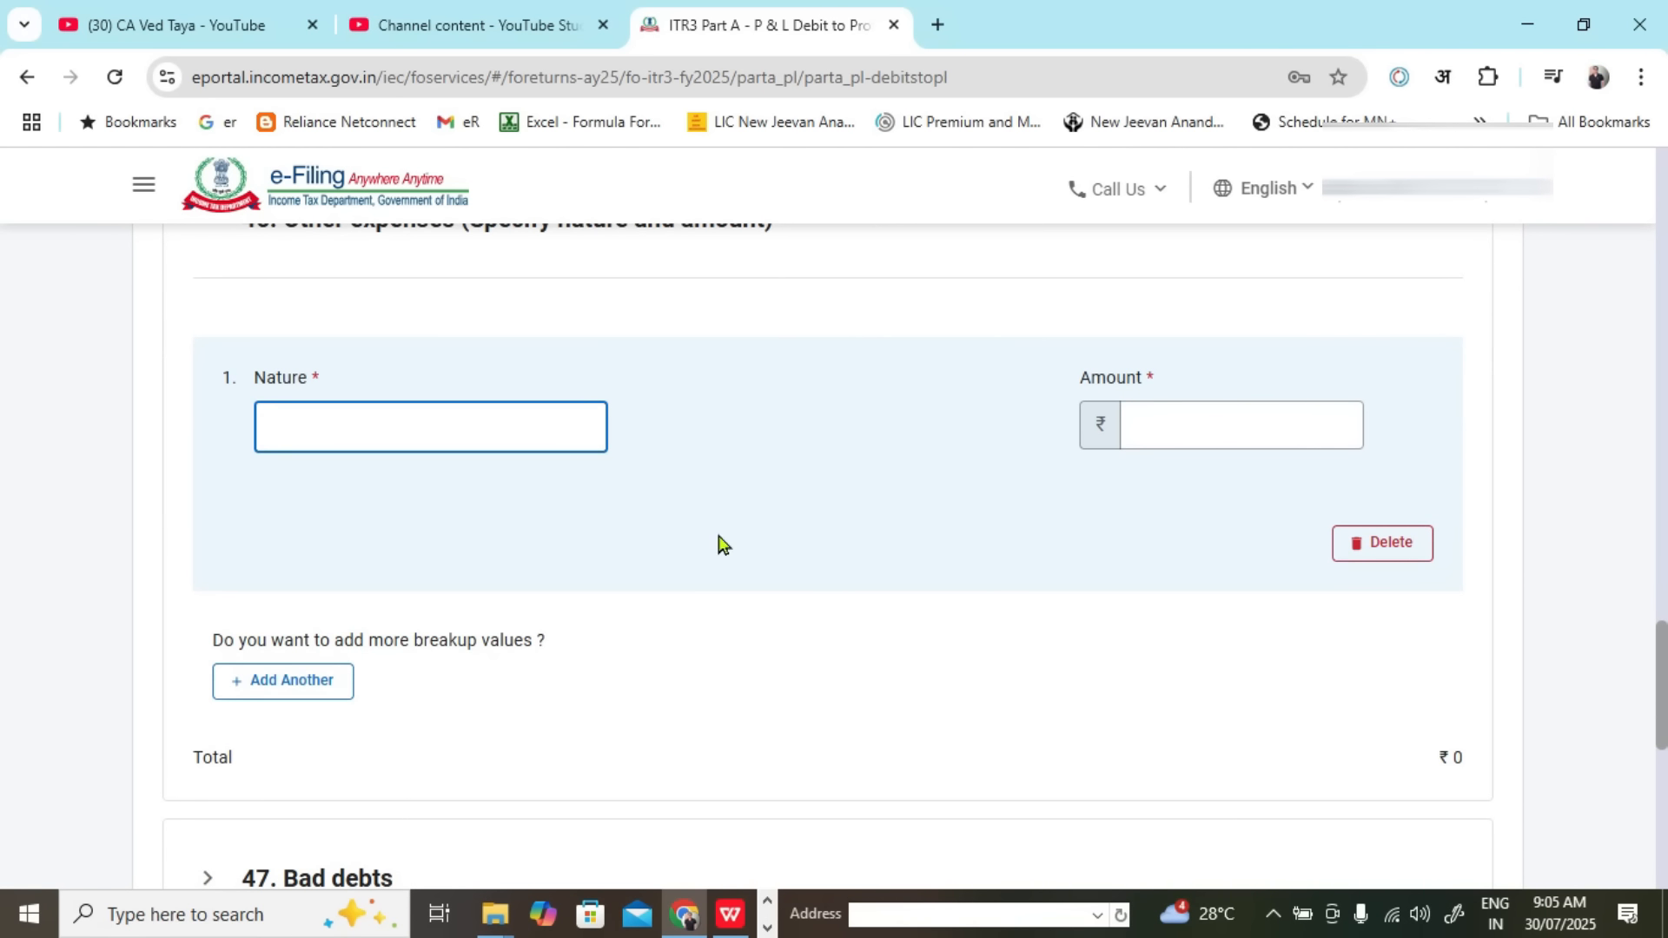
left_click(287, 681)
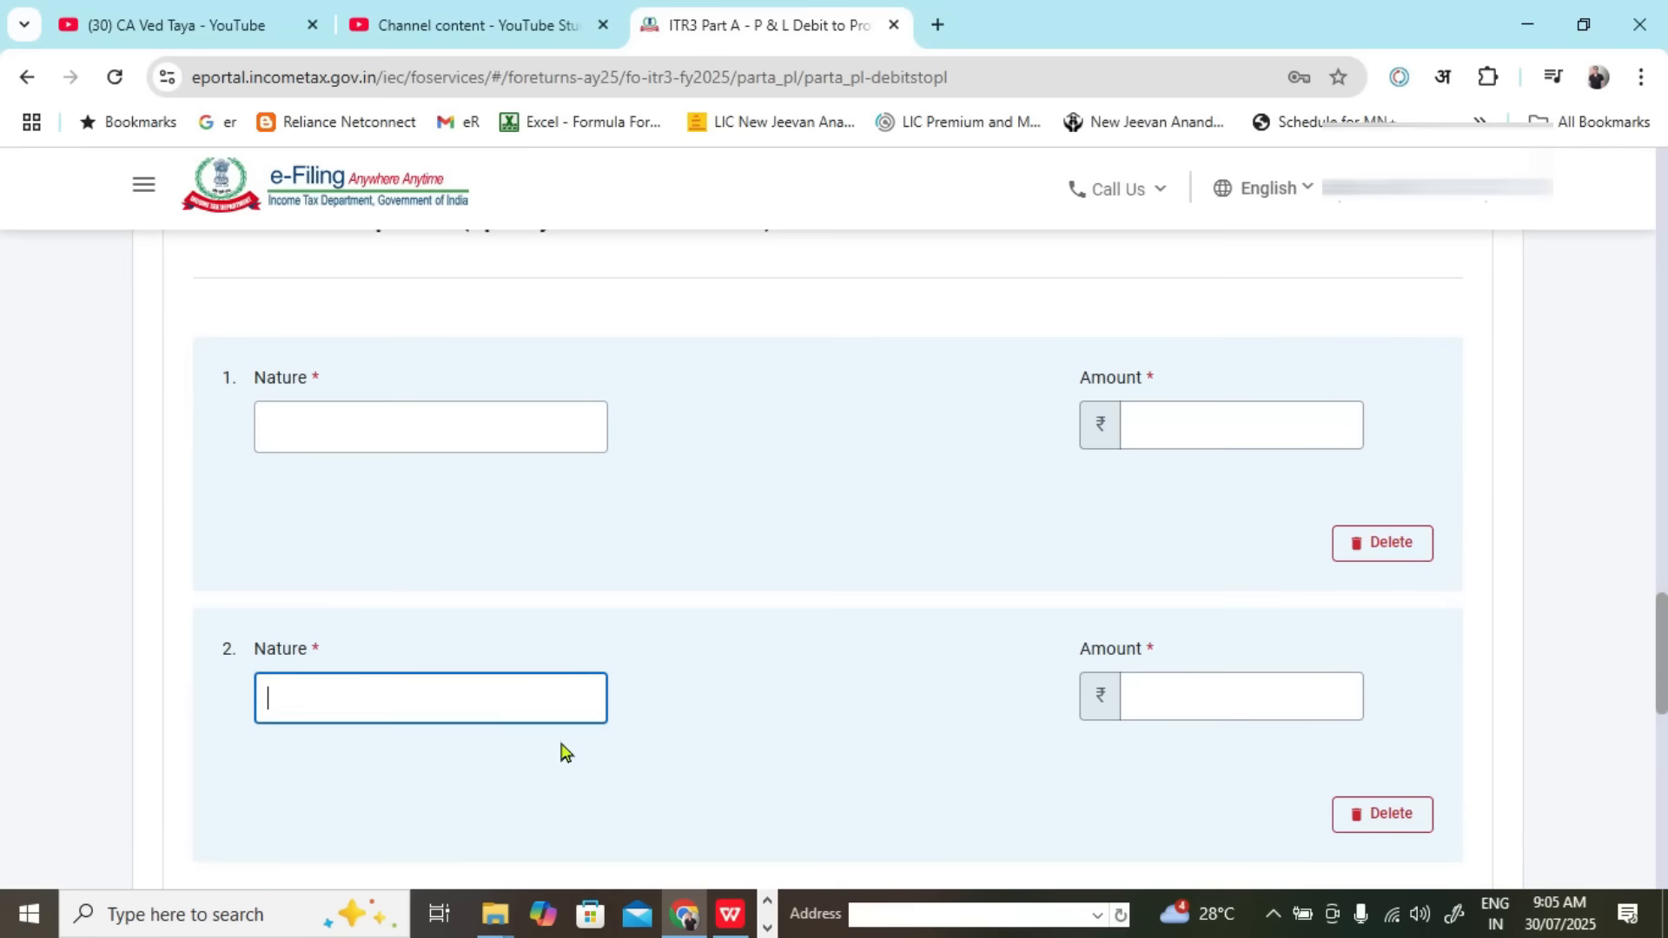
Step: Enter "Purchase of Option" as the nature of the first other expense and name the second for the purchase of futures
scroll(452, 660, "up", 1)
left_click(419, 544)
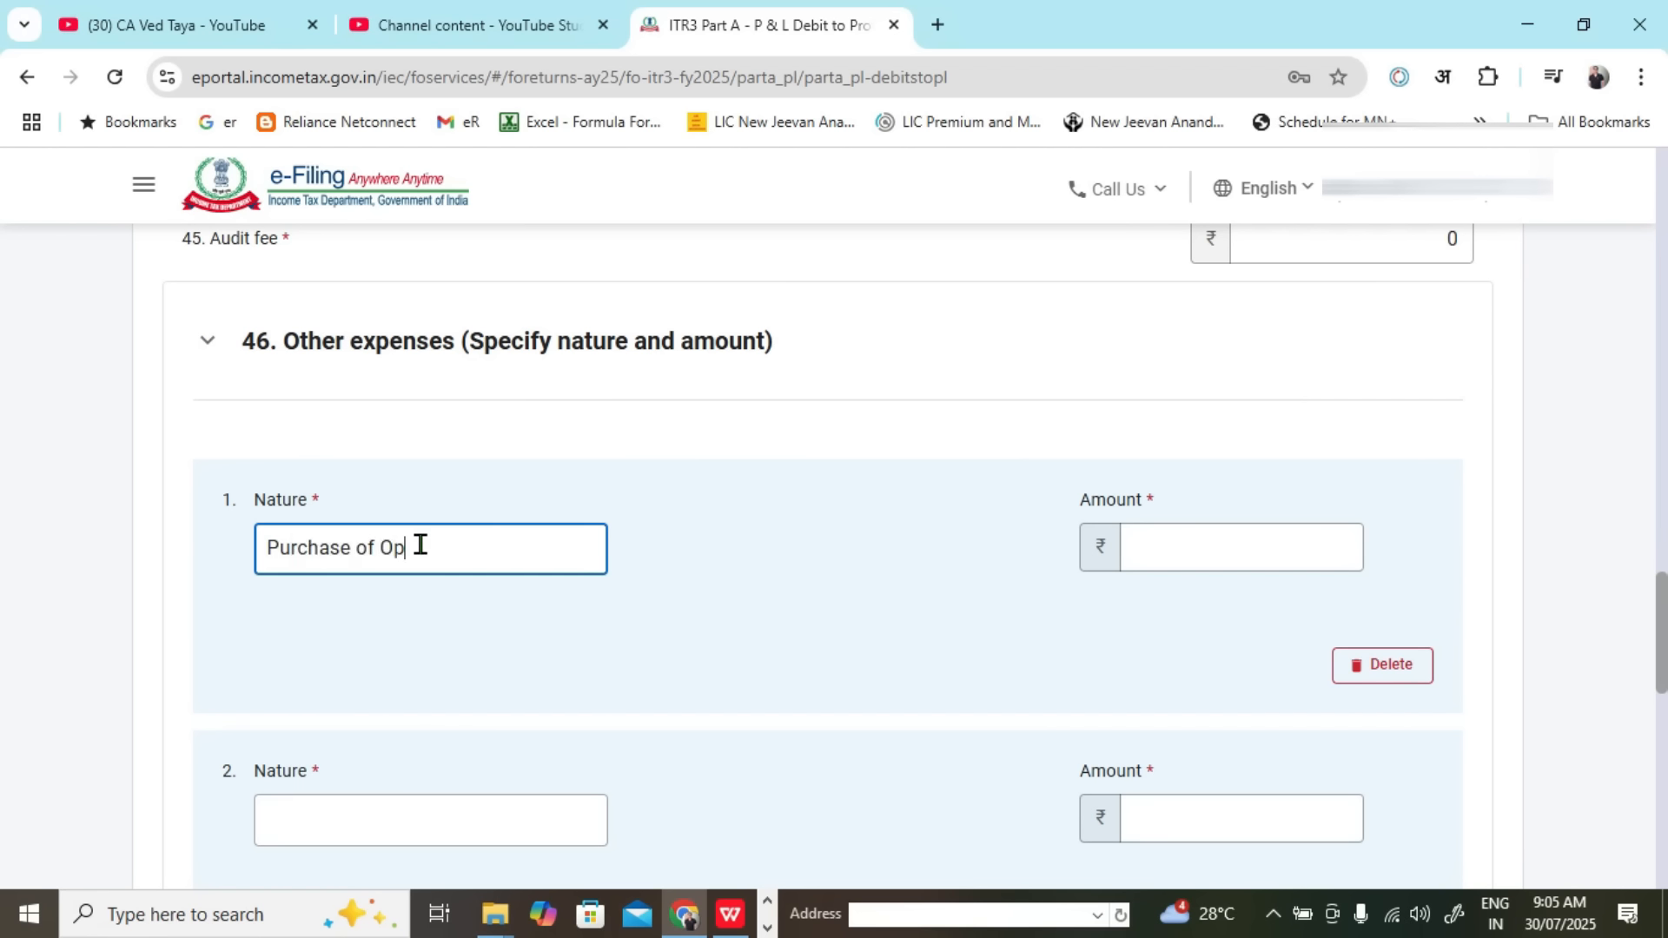
left_click_drag(469, 539, 231, 562)
key("ctrl+c")
left_click(342, 821)
key("ctrl+v")
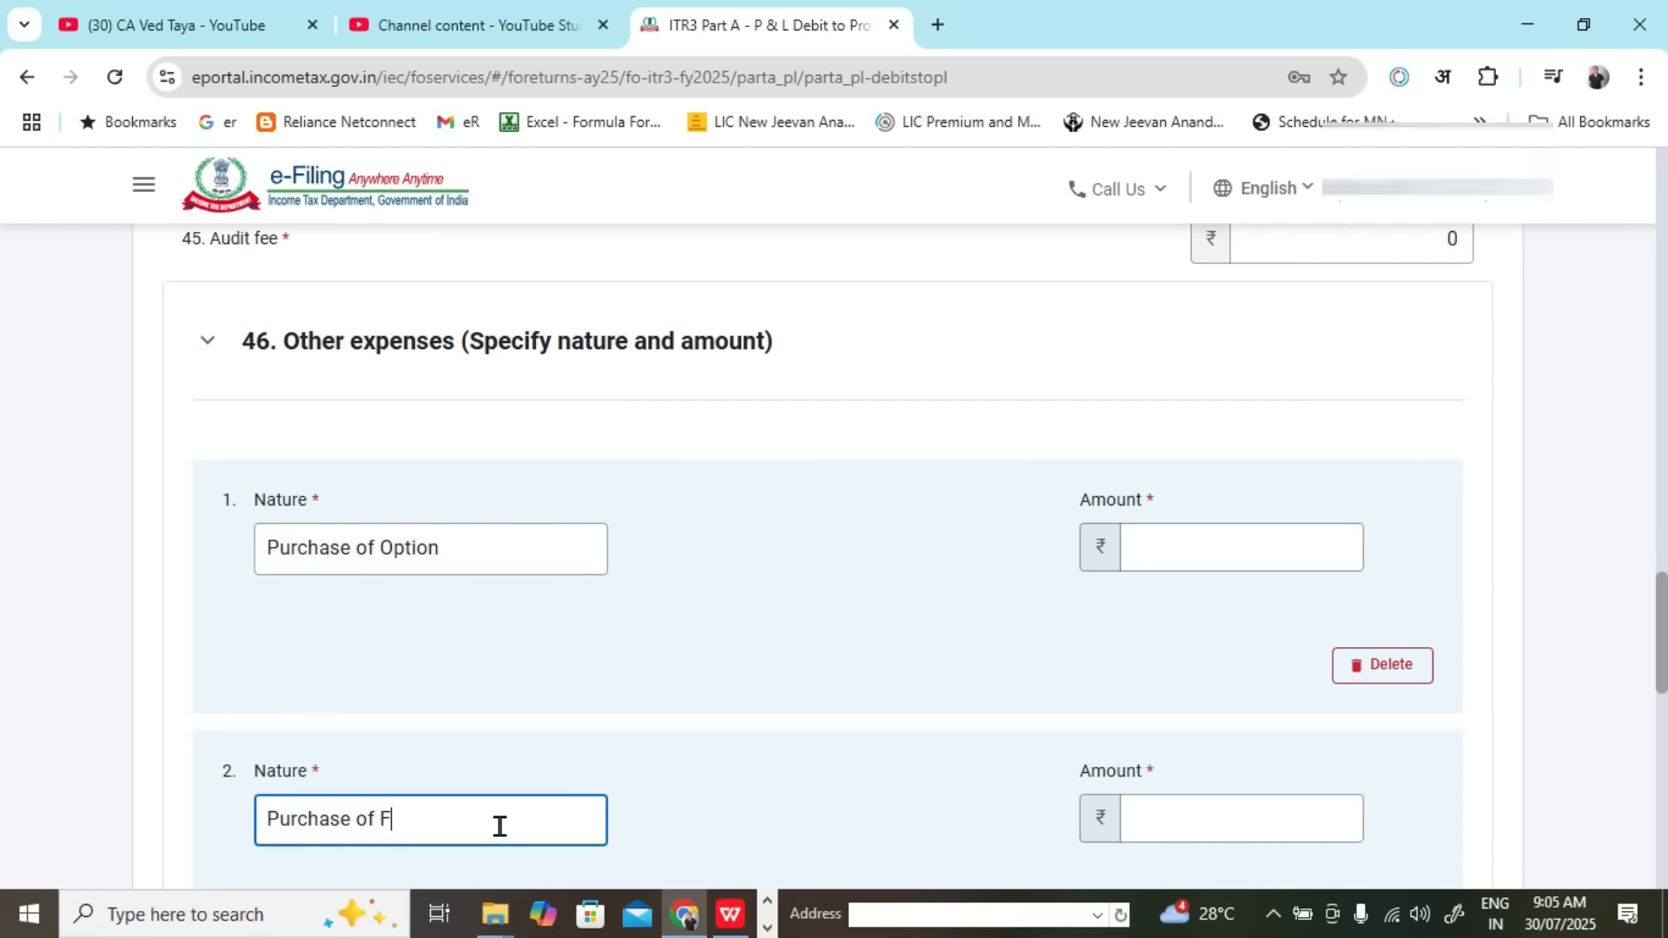
left_click(792, 654)
Step: Look up the option purchase total in the Excel Summary sheet and enter 104562809 as the amount for Purchase of Option
left_click(1135, 551)
key("alt+Tab")
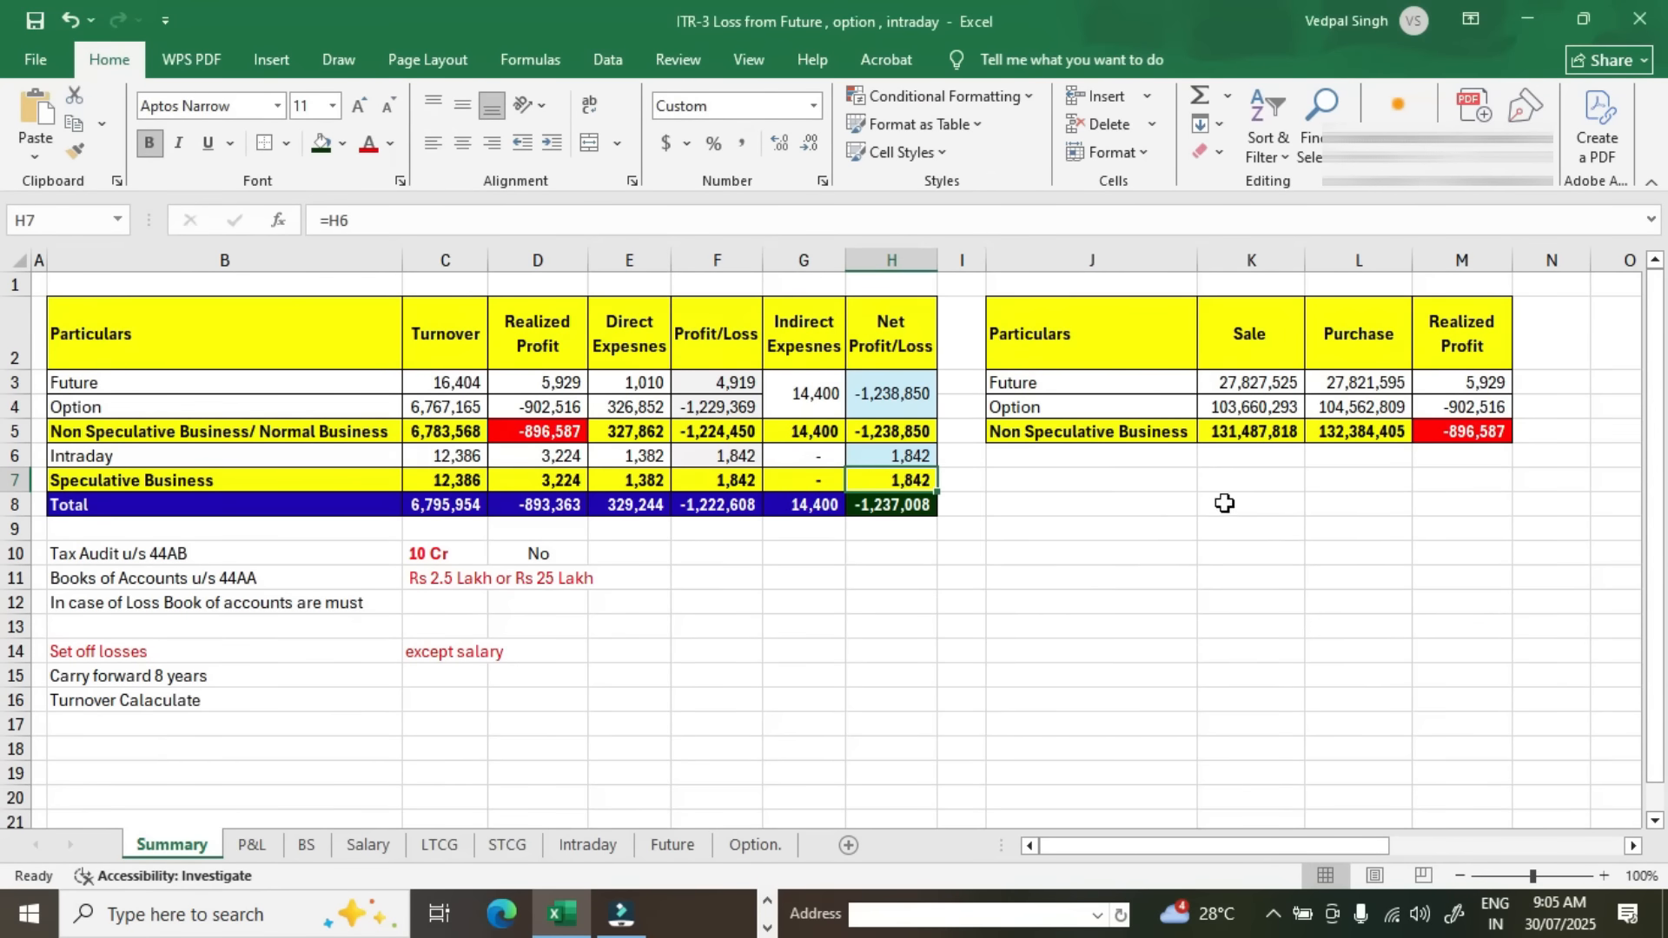
left_click(1366, 409)
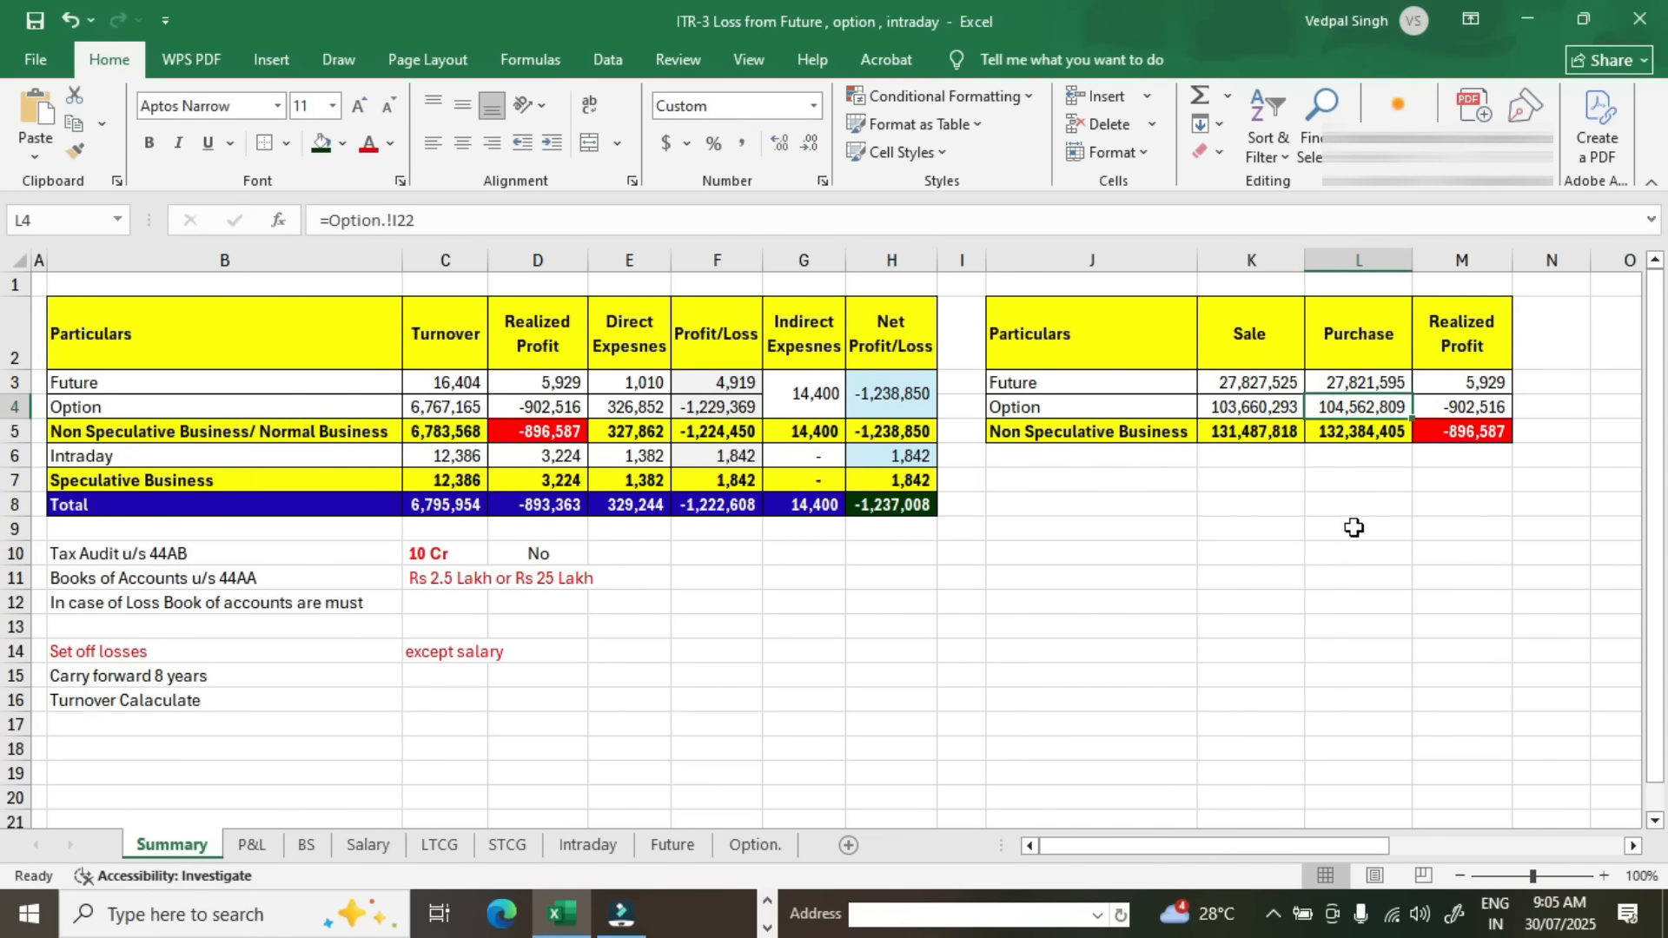
key("alt+Tab")
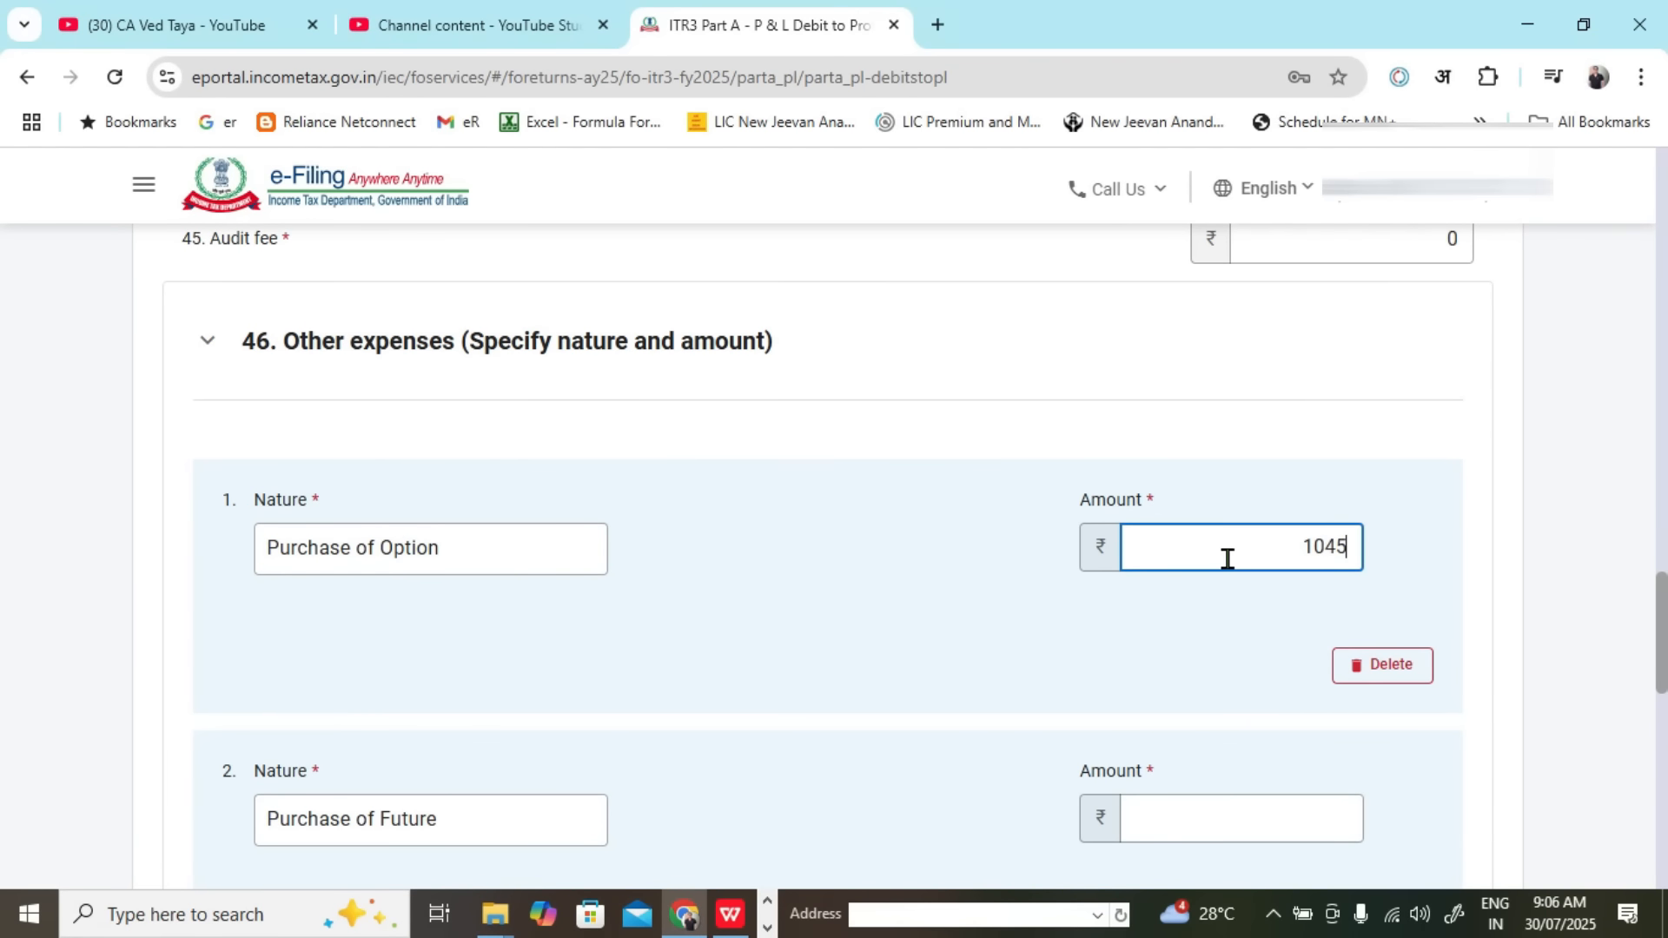
key("alt+Tab")
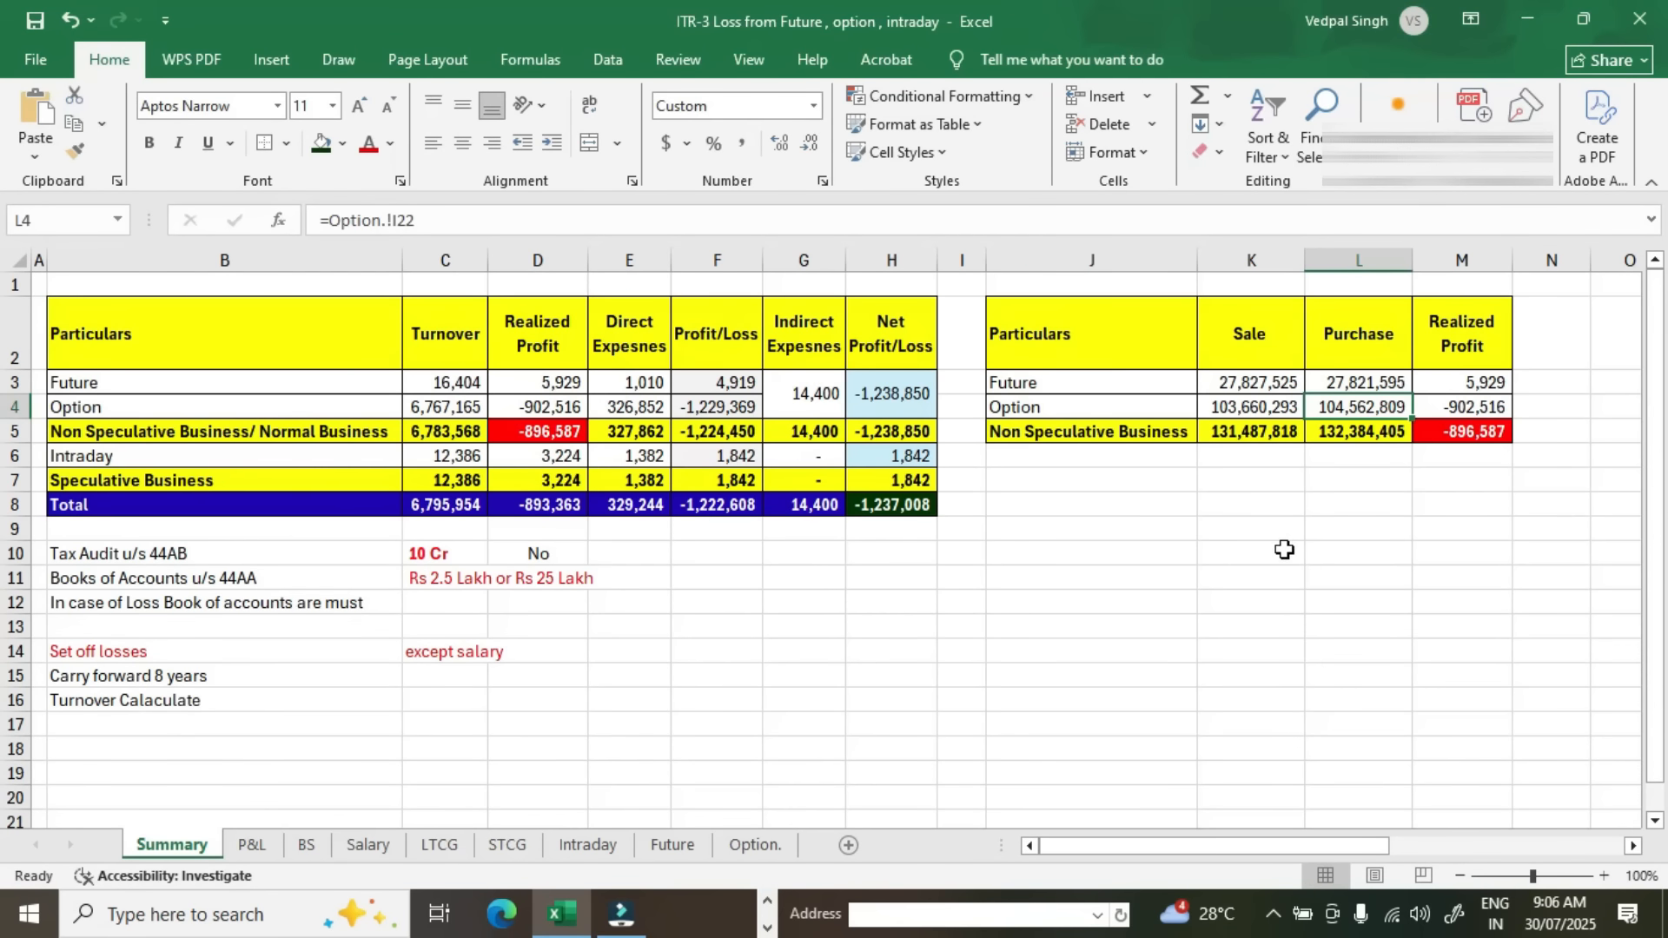
key("alt+Tab")
type("62809")
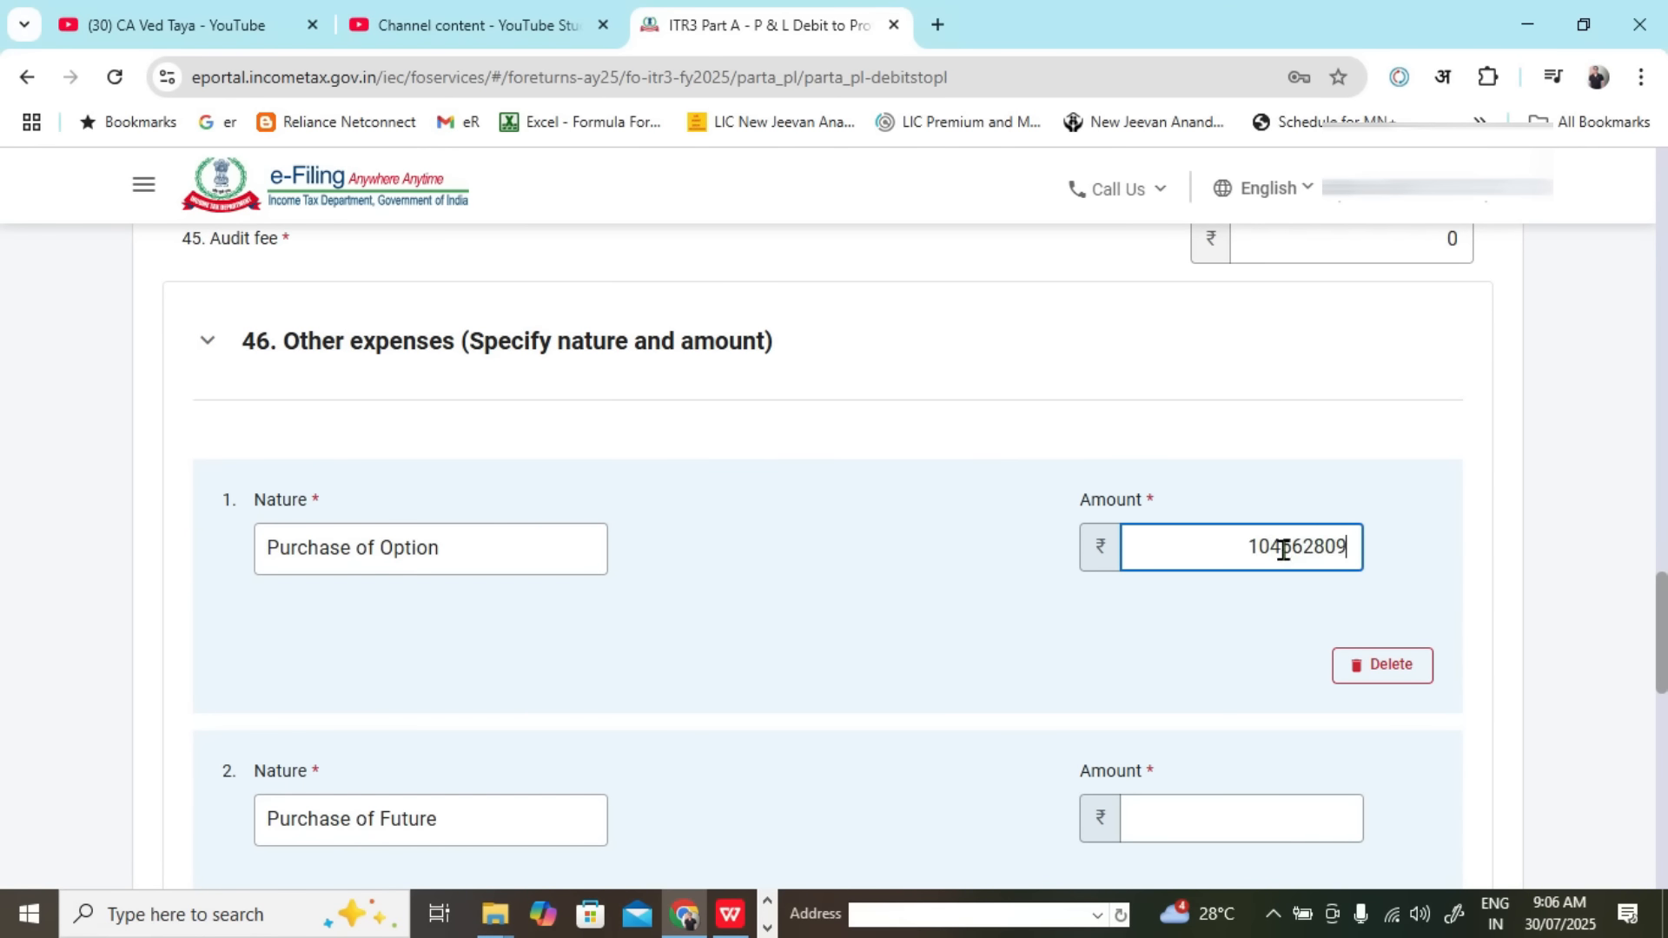
left_click(867, 637)
Step: Look up the futures purchase total in the Excel Summary sheet and enter 27821595 as the amount for Purchase of Future
scroll(866, 637, "down", 2)
left_click(1144, 685)
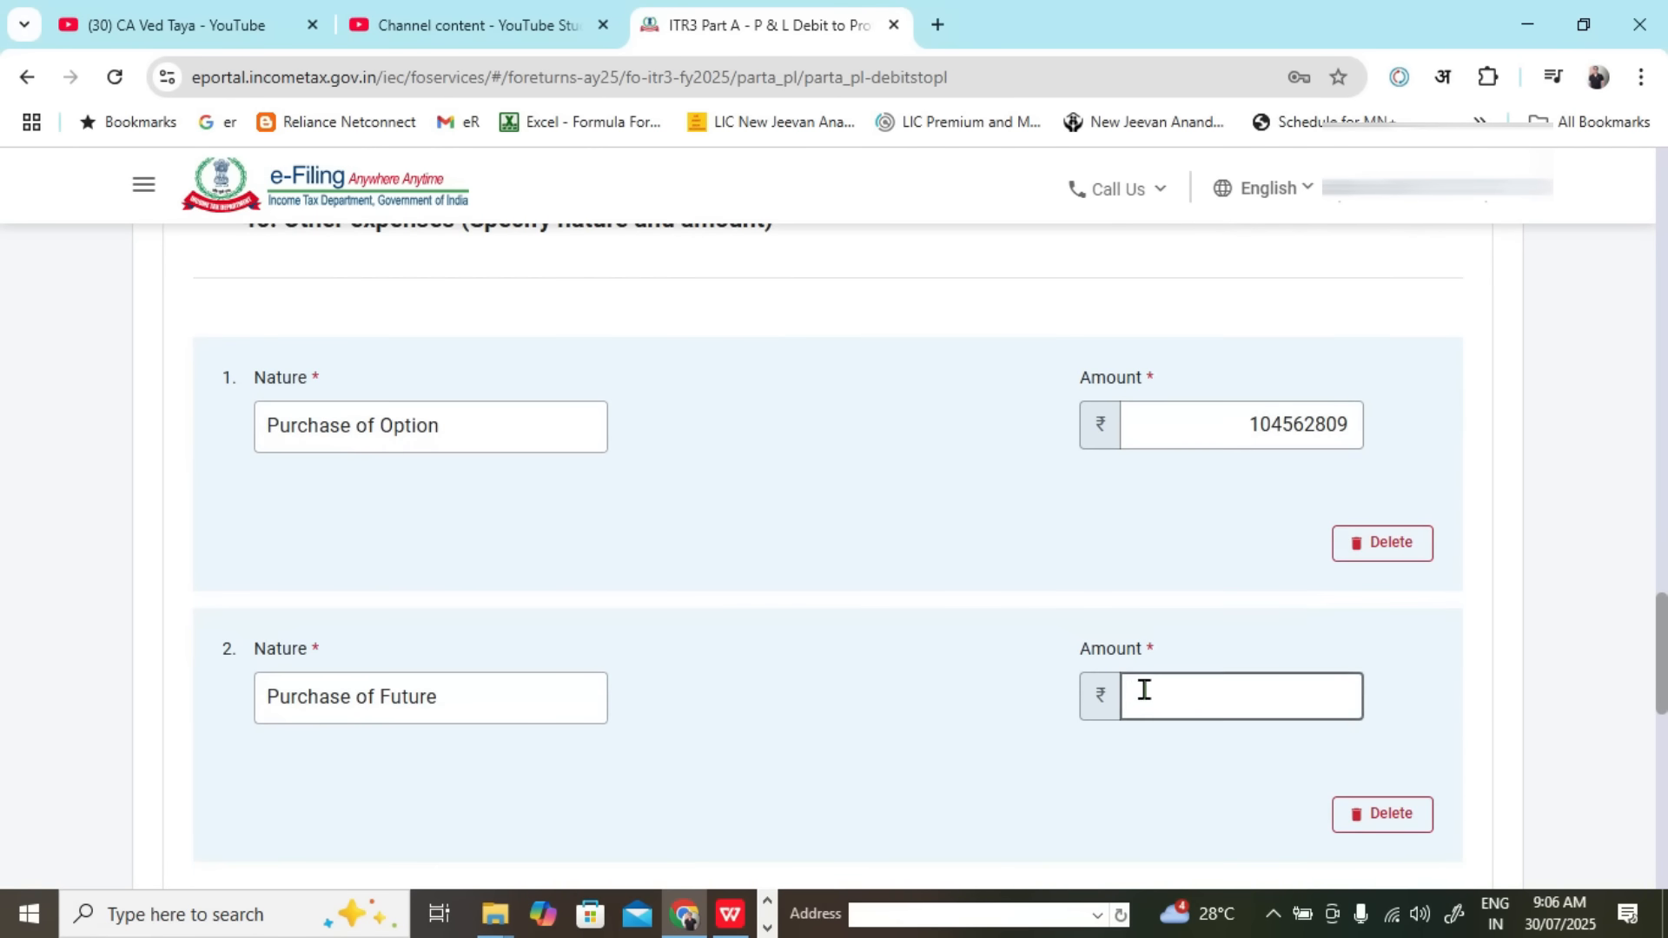
key("alt+Tab")
left_click(1381, 383)
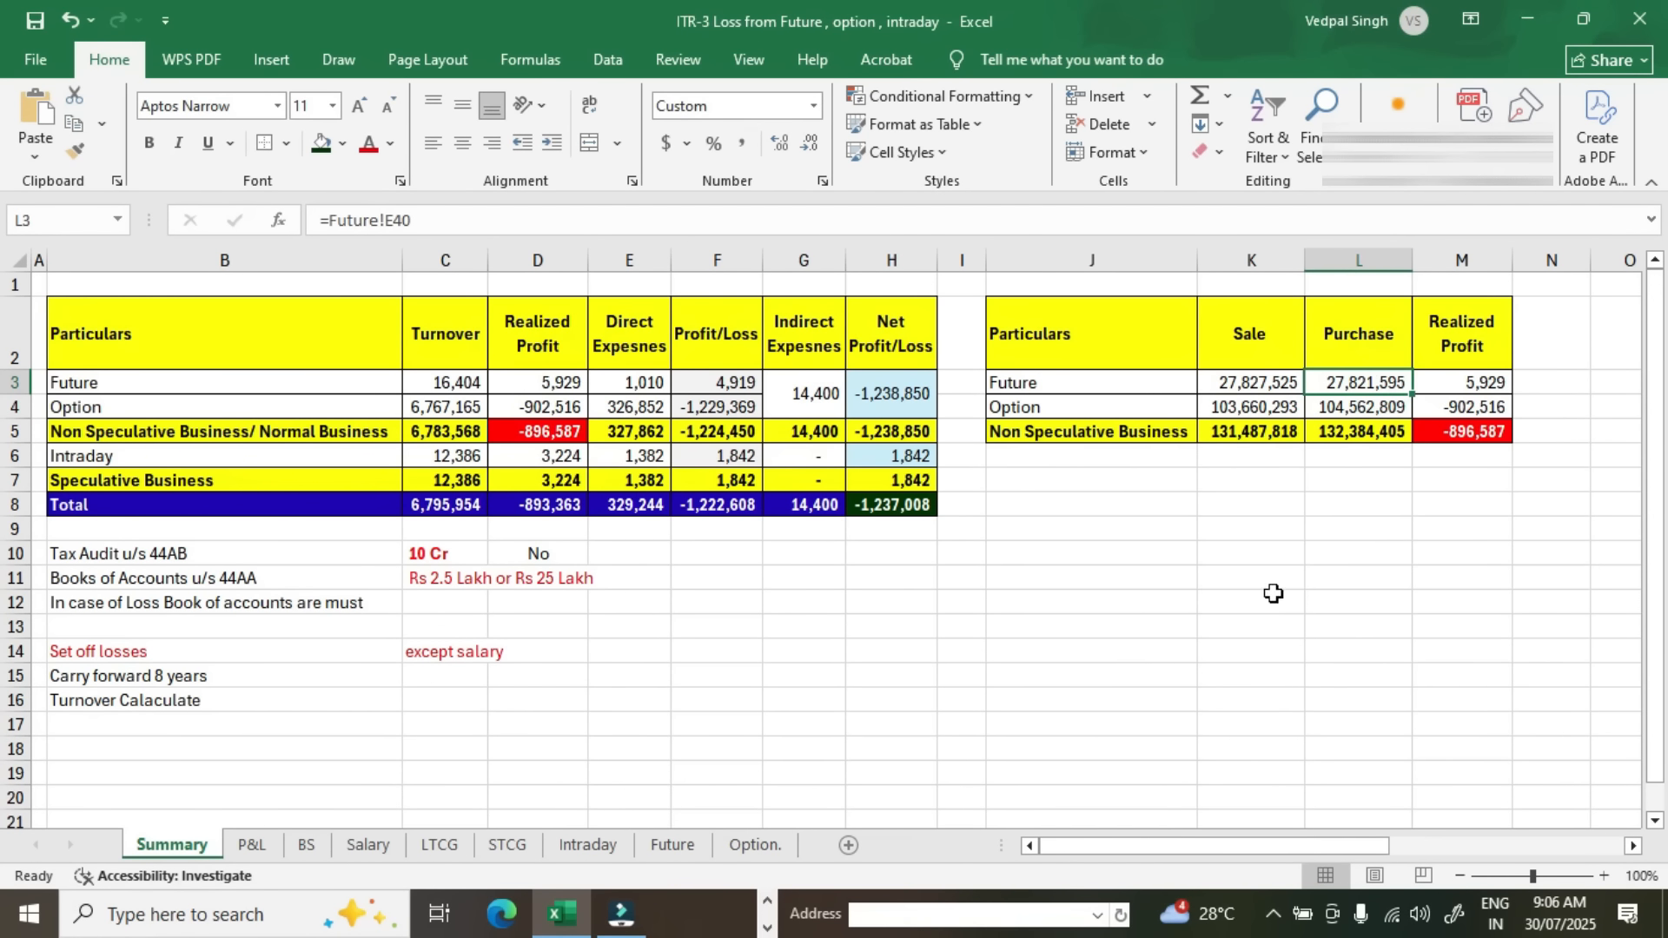
key("alt+Tab")
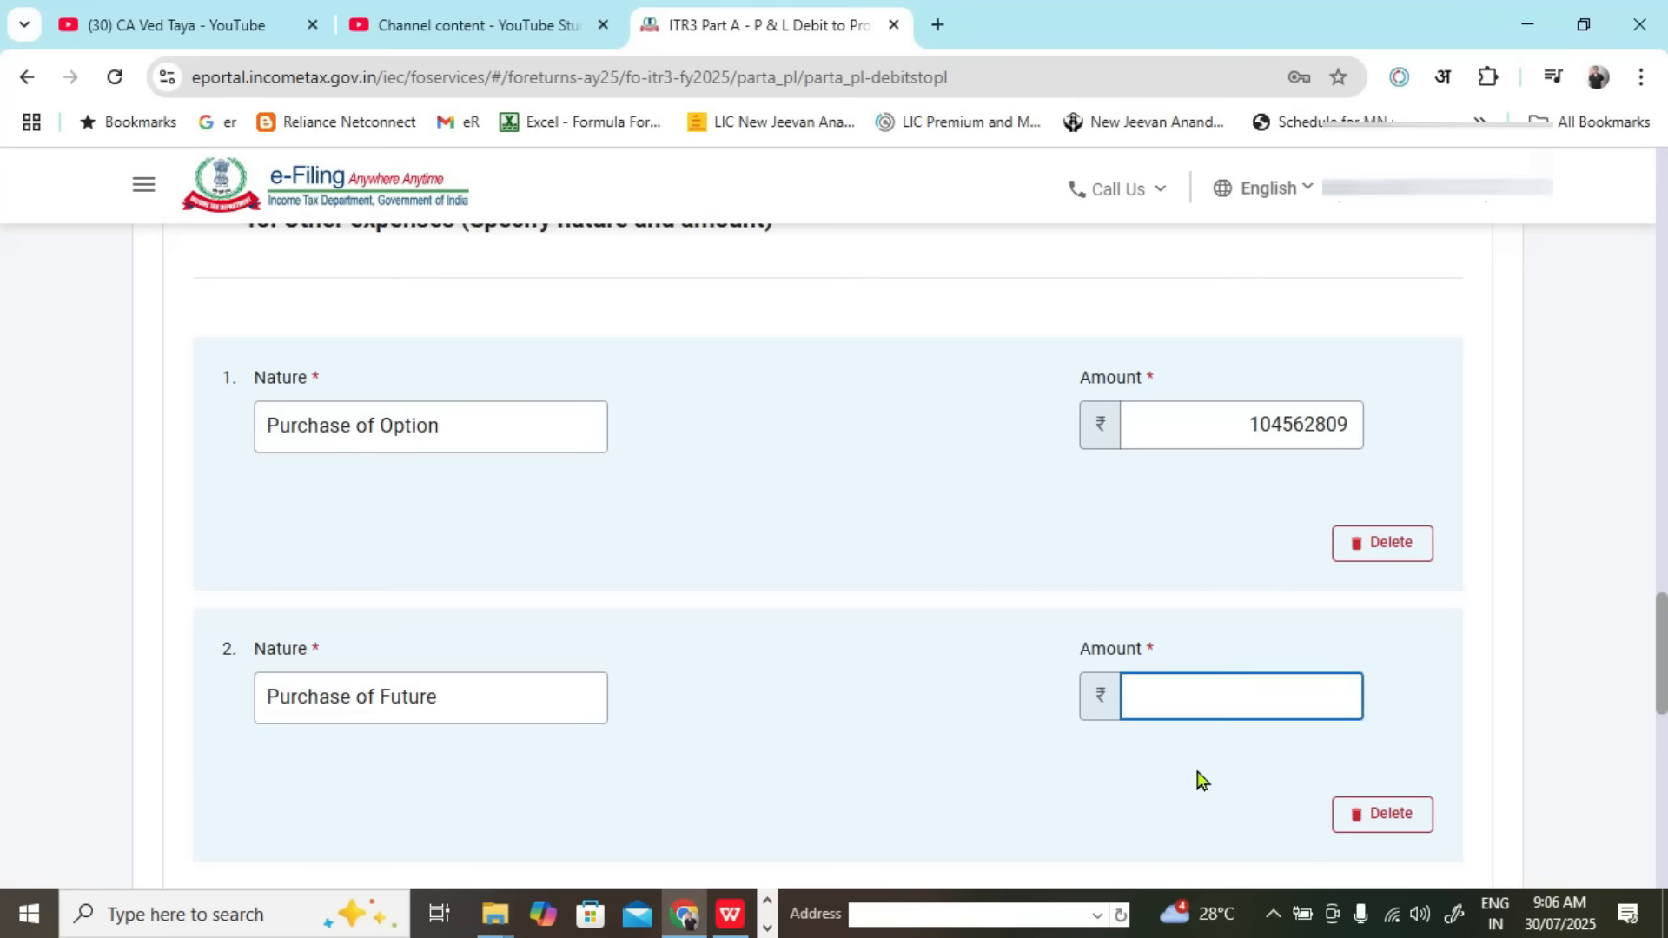
type("27821")
key("alt+Tab")
key("alt+Tab")
type("595")
left_click(912, 752)
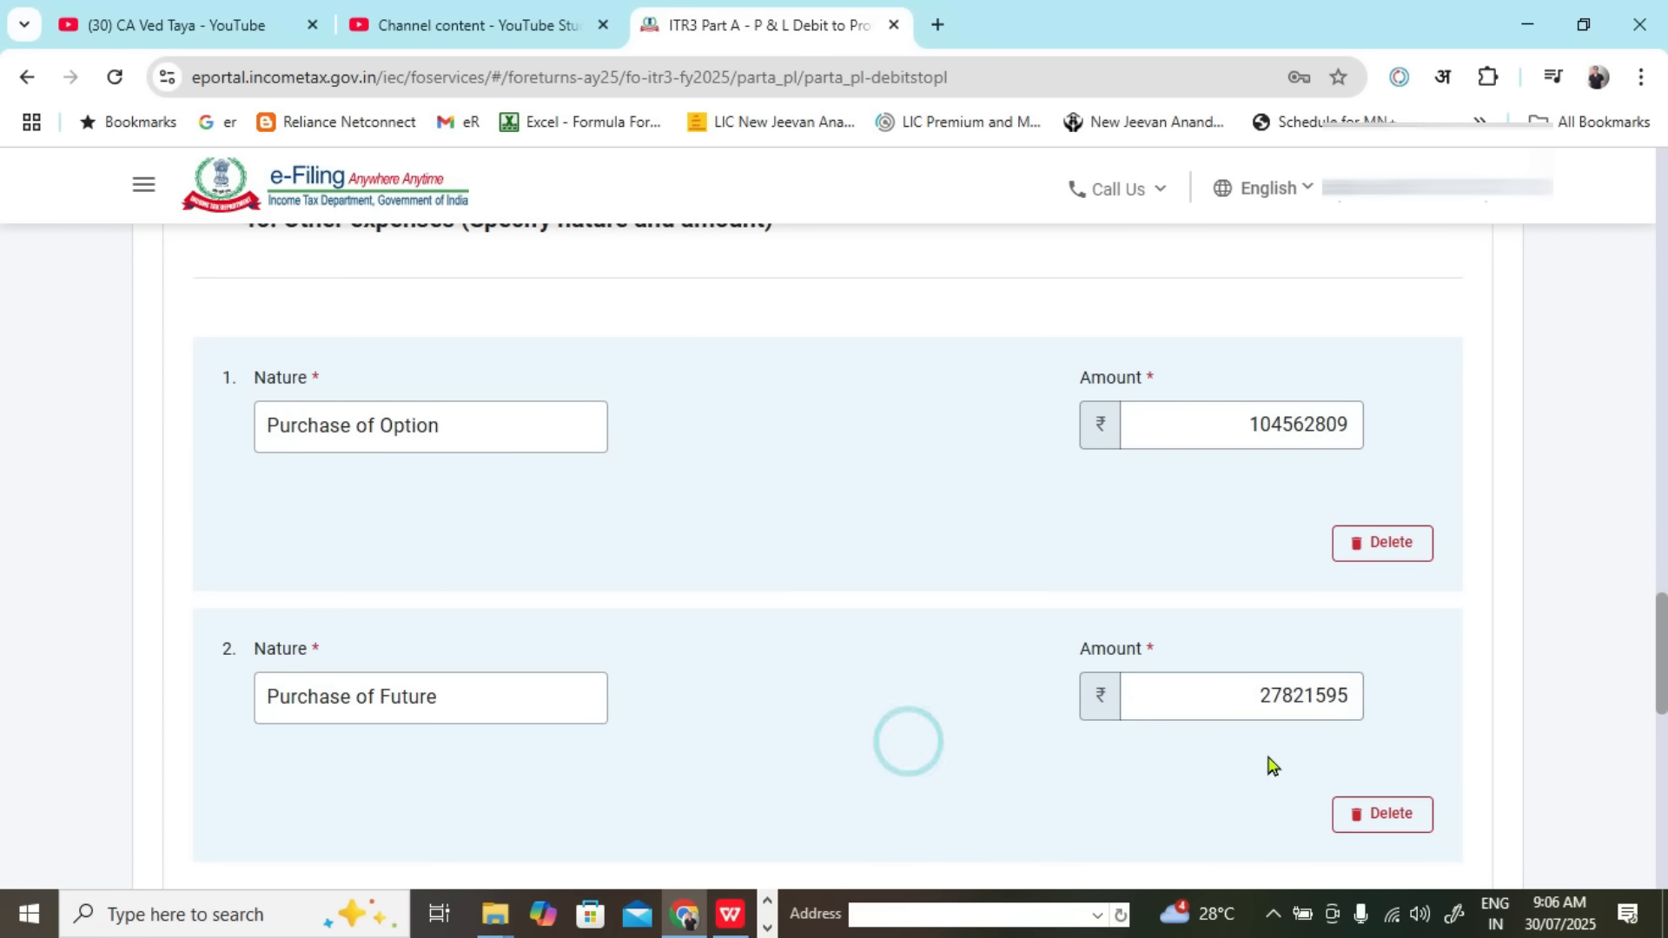
Step: Compare the Other expenses total on the ITR form with the combined purchase total in the Excel Summary sheet
key("alt+Tab")
left_click(1360, 448)
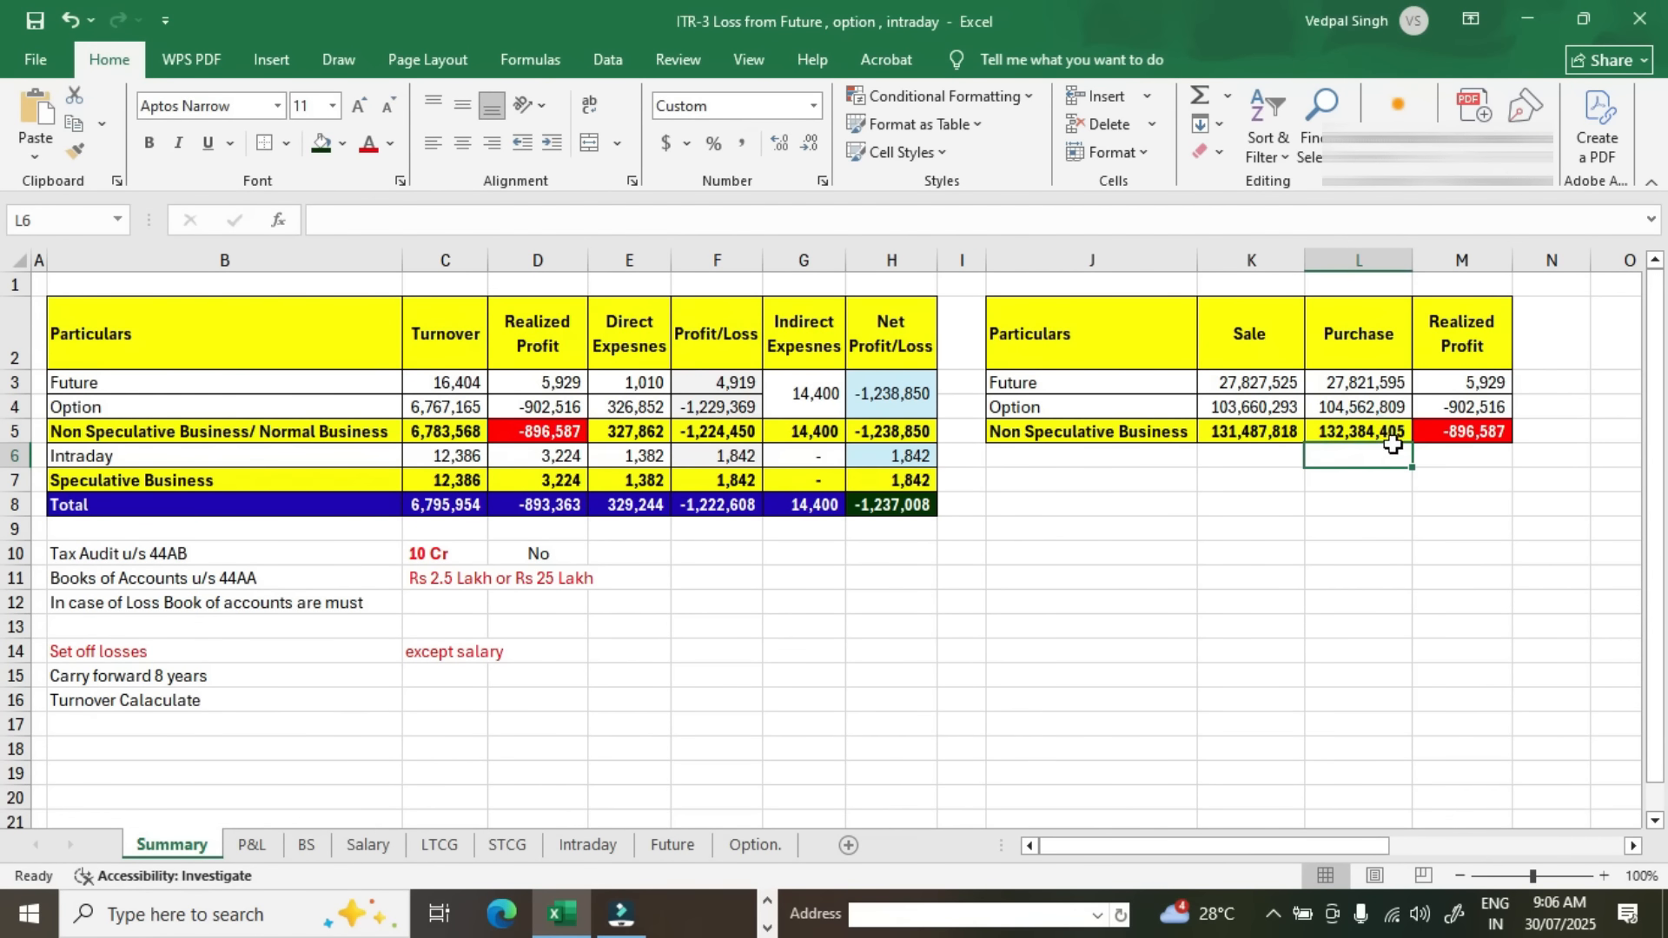
key("Up")
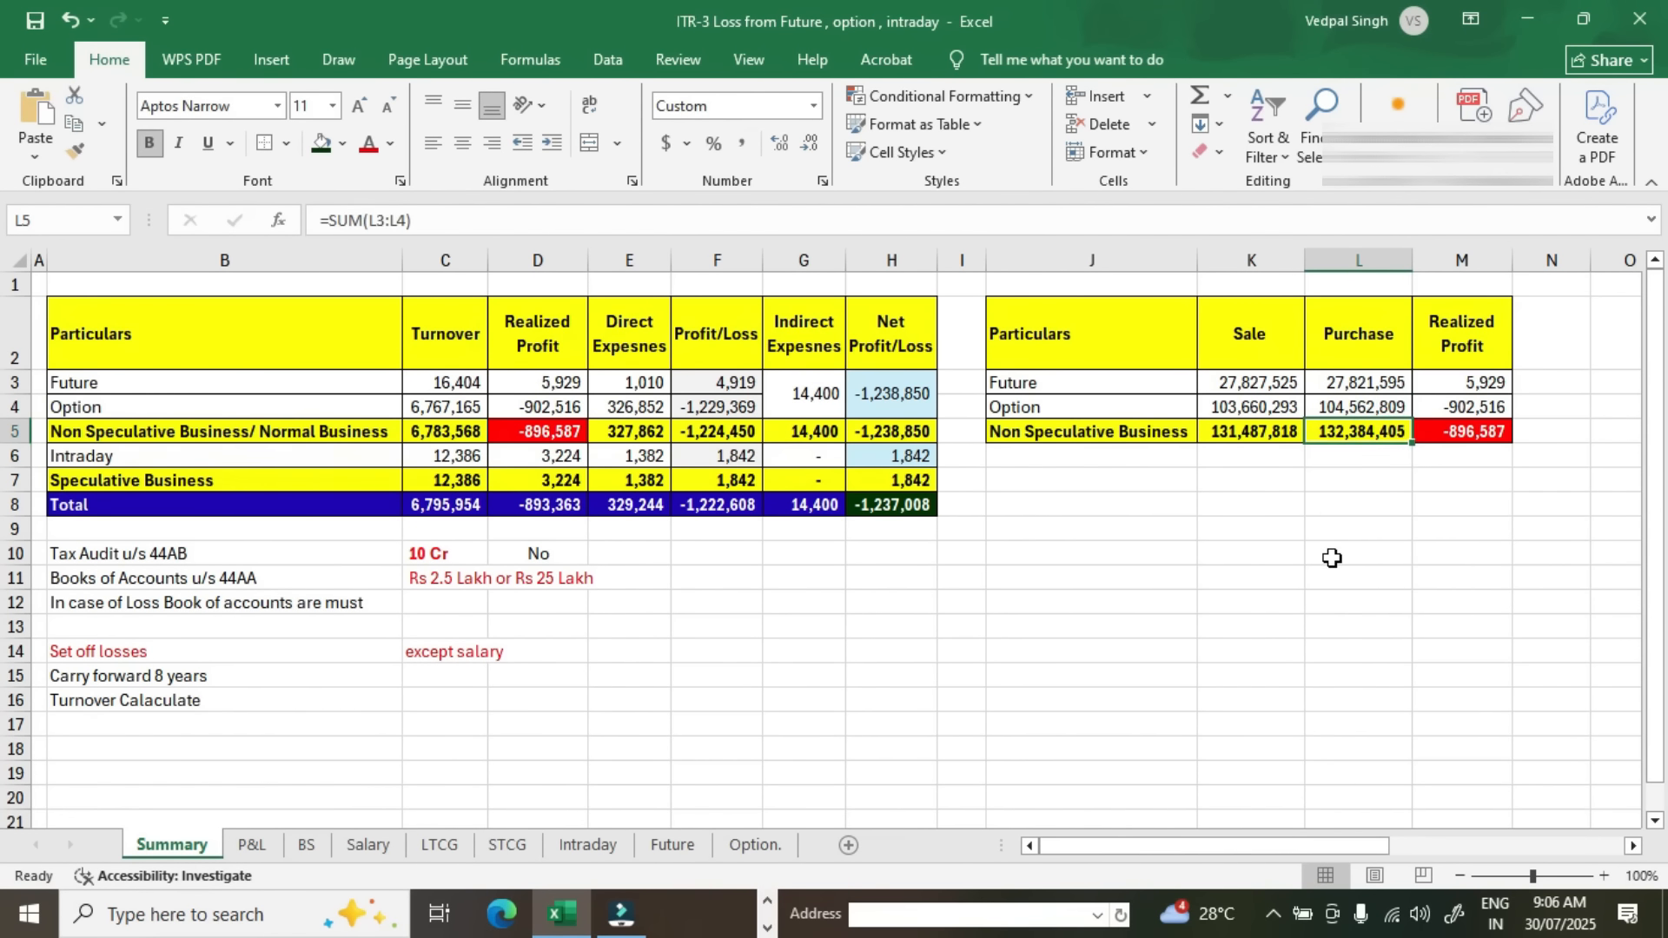
key("alt+Tab")
scroll(1355, 539, "down", 4)
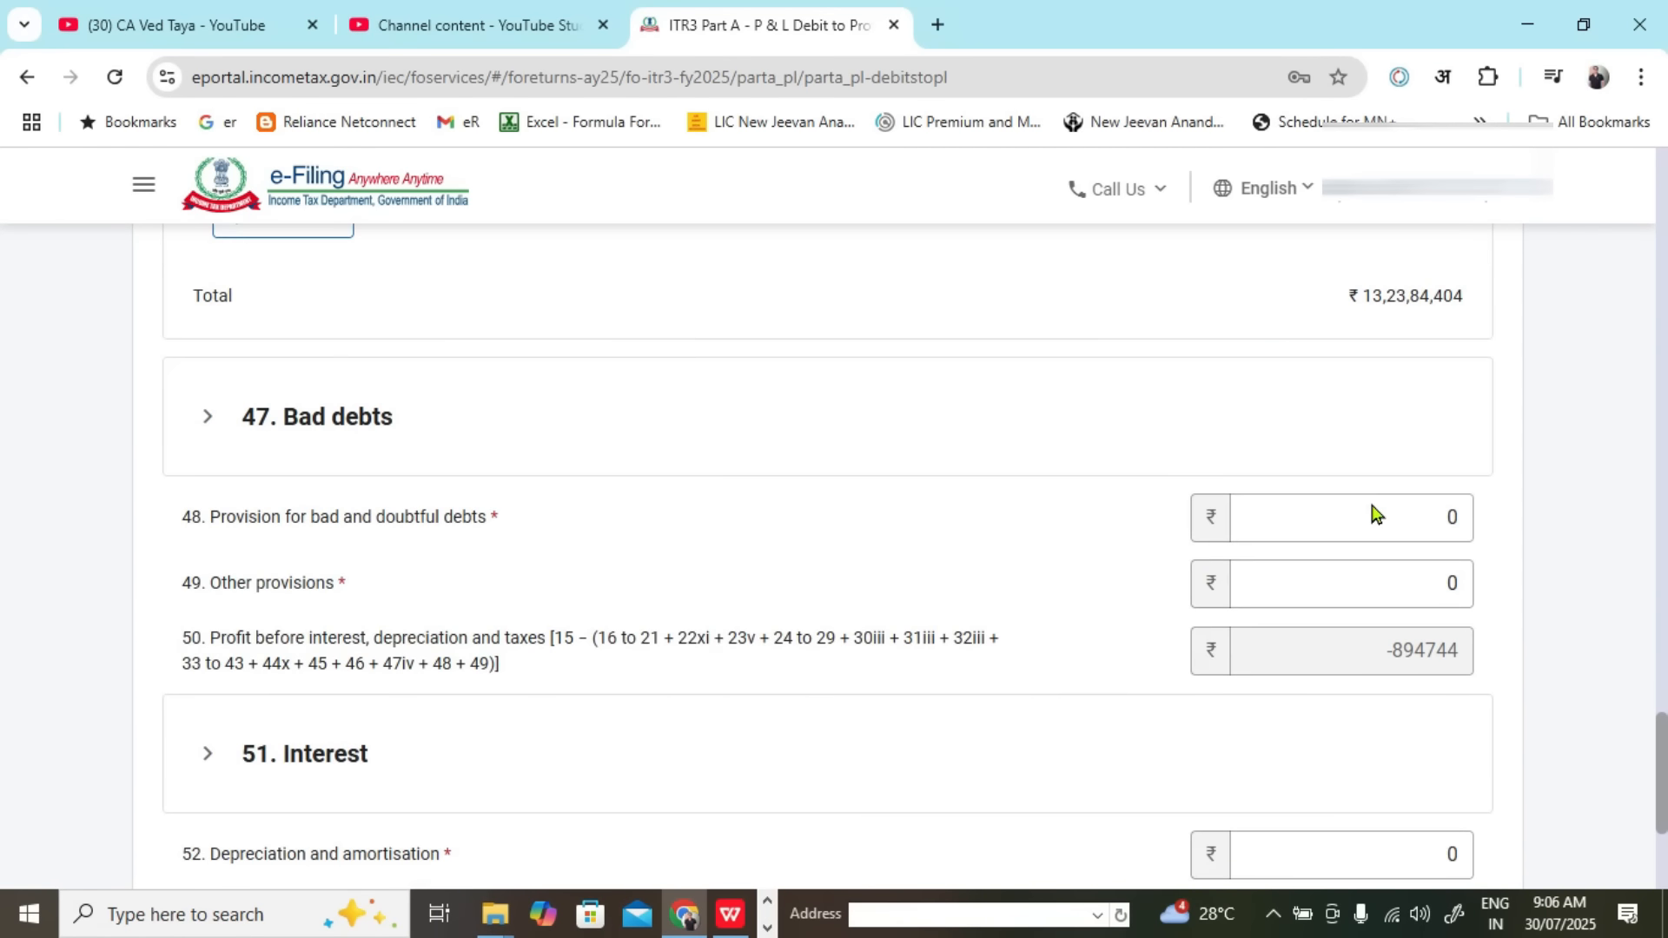
double_click(1365, 304)
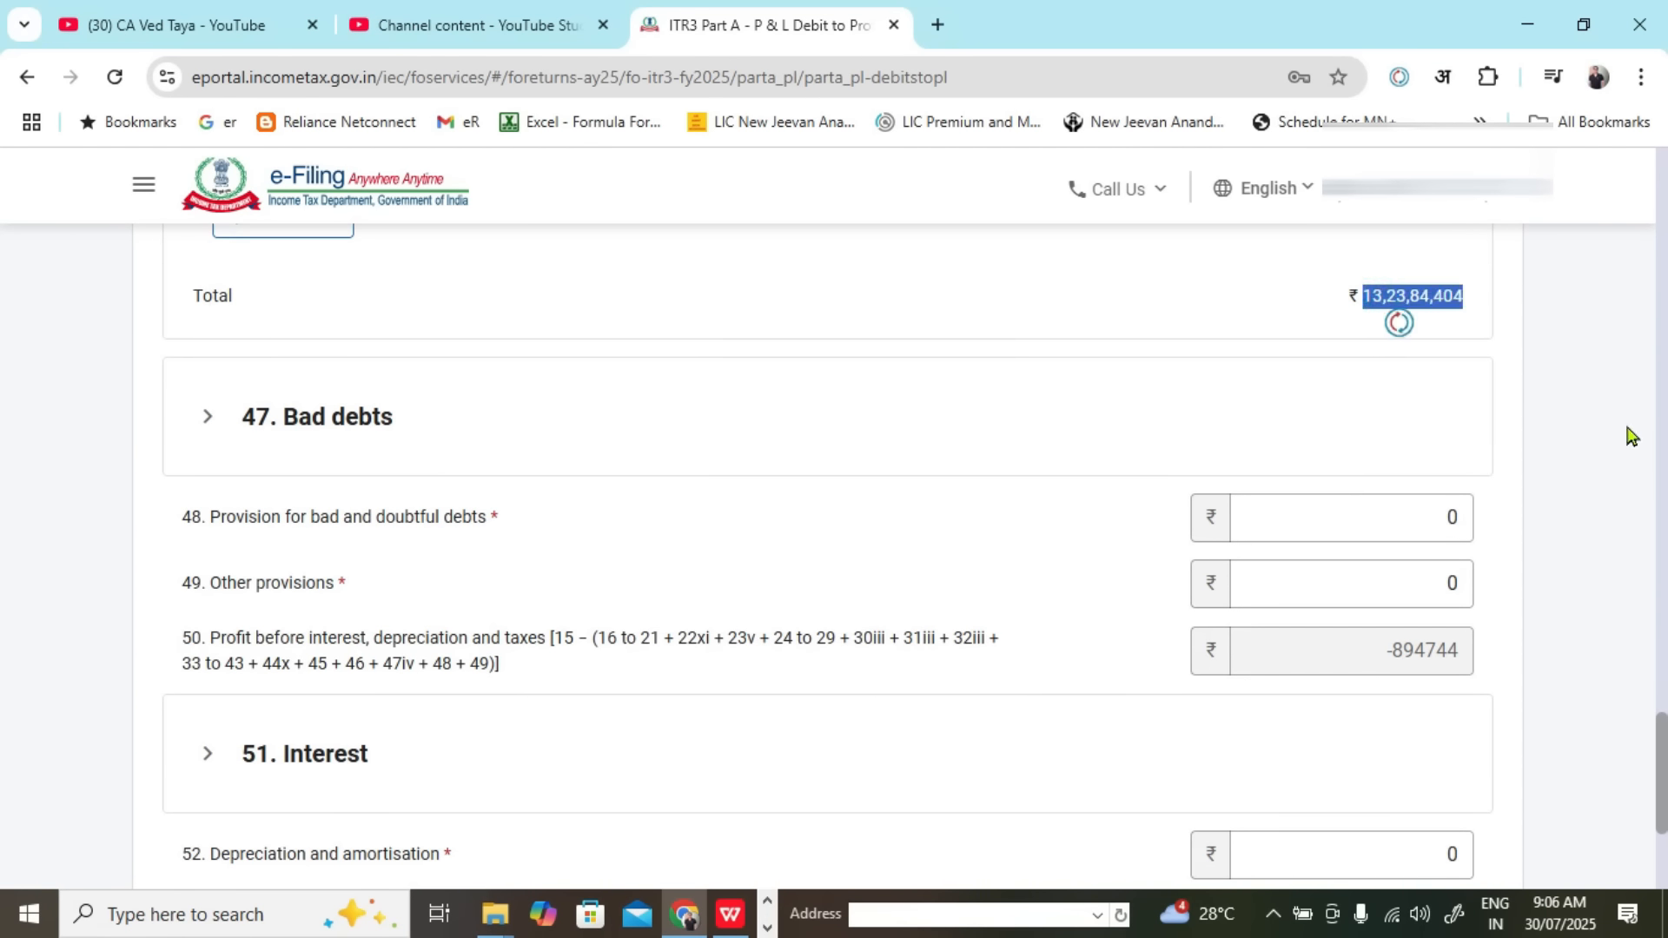
key("alt+Tab")
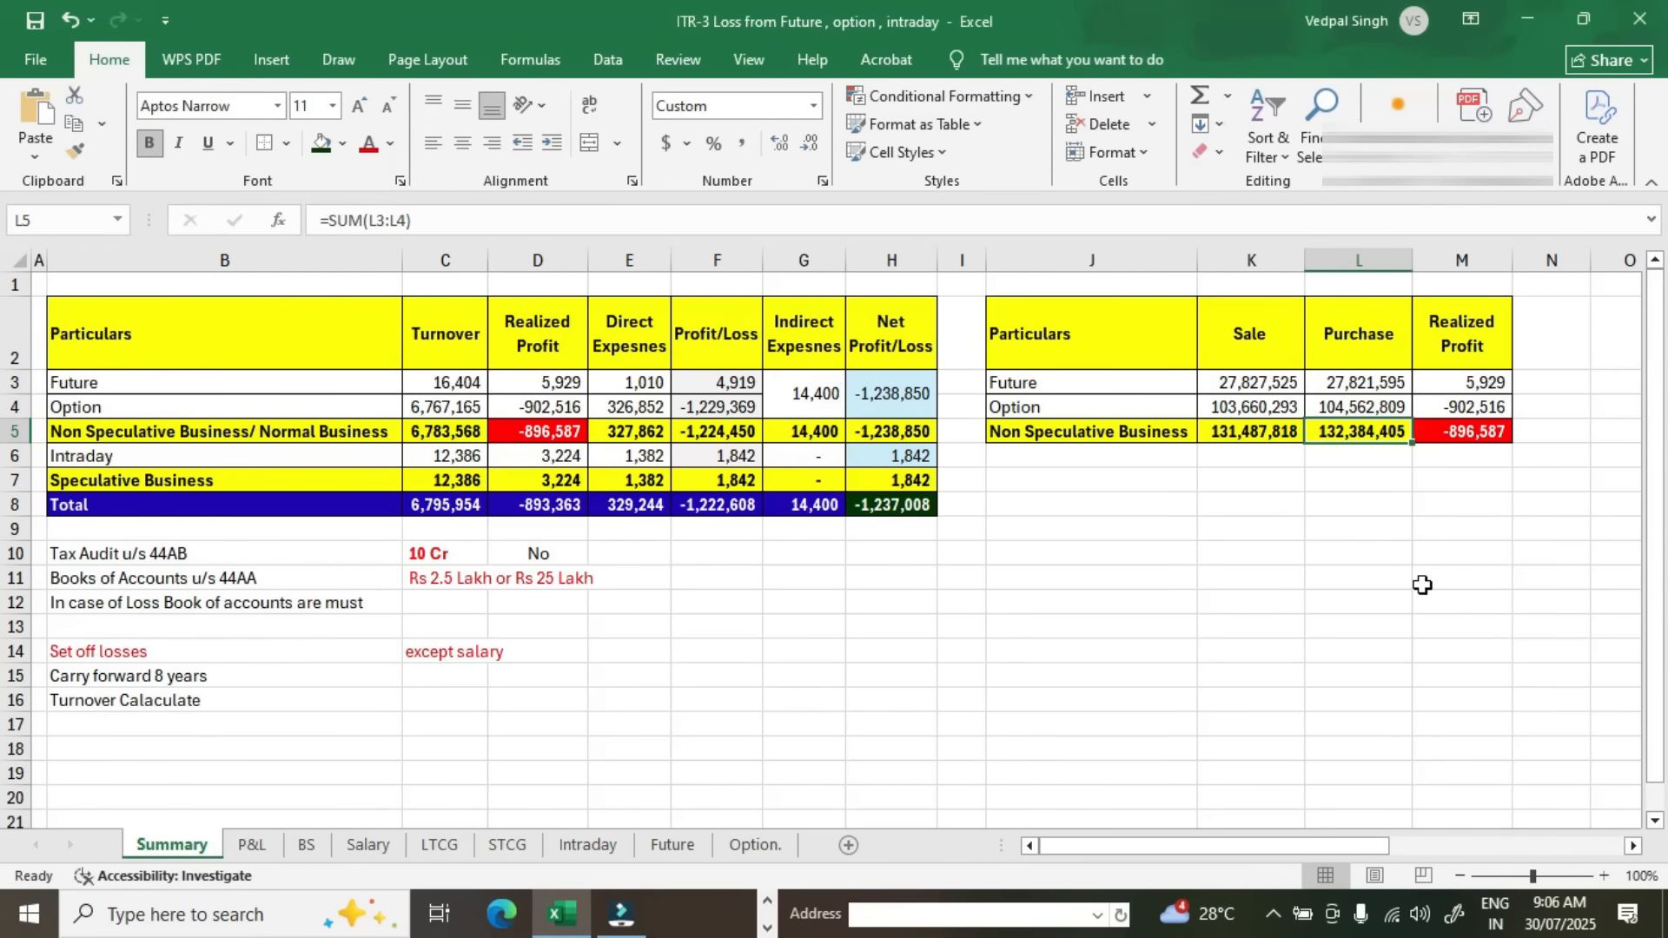
key("alt+Tab")
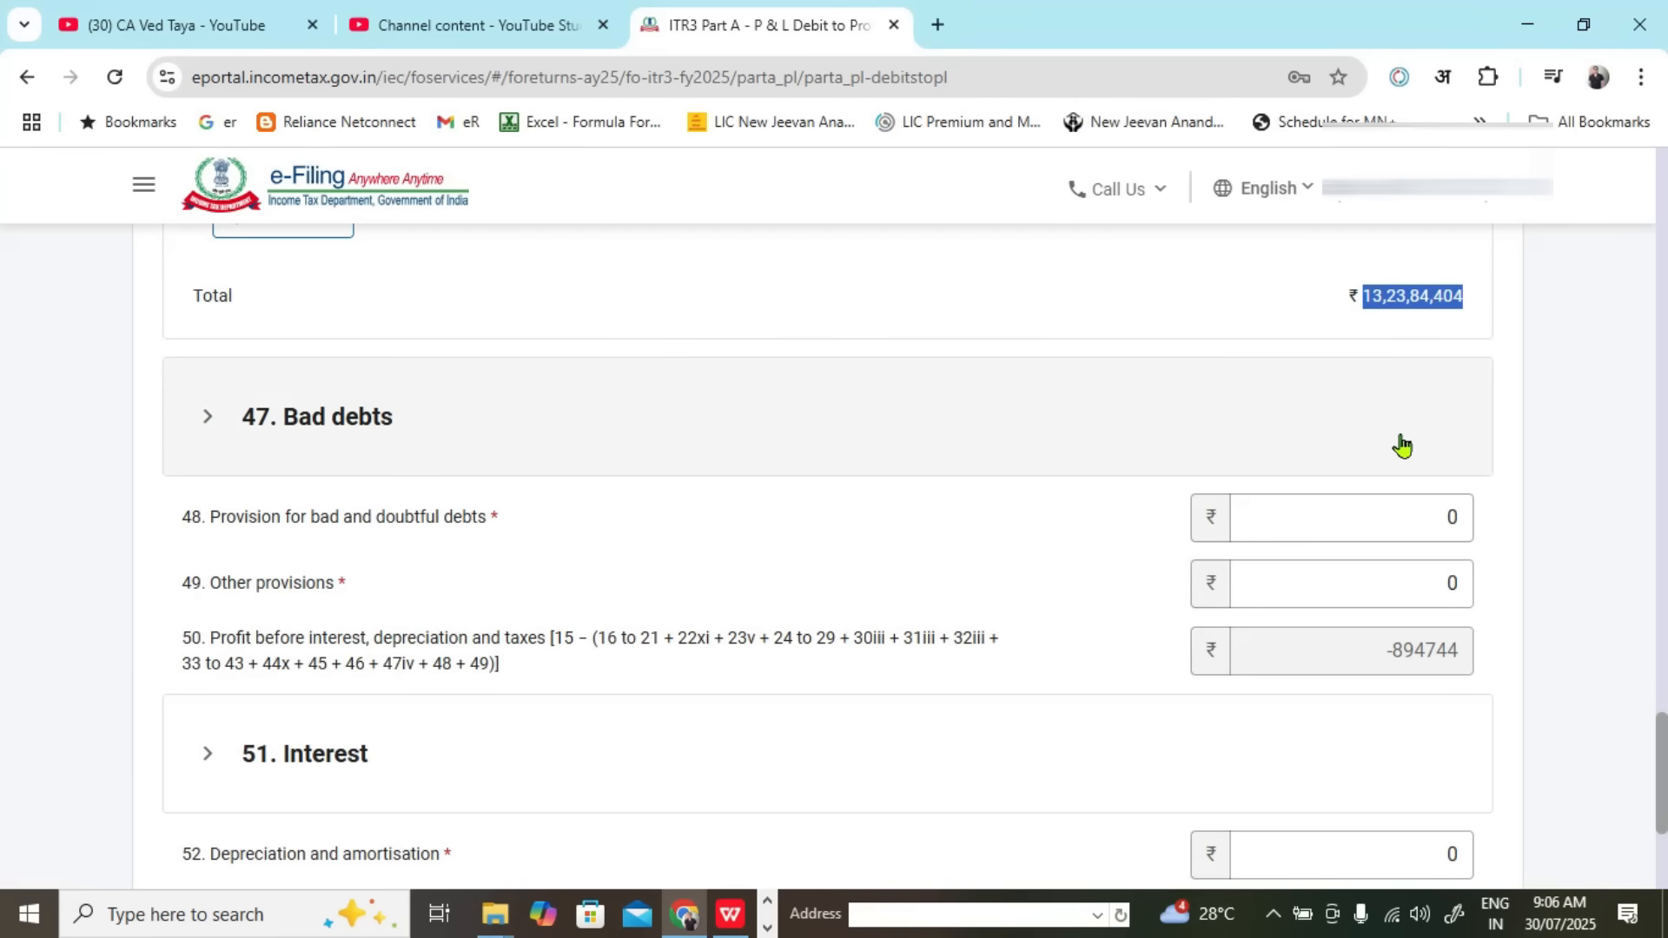
Step: Check item 50, Profit before interest, depreciation and taxes, against the sum of the non-speculative realized profit and speculative net profit in Excel
scroll(1394, 437, "down", 1)
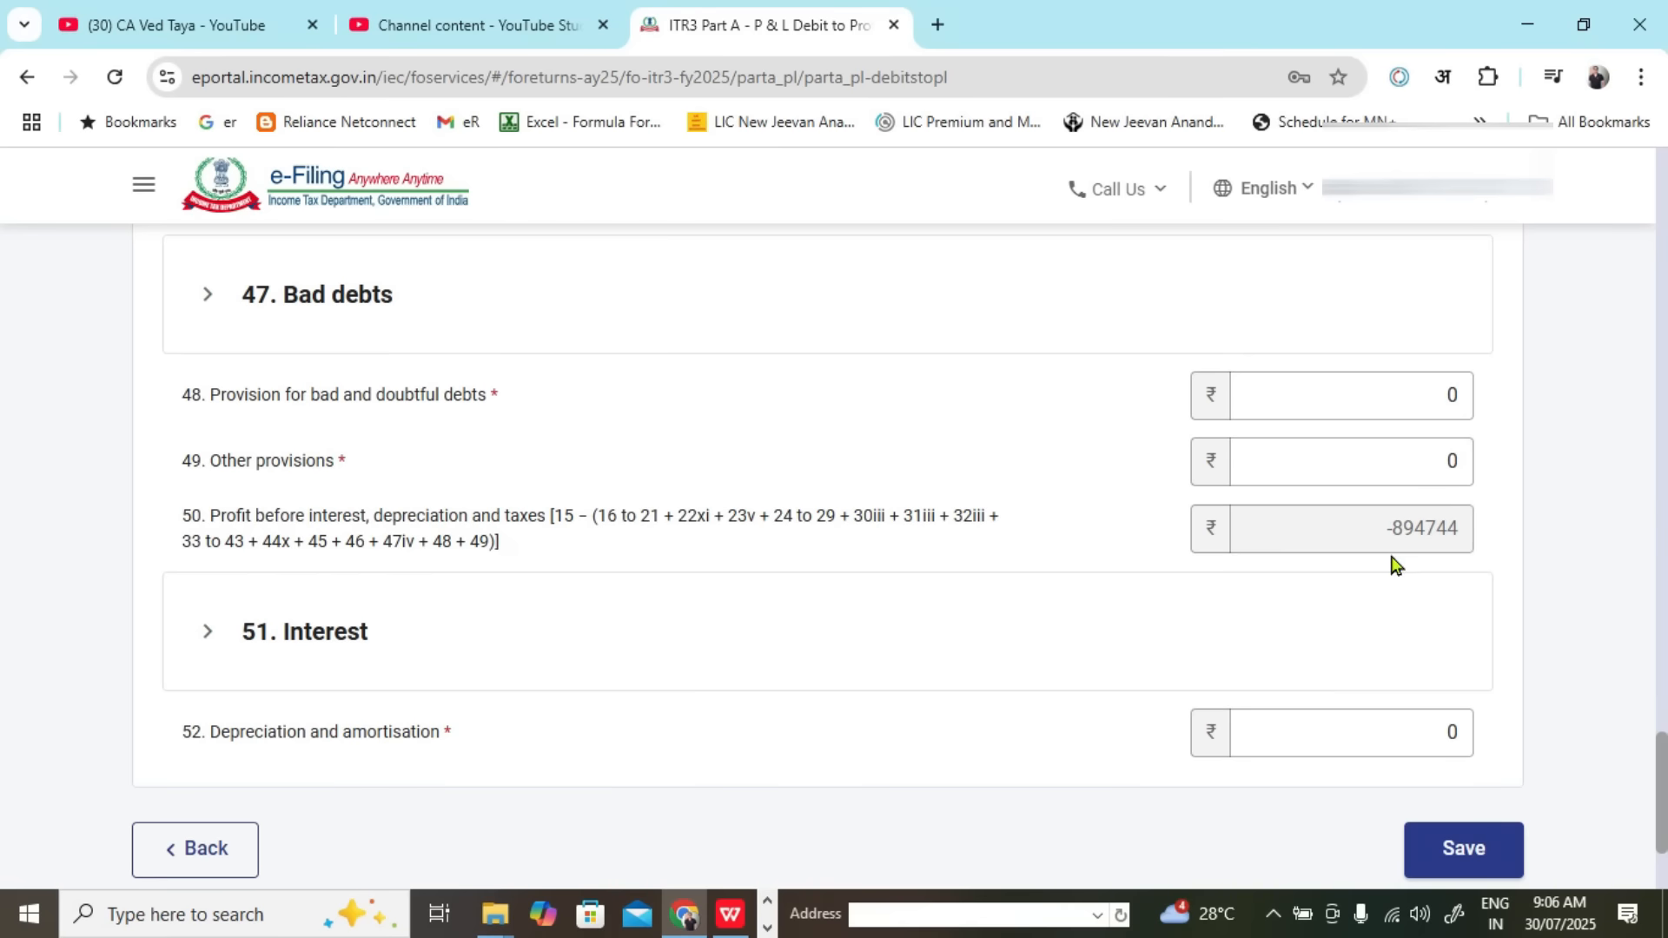
scroll(1395, 643, "up", 1)
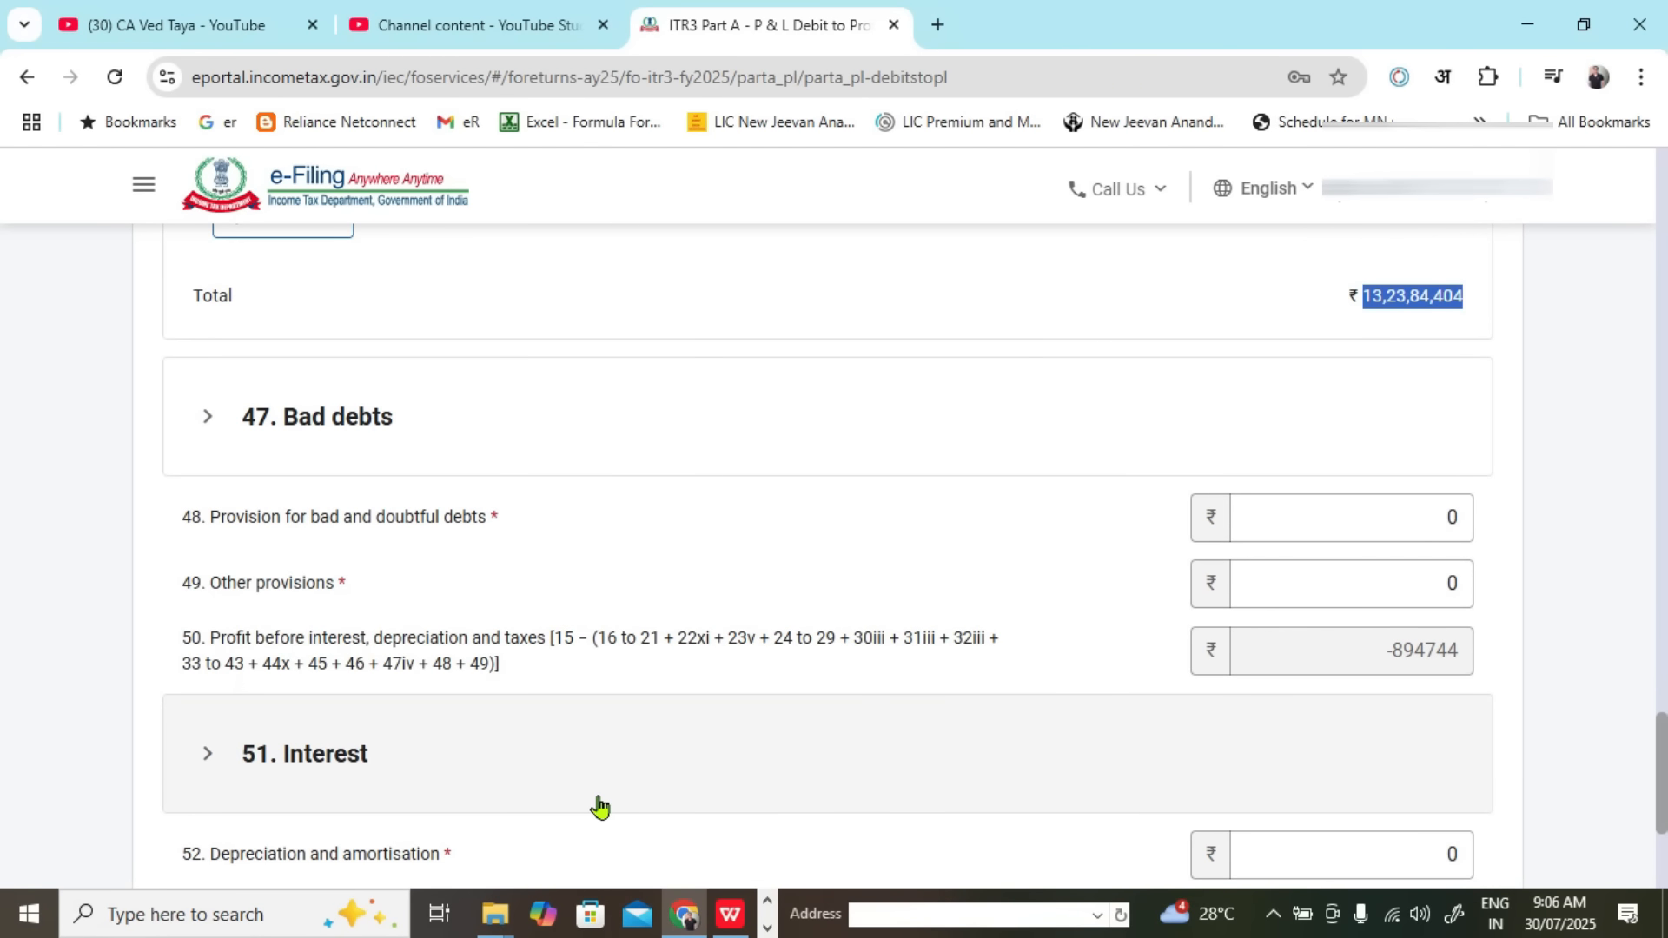
left_click_drag(237, 639, 547, 647)
key("alt+Tab")
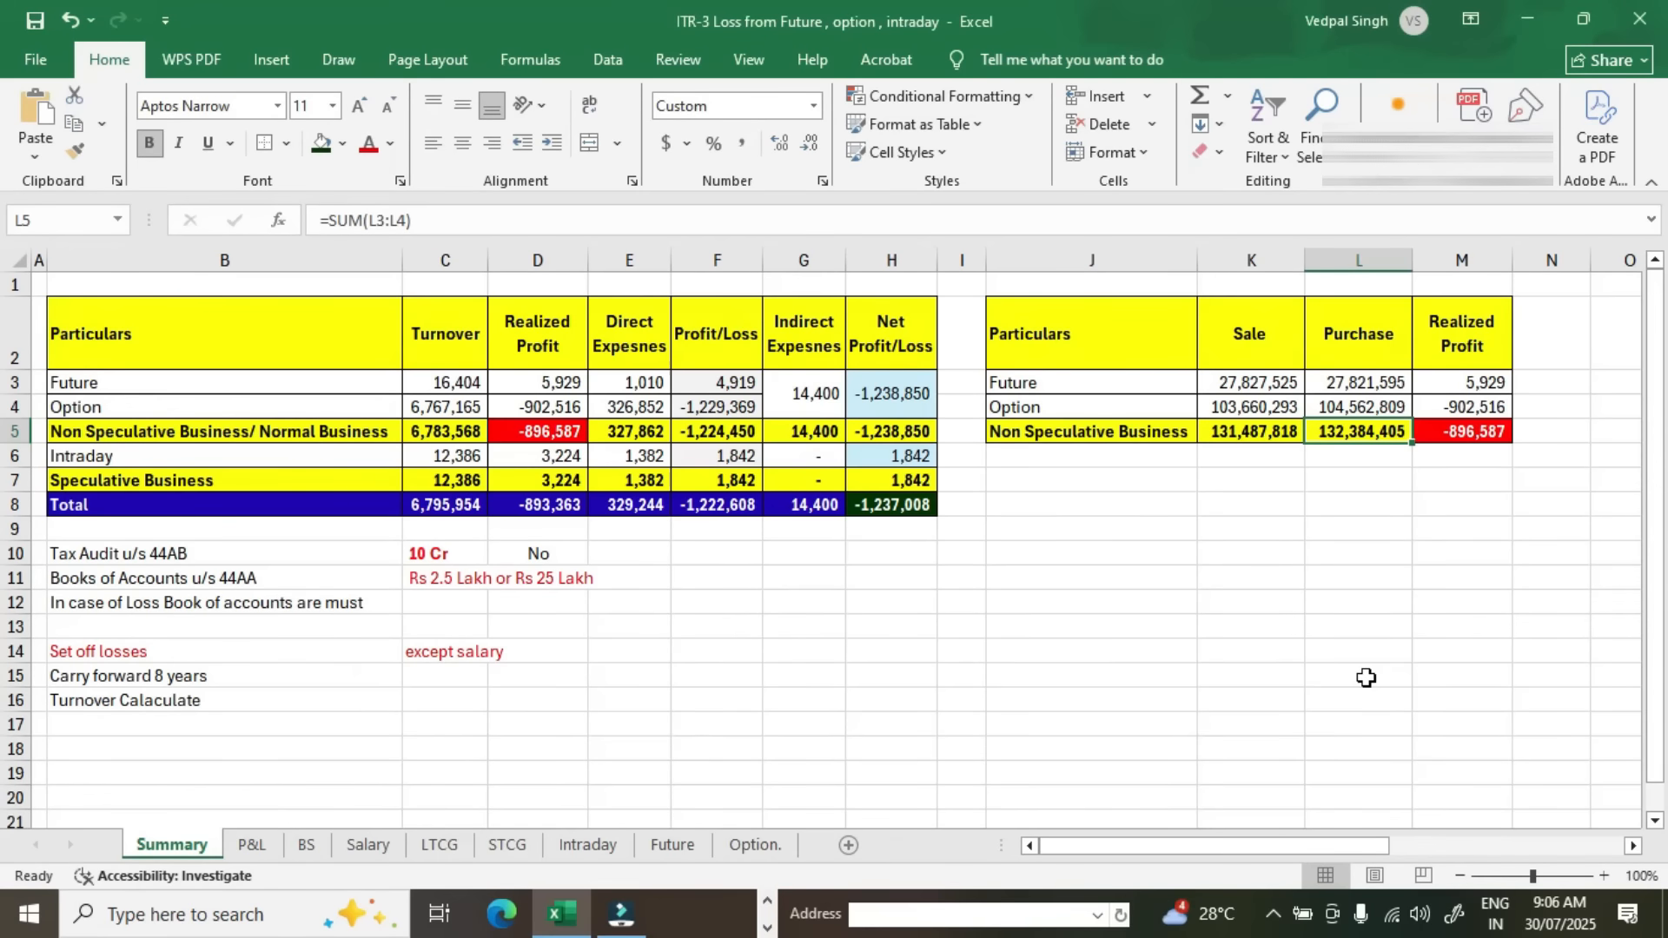
key("alt+Tab")
key("alt+Tab")
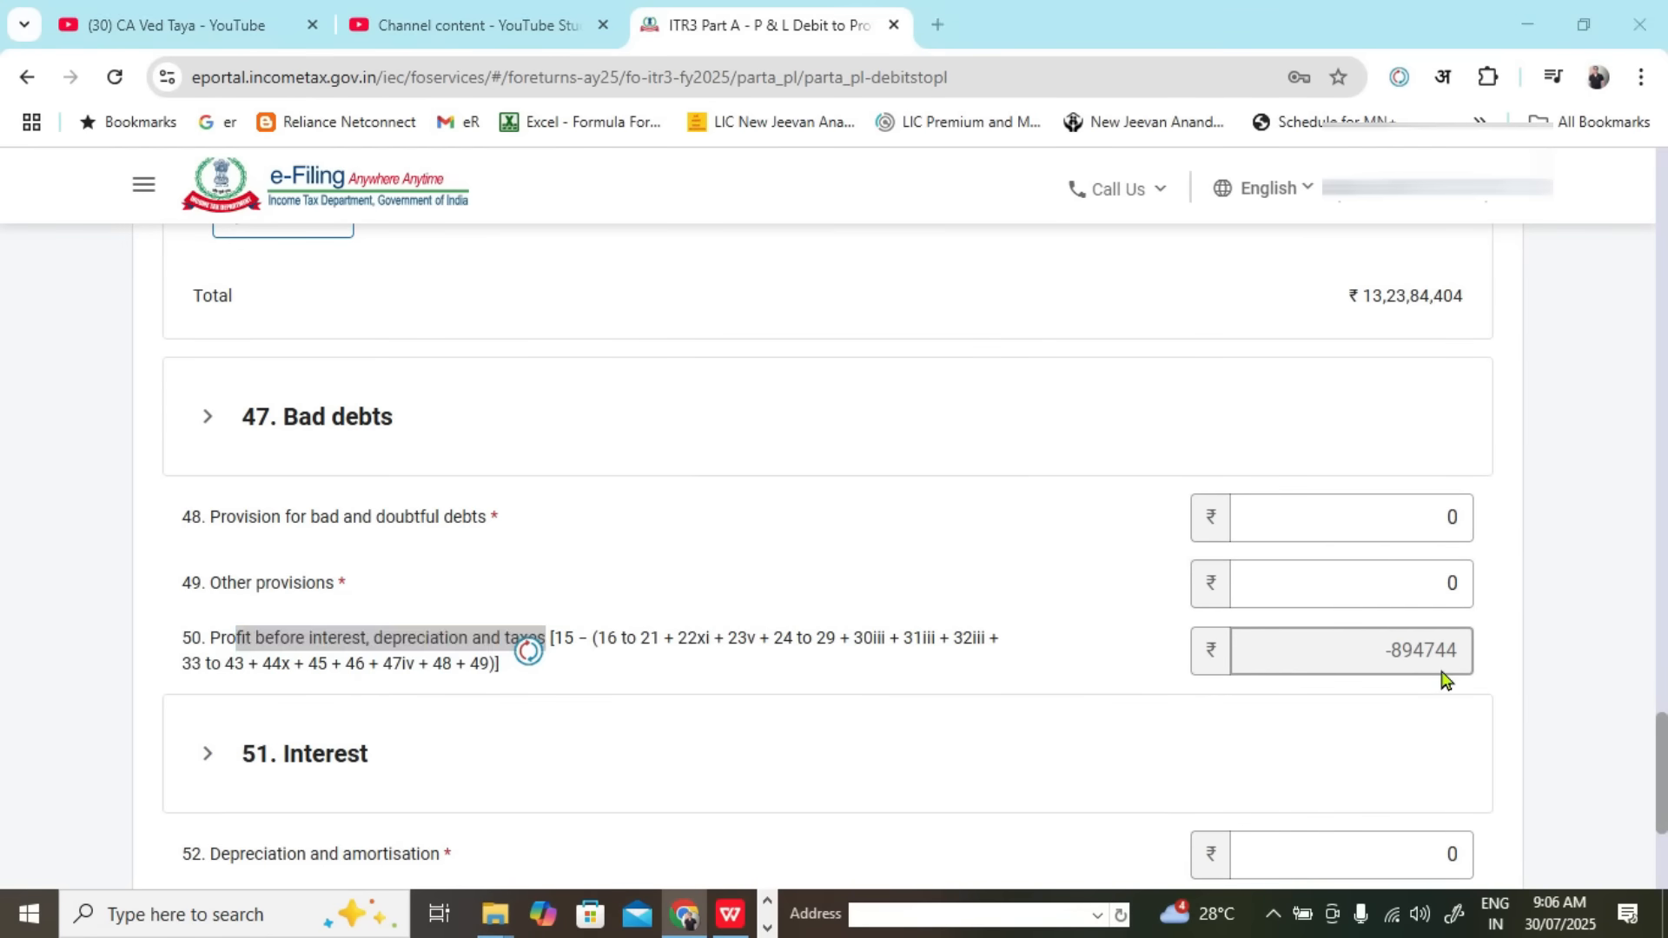
left_click(1475, 437)
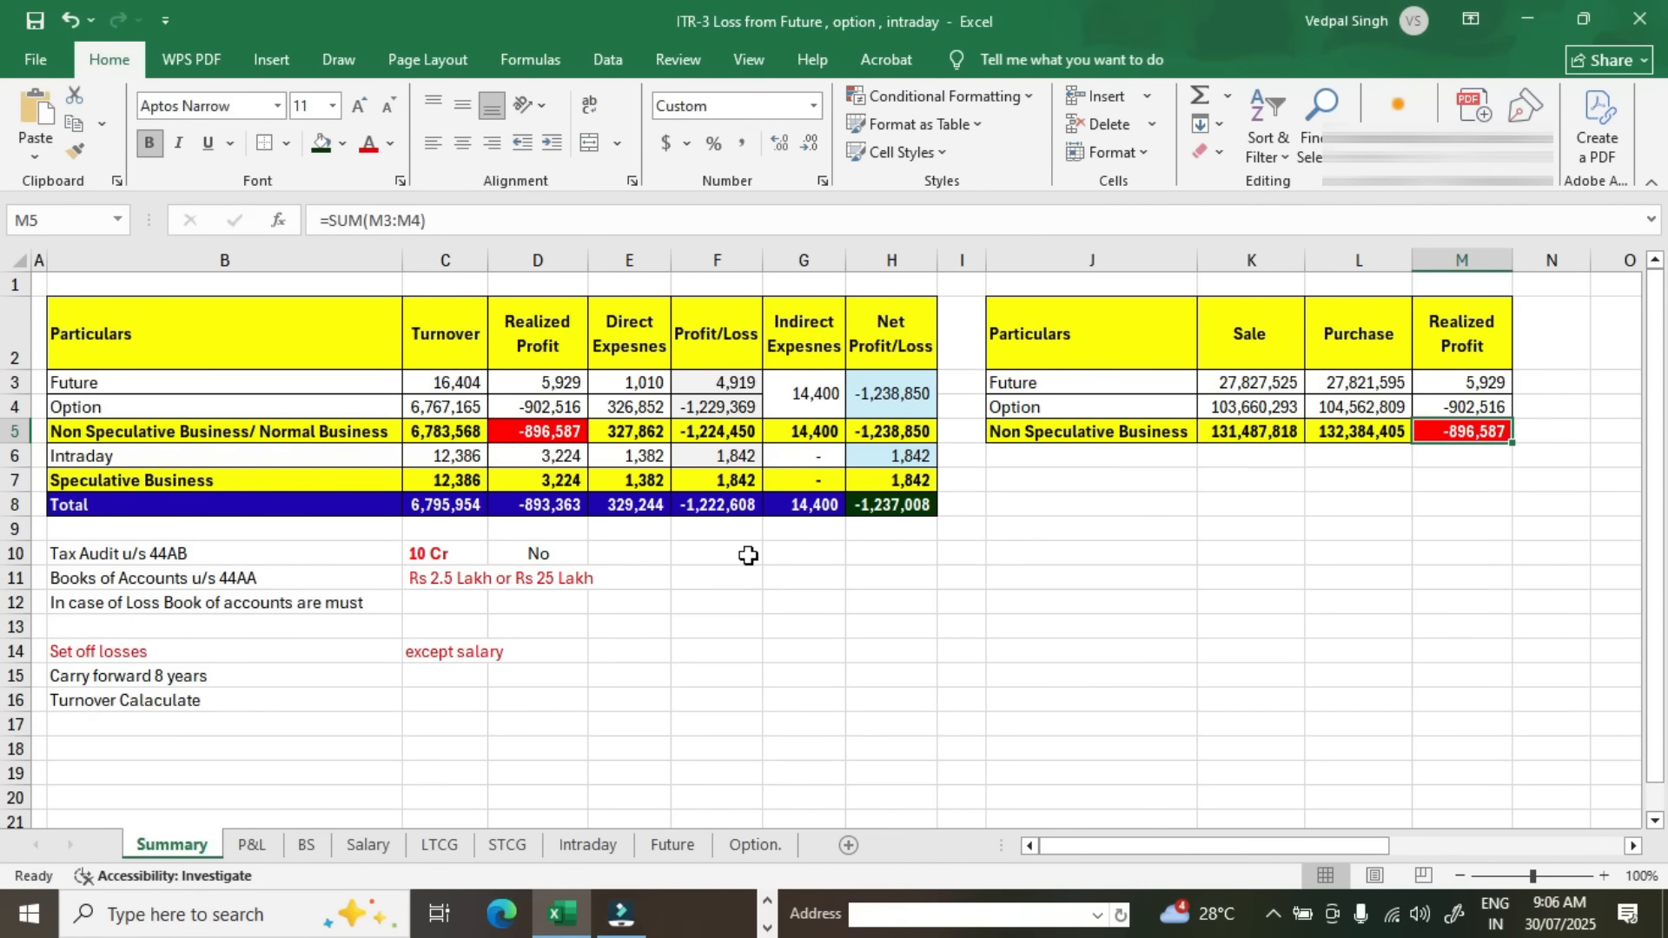
left_click(561, 436)
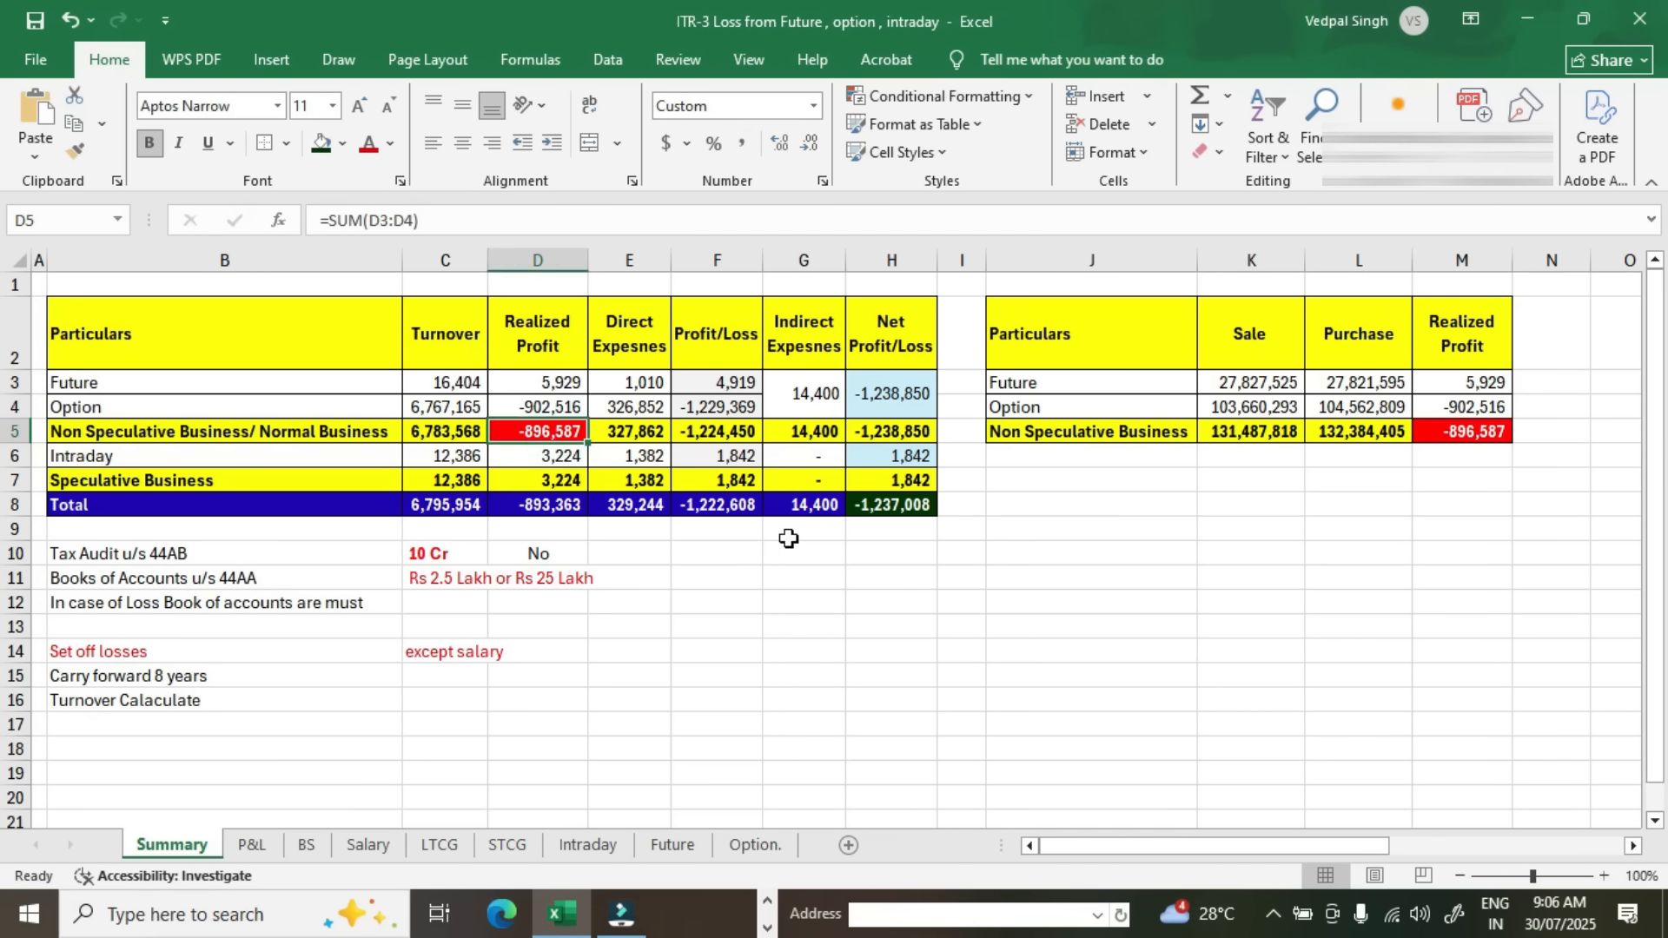
left_click(920, 476, "ctrl")
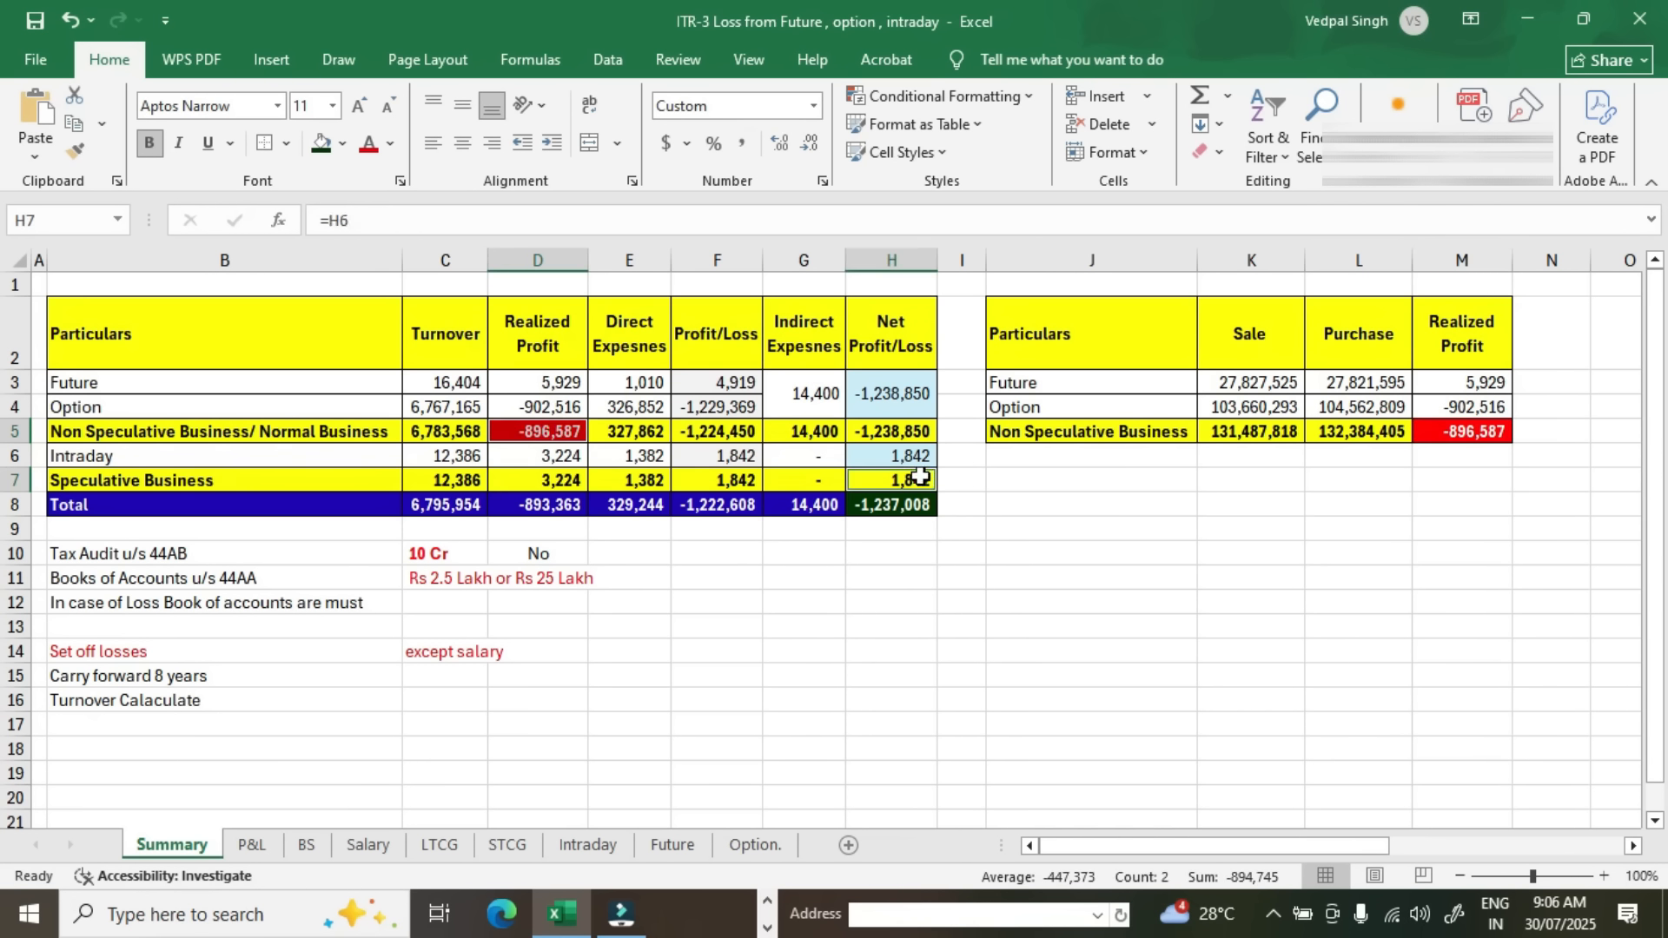
key("alt+Tab")
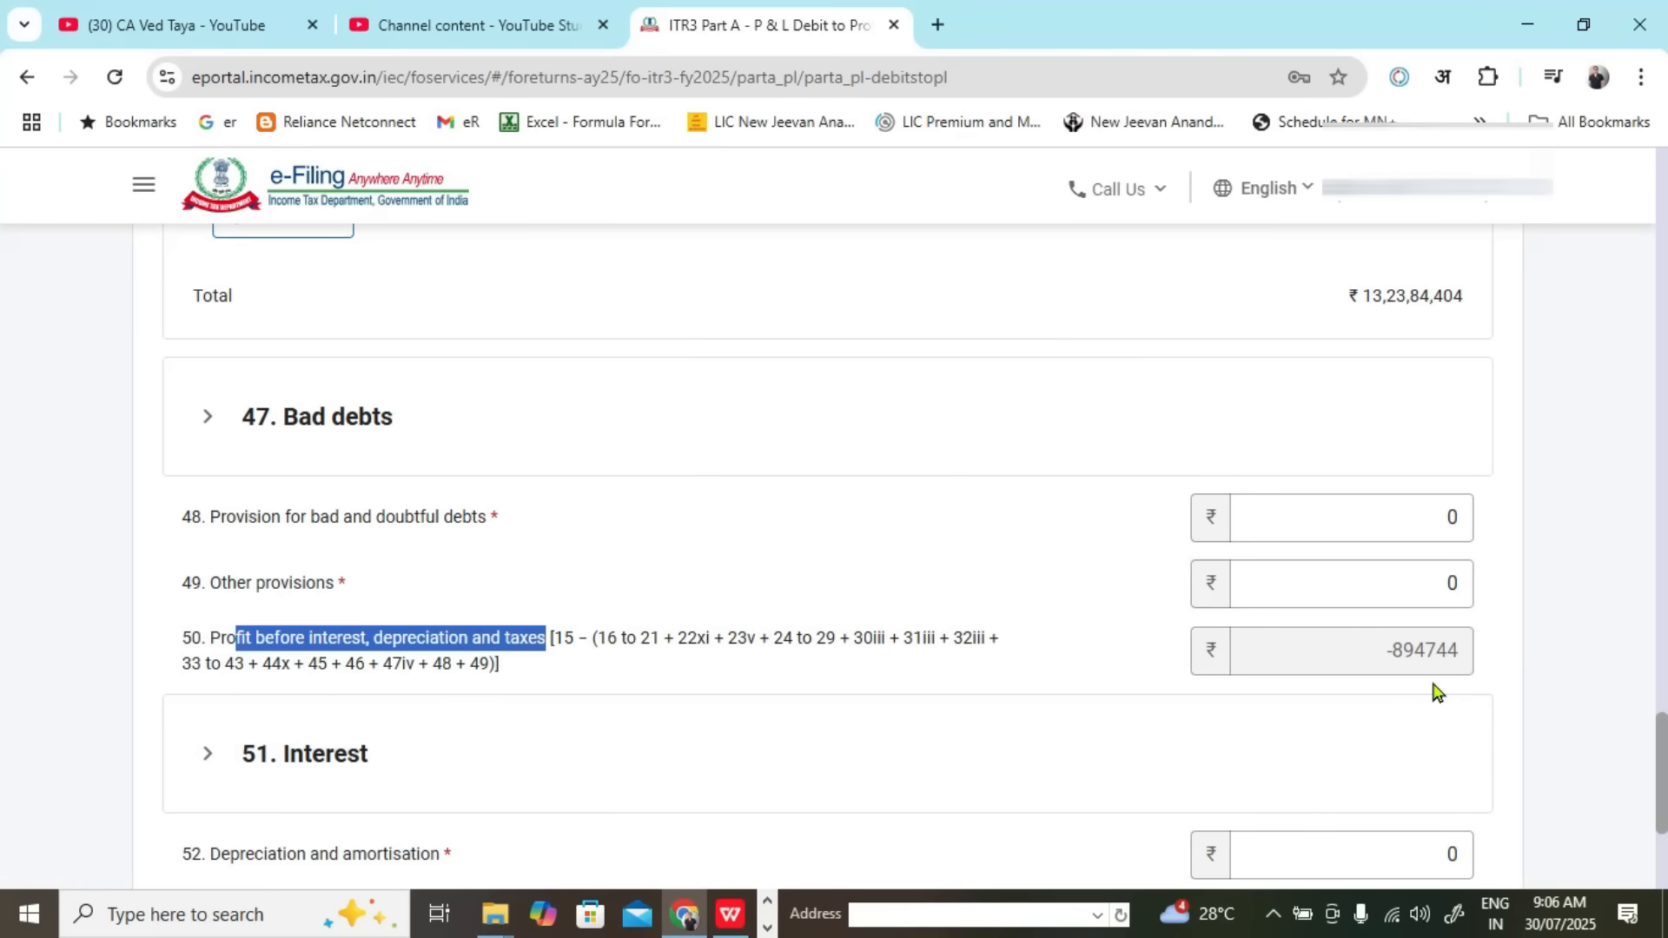
Step: Review the indirect expenses, option direct expenses and non-speculative realized profit in the Excel Summary sheet
key("alt+Tab")
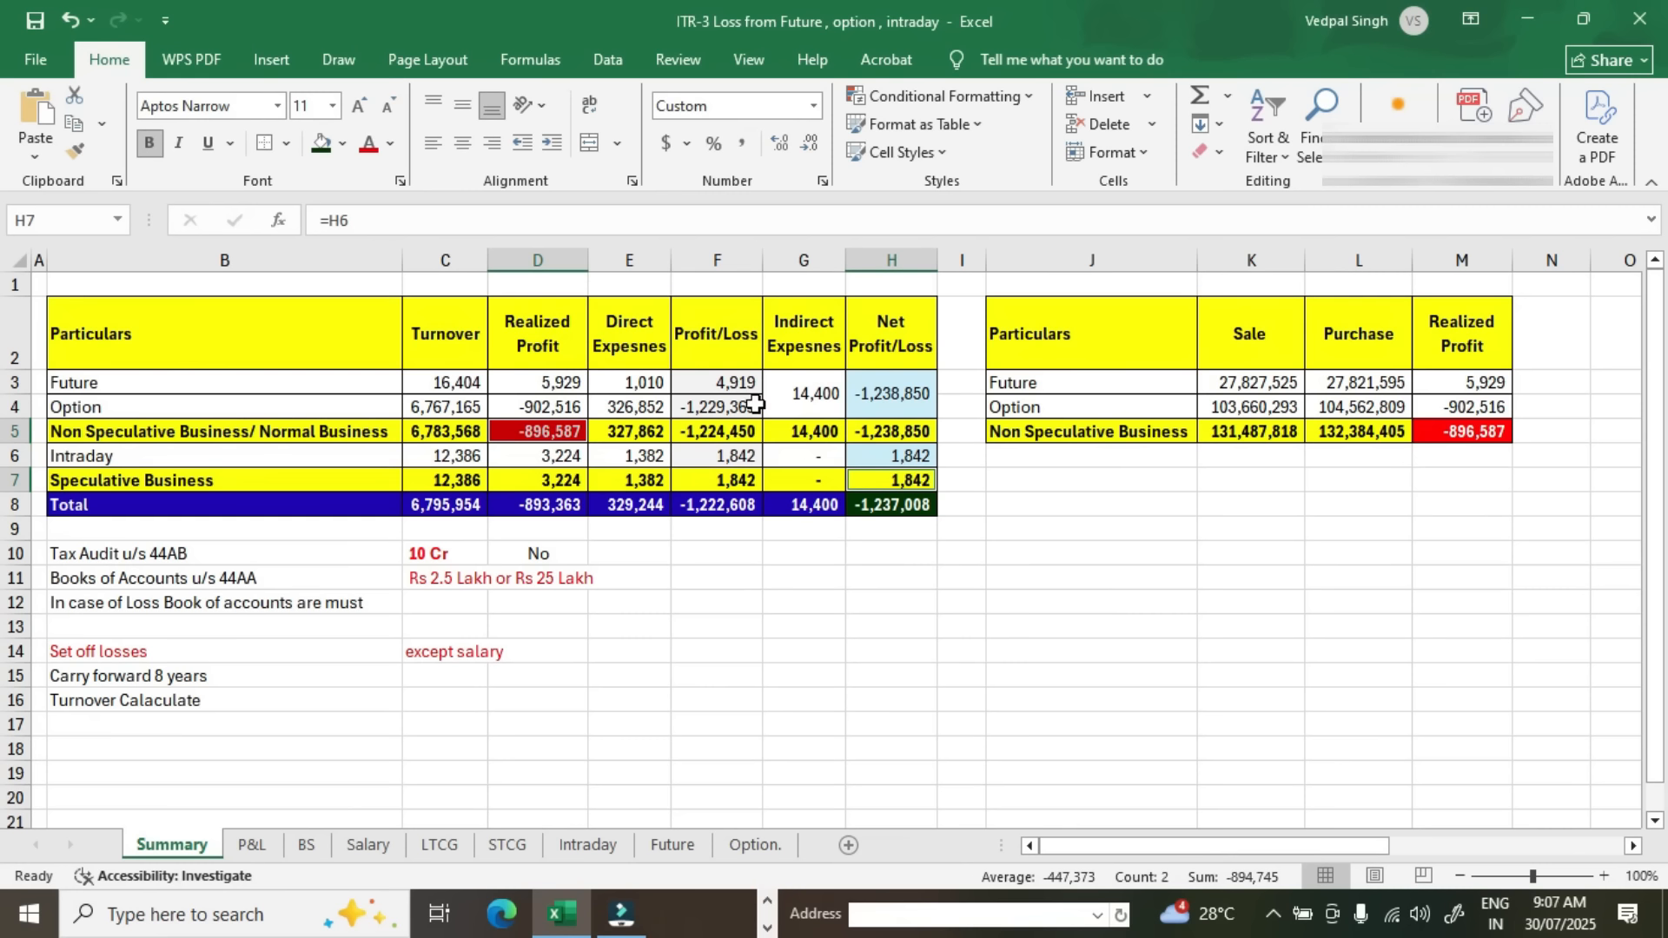
left_click(789, 393)
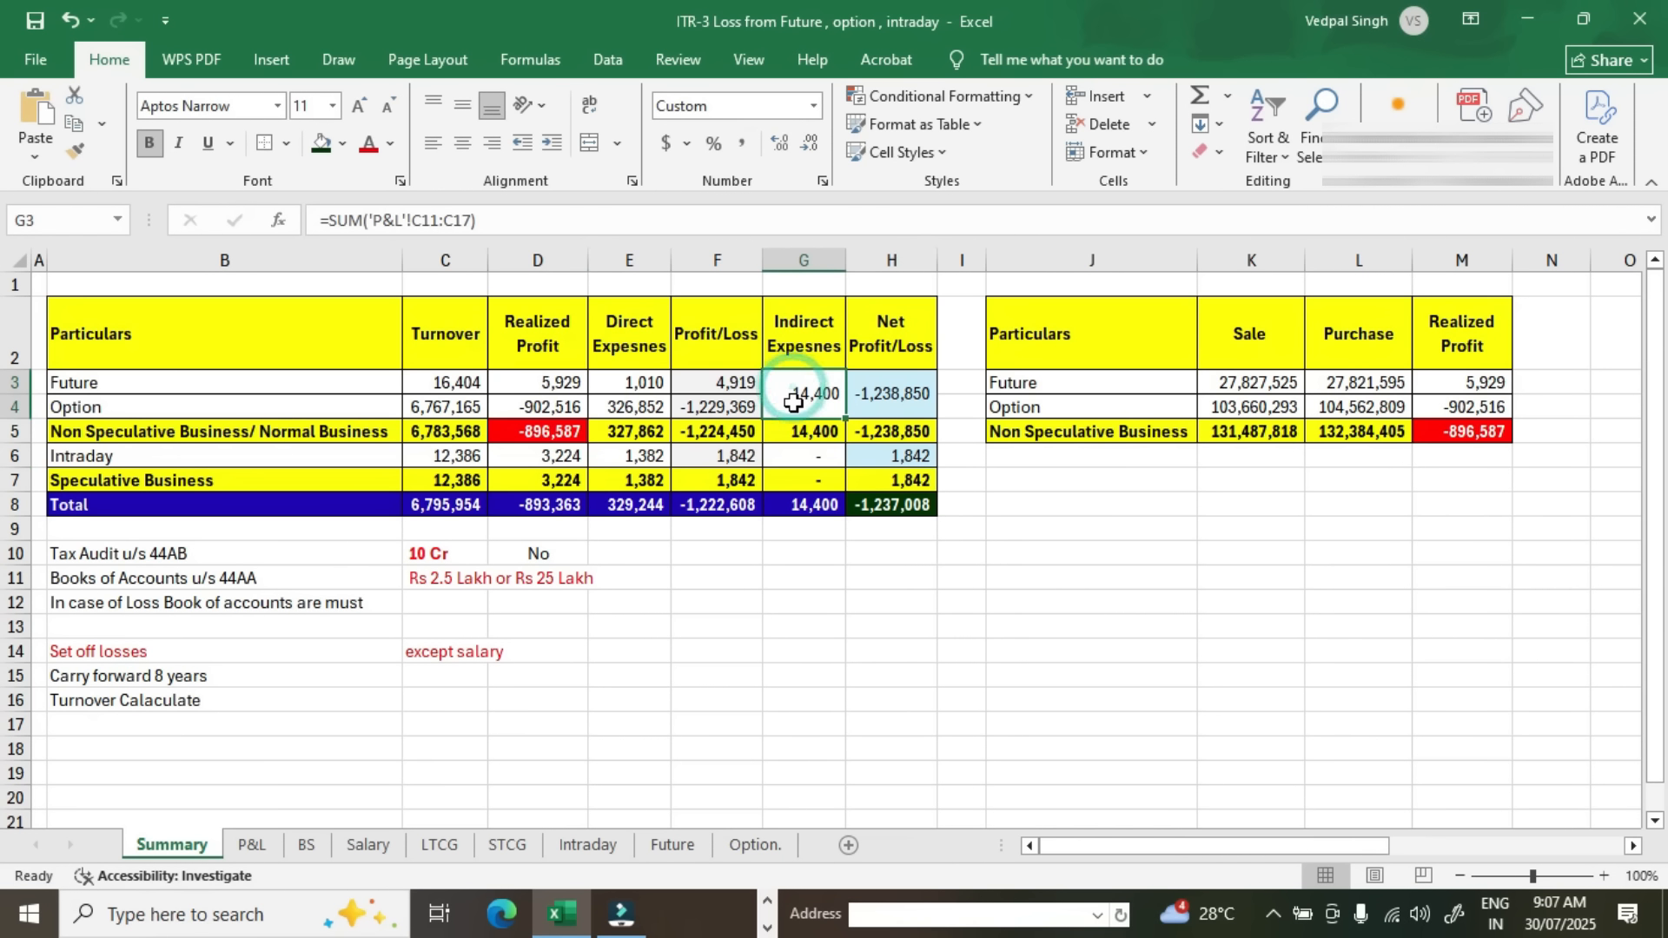
left_click(651, 404)
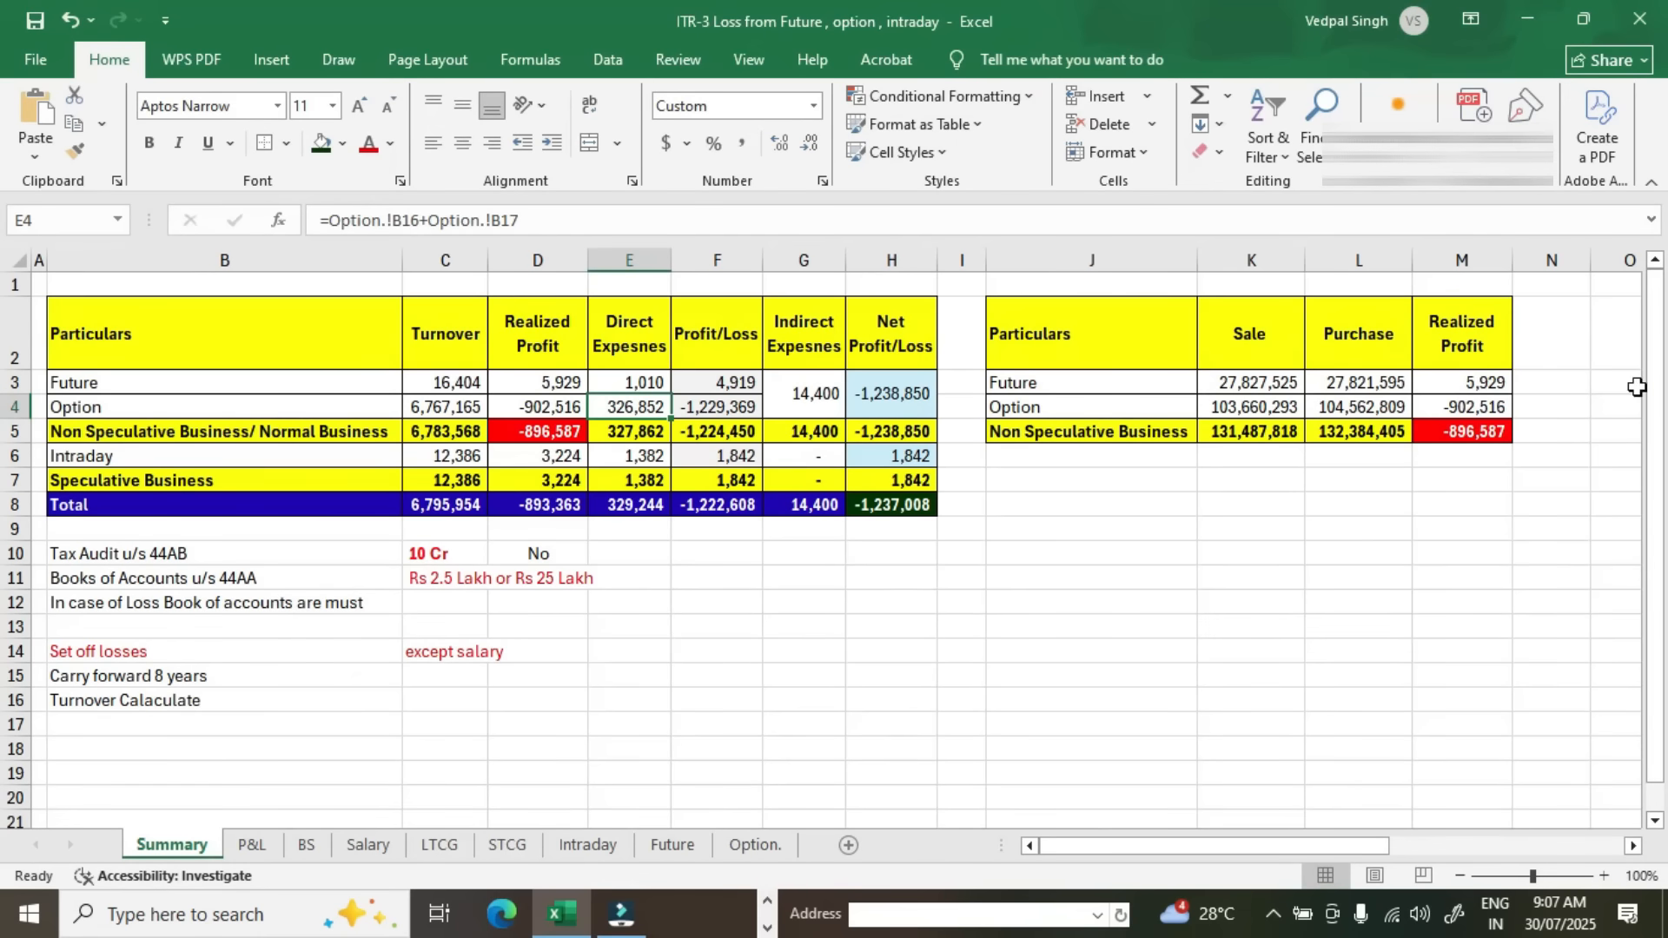
left_click(1494, 431)
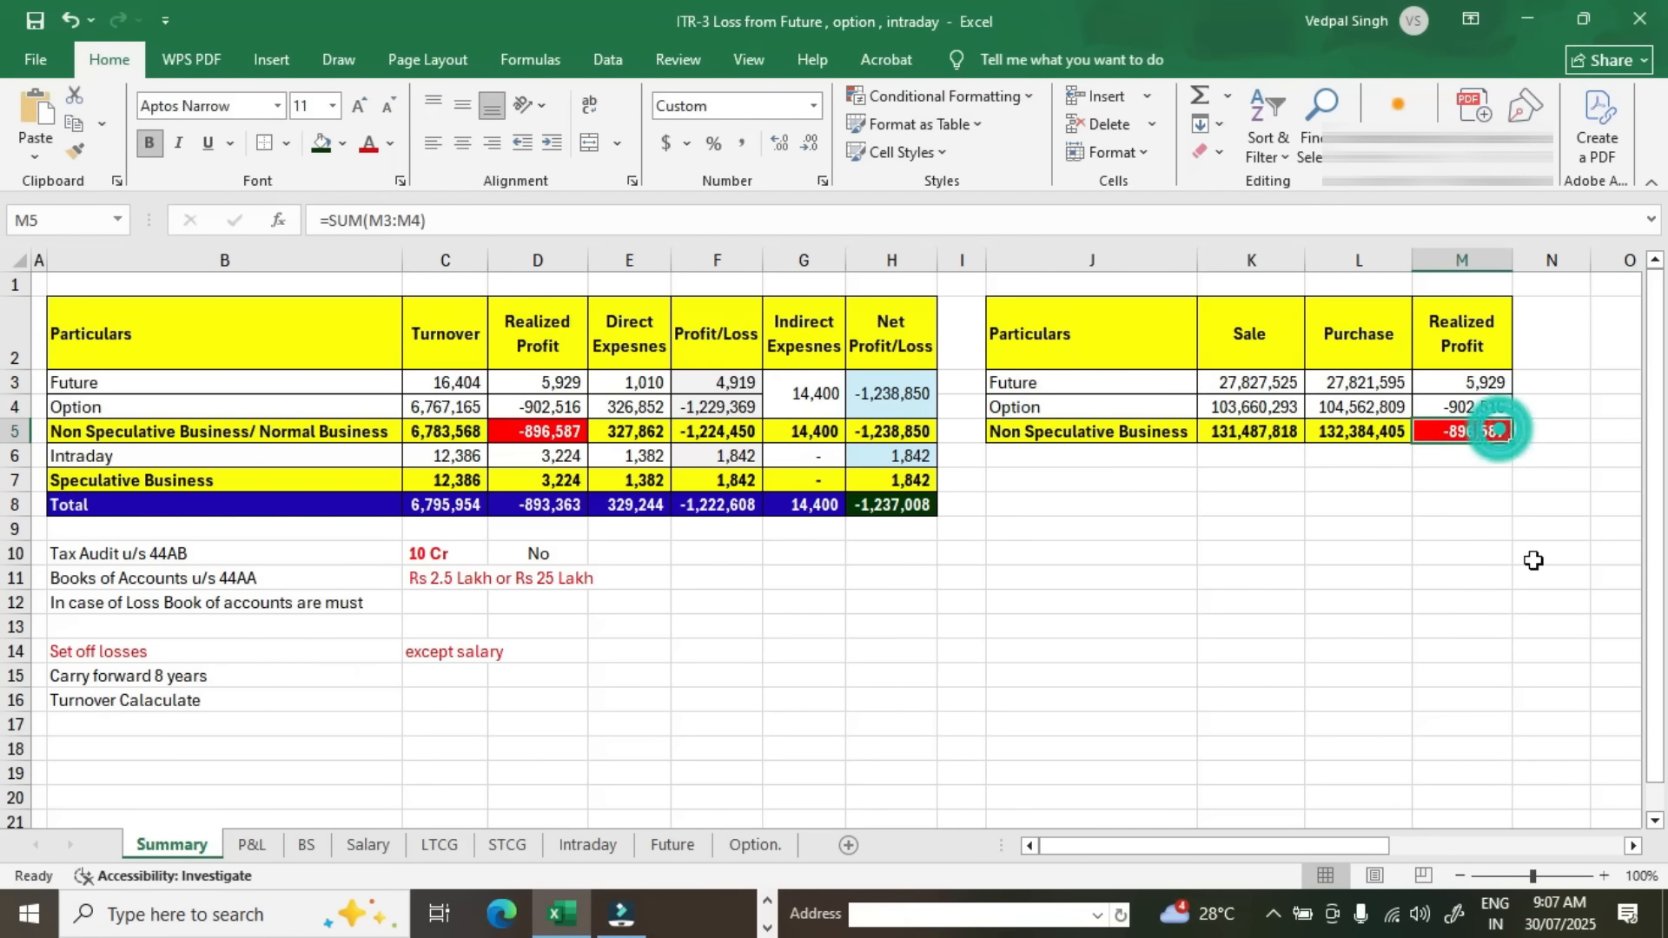
Step: Reference the intraday net profit (H6) in cell M8 and add it to the non-speculative realized profit (M5) in M9
left_click(1457, 496)
type("=")
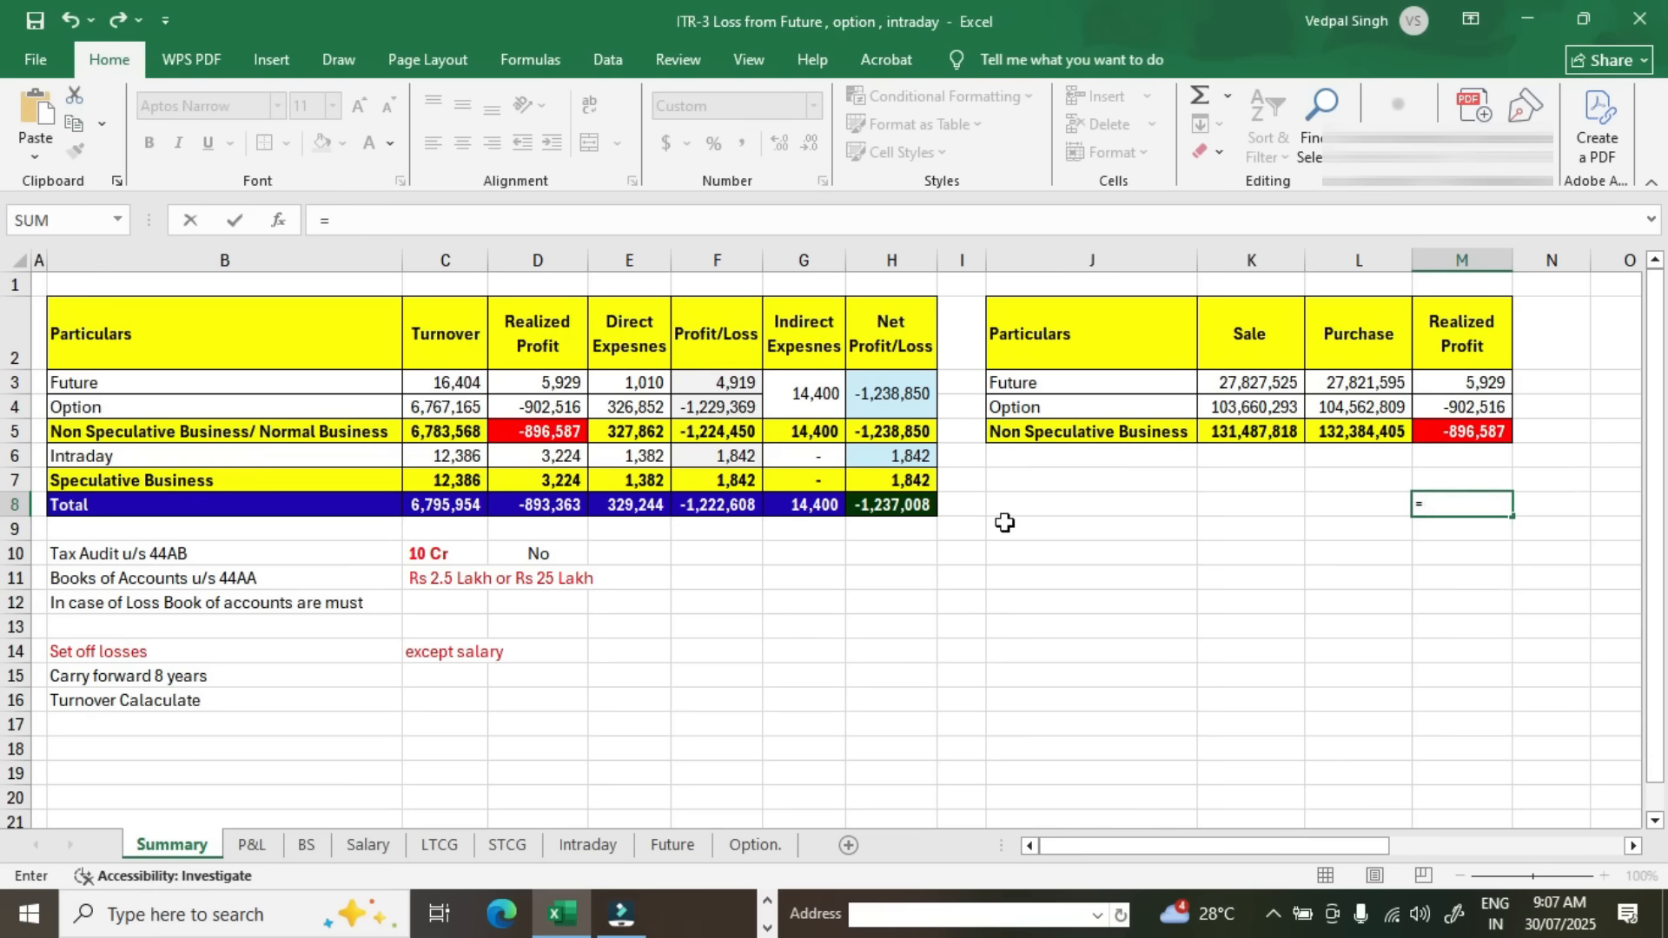
left_click(912, 456)
key("Return")
type("=")
key("Up")
key("Up")
key("Up")
key("Up")
type("+")
key("Up")
key("Return")
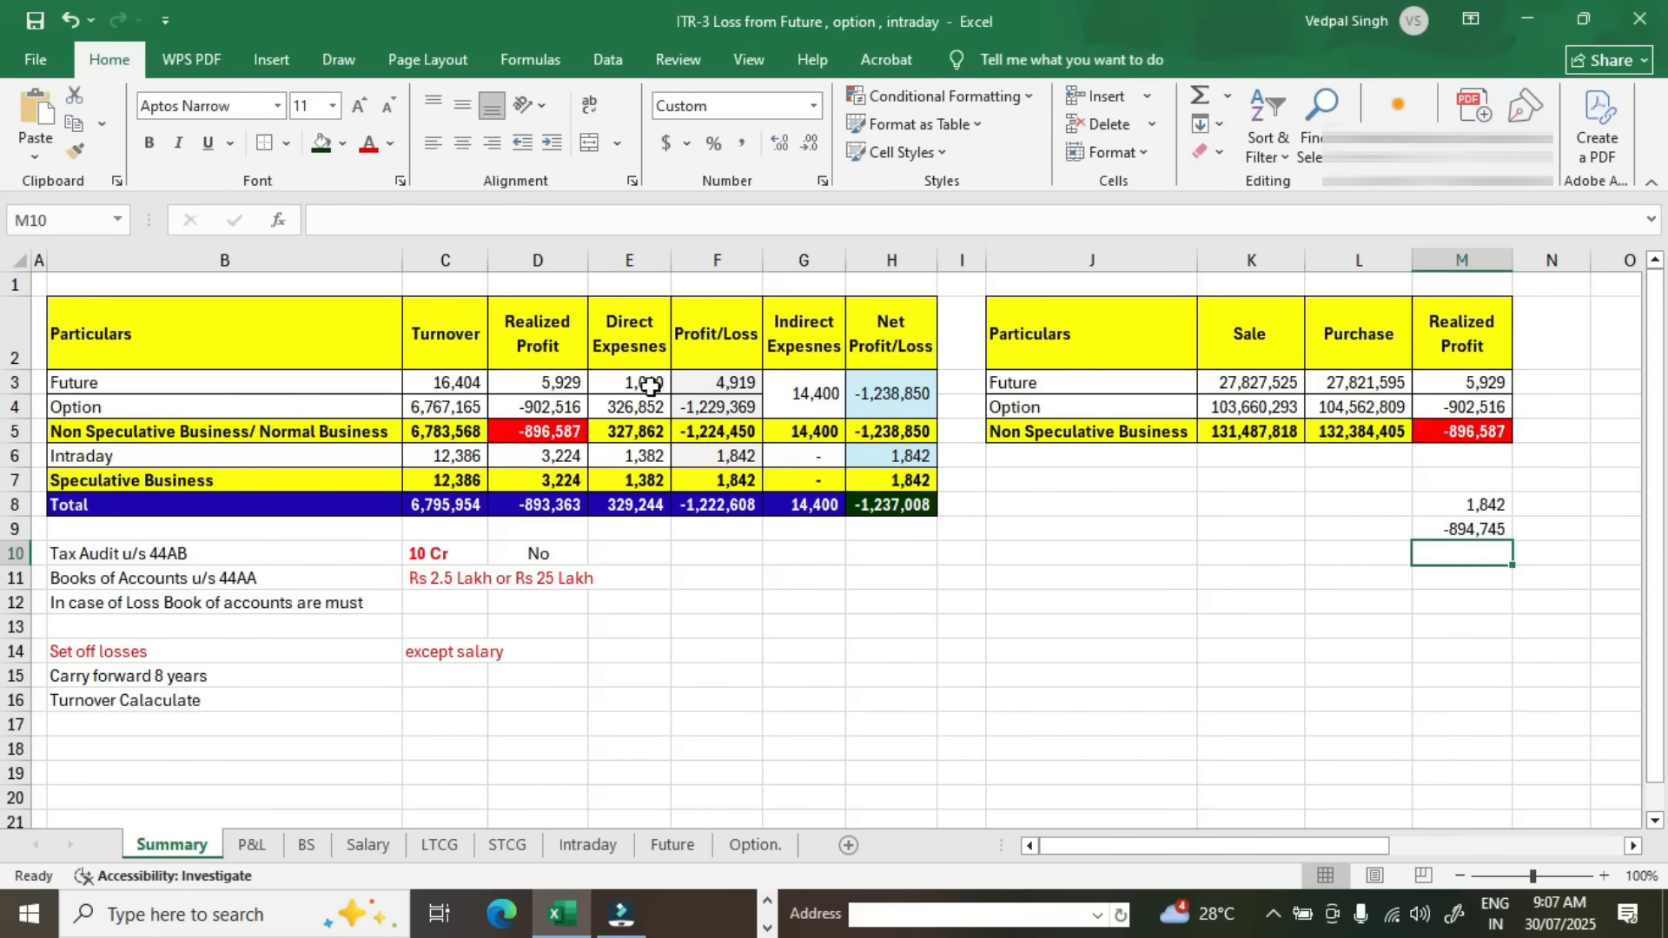
Step: Check the future and option direct expenses in Excel, and save the Debit to Profit and Loss Account entries on the ITR form
left_click_drag(647, 383, 643, 406)
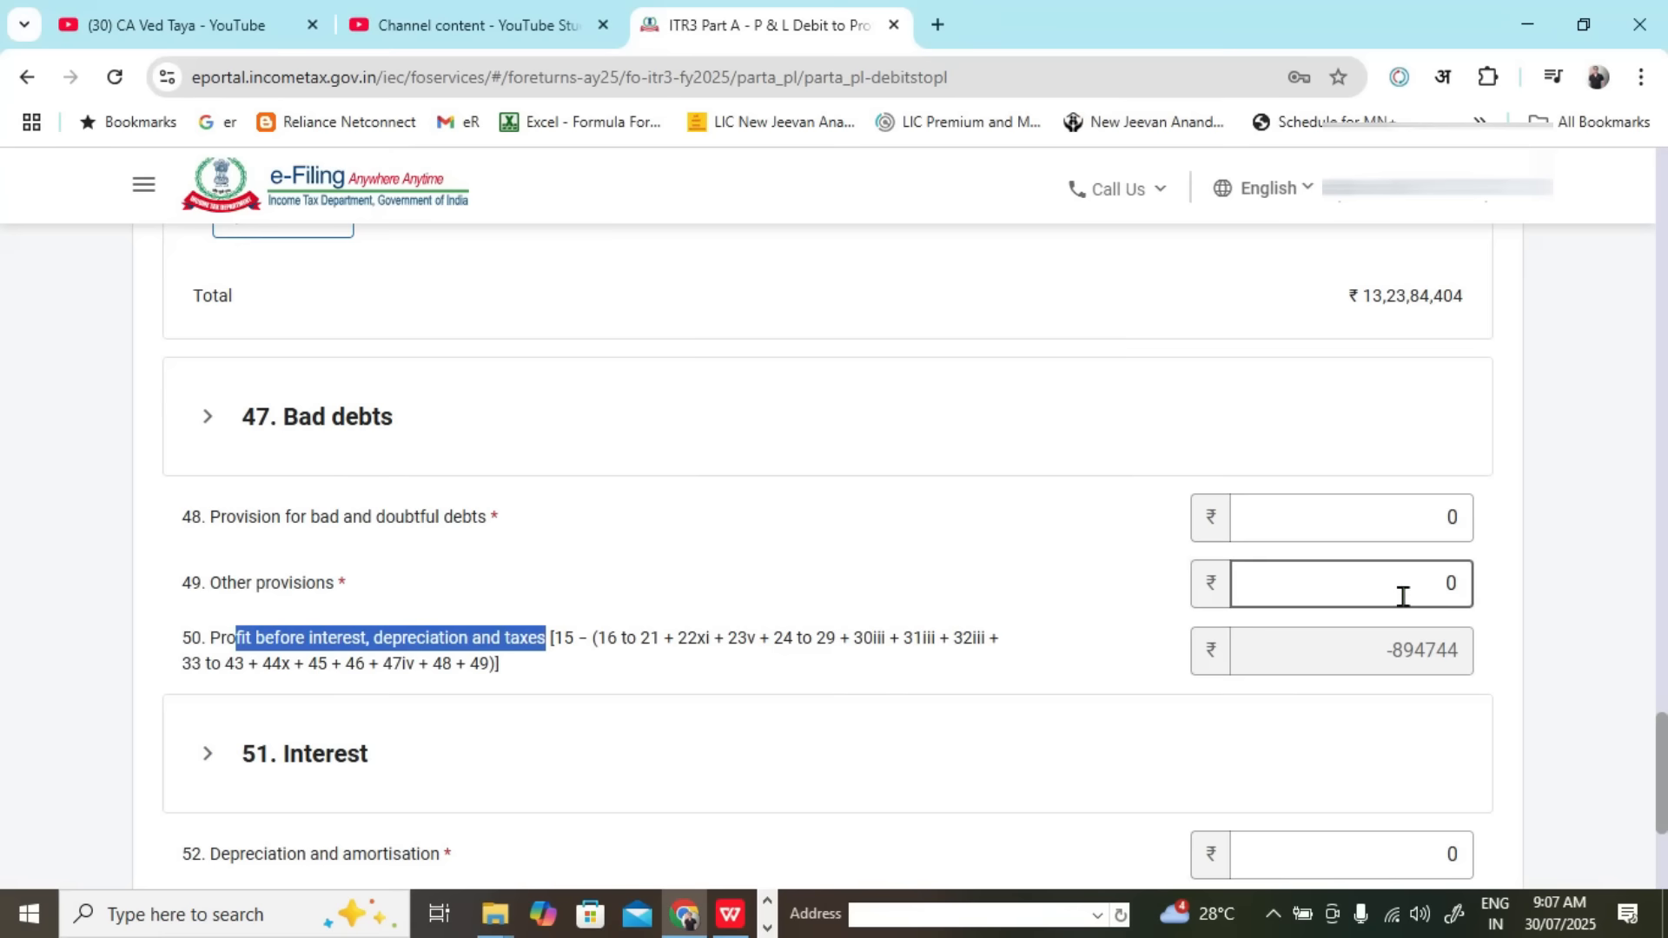
scroll(1438, 560, "down", 3)
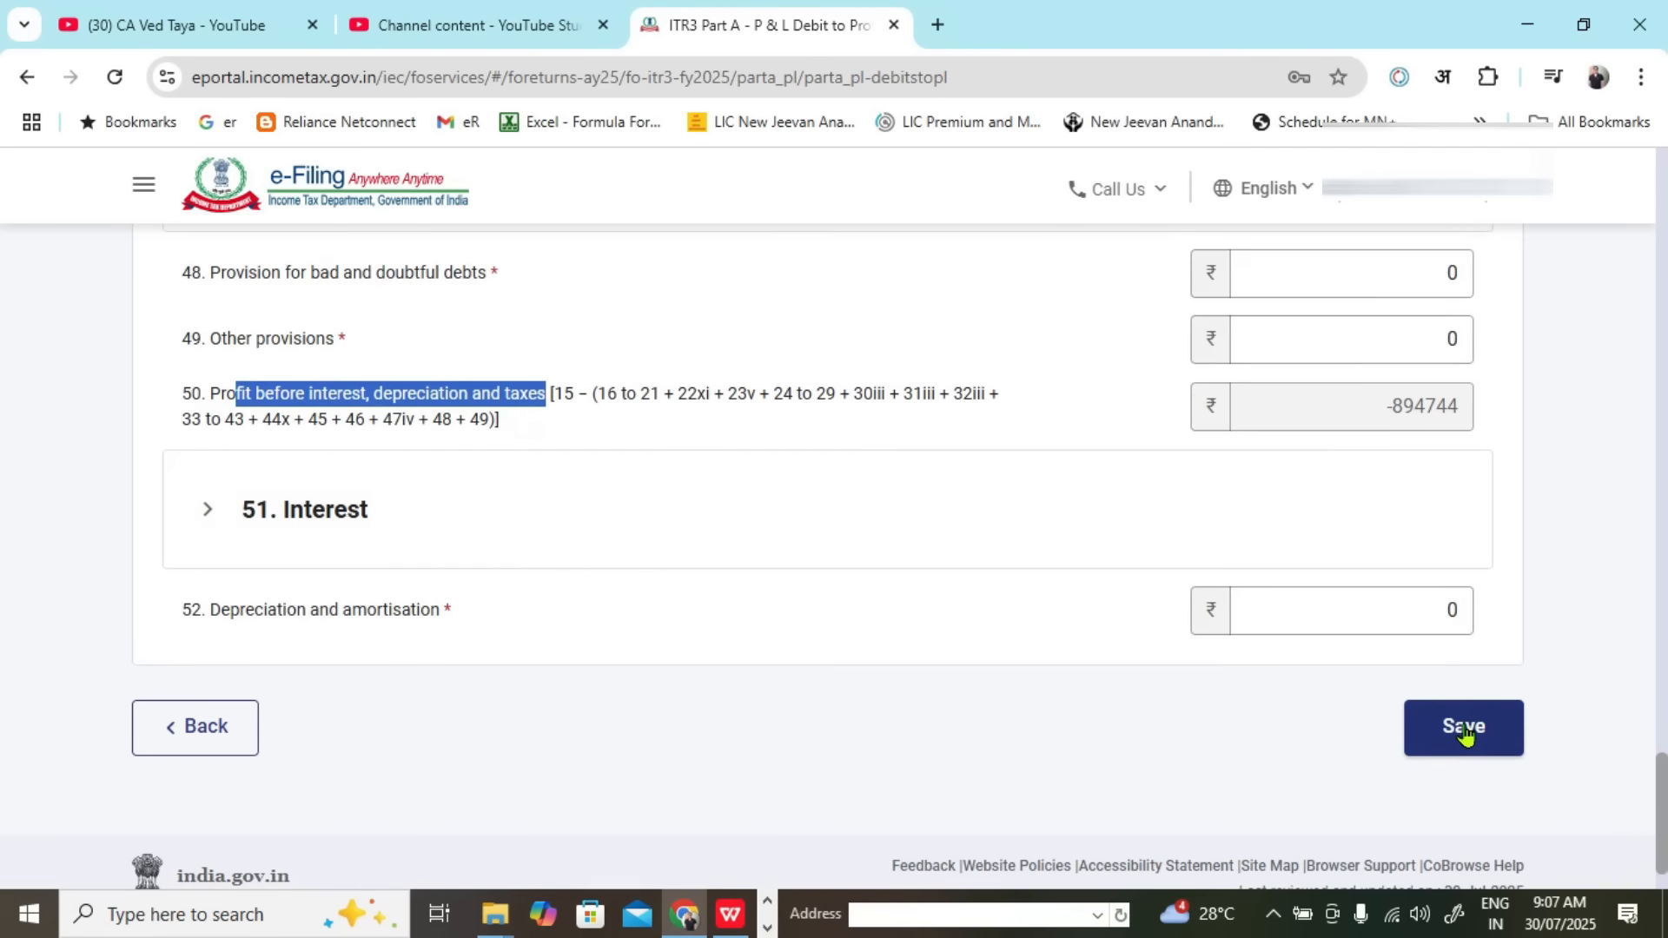
left_click(1464, 730)
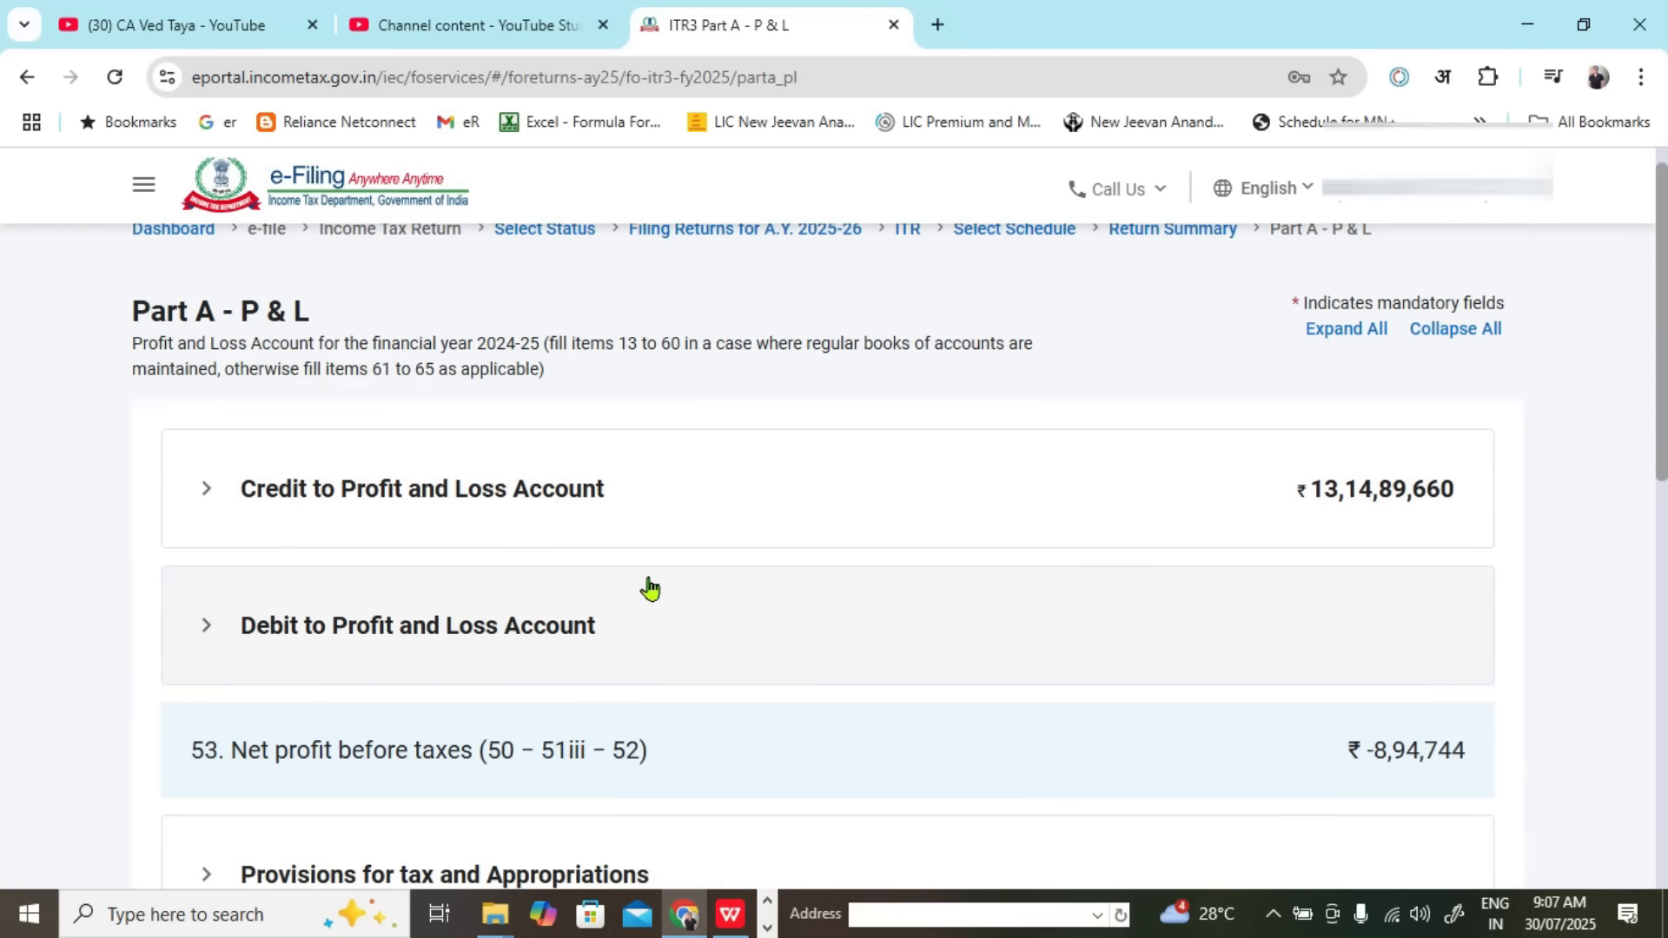
Step: Reopen the Debit to Profit and Loss Account entries for editing and expand item 46, Other expenses
scroll(660, 584, "down", 1)
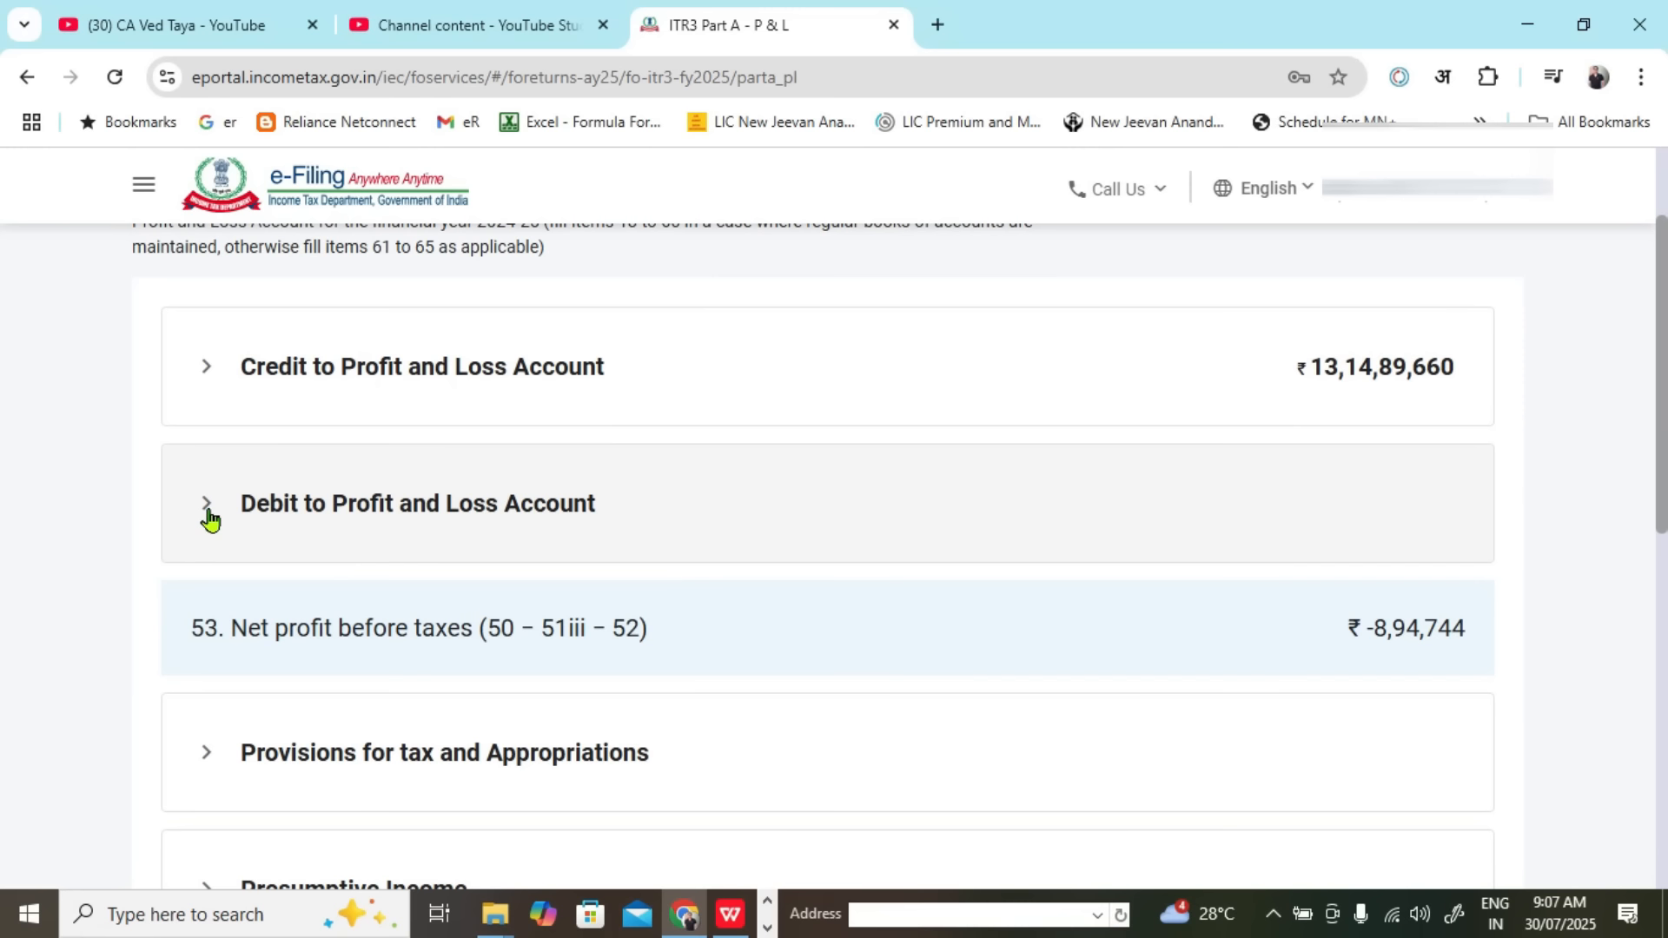
left_click(209, 519)
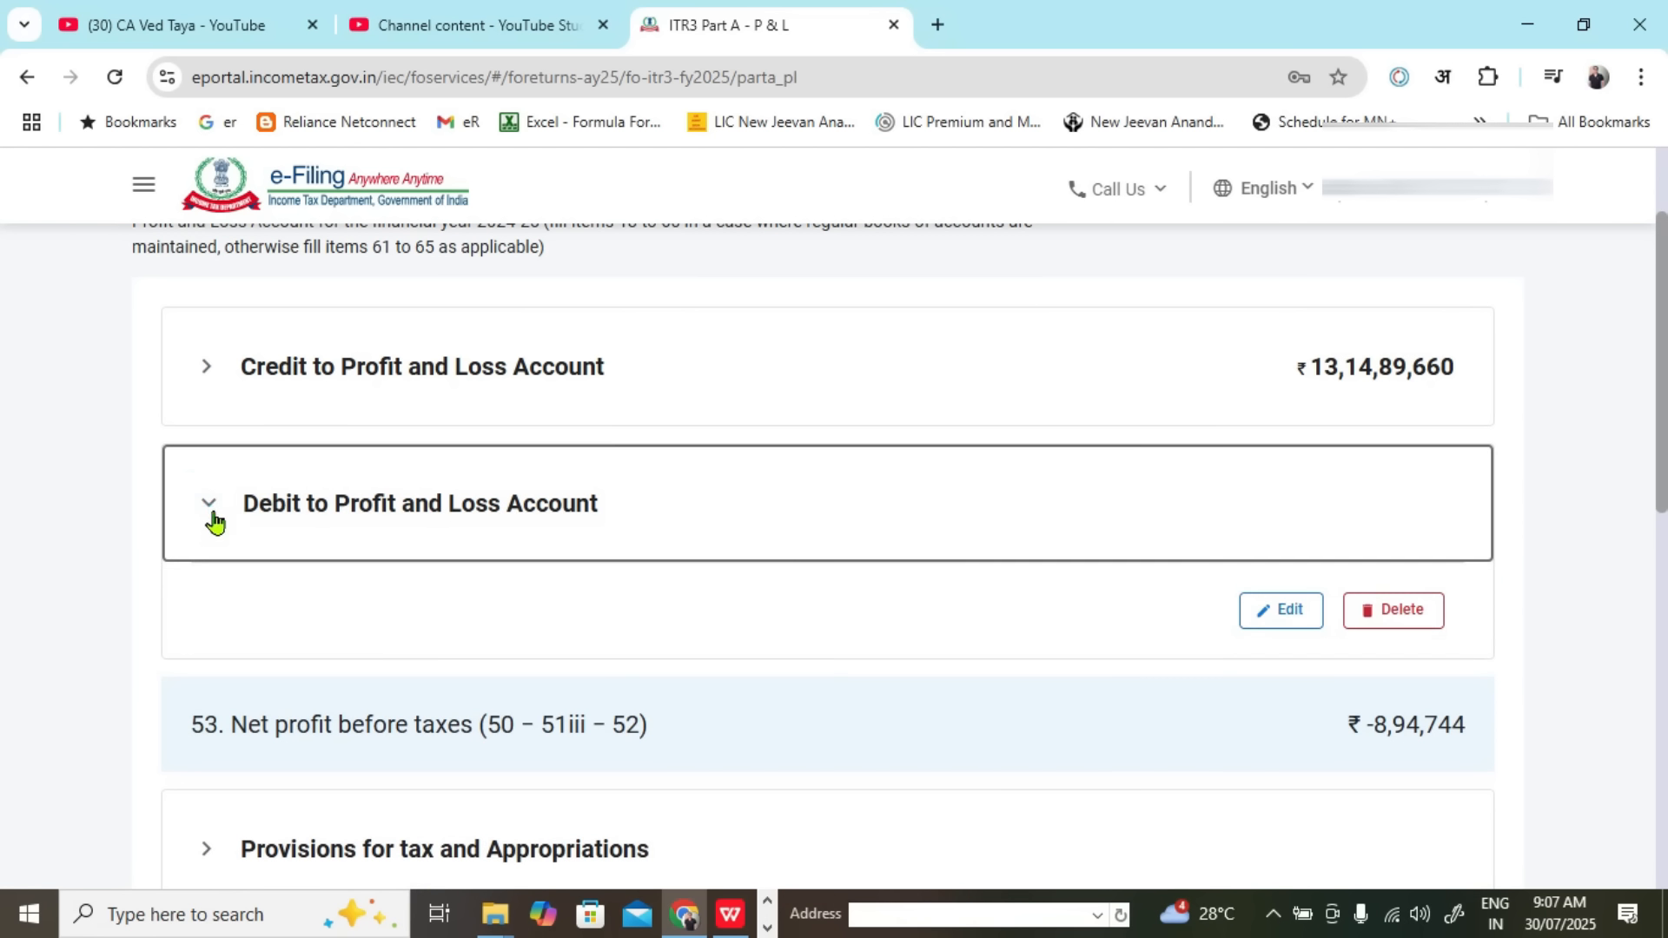
left_click(1272, 622)
scroll(384, 588, "down", 6)
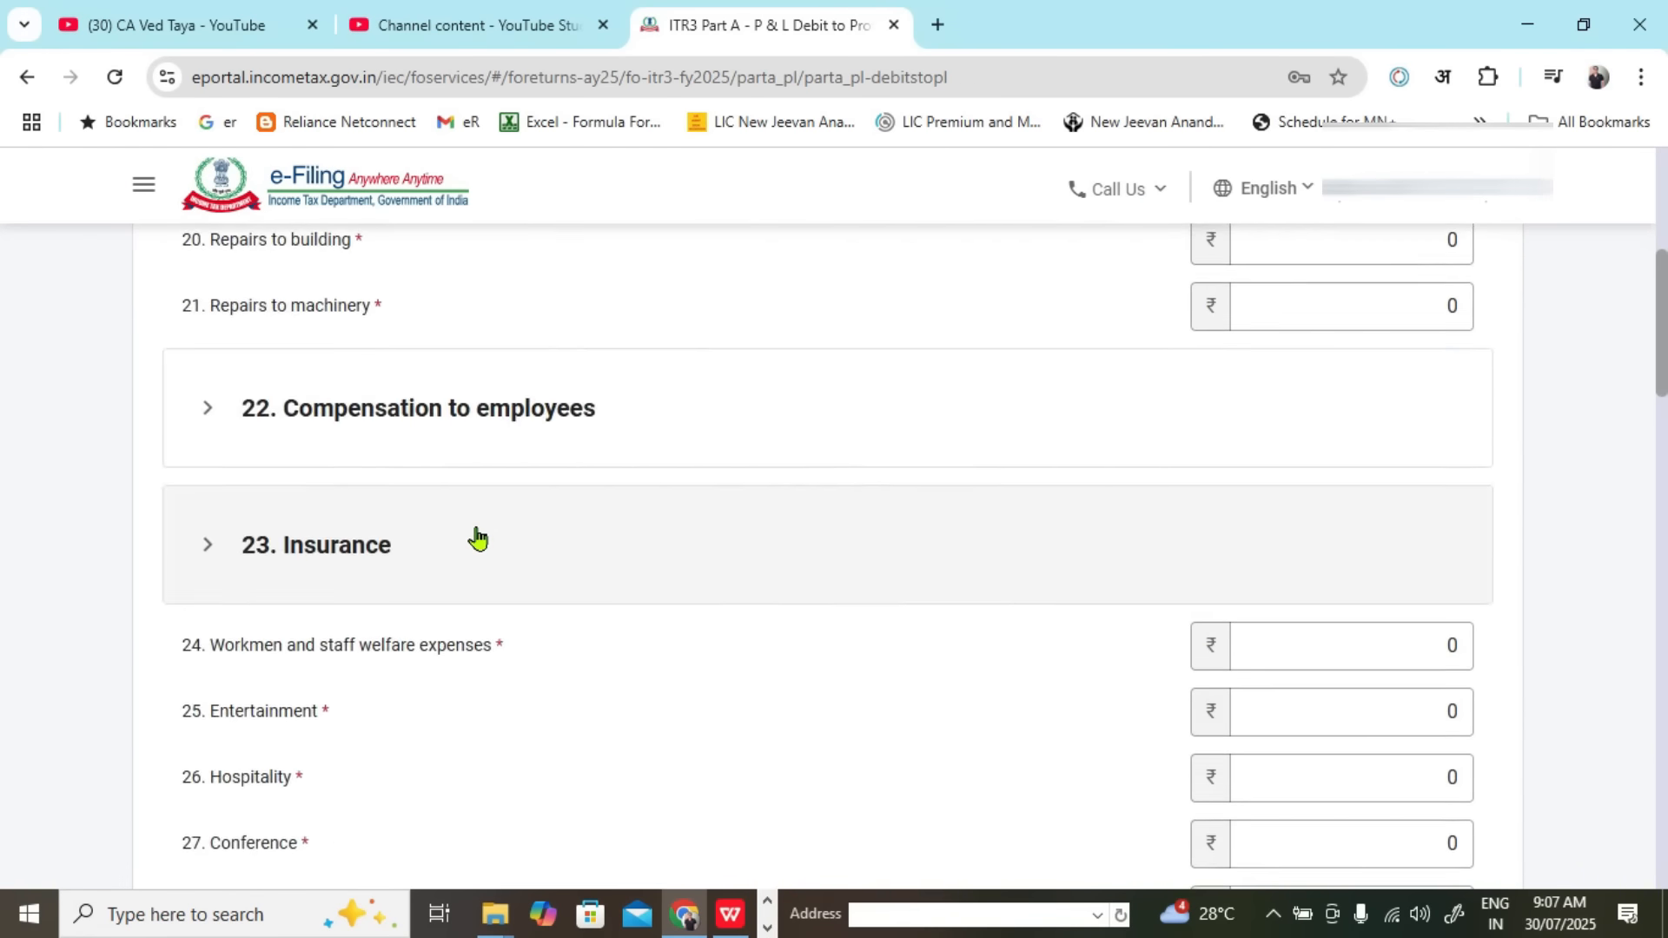
scroll(477, 537, "down", 18)
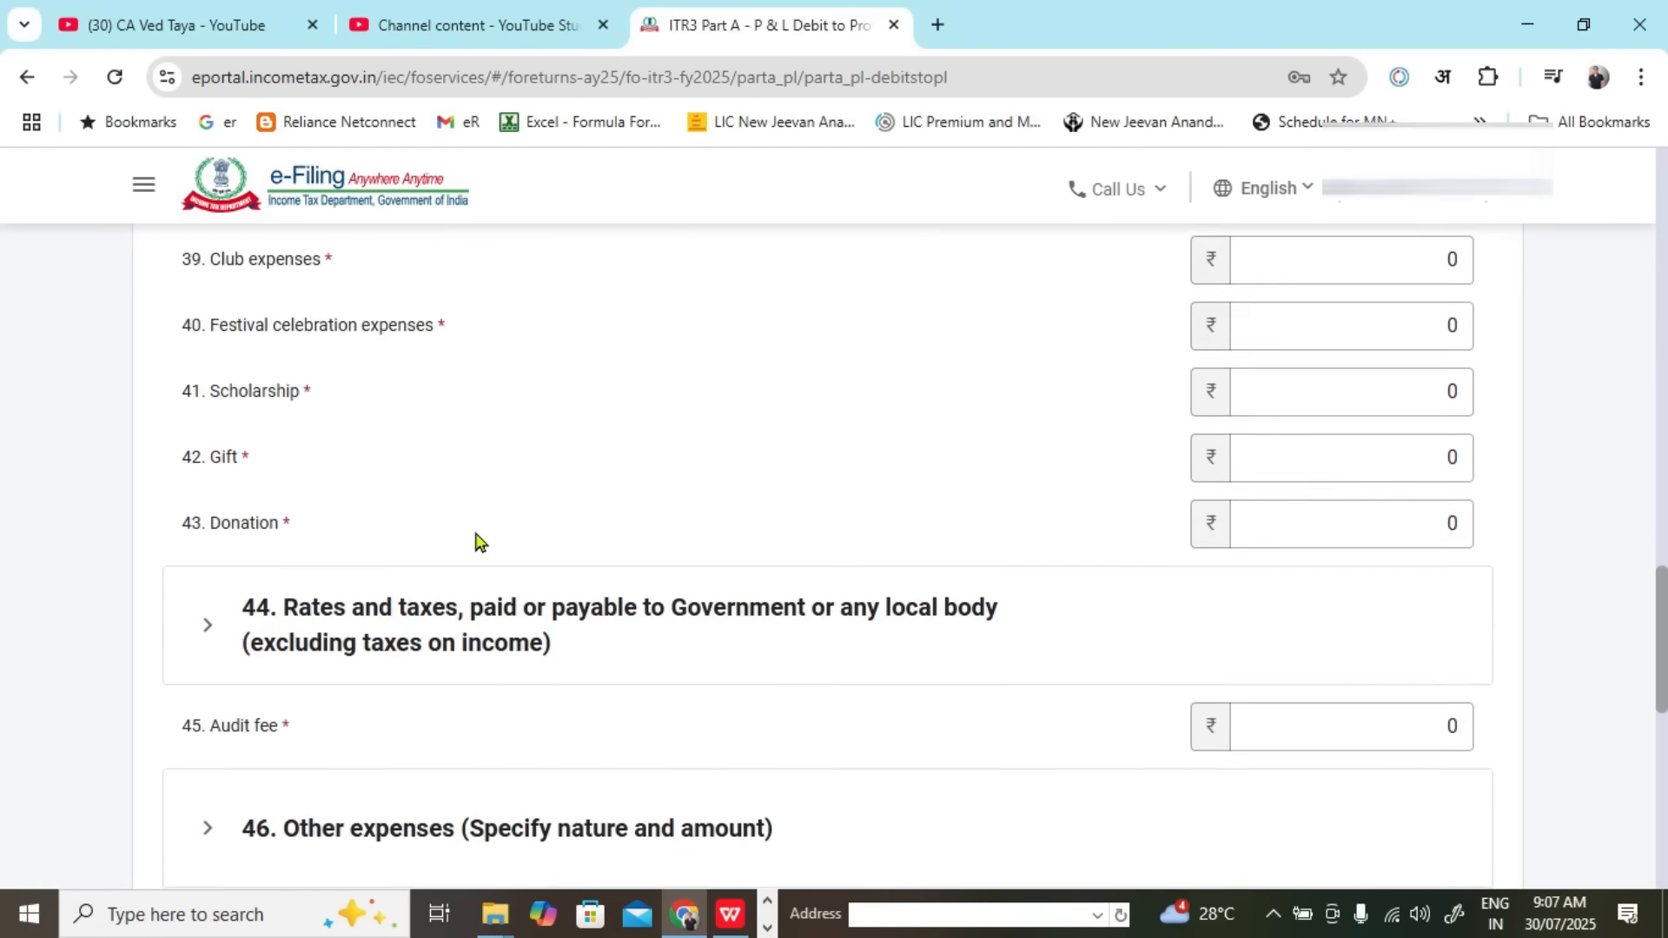
scroll(477, 538, "down", 5)
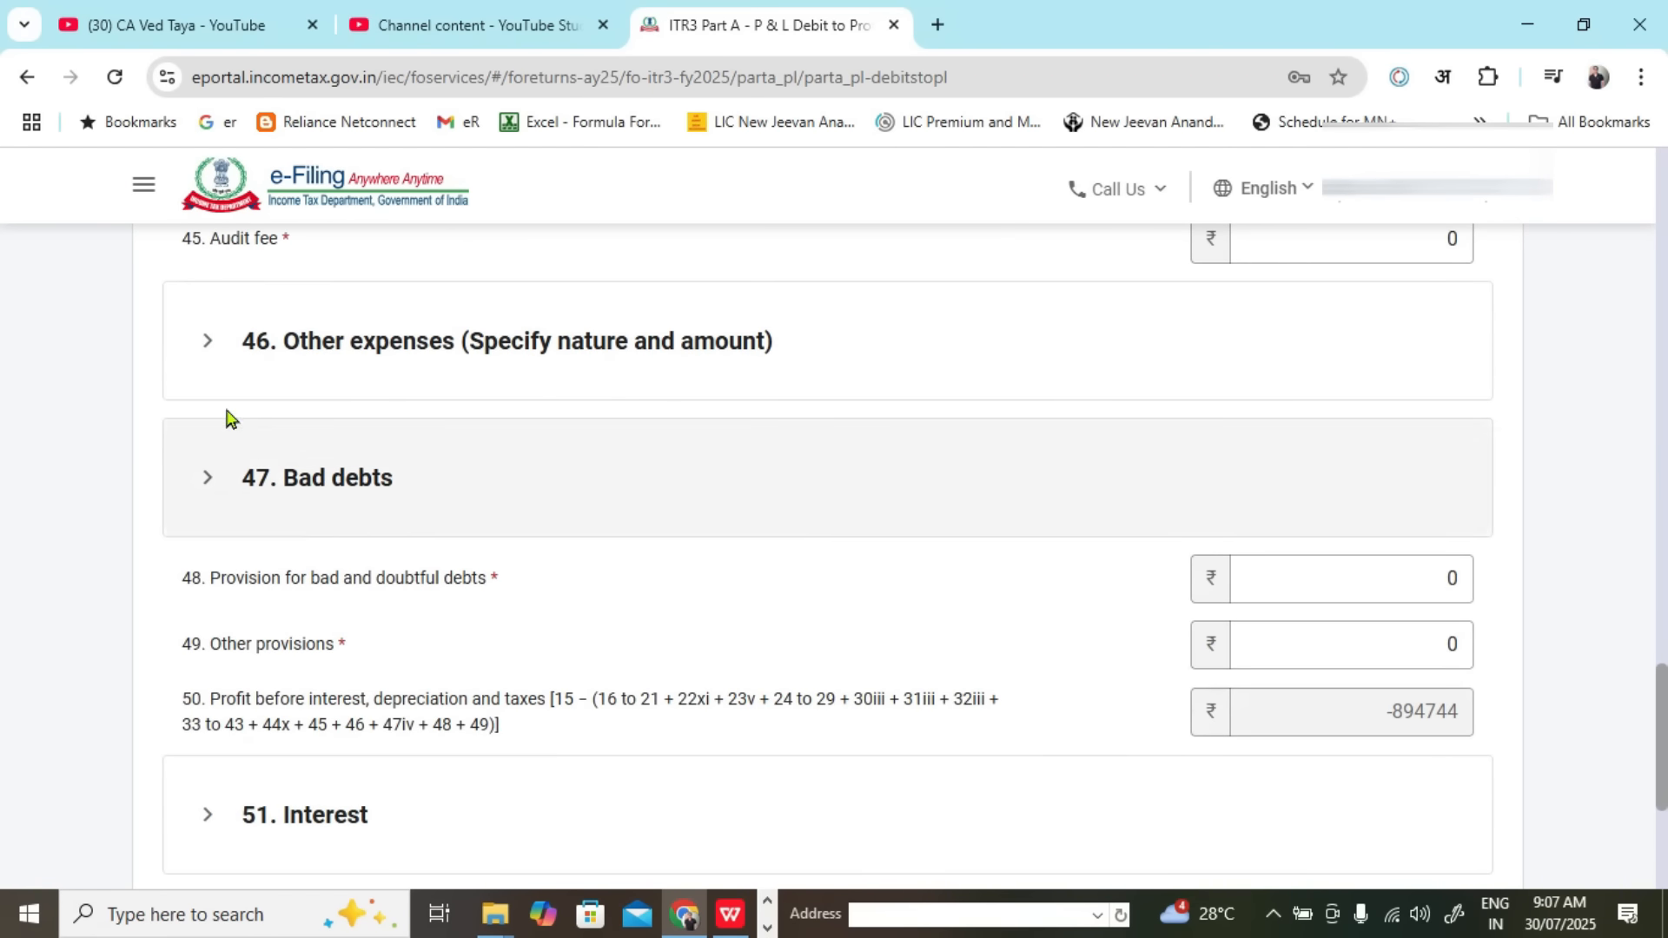
left_click(207, 346)
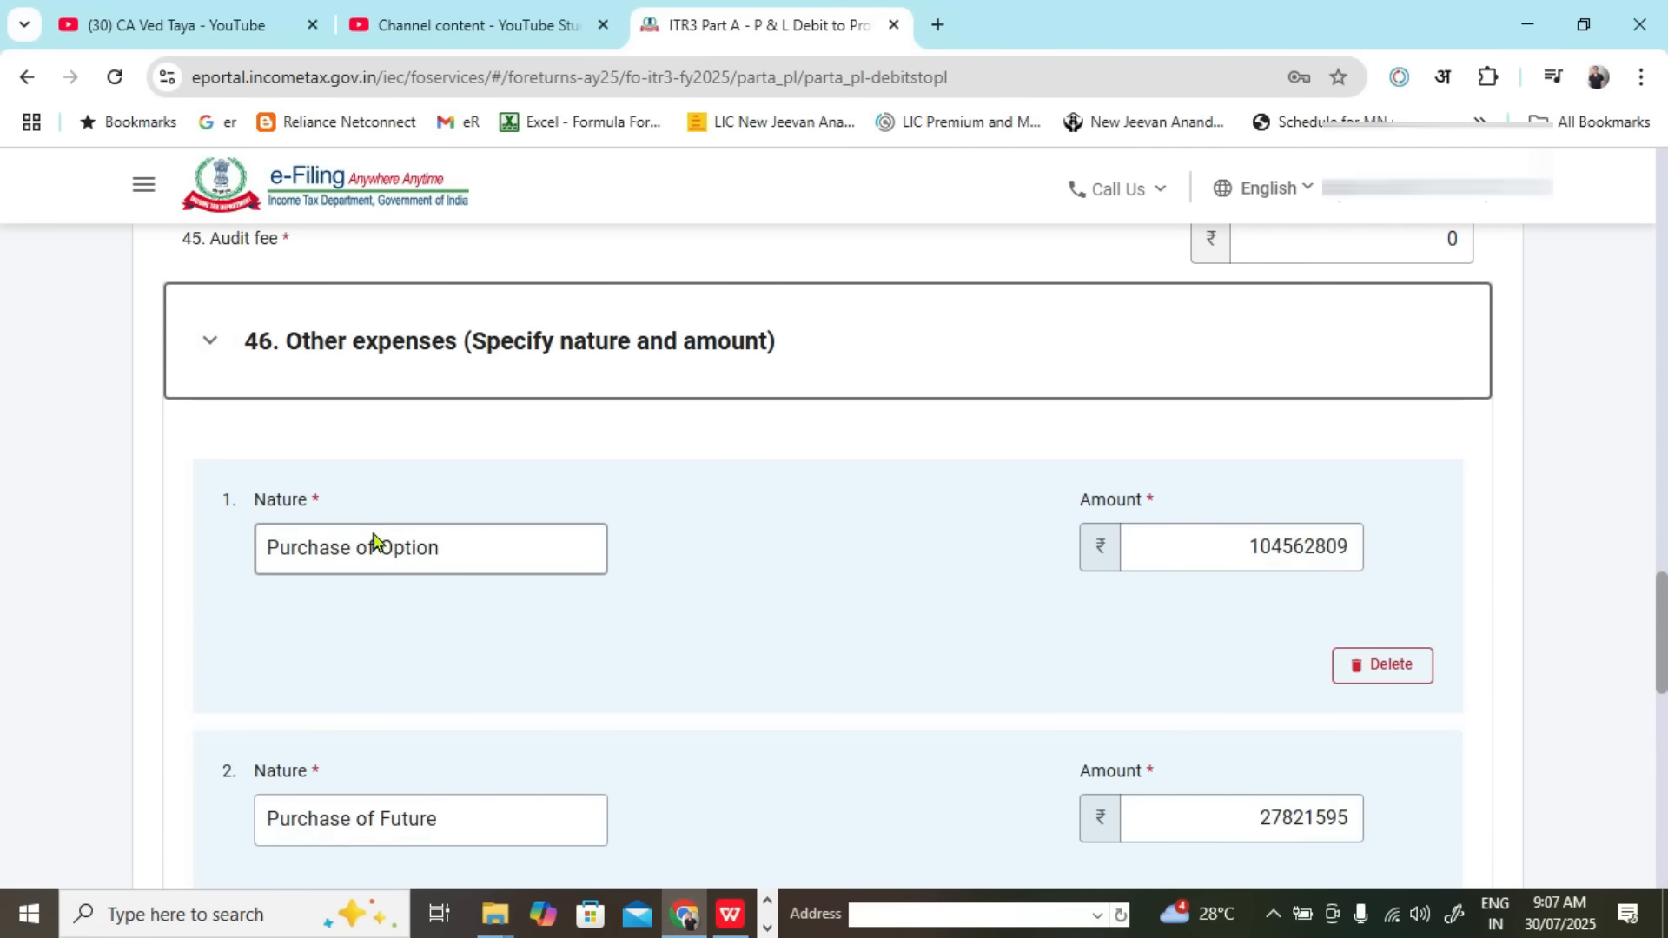
Step: Add two more breakup entries under Other expenses, below Purchase of Option and Purchase of Future
scroll(577, 421, "down", 3)
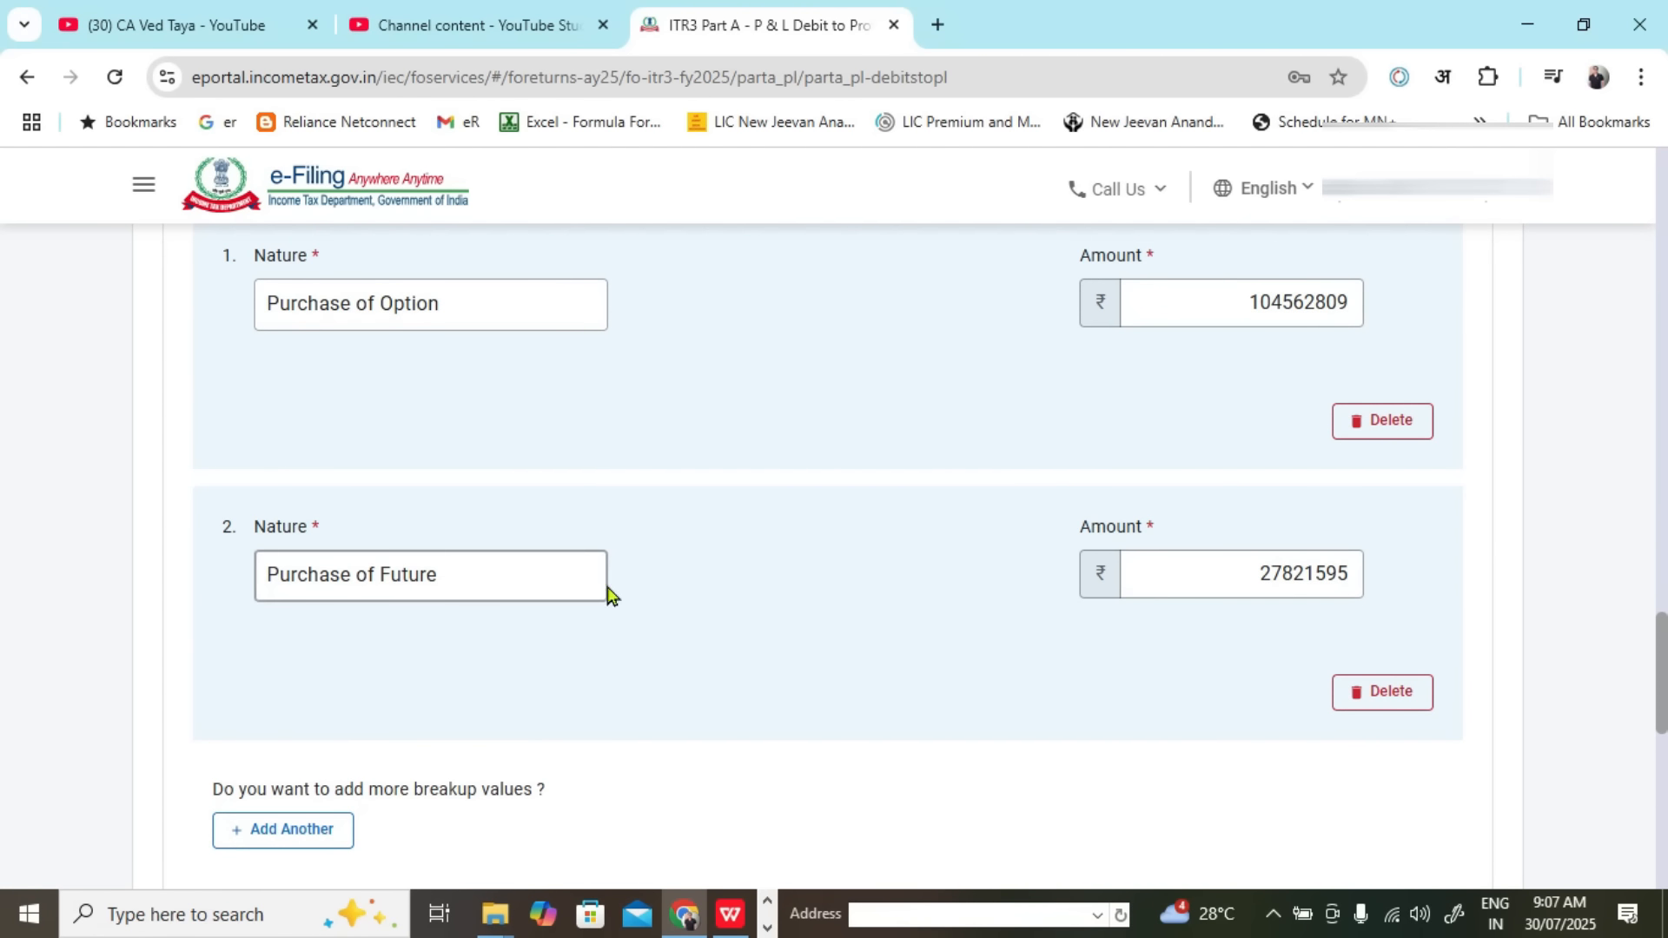
scroll(609, 594, "down", 2)
left_click(289, 728)
left_click(328, 737)
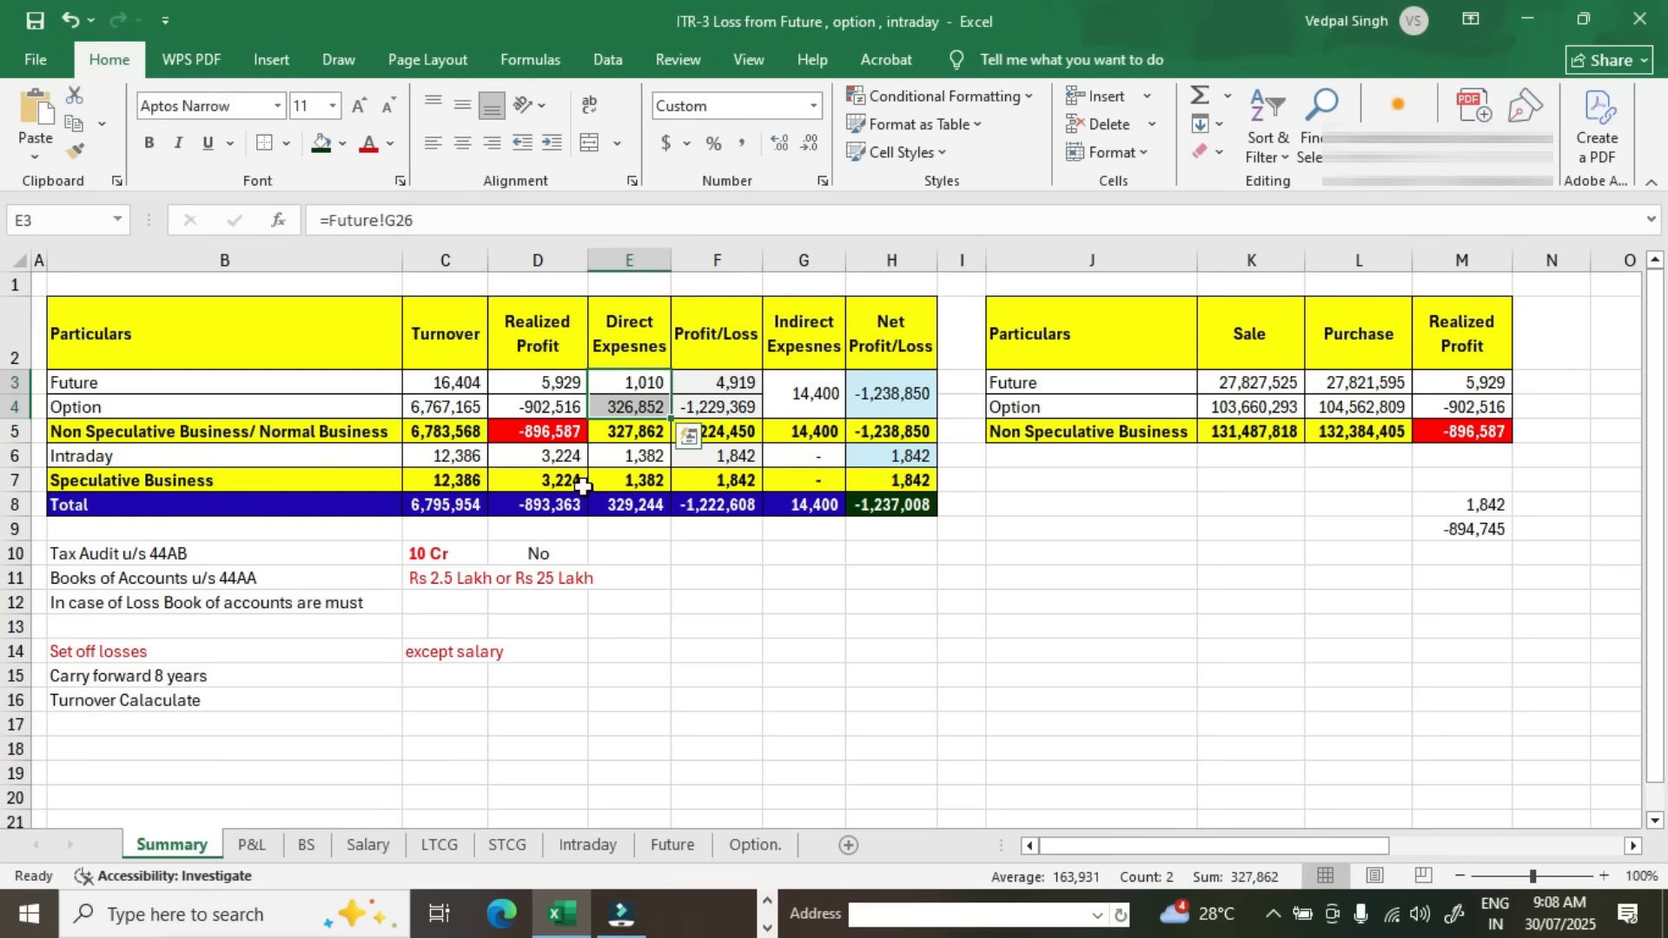
Step: Check the future and option direct expenses in the Excel Summary and trace the option amount to its charges and STT on the Option sheet
left_click(631, 410)
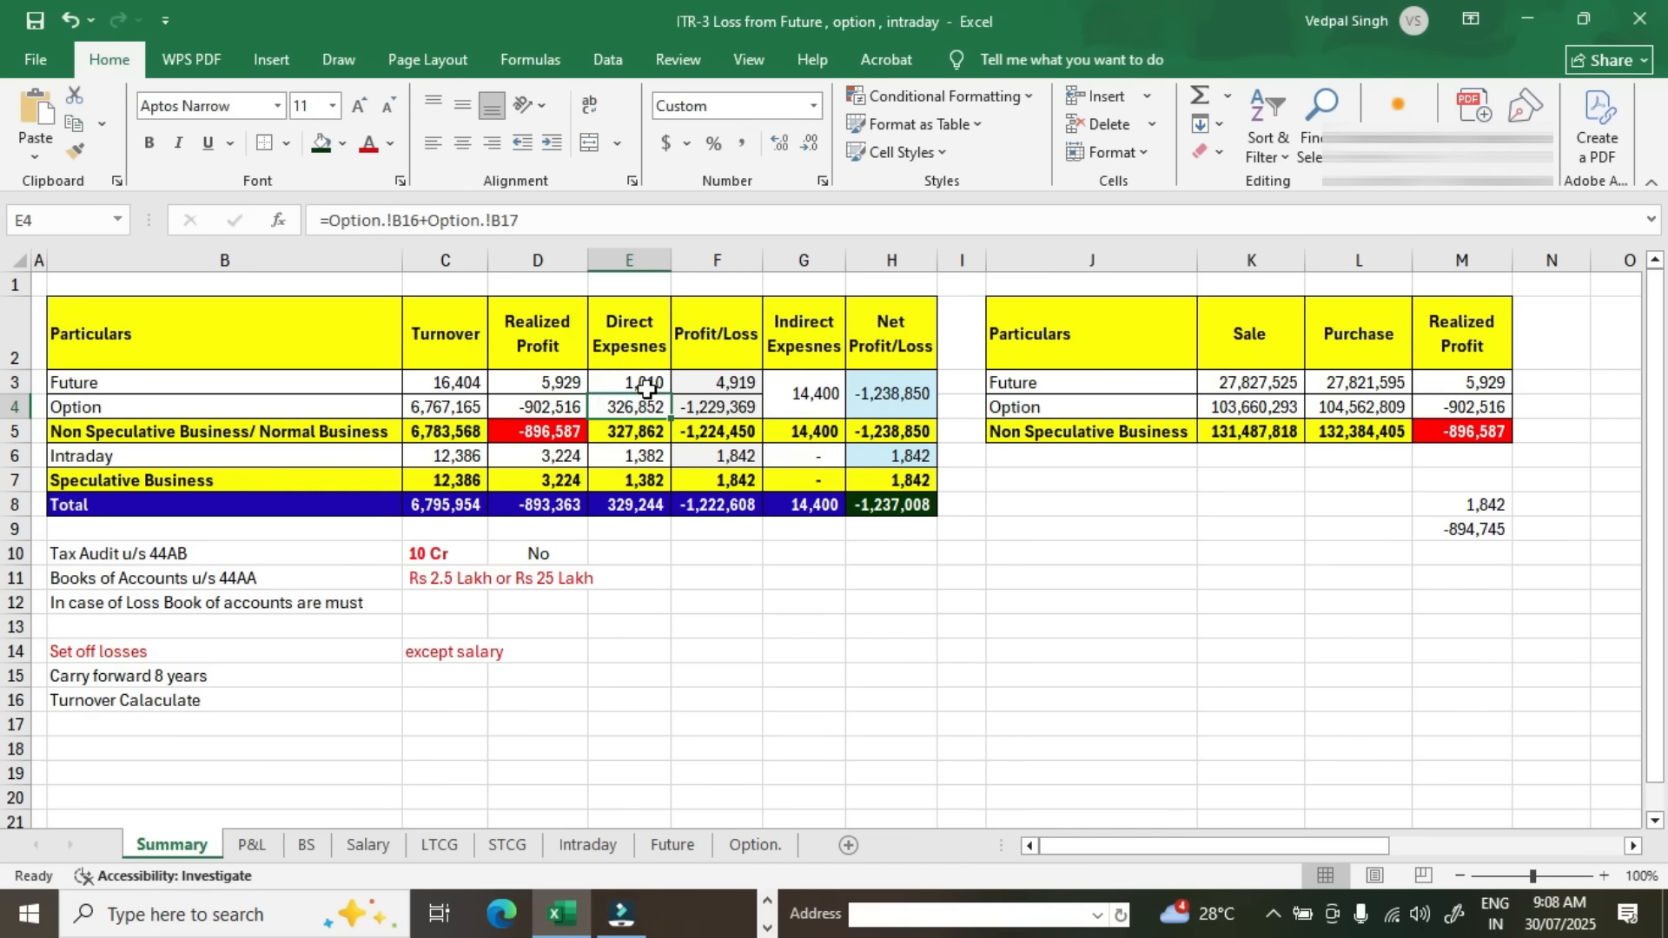
left_click(647, 431)
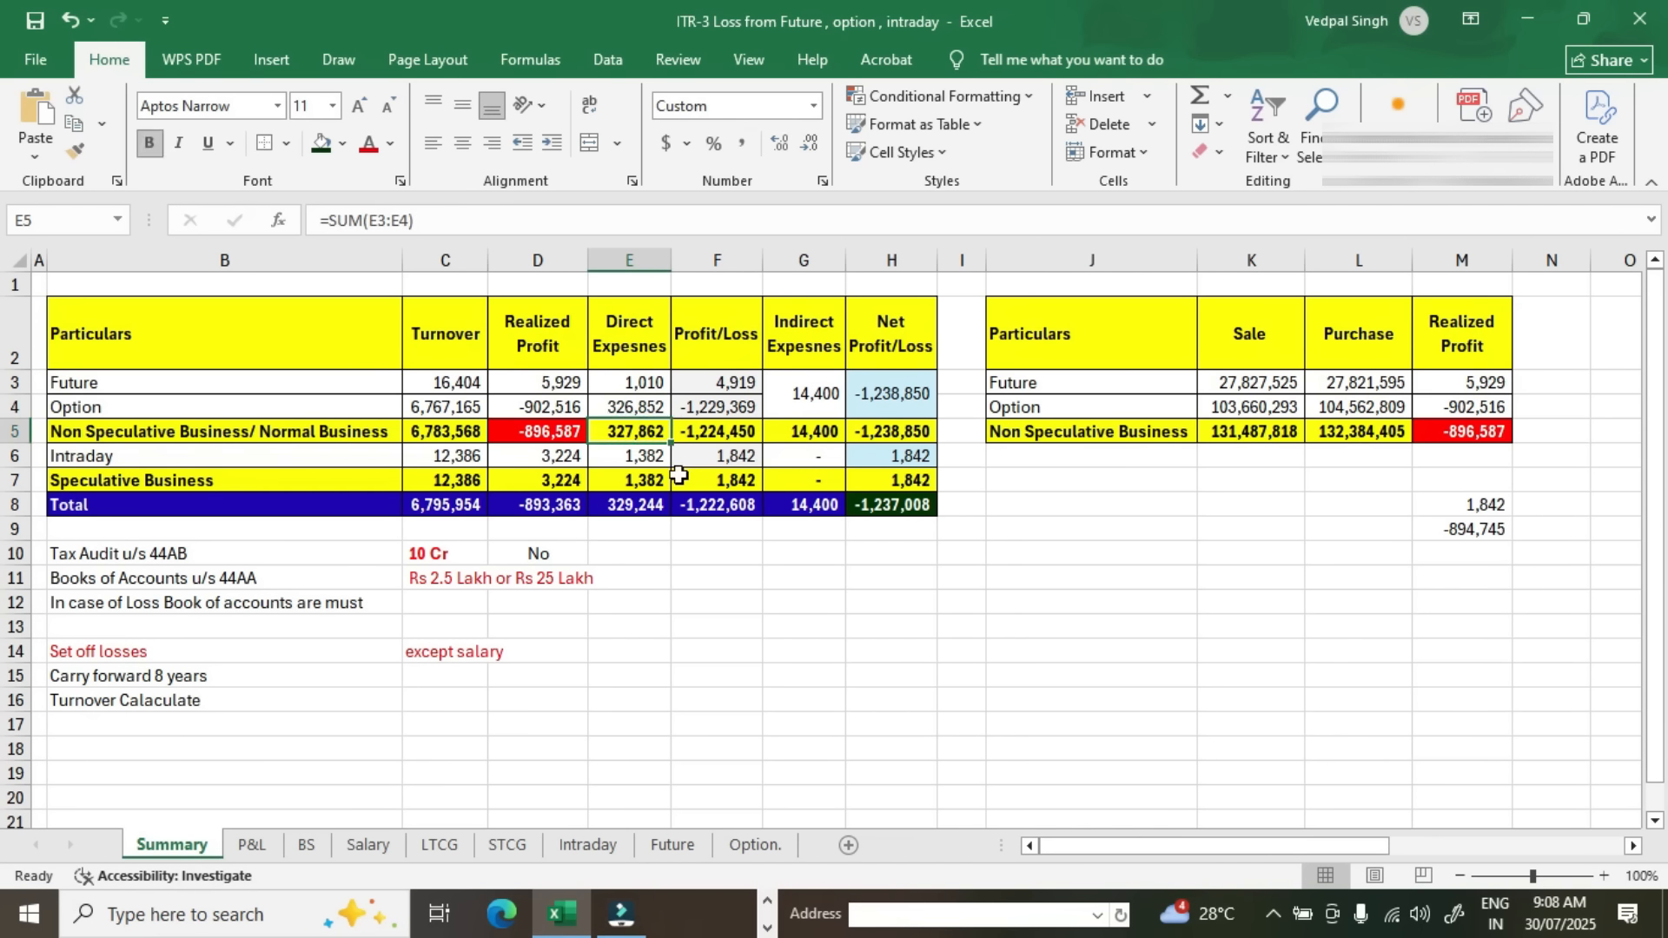
left_click(650, 405)
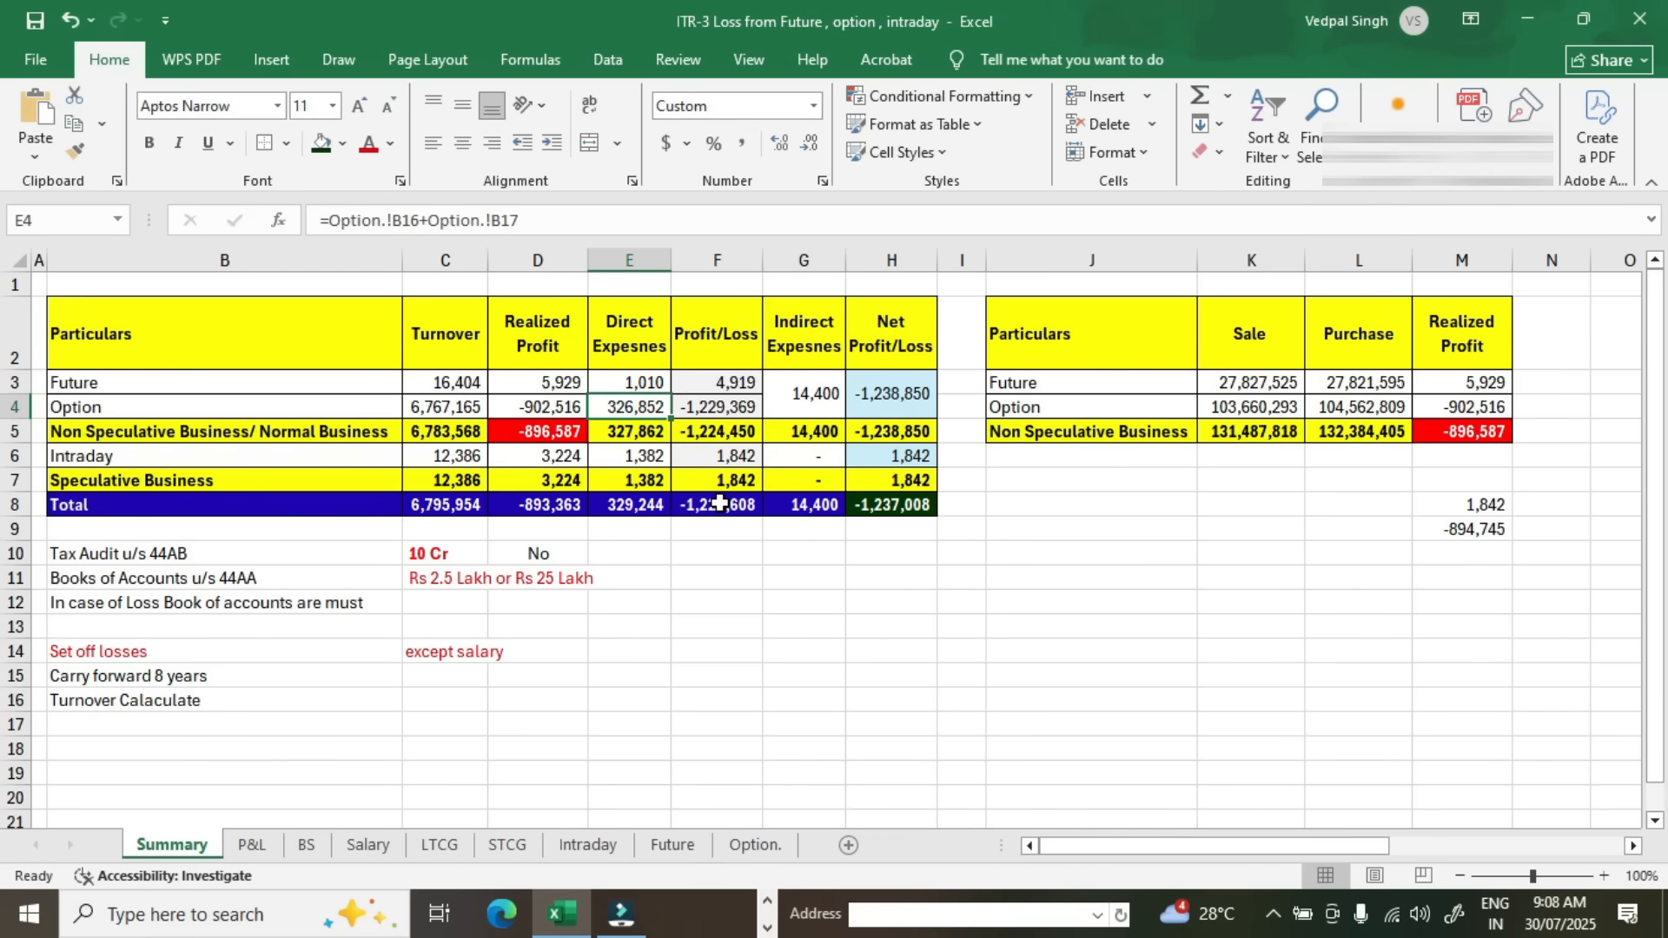
key("ctrl+bracketleft")
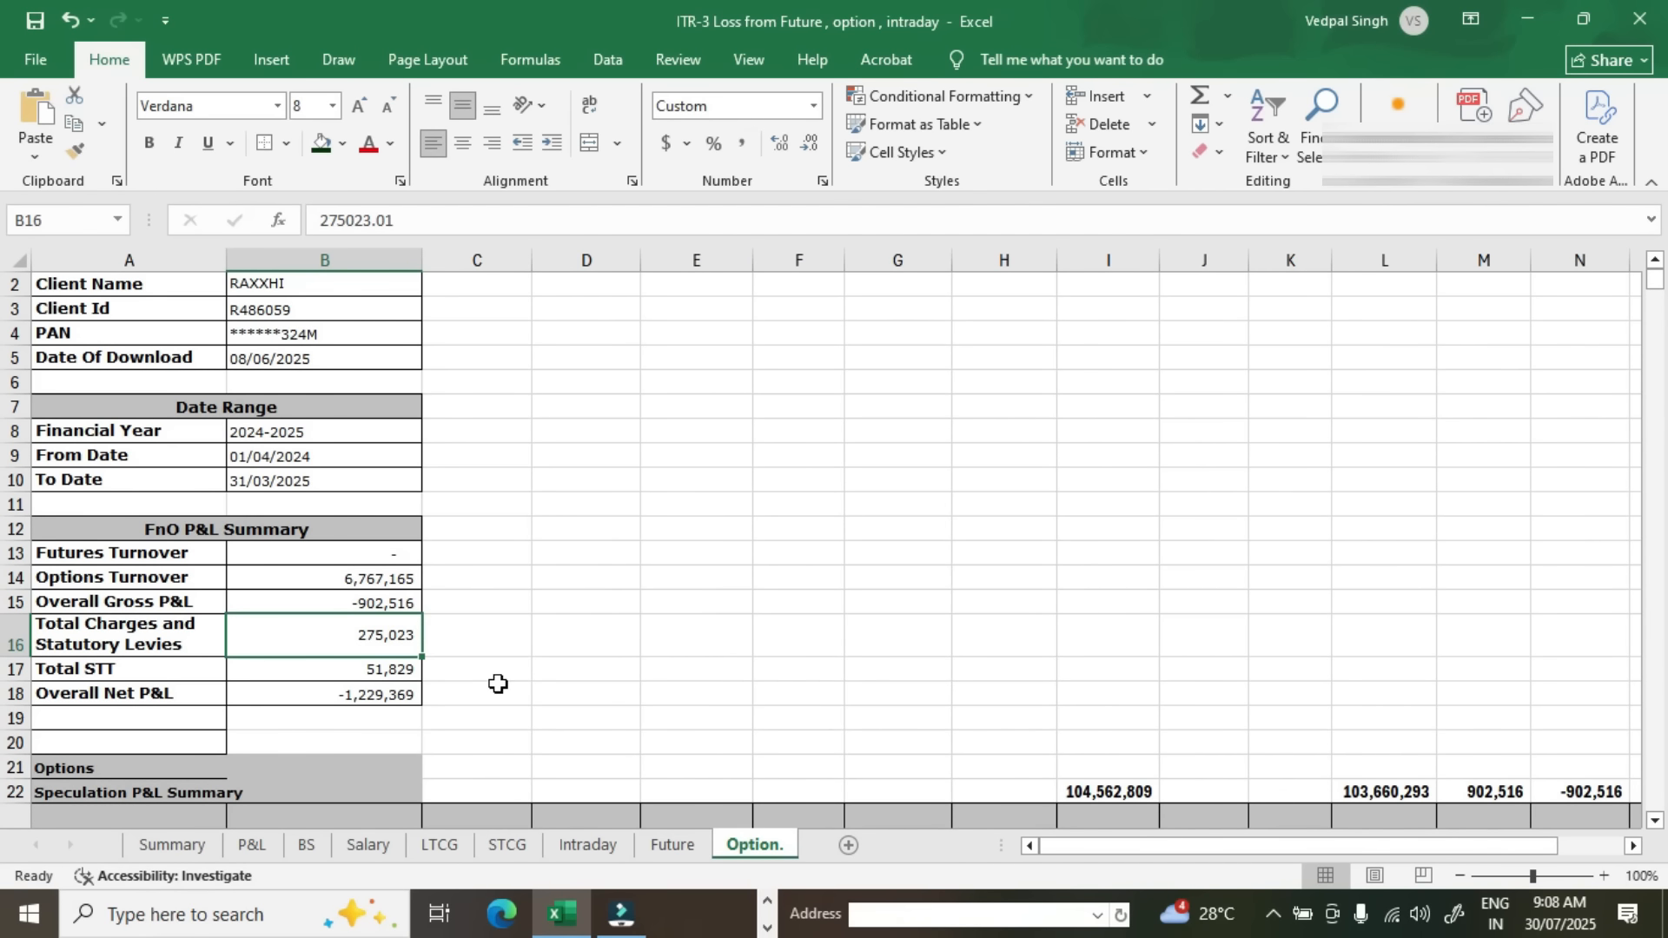
left_click(420, 674)
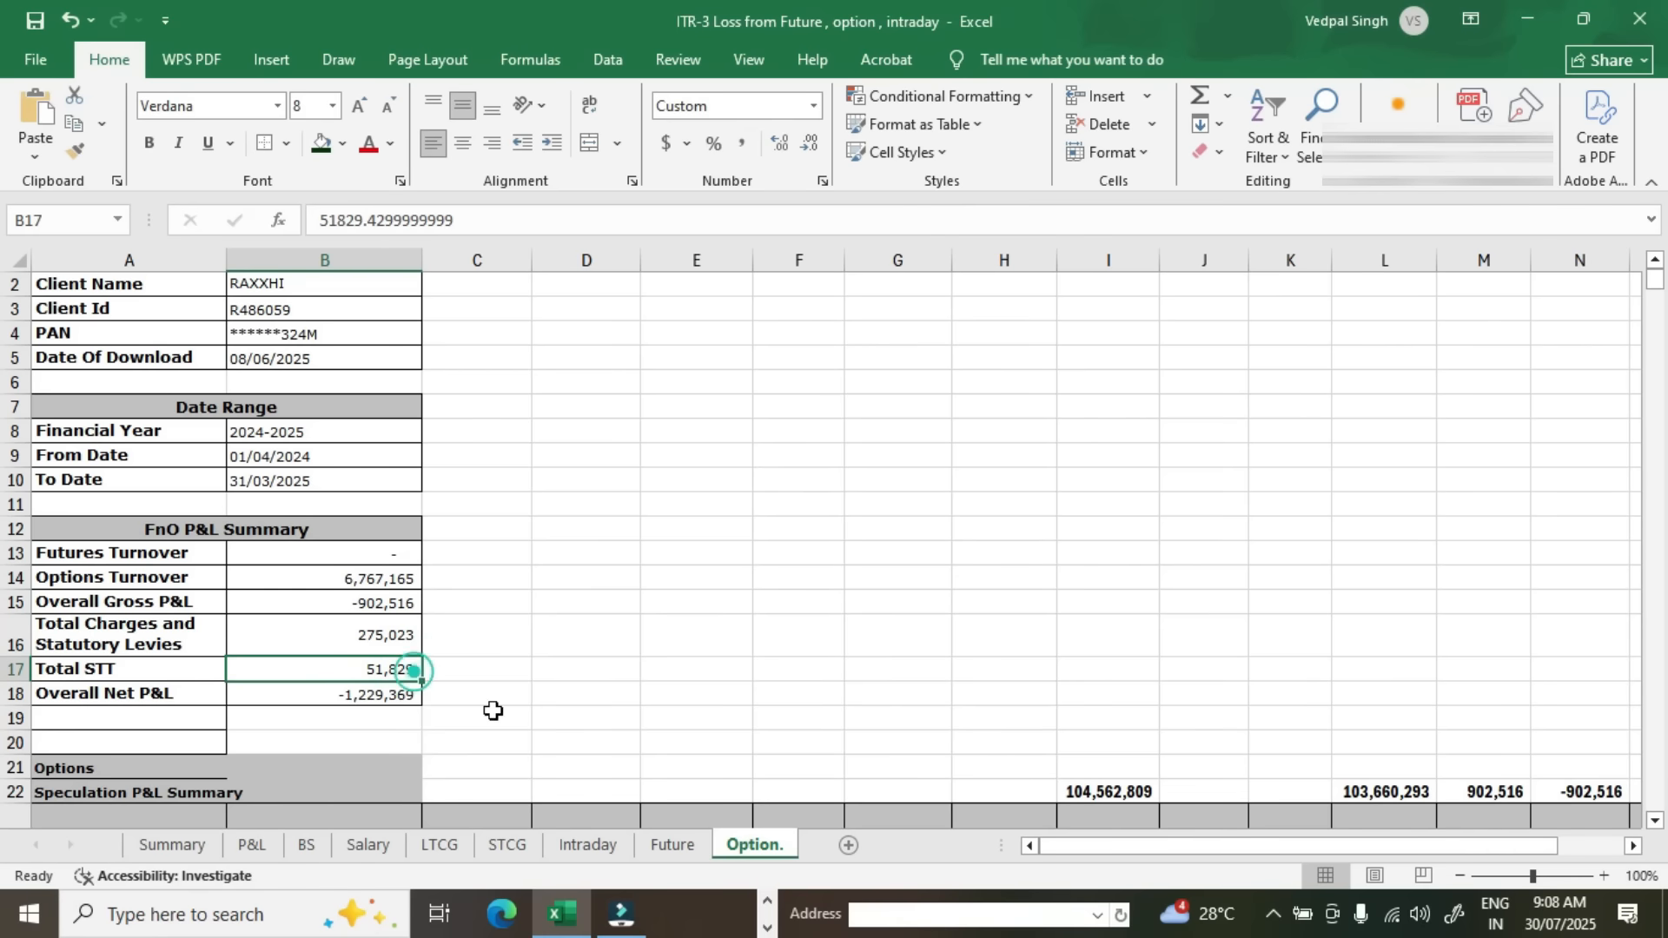
left_click(174, 845)
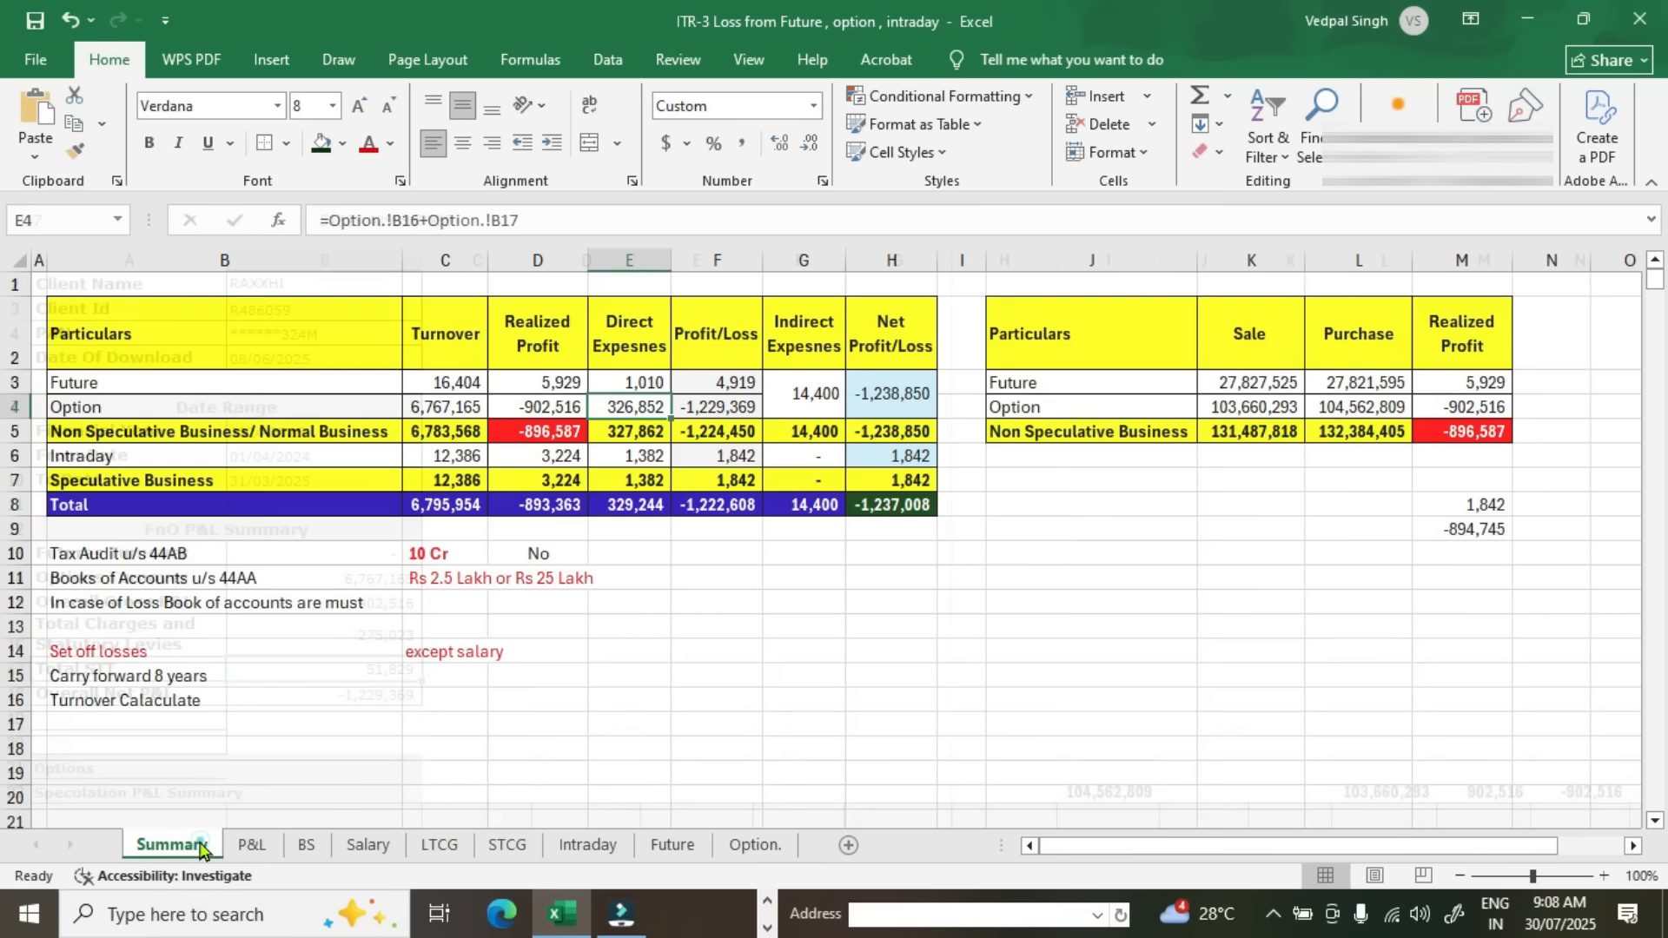
left_click(656, 426)
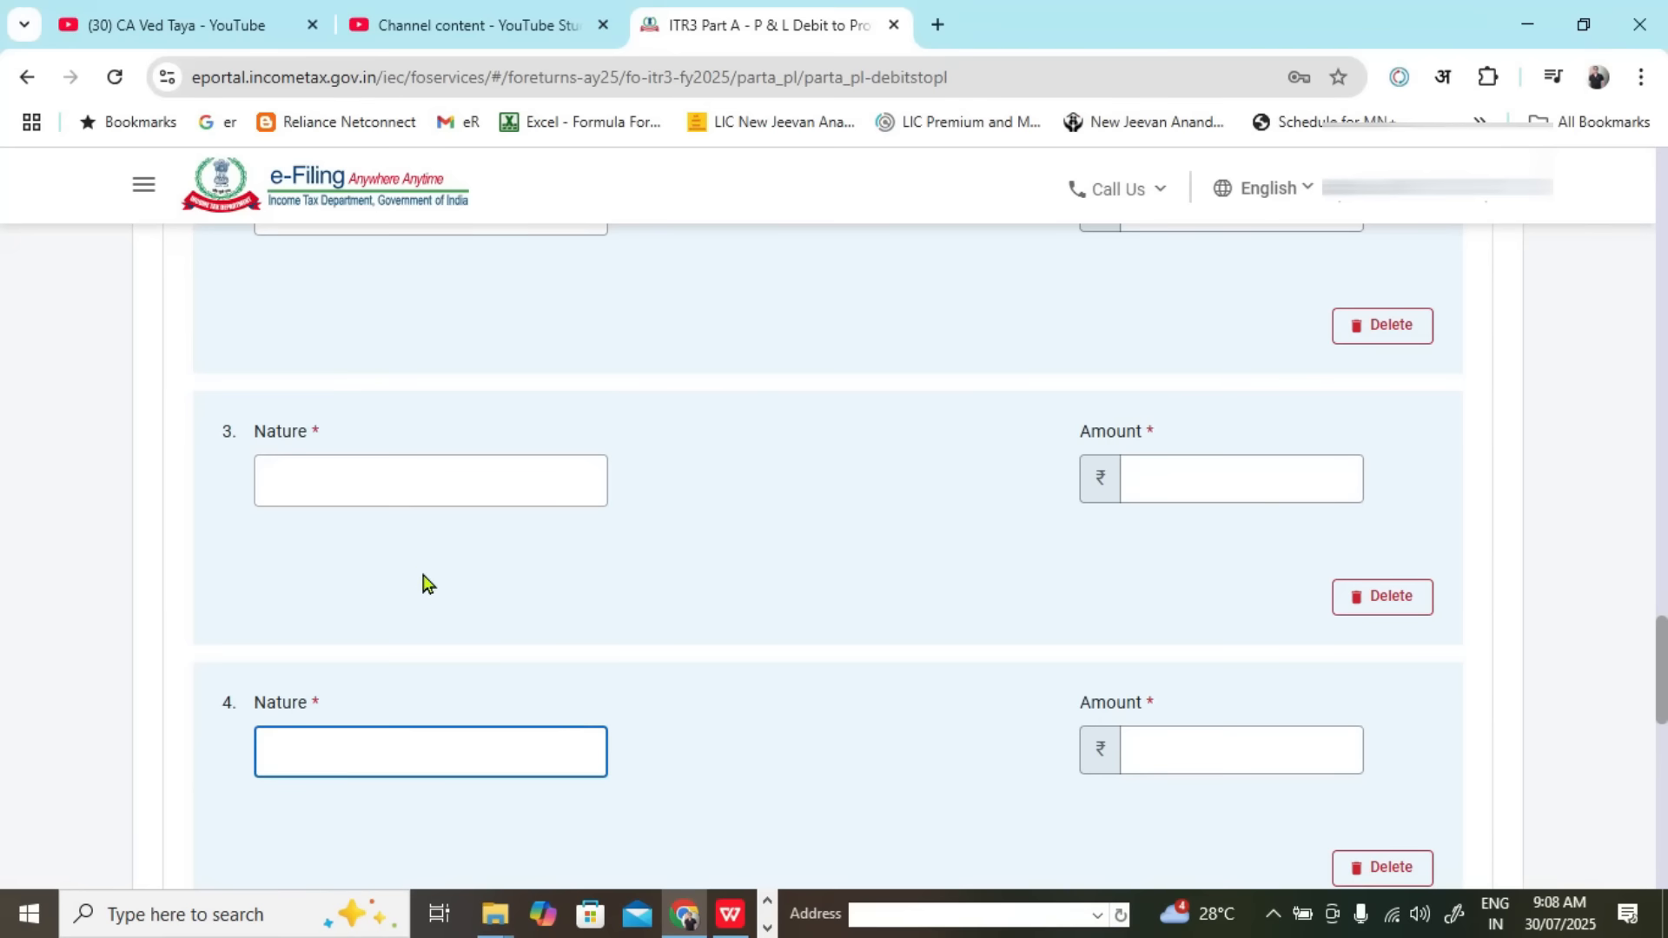
Step: Fill in the third other expense with nature STT and amount 51829, taken from Total STT on the Excel Option sheet
scroll(434, 608, "up", 1)
left_click(451, 602)
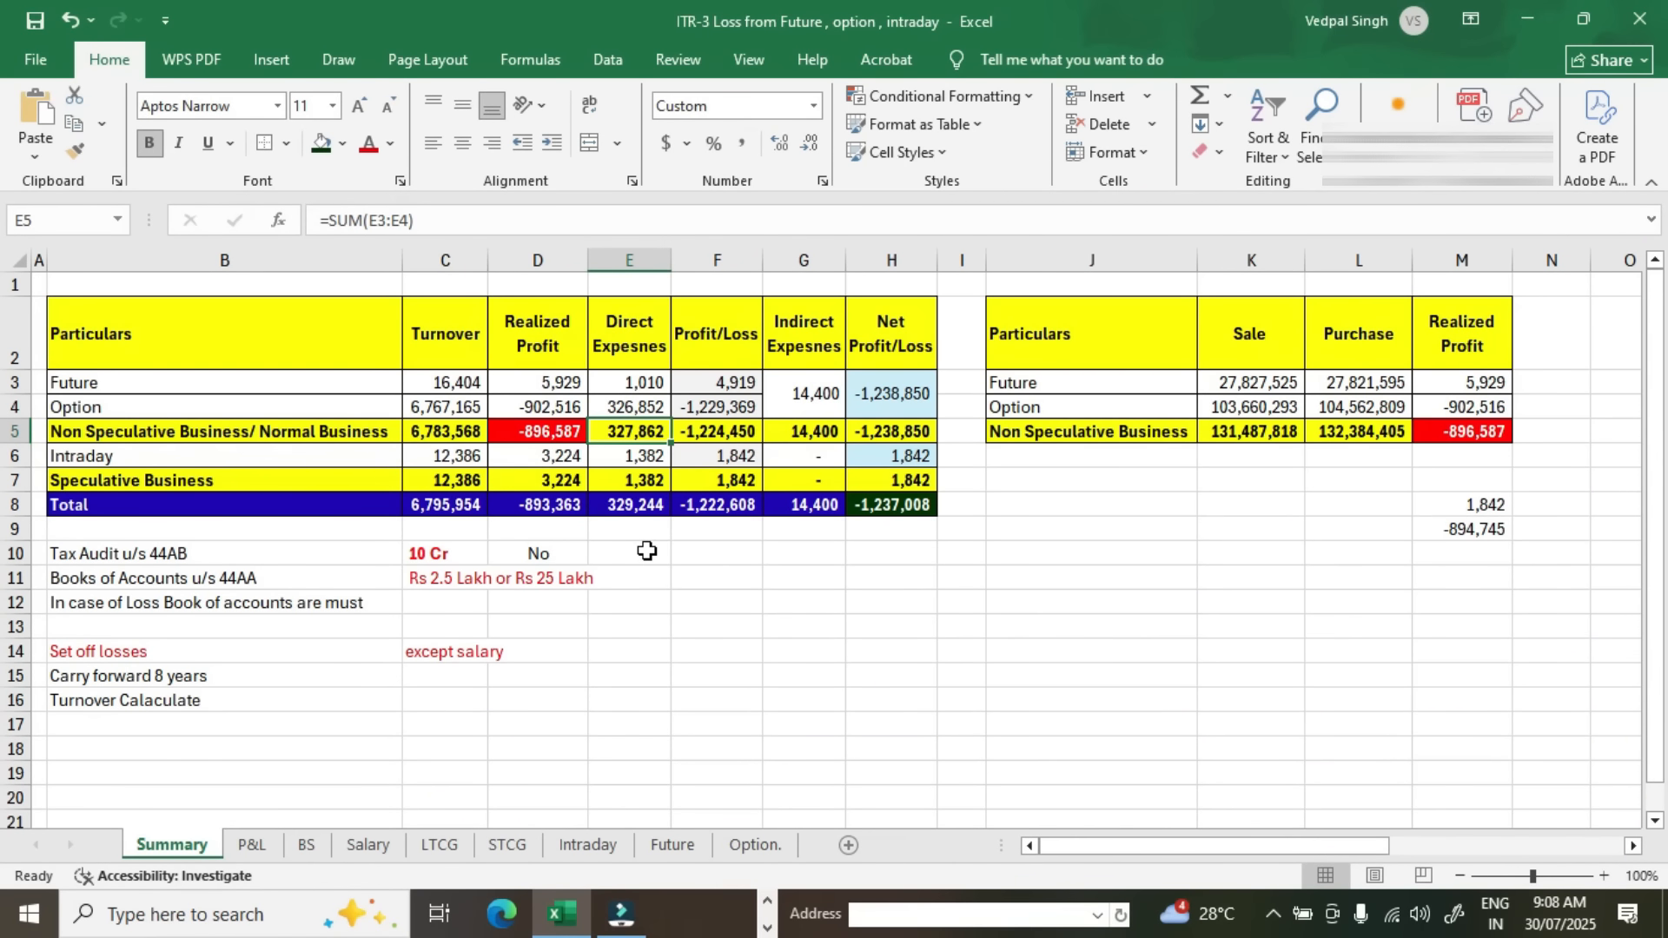
key("Up")
key("ctrl+bracketleft")
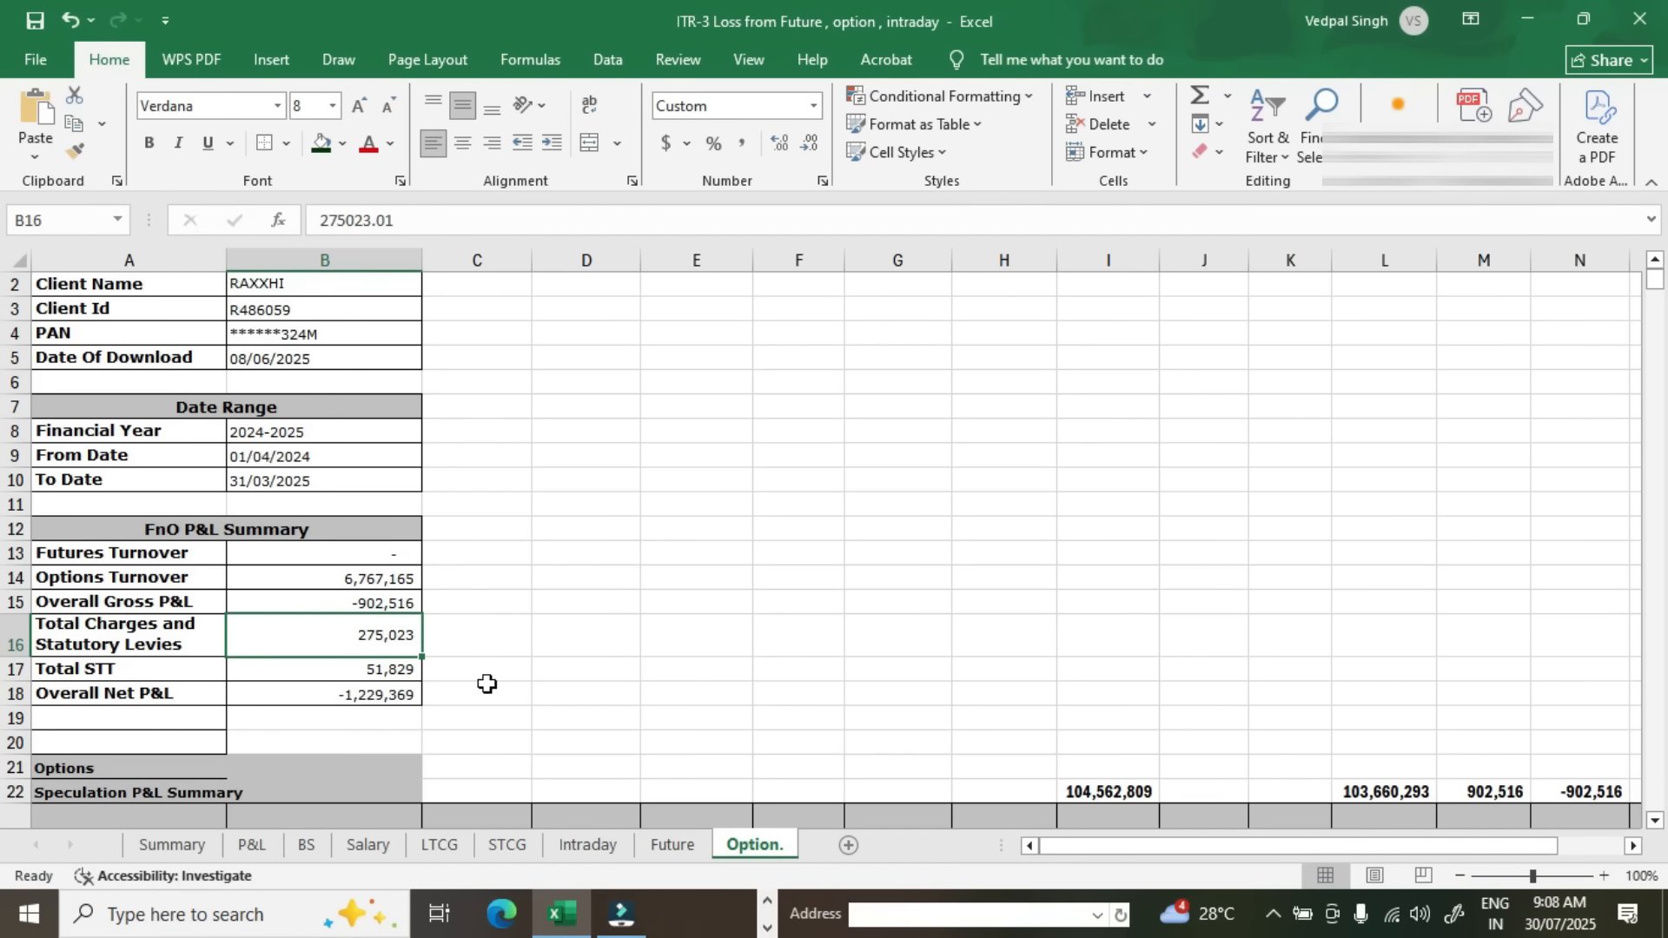
left_click(376, 667)
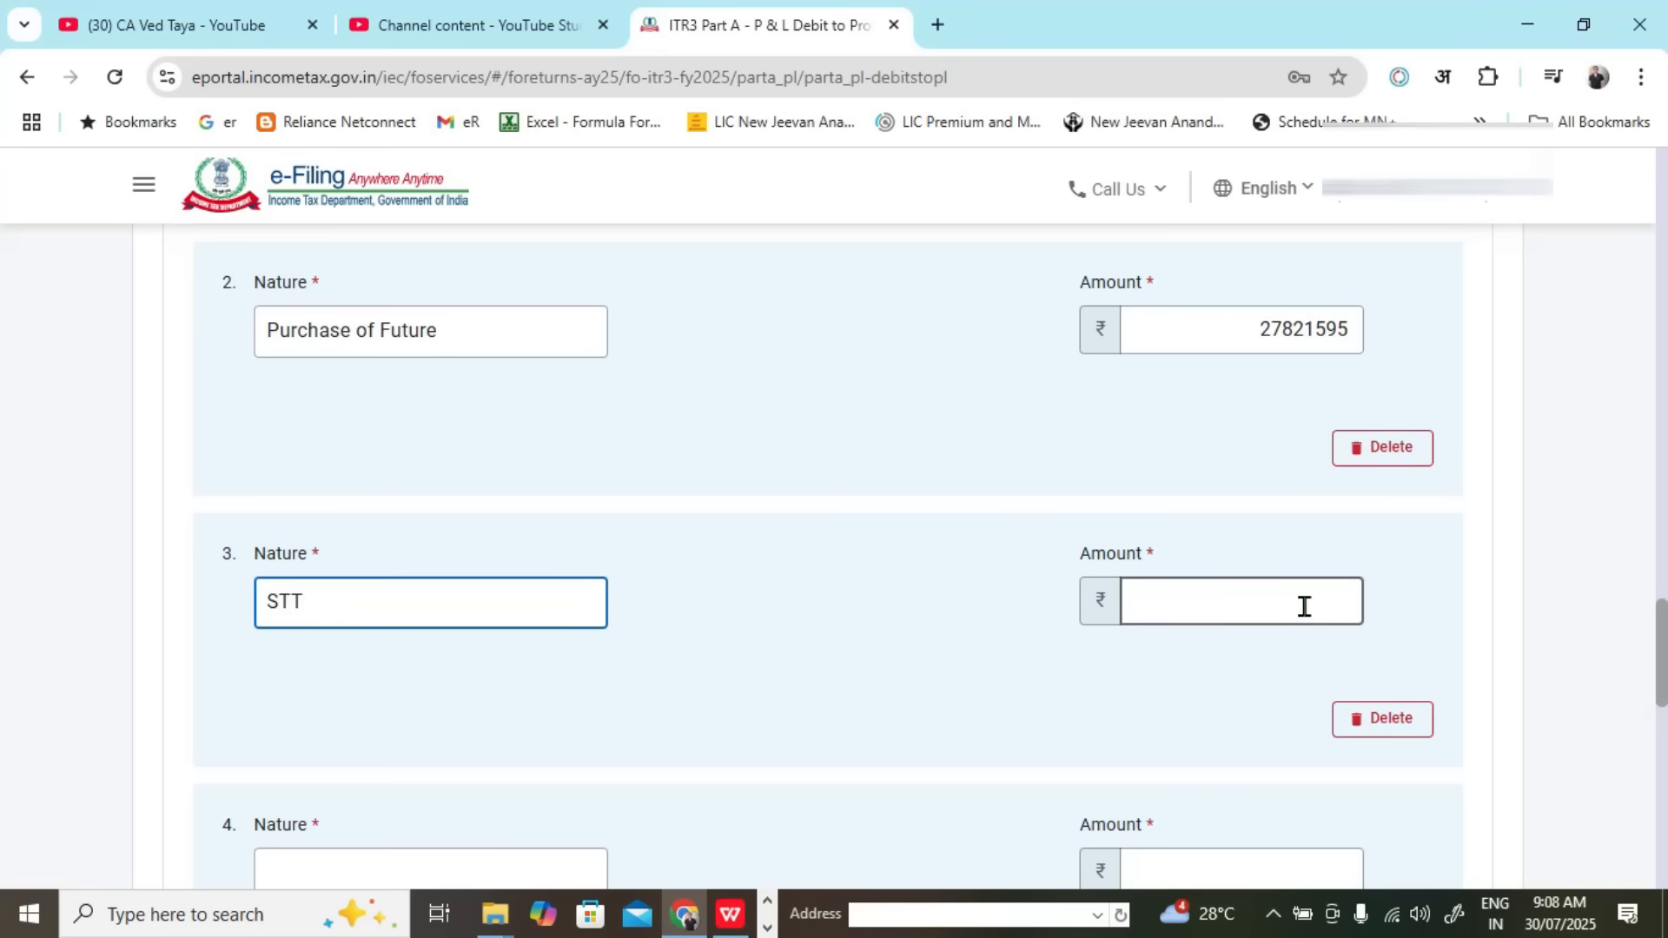
left_click(1303, 606)
type("5")
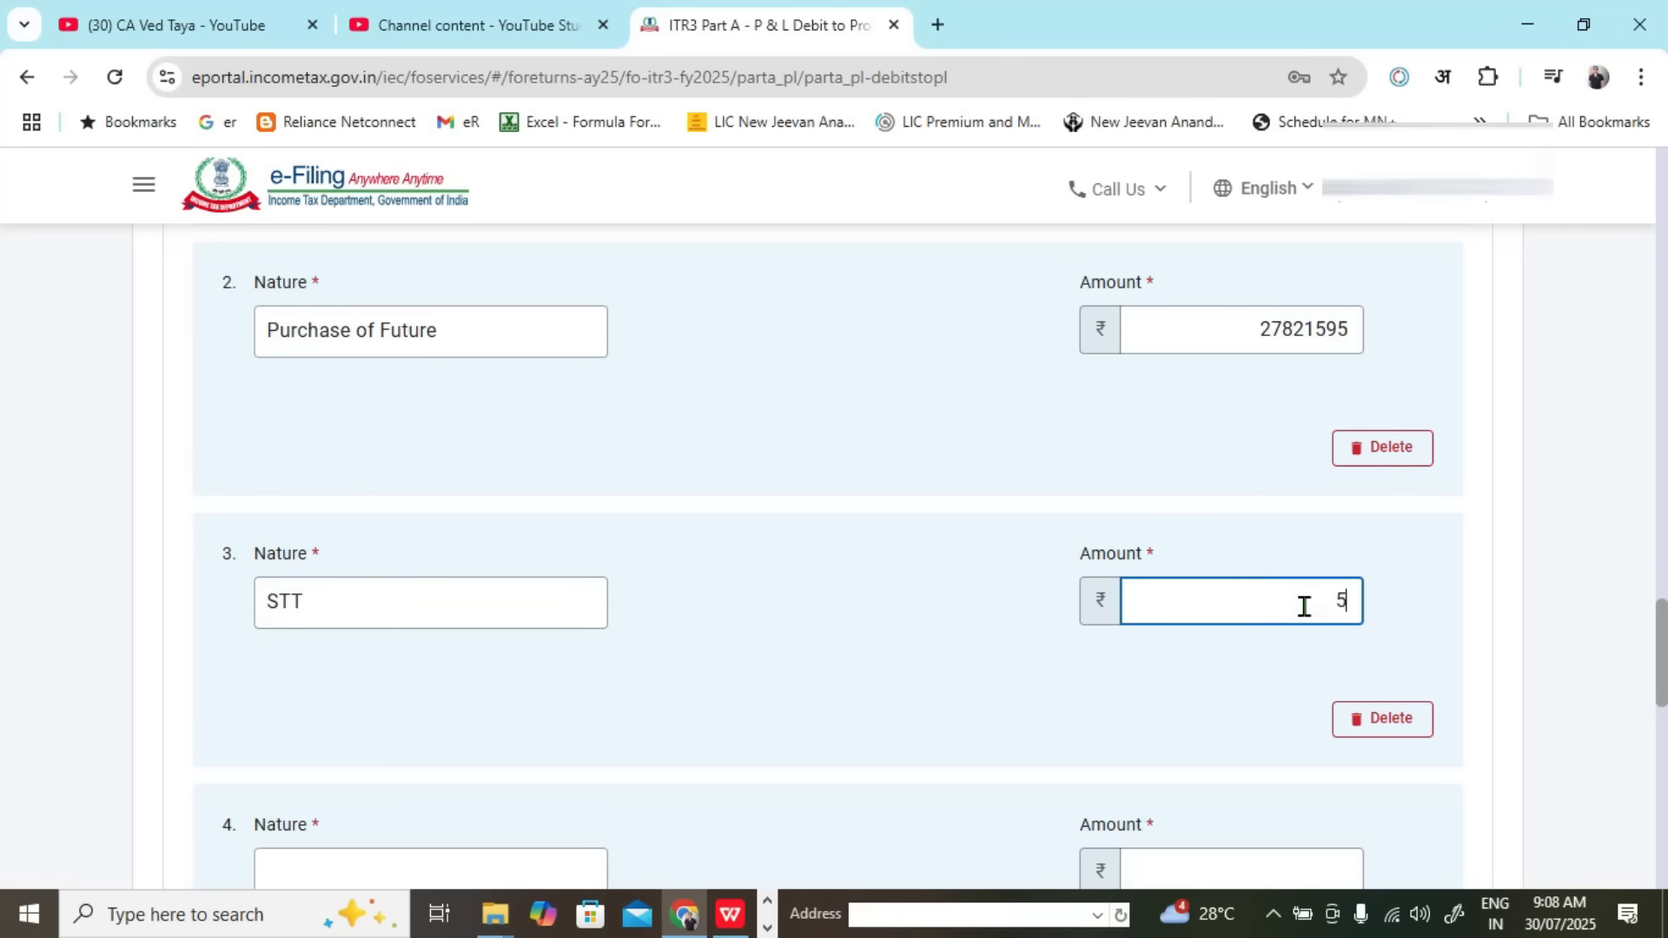
type("1829")
Step: Begin the nature of the fourth other expense with "Other exp like brokerage,"
scroll(629, 778, "down", 3)
left_click(506, 626)
type("Other exp like brokerage,")
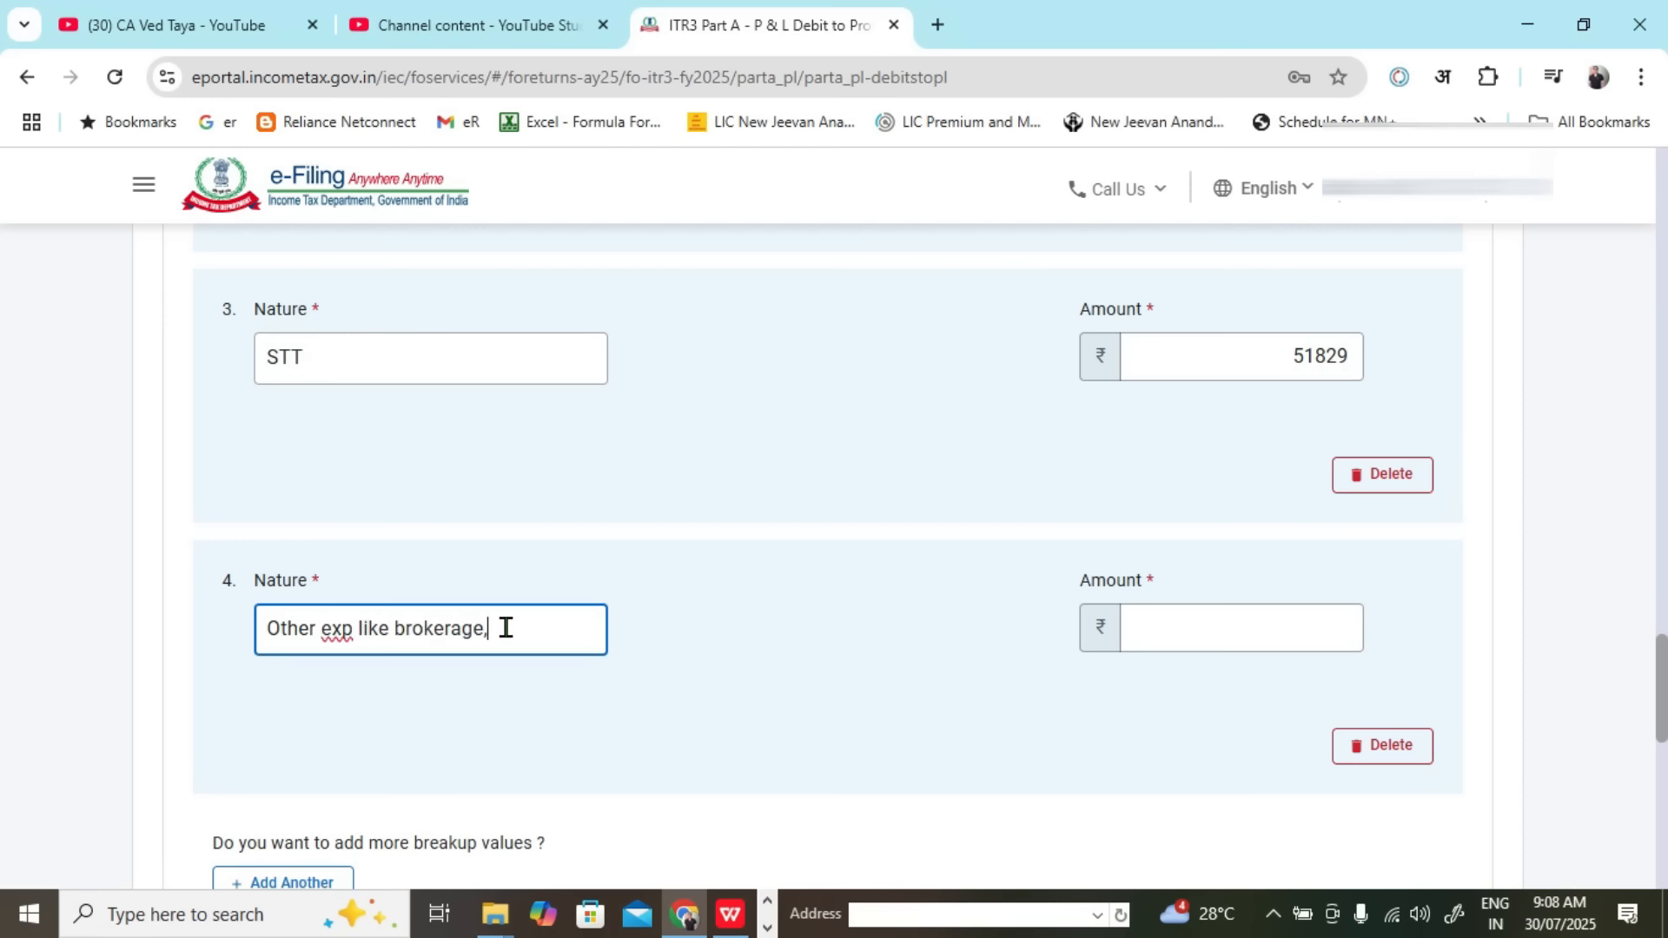
Step: Review the types of charges listed on the Excel Future sheet, such as turnover charges and stamp duty
key("alt+Tab")
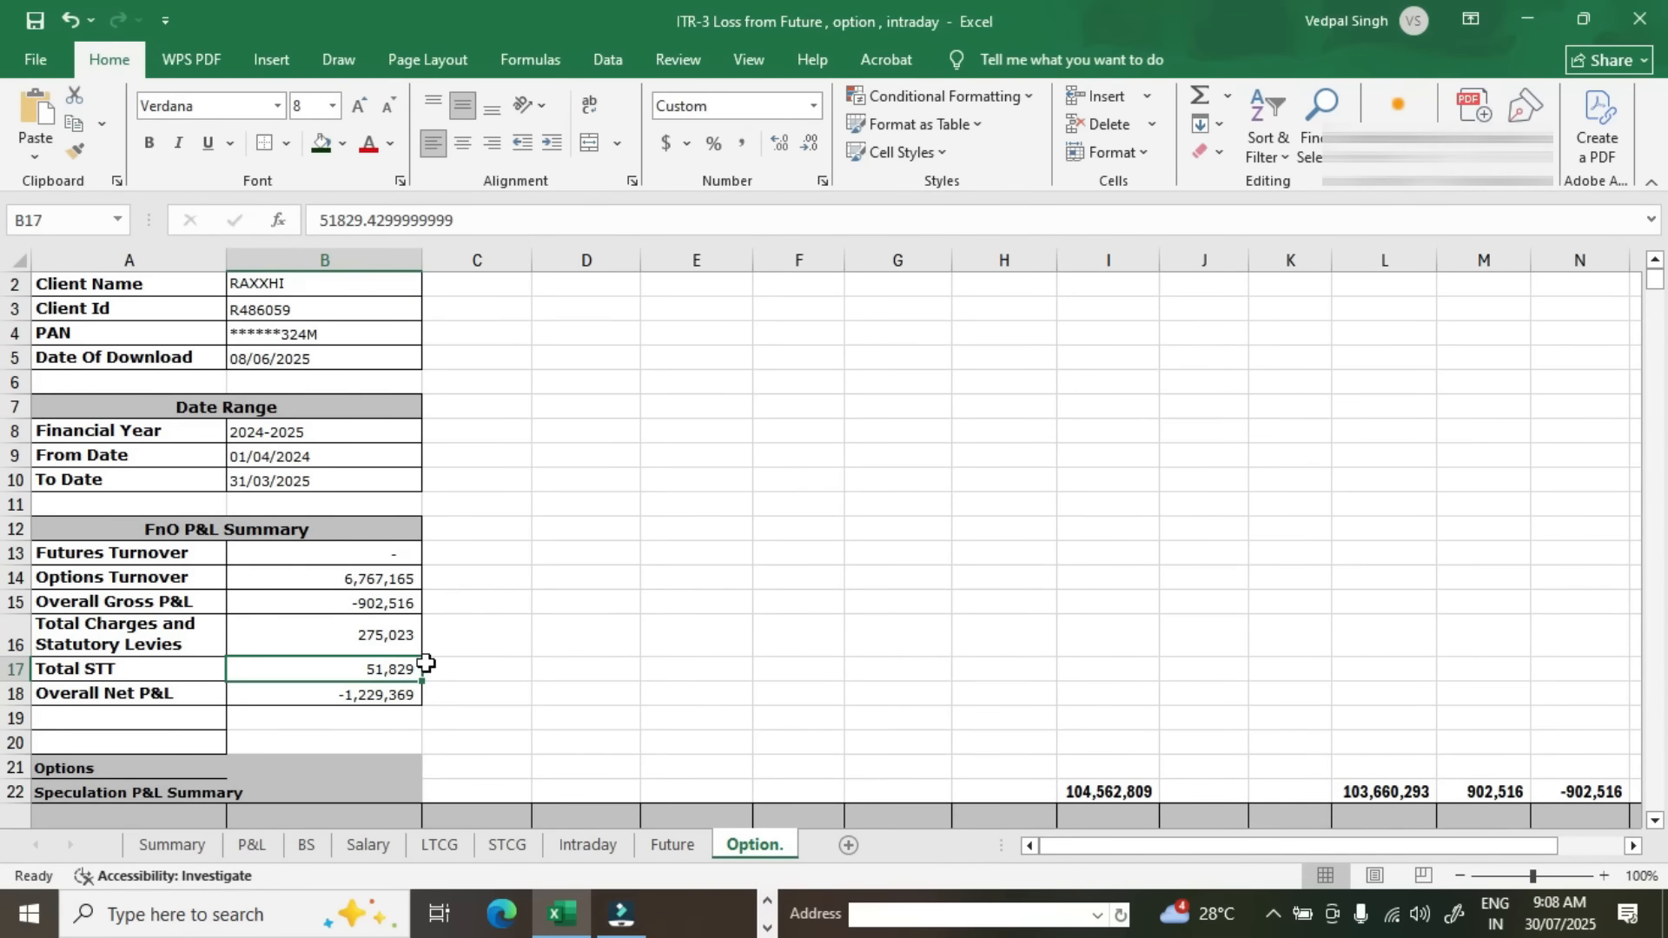
scroll(424, 659, "down", 1)
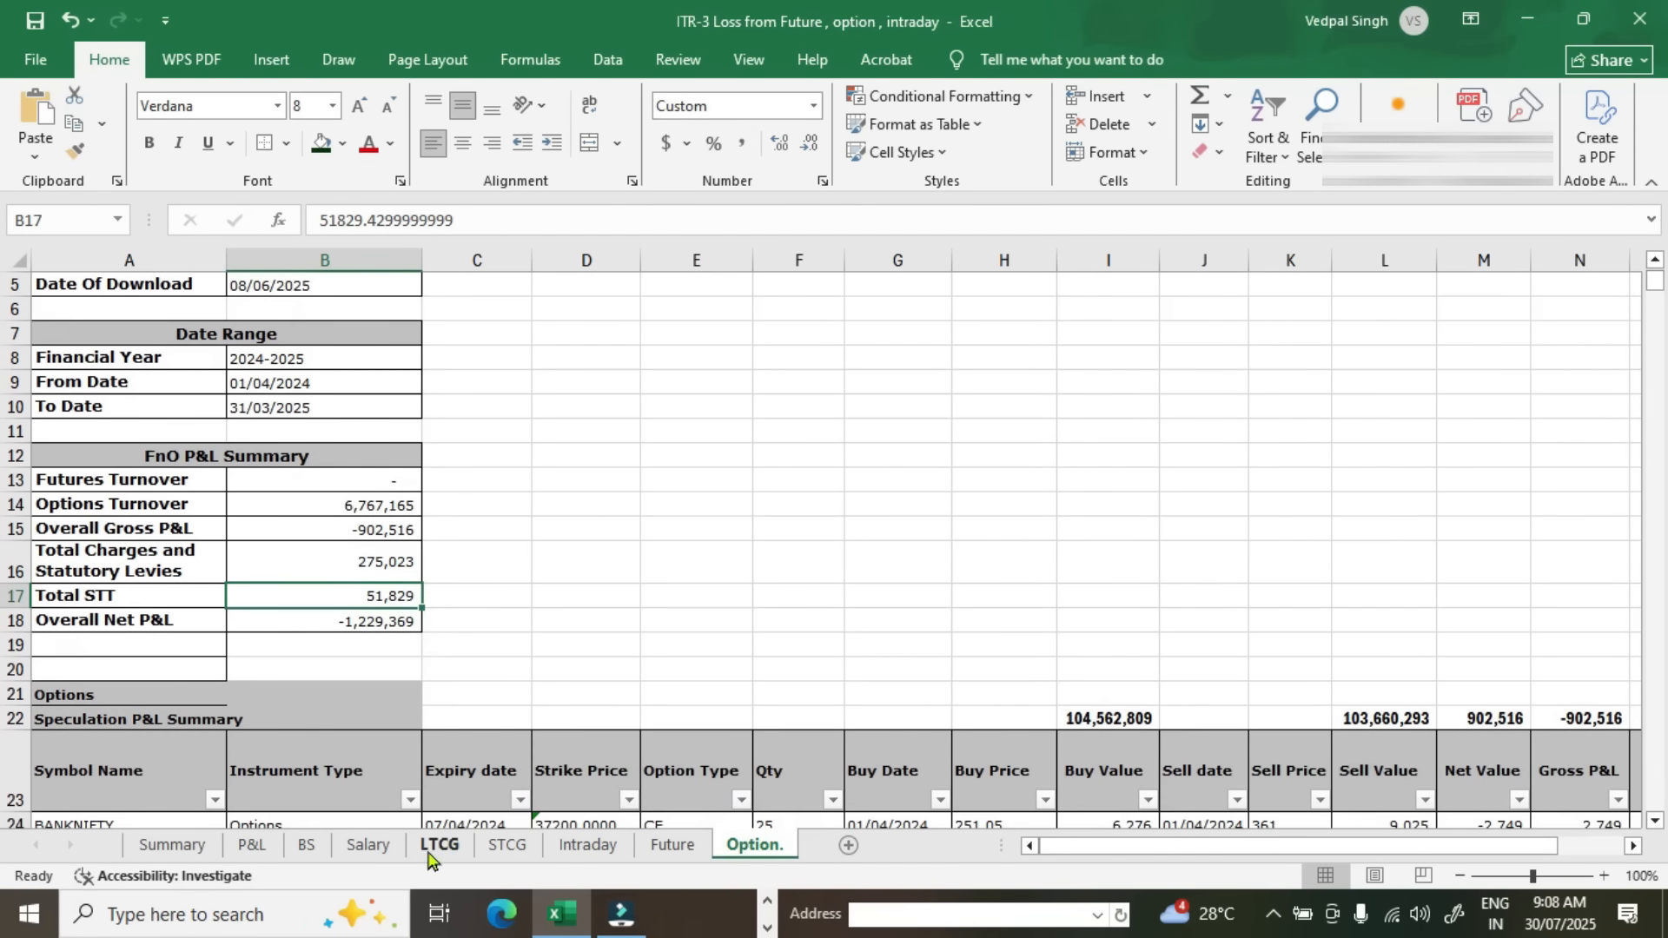
left_click(672, 845)
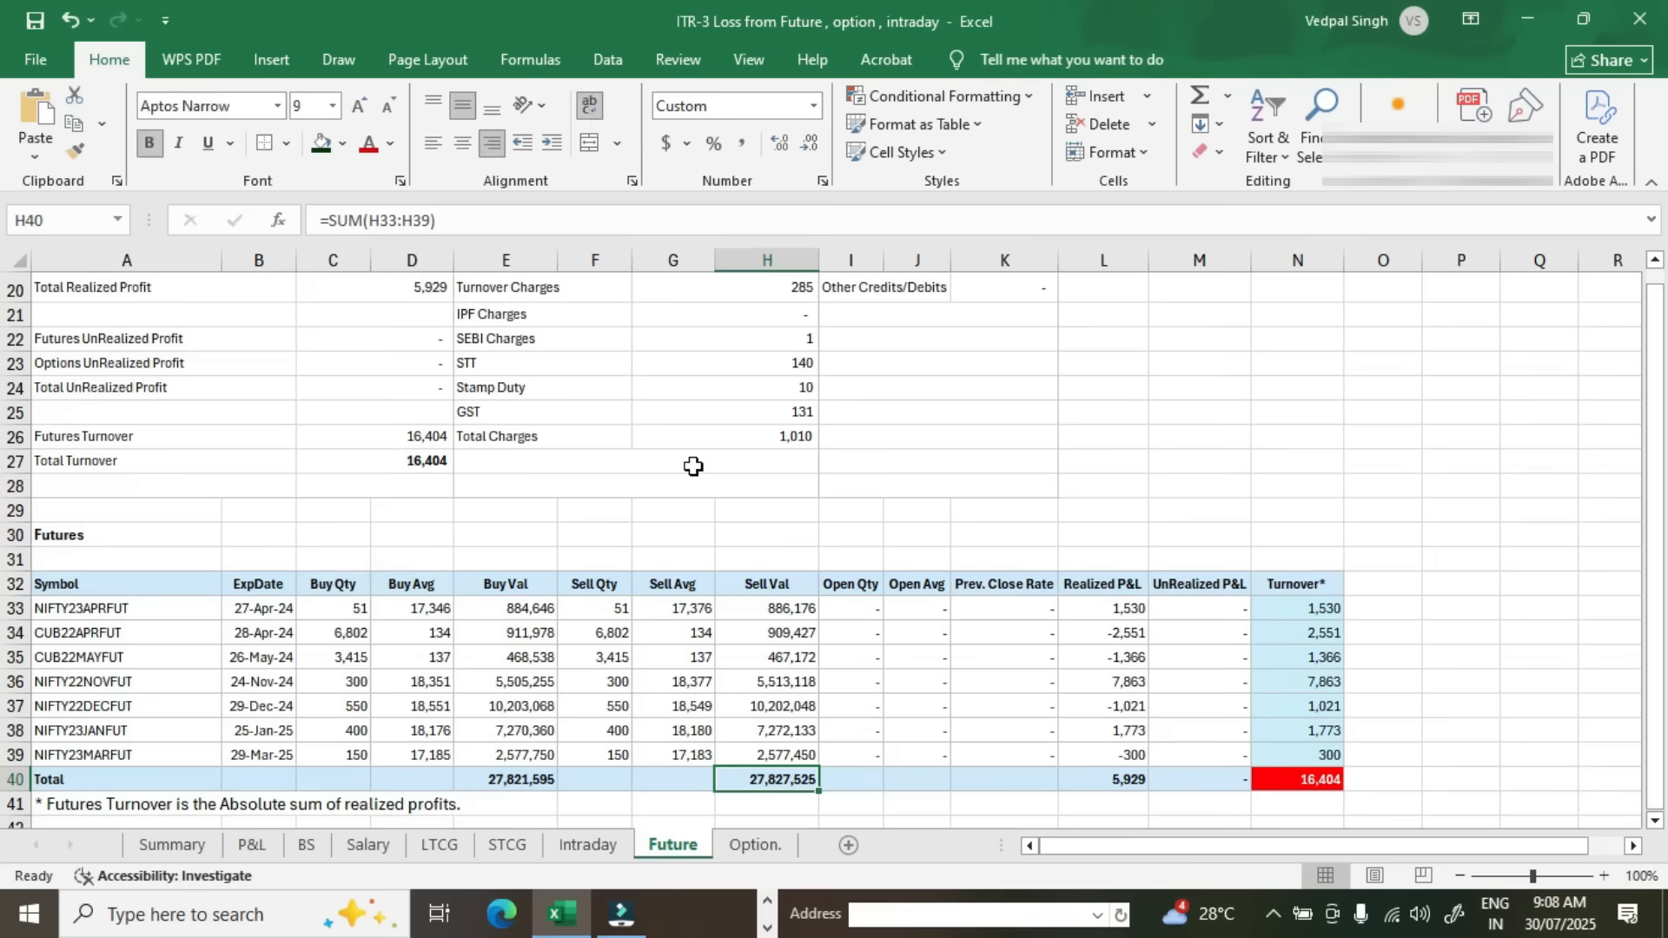
scroll(610, 399, "up", 4)
left_click(610, 399)
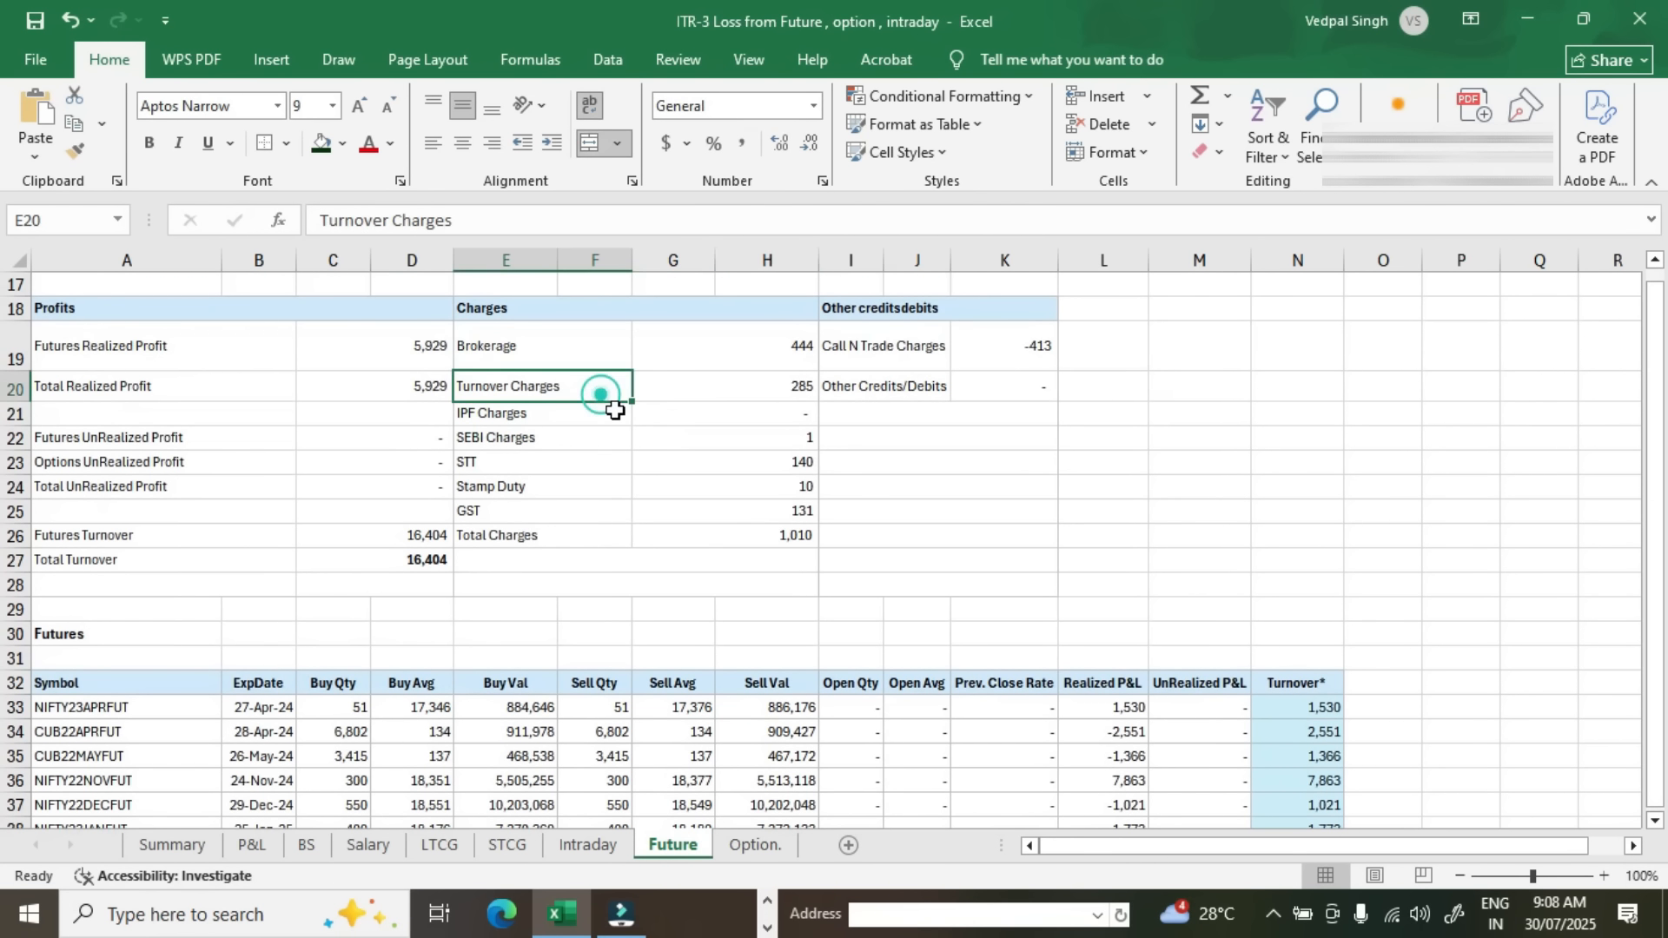
left_click(576, 488)
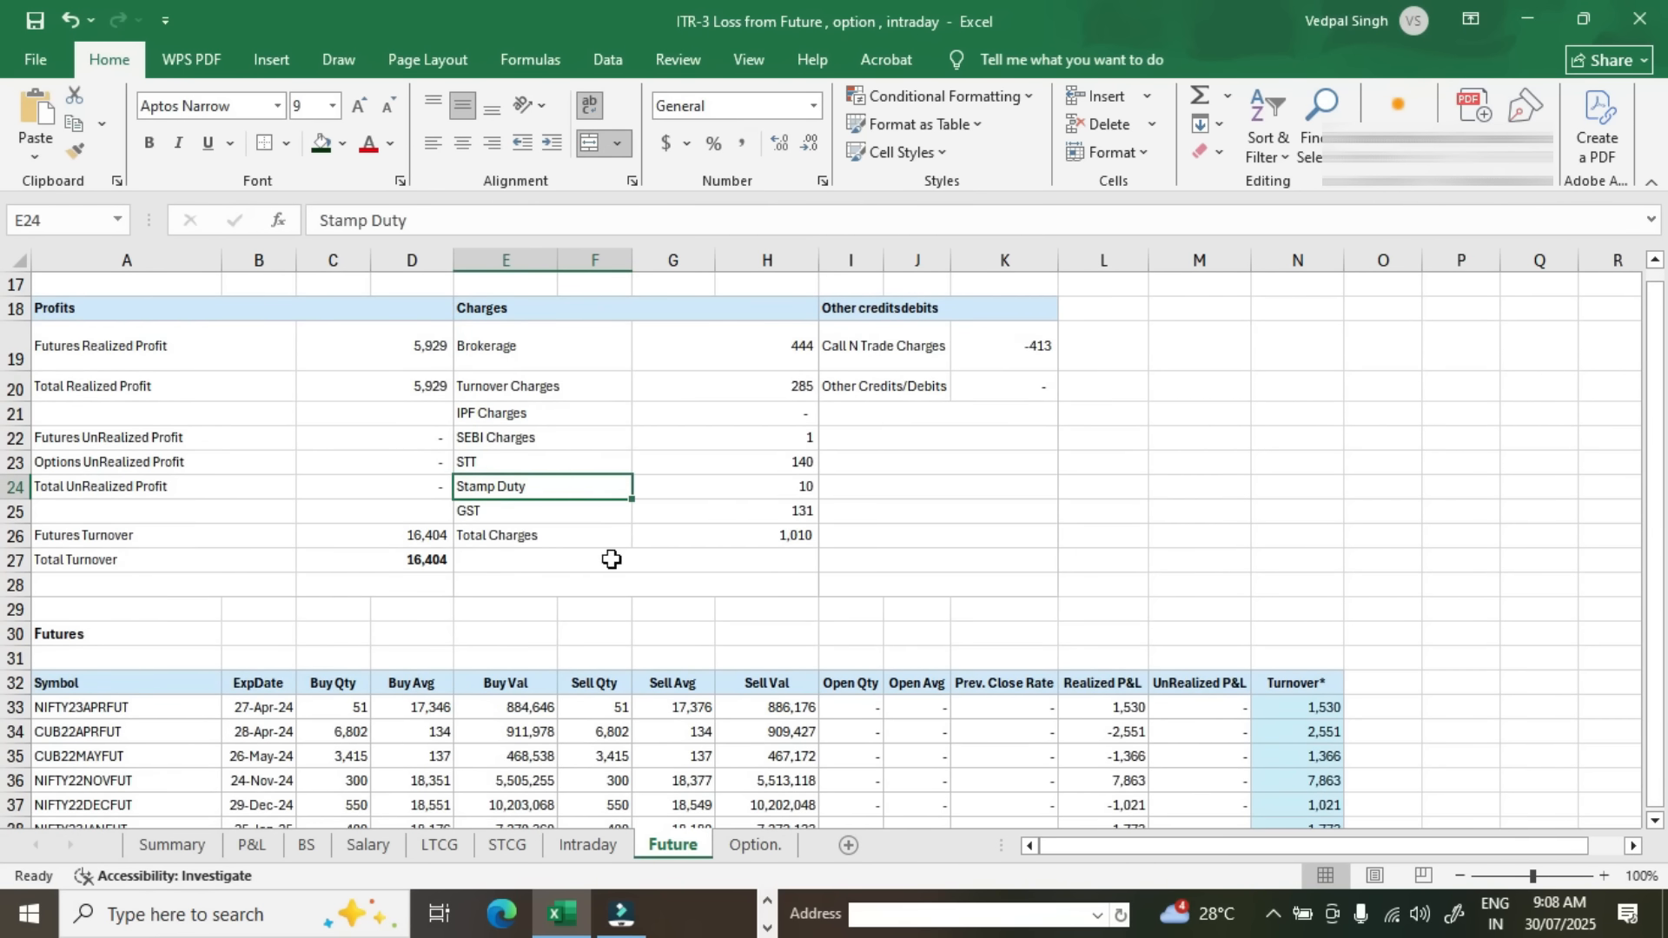
Step: Complete the fourth expense's nature on the ITR form as "Other exp like brokerage, stamp duty etc"
key("alt+Tab")
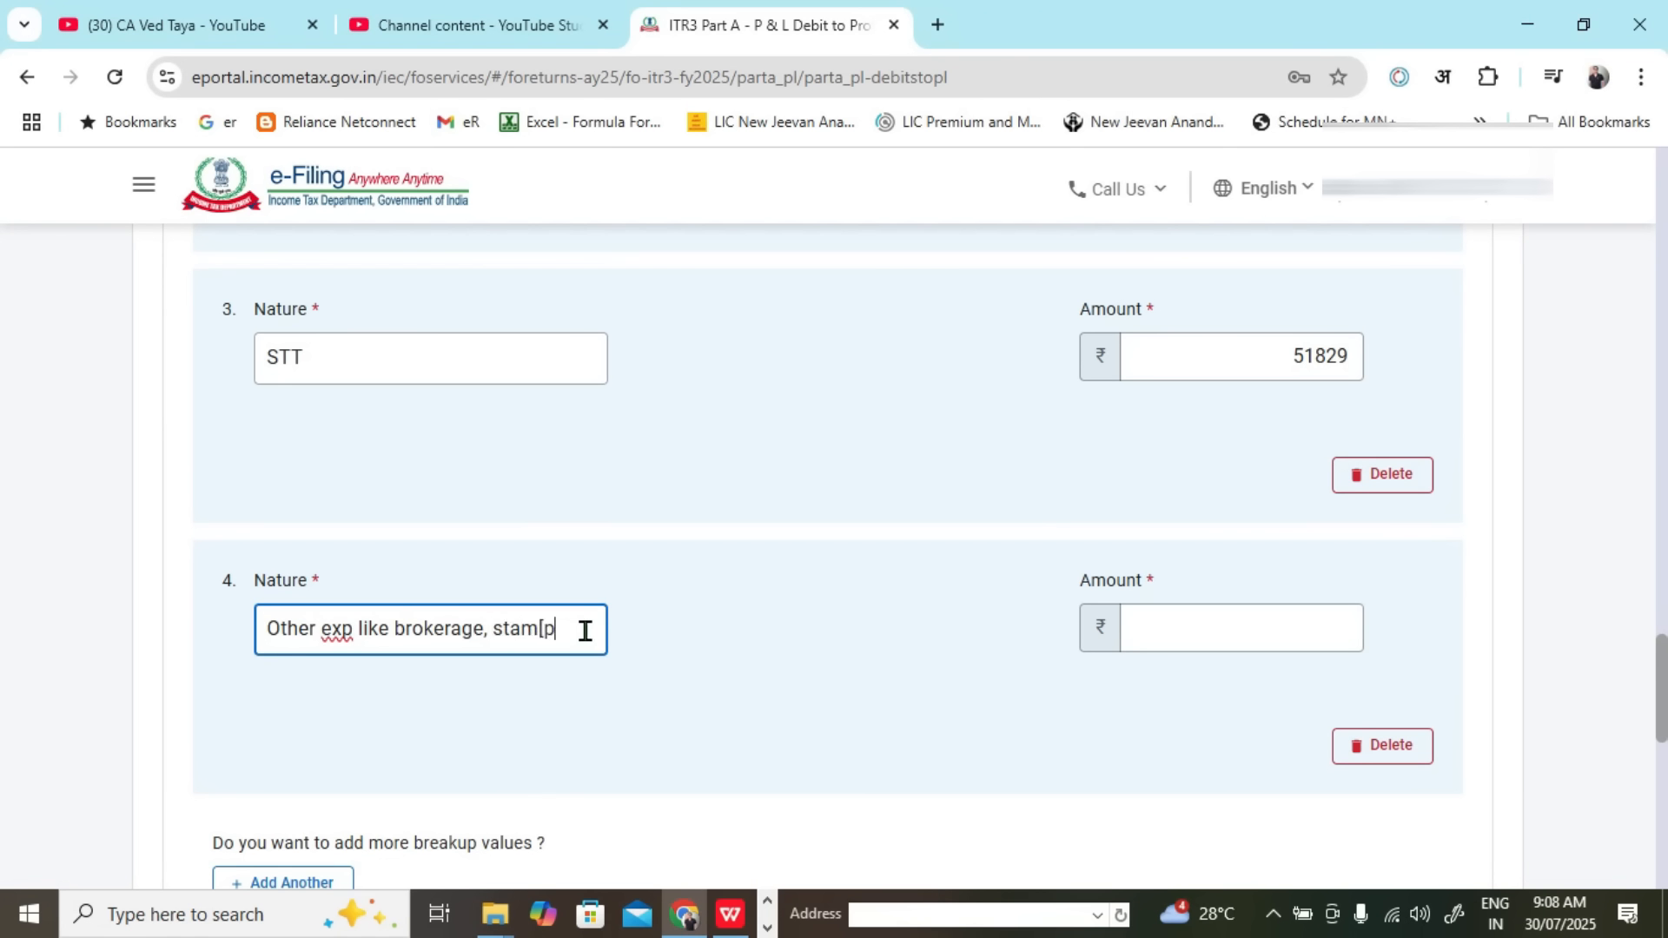
type("ty betc")
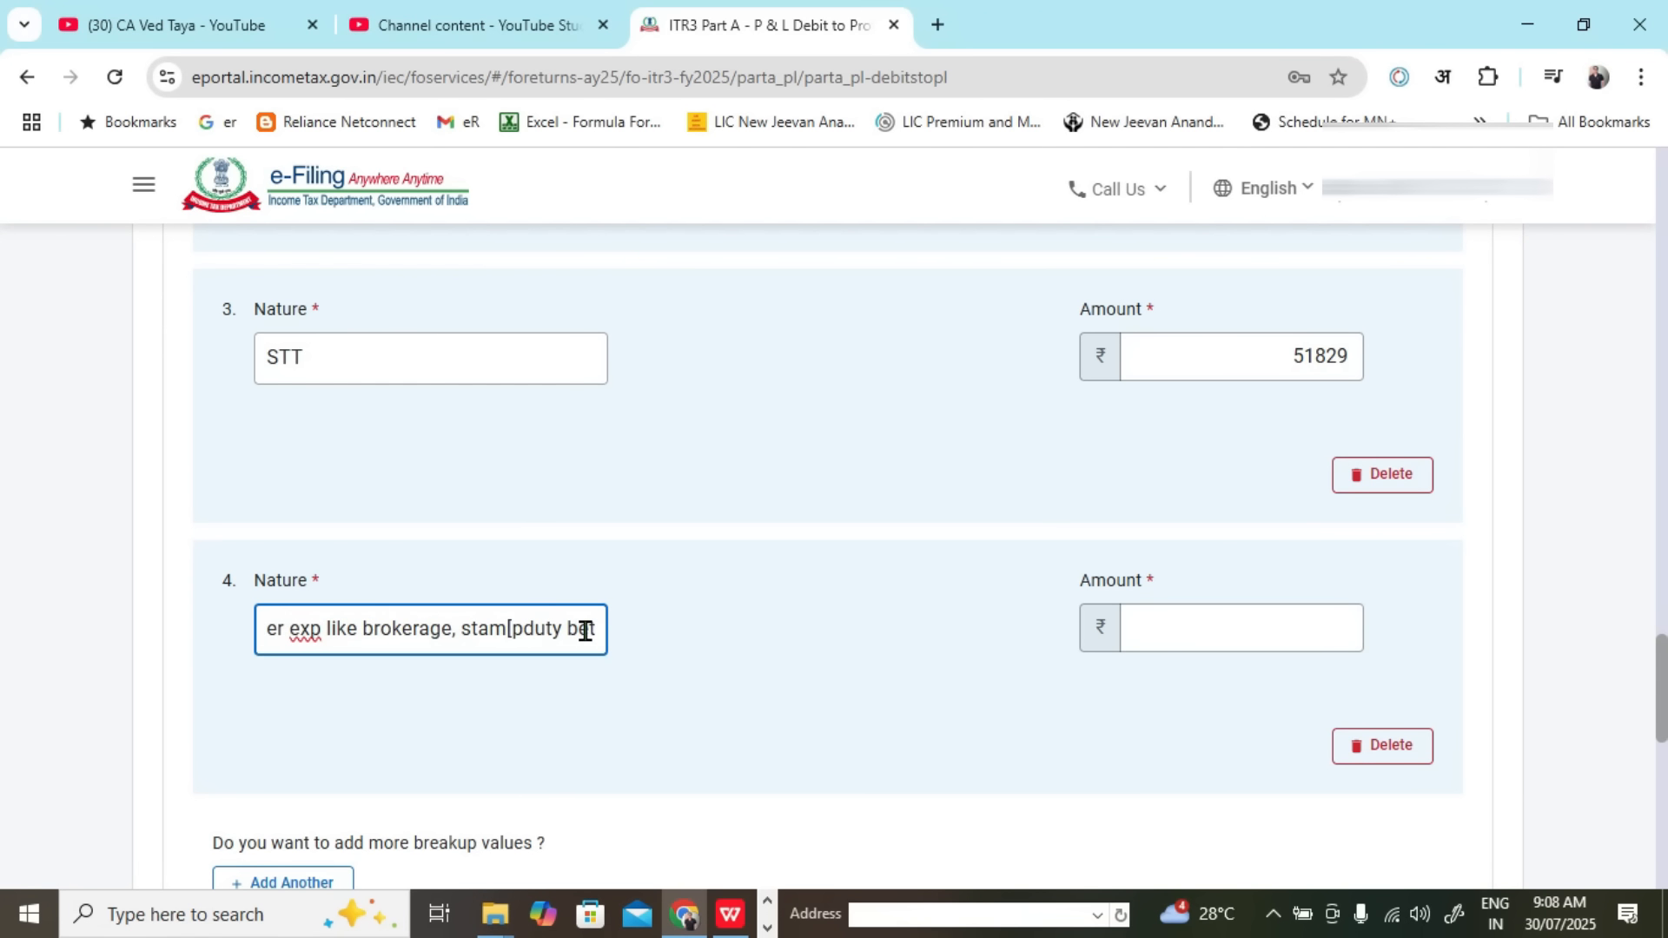
key("BackSpace")
key("BackSpace")
key("BackSpace")
key("BackSpace")
key("BackSpace")
key("BackSpace")
key("BackSpace")
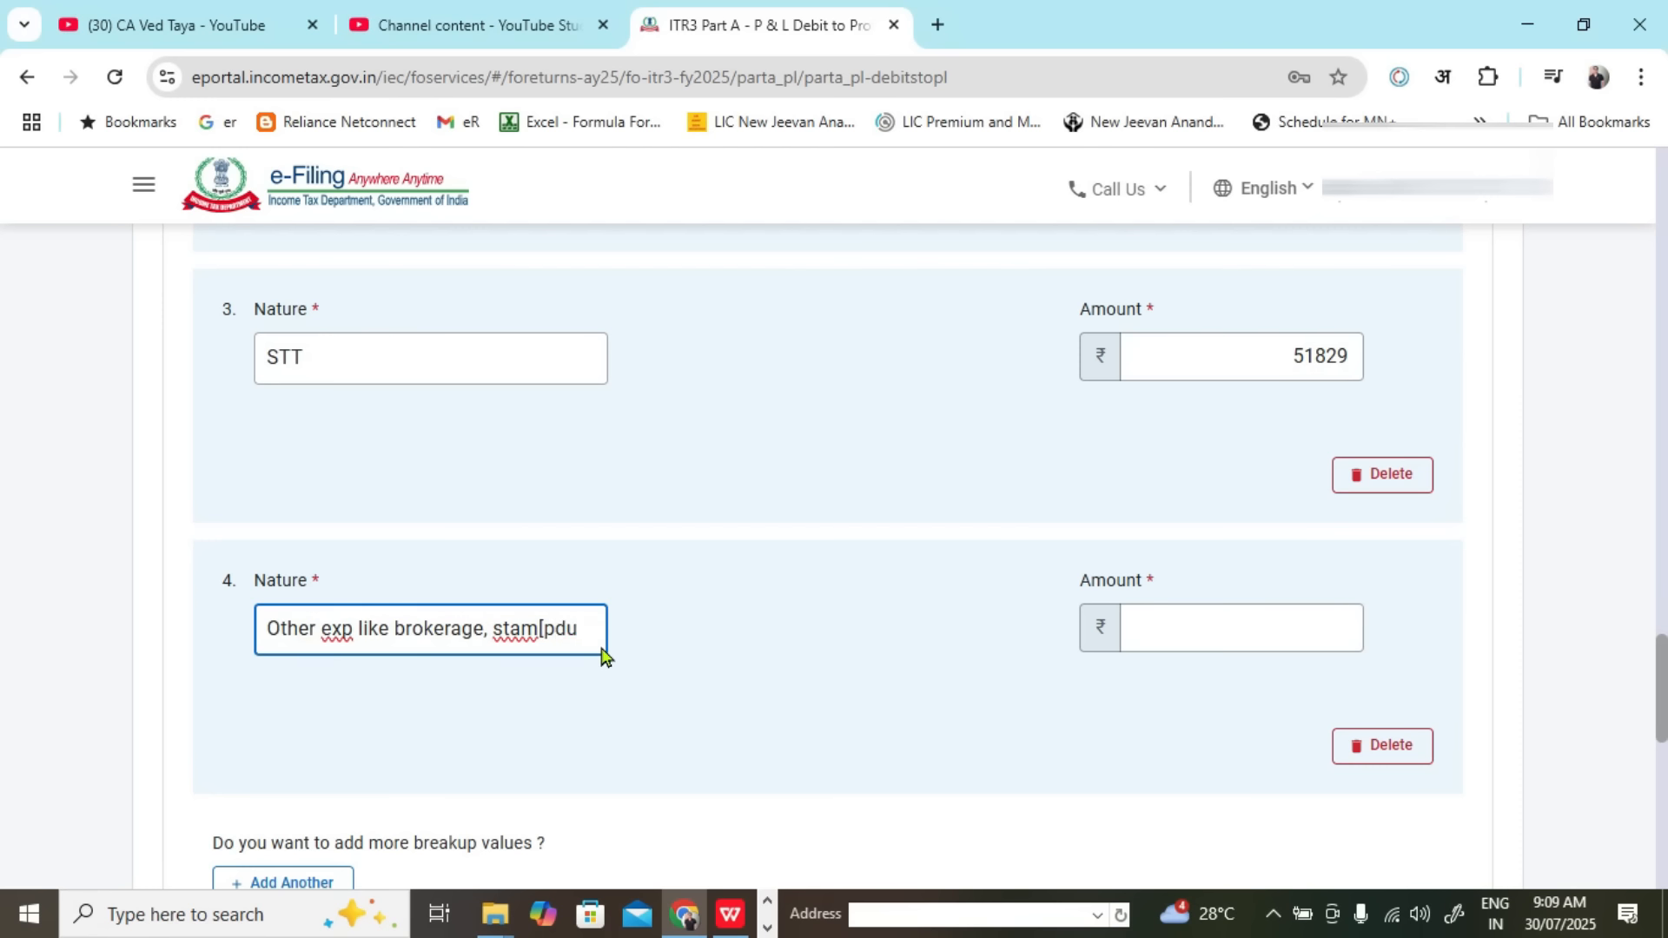
type("ty etc")
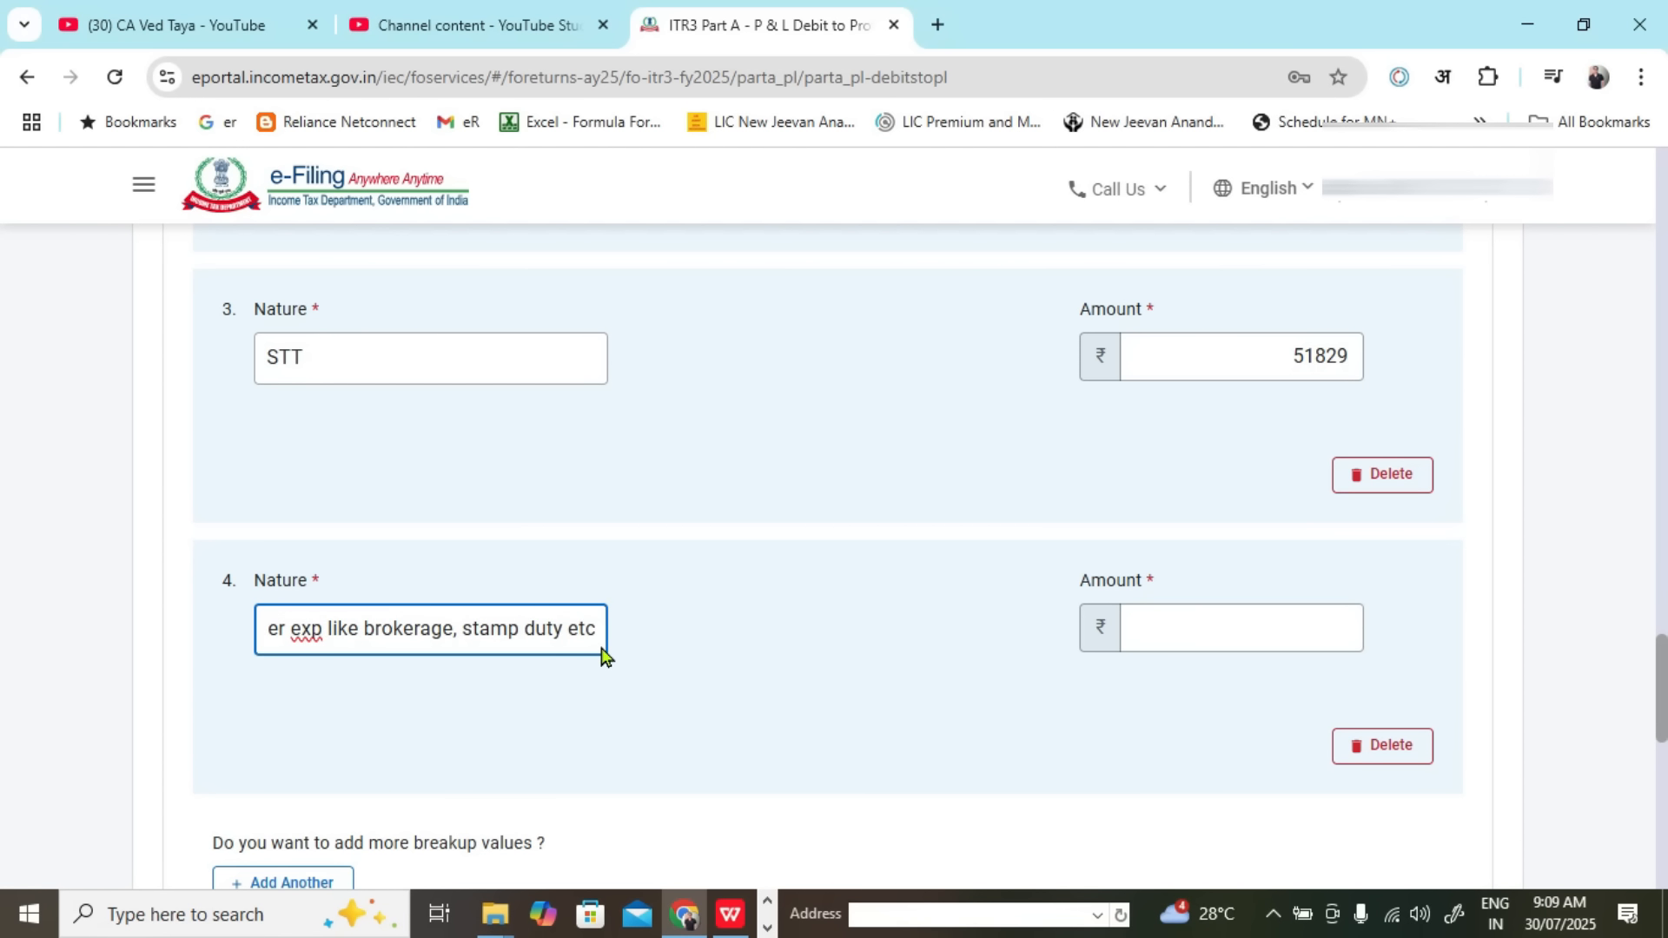
Step: In Summary cell G12, subtract the Option sheet's Total STT (B17) from the non-speculative direct expenses (E5) for the fourth expense's amount
left_click(1259, 614)
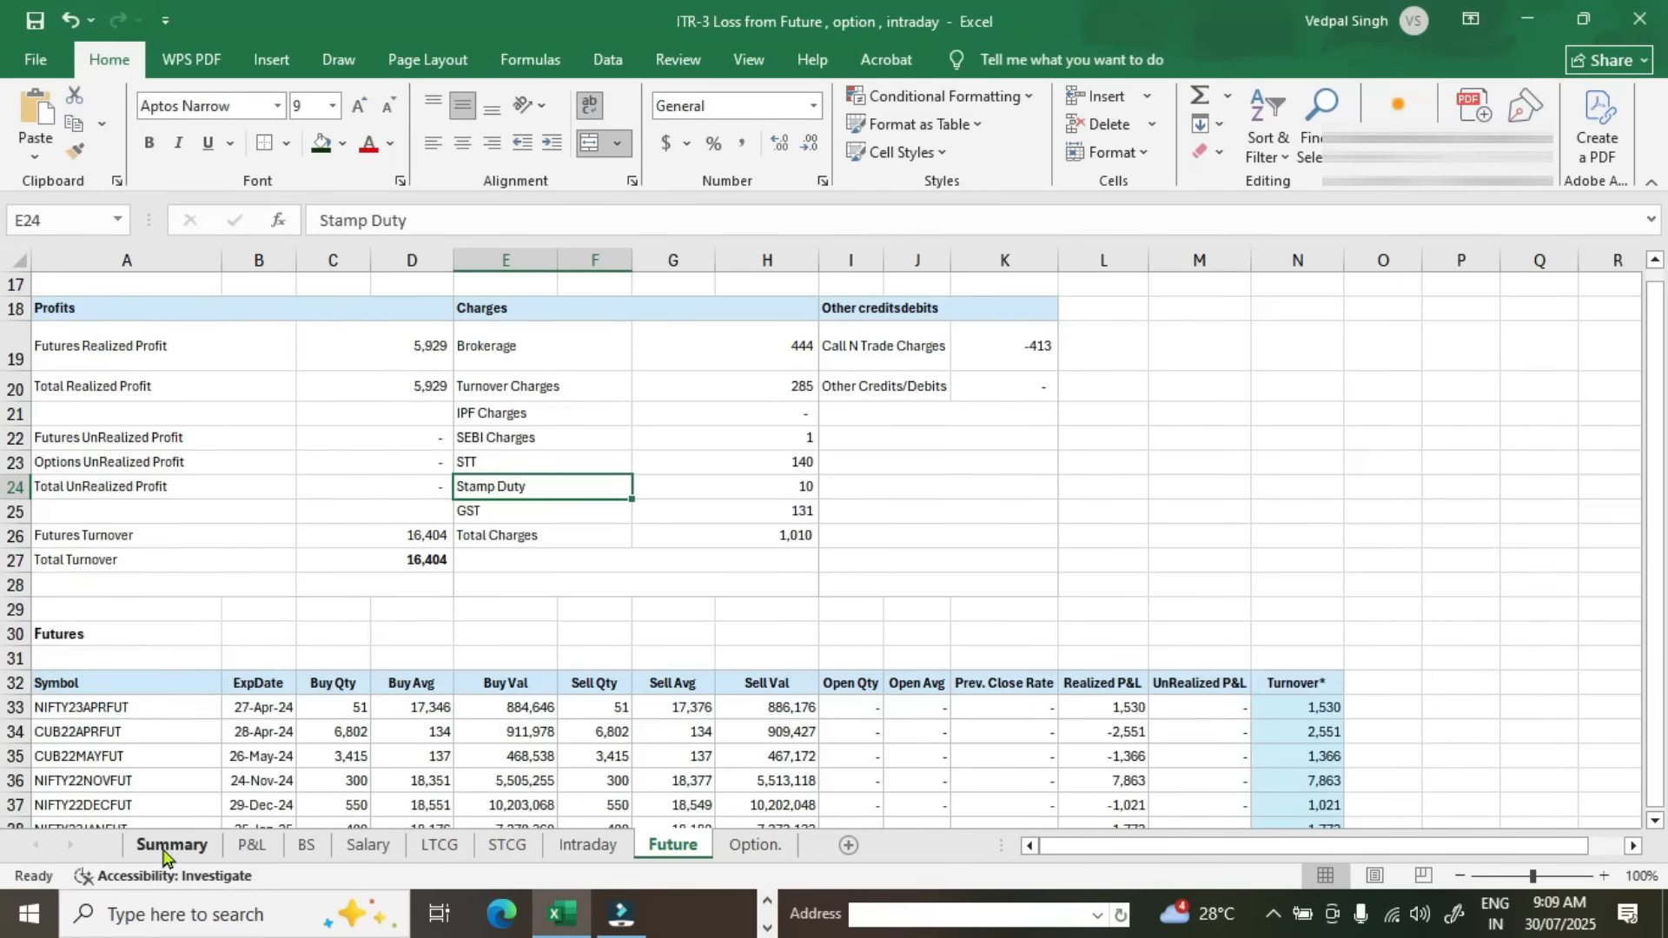
left_click(168, 847)
left_click(625, 437)
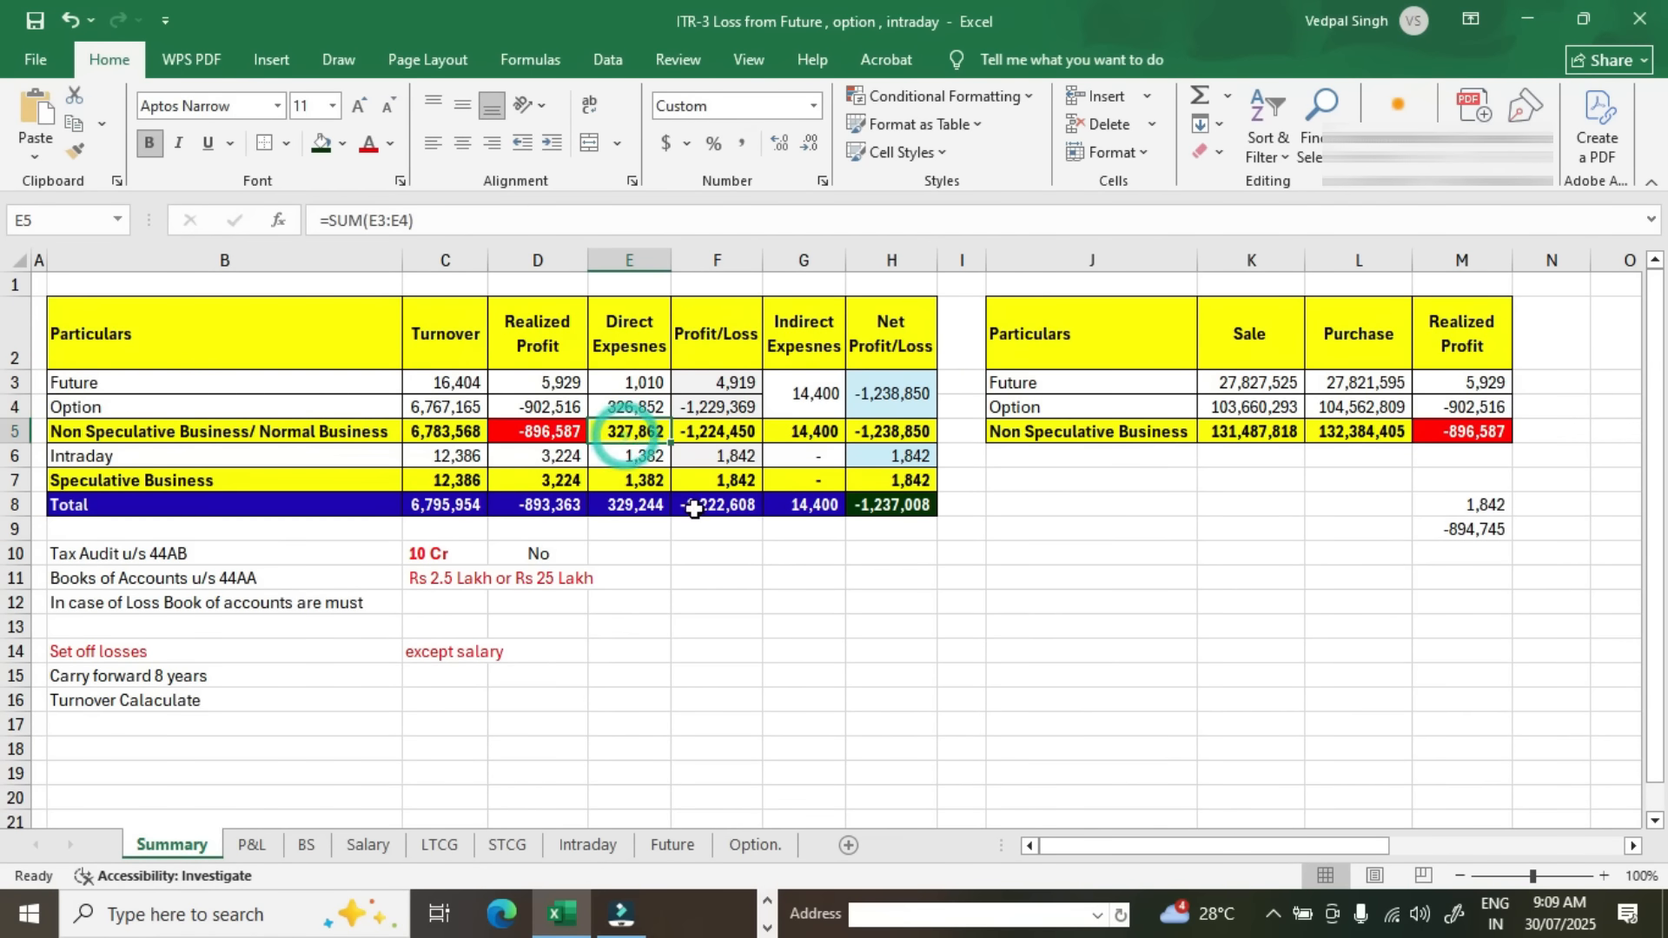
left_click(803, 601)
type("=")
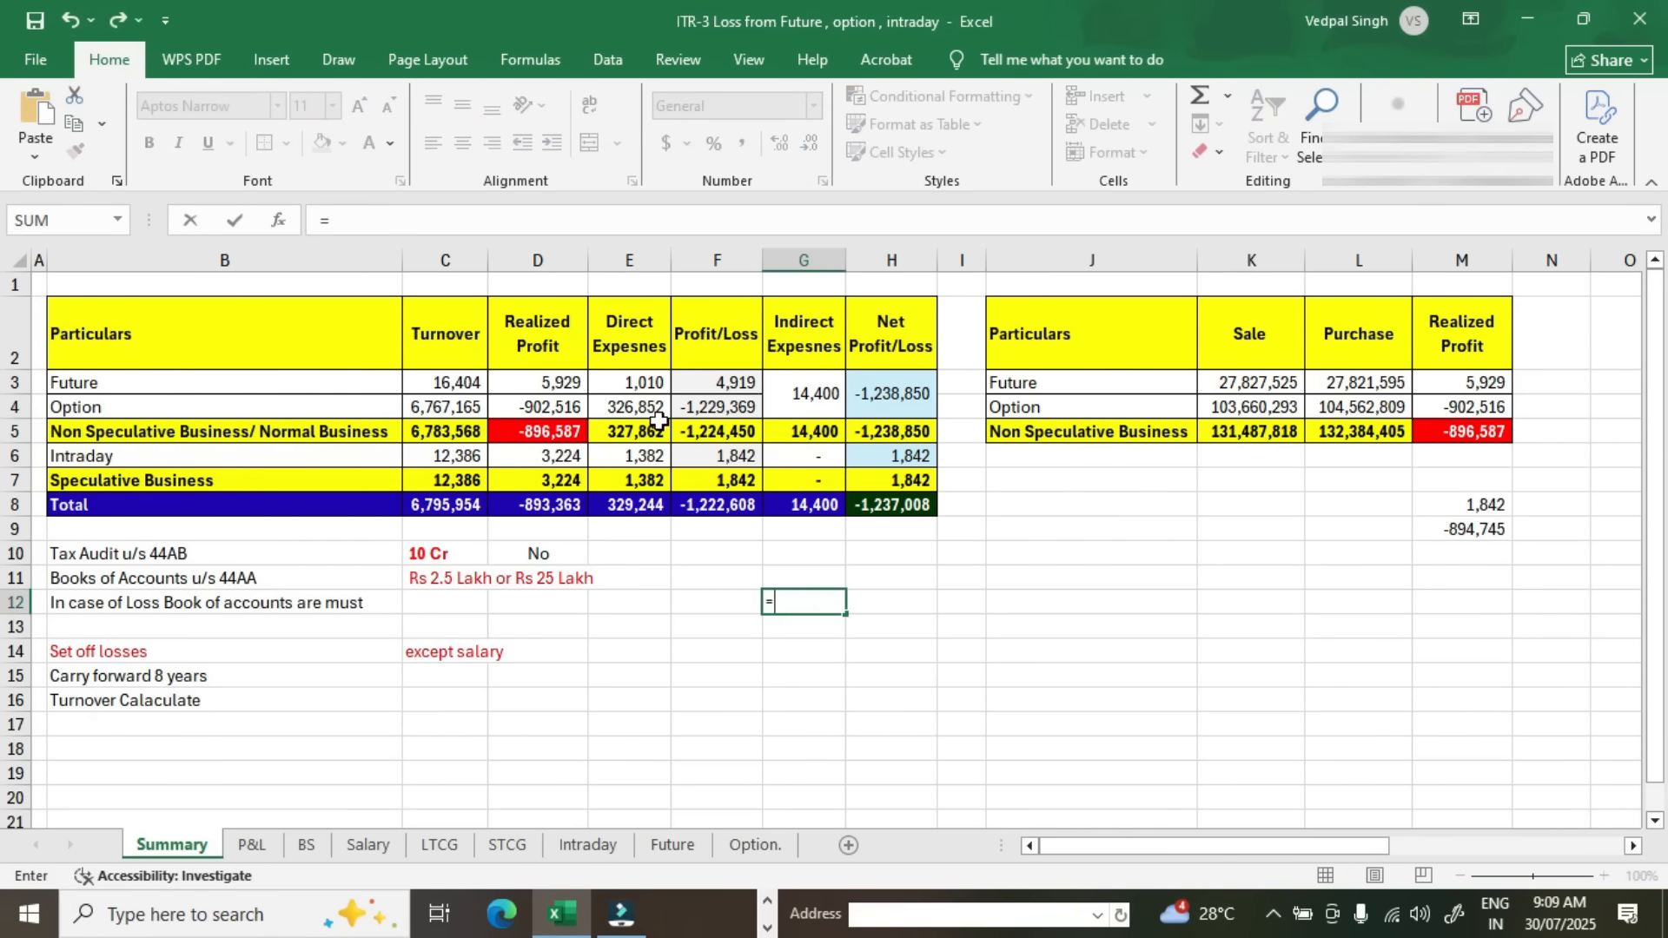
left_click(658, 424)
type("-")
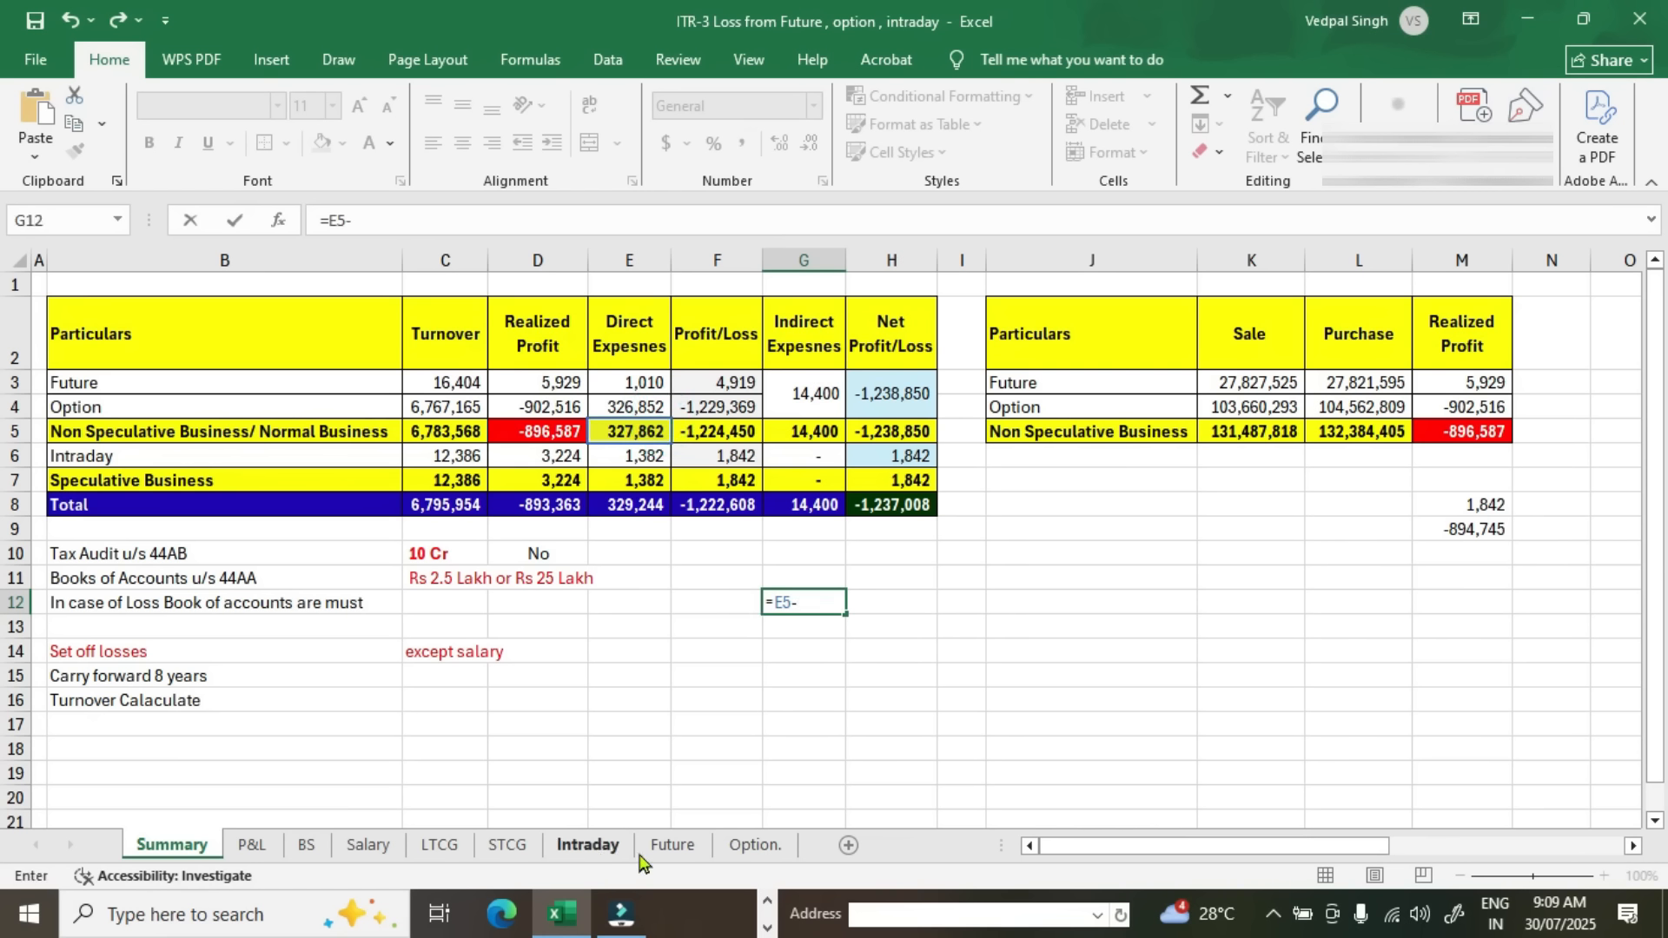
left_click(672, 844)
left_click(754, 845)
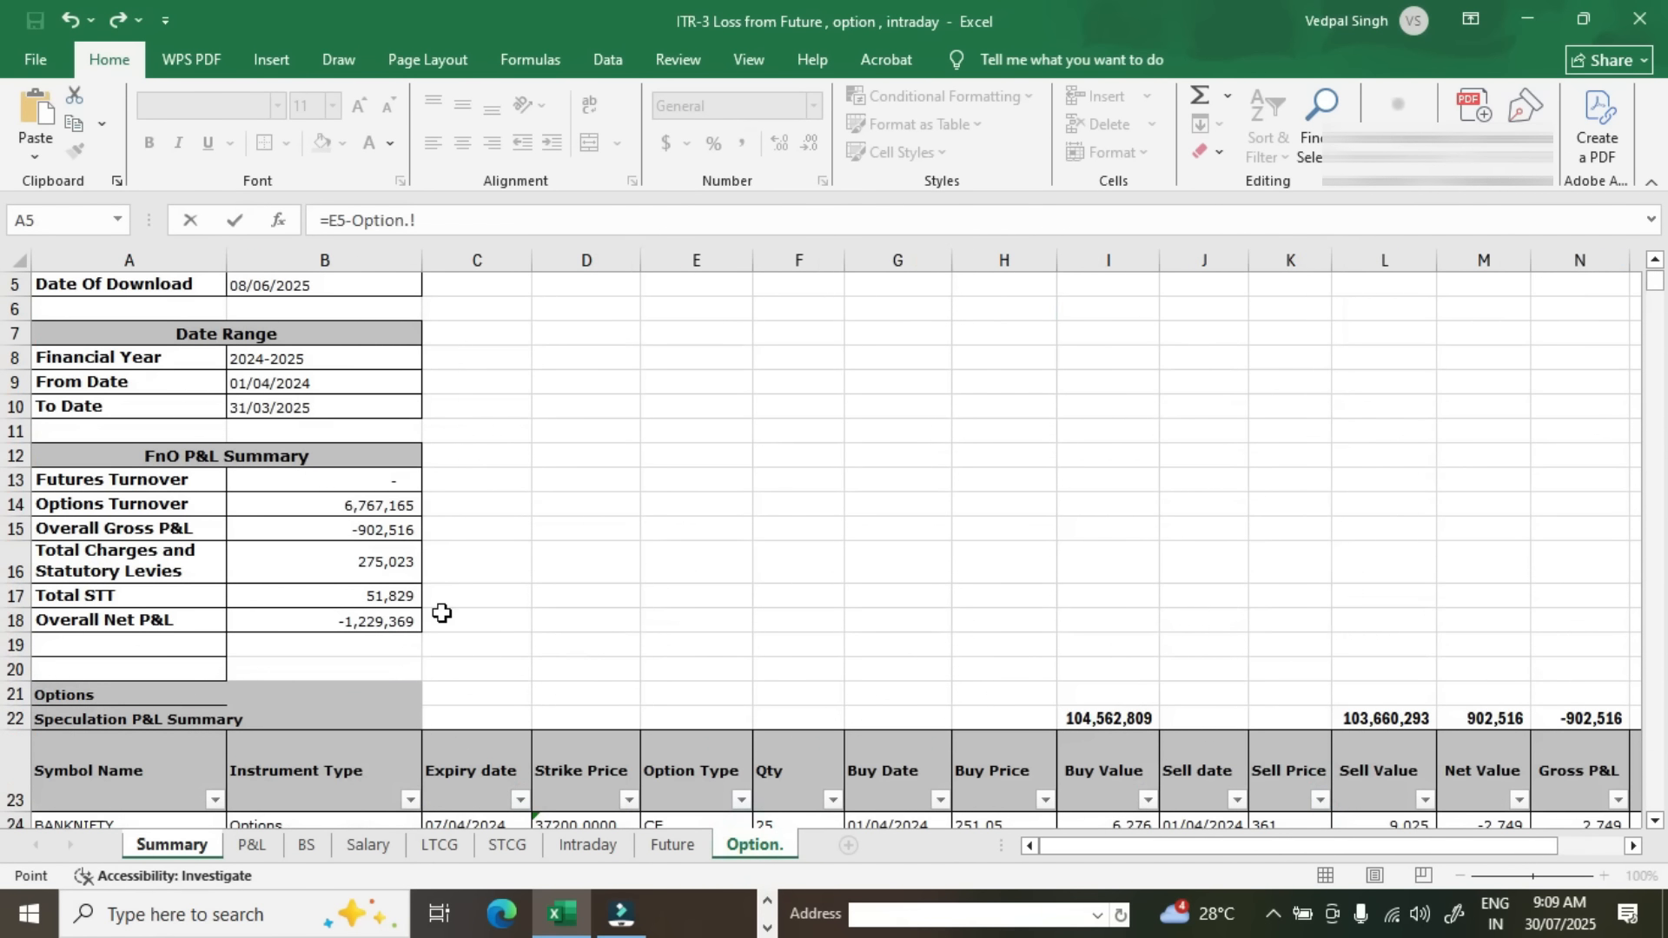
left_click(406, 600)
key("Return")
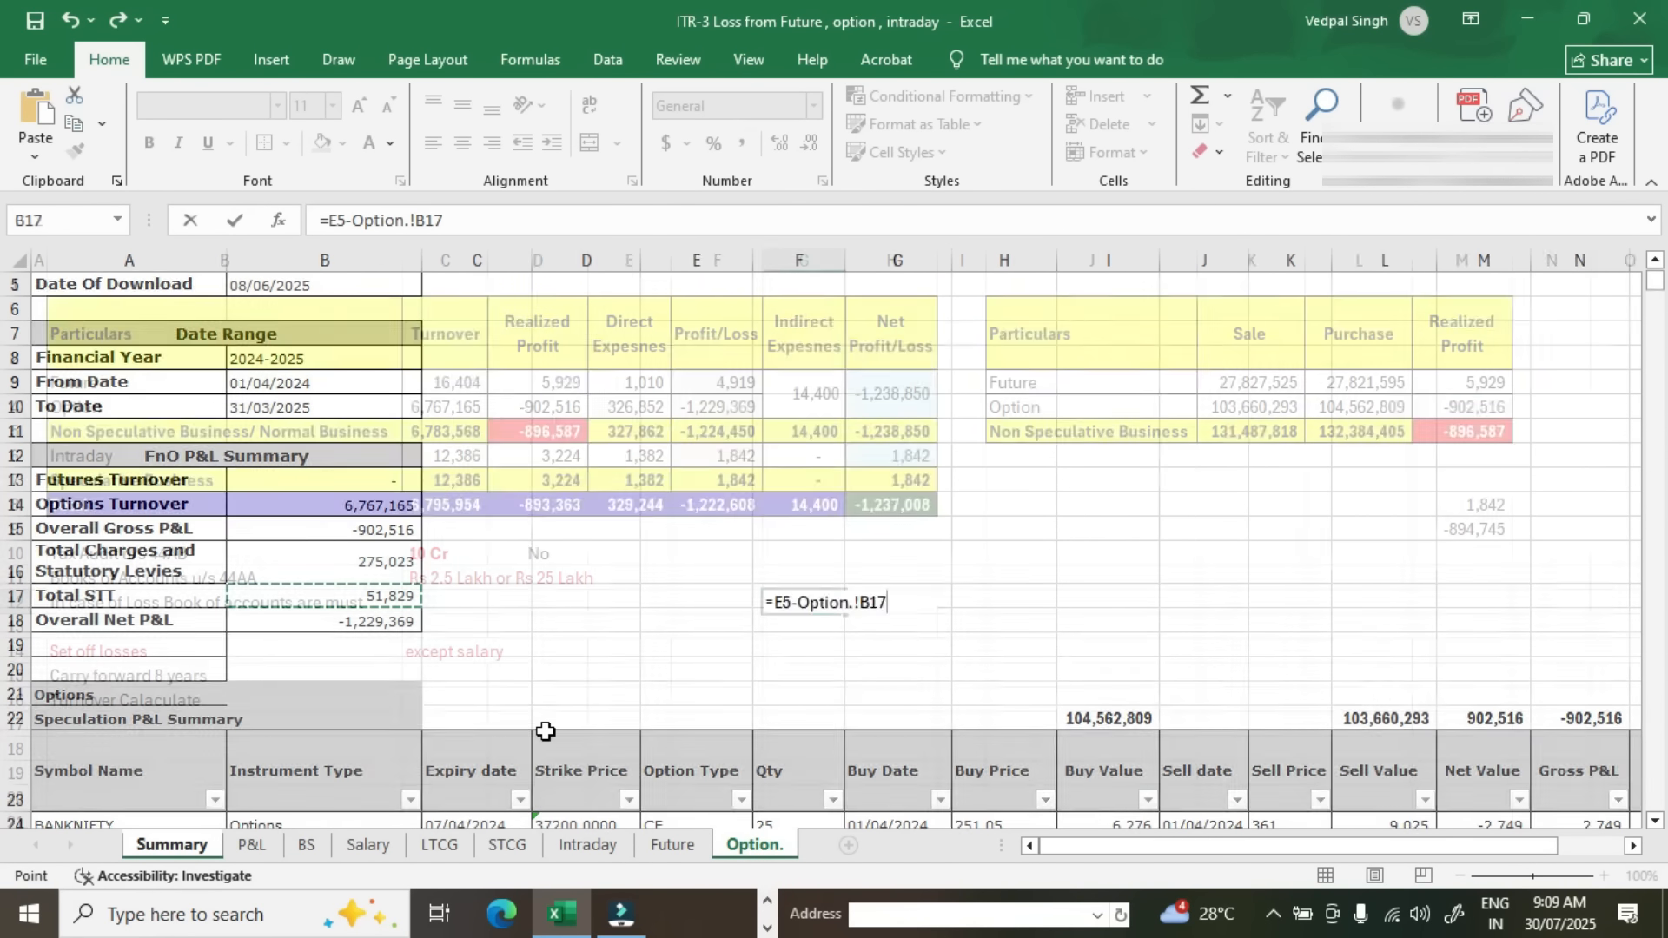
Step: Enter 276033 on the ITR form as the amount of the fourth other expense and check item 50, profit before interest, depreciation and taxes
left_click(780, 605)
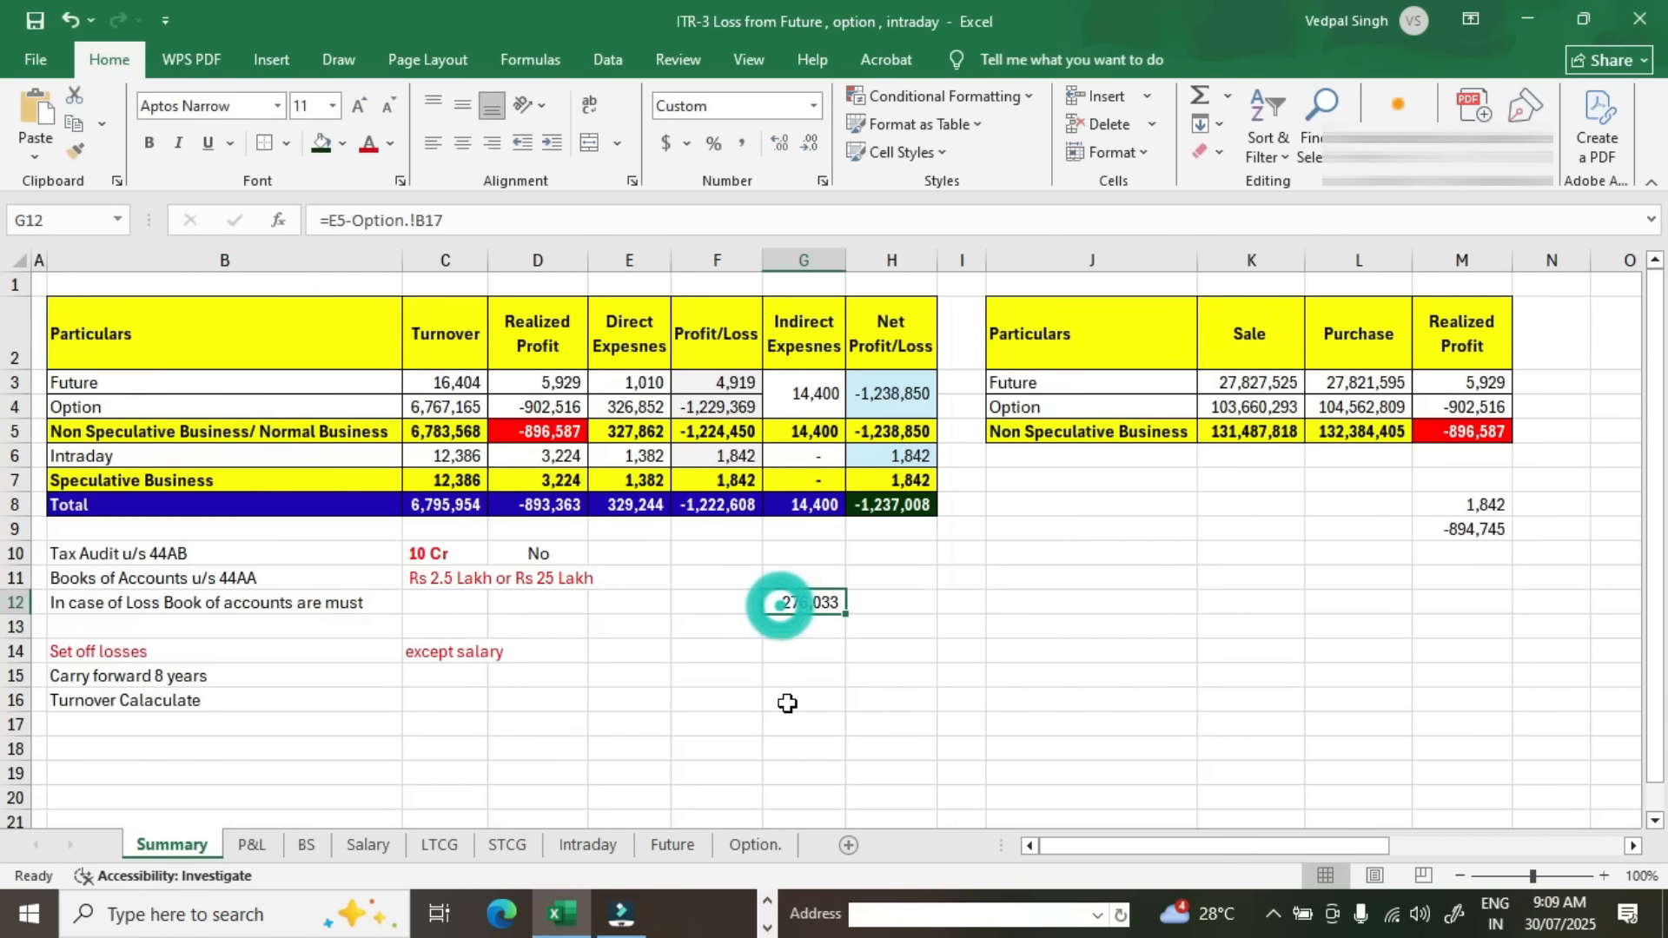
key("alt+Tab")
left_click(1285, 627)
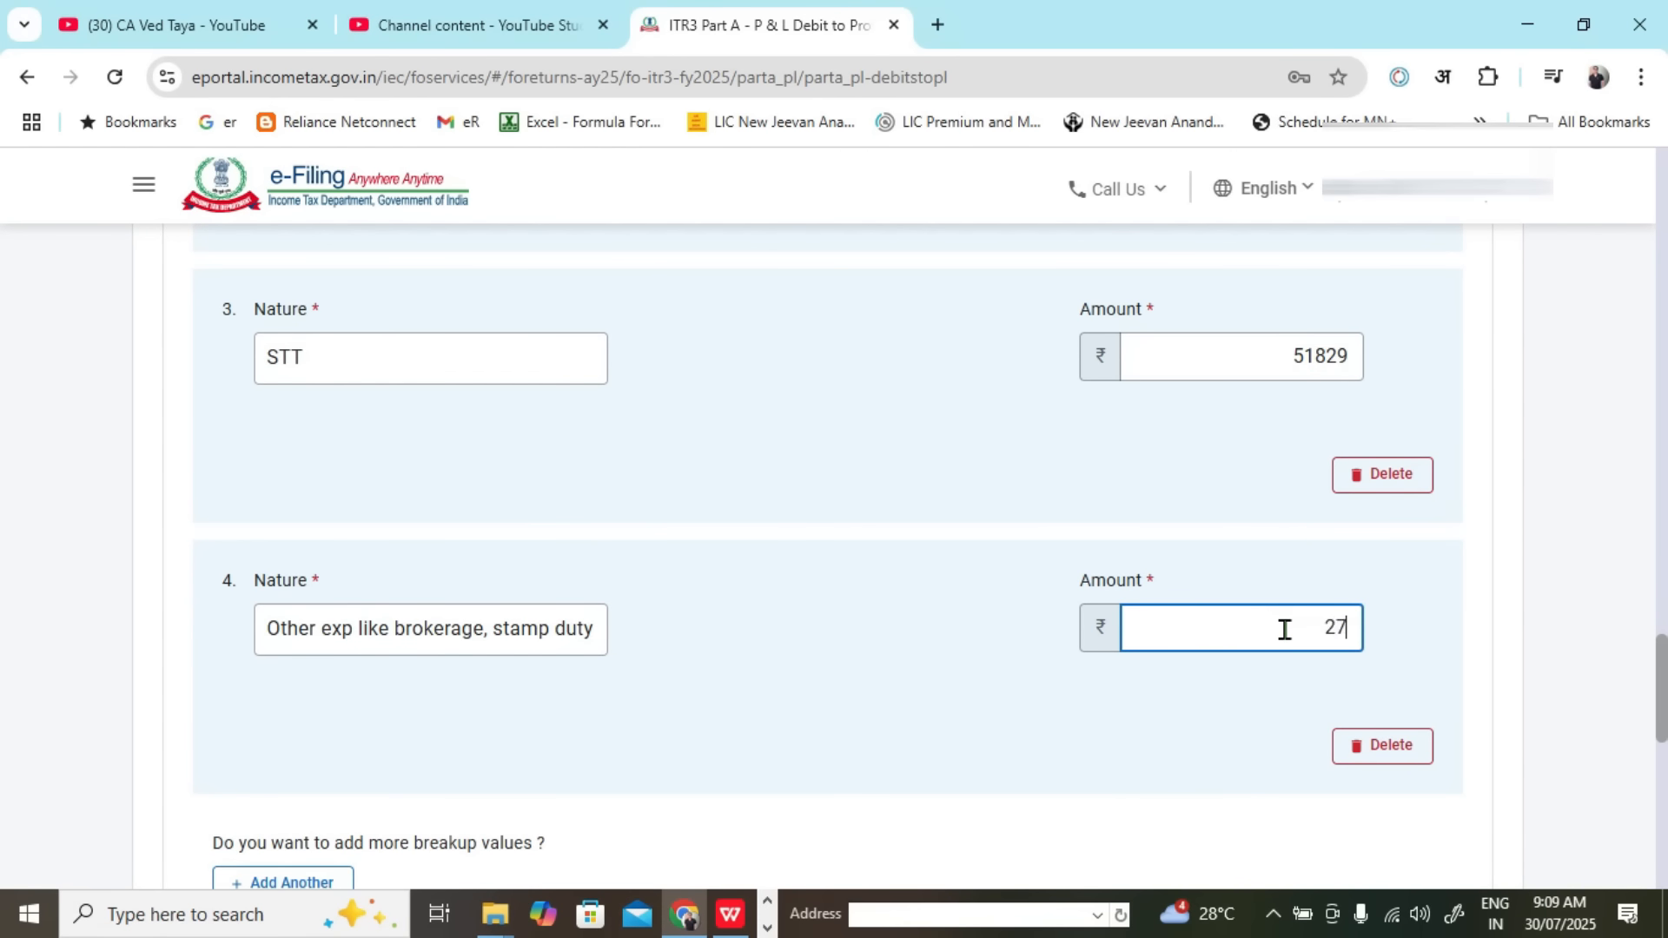
left_click(817, 699)
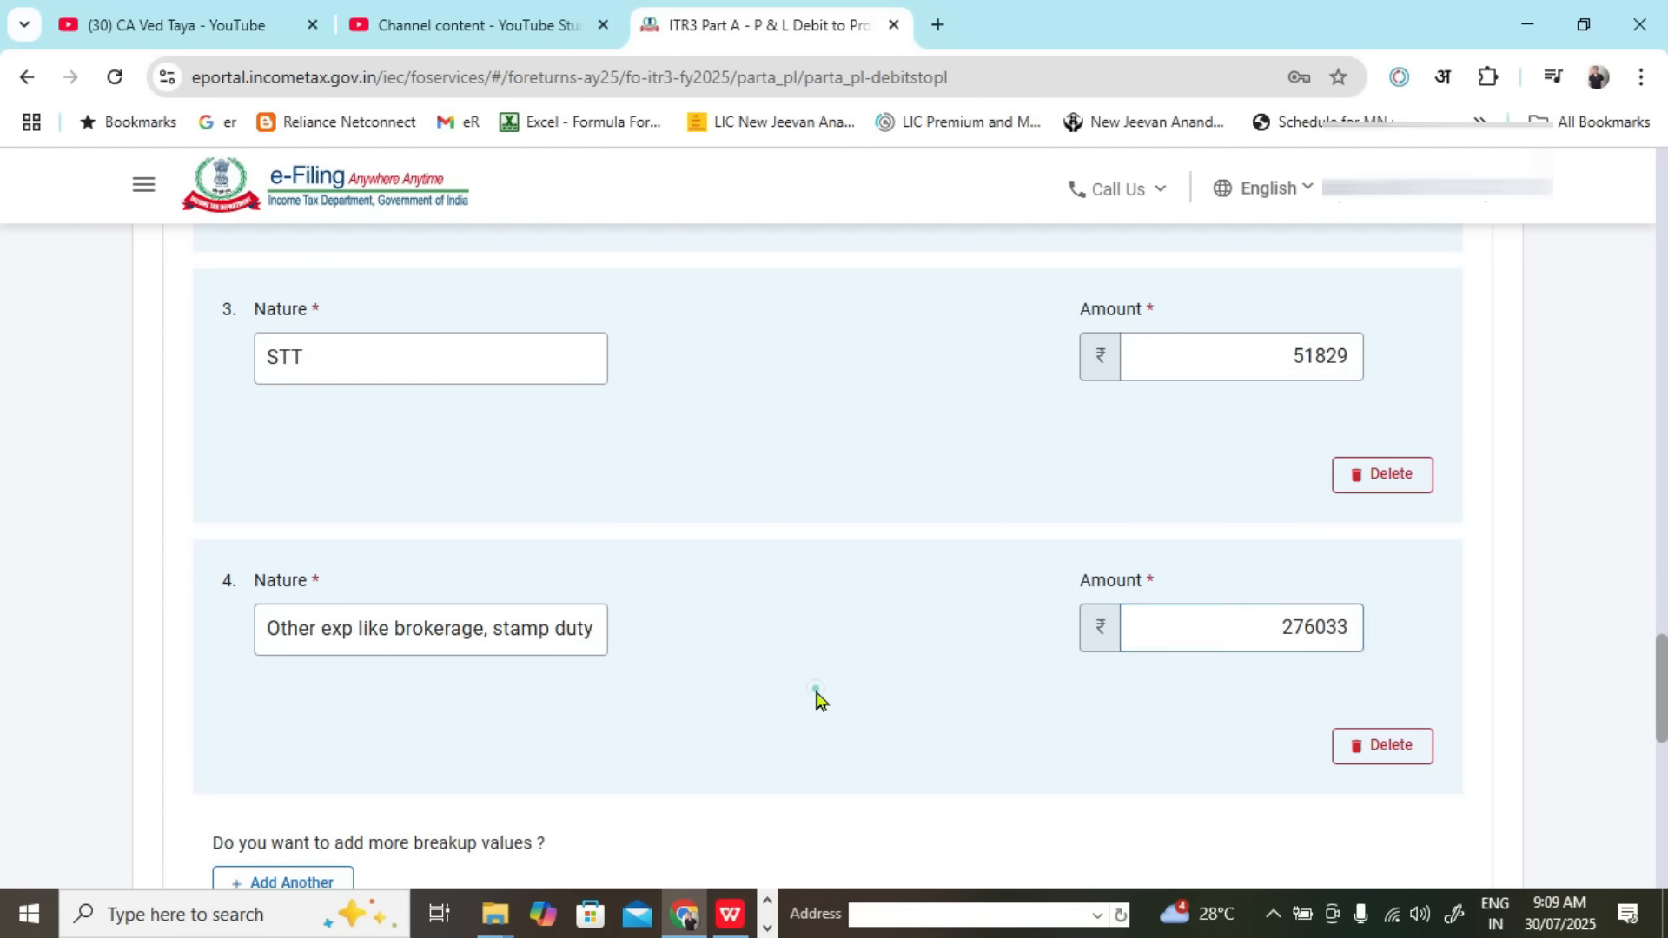
scroll(1003, 577, "down", 4)
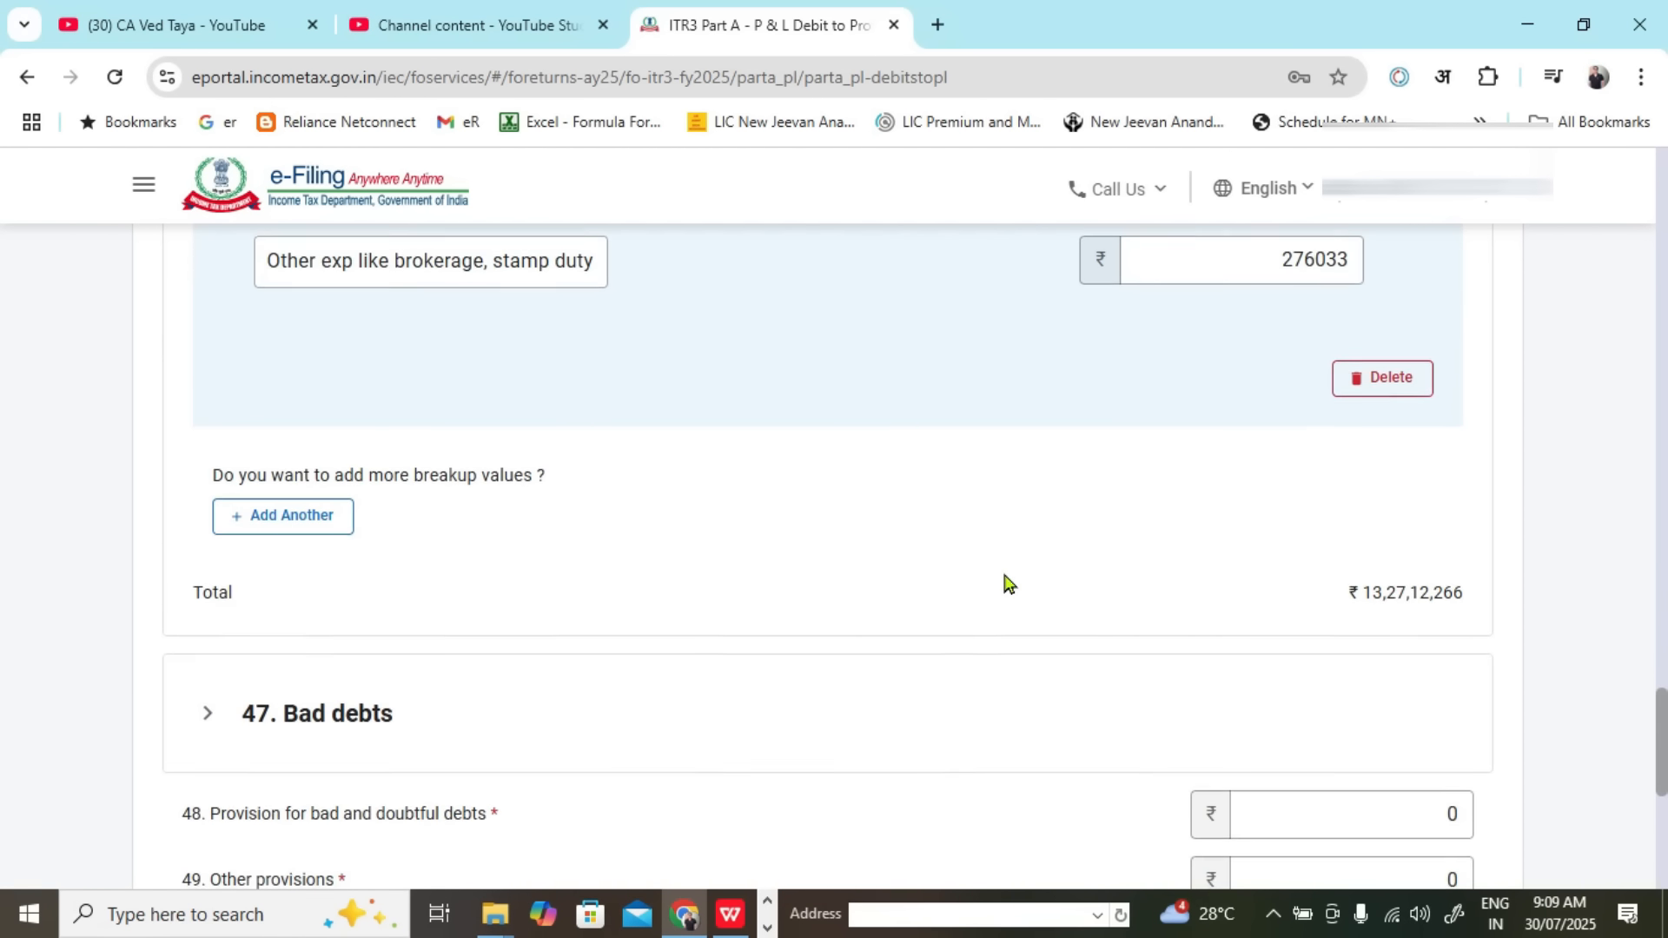
scroll(1007, 582, "down", 4)
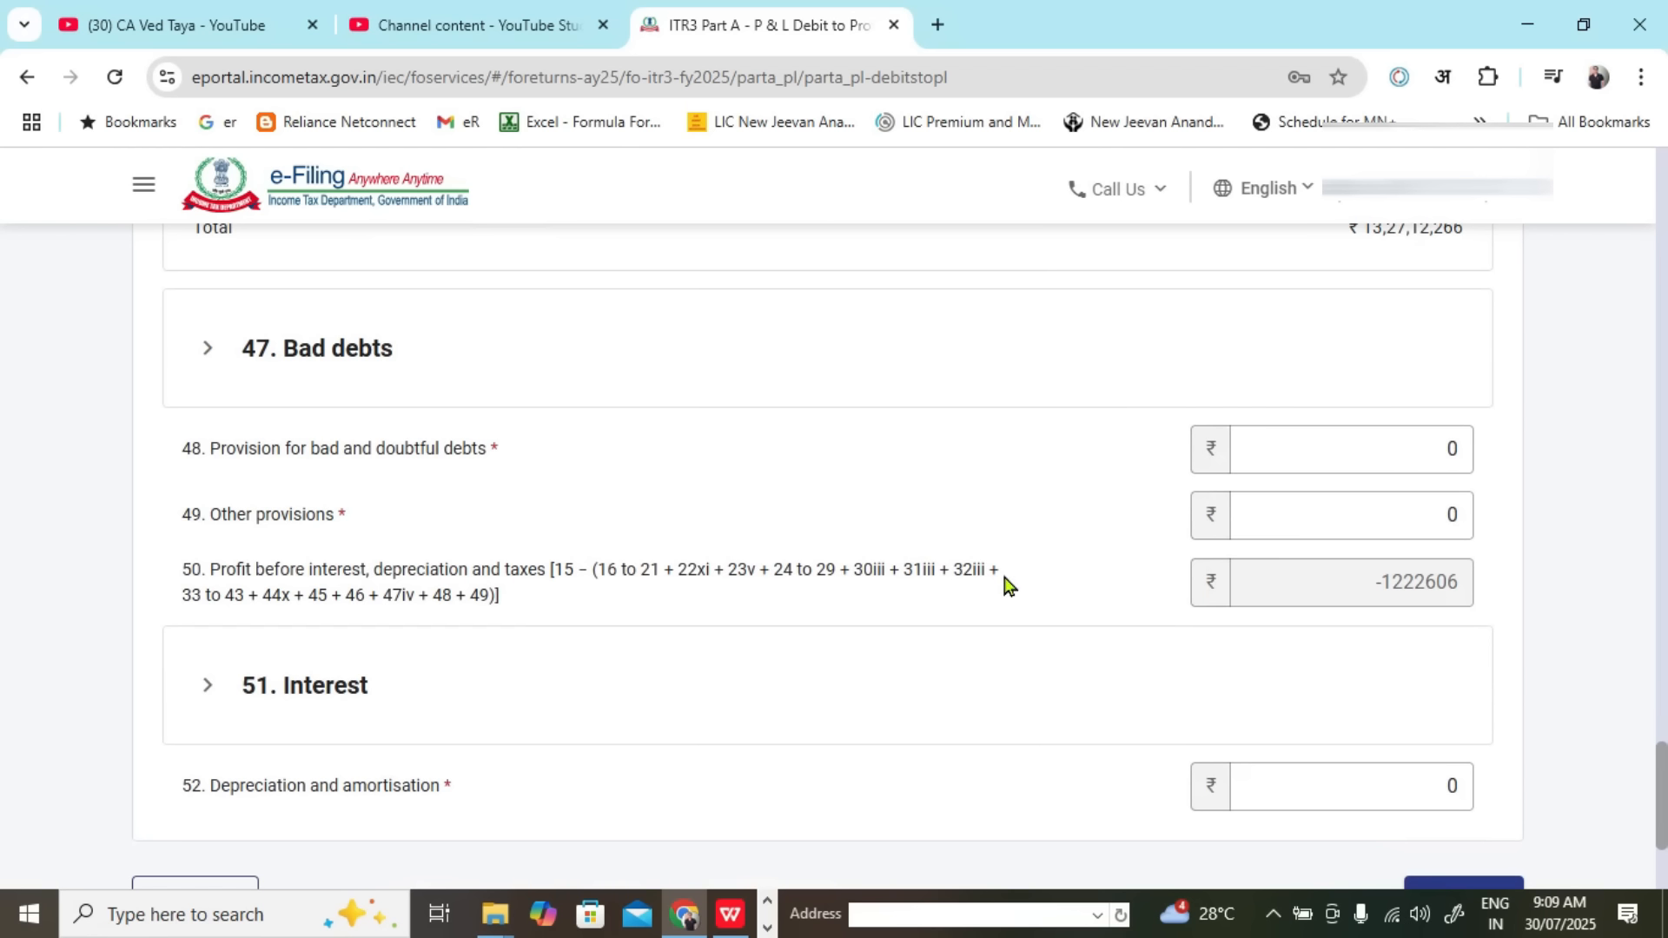
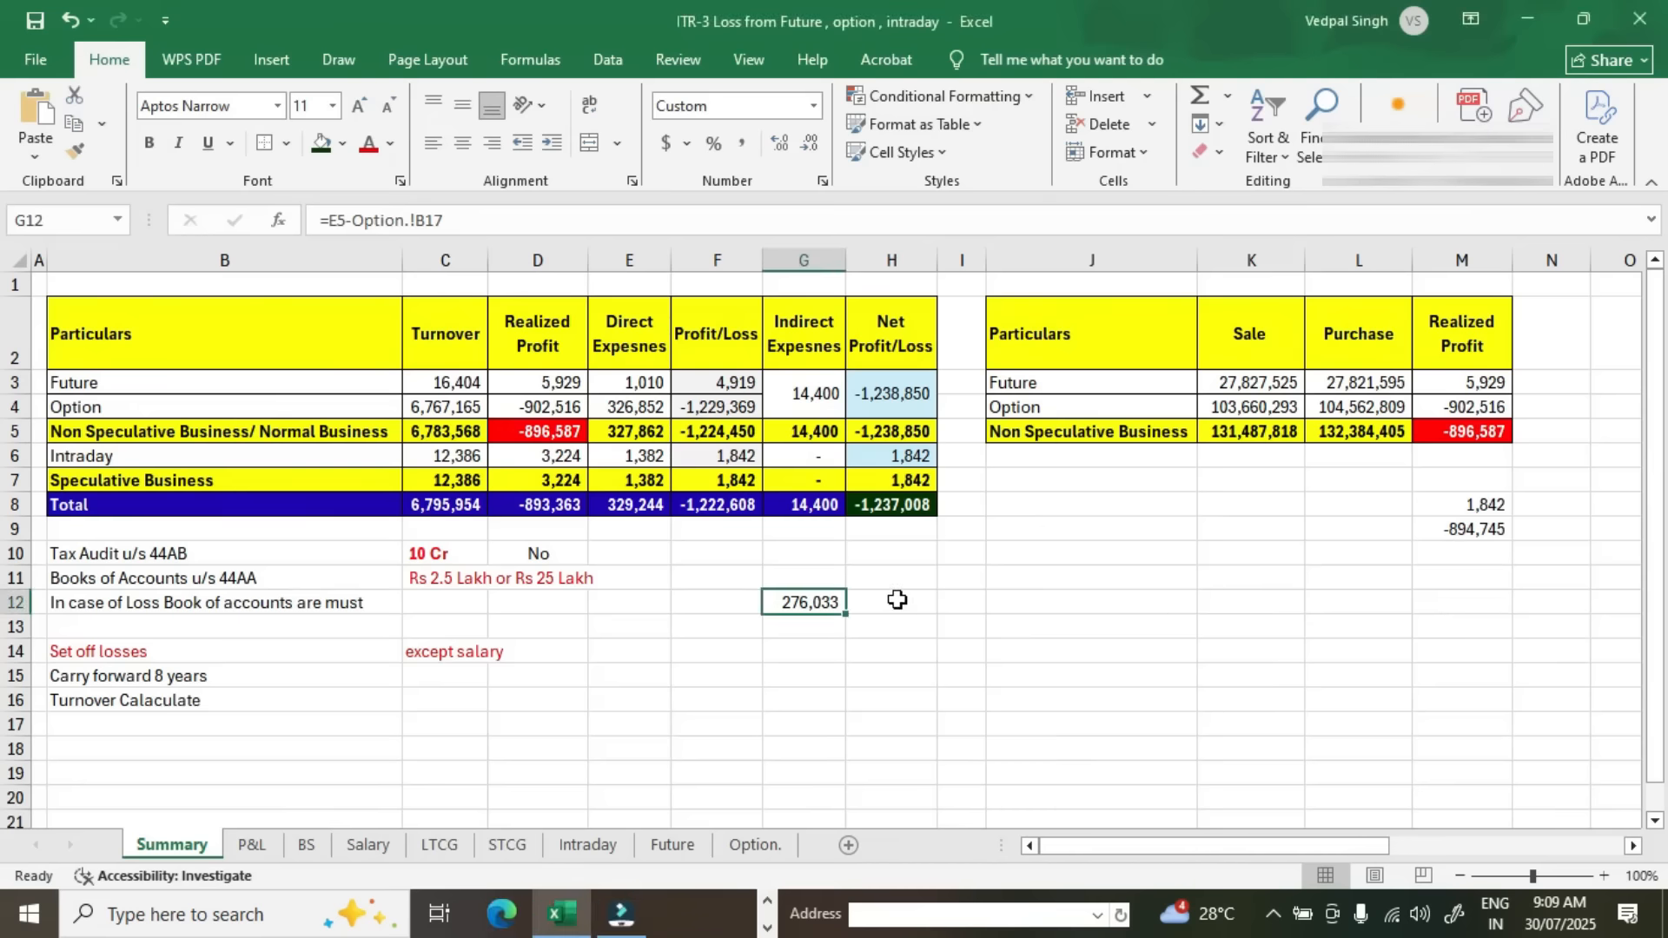
Step: Clear the helper calculation in Summary cell G12 and format the Profit/Loss column F2:F8 with green fill and white text
key("Delete")
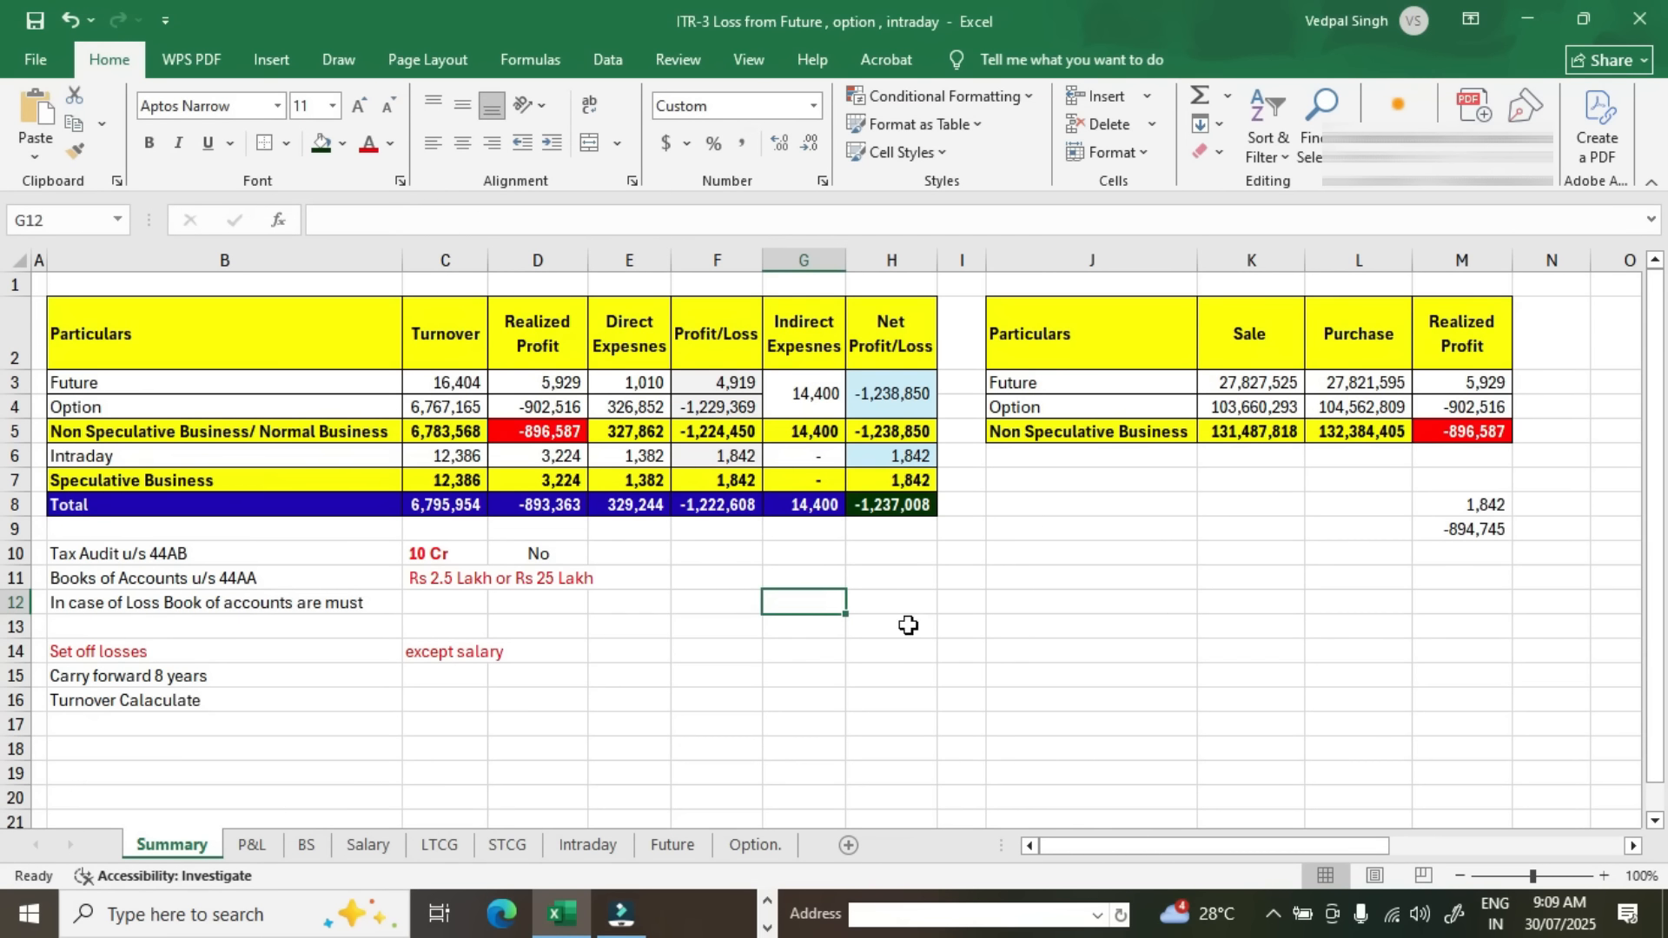
left_click_drag(716, 334, 720, 504)
left_click(343, 143)
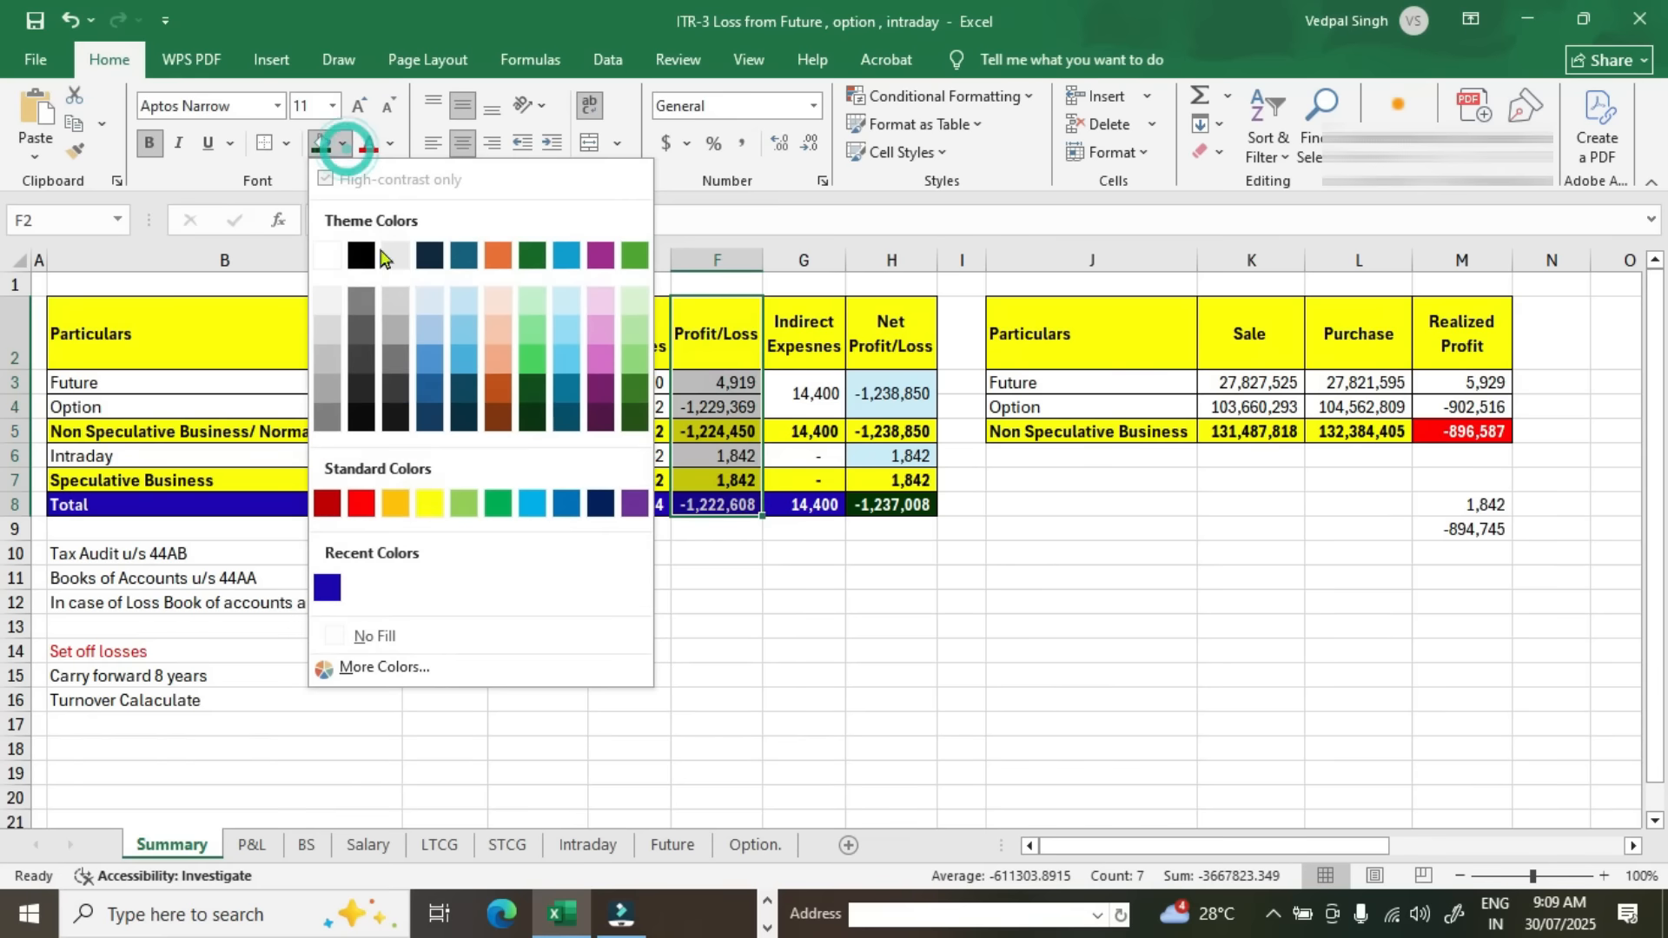
left_click(494, 504)
left_click(390, 143)
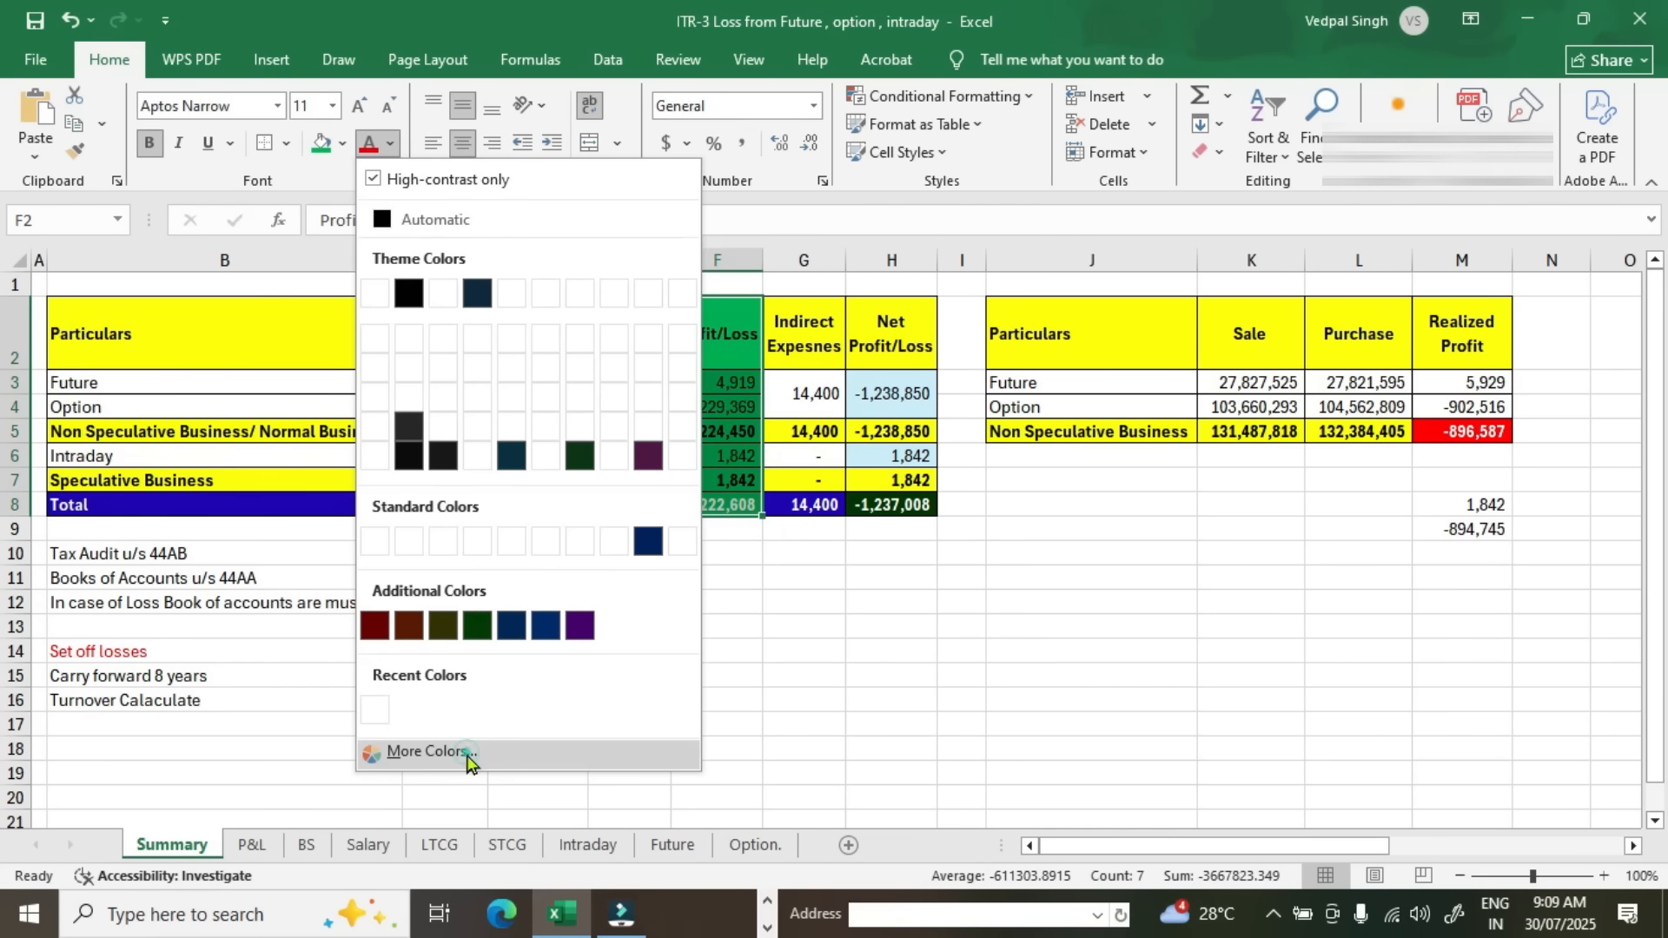
left_click(424, 745)
double_click(674, 537)
left_click(877, 650)
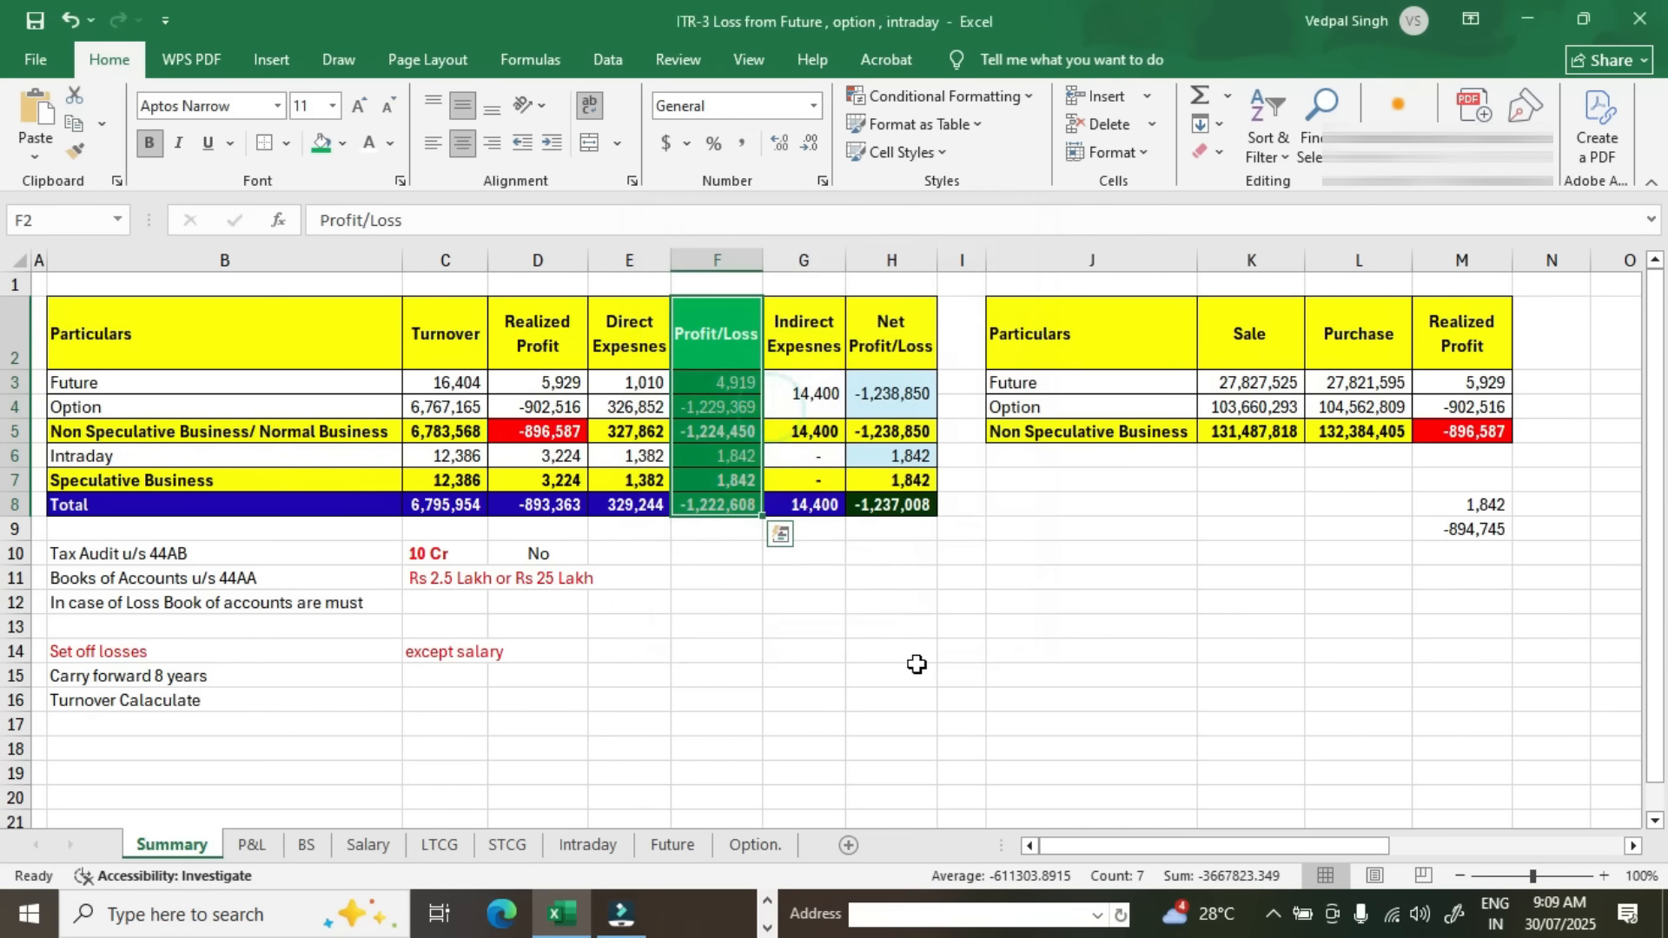
Step: Compare the Profit/Loss total in Summary cell F8 with item 50 on the ITR debit page
left_click(749, 506)
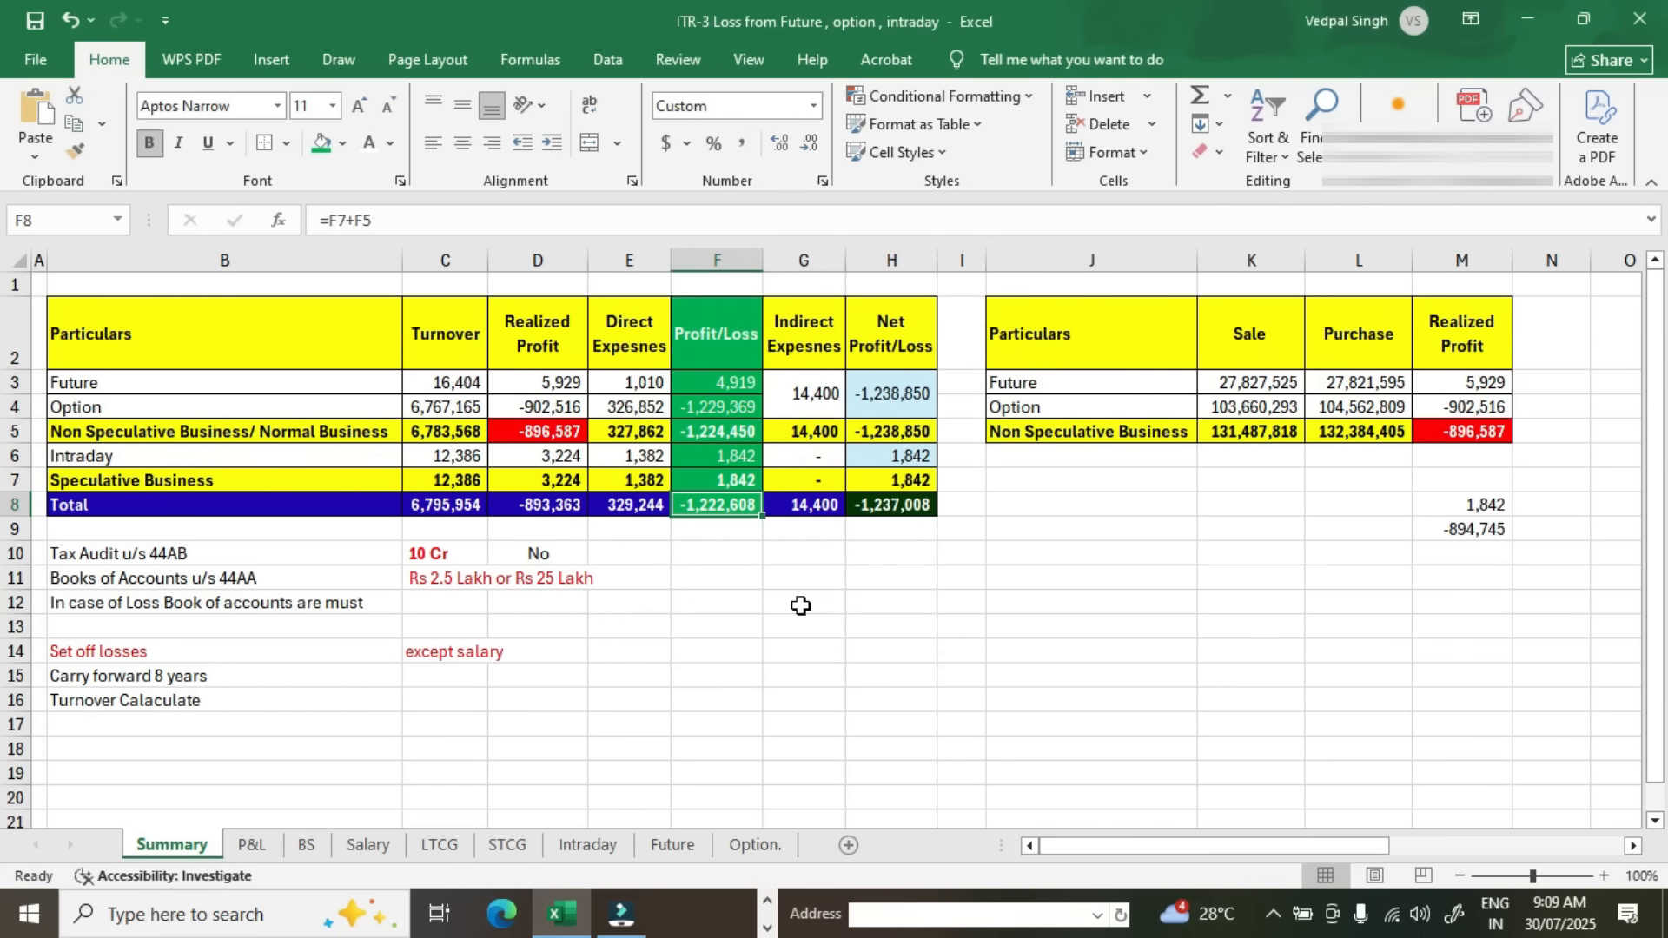
key("alt+Tab")
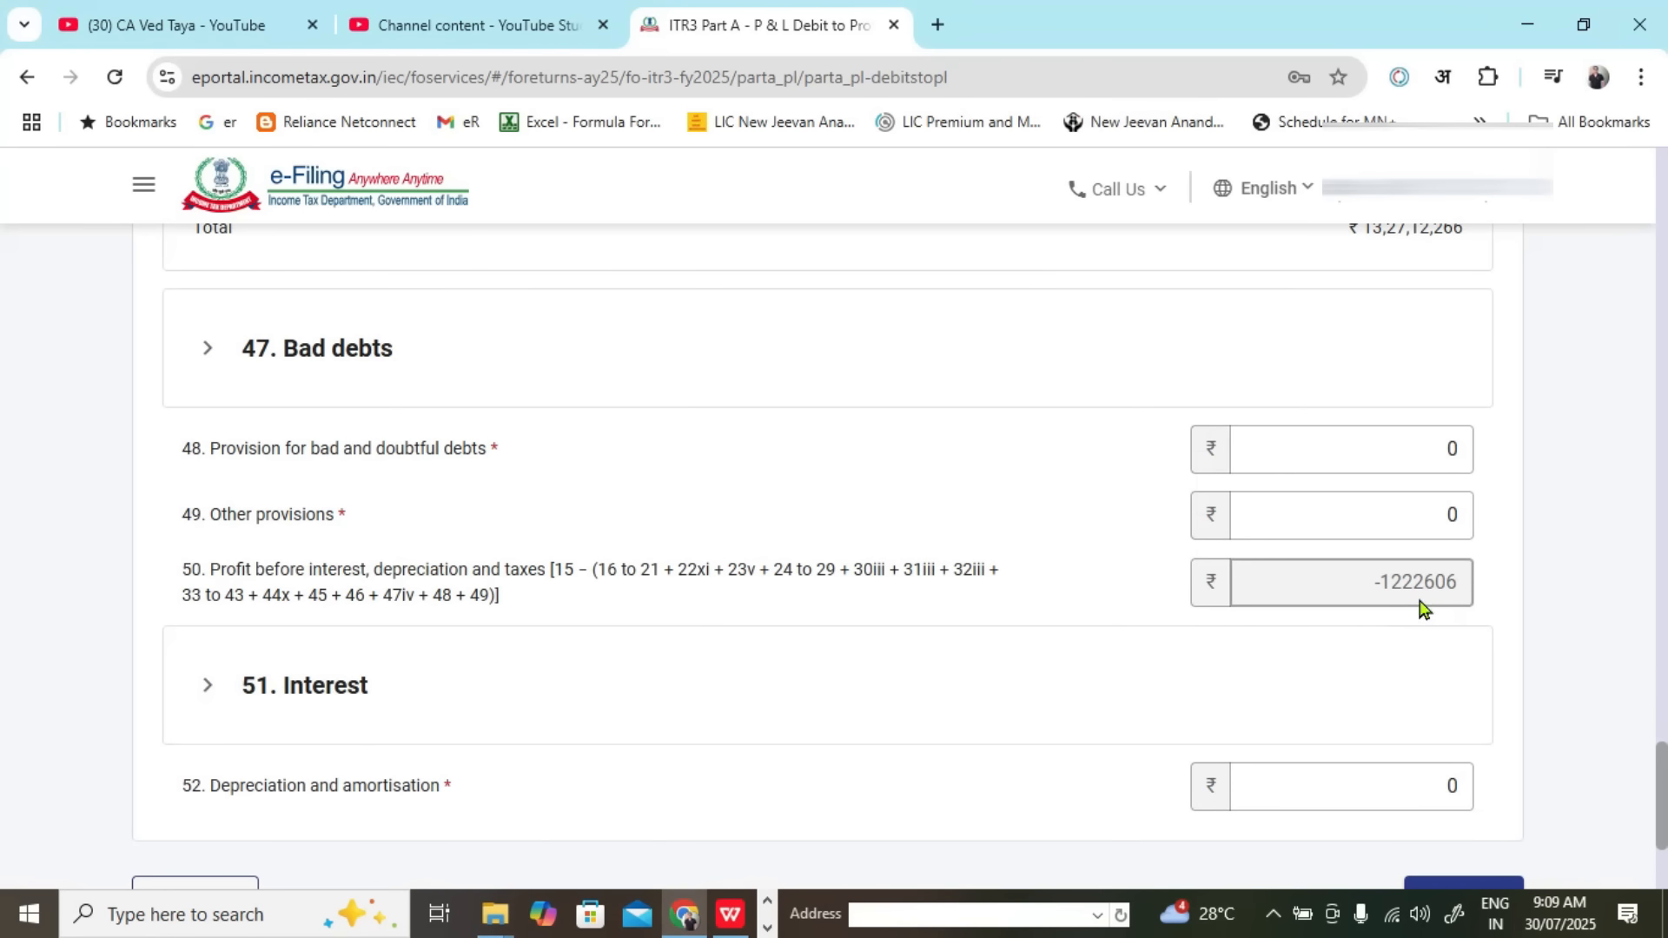
scroll(1421, 608, "down", 2)
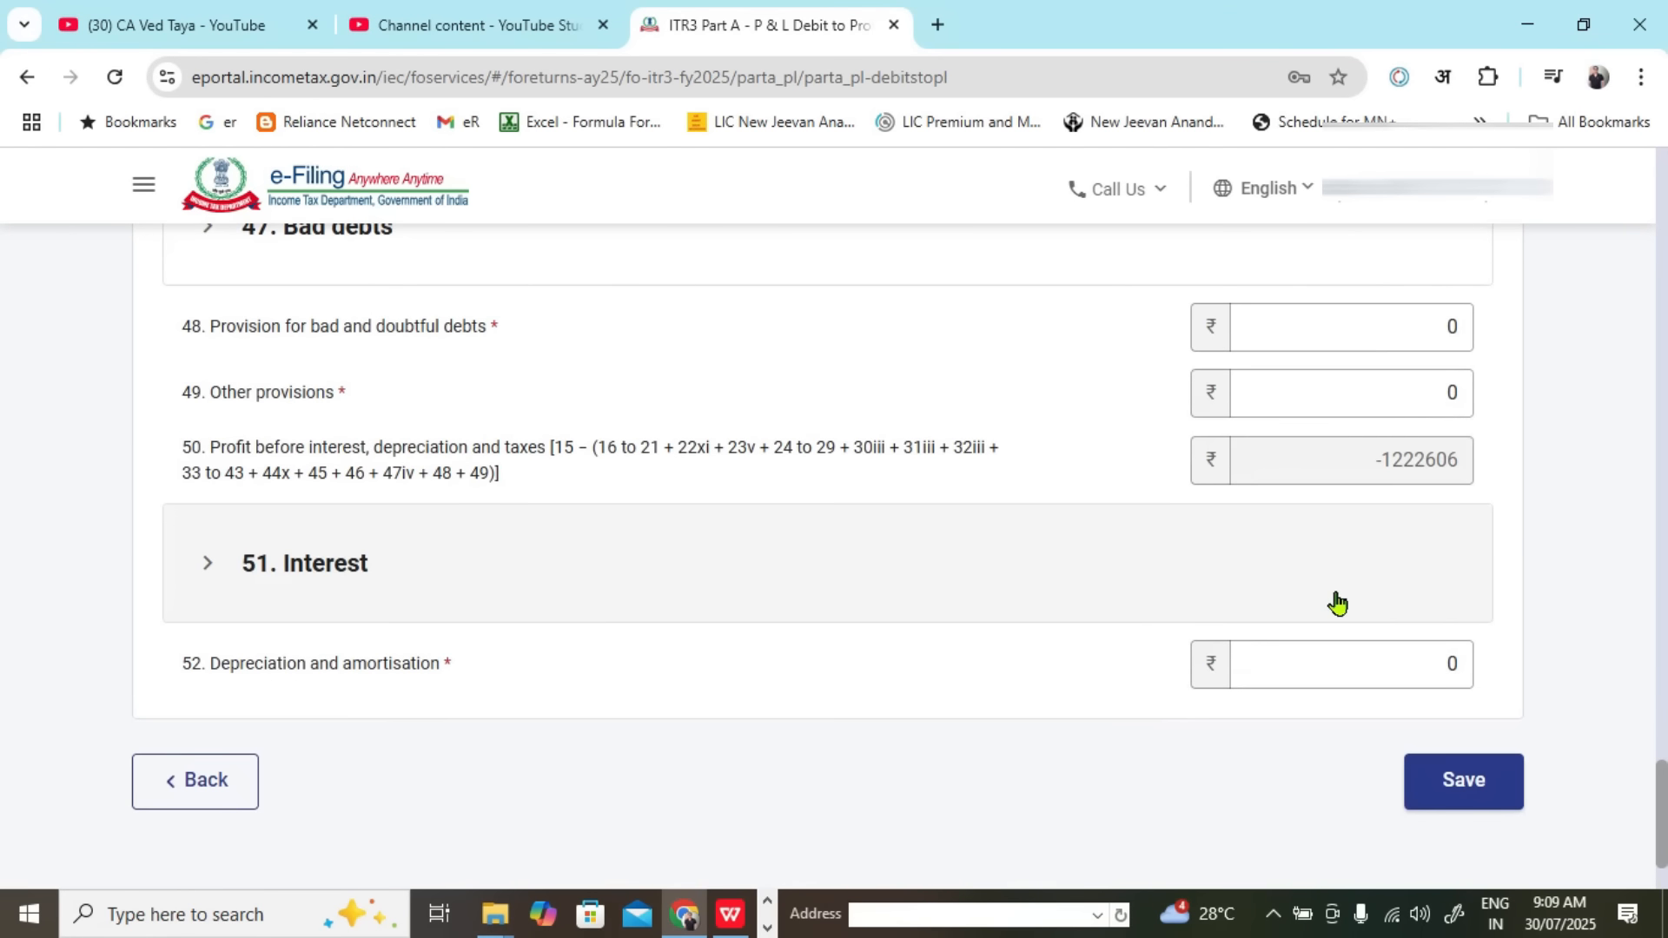
key("alt+Tab")
left_click_drag(719, 348, 716, 505)
key("alt+Tab")
Step: Review the other expense entries for purchases, STT and brokerage on the ITR form against the non-speculative direct expenses in Summary
scroll(1115, 580, "up", 10)
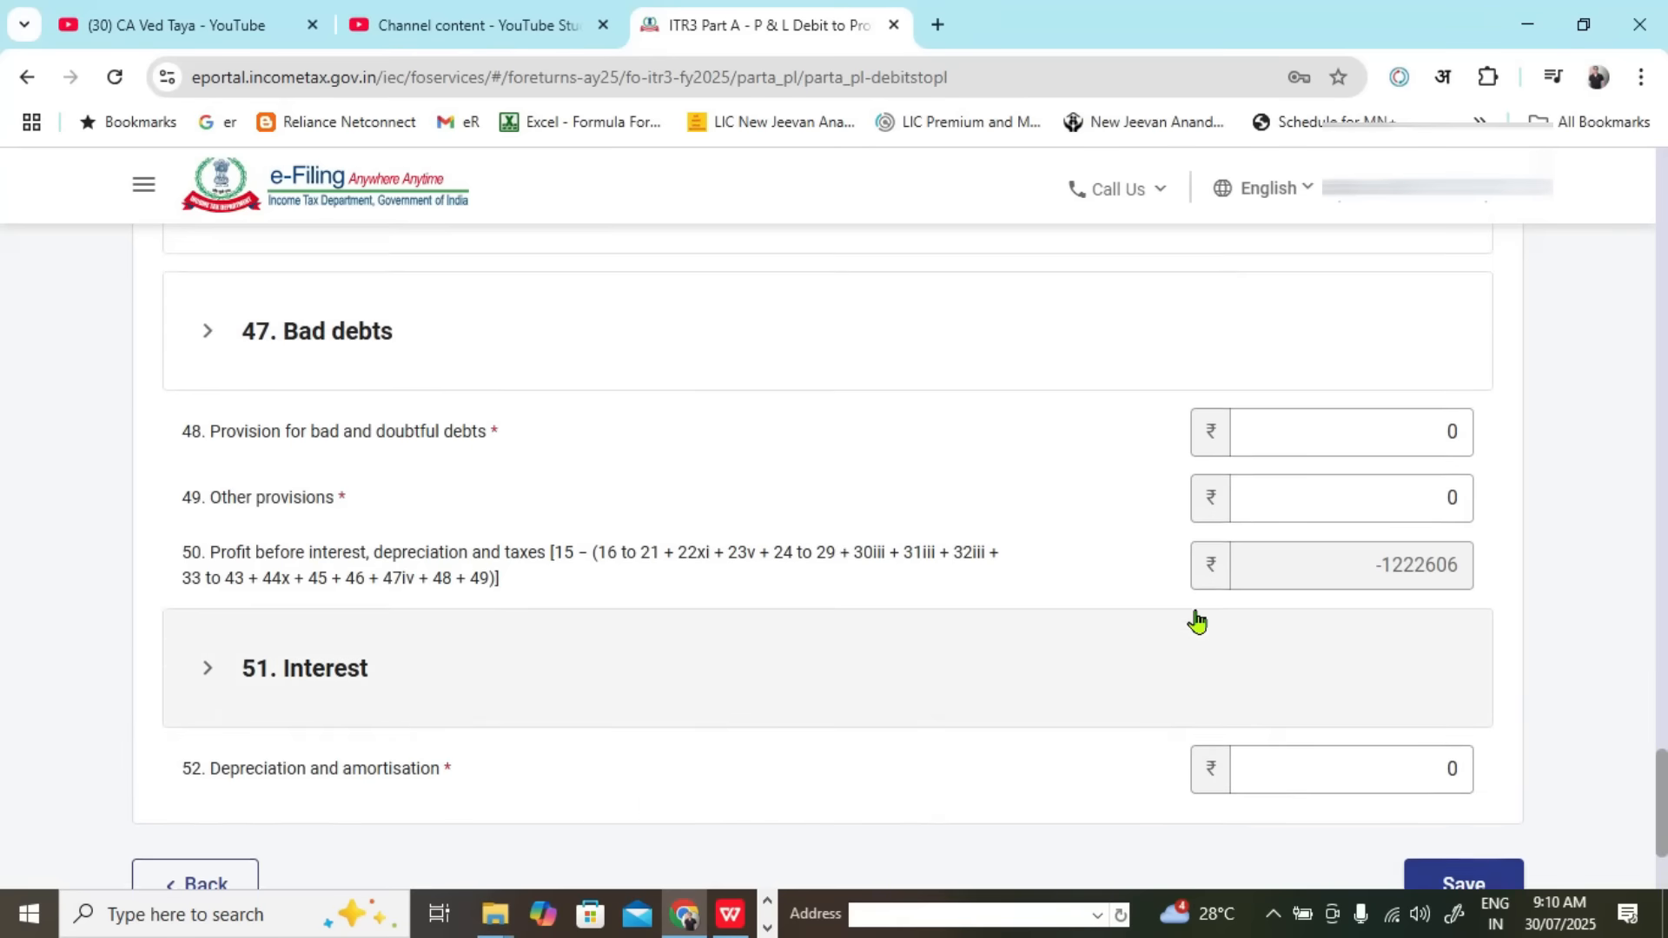
scroll(1045, 640, "up", 4)
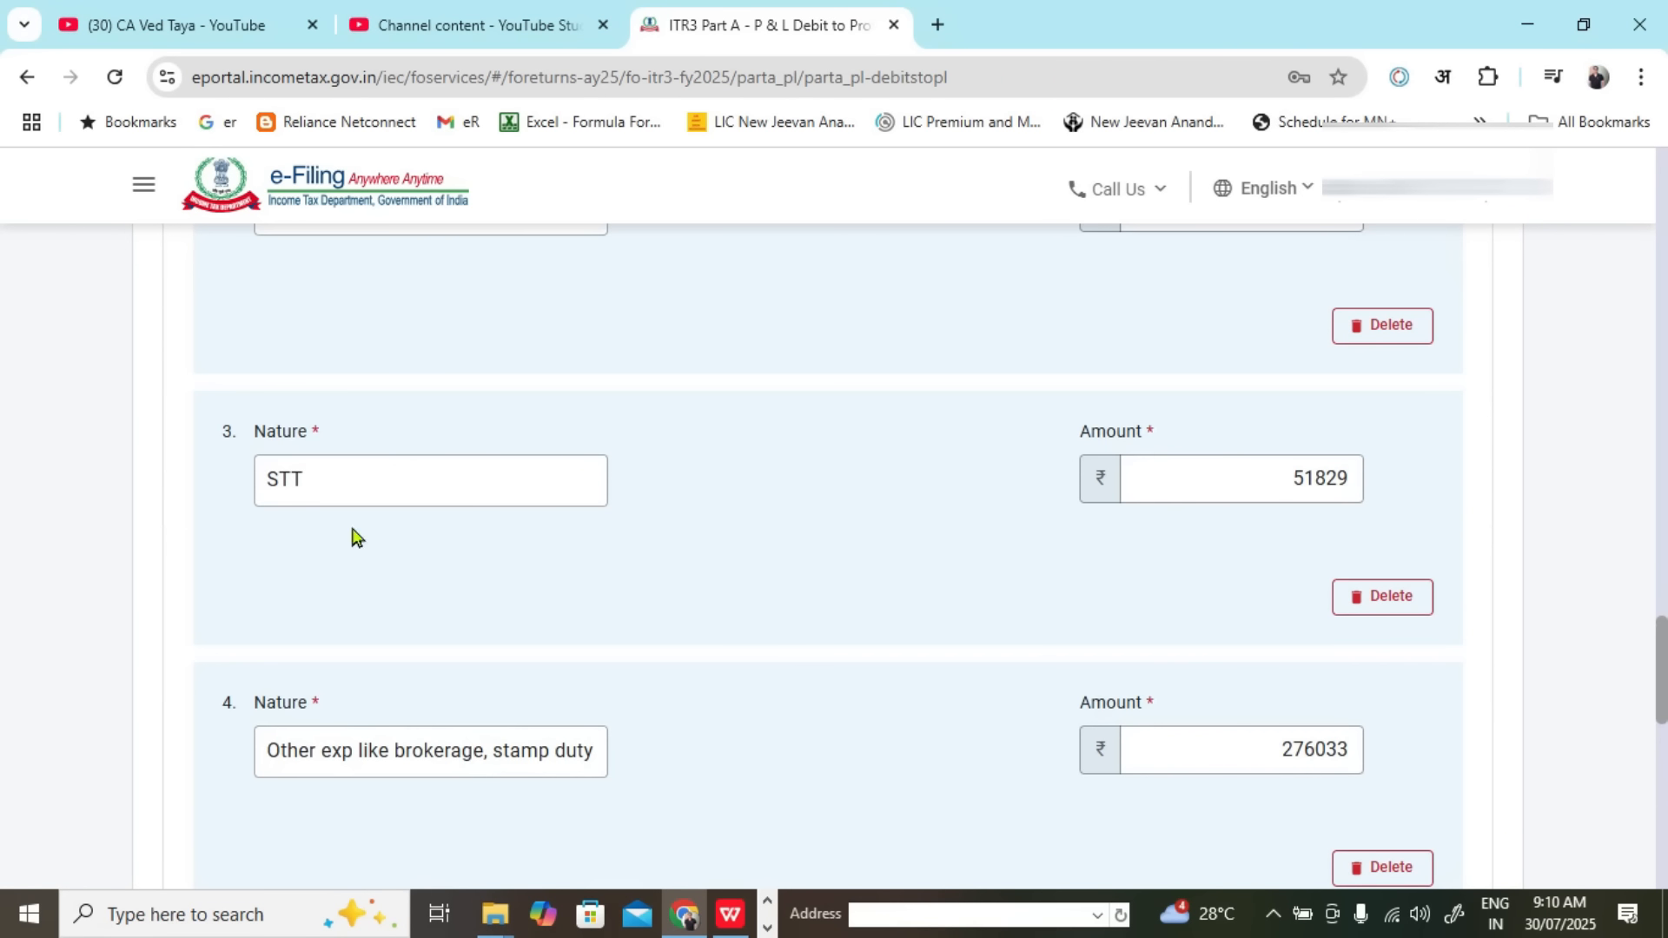
scroll(463, 606, "up", 3)
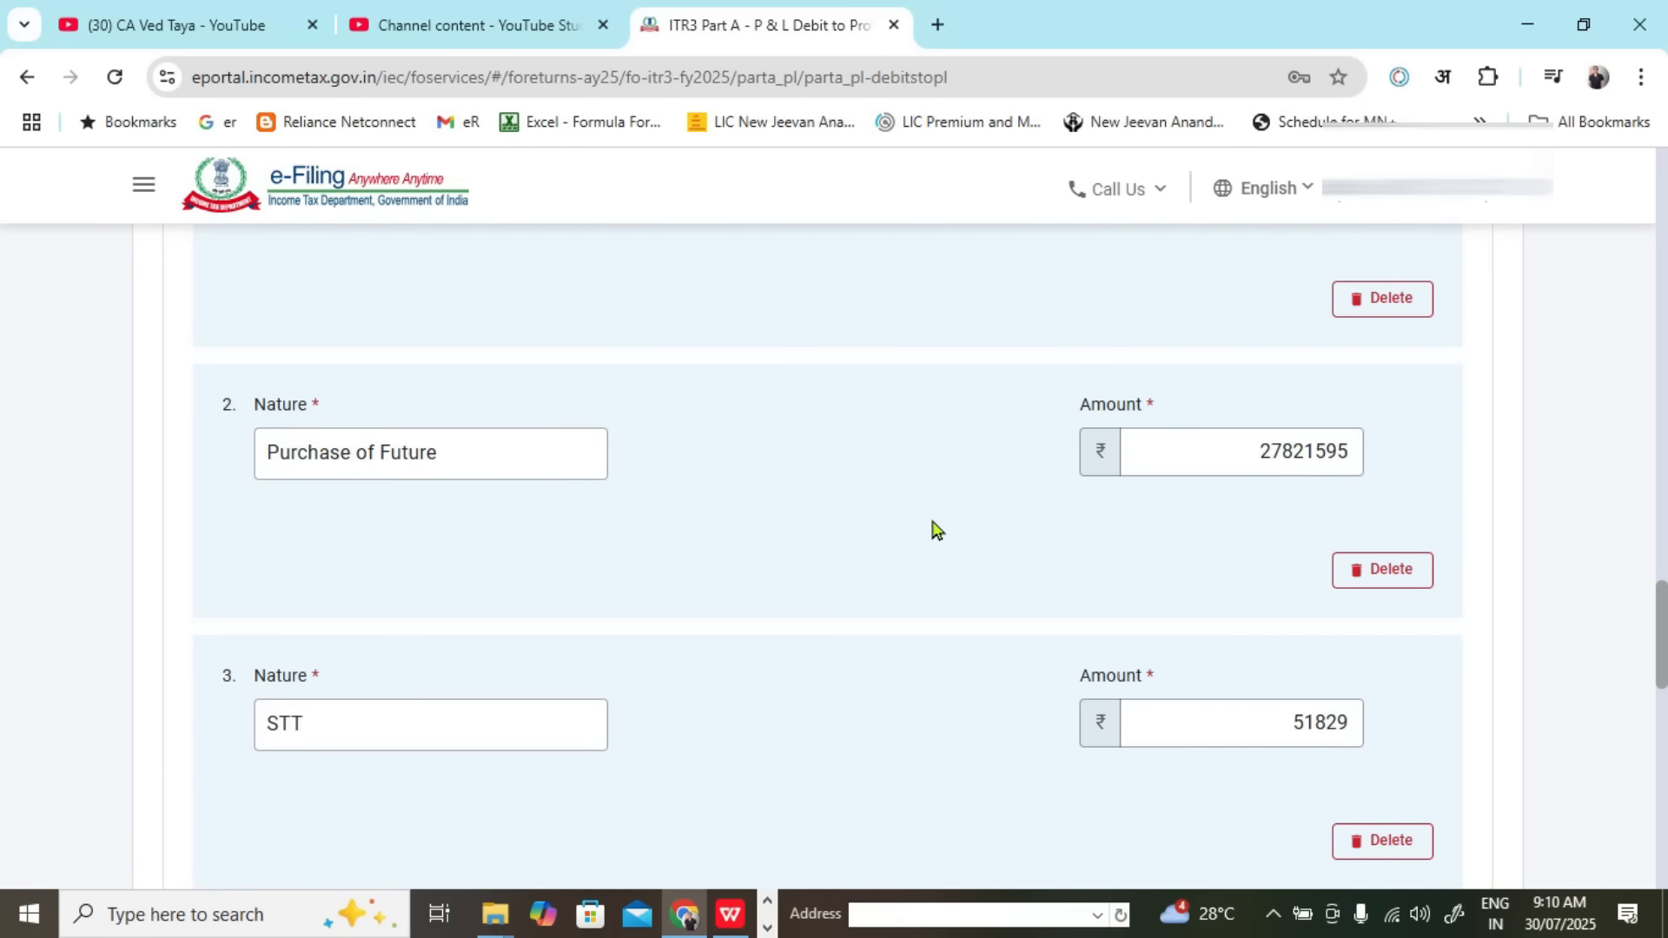
scroll(905, 588, "up", 1)
scroll(865, 563, "down", 2)
scroll(840, 605, "down", 1)
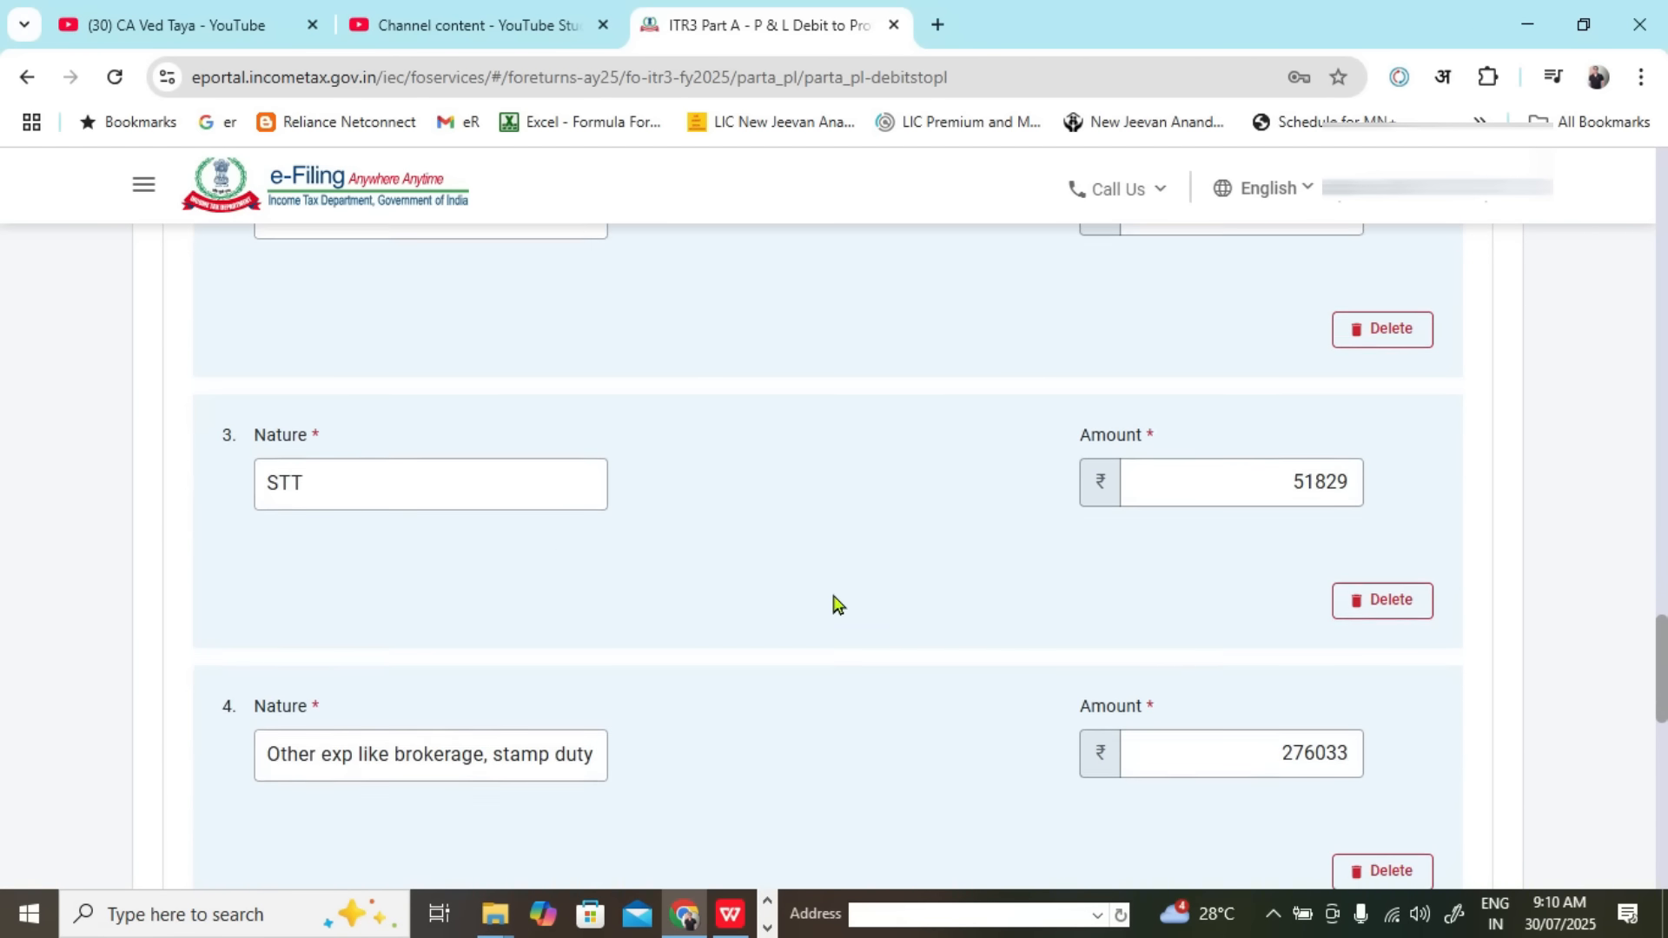
double_click(1268, 453)
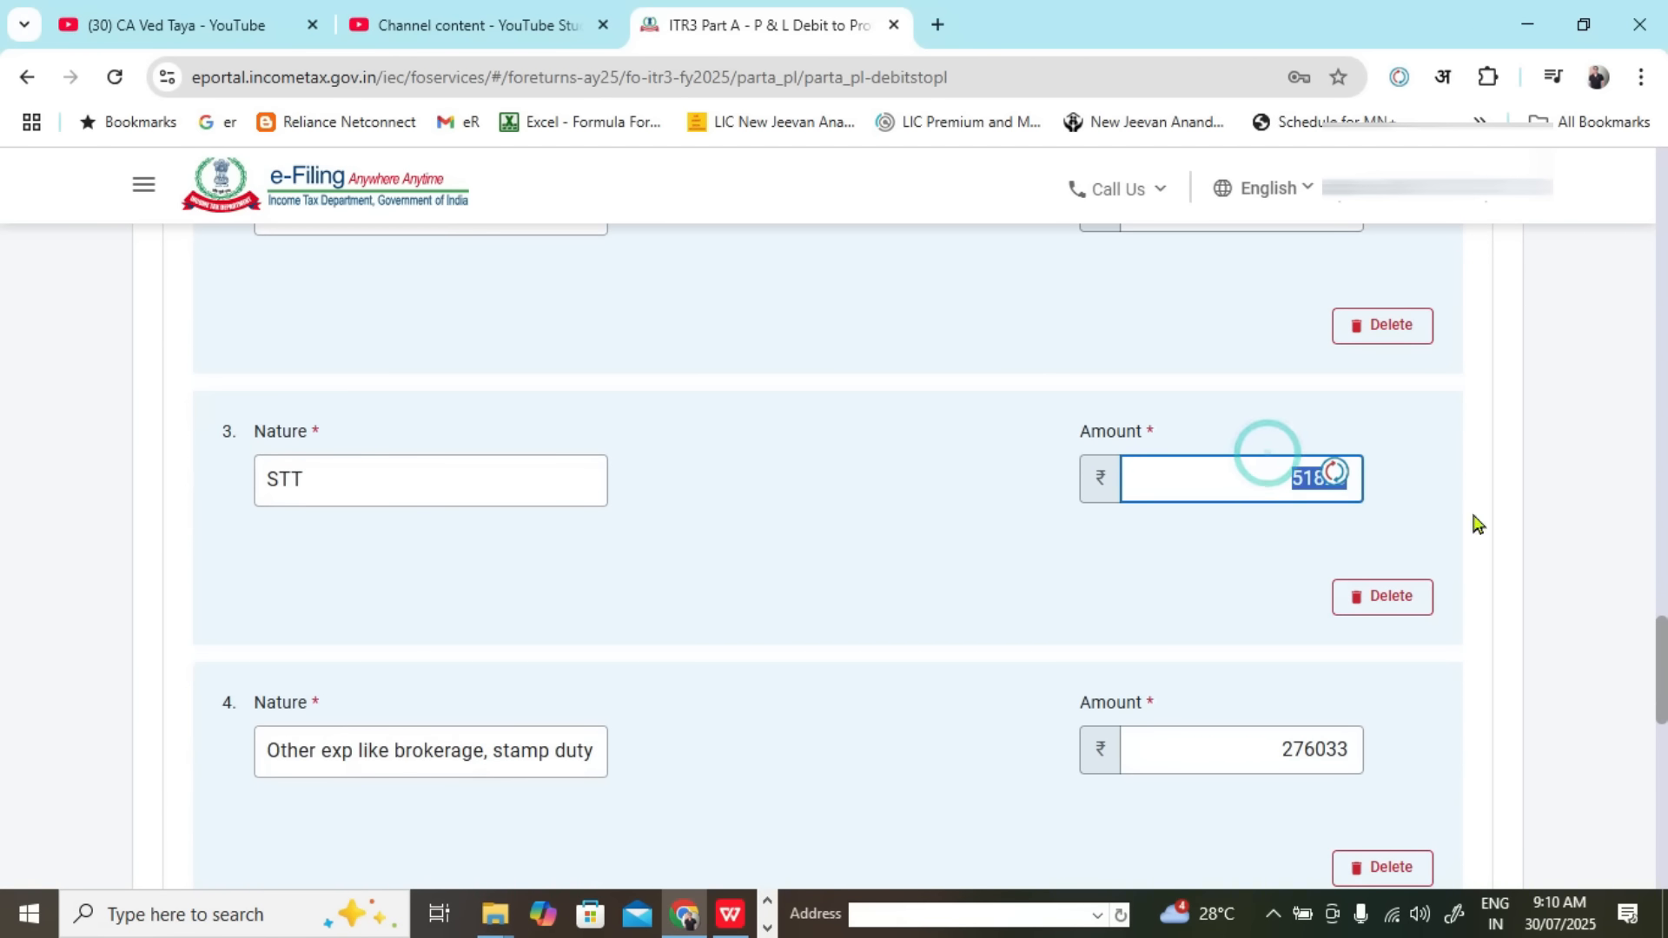
left_click(1606, 528)
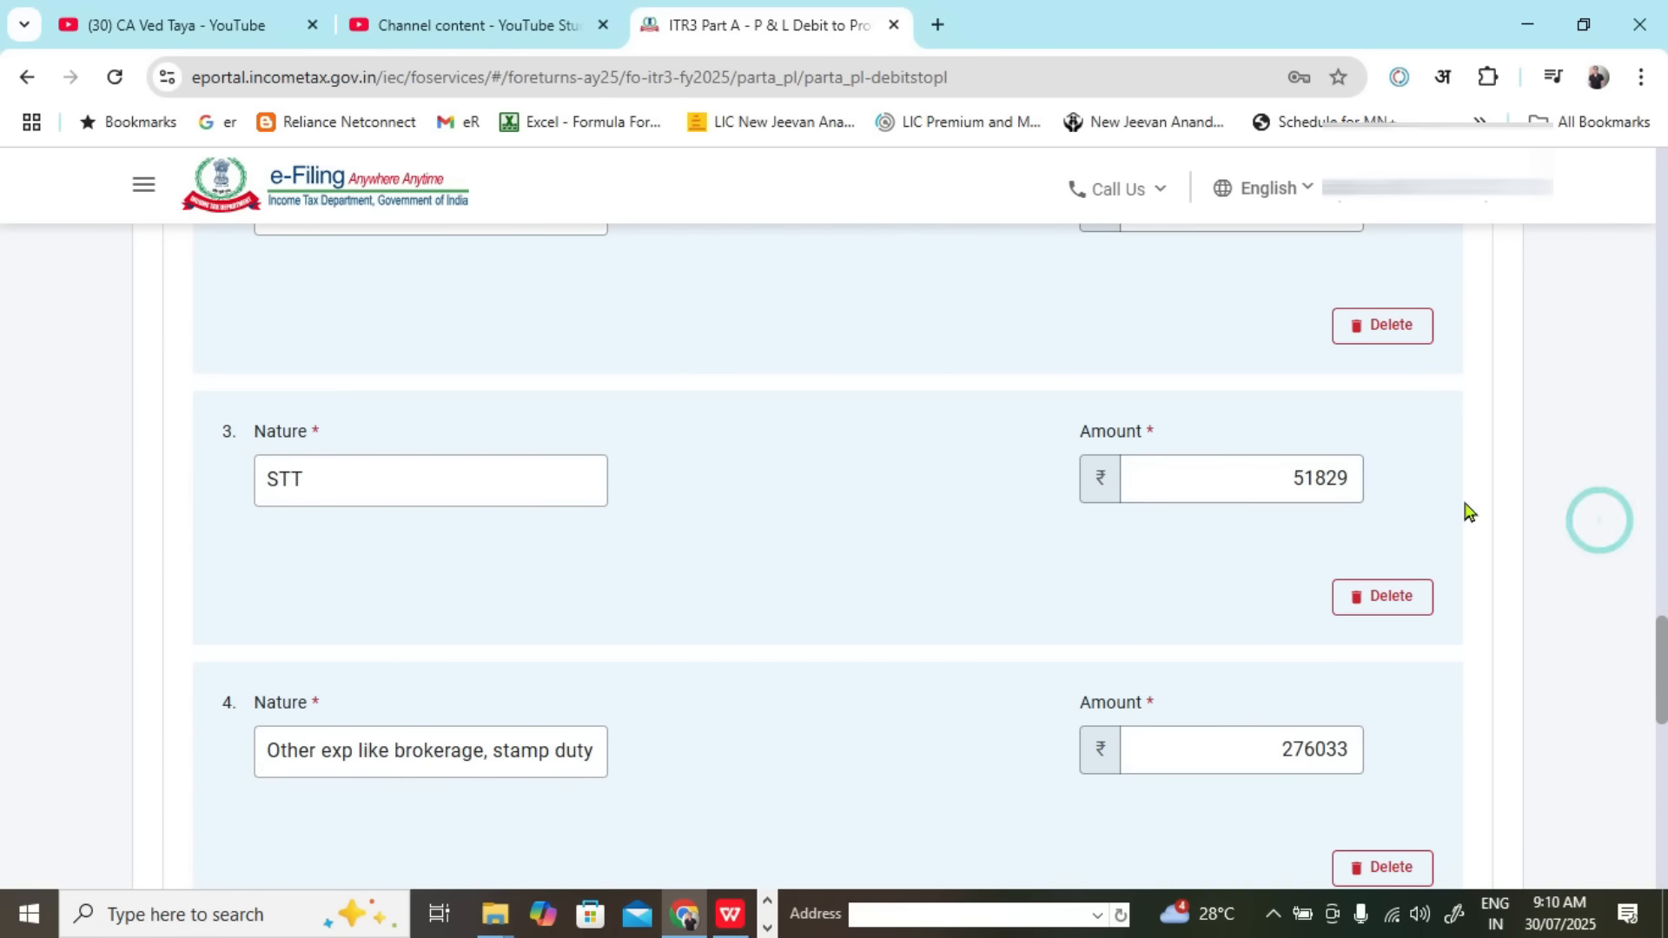
left_click(462, 478)
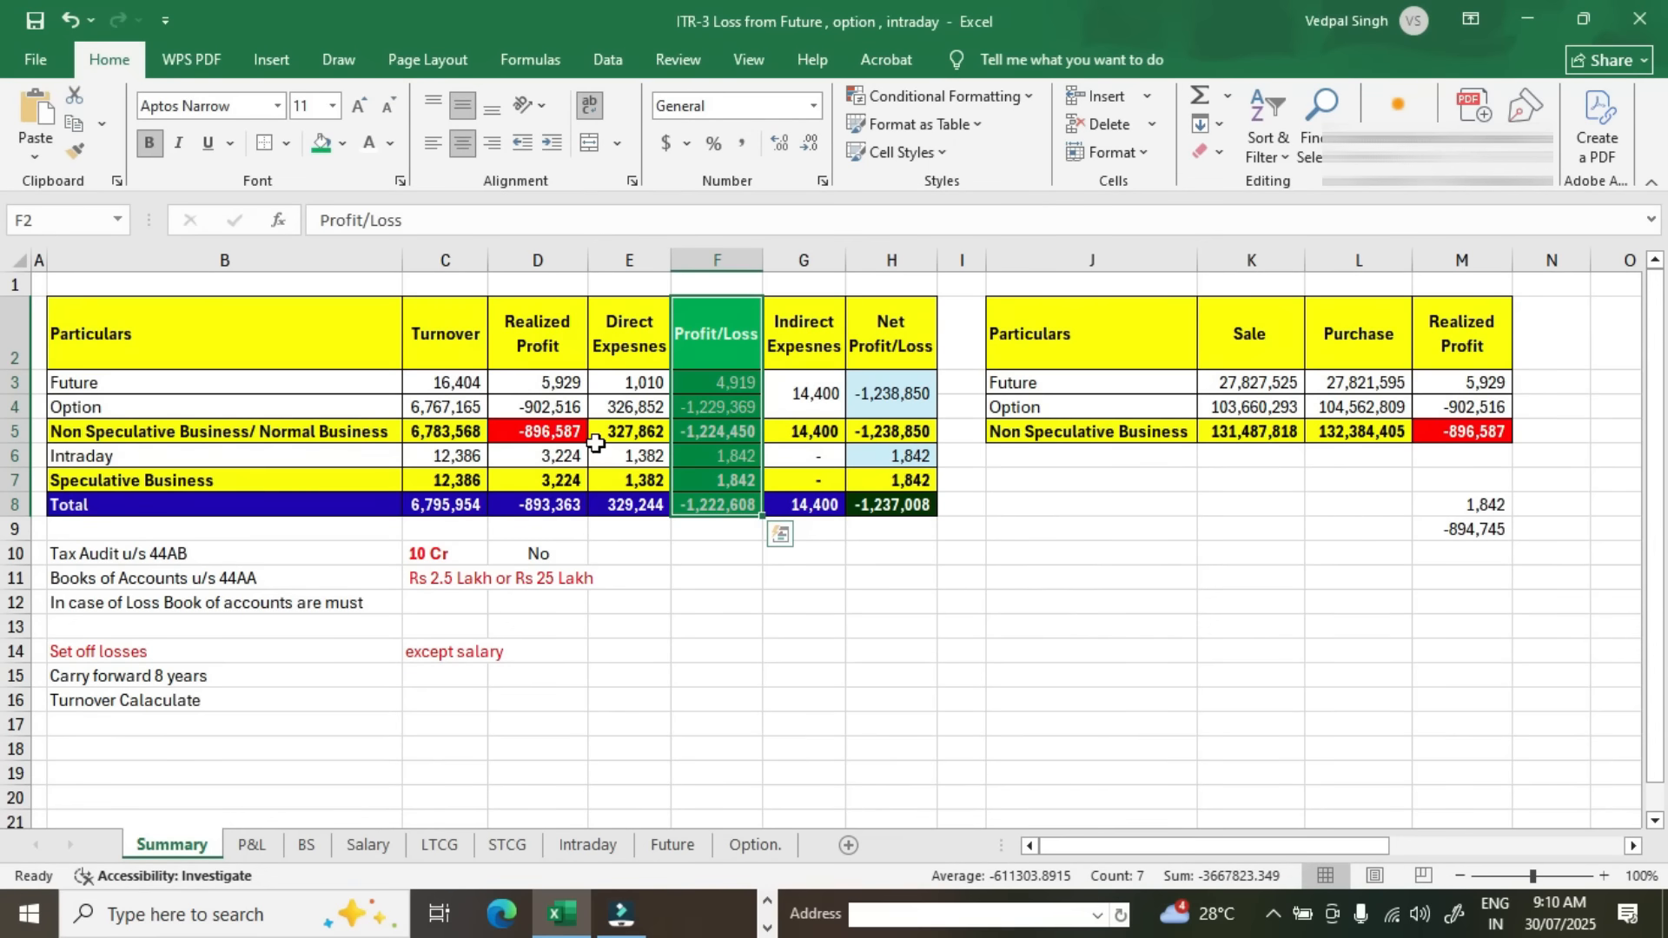
left_click(598, 437)
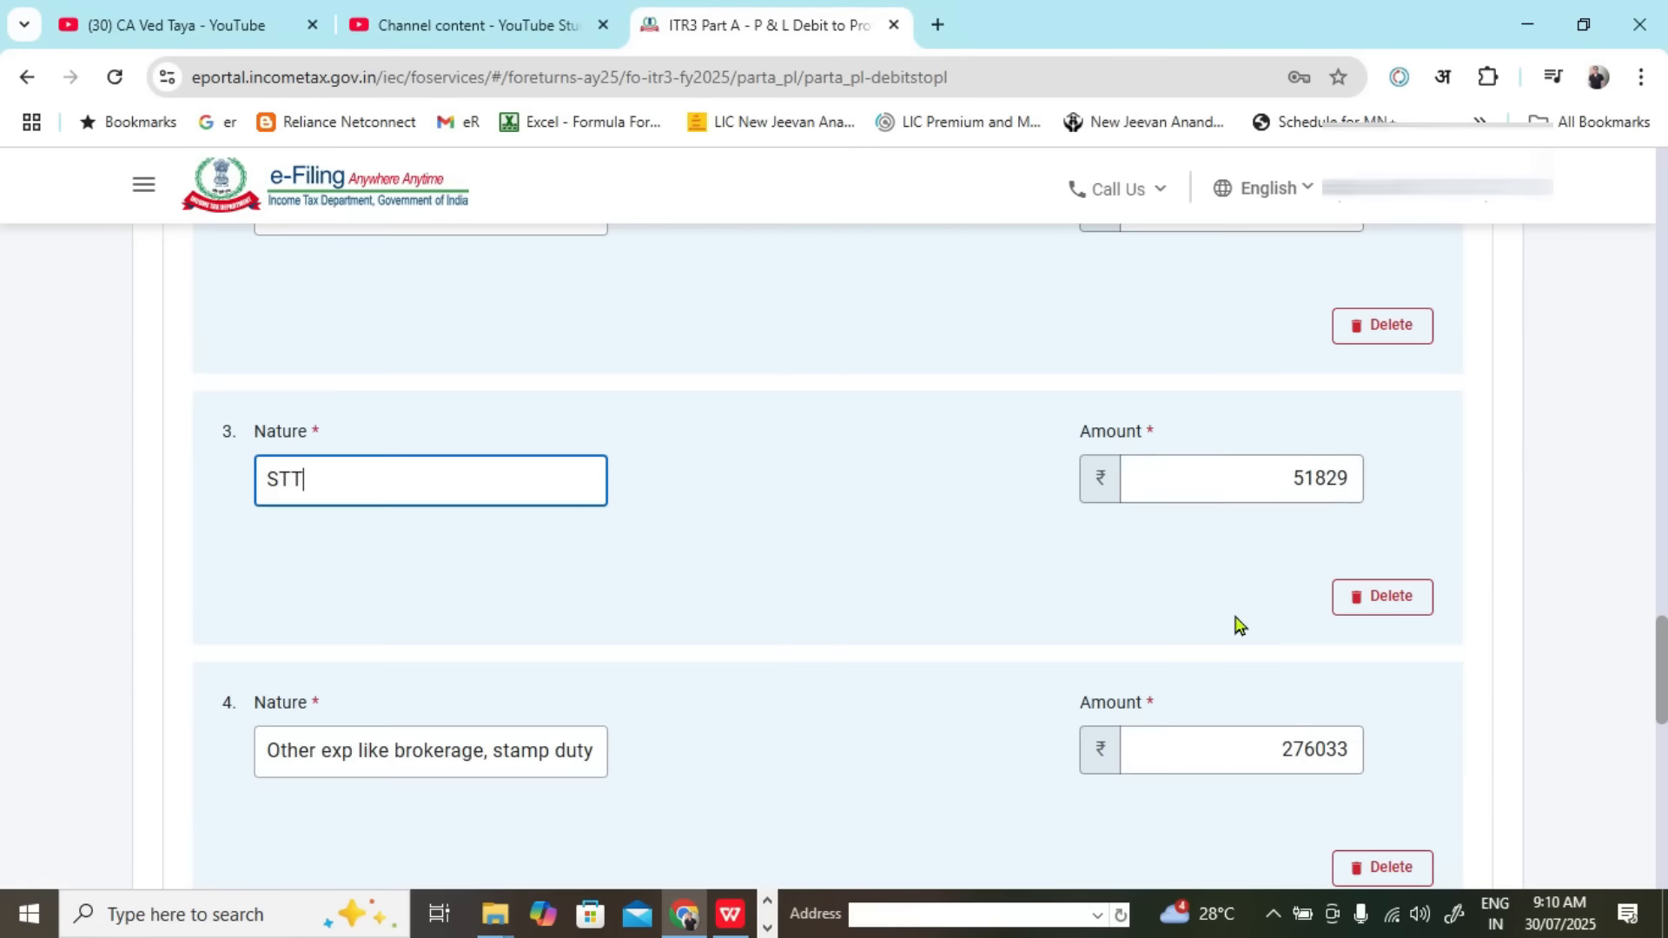
Step: Recheck the direct expenses and profit figures in the Excel Summary, and save the ITR's Debit to Profit and Loss Account section
scroll(1236, 578, "down", 10)
scroll(1235, 578, "down", 2)
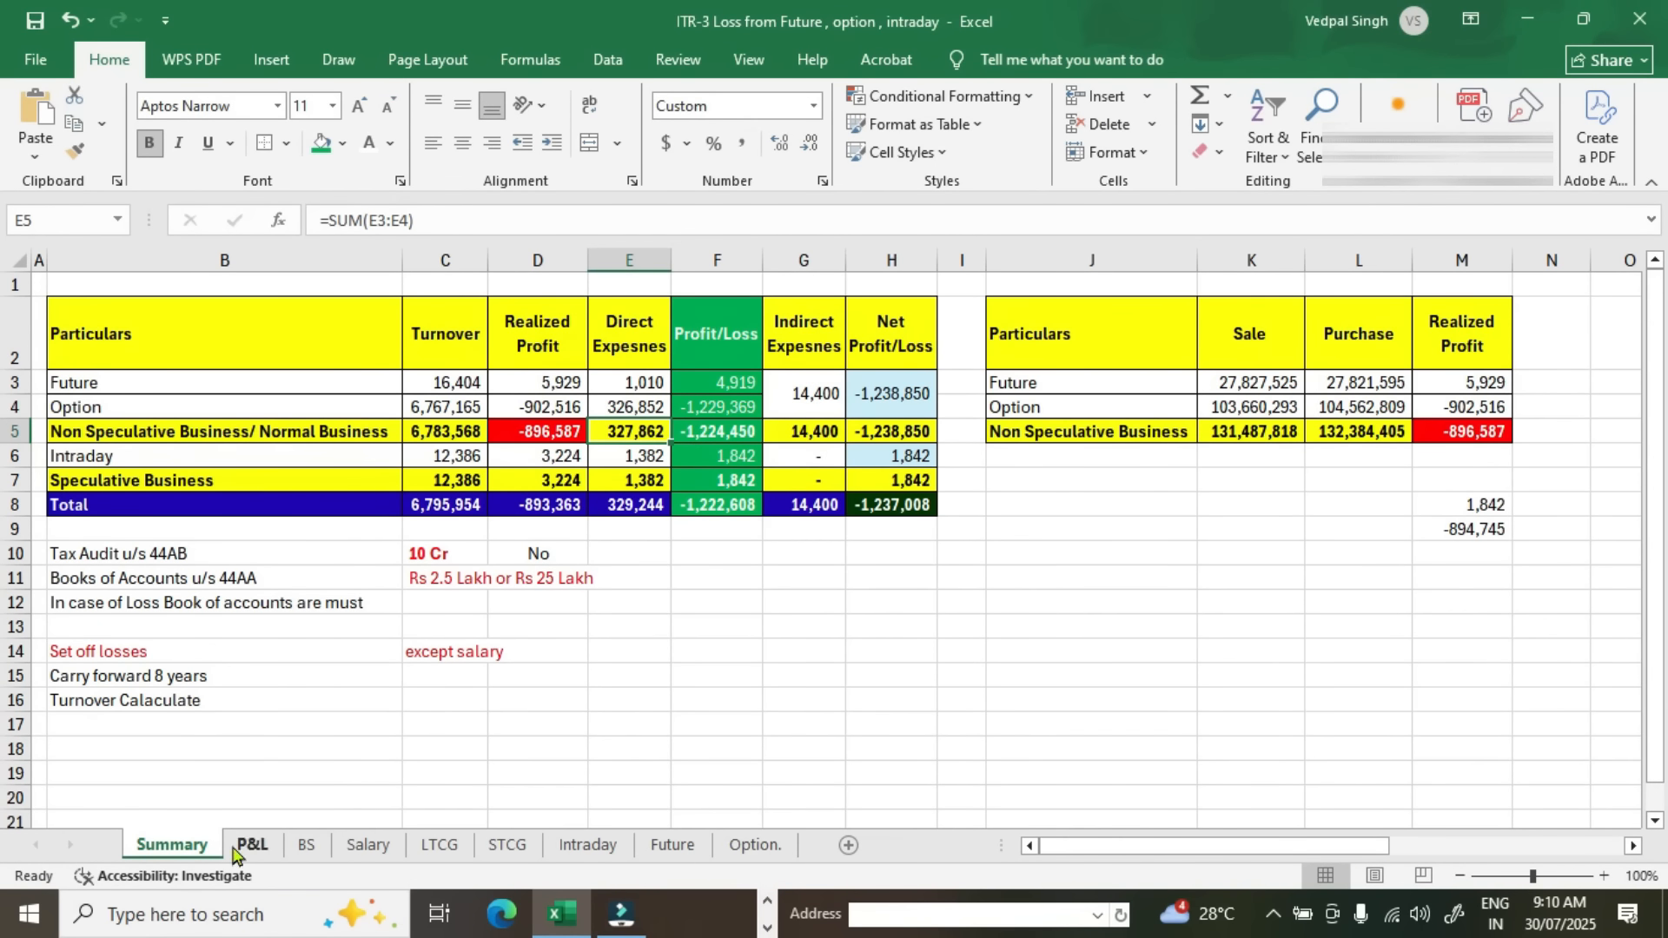
left_click(685, 493)
left_click(647, 435)
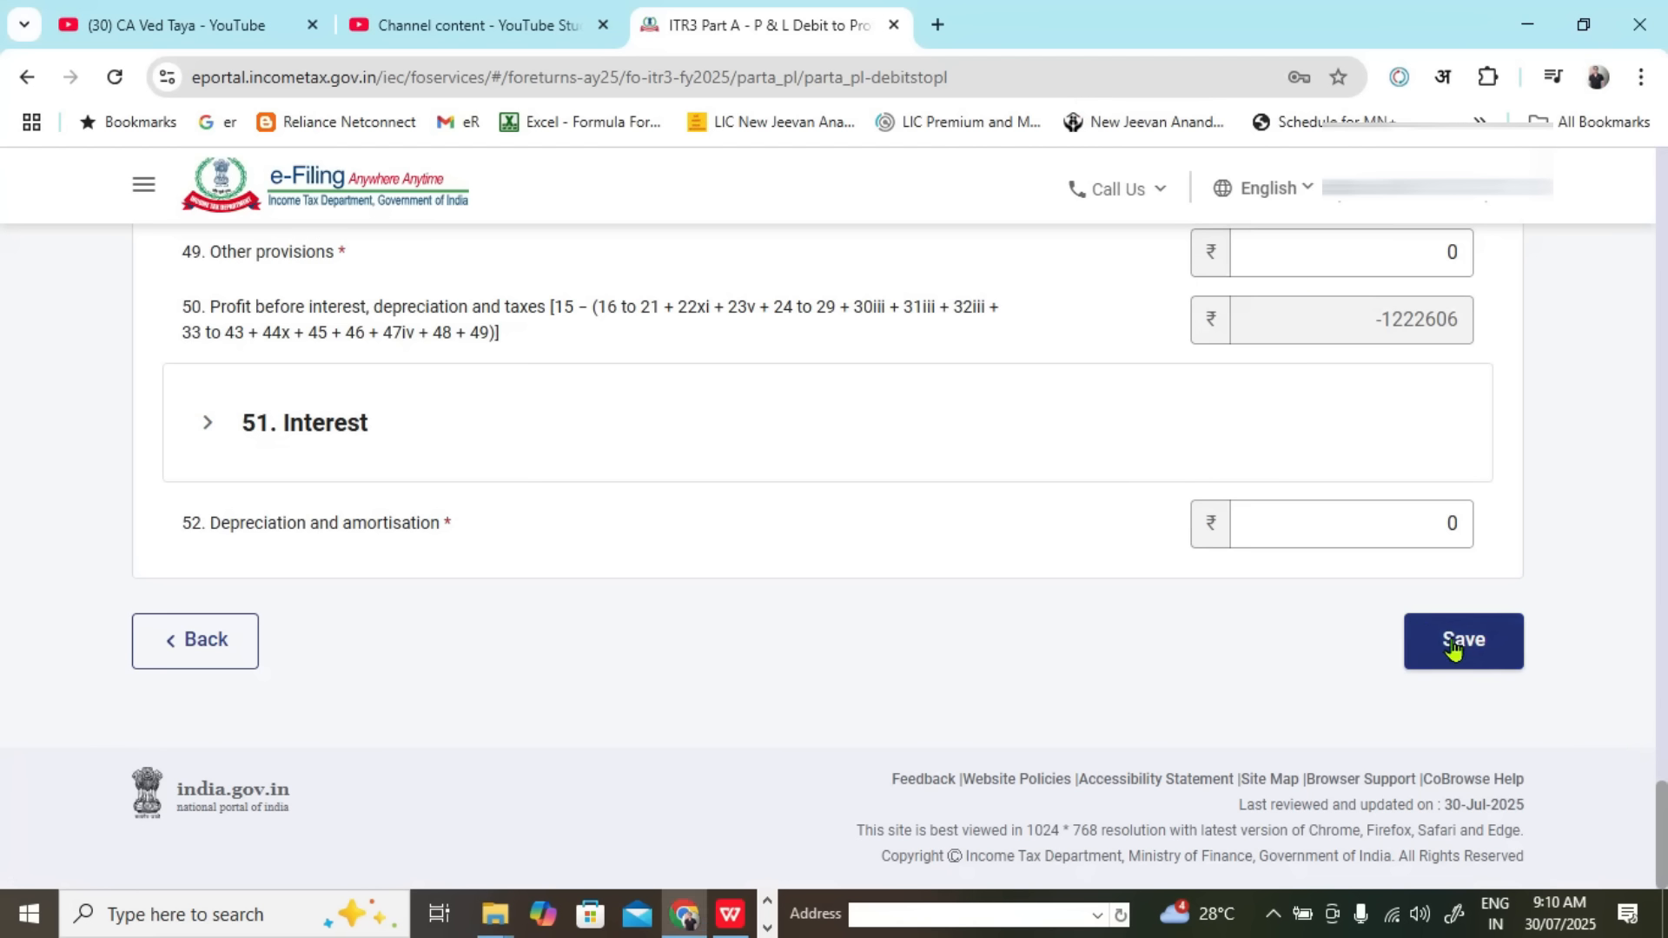
left_click(1452, 644)
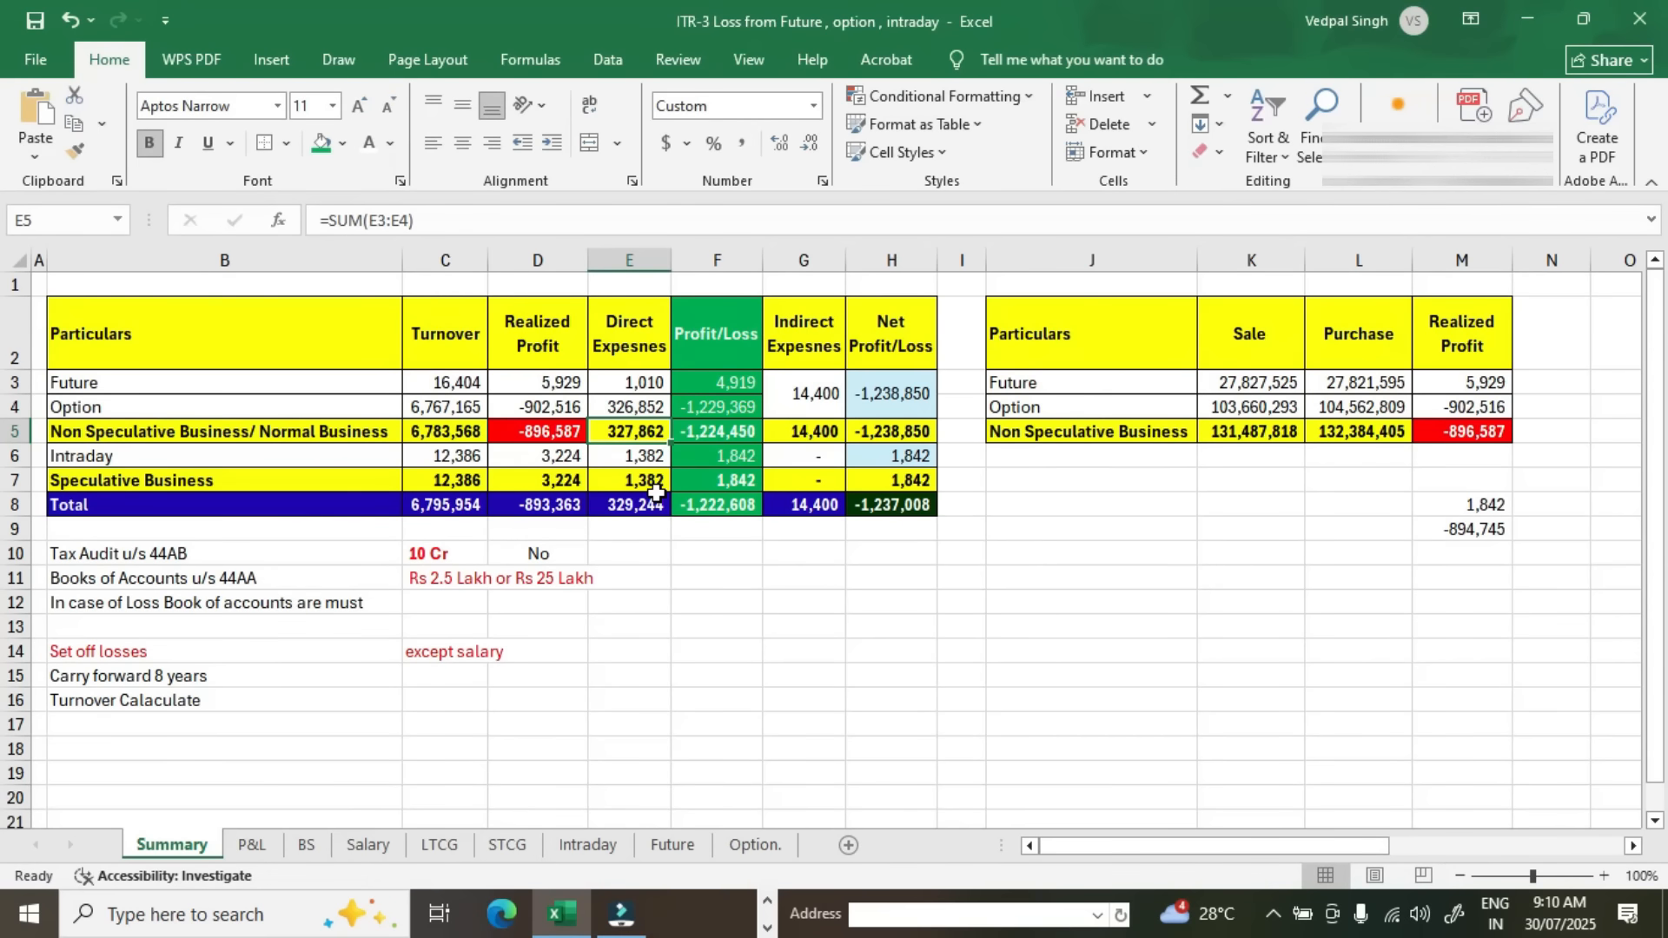
Step: Compare item 53, net profit before taxes, in Part A - P & L with the Profit/Loss total in Summary cell F8
left_click(718, 504)
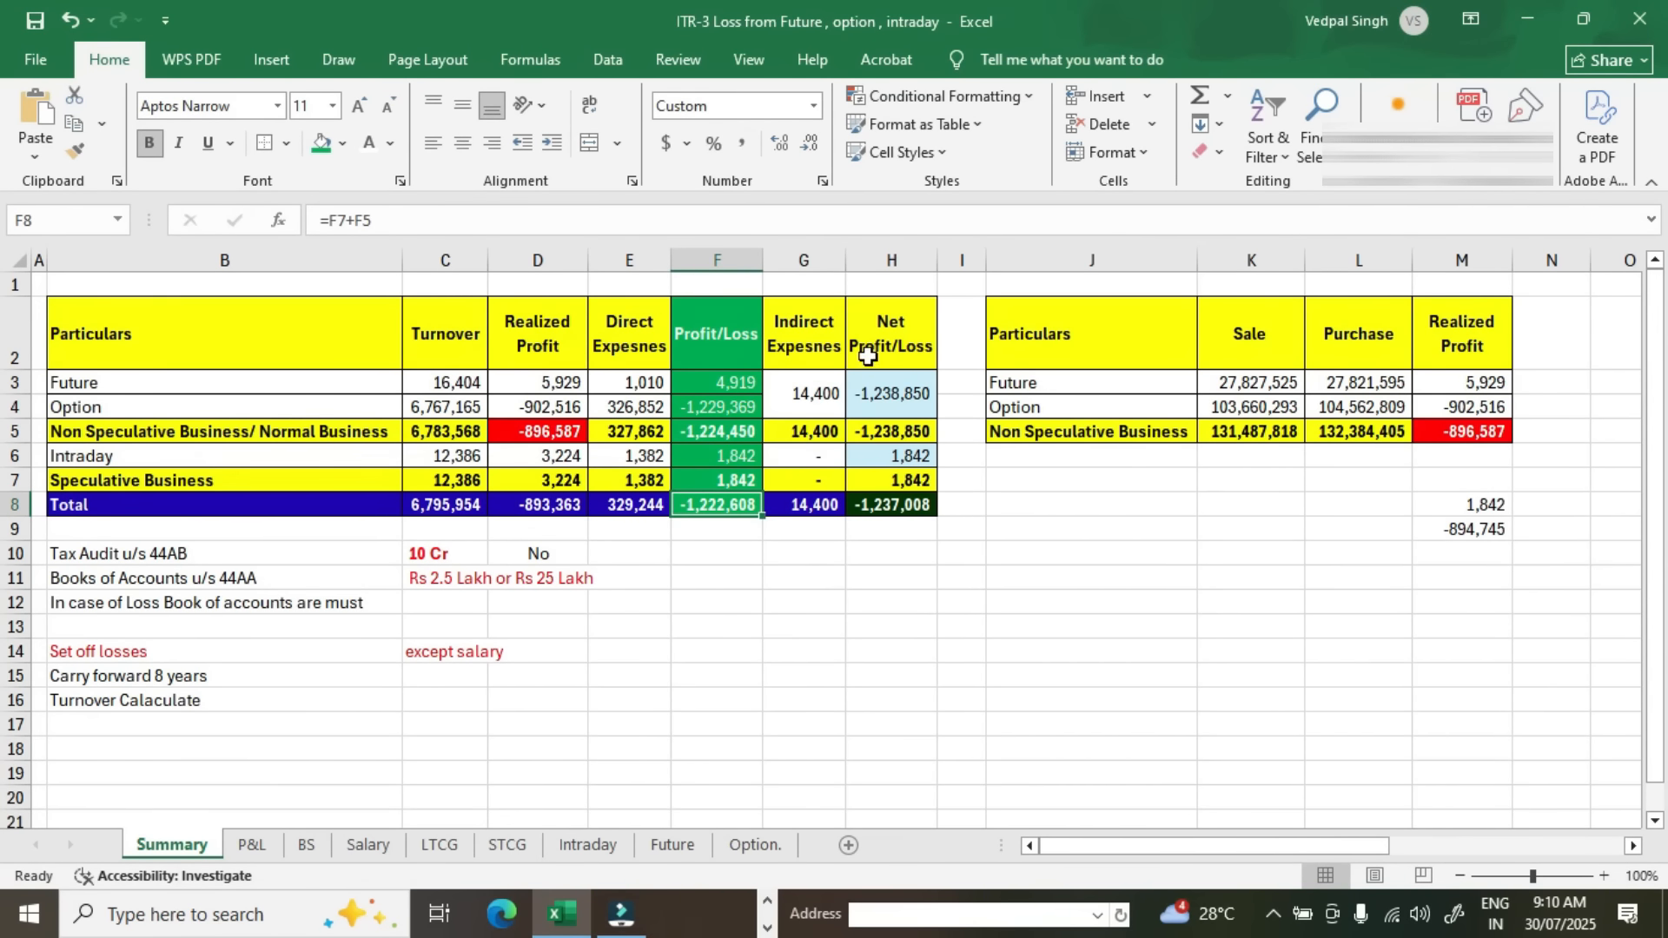
key("alt+Tab")
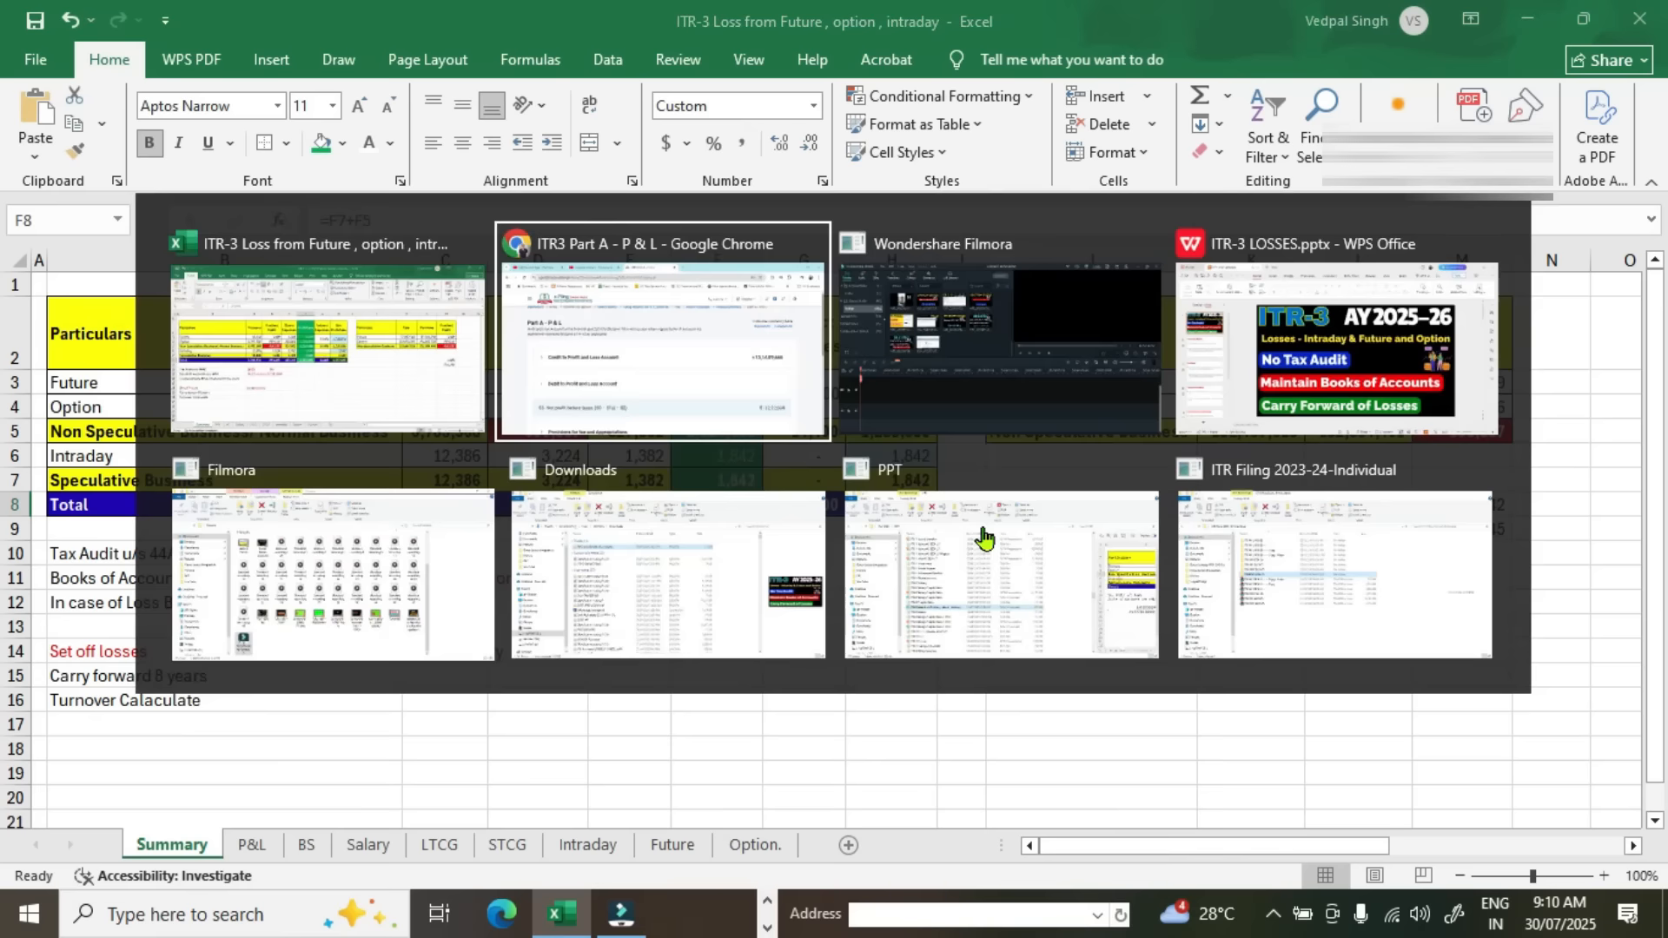
scroll(993, 548, "down", 3)
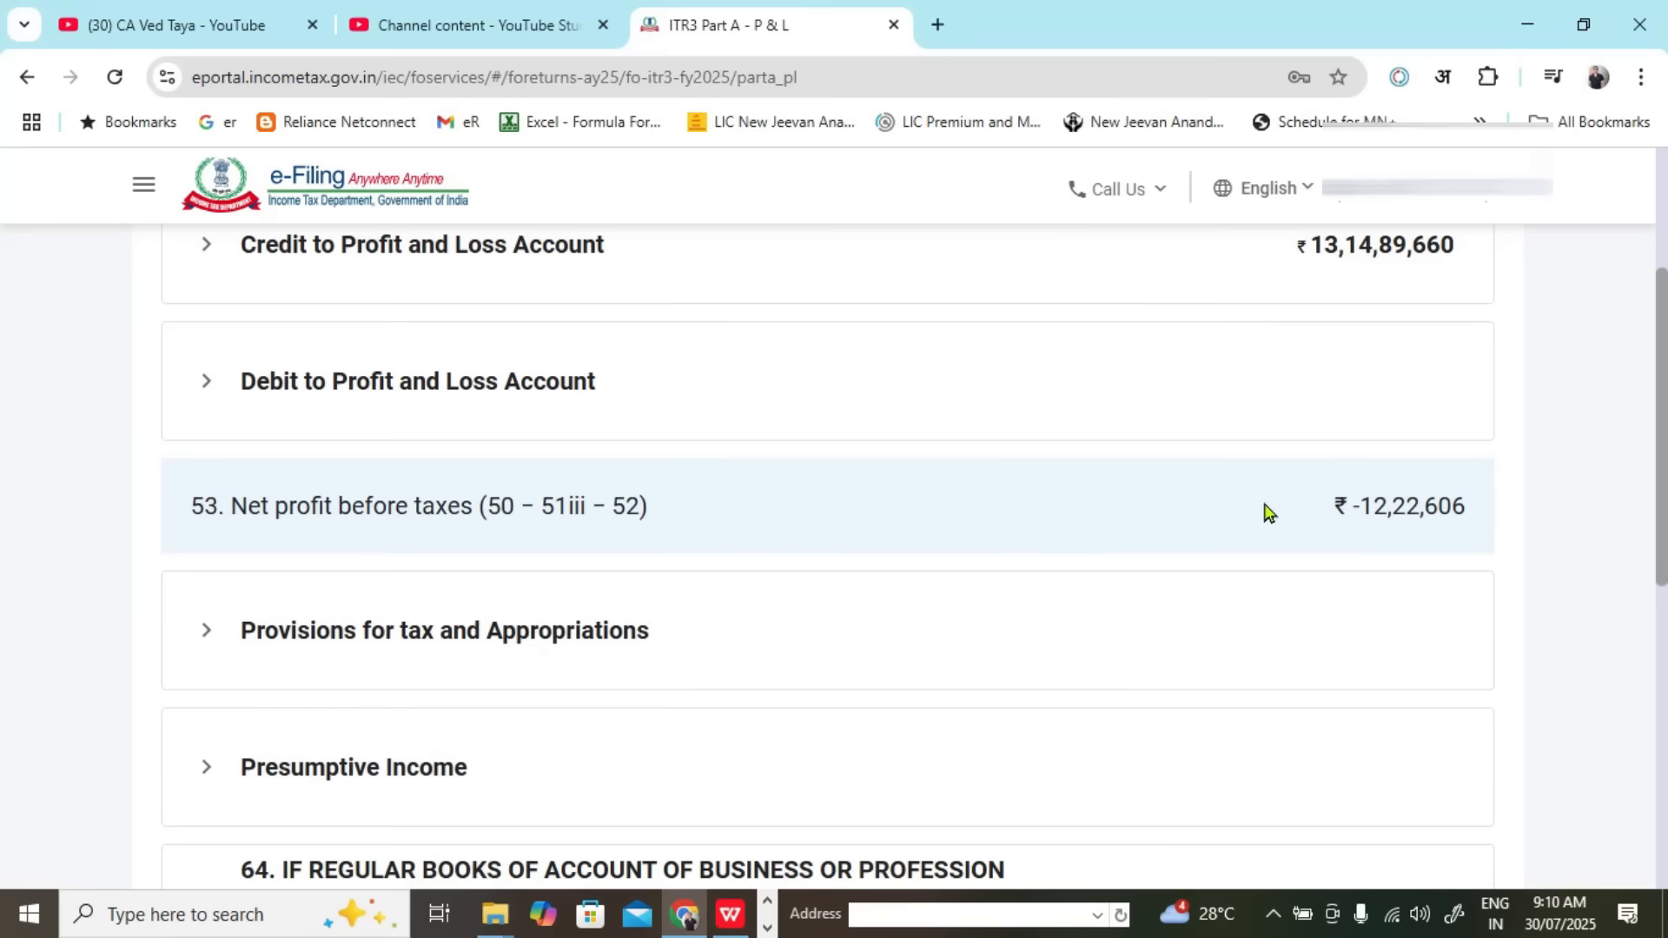
scroll(1282, 511, "down", 1)
scroll(1282, 511, "up", 2)
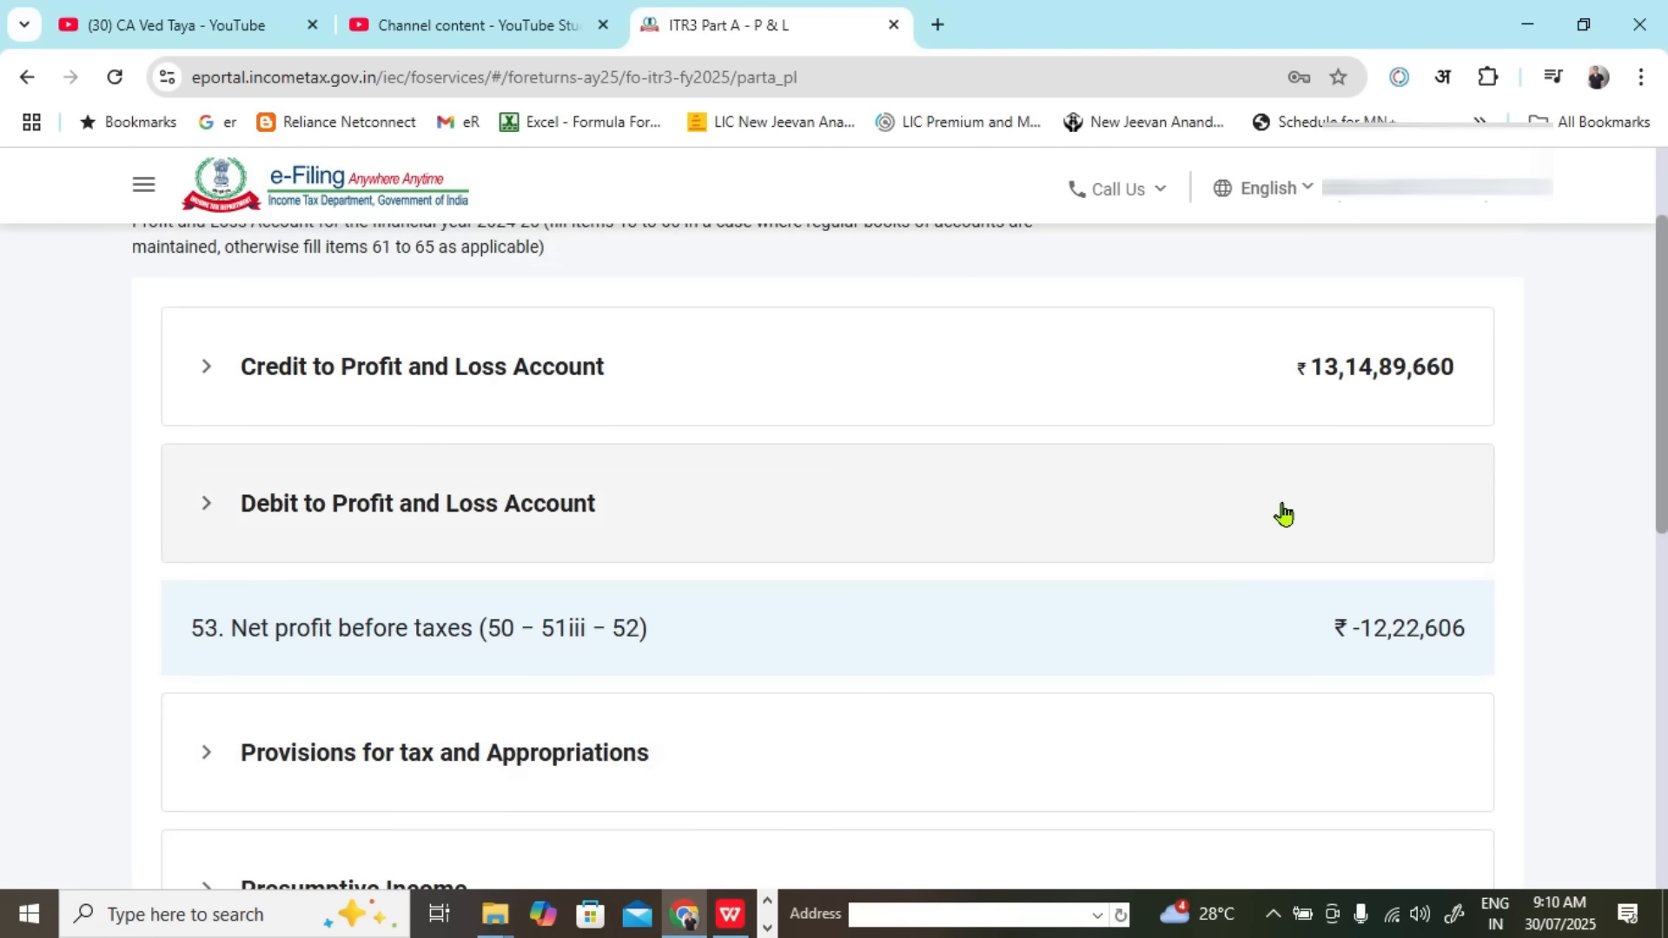
Step: Reopen the Debit to Profit and Loss Account section of Part A - P & L for editing
left_click(206, 521)
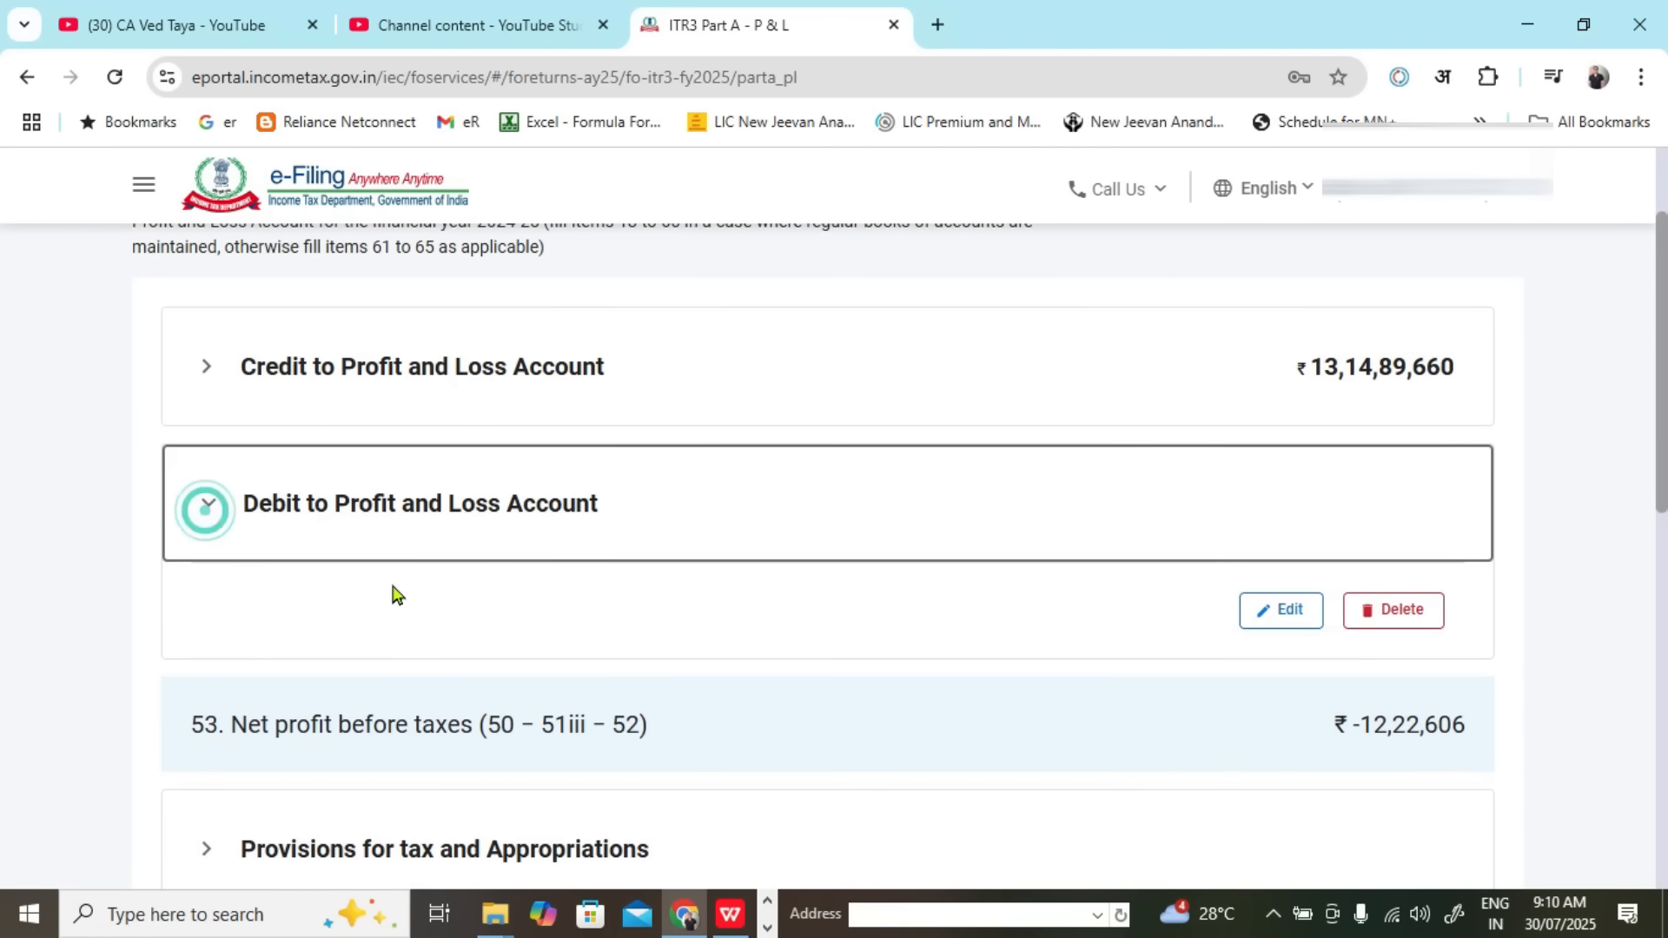
scroll(656, 534, "down", 1)
left_click(1280, 508)
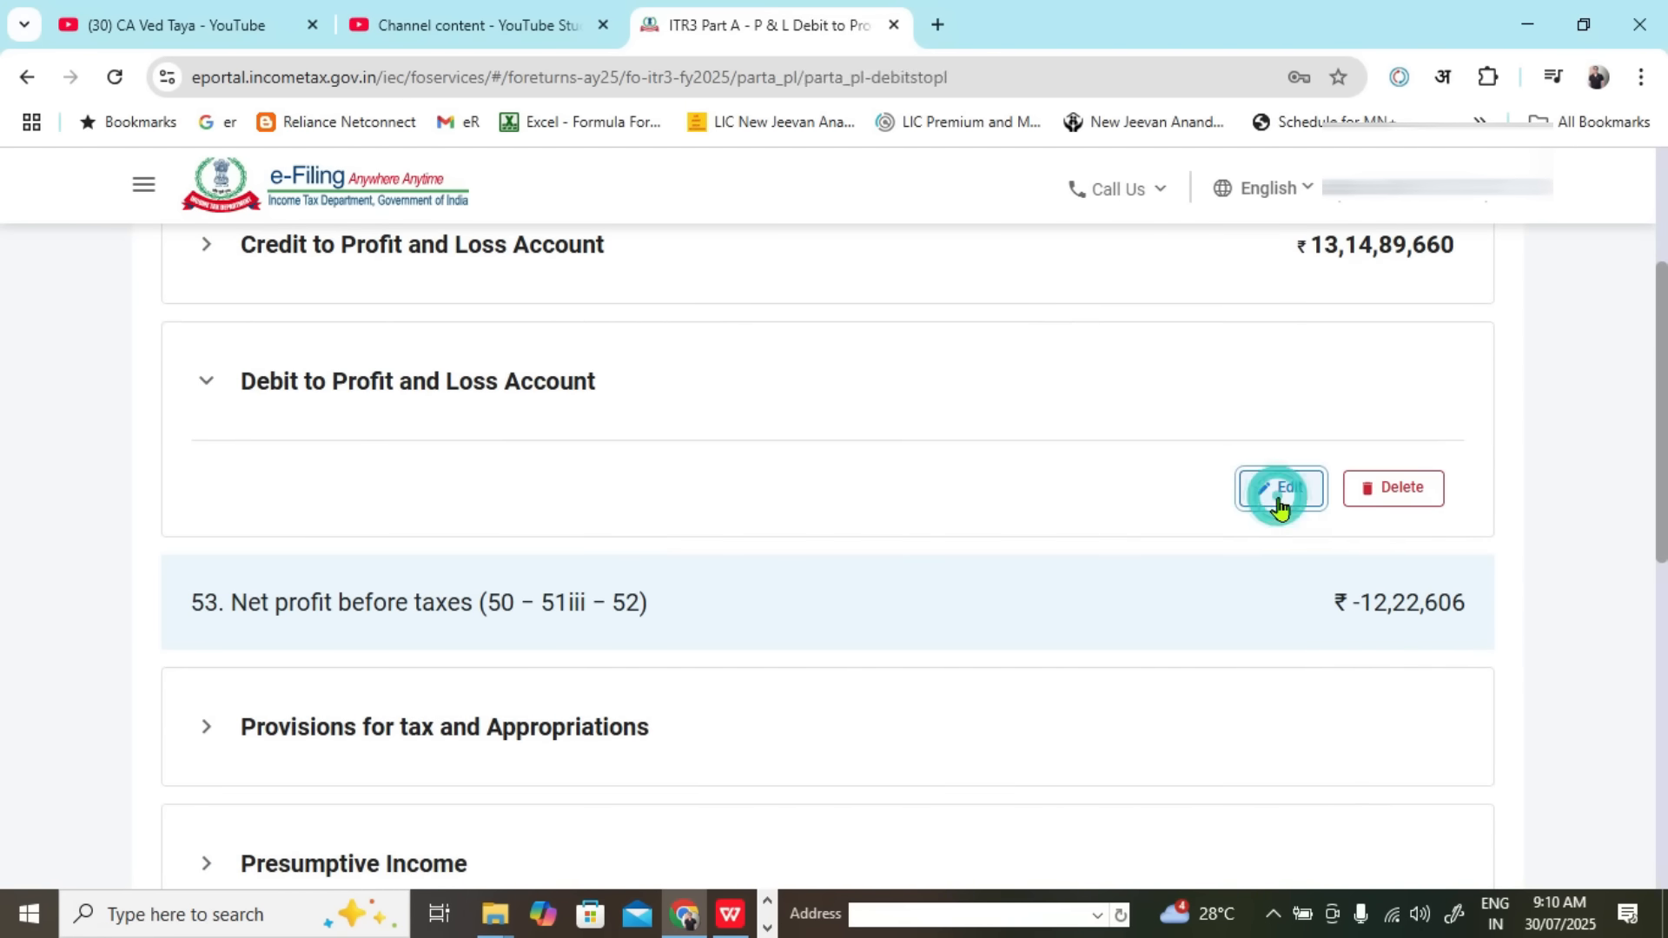
scroll(726, 585, "down", 4)
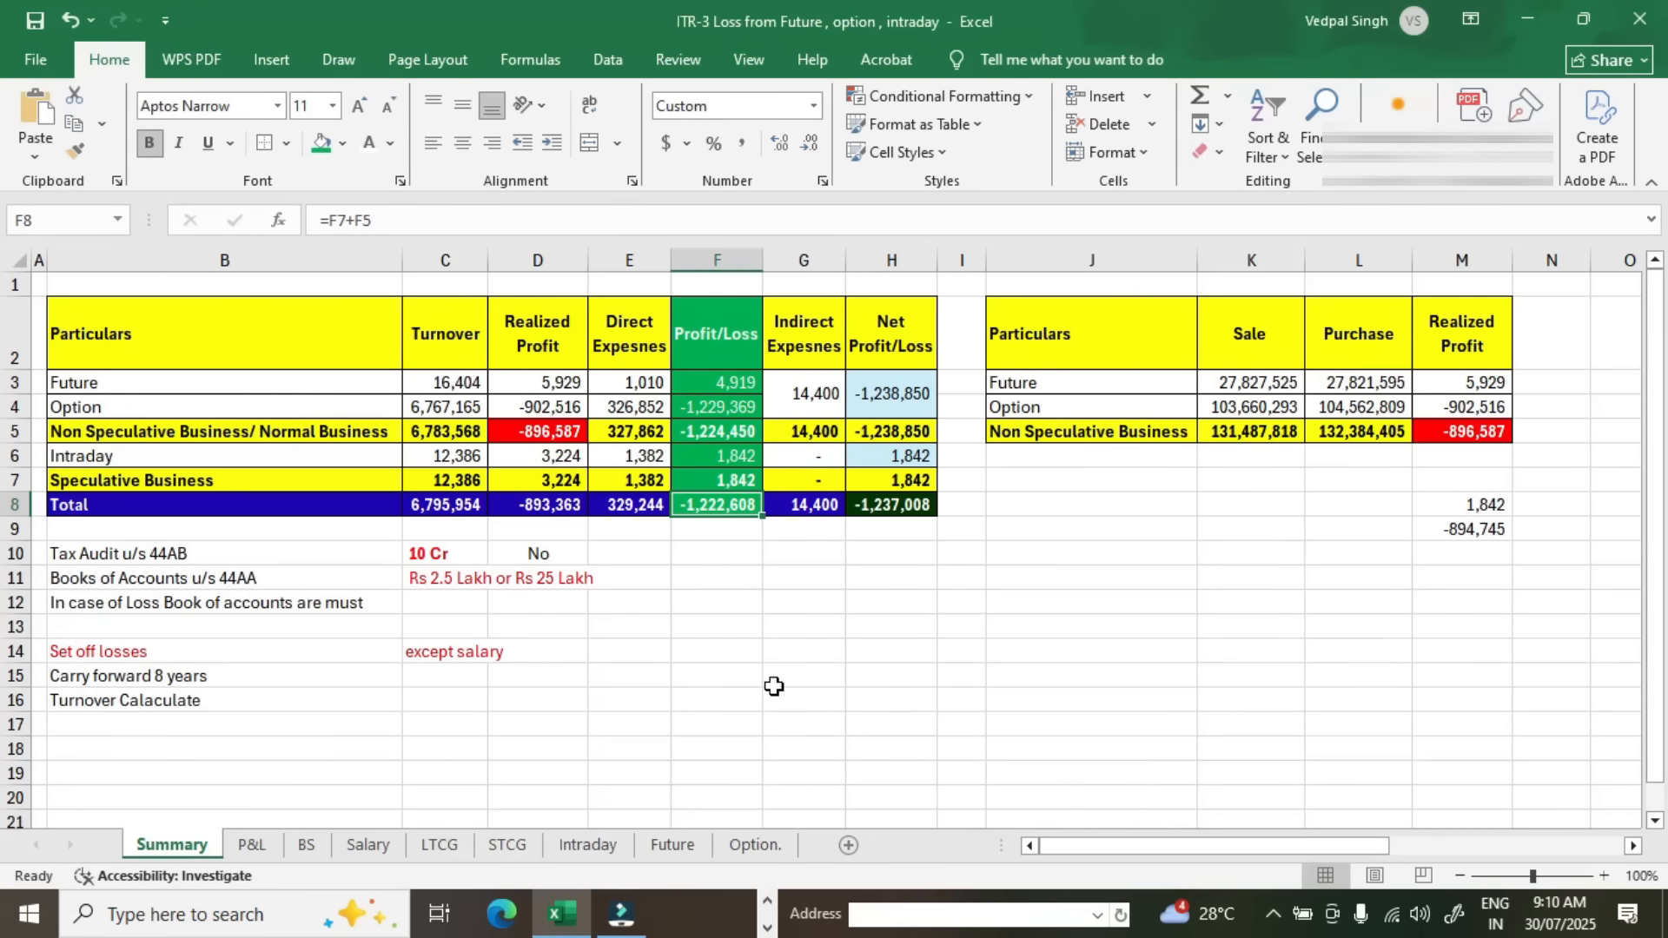
Step: Trace the indirect expenses in Summary cell G3 to the P&L sheet, review their breakdown, and return to the ITR debit page
left_click(807, 402)
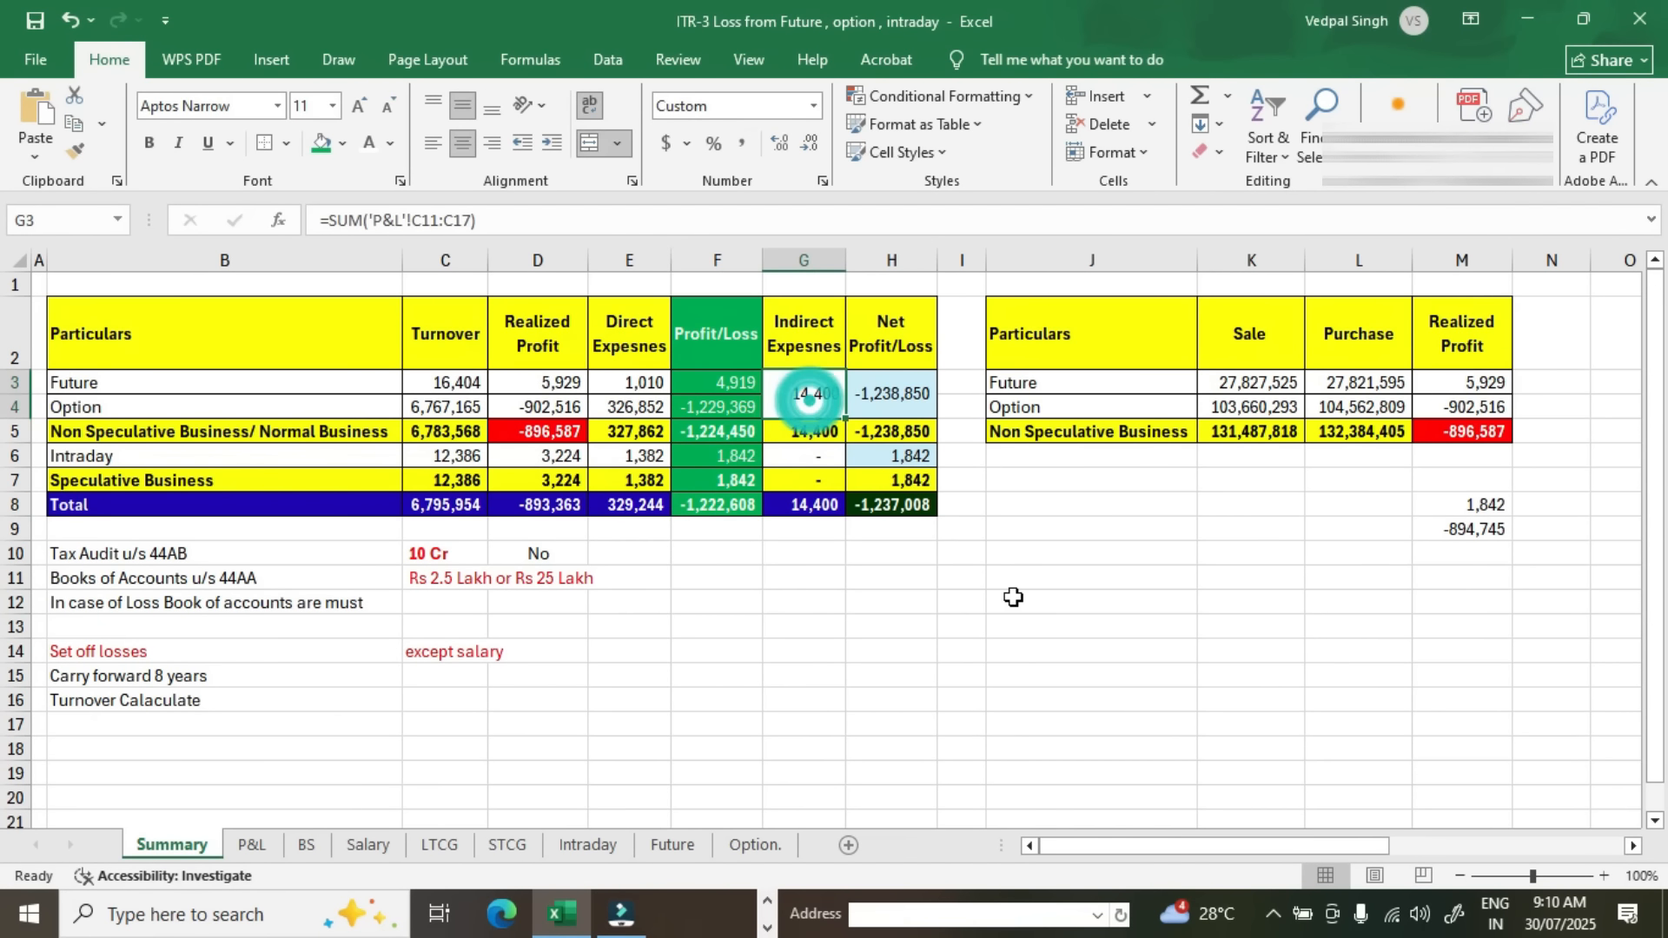
key("ctrl+bracketleft")
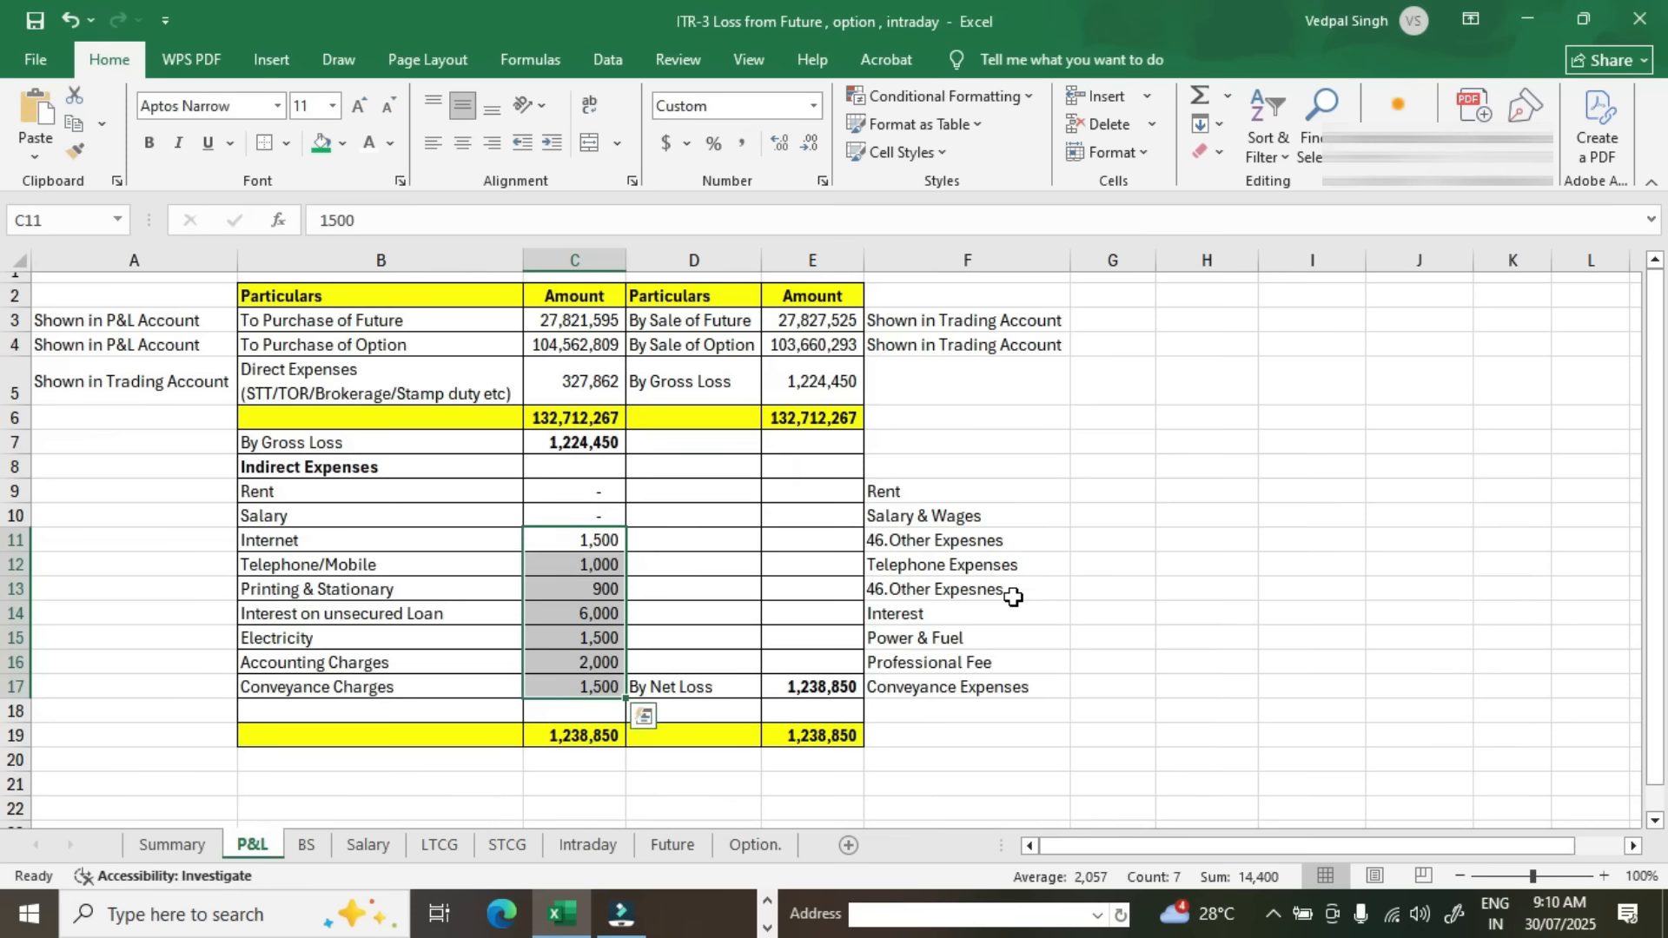
left_click(797, 424)
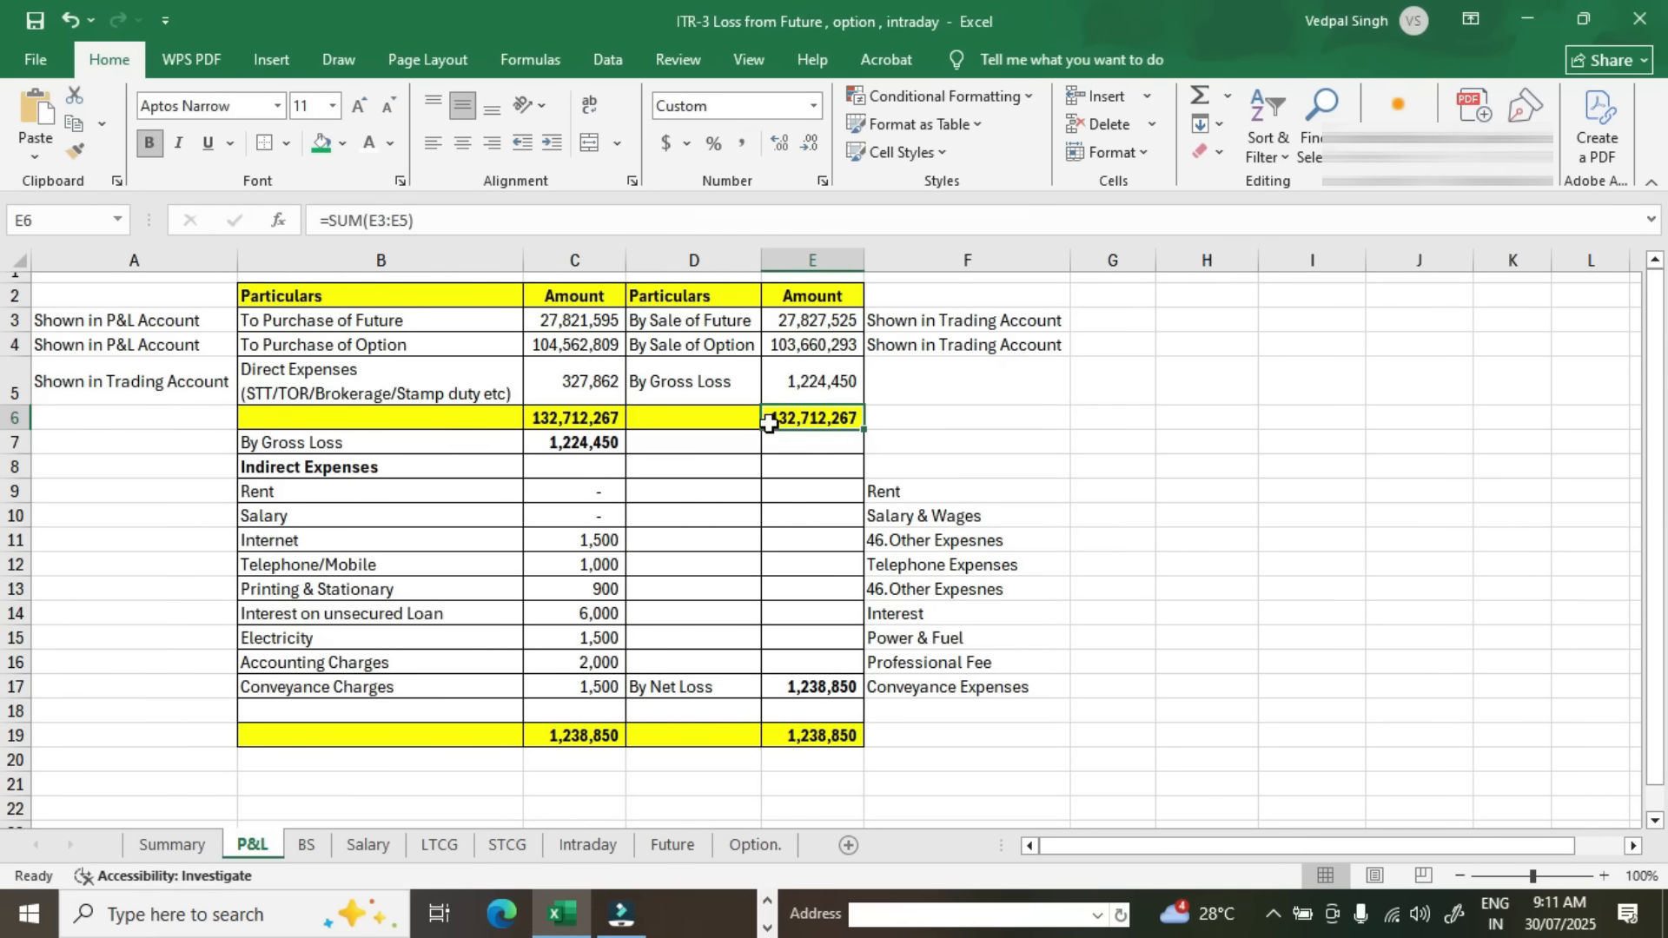
key("alt+Tab")
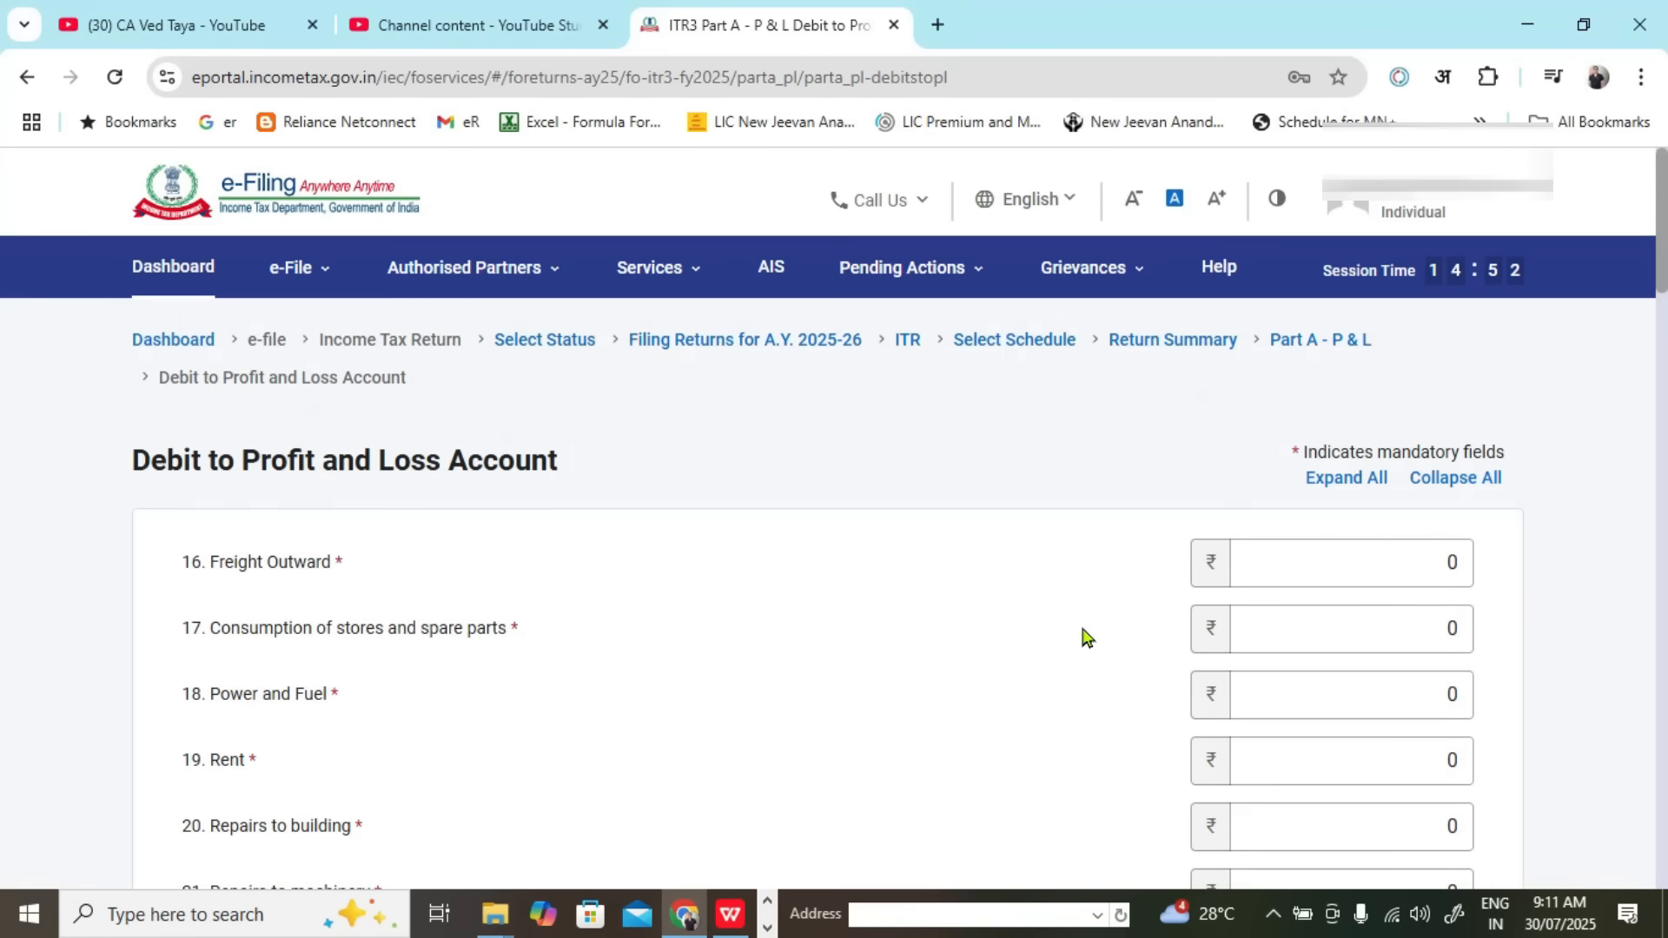
Step: Compare the expense heads on the Debit to Profit and Loss Account page with the indirect expenses listed in the Excel P&L sheet
scroll(1081, 637, "down", 15)
scroll(1081, 637, "up", 8)
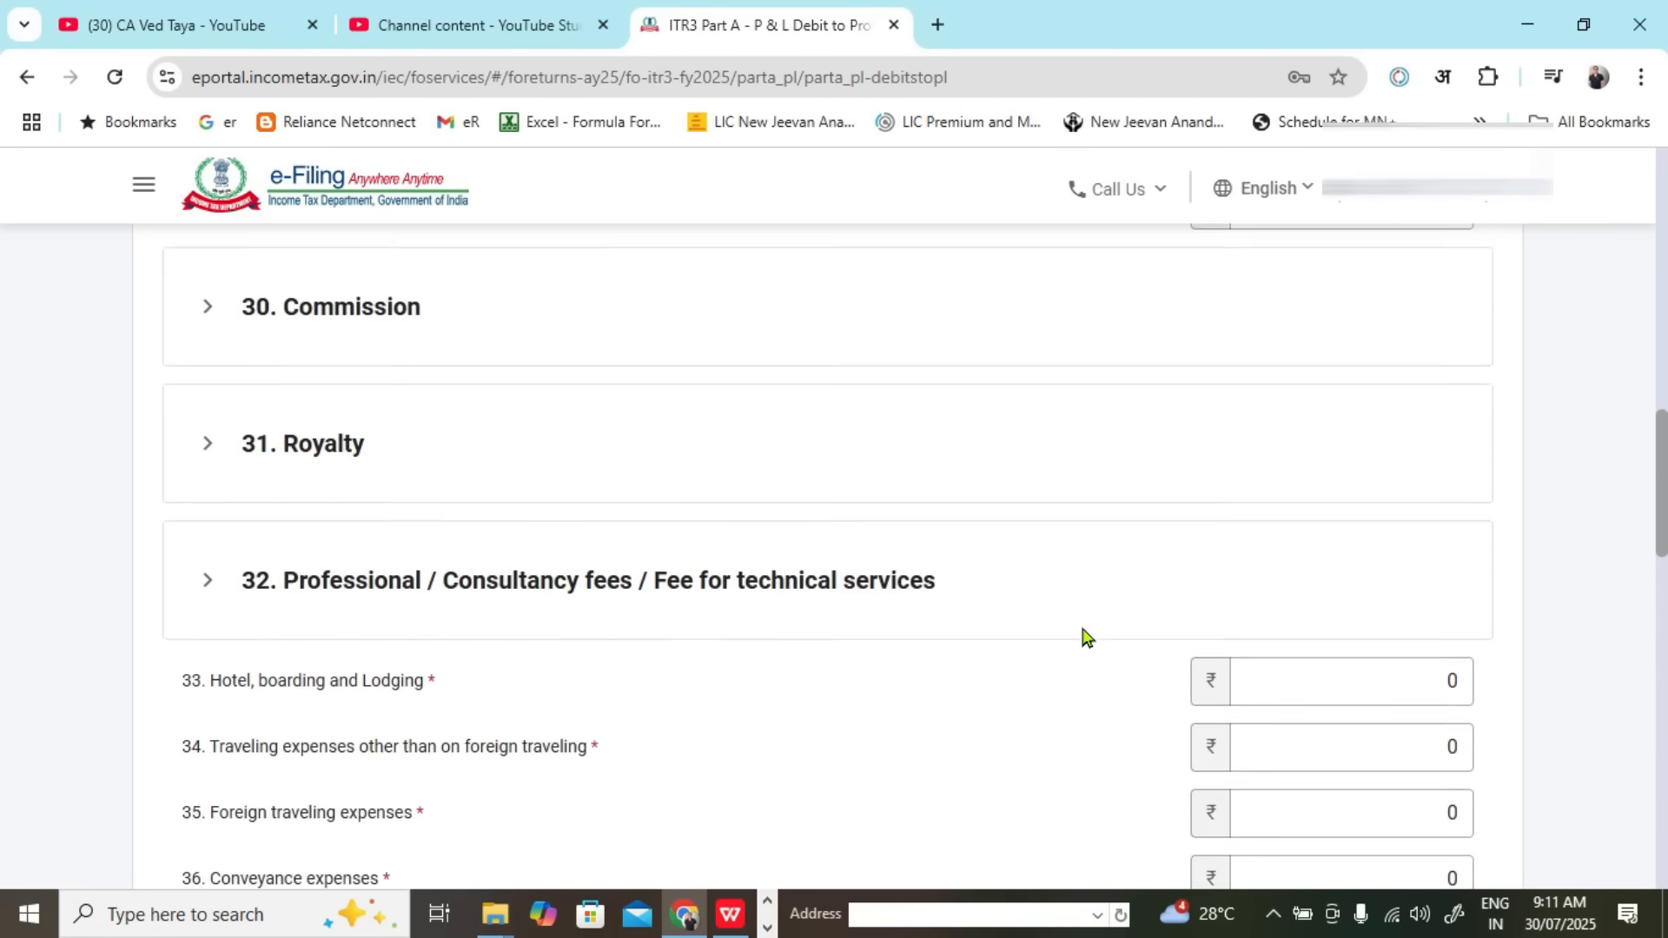
scroll(1082, 636, "up", 3)
key("alt+Tab")
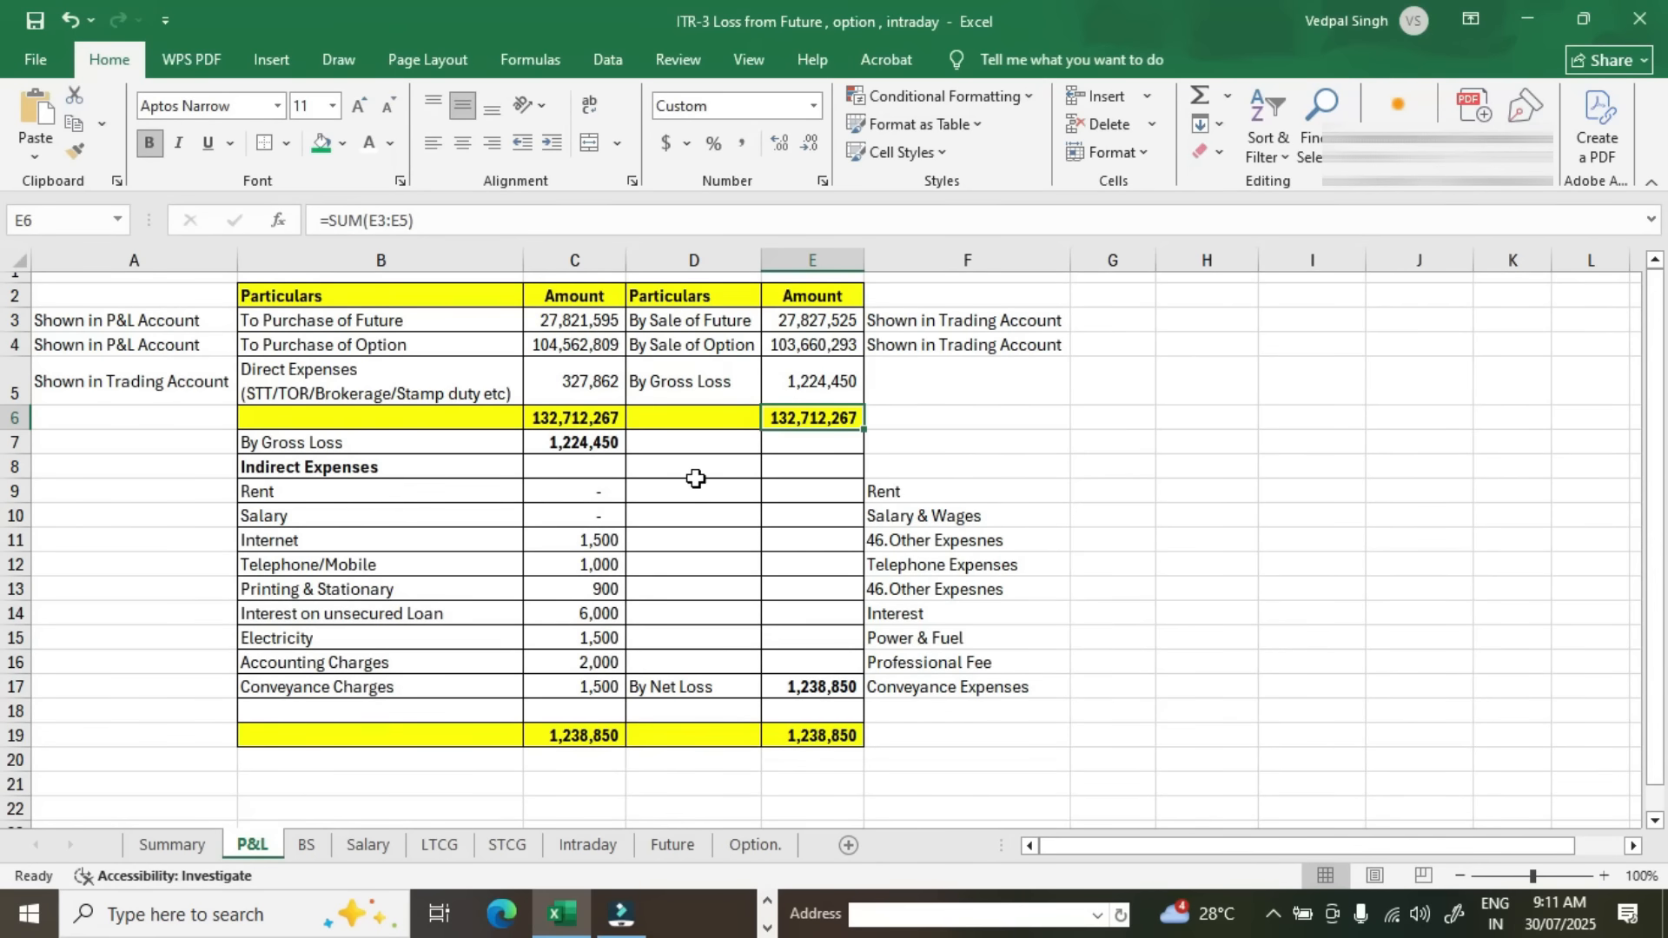
left_click(591, 542)
left_click(596, 518)
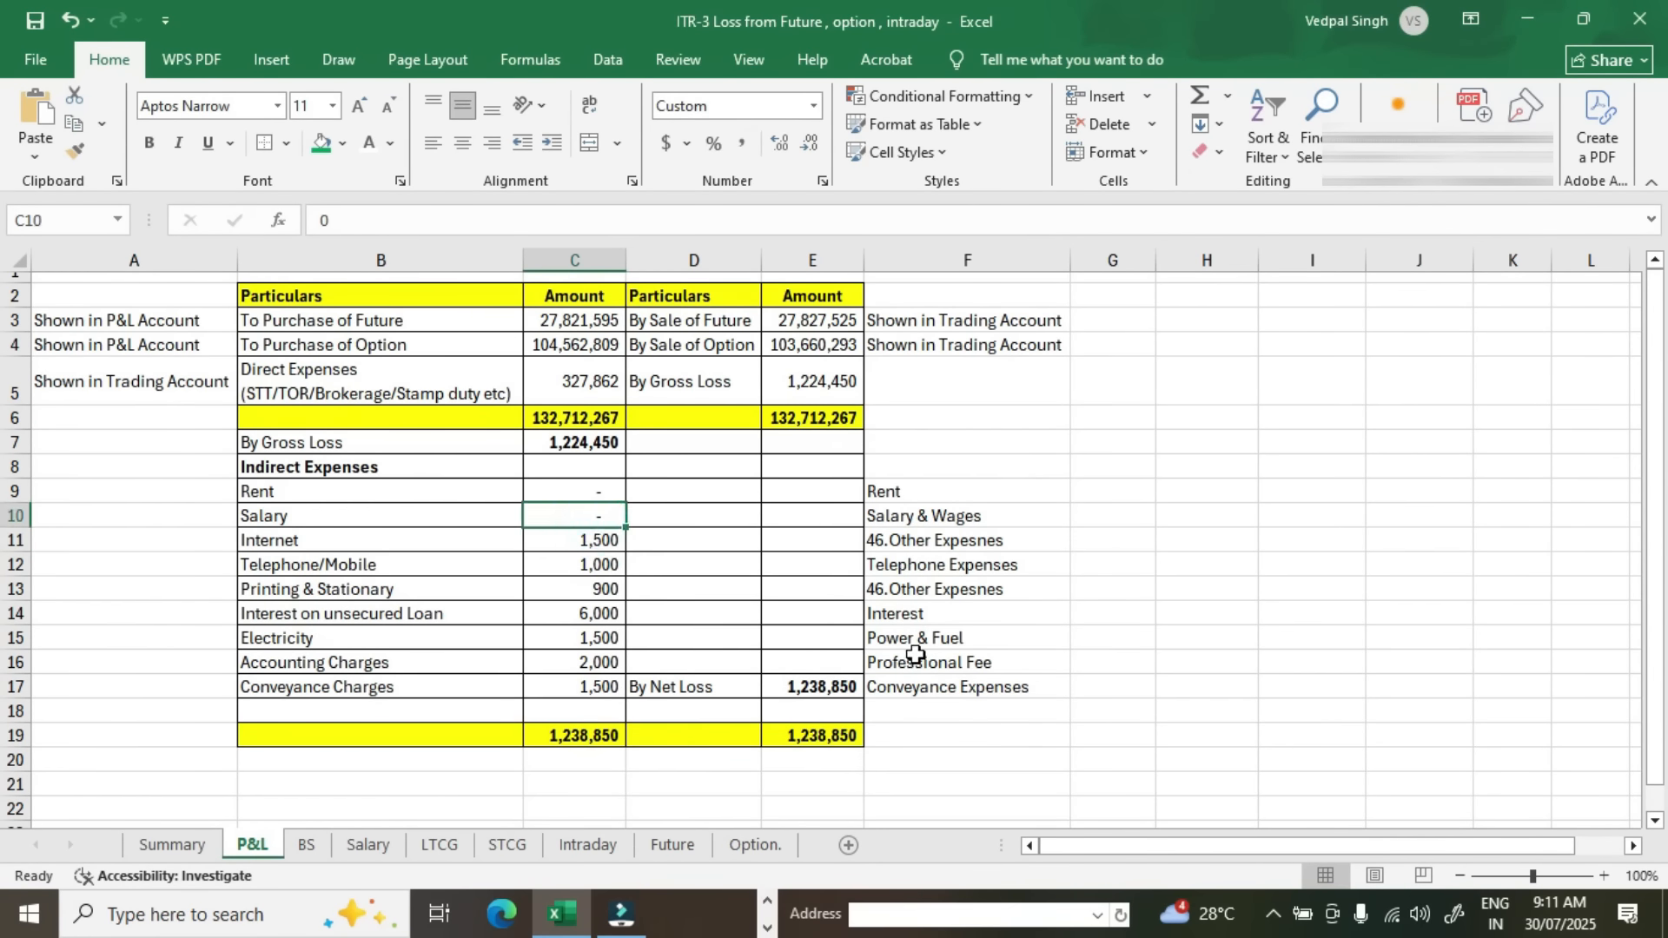
key("alt+Tab")
scroll(953, 641, "up", 10)
scroll(816, 580, "down", 3)
scroll(362, 368, "up", 4)
left_click_drag(194, 460, 669, 578)
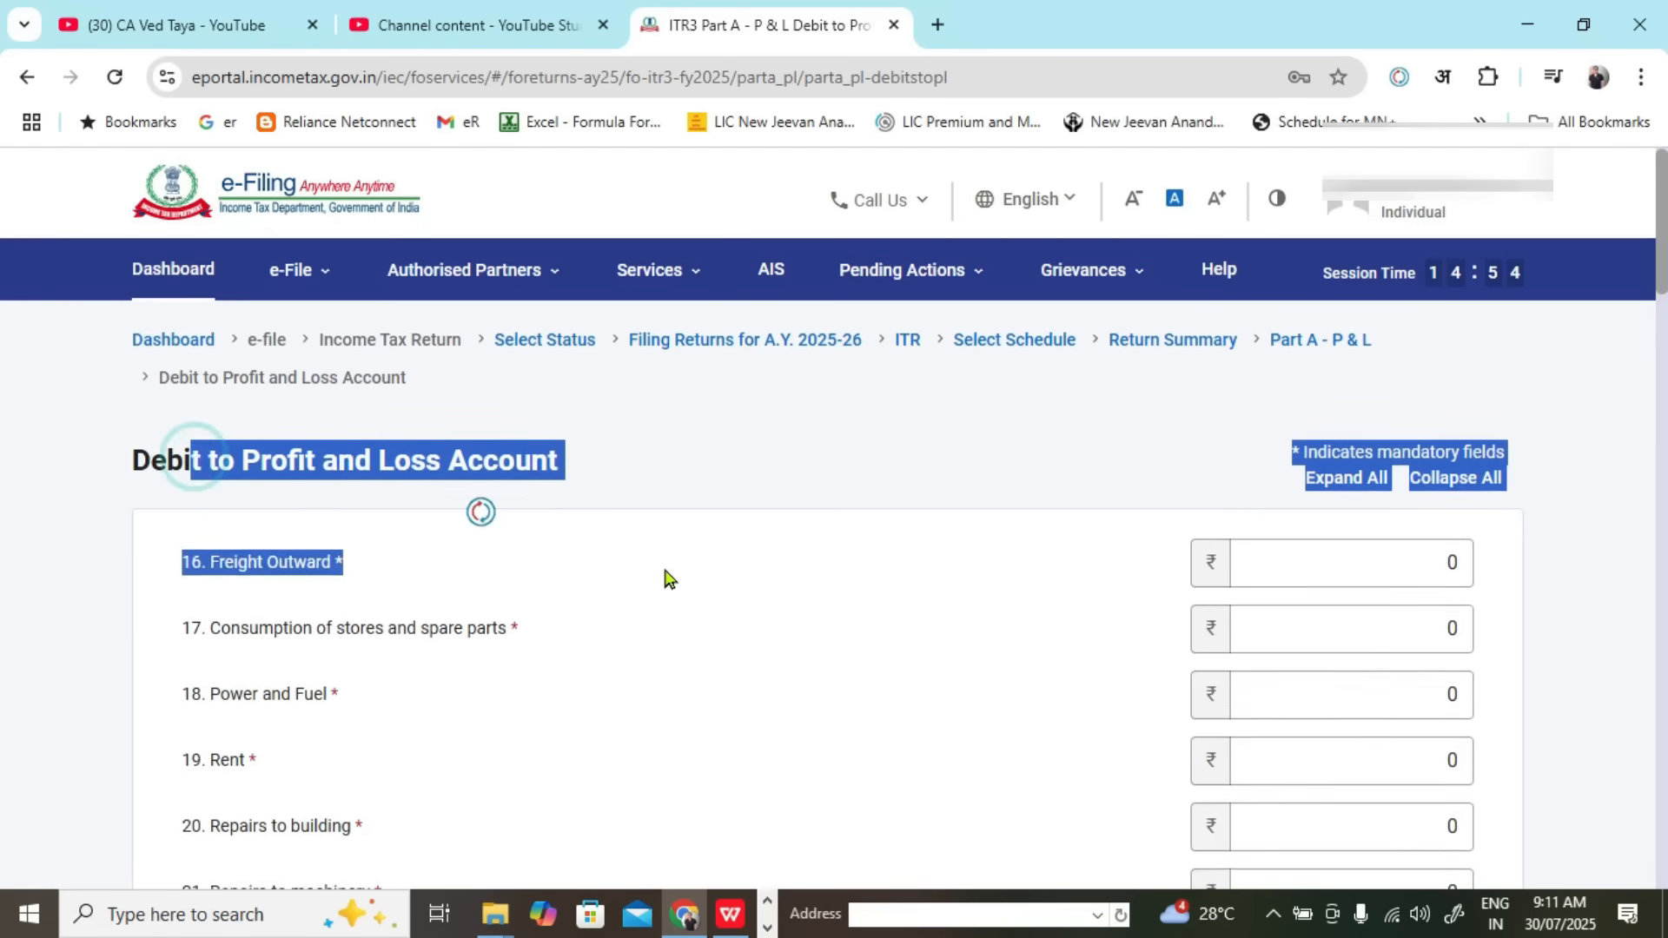
Step: Colour the Electricity amount in P&L cell C15 red and enter 1500 for item 18, Power and Fuel, in the ITR
scroll(669, 578, "down", 3)
left_click(1291, 374)
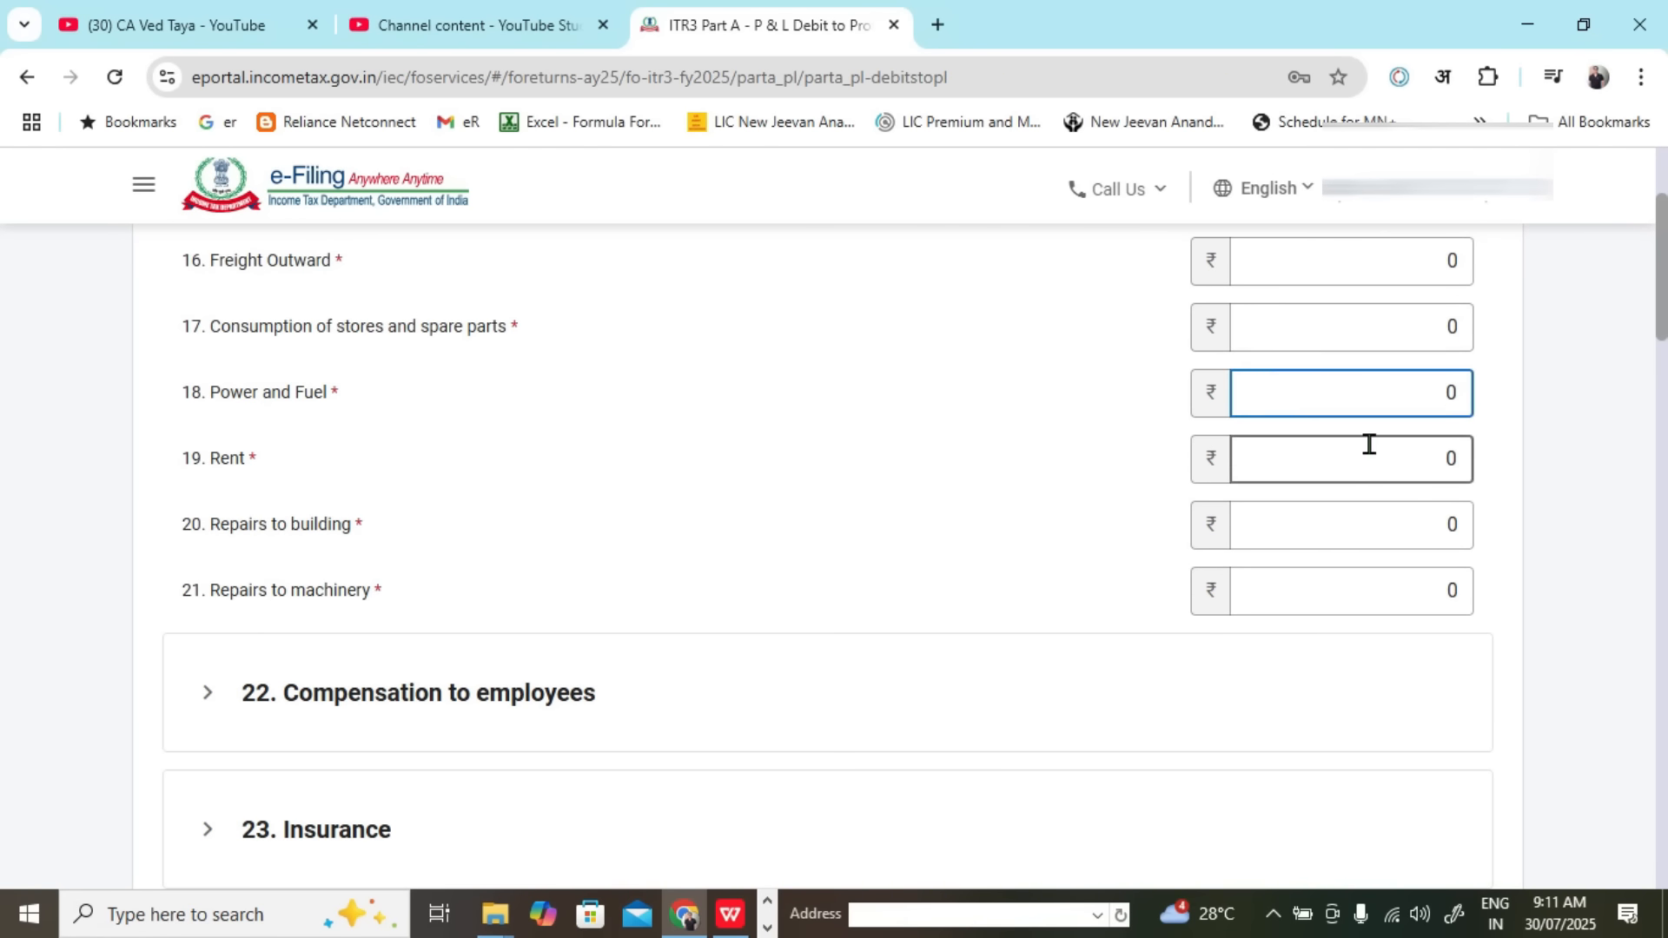
key("alt+Tab")
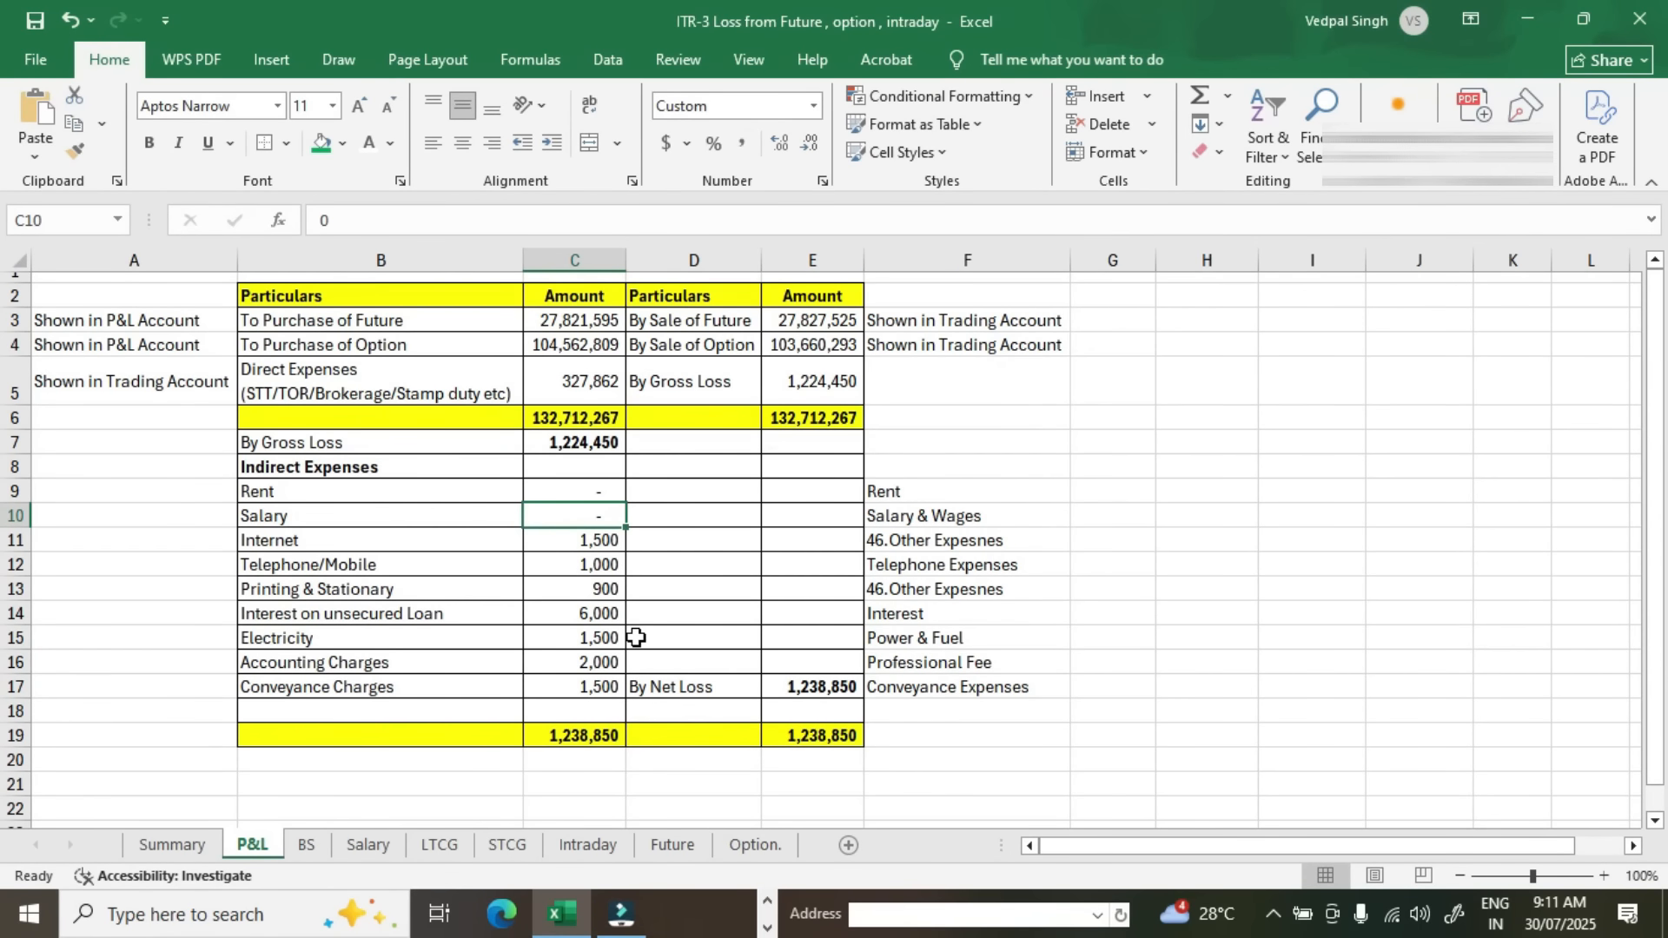
left_click(591, 640)
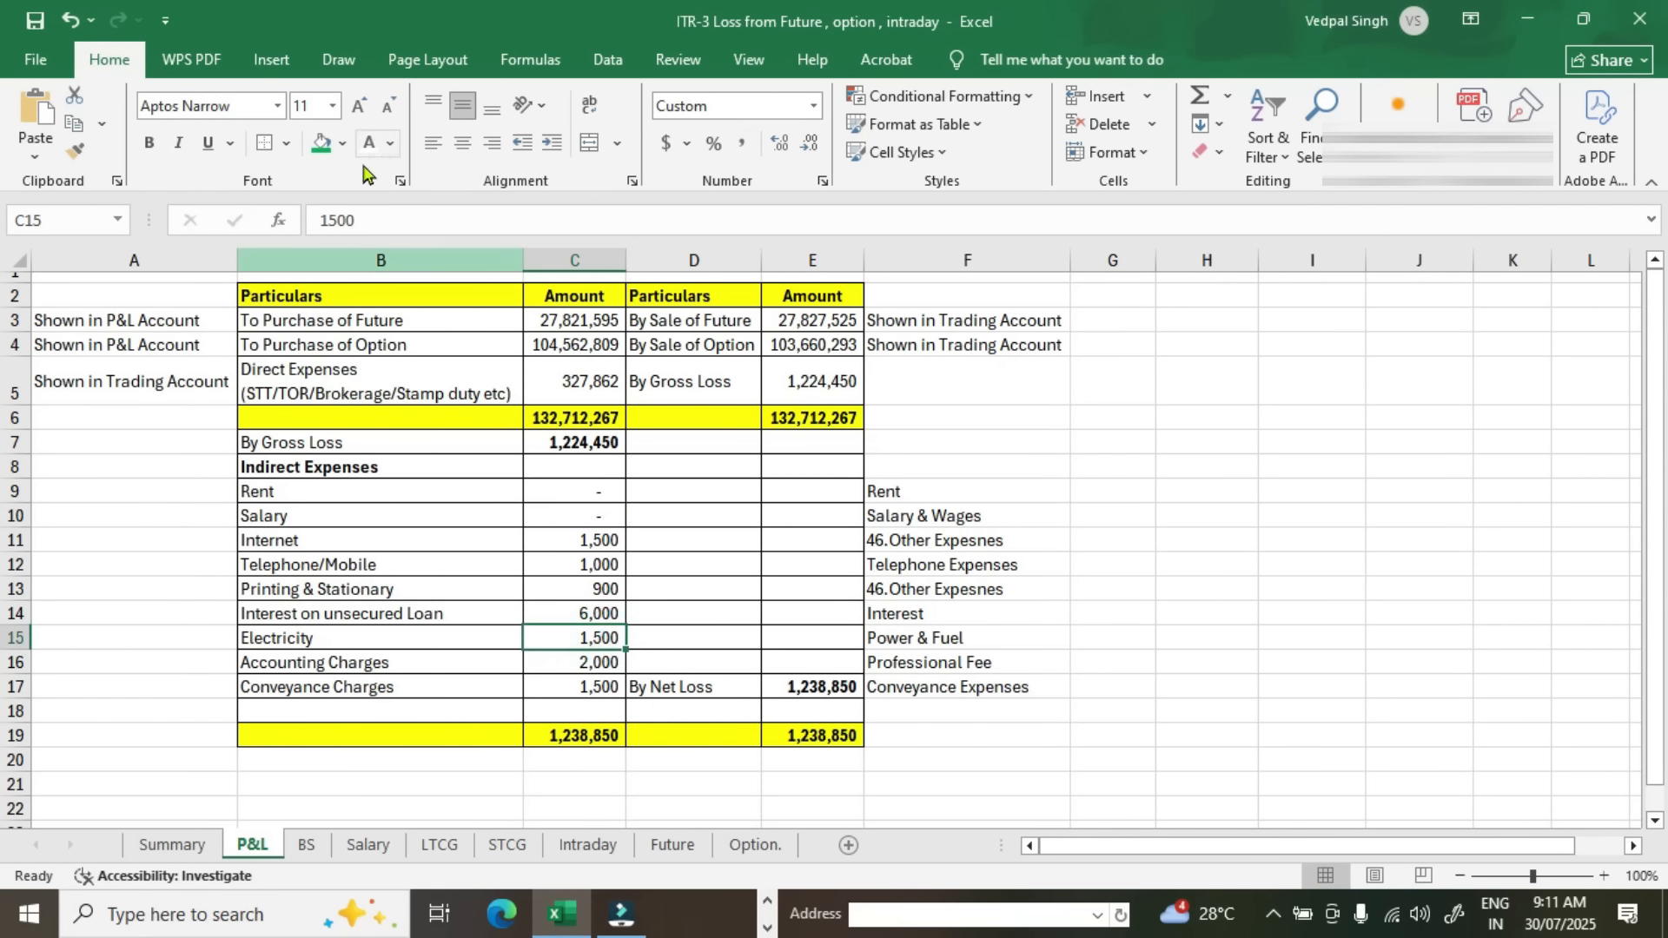
left_click(390, 143)
left_click(374, 541)
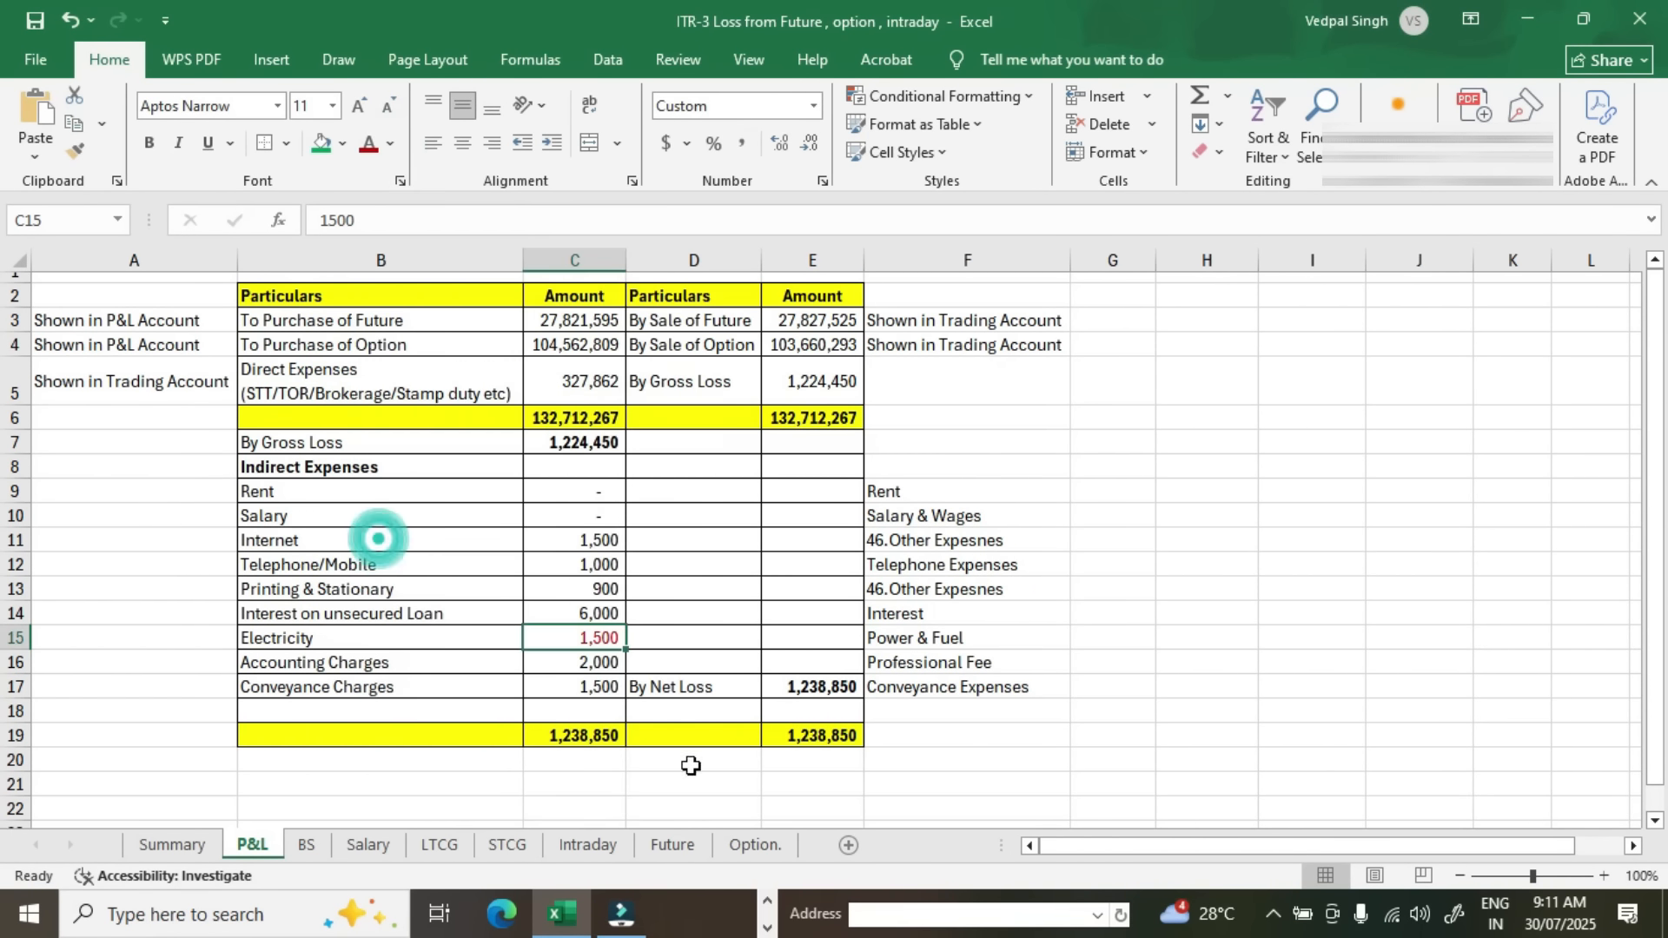
key("alt+Tab")
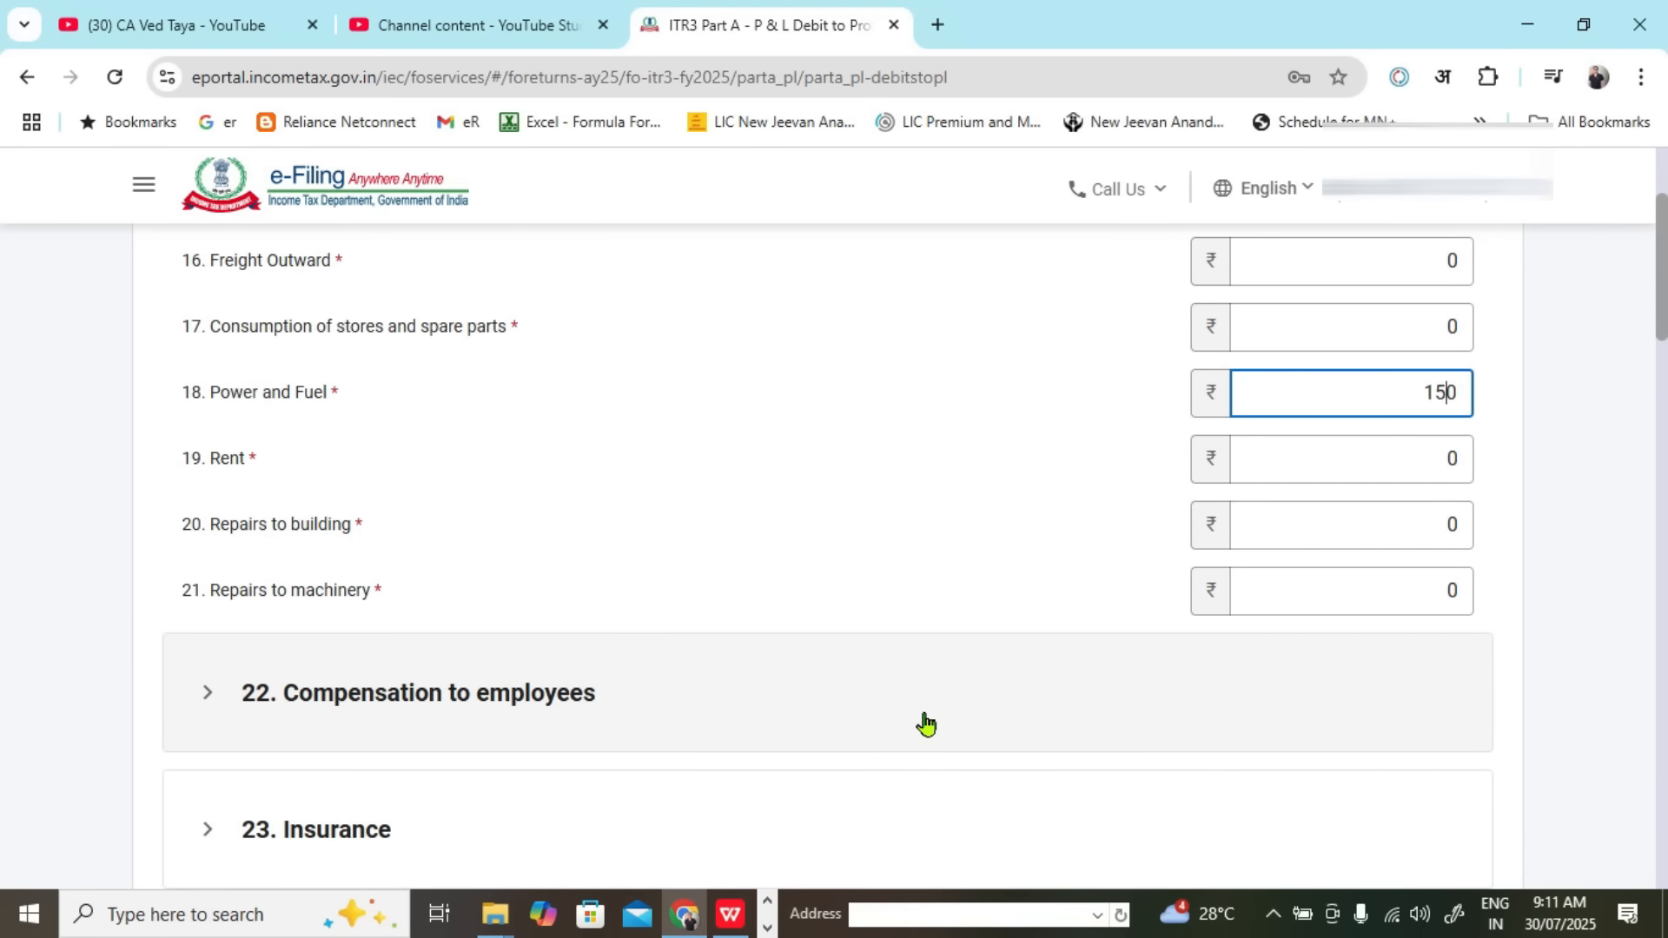
left_click(1336, 458)
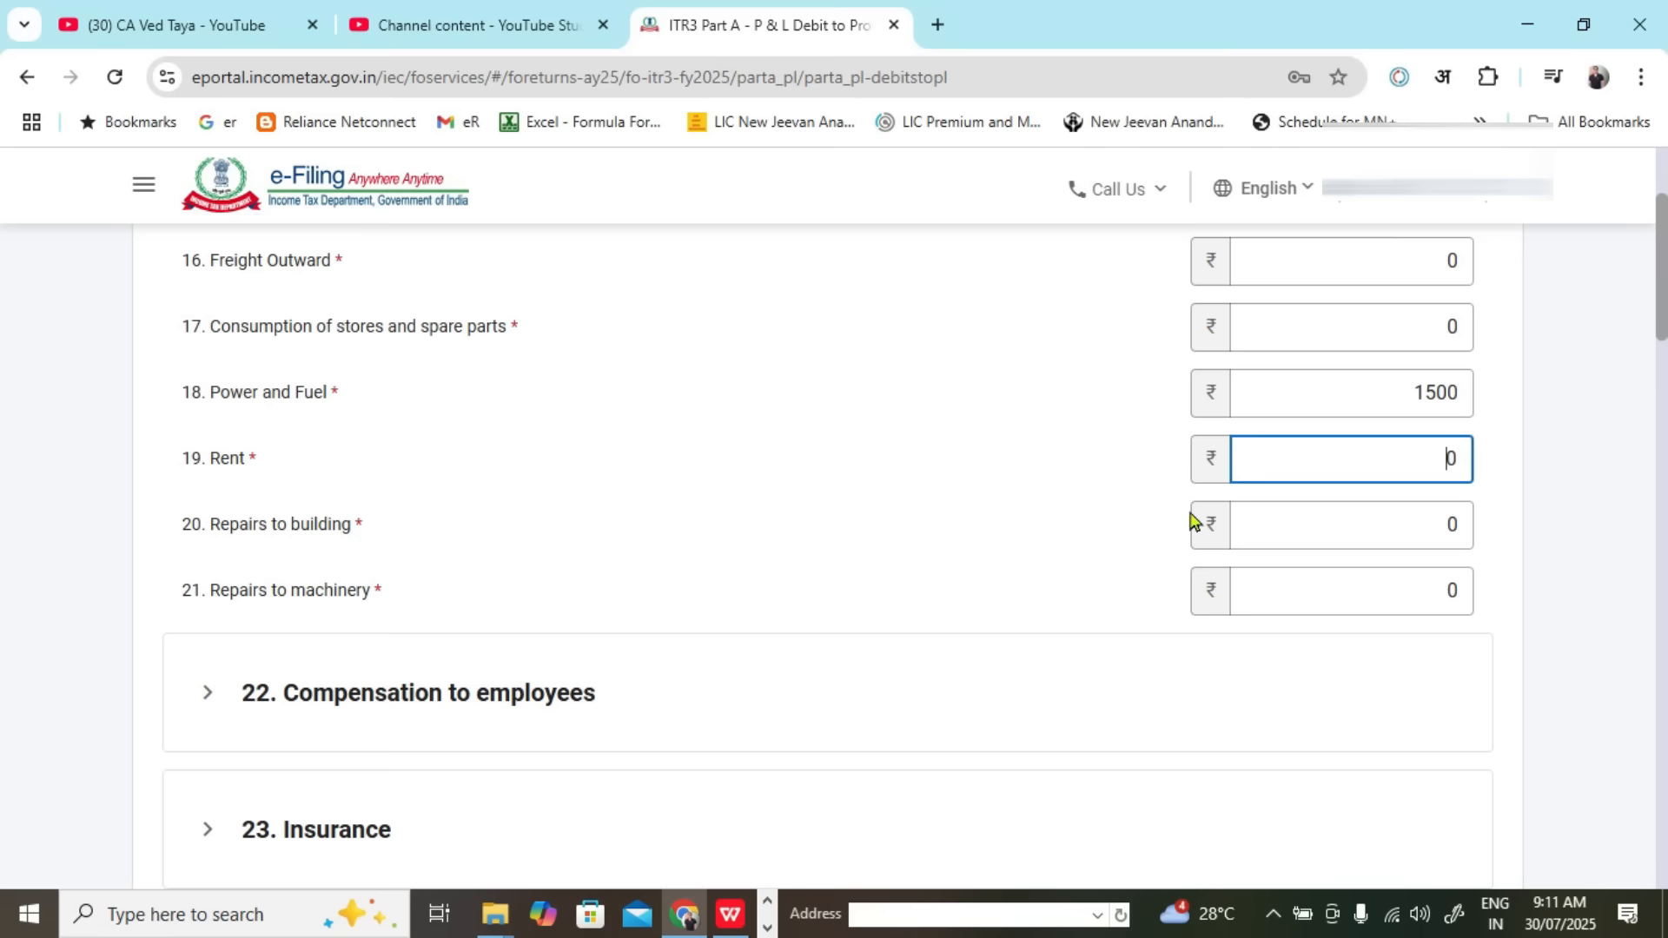
left_click(1370, 523)
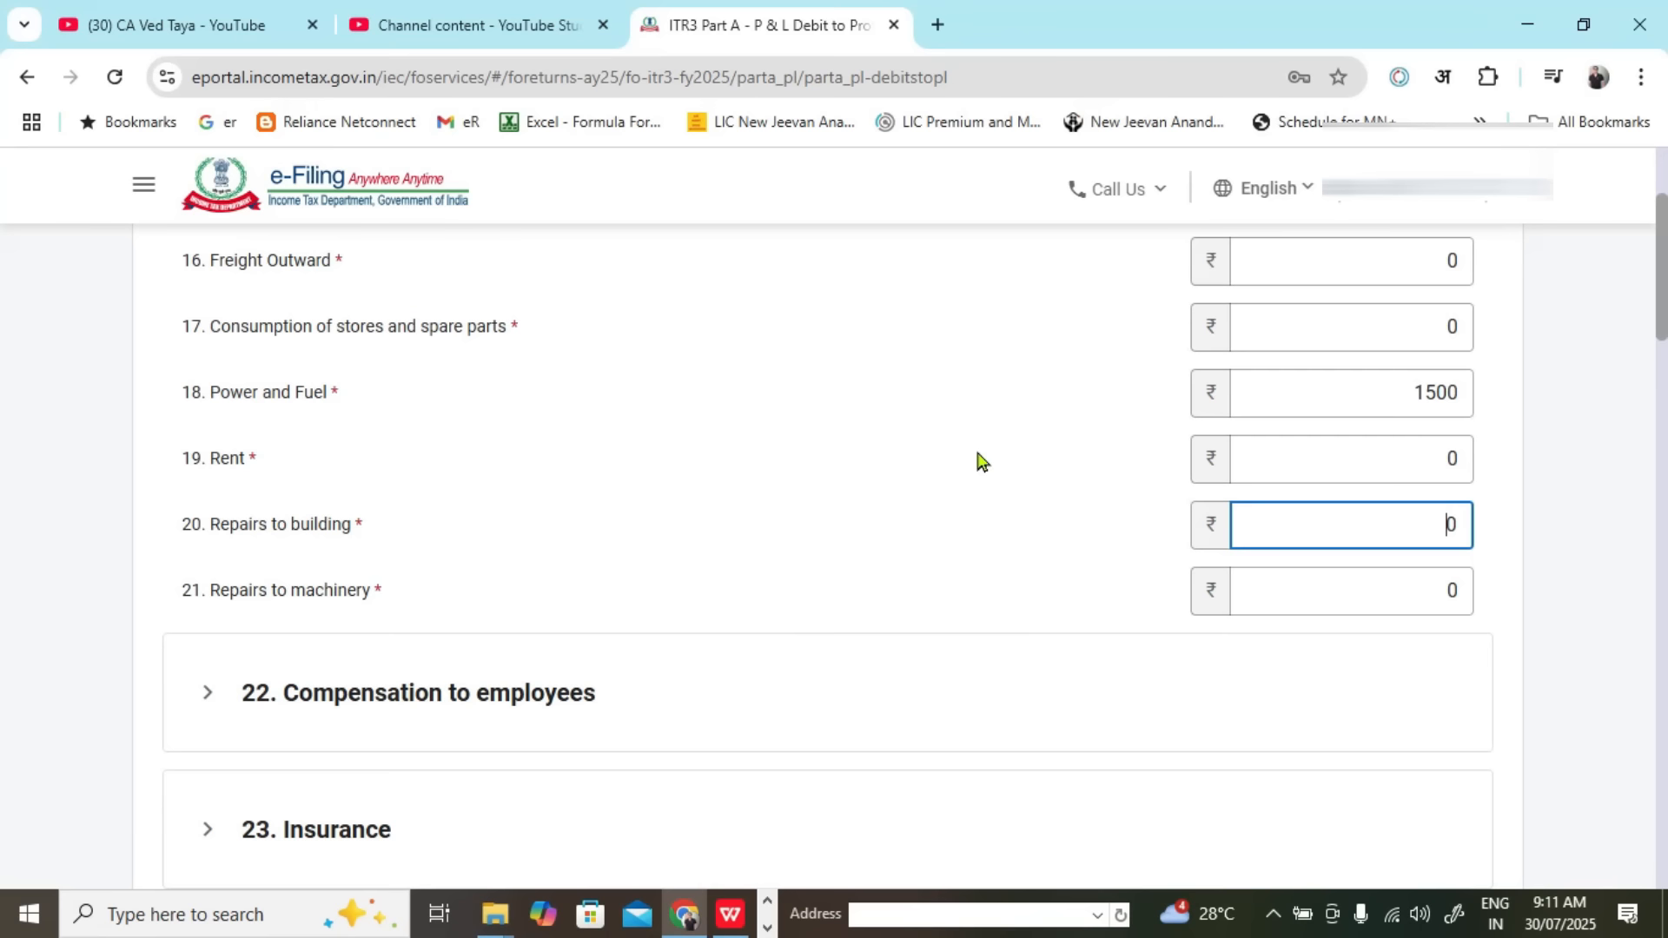
Step: Expand item 22, Compensation to employees, and review its salary, bonus and contribution fields
scroll(976, 462, "down", 3)
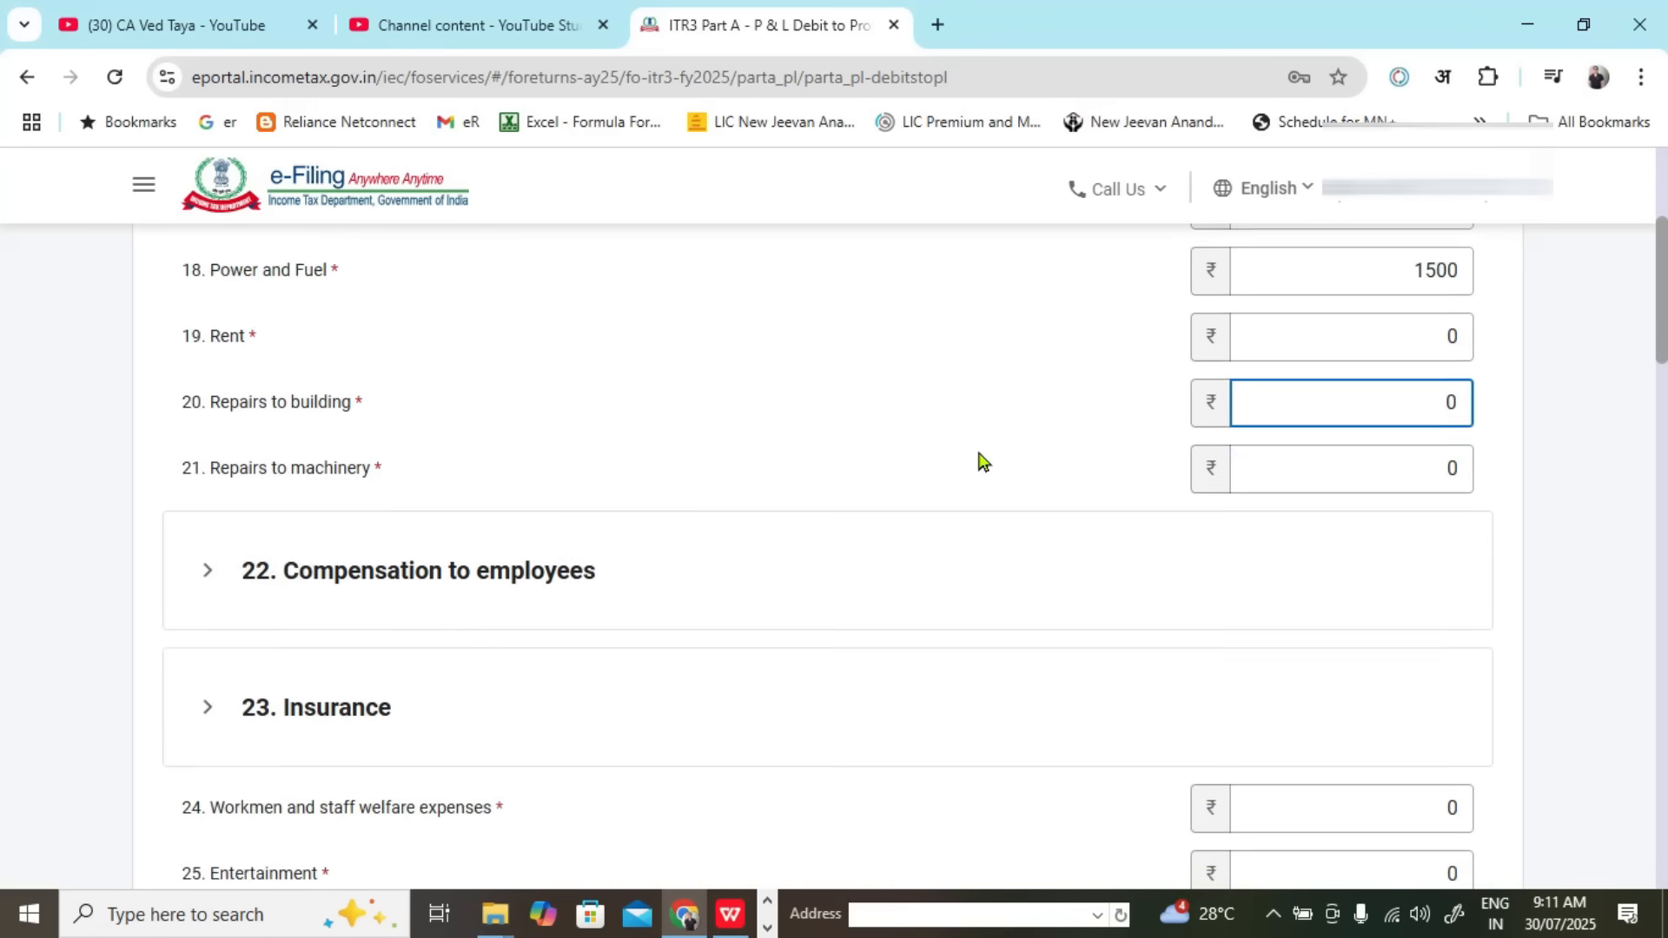
left_click(210, 453)
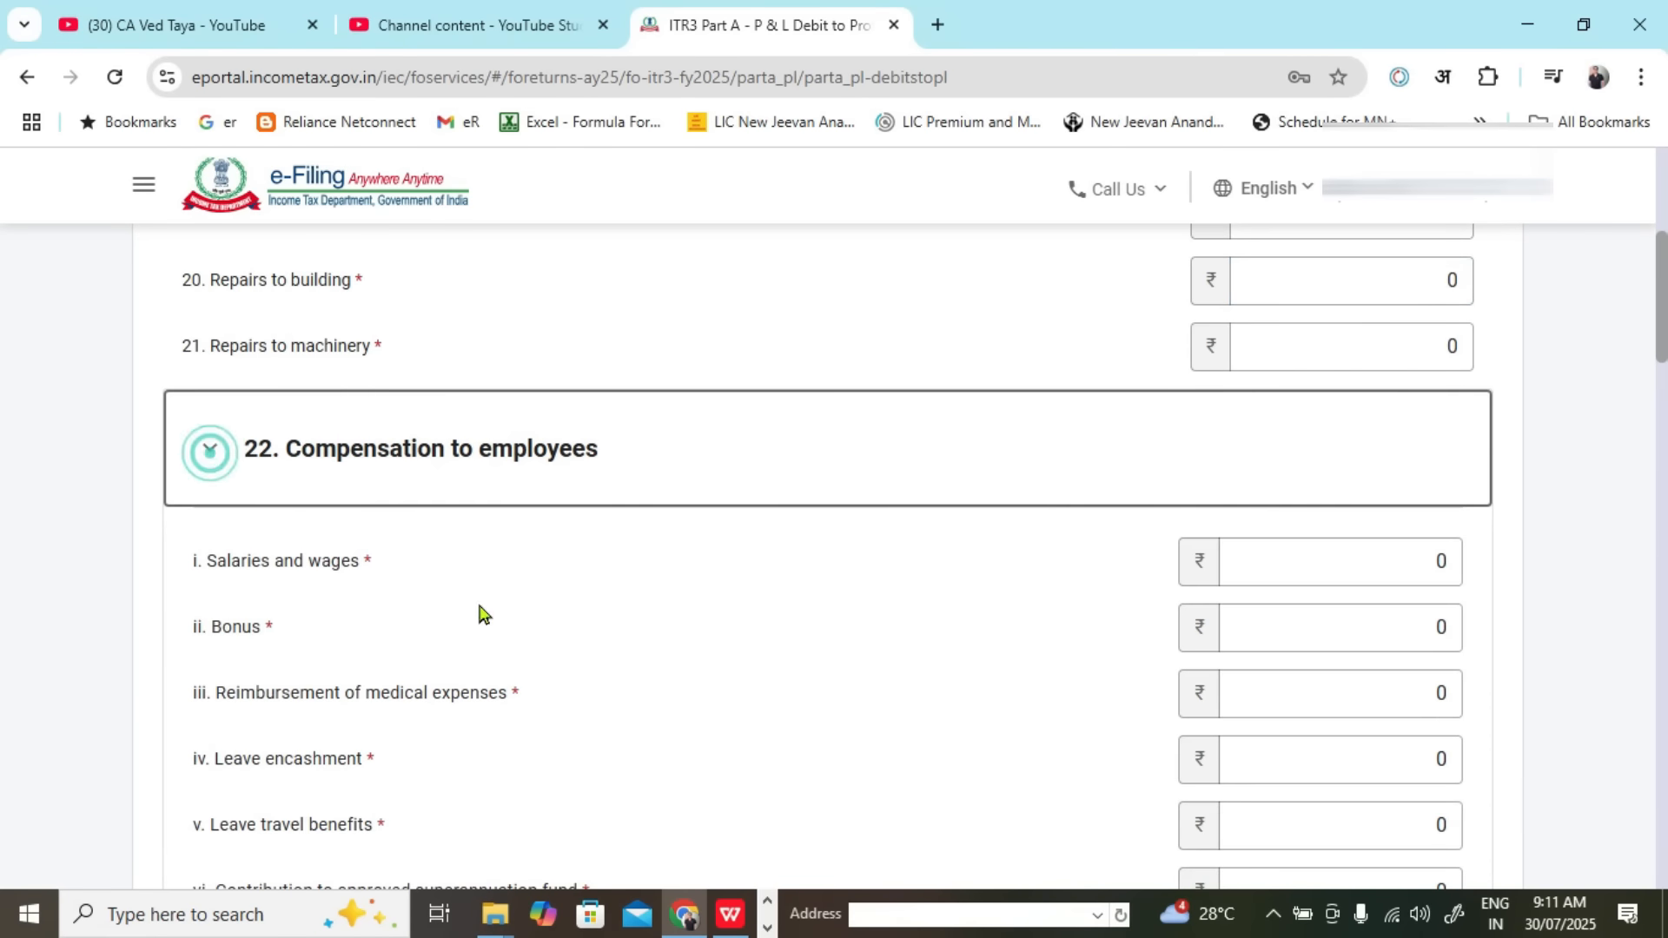
left_click(1333, 448)
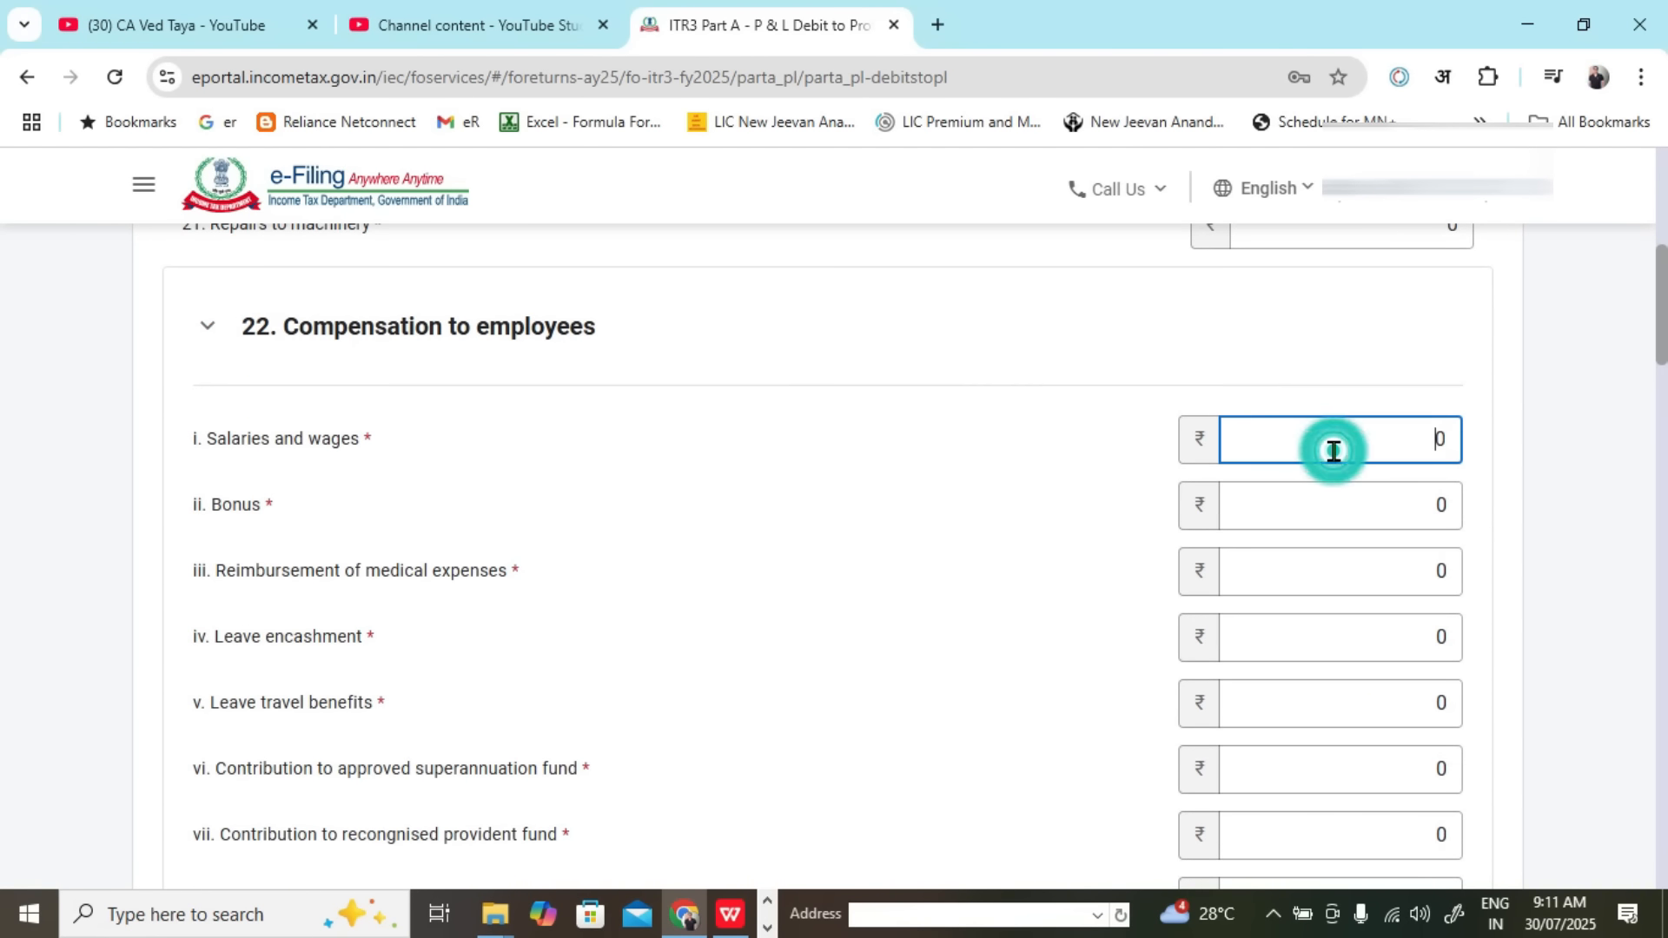
left_click(1341, 500)
scroll(1335, 492, "down", 5)
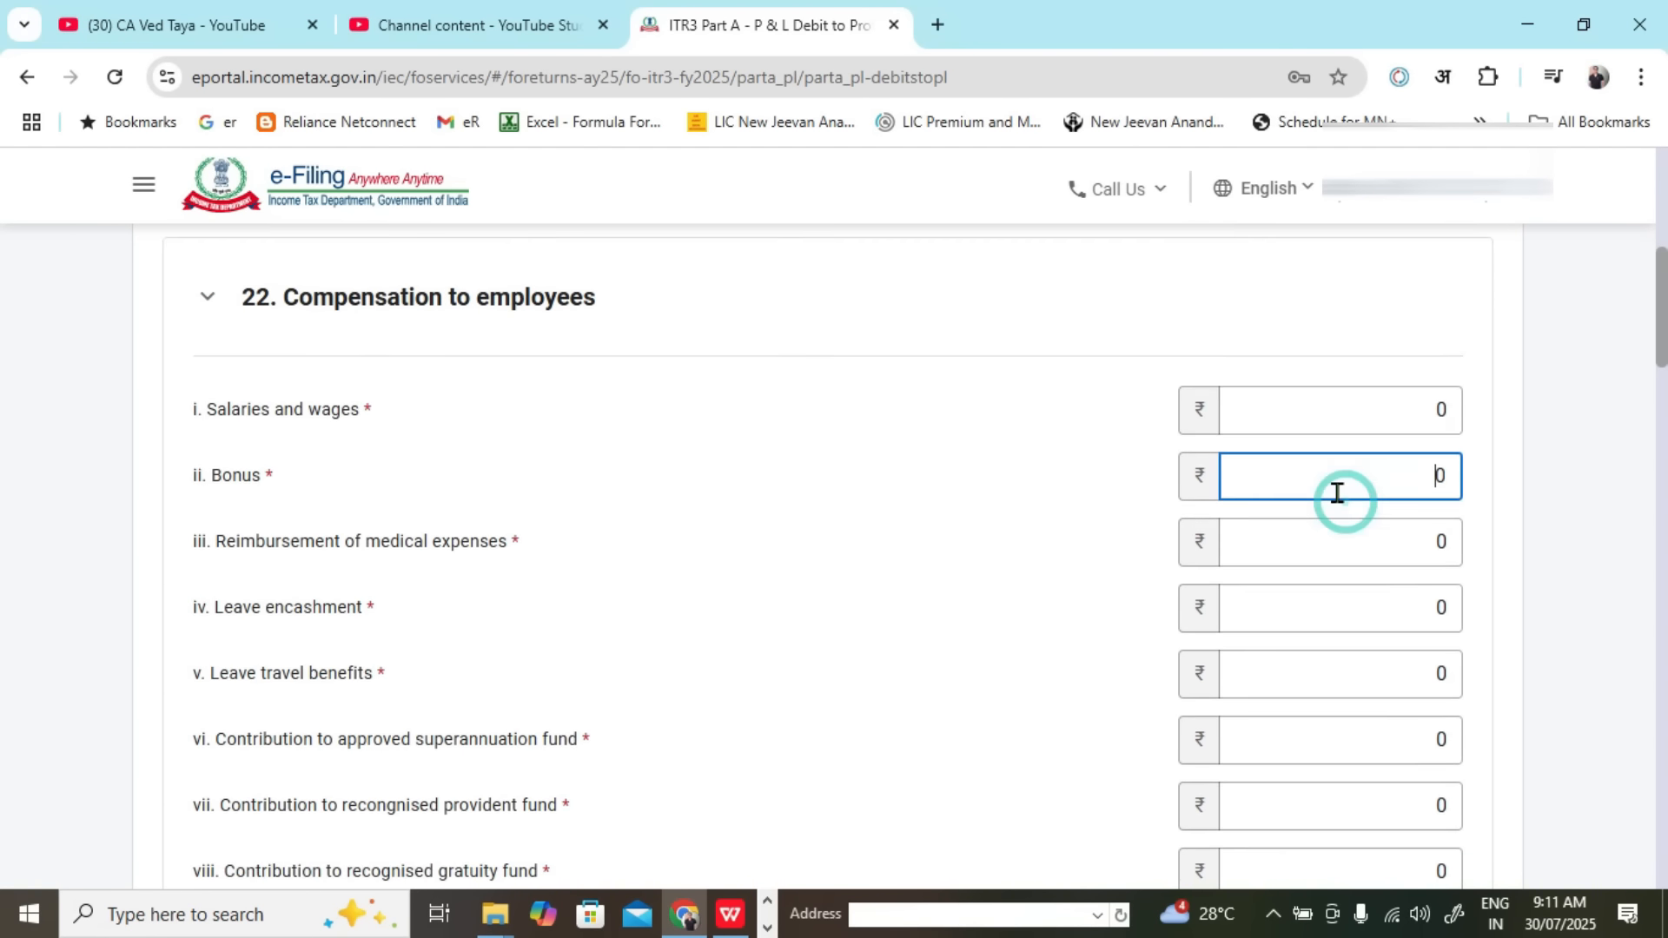
scroll(1337, 493, "down", 2)
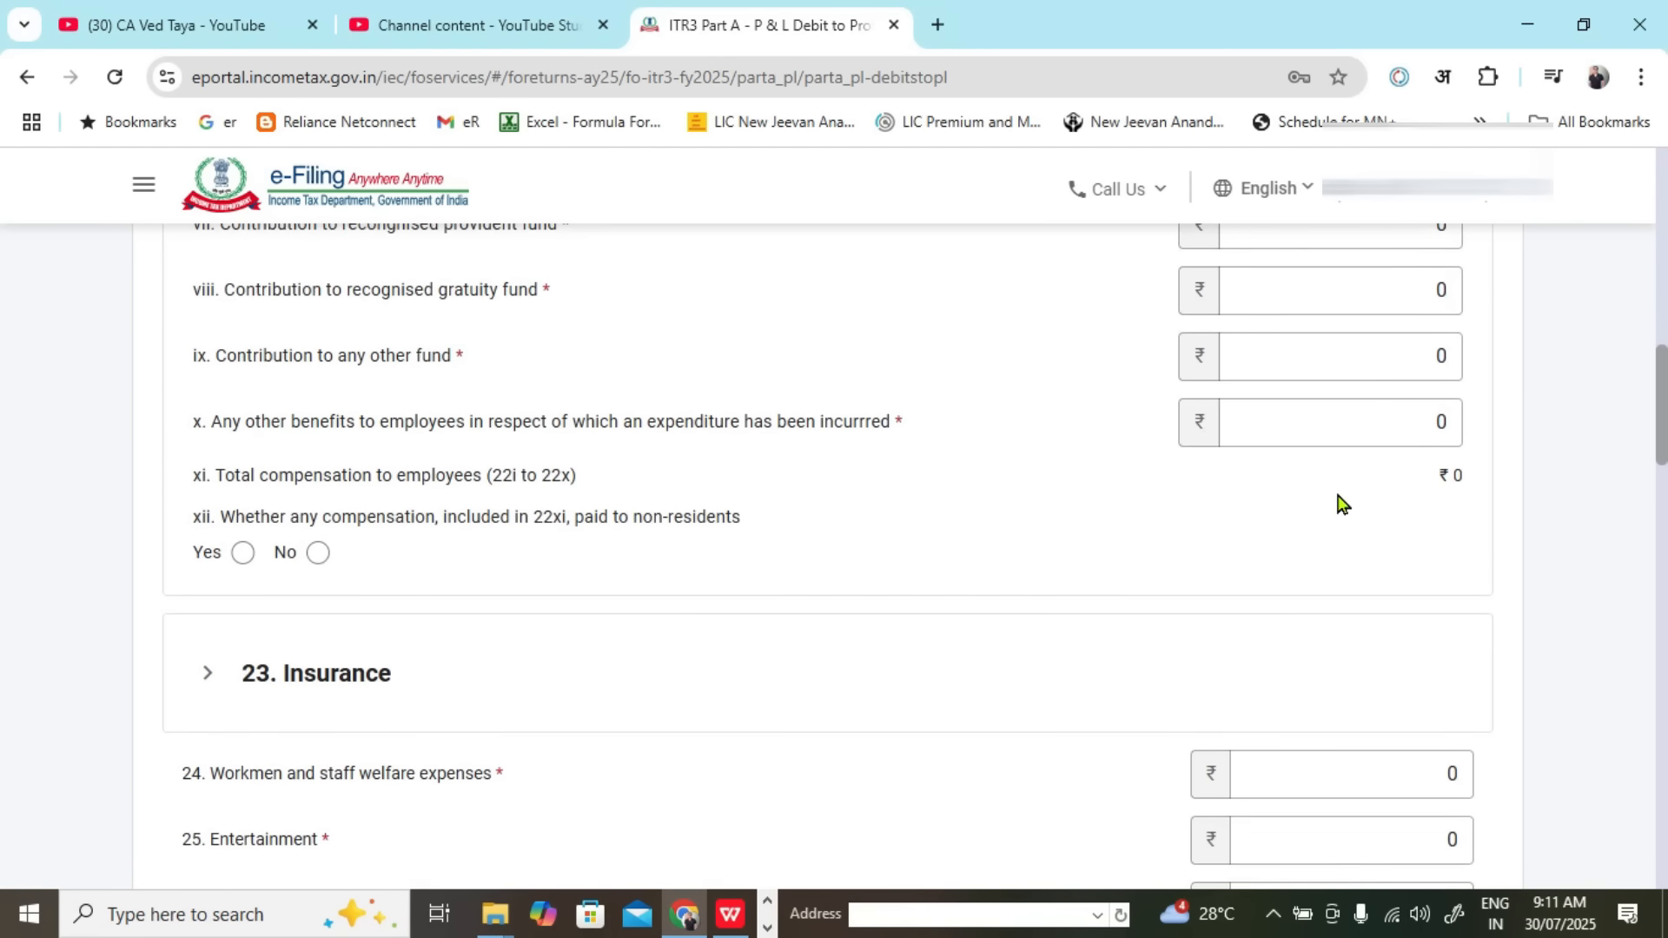
Step: Expand item 23, Insurance, and review its fields and items 24 to 29
scroll(1338, 504, "down", 3)
left_click(212, 447)
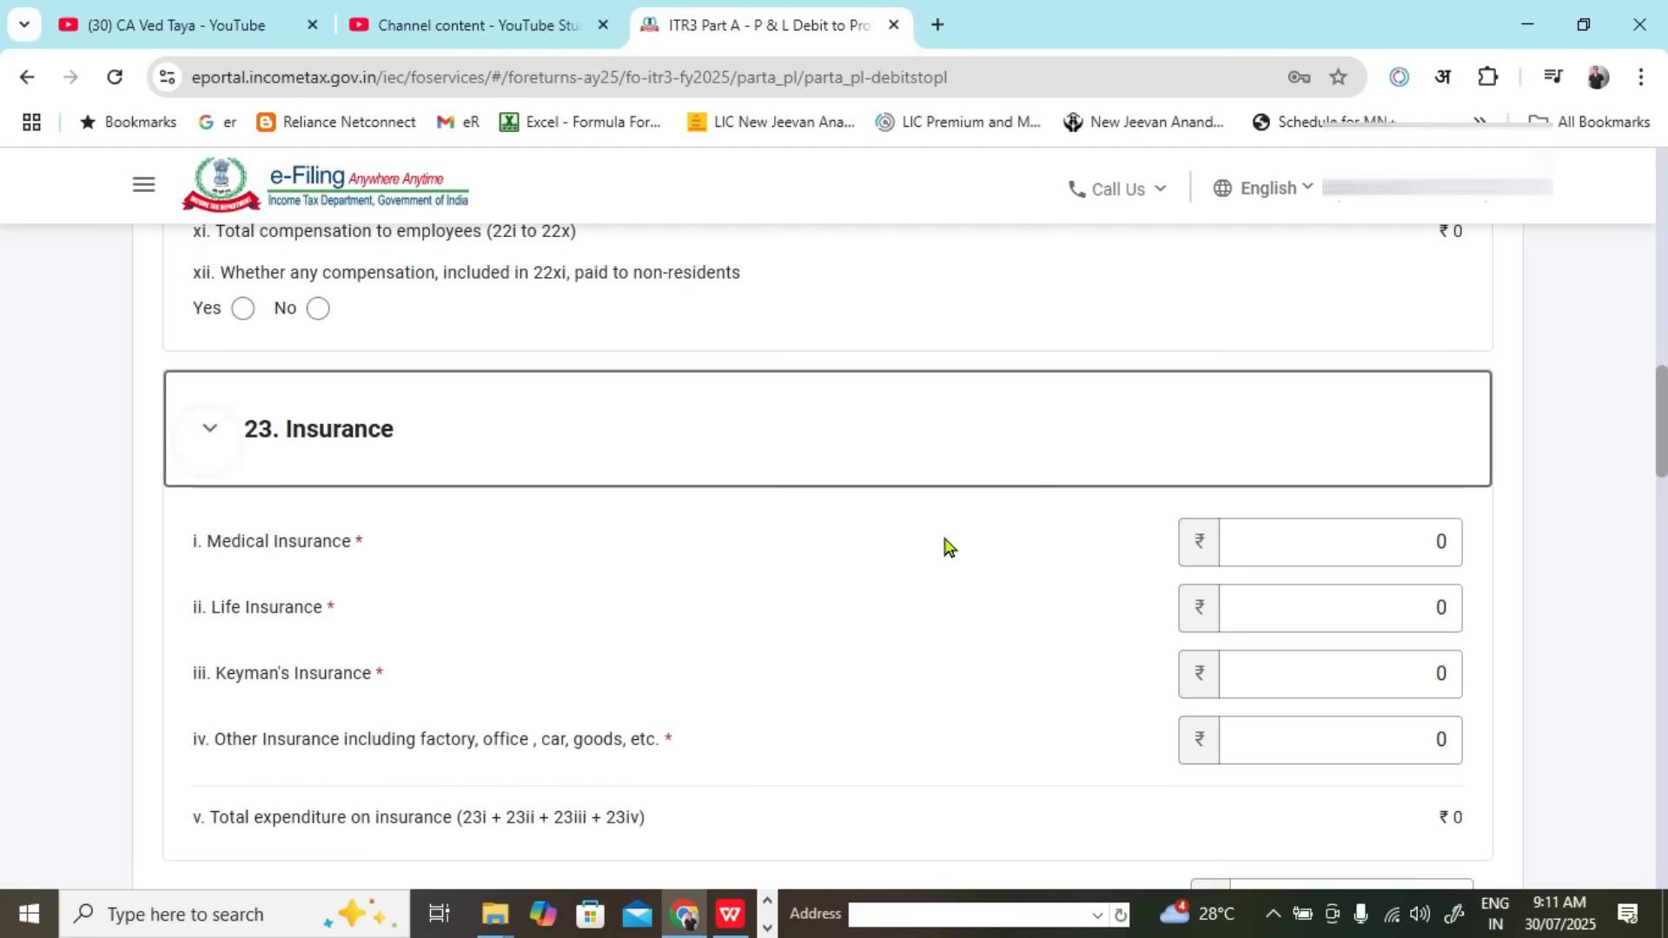
scroll(947, 546, "down", 6)
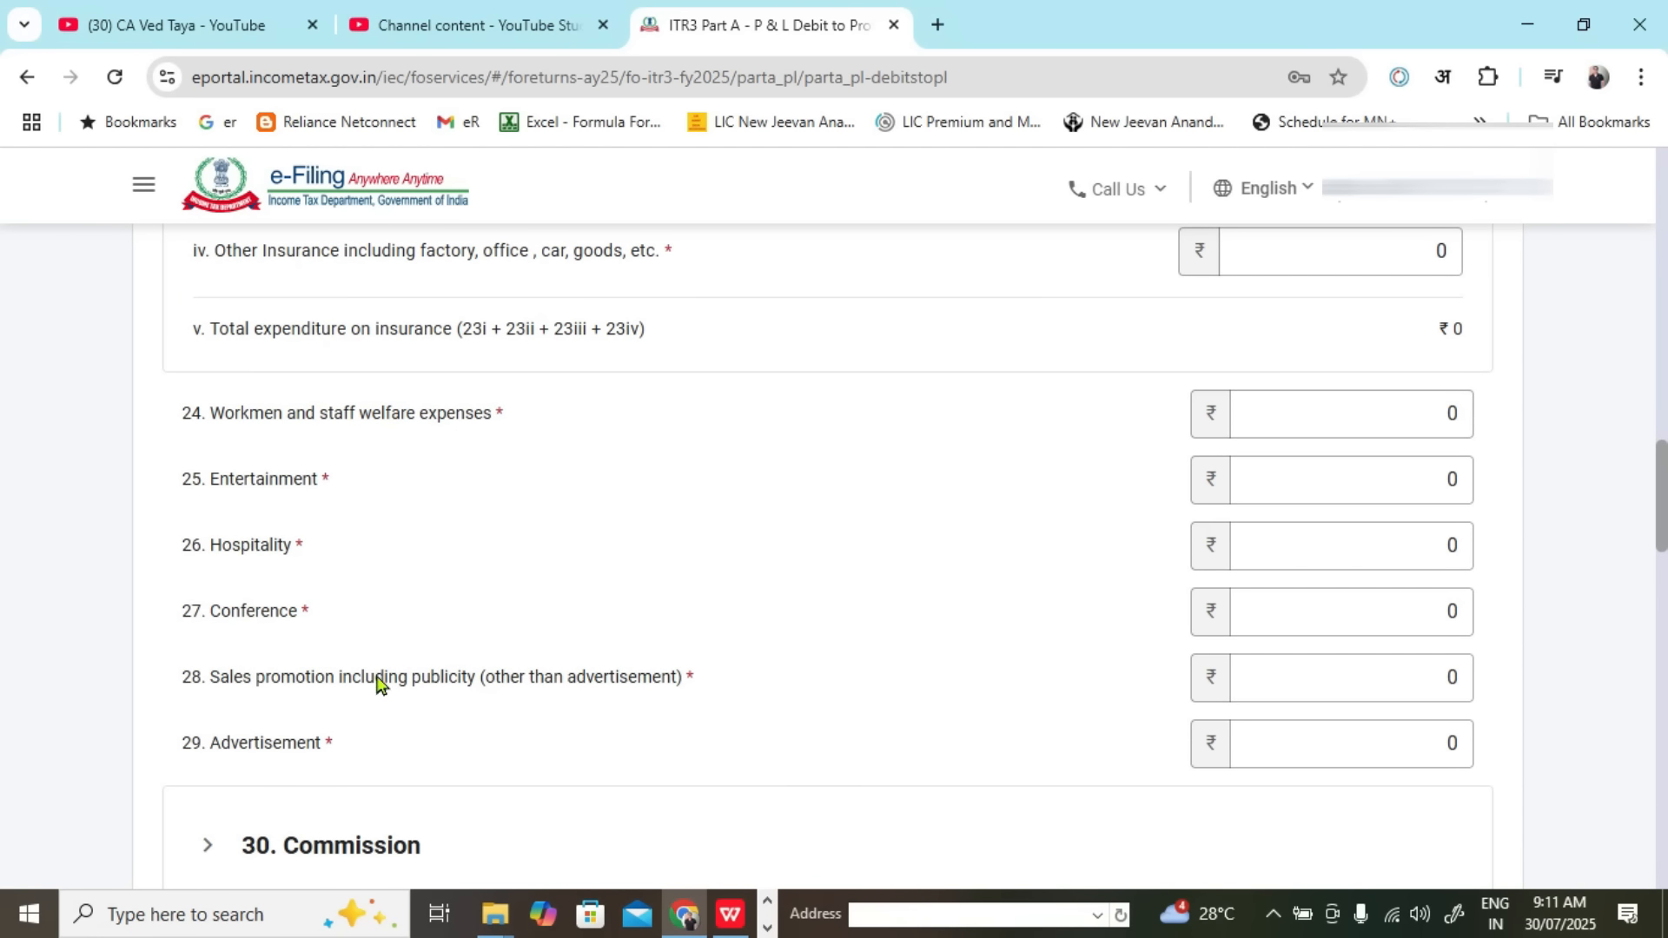
scroll(379, 619, "down", 1)
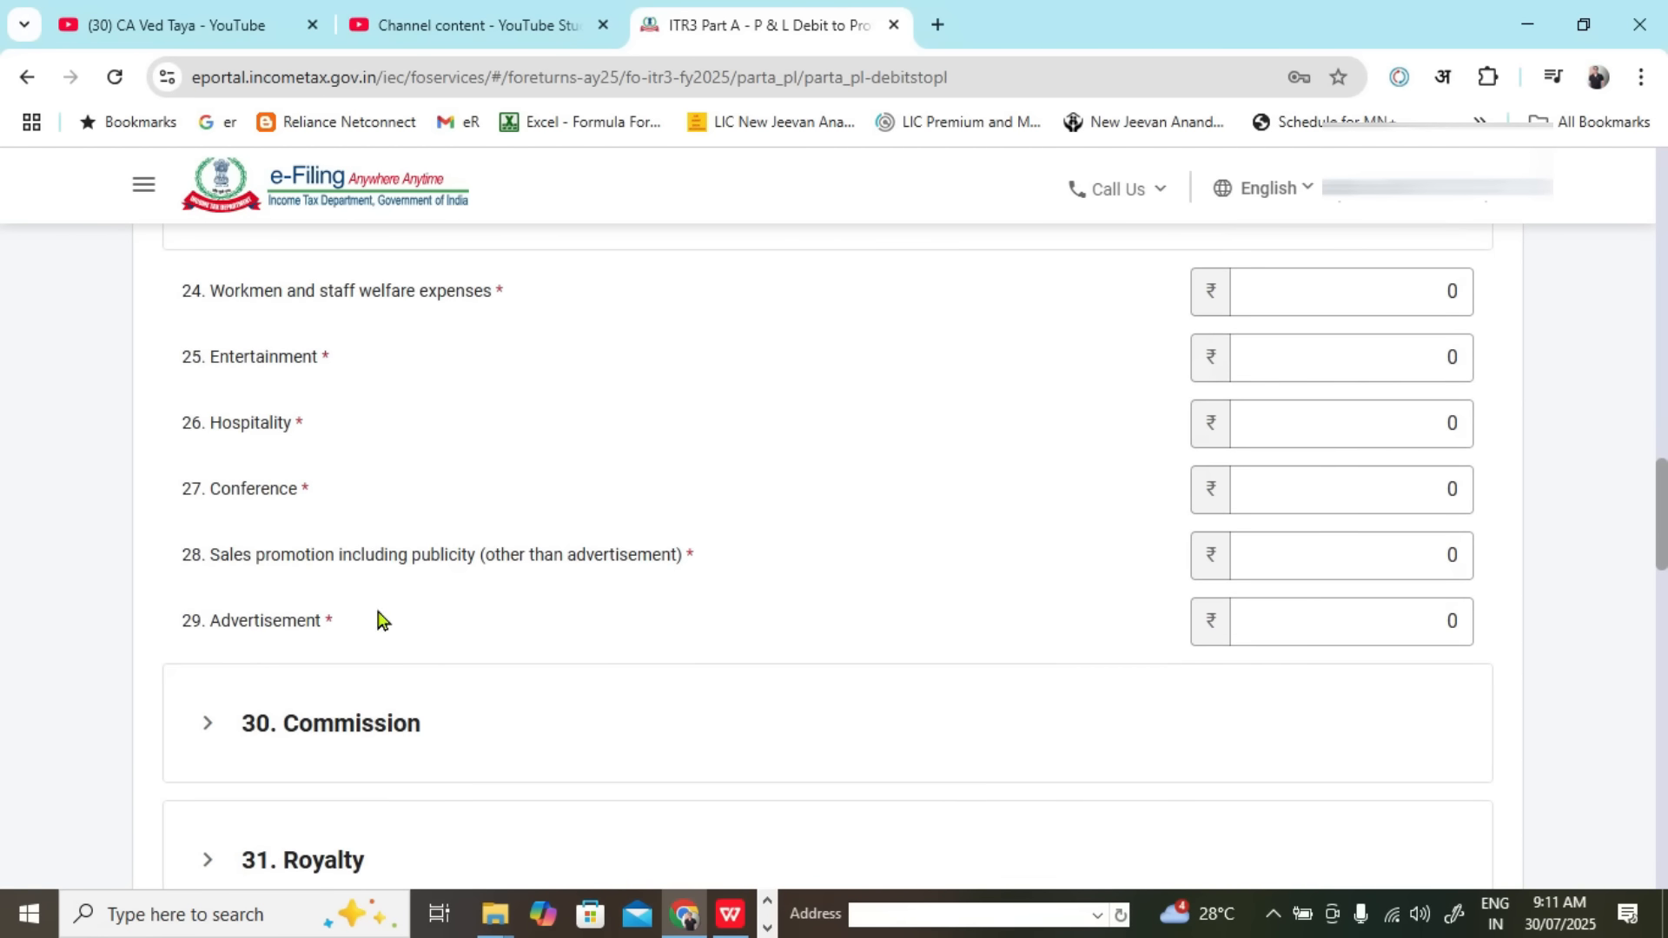
Step: Expand item 30, Commission, and check its fields against the indirect expenses in the Excel P&L sheet
key("alt+Tab")
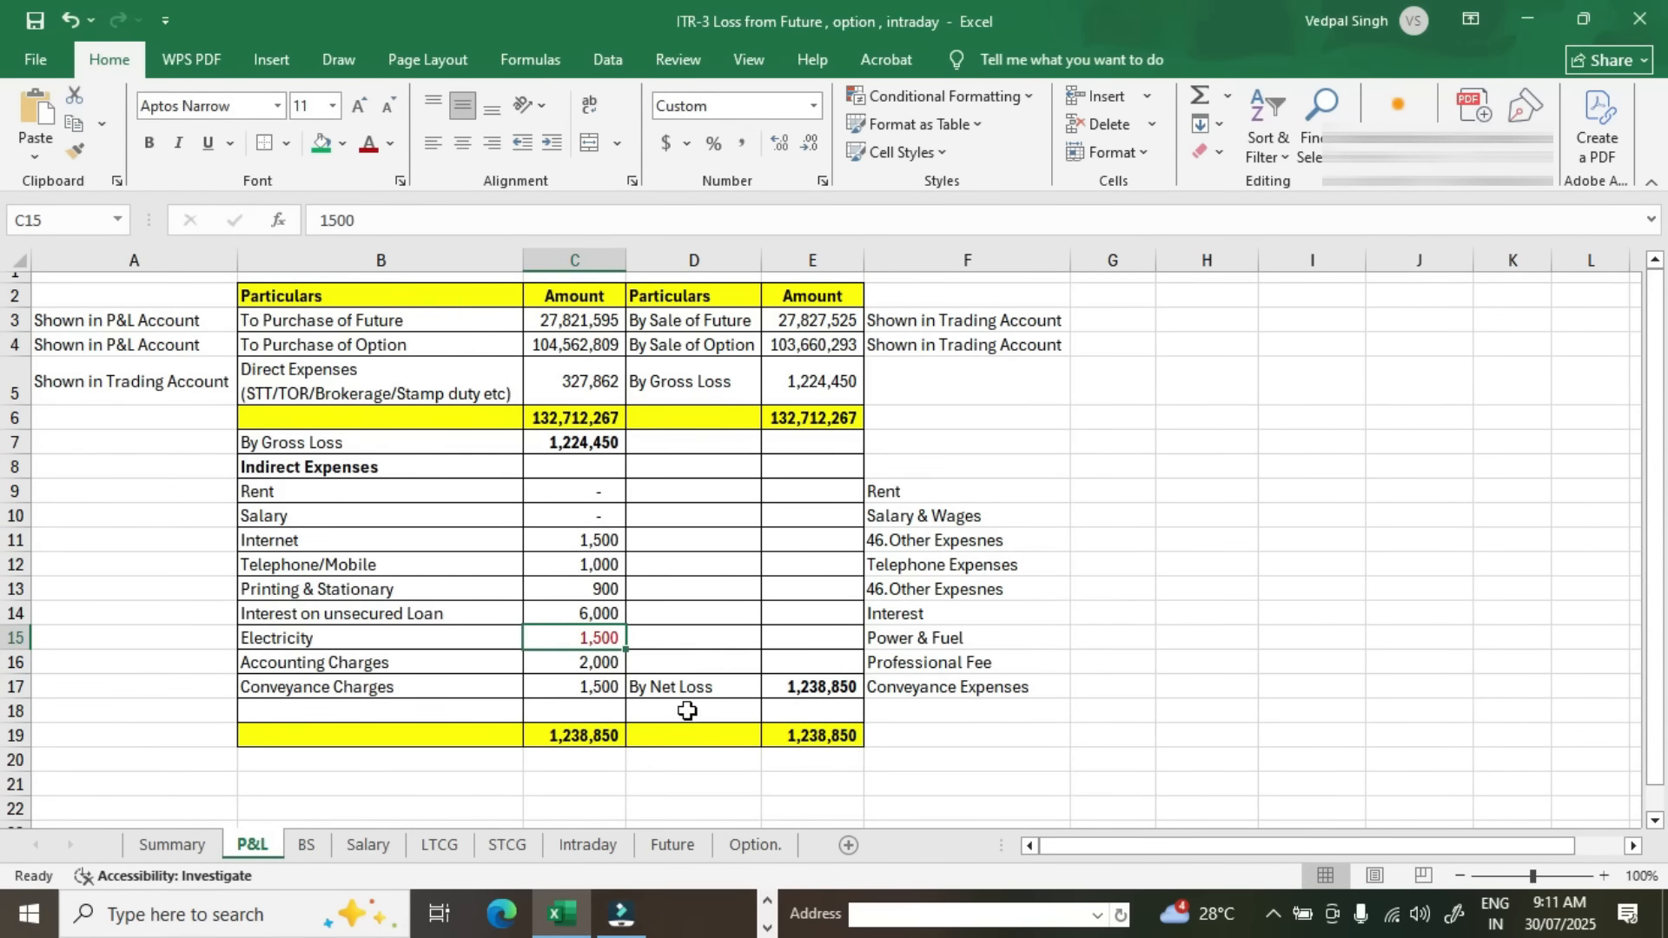
key("alt+Tab")
scroll(608, 582, "down", 2)
left_click(210, 477)
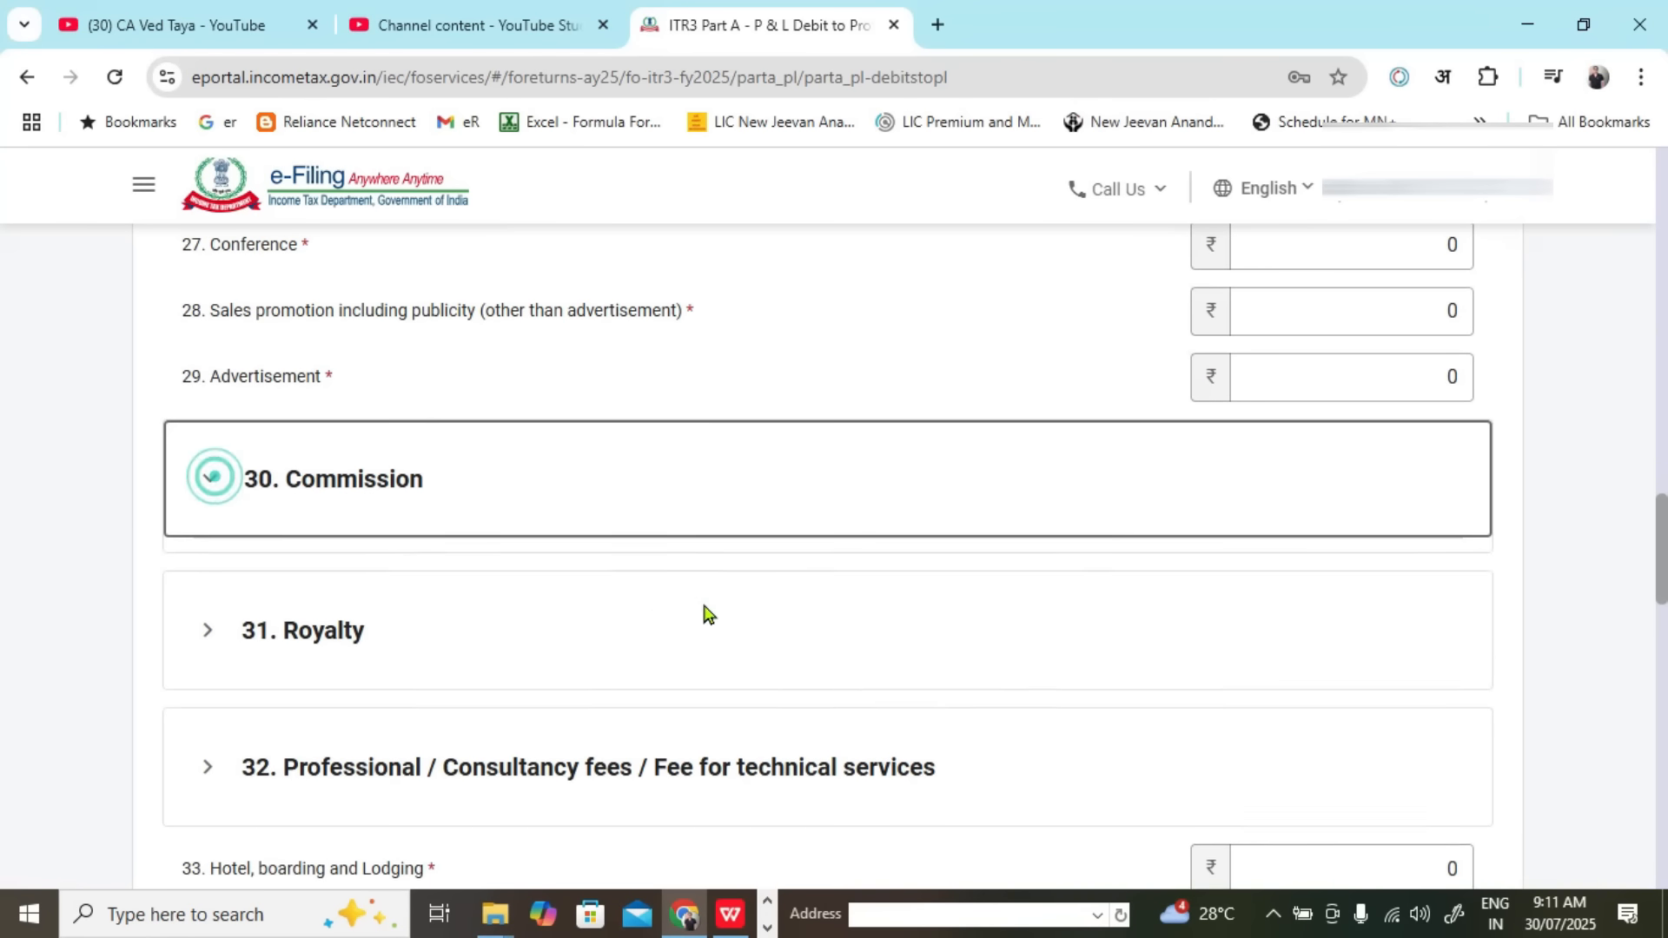
scroll(706, 613, "down", 1)
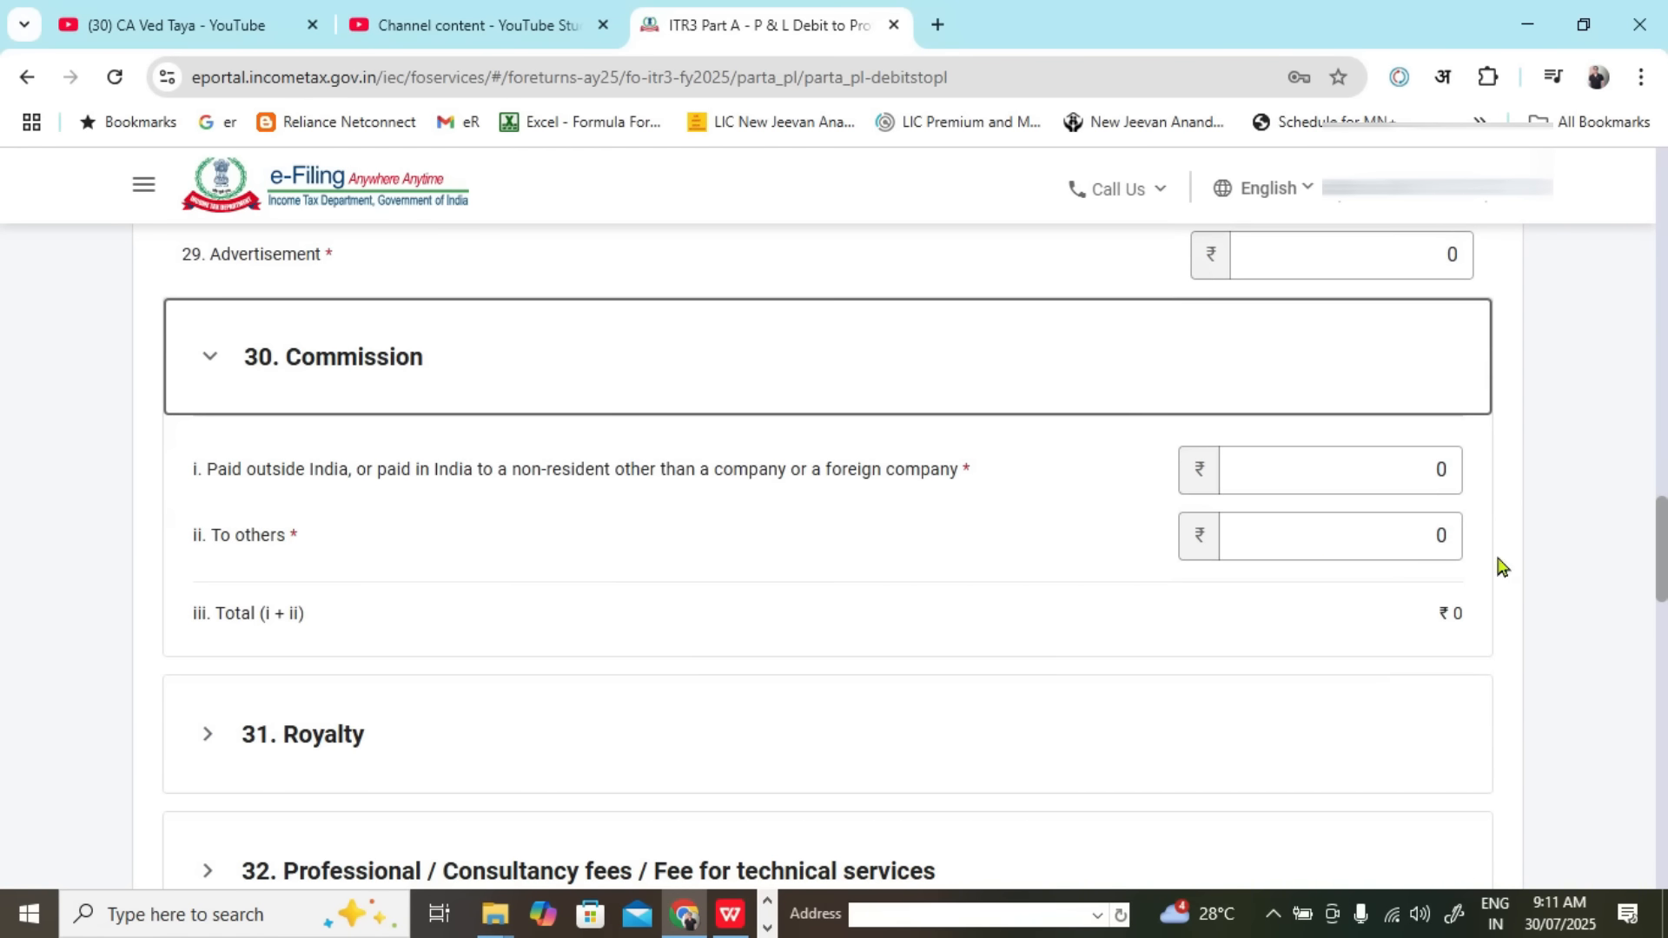
key("alt+Tab")
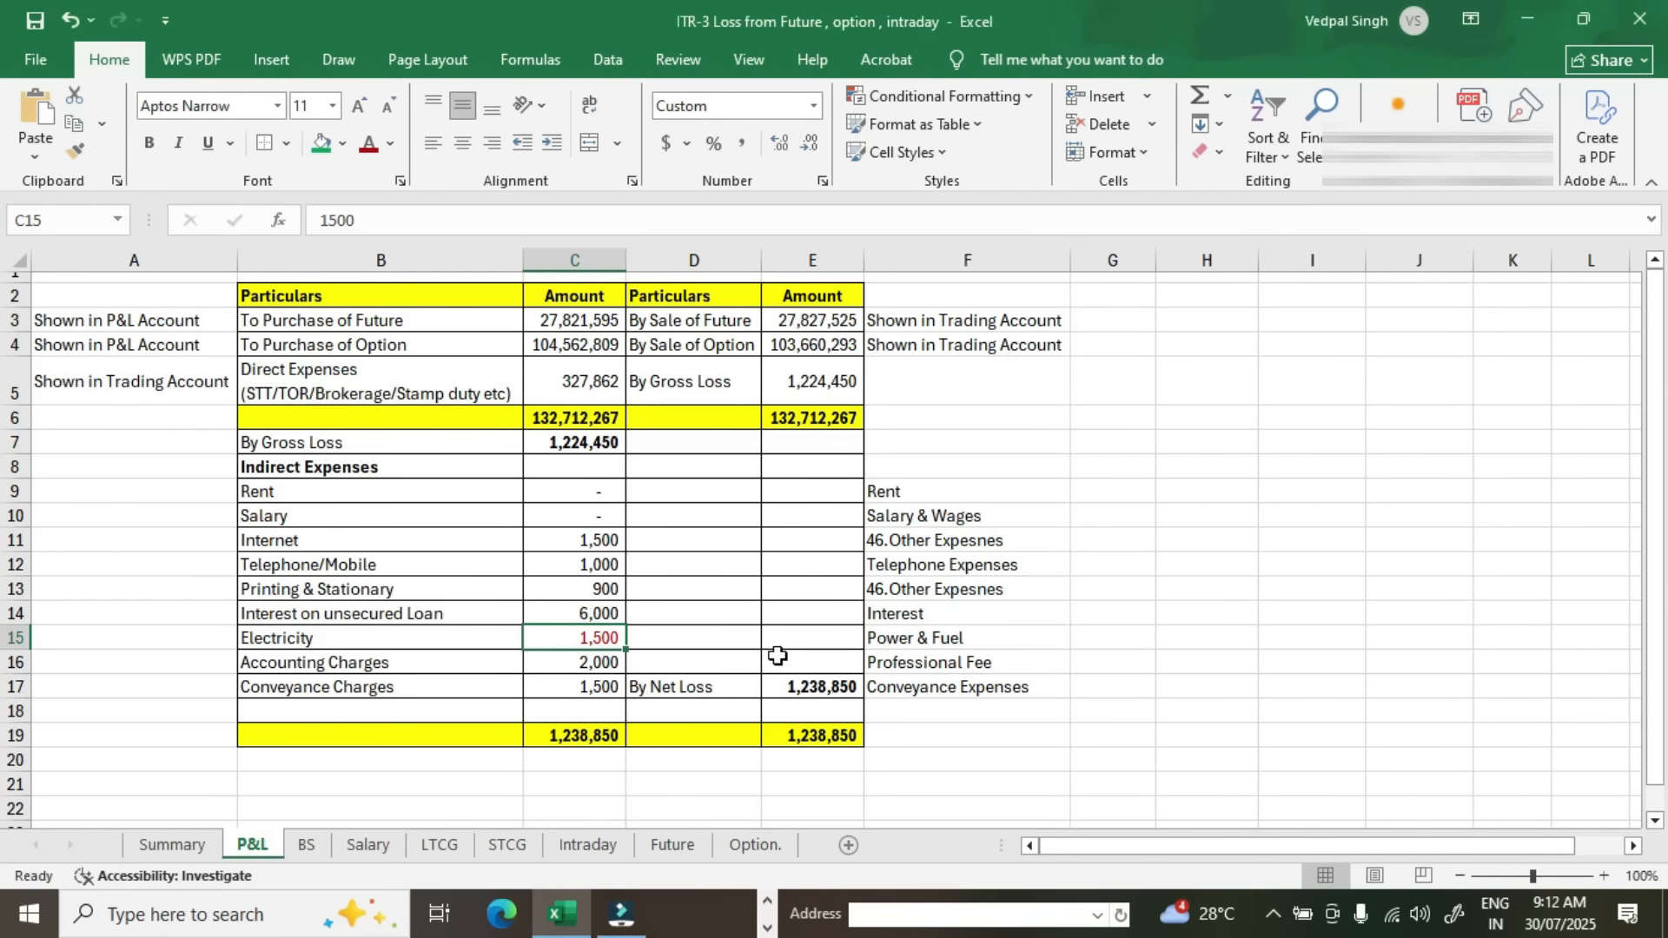
key("alt+Tab")
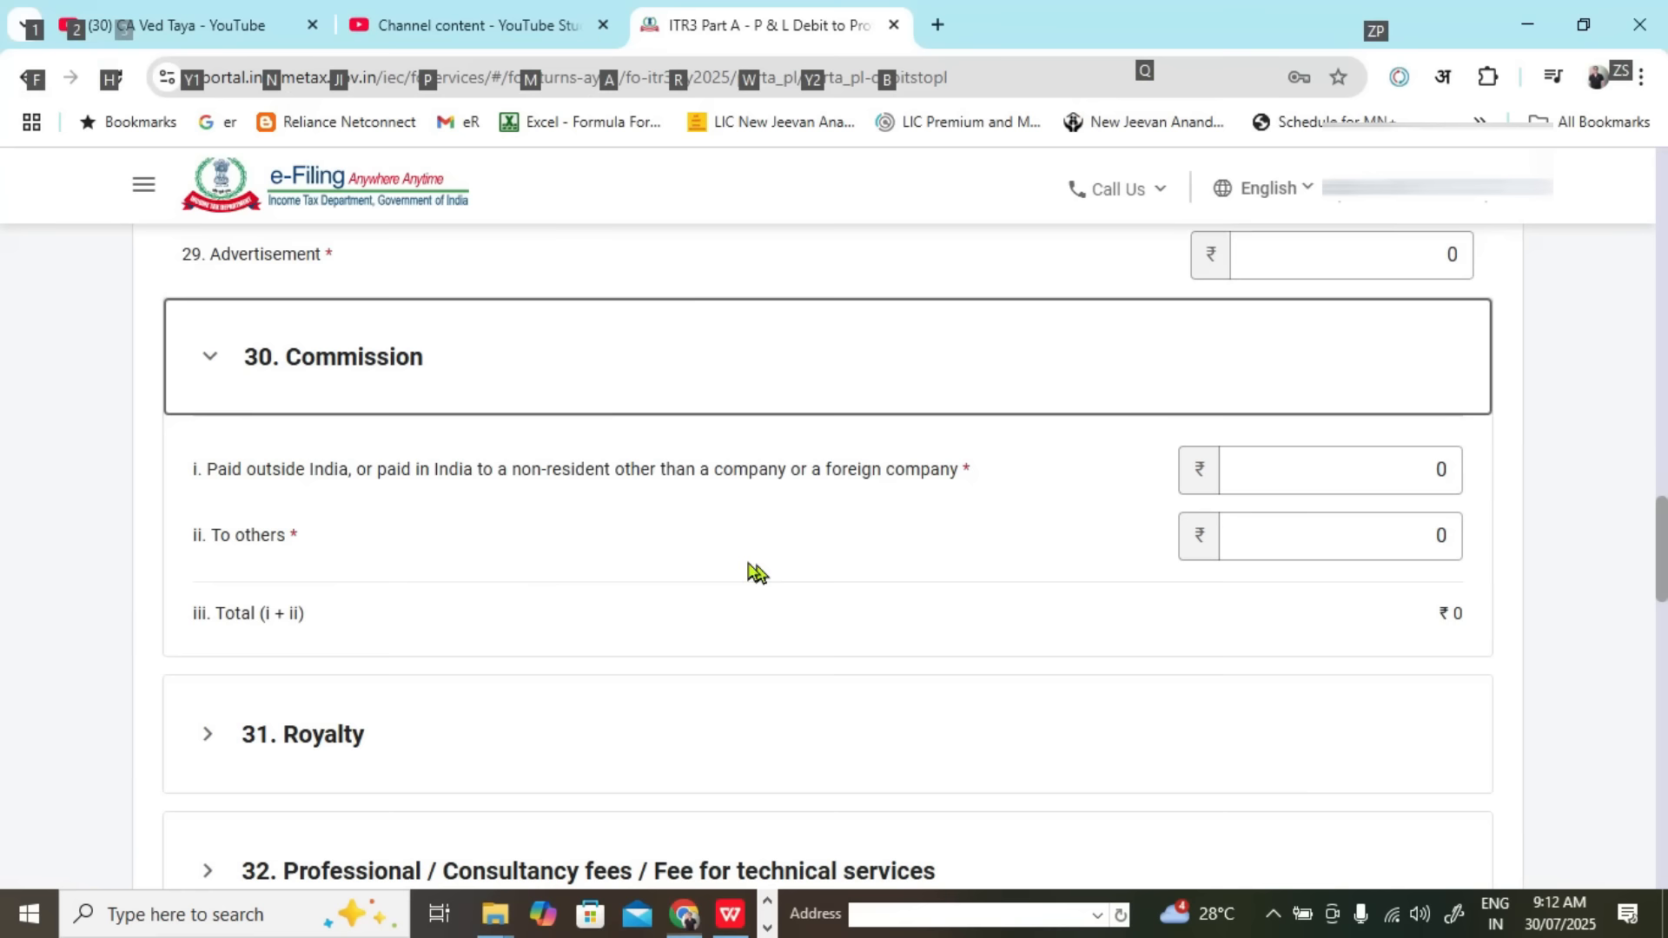
Step: Colour the Conveyance Charges amount in P&L cell C17 red and enter 1500 for item 36, Conveyance expenses, in the ITR
scroll(721, 556, "down", 2)
scroll(330, 560, "down", 2)
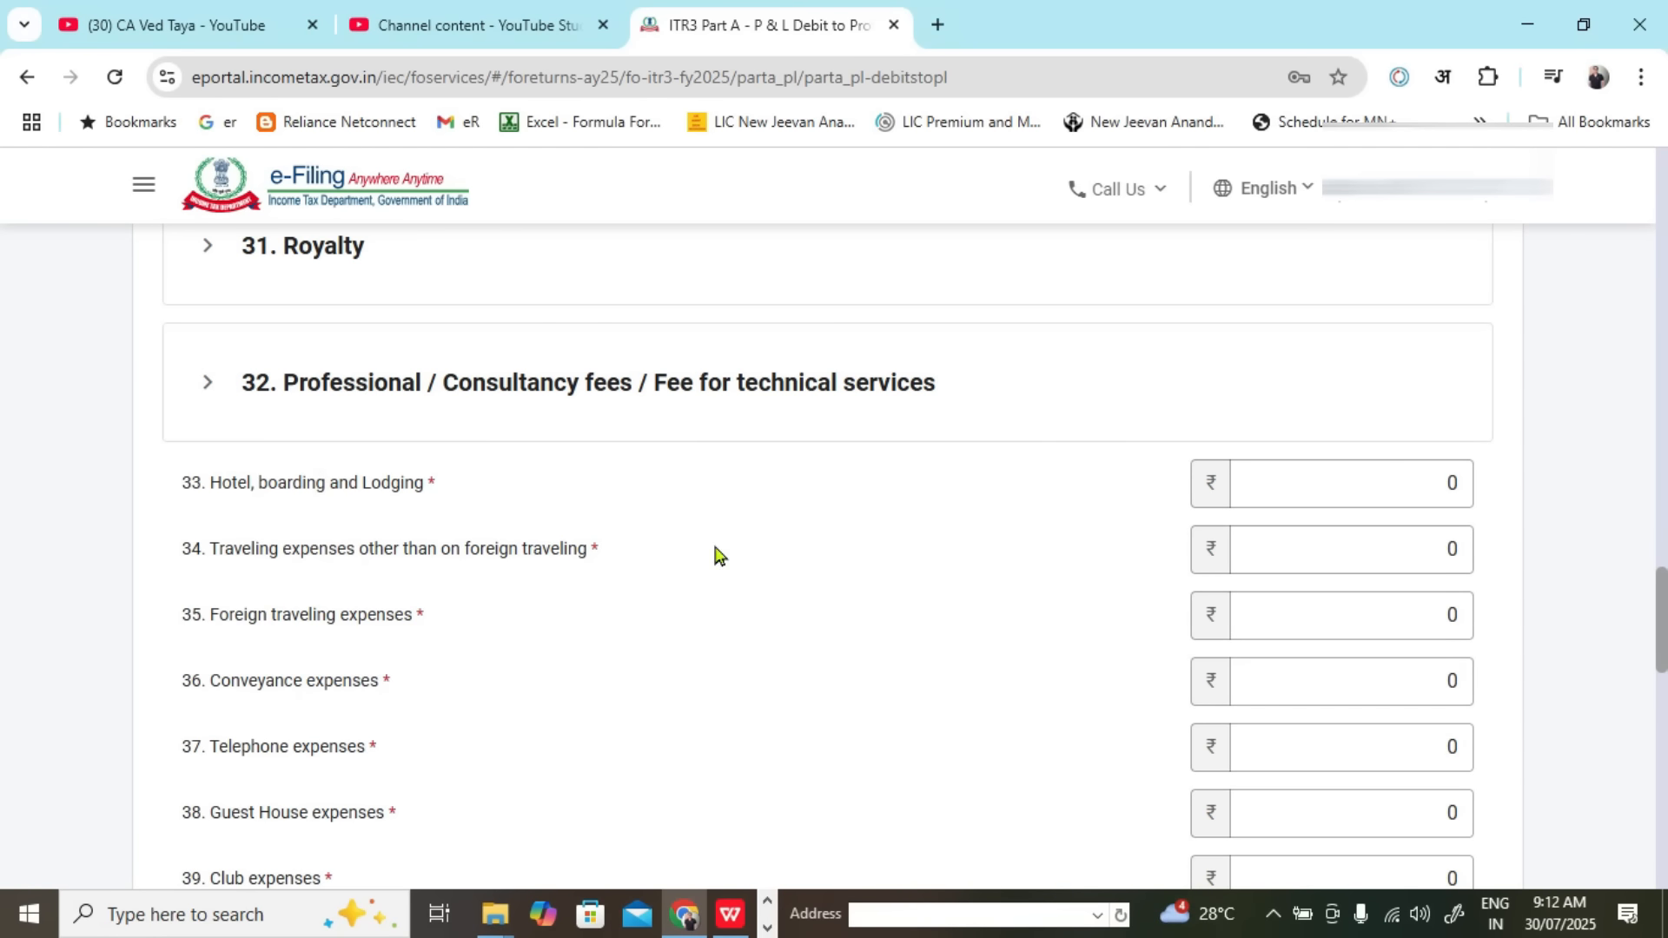
scroll(581, 534, "down", 1)
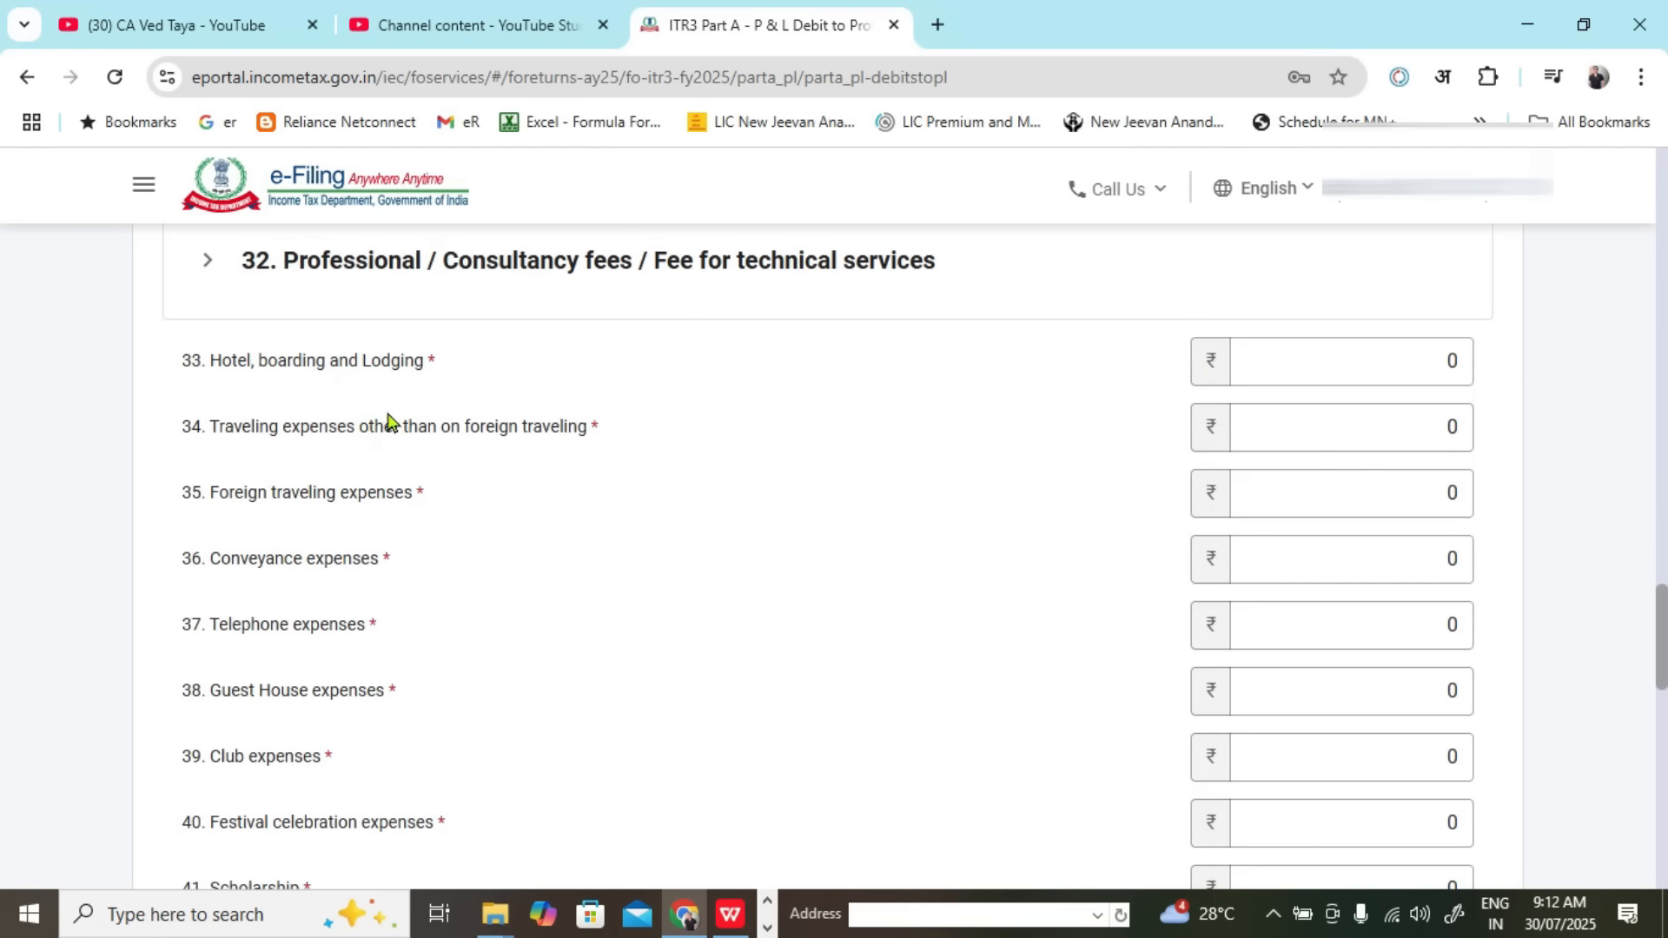
key("alt+Tab")
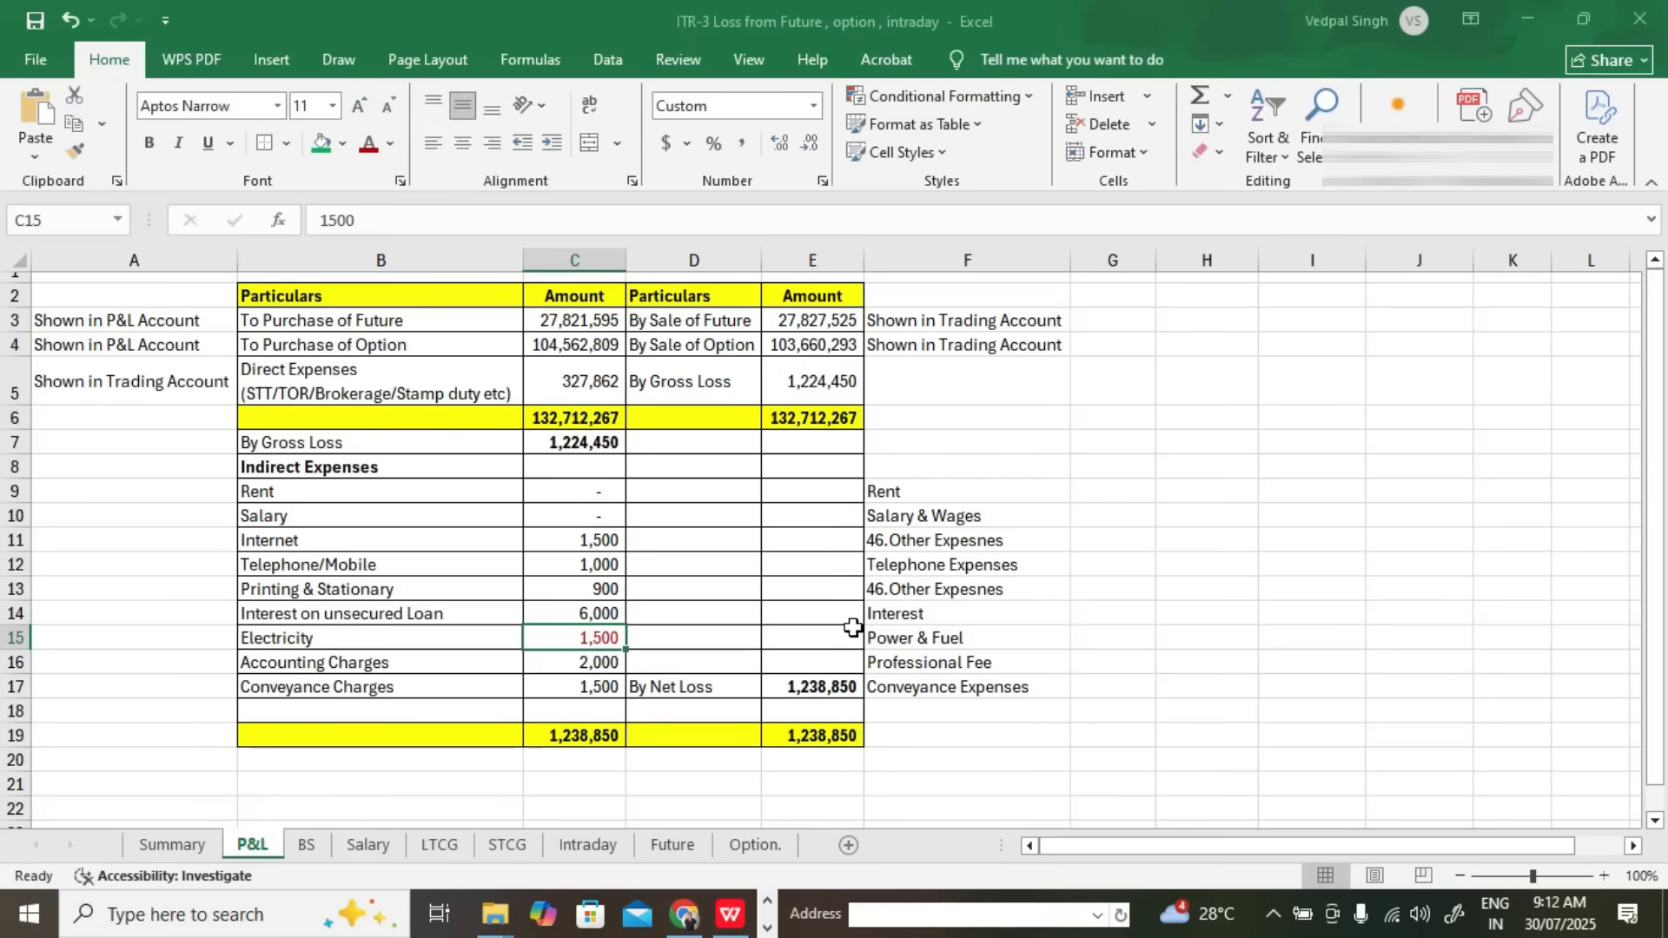
left_click(600, 689)
left_click(368, 143)
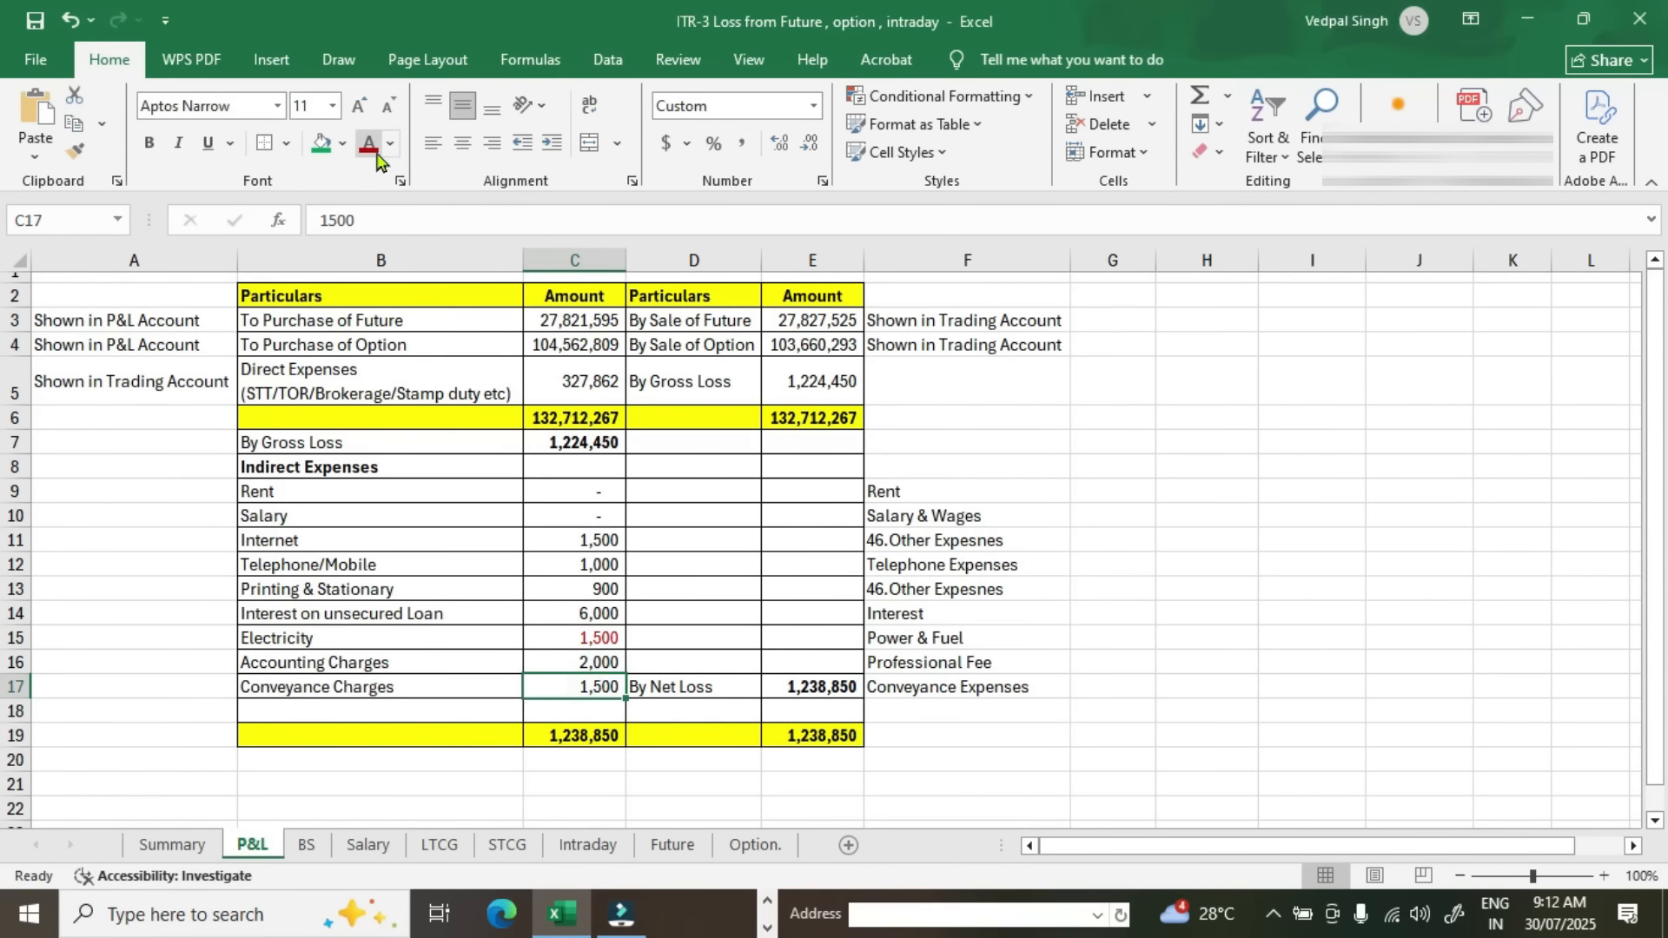
key("alt+Tab")
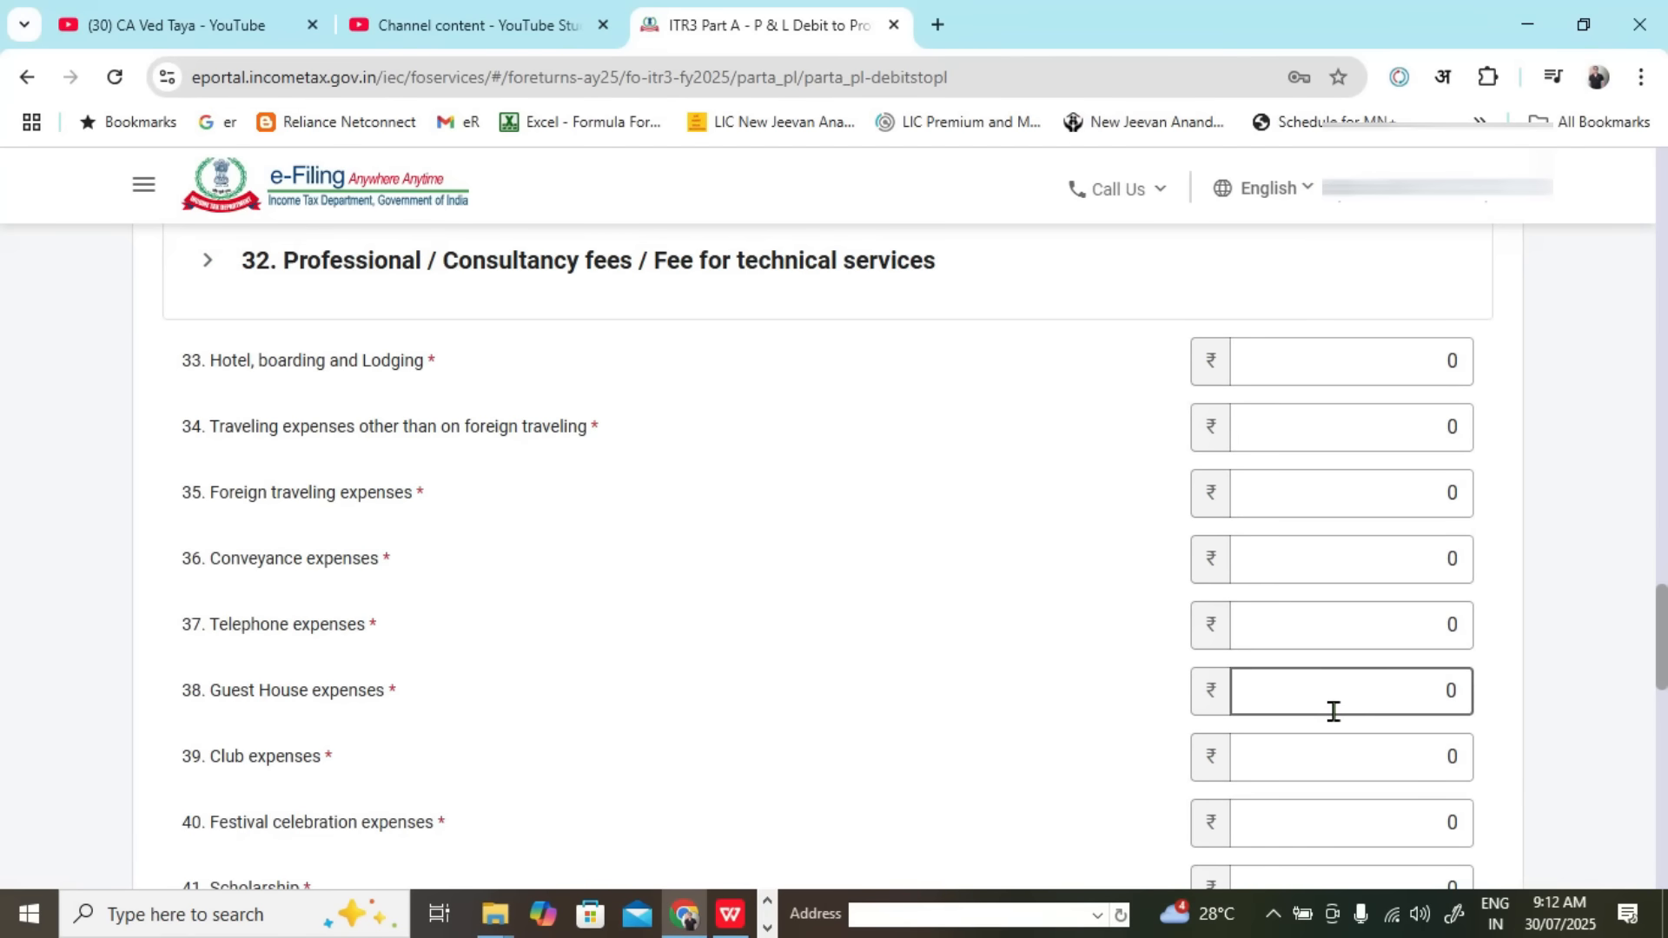
left_click(1339, 562)
type("1500")
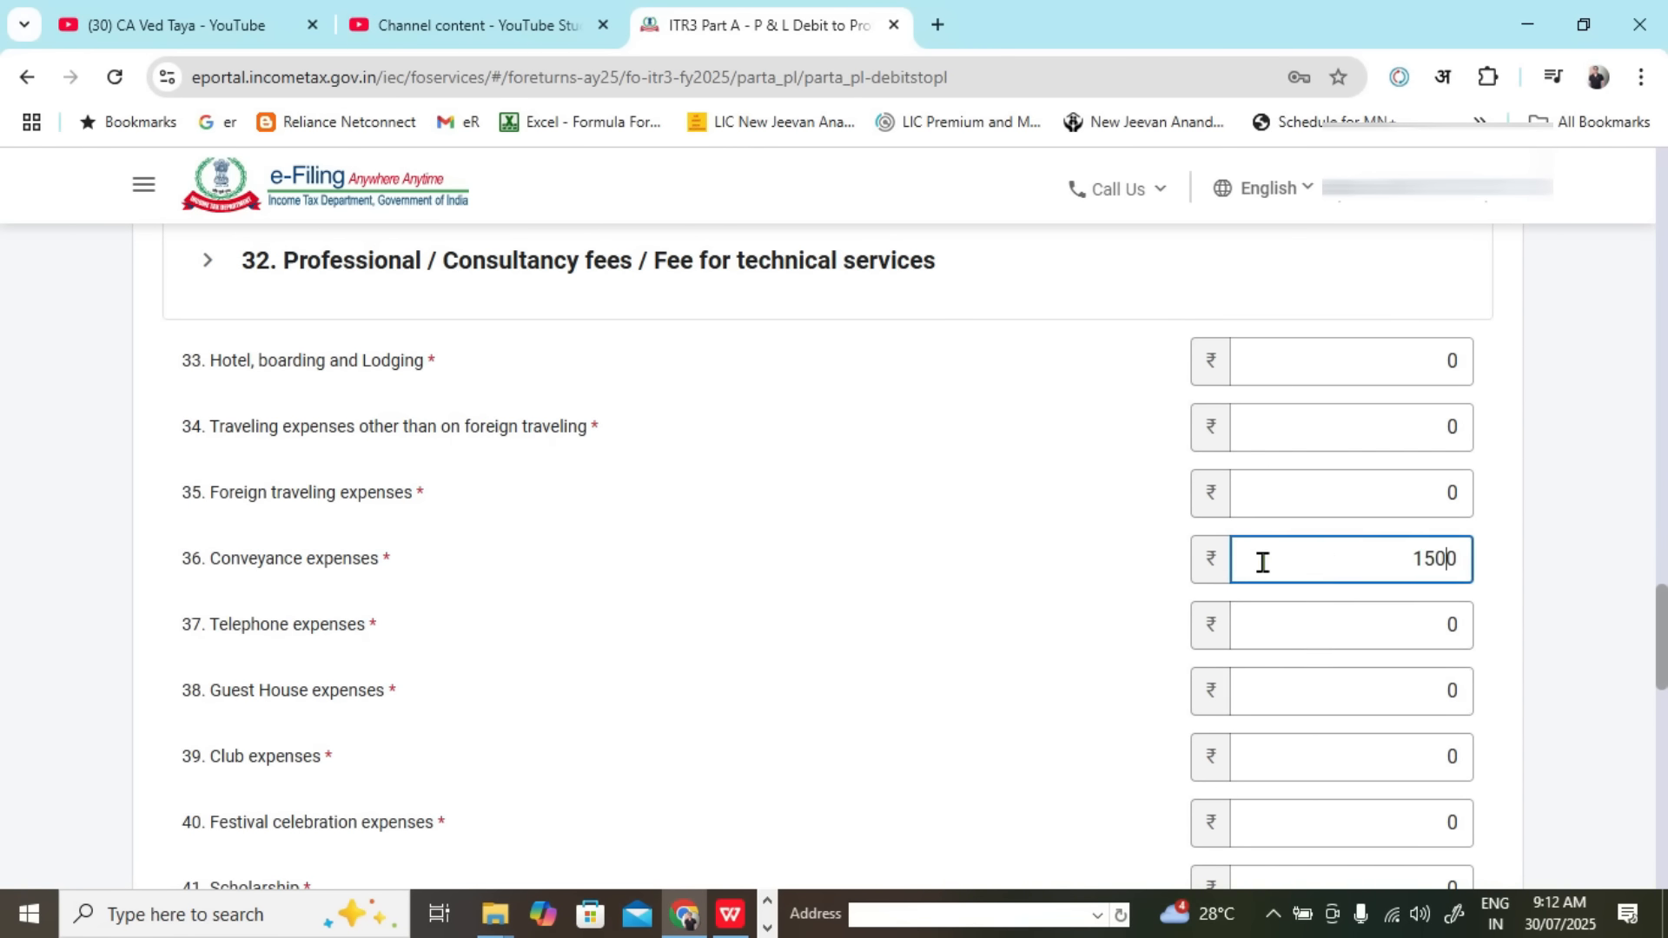
left_click(961, 626)
Step: Review items 37 to 50 of the debit side and compare them with the remaining indirect expenses in the Excel P&L sheet
scroll(743, 607, "down", 1)
scroll(649, 579, "down", 1)
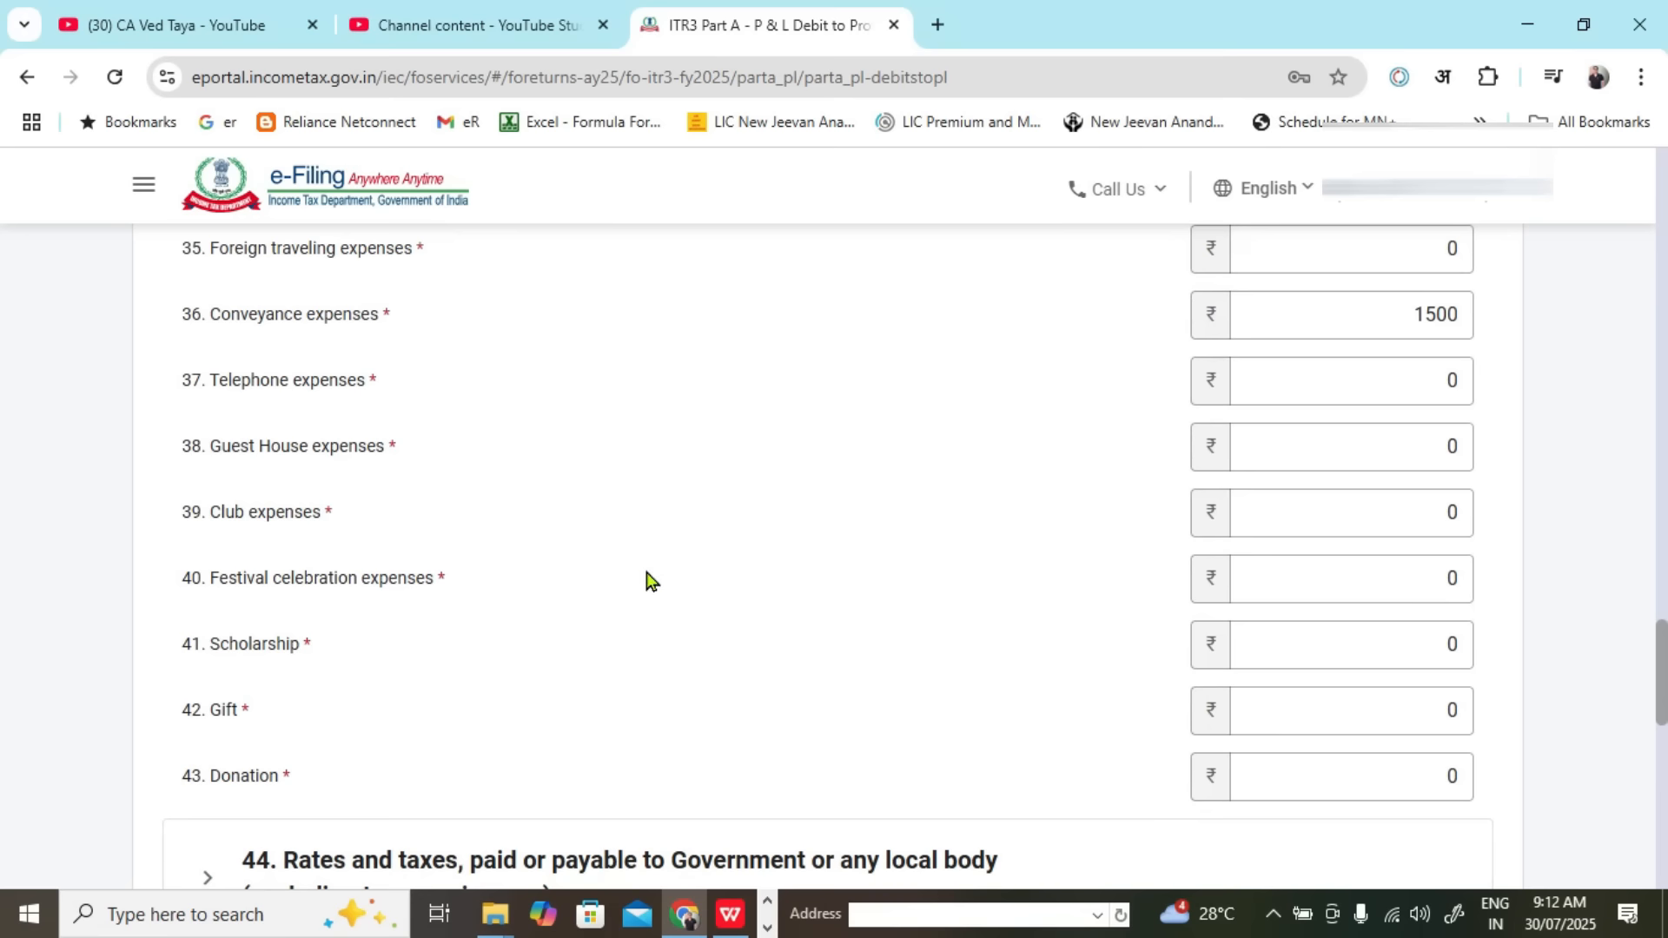
scroll(650, 581, "down", 4)
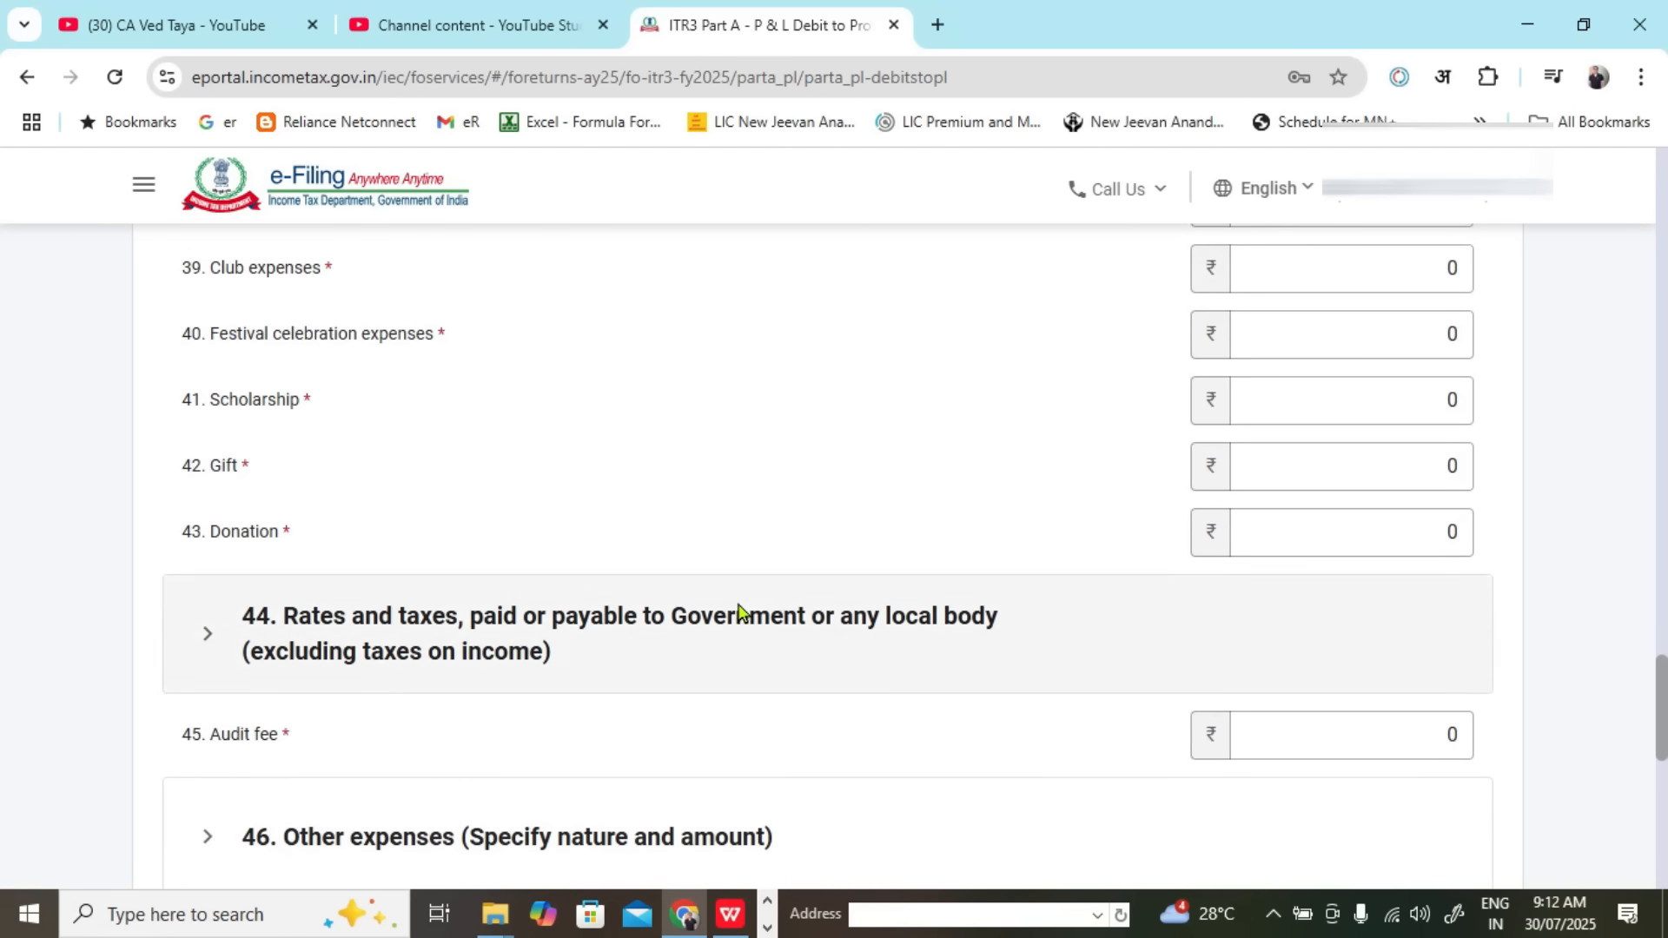
scroll(1338, 585, "down", 3)
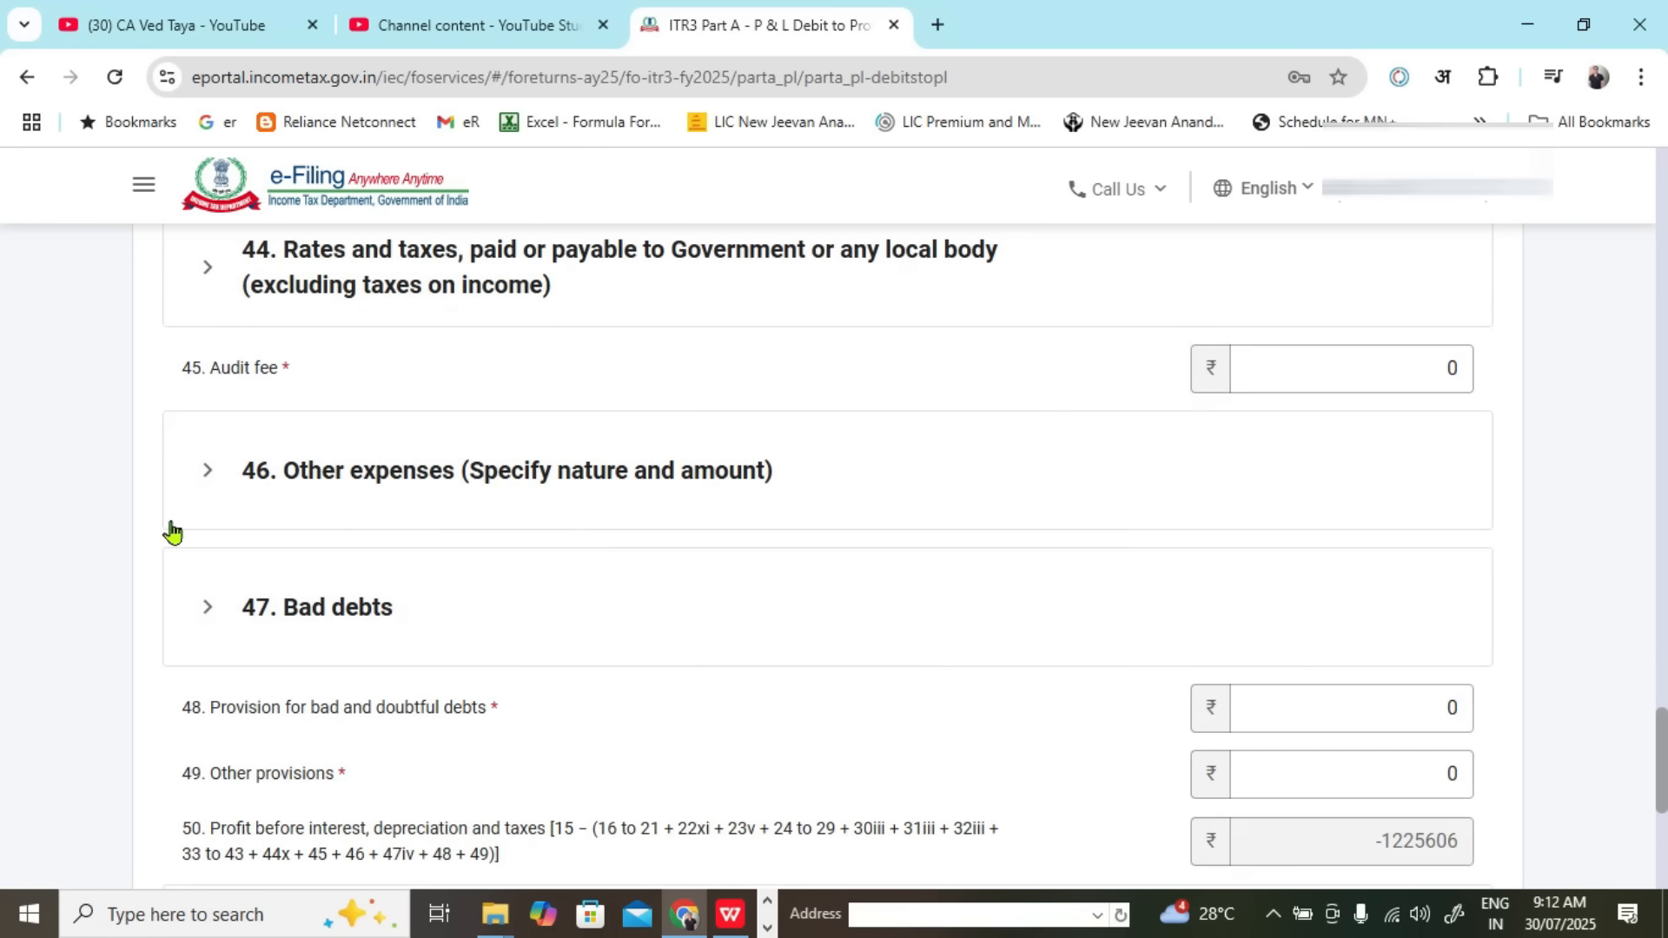
scroll(467, 663, "down", 1)
key("alt+Tab")
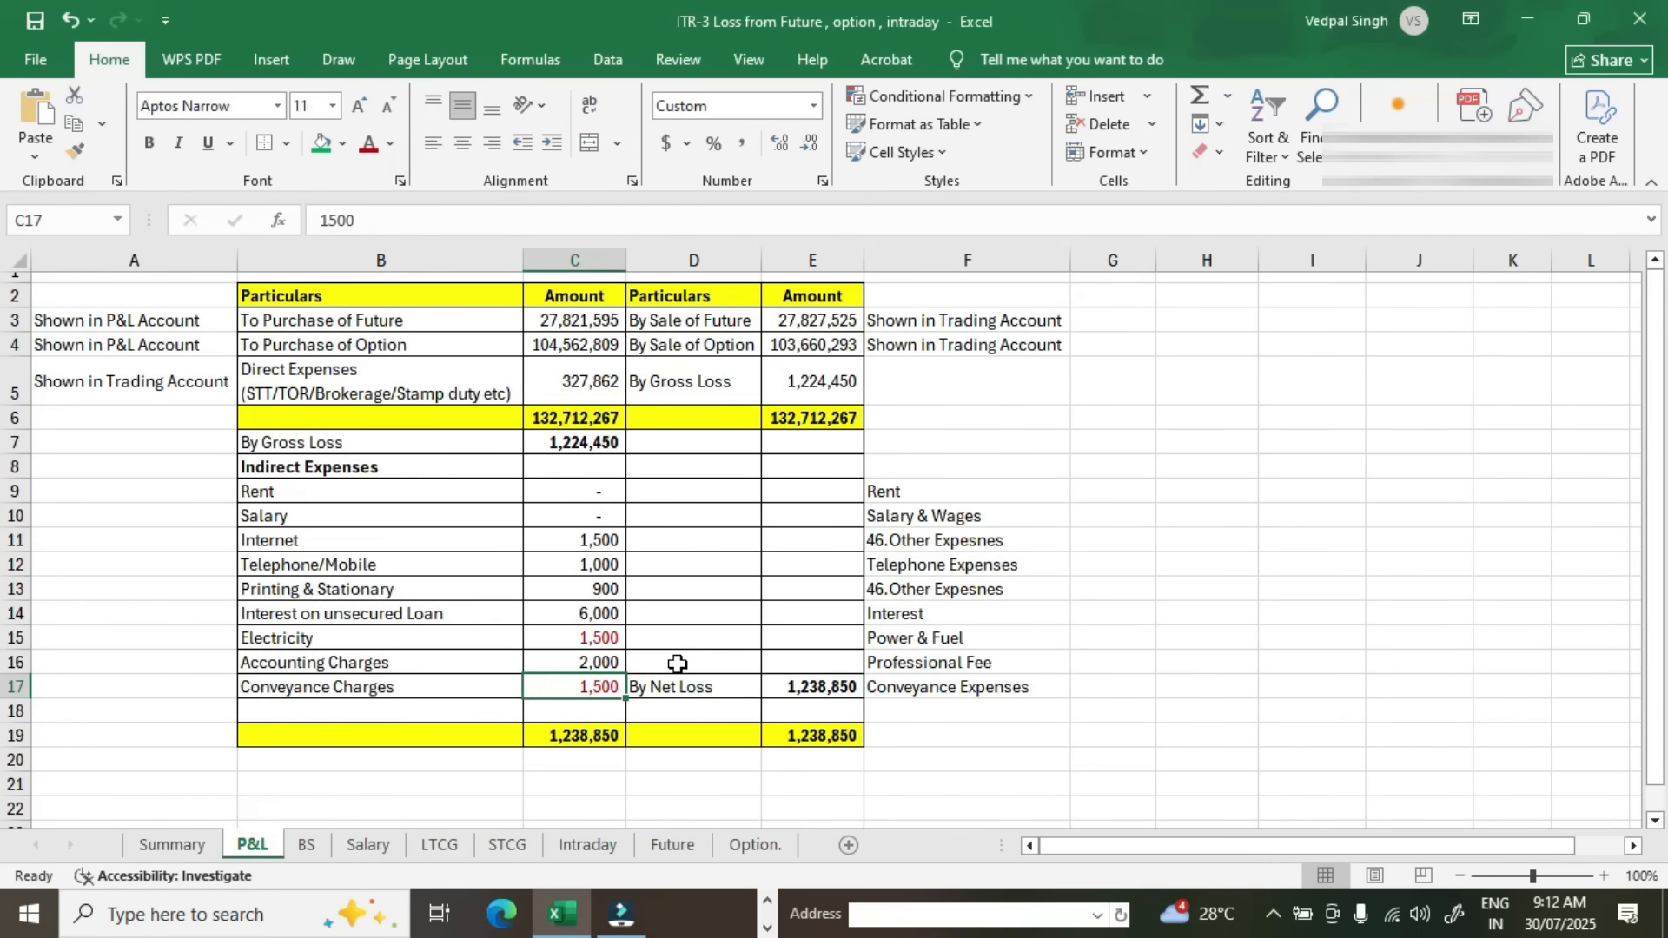
left_click(622, 670)
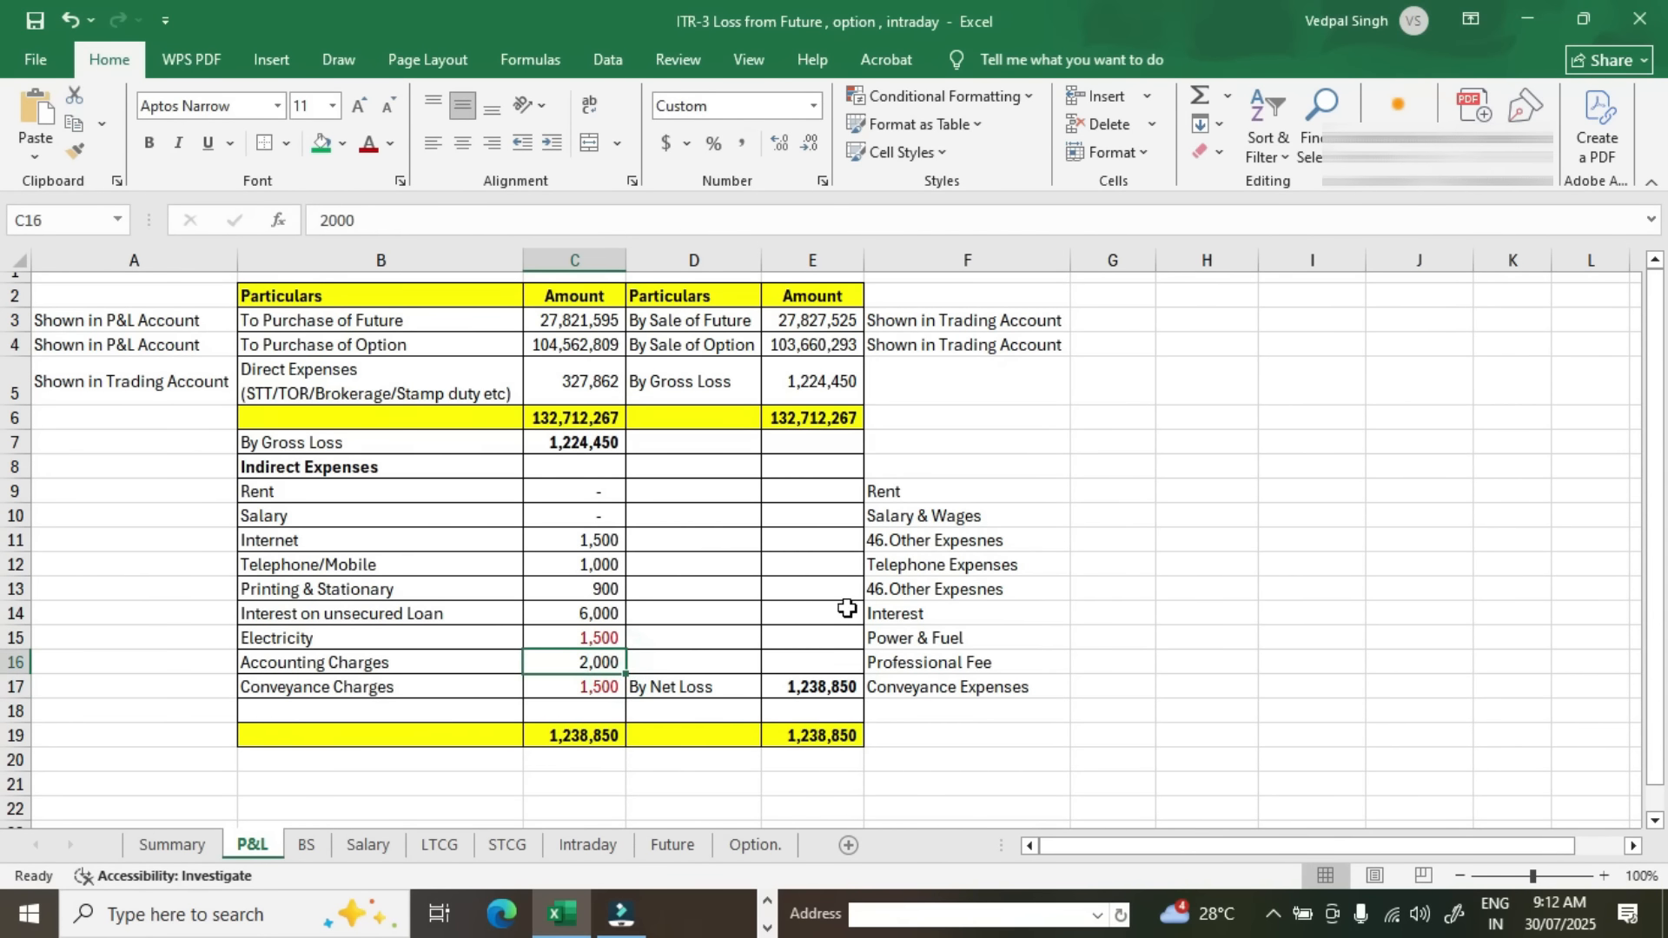
key("alt+Tab")
scroll(622, 626, "up", 5)
scroll(705, 645, "up", 4)
scroll(705, 645, "up", 5)
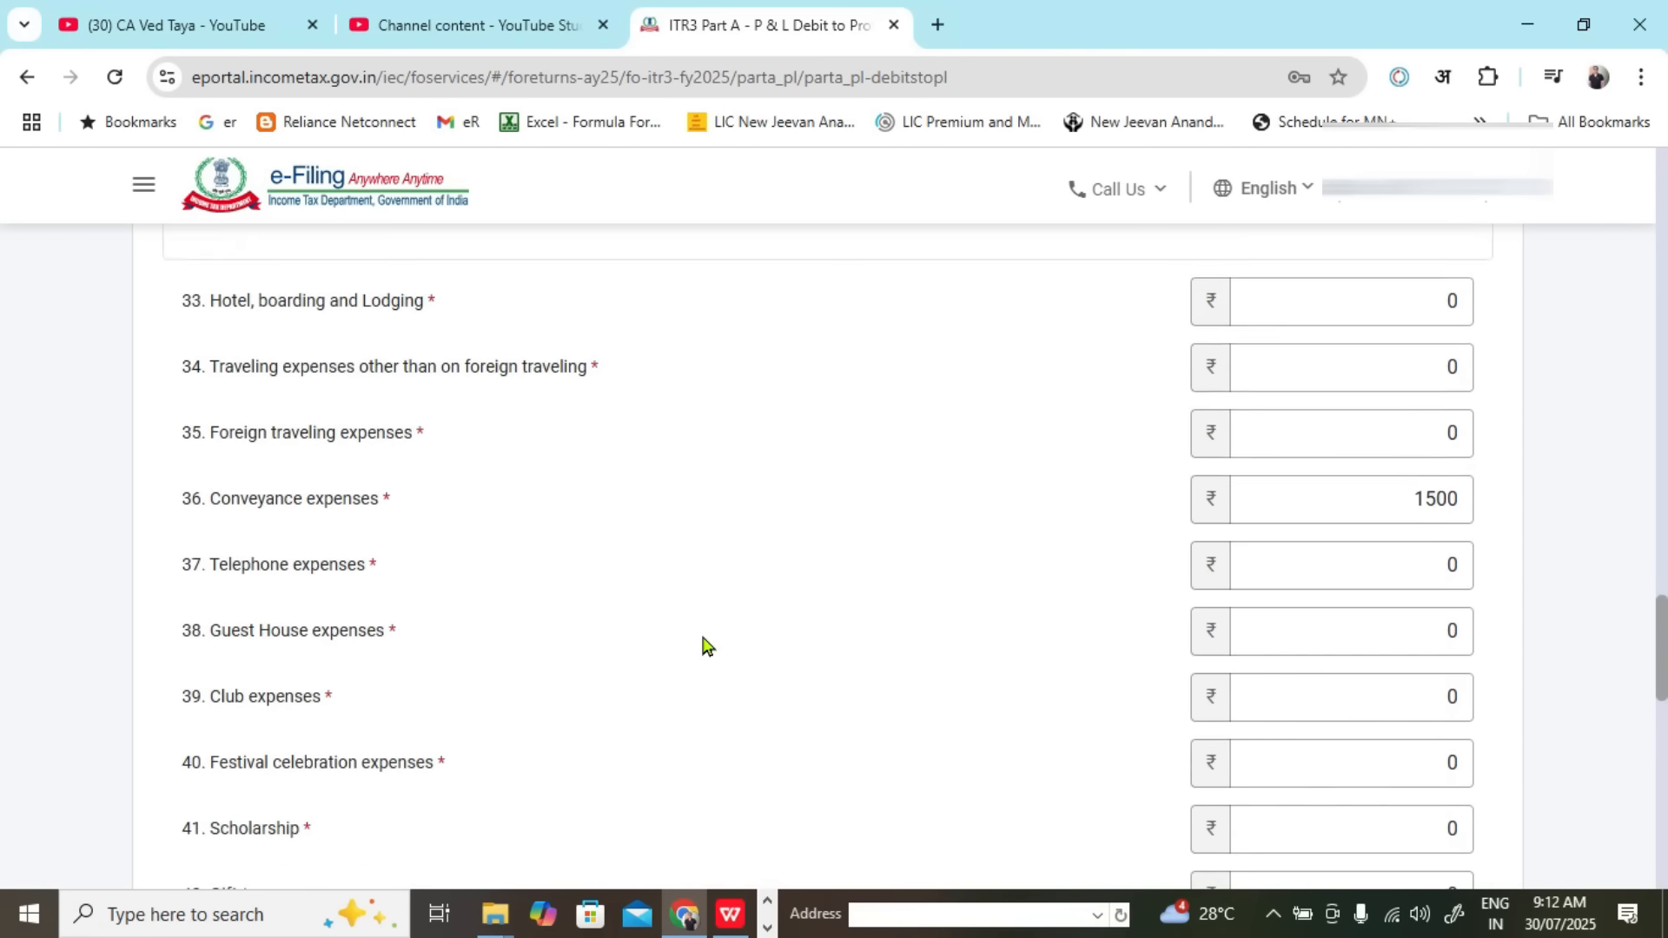
scroll(703, 701, "down", 3)
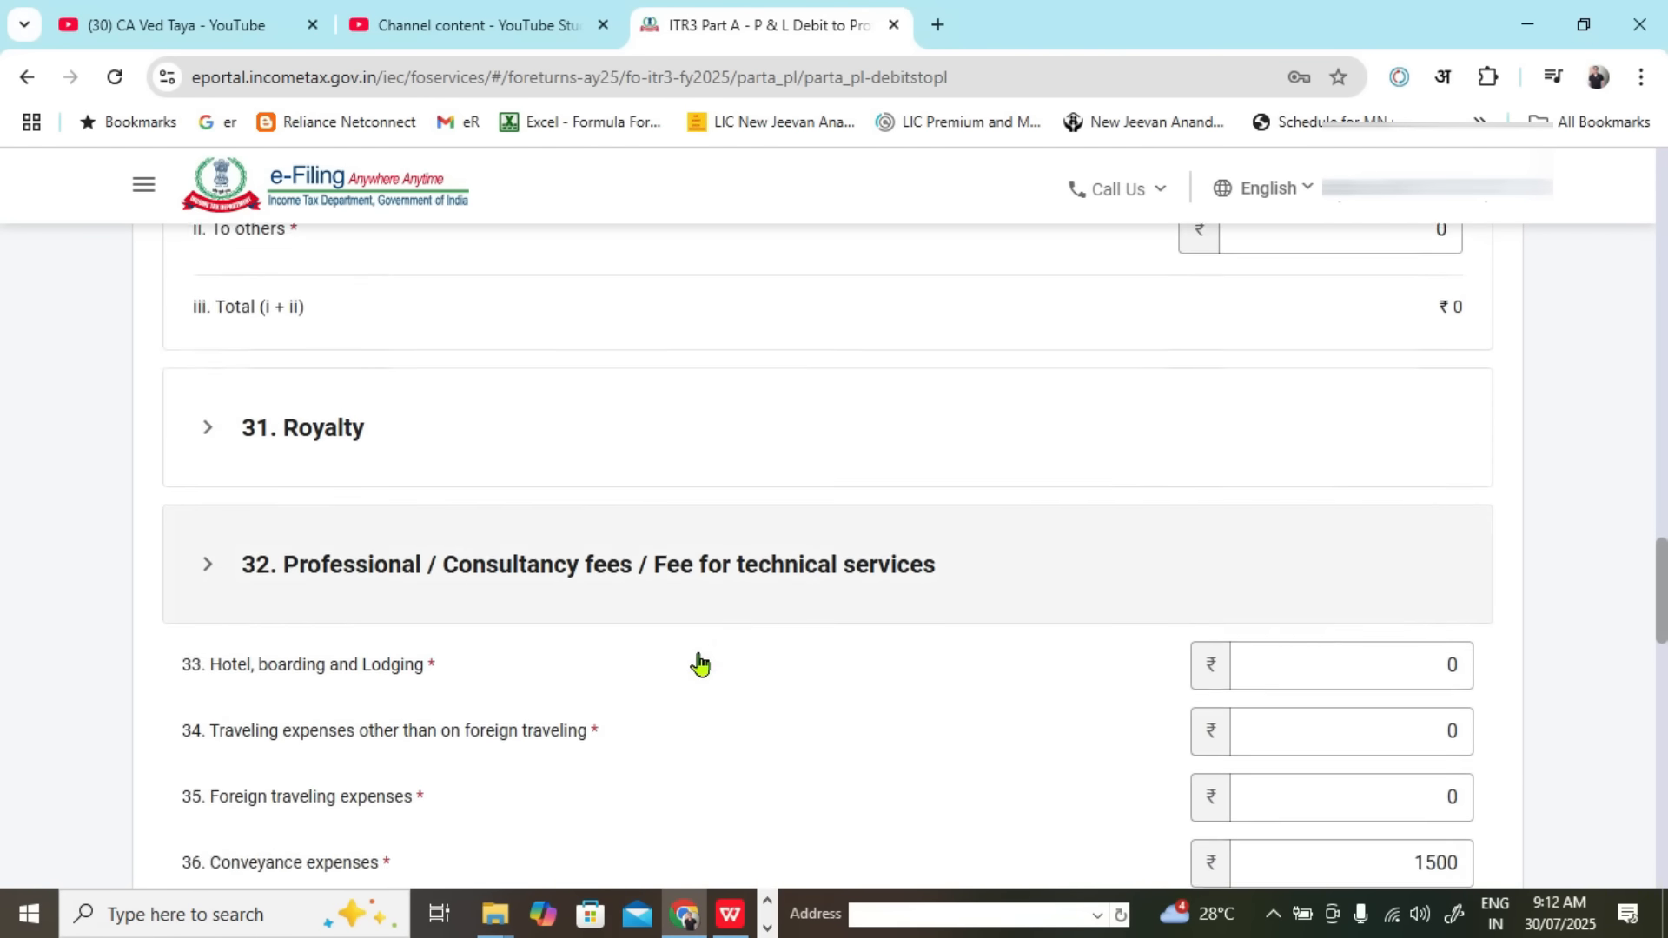
scroll(622, 596, "down", 1)
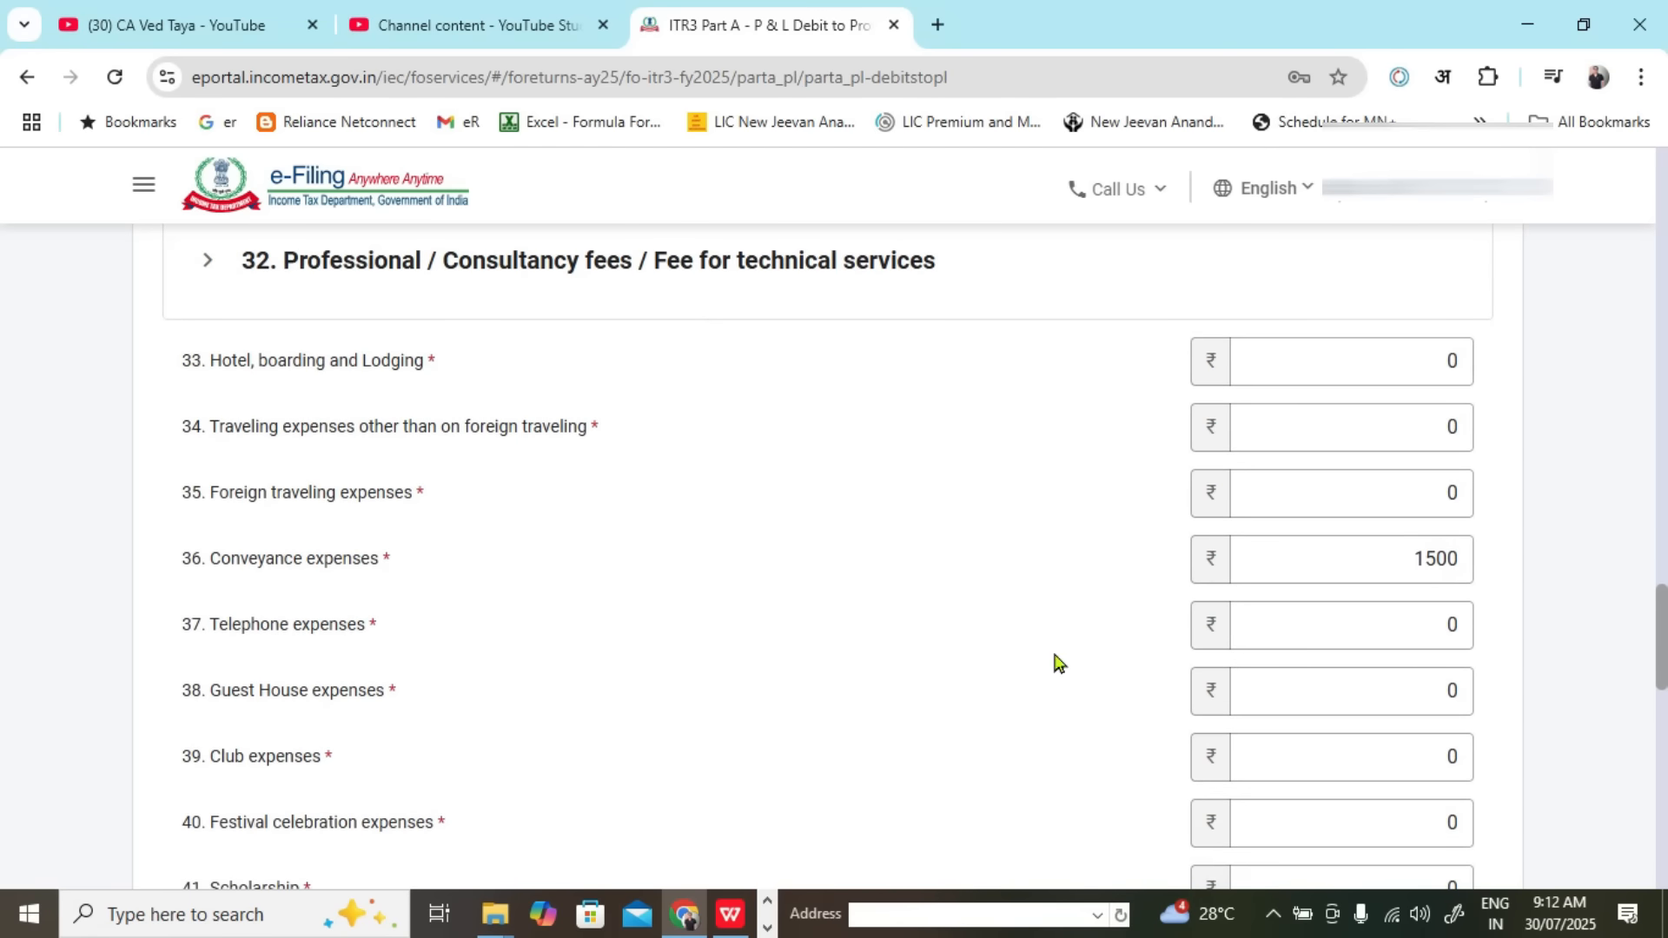
Step: Colour the Telephone/Mobile amount in P&L cell C12 red and enter 1000 for item 37, Telephone expenses, in the ITR
key("alt+Tab")
left_click(599, 563)
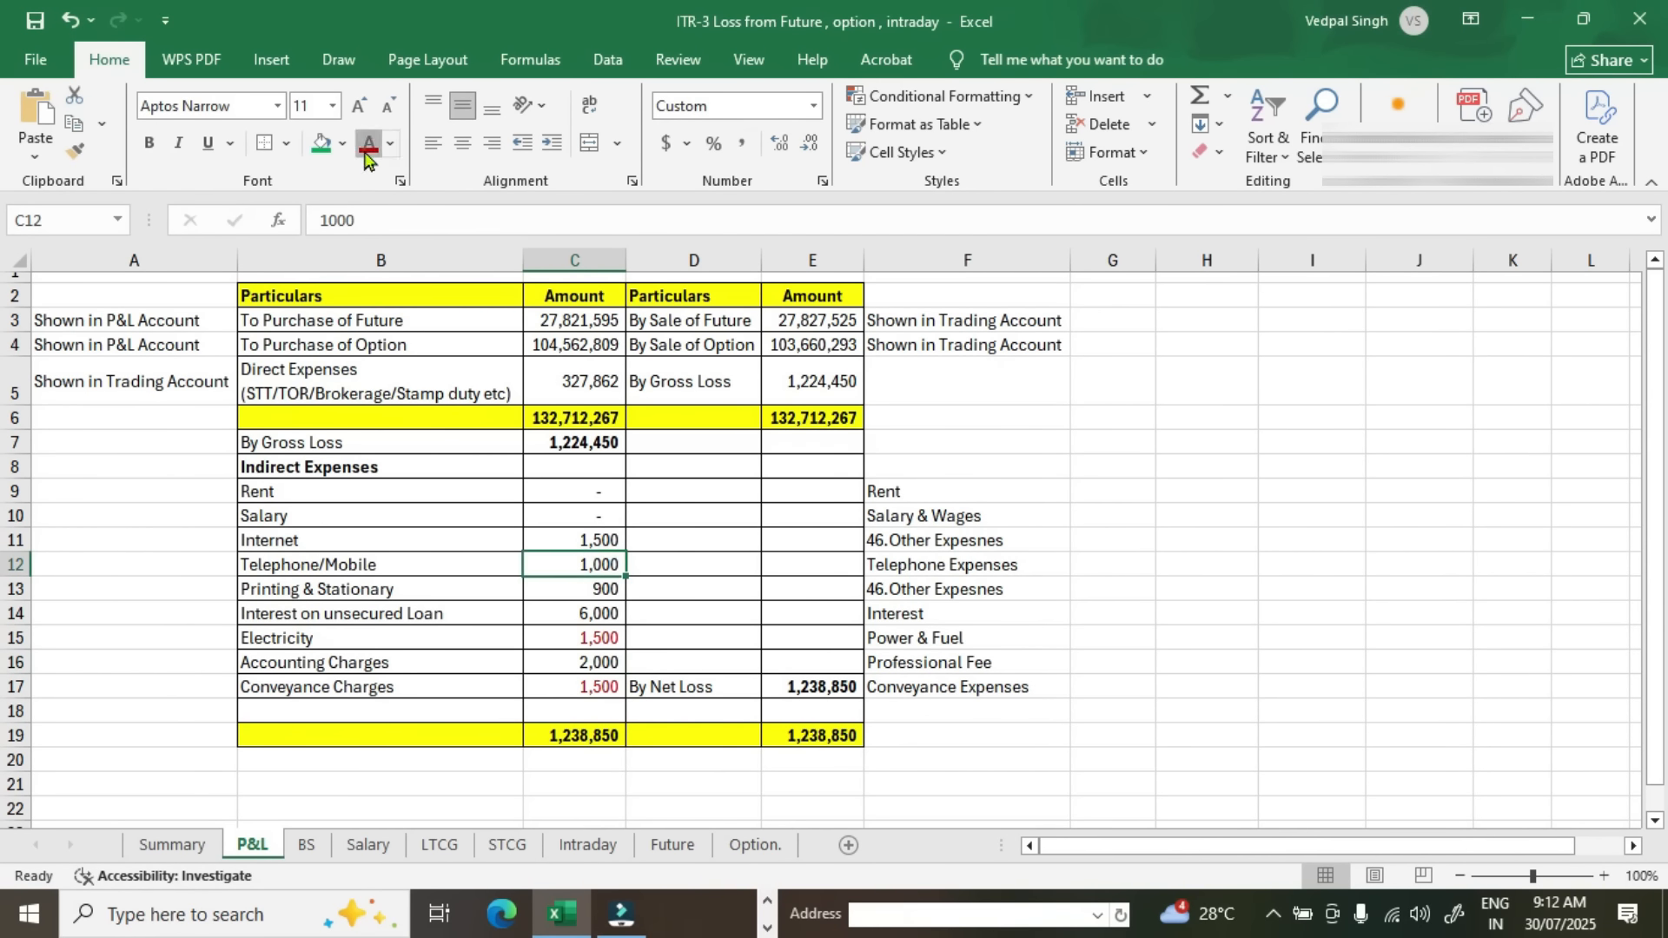
key("alt+Tab")
left_click(1347, 619)
type("1000")
left_click(924, 565)
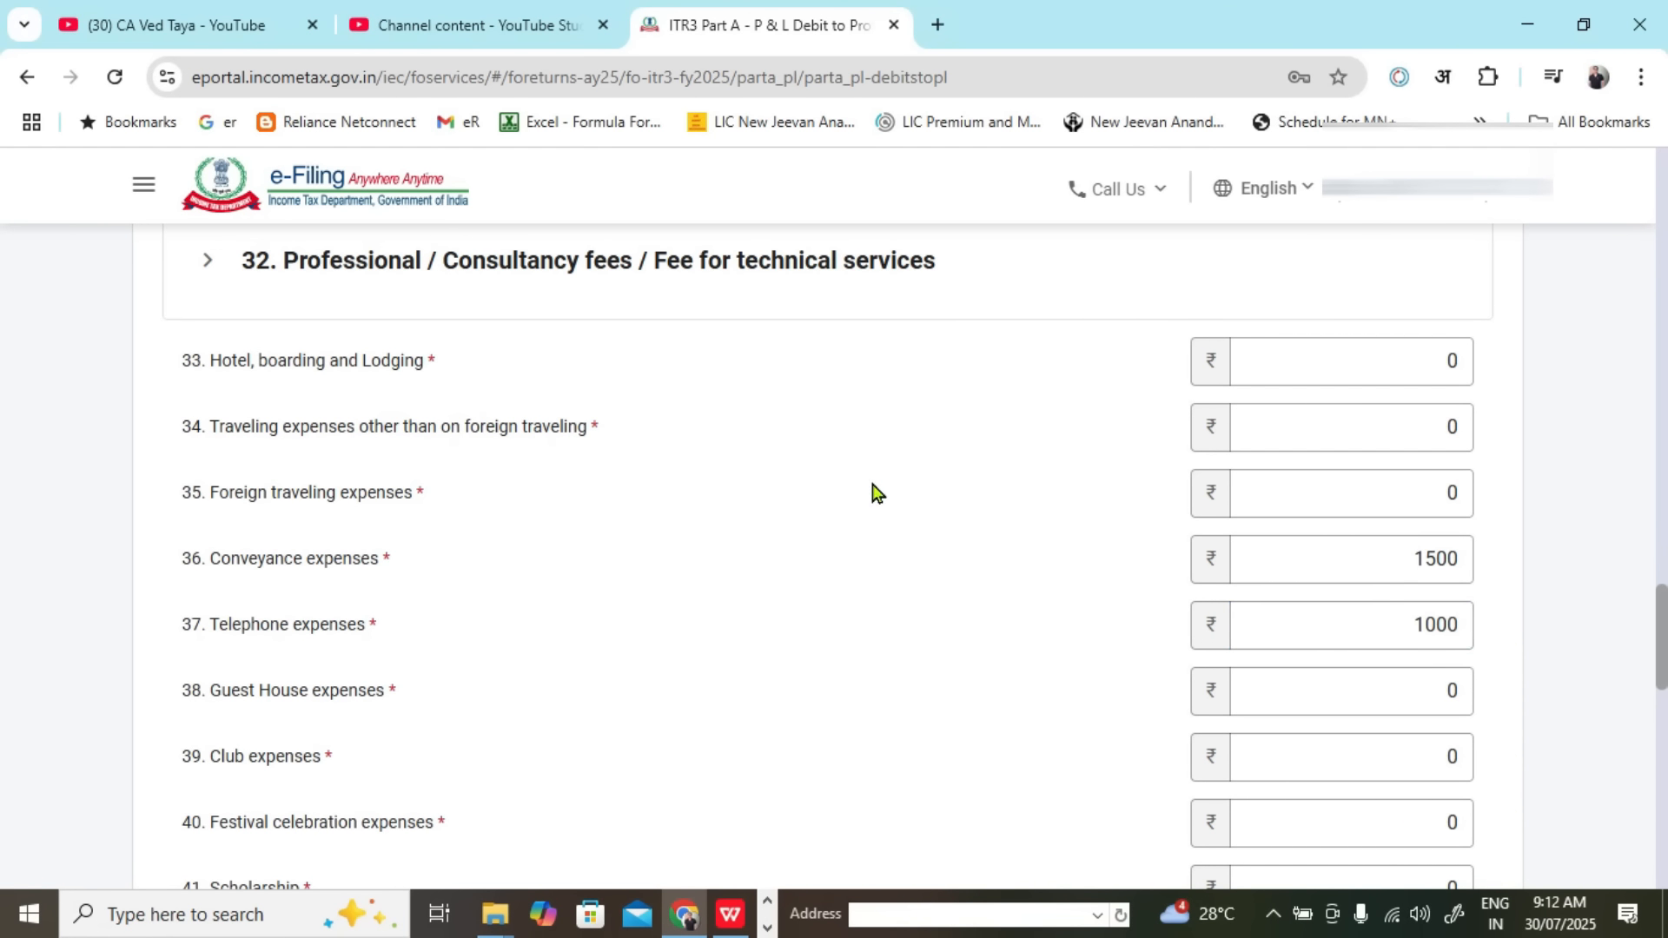
Step: Check the uncoloured amounts in the Excel P&L sheet and expand item 51, Interest, in the ITR
key("alt+Tab")
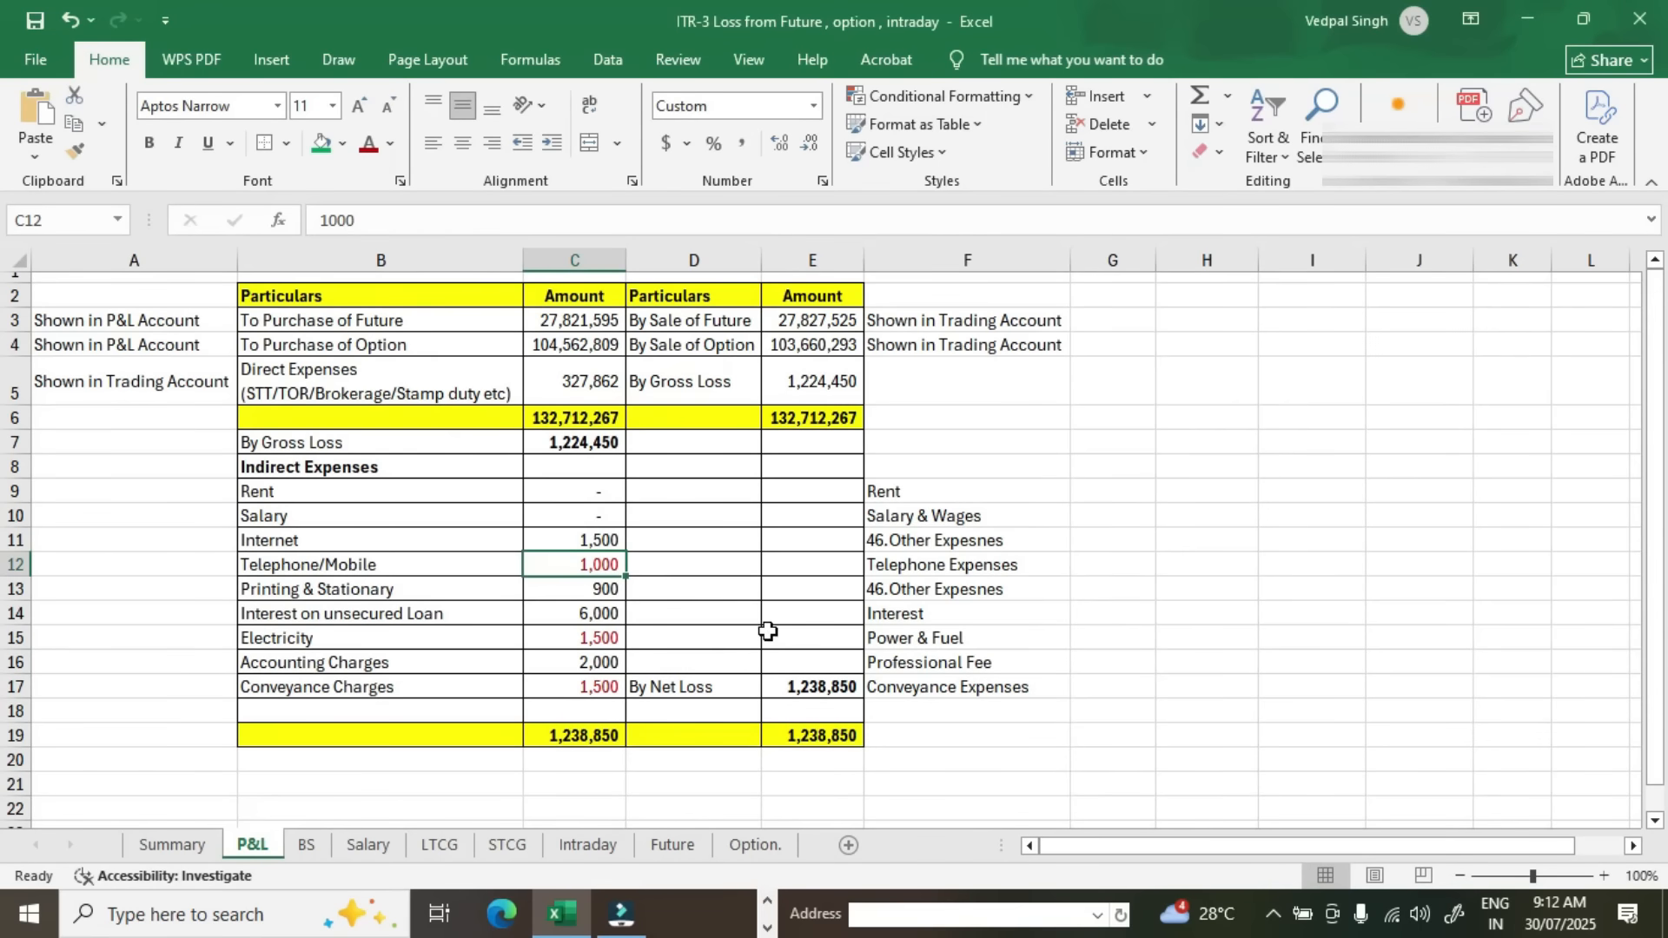
left_click(603, 620)
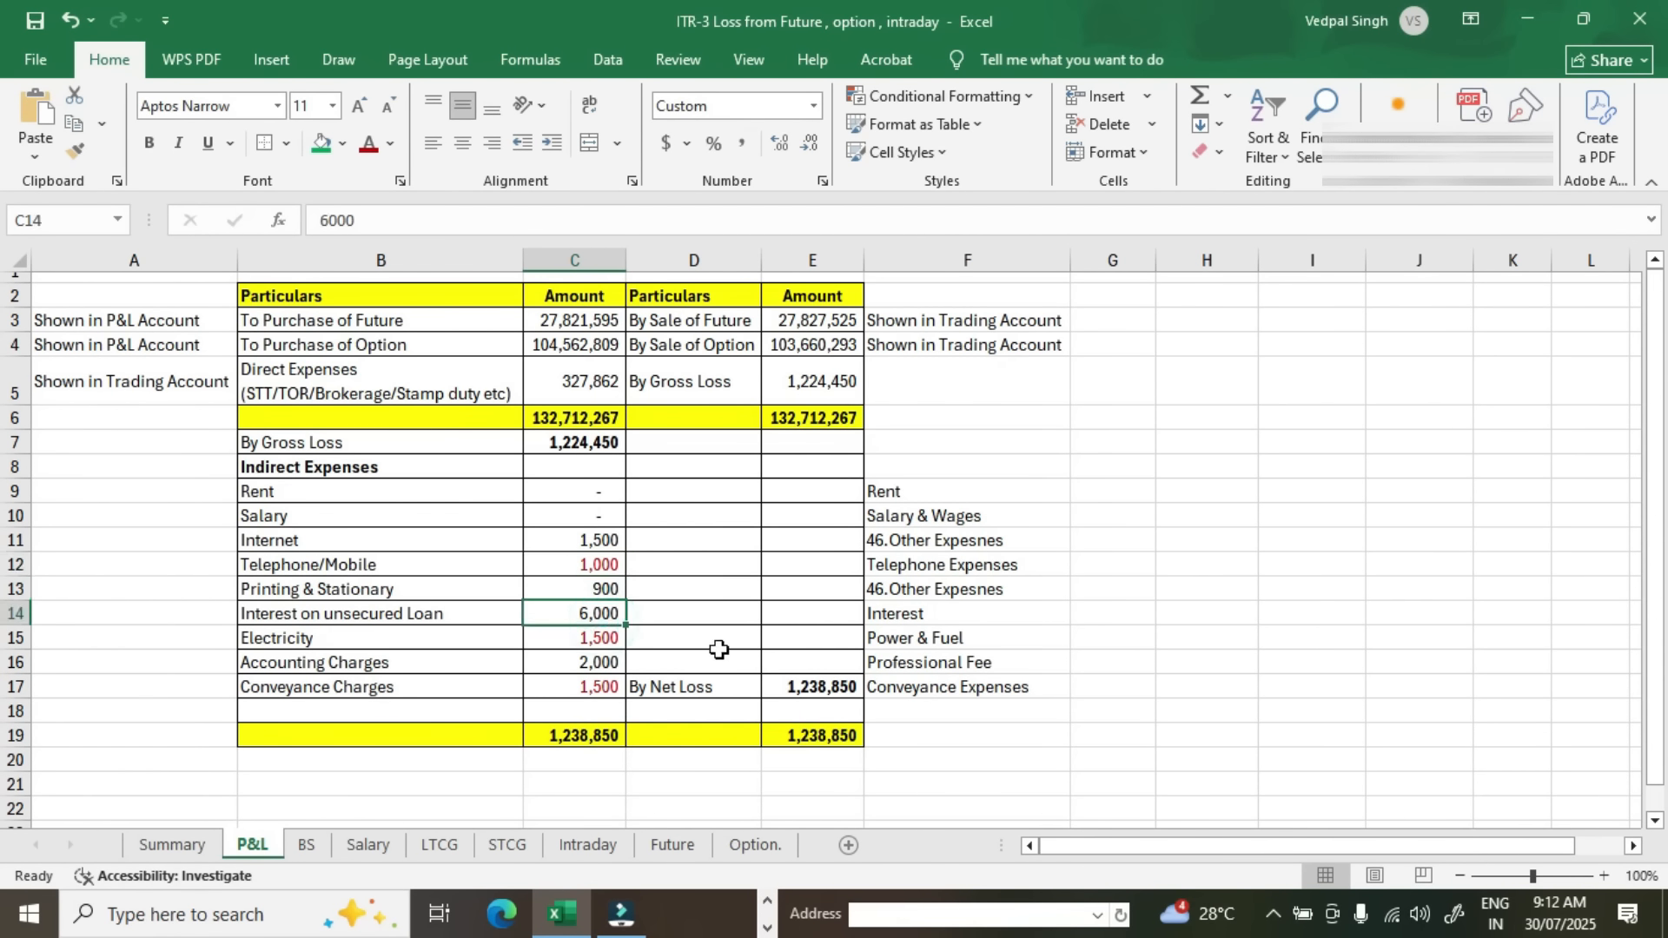
left_click(601, 540)
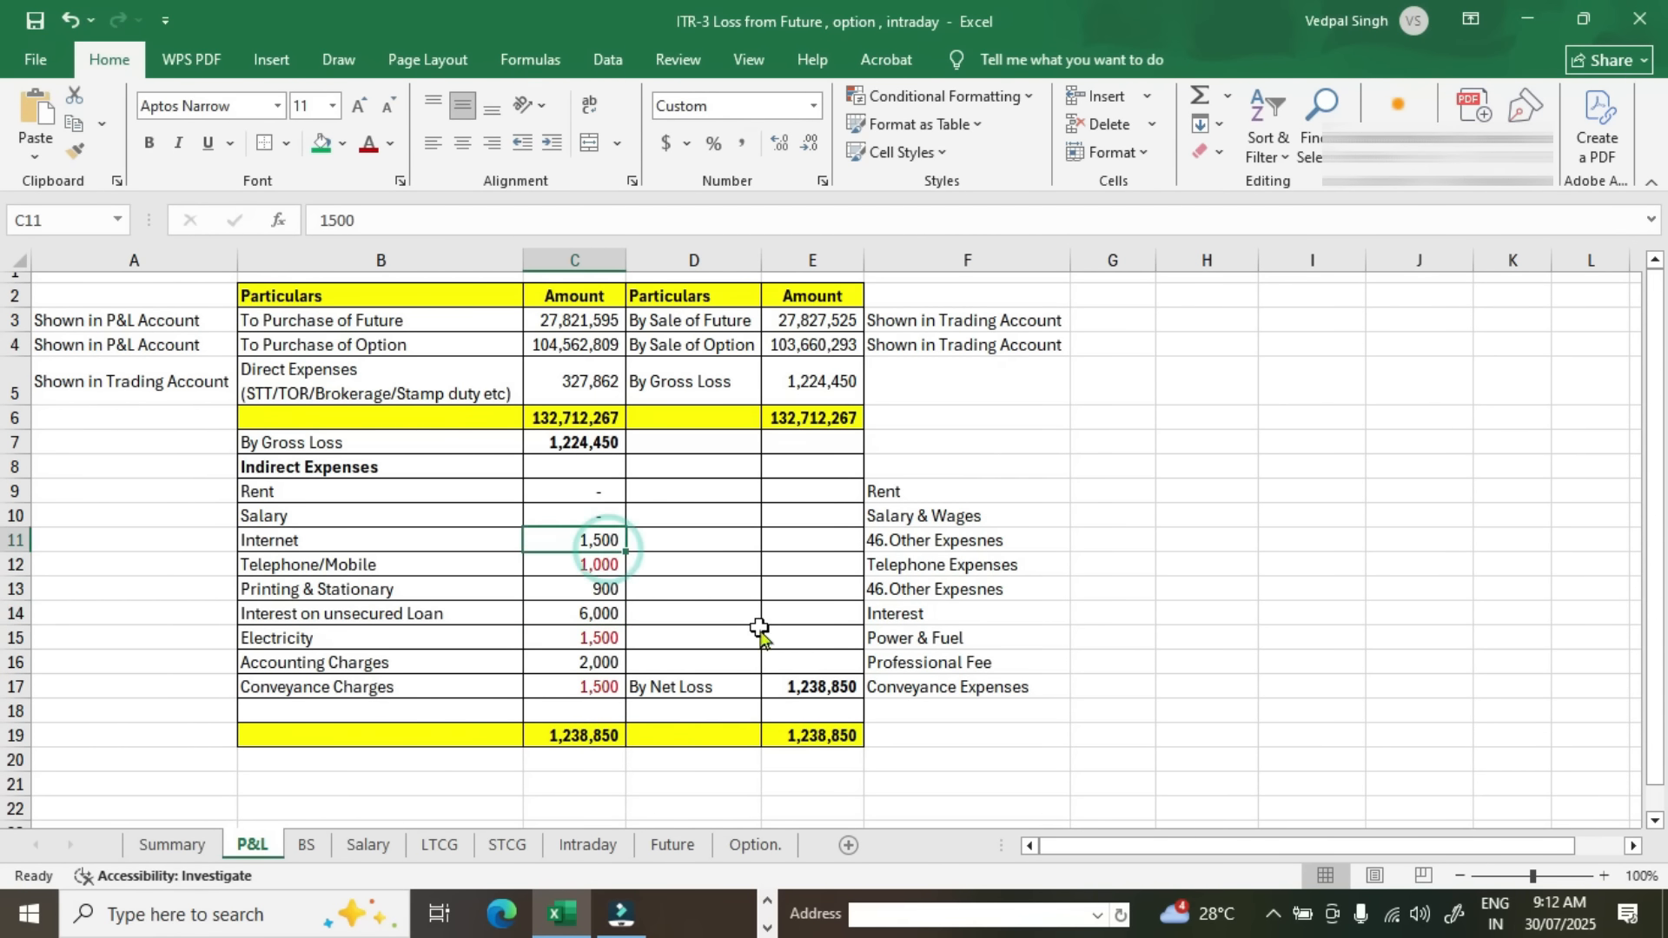
key("alt+Tab")
scroll(491, 595, "down", 10)
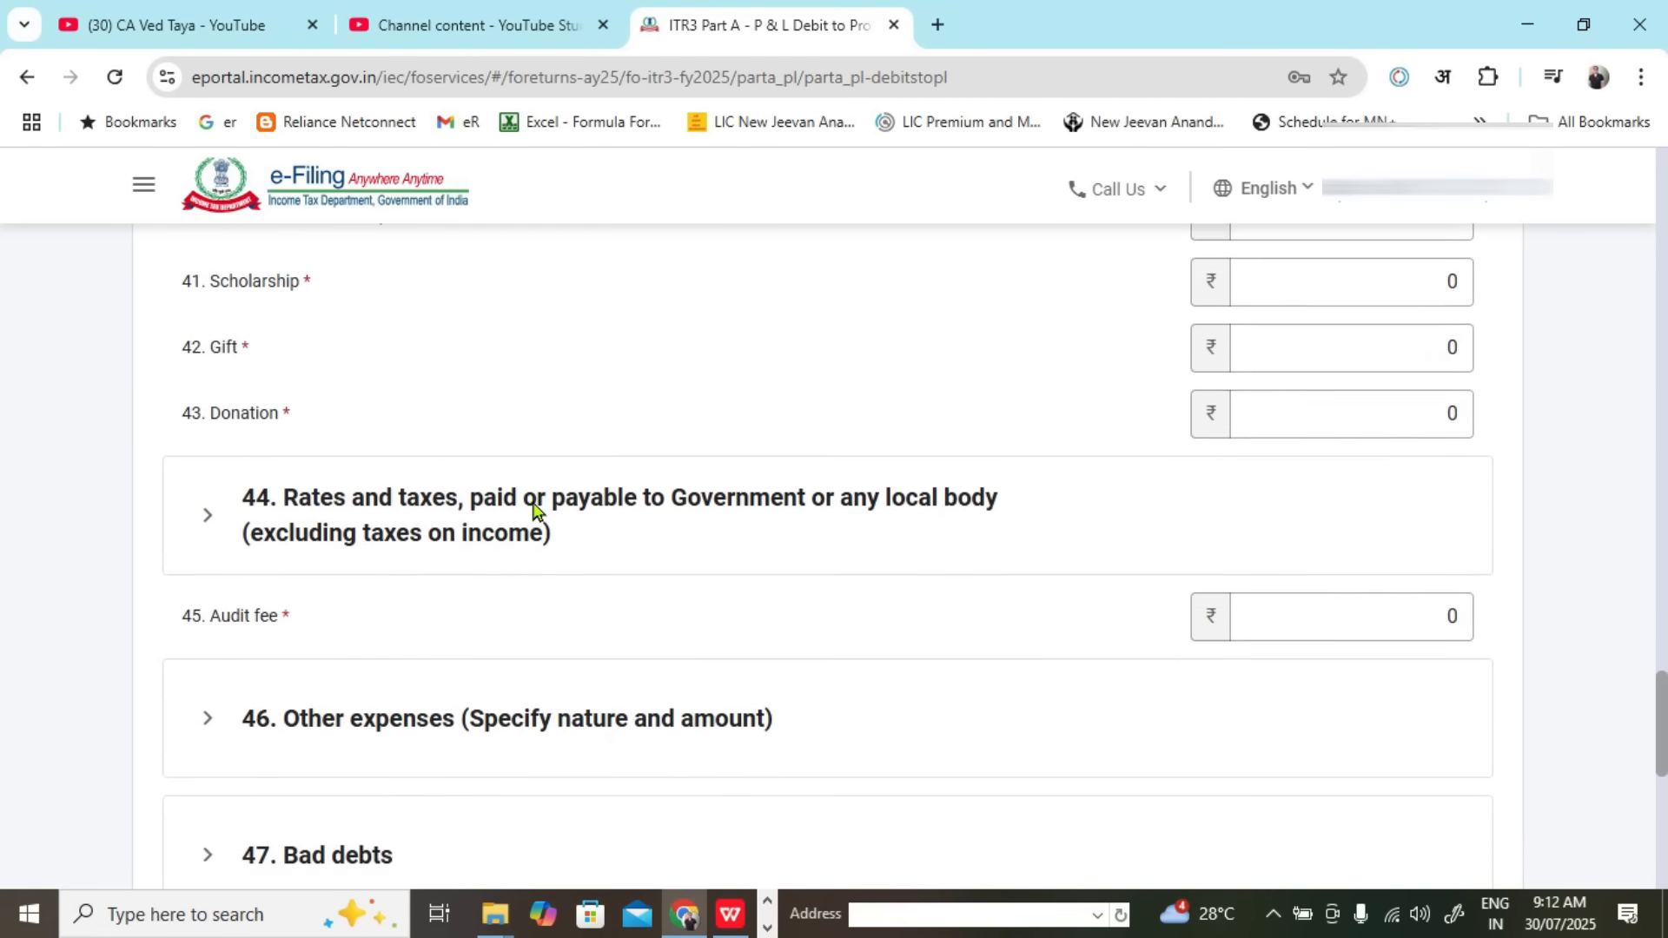
scroll(536, 513, "down", 4)
left_click(210, 590)
scroll(817, 669, "down", 3)
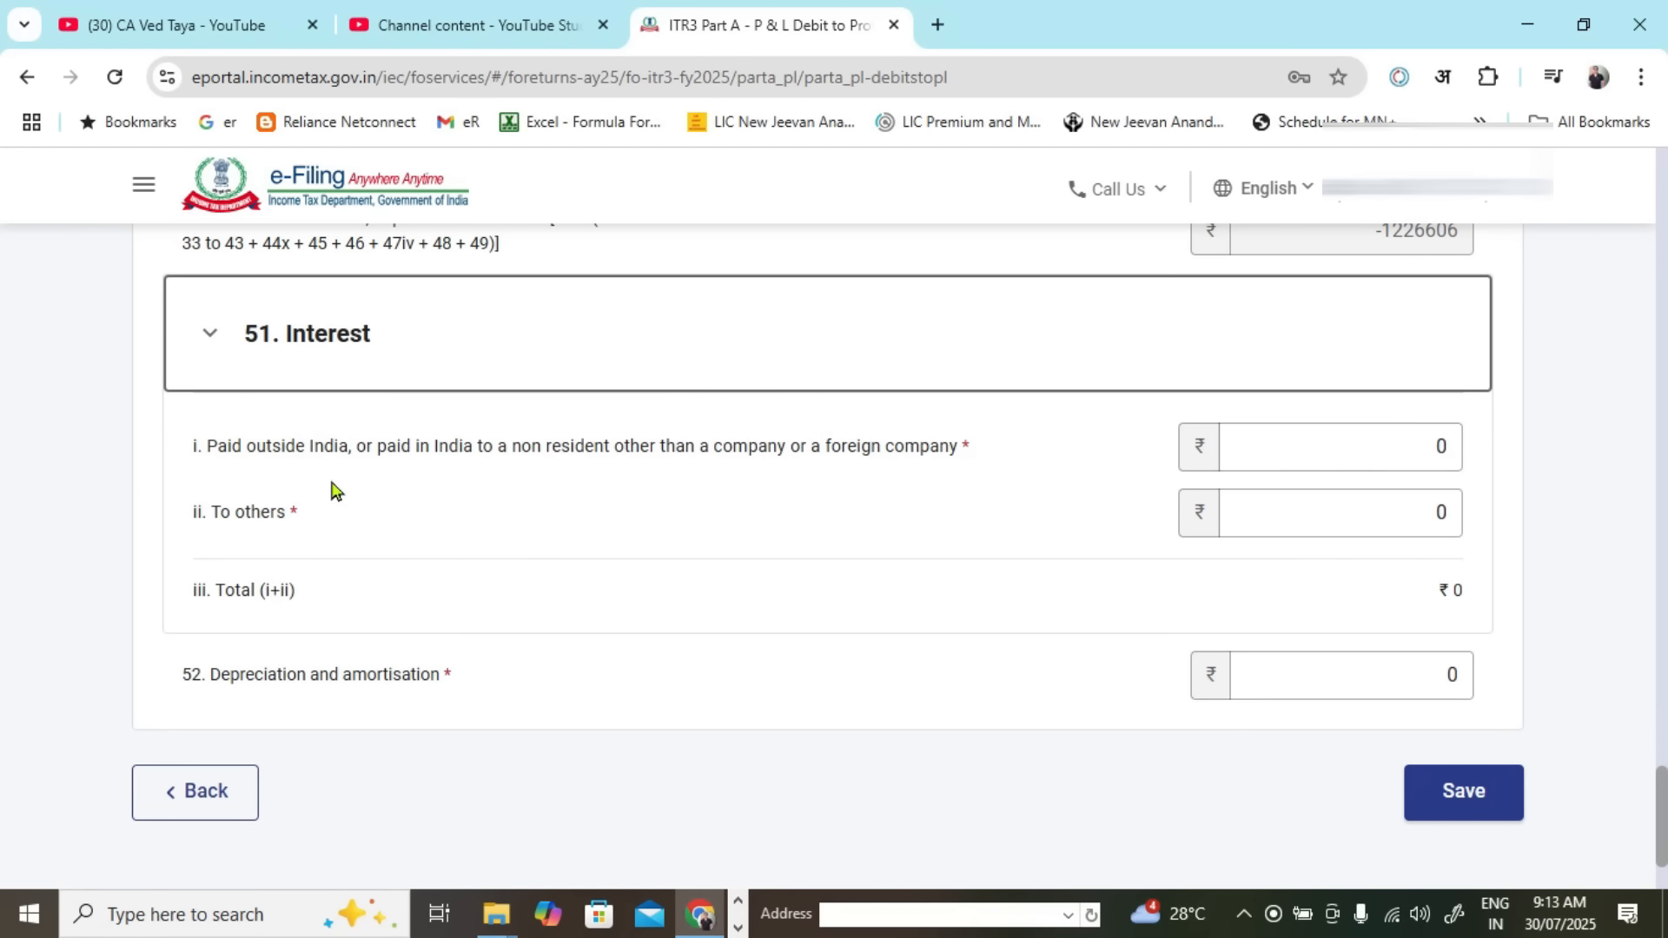
Step: Colour the Interest on unsecured Loan amount in P&L cell C14 red and enter 6000 as interest to others under item 51
left_click(1344, 445)
left_click(1273, 512)
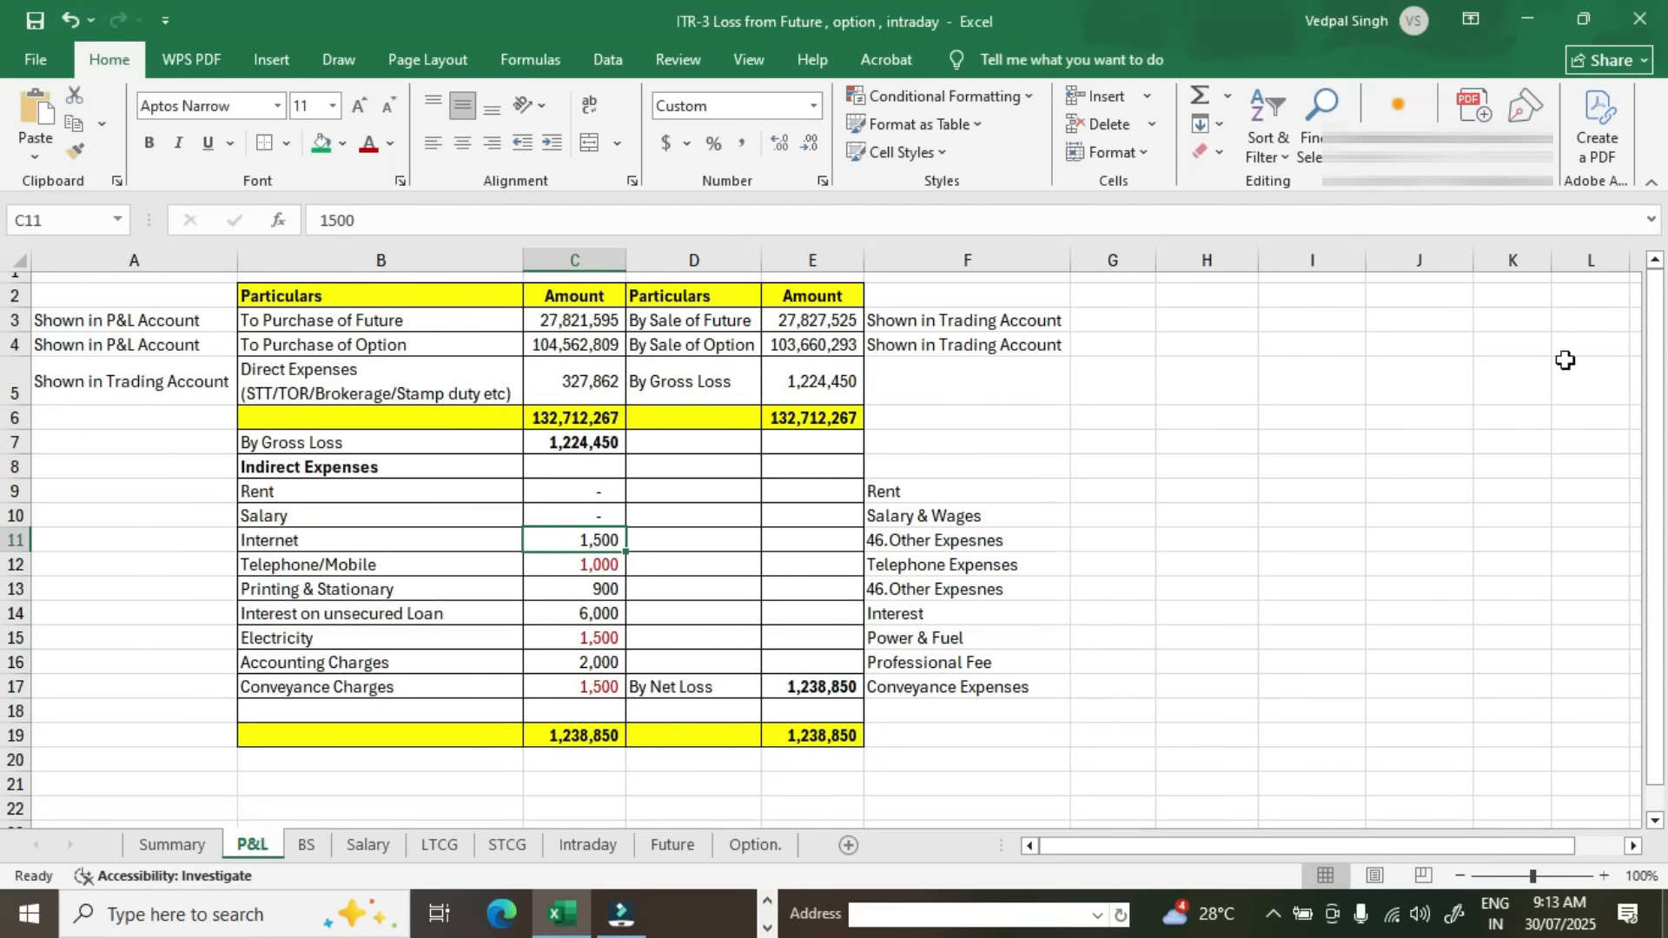
left_click(565, 619)
left_click(366, 143)
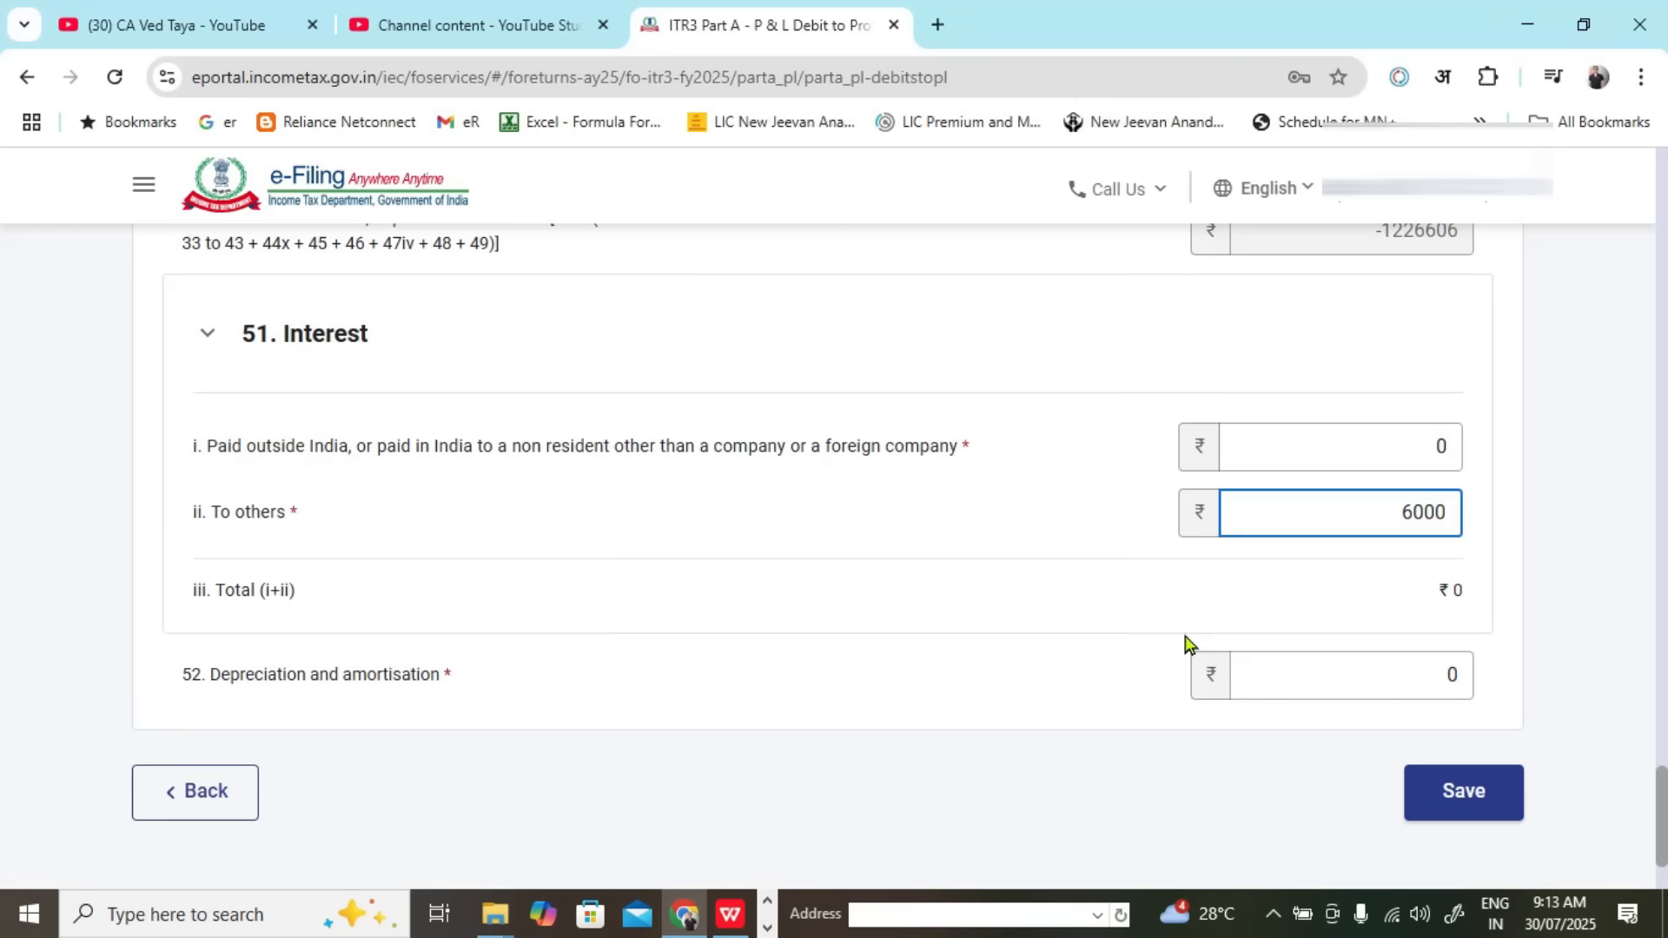
left_click(1056, 600)
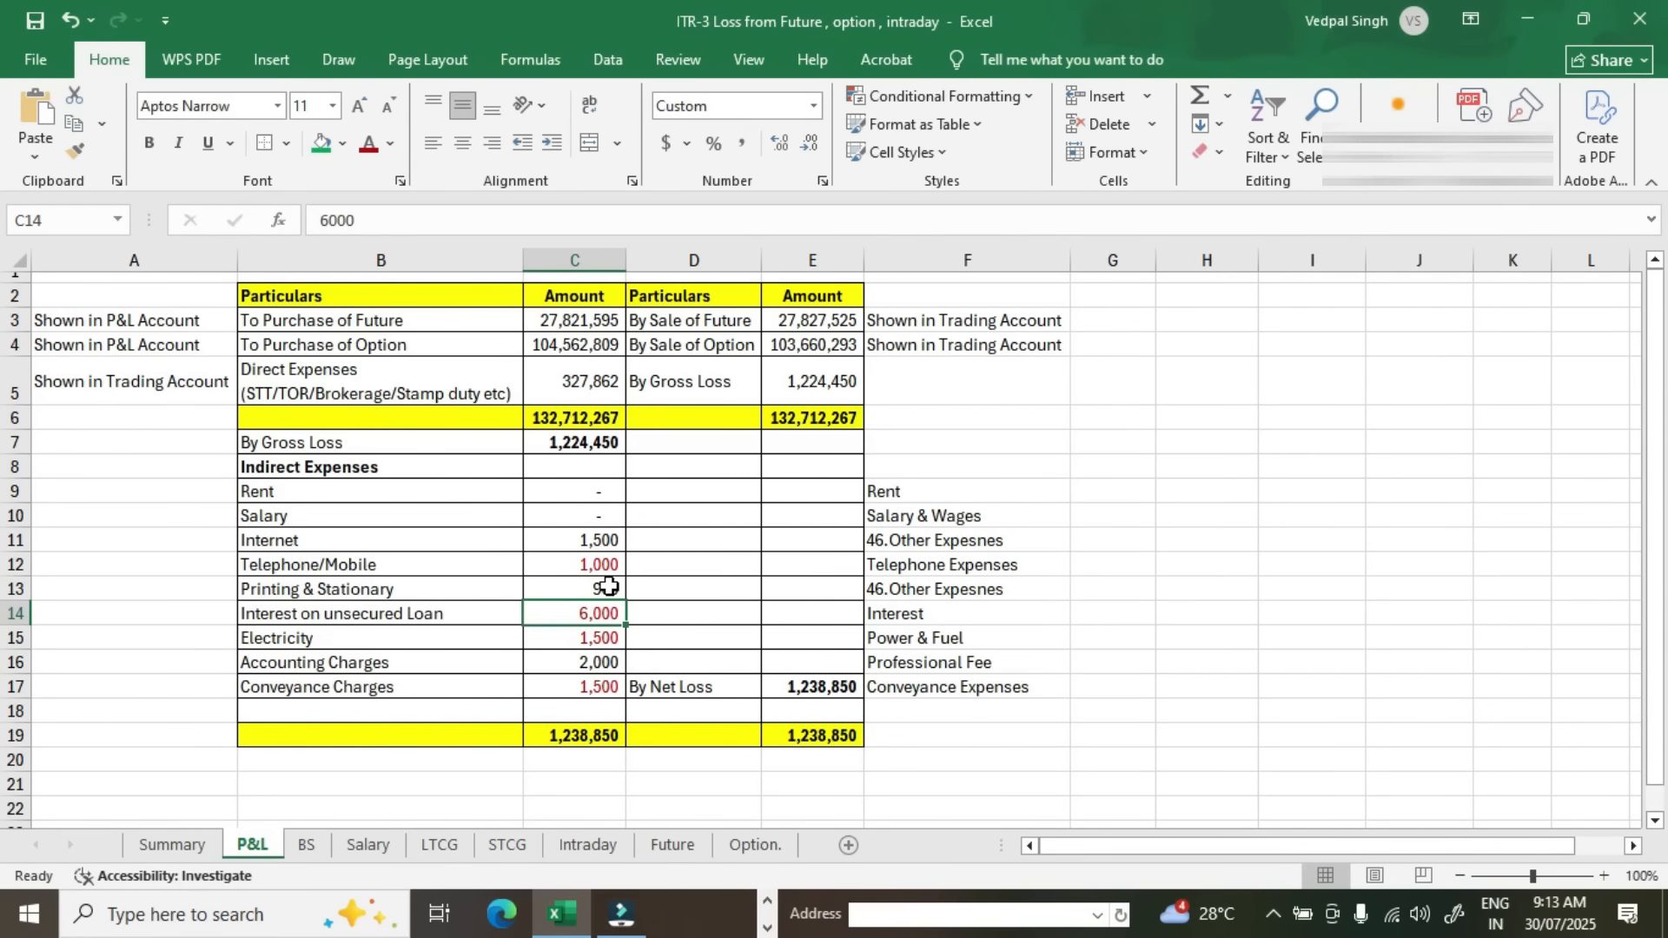
Step: Check the amounts still uncoloured in the Excel P&L sheet and expand item 46, Other expenses, in the ITR
left_click(601, 660)
left_click(588, 596)
left_click(596, 541)
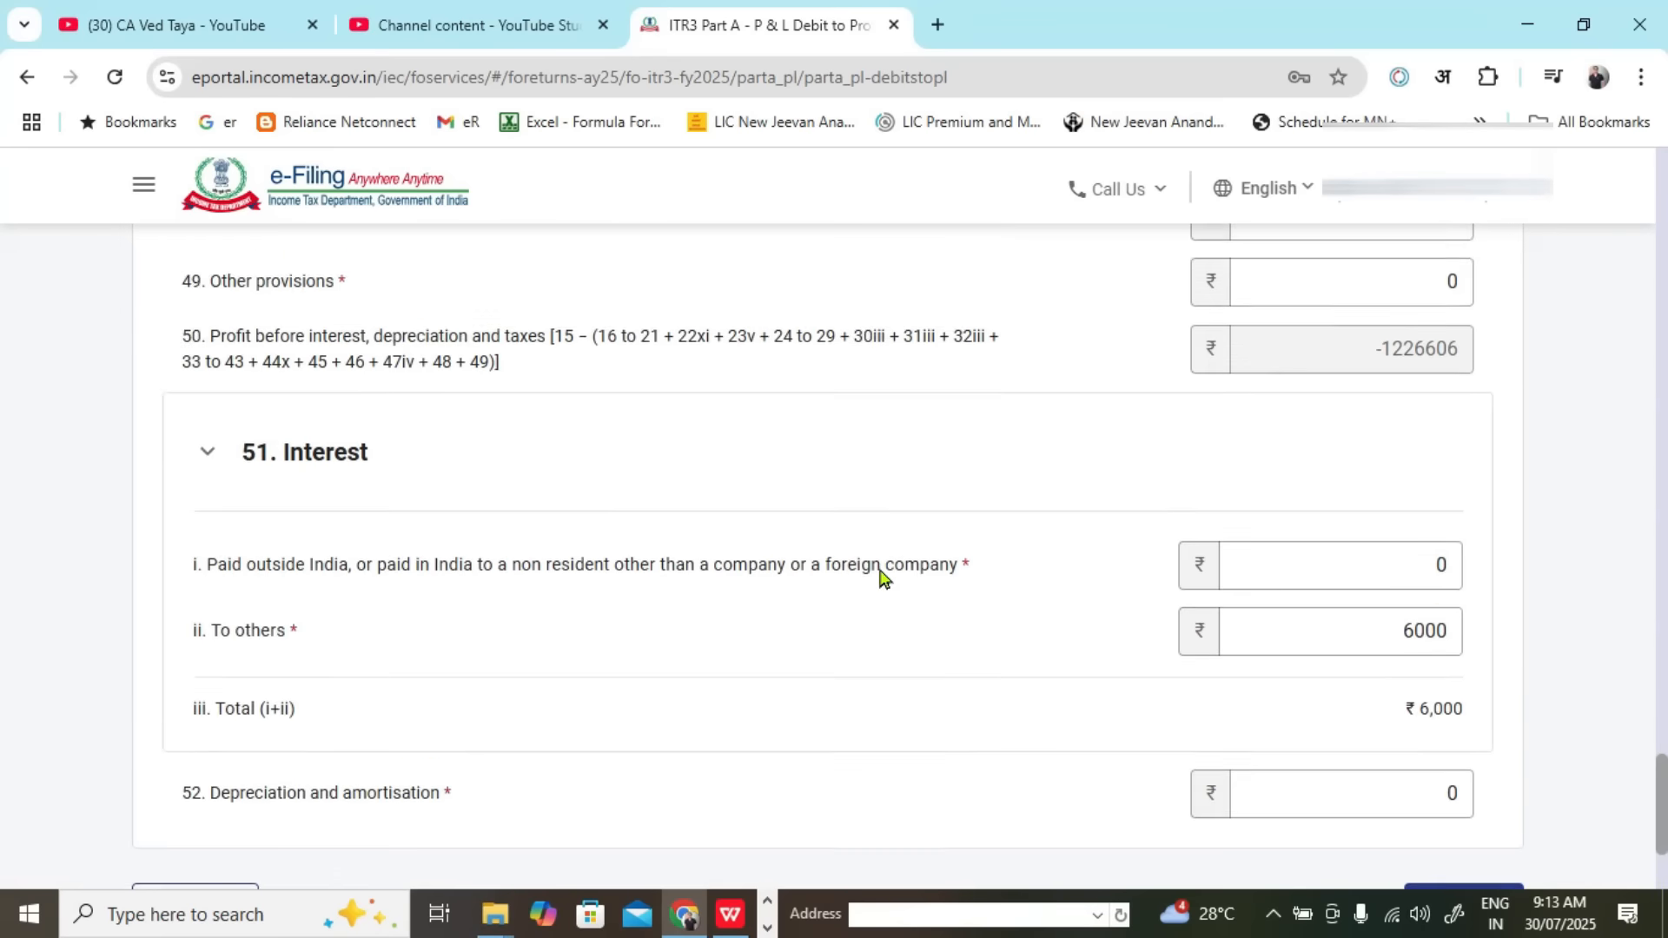
scroll(858, 663, "up", 10)
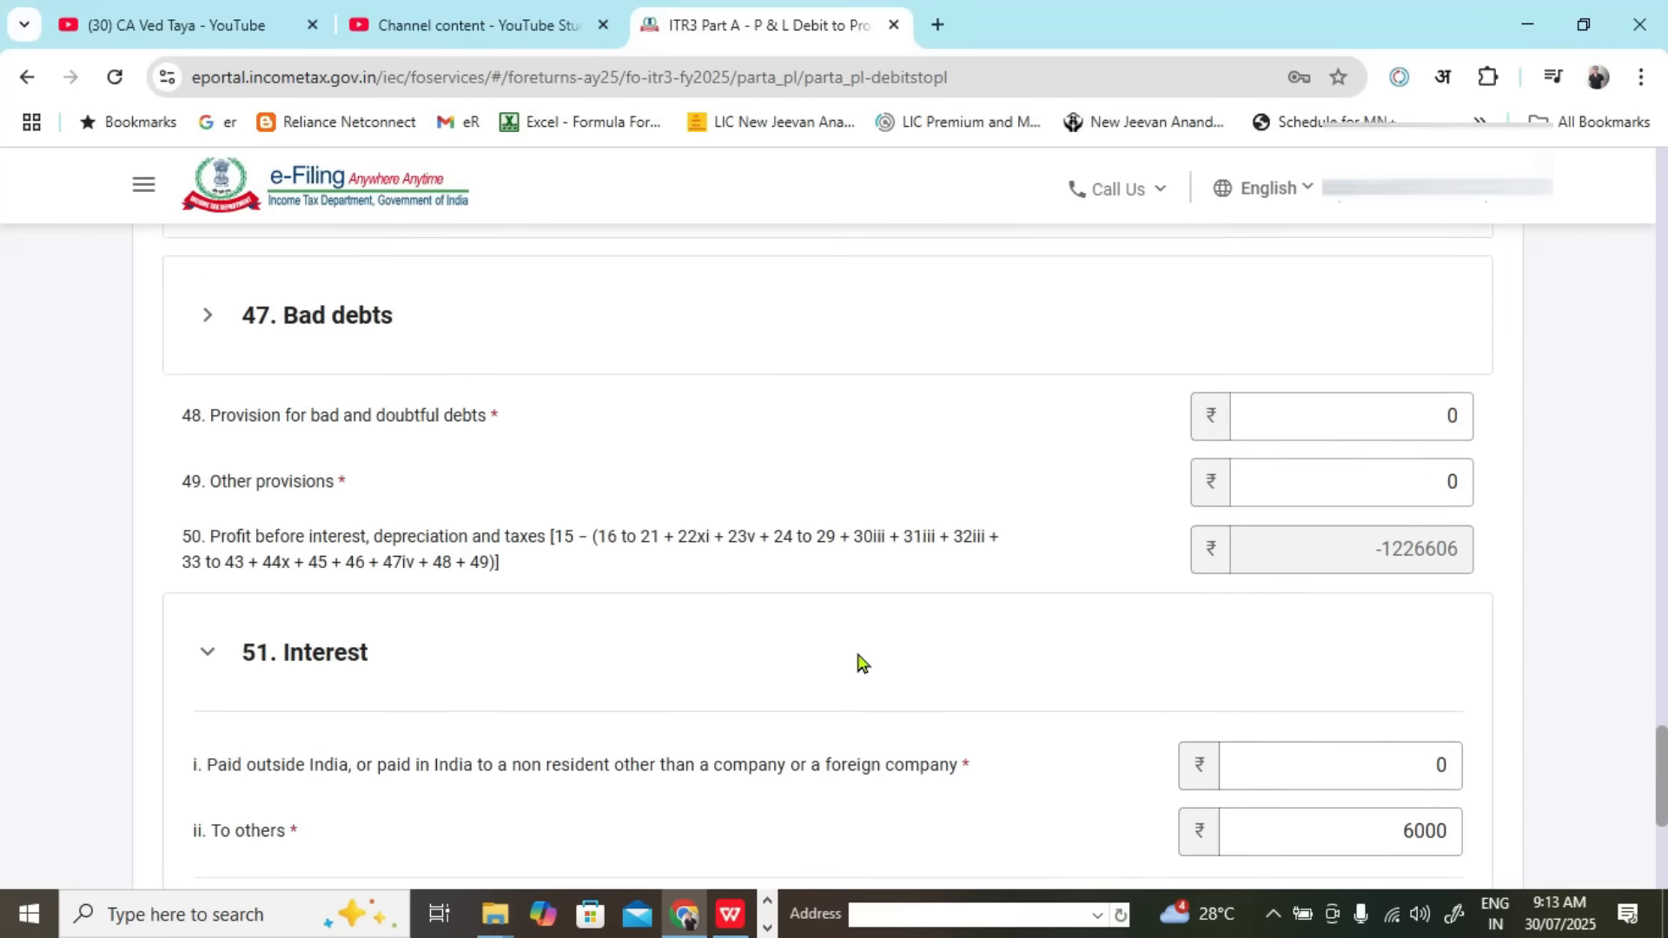
scroll(858, 663, "up", 12)
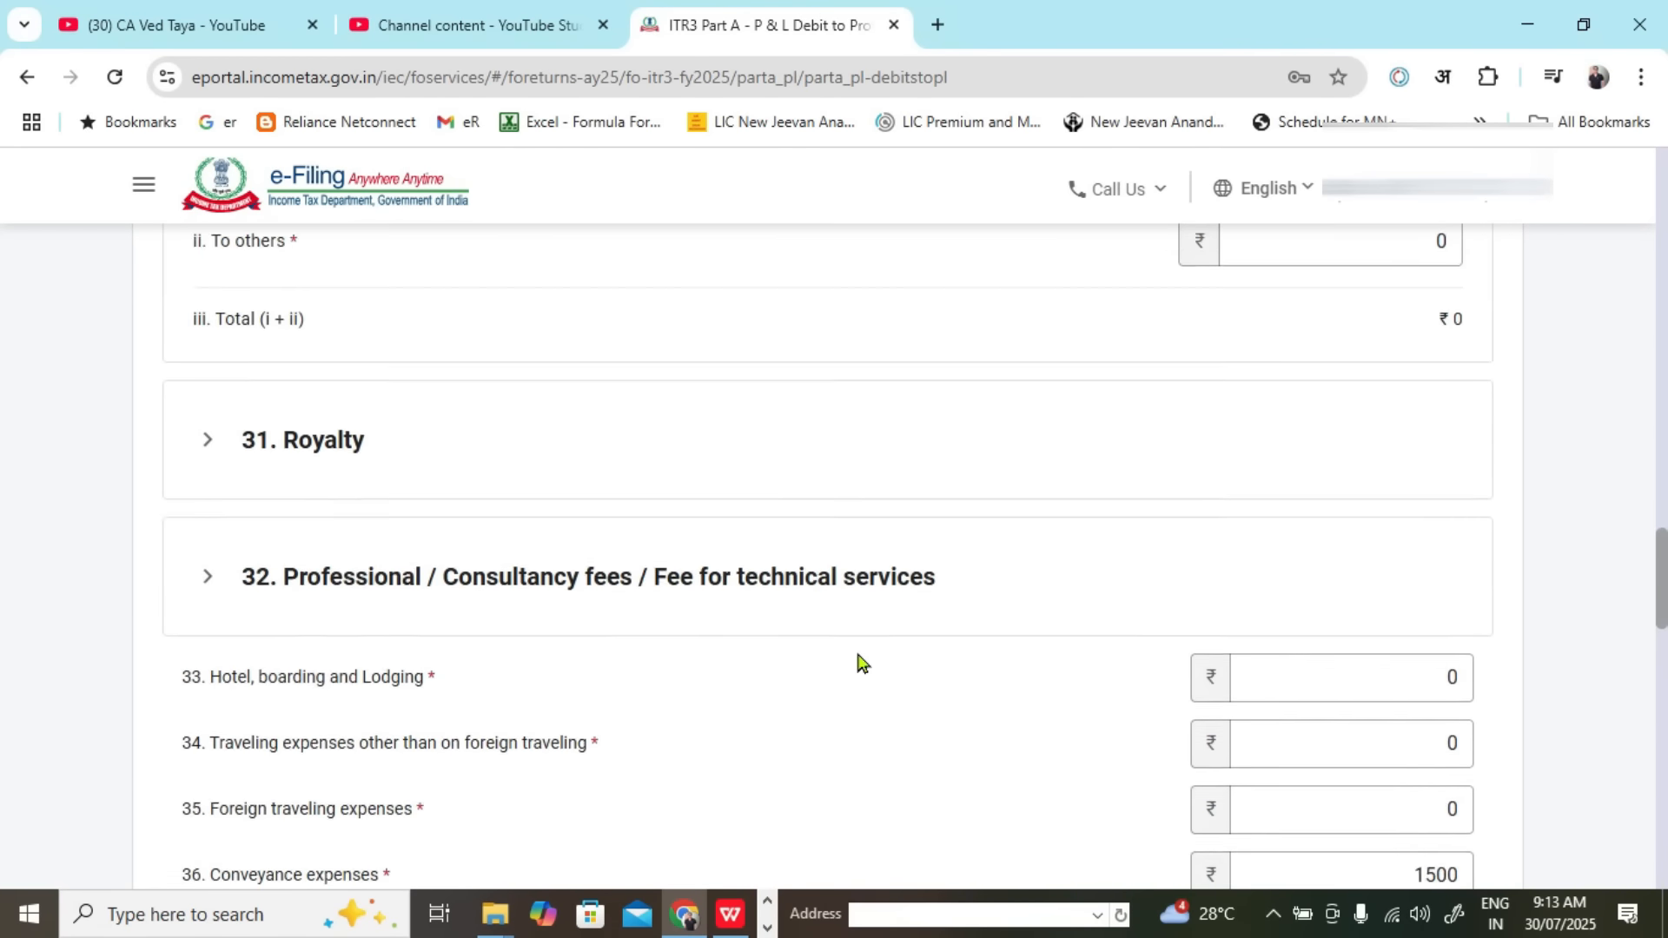
scroll(858, 663, "up", 5)
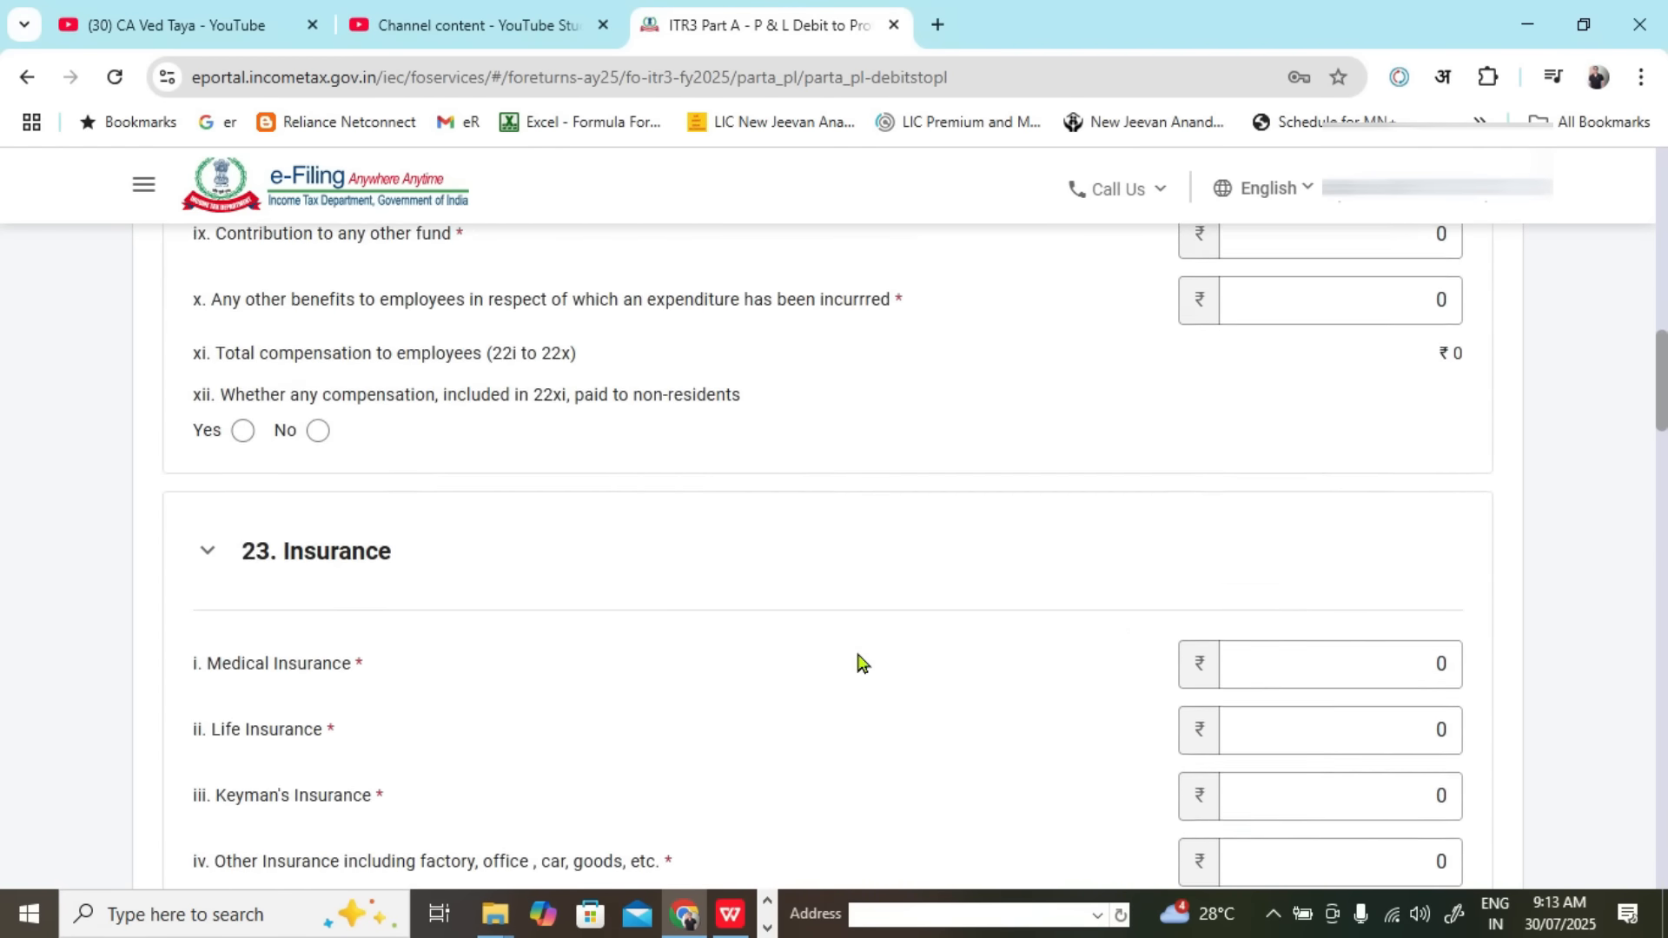
scroll(771, 544, "down", 18)
scroll(772, 543, "down", 8)
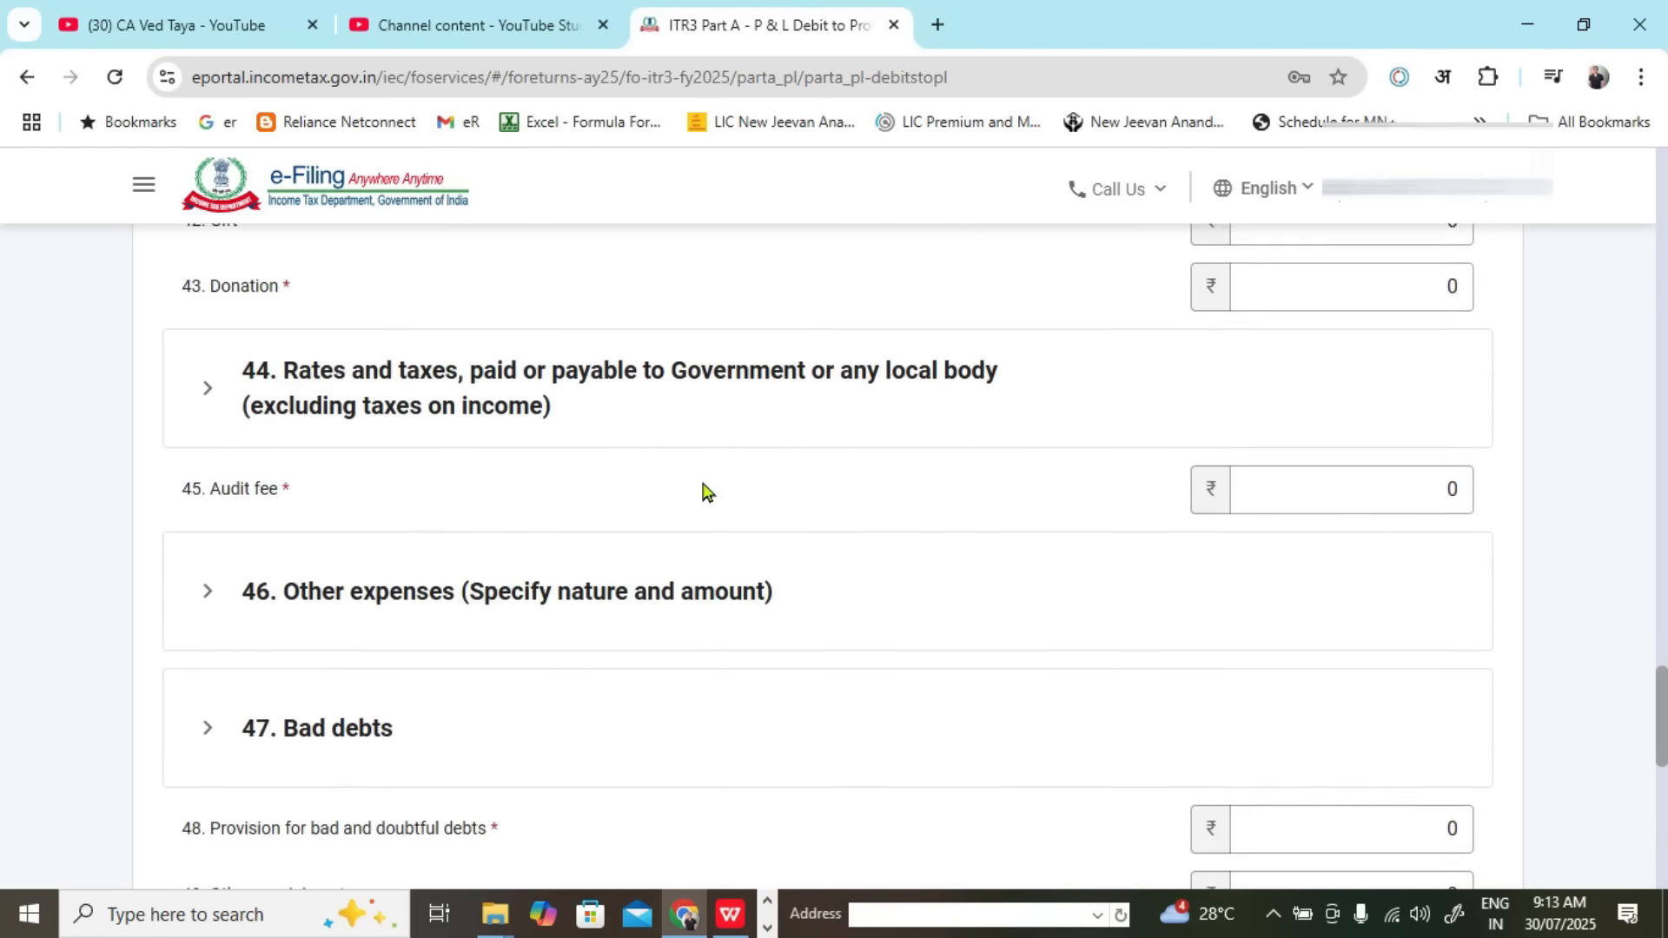
left_click(209, 358)
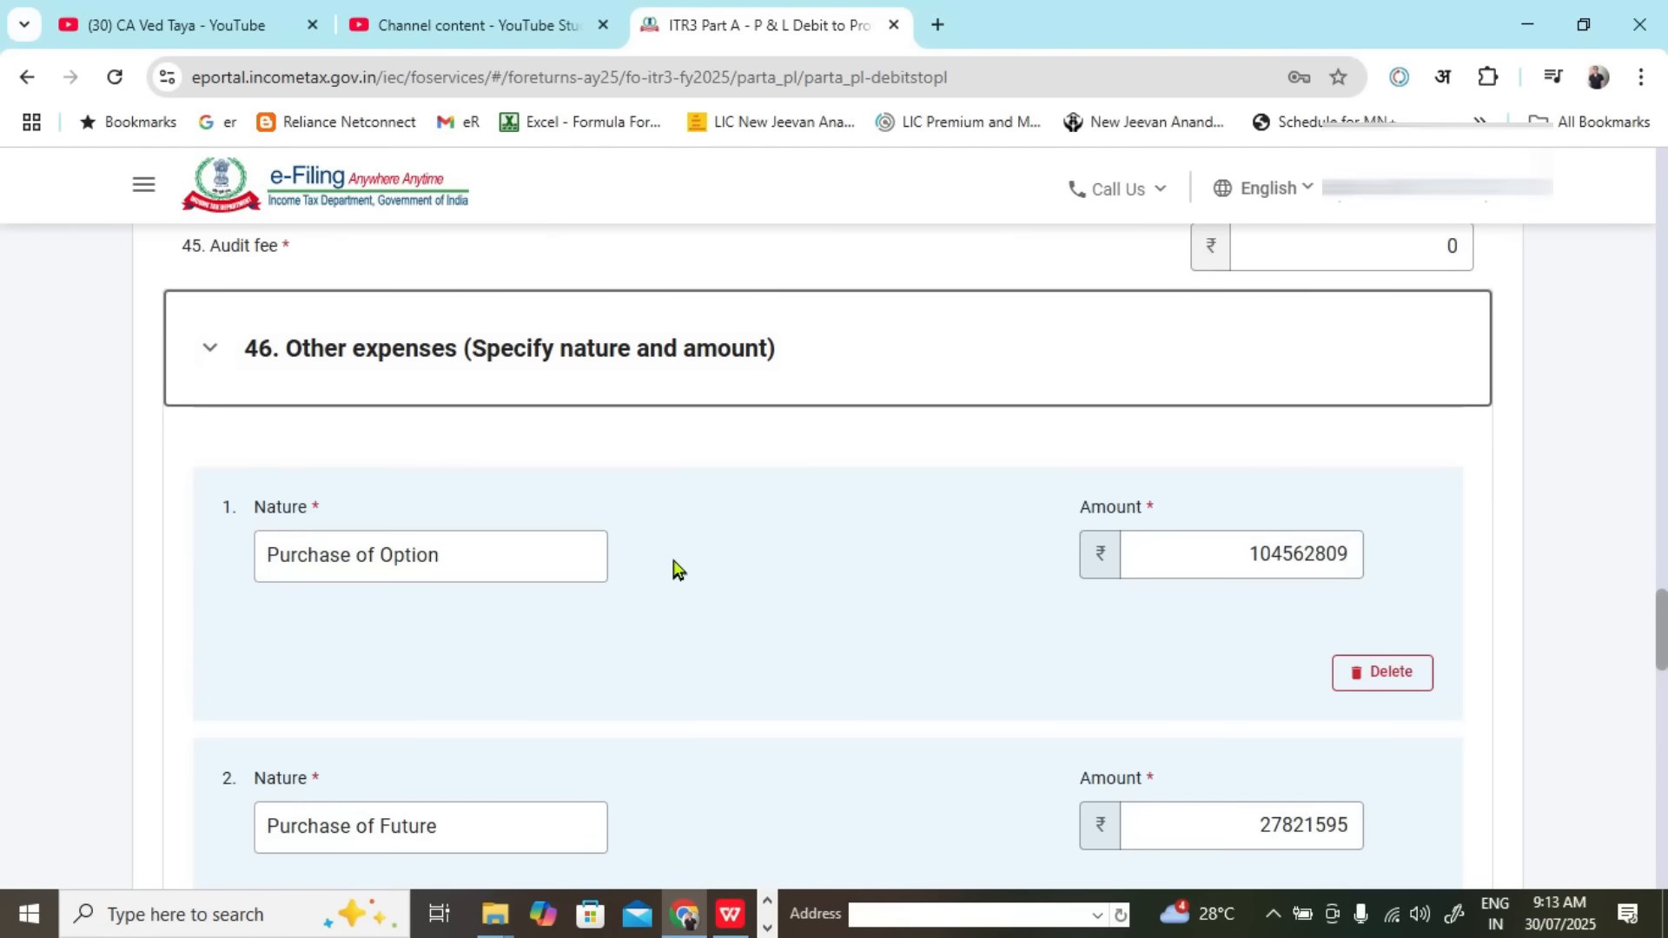
Step: Add a fifth Other expenses entry with the nature Internet expenses and colour the Internet amount in P&L cell C11 red
scroll(673, 570, "down", 4)
scroll(610, 594, "down", 7)
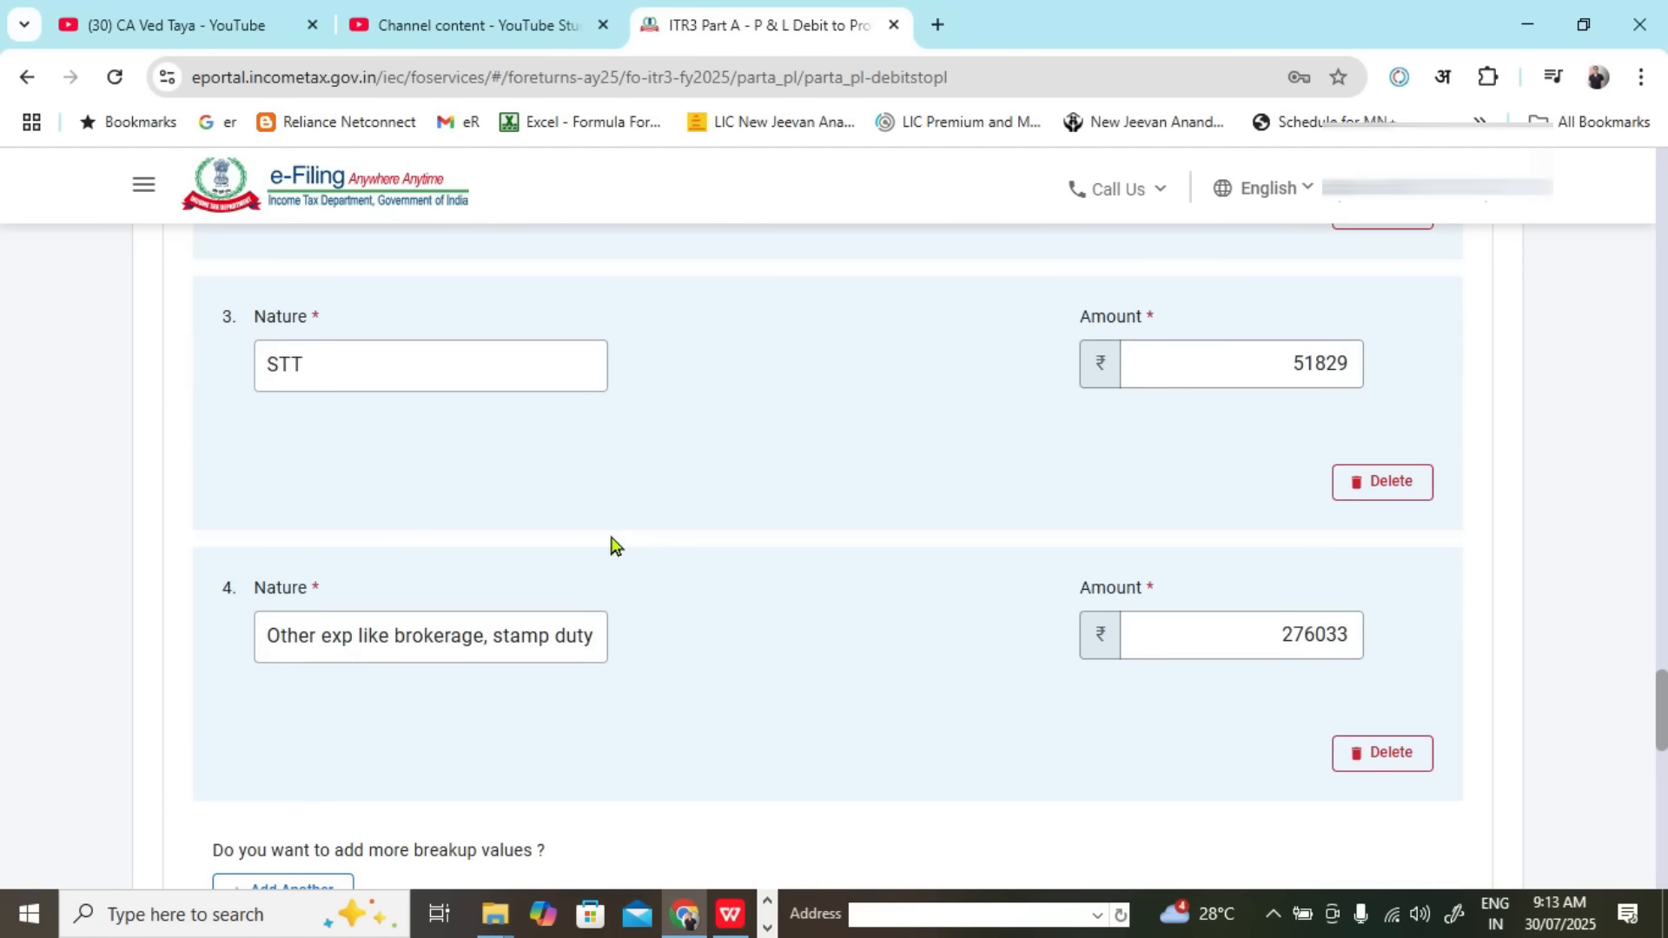
left_click(311, 658)
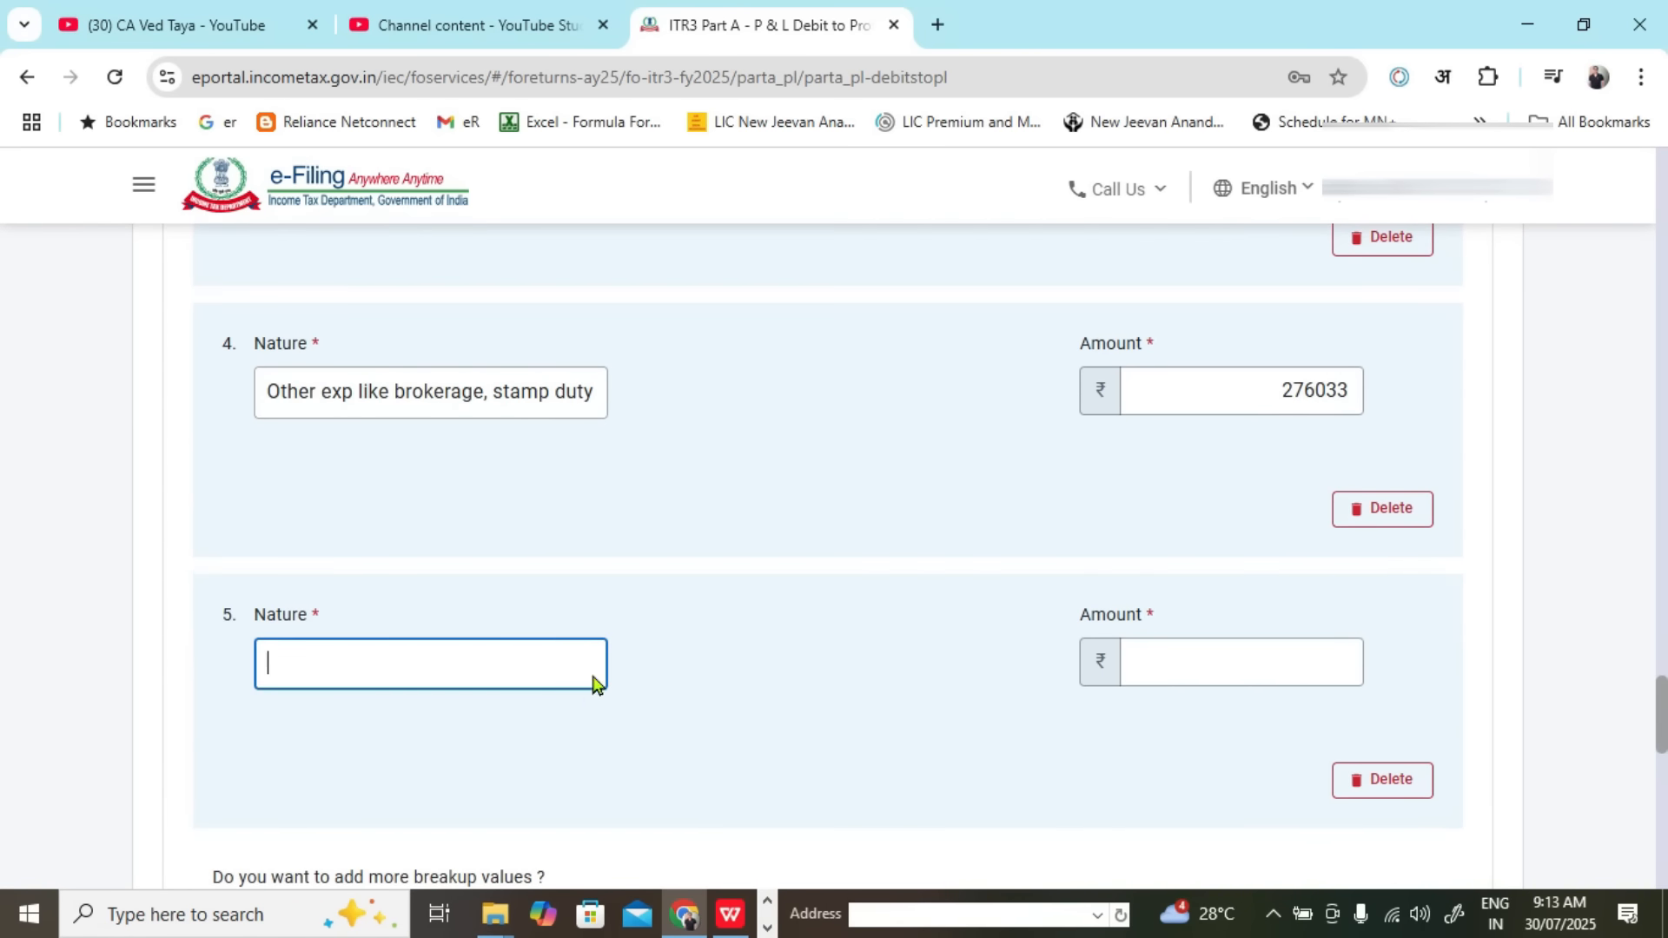
type("Internt expesne")
key("alt+Tab")
key("alt+Tab")
key("BackSpace")
key("alt+Tab")
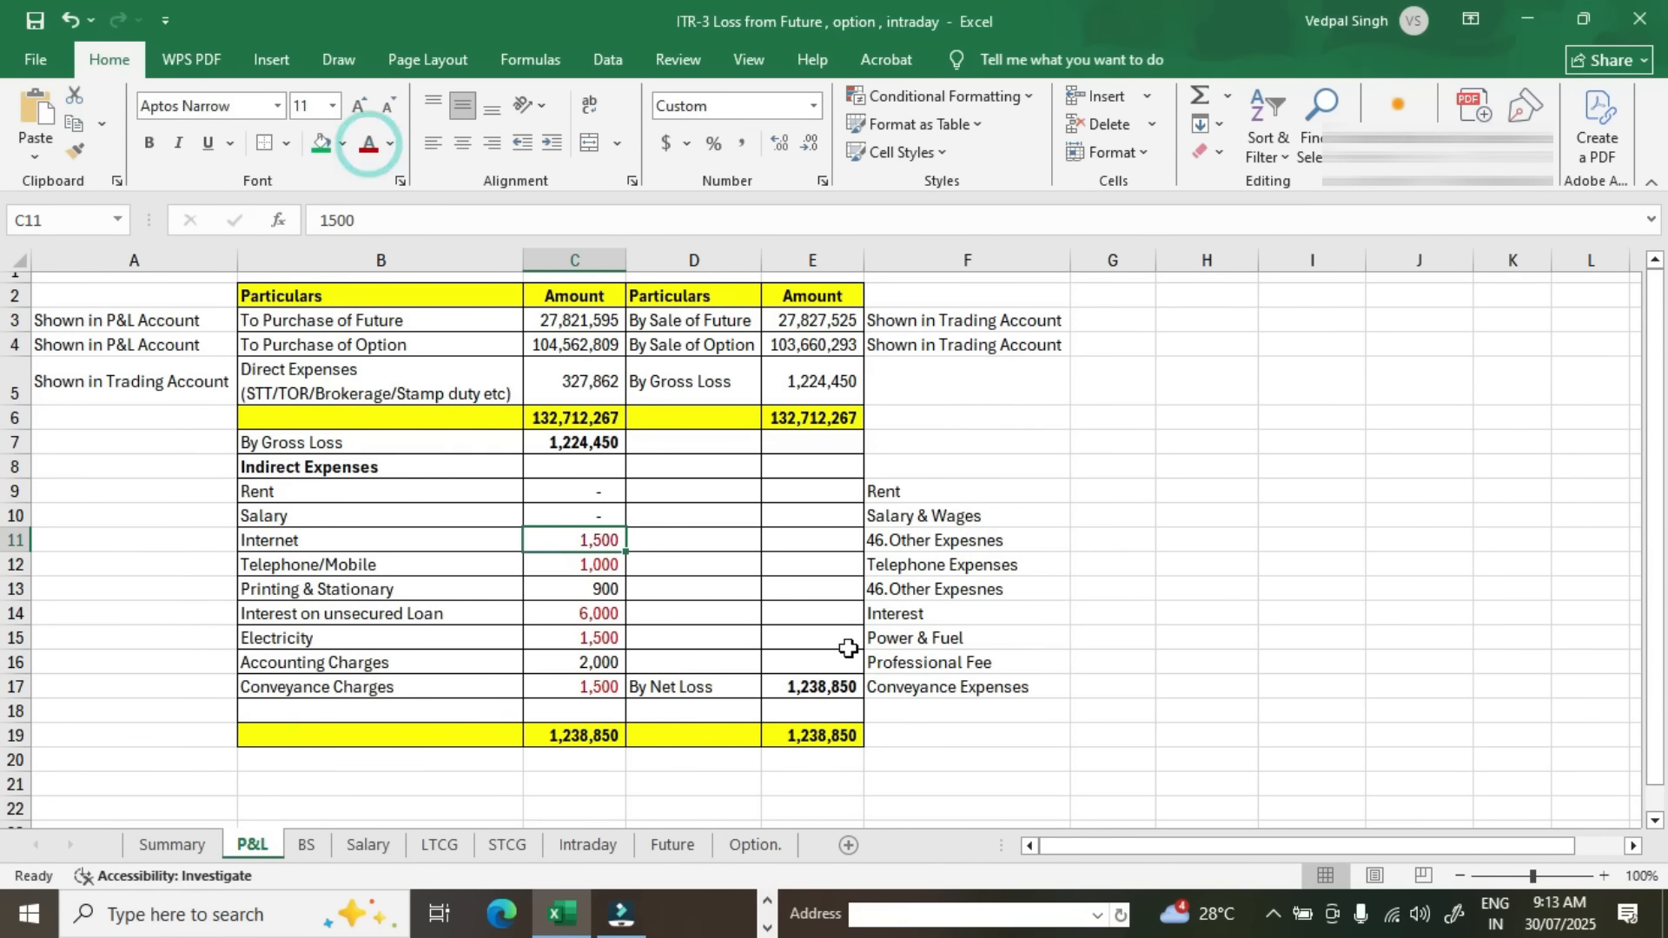
Step: Set the amount of the Internet expenses entry to 1500
key("alt+Tab")
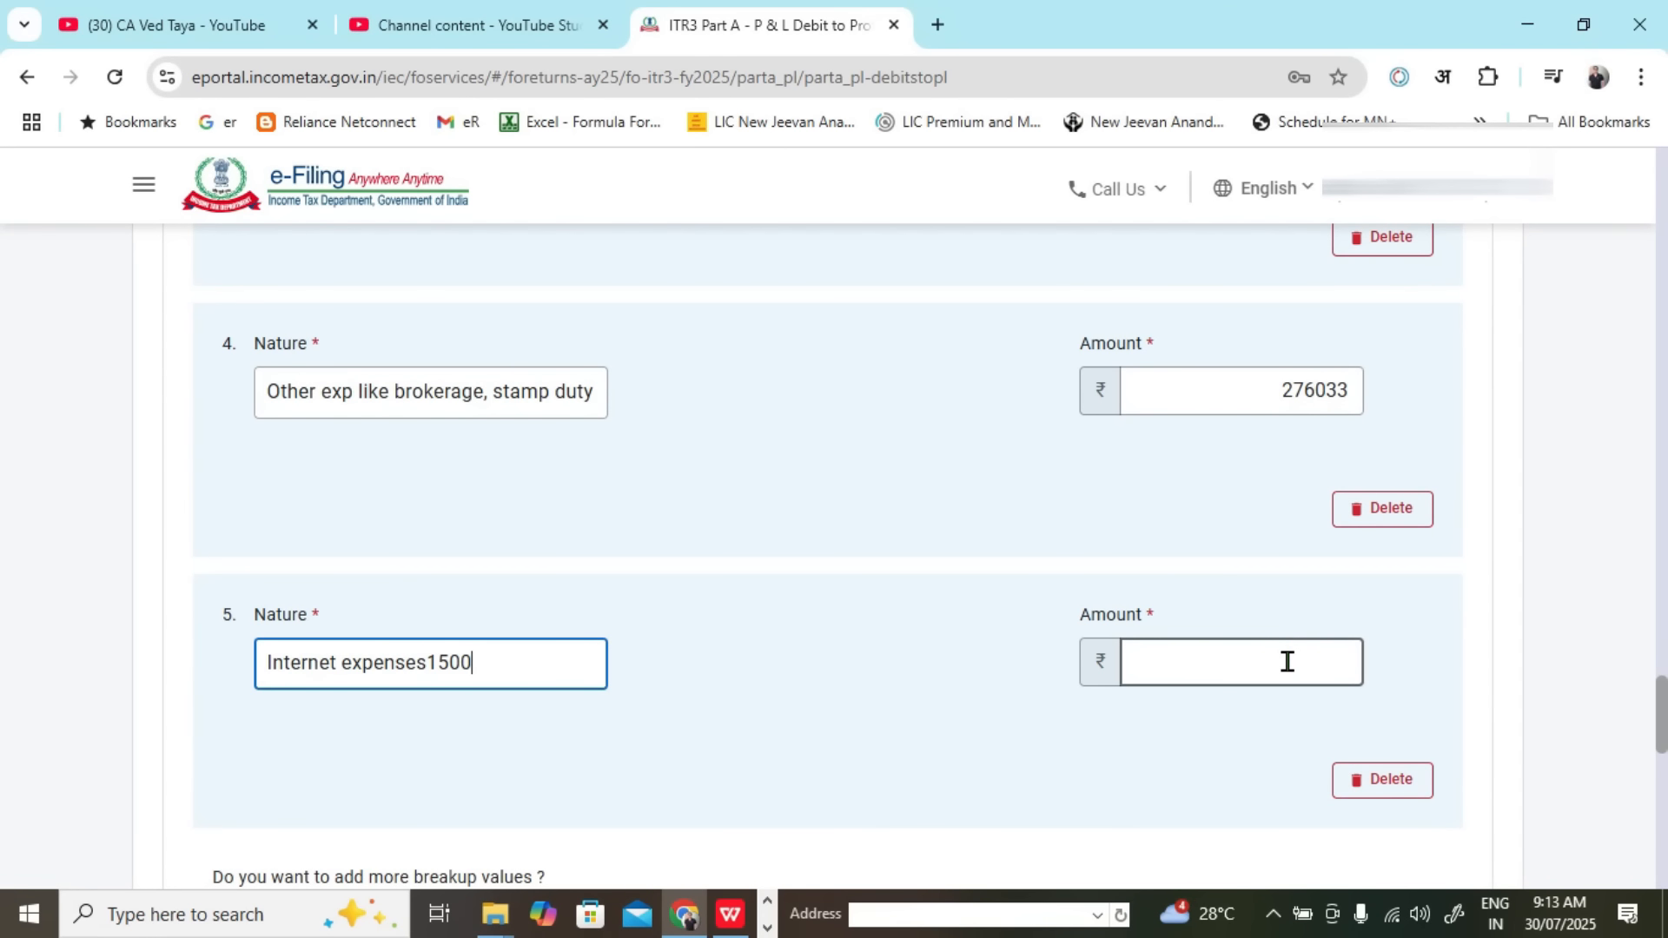
left_click(1287, 662)
type("15")
left_click(858, 832)
scroll(403, 477, "down", 3)
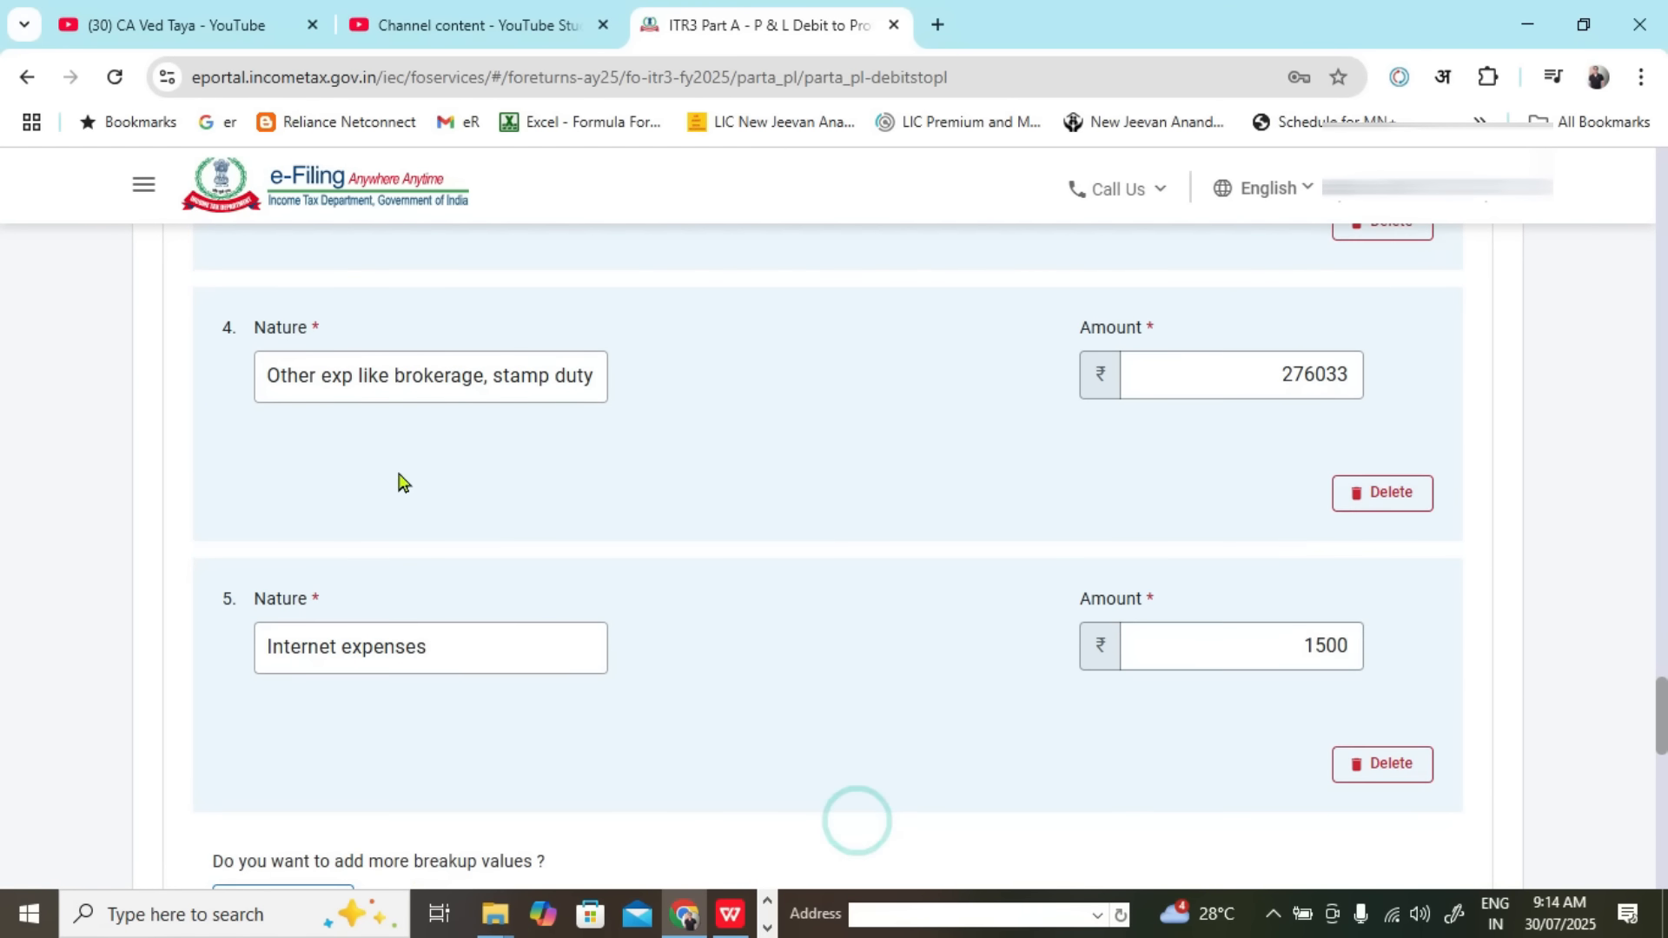
Step: Add a sixth Other expenses entry for printing and stationary with the amount 900, and colour P&L cell C13 red
left_click(321, 674)
key("alt+Tab")
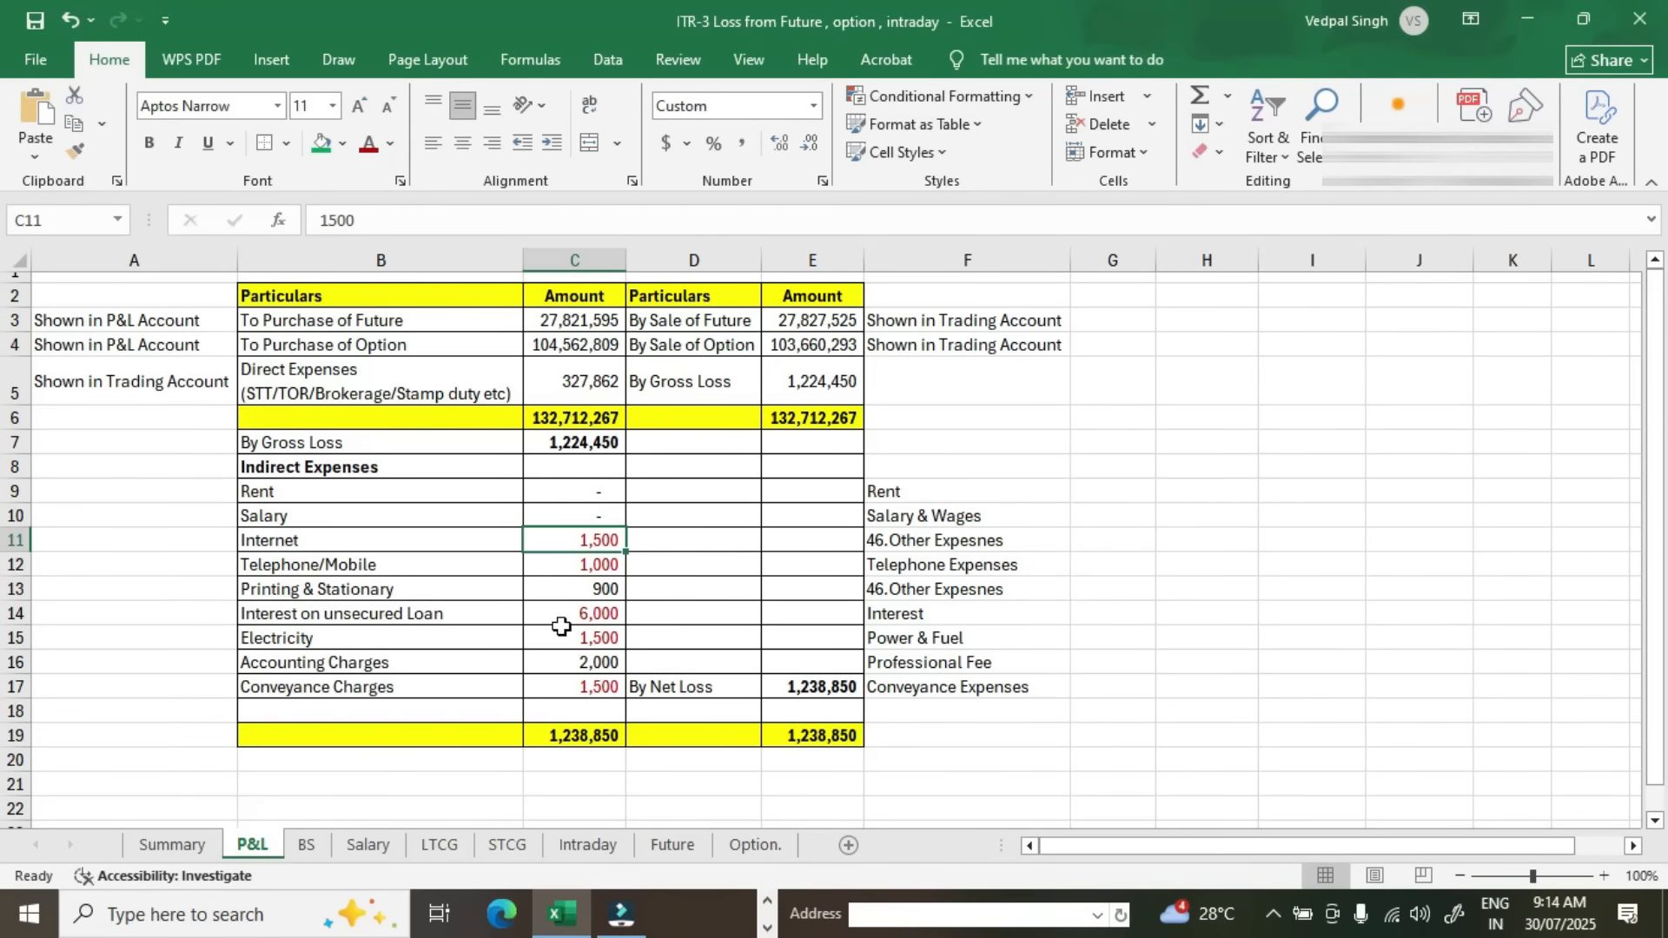
left_click(604, 588)
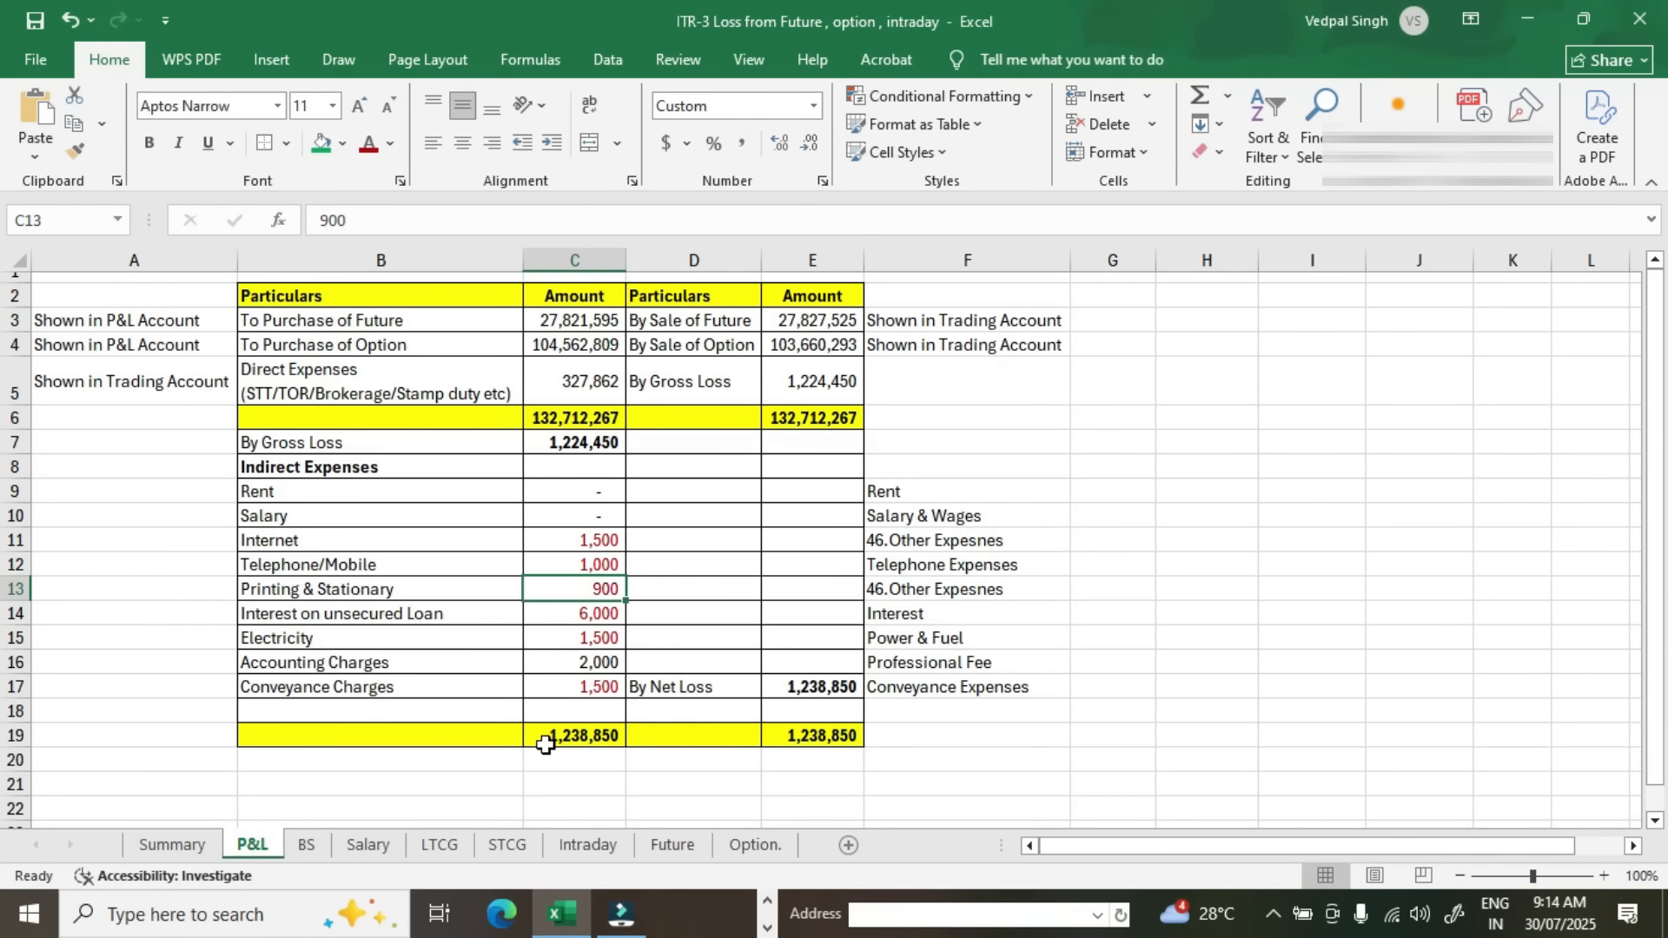
key("alt+Tab")
left_click(418, 686)
type("Printing and sta")
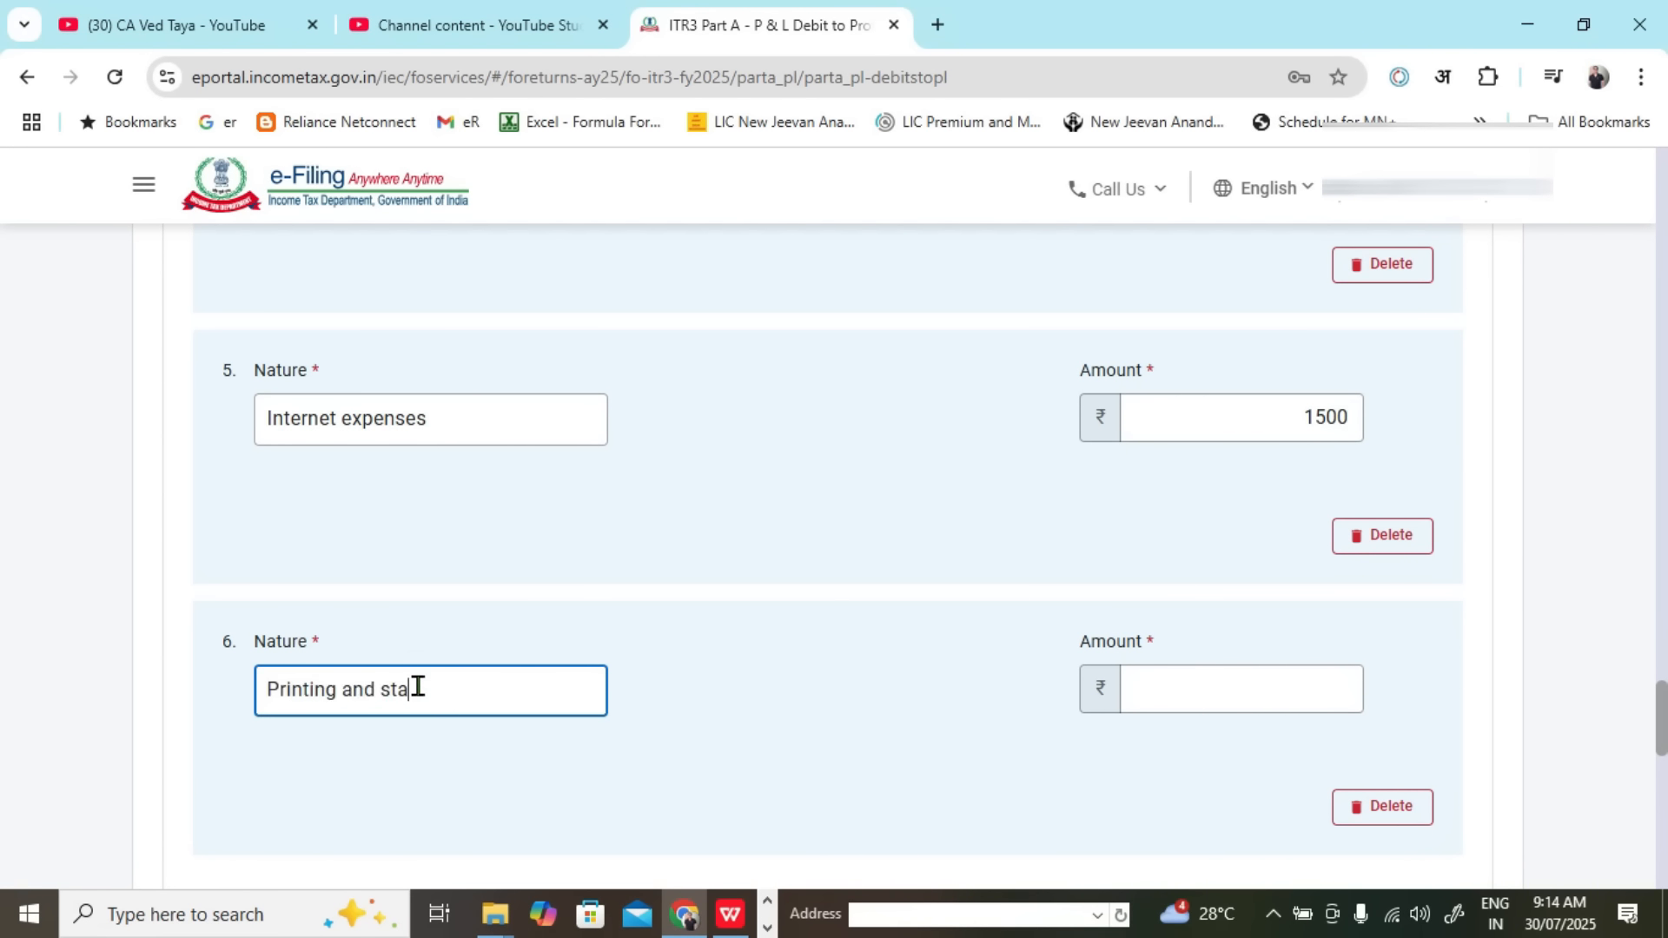
left_click(1292, 686)
key("alt+Tab")
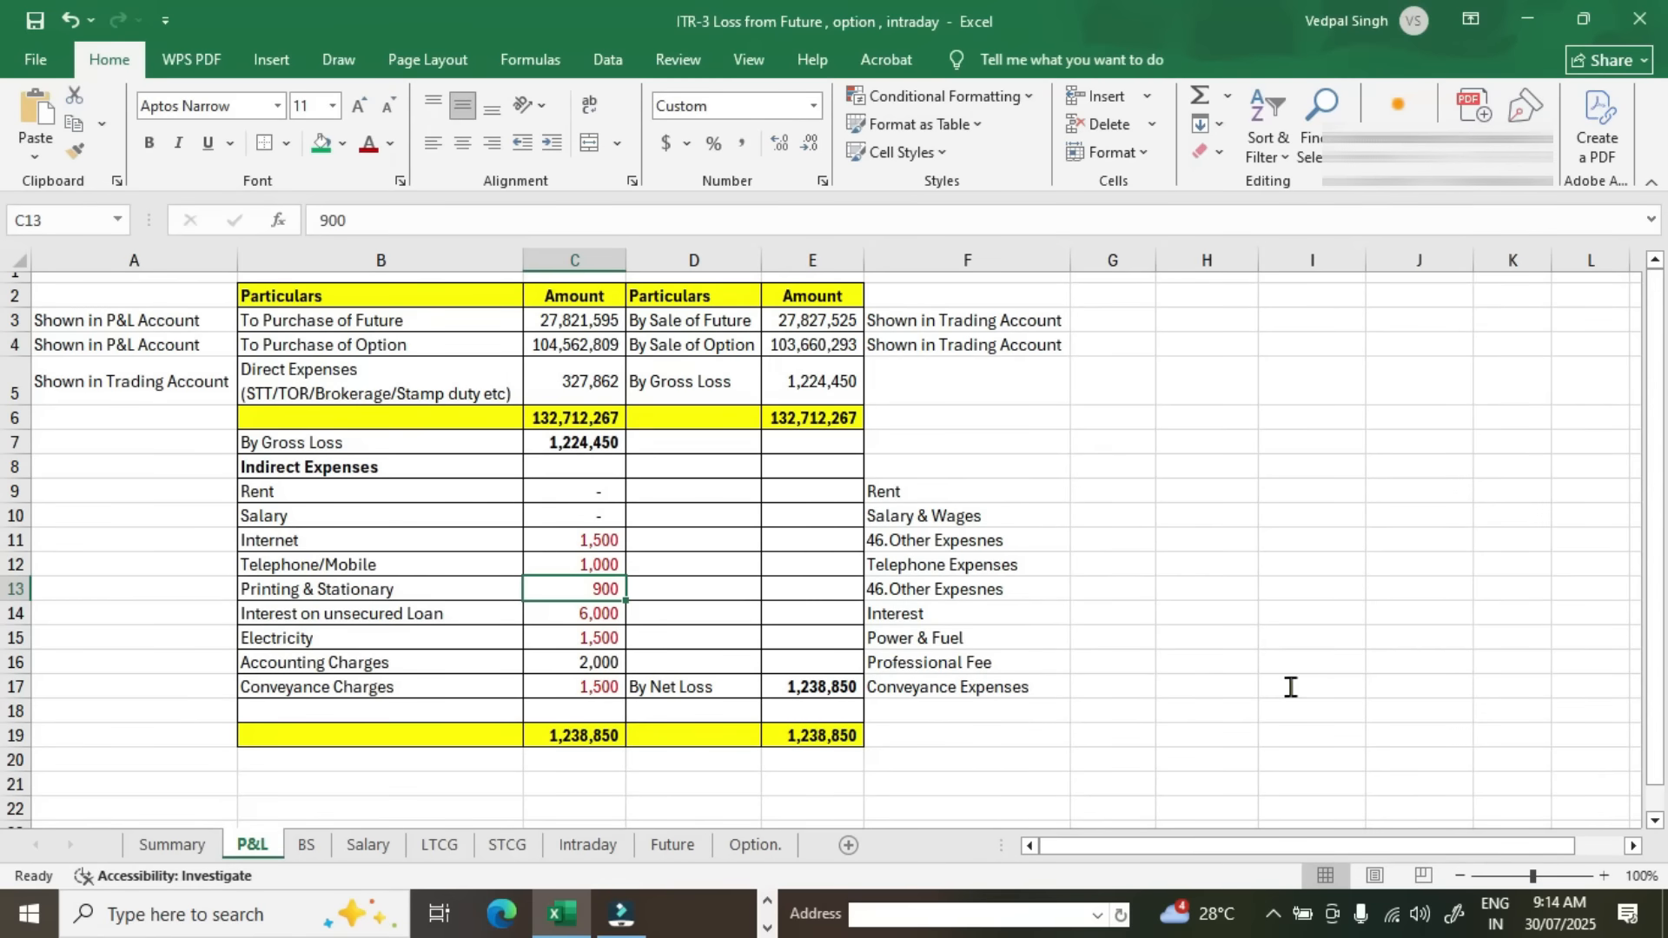
key("alt+Tab")
type("9")
Step: Add a seventh Other expenses entry with the nature Accounting charges and colour the Accounting Charges amount in P&L cell C16 red
scroll(507, 539, "down", 3)
left_click(309, 696)
scroll(547, 574, "down", 3)
key("alt+Tab")
left_click(619, 664)
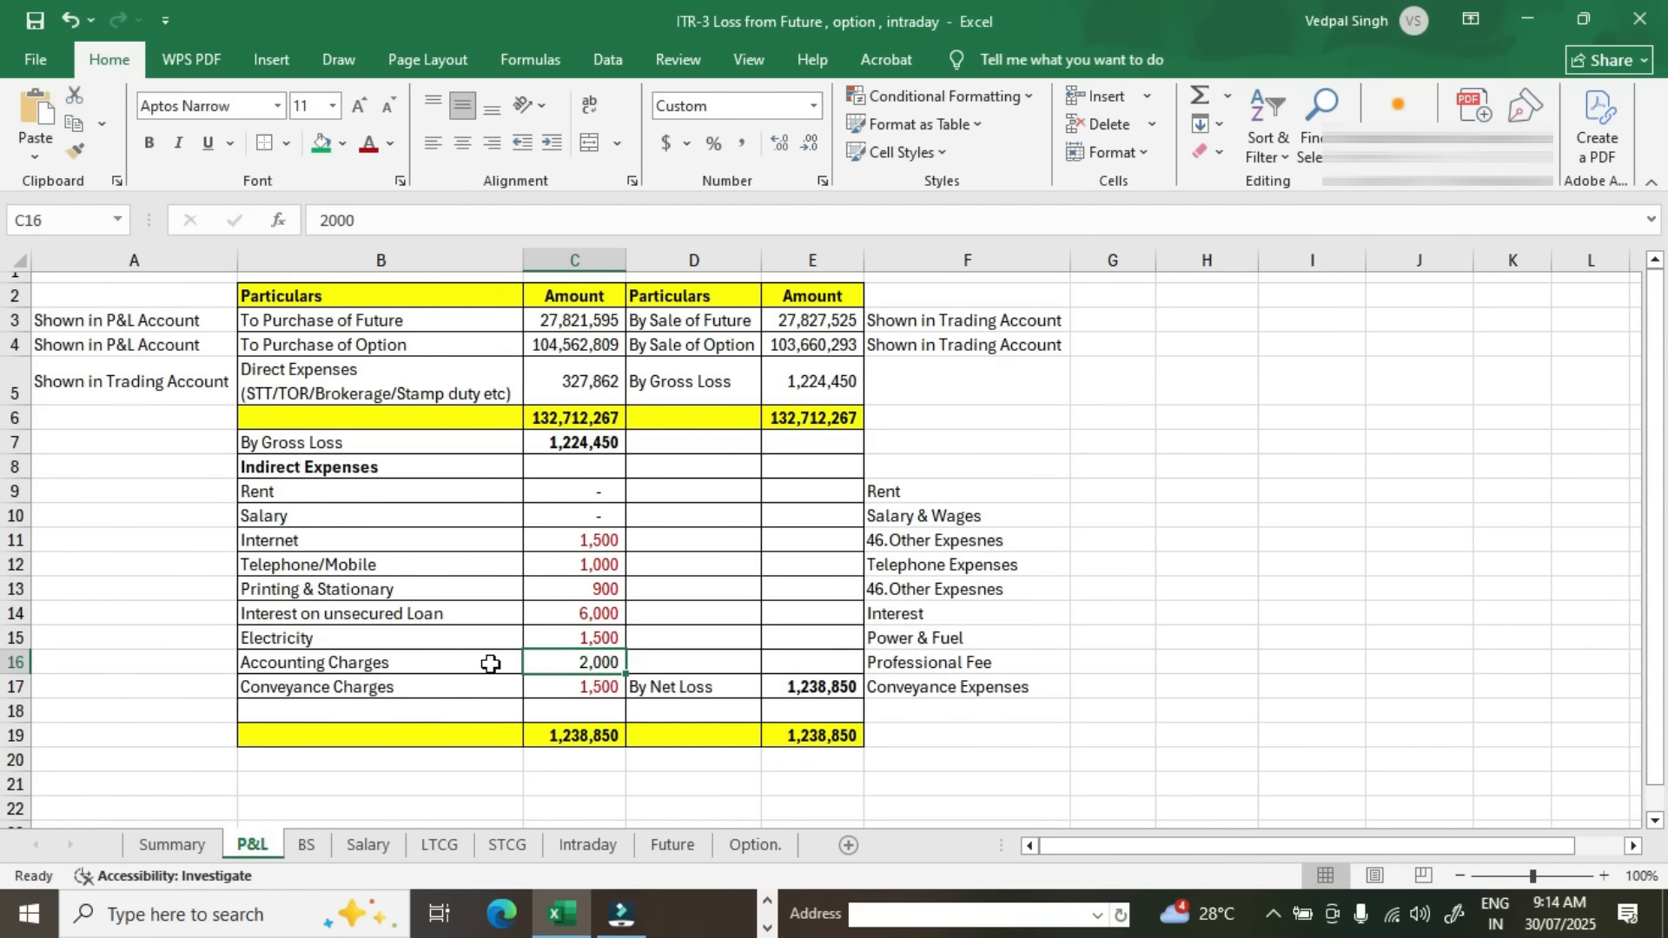
key("alt+Tab")
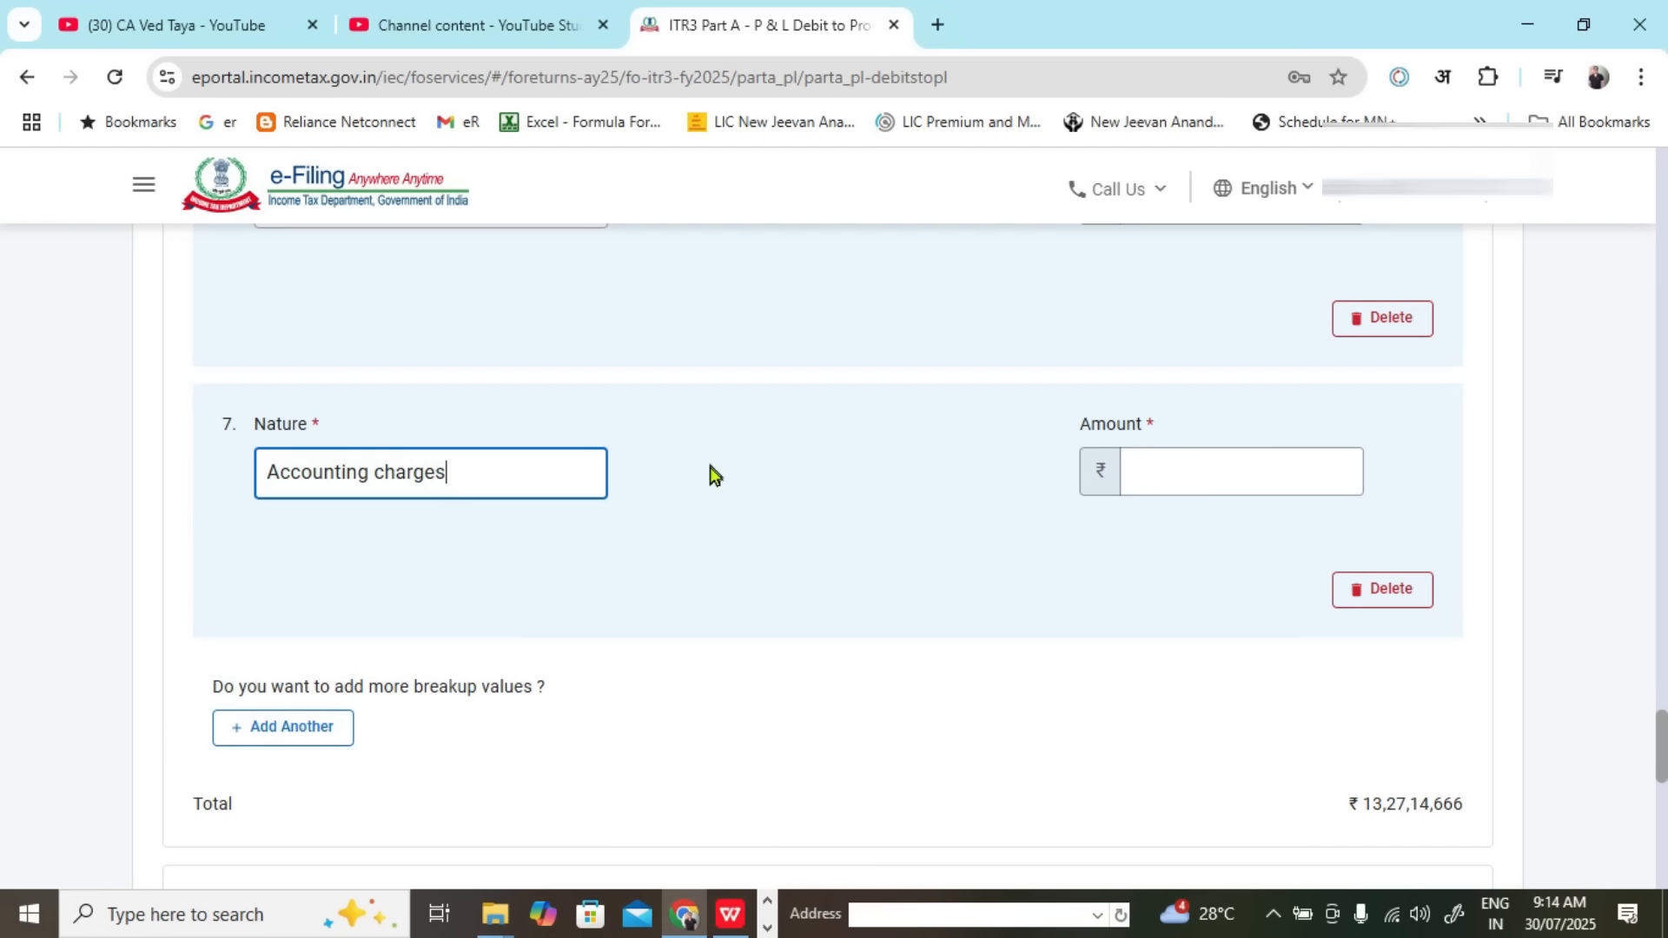
key("alt+Tab")
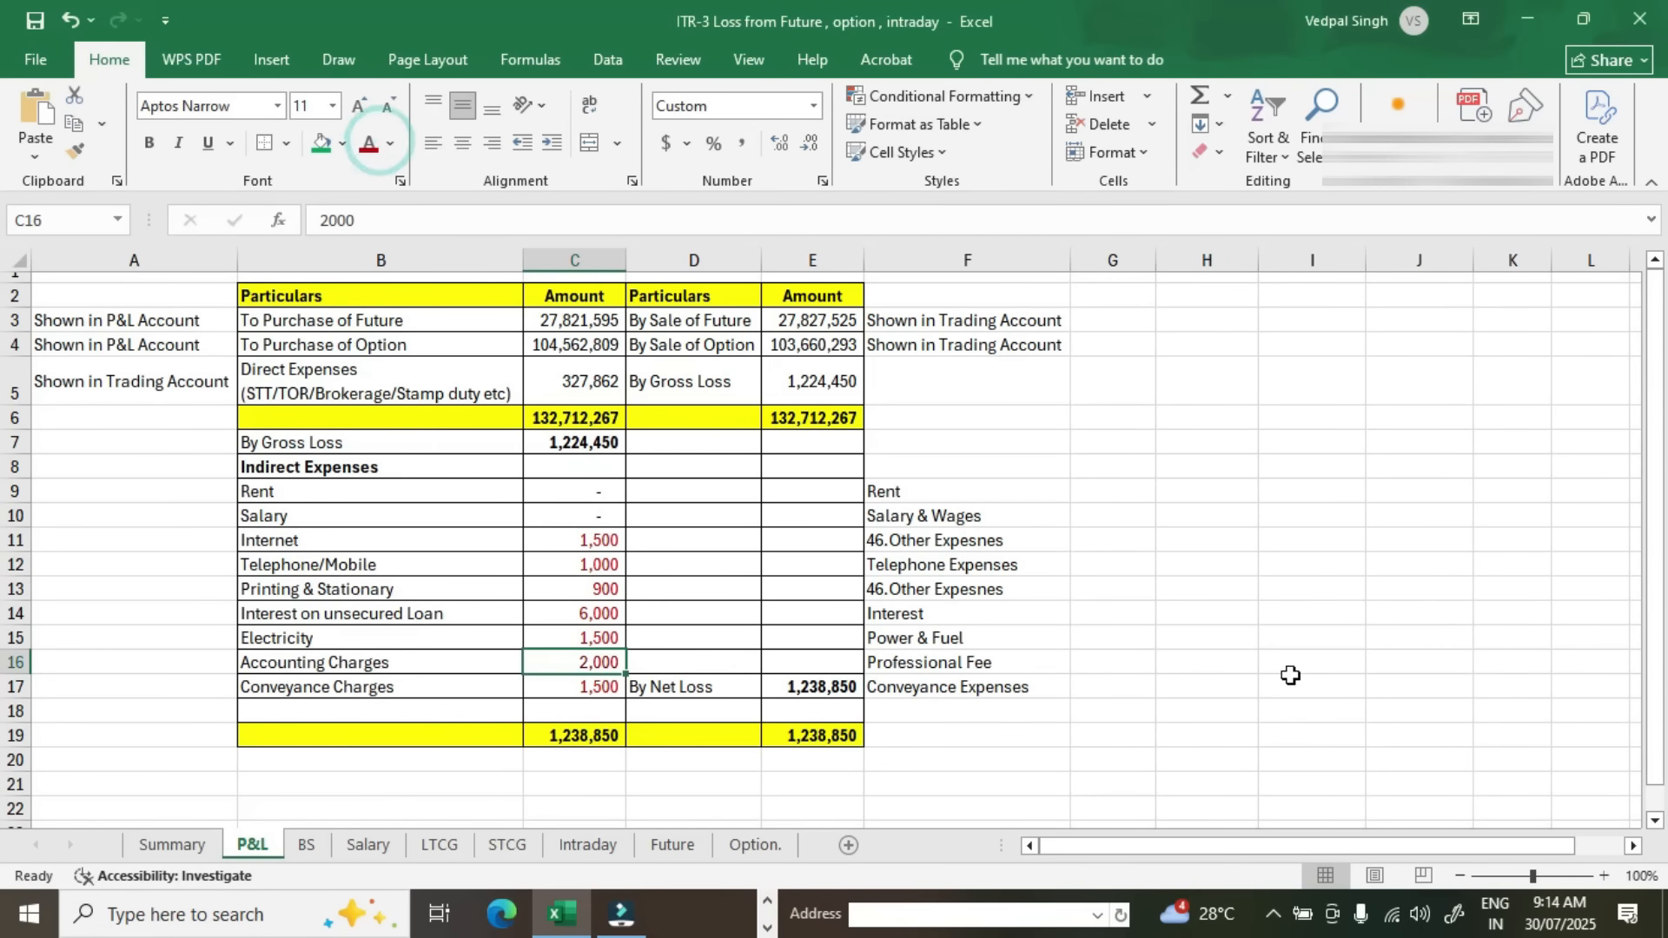
Step: Set the amount of the Accounting charges entry to 2000
key("alt+Tab")
left_click(1240, 481)
type("2000")
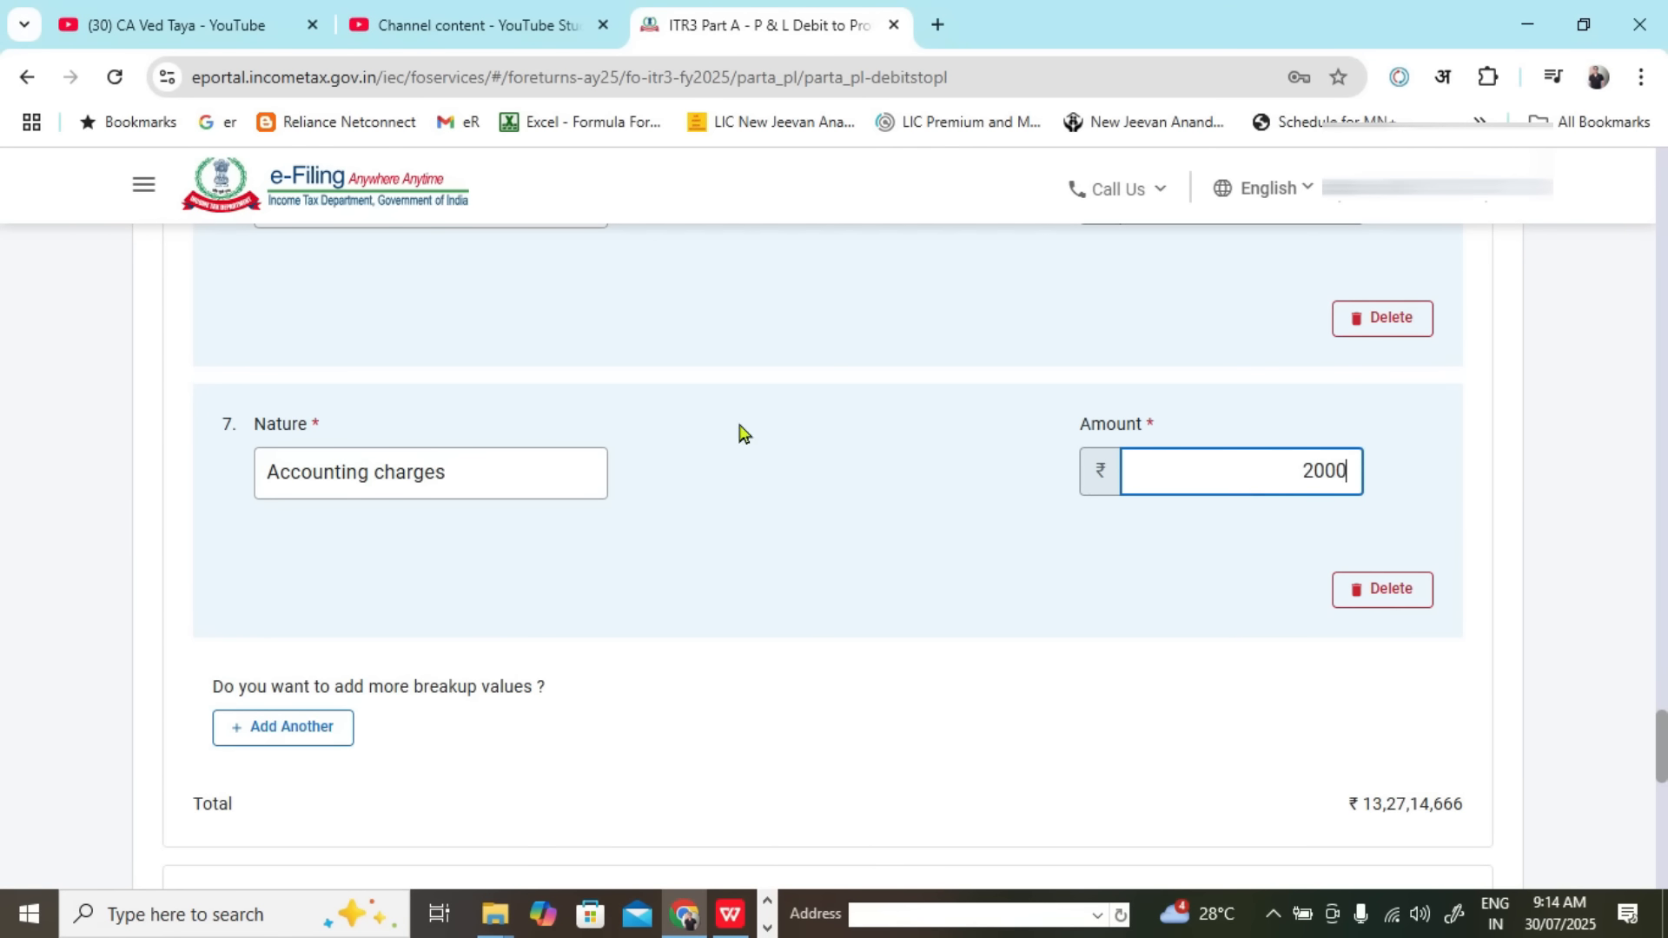
left_click(546, 472)
type("-")
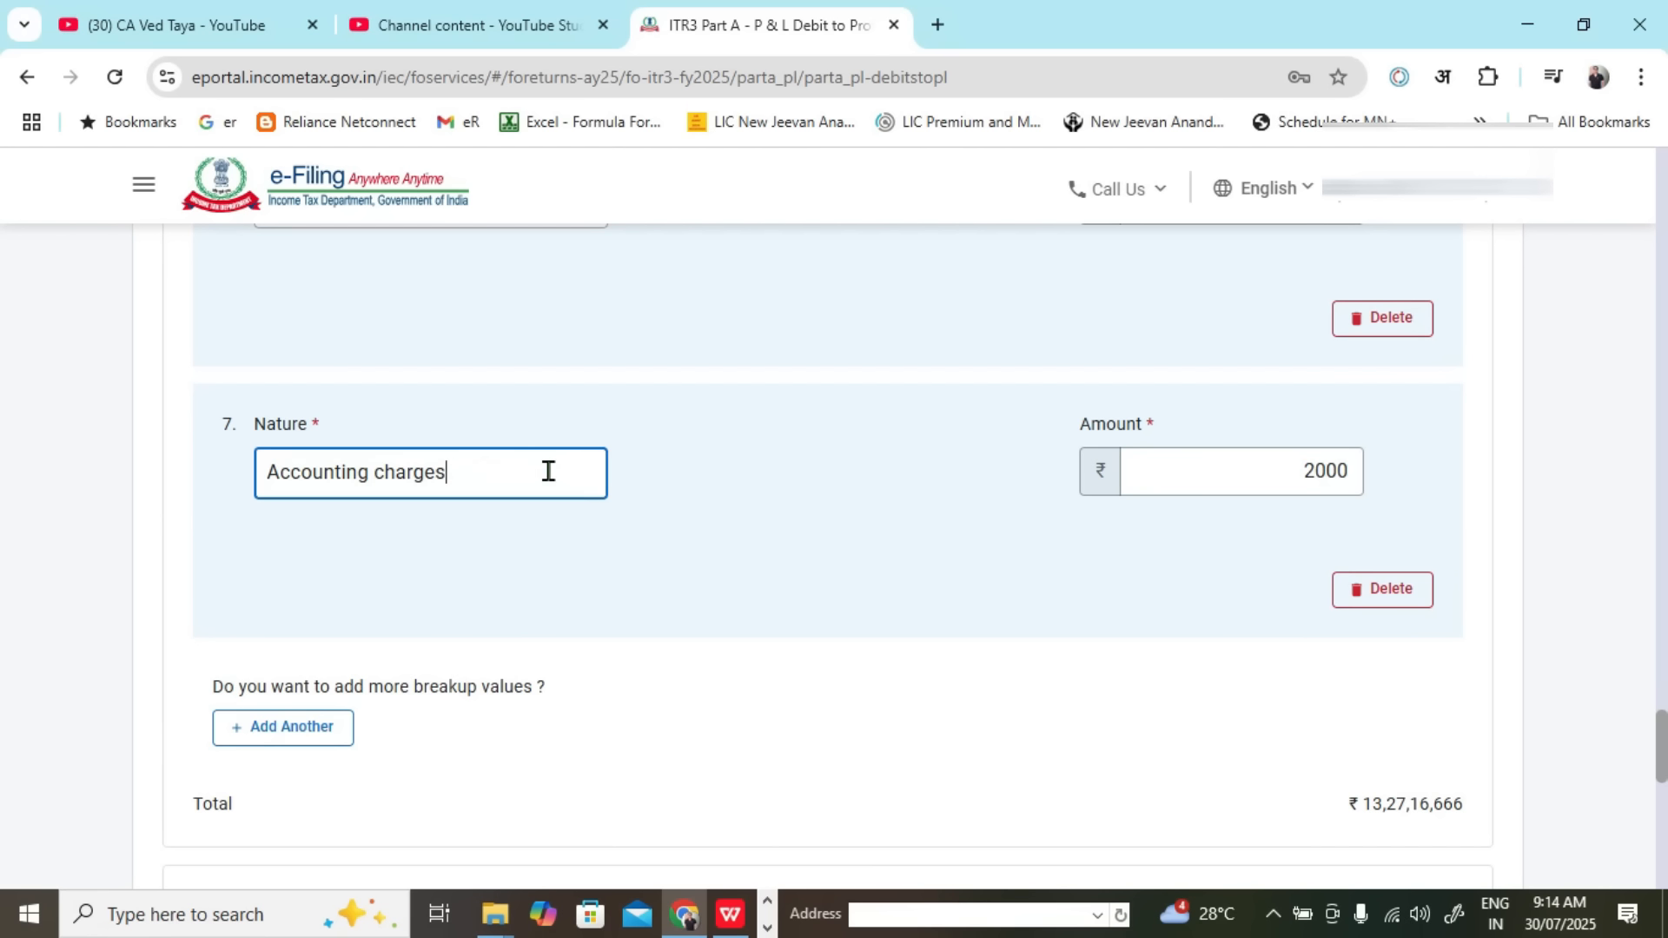
left_click(675, 559)
Step: Check the Excel P&L sheet for remaining expenses and save the ITR's Debit to Profit and Loss Account section
key("alt+Tab")
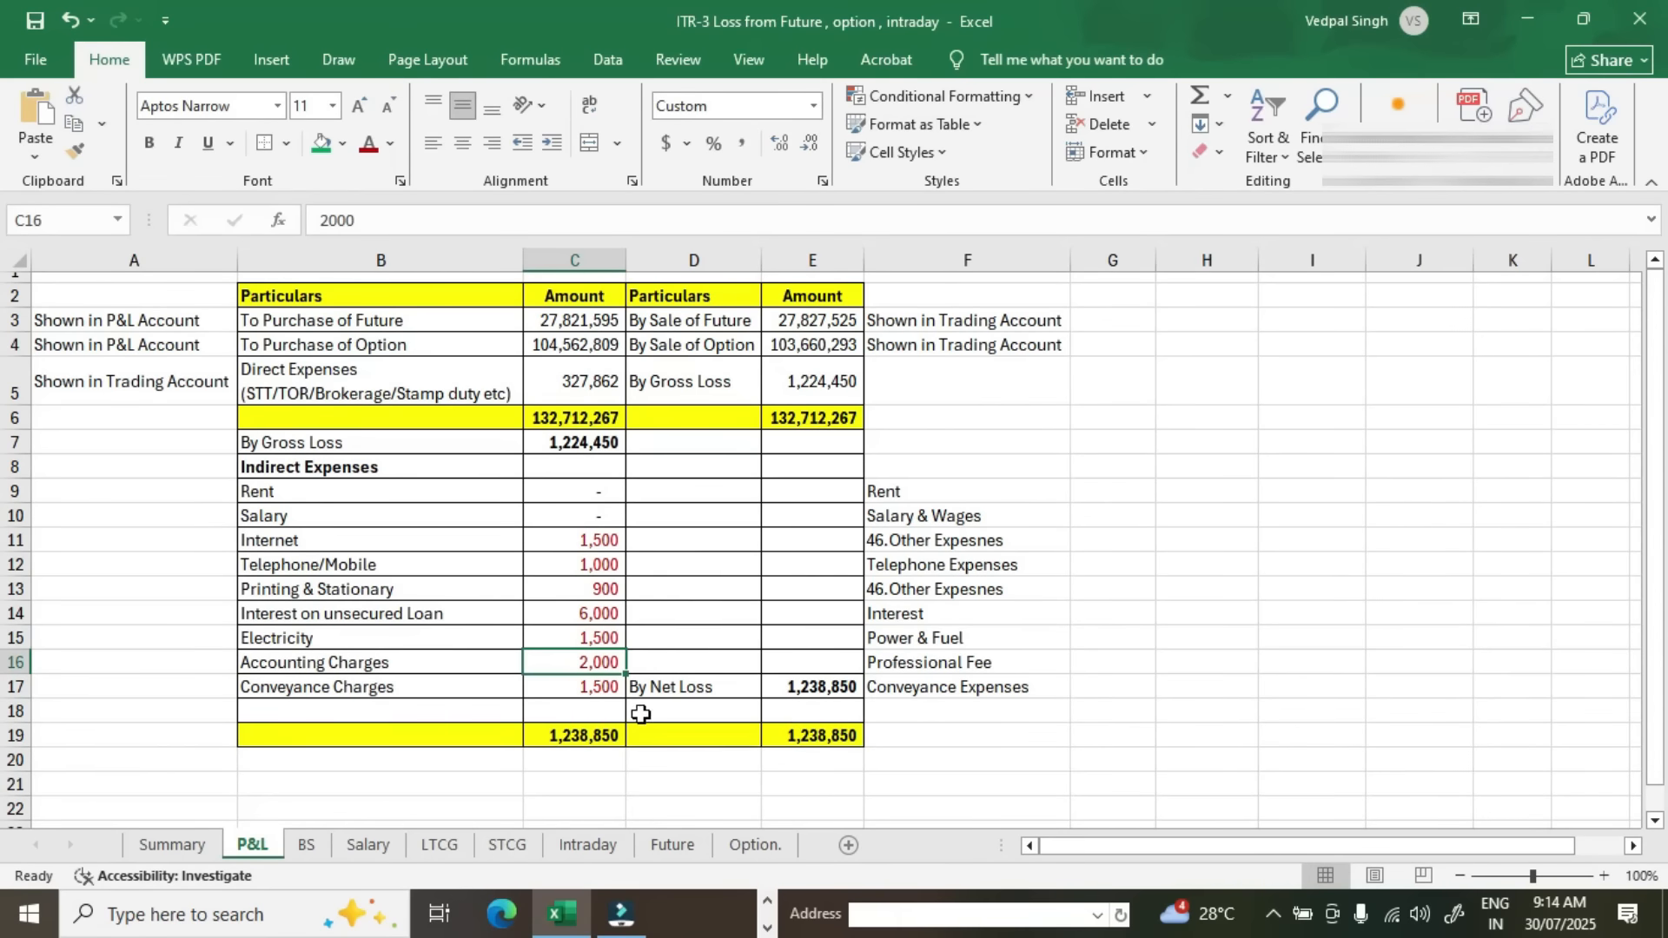
key("alt+Tab")
scroll(1355, 643, "down", 7)
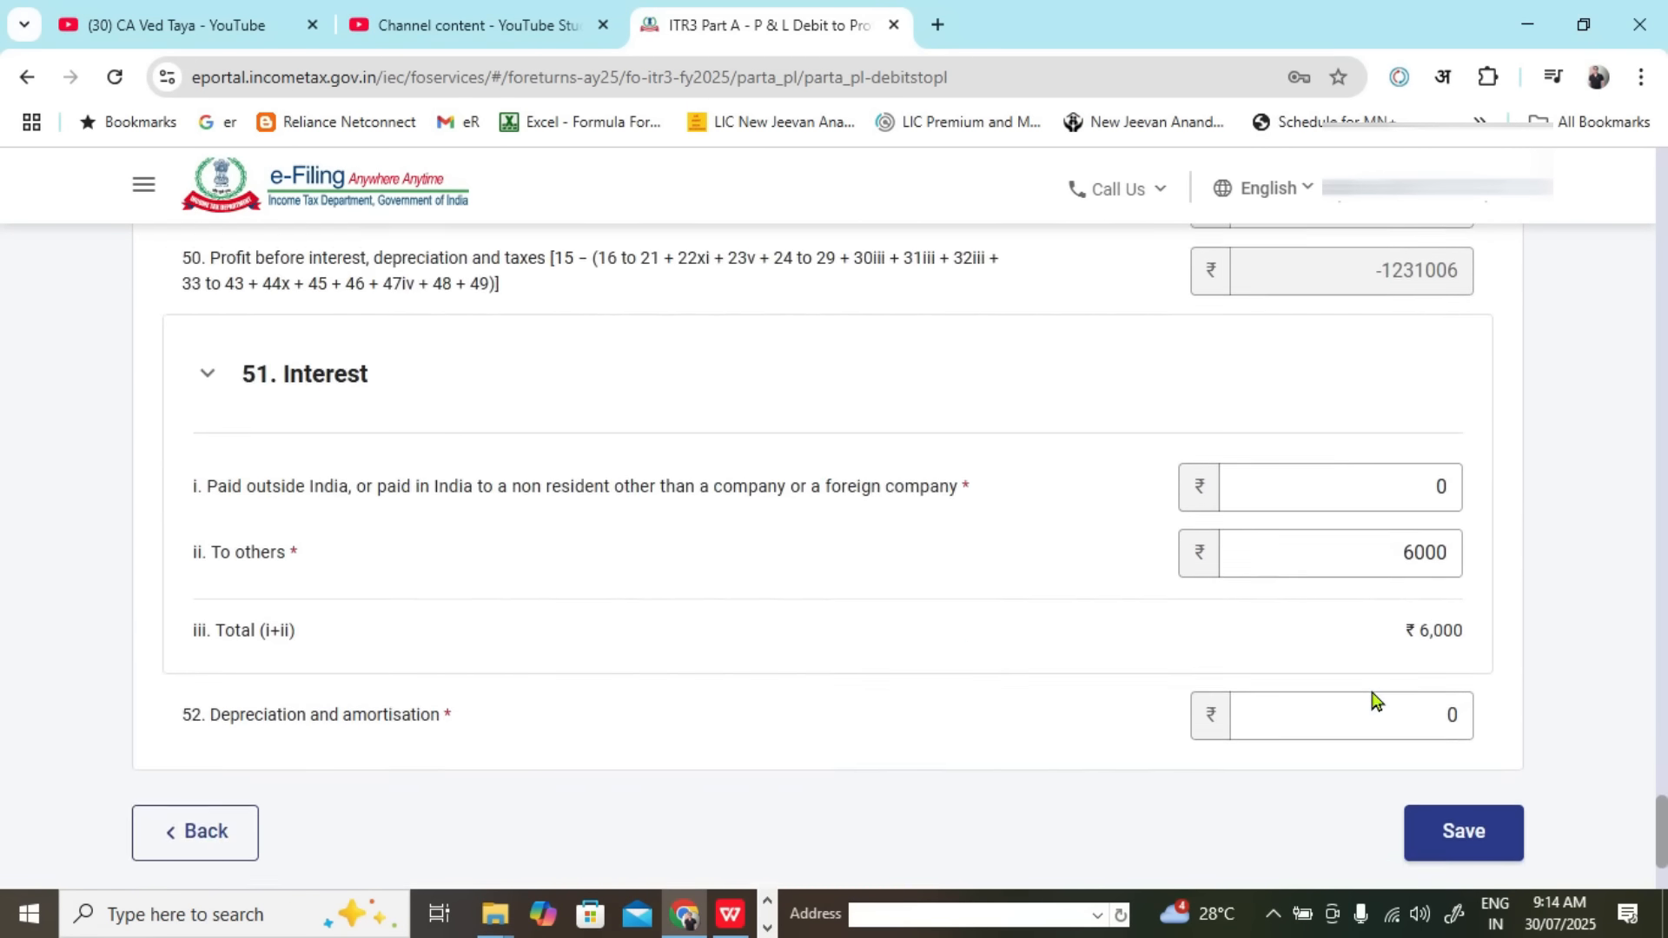
scroll(1375, 700, "down", 2)
left_click(1448, 656)
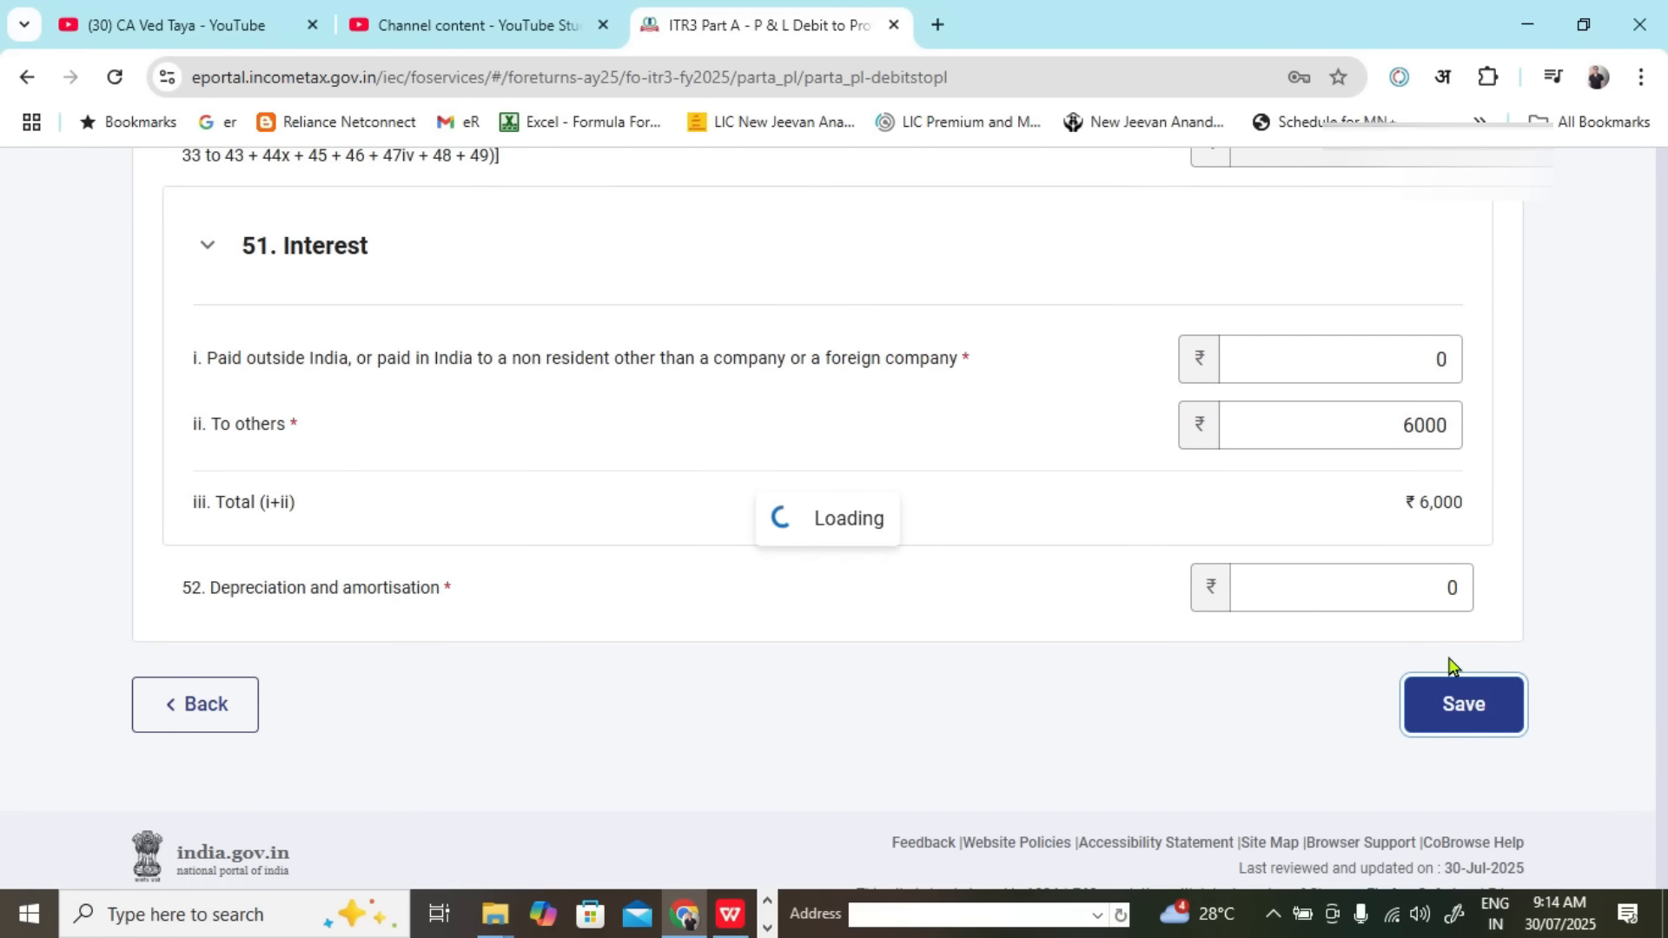
left_click(1449, 660)
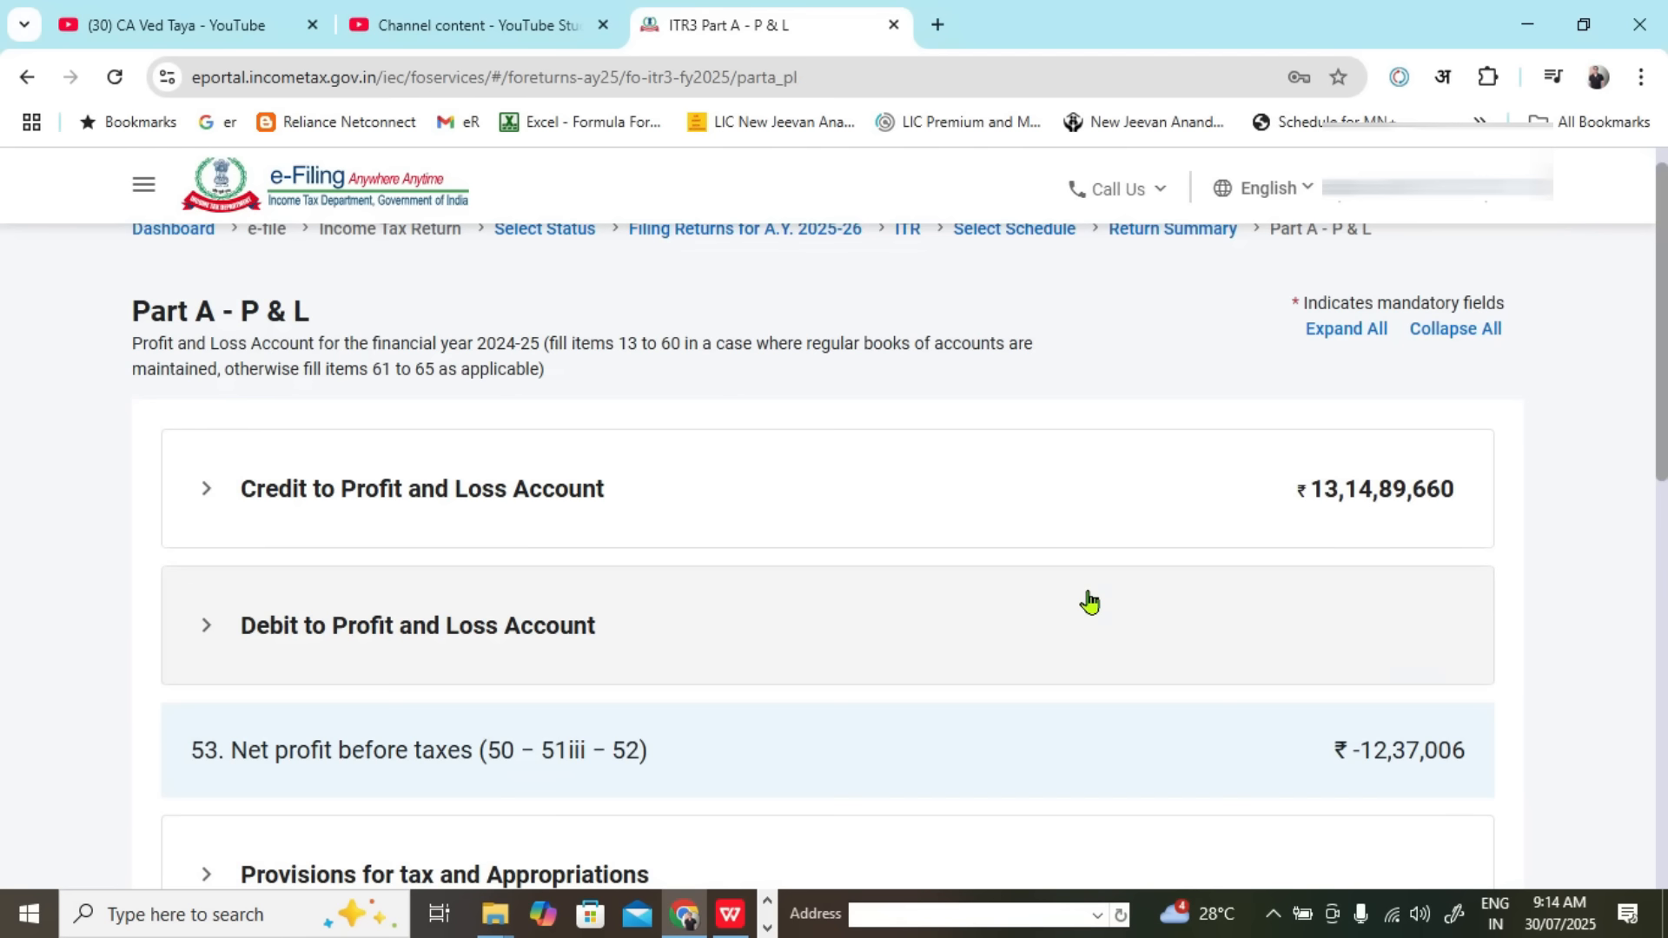
Step: Compare item 53, Net profit before taxes, in the ITR with the net loss in the Excel P&L and Summary sheets
scroll(1295, 669, "down", 1)
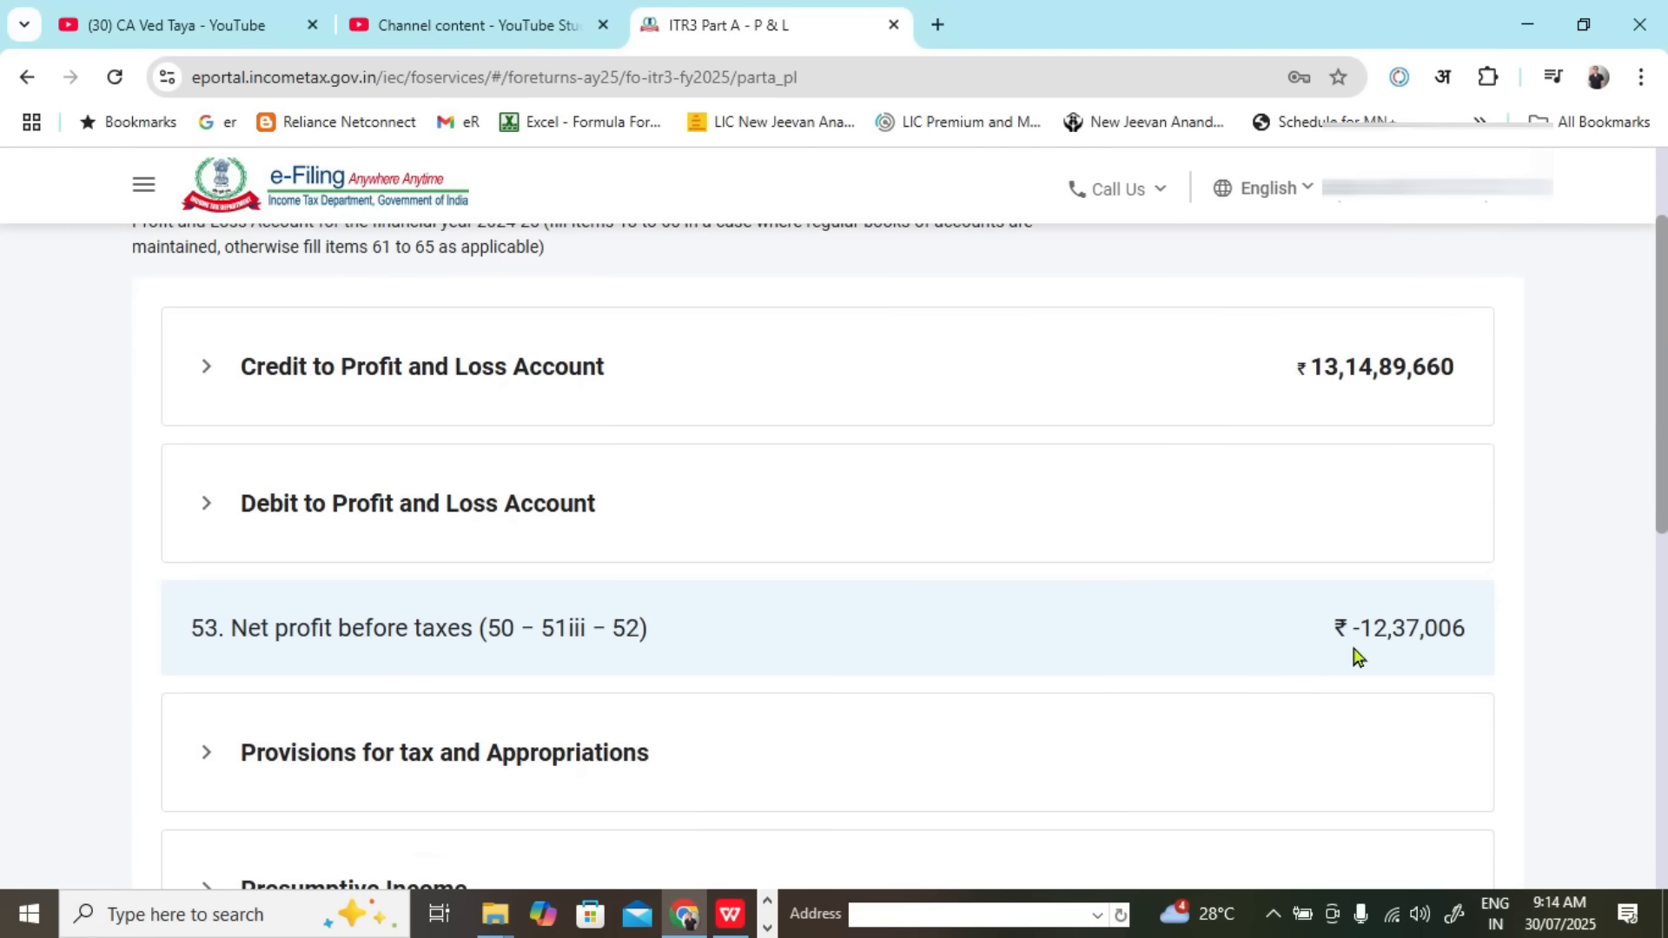
left_click_drag(1356, 632, 1477, 634)
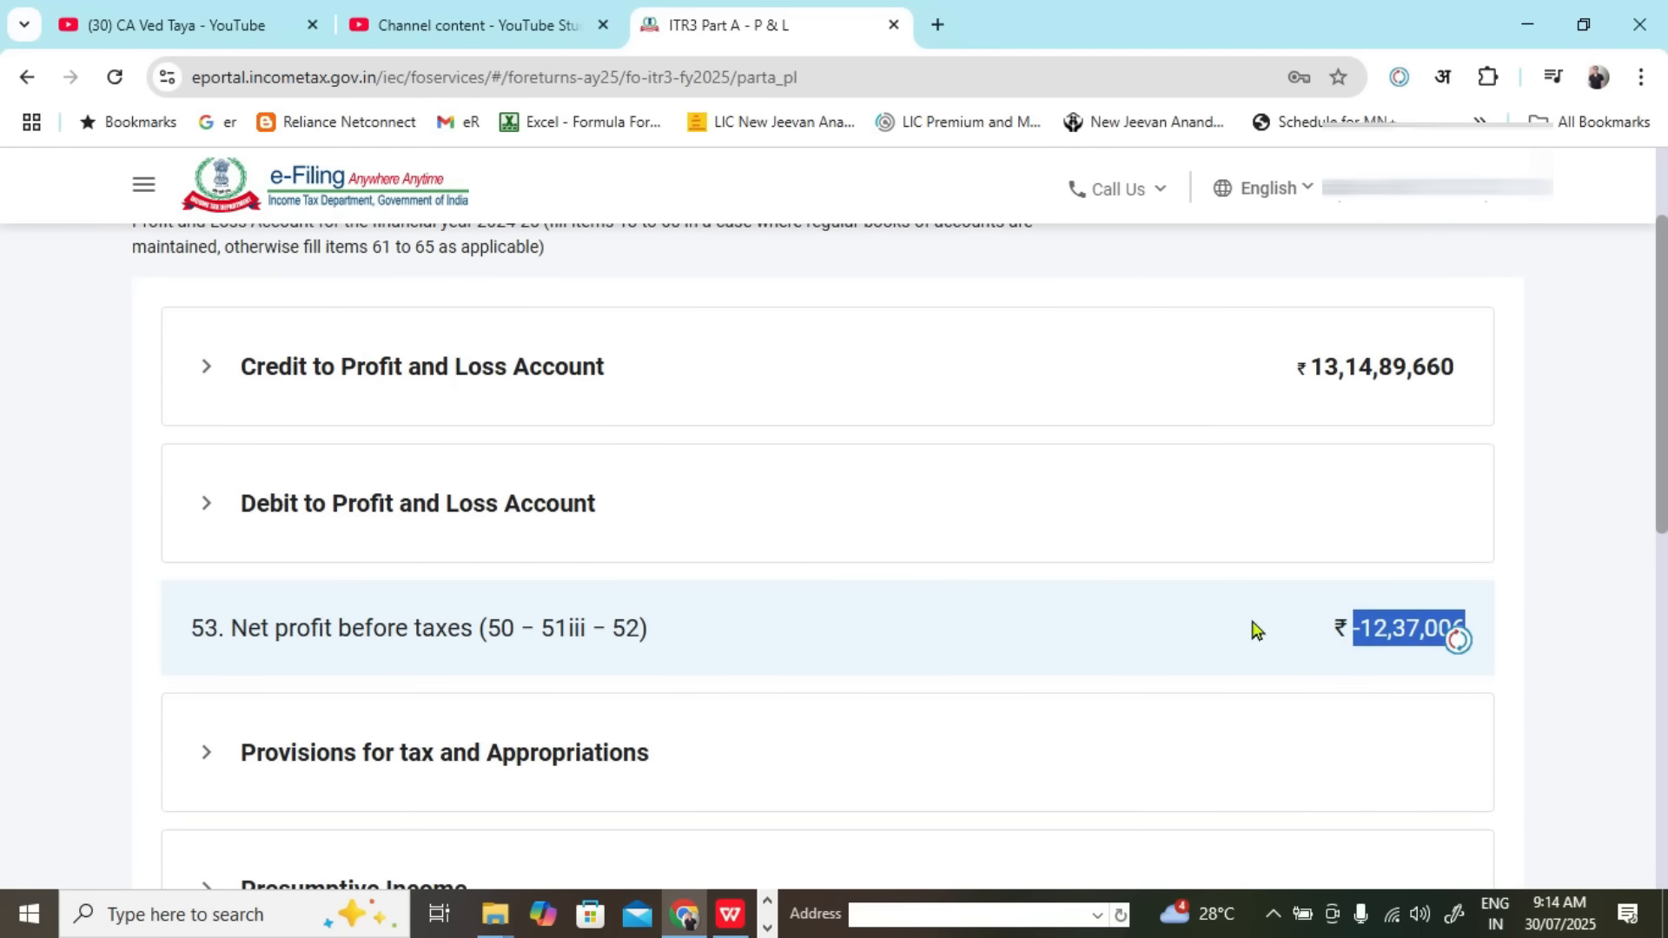
key("alt+Tab")
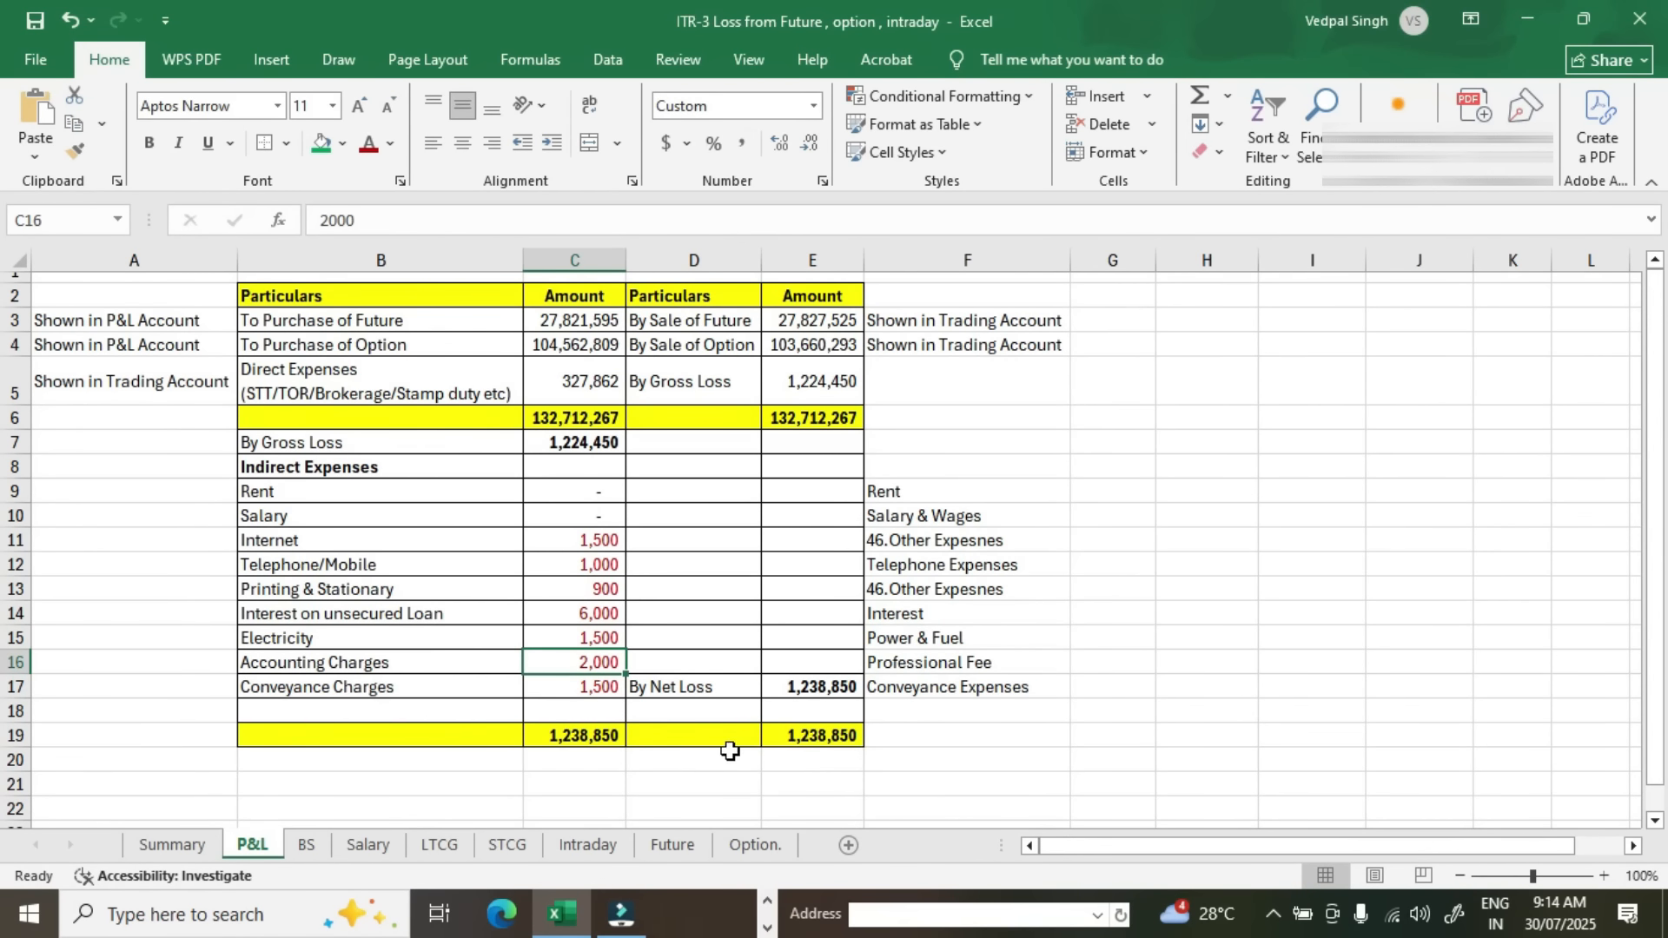
left_click(768, 736)
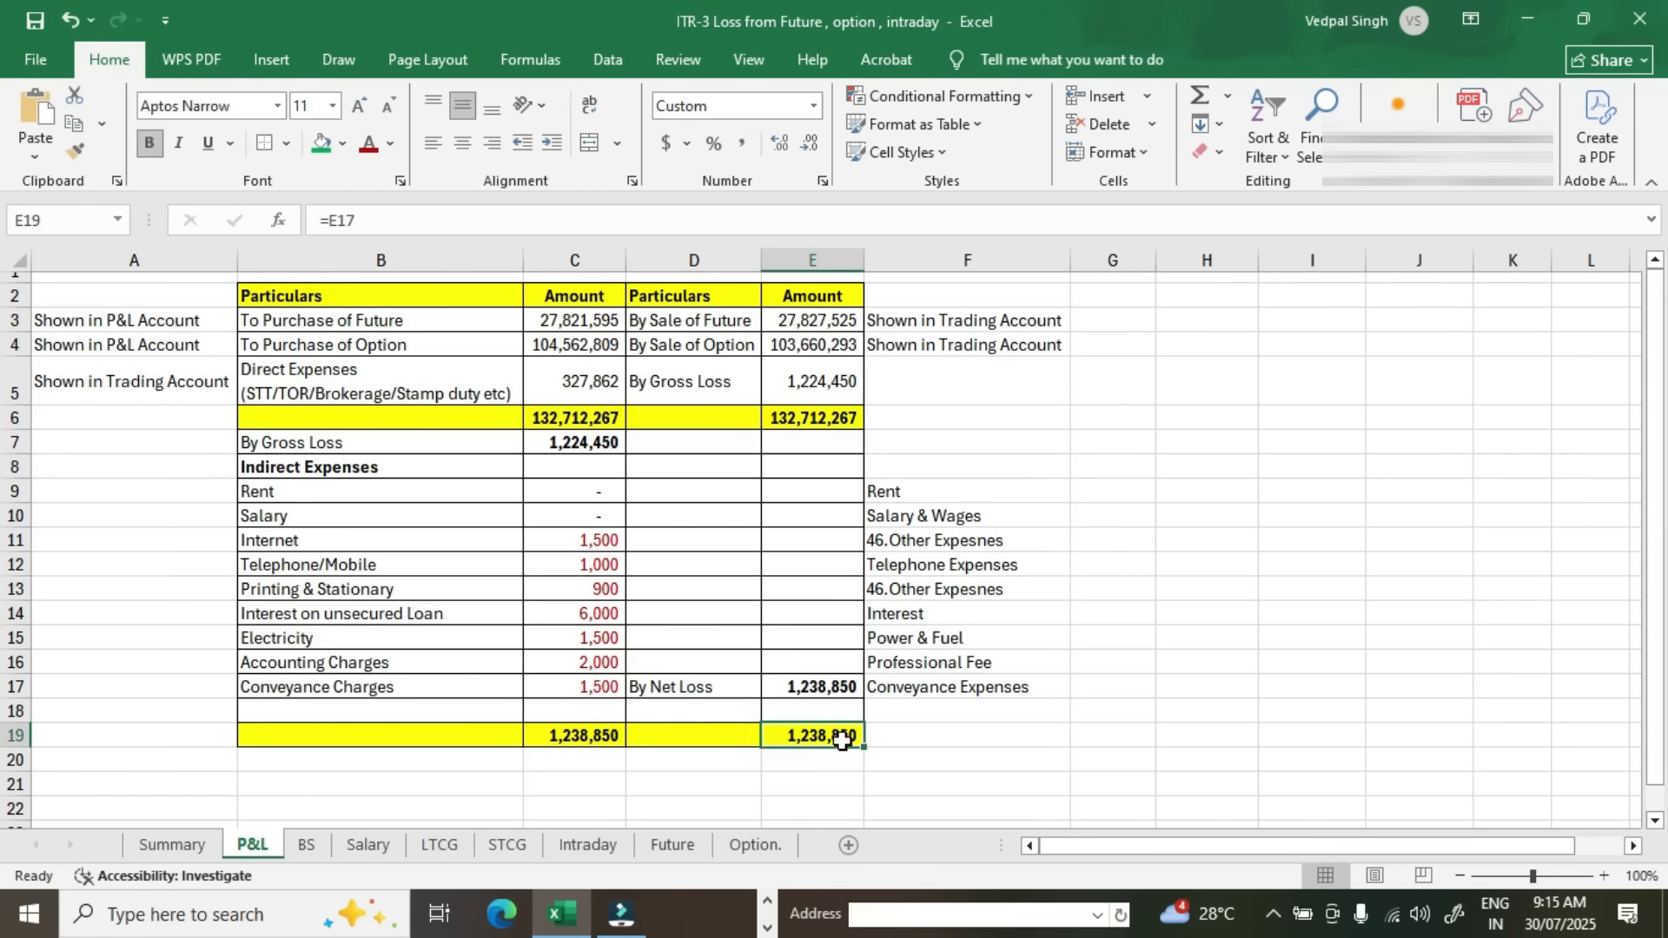
left_click(182, 847)
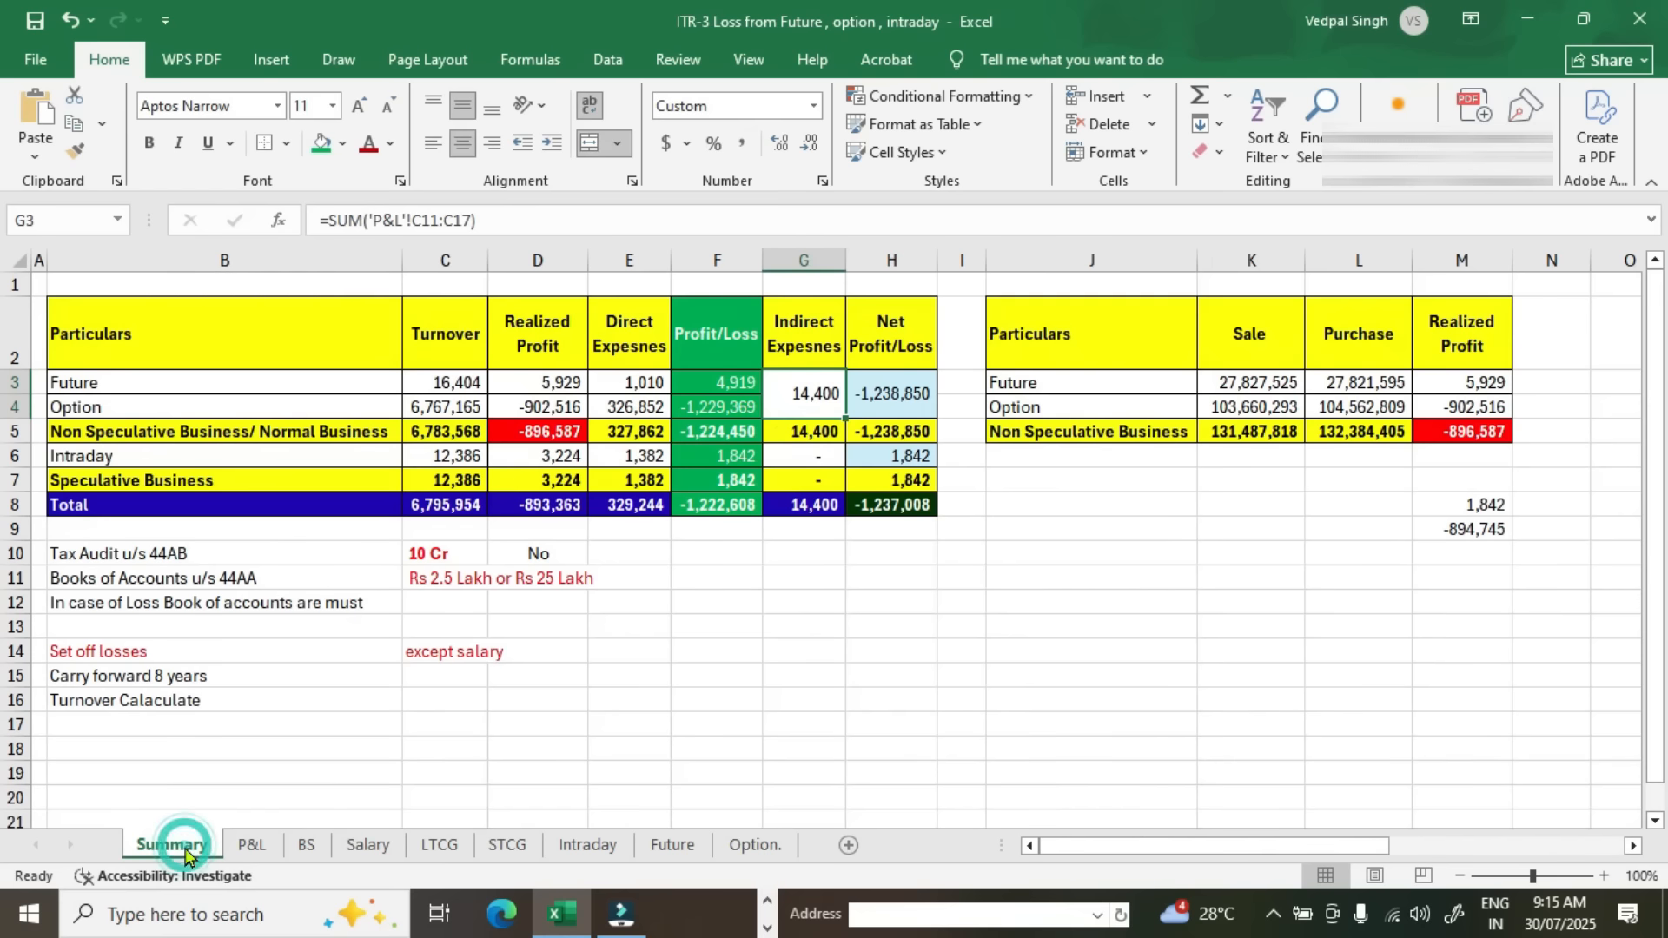
left_click(873, 511)
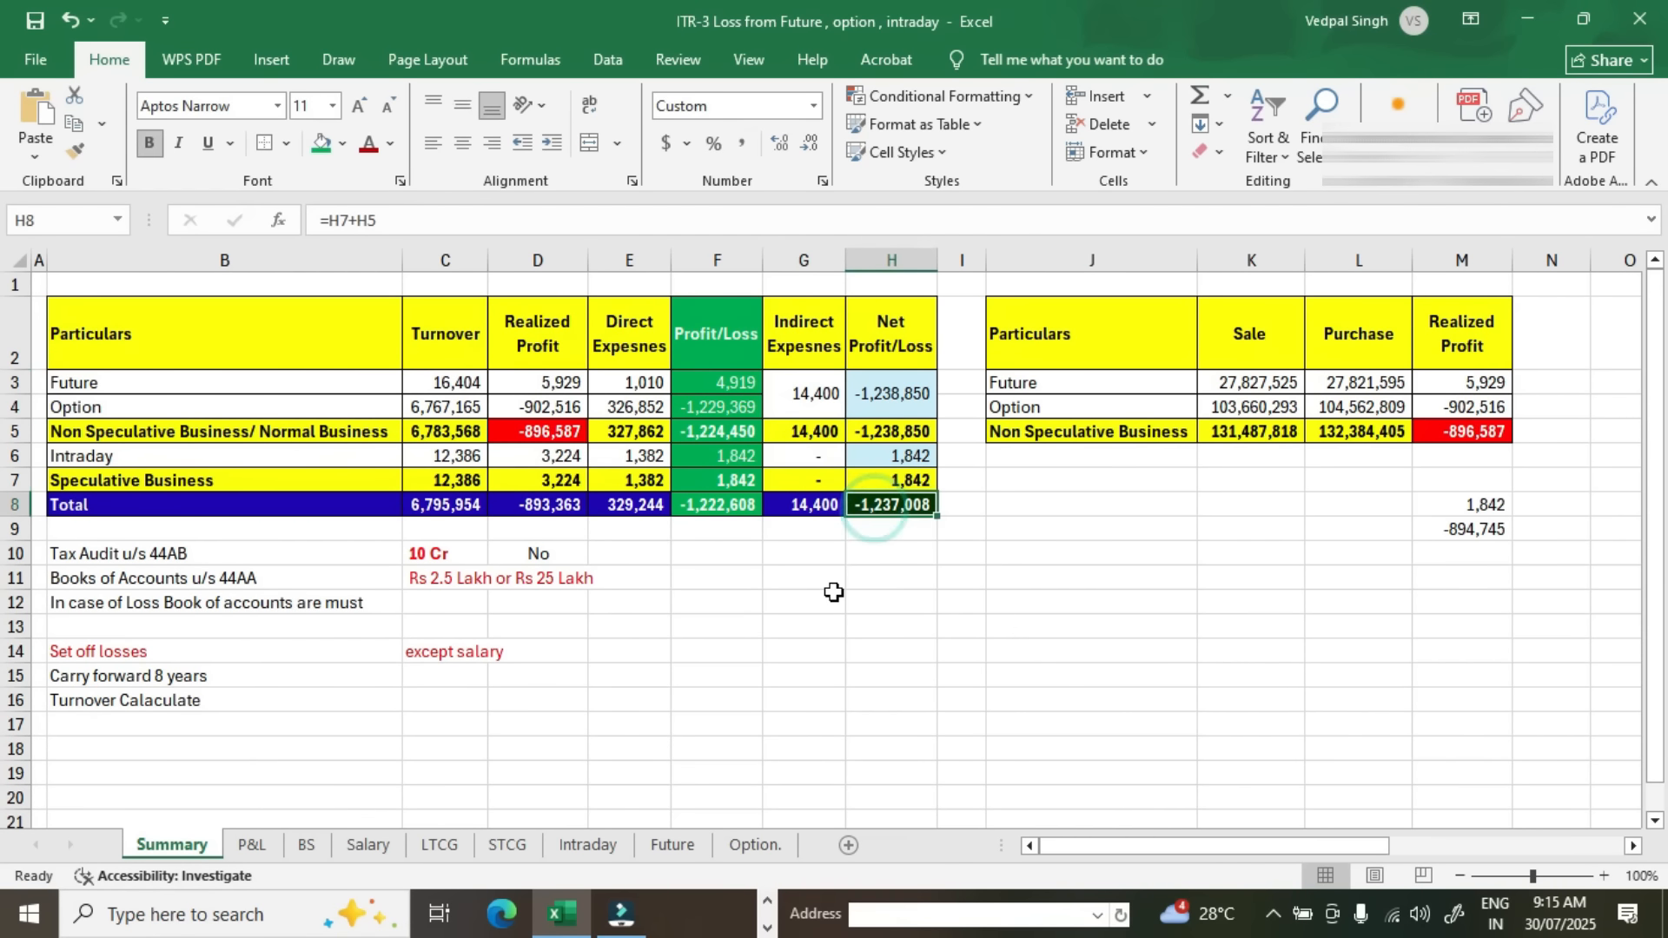
key("alt+Tab")
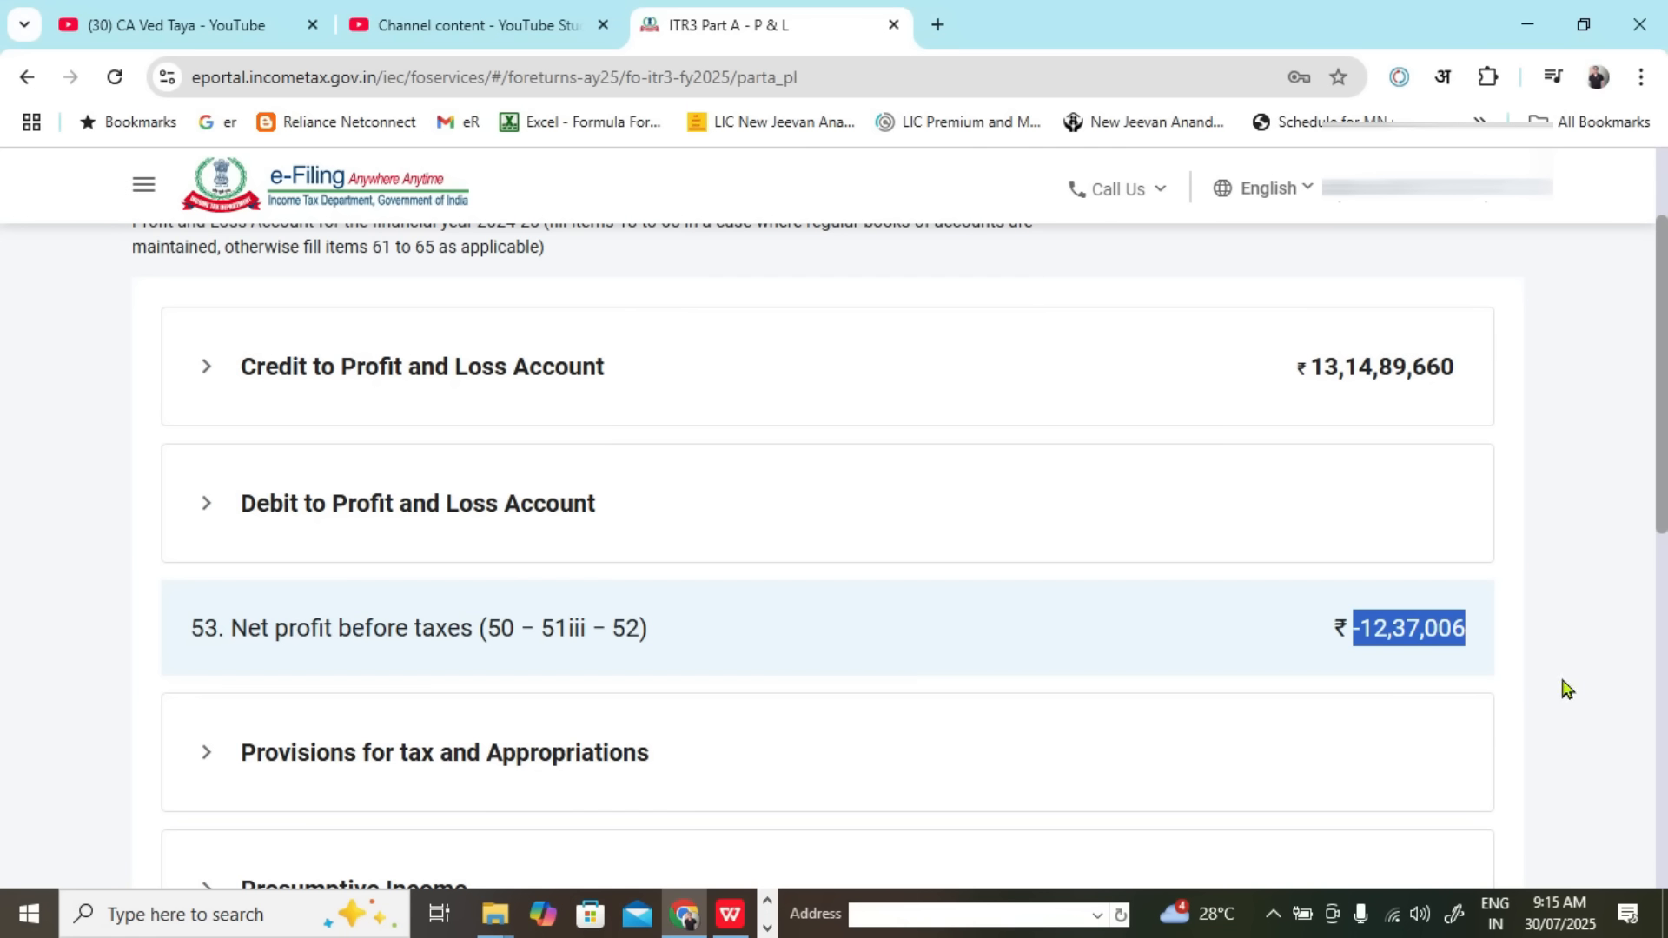
left_click(1556, 652)
left_click_drag(1344, 632, 1474, 642)
left_click(1572, 658)
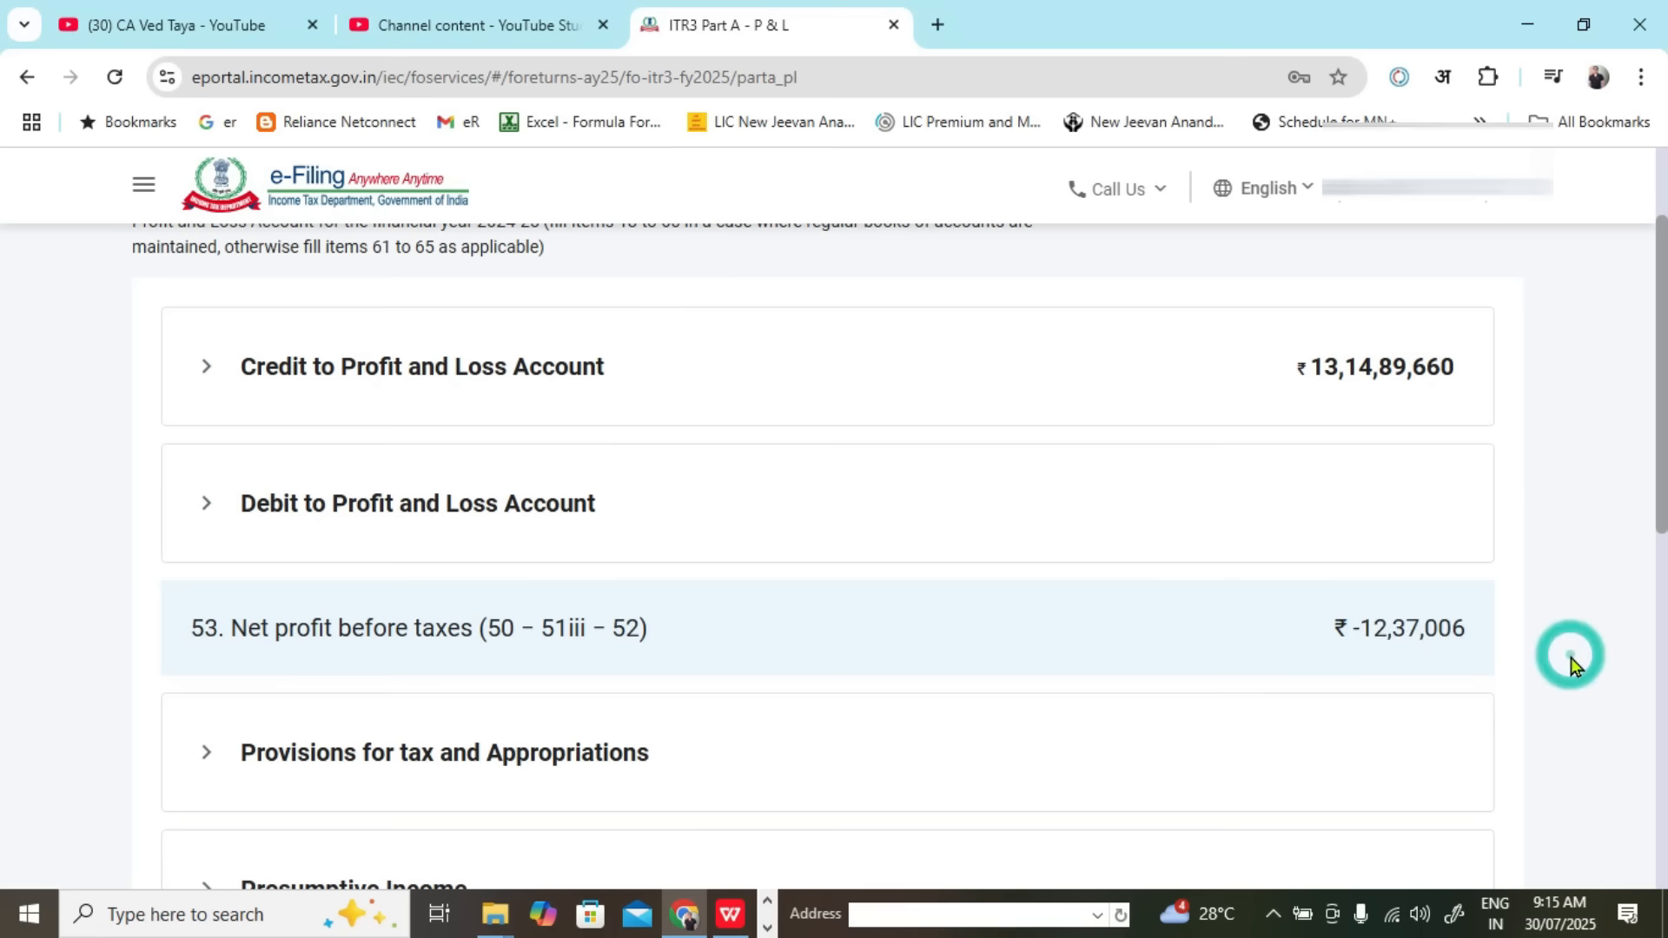
left_click_drag(1358, 629, 1468, 644)
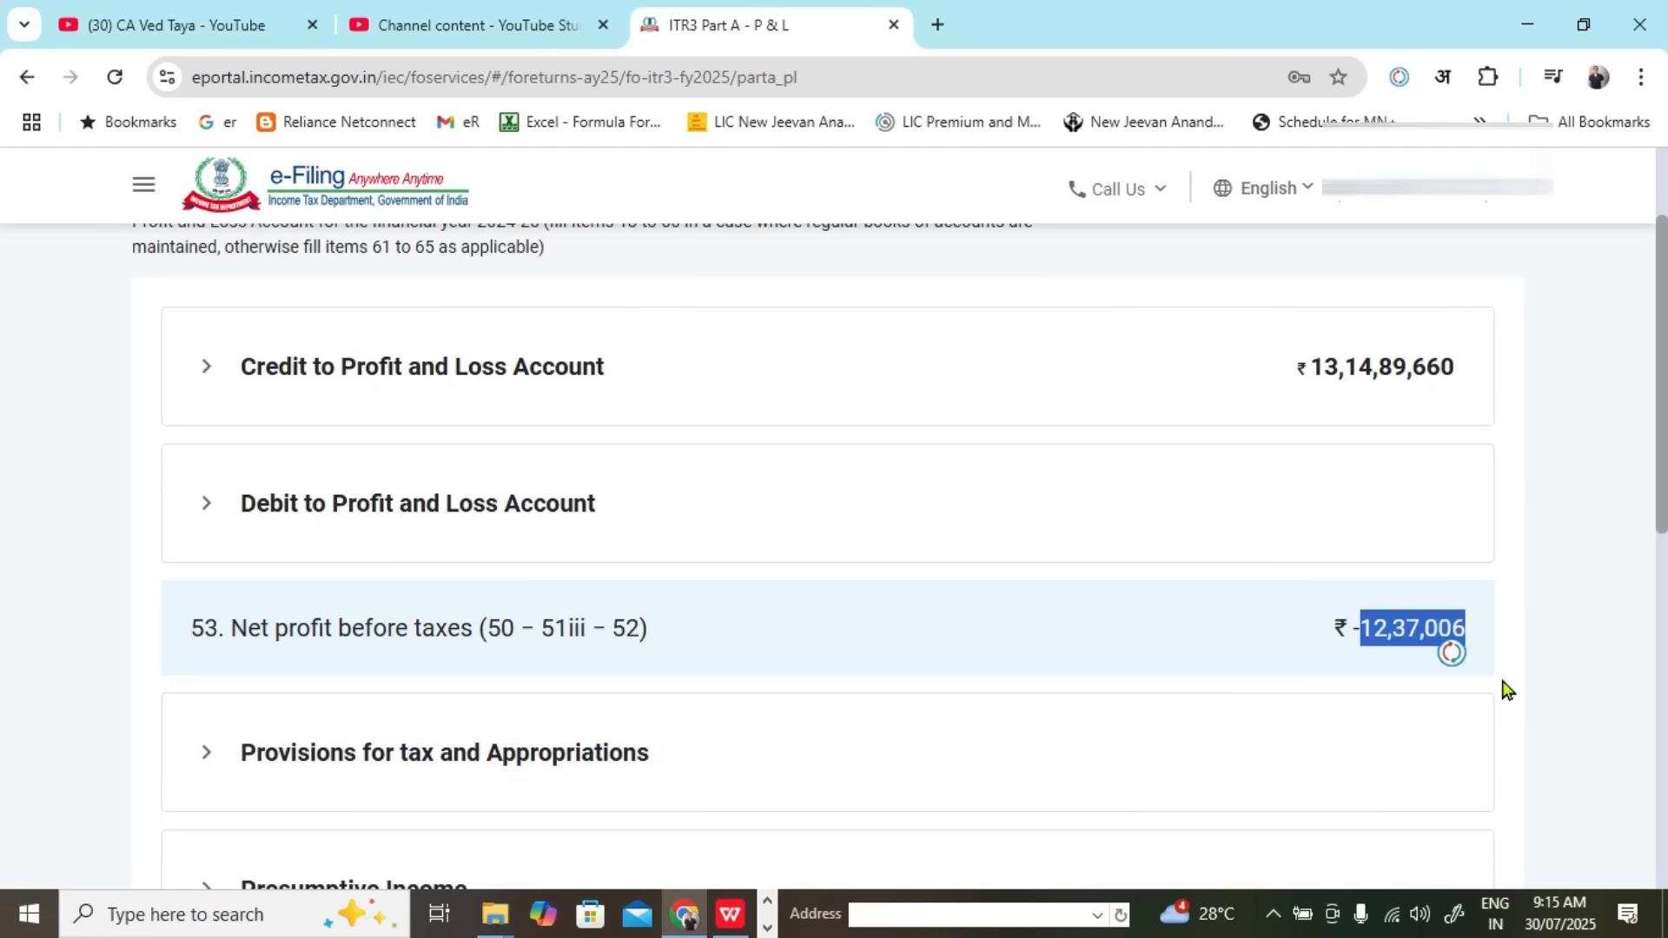
key("alt+Tab")
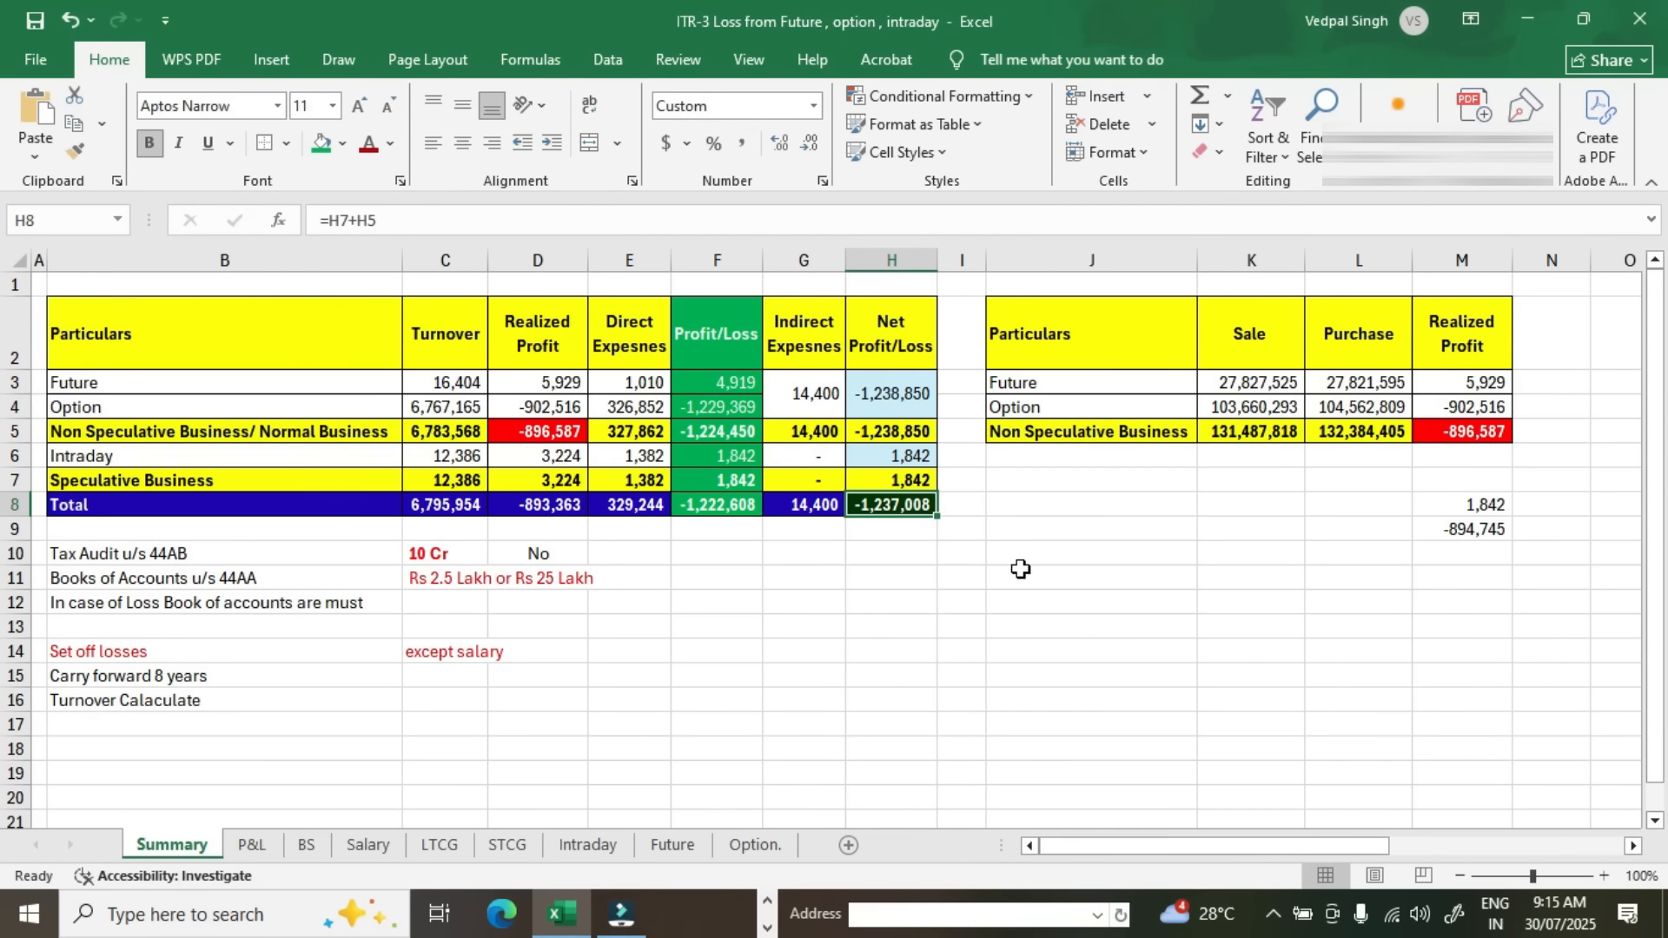
Step: Format the Net Profit/Loss column H2:H8 on the Summary sheet with a red fill and white font
left_click_drag(900, 326, 900, 507)
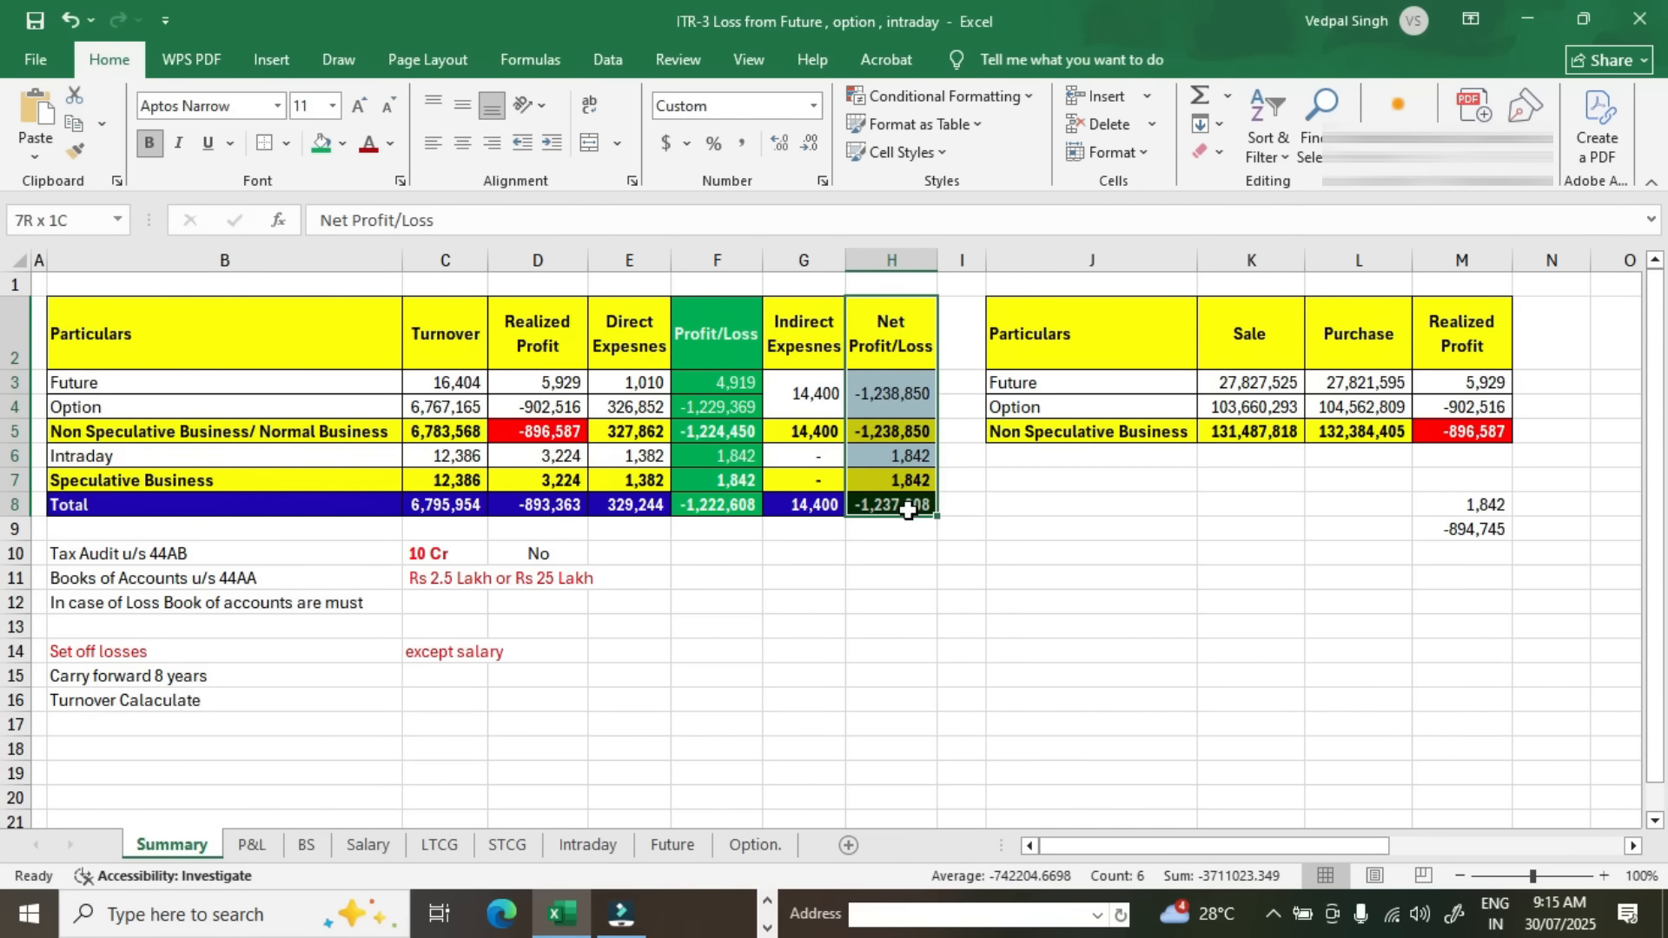
left_click(342, 145)
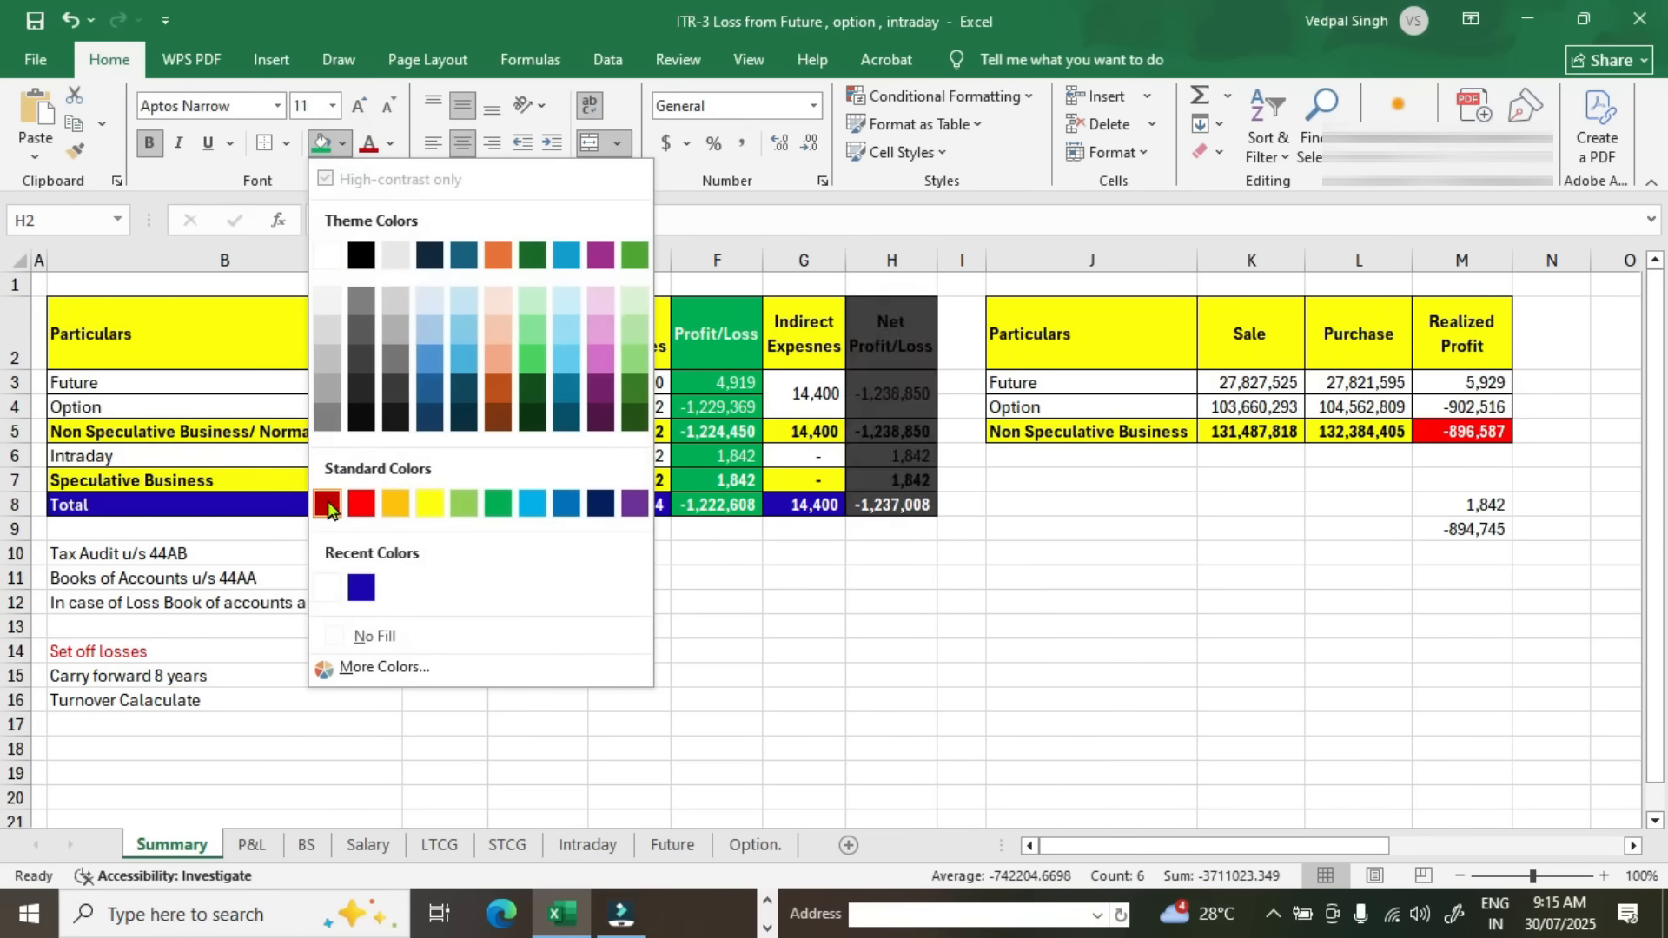
left_click(359, 504)
left_click(390, 144)
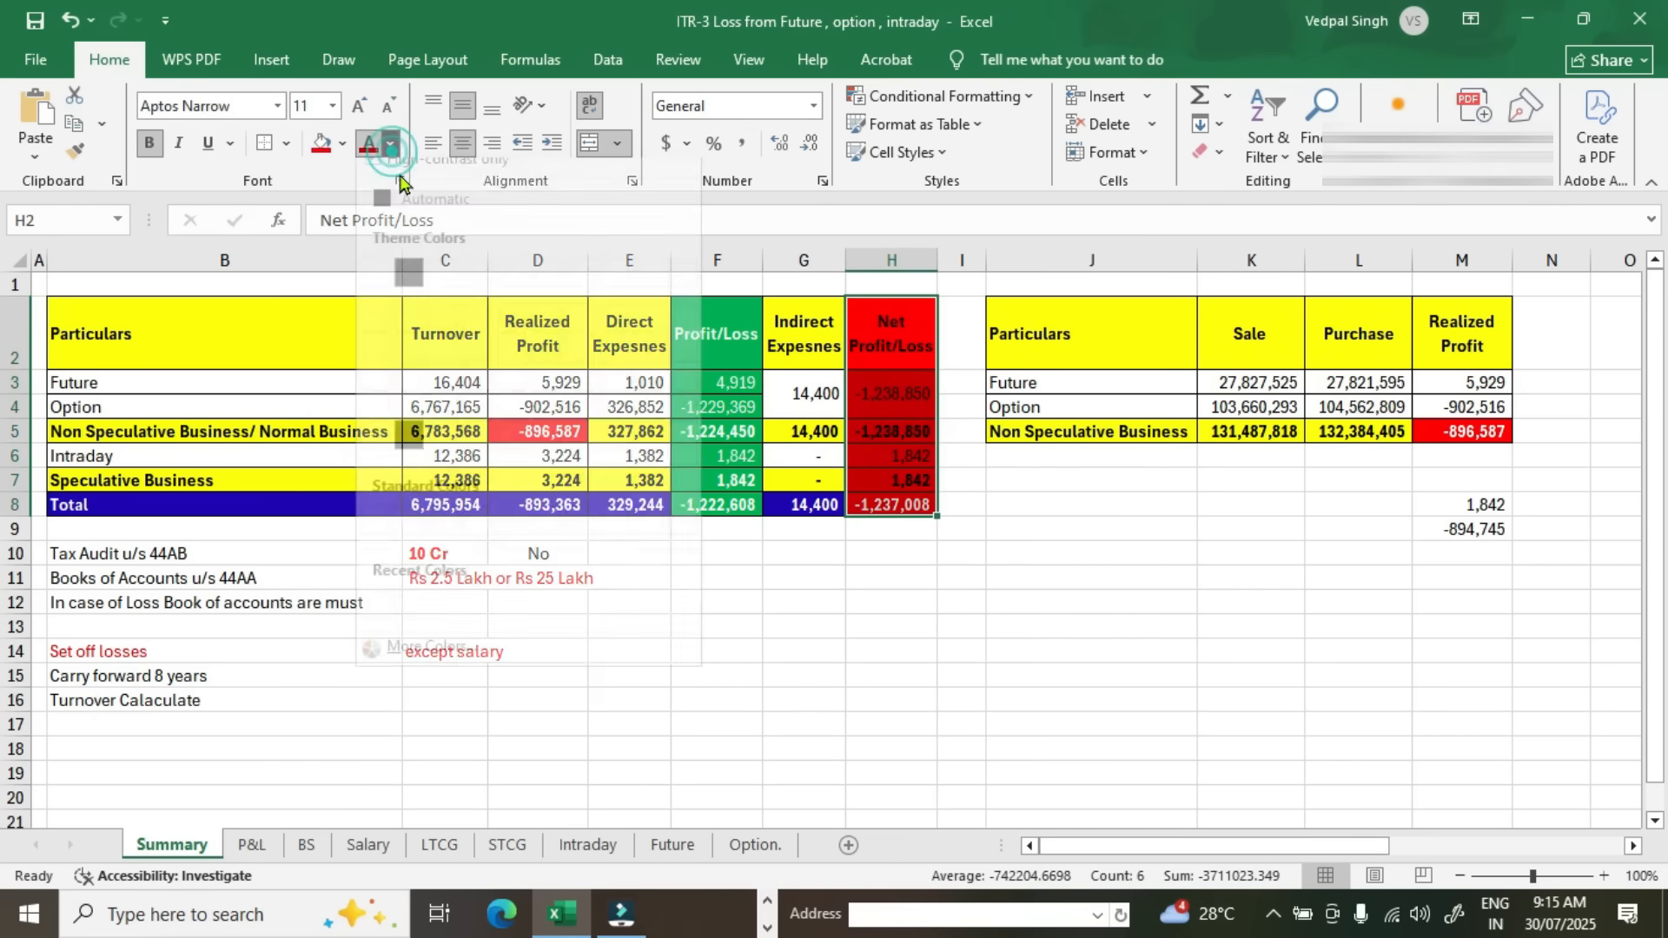
left_click(407, 666)
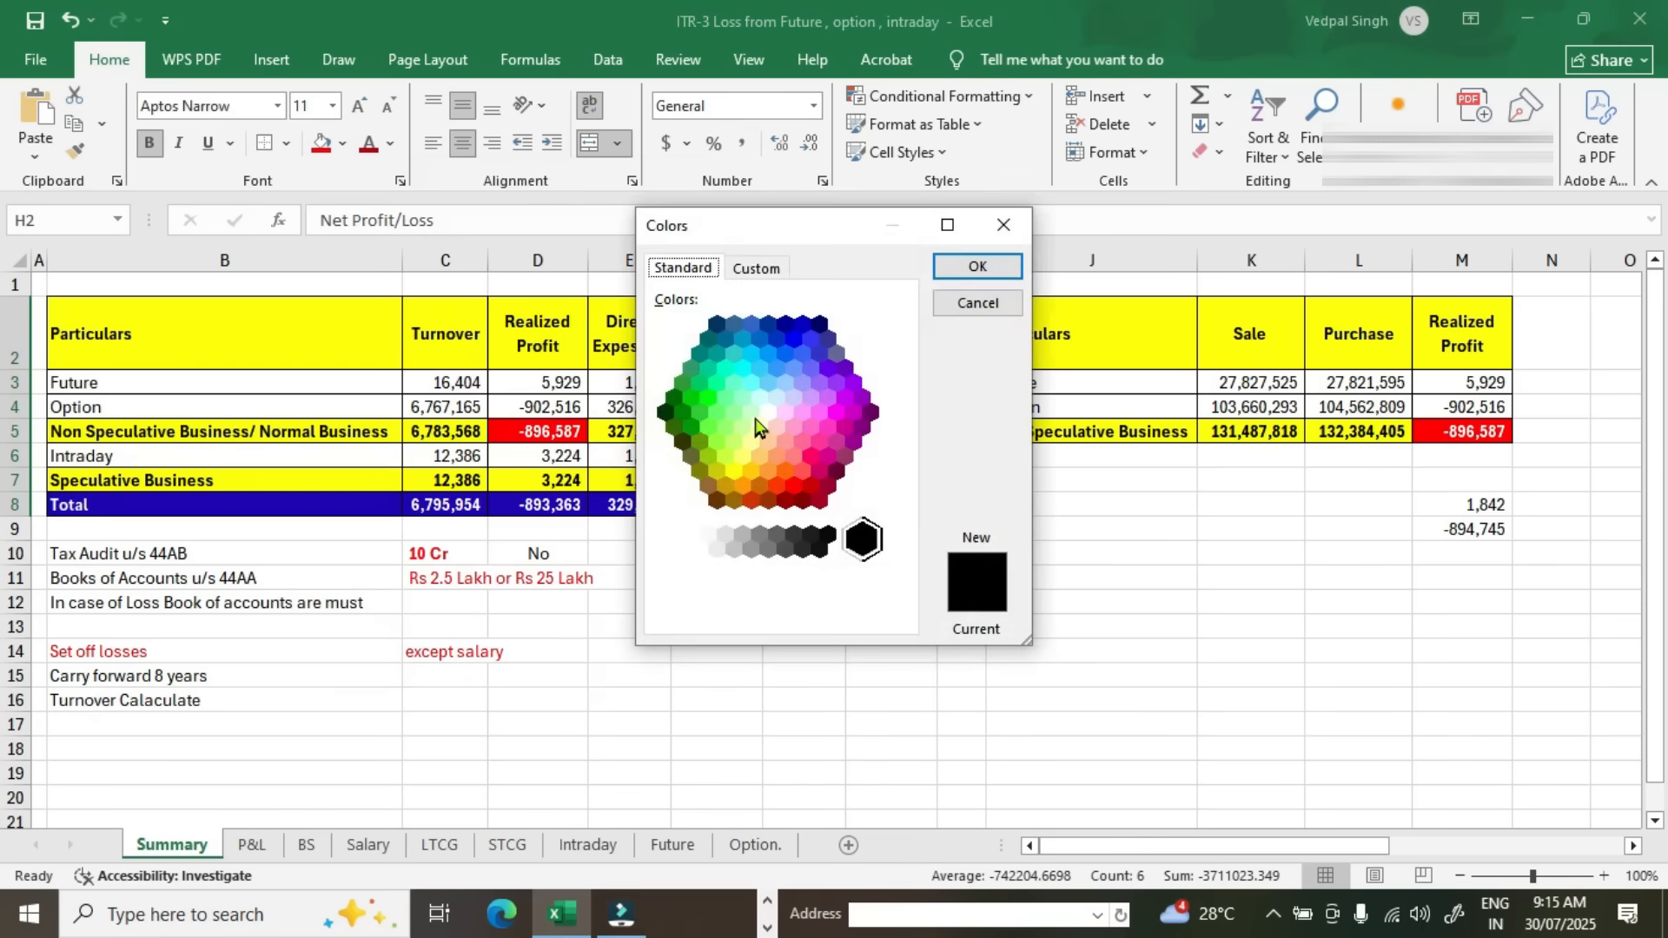
double_click(764, 417)
left_click(892, 504)
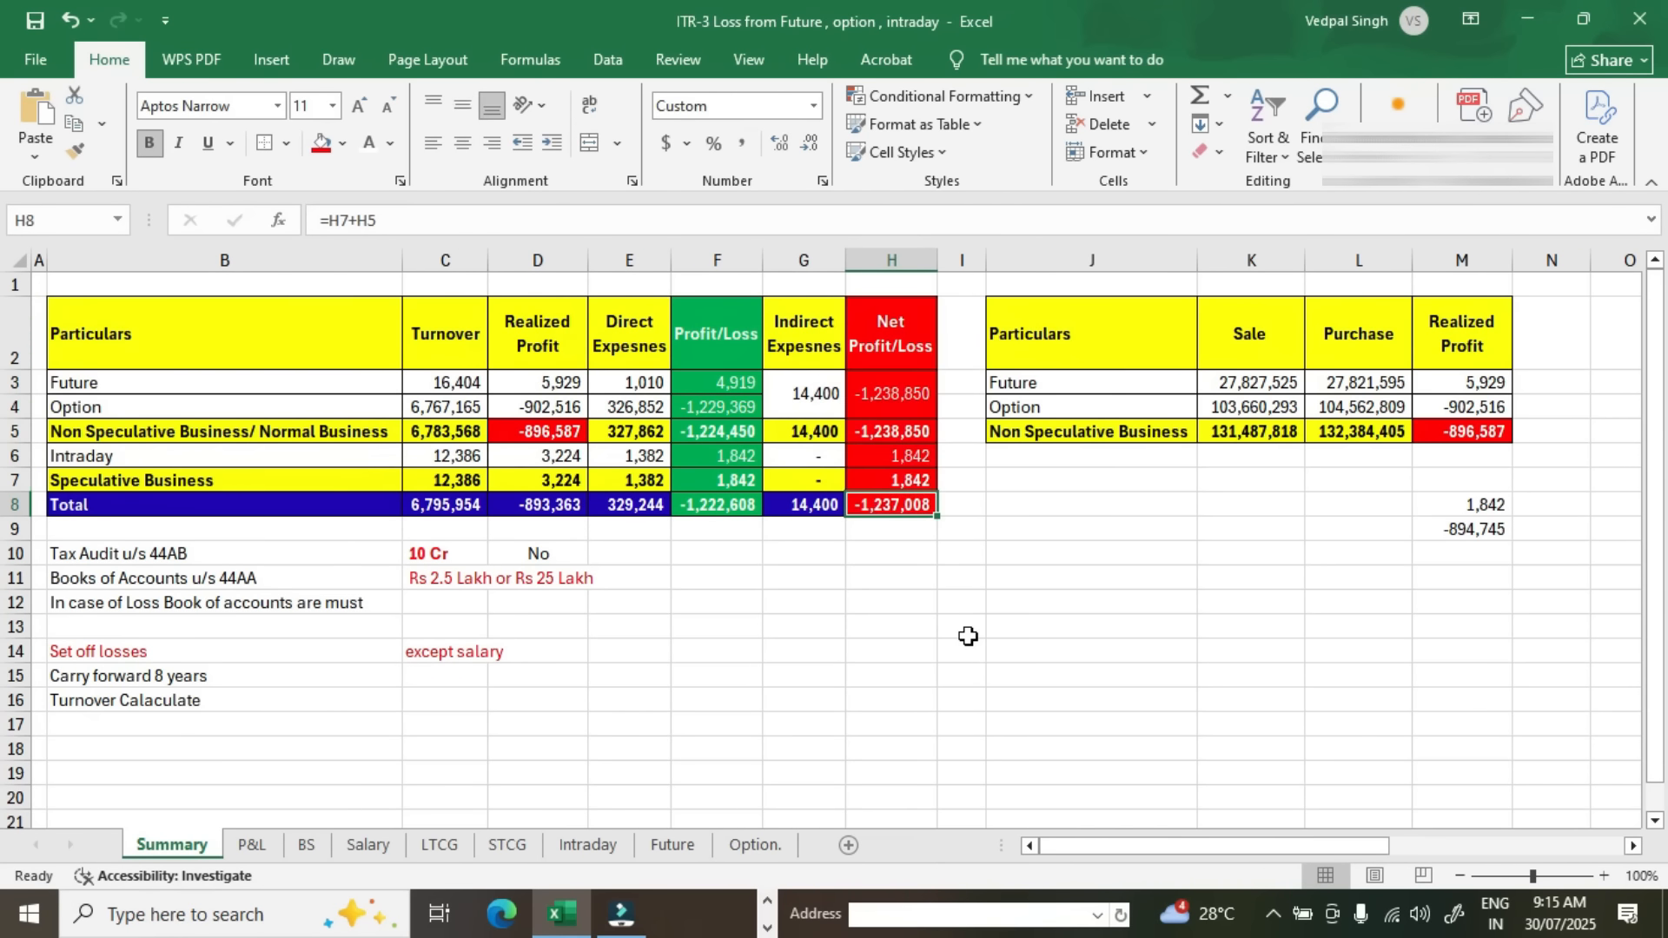
Step: Confirm the Part A - P & L schedule in the ITR, leaving the speculative activity fields at 0
key("alt+Tab")
scroll(1377, 630, "down", 10)
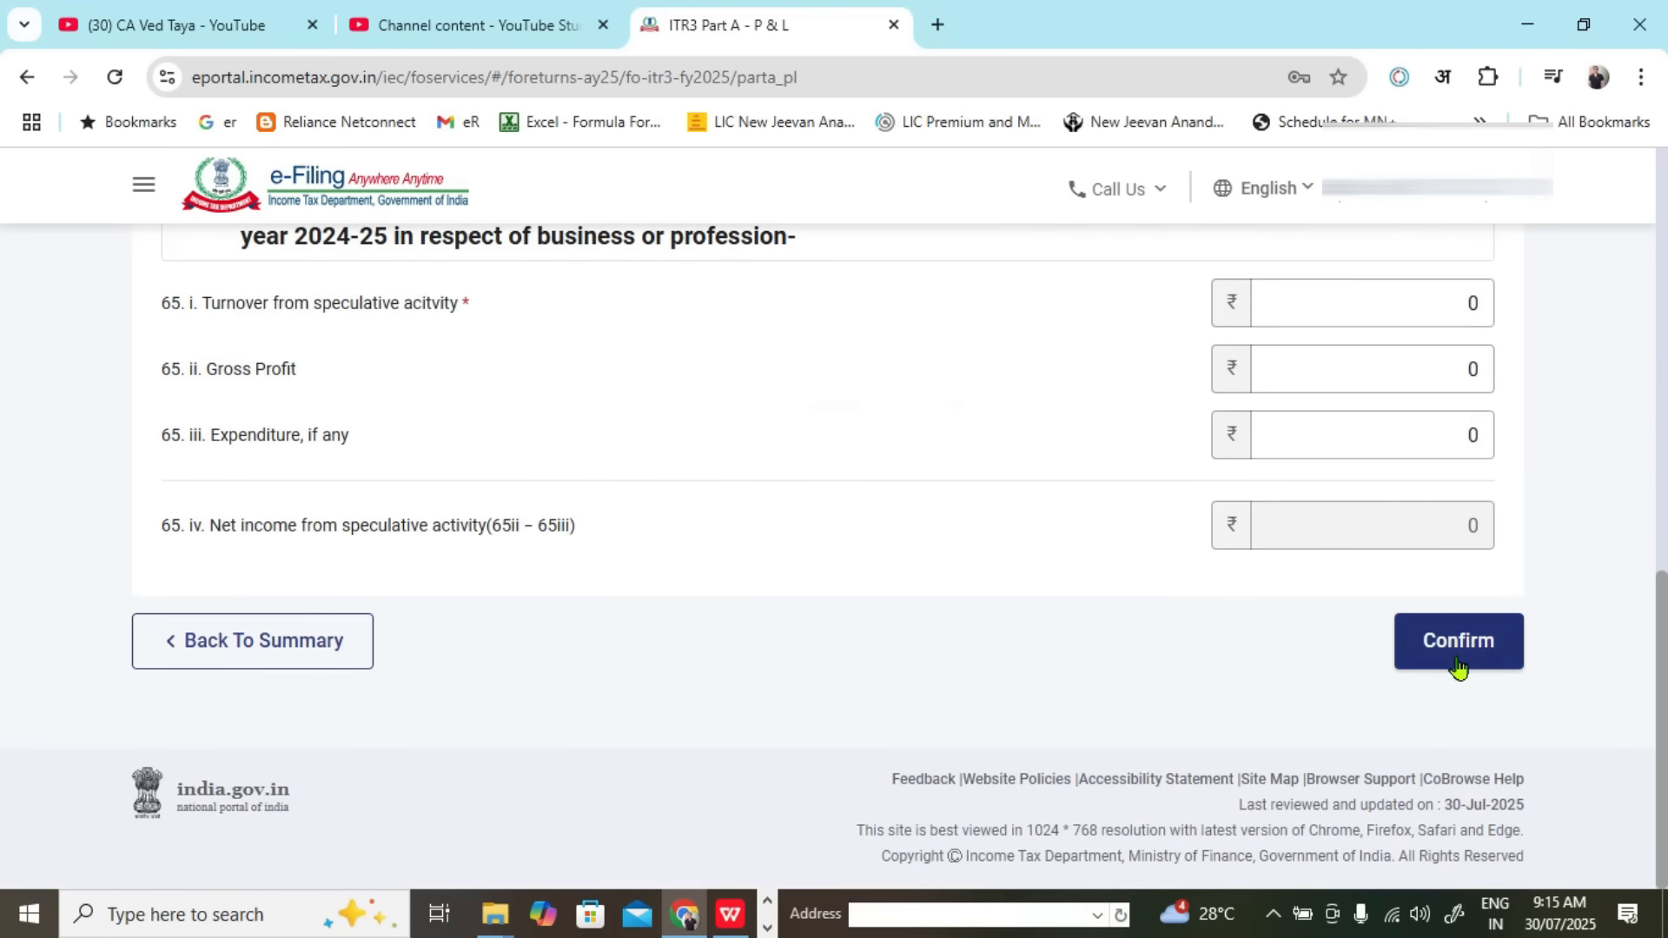
left_click(1459, 665)
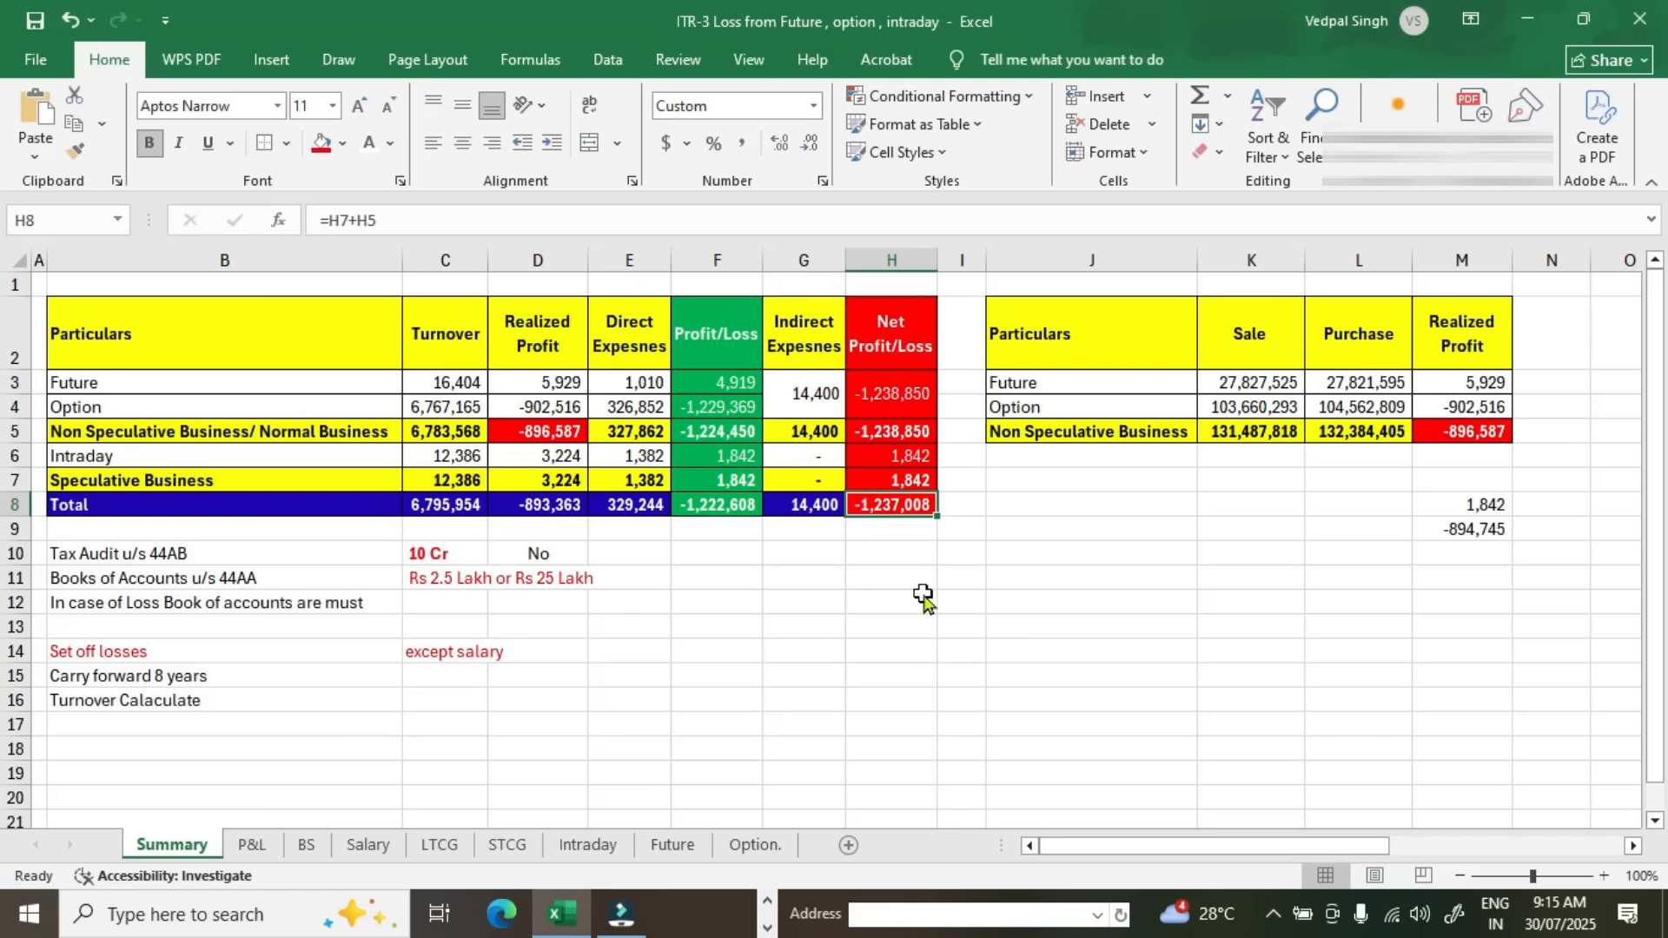
Step: Enter the ITR's net loss figure 1237006 in Summary cell H10, below the Net Profit/Loss total
key("alt+Tab")
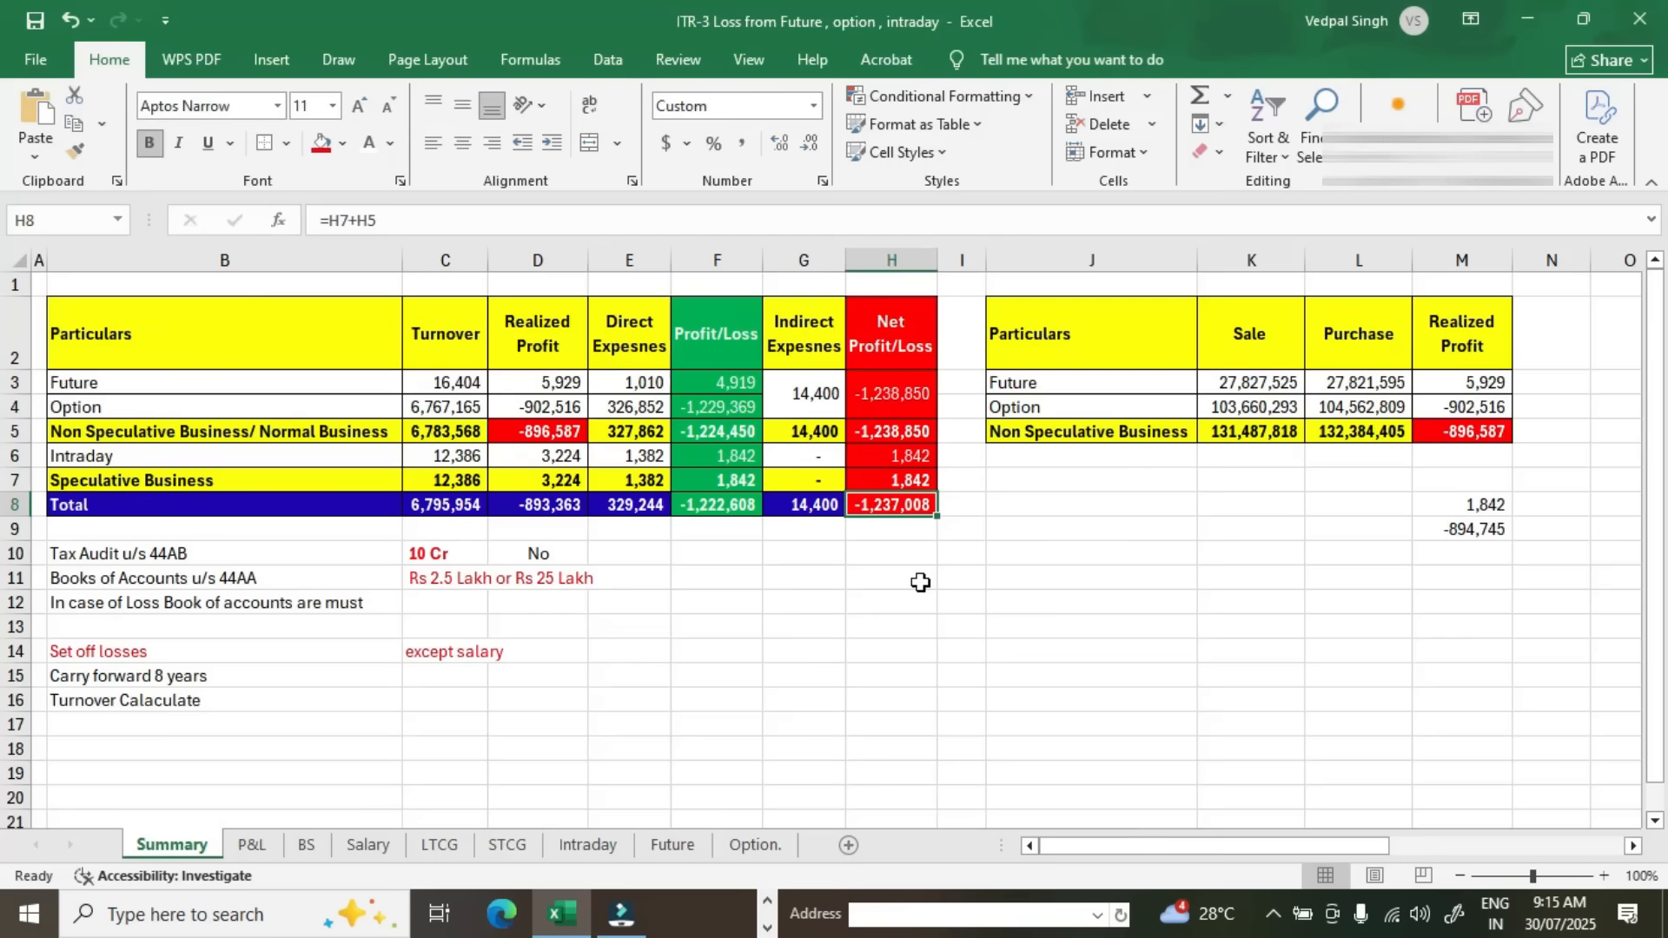
left_click(904, 556)
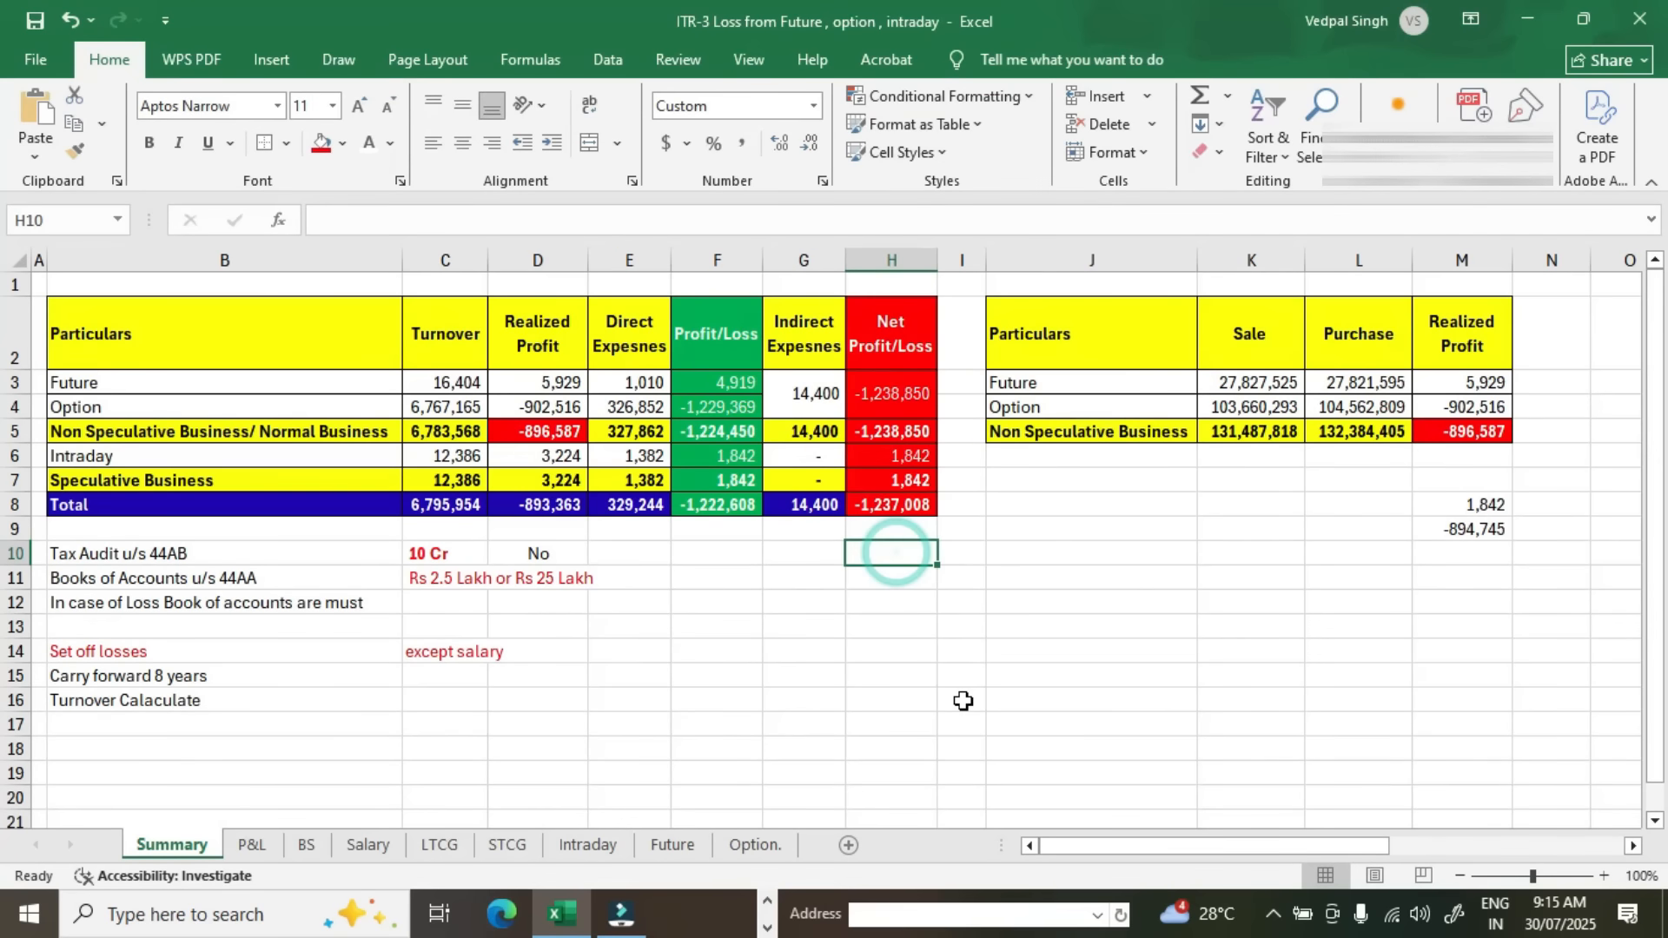
type("123700")
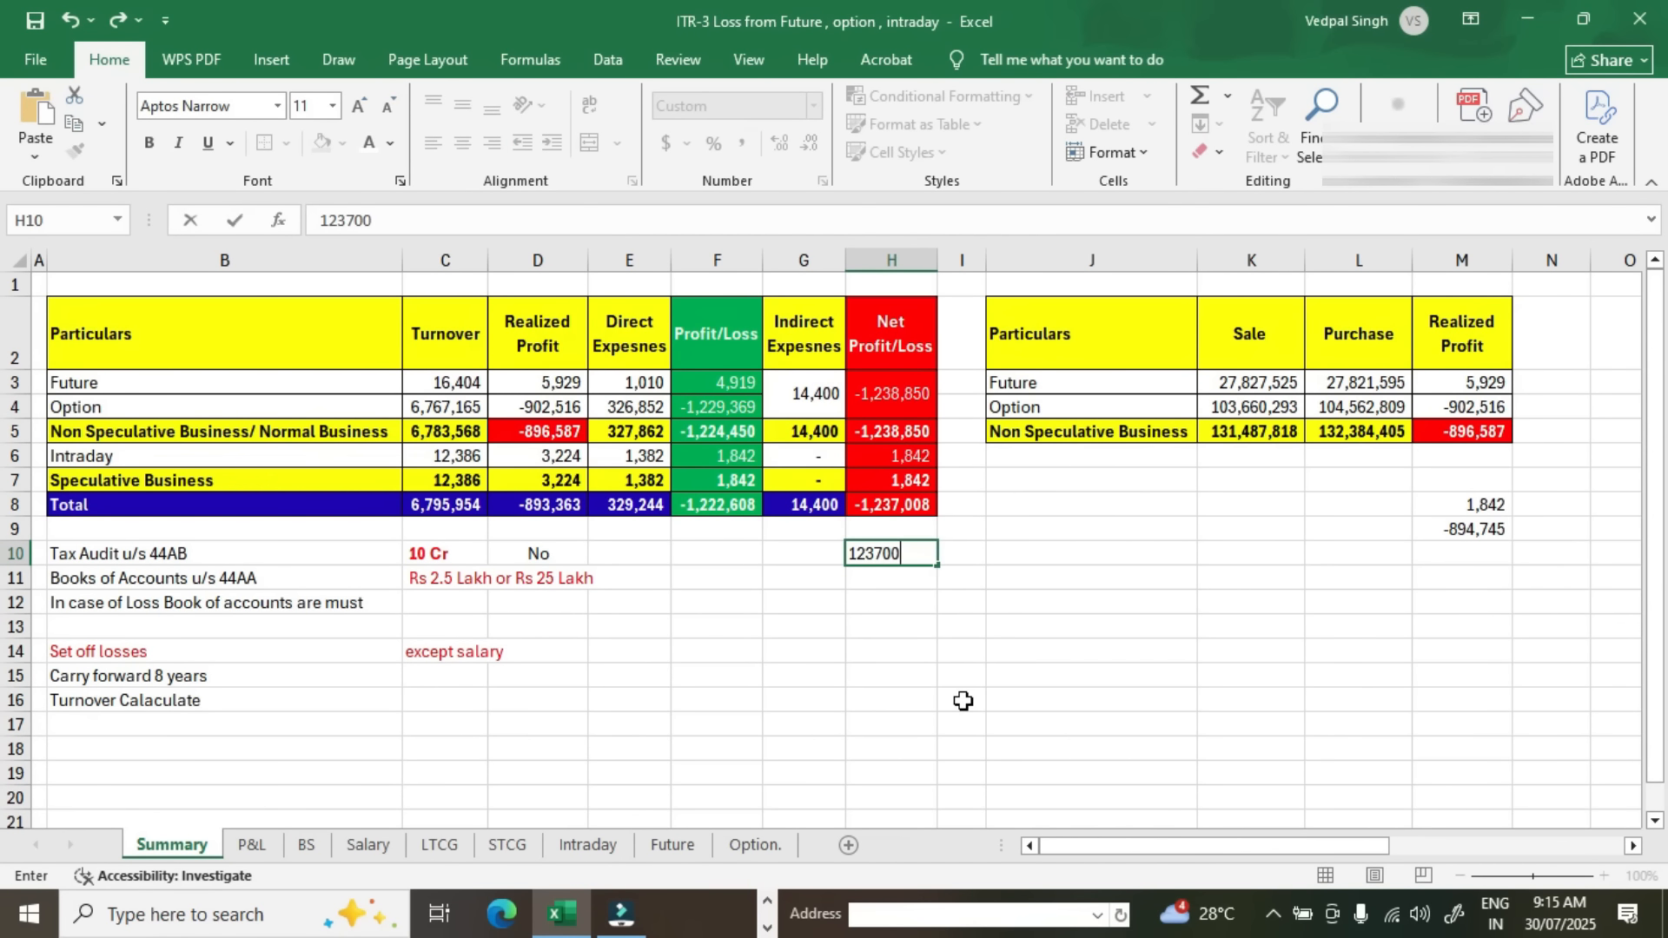
type("6")
key("Return")
left_click(900, 561)
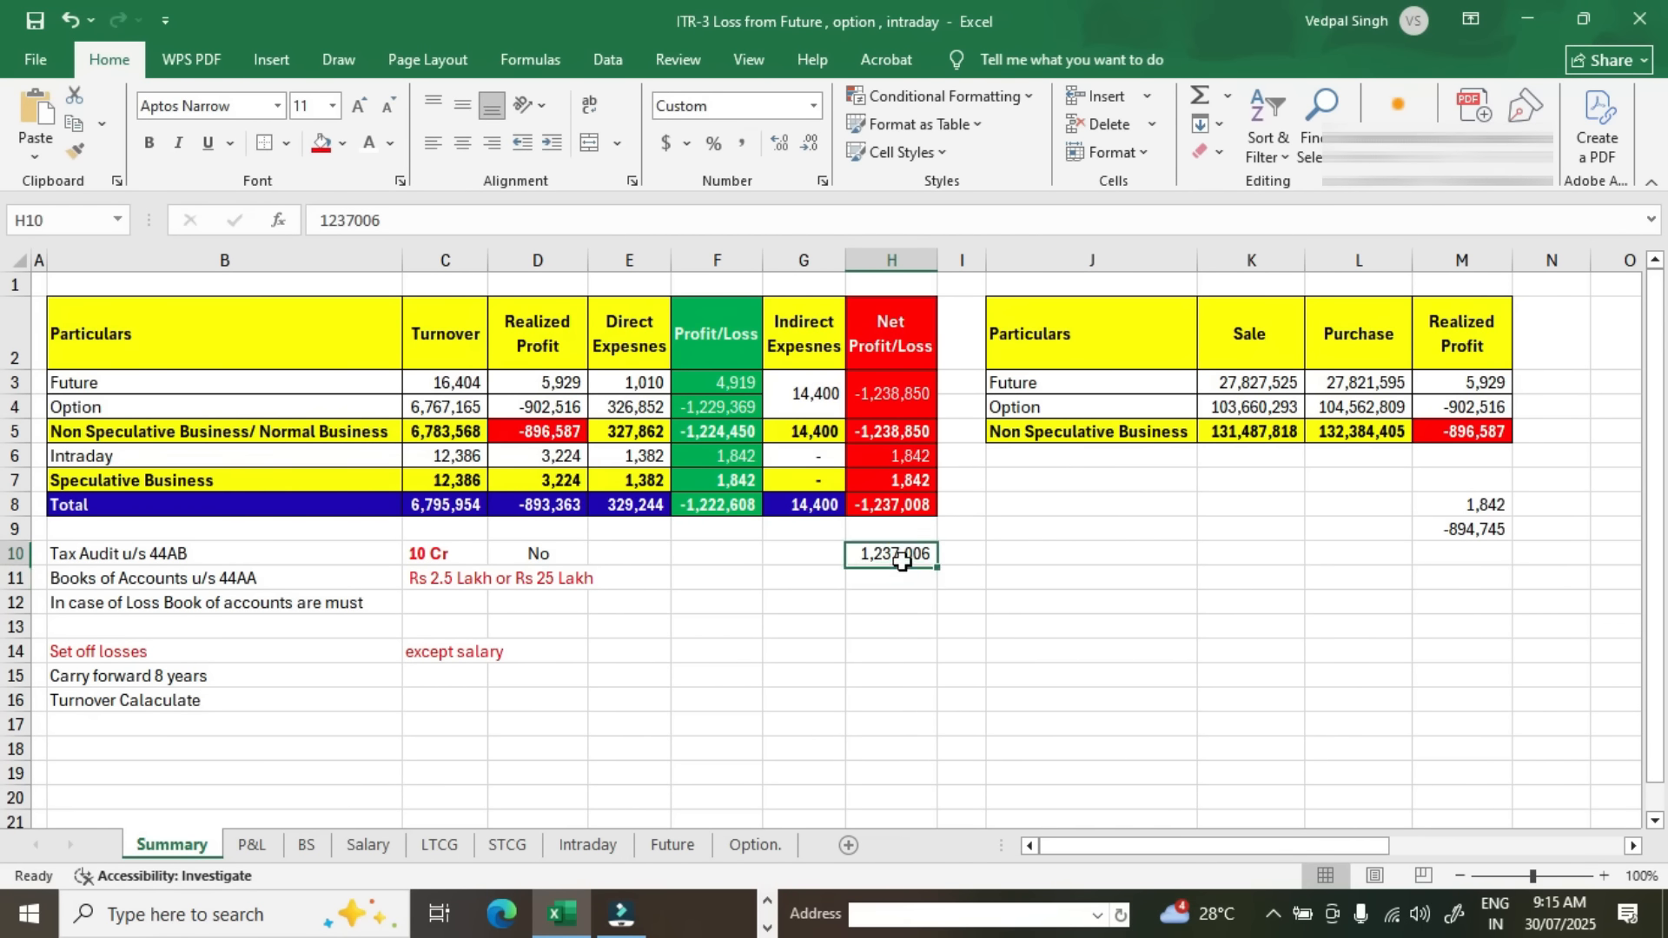
Step: Make the amount in cell H10 of the Summary sheet negative, -1237006
left_click(321, 222)
type("-")
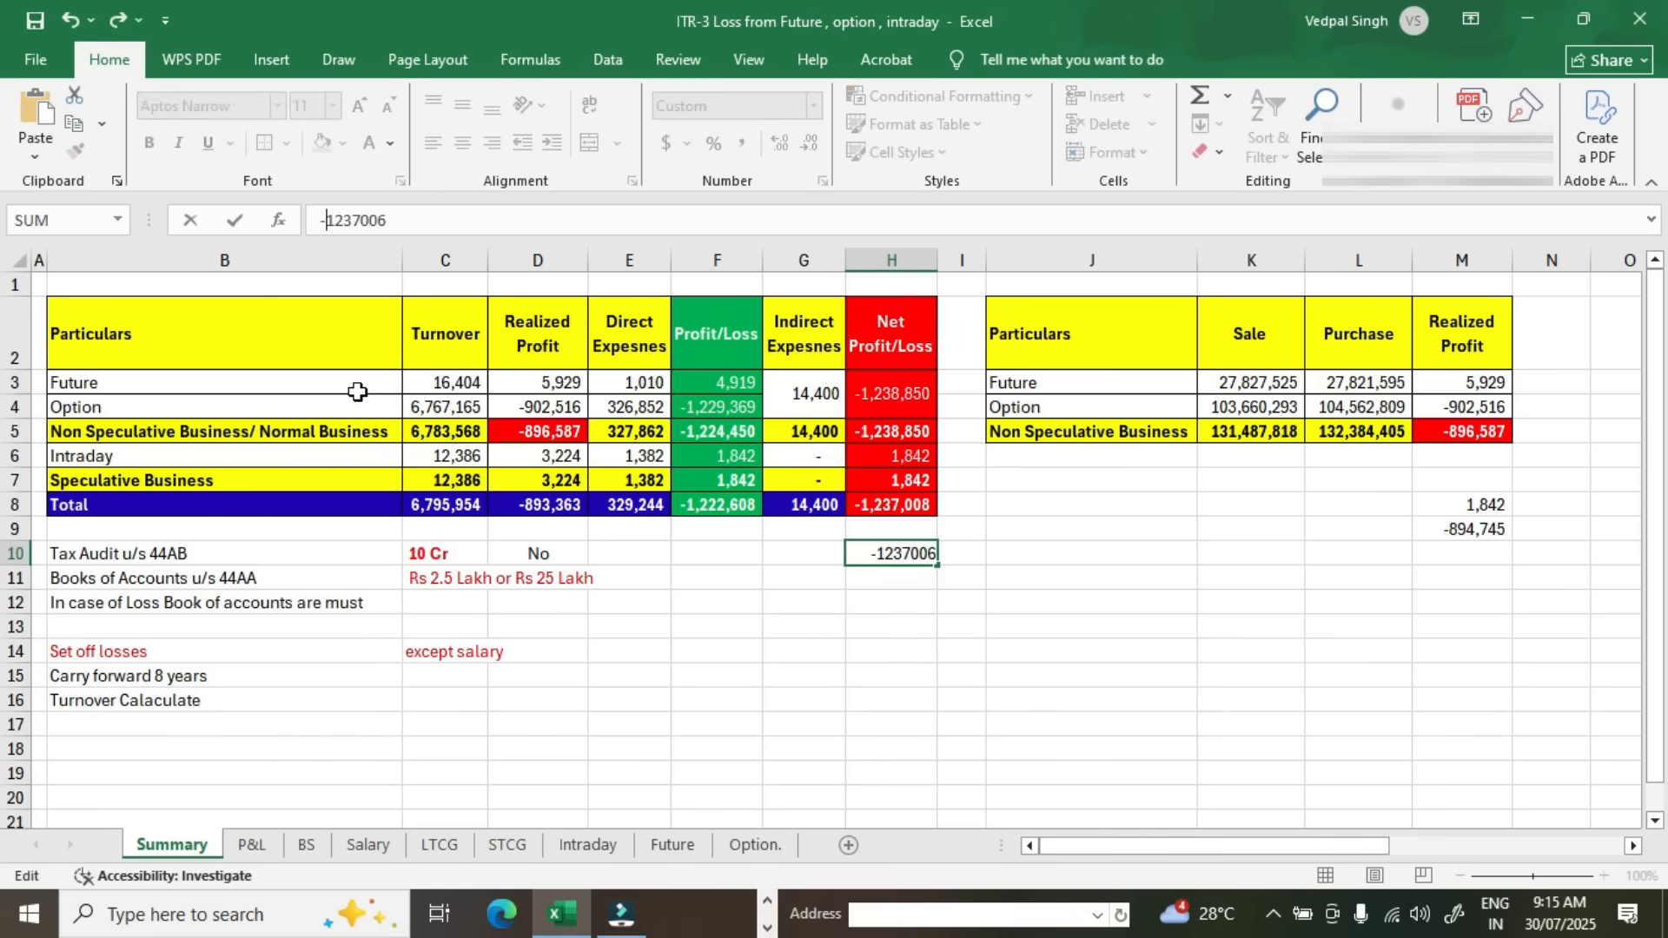
key("Return")
left_click(917, 553)
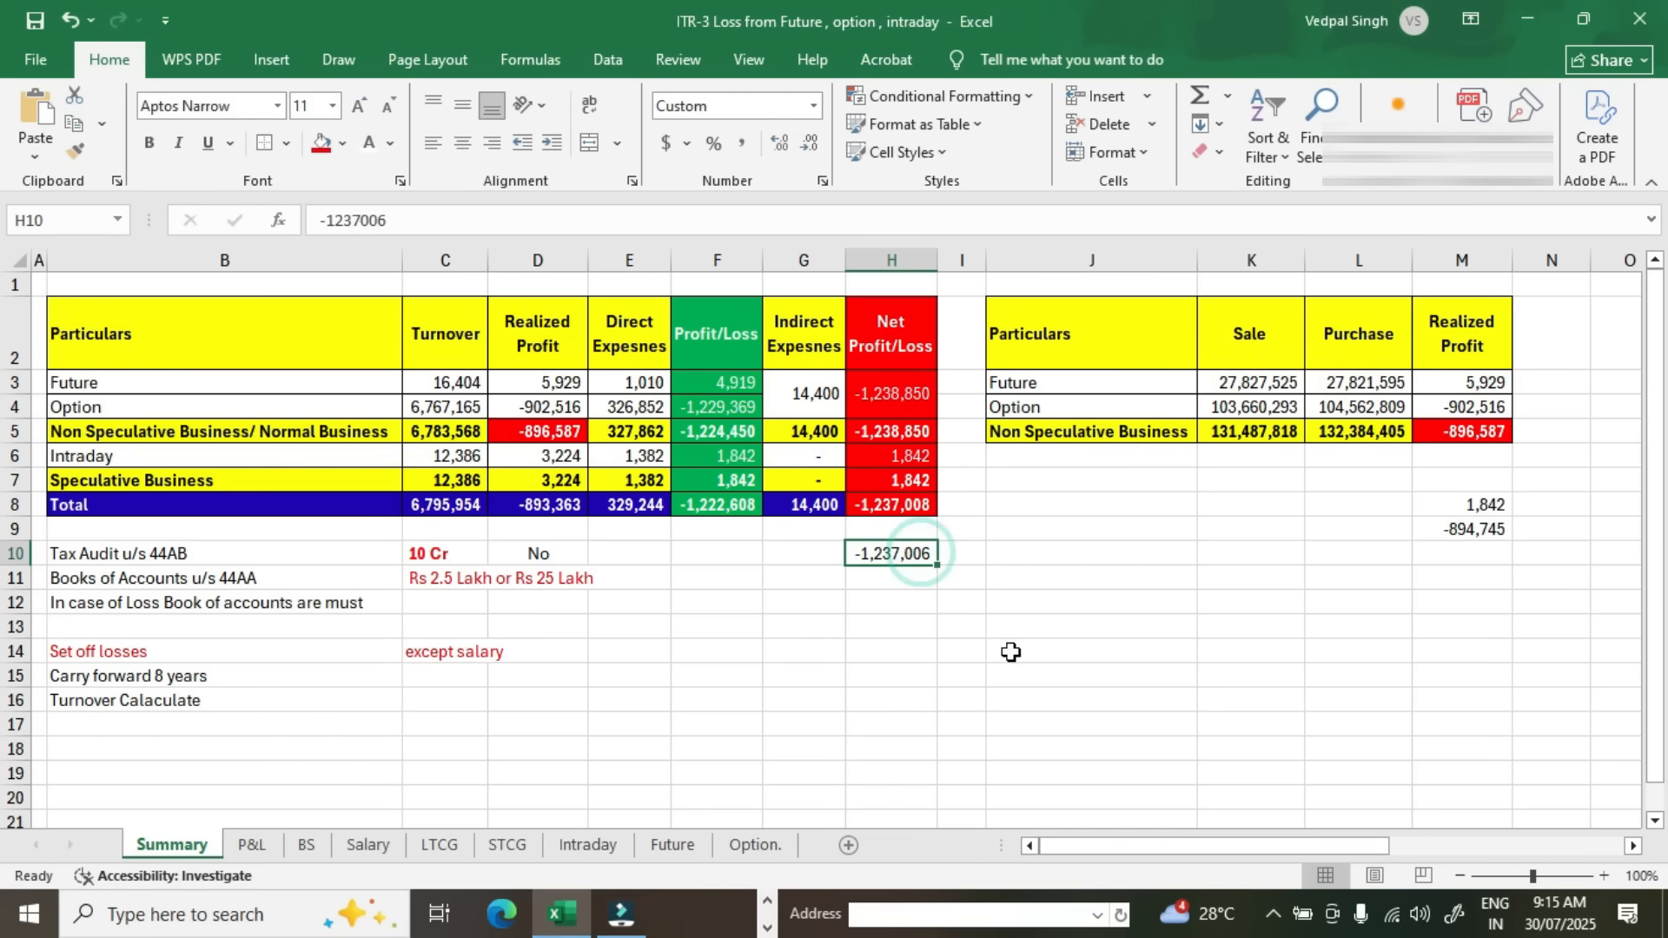
Step: Switch to the e-Filing portal in the browser, open the Part A - Balance Sheet schedule and expand Sources of Funds
key("alt+Tab")
scroll(804, 598, "up", 8)
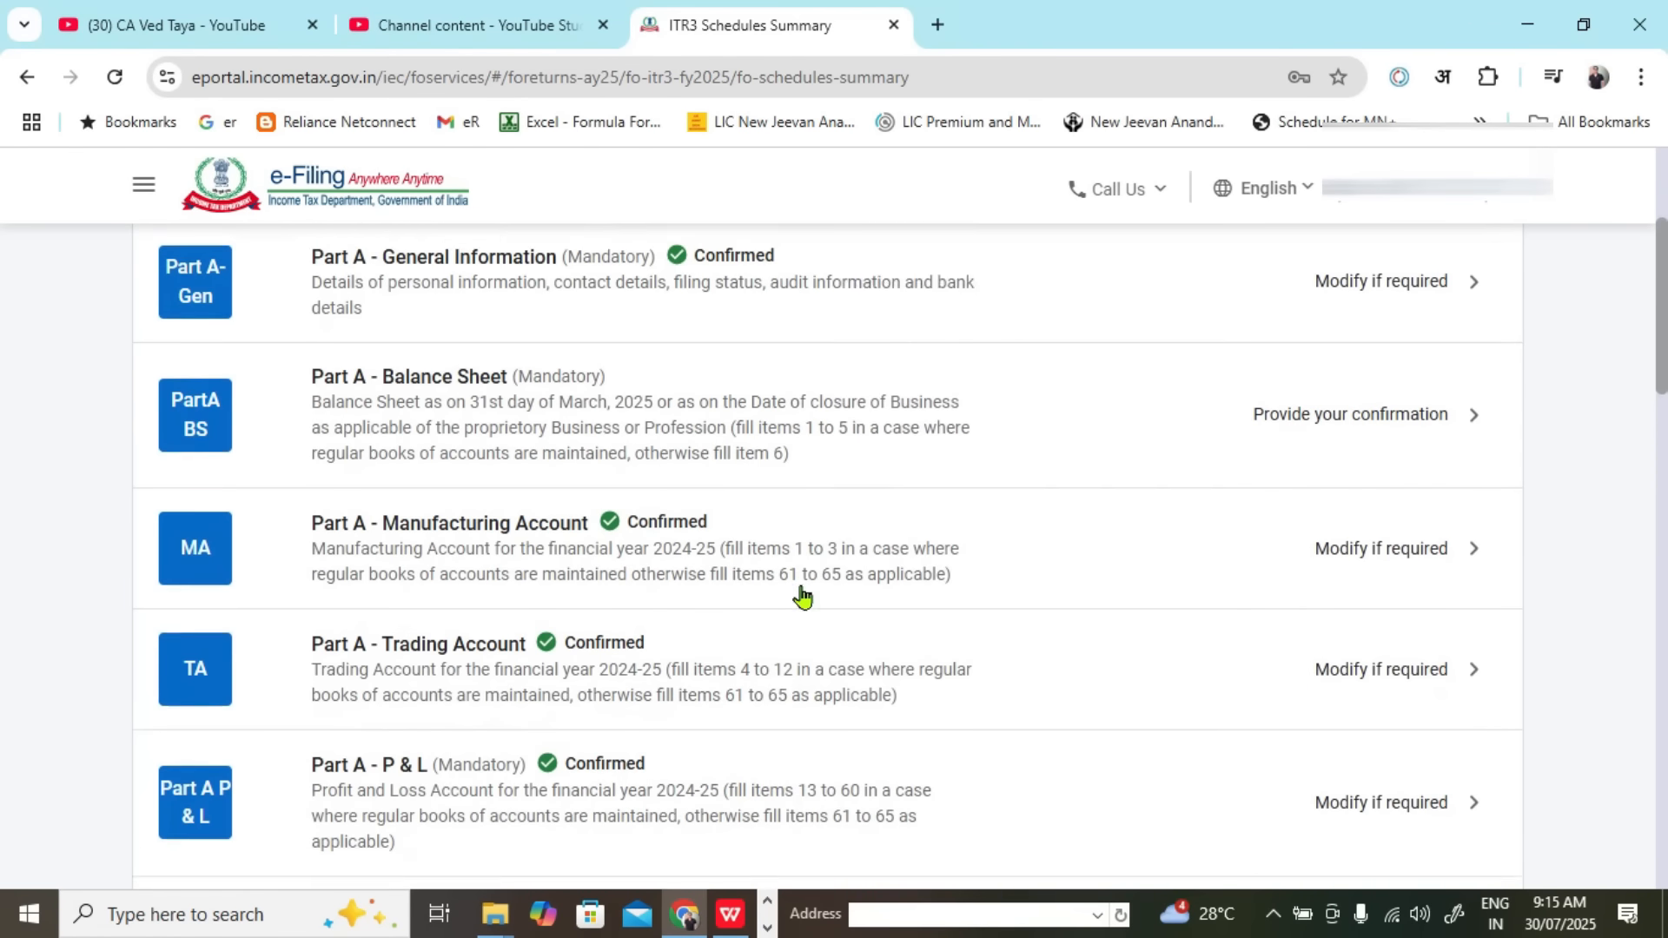
left_click(747, 465)
left_click(838, 556)
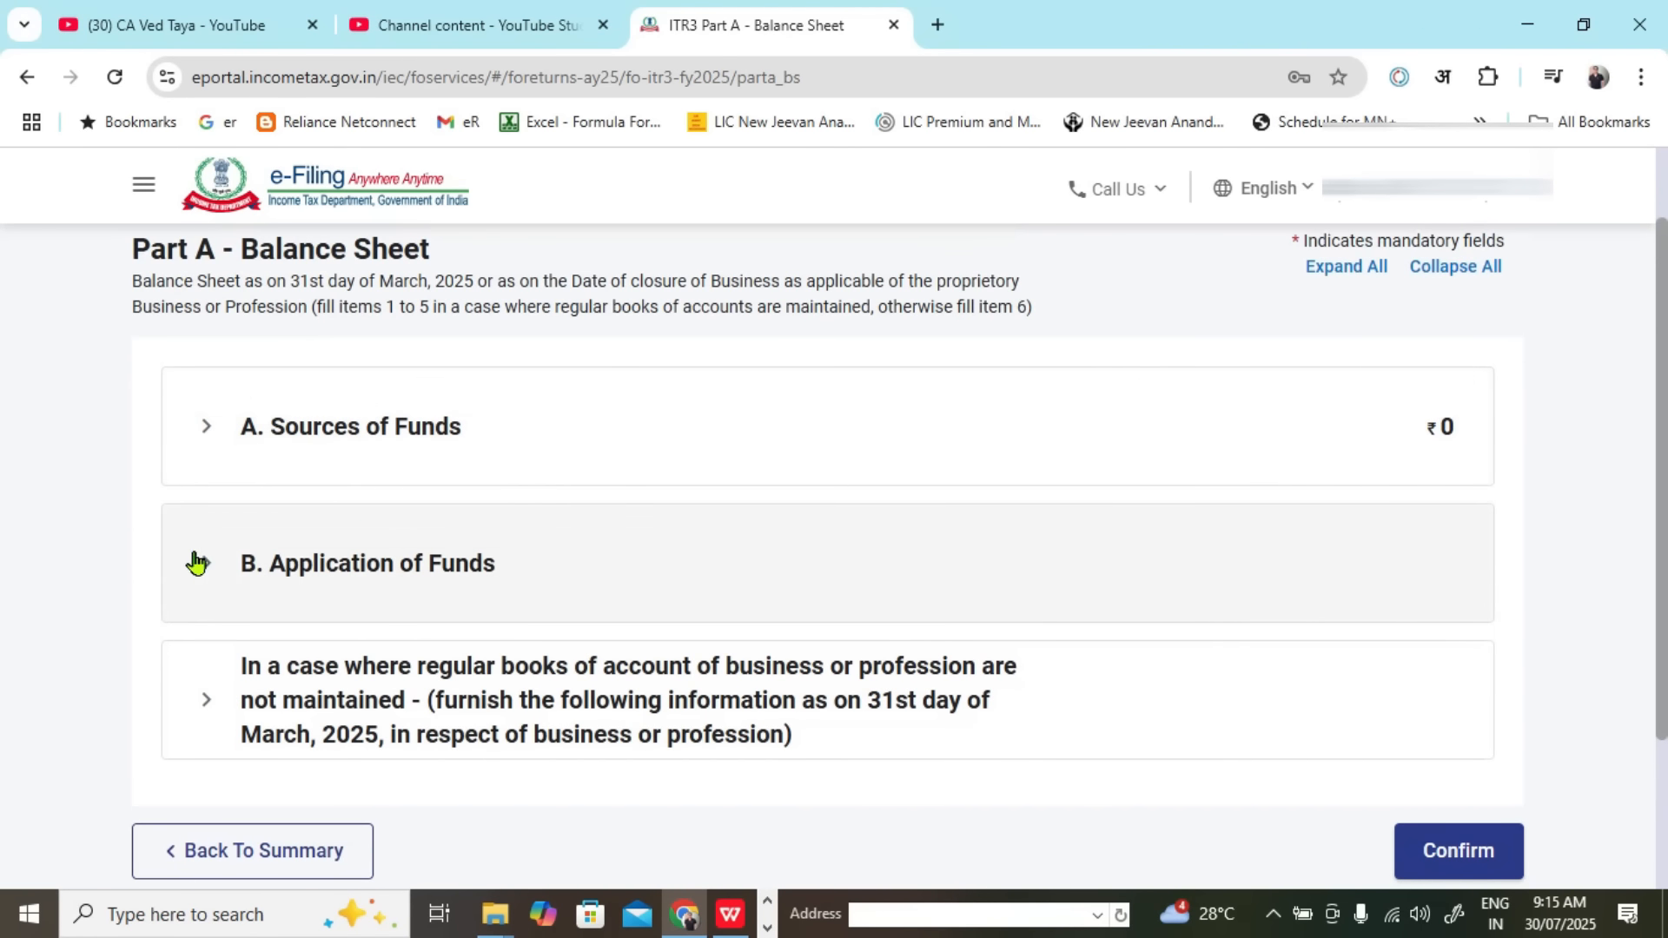
left_click(204, 429)
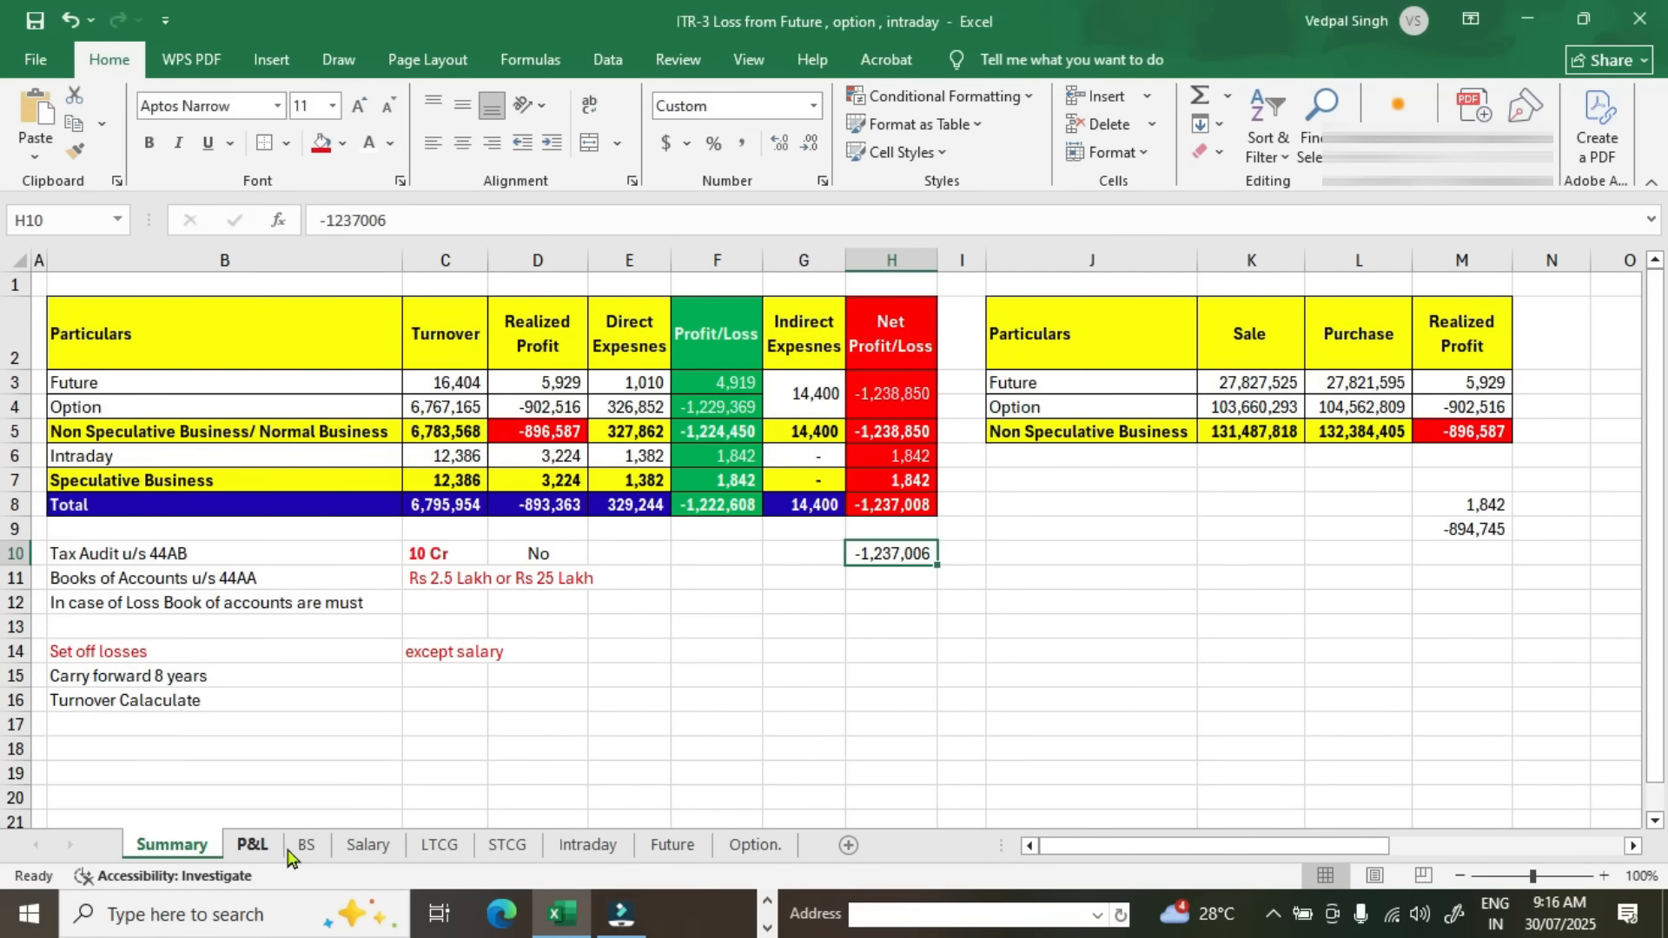
Step: In the Excel workbook, trace the BS sheet's Add:Profit/Loss amount to its source cell on the P&L sheet
left_click(300, 850)
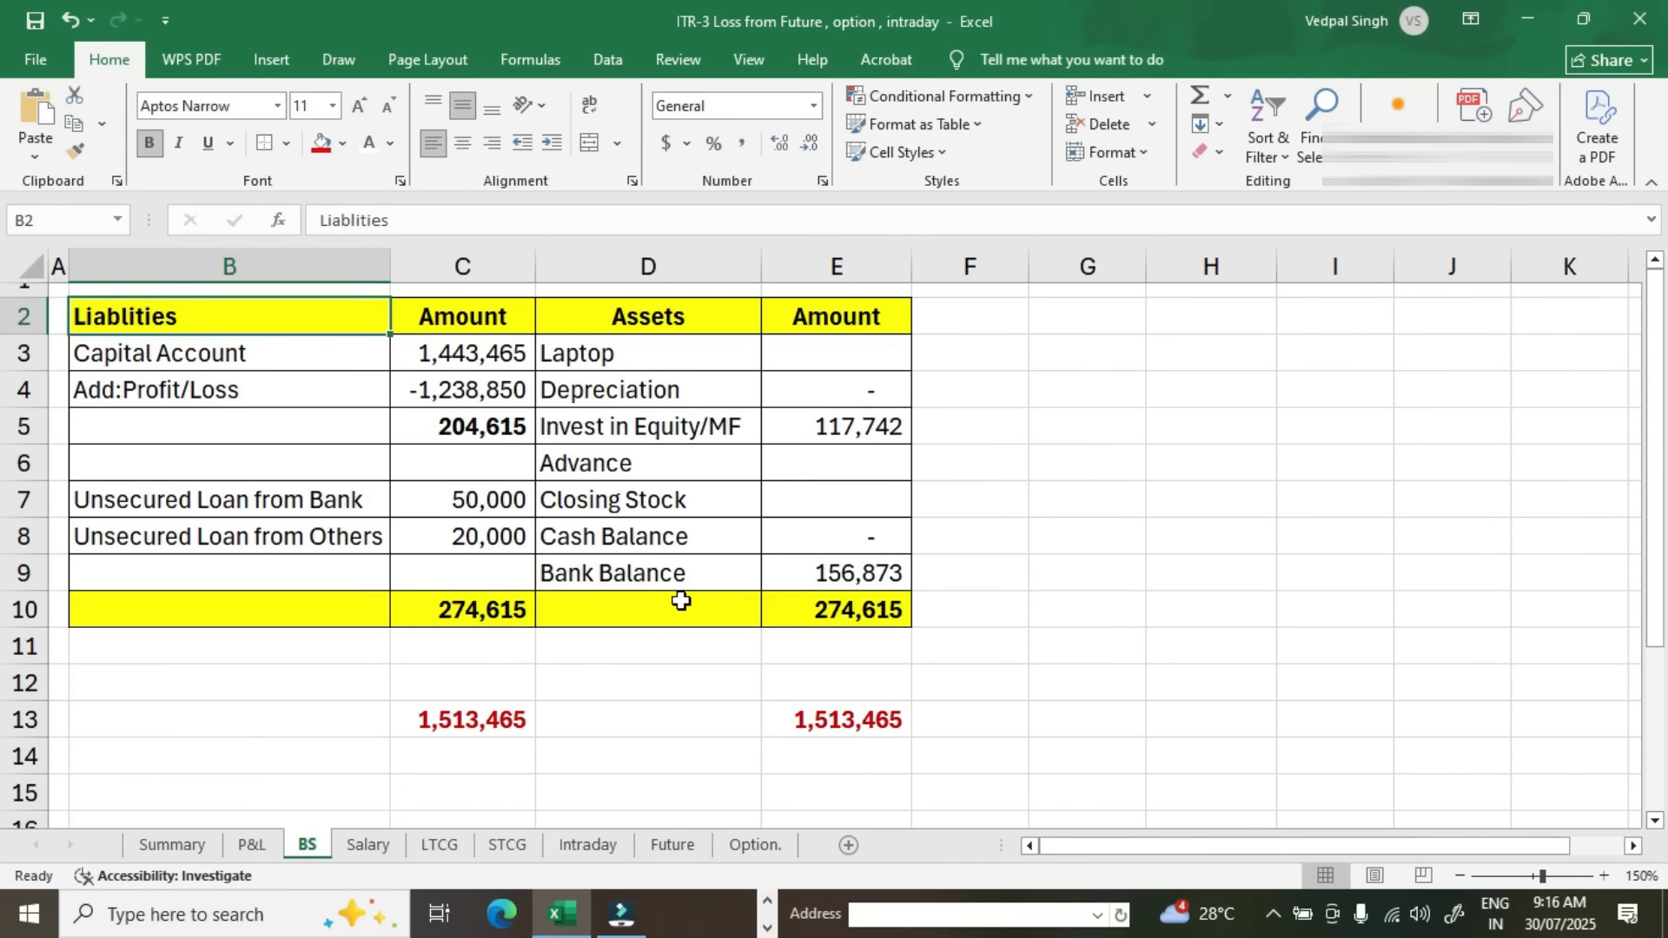
left_click(502, 391)
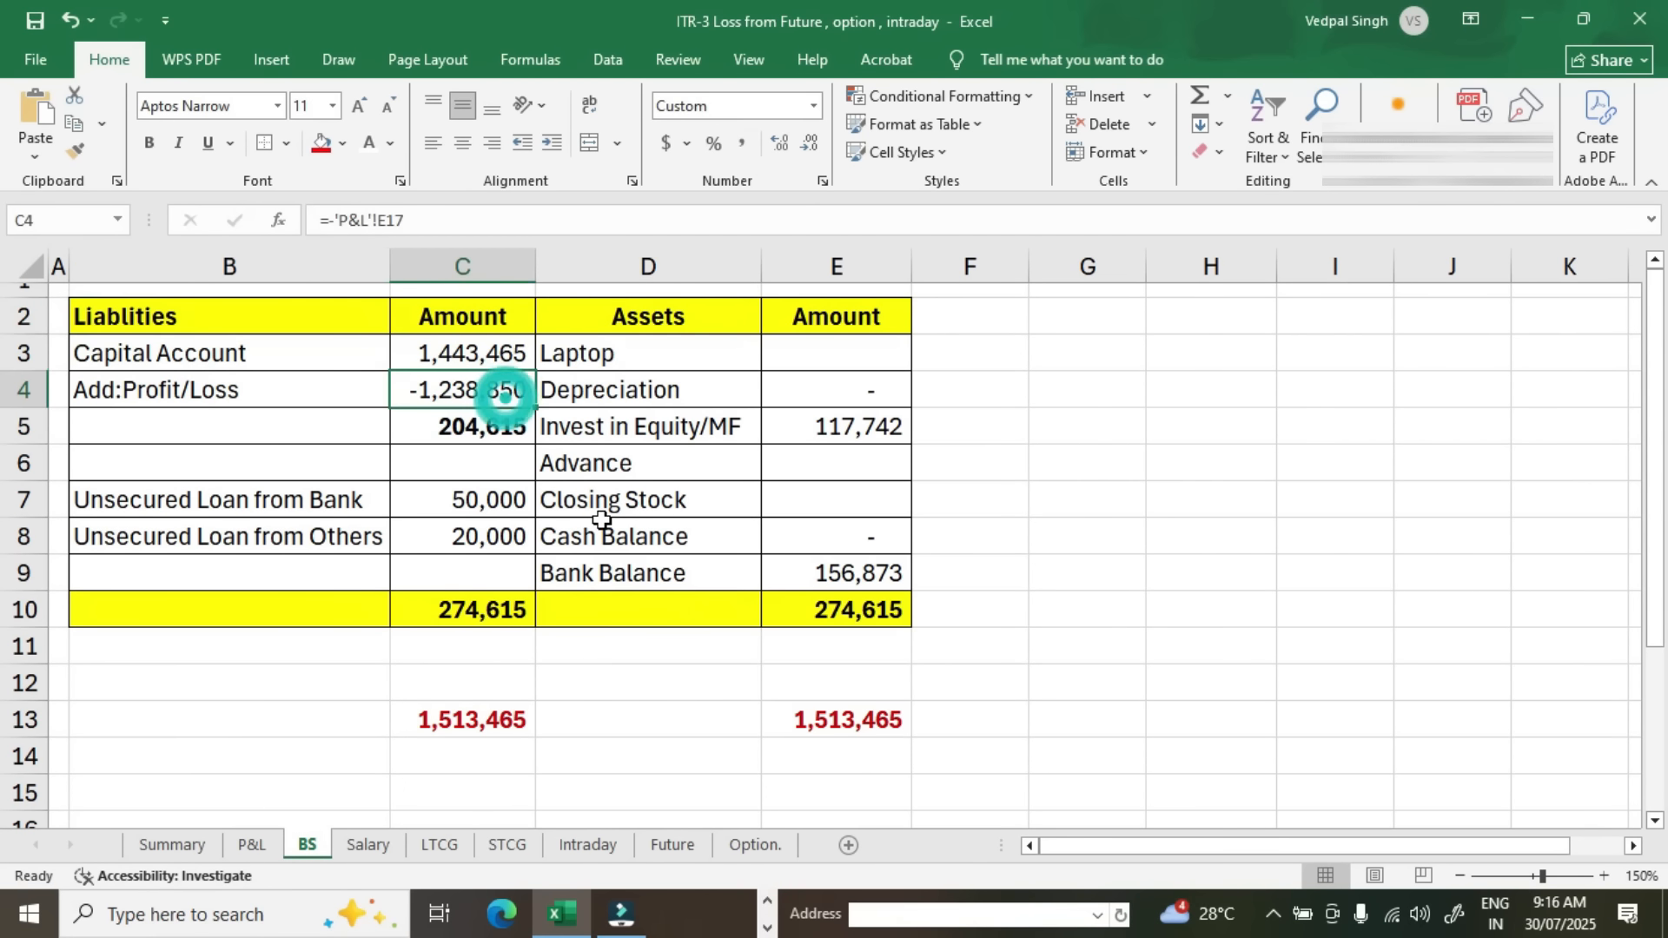
key("ctrl+bracketleft")
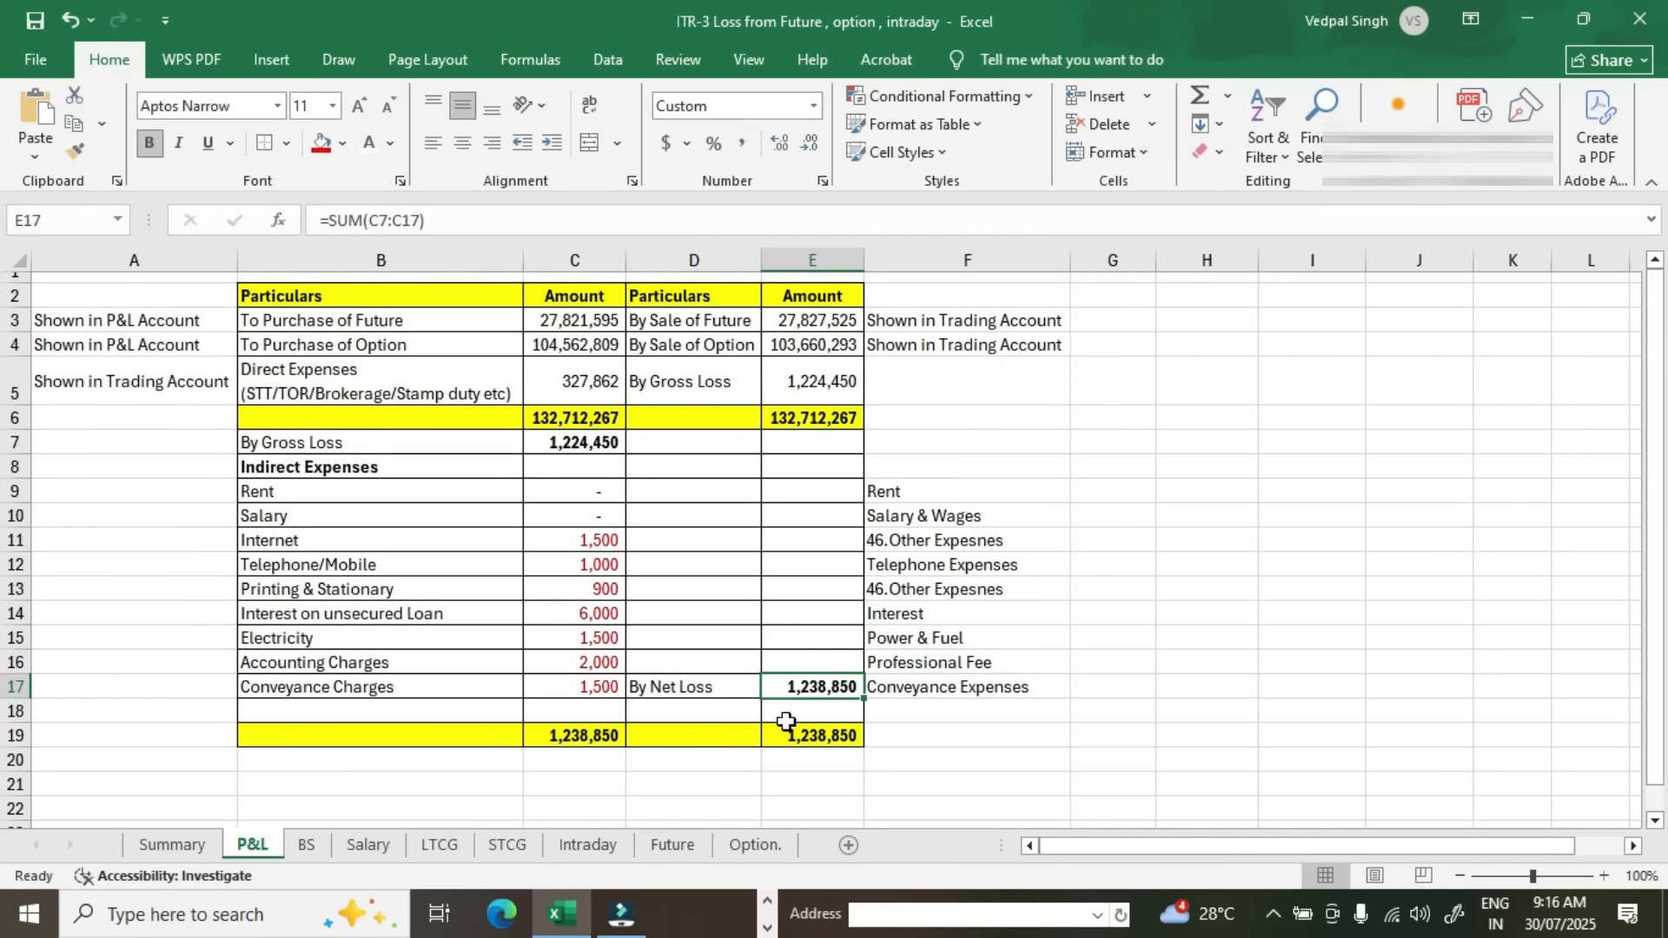
key("alt+Tab")
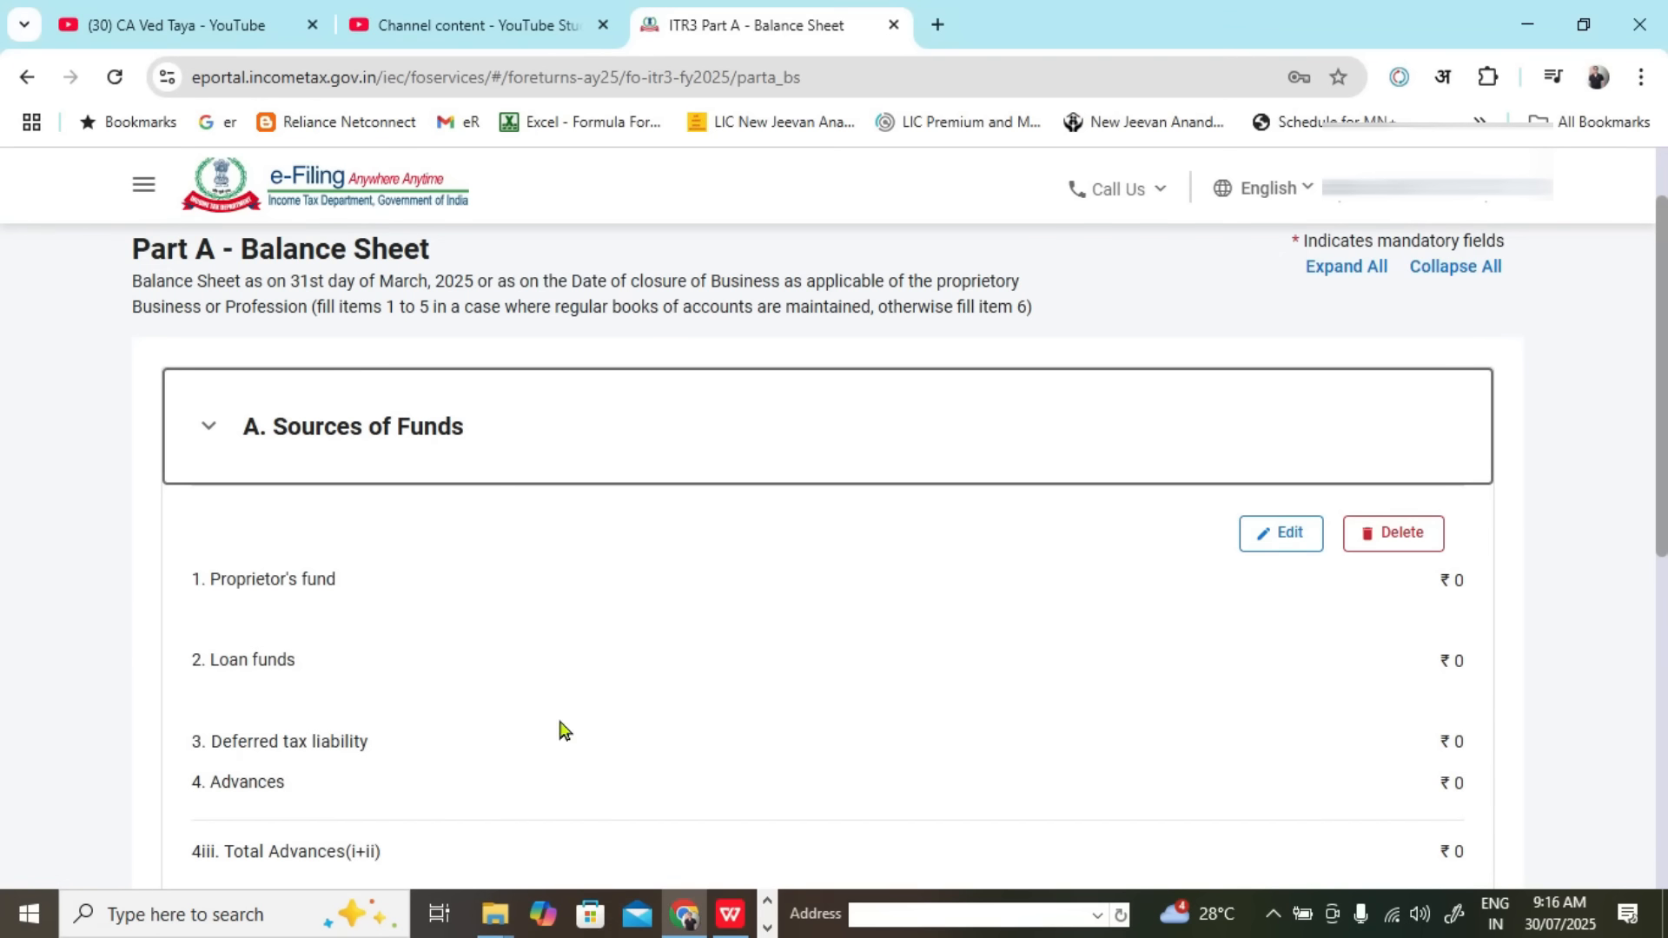
Step: In Excel, paste Summary cell H10 as a value into the BS sheet's Add:Profit/Loss amount and set the Capital Account to 1,441,621
key("alt+Tab")
left_click(171, 844)
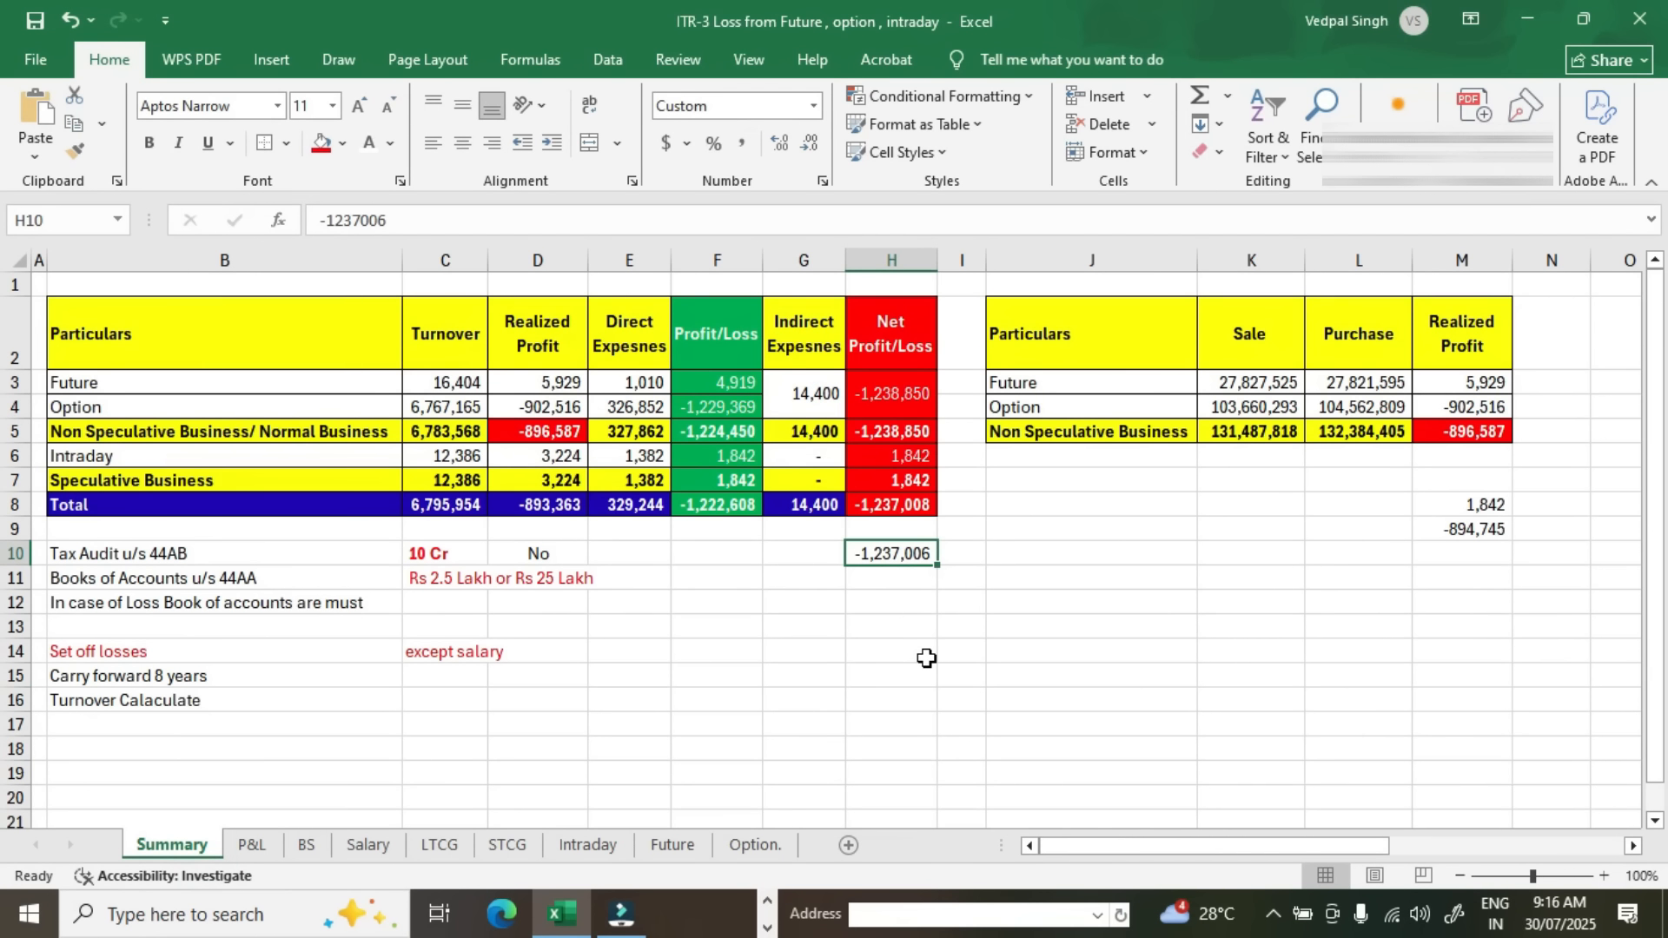
key("ctrl+c")
left_click(307, 845)
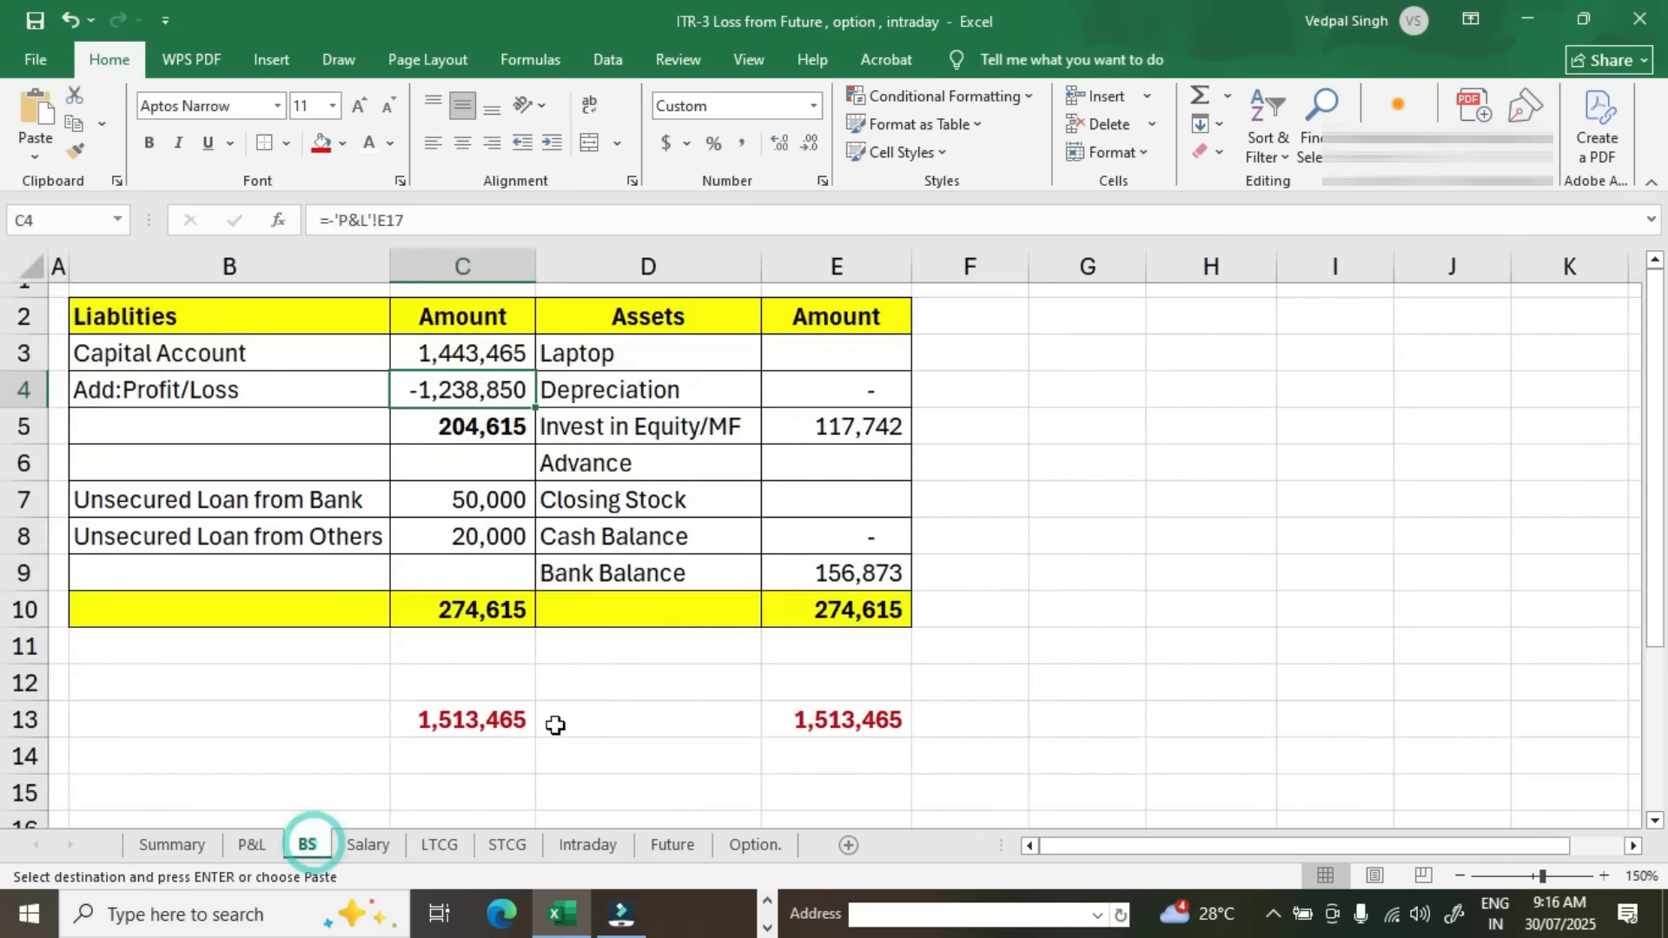
key("ctrl+alt+v")
key("v")
key("Return")
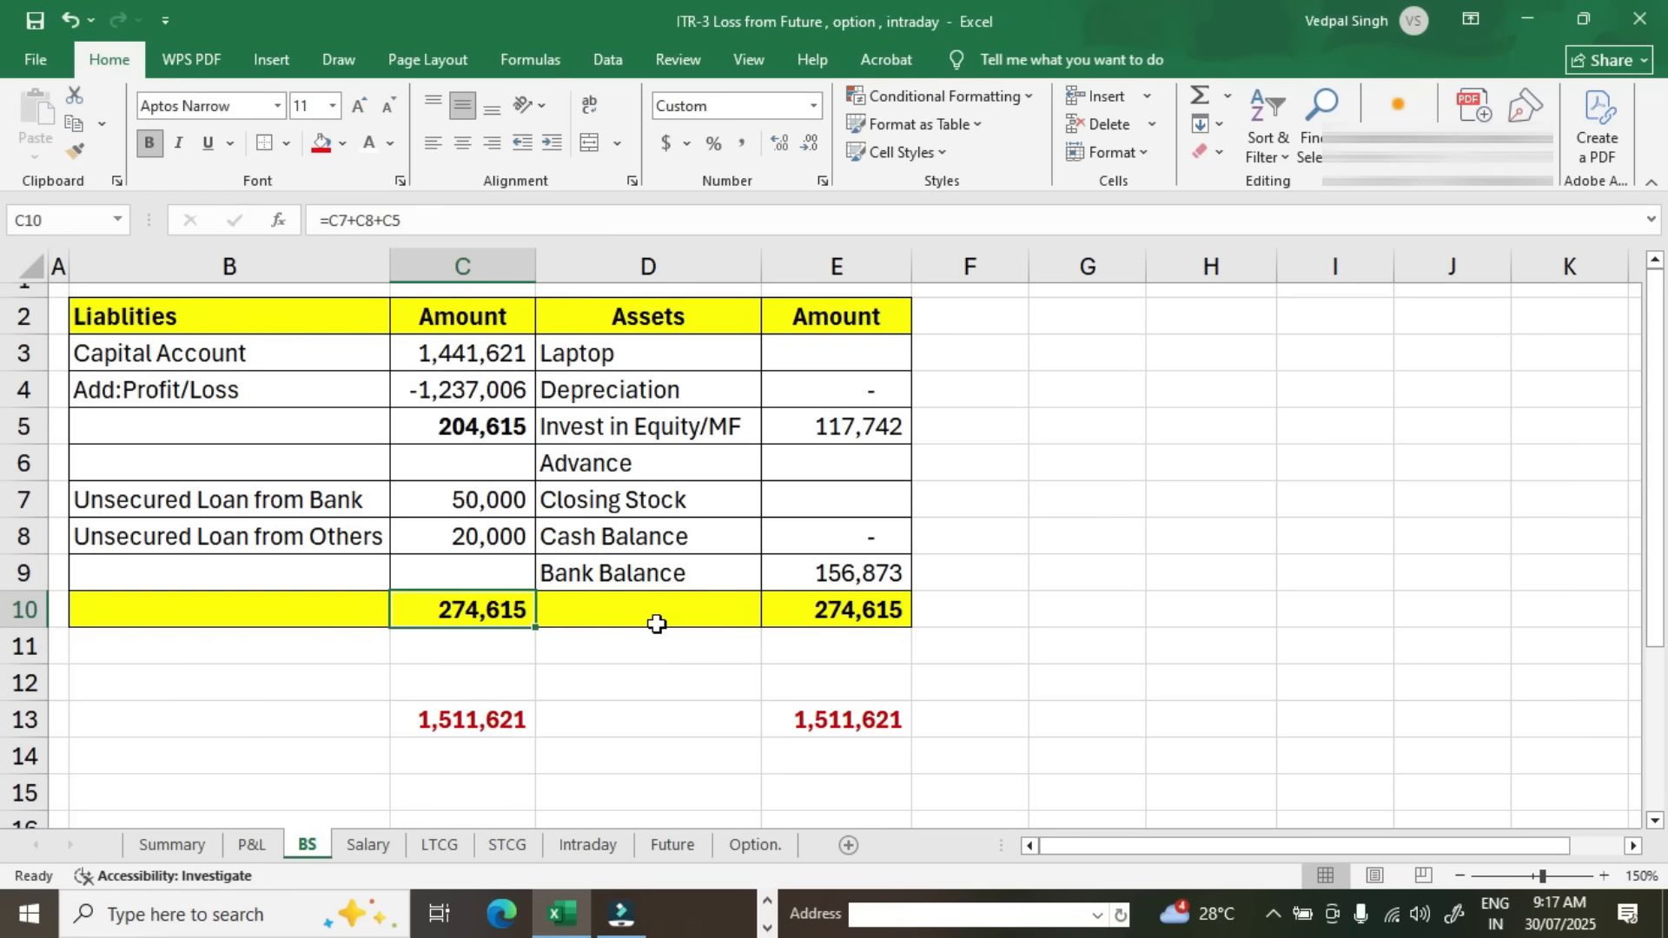
Step: Review the balance sheet's capital, loss, loans, investment, bank balance and both totals, checking the loss against the Summary sheet
left_click(483, 347)
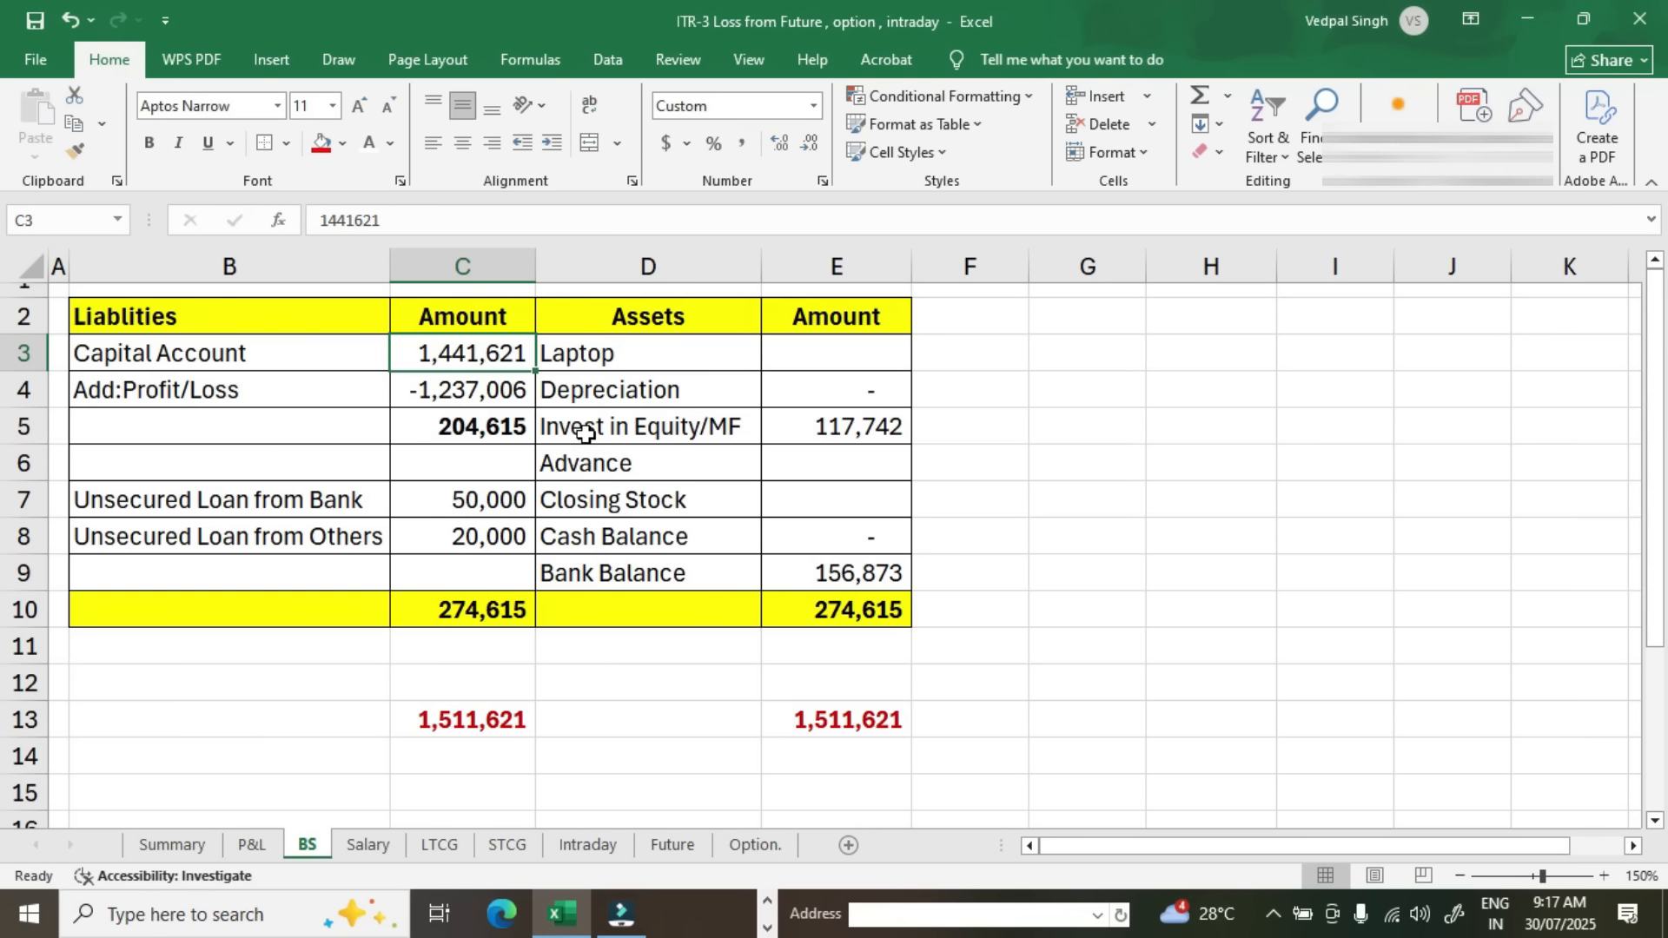
left_click(507, 377)
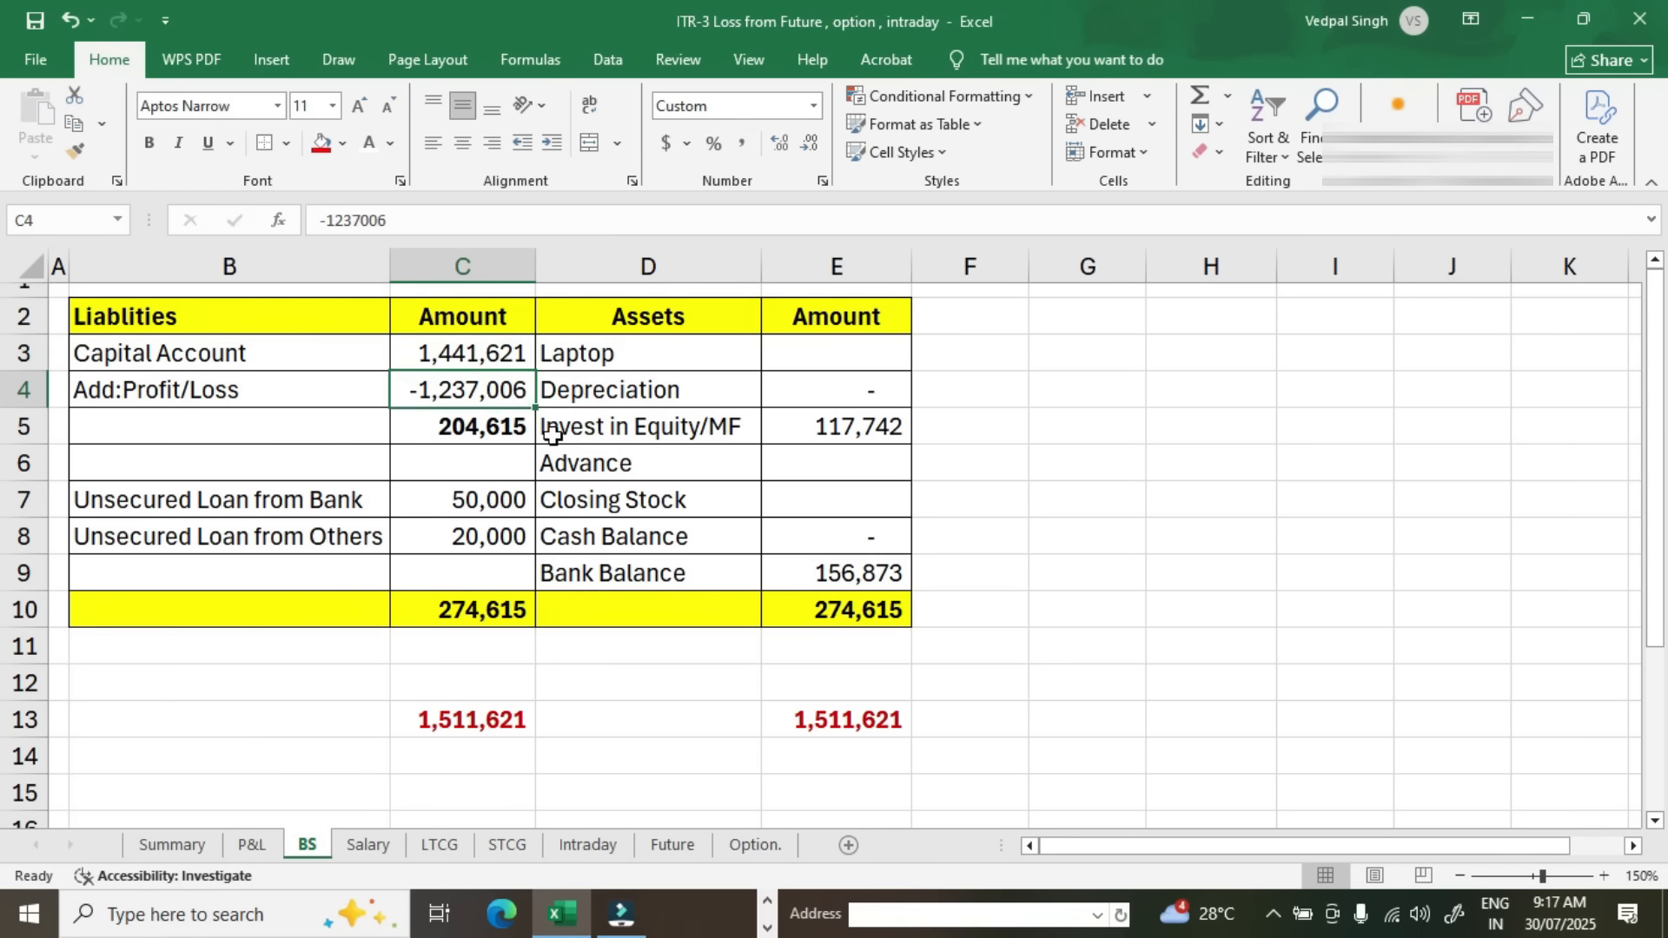
left_click(179, 847)
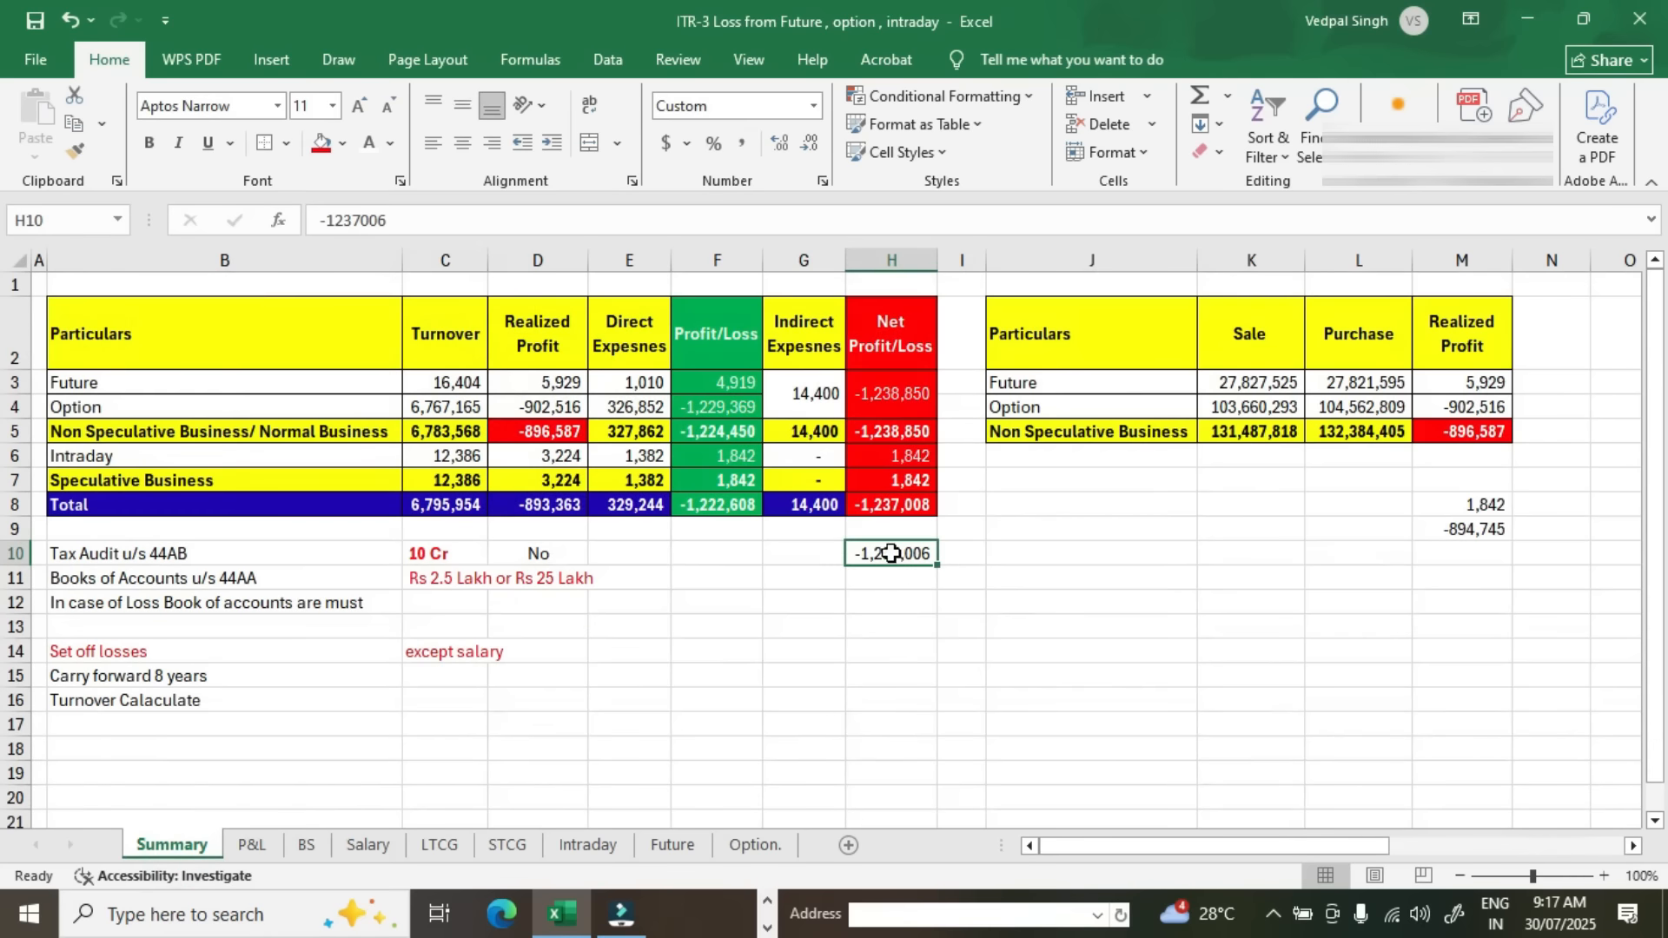
left_click(307, 847)
left_click_drag(506, 356, 508, 389)
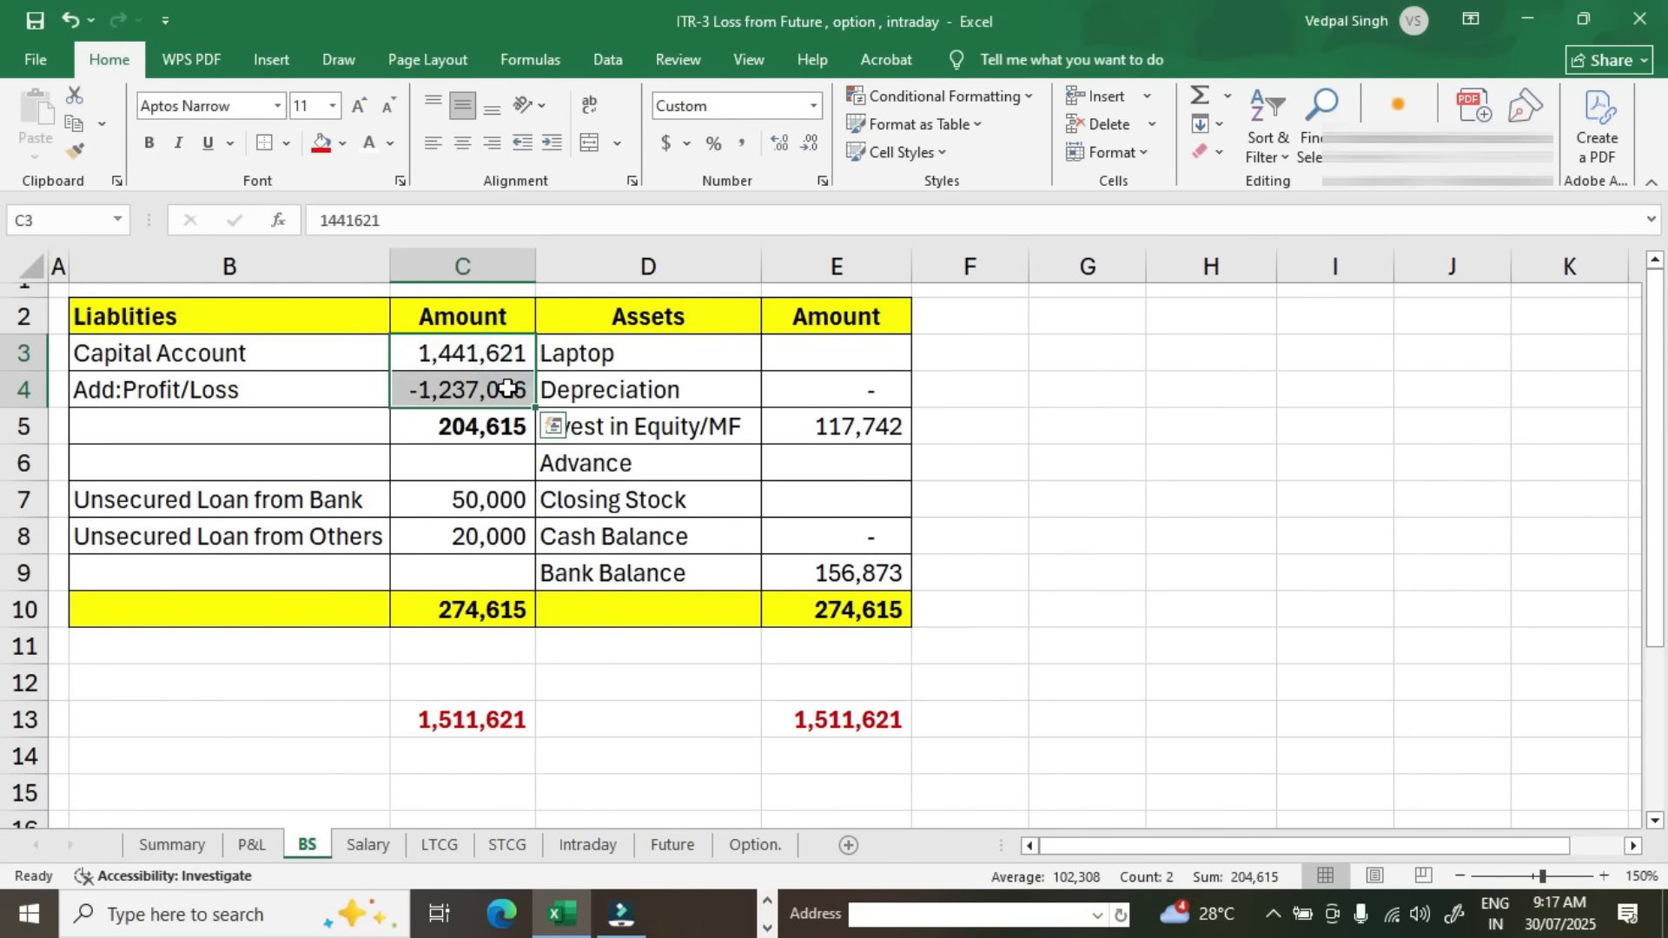
left_click(499, 426)
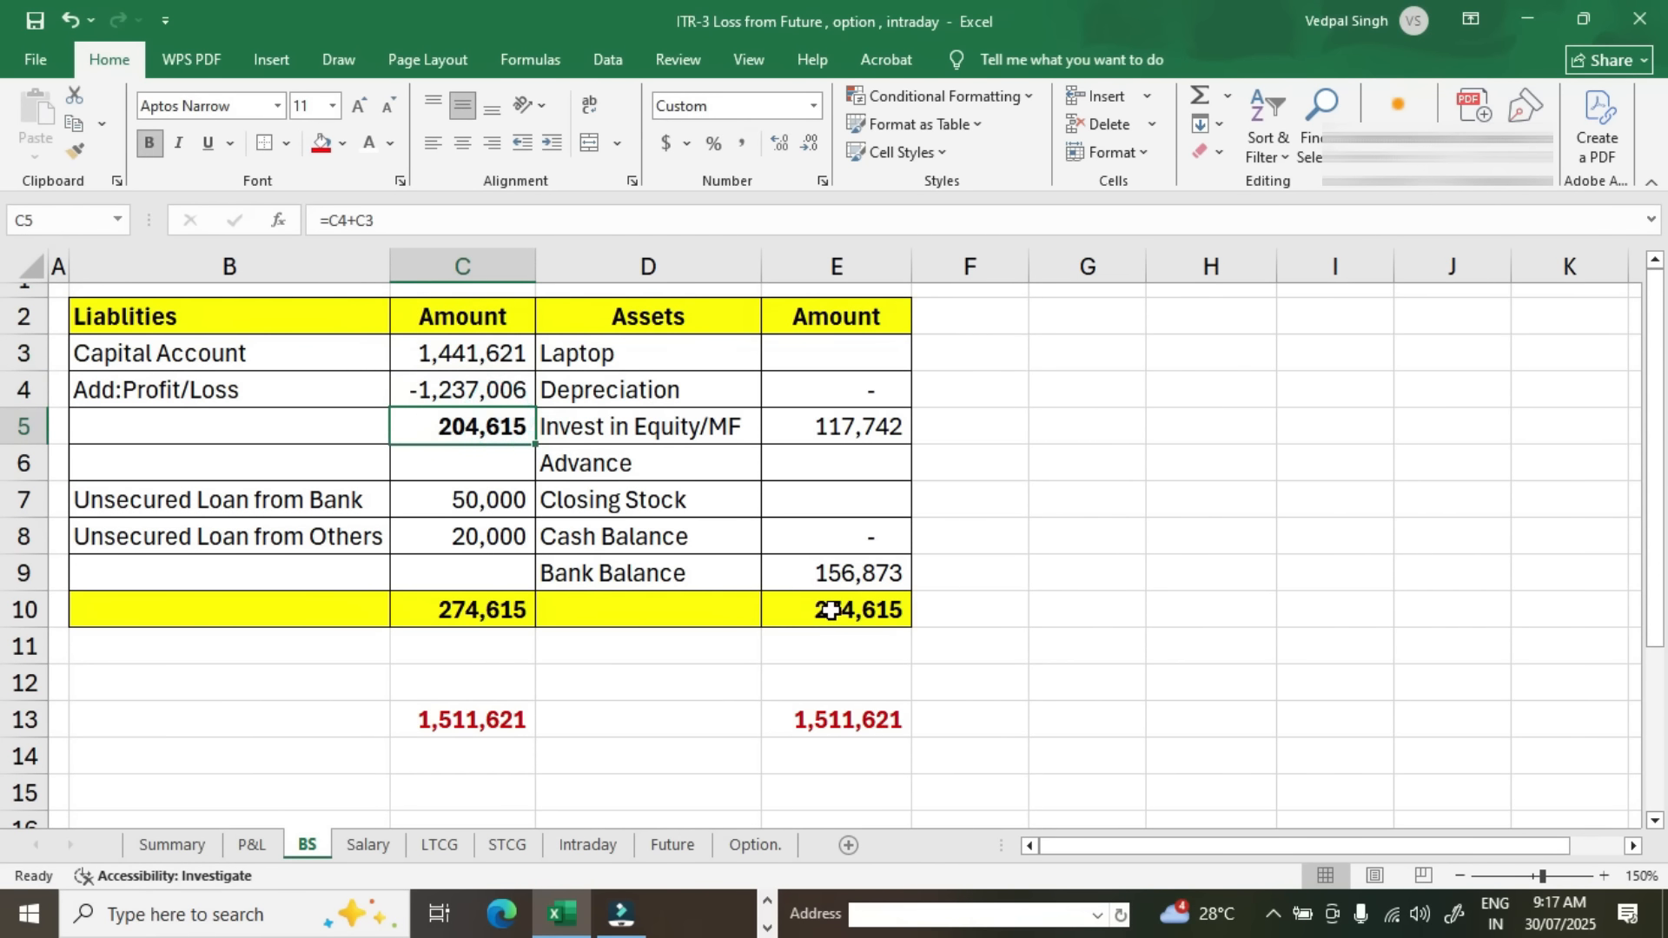
left_click(488, 497)
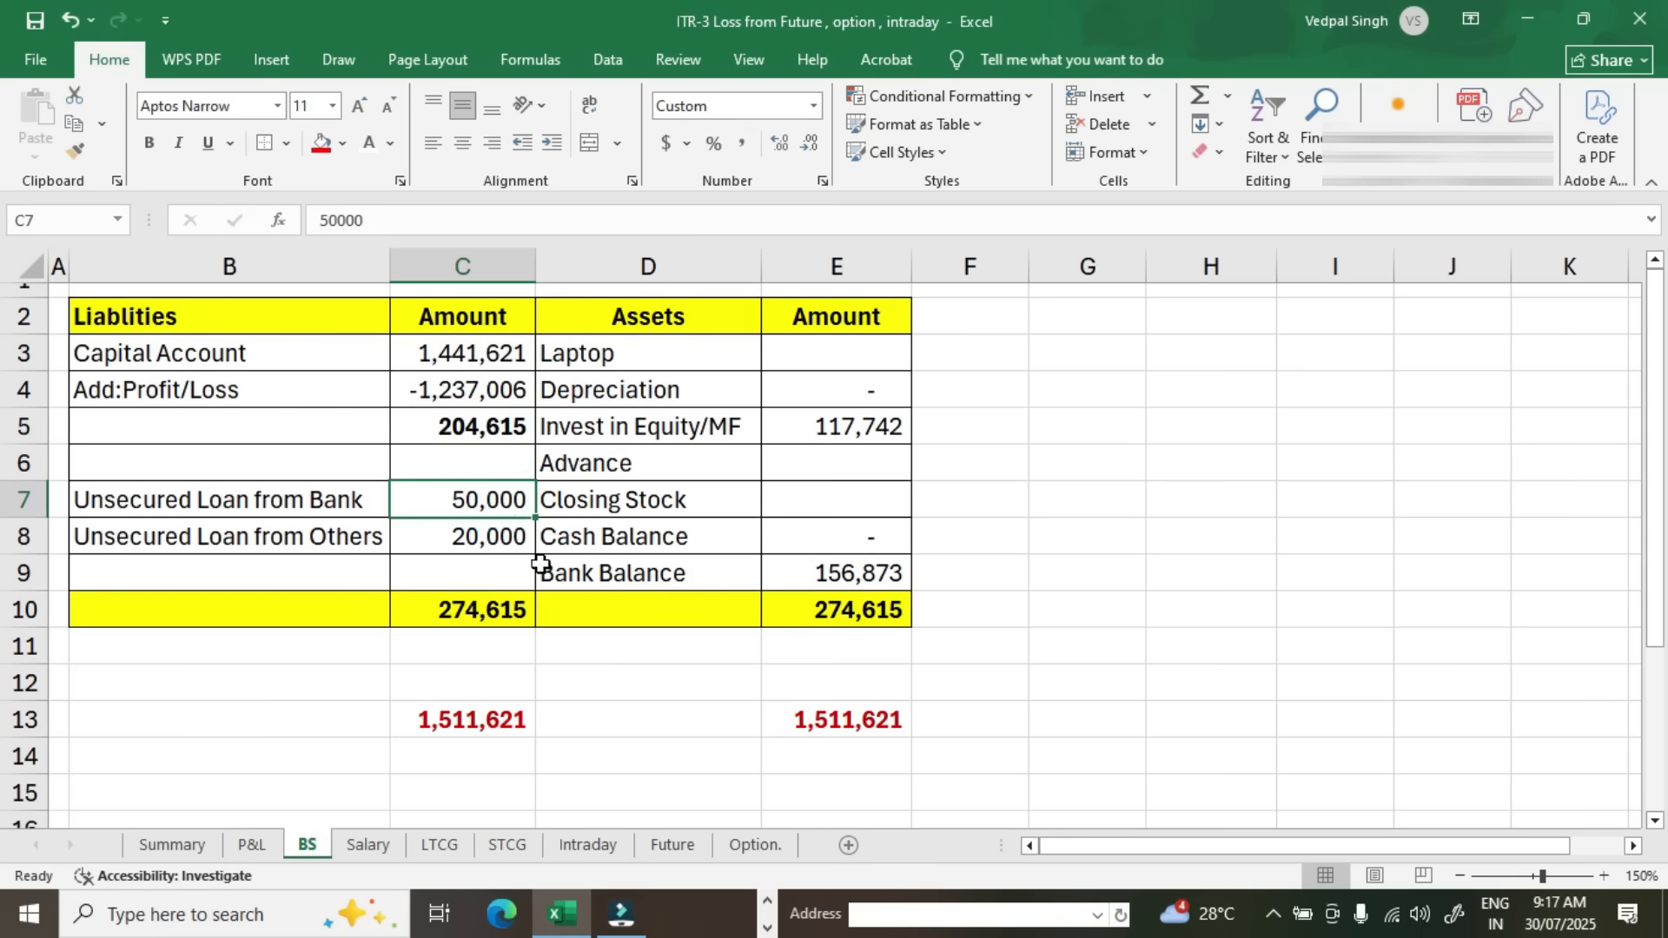
left_click(518, 535)
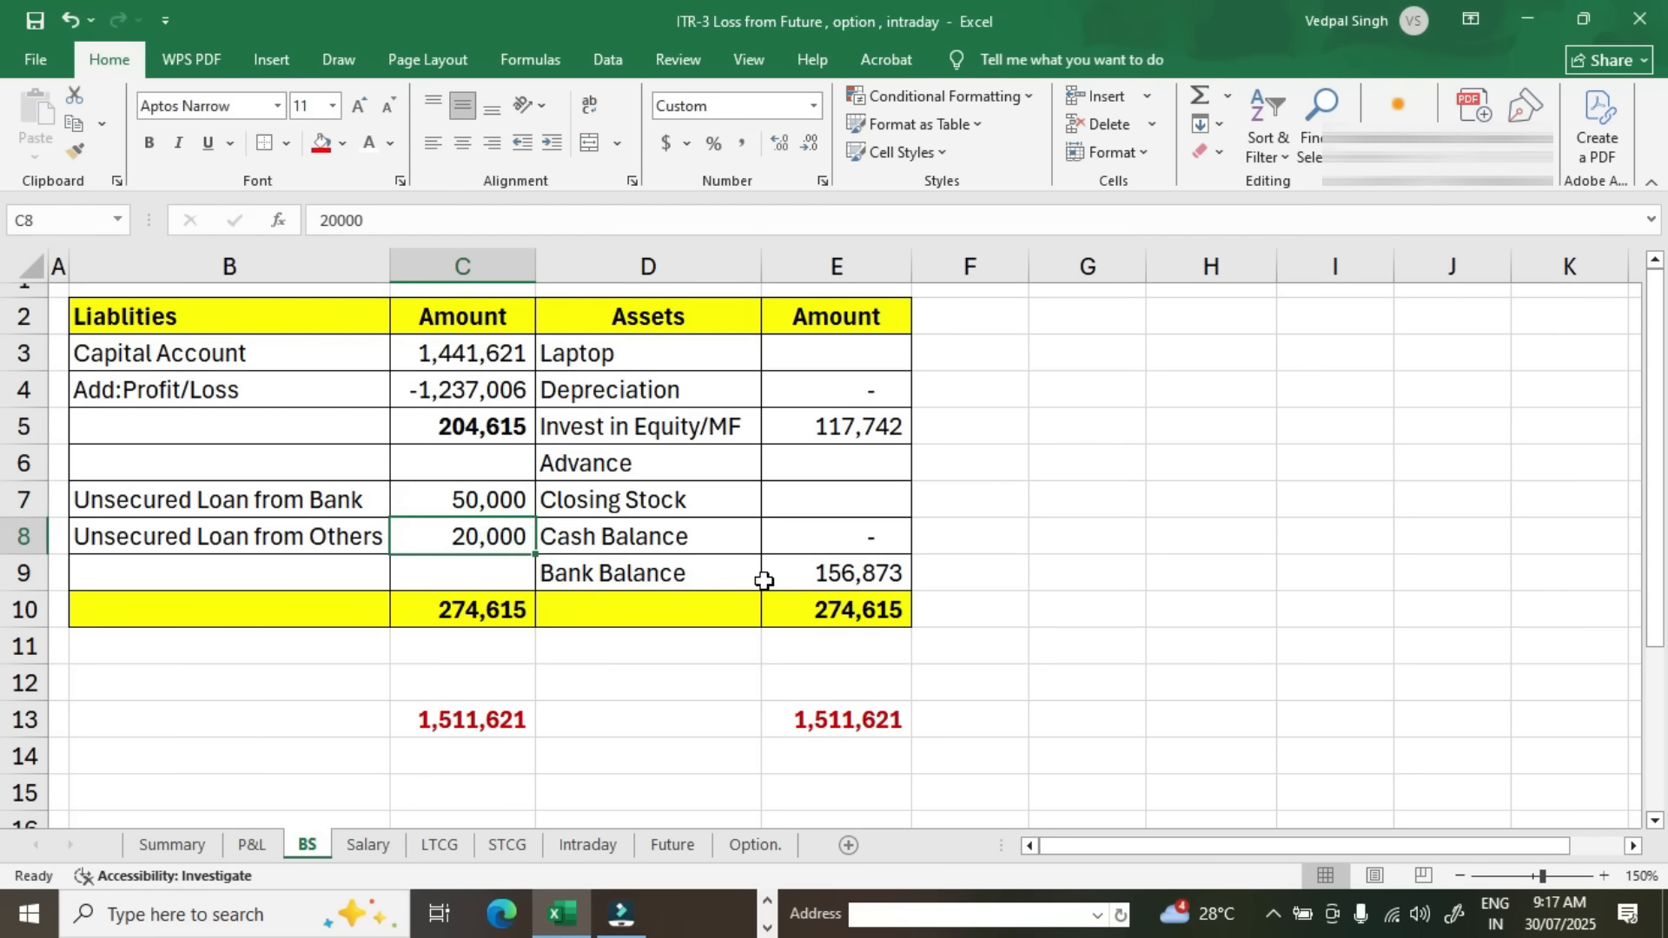
left_click(458, 604)
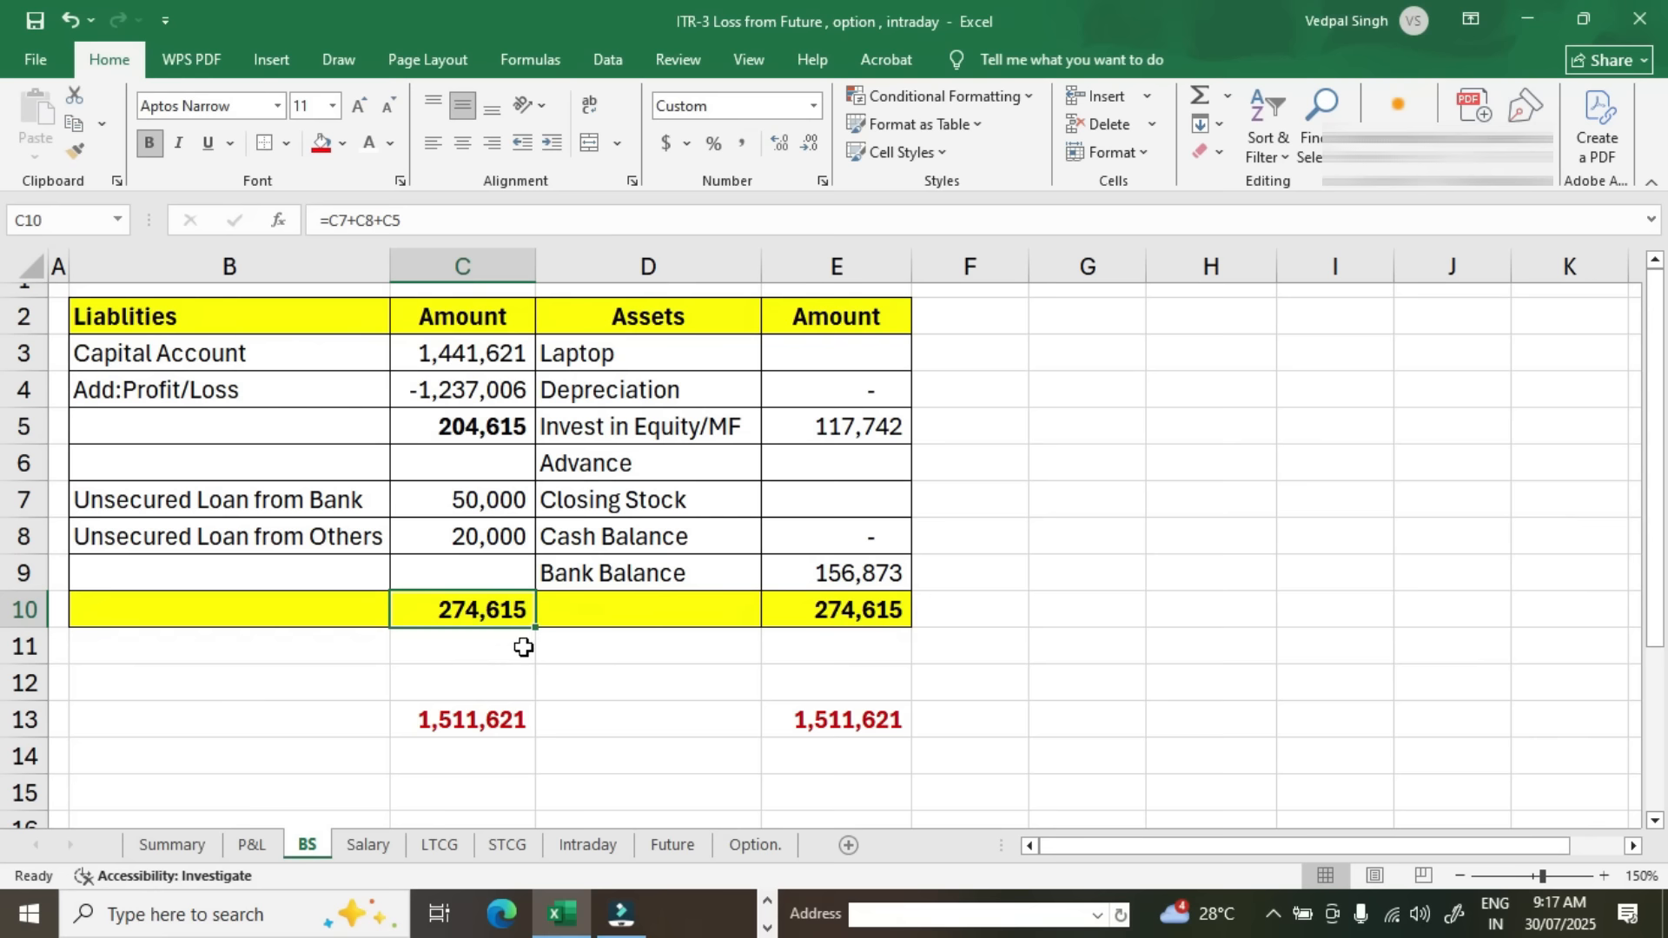
left_click(881, 435)
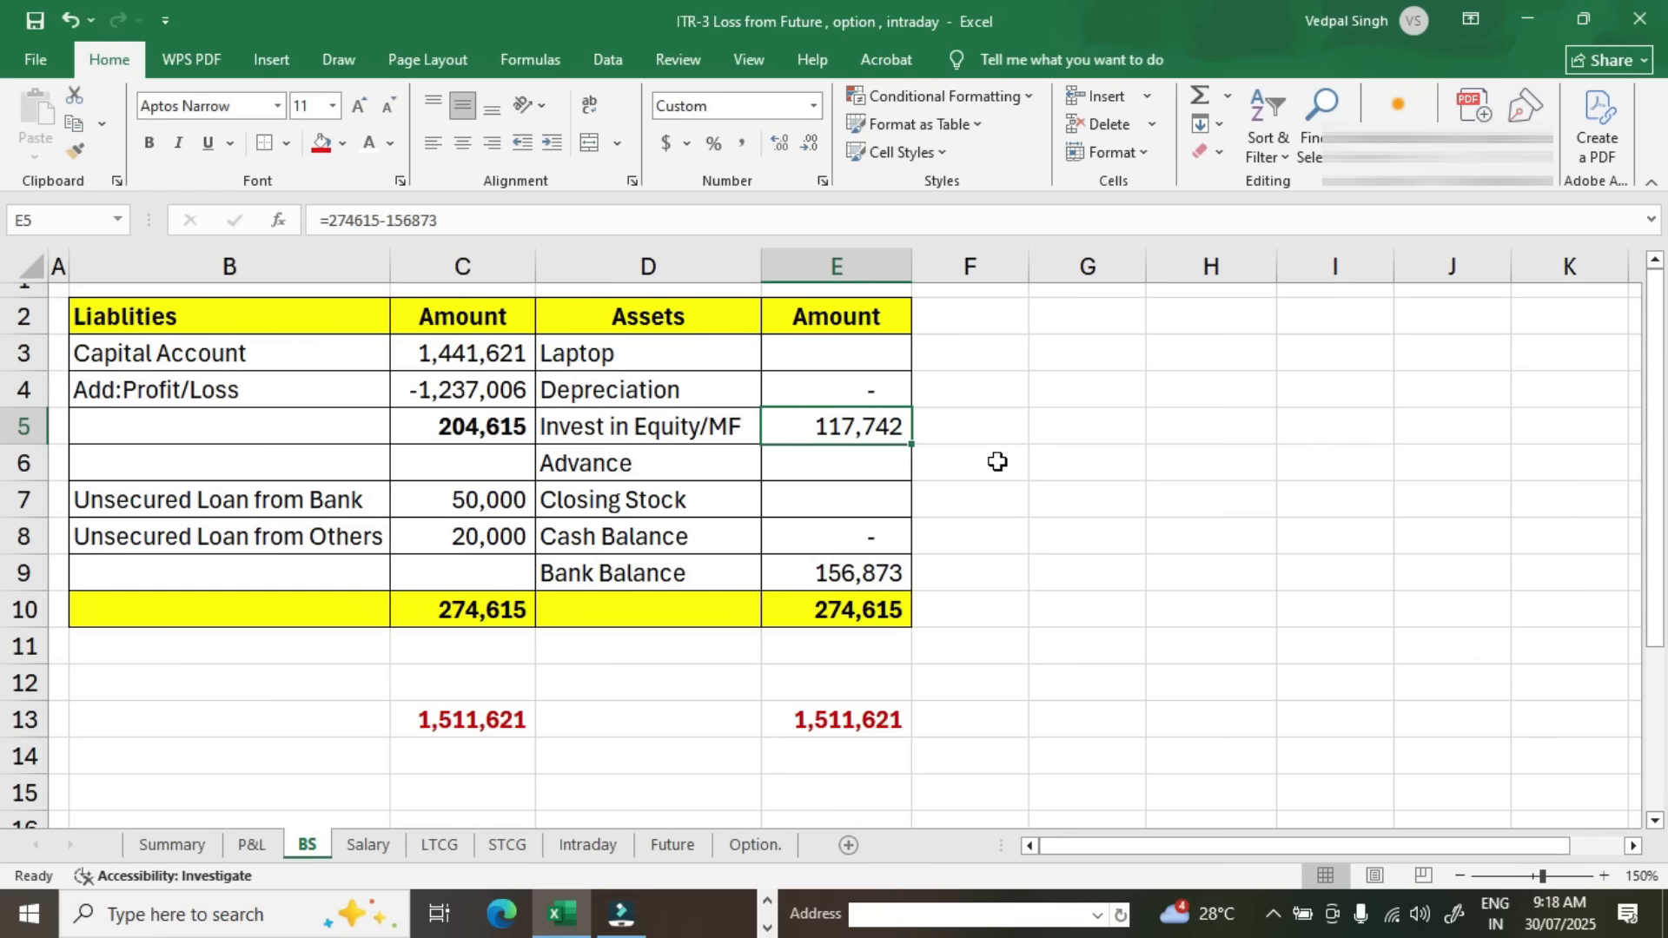
left_click(895, 578)
left_click(894, 607)
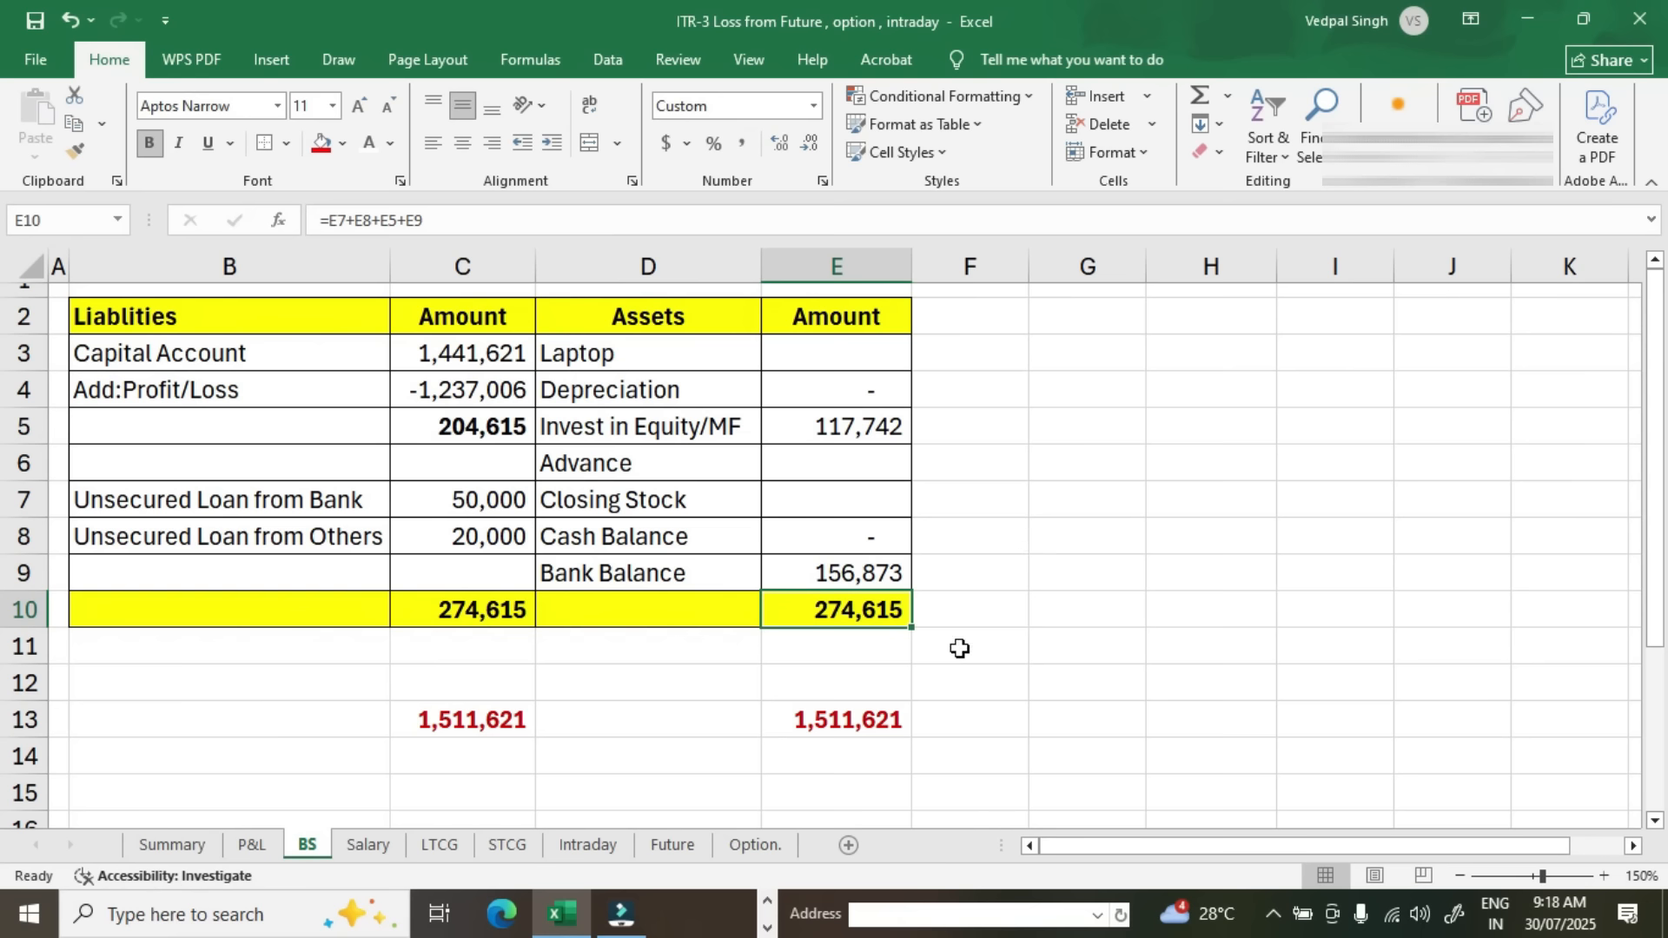
left_click(494, 384)
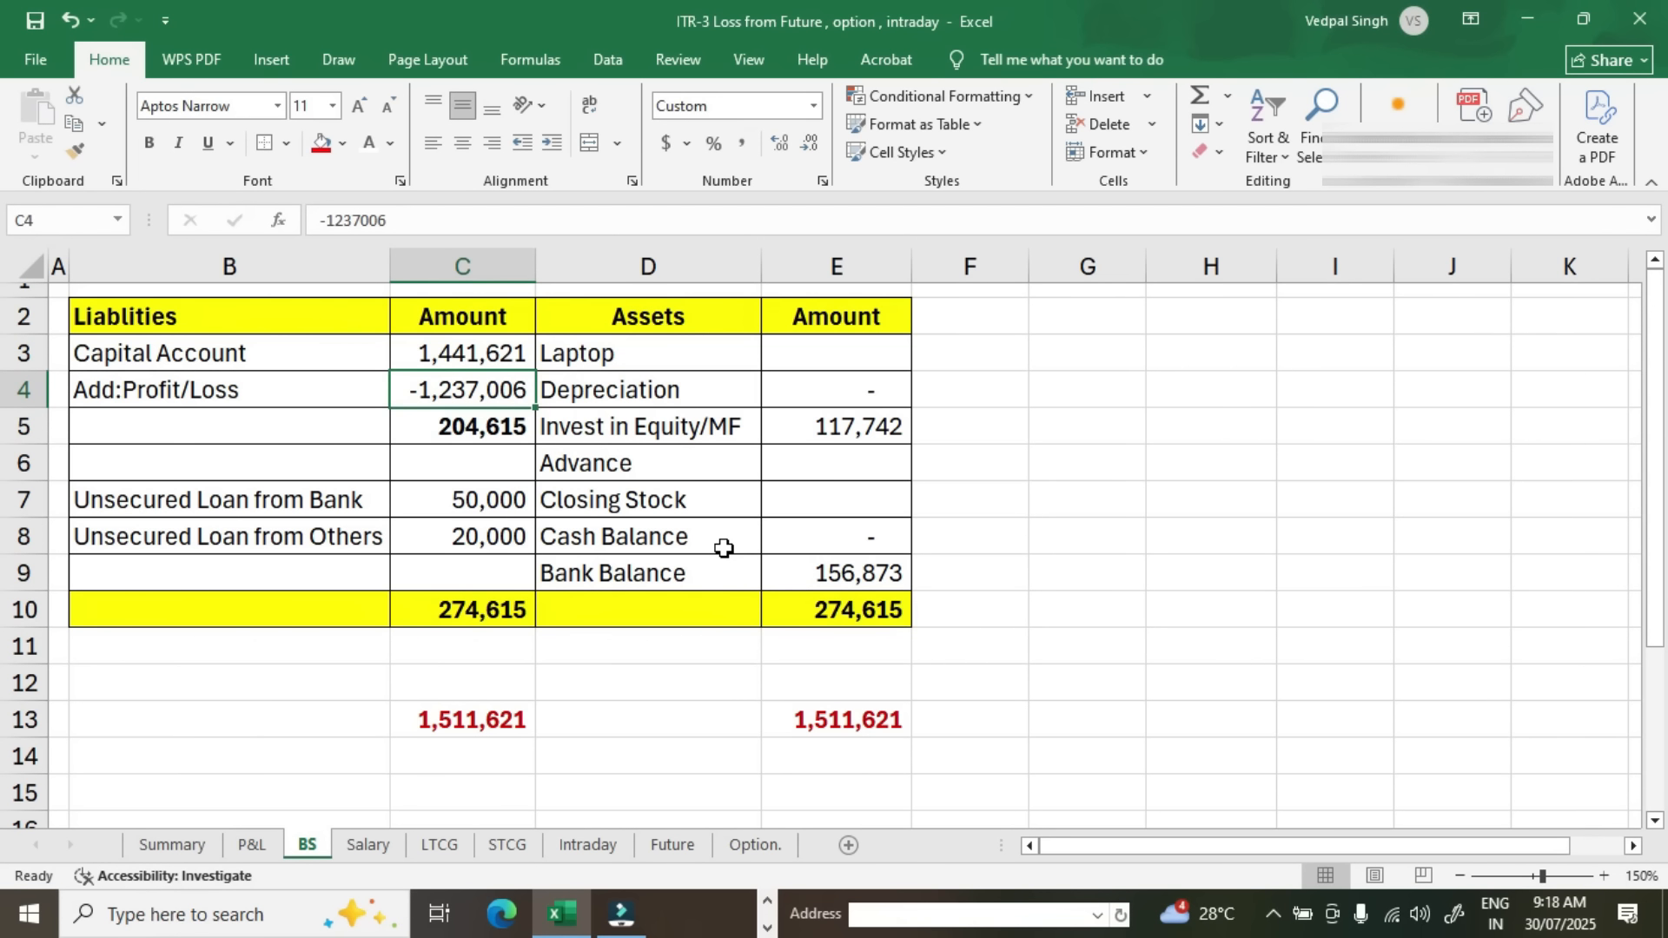
key("Up")
key("ctrl+c")
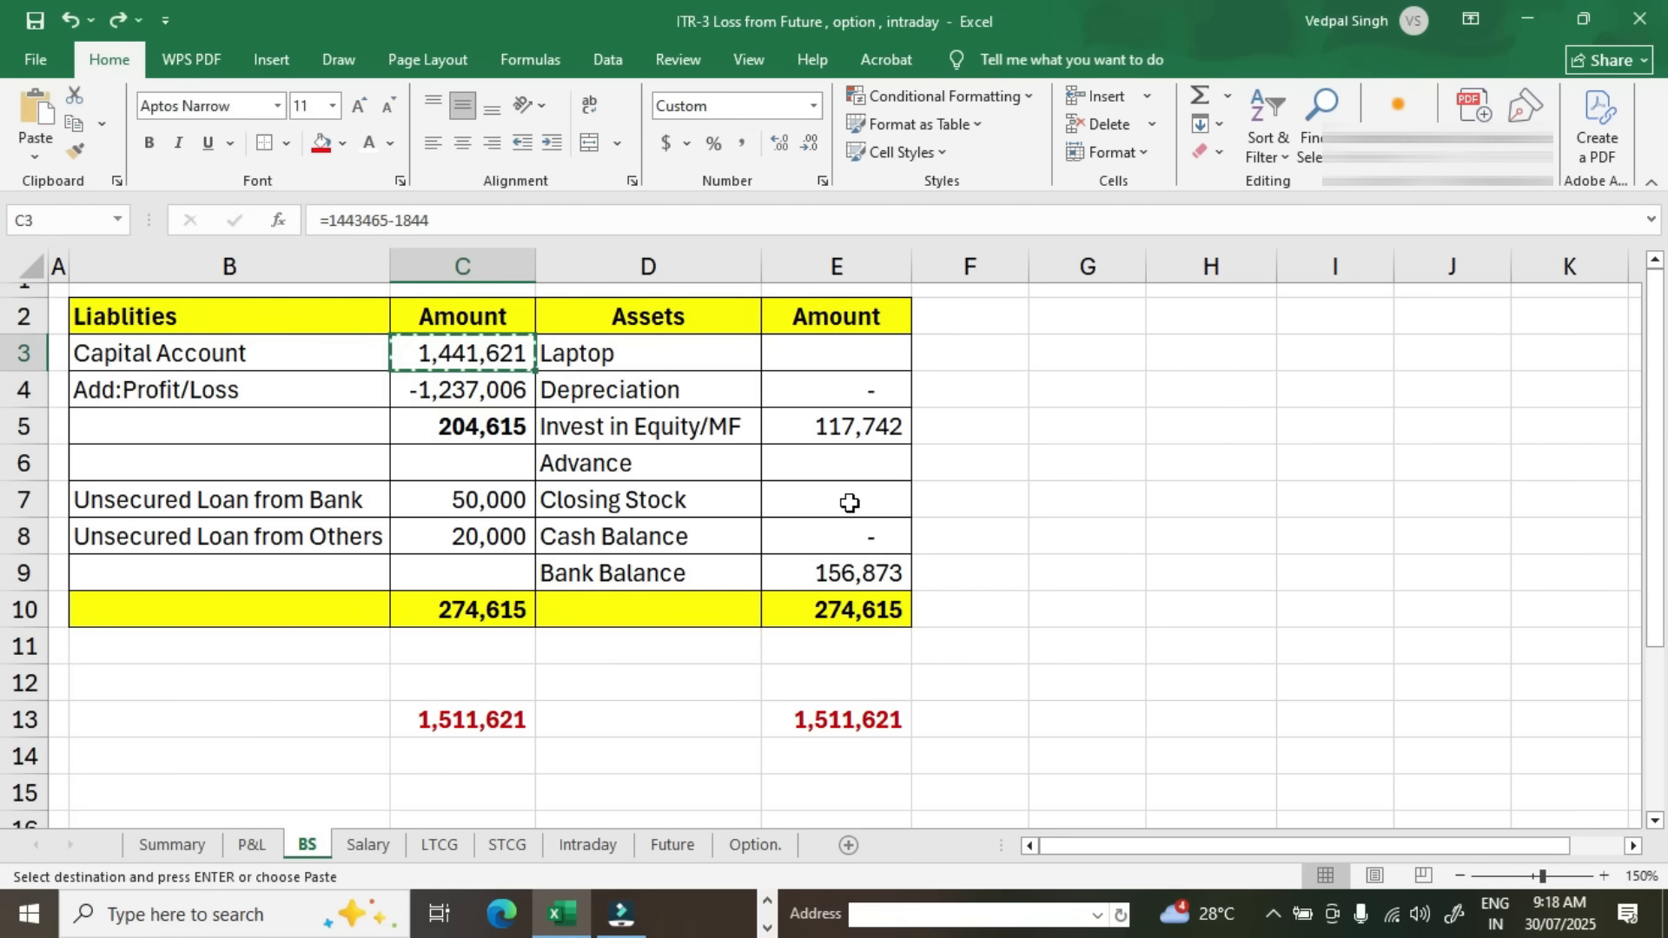
key("Escape")
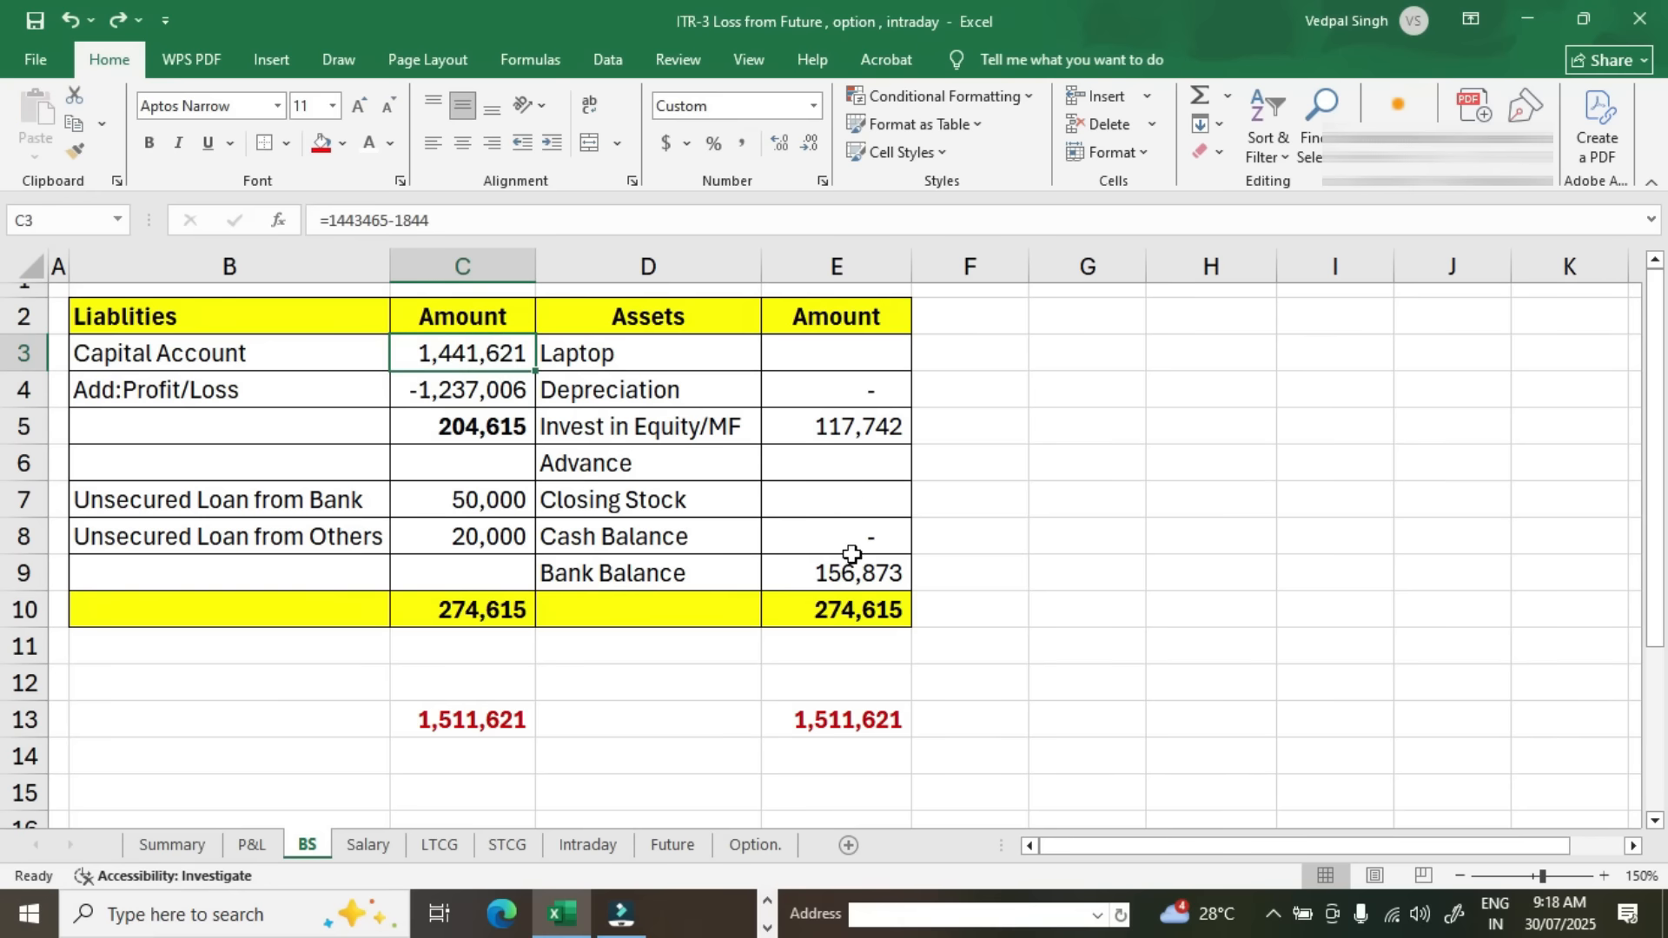
Step: Highlight the check totals in C13:E13 with a red fill and white font
left_click(508, 719)
left_click(826, 713)
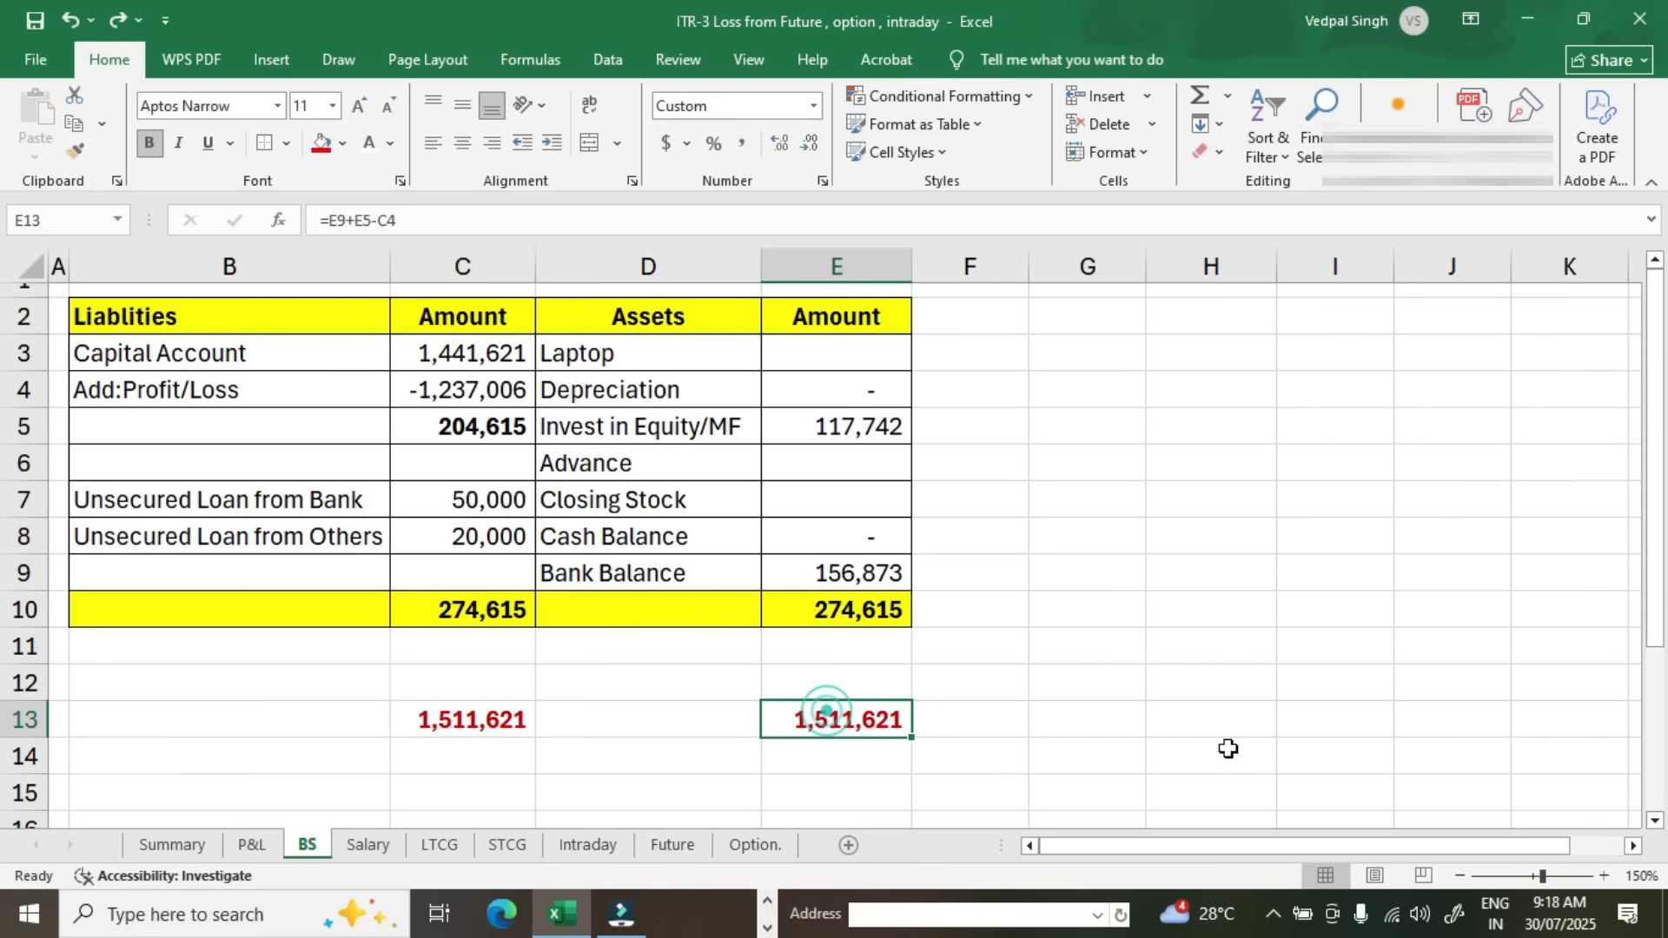
left_click_drag(453, 735, 782, 707)
left_click(322, 145)
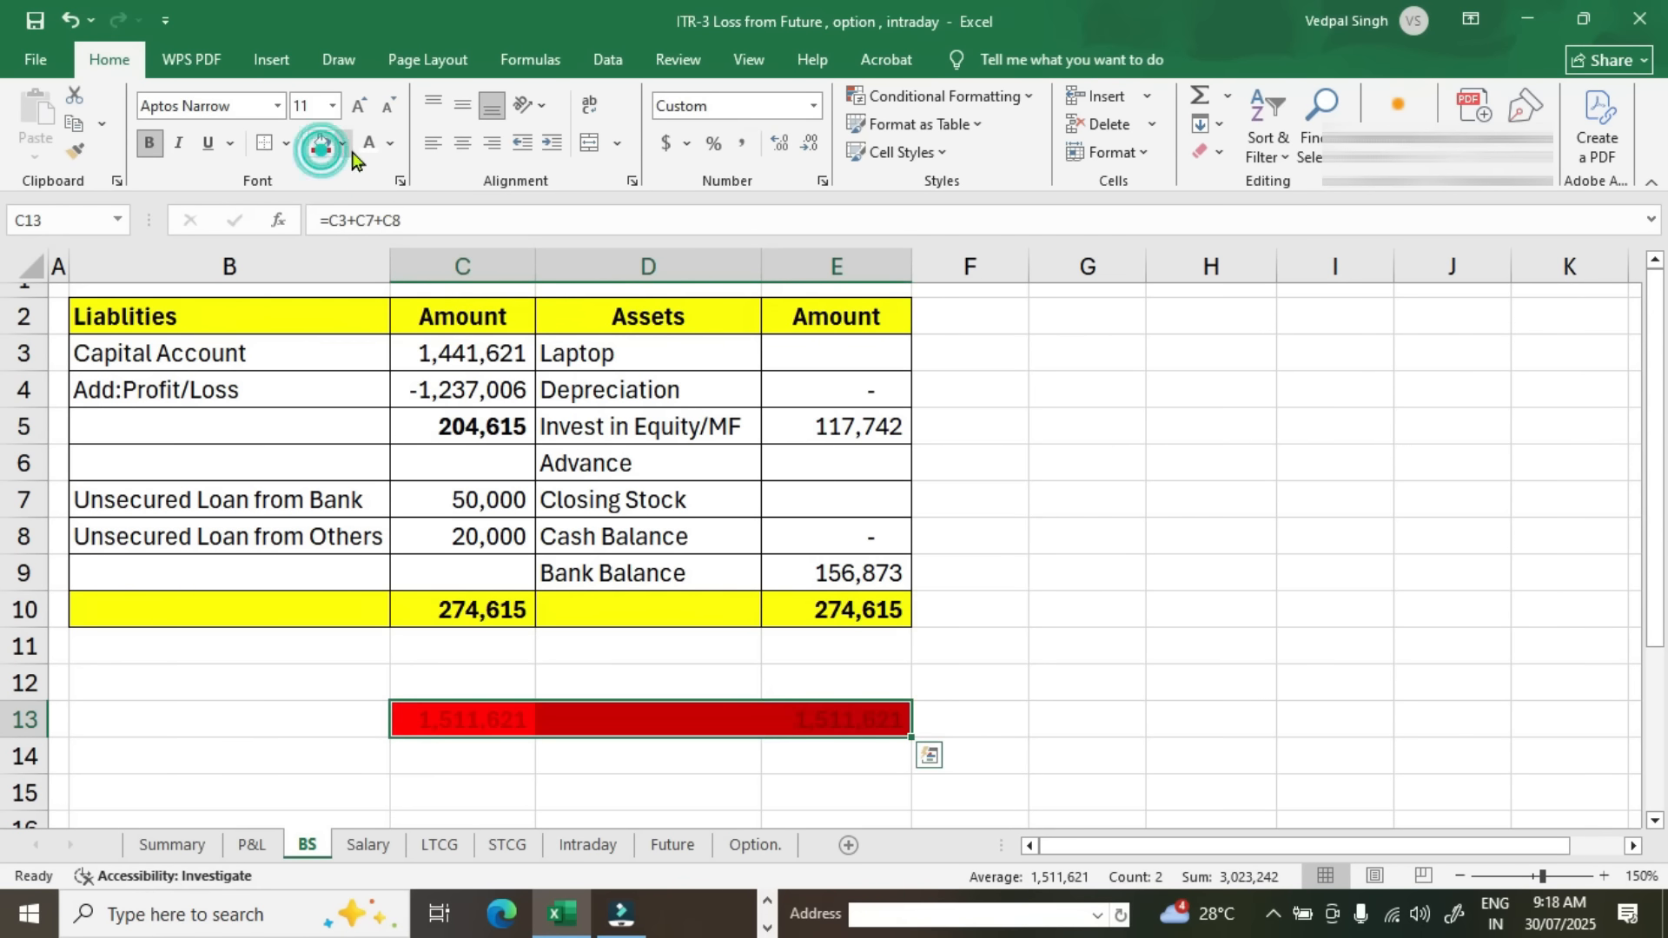
left_click(1050, 669)
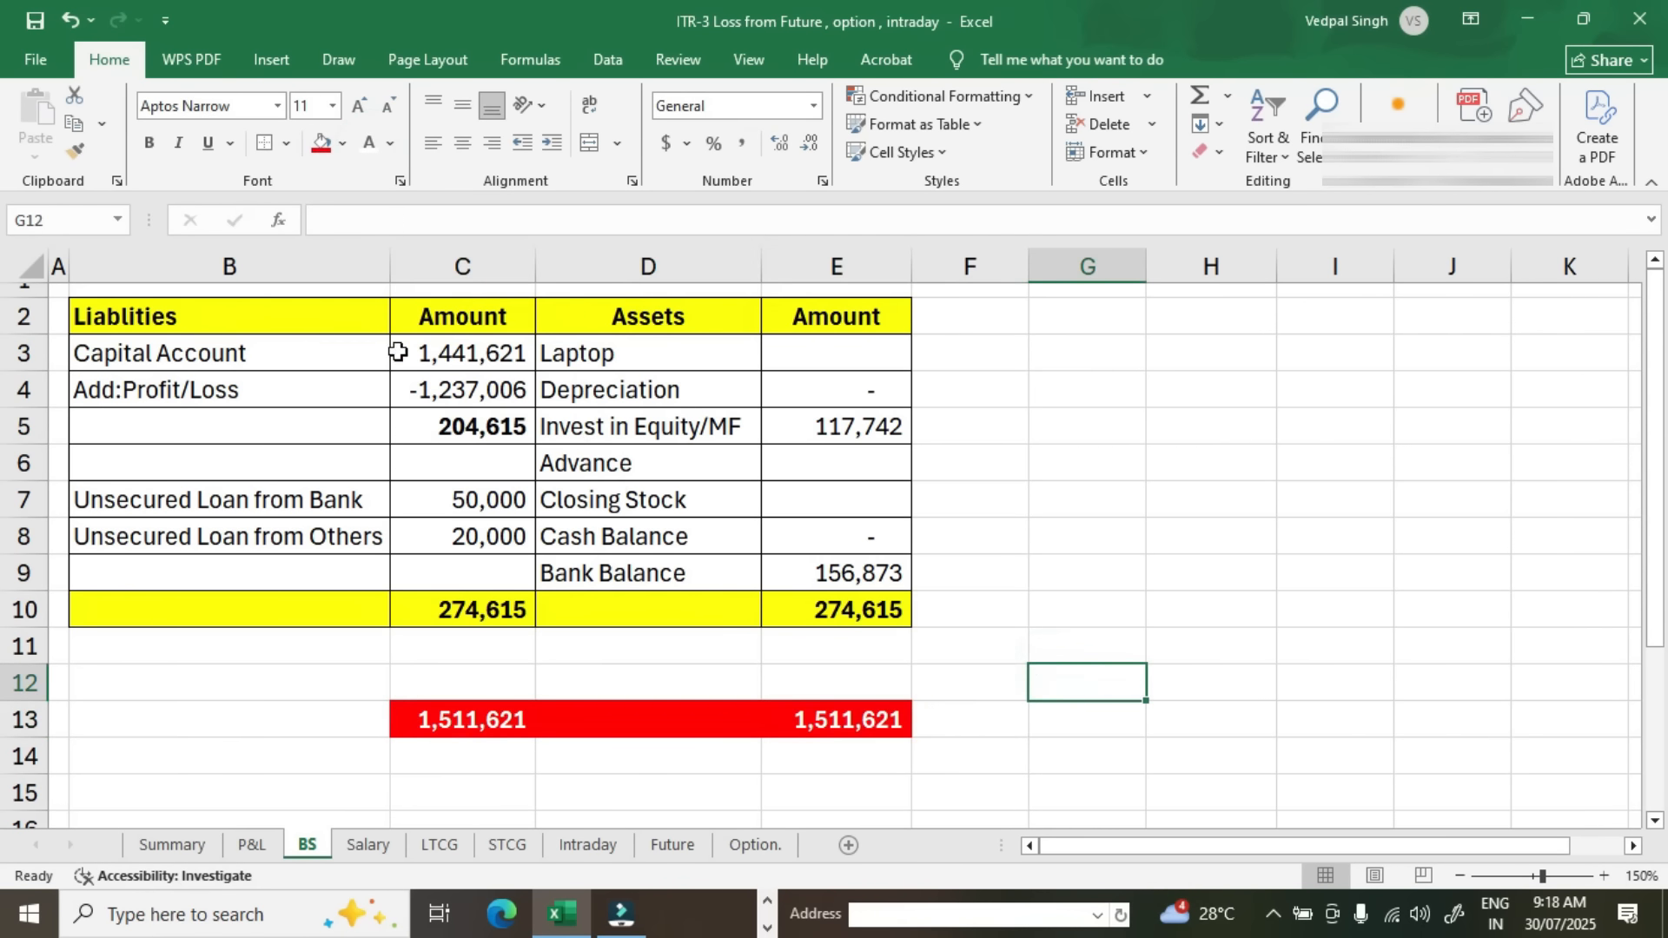
left_click(465, 429)
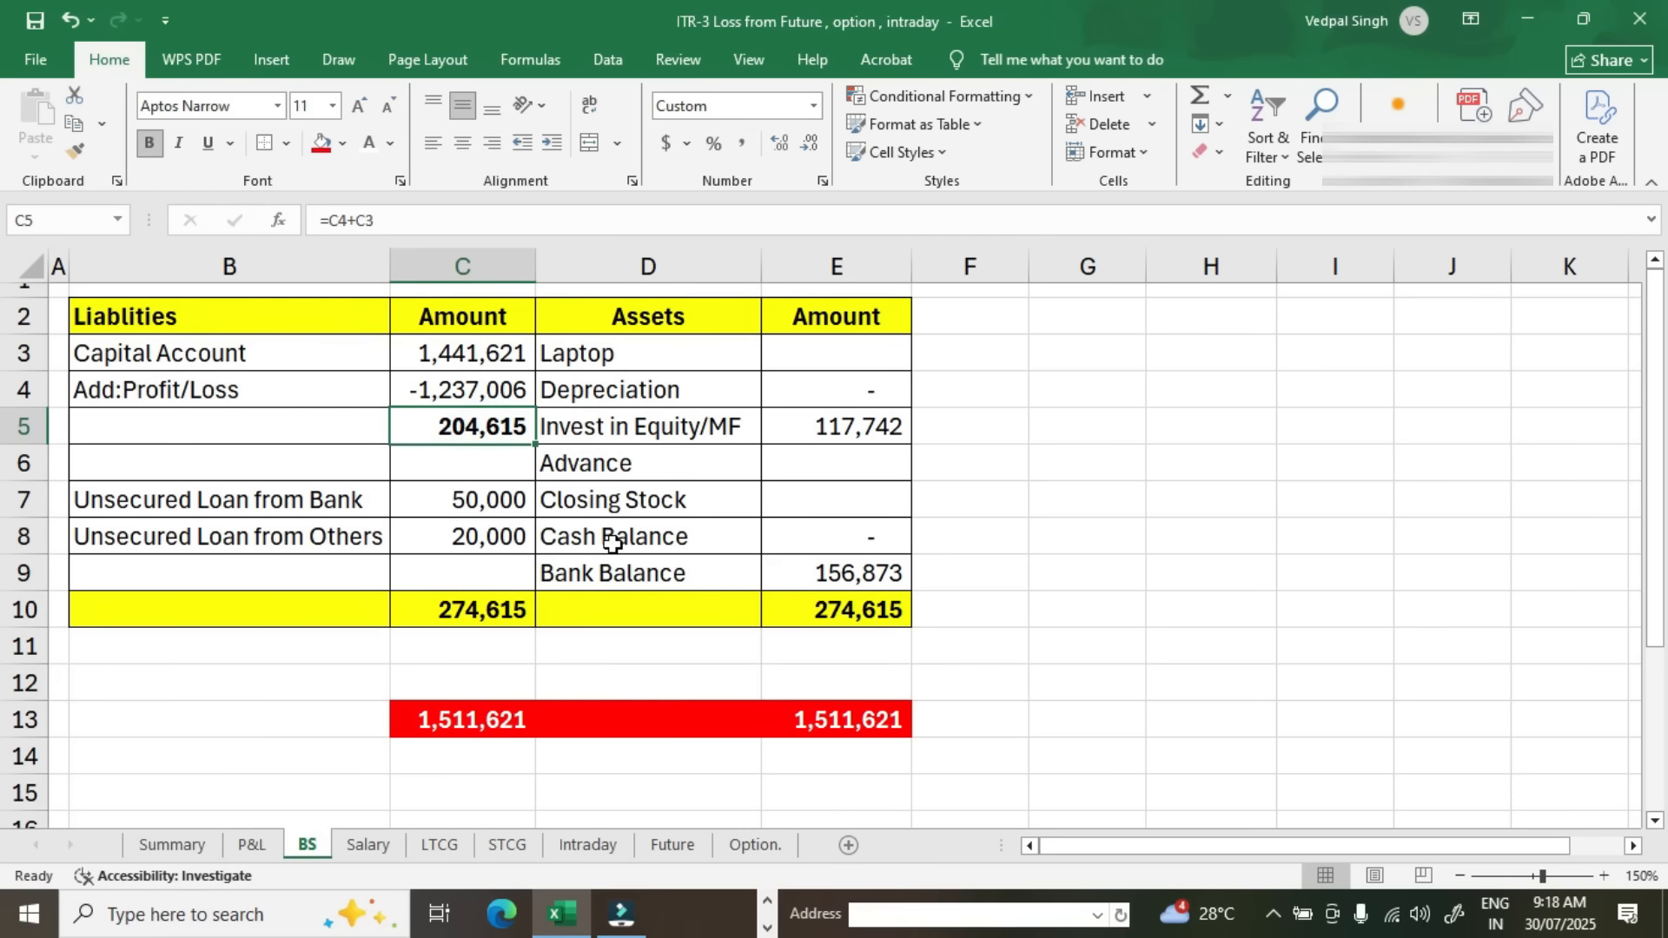
left_click(545, 389)
left_click(524, 390)
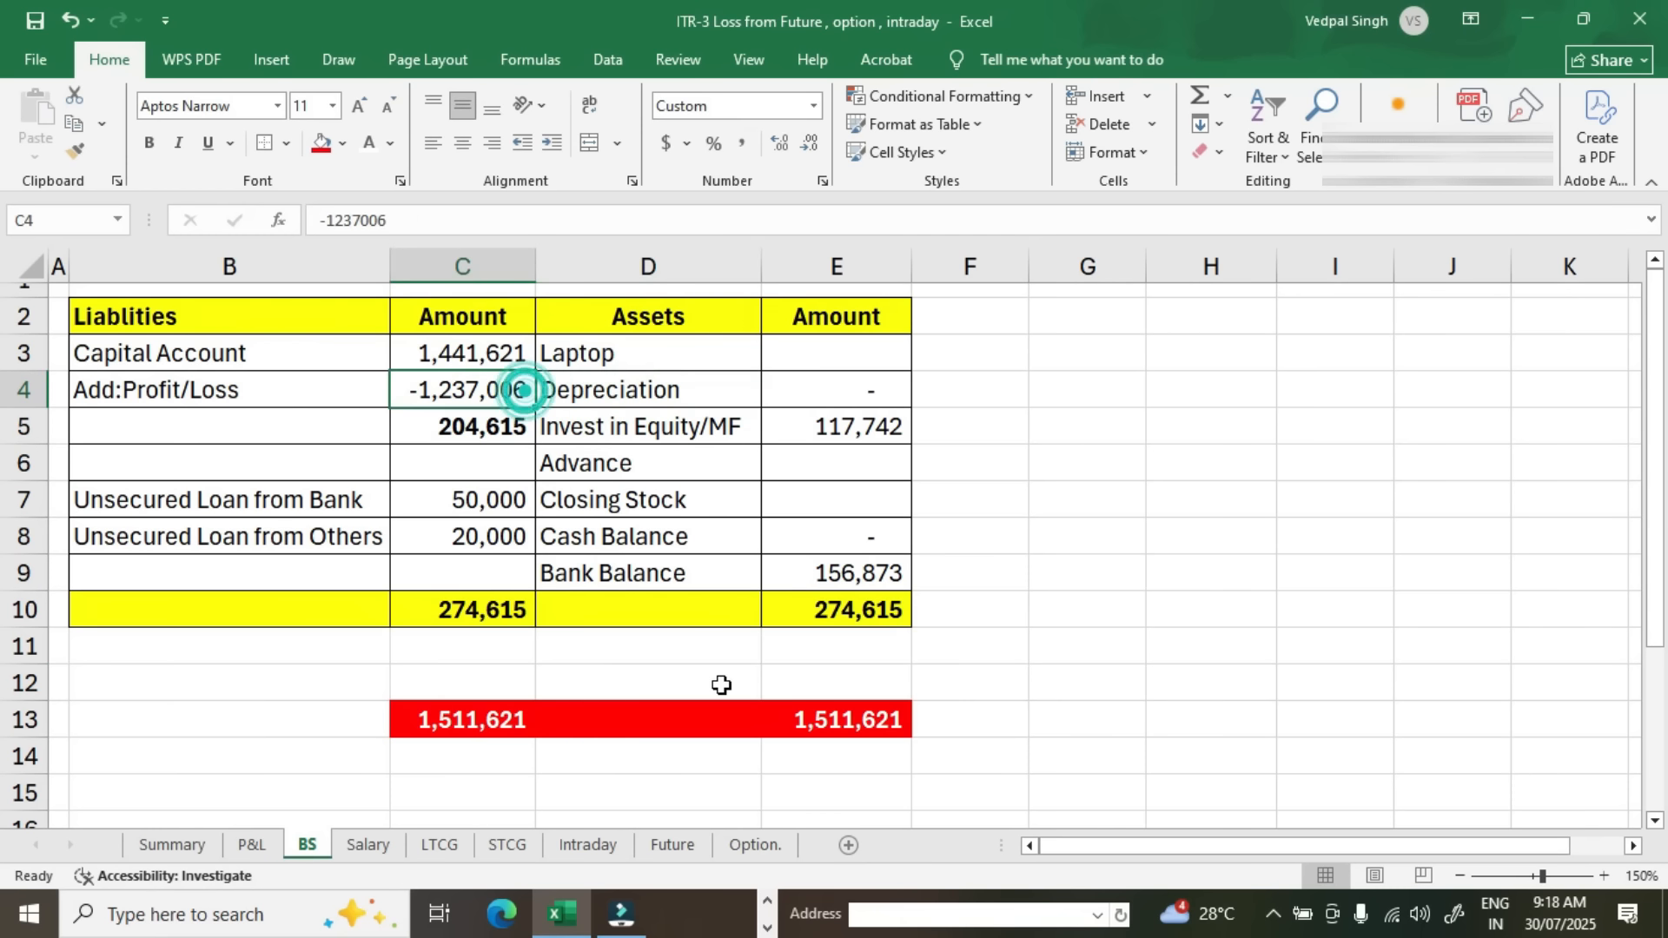
Step: Switch to the e-Filing portal, open the Sources of Funds details for editing and expand the Proprietor's fund section
key("alt+Tab")
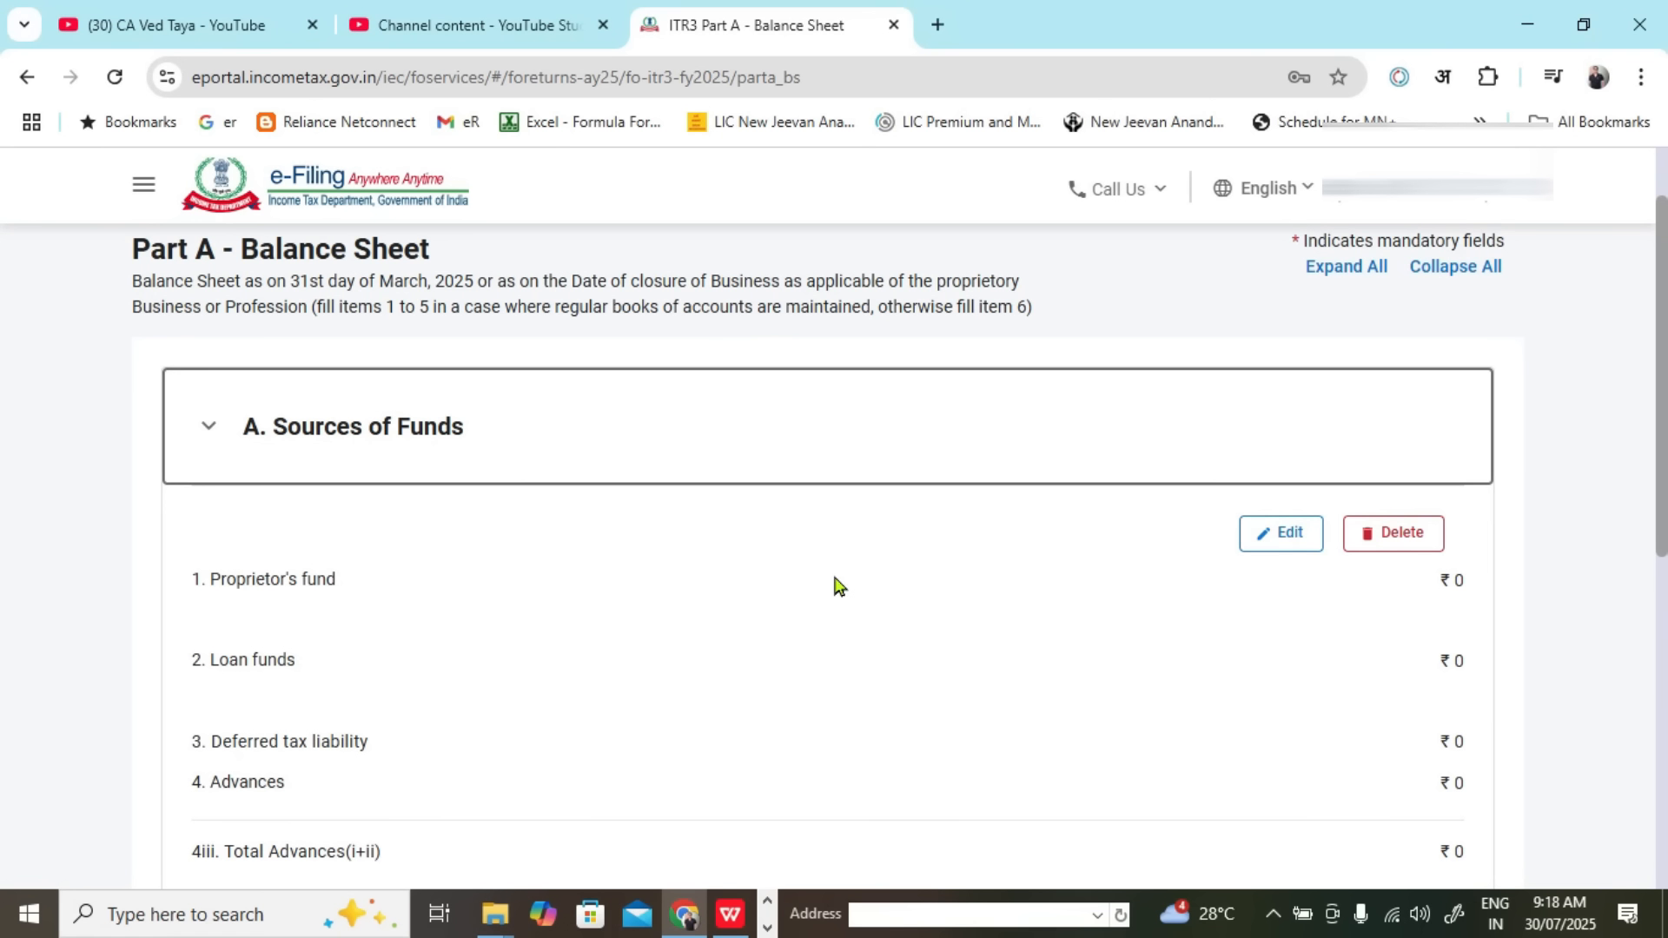
scroll(571, 487, "down", 1)
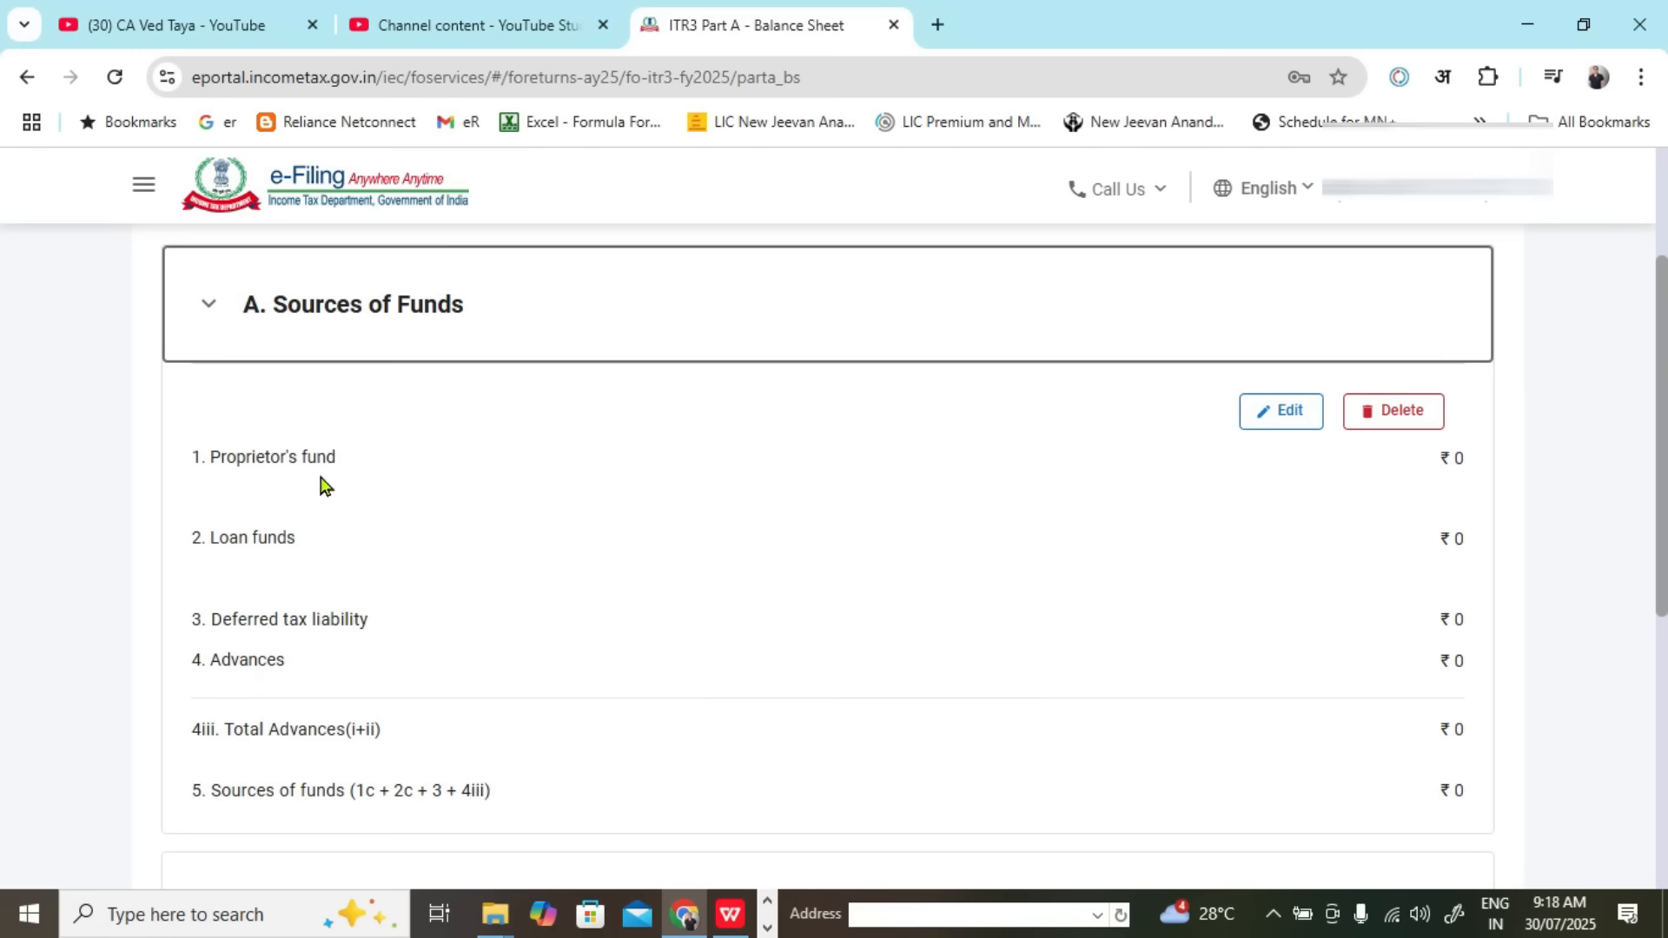
left_click(1289, 418)
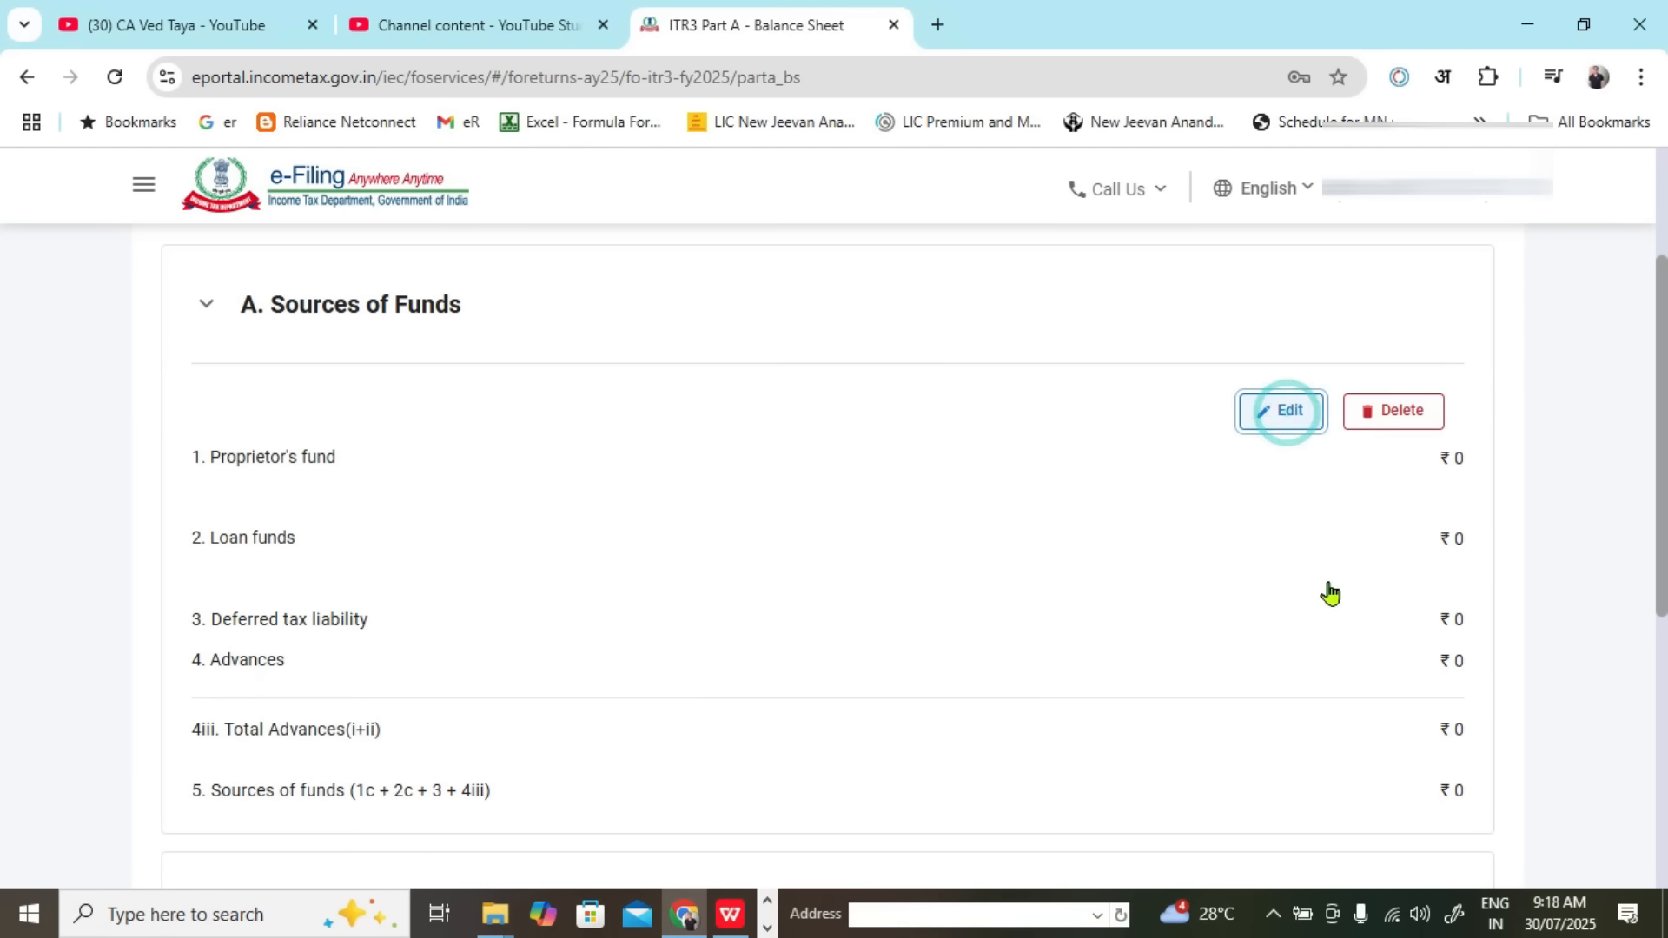
scroll(1155, 529, "down", 2)
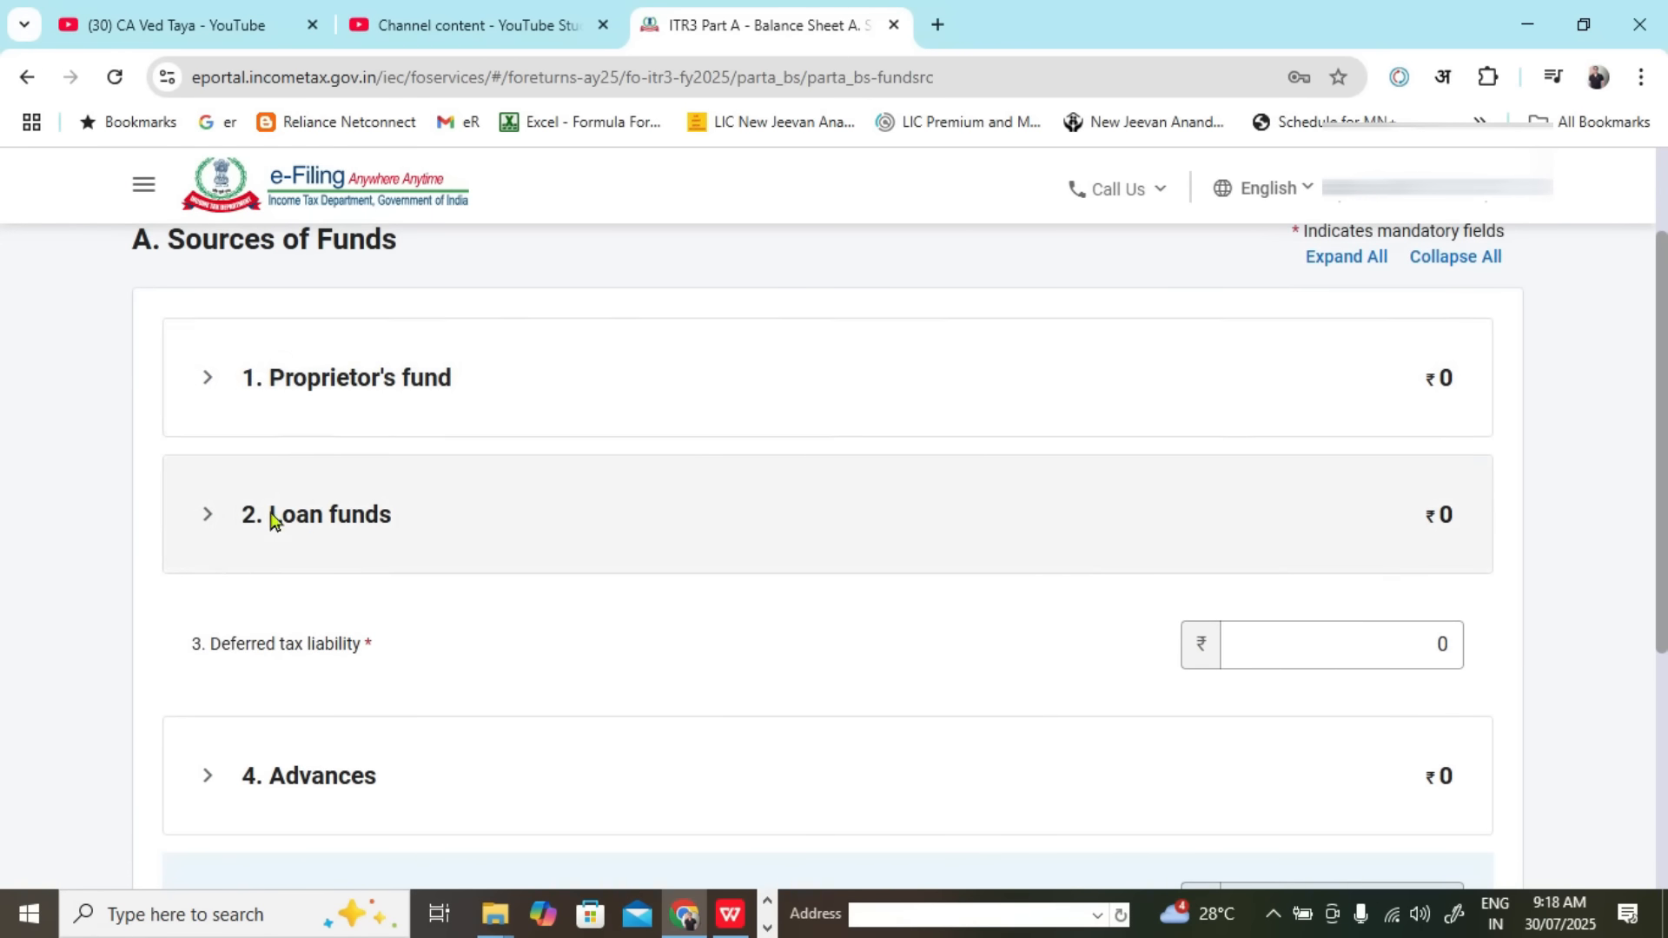
left_click(261, 402)
scroll(596, 577, "down", 1)
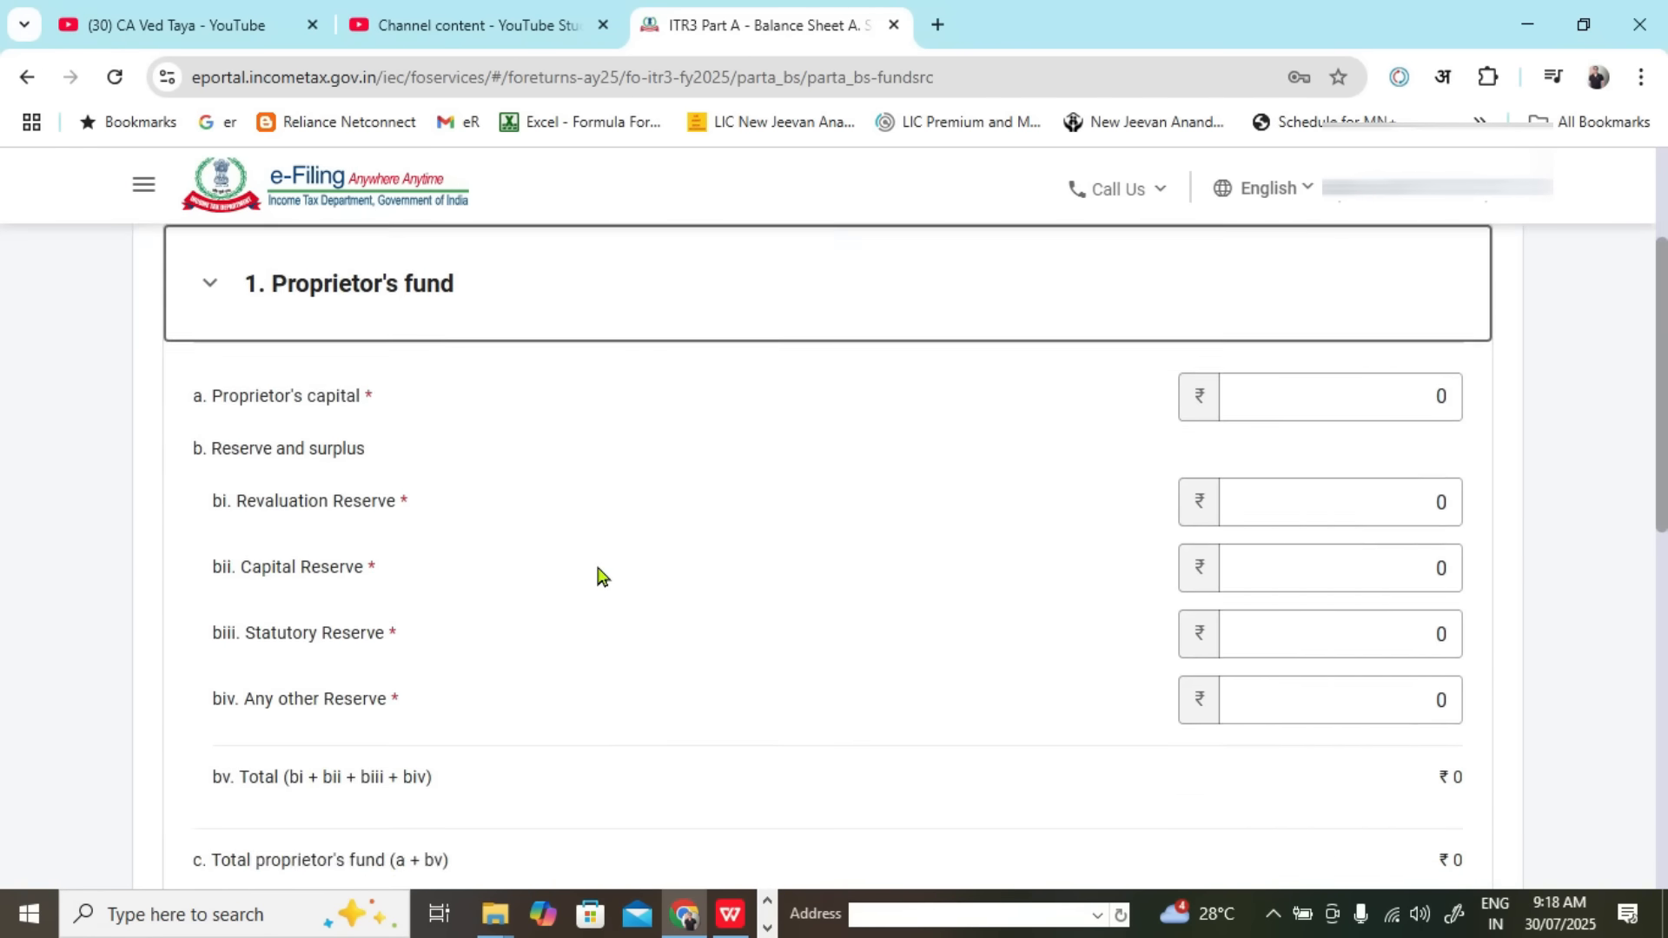
Step: Enter 1441621 as the Proprietor's capital on the e-Filing portal, checking it against the Capital Account on the Excel BS sheet
left_click(1352, 380)
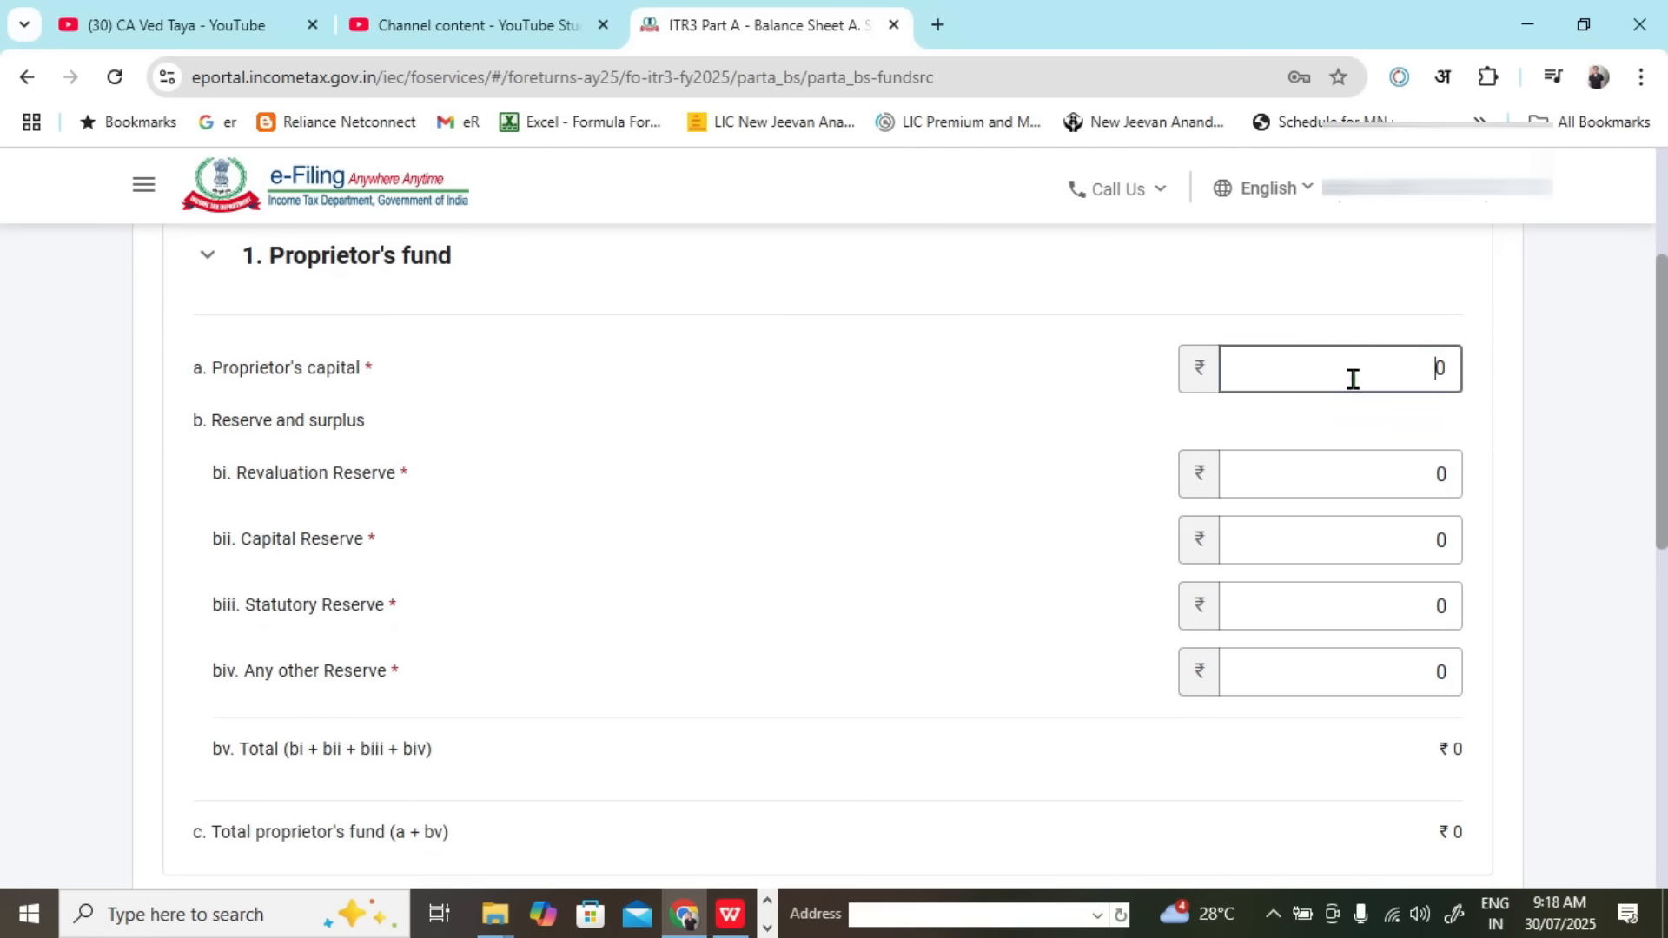
key("alt+Tab")
left_click(458, 354)
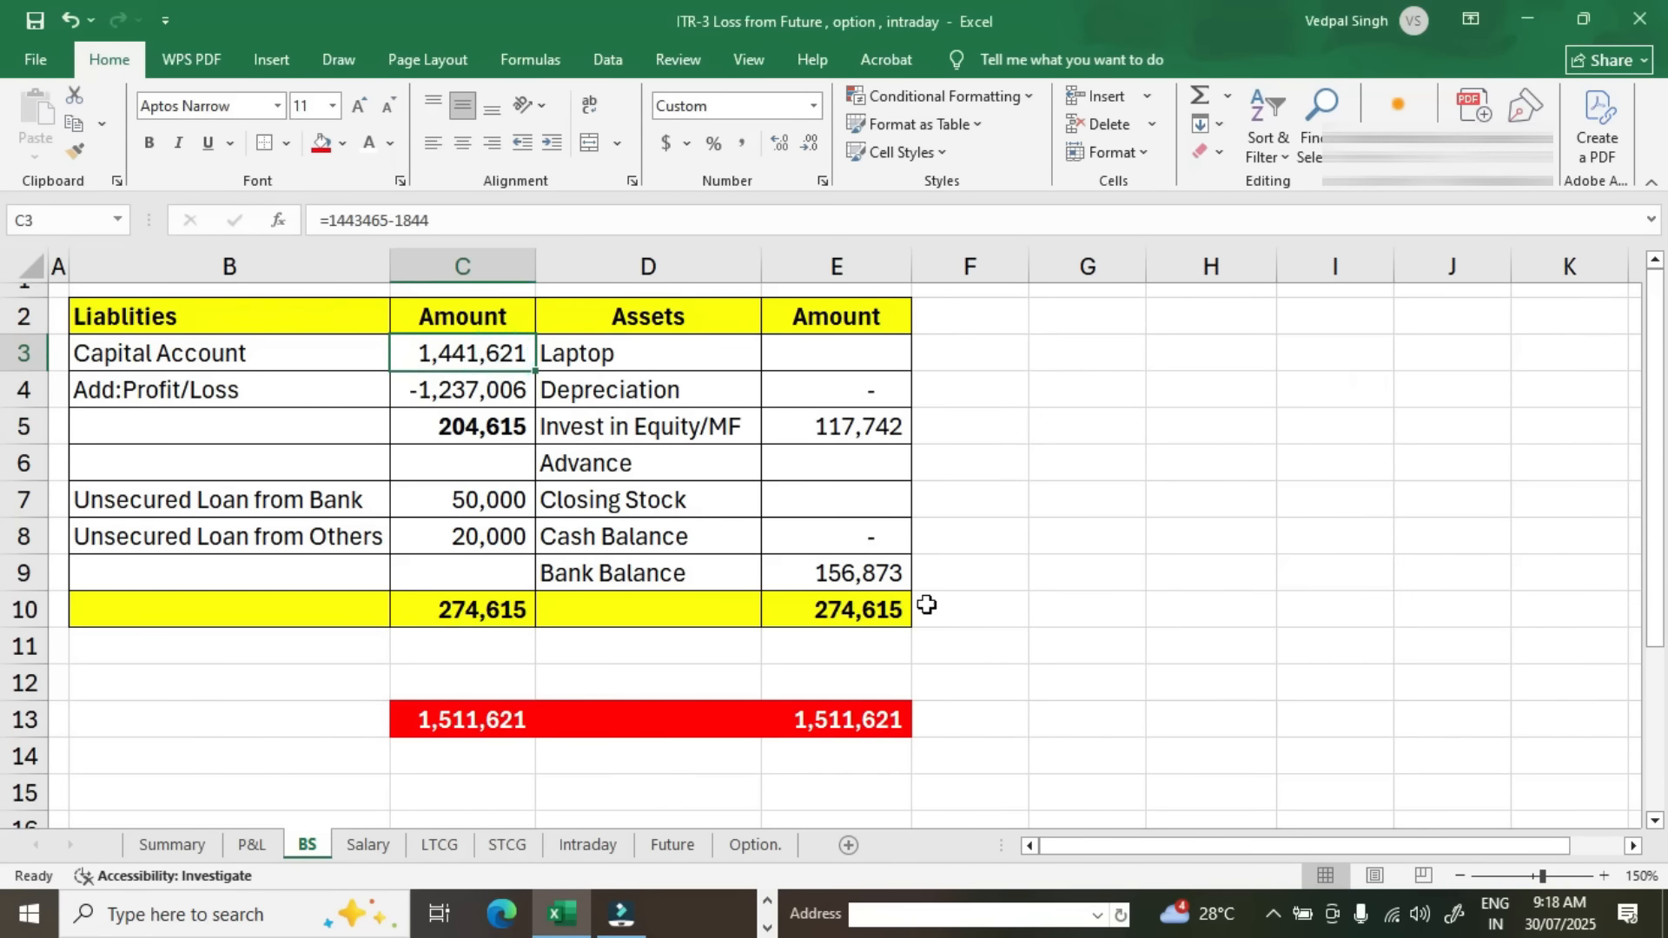
key("alt+Tab")
key("alt+Tab")
left_click(494, 429)
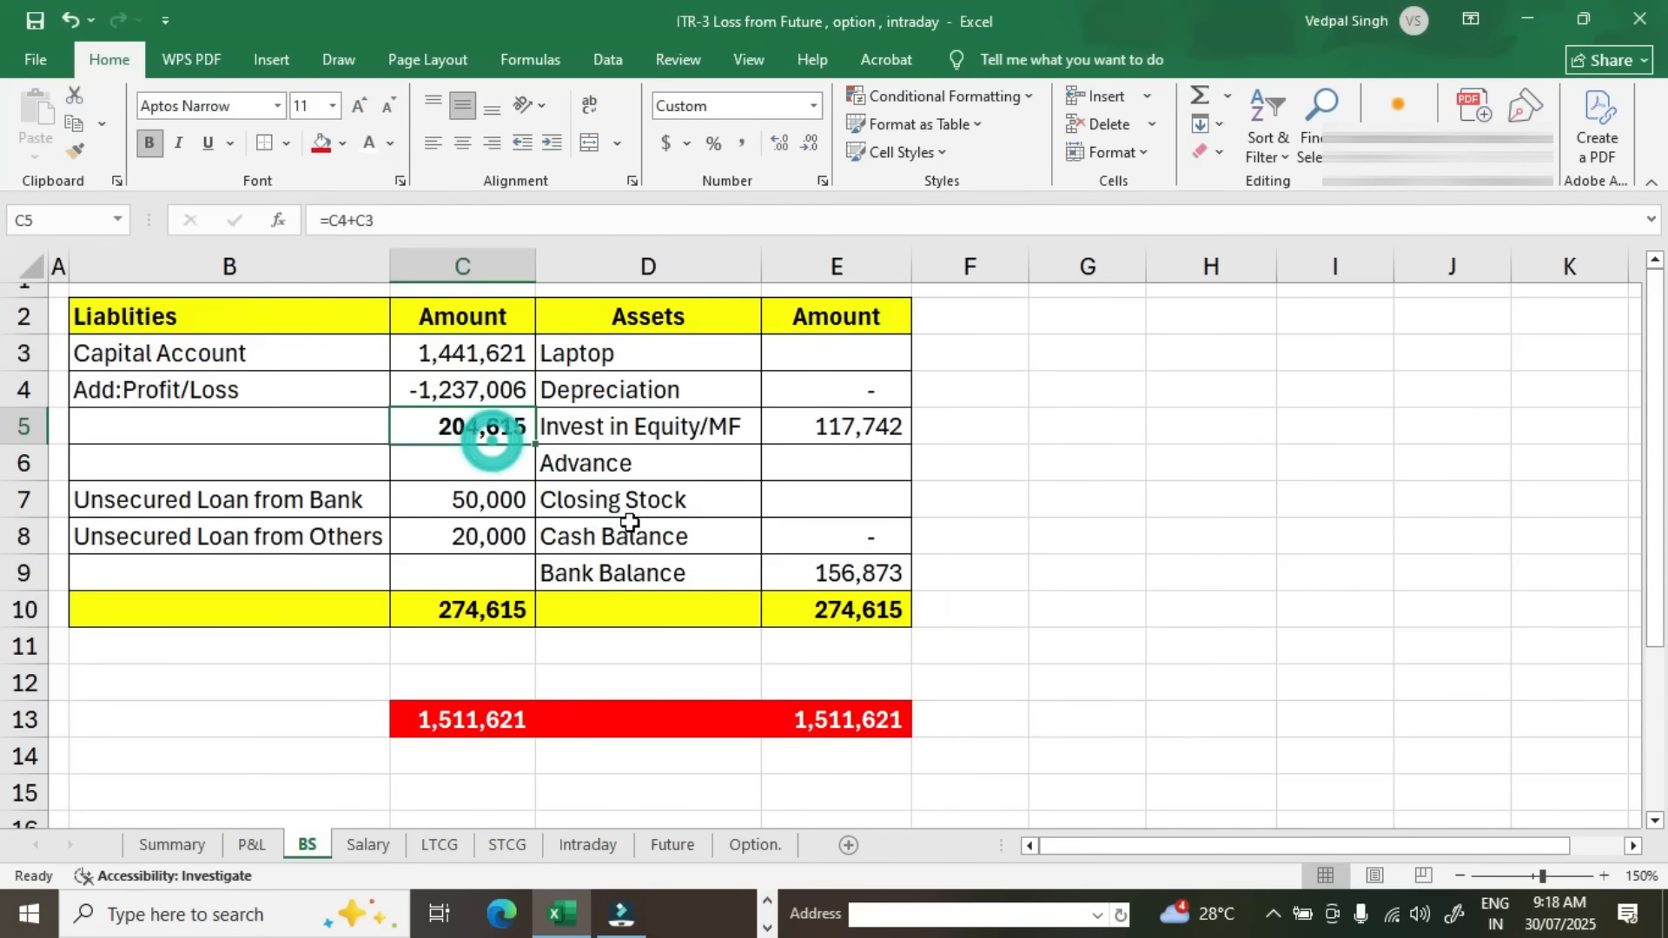
left_click(511, 352)
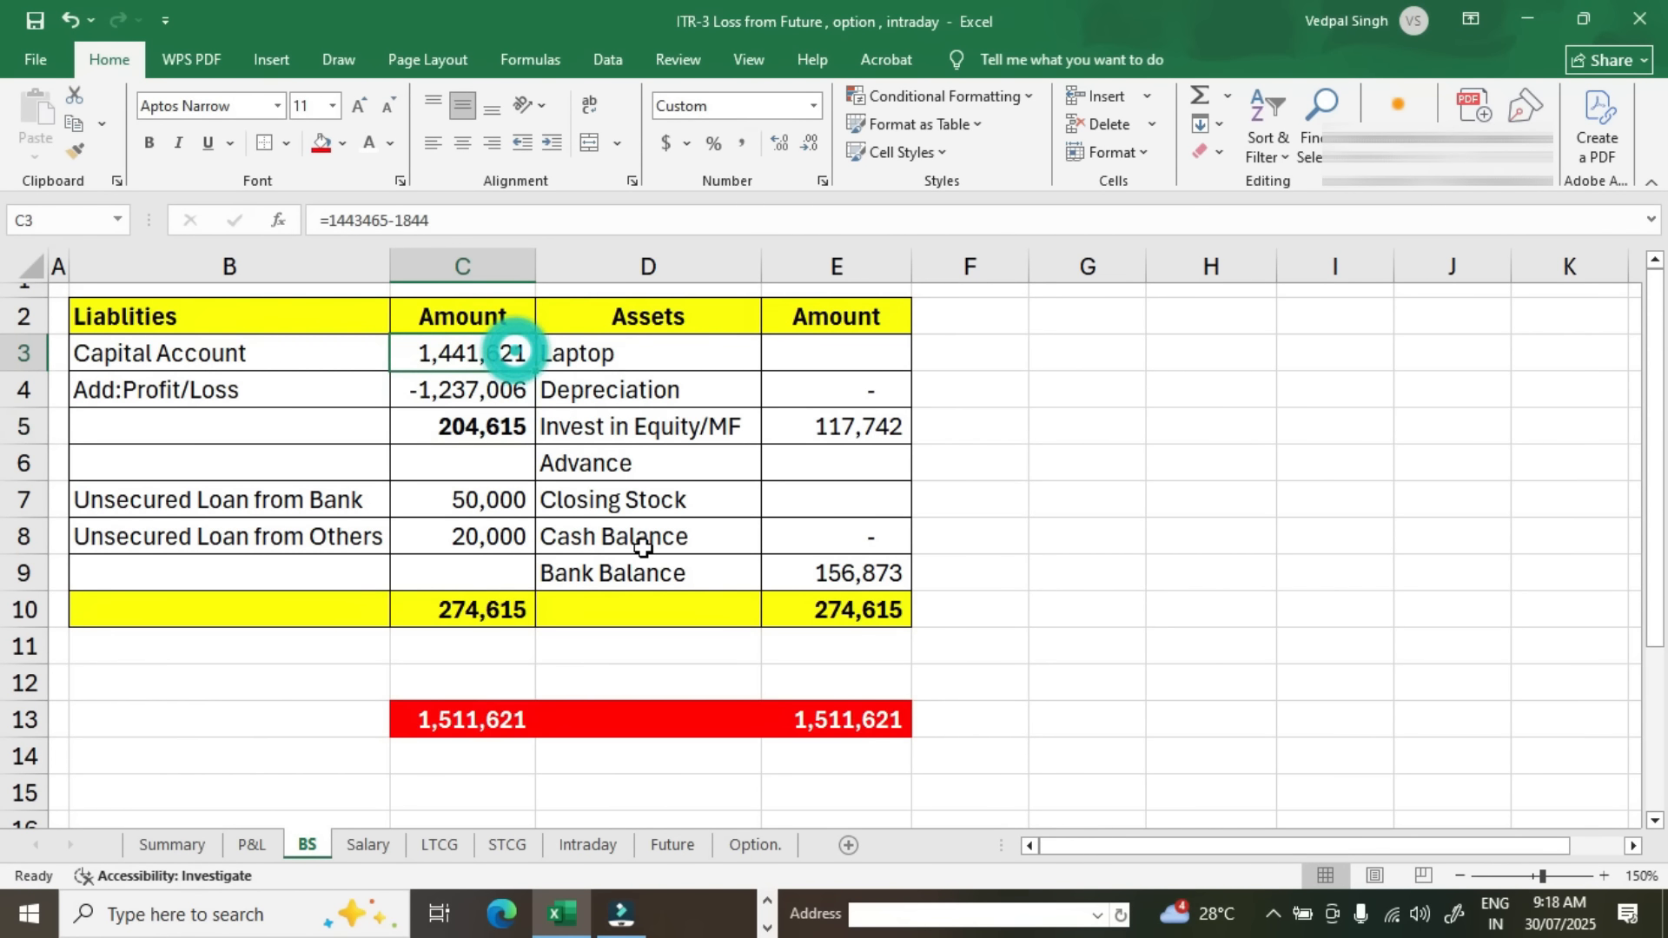
left_click(507, 391)
left_click(520, 426)
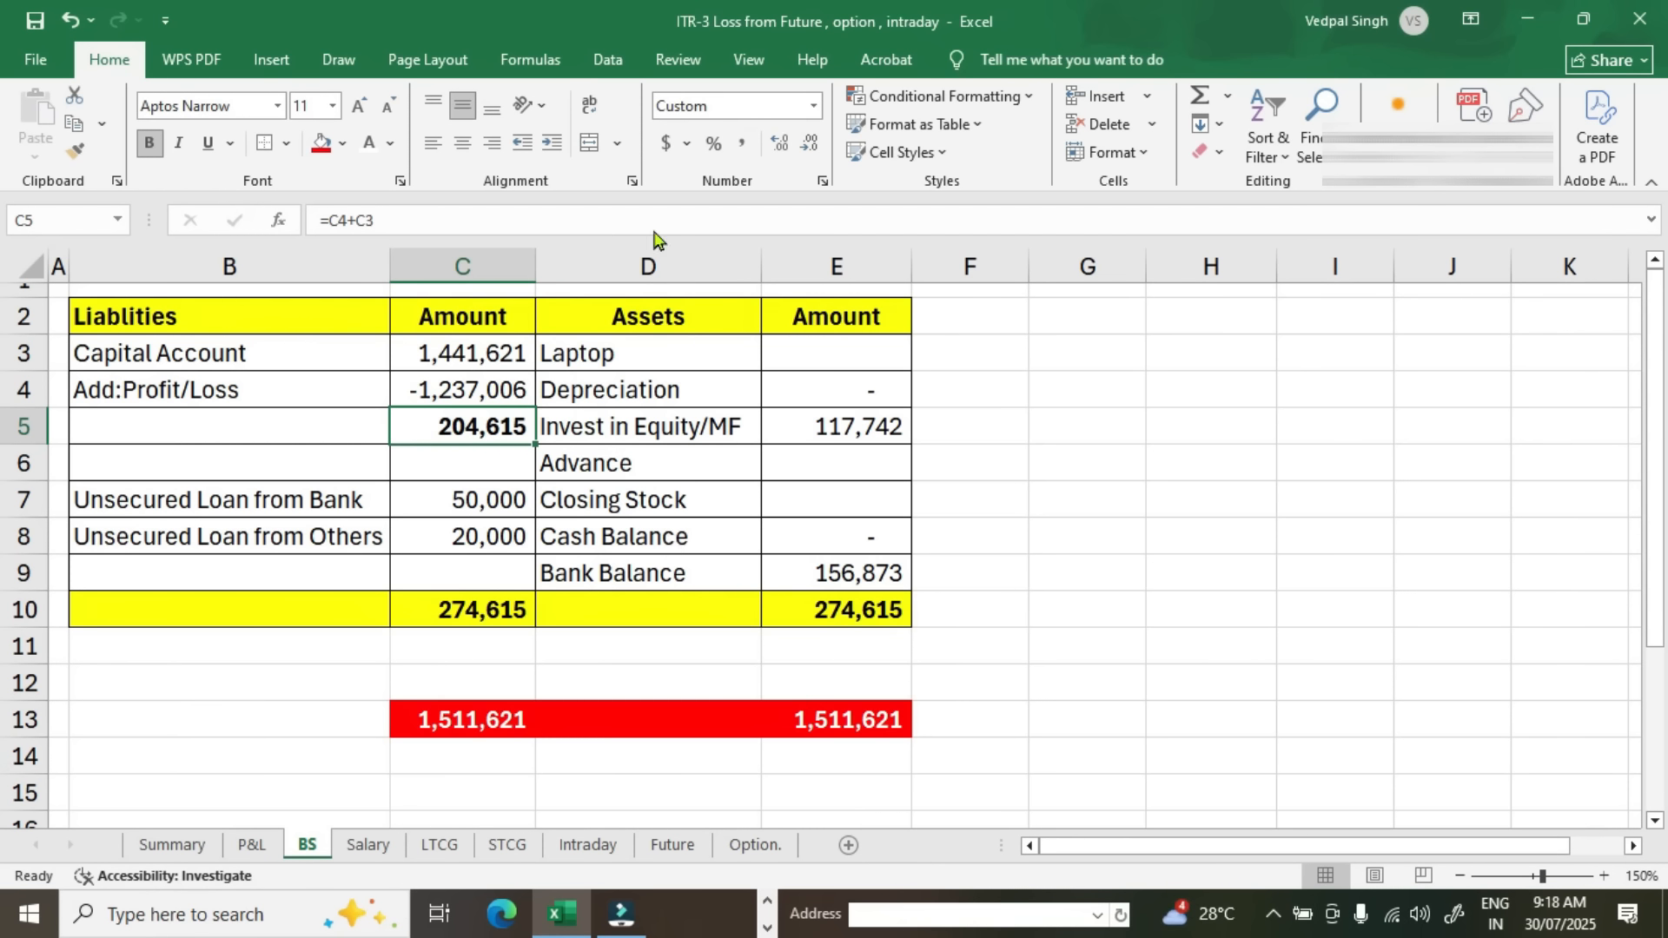
left_click(506, 353)
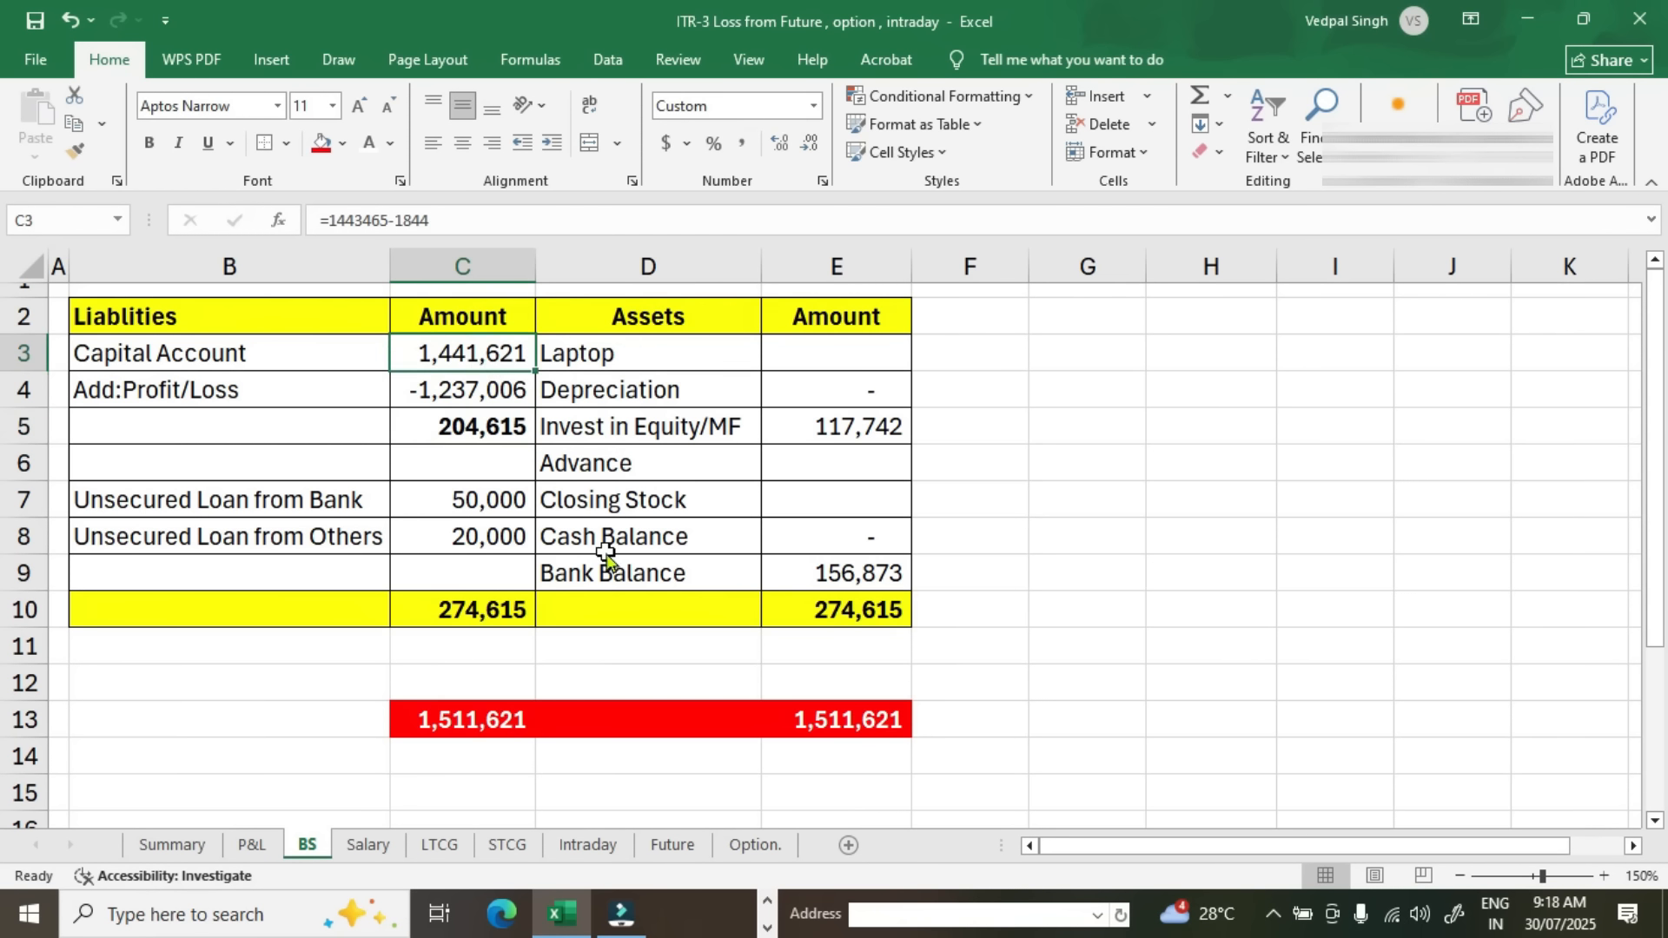
key("alt+Tab")
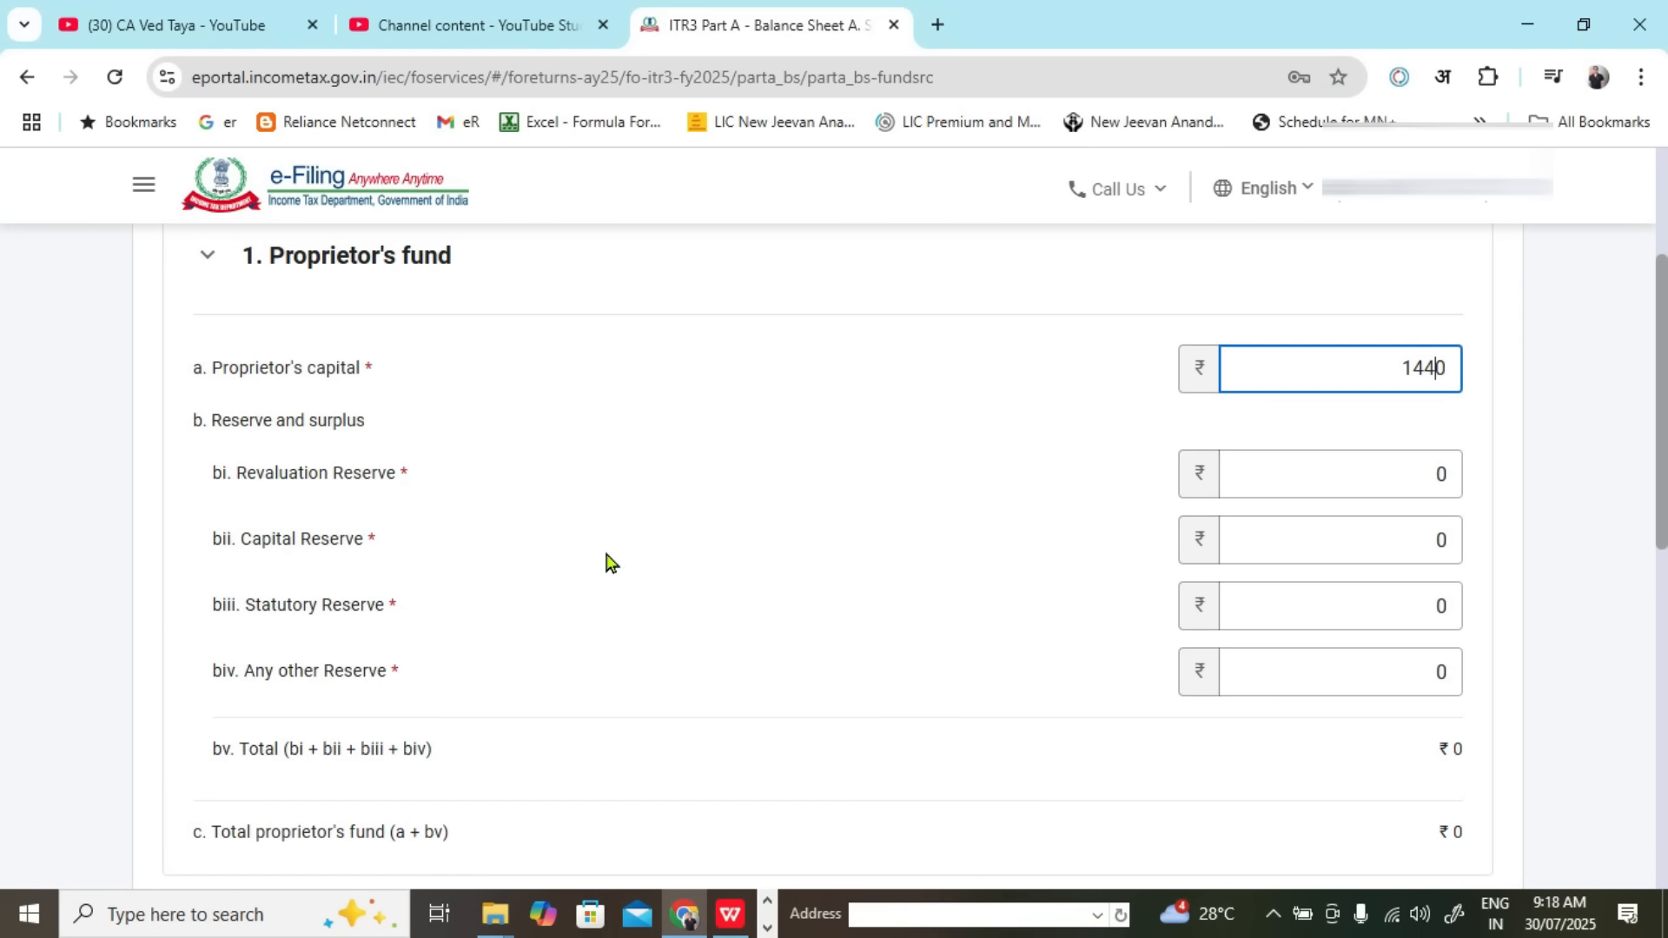
key("BackSpace")
type("621")
Step: Look up the unsecured bank loan on the Excel BS sheet and expand the Loan funds section on the e-Filing portal
key("alt+Tab")
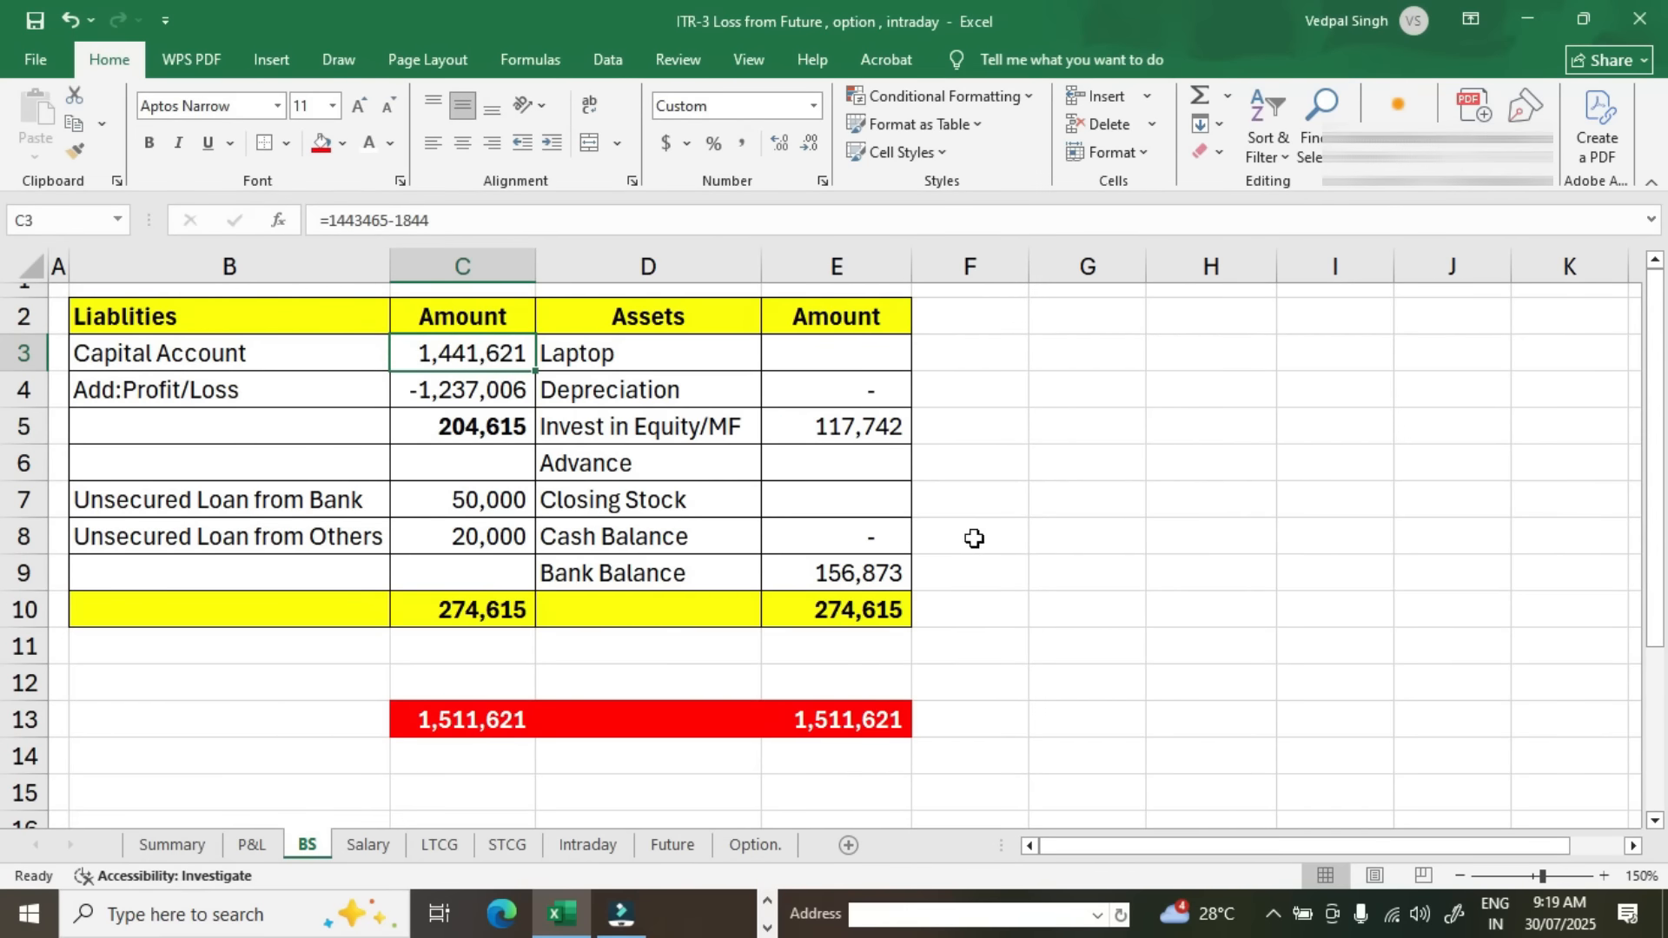
key("alt+Tab")
key("alt+Tab")
left_click(504, 499)
key("alt+Tab")
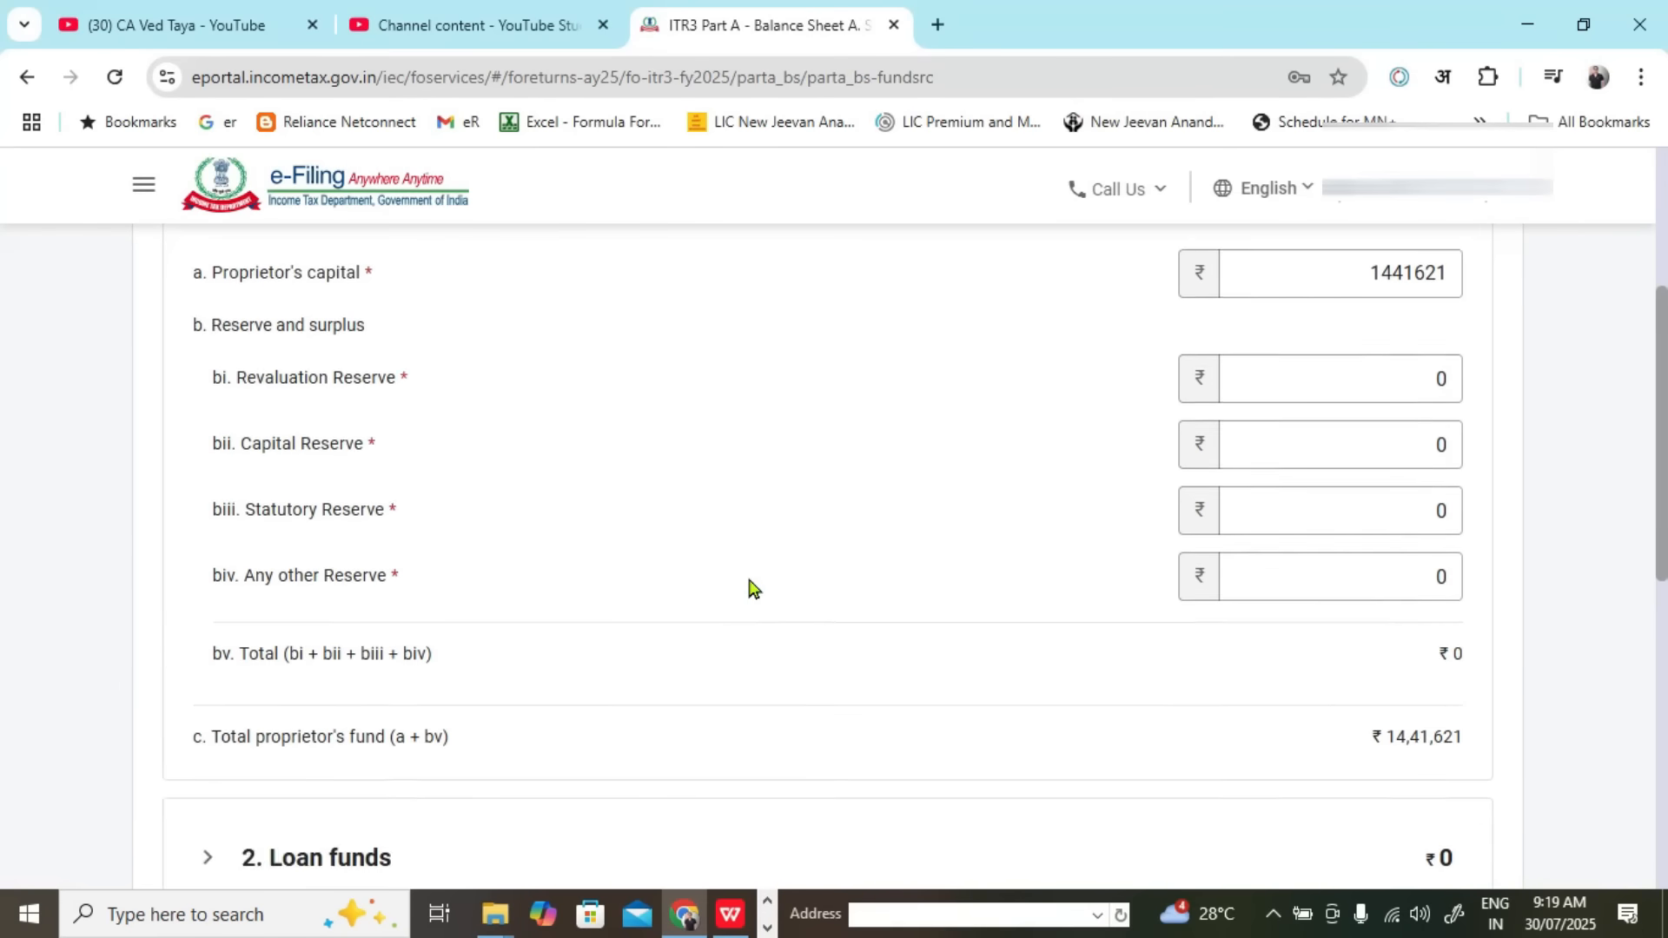
scroll(619, 641, "down", 2)
left_click(207, 714)
scroll(577, 663, "down", 4)
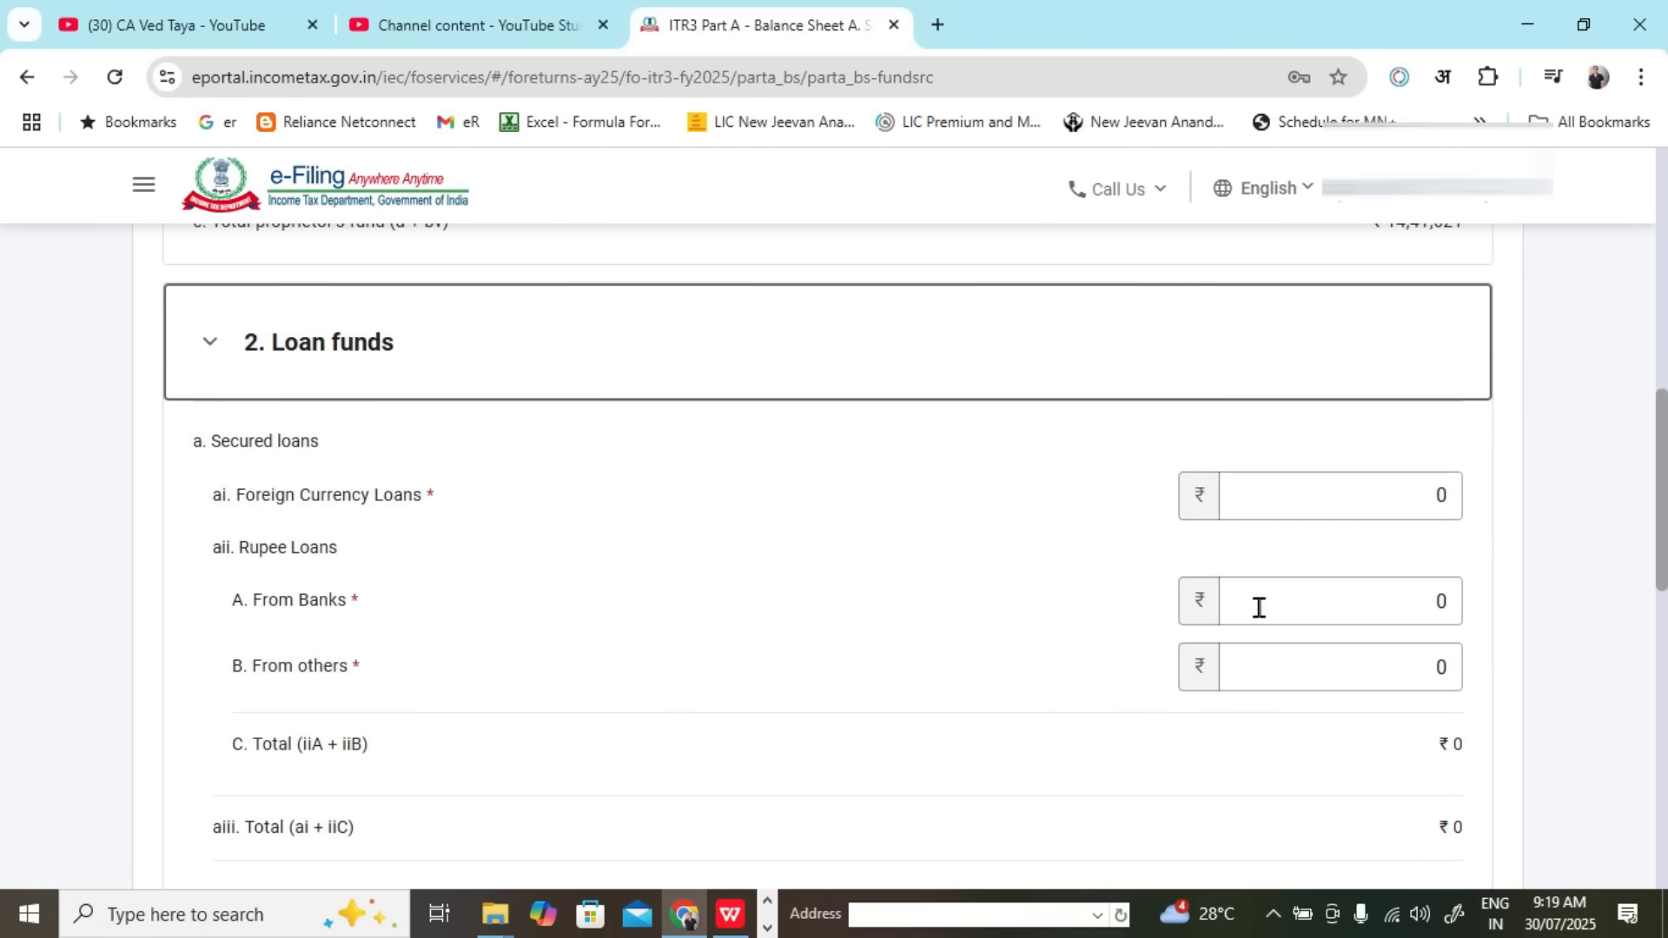
Step: Enter secured rupee loans of 50000 from banks and 20000 from others
key("alt+Tab")
key("alt+Tab")
left_click(1361, 597)
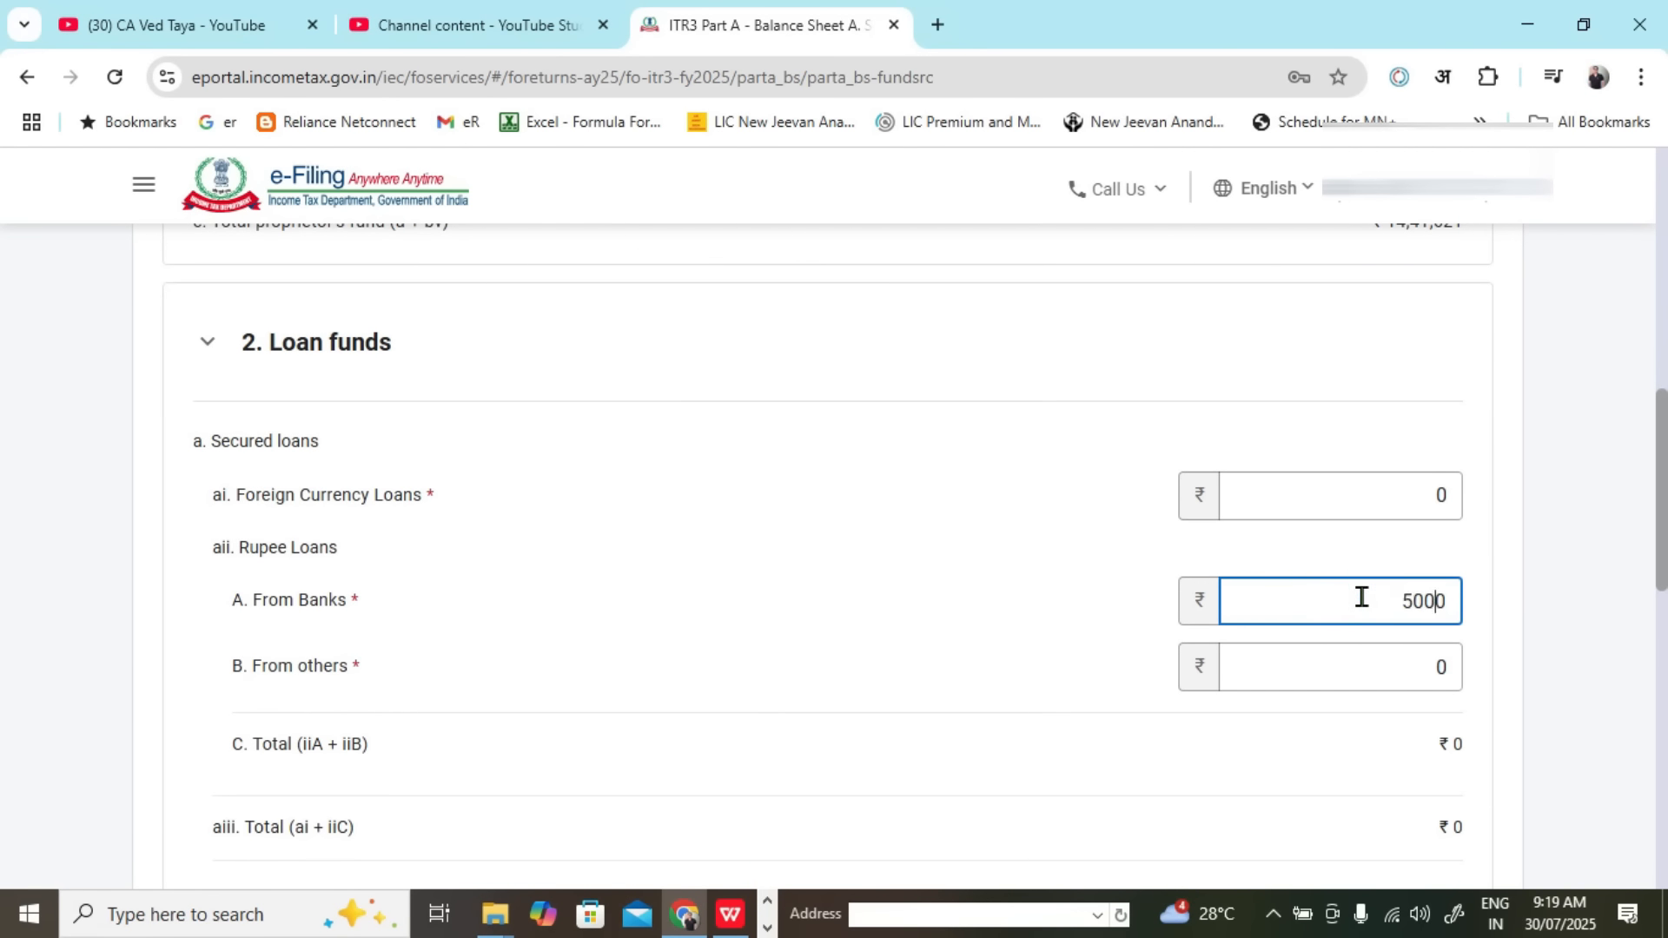
left_click(1368, 671)
type("20000")
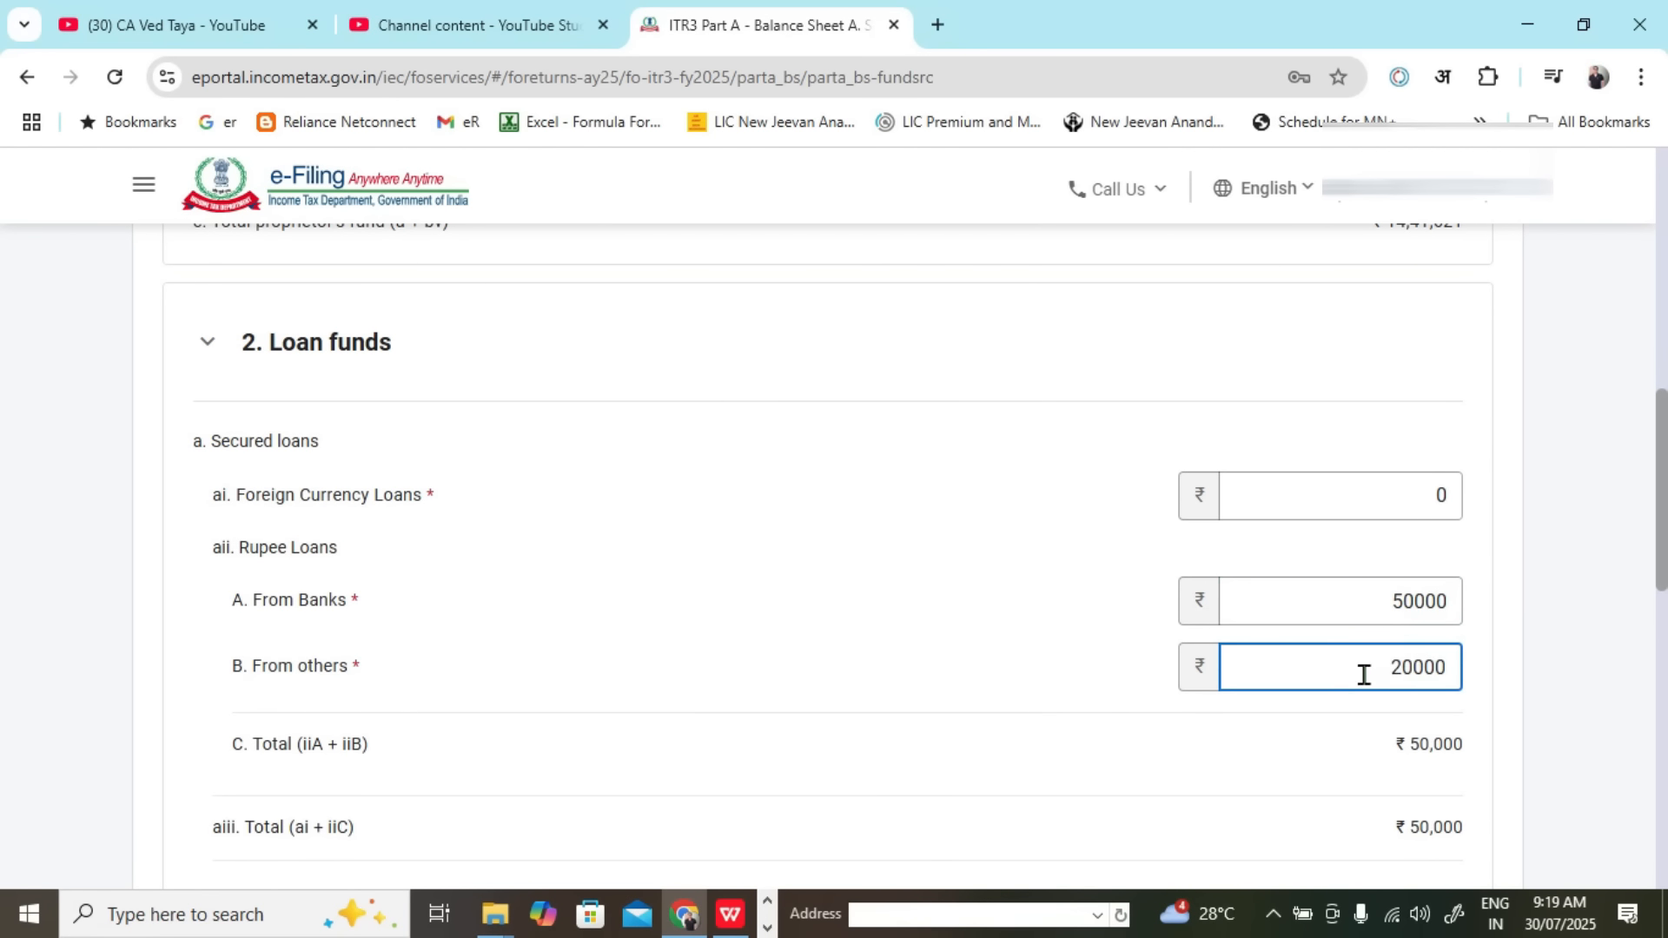
left_click(1037, 656)
Step: Compare the portal's Sources of funds total with the liabilities check total in C13 of the Excel BS sheet
scroll(1038, 650, "down", 7)
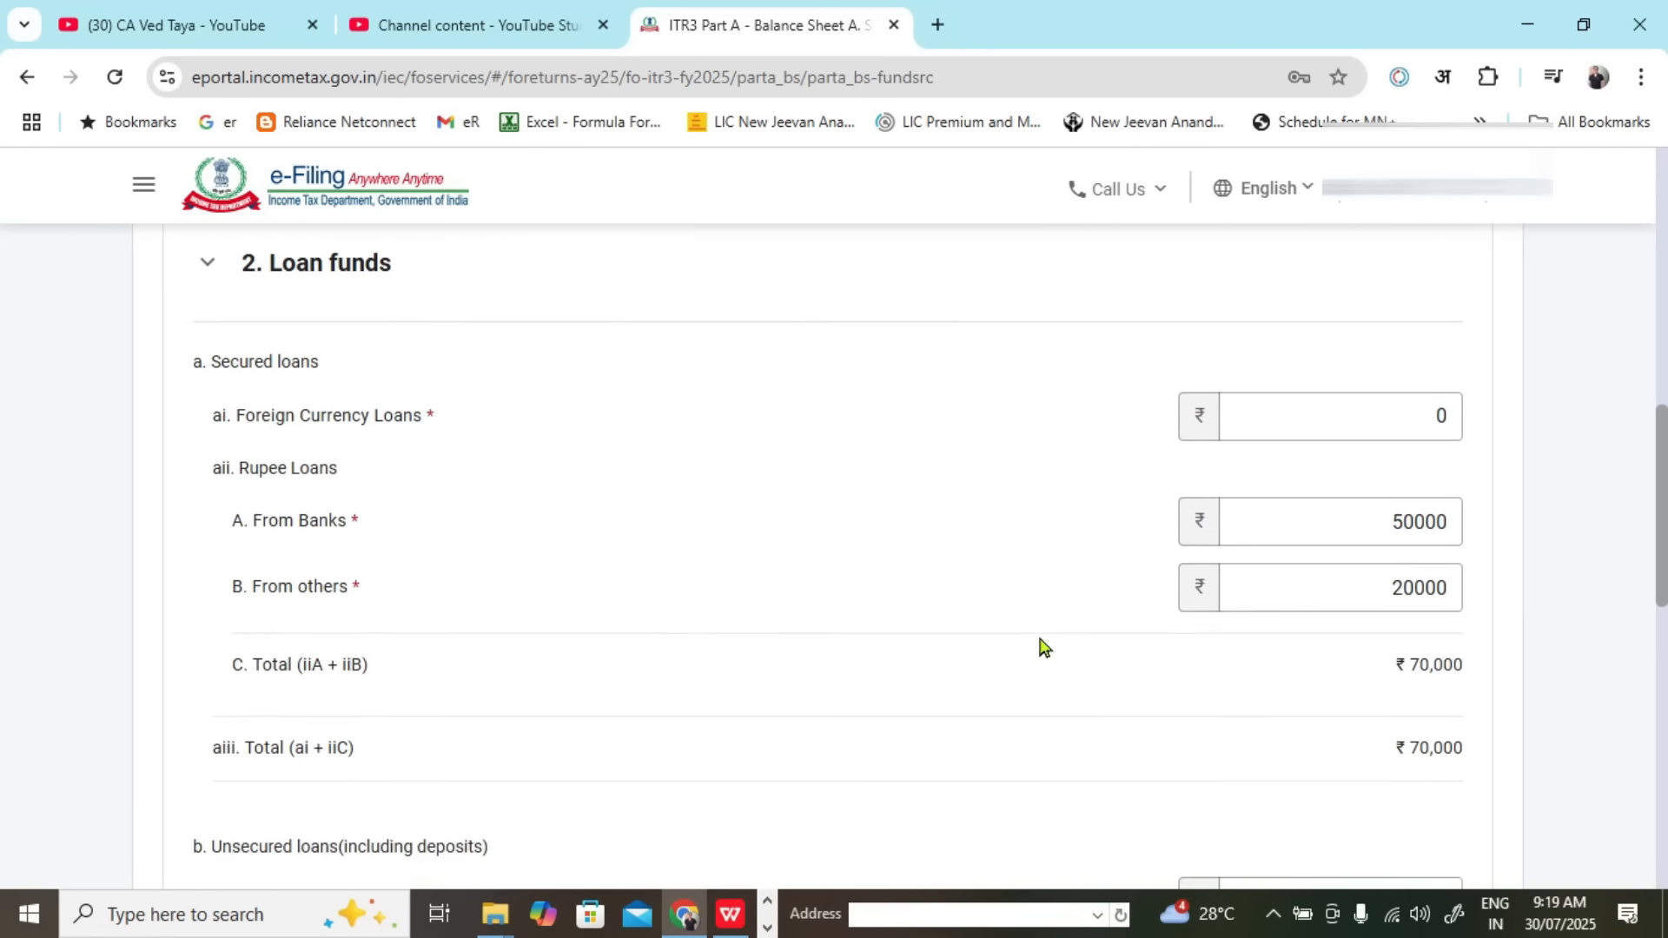
scroll(1095, 552, "down", 4)
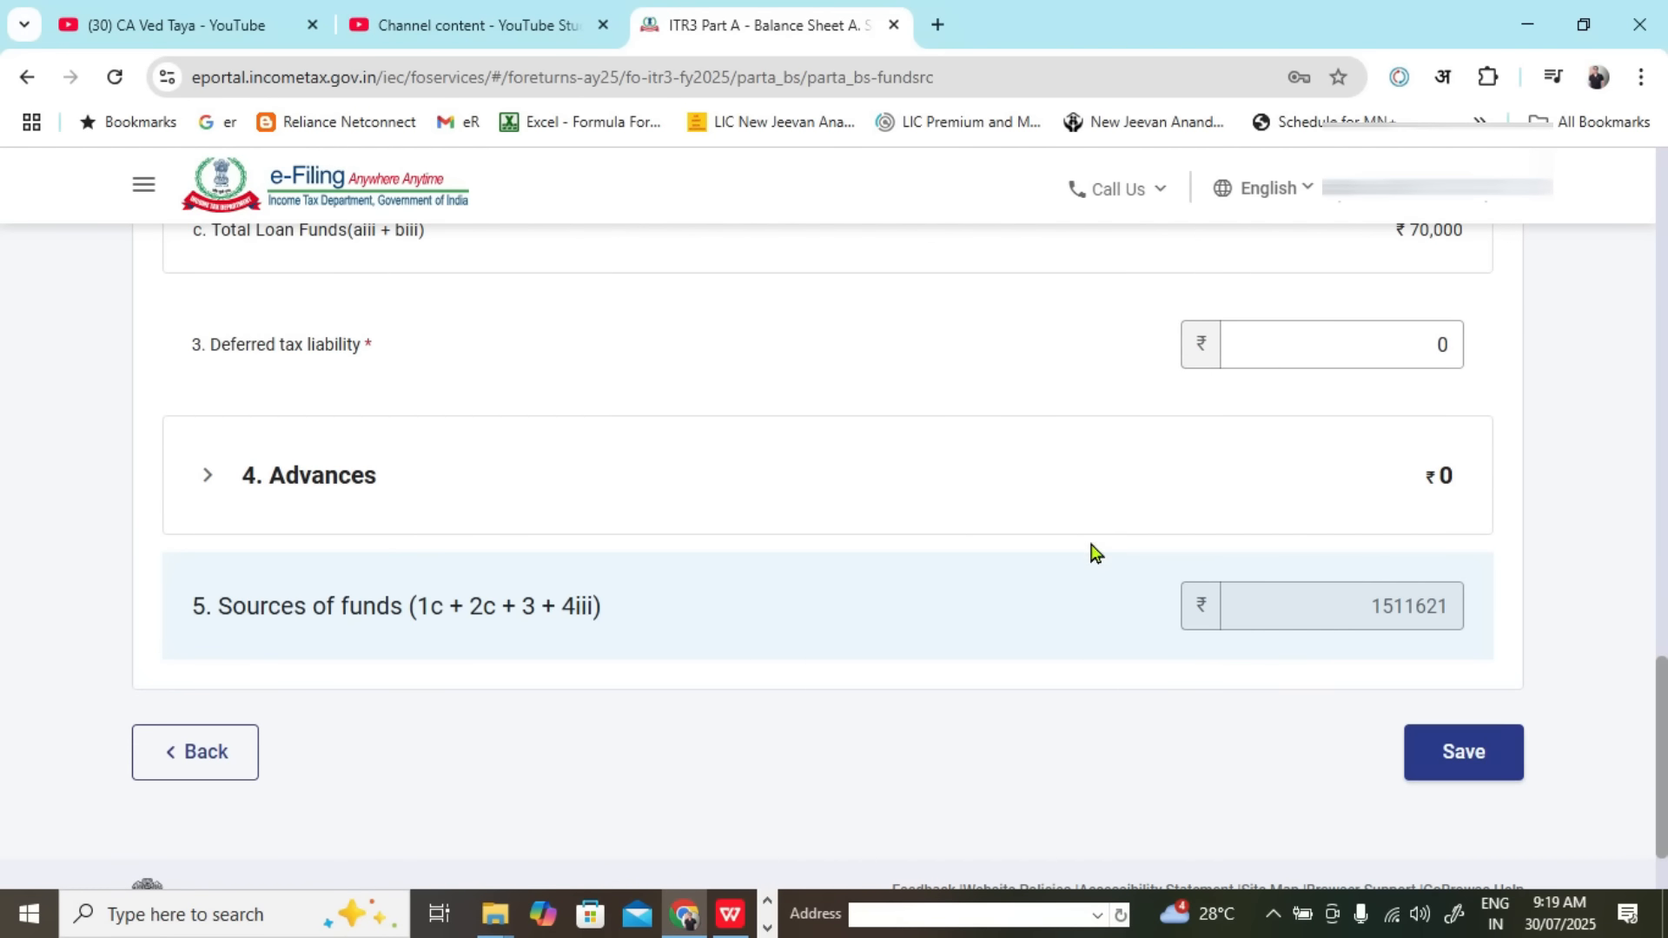
left_click_drag(1363, 622, 1460, 624)
key("alt+Tab")
left_click(484, 732)
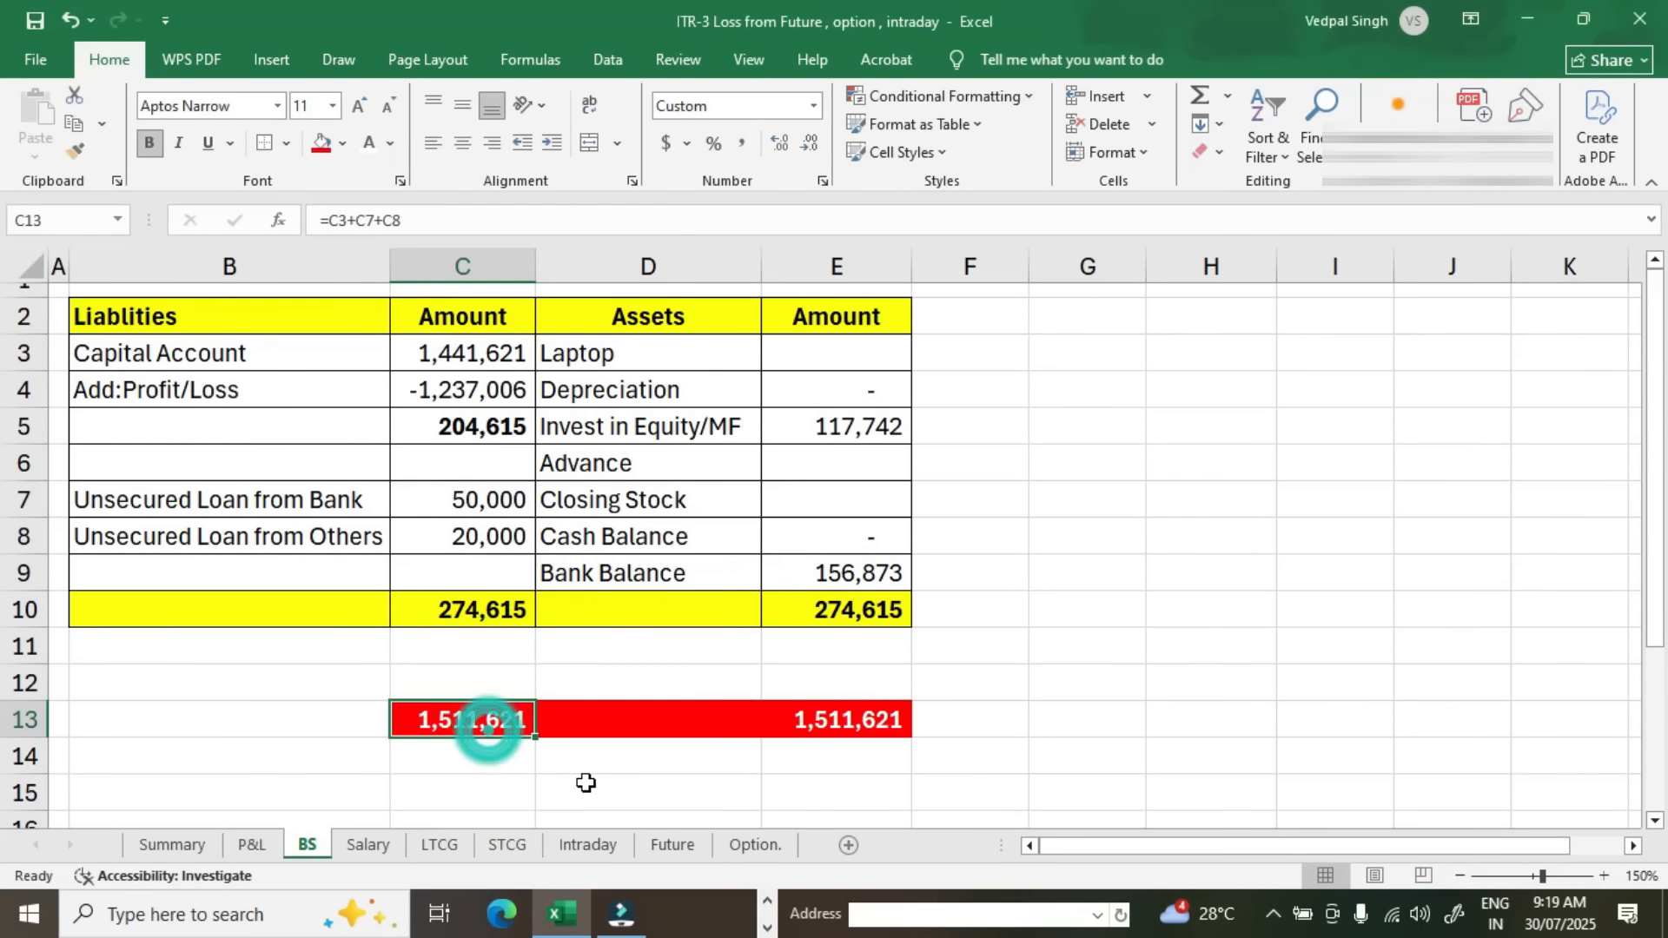
Step: Remove the red fill from D13 by copying the plain format of blank cell H13 onto it
left_click(1171, 713)
left_click(75, 150)
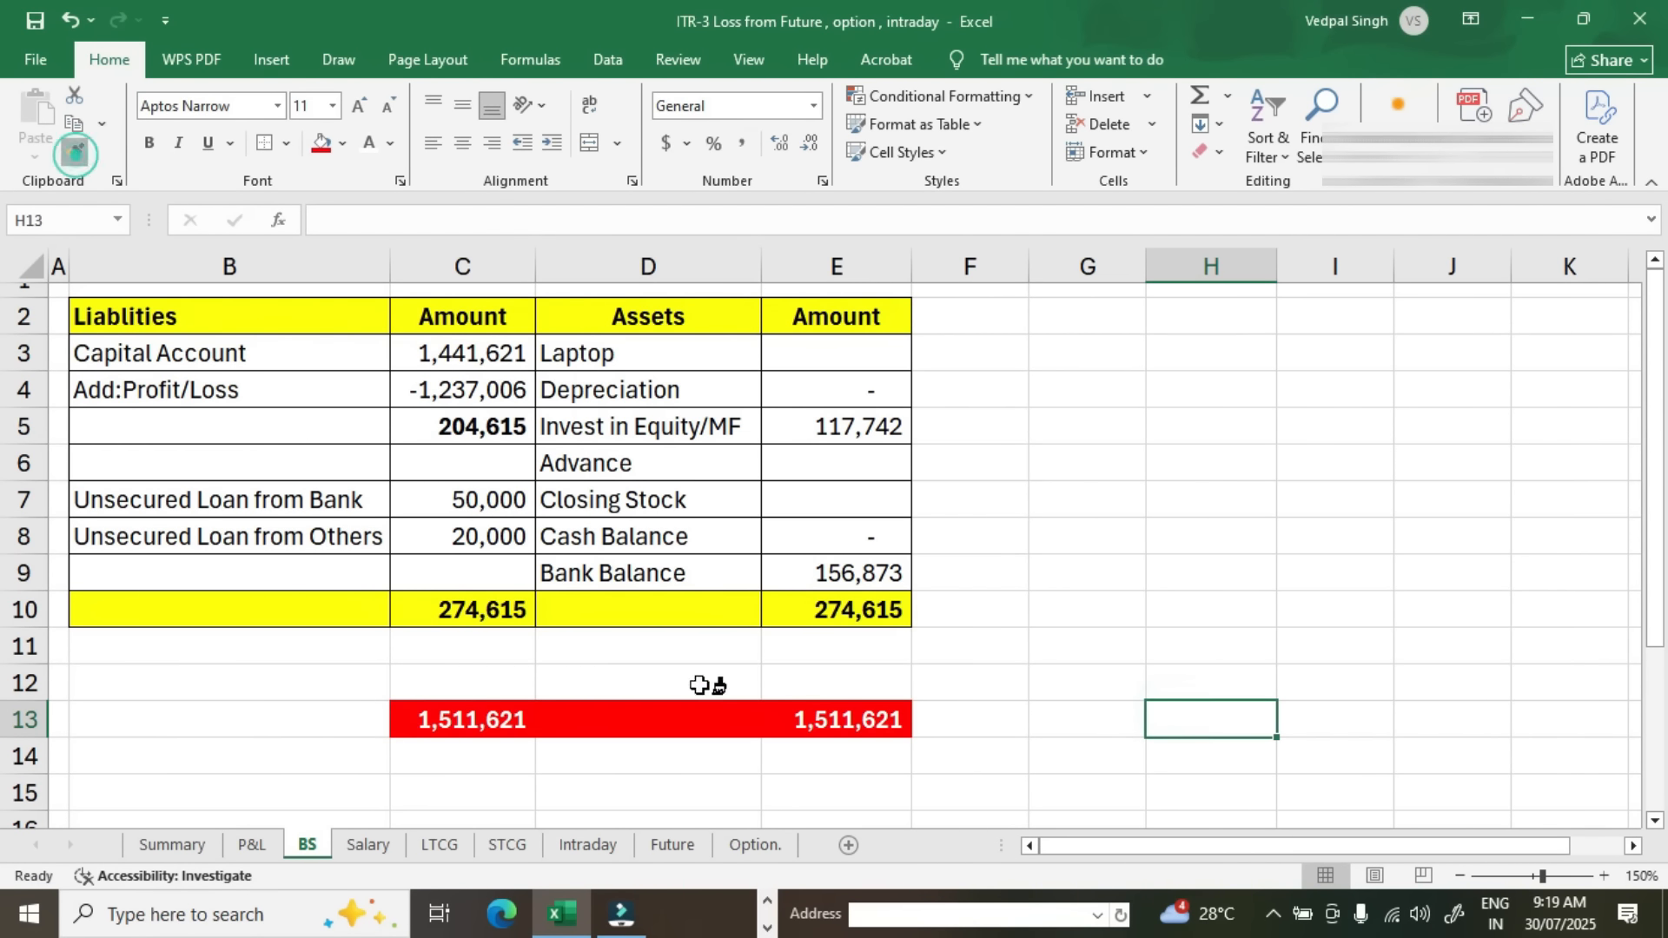
left_click(675, 723)
left_click(477, 731)
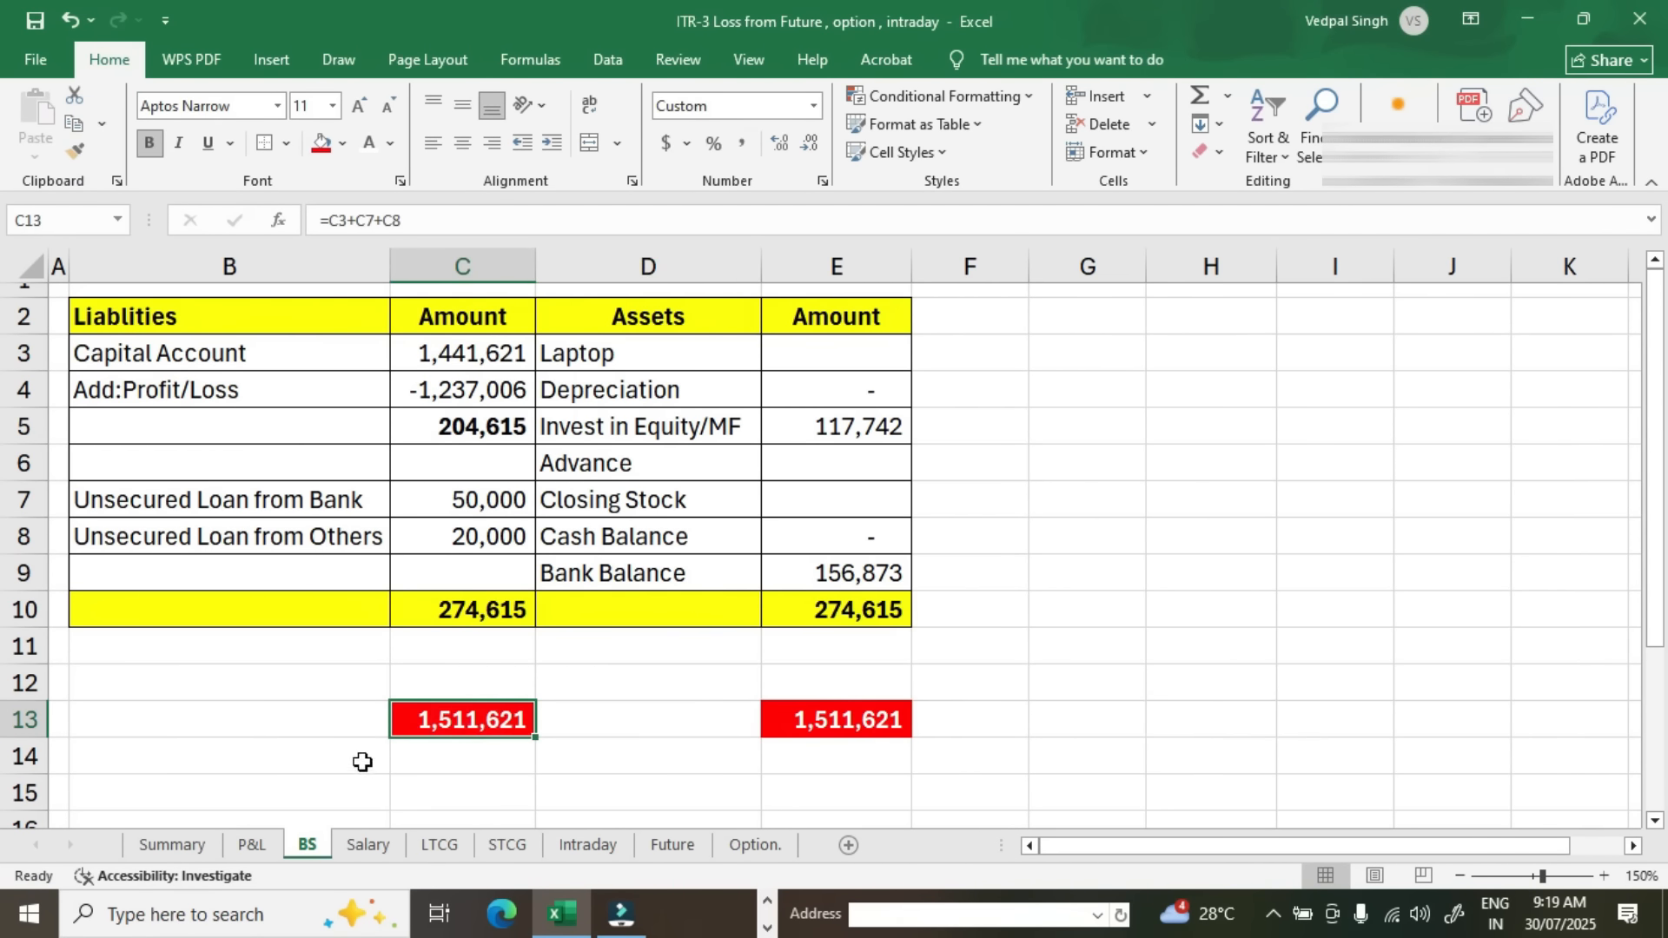
Step: Switch to the e-Filing portal, save the Sources of Funds details and reopen them for editing
key("alt+Tab")
left_click(1474, 660)
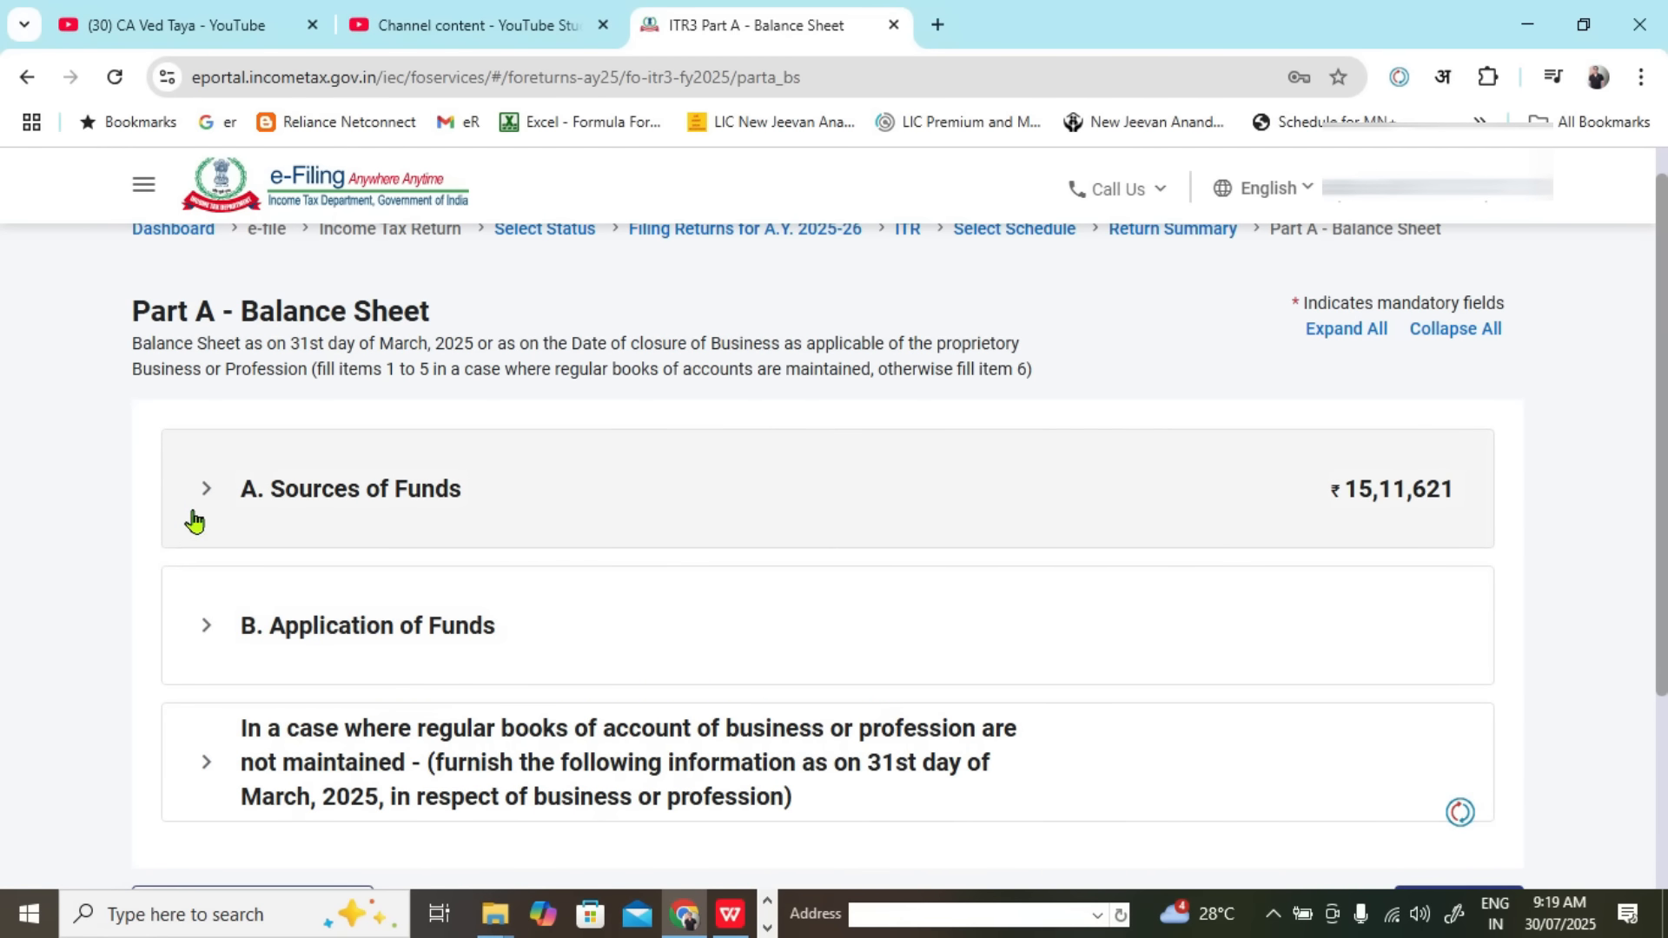
left_click(200, 508)
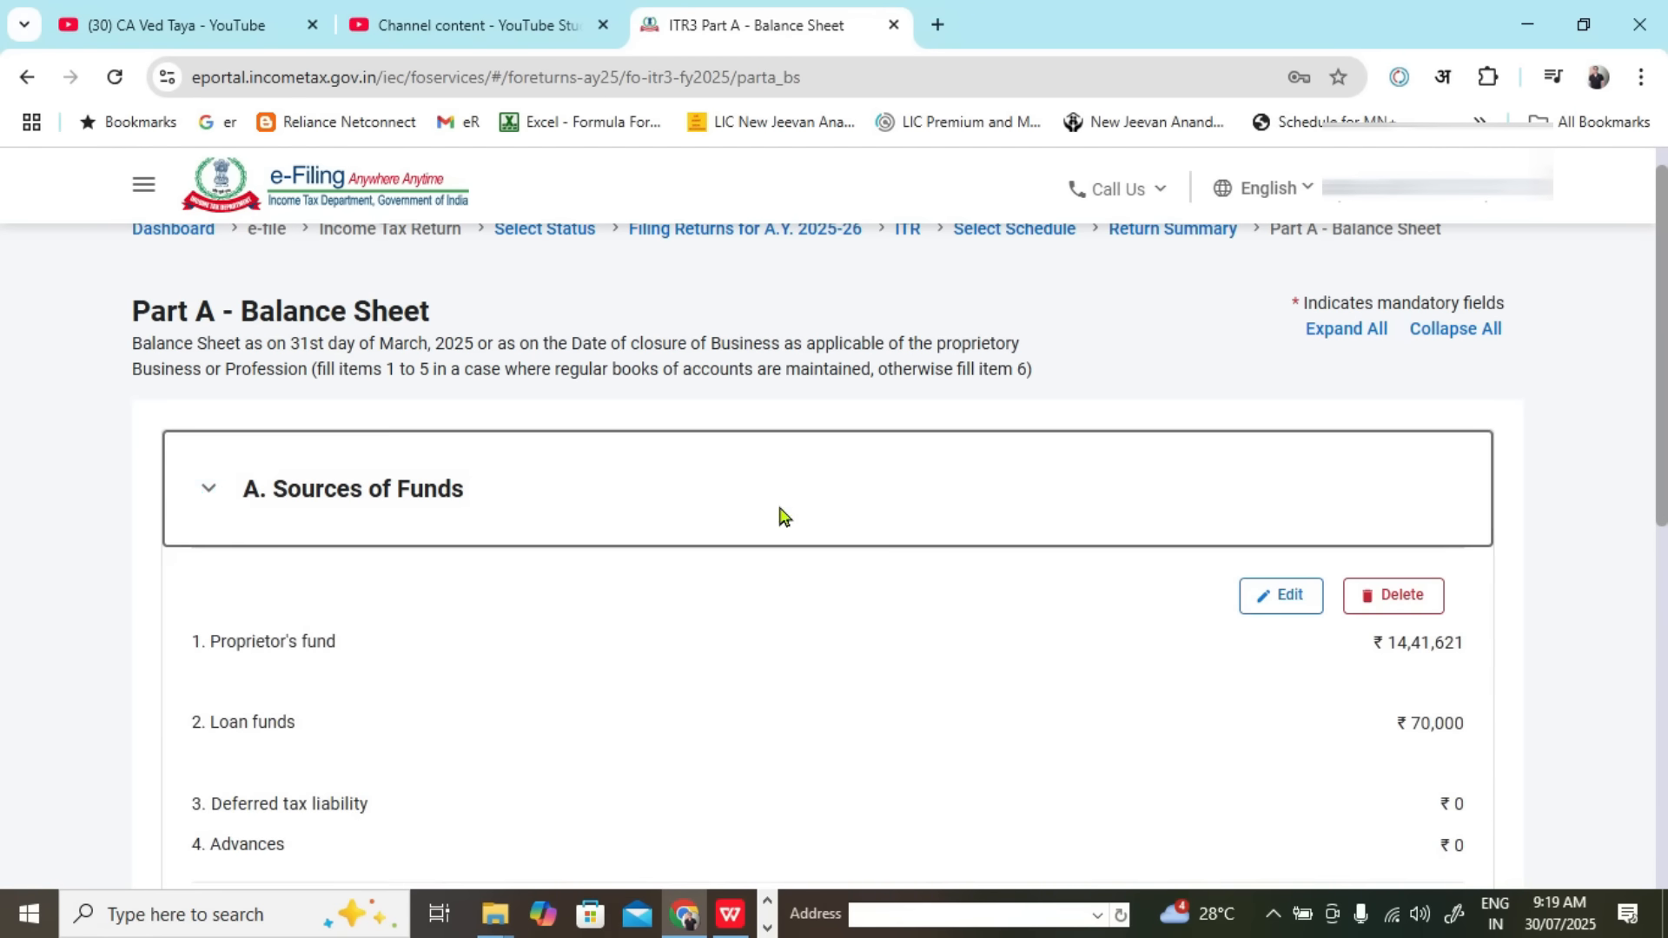
scroll(784, 498, "down", 1)
scroll(784, 469, "down", 1)
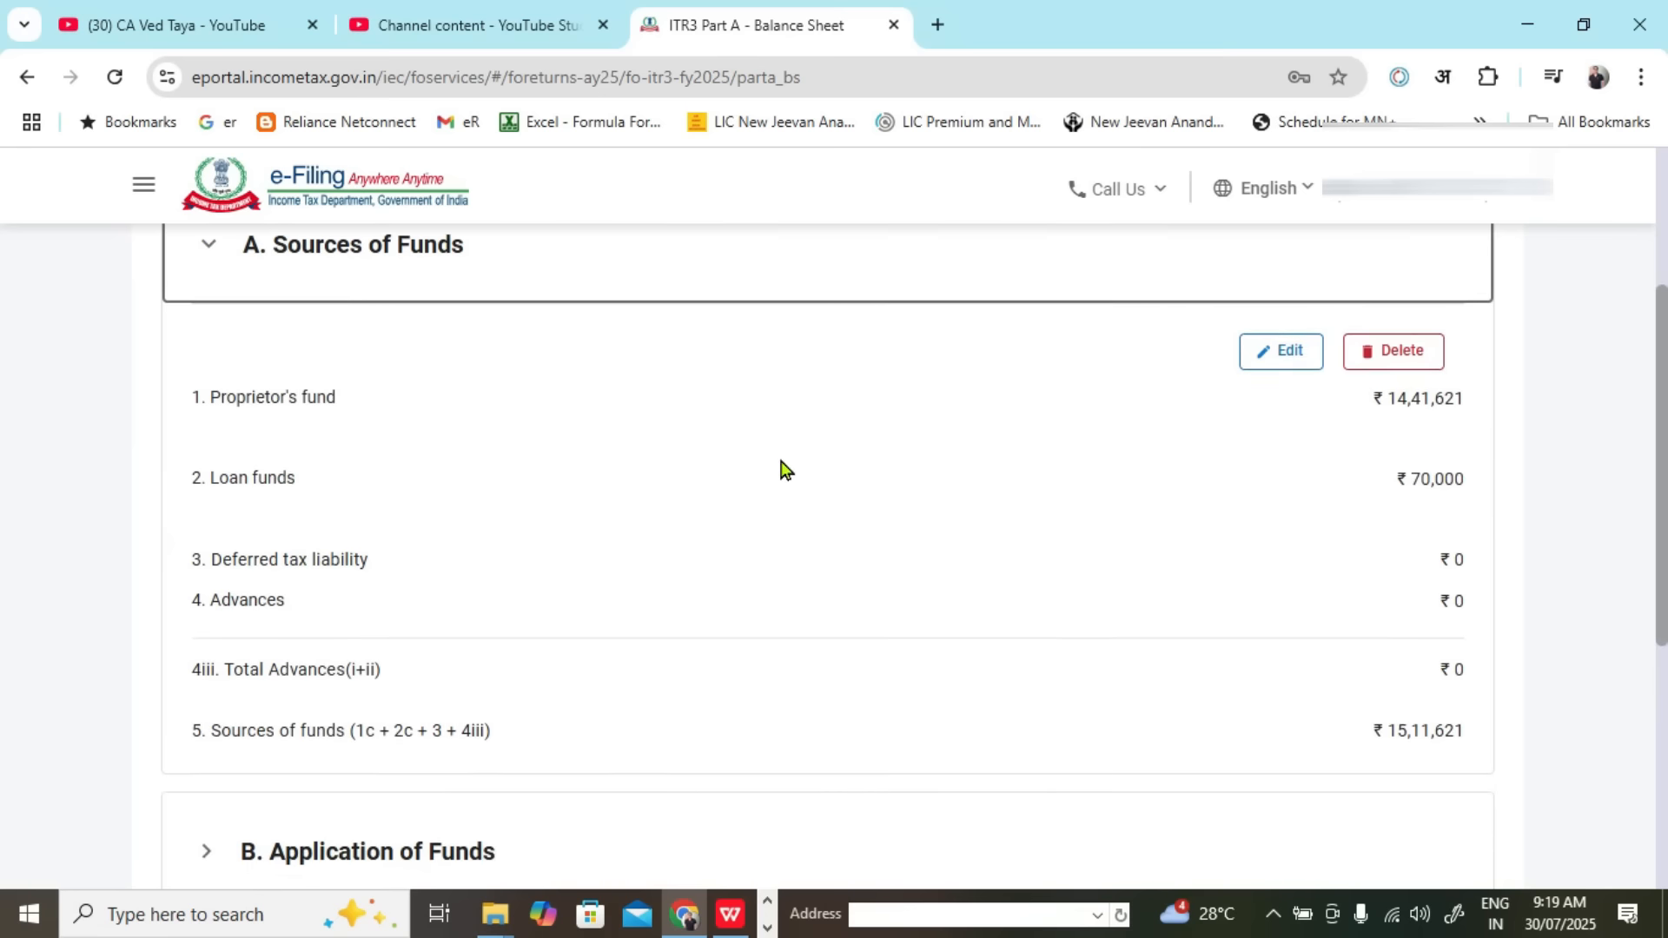
left_click(1284, 352)
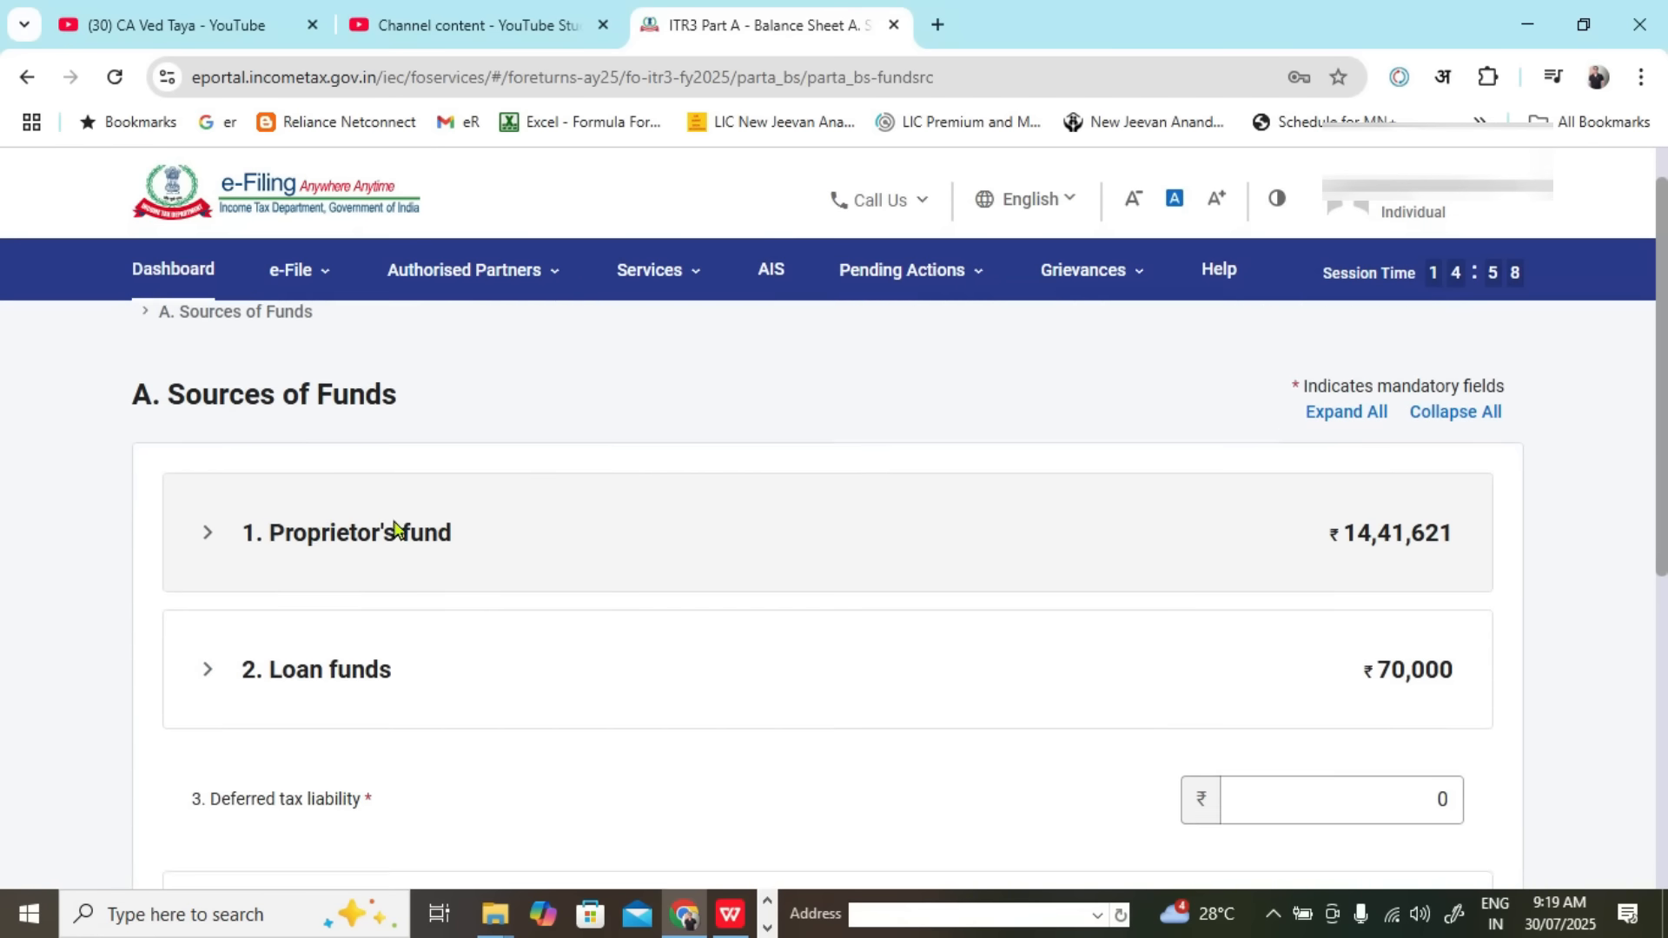
Step: Expand the Proprietor's fund and Loan funds sections and review the entered capital and loan amounts
scroll(394, 528, "down", 2)
left_click(210, 379)
scroll(1269, 488, "down", 2)
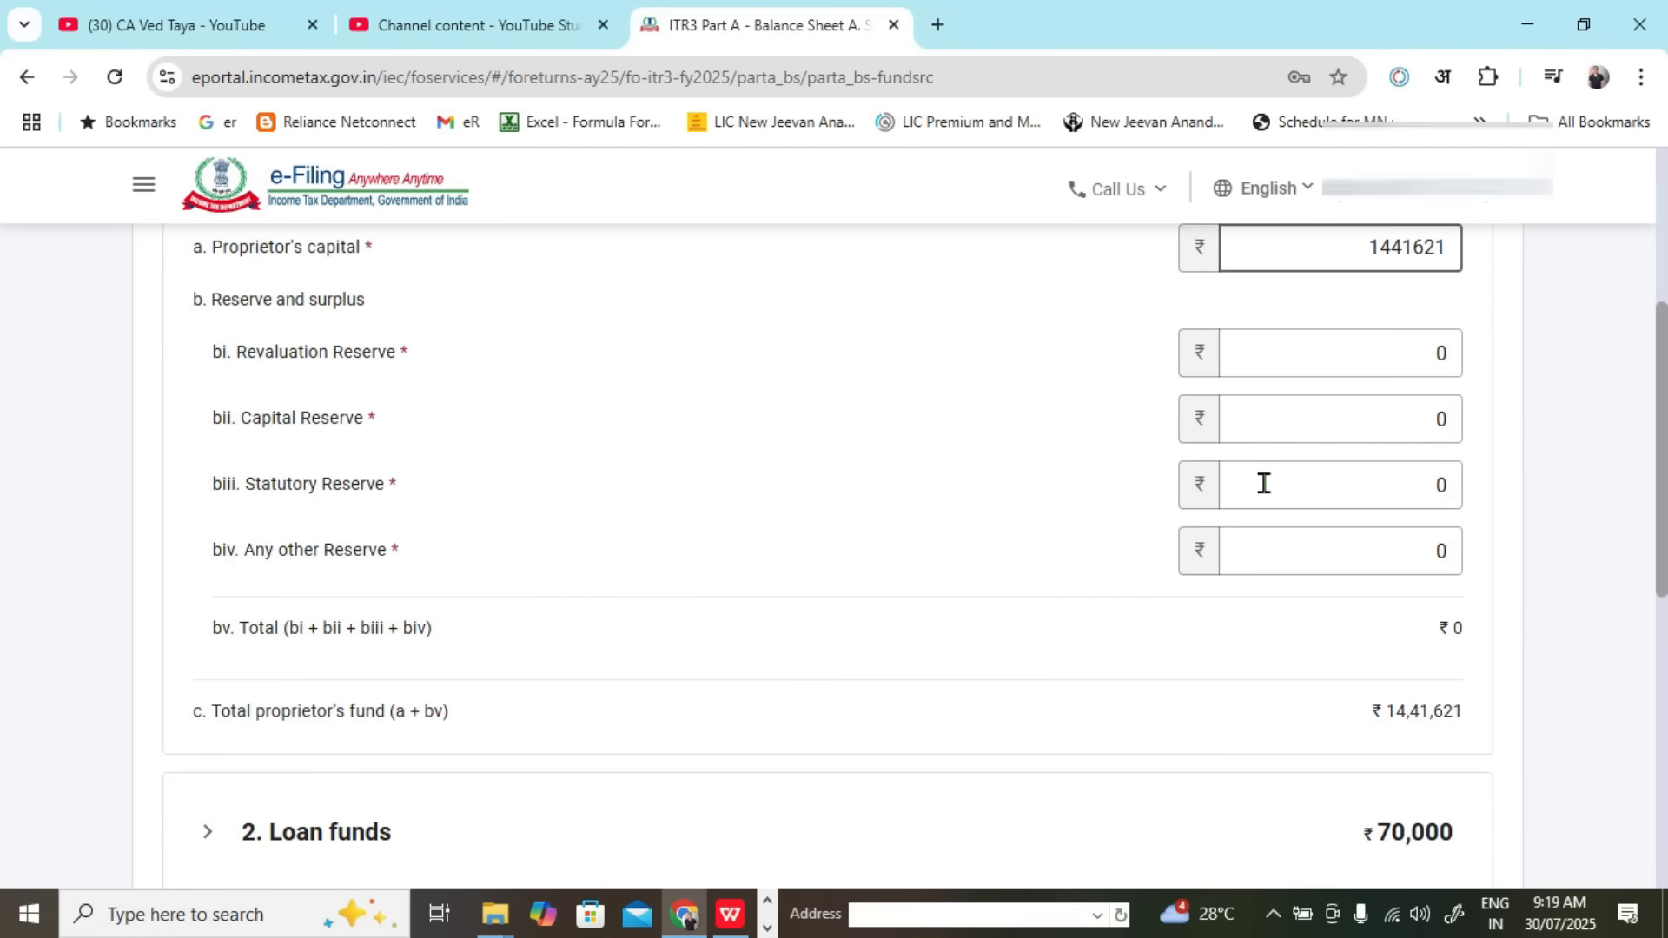
scroll(1264, 483, "down", 2)
left_click(210, 593)
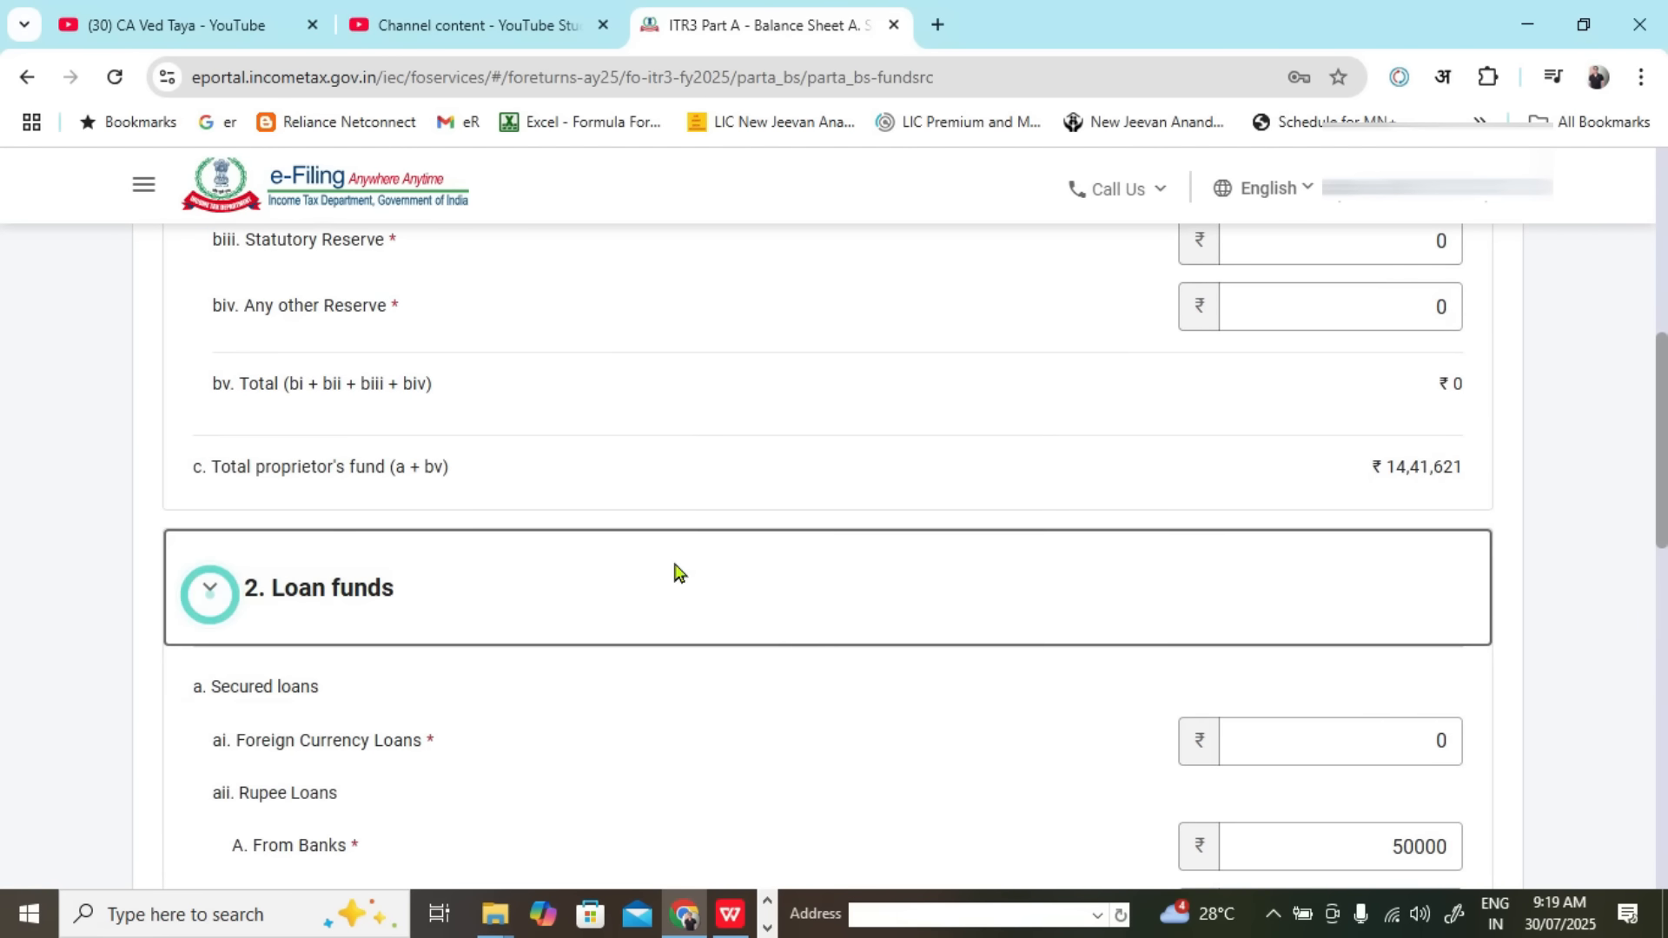
scroll(849, 593, "down", 3)
scroll(781, 522, "down", 5)
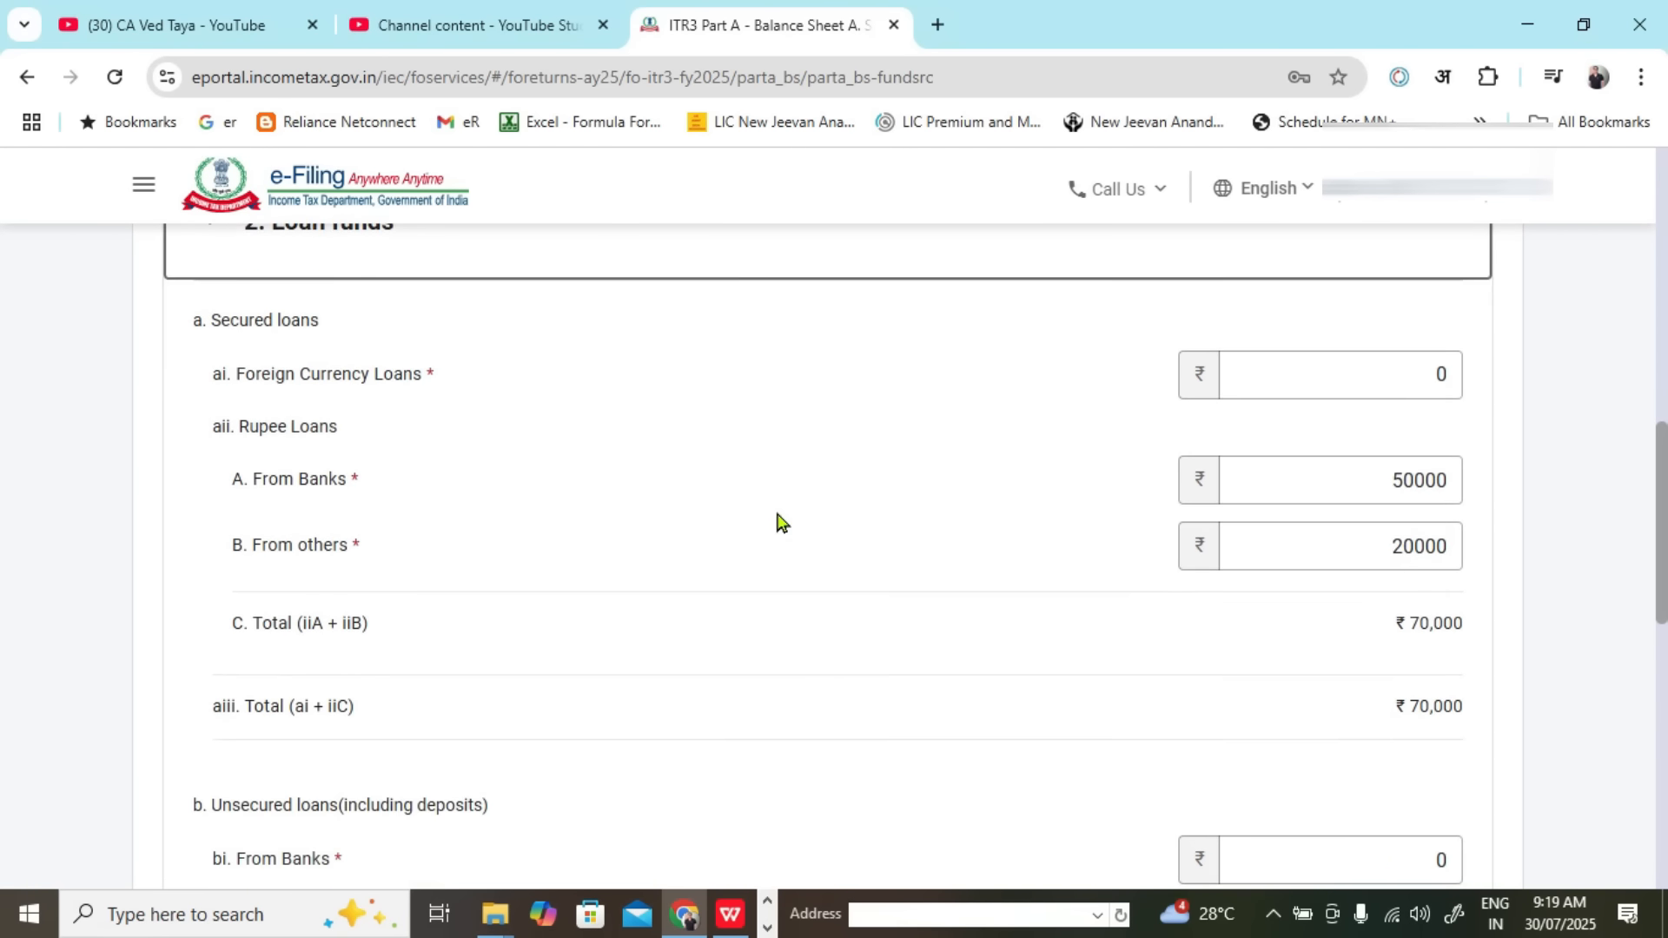
Step: Reset the secured rupee loans from banks and from others to 0
scroll(781, 521, "up", 4)
double_click(1300, 487)
type("0")
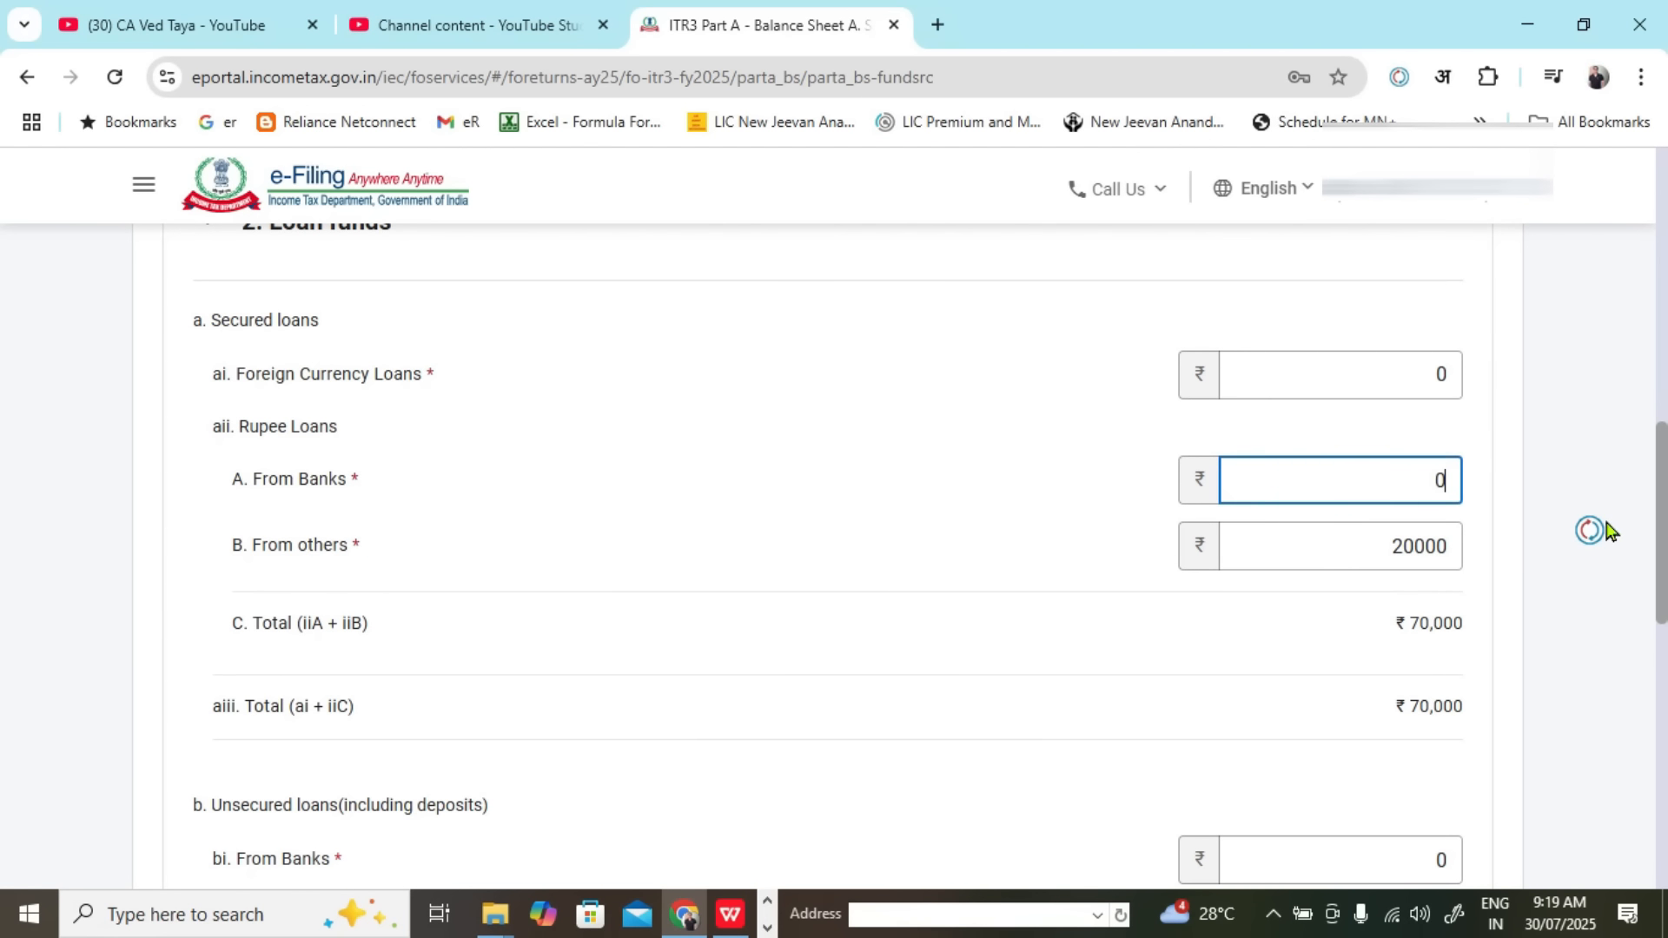
double_click(1359, 551)
type("9")
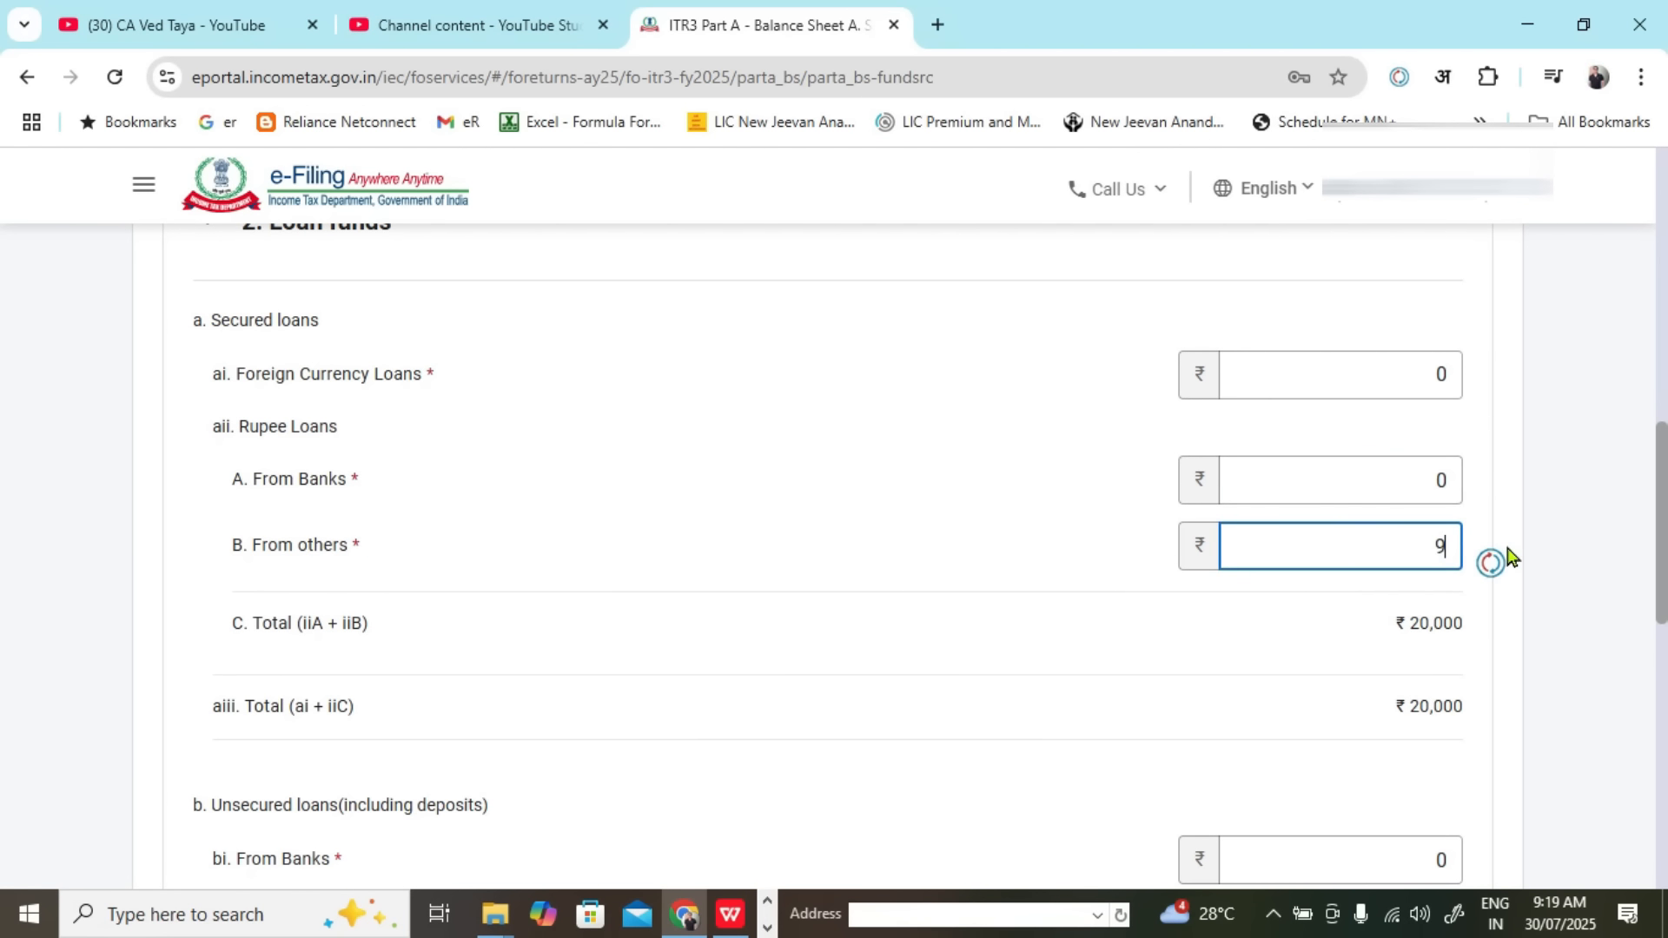
left_click(987, 550)
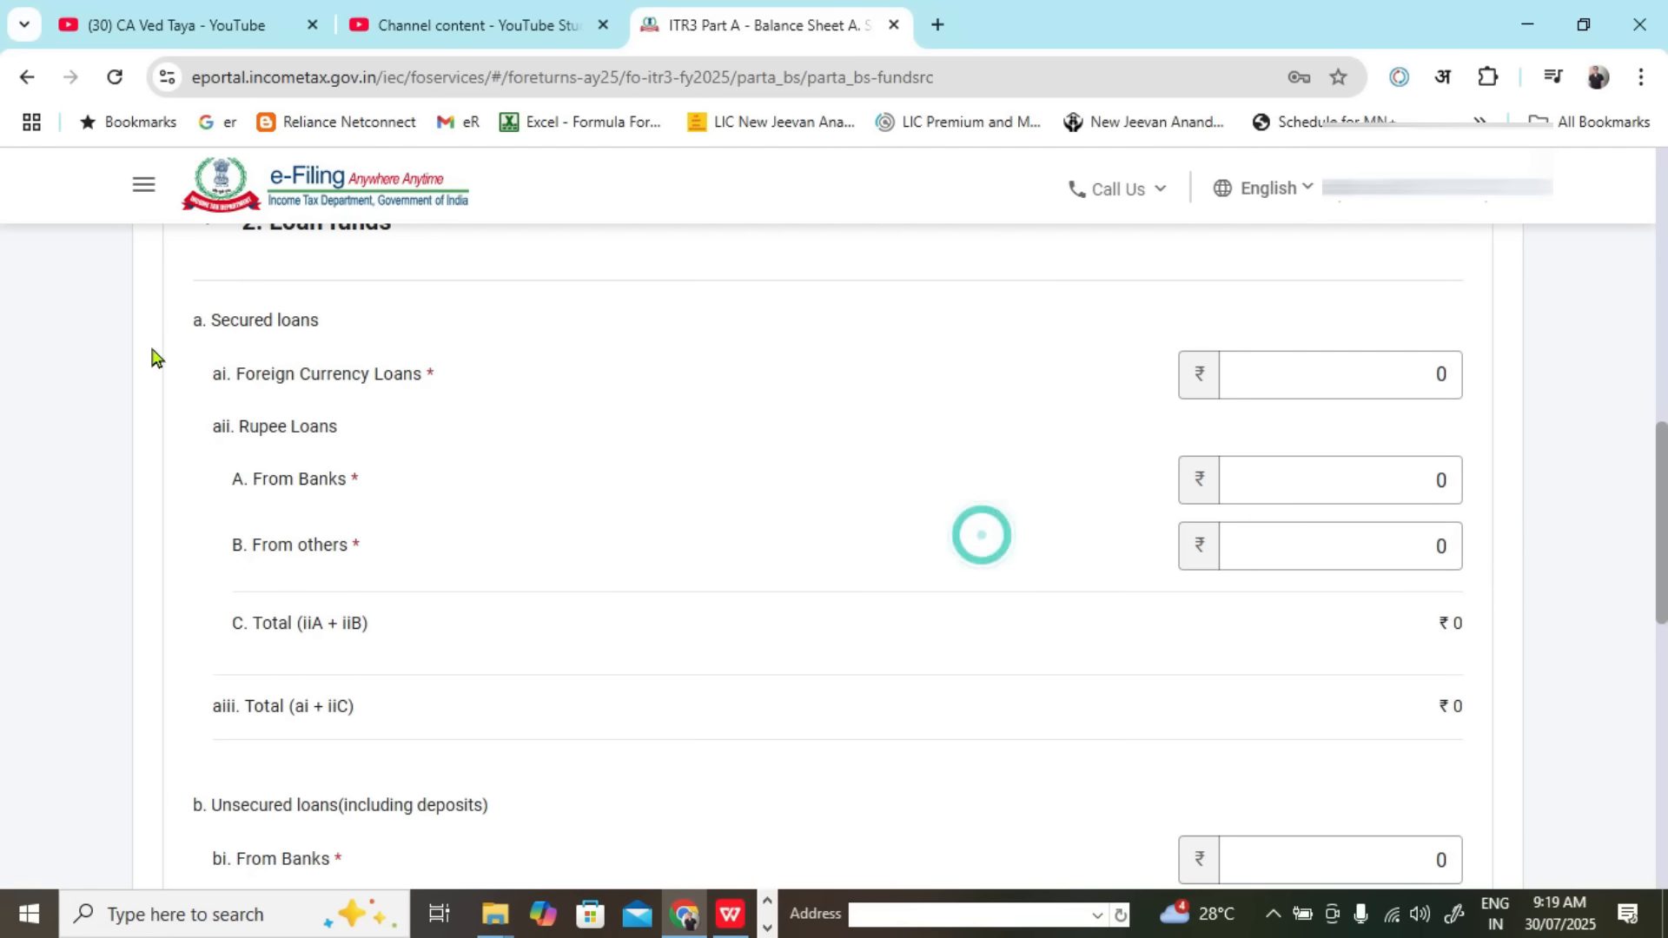
Step: Enter unsecured loans of 50000 from banks and 20000 from others
left_click_drag(195, 321, 332, 321)
scroll(425, 677, "down", 5)
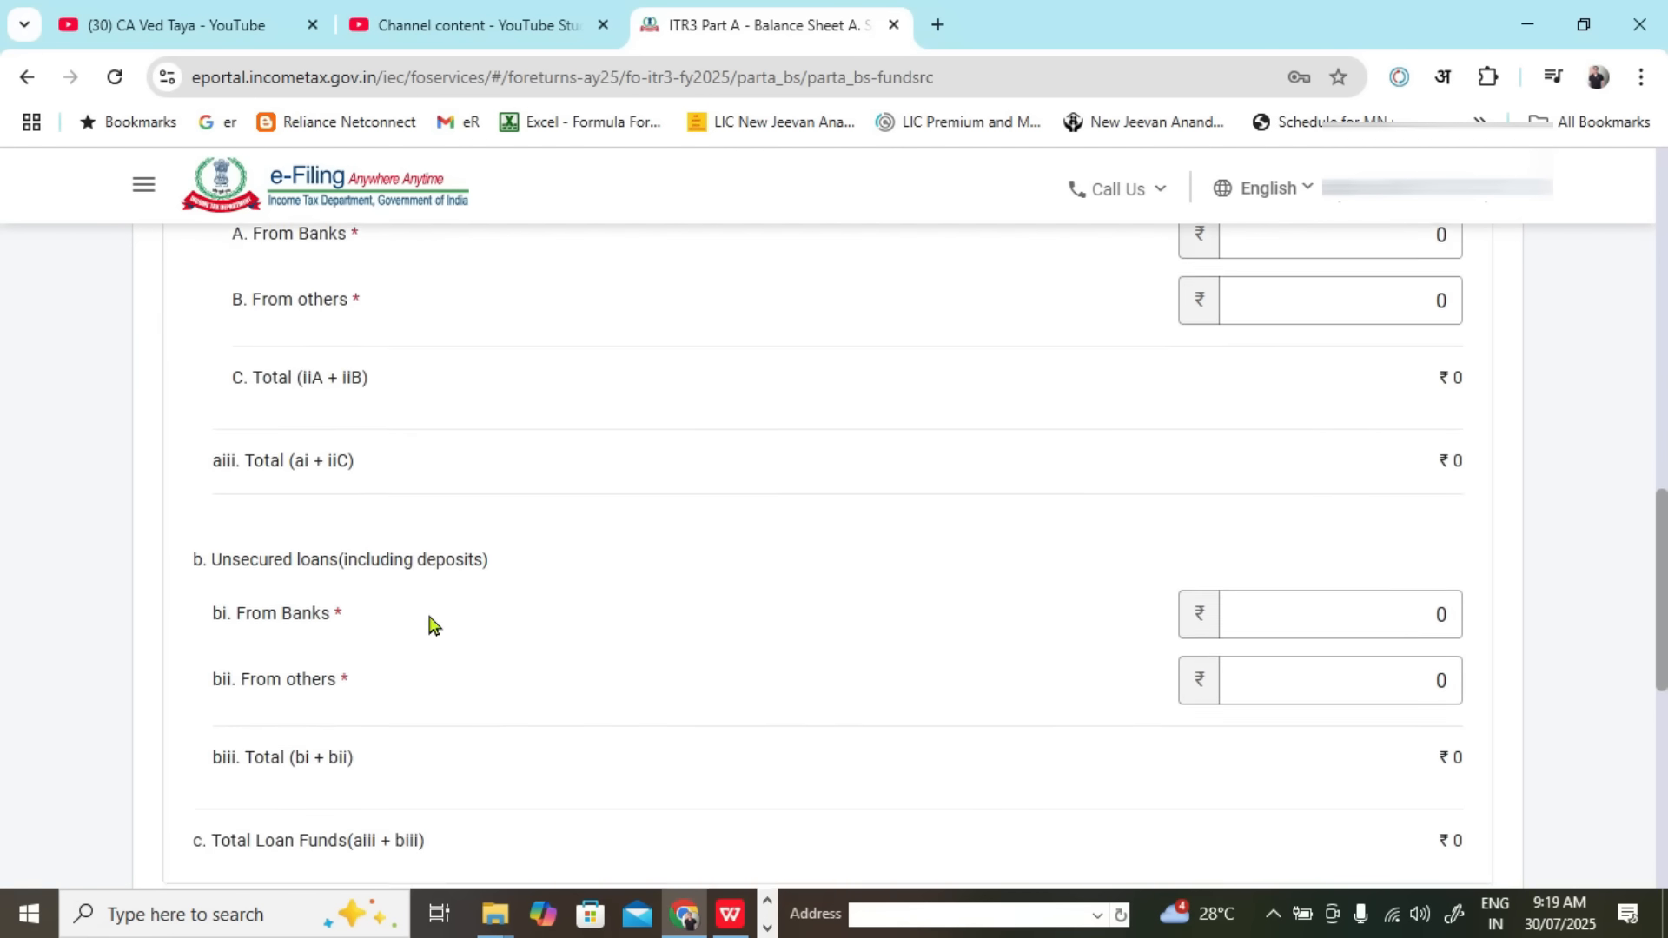
left_click_drag(201, 320, 489, 331)
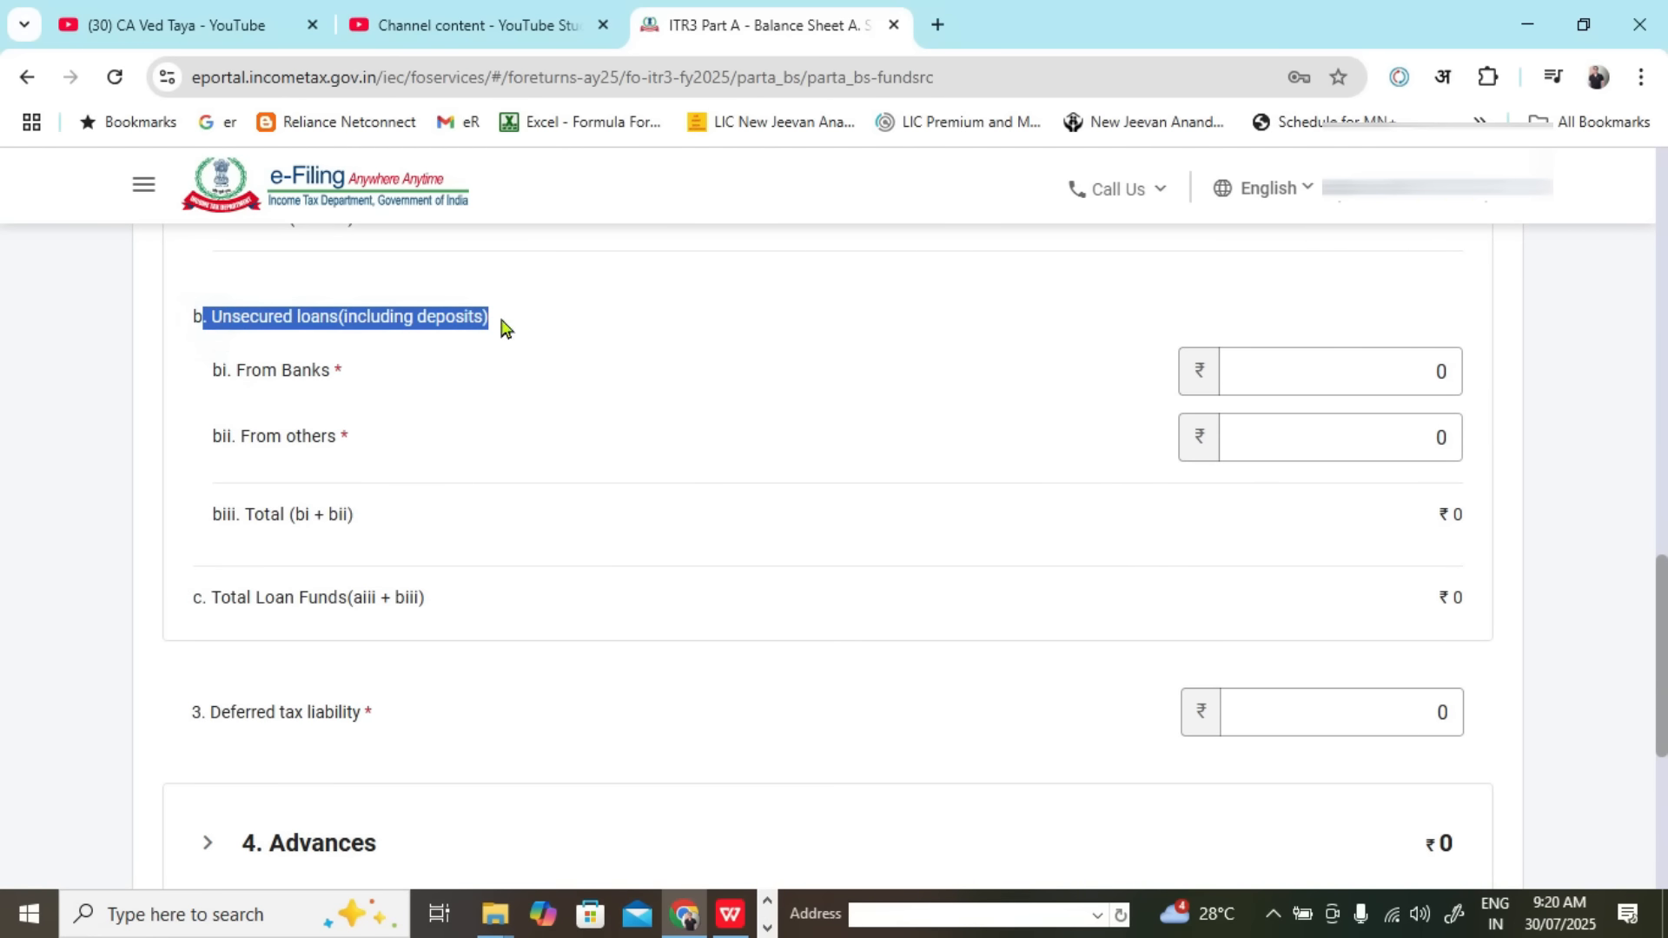
left_click(1302, 391)
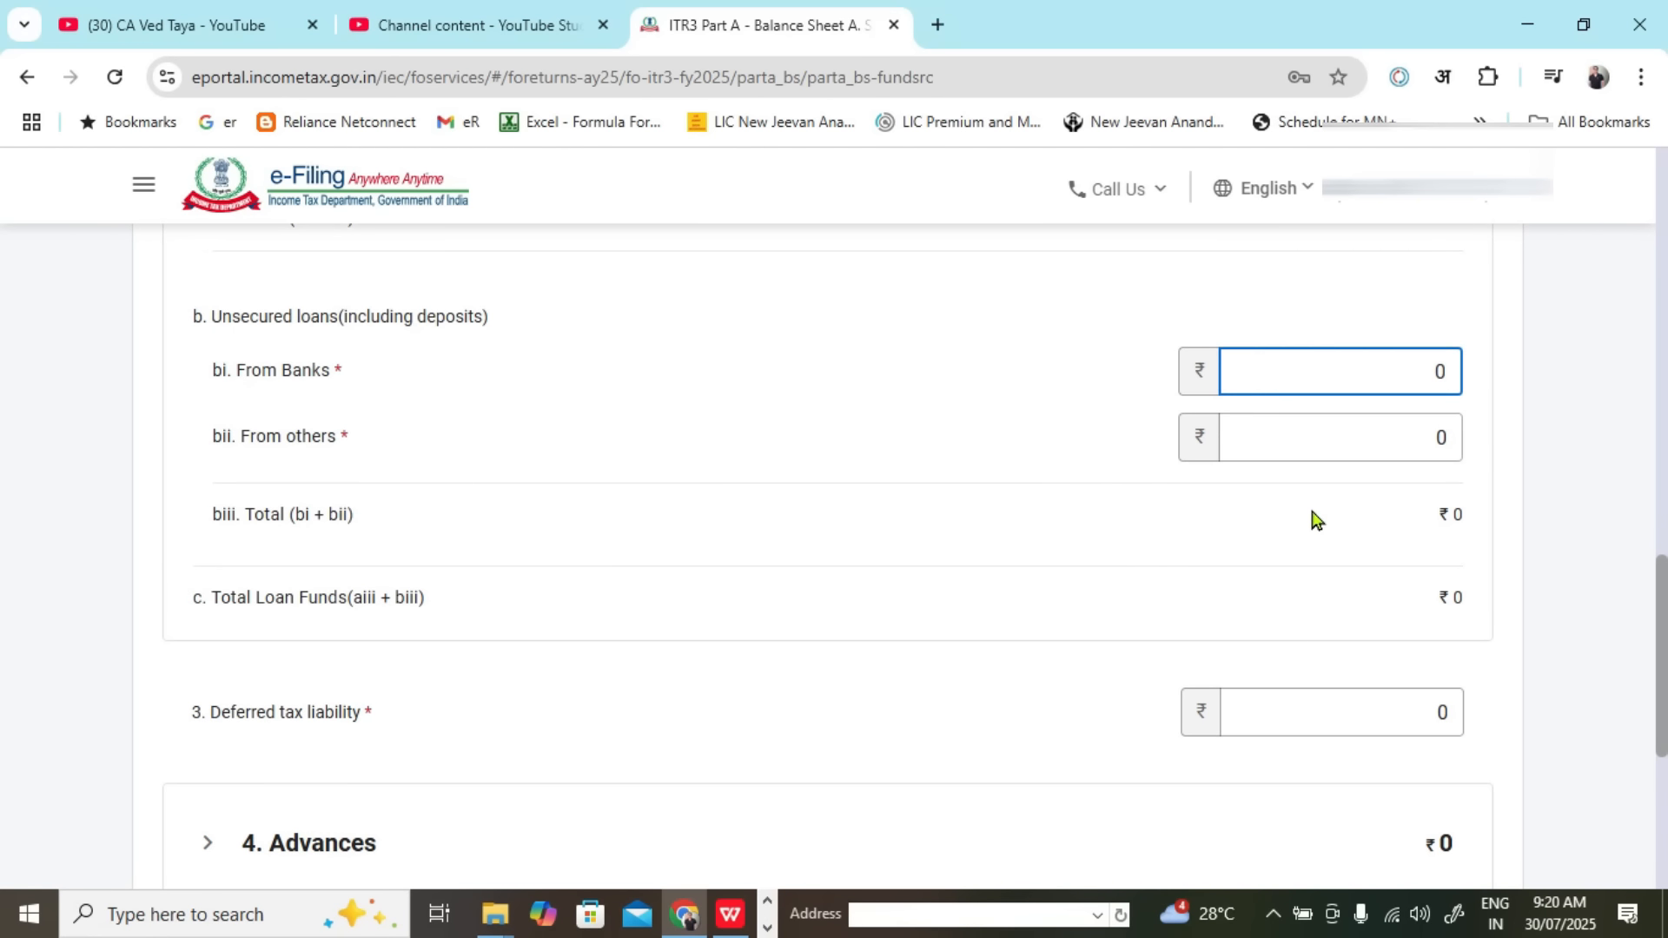
left_click(1338, 436)
type("3")
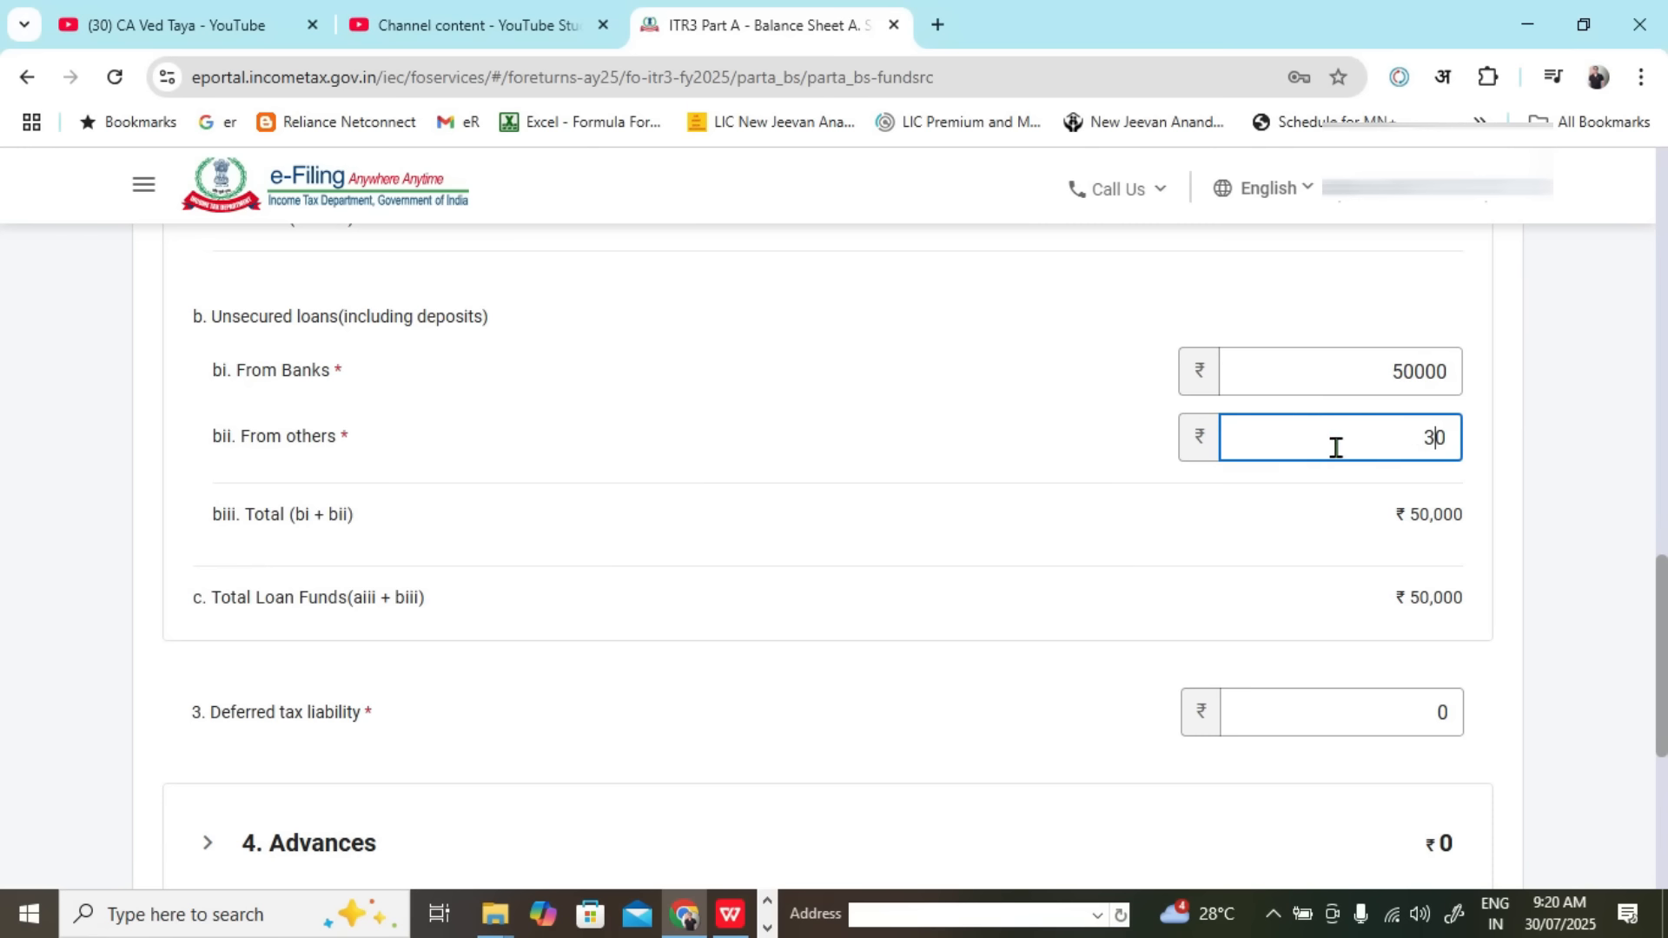
left_click(979, 596)
Step: Expand the Advances section to check its entries and save the Sources of Funds details
scroll(979, 570, "down", 1)
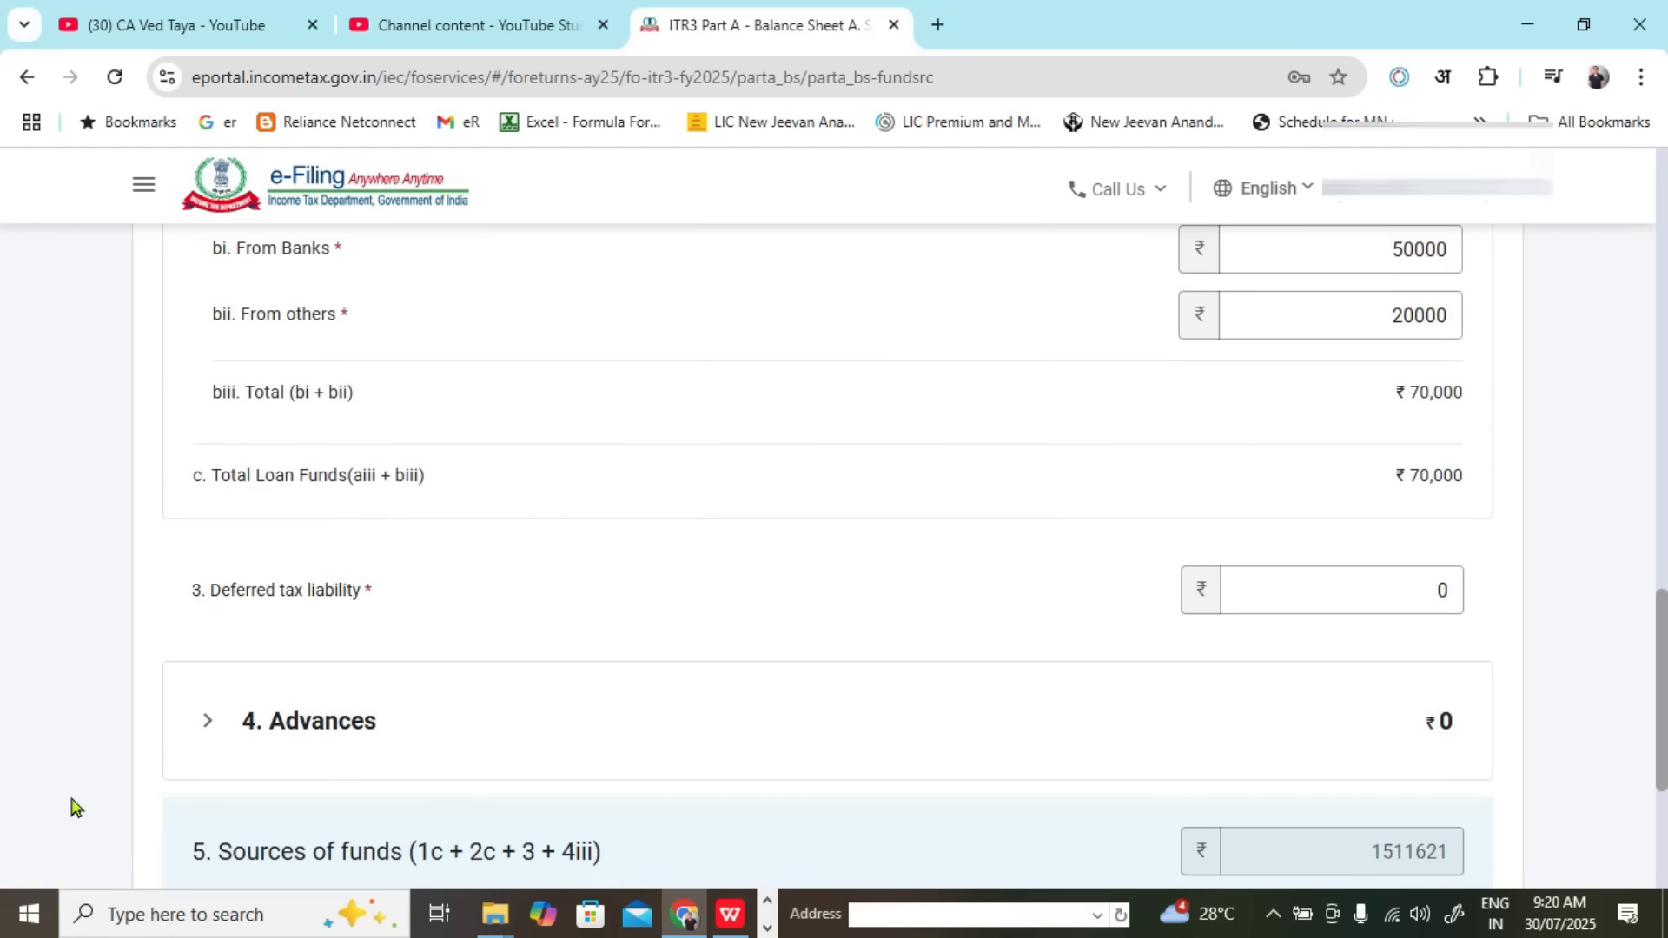
scroll(77, 807, "down", 3)
left_click(196, 365)
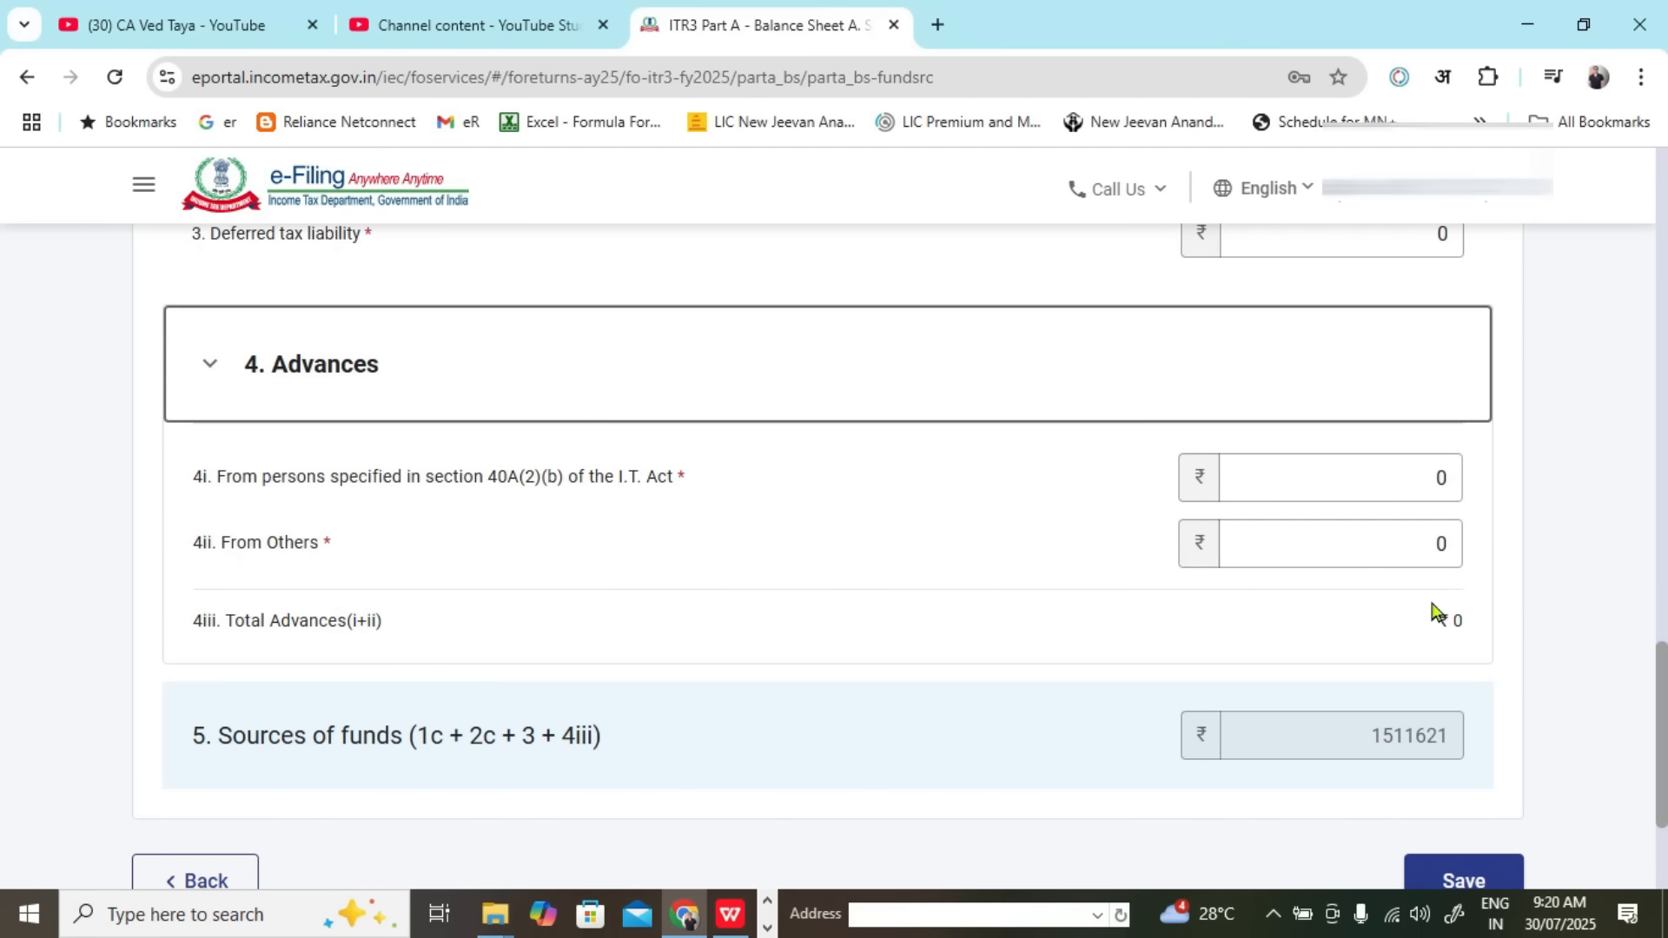
scroll(1375, 624, "down", 1)
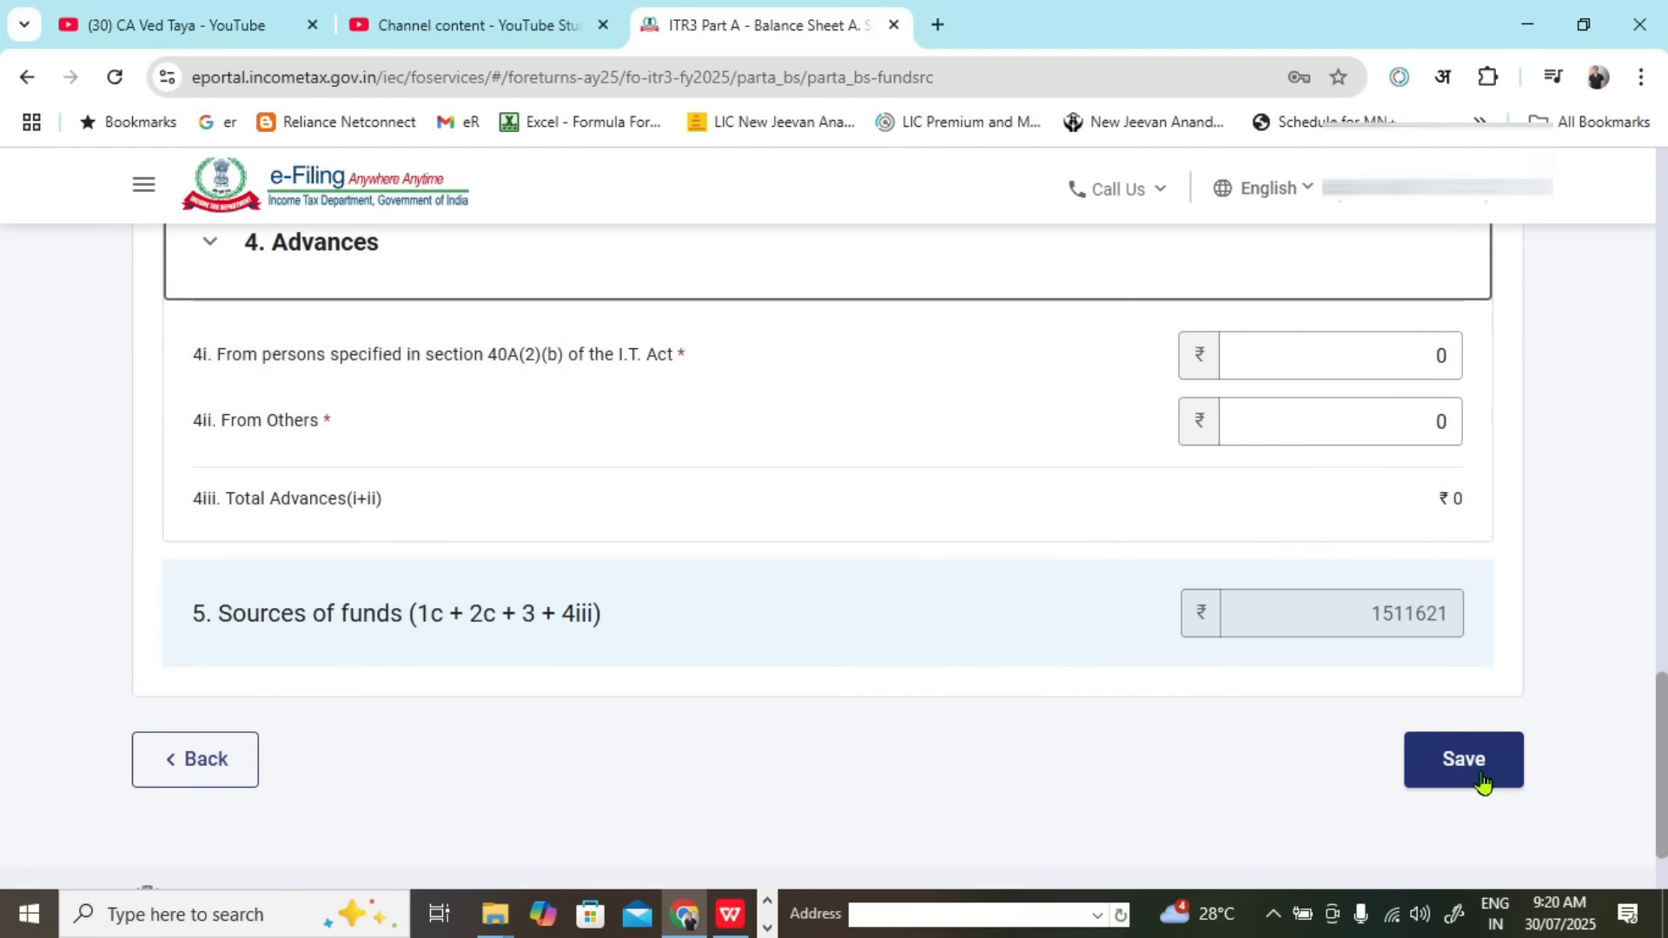
left_click(1482, 779)
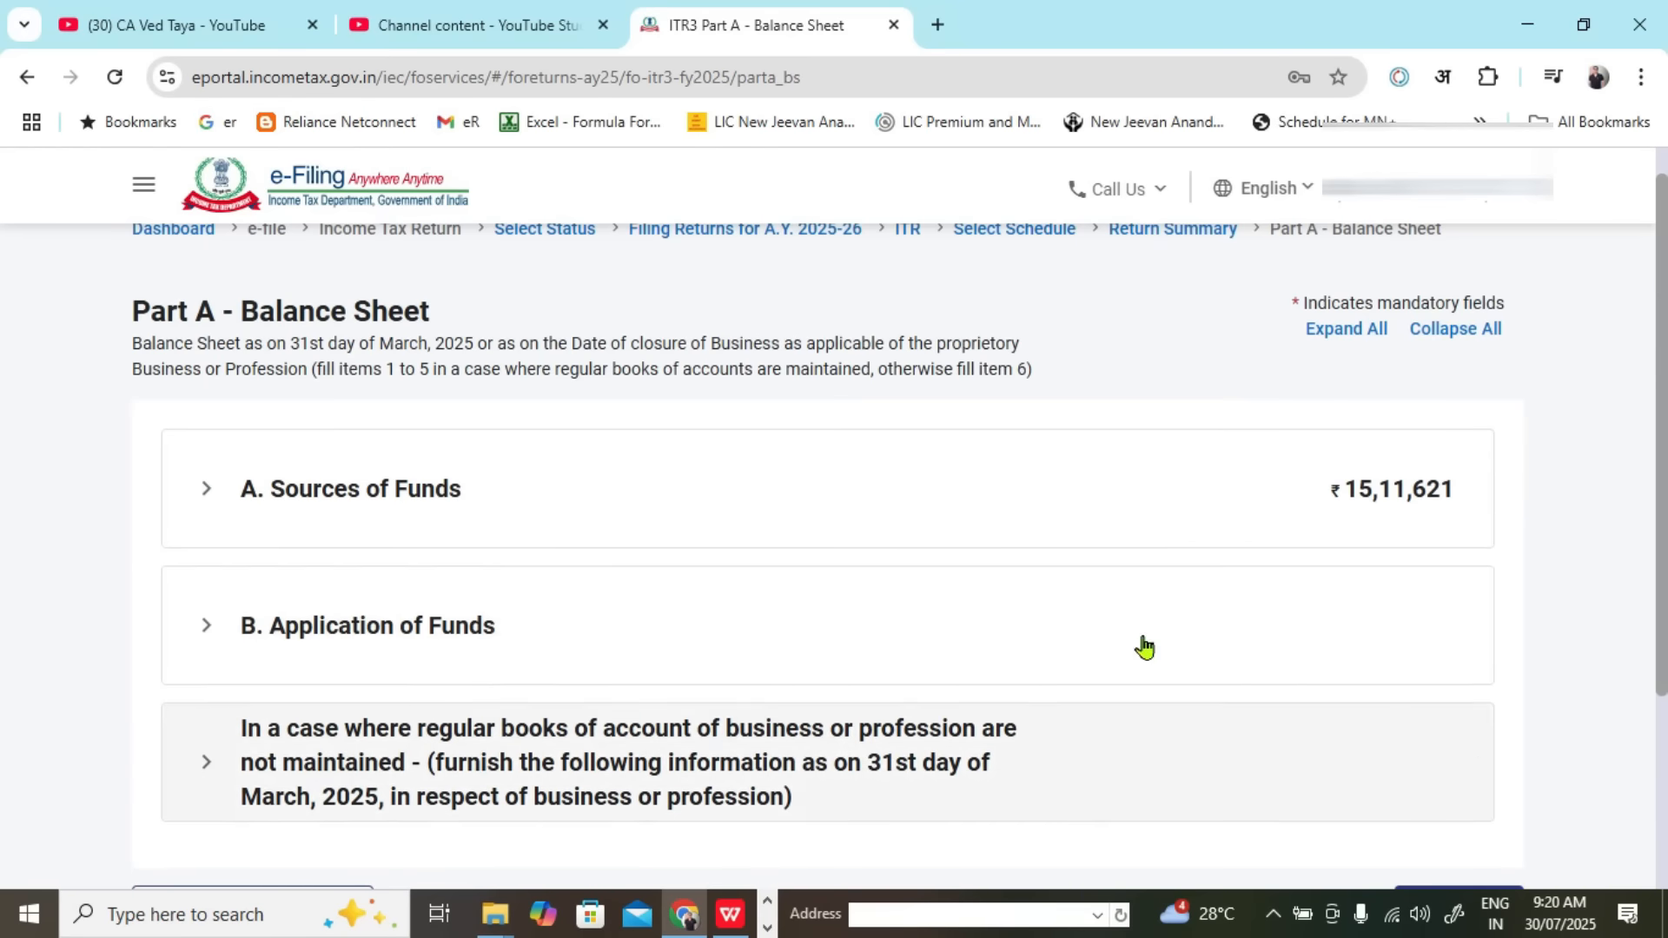
Step: Open the Application of Funds section for editing and expand Fixed Assets to check its fields
left_click(203, 627)
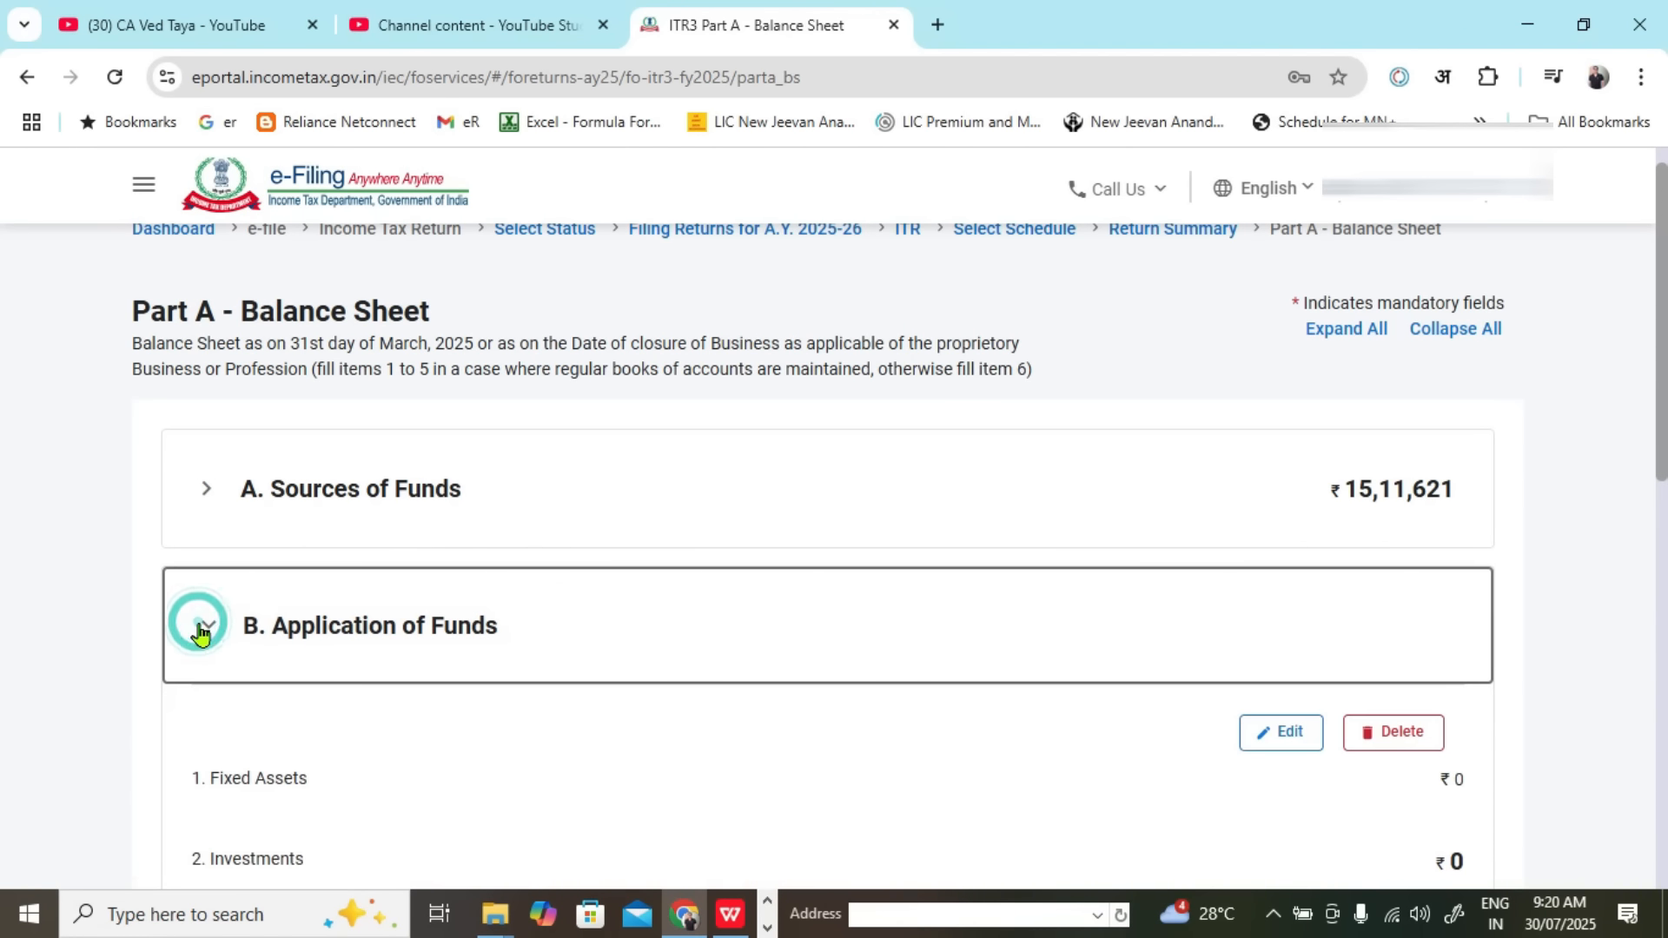
scroll(357, 560, "down", 2)
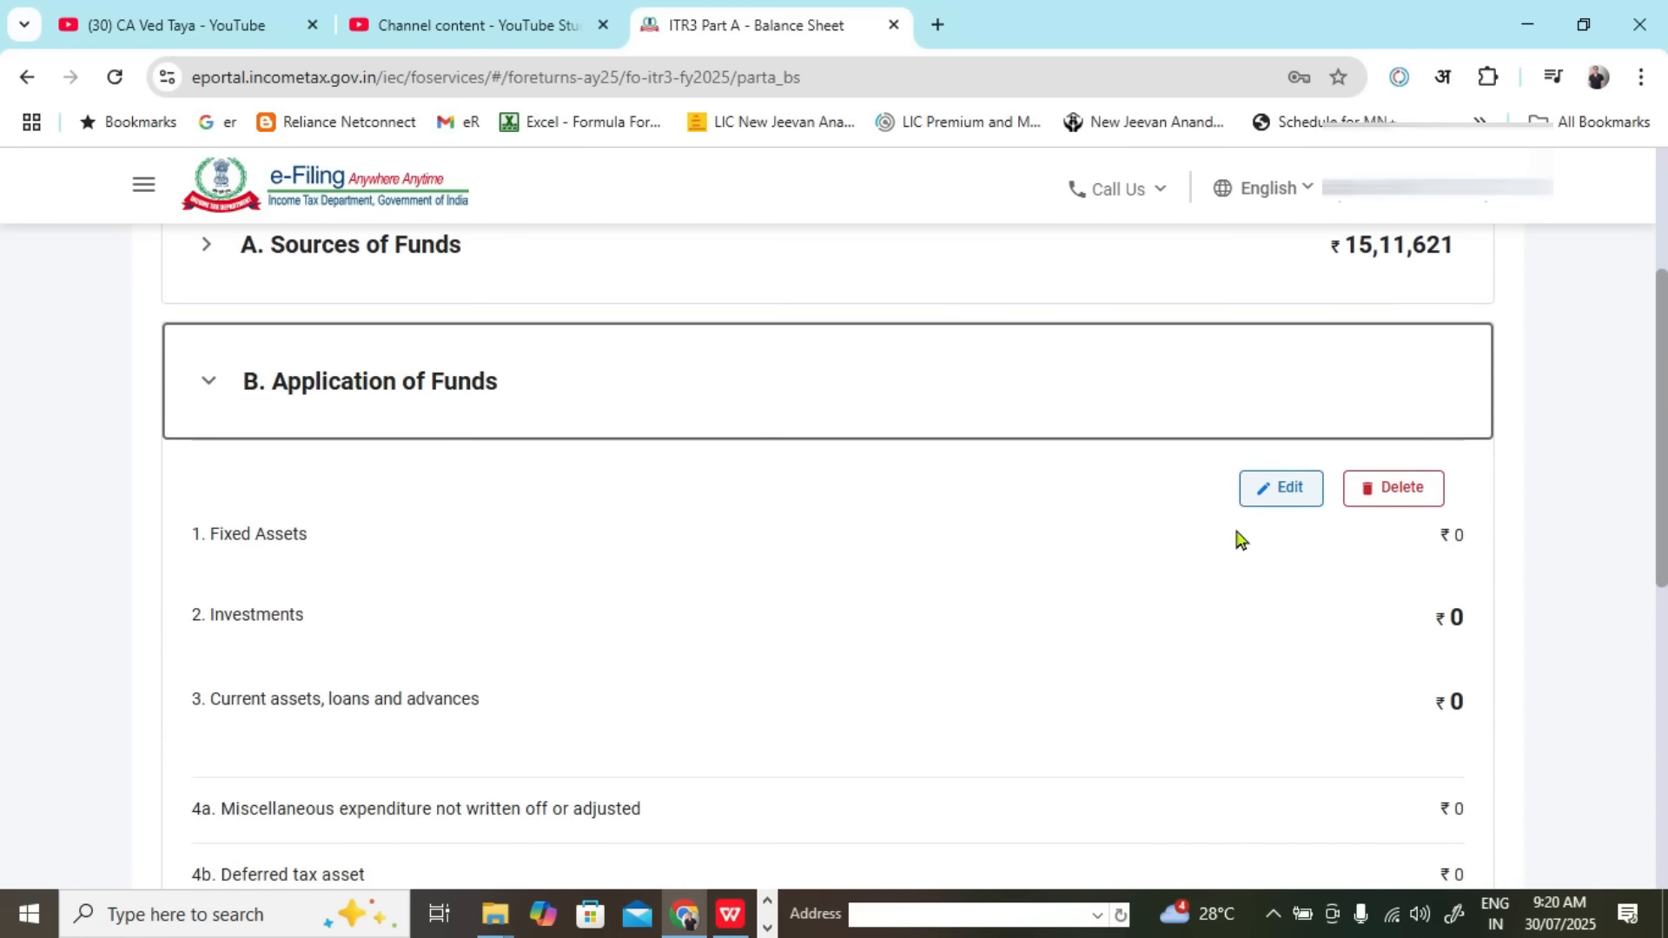
scroll(1240, 540, "up", 1)
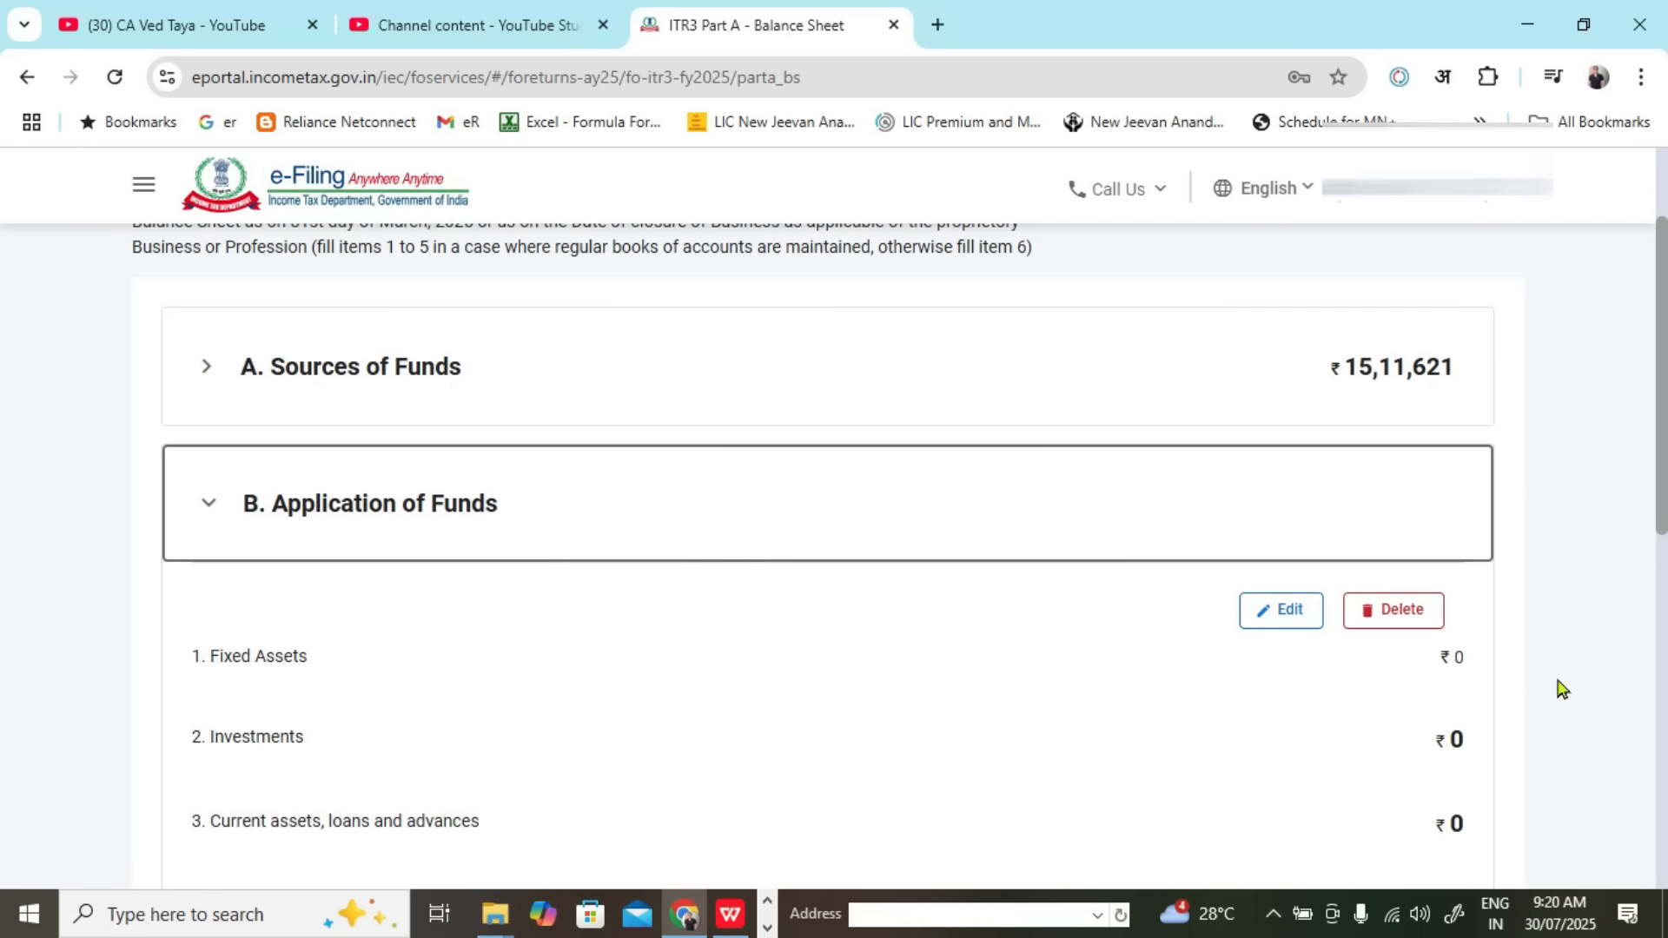
left_click(1272, 618)
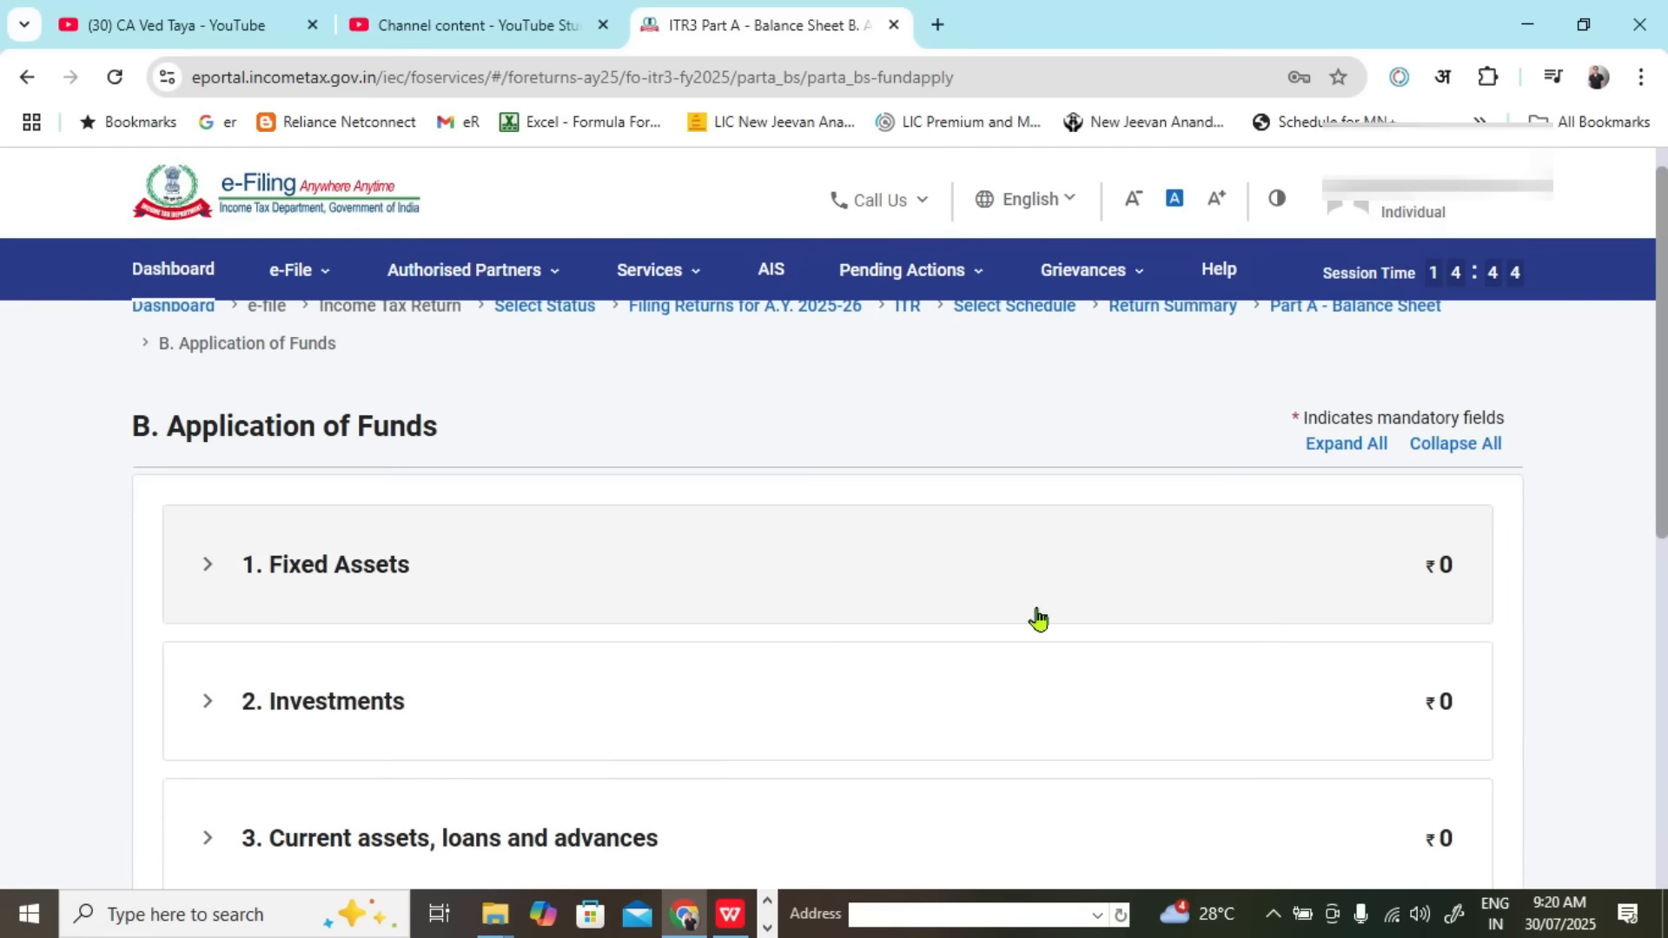
left_click(207, 566)
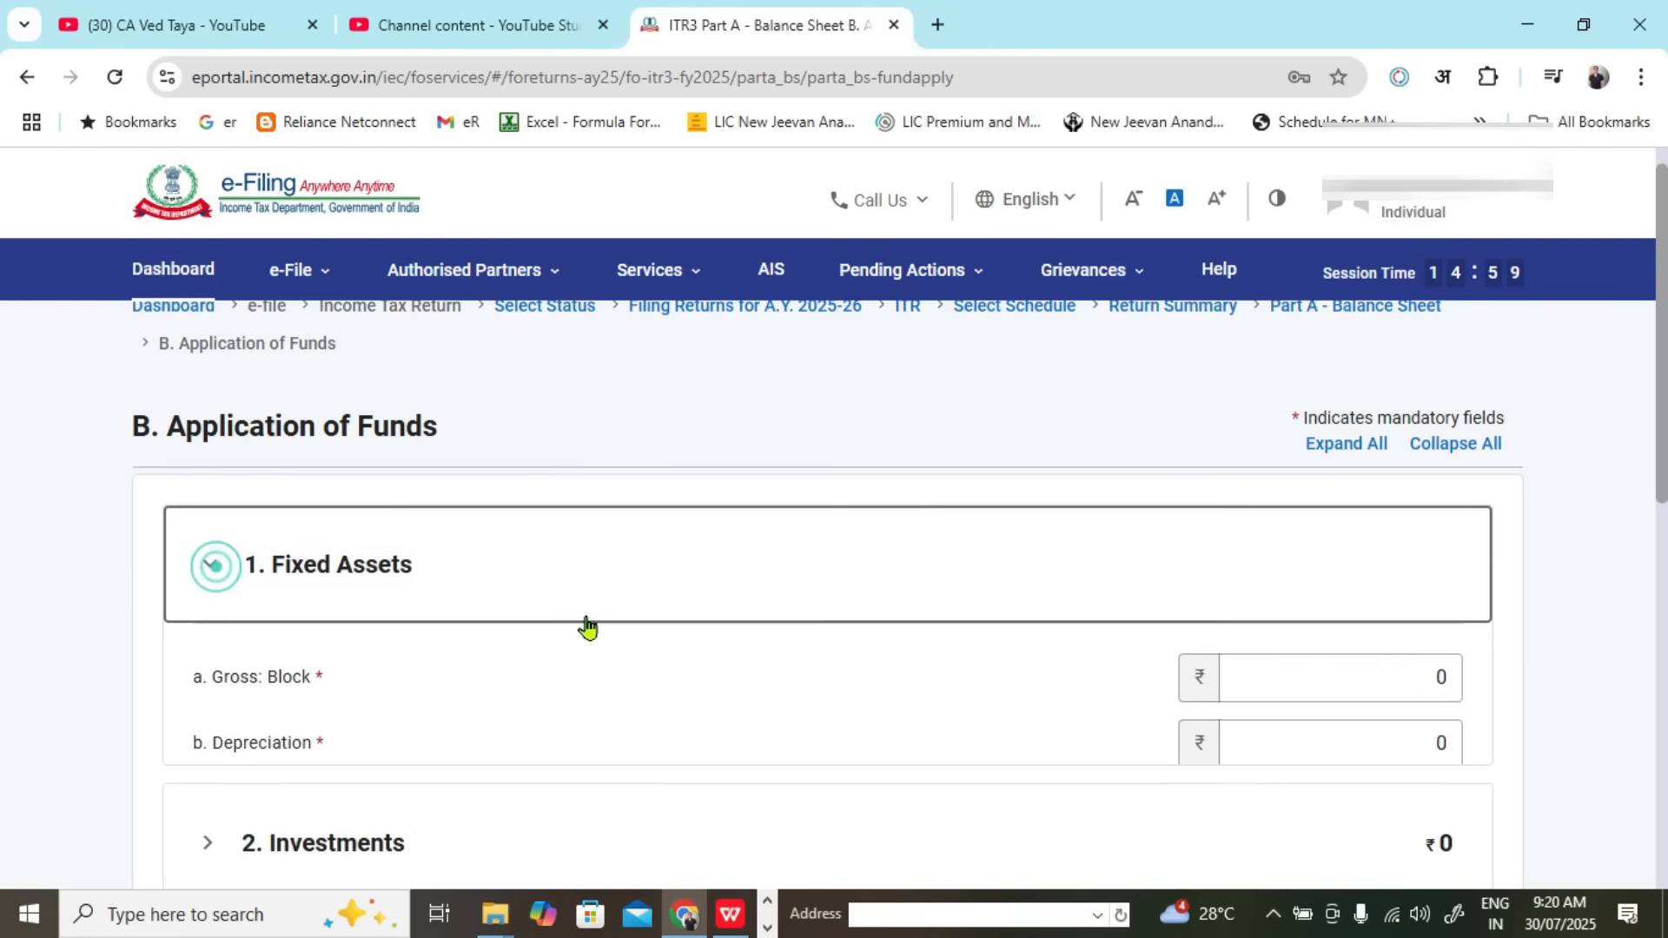
scroll(608, 600, "down", 3)
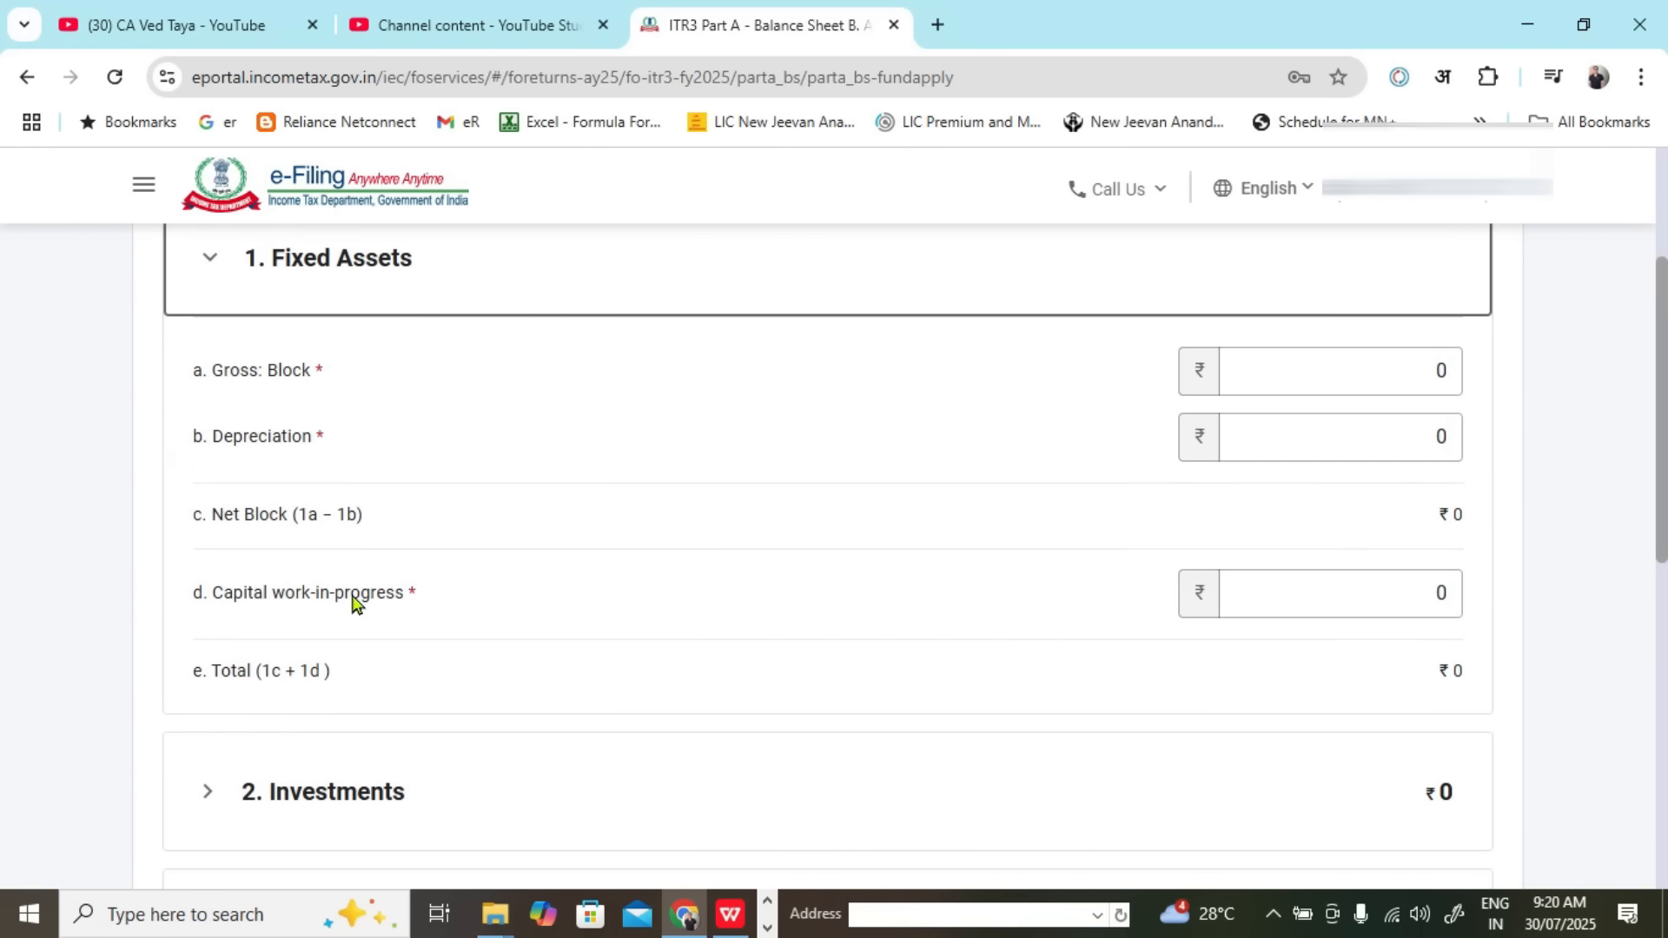
Step: Expand the Investments section and review its long-term and short-term investment fields
scroll(353, 601, "down", 4)
left_click(198, 432)
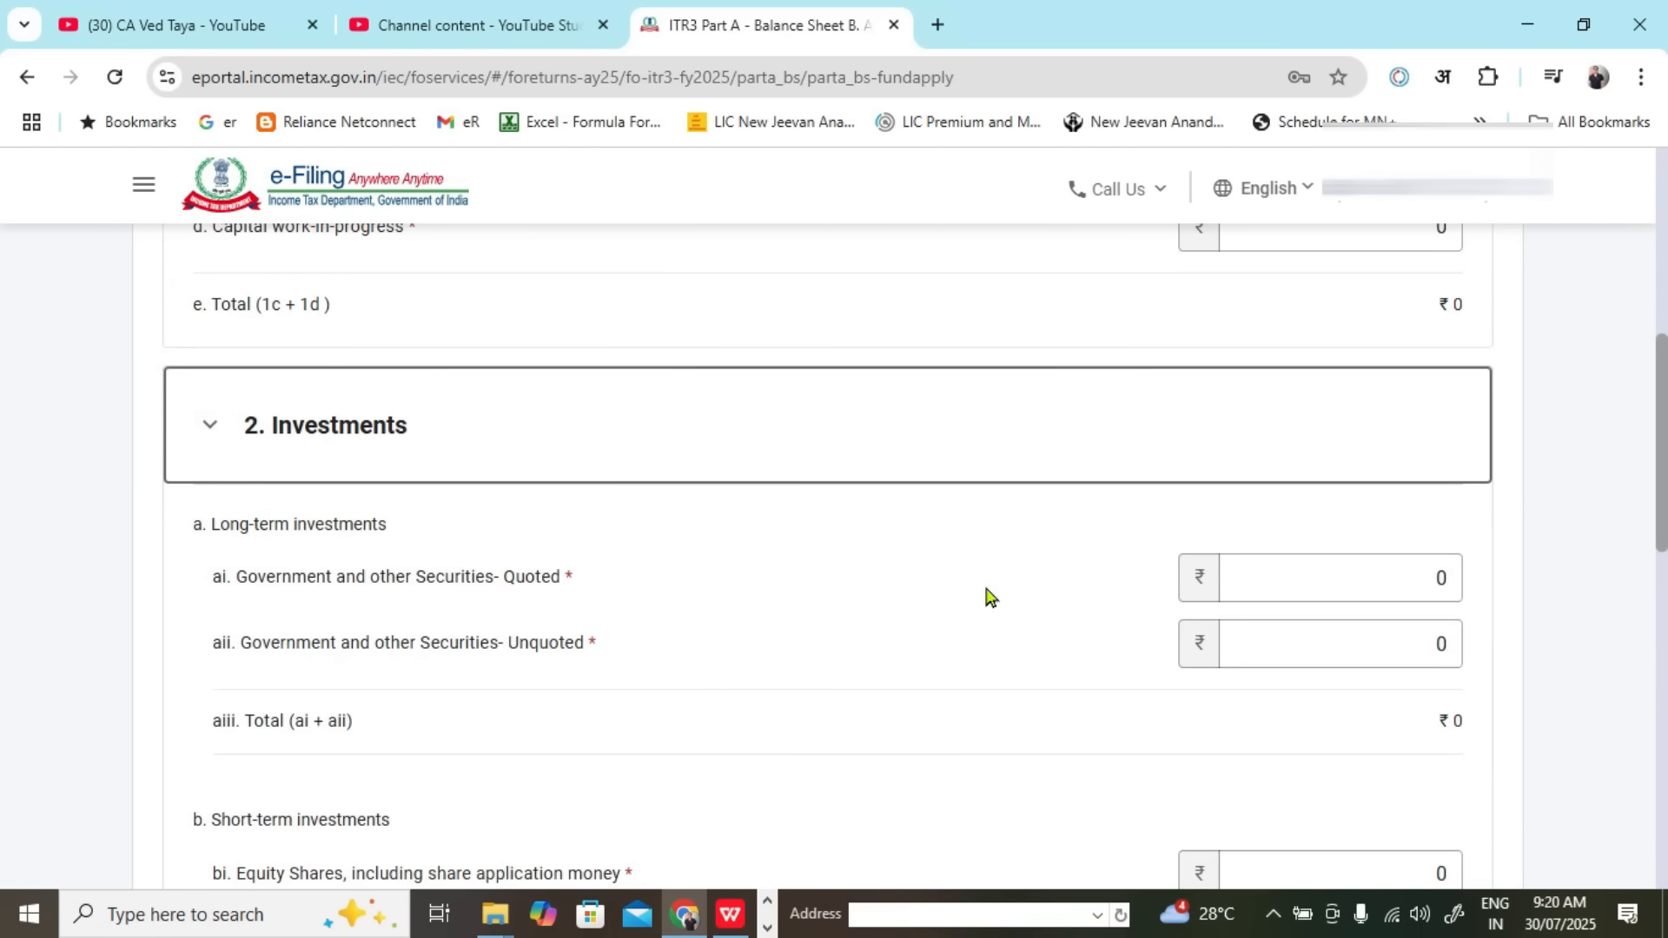
scroll(817, 562, "down", 1)
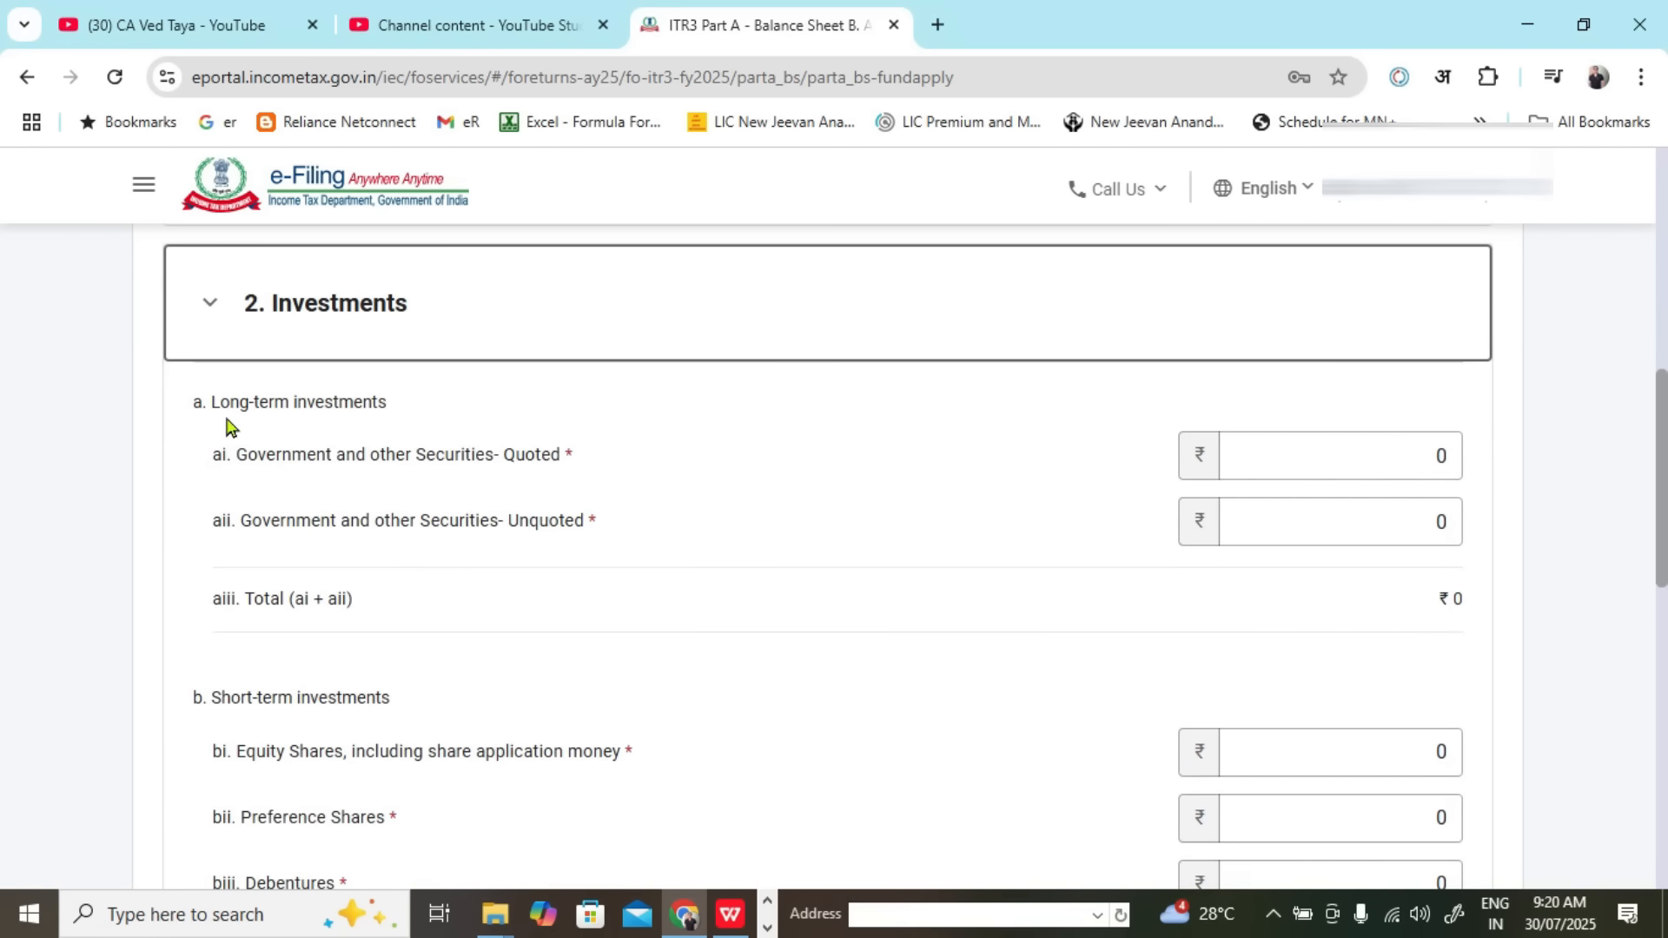
left_click_drag(417, 459, 536, 476)
left_click(349, 529)
left_click_drag(348, 525, 539, 530)
left_click(647, 543)
left_click(664, 477)
scroll(665, 475, "down", 1)
scroll(666, 475, "down", 1)
left_click(305, 520)
left_click_drag(293, 513, 695, 547)
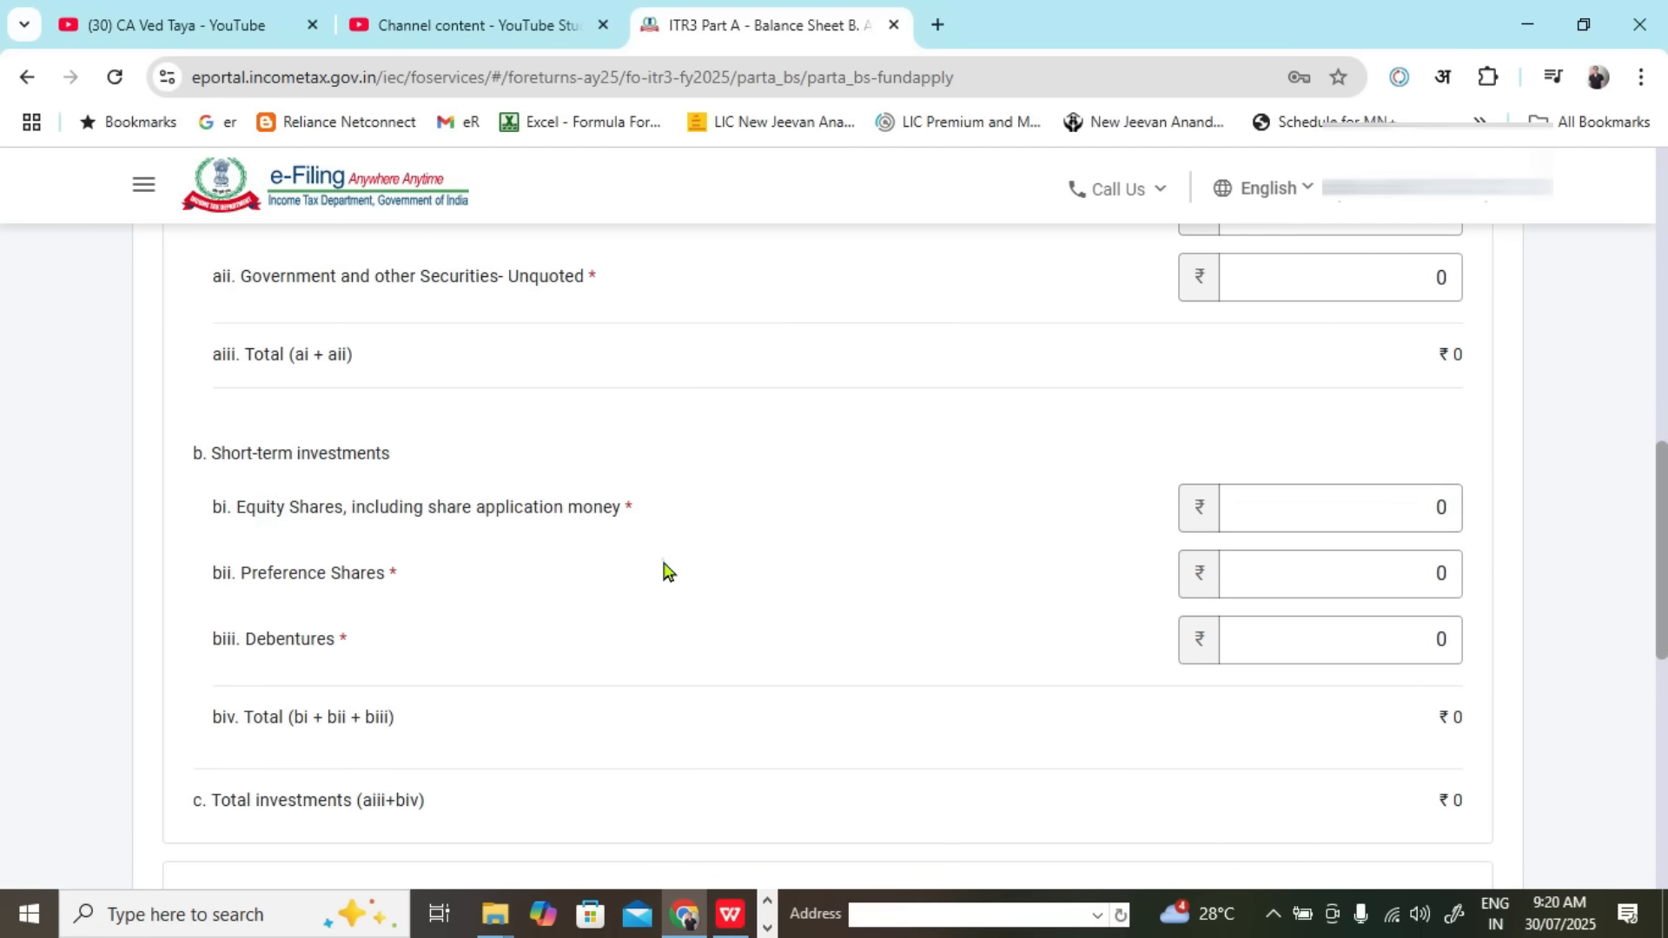
scroll(439, 577, "down", 1)
scroll(546, 543, "down", 1)
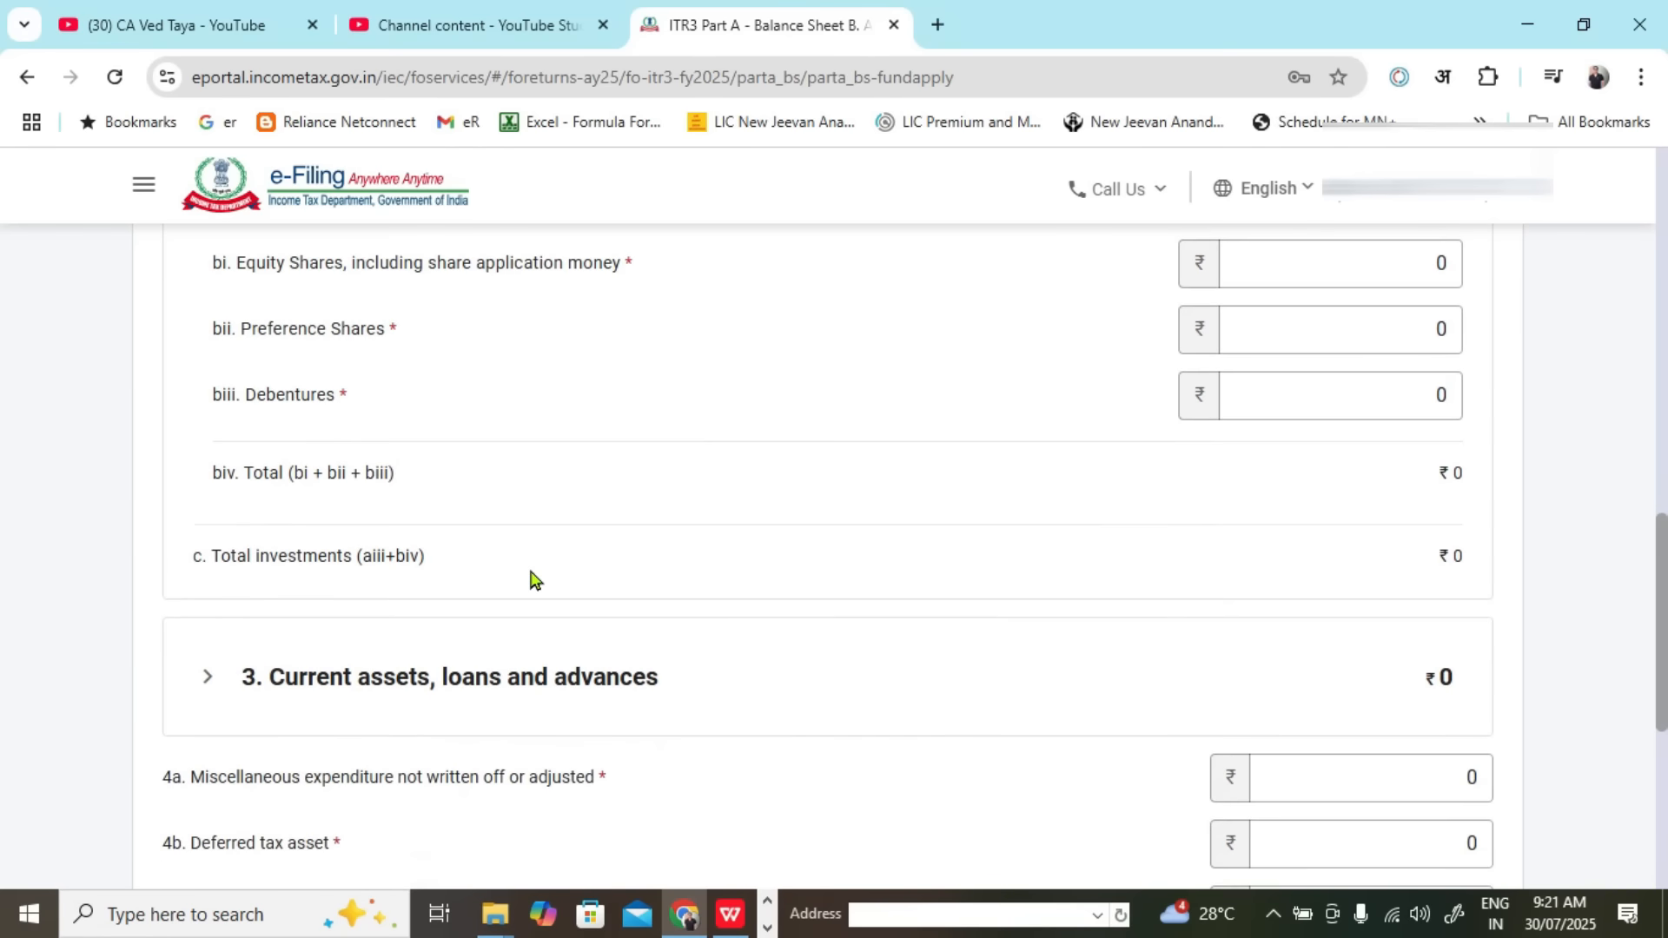
Step: Look through the current assets, loans and advances fields and check the Invest in Equity/MF amount in the Excel balance sheet
left_click(196, 678)
scroll(577, 585, "down", 2)
scroll(577, 584, "up", 4)
key("alt+Tab")
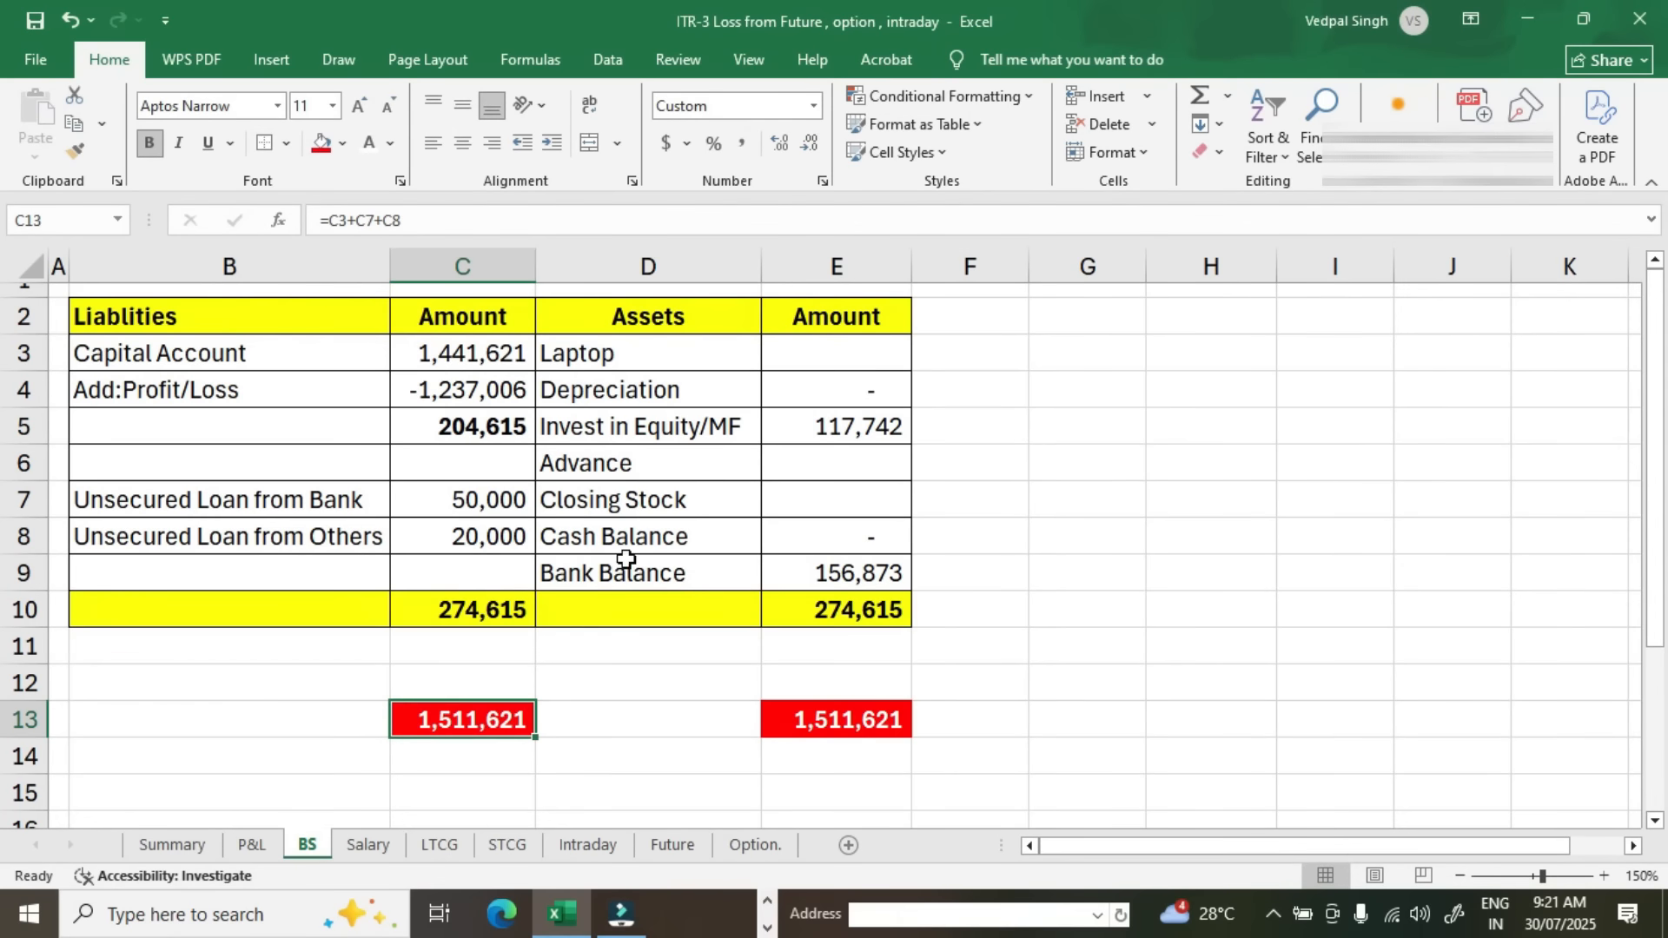
left_click(872, 431)
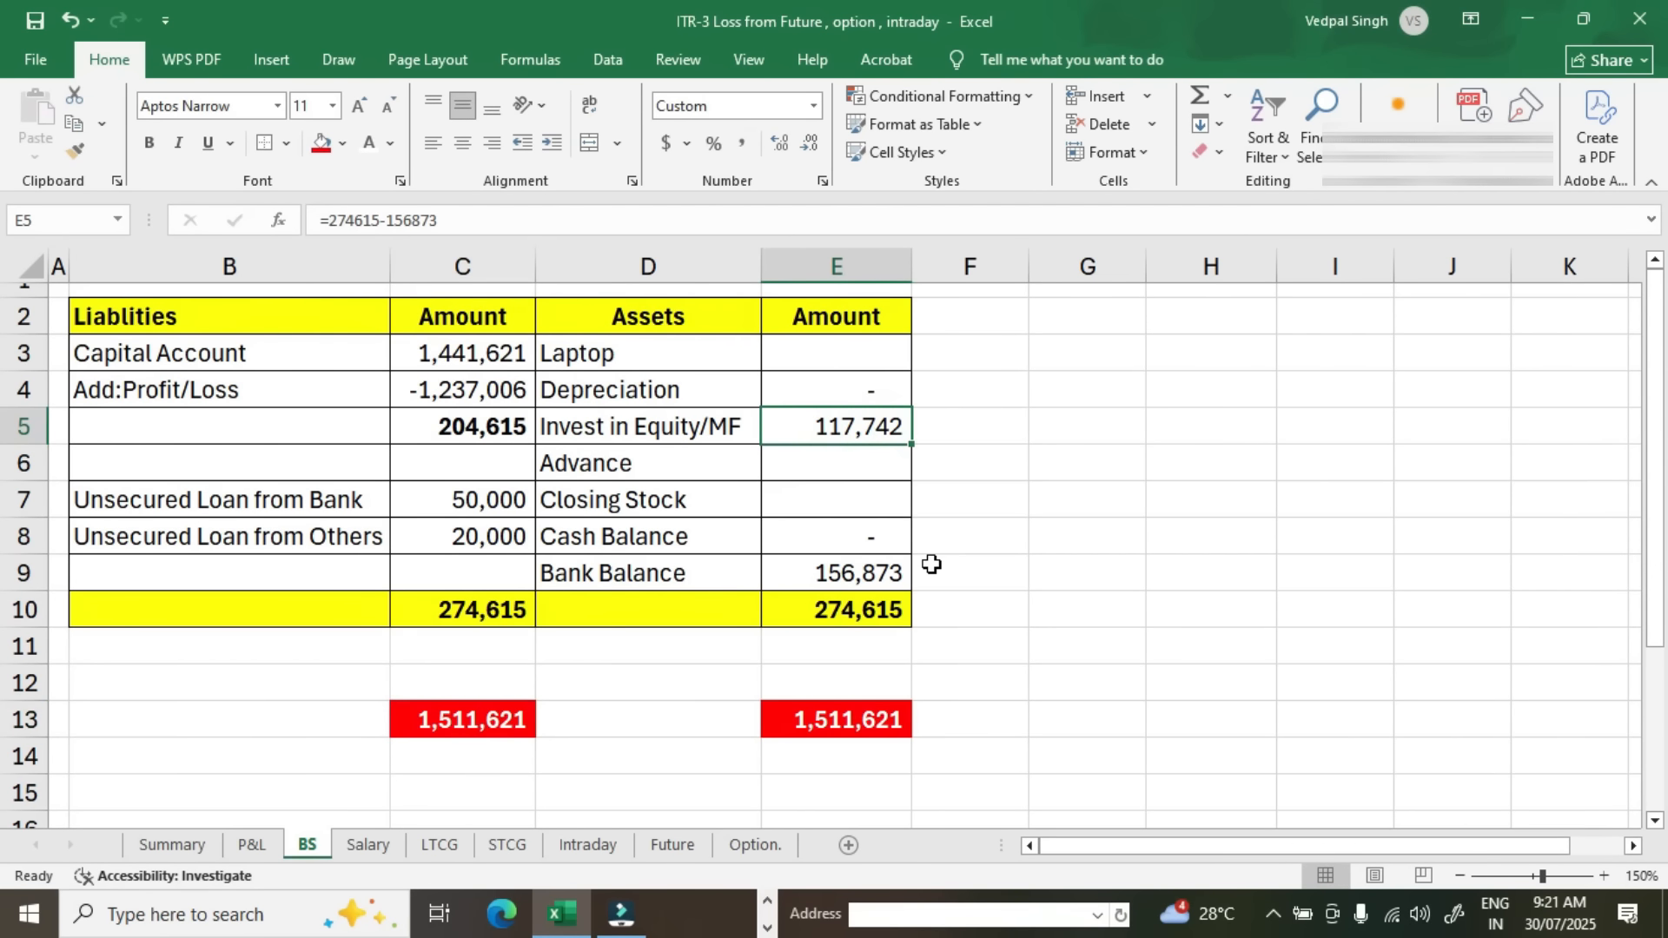
key("alt+Tab")
Step: Enter 117742 as the long-term investment in quoted government and other securities, matching the workbook's equity/MF figure
scroll(931, 569, "up", 3)
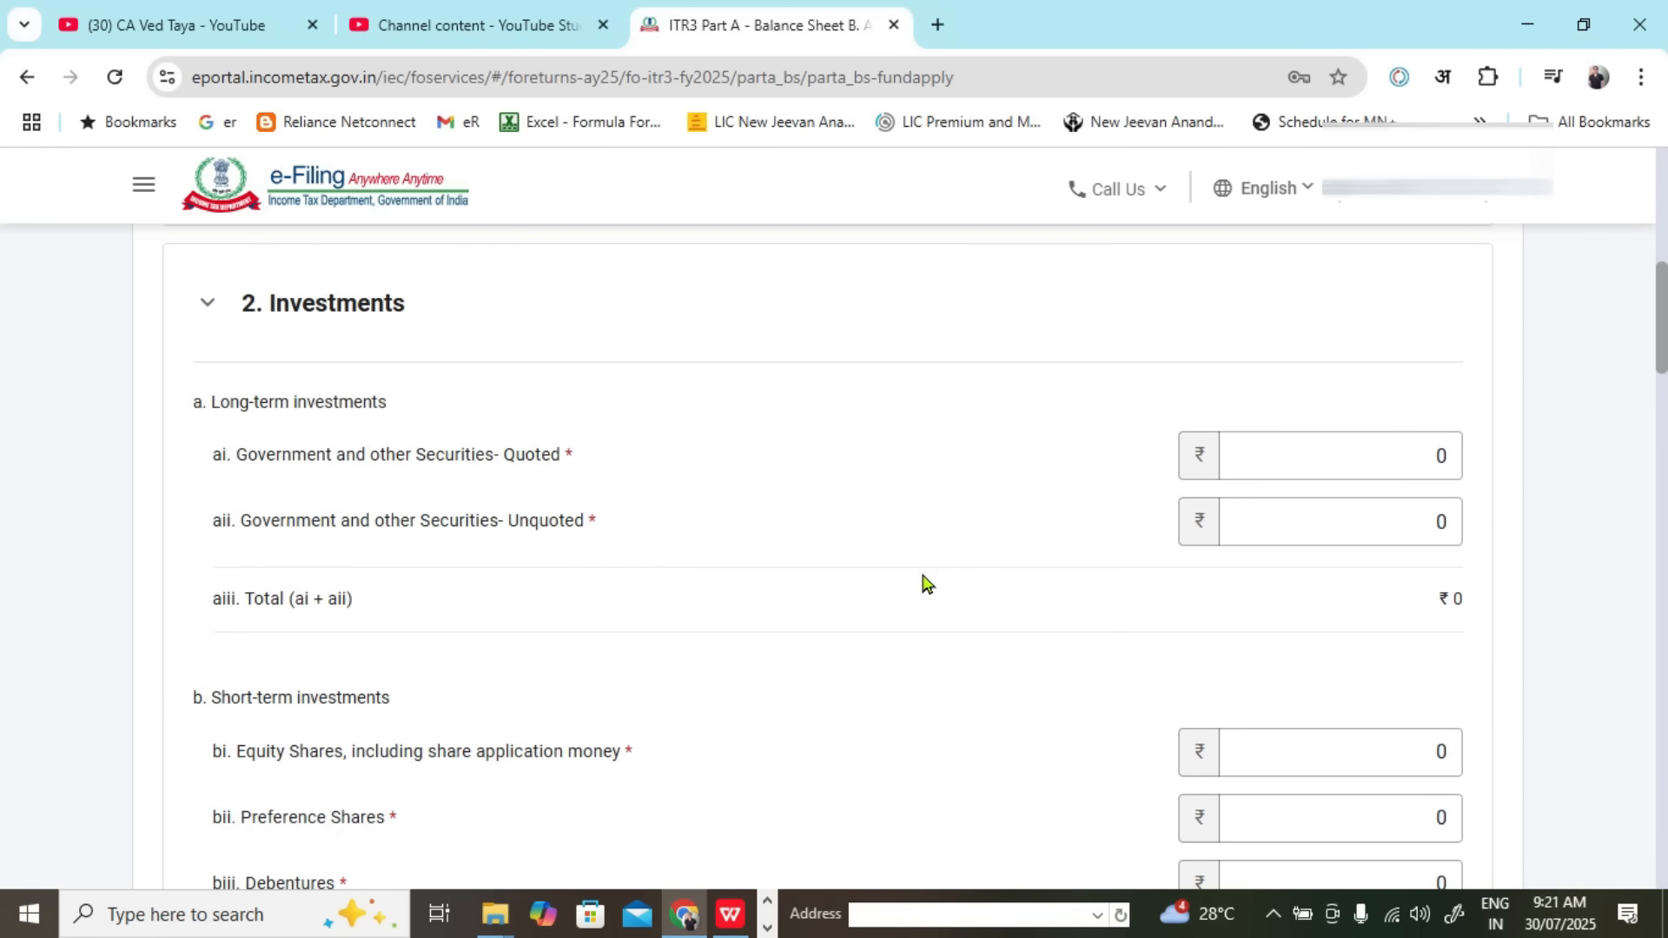
left_click_drag(296, 467, 525, 472)
left_click_drag(290, 527, 556, 532)
left_click(578, 531)
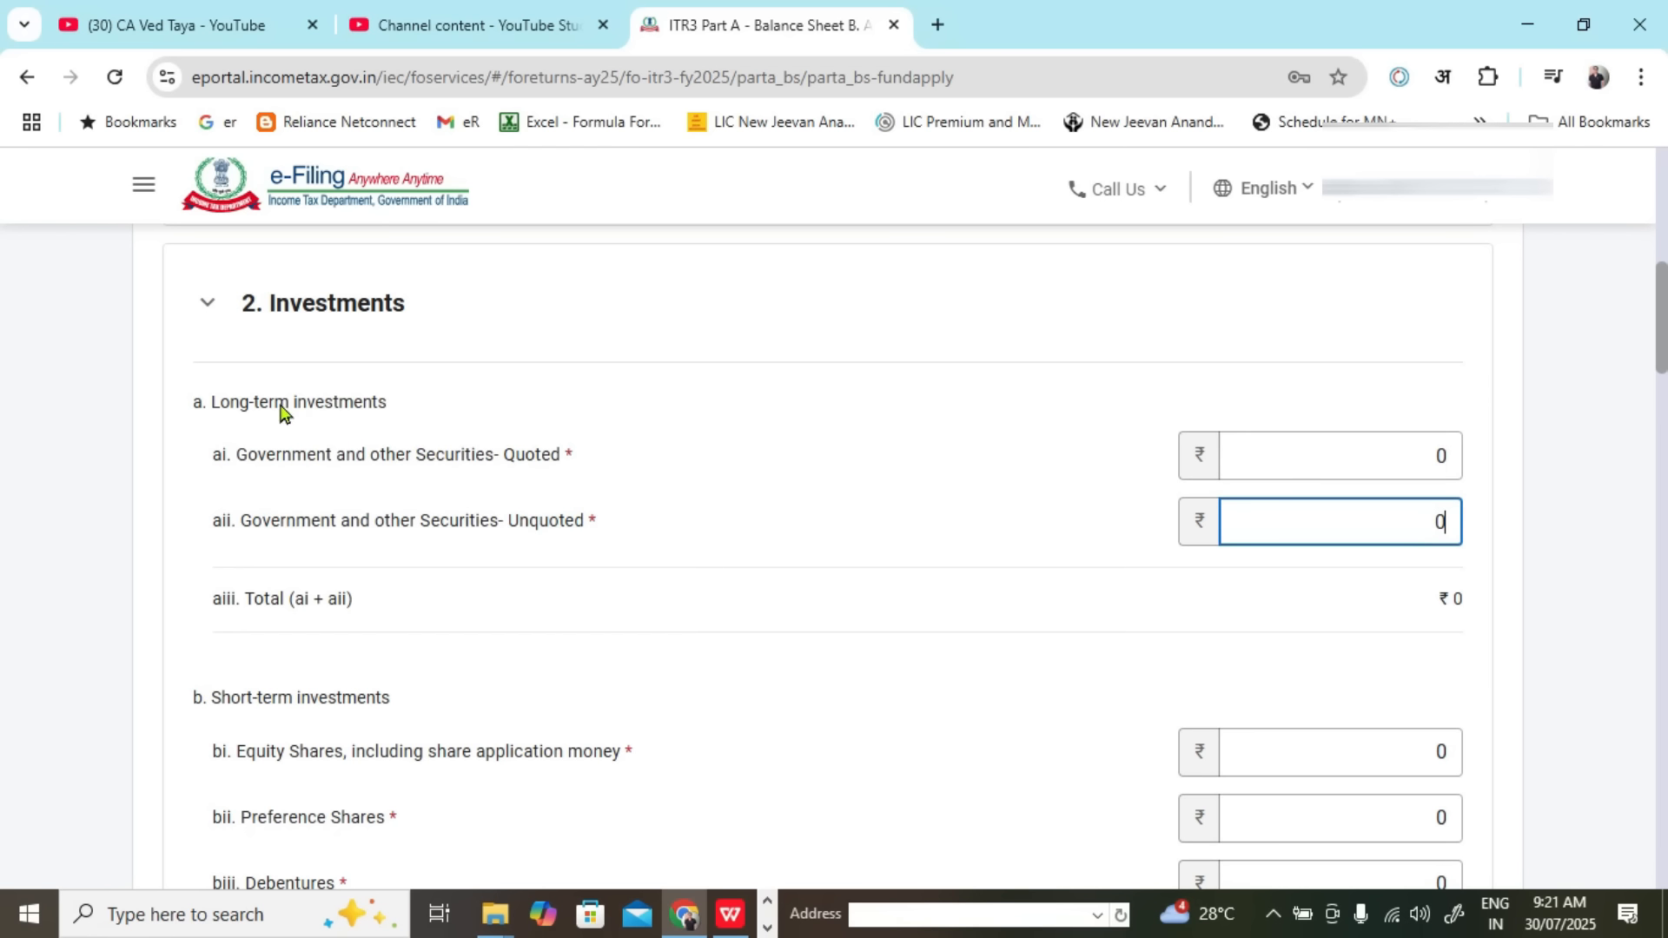
left_click_drag(276, 402, 387, 404)
key("alt+Tab")
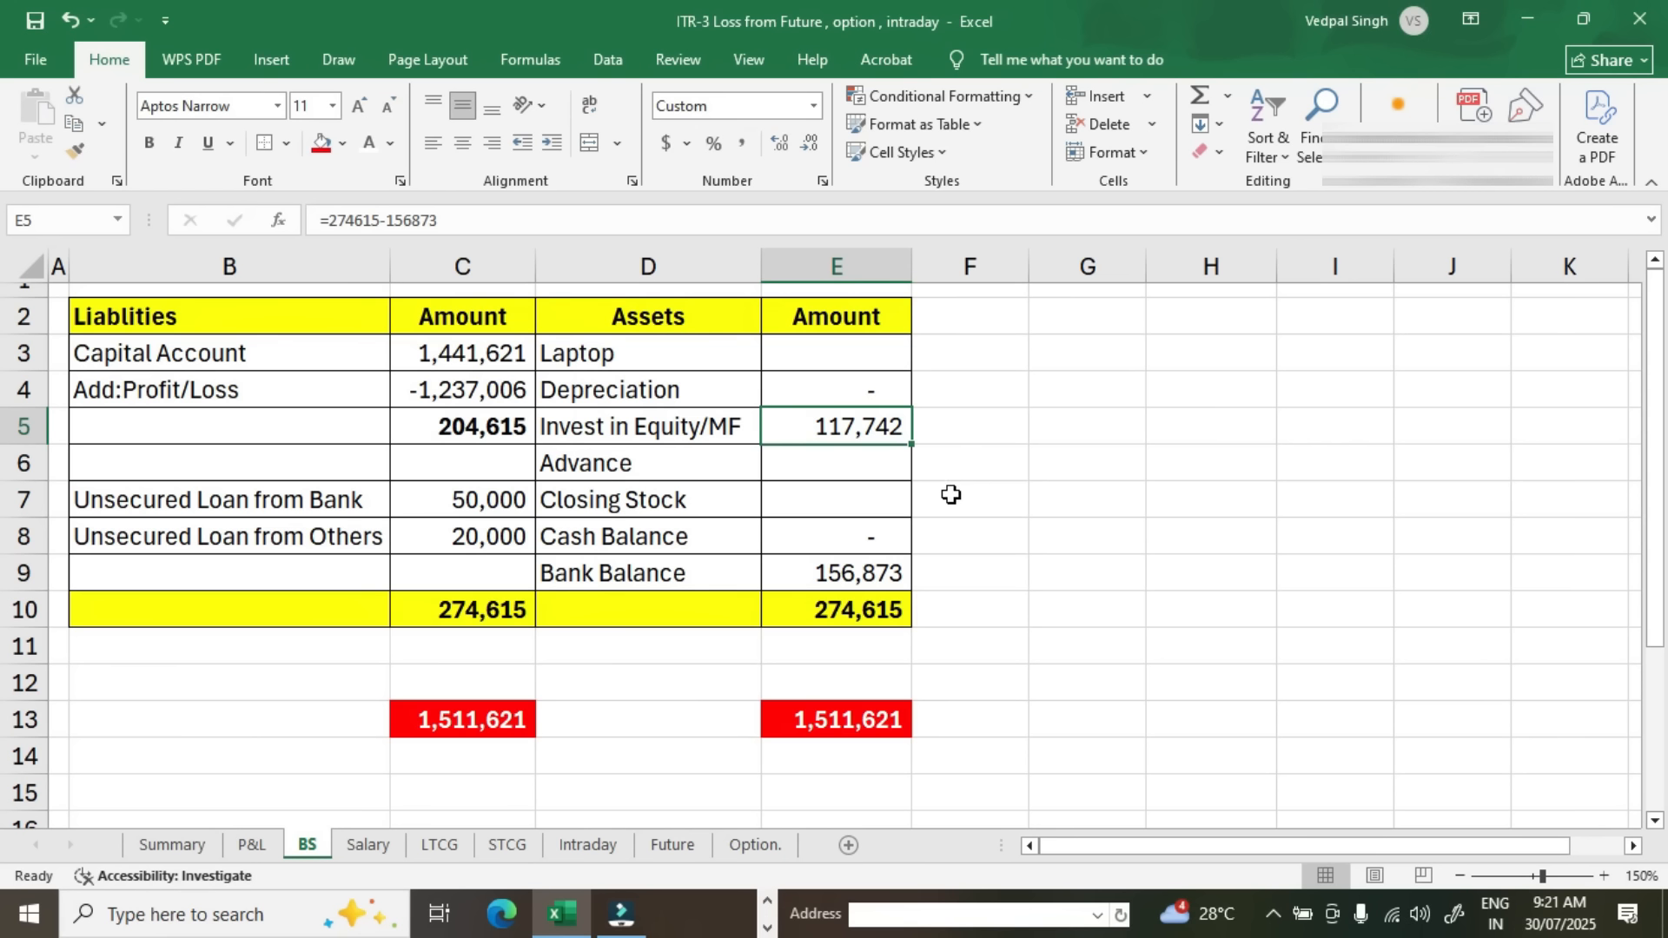
key("alt+Tab")
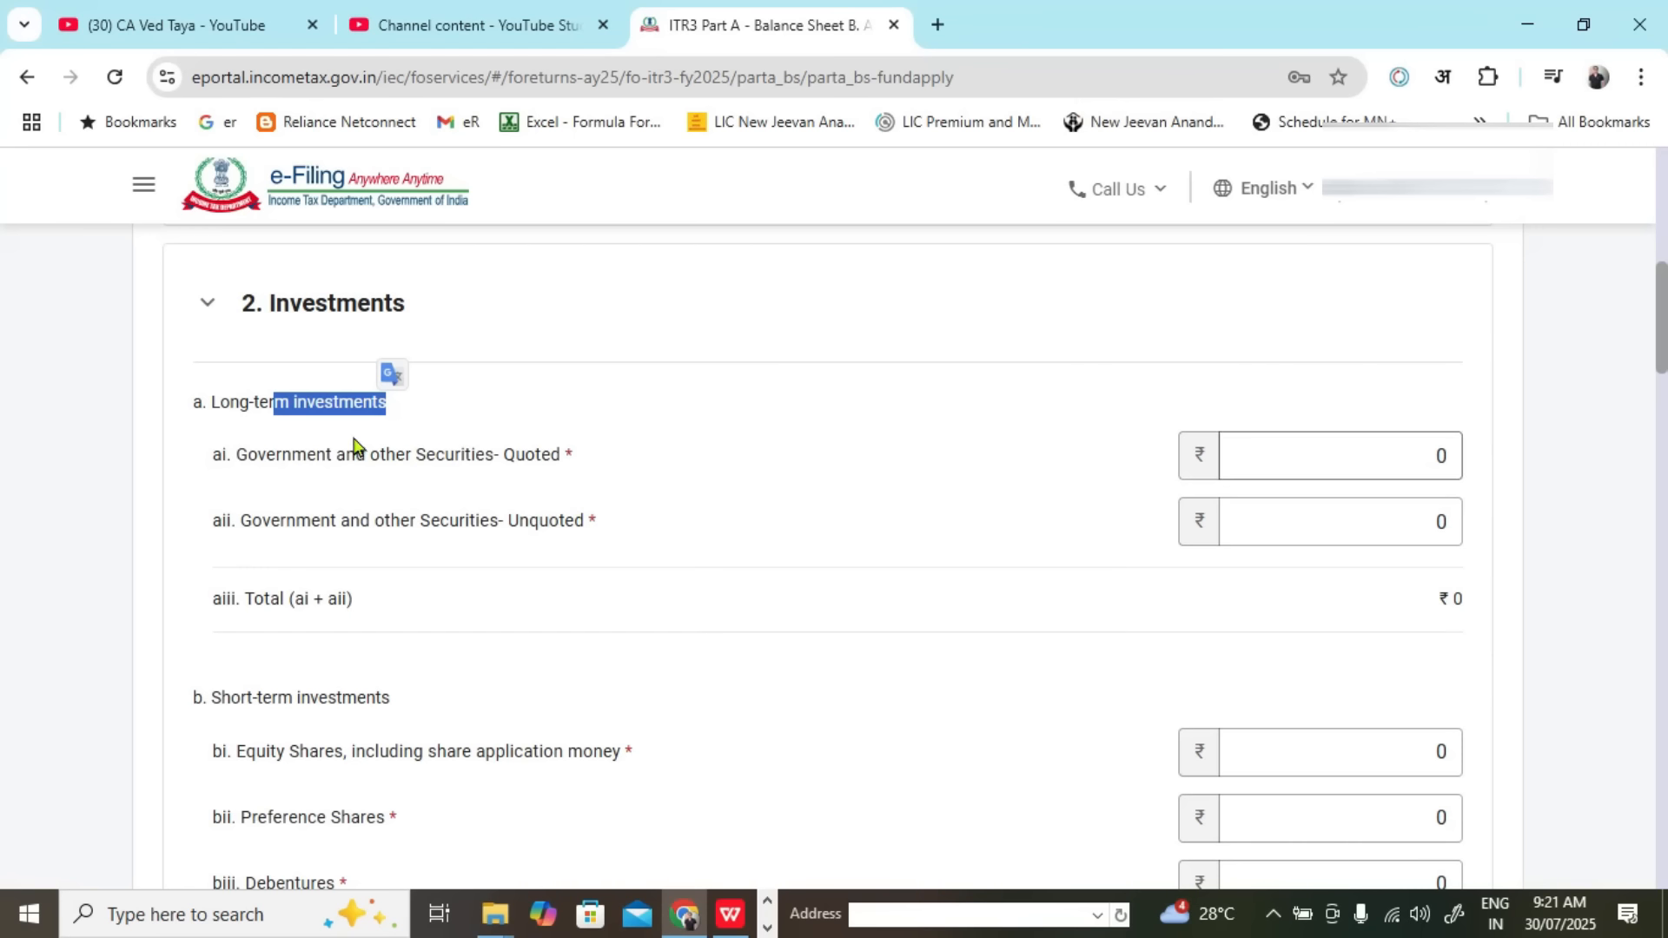
left_click(345, 432)
left_click_drag(246, 459, 560, 466)
left_click(378, 470)
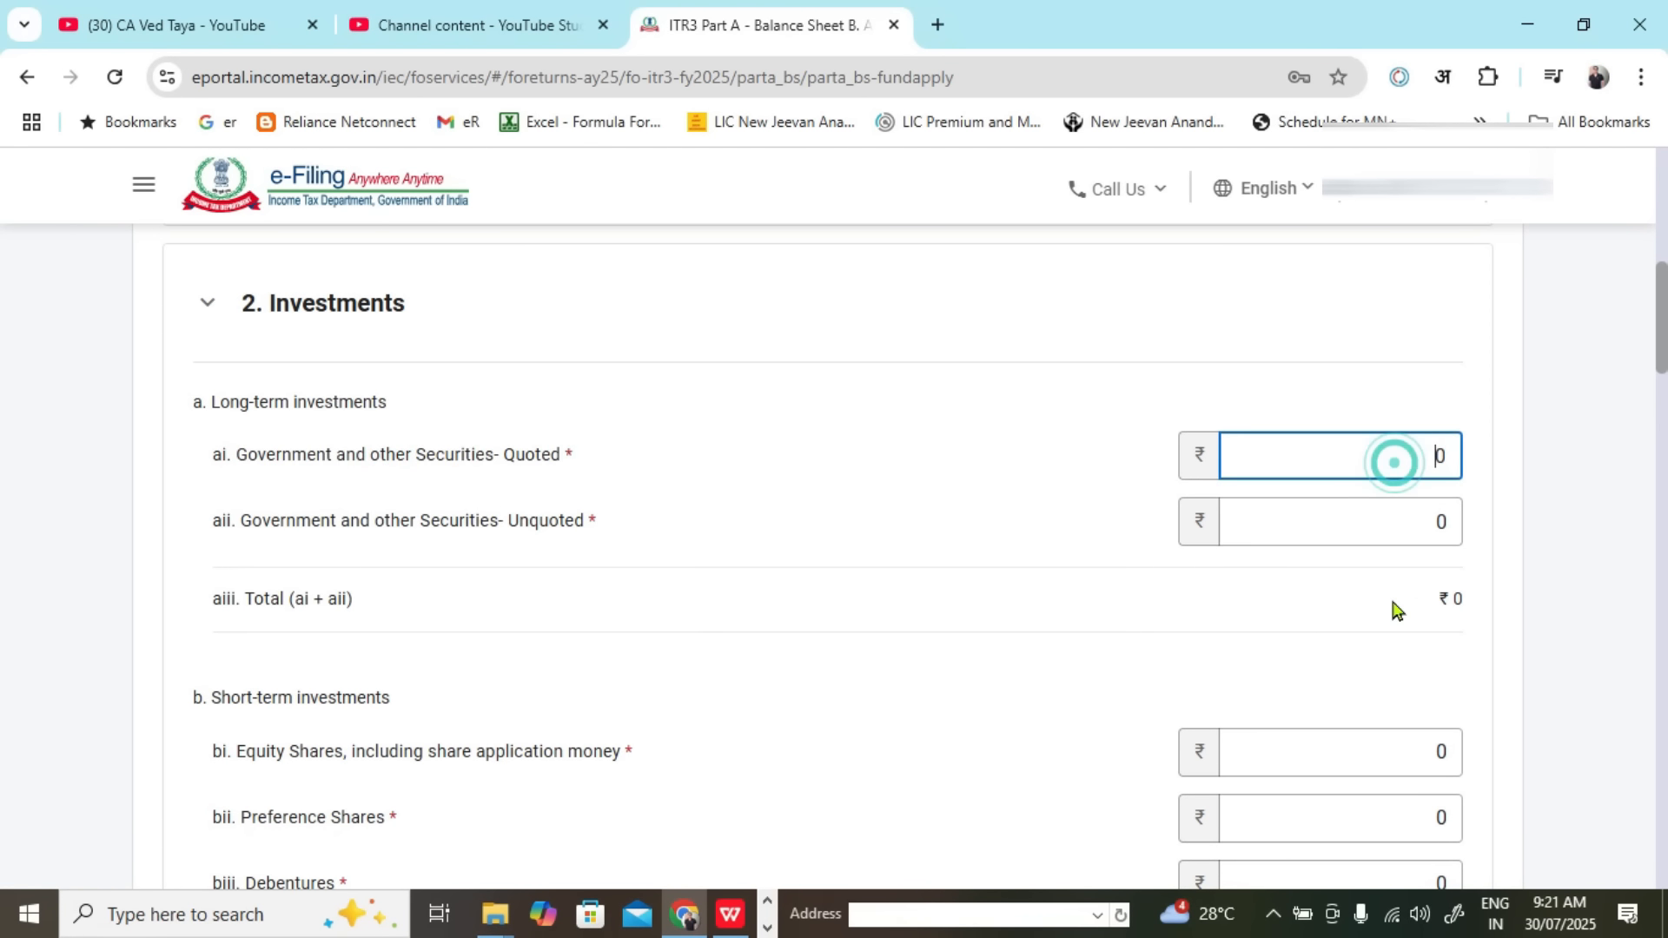
key("alt+Tab")
key("alt+Tab")
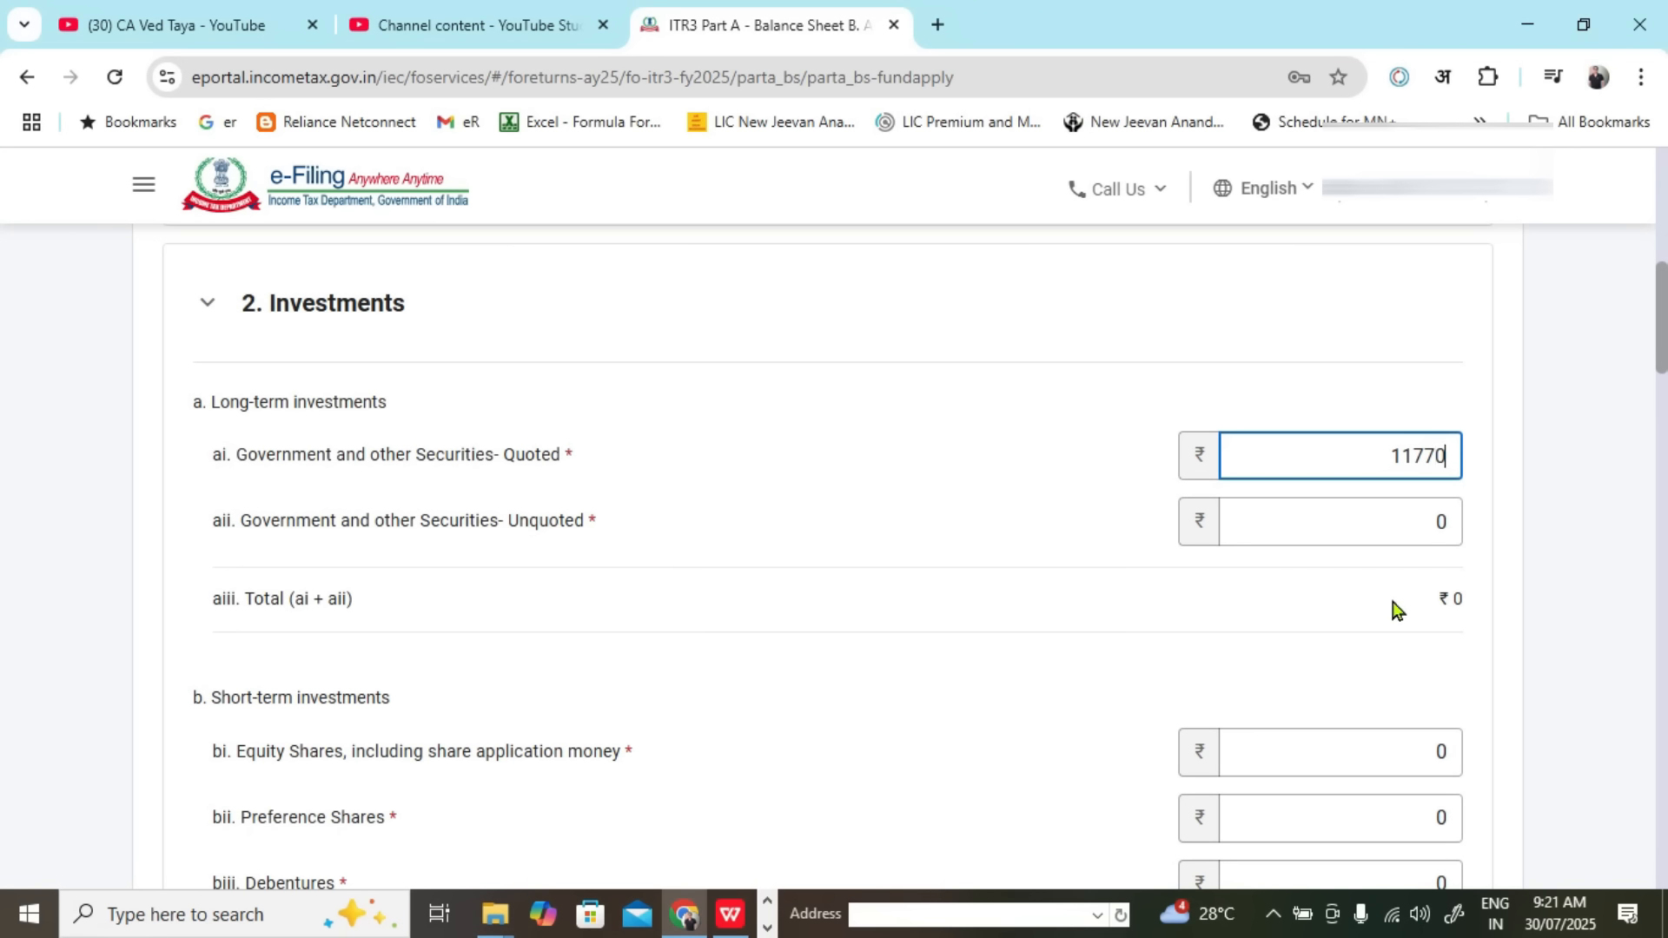
left_click(942, 519)
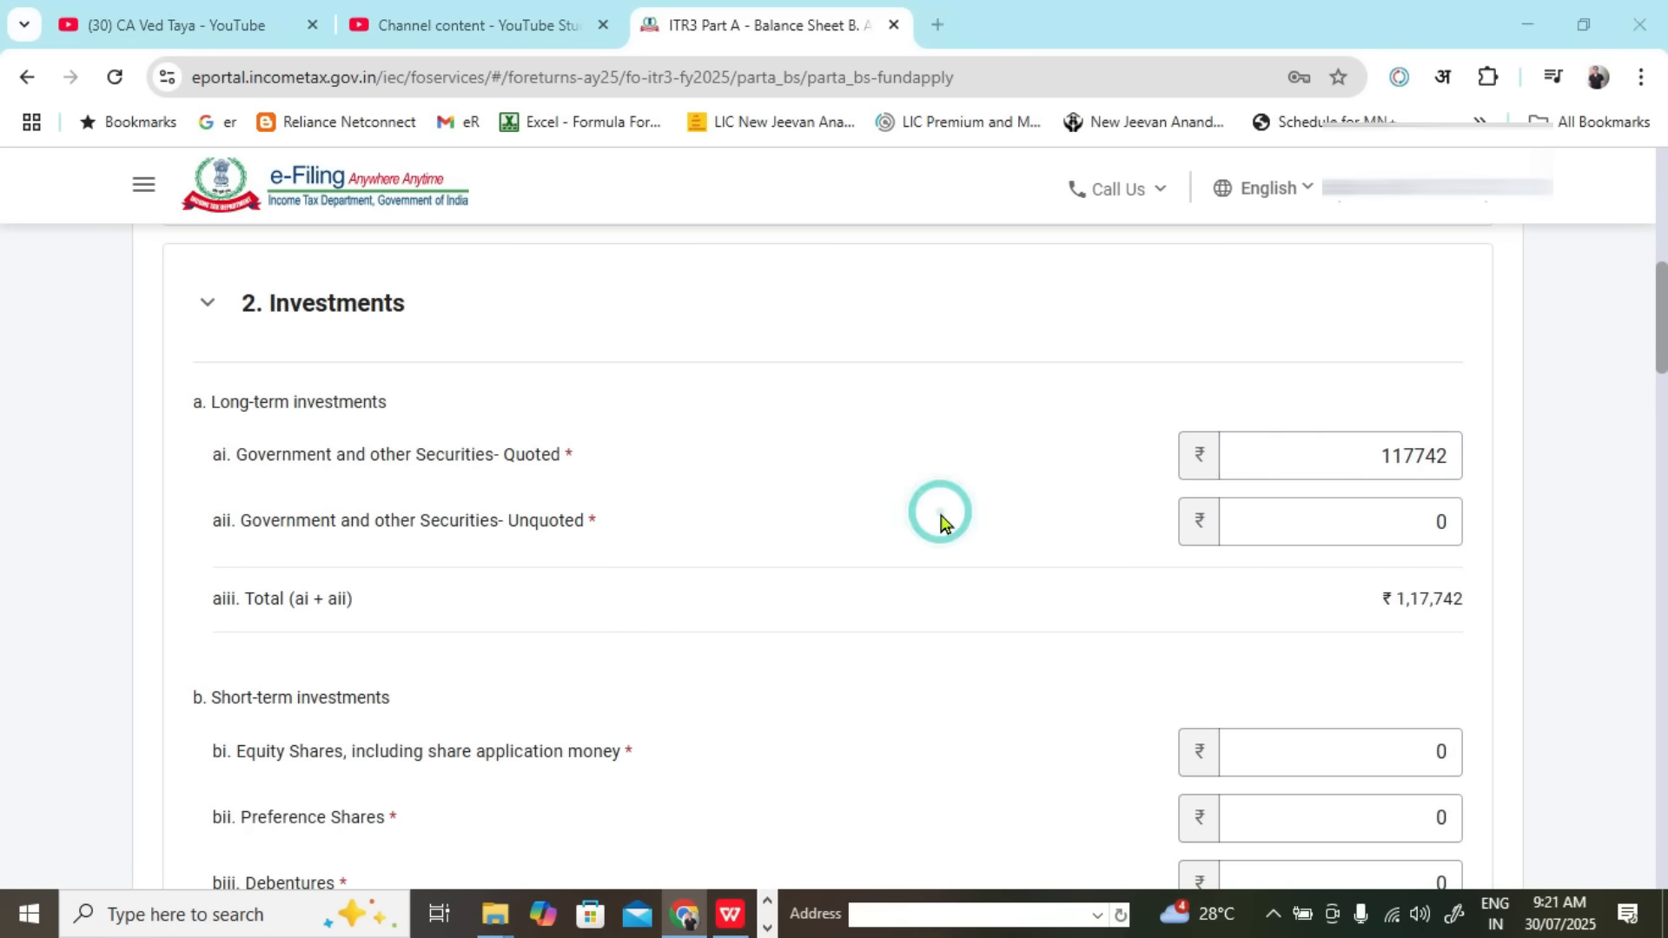
Step: Copy the bank balance amount from the Excel balance sheet and return to the Application of Funds form
key("alt+Tab")
key("Down")
key("Down")
key("Down")
key("Down")
key("ctrl+c")
key("alt+Tab")
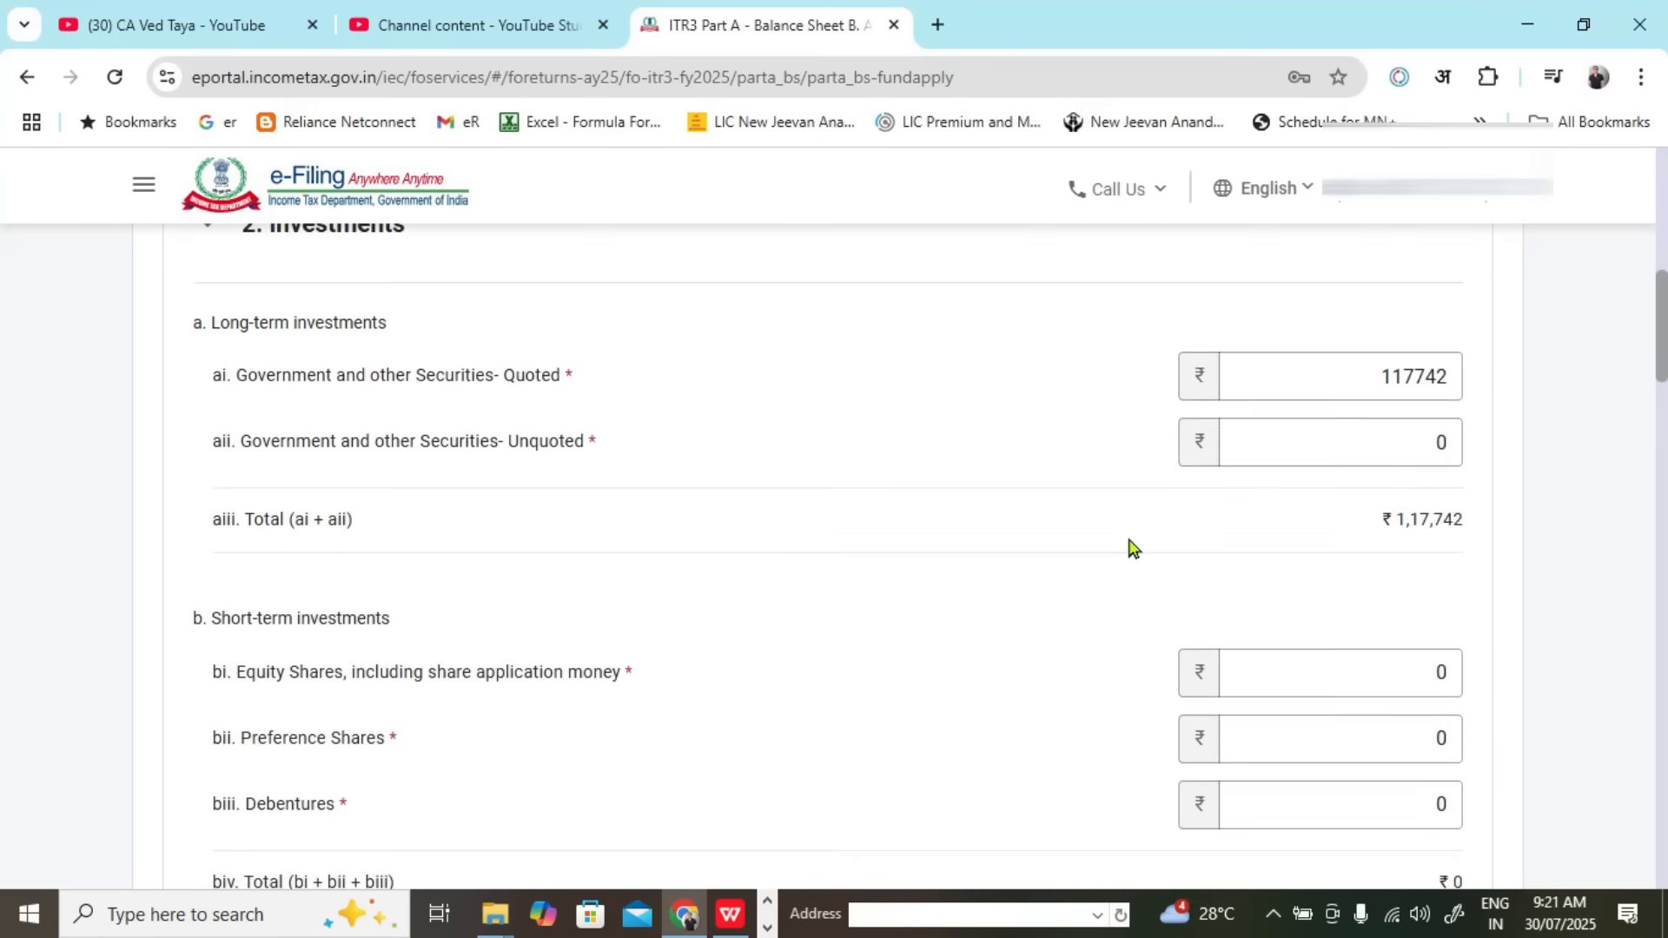
Step: Check the unquoted securities and short-term investment fields, and collapse the Current assets, loans and advances section
scroll(1129, 548, "down", 1)
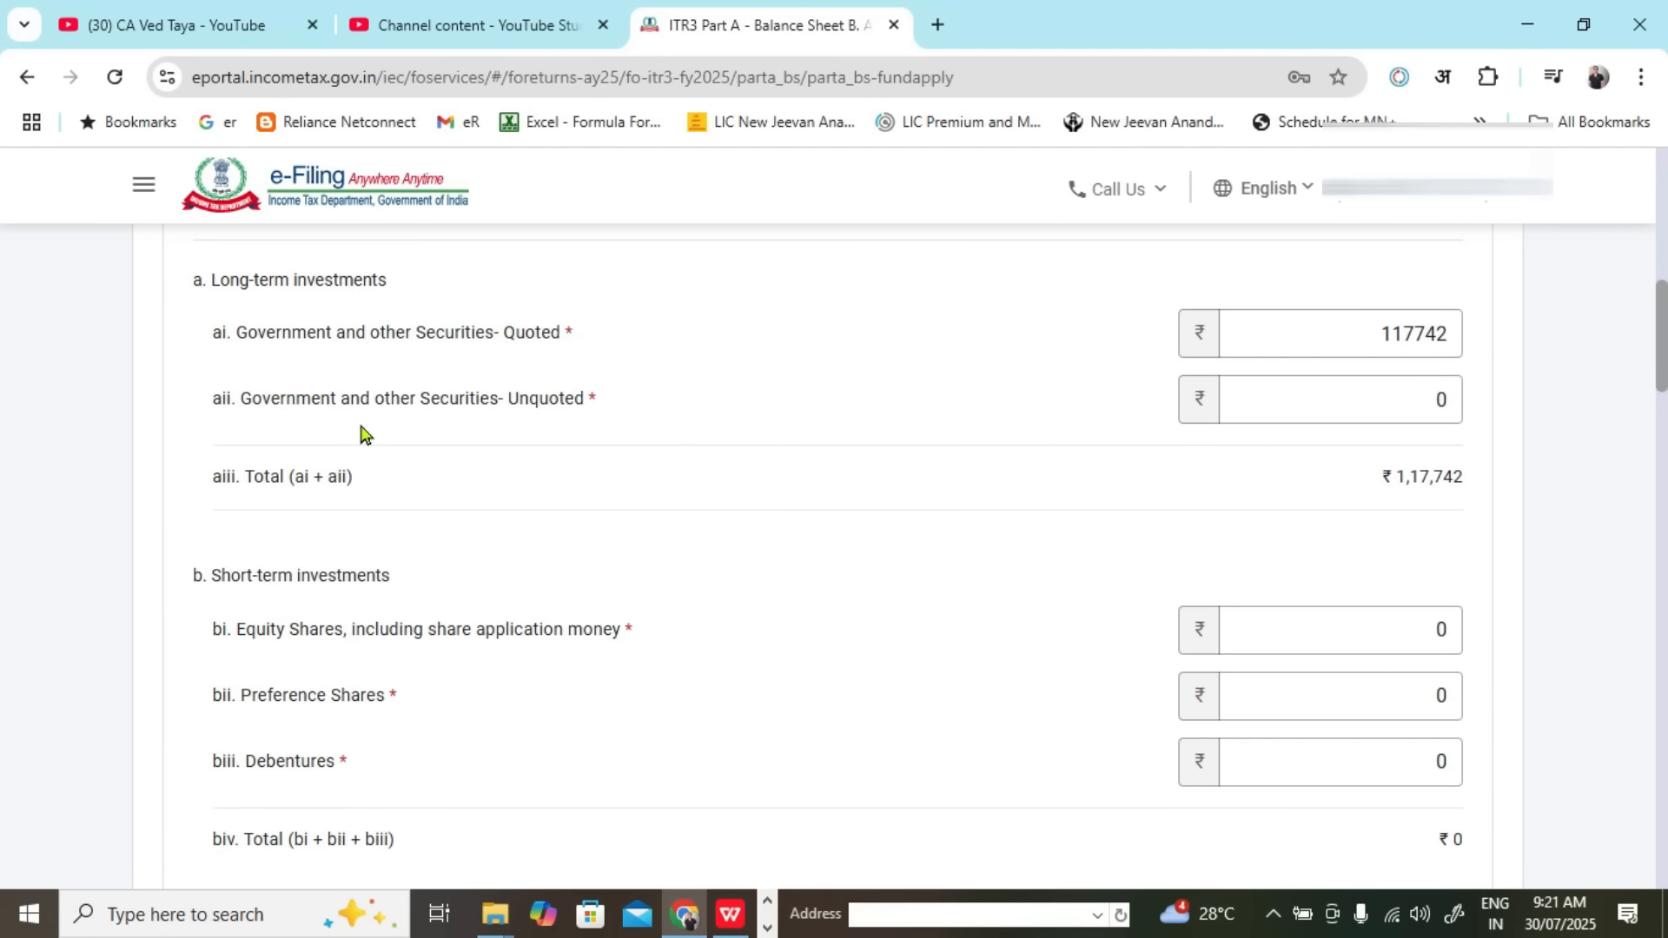
left_click_drag(514, 402, 618, 402)
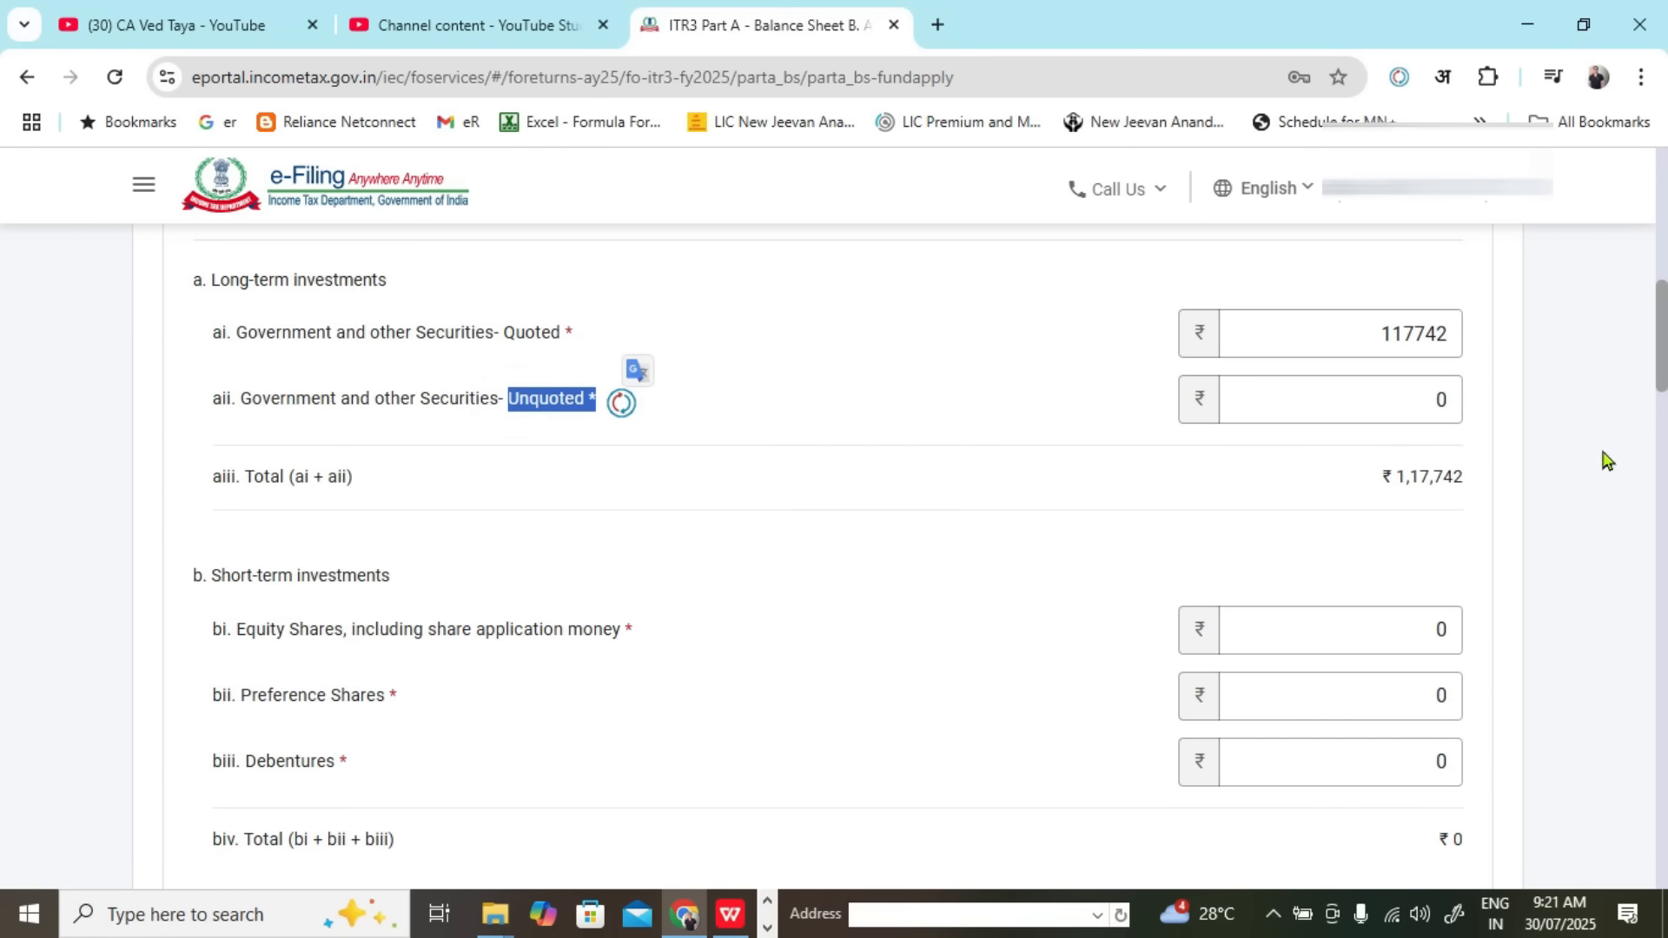
left_click(1420, 410)
scroll(704, 547, "down", 3)
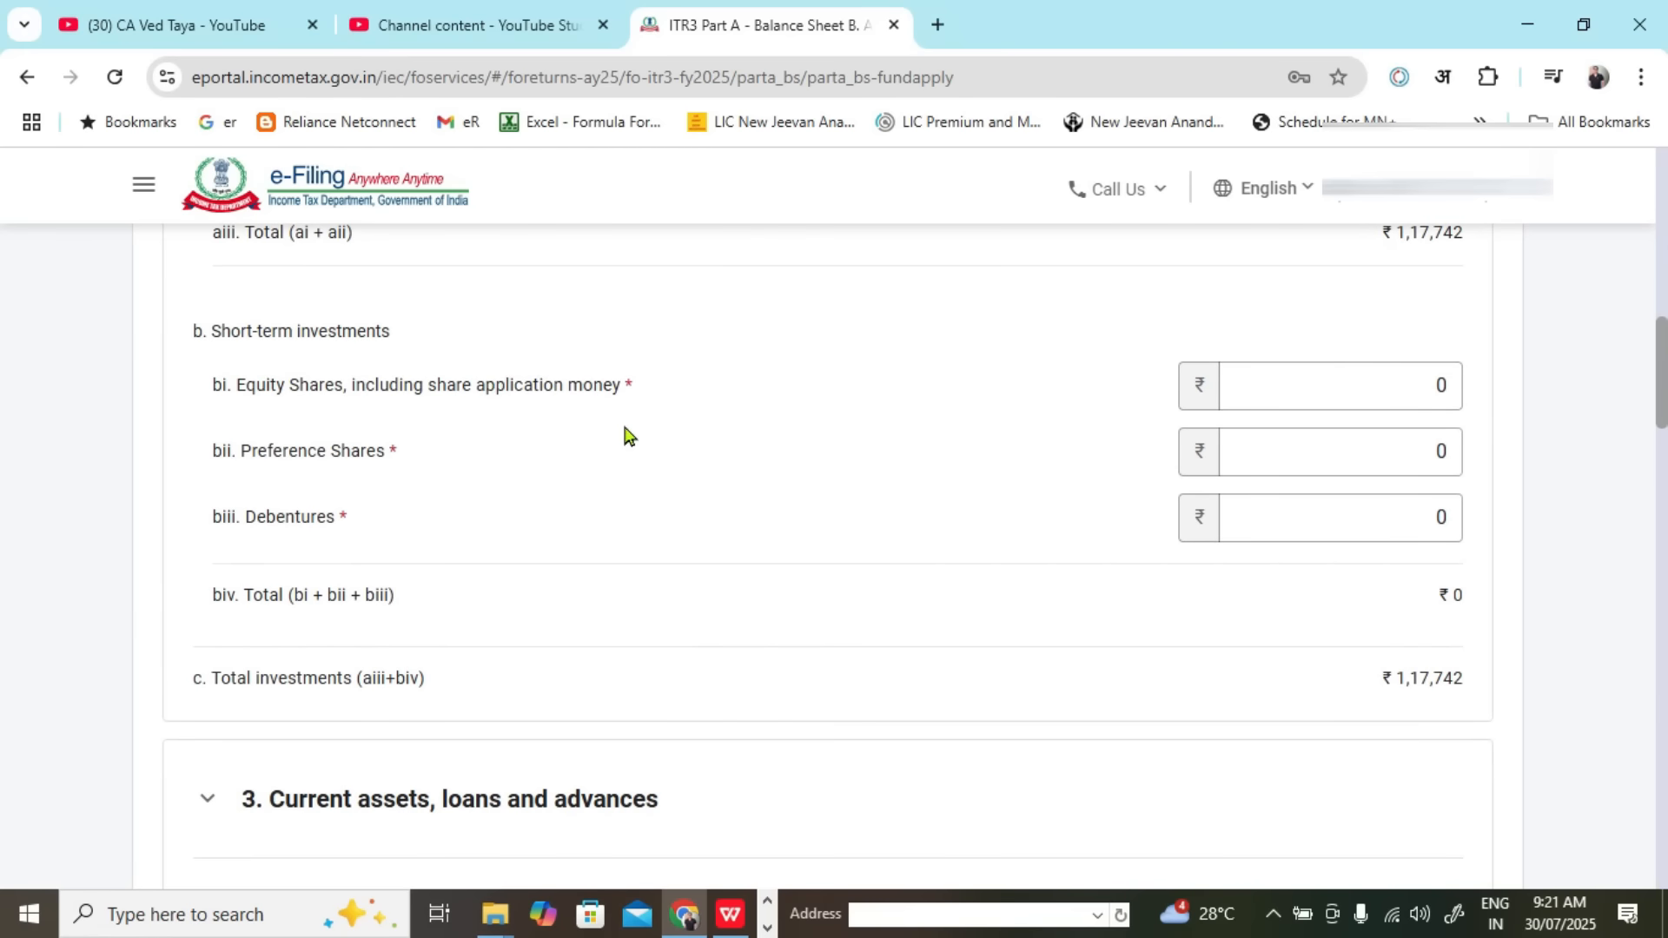
scroll(630, 522, "down", 3)
left_click(209, 556)
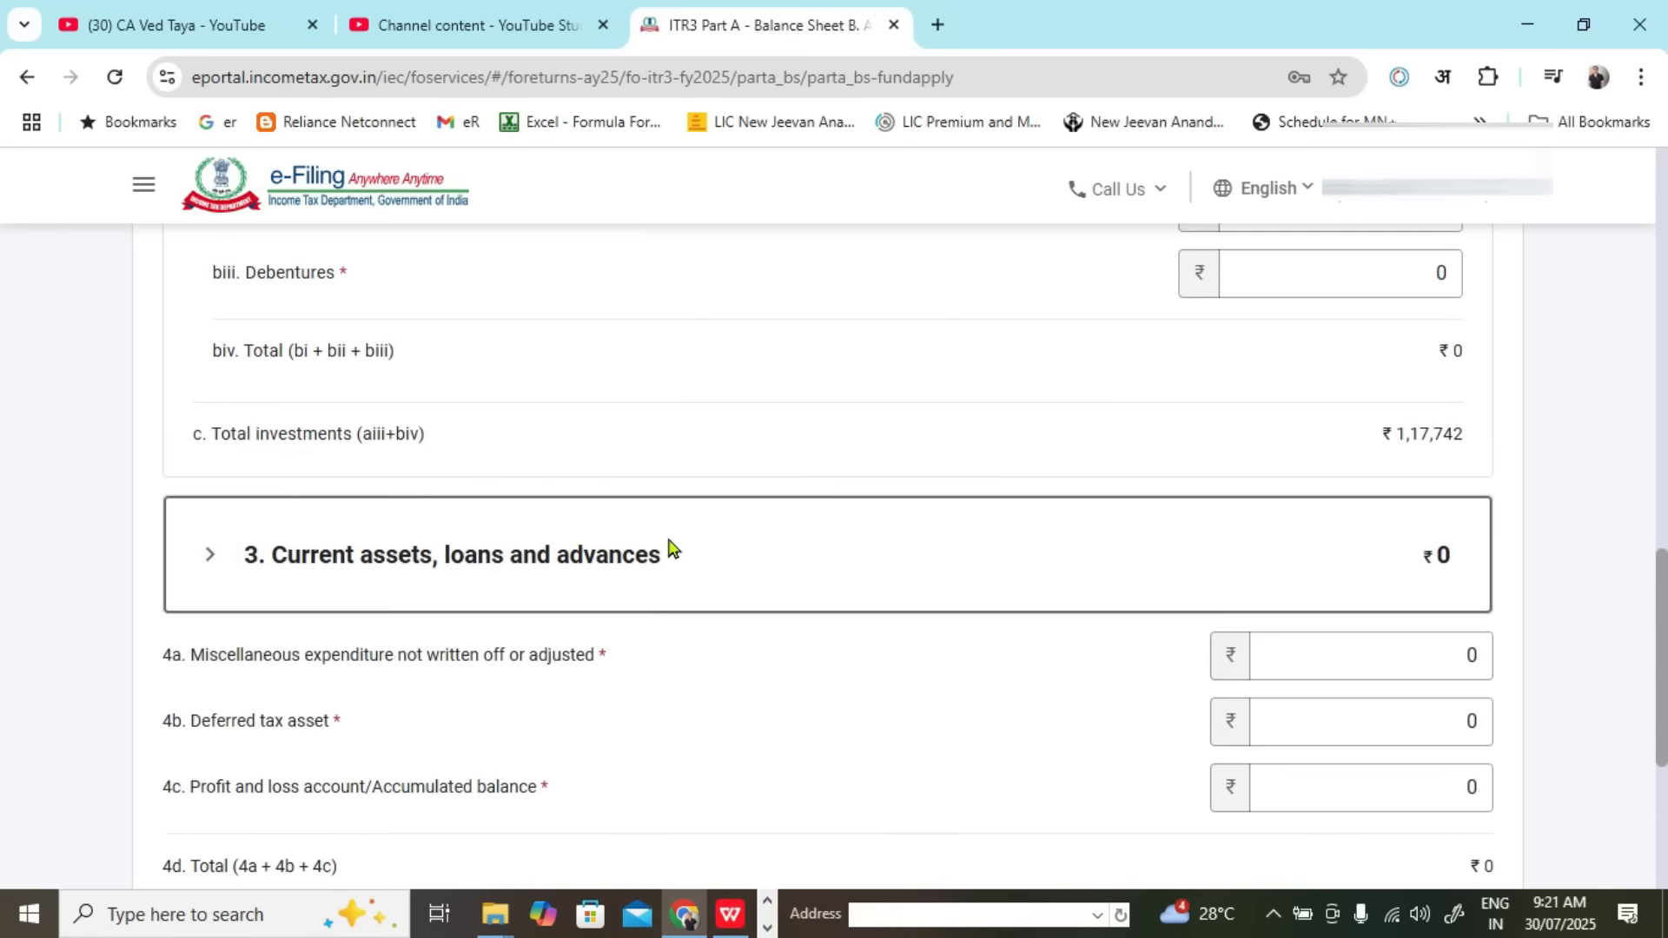
scroll(544, 589, "down", 3)
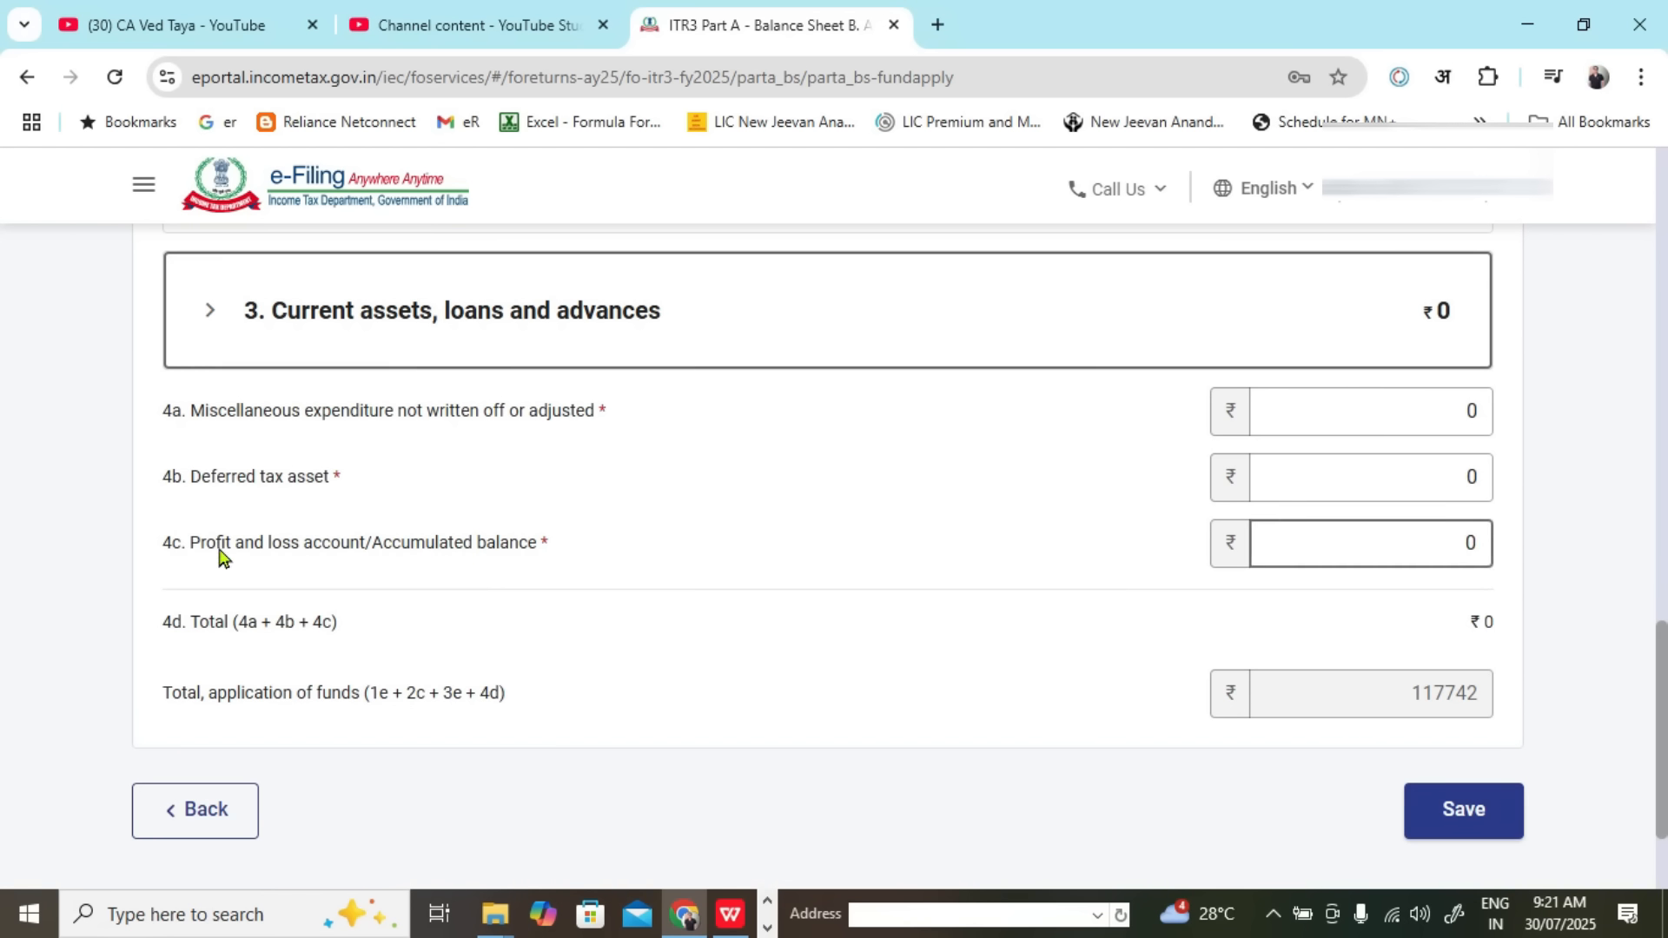
Step: Look up the Profit/Loss amount in the workbook and enter 1237006 as the Profit and loss account/Accumulated balance
key("alt+Tab")
left_click(449, 401)
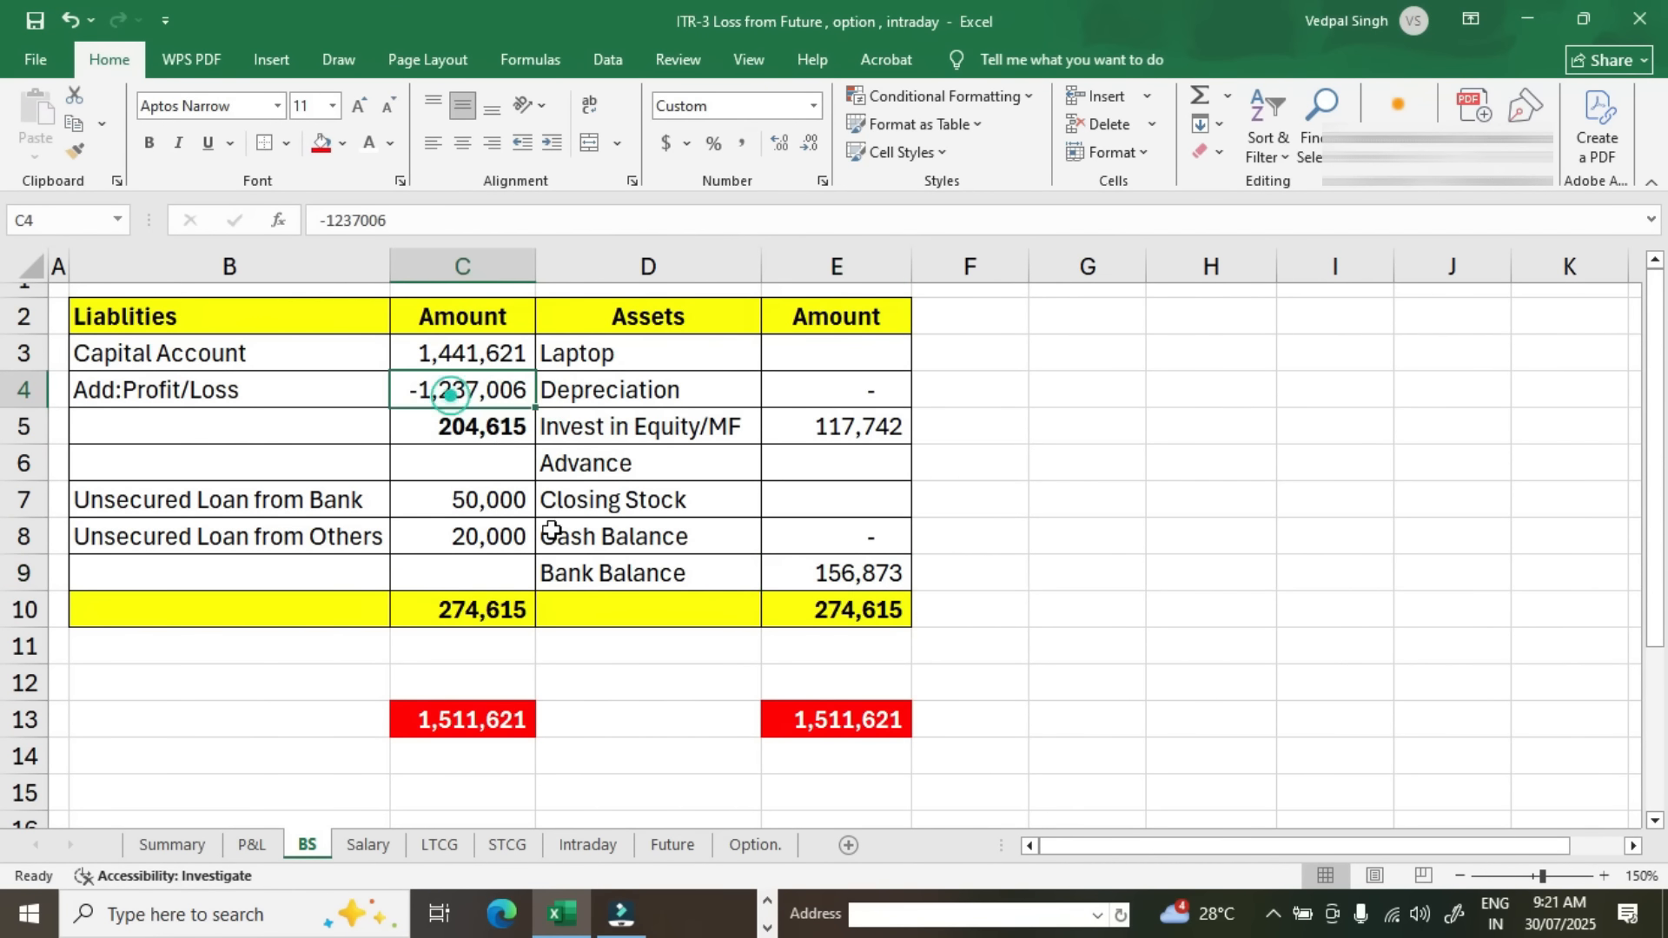
key("alt+Tab")
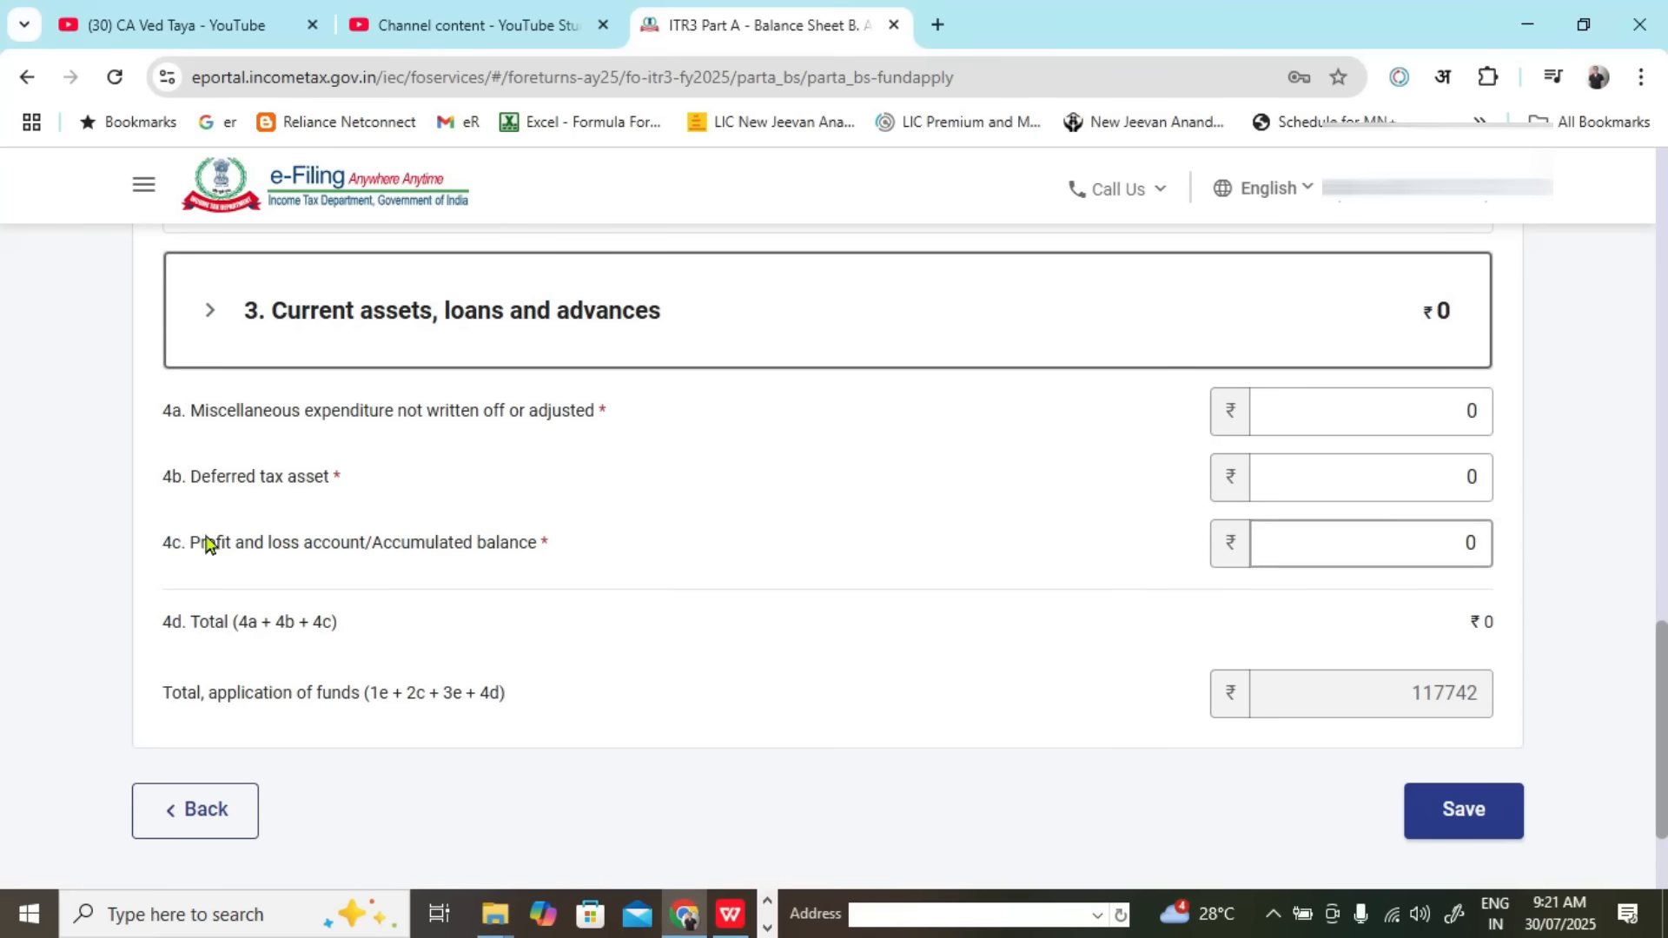
left_click_drag(184, 552, 551, 562)
key("alt+Tab")
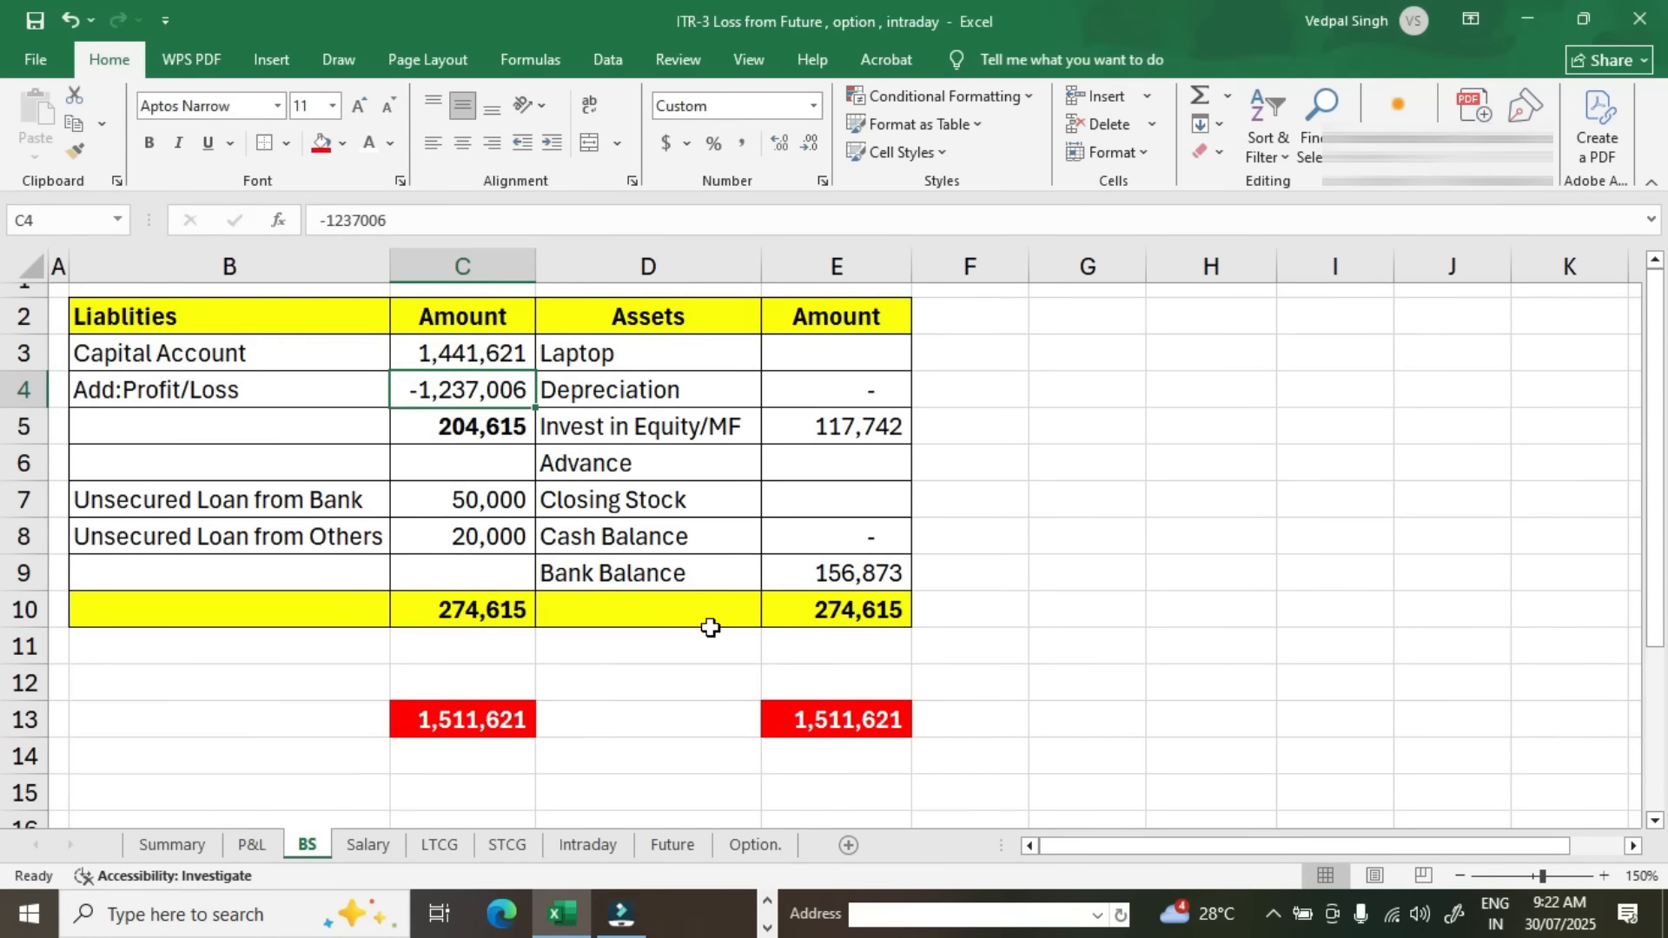
key("alt+Tab")
left_click(1370, 538)
type("1237006")
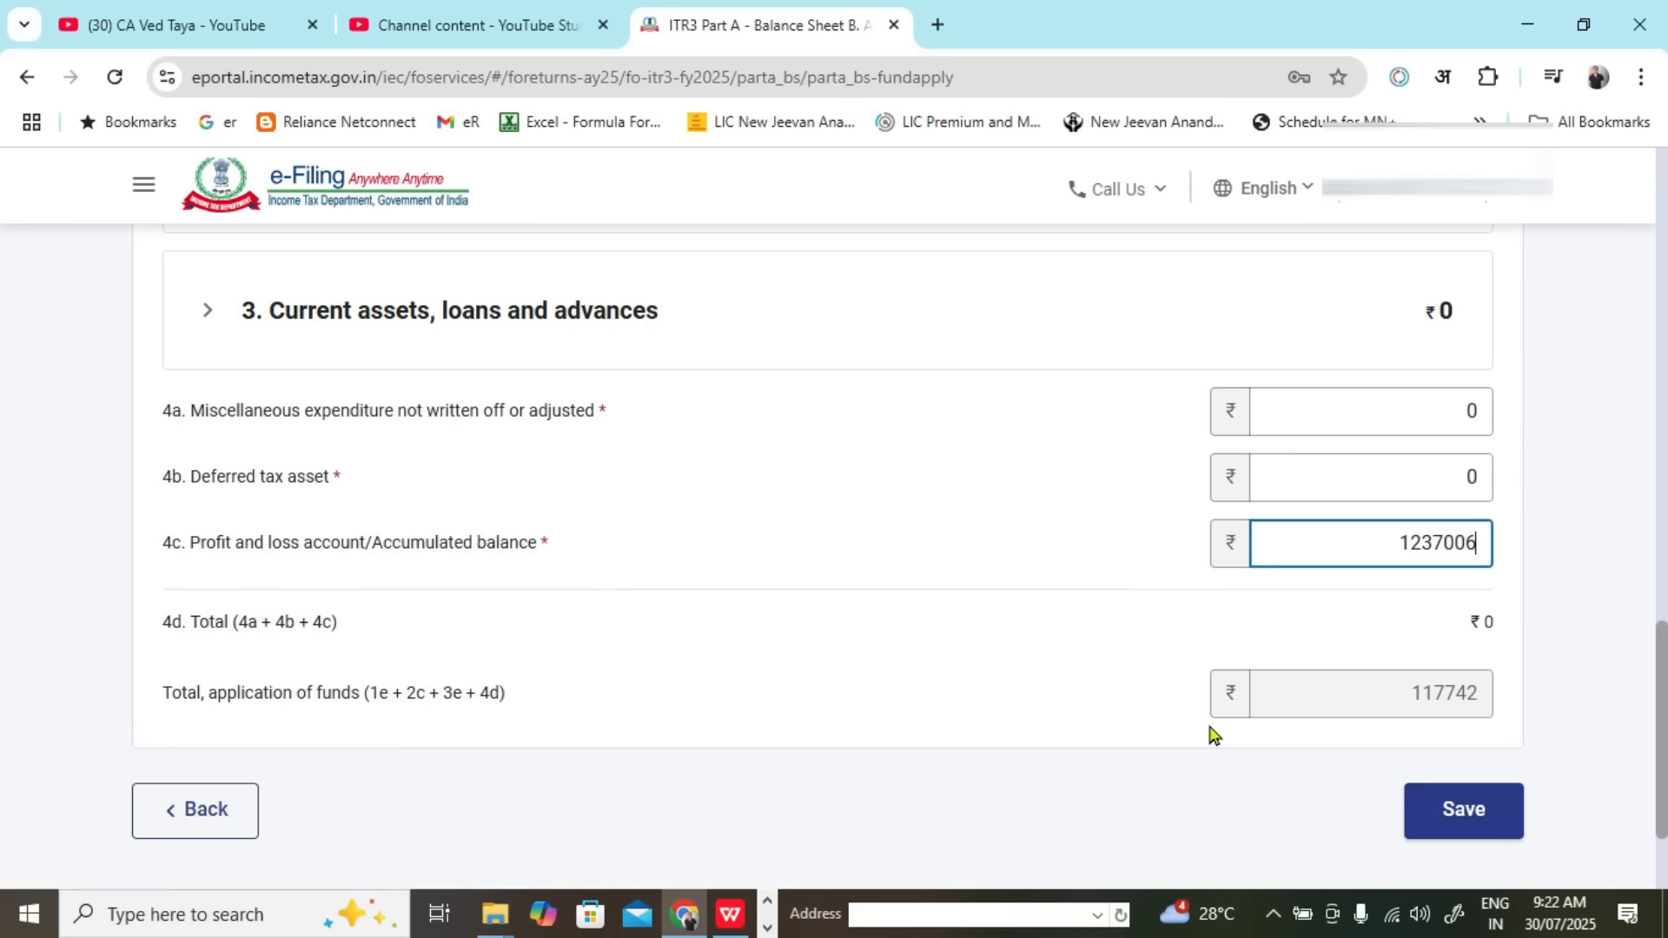
left_click(1022, 639)
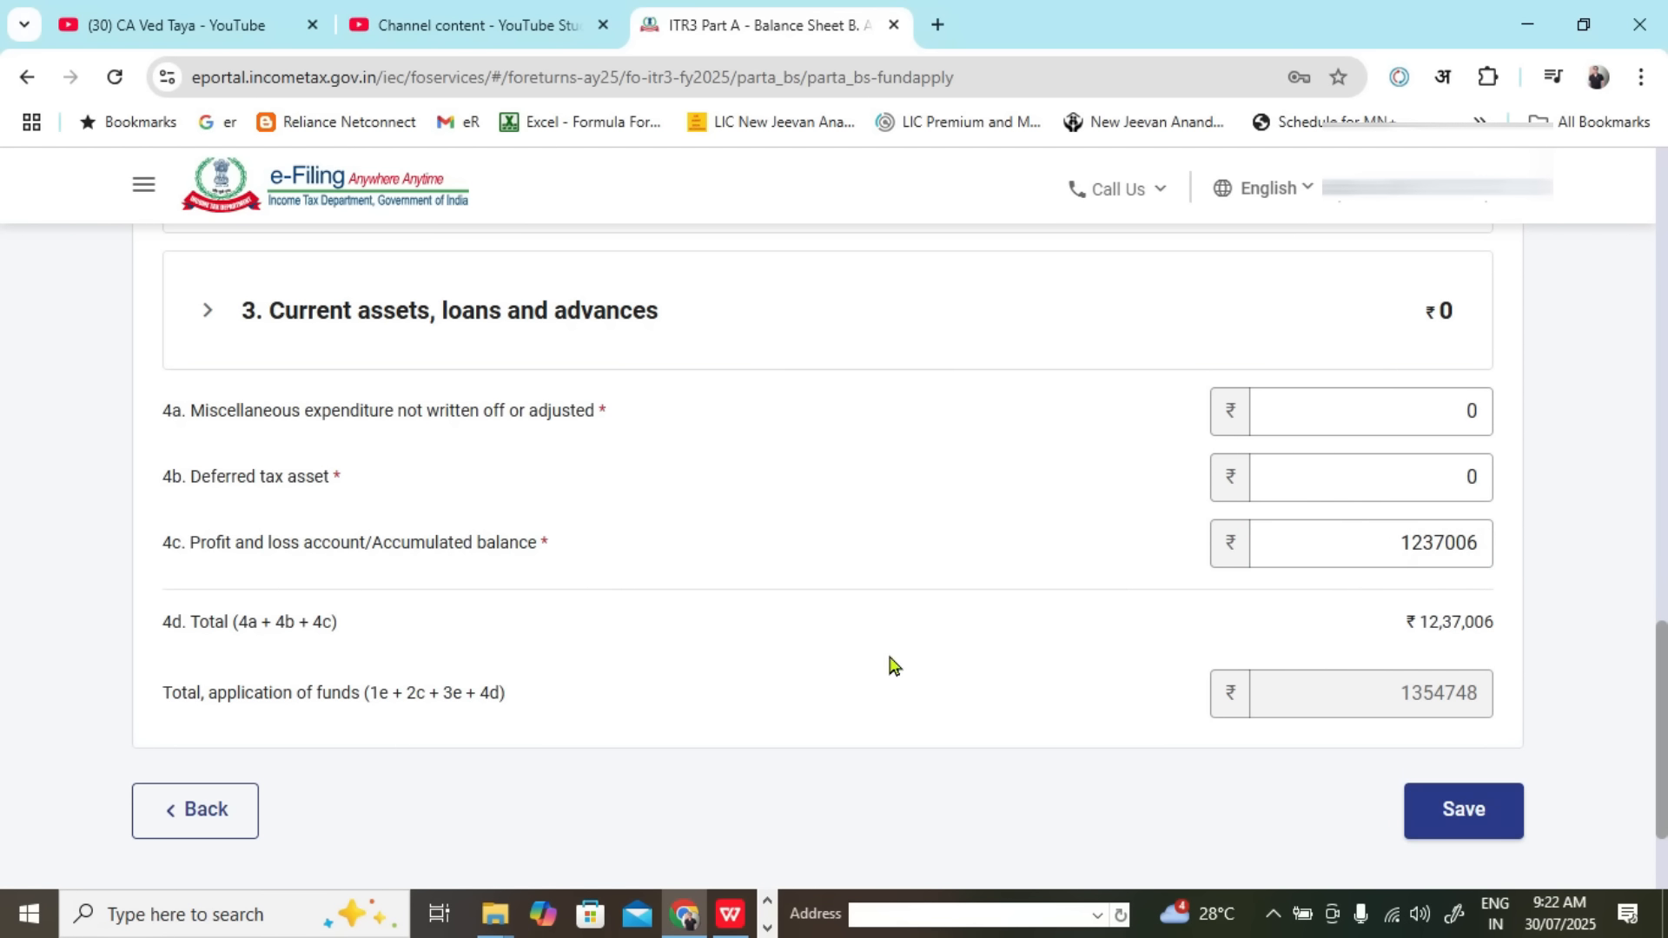
Step: Copy the bank balance amount from the Excel balance sheet and expand Current assets, loans and advances in the Application of Funds form
key("alt+Tab")
left_click(881, 571)
key("ctrl+c")
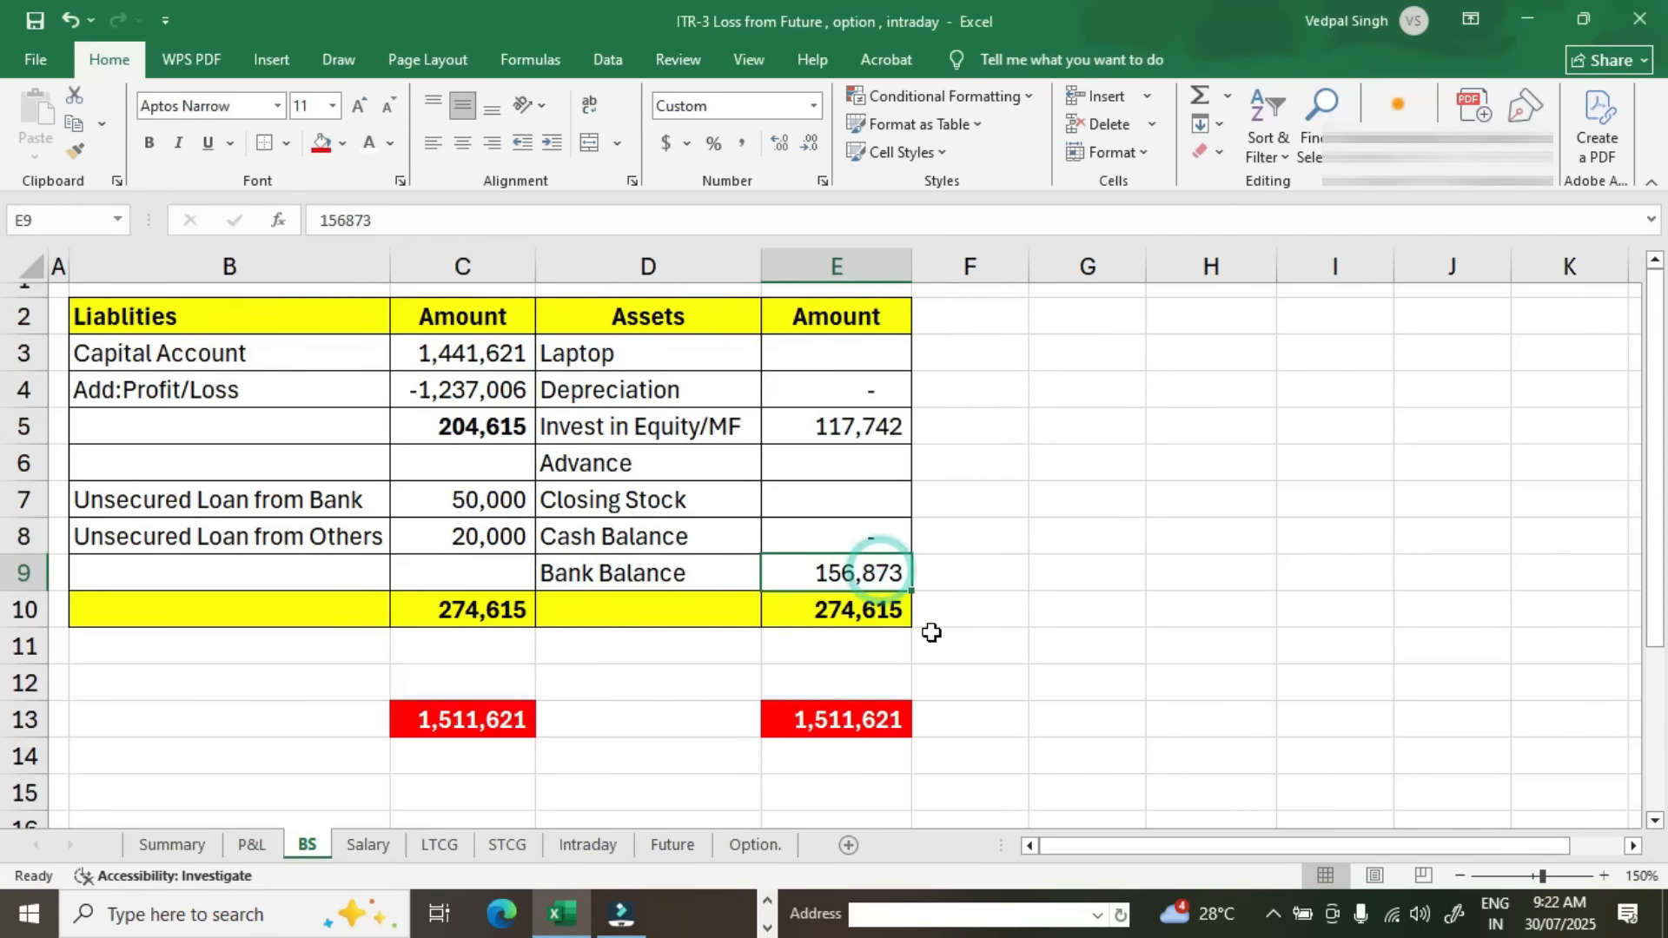
key("alt+Tab")
scroll(776, 687, "up", 3)
scroll(808, 708, "up", 3)
scroll(752, 707, "down", 7)
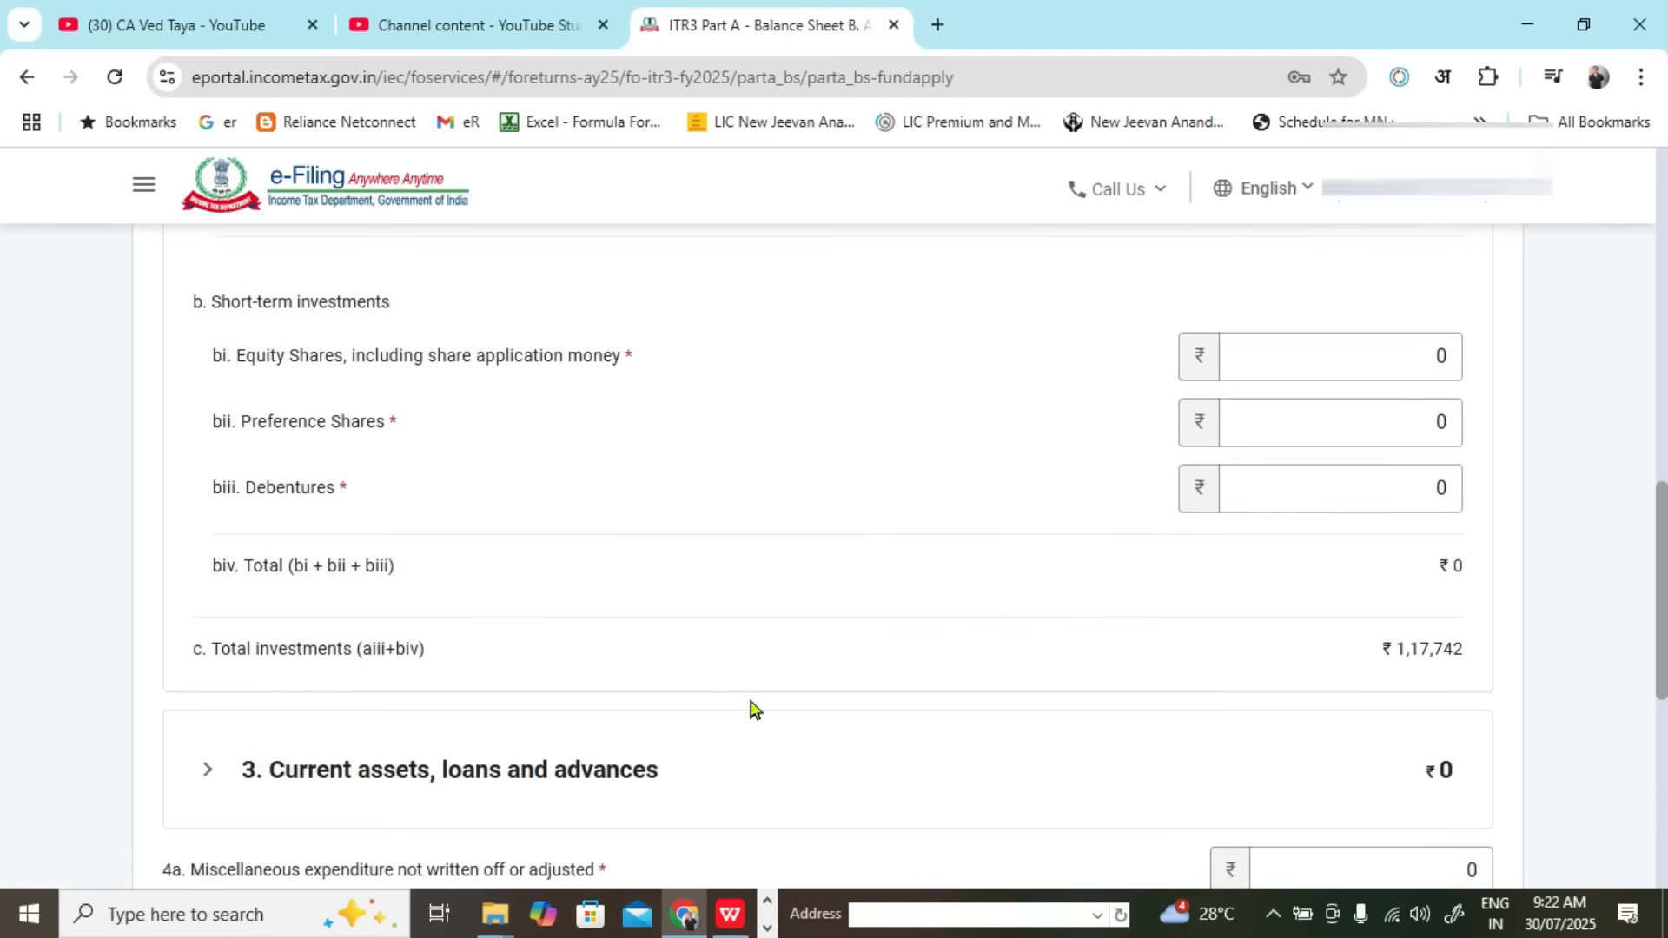
scroll(567, 624, "up", 3)
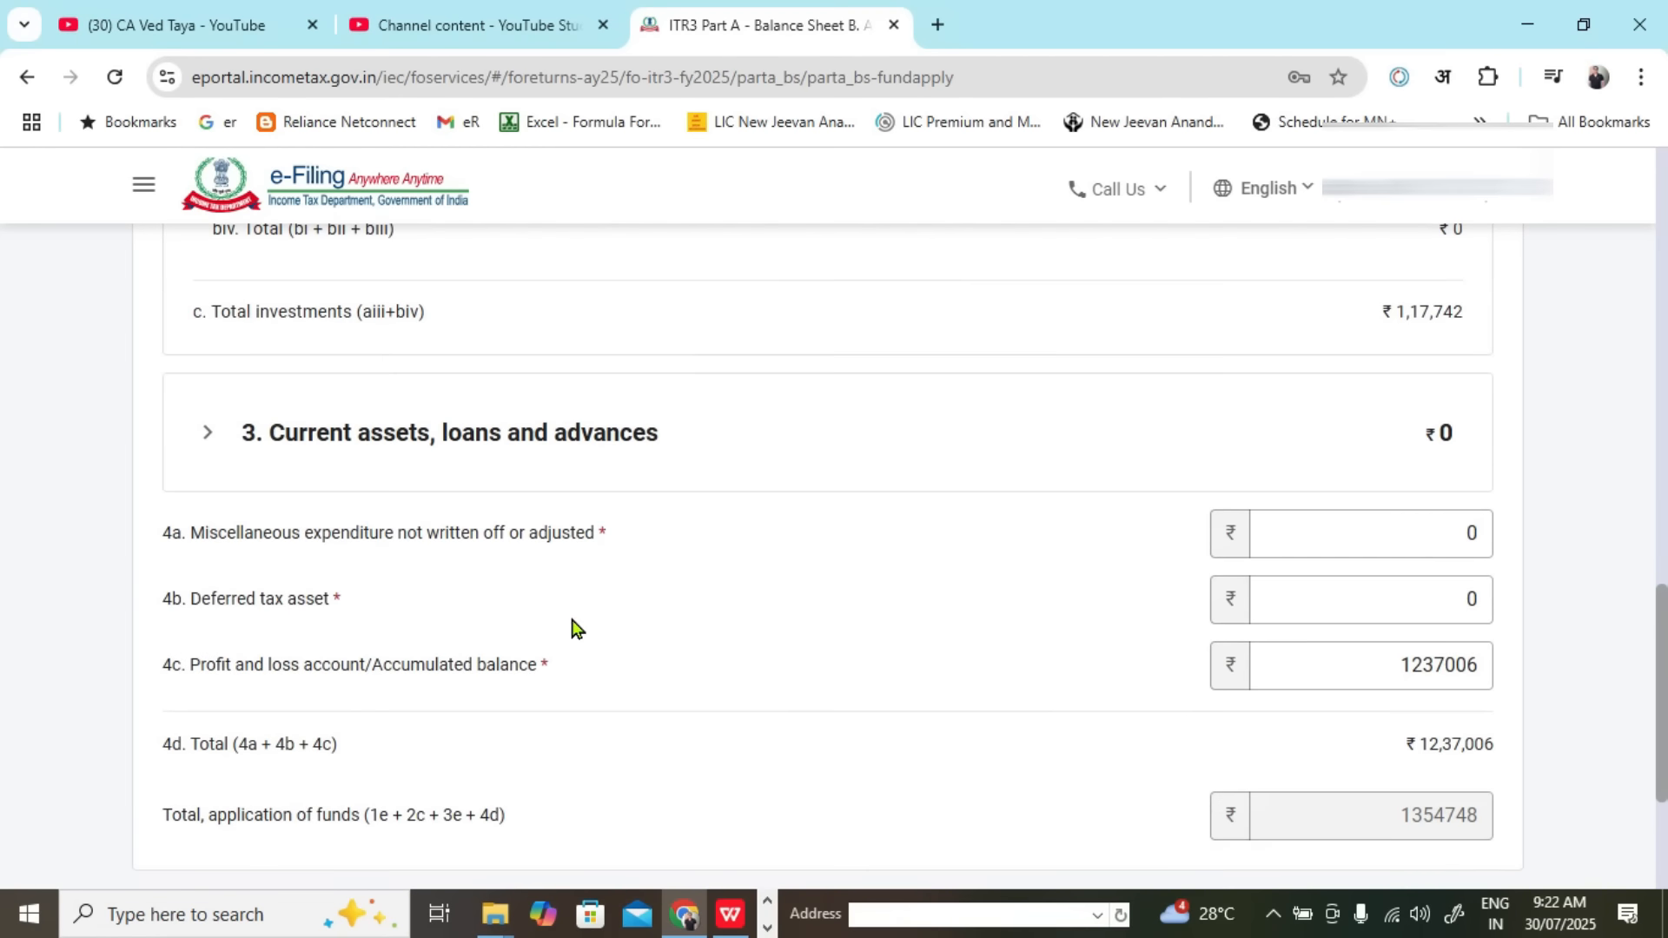
left_click(202, 443)
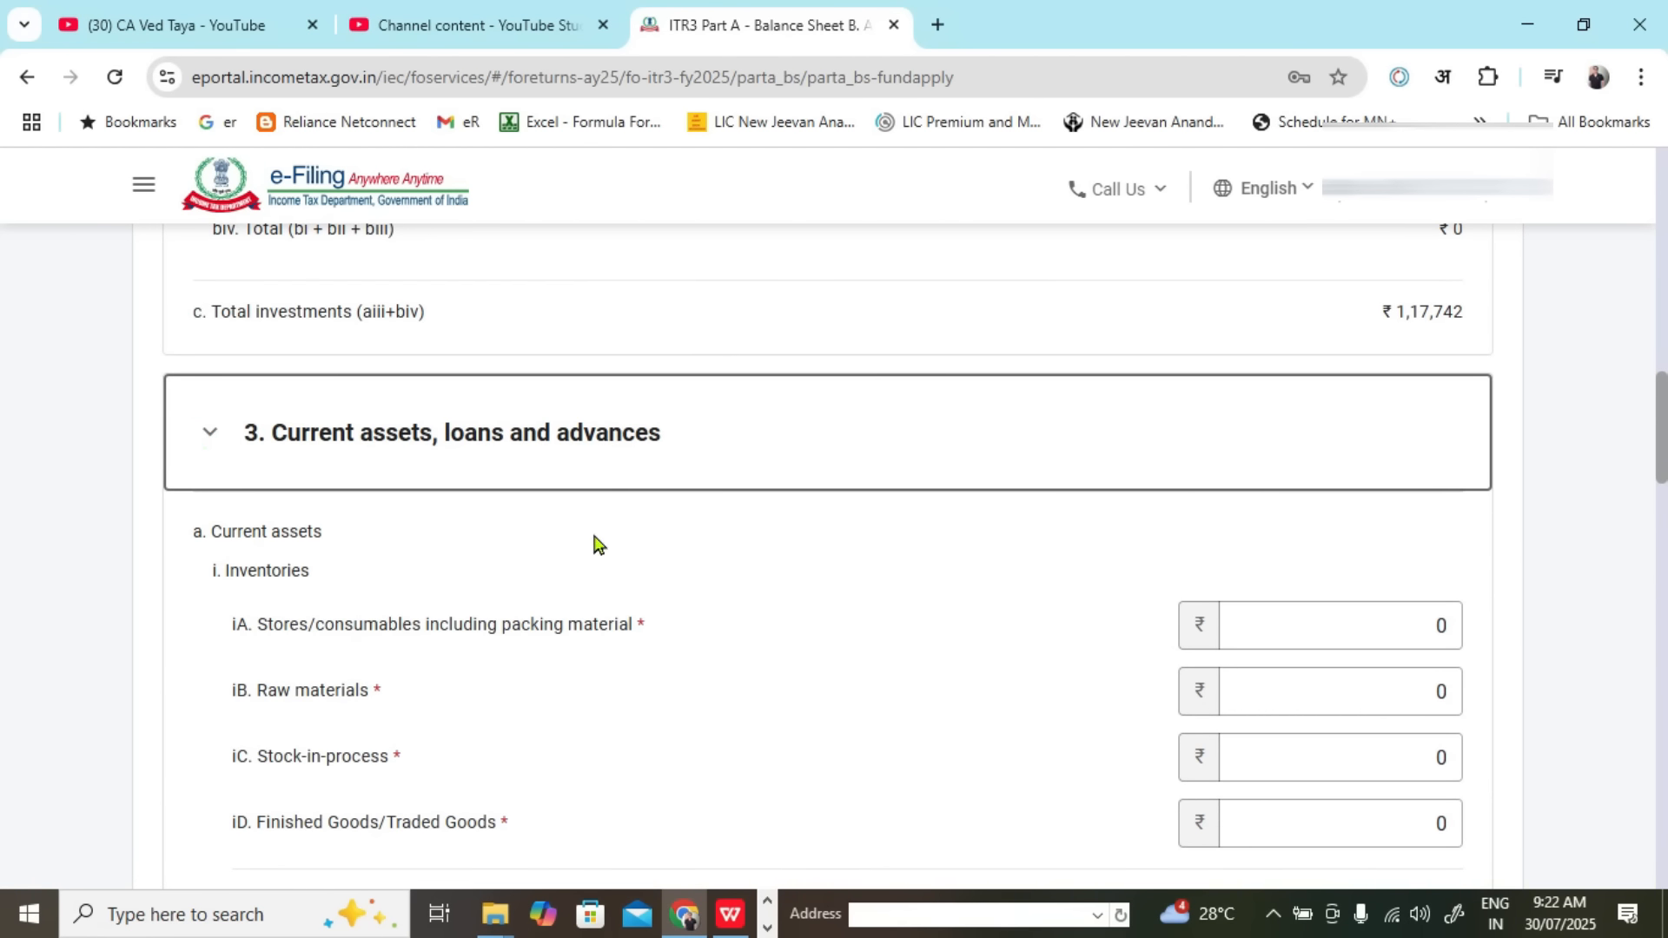
scroll(597, 544, "down", 7)
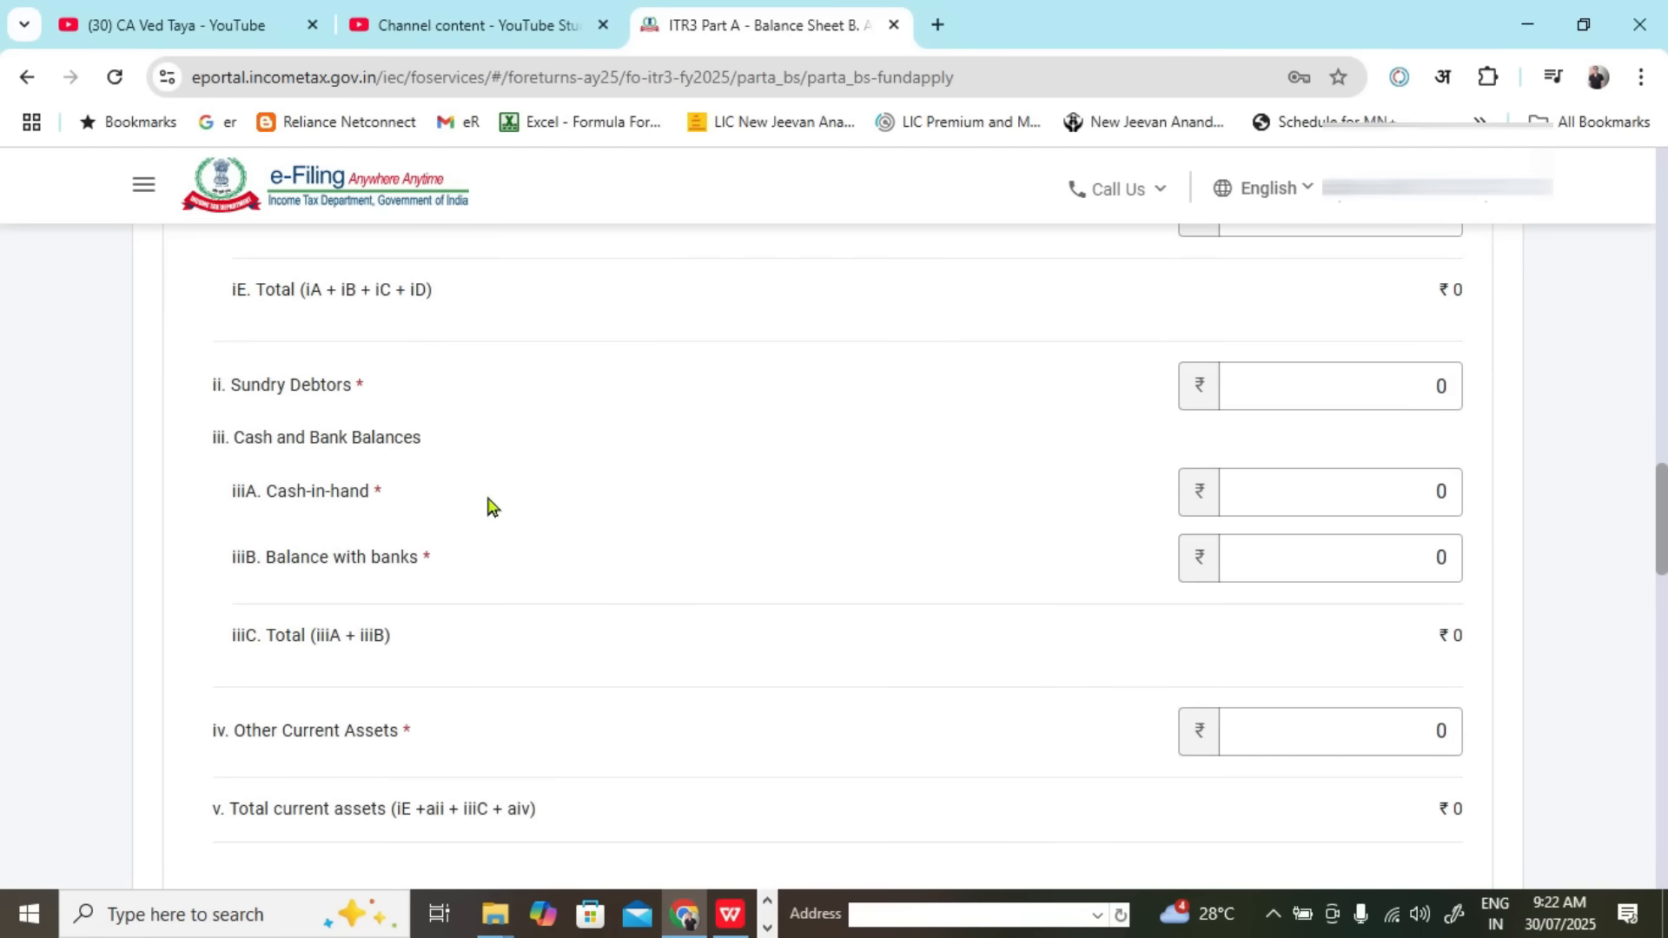
Step: Enter 156873 as the Balance with banks under Cash and Bank Balances, matching the workbook's bank balance
left_click_drag(249, 445, 436, 466)
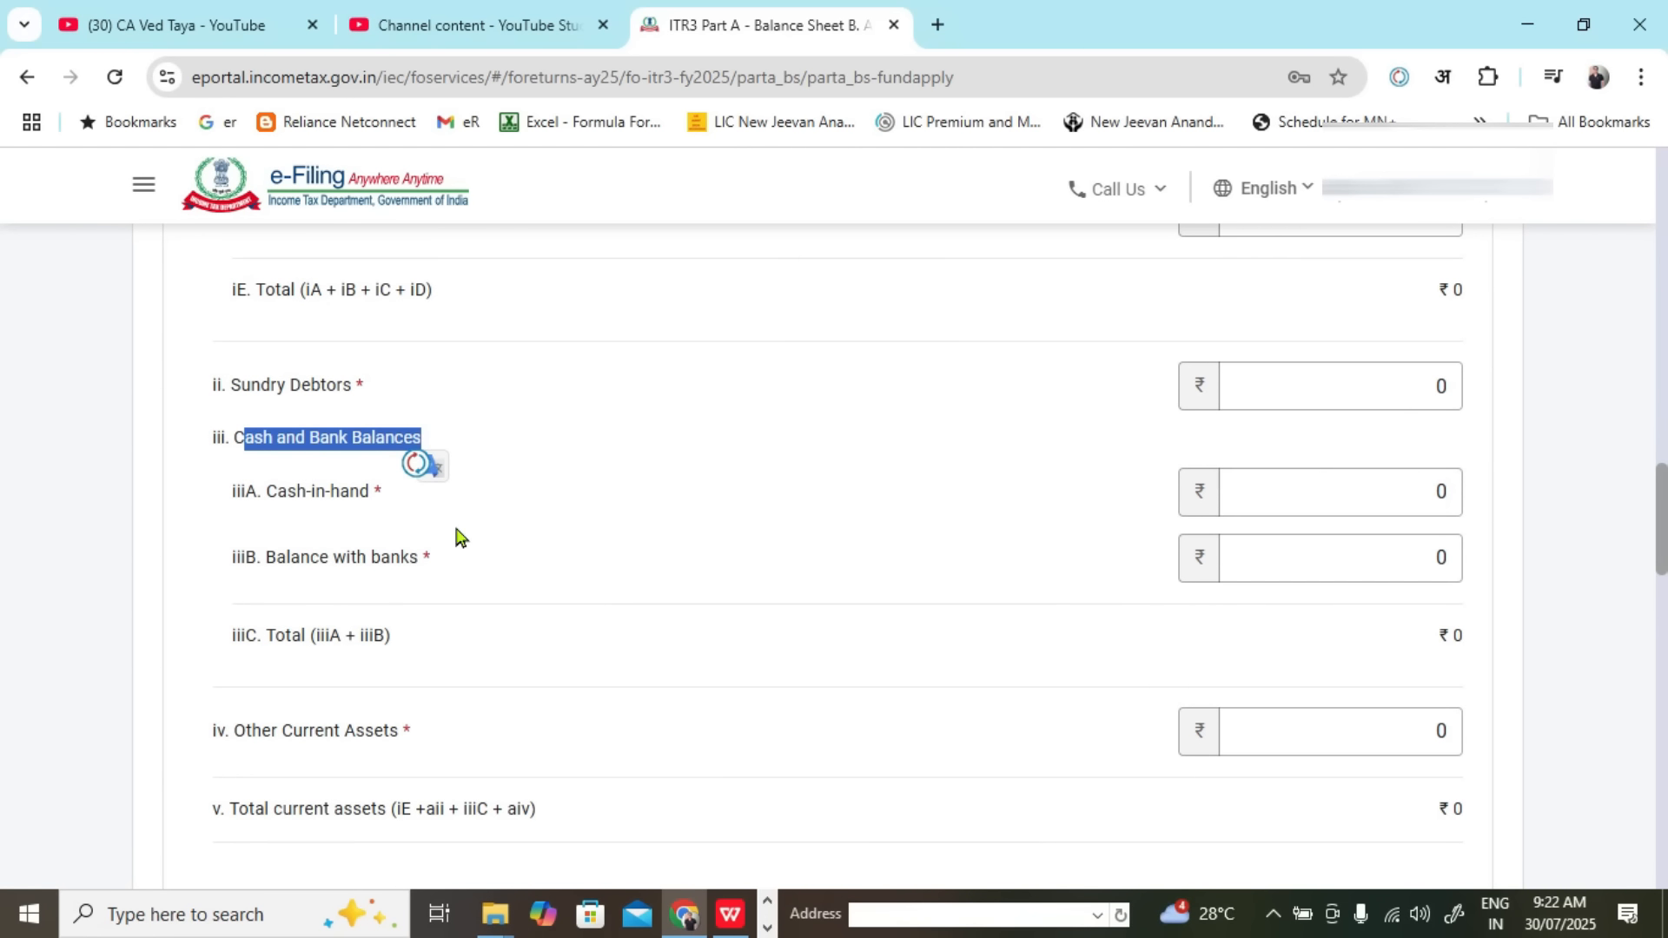
left_click_drag(326, 492, 1387, 489)
left_click(1387, 492)
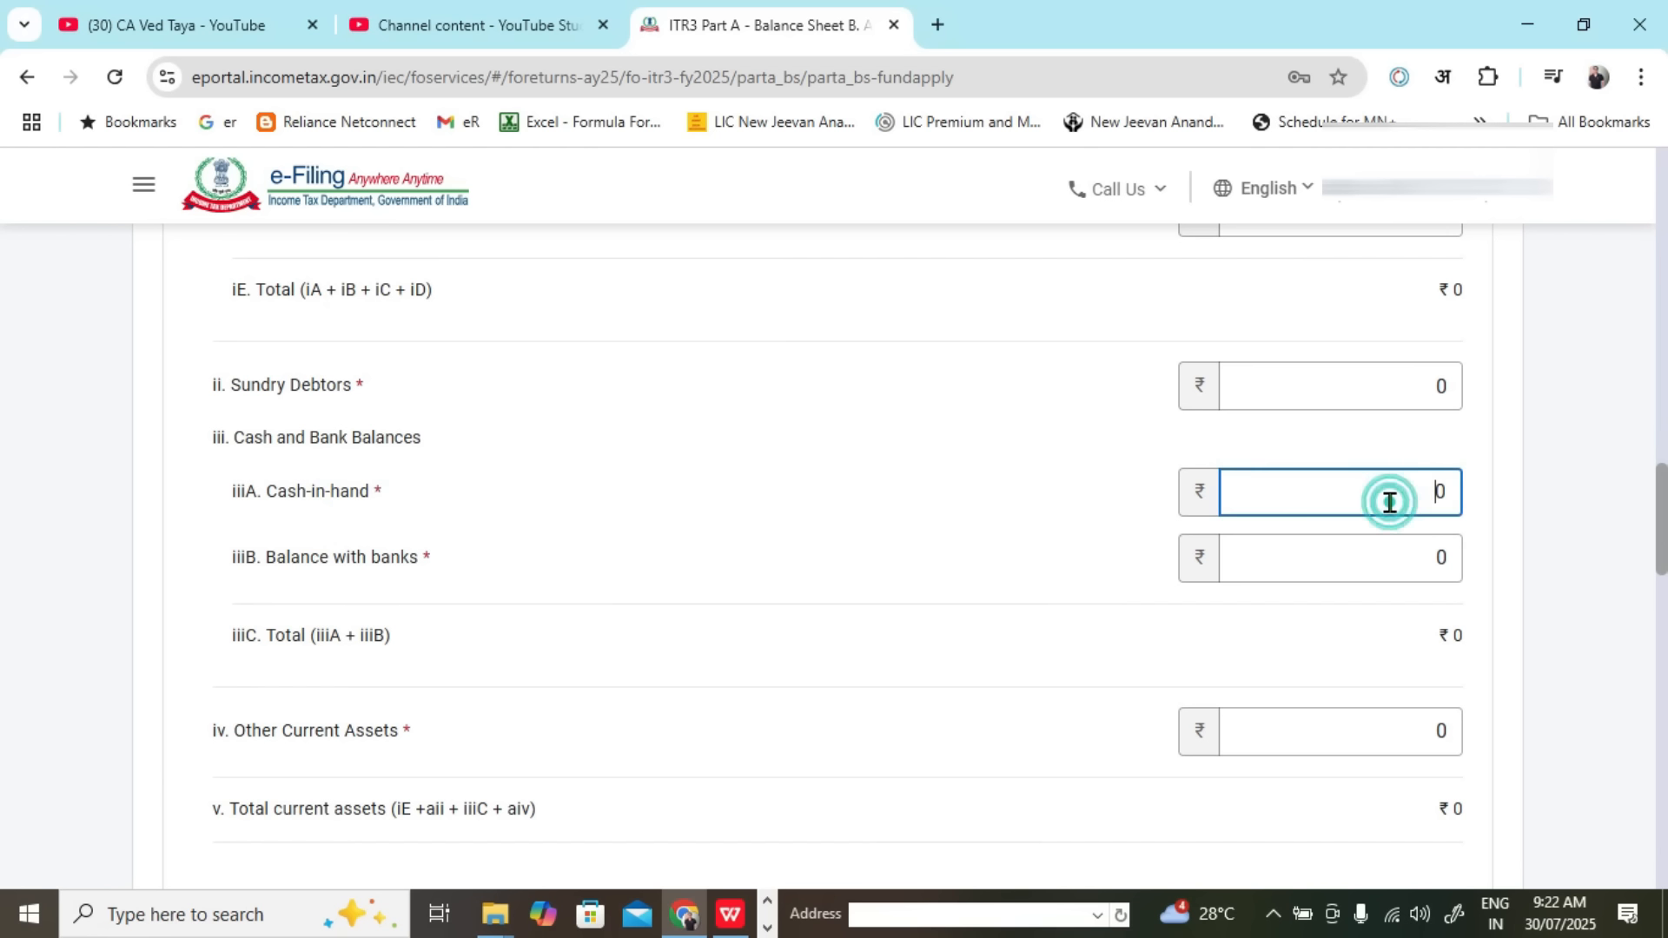
left_click(1307, 560)
key("alt+Tab")
key("alt+Tab")
left_click(1393, 551)
left_click(1457, 565)
type("1568")
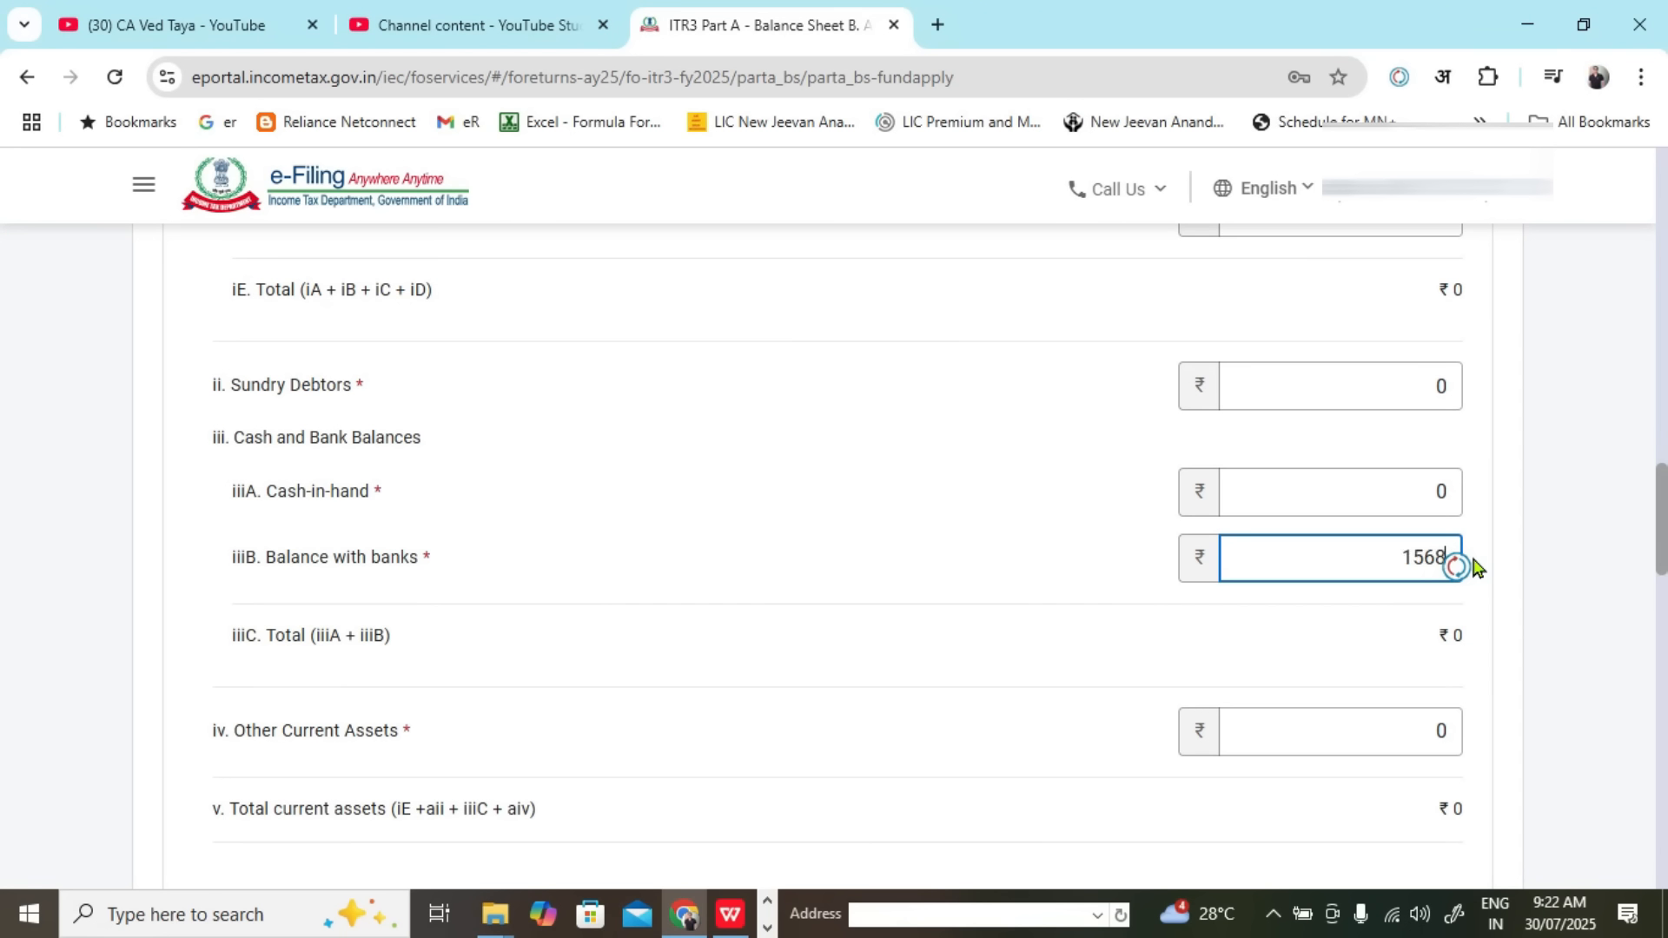
type("73")
left_click(987, 513)
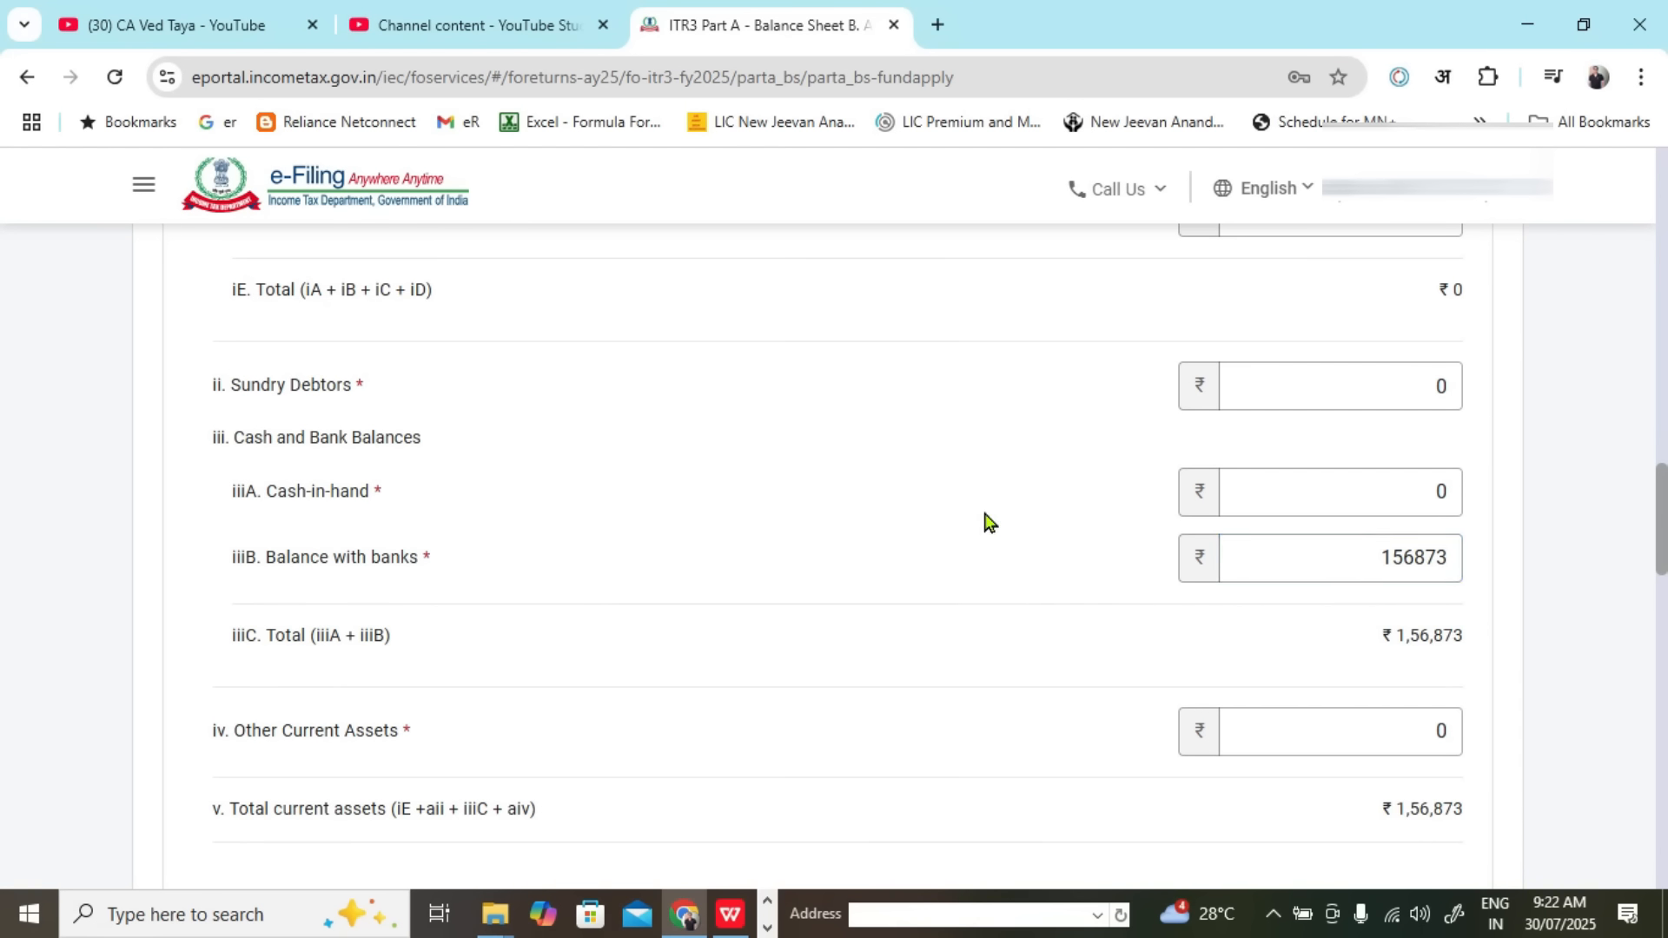
Step: Review the remaining loans, current liabilities and provisions fields, and examine the total application of funds
scroll(987, 521, "down", 8)
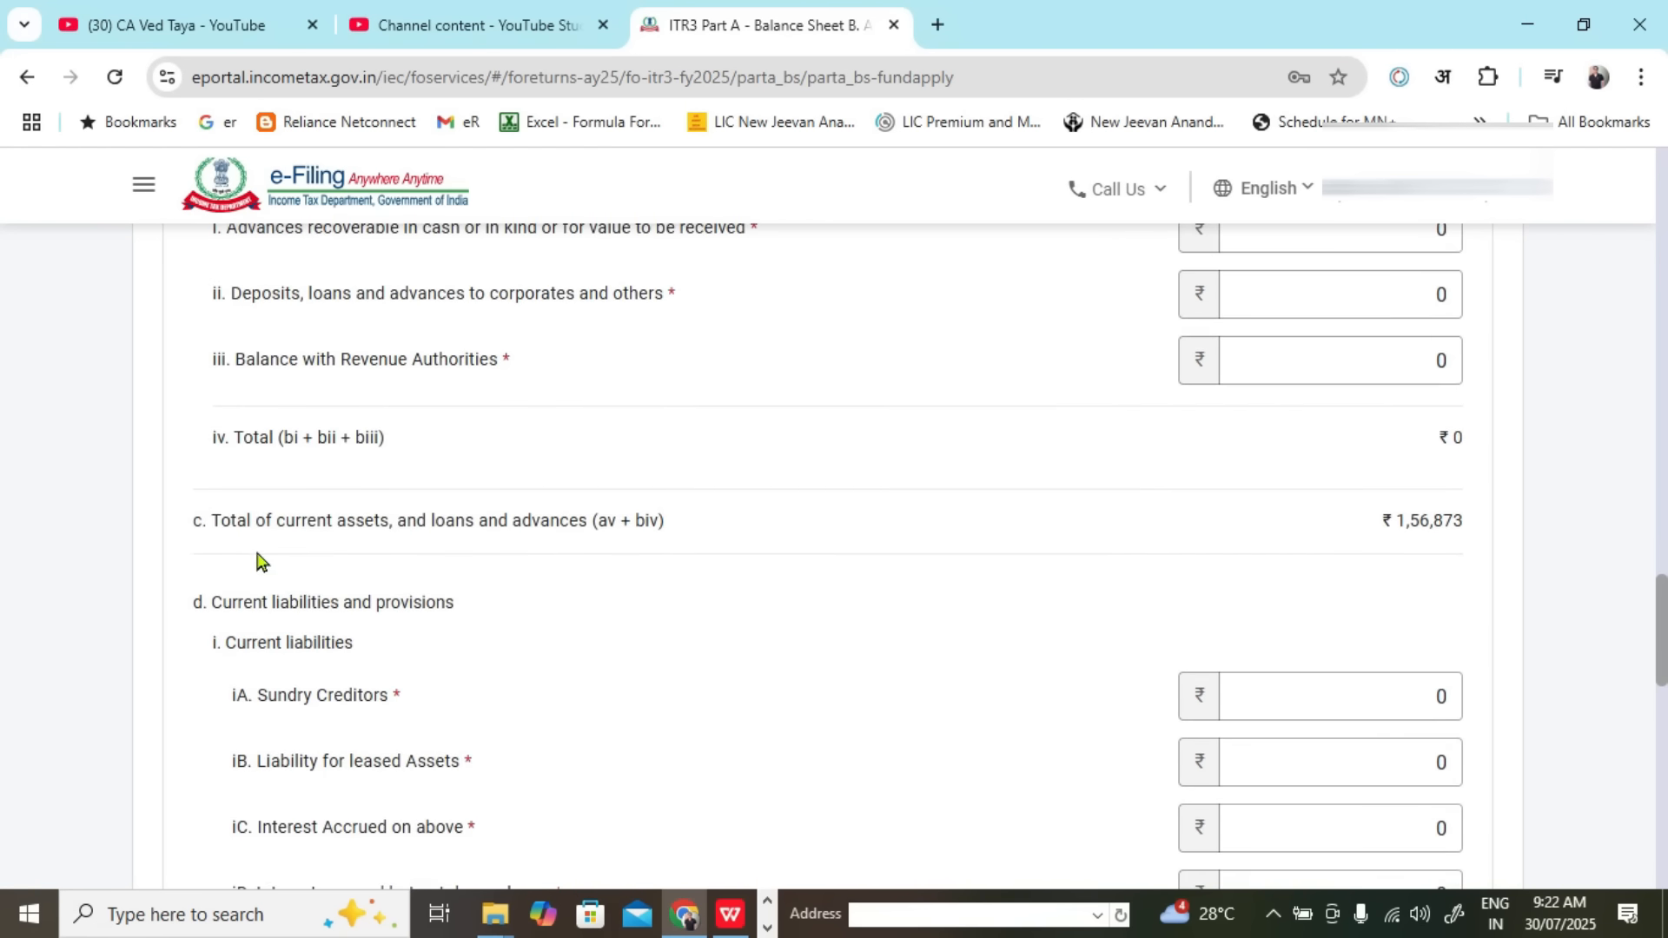
scroll(606, 562, "down", 12)
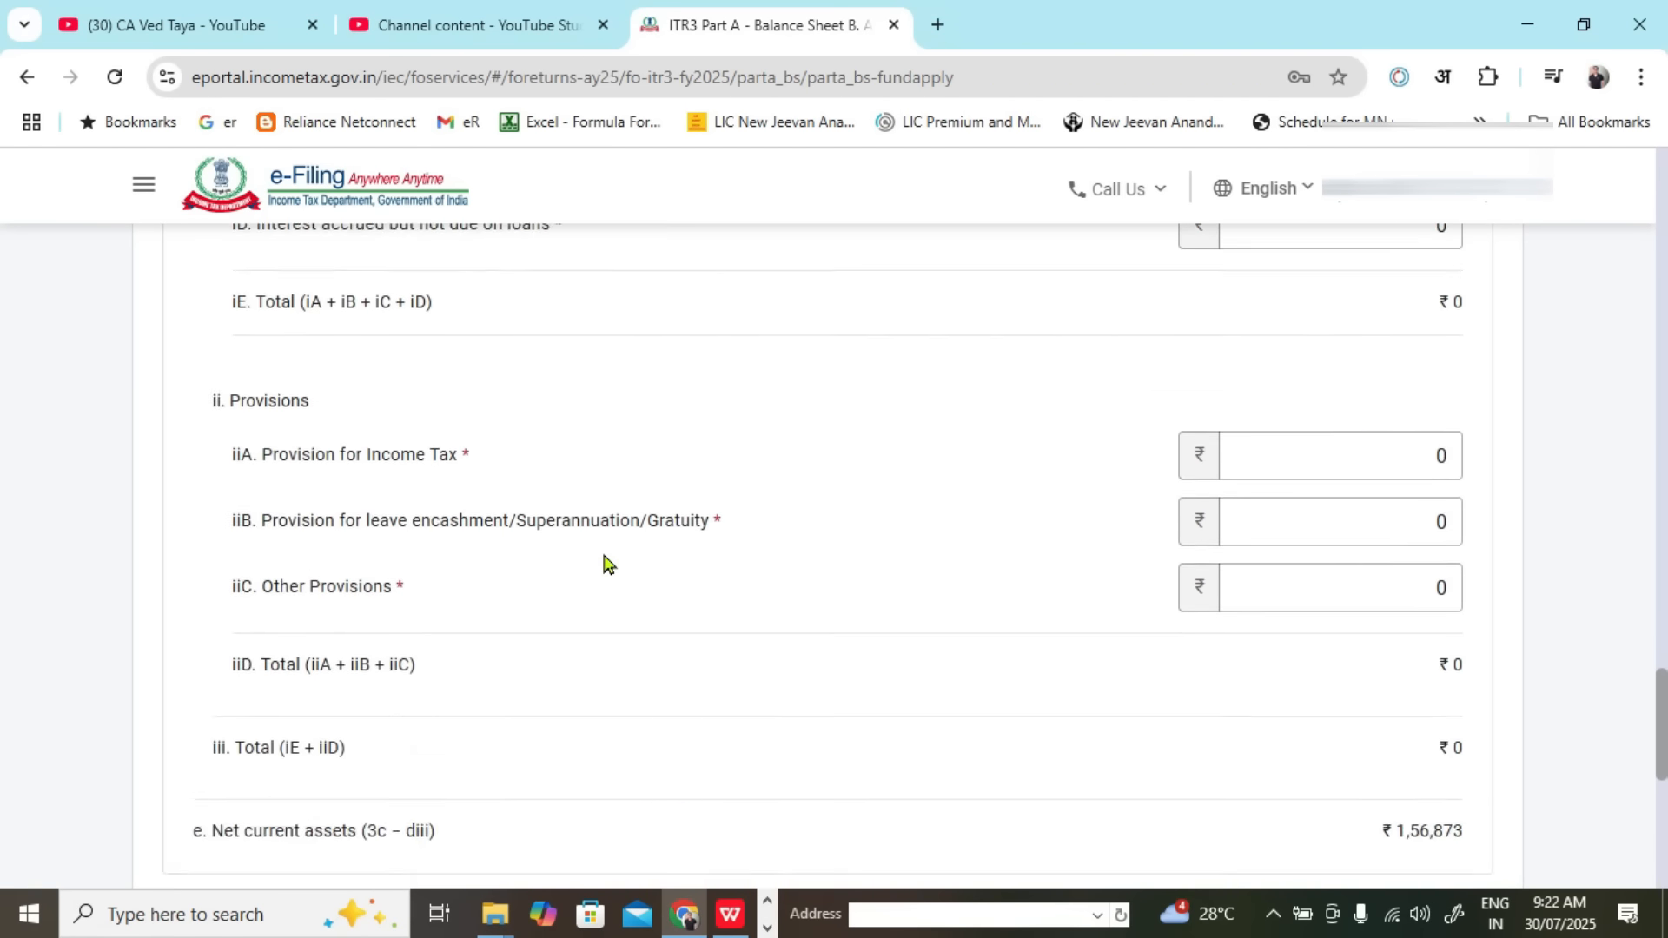
scroll(606, 563, "down", 4)
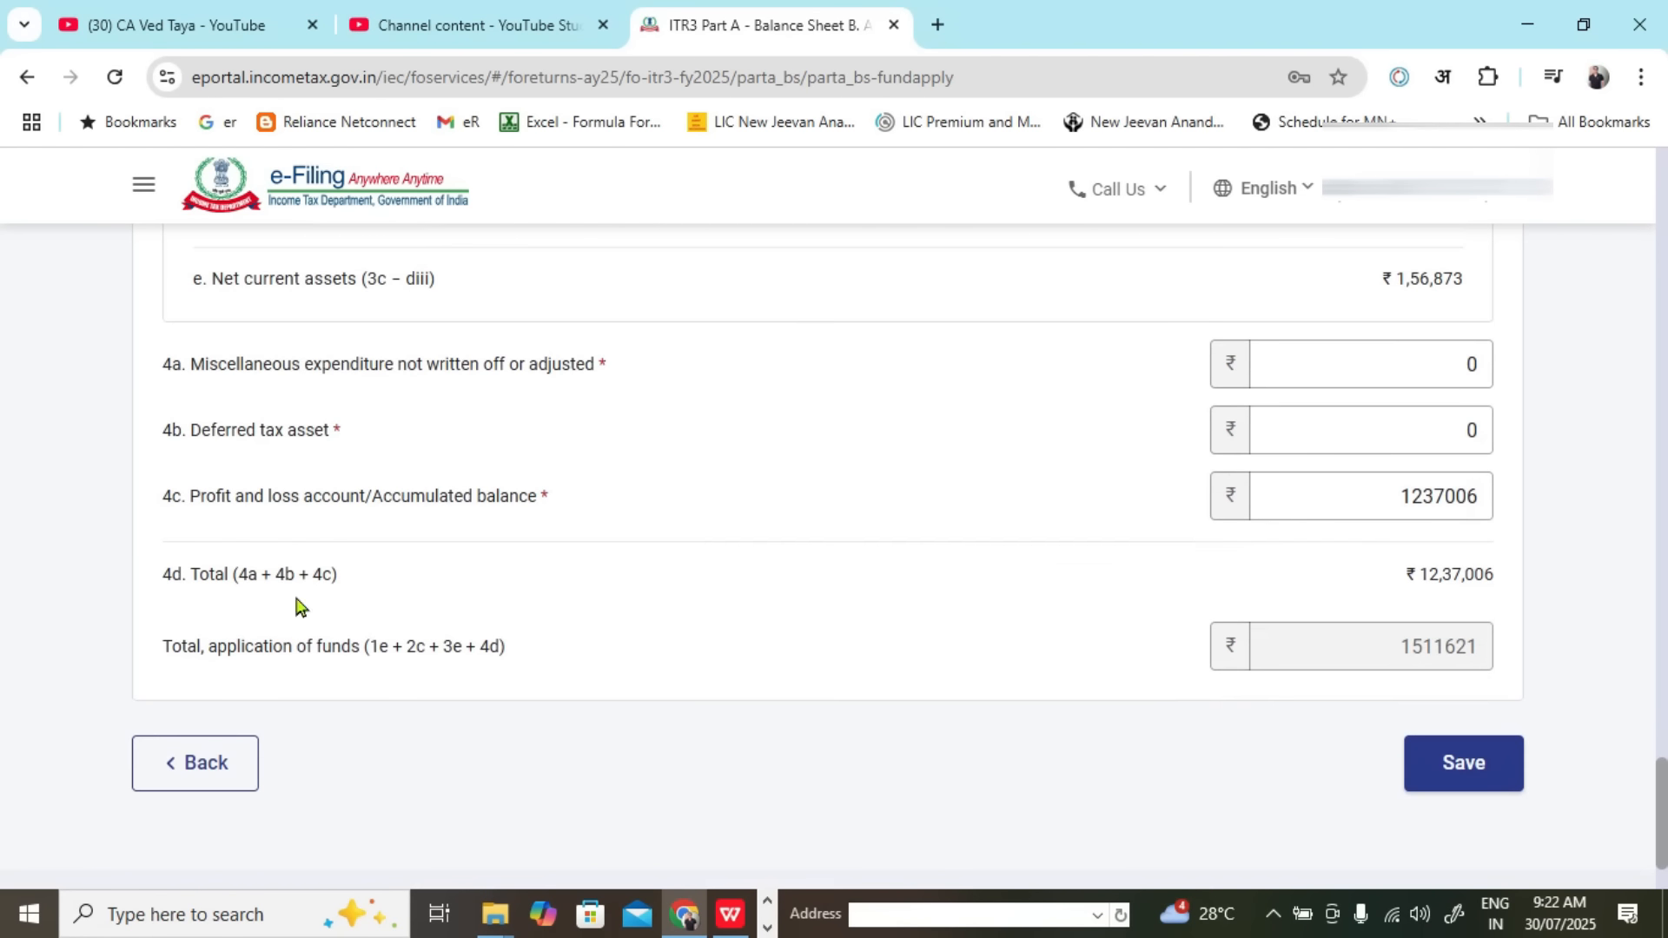
scroll(246, 599, "up", 1)
left_click_drag(246, 633, 1106, 667)
scroll(1156, 657, "down", 2)
left_click_drag(1385, 540, 1478, 547)
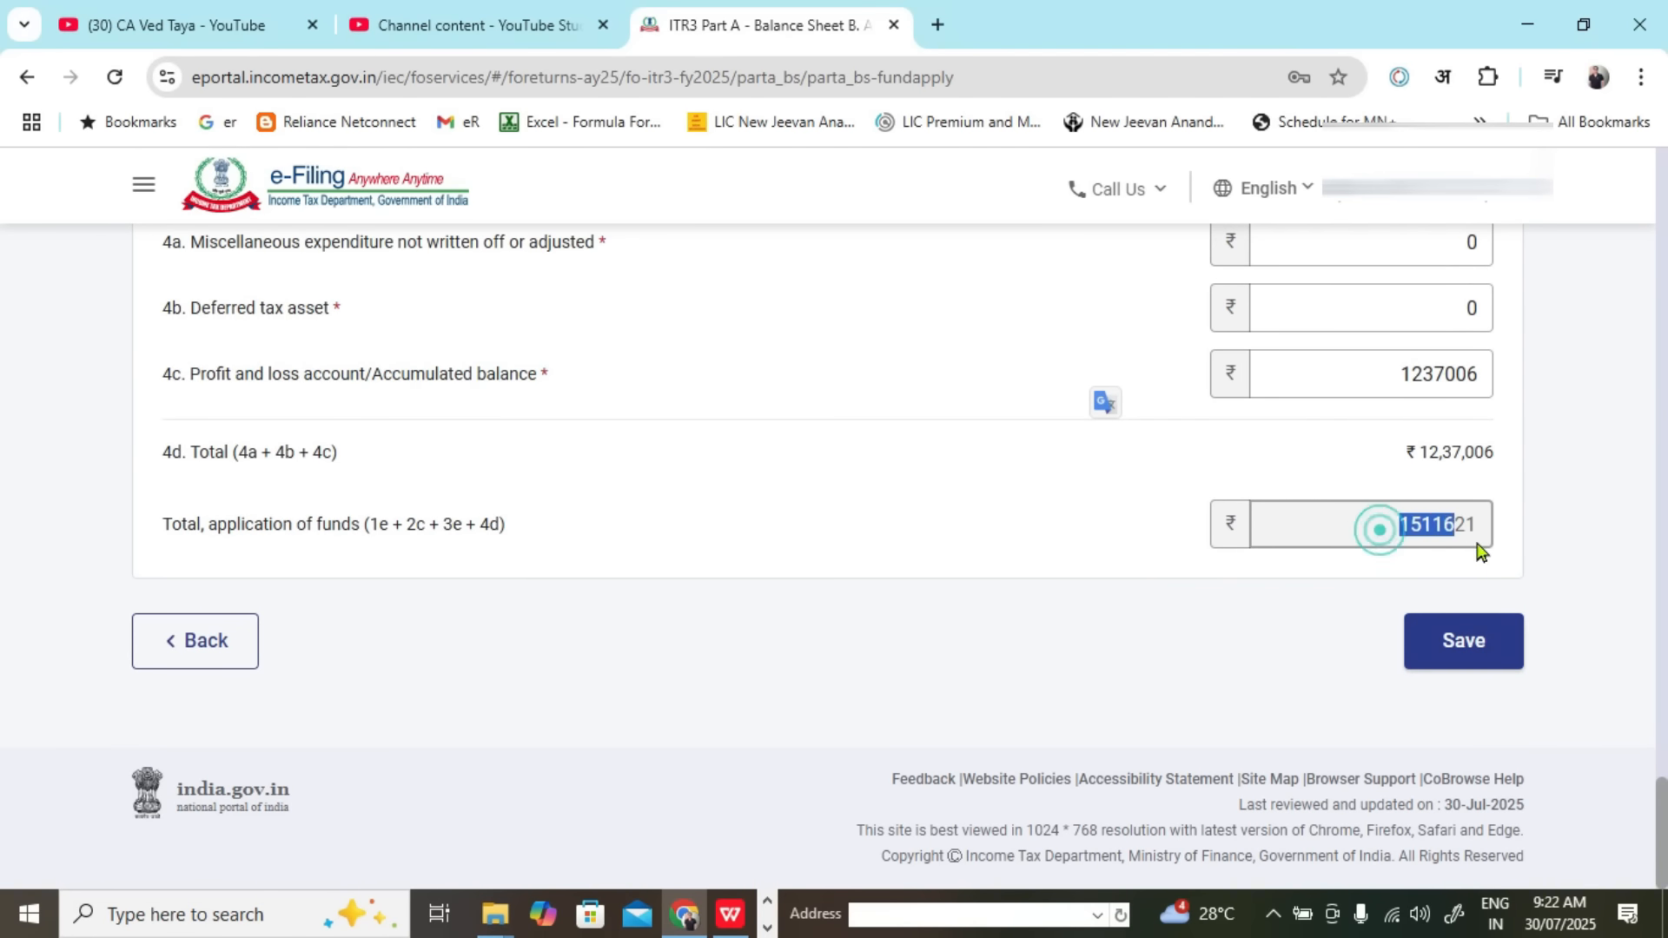
left_click(1210, 632)
scroll(1091, 660, "up", 3)
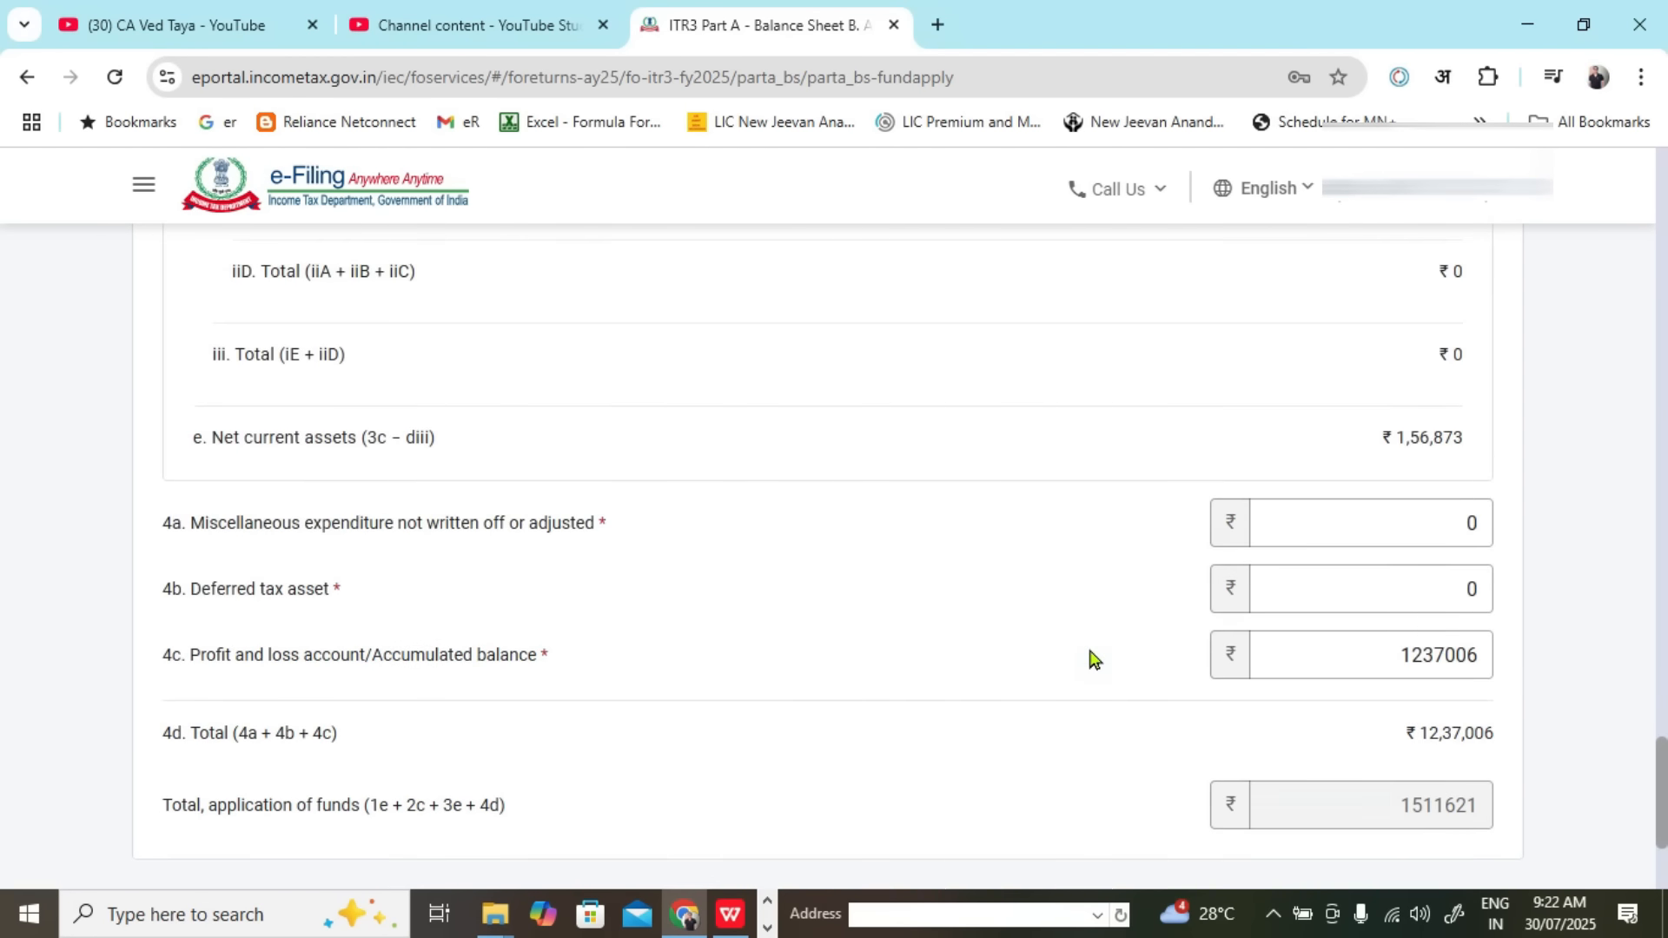
scroll(1099, 659, "down", 3)
Step: Compare the total application of funds with the assets check total in workbook cell E13, and save the form
key("alt+Tab")
left_click(853, 722)
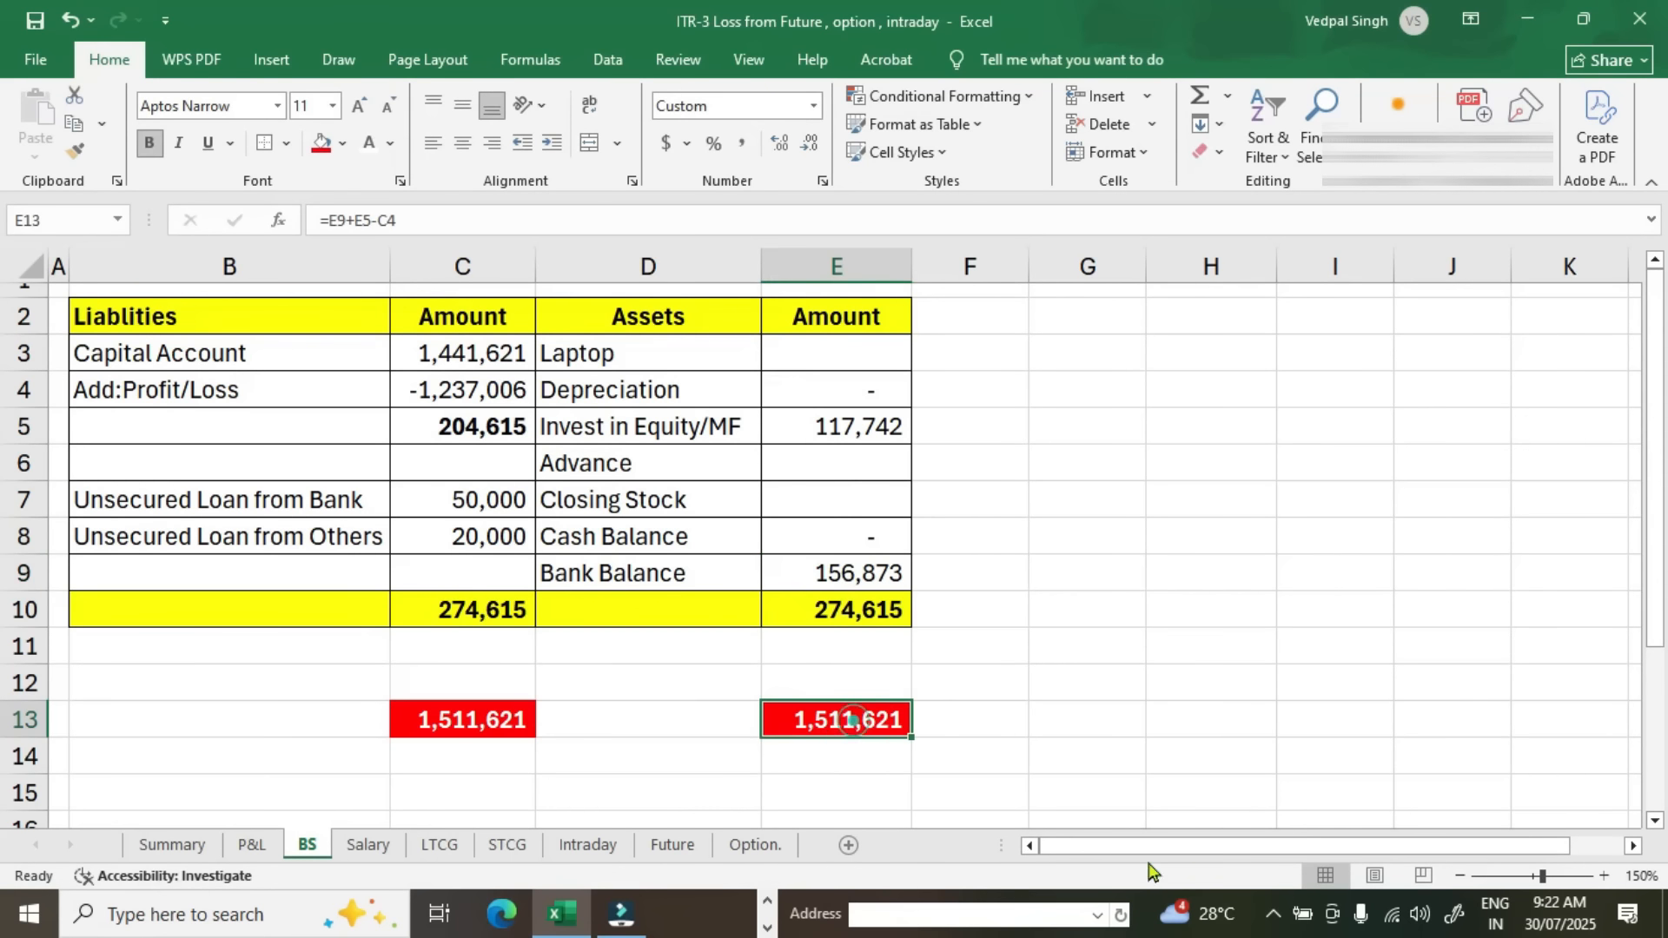
key("alt+Tab")
left_click(1471, 657)
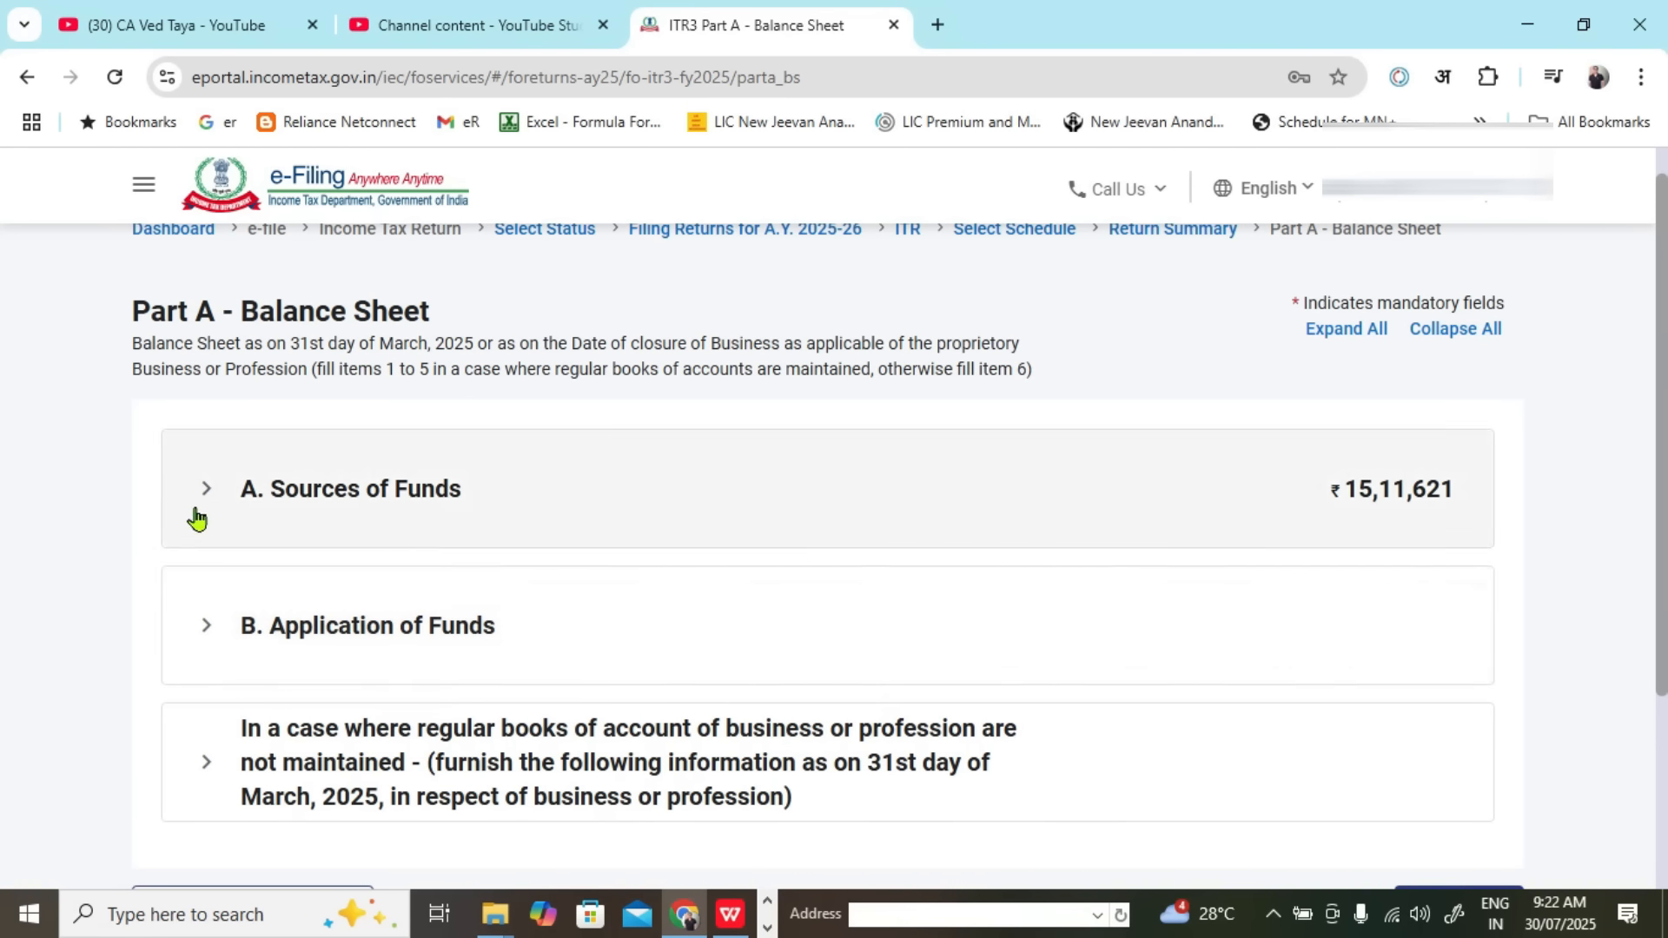
Step: Expand the saved Application of Funds section and compare its investments and current assets amounts with the workbook's equity/MF and bank balance cells
left_click(208, 635)
scroll(1017, 456, "down", 5)
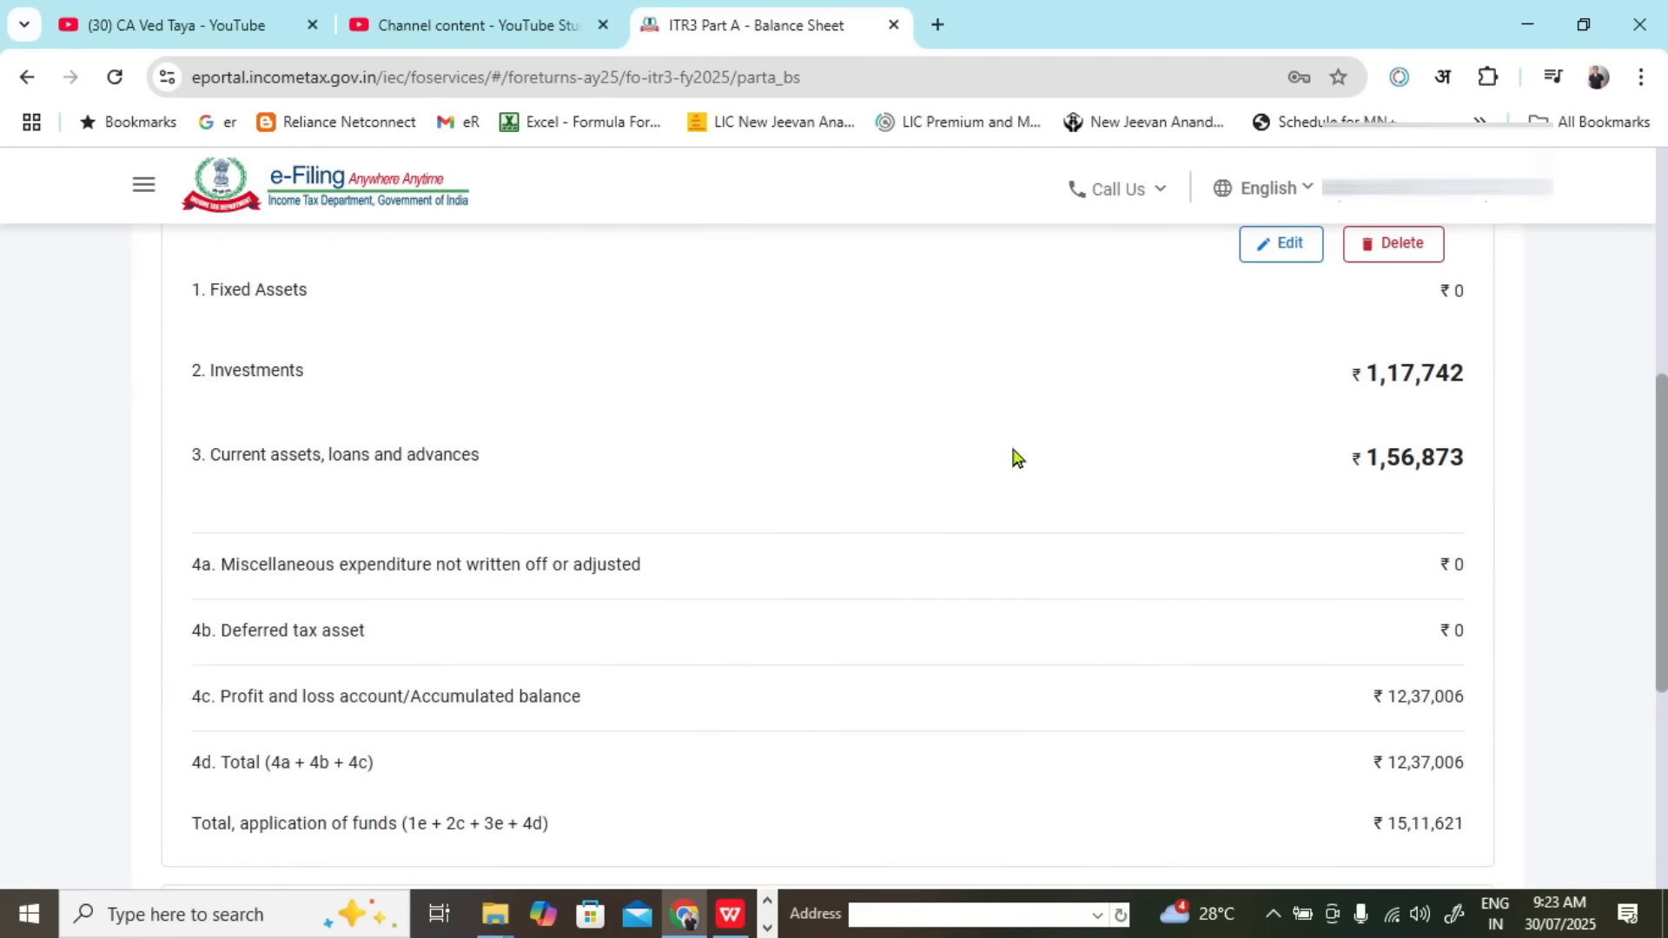
left_click_drag(1361, 375, 1468, 375)
key("alt+Tab")
left_click(877, 426)
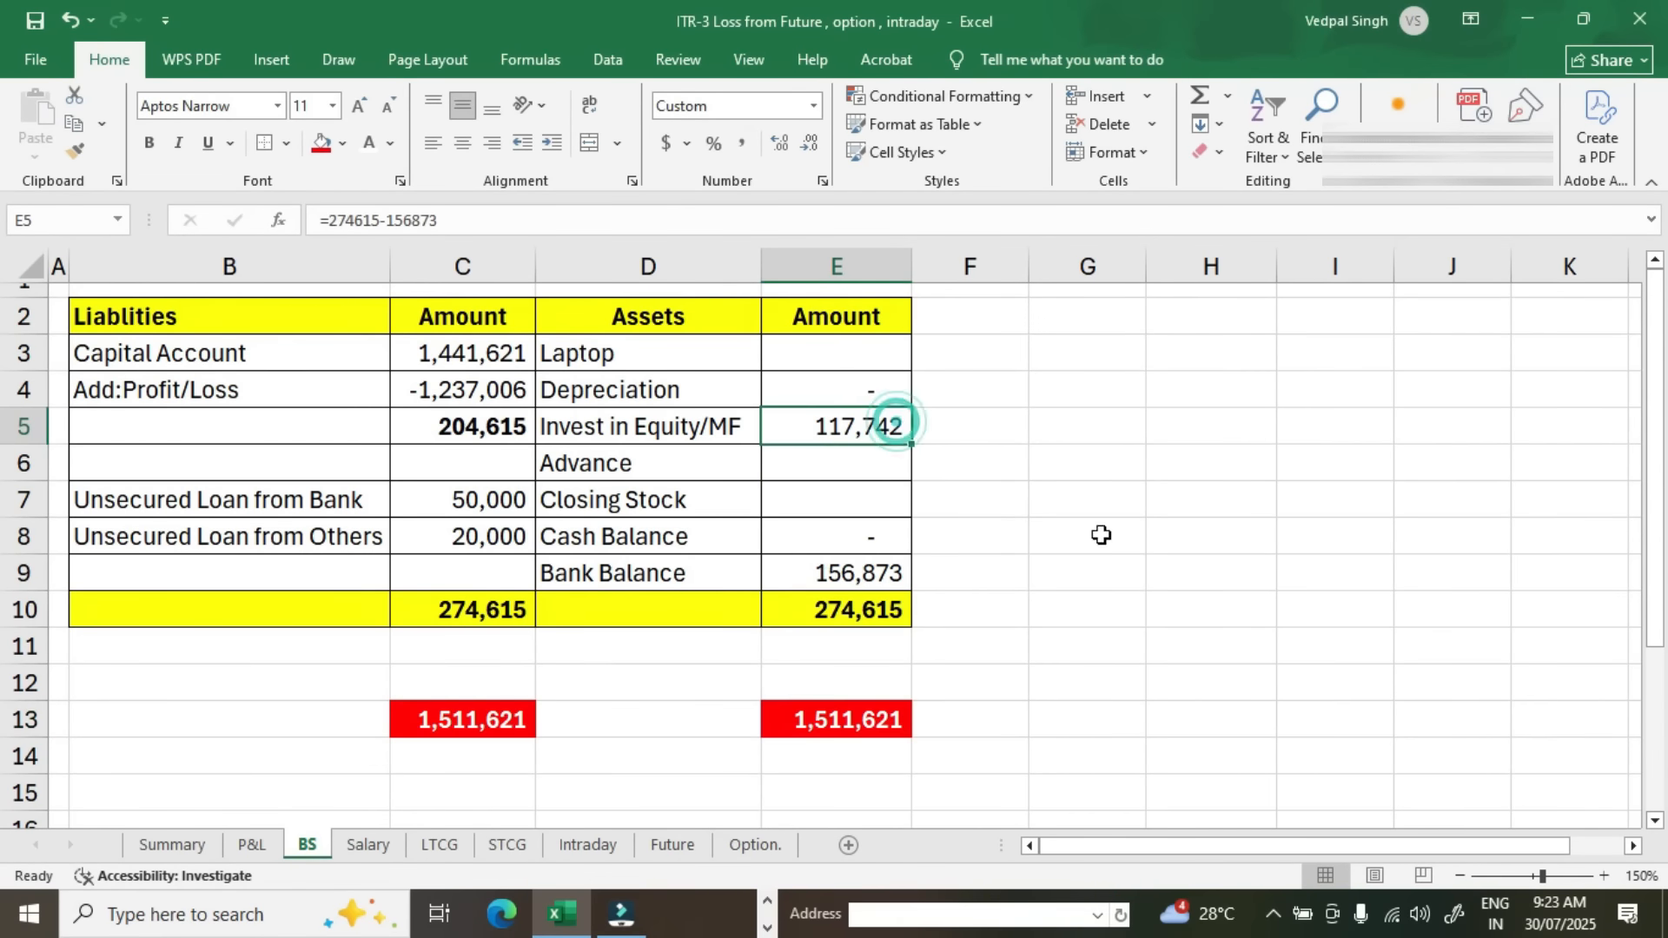
key("alt+Tab")
left_click_drag(1360, 459, 1473, 461)
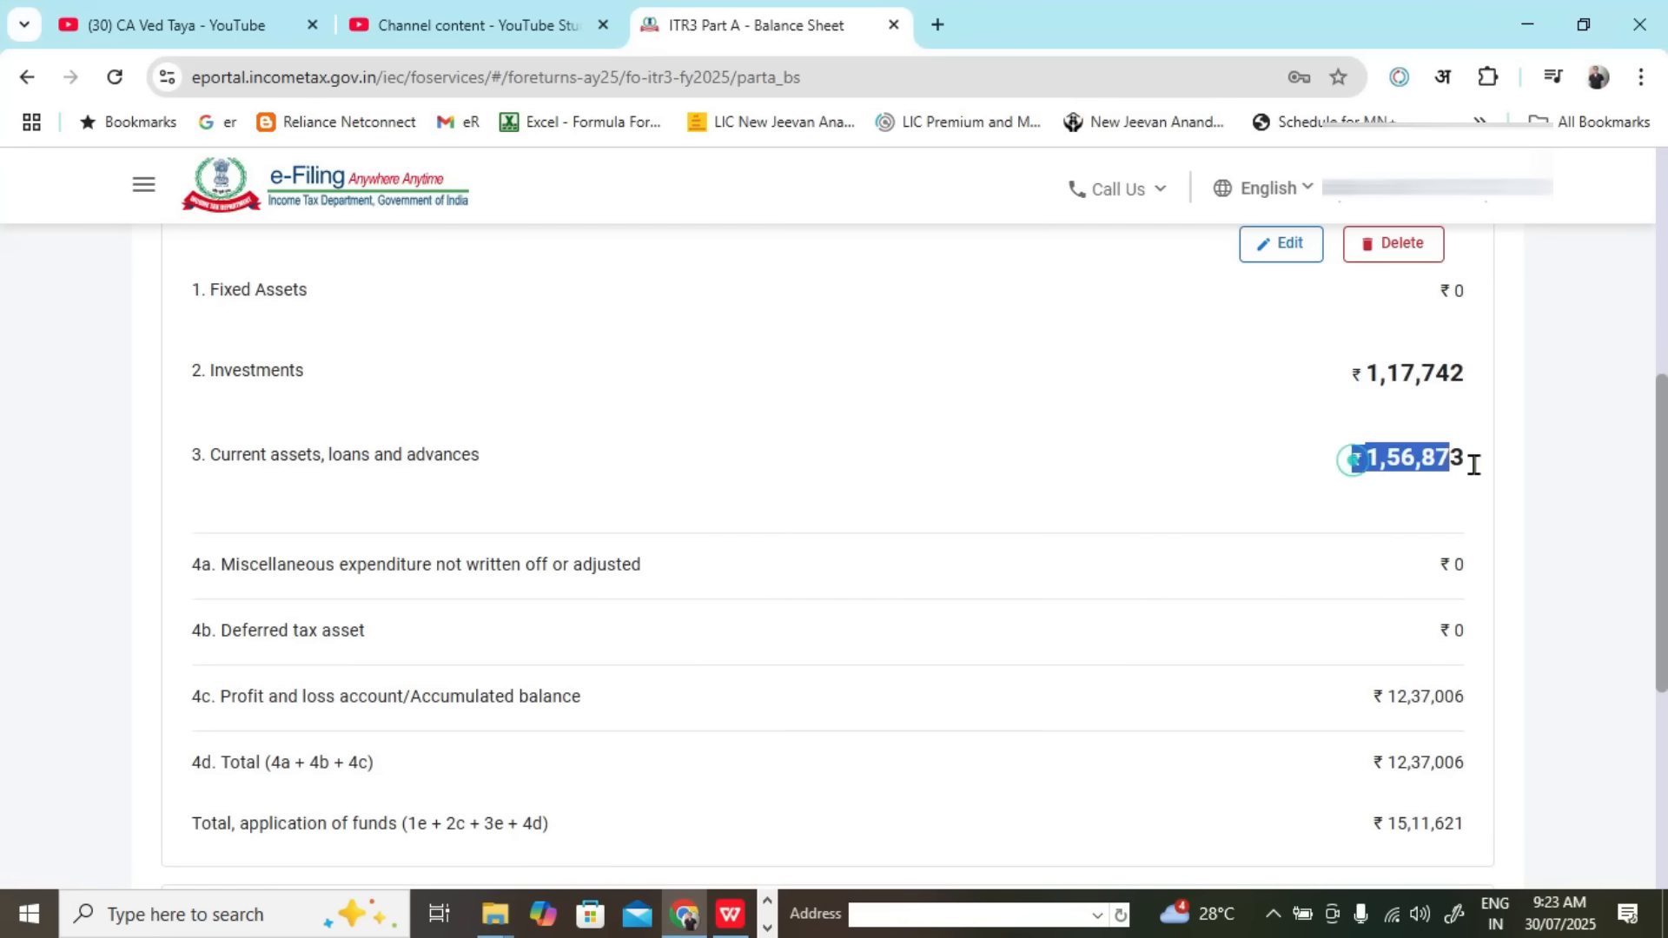
key("alt+Tab")
left_click(840, 570)
key("alt+Tab")
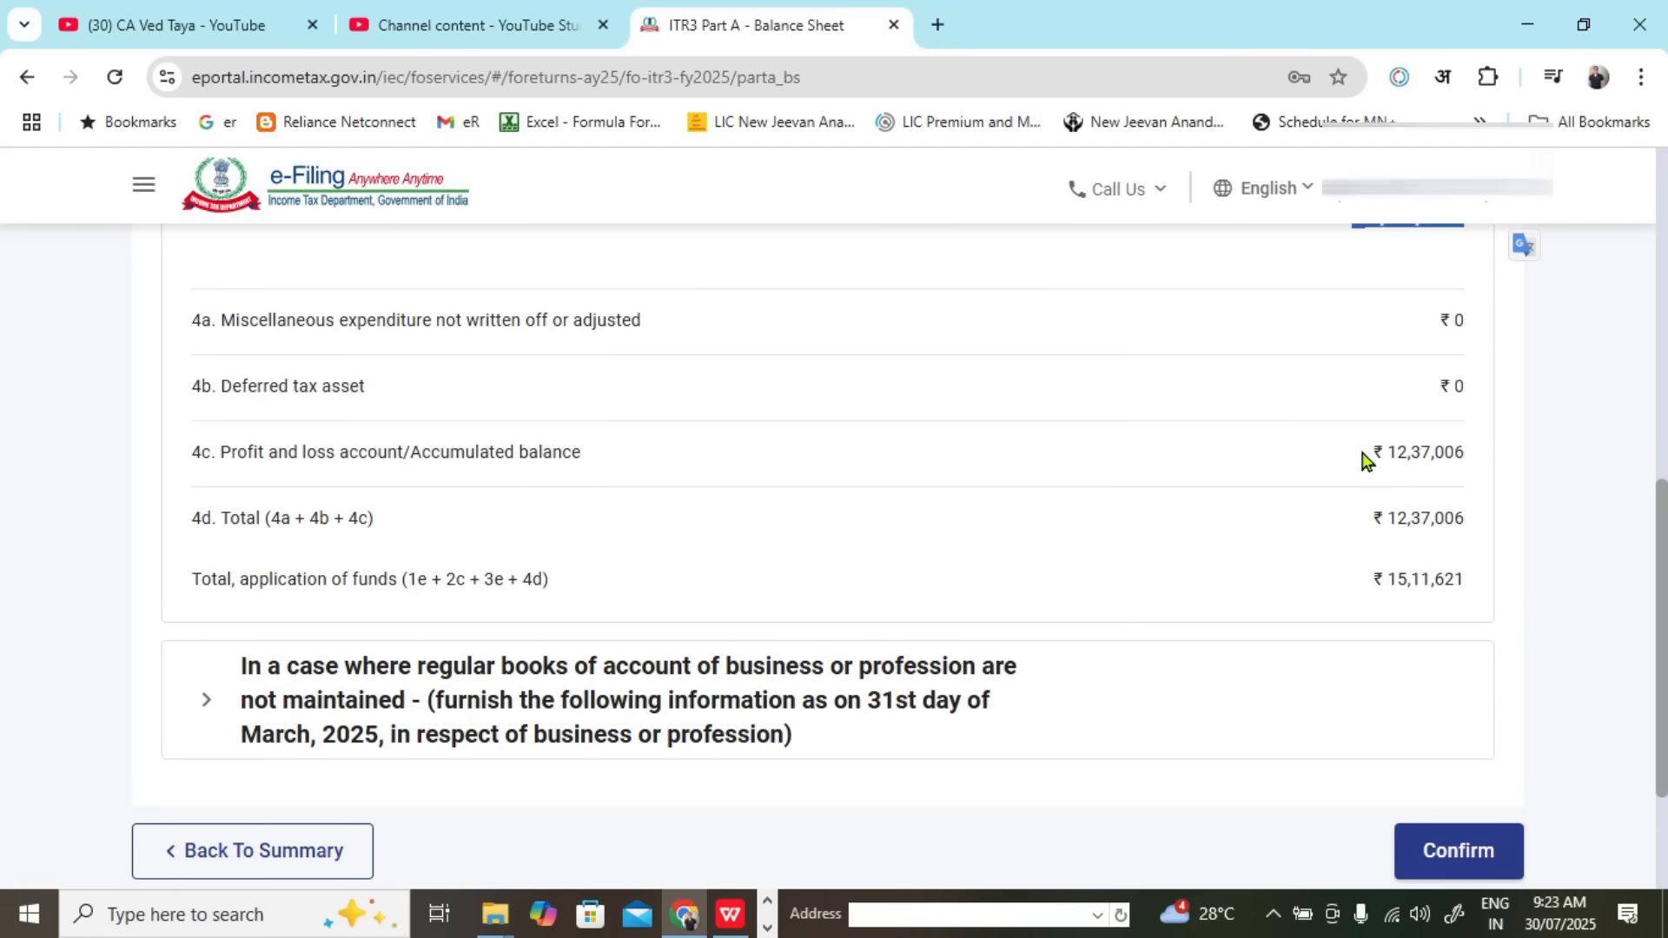
Step: Check the accumulated balance and total application of funds, and confirm the Part A - Balance Sheet schedule
left_click_drag(1363, 458, 1472, 459)
left_click_drag(1367, 578, 1483, 586)
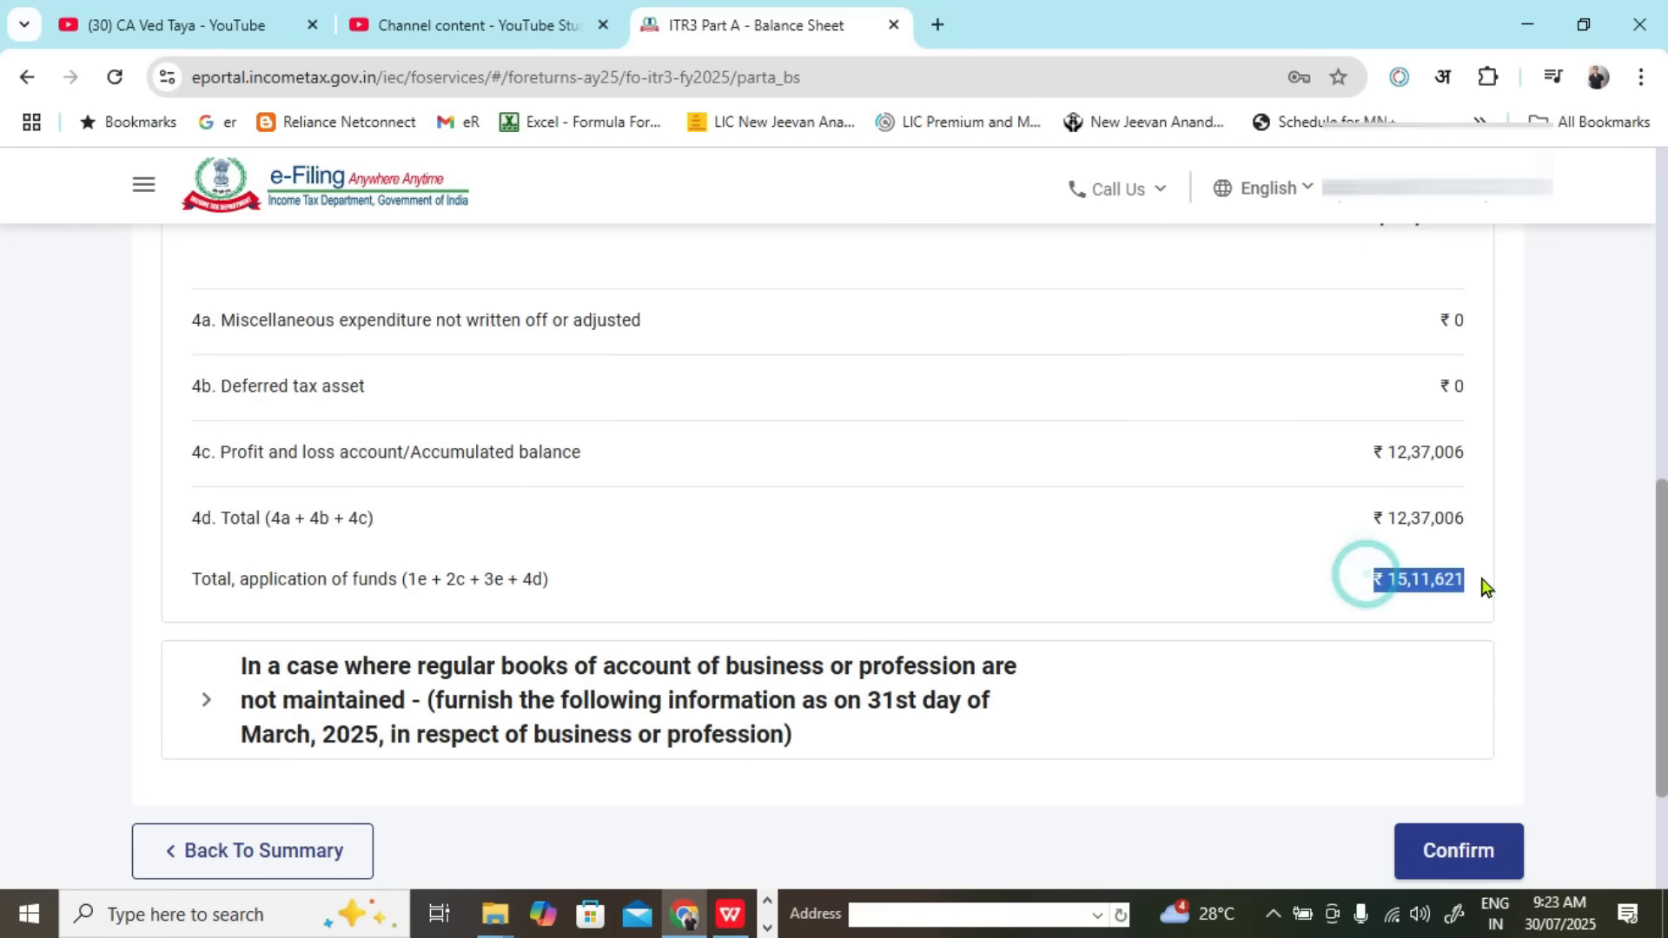
scroll(1391, 478, "down", 1)
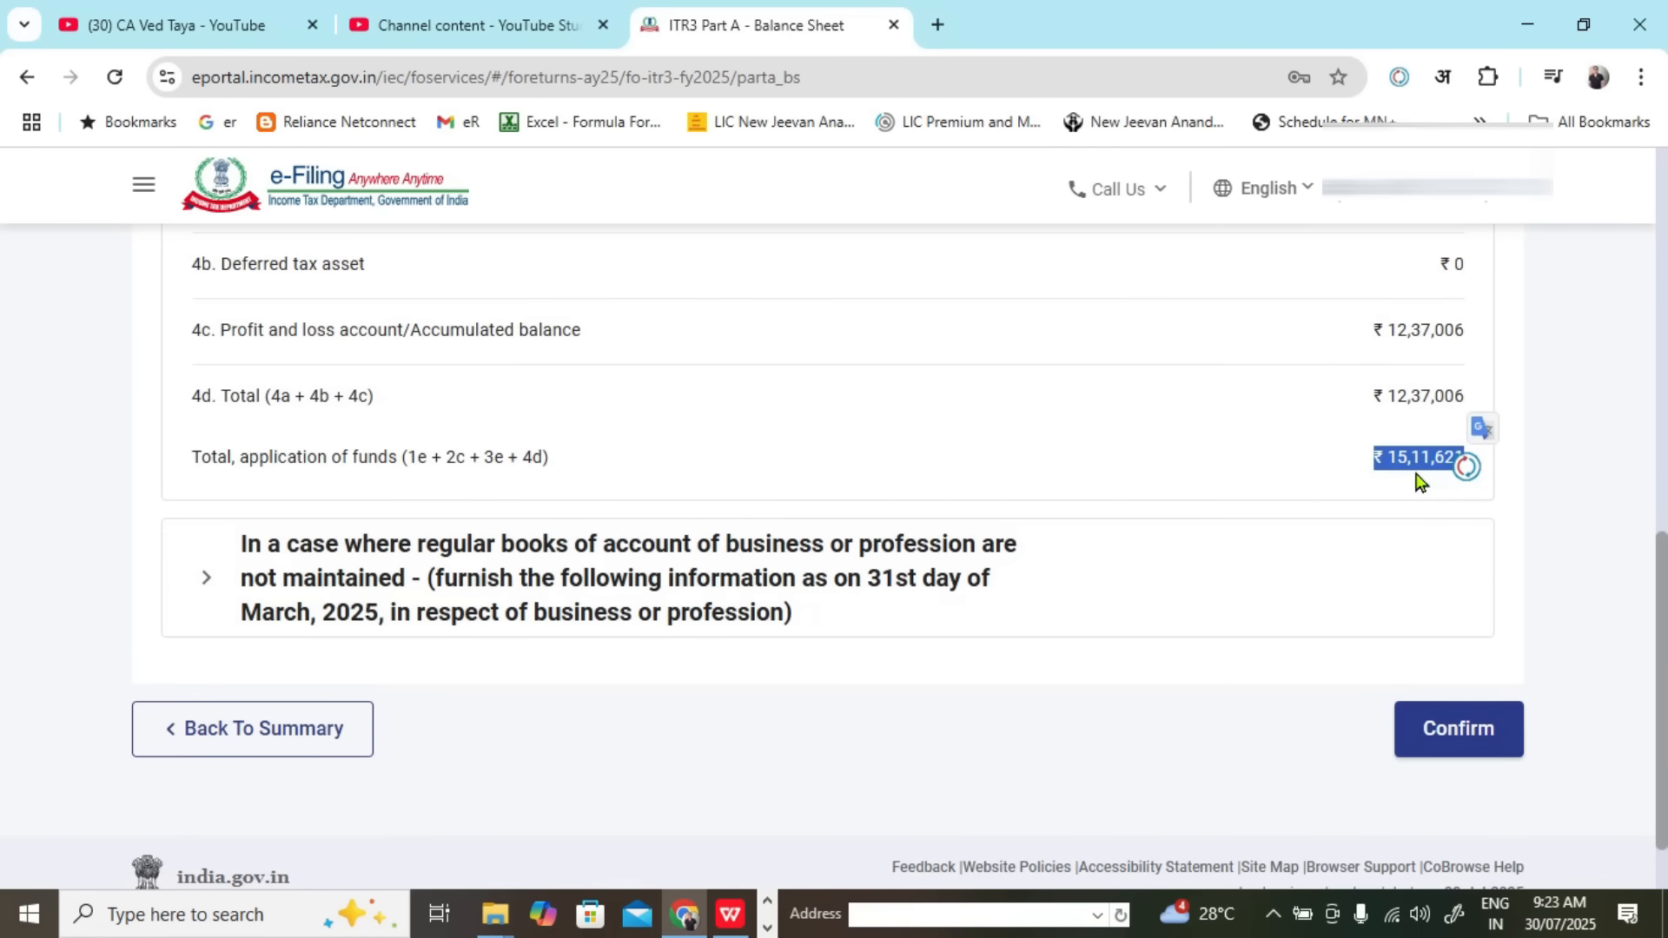
left_click(1247, 726)
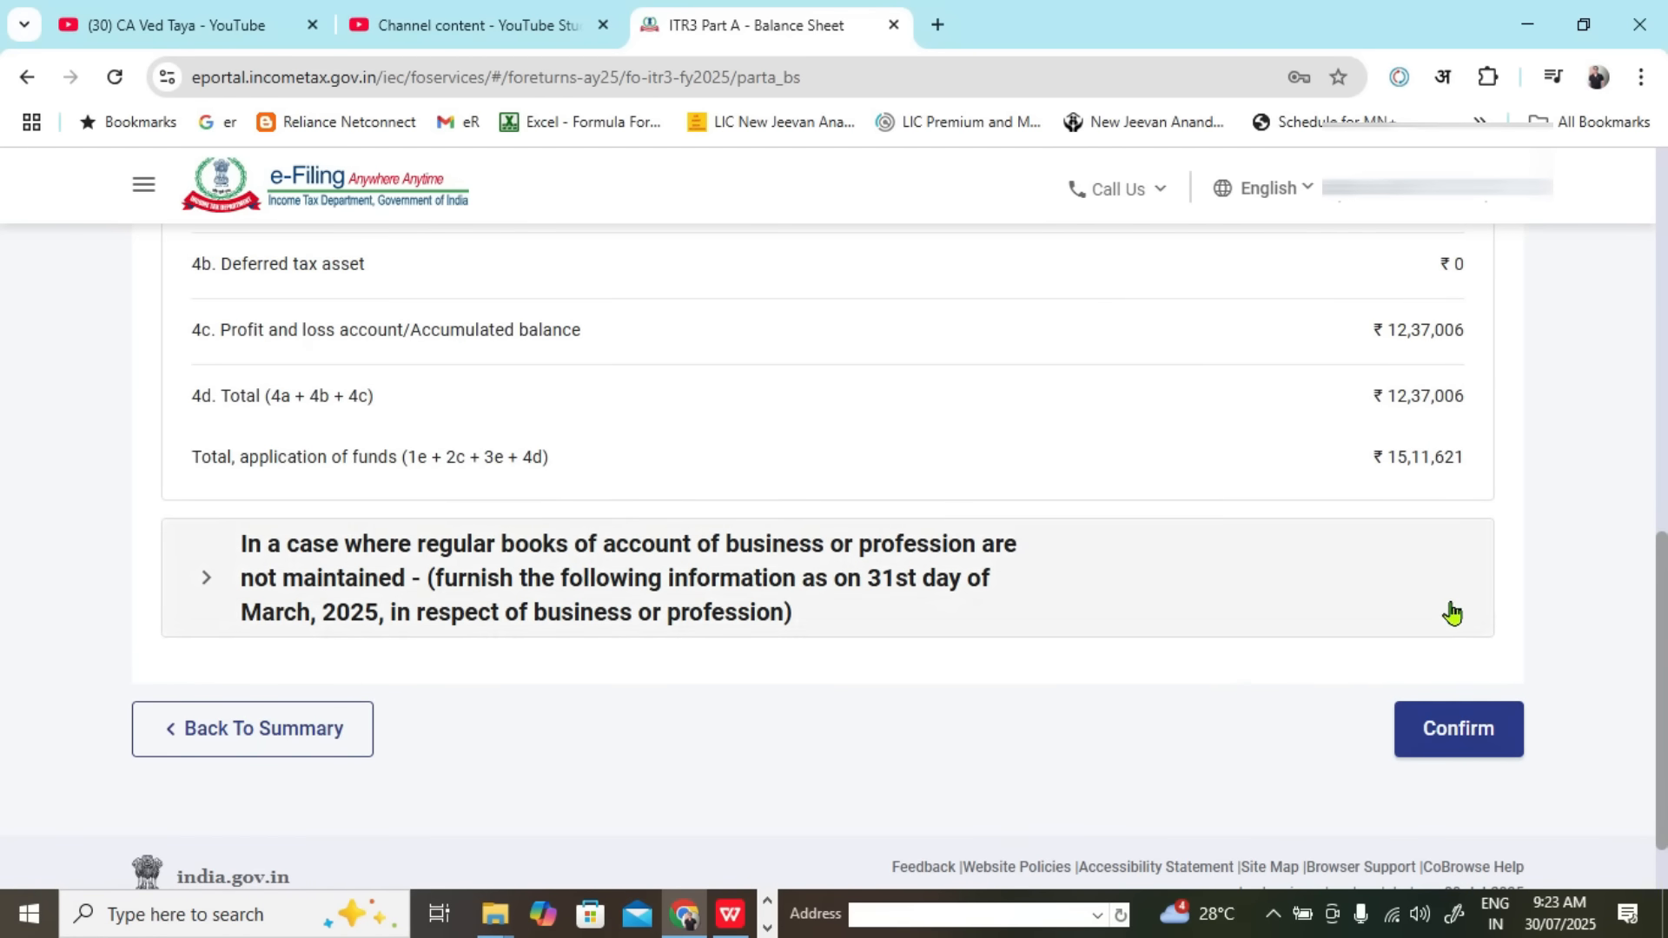
left_click(1463, 731)
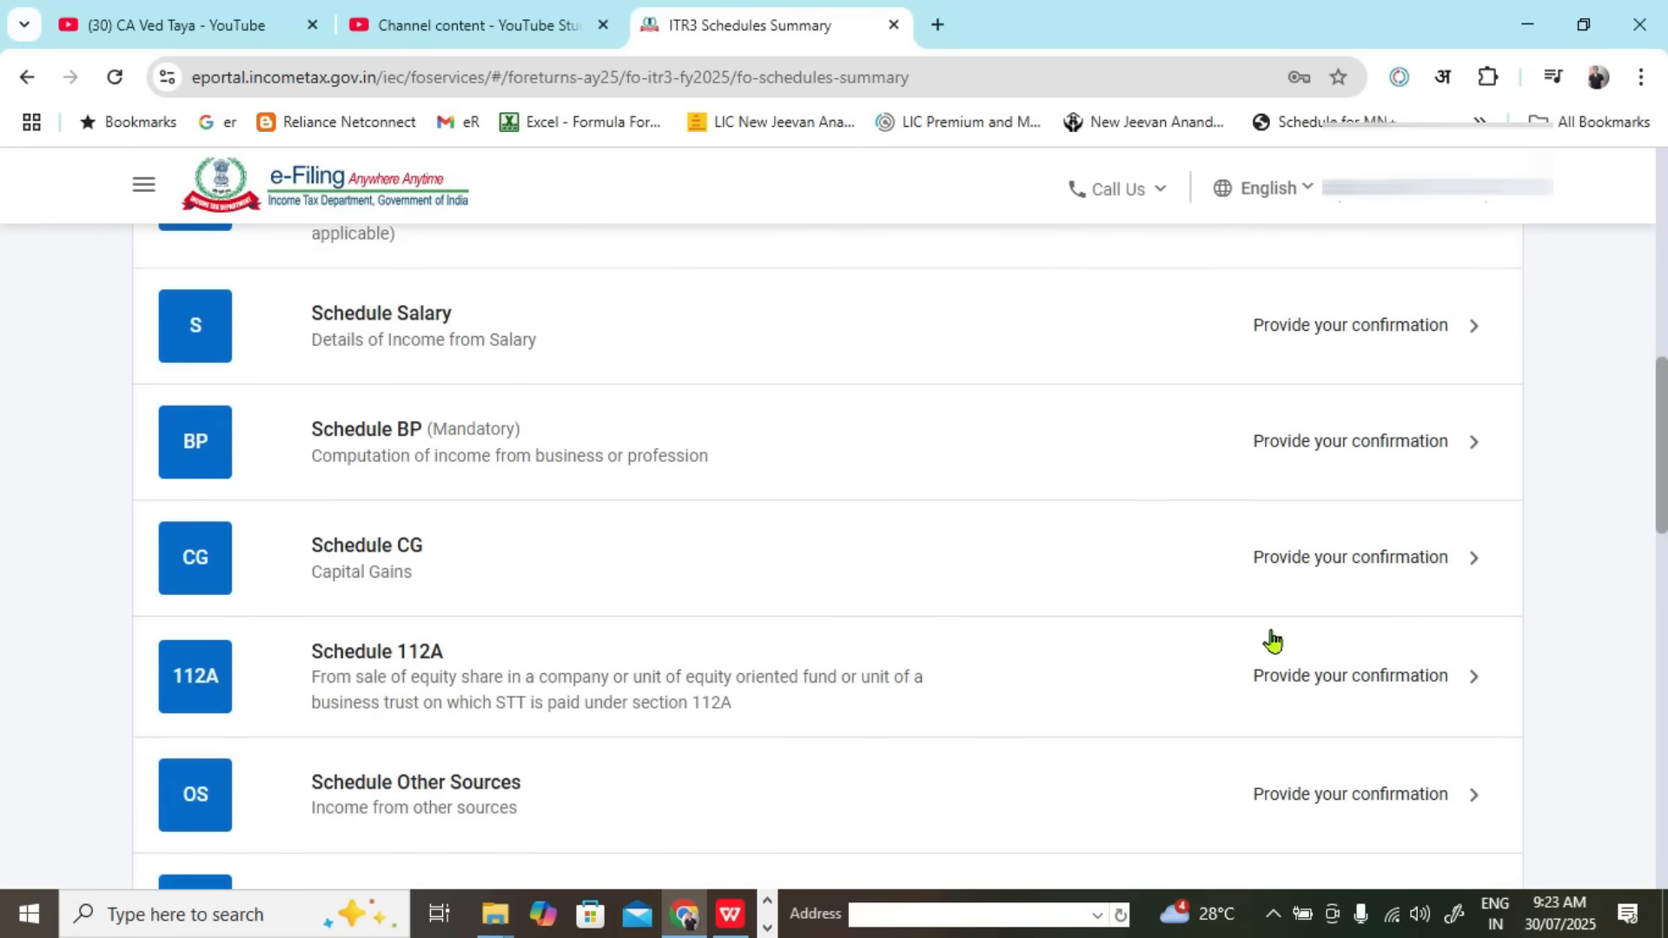
Step: Reopen Part A - Balance Sheet from the return summary and check the Sources of Funds breakdown and total
scroll(626, 603, "up", 8)
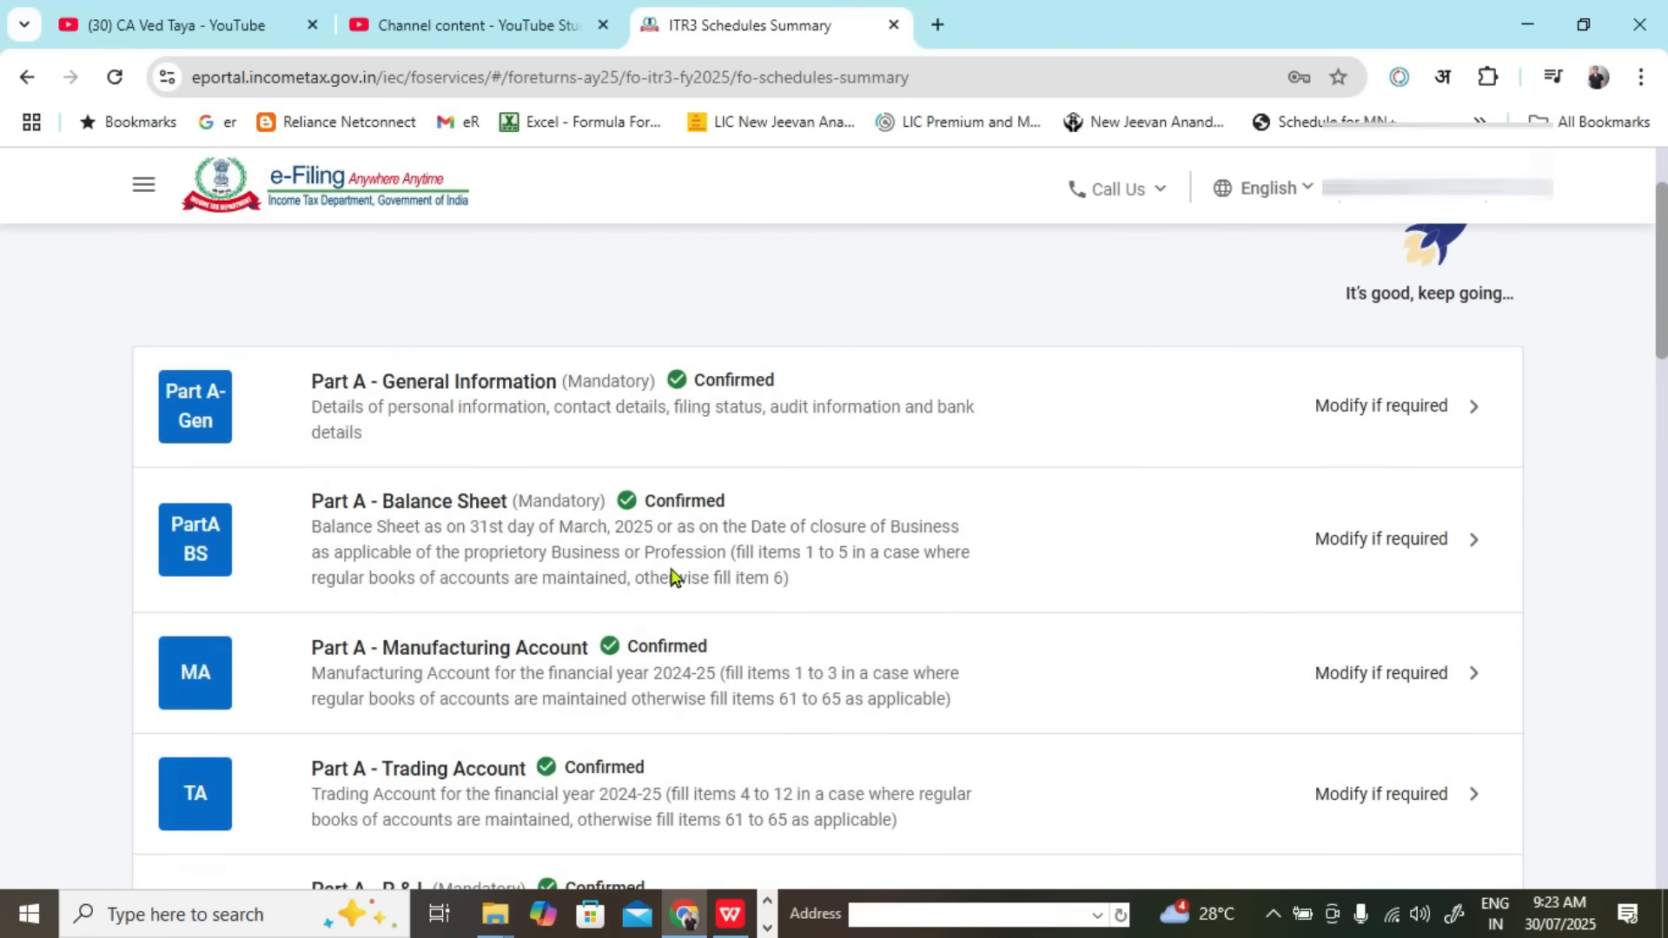
left_click(681, 532)
left_click(837, 561)
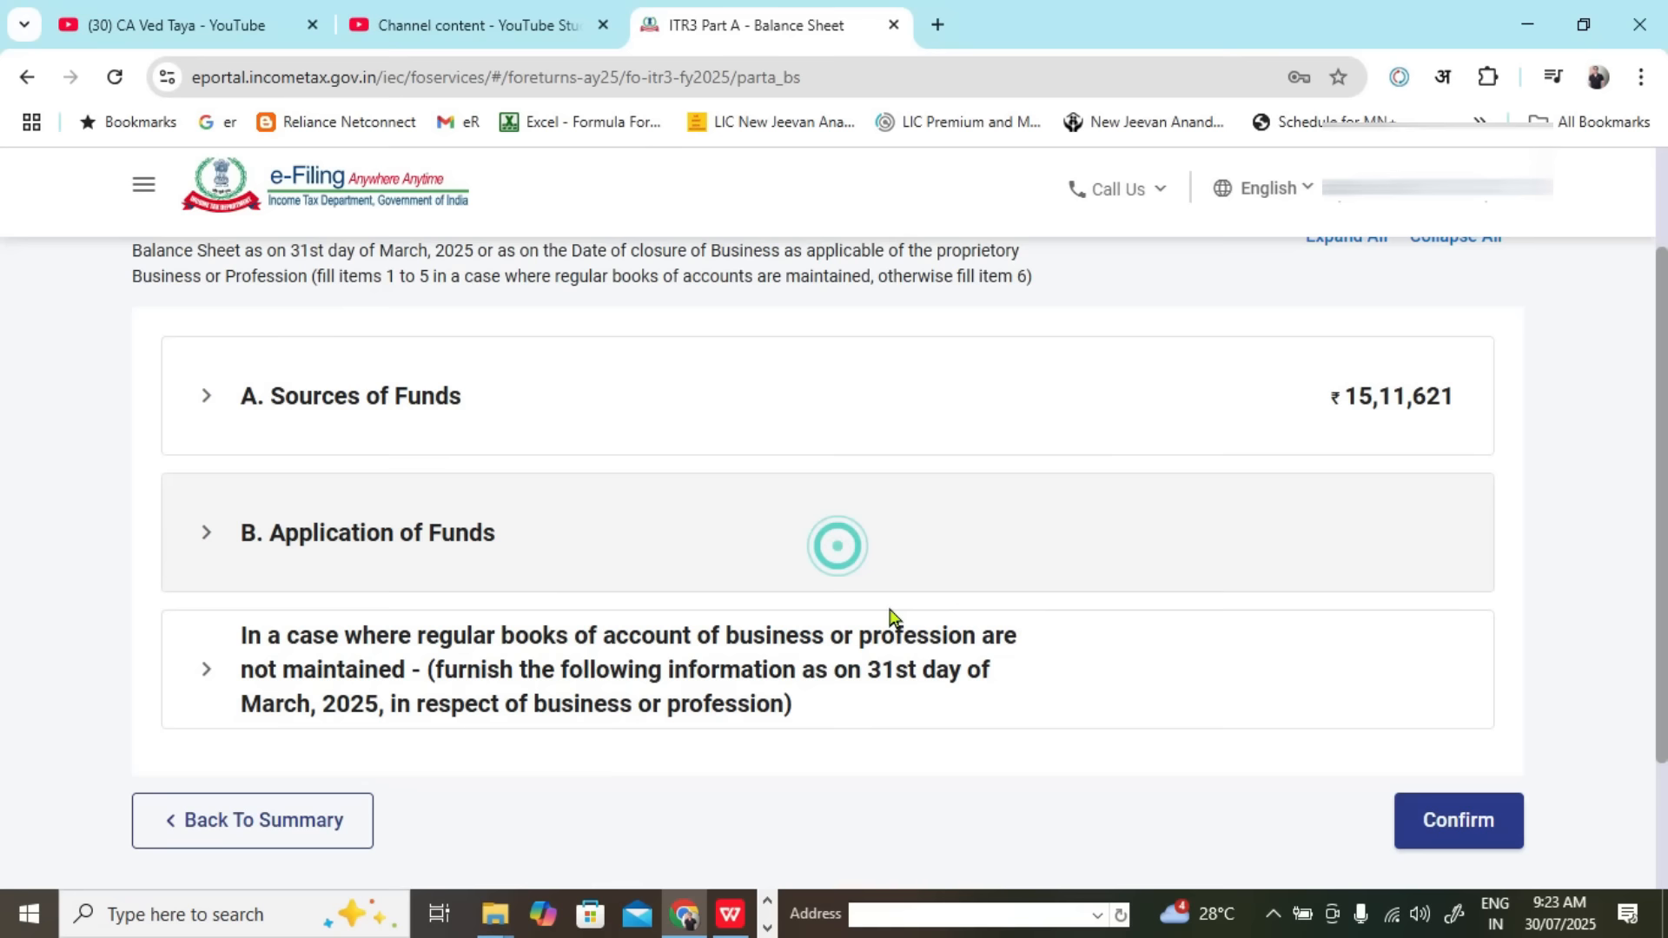
left_click(1383, 398)
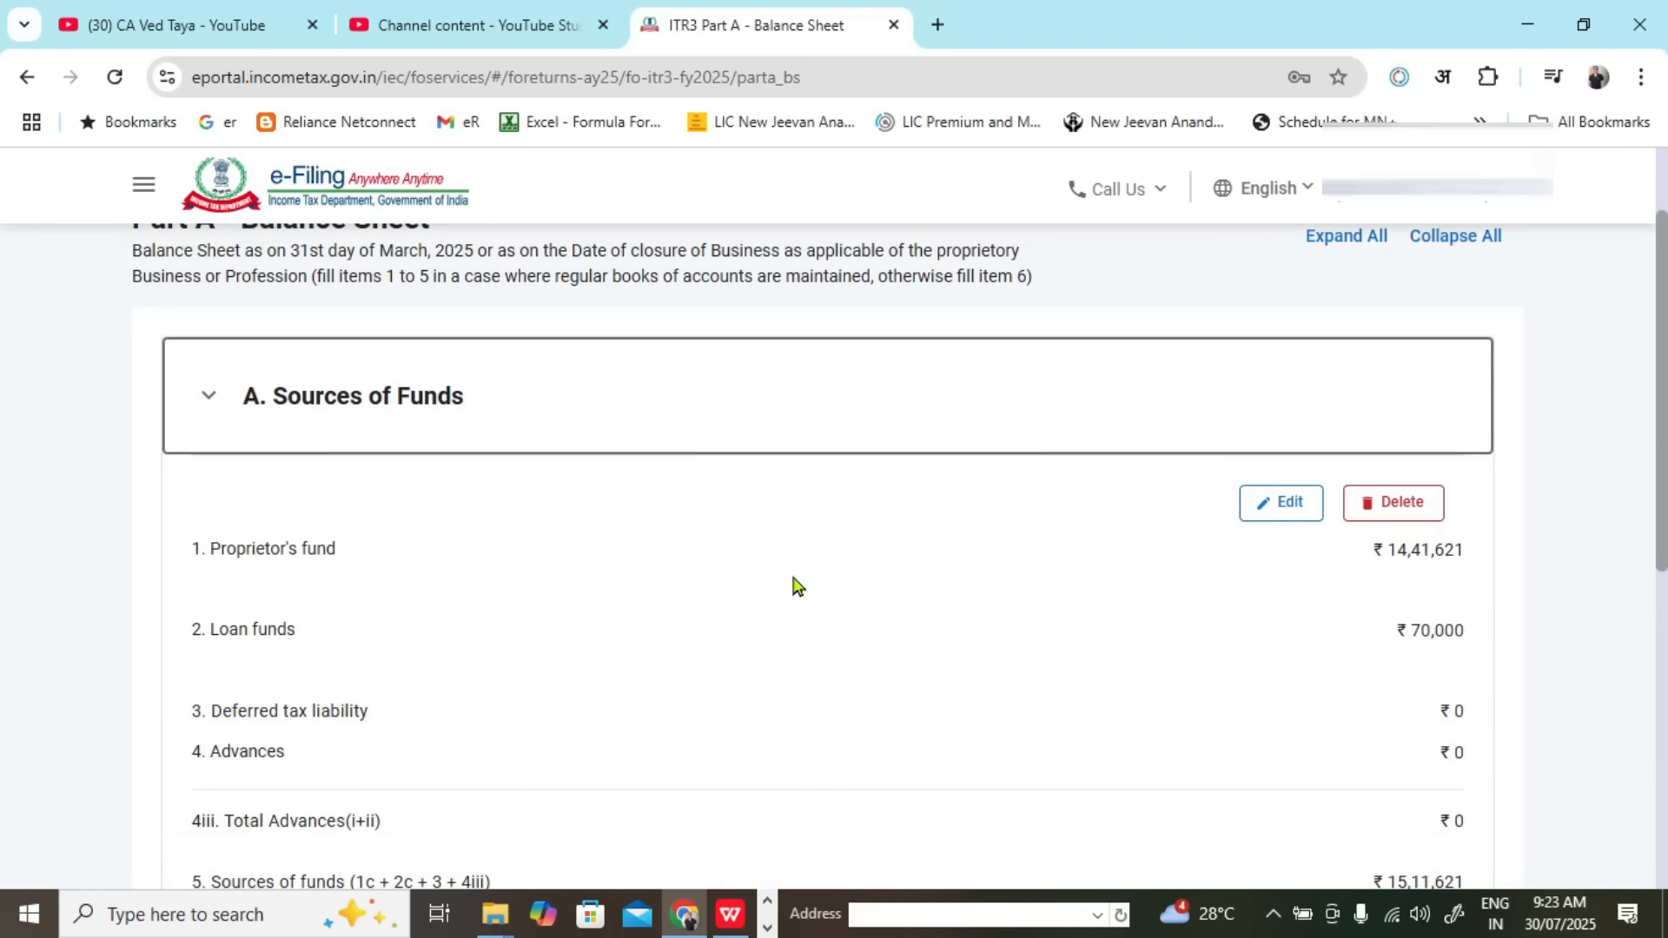
left_click(201, 408)
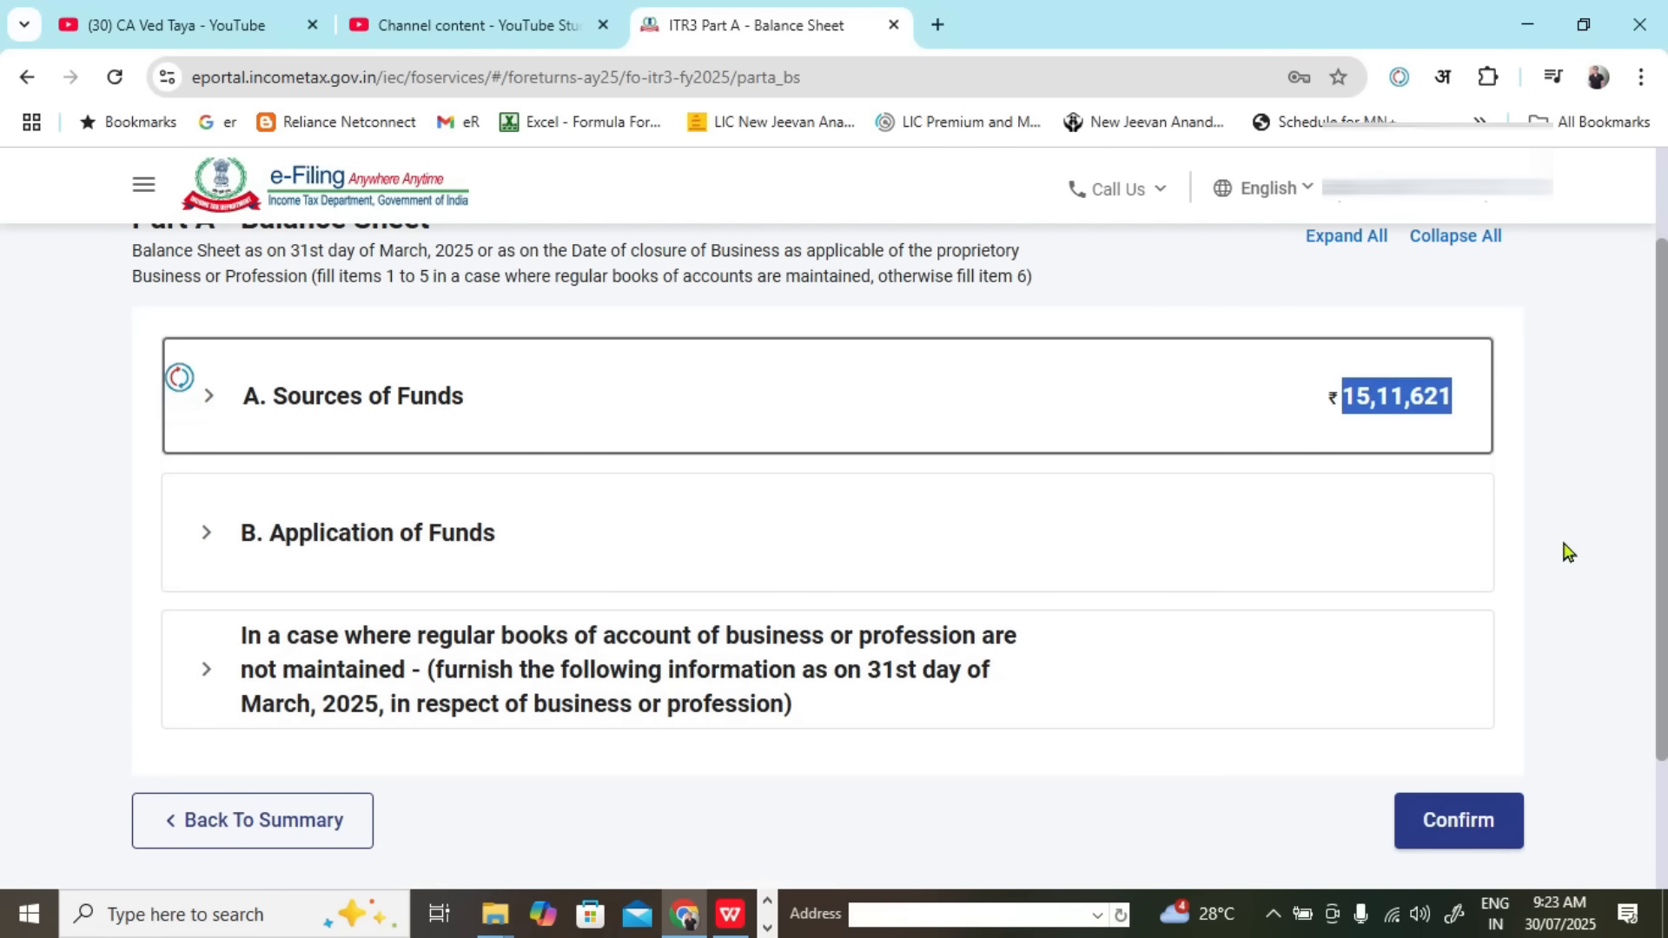
left_click(1563, 539)
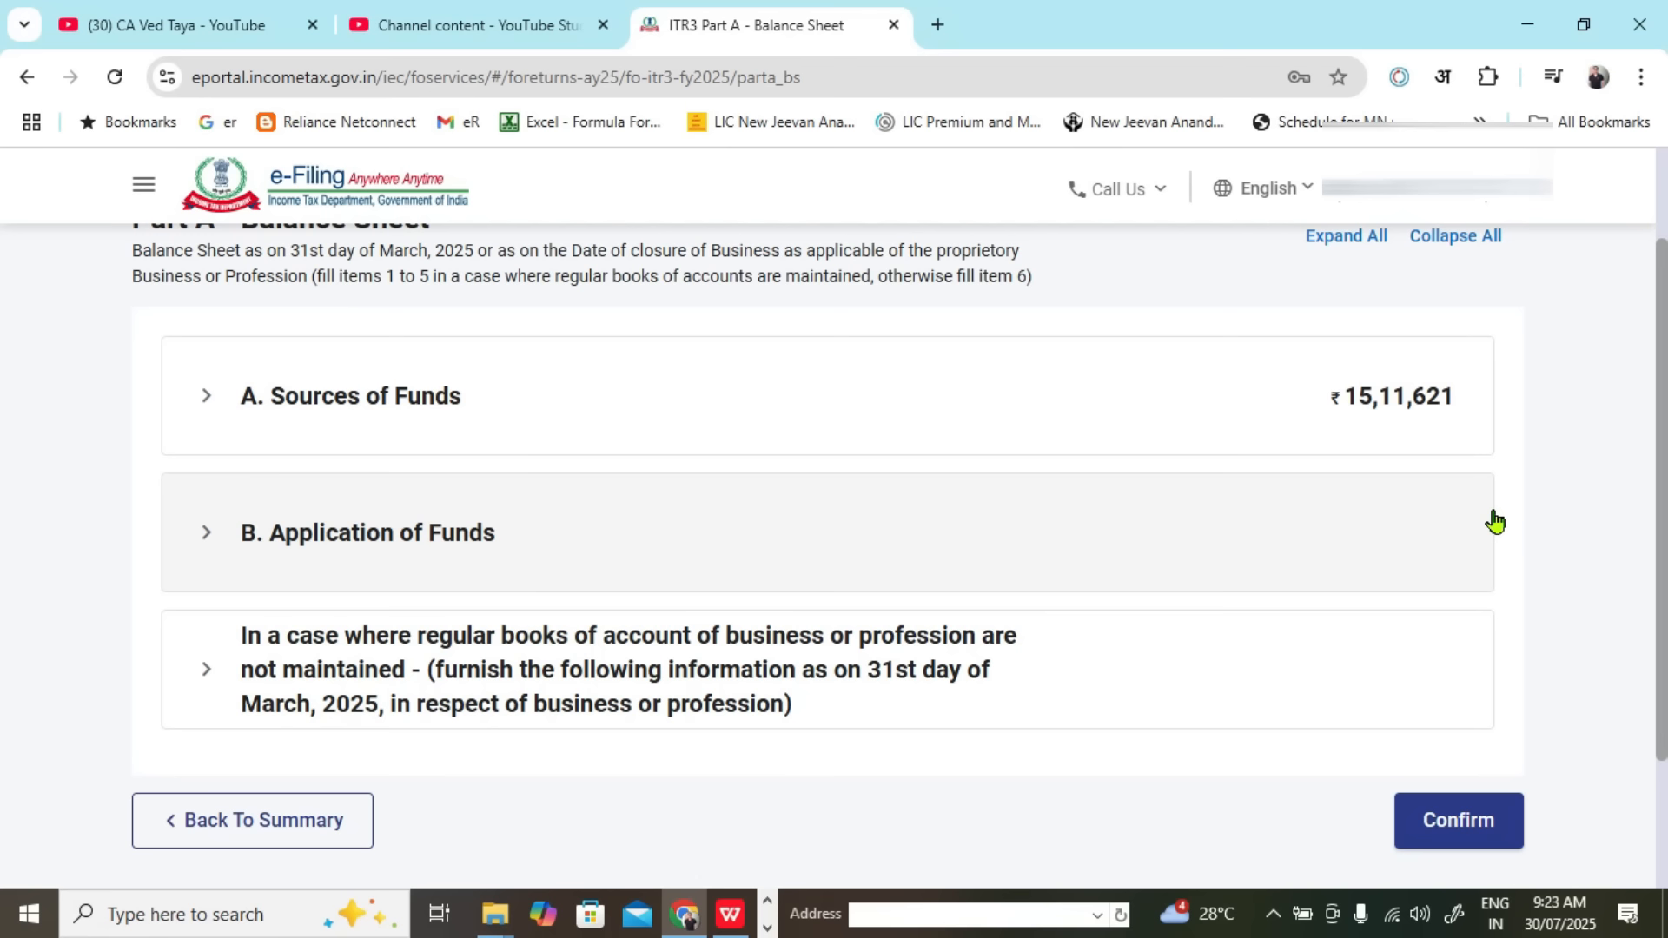
Step: Expand Application of Funds, check its total against Sources of Funds, and confirm the Balance Sheet schedule again
left_click(205, 534)
scroll(793, 577, "down", 7)
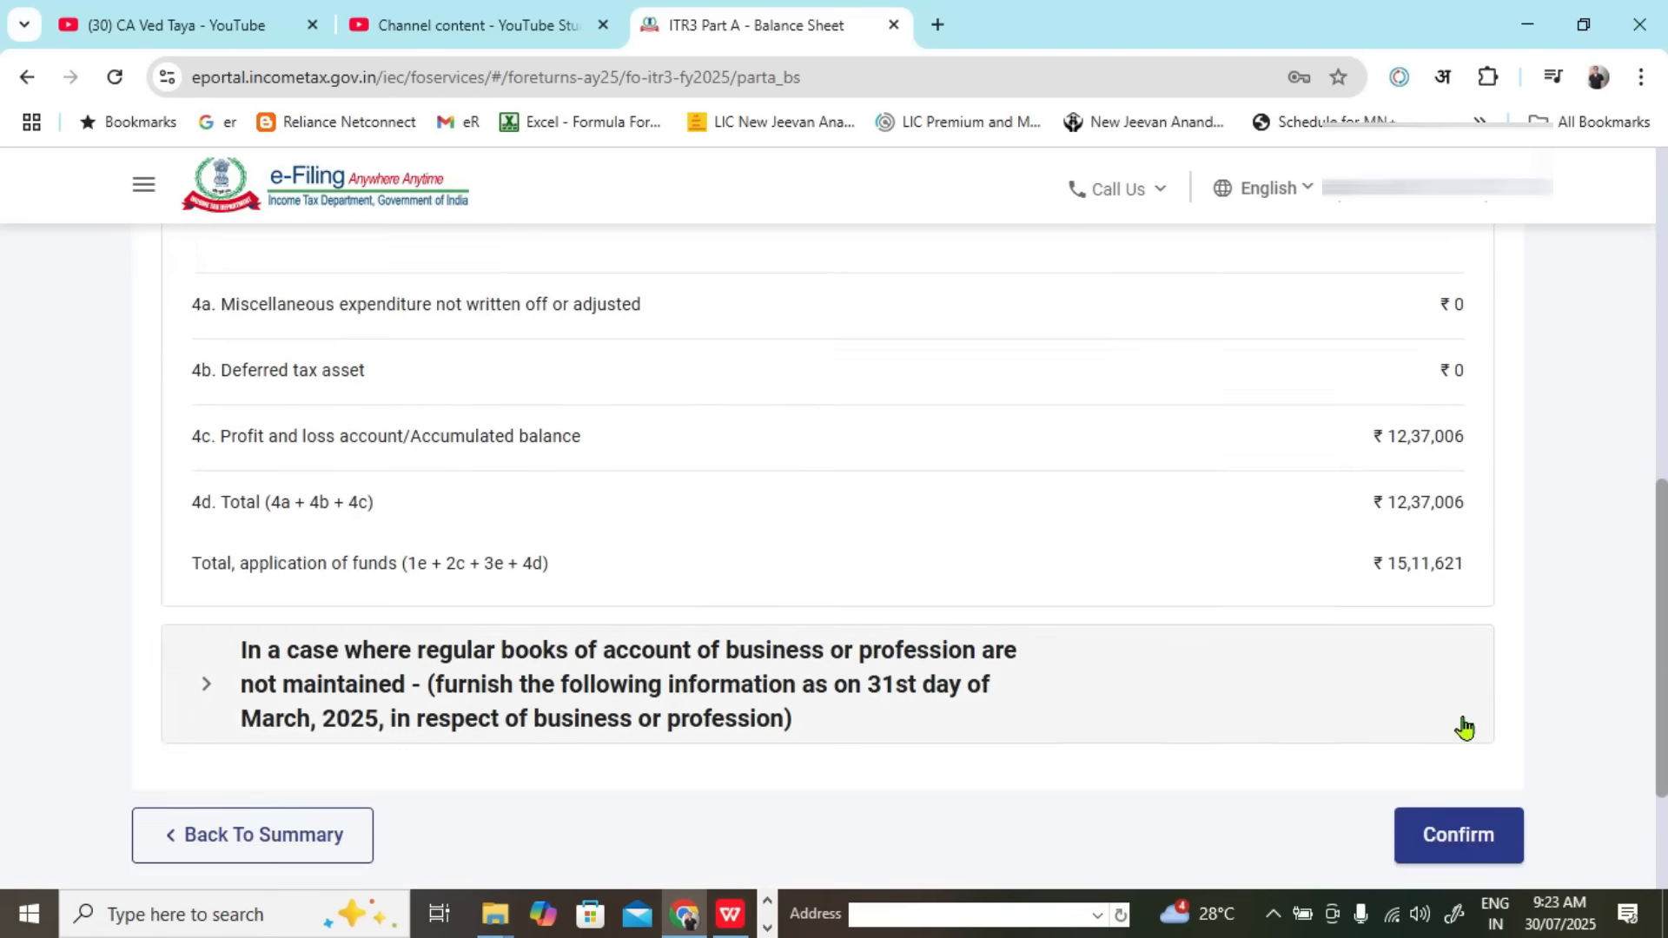
scroll(1465, 728, "down", 2)
left_click_drag(197, 380, 1474, 387)
left_click(1489, 656)
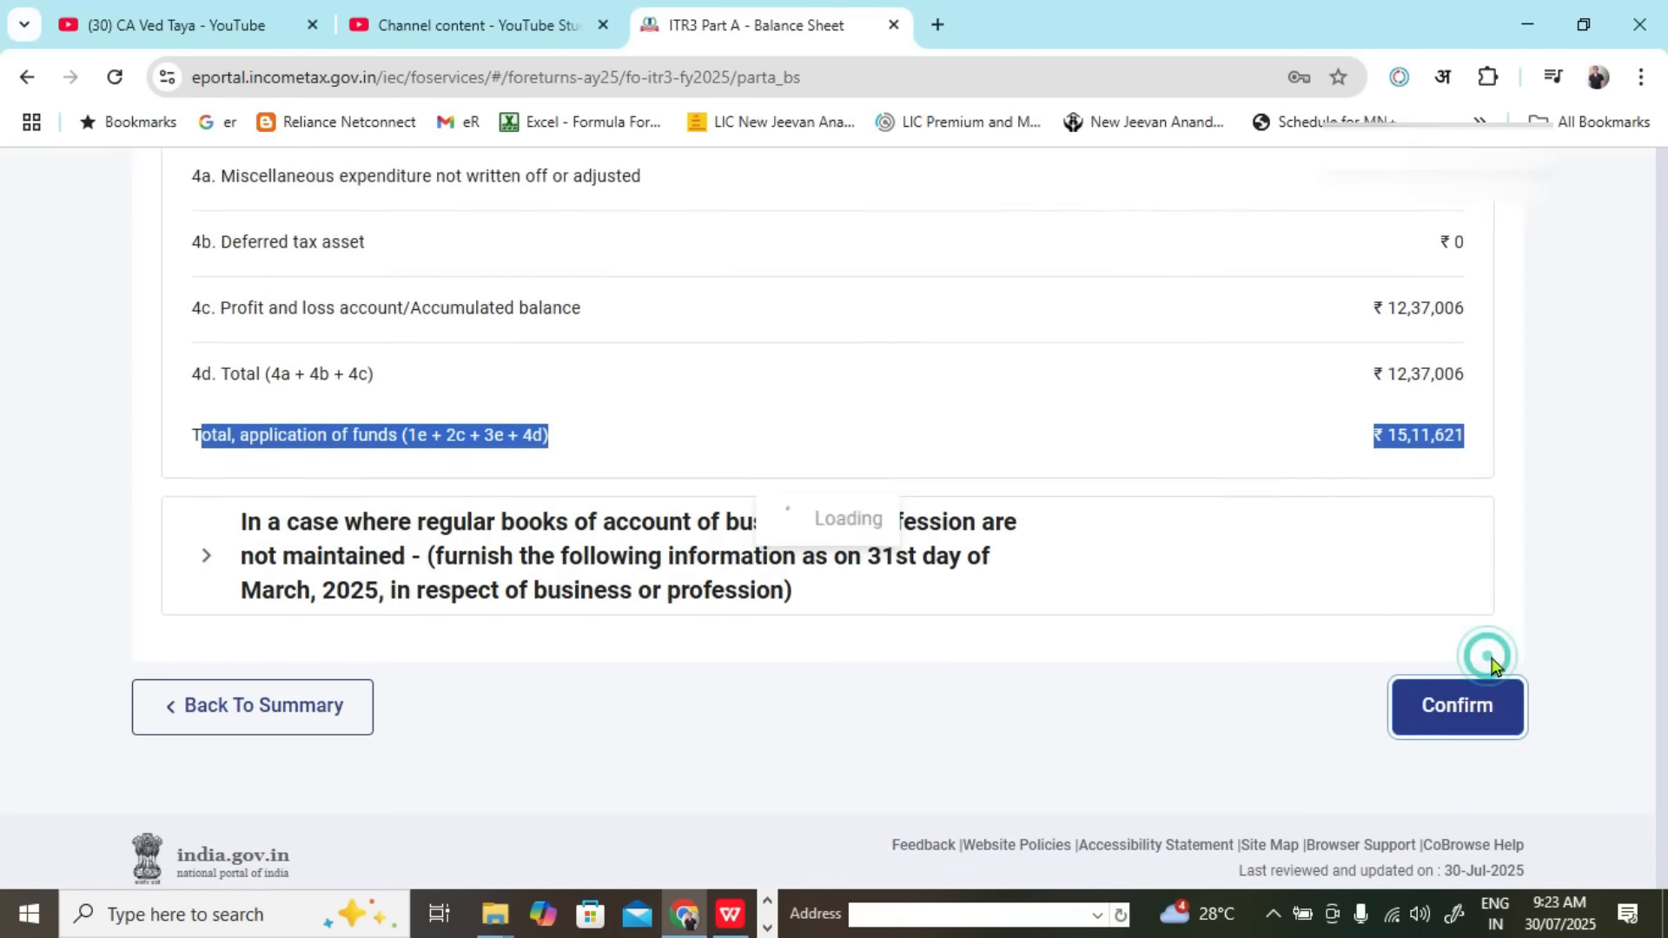
Step: Look through the return summary to see which schedules are confirmed and which still need confirmation
scroll(869, 573, "up", 4)
scroll(538, 614, "up", 3)
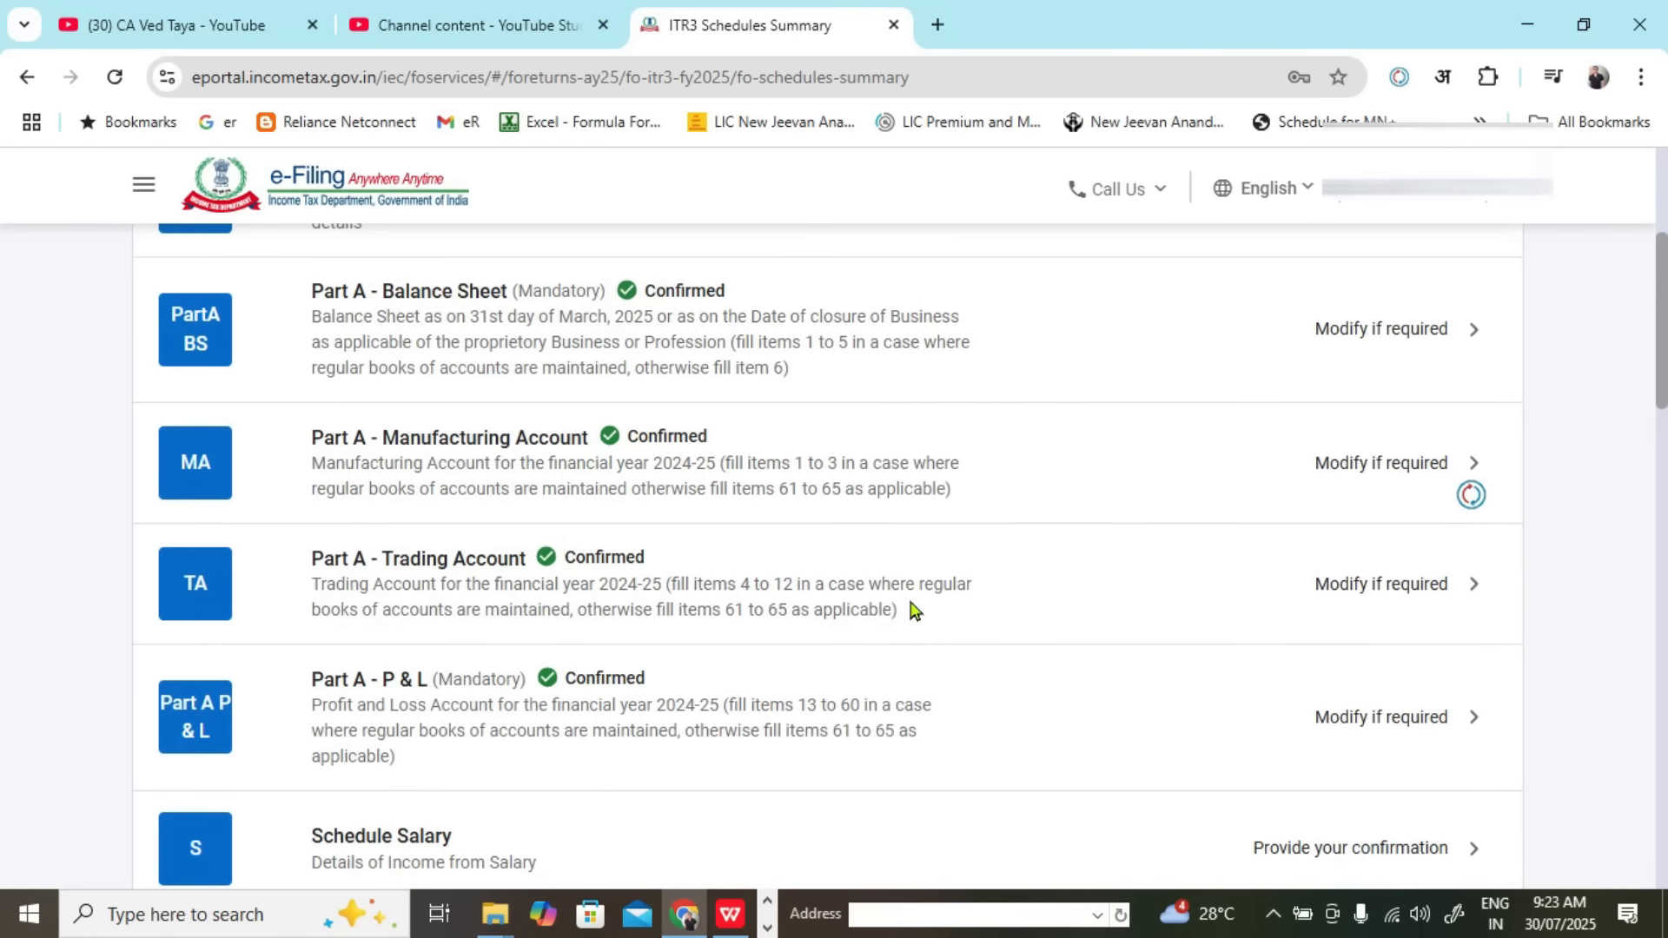
scroll(893, 574, "down", 2)
scroll(893, 575, "up", 2)
scroll(890, 571, "up", 2)
scroll(888, 570, "down", 2)
scroll(888, 570, "up", 2)
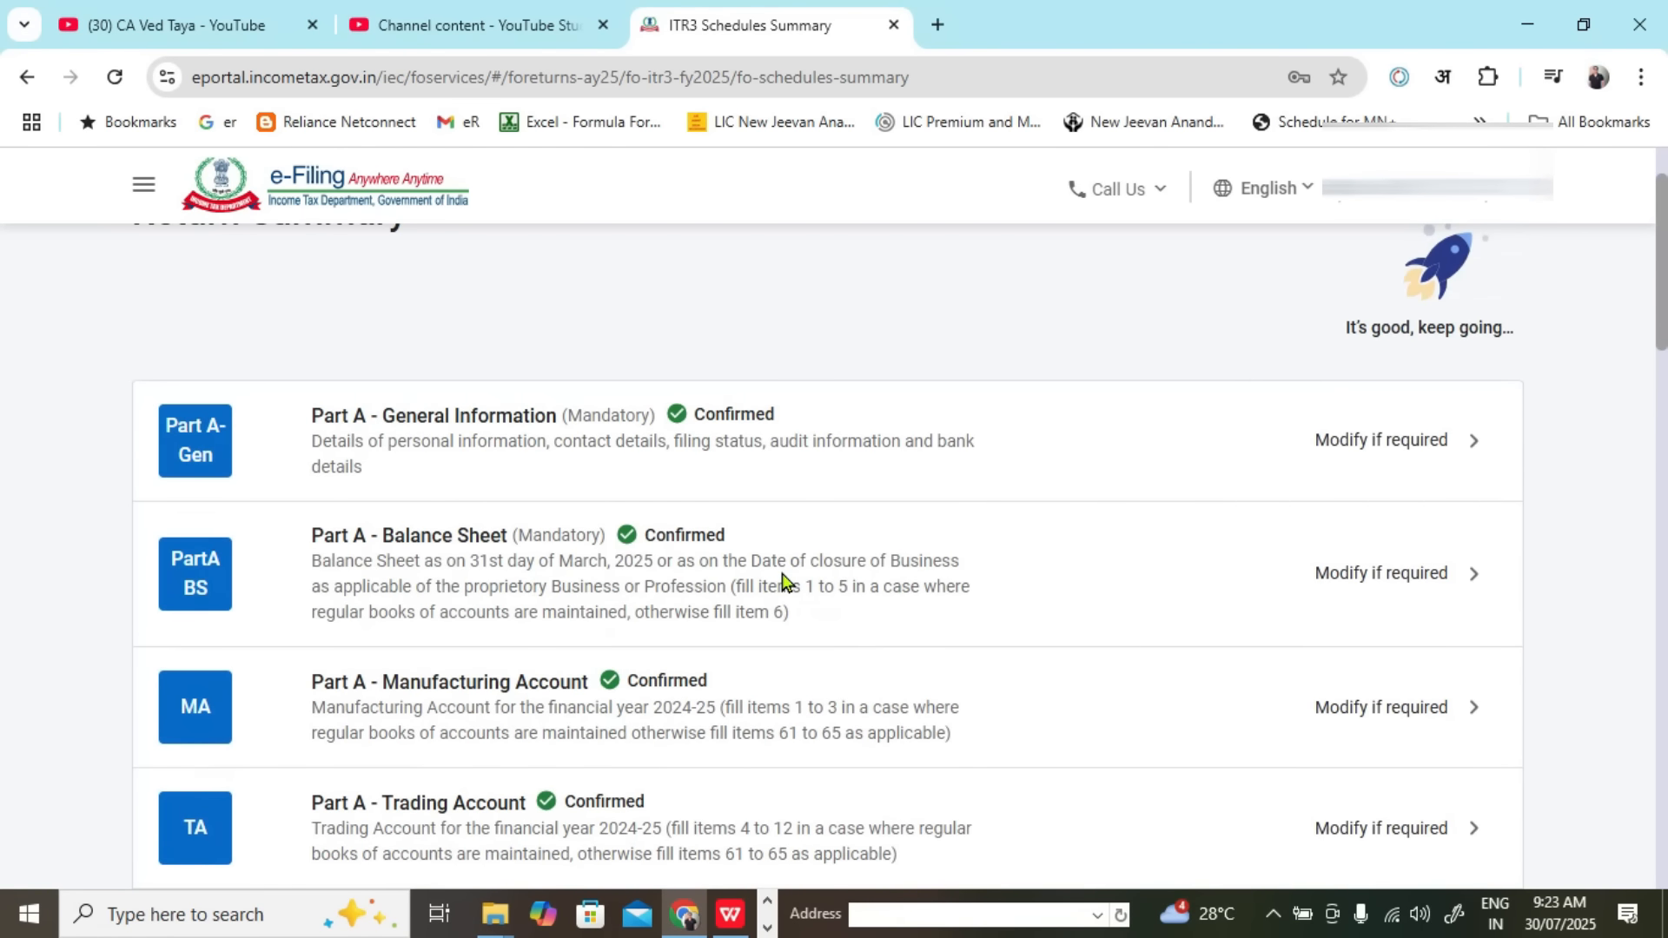
scroll(792, 553, "down", 6)
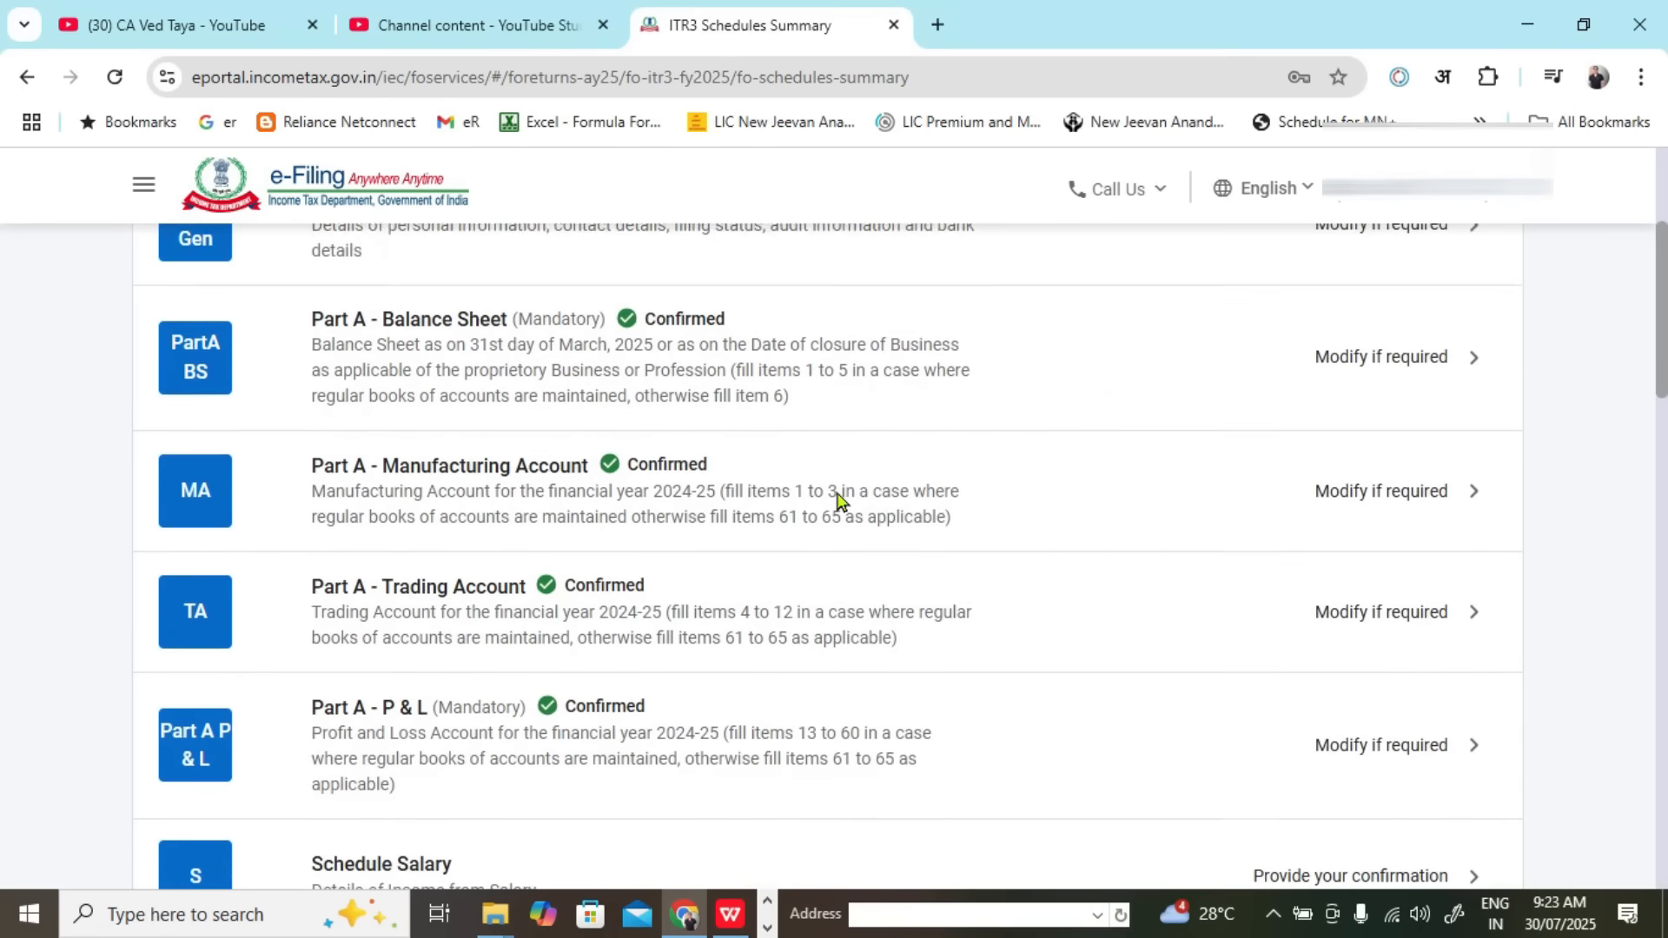
scroll(876, 472, "down", 3)
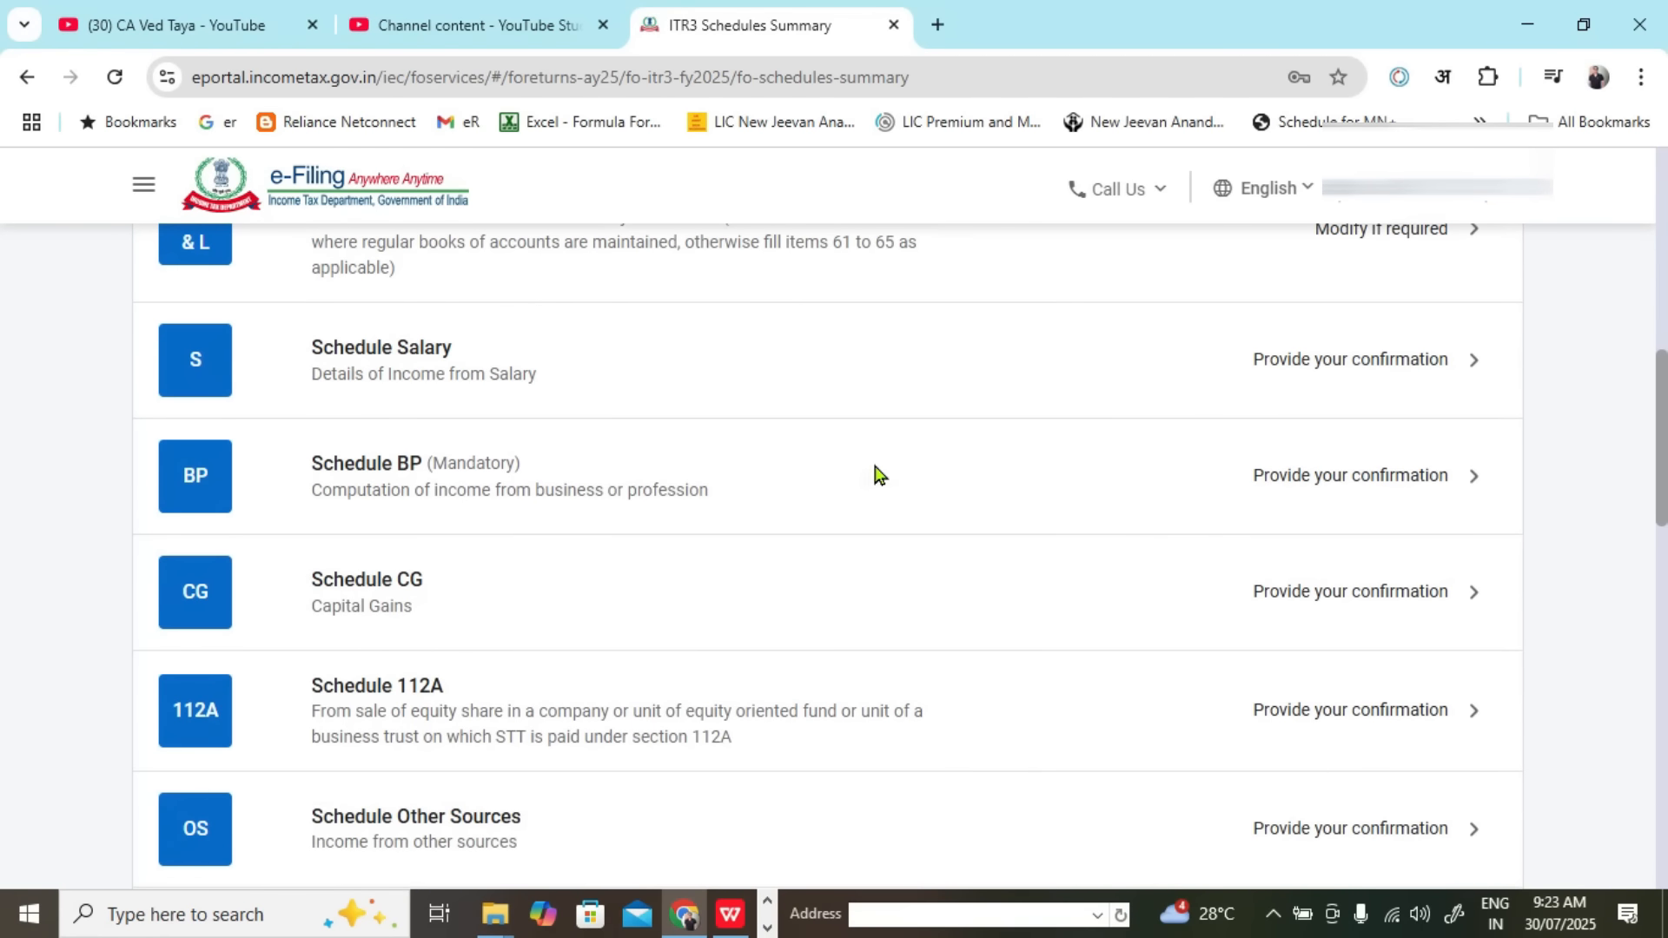
Step: Open section A of Schedule BP for editing and check the profit before tax and the speculative business profit in items 1 and 2a
left_click(544, 522)
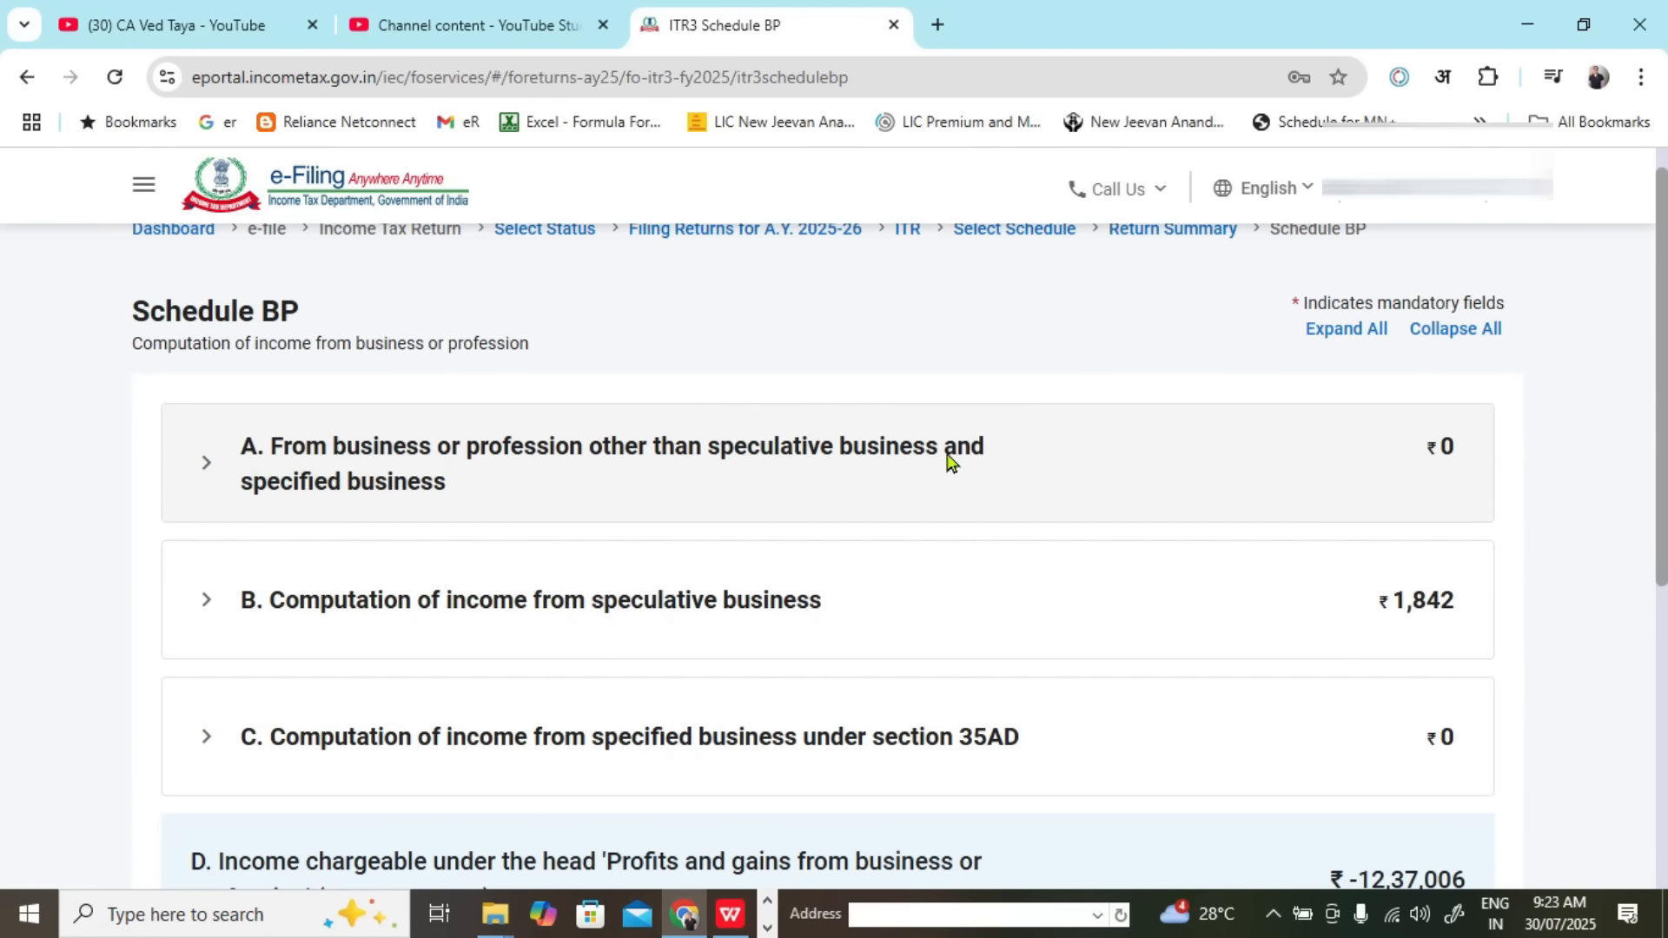
left_click(208, 478)
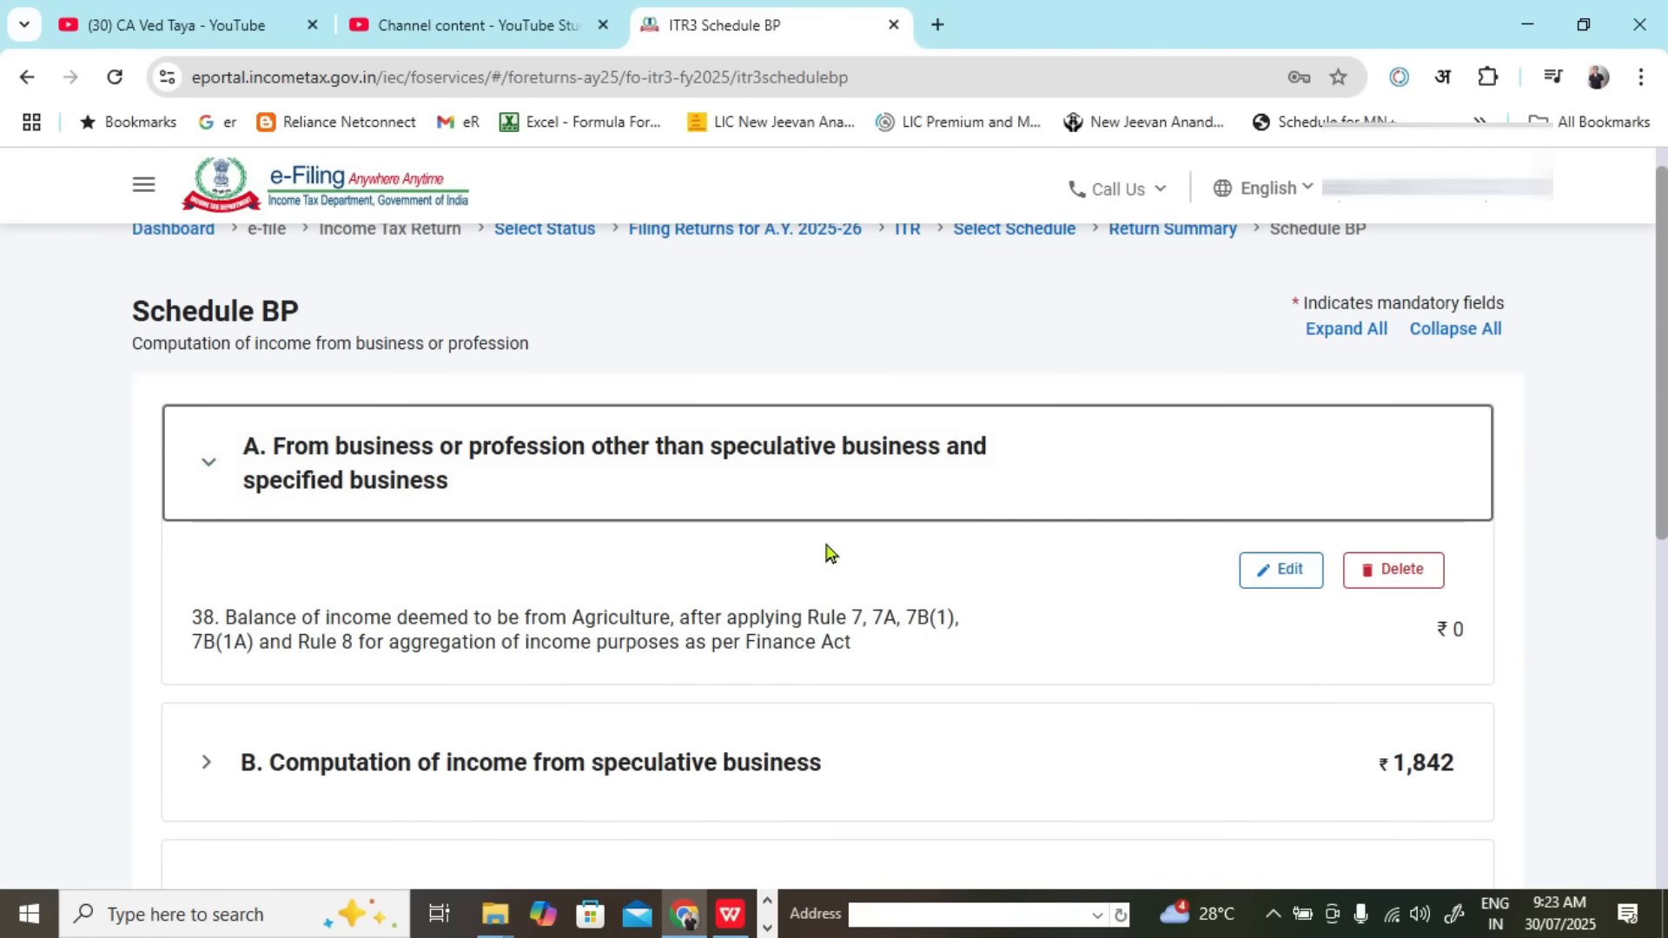
scroll(830, 553, "down", 1)
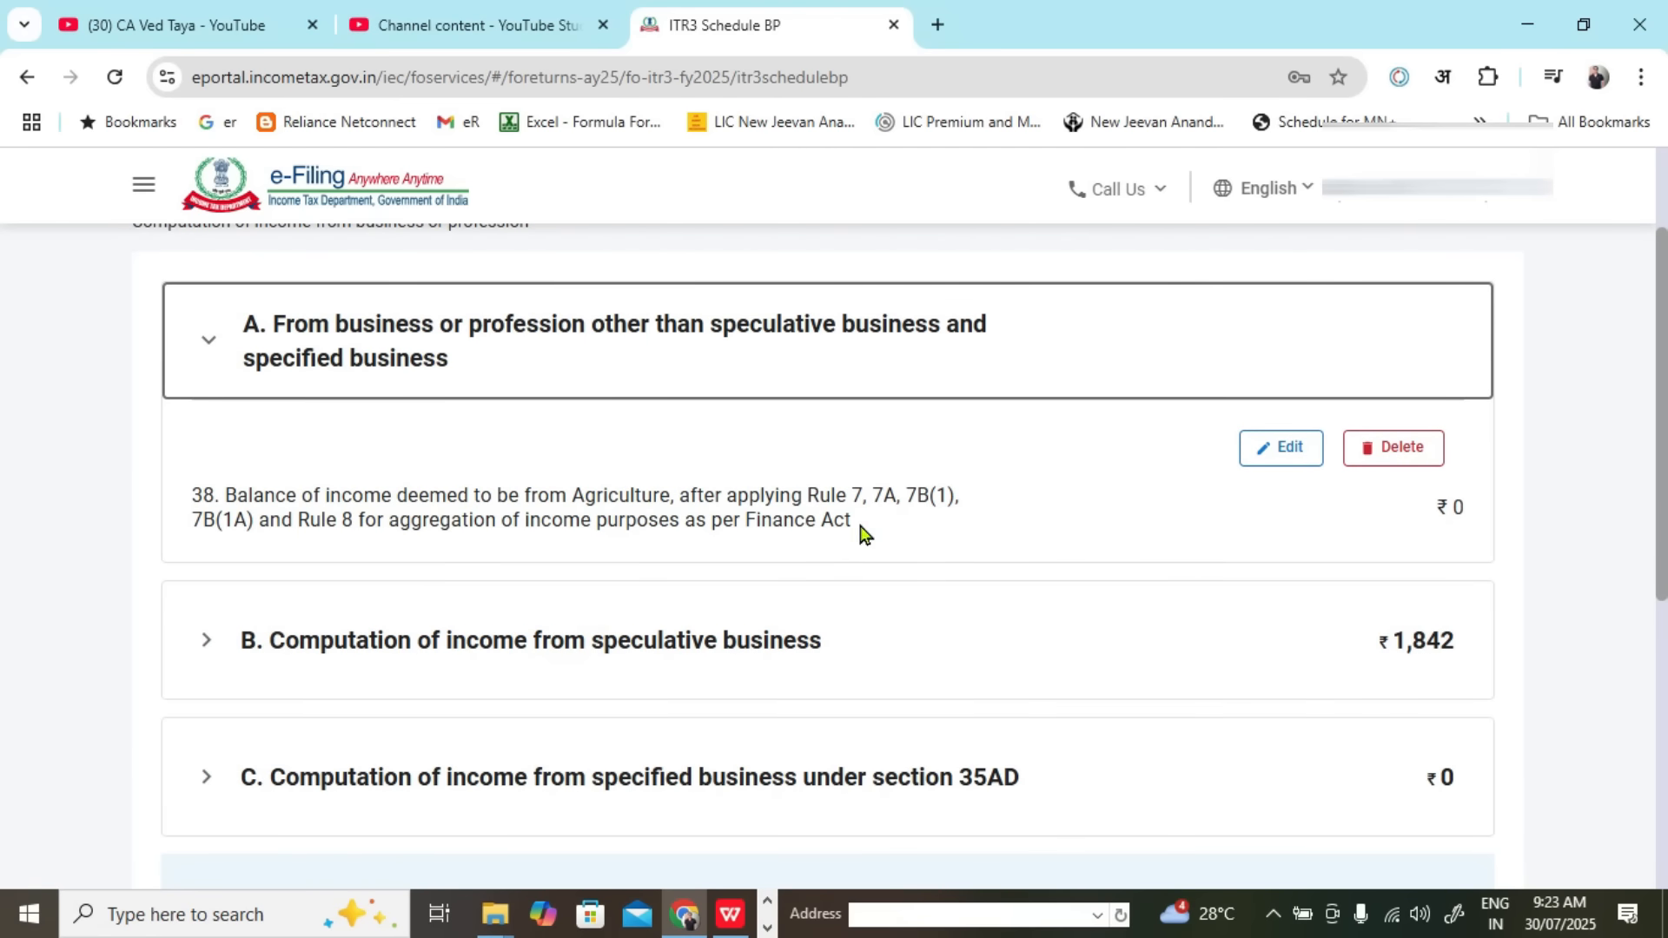
left_click(1281, 450)
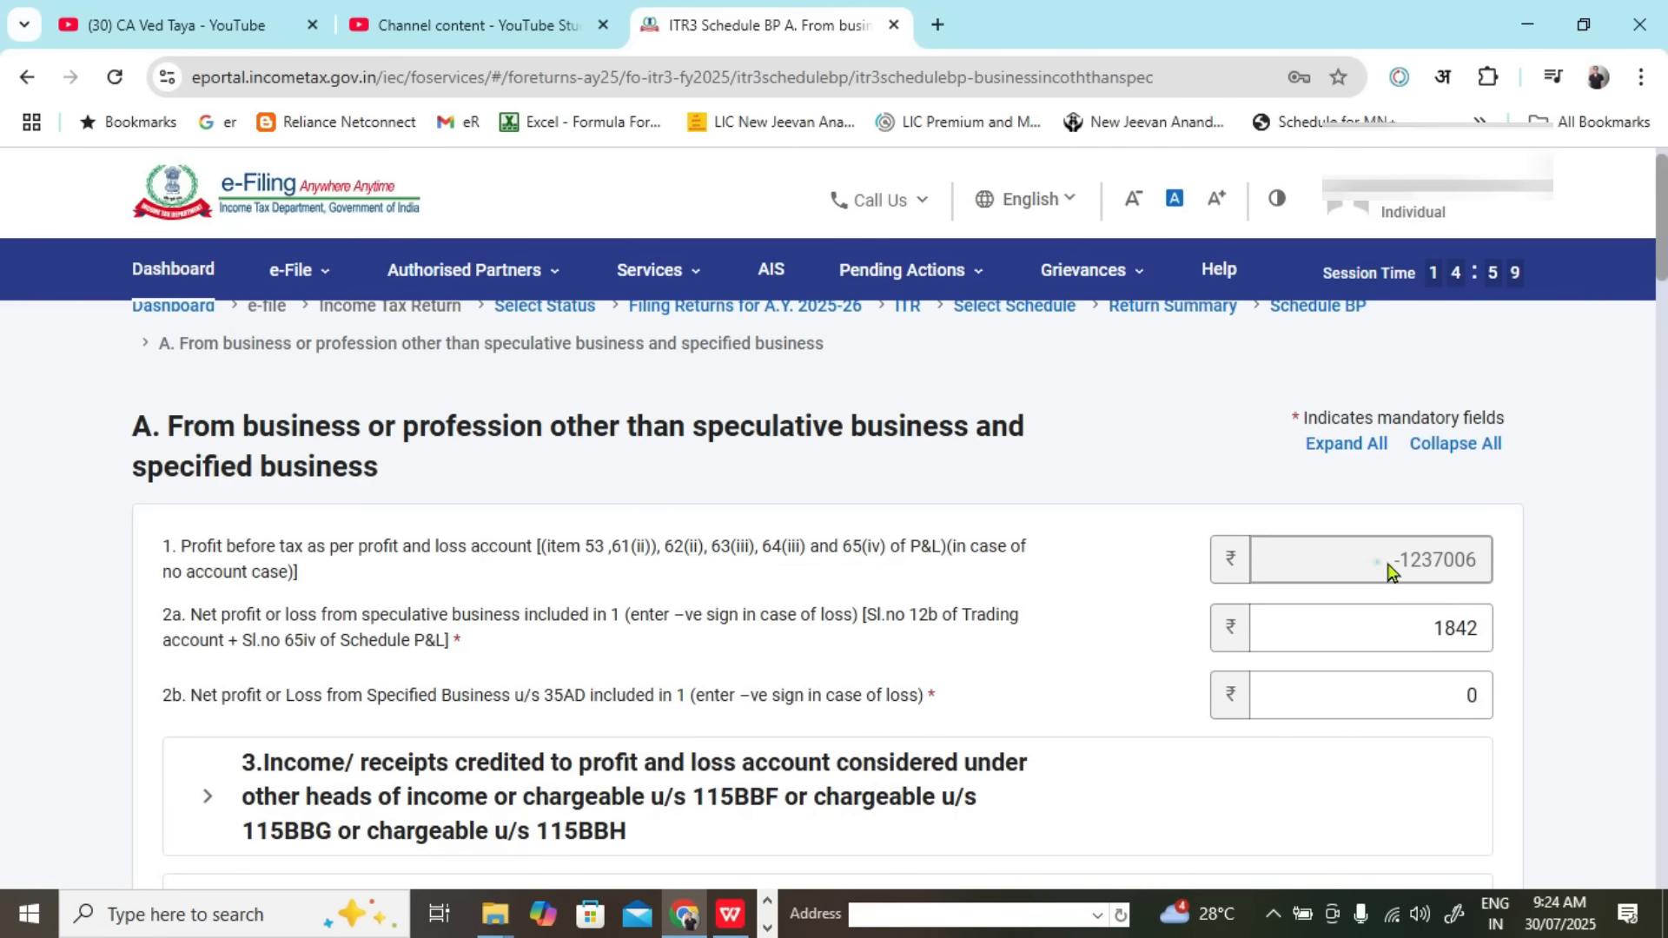
left_click_drag(1387, 569, 1483, 570)
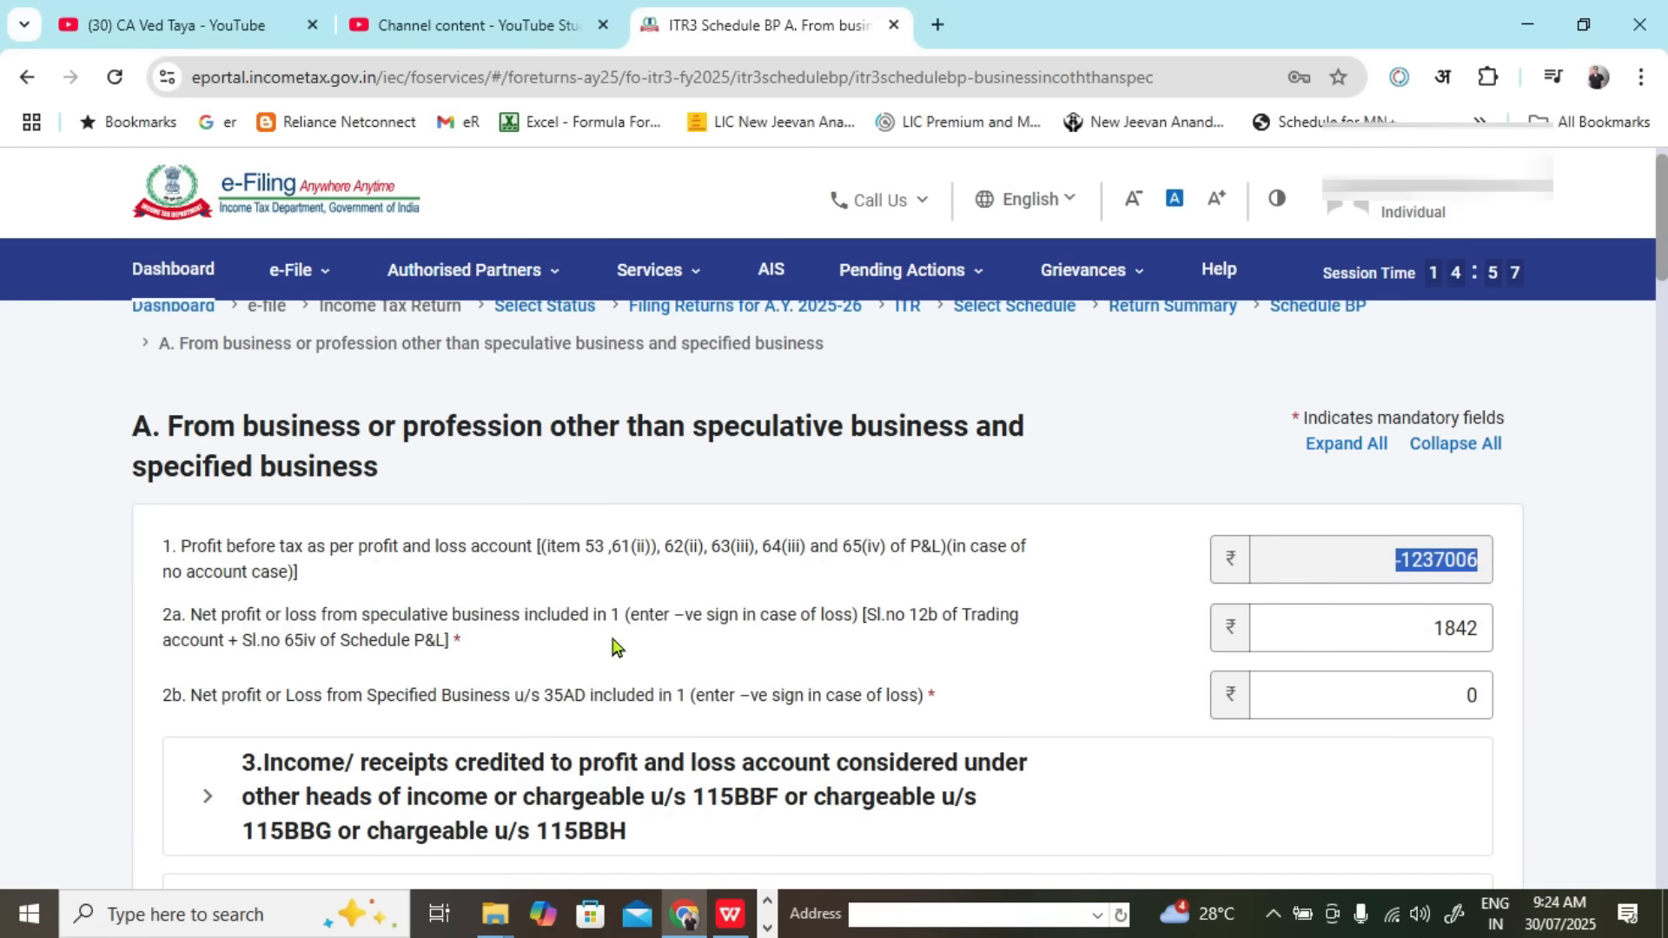
left_click_drag(362, 615, 569, 616)
left_click_drag(1428, 628, 1476, 644)
Step: Compare items 1 and 2a of Schedule BP with the net profit/loss figures on the Excel workbook's Summary sheet
key("alt+Tab")
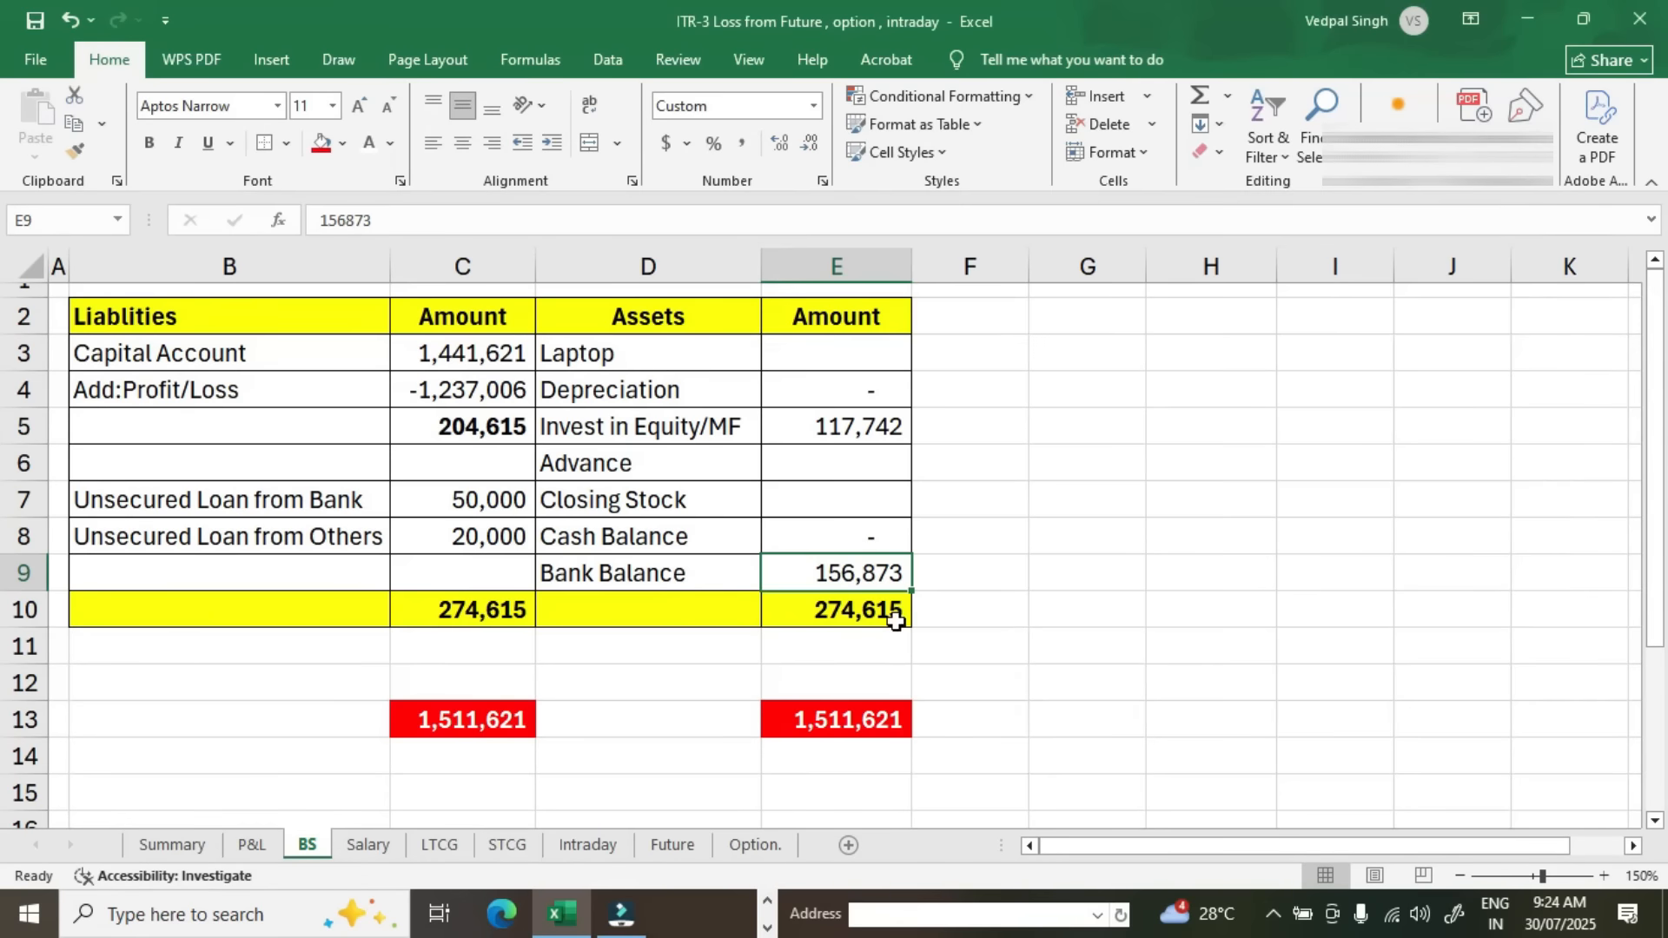
left_click(183, 850)
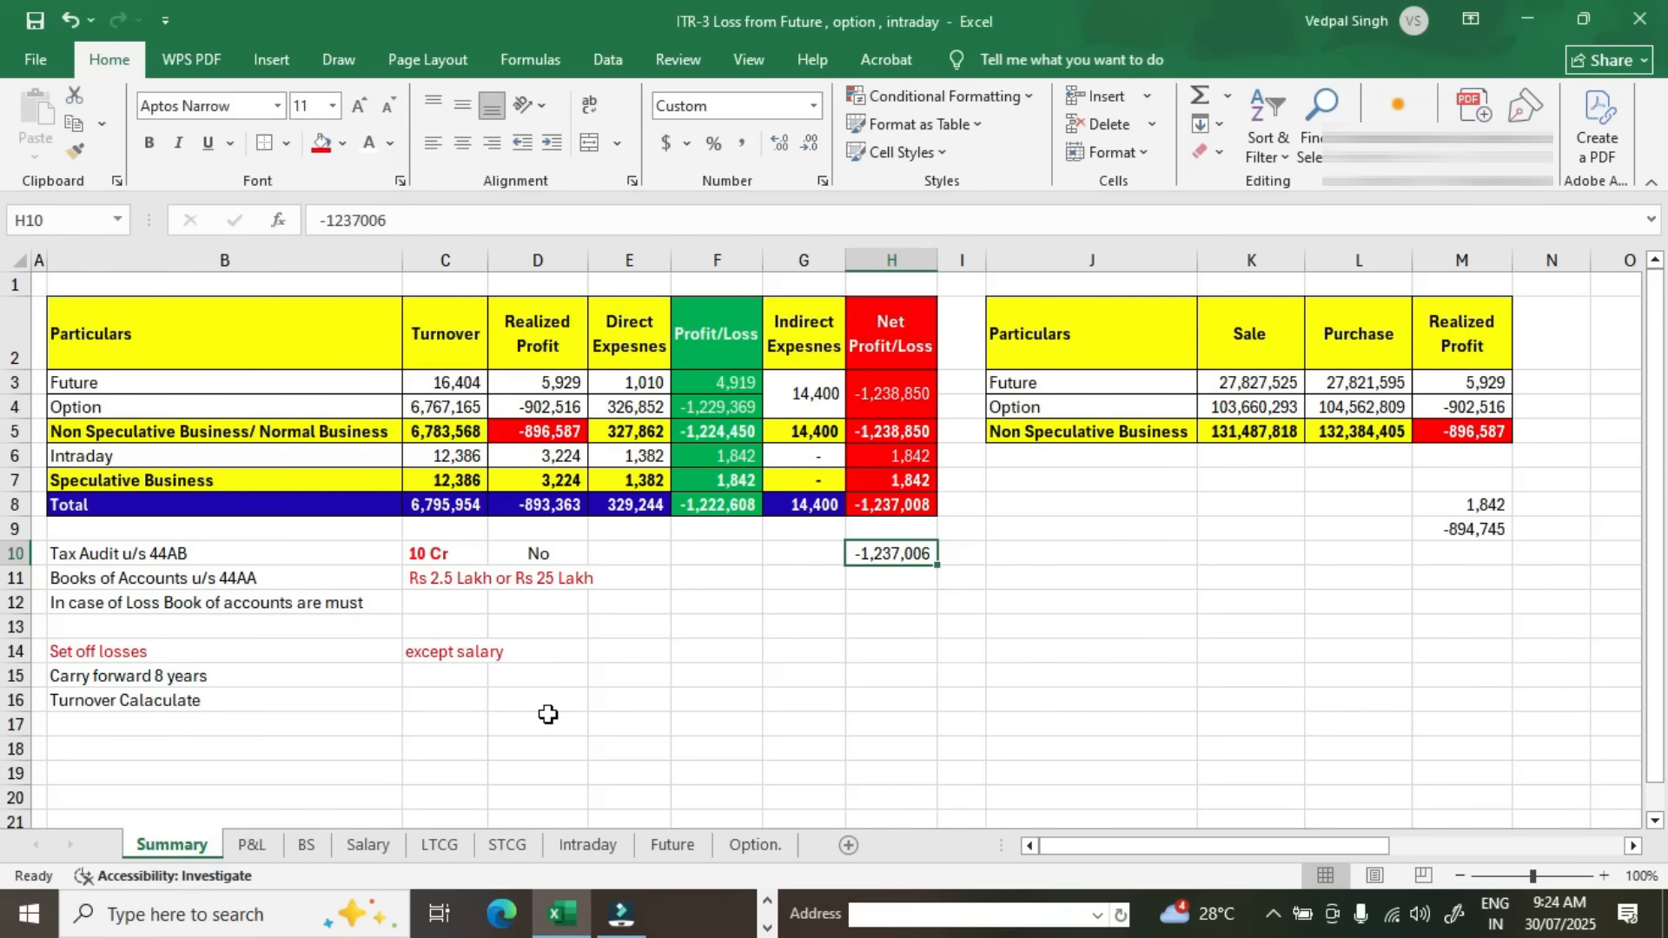
key("alt+Tab")
left_click(1132, 707)
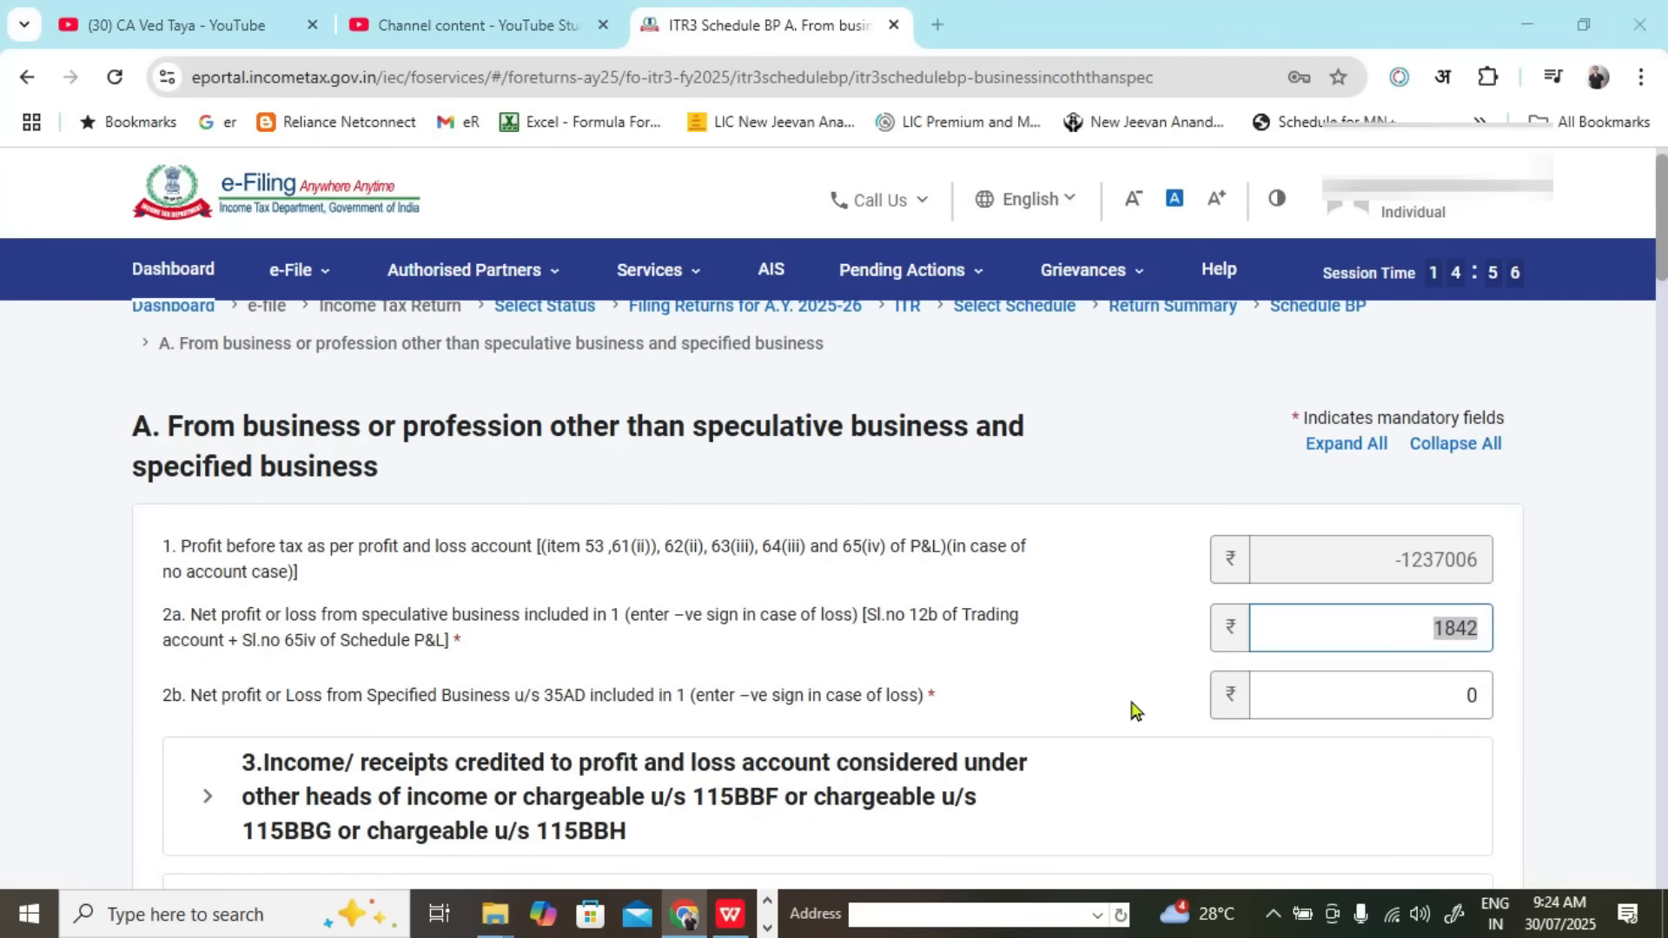
key("alt+Tab")
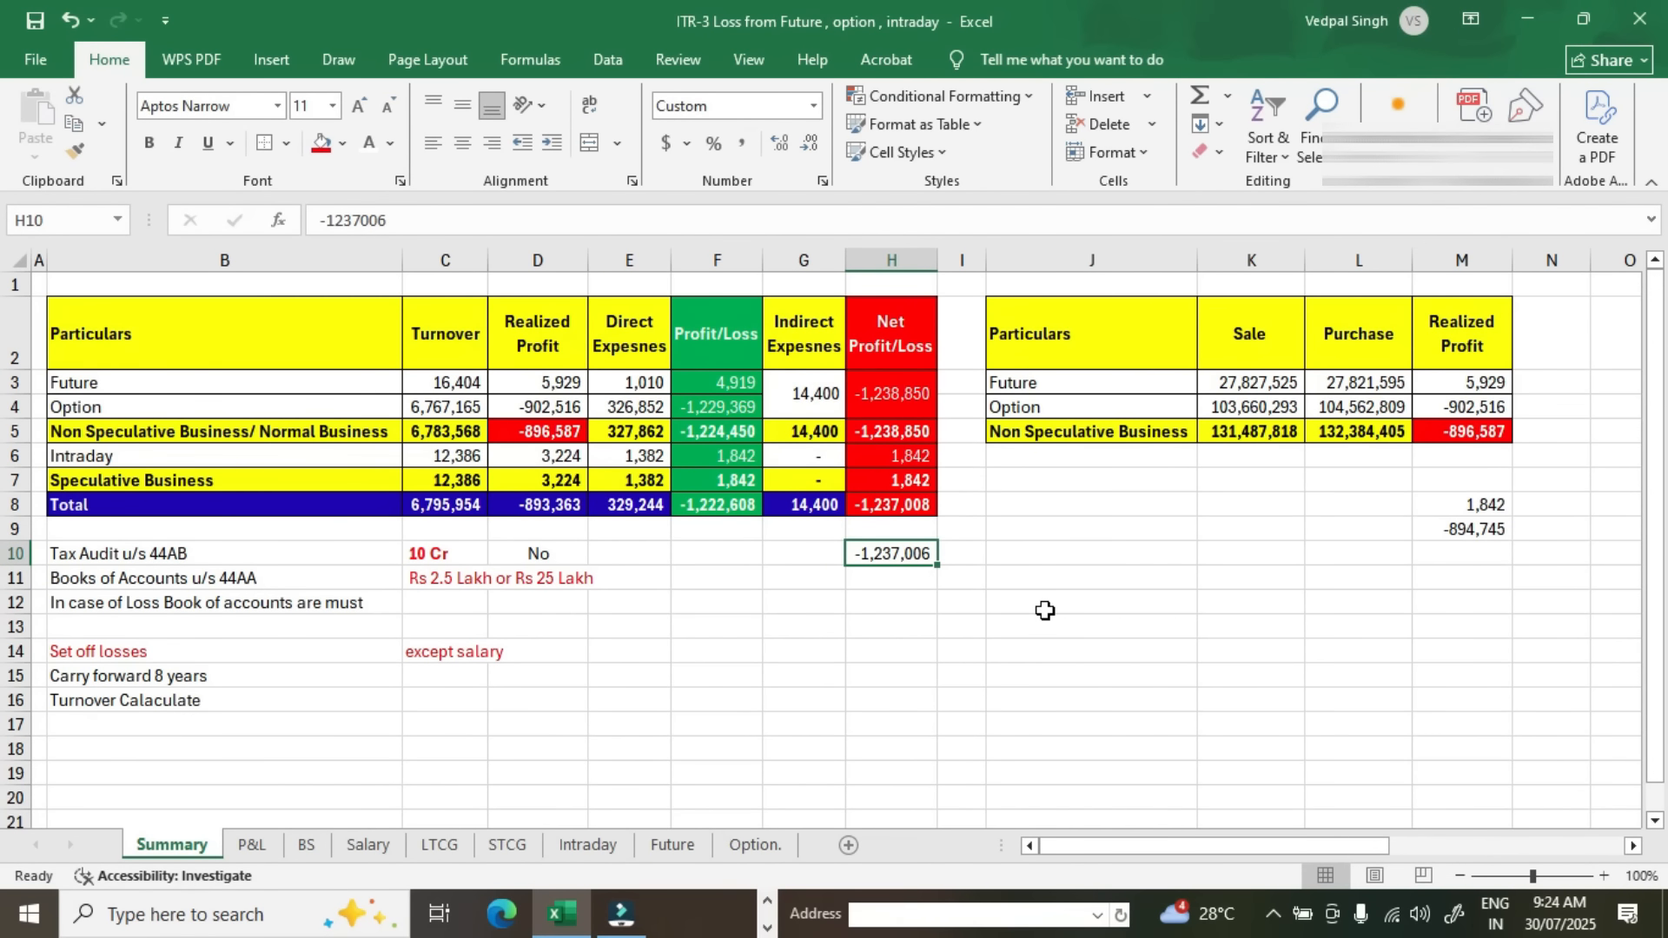
key("alt+Tab")
key("alt+Tab")
left_click(924, 457)
left_click(934, 563)
key("alt+Tab")
left_click_drag(1392, 570, 1486, 570)
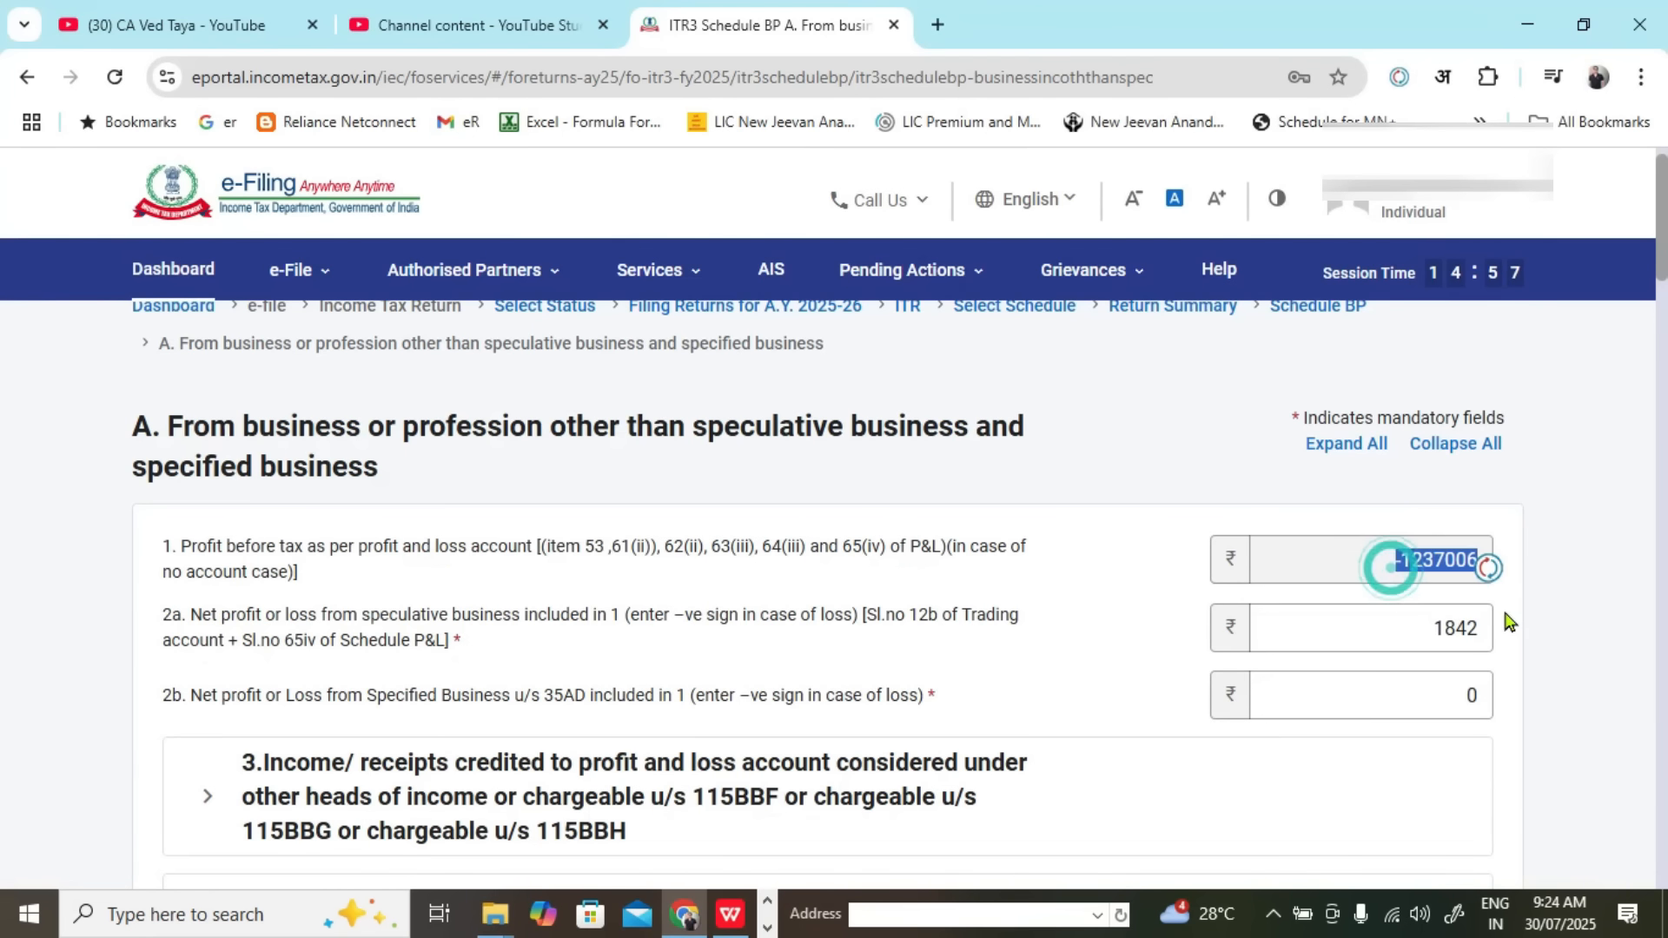
Step: Check the Summary sheet's total net profit/loss in H8 and the figure in H10 against the portal's profit before tax item
key("alt+Tab")
left_click(918, 507)
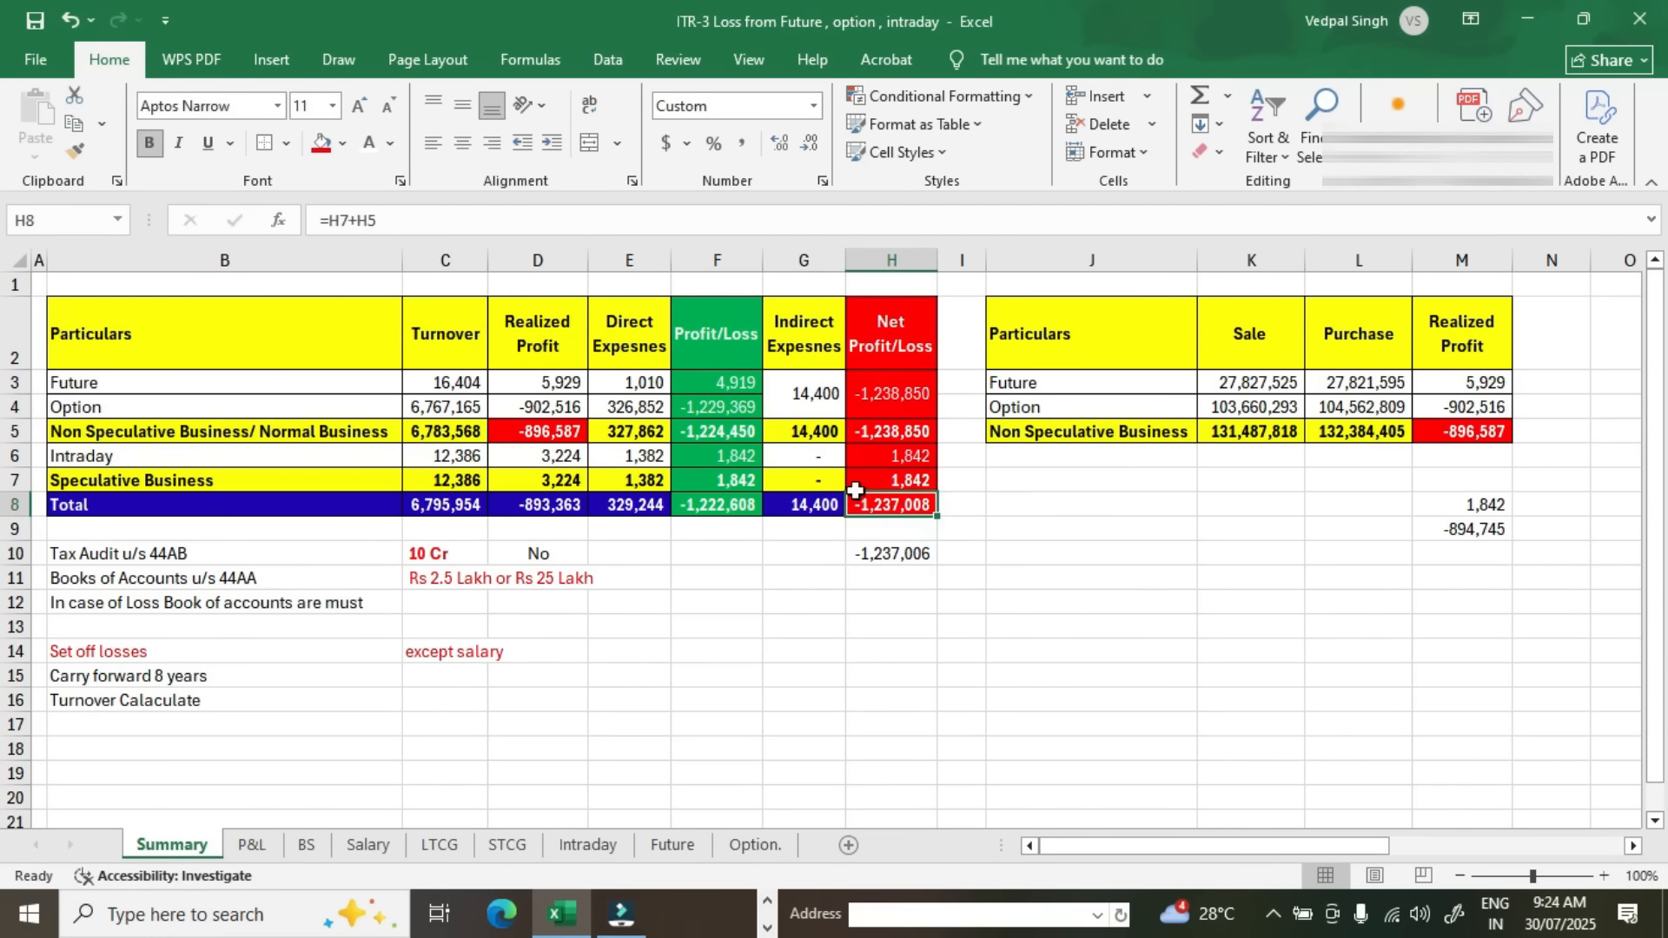
key("alt+Tab")
left_click_drag(192, 548, 745, 573)
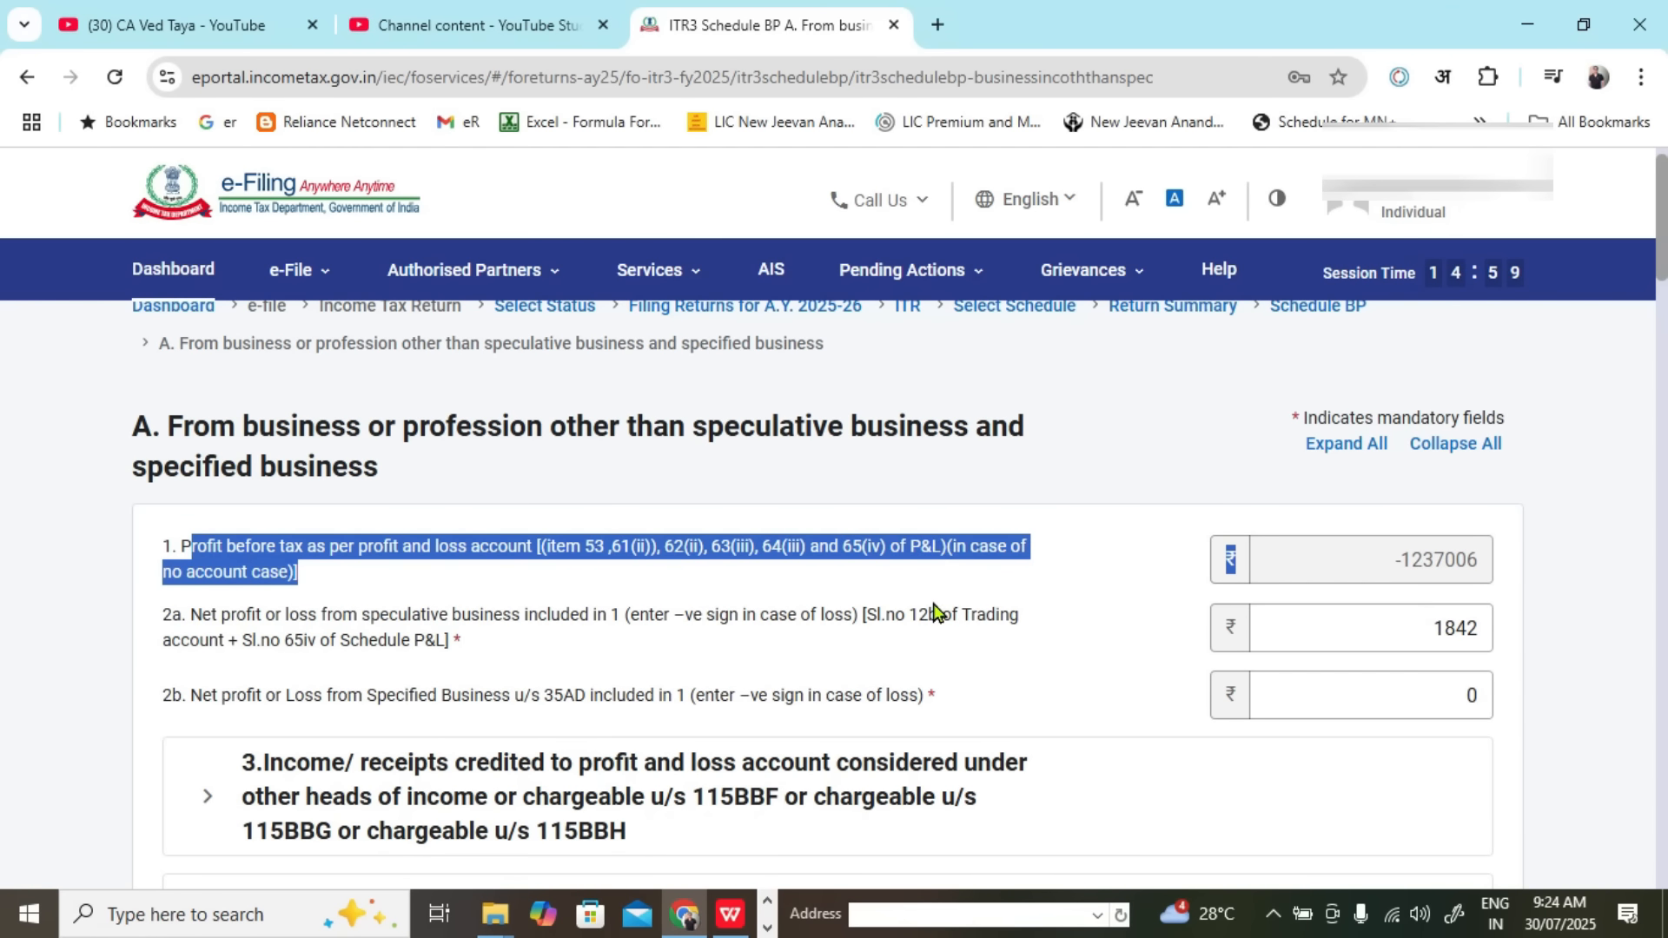
key("alt+Tab")
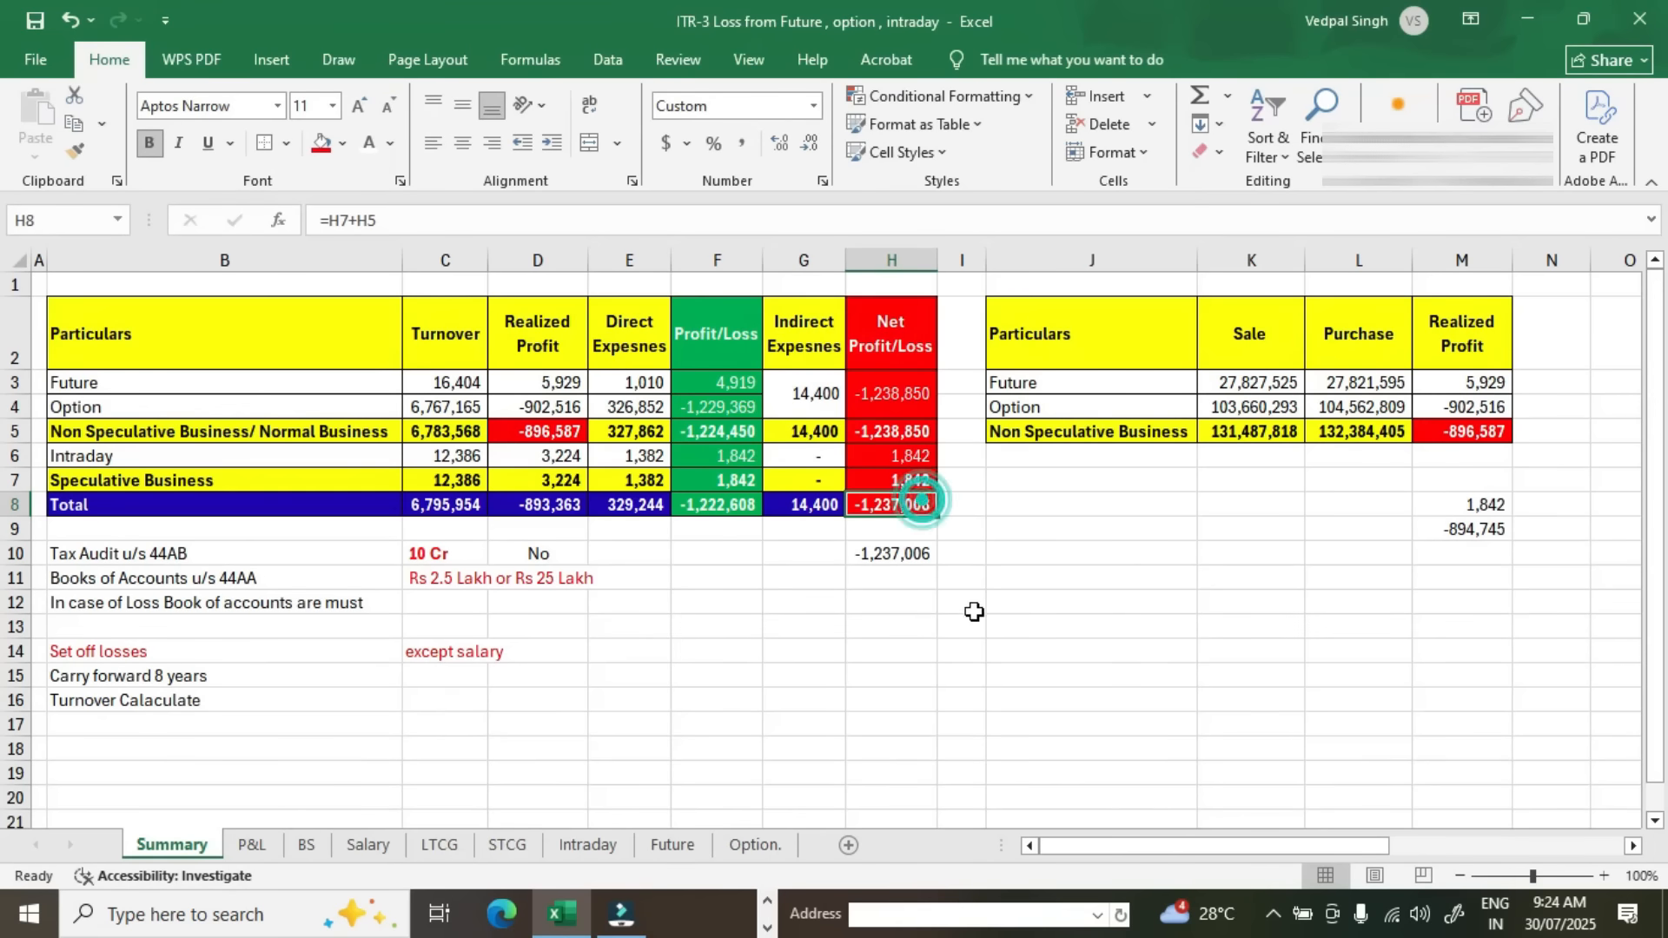
left_click(932, 555)
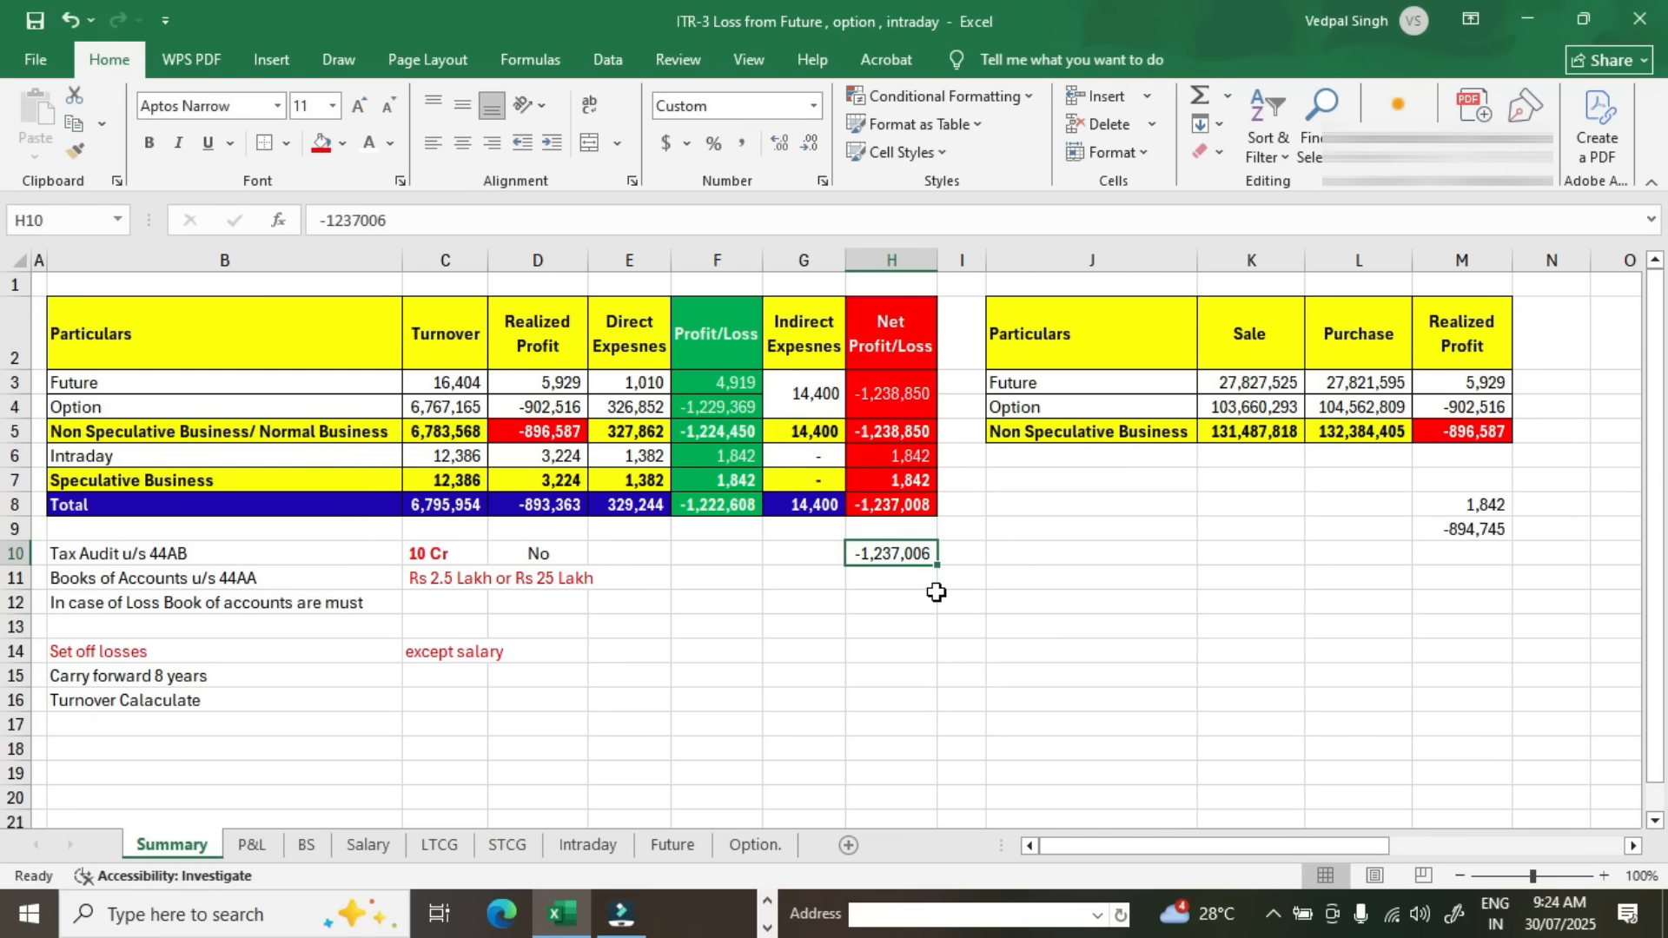
key("alt+Tab")
key("alt+Tab")
left_click(895, 449)
key("alt+Tab")
Step: Review the remaining section A items, save the section, and confirm Schedule BP
scroll(1312, 625, "down", 10)
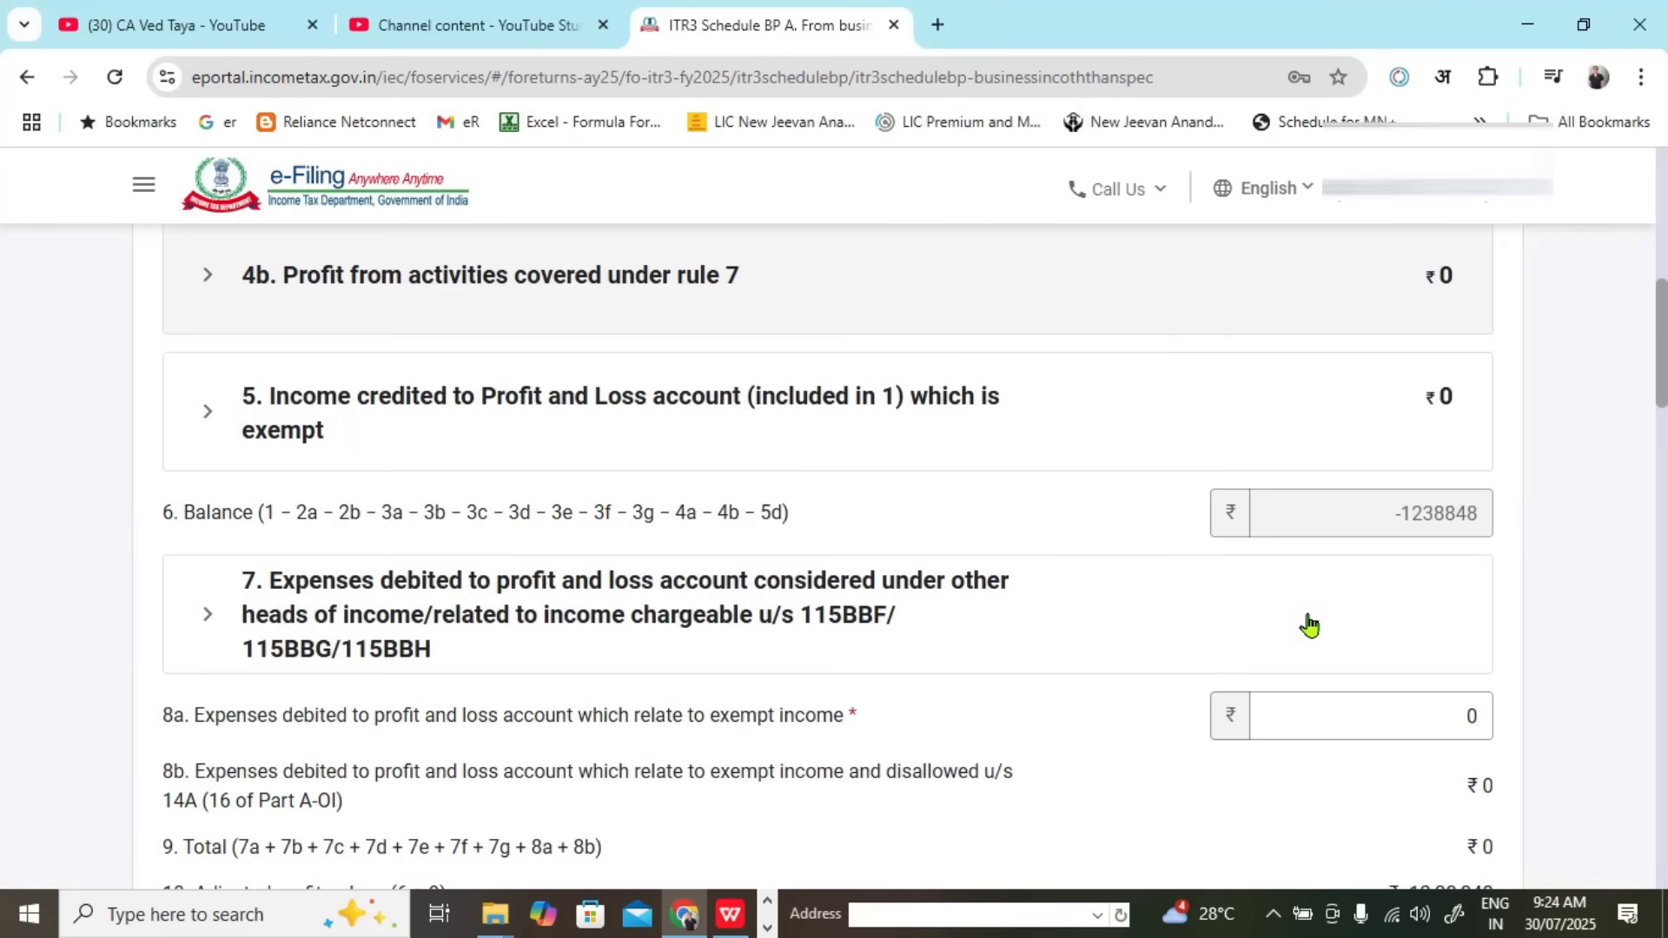
scroll(1312, 626, "down", 20)
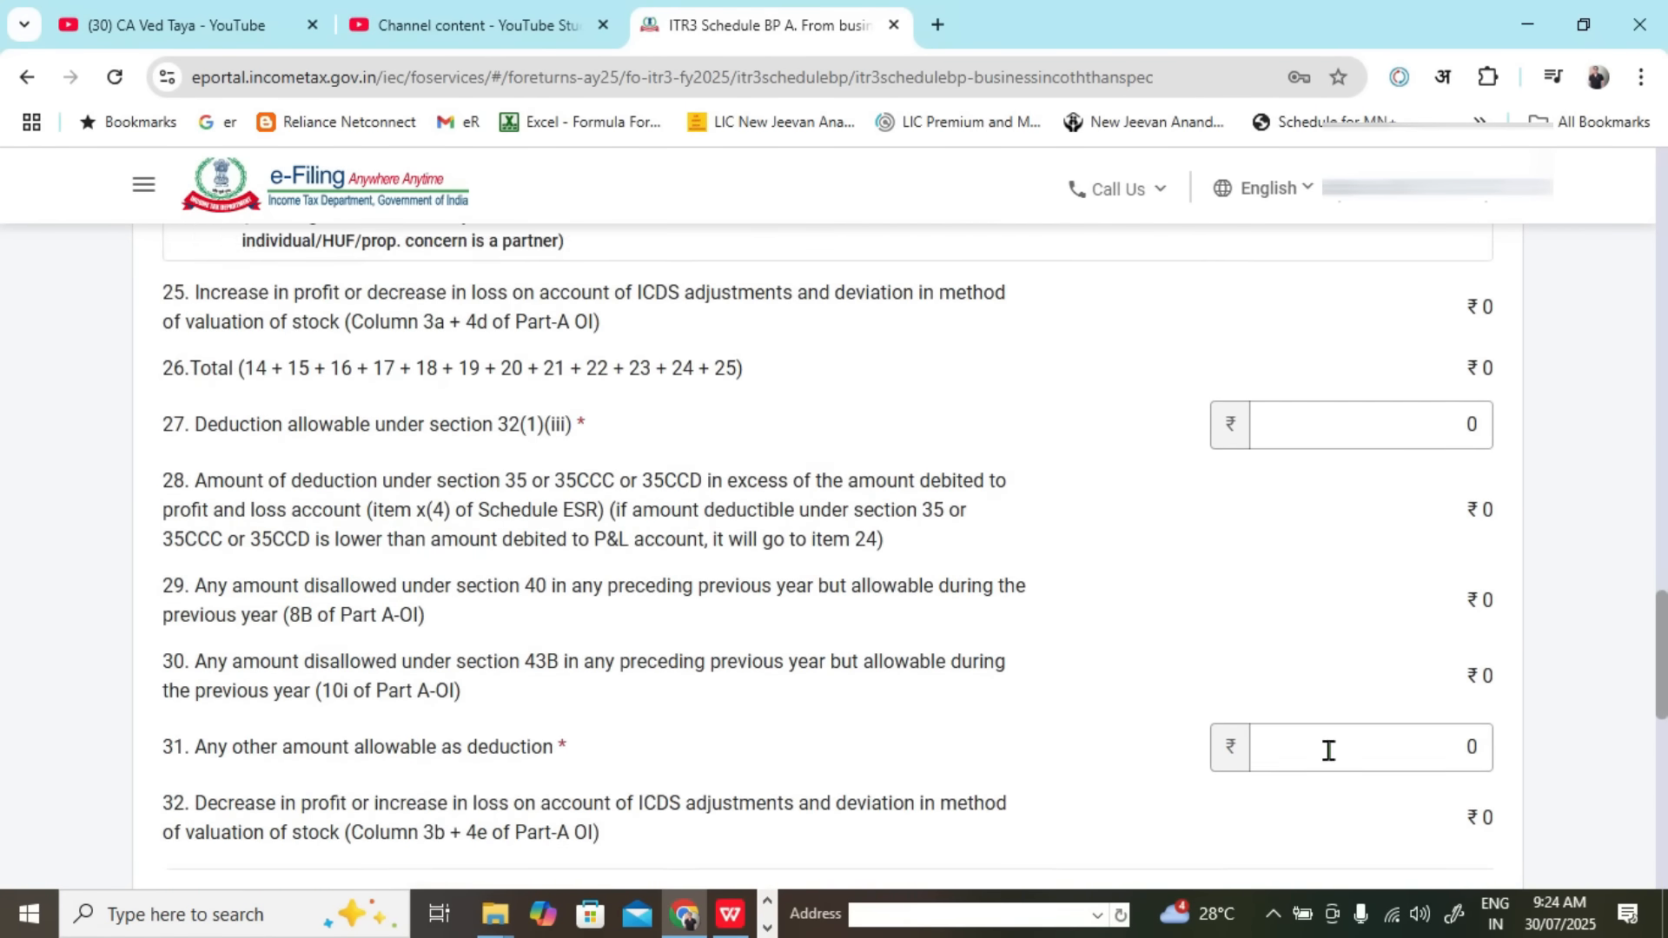
scroll(1397, 772, "down", 3)
left_click(1471, 662)
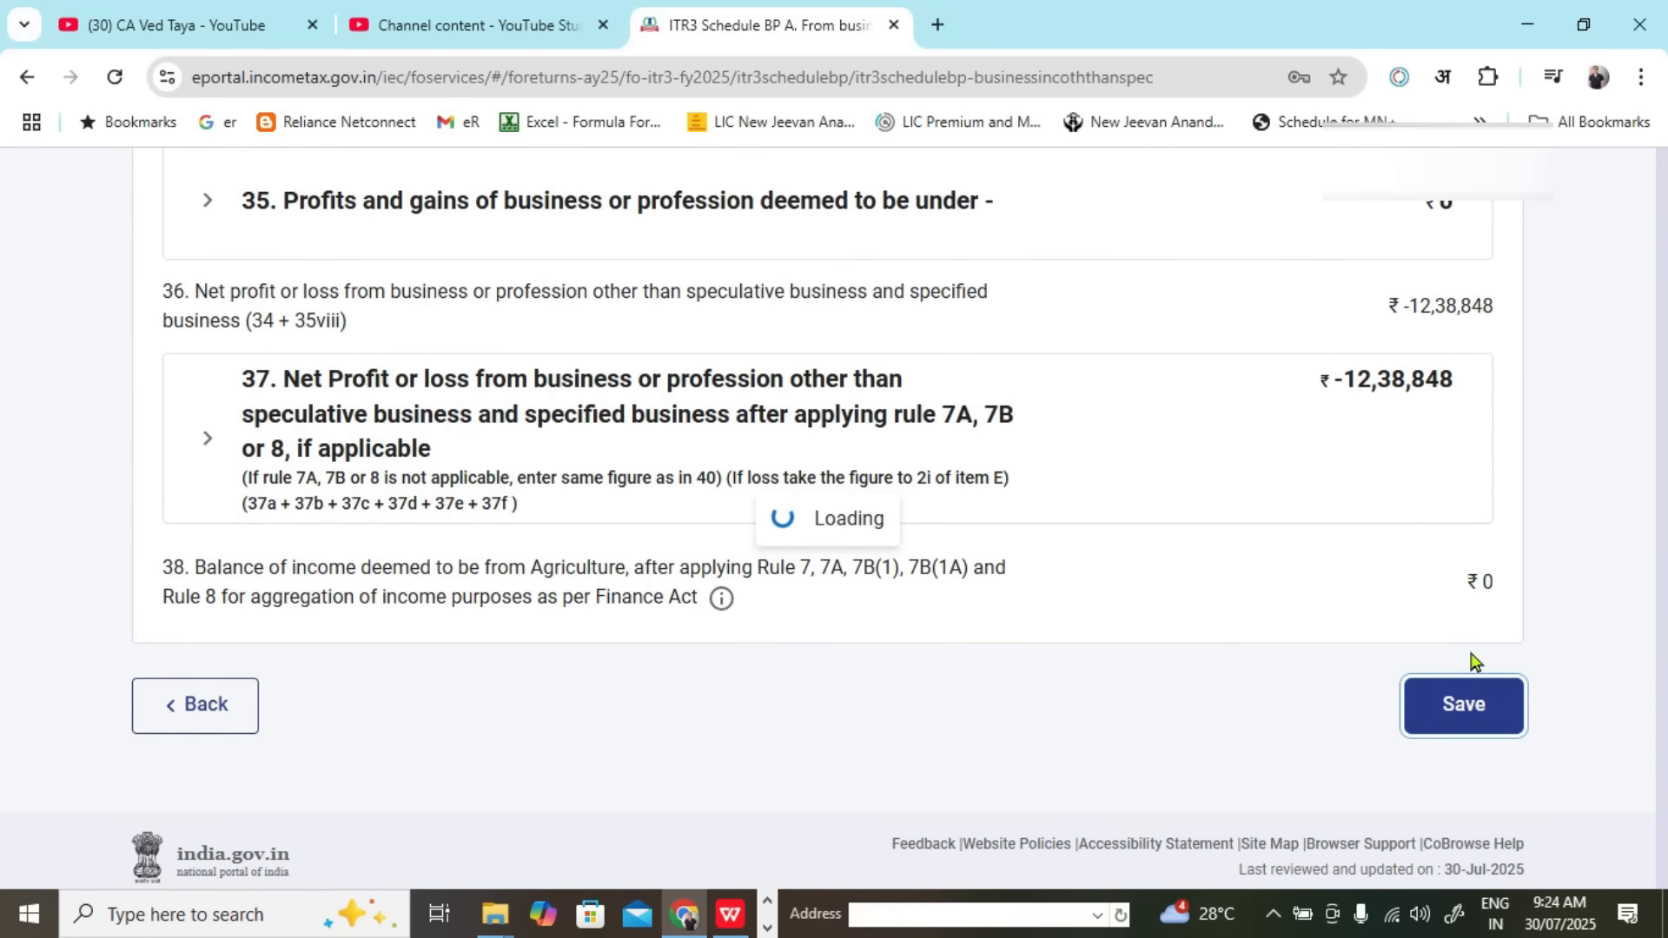
scroll(1103, 566, "down", 10)
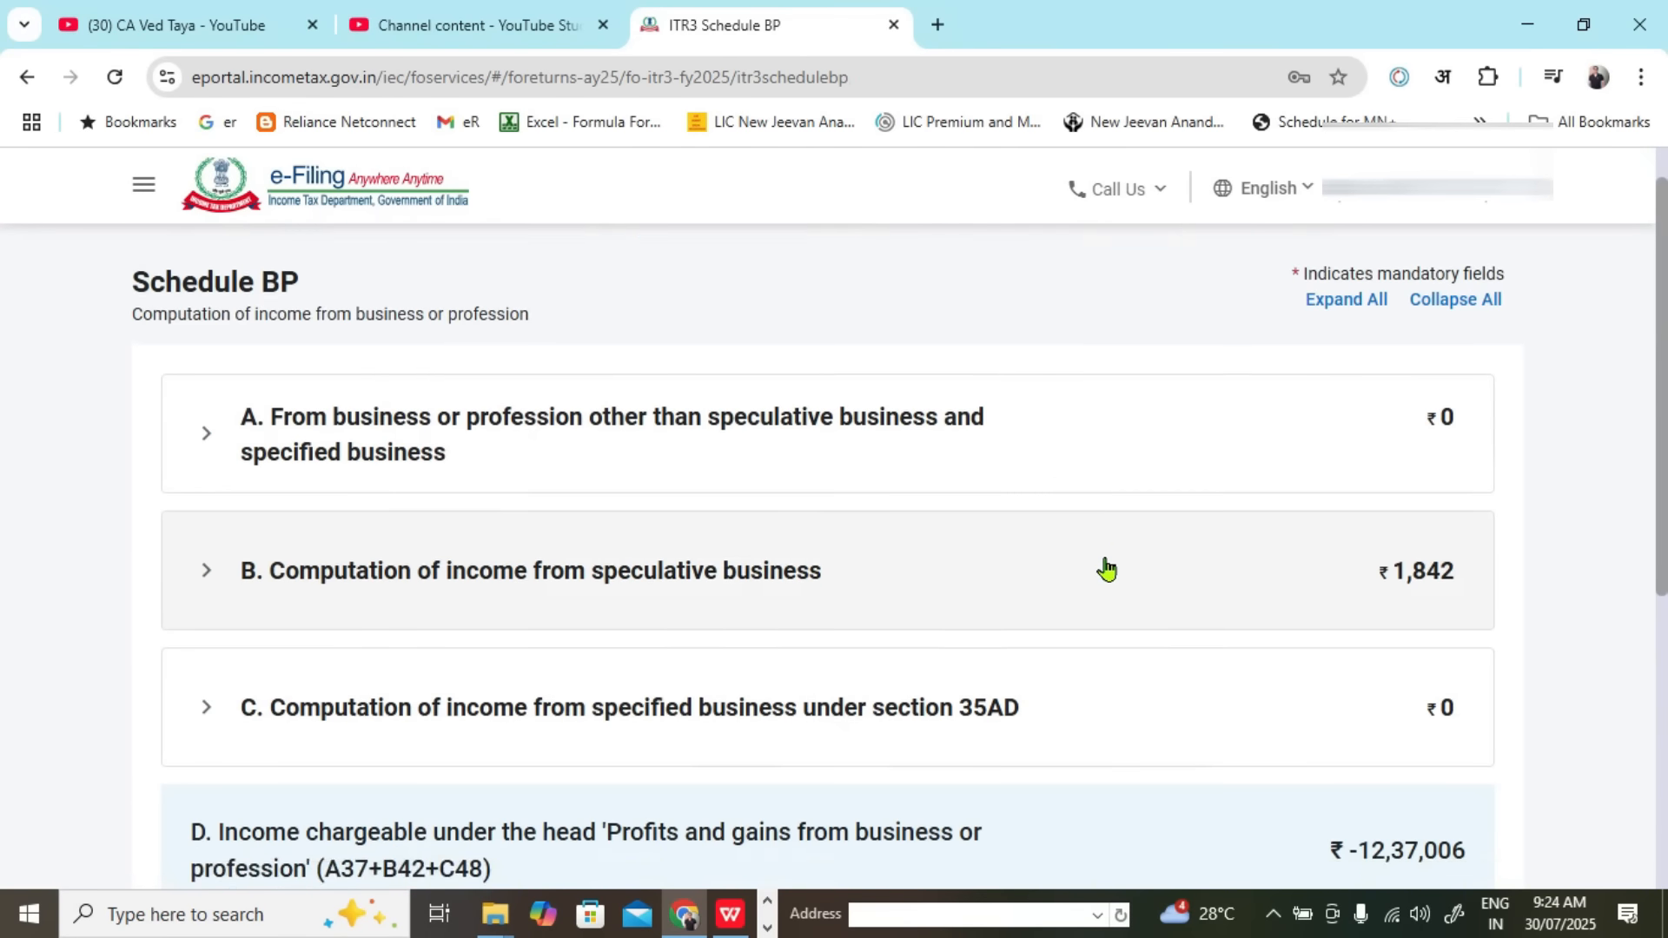
left_click(1426, 647)
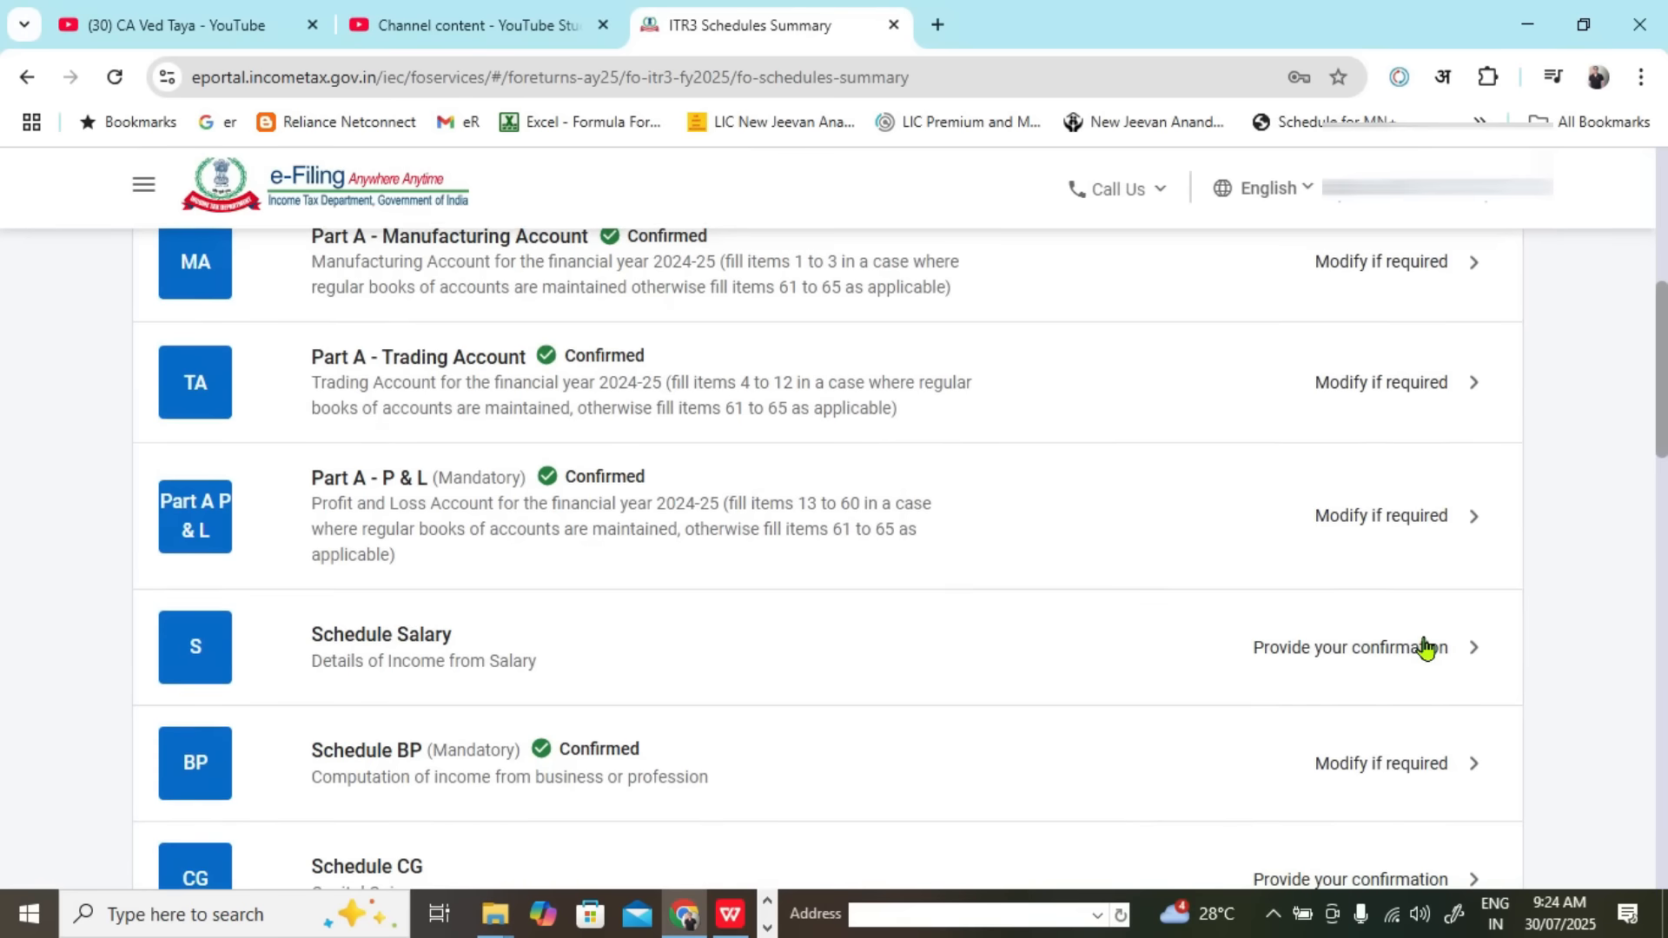
Step: Open Schedule Salary from the return summary and look through its salary, allowance and deduction sections
scroll(504, 552, "down", 4)
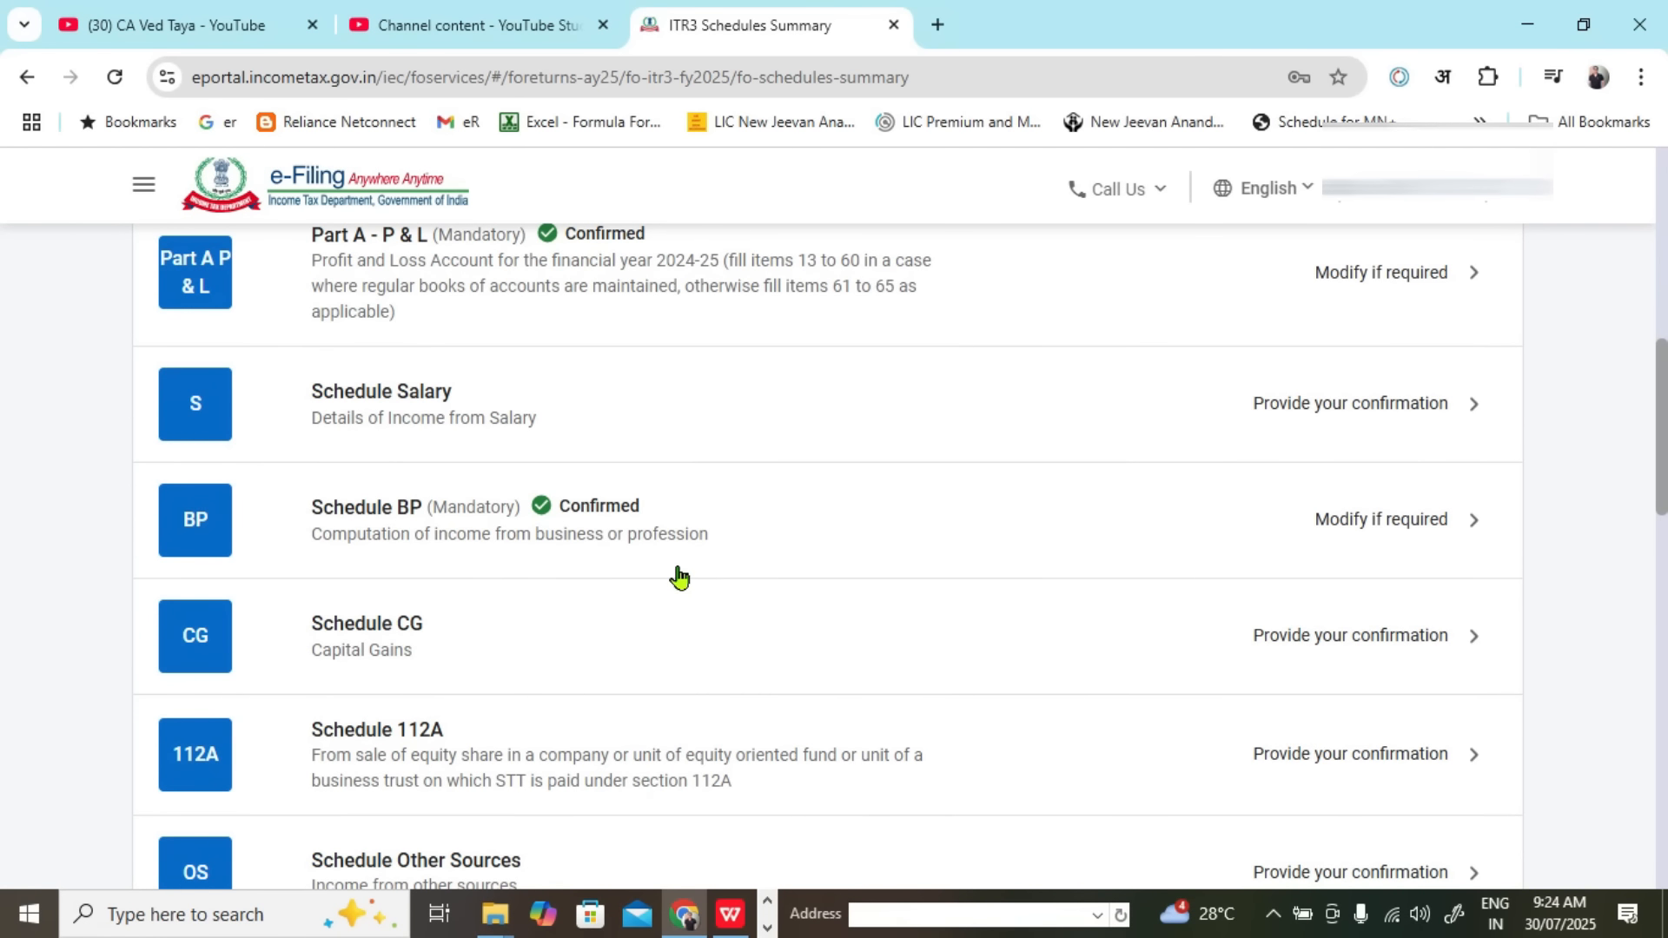
scroll(658, 531, "up", 2)
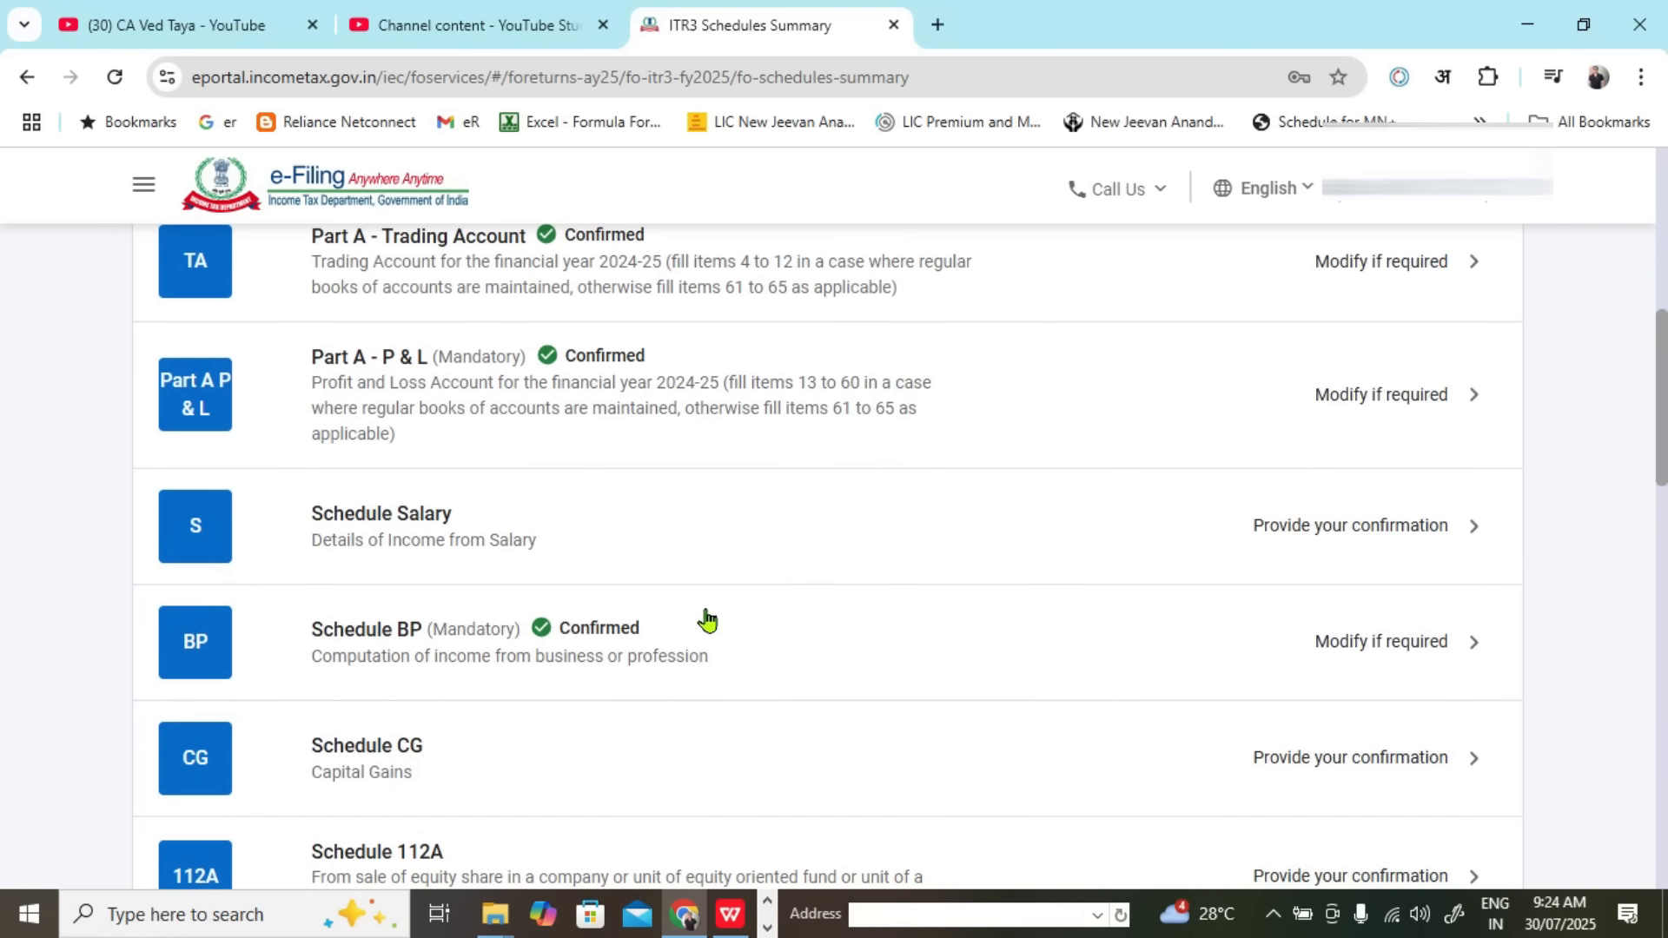
left_click(658, 558)
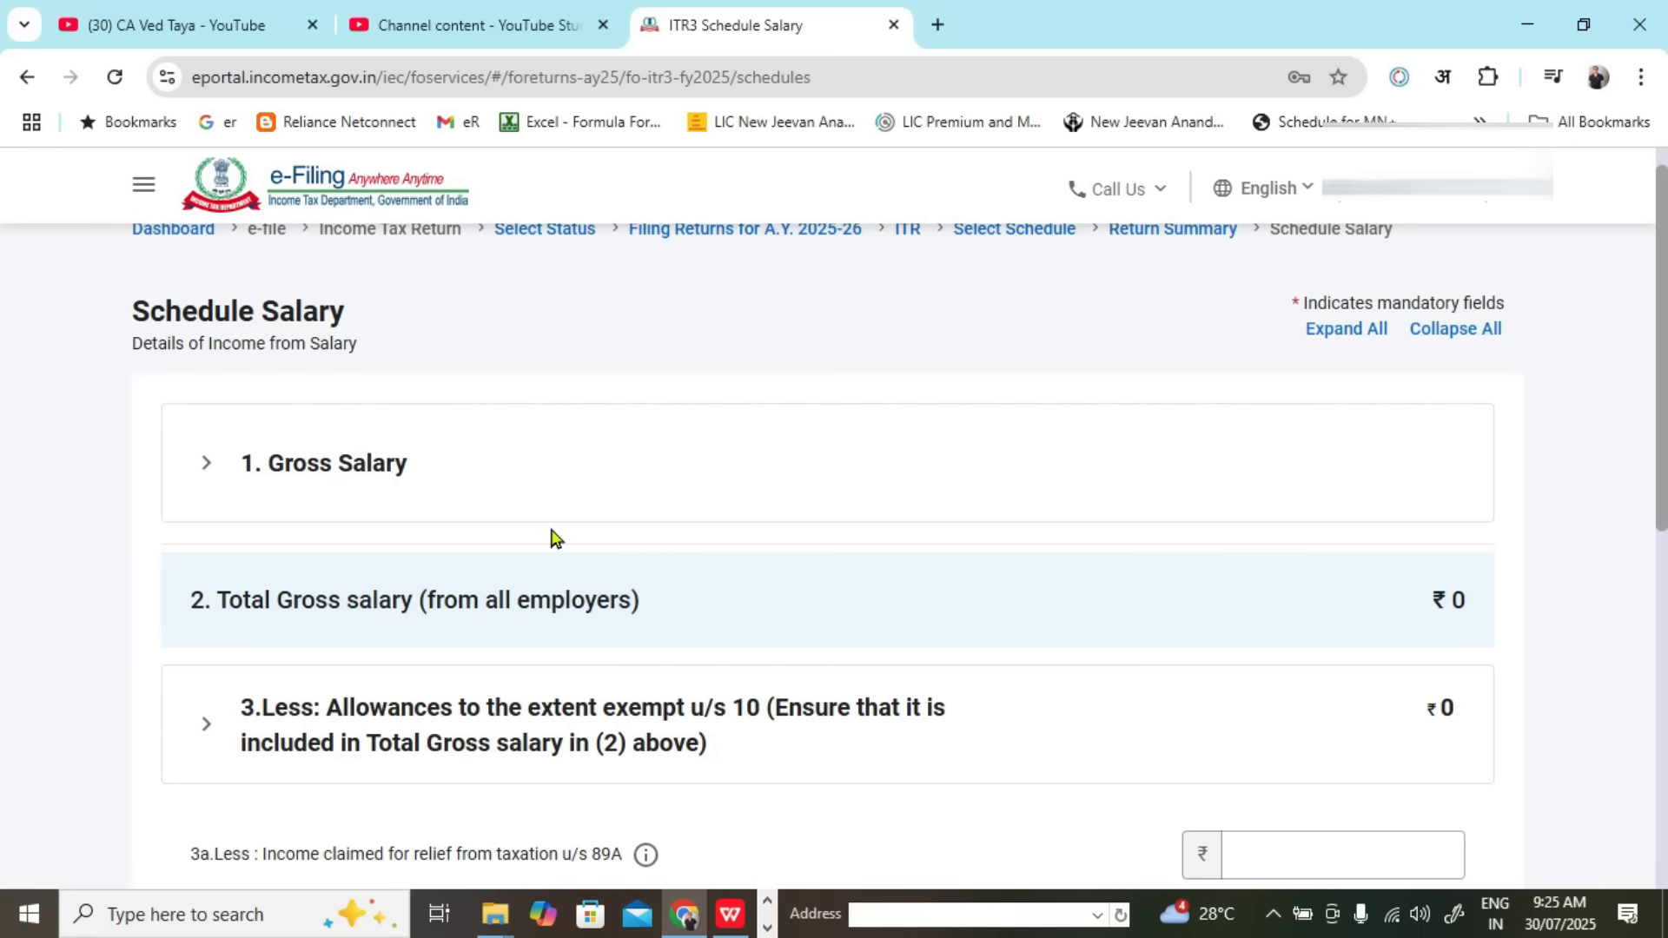
scroll(553, 537, "down", 8)
scroll(582, 656, "up", 3)
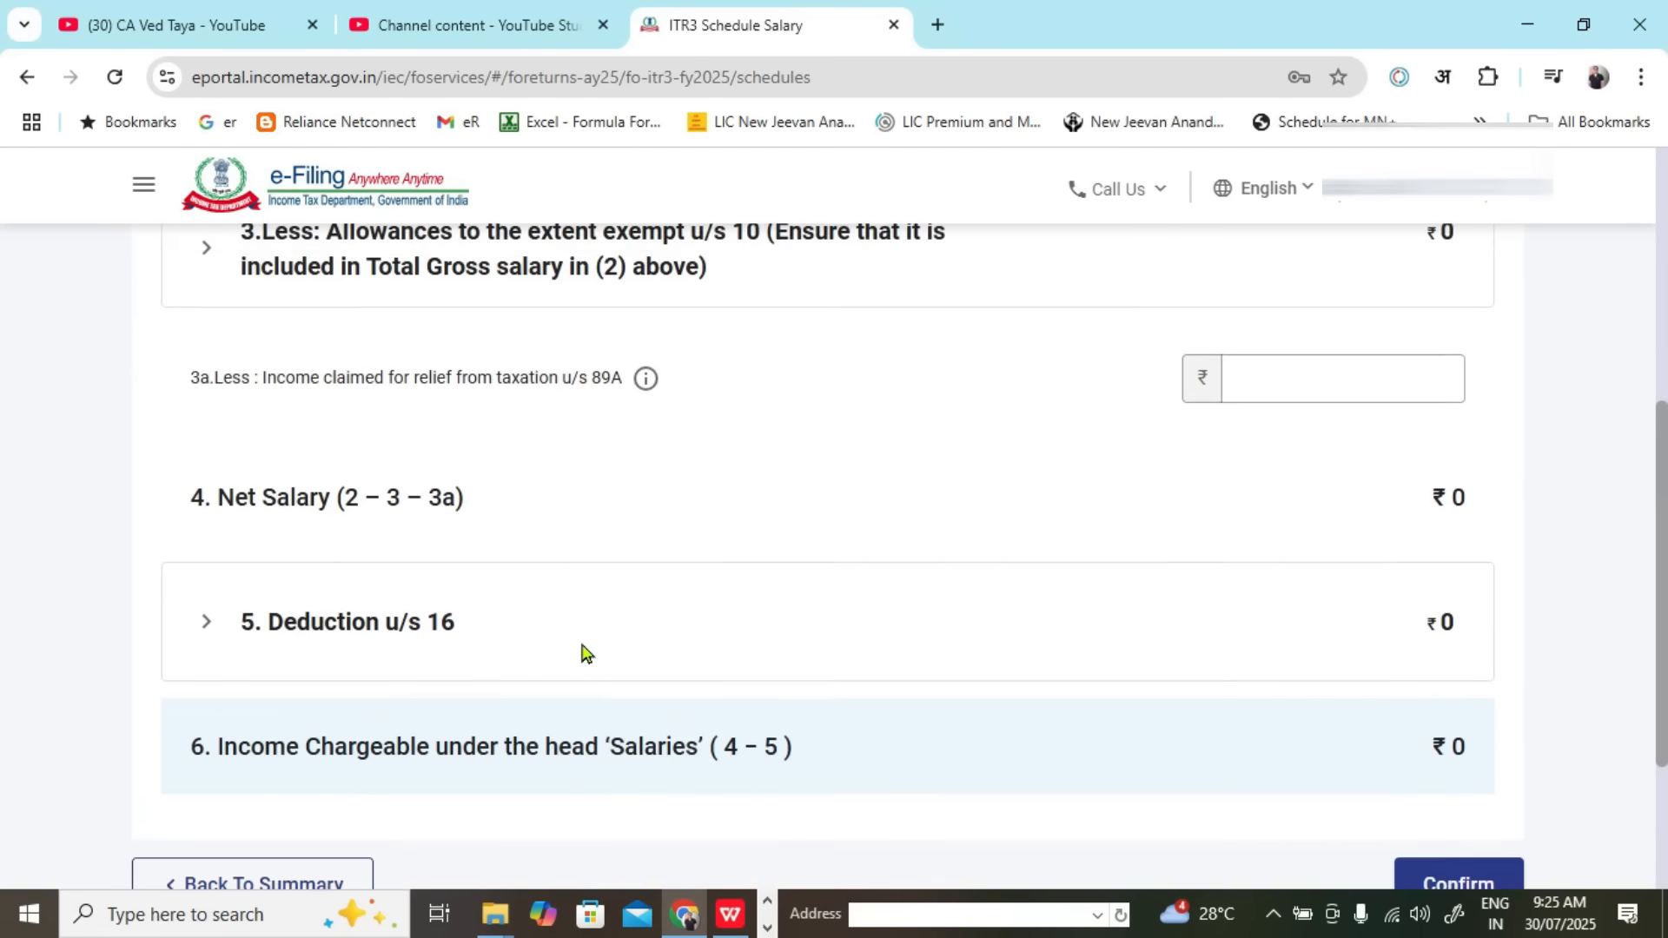
scroll(583, 654, "up", 4)
Step: Switch to the YouTube channel page and look through its playlists and videos for the ITR-2 salary and capital gain filing guide
left_click(463, 17)
left_click(234, 26)
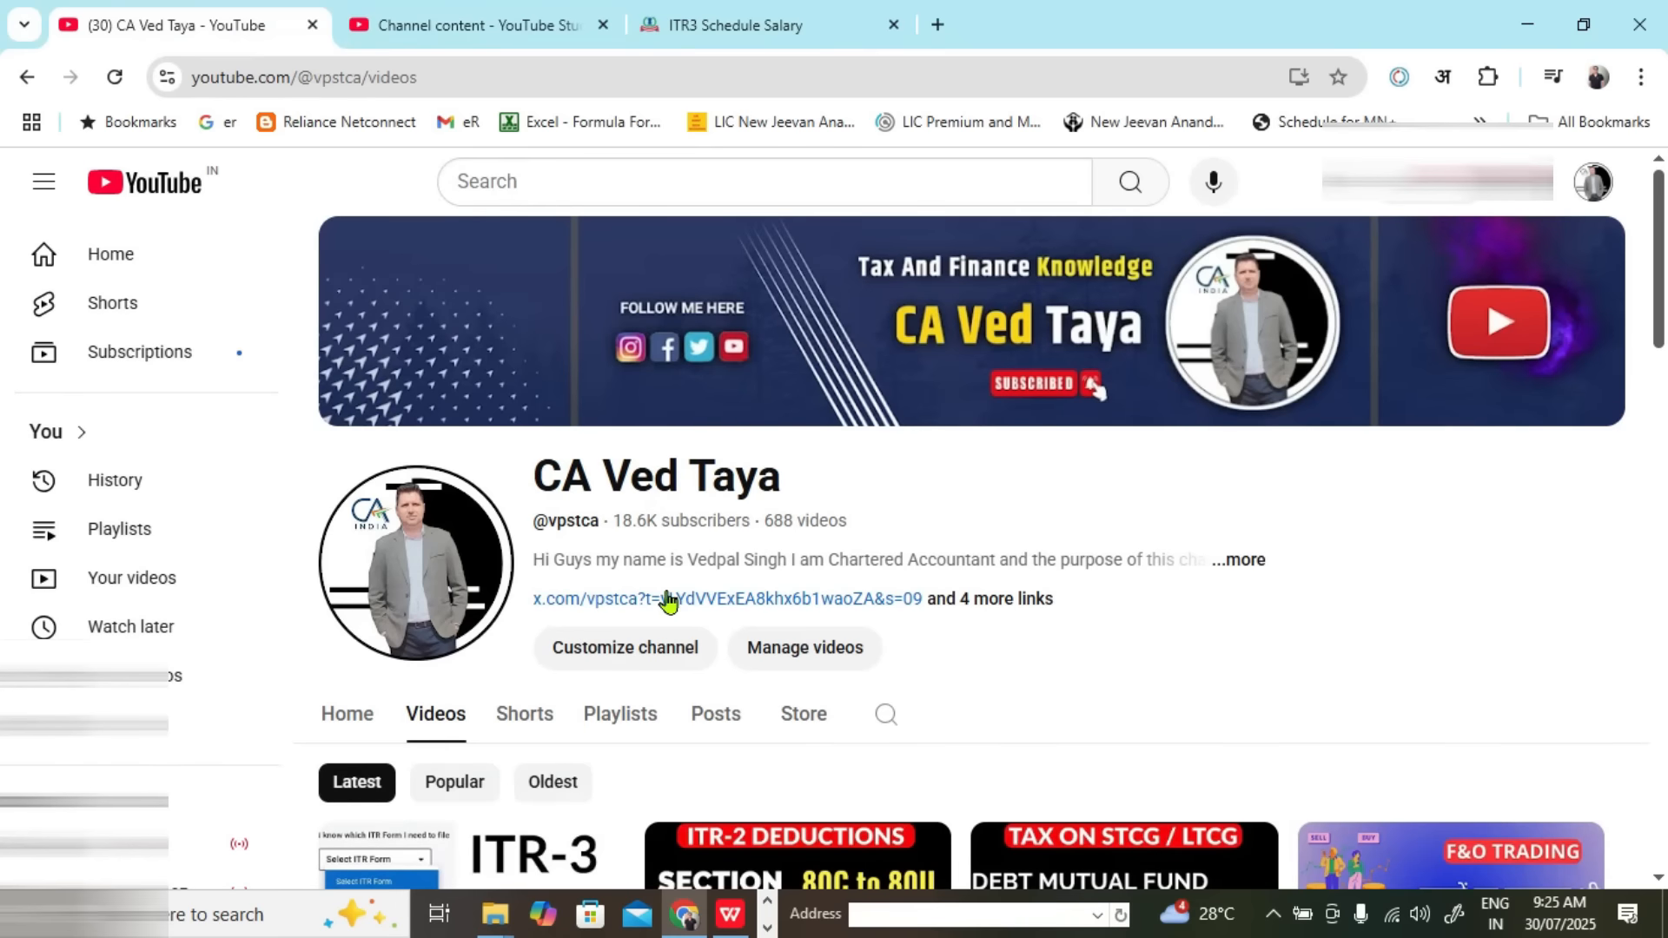
scroll(665, 578, "down", 3)
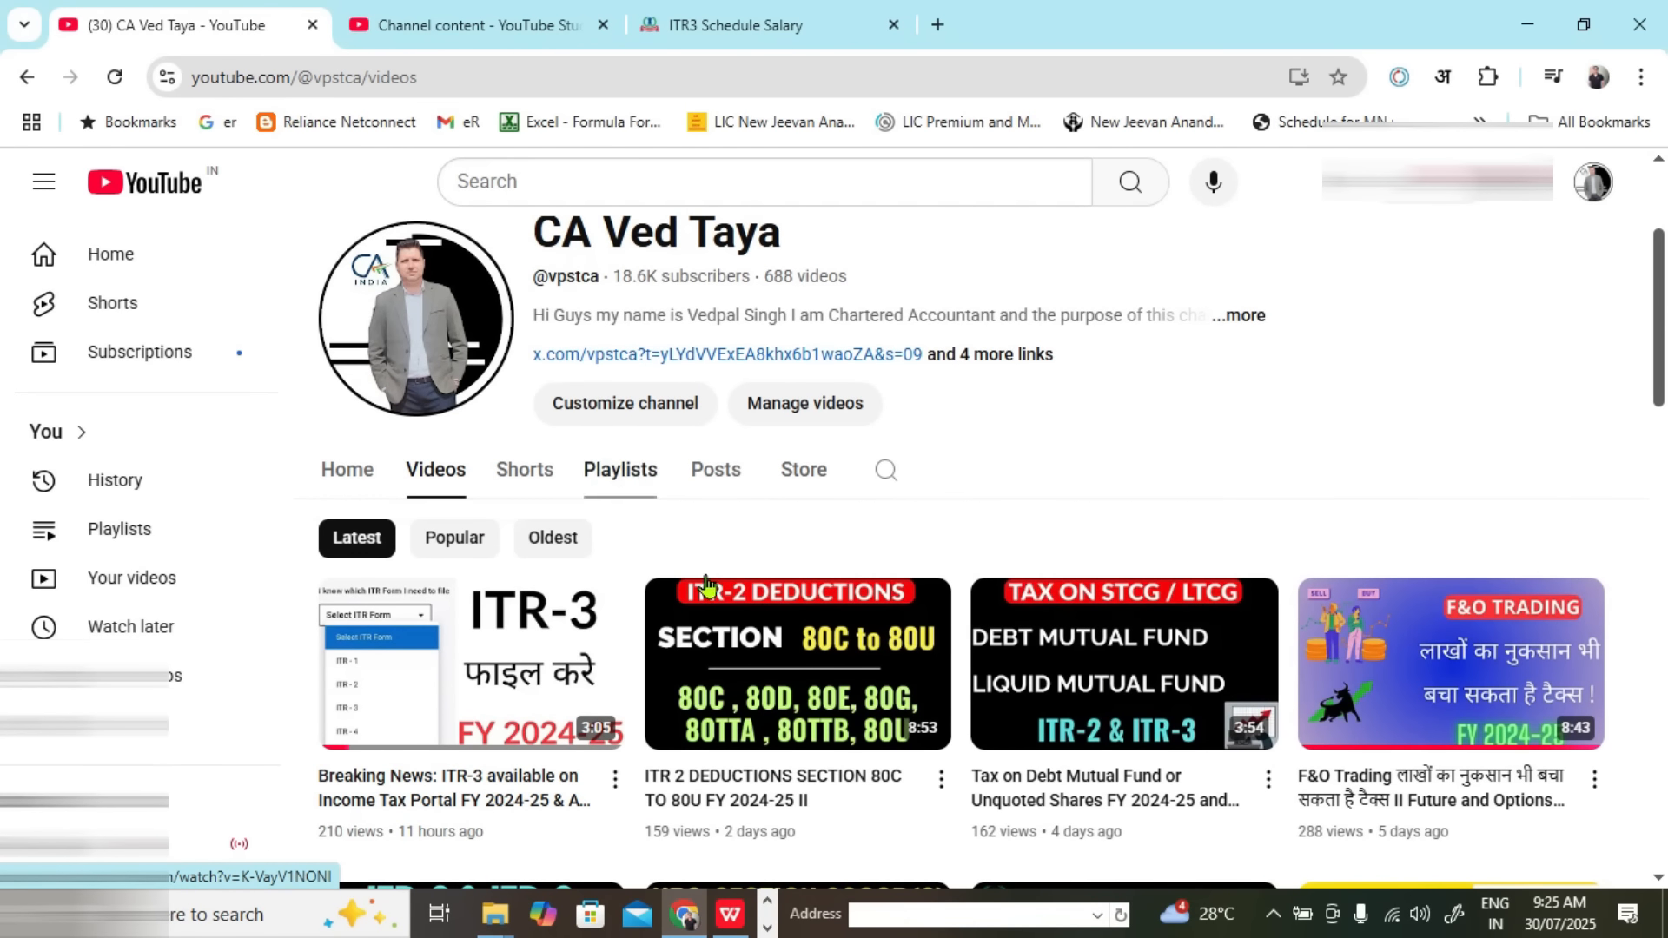
scroll(676, 608, "down", 3)
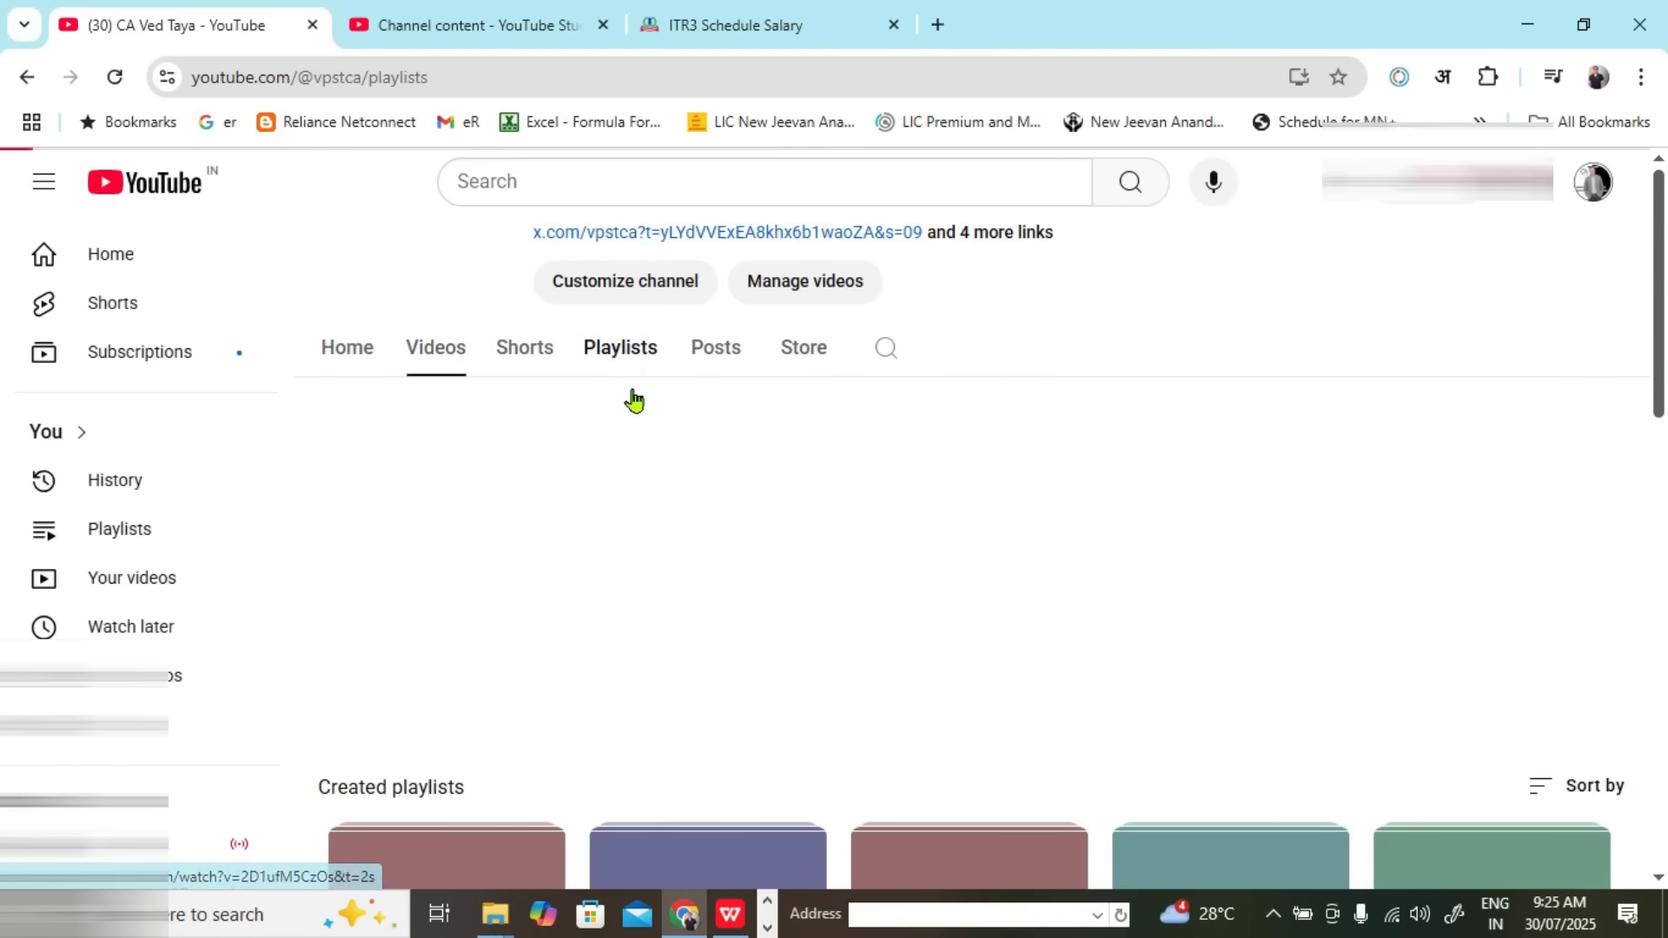
scroll(730, 700, "down", 3)
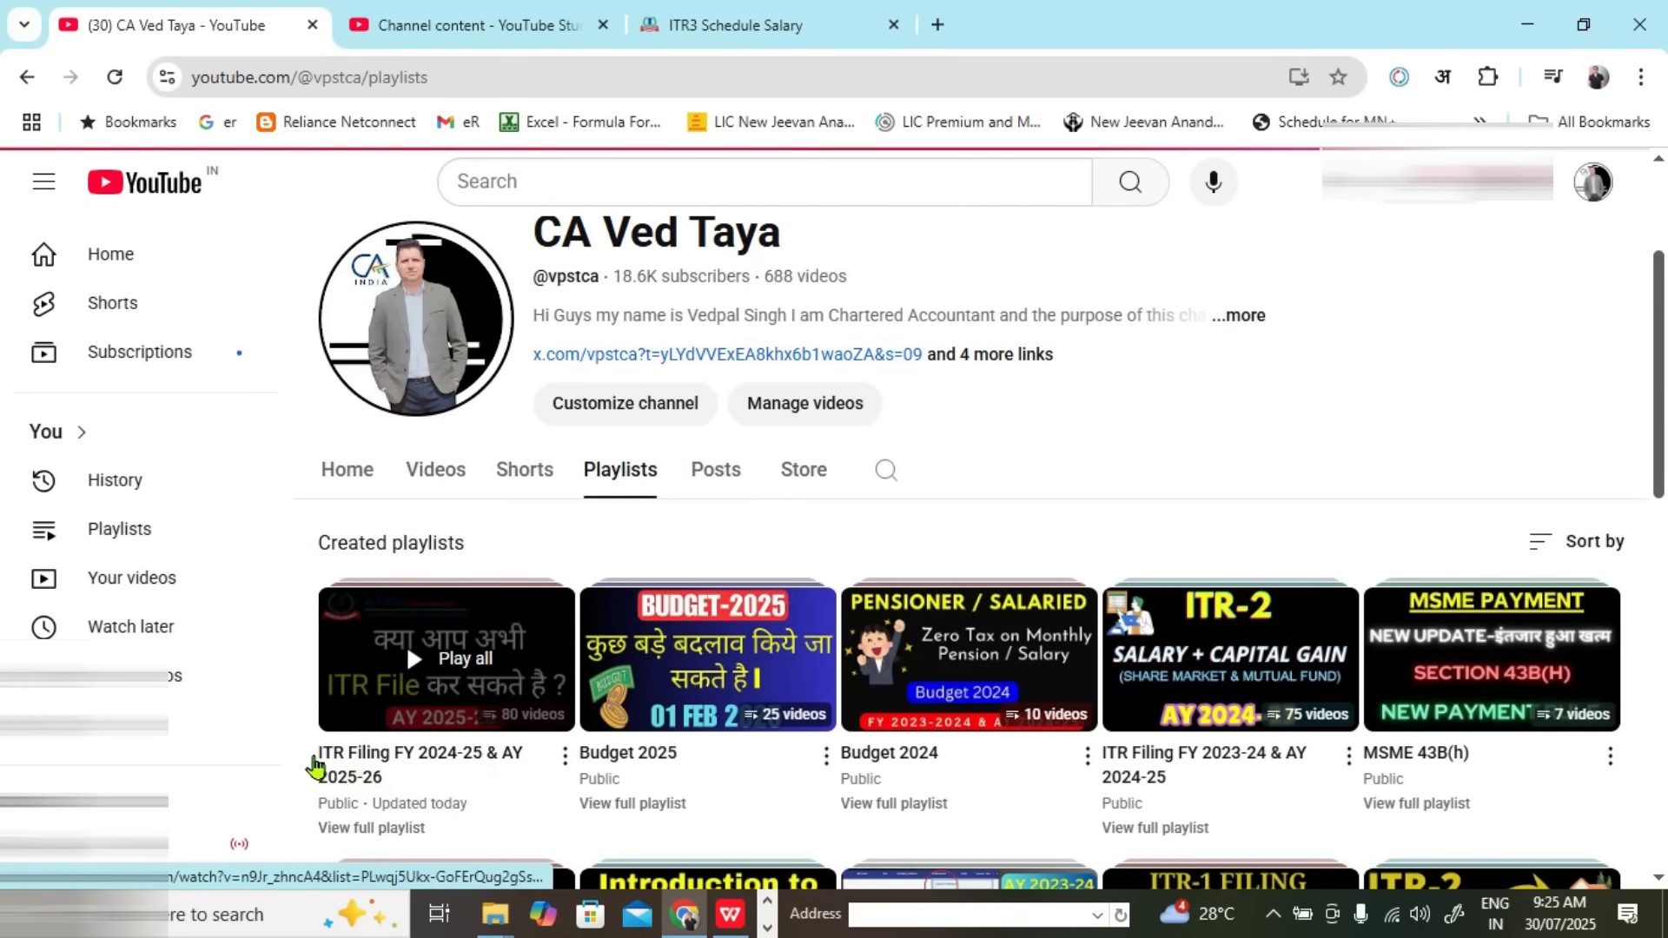
scroll(382, 777, "up", 2)
scroll(447, 790, "down", 2)
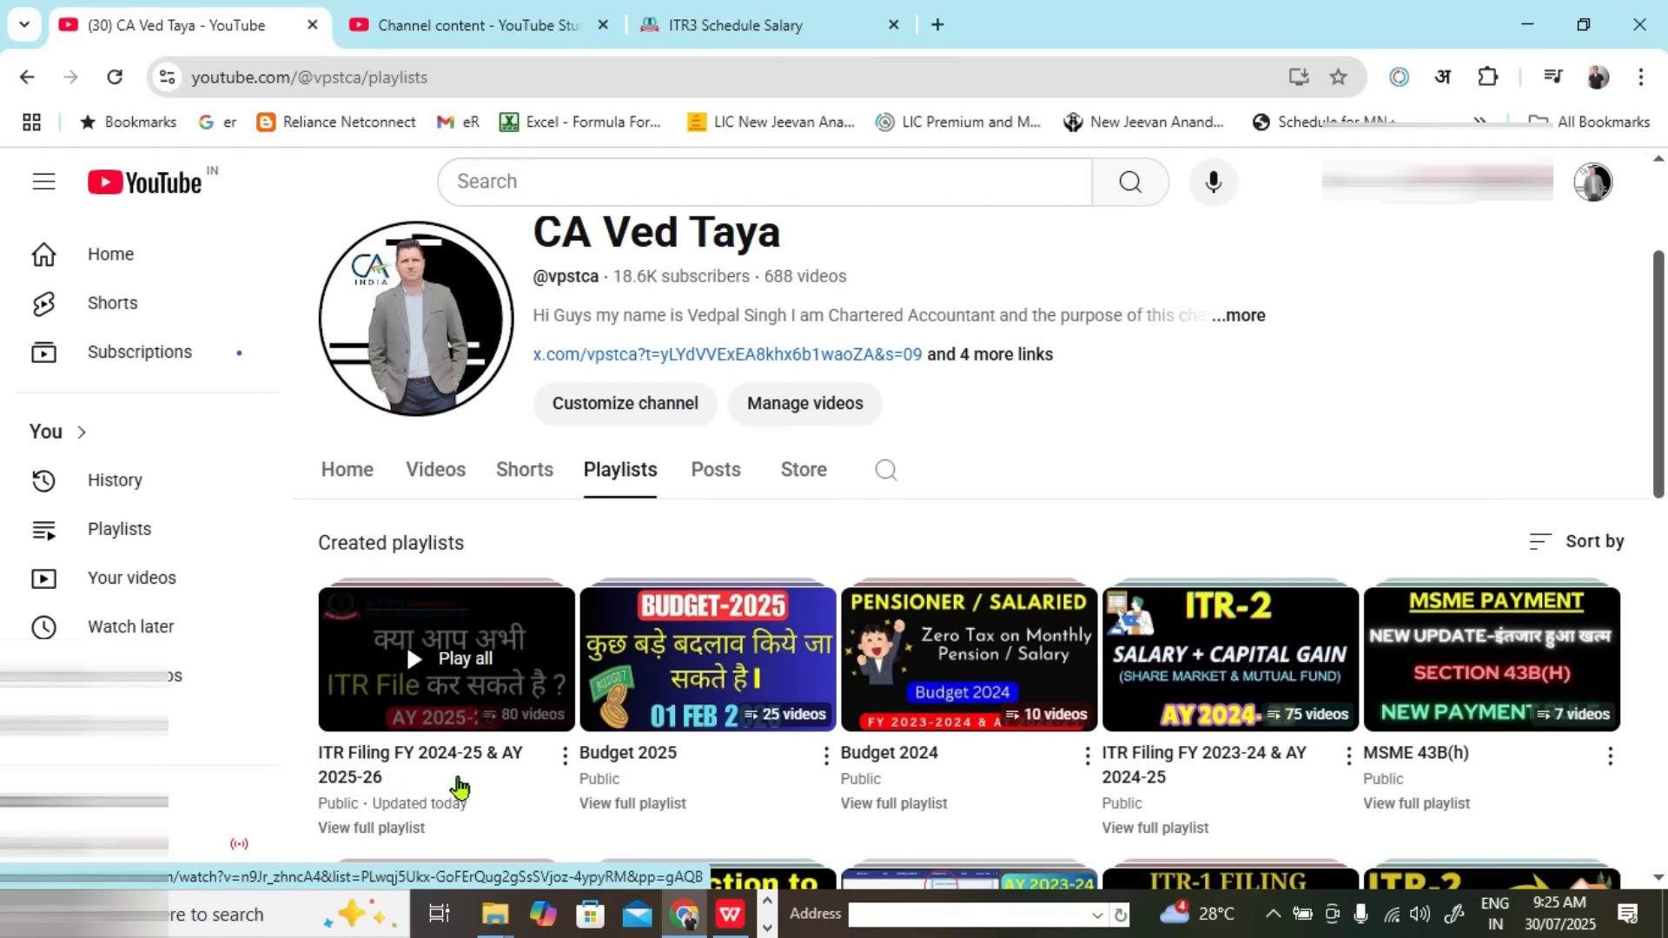
left_click(435, 473)
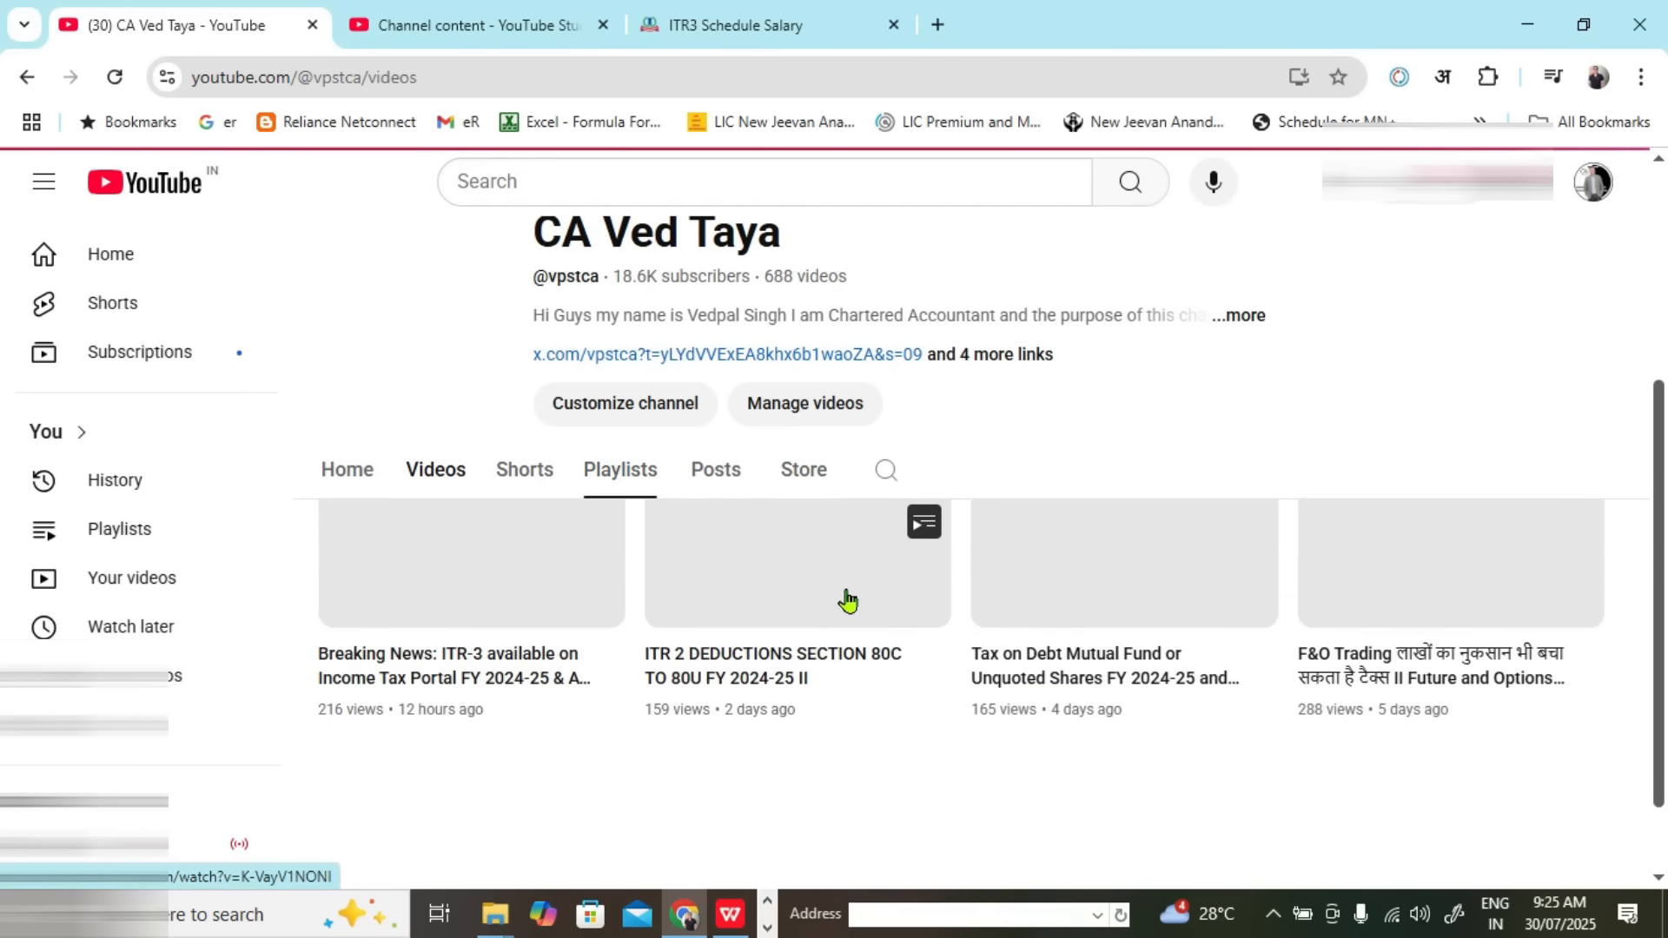
scroll(852, 599, "down", 5)
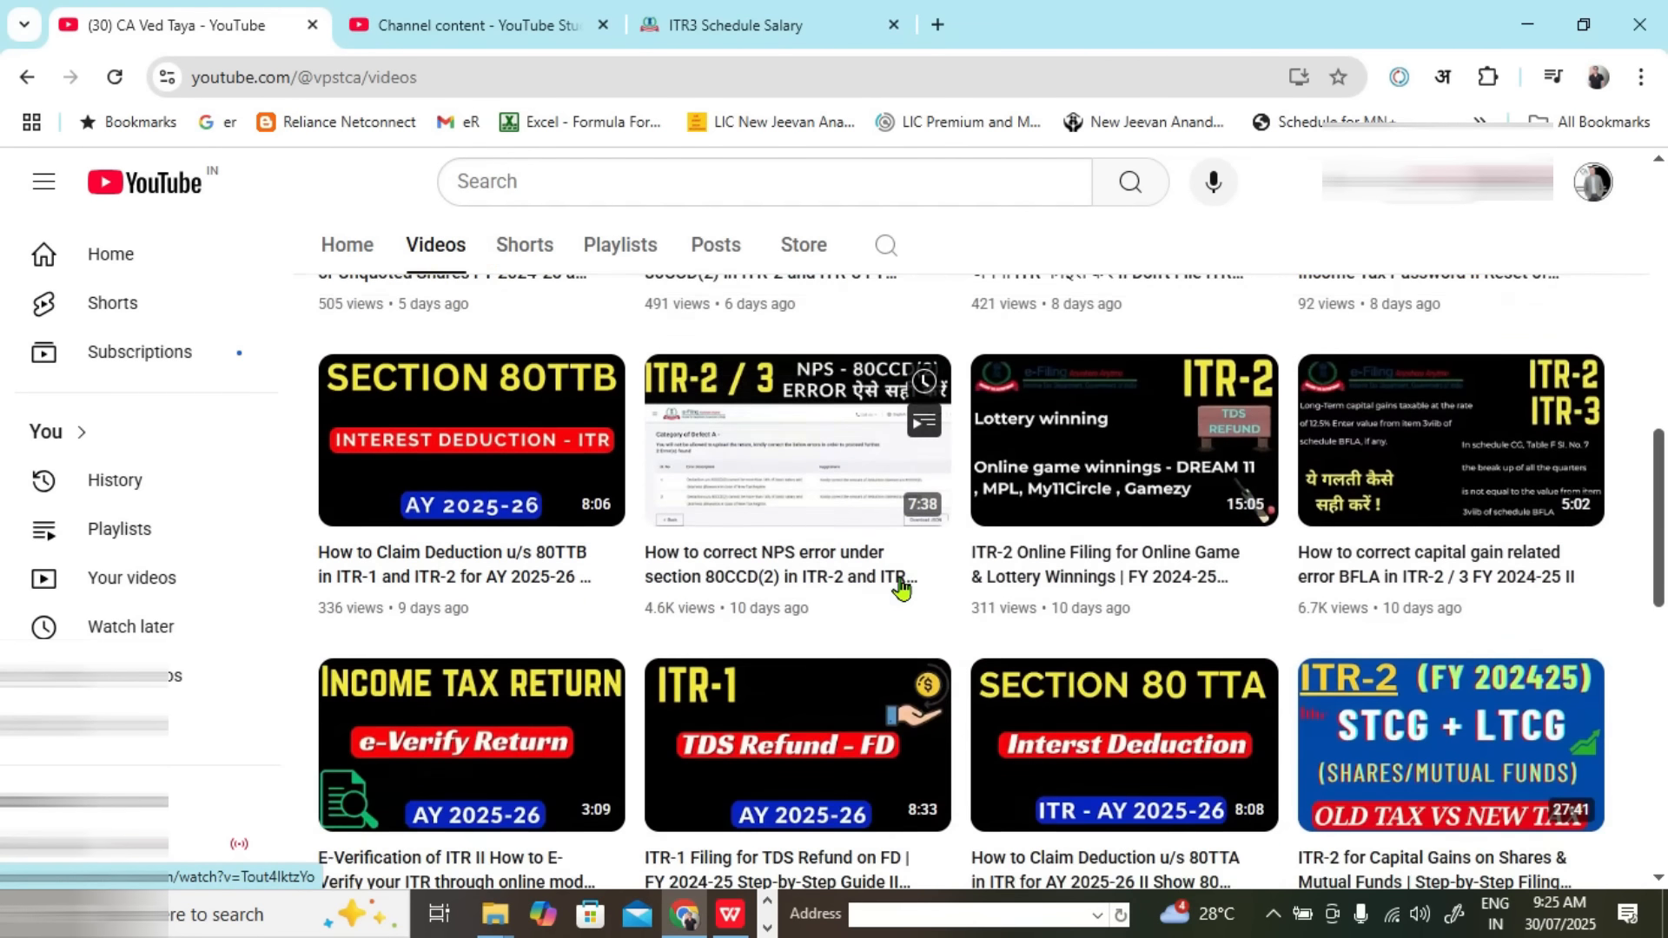
scroll(901, 588, "down", 5)
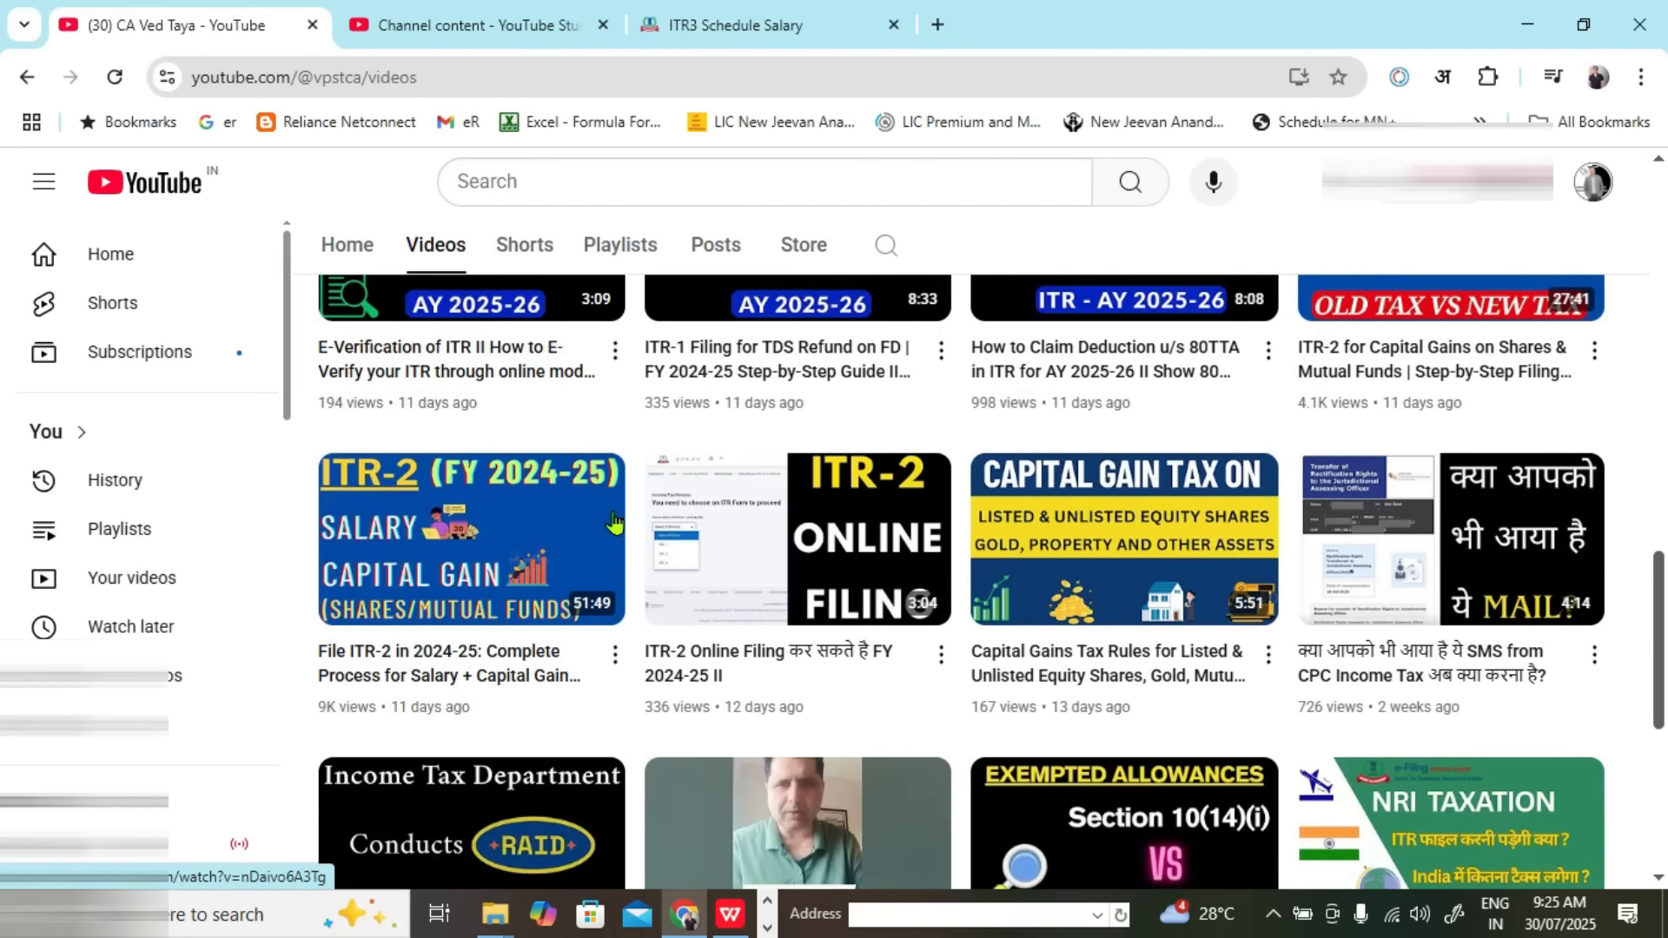
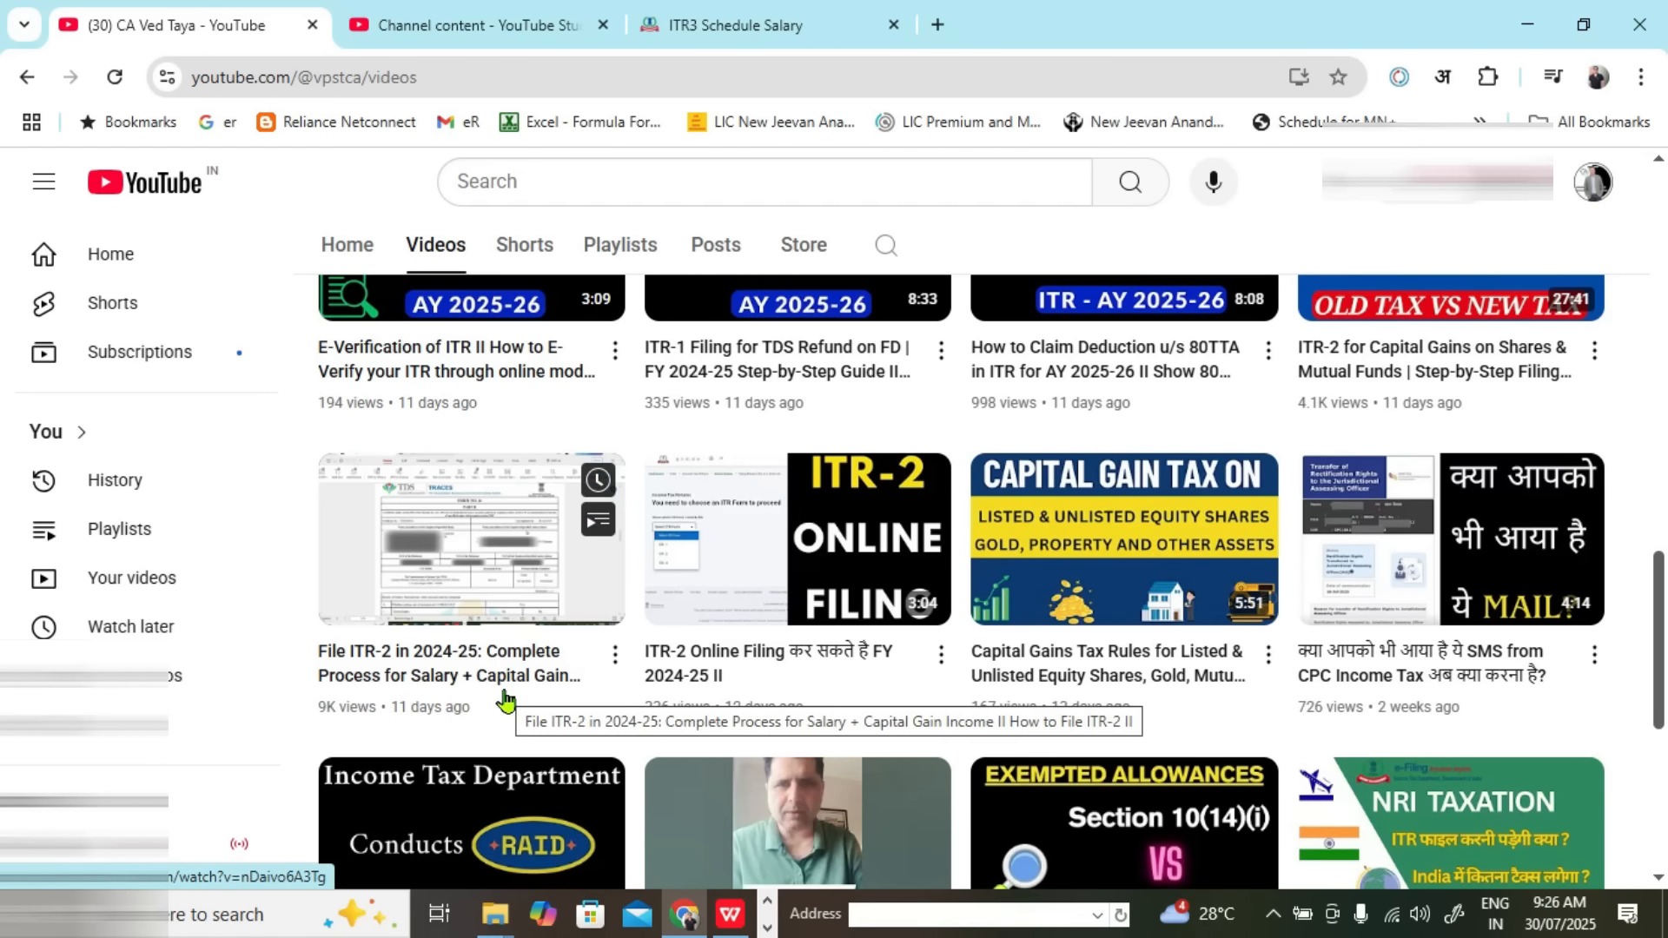
Step: Return to the income tax portal, add a Gross Salary entry, and look through its employer and section 17(1) salary fields
left_click(769, 26)
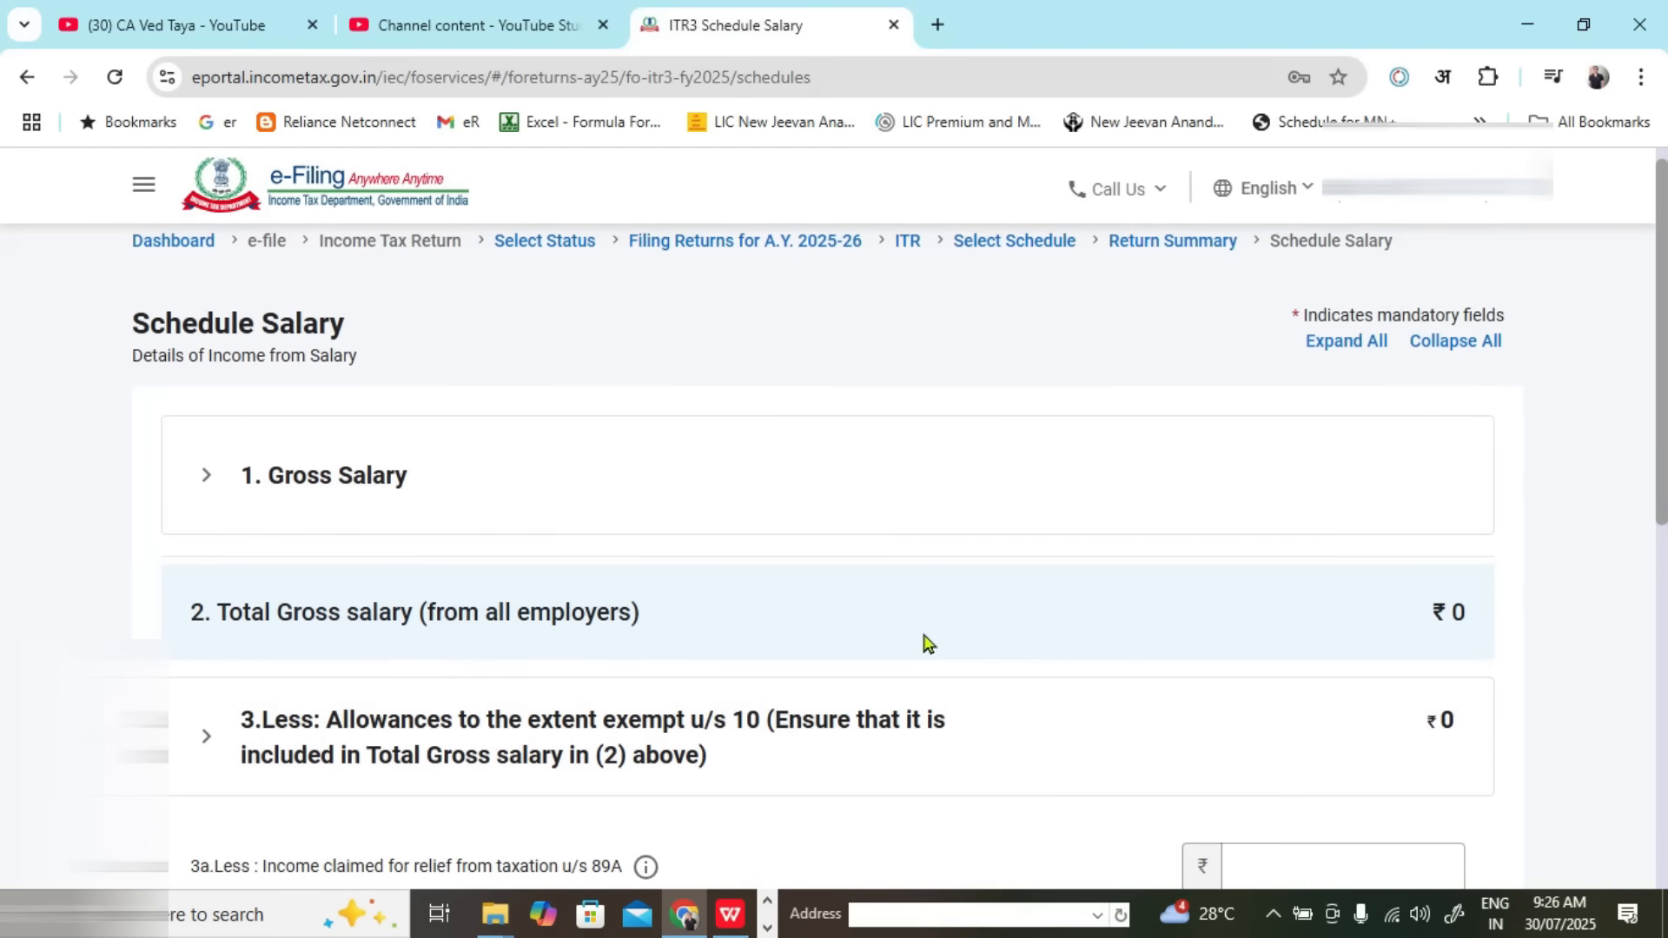
left_click(211, 491)
left_click(339, 641)
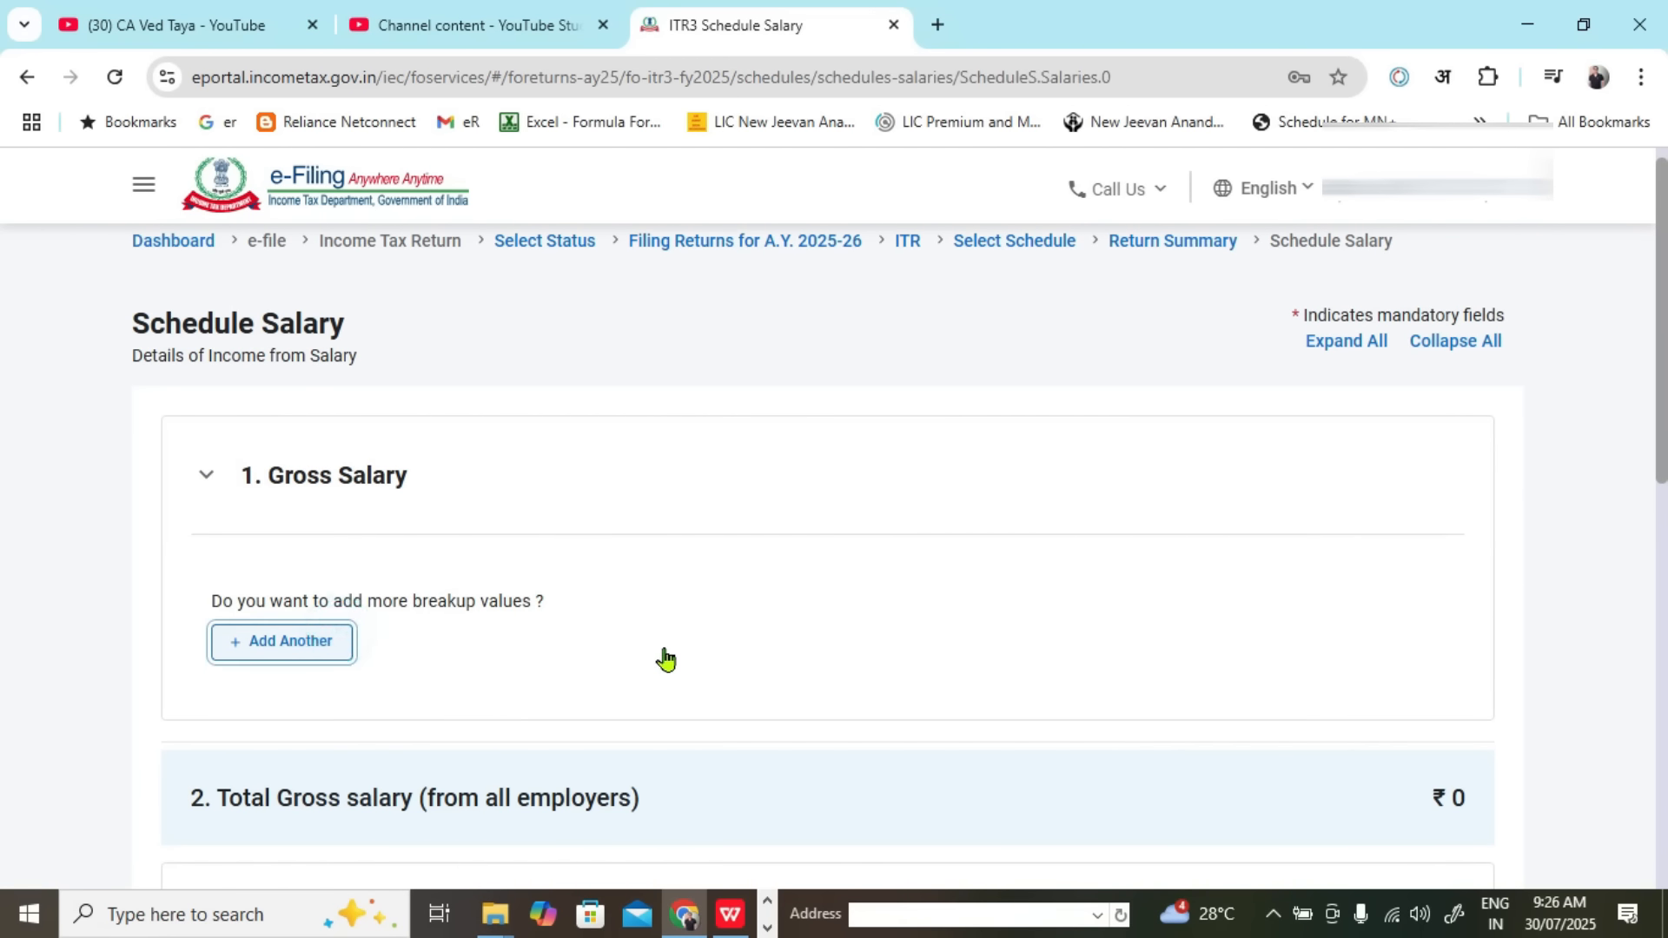
scroll(468, 620, "down", 2)
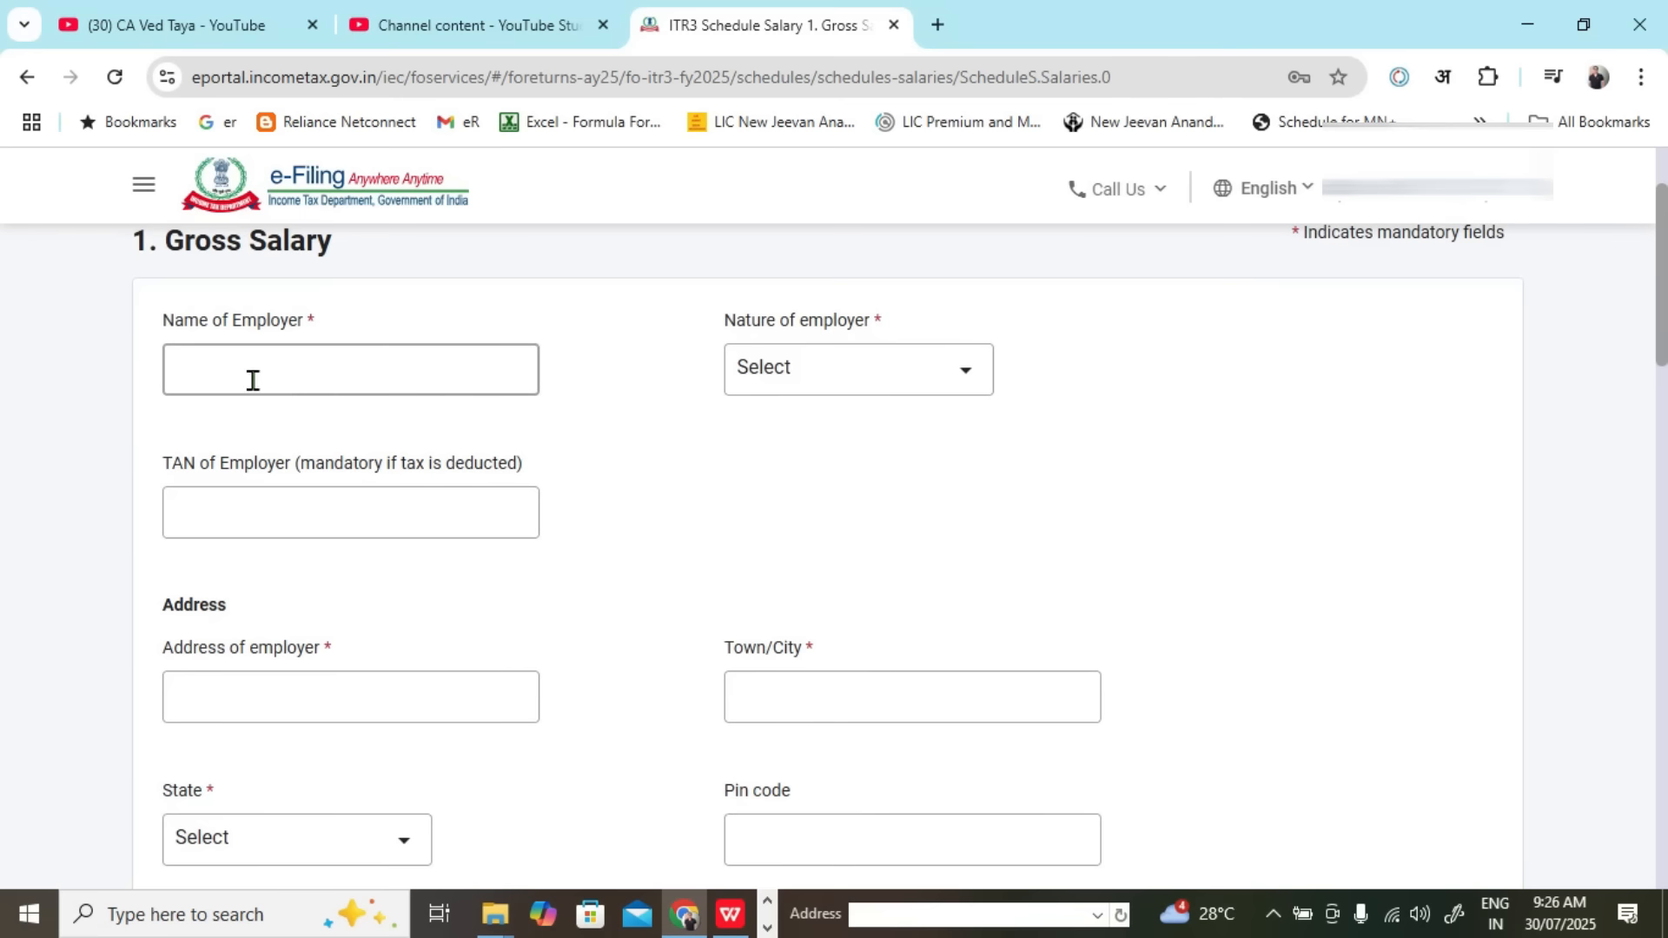
scroll(886, 521, "down", 8)
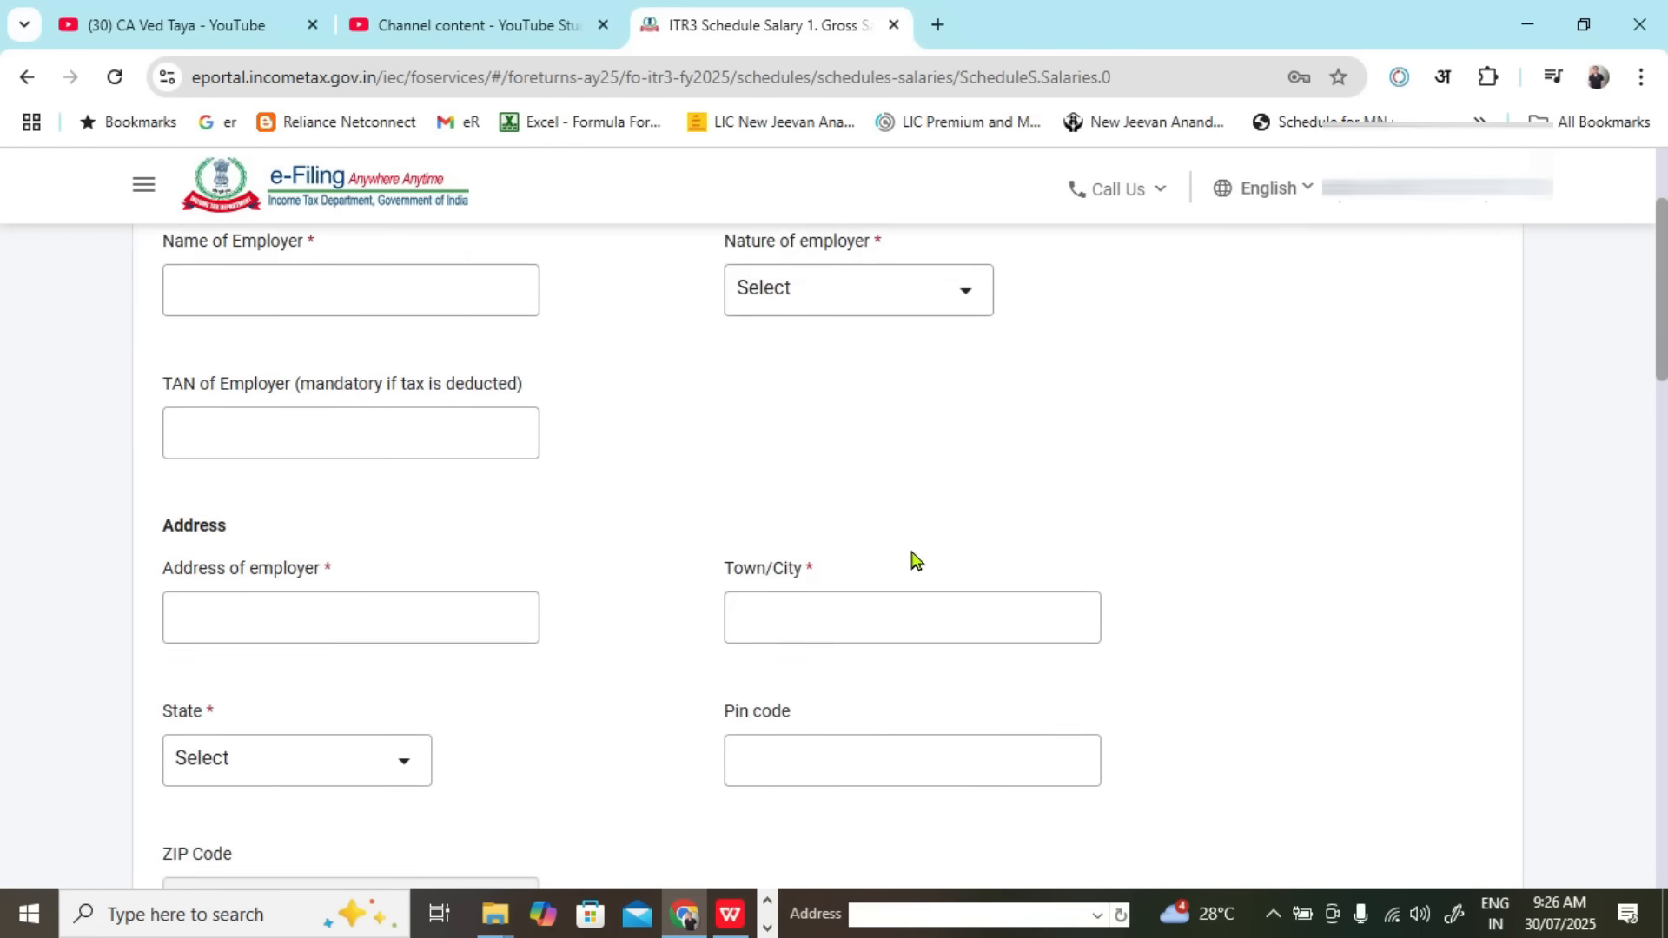
left_click_drag(290, 387, 1568, 408)
left_click(265, 521)
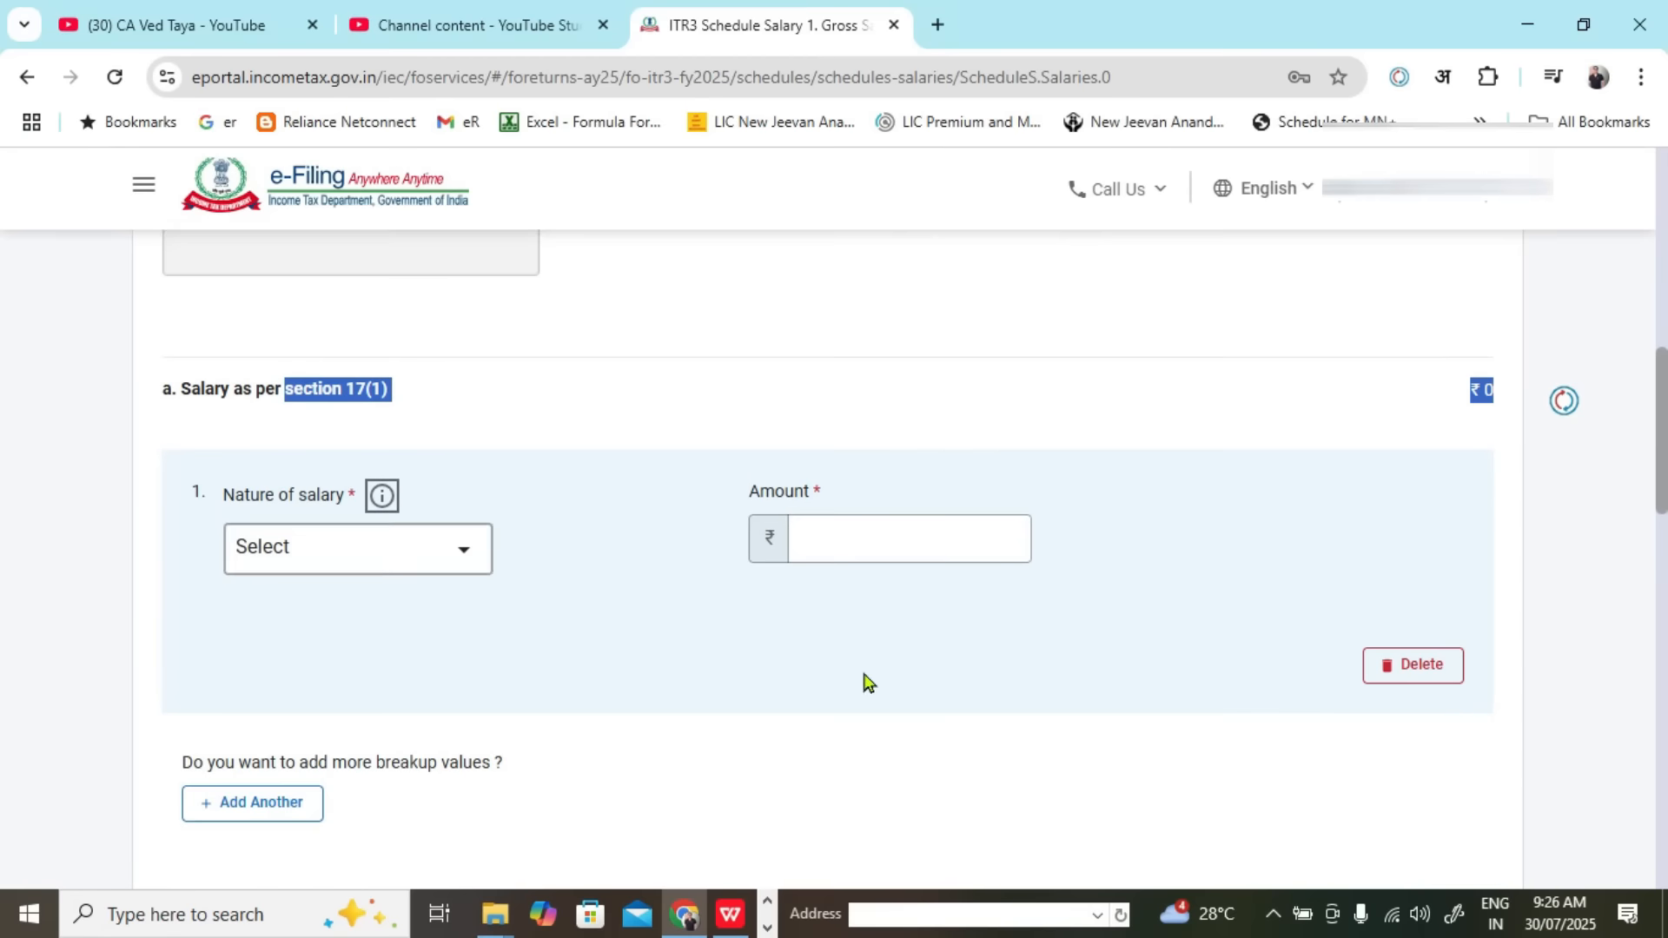
Step: Check the Basic, HRA and Special Allowance amounts on the Excel workbook's Salary sheet, and return to the portal
key("alt+Tab")
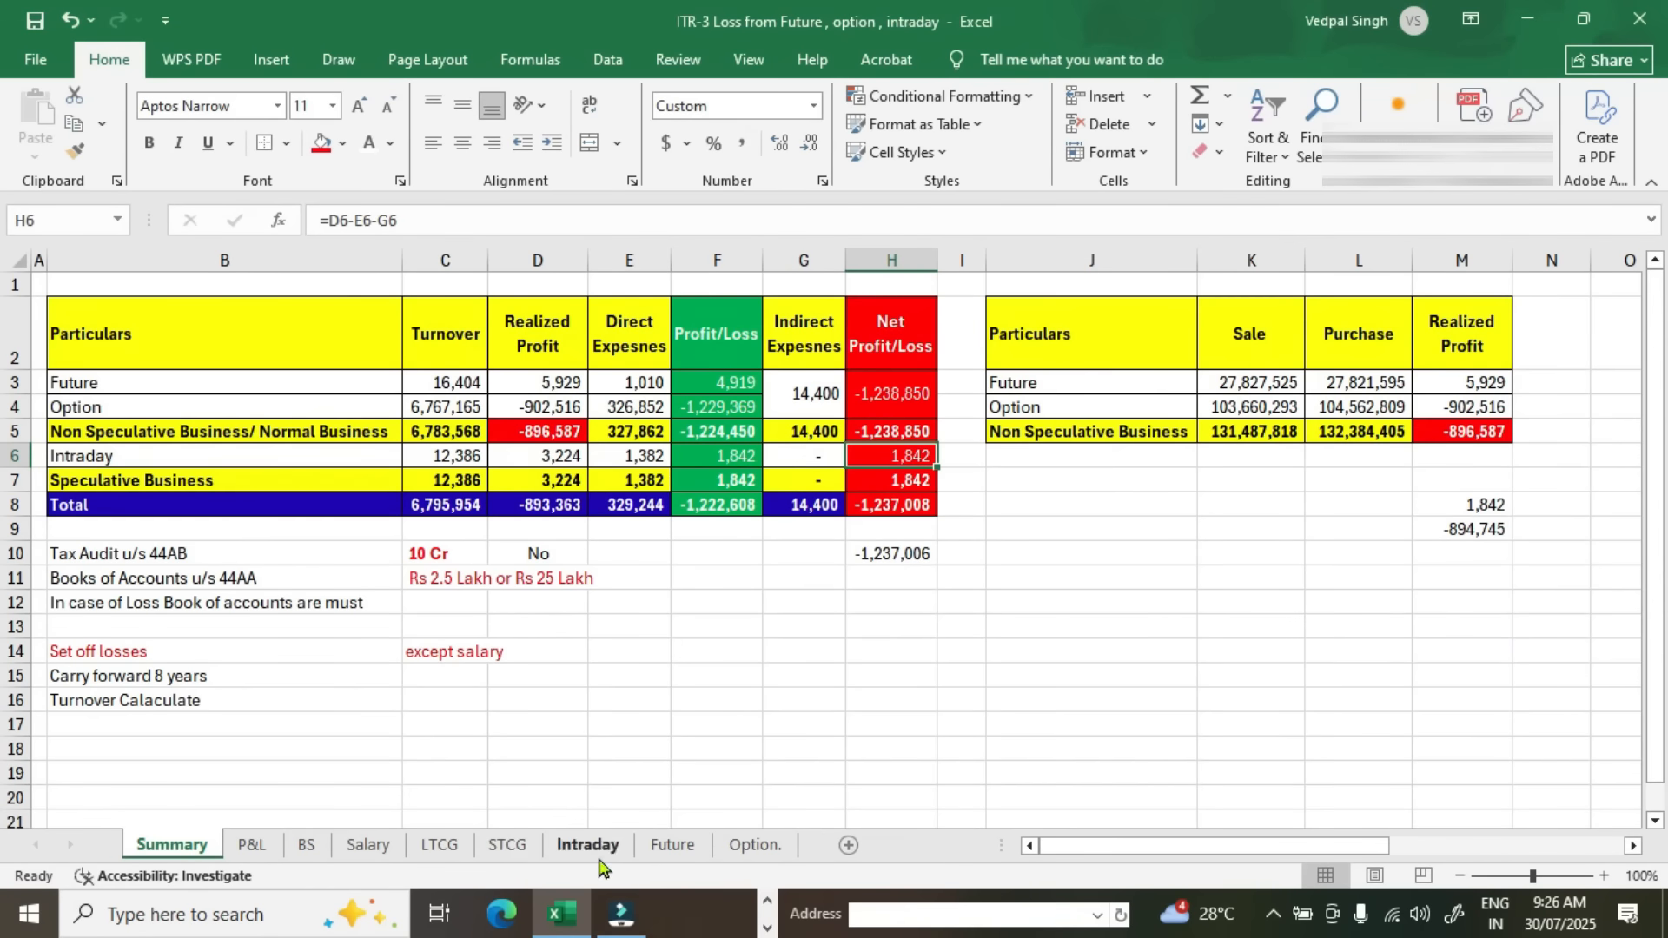
left_click(372, 847)
left_click(310, 339)
left_click(317, 369)
left_click(321, 391)
key("alt+Tab")
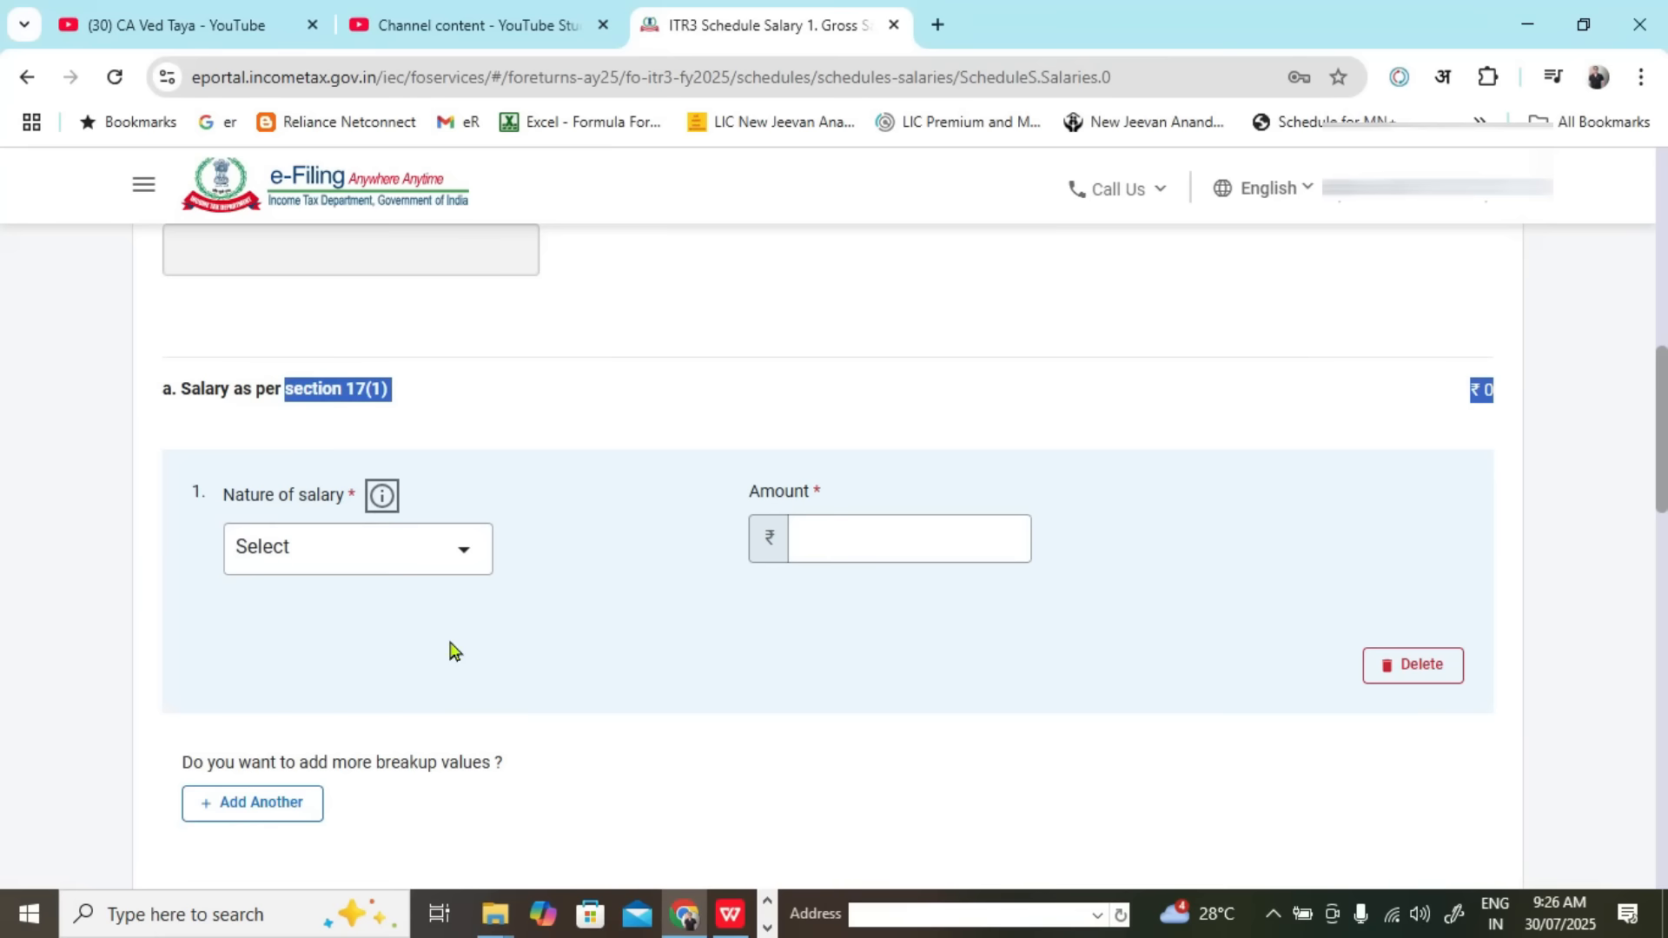
Step: Set the first section 17(1) salary item to Basic Salary and add a second item for House Rent Allowance (HRA)
left_click(420, 543)
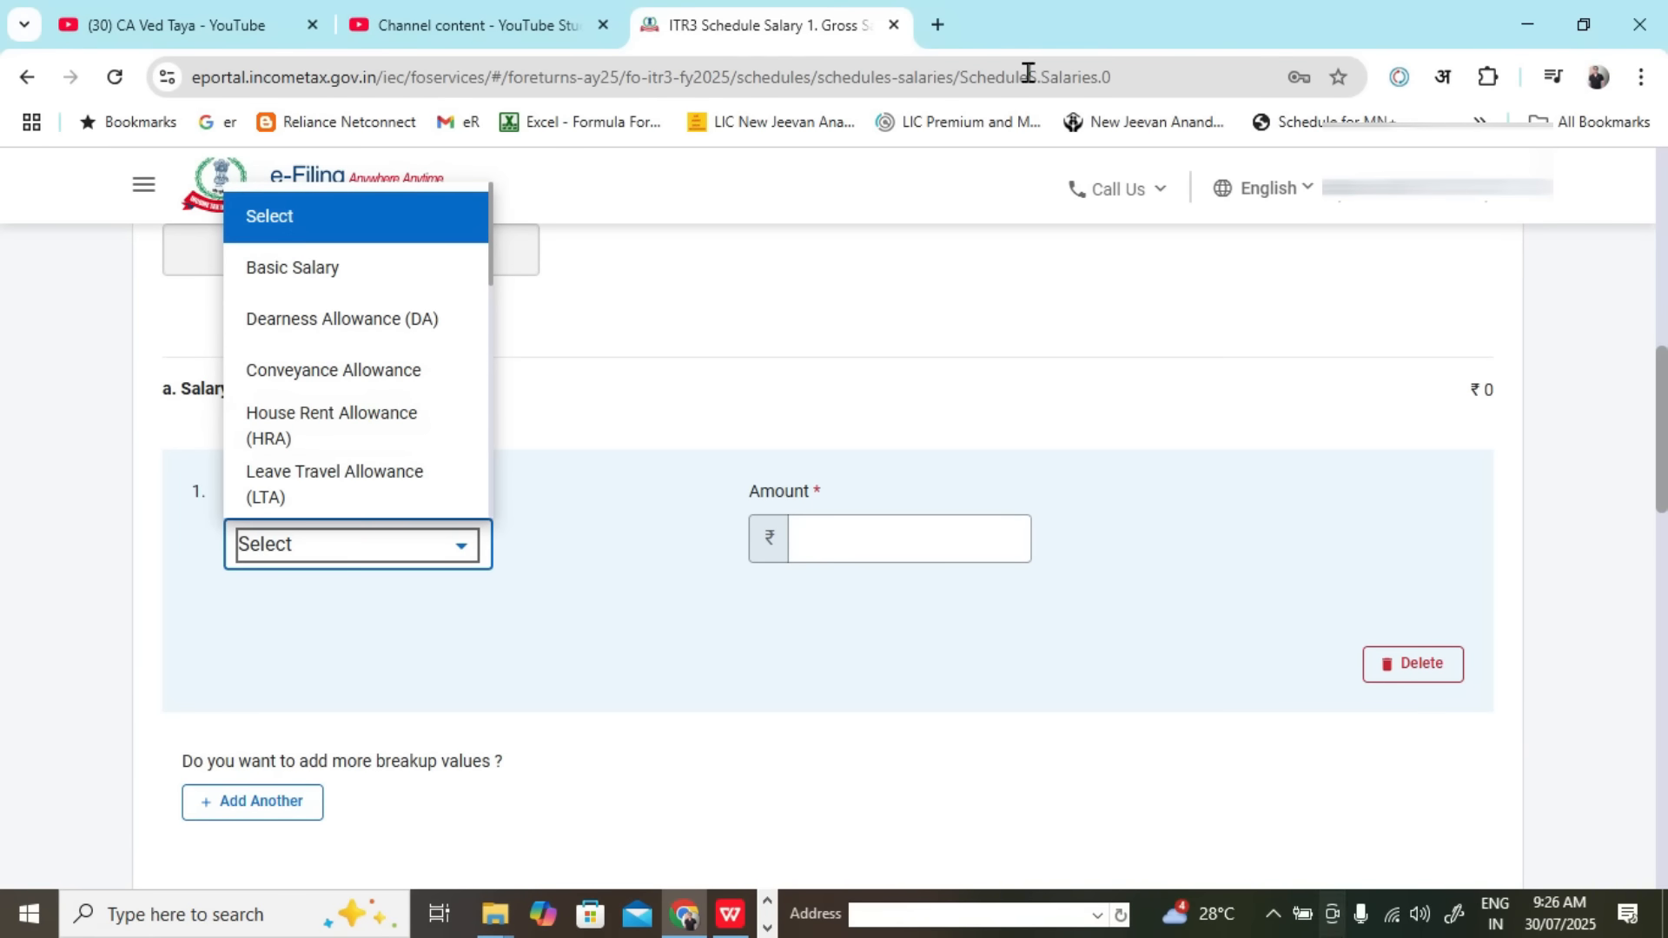
left_click(328, 272)
left_click(212, 808)
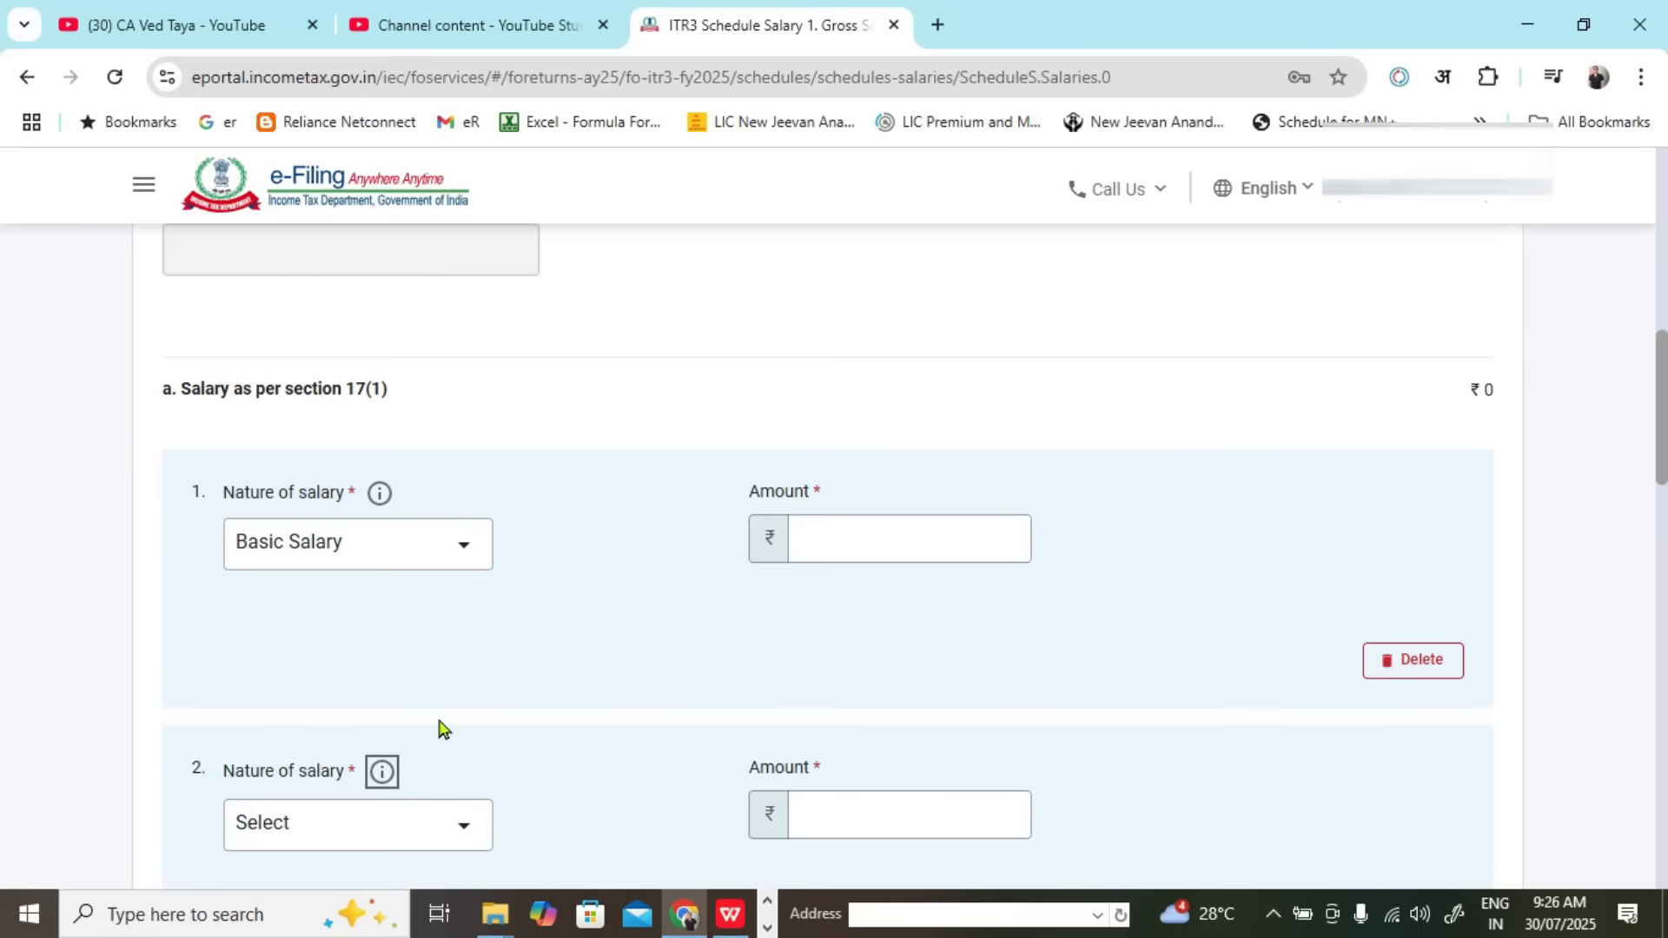
left_click(404, 845)
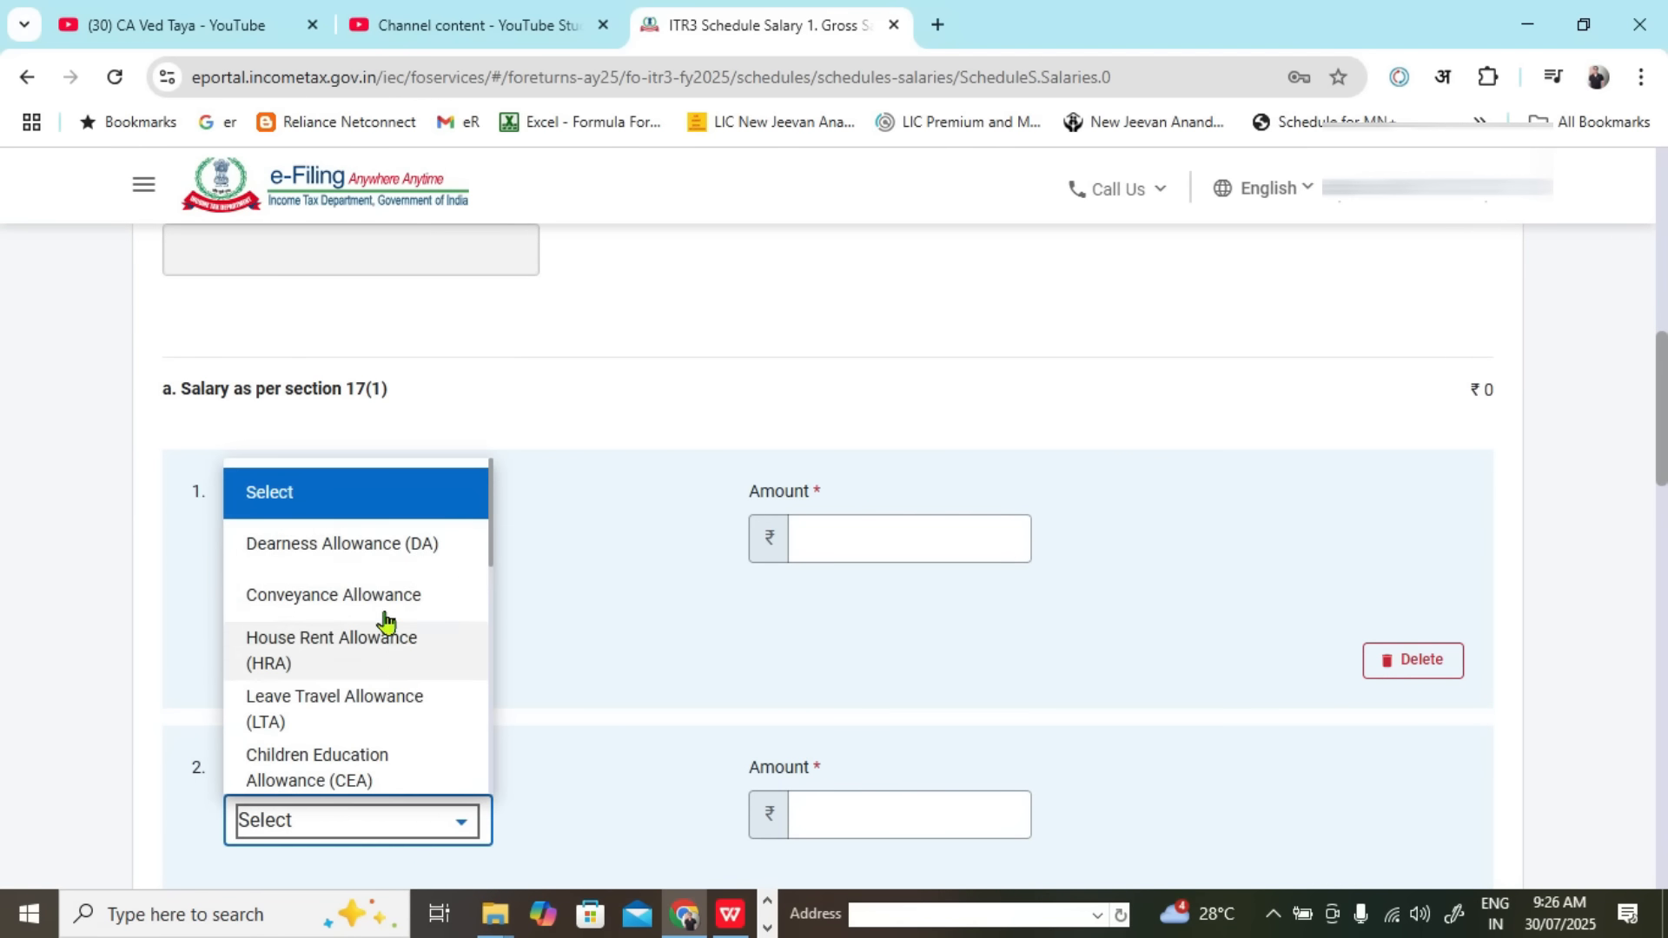
left_click(357, 652)
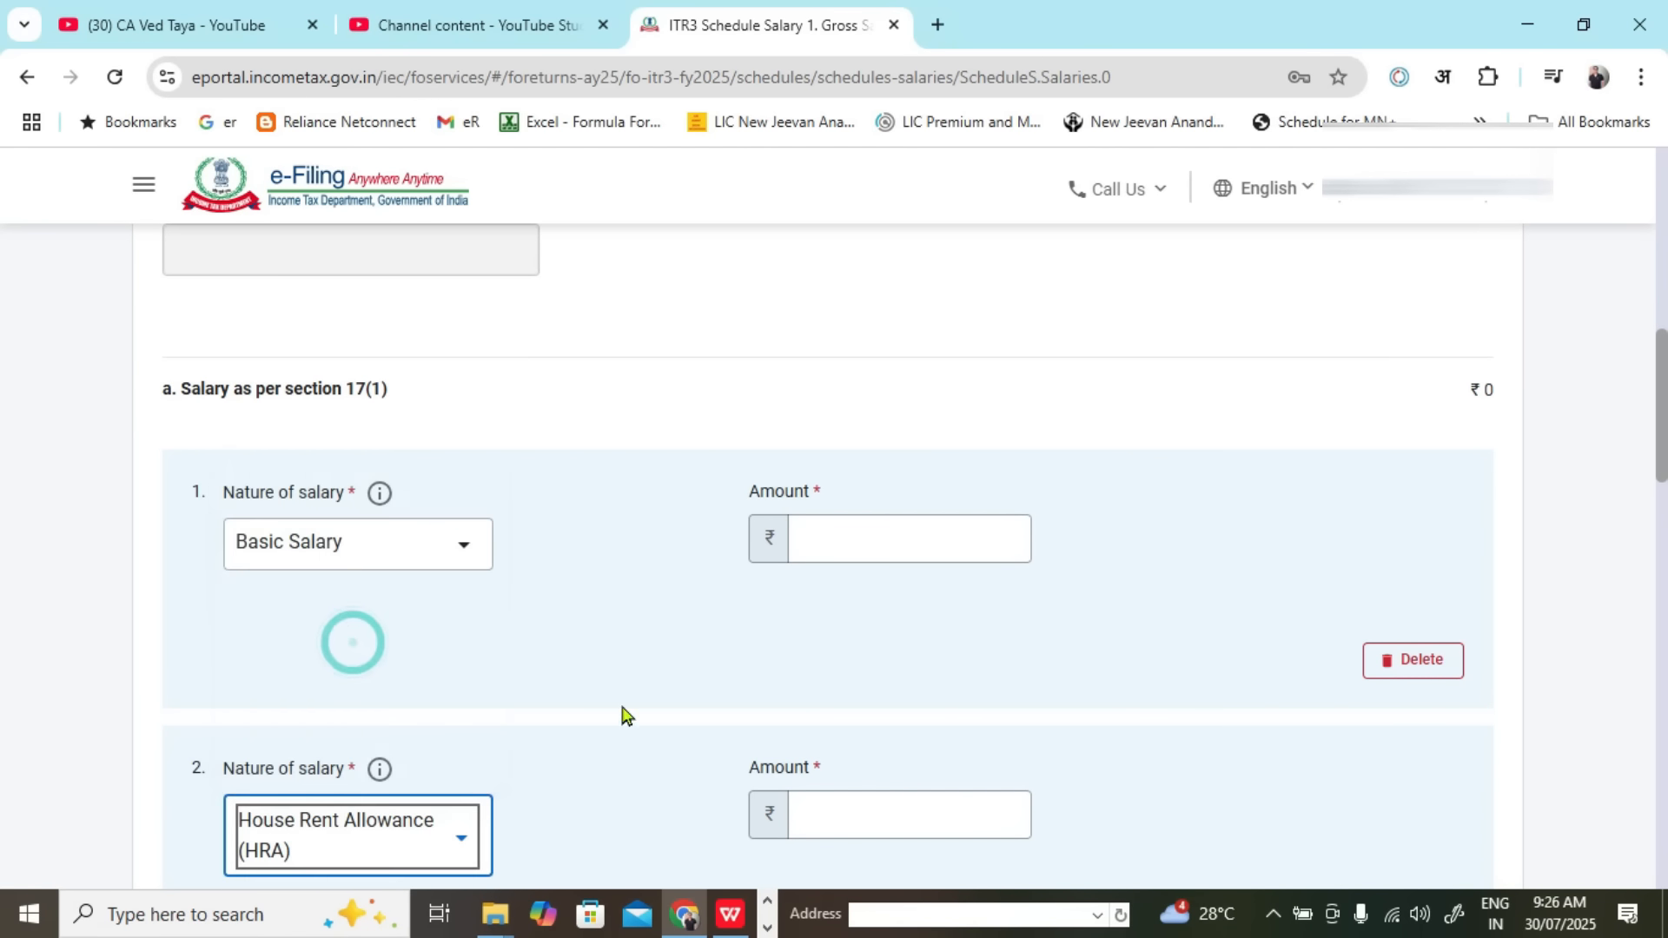
Step: Delete the Basic Salary and House Rent Allowance items from the section 17(1) breakup
scroll(752, 667, "down", 3)
left_click(1413, 415)
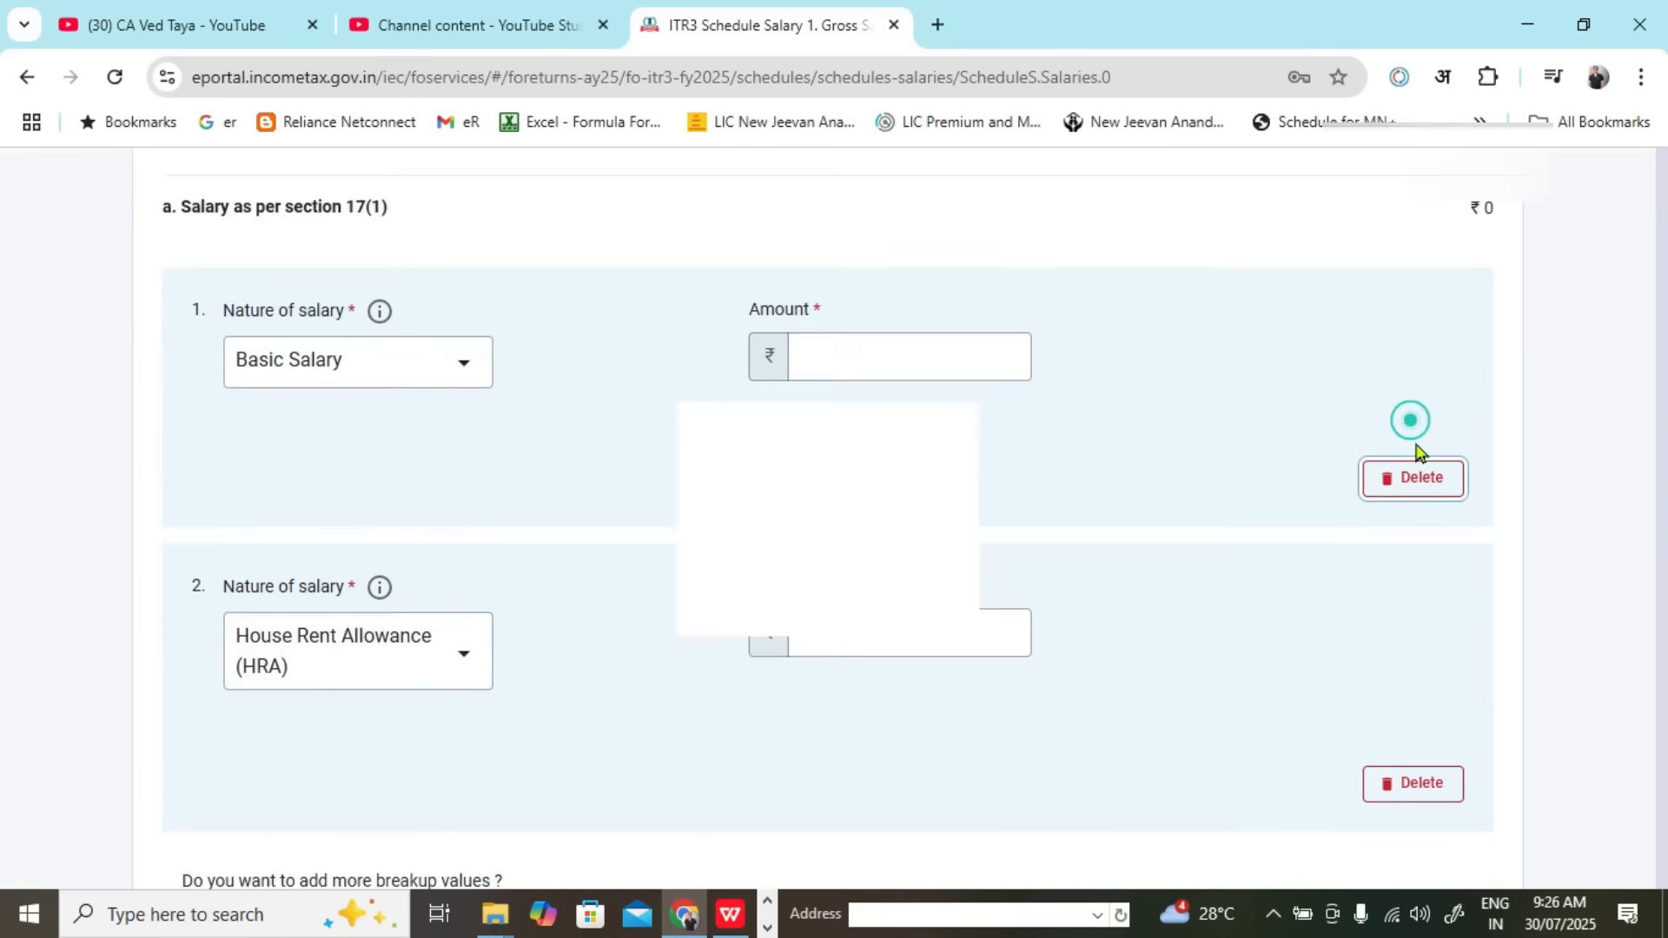
left_click(921, 592)
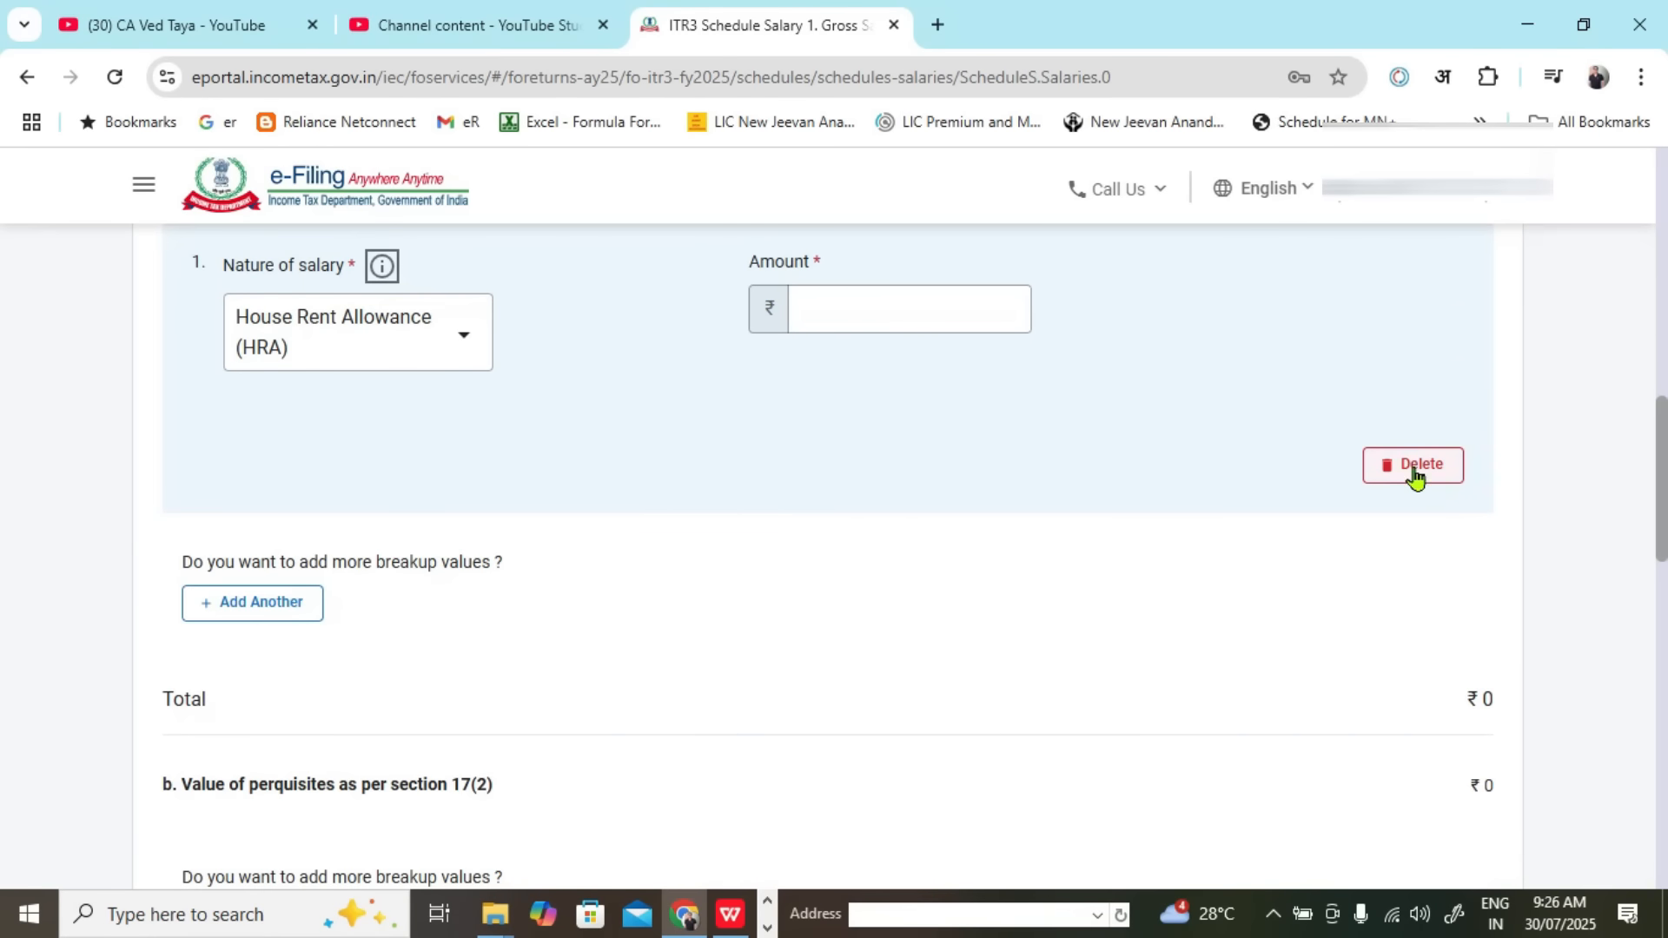
left_click(1414, 469)
left_click(904, 600)
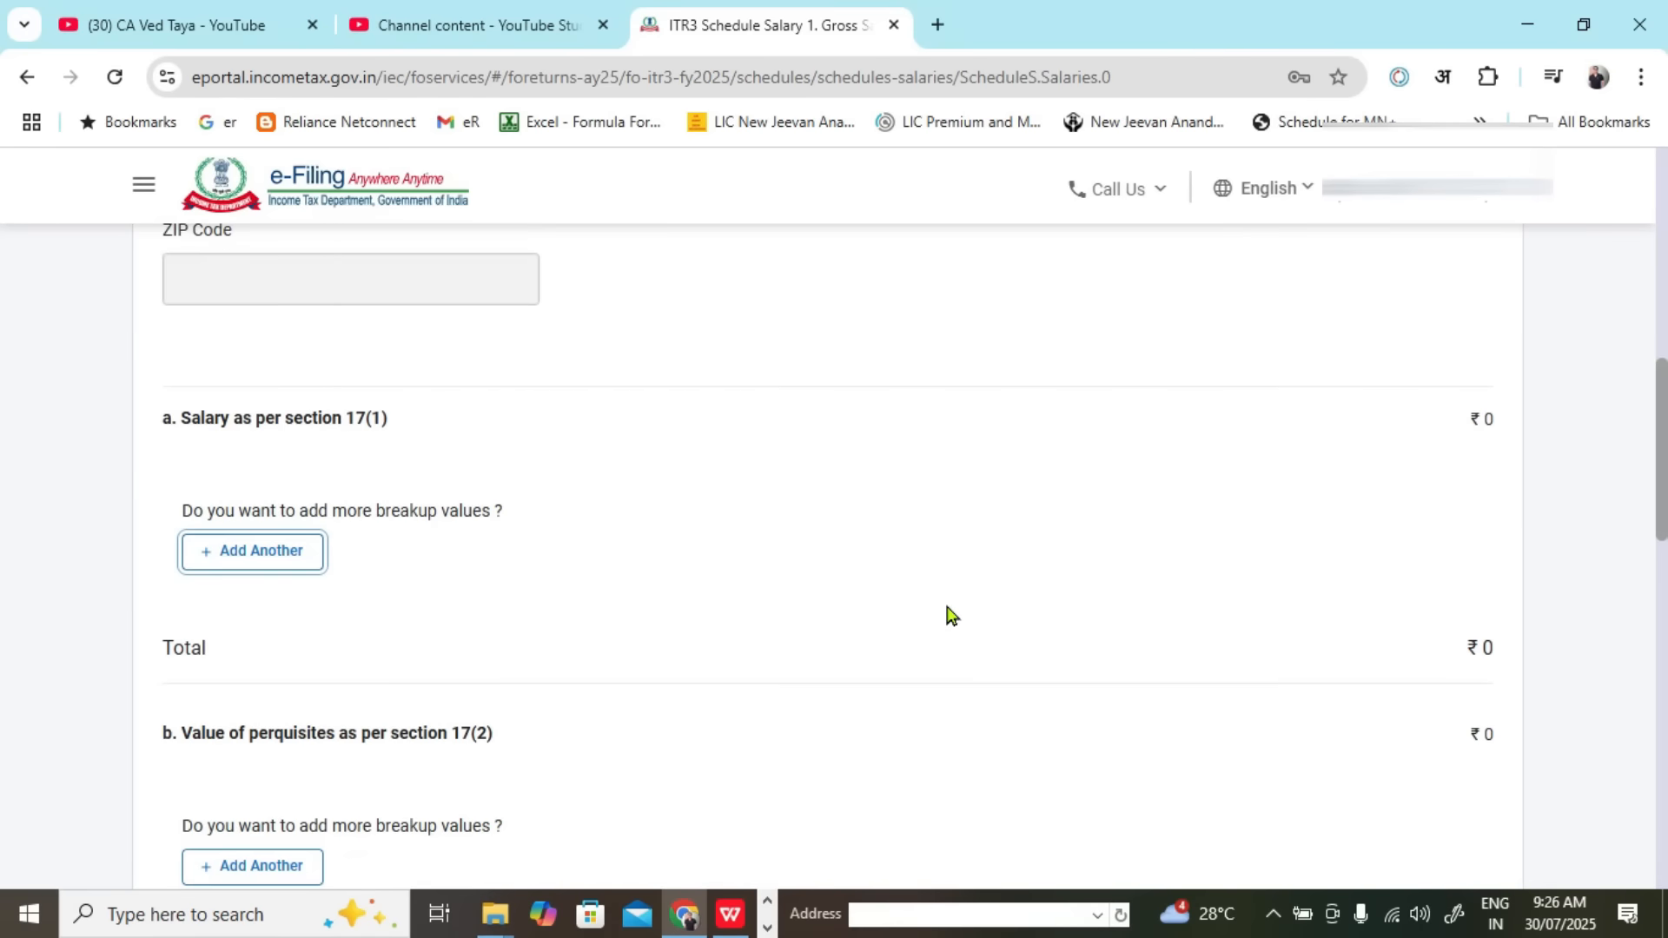
Step: Try to save the empty Gross Salary entry and review its mandatory employer fields
scroll(947, 615, "up", 7)
scroll(947, 615, "down", 20)
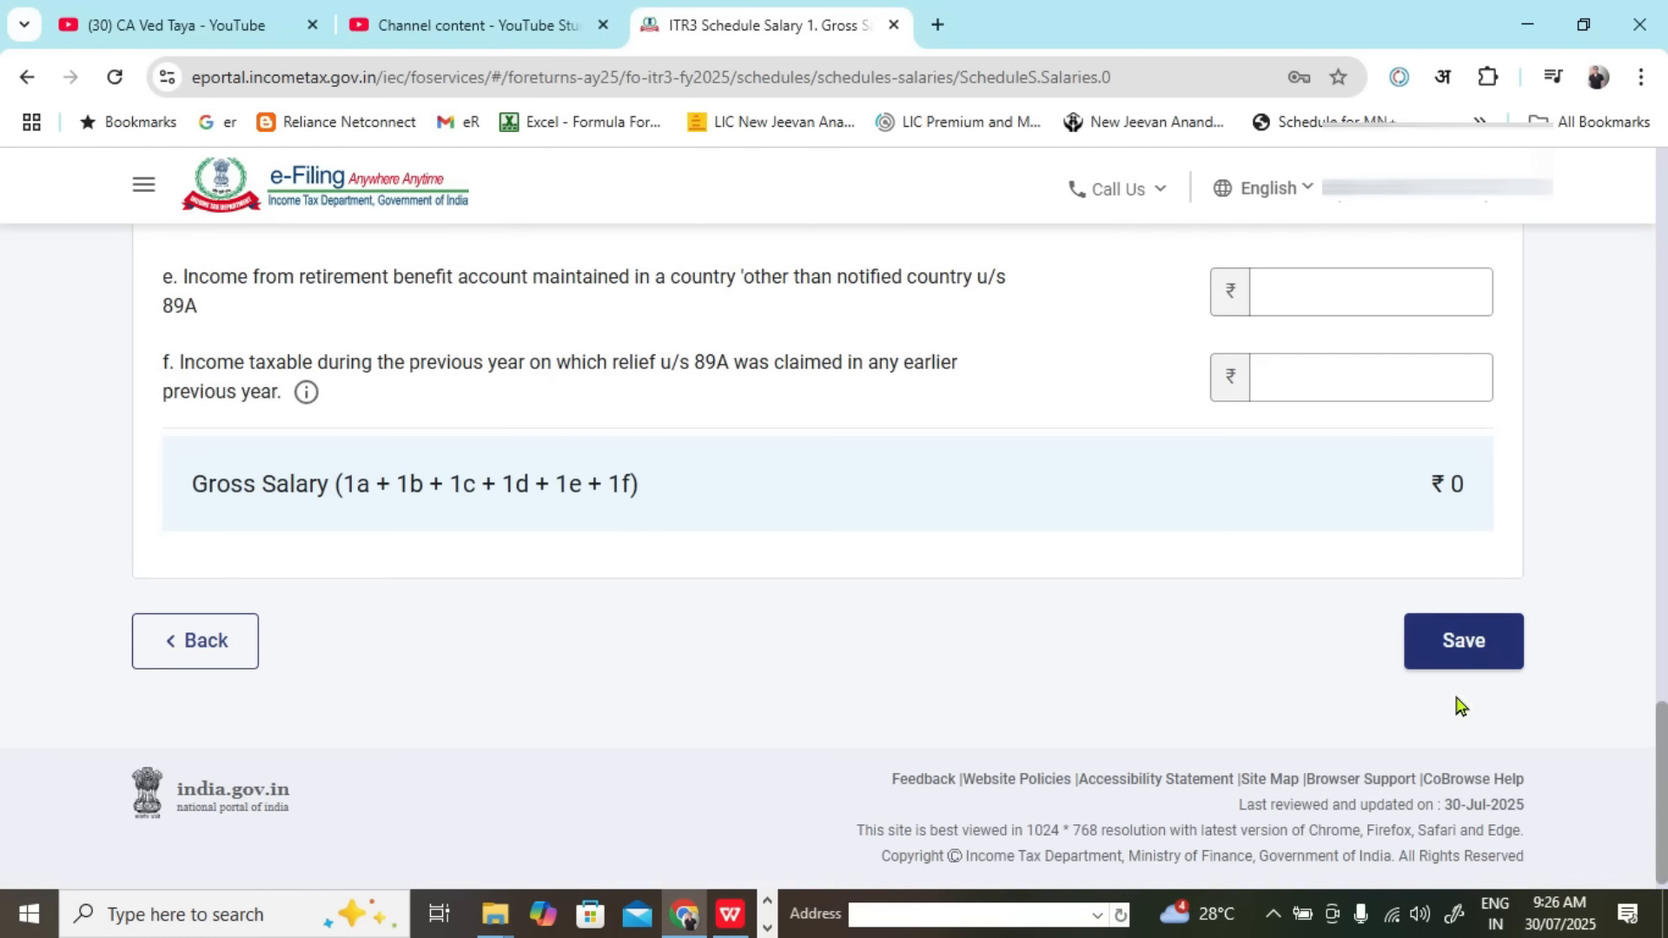
left_click(1468, 662)
scroll(757, 596, "up", 1)
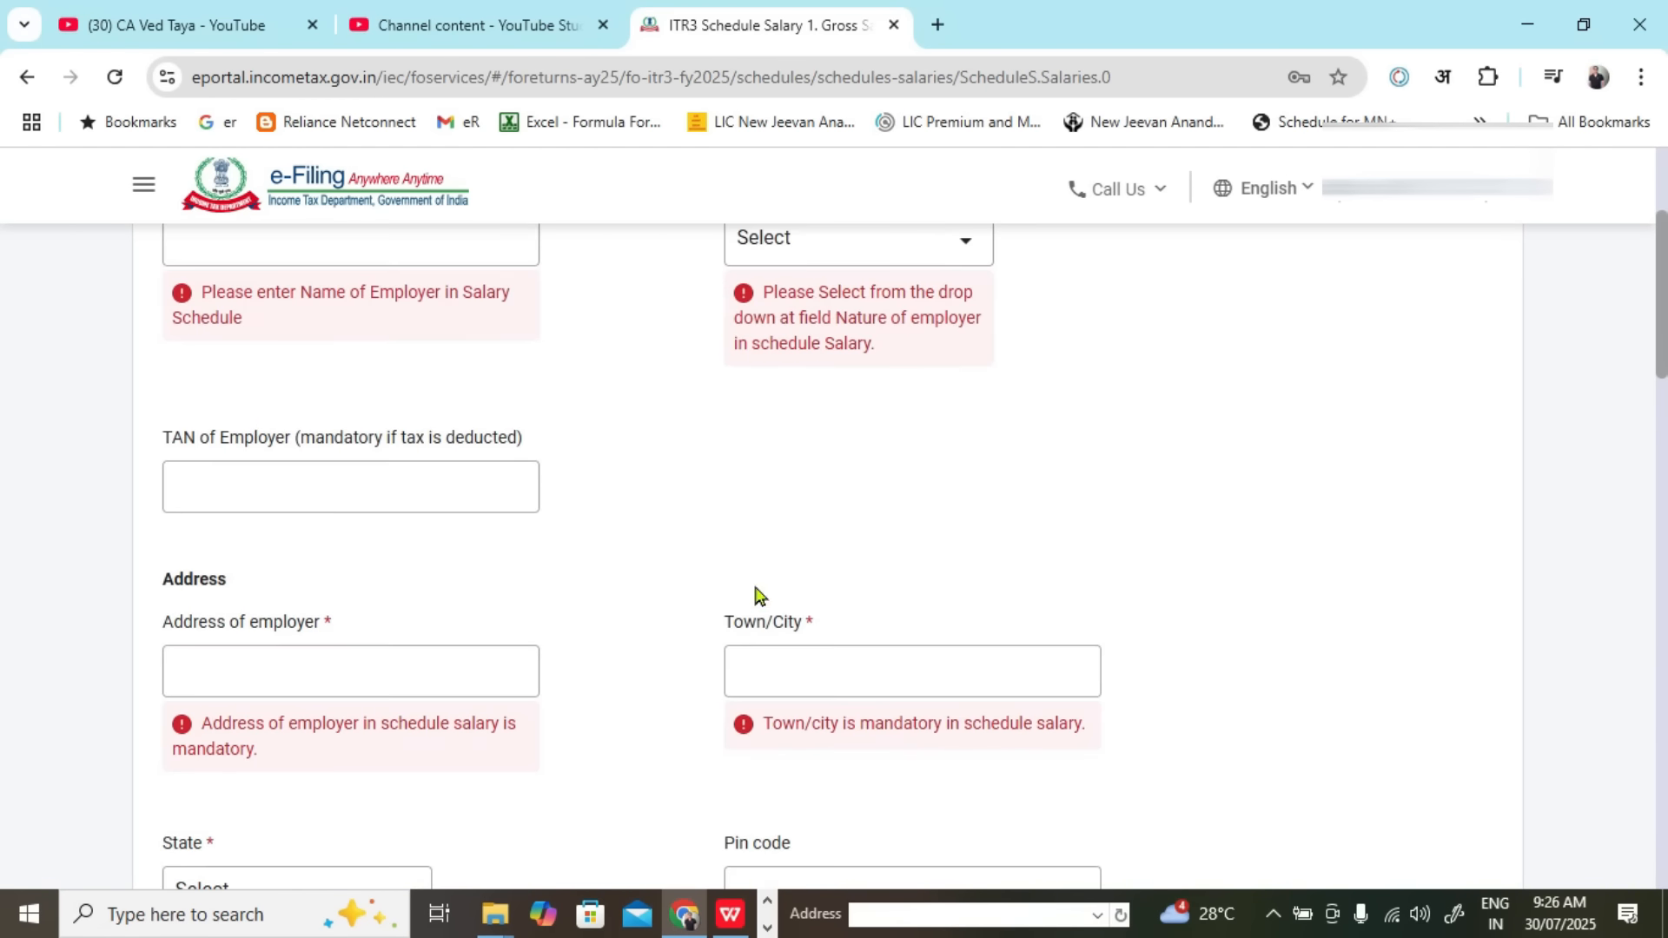
scroll(754, 596, "up", 4)
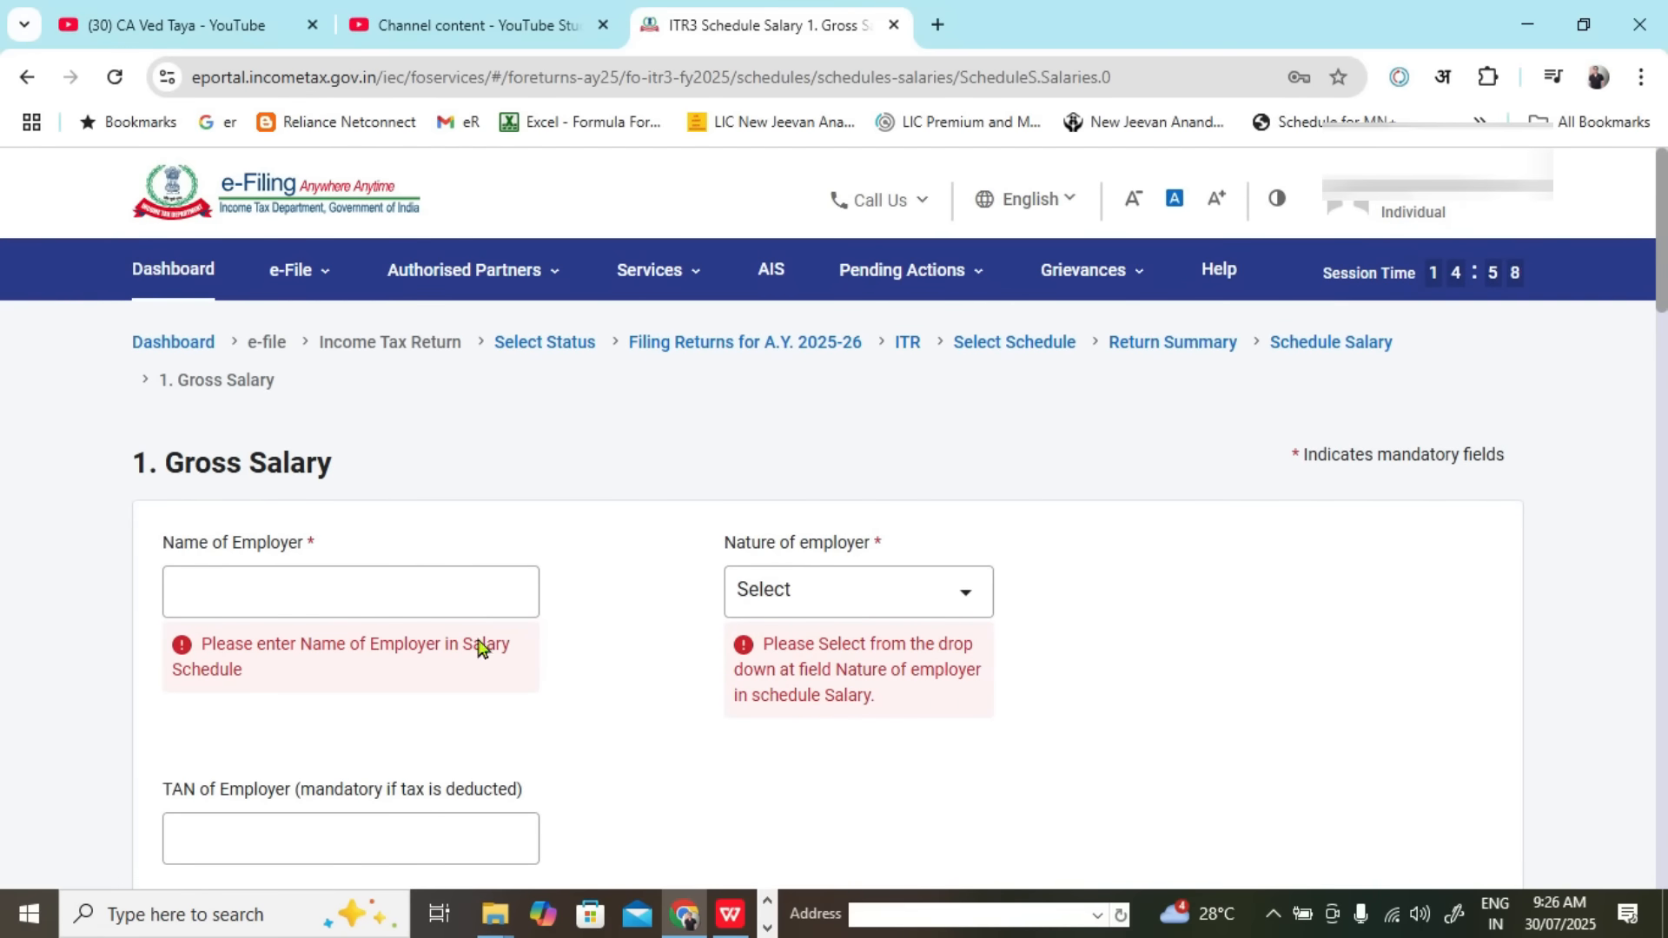
scroll(469, 608, "down", 15)
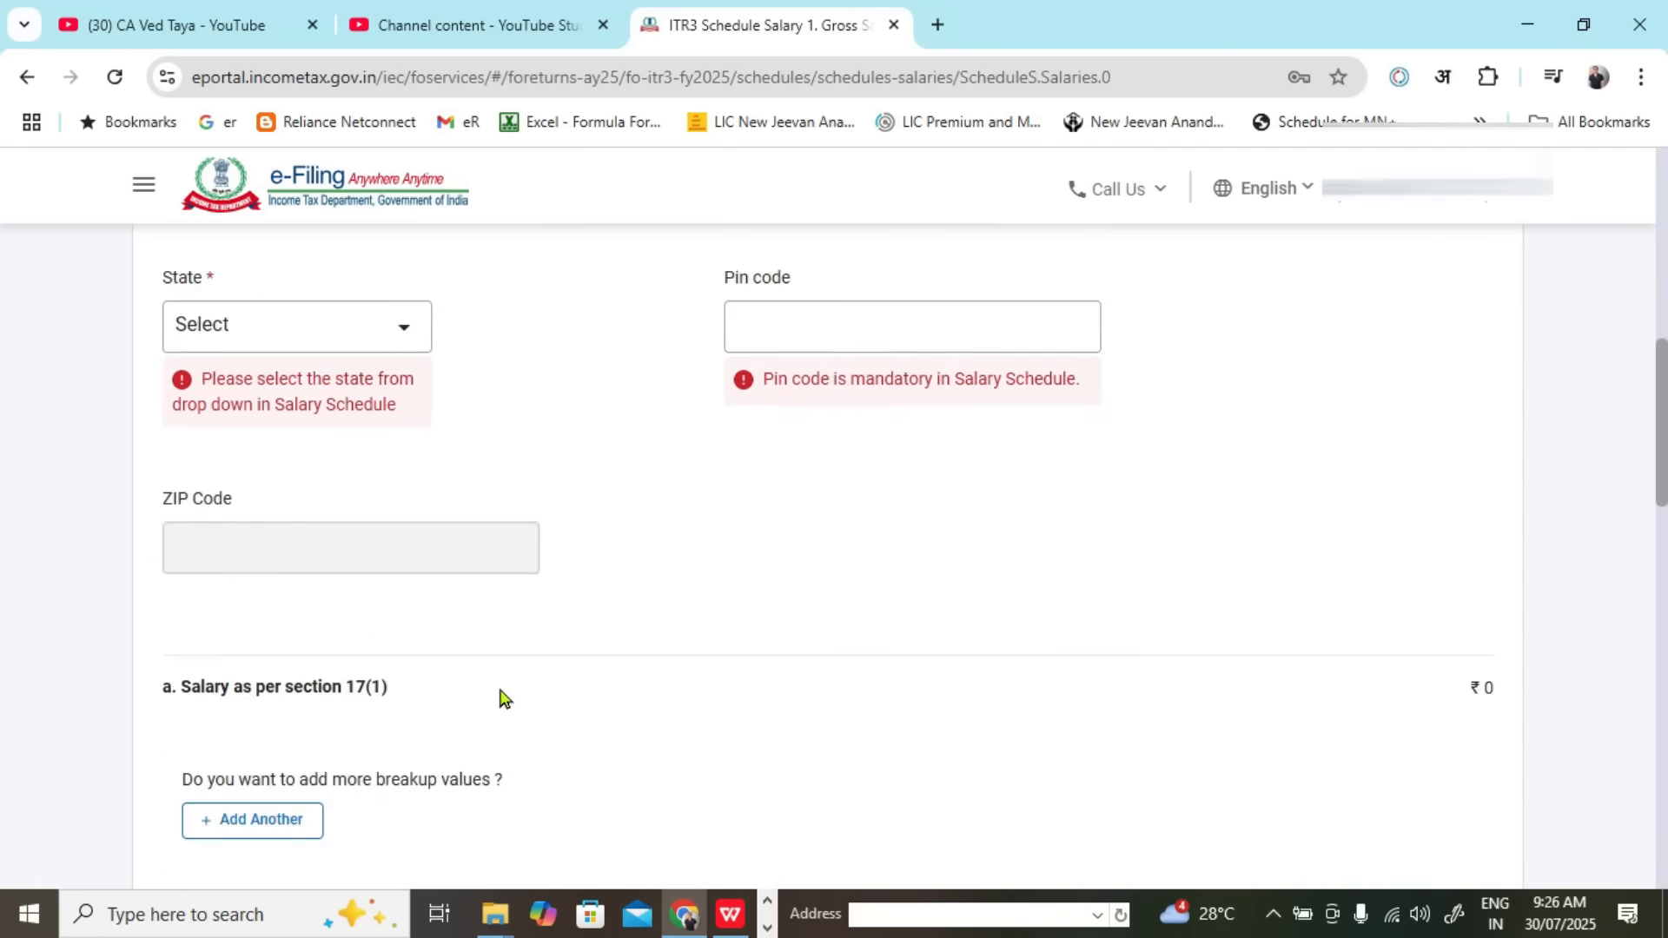
scroll(469, 660, "down", 10)
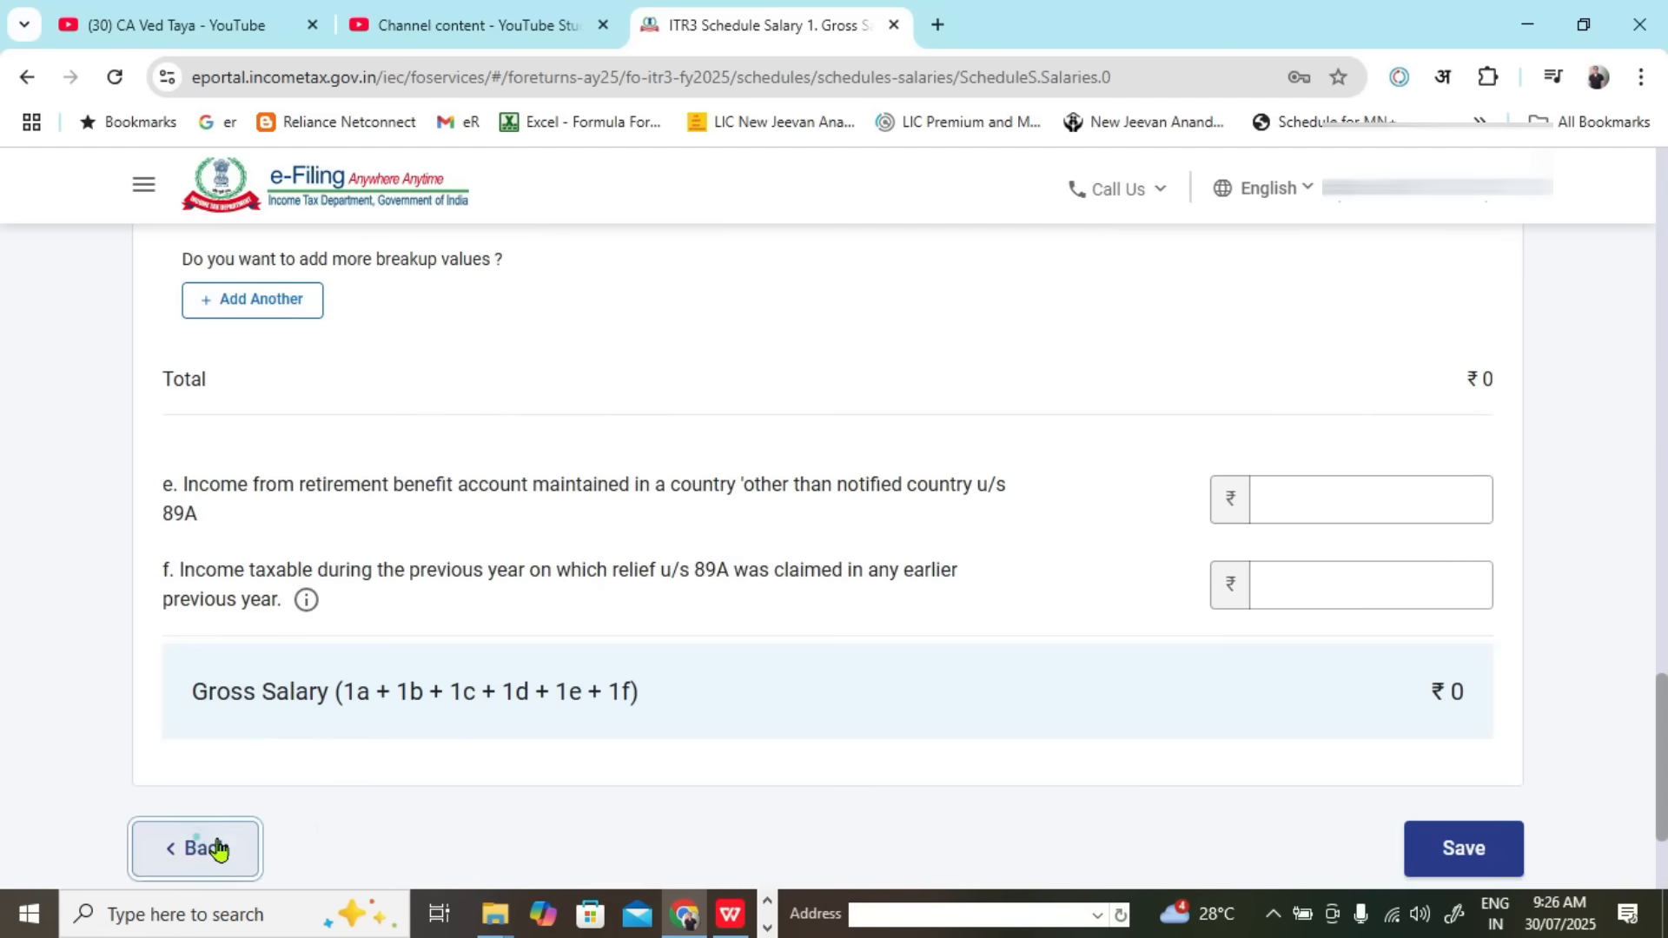
Step: Leave the Gross Salary form without an entry and confirm Schedule Salary
left_click(205, 846)
scroll(633, 640, "down", 10)
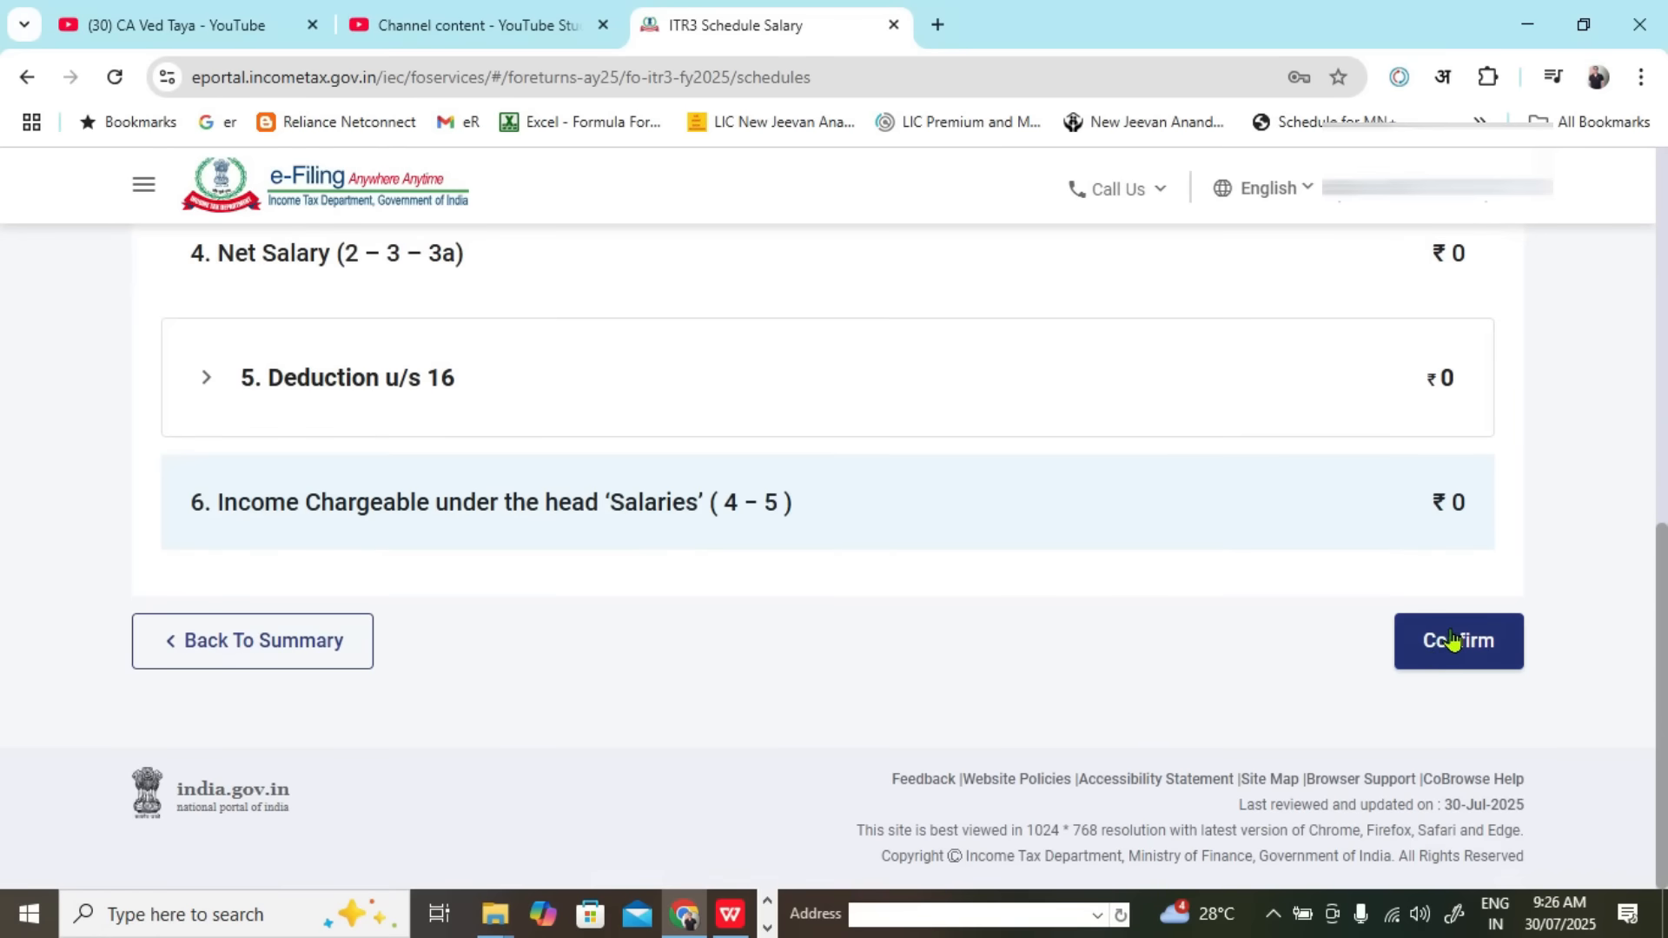
left_click(1451, 638)
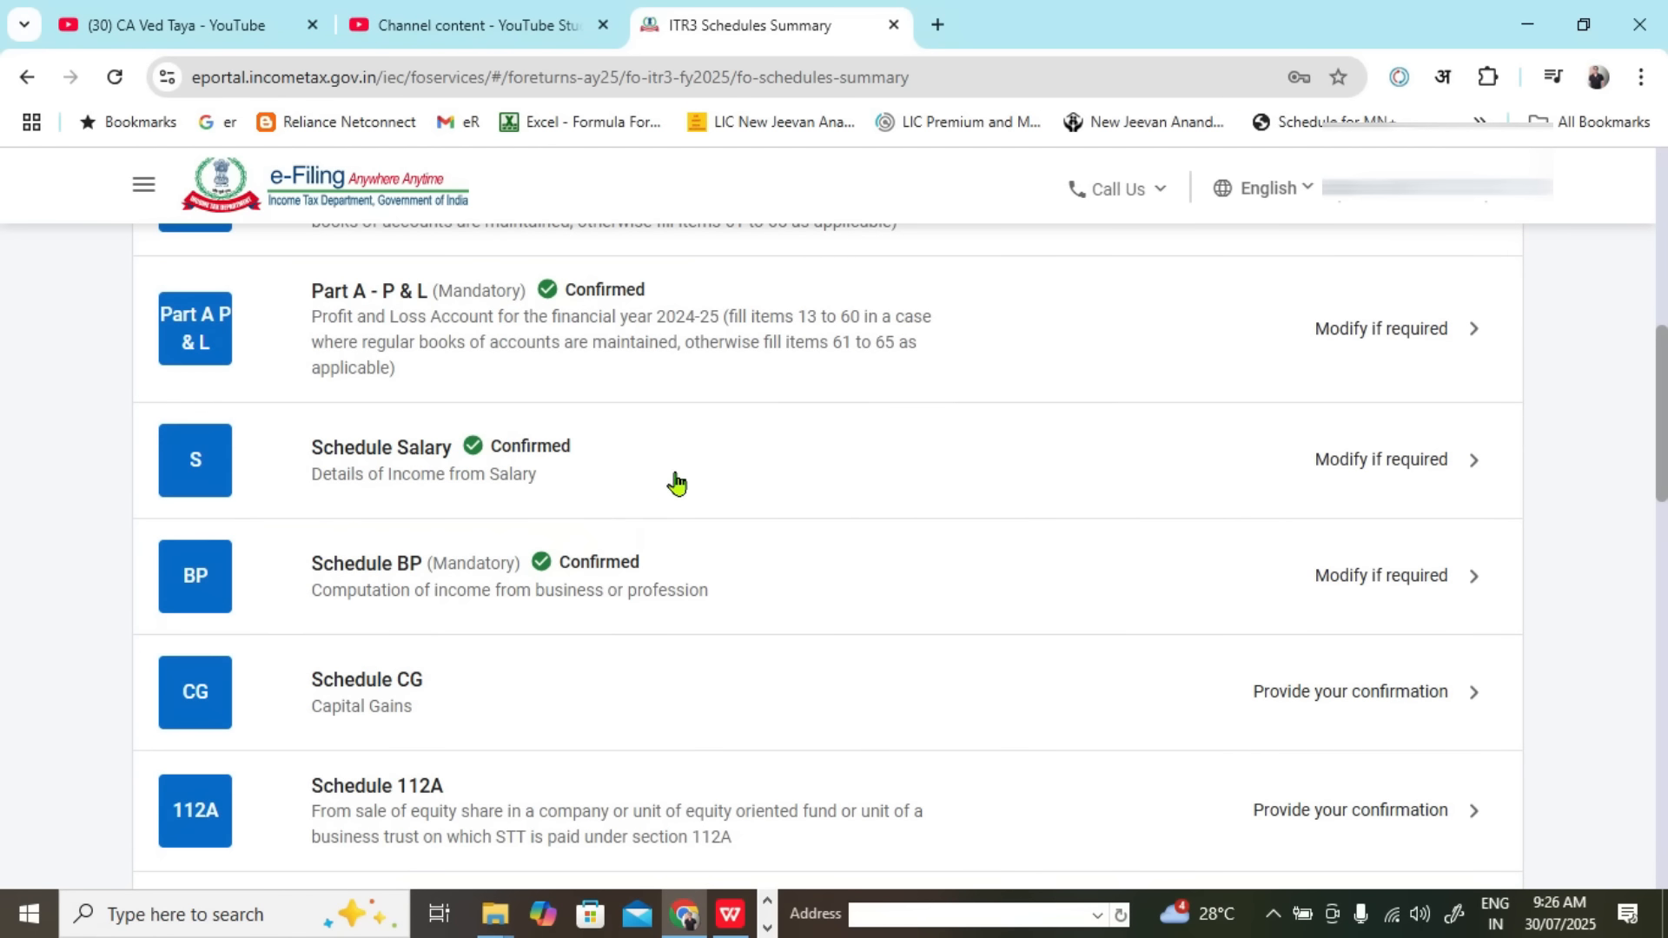
Step: Switch to the YouTube channel's videos to locate the ITR-2 salary and capital gain guide, and return to the portal
key("alt+Tab")
key("alt+Tab")
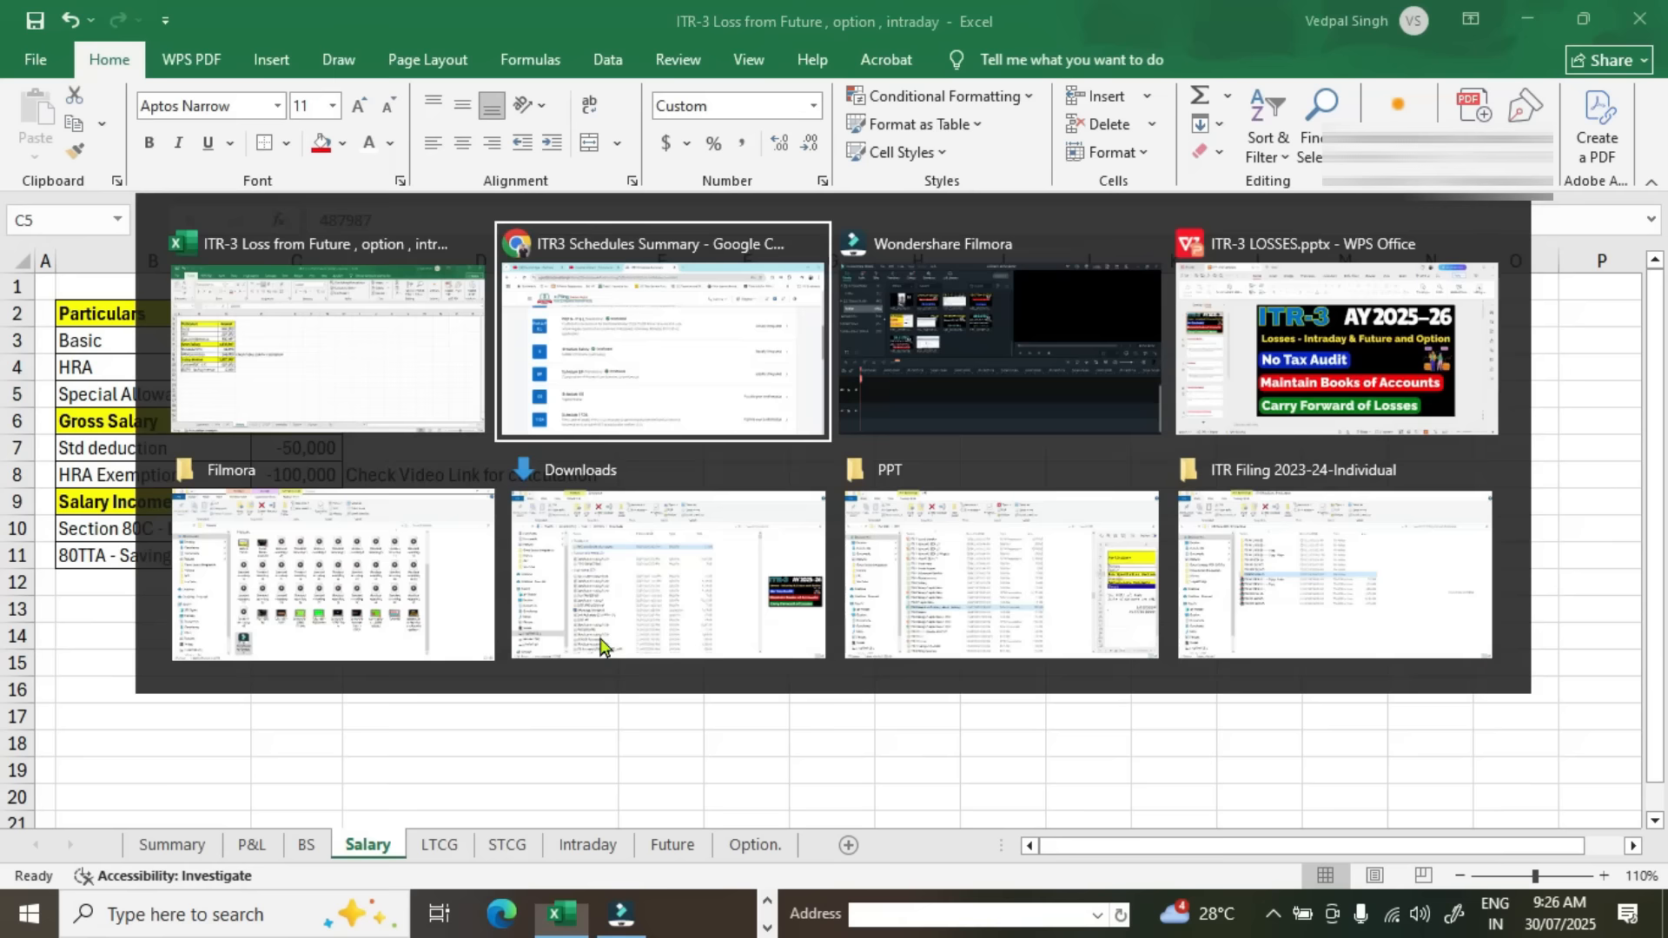
left_click(174, 25)
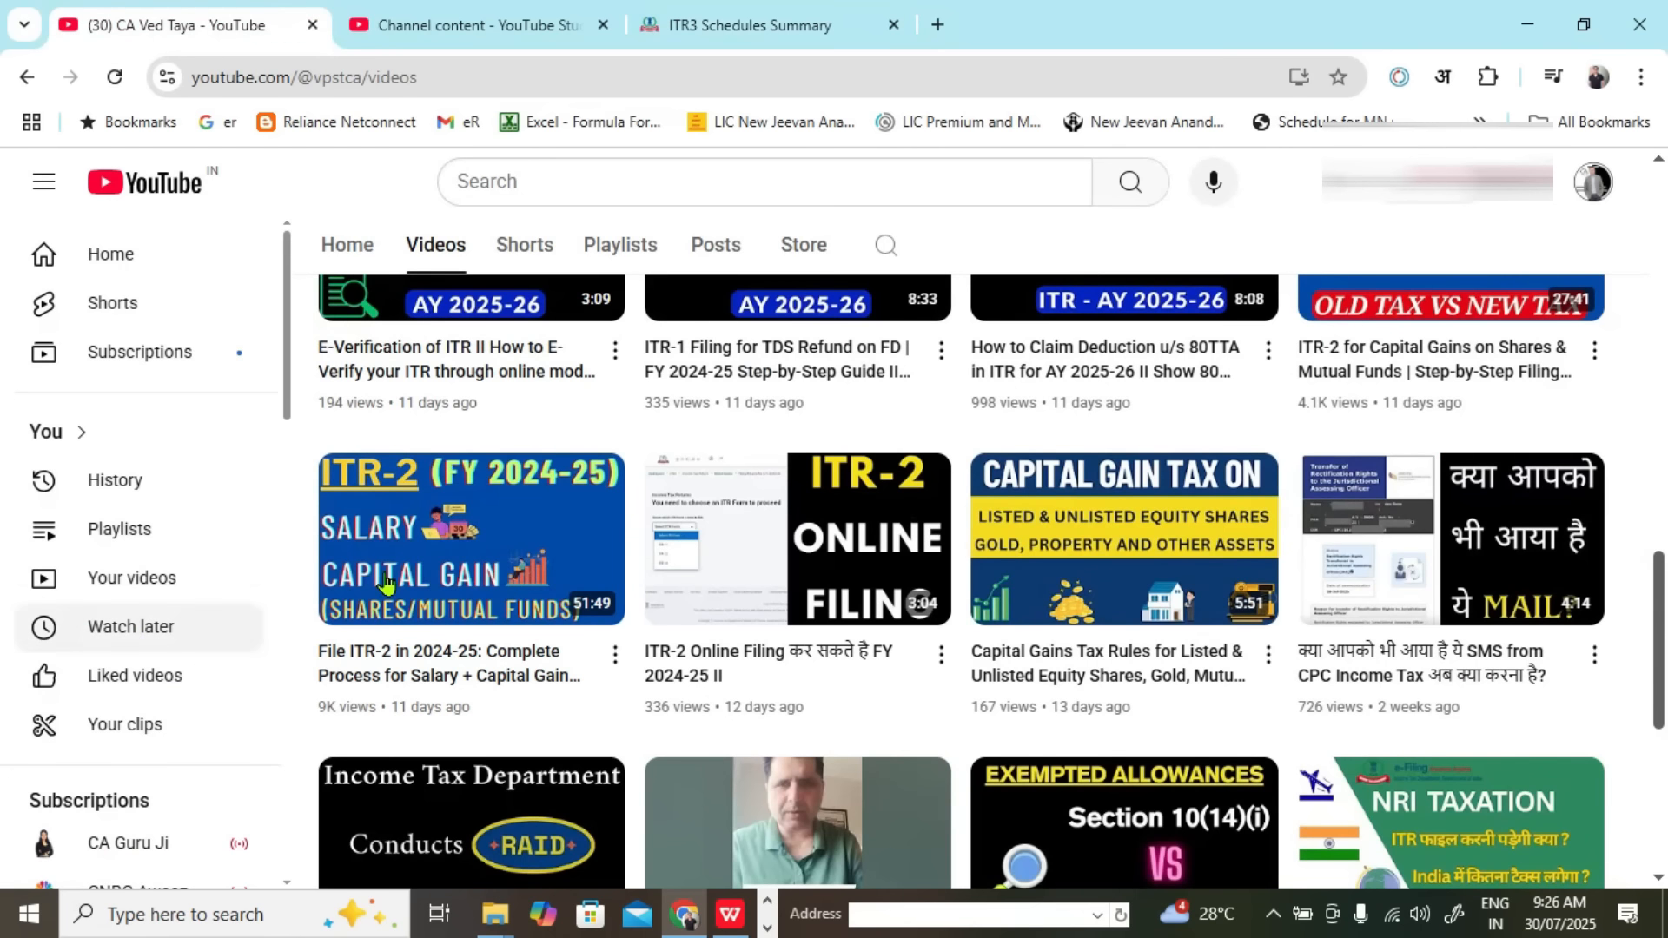
left_click(785, 23)
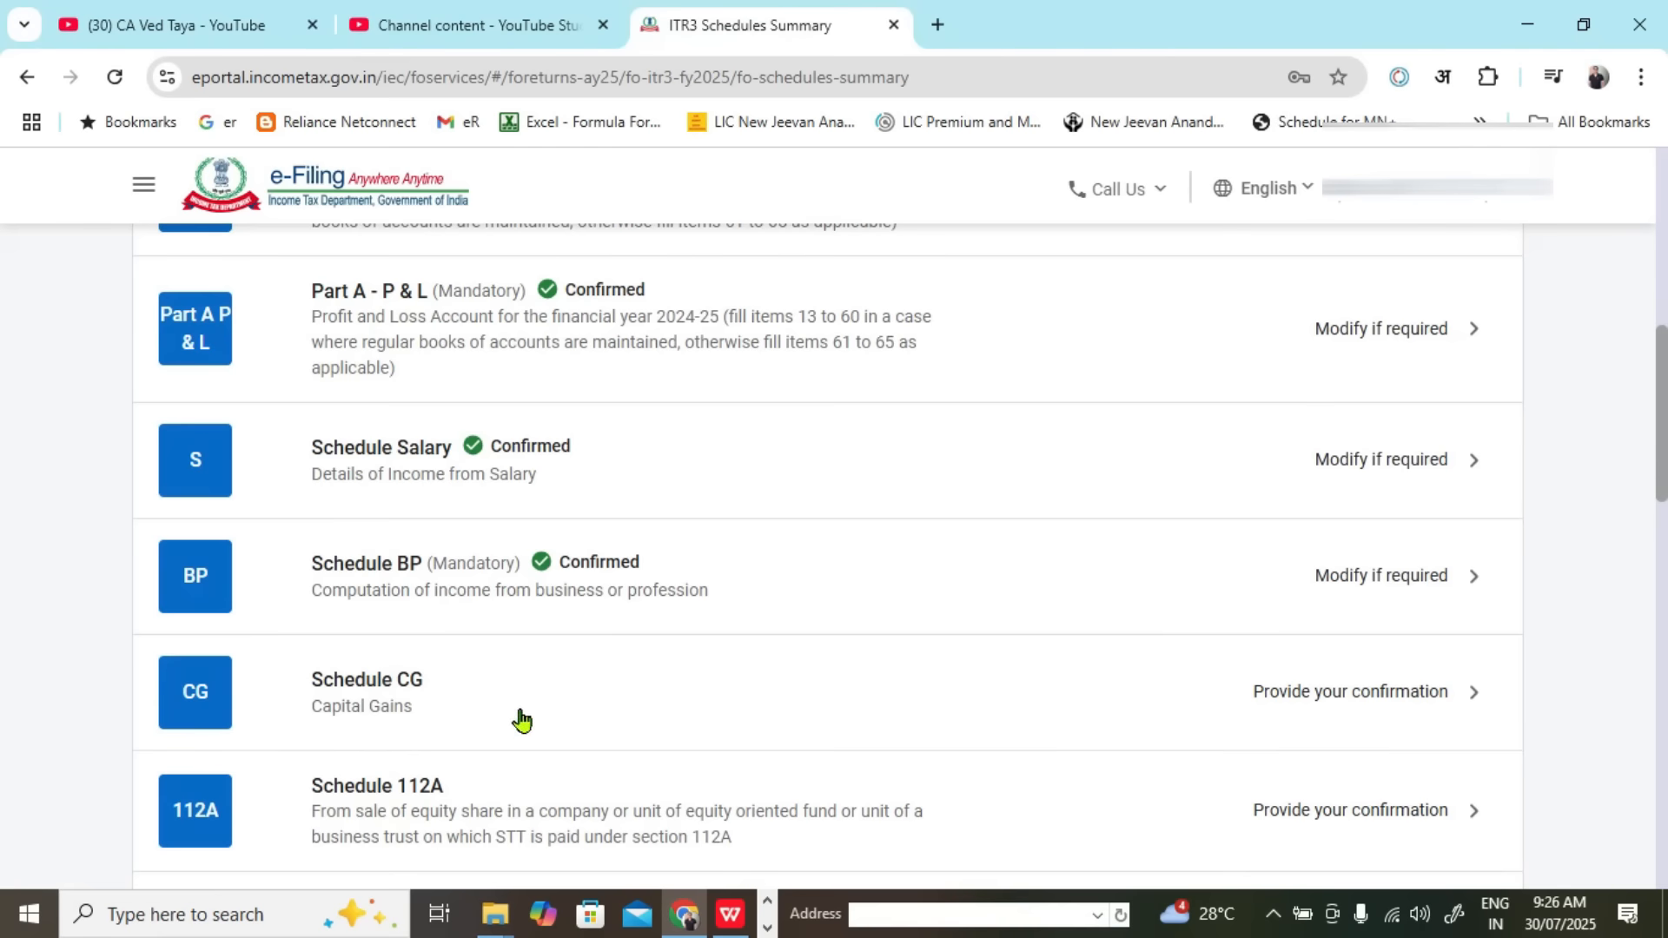
Step: Open Schedule CG from the return summary and accept its opening pop-up
scroll(588, 577, "down", 3)
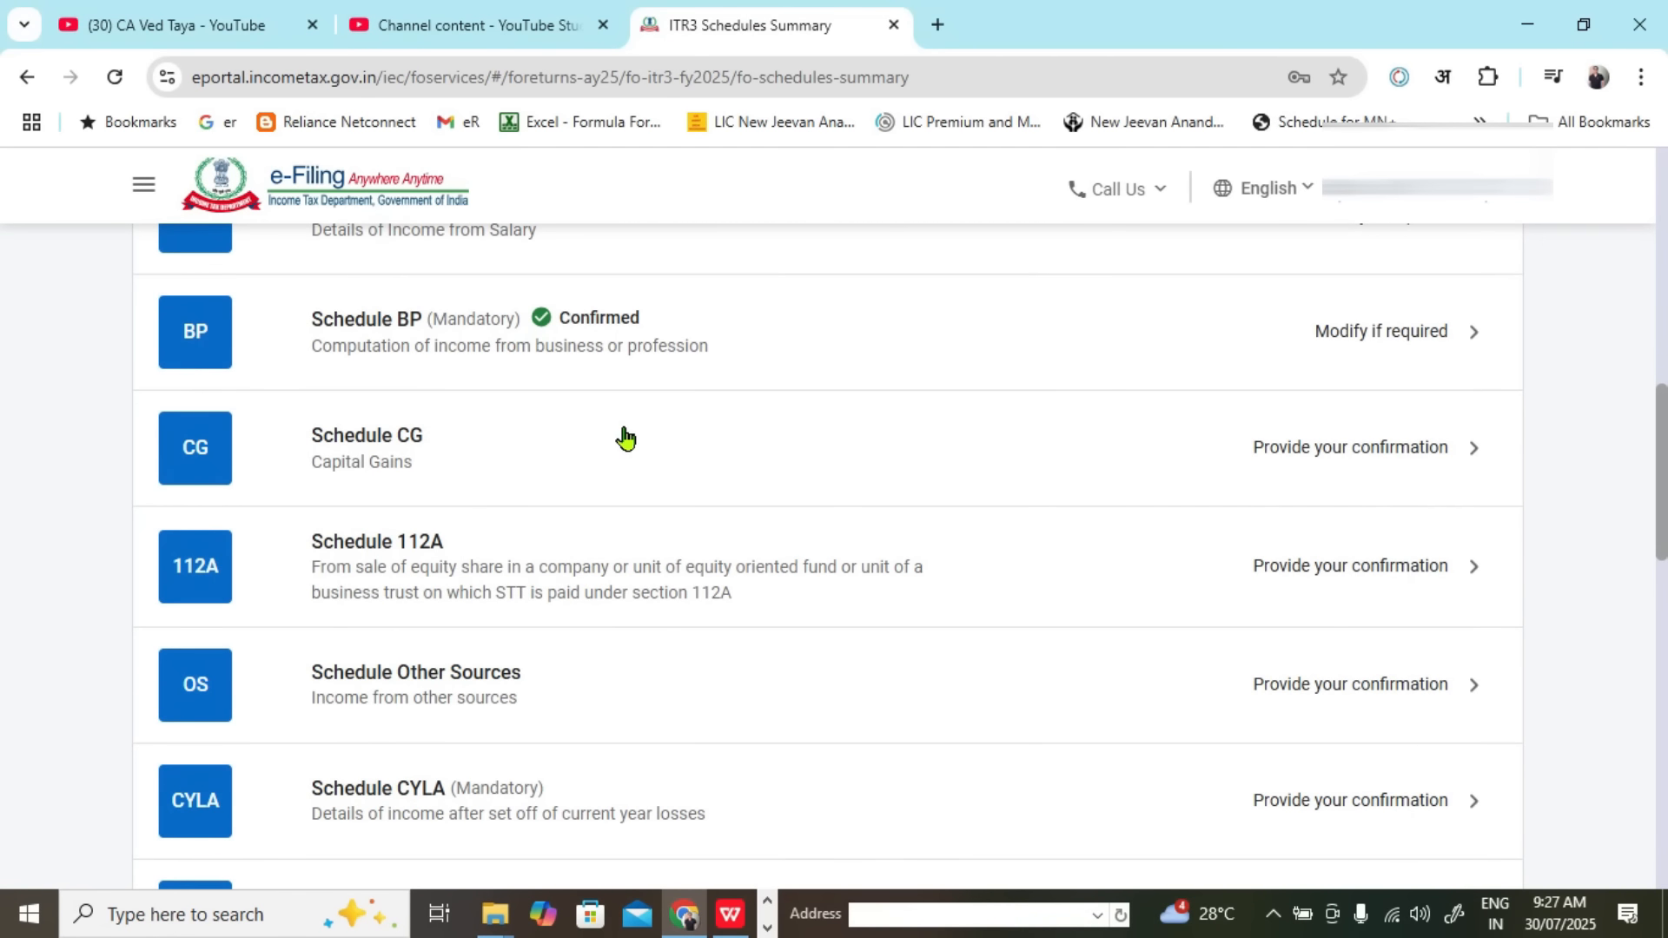
left_click(624, 437)
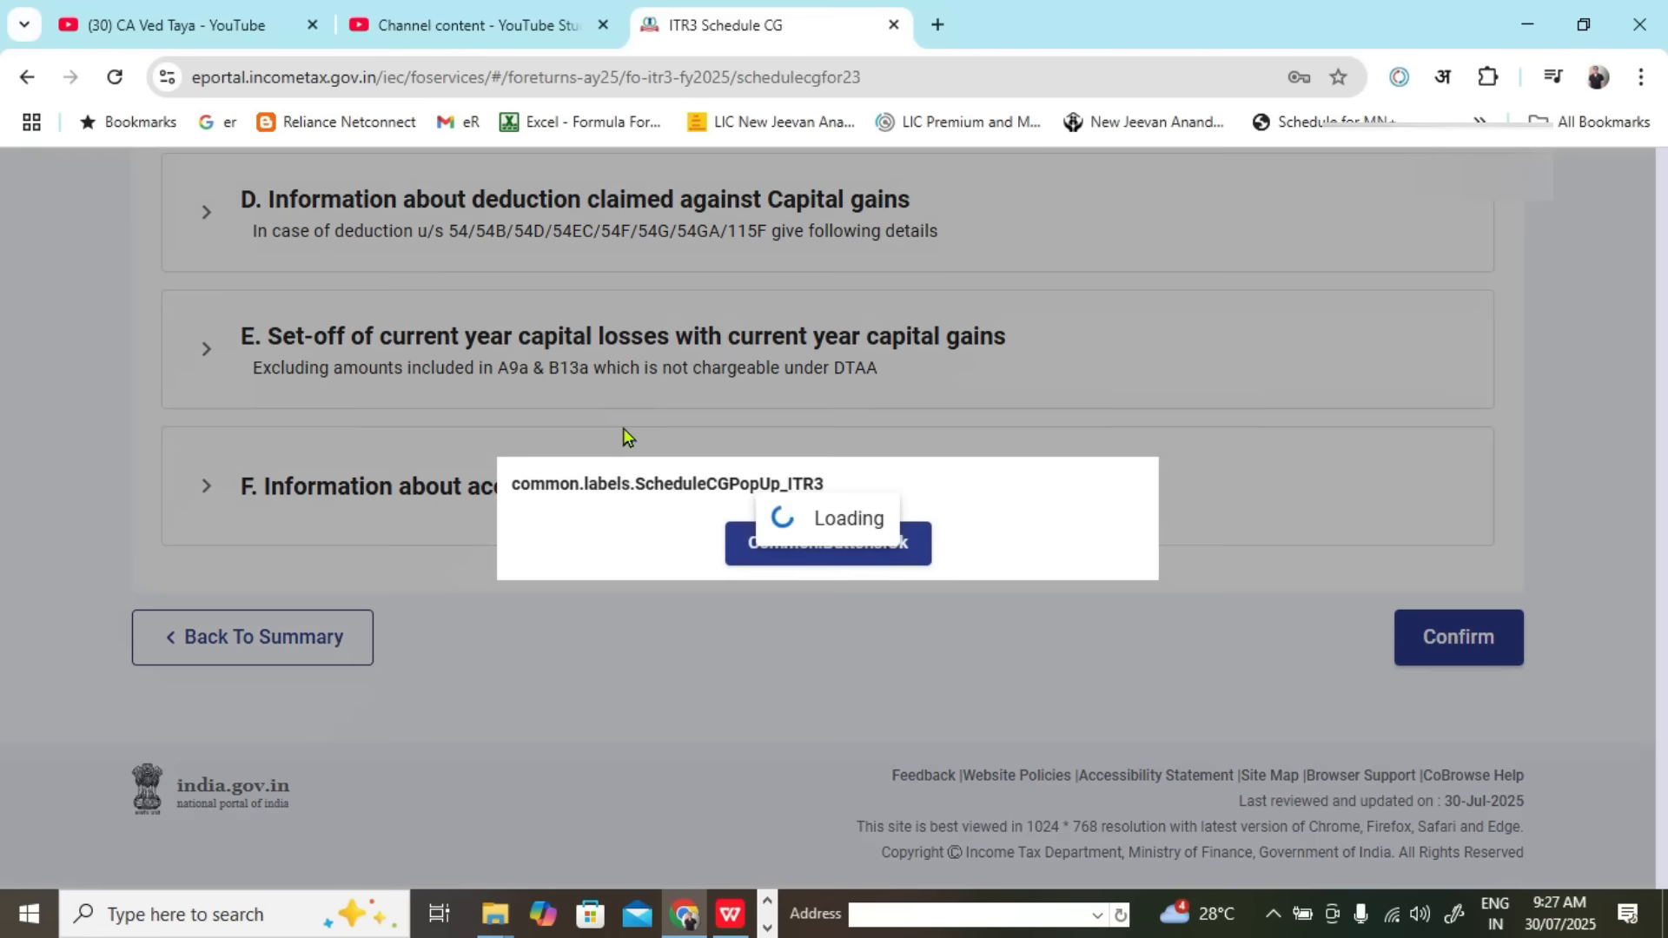
left_click(834, 553)
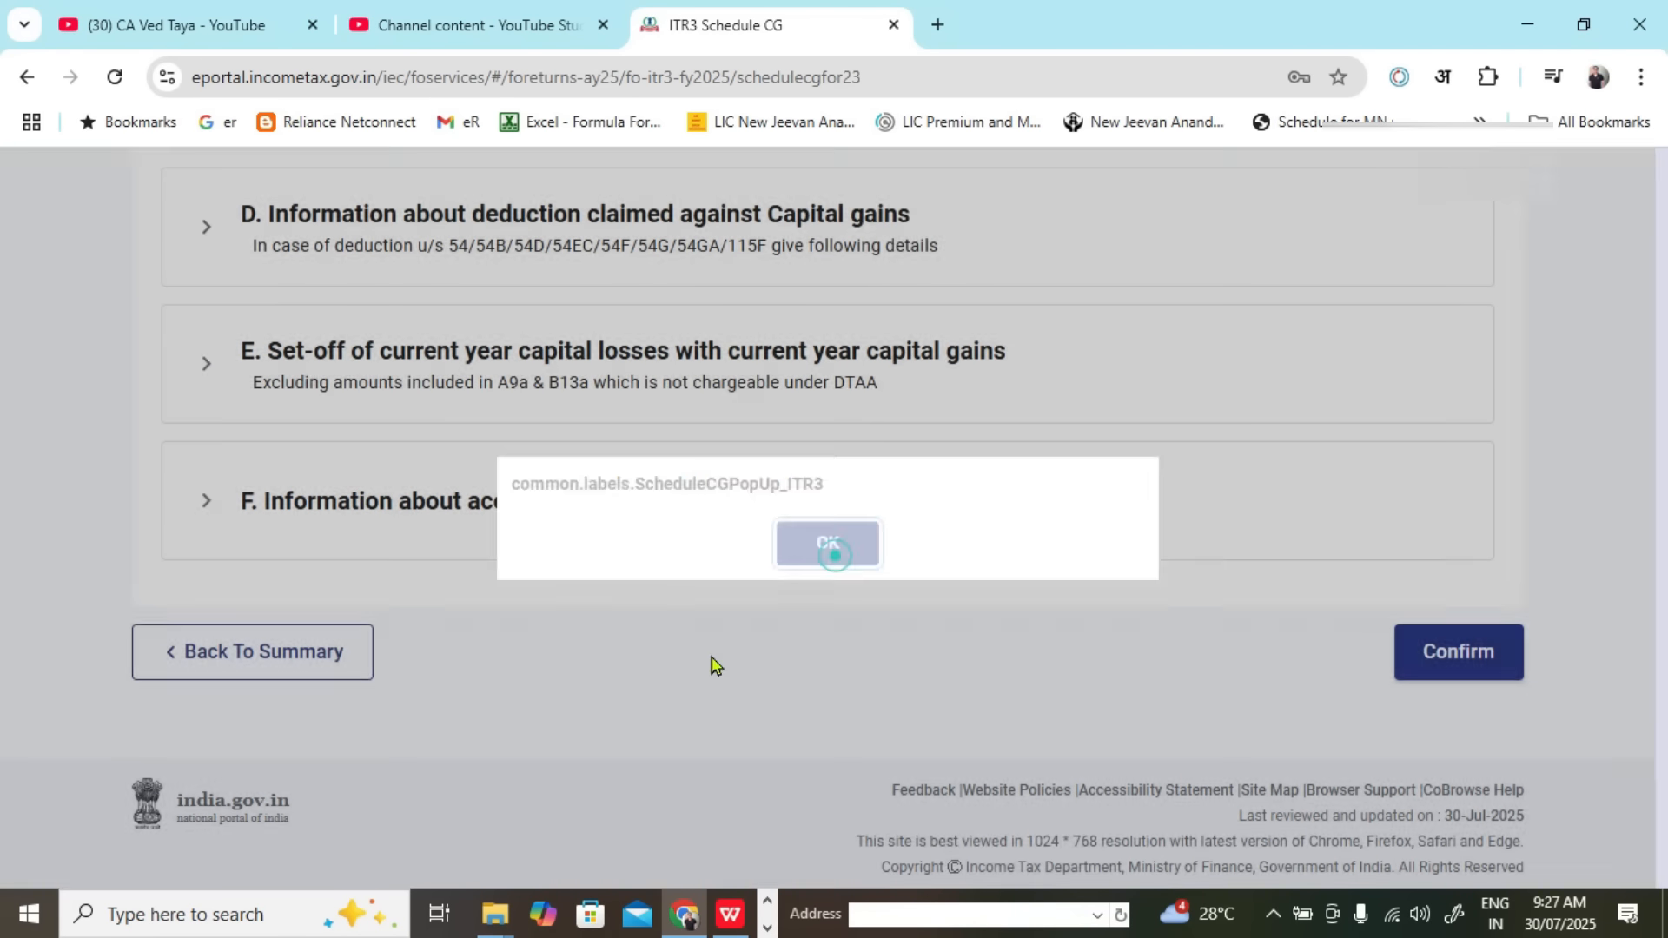
scroll(551, 551, "up", 7)
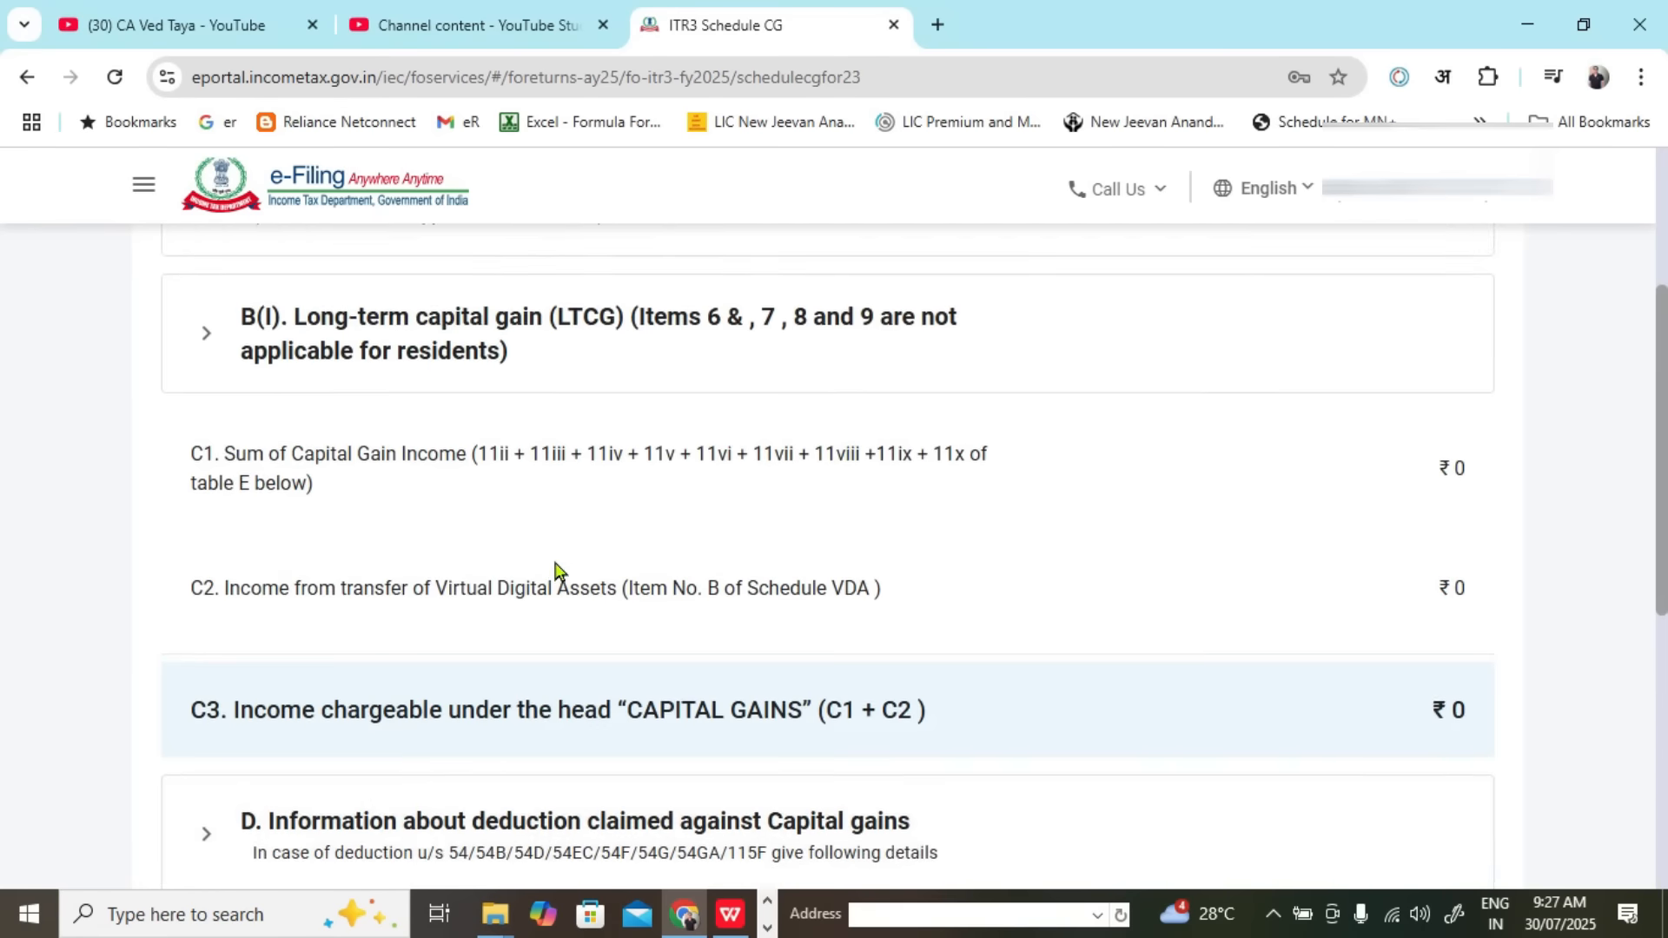
scroll(554, 570, "up", 3)
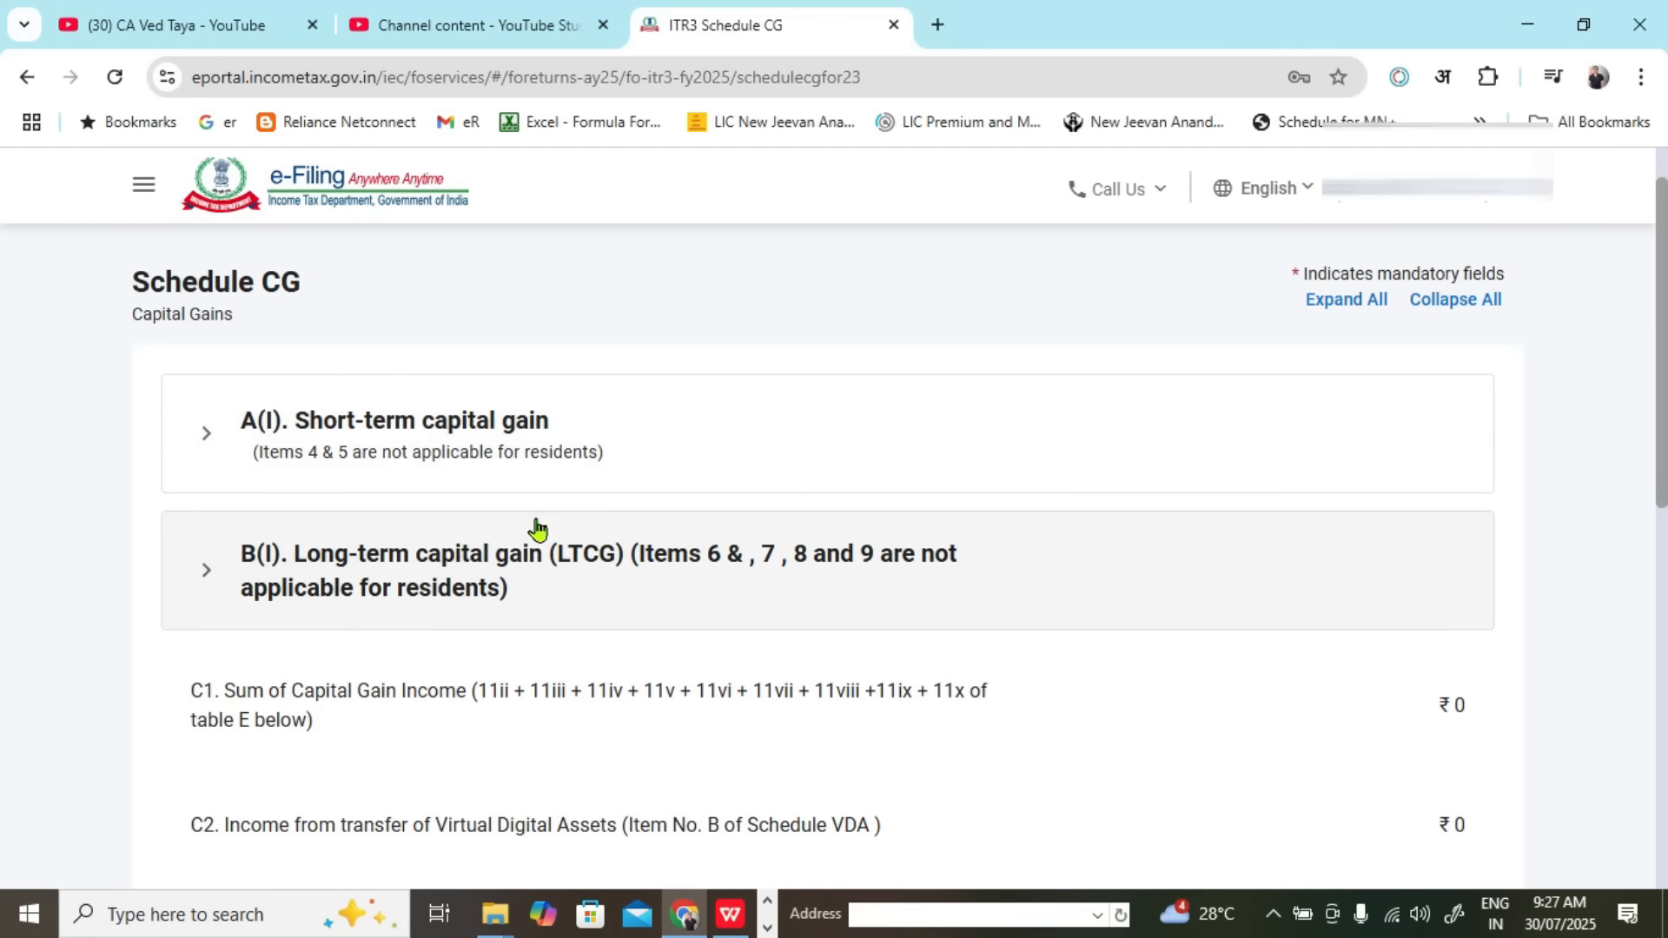
Step: Examine the short-term capital gain section for item 3 on equity shares and mutual funds under section 111A, and collapse it
left_click(196, 436)
scroll(513, 455, "down", 1)
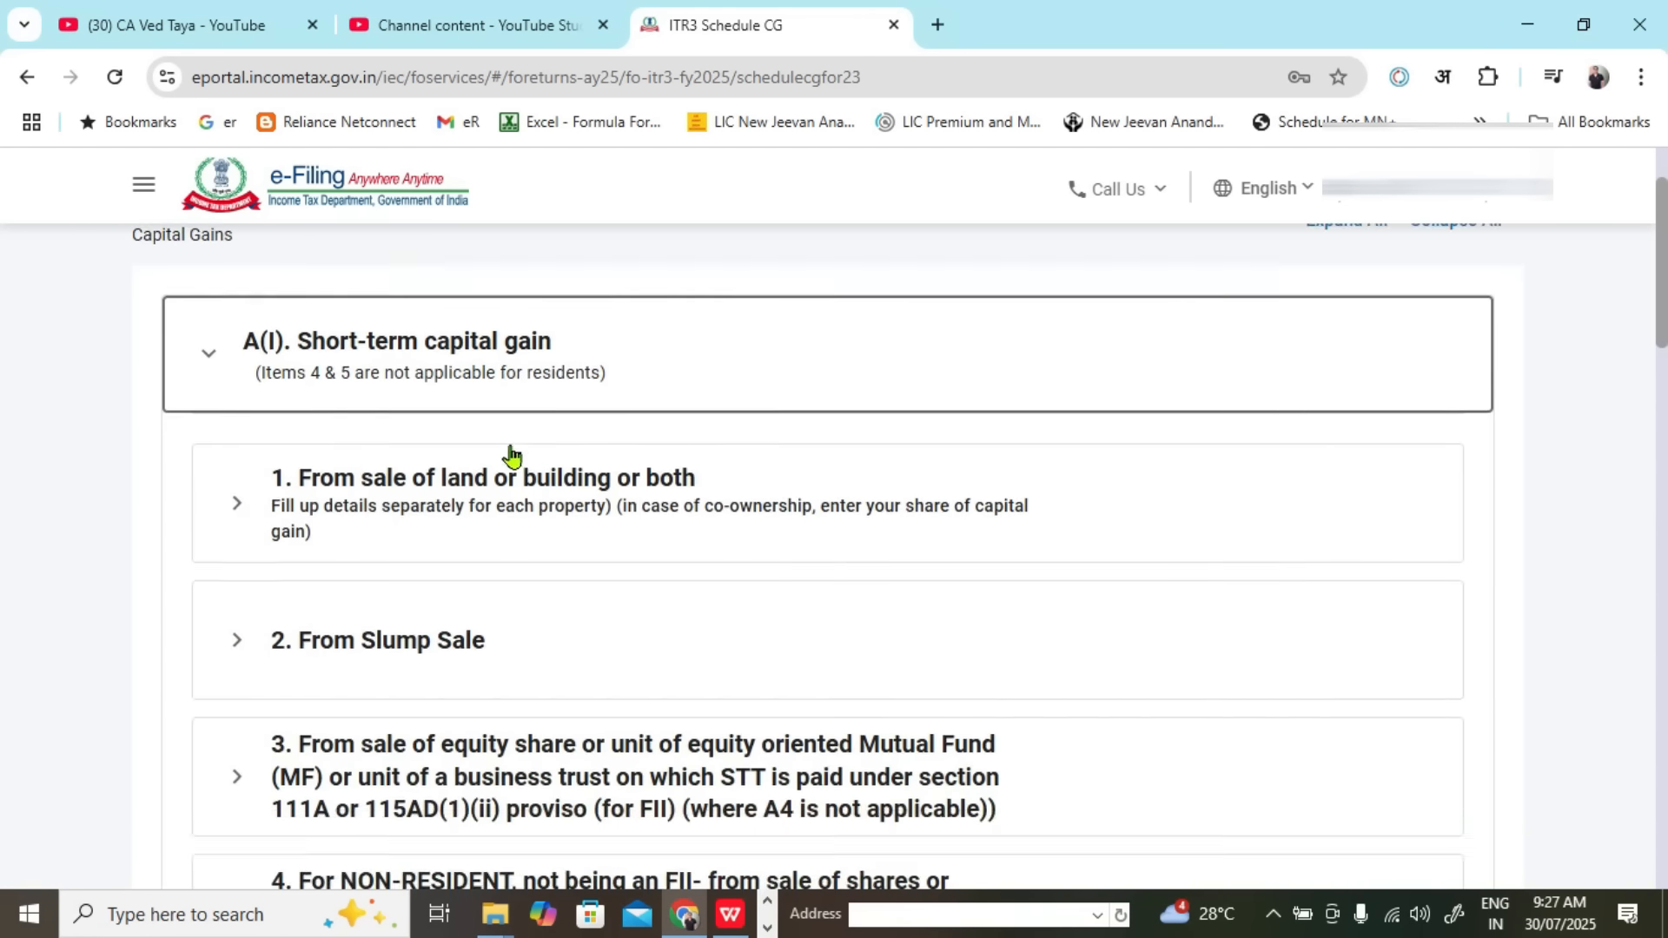
scroll(513, 454, "down", 2)
left_click_drag(261, 579, 1026, 637)
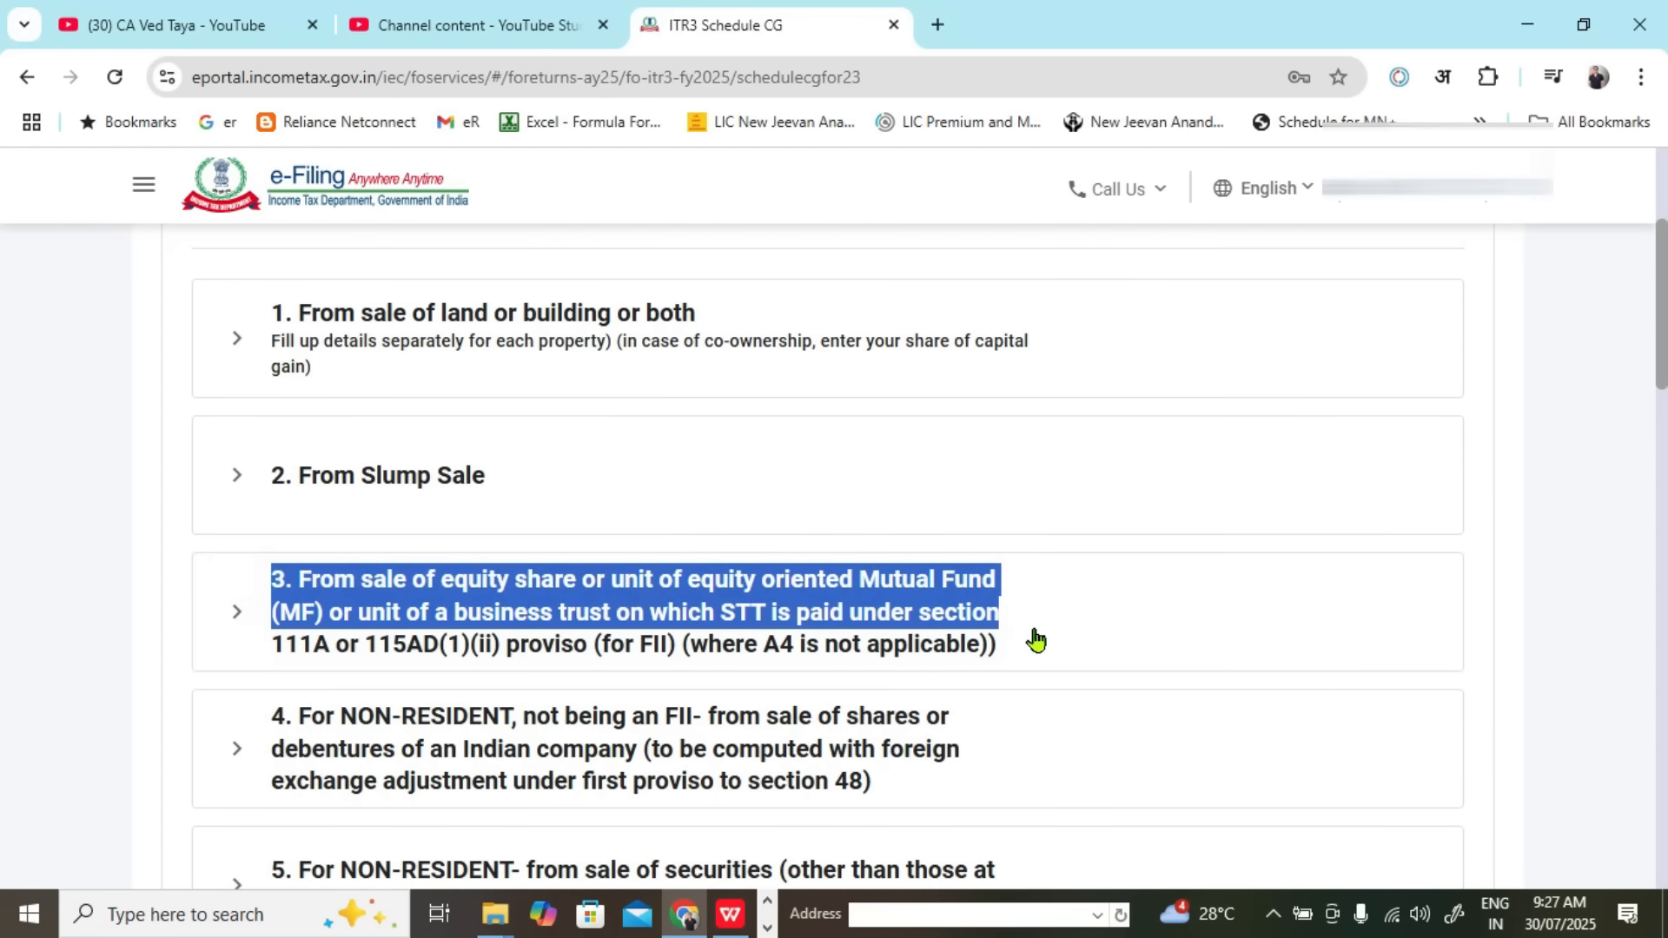
scroll(365, 474, "up", 5)
left_click(197, 578)
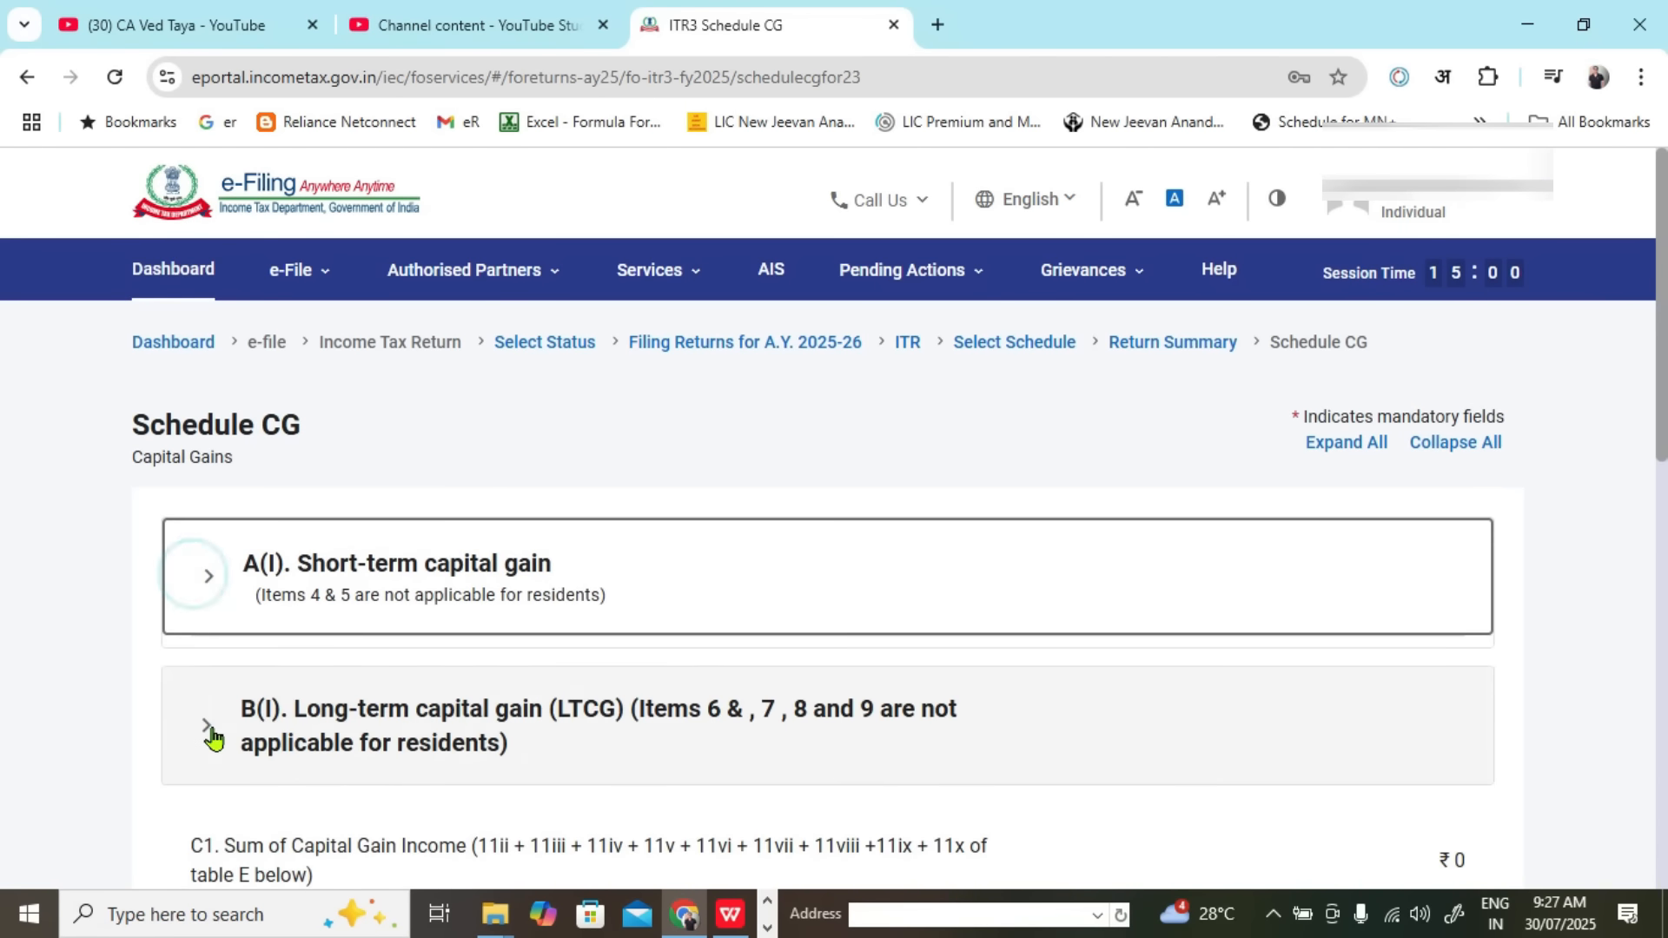
Step: Expand the long-term capital gain section and look through its items to item 5 on equity shares under section 112A
left_click(206, 738)
scroll(596, 599, "down", 5)
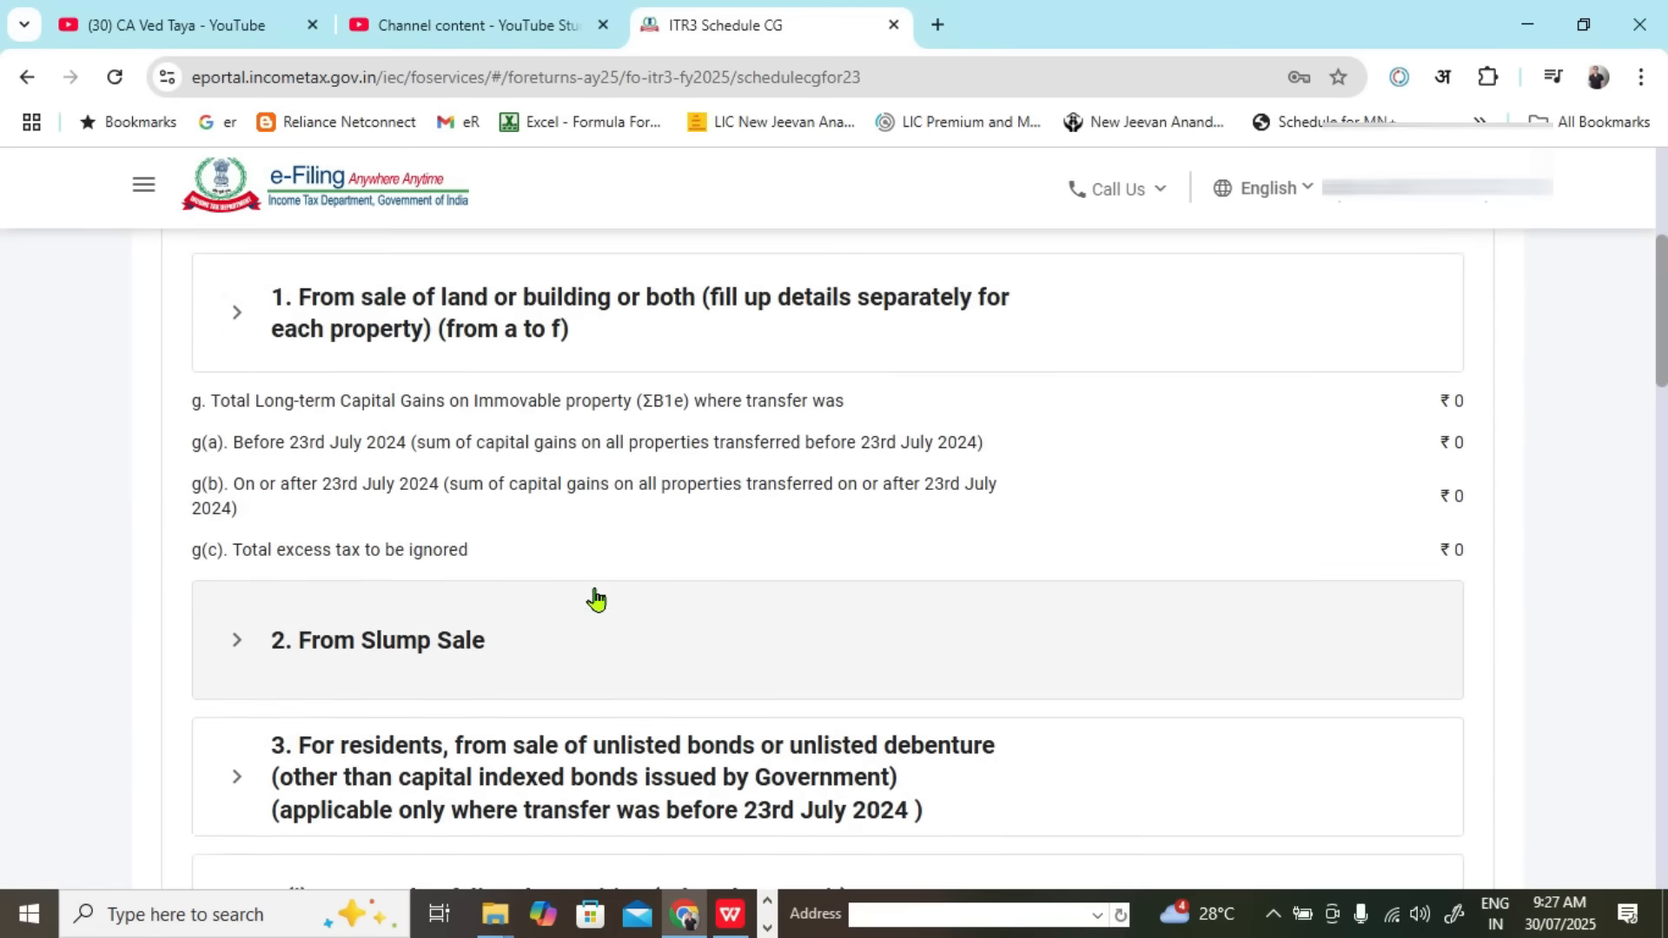
scroll(595, 600, "down", 3)
scroll(644, 570, "down", 1)
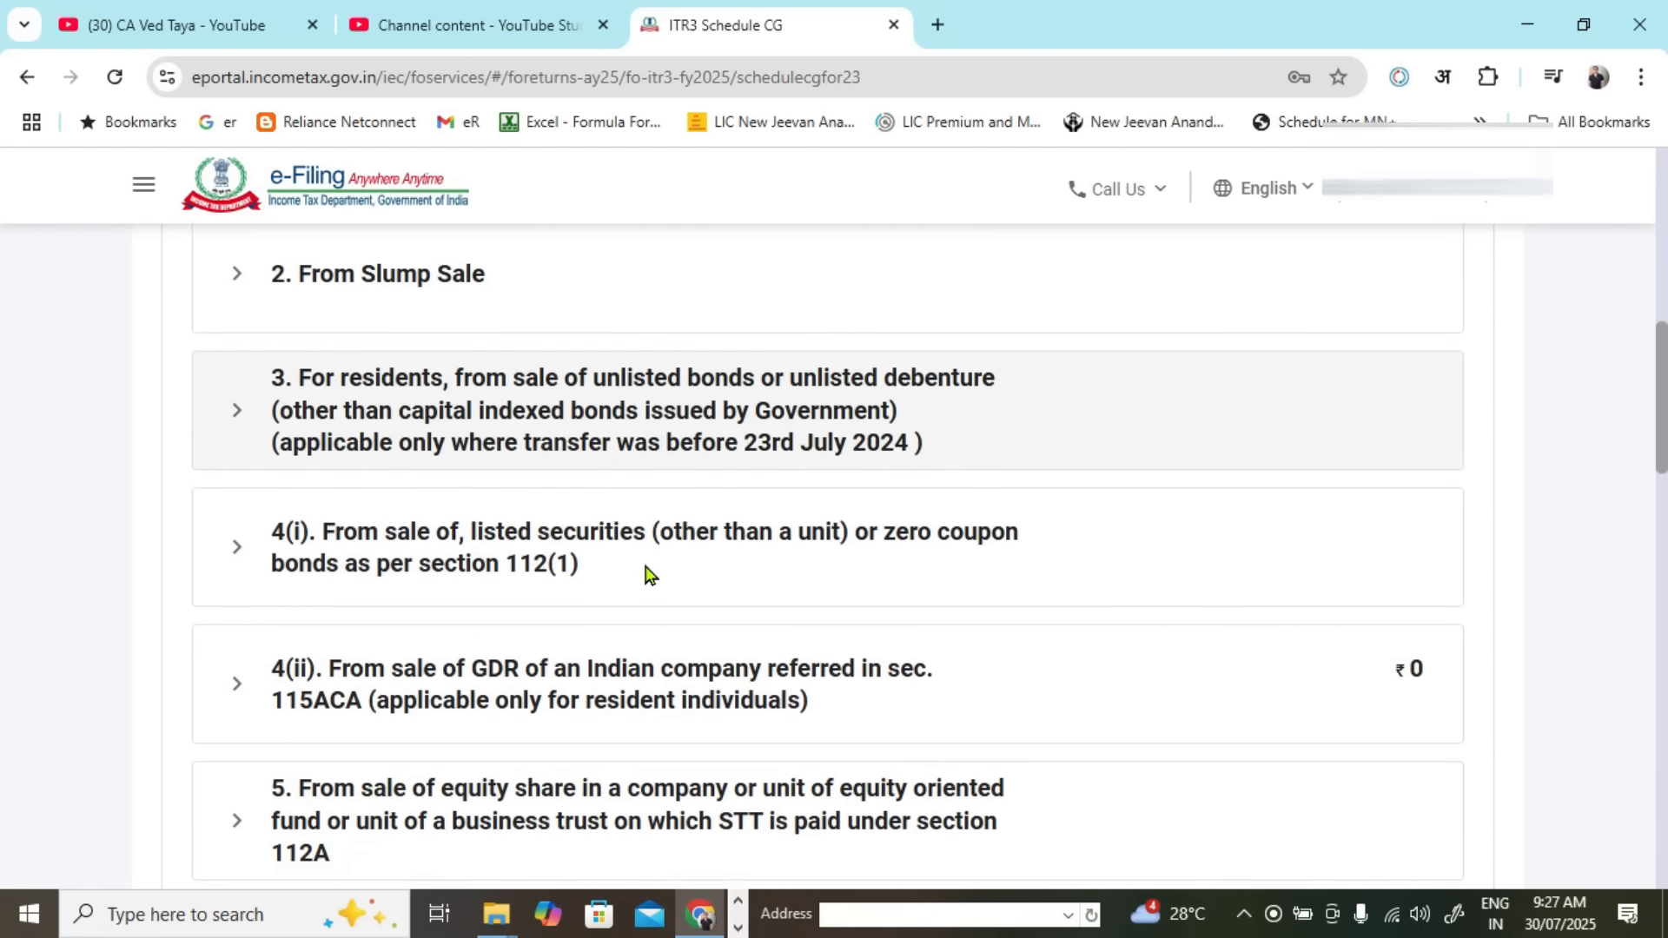
scroll(359, 638, "down", 3)
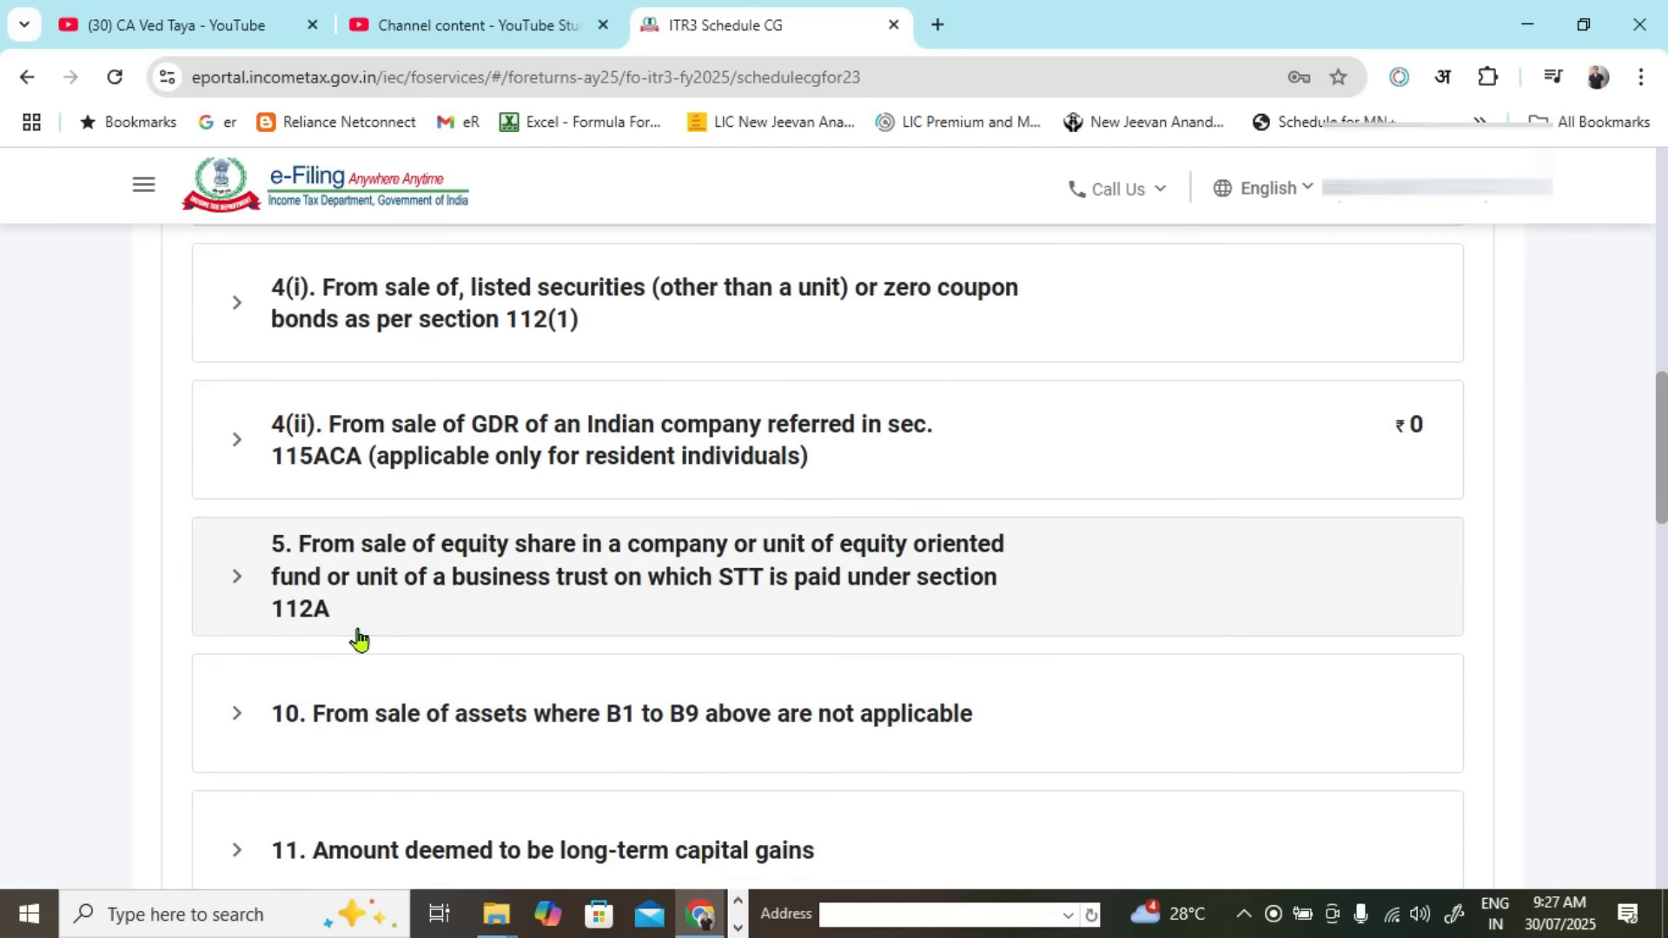
Step: Expand item 5 on section 112A equity gains, compare it with the workbook's STCG and LTCG sheets, and glance at the YouTube videos
left_click_drag(261, 549, 414, 622)
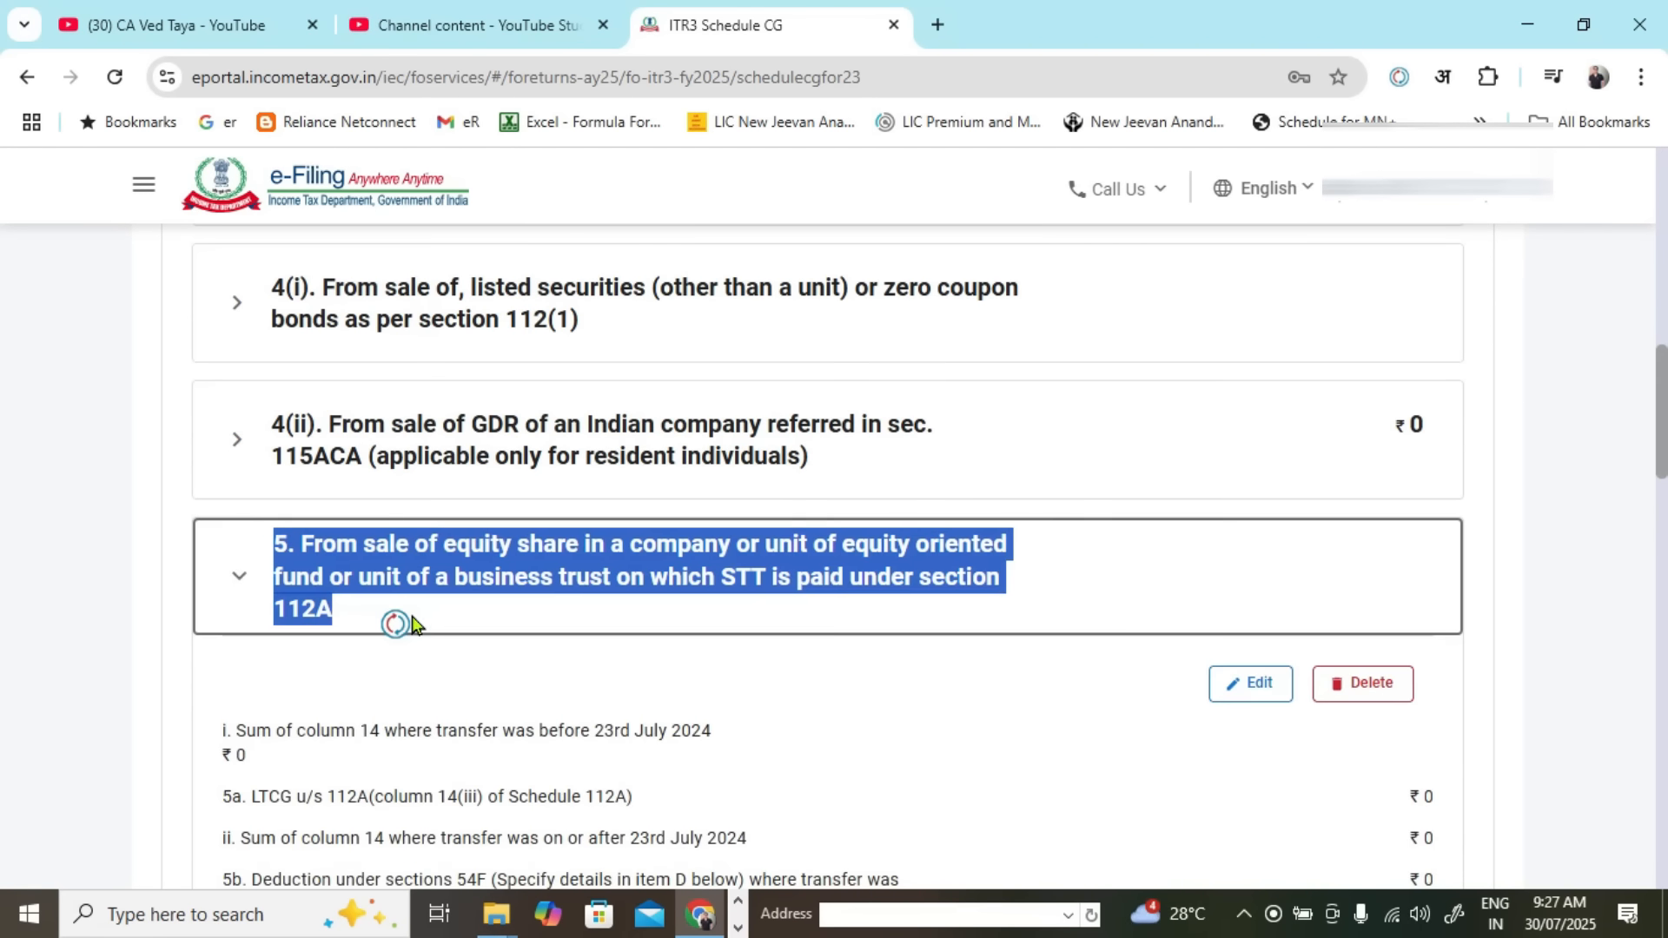
key("alt+Tab")
left_click(504, 847)
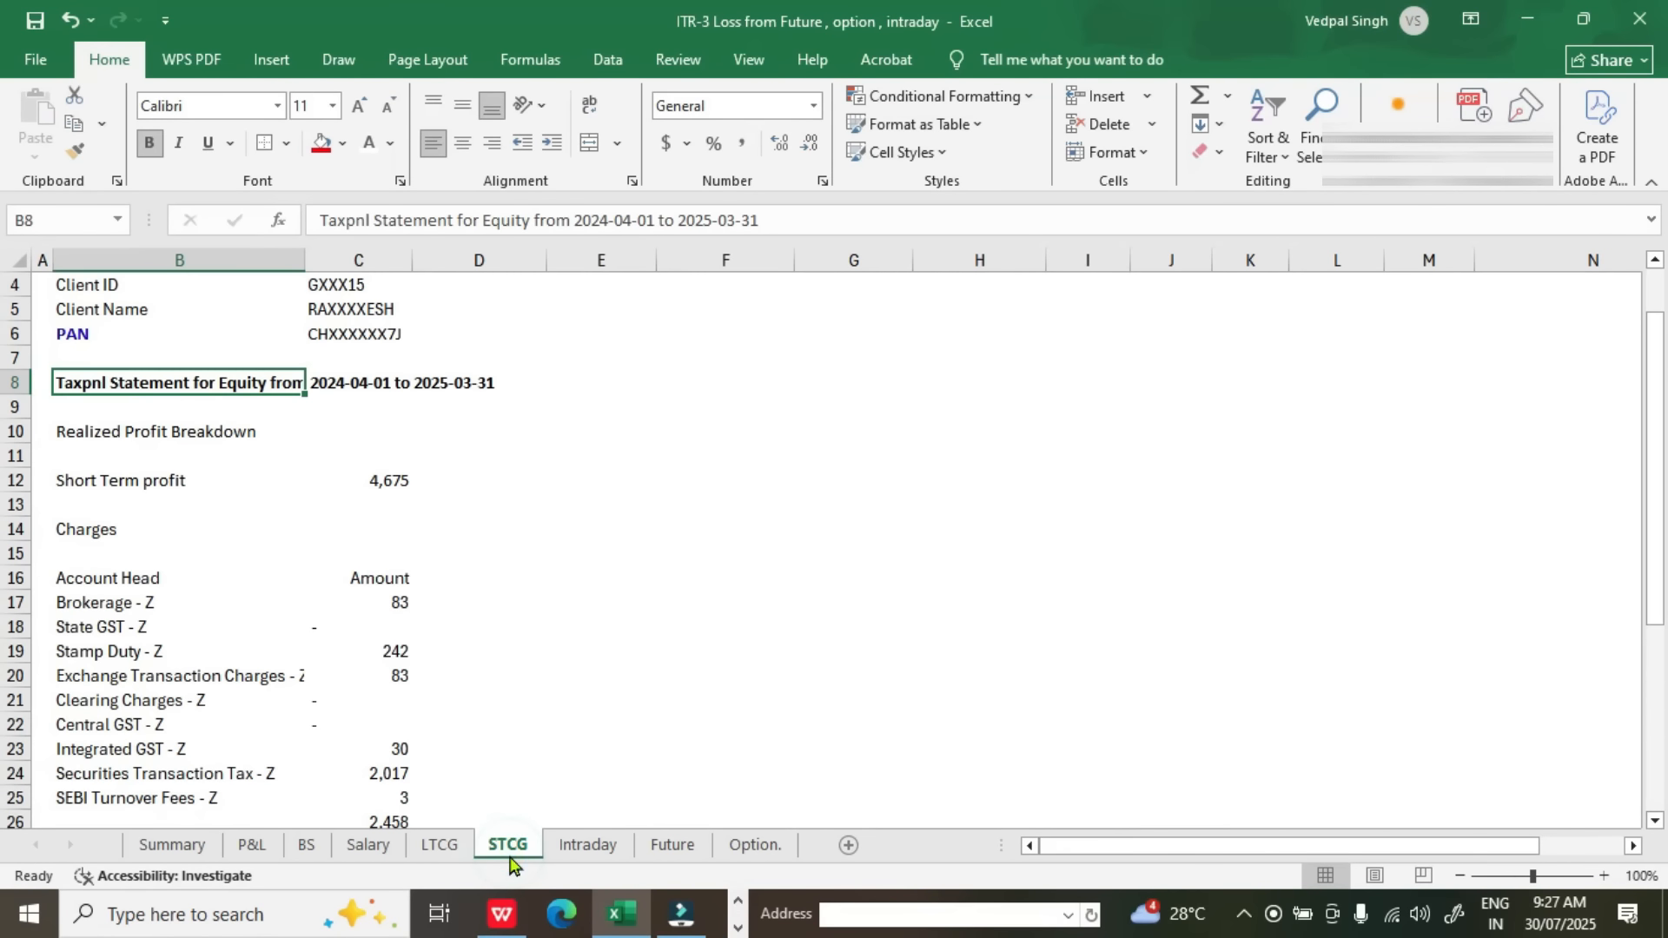
left_click(440, 847)
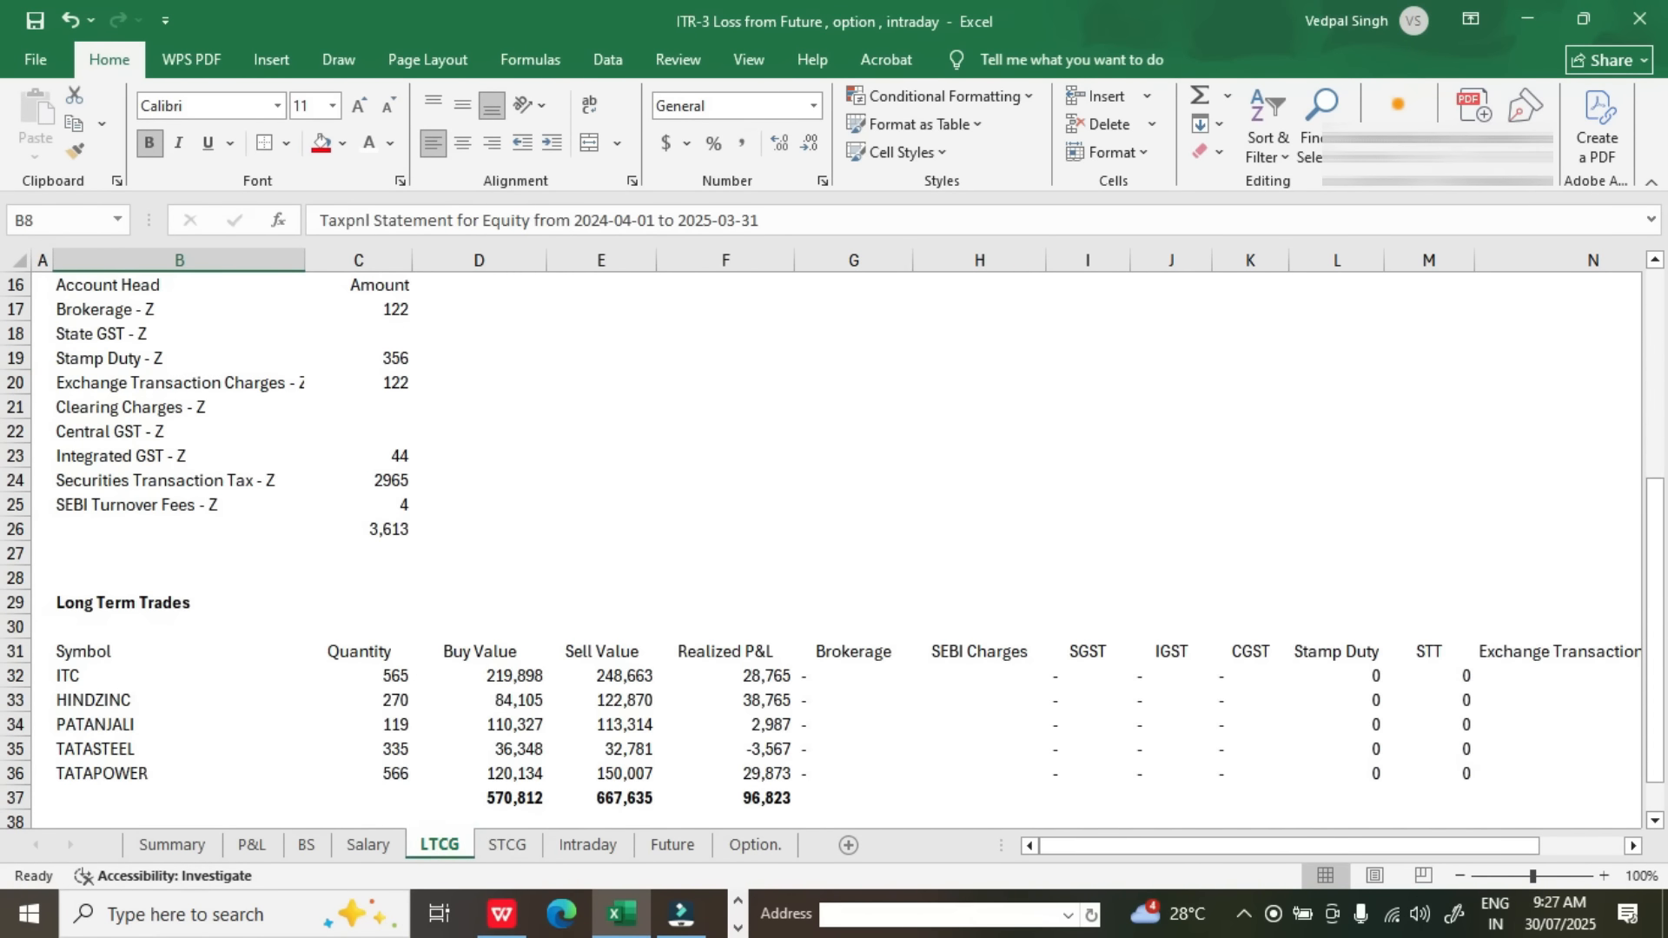
key("alt+Tab")
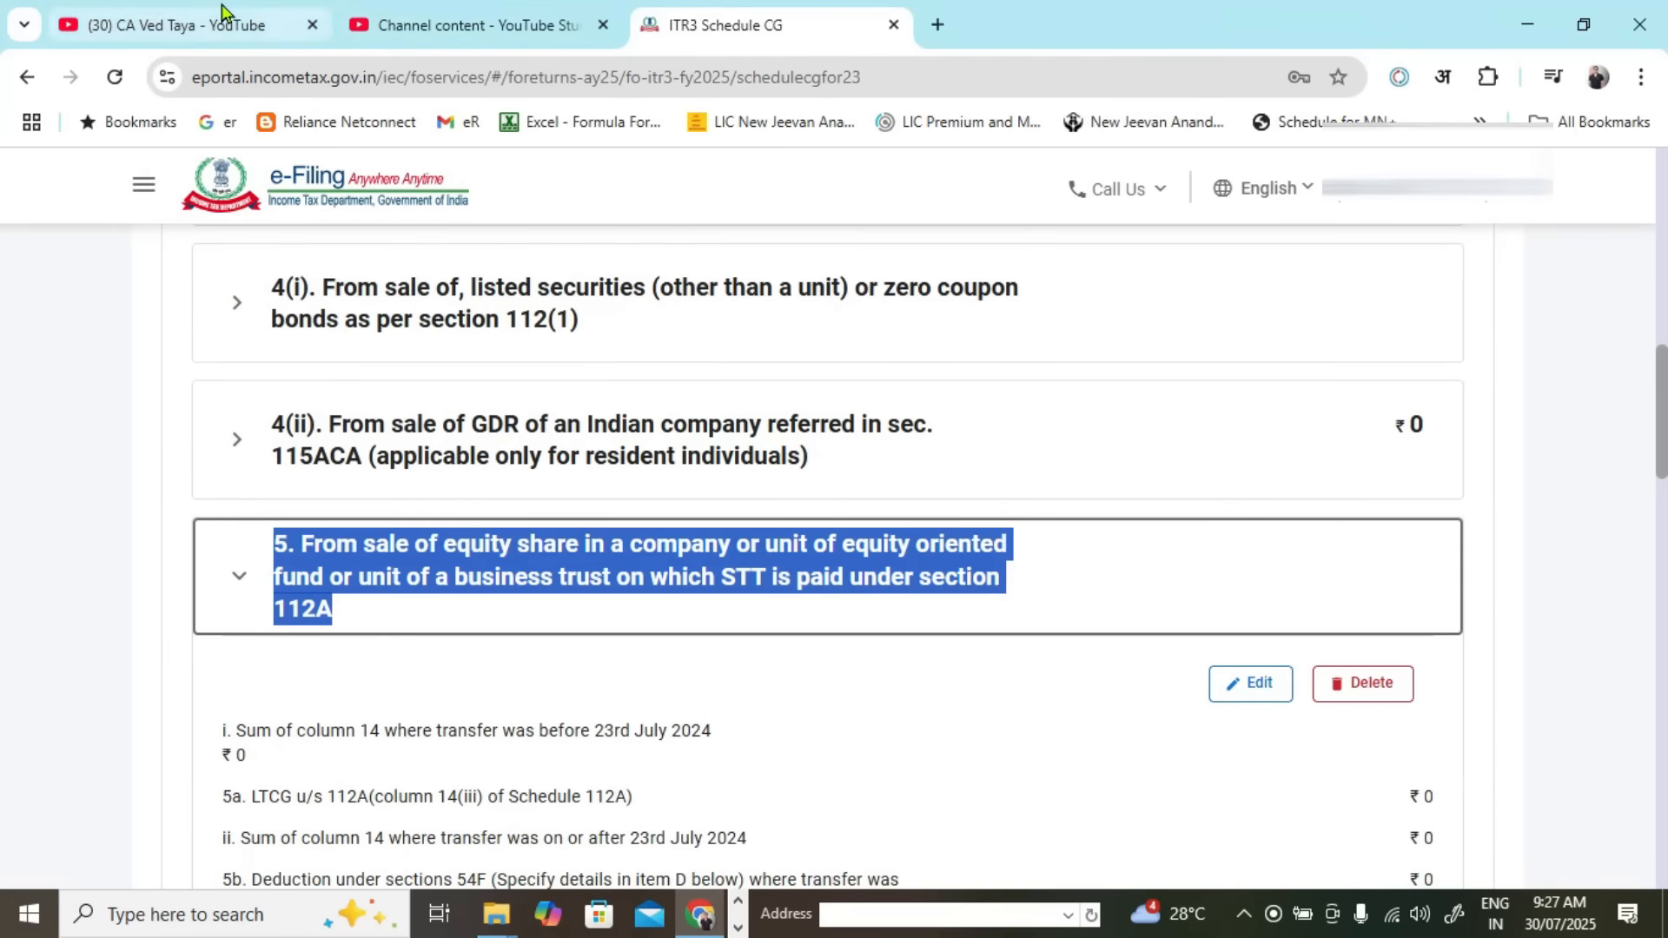
left_click(226, 24)
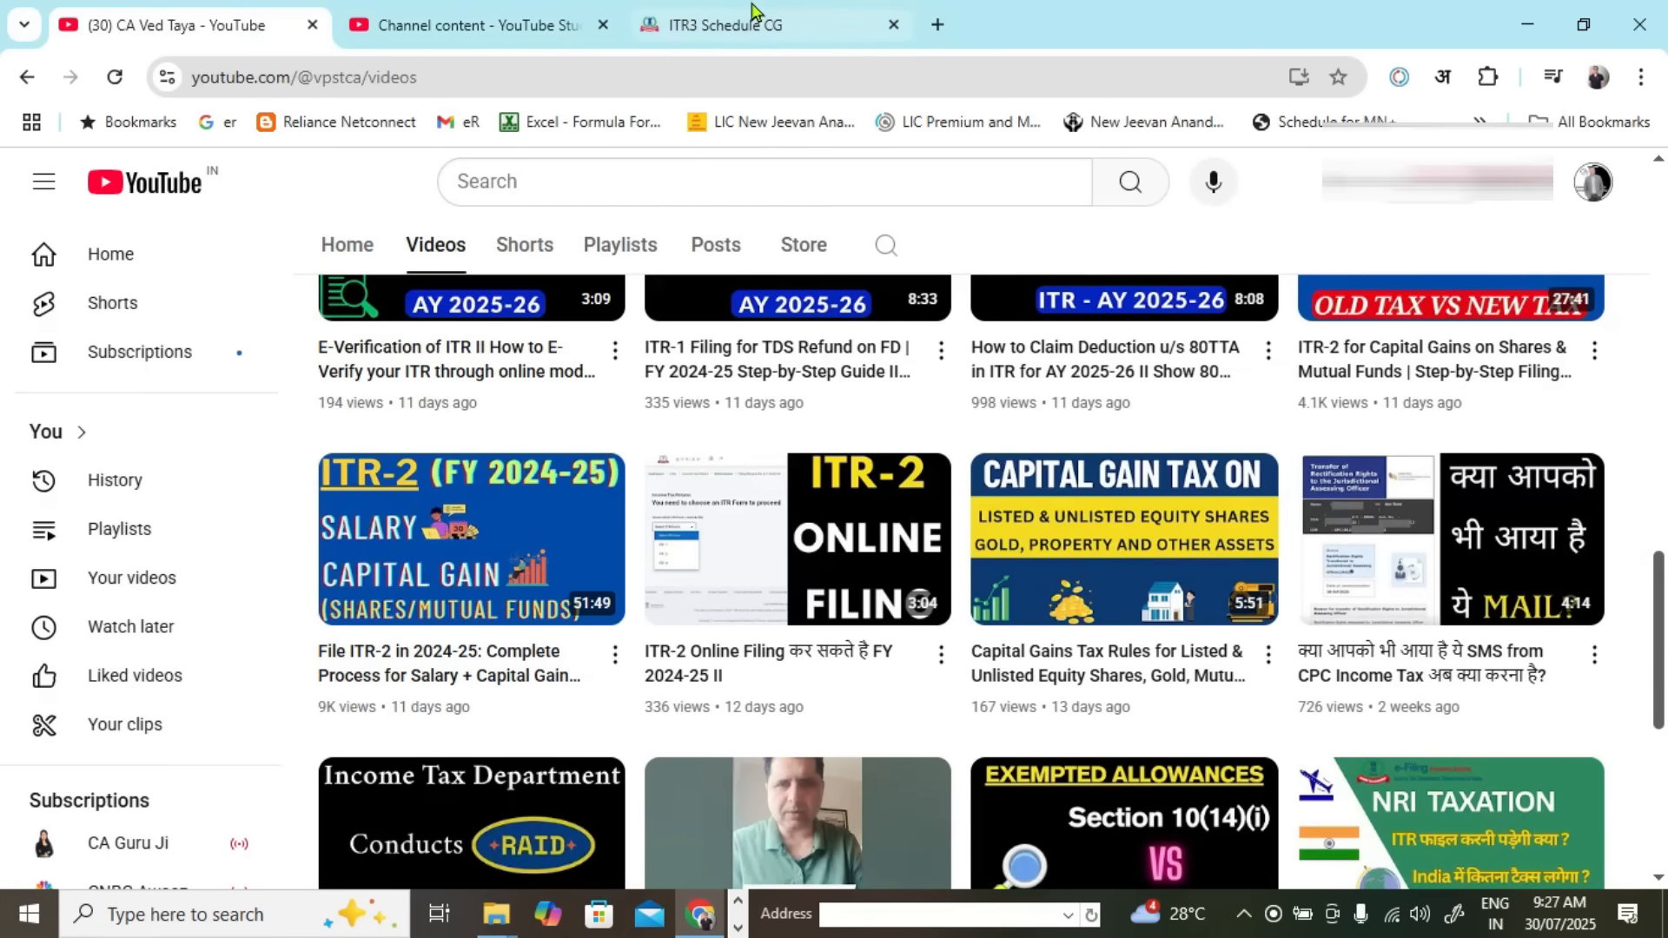
left_click(732, 25)
Step: Confirm Schedule CG without entering any long-term capital gain figures
scroll(726, 640, "down", 10)
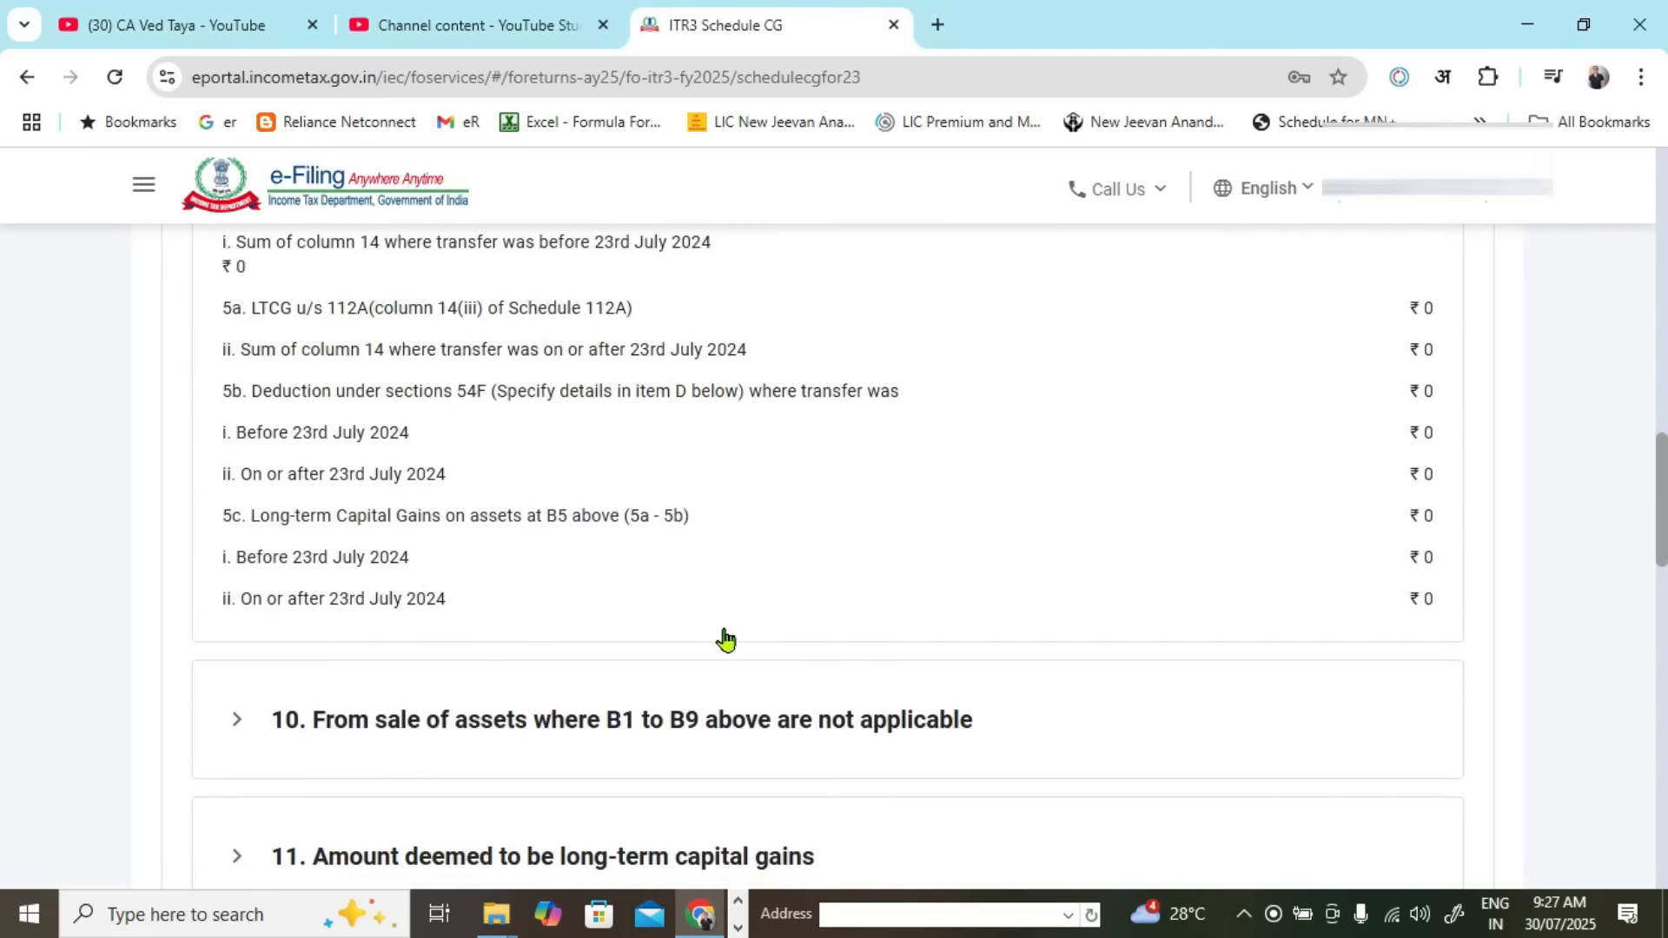
scroll(1351, 737, "down", 10)
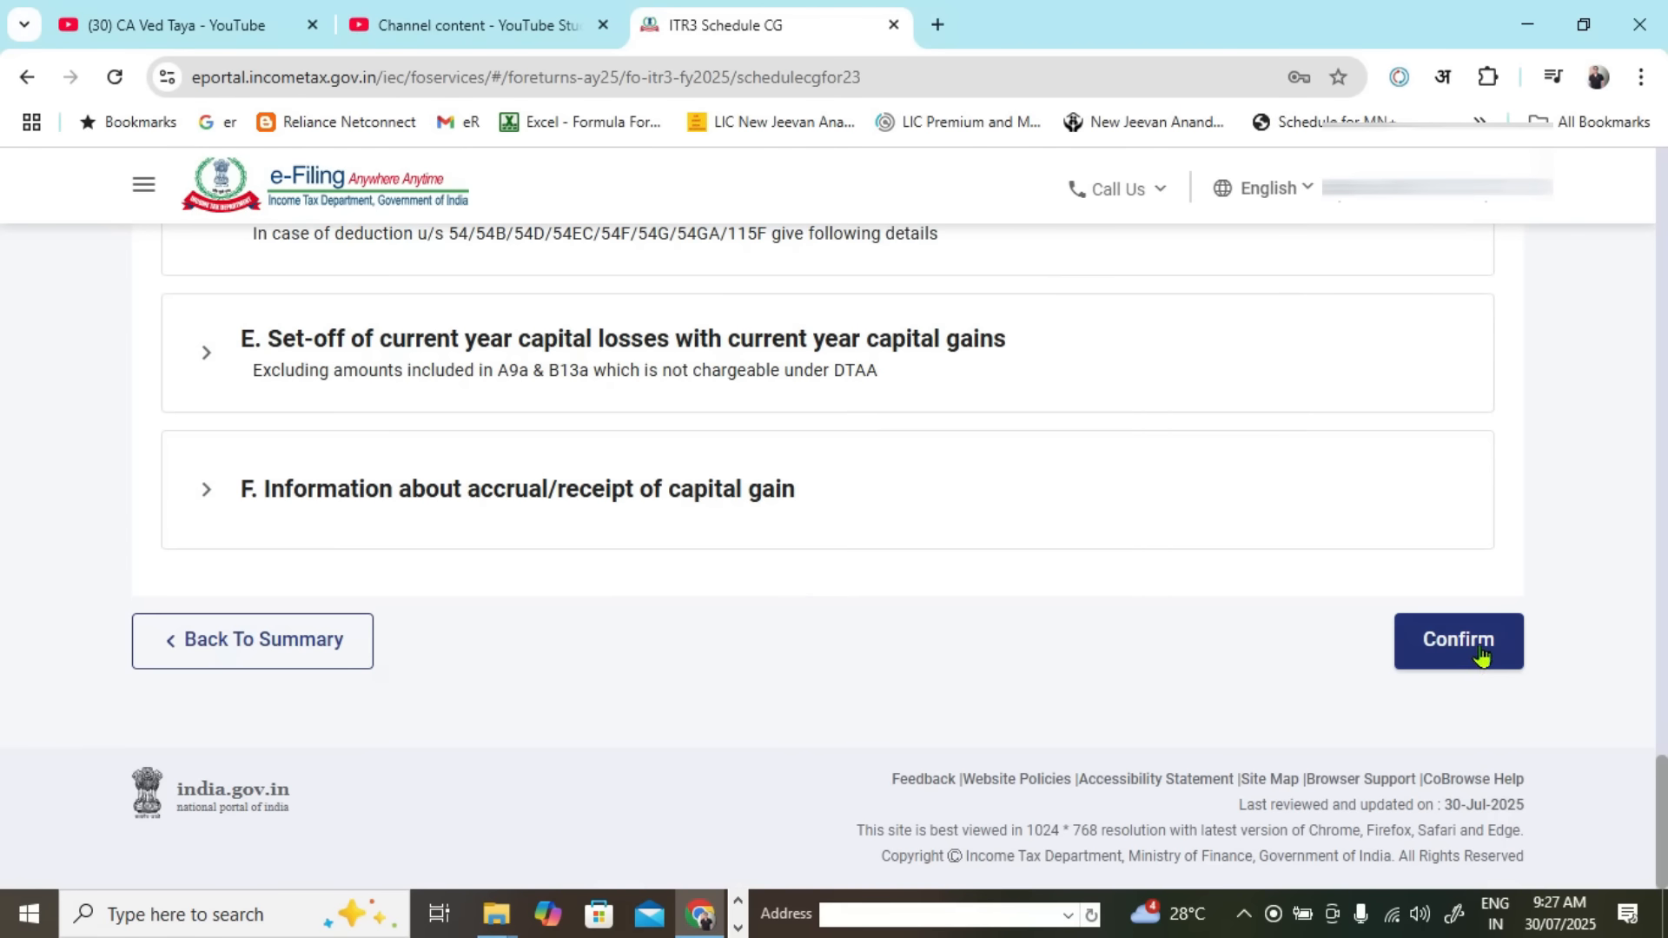
left_click(1482, 653)
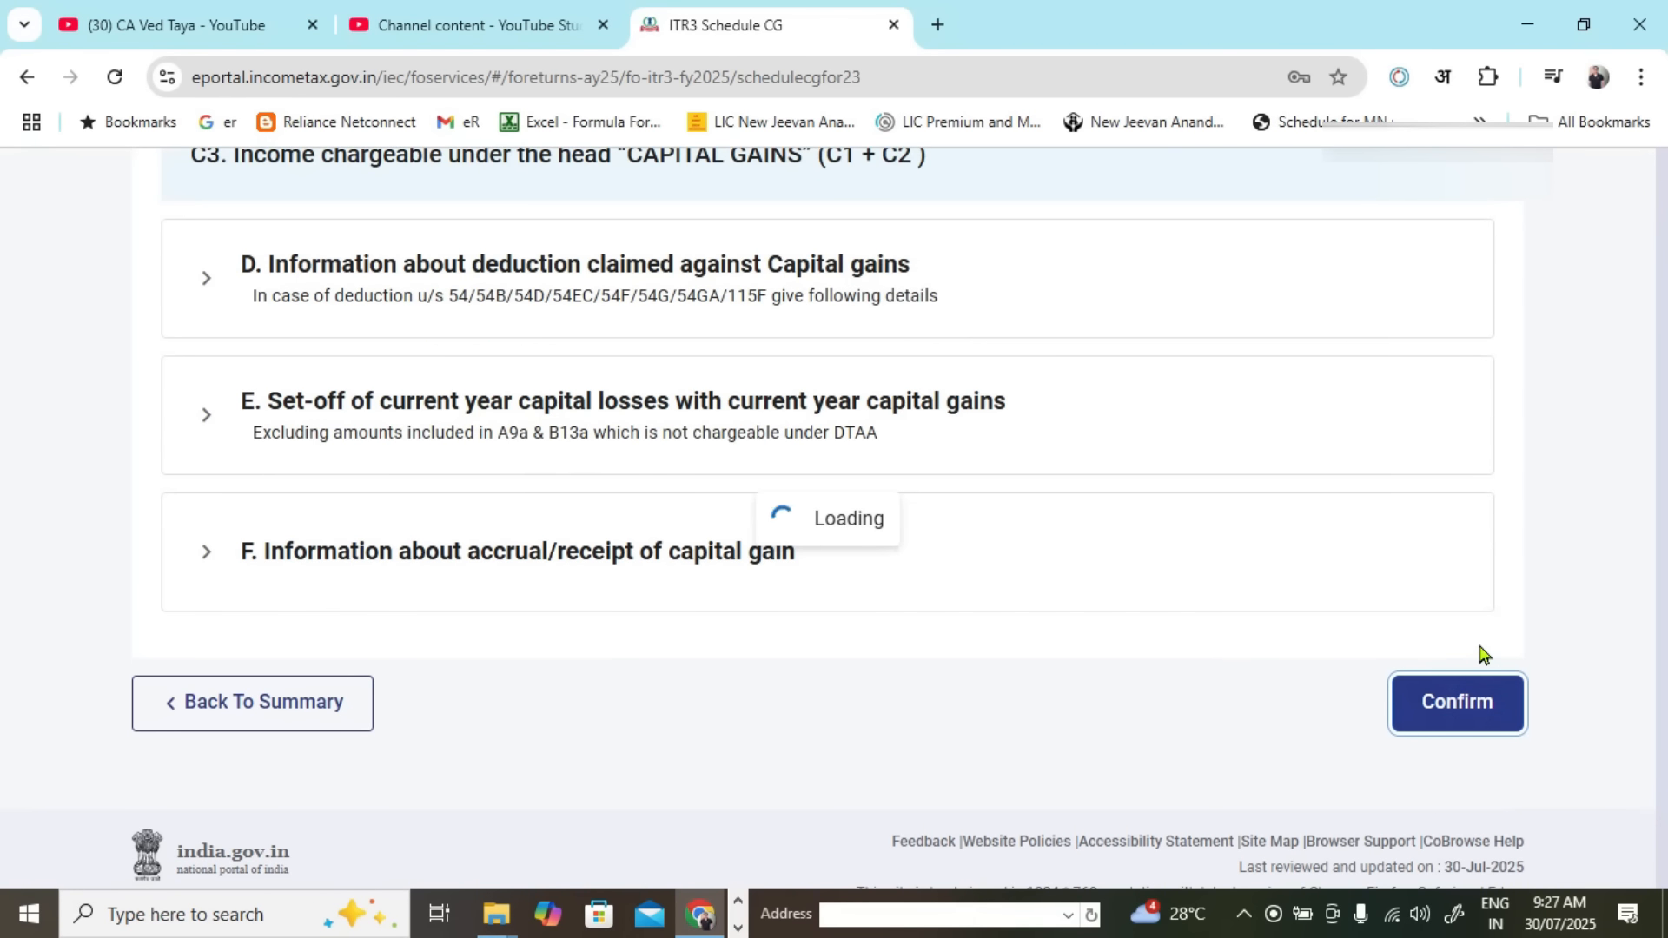
Step: Open Schedule 112A from the return summary, accept its pop-up, and confirm the schedule without adding entries
scroll(820, 595, "up", 4)
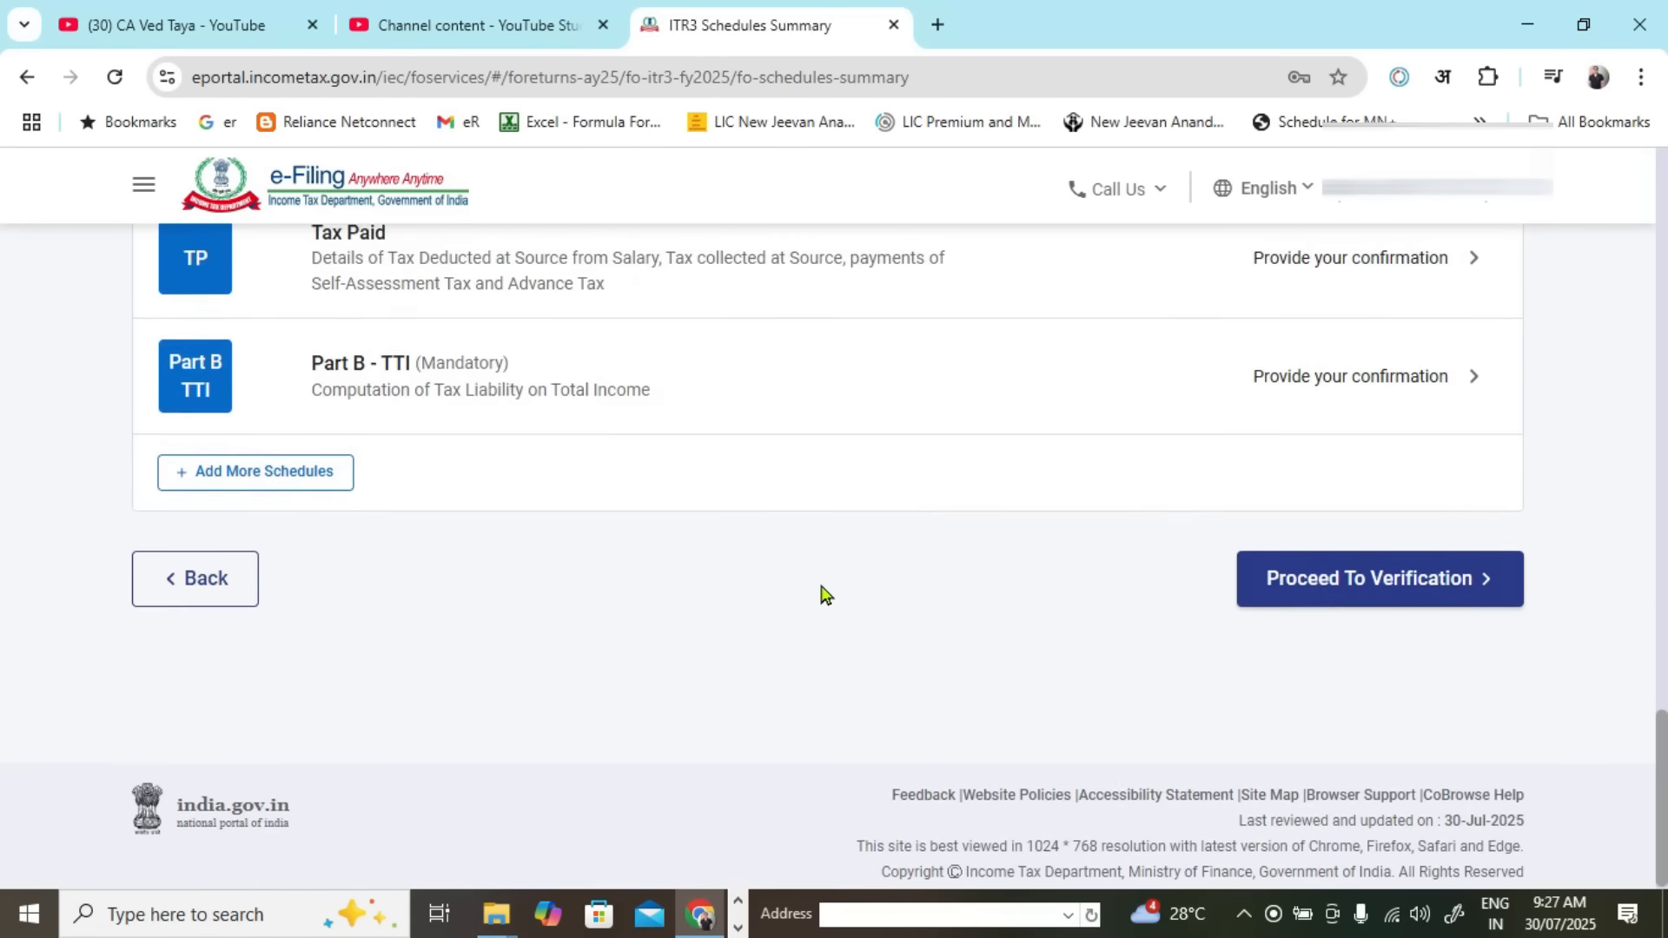
scroll(822, 594, "up", 10)
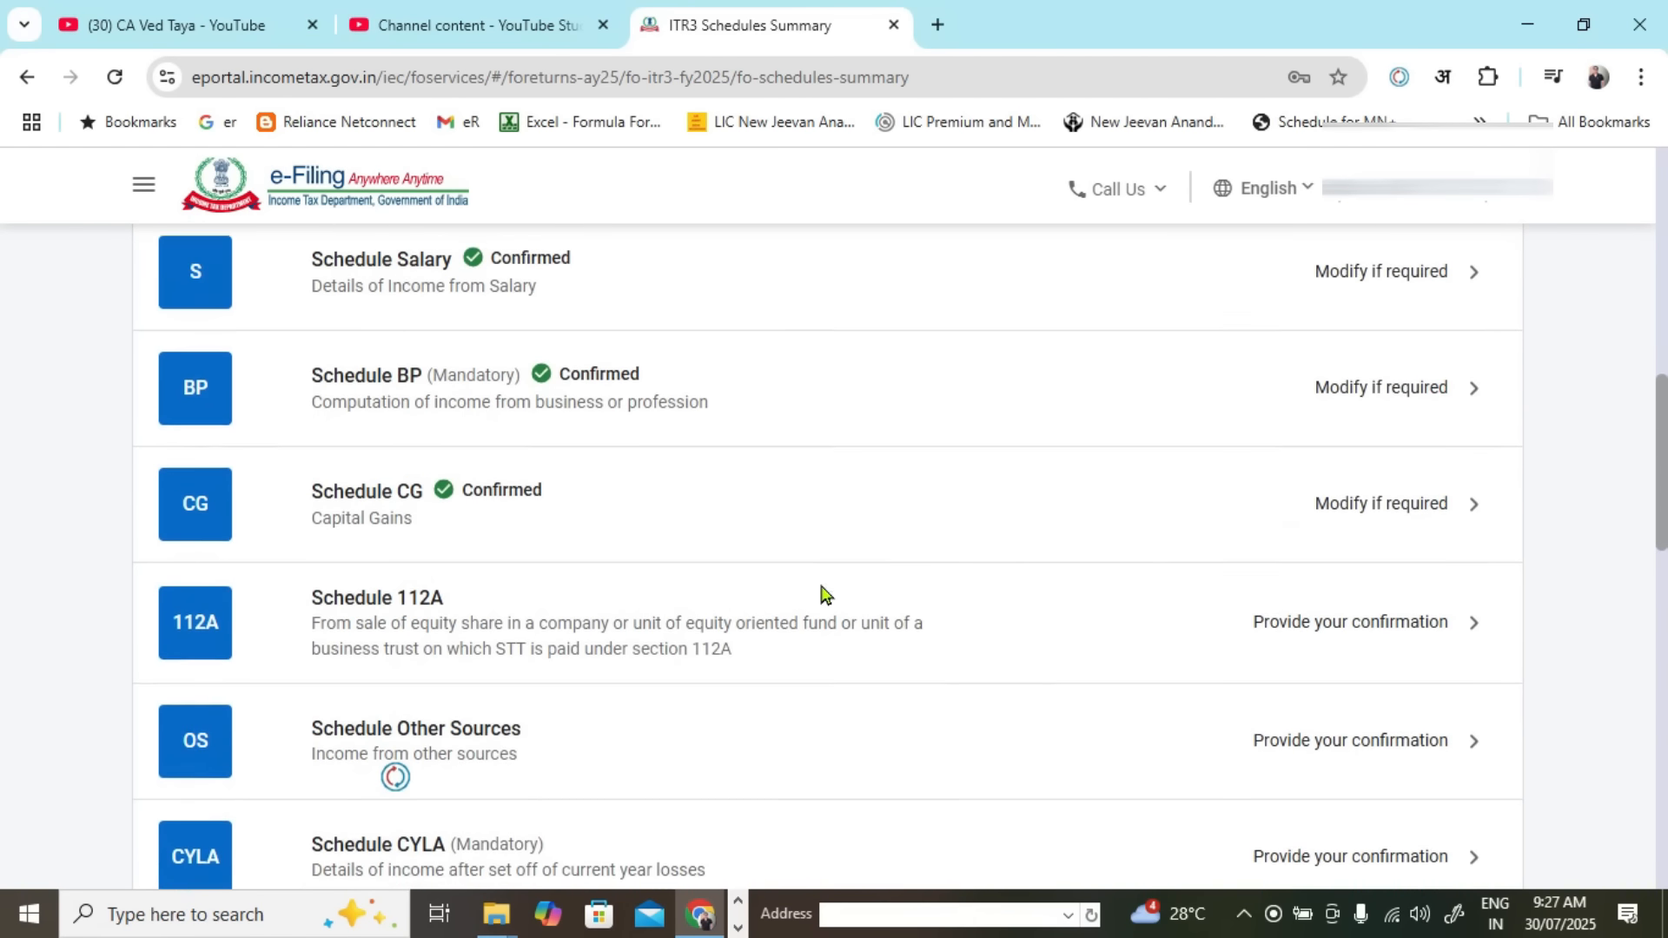
left_click(816, 660)
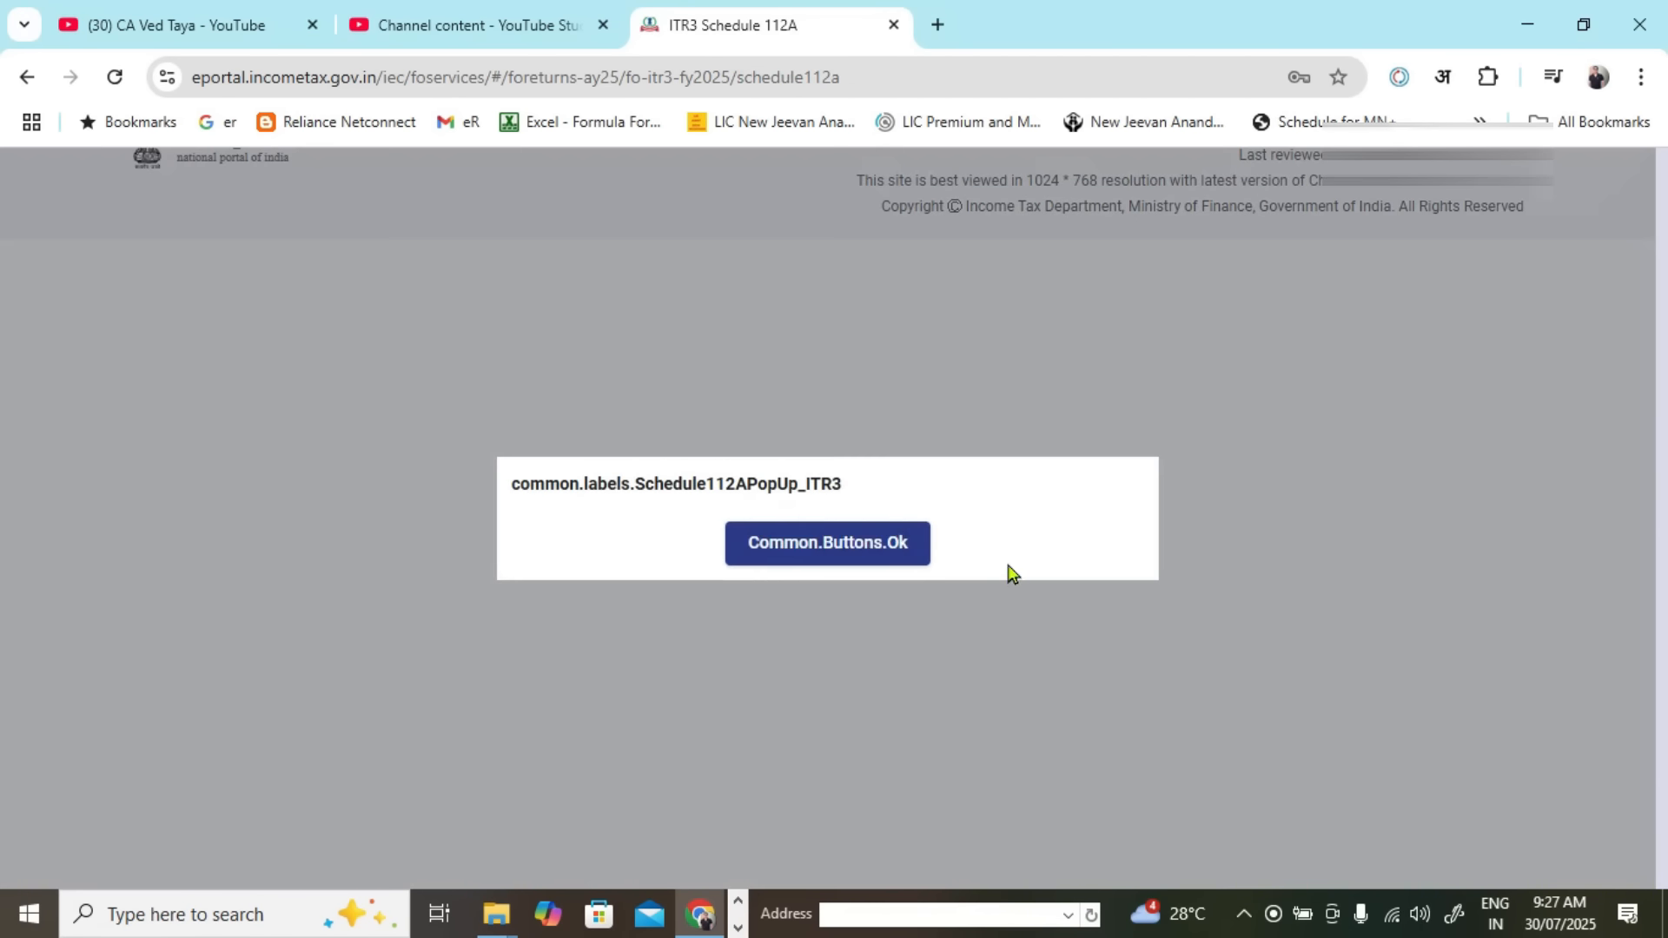
left_click(848, 557)
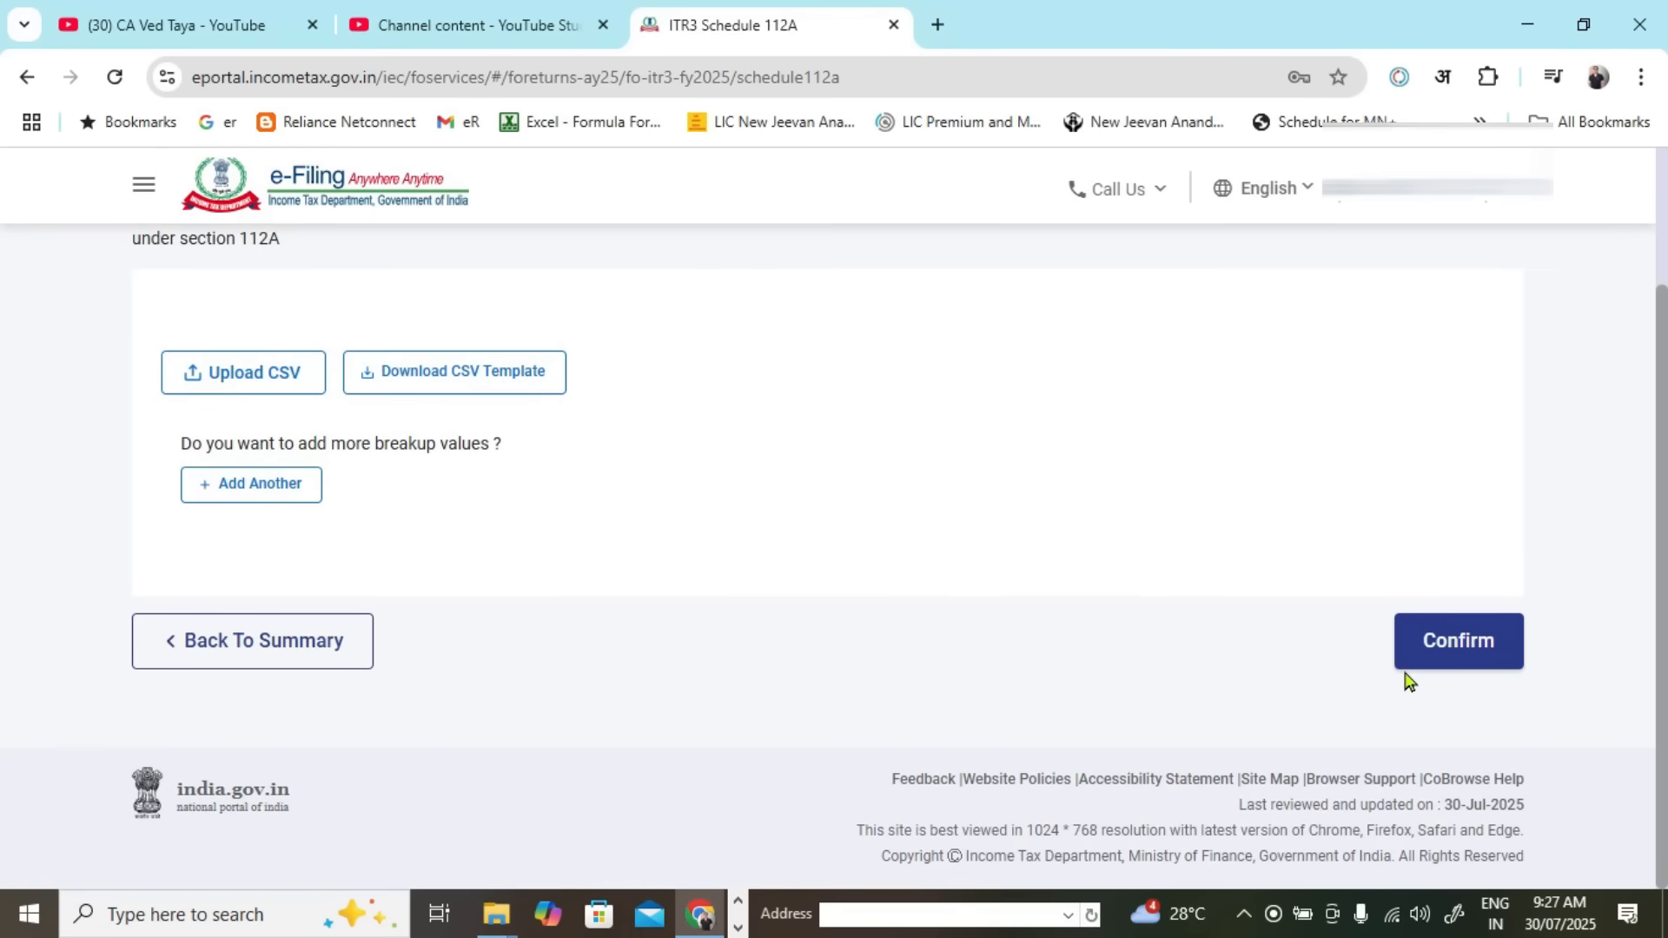
left_click(1456, 648)
Step: Open Schedule Other Sources, review the gross income chargeable at normal rates, and confirm the schedule
scroll(886, 548, "down", 4)
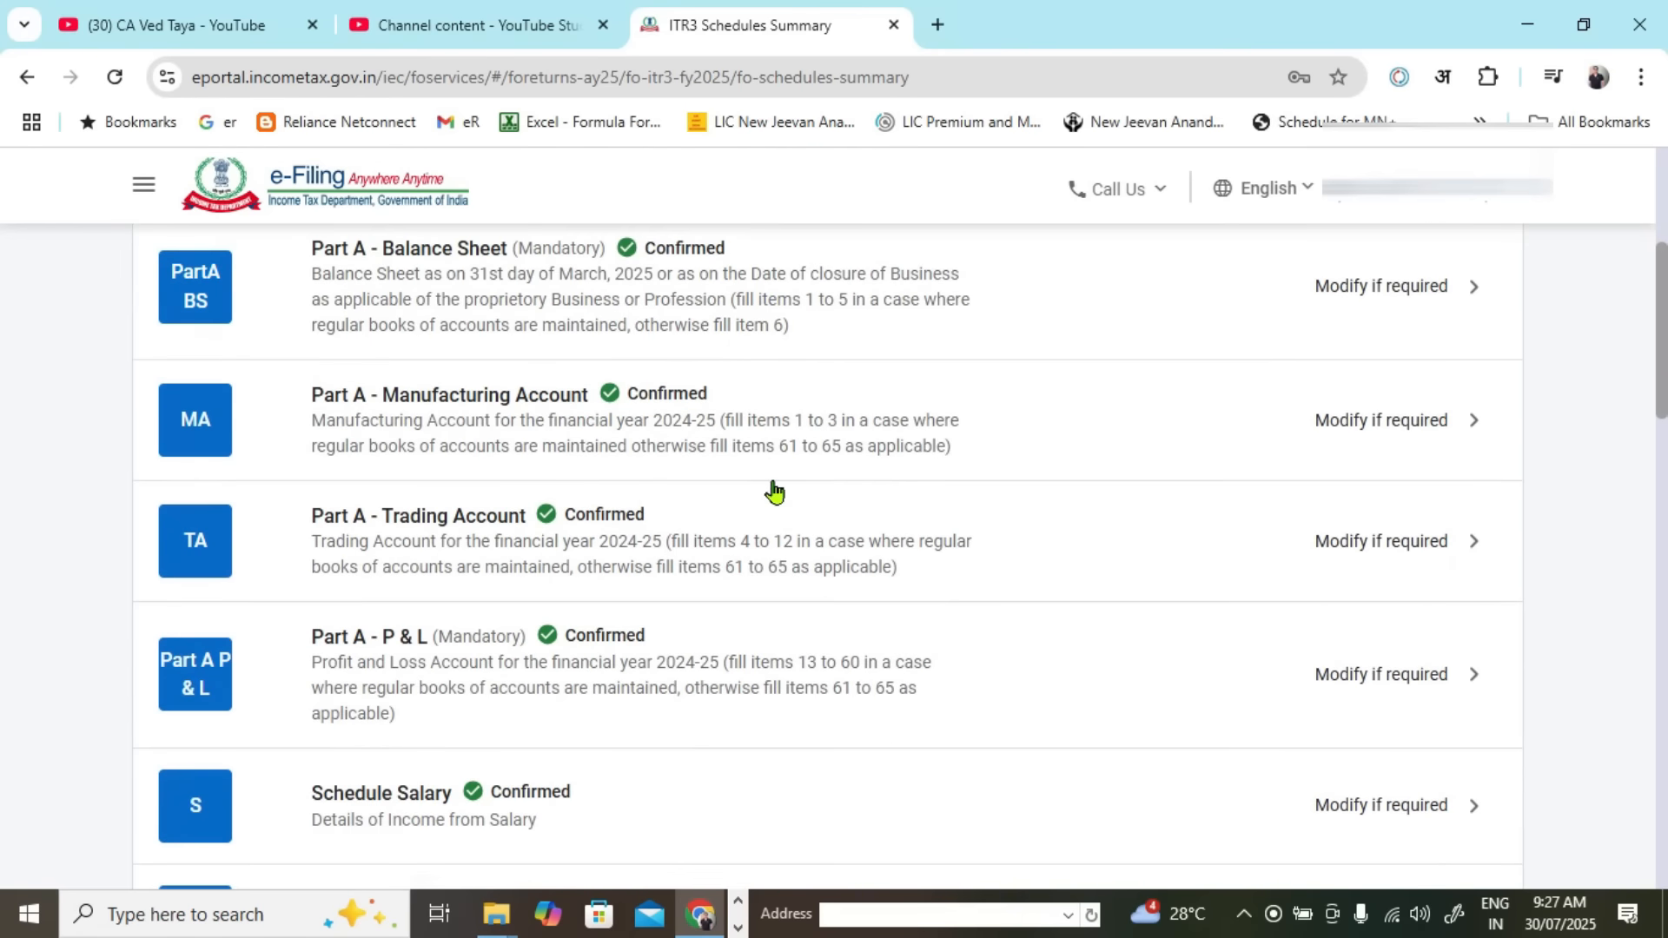
scroll(773, 491, "down", 4)
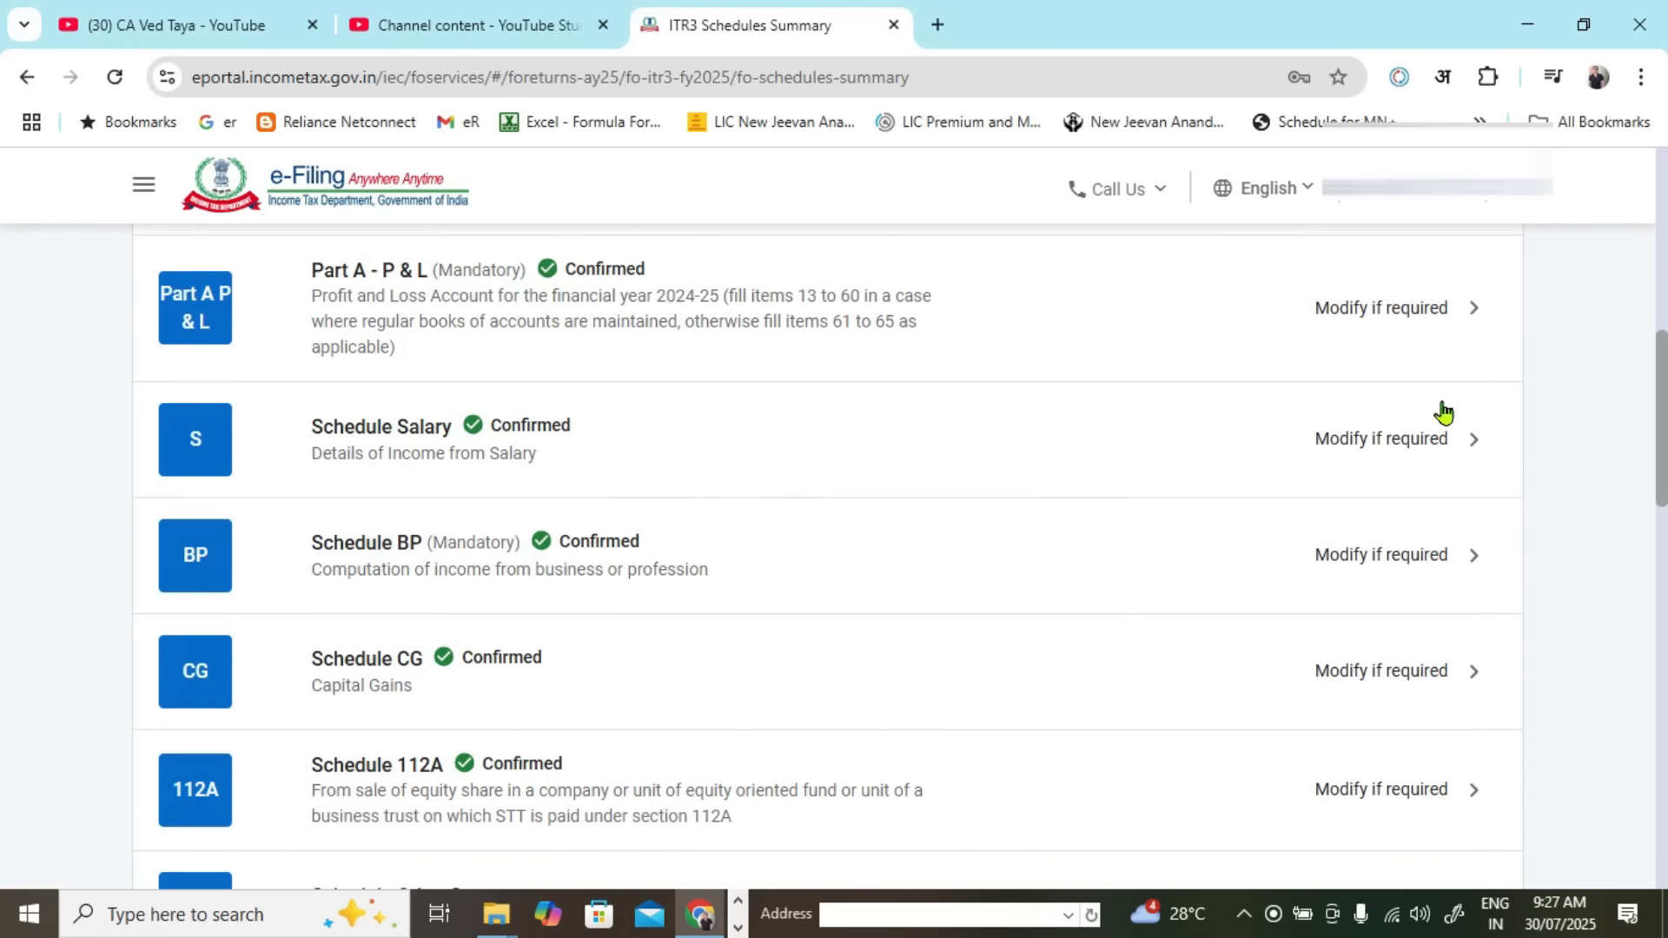
scroll(418, 549, "down", 1)
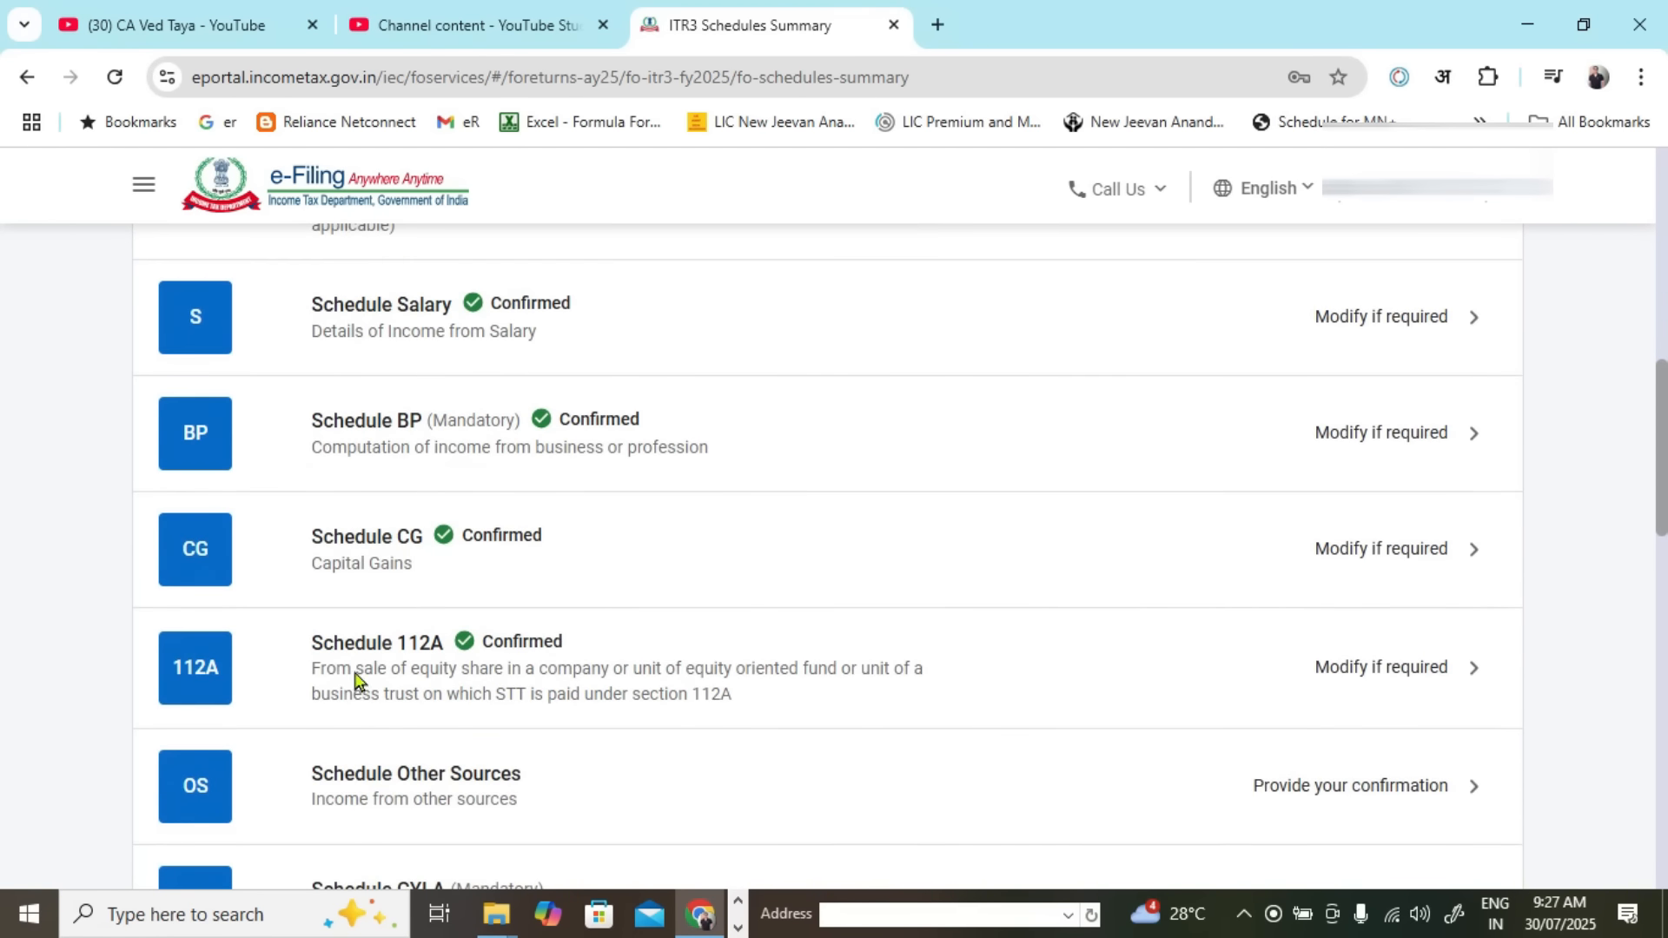
scroll(764, 626, "down", 2)
left_click(618, 577)
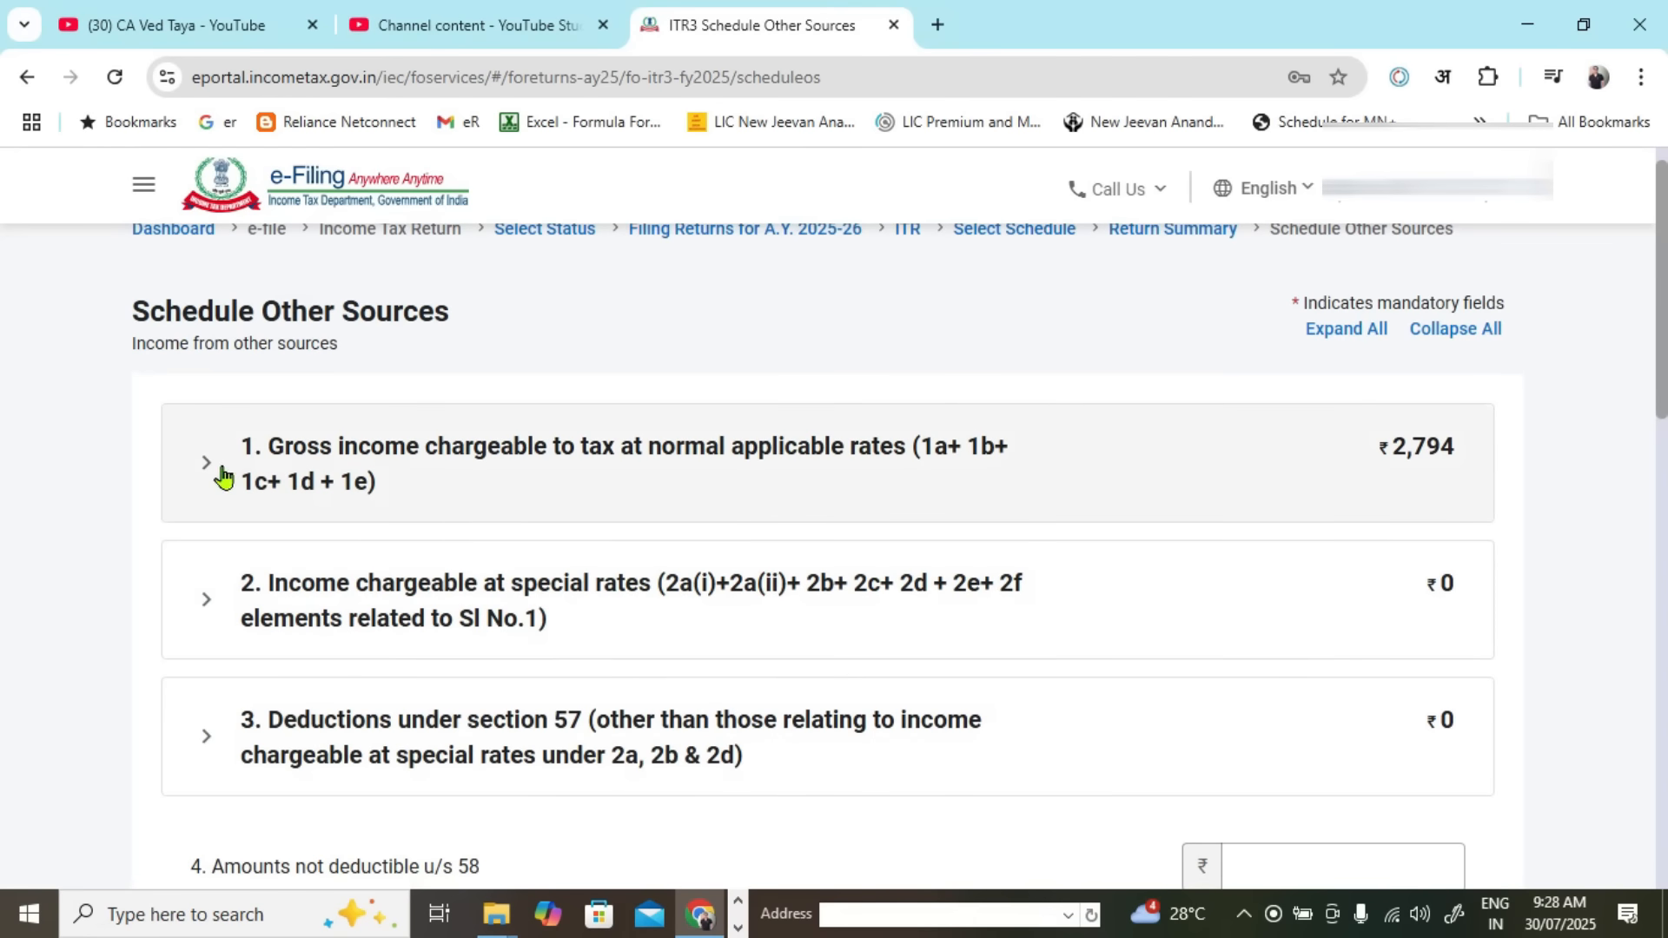
left_click(223, 474)
scroll(414, 495, "down", 1)
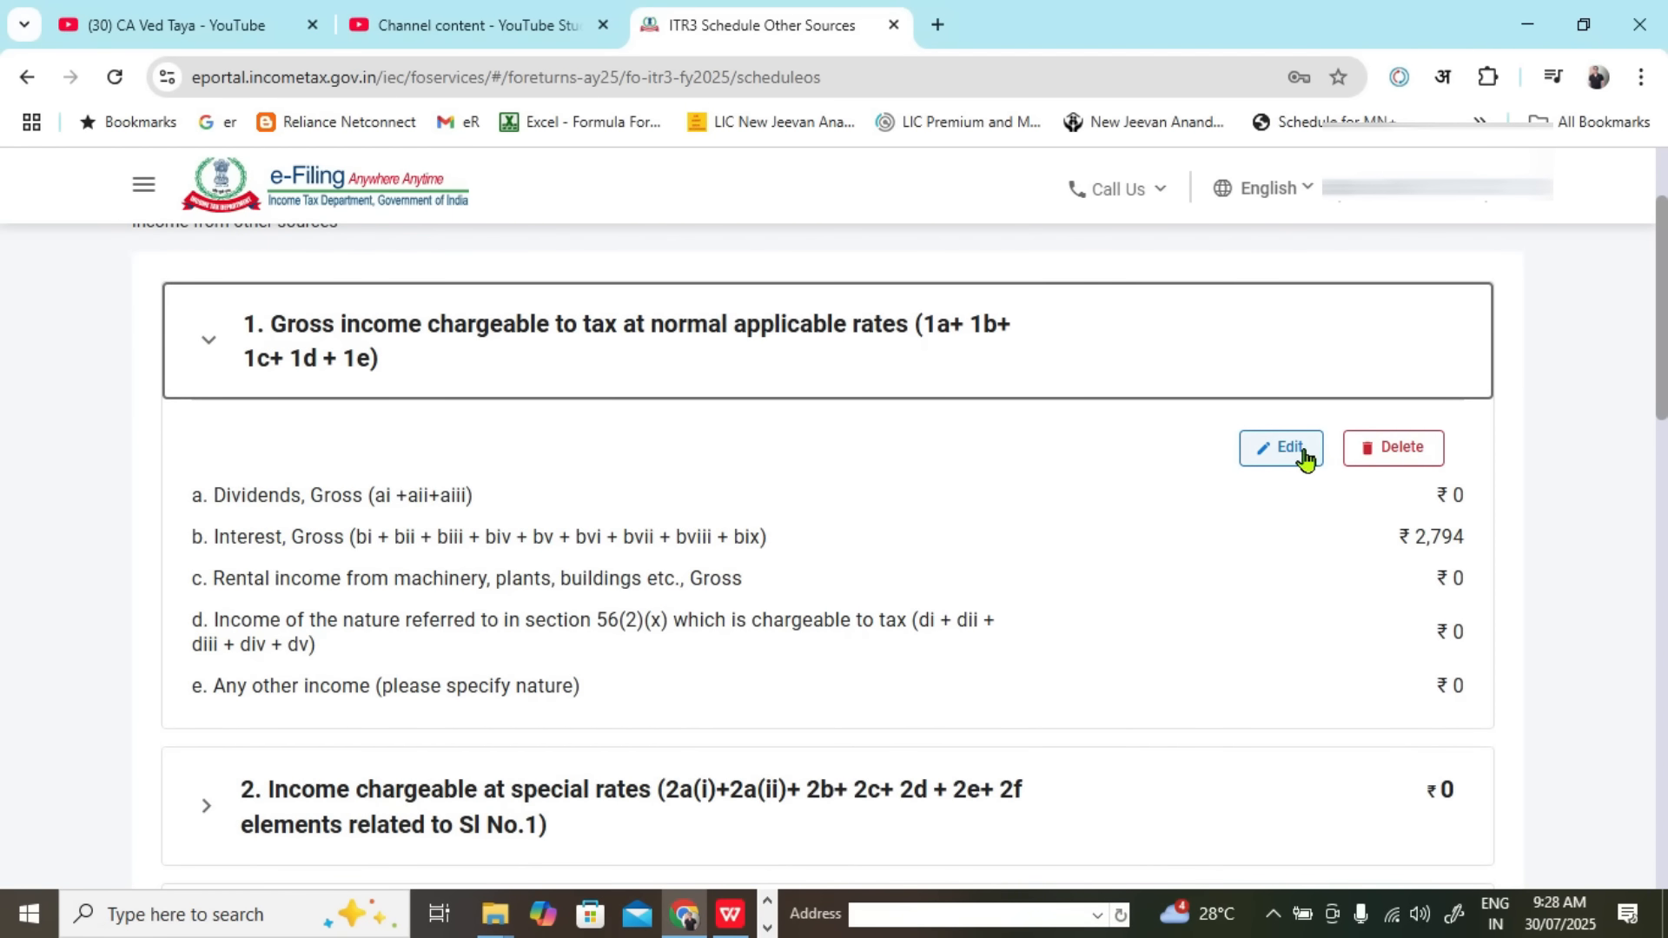
scroll(1295, 614, "down", 10)
left_click(1449, 858)
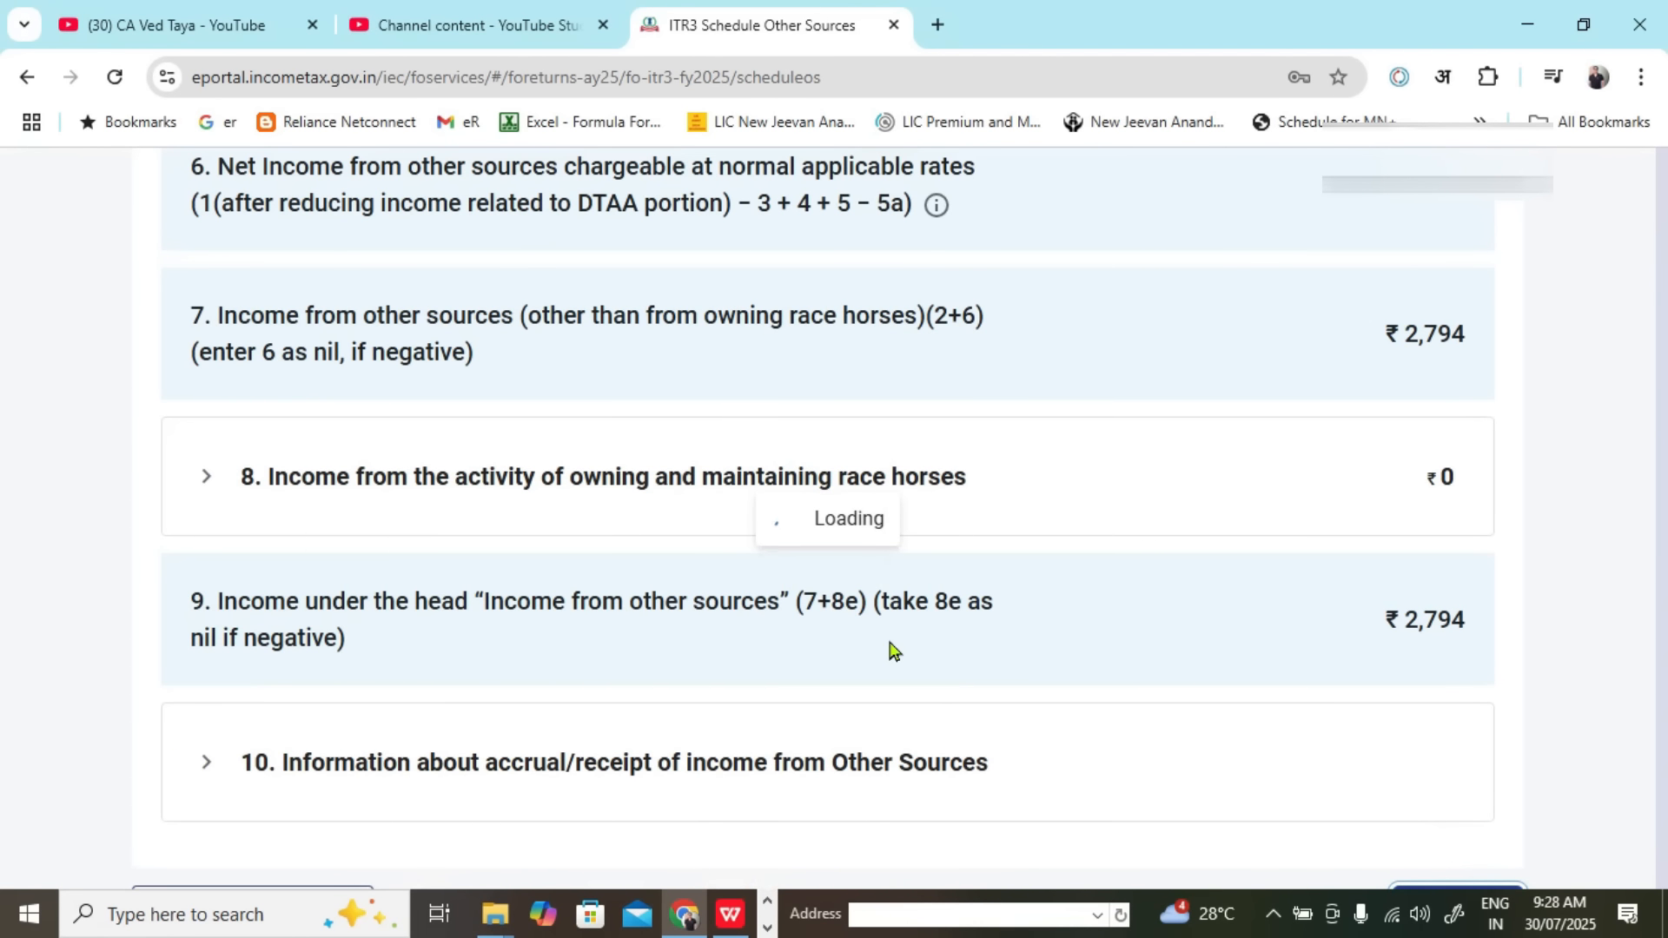
Step: Open Schedule CYLA and examine the current-year loss set-off table, including the business loss column and the total and remaining loss rows
scroll(879, 608, "up", 3)
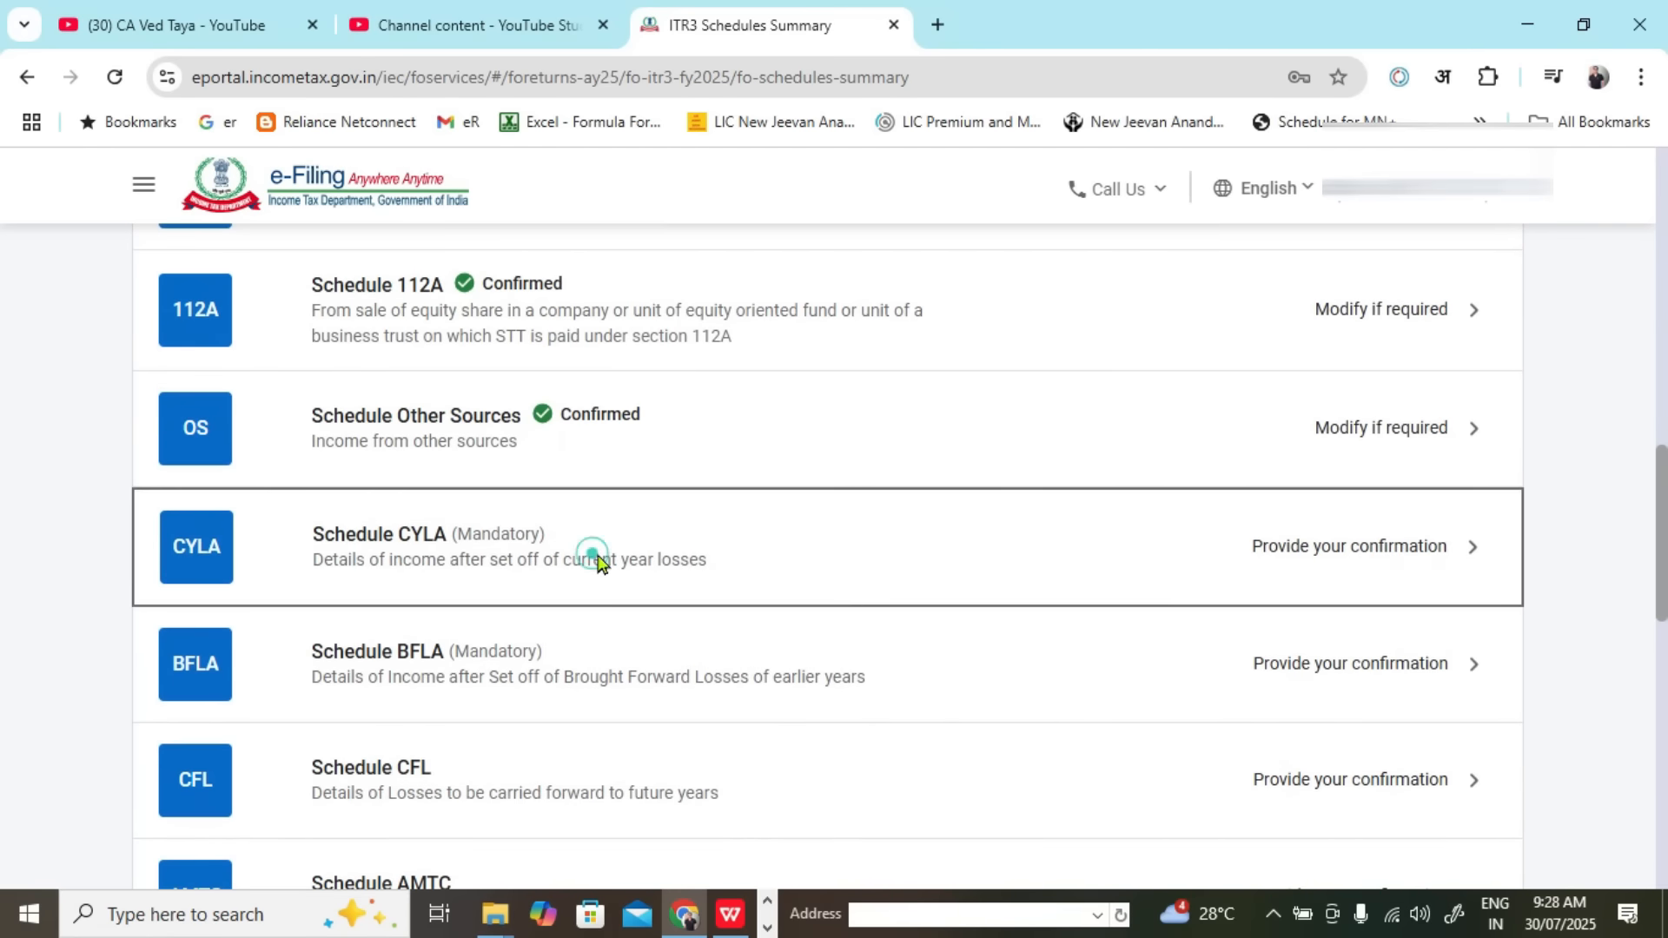
left_click(596, 562)
scroll(864, 555, "down", 9)
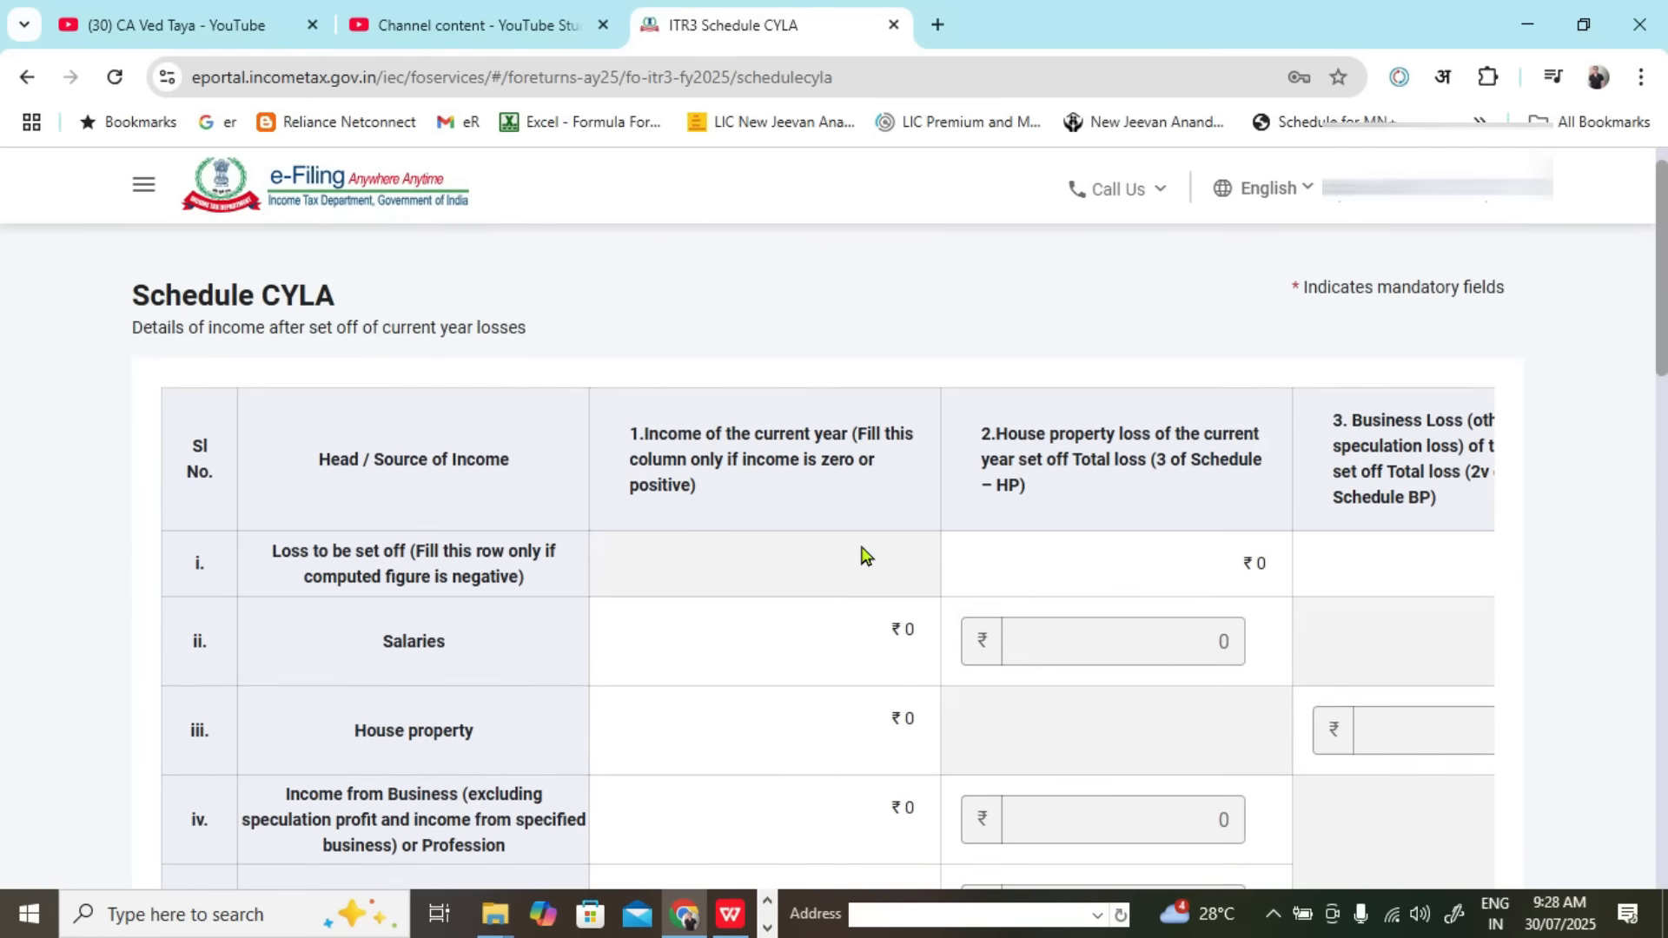
scroll(872, 553, "down", 6)
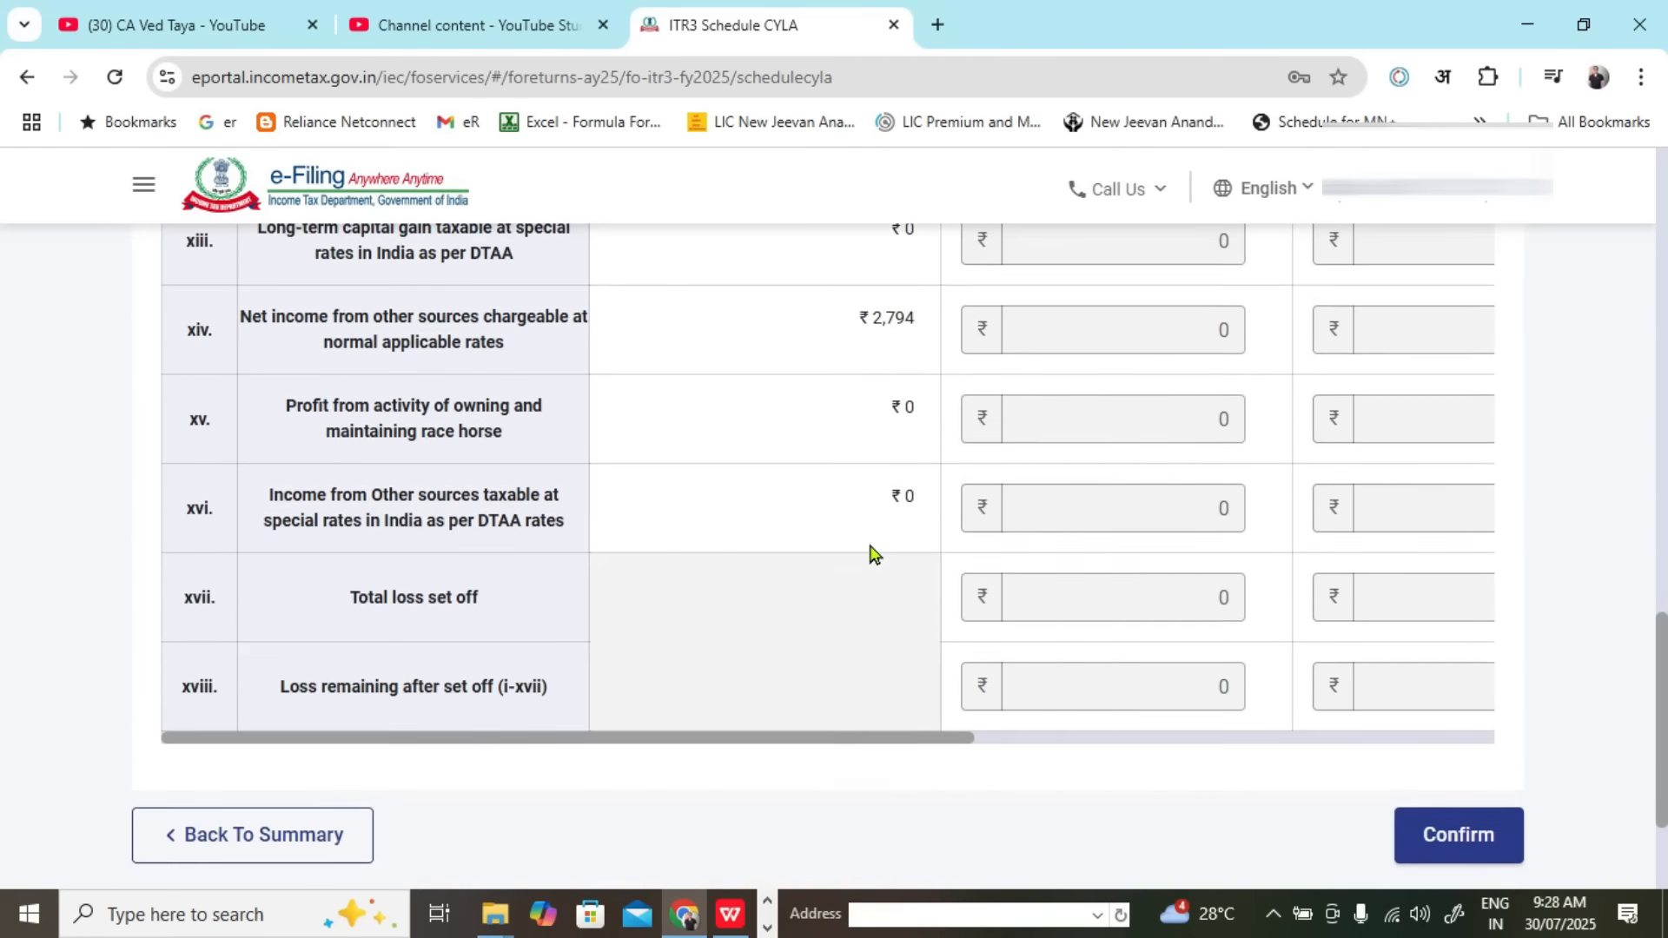
scroll(871, 553, "up", 3)
left_click_drag(813, 567, 919, 558)
scroll(1121, 677, "down", 3)
left_click_drag(966, 737, 1383, 745)
double_click(768, 691)
left_click_drag(969, 728, 408, 758)
left_click_drag(355, 590, 476, 588)
left_click_drag(290, 674, 525, 689)
left_click_drag(921, 737, 1166, 754)
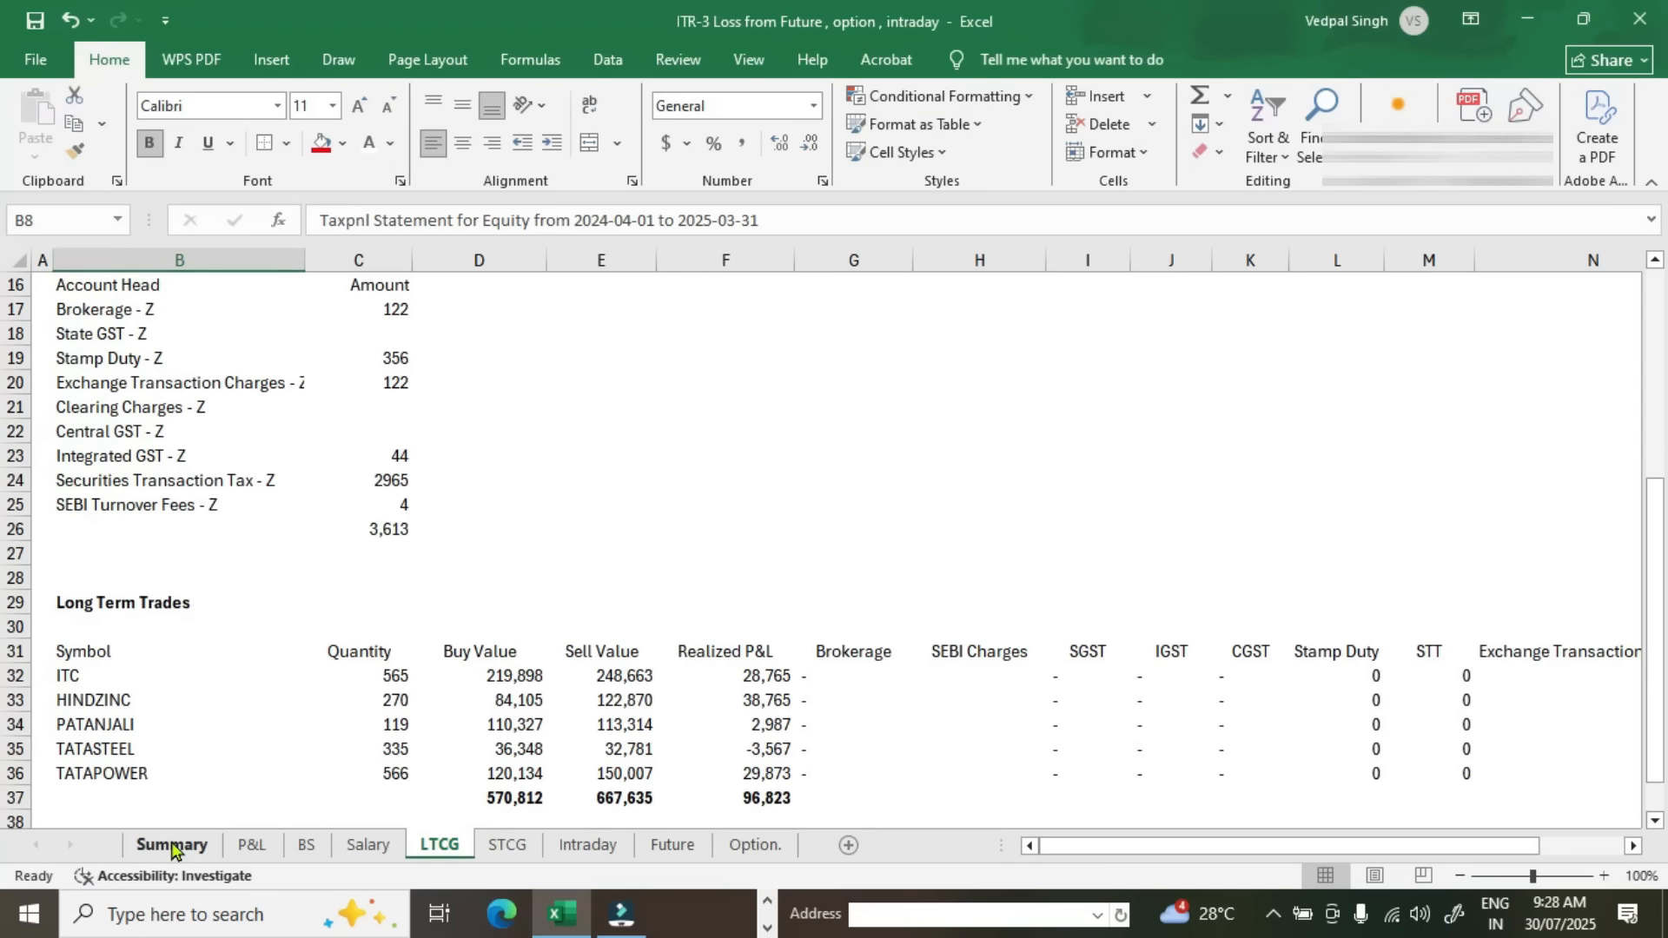
Step: Switch to the Excel workbook's Summary sheet and check the set-off losses note in row 14 and the loss in H10
left_click(172, 844)
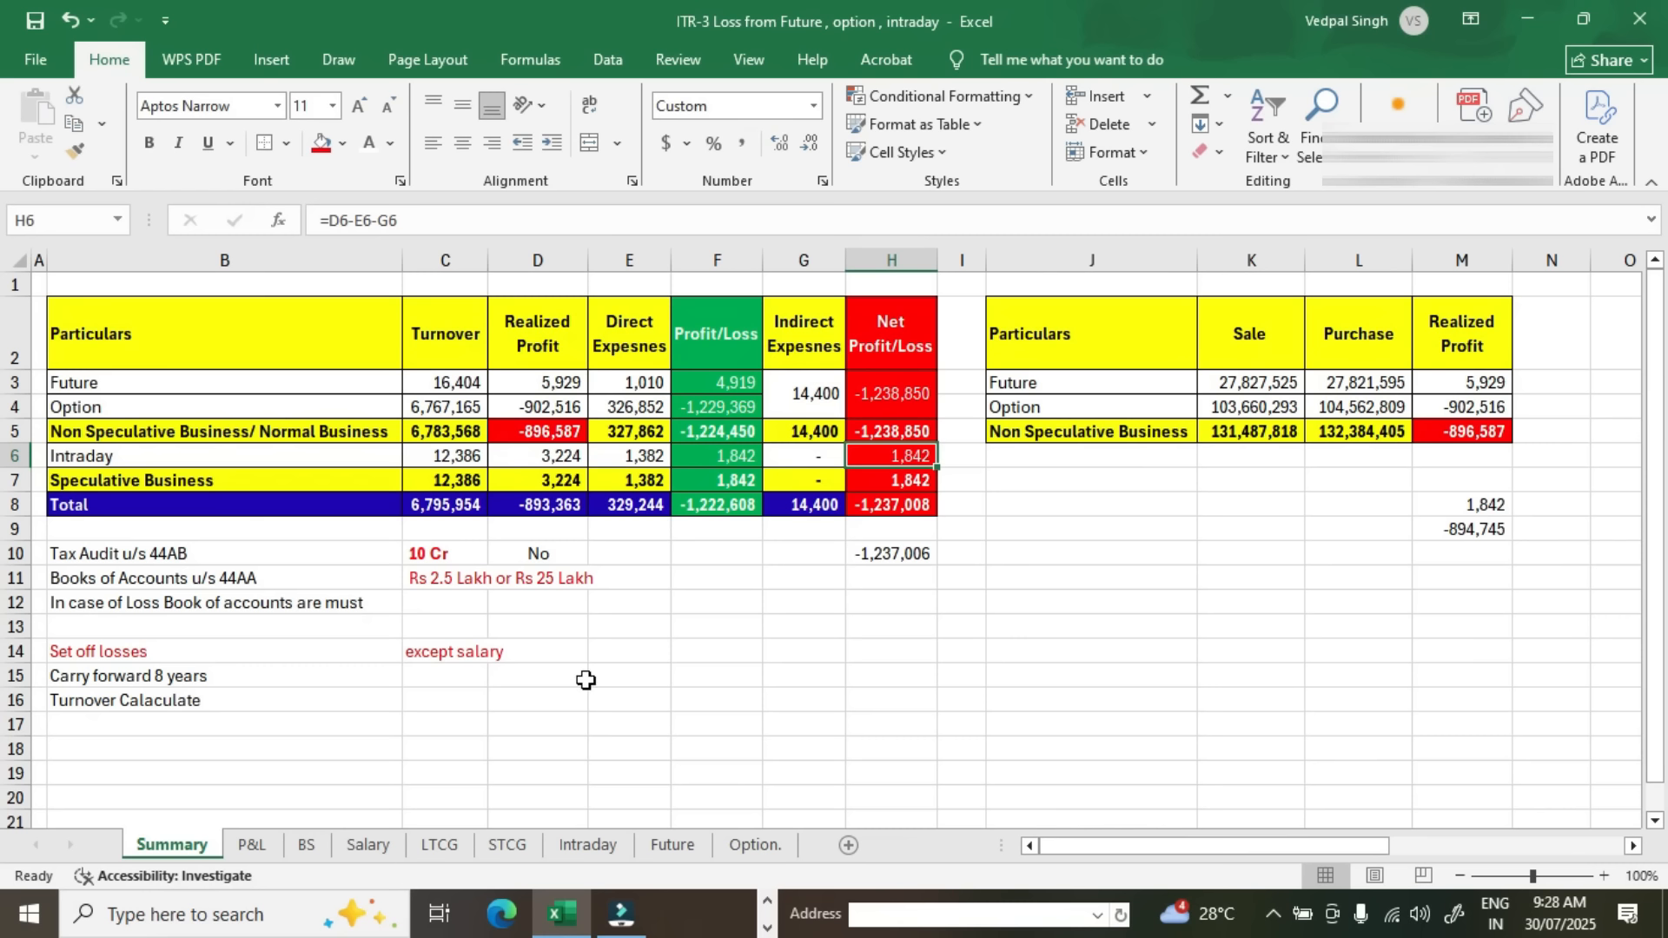
left_click_drag(475, 654, 224, 643)
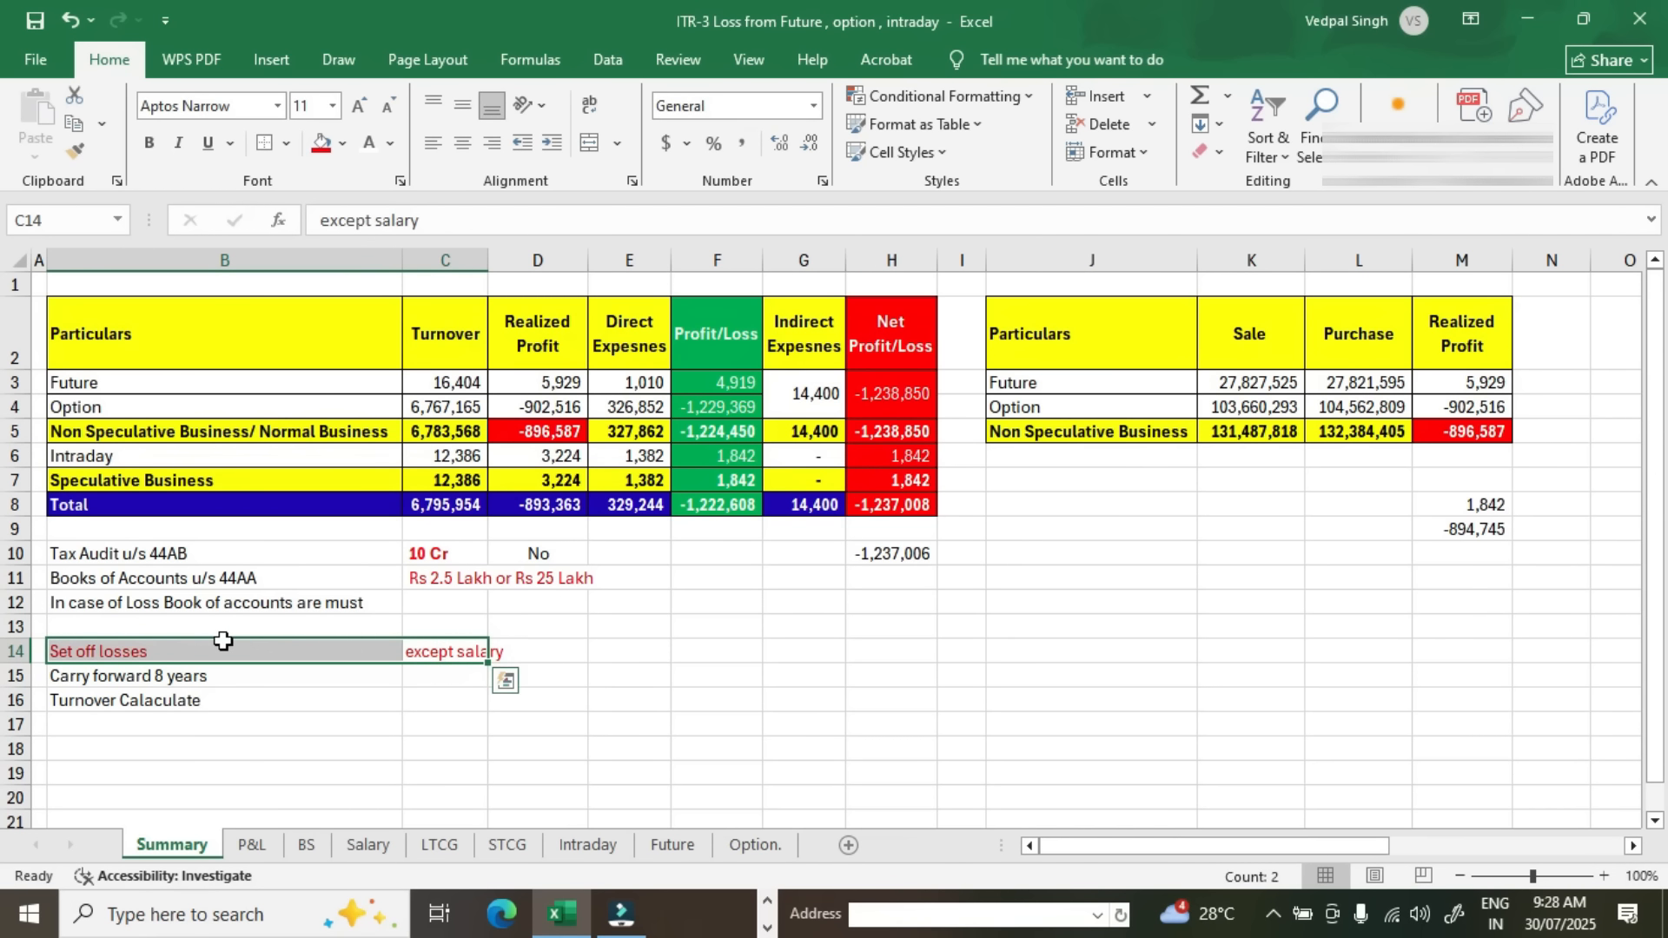
left_click(855, 556)
Step: Enter the other-sources income =2794 in cell H12 of the Summary sheet, checking the figure against Schedule CYLA
key("alt+Tab")
key("alt+Tab")
left_click(867, 599)
type("=")
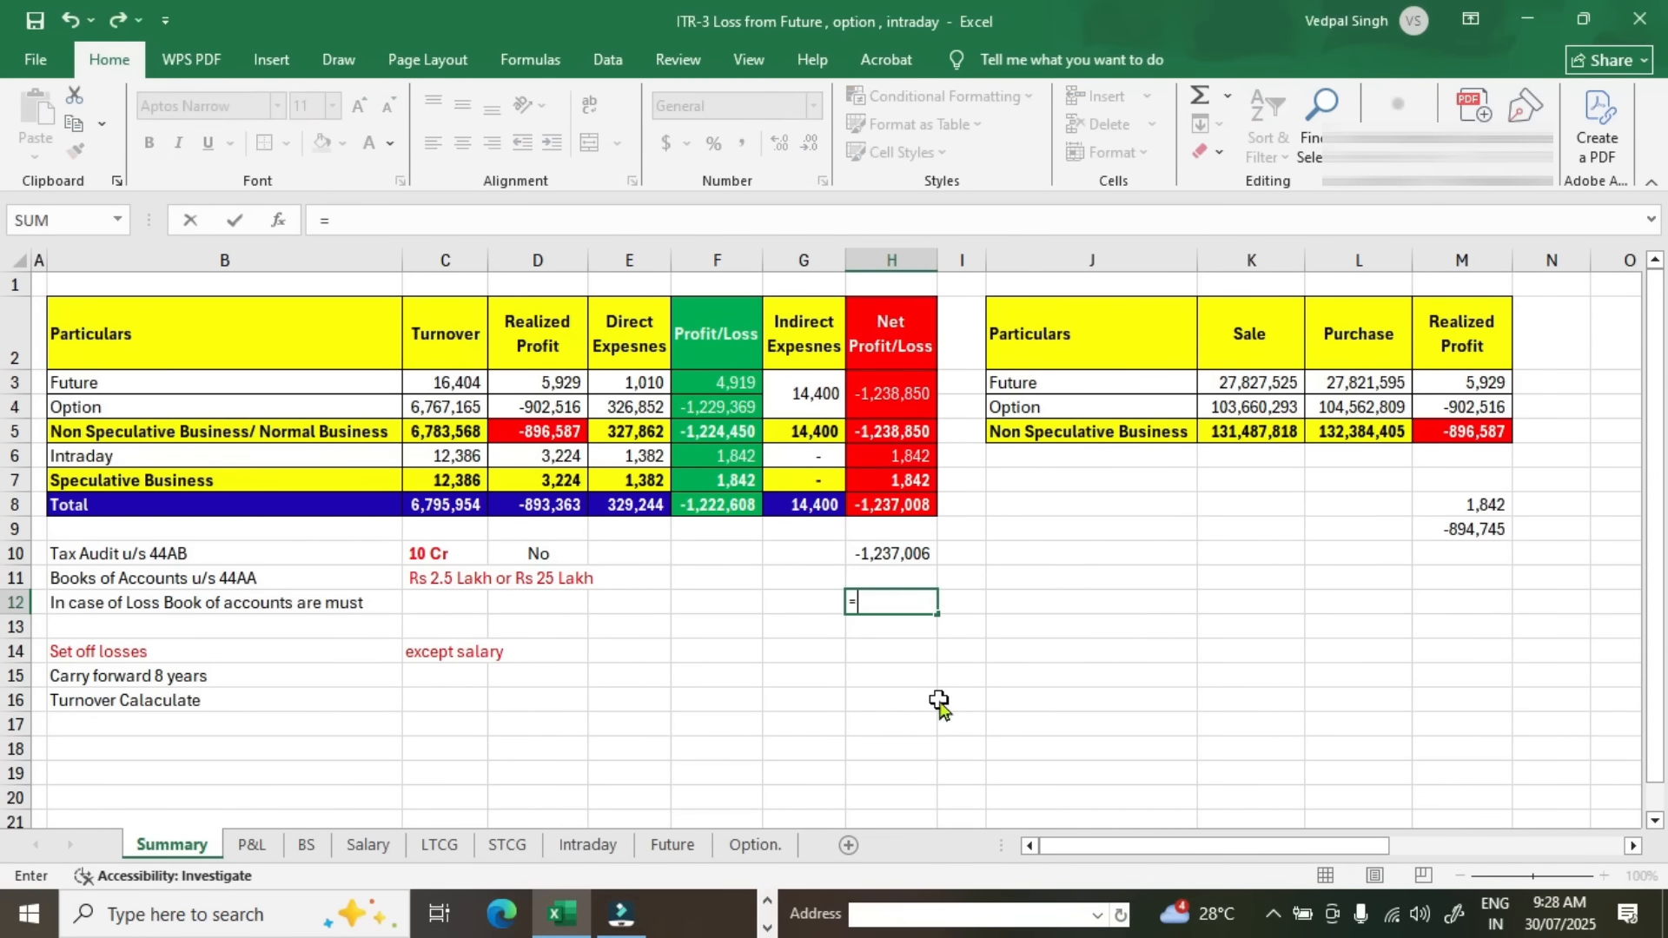
key("alt+Tab")
key("alt+Tab")
type("2794")
key("Return")
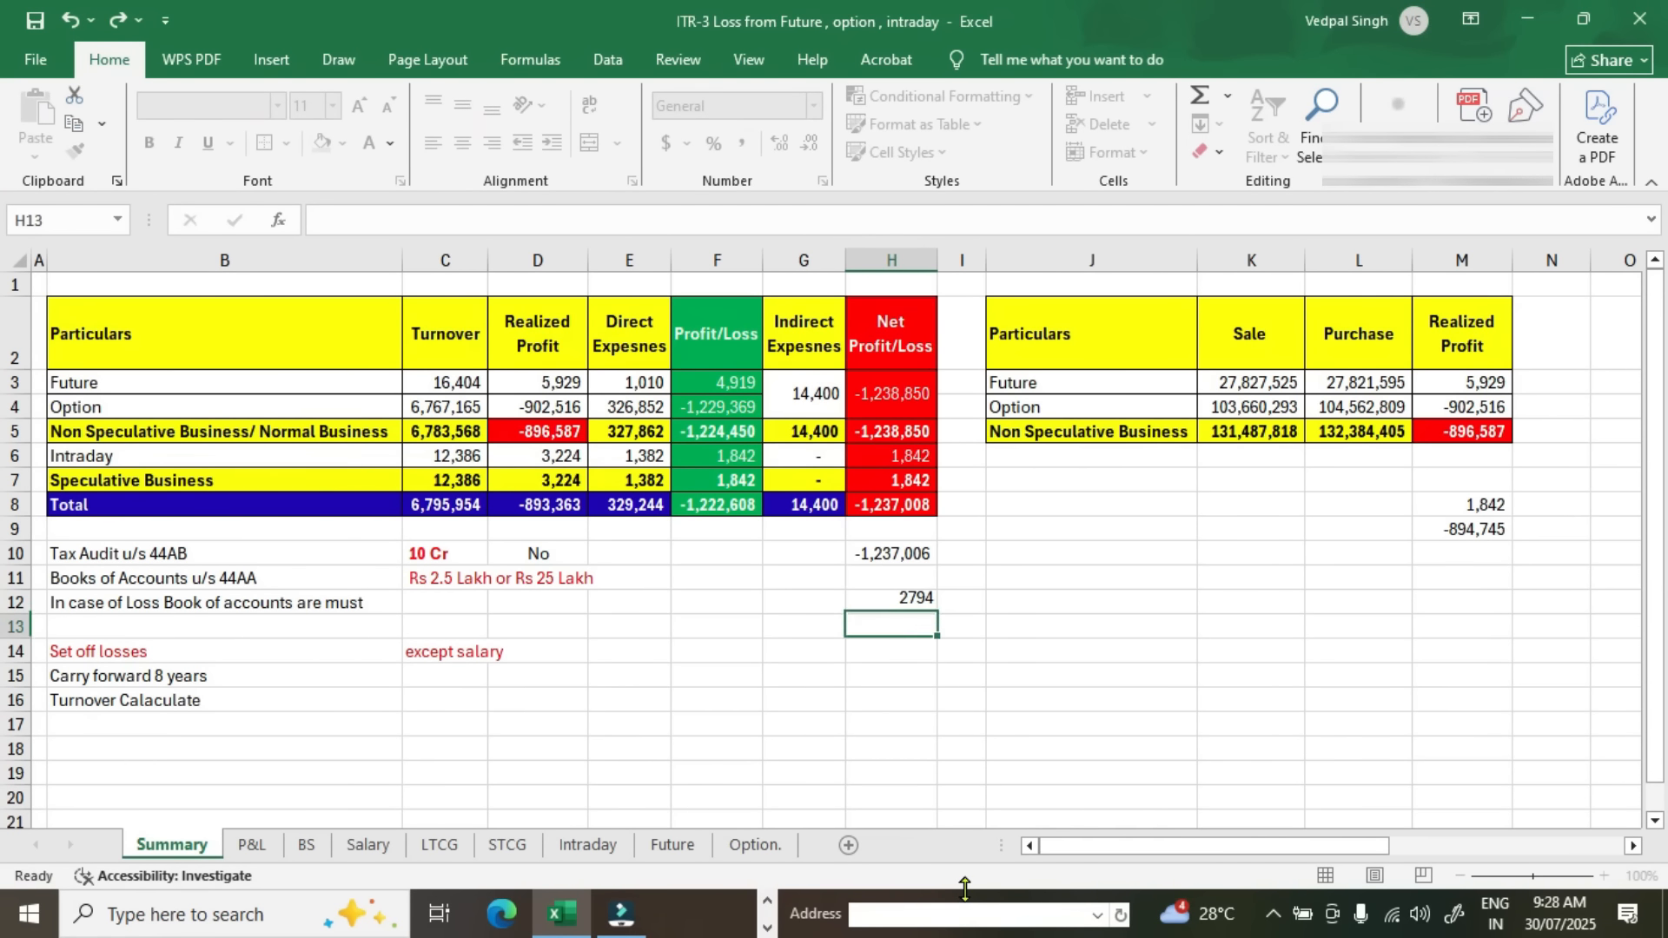
Step: Add H10 and H12 in cell H13 and format the result bold white on a red fill
type("=")
key("Up")
key("Up")
key("Up")
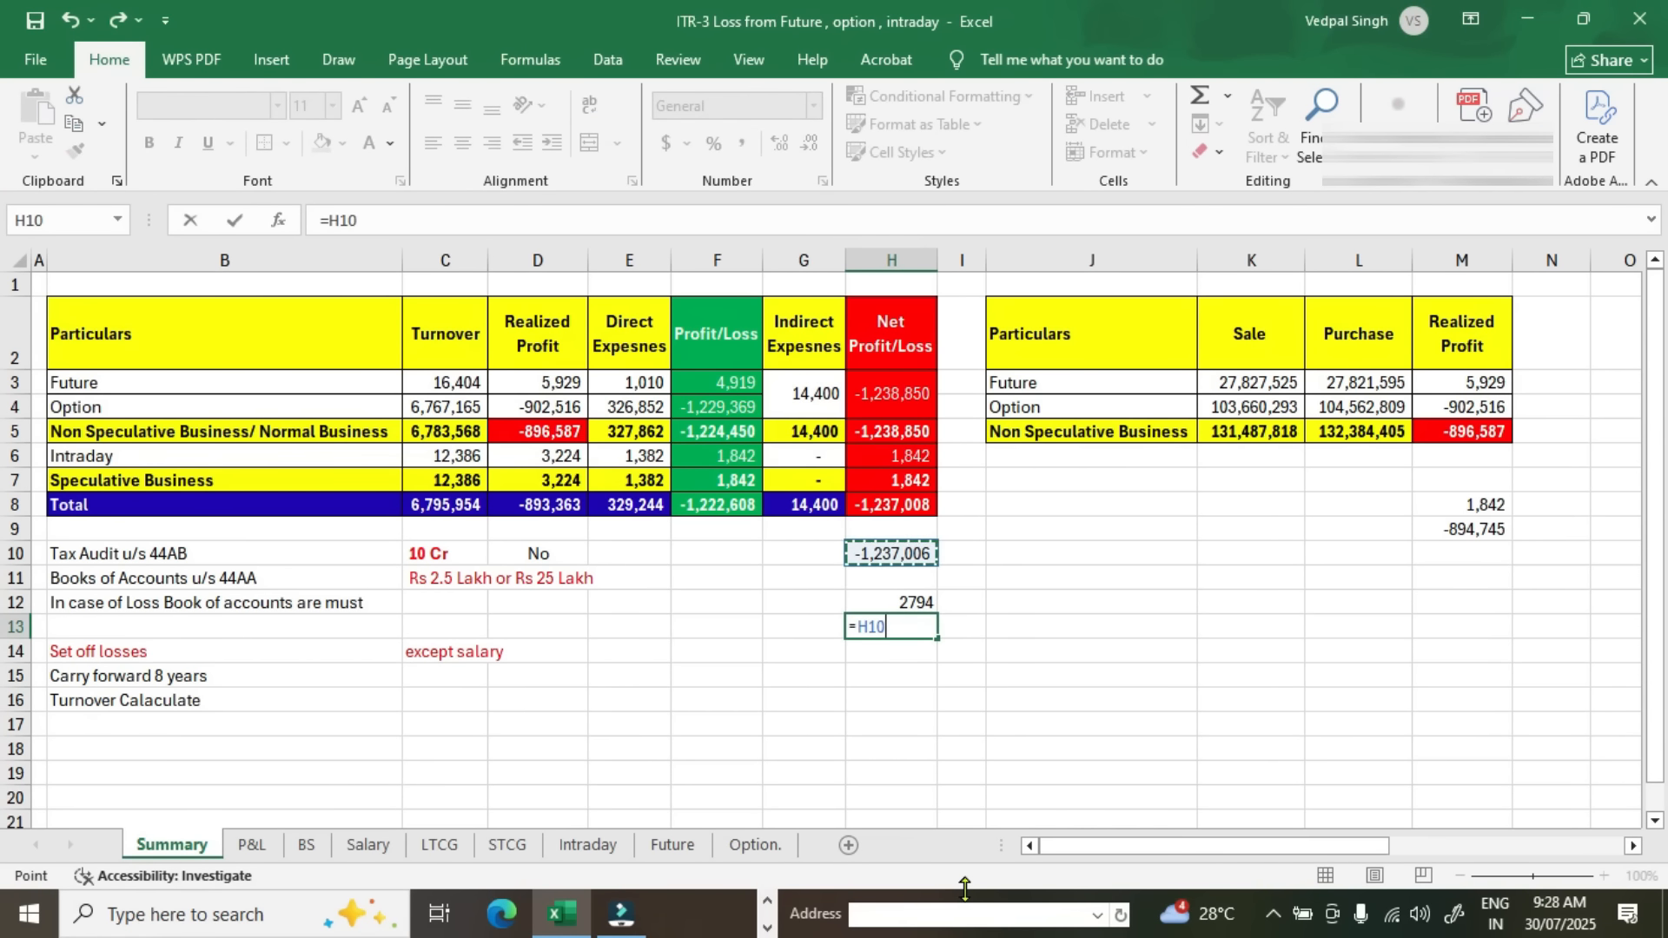
type("+")
key("Up")
key("Return")
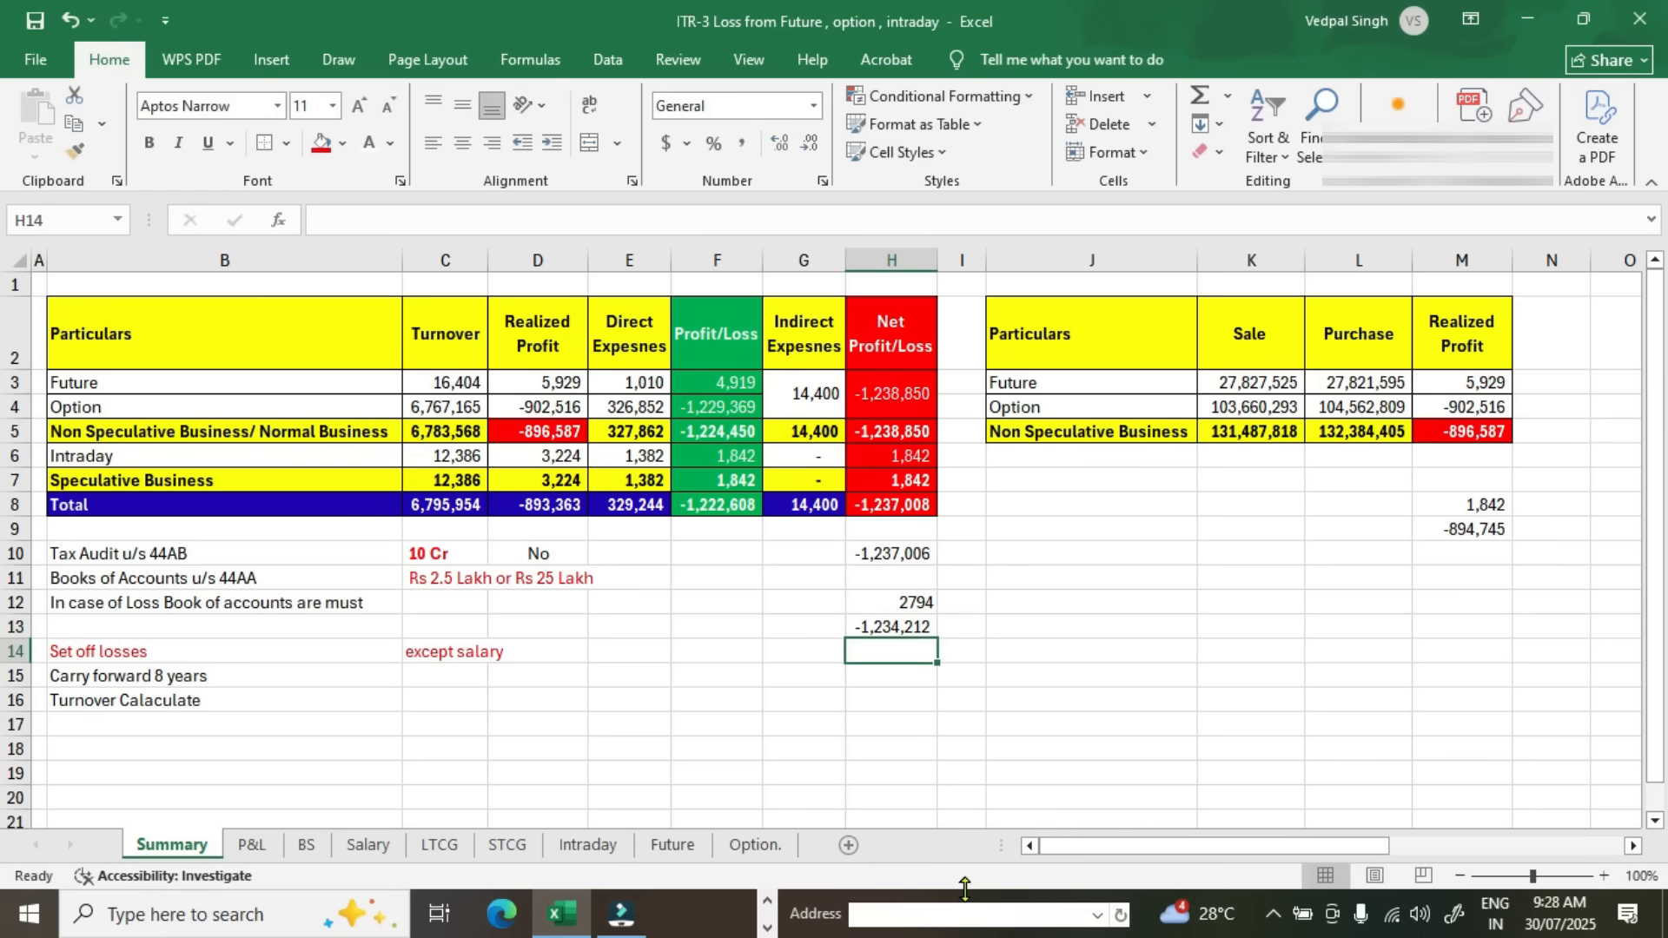
left_click(919, 632)
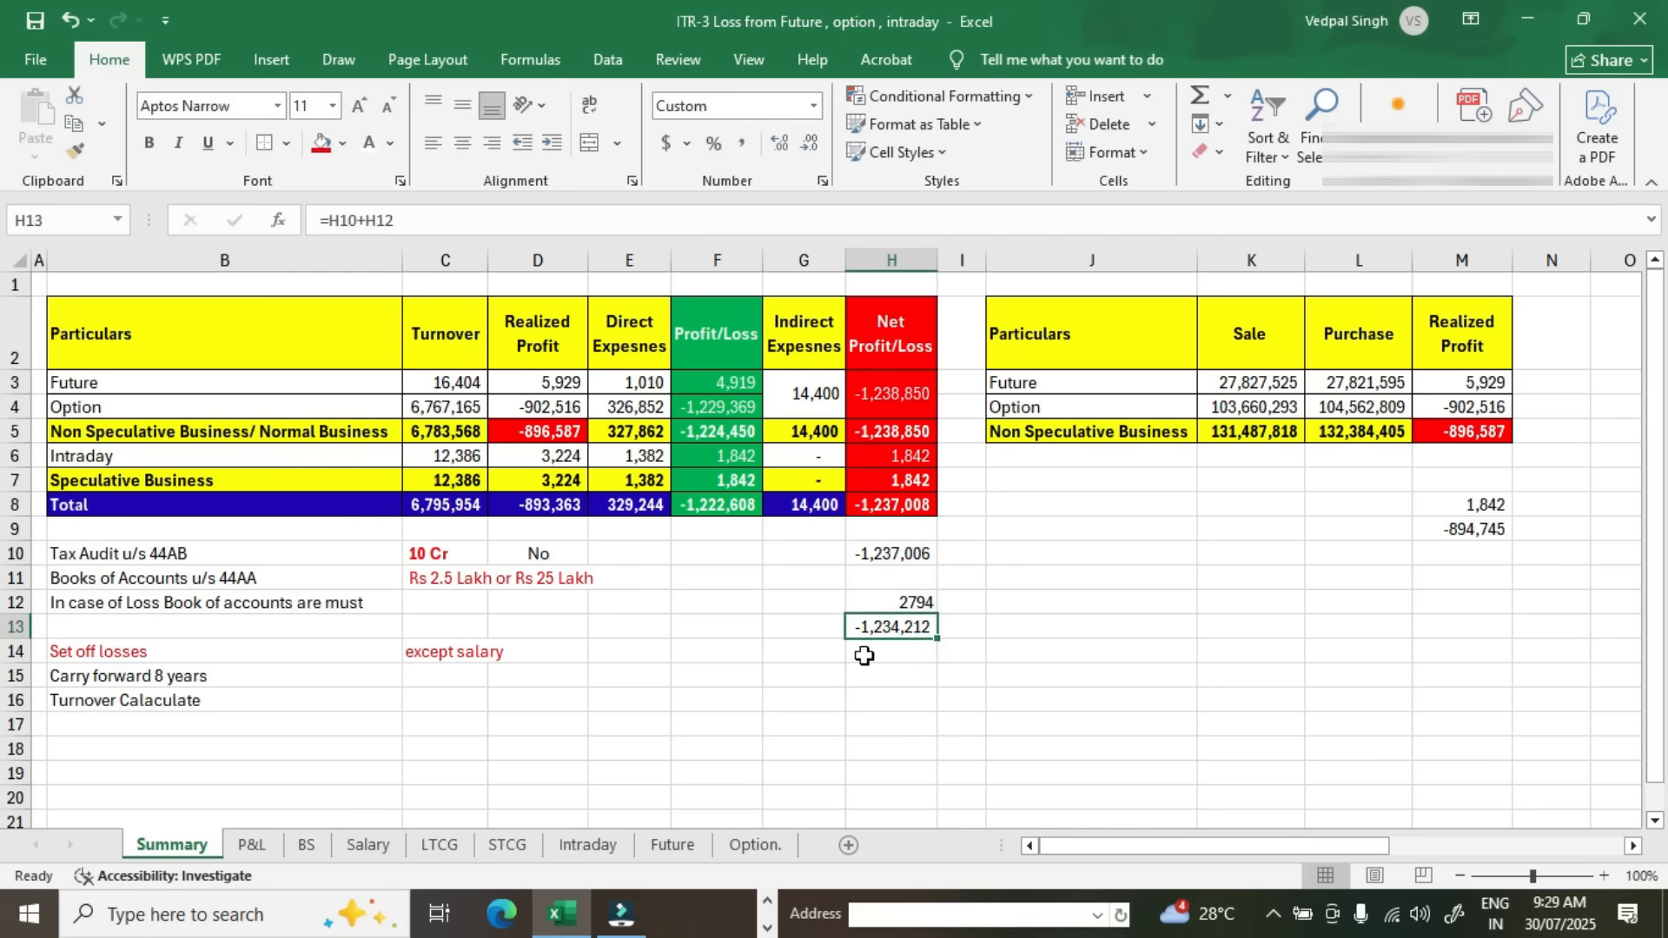
left_click(321, 142)
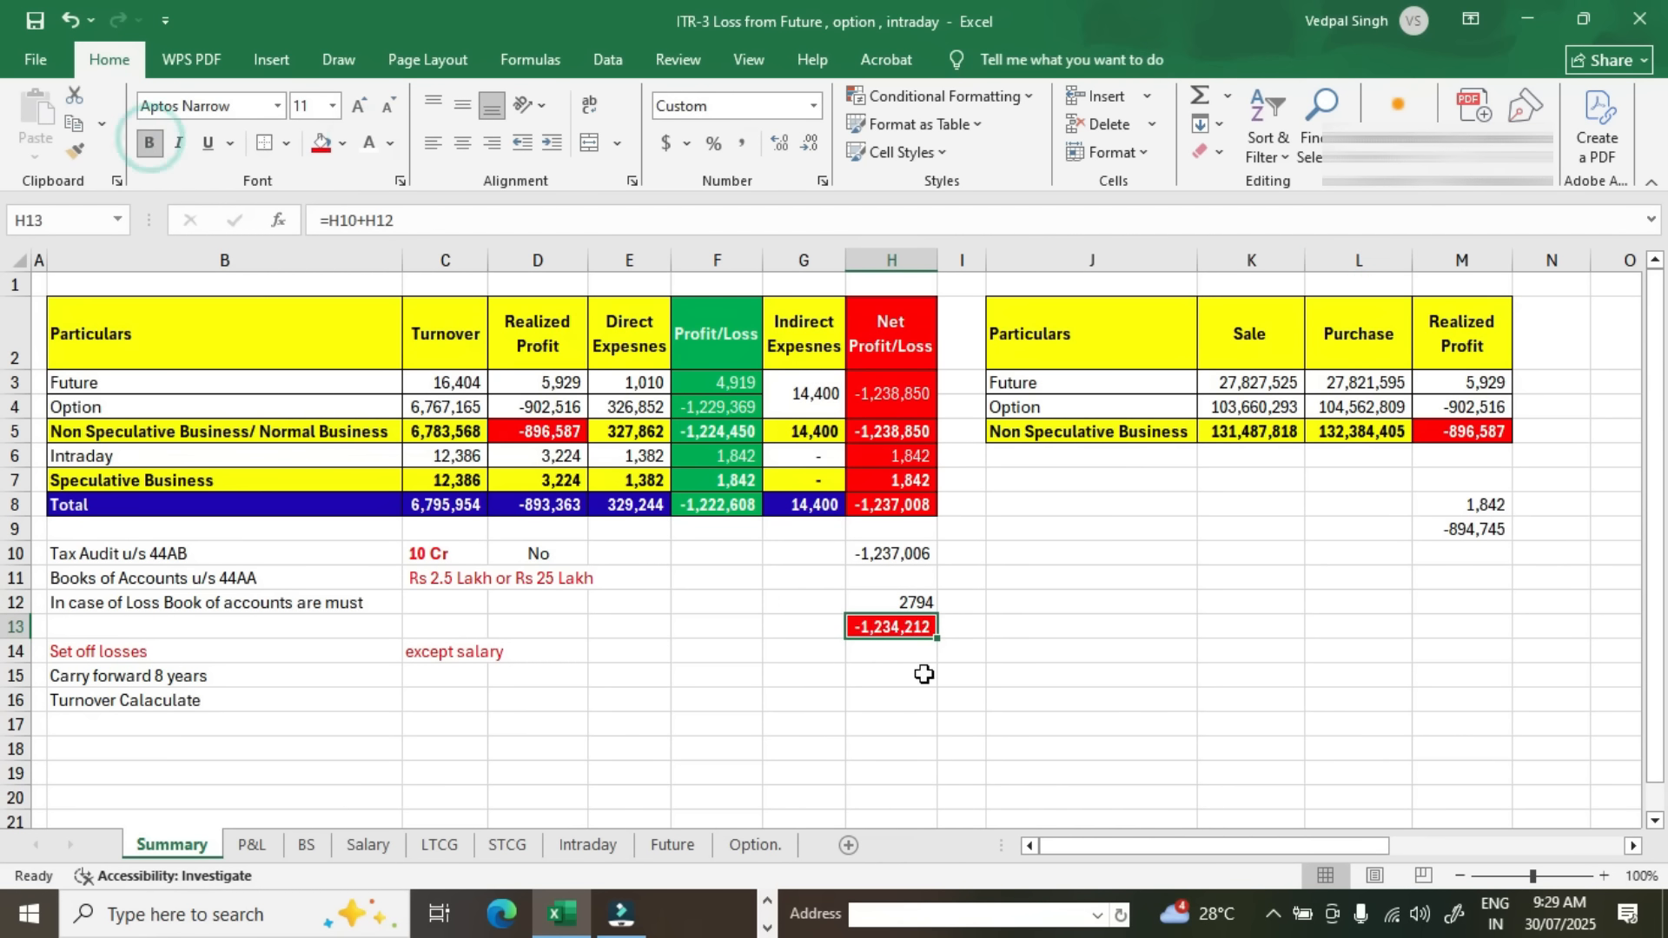
Step: Return to Schedule CYLA in the browser, check the business loss remaining after set-off, and confirm the schedule
key("alt+Tab")
left_click_drag(1076, 681, 1177, 682)
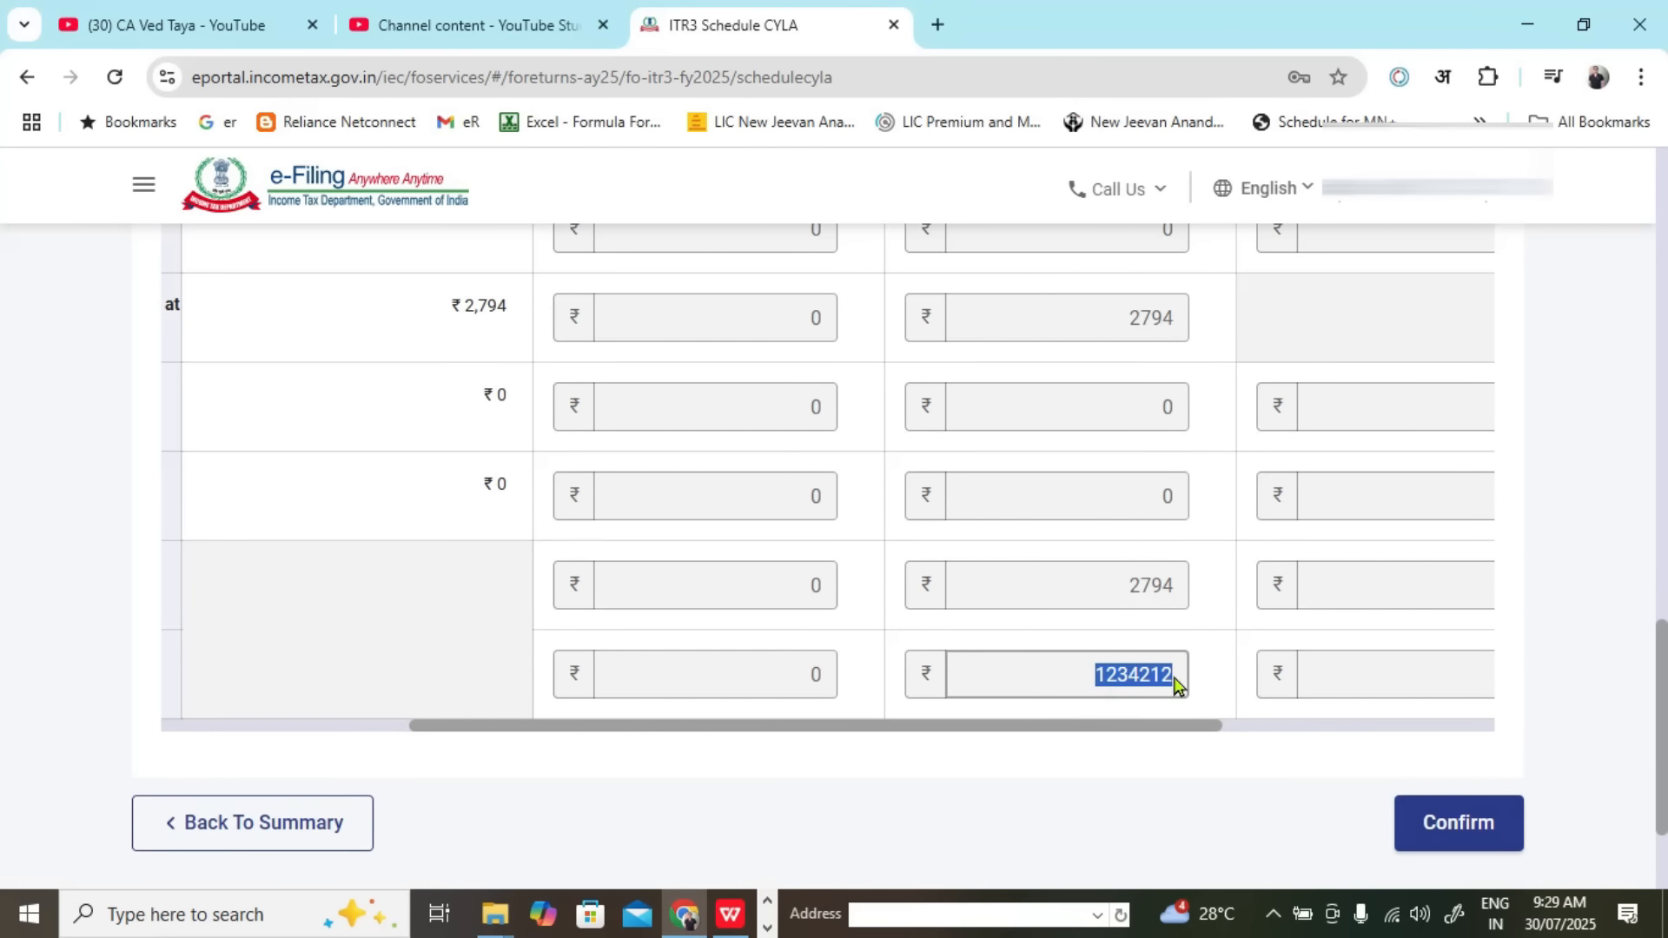
left_click(1502, 830)
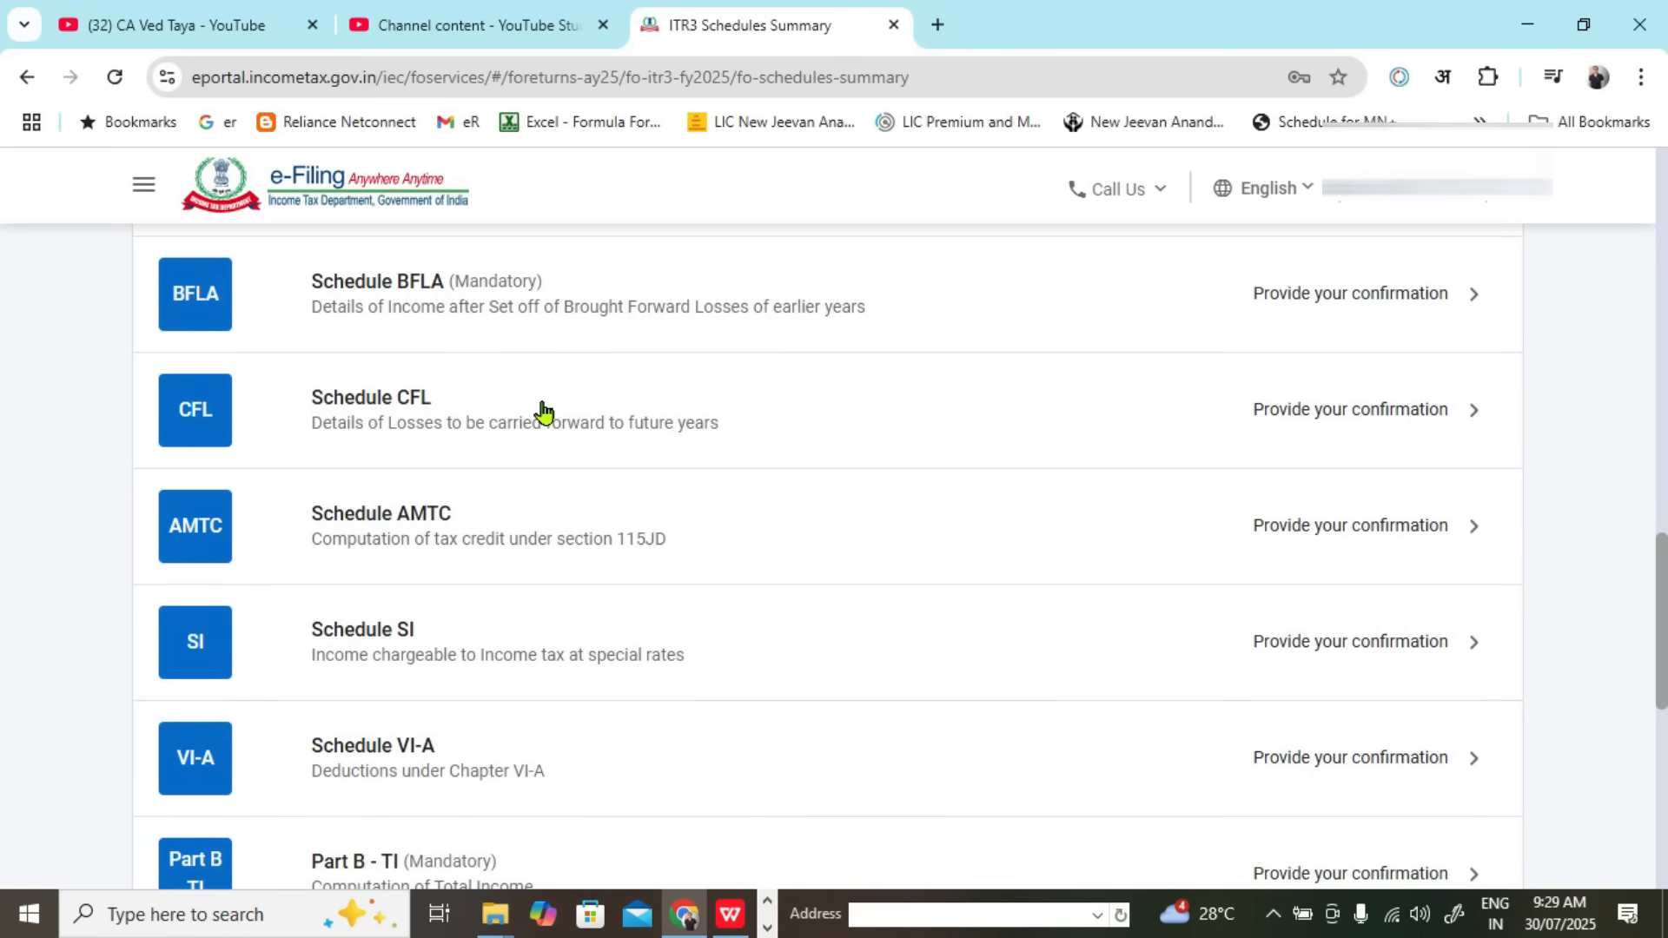
Step: Open Schedule BFLA, review the brought-forward loss set-off columns through to the totals, and confirm the schedule
scroll(817, 603, "up", 3)
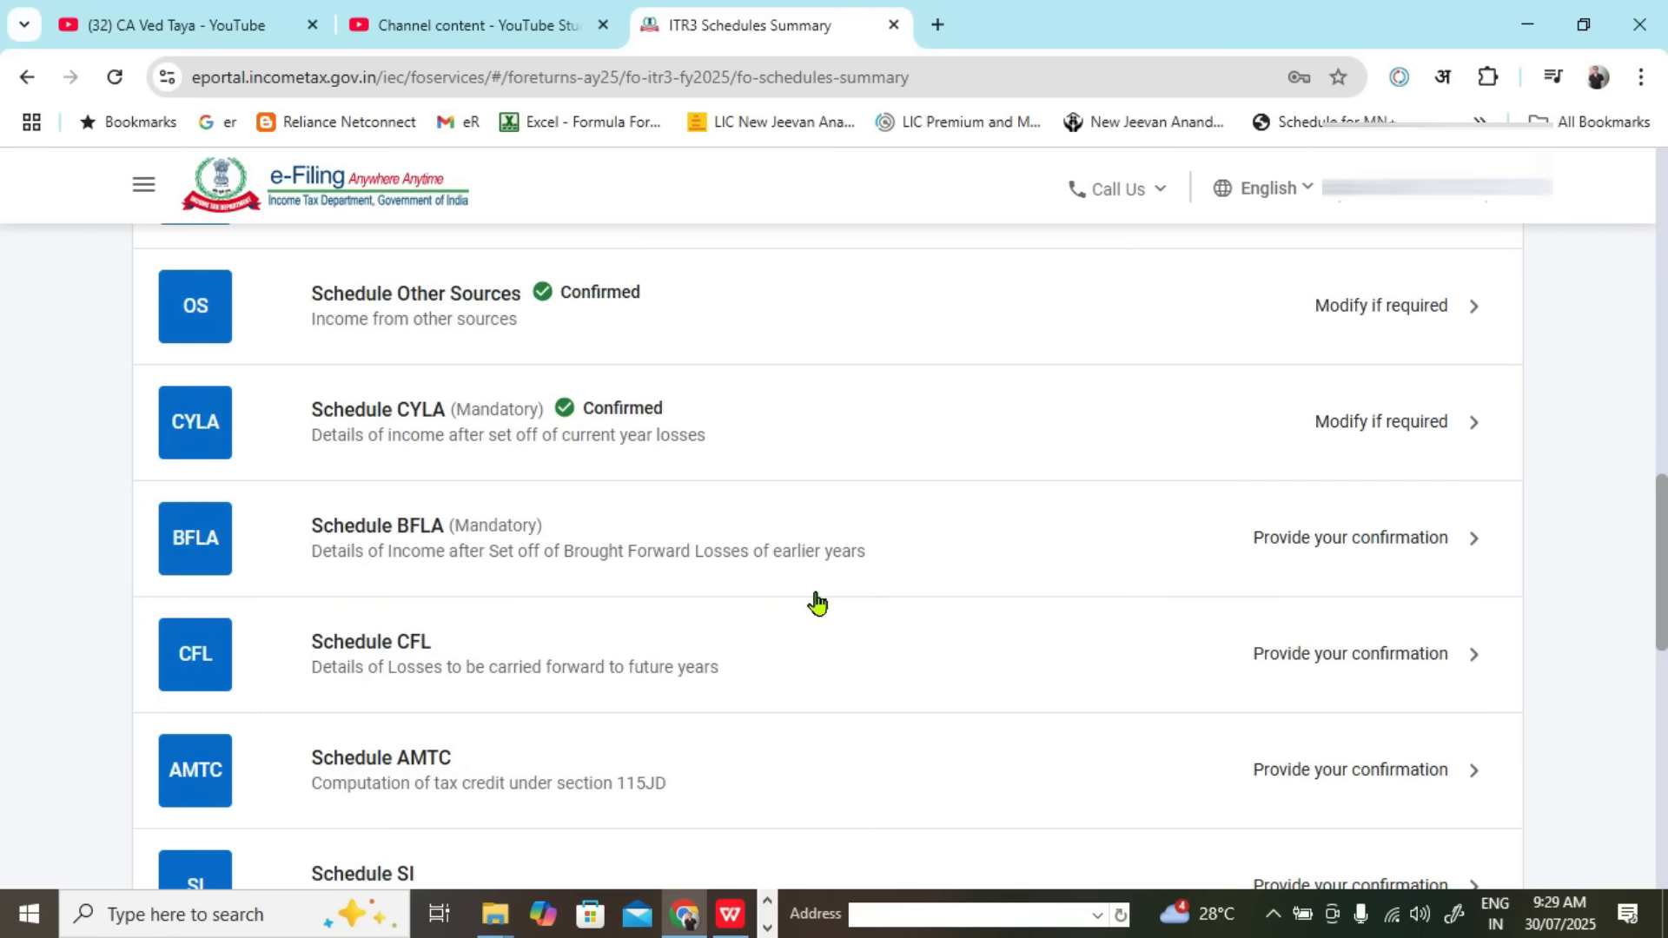
left_click(775, 556)
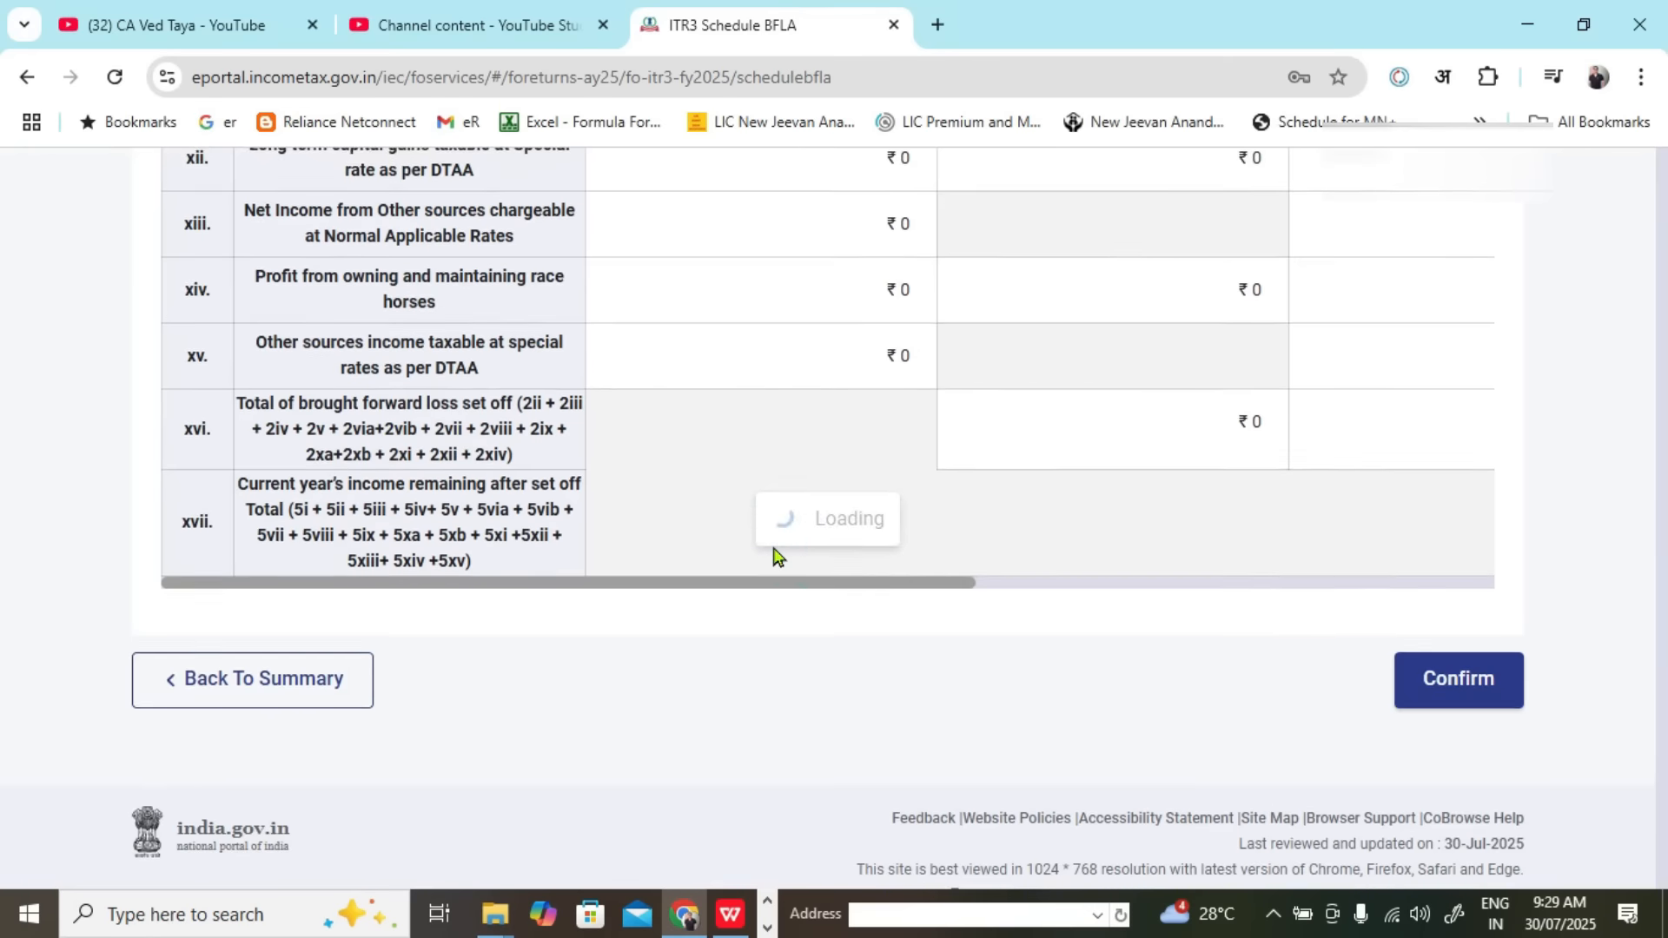
scroll(955, 605, "down", 5)
scroll(955, 606, "down", 8)
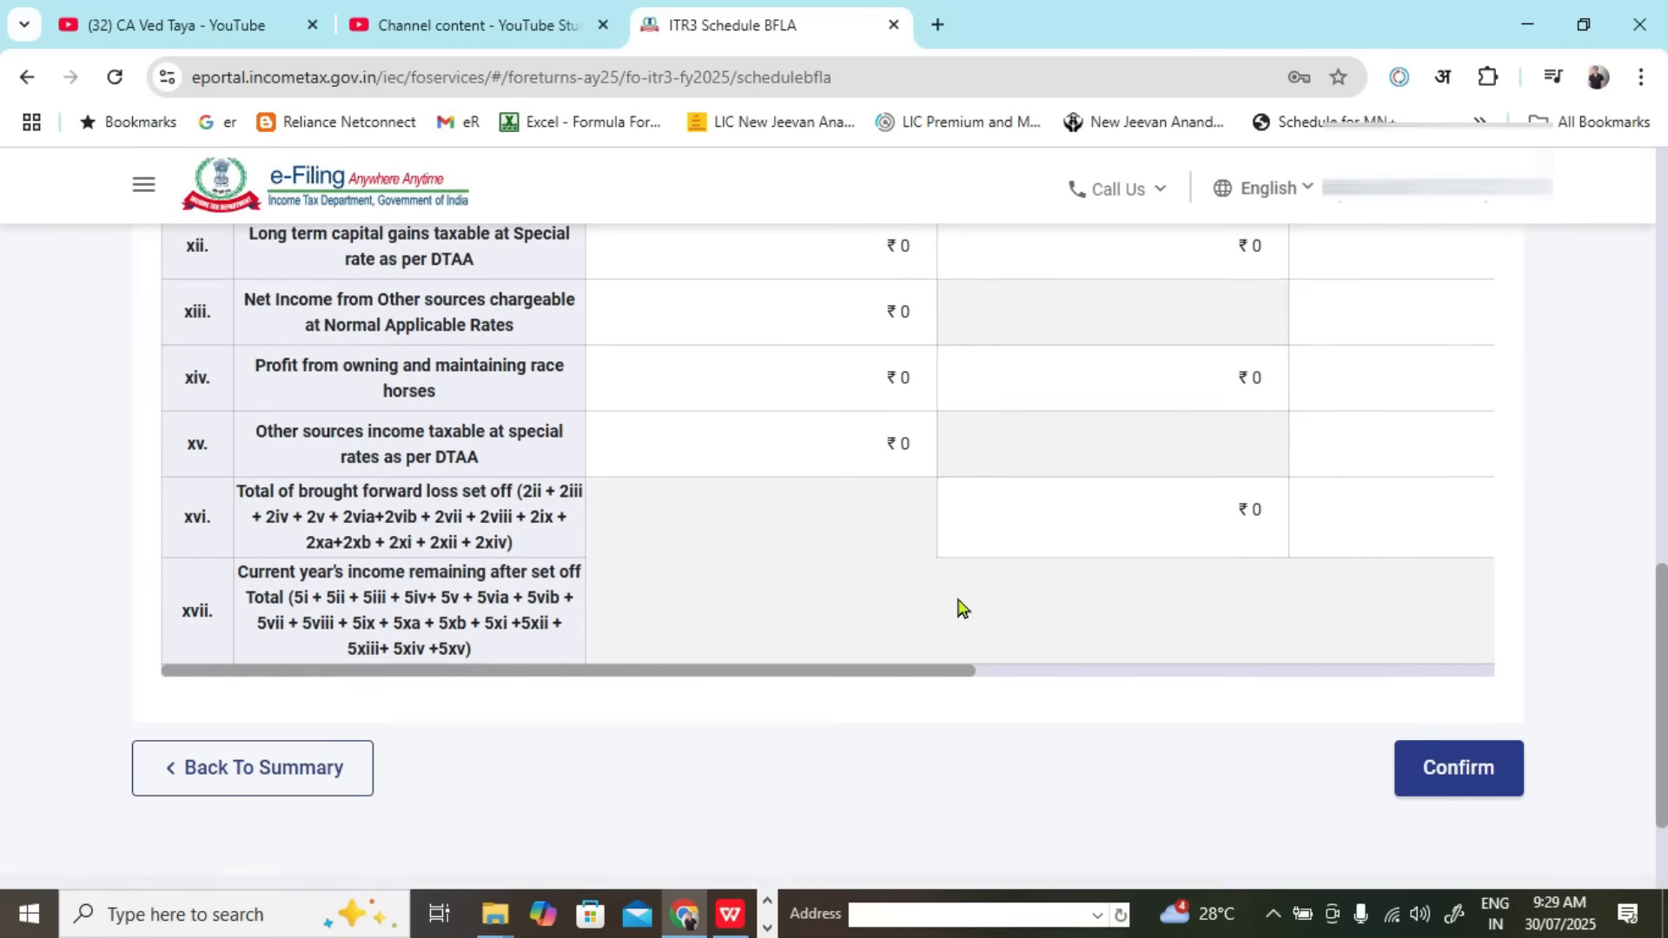
left_click_drag(953, 613, 1475, 615)
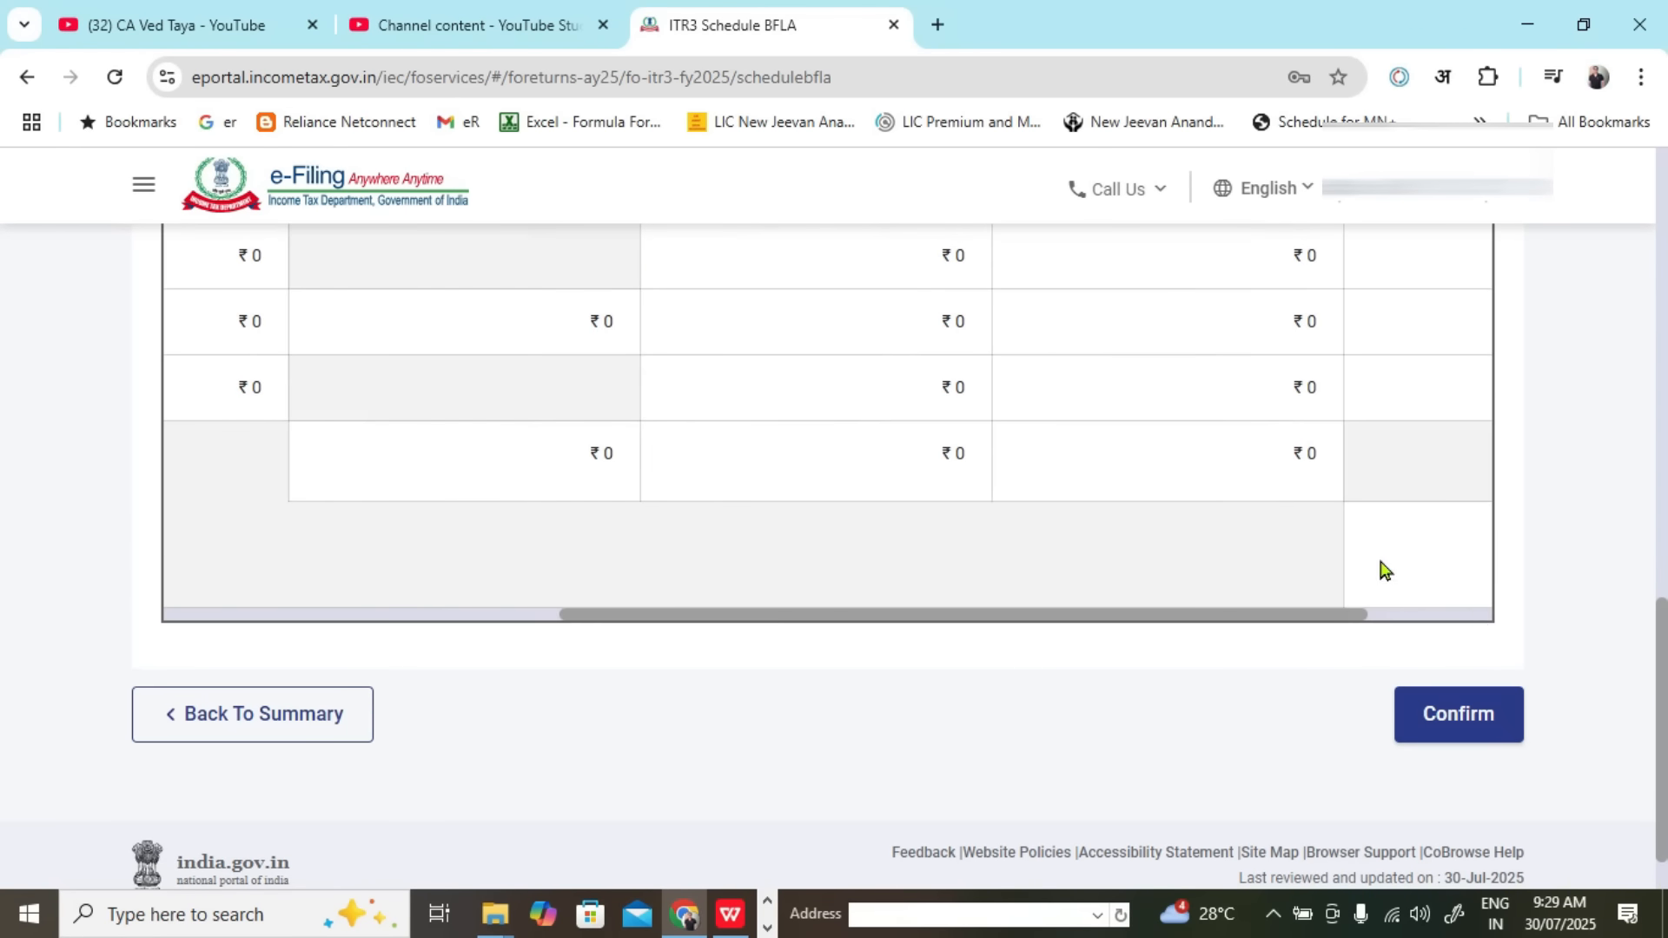
scroll(1381, 551, "up", 10)
scroll(1351, 426, "down", 8)
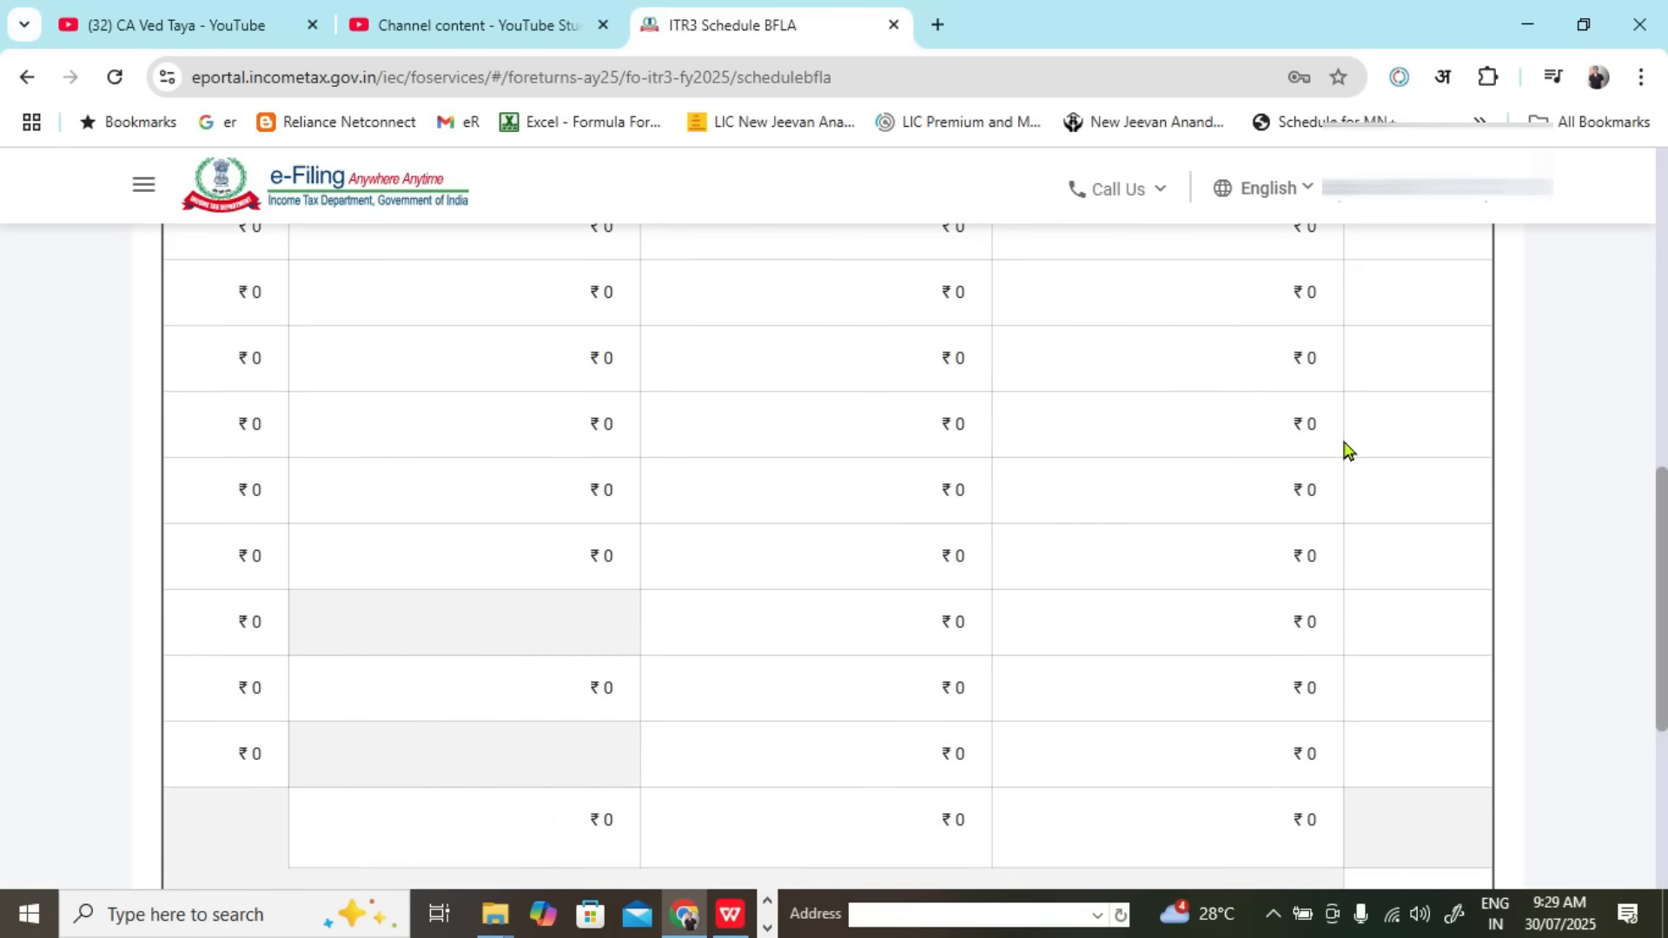
scroll(1345, 449, "down", 5)
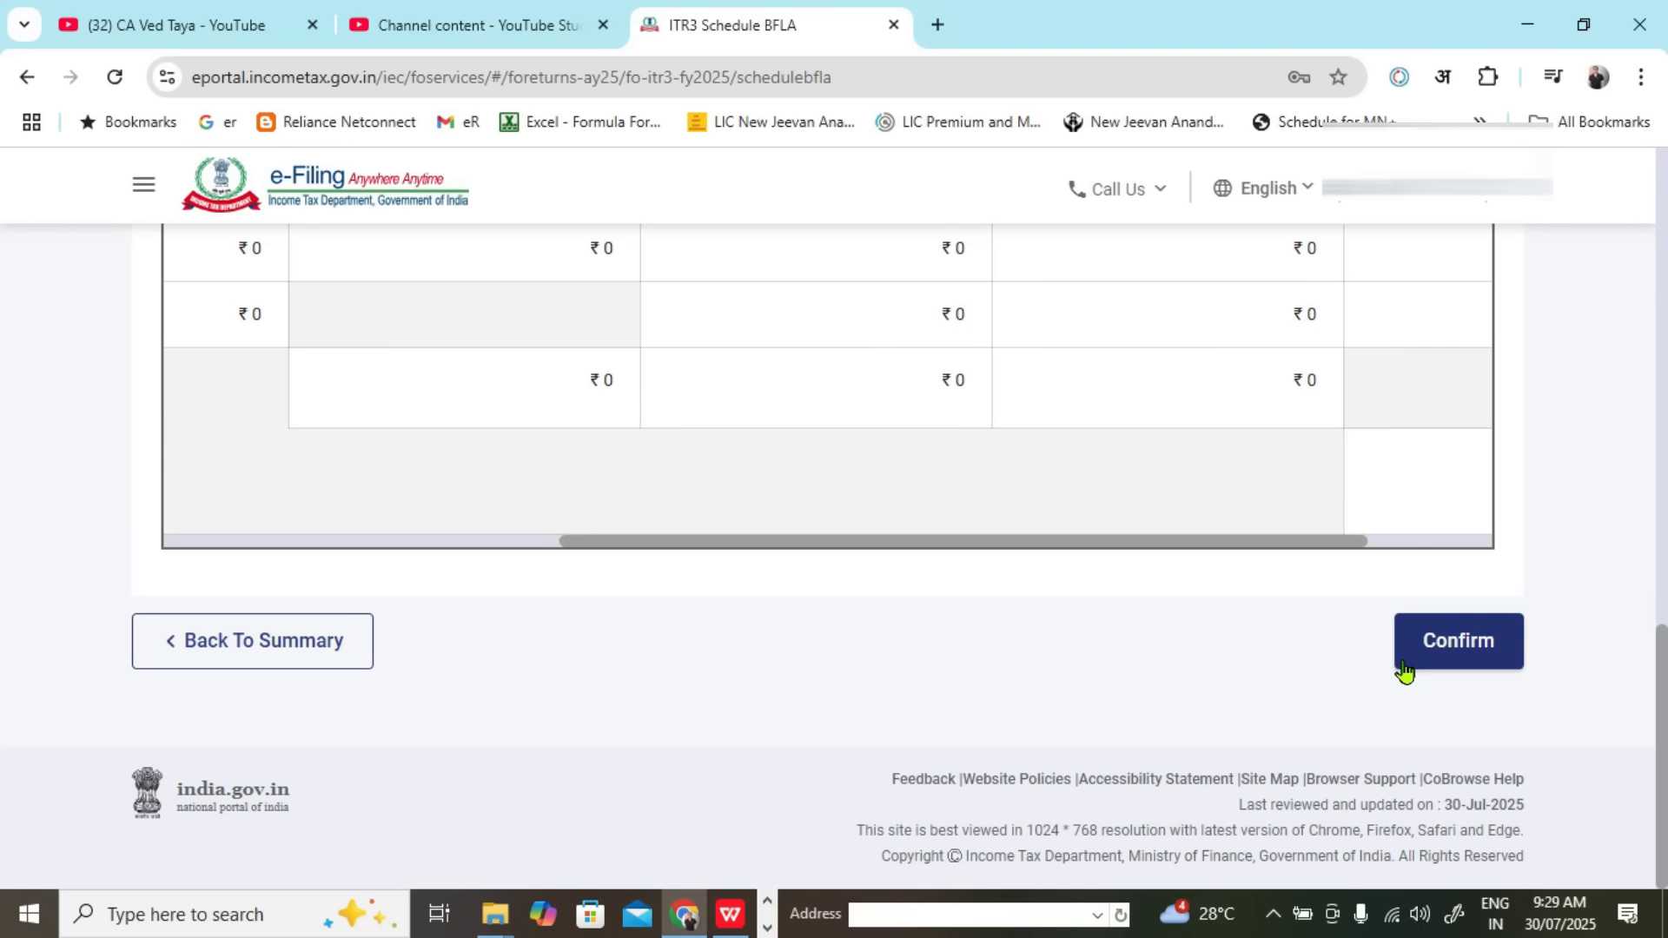
left_click(1451, 658)
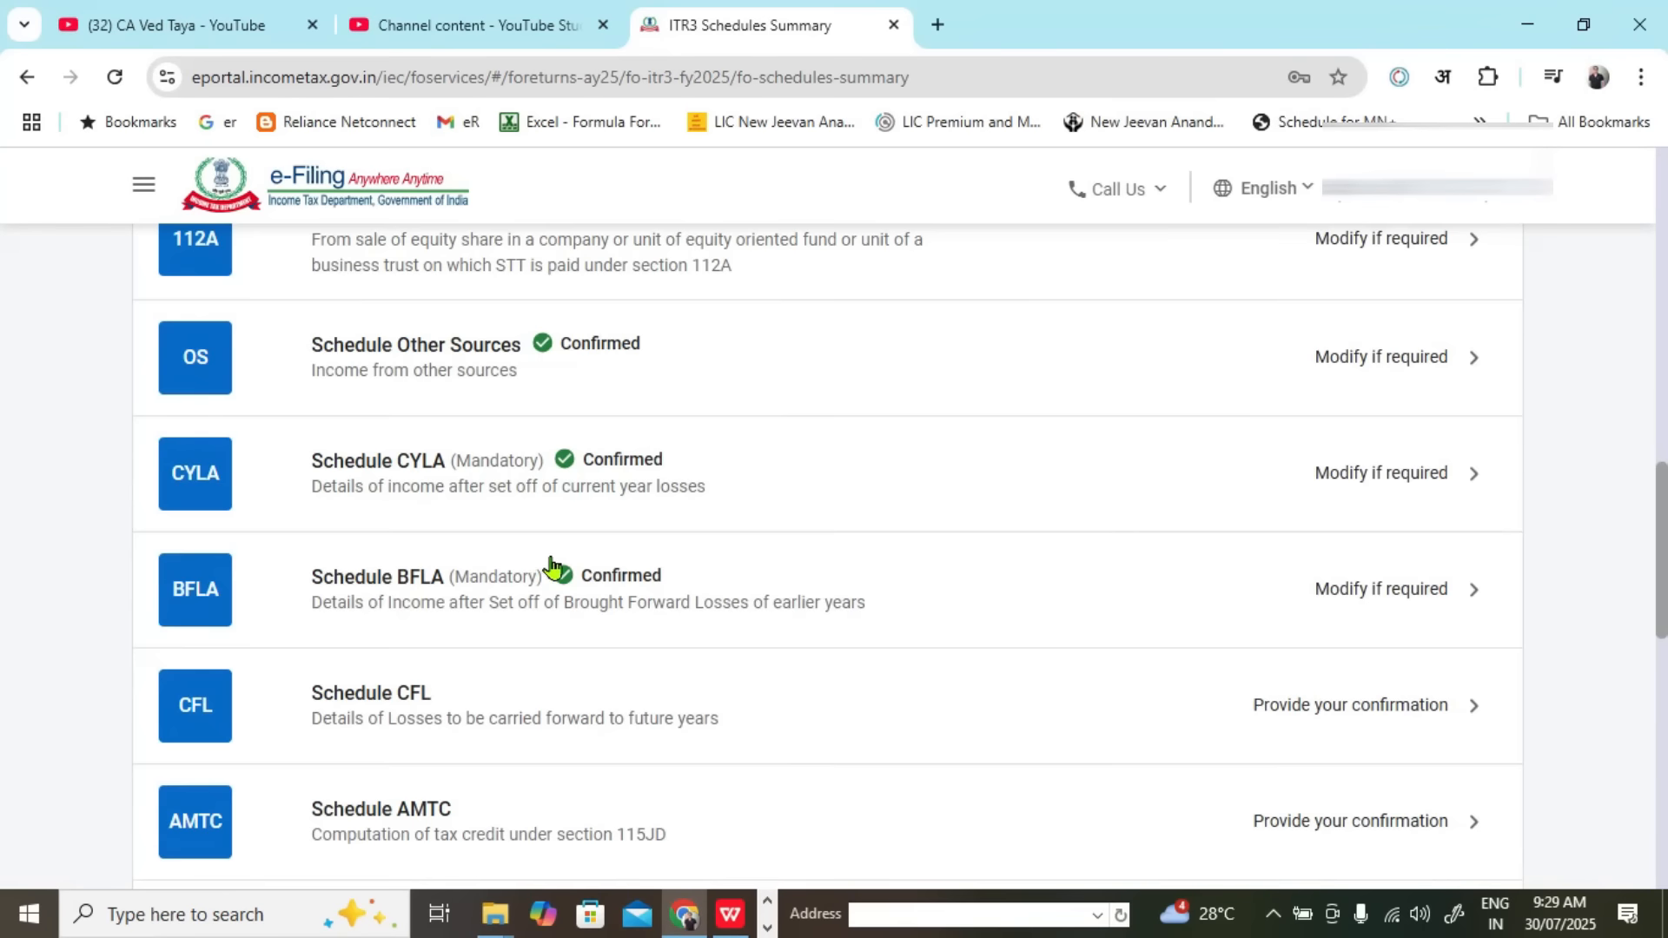
Step: Open Schedule CFL, check the current-year loss and the total loss carried forward to future years, and confirm the schedule
scroll(615, 503, "down", 3)
left_click(616, 505)
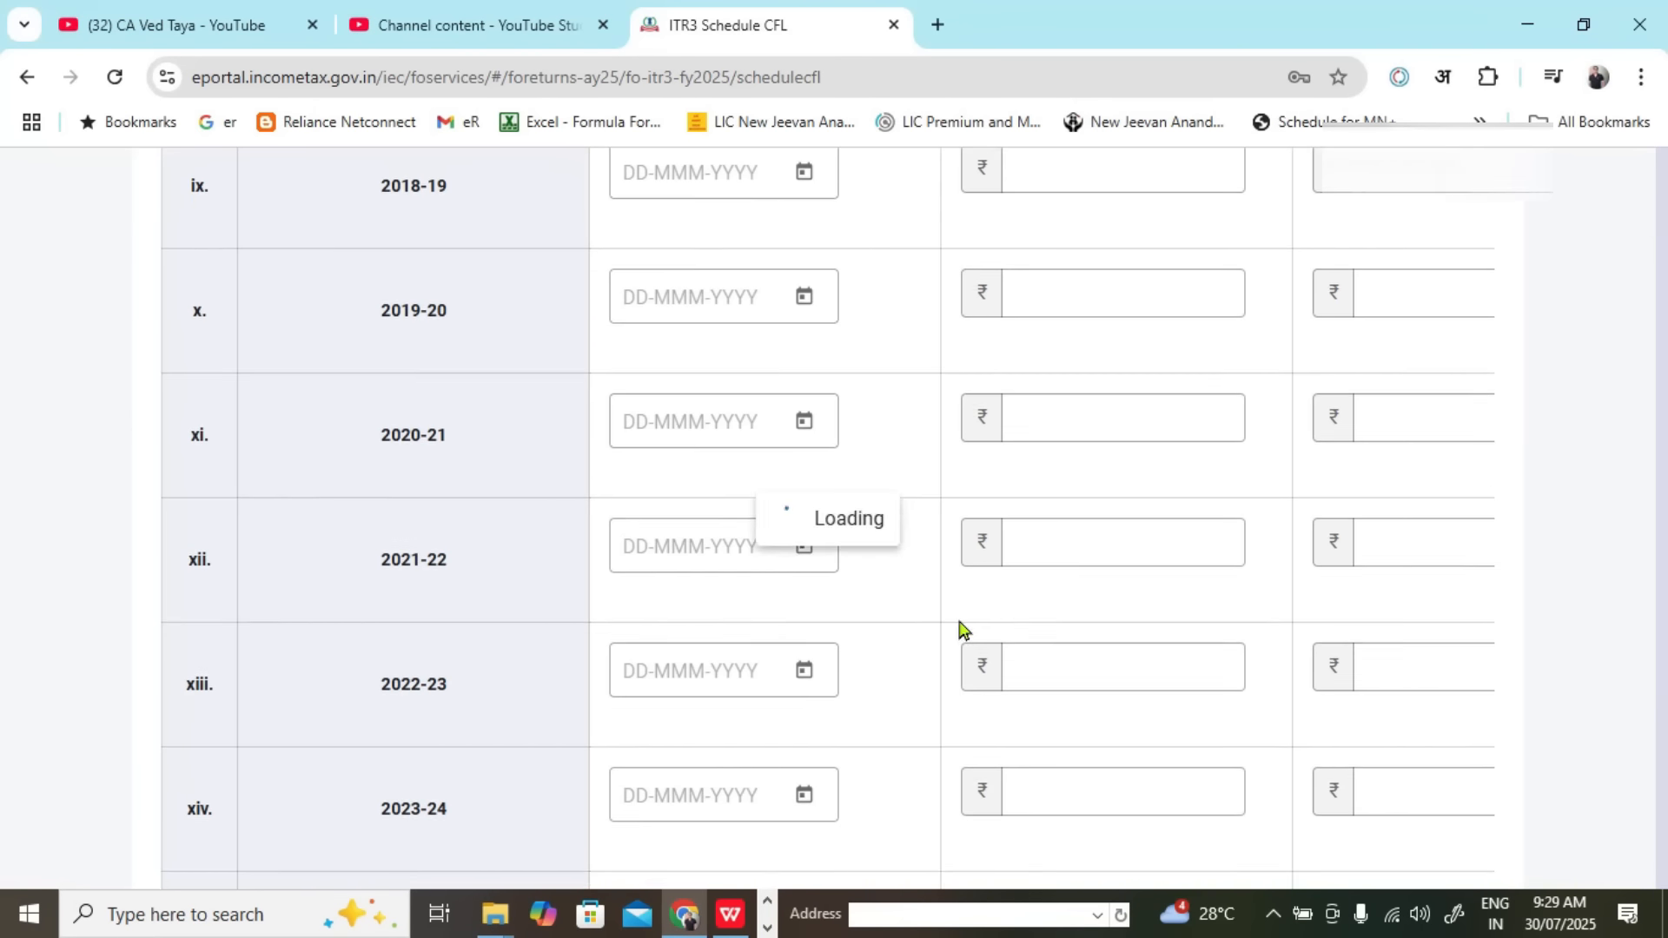
scroll(1025, 489, "up", 5)
scroll(1027, 493, "down", 15)
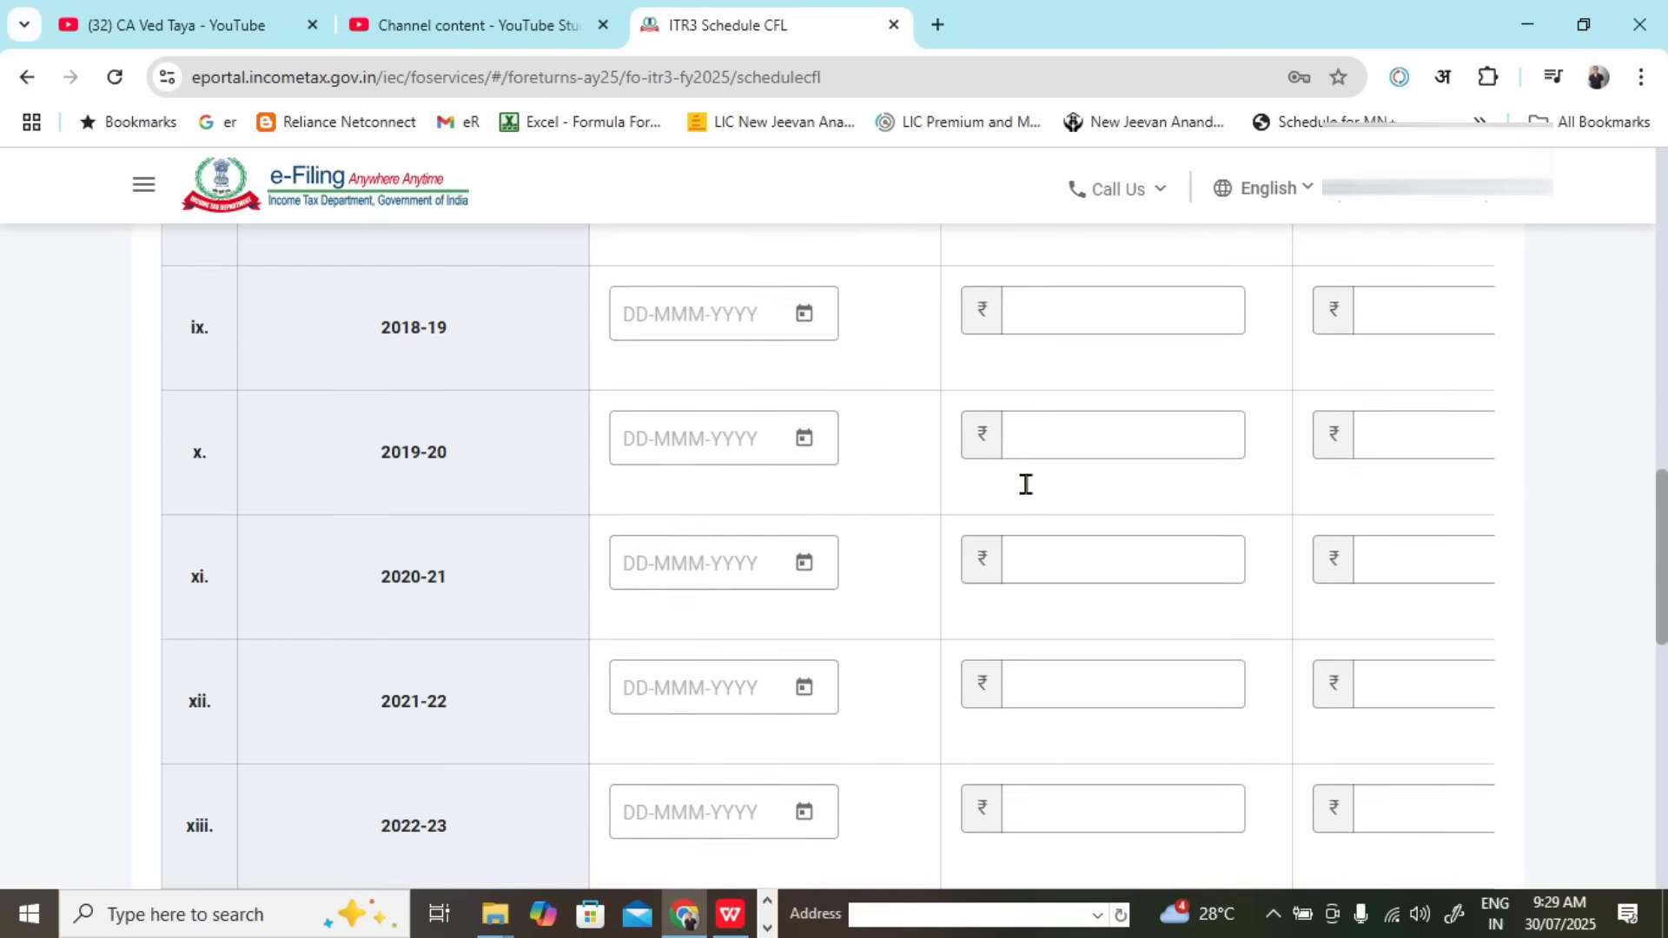
left_click_drag(589, 464, 1156, 474)
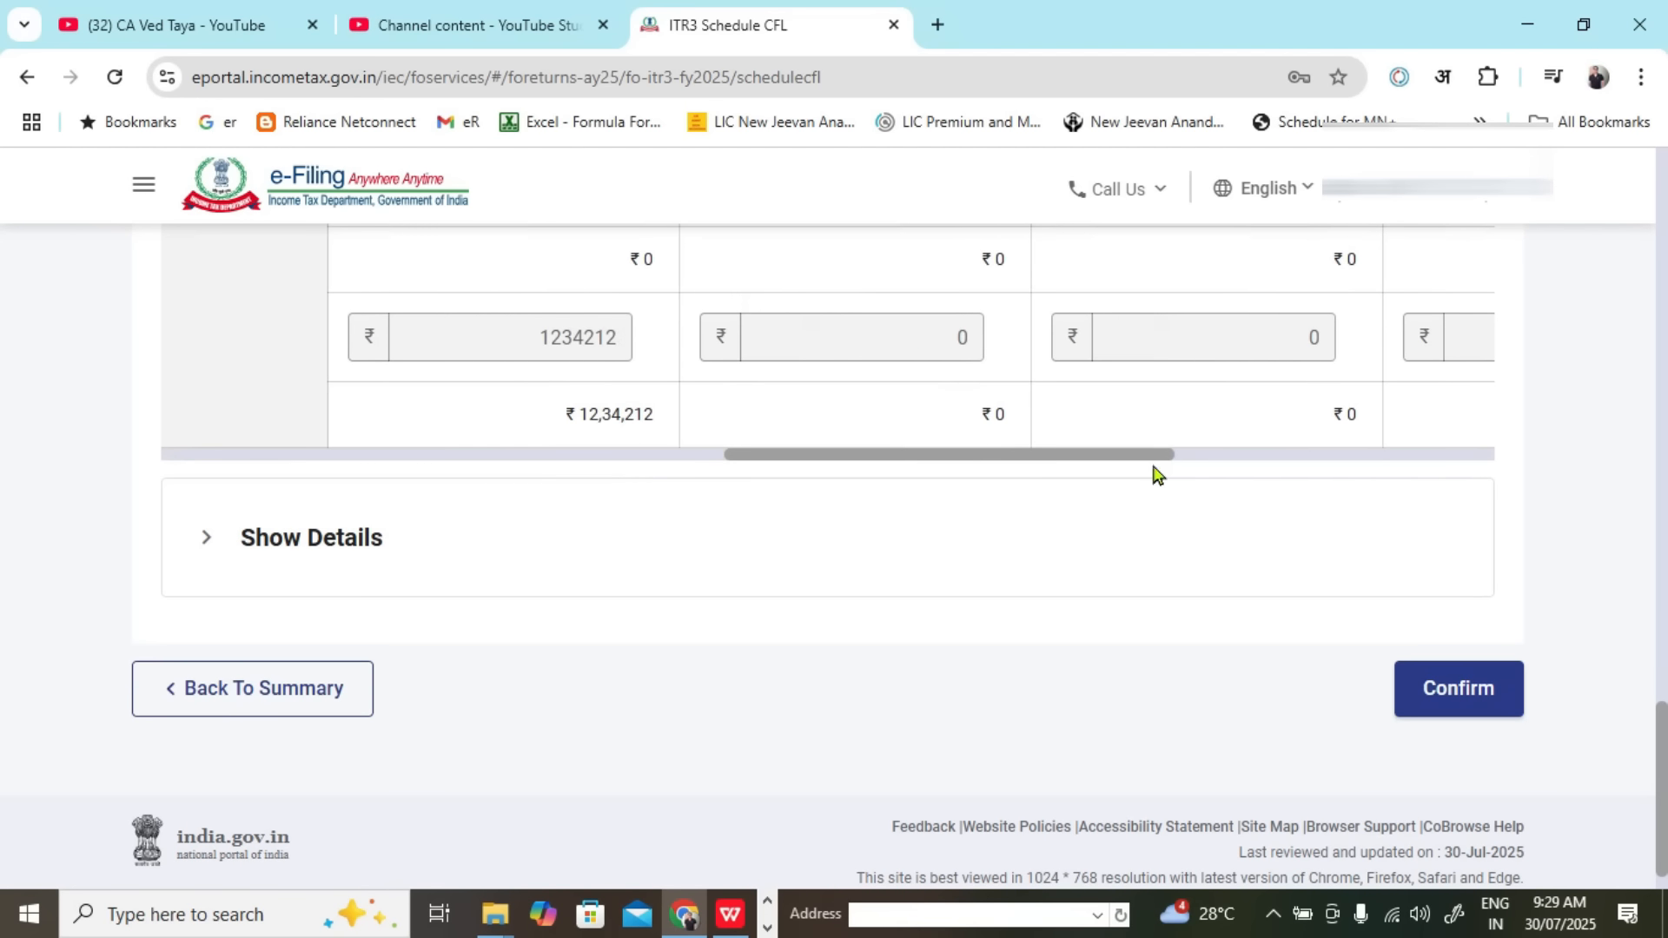
double_click(547, 341)
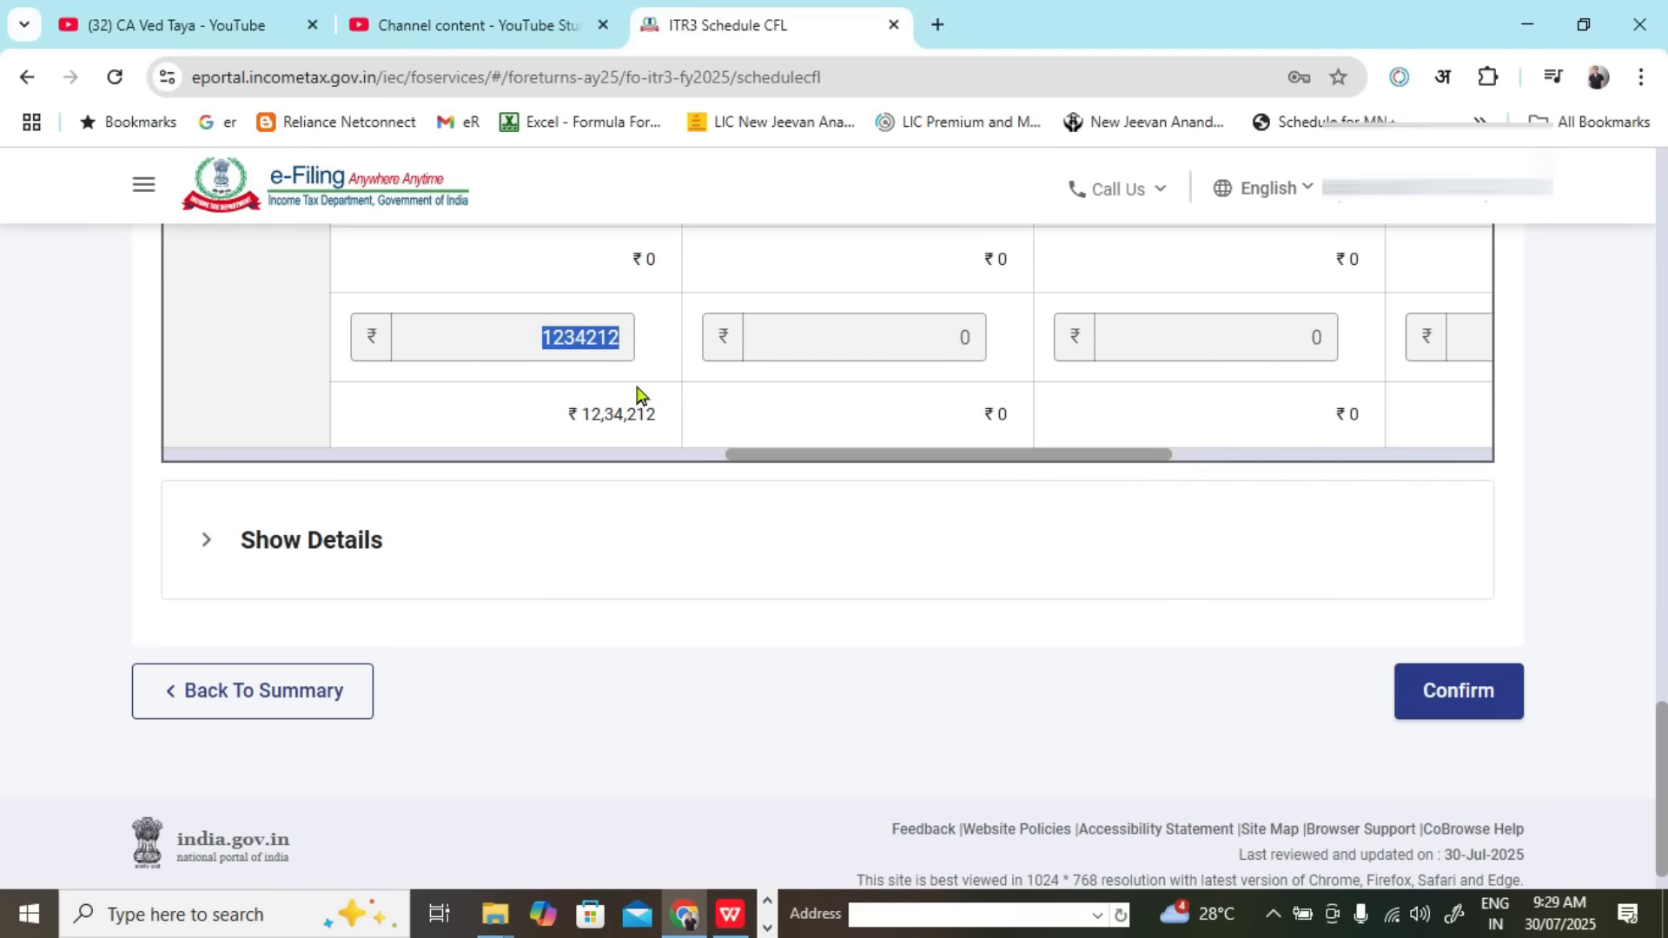
triple_click(571, 417)
left_click_drag(1043, 455, 1285, 473)
left_click(1483, 699)
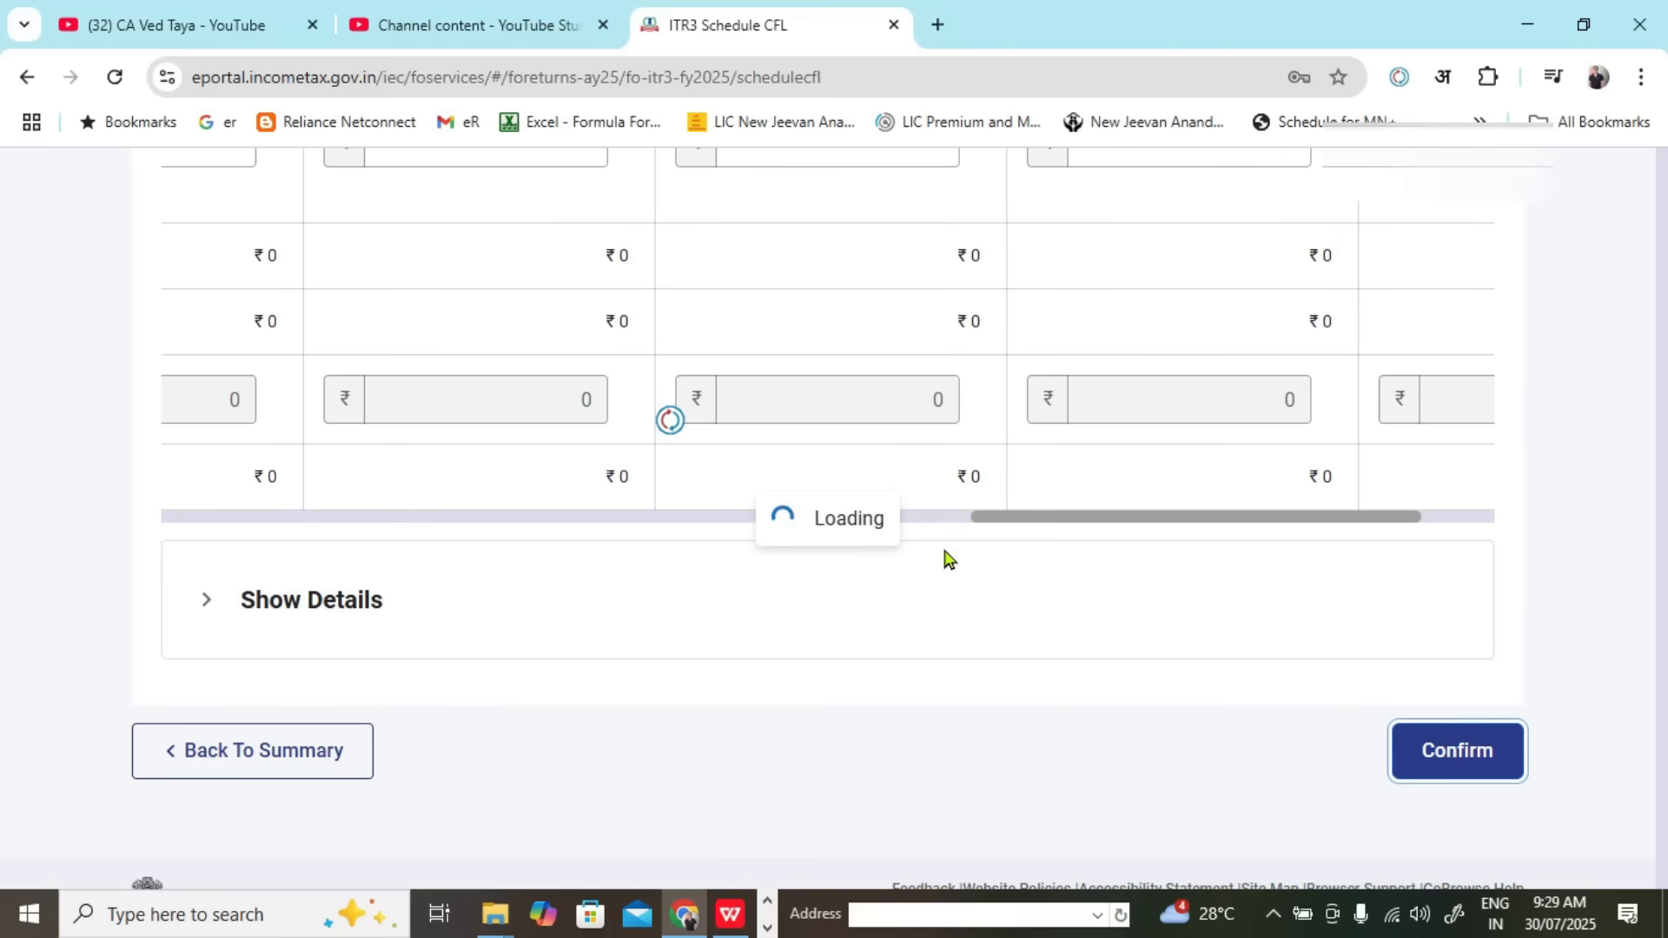
Step: Open Schedule AMTC for the section 115JD tax credit and confirm it without entering any amounts
scroll(737, 522, "up", 7)
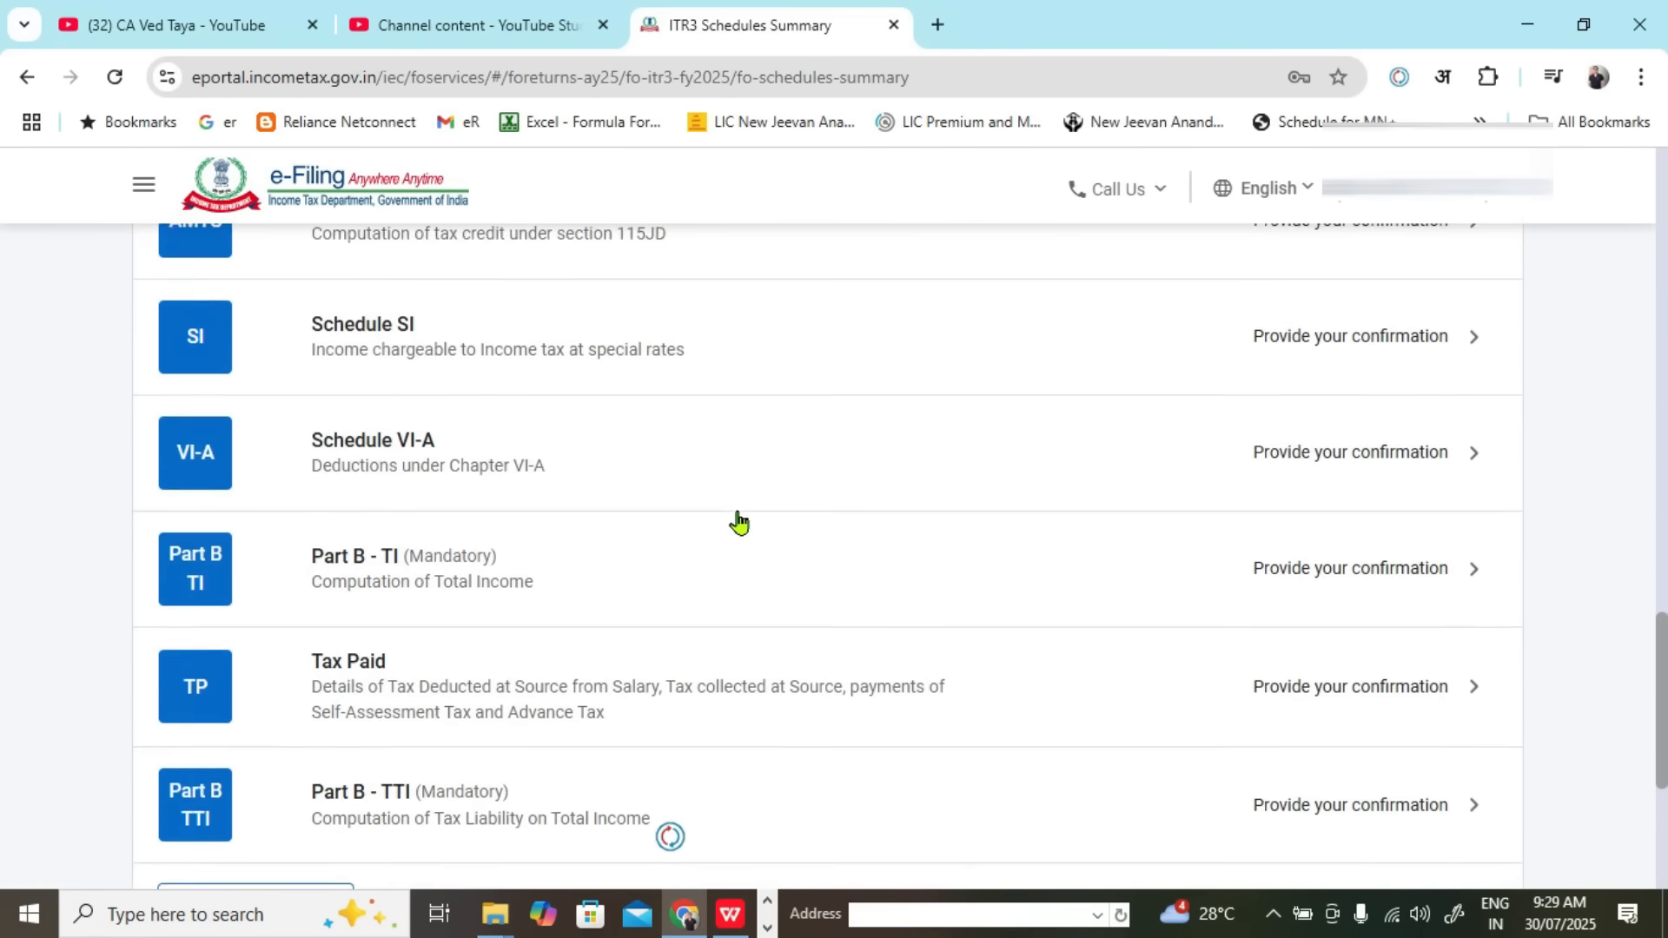
scroll(739, 531, "up", 2)
left_click(652, 545)
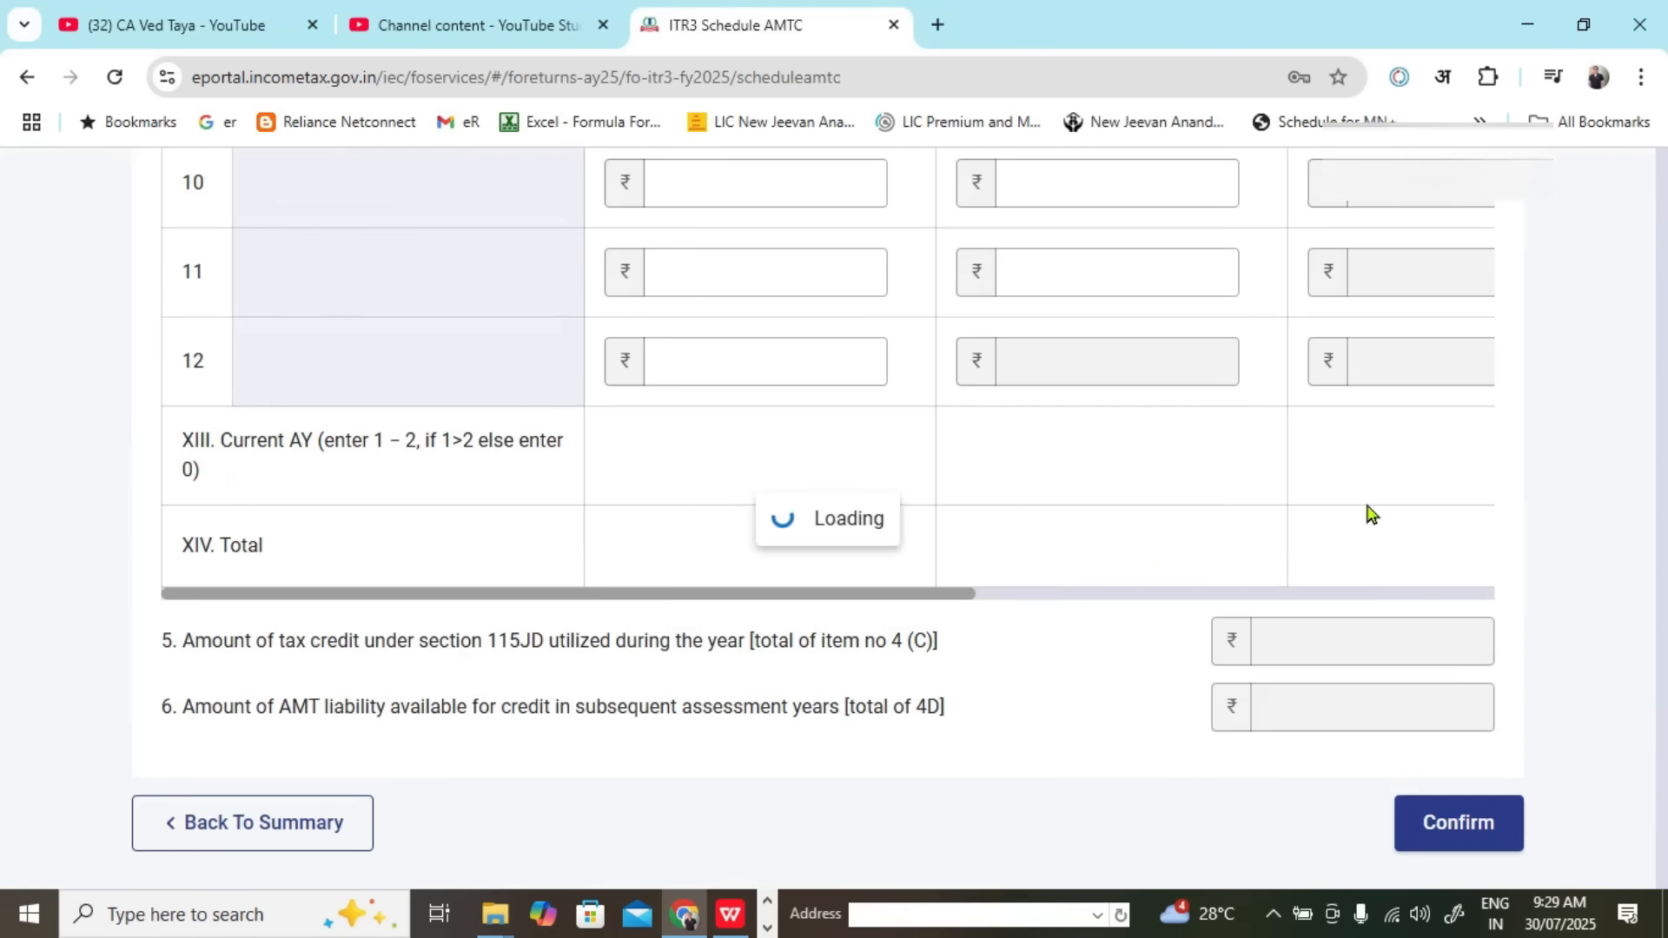
scroll(1452, 782, "down", 15)
left_click(1453, 642)
Step: Open Schedule SI, review the special-rate income rows down to the total, and confirm the schedule
left_click(711, 589)
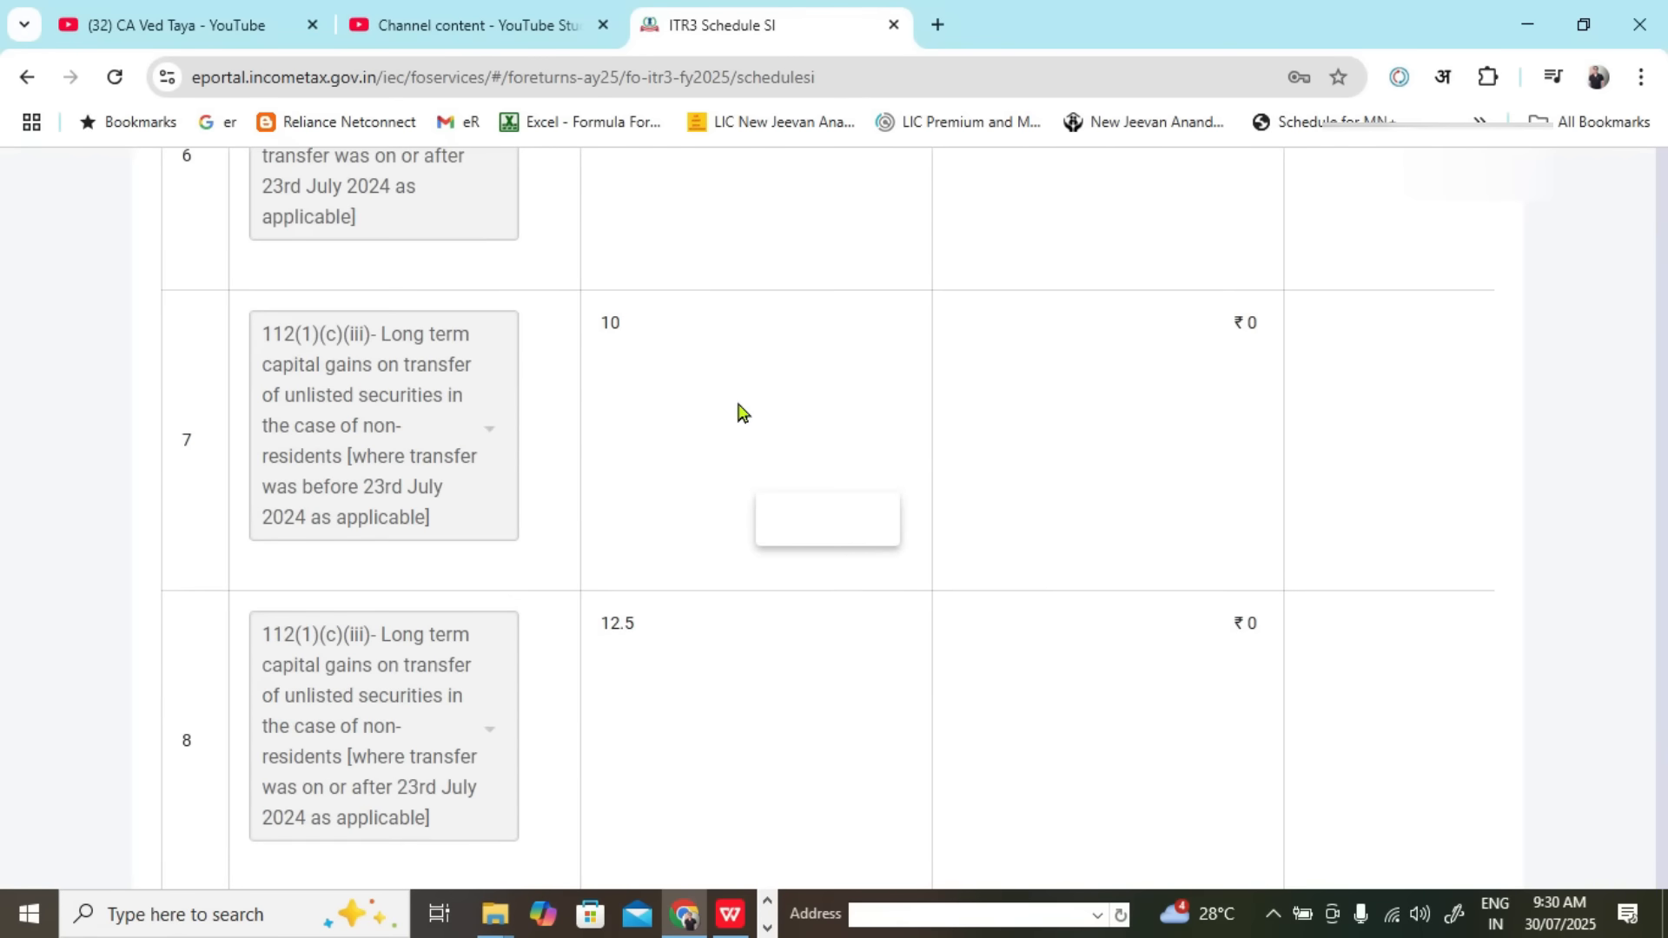
scroll(756, 438, "up", 20)
scroll(743, 486, "down", 2)
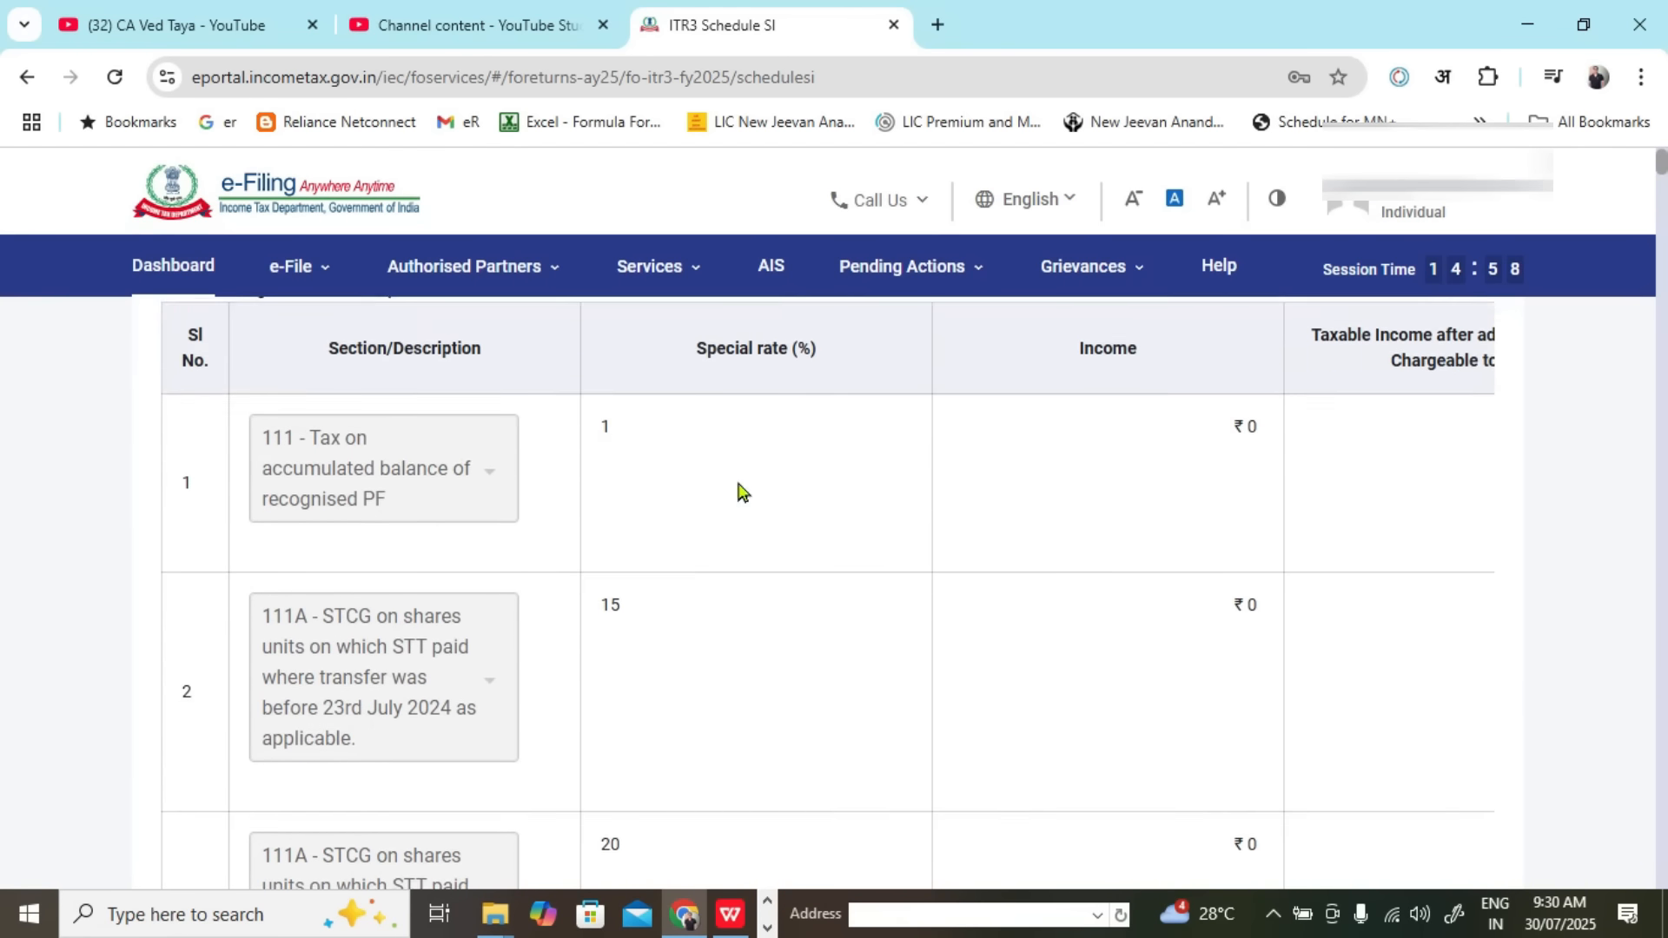
scroll(647, 524, "down", 15)
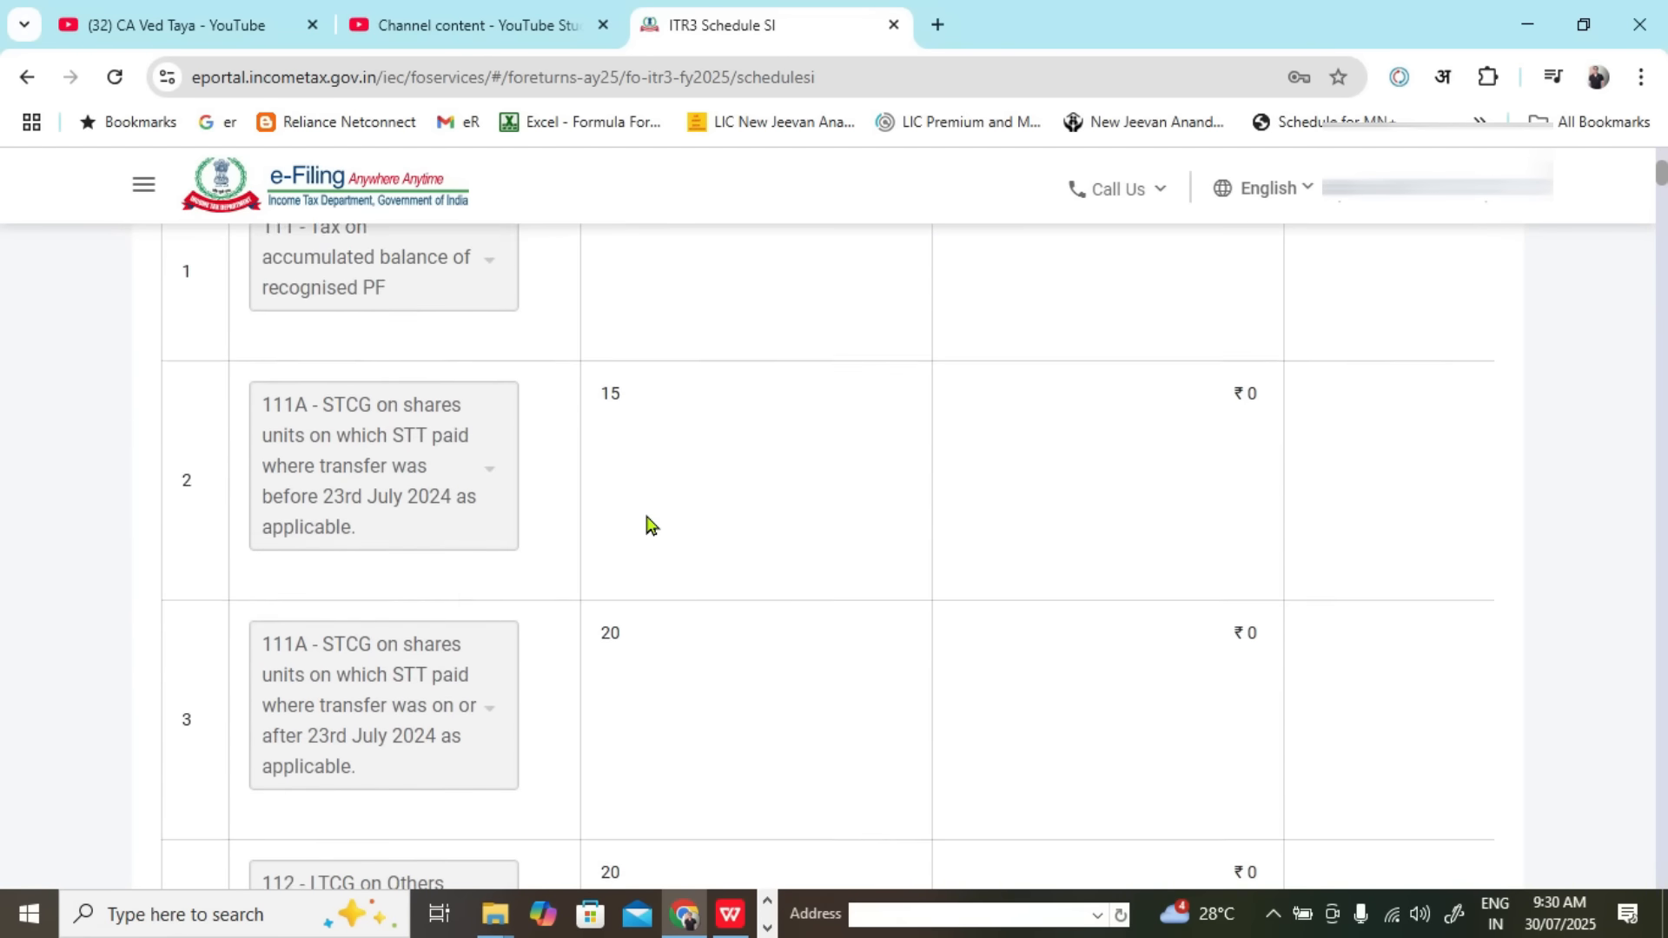
scroll(650, 525, "down", 20)
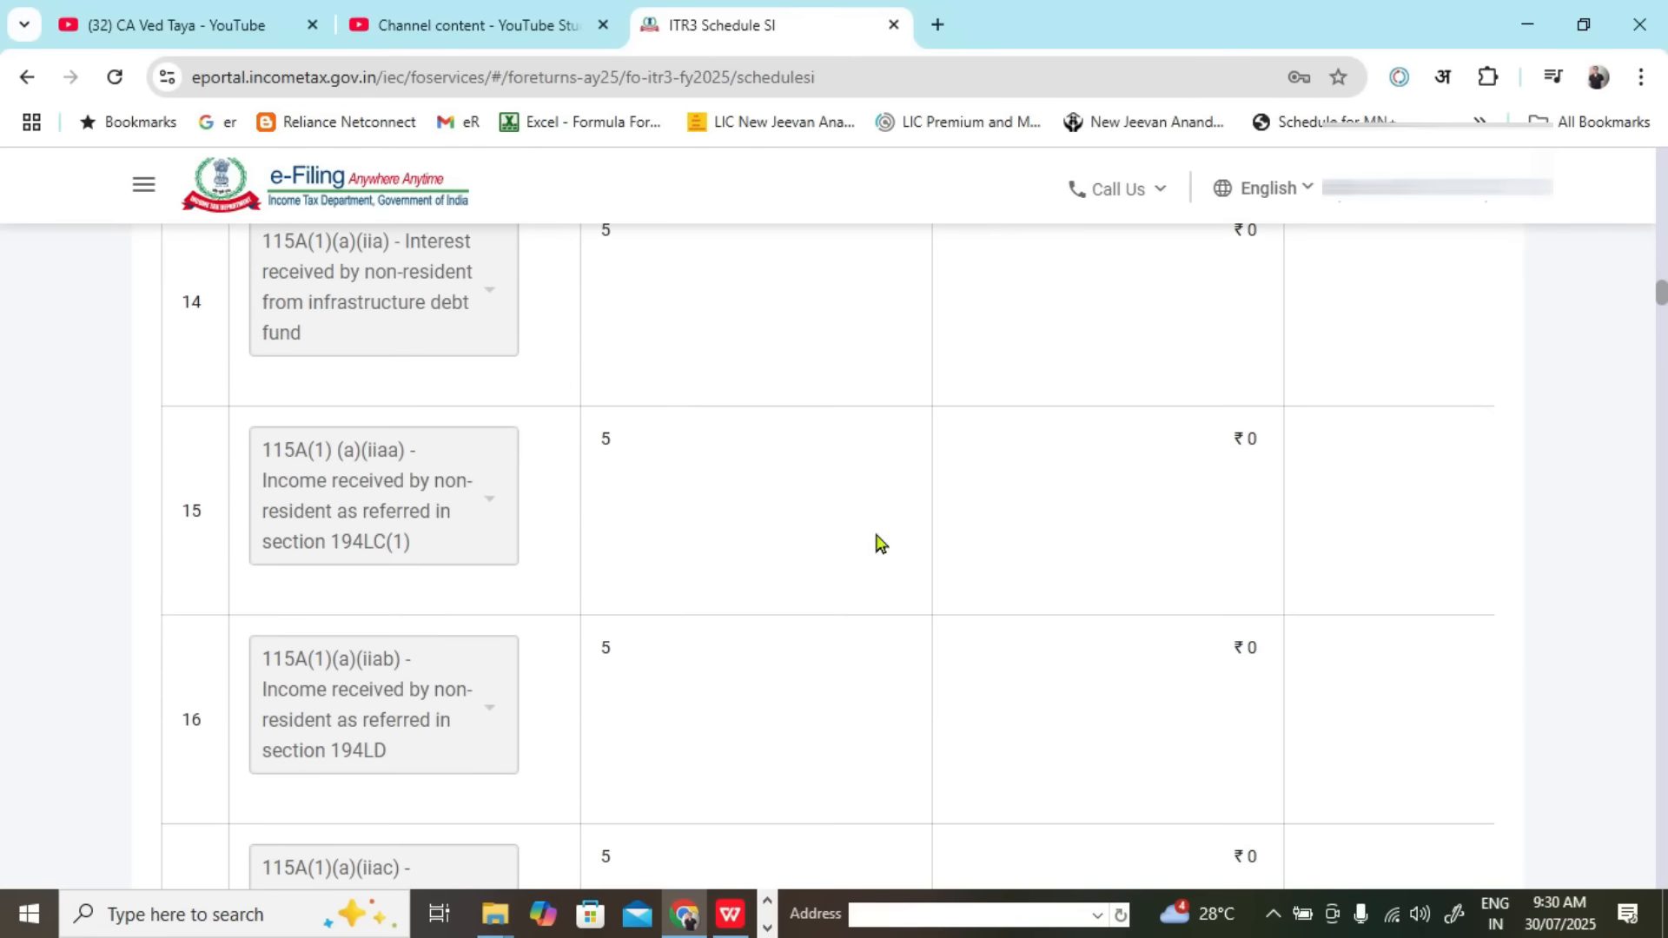
scroll(1659, 387, "down", 5)
left_click_drag(1659, 386, 1659, 865)
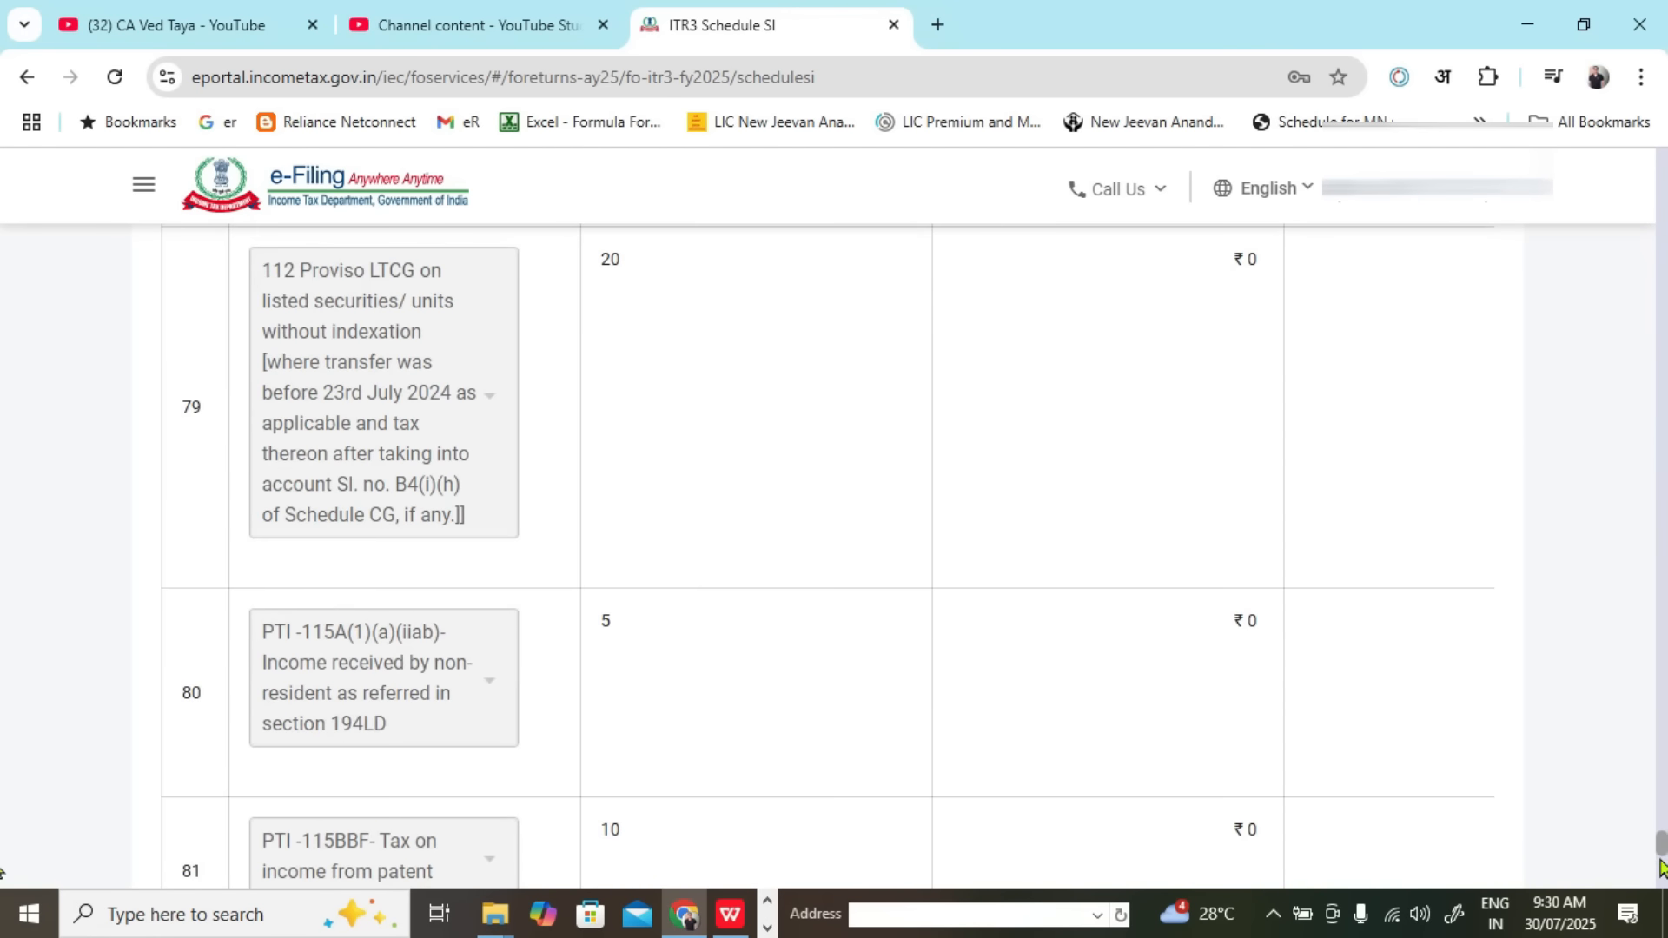
scroll(1034, 617, "down", 6)
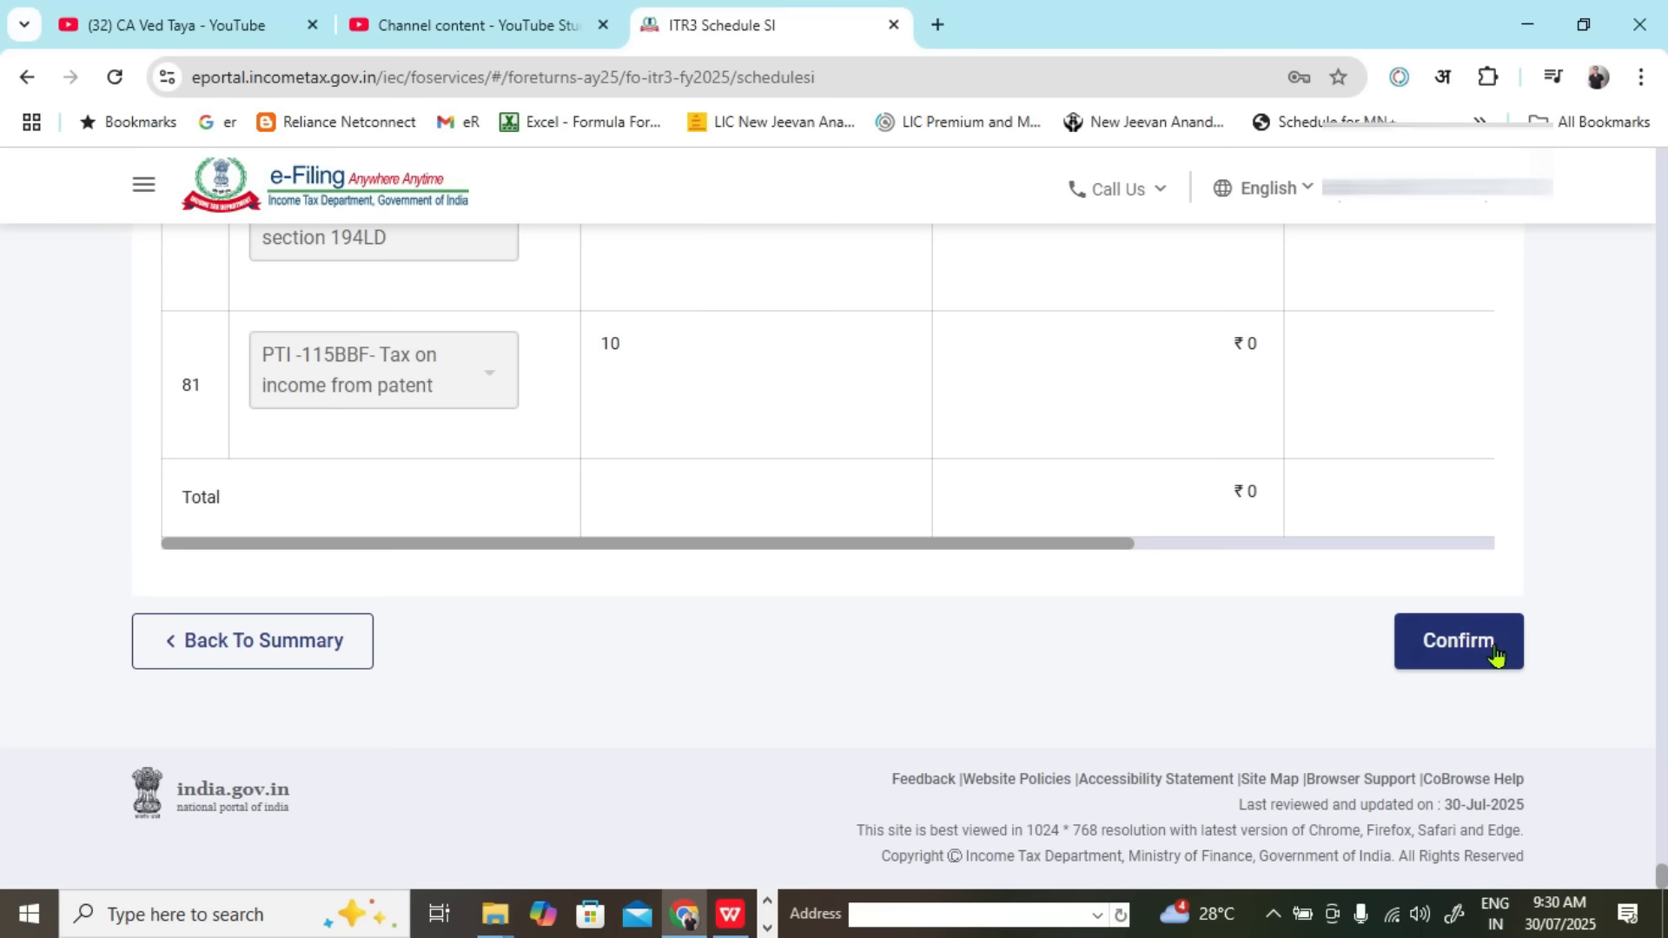
scroll(921, 712, "up", 4)
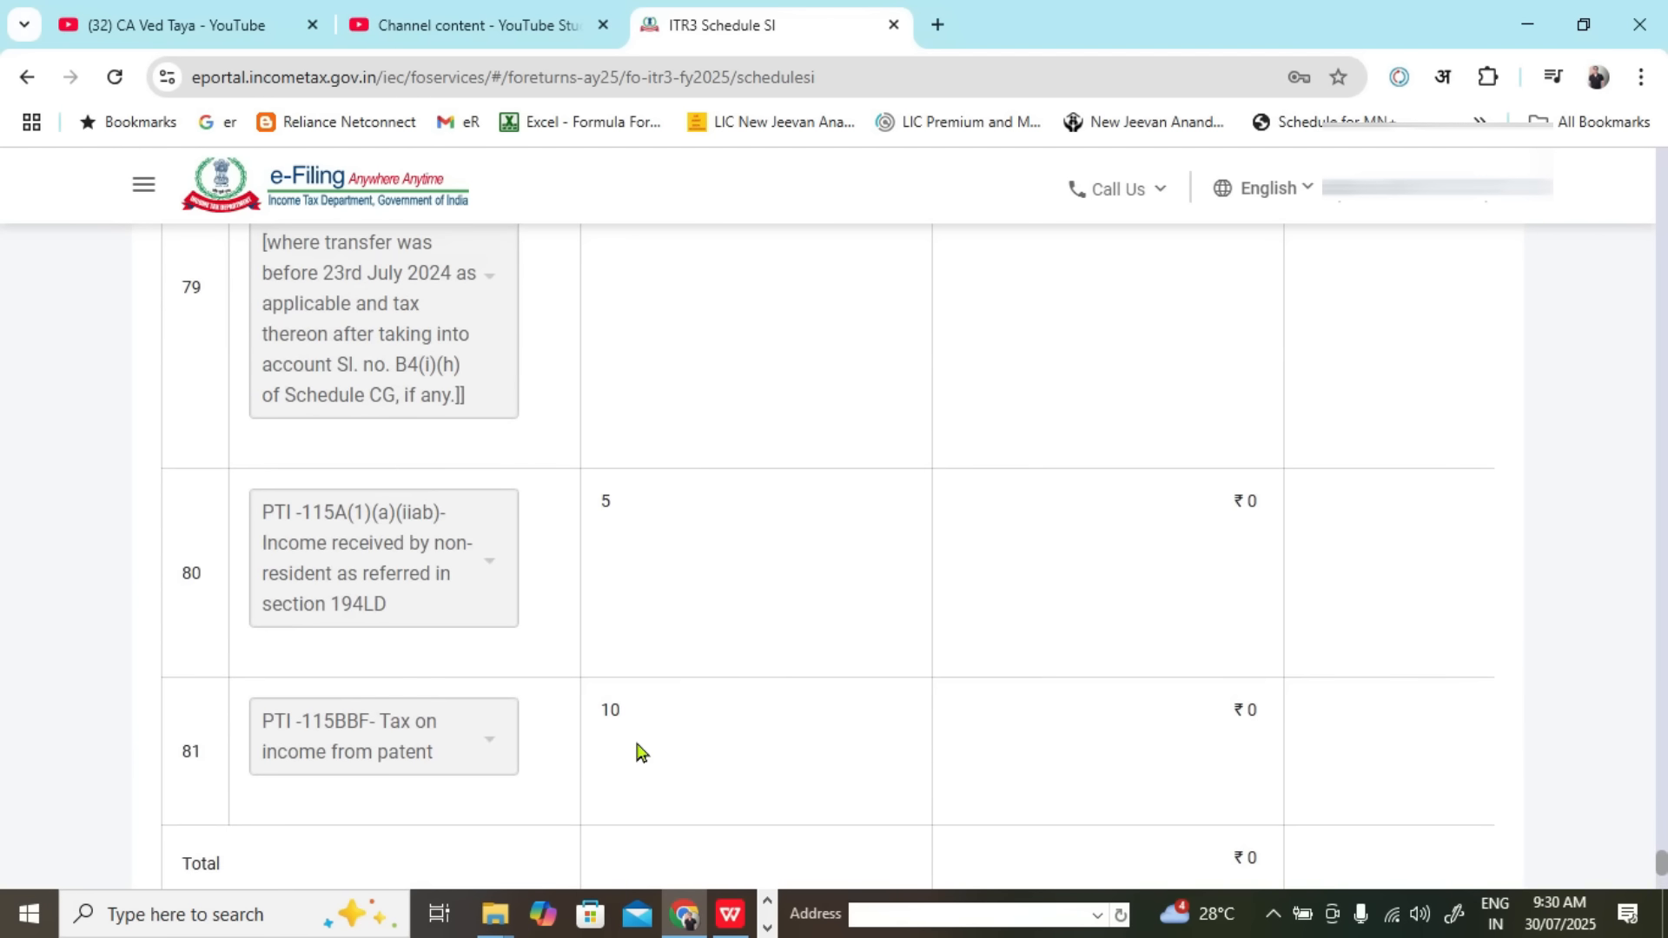
scroll(672, 579, "up", 1)
scroll(671, 580, "up", 10)
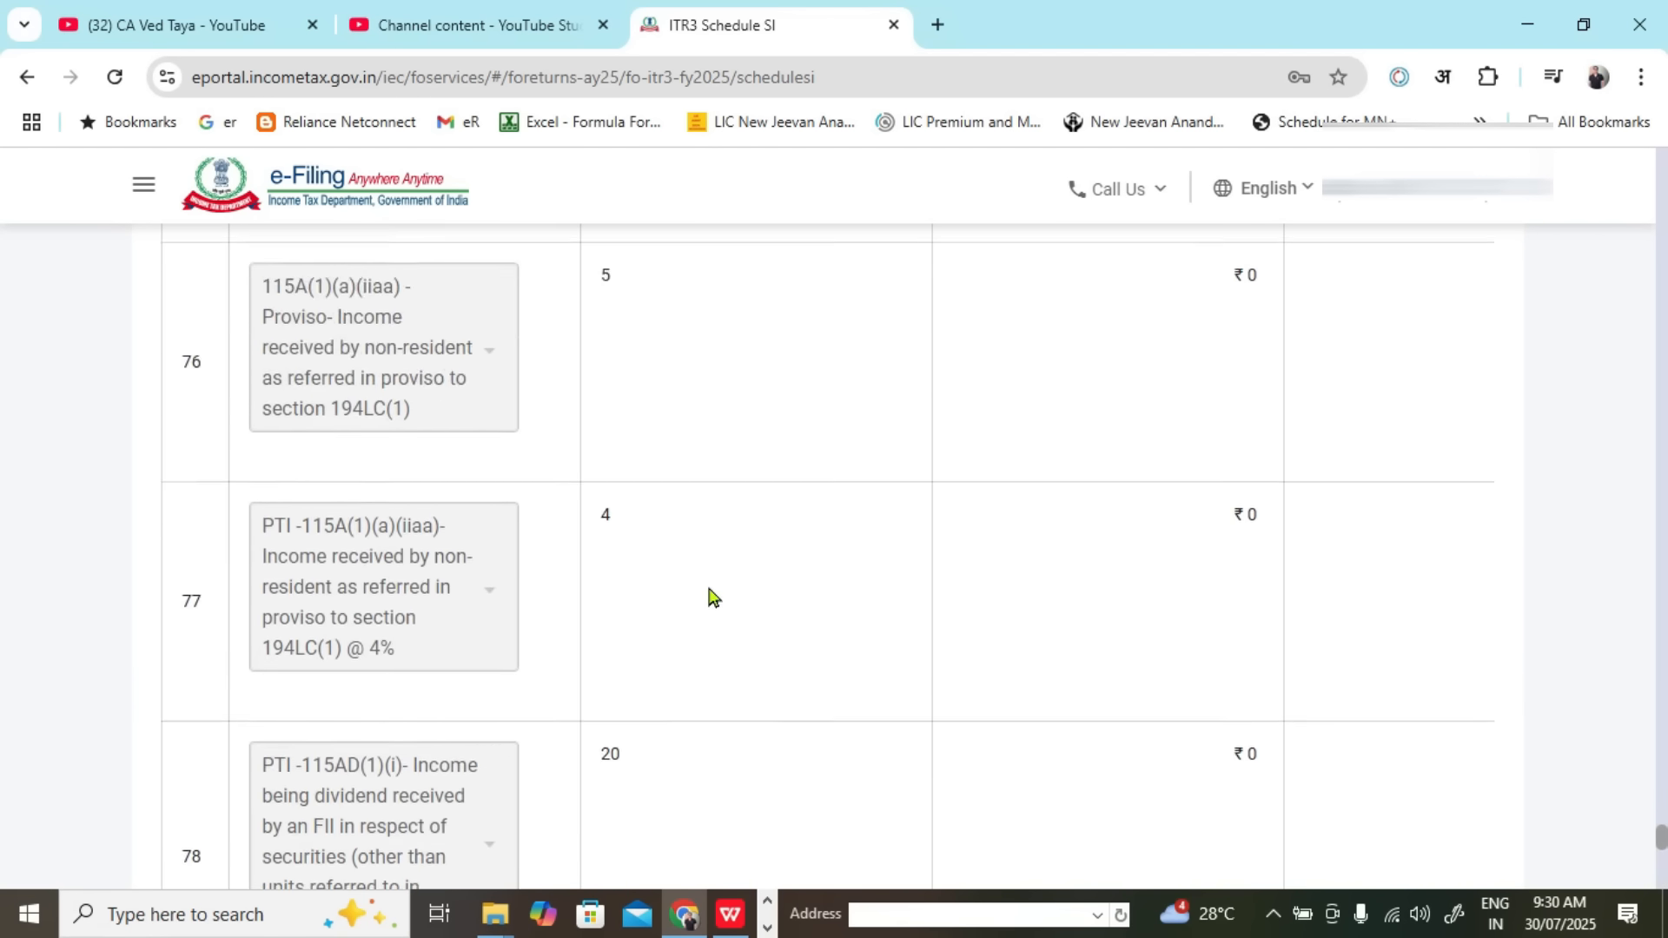
scroll(823, 556, "down", 10)
left_click(1494, 660)
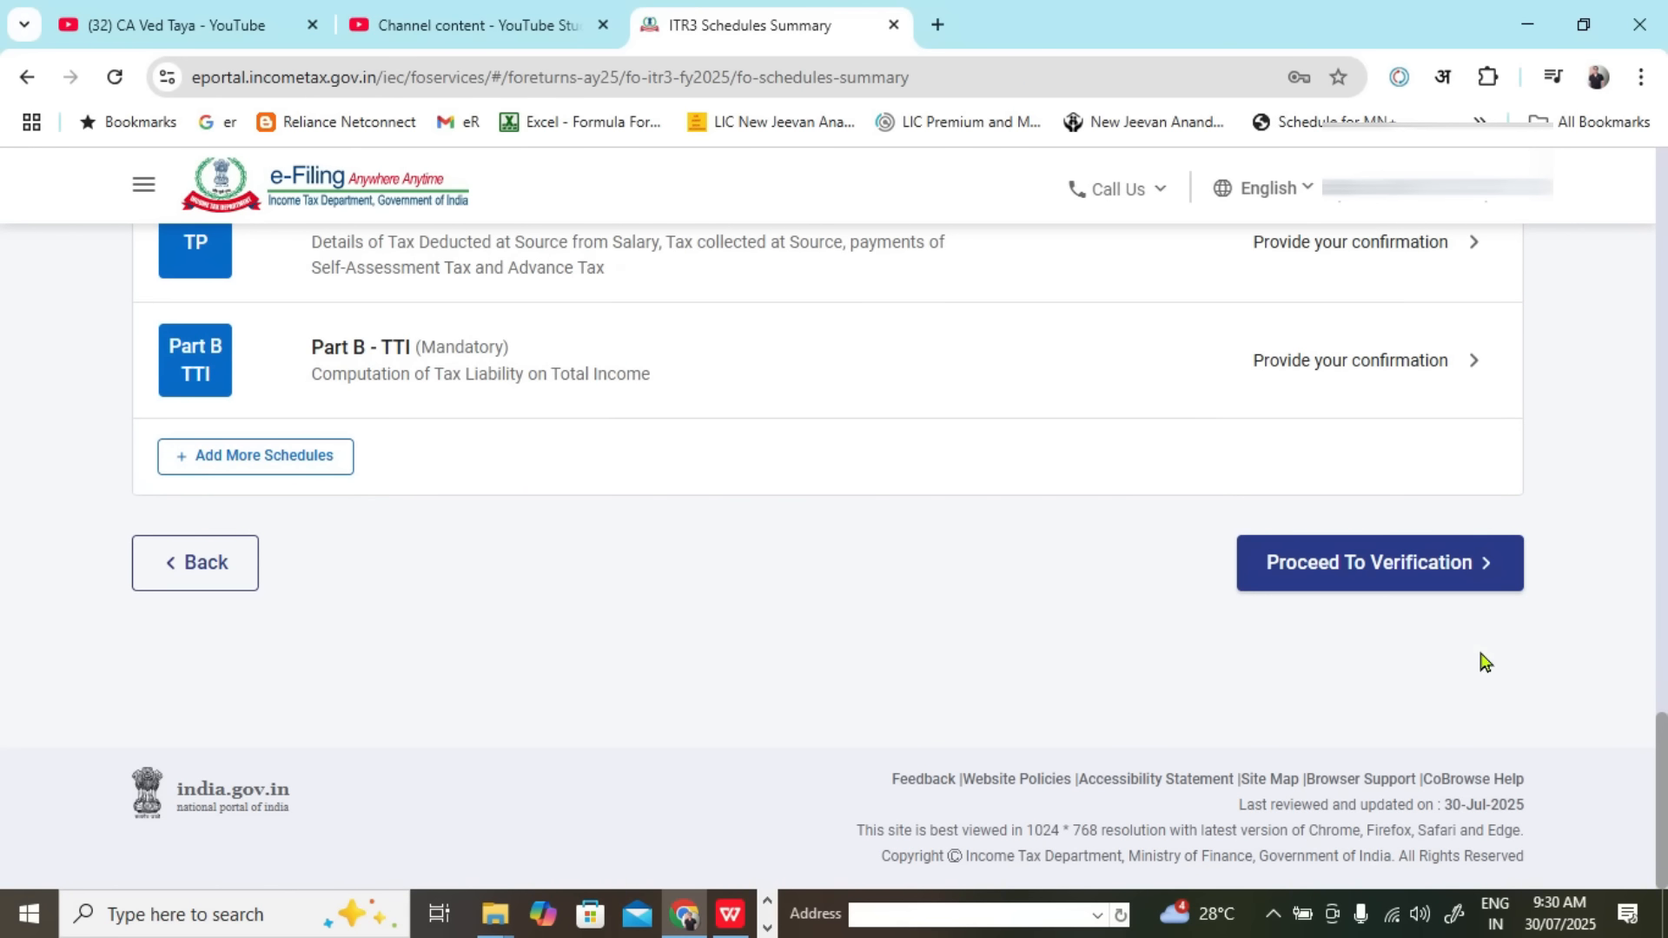
Step: Open Schedule VI-A for Chapter VI-A deductions and confirm it without entering any deductions
scroll(1164, 602, "up", 5)
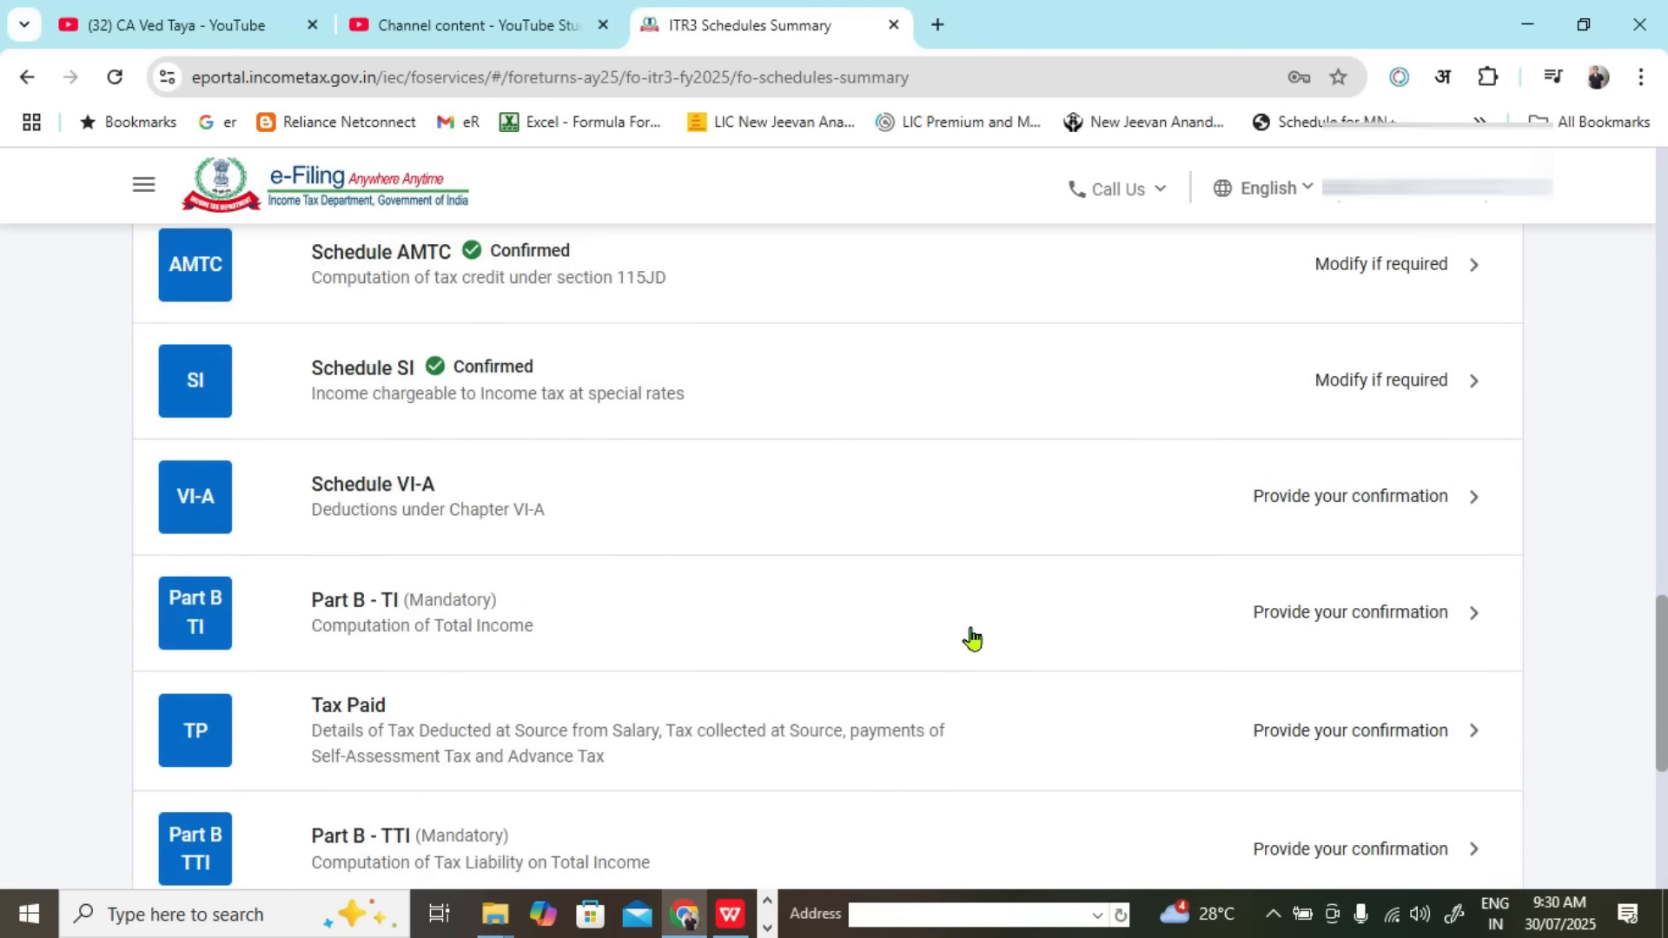
left_click(671, 525)
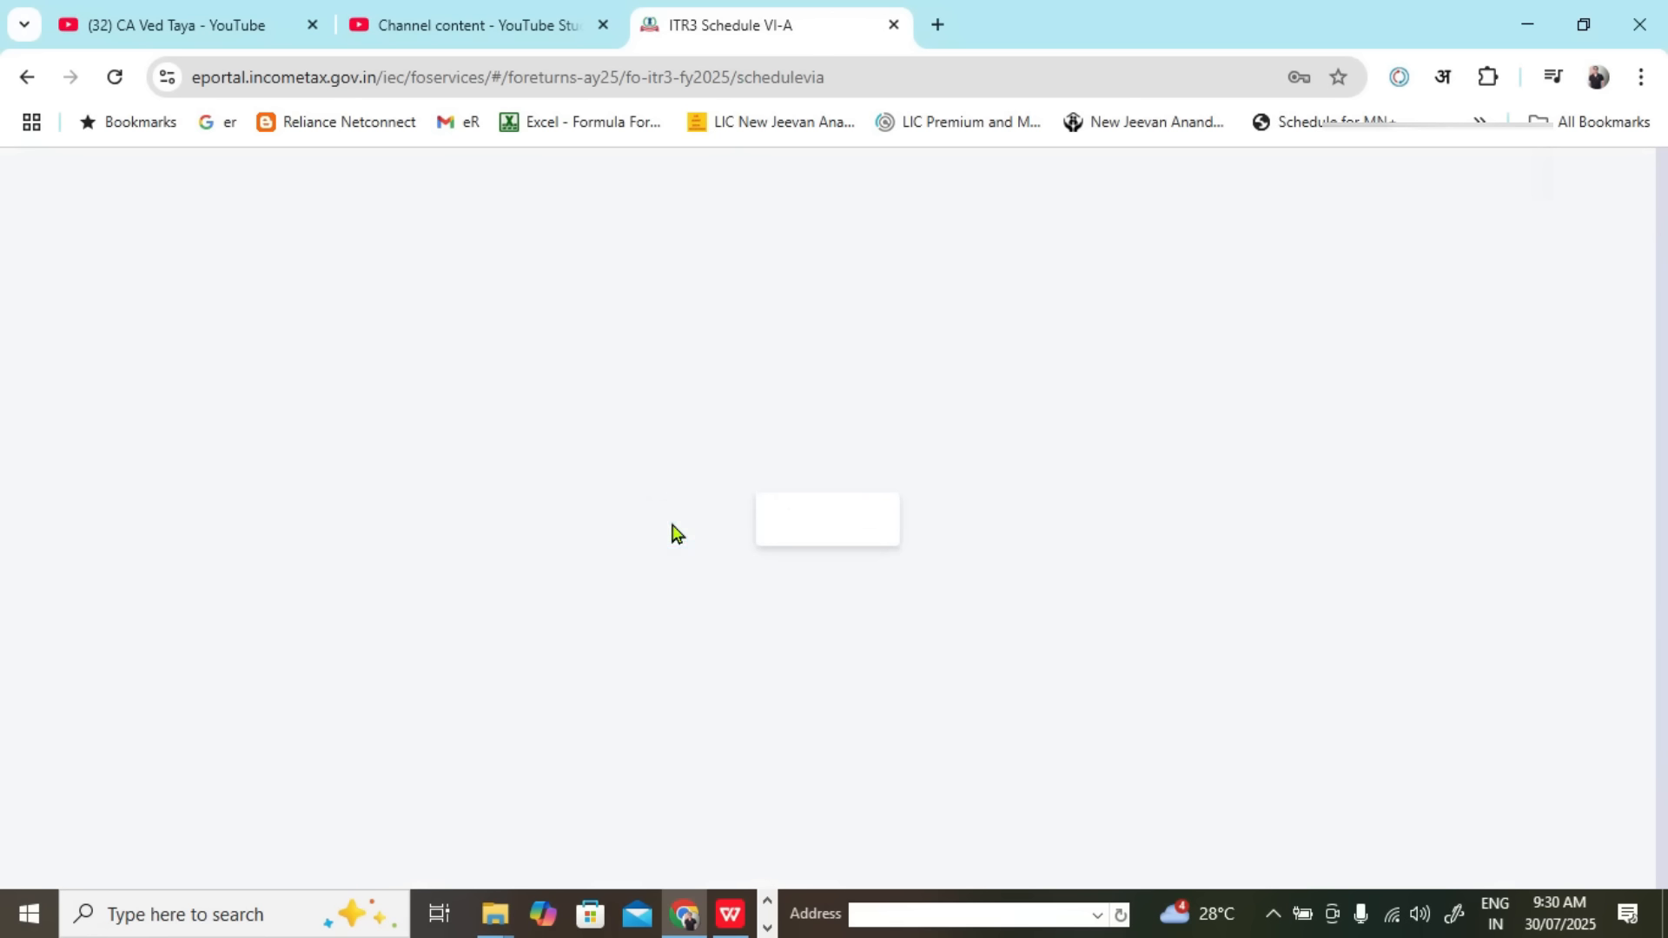
scroll(1417, 608, "down", 4)
left_click(1425, 670)
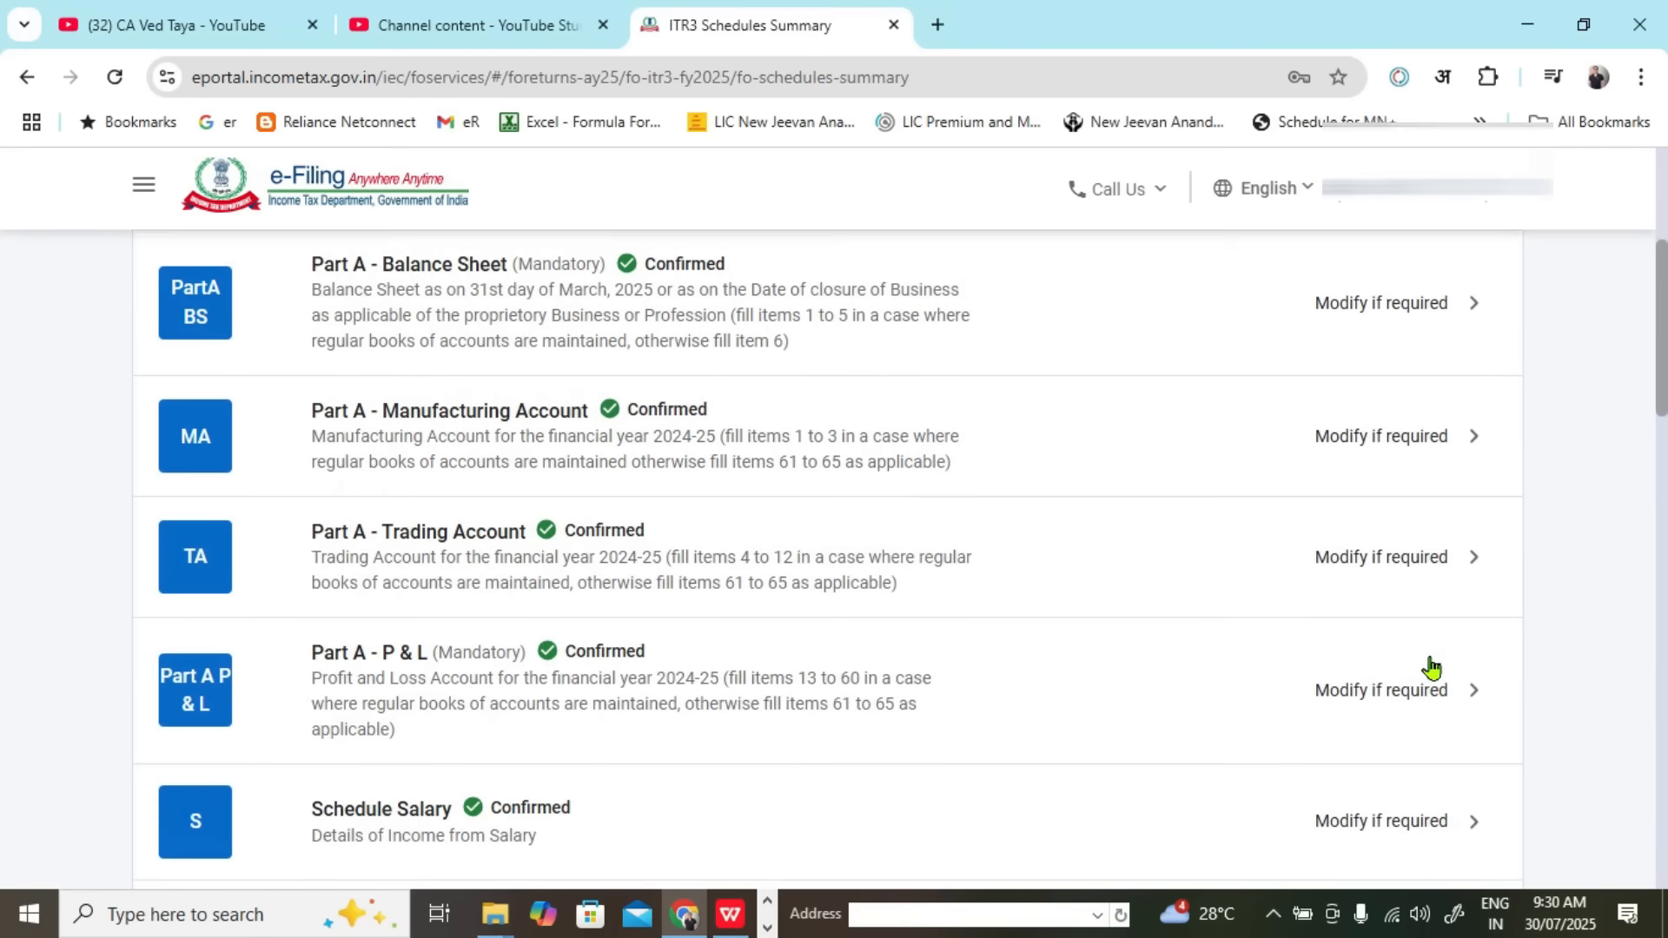
Step: Open Part B - TI from the schedules summary and check the income from other sources in item 5
scroll(878, 513, "down", 3)
scroll(880, 512, "down", 12)
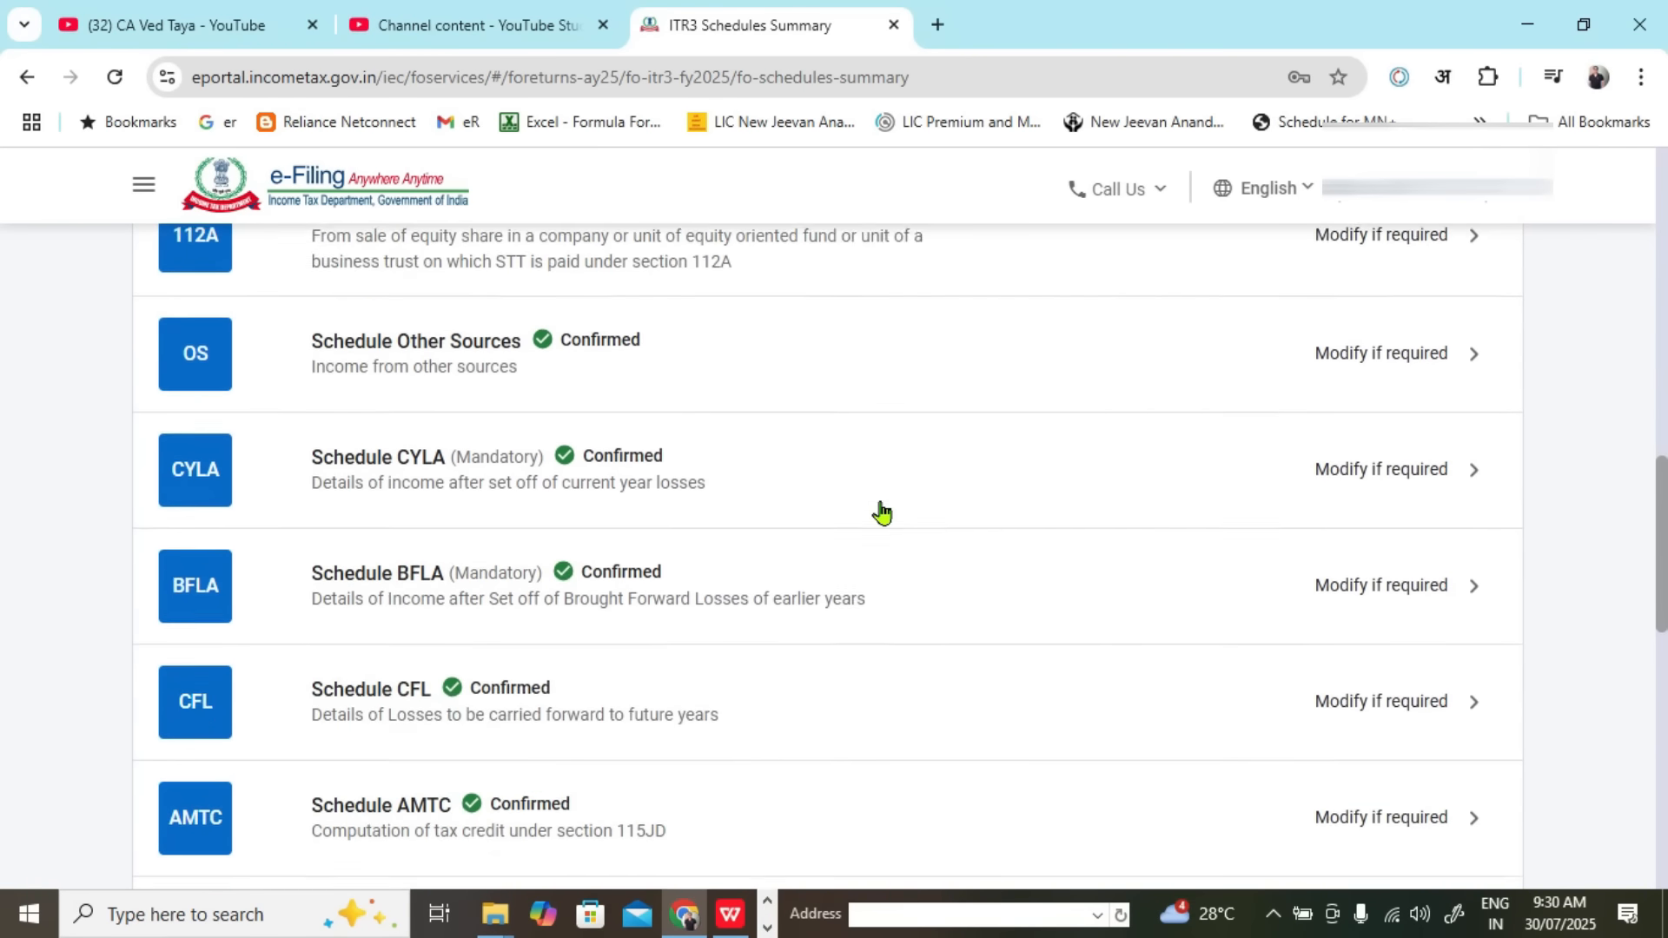
left_click(683, 566)
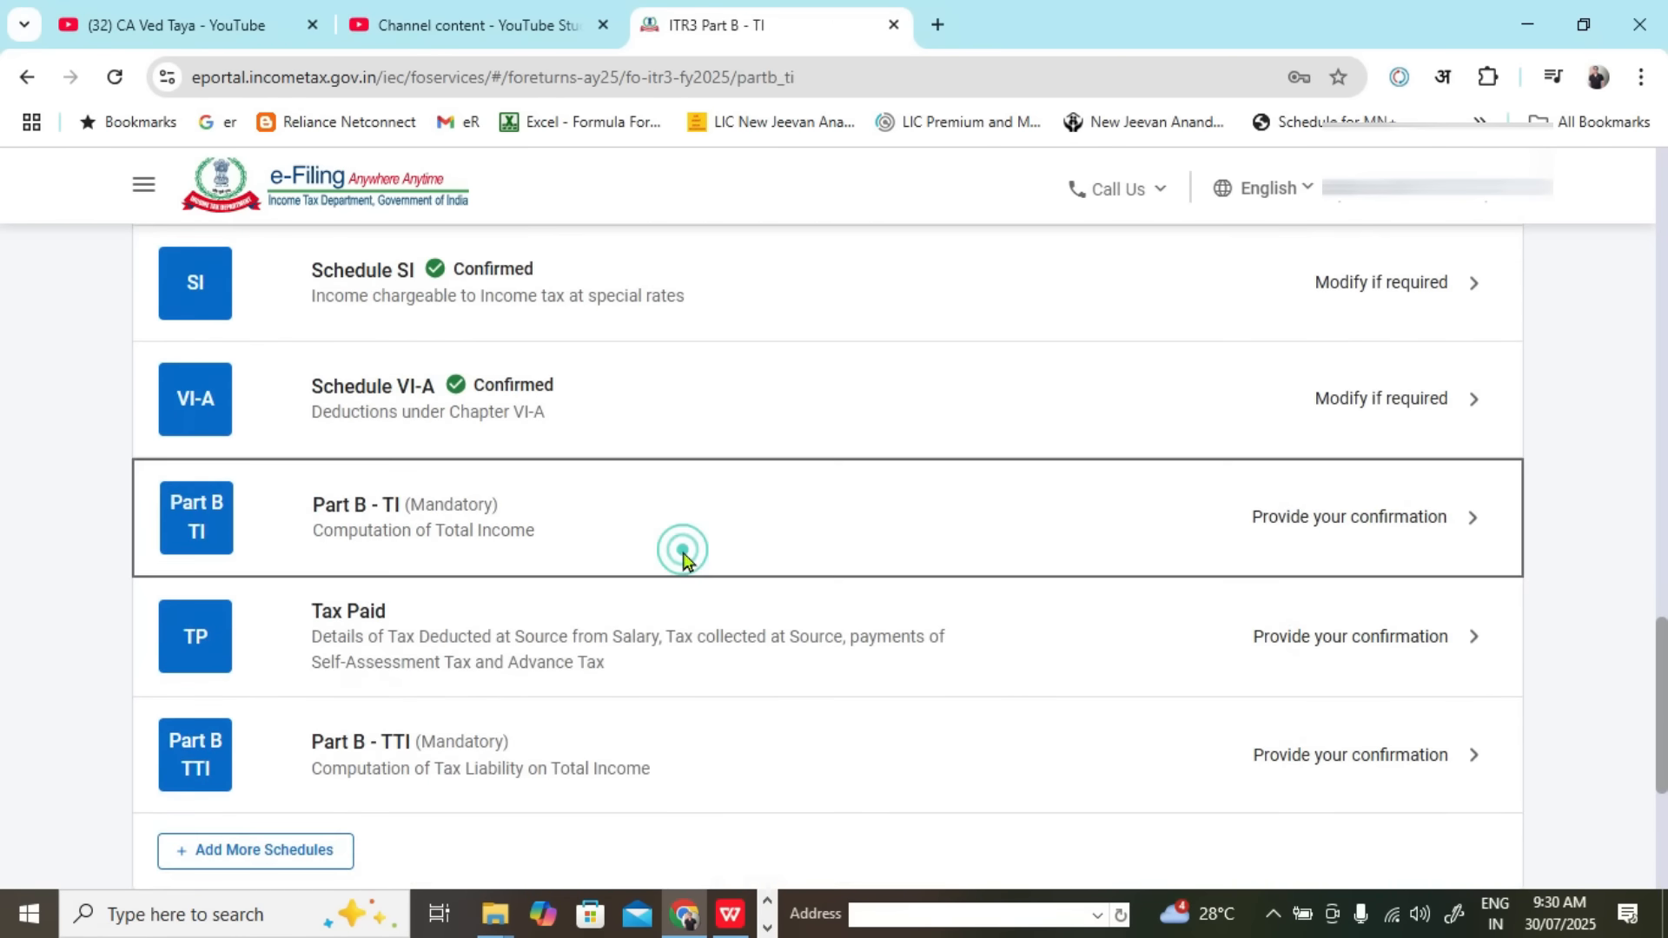
scroll(743, 556, "down", 5)
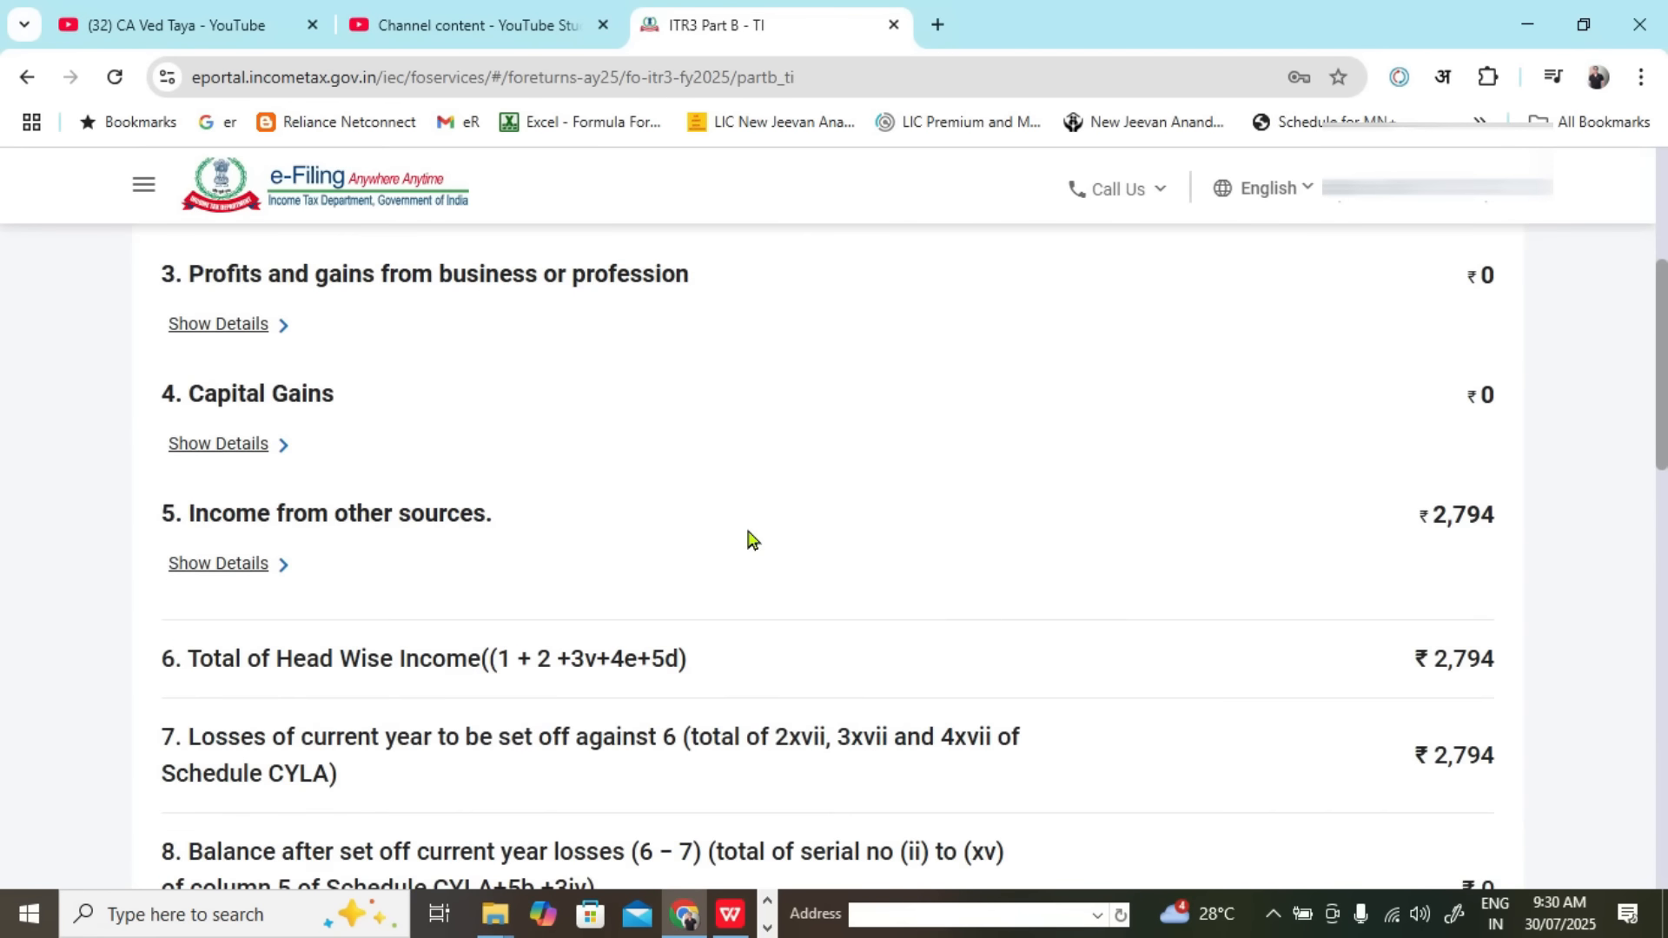
left_click_drag(1420, 426, 1510, 431)
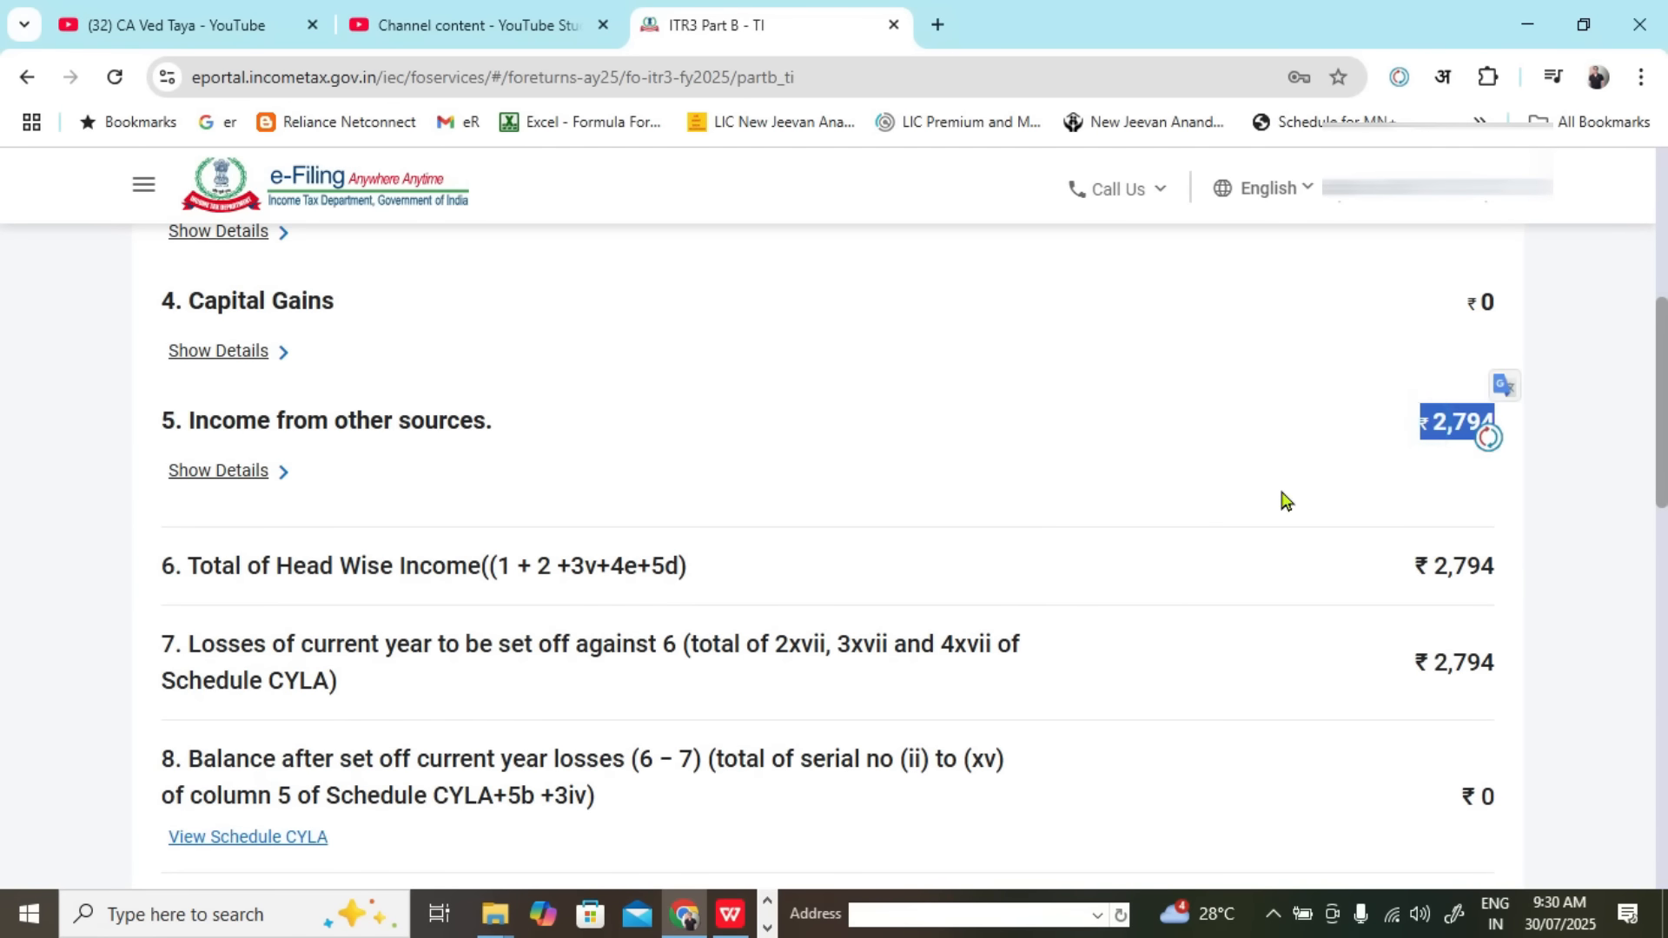
Step: Check item 18 of Part B - TI, the losses of the current year carried forward as per Schedule CFL
scroll(1117, 489, "down", 6)
scroll(1105, 491, "down", 8)
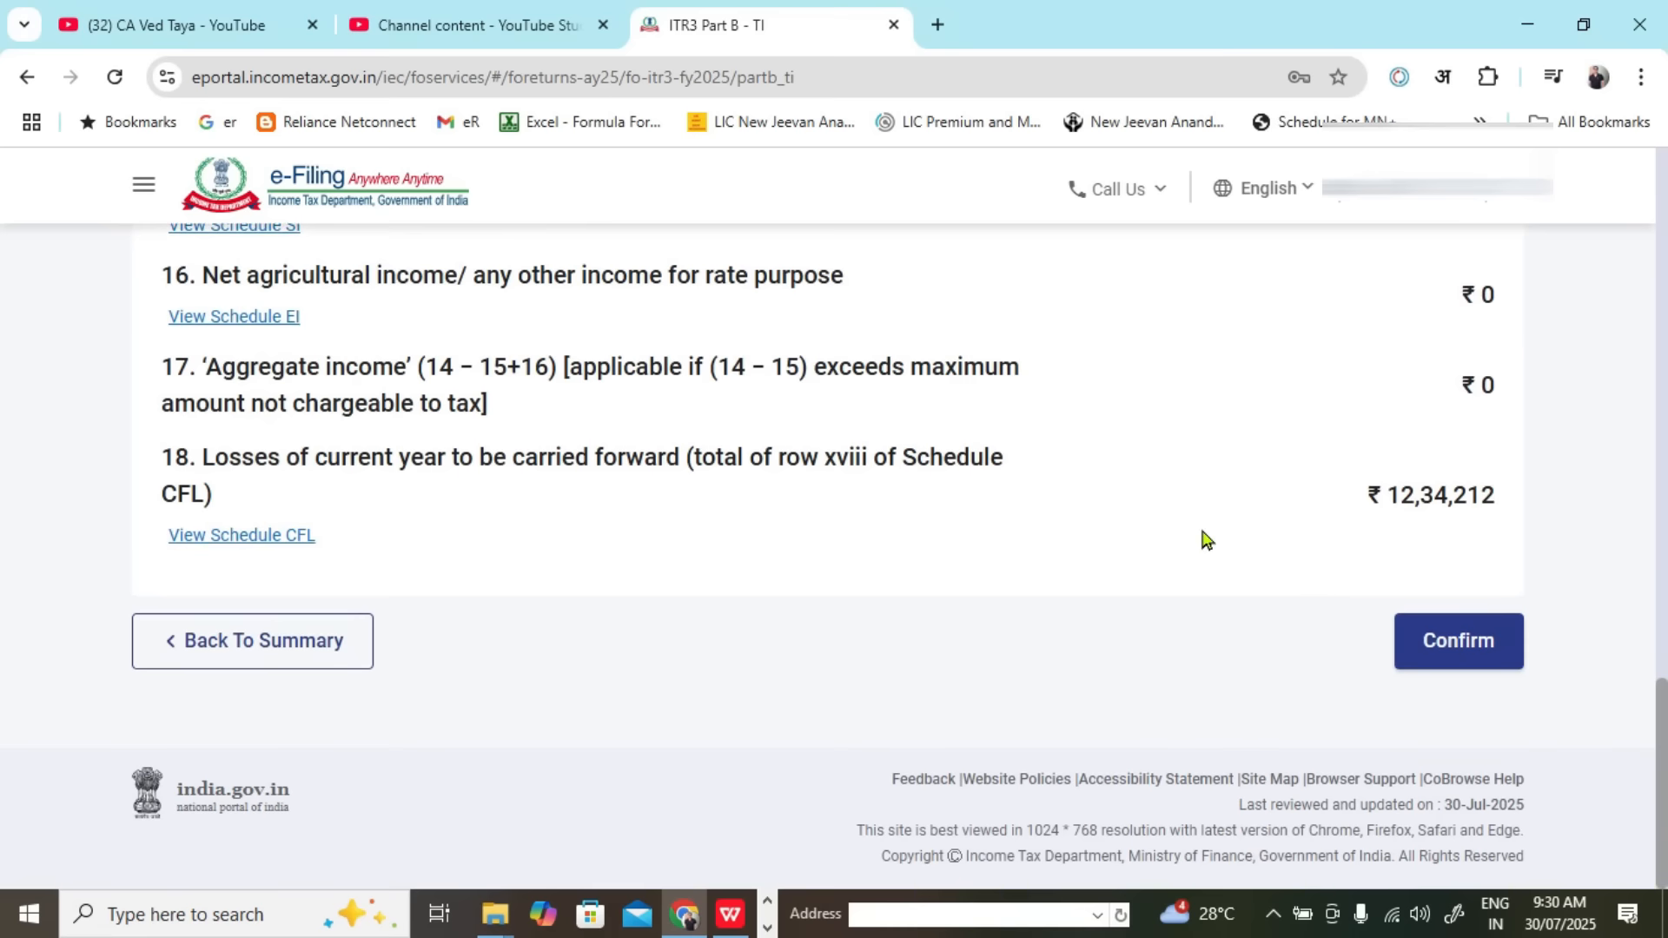
left_click_drag(204, 461, 536, 495)
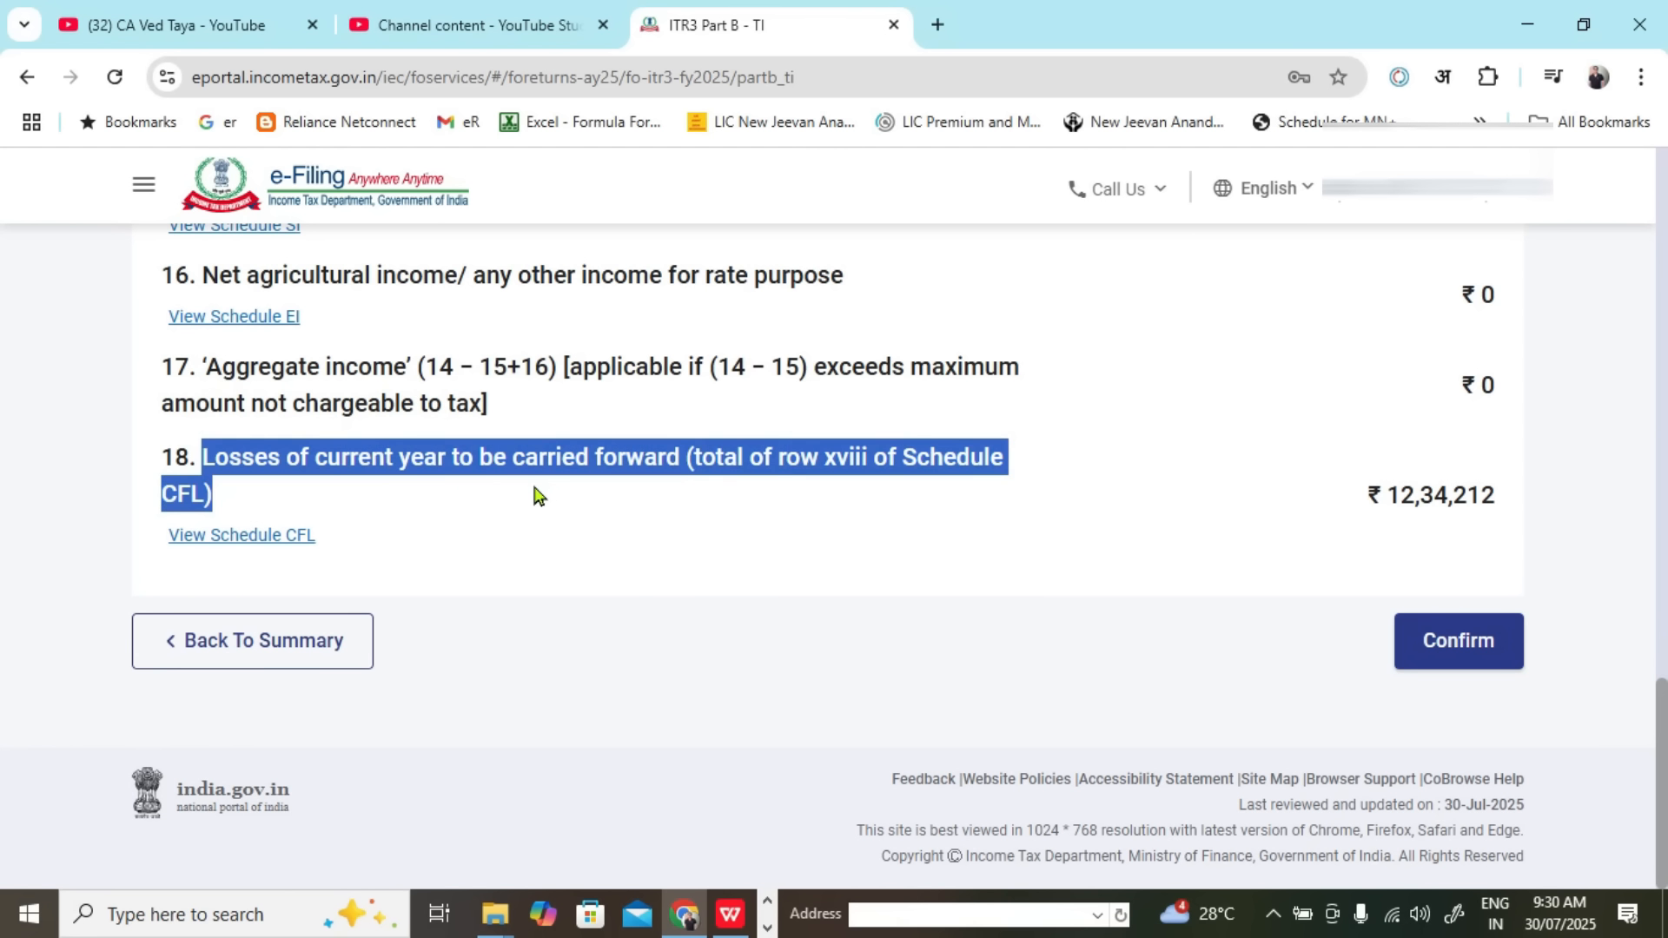
left_click(635, 496)
left_click_drag(428, 477, 596, 480)
left_click_drag(1402, 494, 1496, 497)
Step: Cross-check the item 18 carried-forward loss against the net loss workings in column H of the Excel Summary sheet, and confirm Part B - TI
key("alt+Tab")
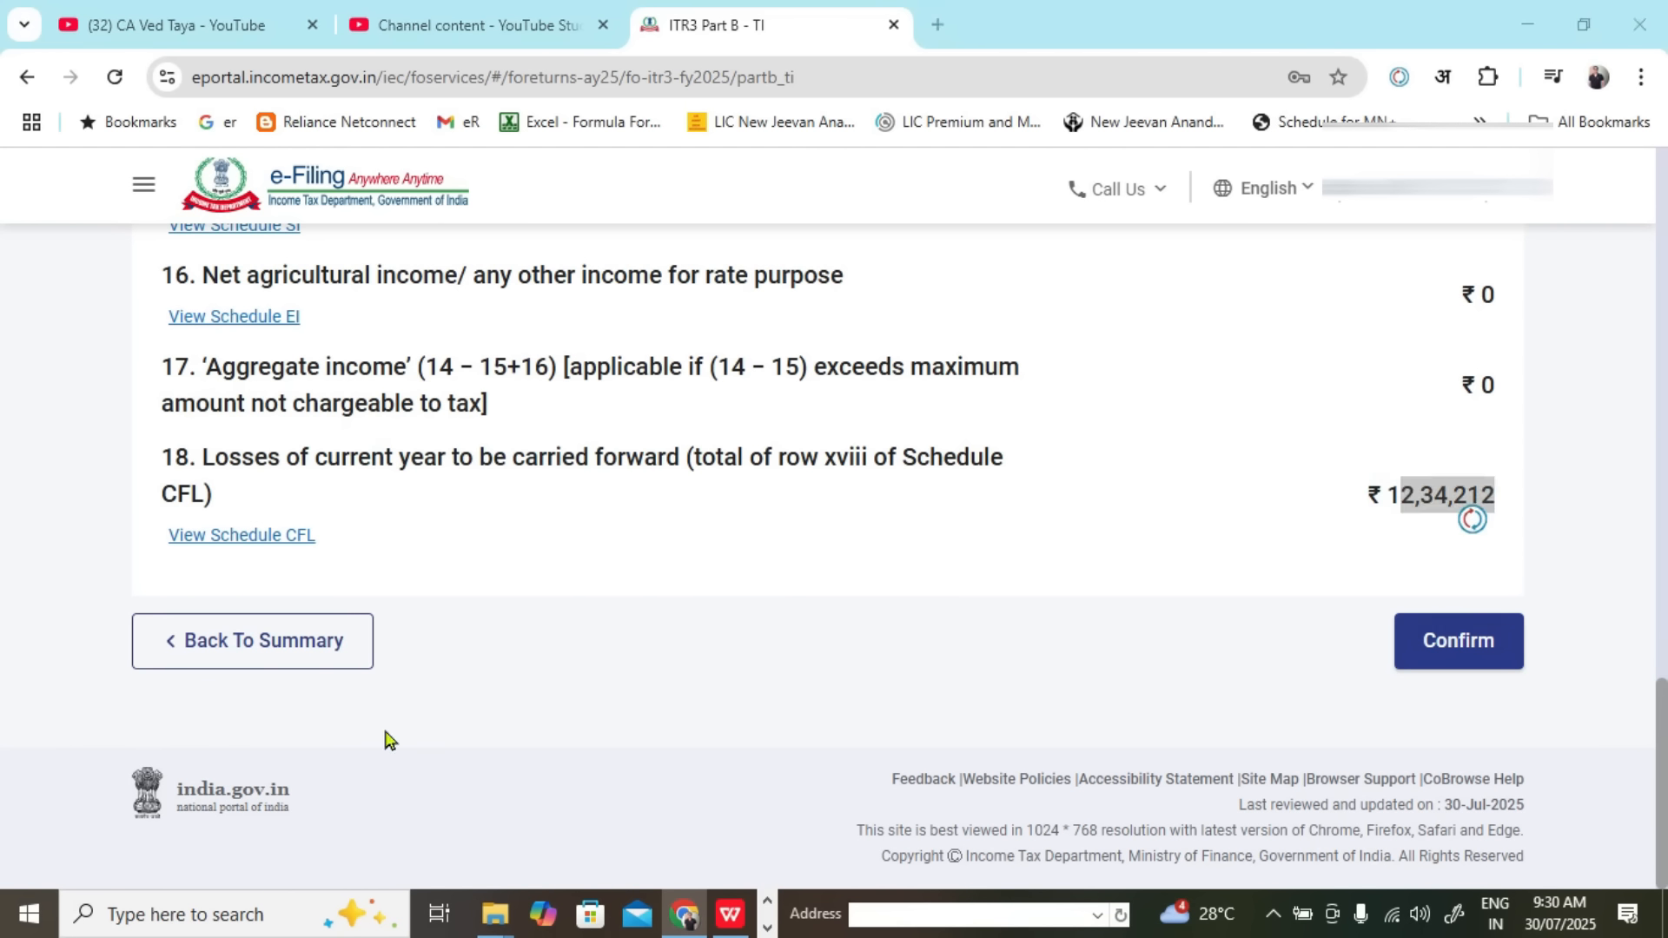
left_click(920, 560)
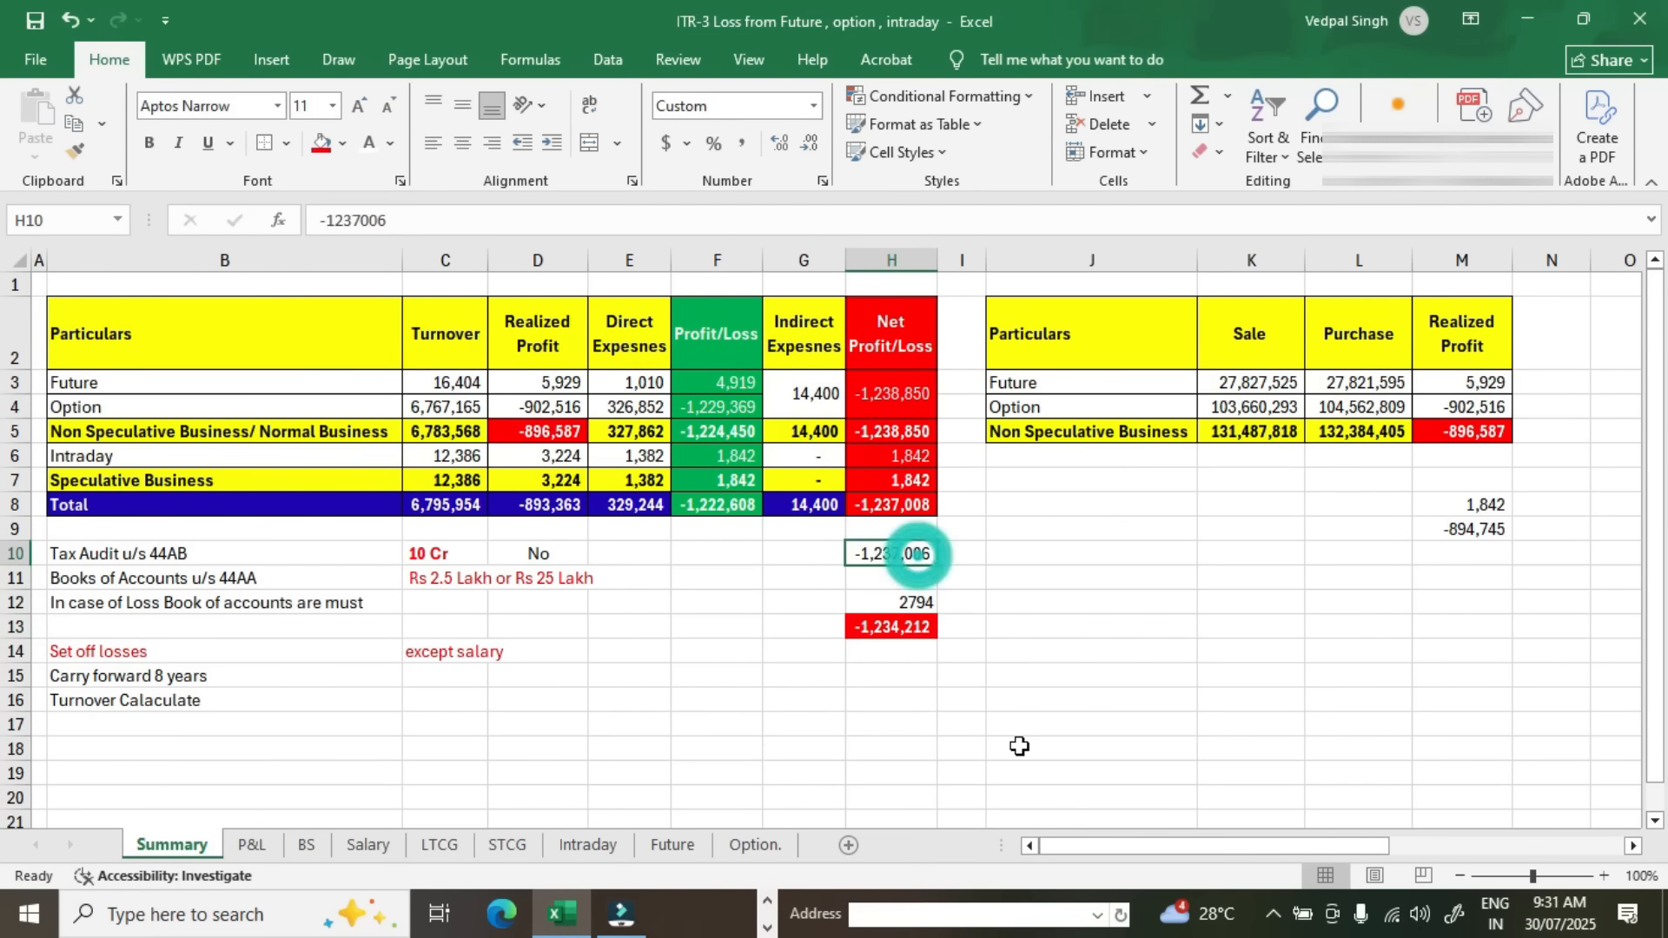
left_click(925, 596)
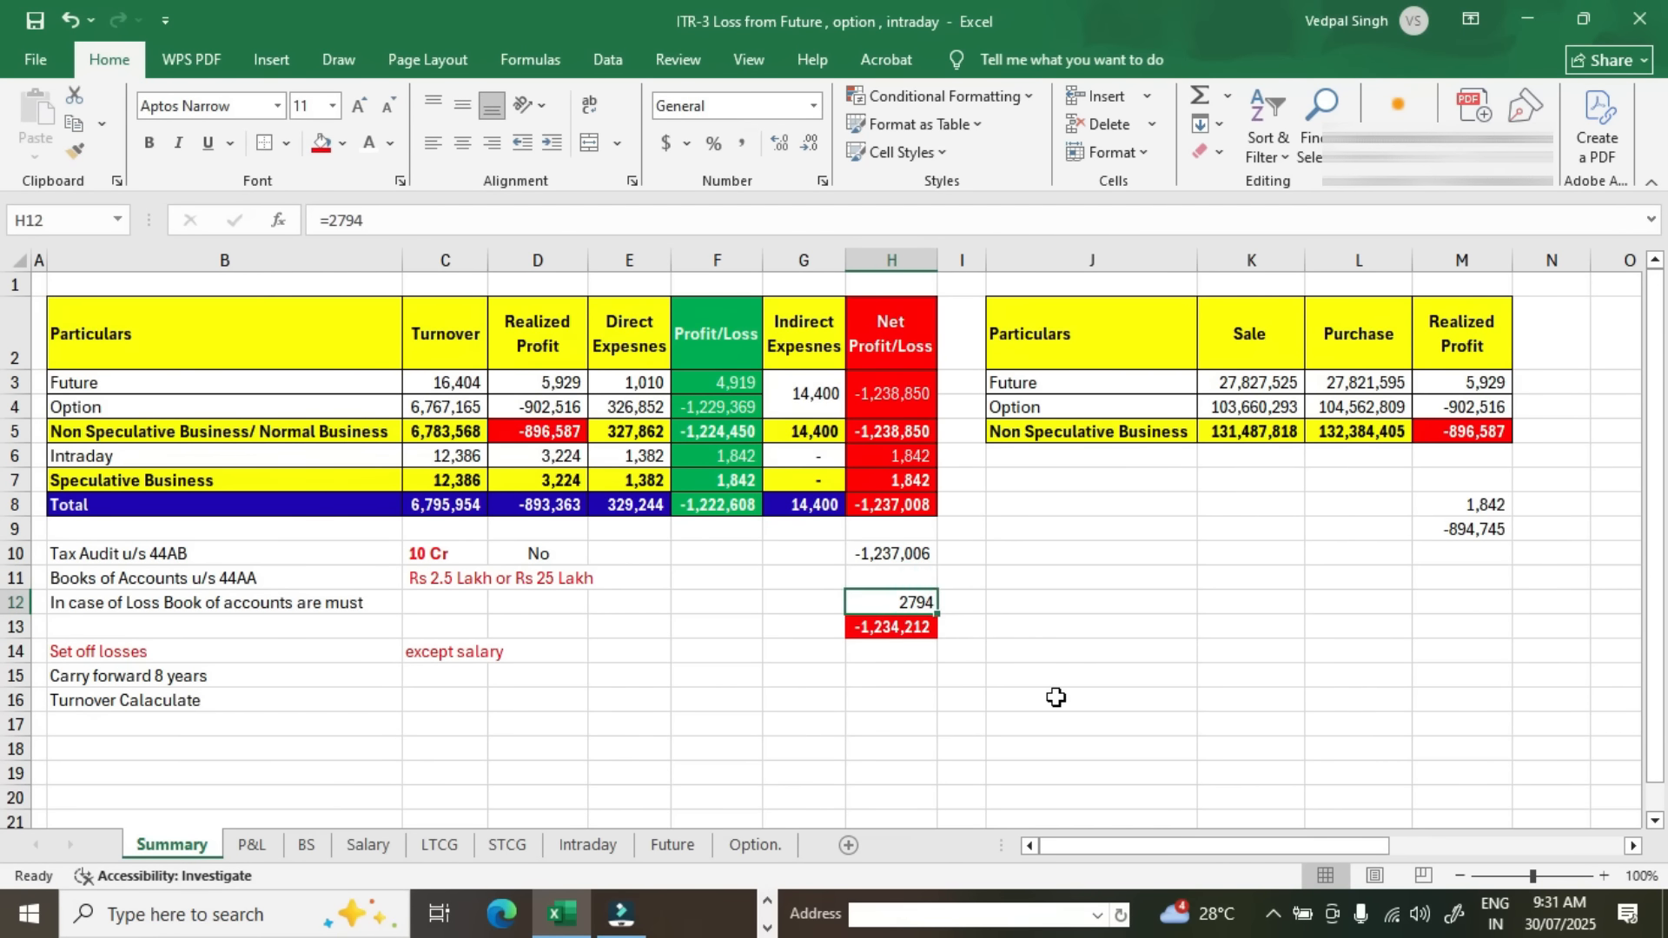
left_click(903, 626)
key("alt+Tab")
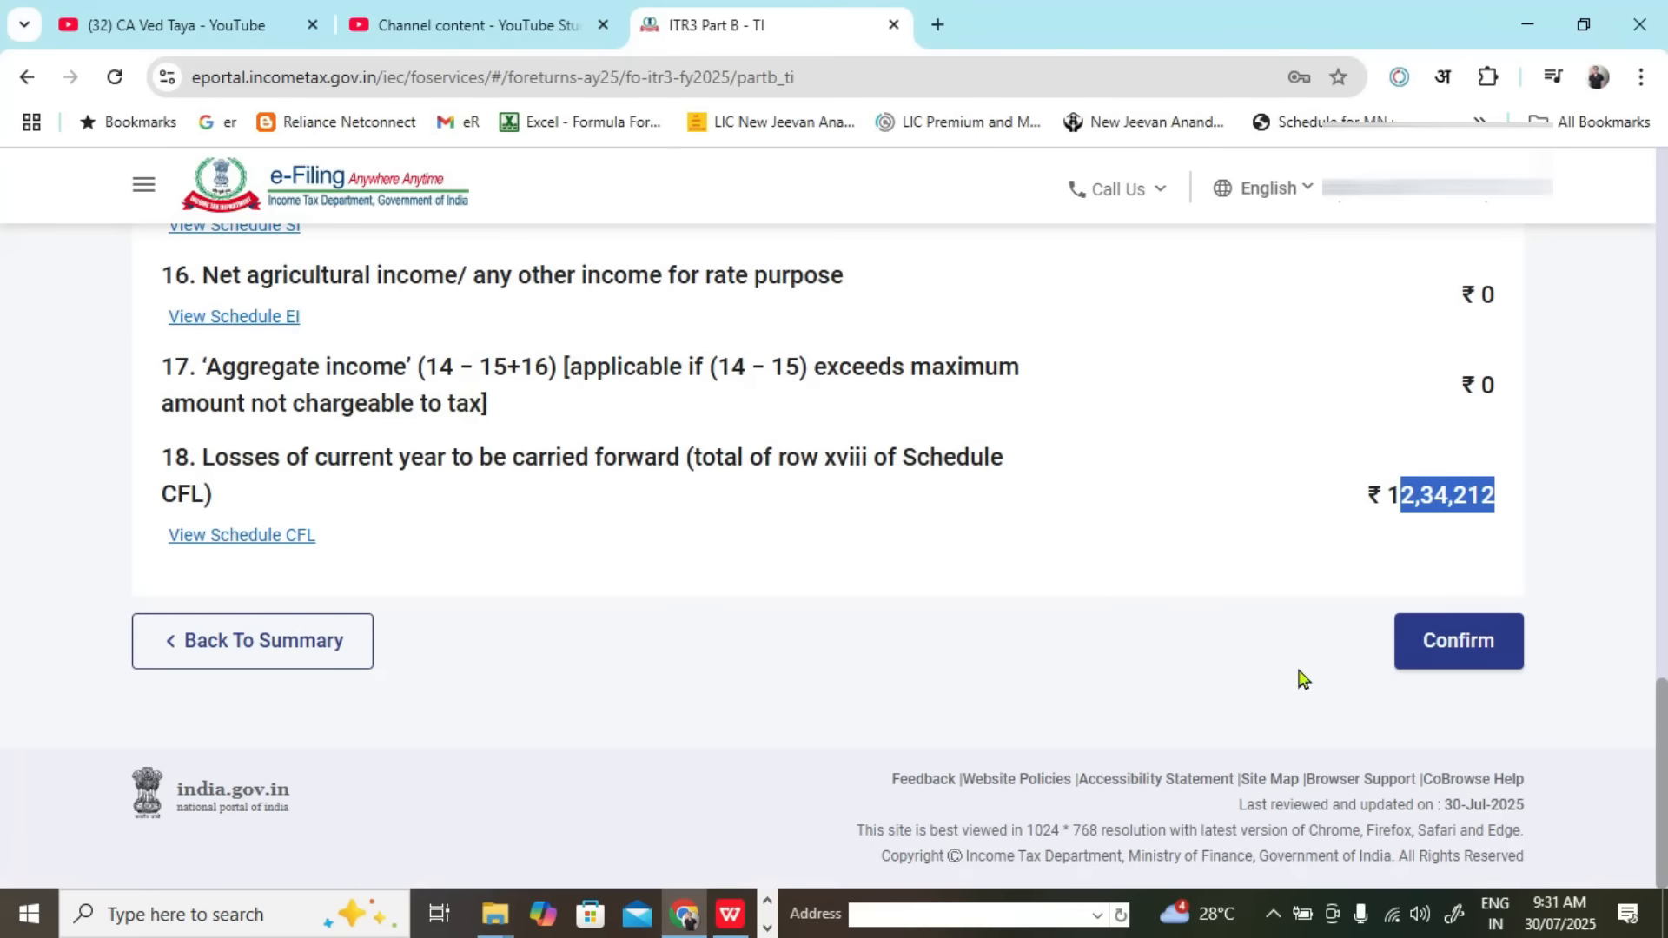
left_click(1477, 669)
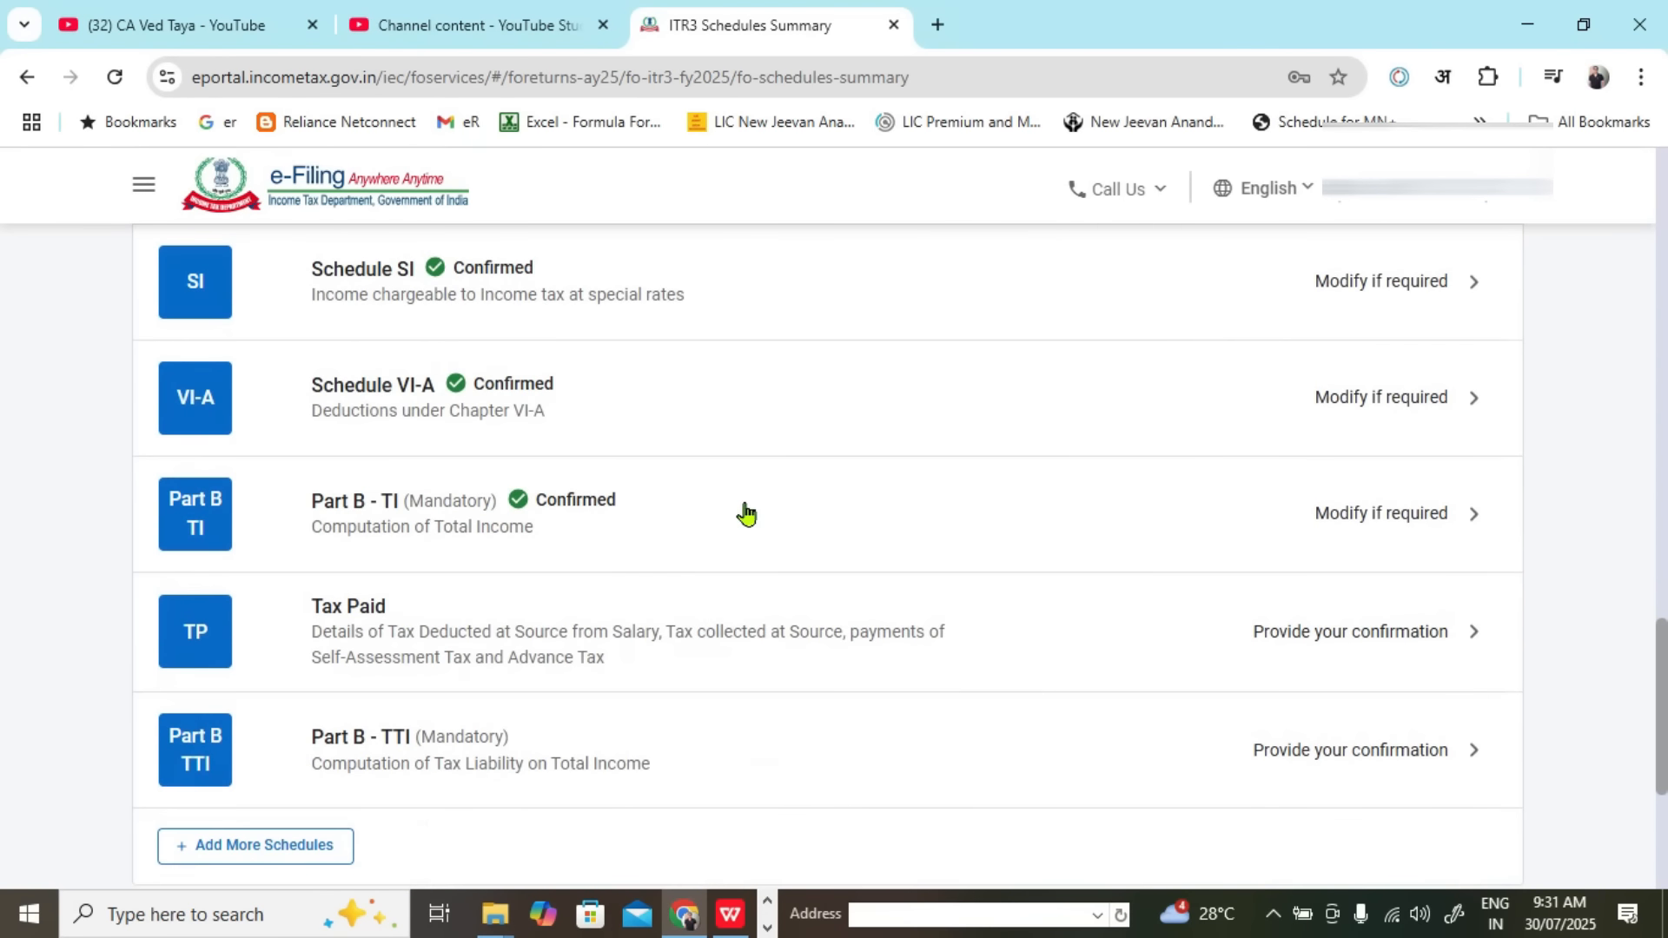
Step: Open the Tax Paid schedule from the schedules summary and confirm it without adding any entries
scroll(745, 515, "down", 3)
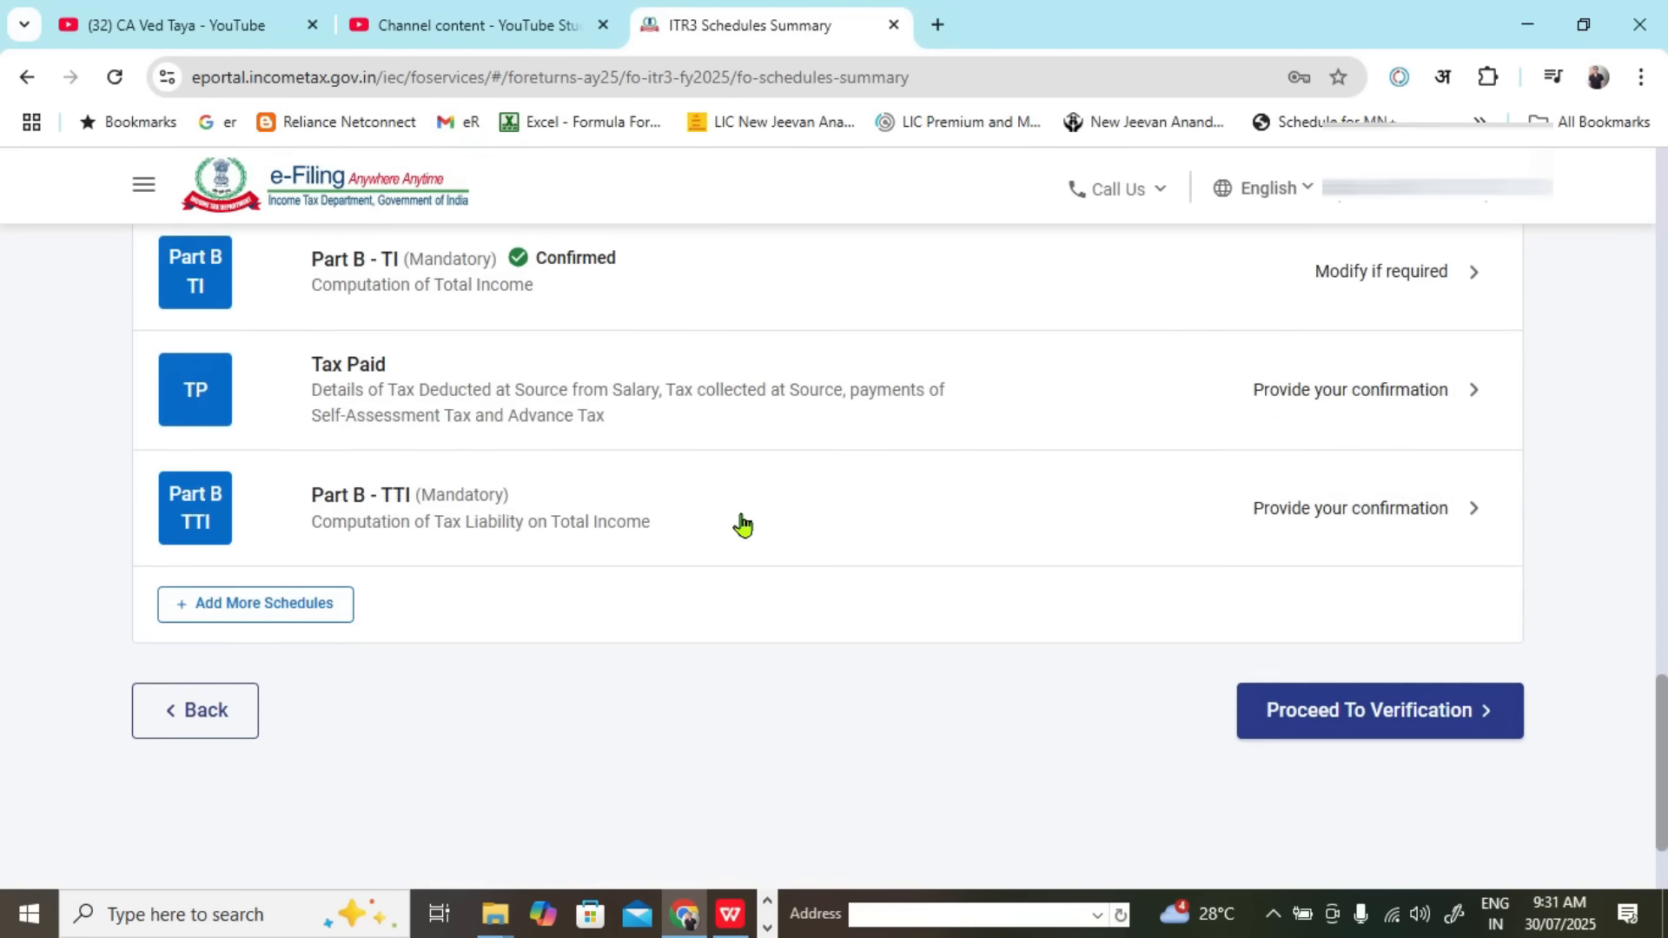
left_click(856, 415)
scroll(1095, 531, "down", 2)
left_click(1490, 644)
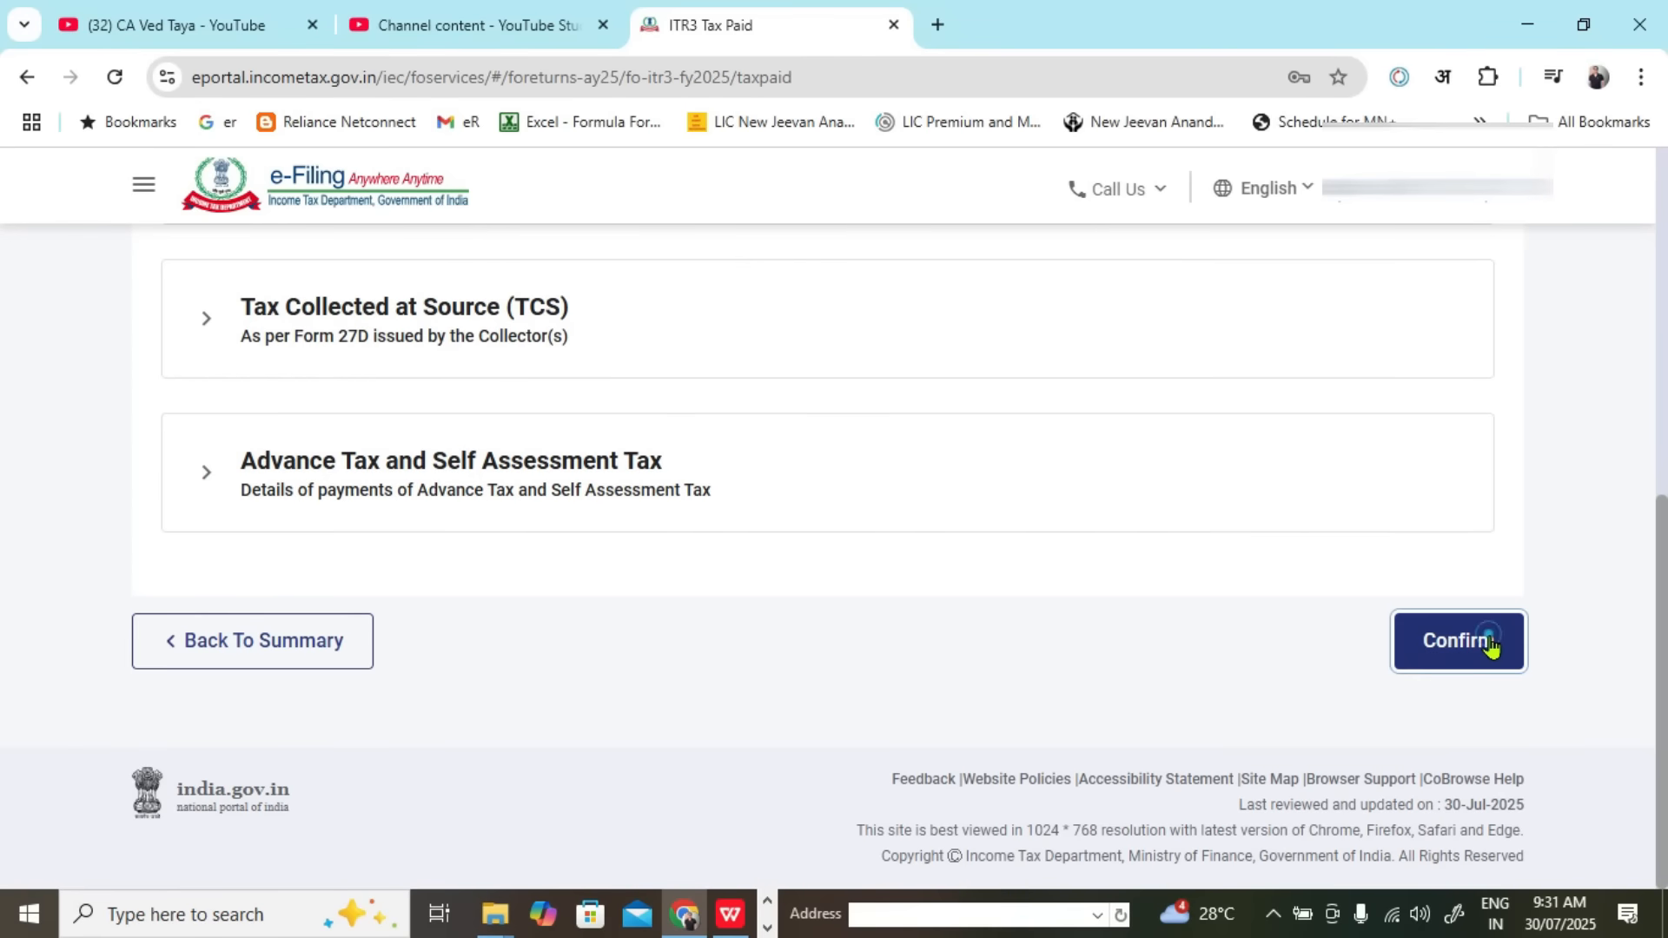
Step: Open Part B - TTI, go down to the foreign assets question in item 14, and confirm the schedule
scroll(856, 565, "down", 10)
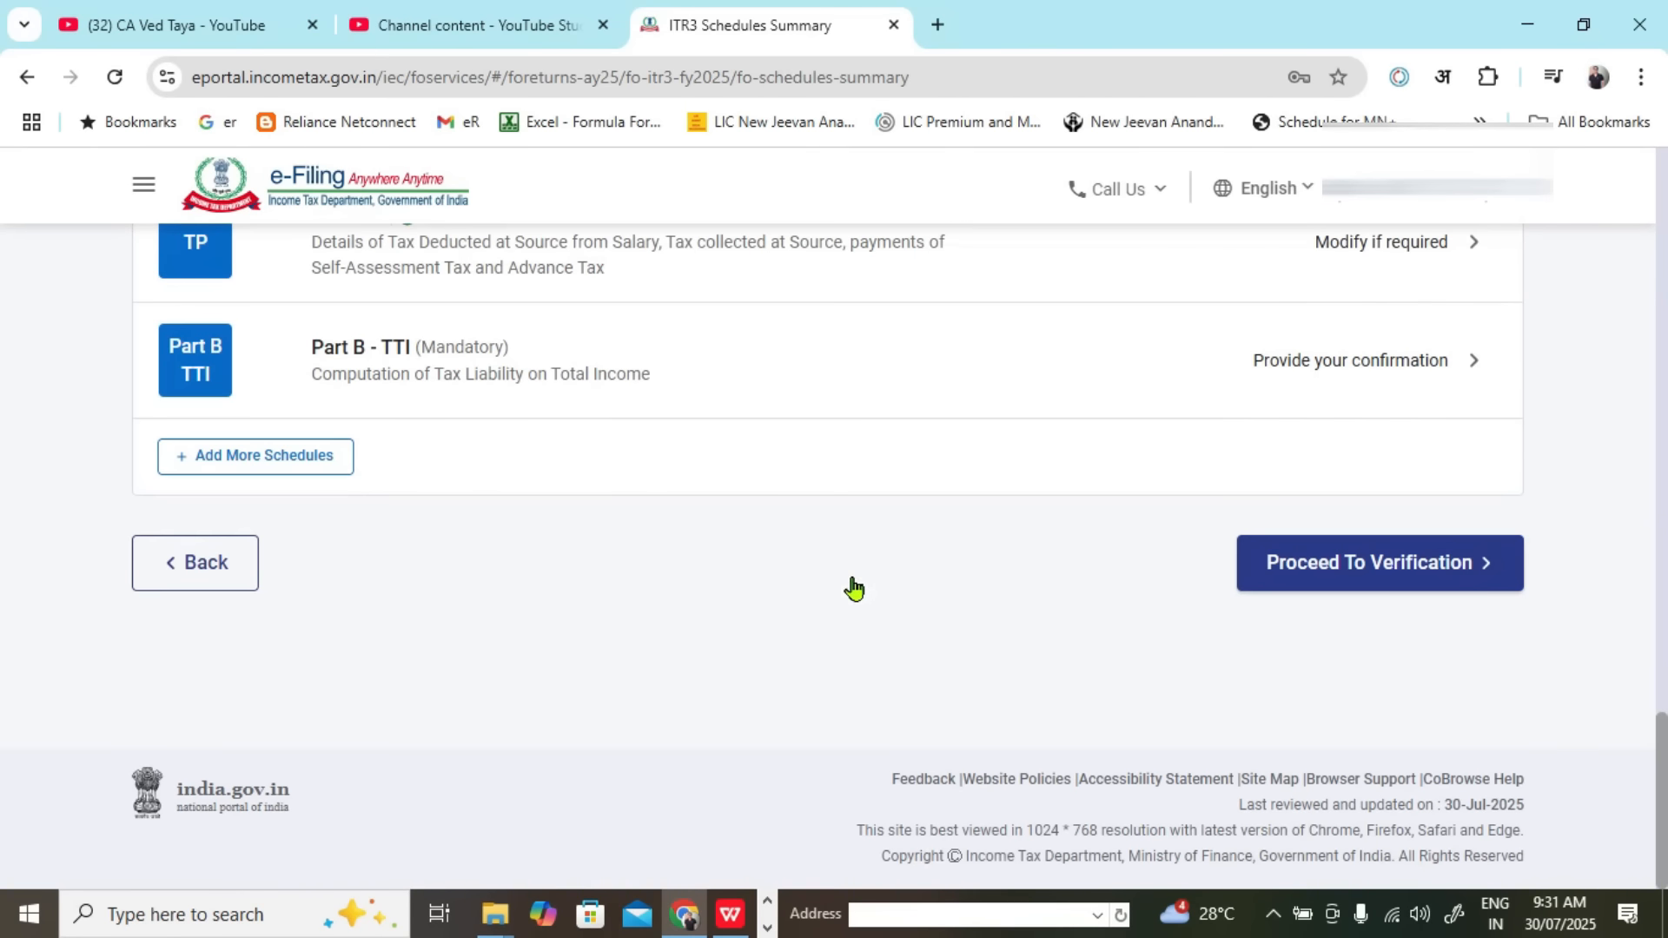
left_click(719, 350)
scroll(947, 546, "down", 18)
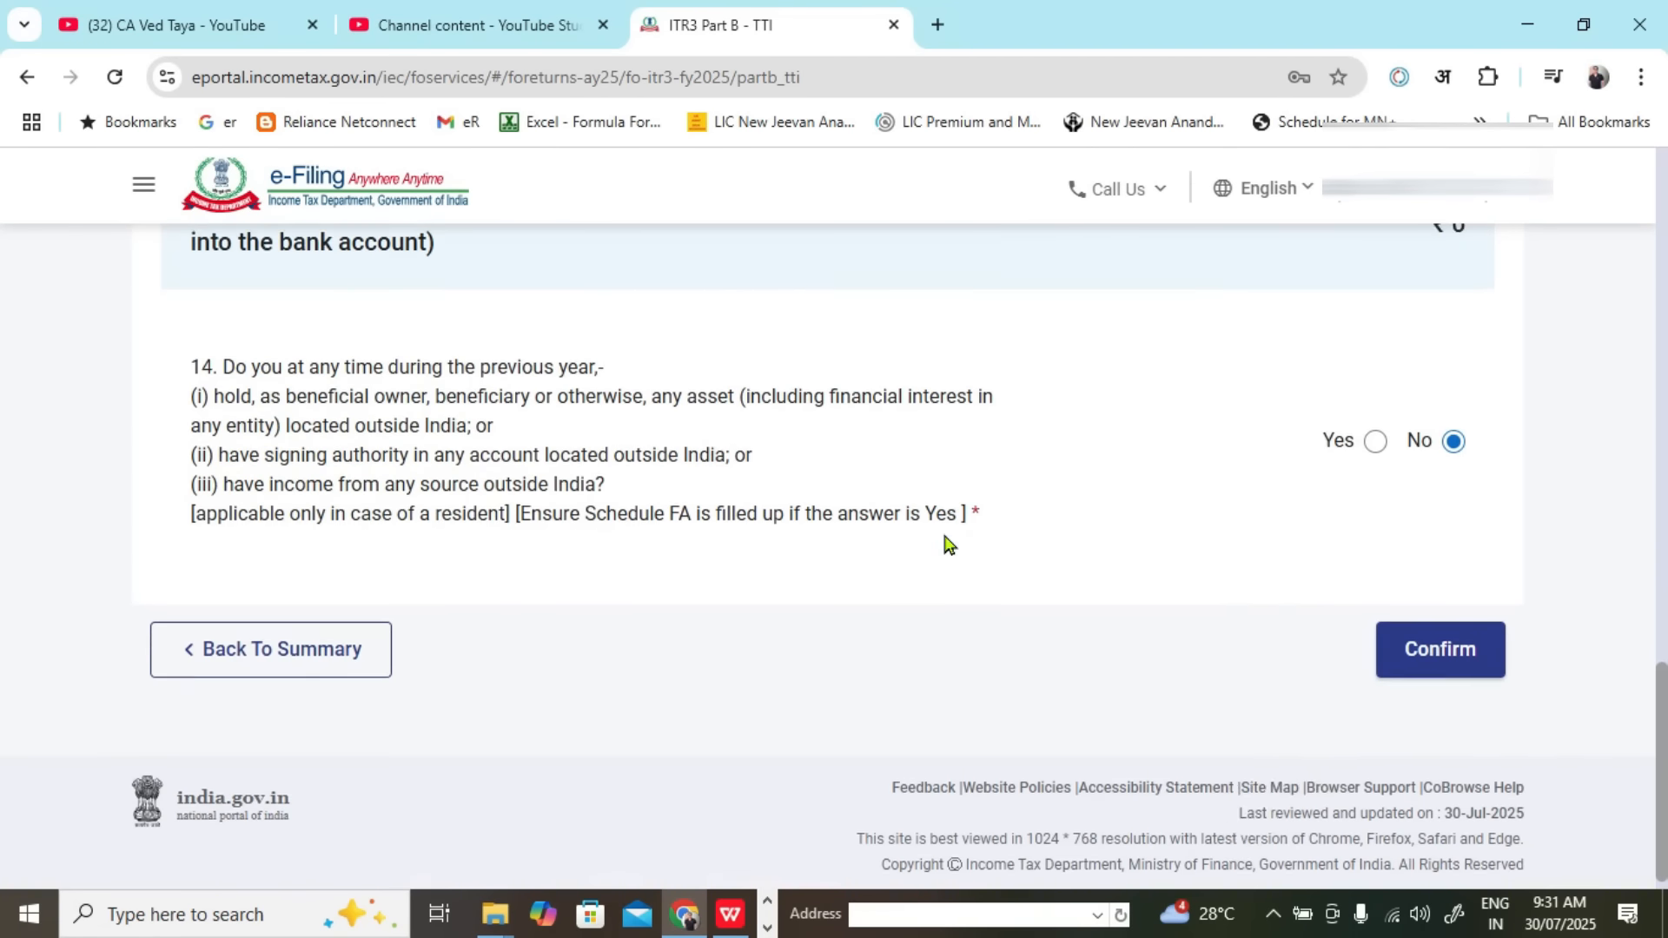
left_click(1406, 650)
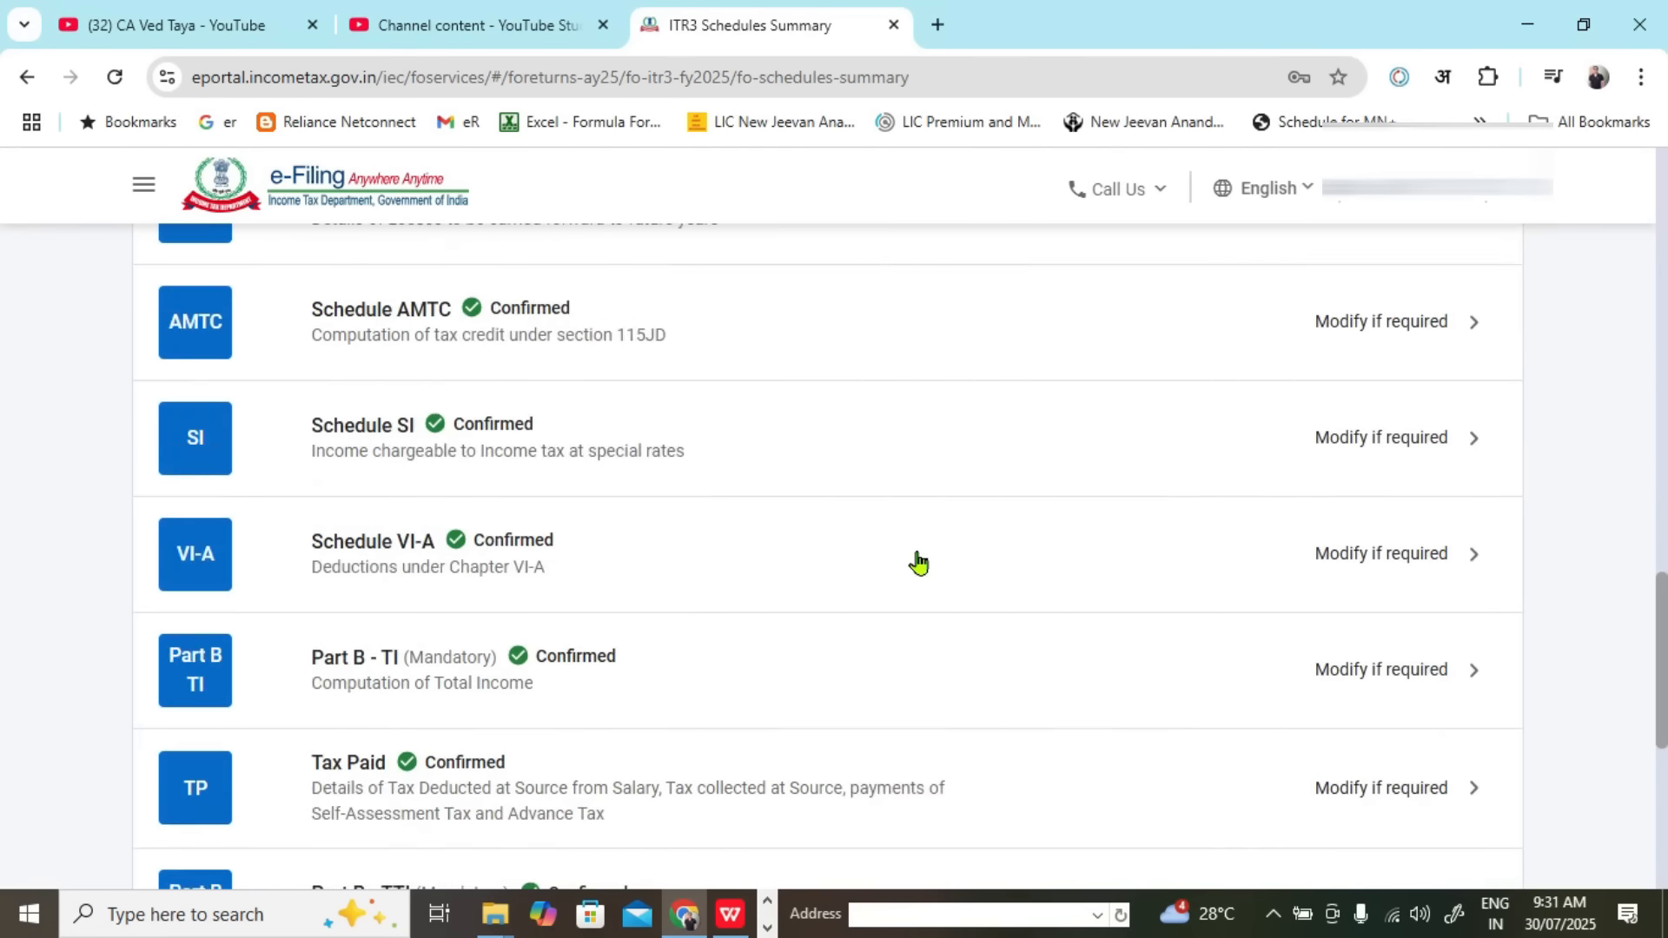
Step: Proceed to verification of the return, accept the declaration, and submit it for internal validation
scroll(918, 563, "down", 6)
left_click(1337, 566)
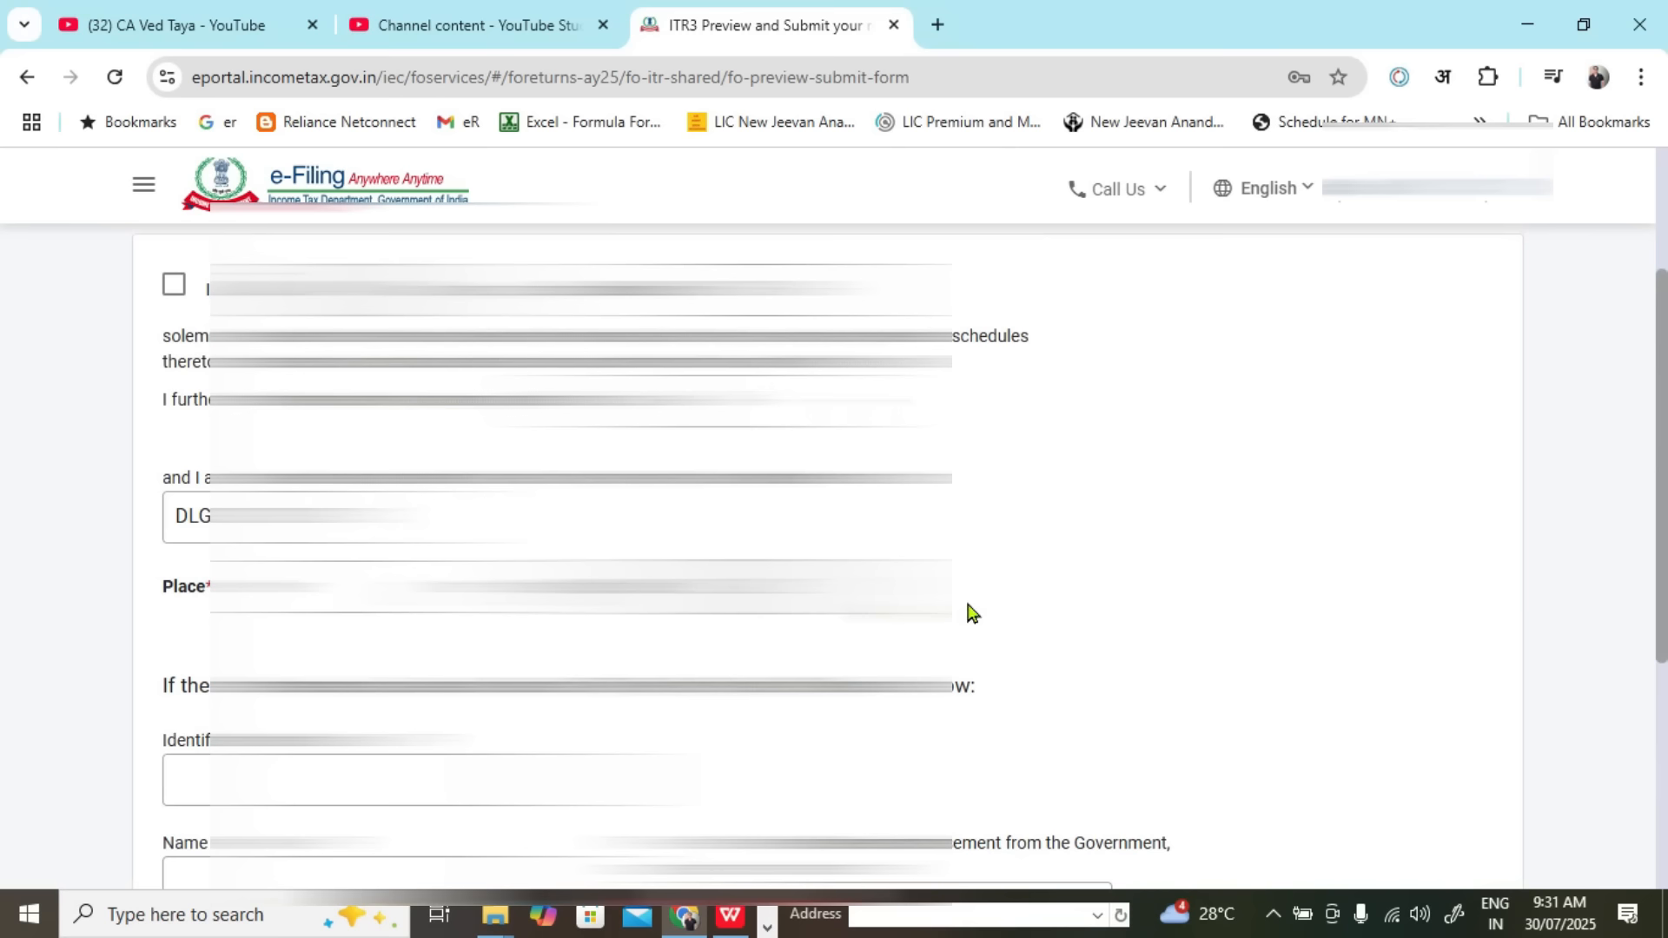
scroll(971, 617, "up", 2)
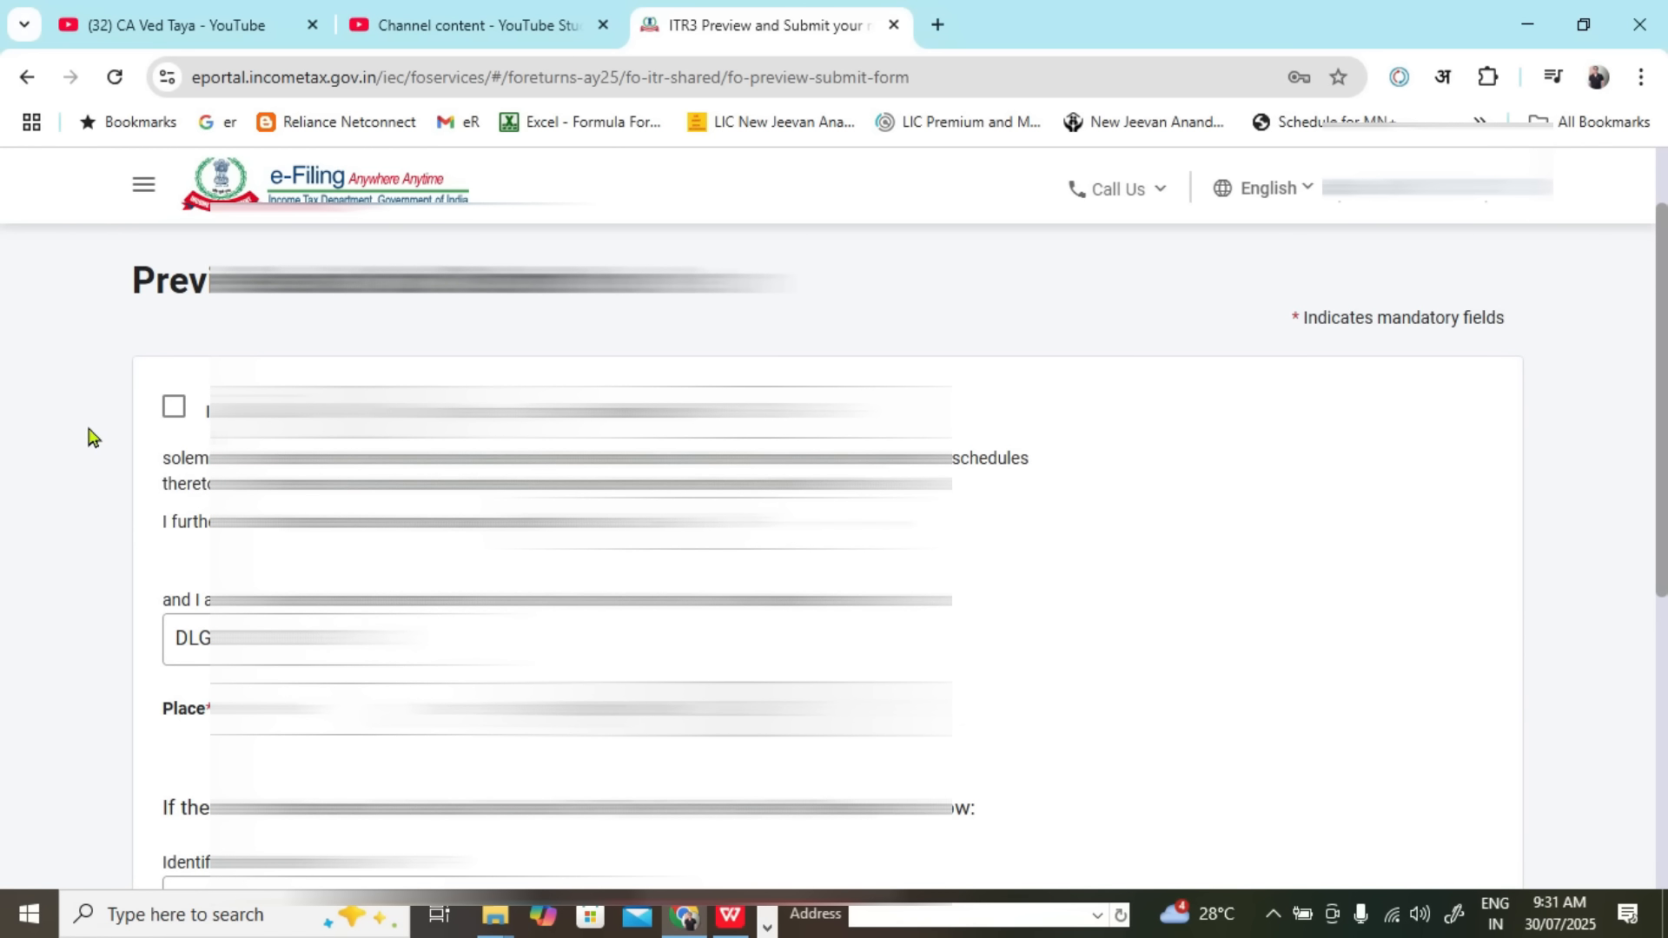
left_click(175, 409)
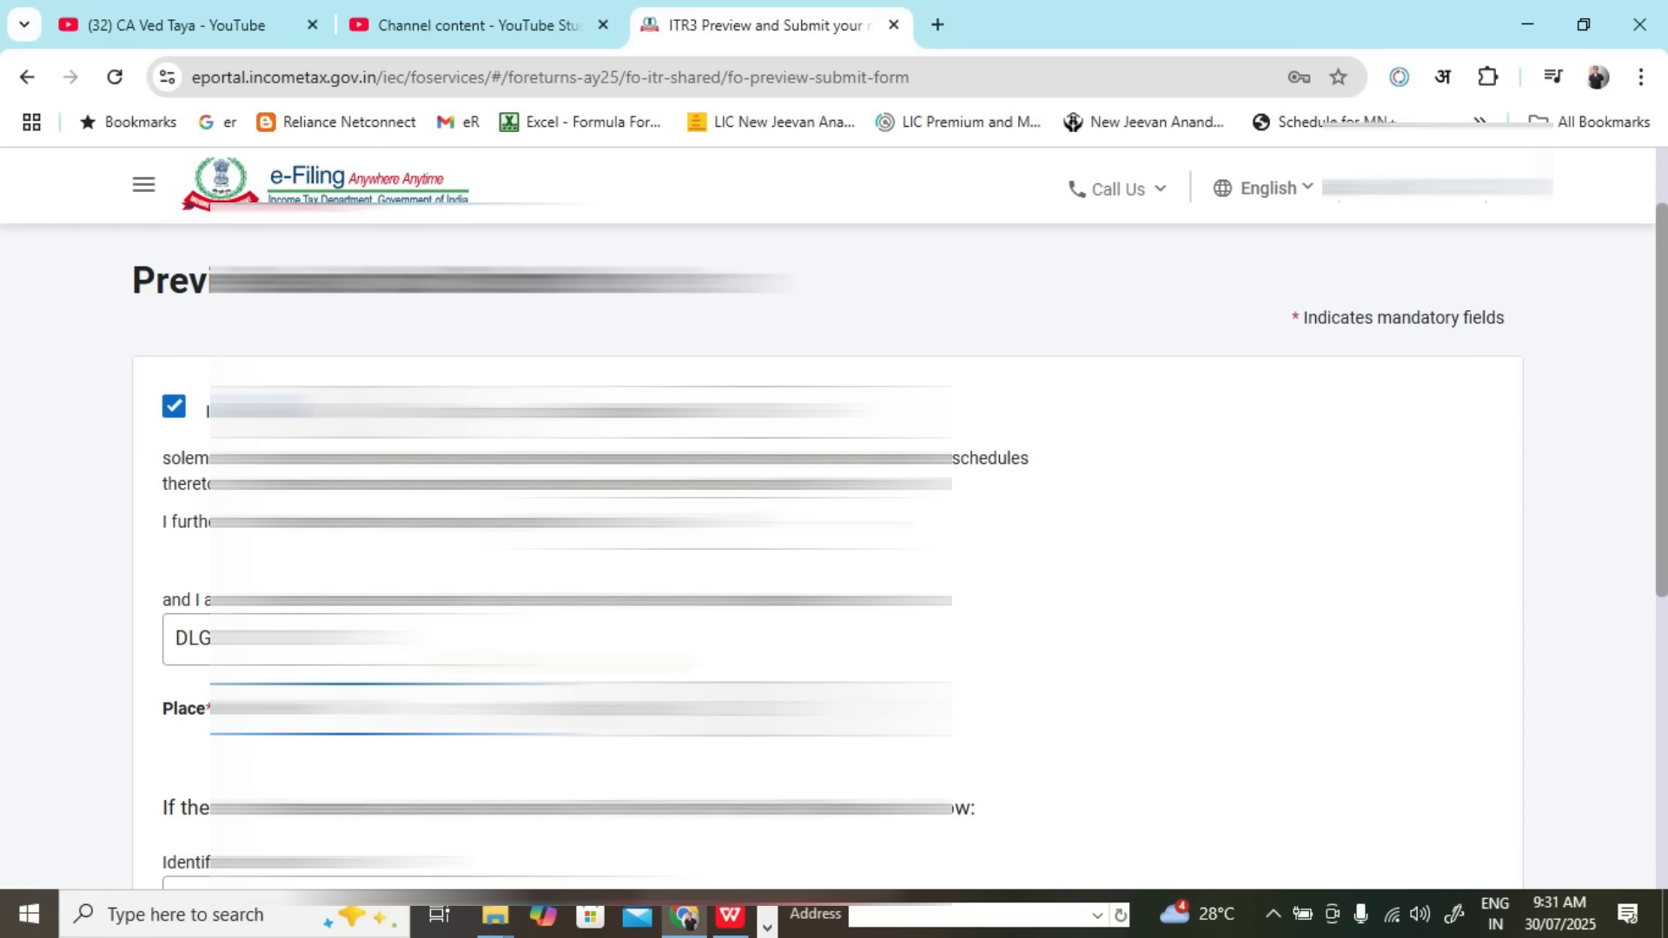
scroll(1334, 643, "down", 5)
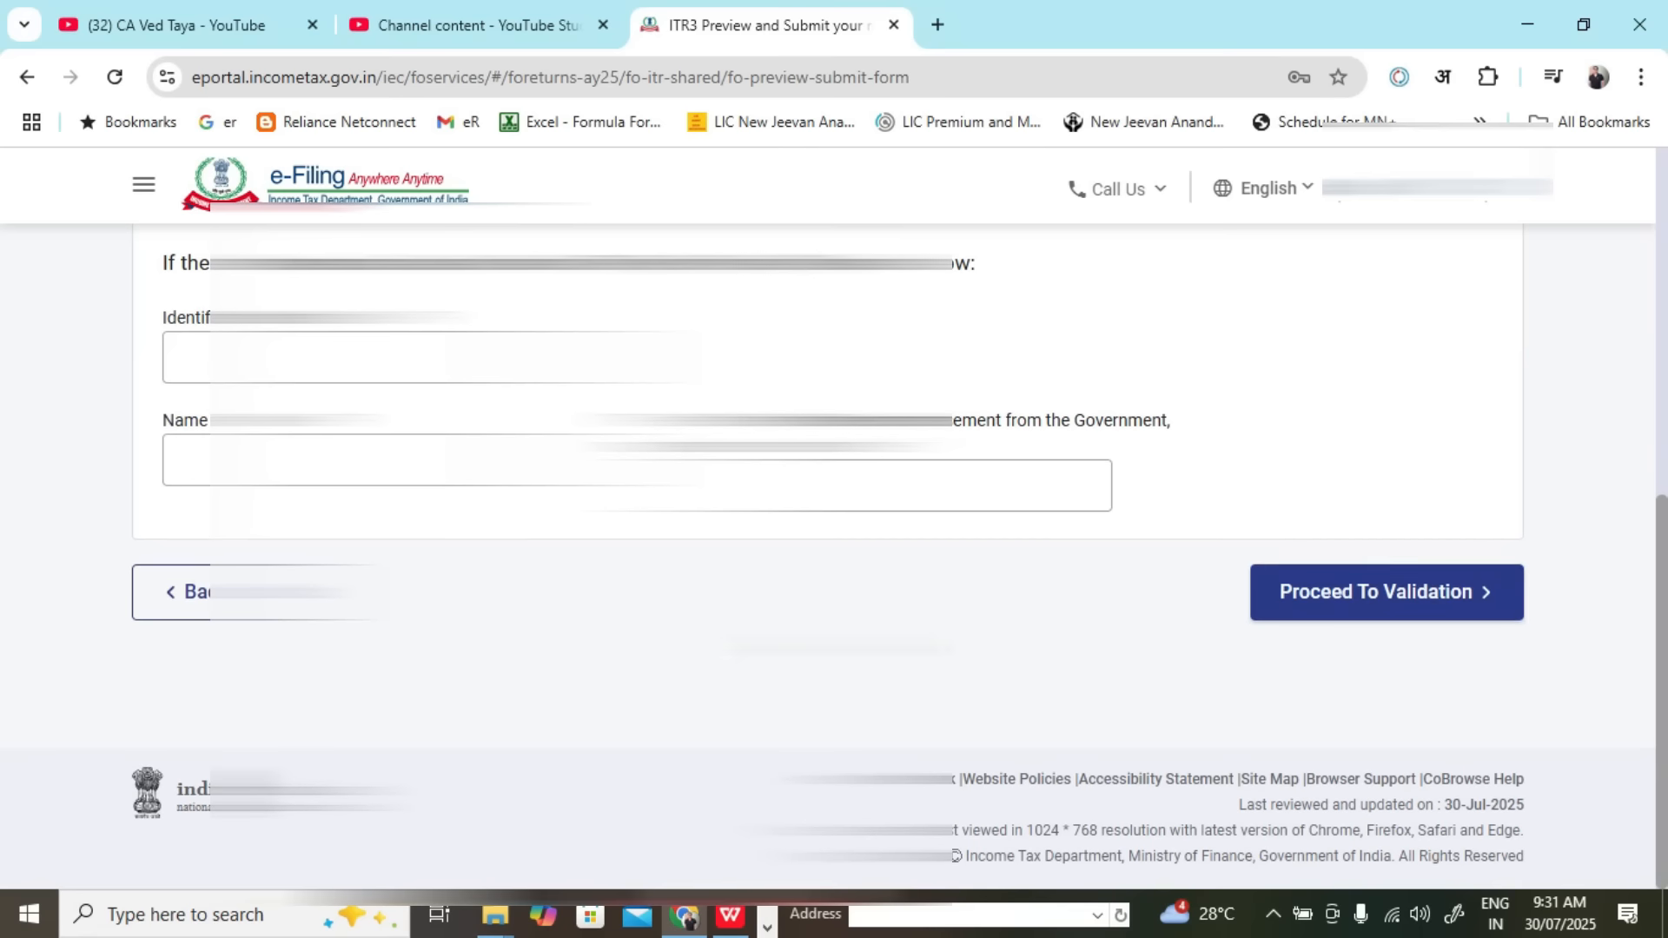
left_click(1347, 599)
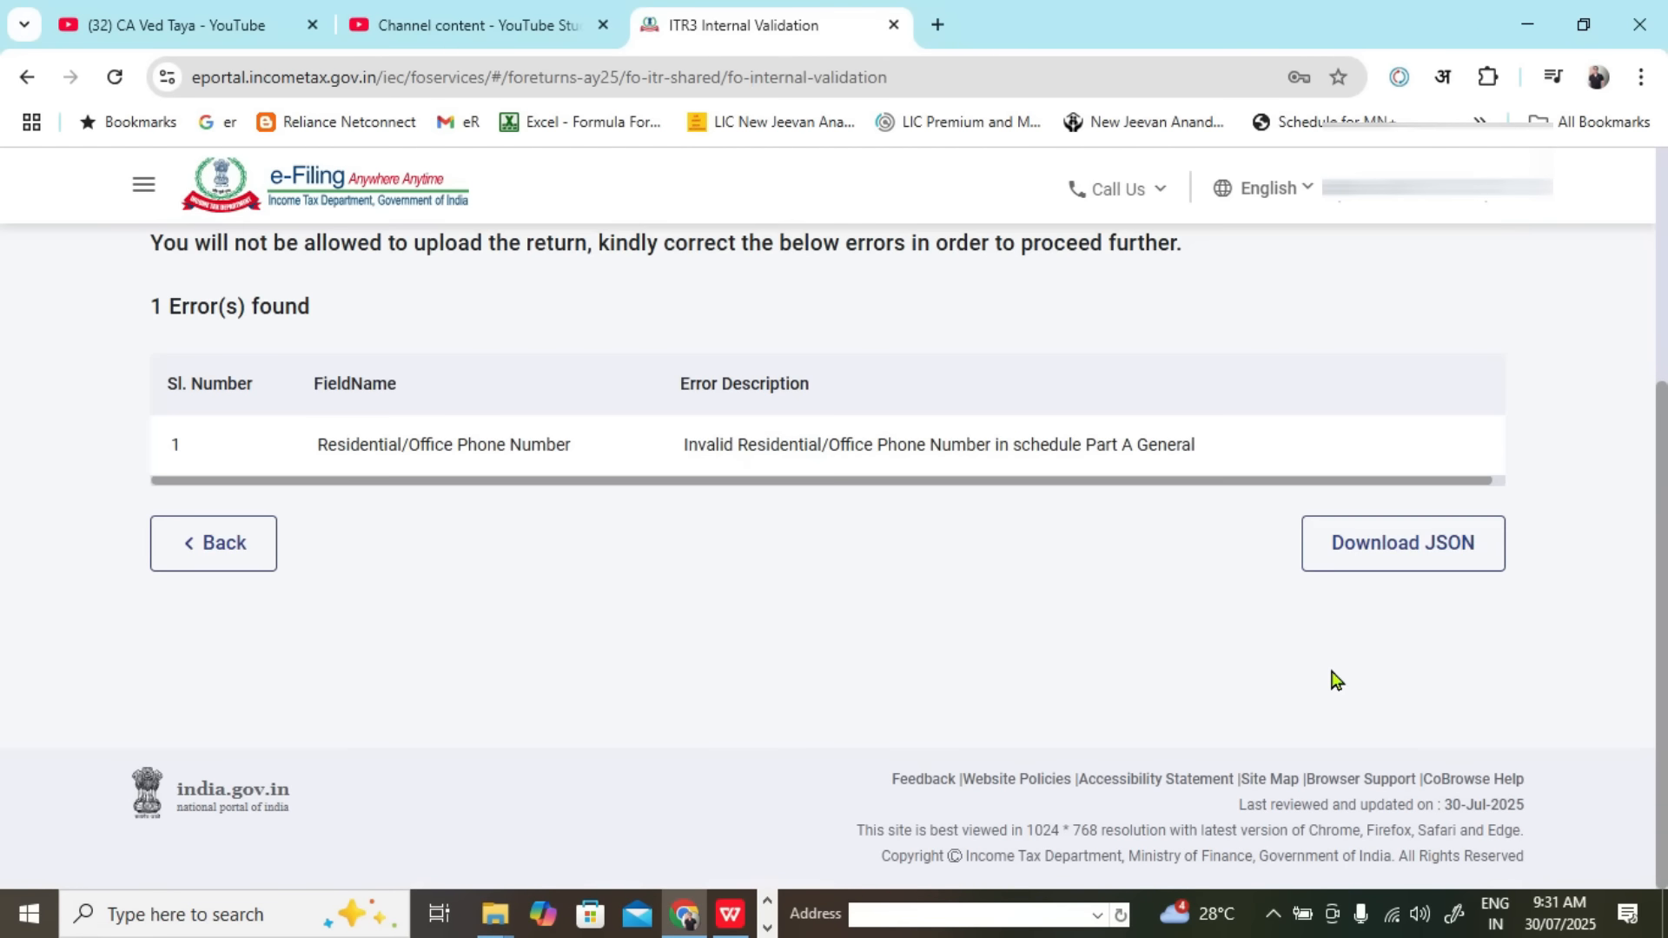
Step: Open the Residential/Office Phone Number error, correct that field in the Part A - General contact details, and save
scroll(869, 643, "up", 1)
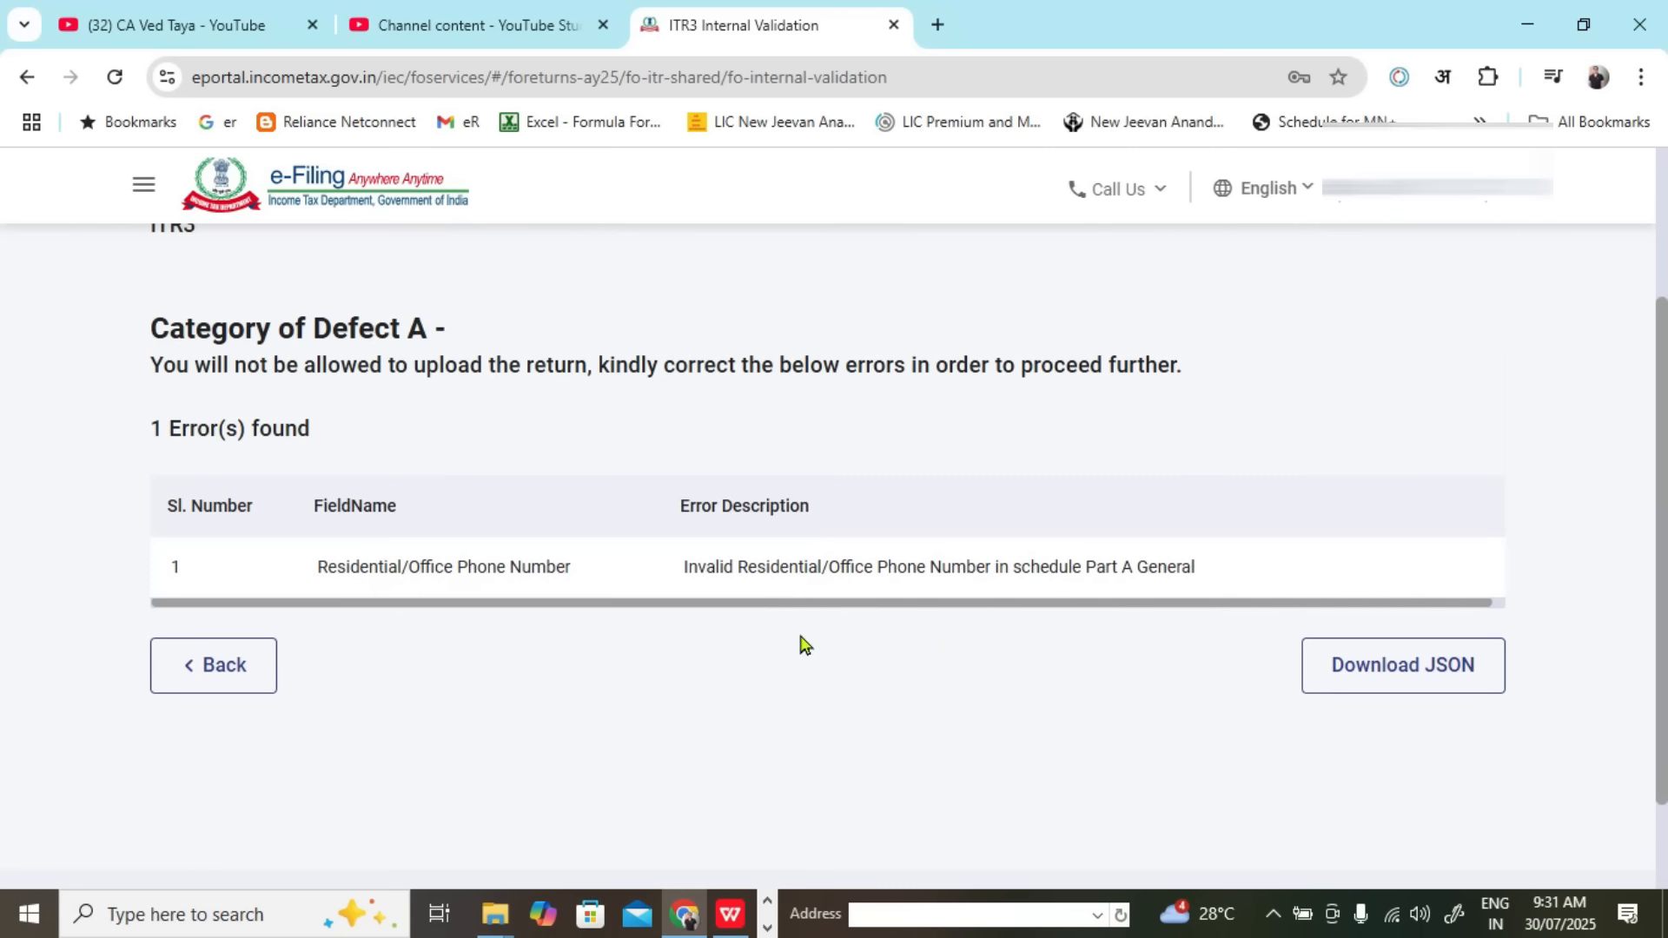
left_click(902, 570)
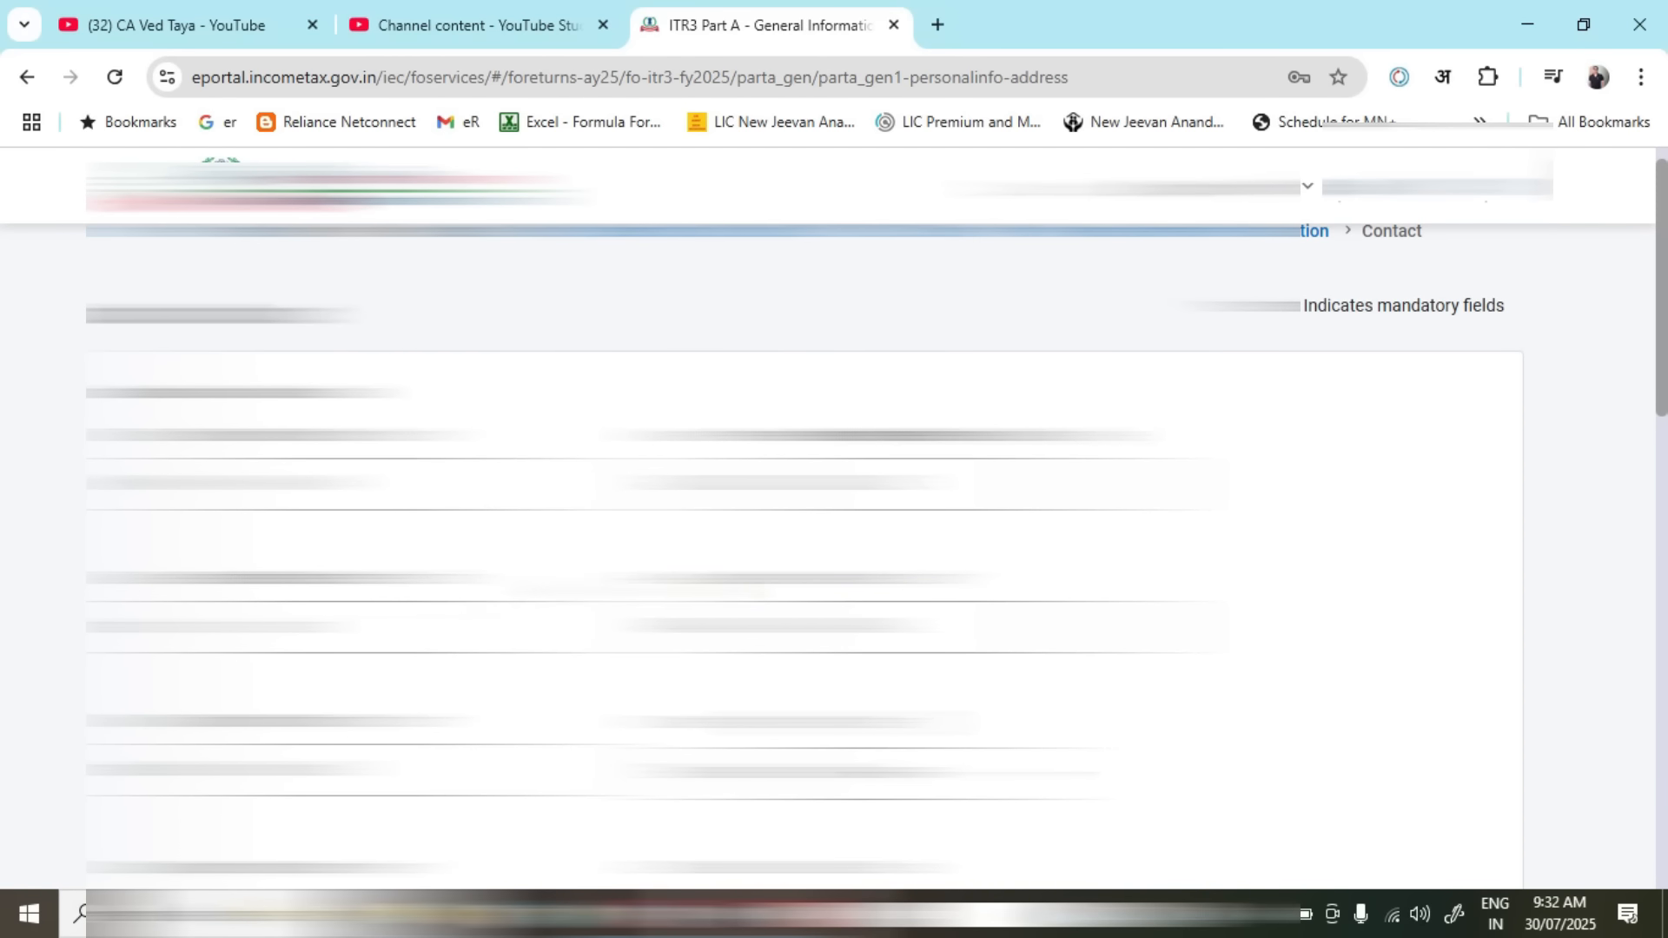
scroll(805, 550, "down", 3)
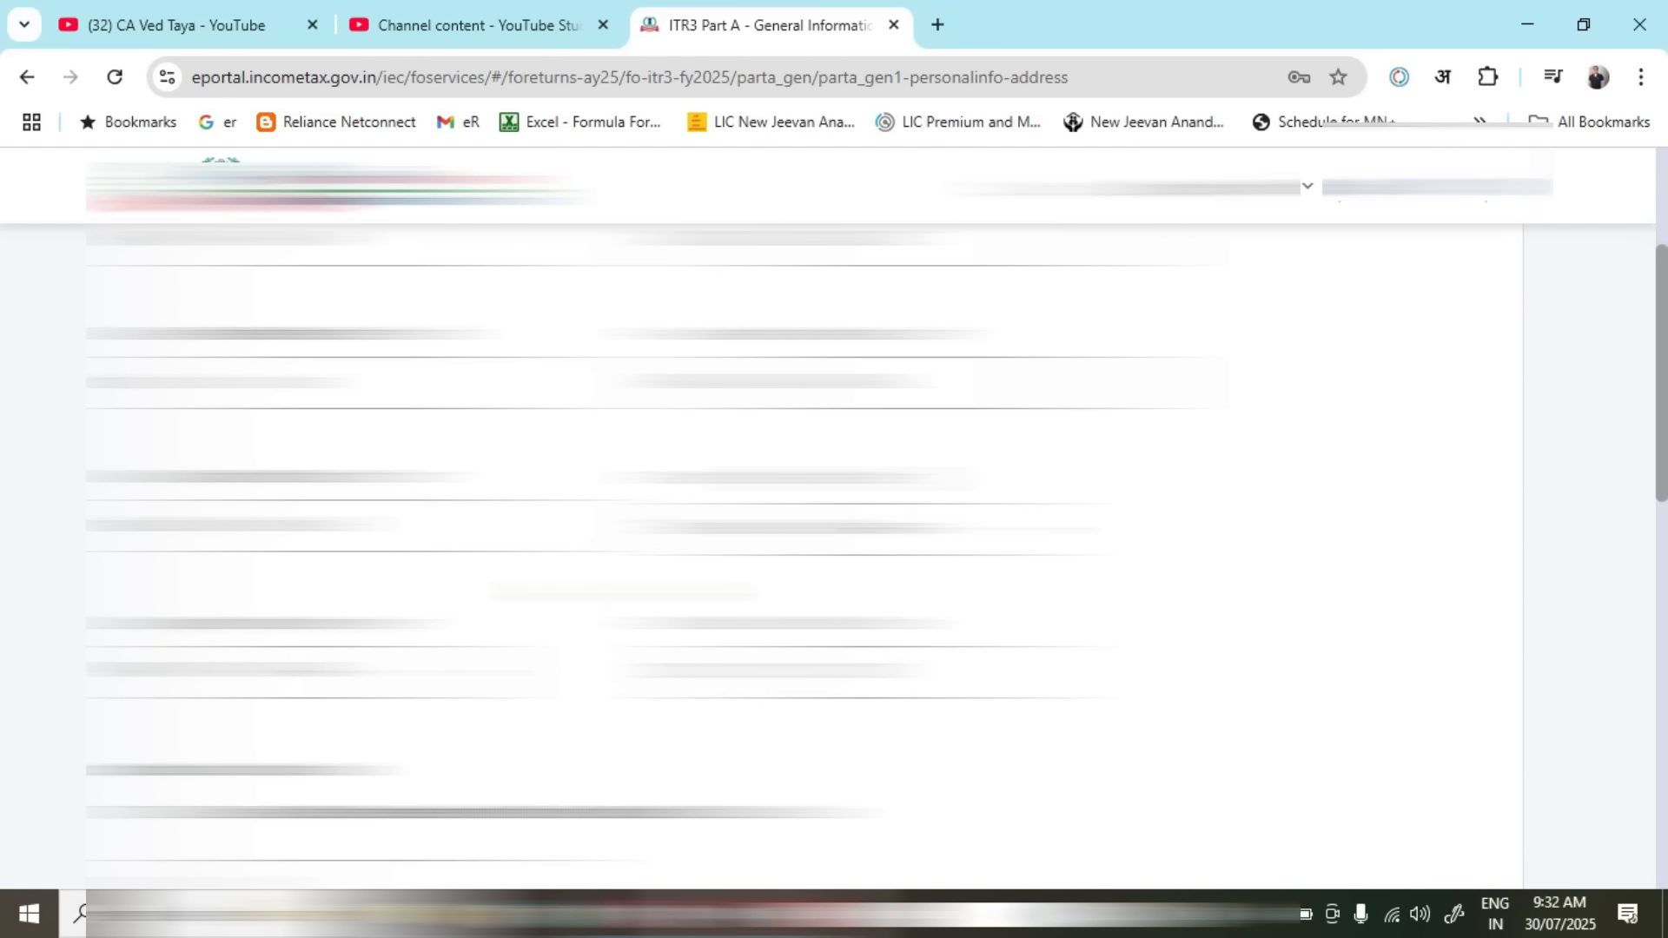
scroll(805, 550, "down", 8)
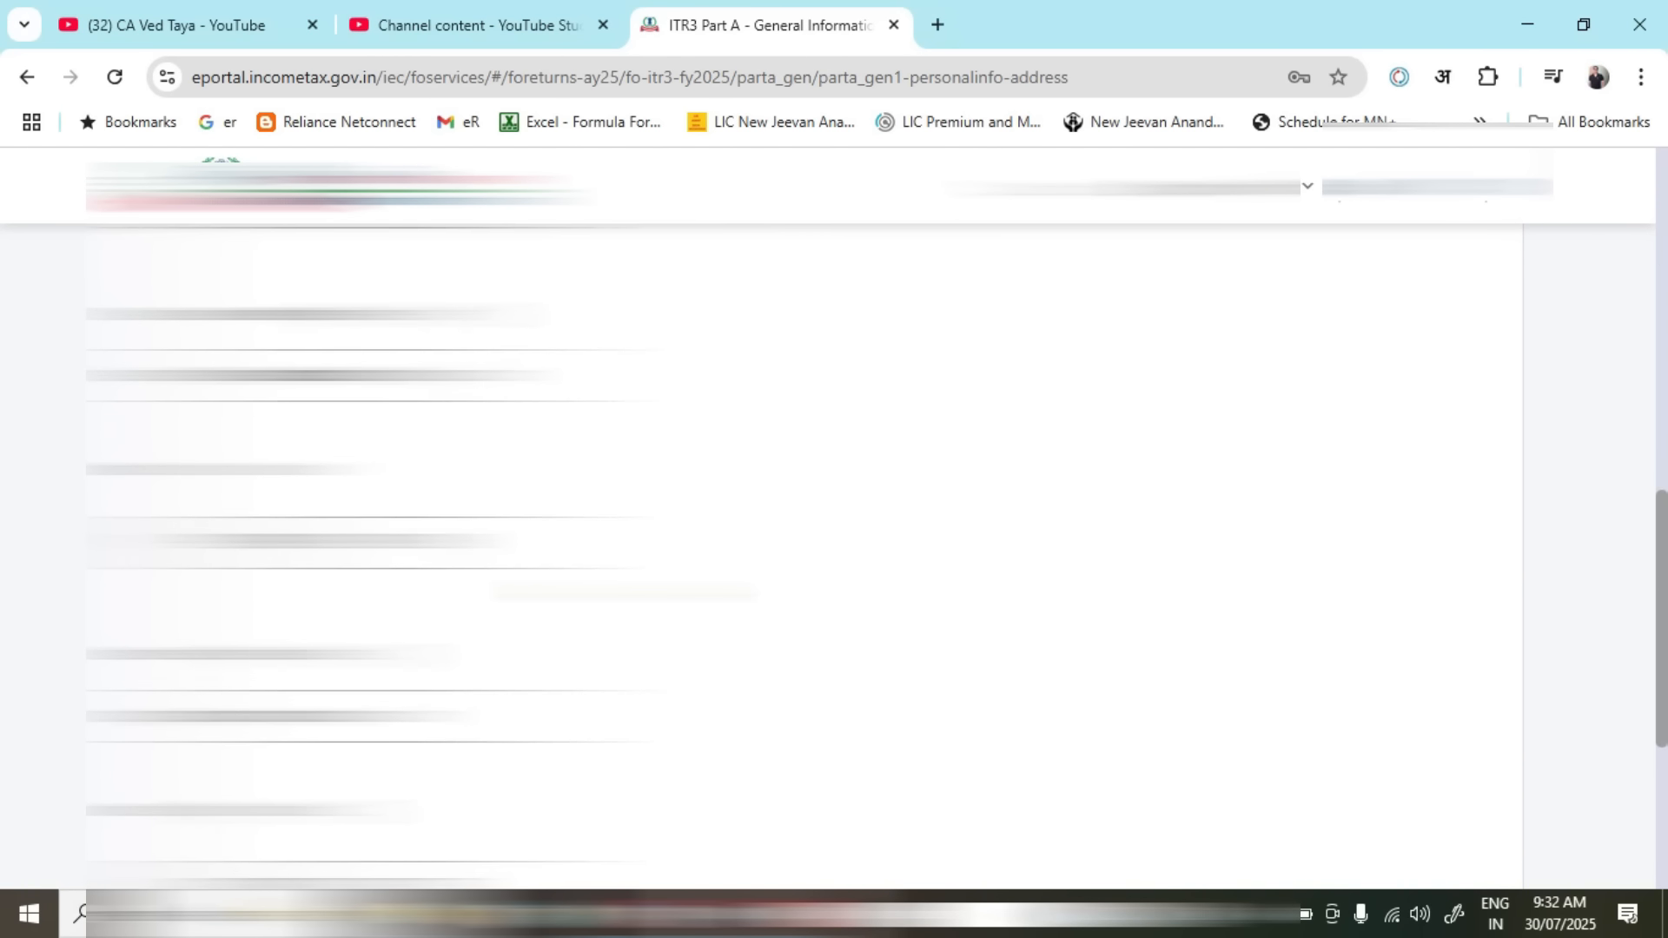
scroll(624, 591, "up", 2)
left_click(398, 399)
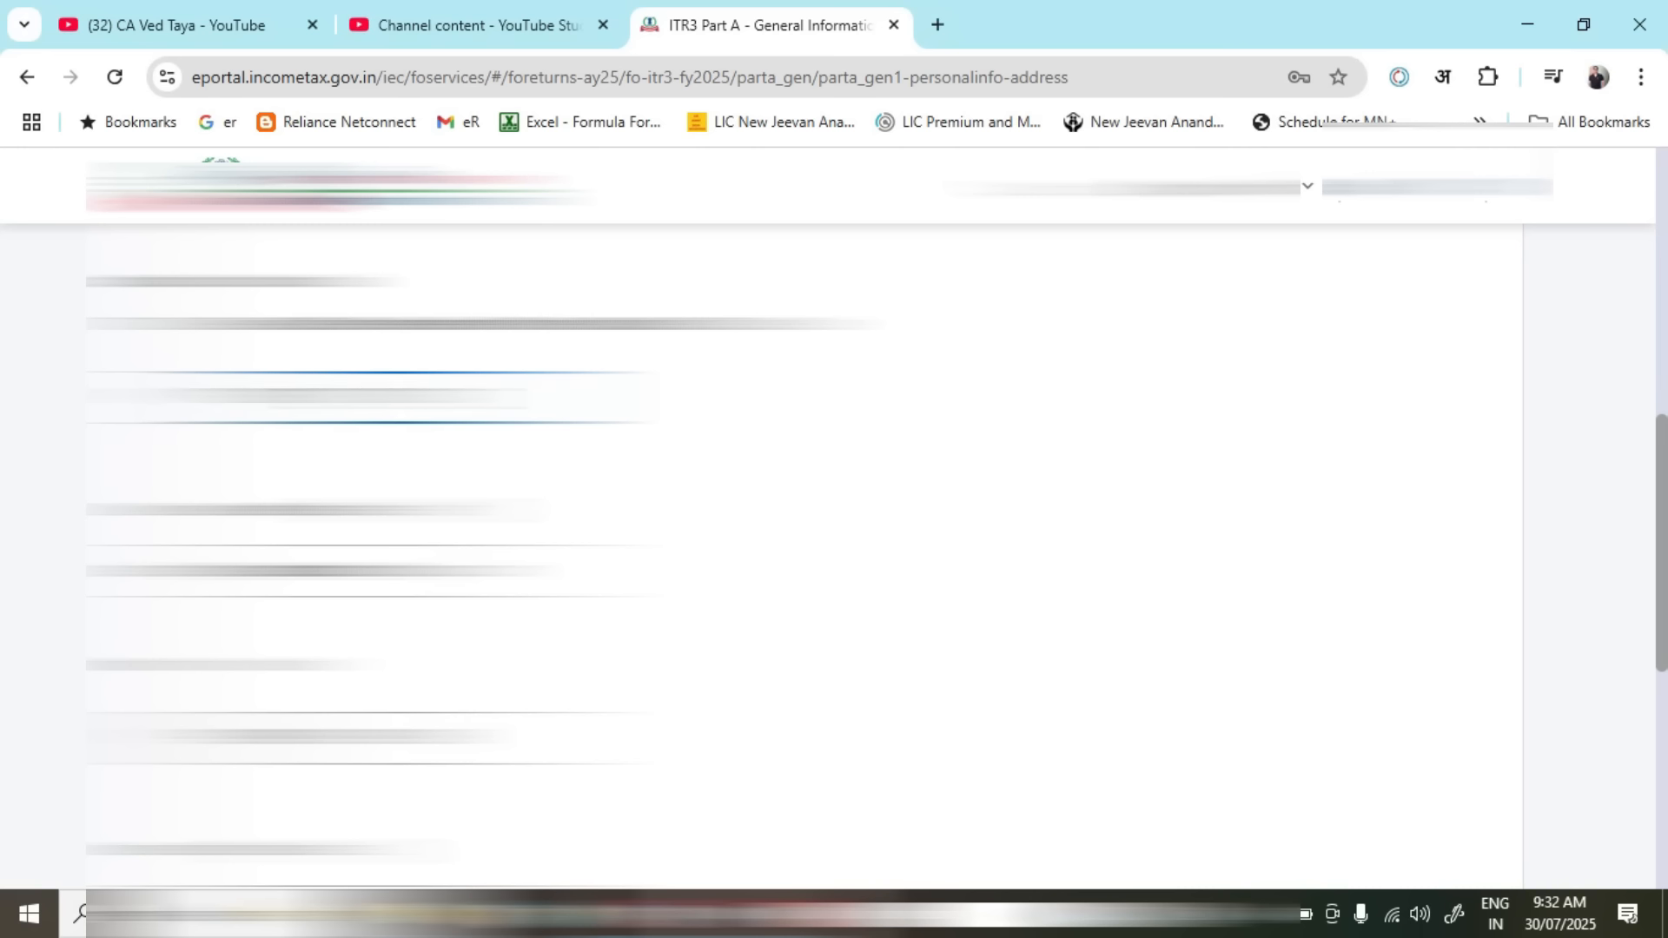
scroll(1496, 786, "down", 4)
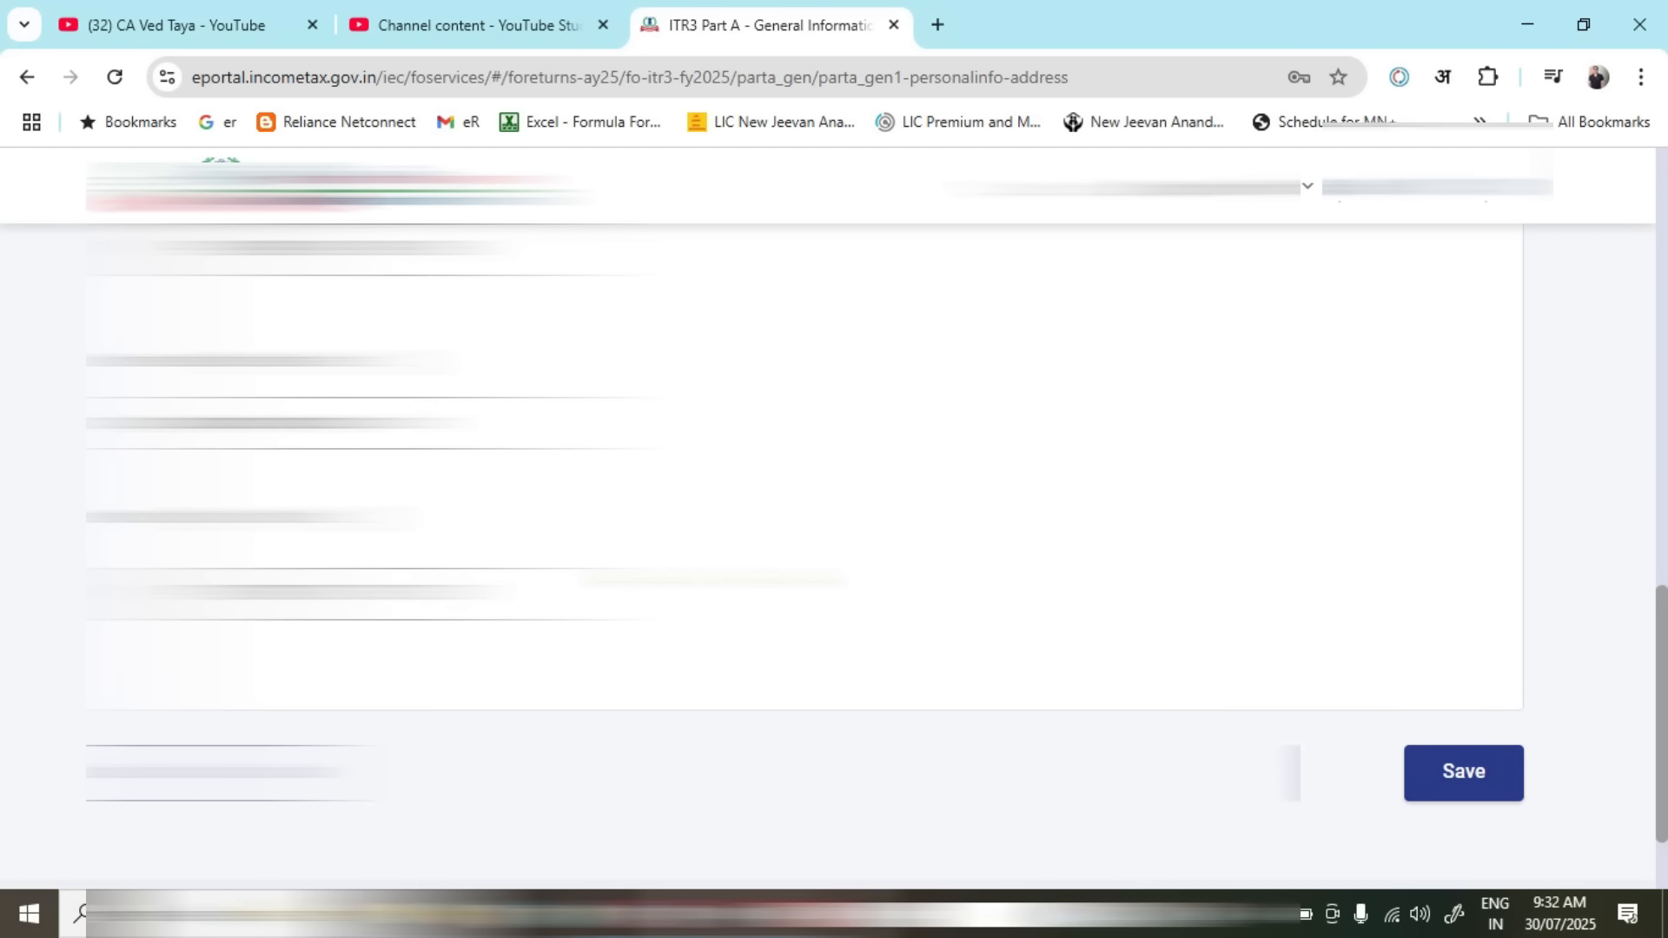
left_click(1463, 772)
Step: Confirm the updated Part A - General Information schedule
scroll(1389, 733, "up", 10)
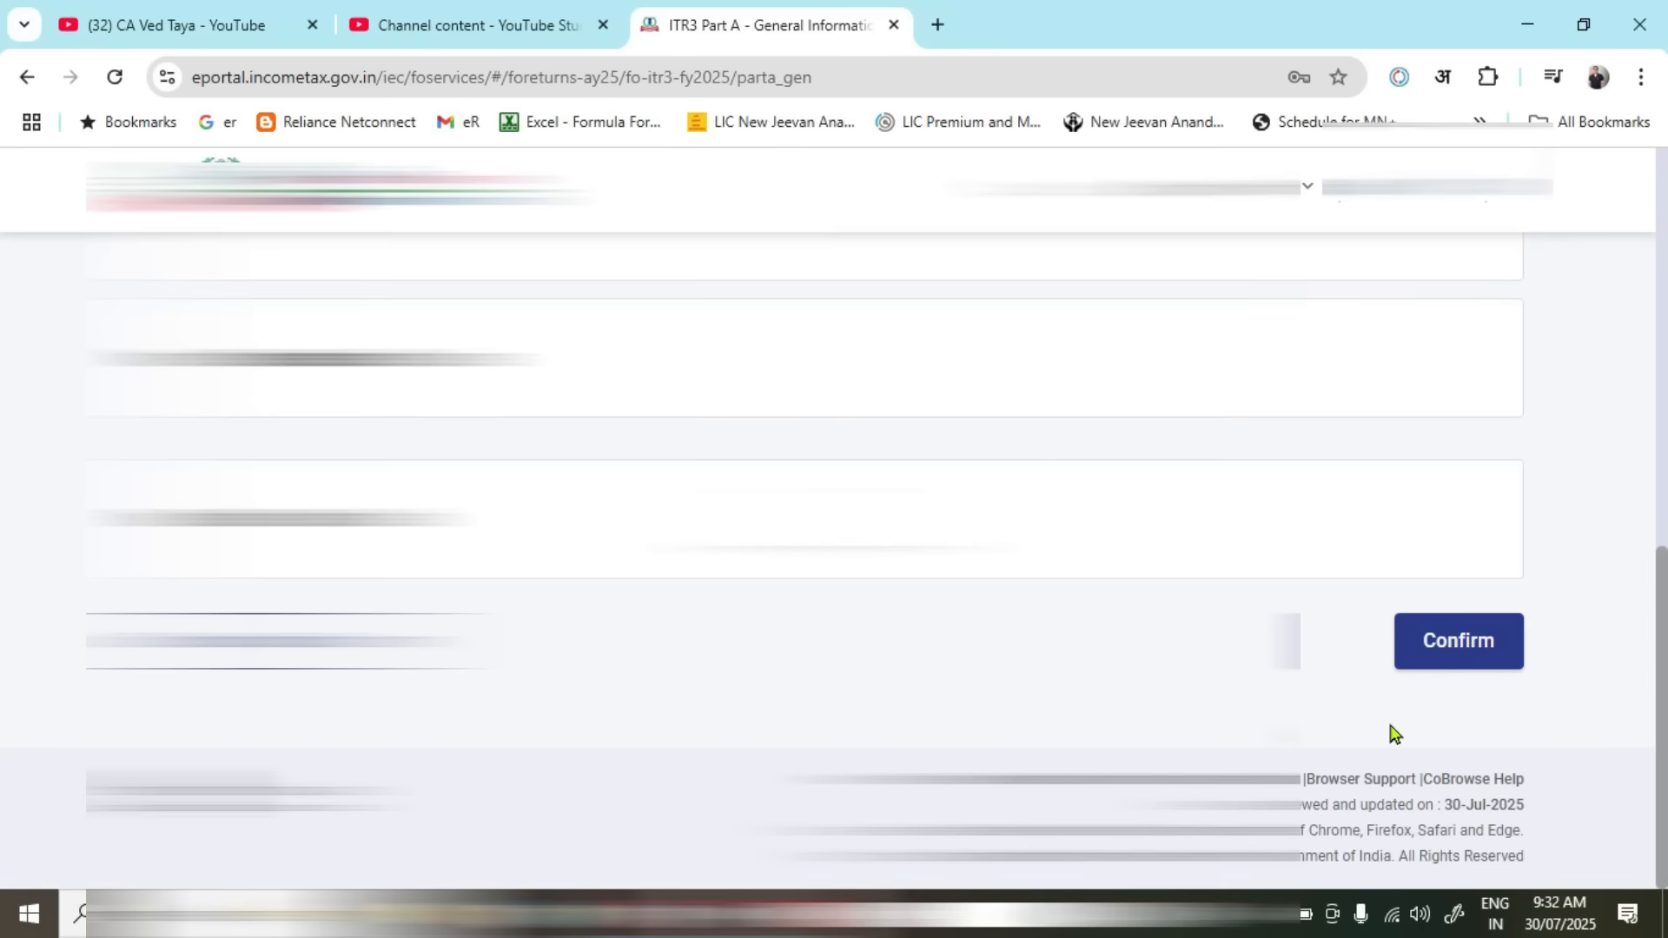
scroll(1286, 612, "down", 10)
left_click(1430, 743)
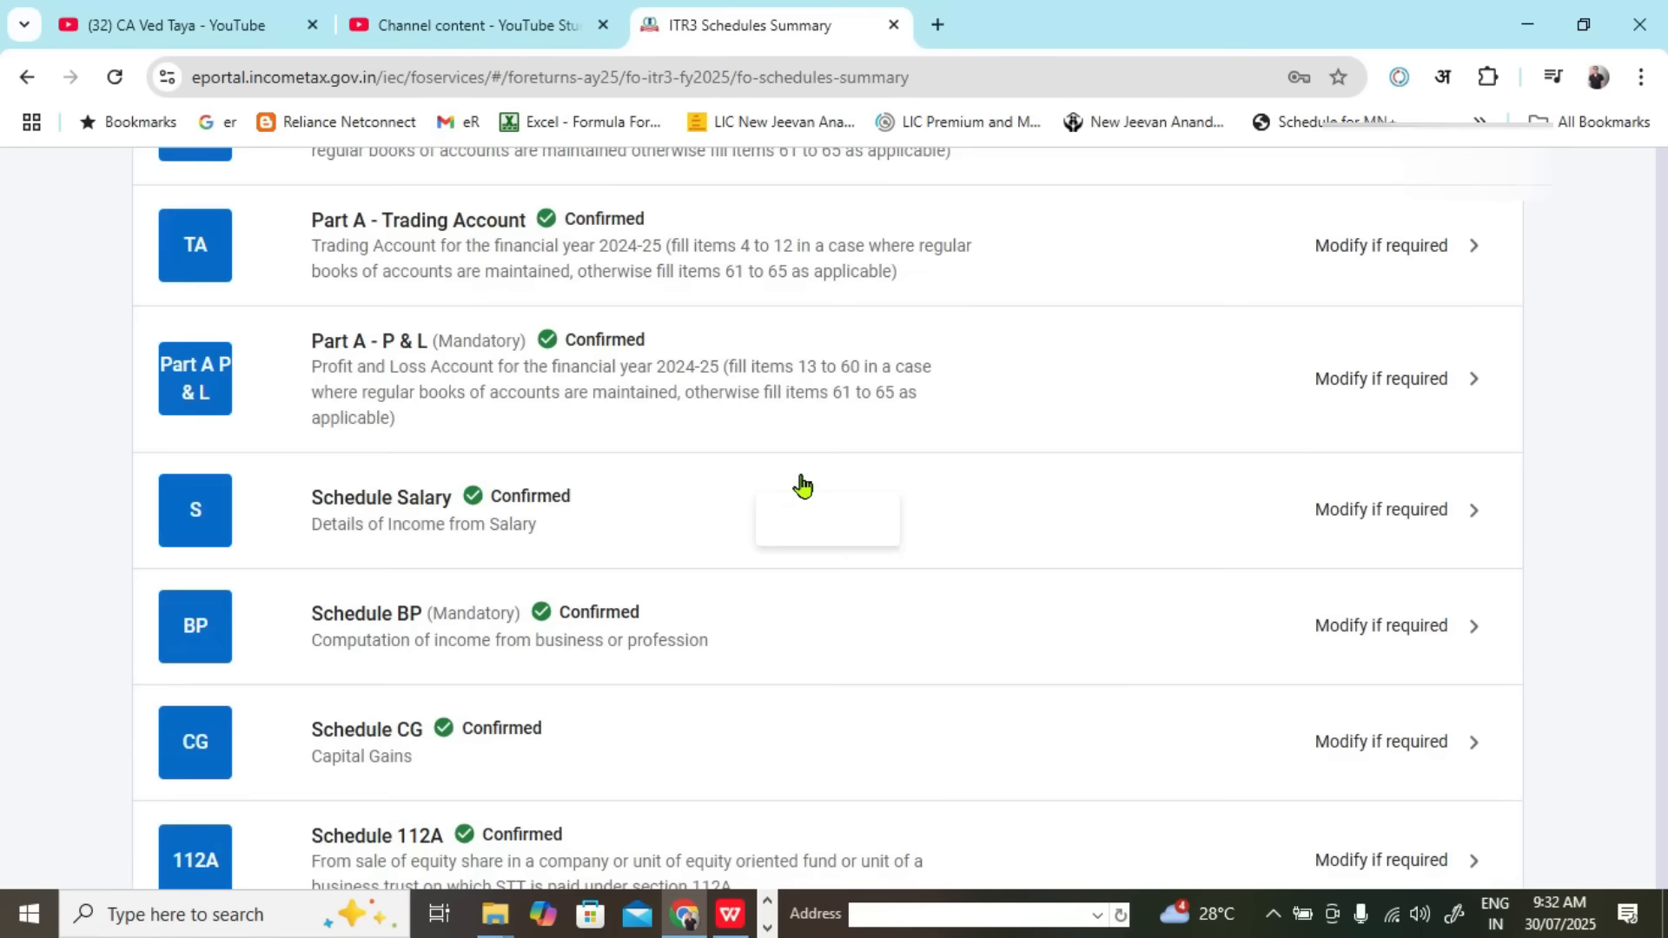
Step: Check that every schedule in the summary is marked confirmed, and proceed to verification again
scroll(800, 478, "up", 5)
scroll(864, 495, "down", 15)
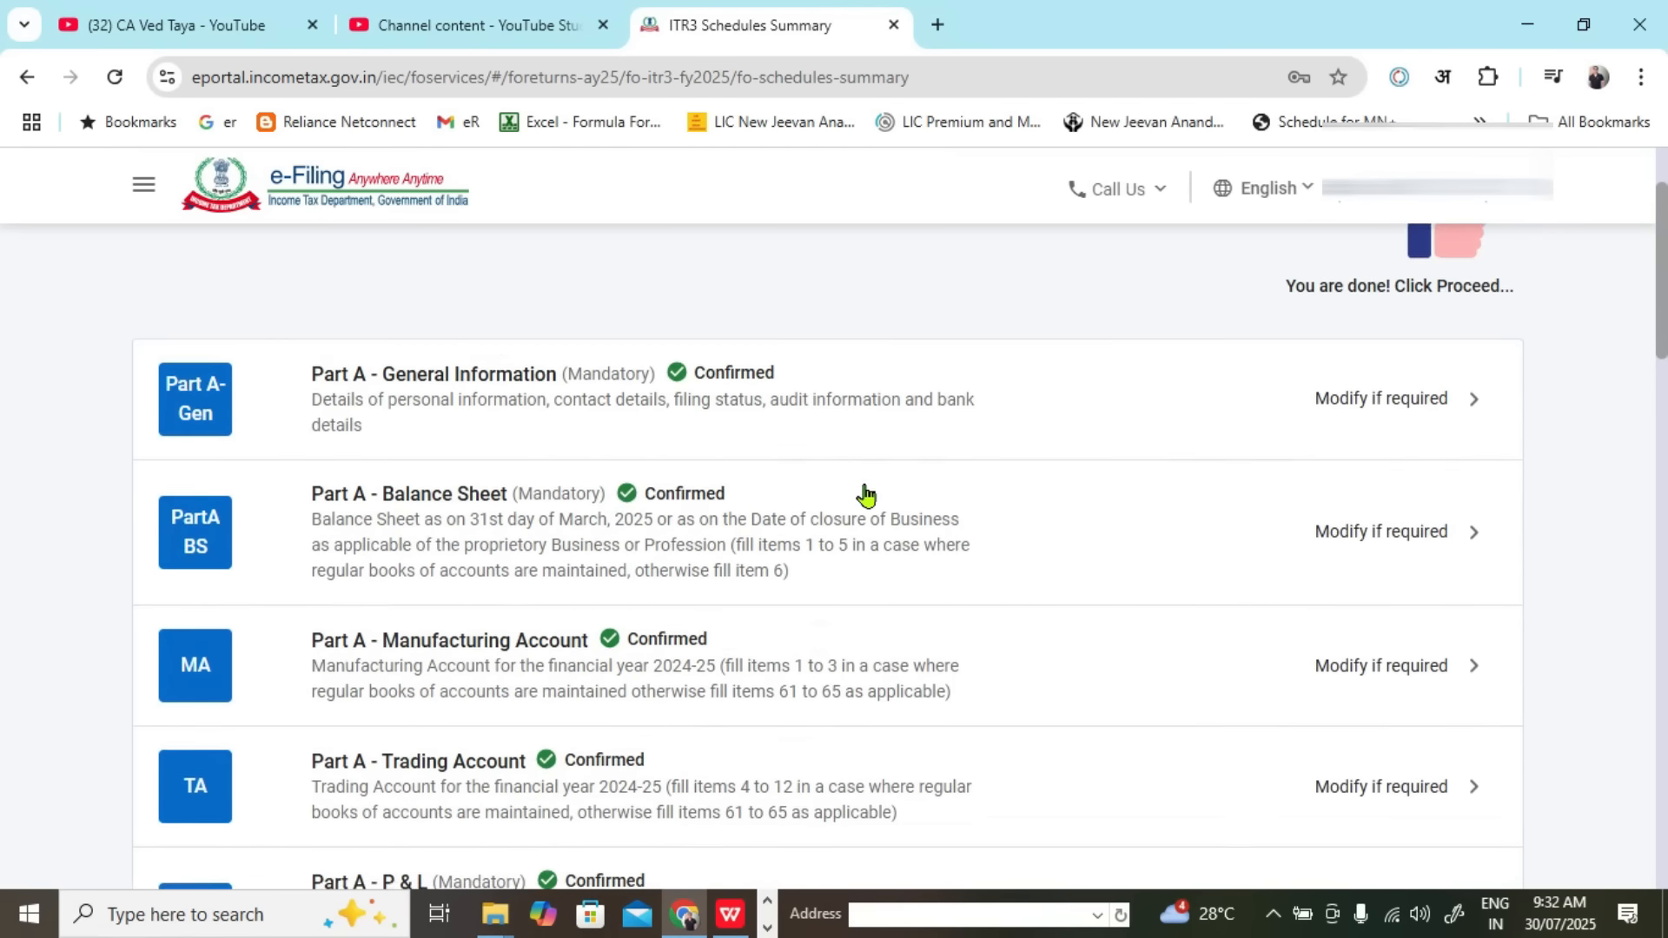
scroll(863, 496, "down", 4)
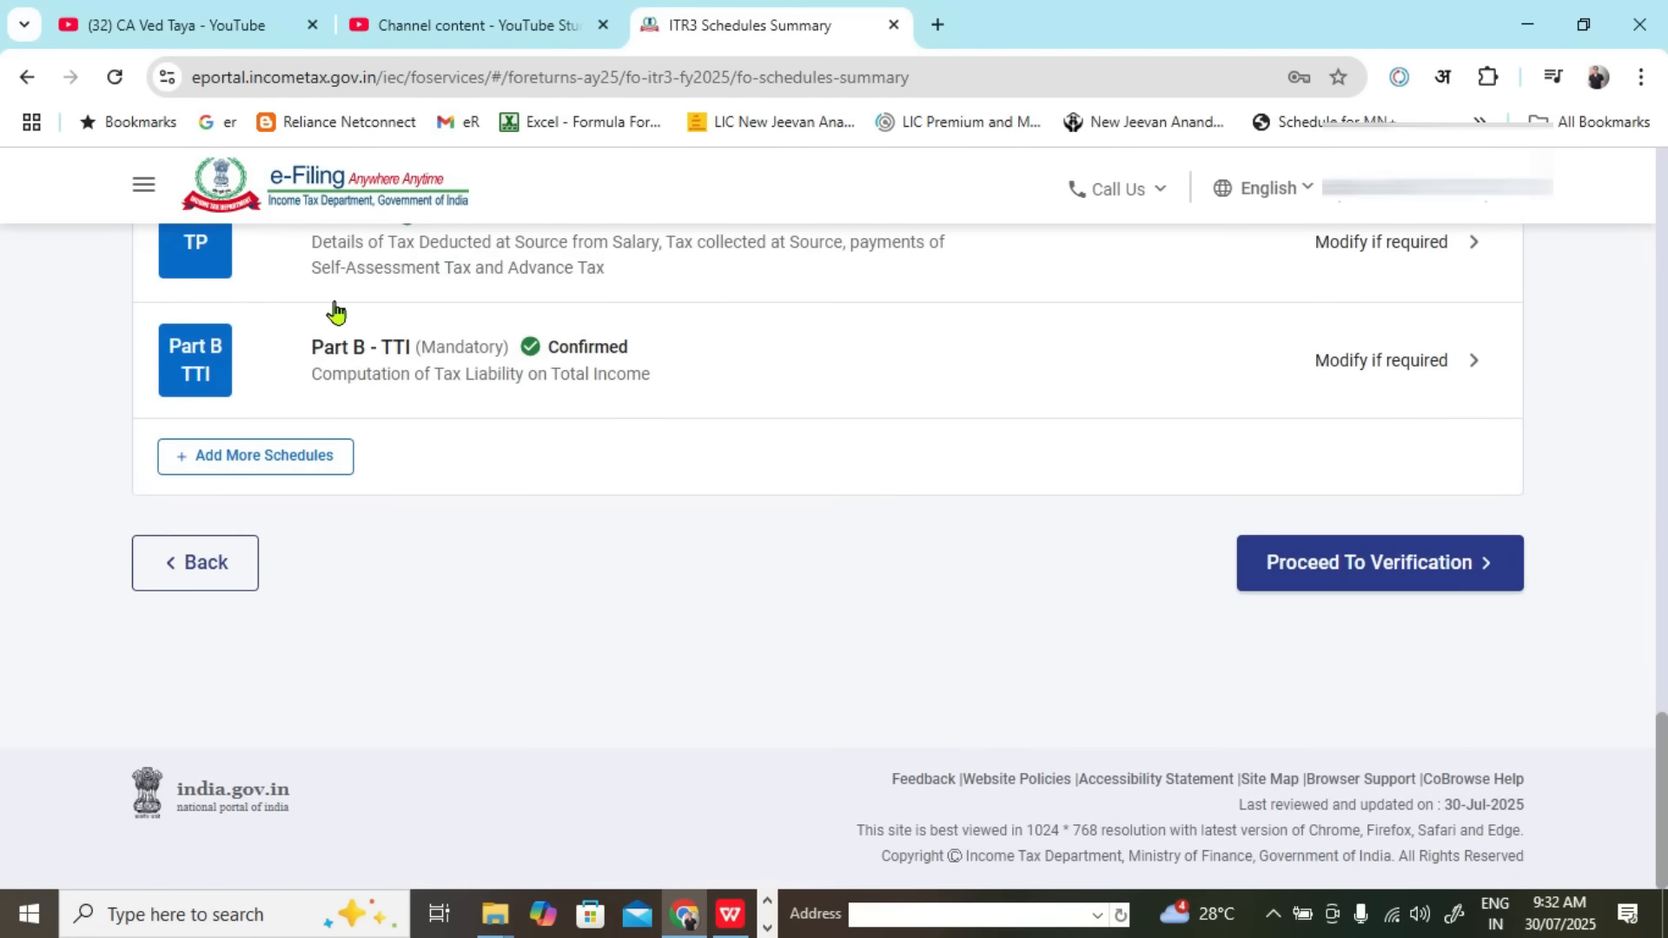
left_click(1376, 587)
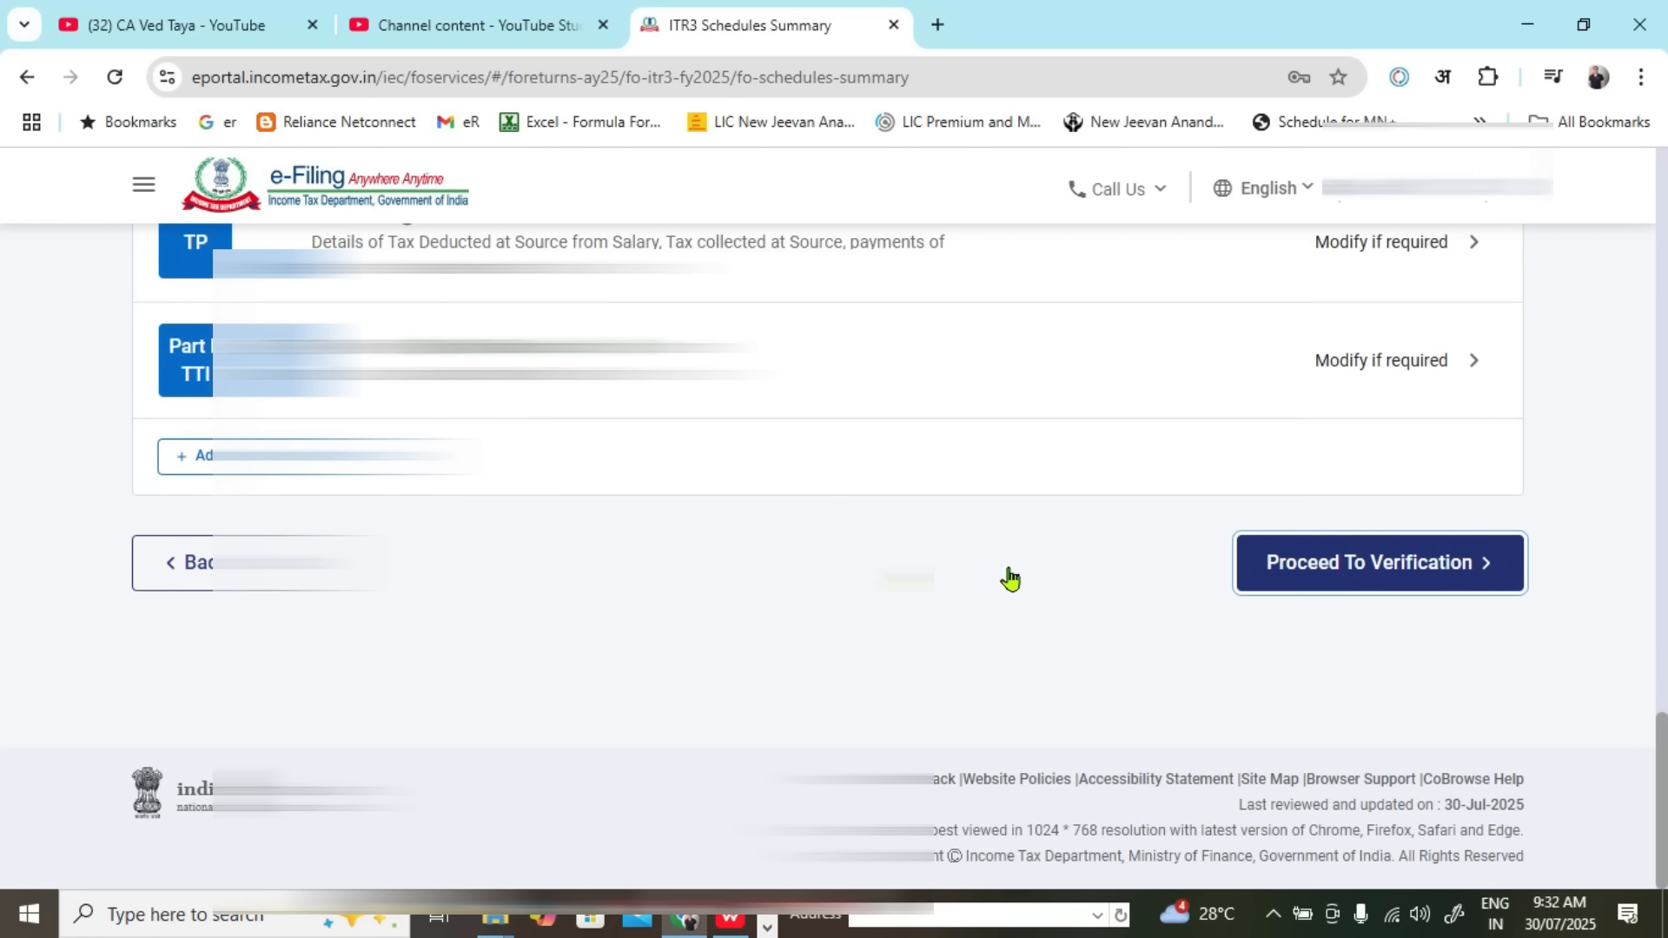
left_click(1422, 581)
Step: Accept the verification declaration again and rerun the internal validation on the corrected return
scroll(609, 434, "up", 1)
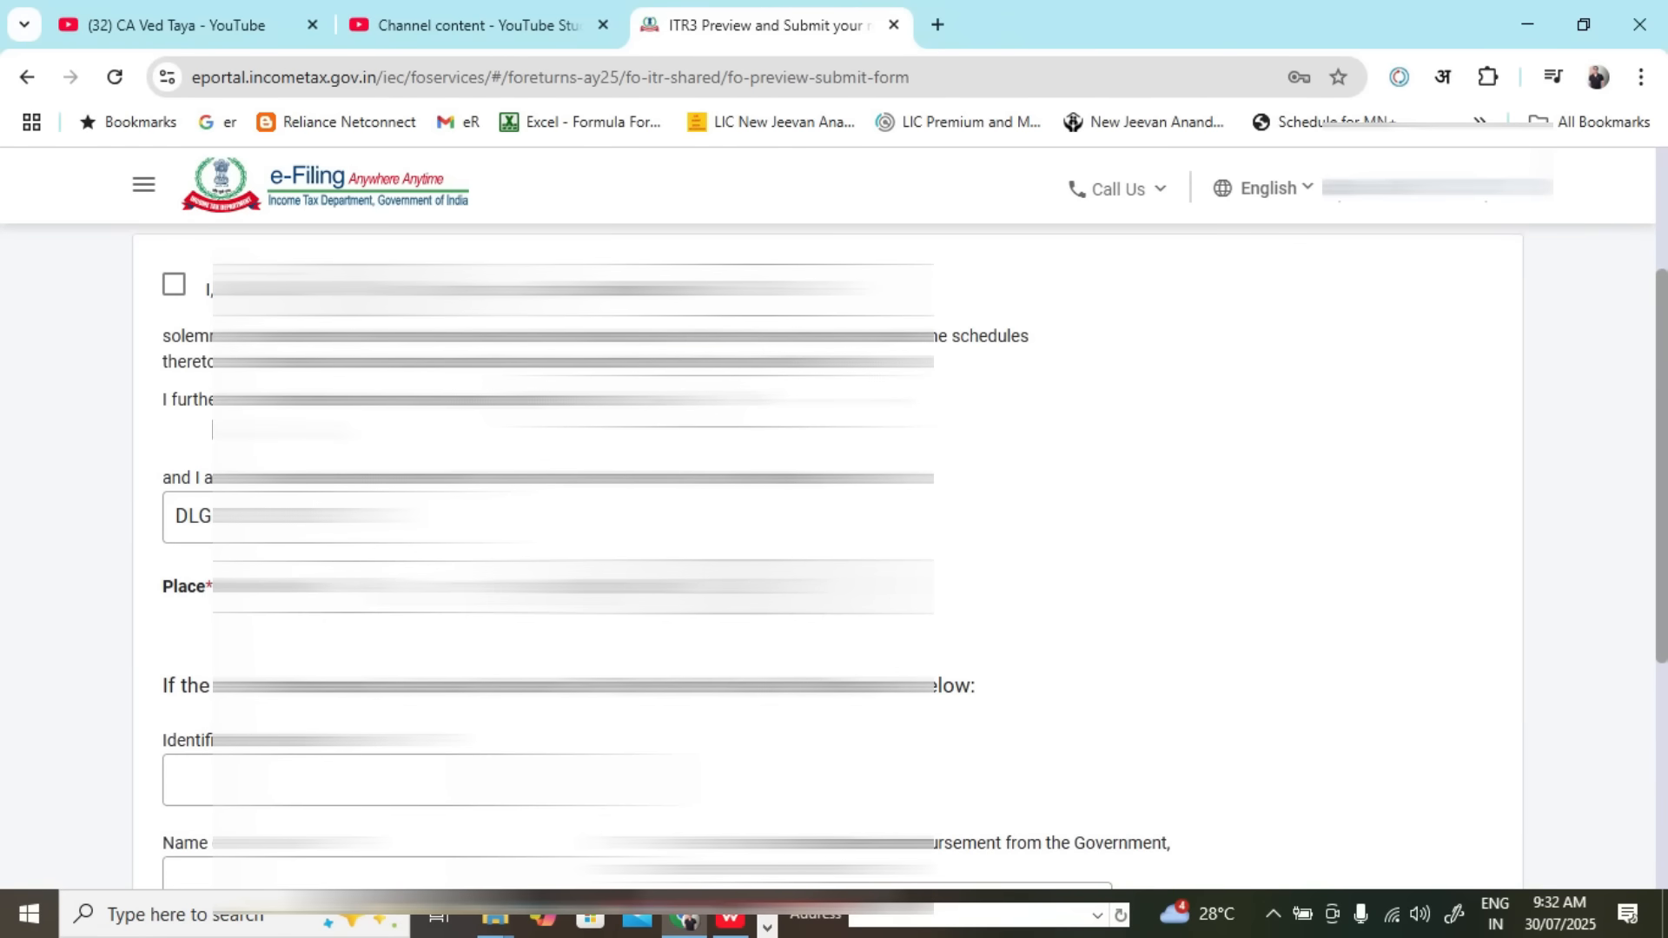
left_click(174, 284)
scroll(1240, 675, "down", 5)
left_click(1301, 659)
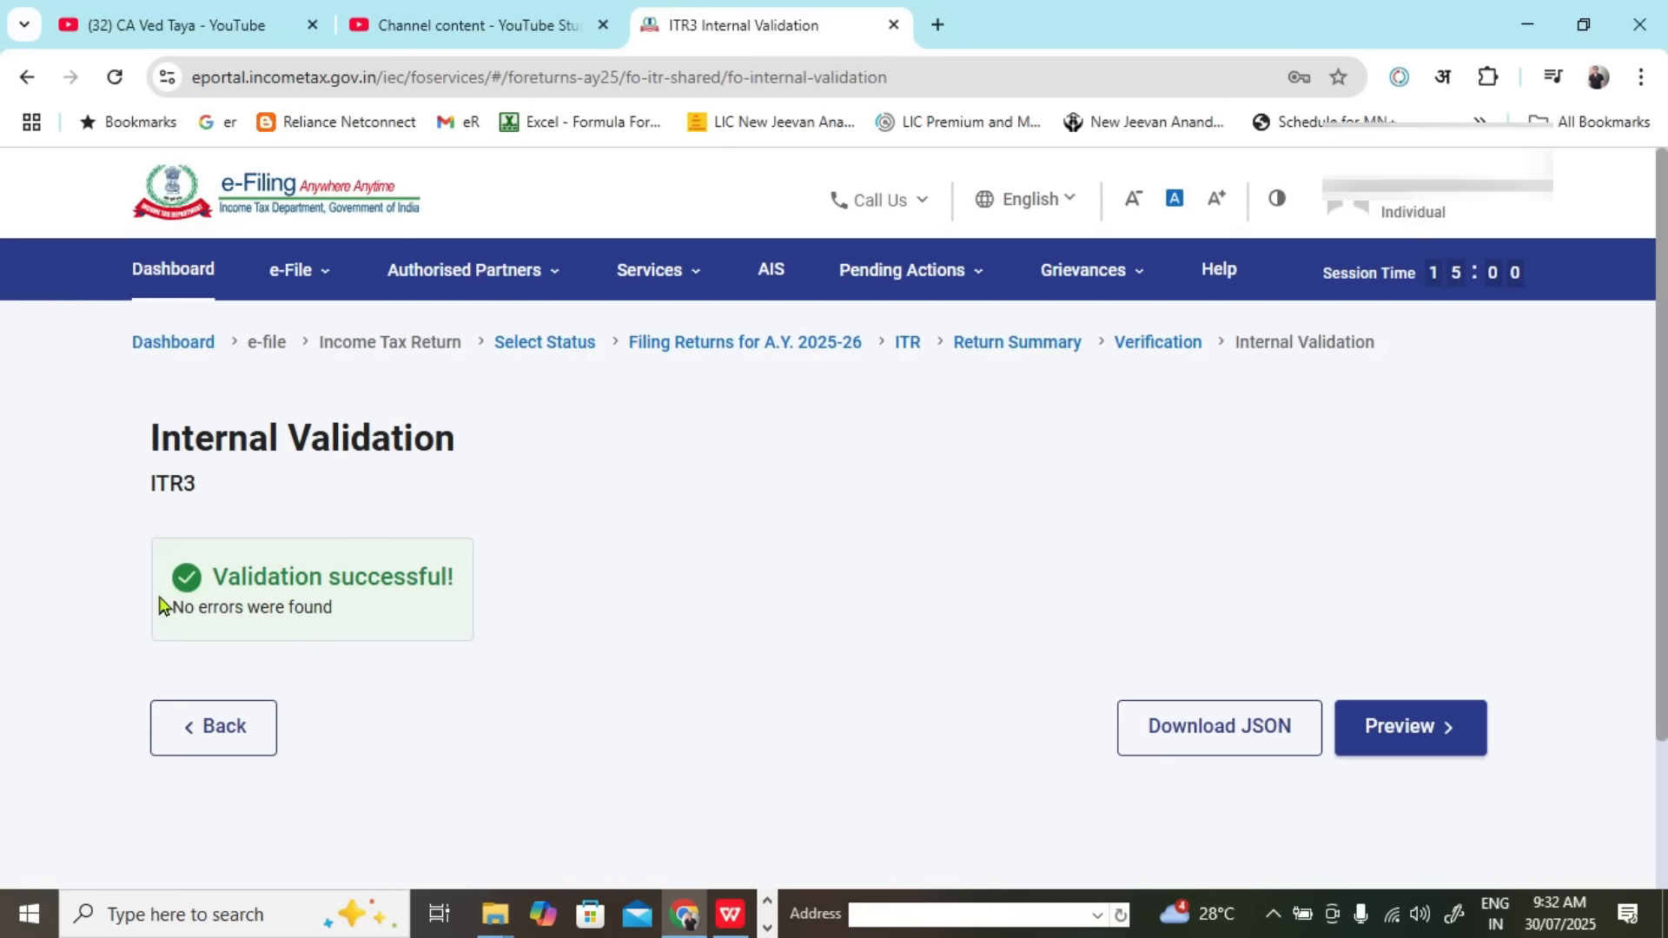
Step: Open the preview of the validated ITR-3 return and go to the end of the page
left_click(1382, 753)
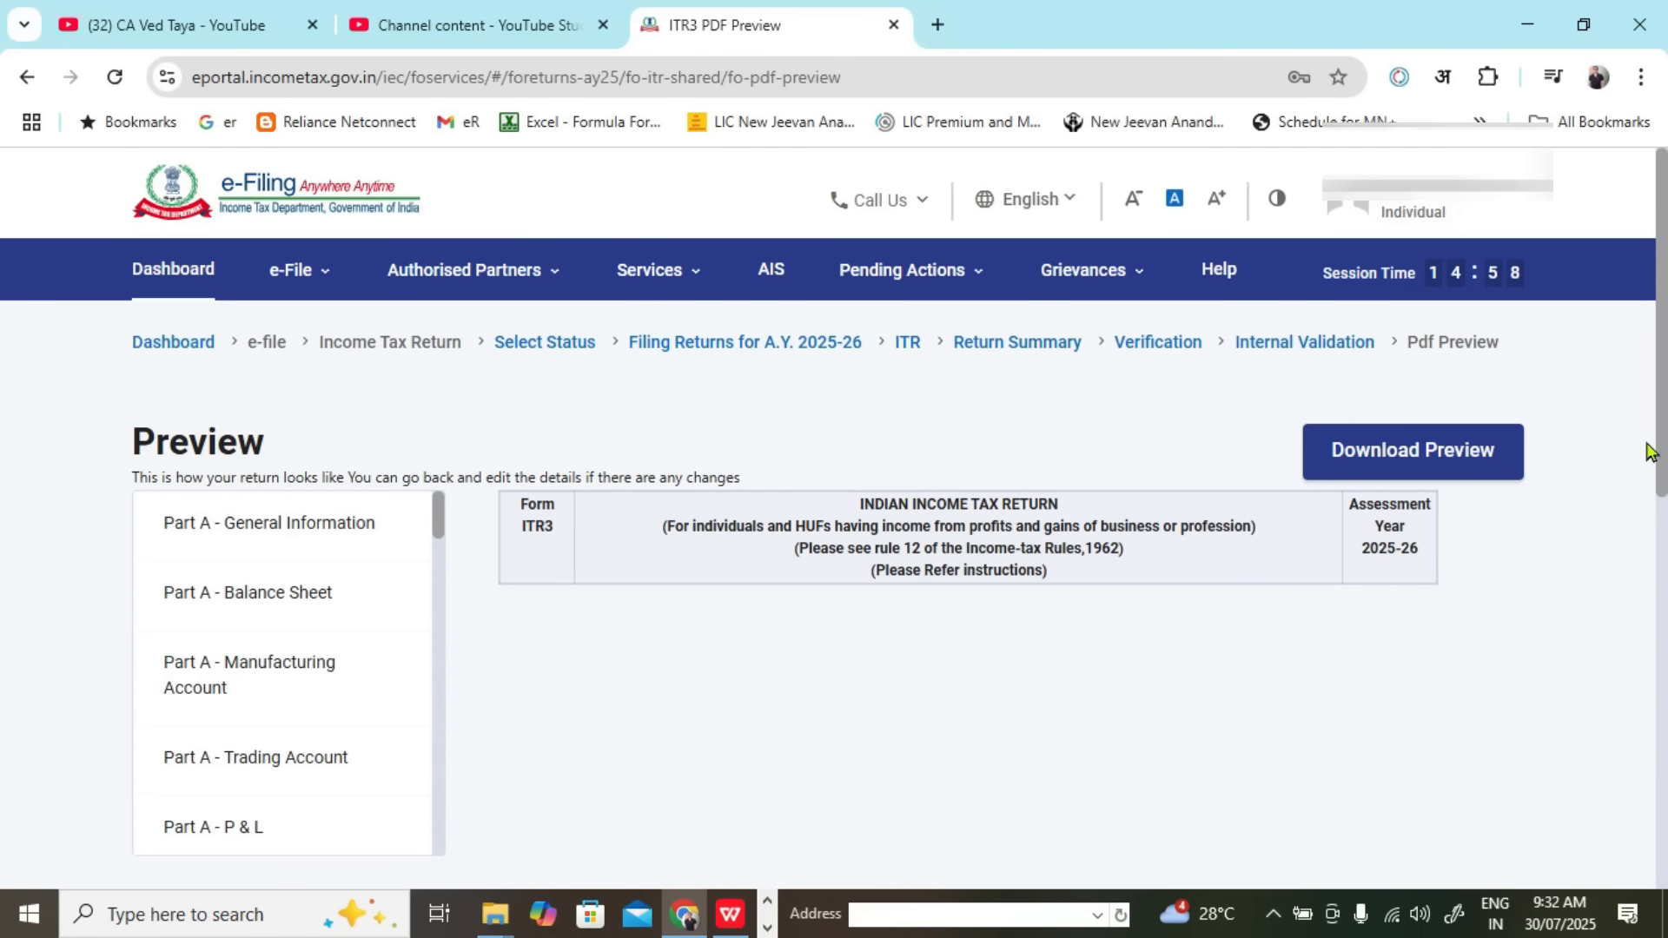
scroll(1309, 598, "down", 10)
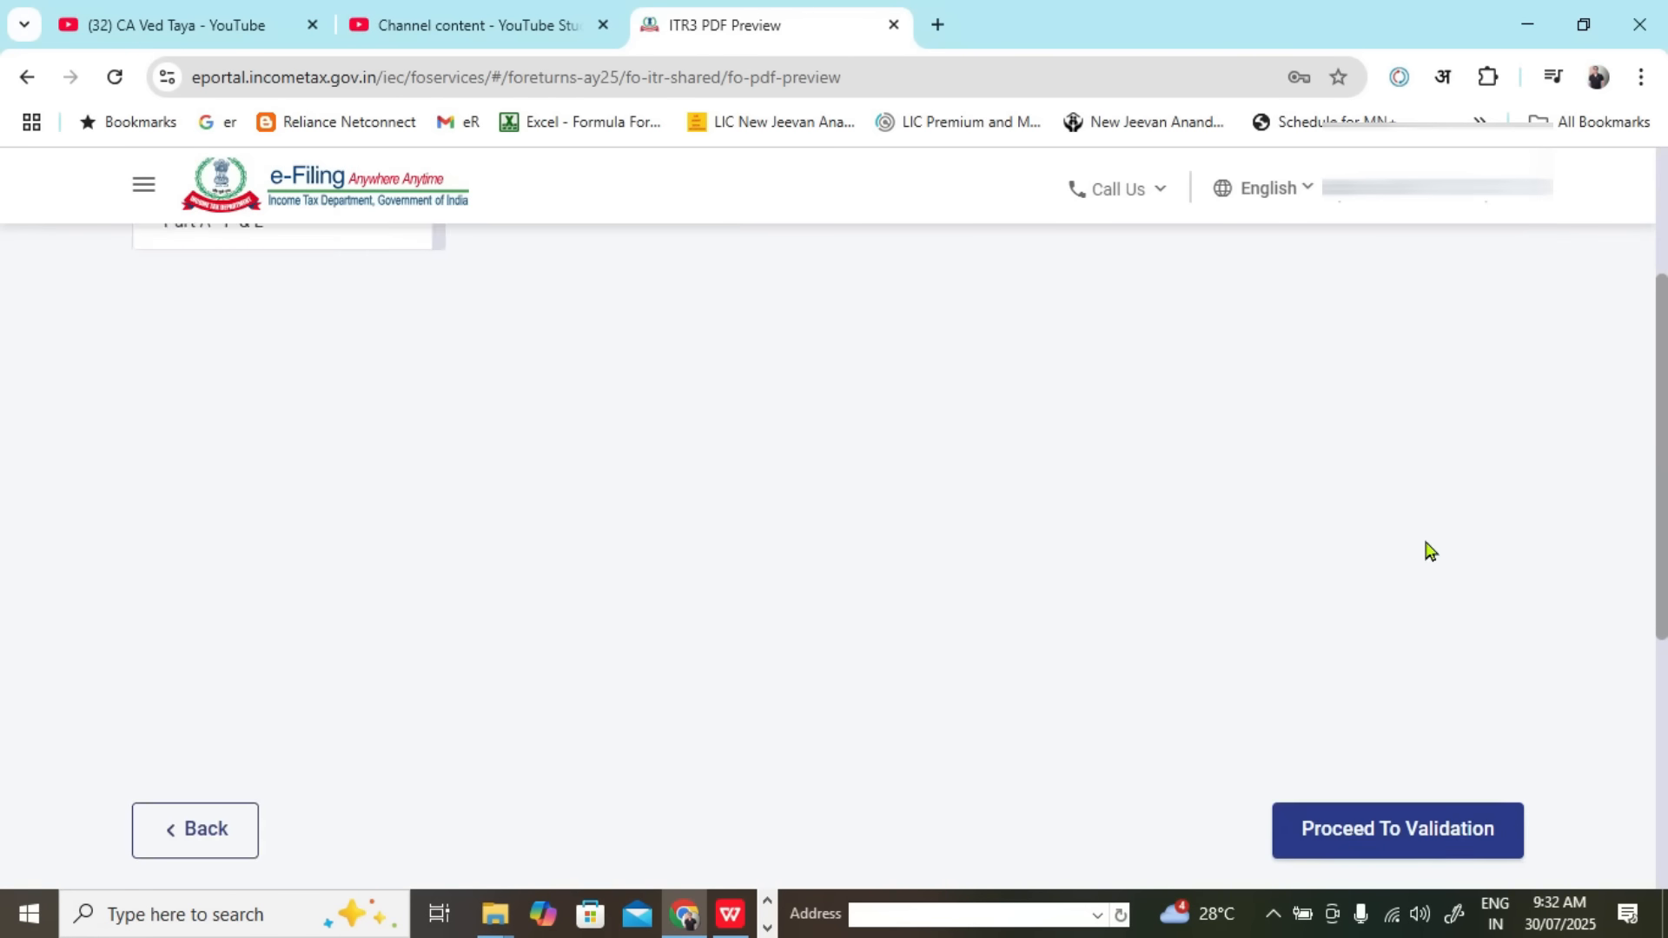